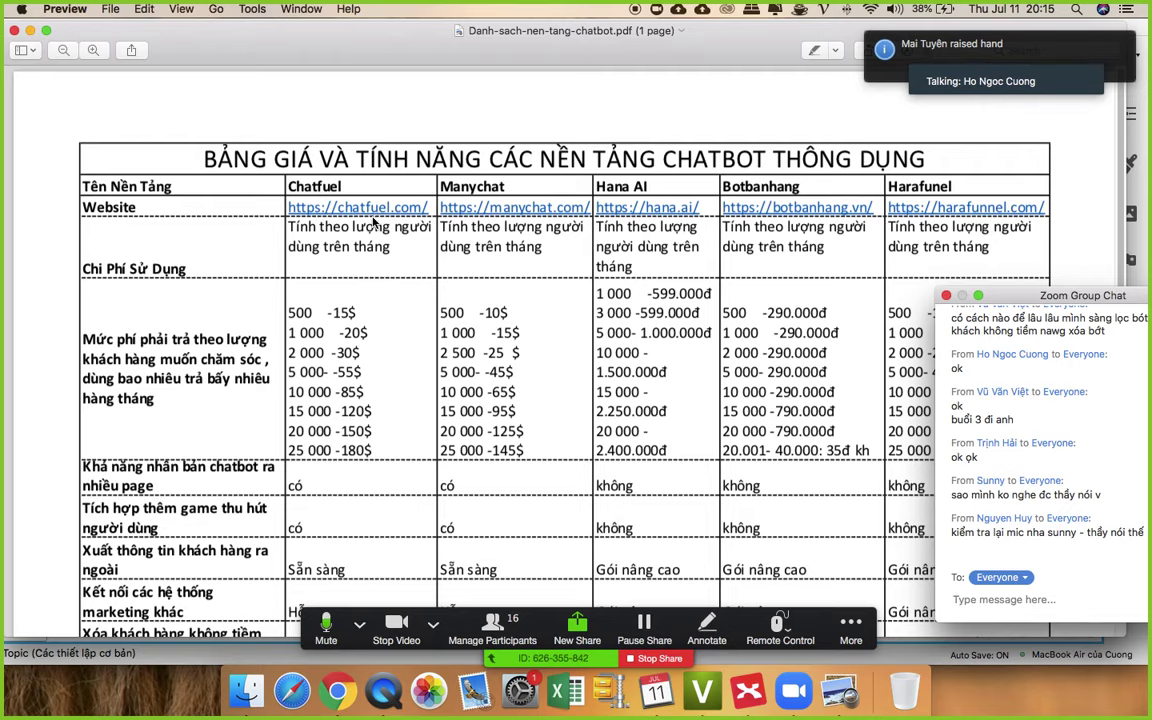
- Move the Zoom group chat window up and to the left so its latest messages show
scroll(380, 196, down, 1)
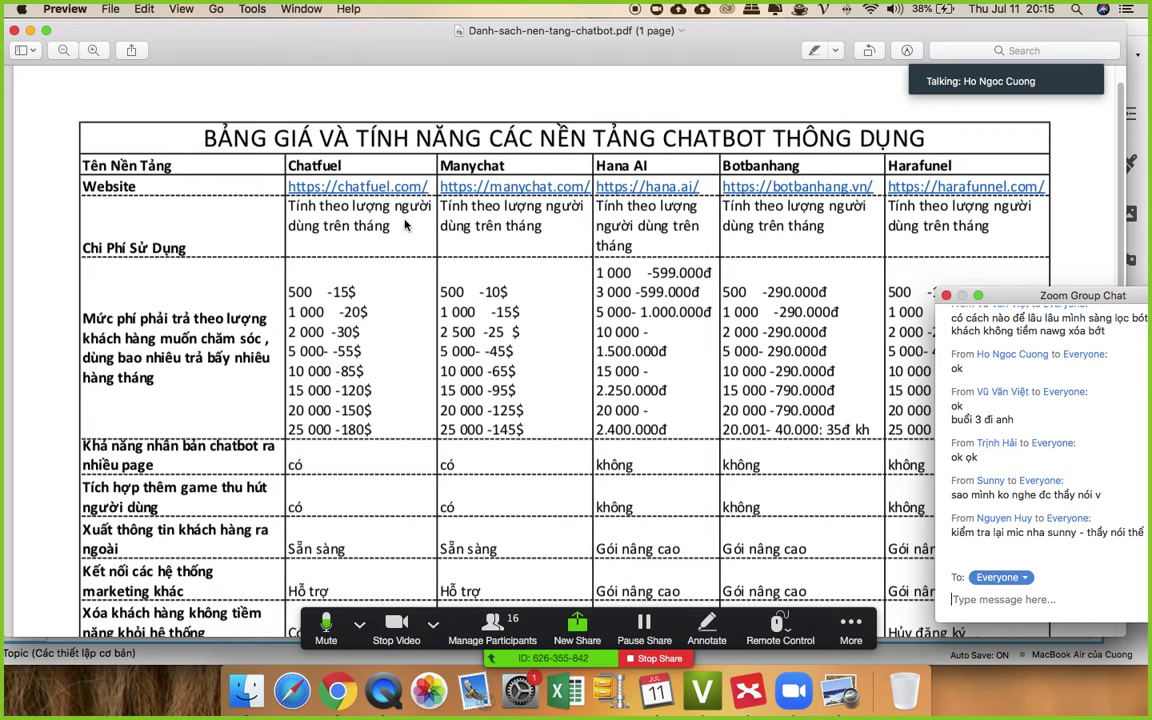
scroll(391, 265, down, 3)
scroll(391, 265, down, 2)
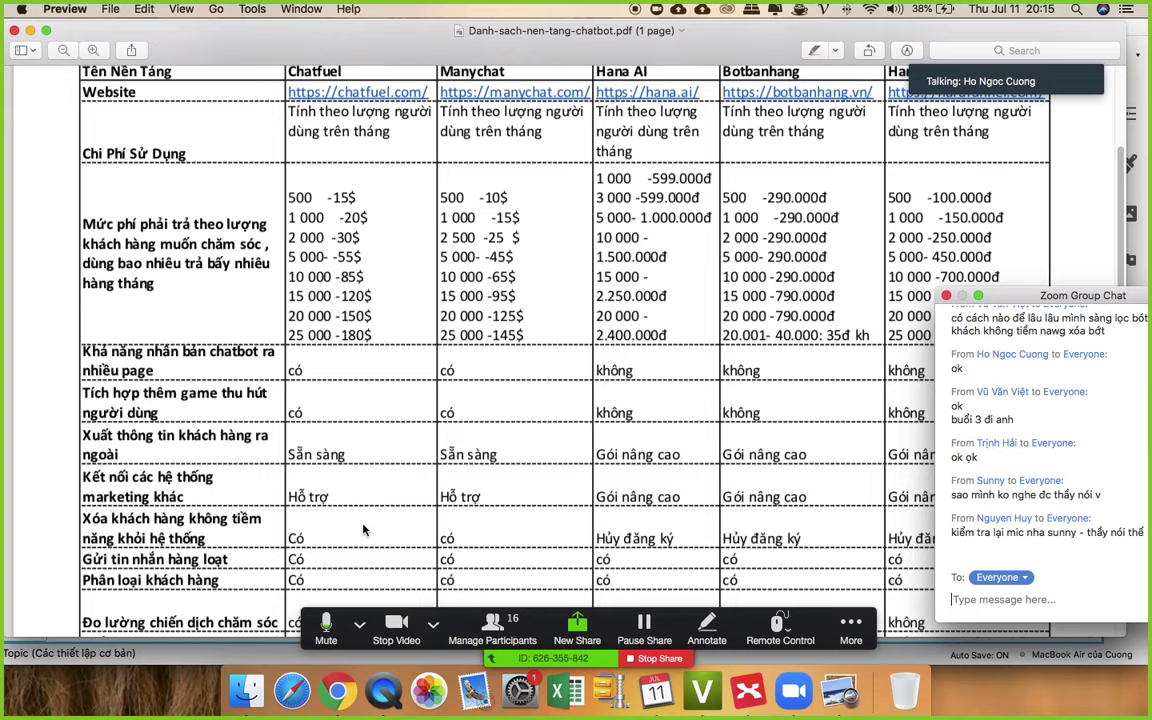
scroll(350, 535, down, 1)
scroll(365, 530, down, 2)
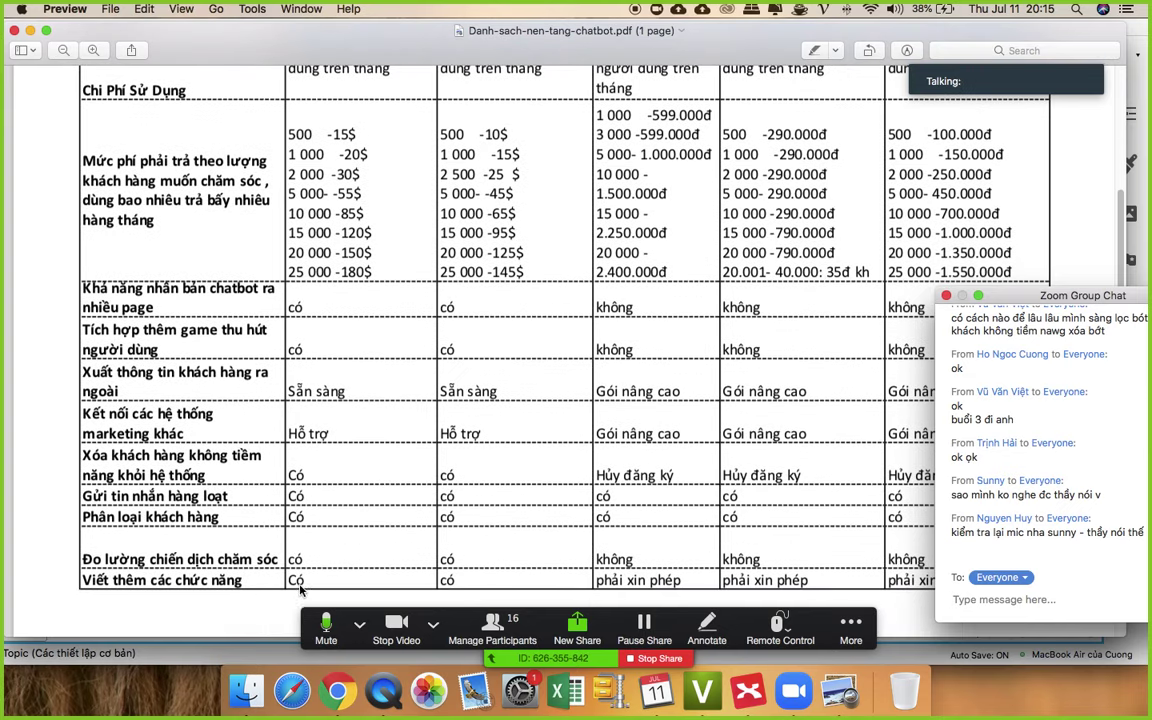
scroll(300, 478, up, 7)
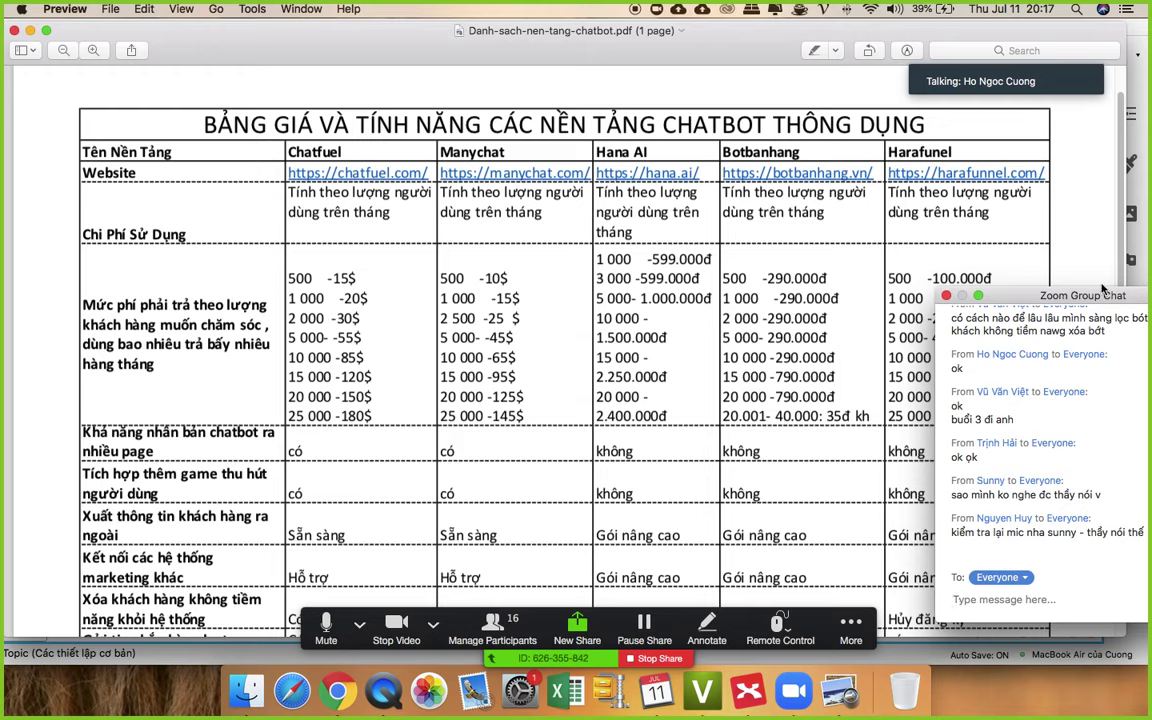
drag(1077, 294, 981, 215)
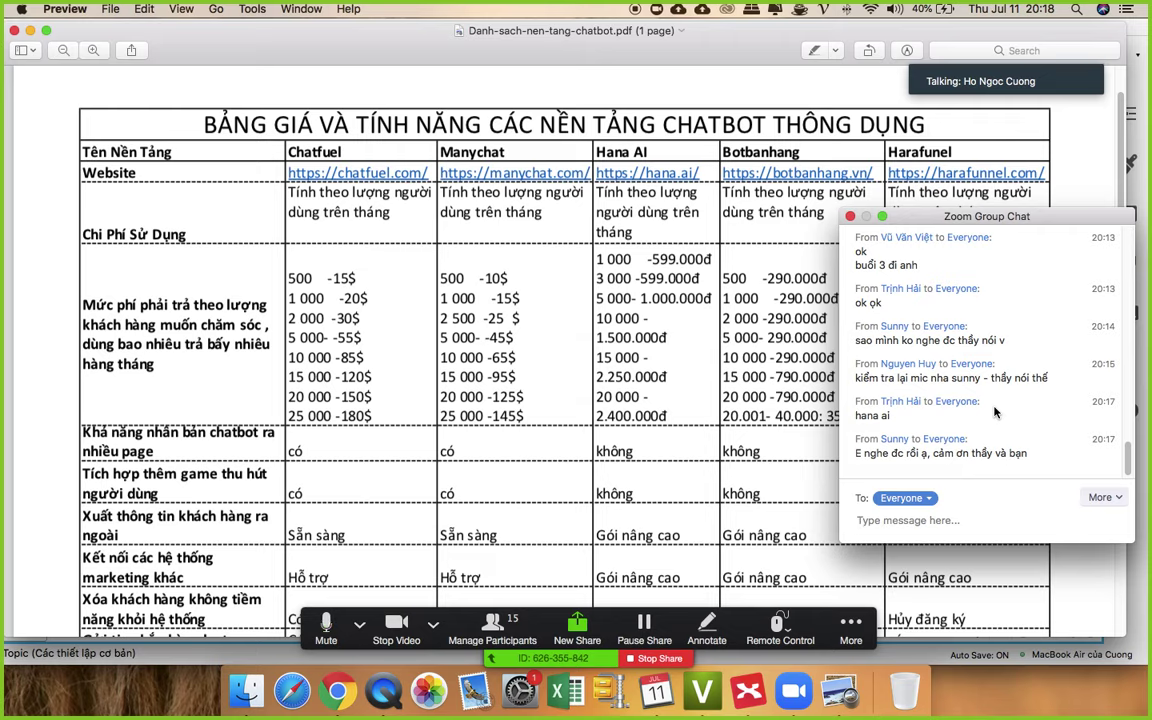
scroll(980, 405, down, 1)
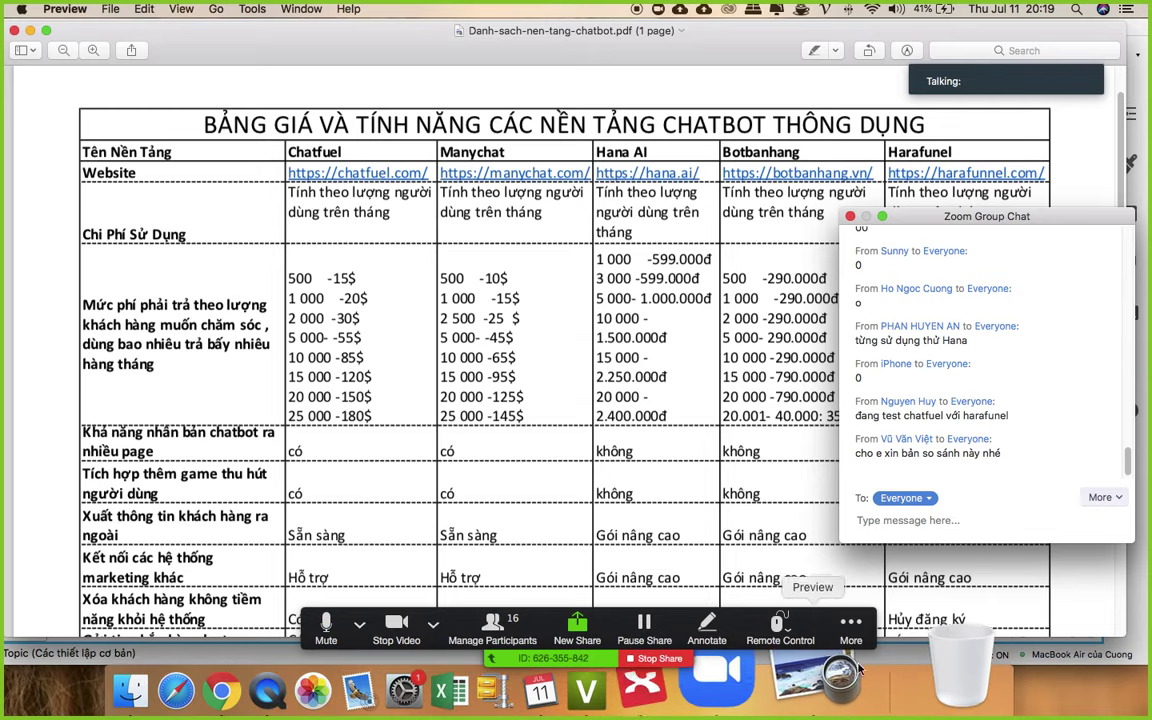
- Start recording the meeting to the cloud, then close the chatbot price table PDF
click(851, 625)
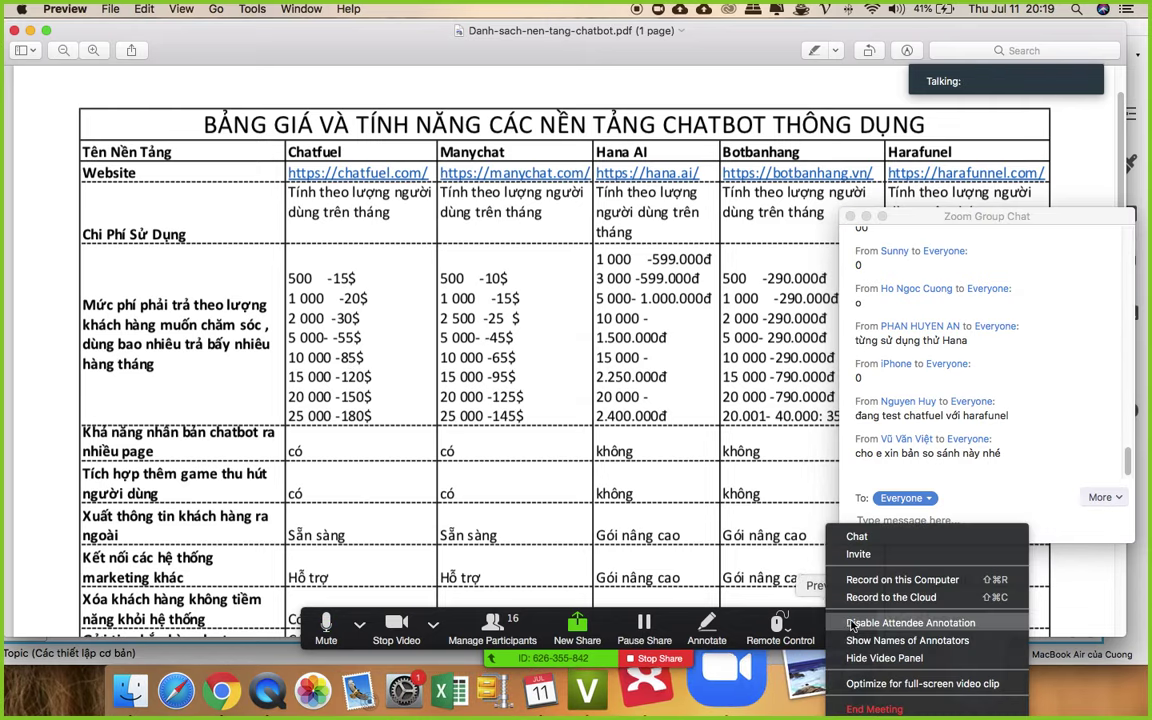
click(922, 598)
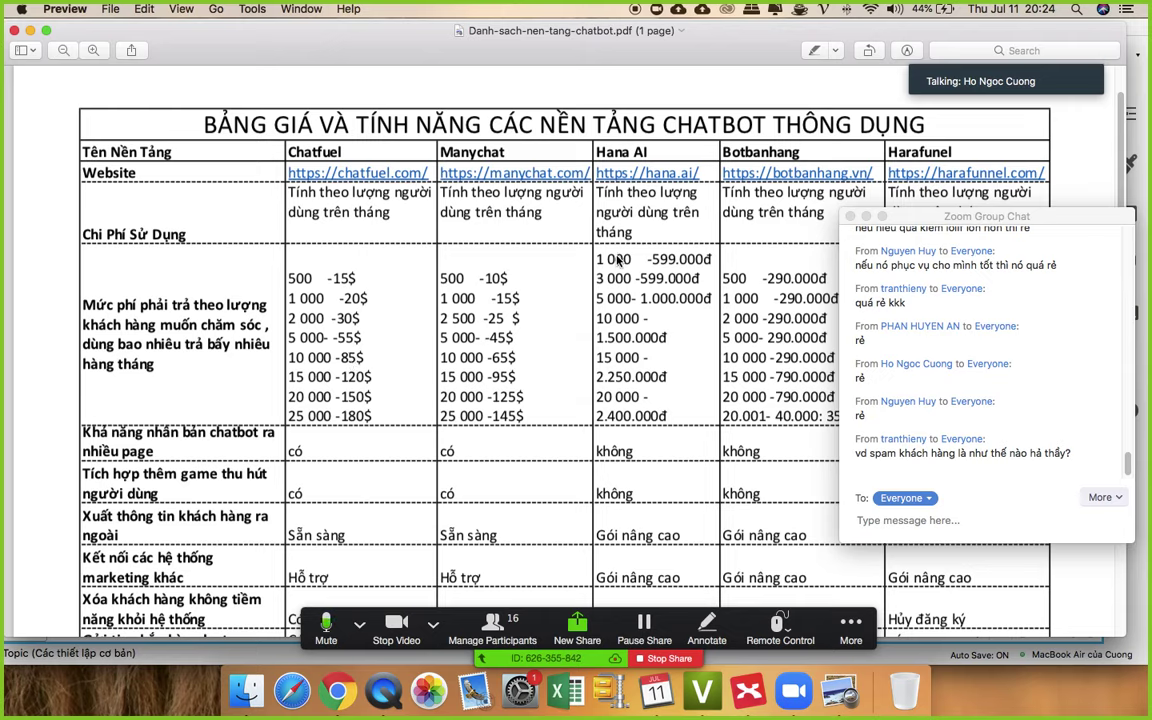
click(14, 31)
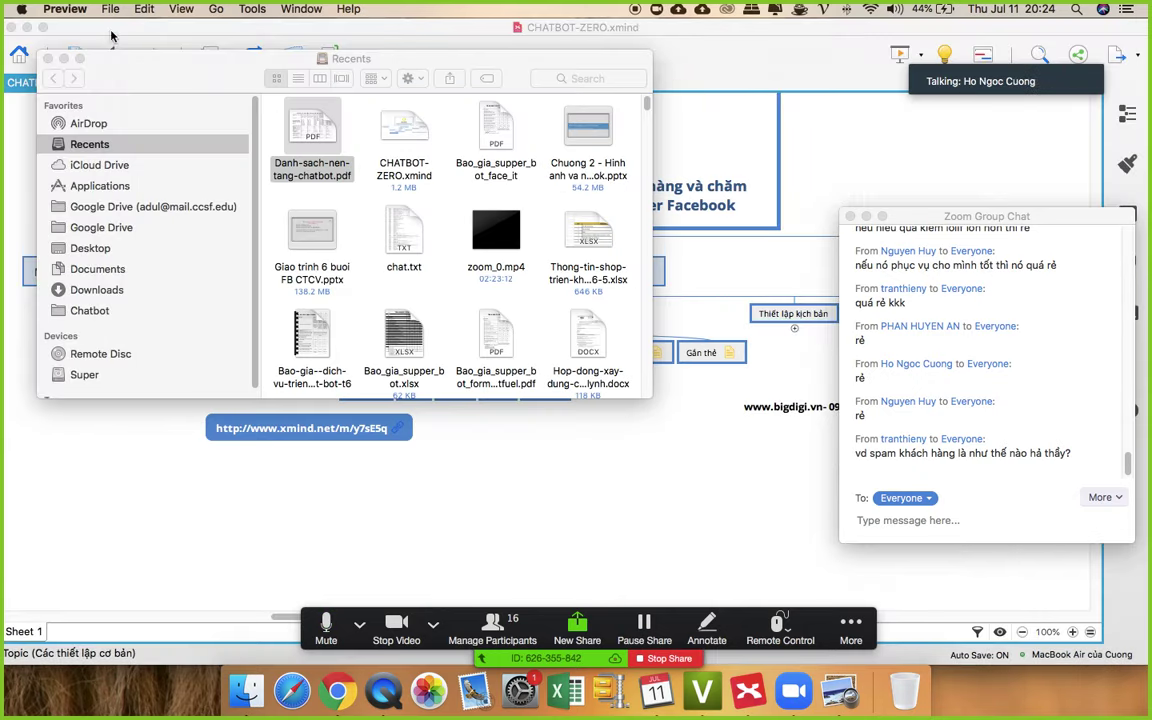
- Close the Recents window, select the Kết nối page topic in XMind, and bring Chrome forward
click(48, 59)
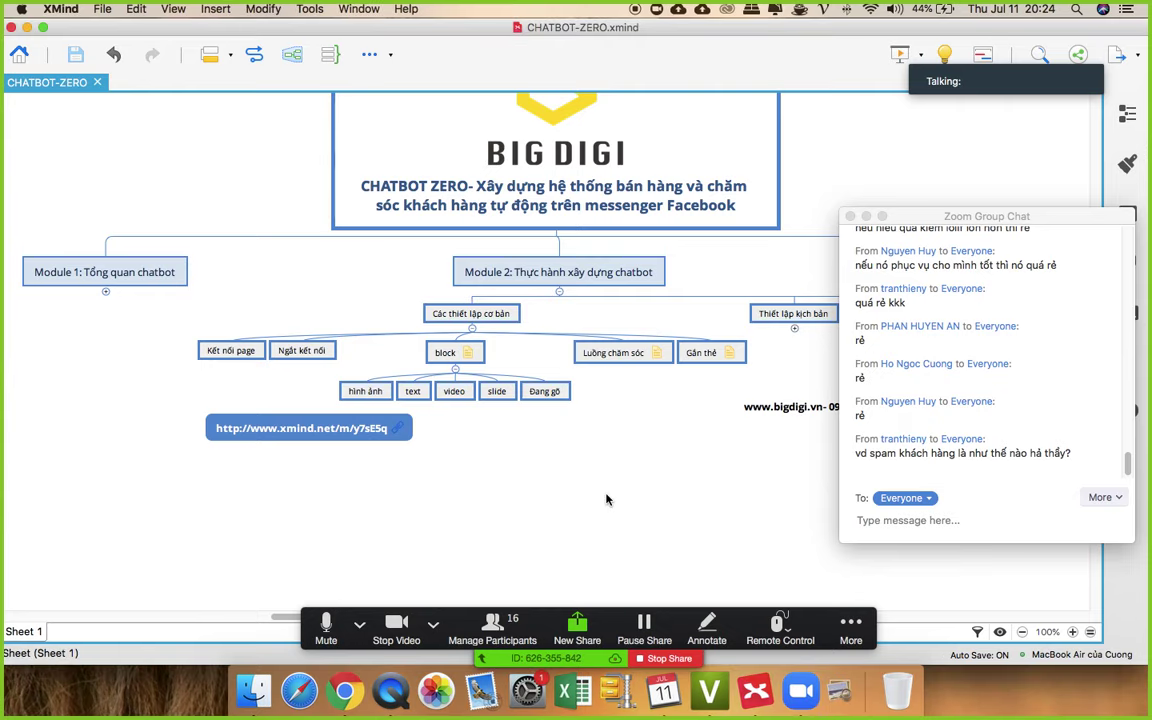
click(216, 353)
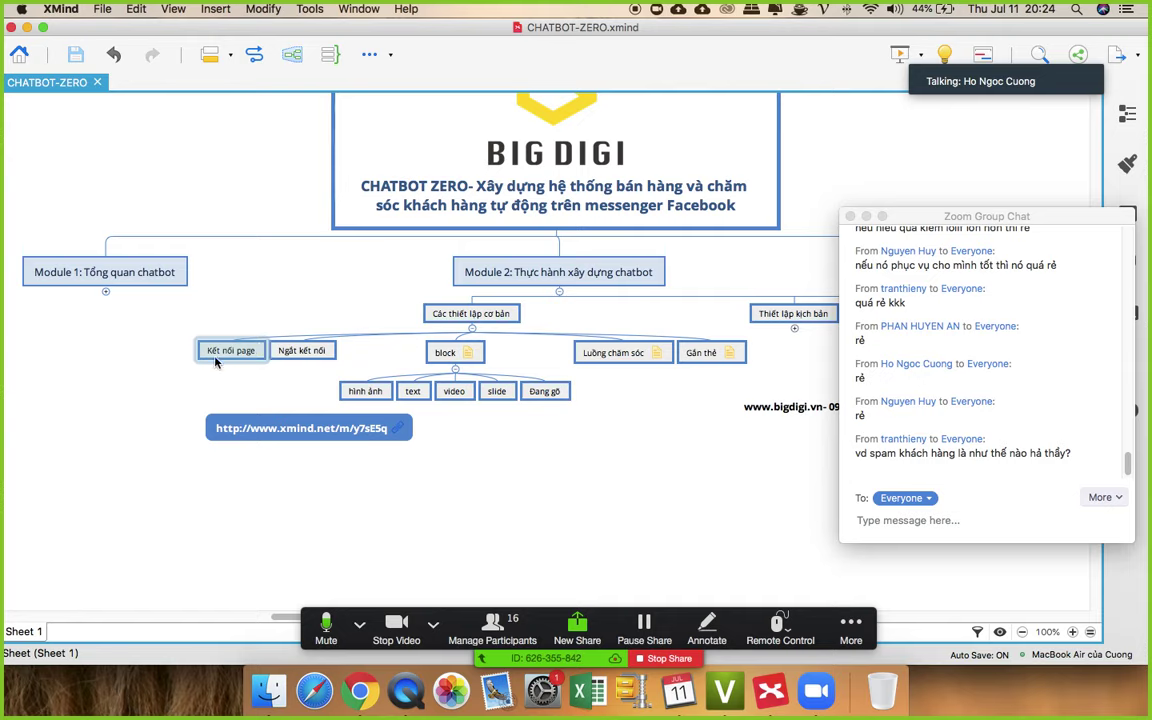
click(228, 357)
click(359, 668)
- Switch Chrome to a different browser profile
click(1106, 97)
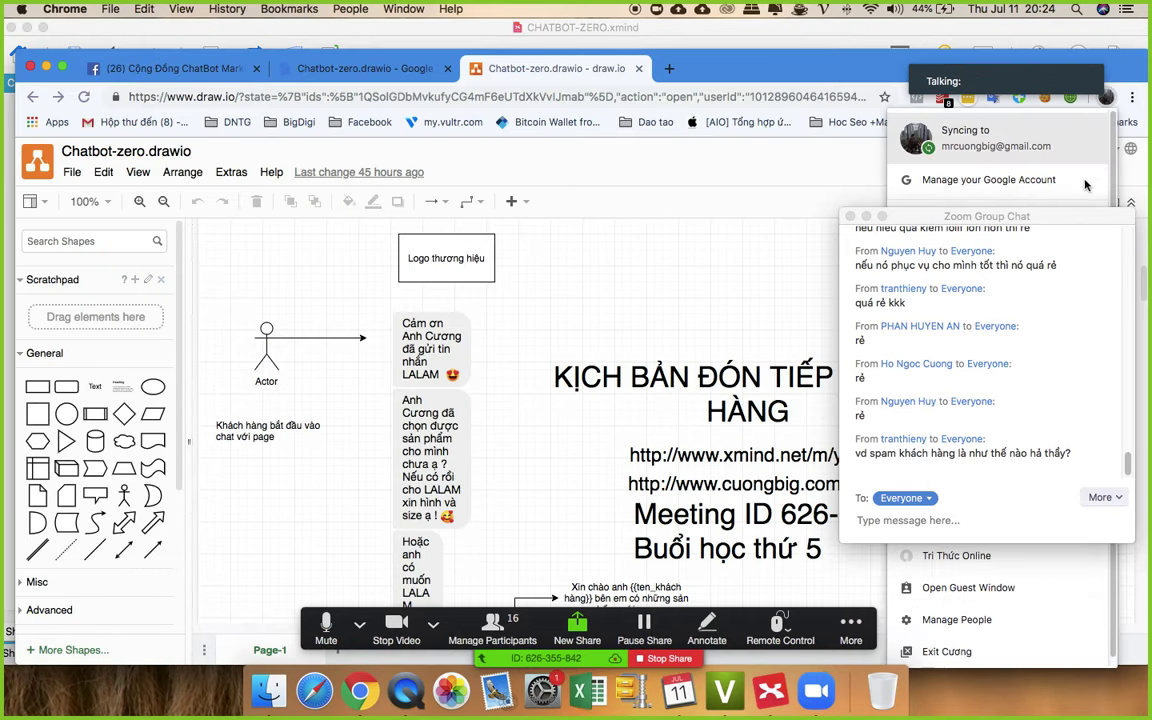
drag(1050, 233, 1148, 578)
click(1106, 97)
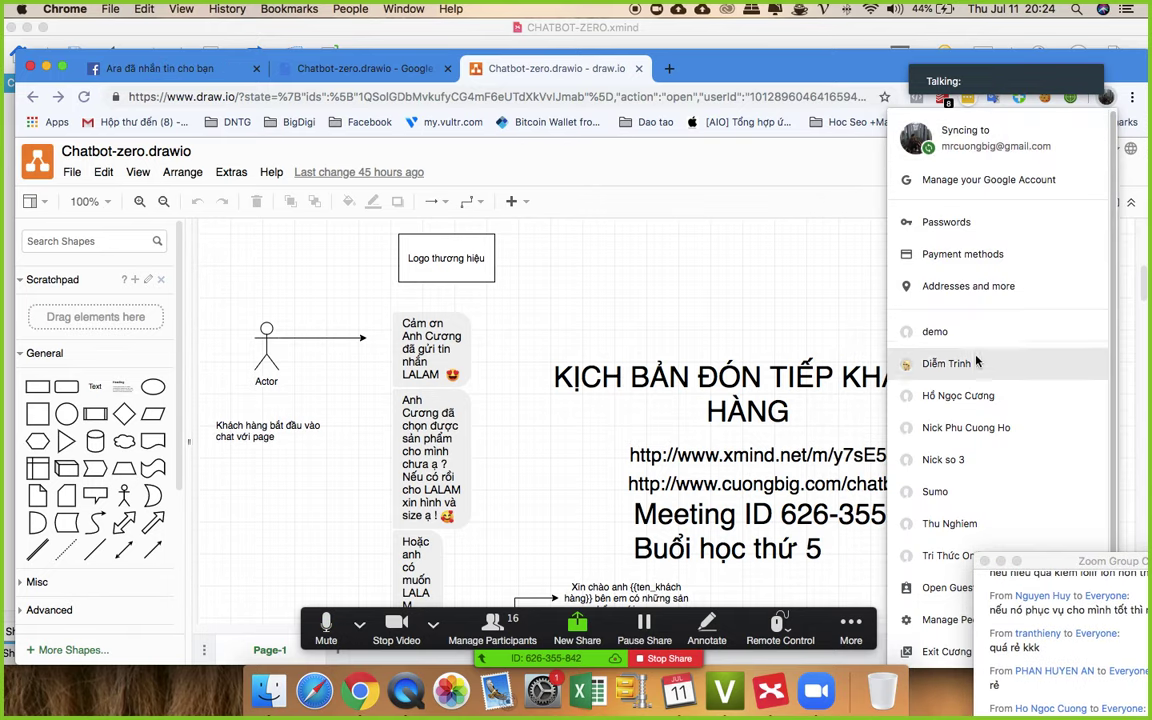
click(679, 187)
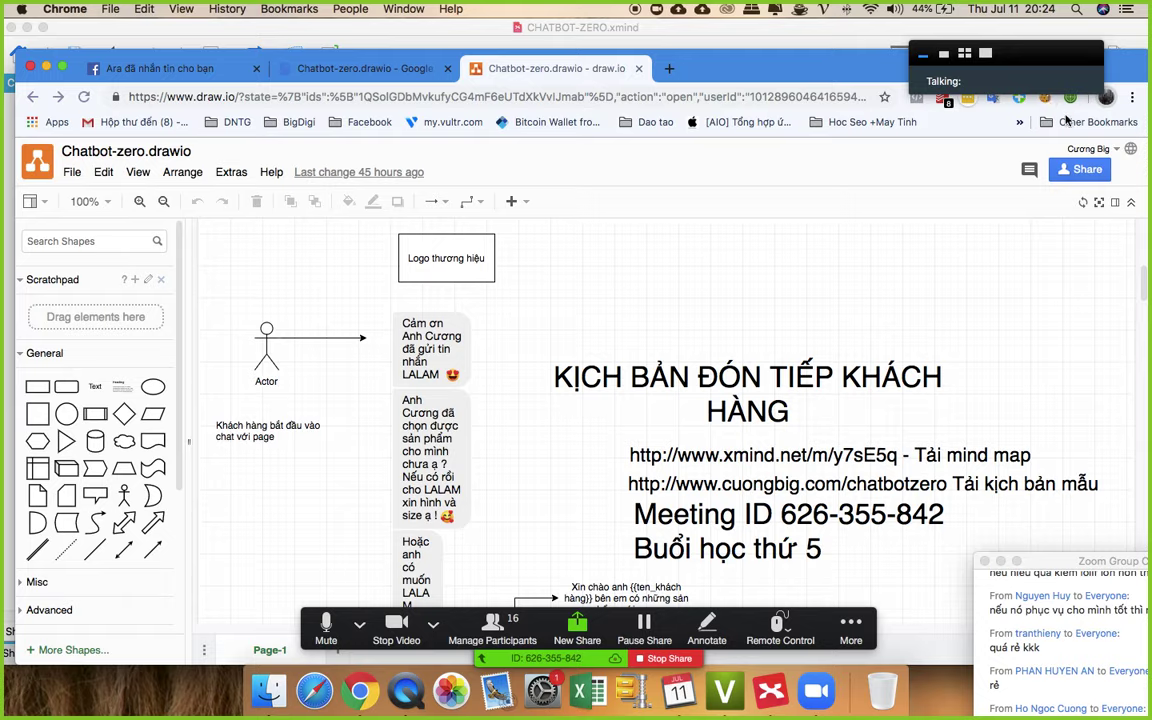
- Open a new Chrome window, load chatfuel.com, and select its web address
key(super+n)
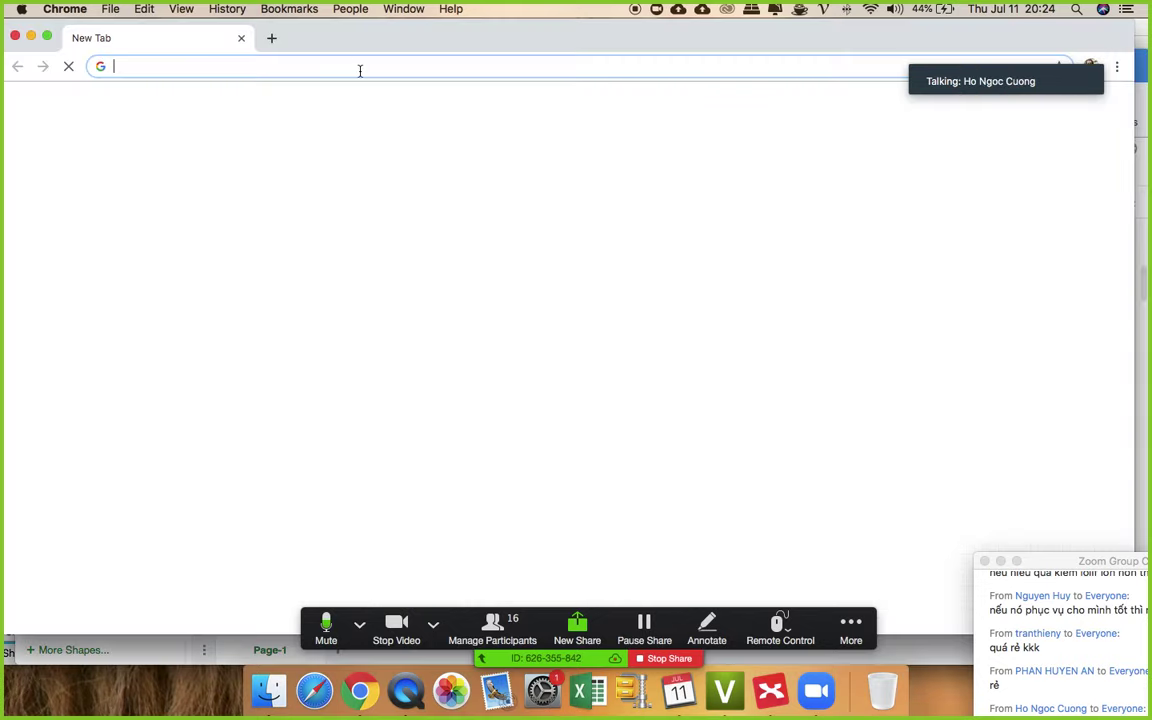
text(chat)
key(Right)
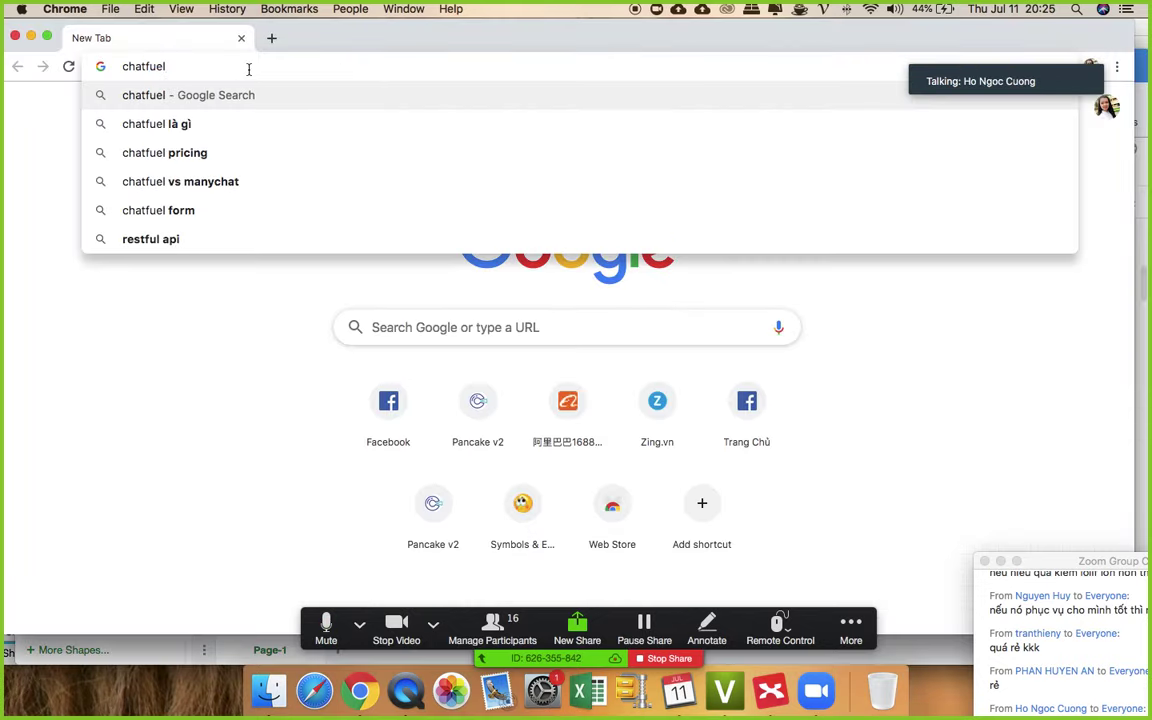
text(.com)
key(Return)
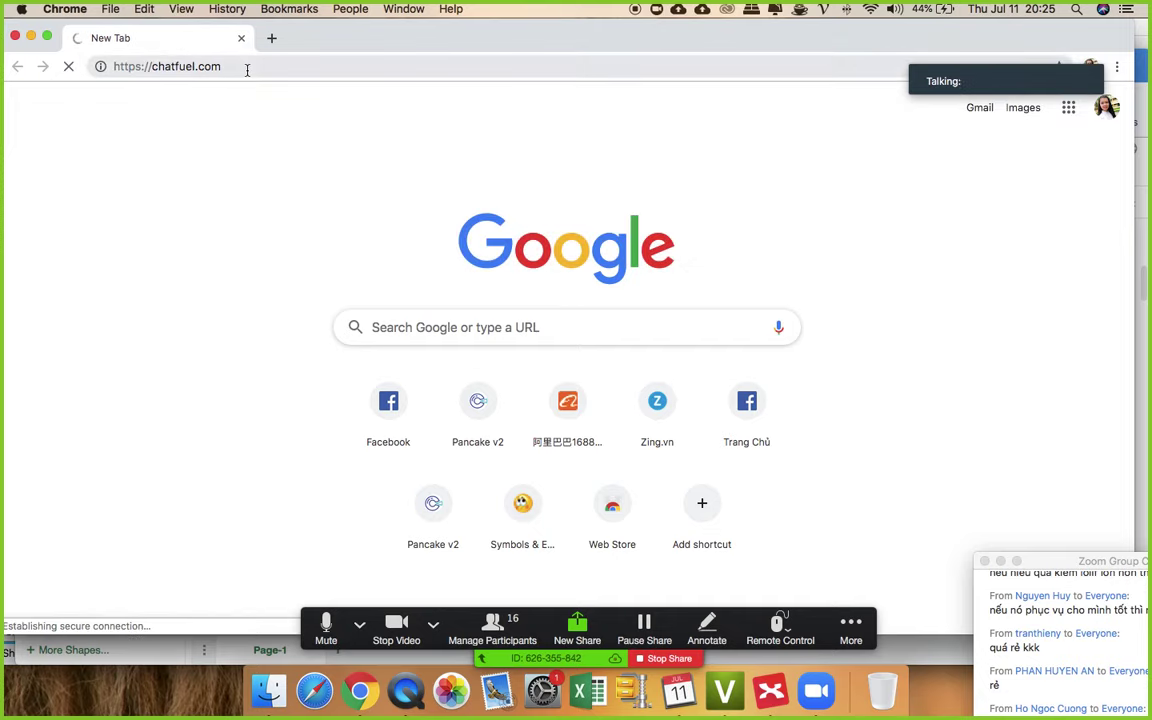
click(251, 66)
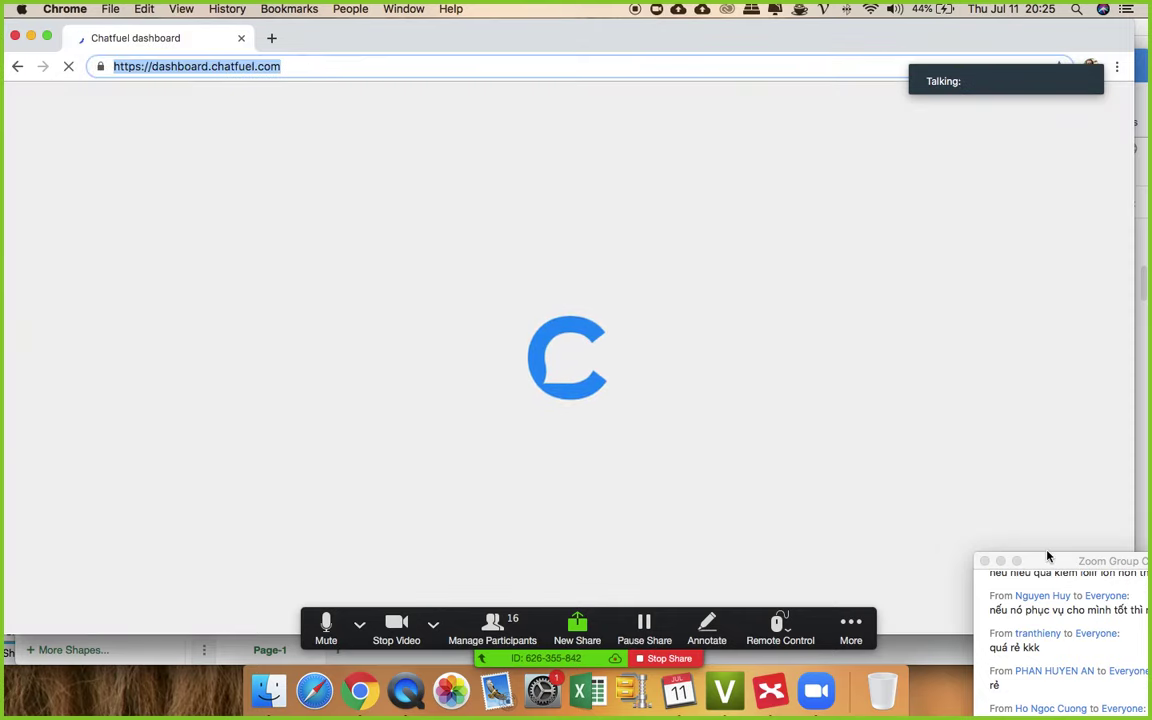
drag(1051, 566, 896, 207)
click(892, 506)
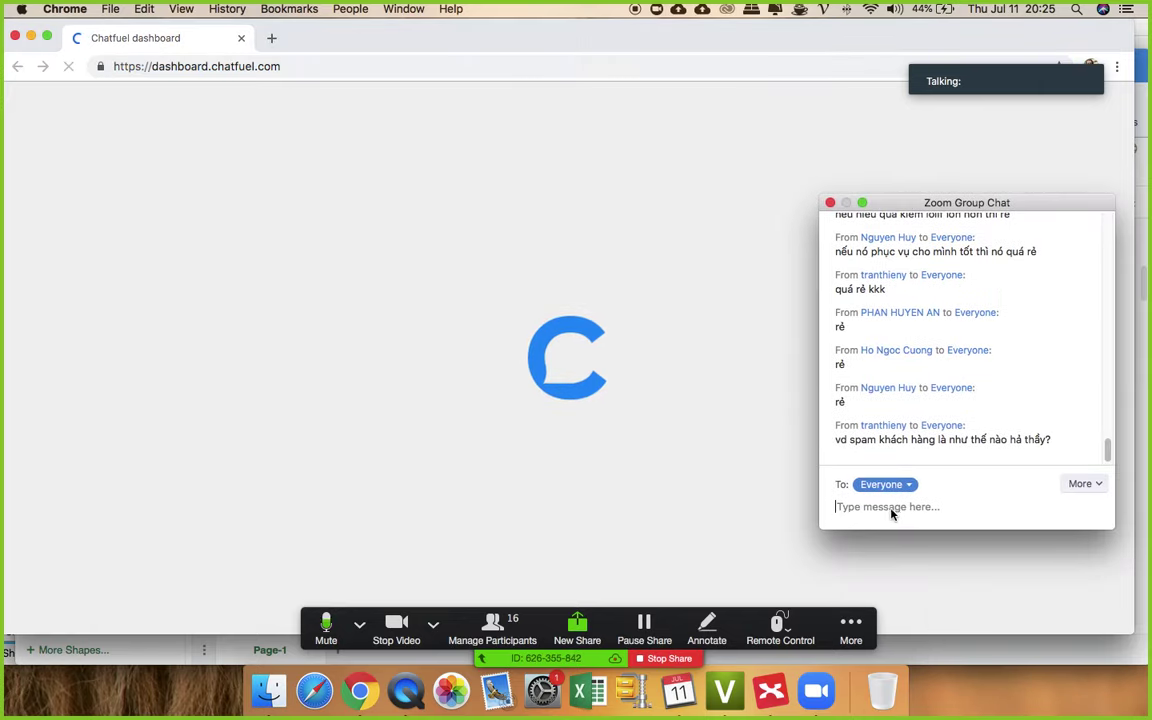
text(https://dashboard.chatfuel.com/)
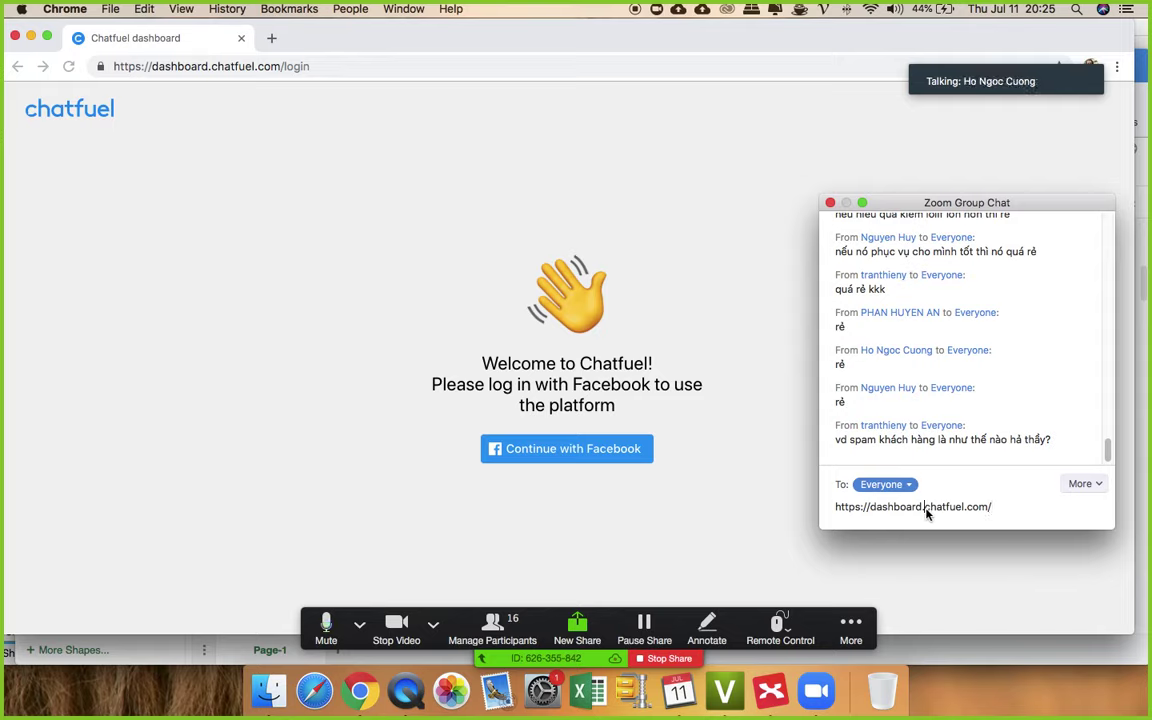
key(BackSpace)
key(BackSpace)
key(BackSpace)
key(BackSpace)
key(BackSpace)
key(BackSpace)
key(BackSpace)
key(BackSpace)
key(BackSpace)
key(BackSpace)
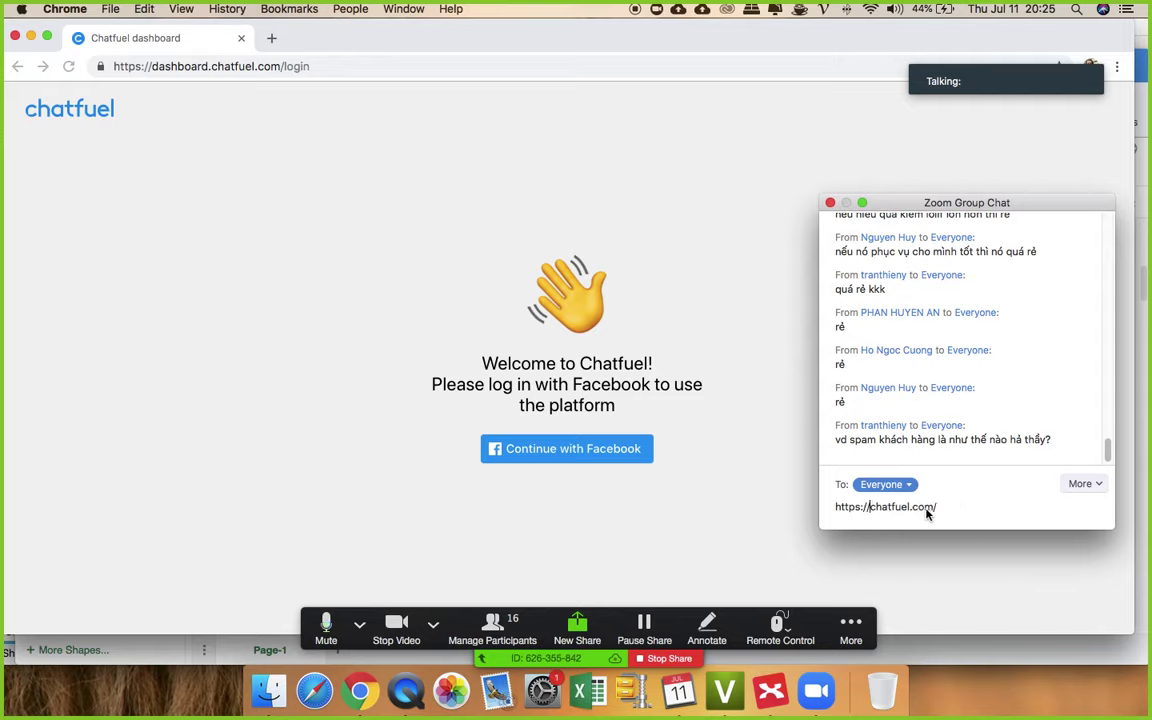
key(Return)
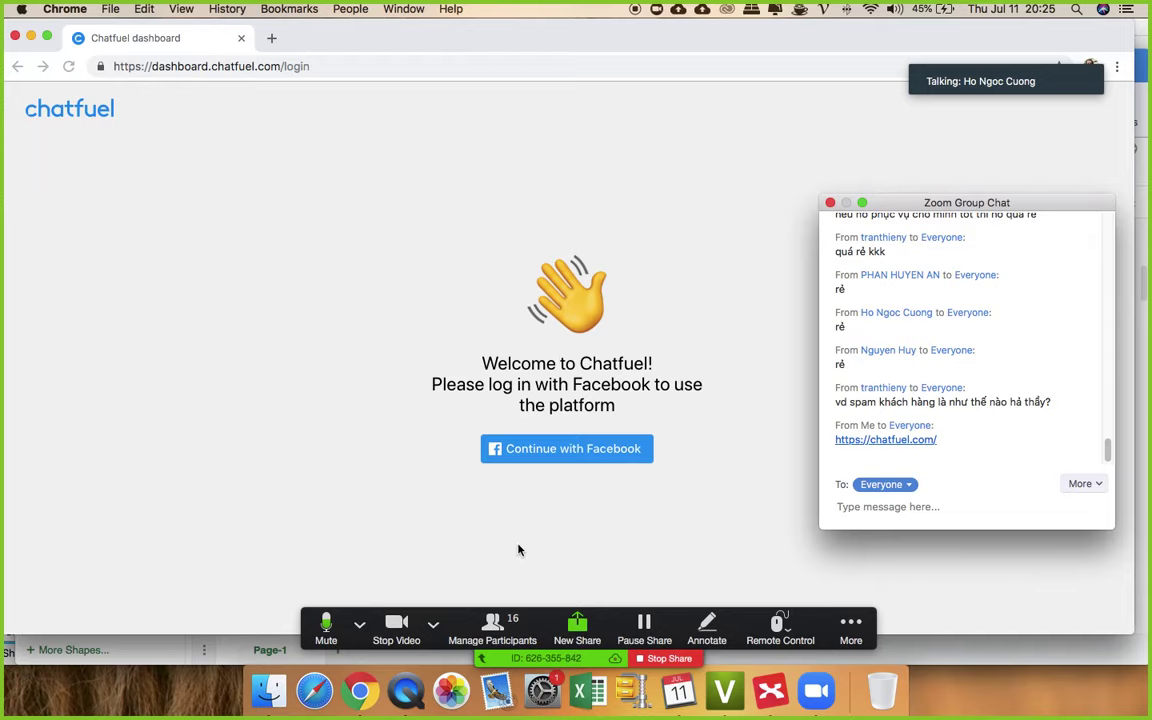
click(268, 690)
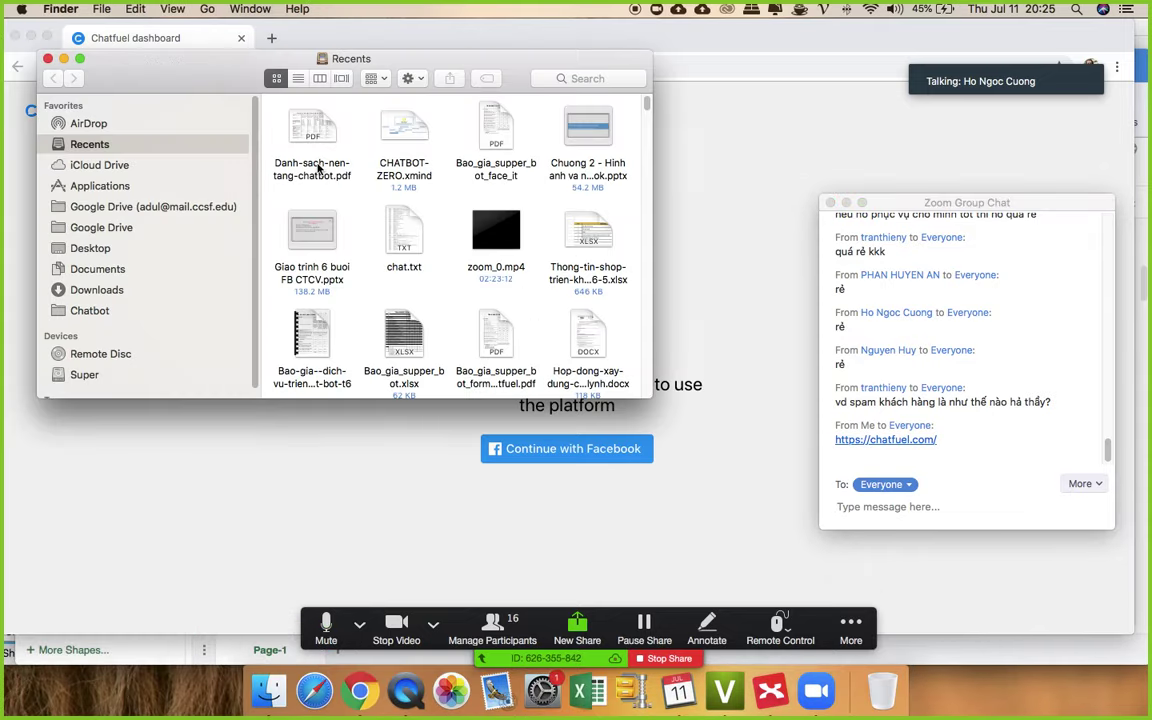
- Open the chatbot platform price table PDF and highlight Chatfuel's user-count figure and Có entry
double_click(312, 165)
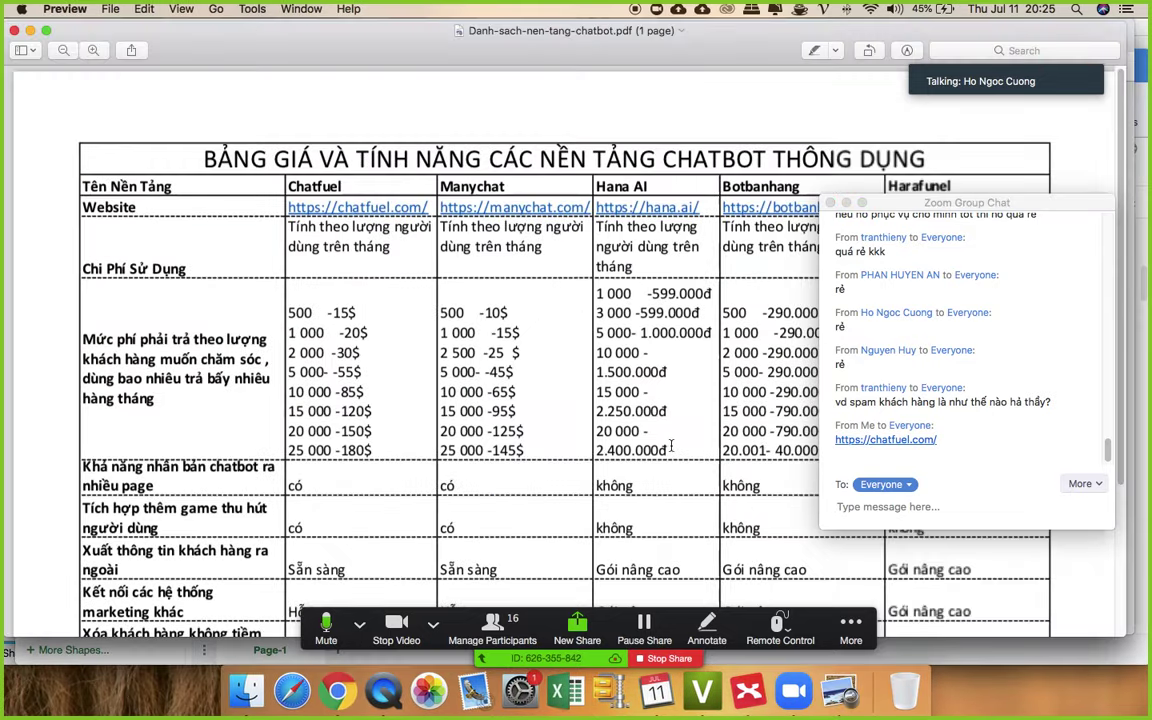
drag(288, 313, 329, 333)
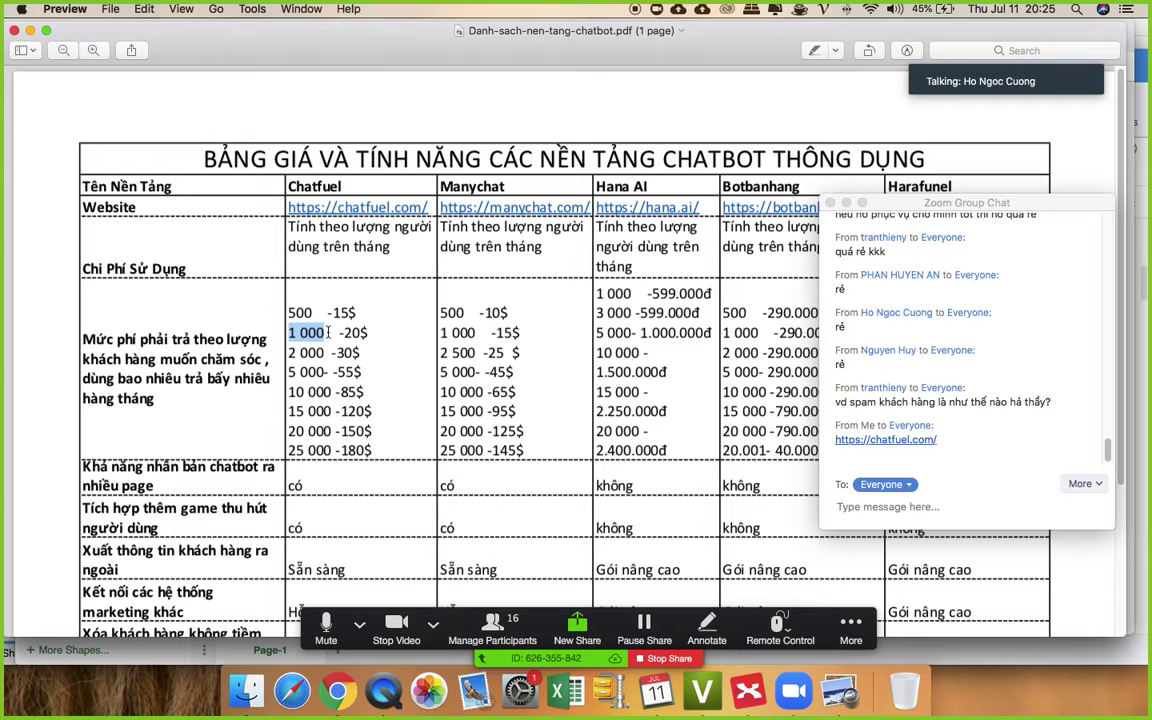
scroll(353, 362, down, 5)
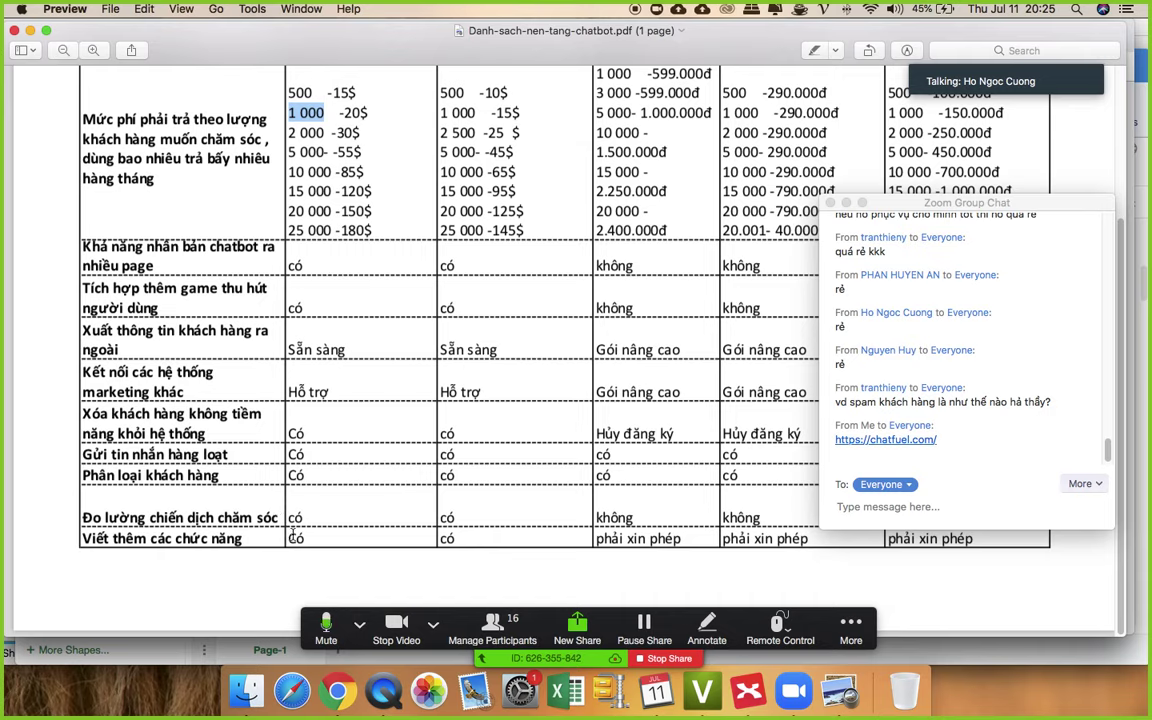
shift+click(297, 433)
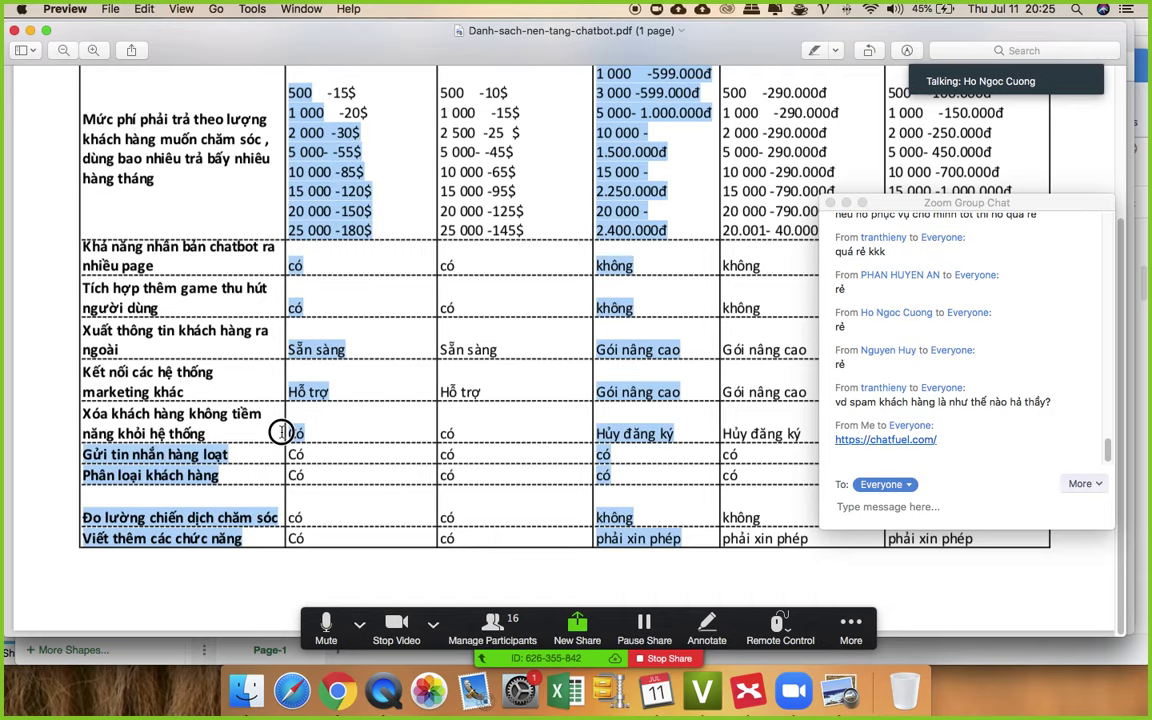
drag(291, 432, 327, 426)
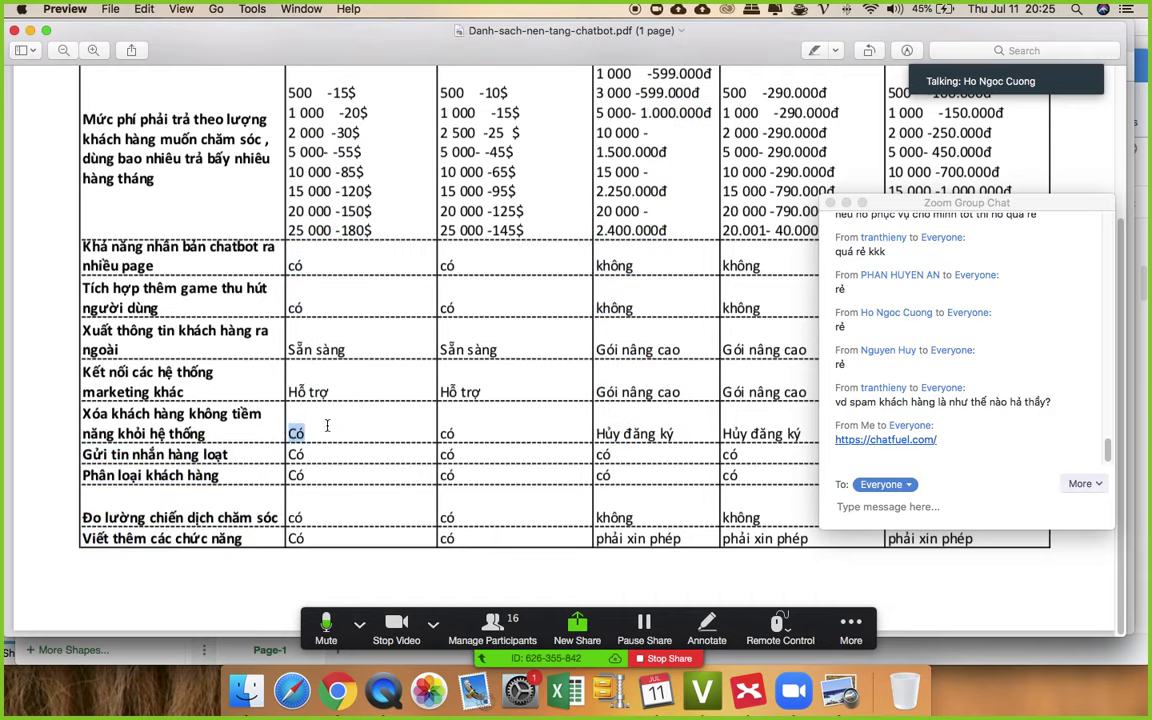
scroll(324, 434, up, 3)
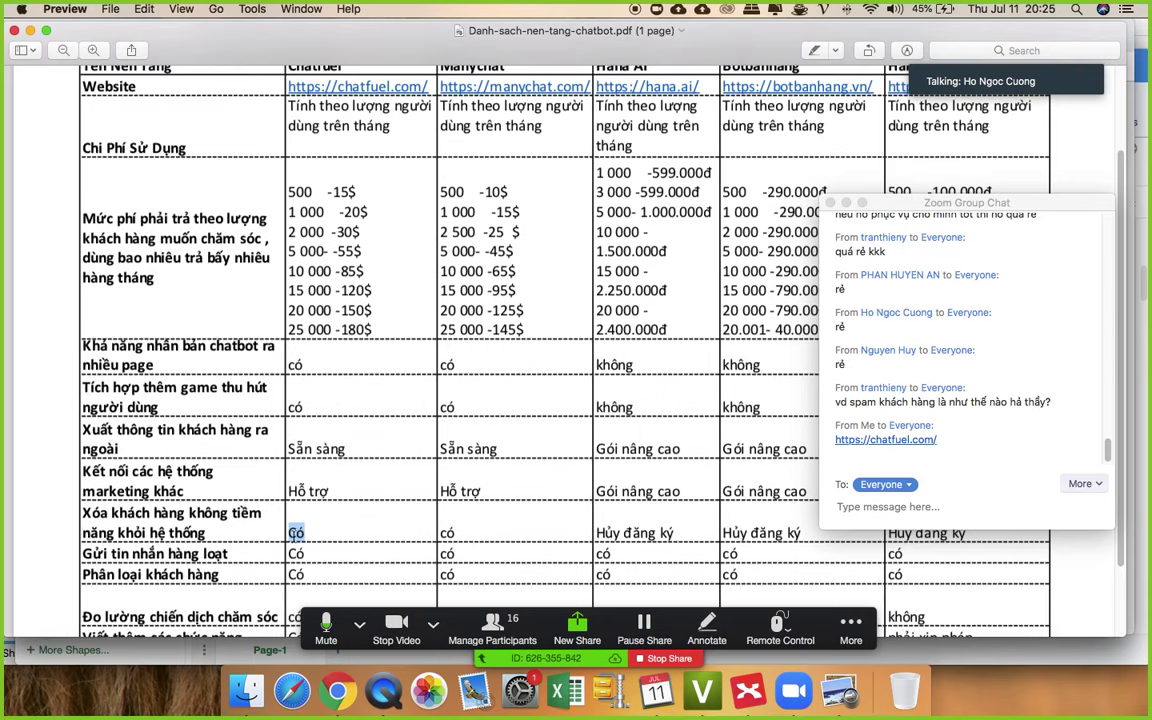
- Clear the selection, then close the comparison PDF and the Recents window
click(268, 476)
scroll(339, 438, up, 3)
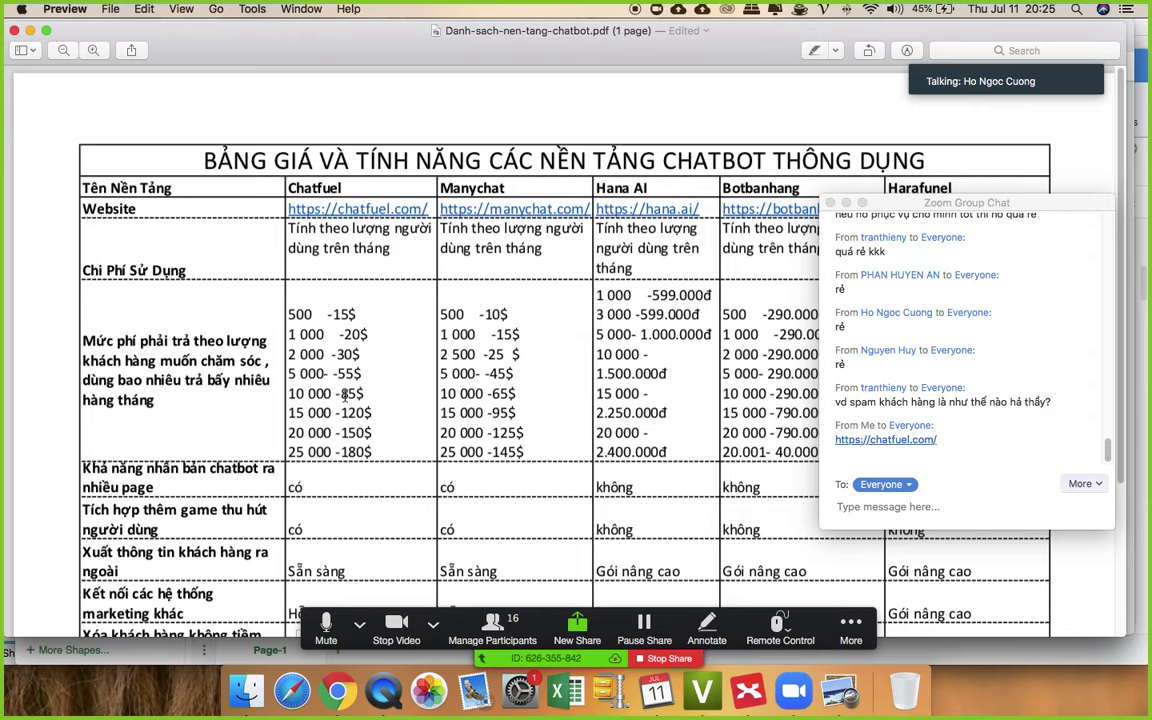
click(13, 33)
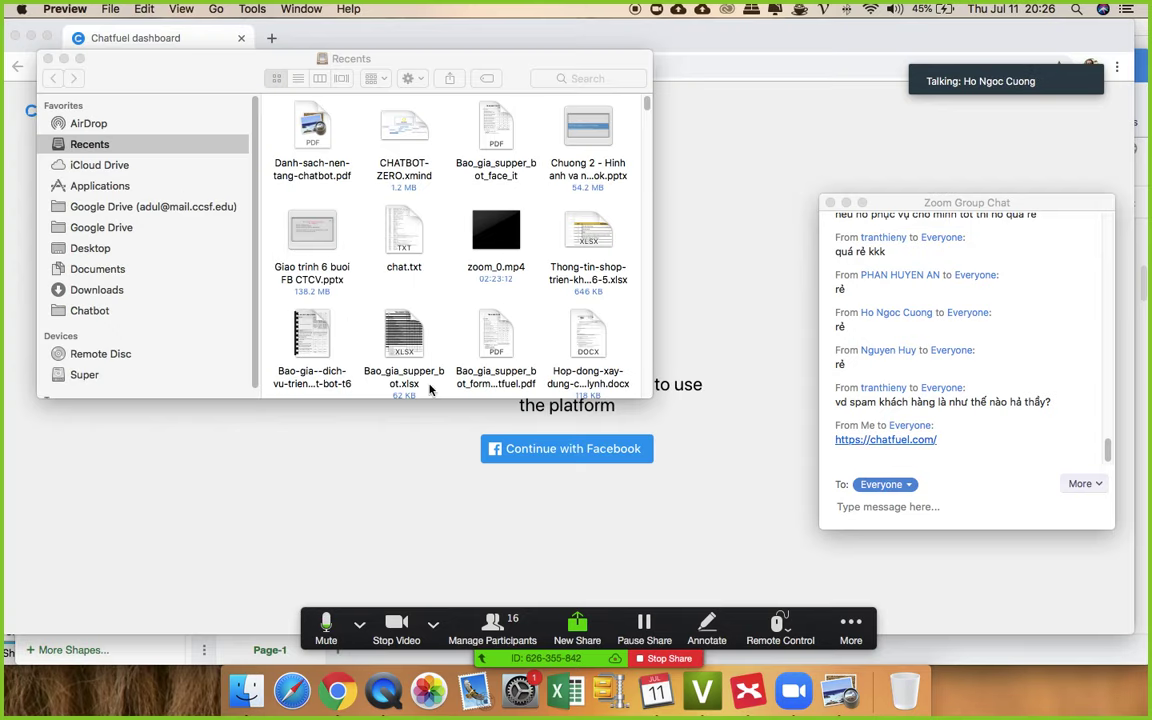
click(48, 59)
- Change the address to chatfuel.com, load it, and log in with Facebook
click(205, 66)
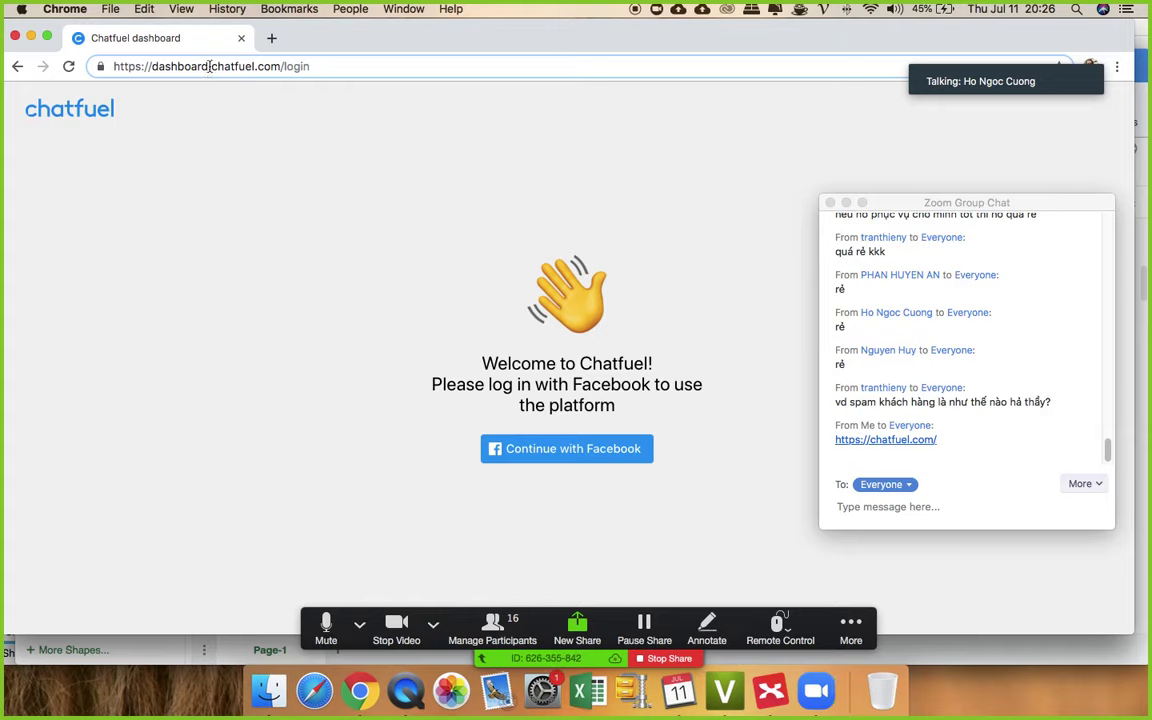
drag(210, 66, 114, 66)
key(BackSpace)
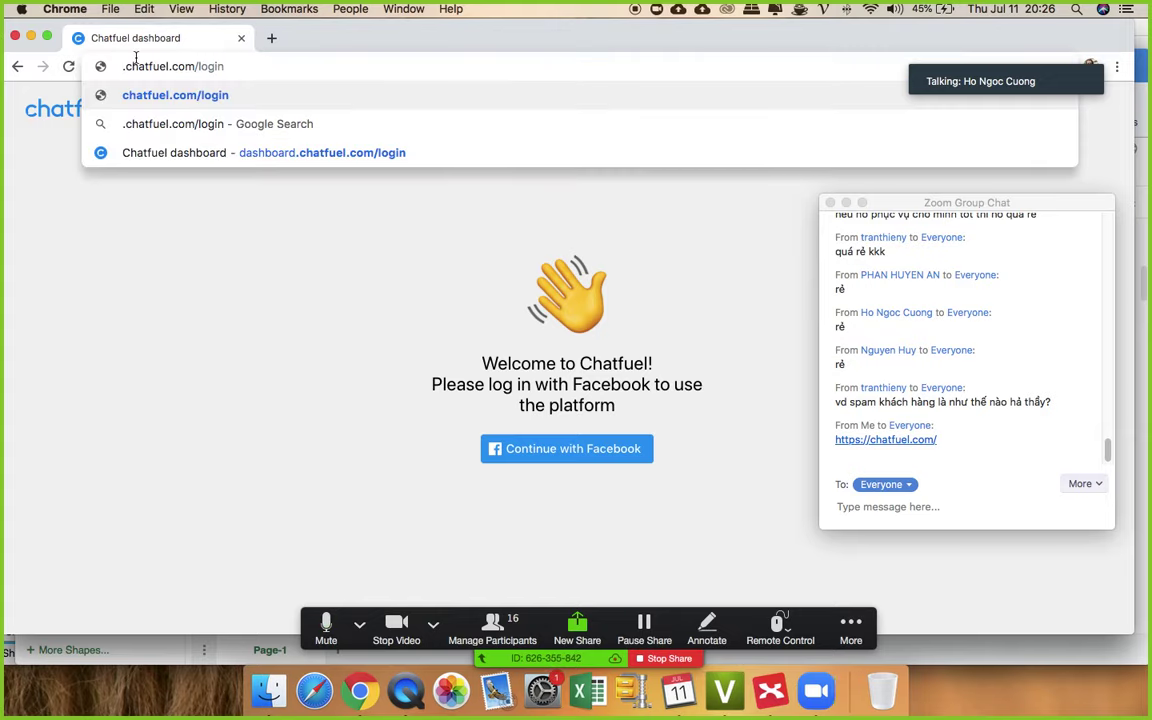
drag(188, 66, 341, 82)
key(BackSpace)
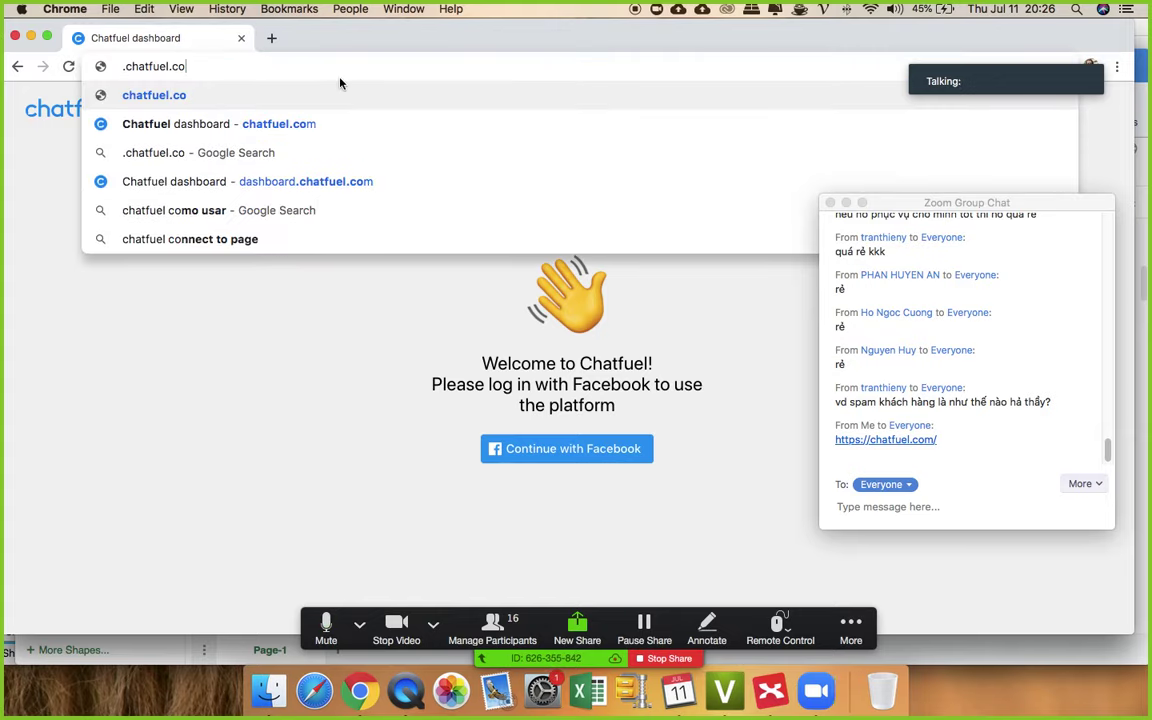
text(m)
key(Return)
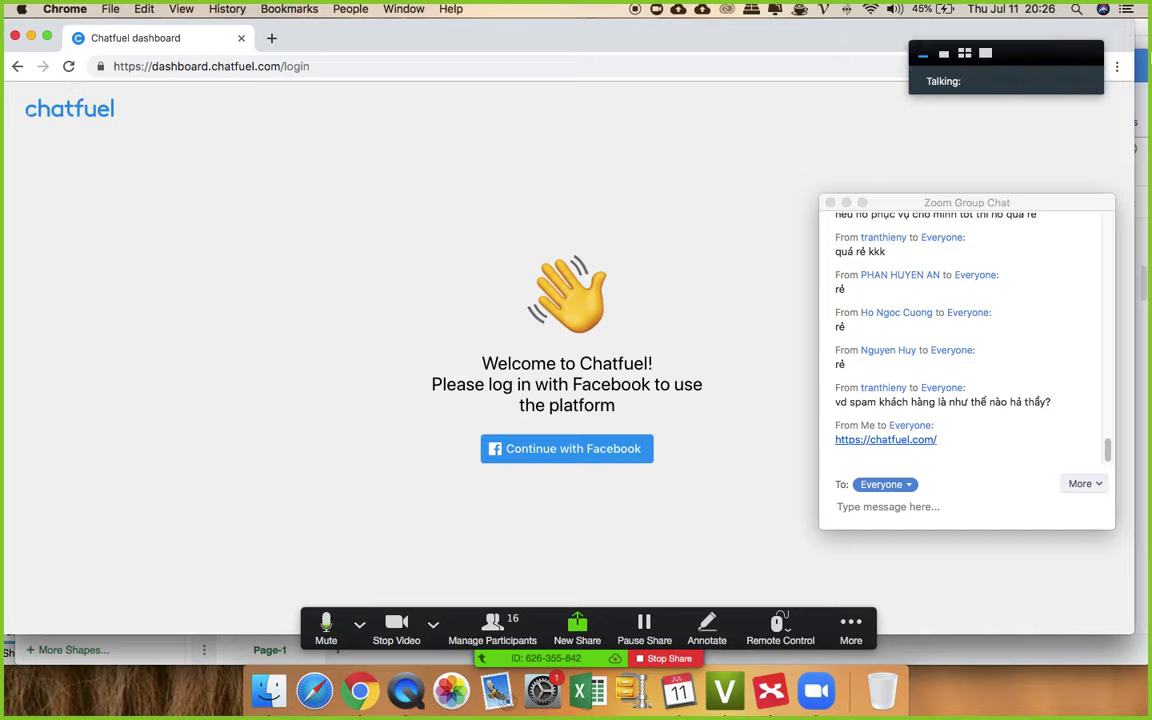
click(566, 452)
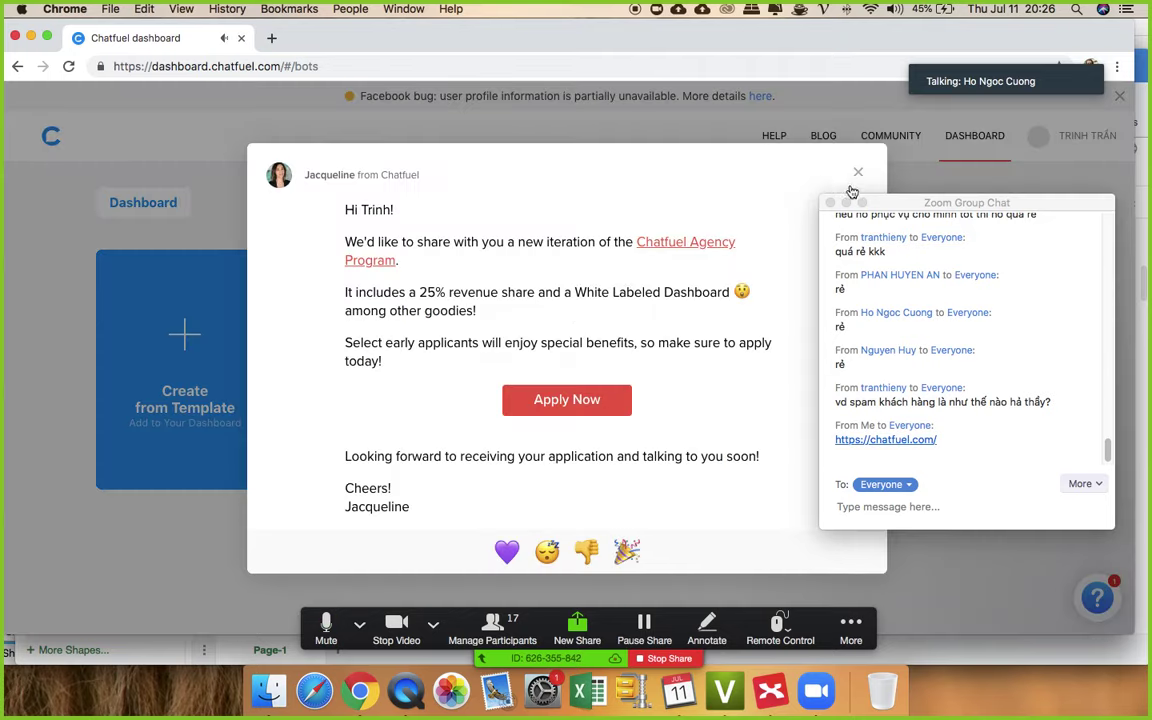
- Dismiss the Agency Program announcement, then open and close My First Bot's options without changes
click(858, 172)
click(450, 275)
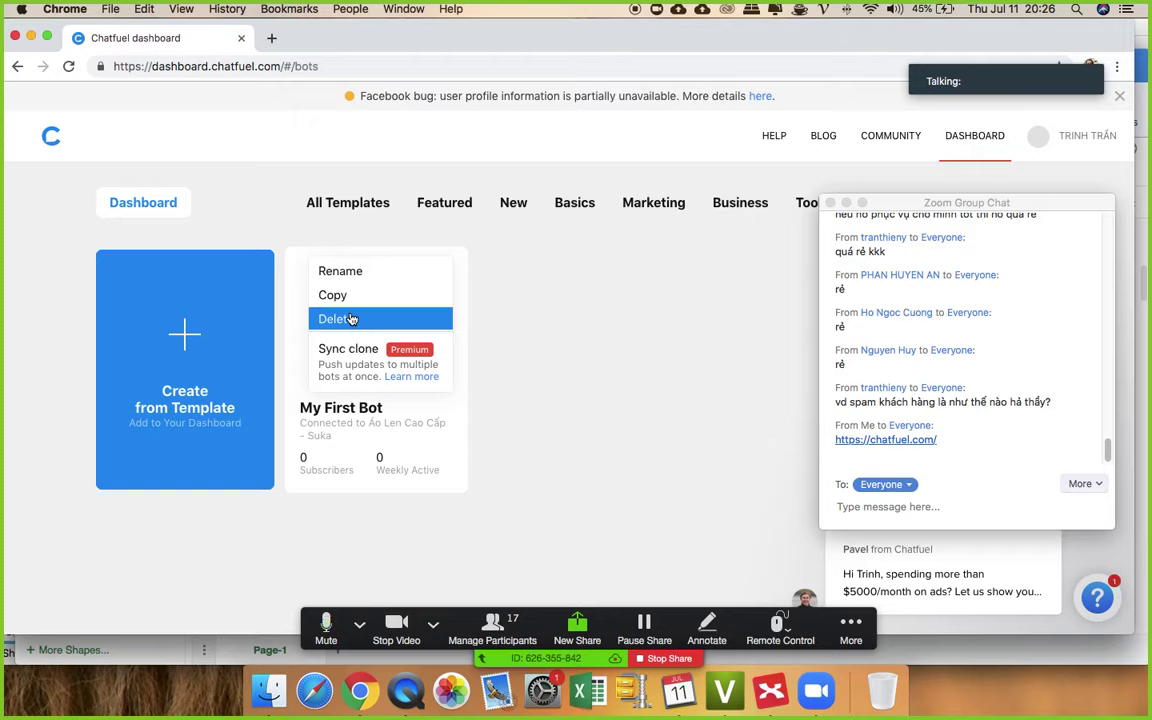
click(586, 303)
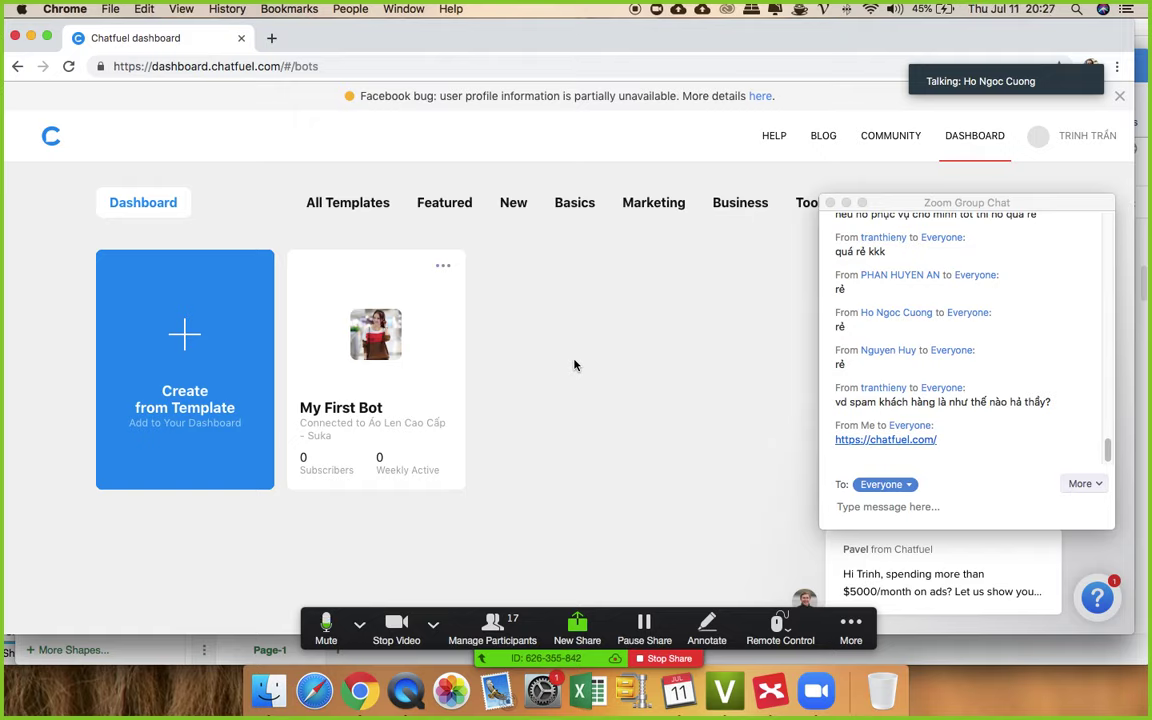
click(445, 266)
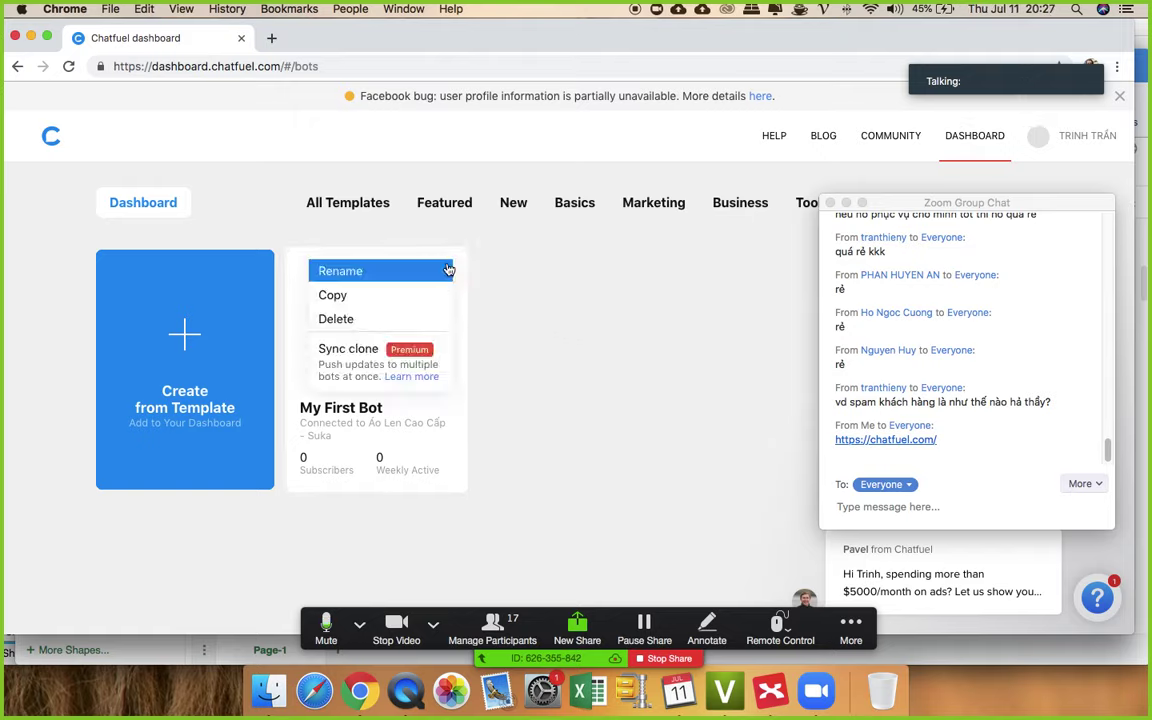
click(452, 268)
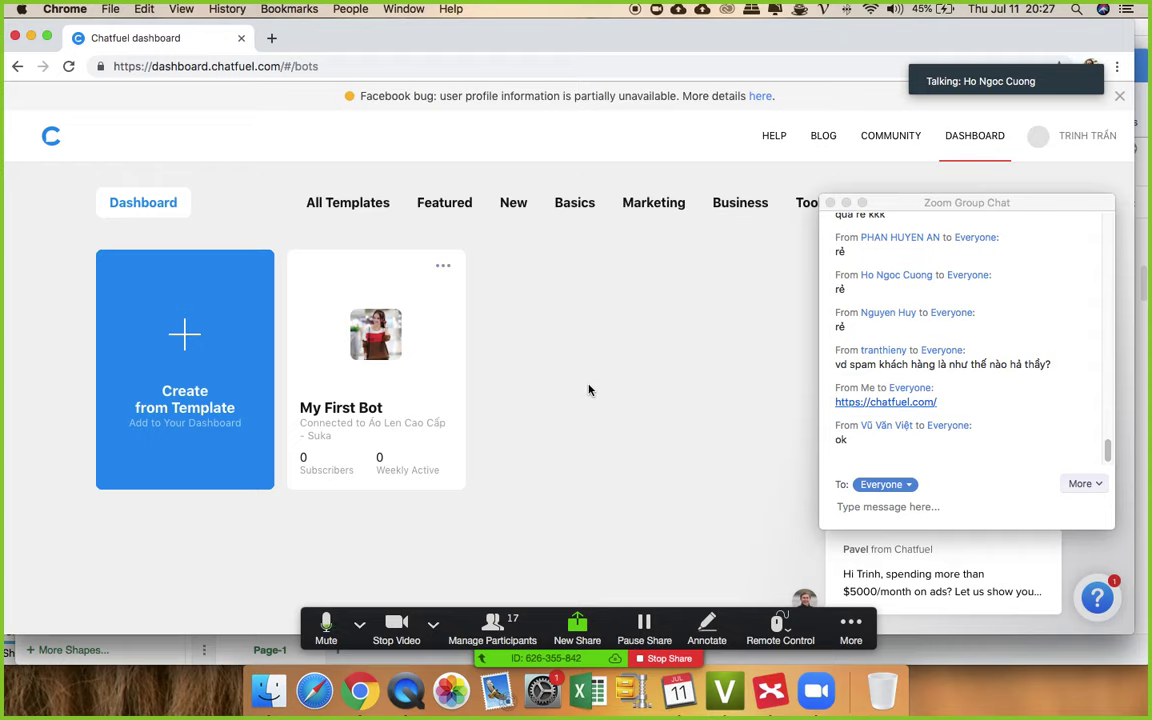
click(448, 268)
click(579, 282)
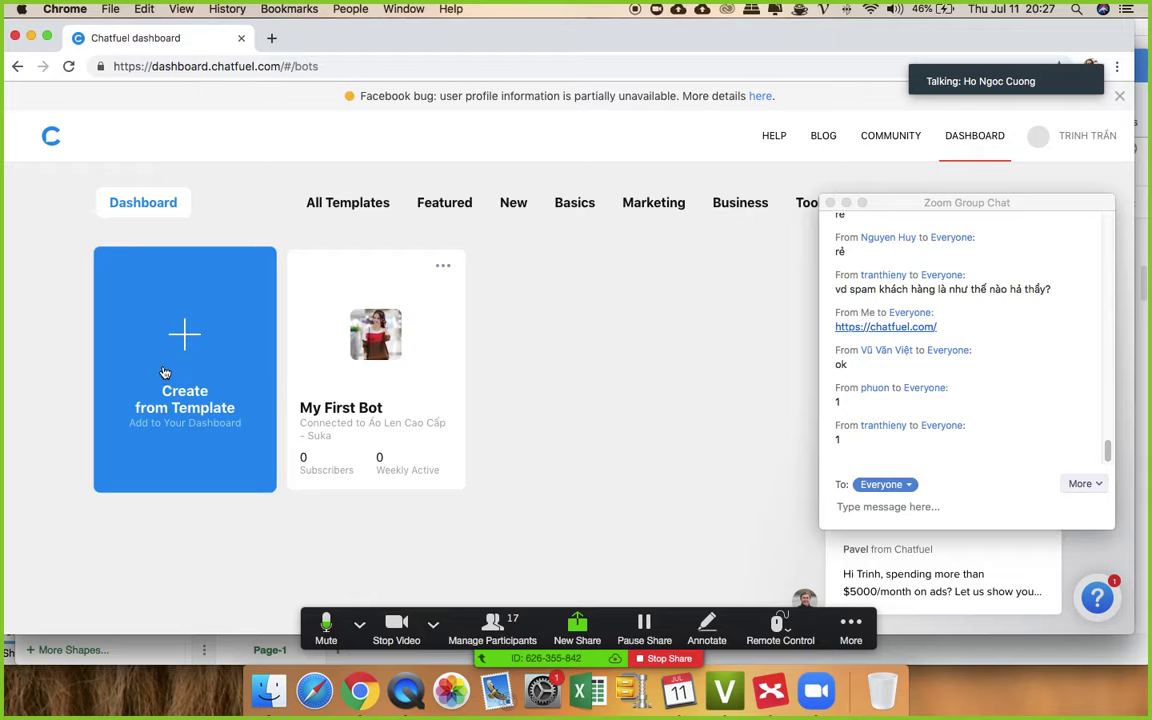
- Open the Create from Template gallery, browse the featured templates, and pick Blank Bot
click(180, 331)
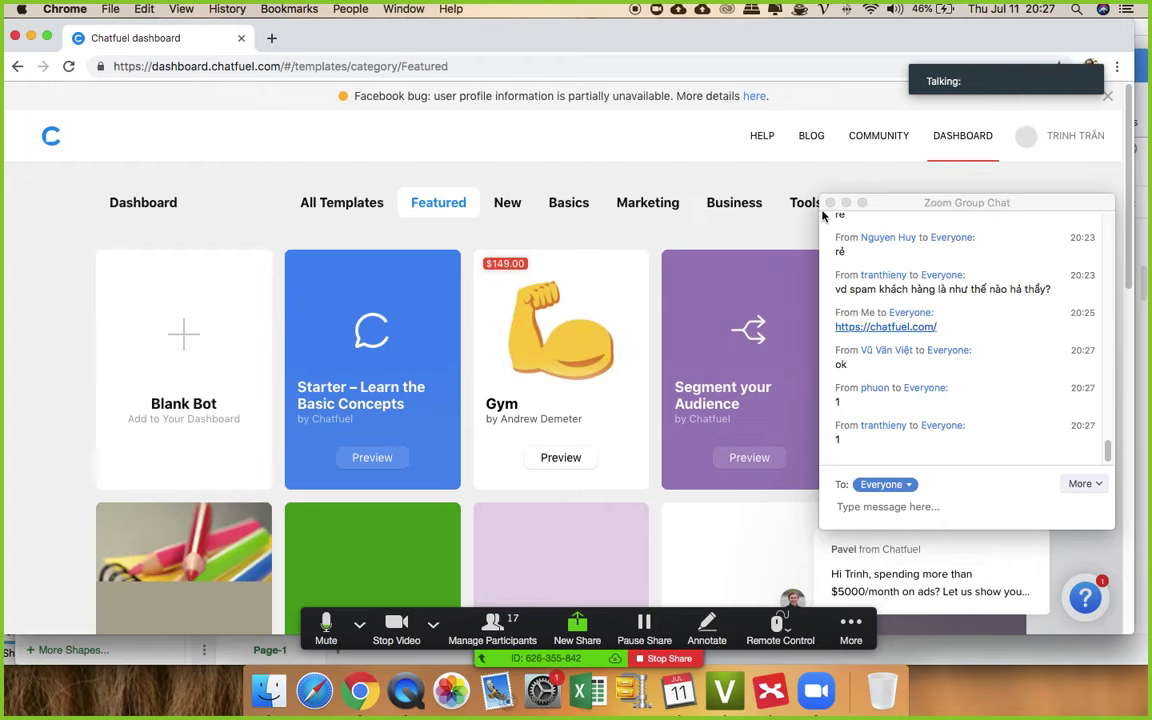
drag(863, 205, 1090, 510)
scroll(388, 337, down, 5)
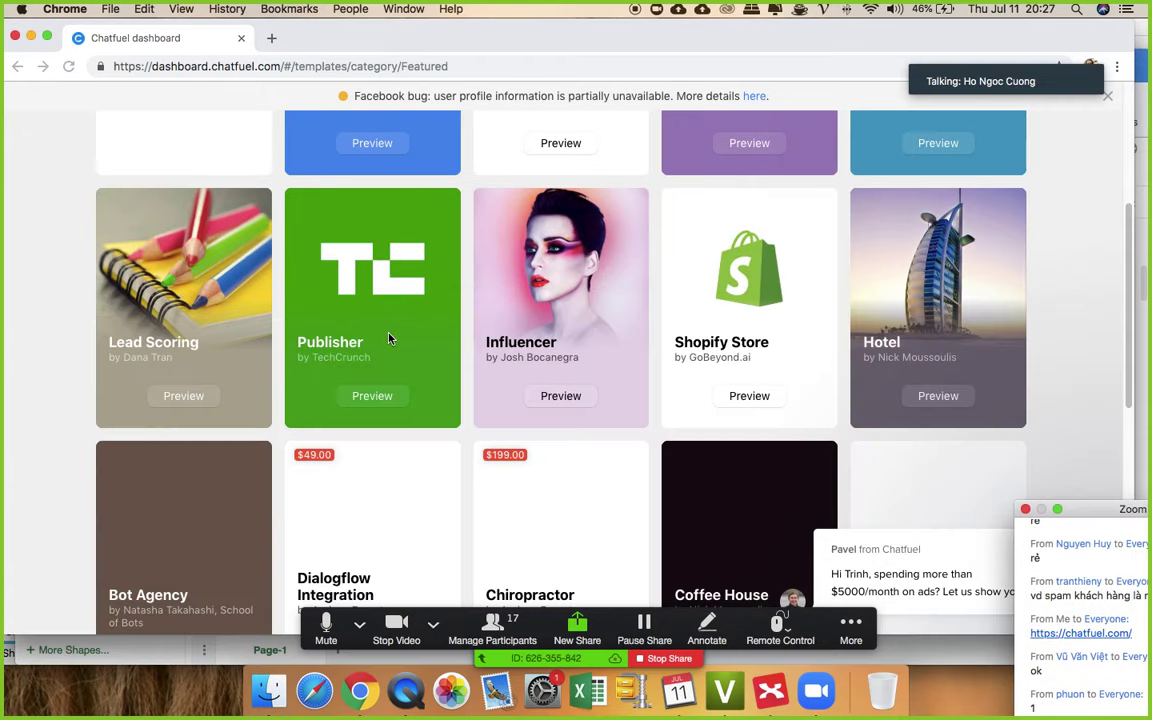
scroll(519, 373, down, 5)
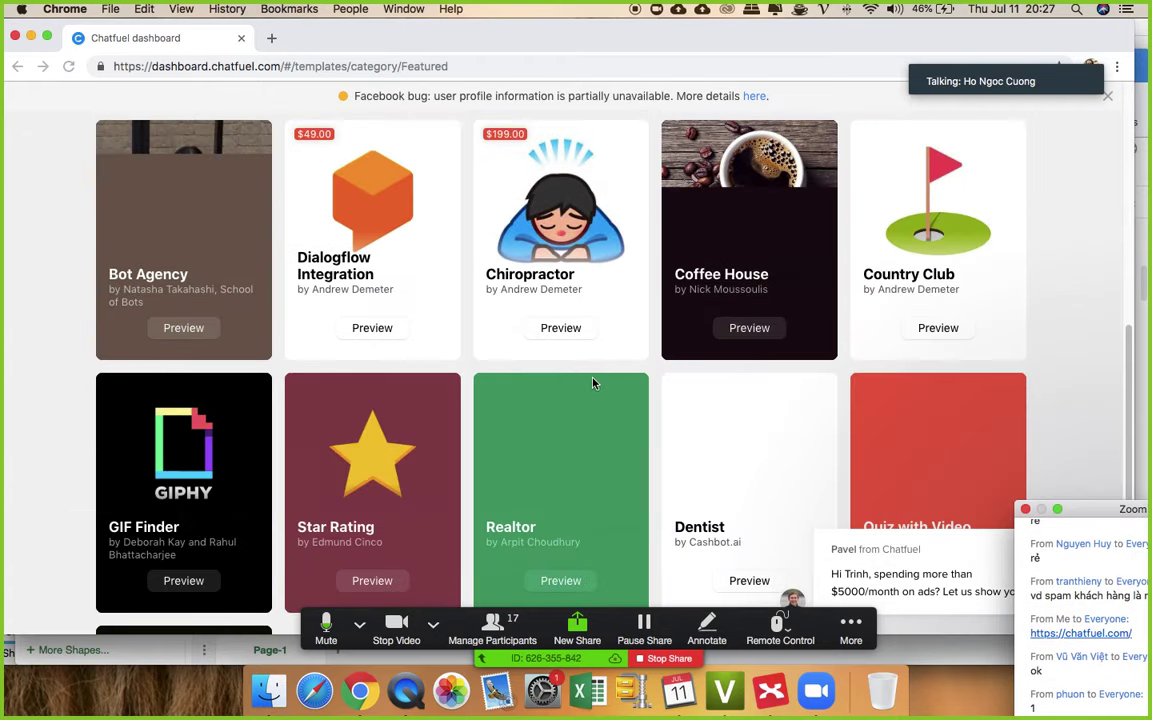
scroll(602, 386, down, 3)
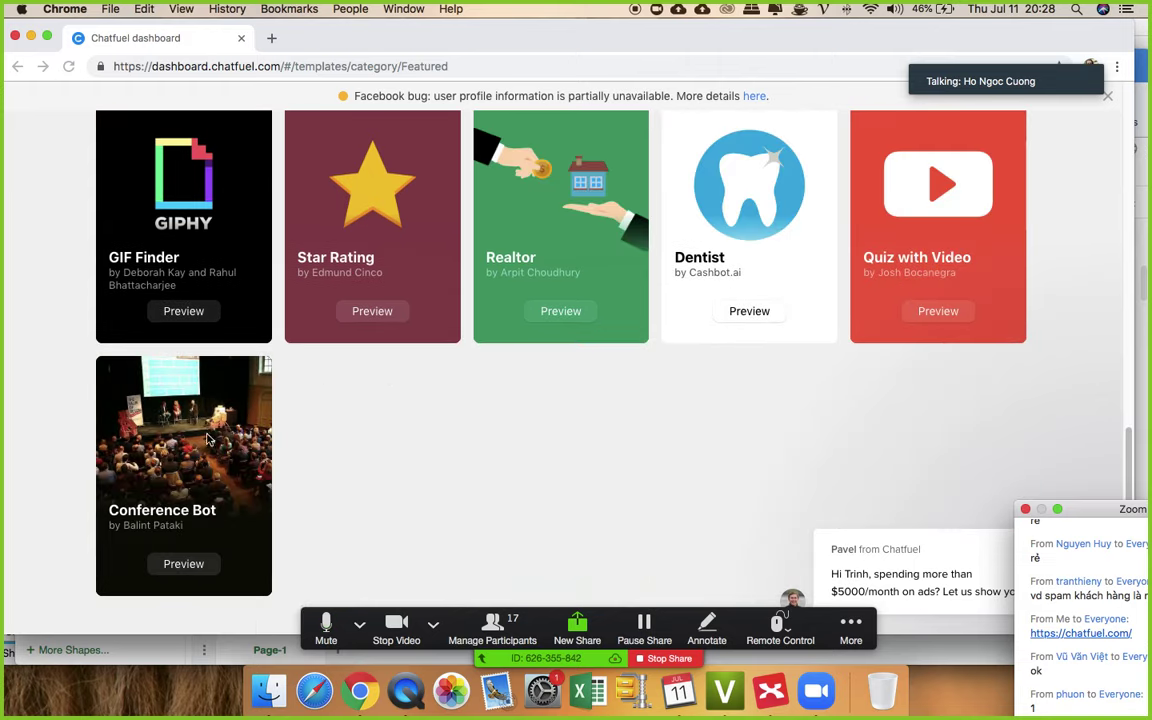
scroll(520, 330, up, 13)
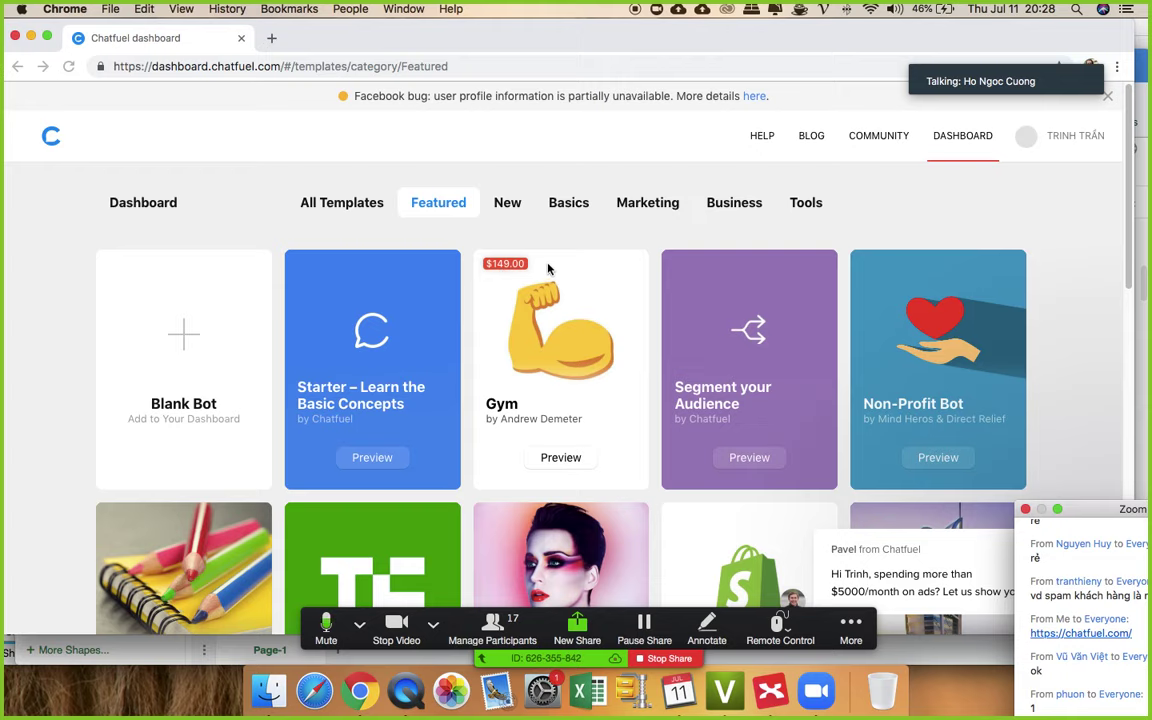
scroll(755, 278, down, 1)
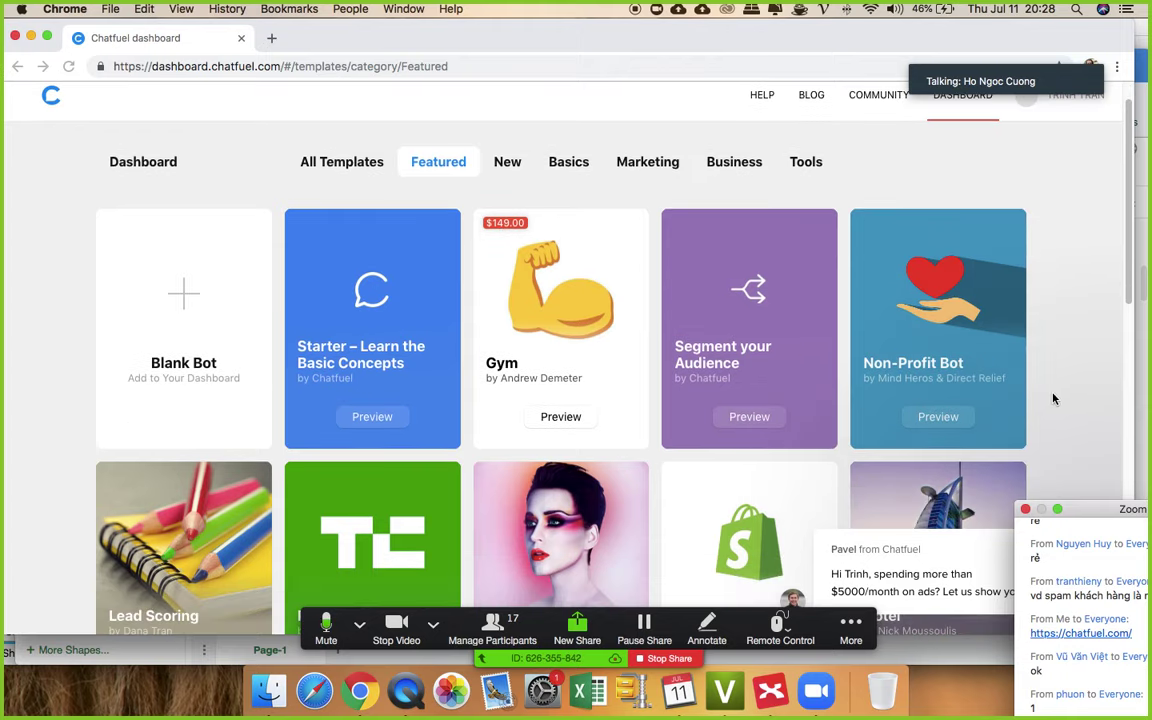
scroll(1053, 399, down, 10)
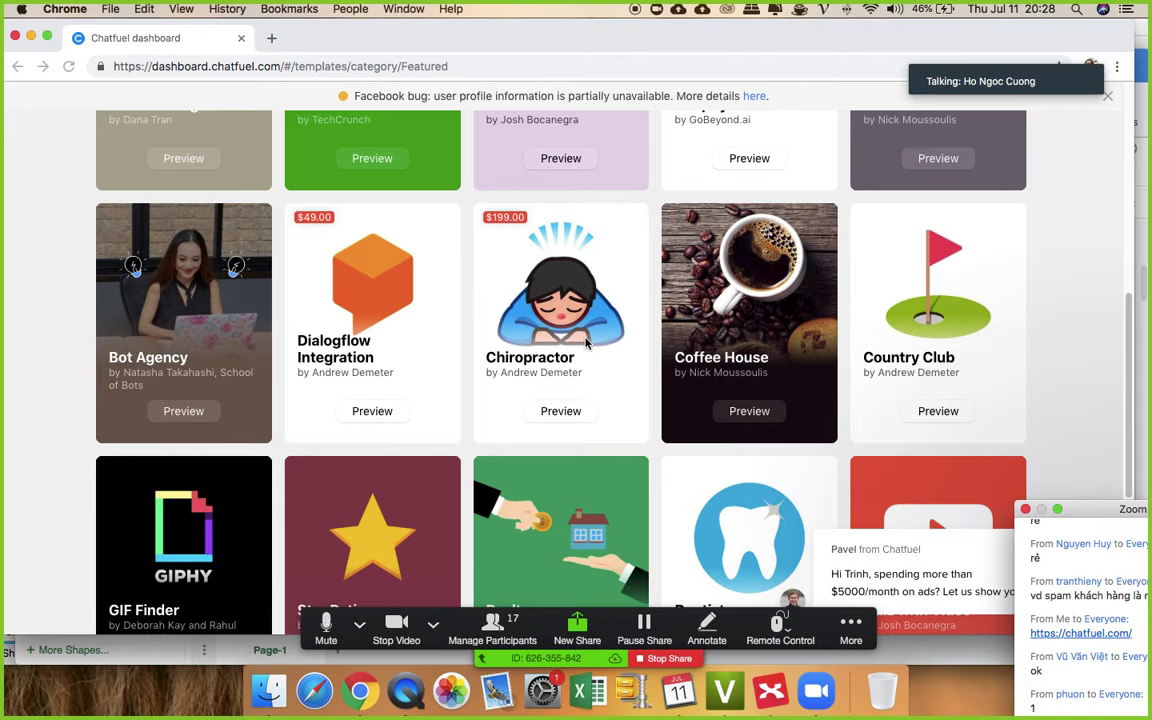
scroll(885, 356, down, 7)
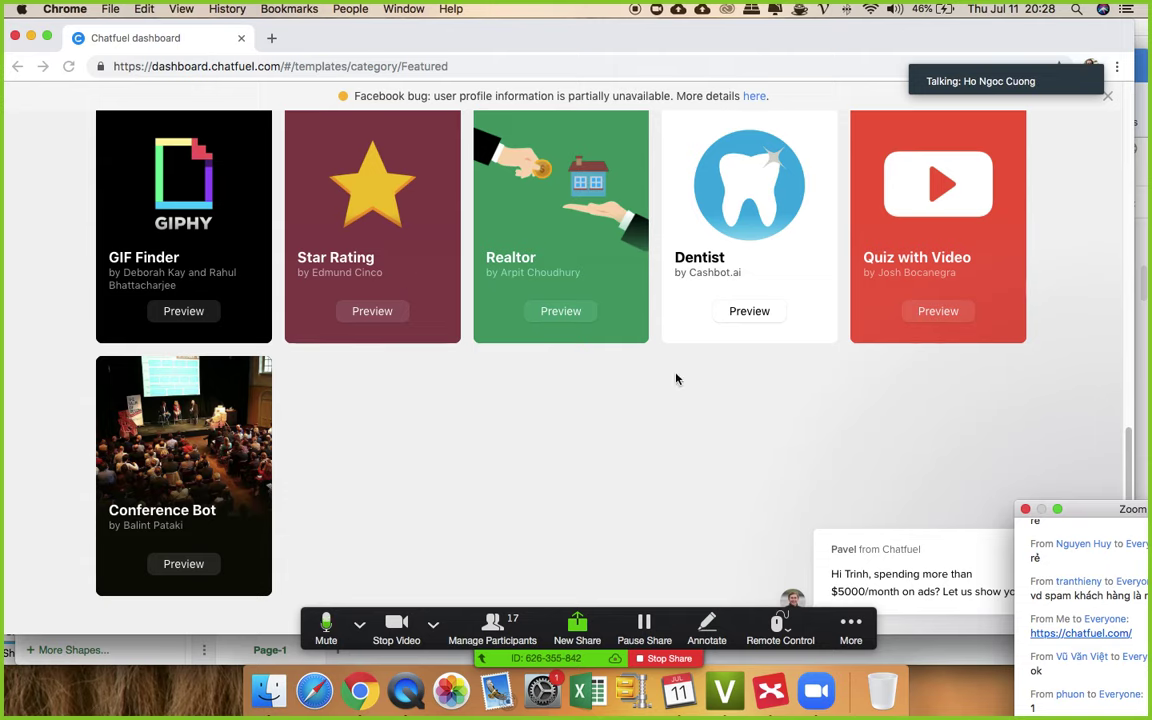
scroll(326, 425, up, 5)
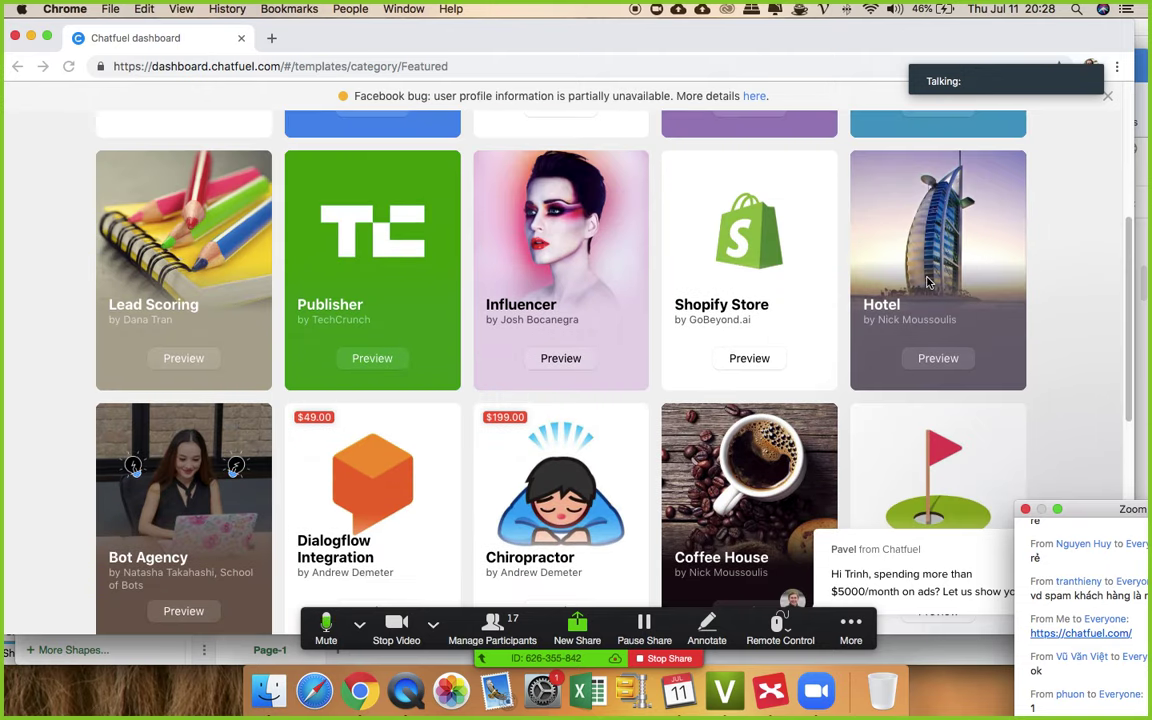
scroll(545, 330, up, 1)
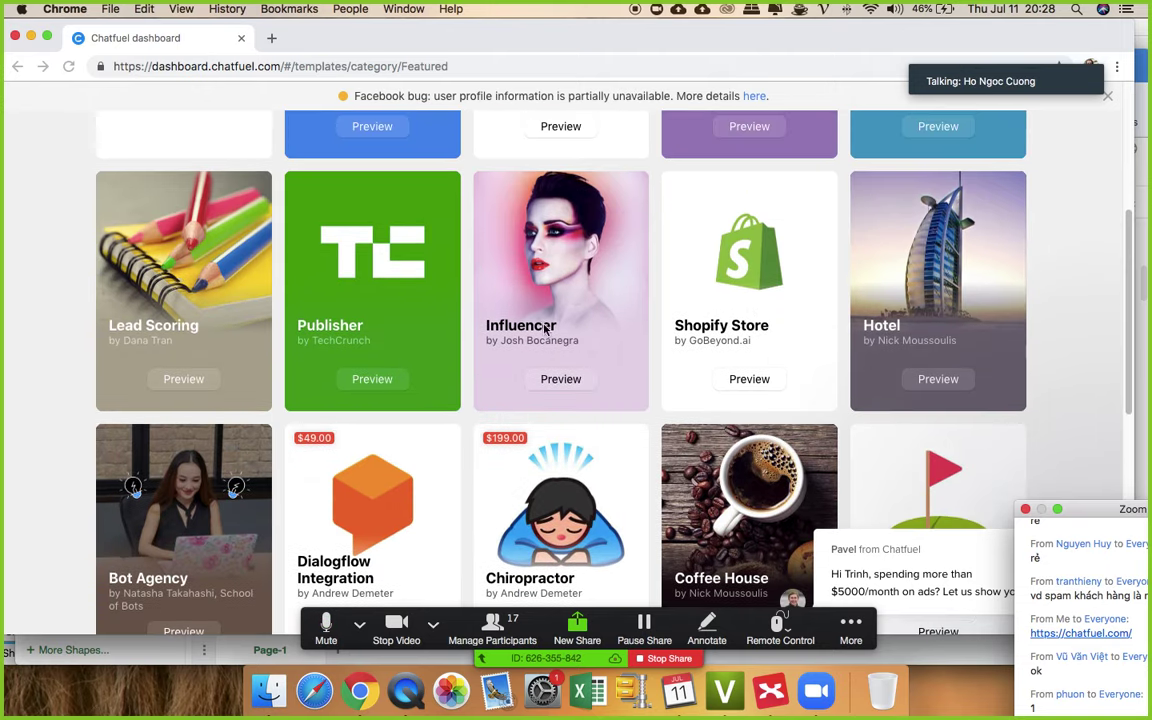
scroll(545, 330, up, 5)
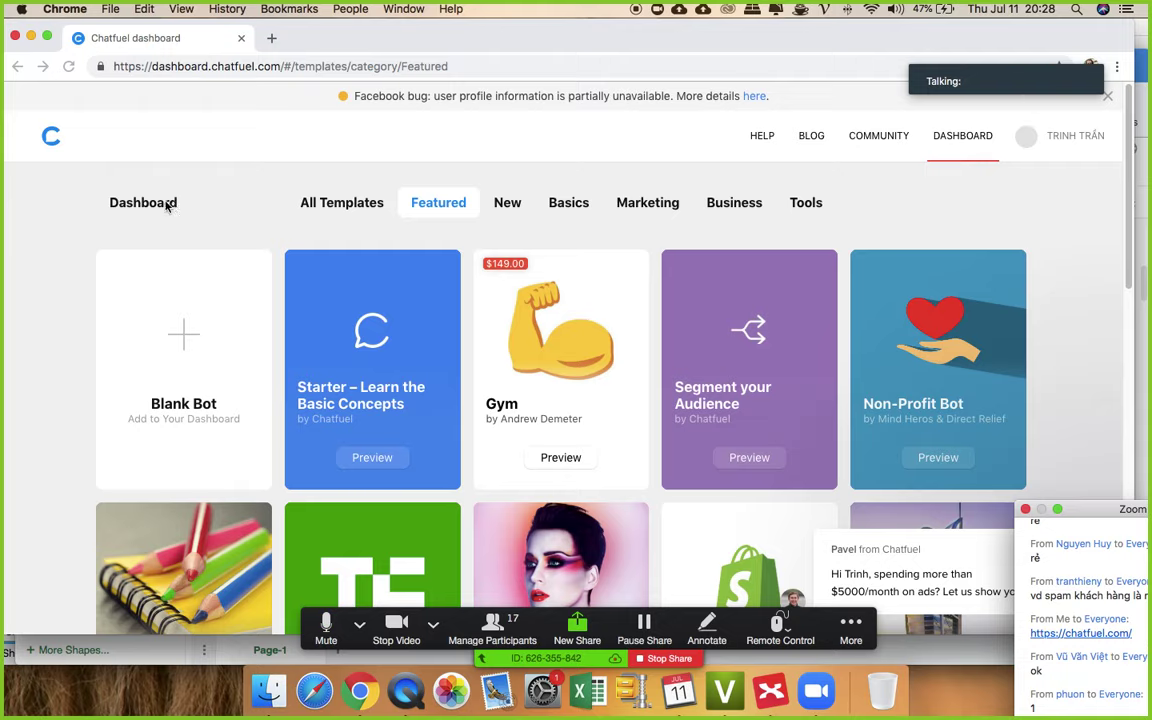
click(186, 340)
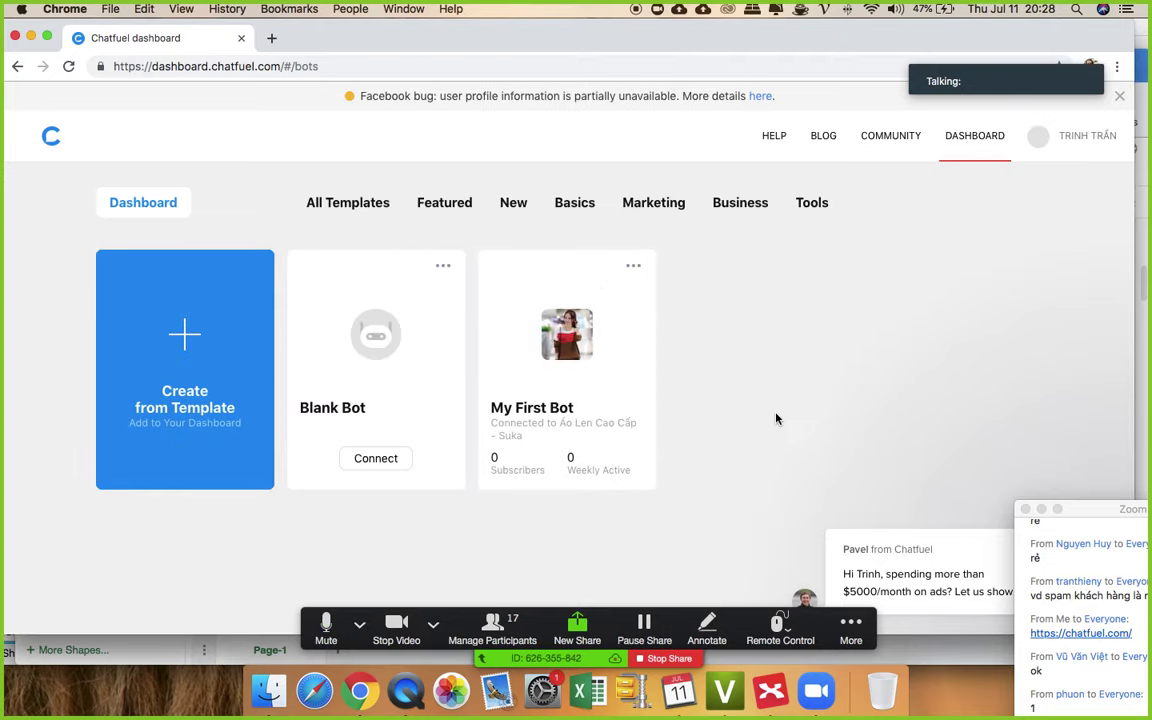
- Move the Zoom chat window aside and open the new Blank Bot in the editor
drag(1123, 512, 1011, 253)
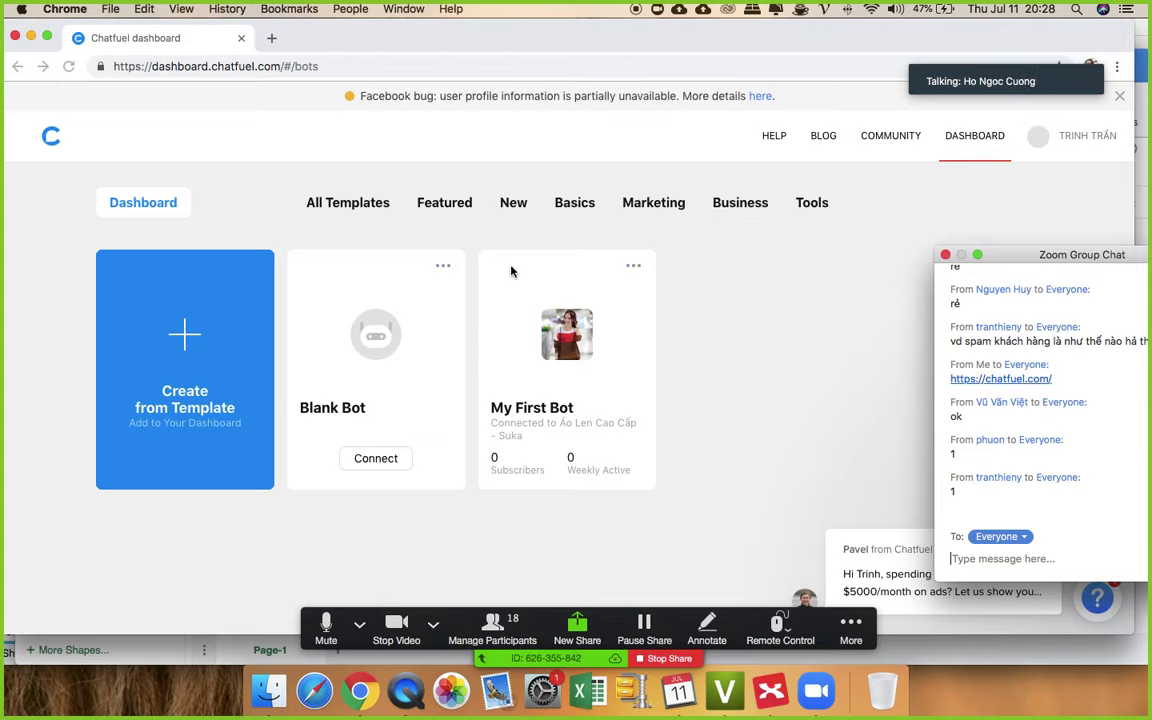
click(378, 336)
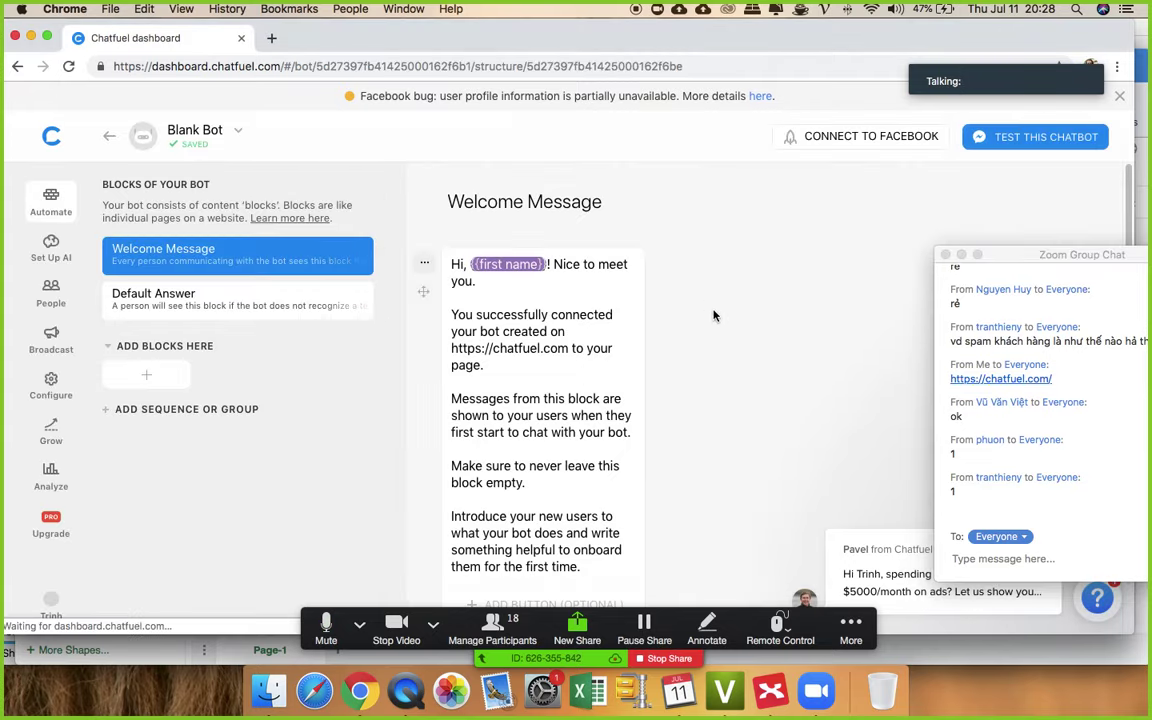
- Scroll through the Blank Bot's Welcome Message, then bring up the CHATBOT-ZERO mind map in XMind
scroll(708, 296, down, 5)
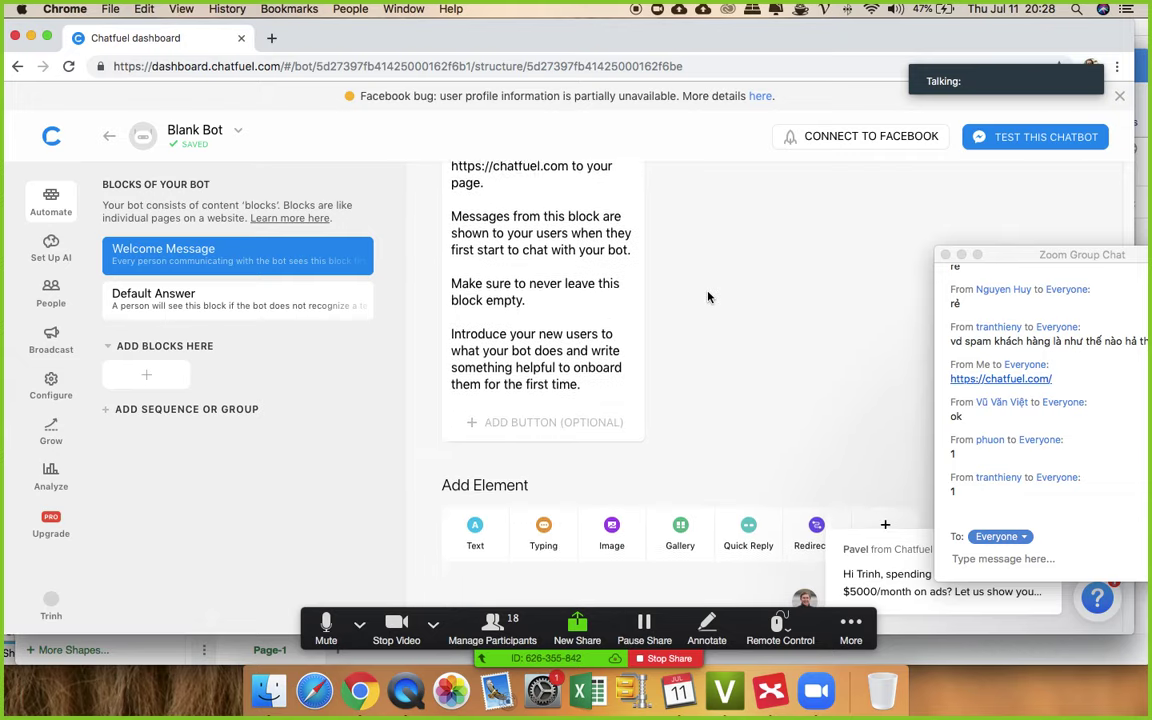
scroll(708, 296, up, 5)
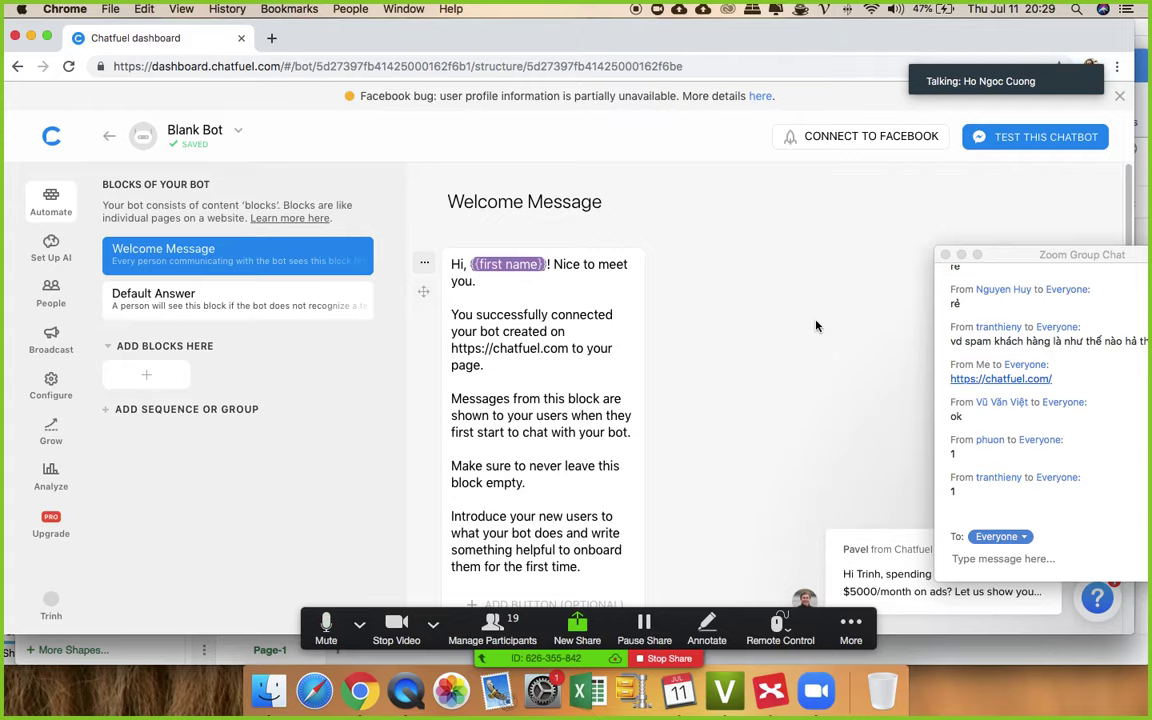
click(770, 690)
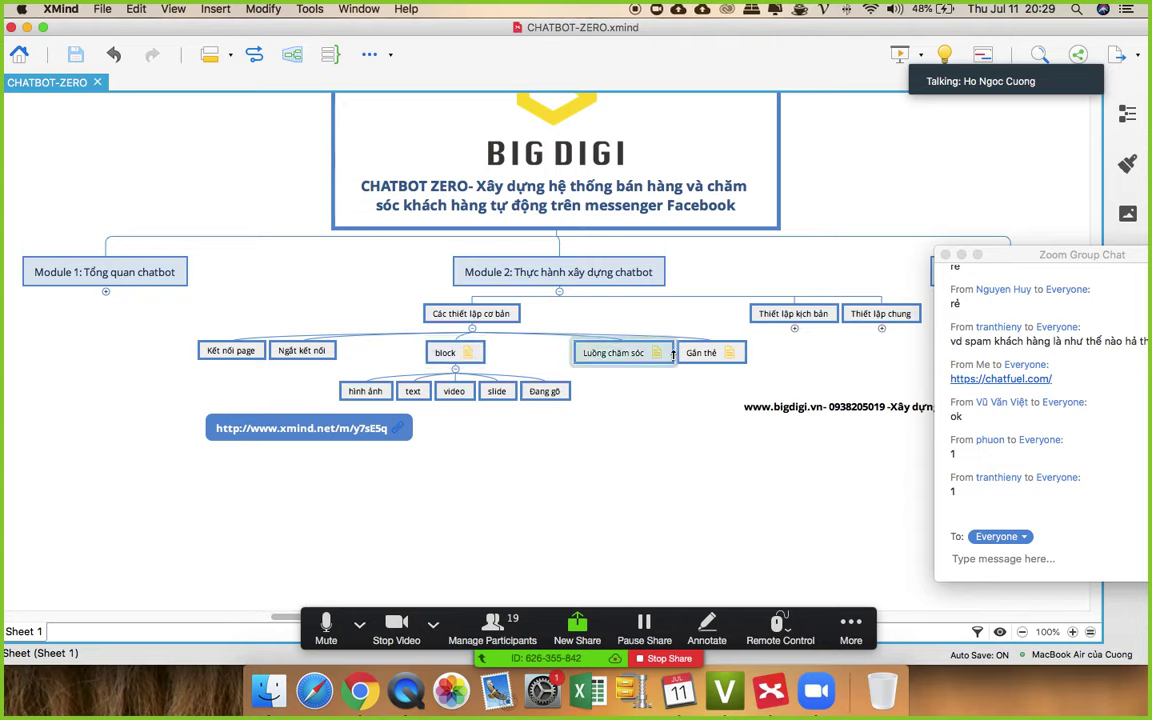
- Rename the care-flow topic to 'Luồng chăm sóc kịch bản'
click(625, 355)
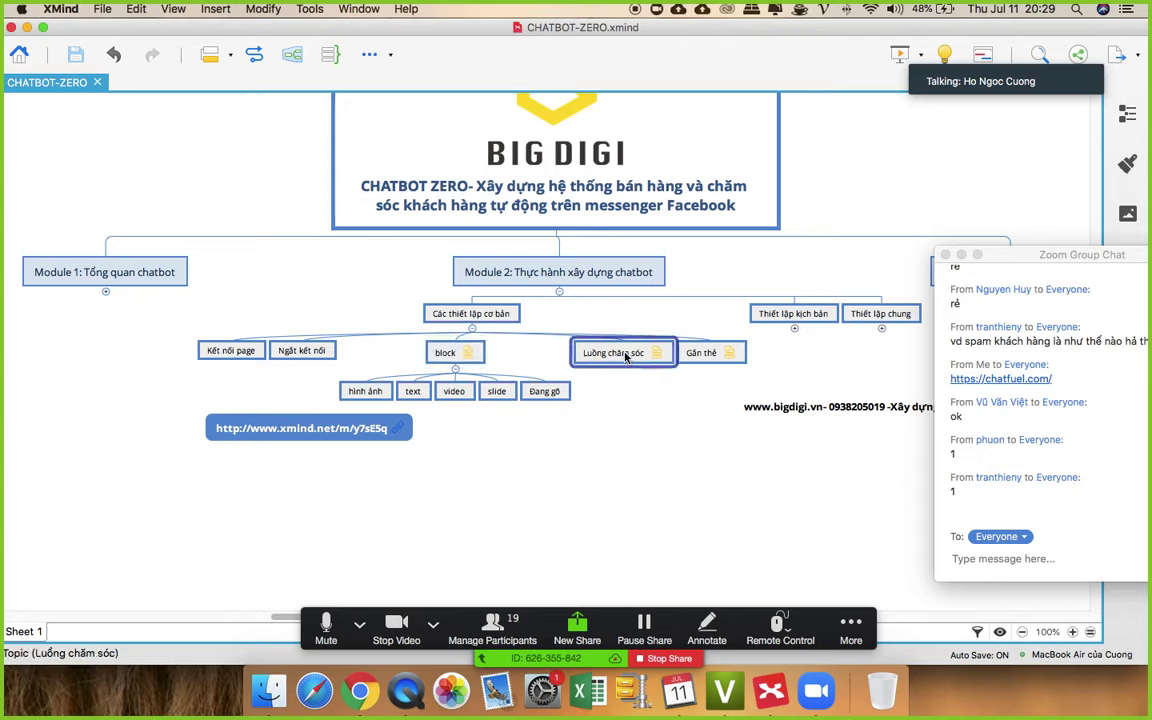
click(628, 353)
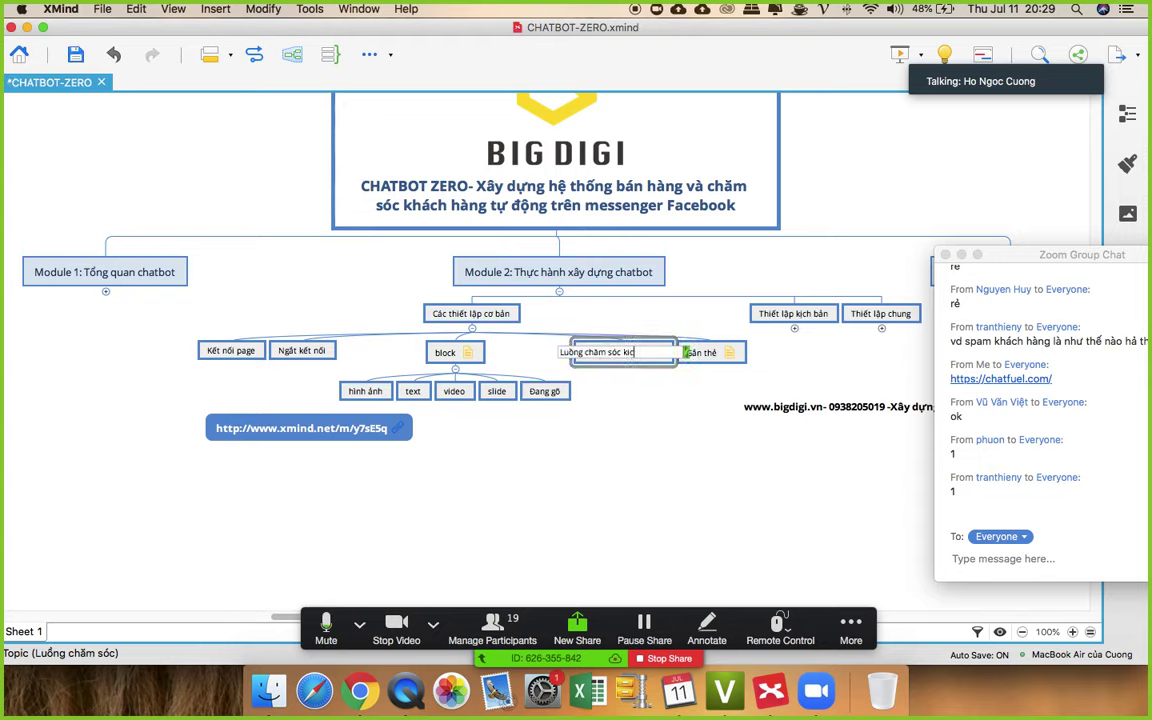
text(kh)
text(ch bản)
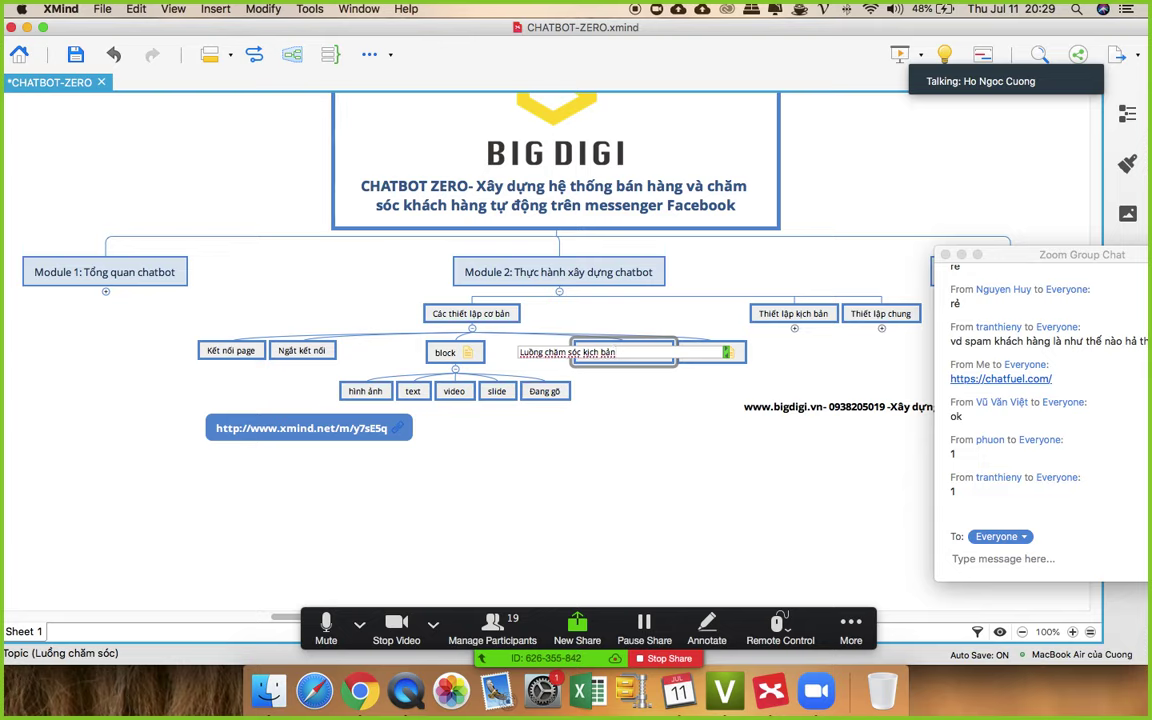
key(Return)
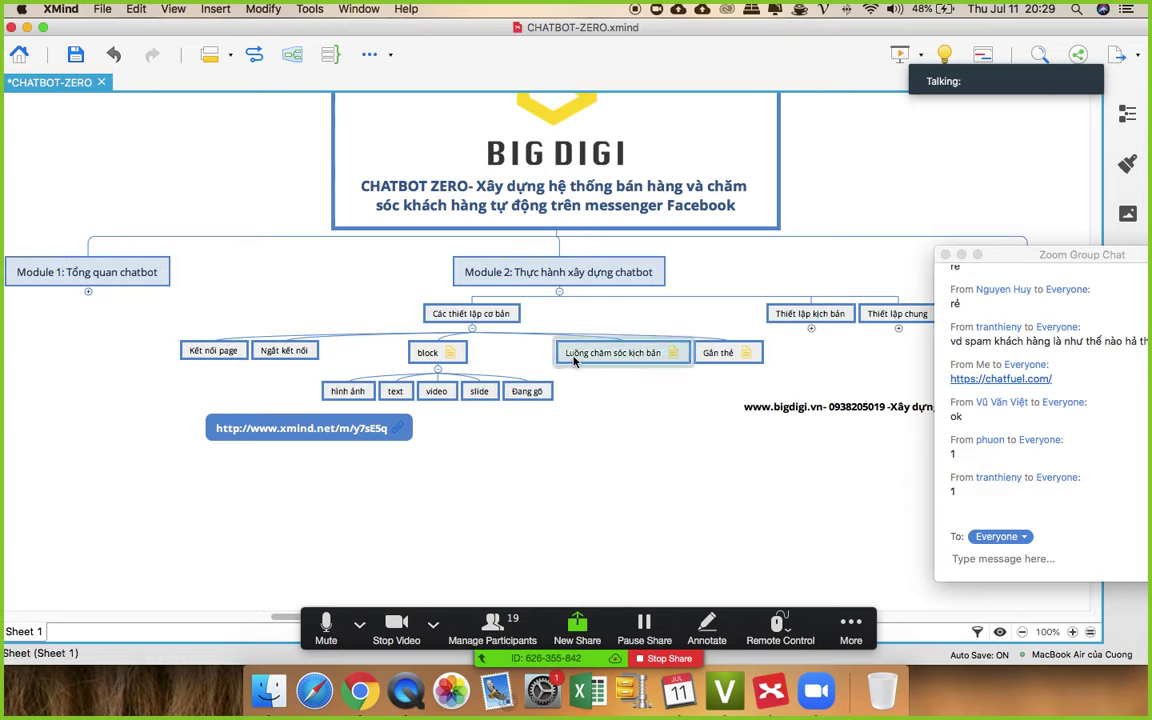
- Add a new 'Kịch bản' topic under Các thiết lập cơ bản
key(Return)
drag(663, 346, 470, 356)
double_click(555, 352)
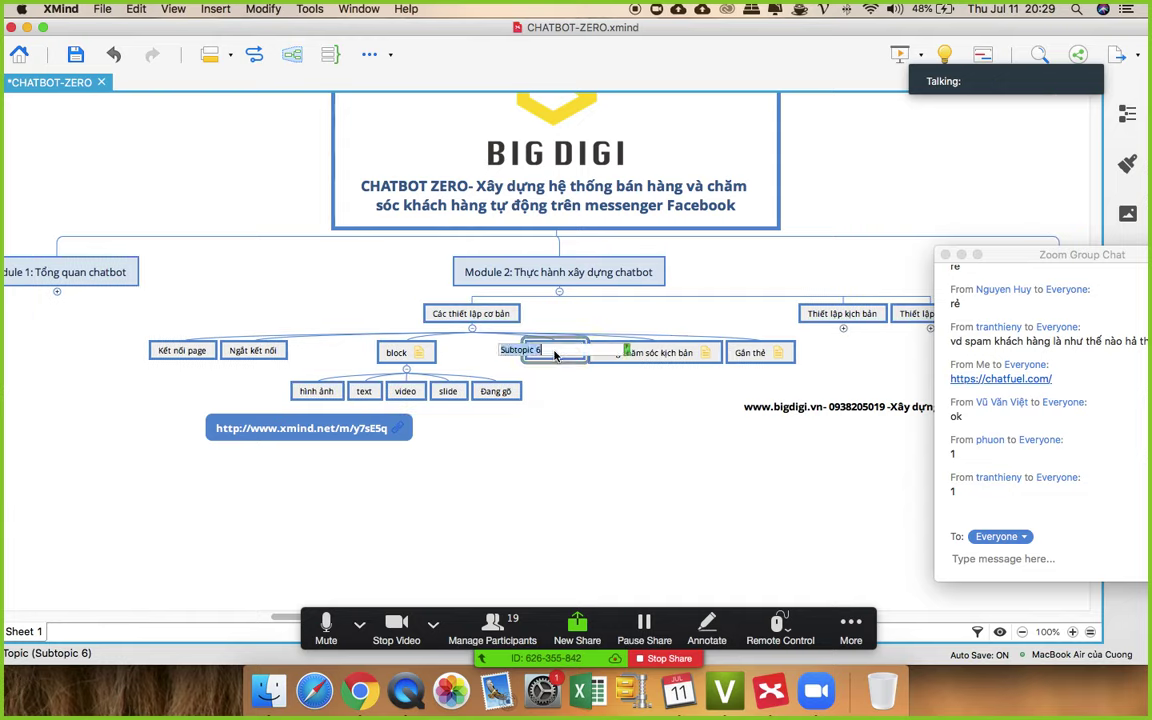
text(Khơi)
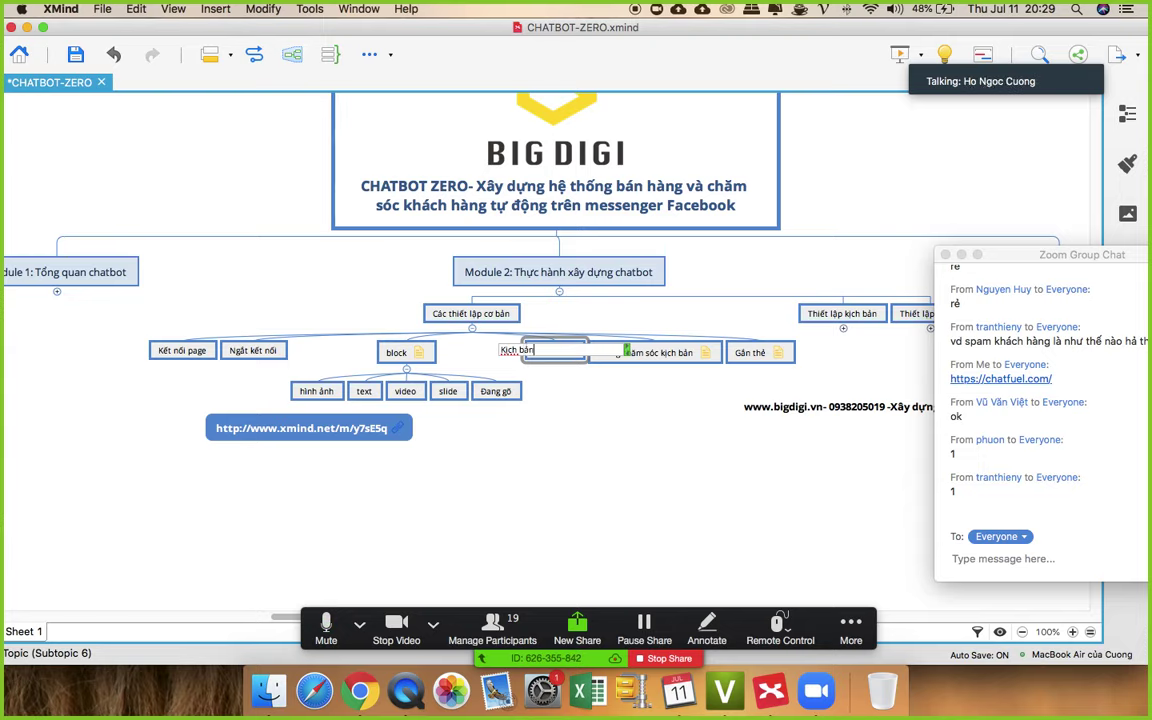
key(Return)
- Give Kịch bản the subtopics BÁN HÀNG, CHĂM SÓC, NÍU KÉO and THU HÚT
key(Tab)
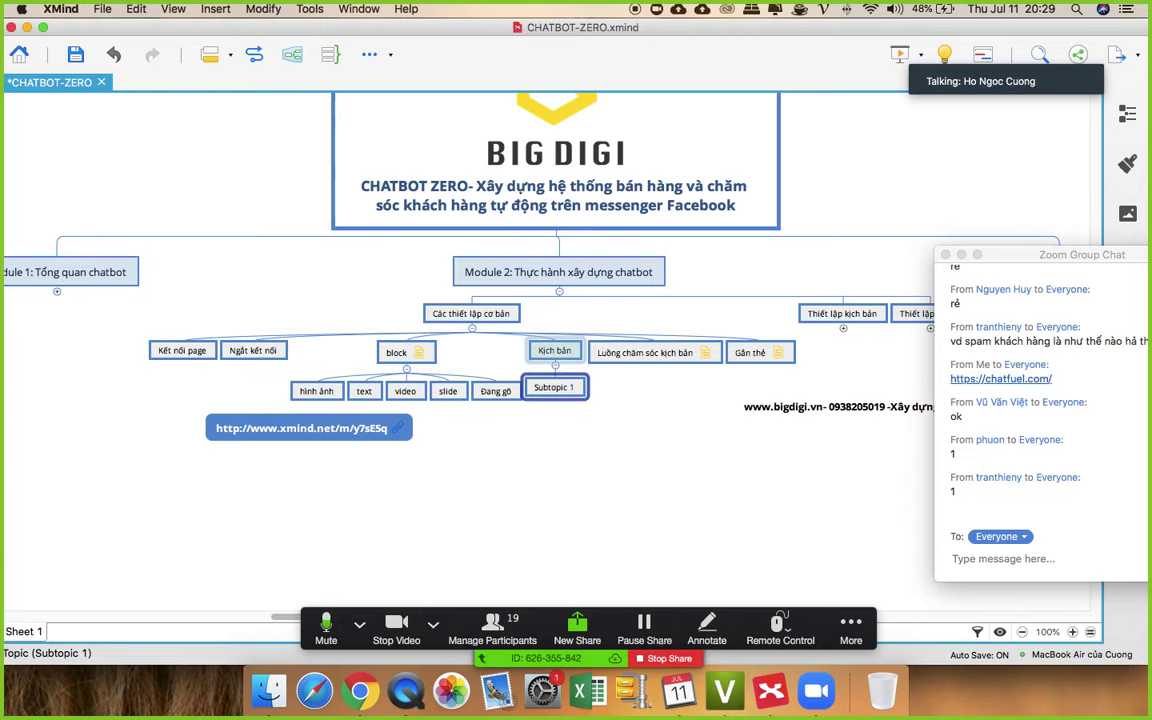
text(Bna)
key(BackSpace)
key(BackSpace)
key(BackSpace)
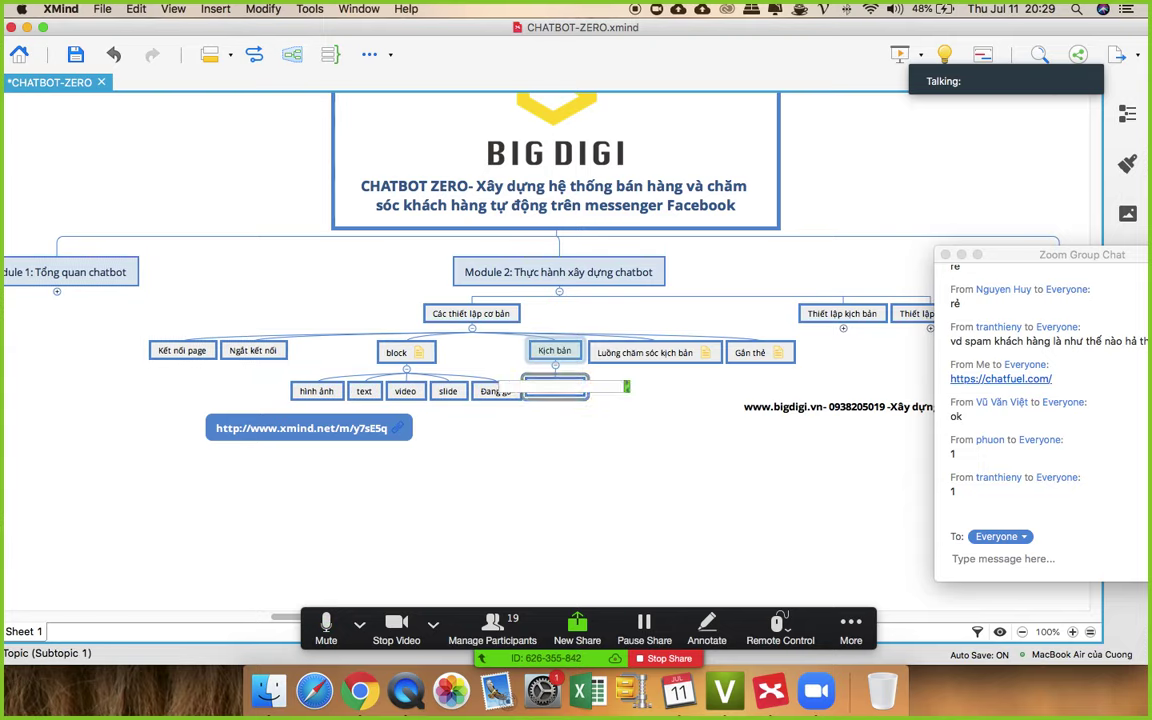
text(BẢN H)
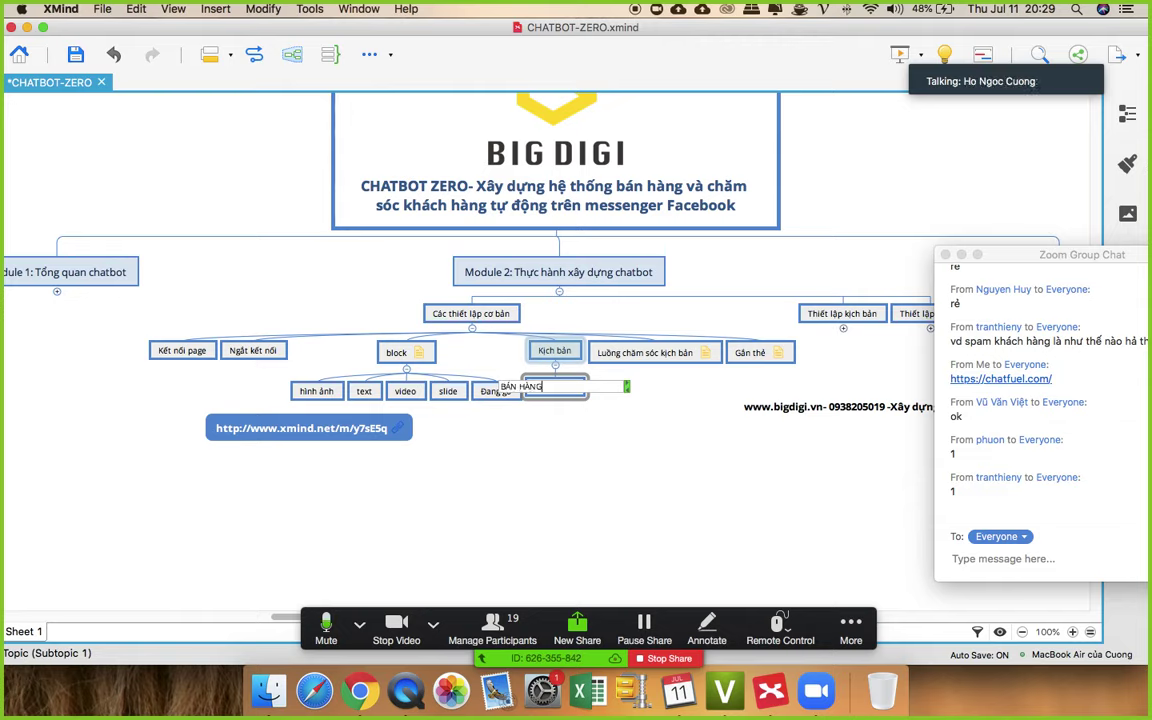
text(ÀNG)
key(Return)
key(Return)
text(CH)
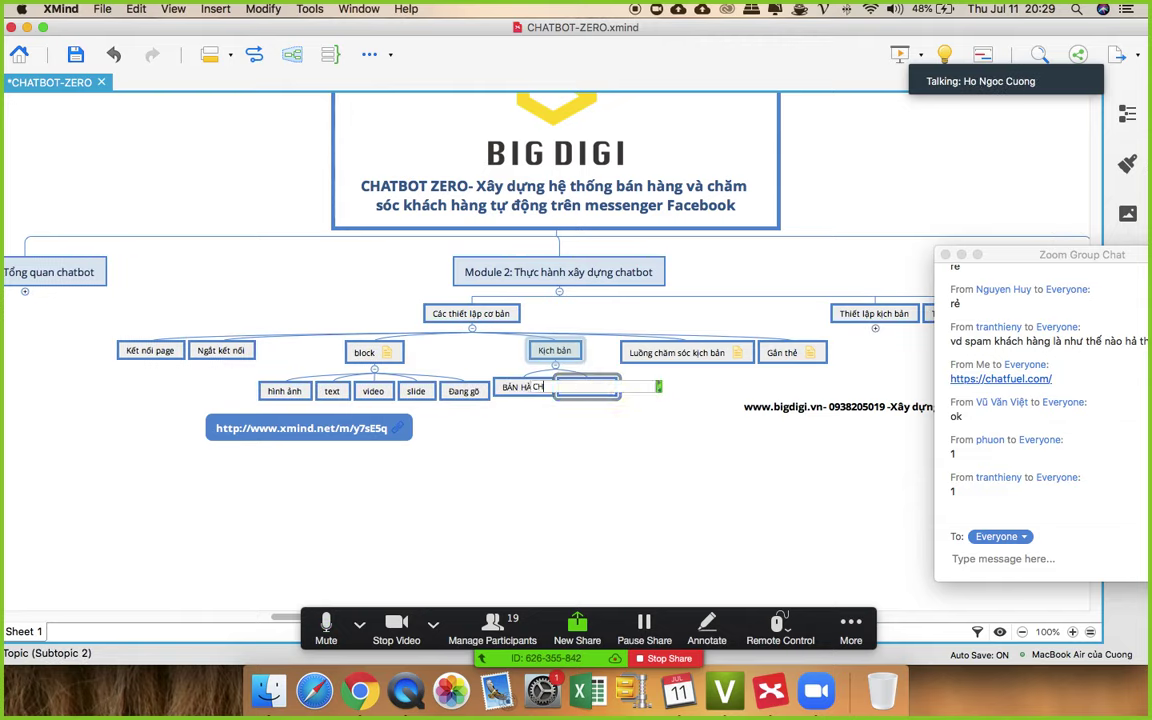
text(ĂM SOIC)
key(Return)
key(Return)
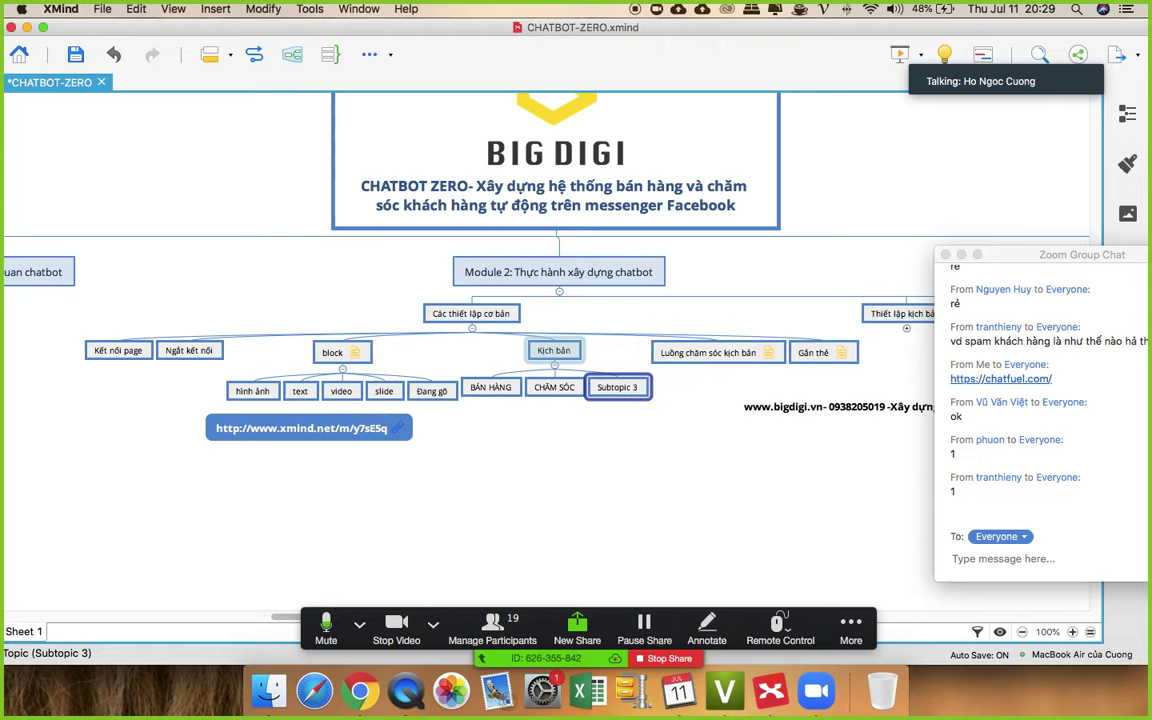
text(NÍU KEO)
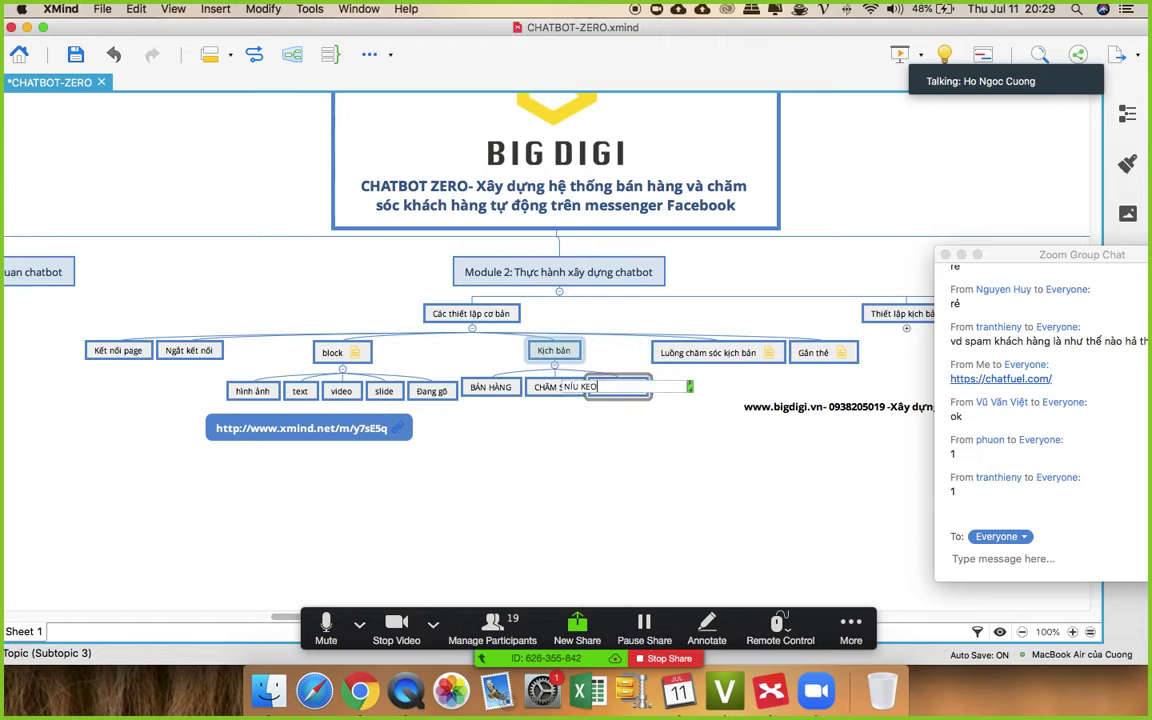
key(Return)
key(Return)
text(THU)
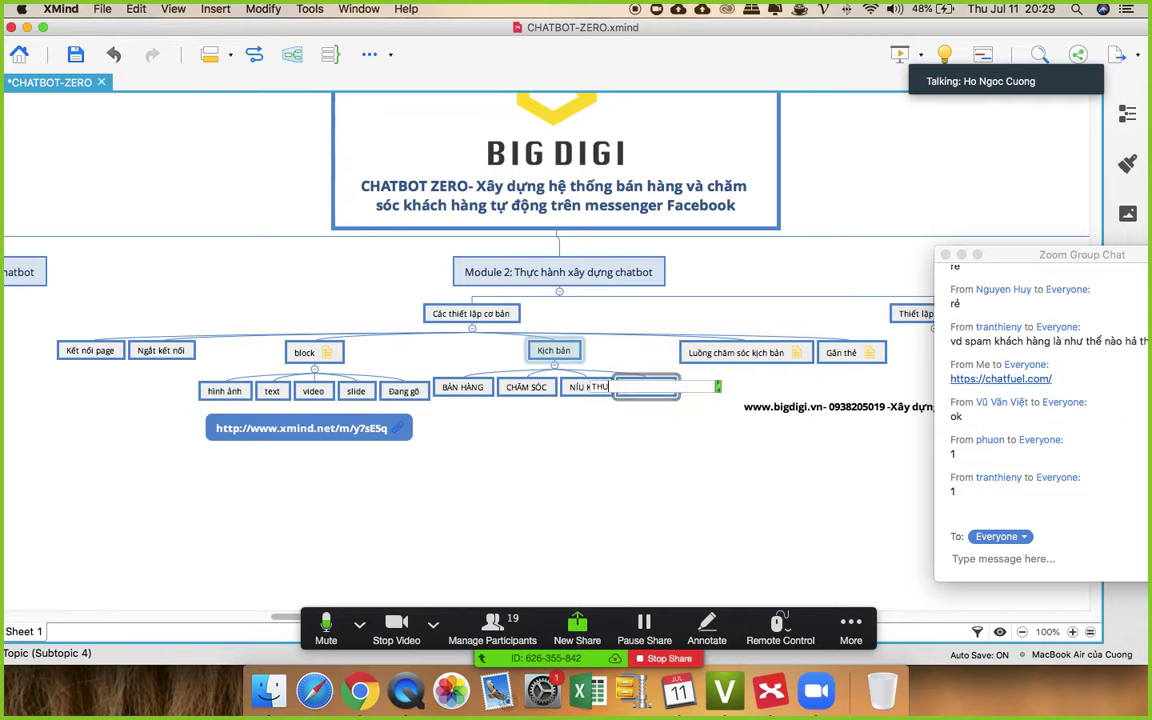
text( HÚT)
key(Return)
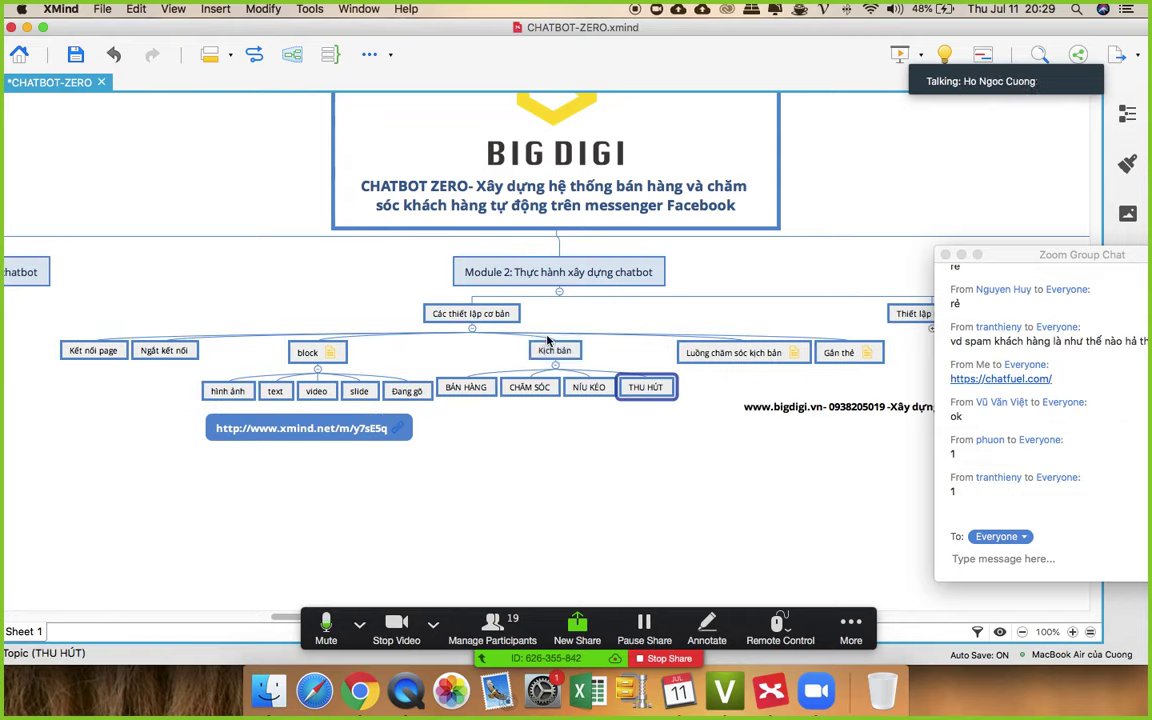
- Move NÍU KÉO so it sits right after BÁN HÀNG
click(555, 350)
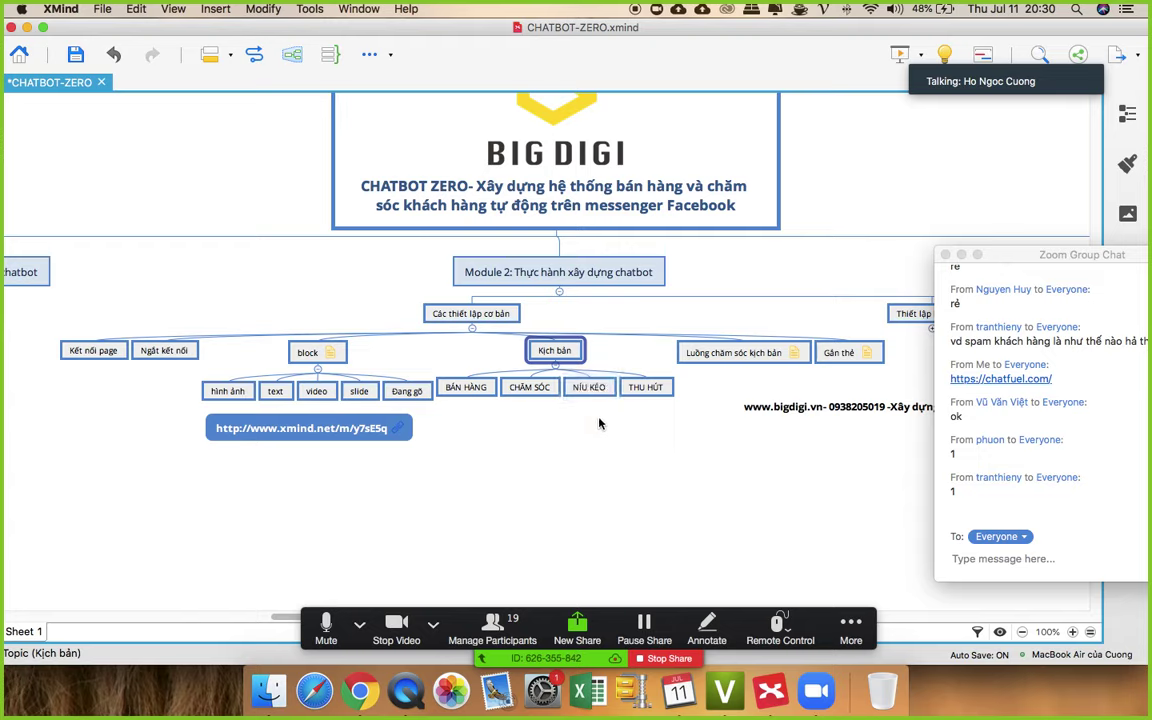
drag(589, 387, 507, 394)
click(585, 387)
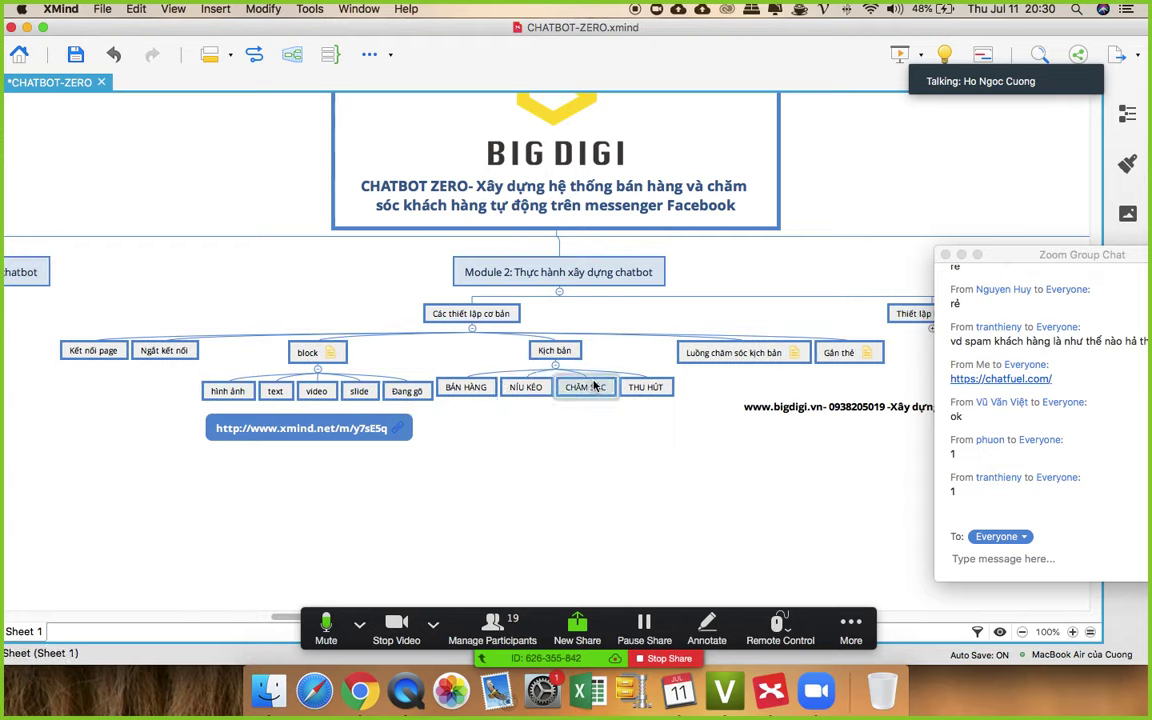
click(649, 388)
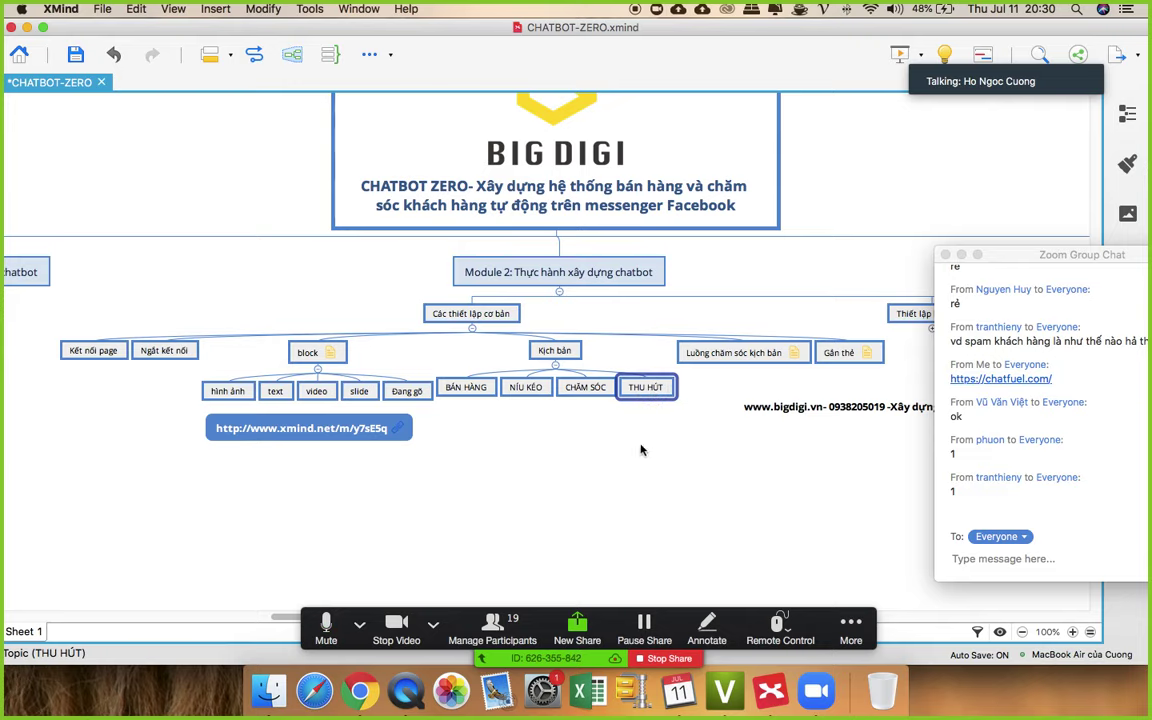
click(647, 450)
click(435, 682)
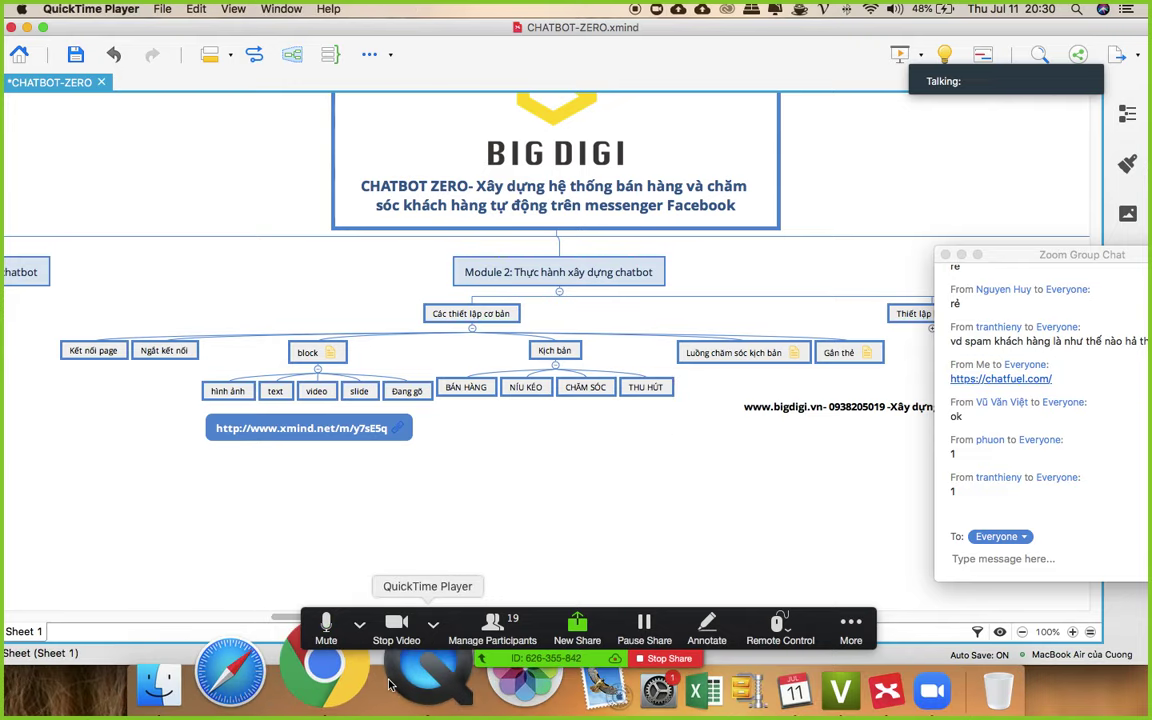
- Back in Chatfuel, review the Welcome Message text, leaving it unchanged
click(372, 683)
scroll(715, 345, down, 5)
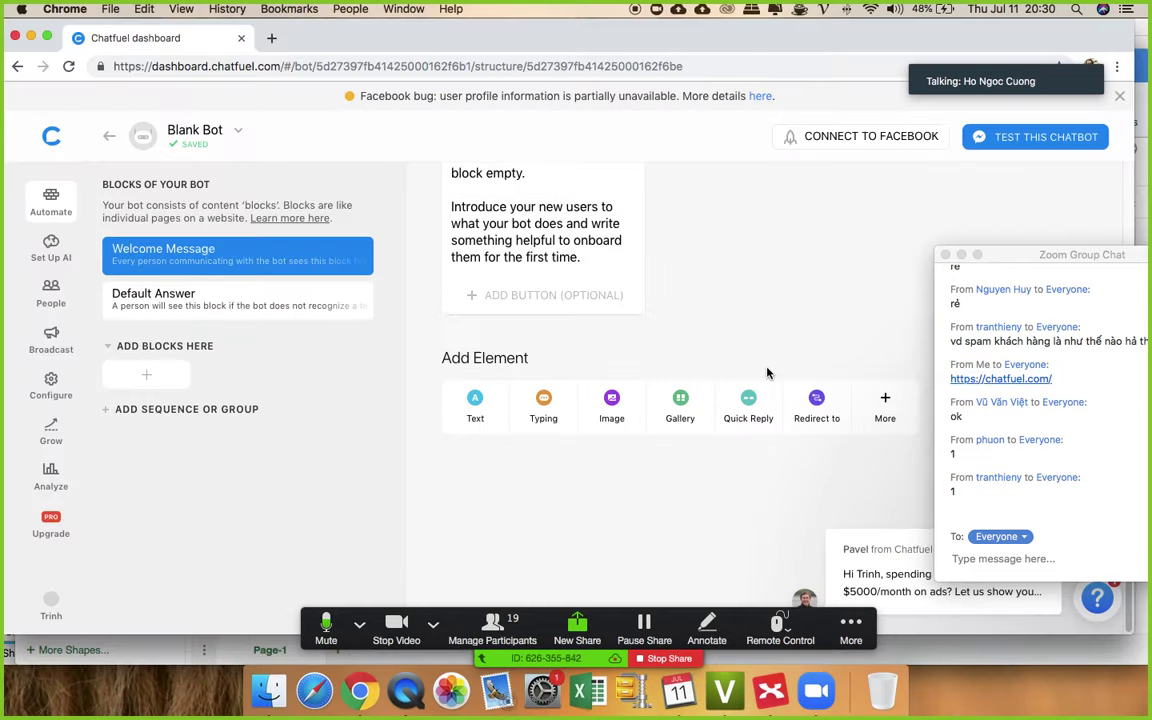
scroll(728, 288, up, 5)
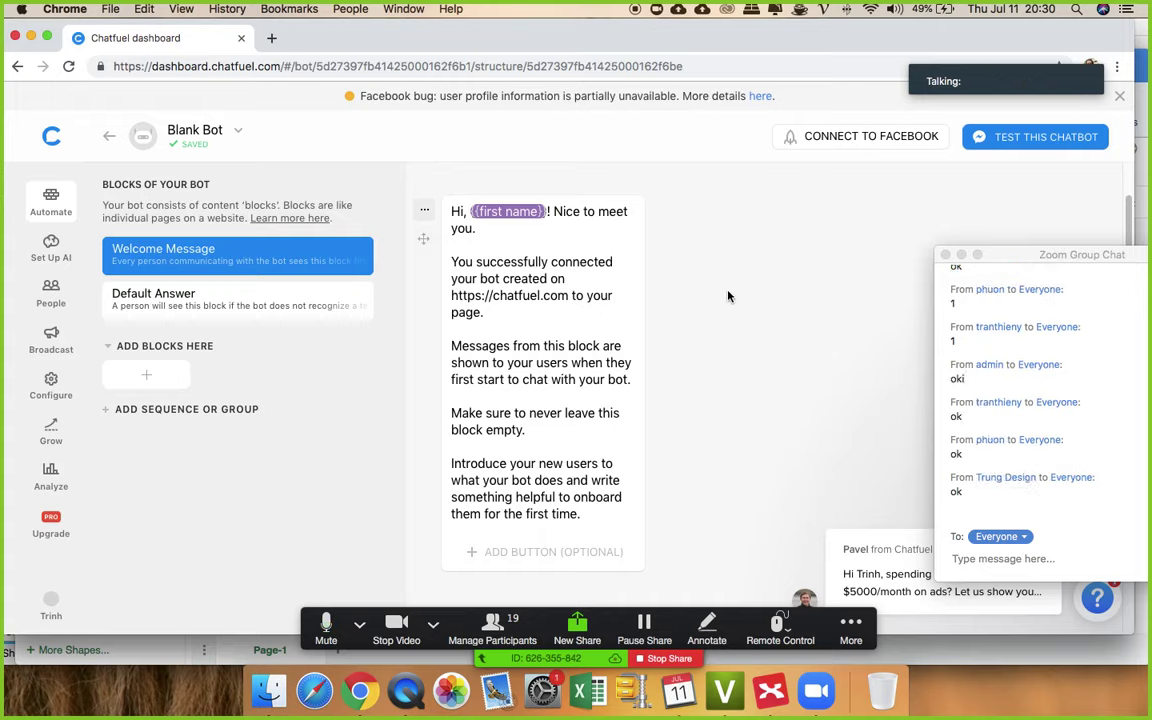
scroll(728, 296, down, 3)
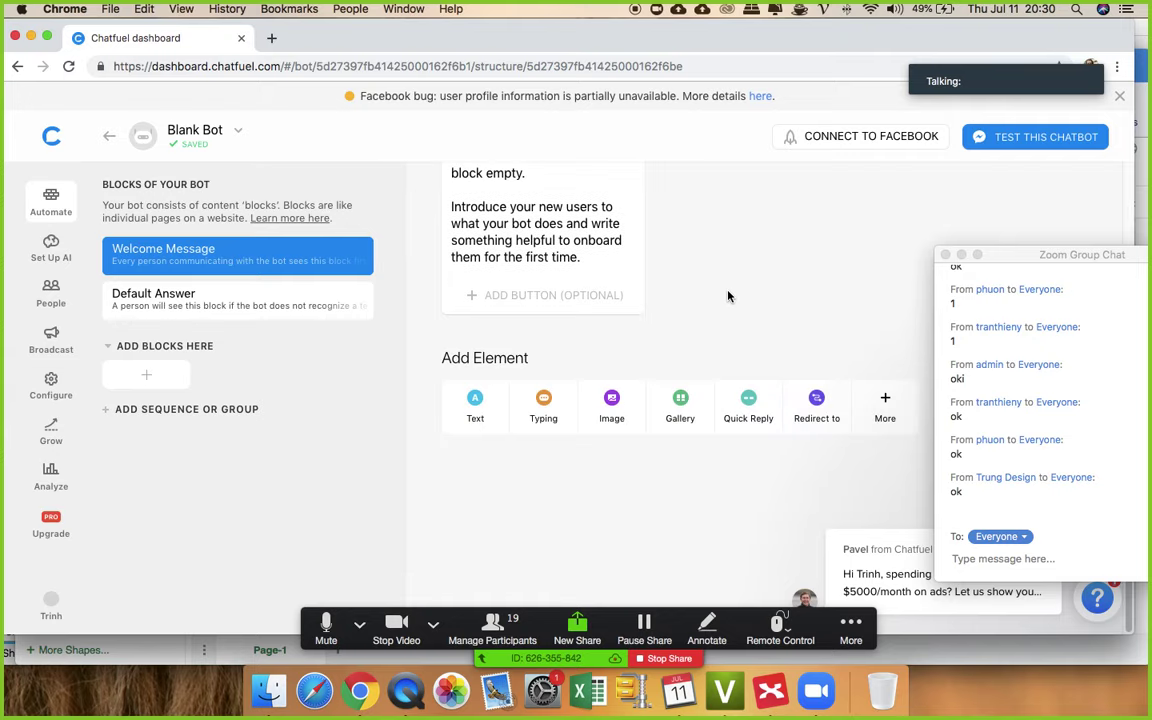
scroll(728, 296, up, 4)
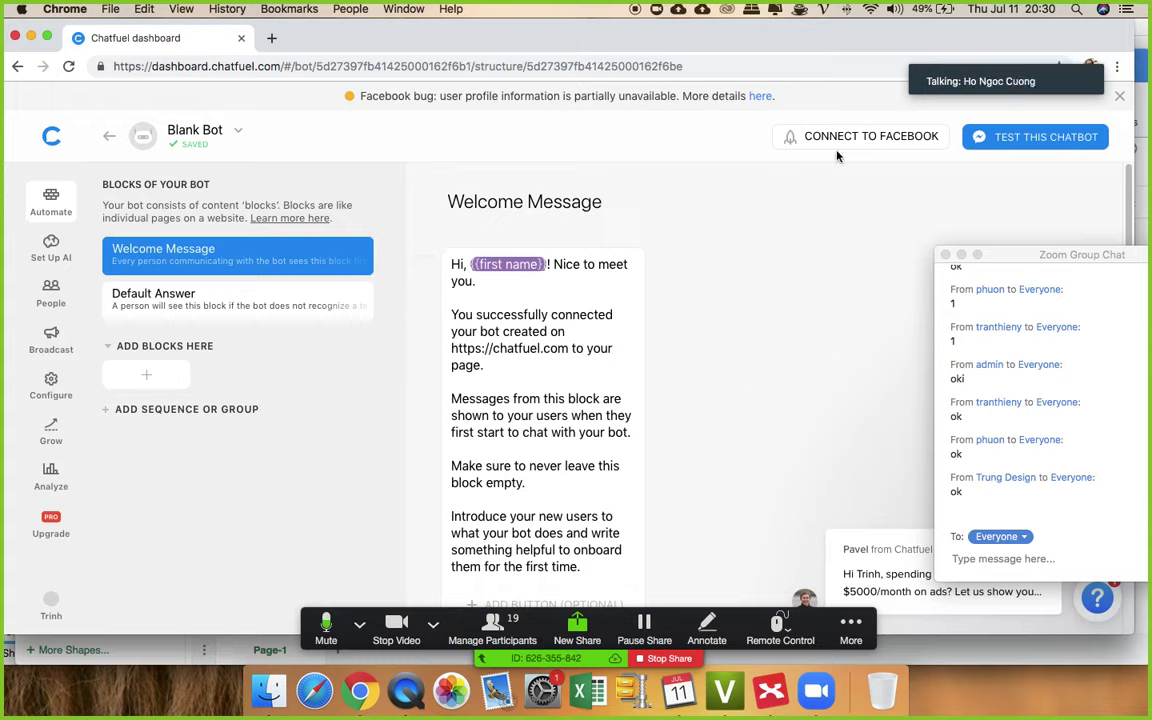
click(580, 418)
drag(484, 345, 575, 545)
click(297, 327)
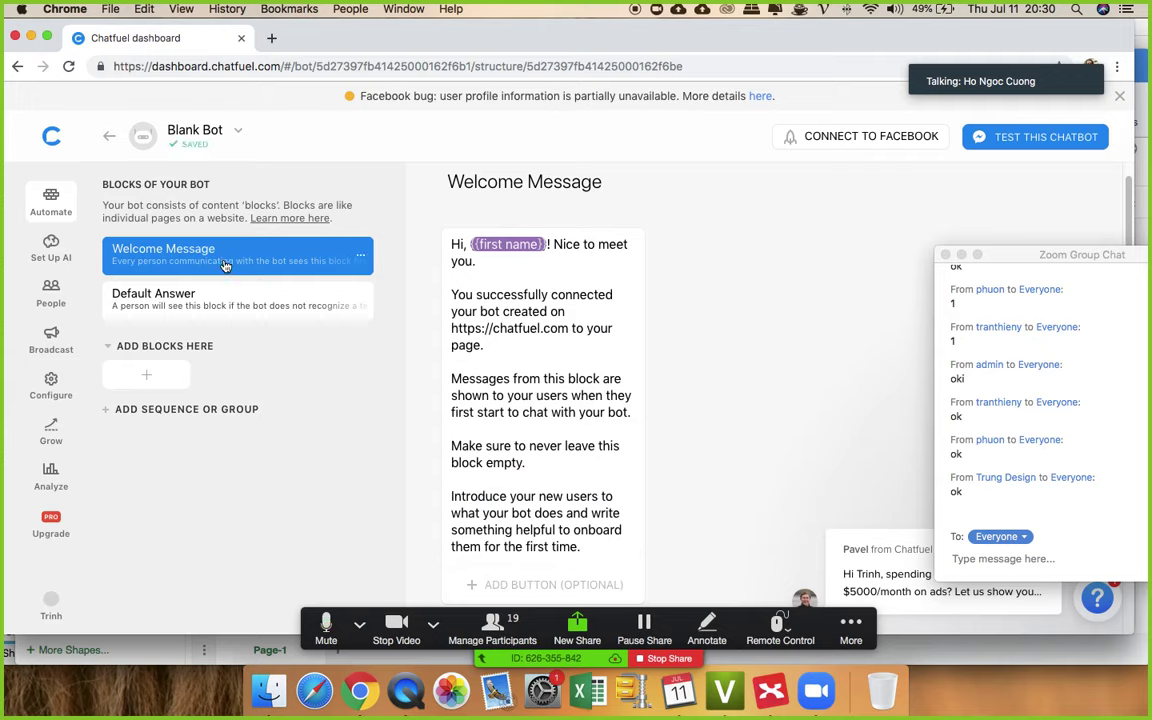
- Open the Default Answer block and inspect its default message card
click(205, 293)
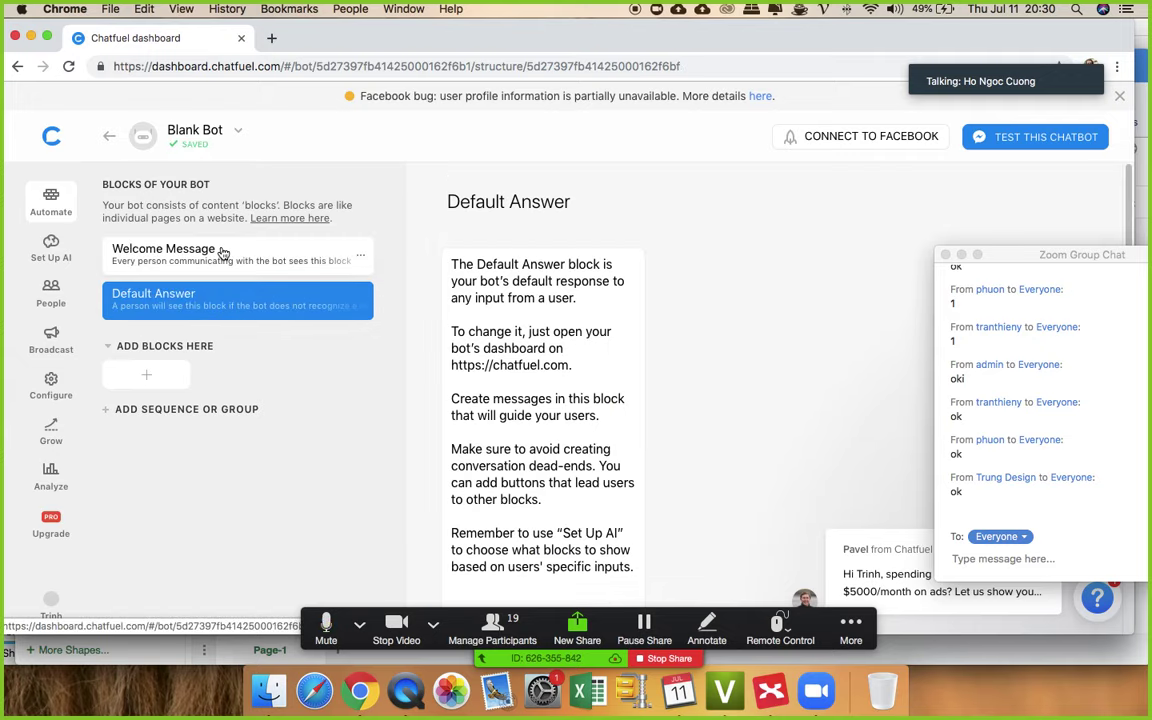
click(223, 254)
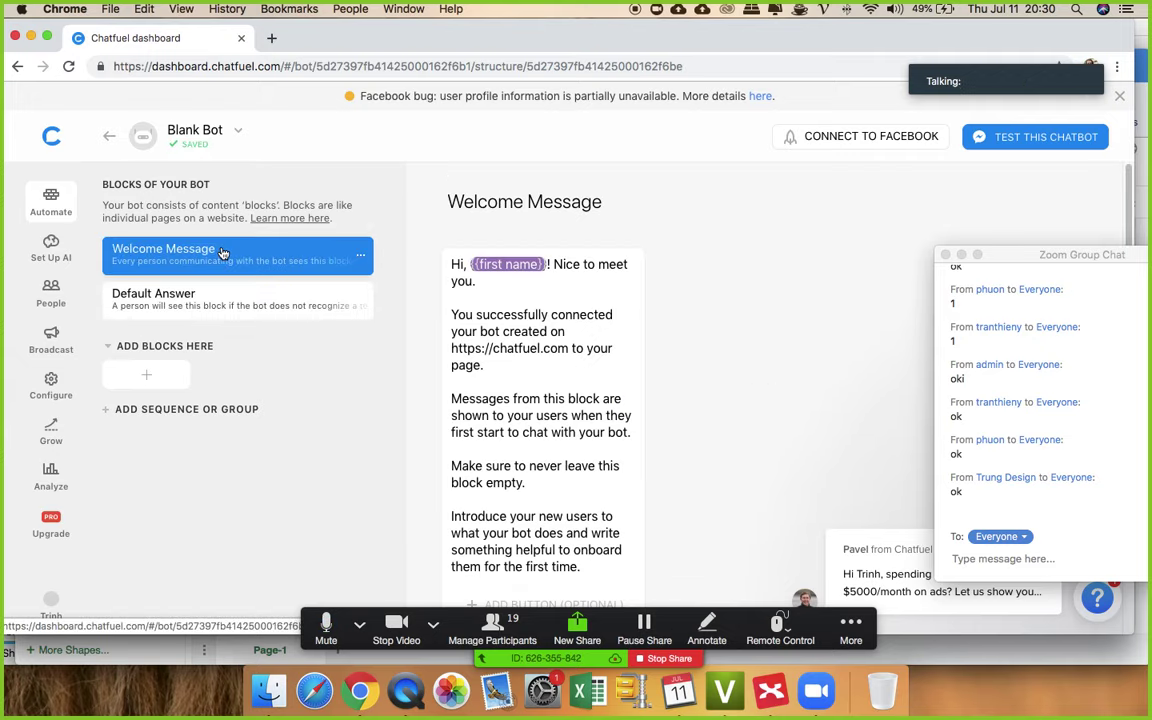
click(236, 306)
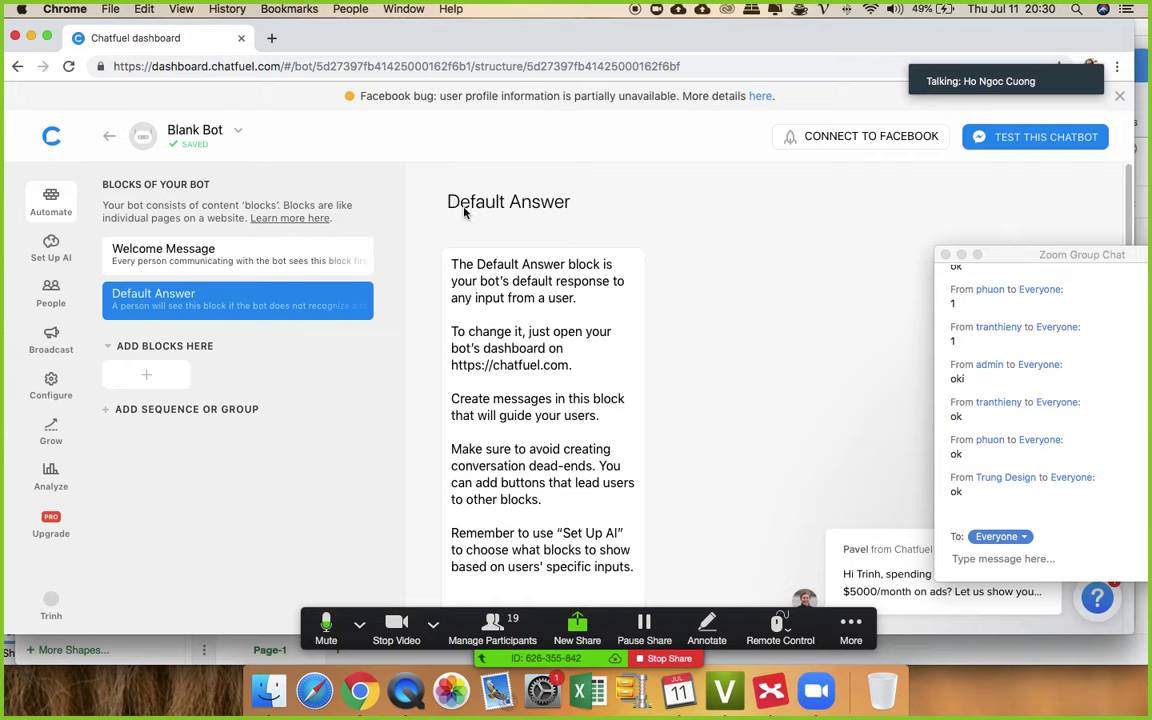
scroll(450, 345, down, 5)
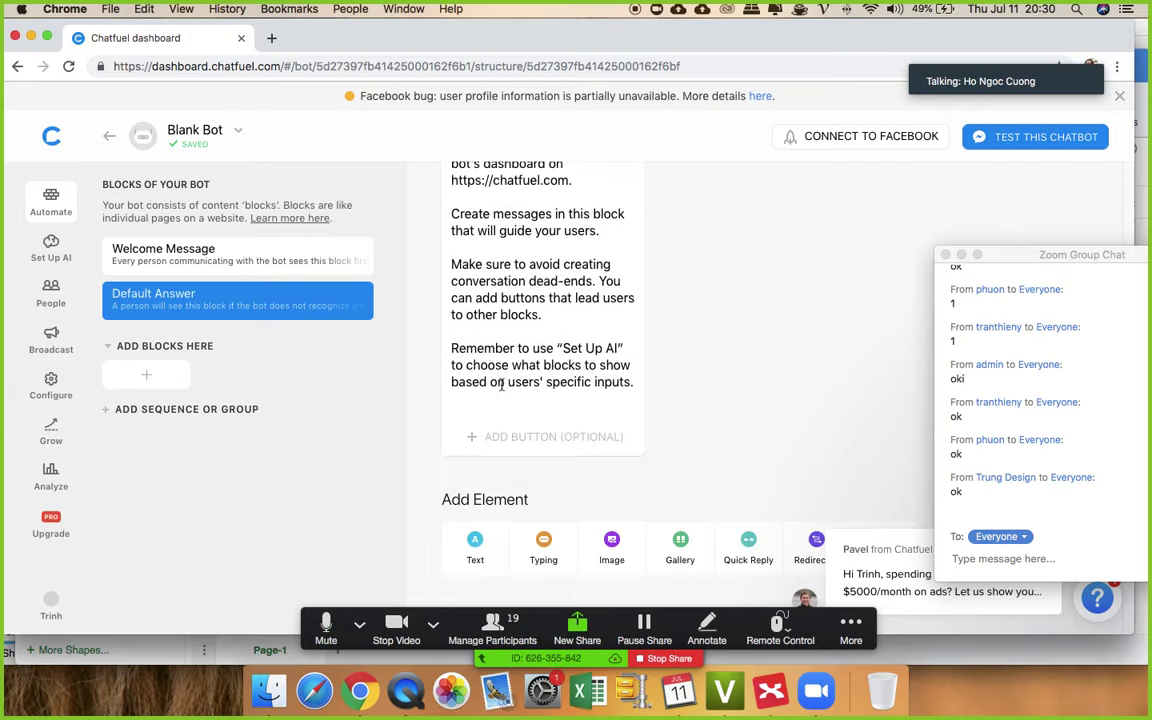
scroll(450, 345, up, 5)
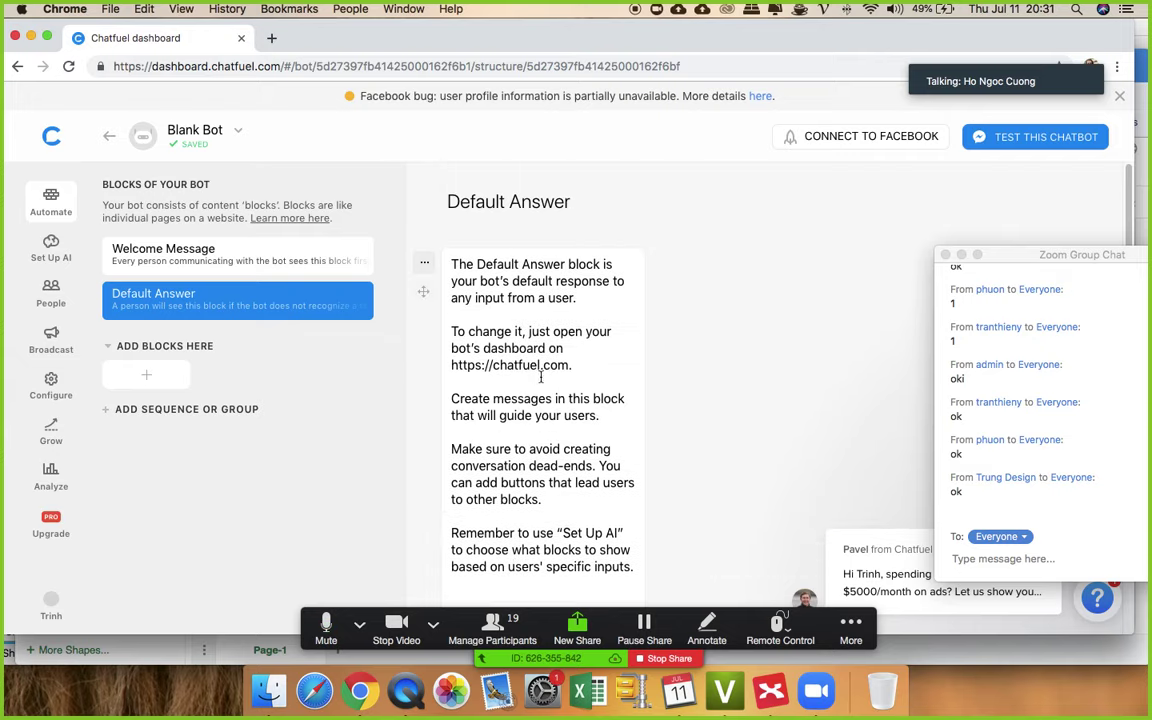
click(426, 265)
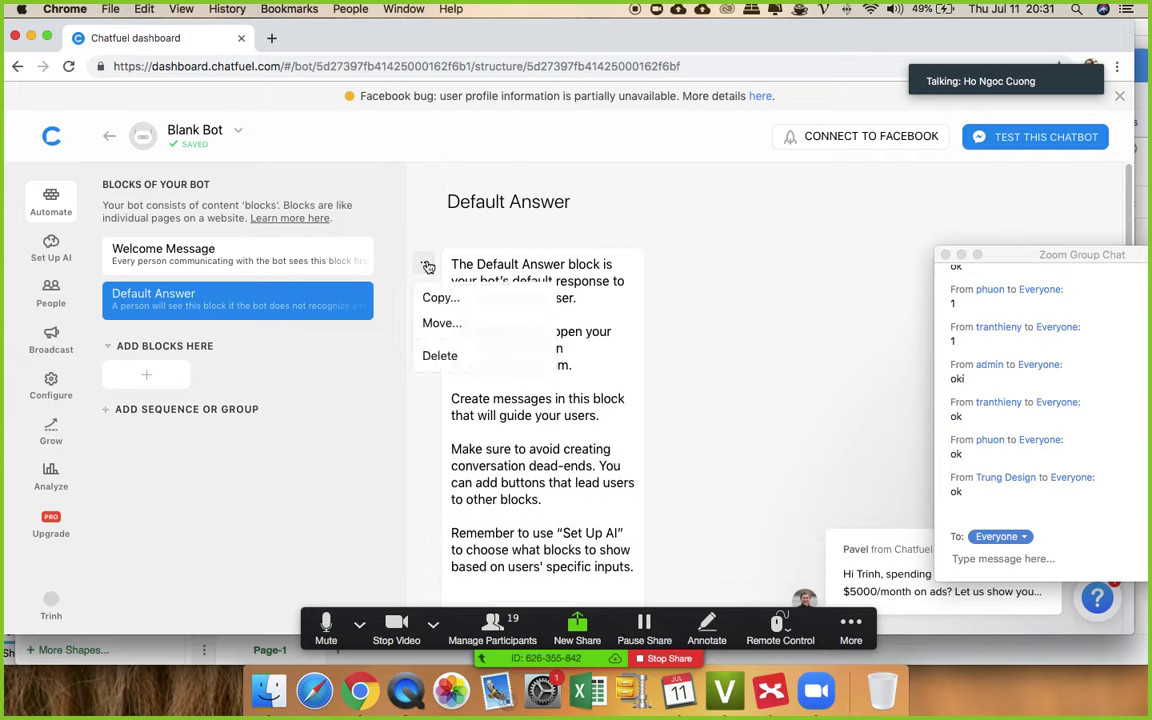
click(462, 357)
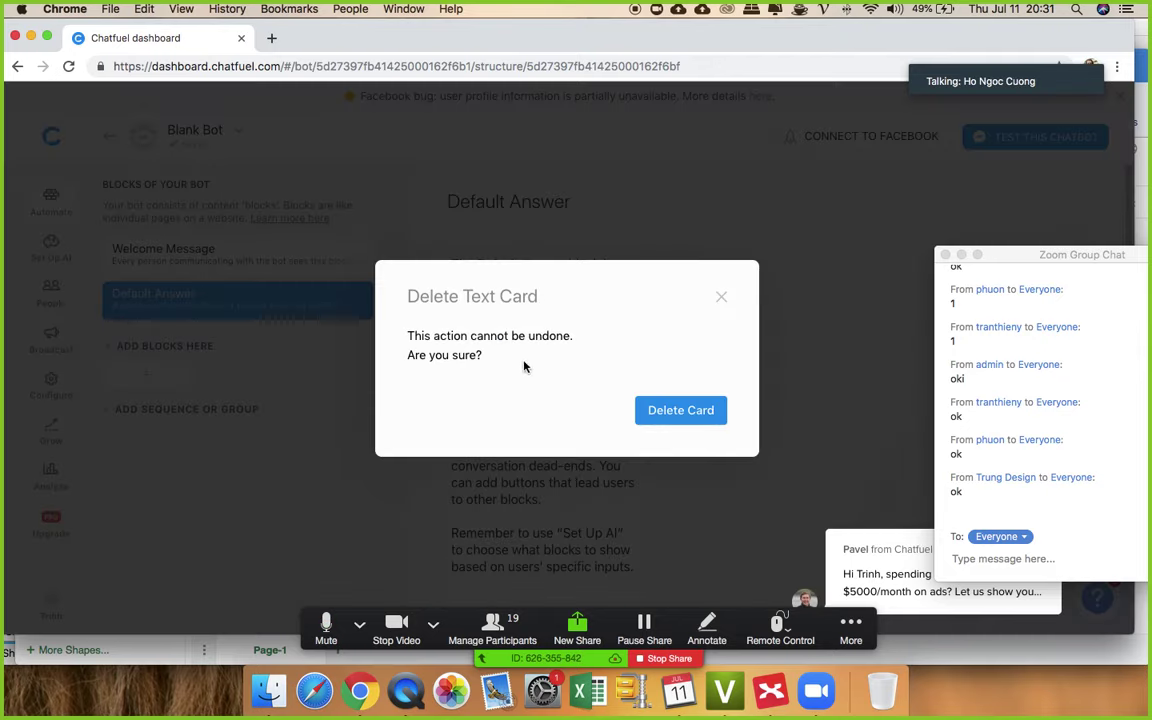
click(725, 297)
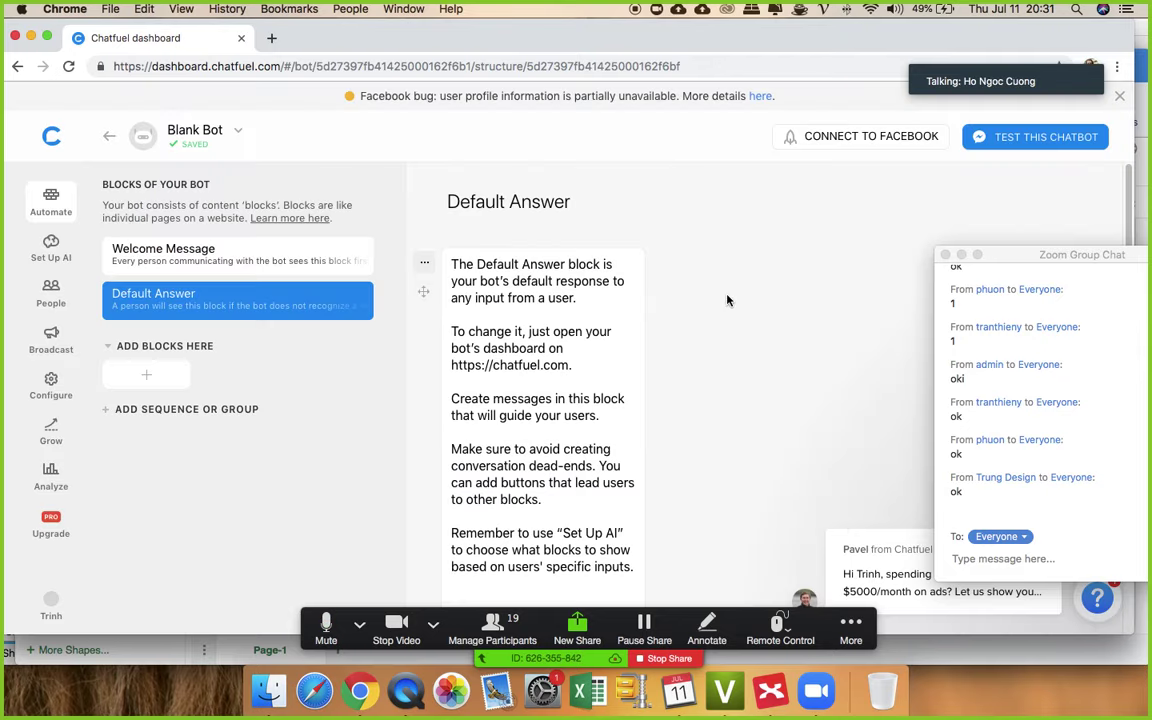
click(425, 266)
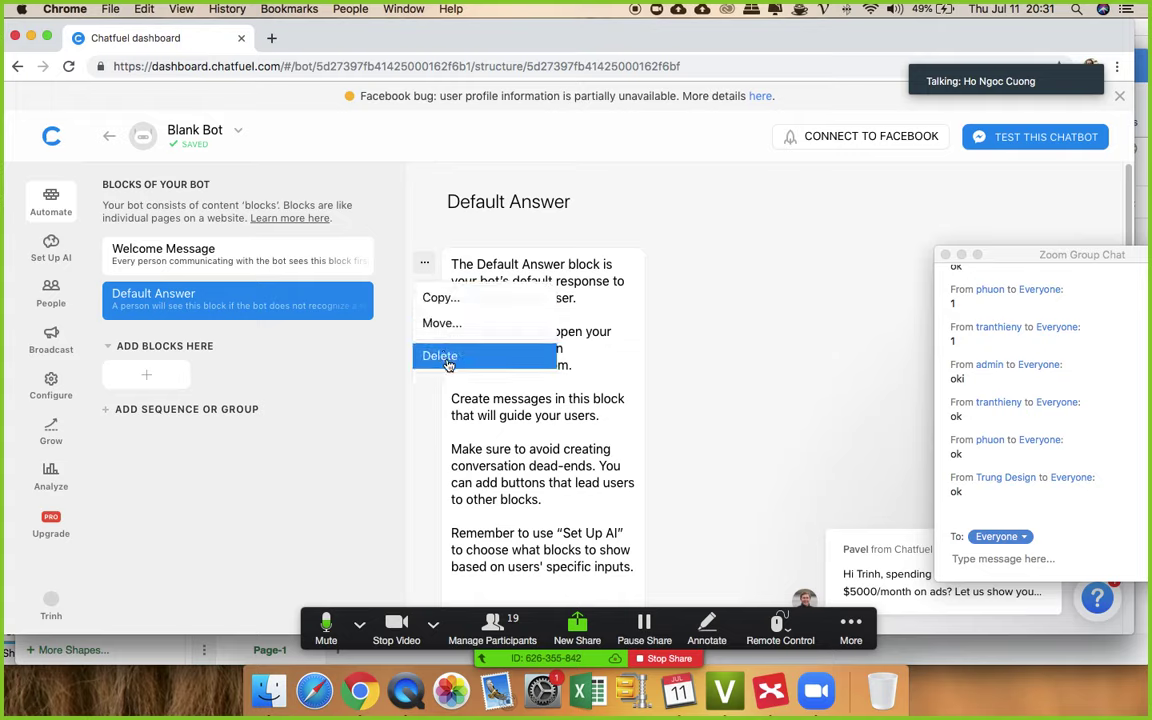
click(578, 440)
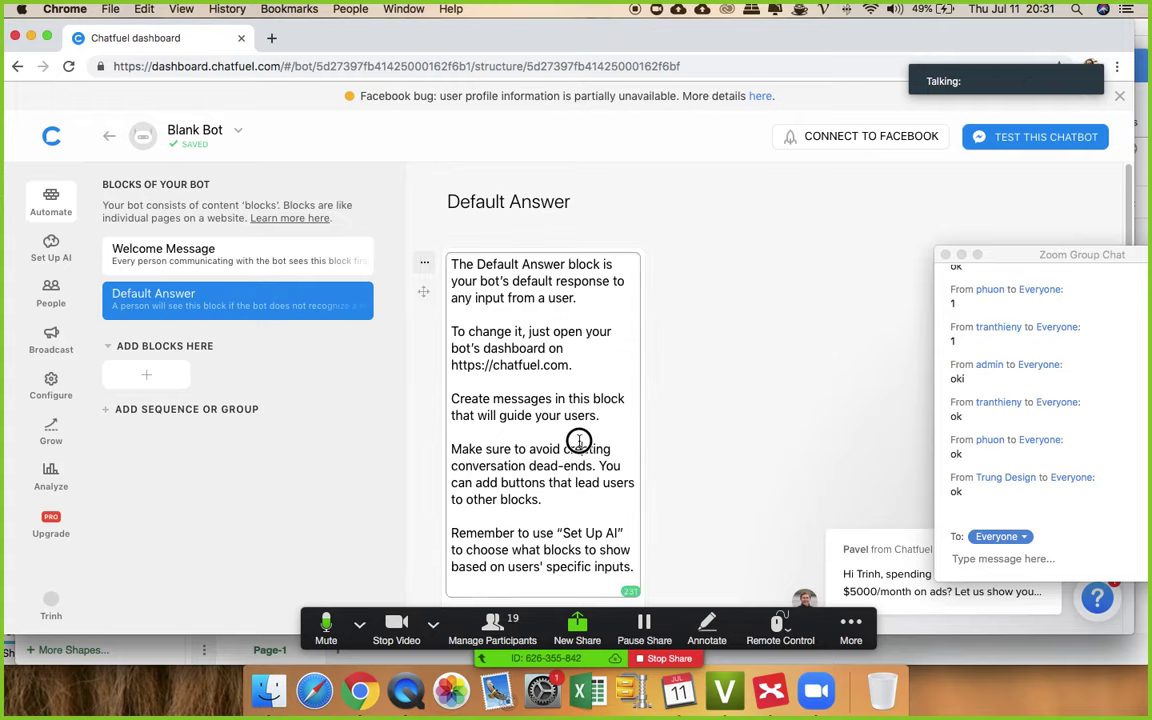
key(ctrl+a)
- Replace the card text with a Vietnamese note explaining when the default block is shown
key(BackSpace)
text(bLOC)
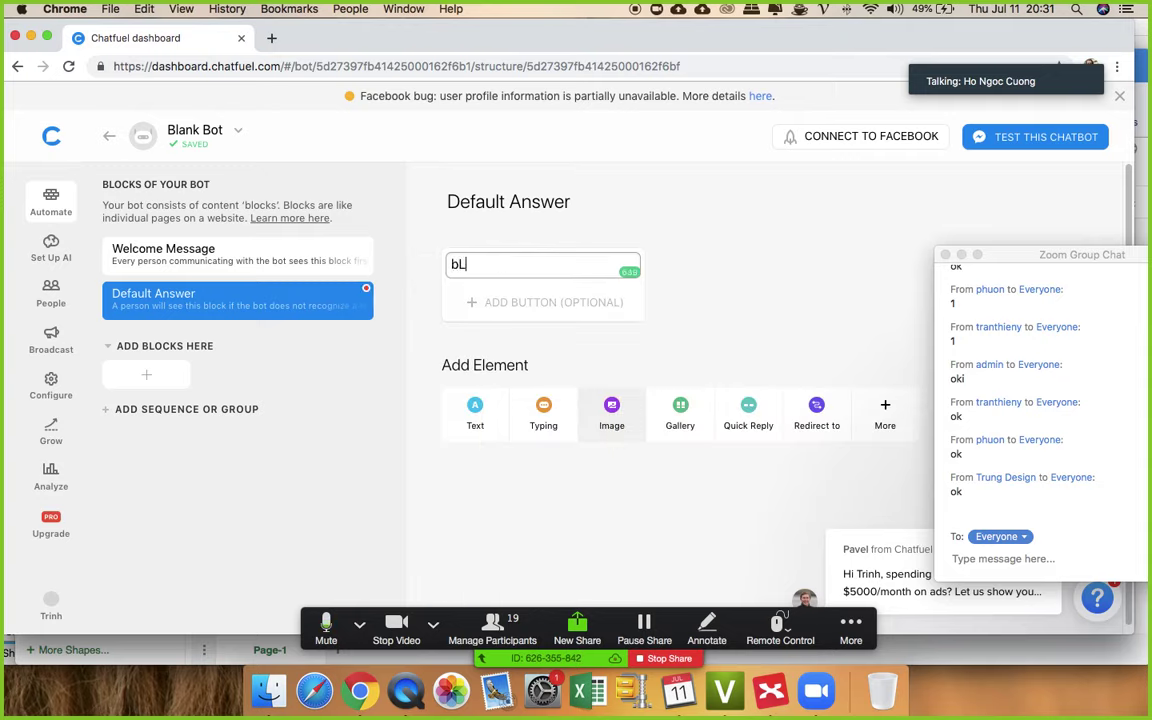
key(BackSpace)
key(BackSpace)
key(BackSpace)
key(BackSpace)
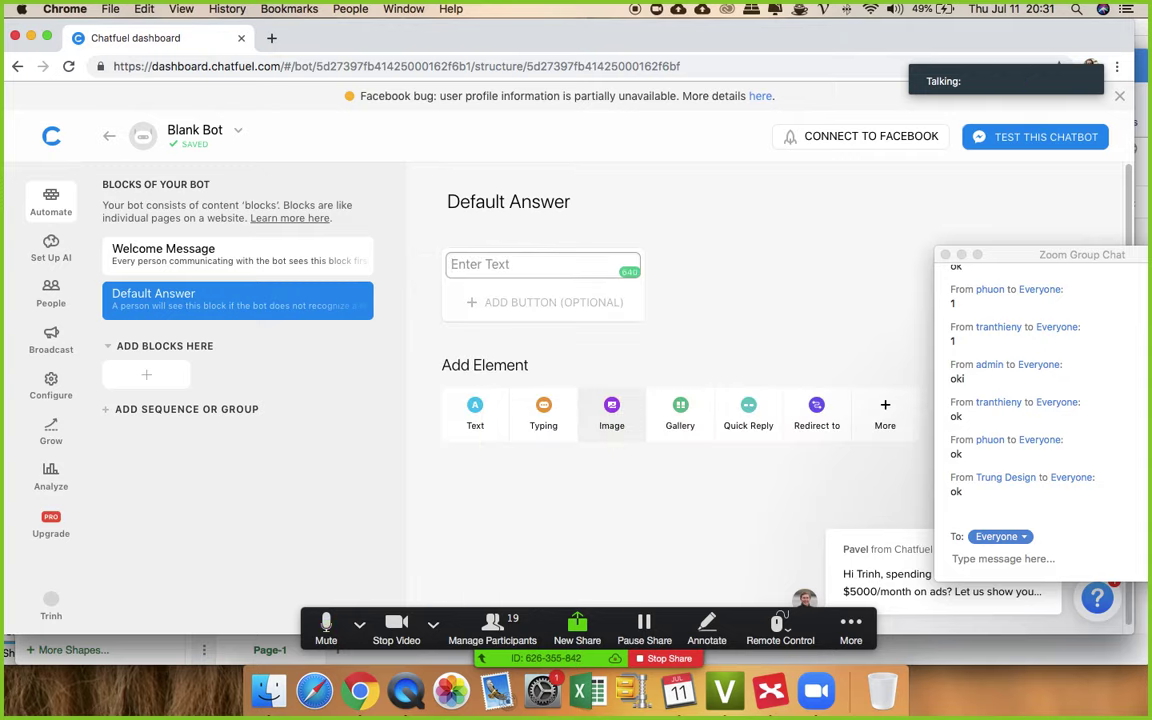
text(Block mặc đi)
text(nh k)
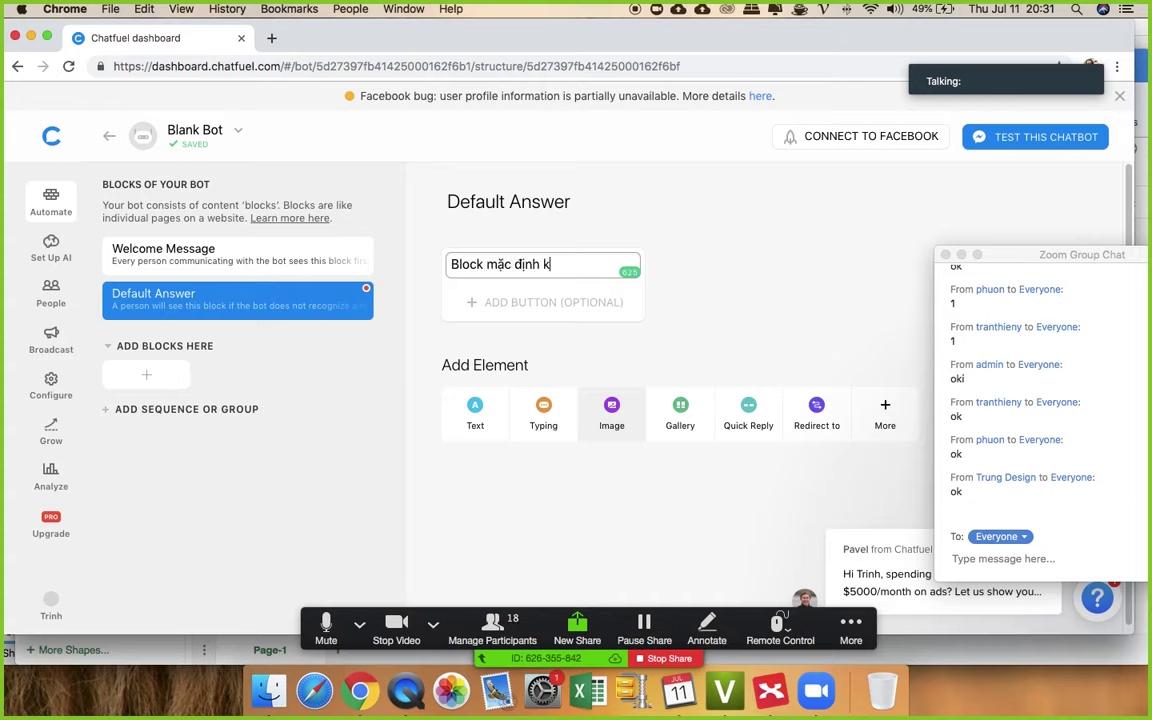
text(hi bot không hieểu)
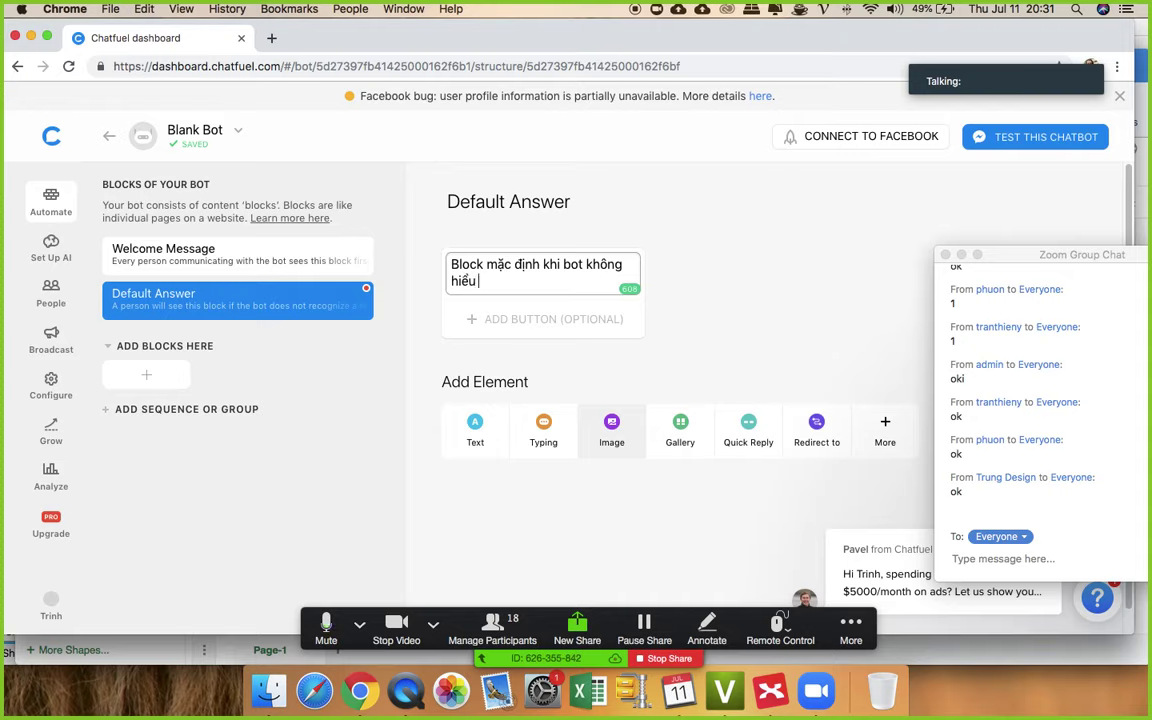
text( khách hàng nói gì)
key(Return)
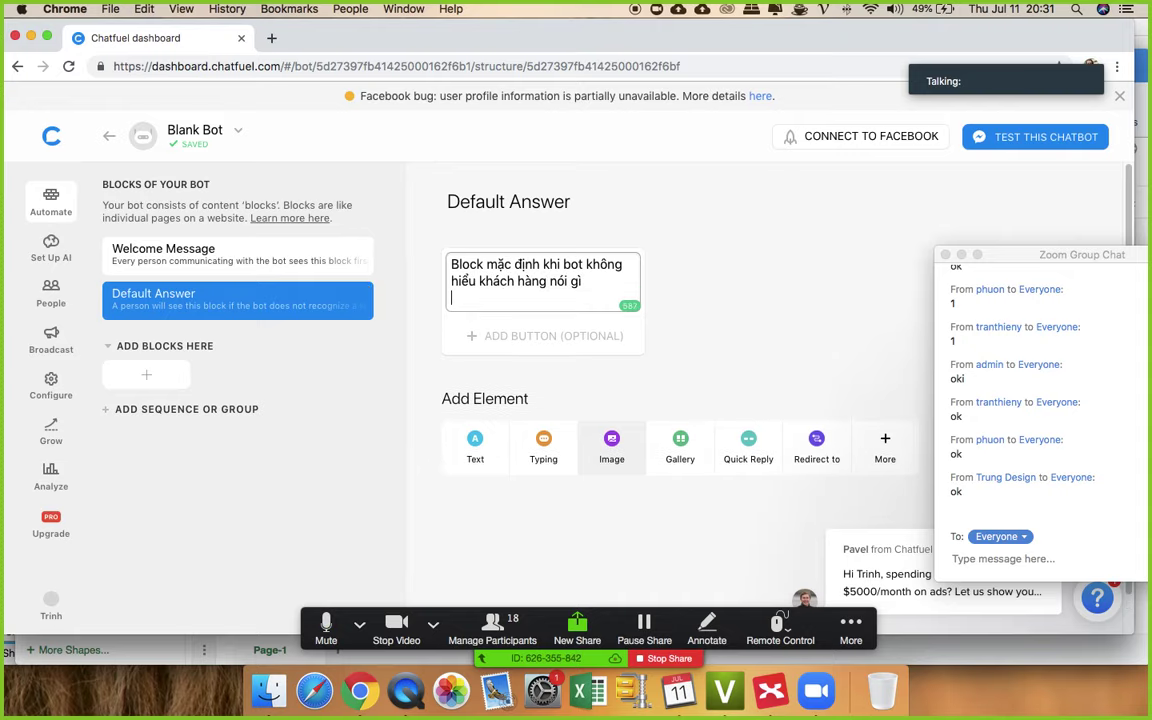
text(Nội dung)
text( se)
text( hiển)
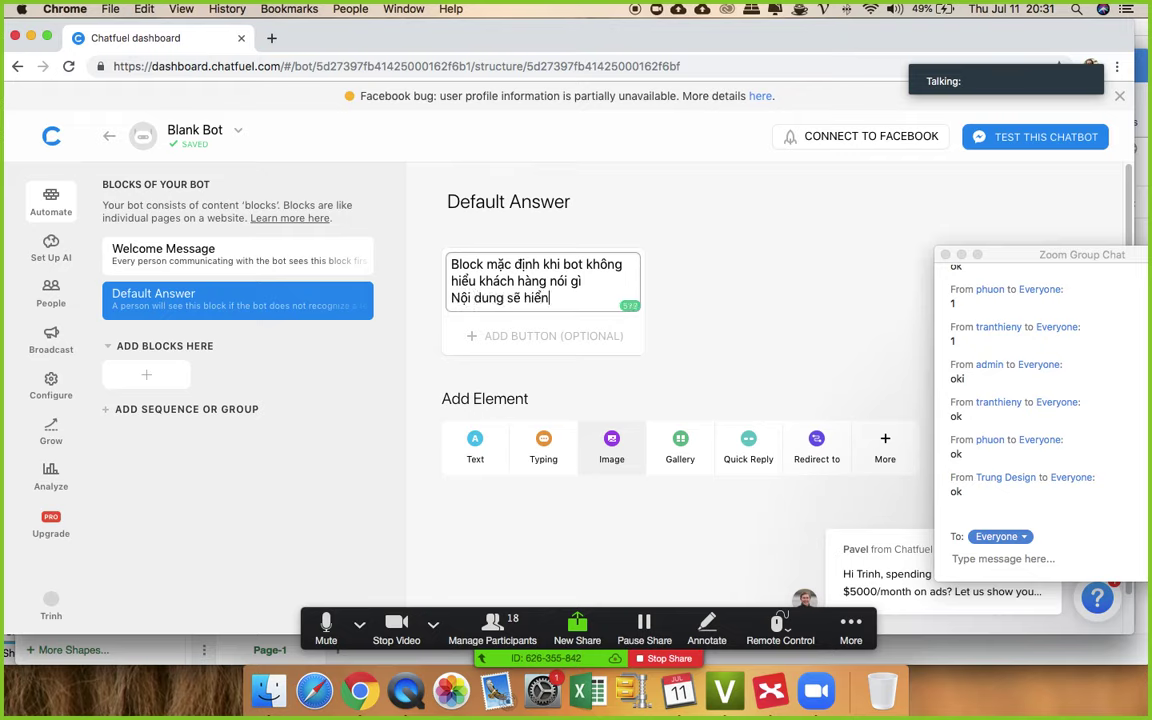
text( thị block na)
text(y)
click(569, 298)
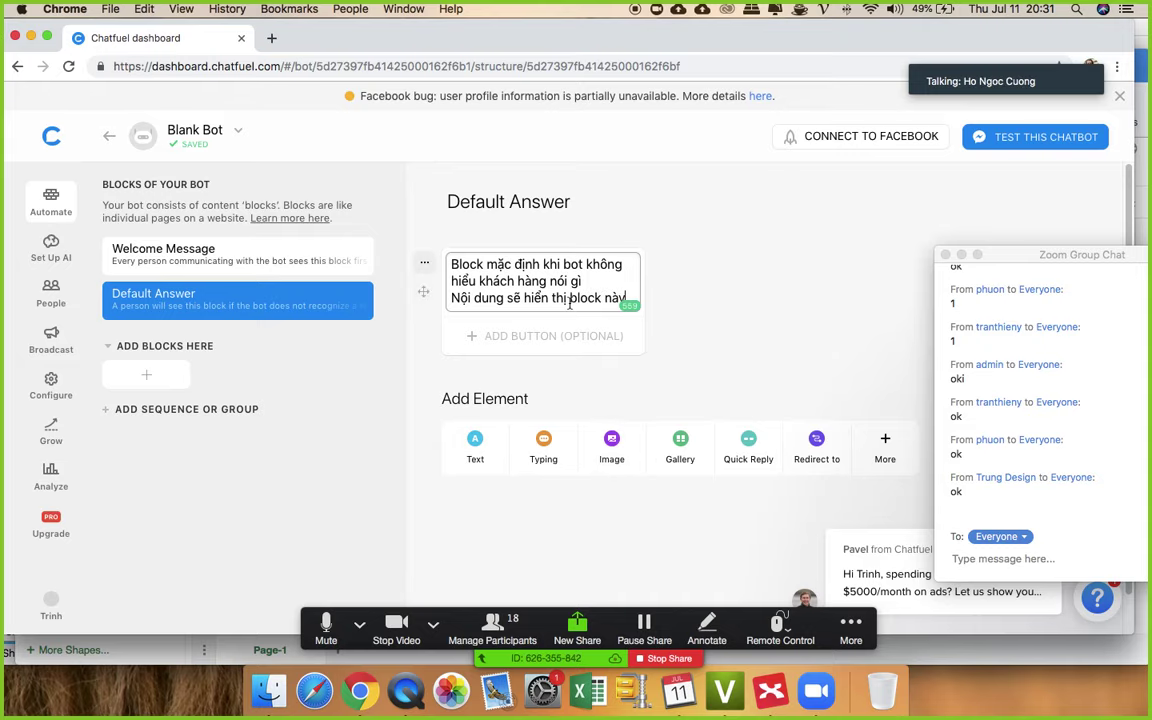
text(ở)
click(746, 301)
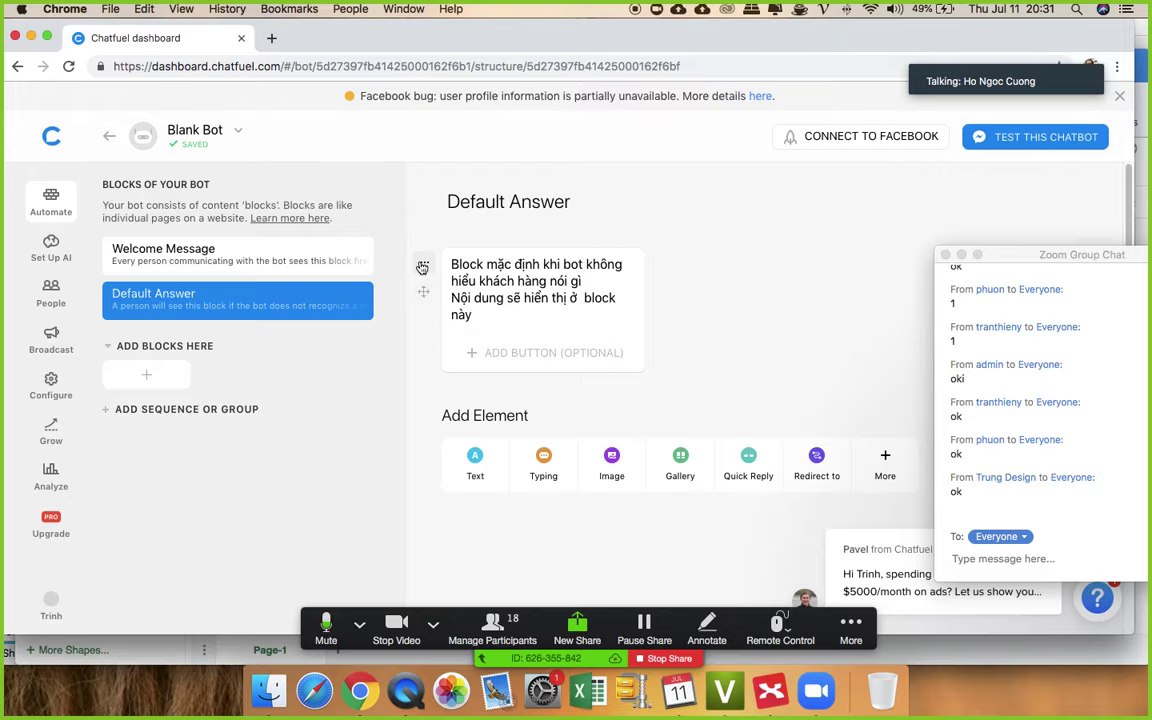
- Delete the text card from the Default Answer block
click(422, 268)
click(445, 355)
click(692, 417)
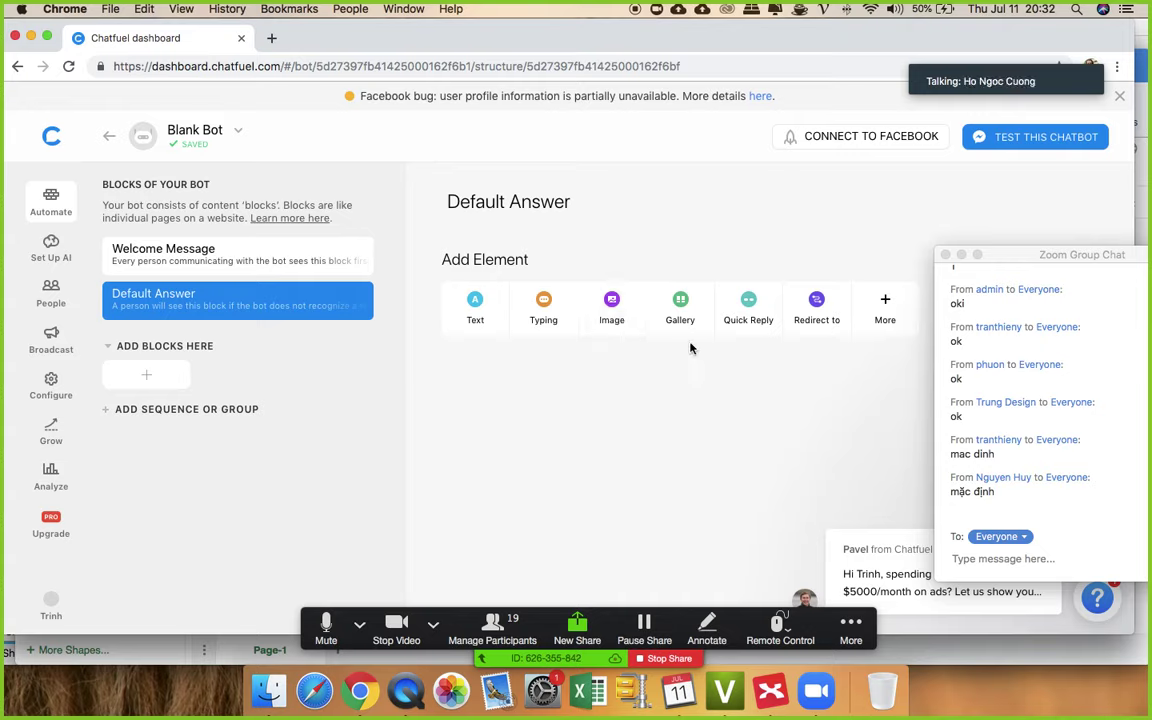
- Replace the Welcome Message text with 'Nơi mà khách hàng bất đầu chat với trang sẽ thấy nội dung này'
click(240, 258)
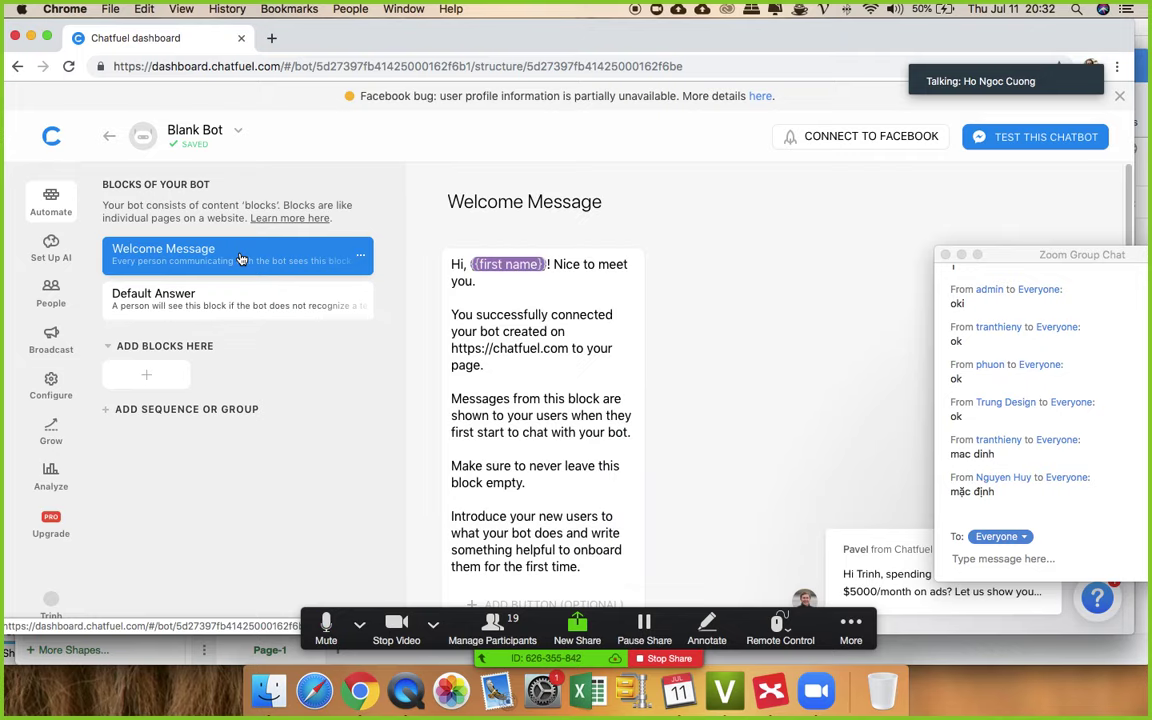
scroll(557, 345, down, 6)
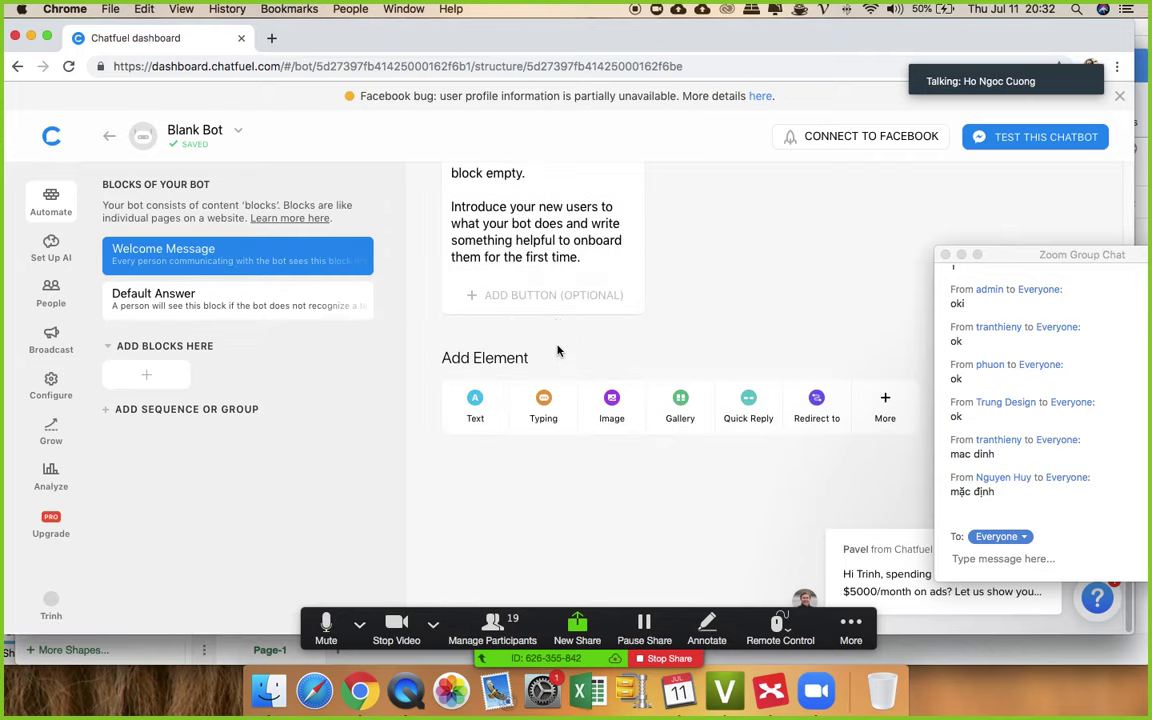
scroll(527, 311, up, 3)
scroll(587, 347, up, 3)
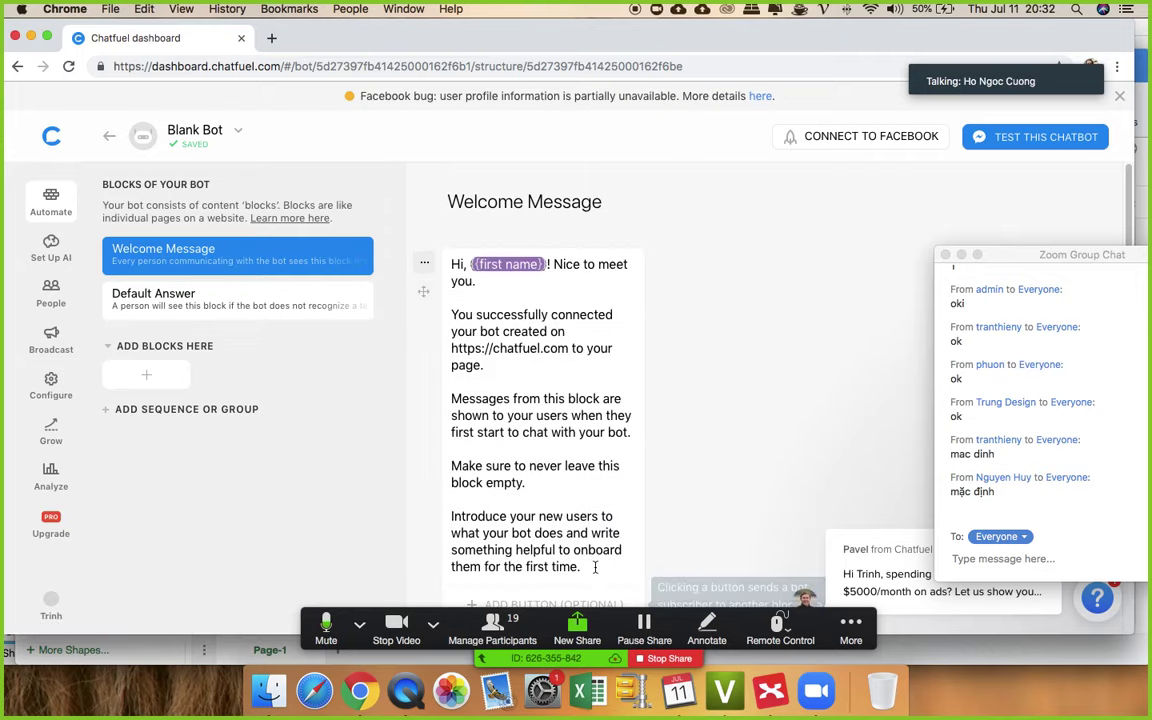
drag(596, 566, 398, 240)
key(BackSpace)
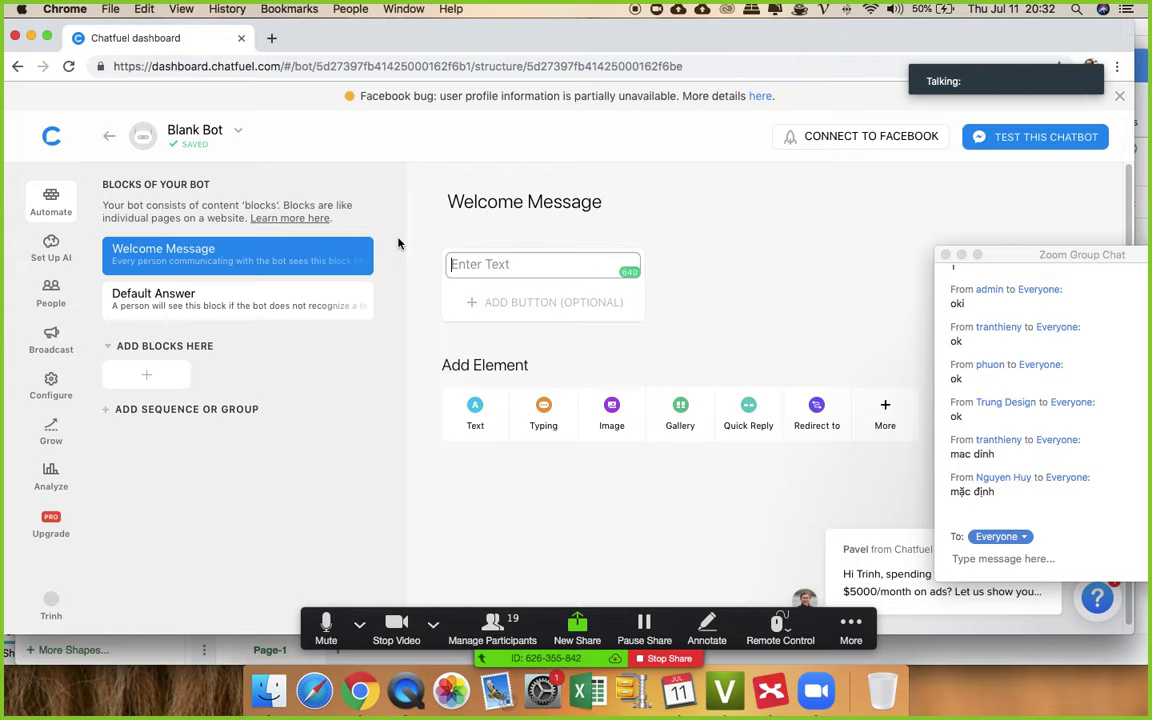
text(Nơi mà khách hàng b)
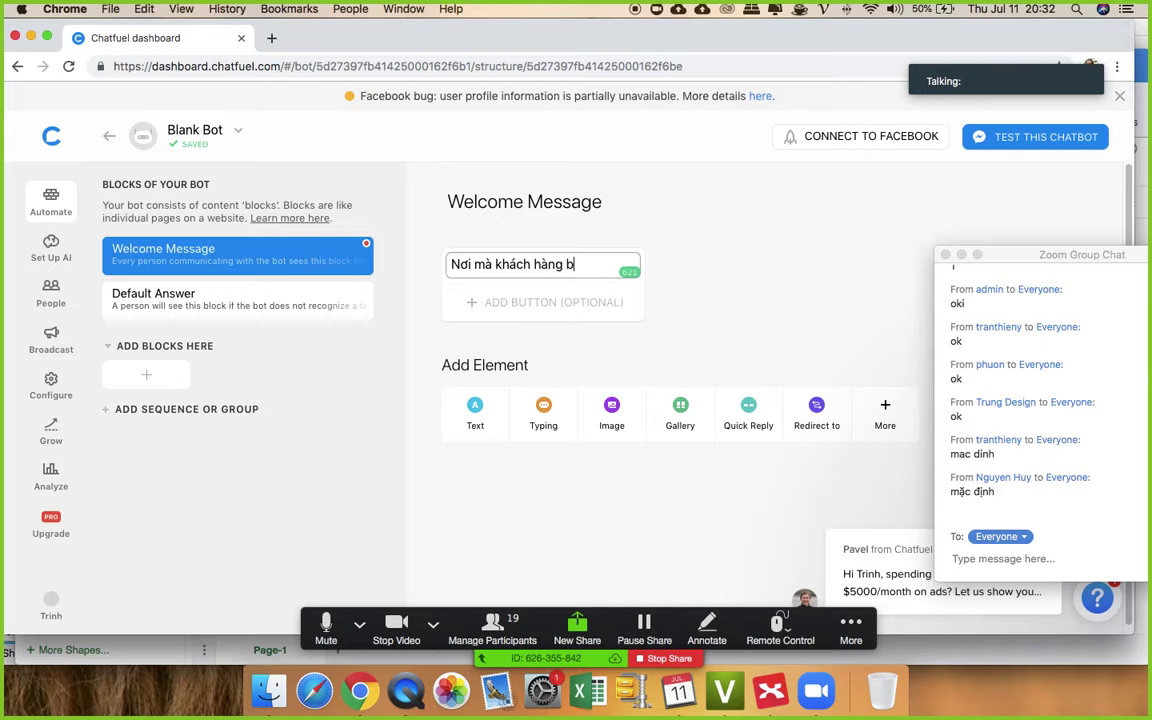
text(ất đầu cha)
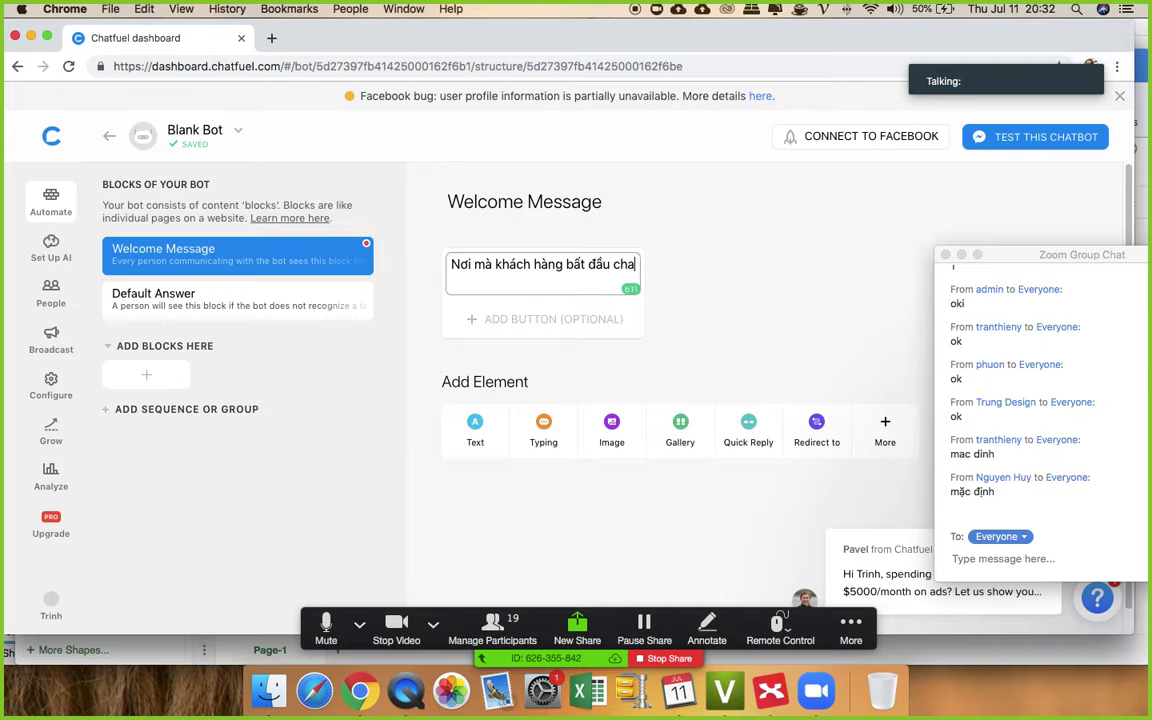
text(t voới tra)
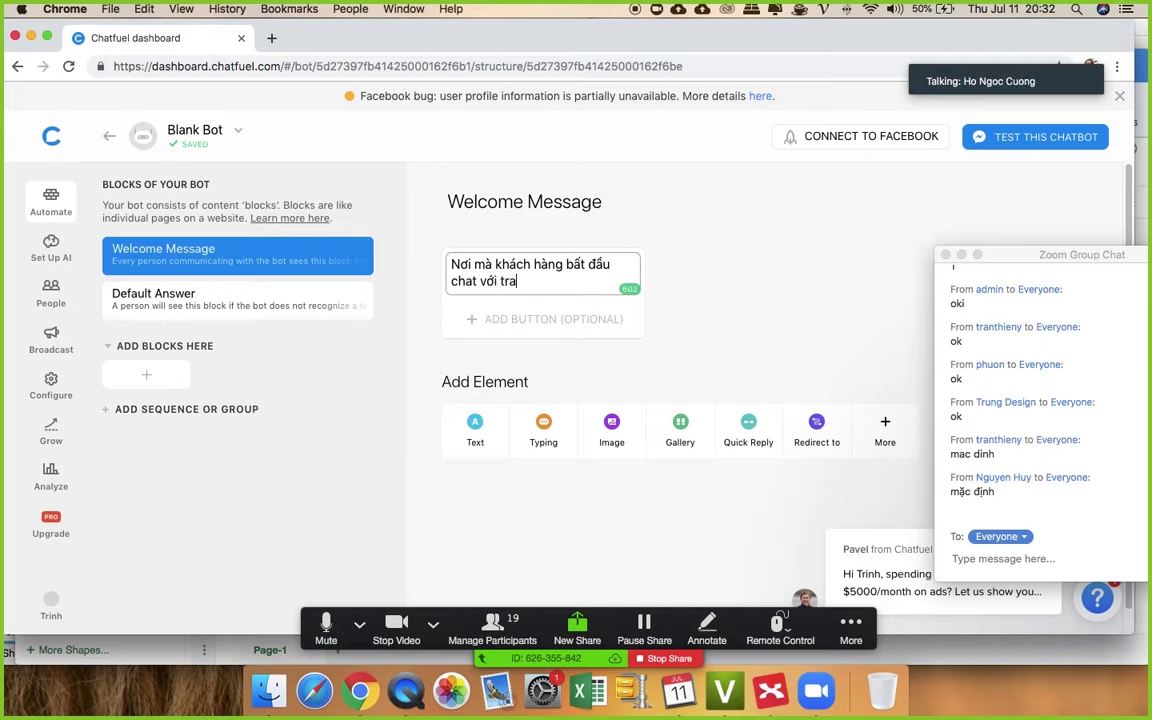
text(ng sẽ thấy noội dung này)
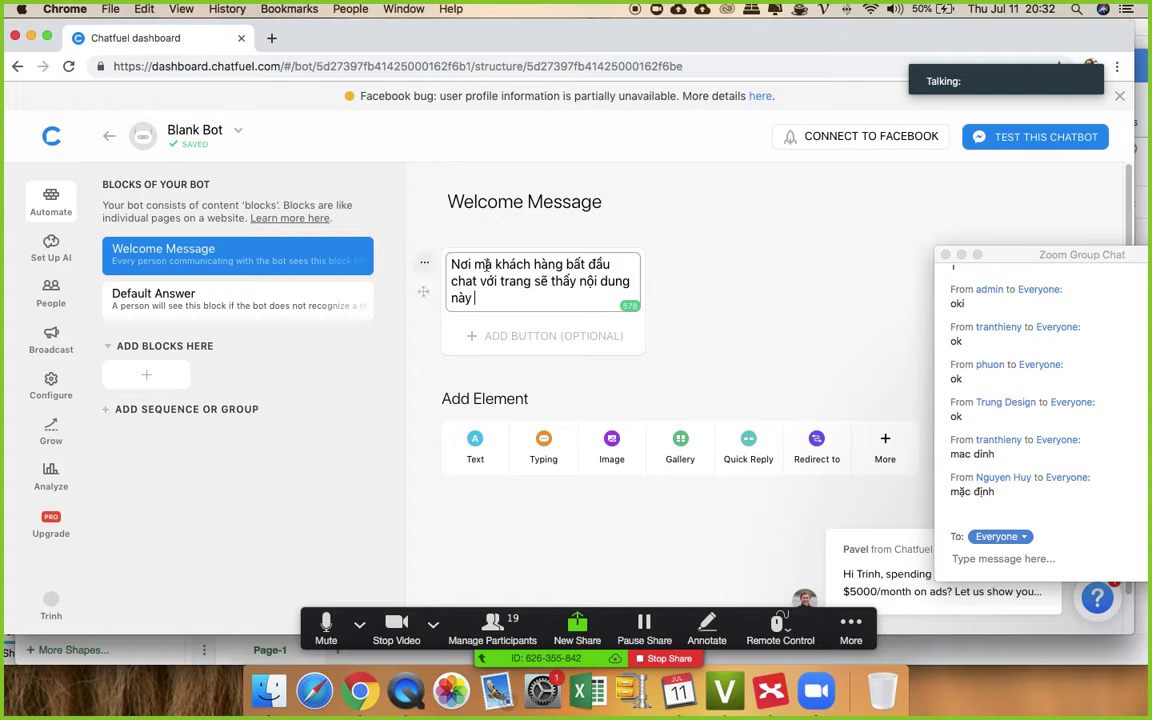
- Insert 'bất cứ' after 'Nơi mà' in the welcome text
click(495, 265)
text(bất cứ k)
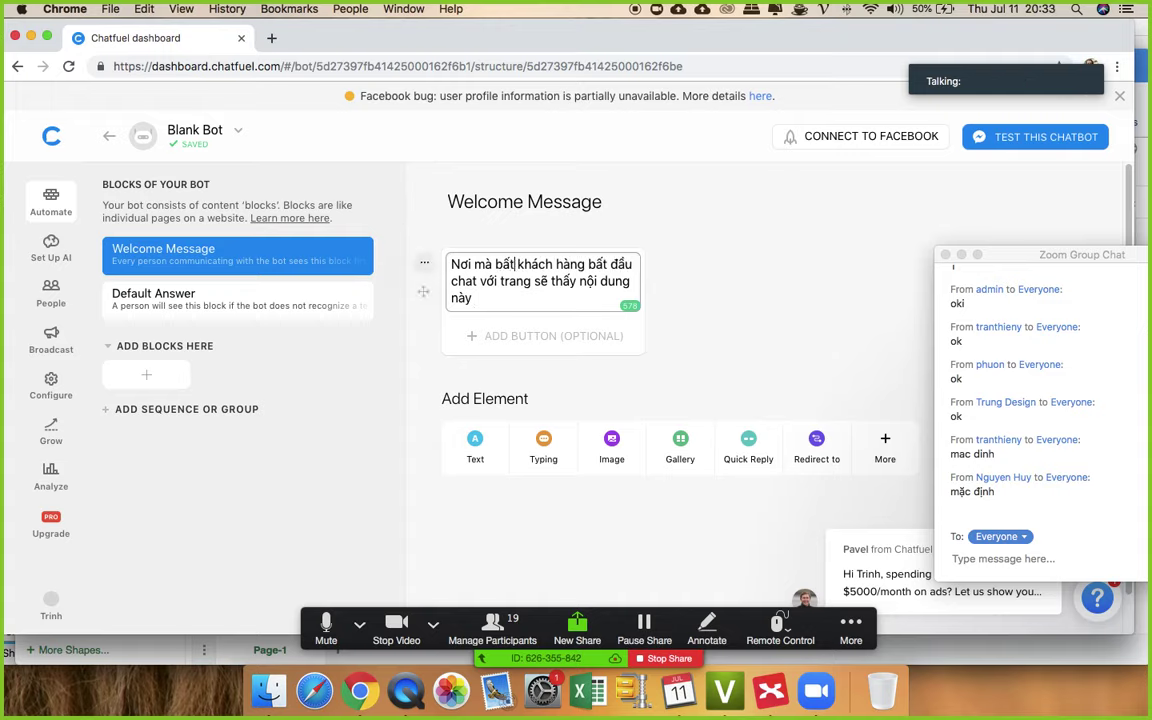
text(hách ha)
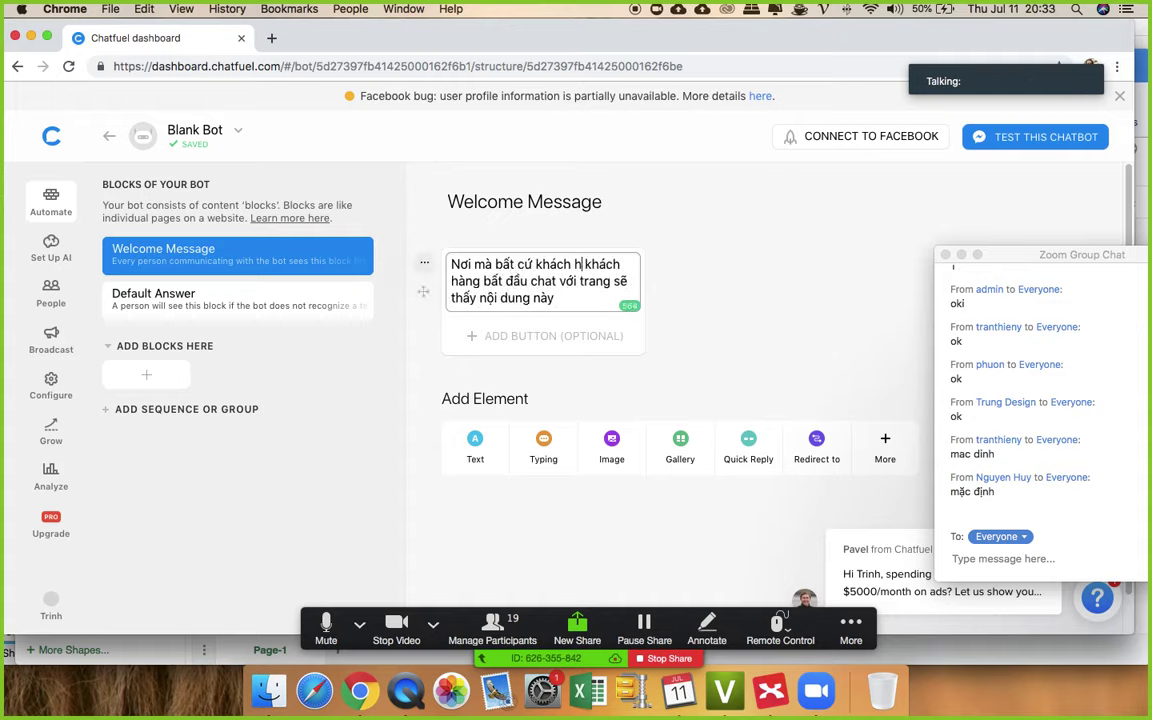
key(BackSpace)
key(BackSpace)
key(BackSpace)
key(BackSpace)
key(BackSpace)
key(BackSpace)
key(BackSpace)
key(BackSpace)
key(BackSpace)
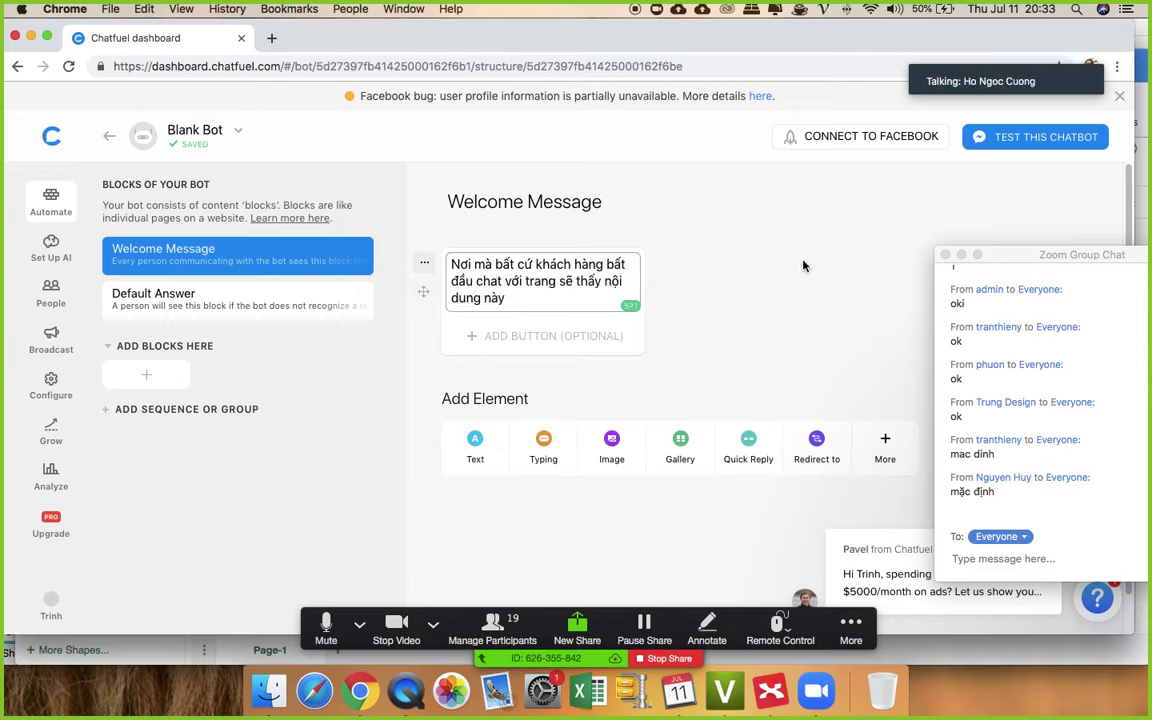
click(758, 285)
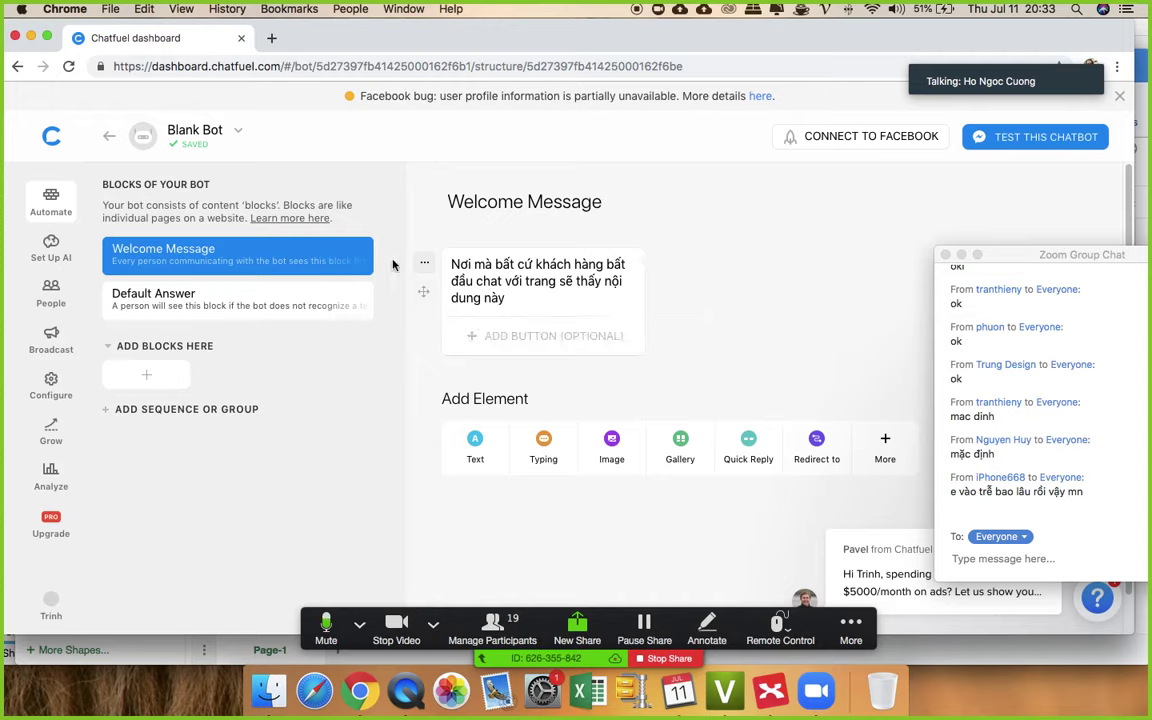
- Replace the welcome text with 'Xin chào {{first name}} đã đến với buổi học chatbot zero'
triple_click(467, 272)
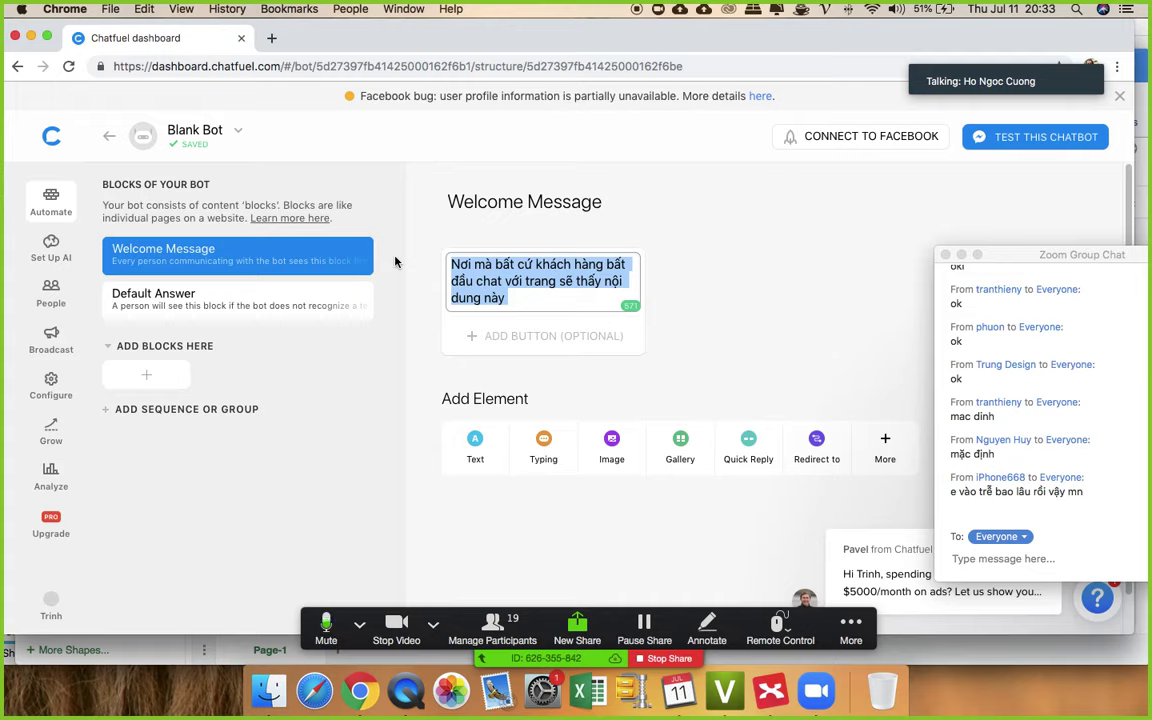
text(Xin chào)
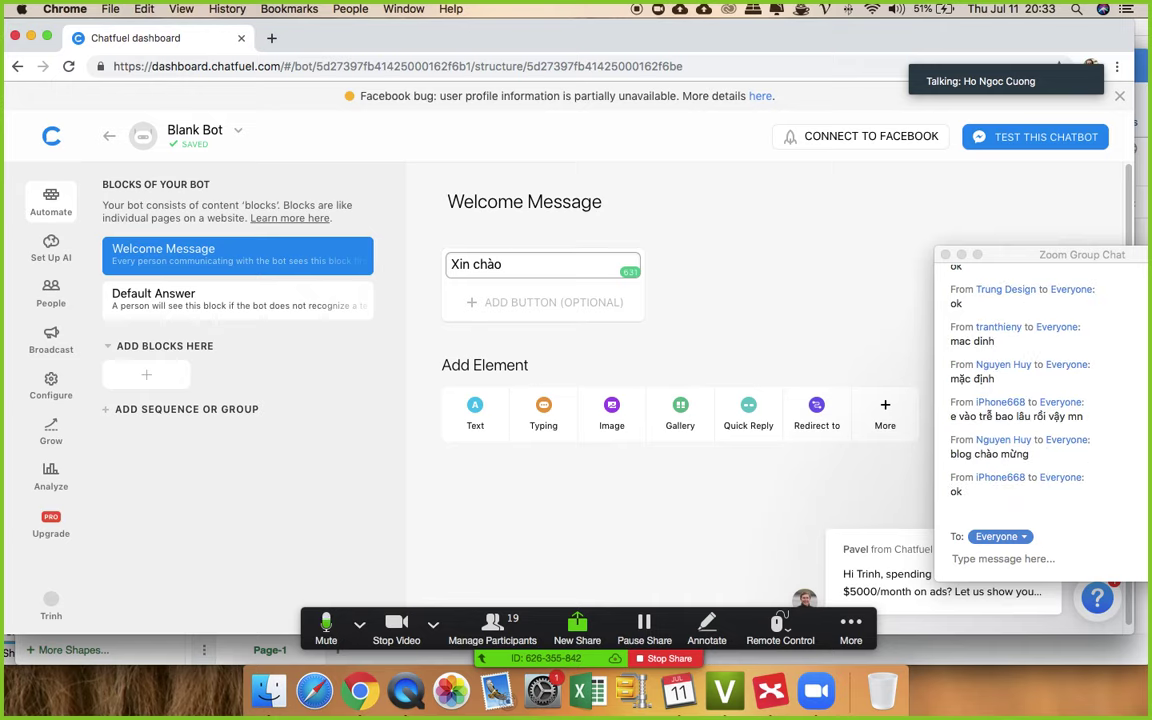
text({{)
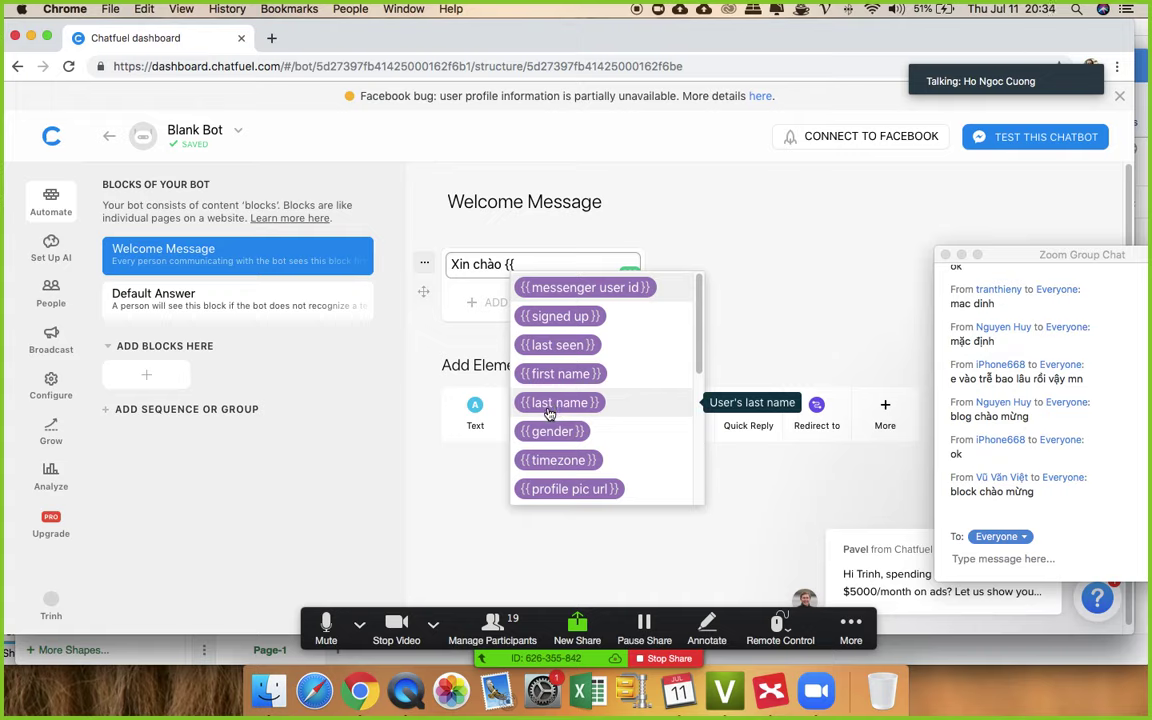
click(550, 373)
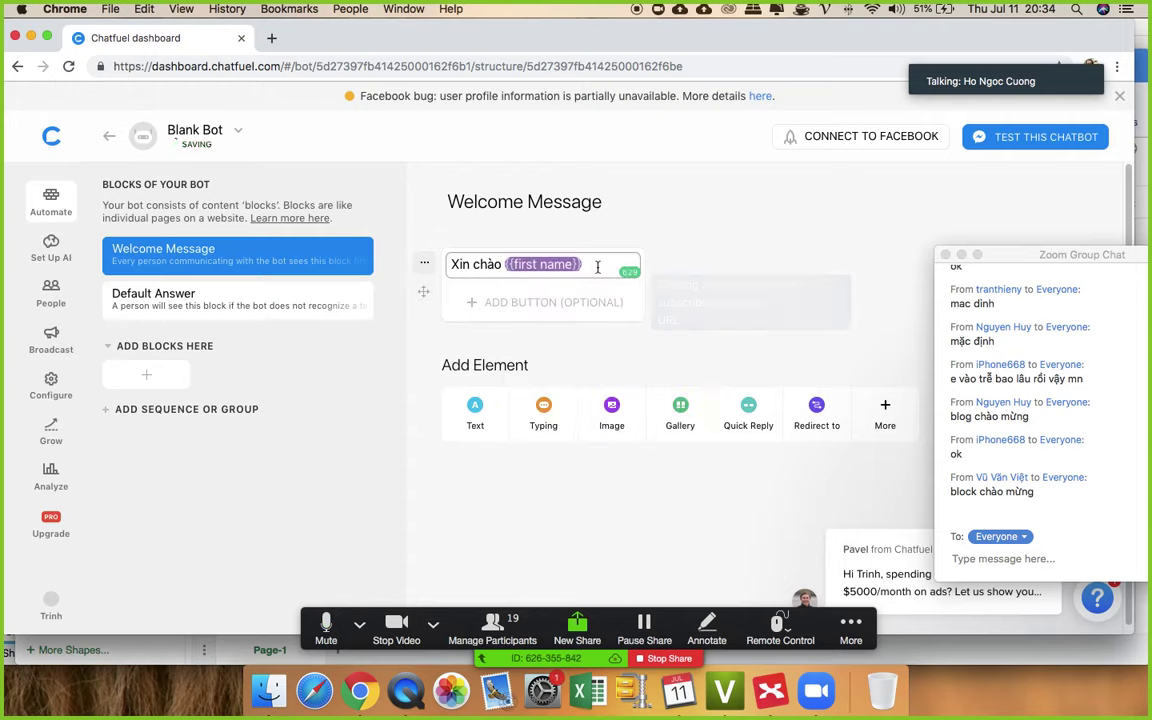
text(đã đ)
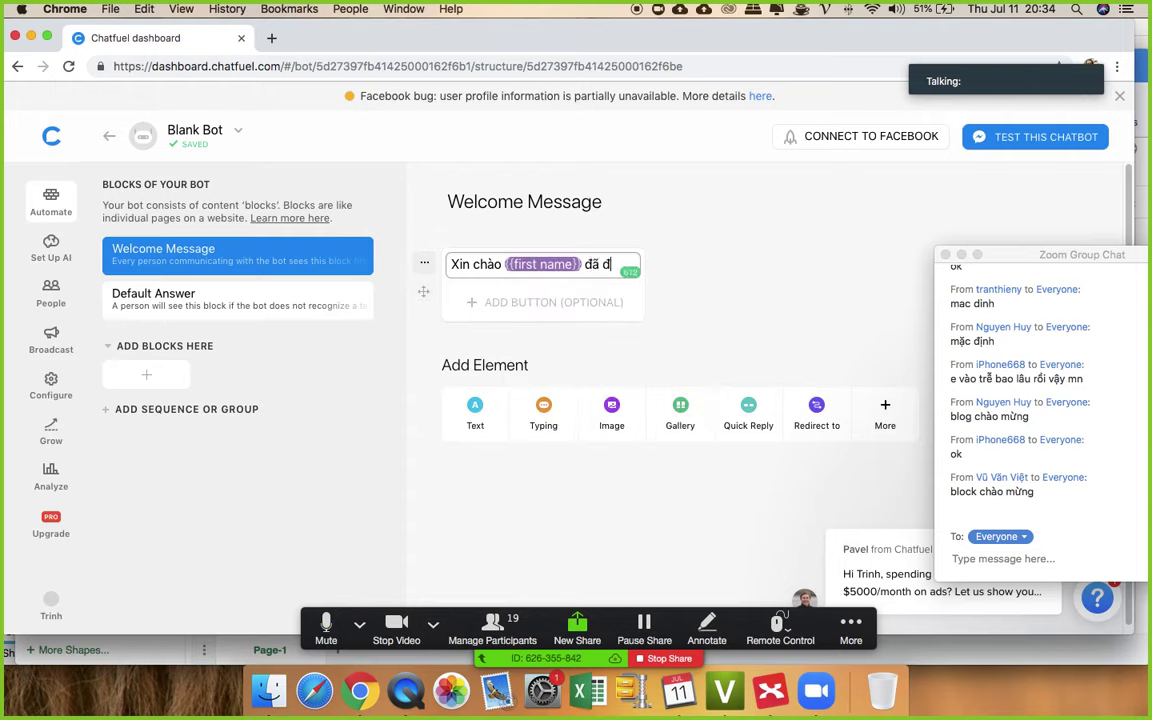
text(ến với )
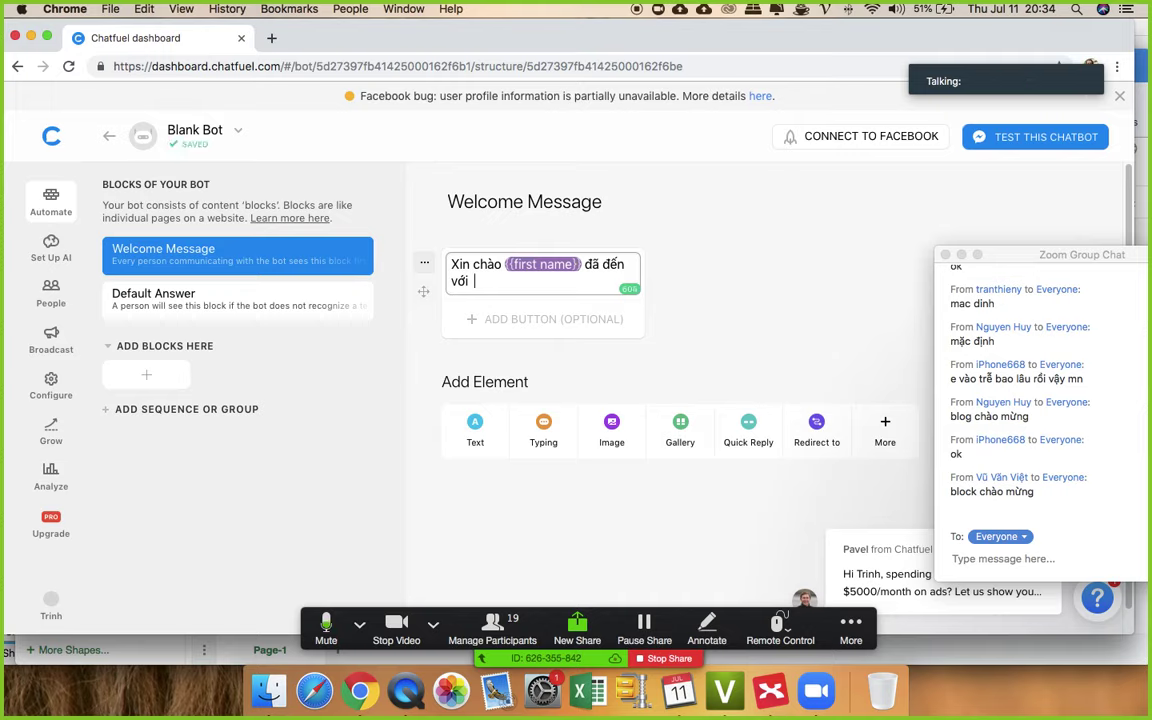
text(buổi)
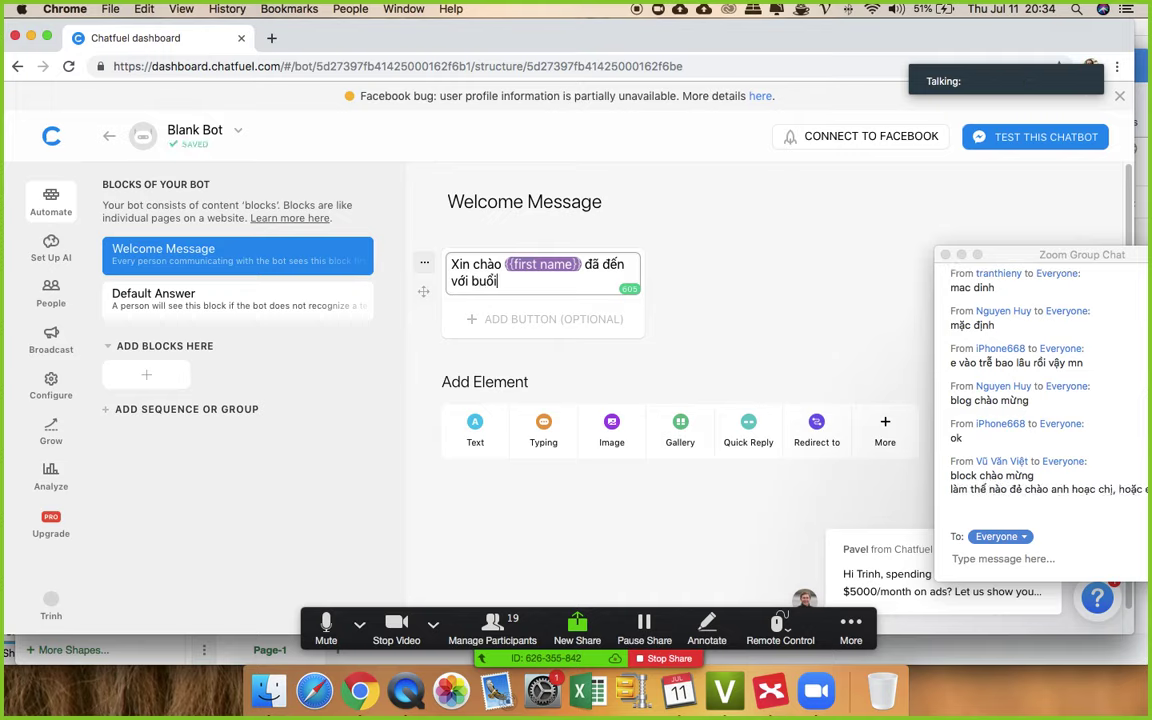
text( học chatbot )
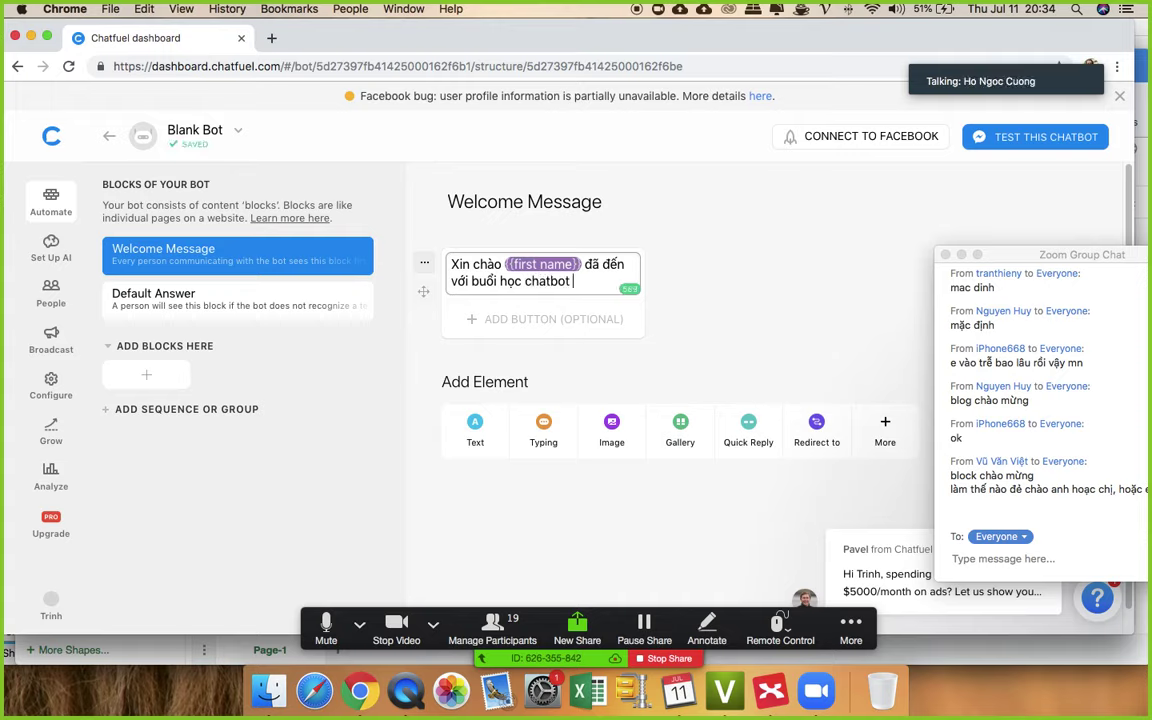
text(zero)
click(705, 279)
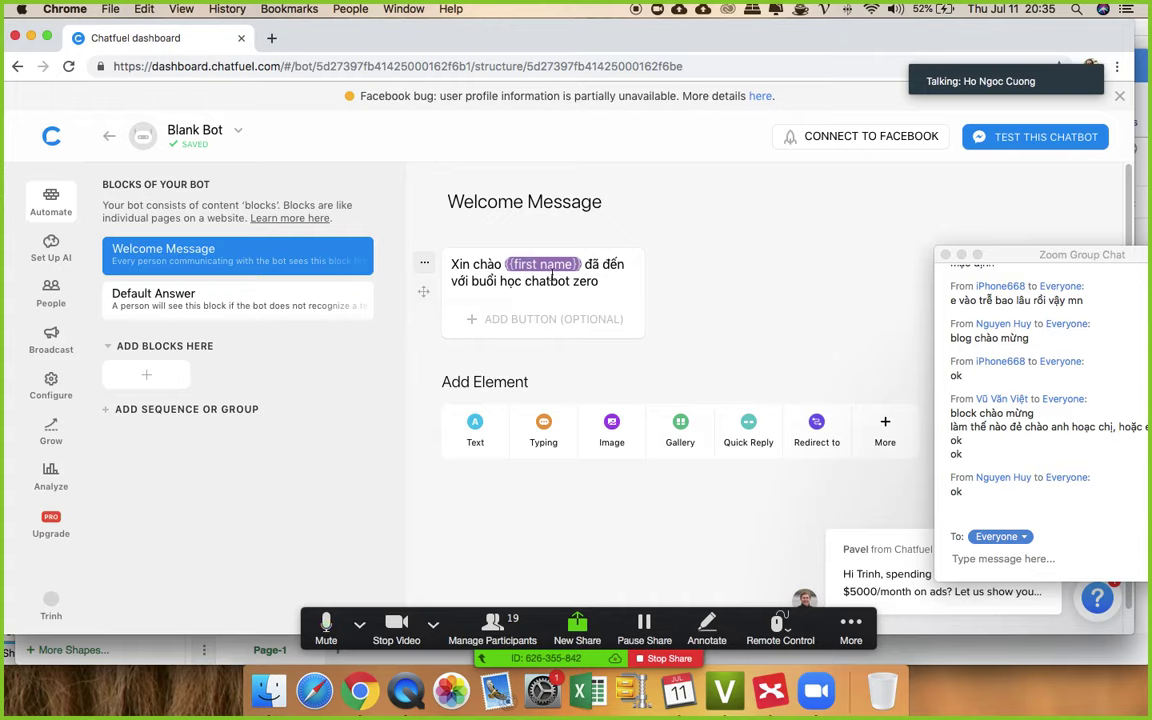
click(613, 284)
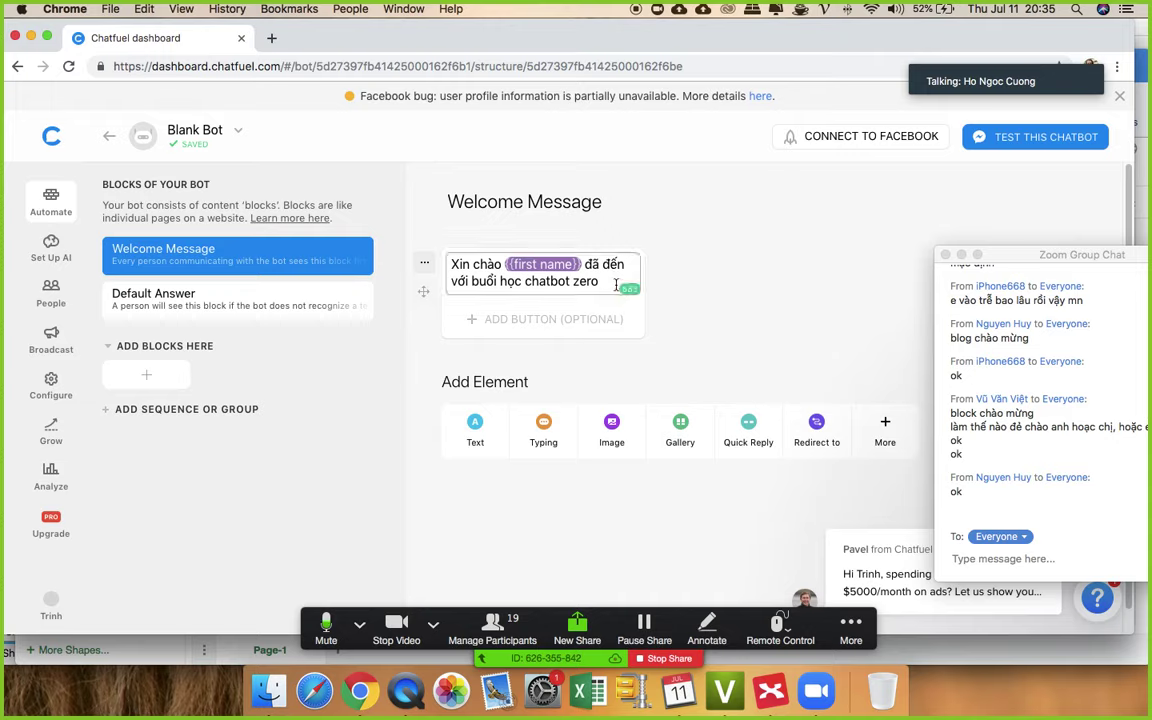
click(751, 278)
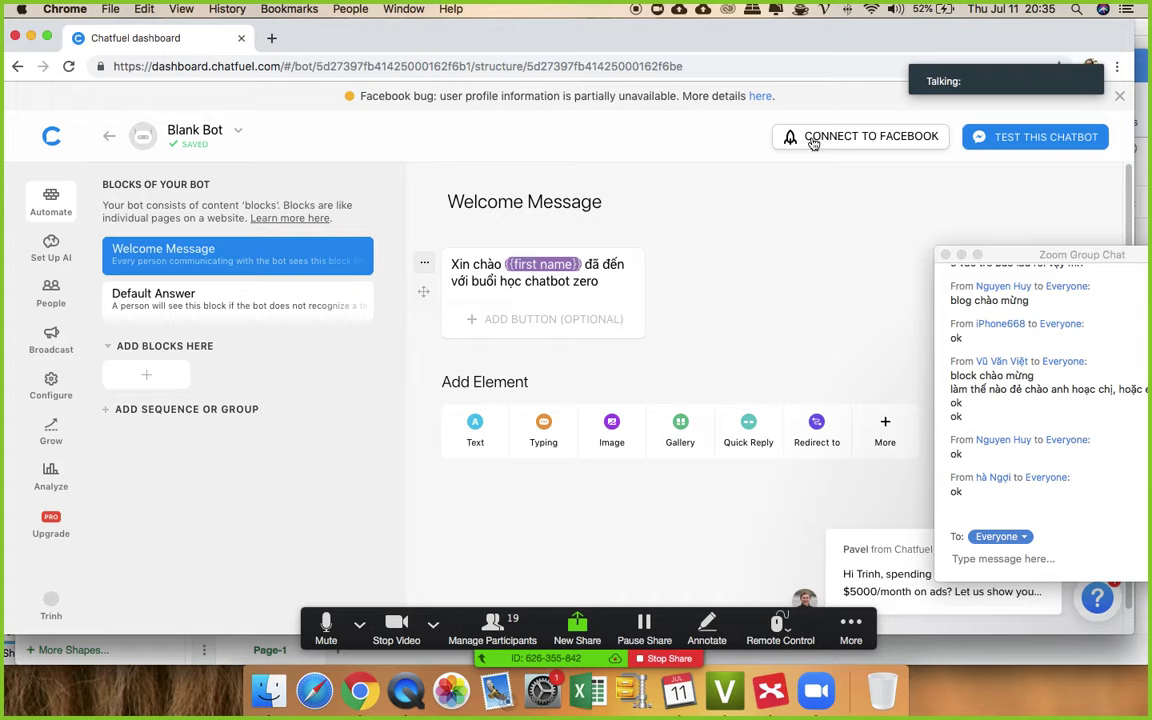
click(813, 141)
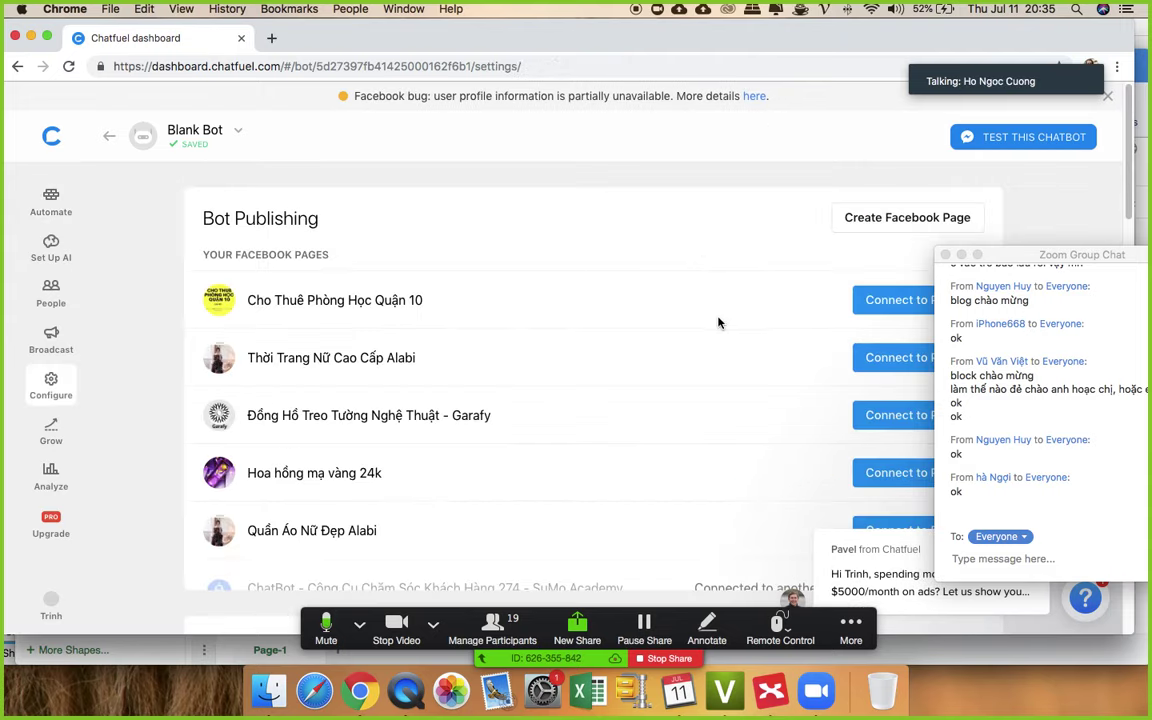
- In the bot settings, connect Blank Bot to the Quần Áo Nữ Đẹp Alabi Facebook page
drag(993, 254, 1106, 278)
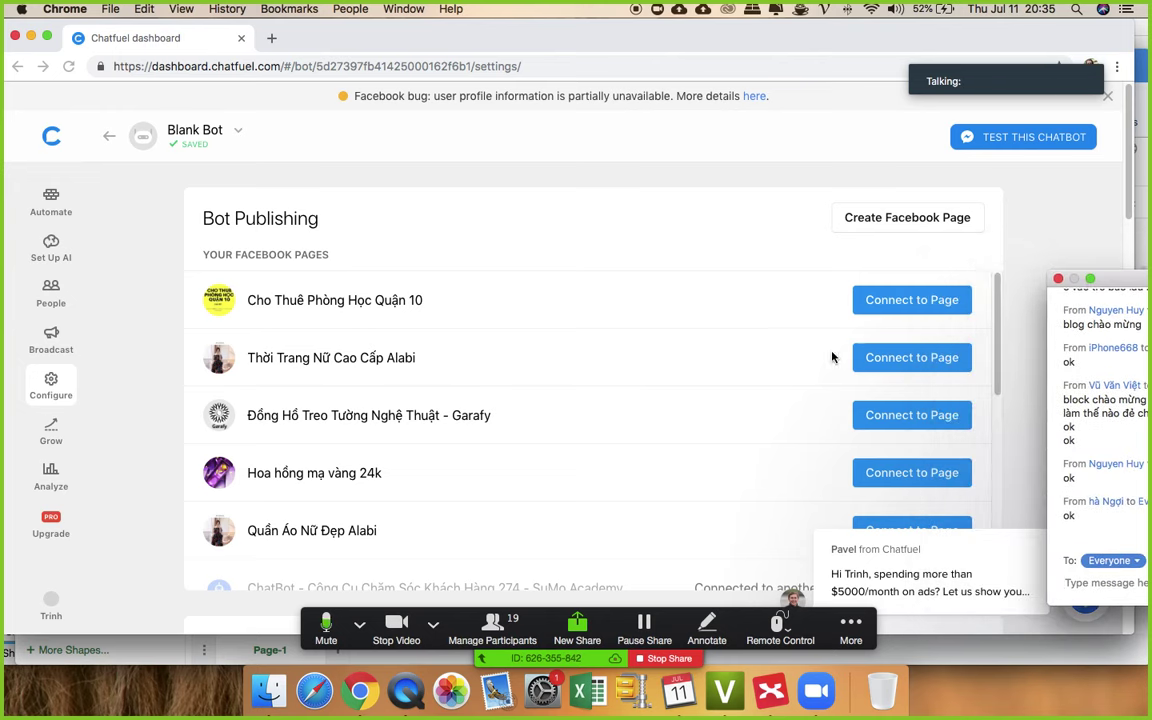
scroll(709, 392, down, 2)
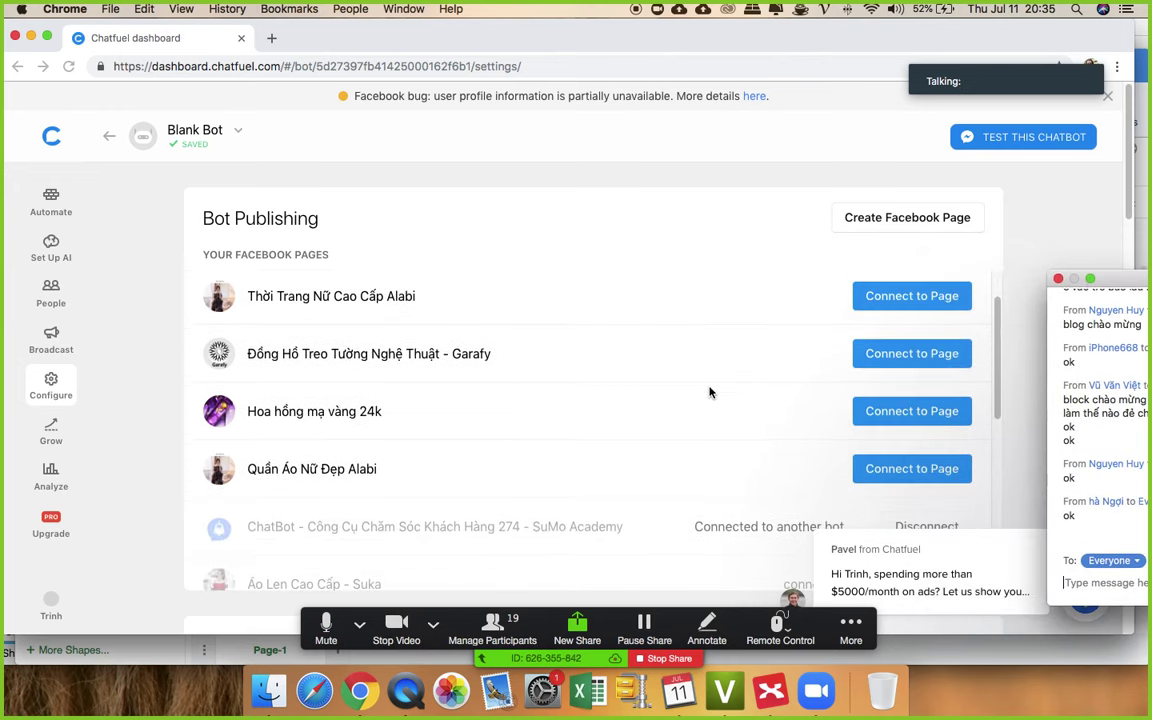
scroll(706, 389, down, 1)
scroll(706, 389, down, 3)
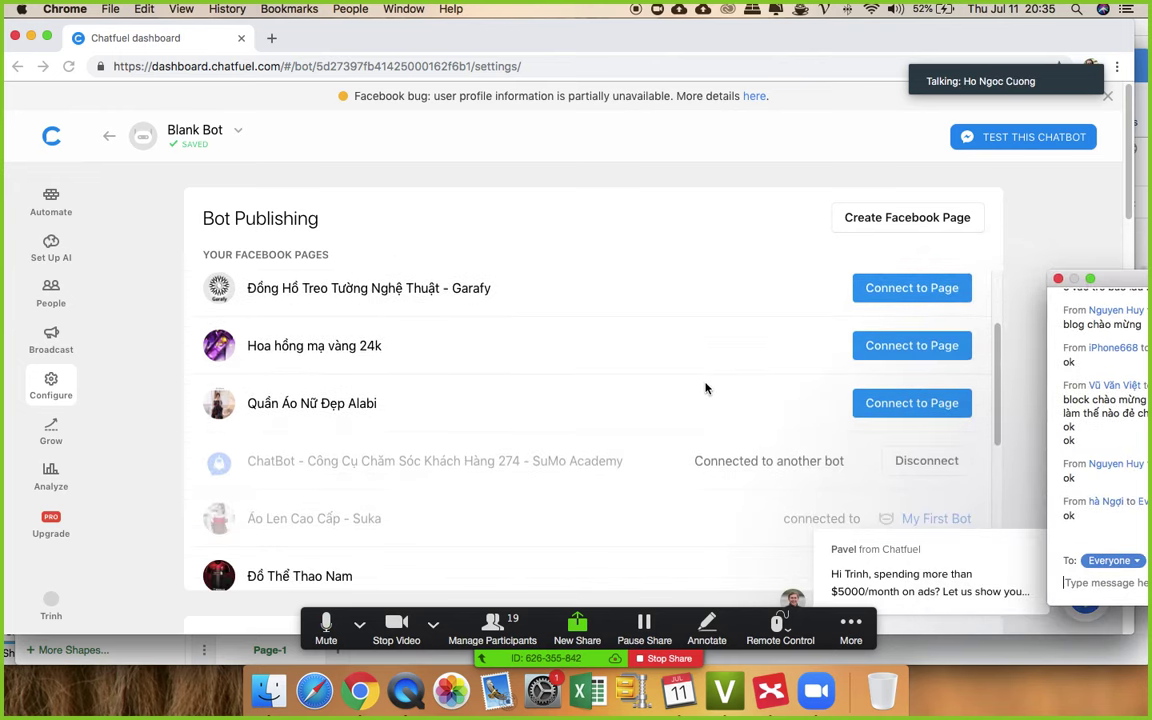
scroll(706, 388, down, 5)
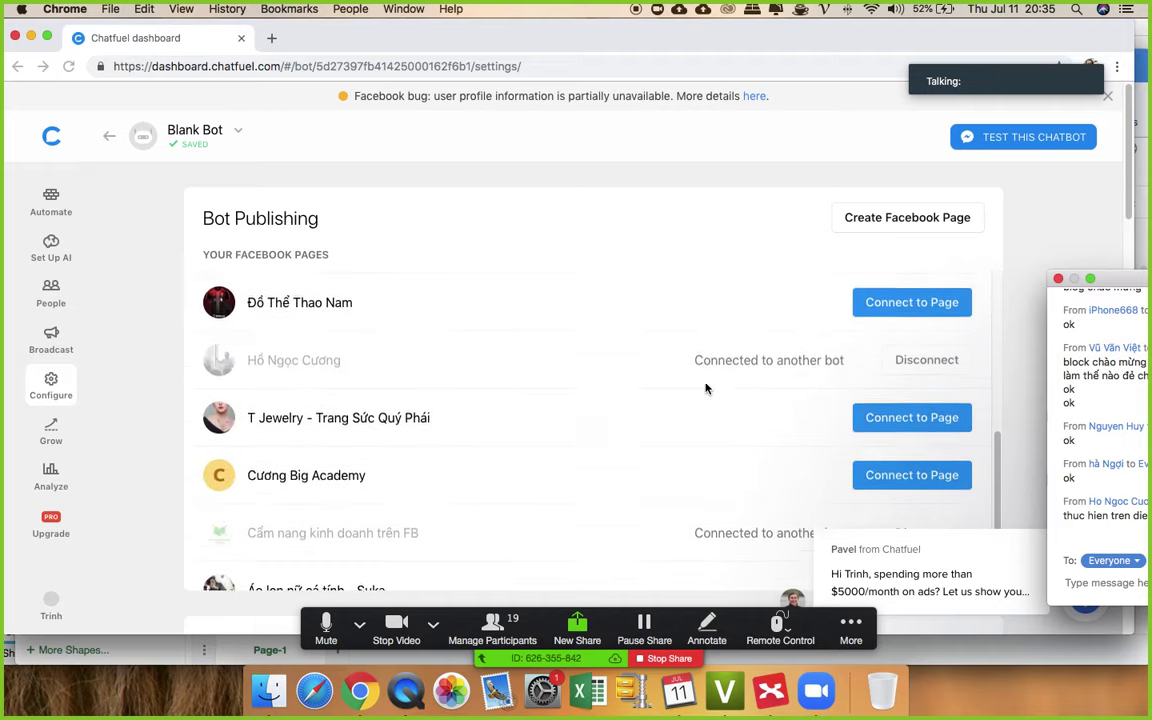
scroll(553, 406, up, 6)
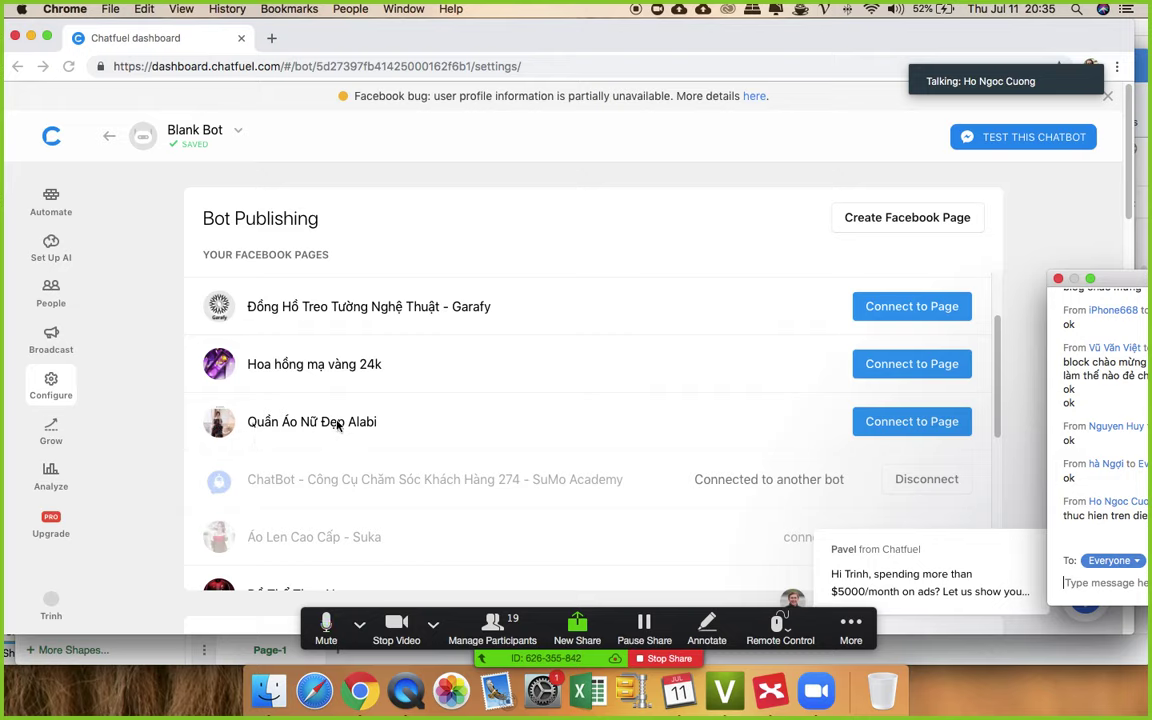
click(888, 426)
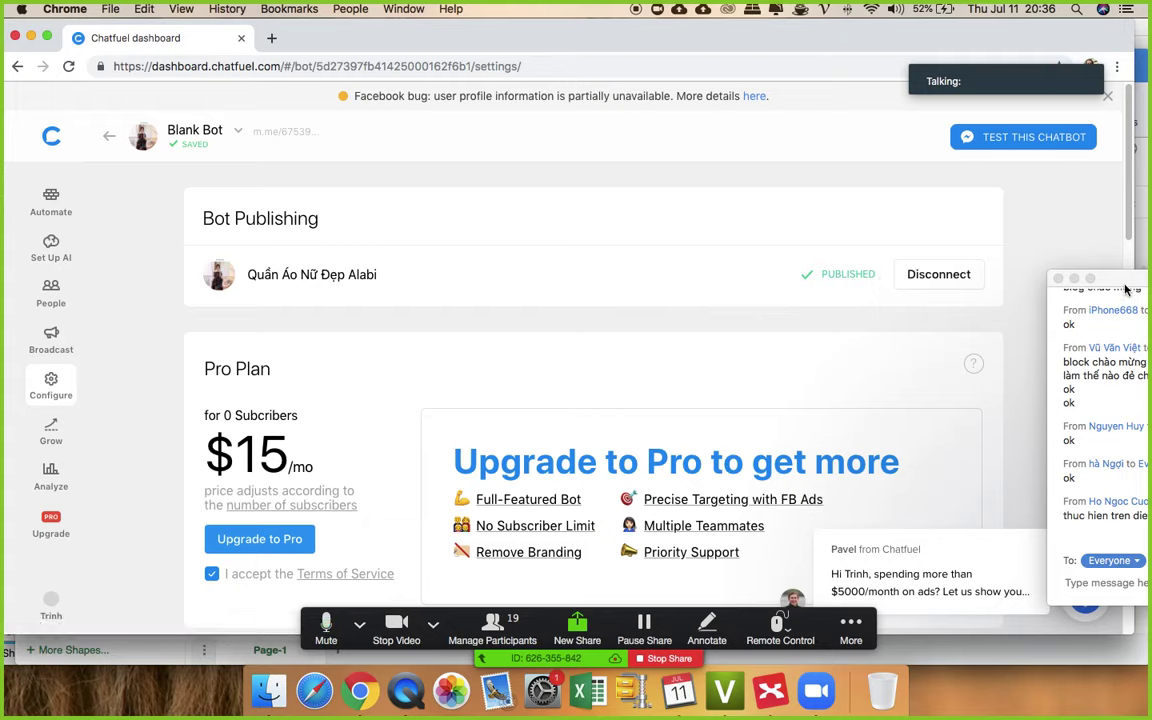
drag(1140, 276, 1016, 229)
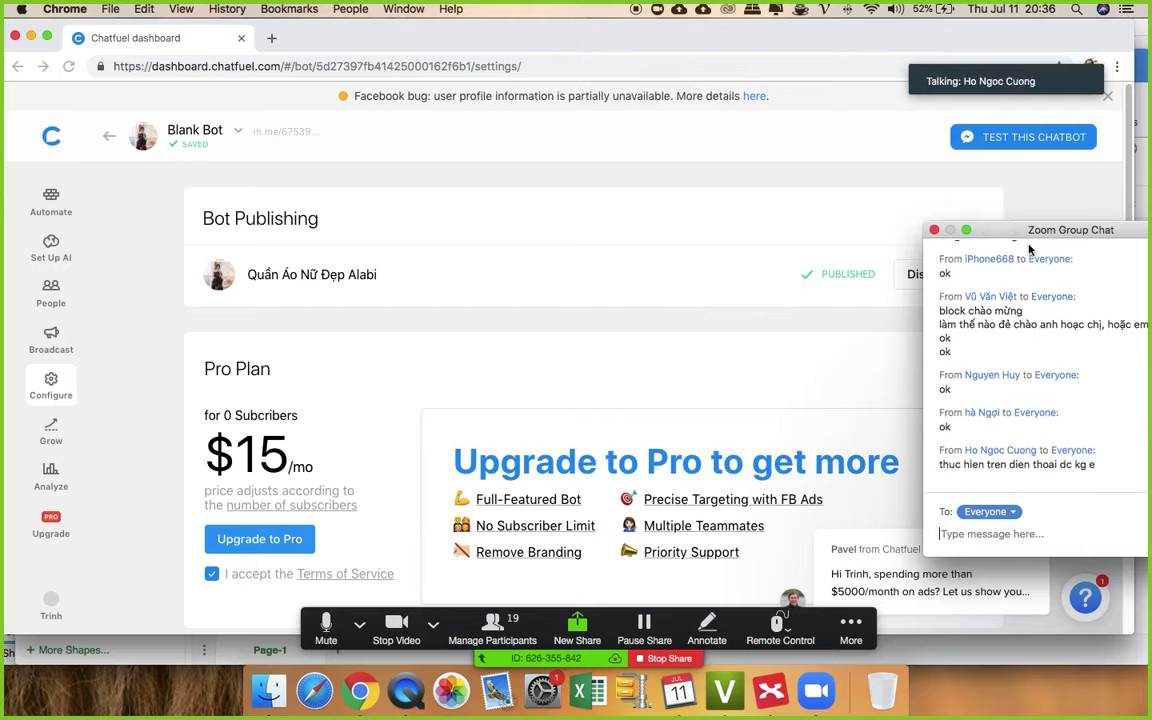
- Move the Zoom chat aside, check the Automate and Configure pages, then return to the Dashboard
drag(998, 229, 1082, 342)
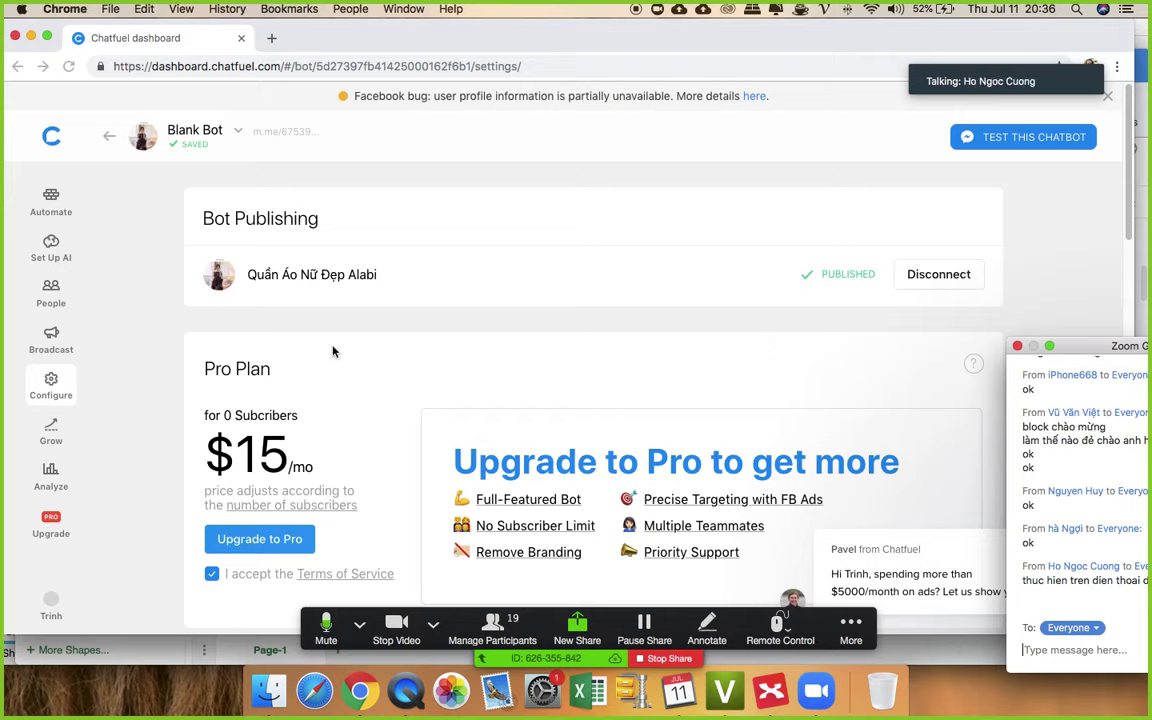
click(51, 200)
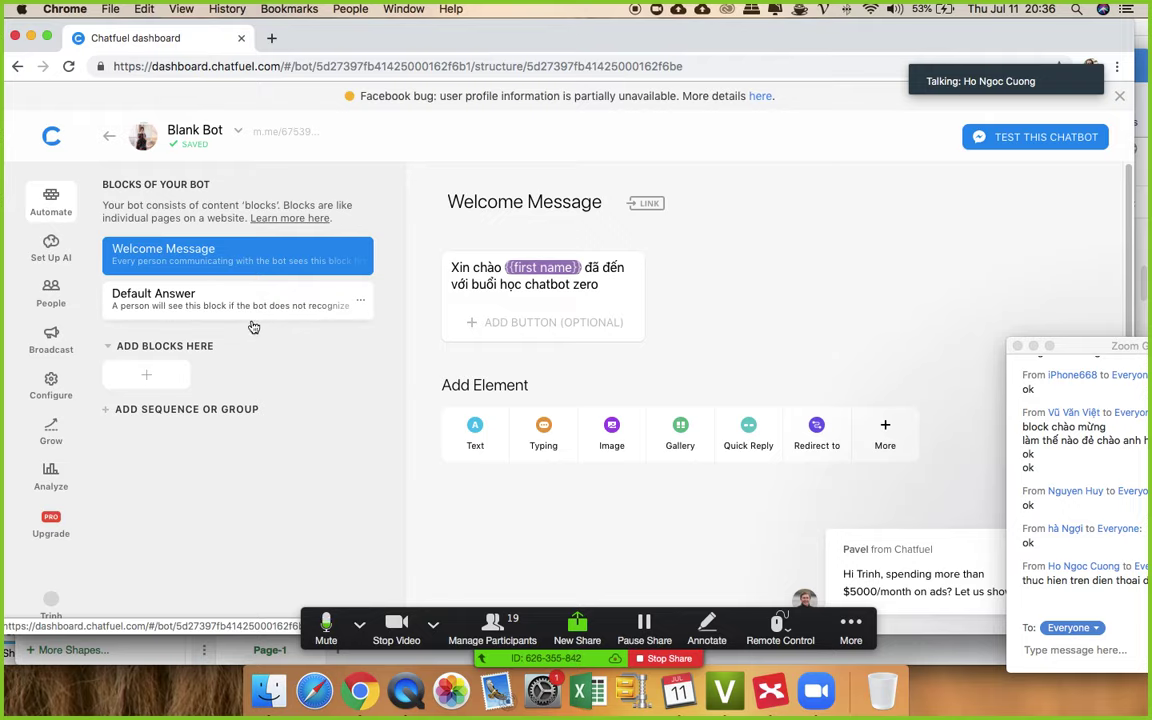
click(52, 383)
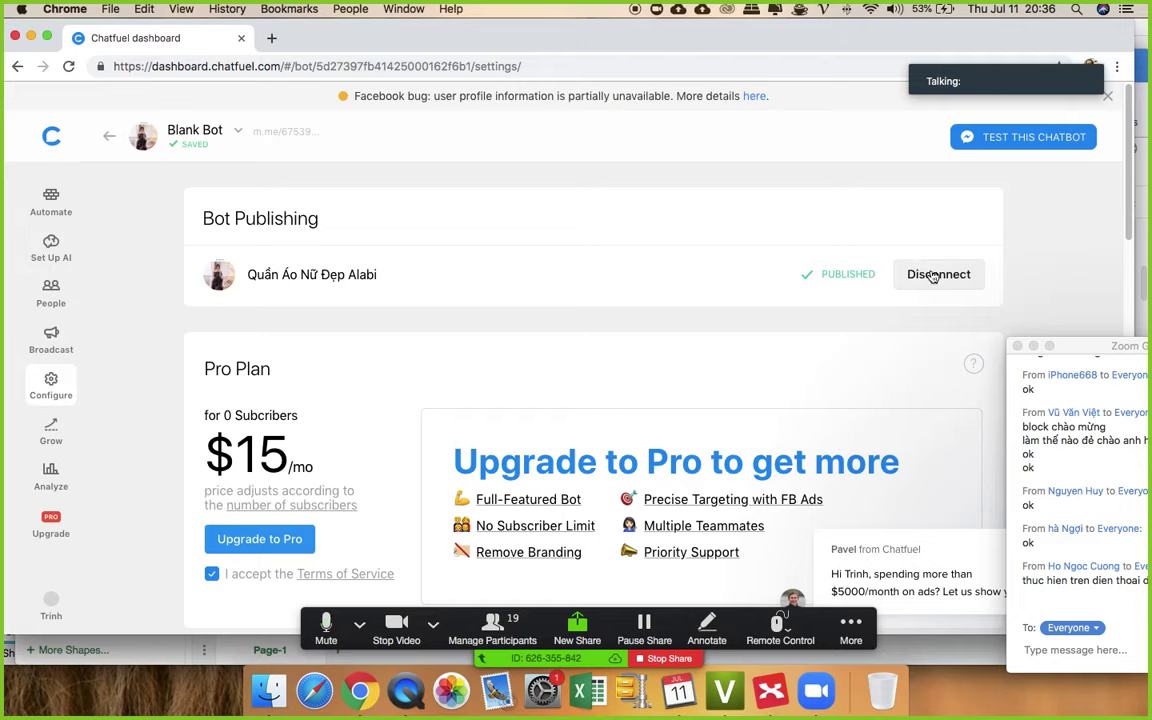
drag(1080, 346, 931, 311)
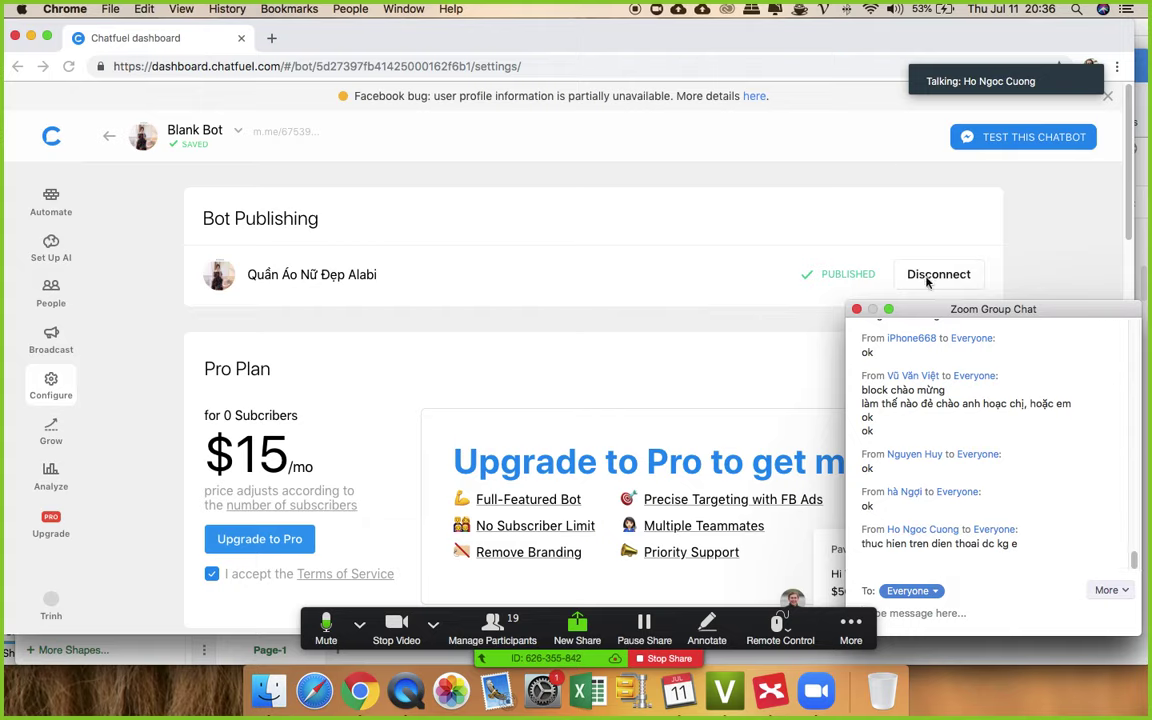
click(995, 275)
scroll(940, 273, down, 1)
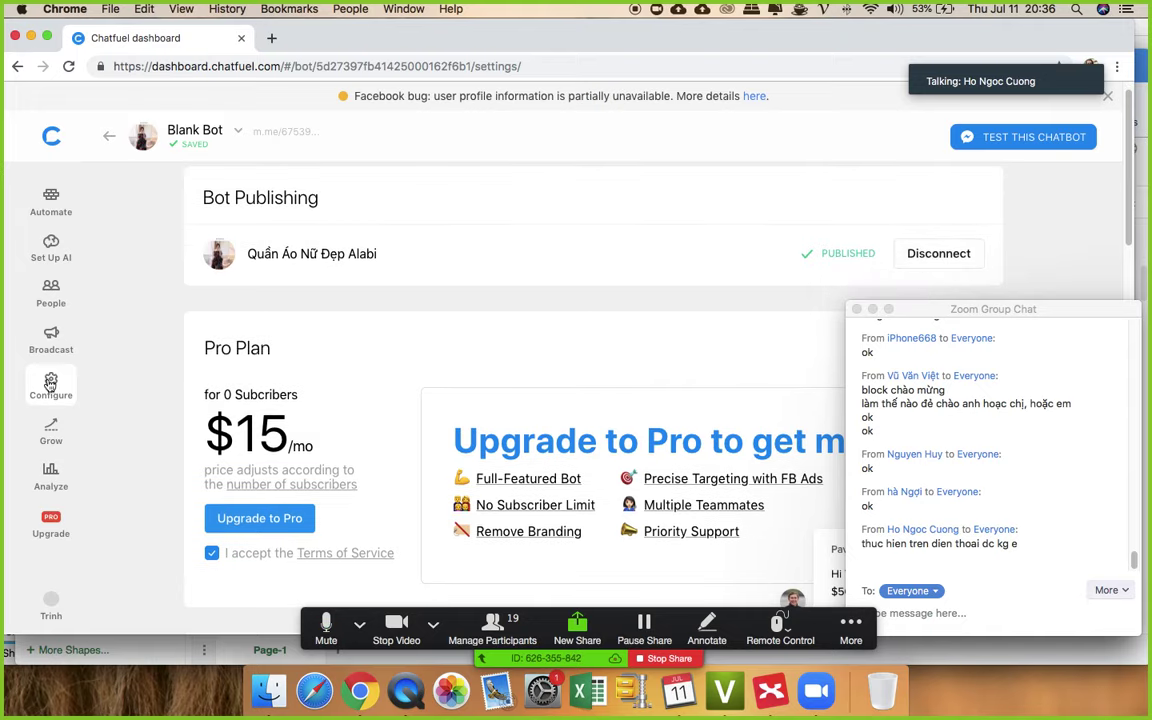
click(51, 137)
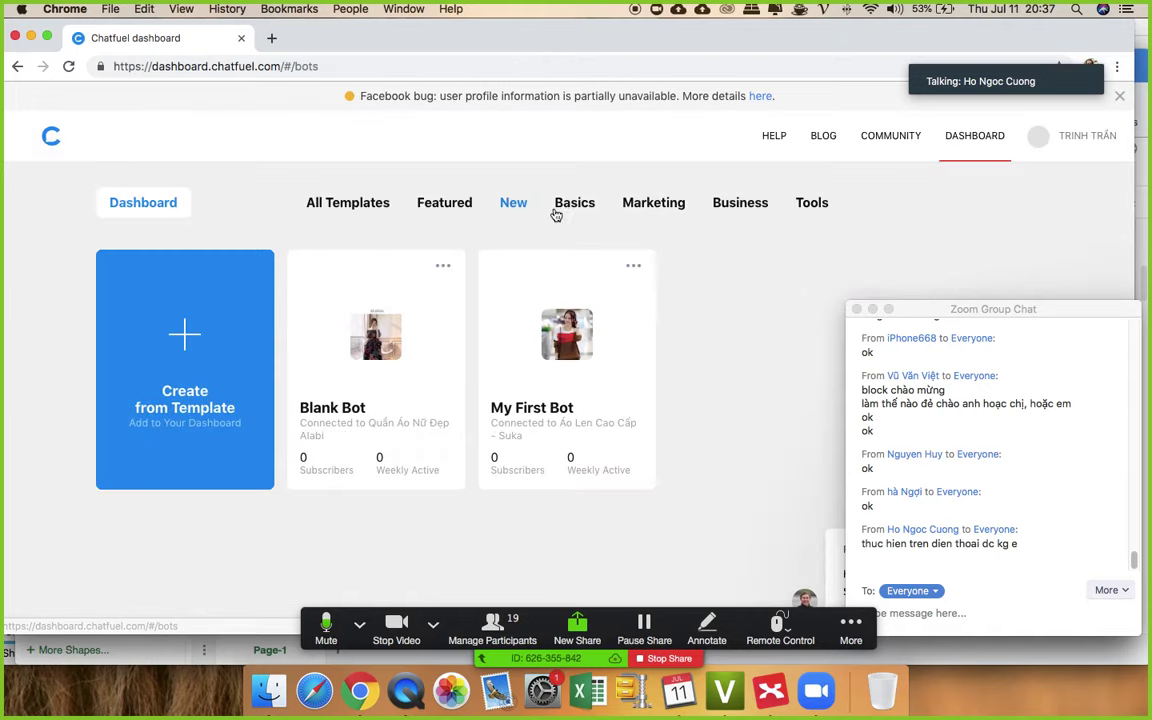
- Open Blank Bot from the Dashboard and view its Configure page with Bot Publishing
click(375, 341)
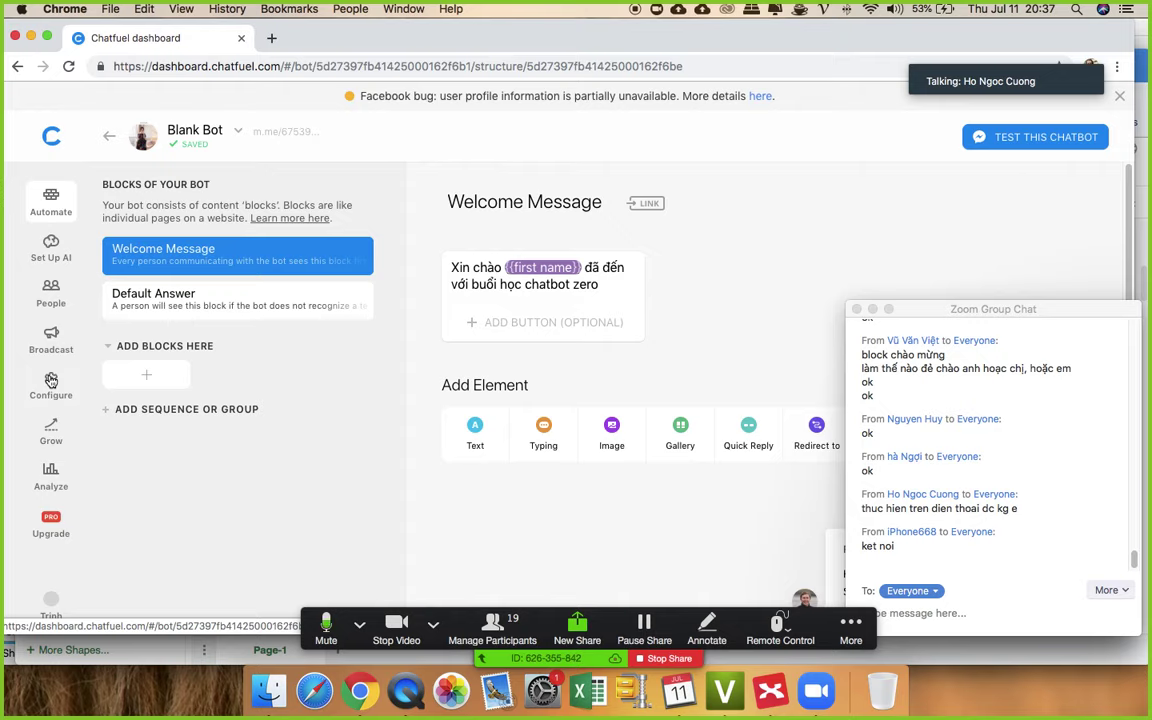
click(51, 381)
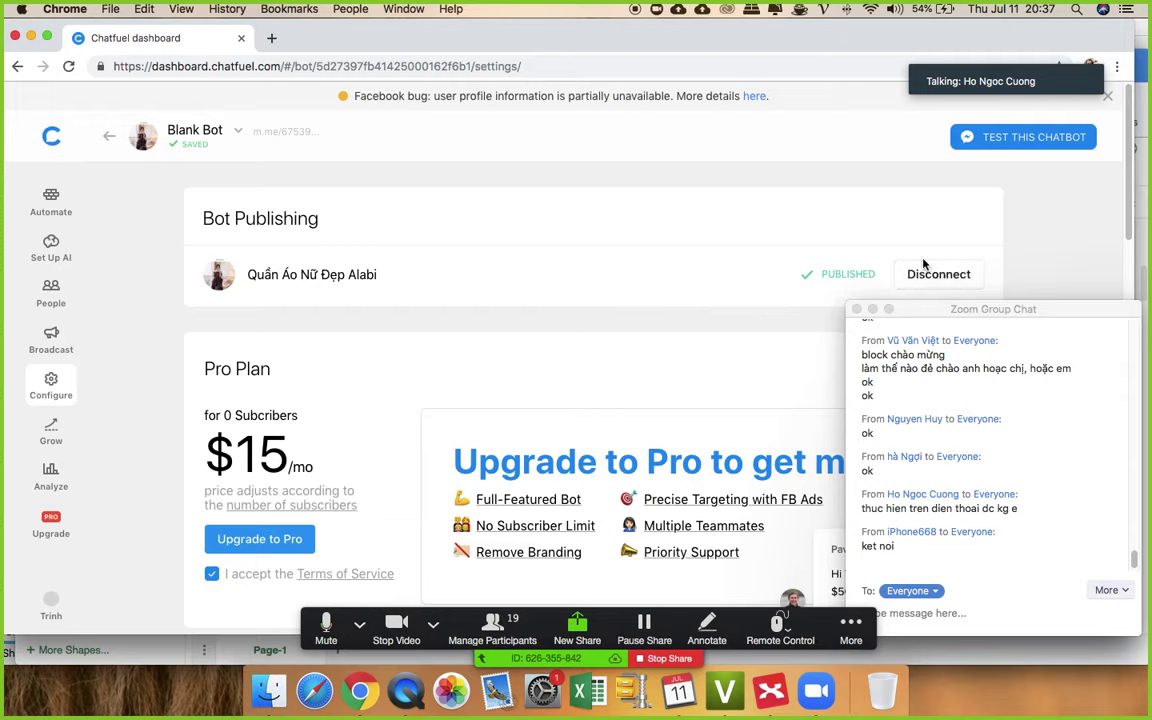
scroll(963, 462, down, 1)
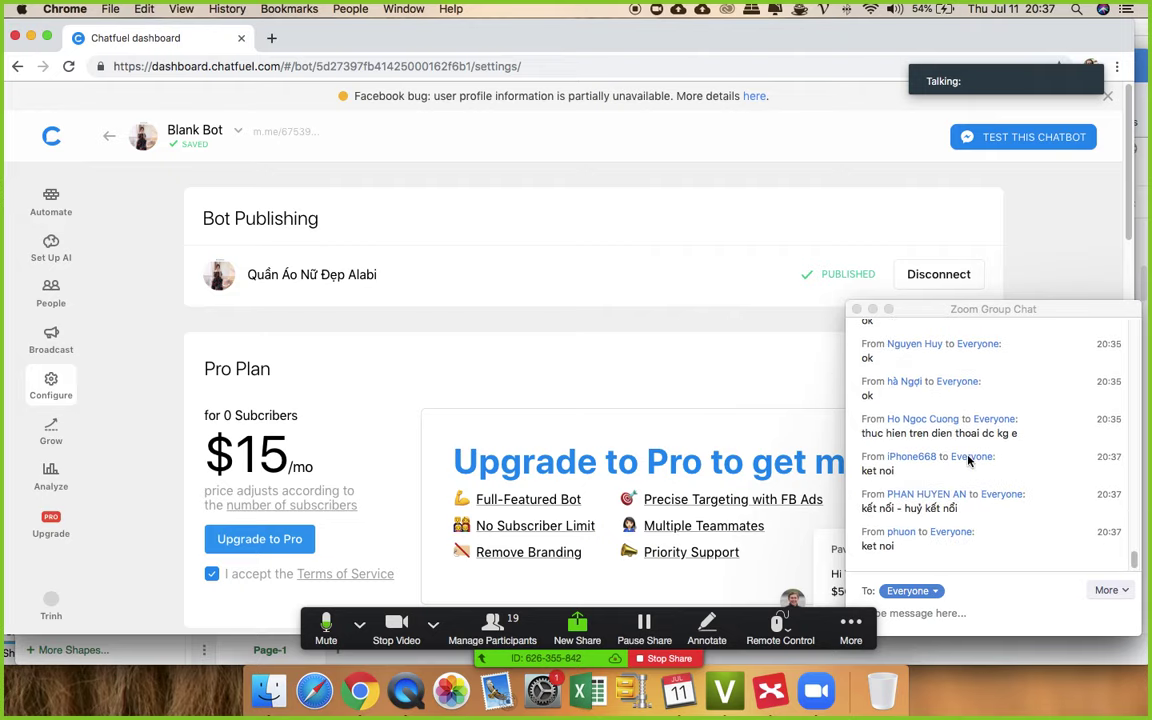
- End the greeting with 'cửa hàng thời trang Aladi' and add the line 'Shop có thể giúp gì cho chị ạ?'
click(51, 203)
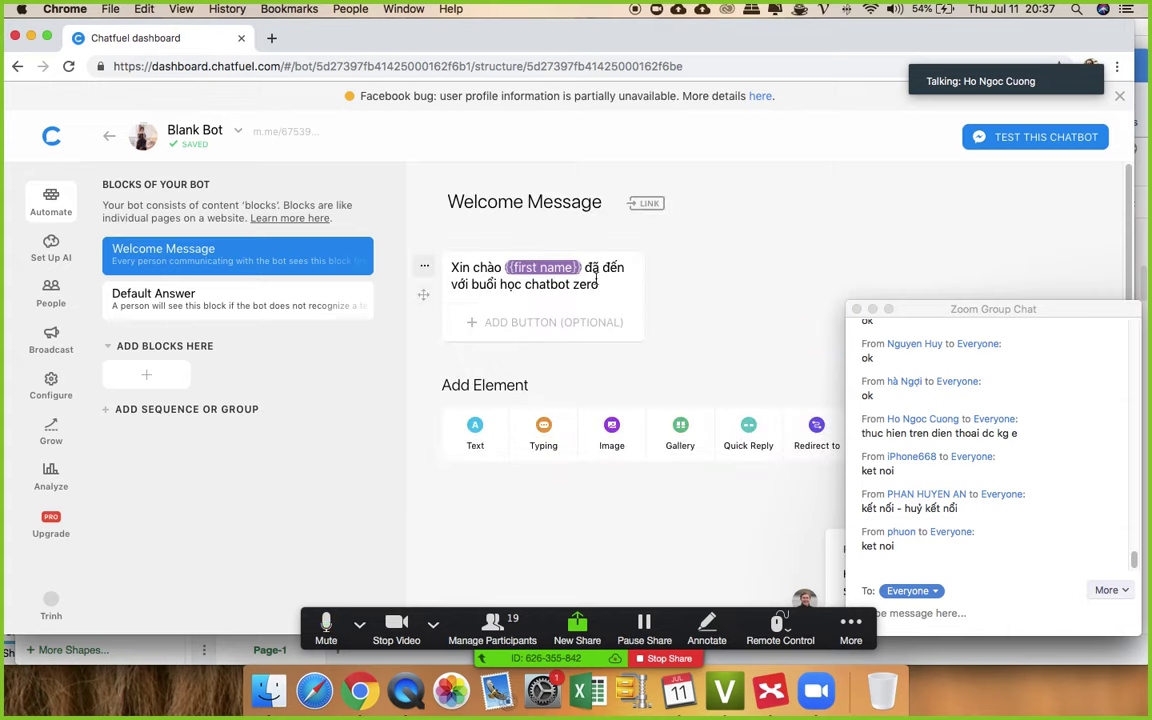
drag(603, 267, 599, 285)
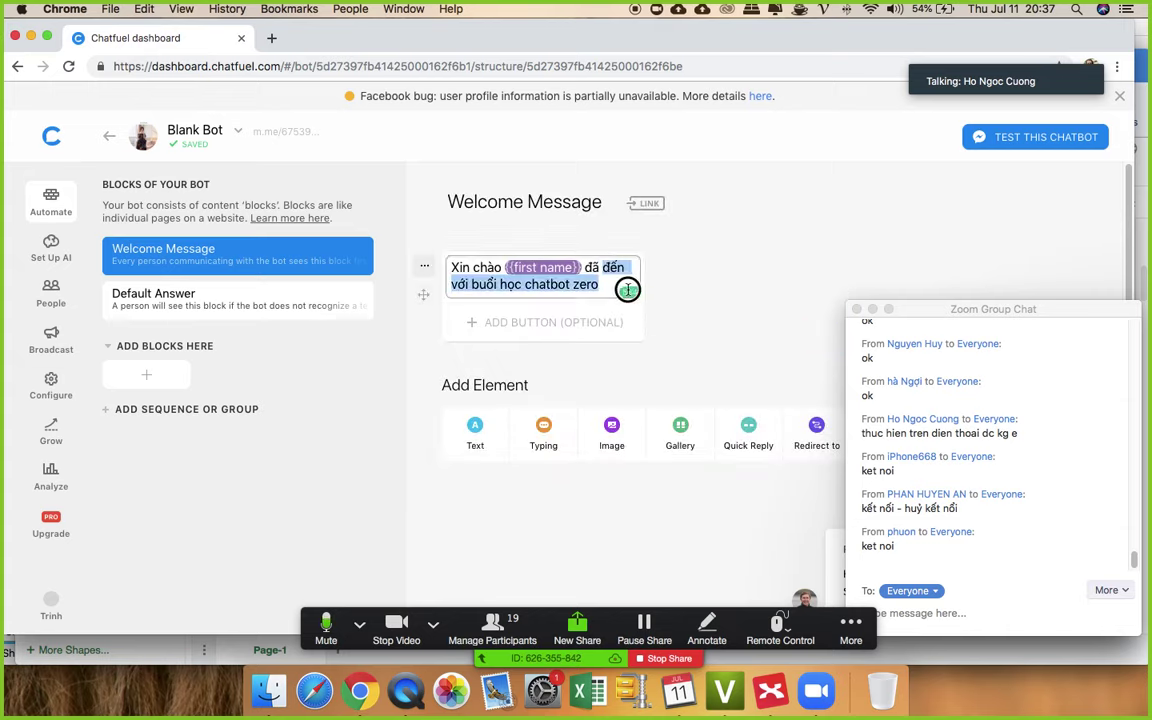
key(BackSpace)
text(cuả)
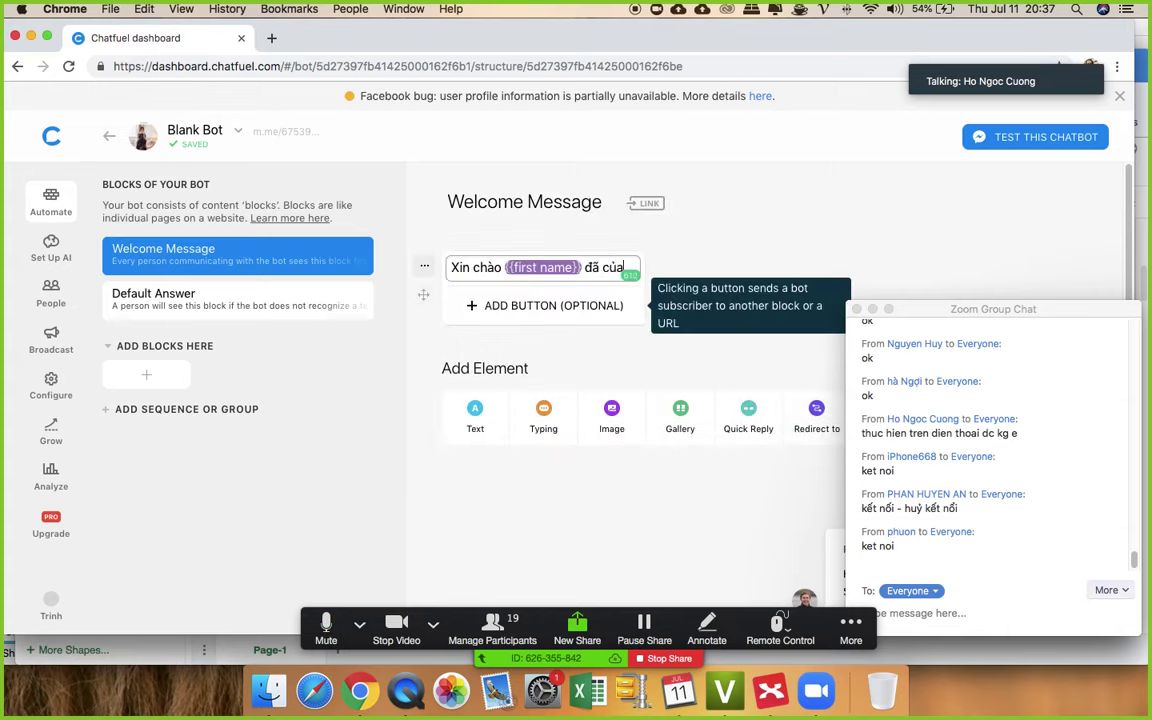
text(ửa)
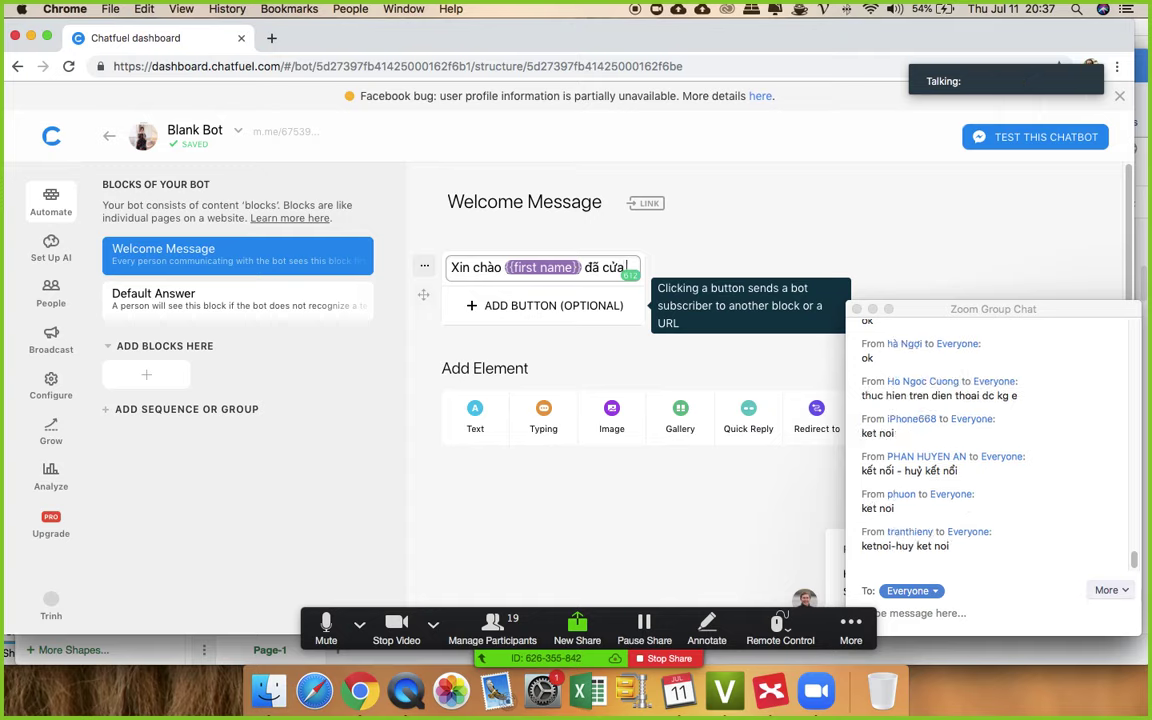
text( hàng thời)
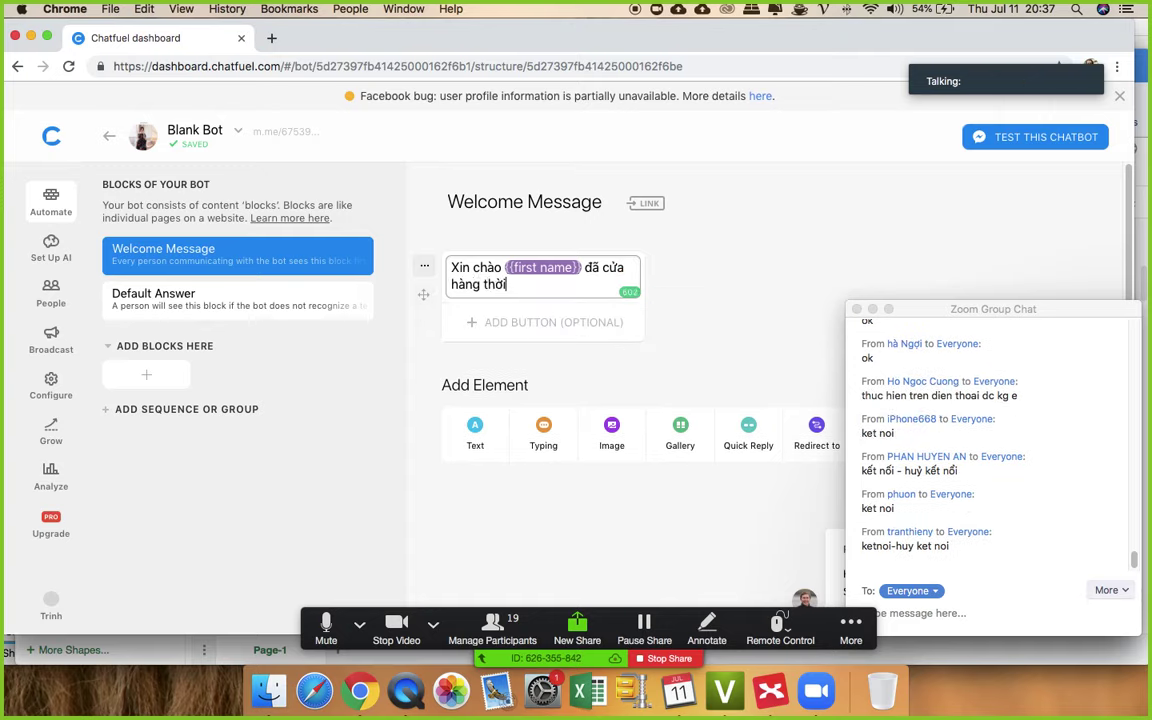
text( trang)
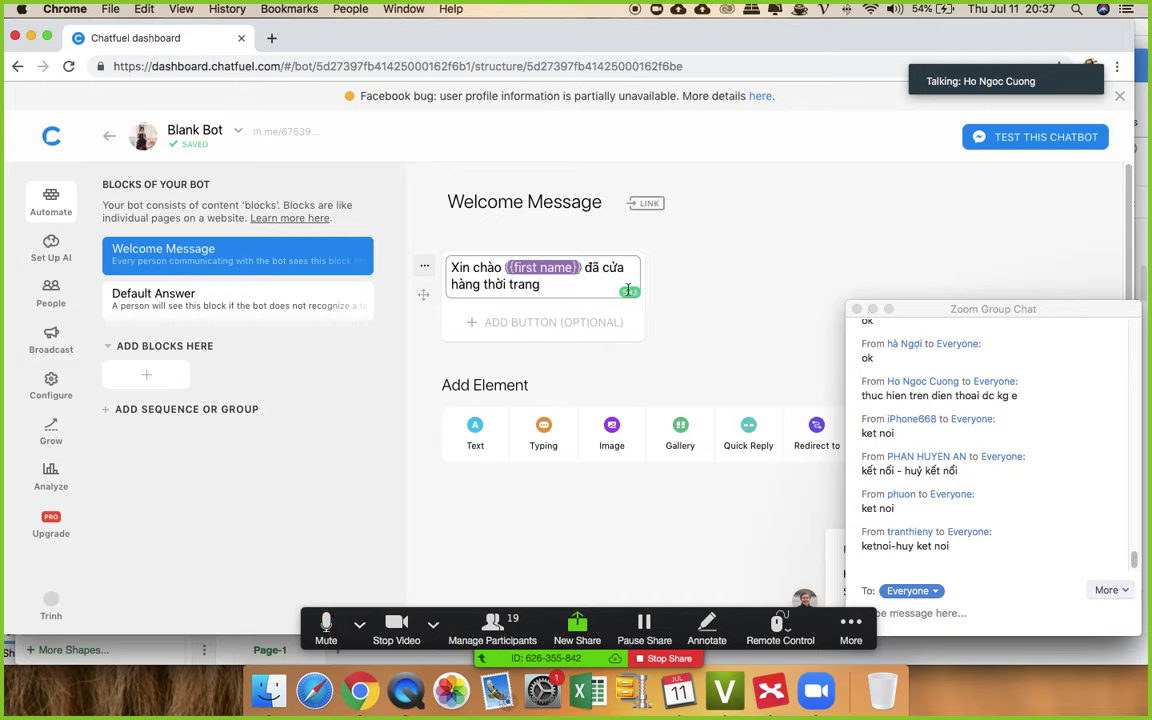
text( Aladi)
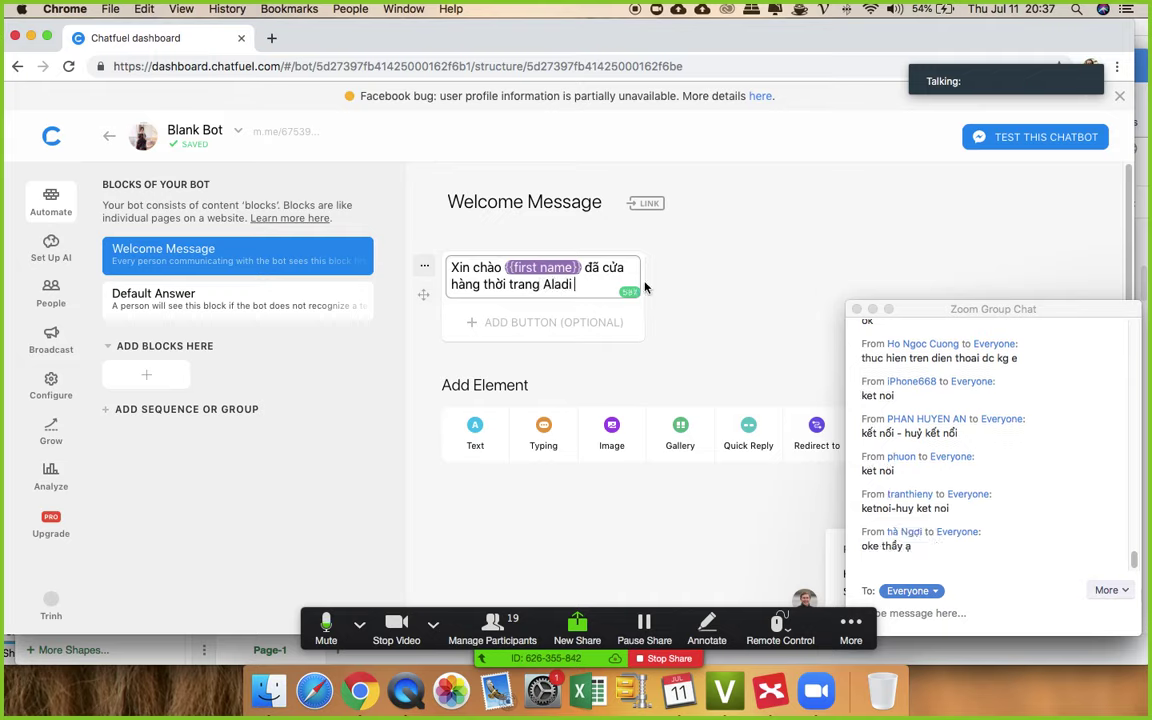
key(Return)
key(Return)
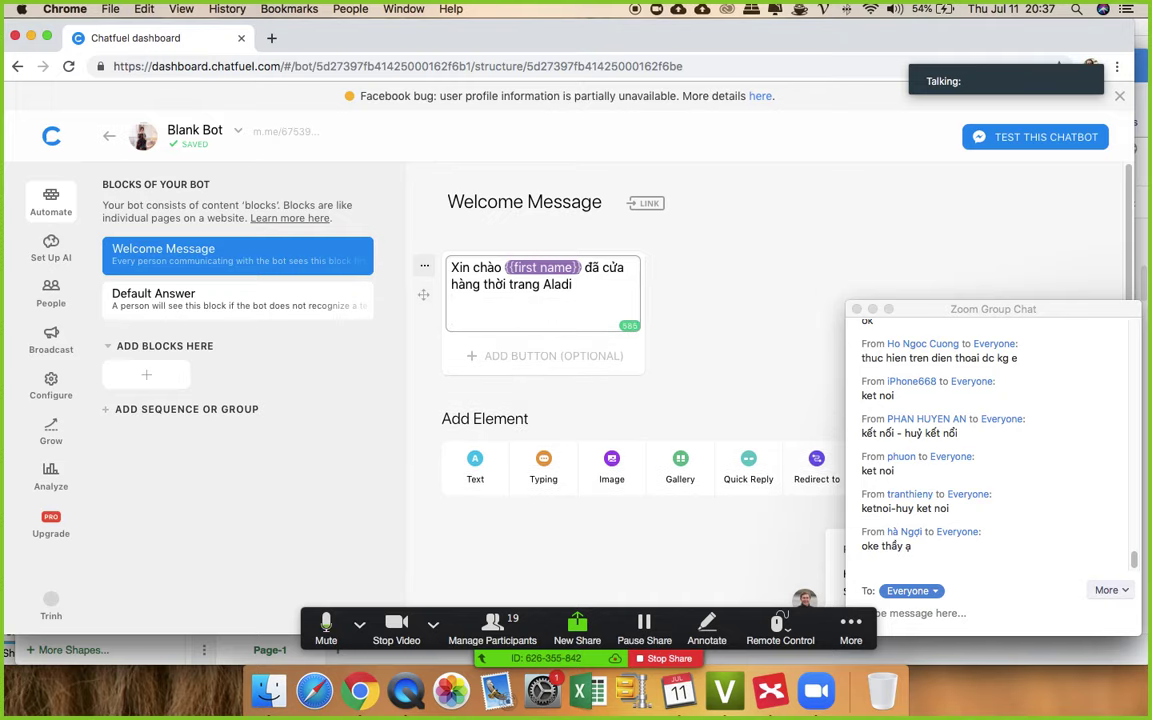
text(Shop có thể )
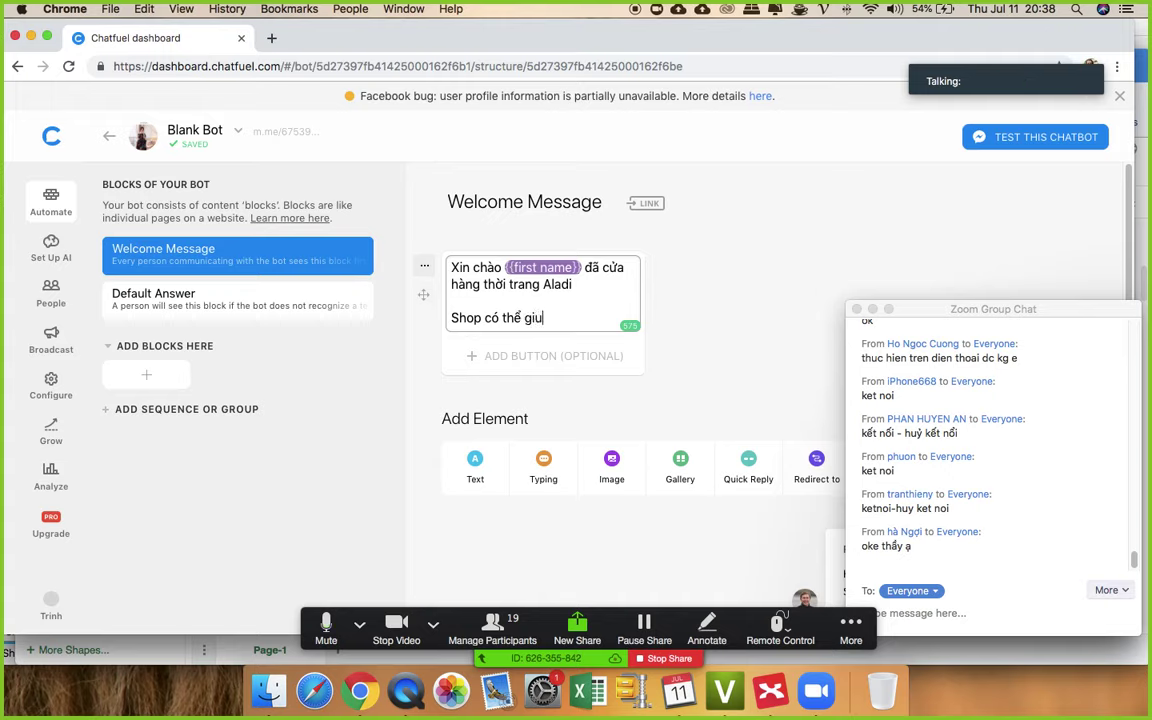
text(giúp gì cho chị ạ?)
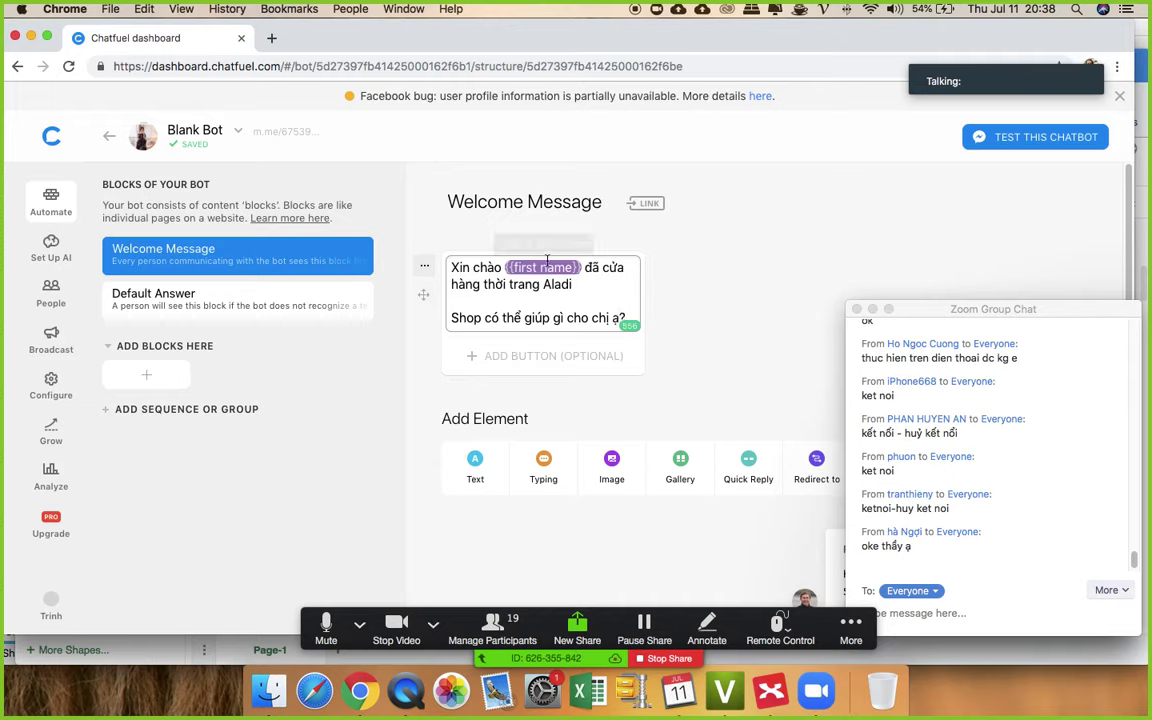
- Replace the second line with 'Mình đã chọn được mẫu nào chưa ạ'
drag(451, 318, 630, 318)
text(Mi)
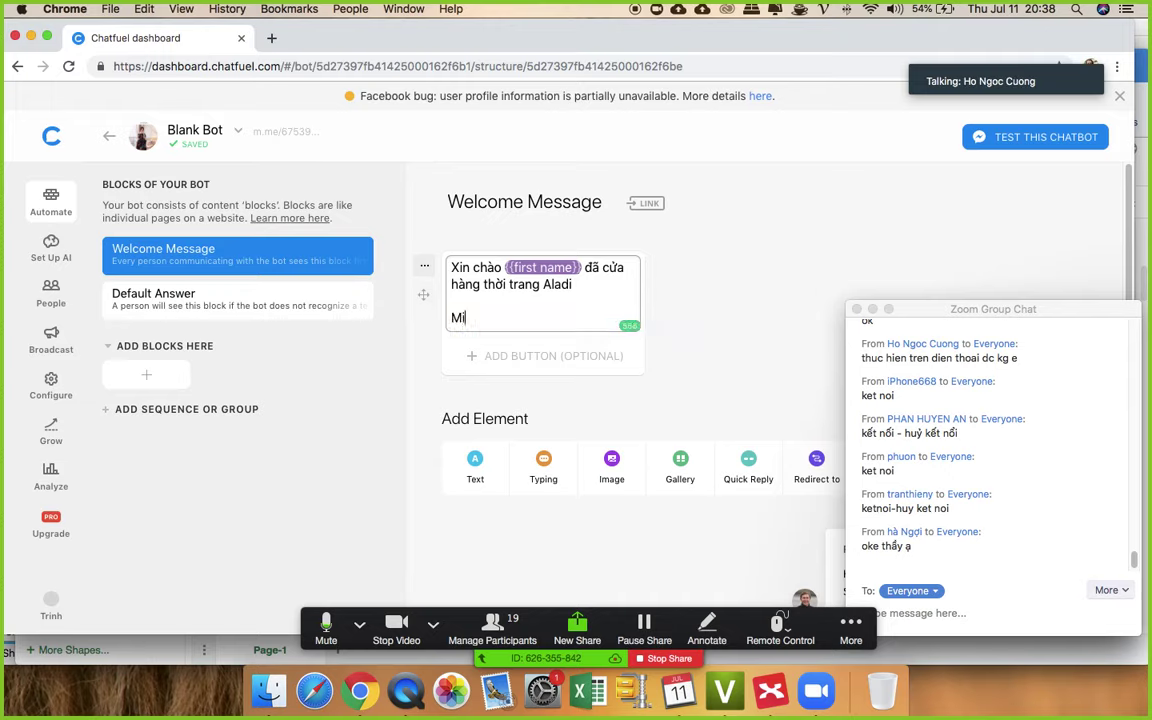
text(nh đa)
text( chọn được mẫu)
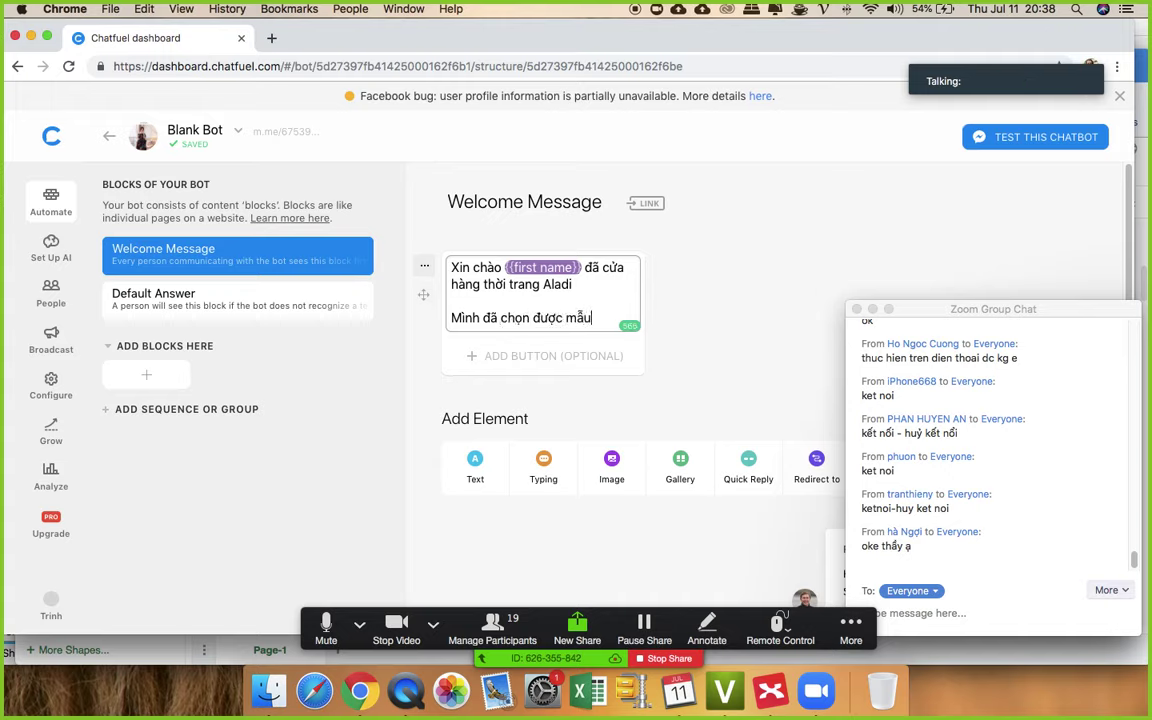
text( nào chưa)
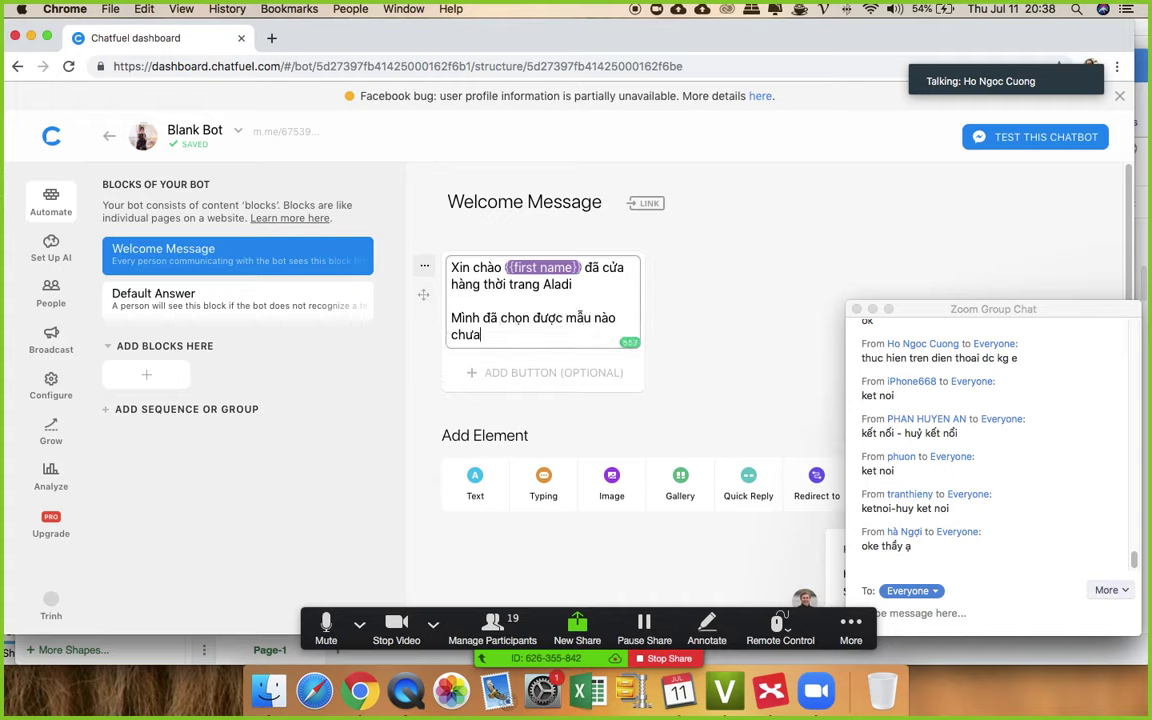
text( ạ )
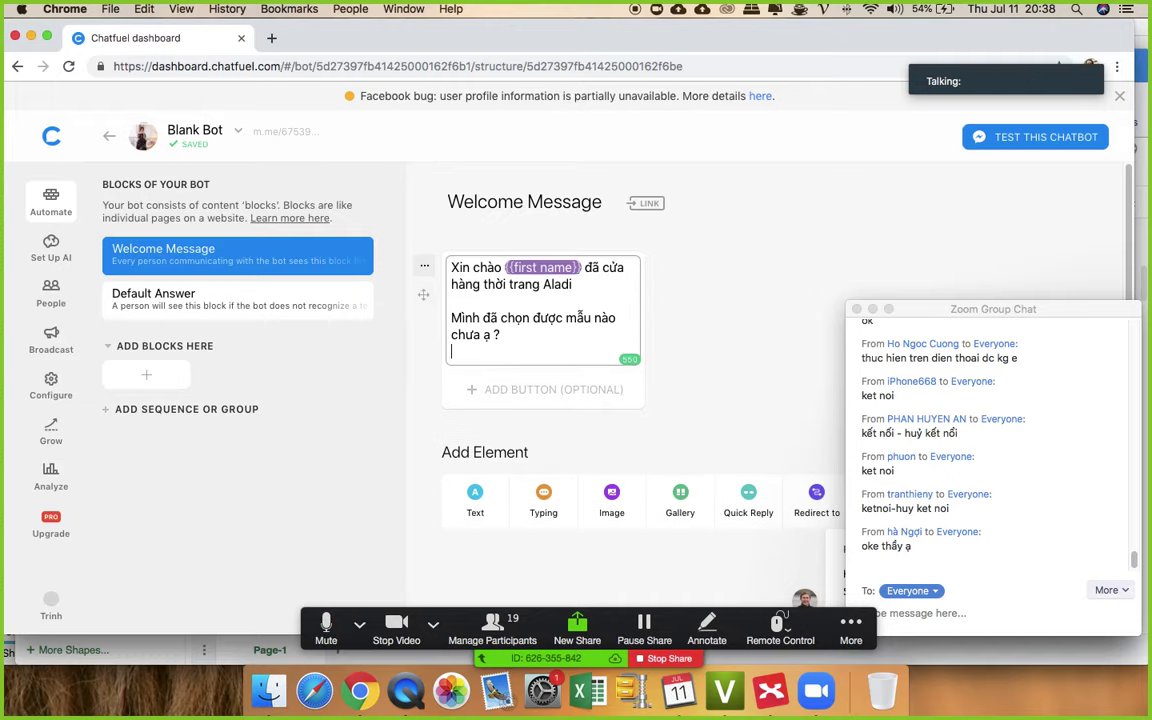
text(?)
key(BackSpace)
key(BackSpace)
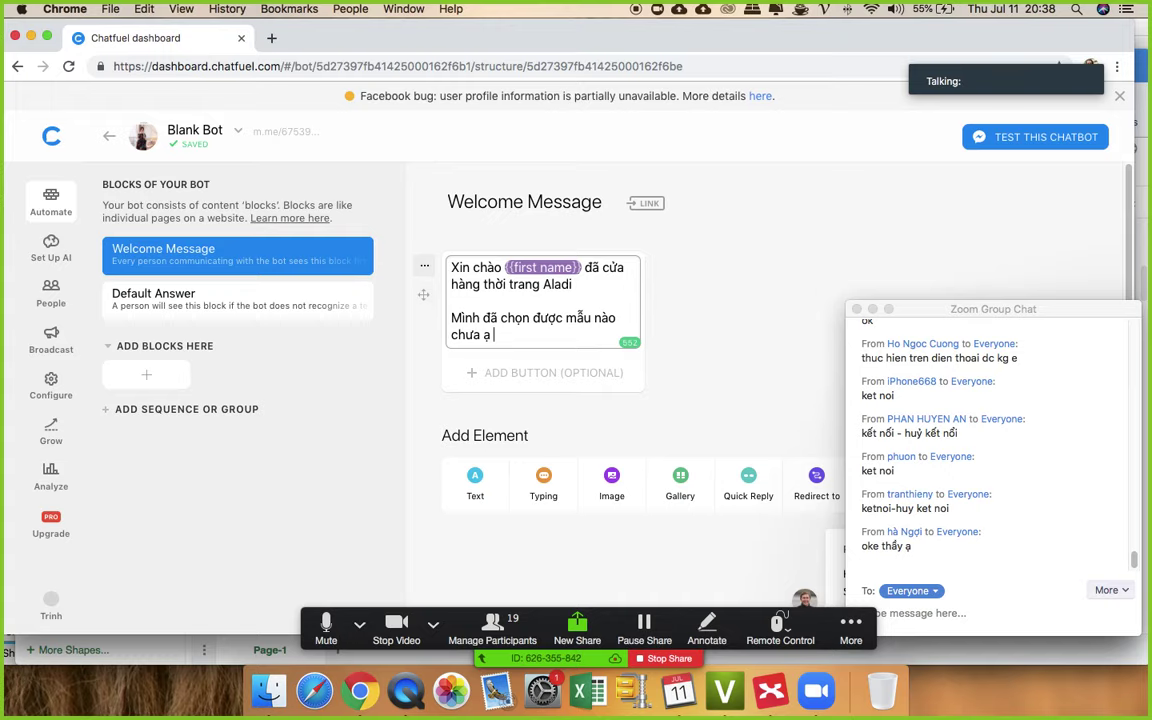
click(720, 245)
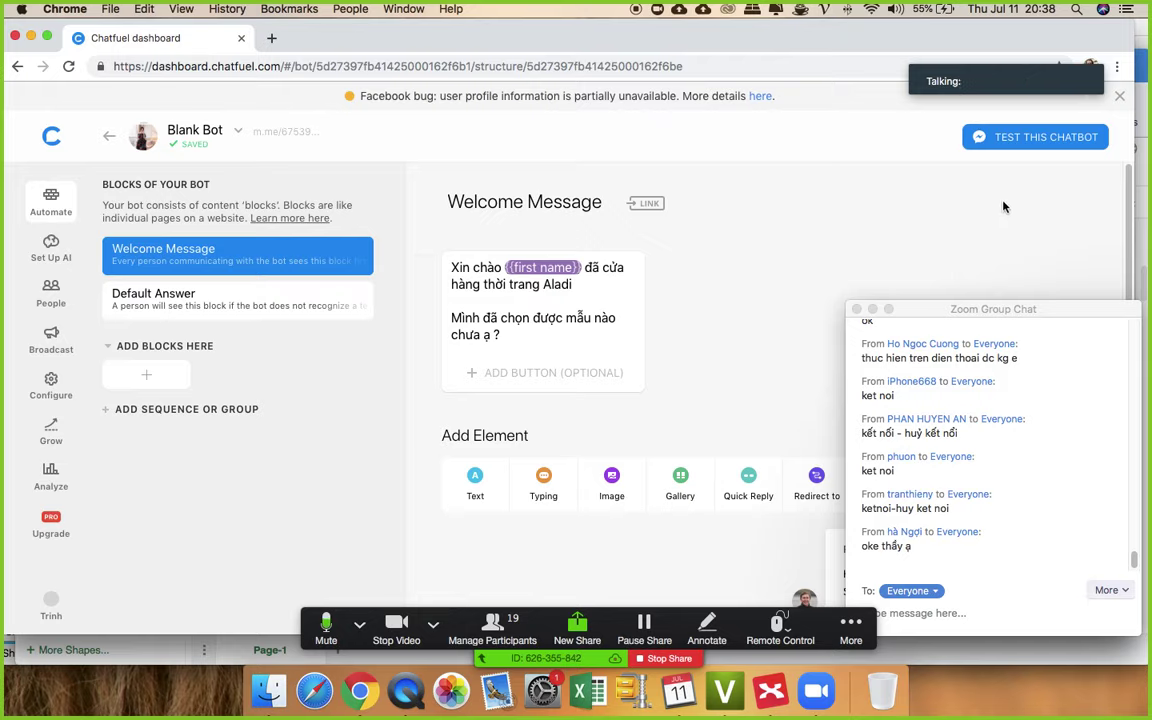
- Test the chatbot on messenger.com, logging in with the current Facebook account
click(1022, 140)
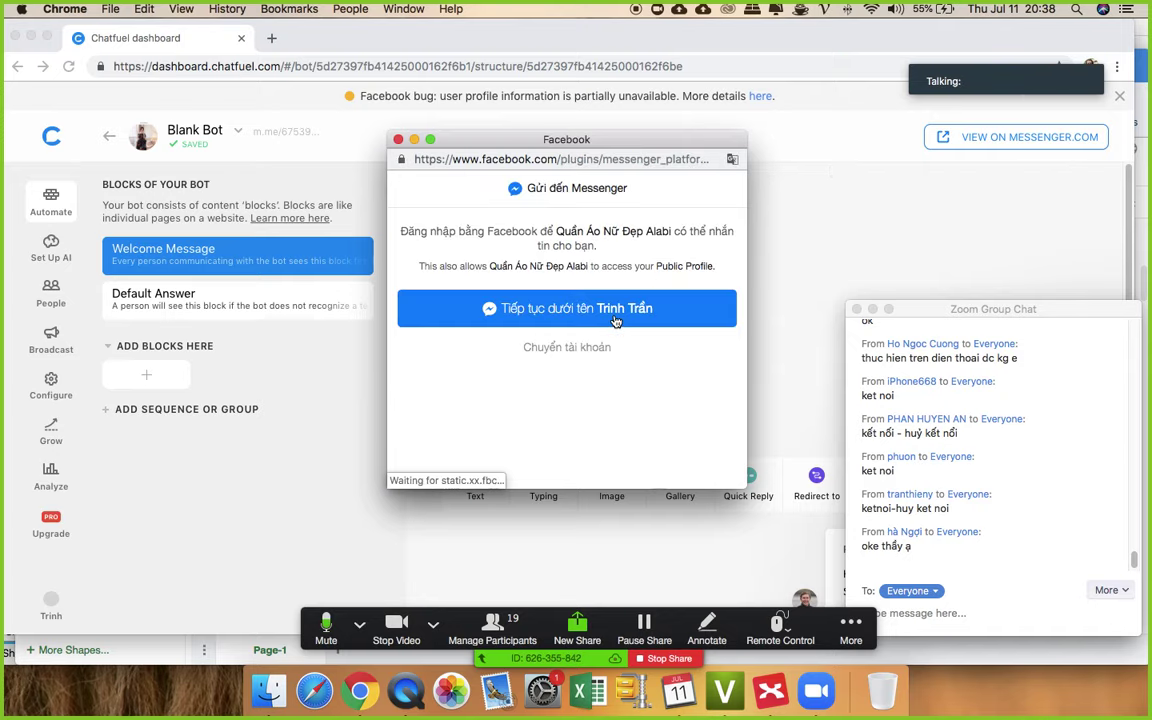
click(615, 318)
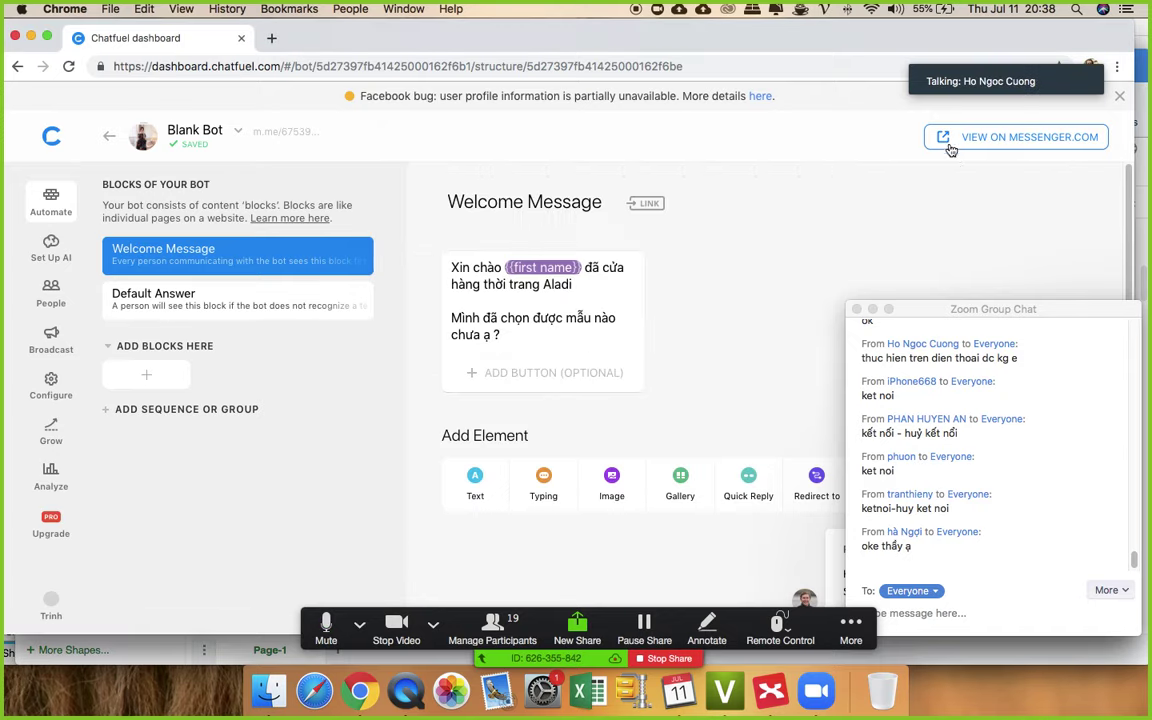
click(987, 140)
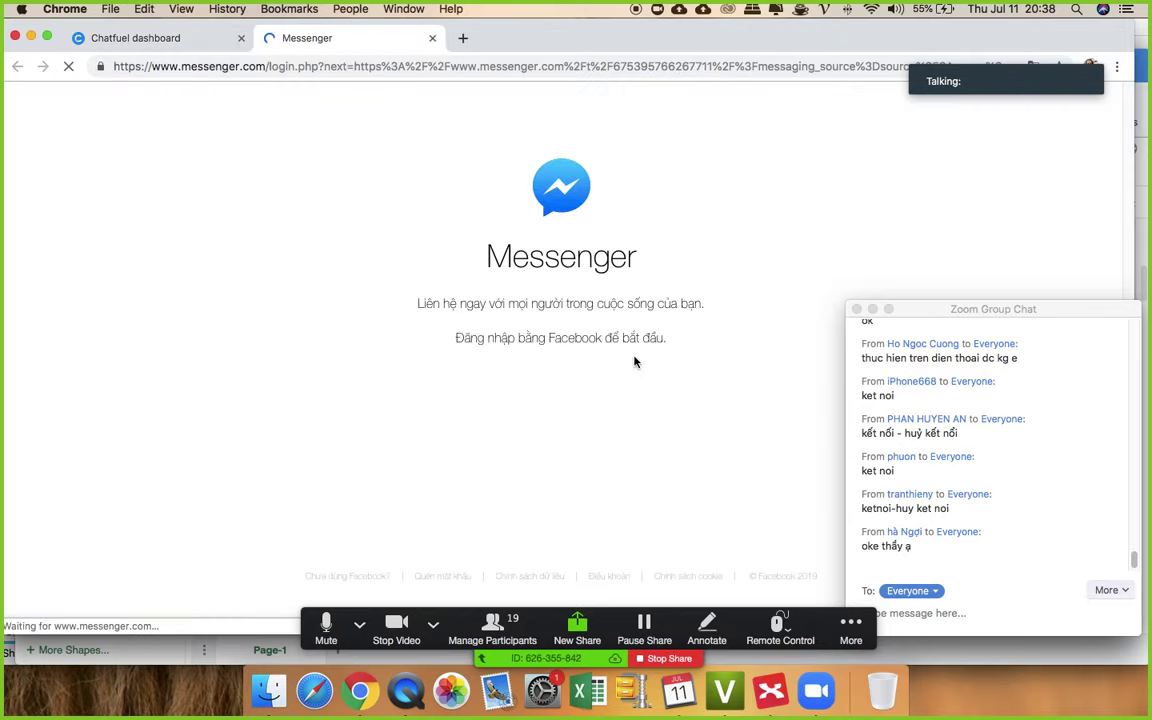
click(603, 386)
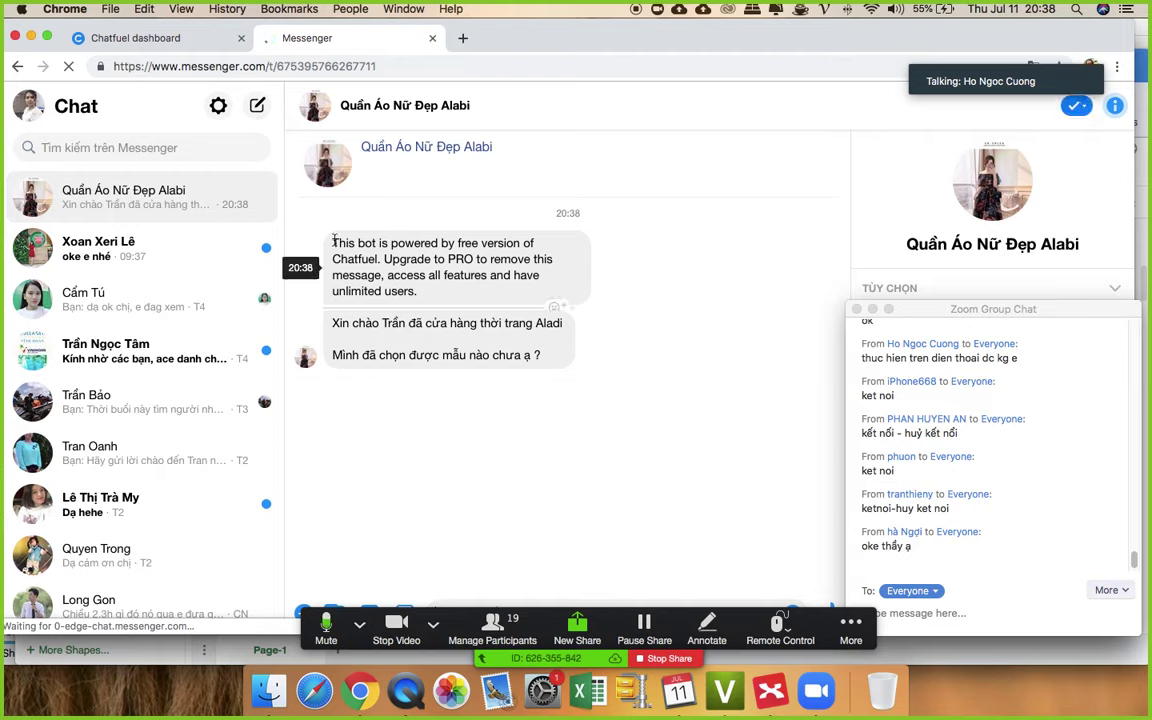
- Highlight the Chatfuel free-version notice and the missing word after 'đã' in the greeting
drag(342, 250, 475, 307)
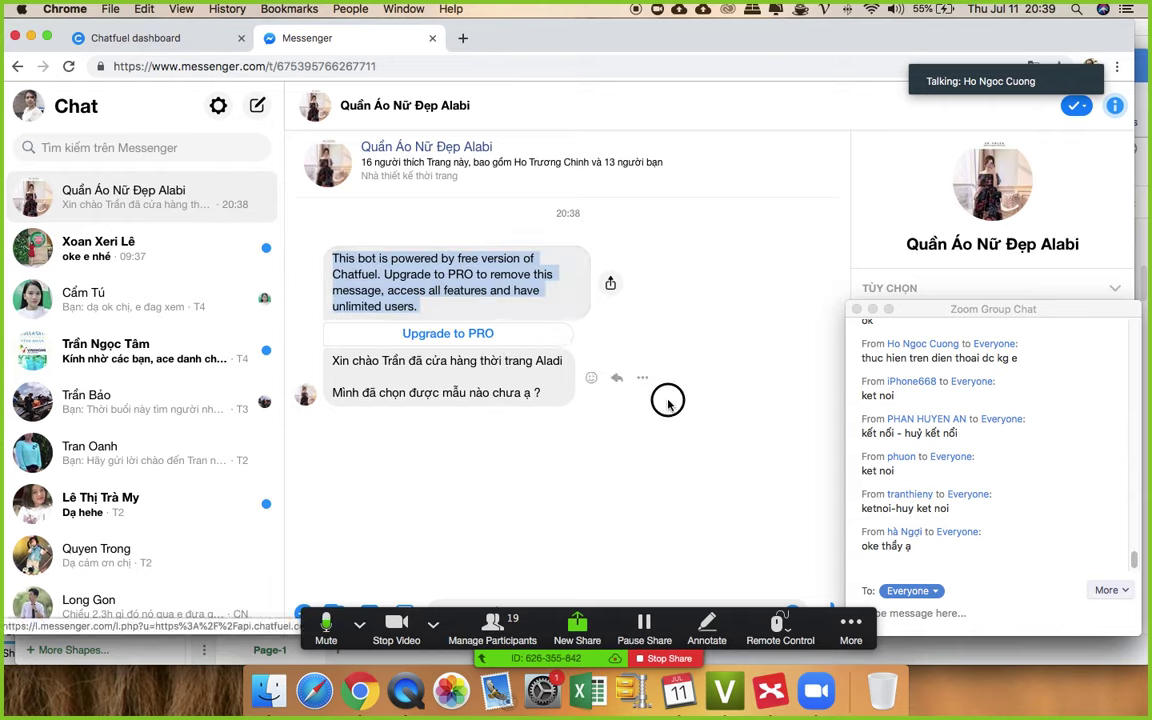
click(385, 365)
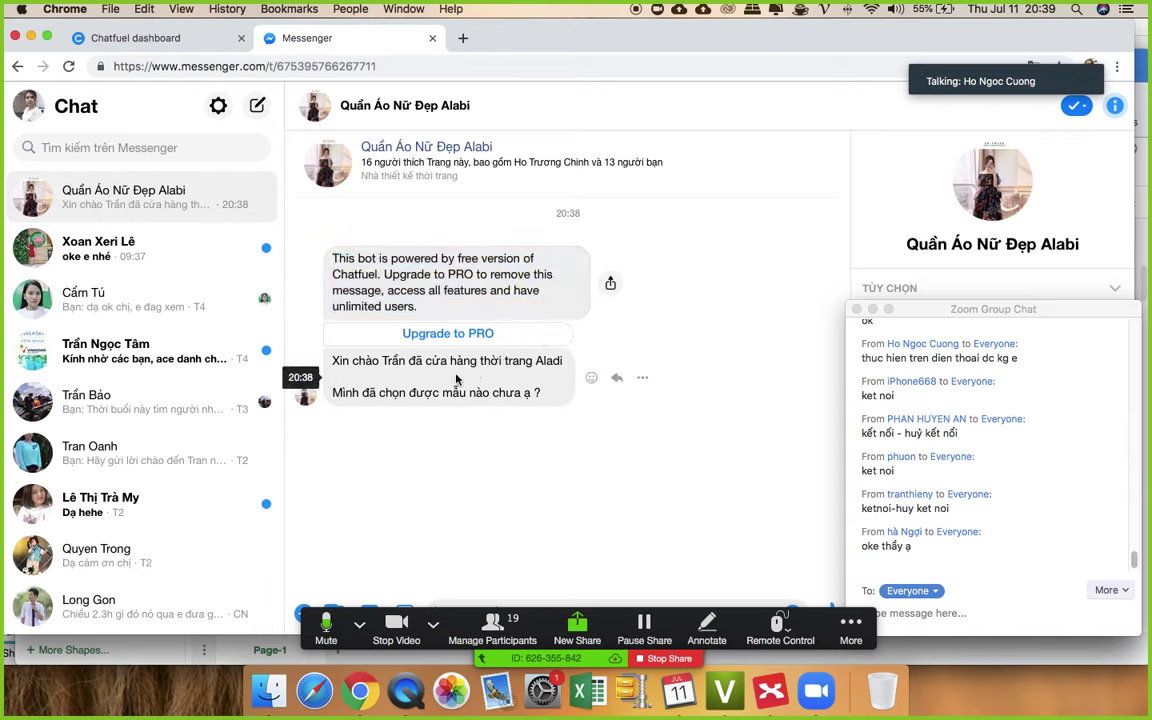
drag(408, 362, 438, 362)
click(438, 362)
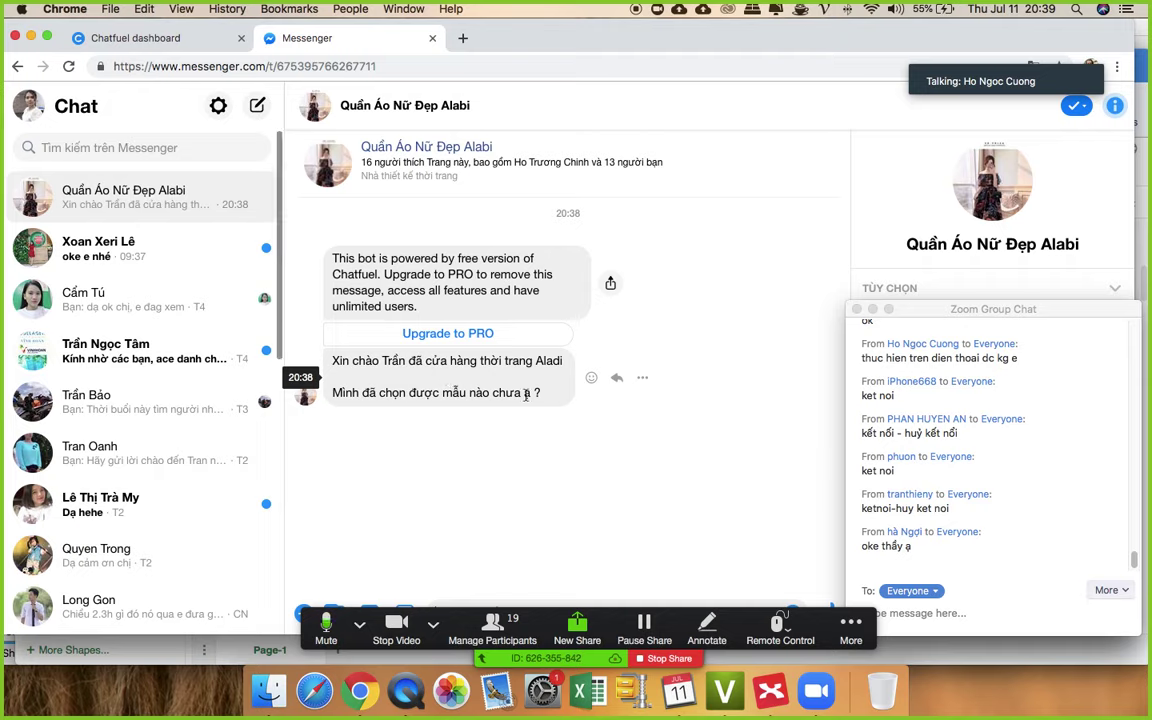
- Insert 'ghé thăm' after 'đã' in the Welcome Message greeting text
click(174, 41)
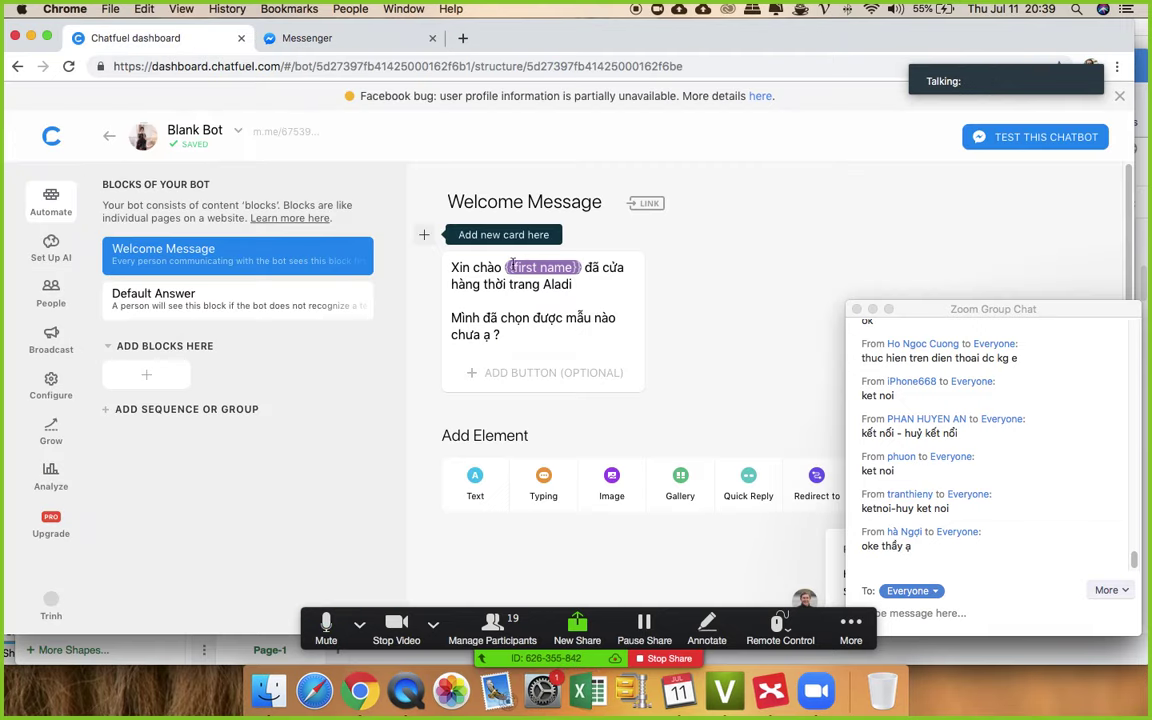
click(597, 267)
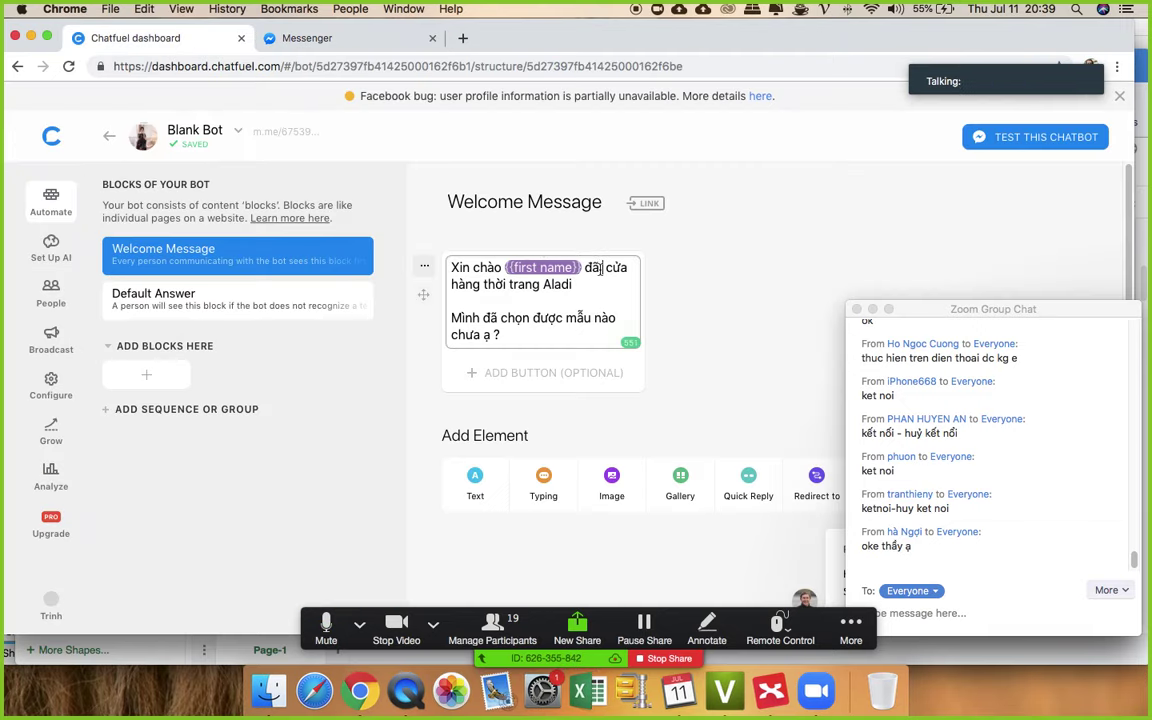
text(đ)
key(BackSpace)
text(ghé t)
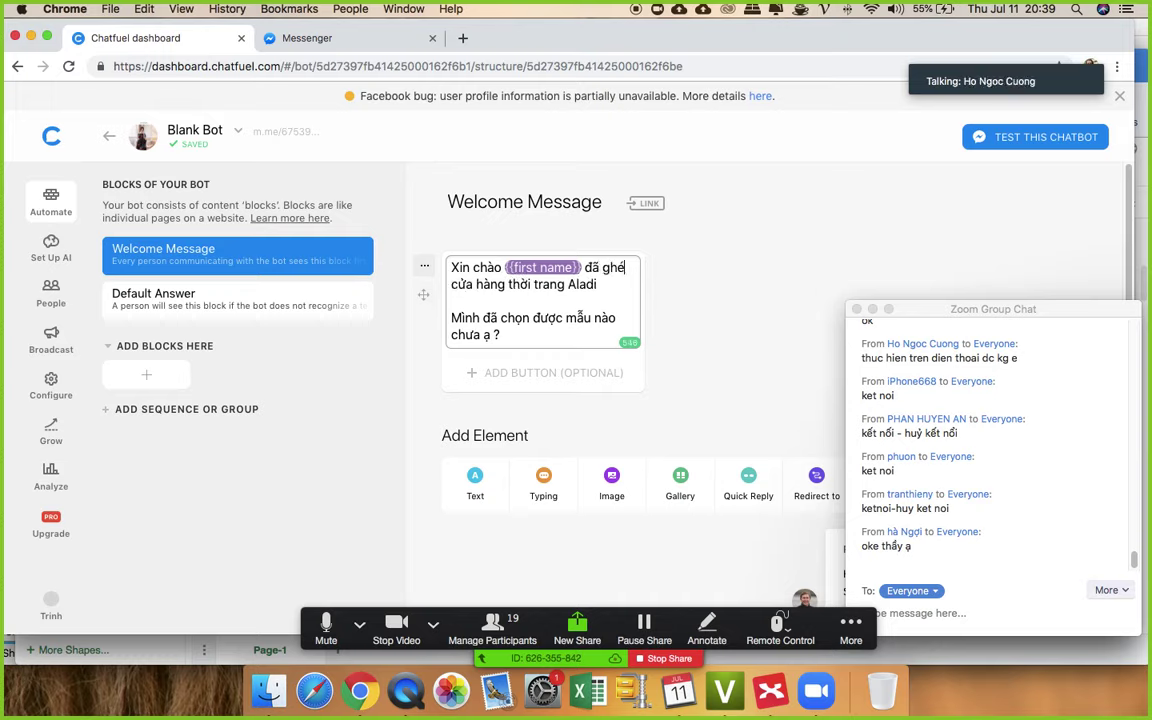
text(hăm)
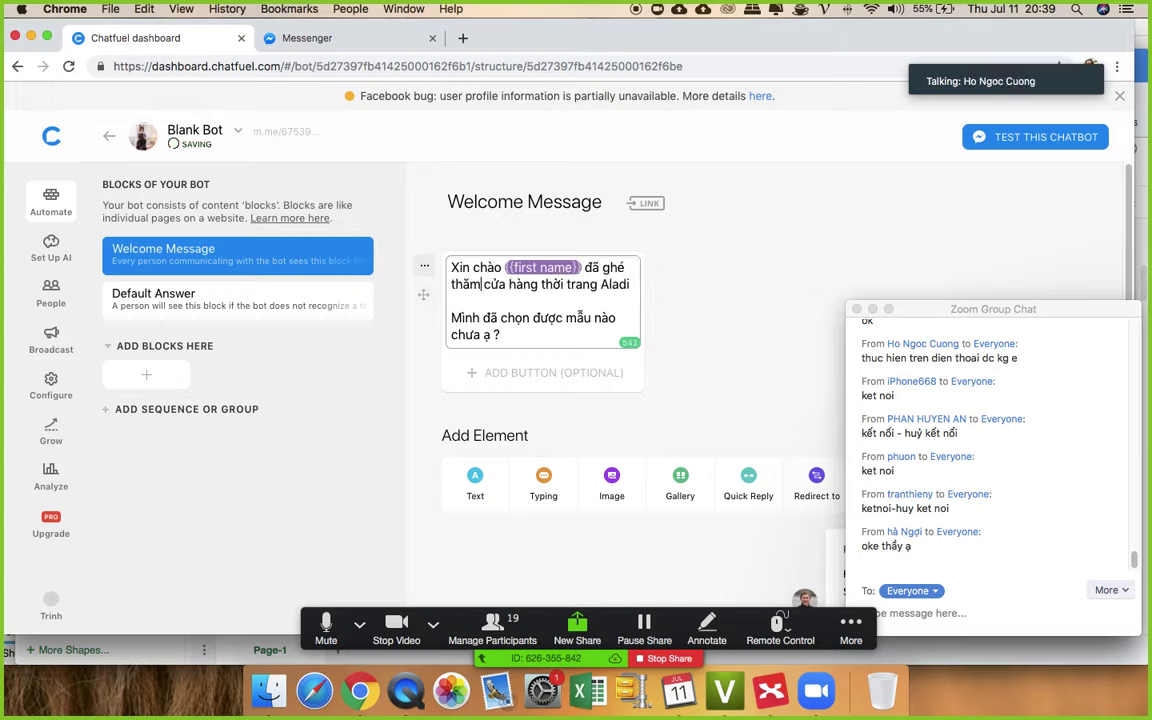
- Save the greeting card, check the Messenger conversation, and come back to Chatfuel
click(671, 238)
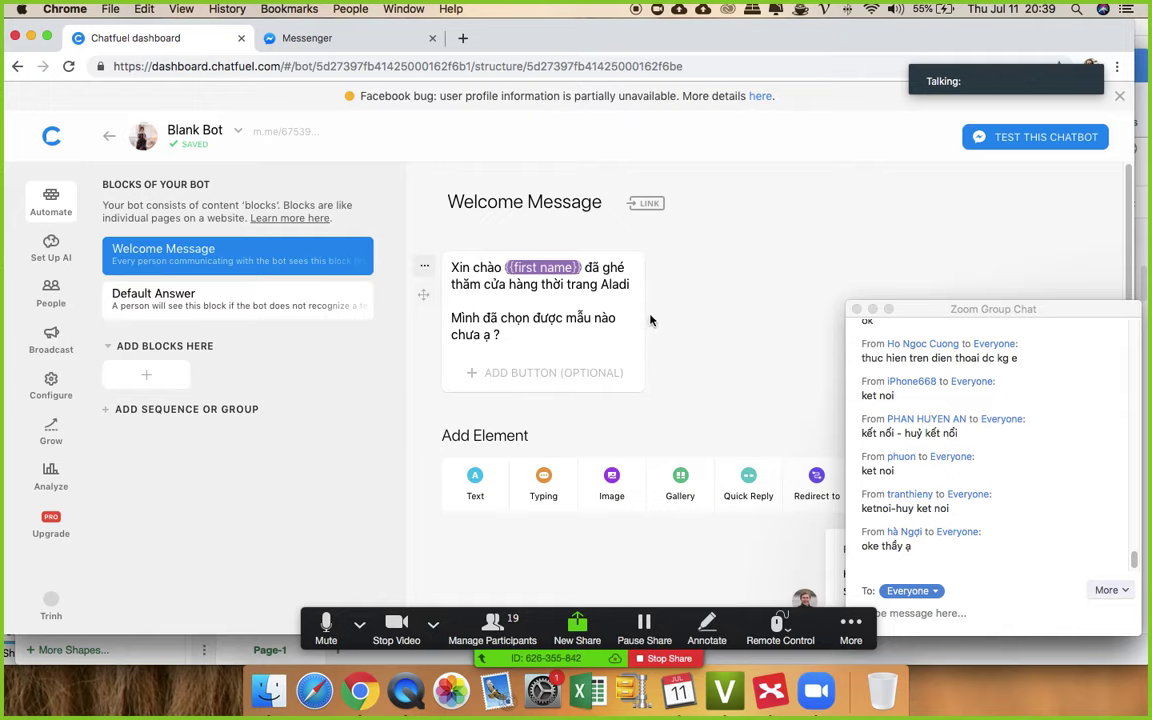
click(322, 42)
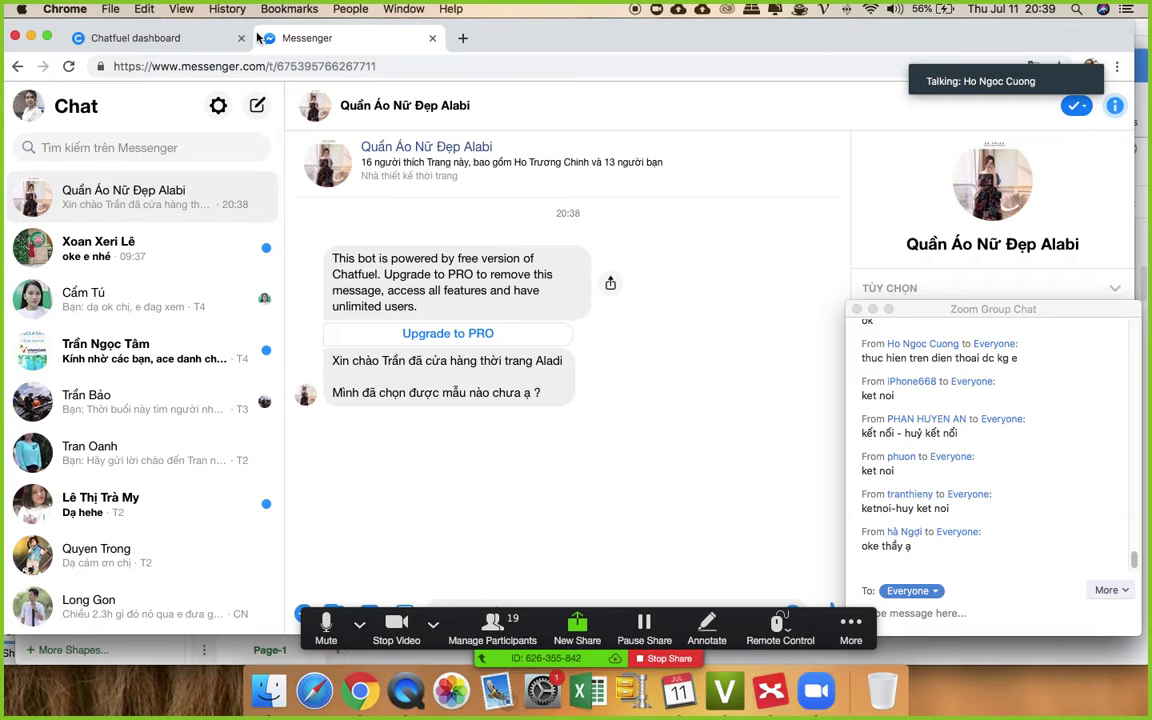
click(188, 38)
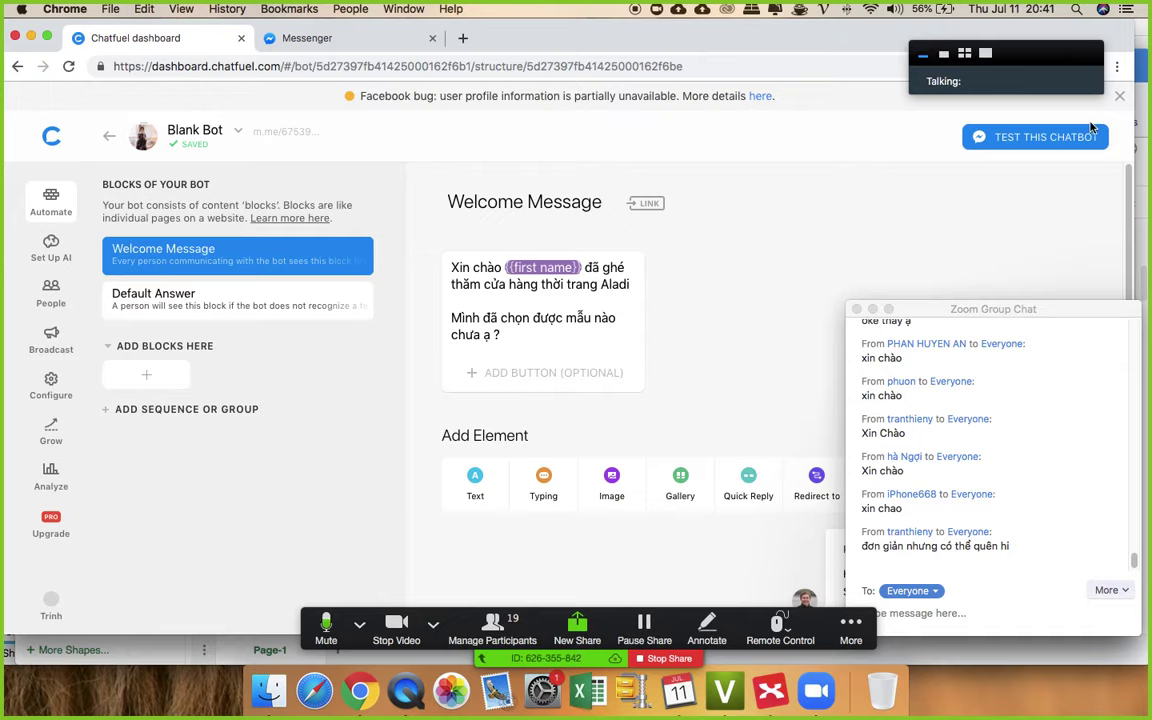
- Move the Zoom meeting chat aside and bring up the CHATBOT-ZERO mind map in XMind
click(965, 54)
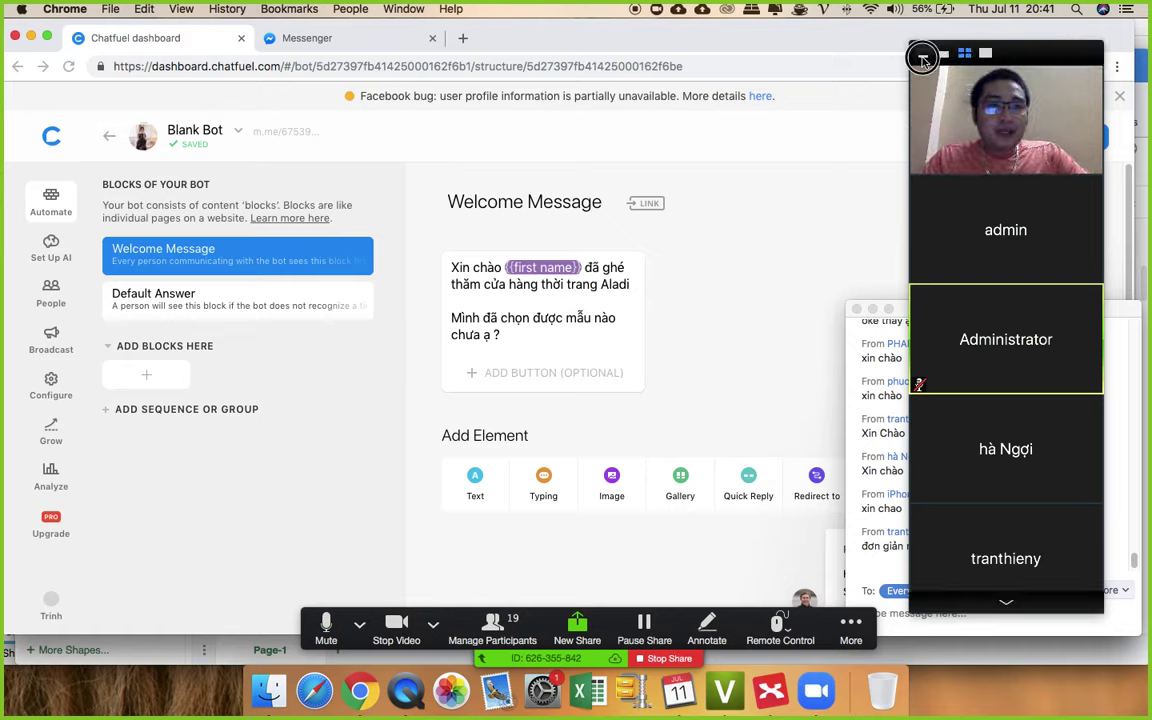
click(922, 54)
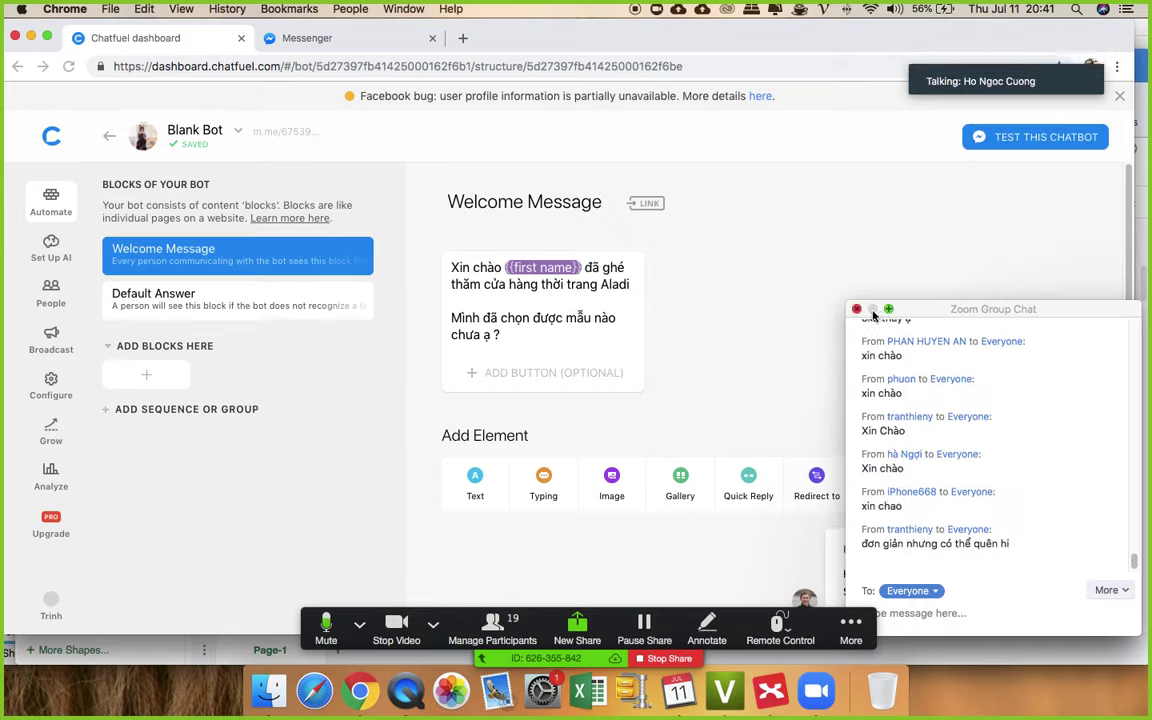
scroll(888, 342, down, 1)
drag(935, 312, 1006, 208)
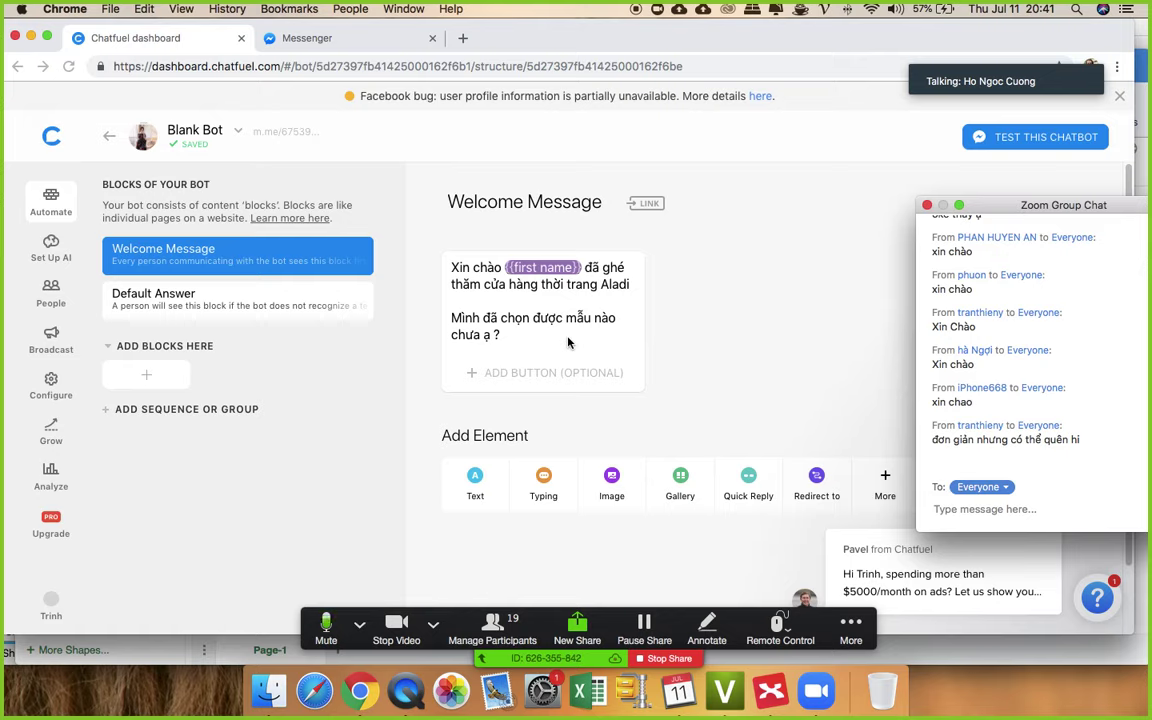
click(770, 690)
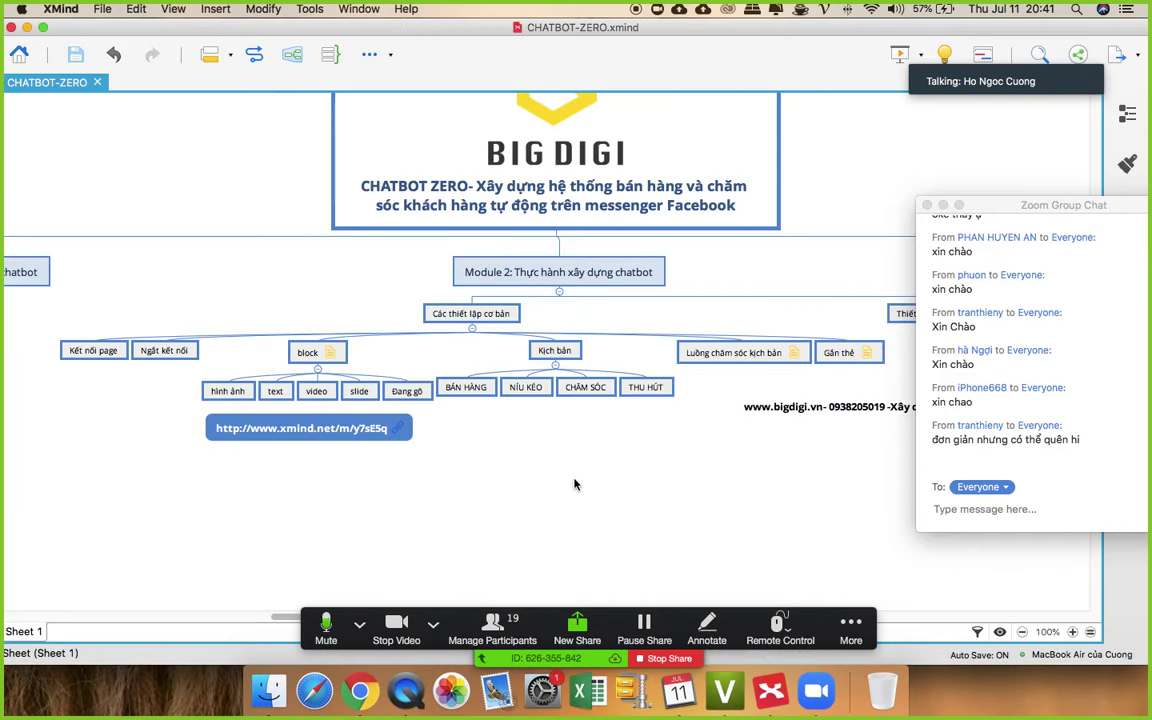
- Step between the Kịch bản topic and its BÁN HÀNG branch, then return to Chatfuel in Chrome
click(545, 354)
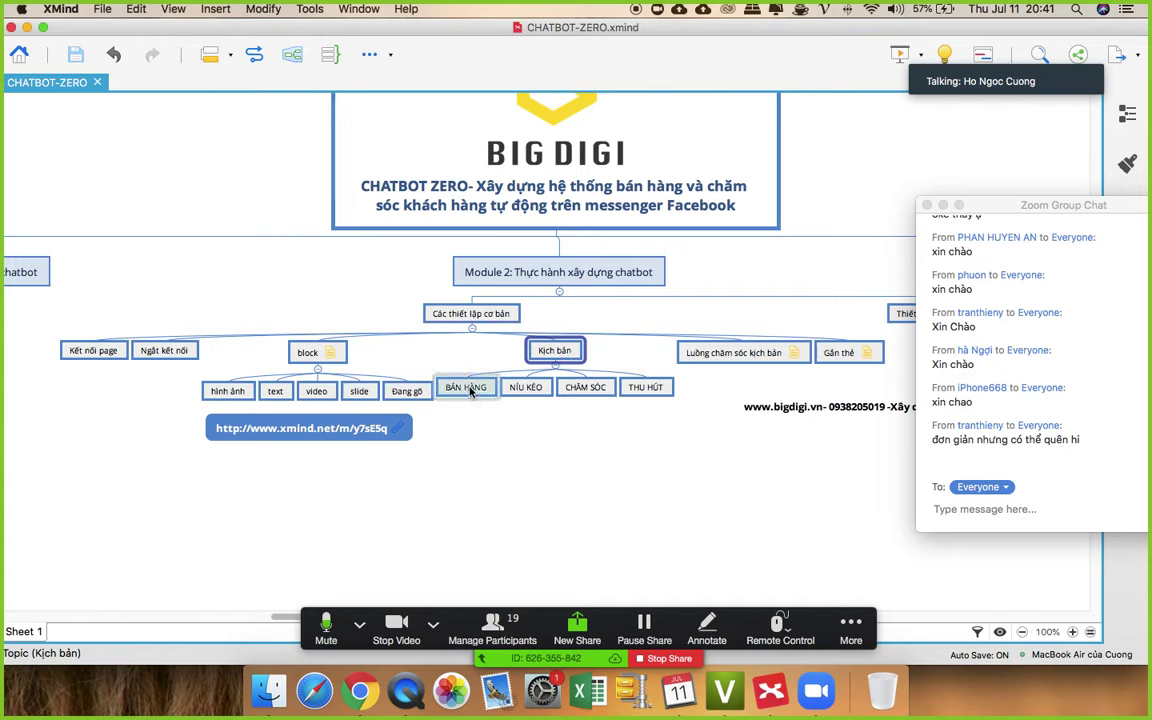
click(470, 389)
click(553, 352)
key(Down)
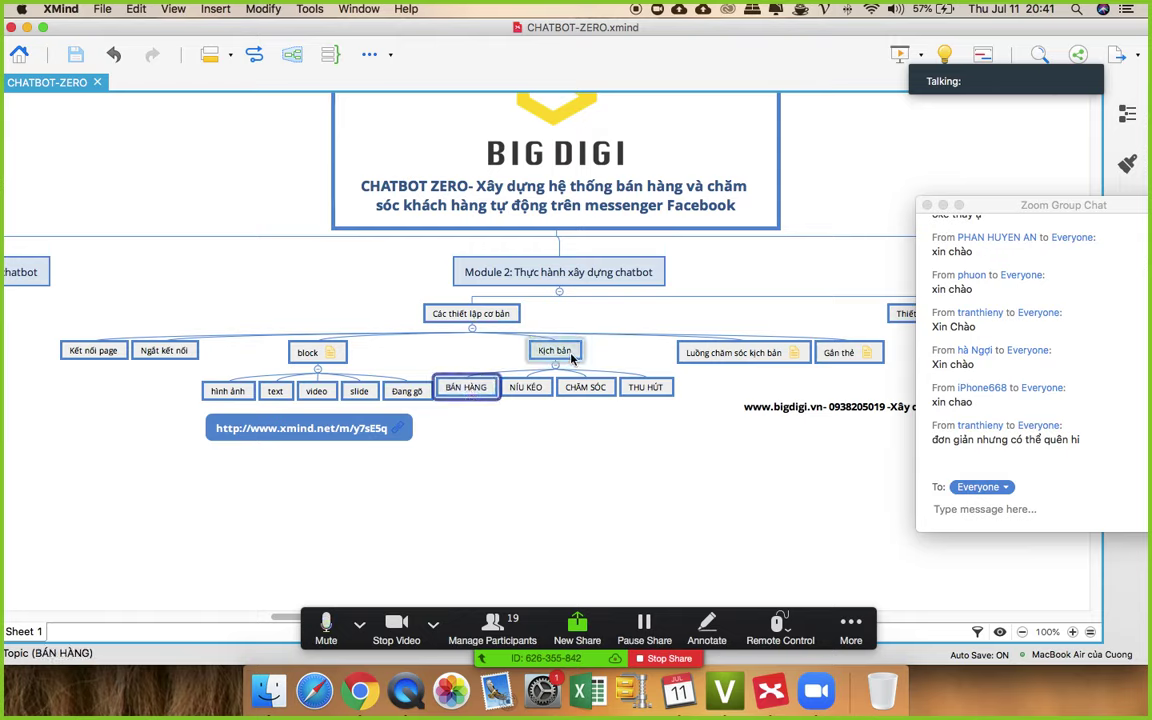
click(572, 356)
key(Down)
key(Up)
click(480, 388)
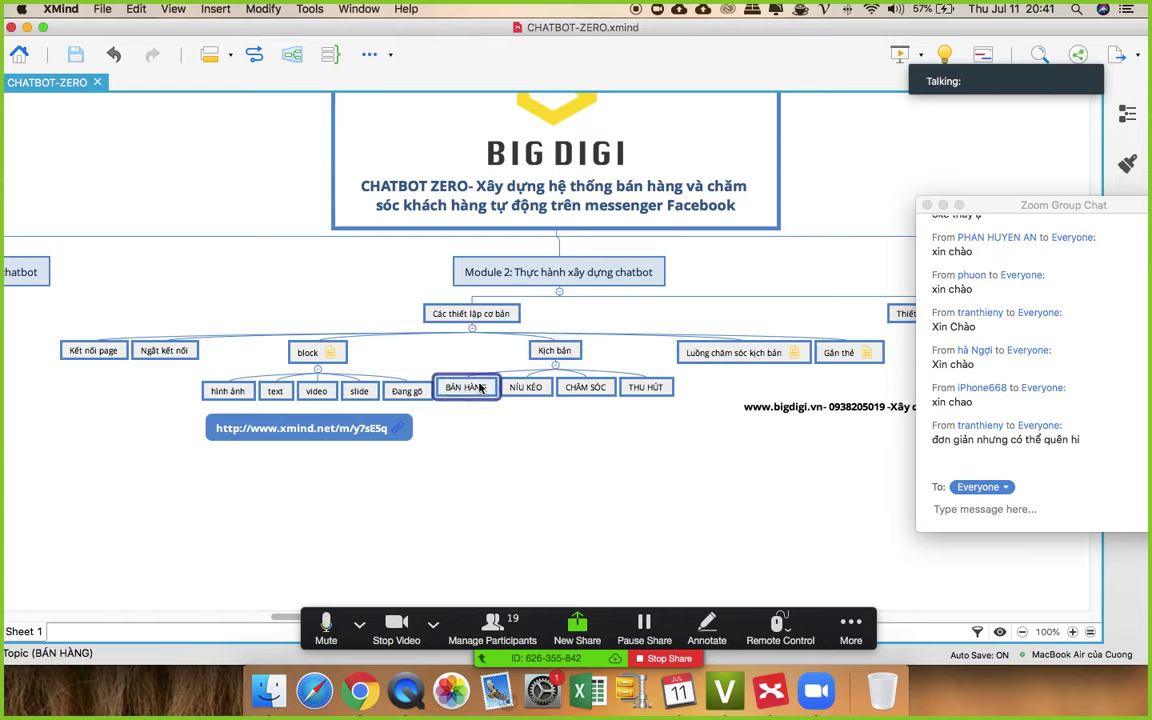
key(Up)
click(478, 396)
click(352, 690)
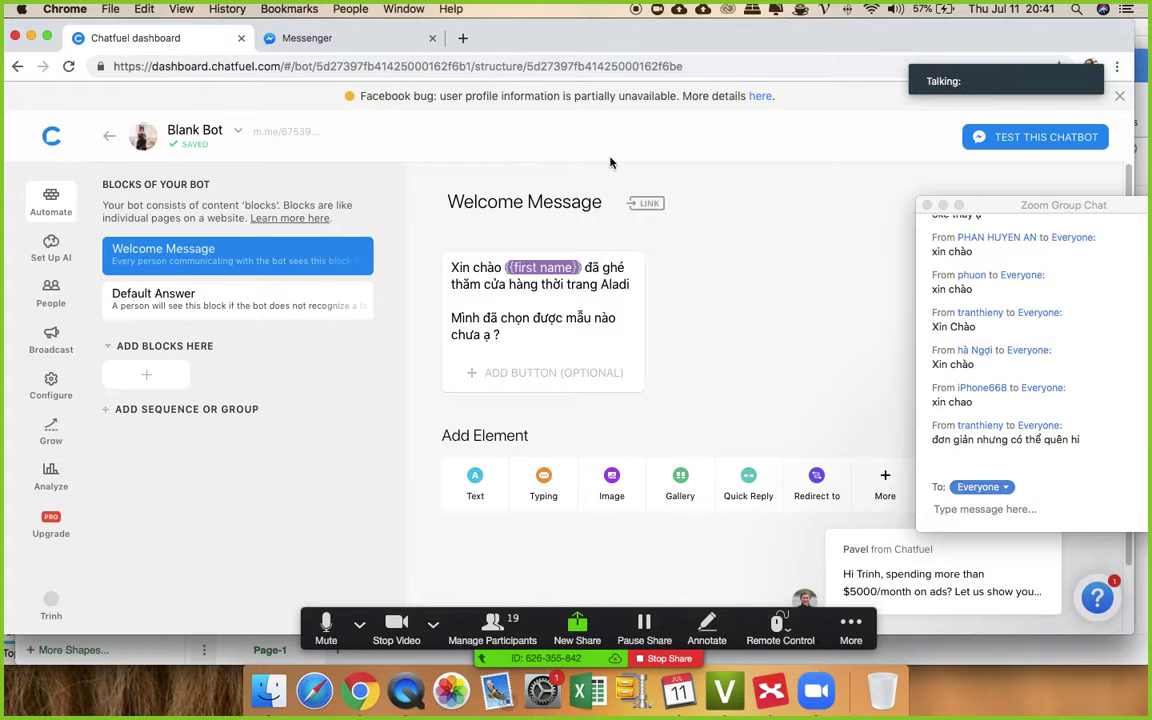
- Scroll through the draw.io KỊCH BẢN ĐÓN TIẾP KHÁCH HÀNG flow, selecting the Hiển thị sản phẩm và giá box
key(ctrl+Up)
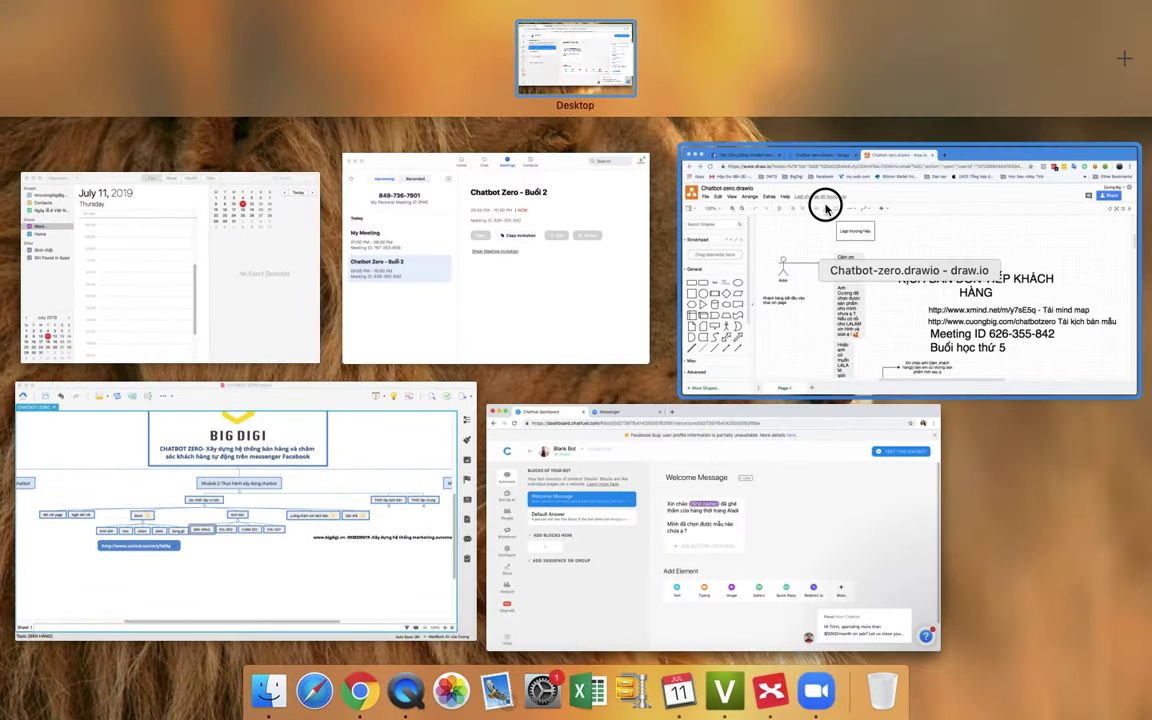
click(823, 200)
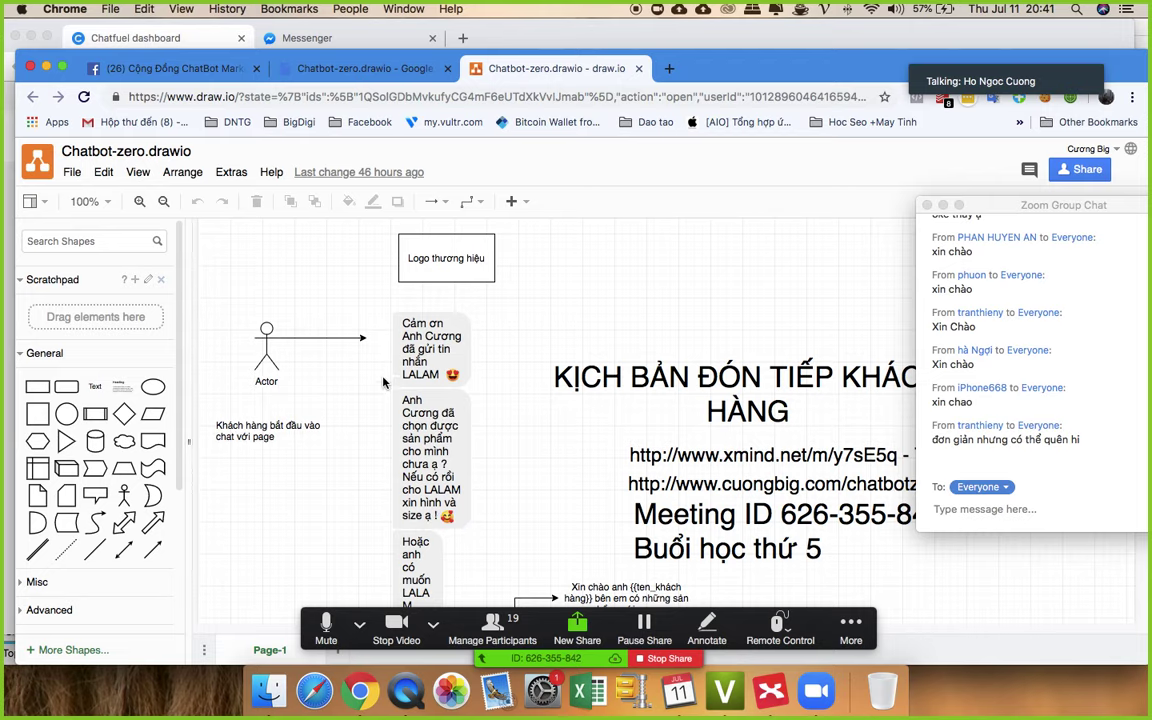
scroll(400, 280, down, 2)
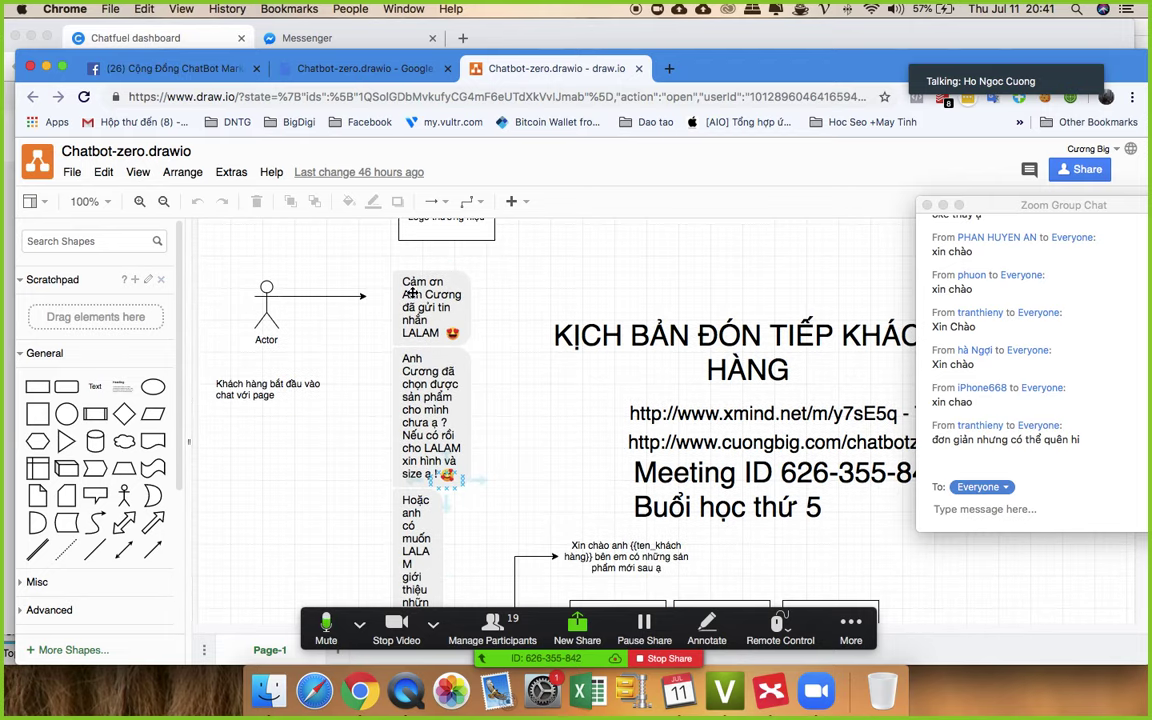
scroll(410, 300, down, 15)
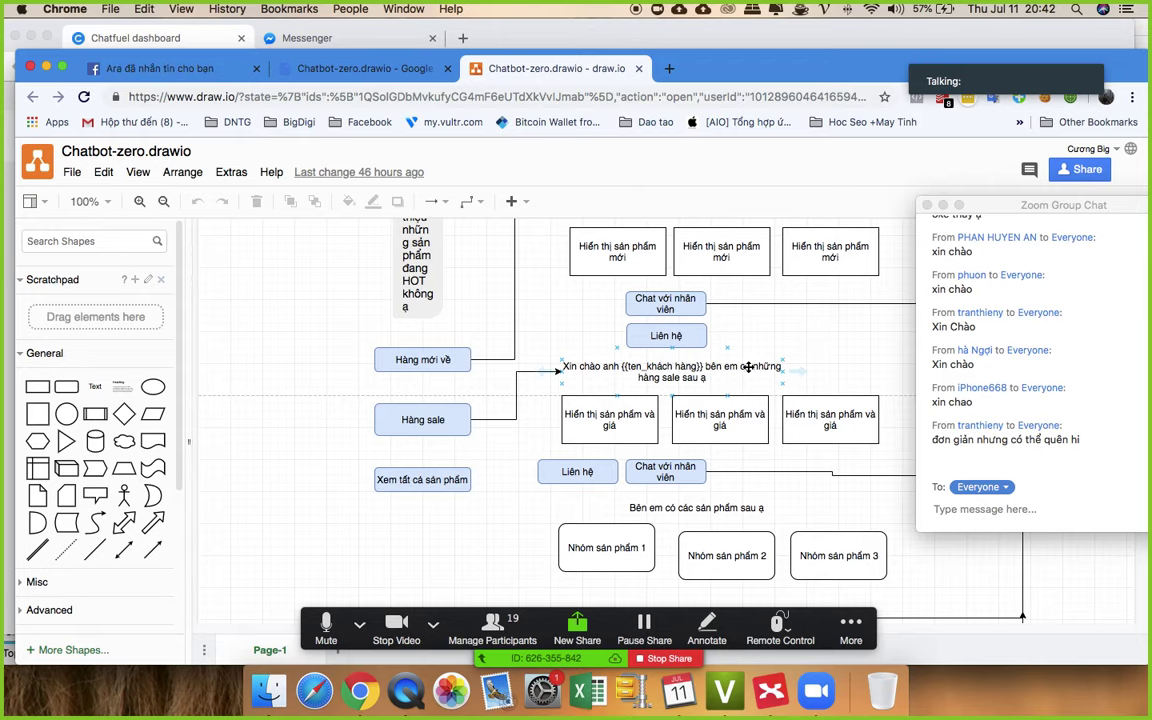
scroll(692, 272, up, 4)
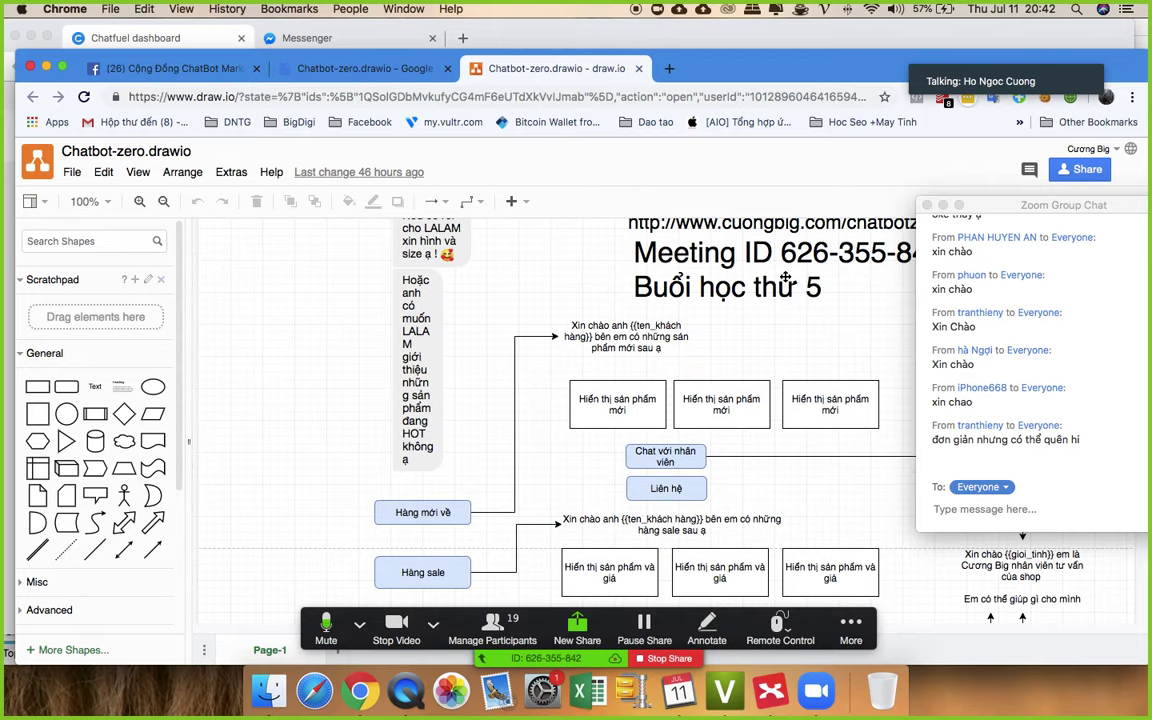
scroll(703, 358, down, 4)
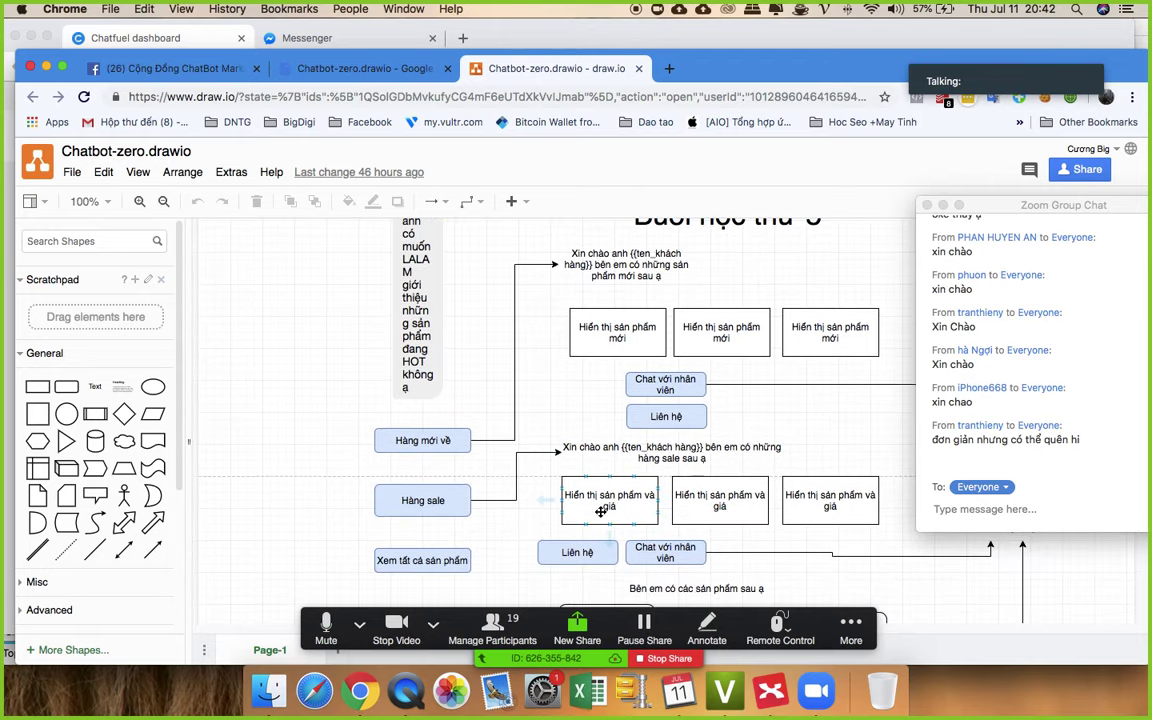
scroll(700, 420, up, 2)
click(712, 429)
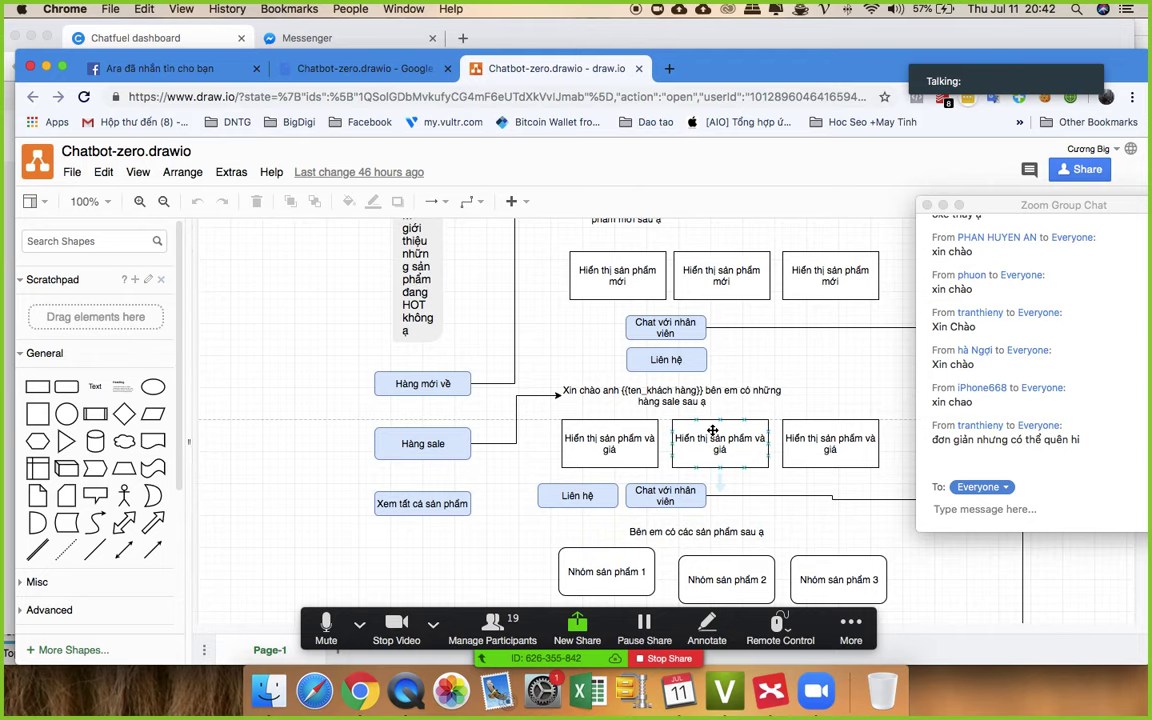
scroll(712, 429, up, 2)
scroll(712, 429, up, 6)
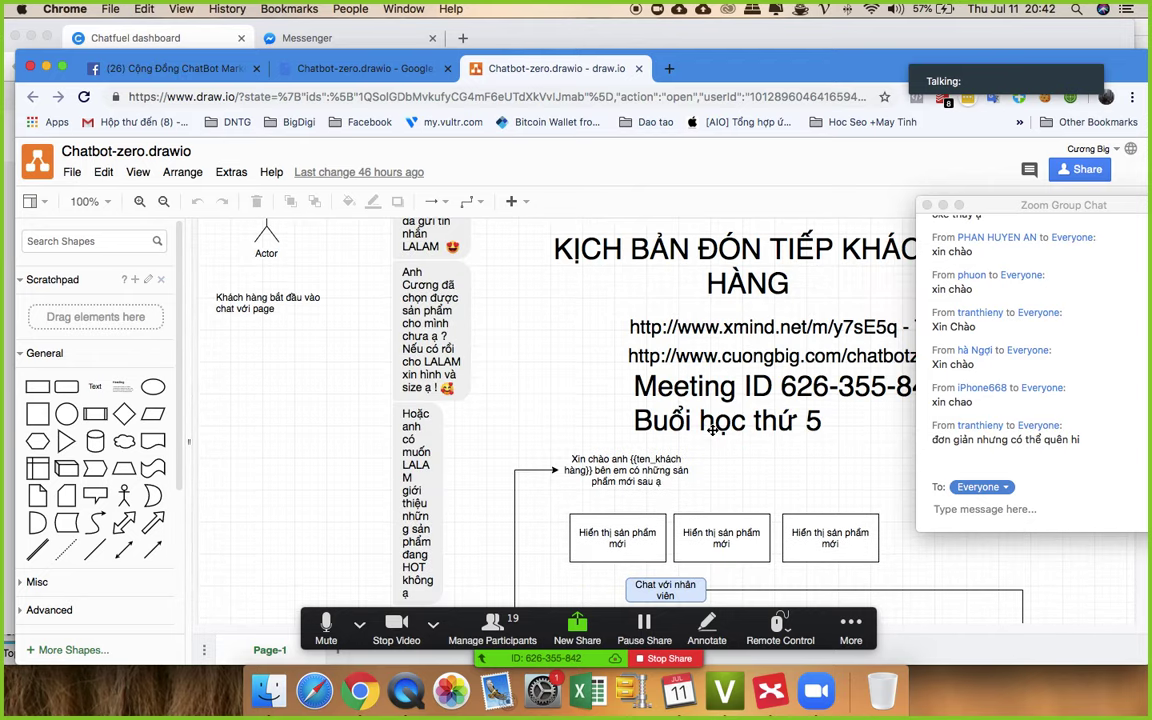
scroll(530, 378, up, 2)
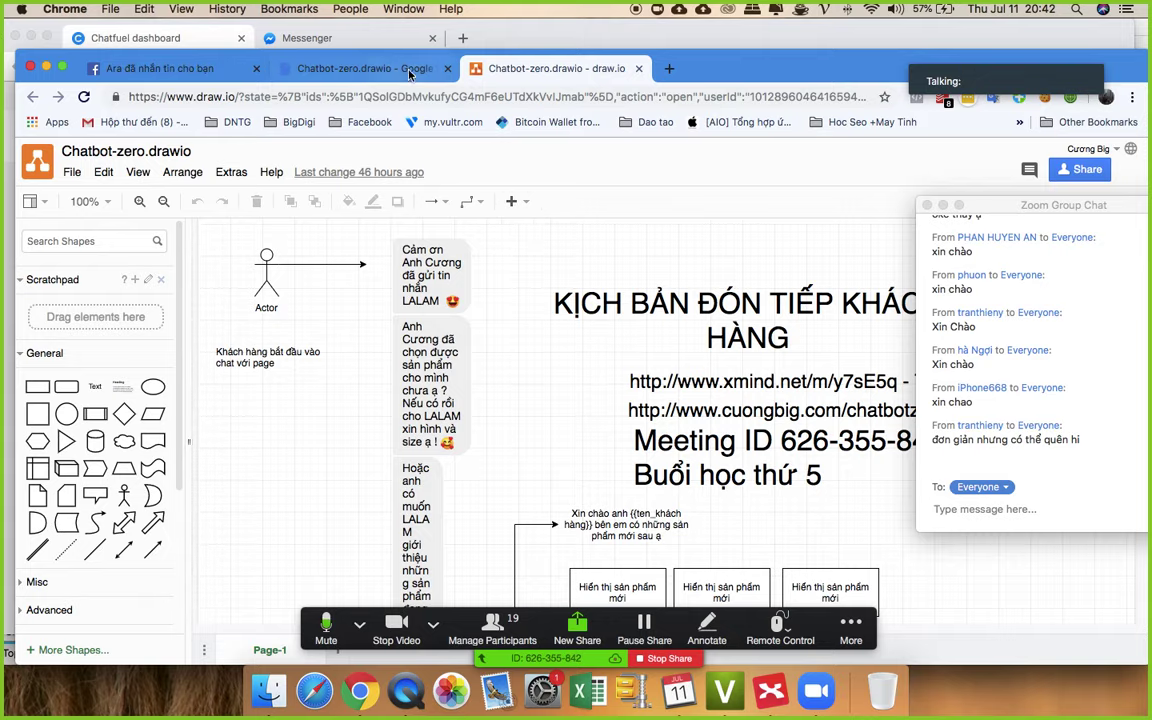
- Position the Chatfuel Welcome Message window in front of the draw.io diagram
key(ctrl+Up)
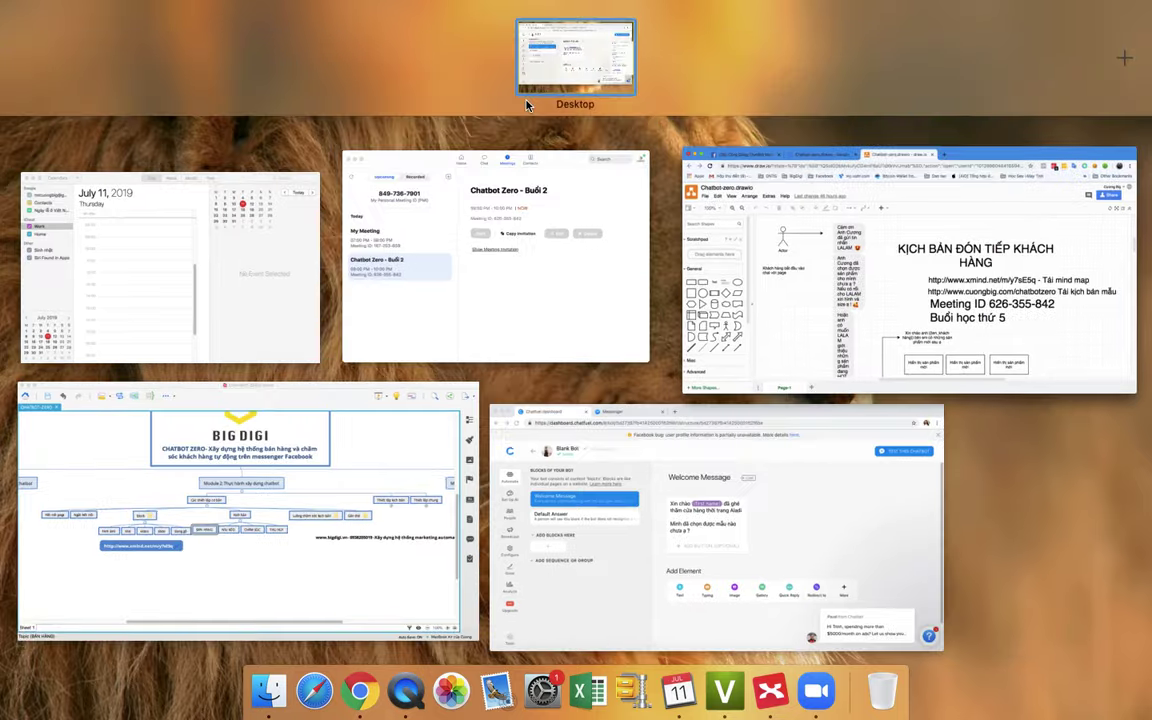
click(569, 80)
key(ctrl+Up)
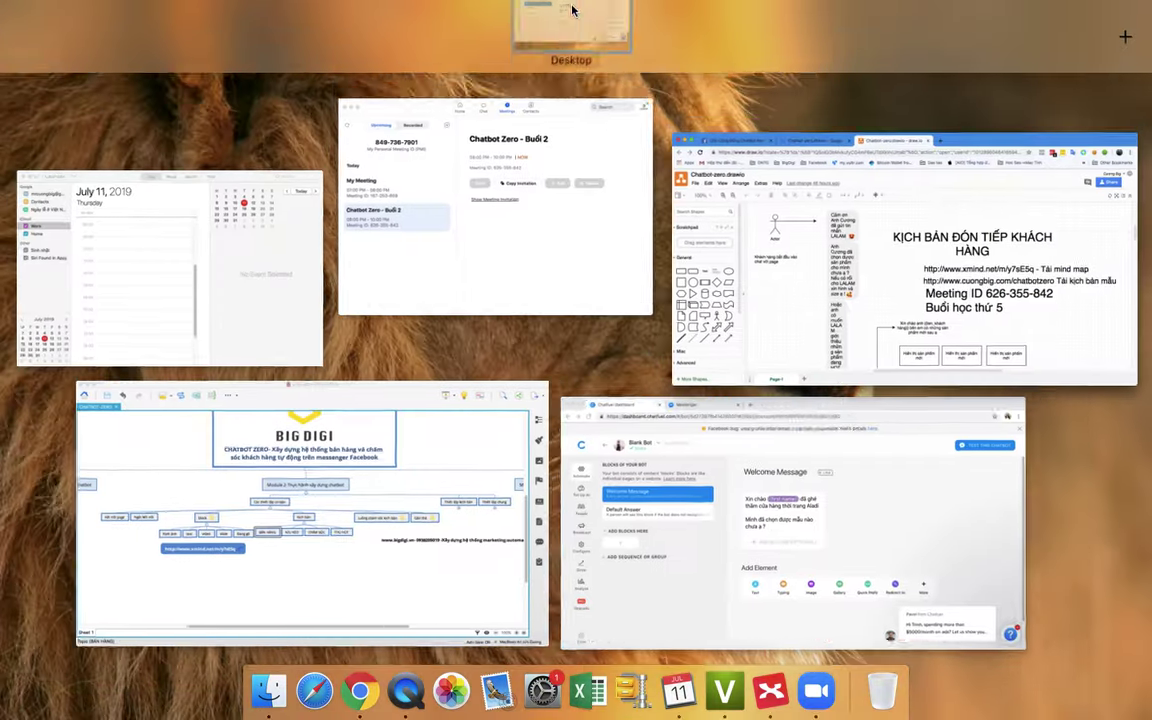
key(ctrl+Up)
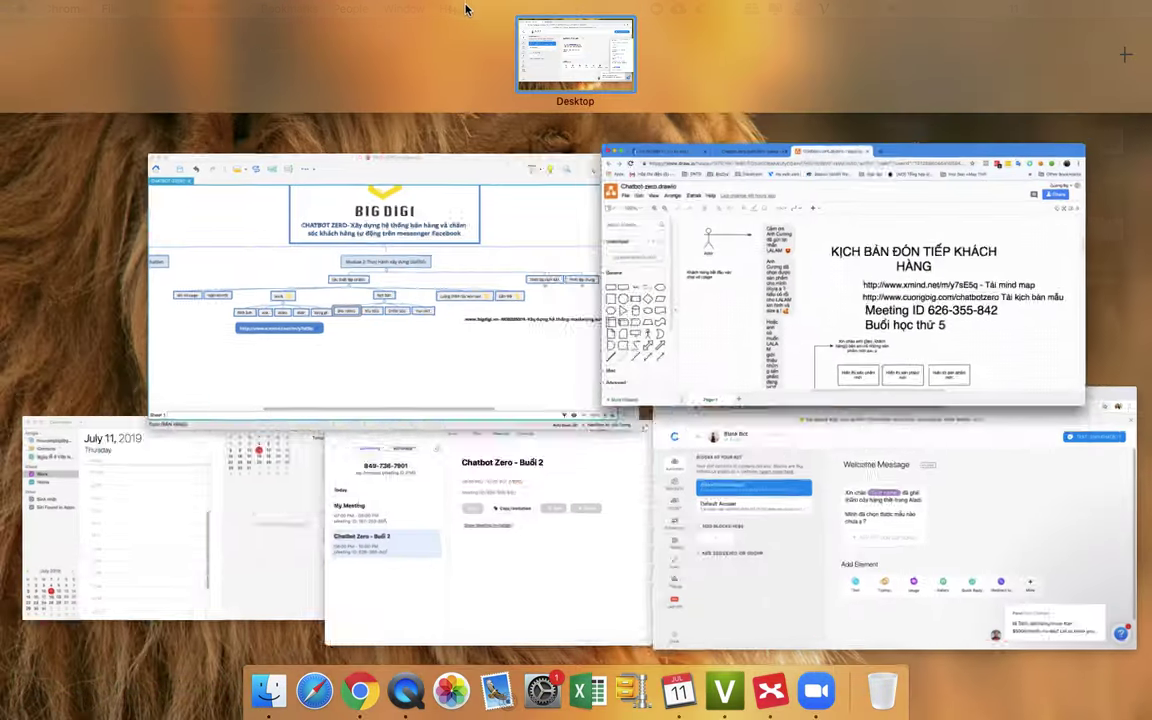
key(ctrl+Up)
click(530, 57)
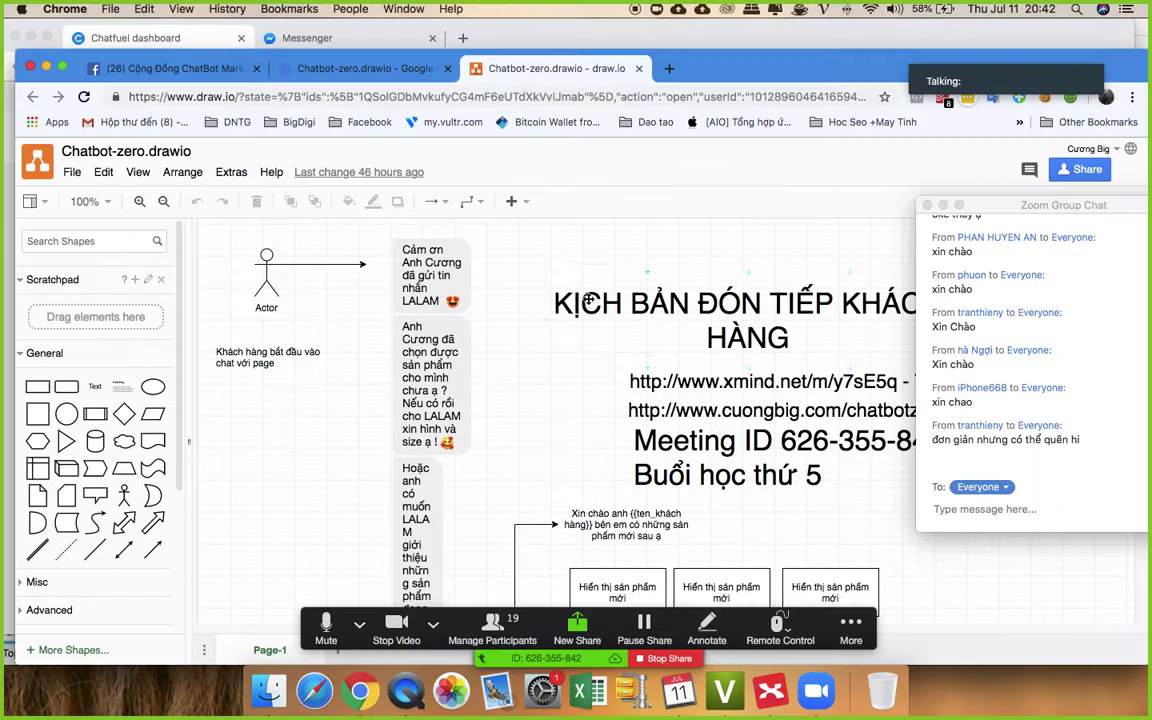
key(ctrl+Up)
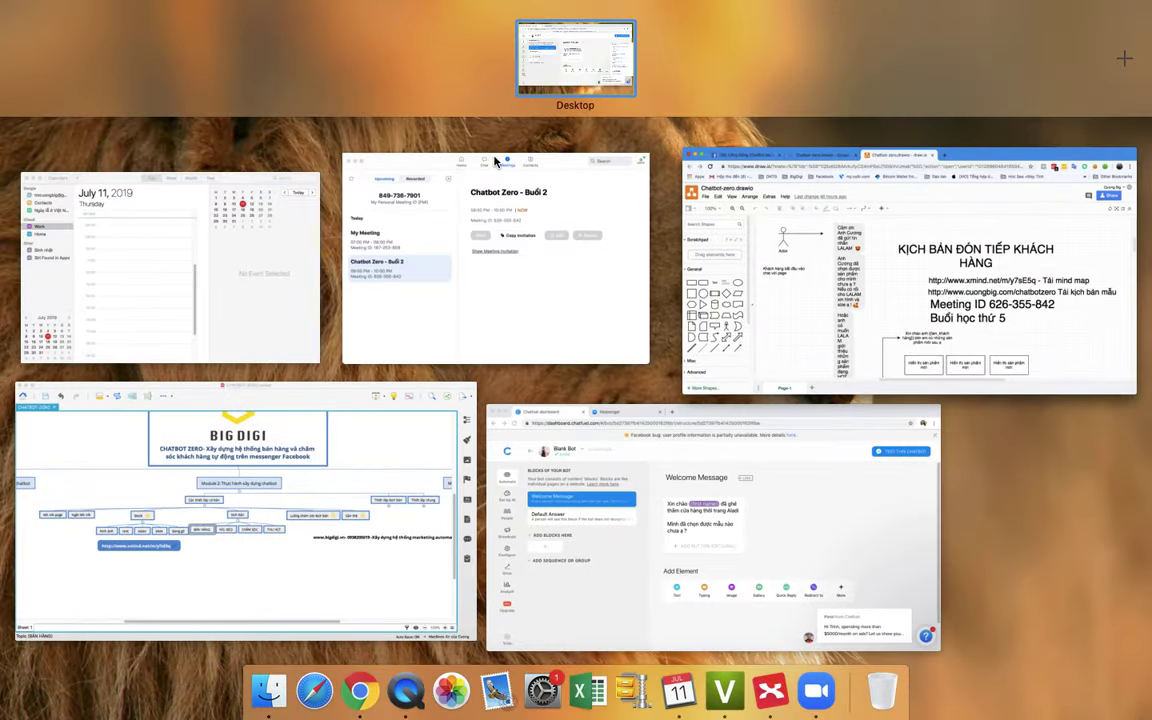
click(558, 58)
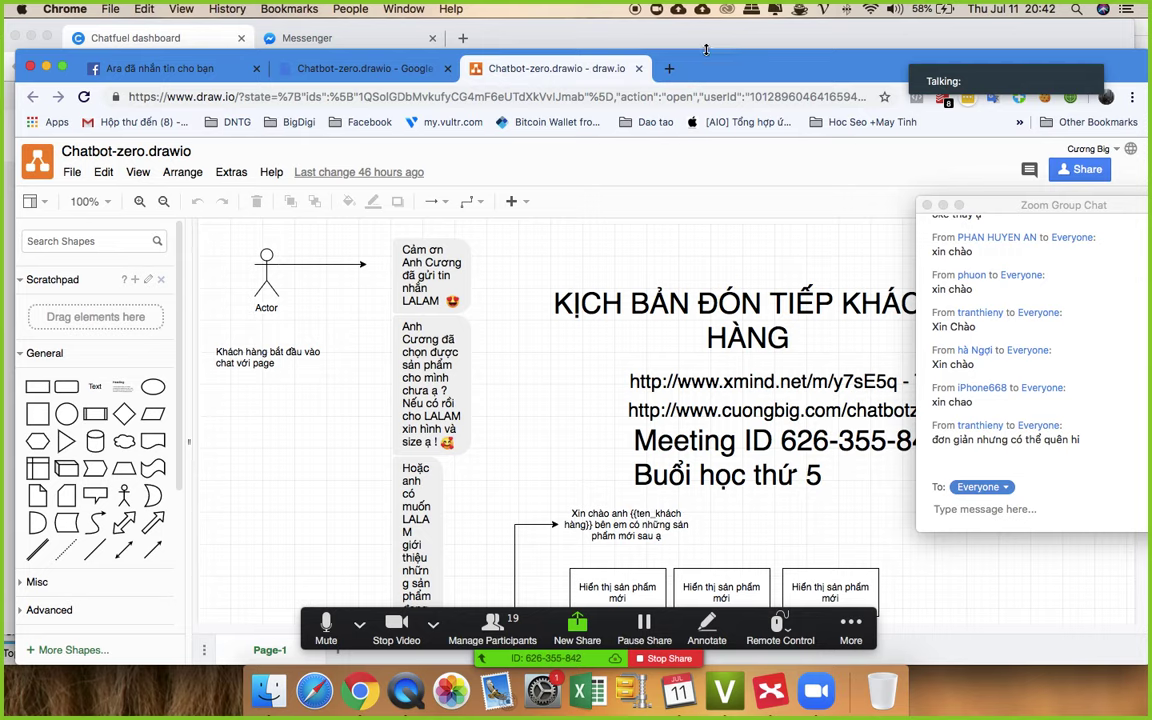
click(706, 117)
drag(706, 117, 706, 316)
click(667, 189)
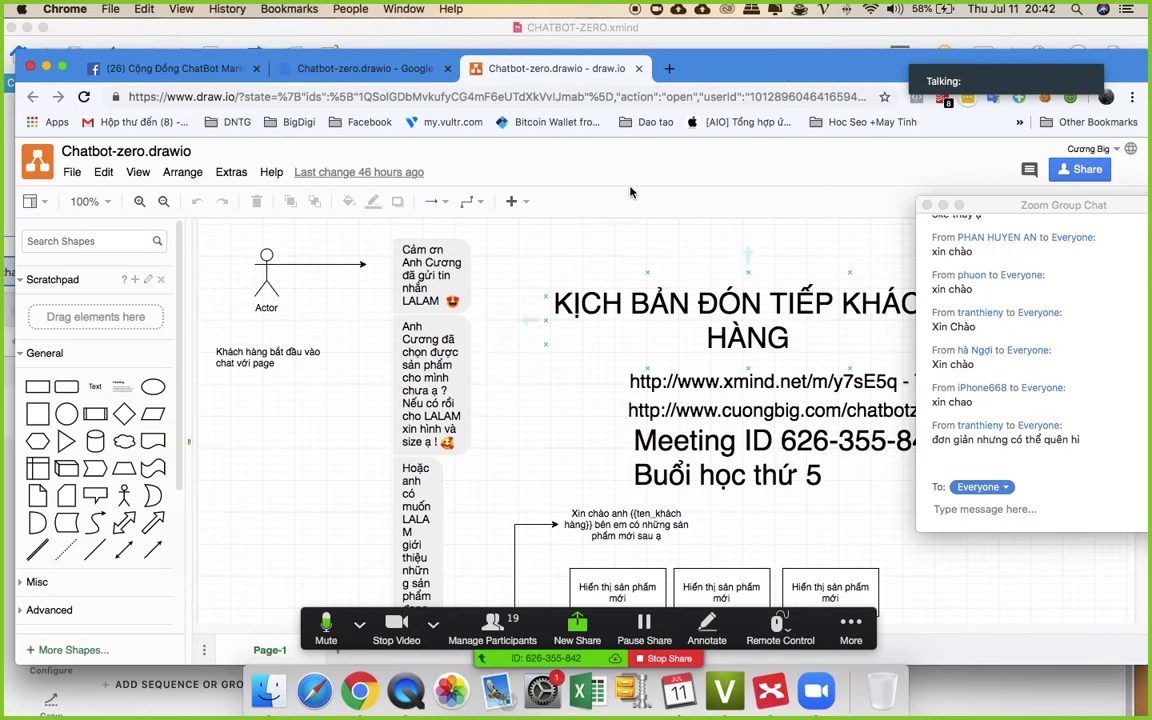
click(313, 680)
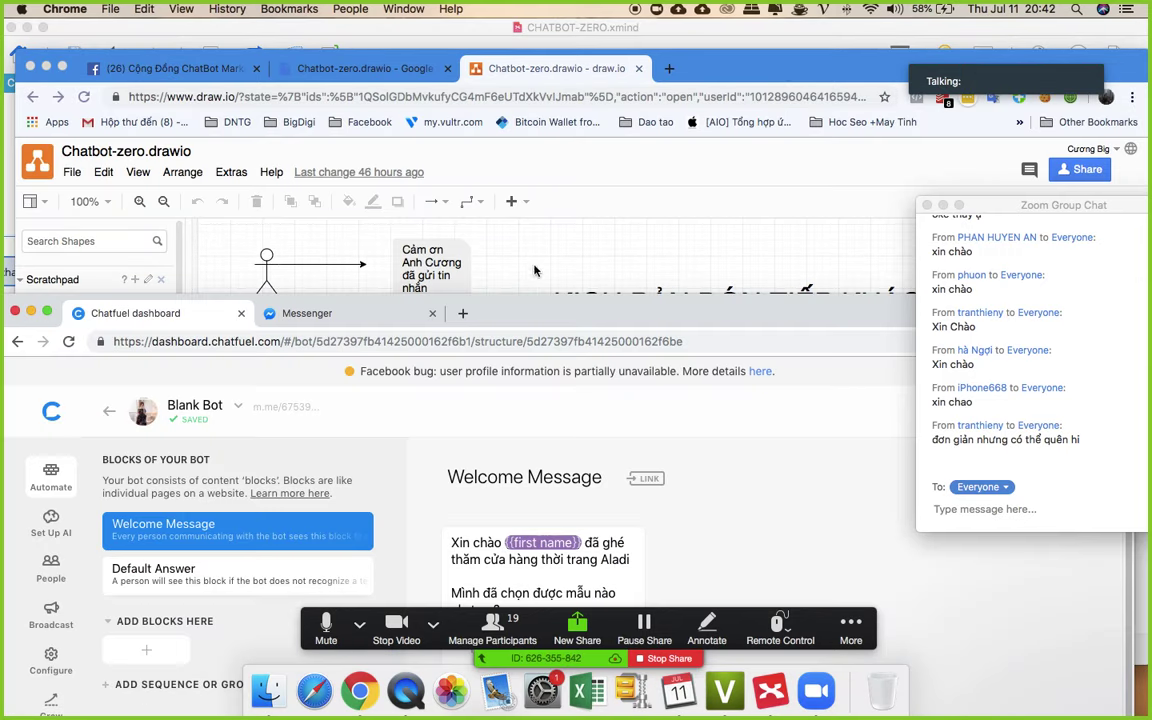
drag(585, 276, 593, 36)
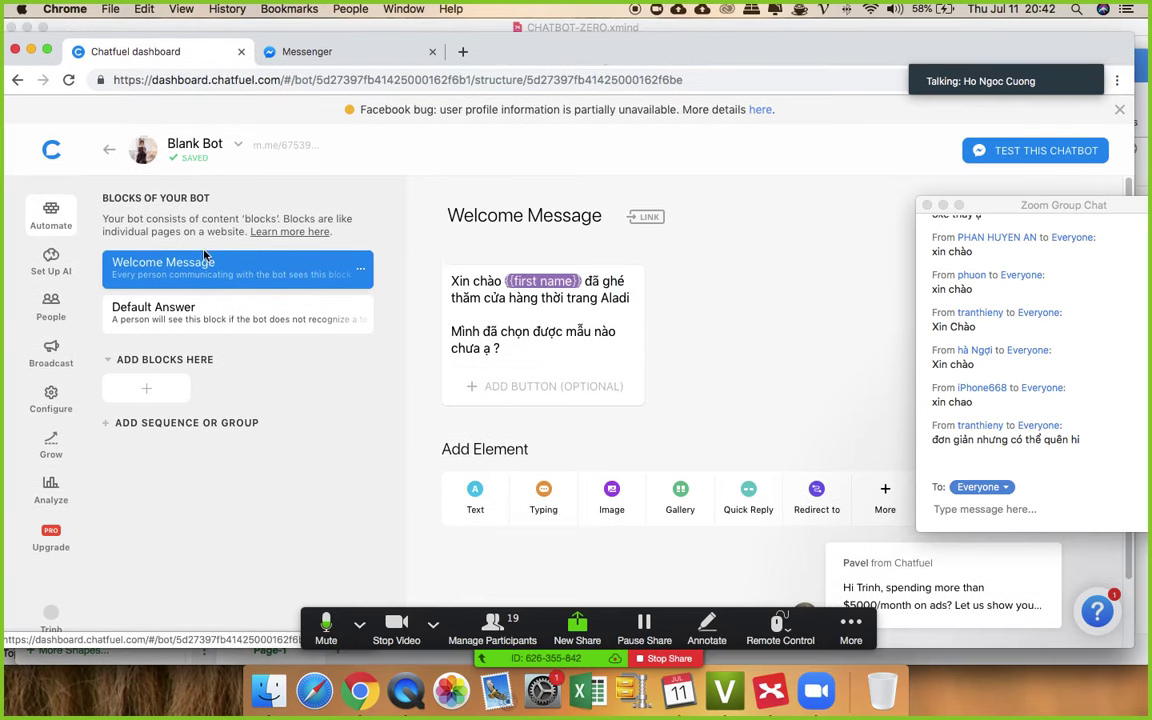
- Glance at Default Answer and Welcome Message, then name the ADD BLOCKS HERE group HỆ THỐNG
click(156, 320)
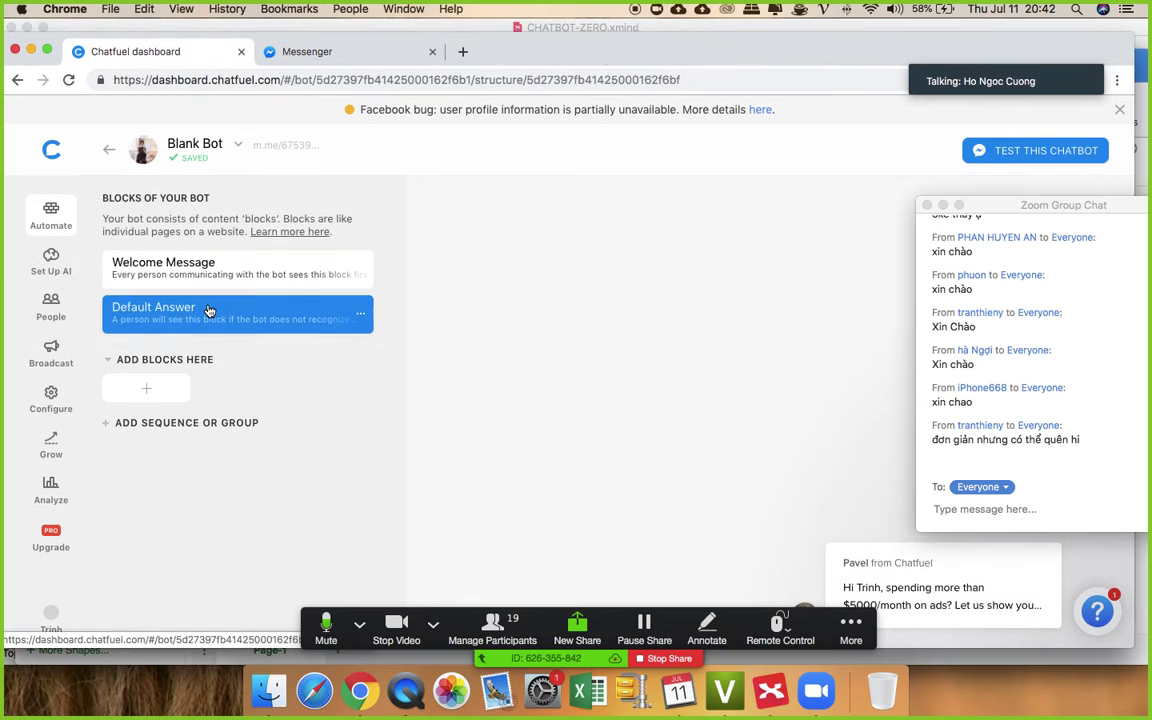
click(256, 278)
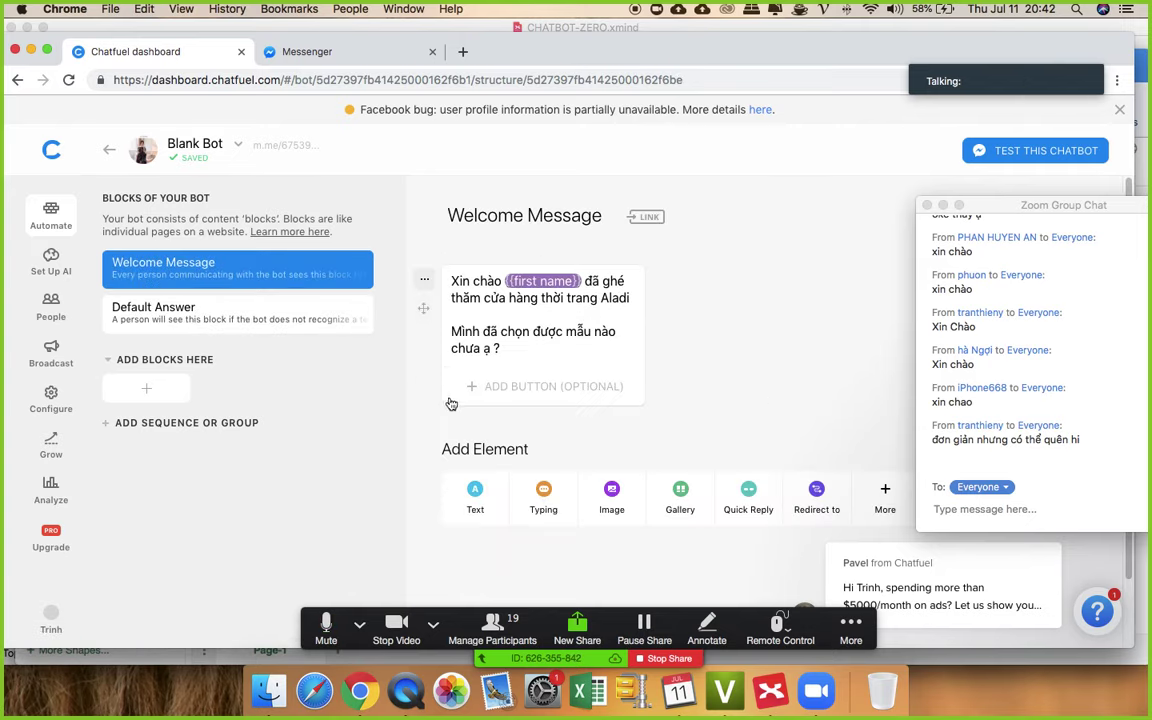
click(168, 361)
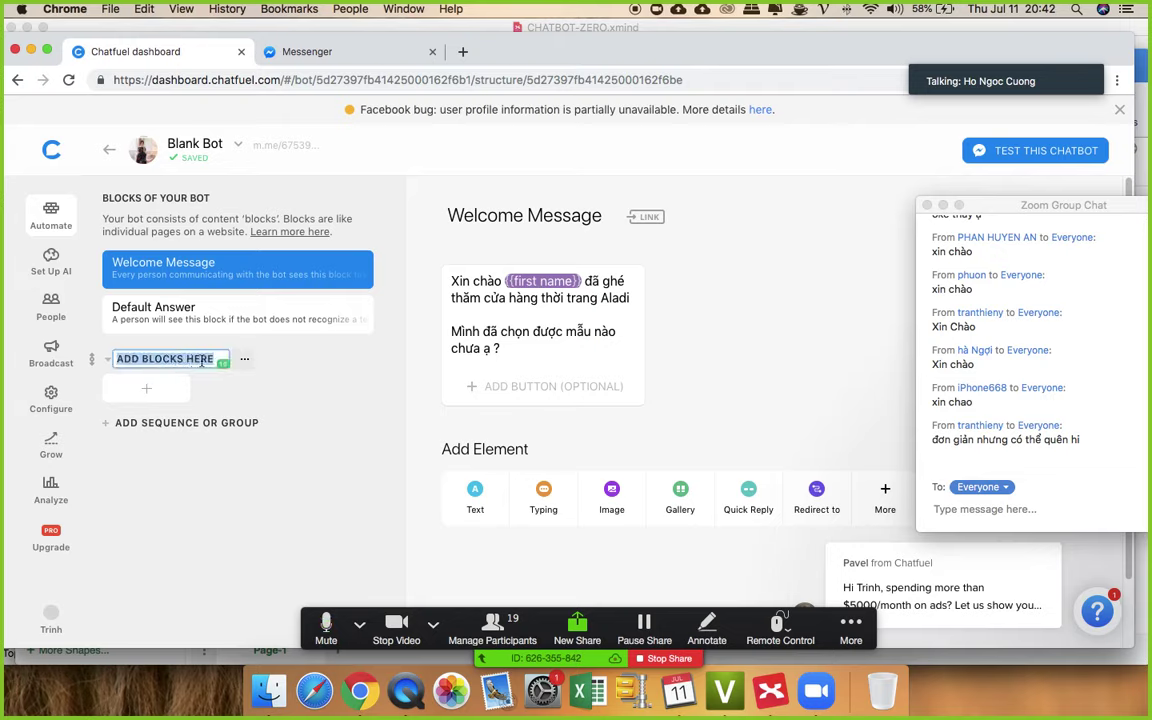
text(H)
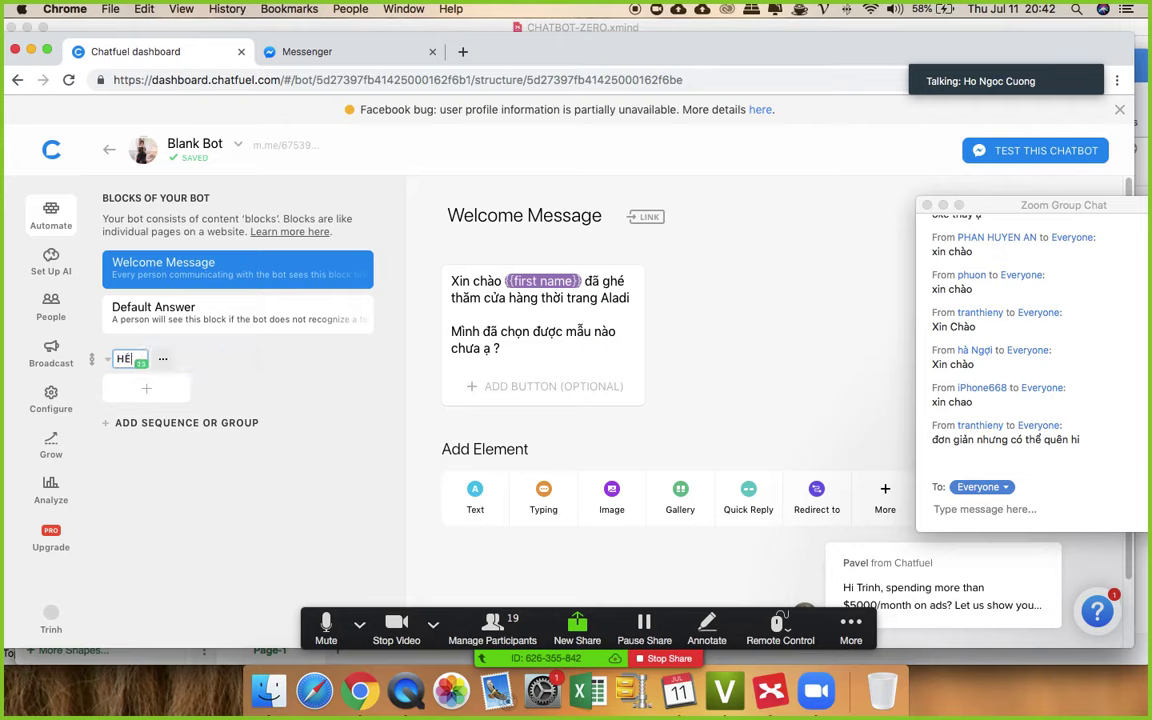
text(Ệ THỐNG)
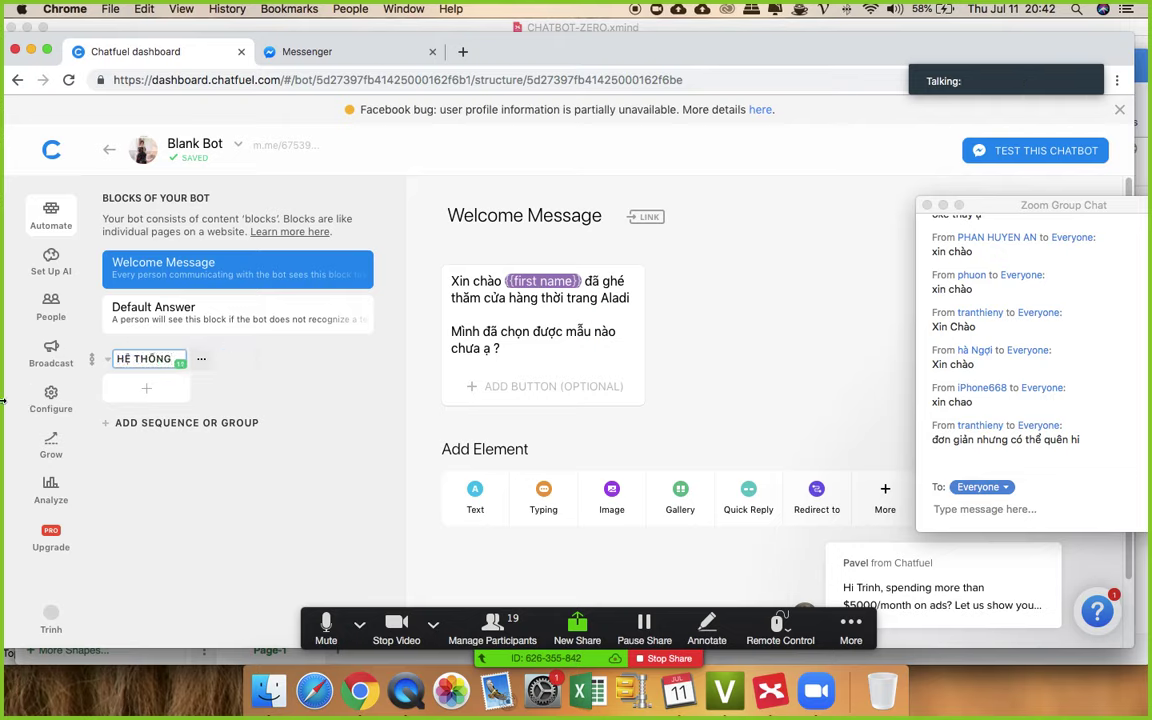
click(296, 352)
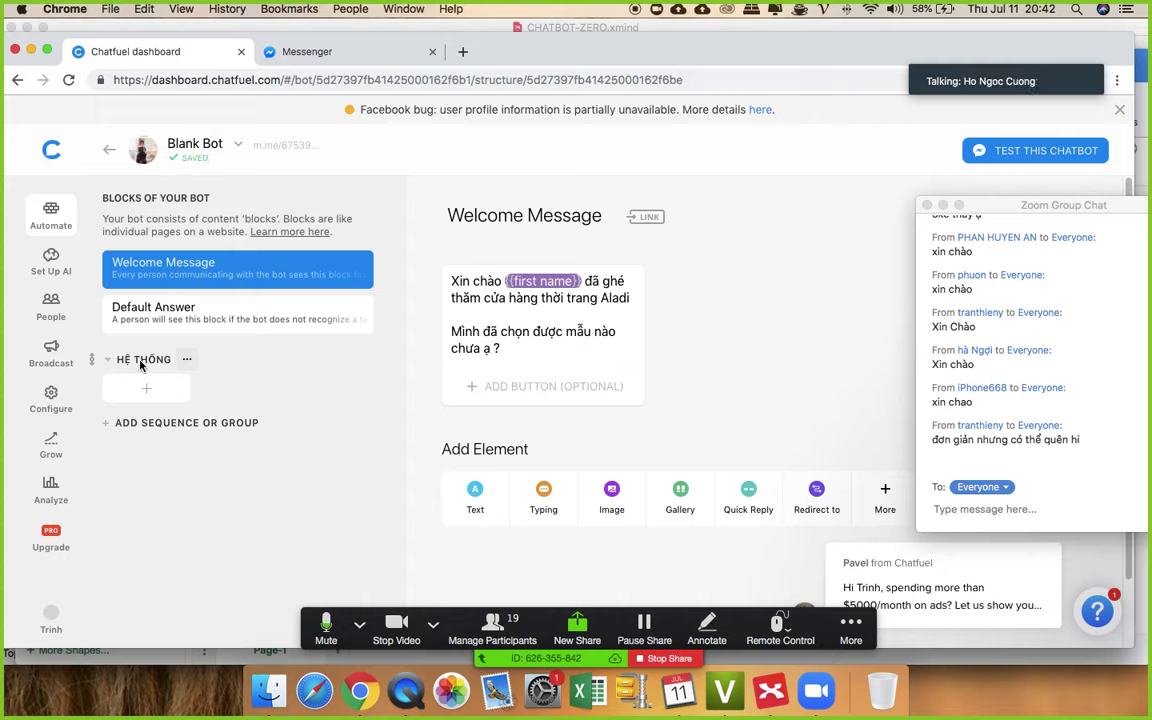
click(141, 362)
click(276, 371)
- Show the block topic's notes (1 câu nói, Câu ngắn, Câu dài), moving the Zoom chat aside
click(770, 690)
click(492, 416)
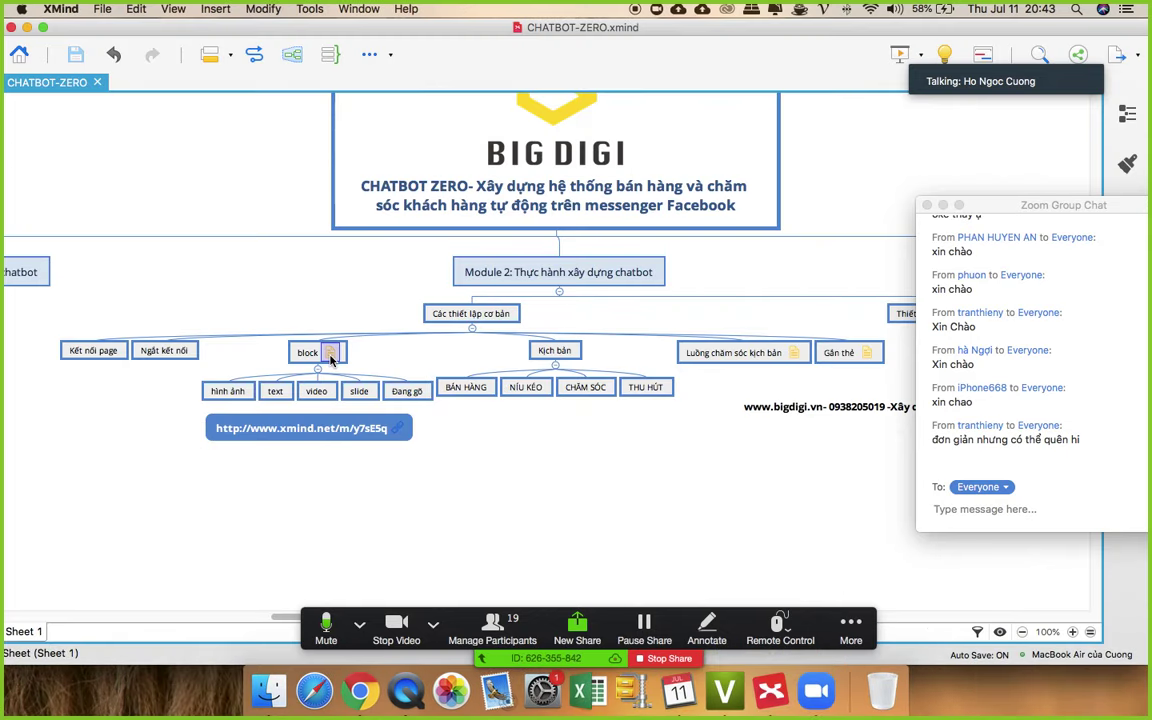
click(325, 365)
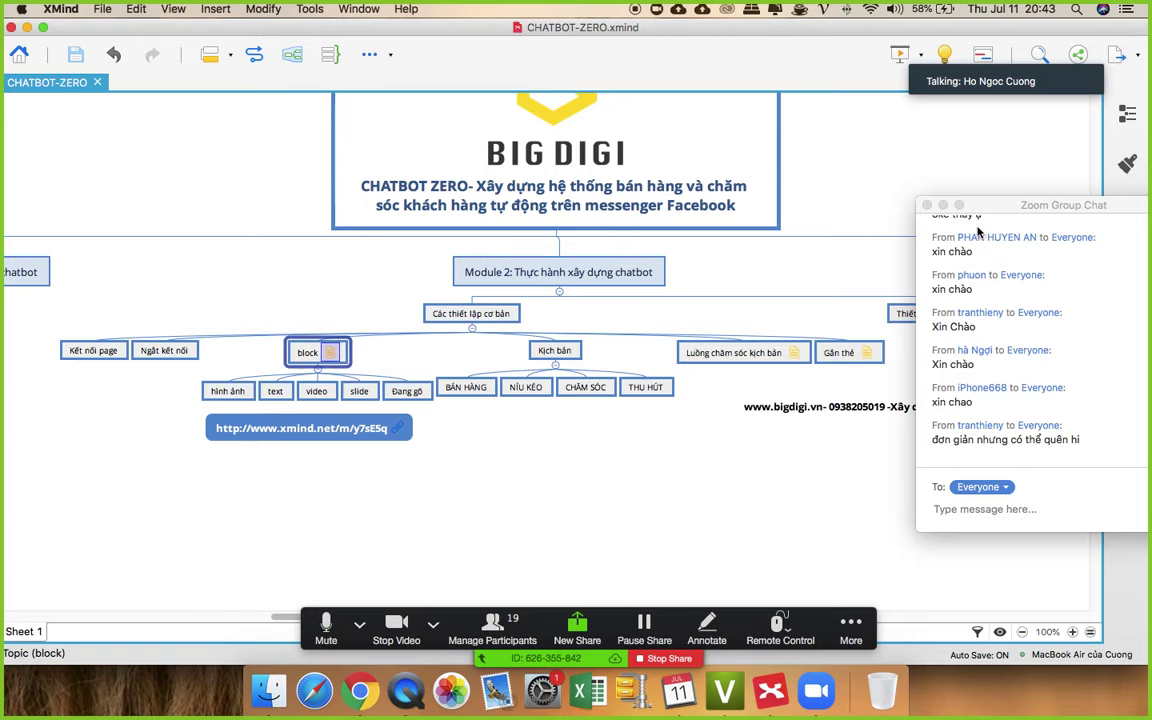
drag(1003, 208, 939, 293)
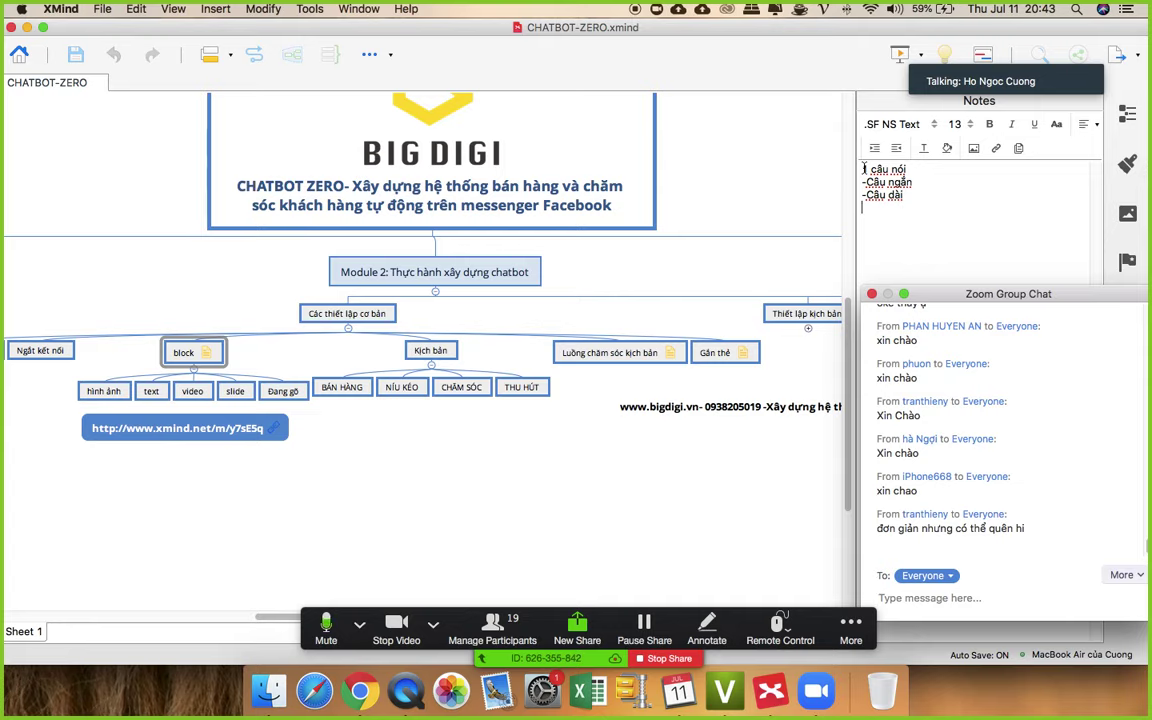
- Move between the group chat and Chatfuel, show all open windows, and bring draw.io forward
click(900, 598)
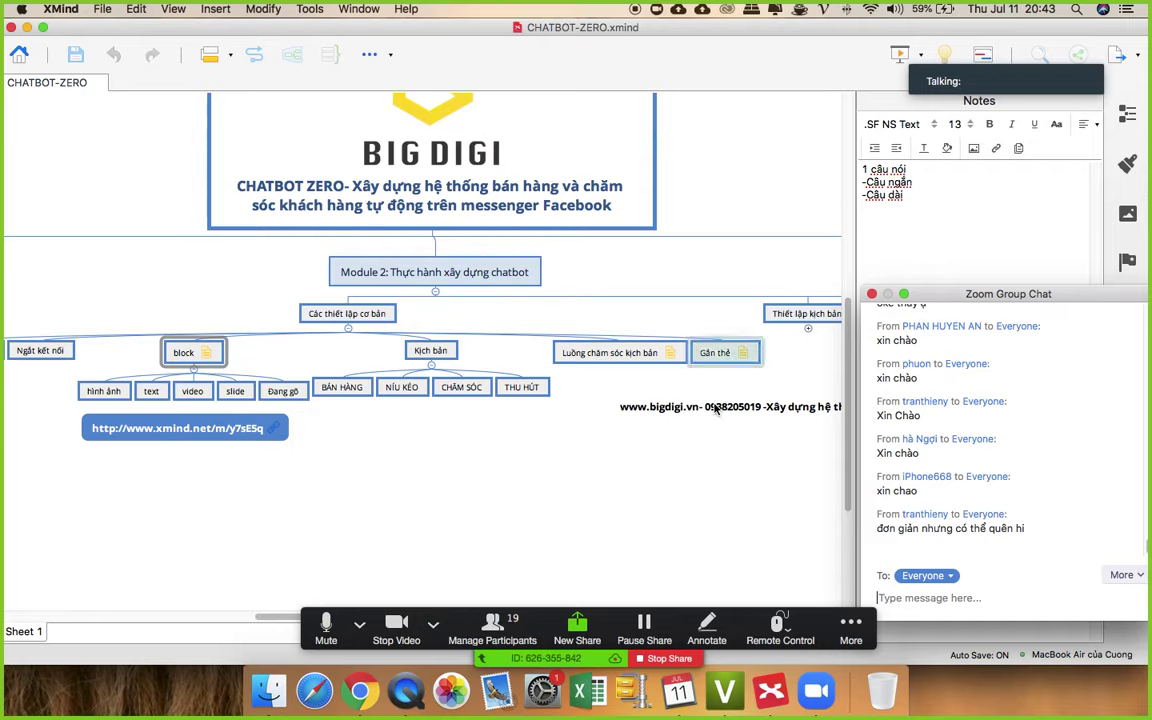
click(364, 684)
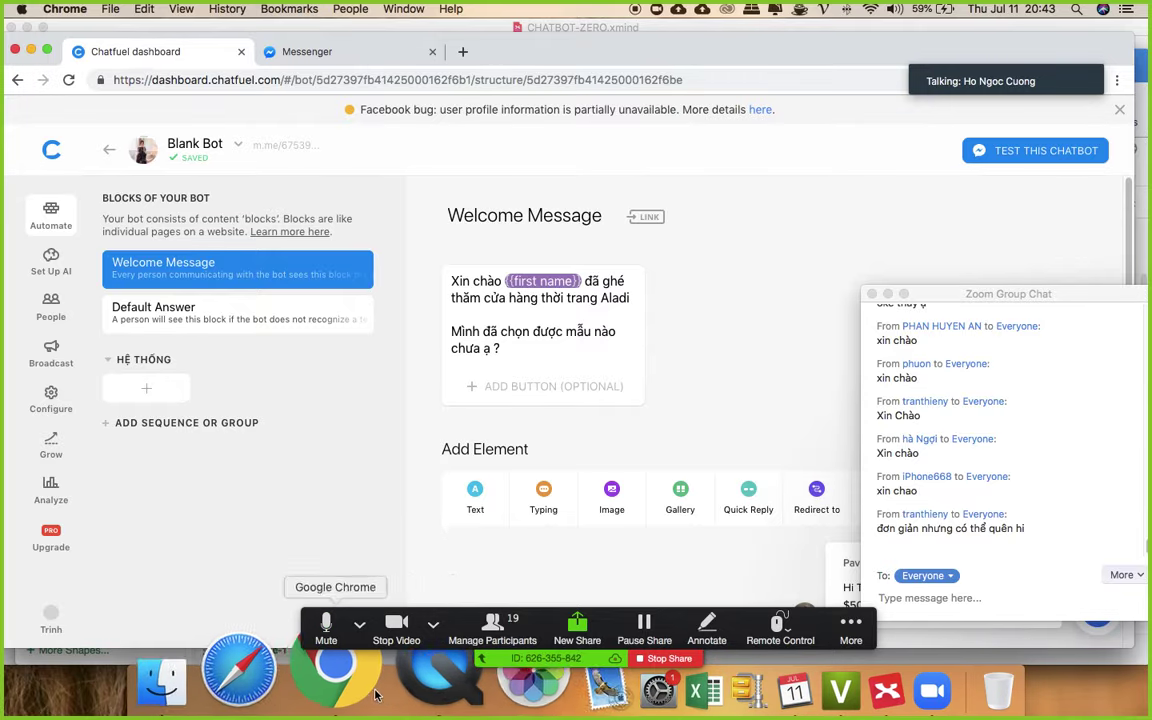
key(ctrl+Up)
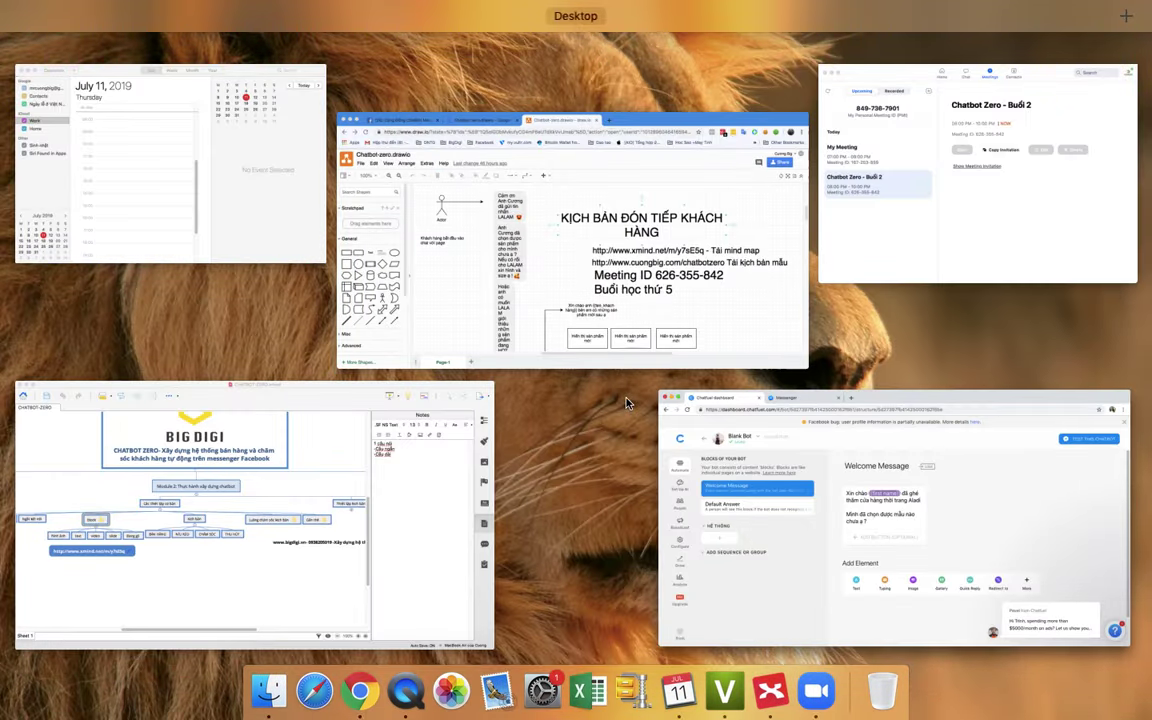
click(526, 260)
scroll(463, 359, down, 2)
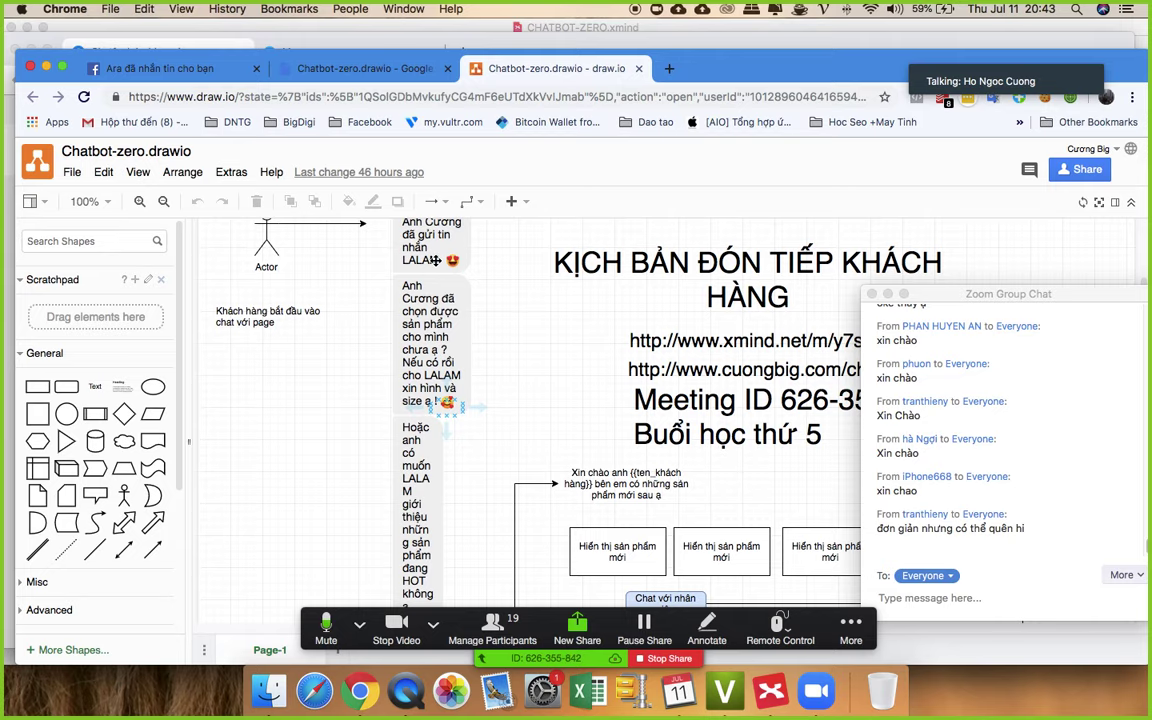
scroll(428, 315, down, 10)
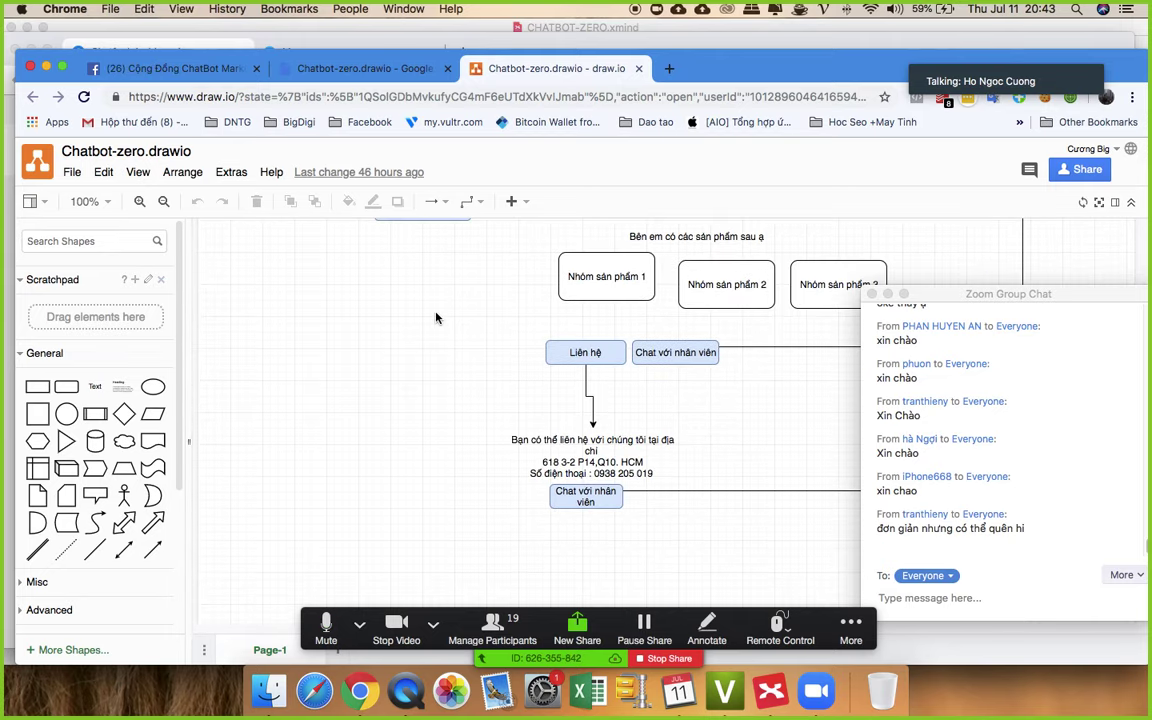
scroll(437, 324, up, 6)
scroll(437, 324, down, 1)
click(428, 524)
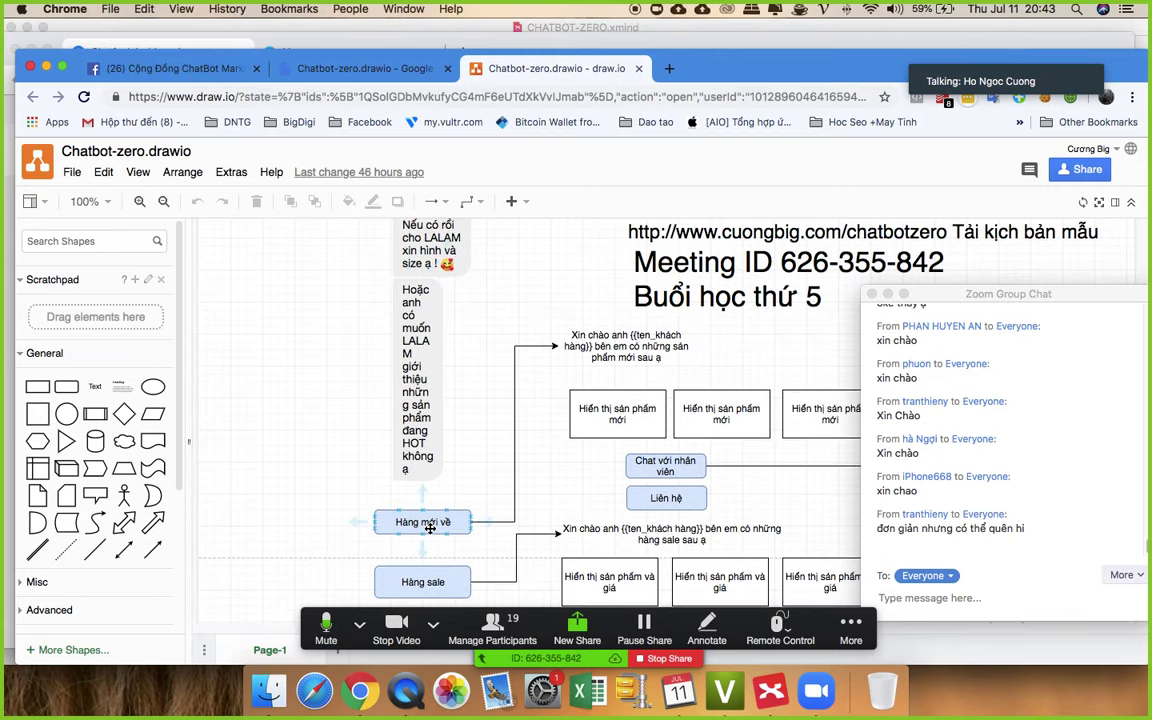
click(633, 348)
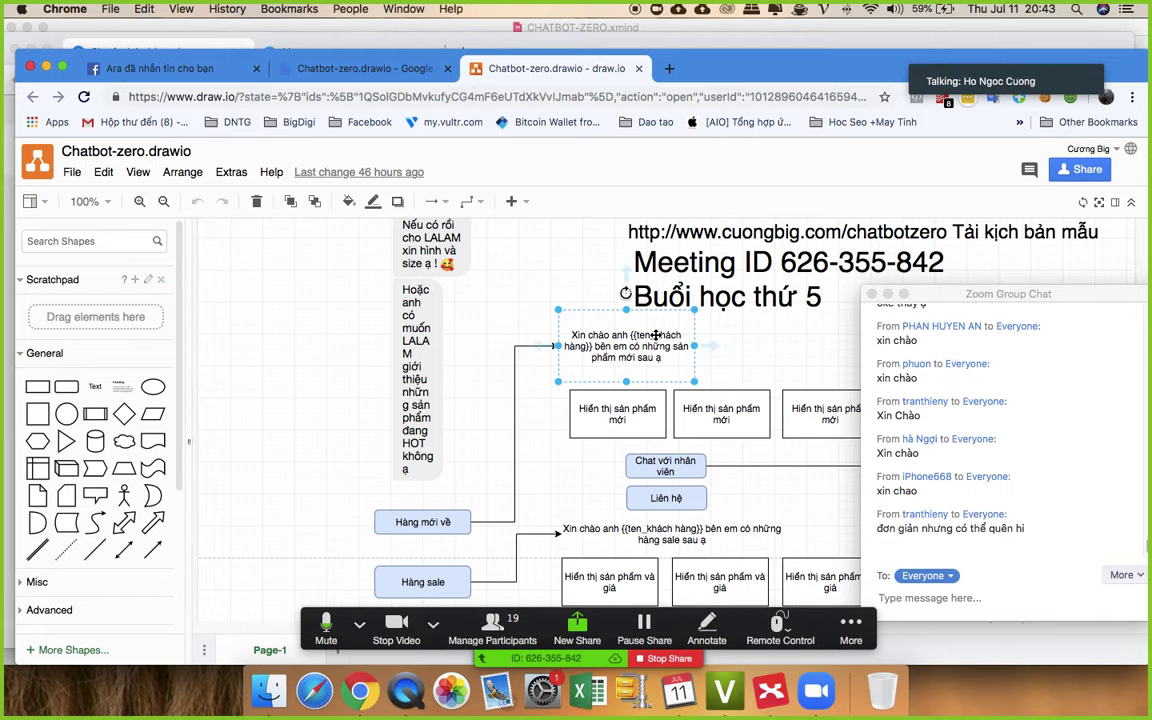
scroll(537, 530, down, 2)
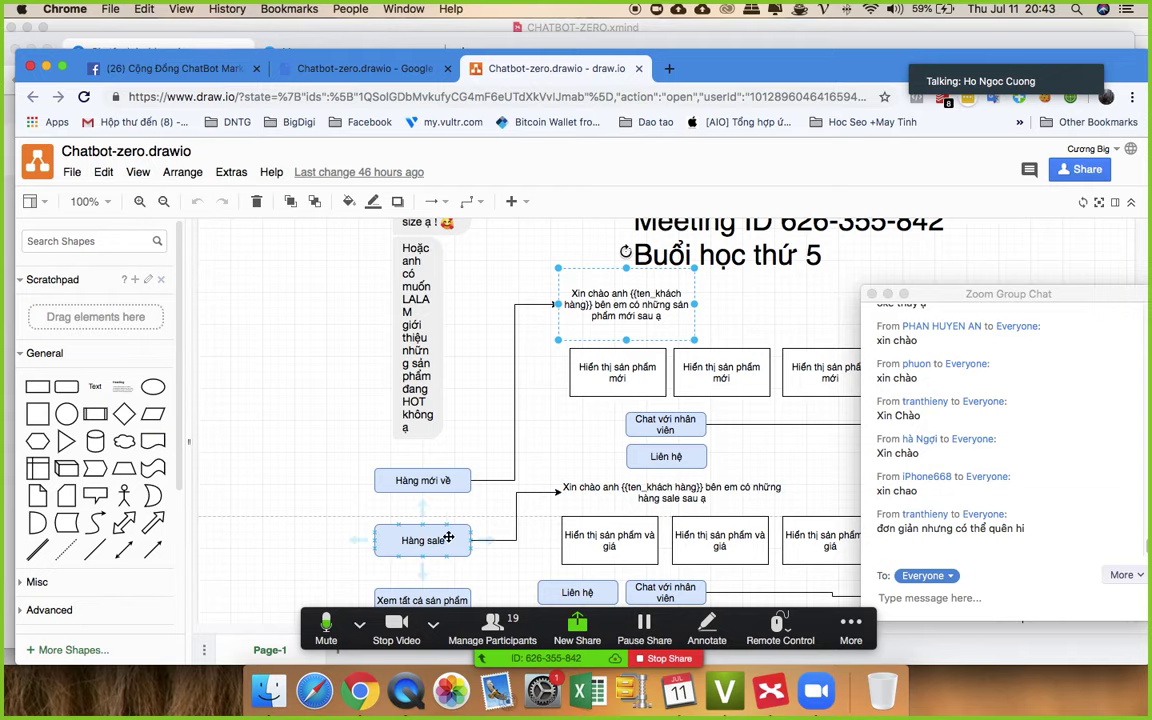
click(631, 492)
scroll(631, 492, down, 10)
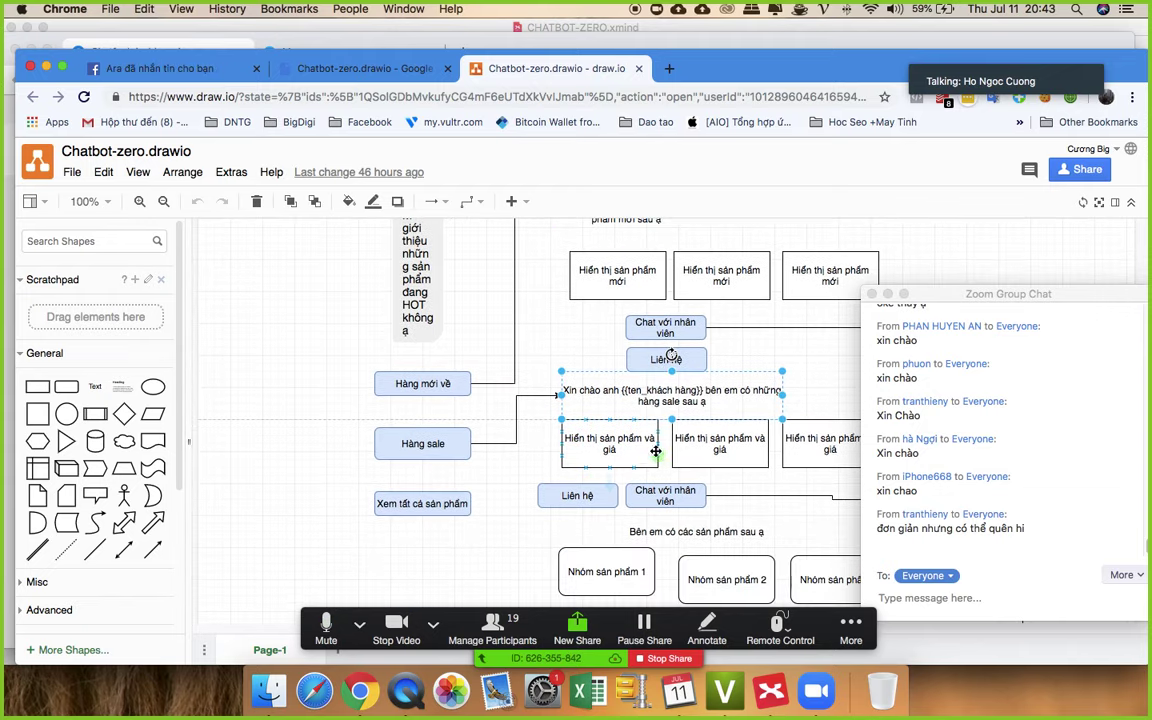
scroll(654, 401, up, 3)
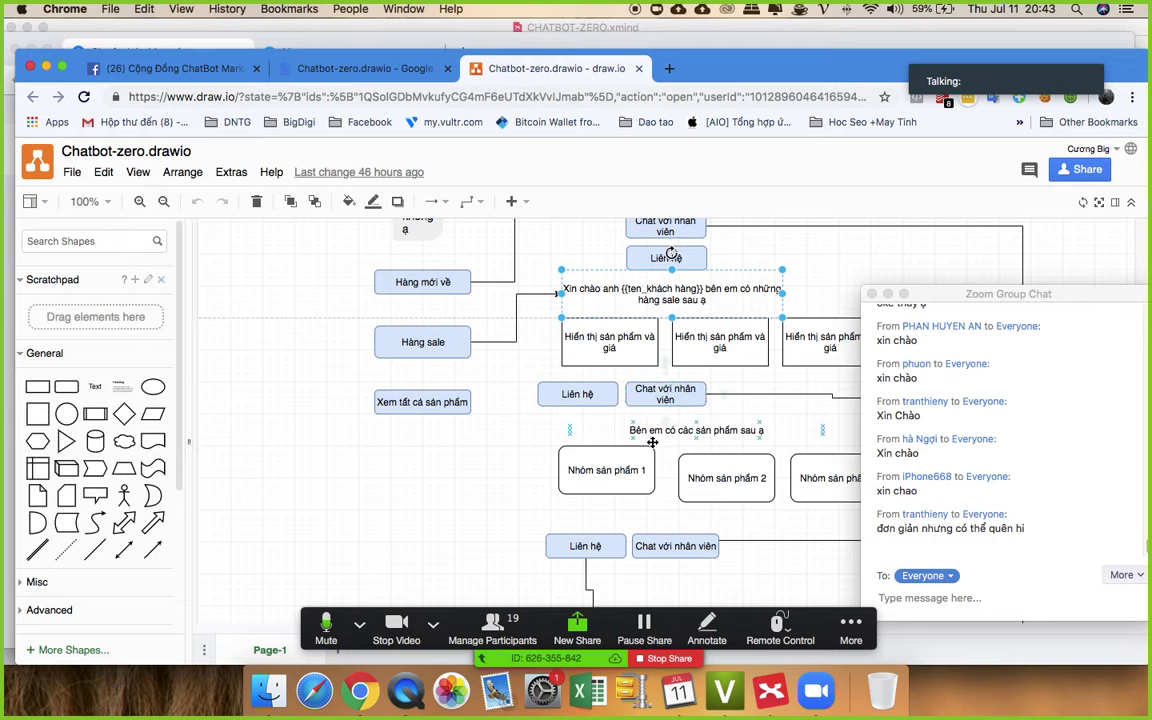
drag(1000, 294, 1057, 491)
click(1017, 342)
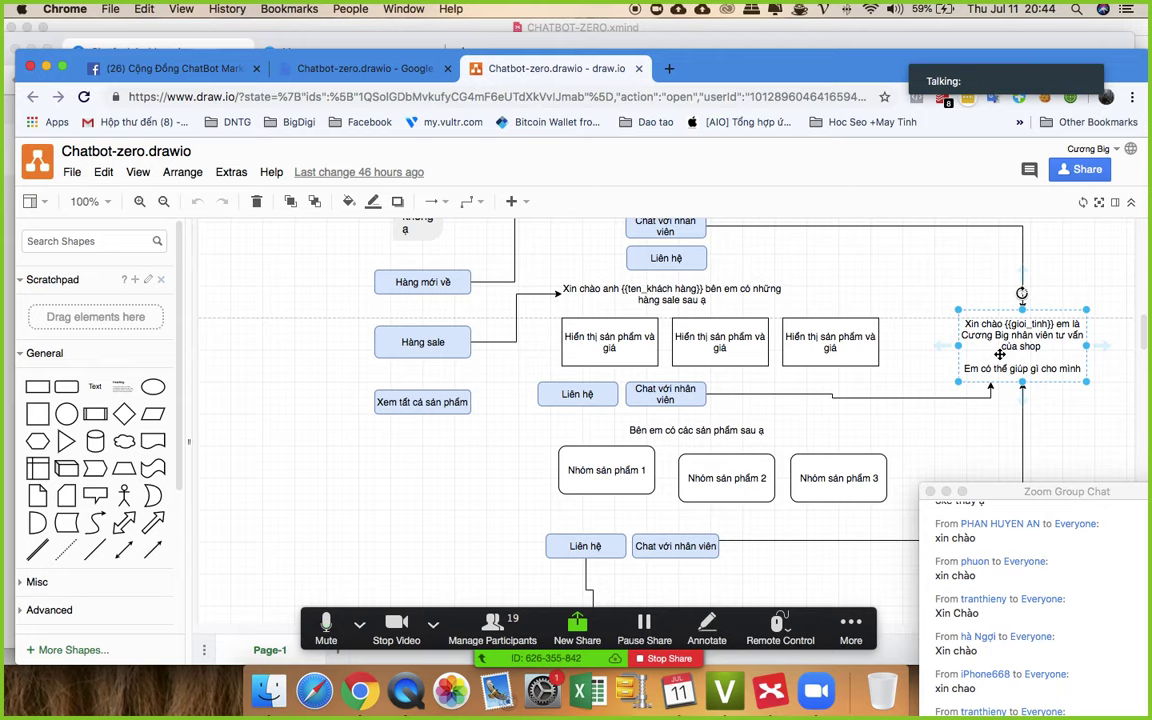
scroll(999, 354, down, 2)
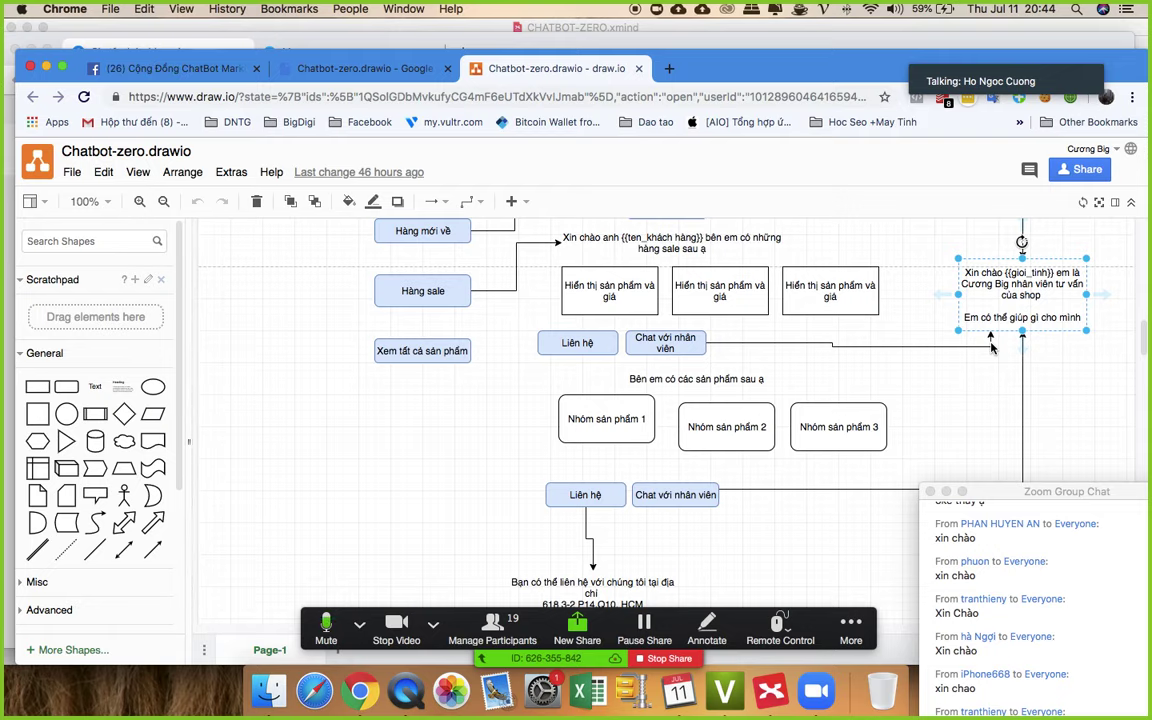
scroll(657, 428, down, 2)
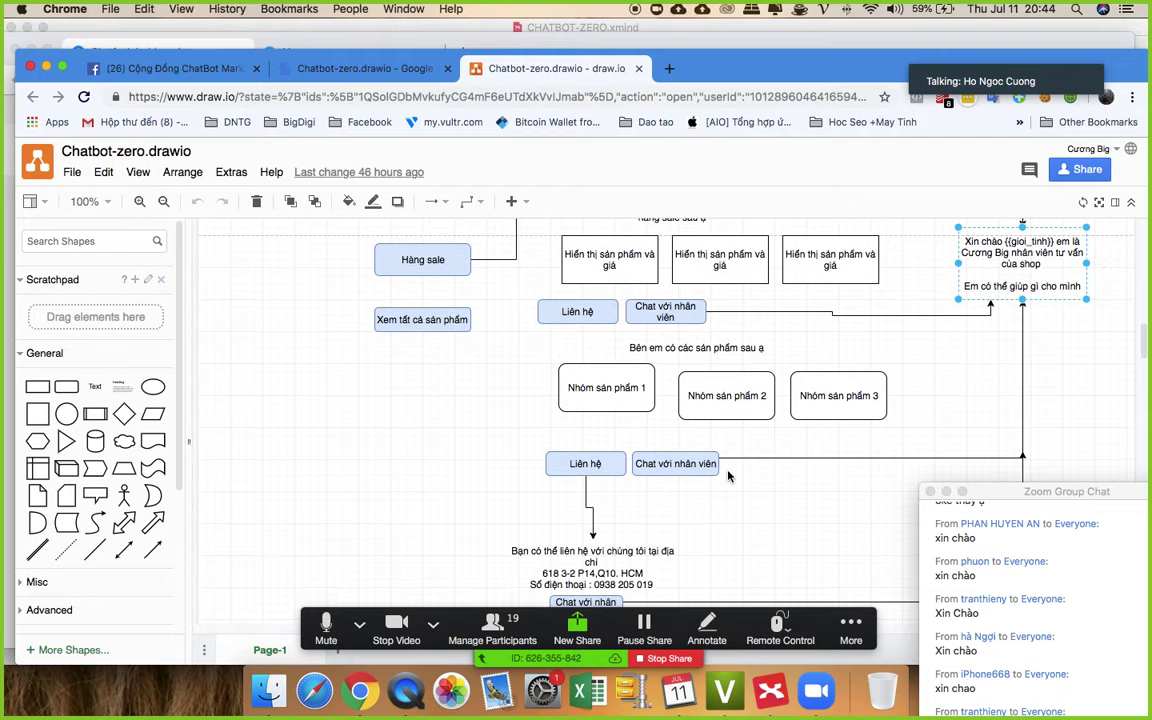
scroll(579, 462, down, 1)
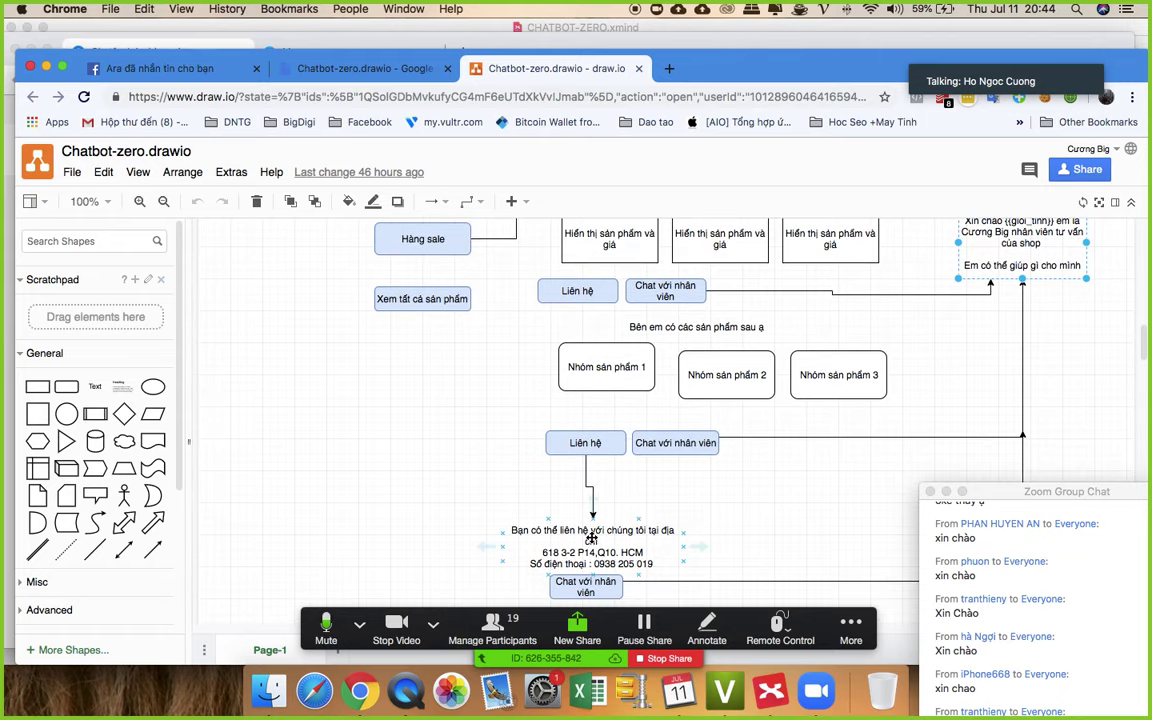
click(600, 535)
scroll(605, 545, down, 1)
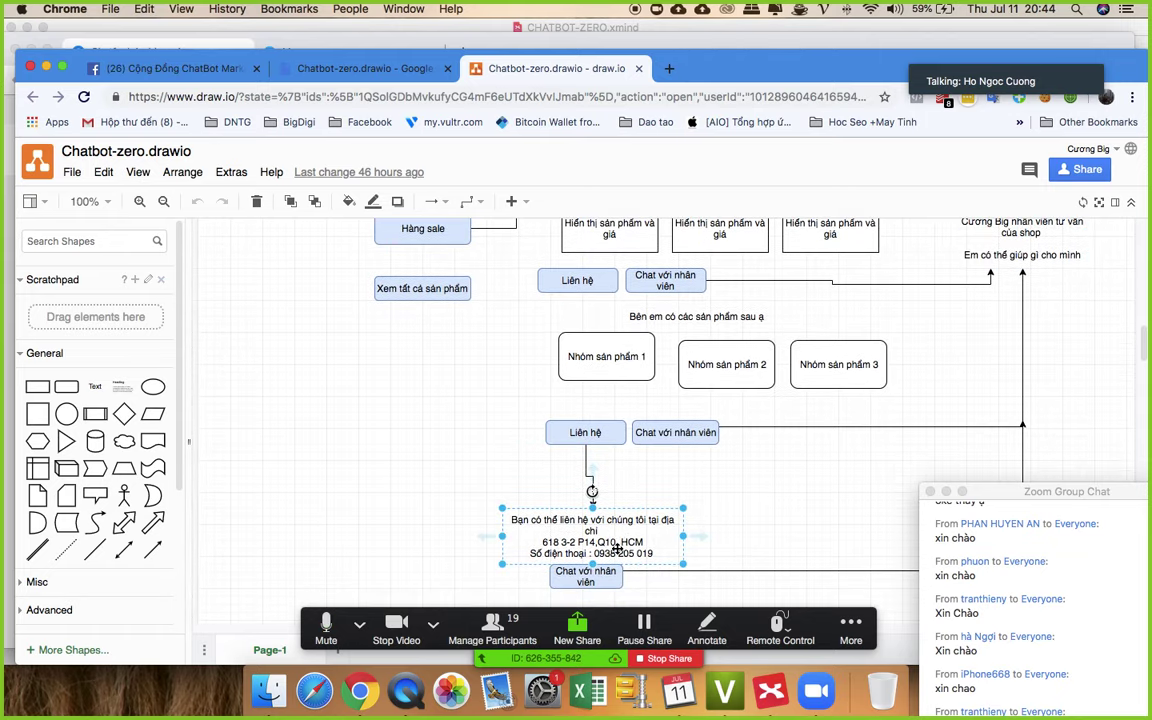
scroll(565, 480, down, 1)
scroll(600, 470, up, 15)
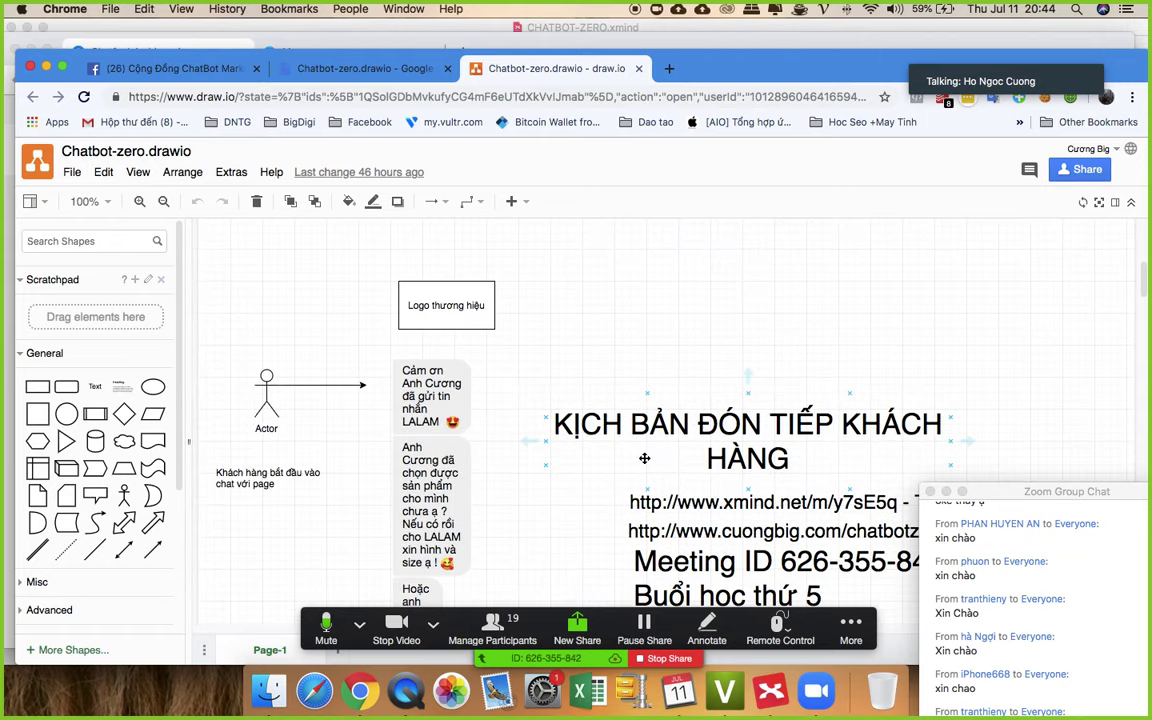
scroll(380, 390, down, 1)
scroll(418, 398, down, 1)
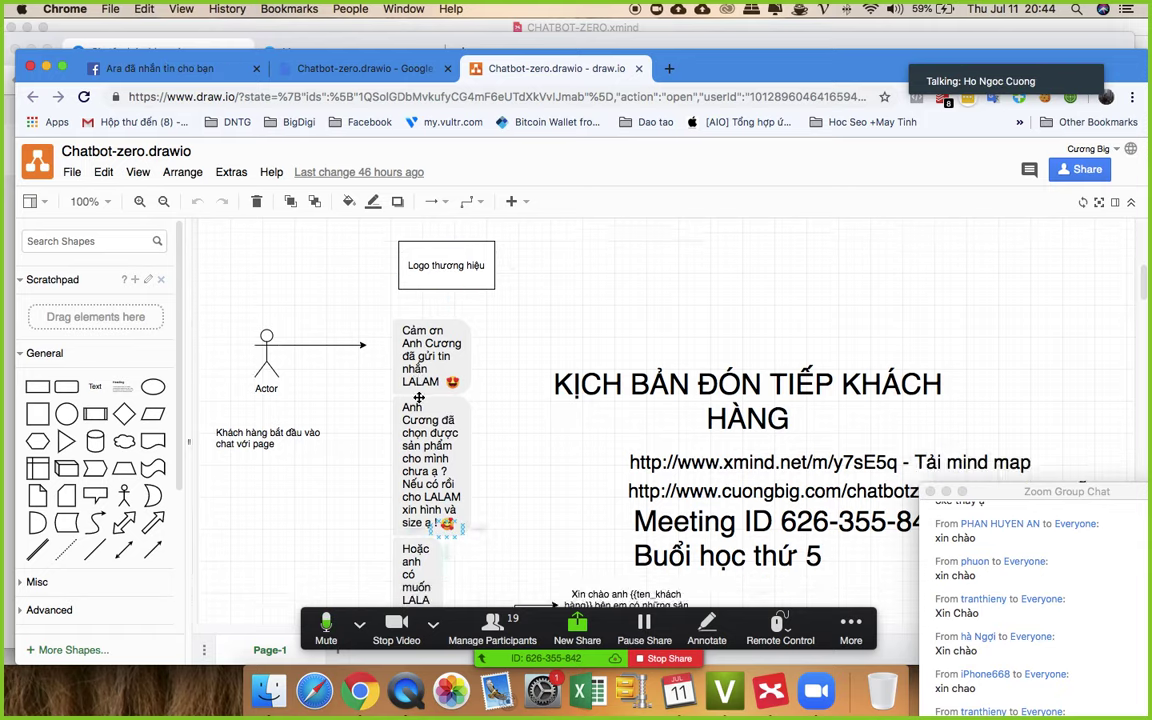
scroll(436, 292, down, 8)
scroll(436, 292, up, 7)
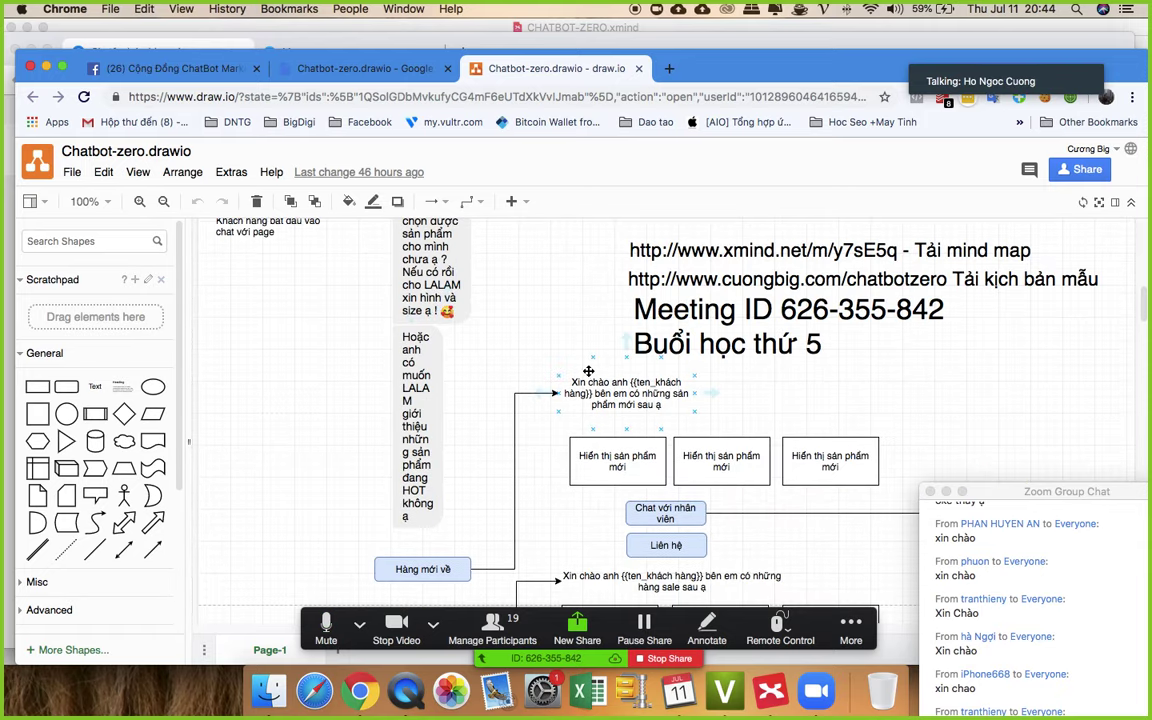
click(596, 384)
scroll(595, 385, down, 1)
scroll(596, 400, down, 2)
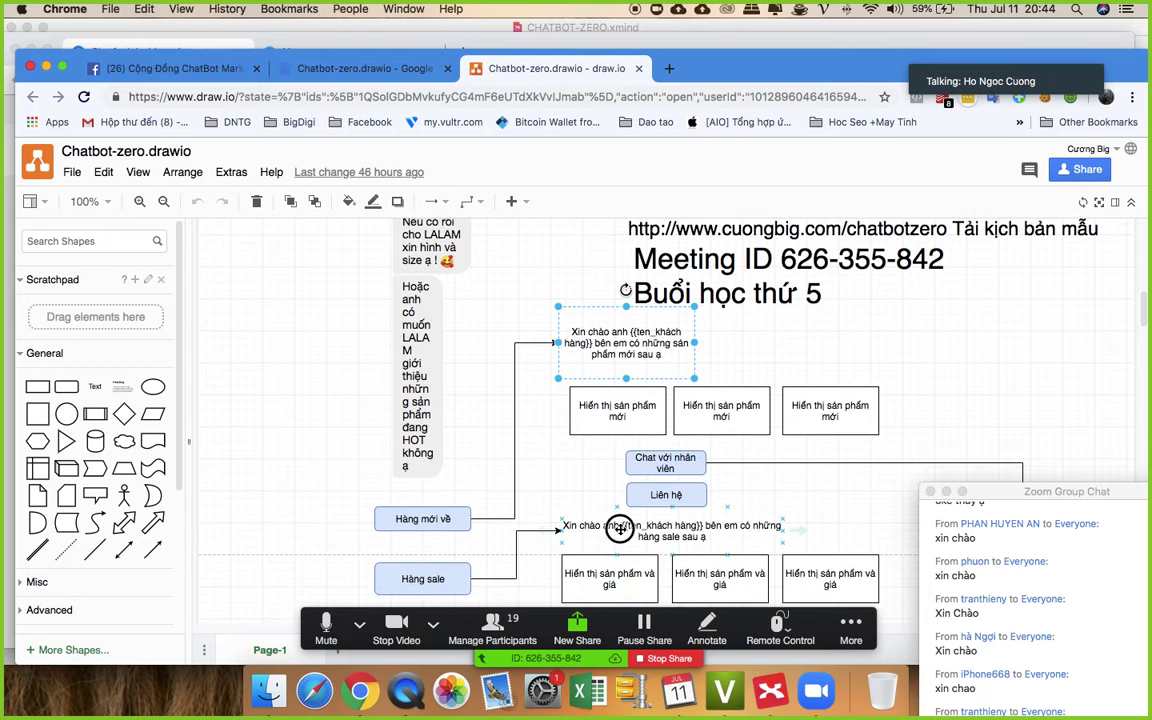
scroll(590, 500, down, 18)
click(618, 450)
scroll(618, 450, up, 8)
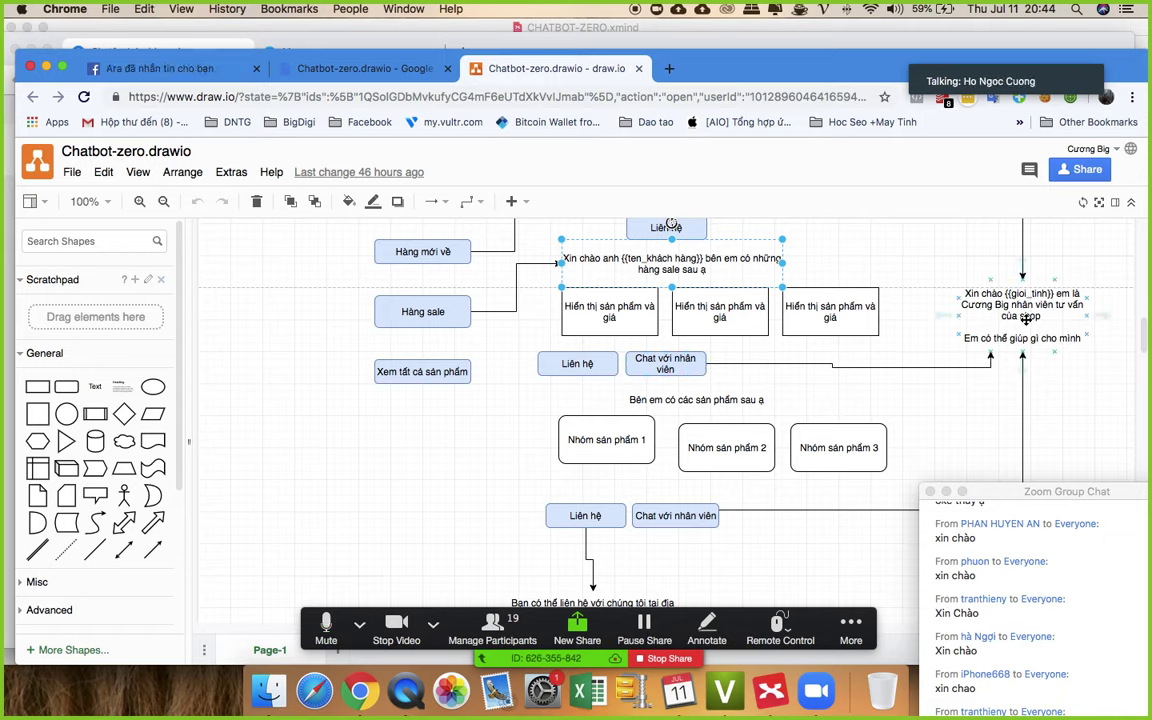
drag(1005, 491, 941, 218)
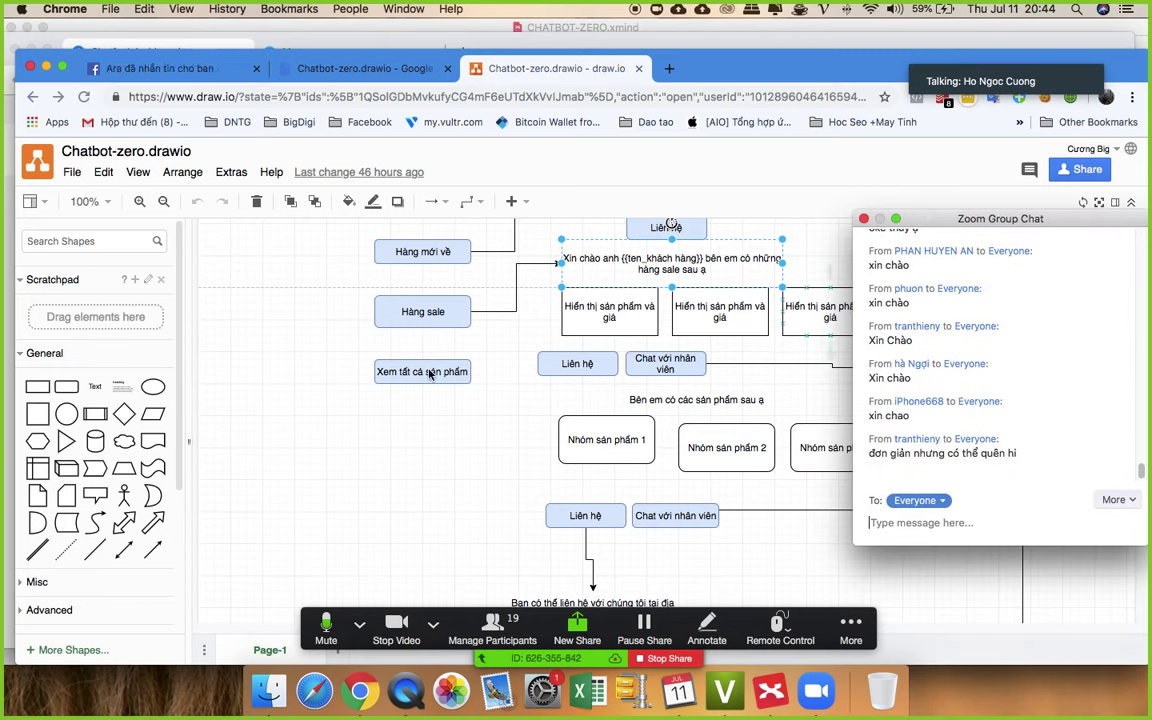
key(ctrl+Up)
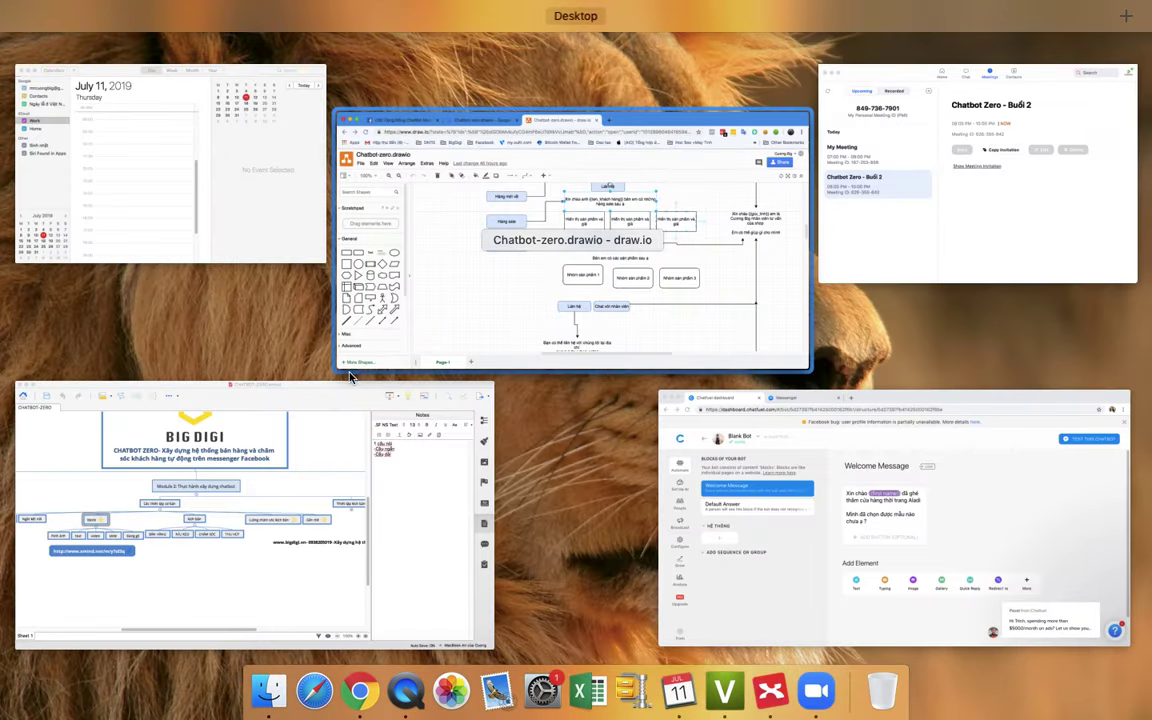
click(730, 465)
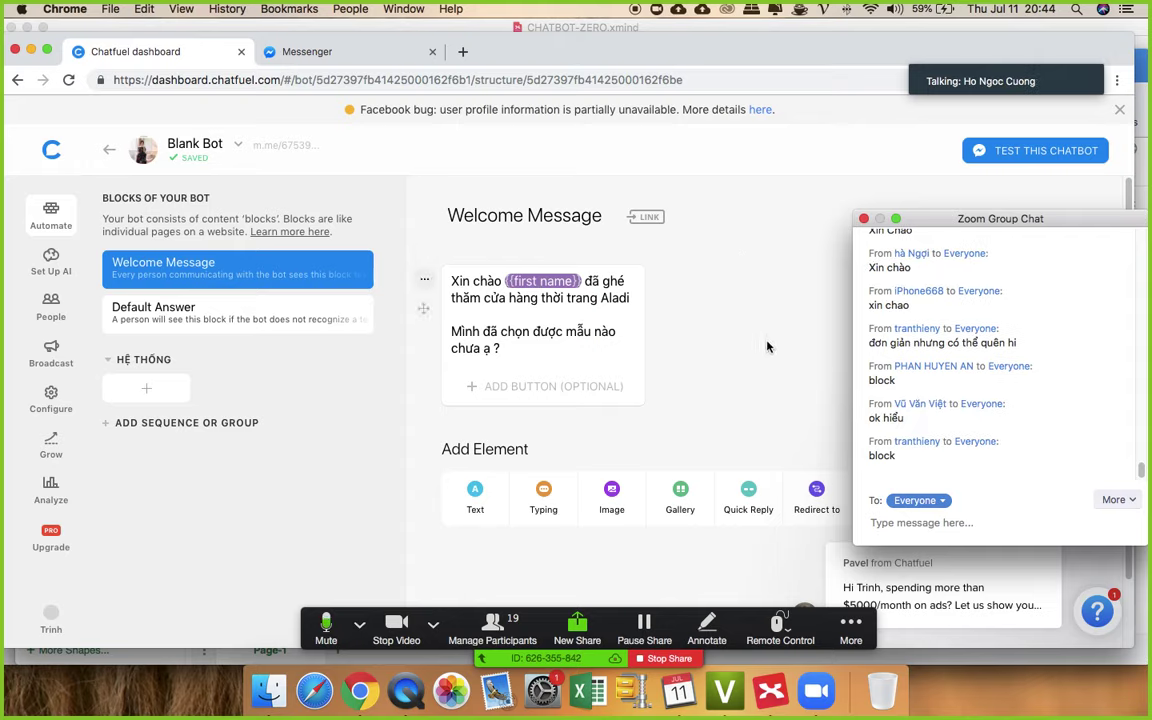
- Switch between the mind map, Chatfuel and the draw.io flowchart, scrolling through the flowchart
click(610, 30)
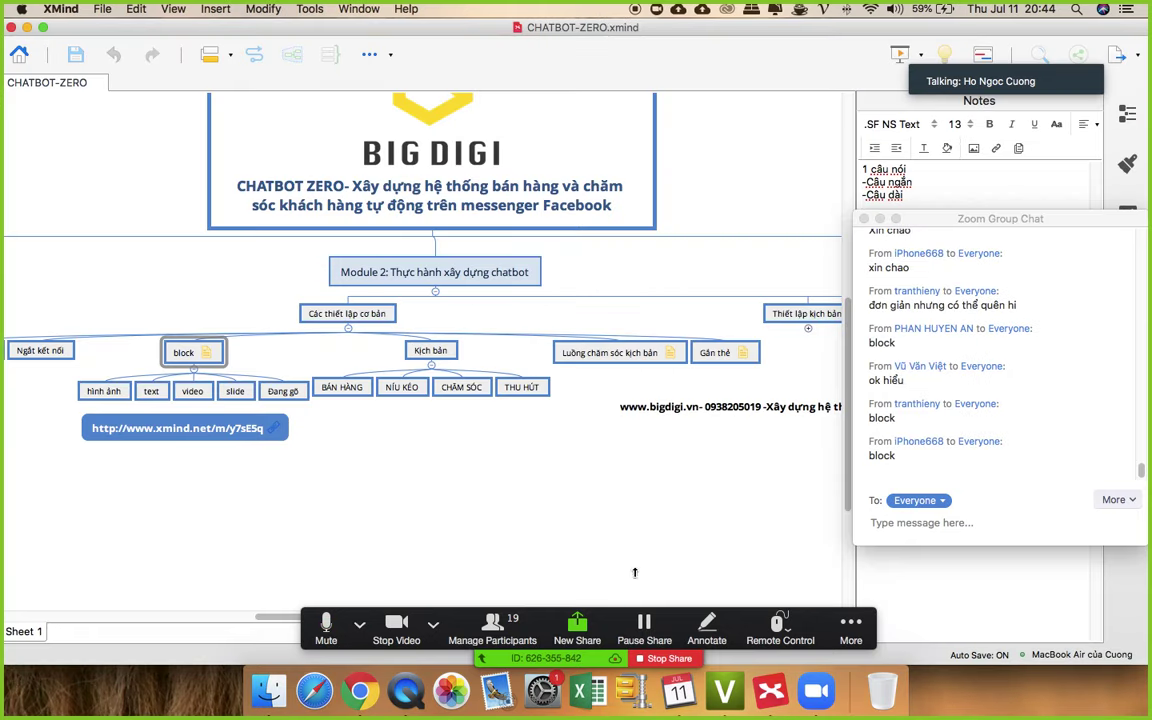
click(368, 683)
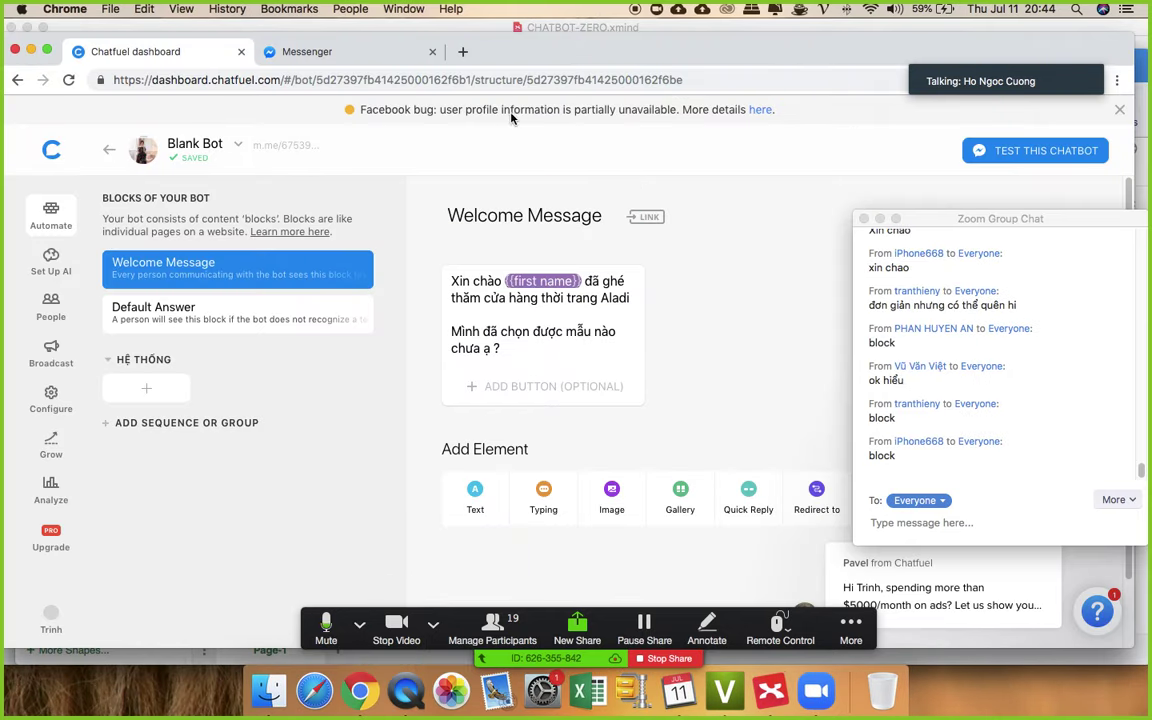
drag(555, 51, 599, 206)
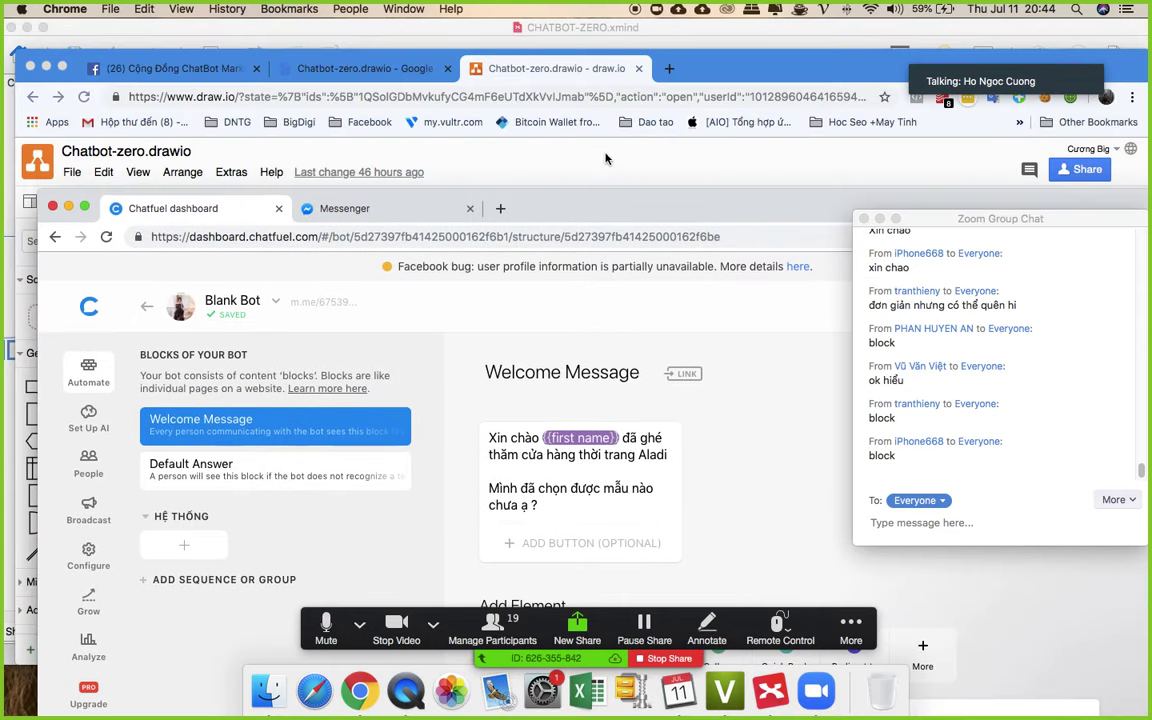
click(565, 258)
scroll(553, 309, up, 5)
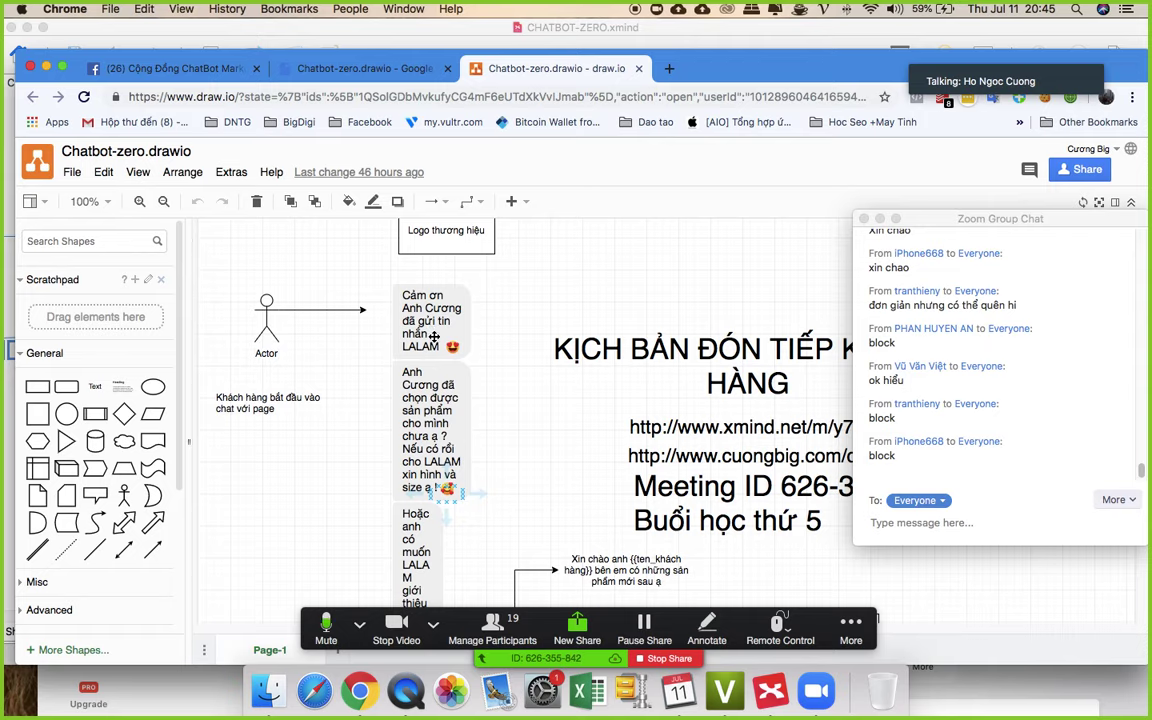
scroll(436, 328, down, 1)
scroll(425, 378, down, 3)
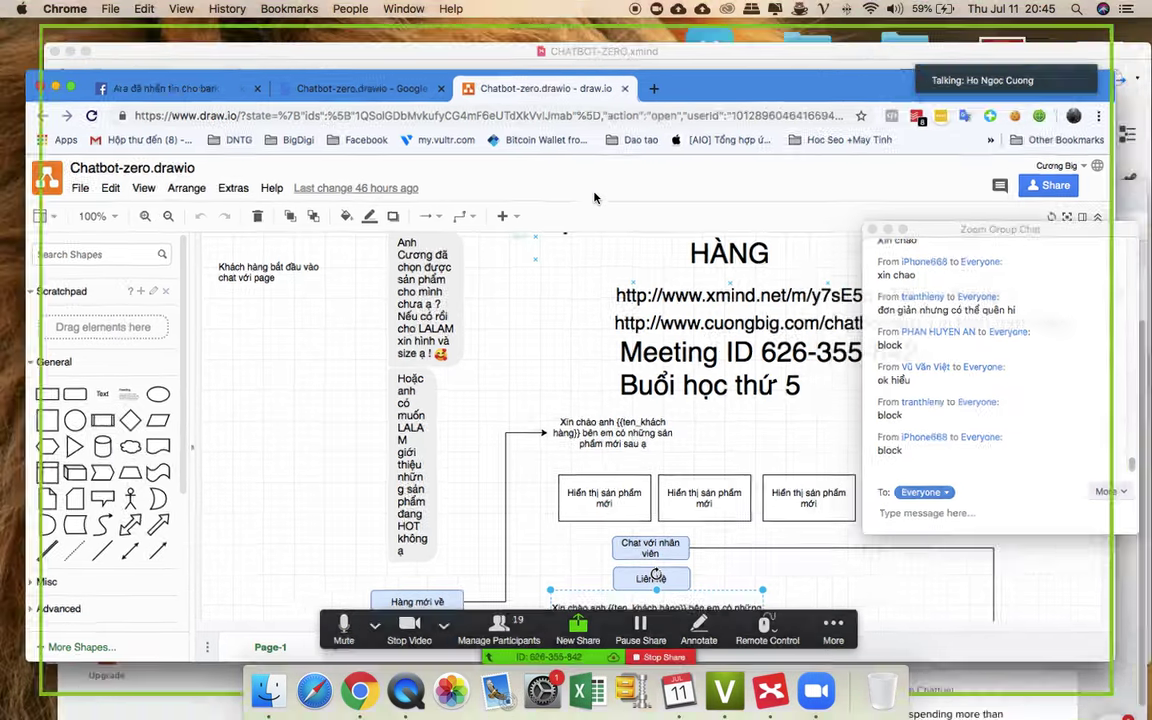
- Pick the Chatfuel window from all open windows and zoom it to full screen
key(ctrl+Up)
click(656, 178)
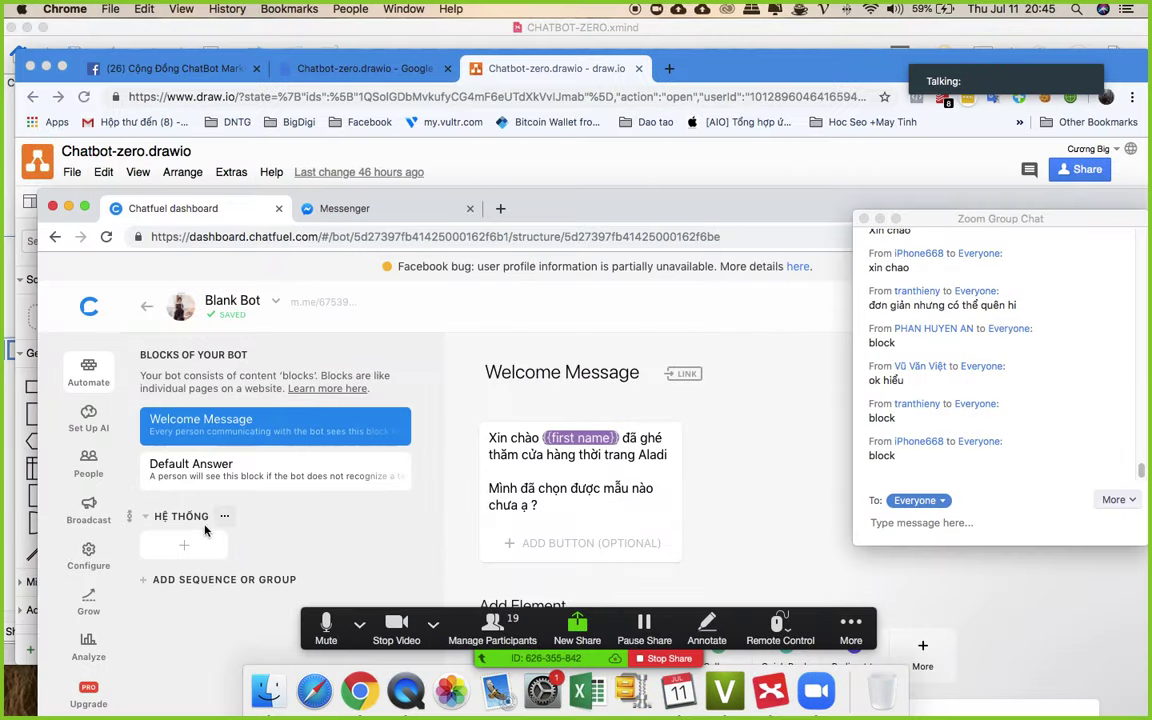
double_click(571, 193)
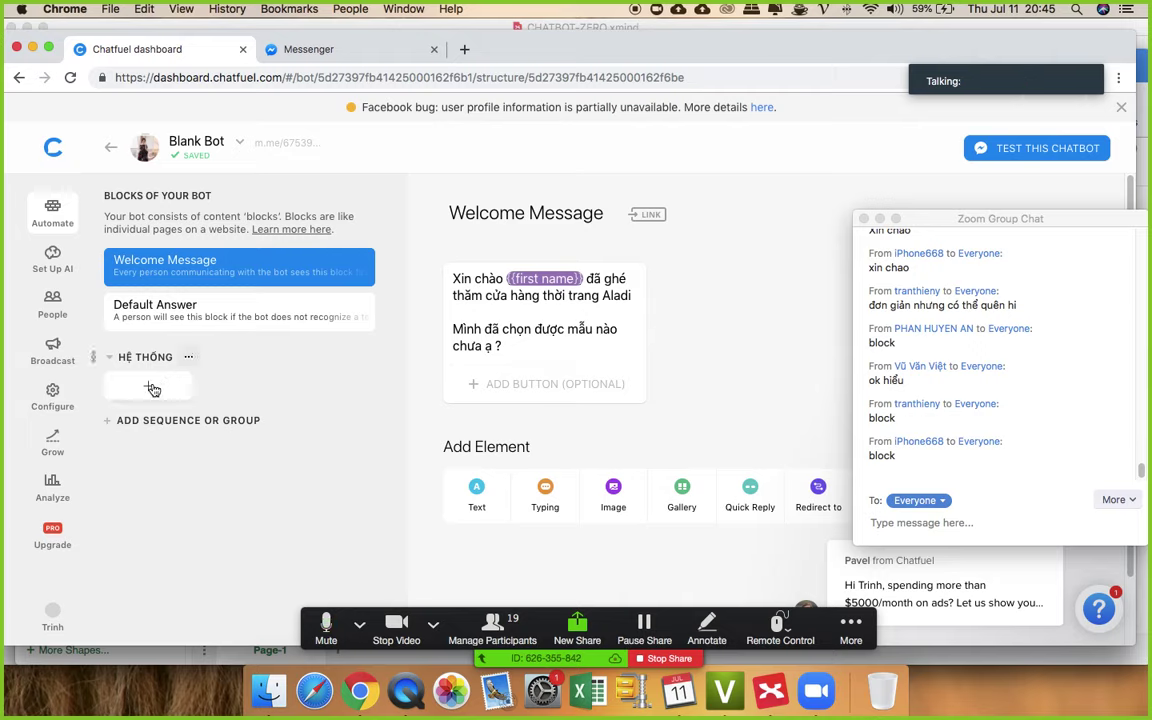
- Name the first HỆ THỐNG block chaomungkhachhang
click(148, 390)
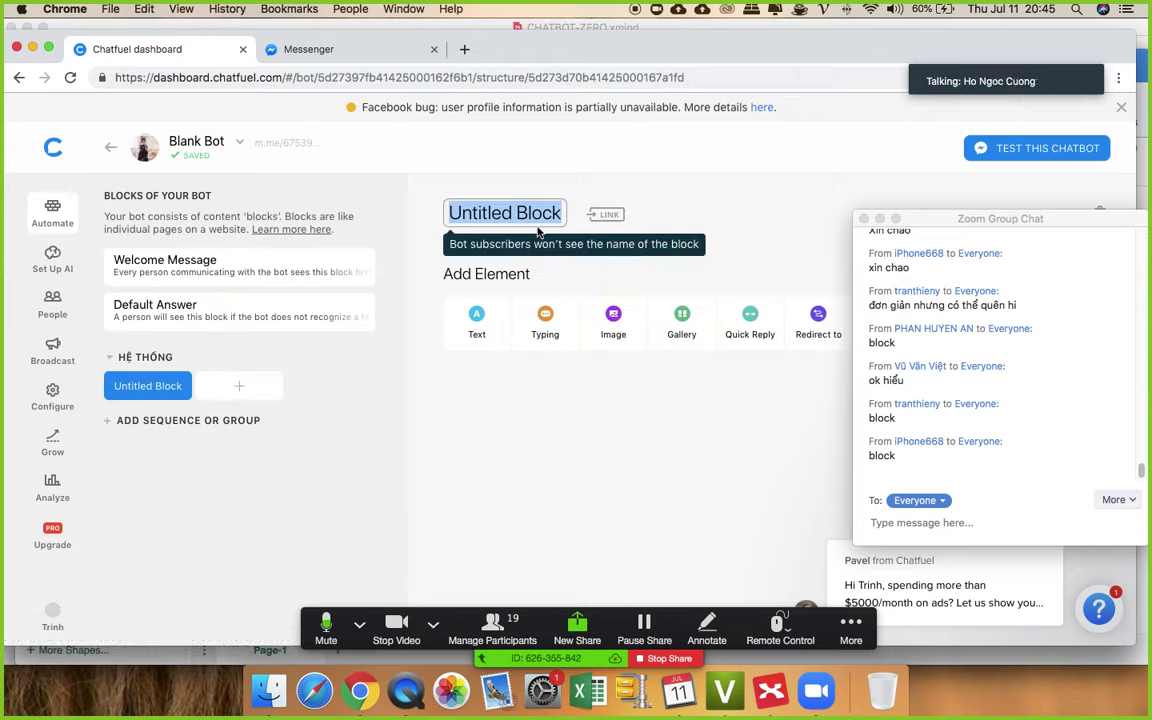
text(lq)
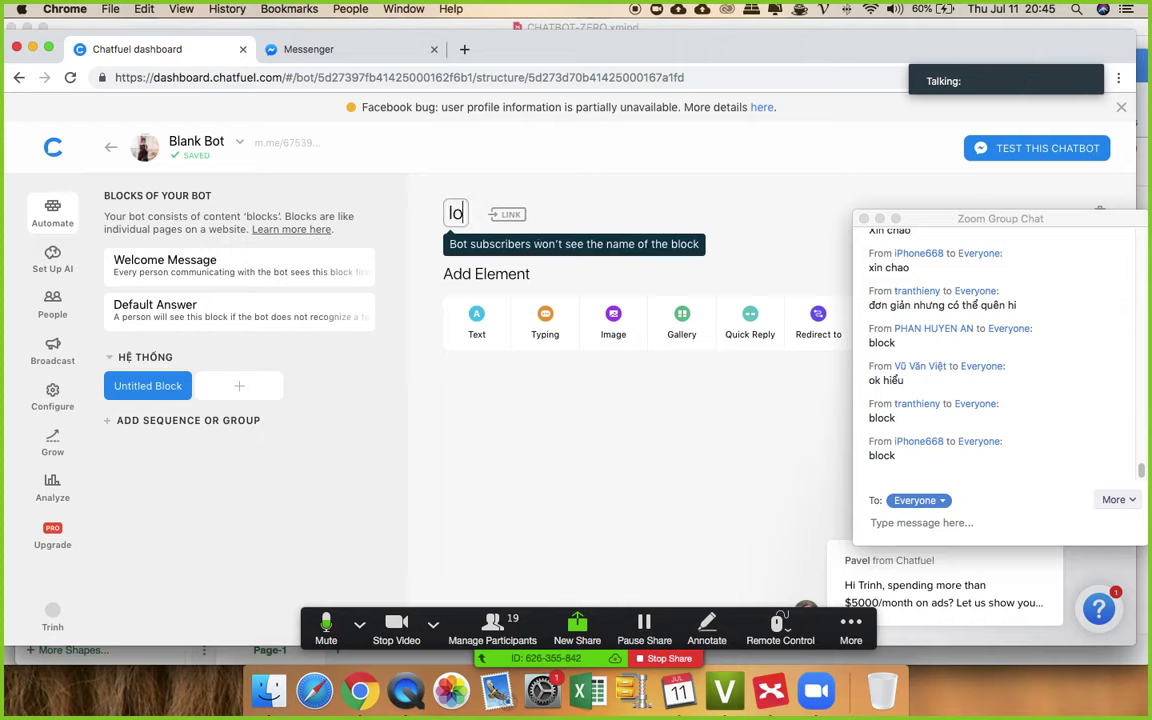
key(BackSpace)
key(BackSpace)
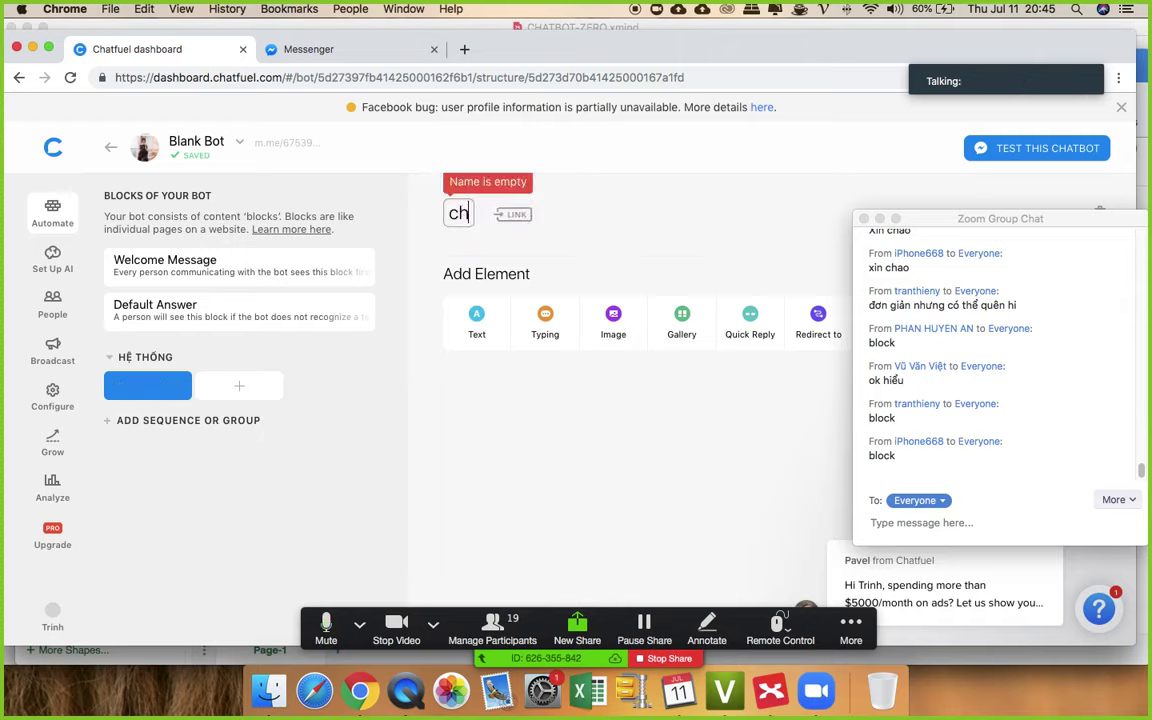
text(chaomung)
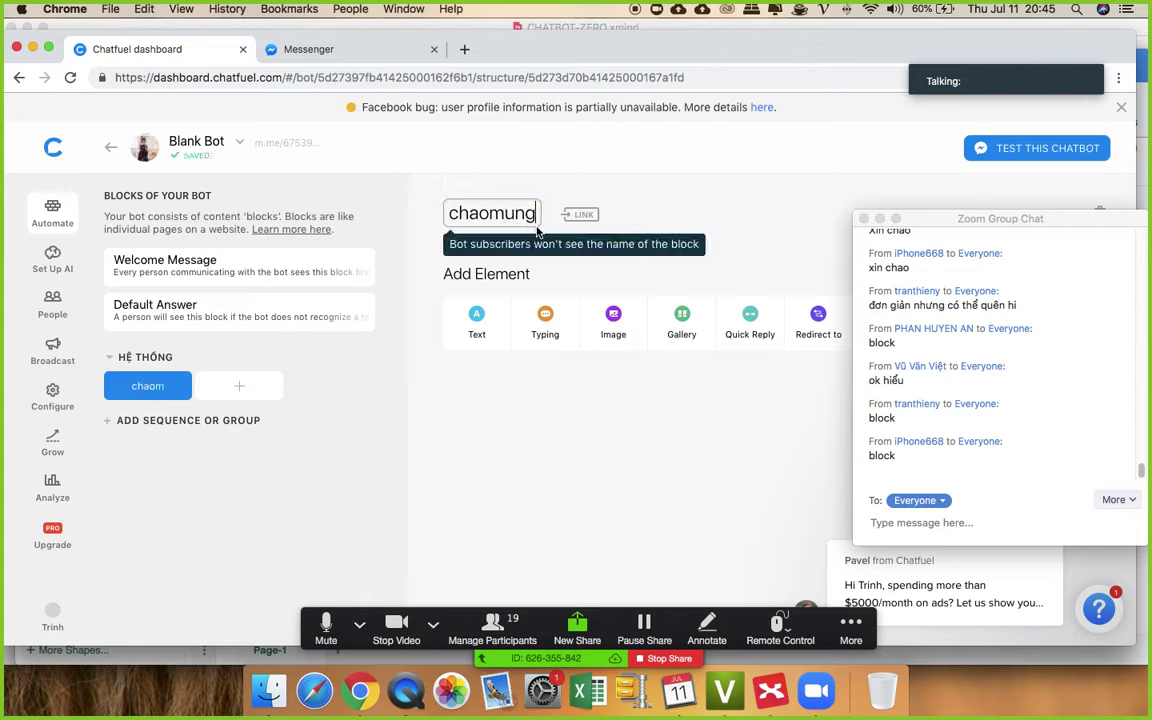
text(khachhang)
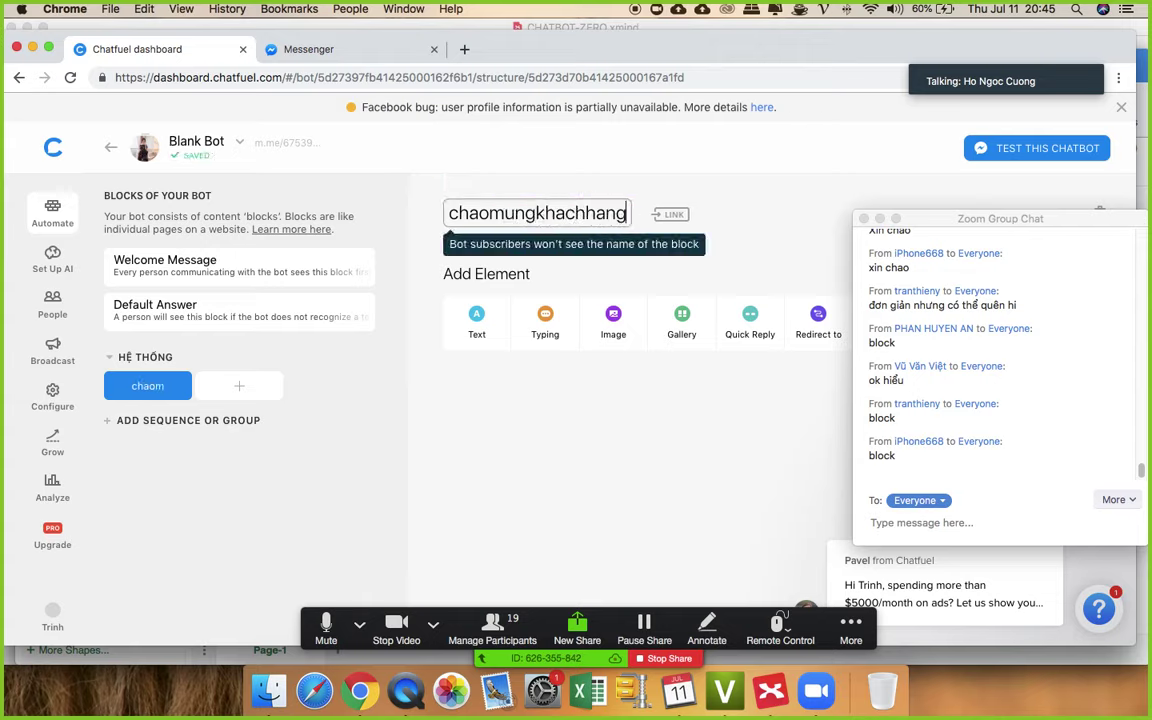
click(587, 463)
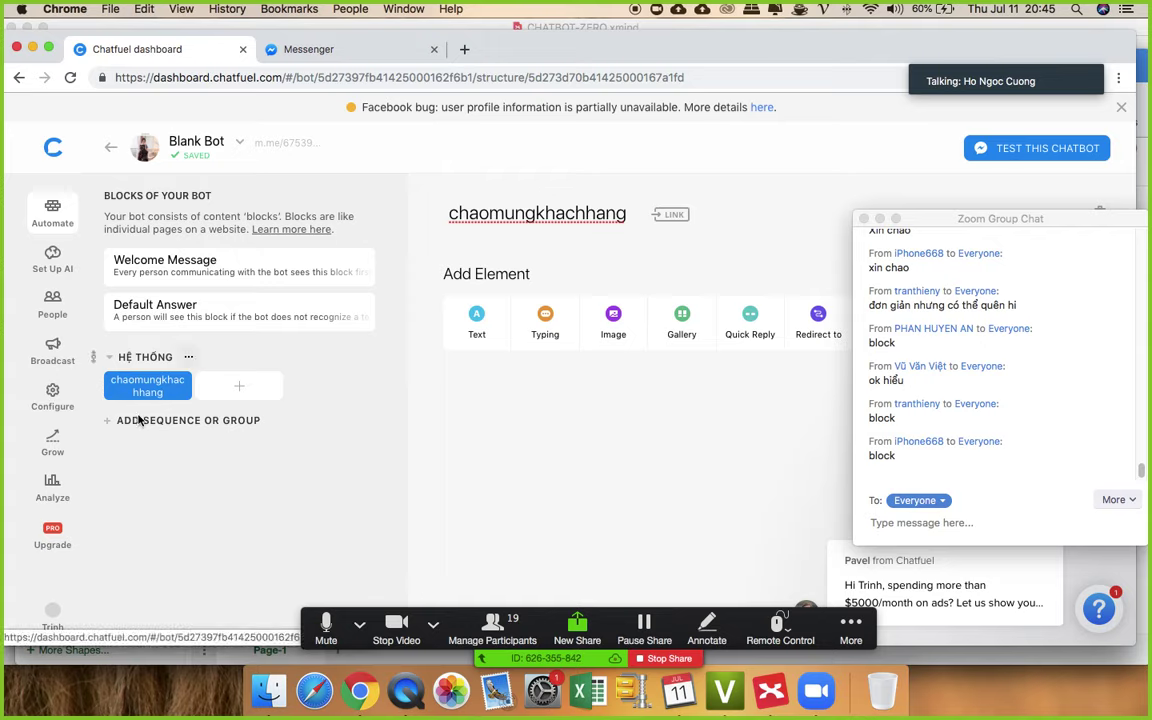
- Add blocks named chatvoinhanvien, lienhe and hangkhuyenmai to the HỆ THỐNG group
click(240, 389)
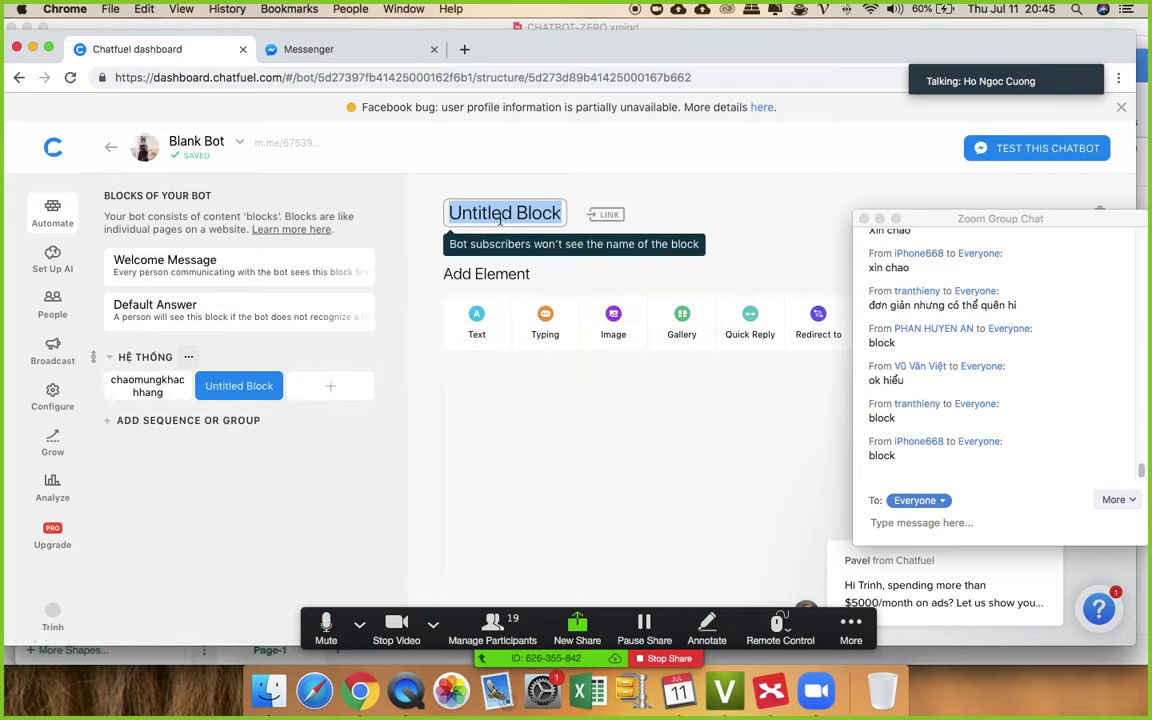
text(chatvoin)
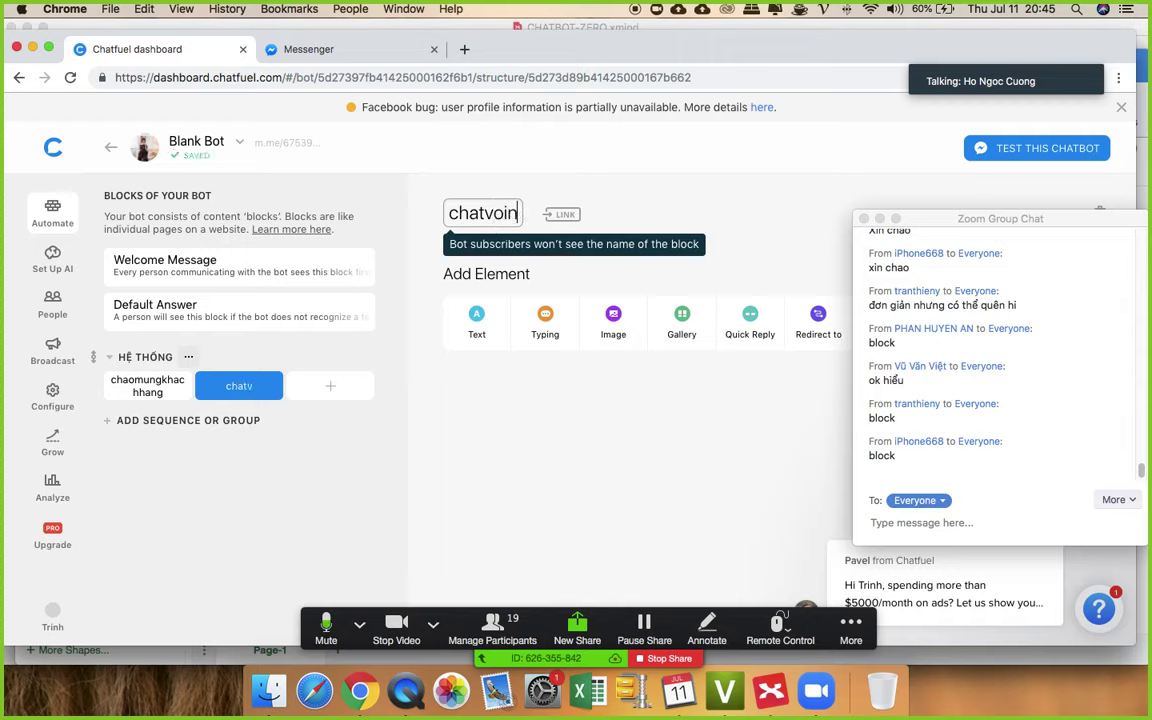
text(hanvien)
click(563, 452)
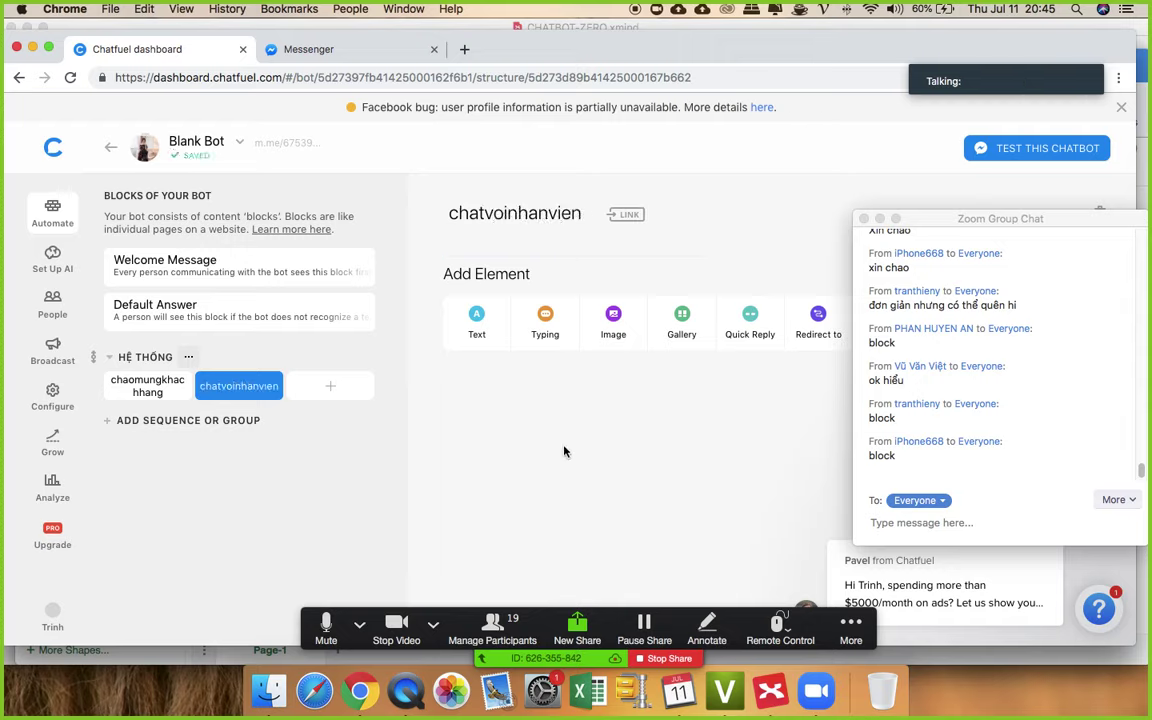
click(358, 396)
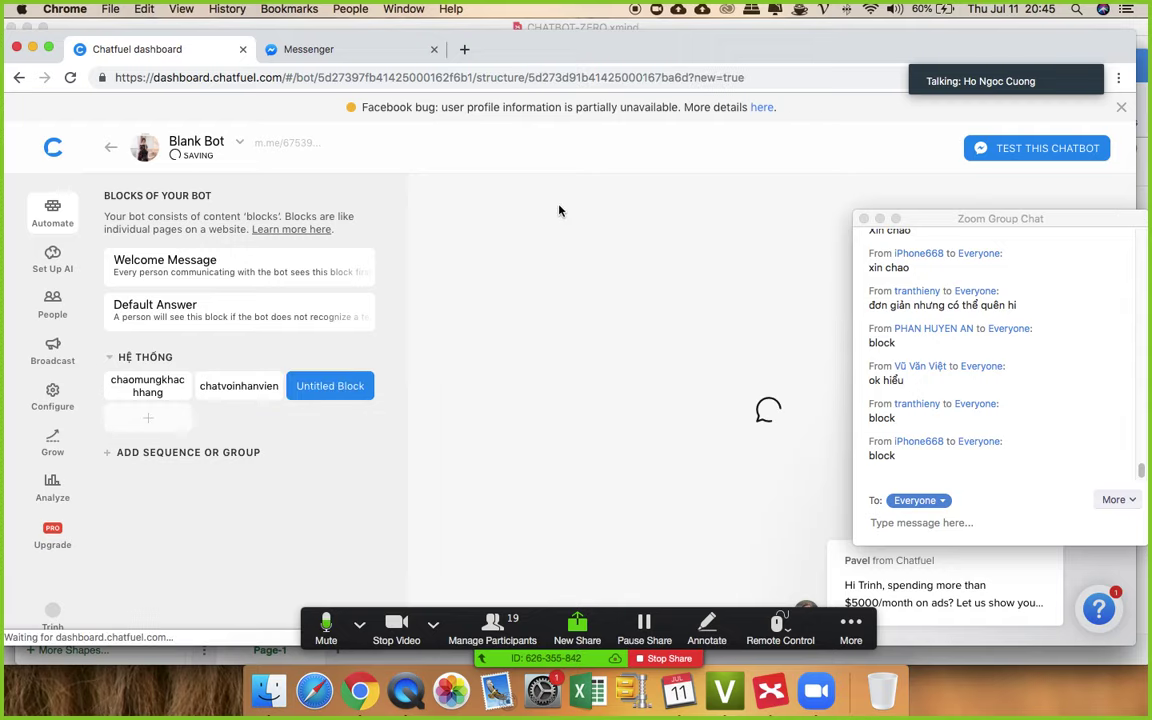
text(liênh)
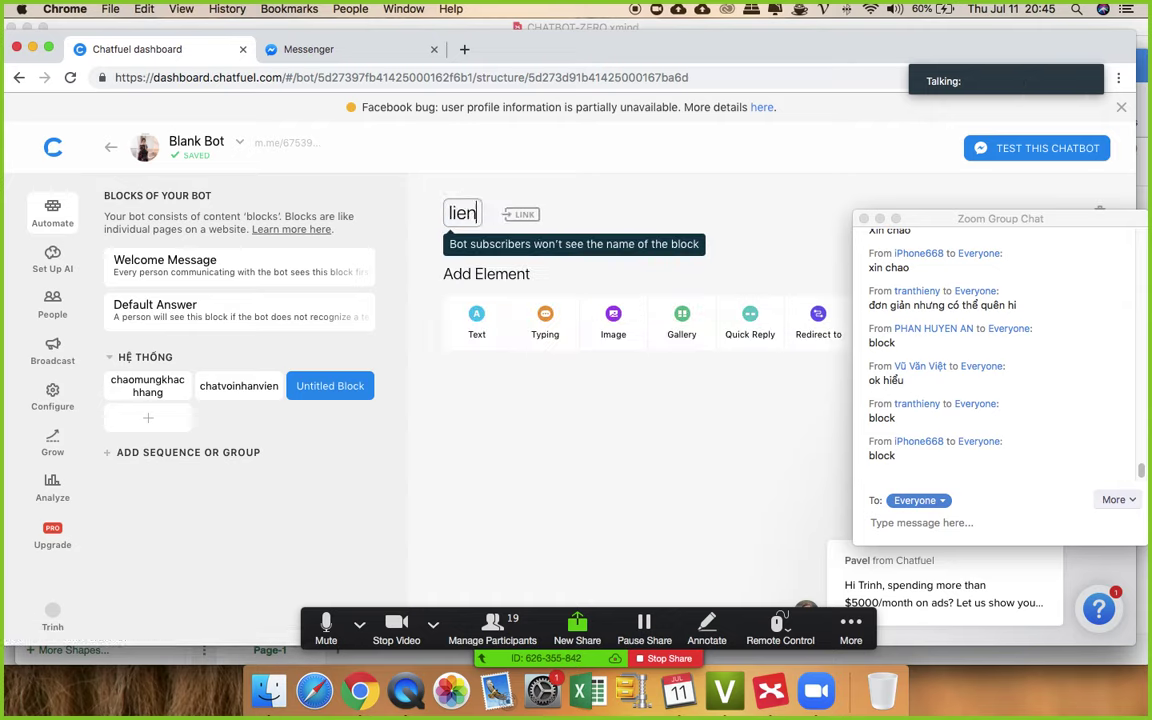
text(e)
click(625, 429)
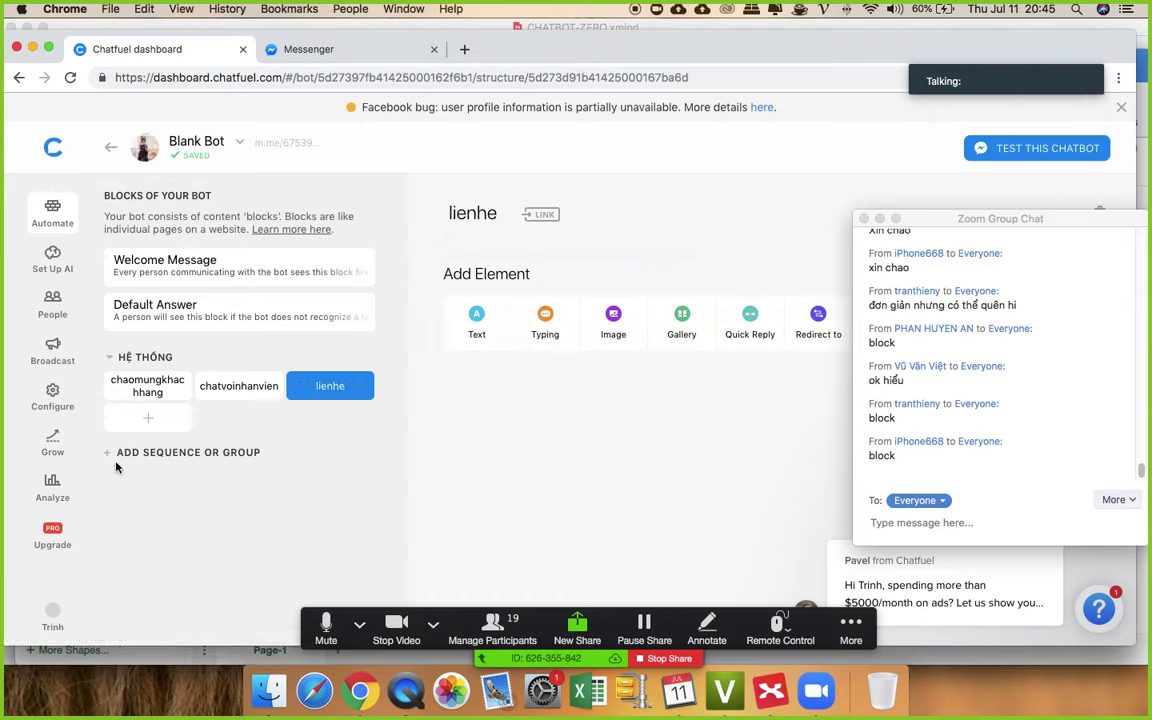
click(144, 420)
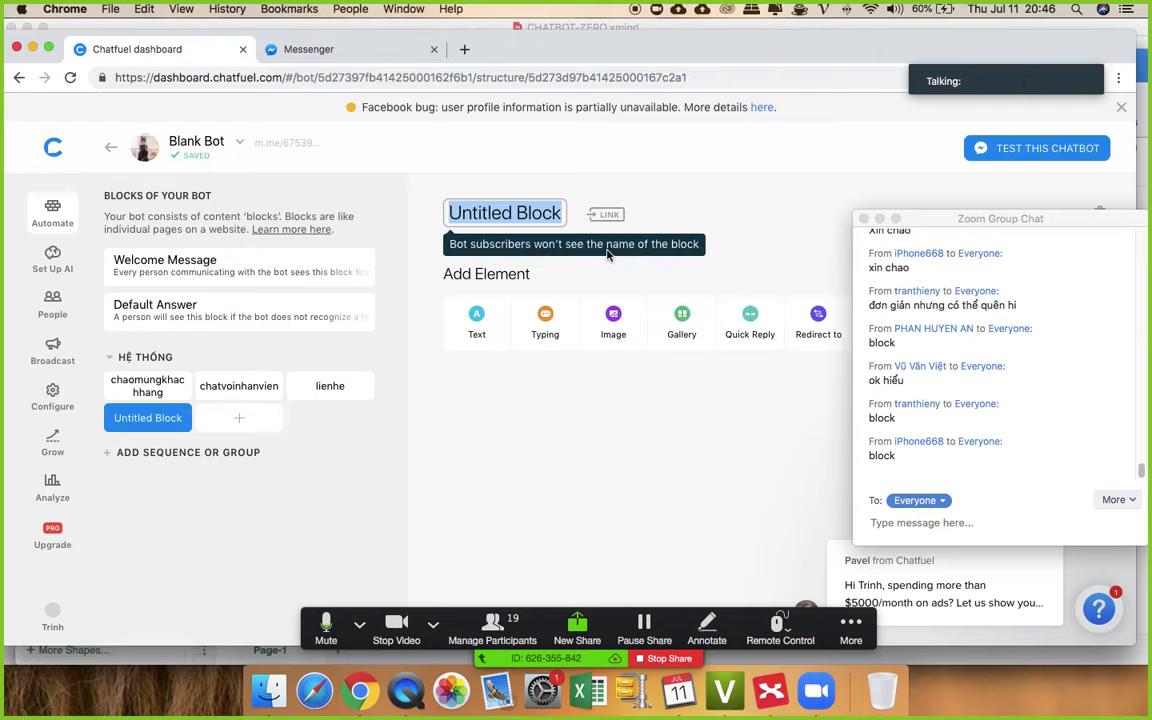
text(hang)
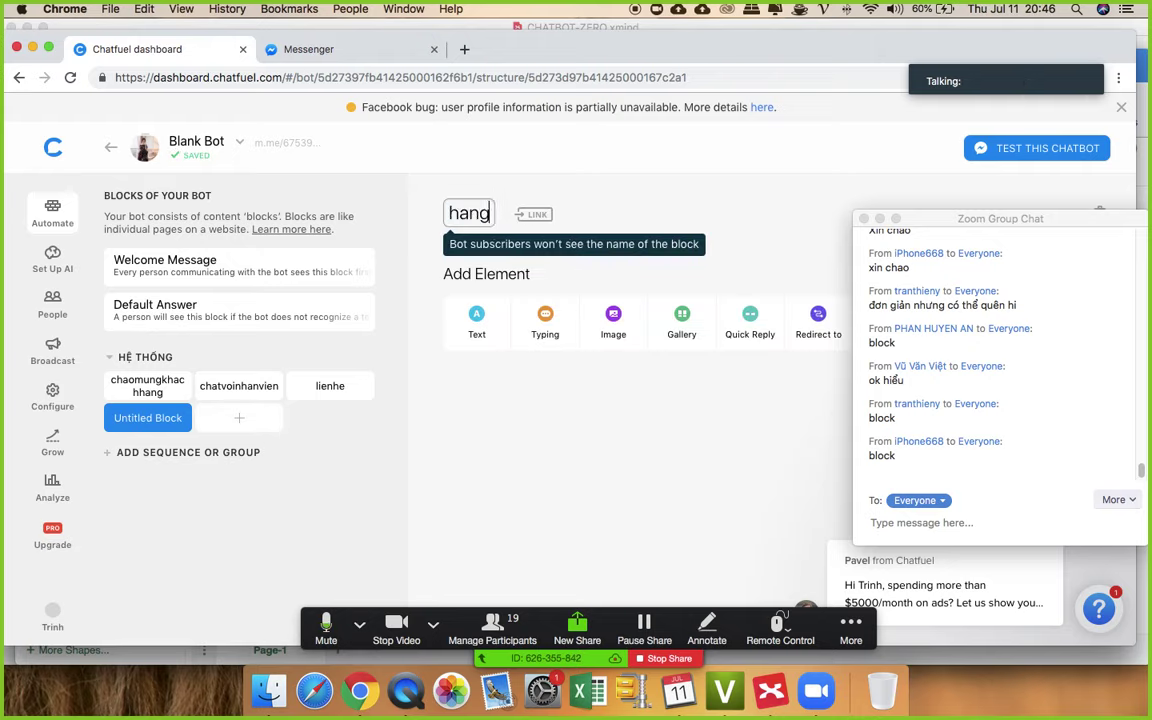
text(khuyenmai)
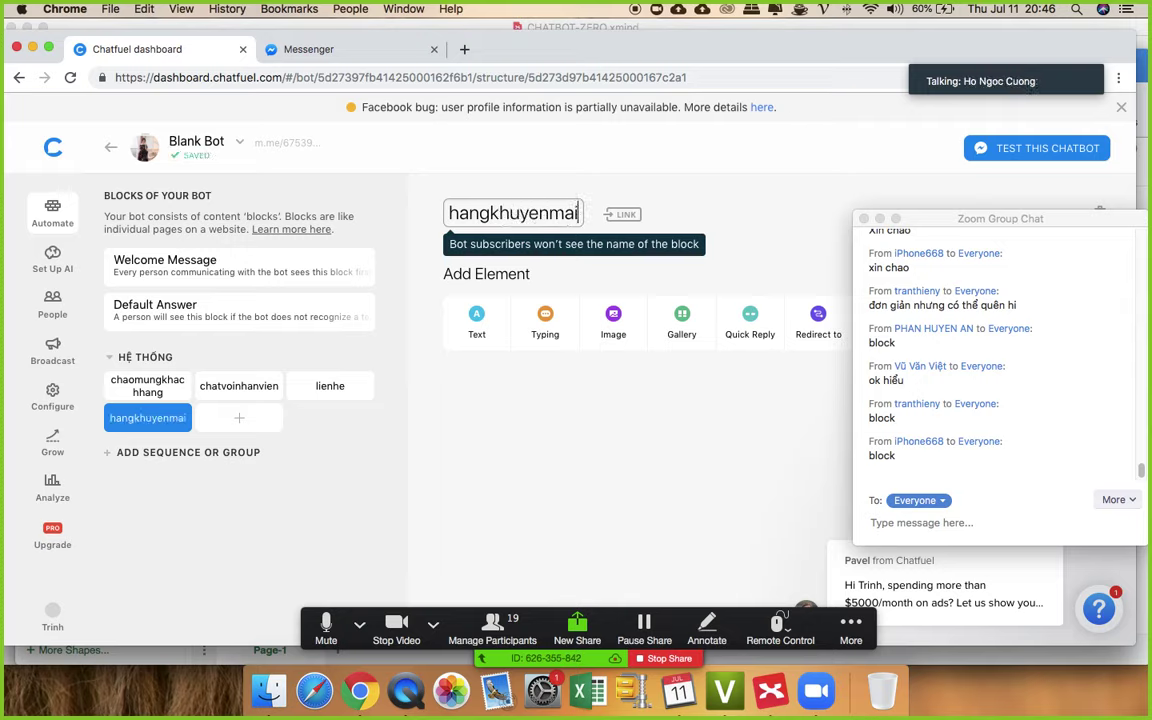
key(Return)
- Add blocks hangmoive, hangsale and tatcasanpham, then reopen chaomungkhachhang
click(232, 417)
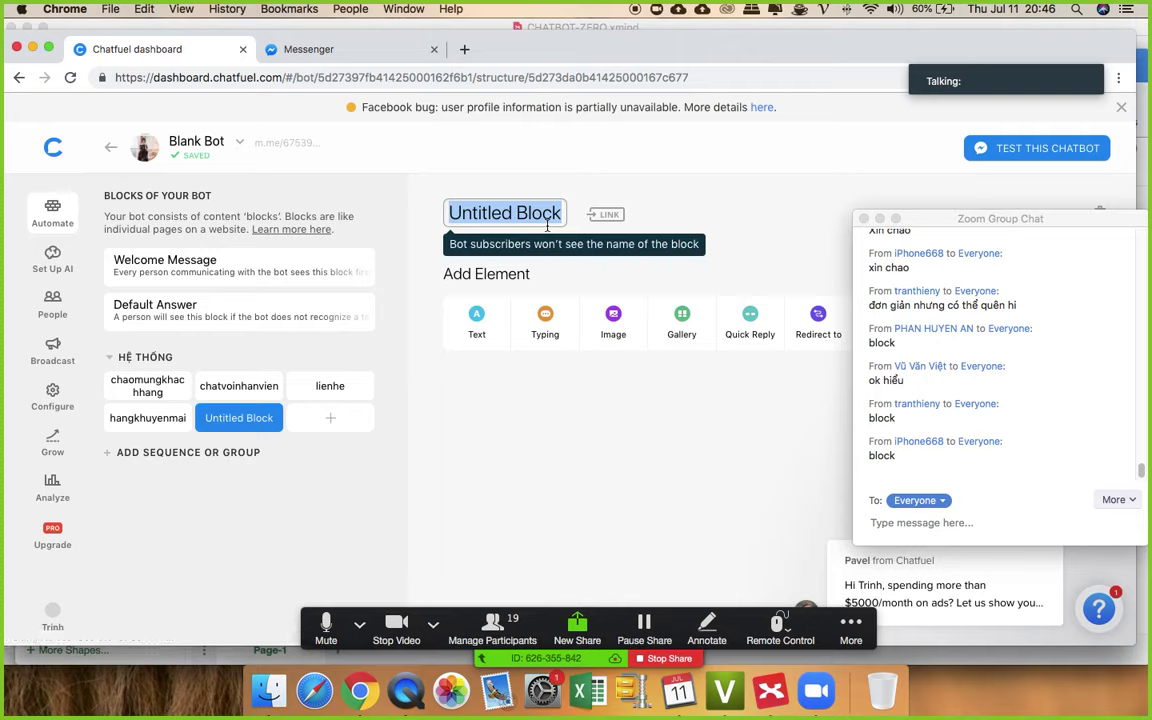
text(hangmoive)
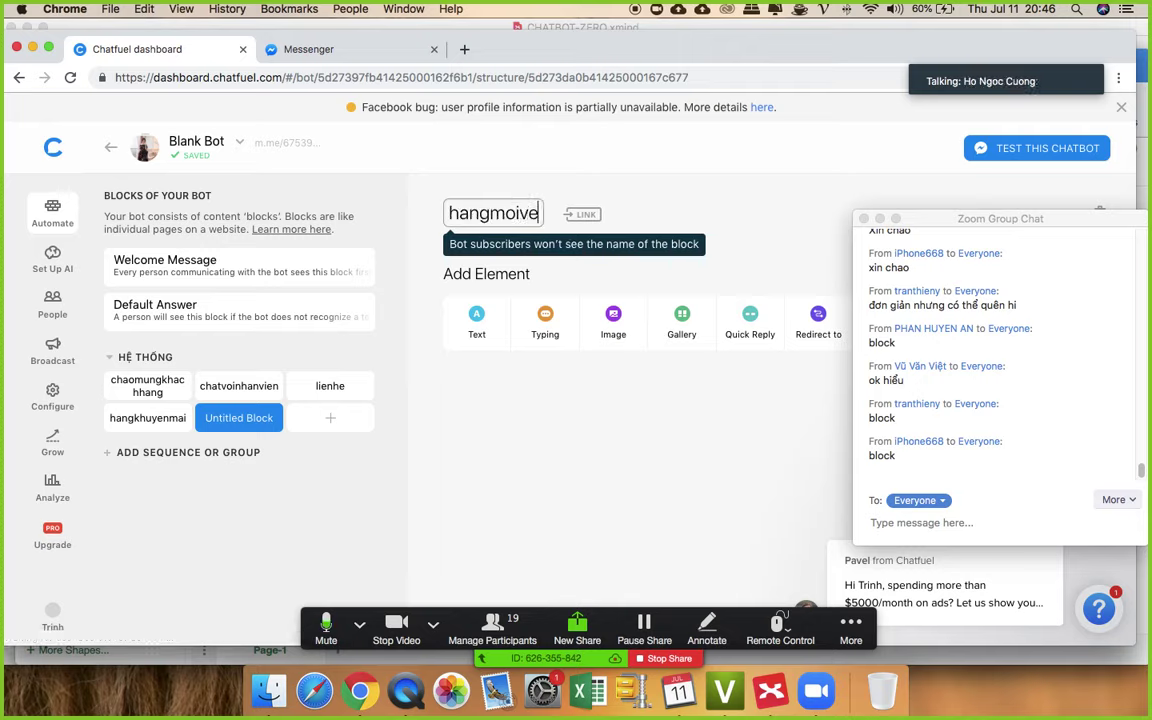
click(332, 418)
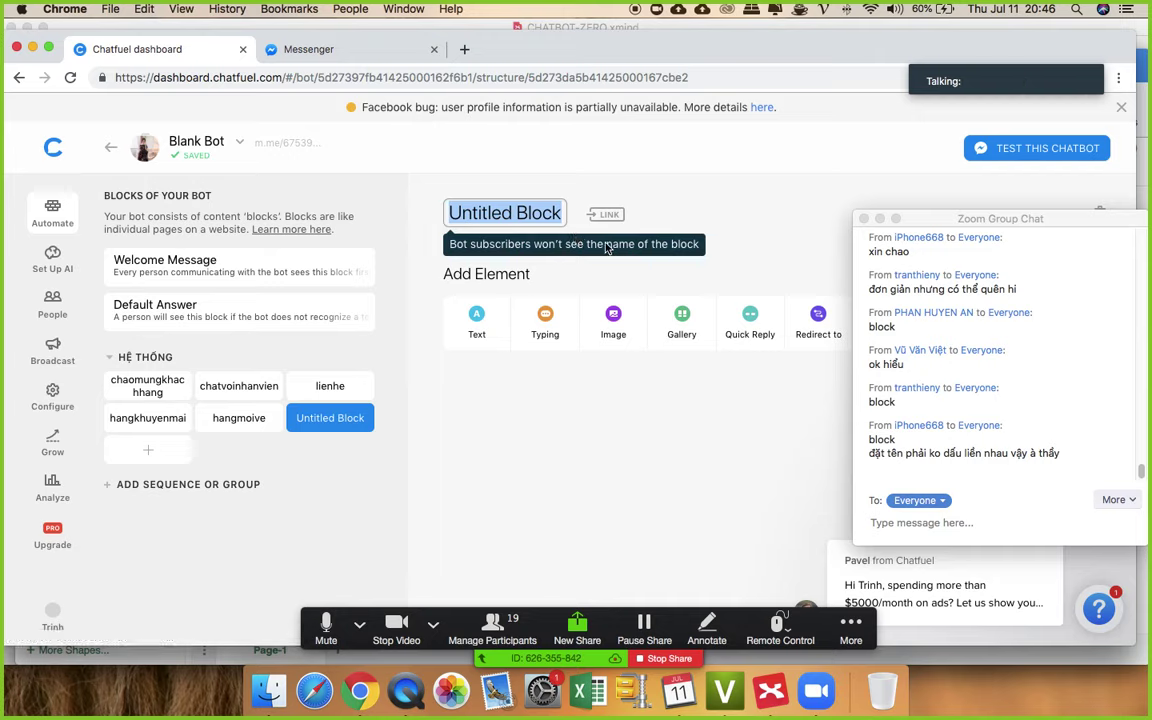
text(hangsal)
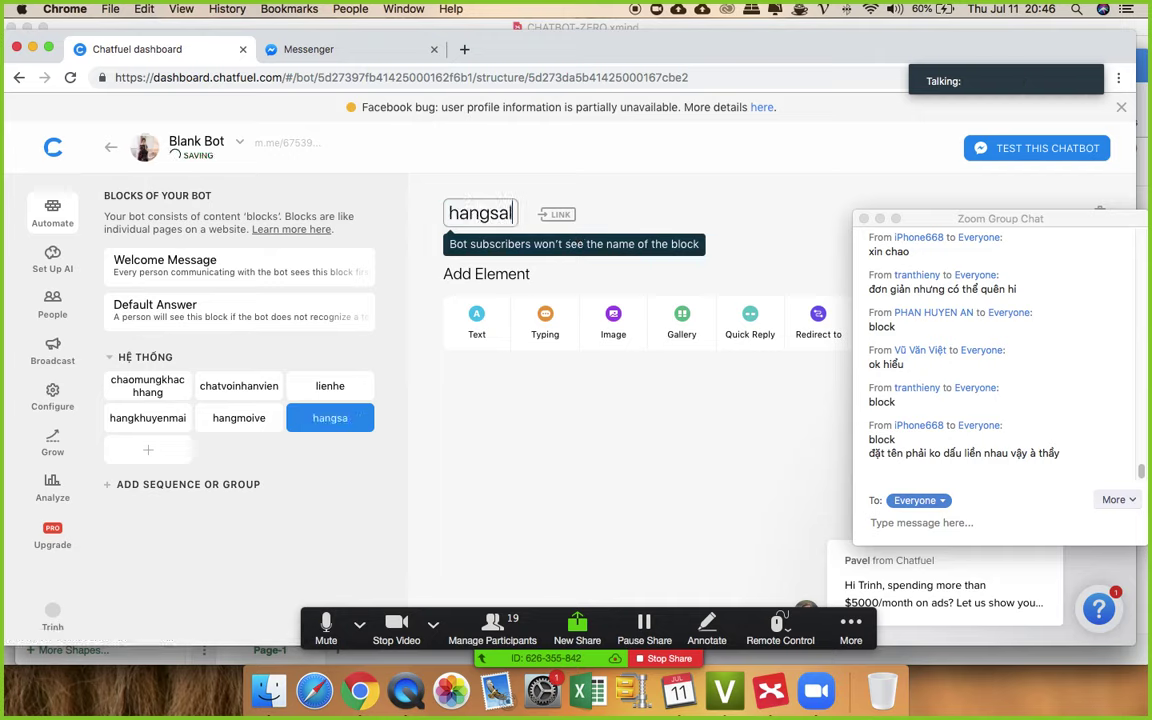
text(e)
click(527, 421)
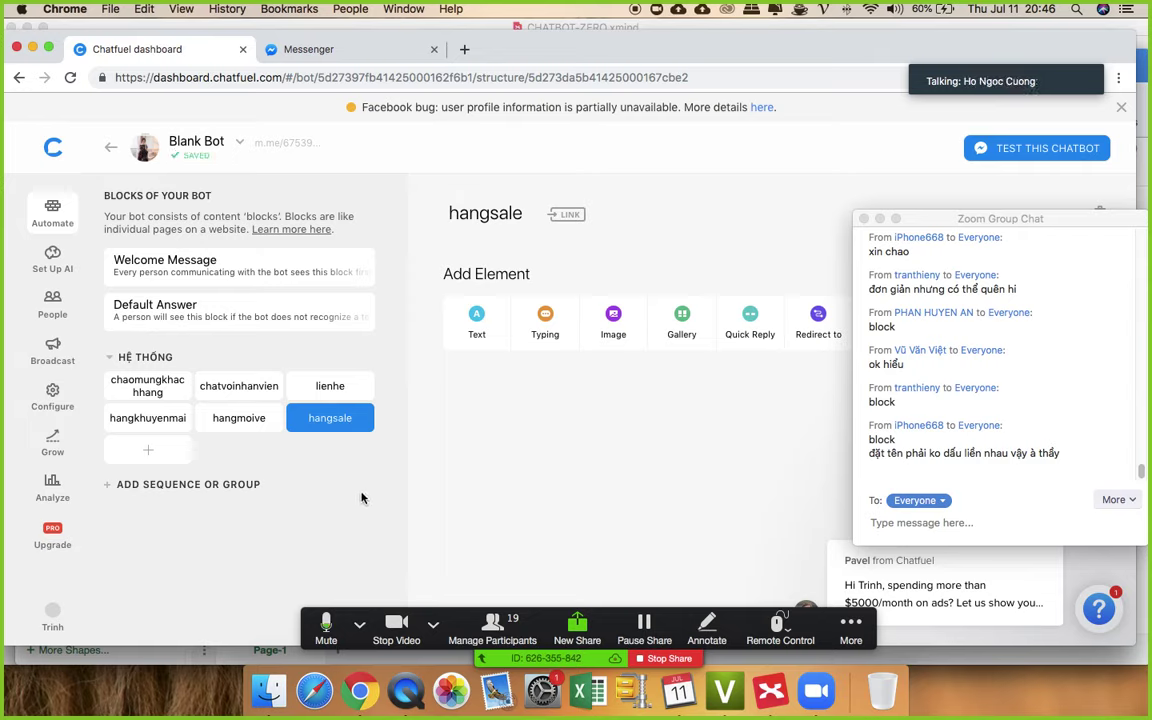
click(150, 450)
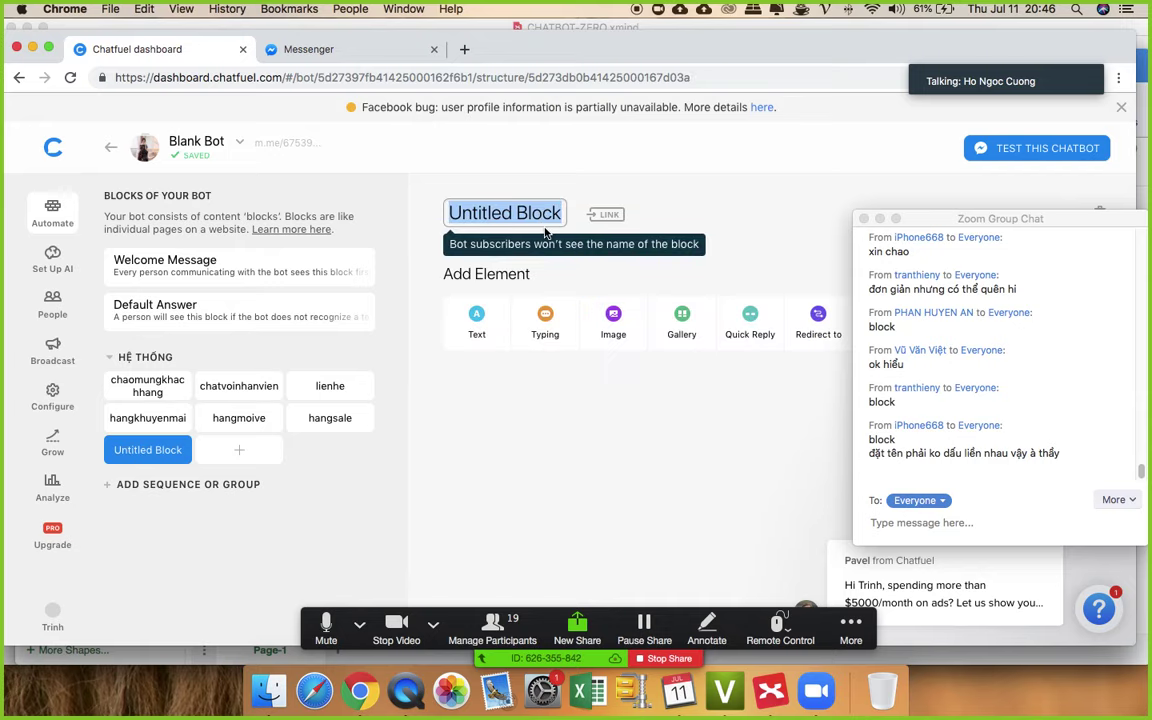
text(tatcasa)
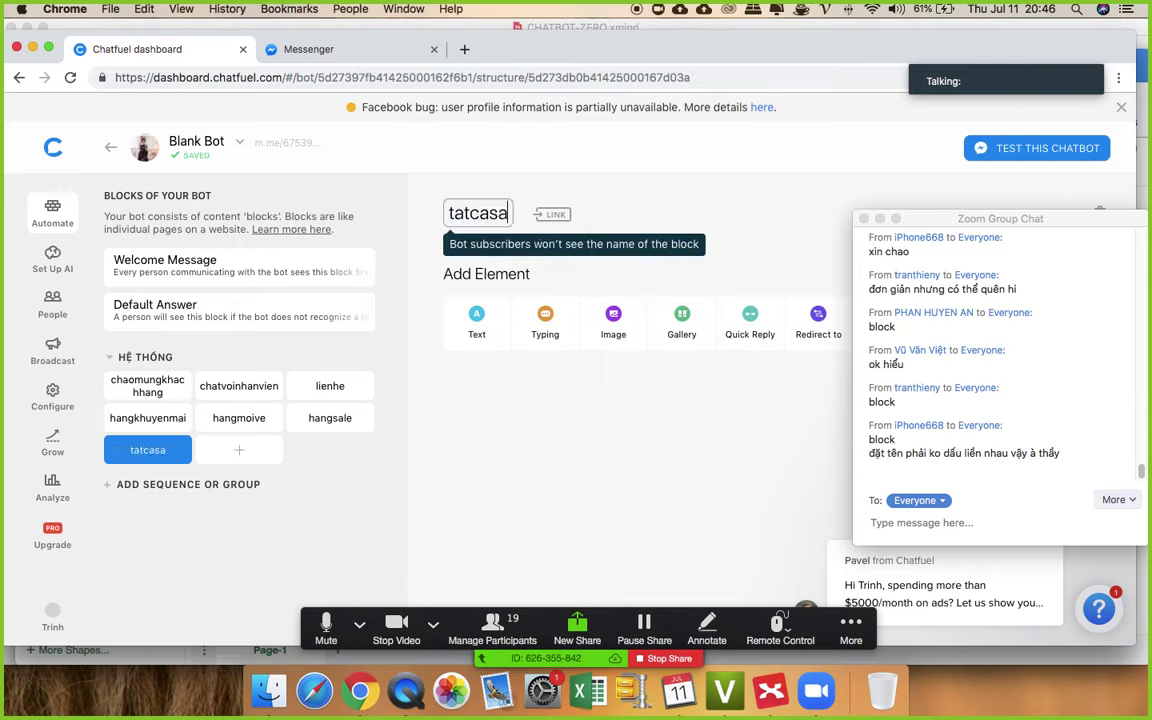
text(npham)
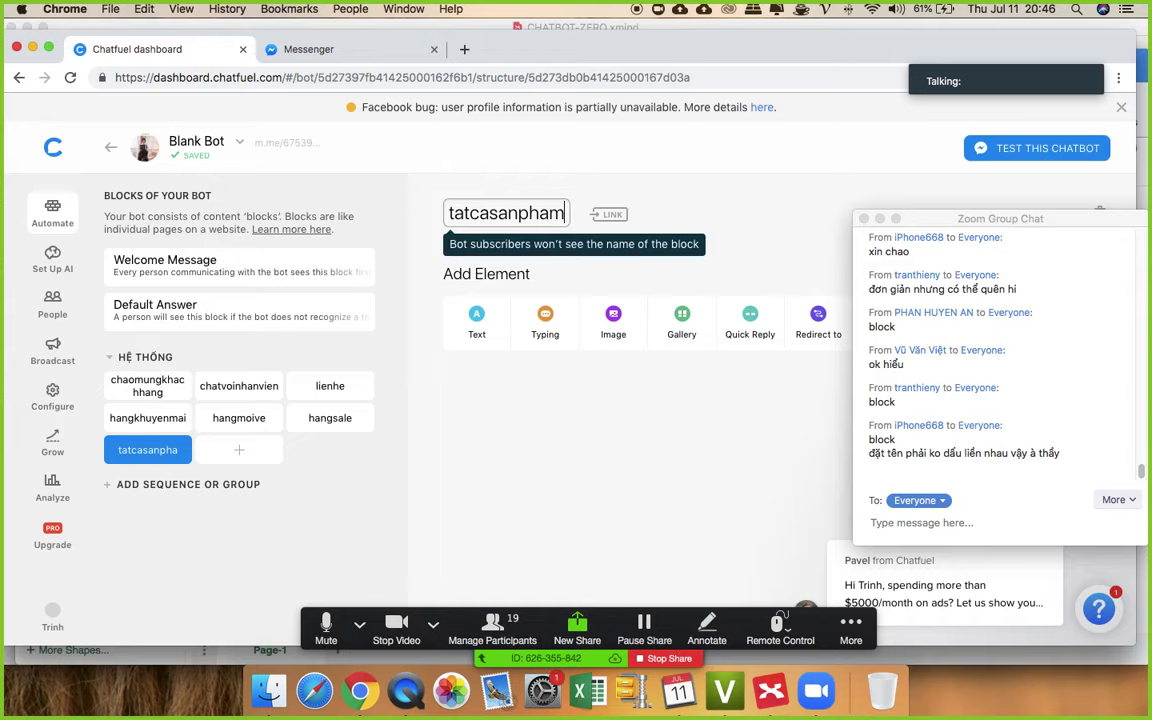
click(529, 430)
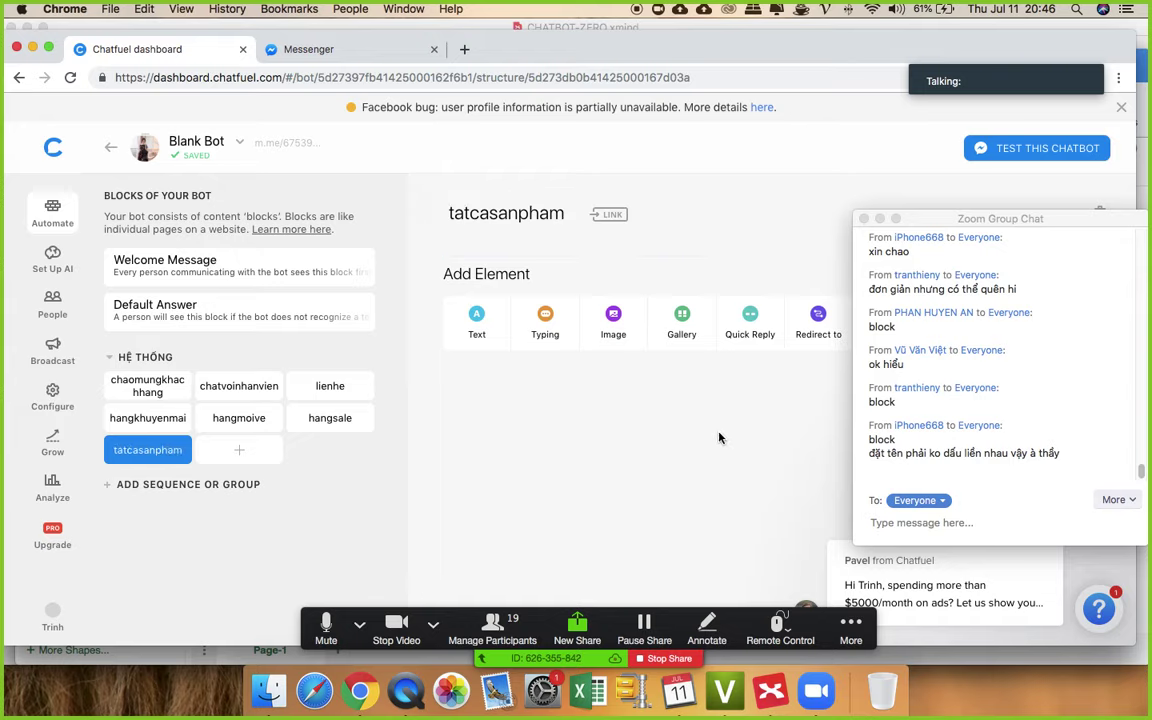
click(143, 387)
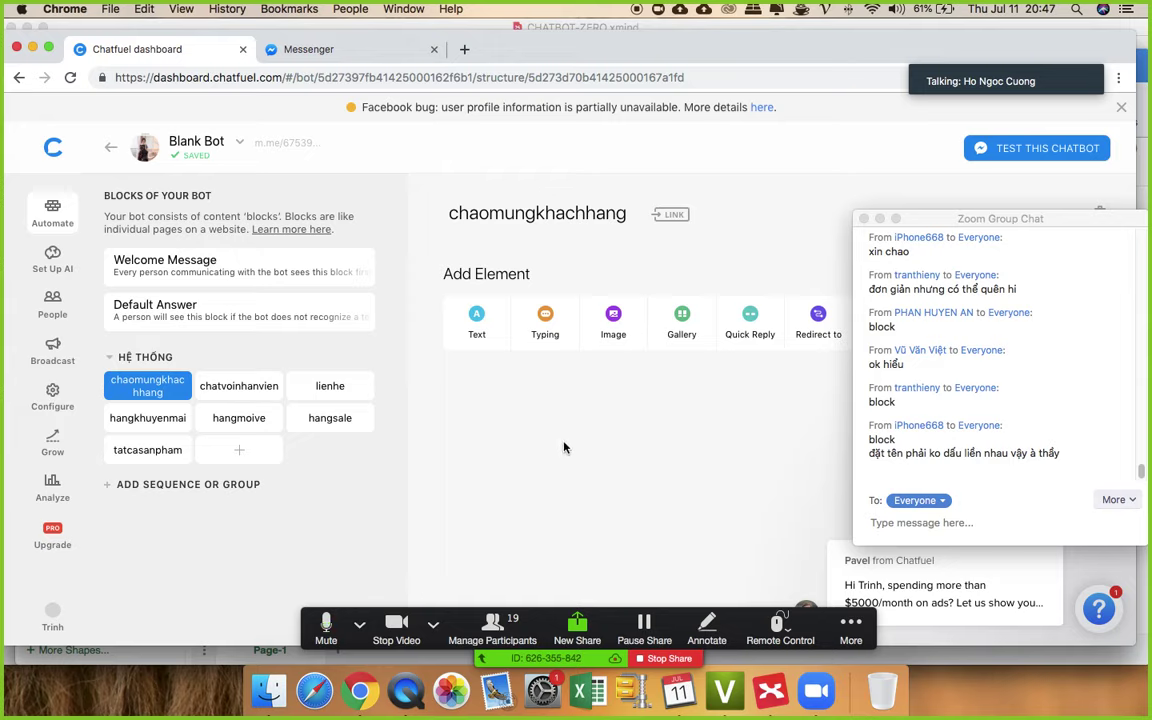
click(249, 260)
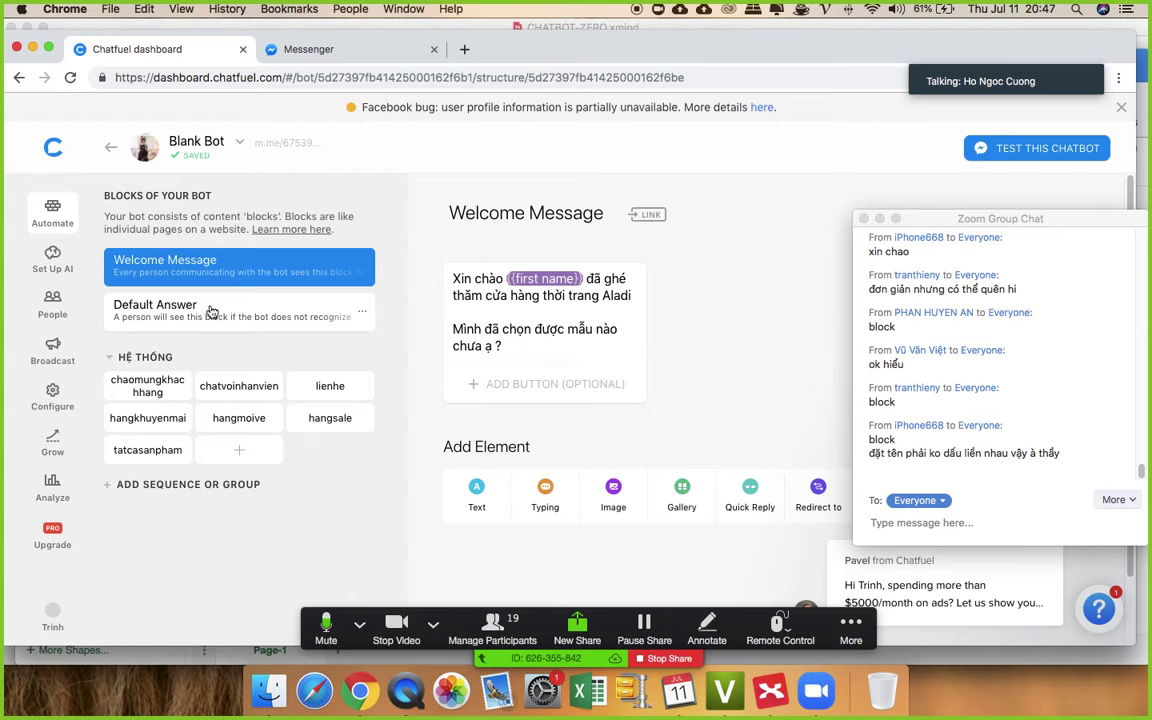
click(142, 391)
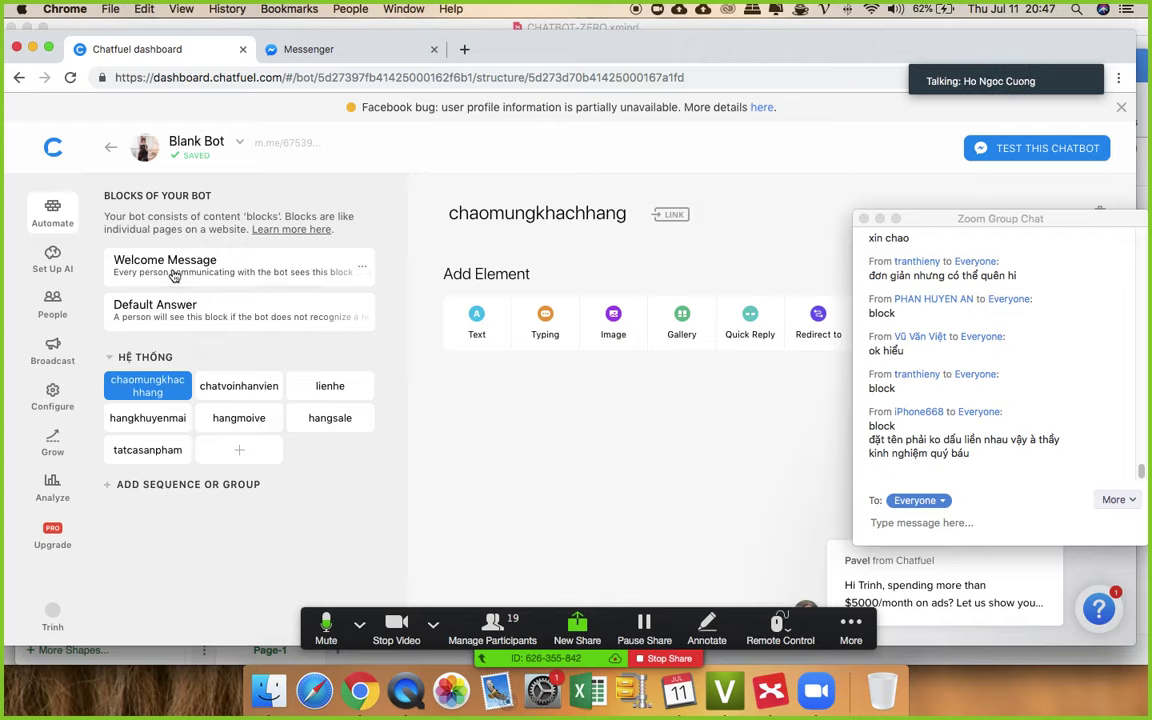
click(270, 264)
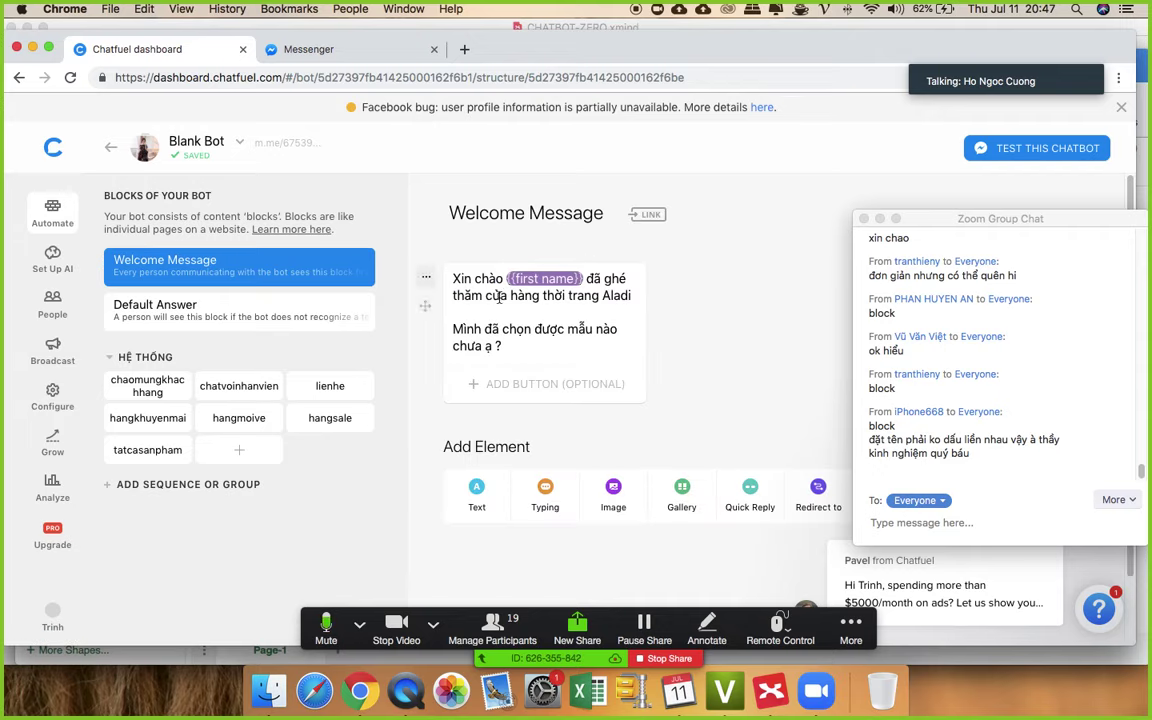
drag(453, 278, 503, 279)
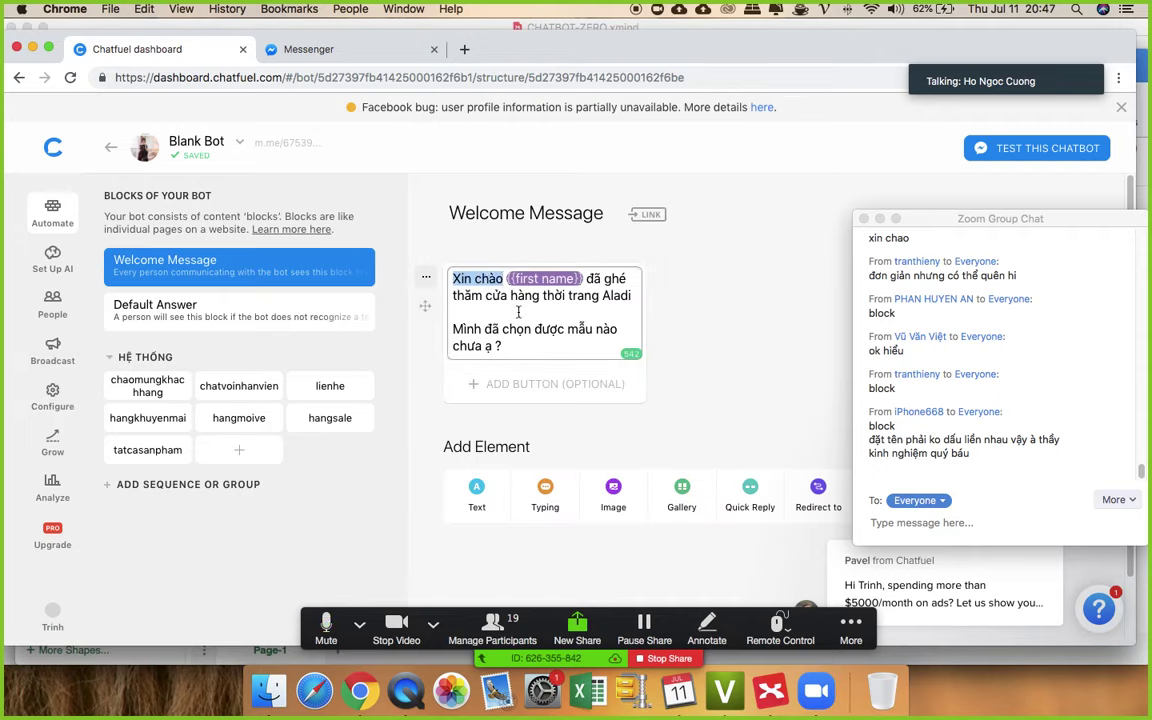
click(467, 281)
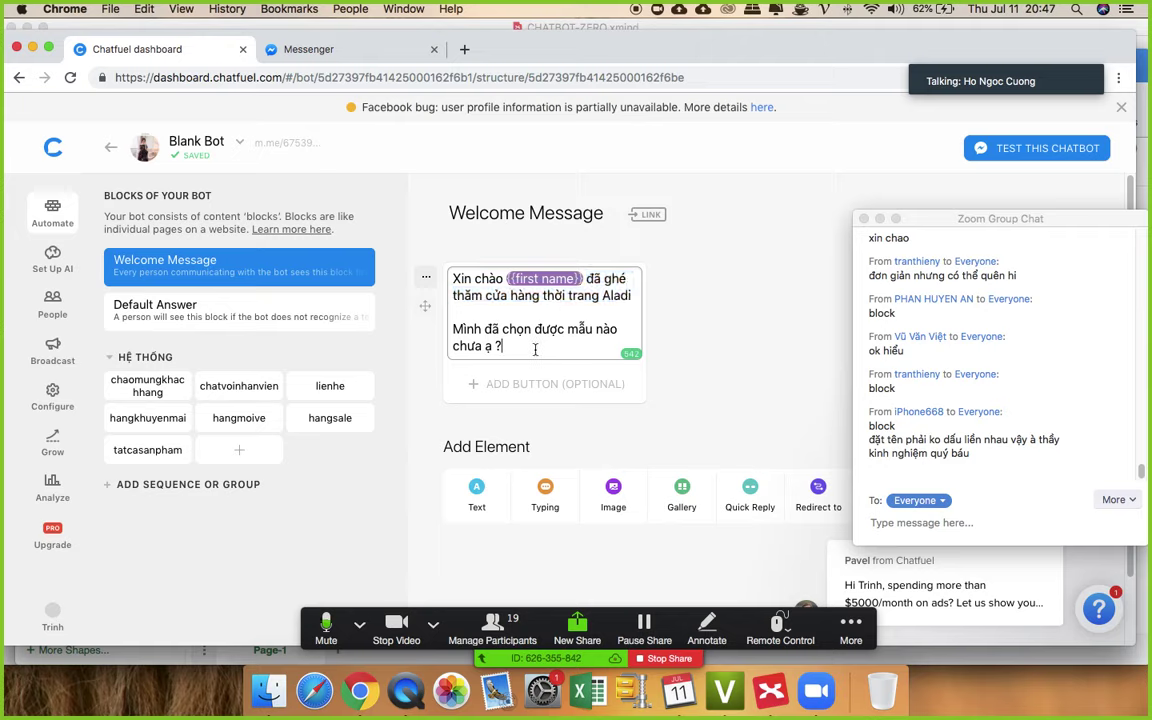
drag(503, 346, 437, 286)
click(390, 250)
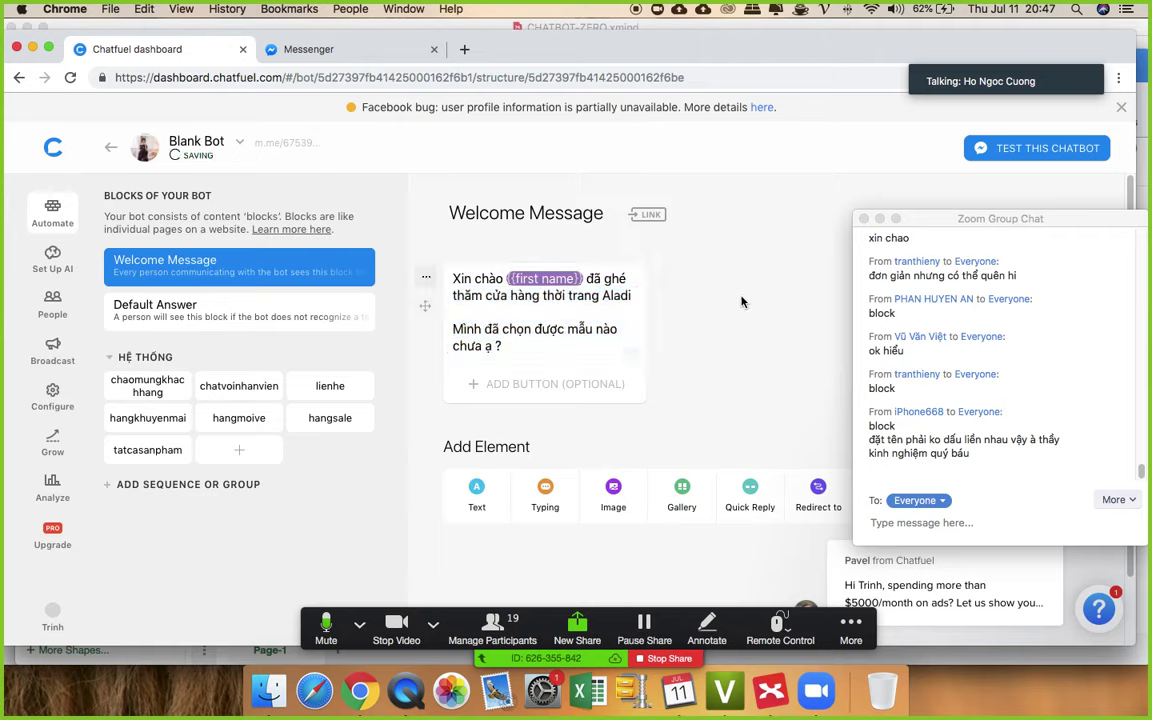
click(146, 388)
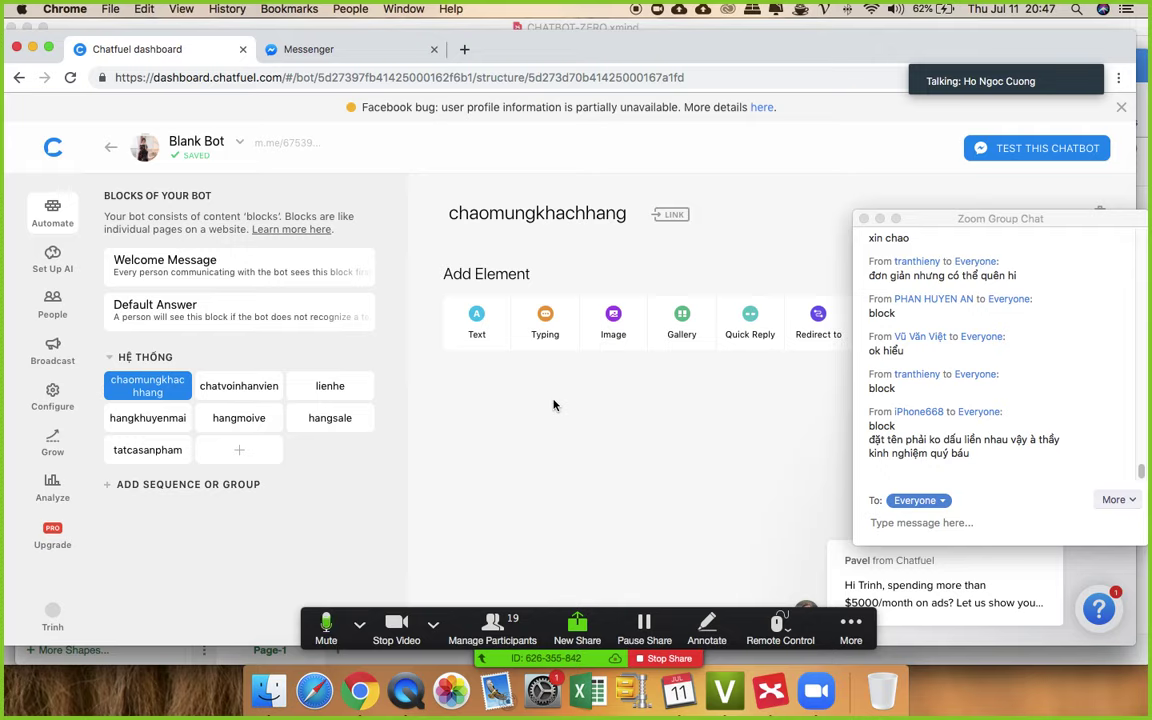
- Look through the chatvoinhanvien, hangkhuyenmai, hangmoive, hangsale and lienhe blocks, then create an eighth block
click(228, 384)
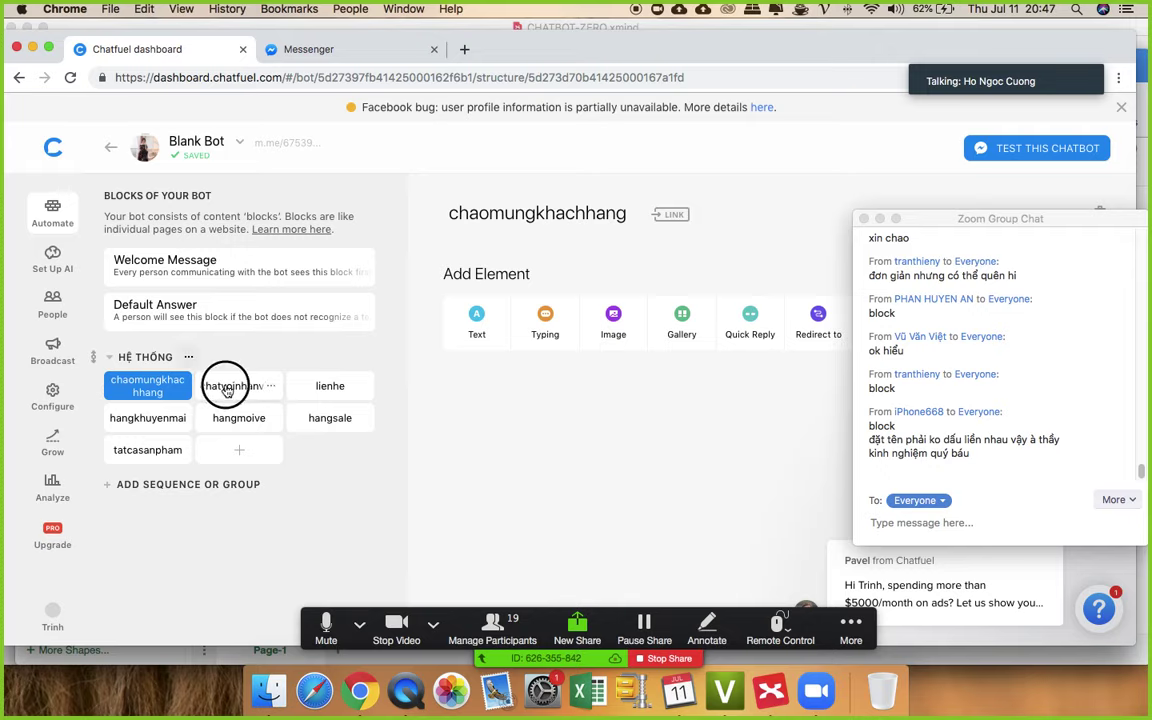
click(330, 390)
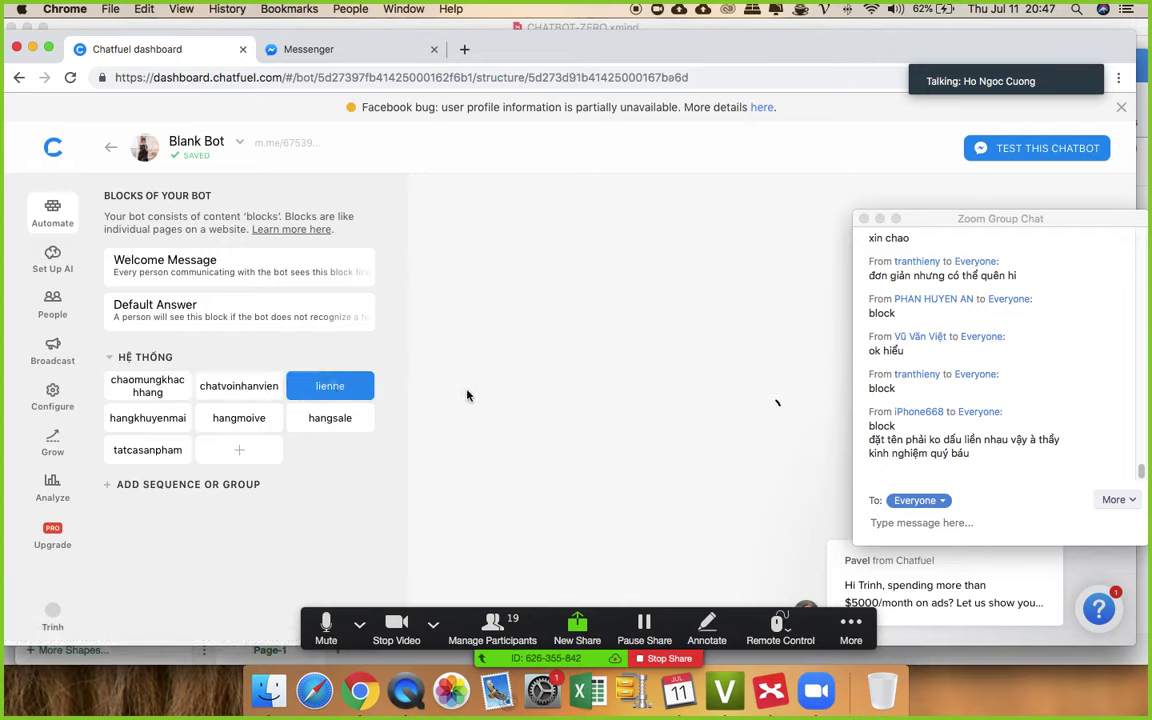
click(148, 418)
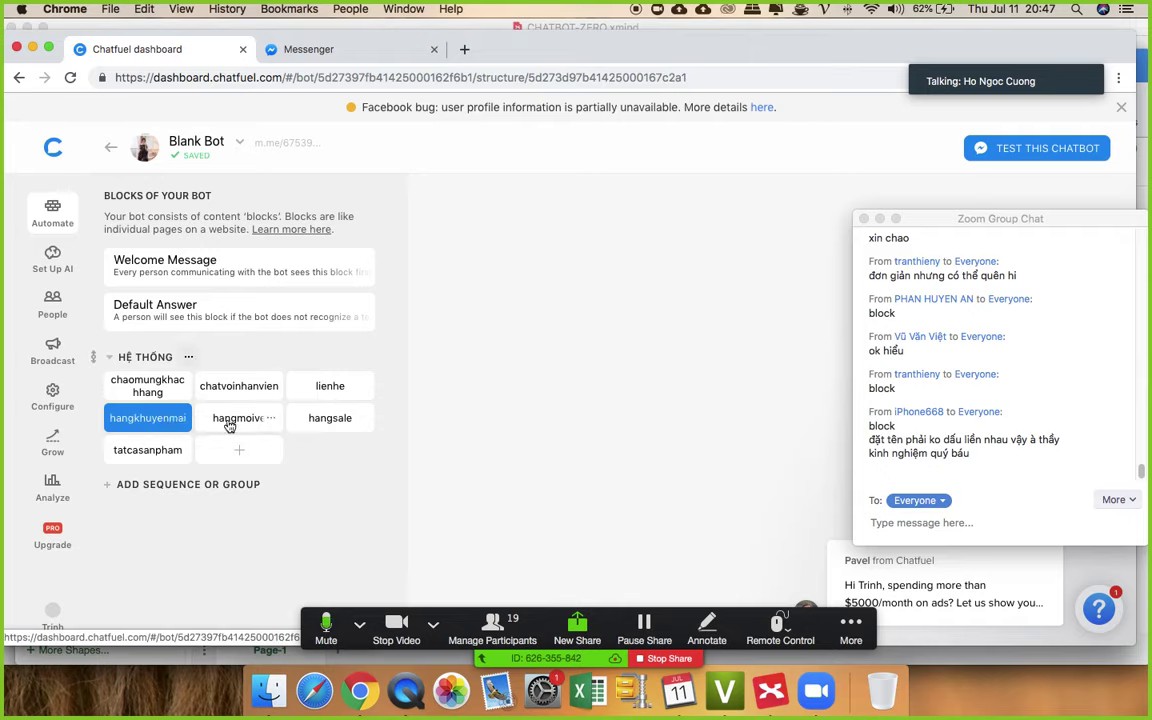
click(232, 424)
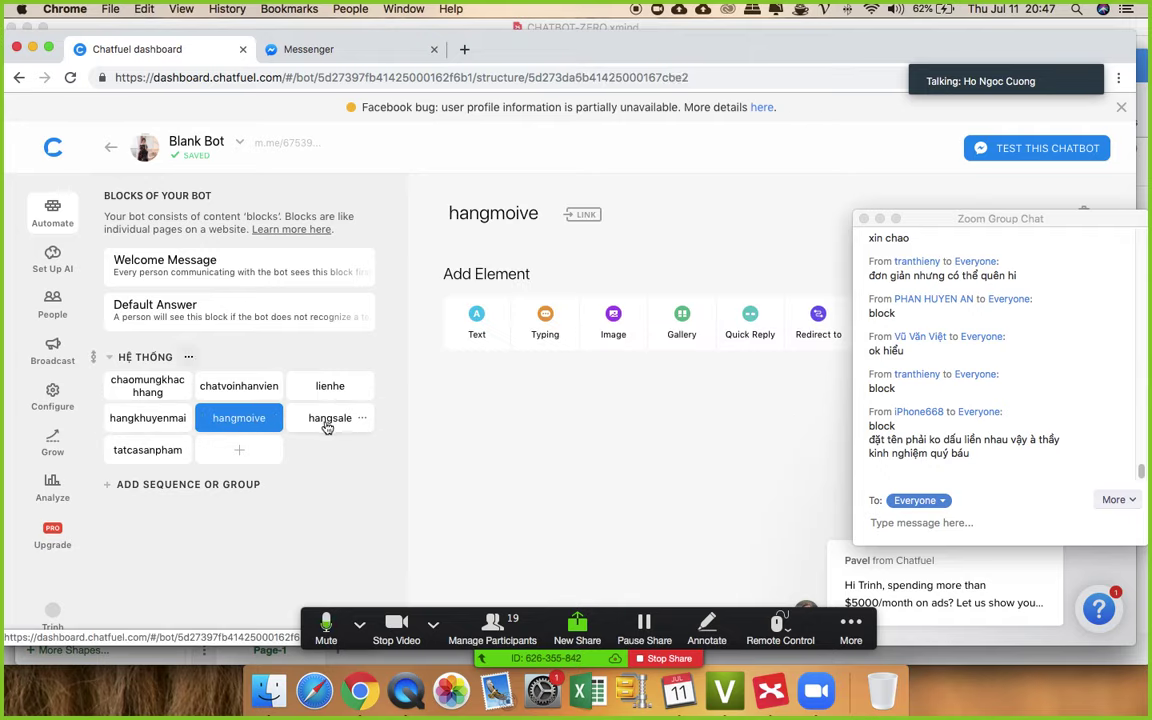
click(322, 424)
click(110, 385)
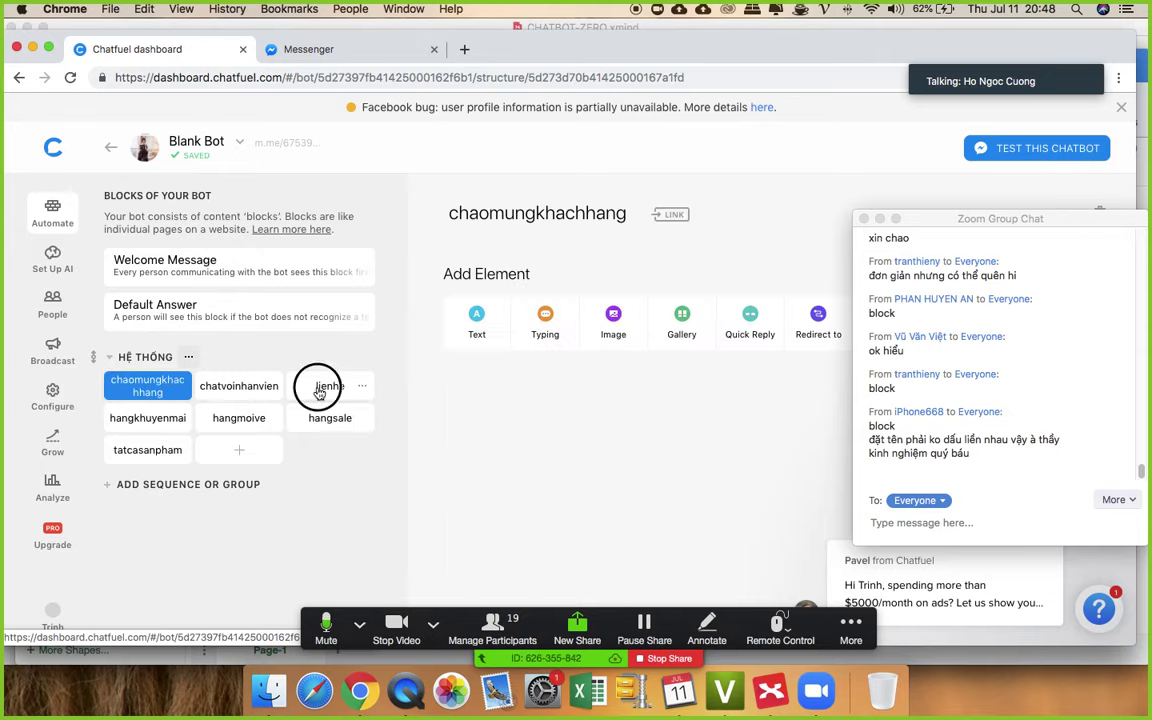
click(320, 392)
click(122, 418)
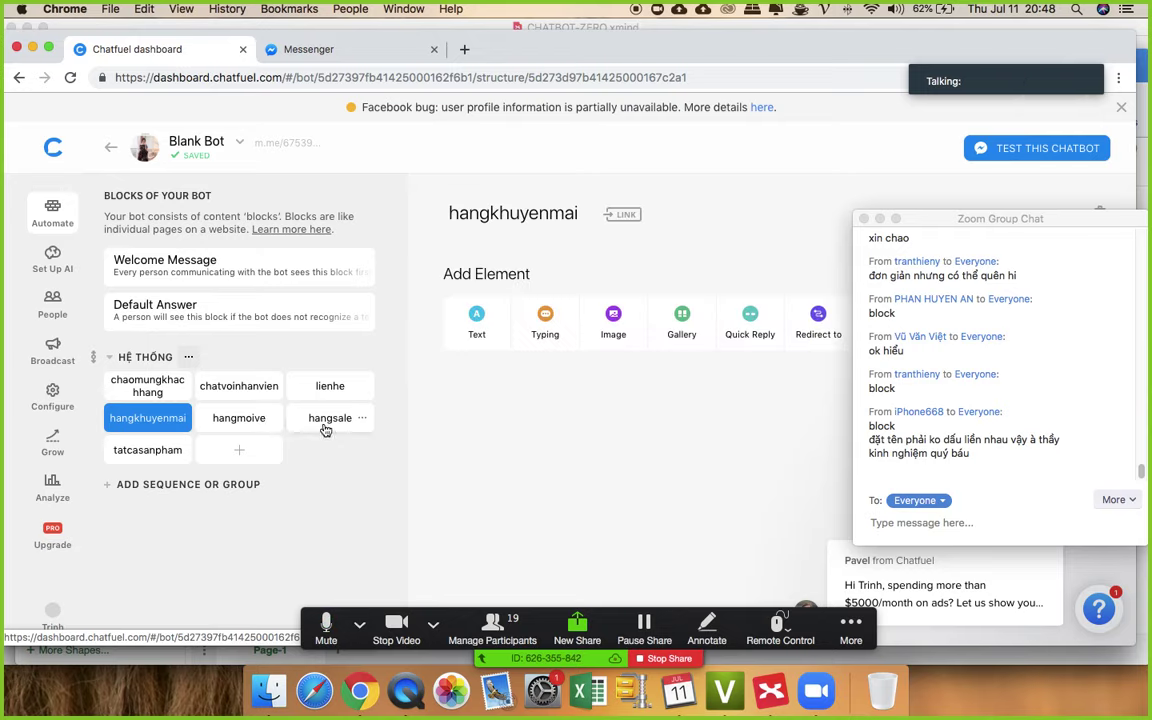
click(240, 452)
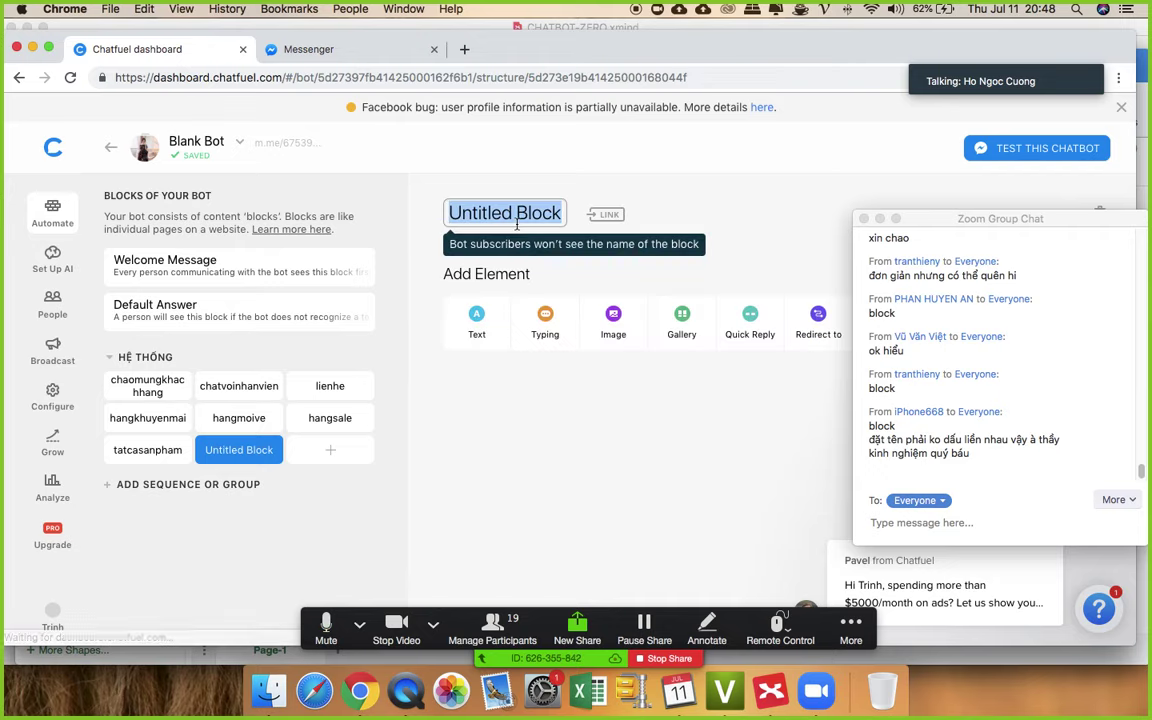
- Title the Untitled Block diachicuahang, then switch to the chaomungkhachhang block
text(diachichu)
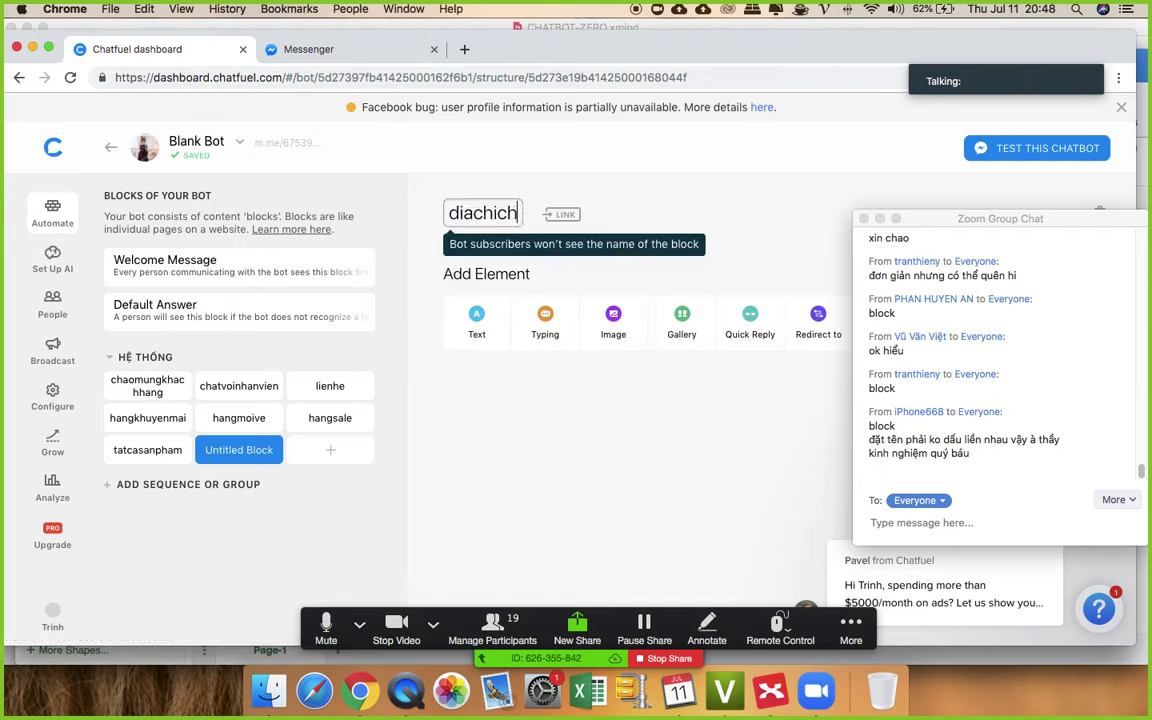
key(BackSpace)
key(BackSpace)
text(uahang)
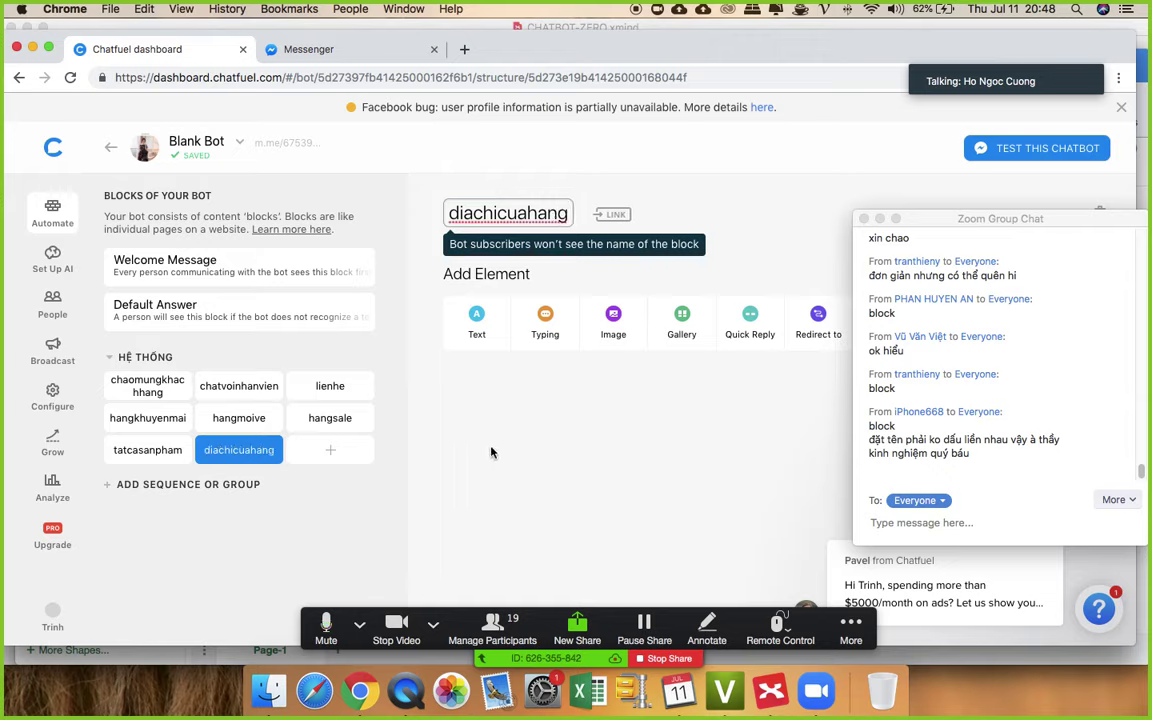
click(369, 494)
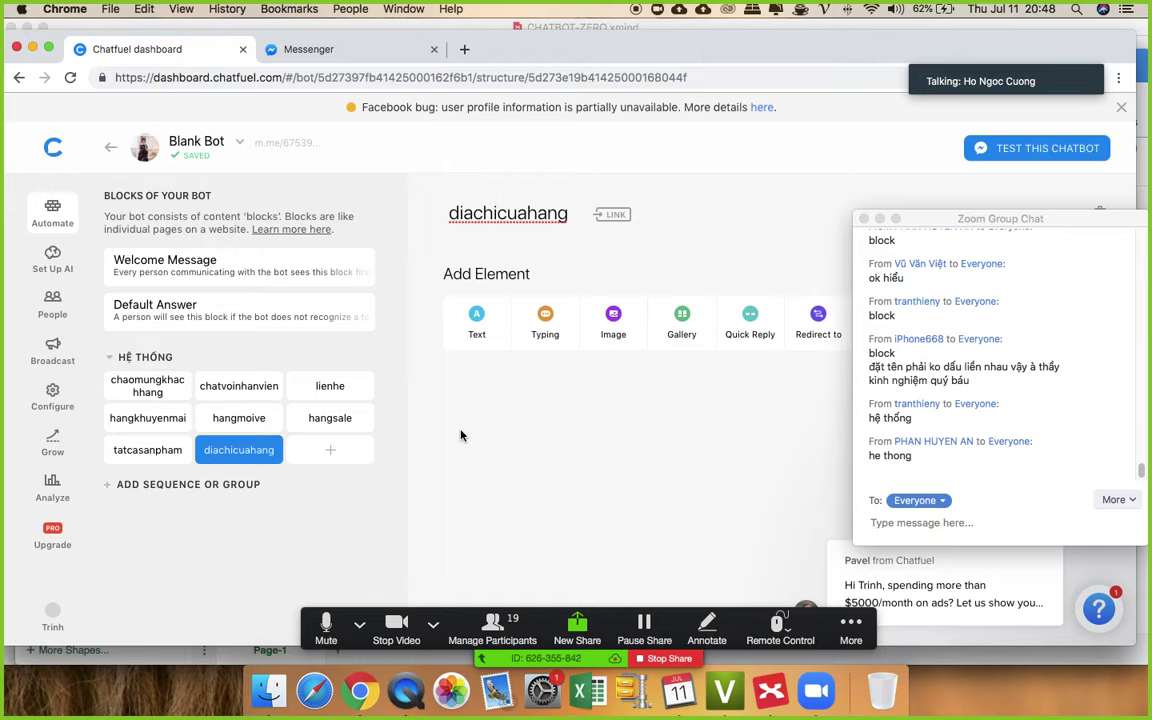
click(168, 390)
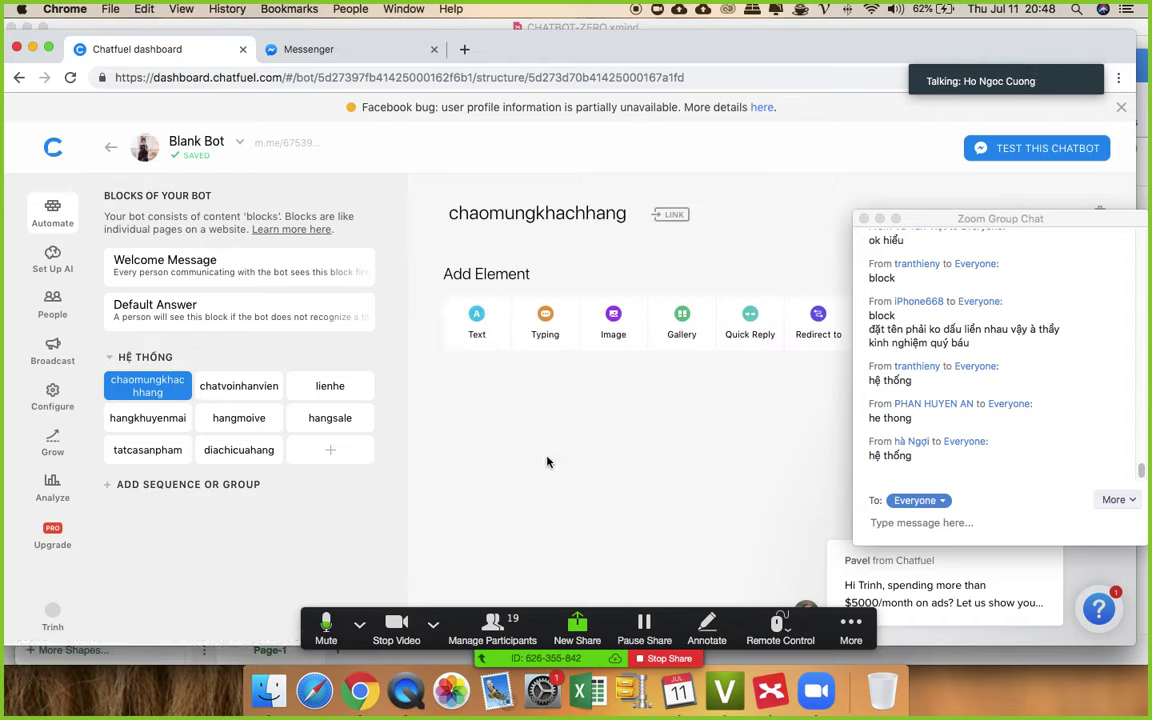
- Move the chat window aside, then add and delete an empty text card
drag(938, 222, 1090, 227)
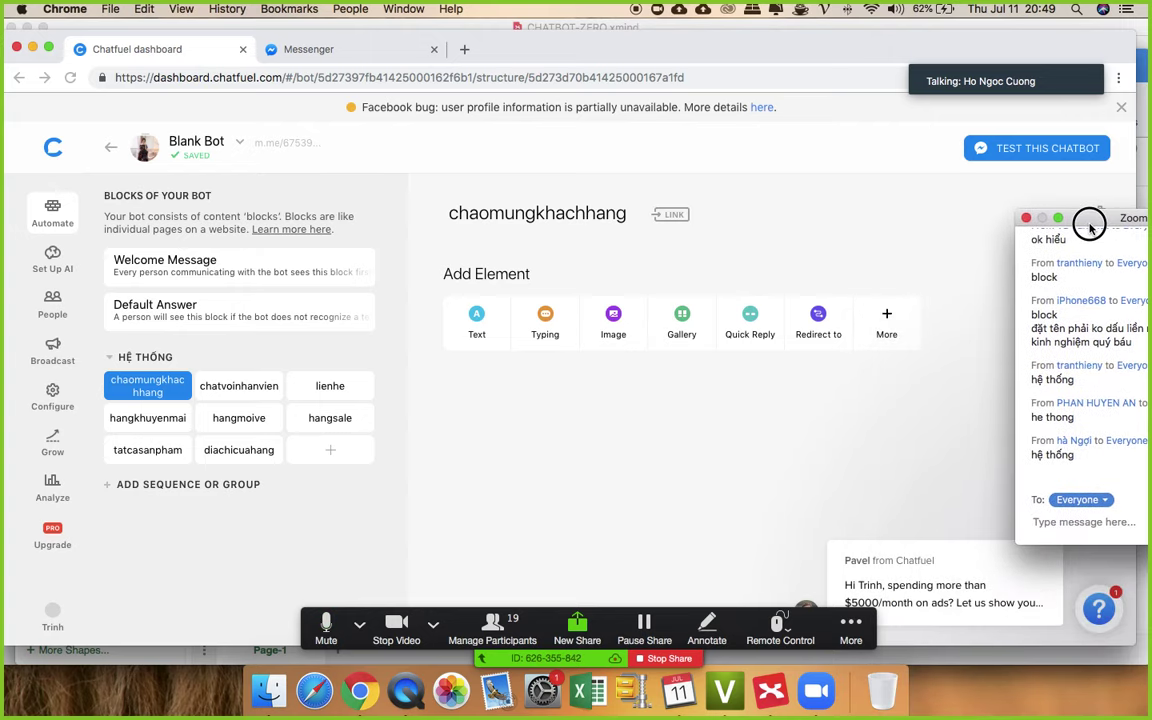
click(477, 316)
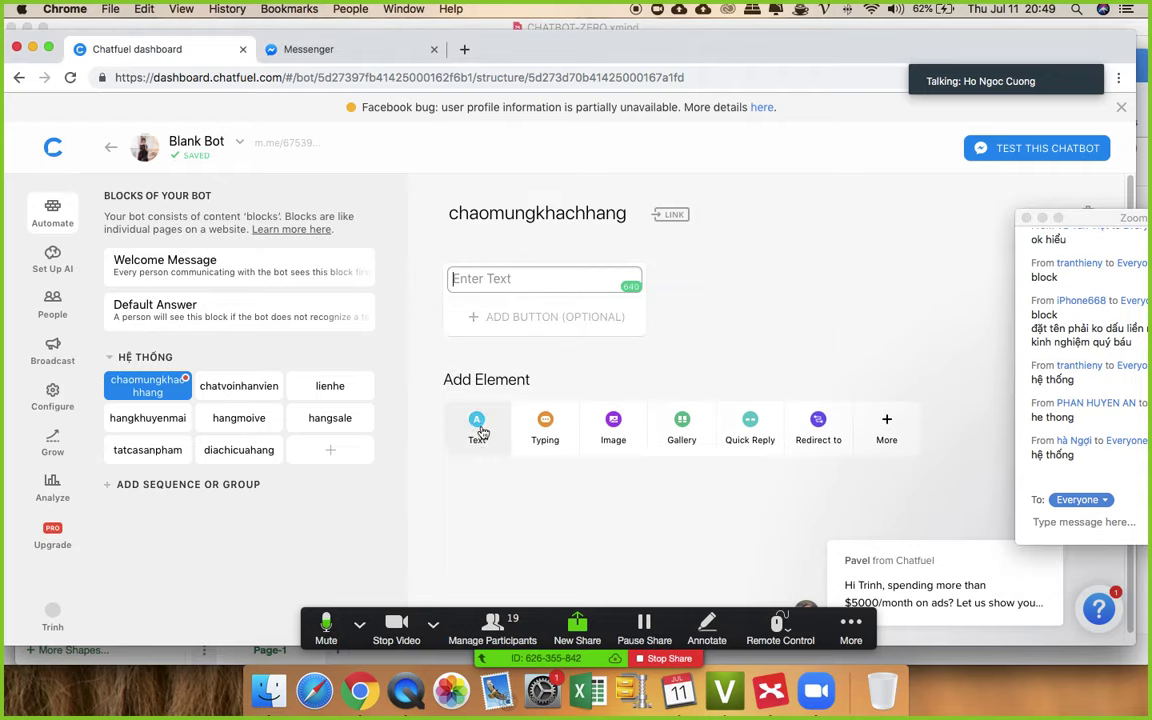
click(426, 277)
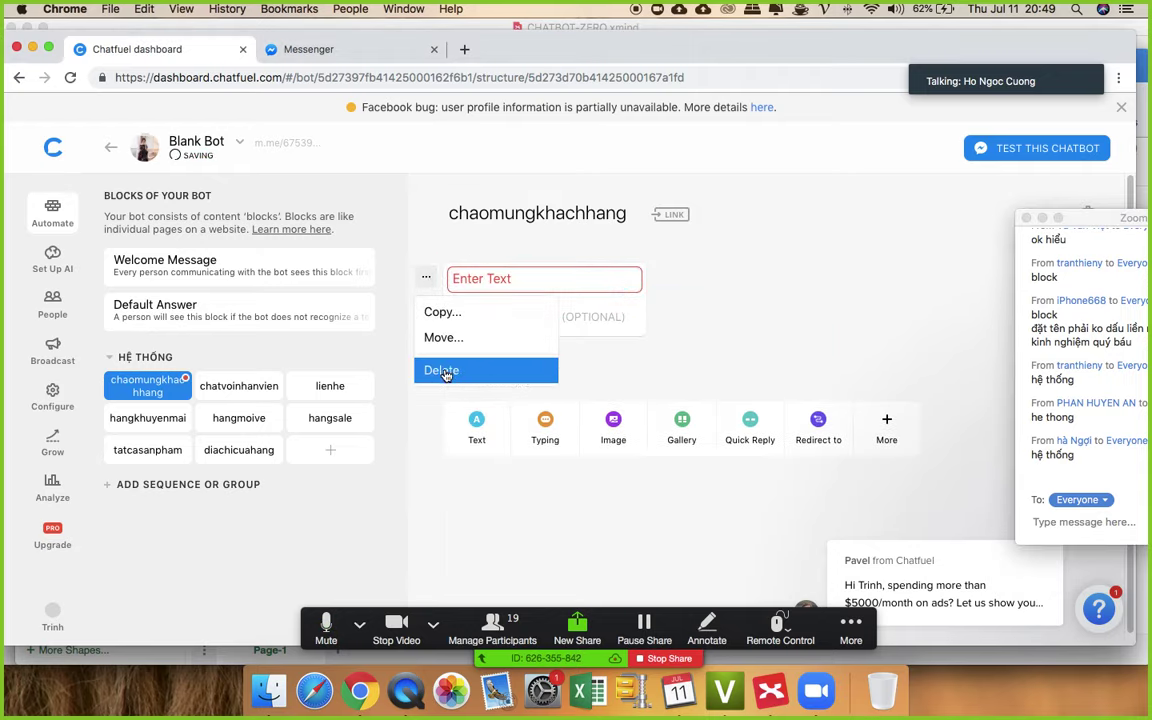
click(440, 370)
click(674, 419)
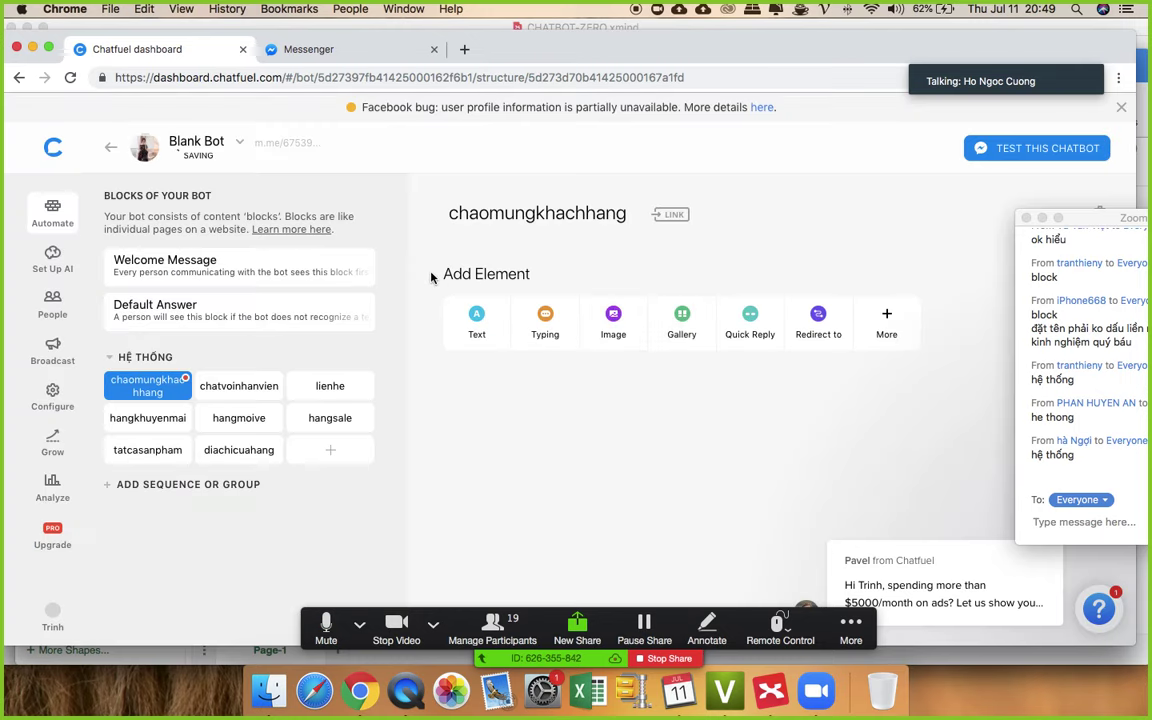
- Write a 'Xin chào' greeting card using {{last name}} and {{first name}} variables, mentioning THỜI TRANG ALADI
click(478, 322)
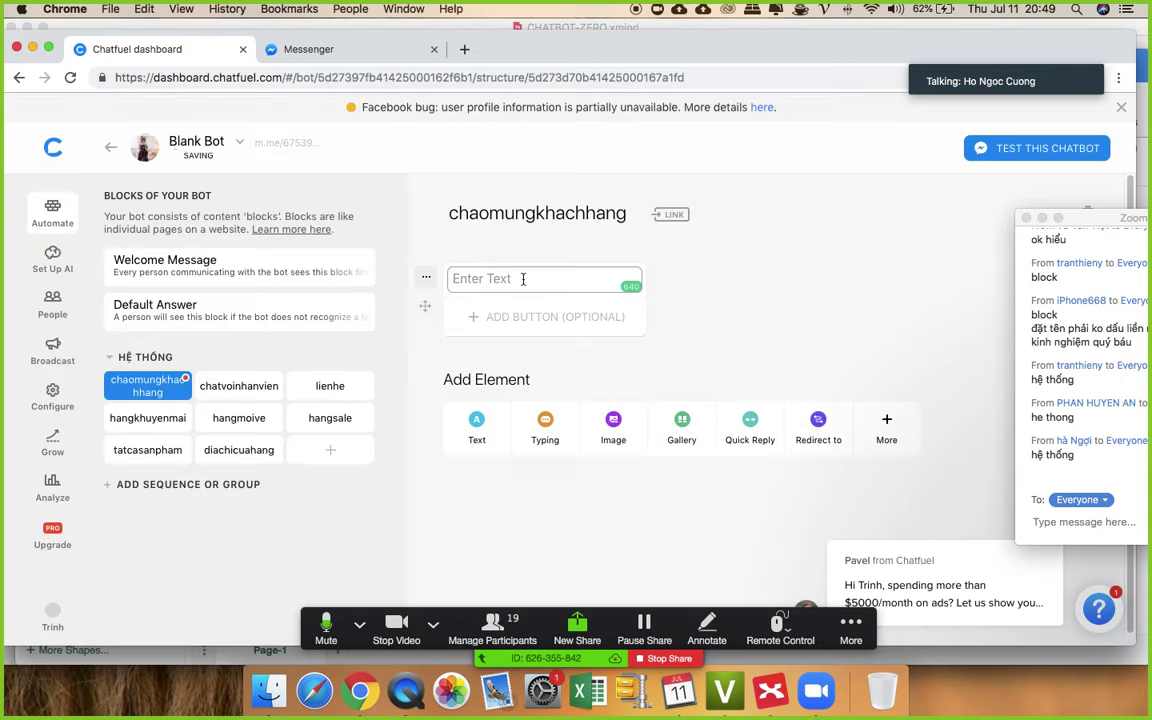
text(Xin chào {{)
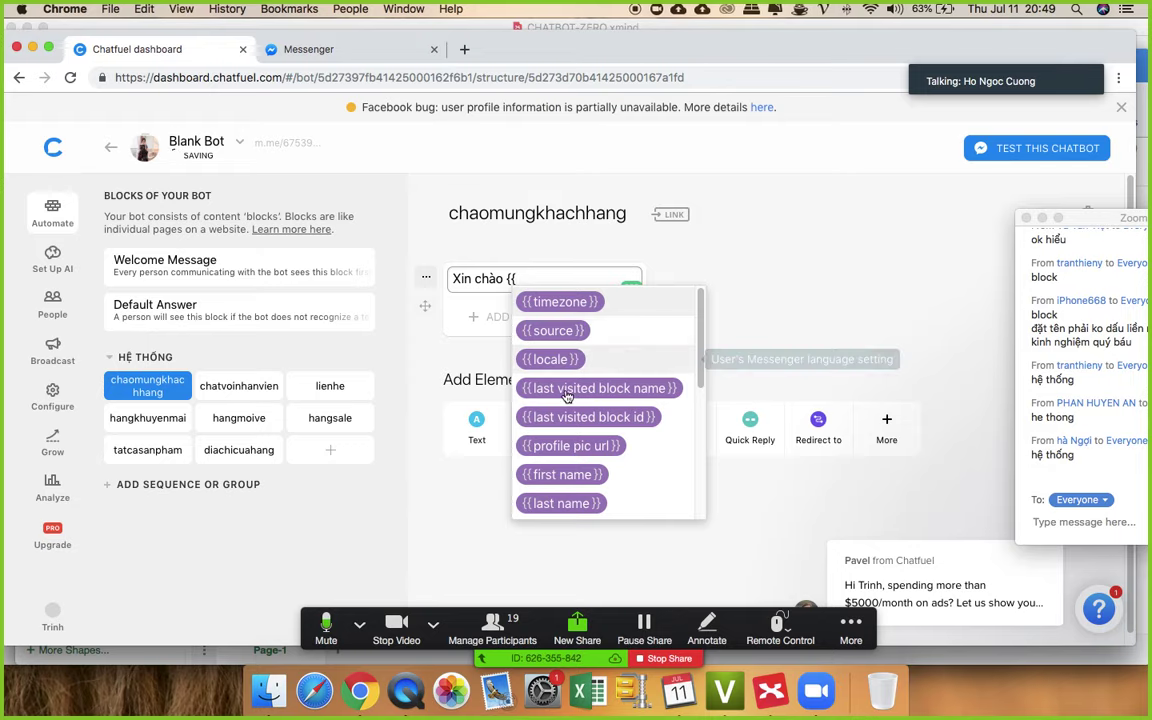
click(560, 503)
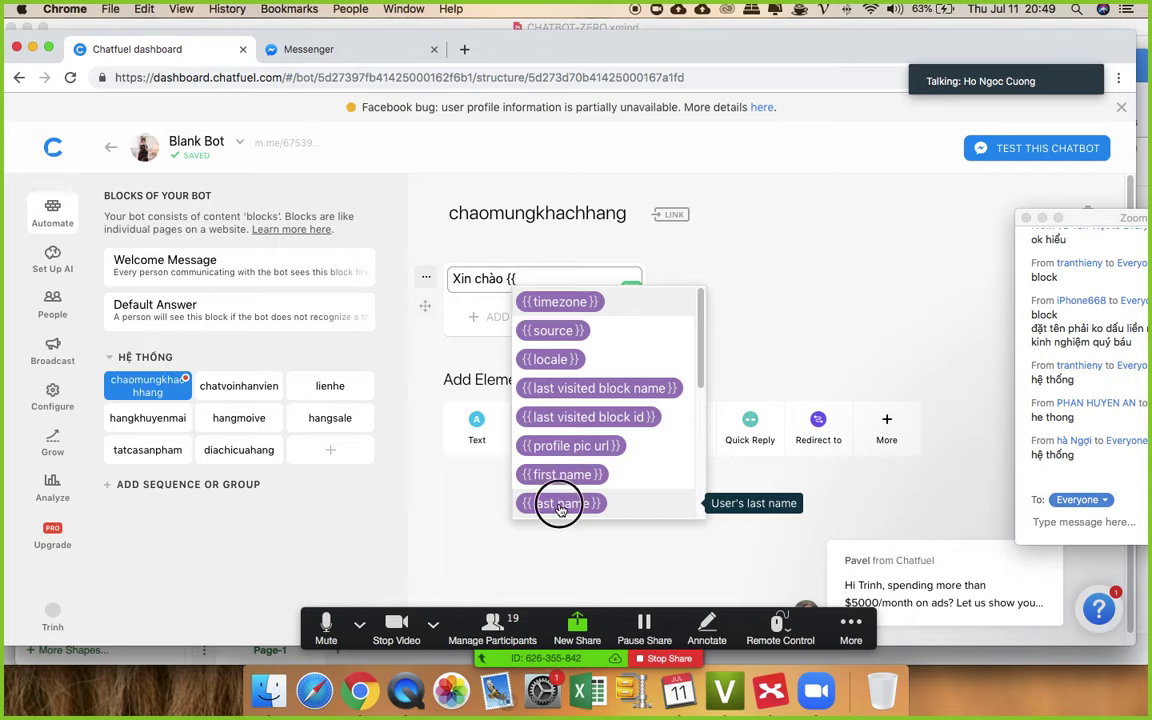
text({)
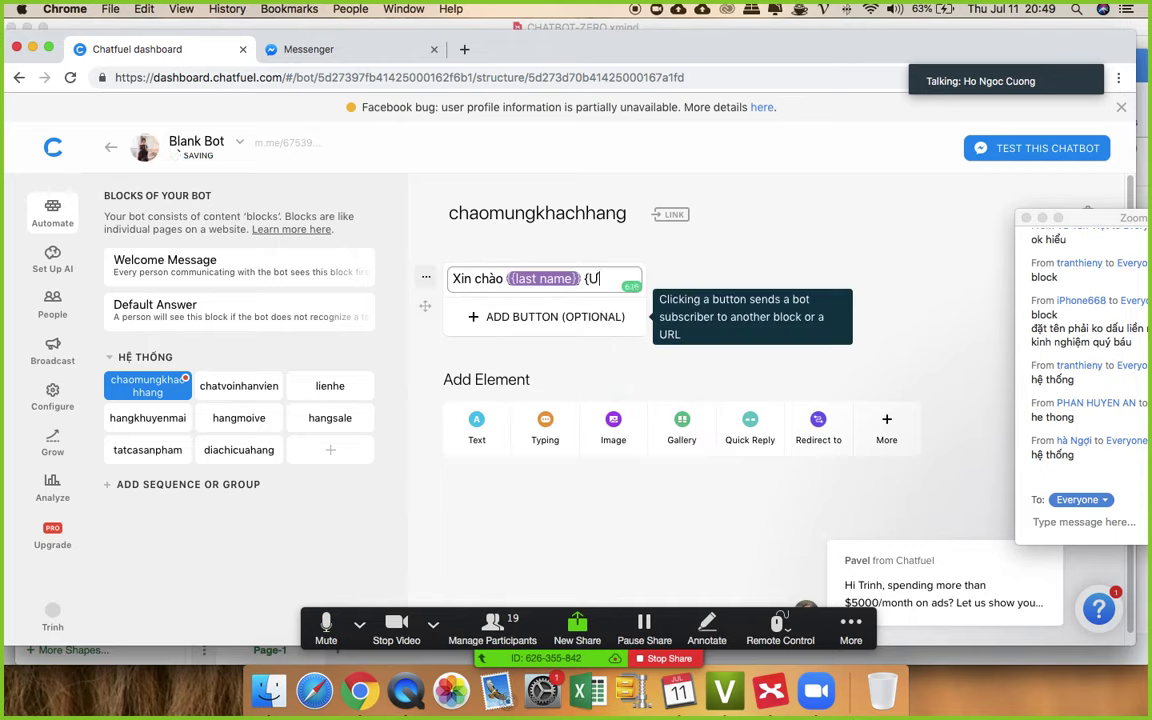
text({fi)
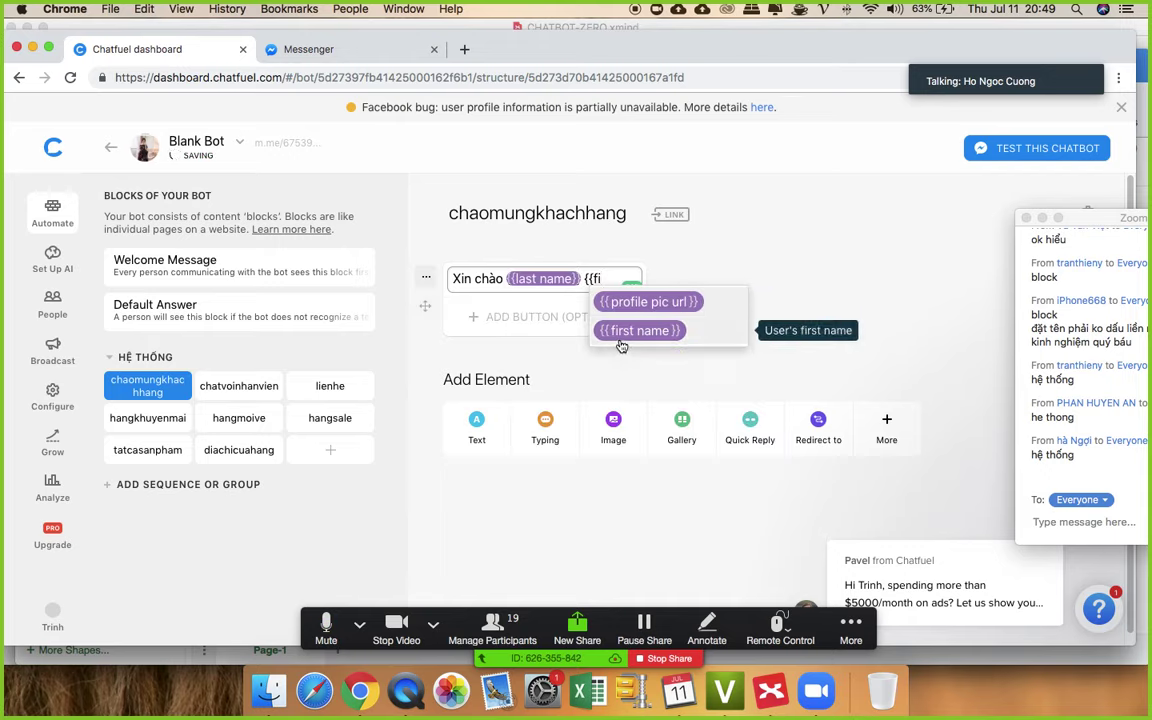
click(620, 338)
text(đã đến với)
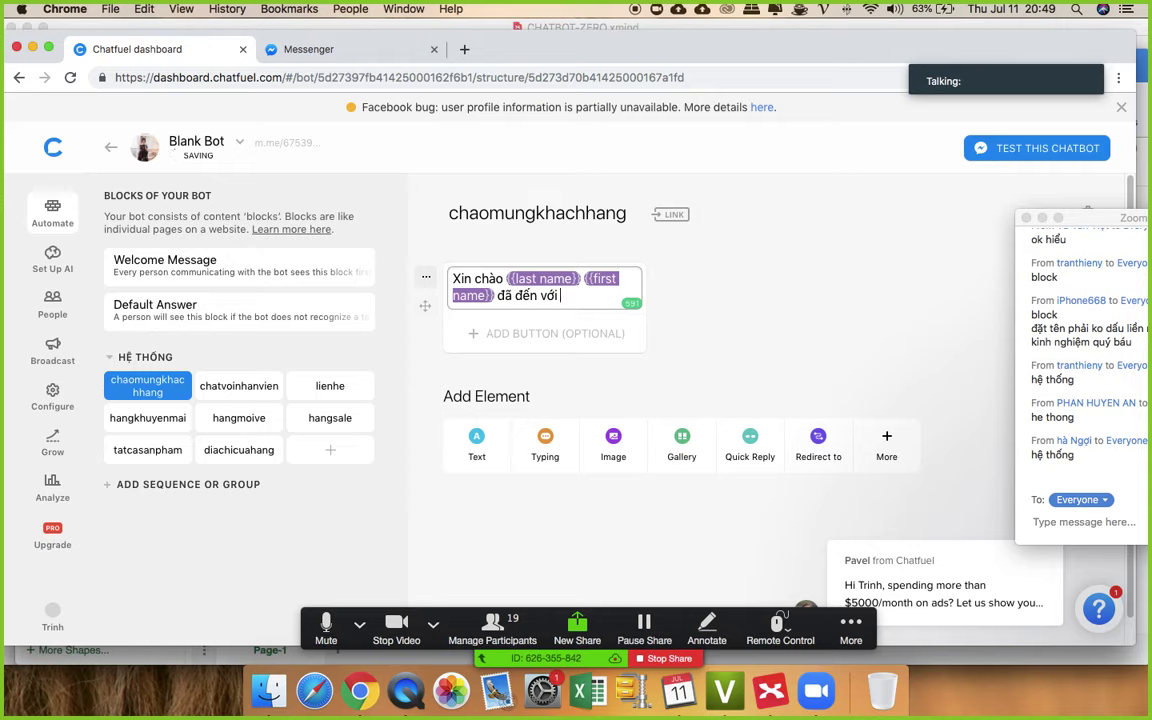
text(THỜI TRAN)
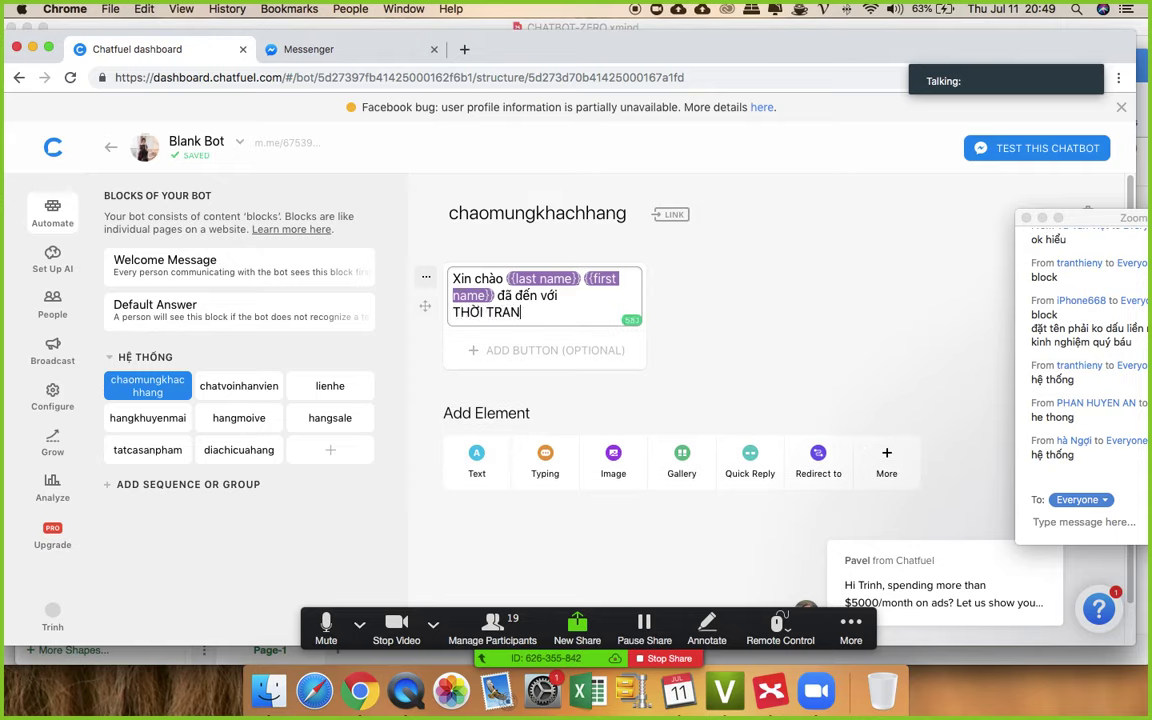
text(G ALADI)
- Add two more text cards and fill the second with 'Mình đã chọn được bộ nào chưa ạ ?'
click(478, 465)
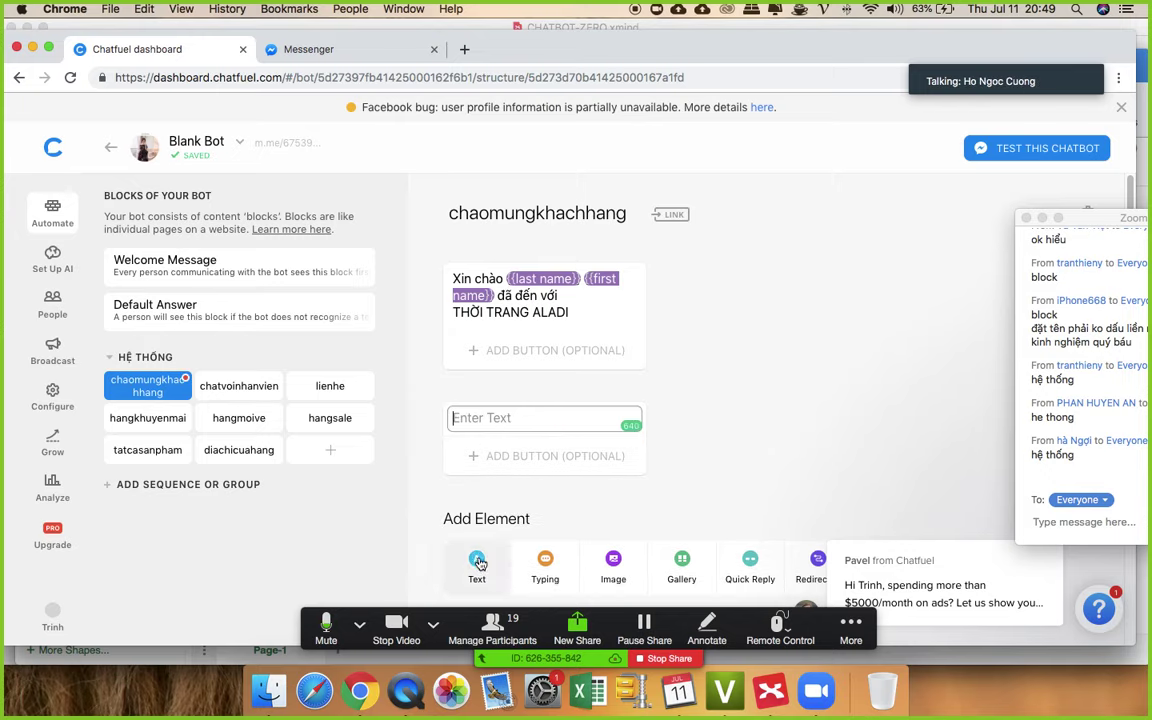
click(476, 545)
scroll(560, 400, down, 1)
click(514, 387)
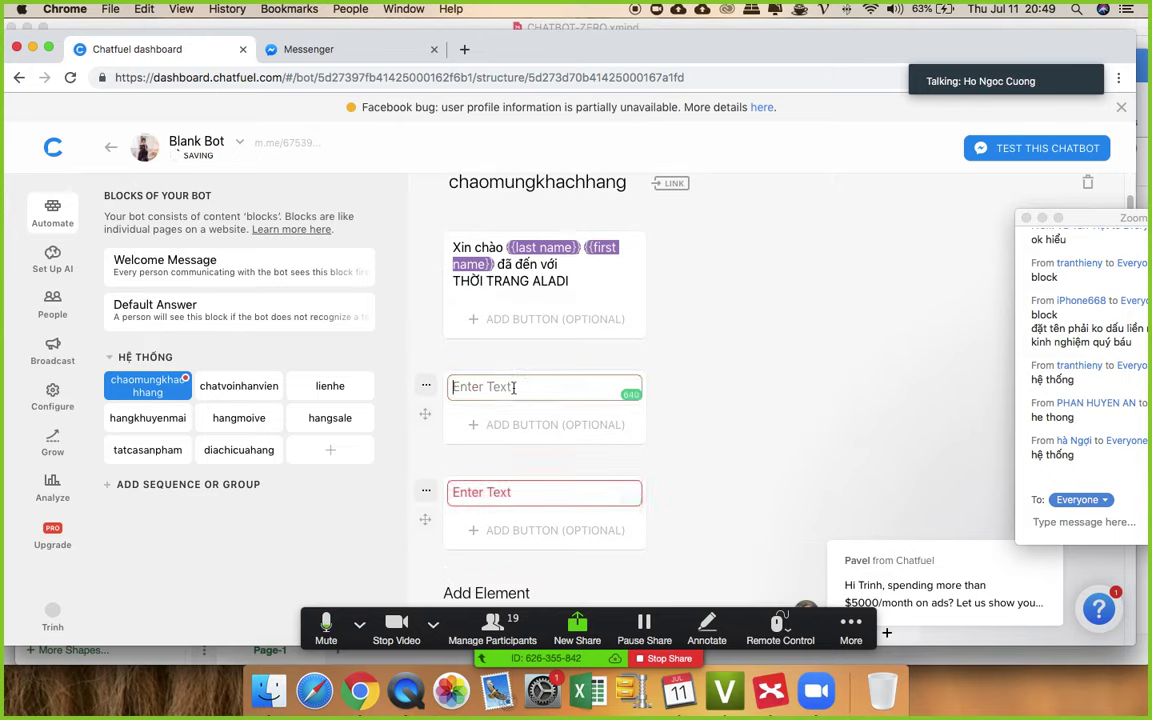
text(m)
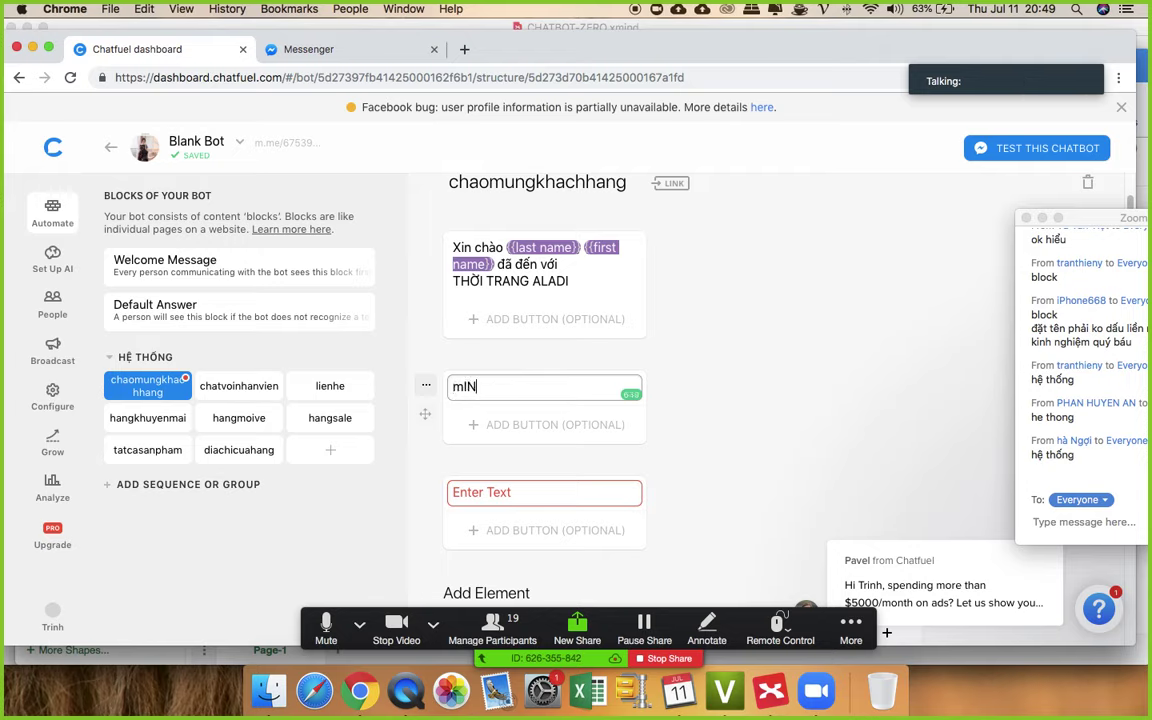
key(BackSpace)
text(M)
text(inh ddaz )
text(da)
text( chọn được bộ)
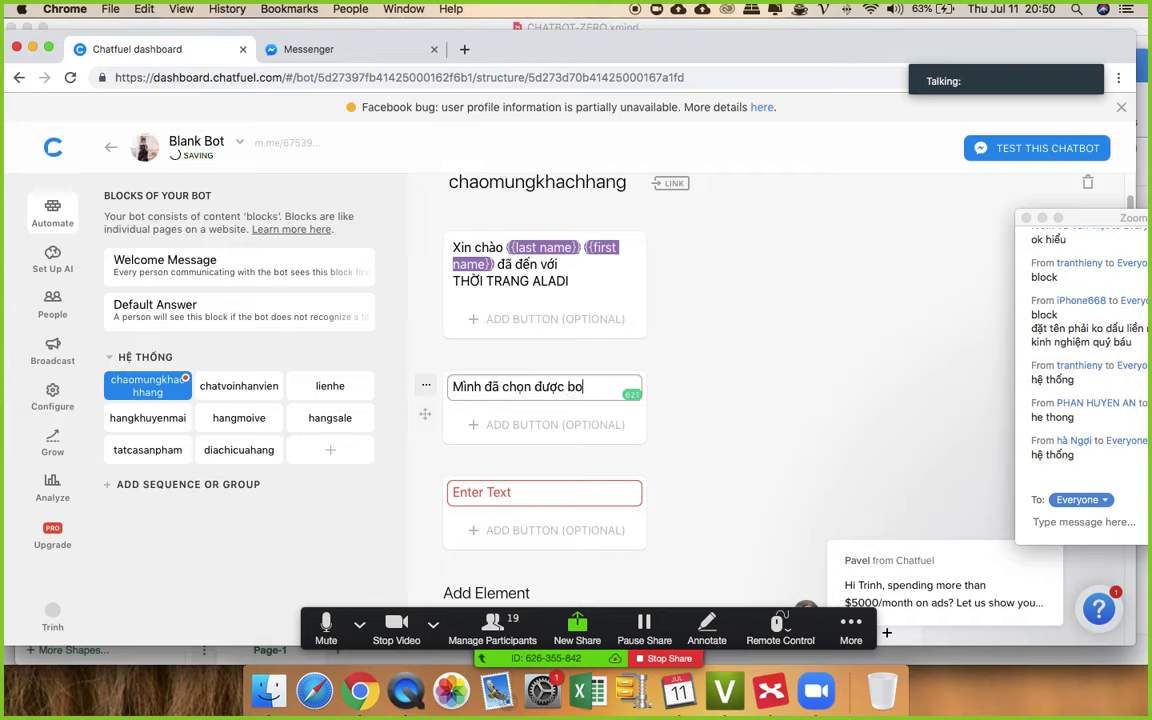
text( nào chưa )
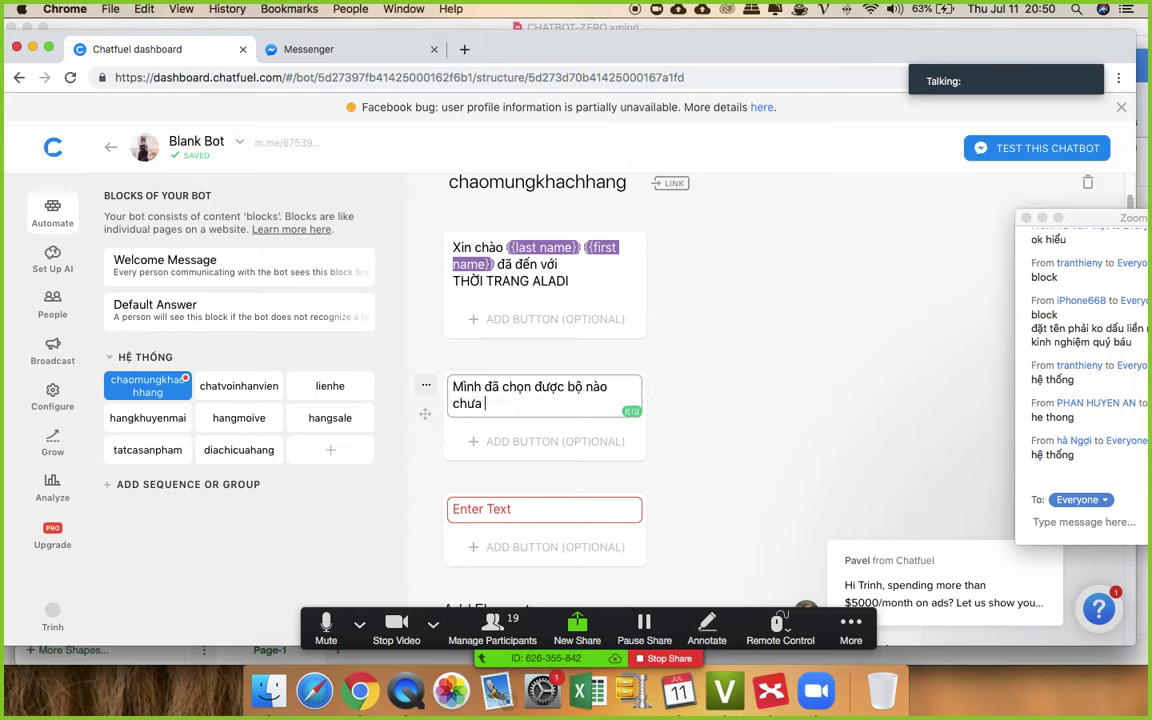
text(ạ ?)
- Fill the third text card with 'Gửi hình ảnh cho shop tư vấn ạ' and scroll to Add Element
click(512, 500)
text(G)
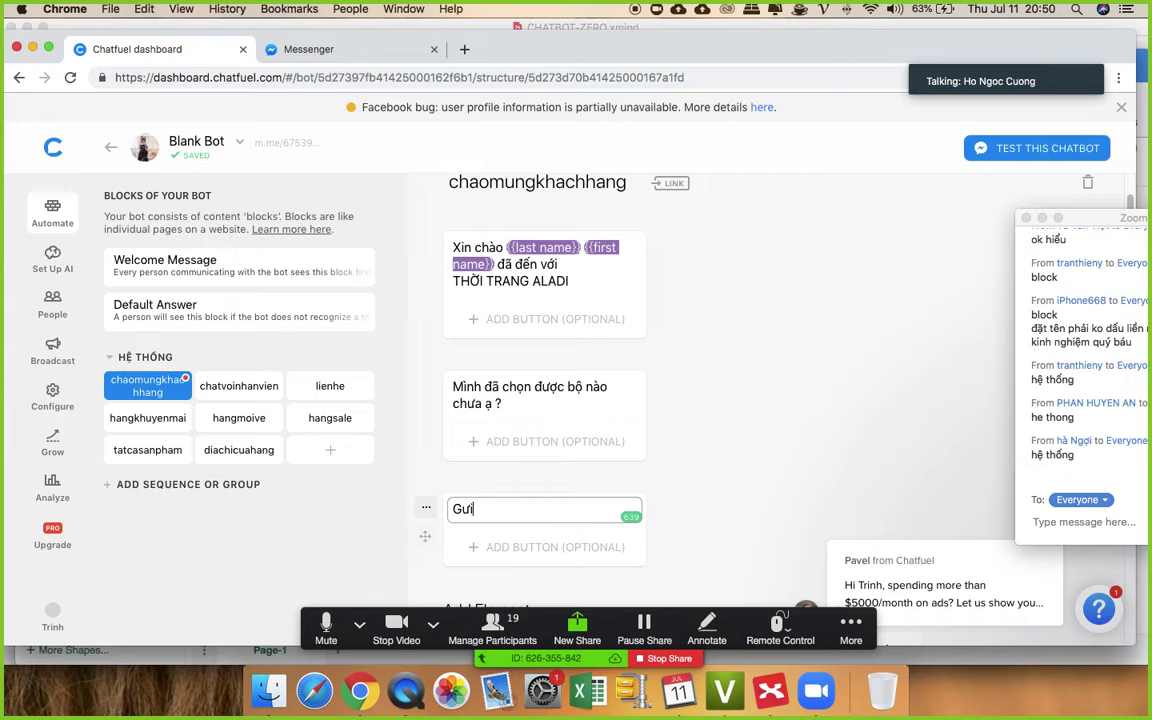
text(ửi hinh ảnh )
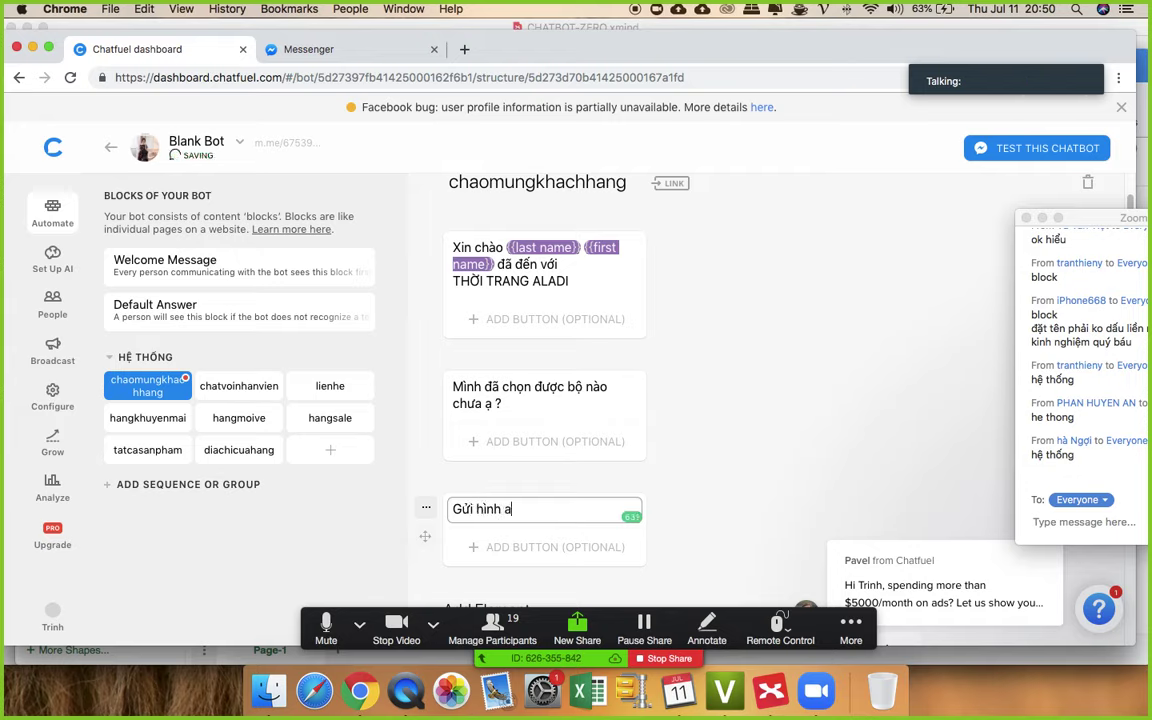
text(cho em x)
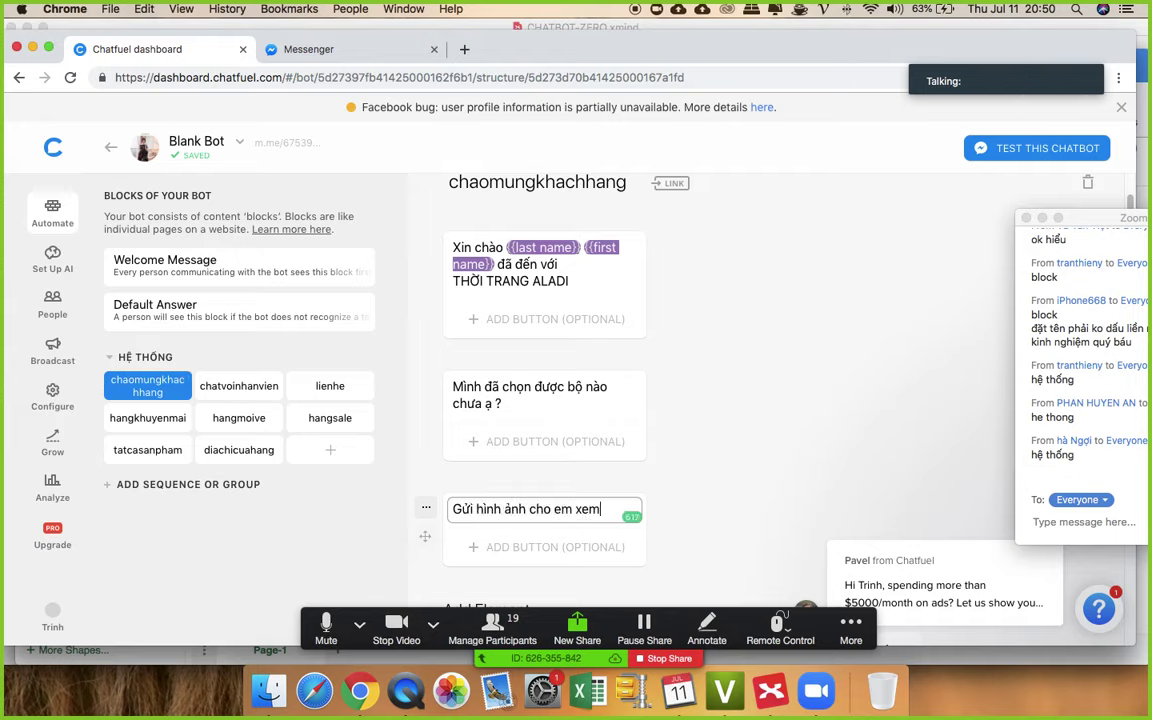
text(em)
key(BackSpace)
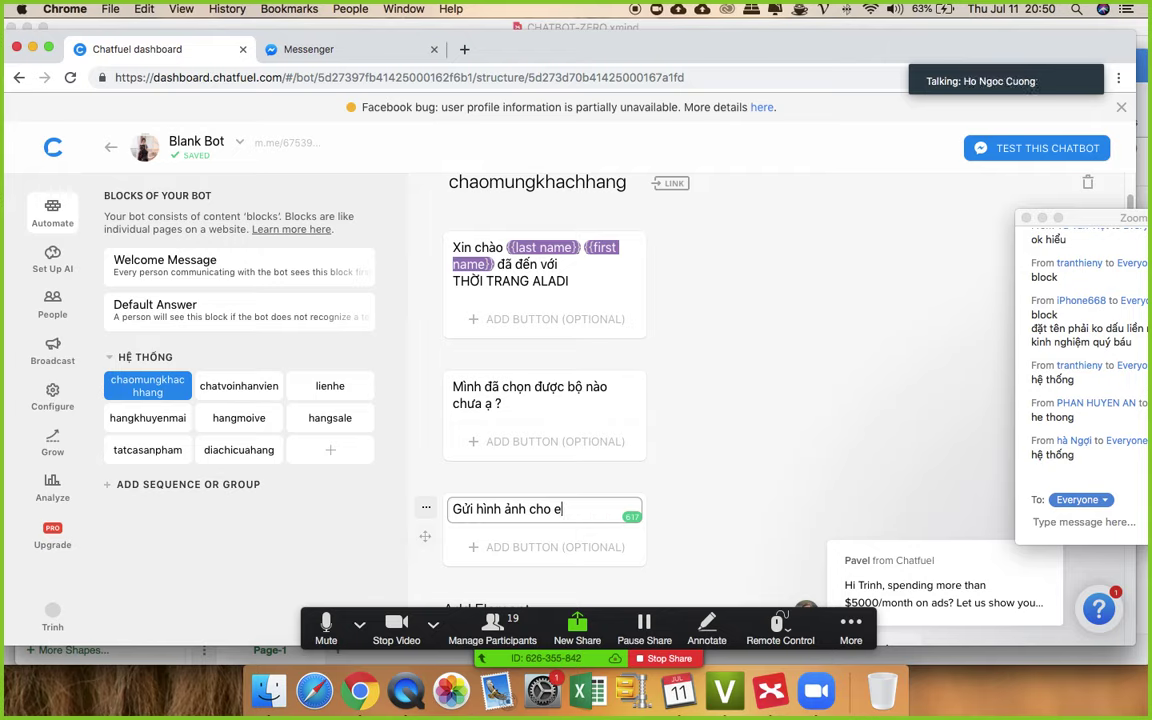
key(BackSpace)
text(shop)
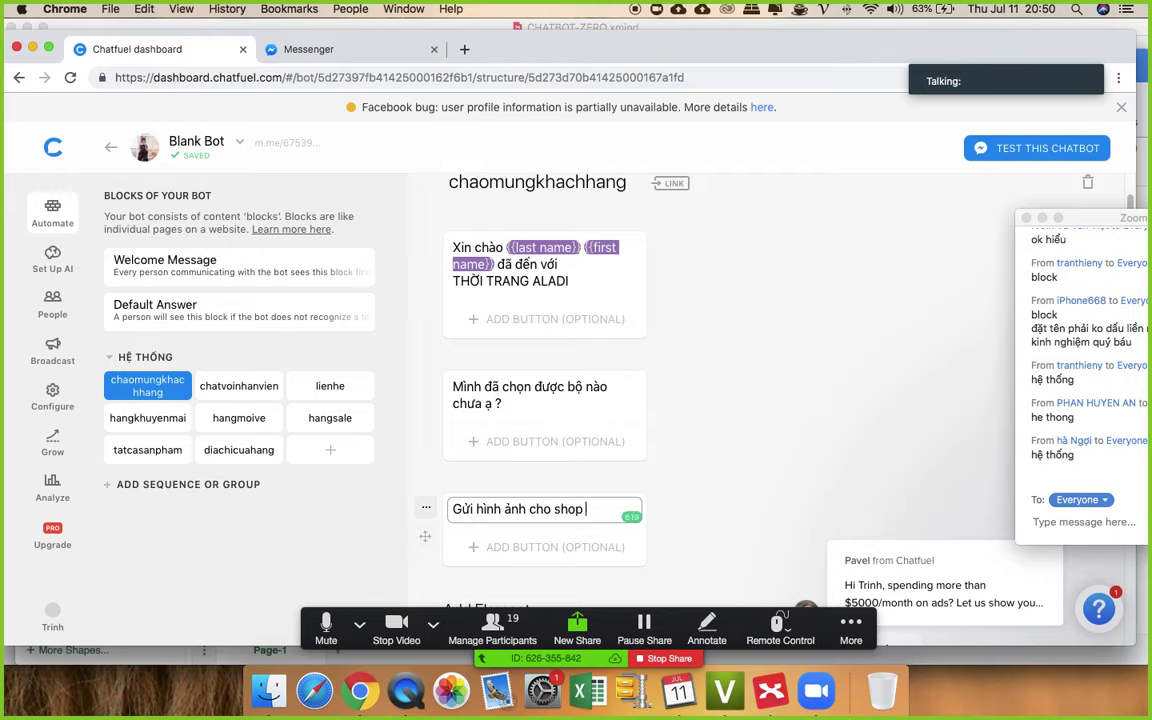
text( tư vấn ạ)
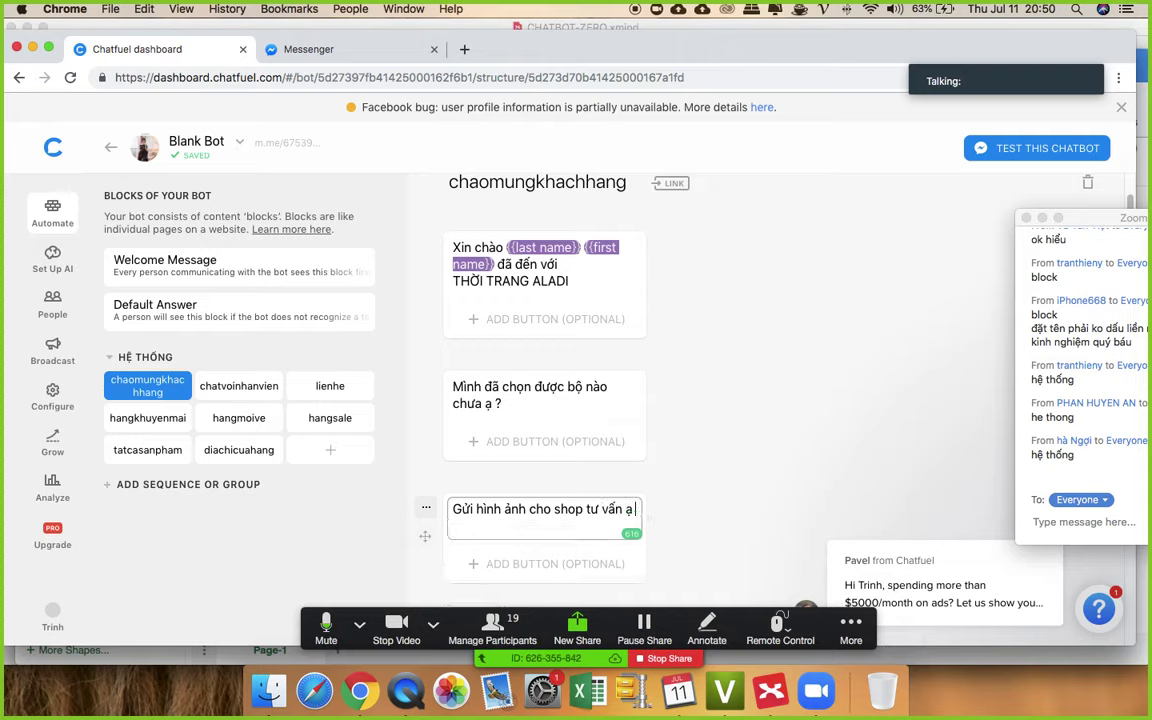
click(752, 392)
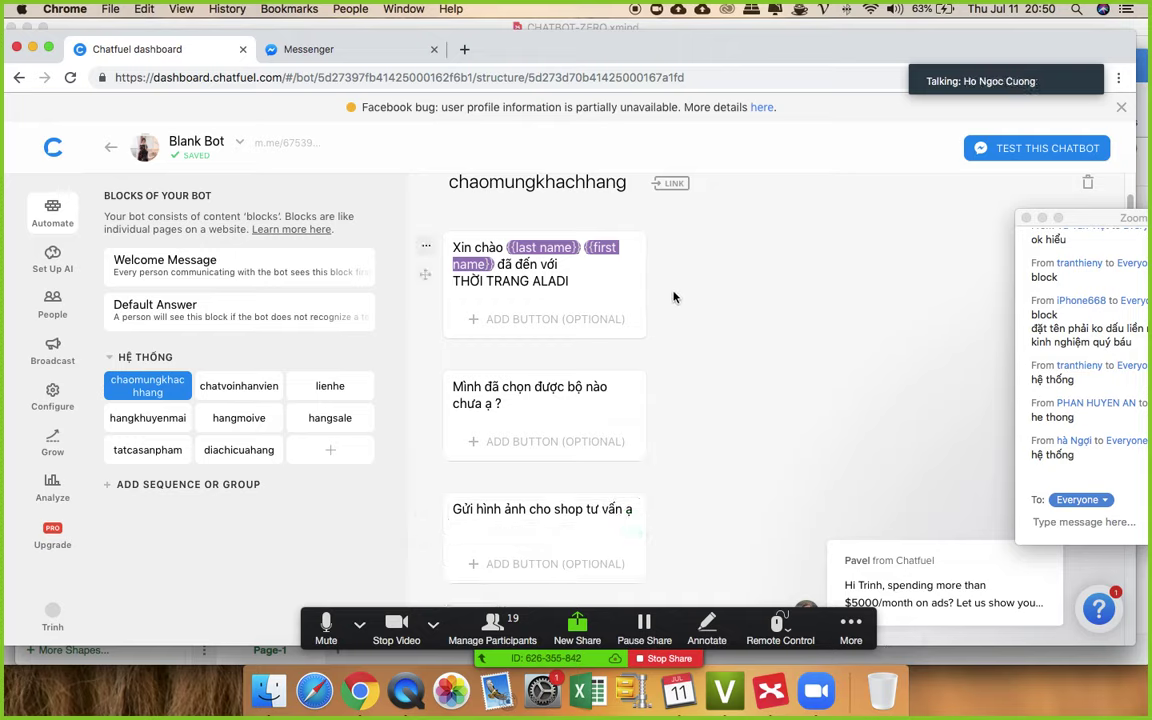
scroll(620, 290, down, 1)
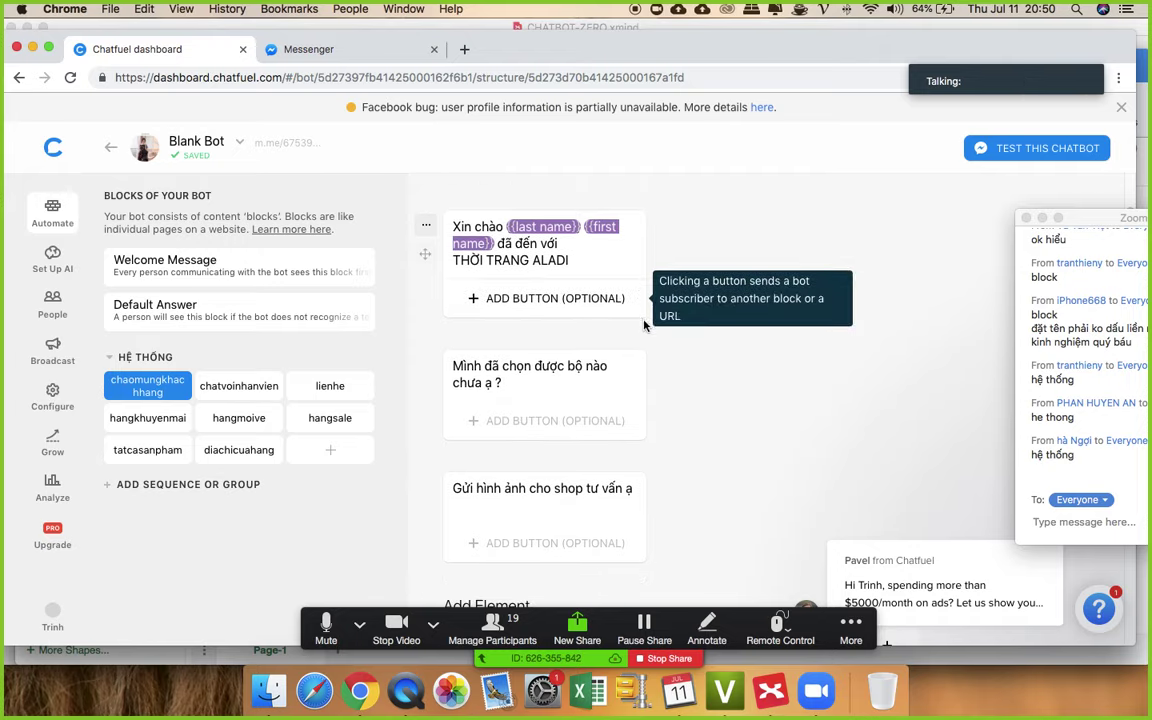
scroll(623, 373, down, 1)
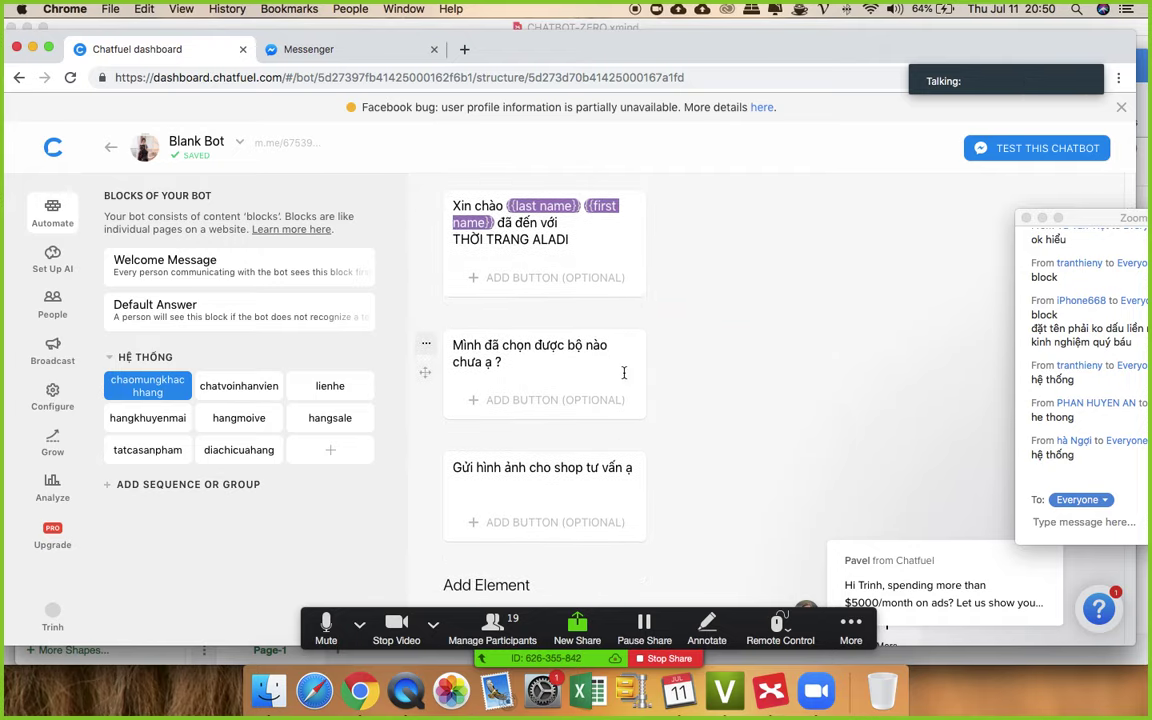
scroll(642, 346, down, 3)
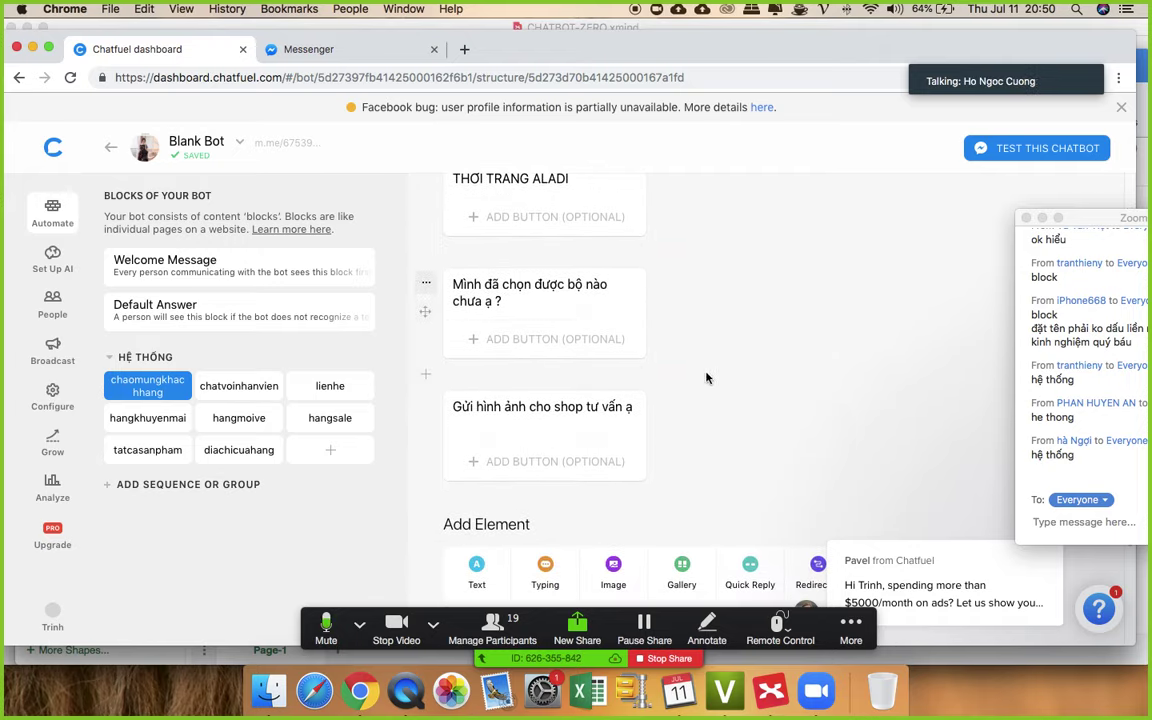
scroll(712, 373, down, 2)
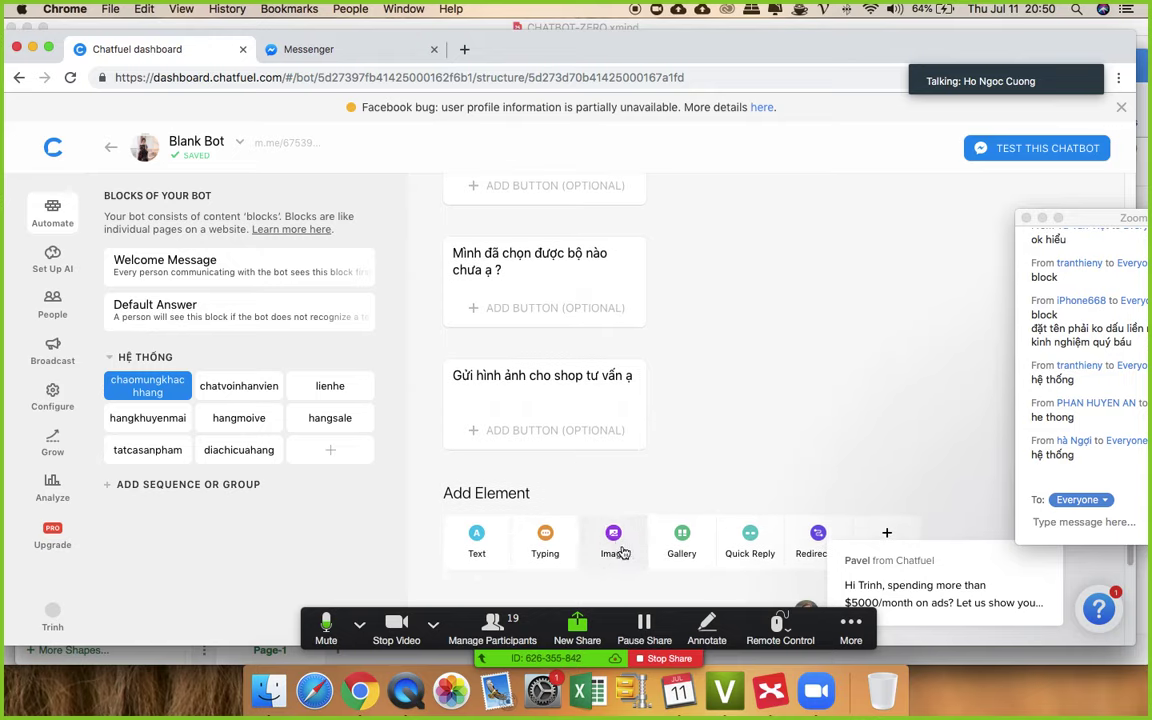
- Add an image card below the text cards and choose download.png from the Desktop
click(613, 540)
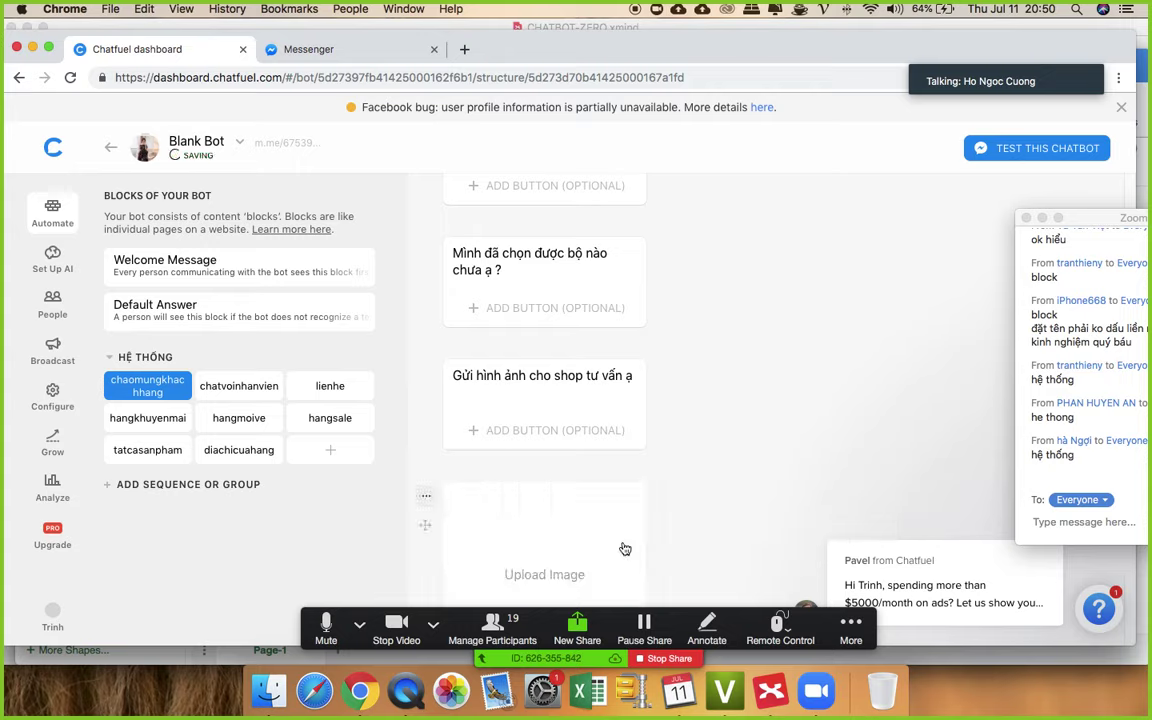
scroll(692, 428, down, 5)
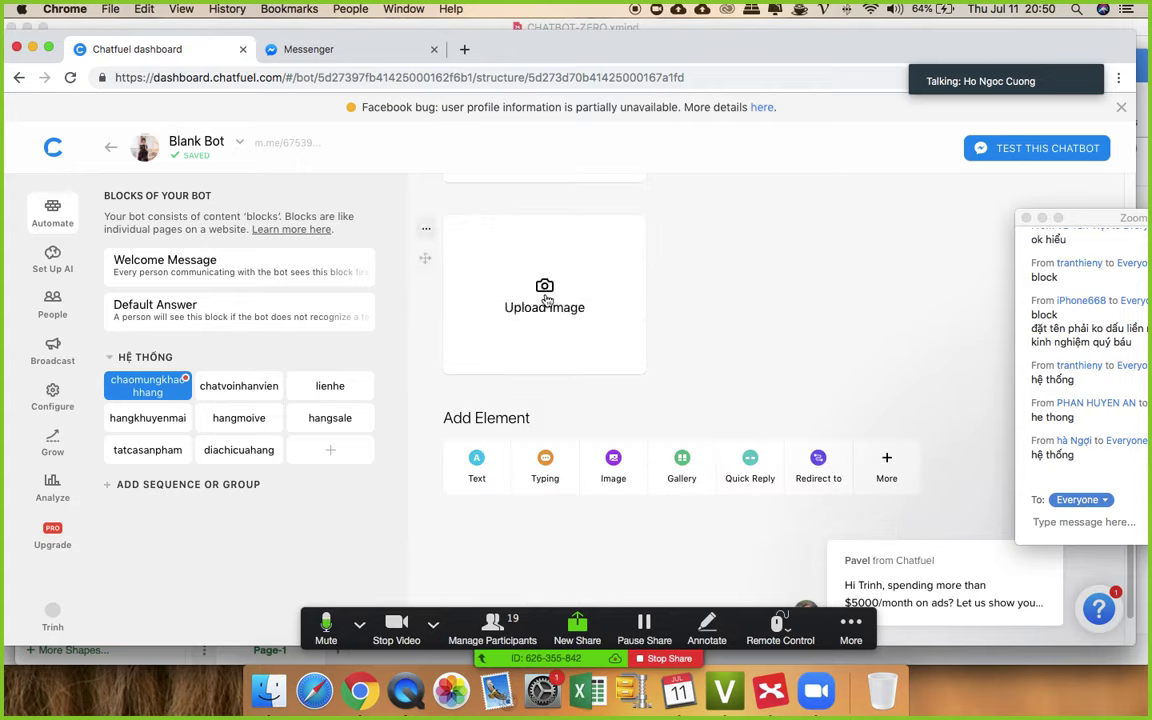
click(546, 300)
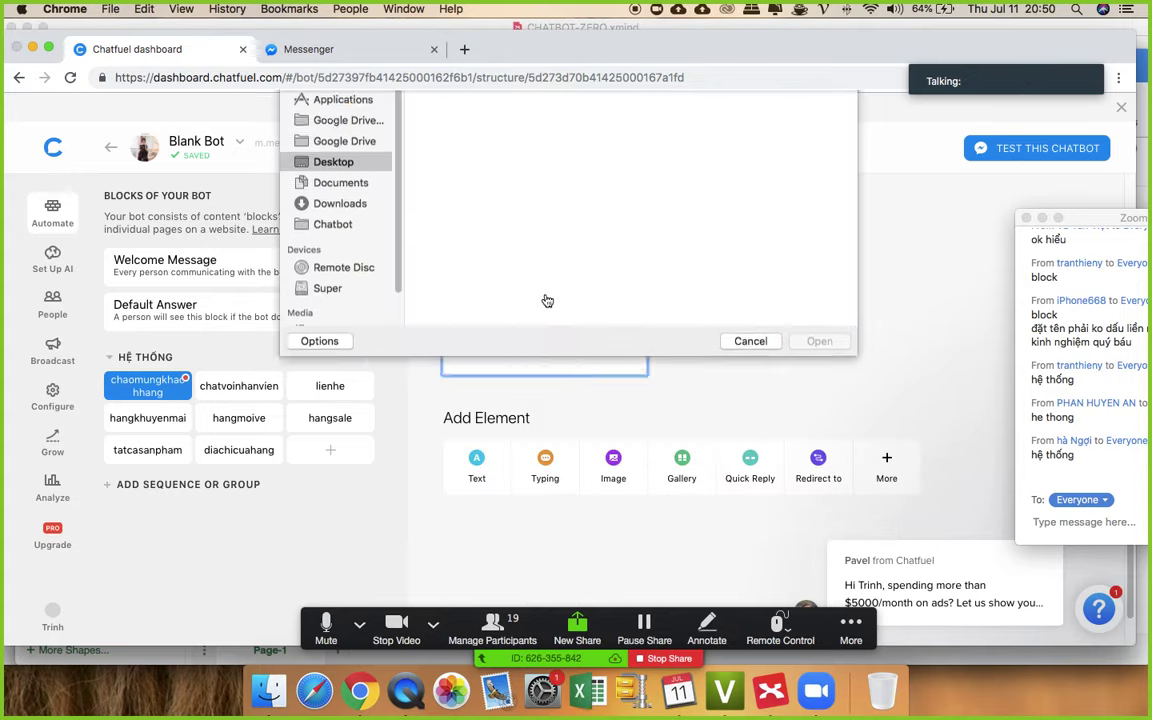
scroll(690, 260, down, 2)
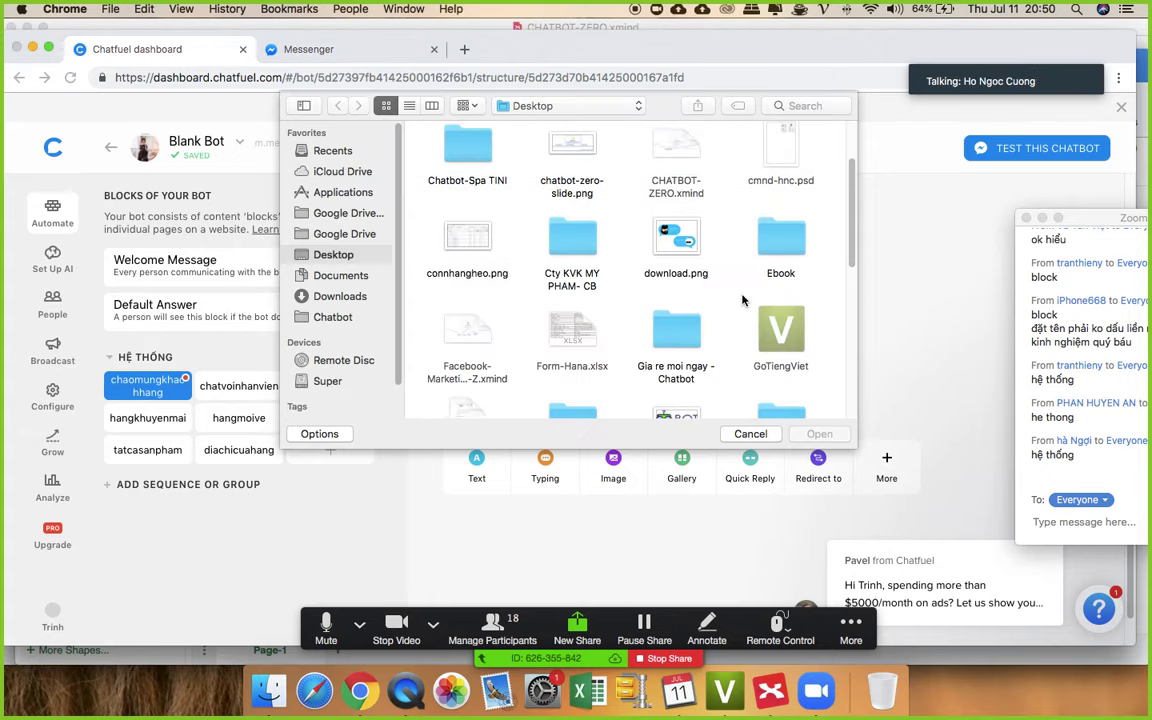
click(688, 240)
double_click(688, 241)
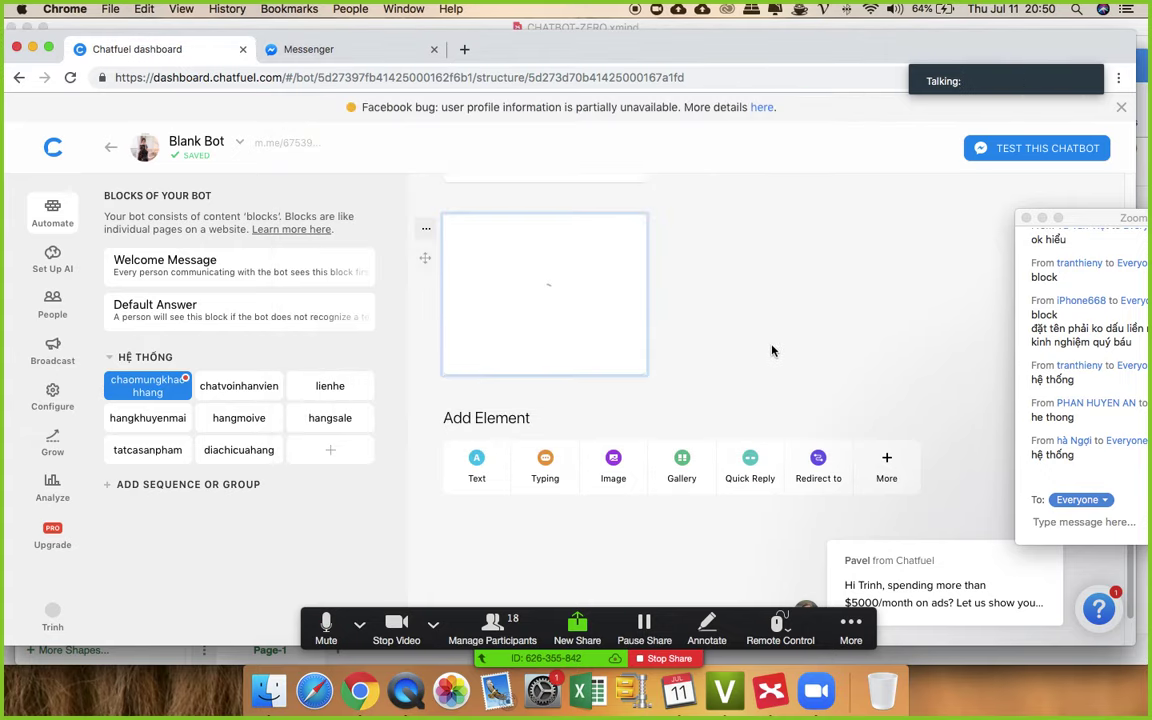
scroll(772, 350, up, 1)
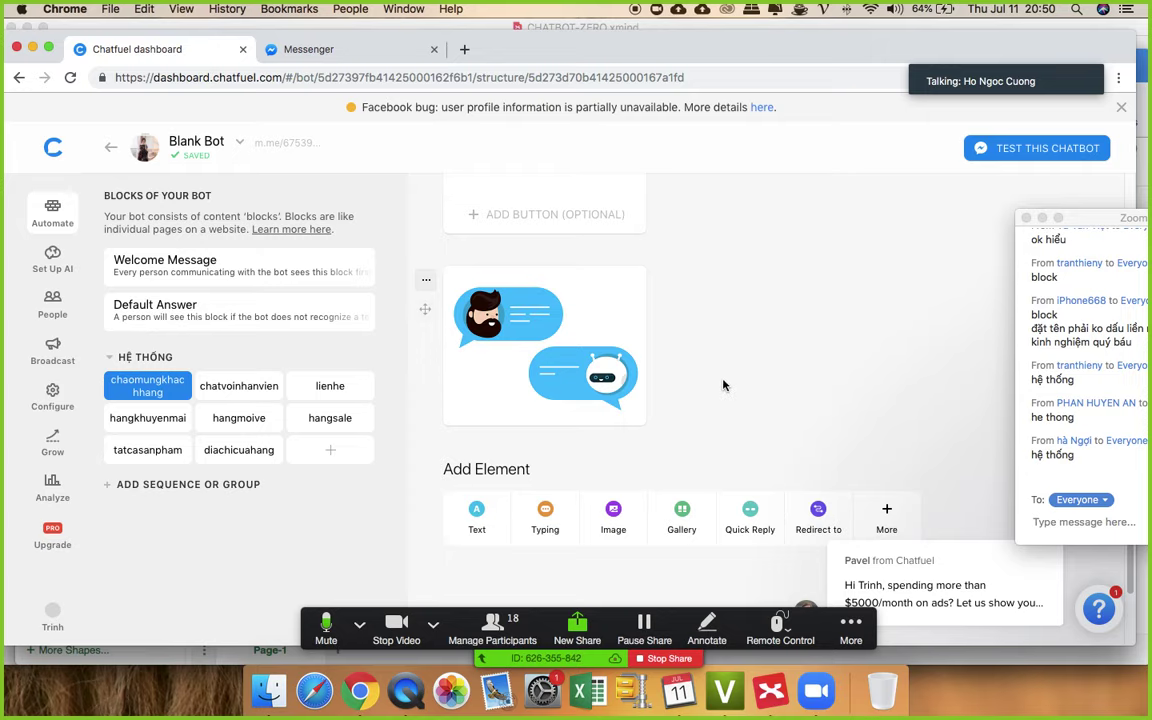
scroll(720, 380, down, 1)
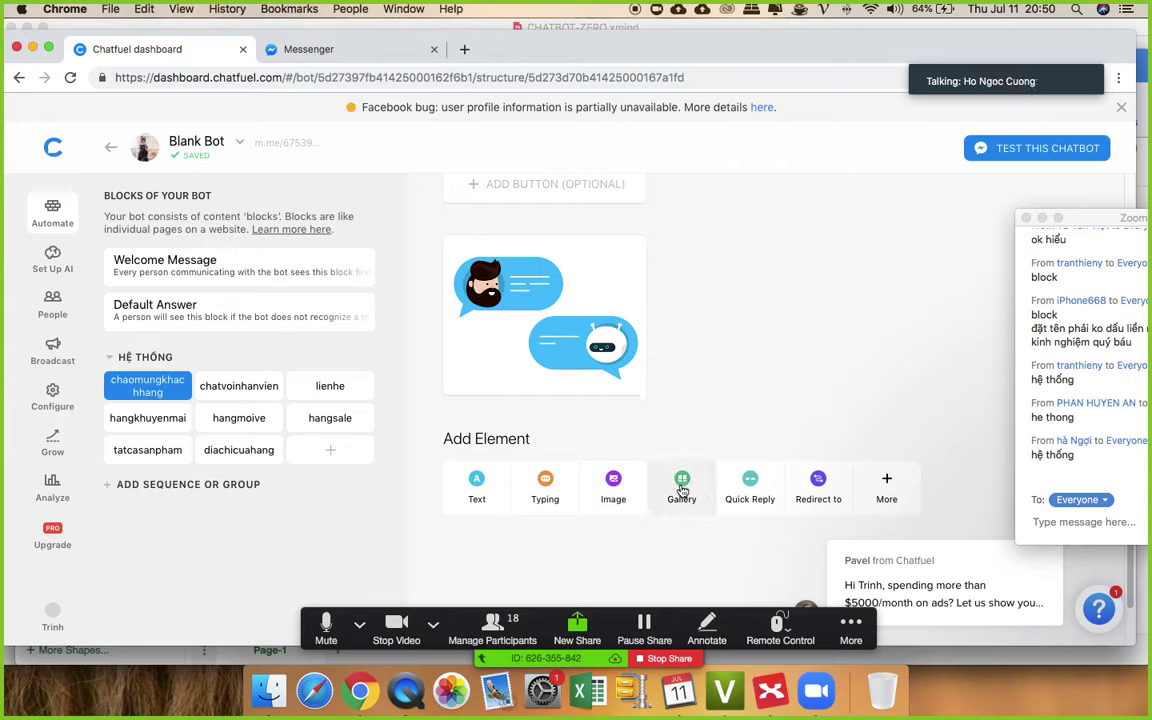
- Add a gallery using download.png cropped with horizontal image proportions
click(683, 490)
scroll(707, 368, down, 3)
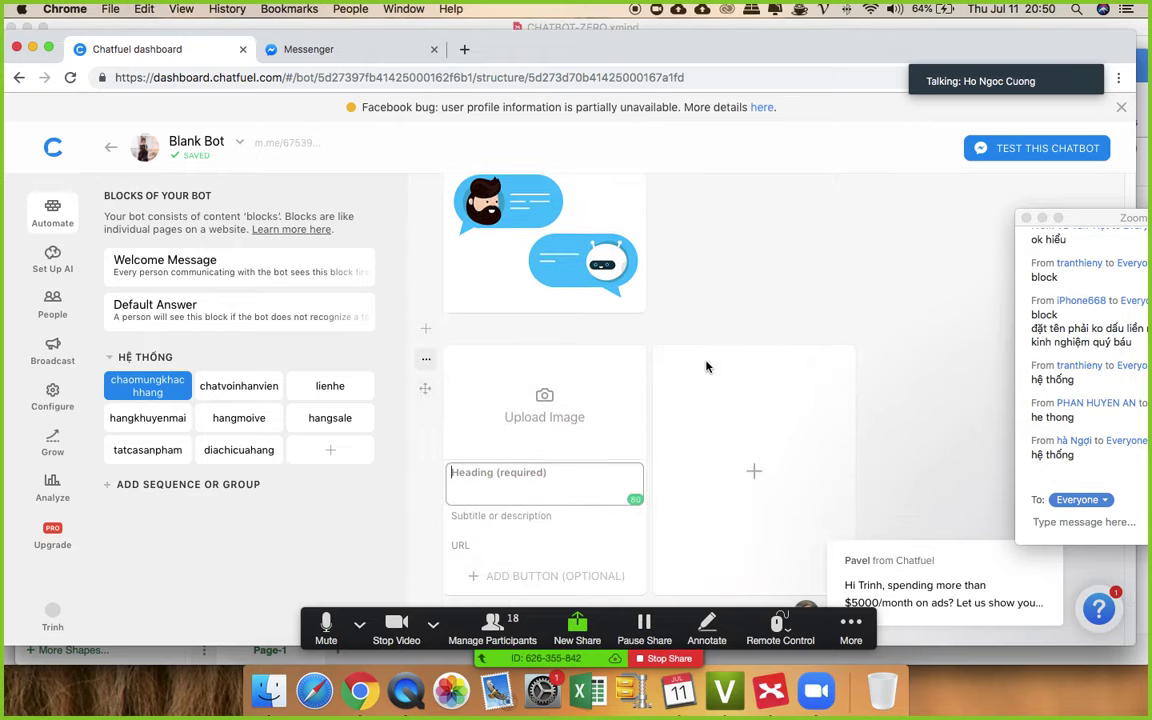
scroll(707, 368, down, 2)
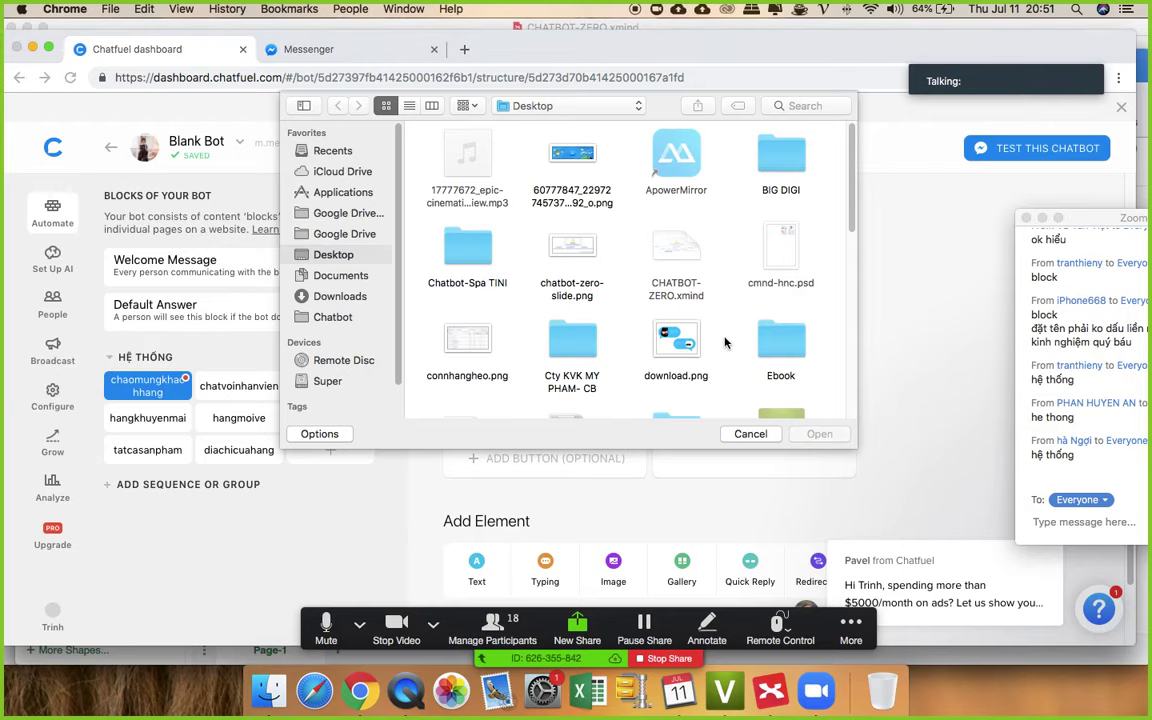
double_click(676, 340)
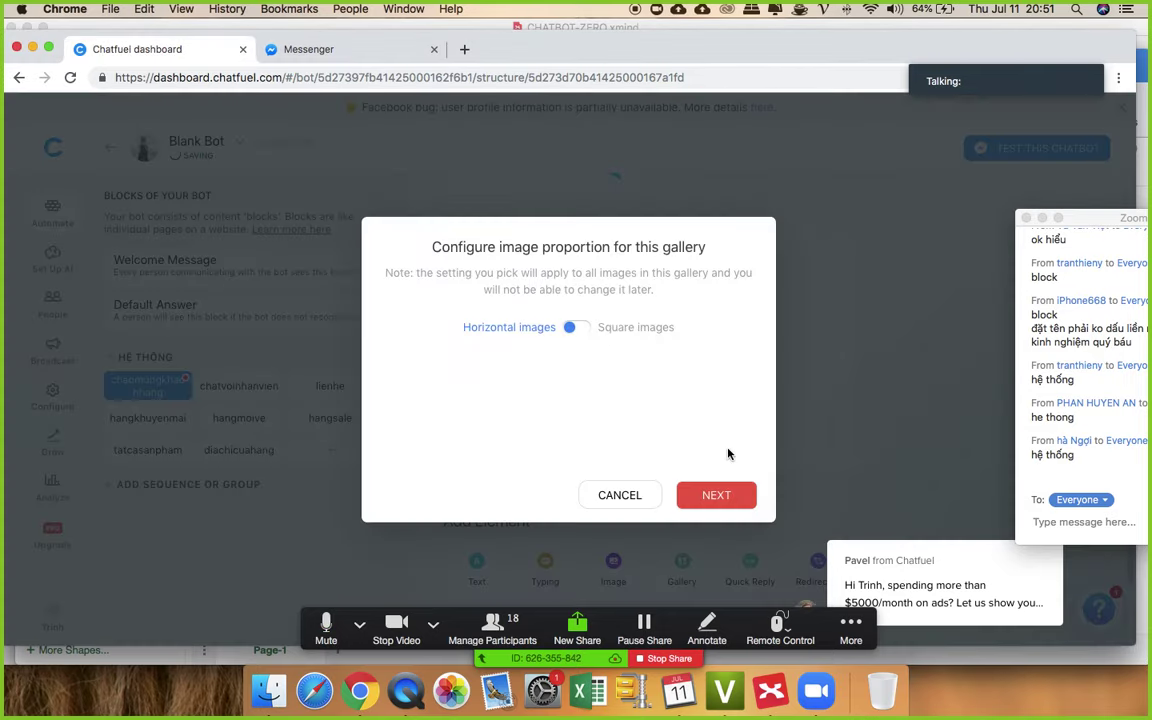
click(569, 327)
click(582, 303)
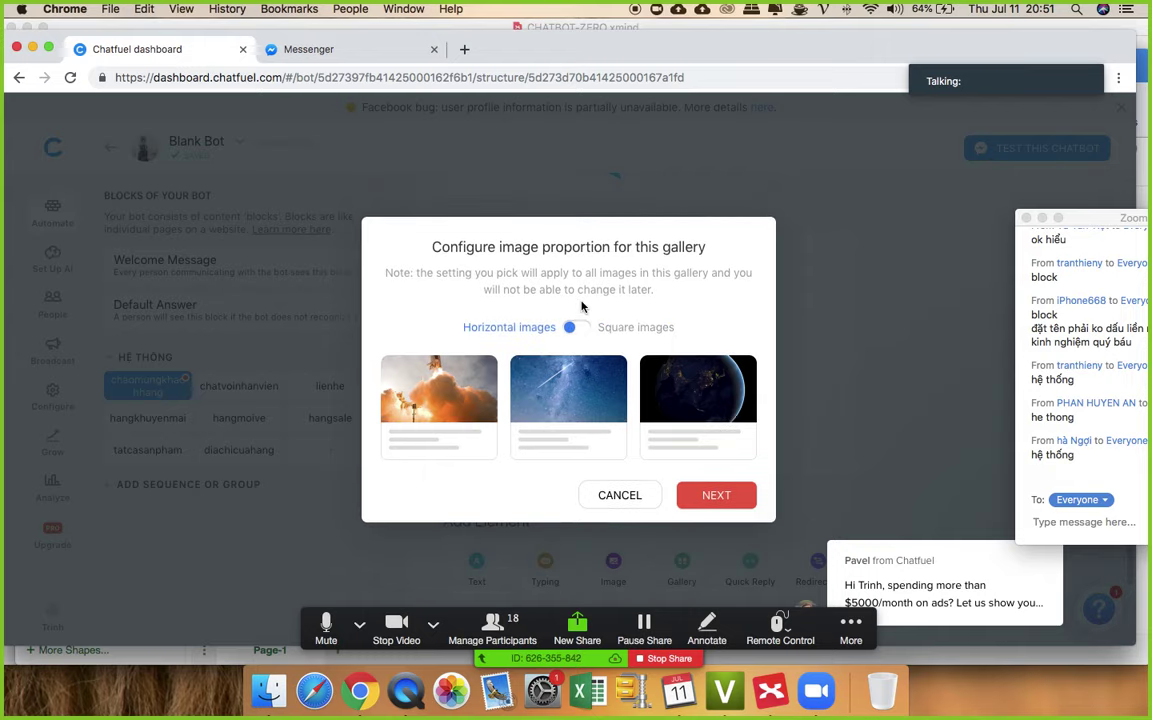
click(713, 496)
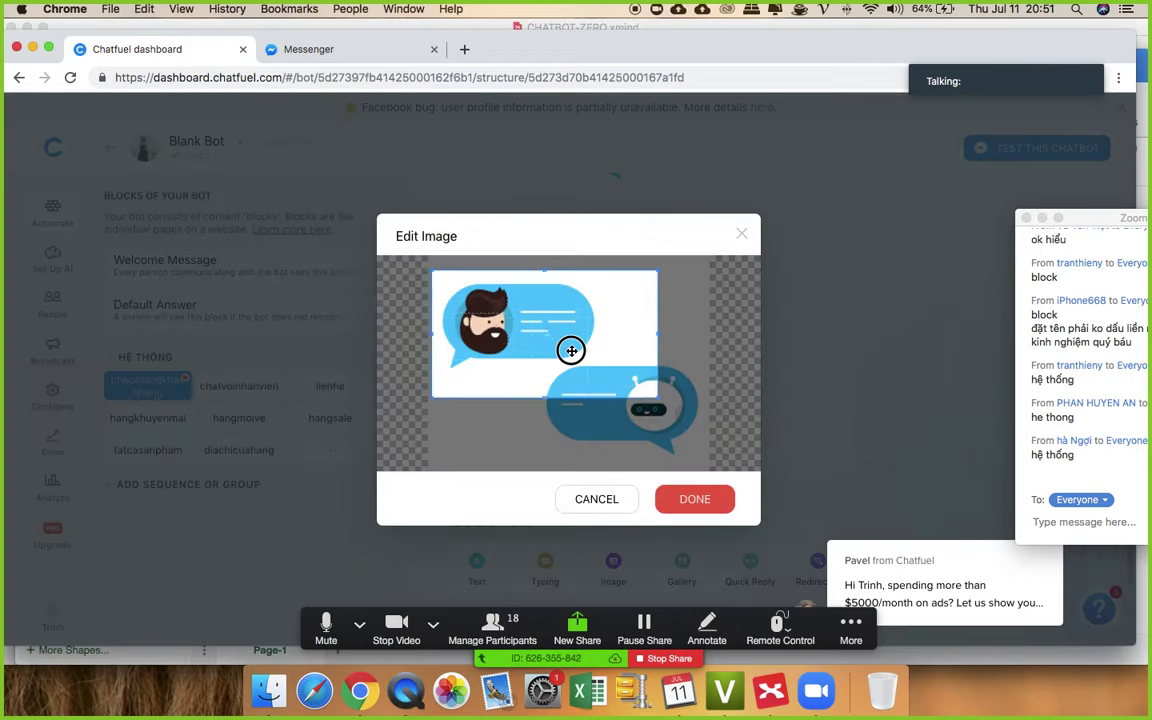
click(695, 500)
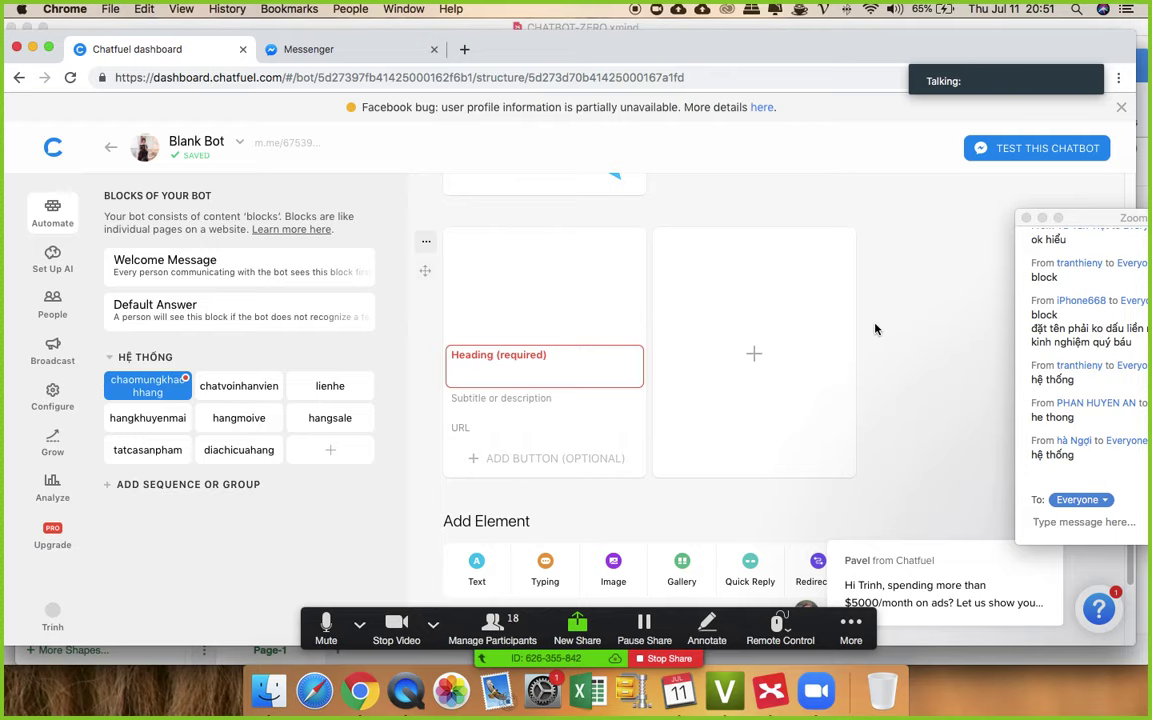
- Give the first gallery card the heading 'Sản phẩm mới về'
click(531, 365)
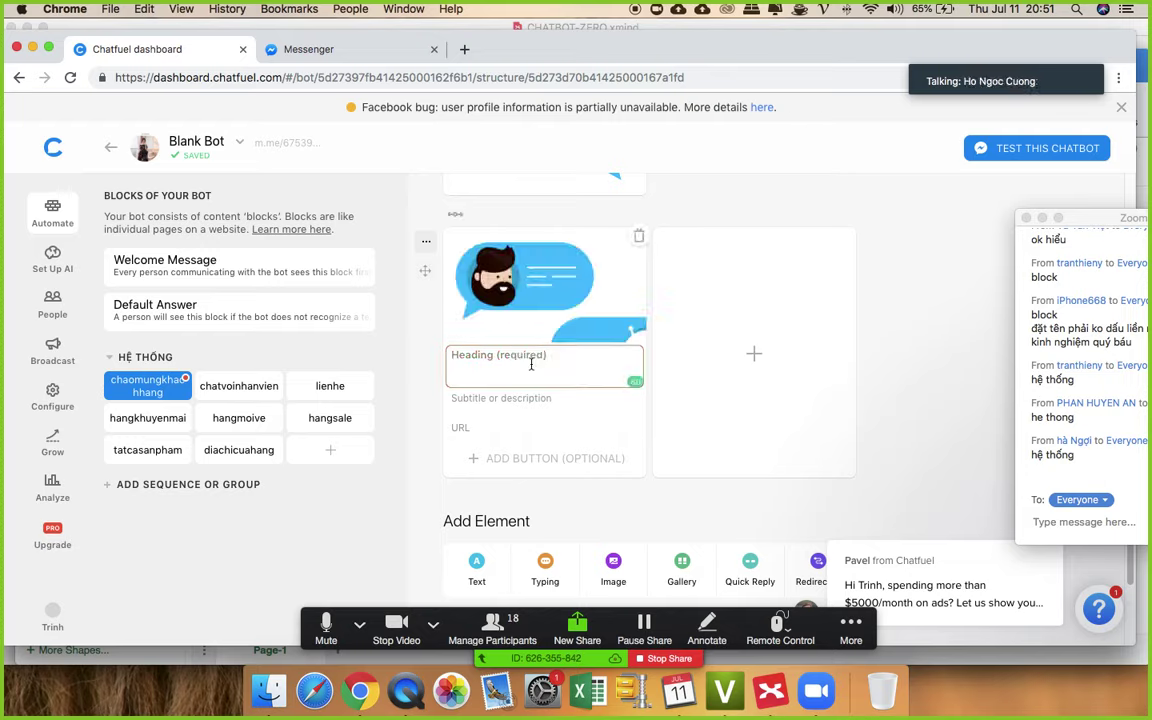
text(San pham )
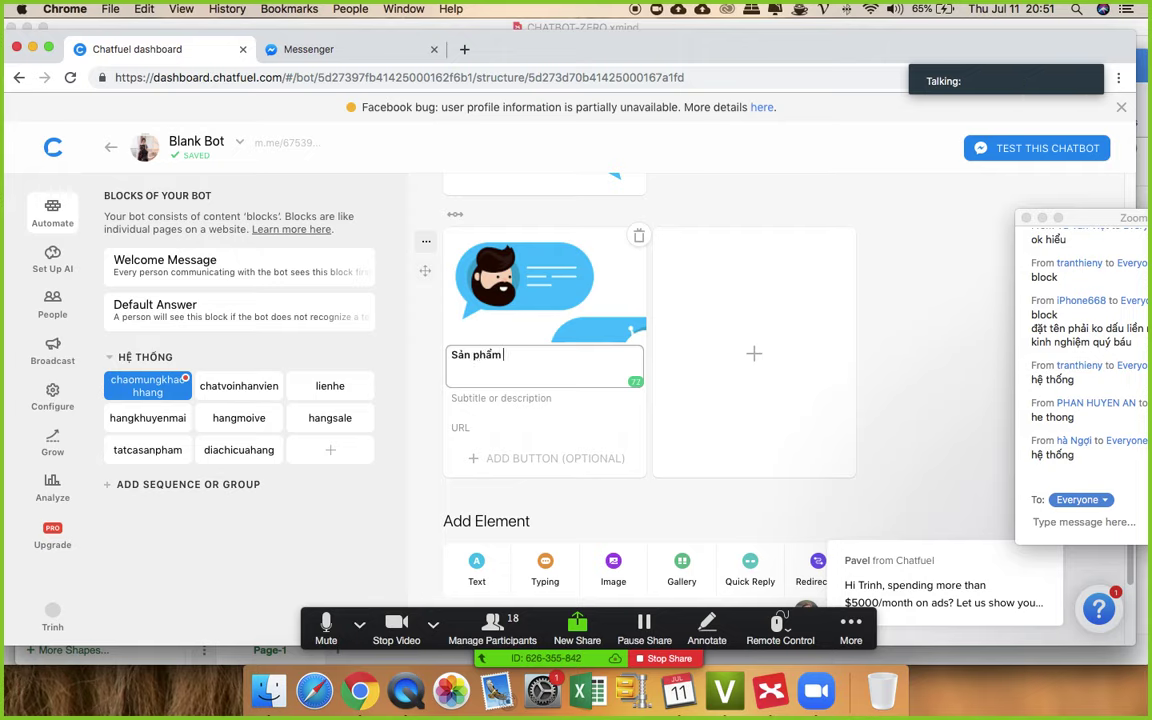
text(mới về)
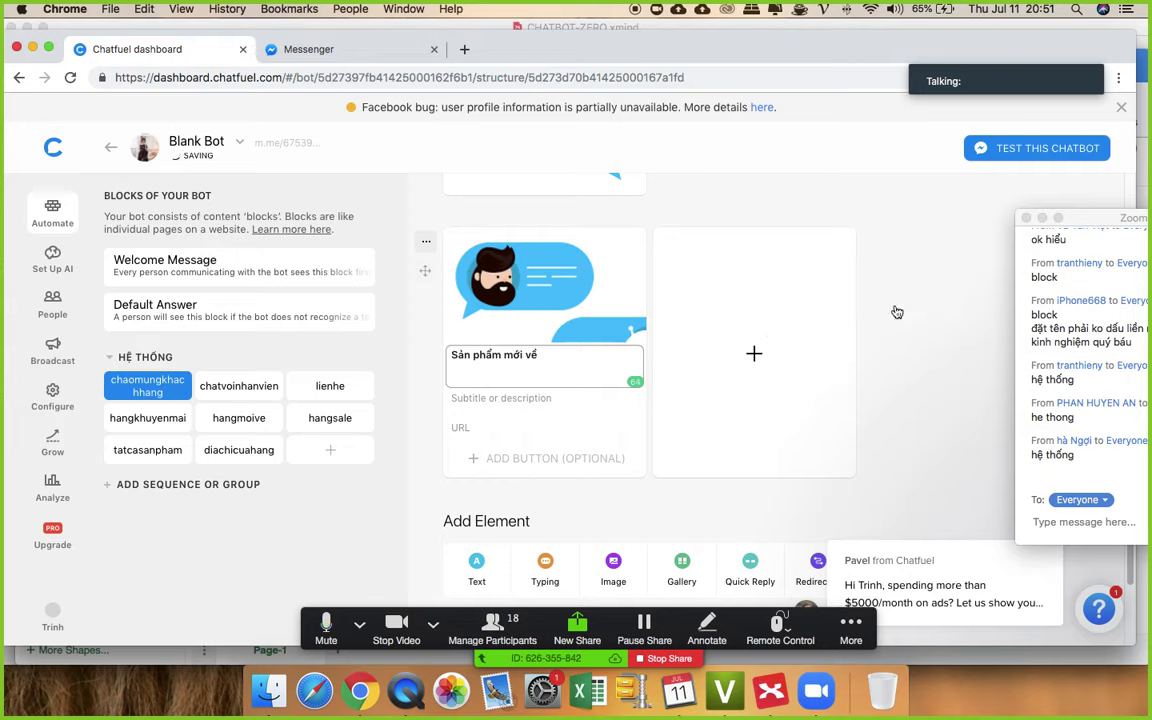
click(840, 359)
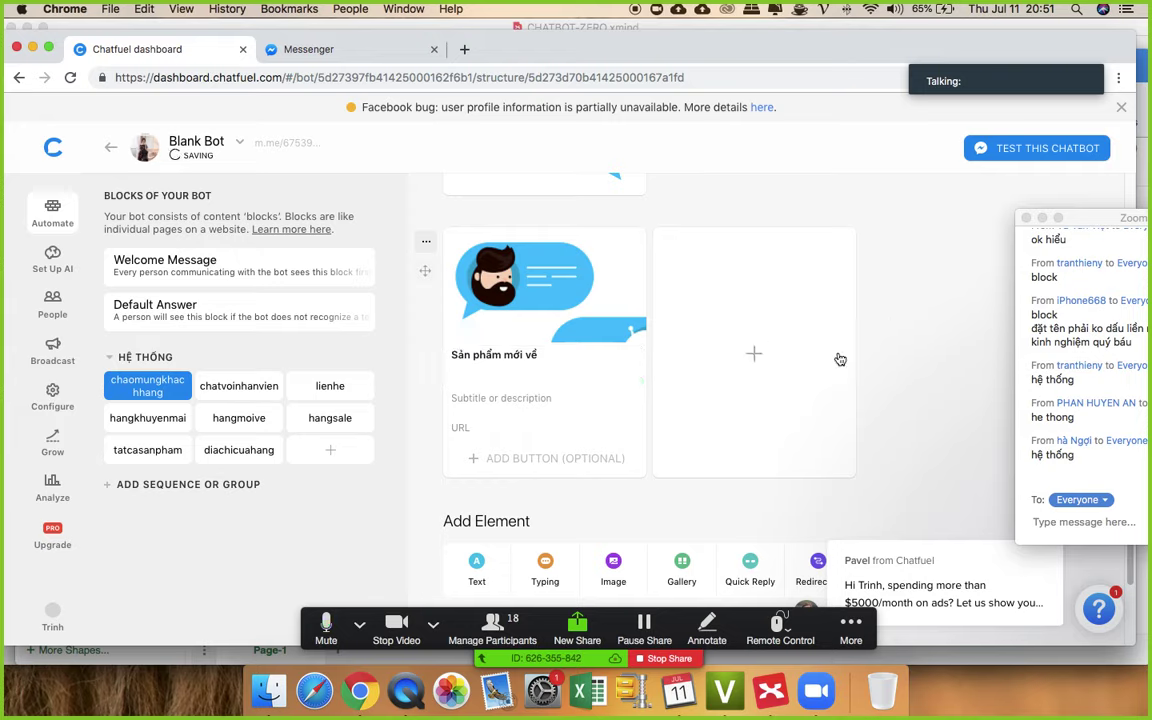
- Add a second gallery card with the lucky-wheel promo image and heading 'Hàng đang sale'
click(763, 325)
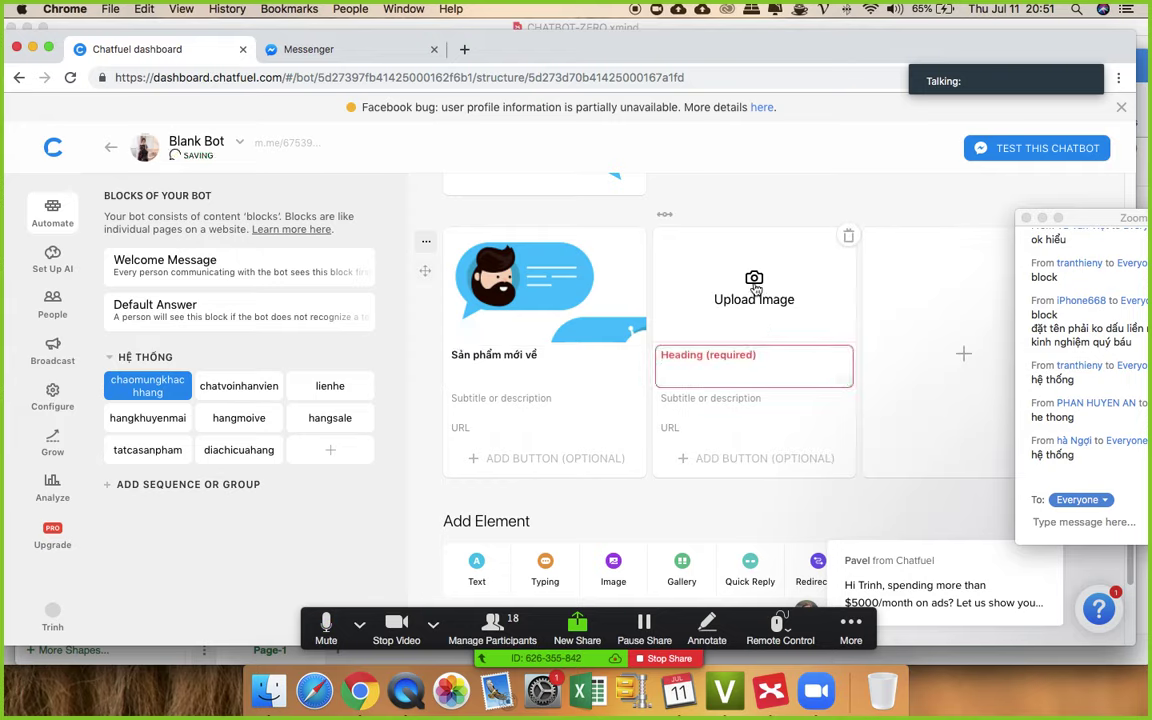
click(772, 314)
scroll(775, 311, down, 5)
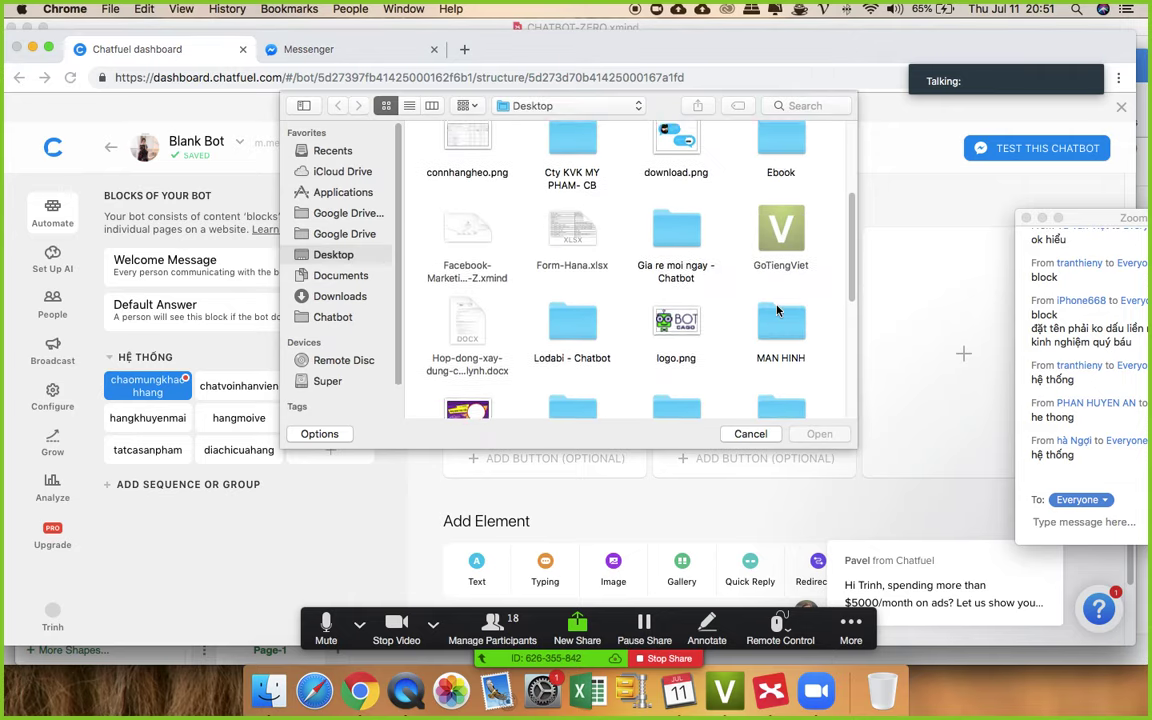
scroll(682, 307, down, 3)
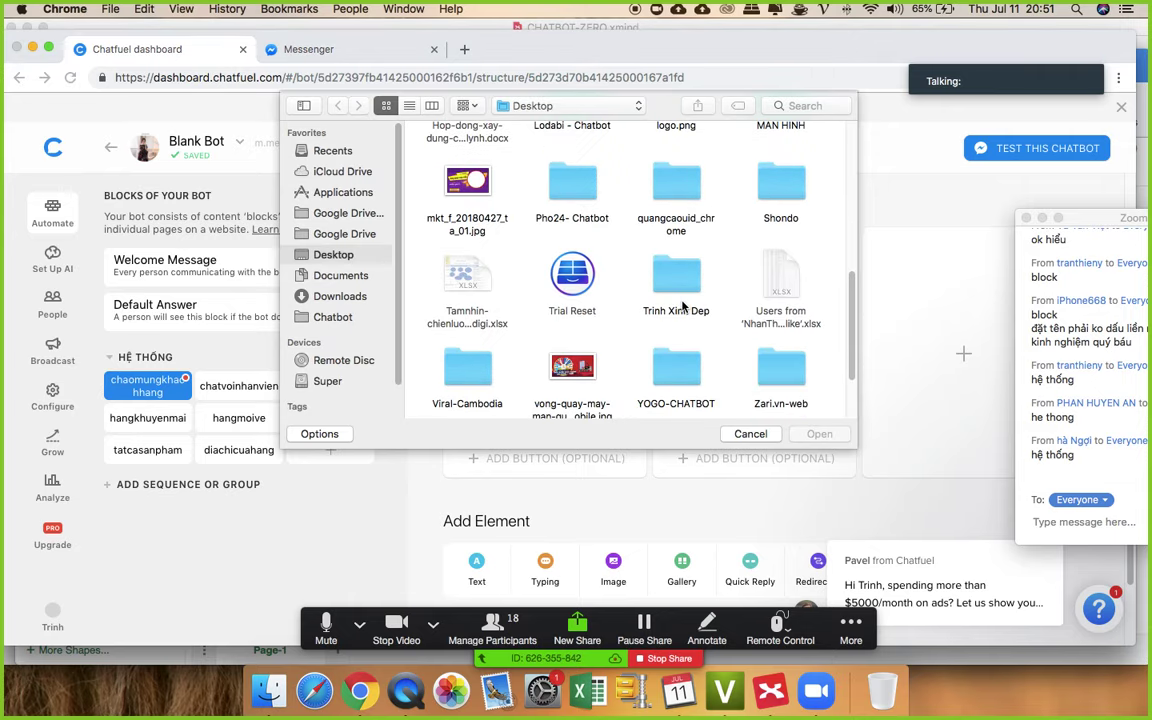
scroll(485, 281, down, 2)
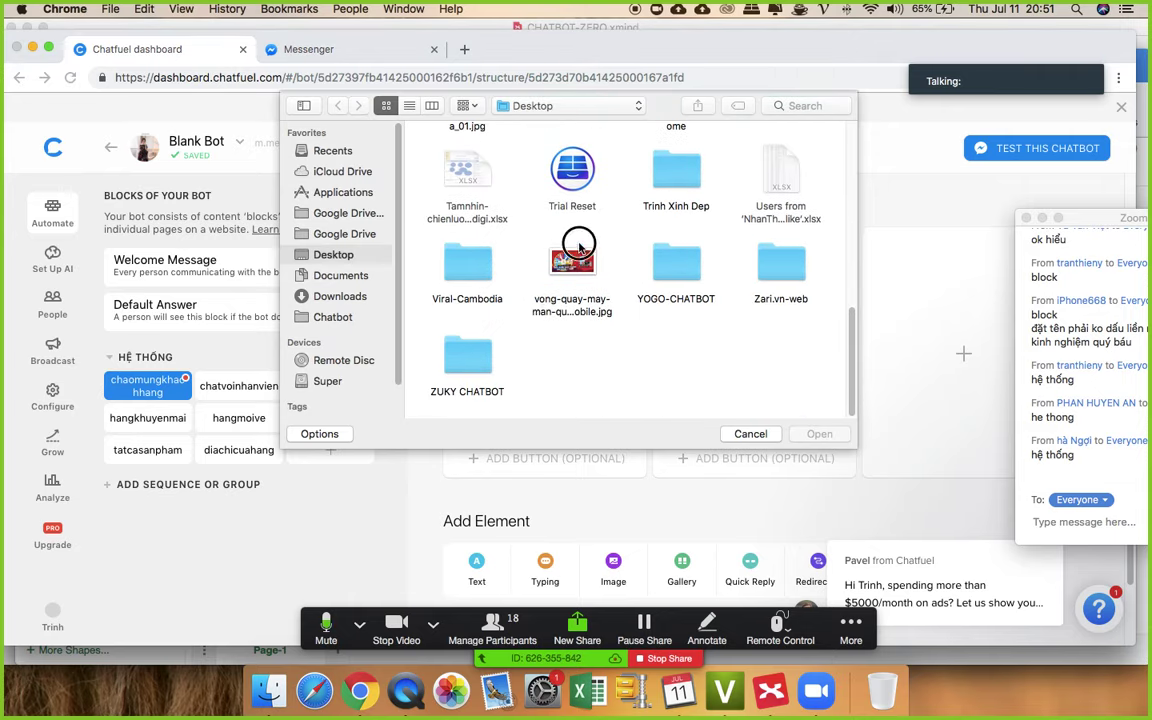
double_click(580, 262)
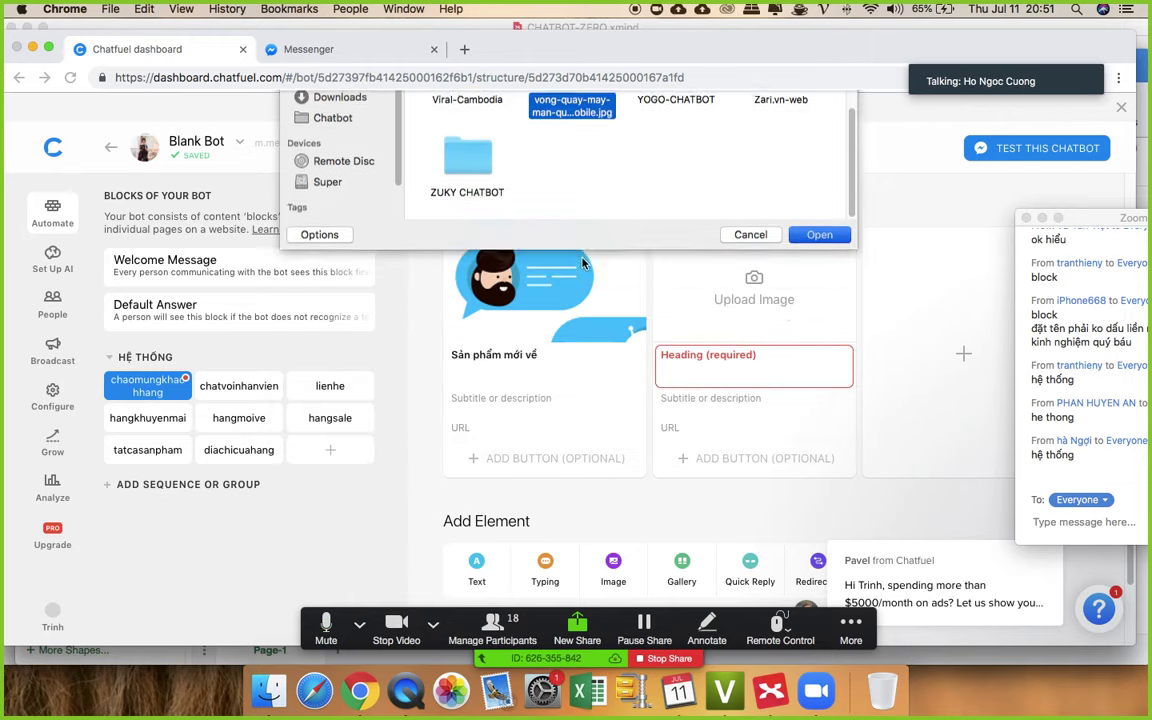
click(698, 366)
text(S)
key(BackSpace)
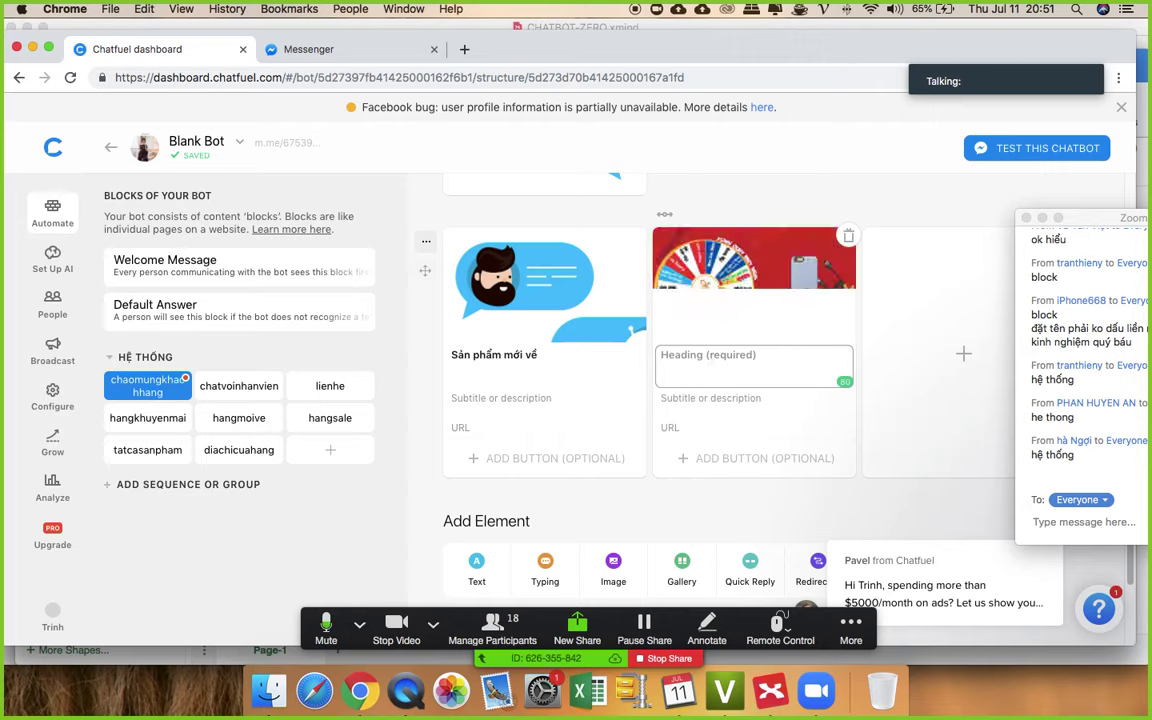
text(hÀNG)
key(BackSpace)
key(BackSpace)
key(BackSpace)
key(BackSpace)
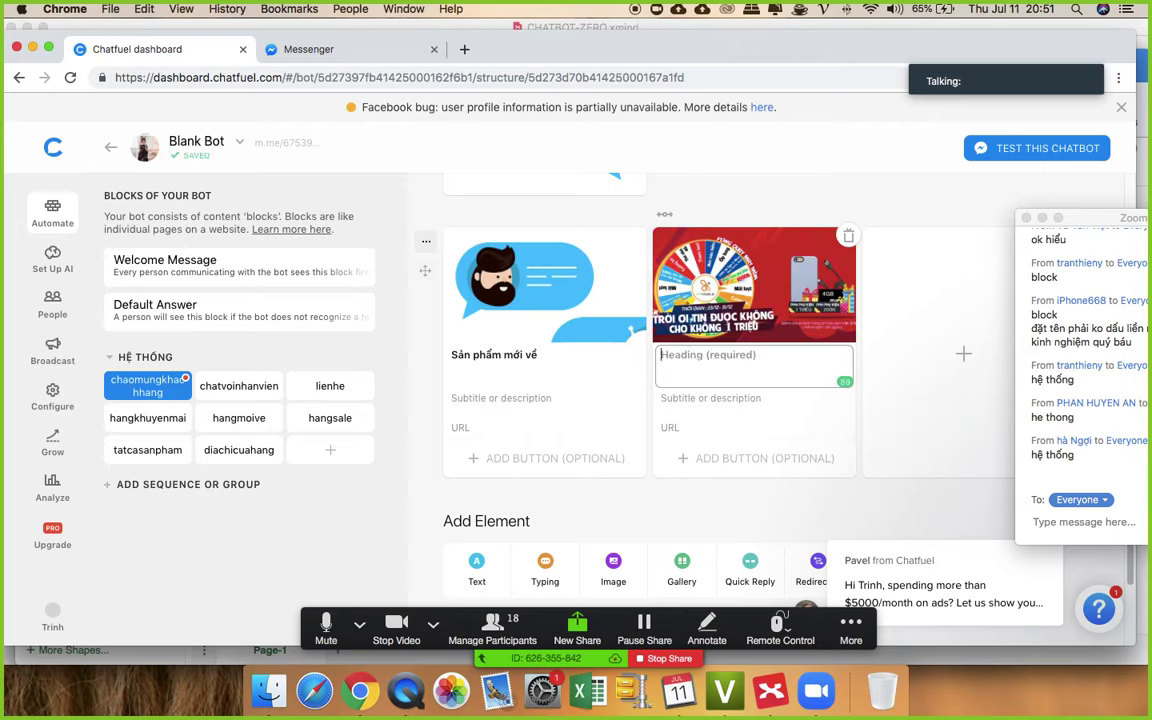
text(Hang đang)
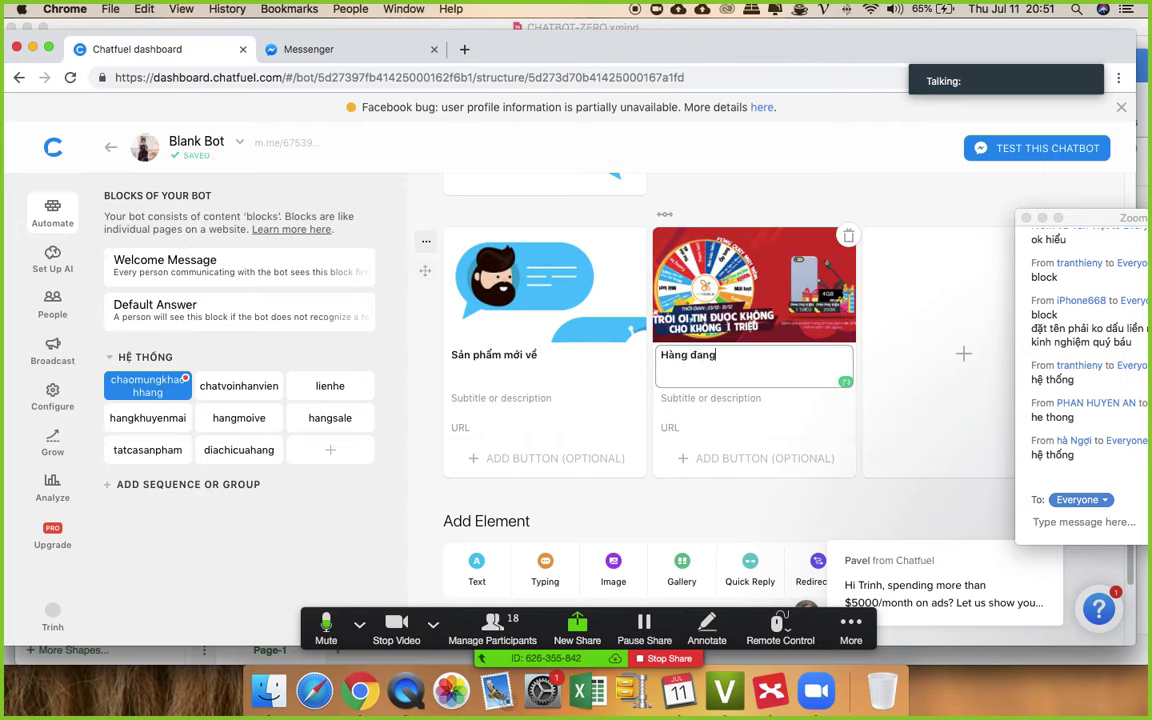
text( sale)
- Enter subtitles 'Hàng mới về hot hòn họt' and 'Sale nhiều mẫu chỉ 99k' on the two cards
click(504, 399)
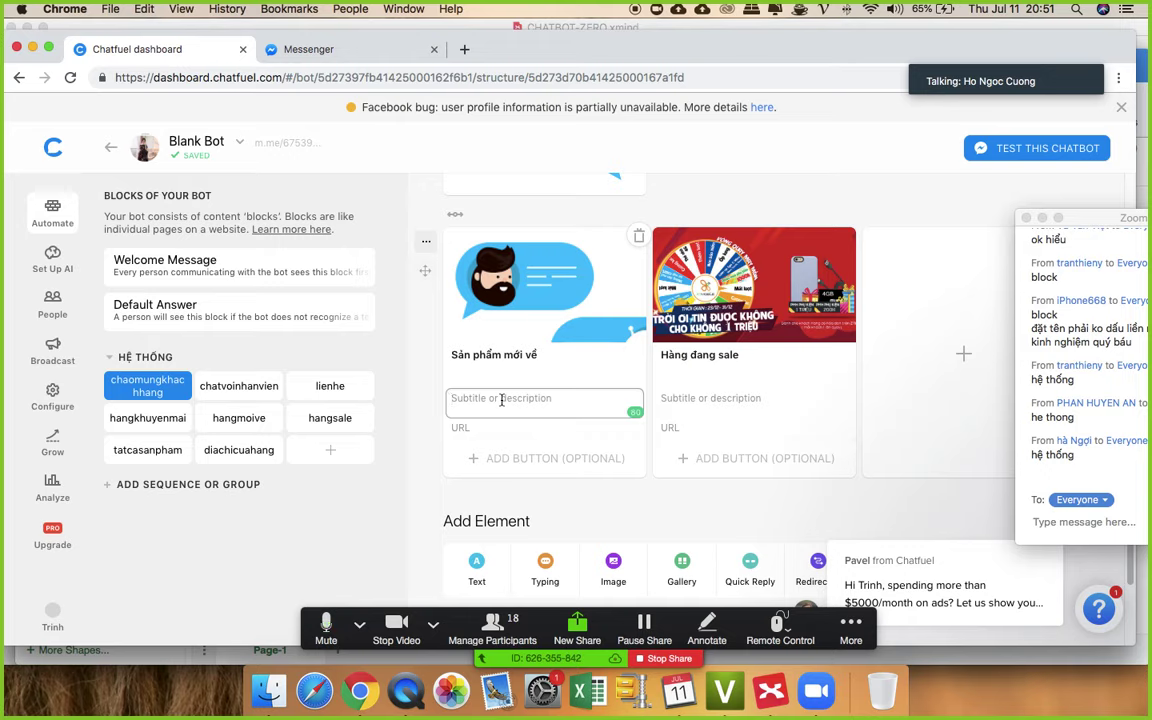
text(Hangf)
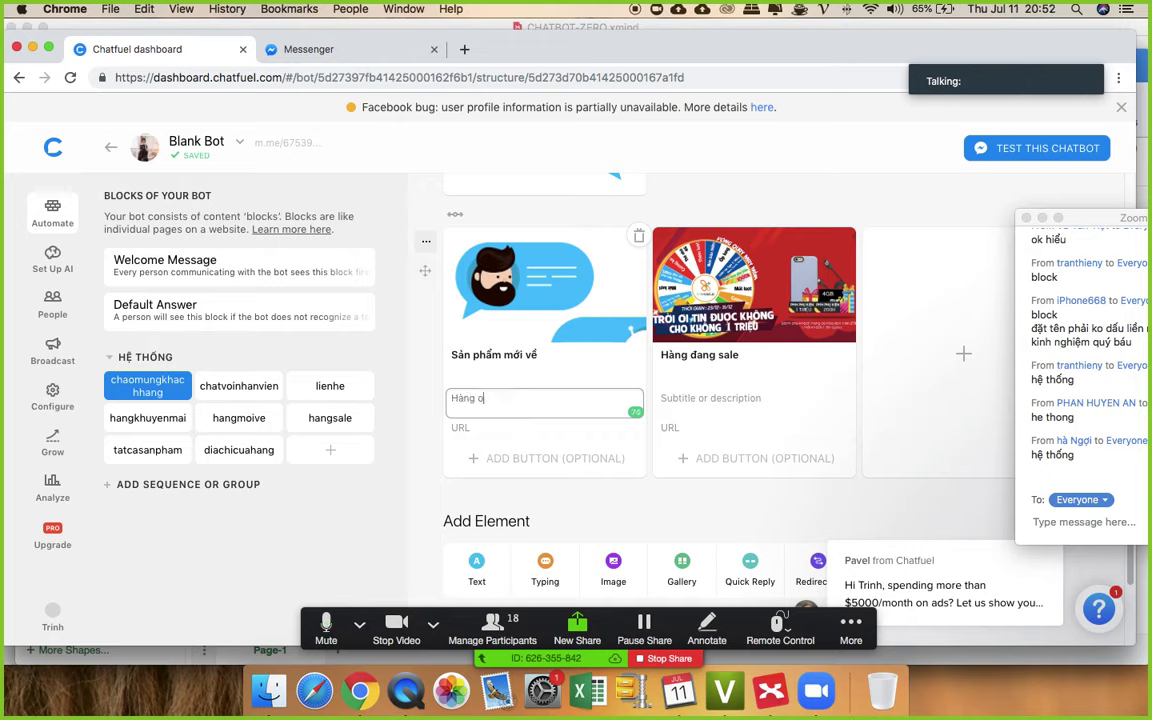
text( mowis veef)
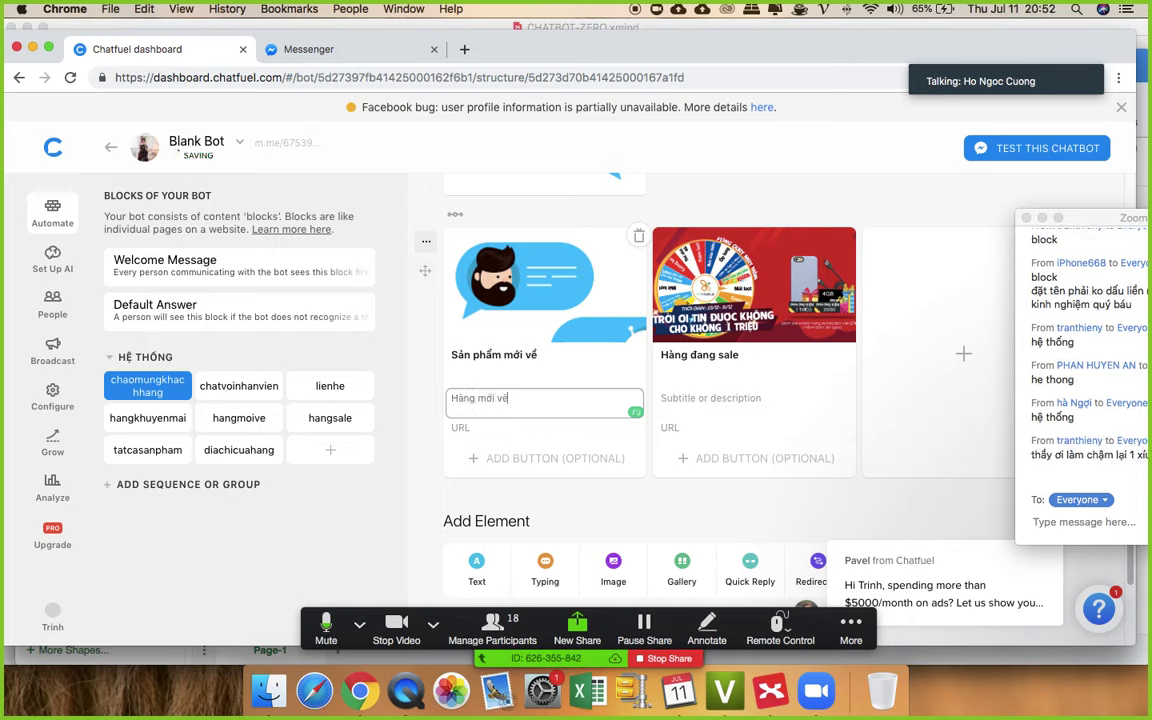
text( hot)
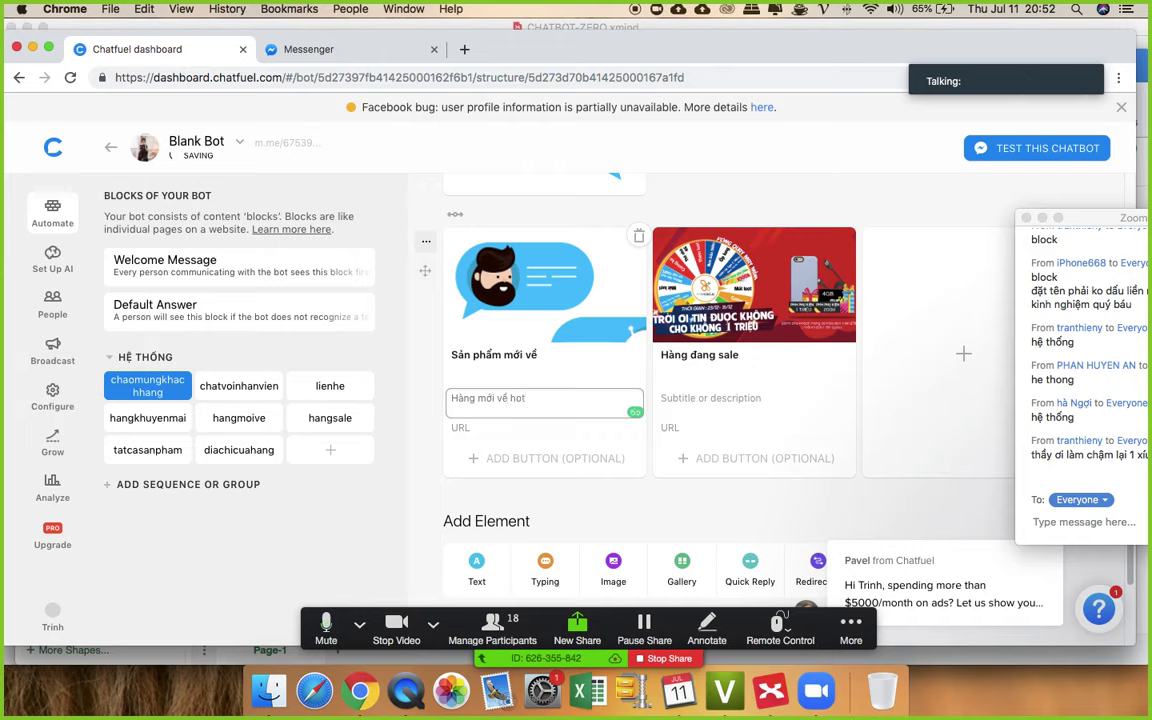
text( hown hotj)
click(686, 398)
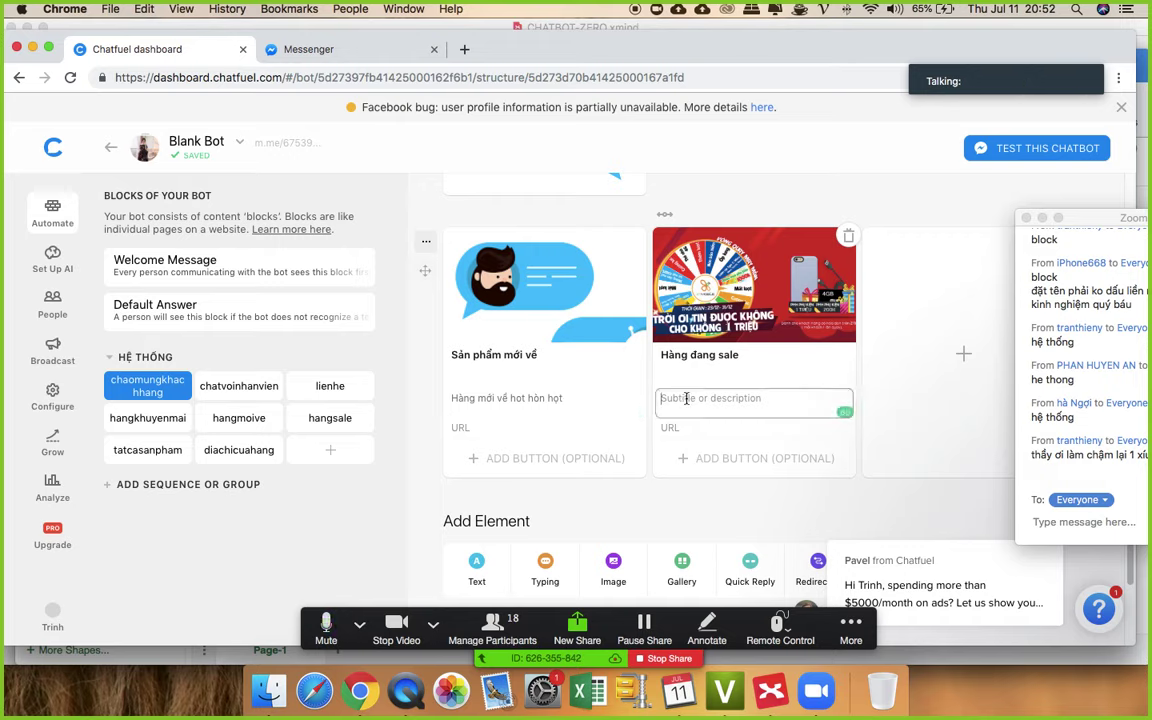
text(Sale nhi)
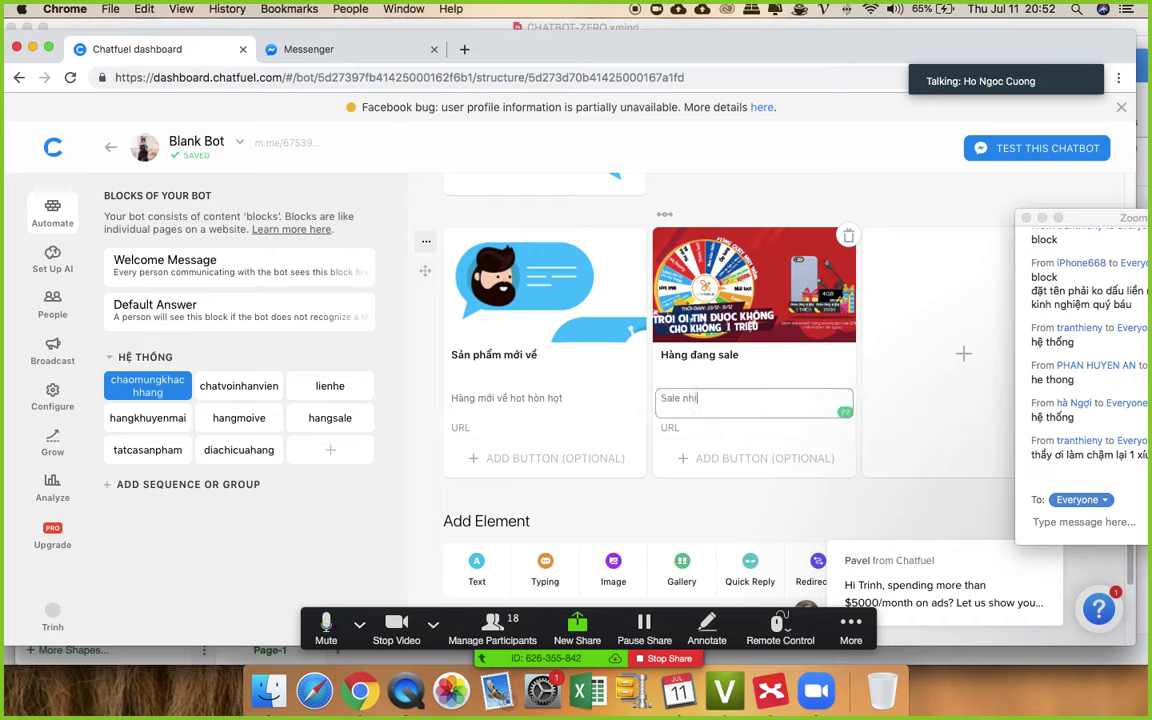
text(ều mẫu chỉ 99k)
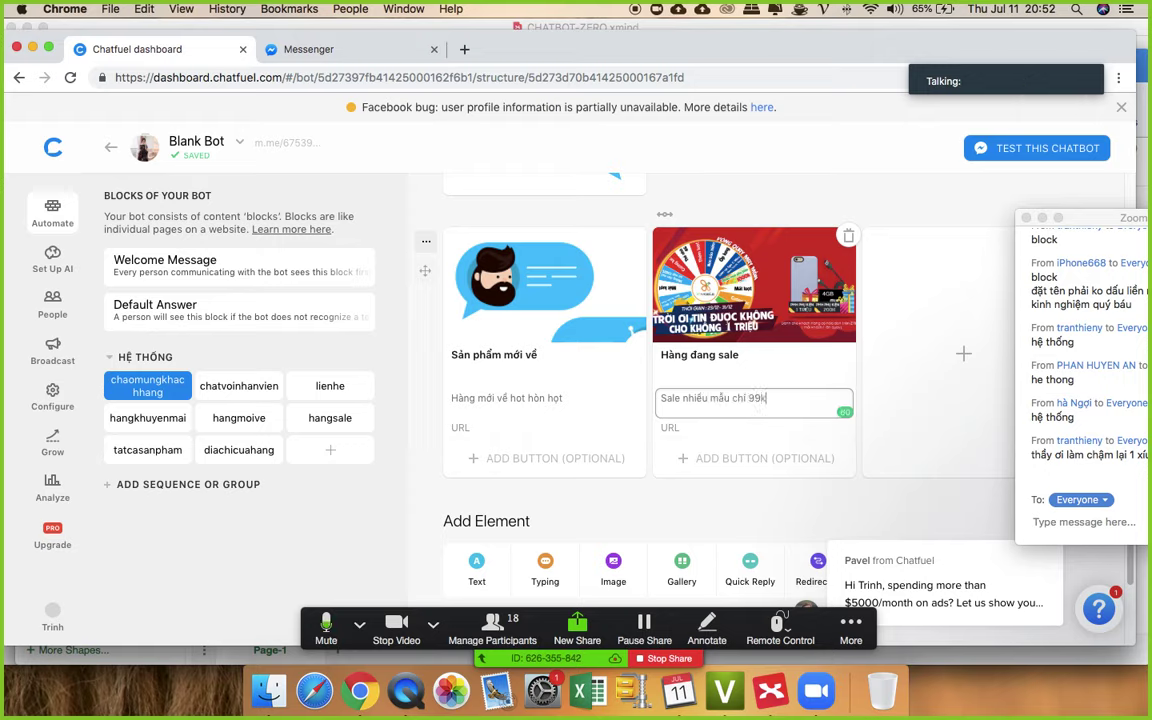
click(784, 506)
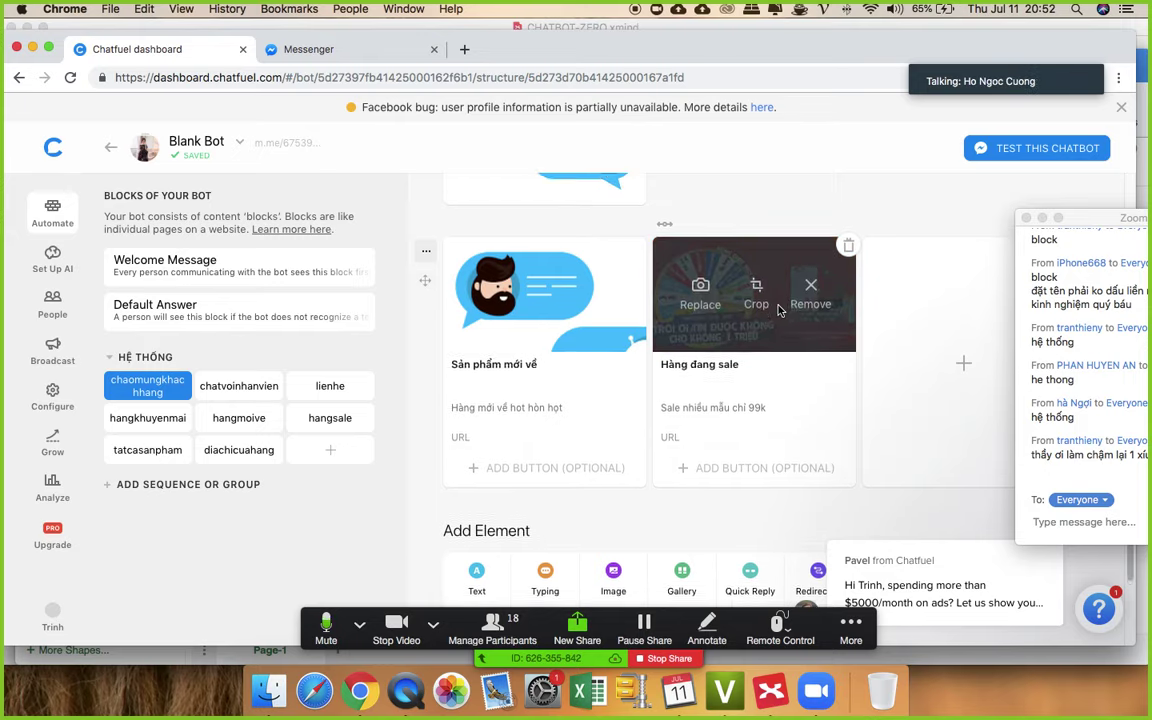
- Scroll down and bring up the full list of content plugins via More
scroll(779, 310, up, 5)
scroll(698, 252, down, 1)
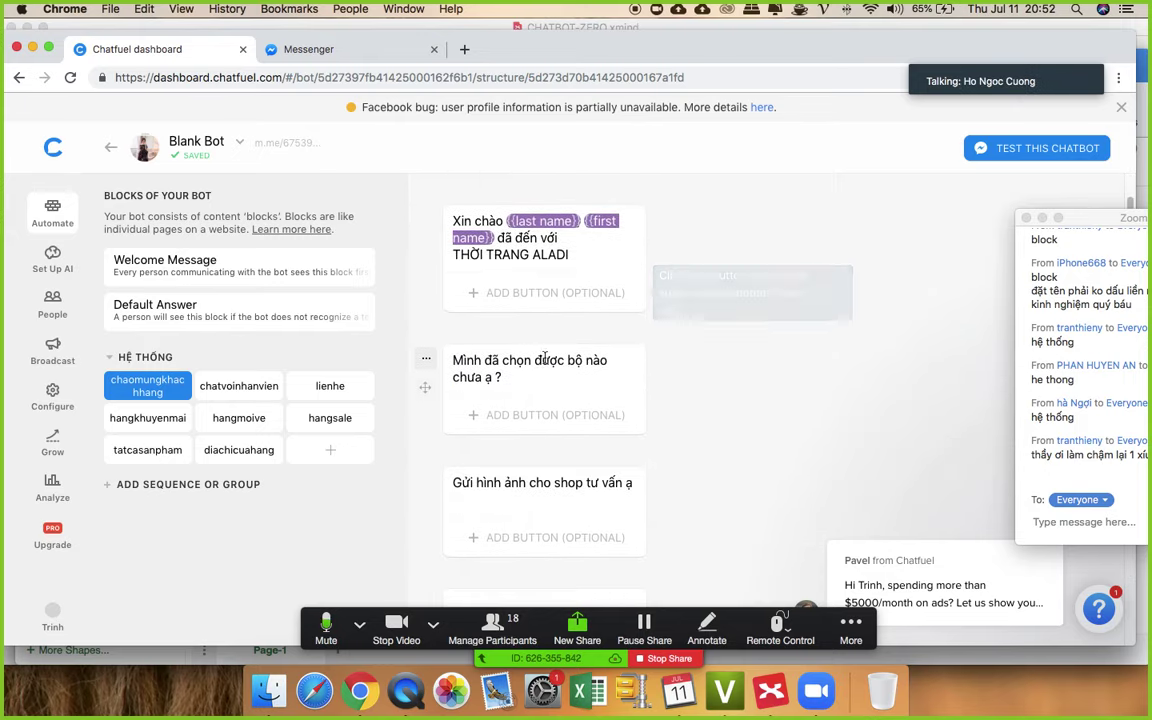
scroll(530, 330, down, 4)
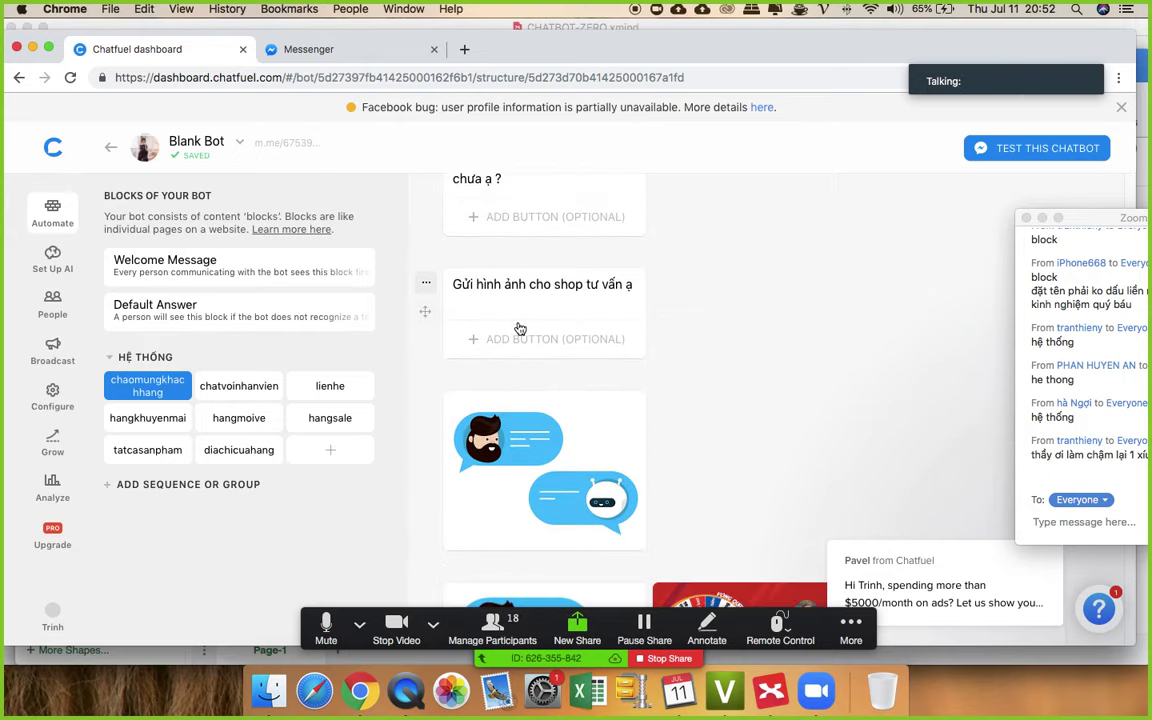
scroll(520, 329, down, 6)
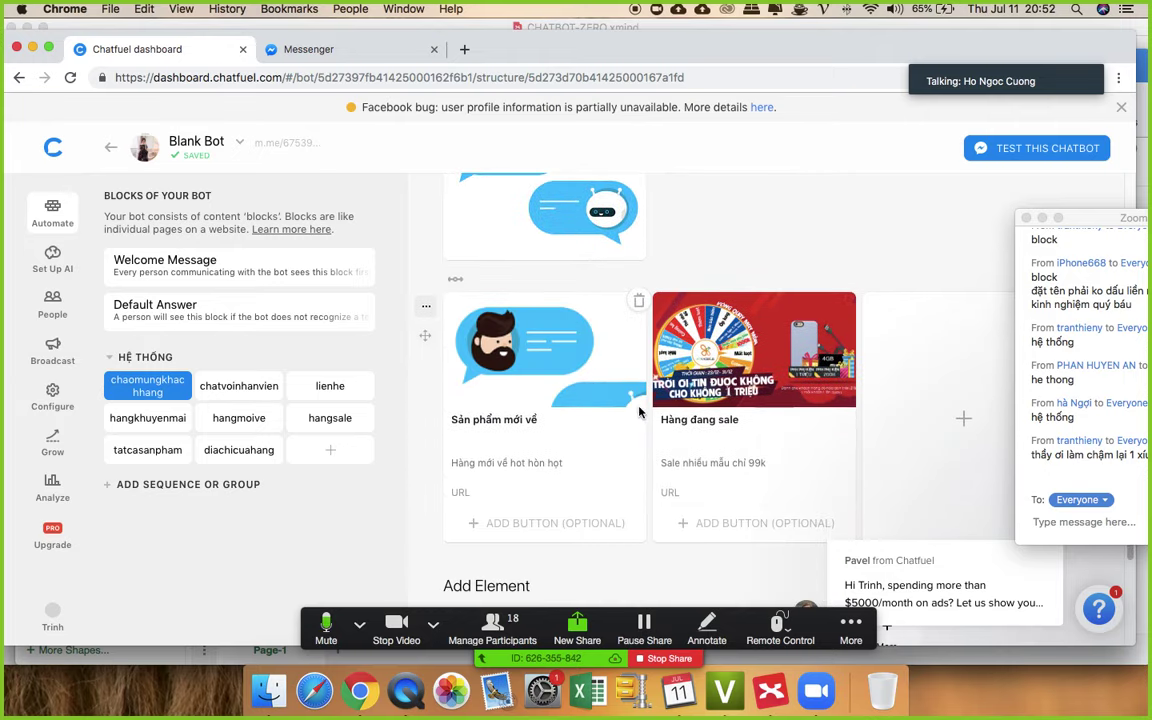
scroll(640, 412, down, 5)
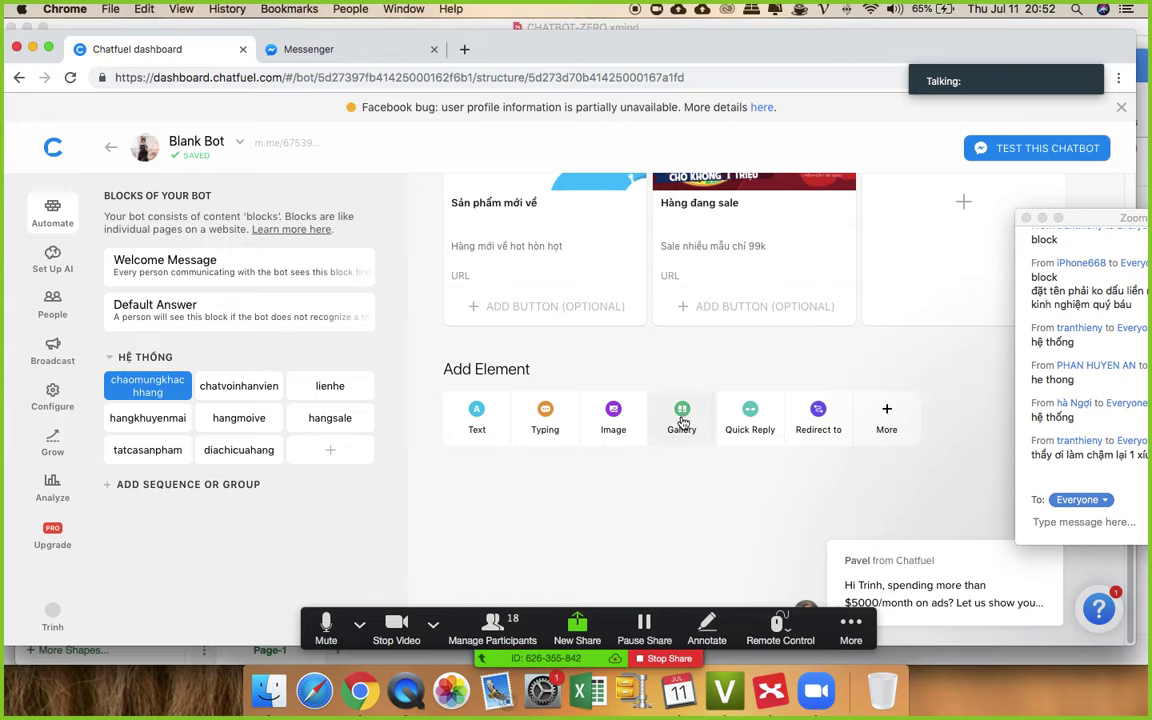
click(886, 418)
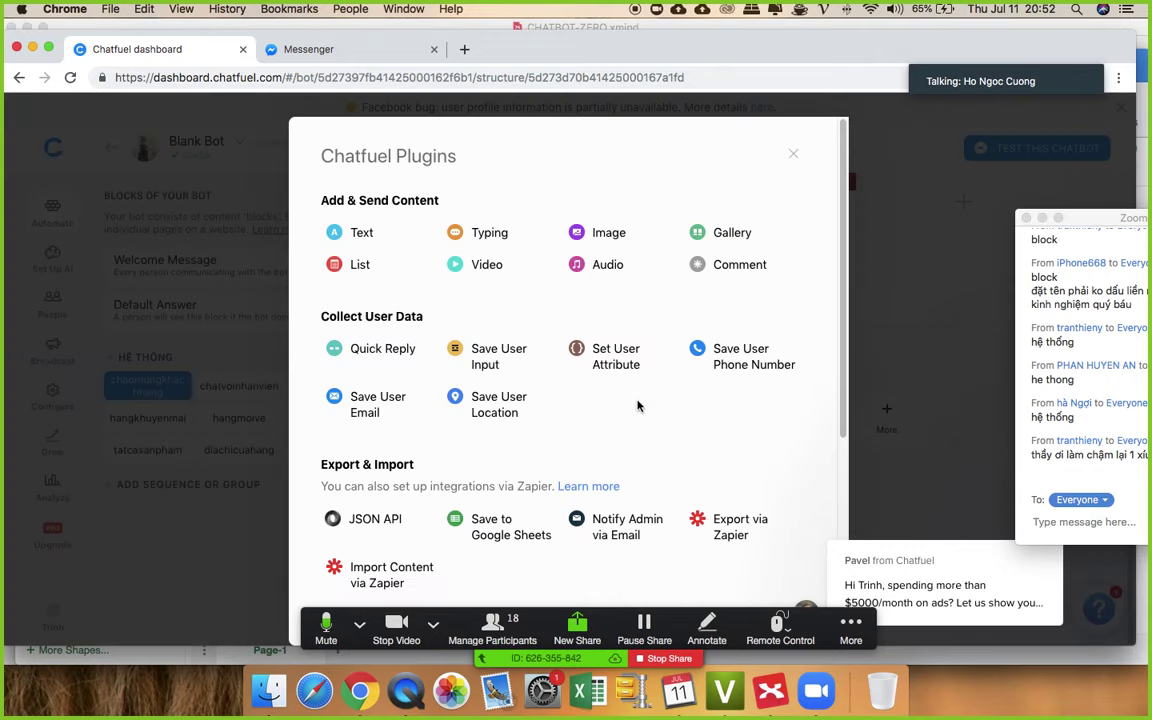
- Close the Plugins list and scroll back through the chaomungkhachhang block's gallery and cards
scroll(630, 430, down, 5)
scroll(560, 390, up, 5)
click(793, 154)
scroll(820, 310, up, 5)
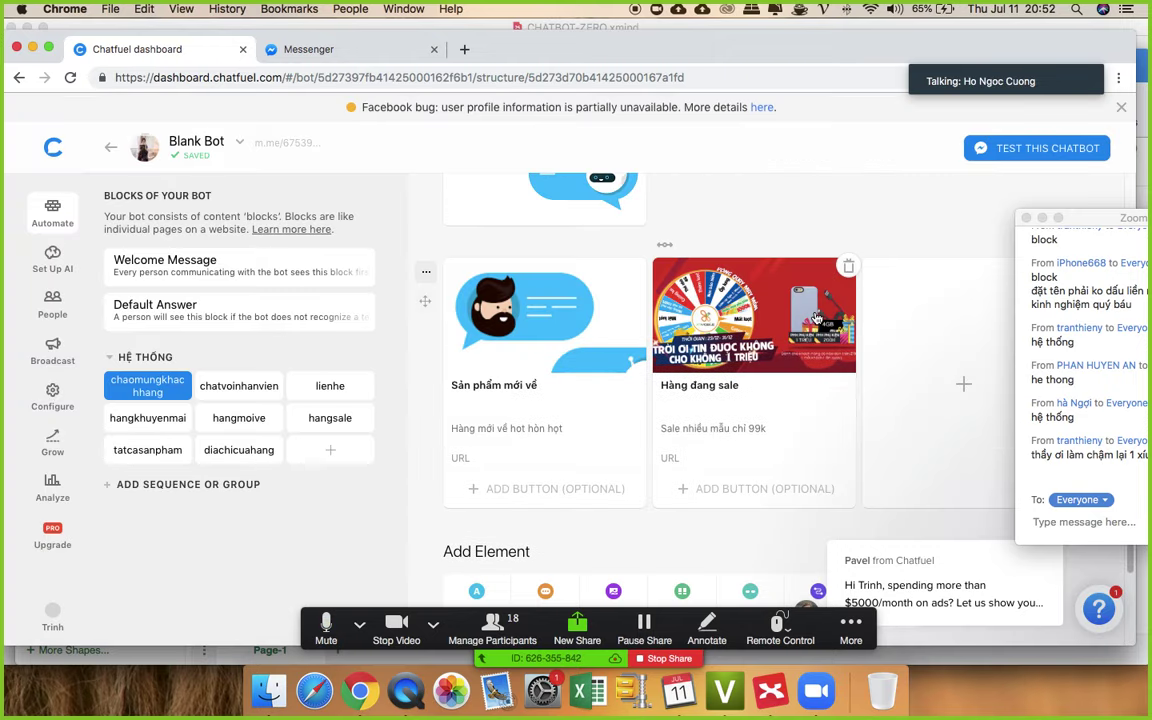
scroll(760, 310, up, 5)
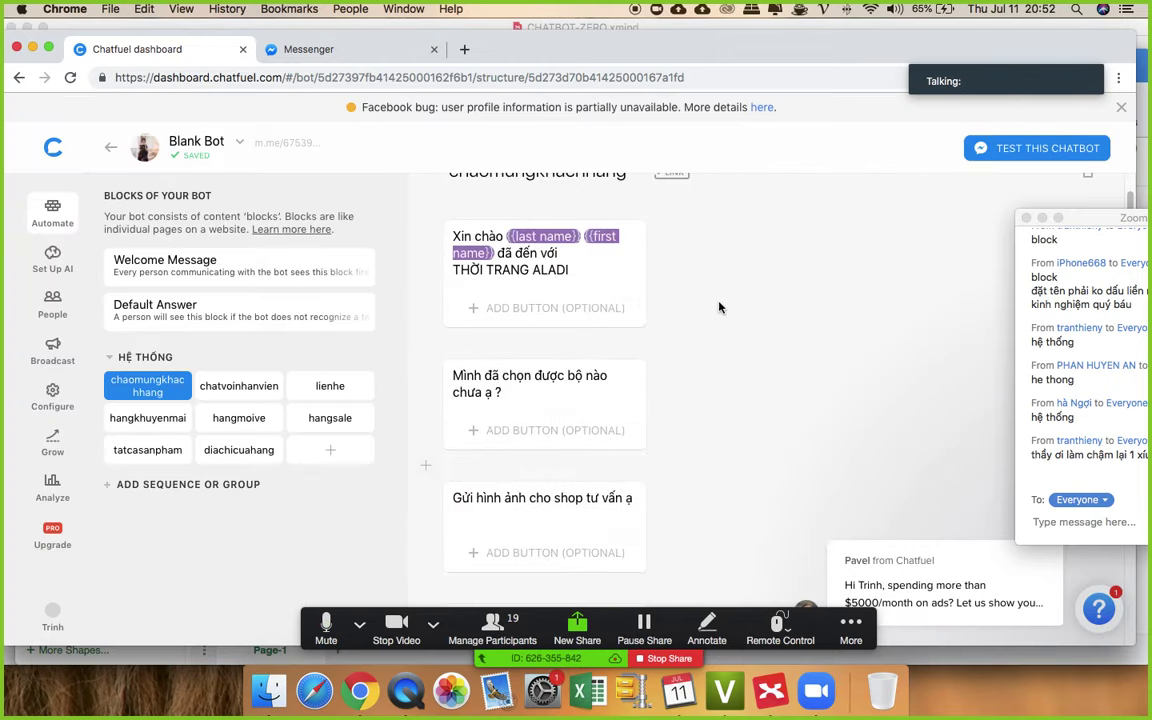
scroll(686, 346, up, 1)
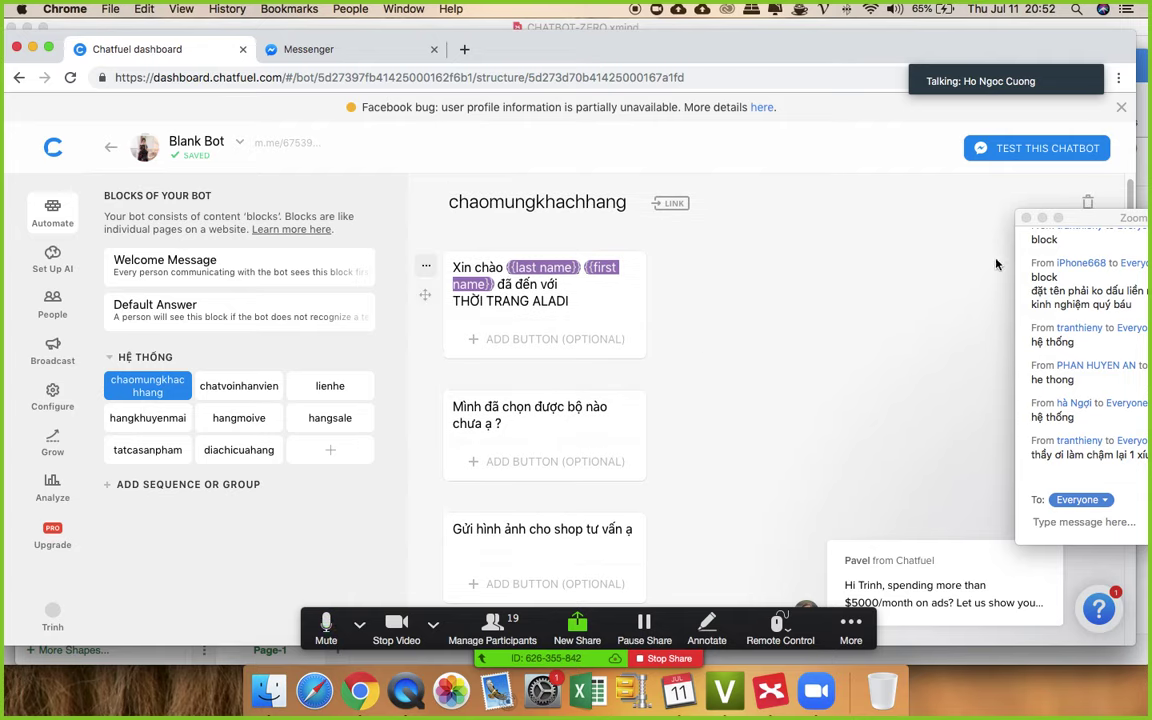
drag(1097, 219, 902, 193)
scroll(674, 348, down, 1)
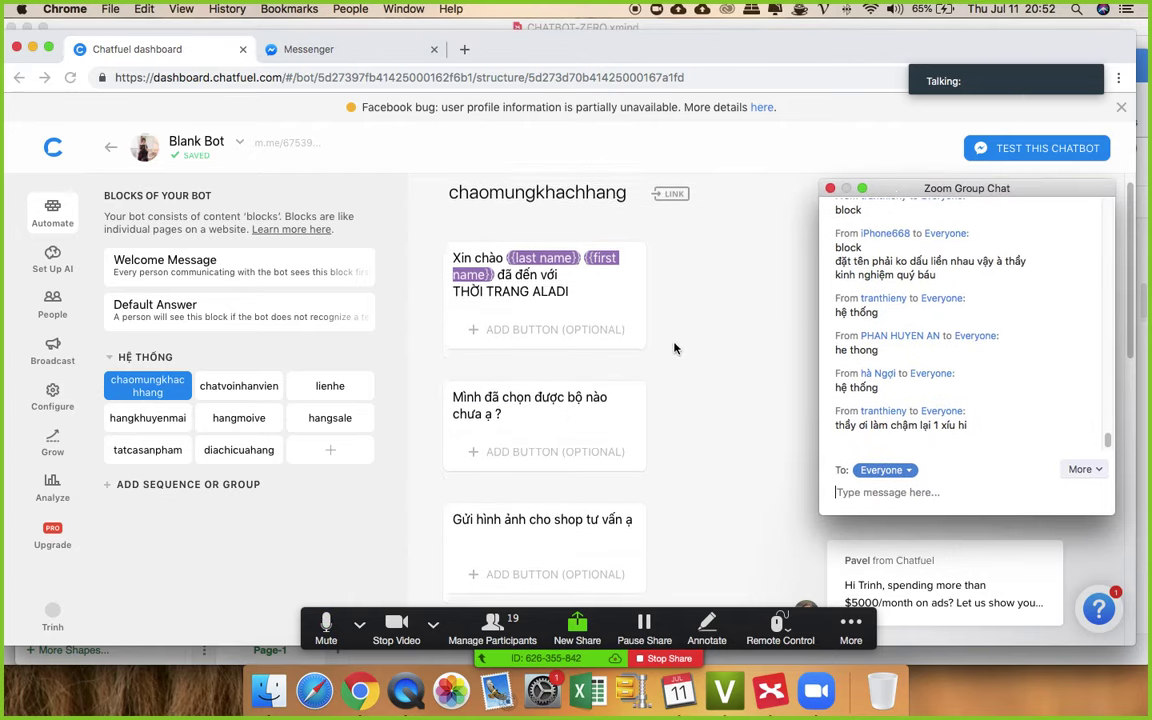
scroll(674, 348, down, 10)
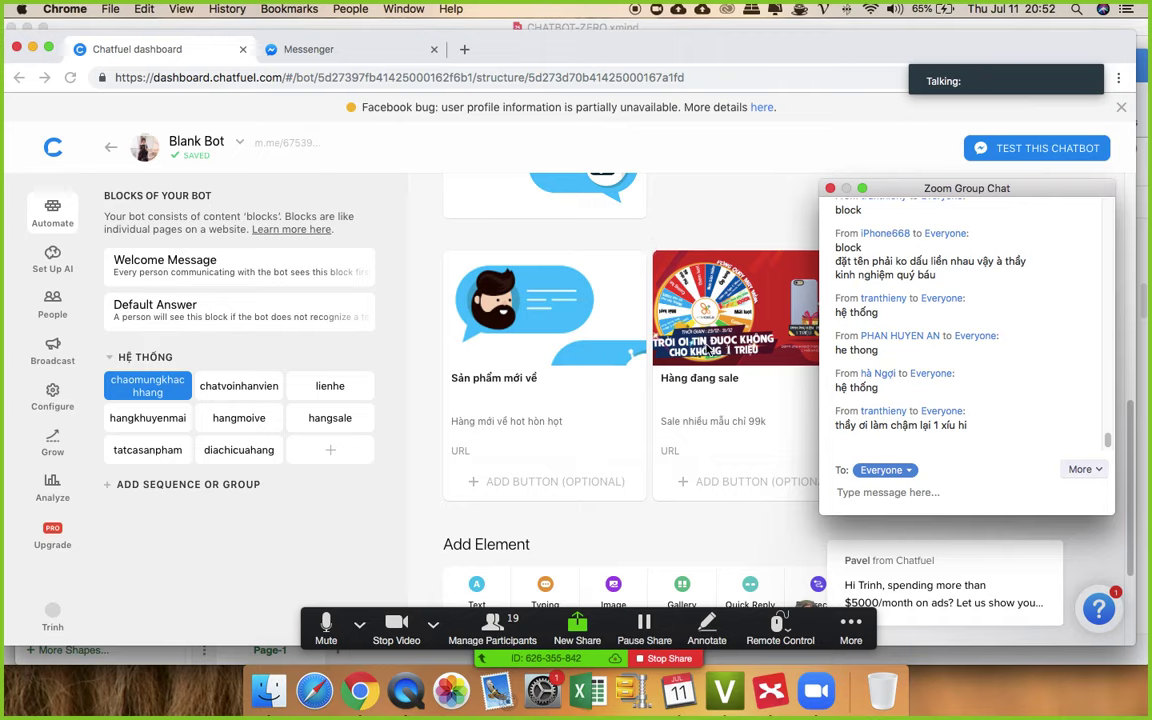
scroll(600, 230, up, 1)
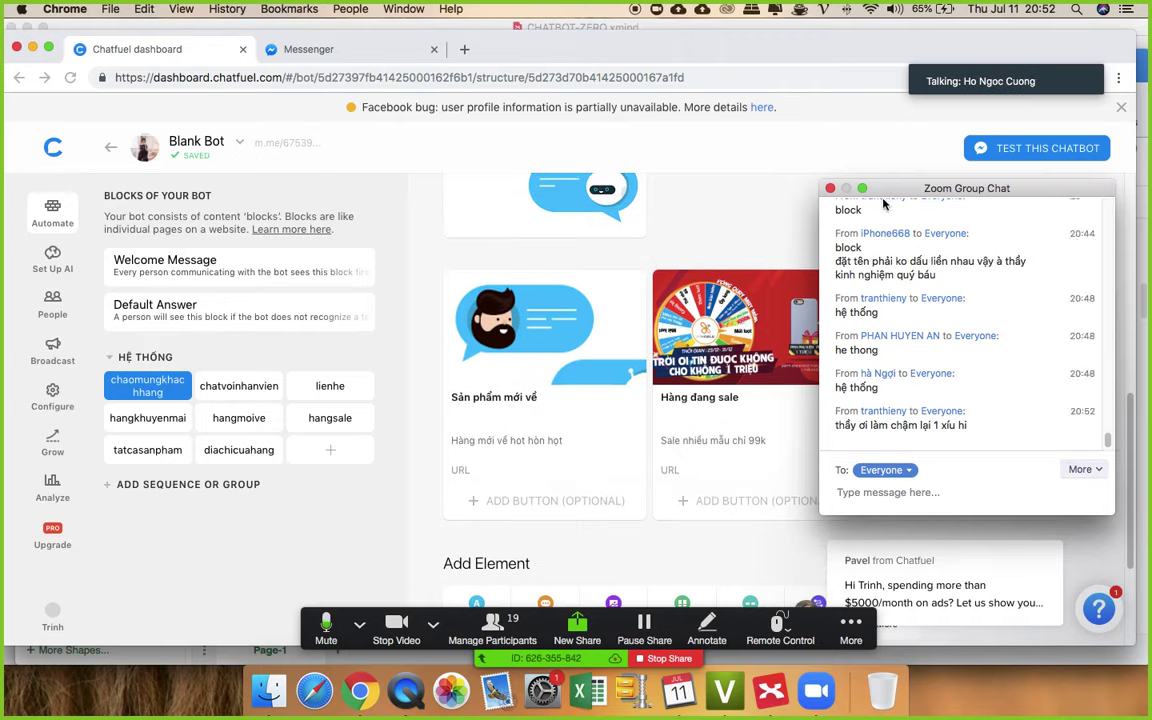
drag(892, 190, 1090, 428)
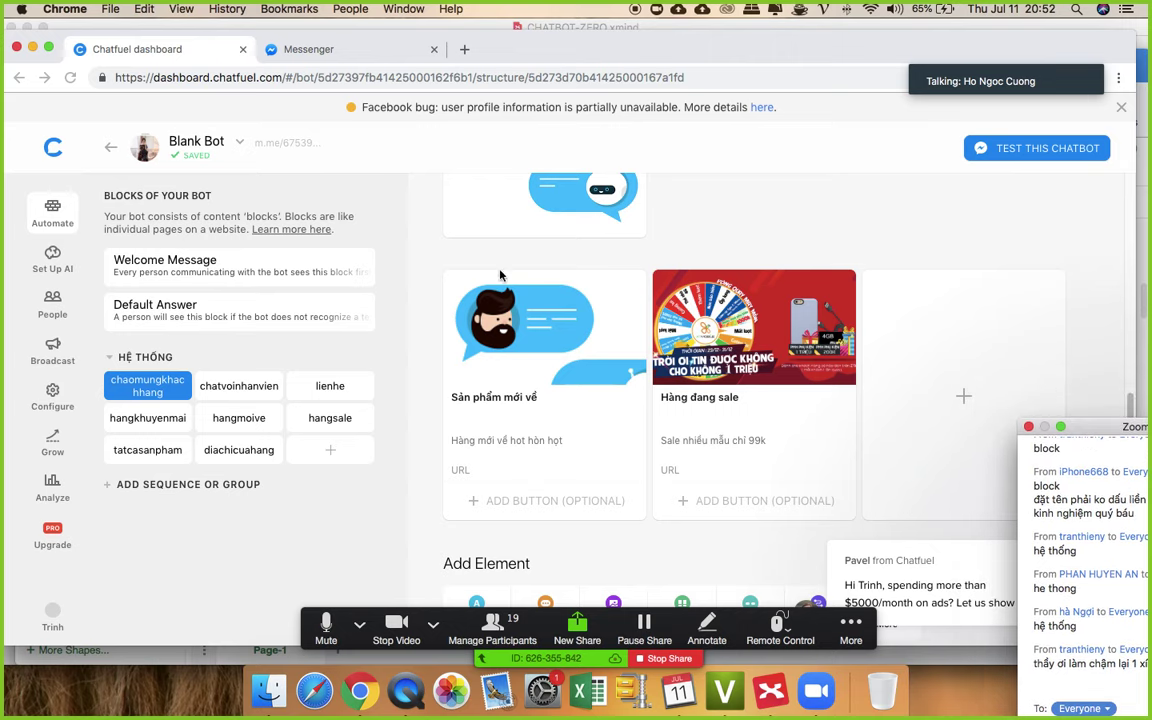
scroll(427, 303, up, 3)
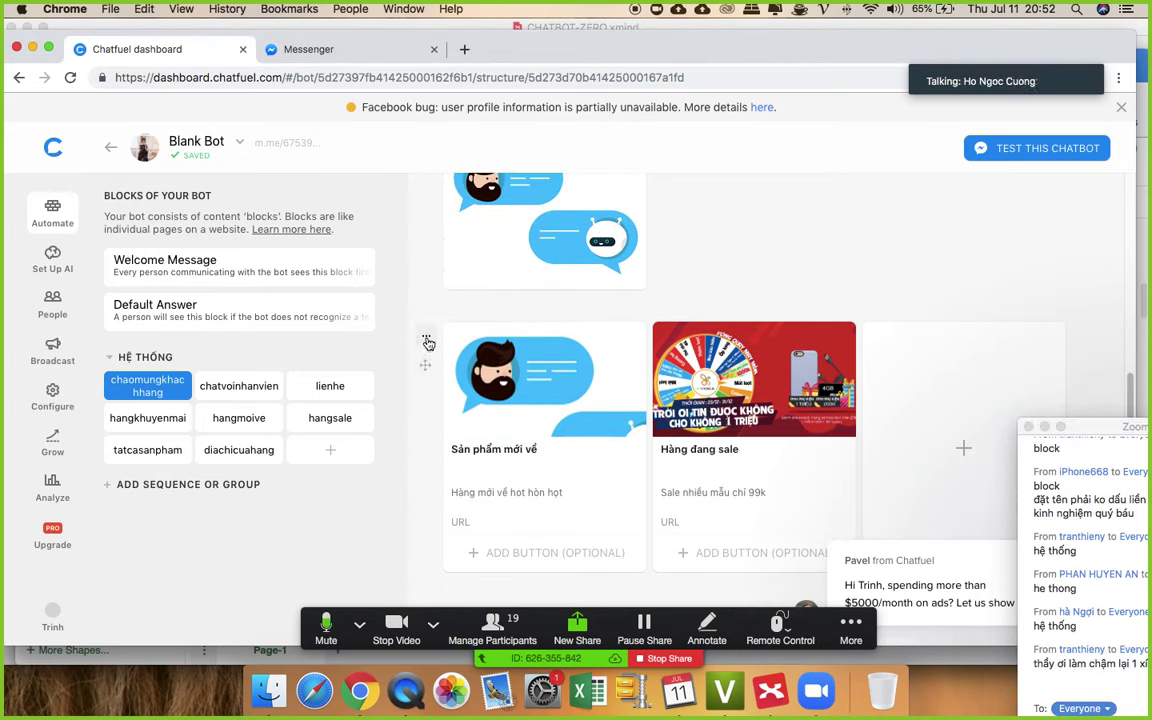
- Delete the product gallery card from the chaomungkhachhang block, confirming with Delete Card
click(427, 340)
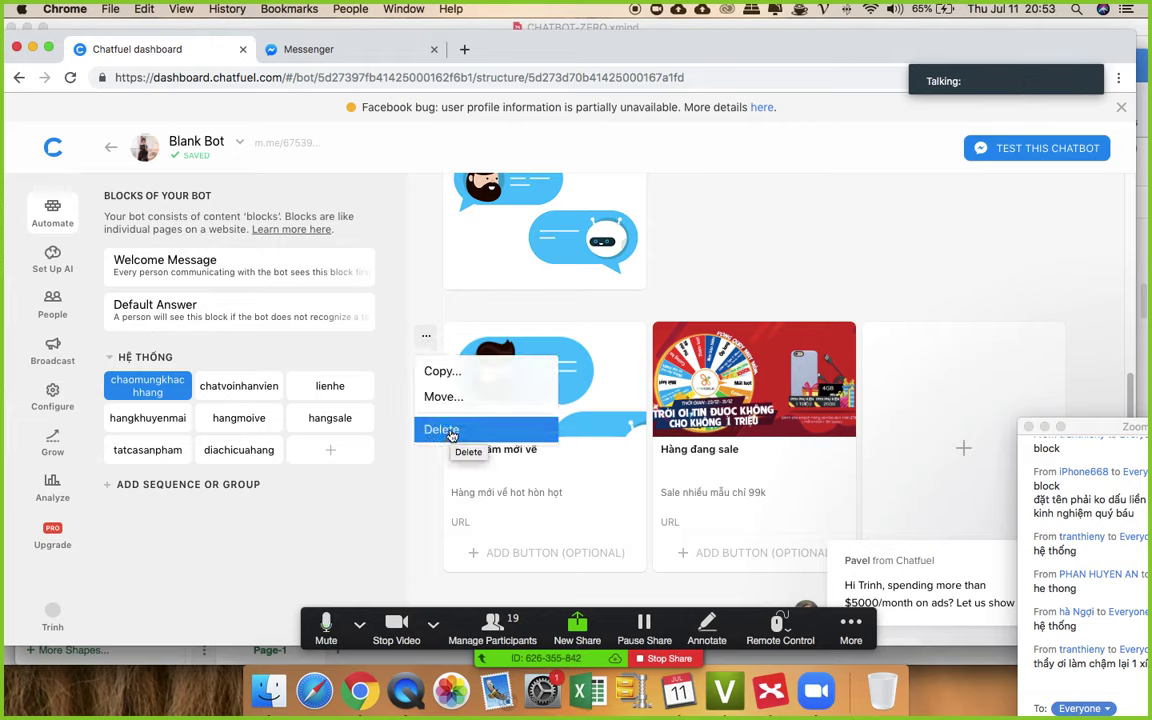
click(446, 430)
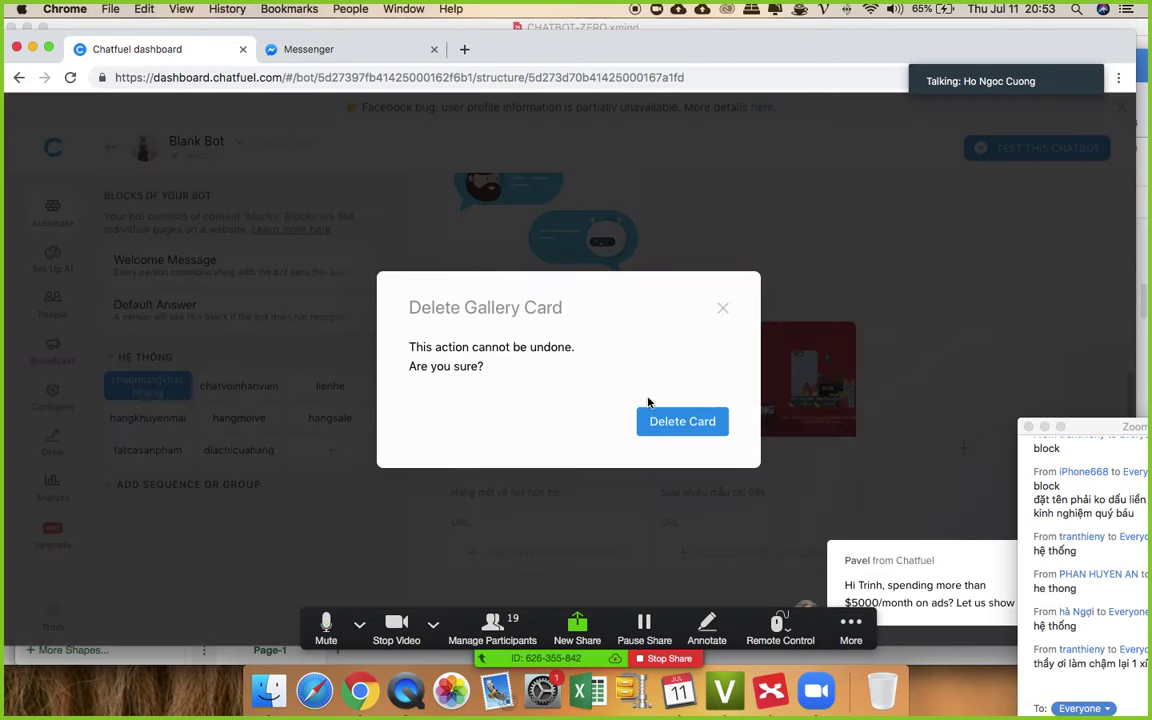
click(667, 425)
scroll(670, 370, up, 10)
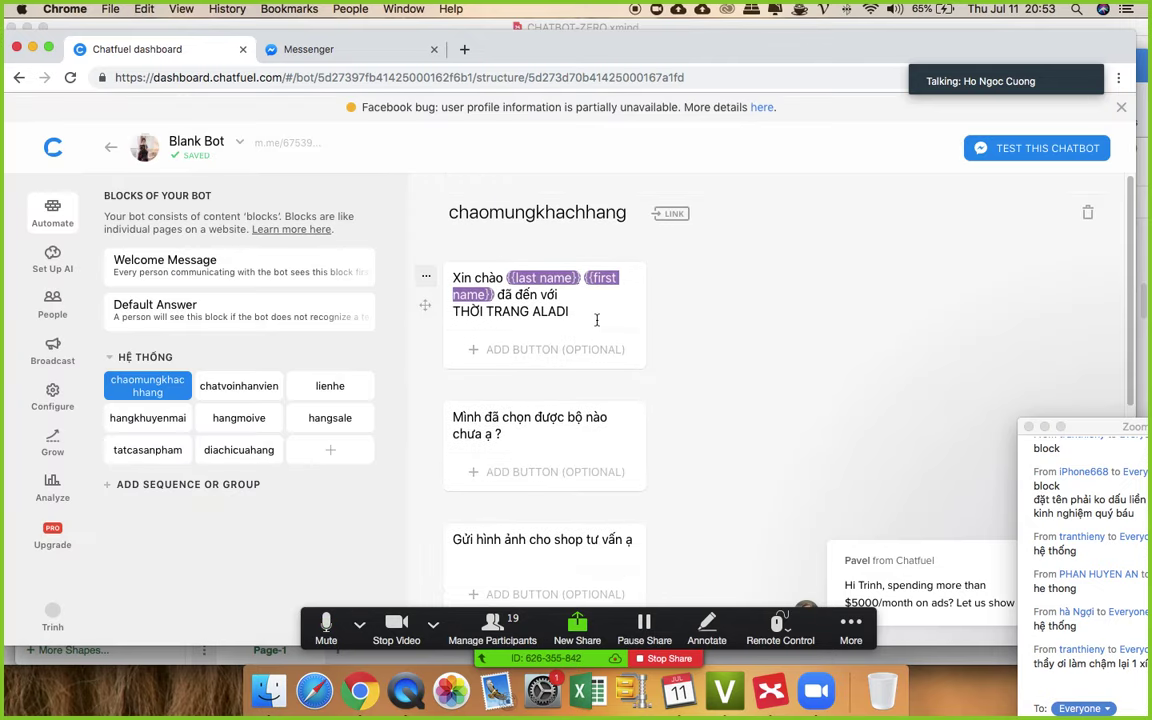
scroll(627, 384, down, 3)
scroll(620, 380, down, 4)
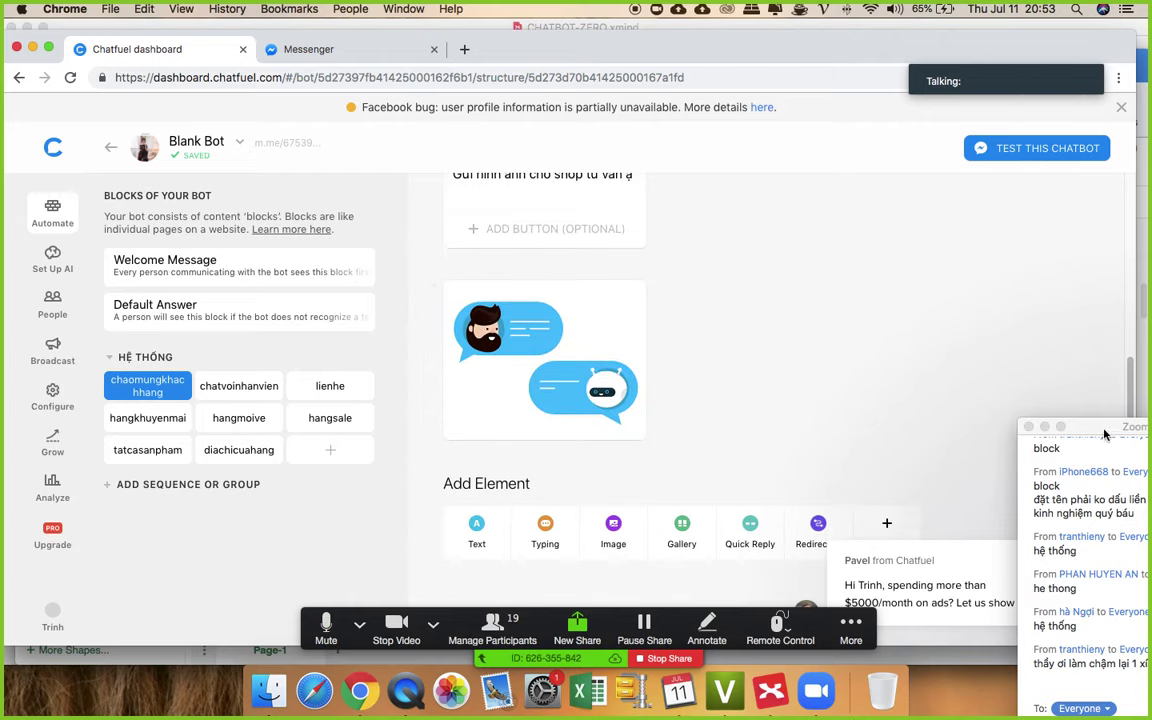
- Scroll through the remaining greeting text cards and chatbot image in the block
drag(1104, 429, 1014, 210)
scroll(673, 329, up, 5)
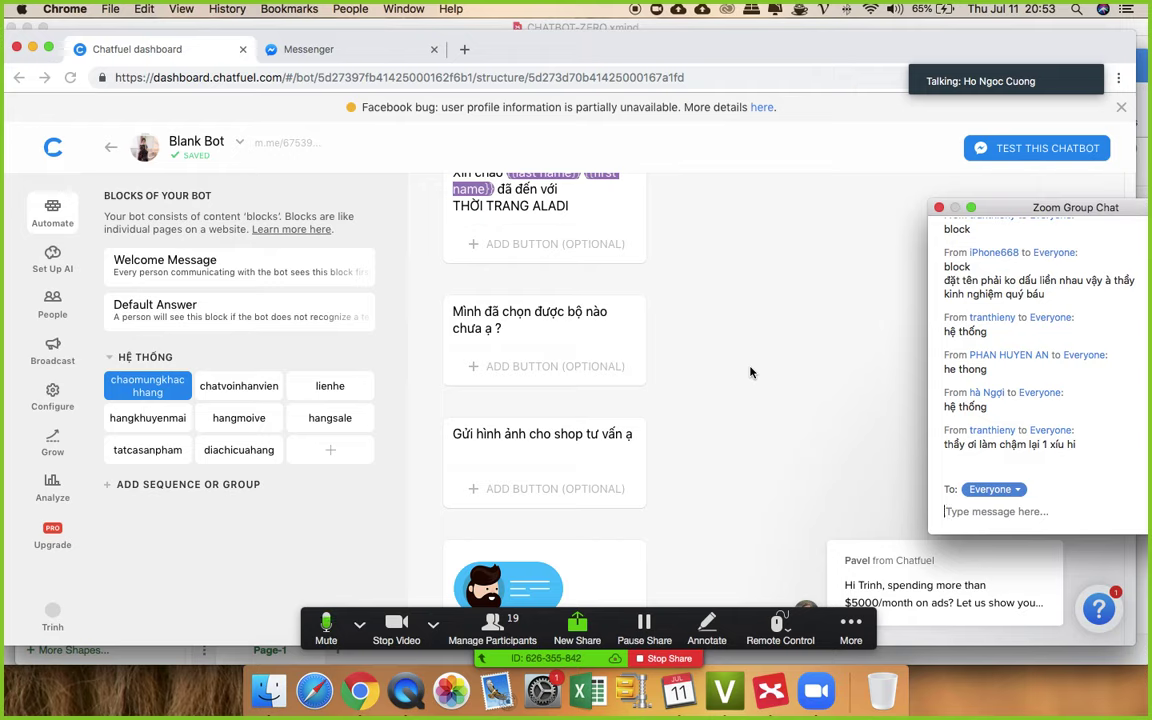
scroll(663, 318, up, 2)
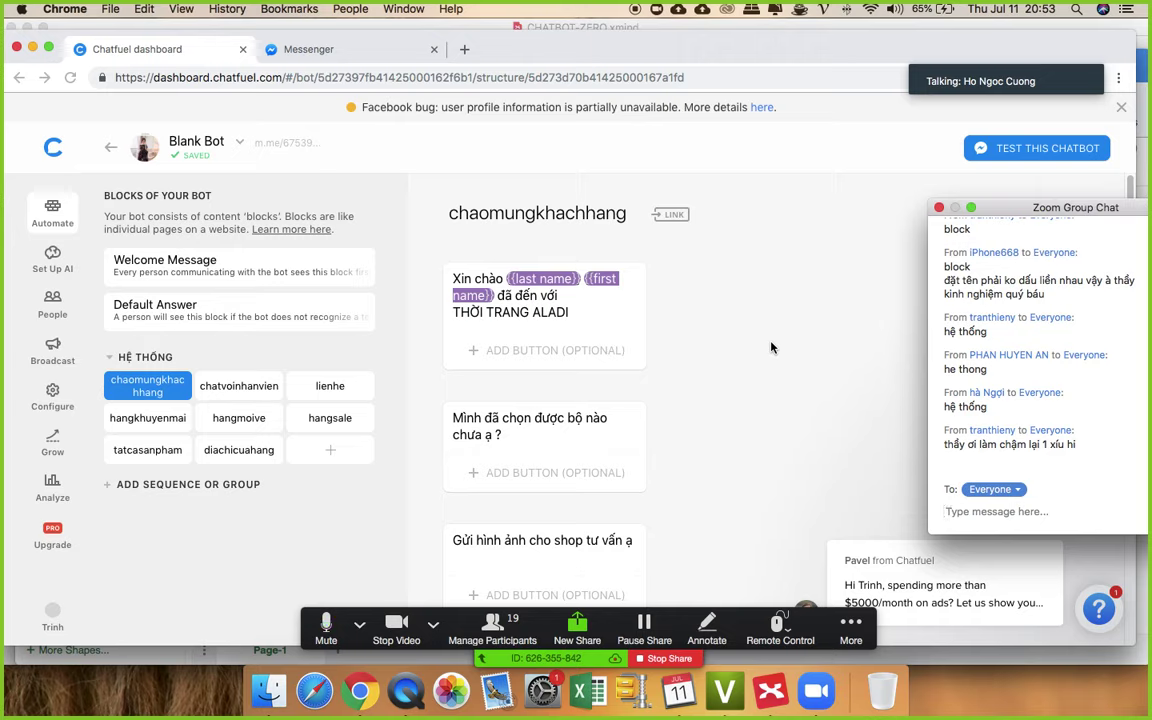
scroll(771, 347, down, 6)
scroll(773, 349, down, 2)
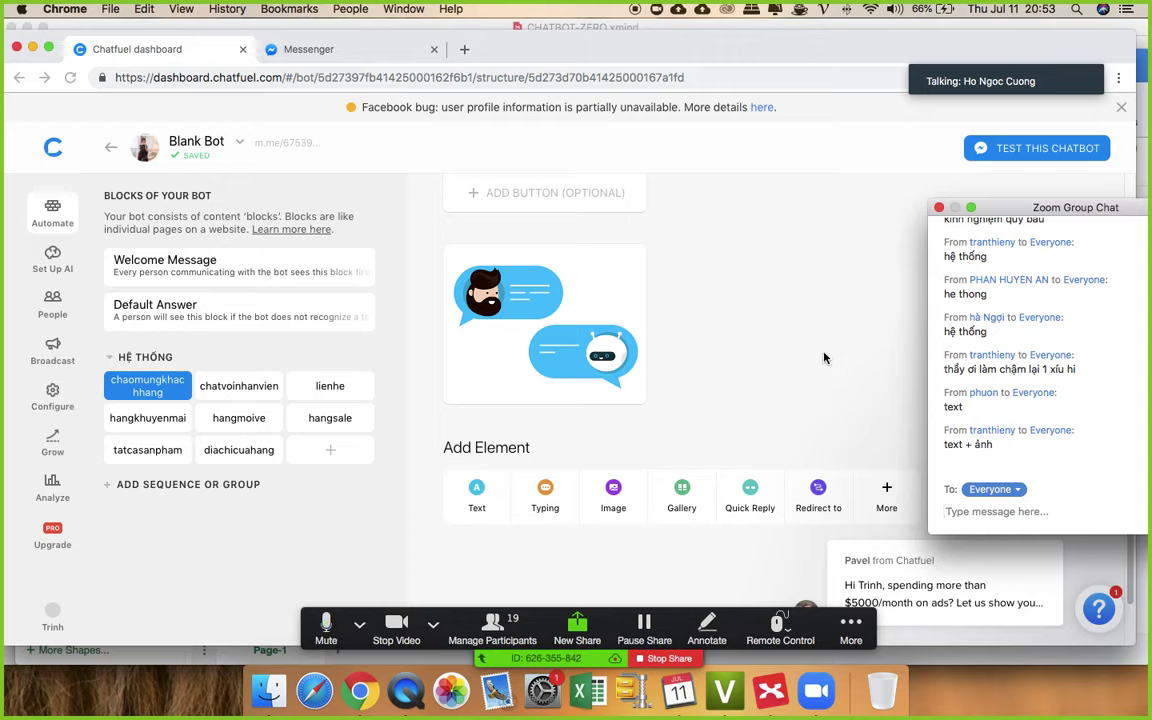
scroll(824, 358, up, 2)
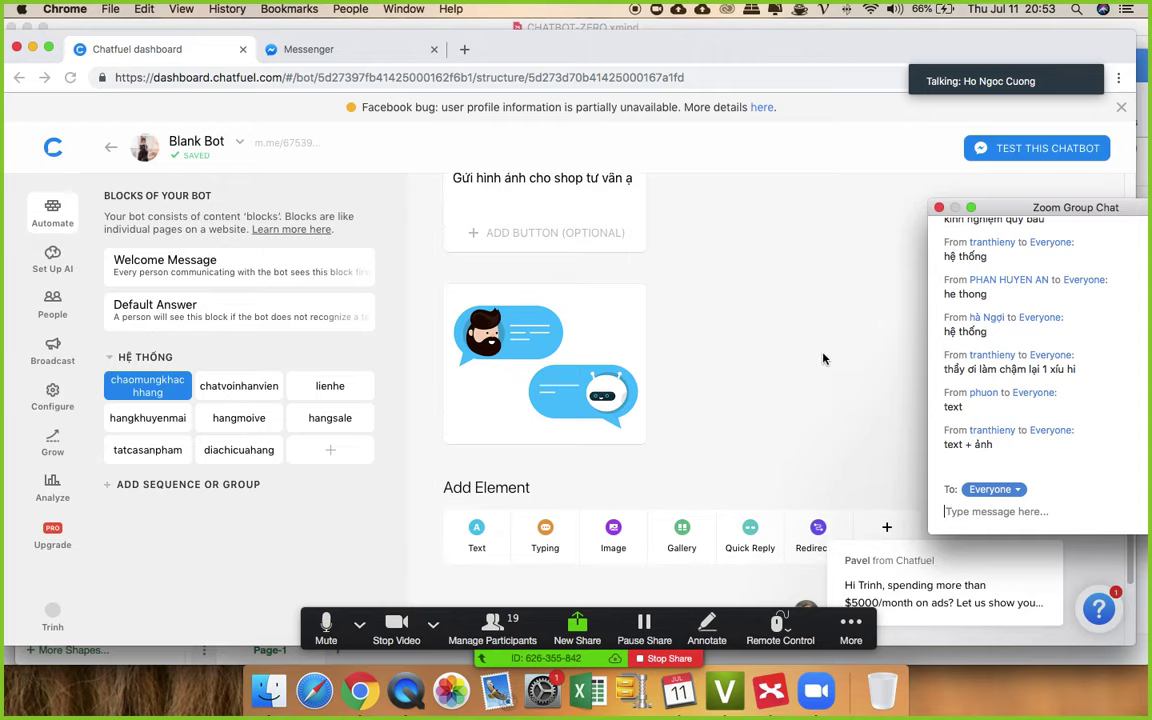
scroll(824, 358, up, 10)
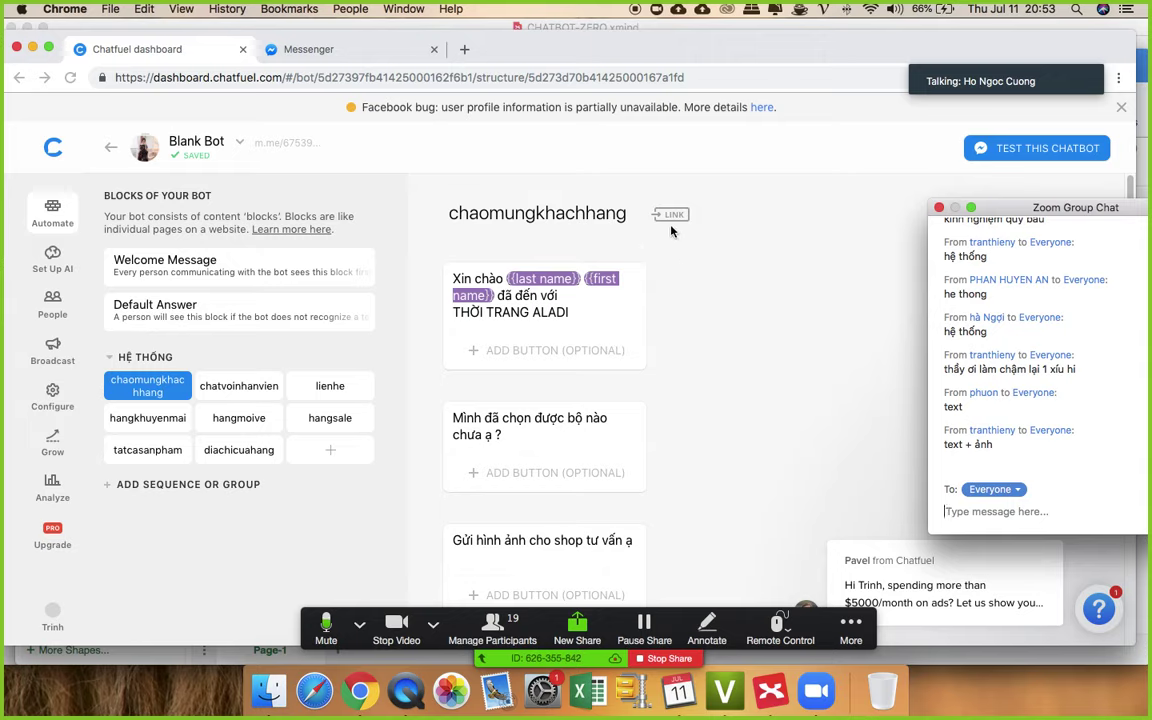
click(717, 326)
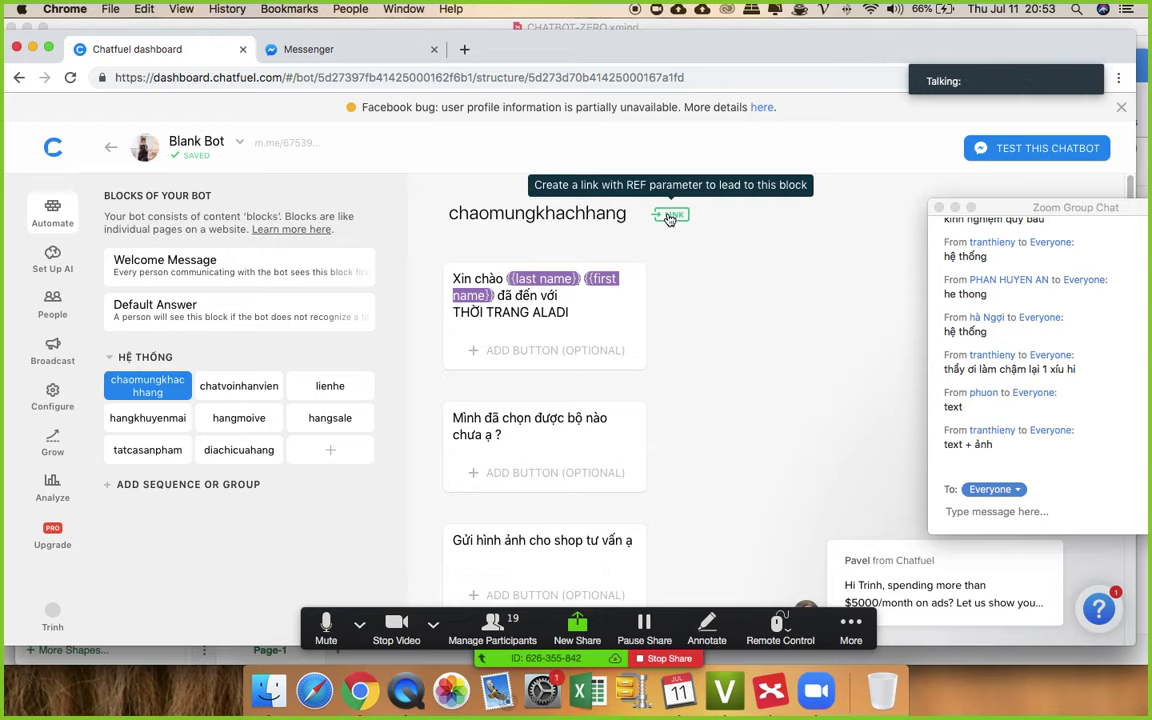
- Turn on the block link with ref 'chaomungkhachhang' and save it
click(670, 217)
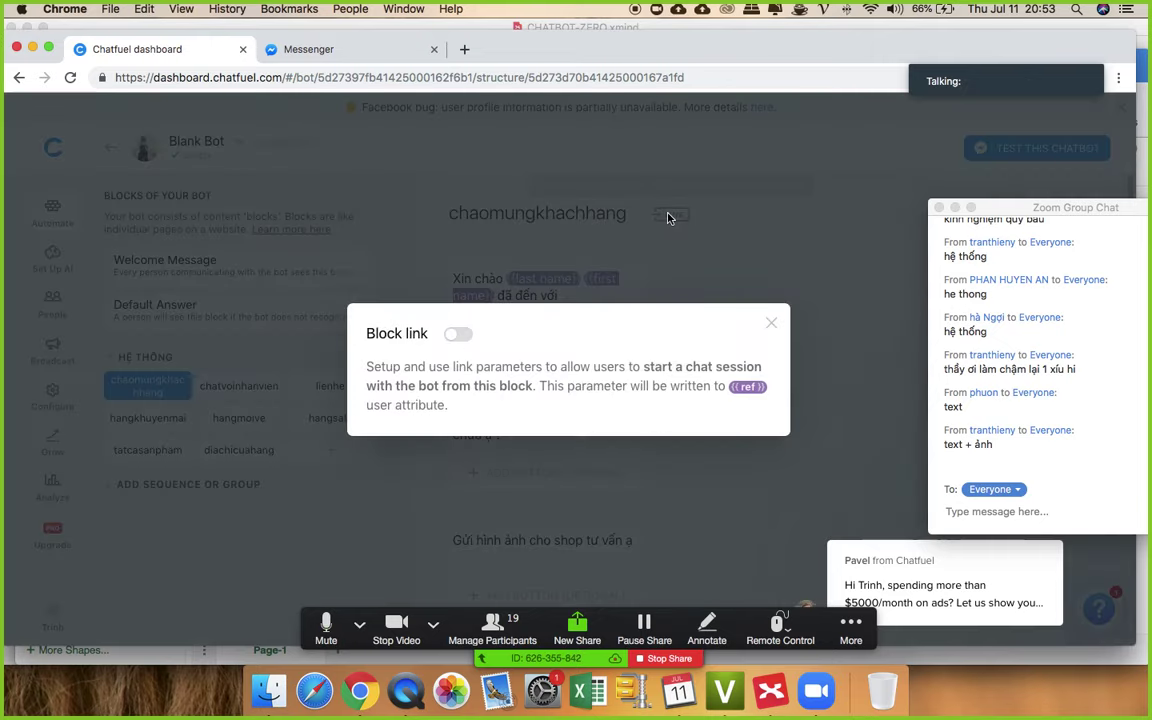
click(458, 336)
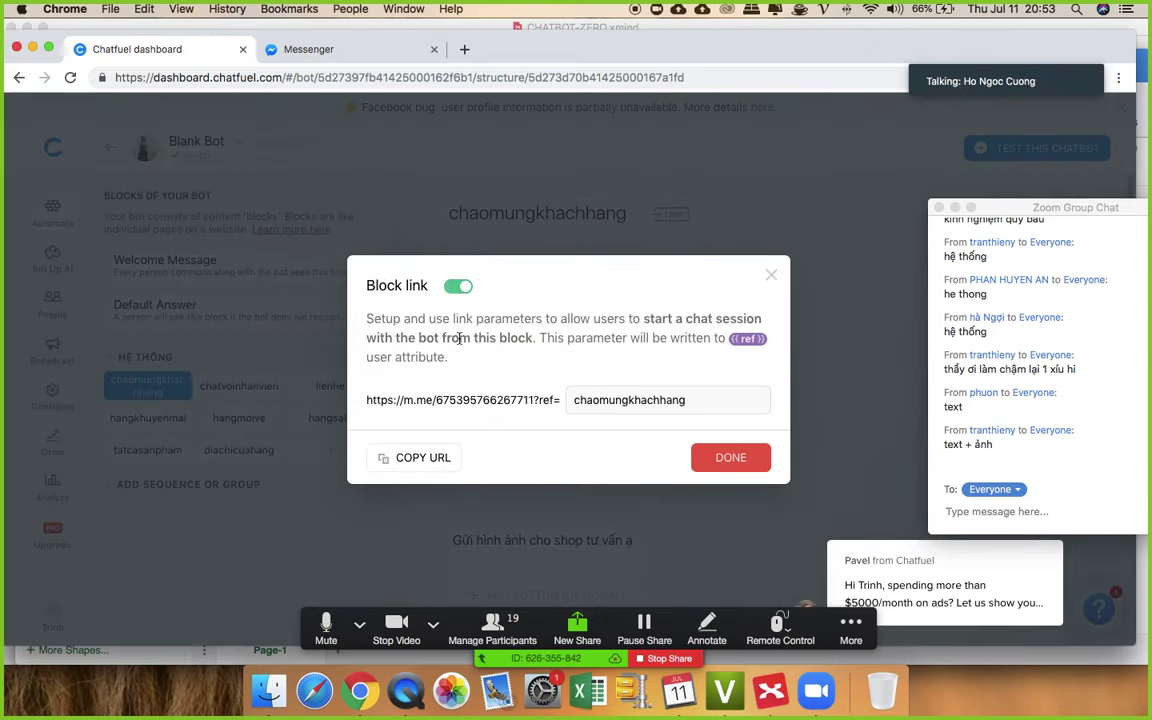
mouse_move(695, 400)
mouse_down()
mouse_move(561, 399)
mouse_move(699, 400)
mouse_up()
click(577, 400)
click(710, 402)
click(735, 467)
click(732, 462)
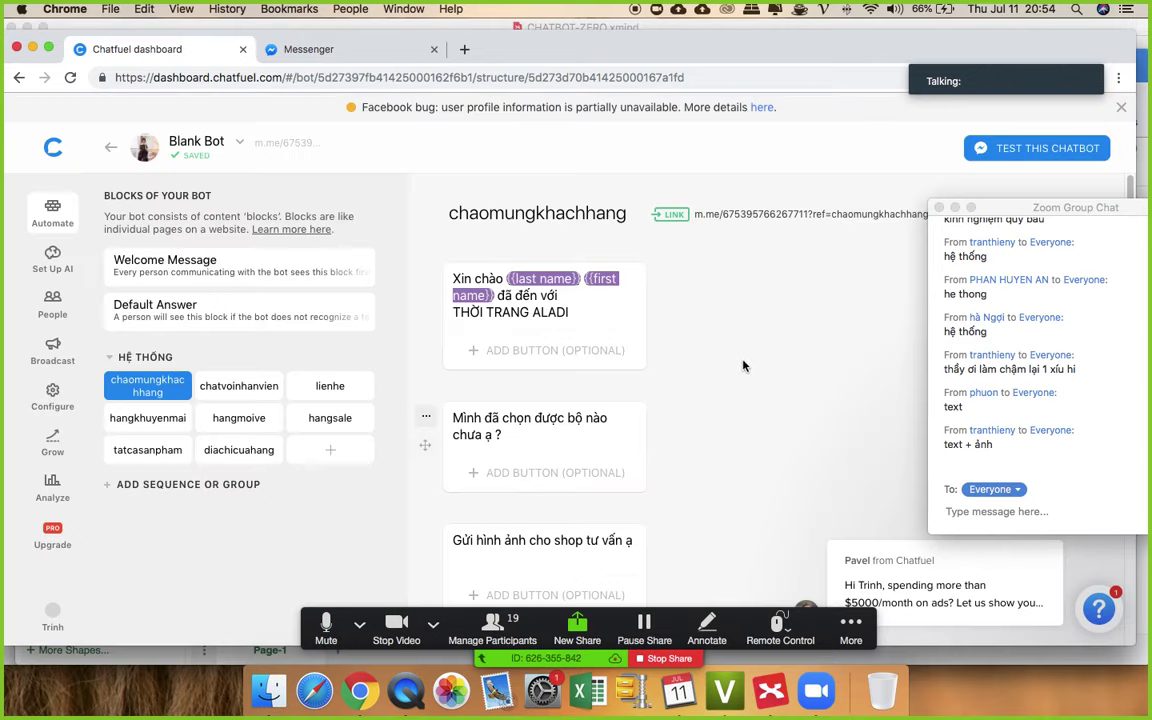
- Copy the block's m.me link URL and open it in a new tab
drag(1003, 217, 981, 294)
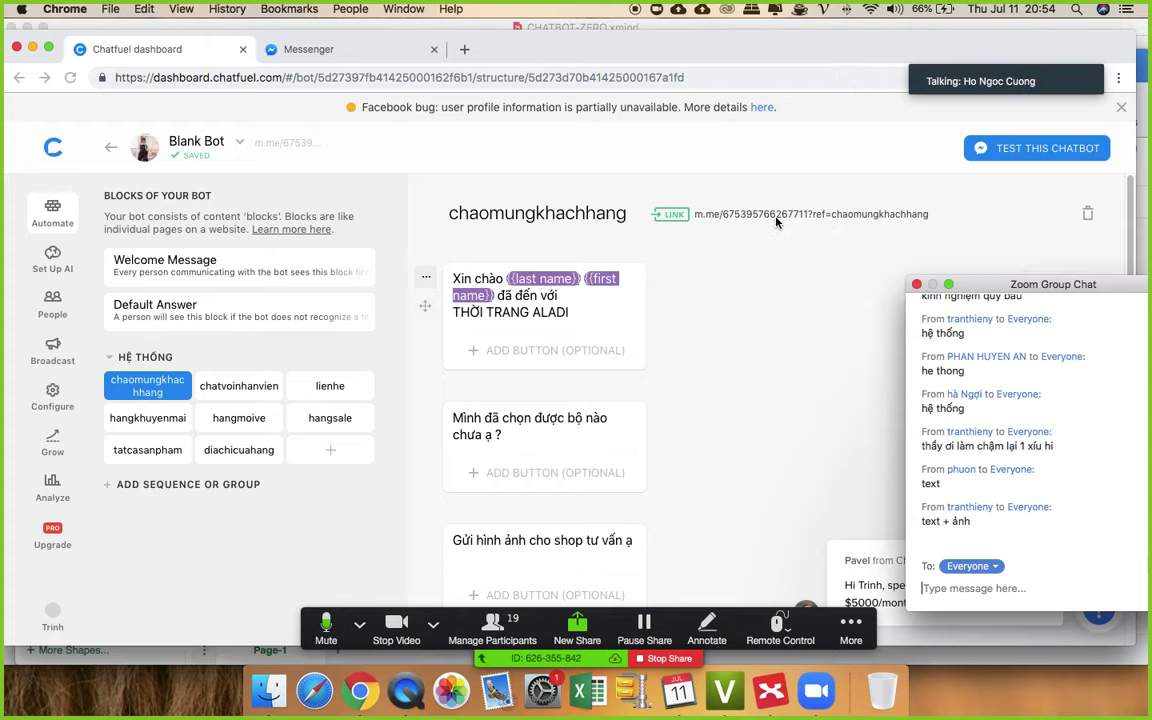
click(668, 215)
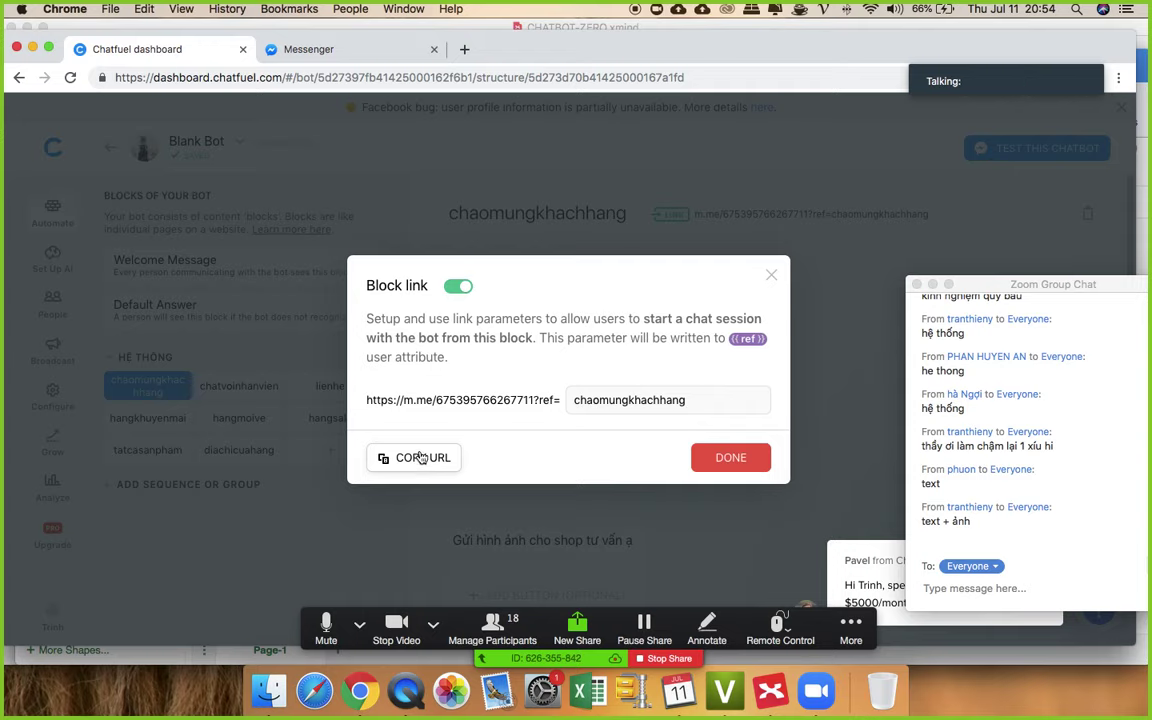
click(420, 457)
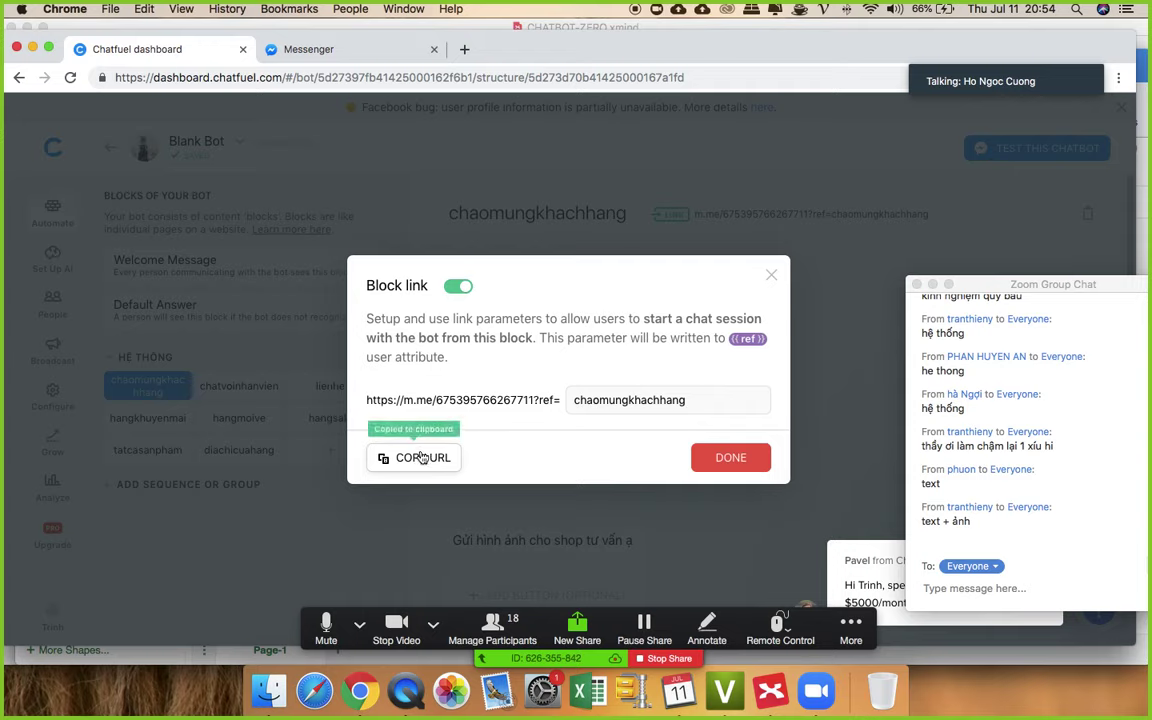
click(771, 275)
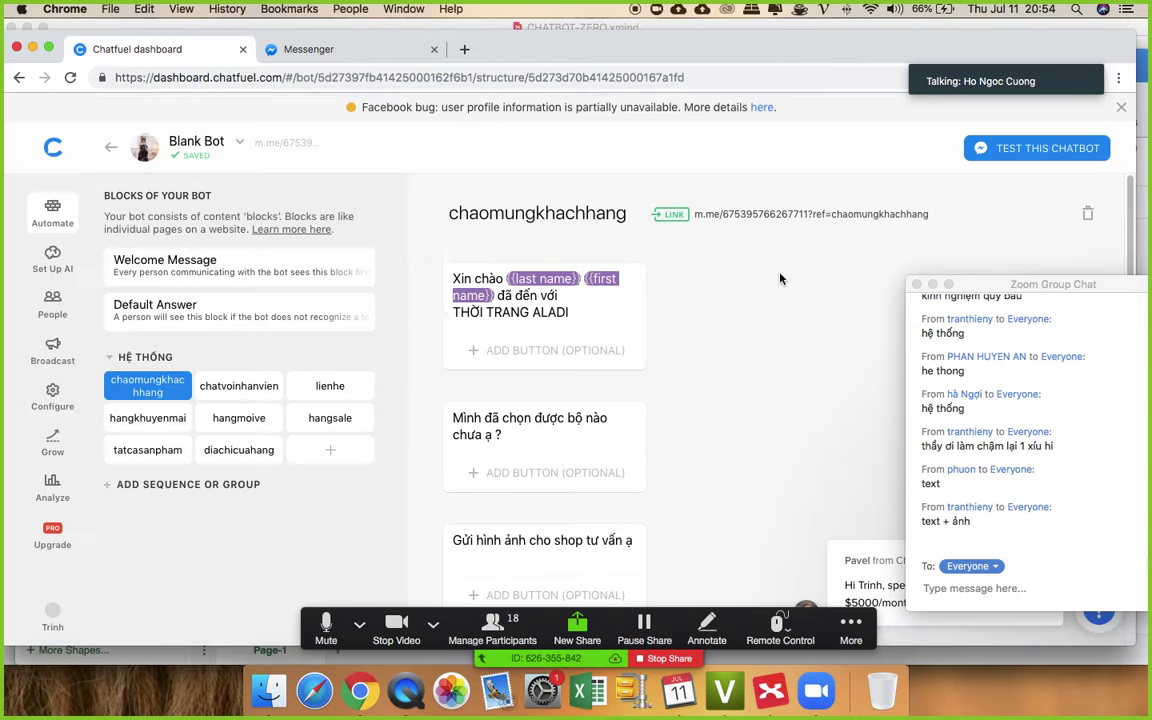
click(722, 220)
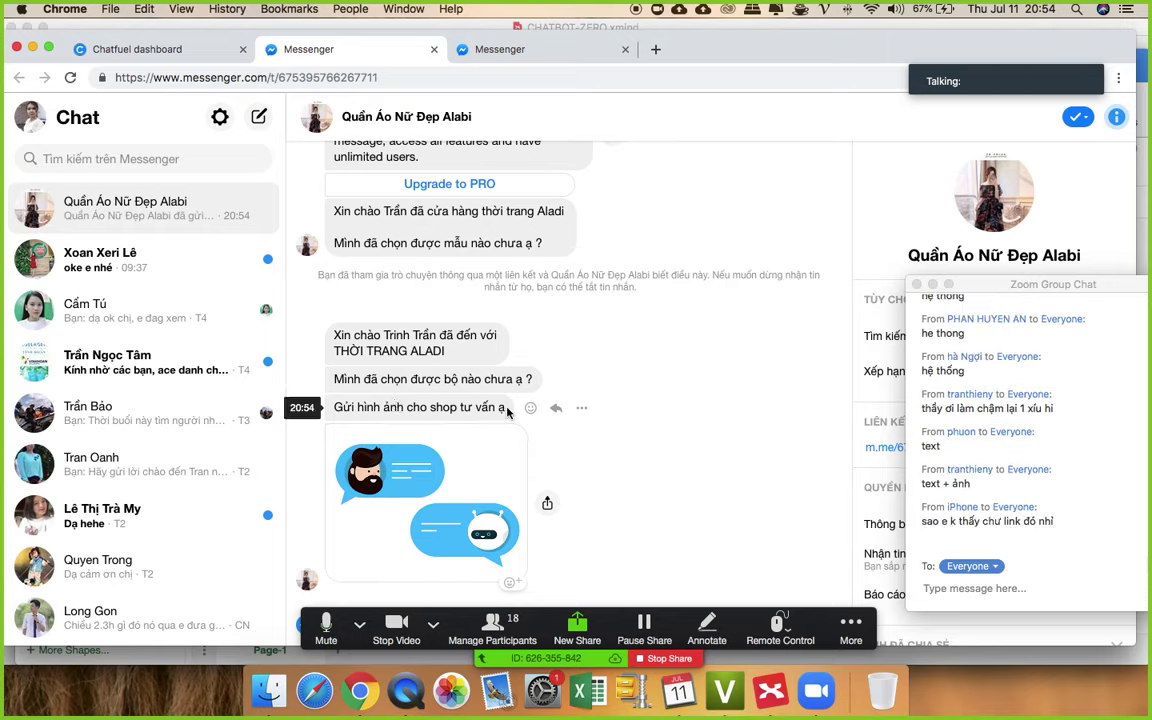
- After checking the bot's Messenger replies, switch back to the Chatfuel dashboard tab
click(162, 47)
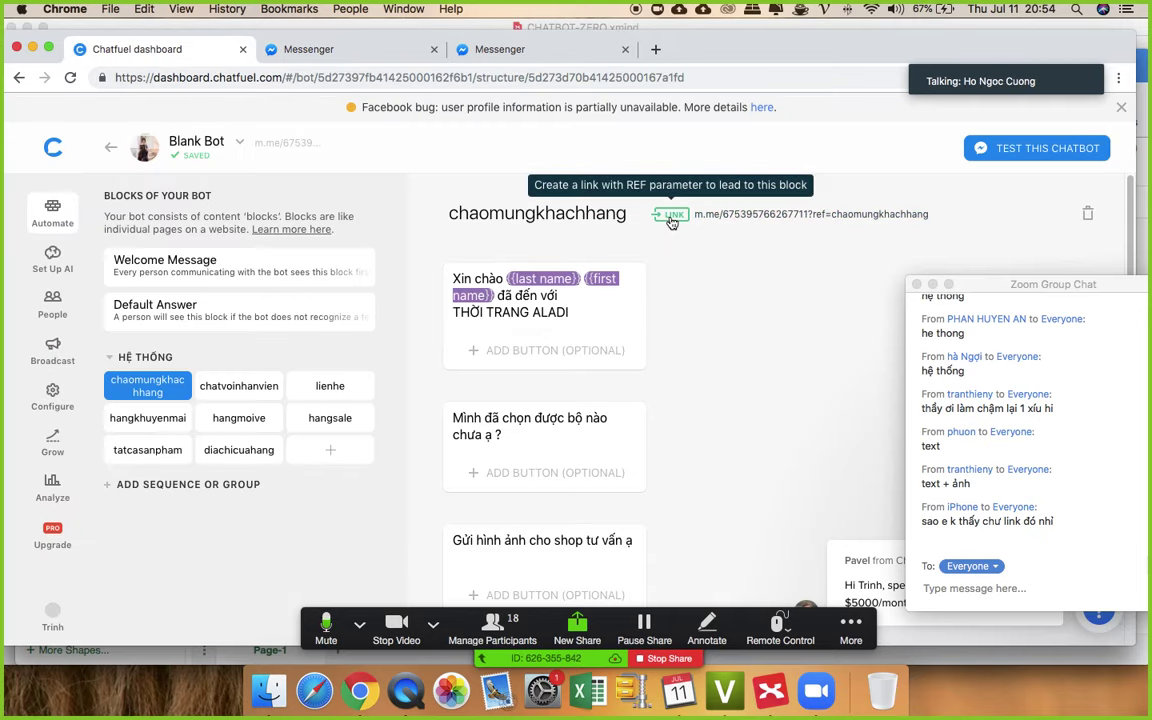
click(671, 216)
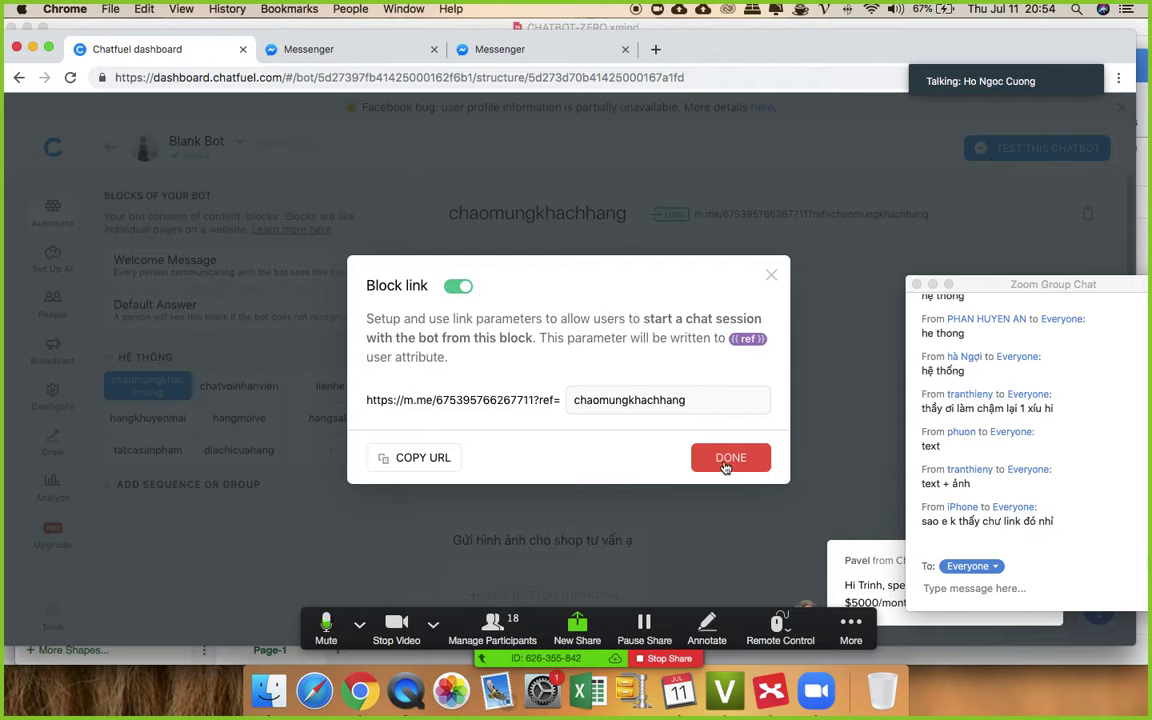
click(772, 276)
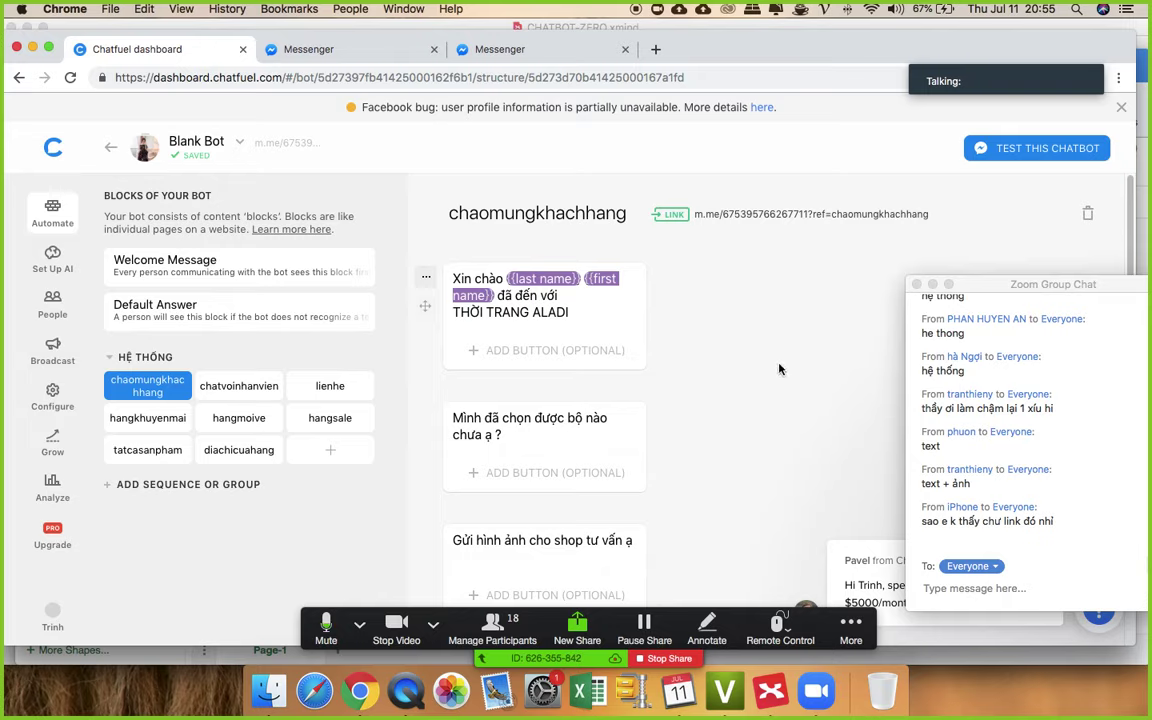
scroll(895, 342, down, 1)
- Drag the chatbot image card up past the photo request, question and 'Xin chào' greeting cards
scroll(895, 342, up, 1)
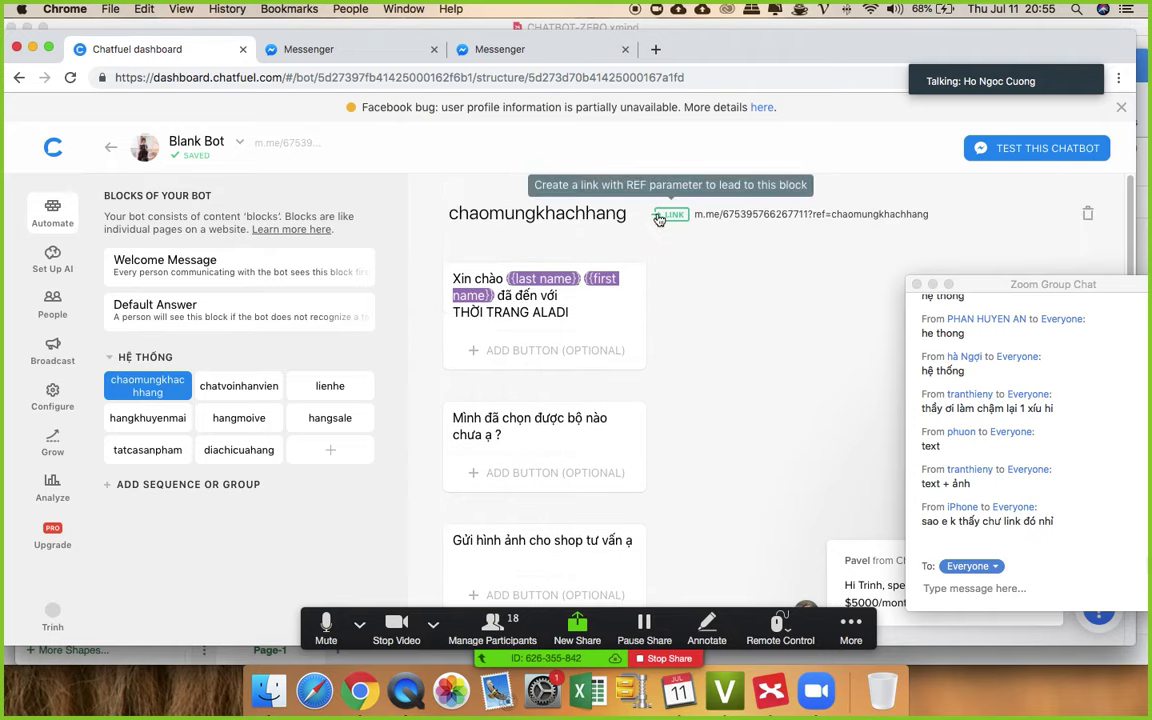
click(672, 215)
click(805, 393)
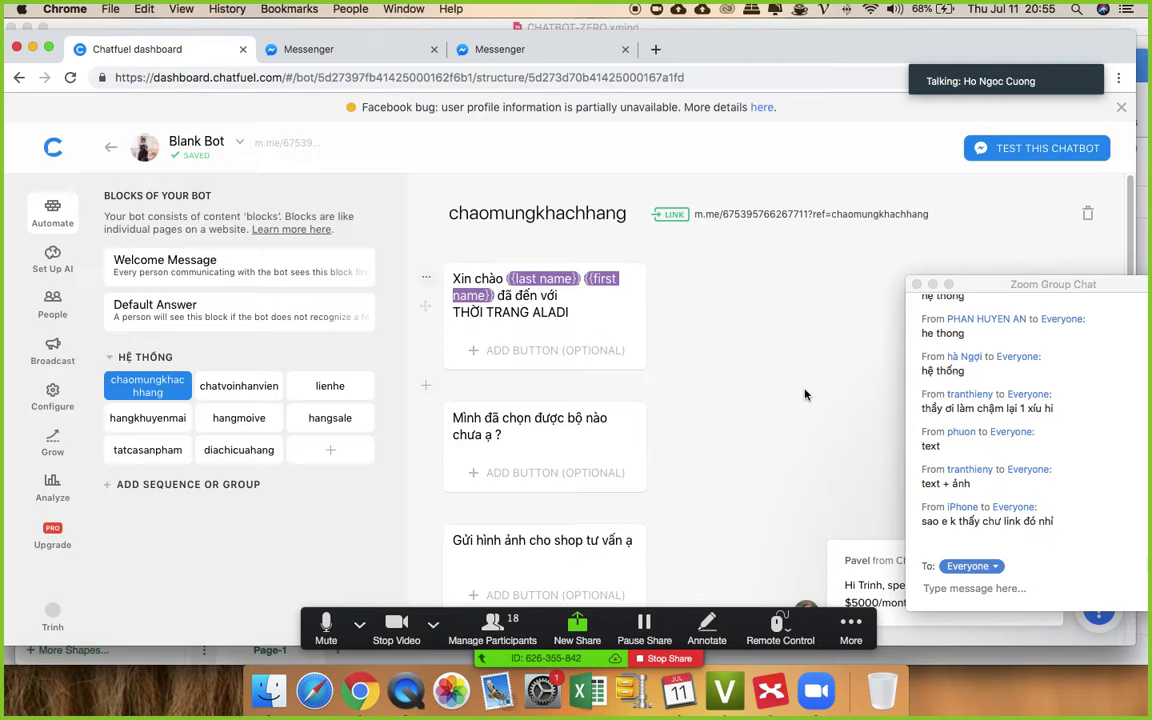
scroll(790, 405, down, 3)
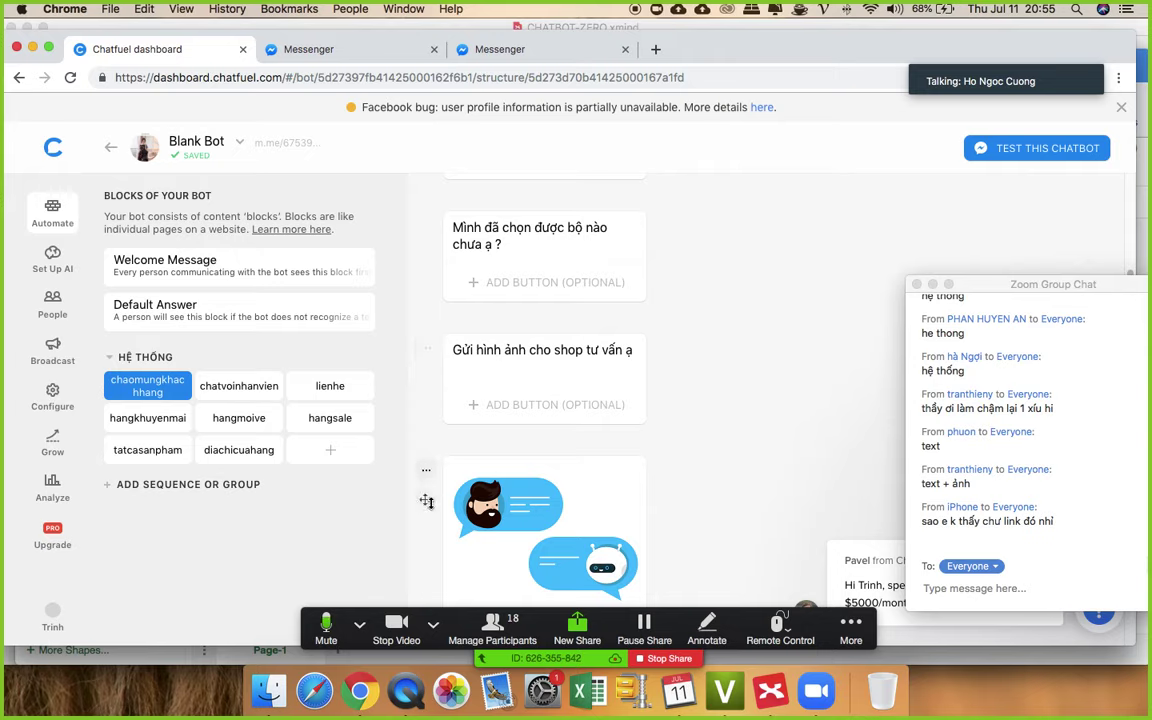
drag(425, 503, 486, 376)
drag(425, 532, 432, 388)
drag(425, 432, 436, 282)
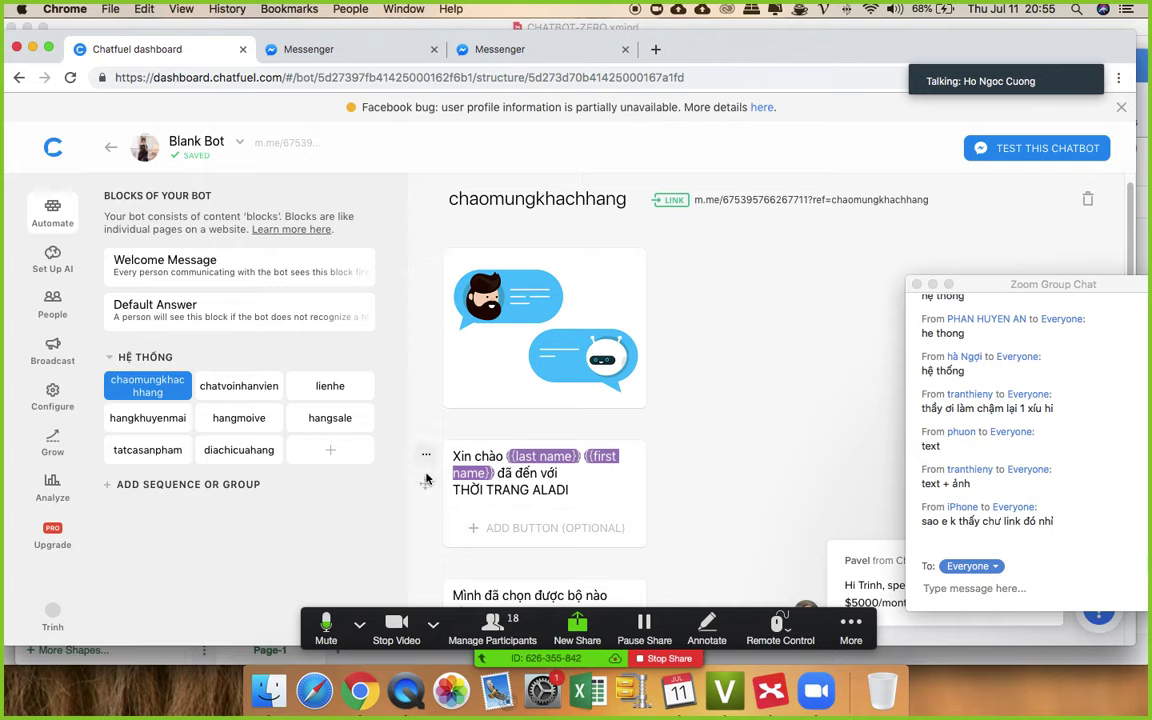
mouse_move(427, 463)
mouse_down()
mouse_move(430, 273)
mouse_move(424, 468)
mouse_up()
scroll(797, 360, down, 10)
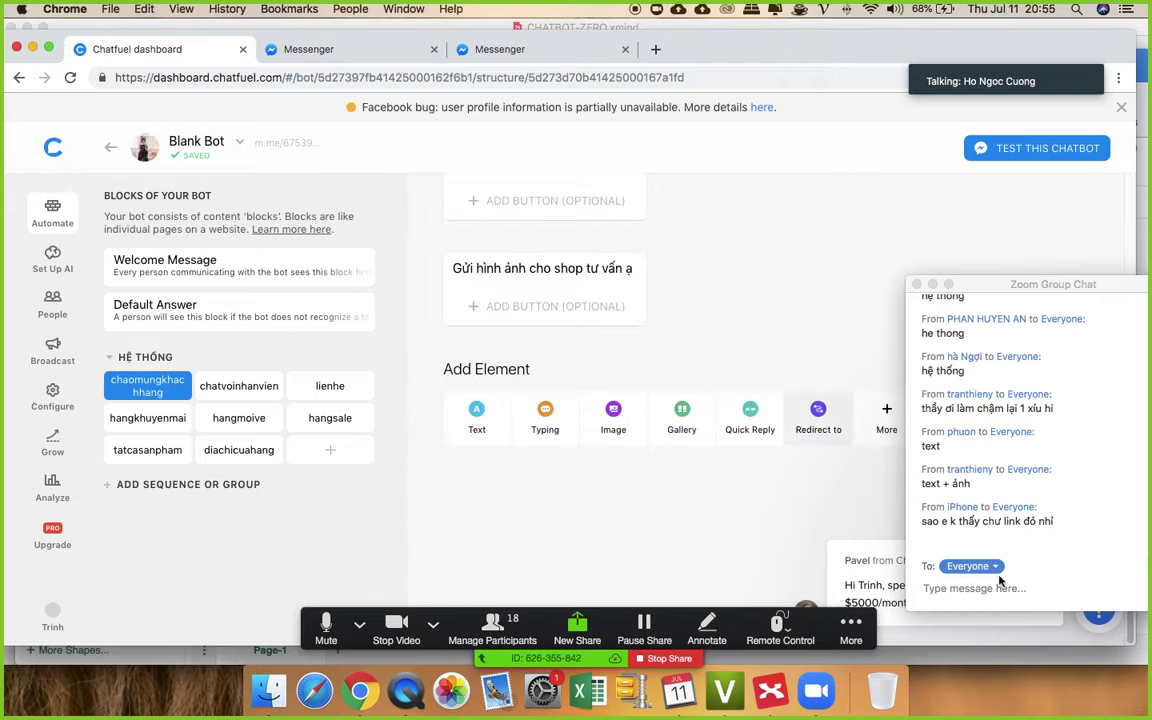
scroll(780, 320, up, 10)
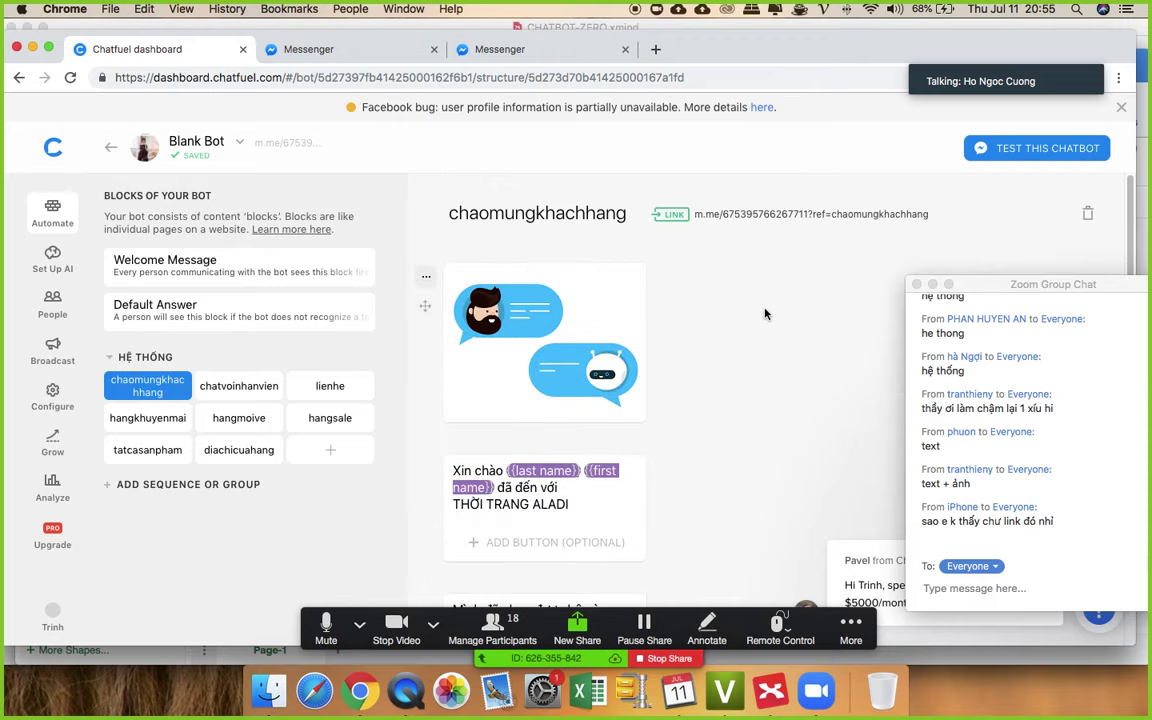
click(670, 214)
- Copy the block's m.me link and send it to everyone in the meeting chat
click(428, 460)
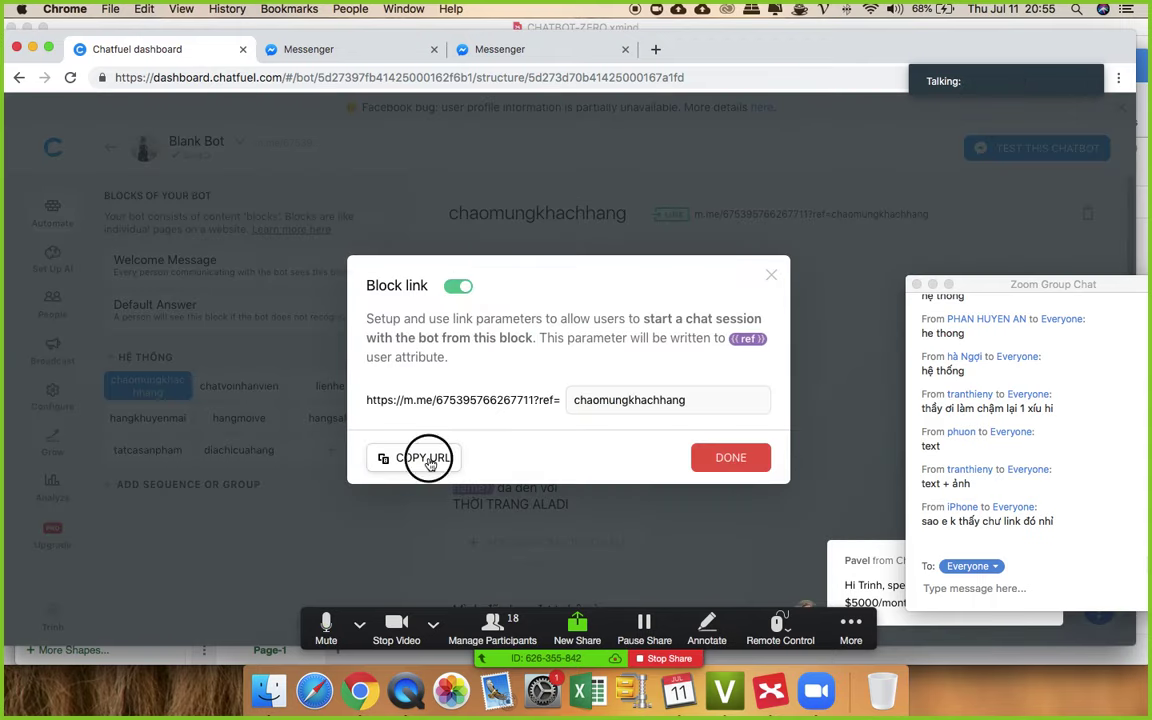
click(771, 275)
click(980, 589)
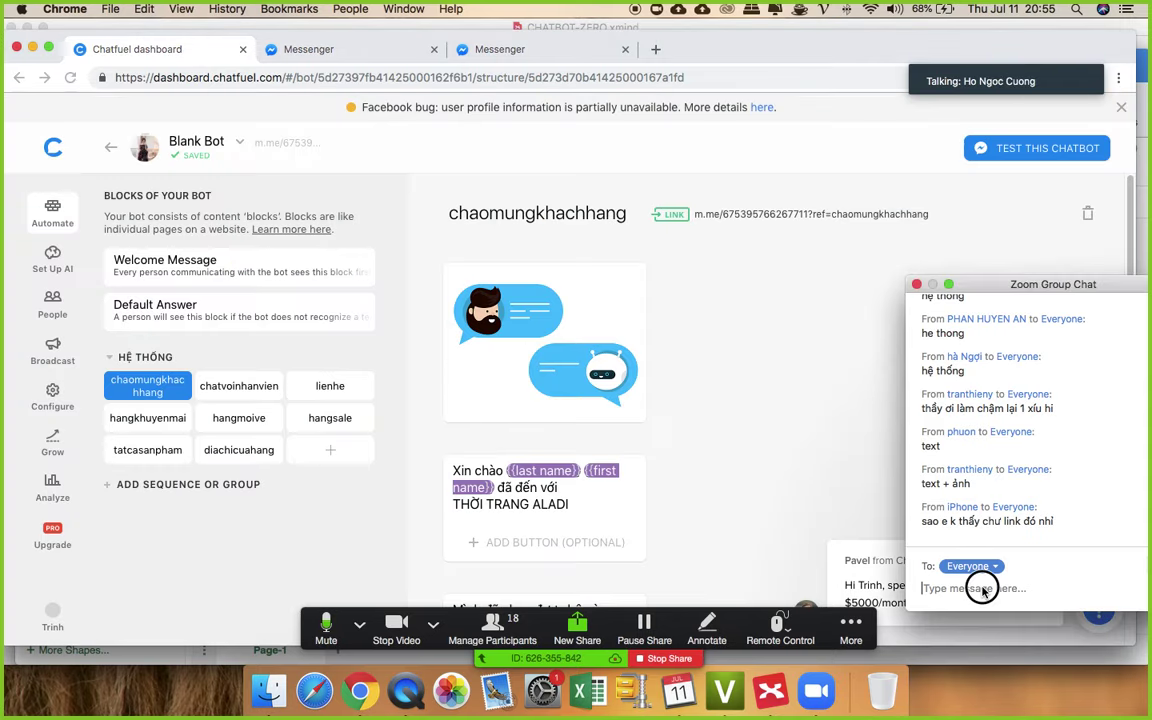
key(super+v)
key(Return)
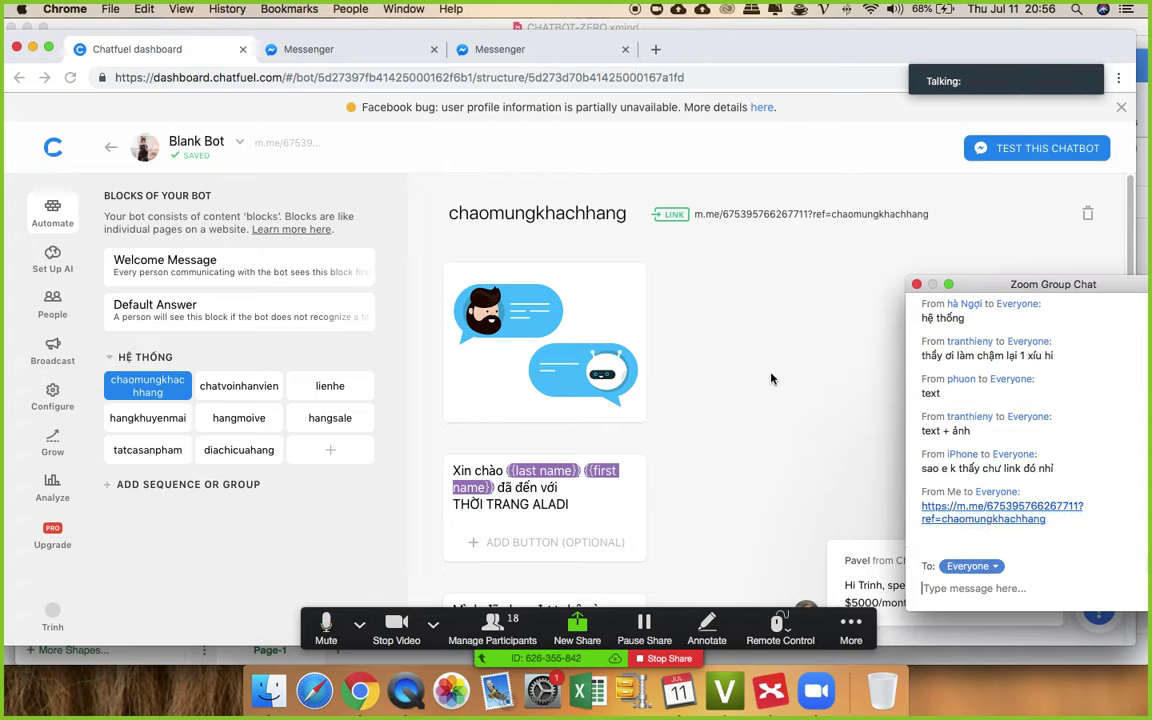
scroll(771, 378, down, 5)
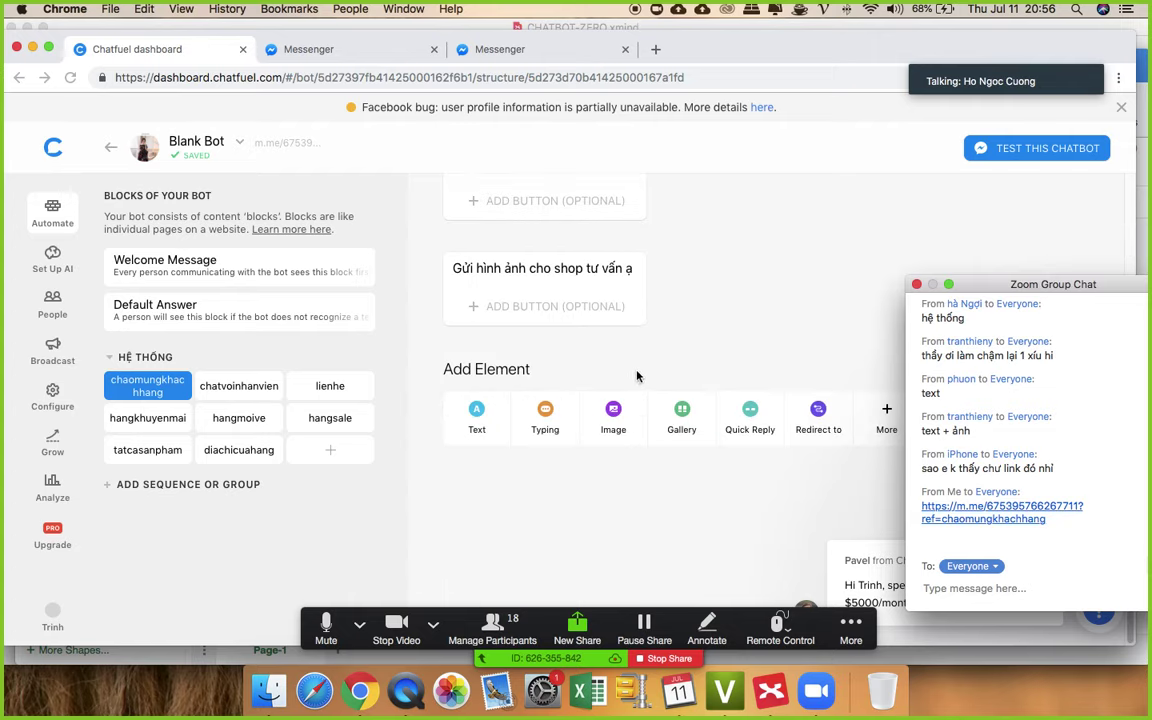
scroll(688, 374, up, 2)
scroll(688, 374, up, 3)
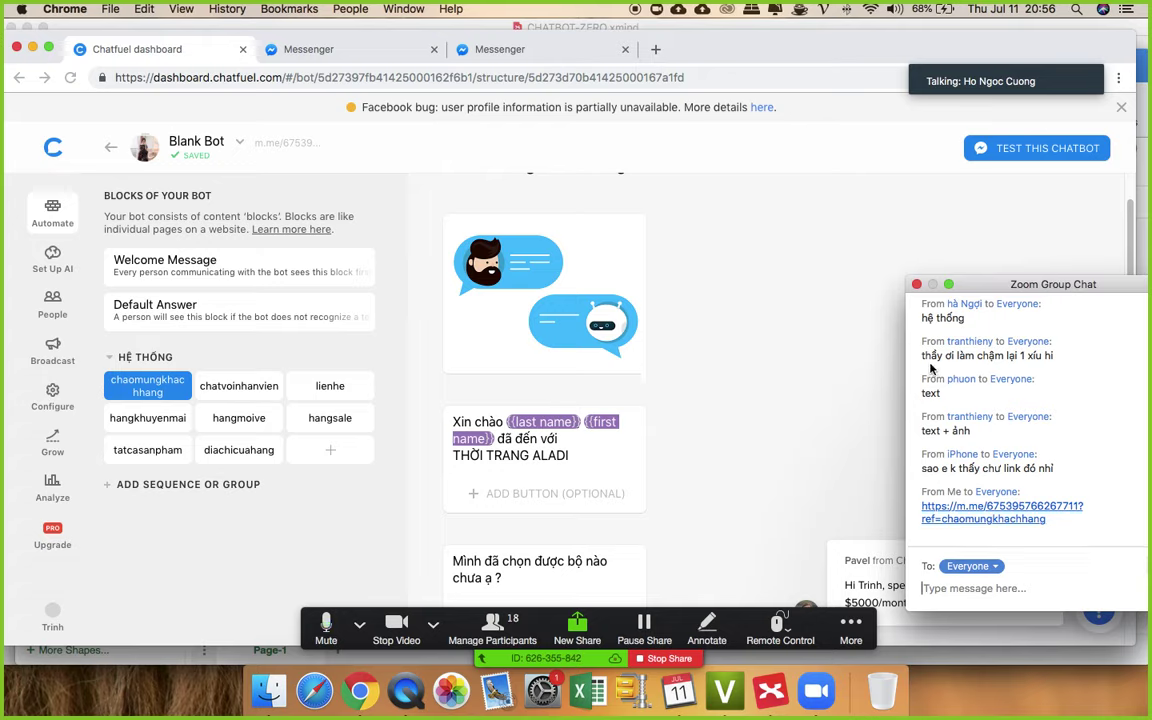
scroll(755, 417, down, 1)
scroll(755, 417, down, 5)
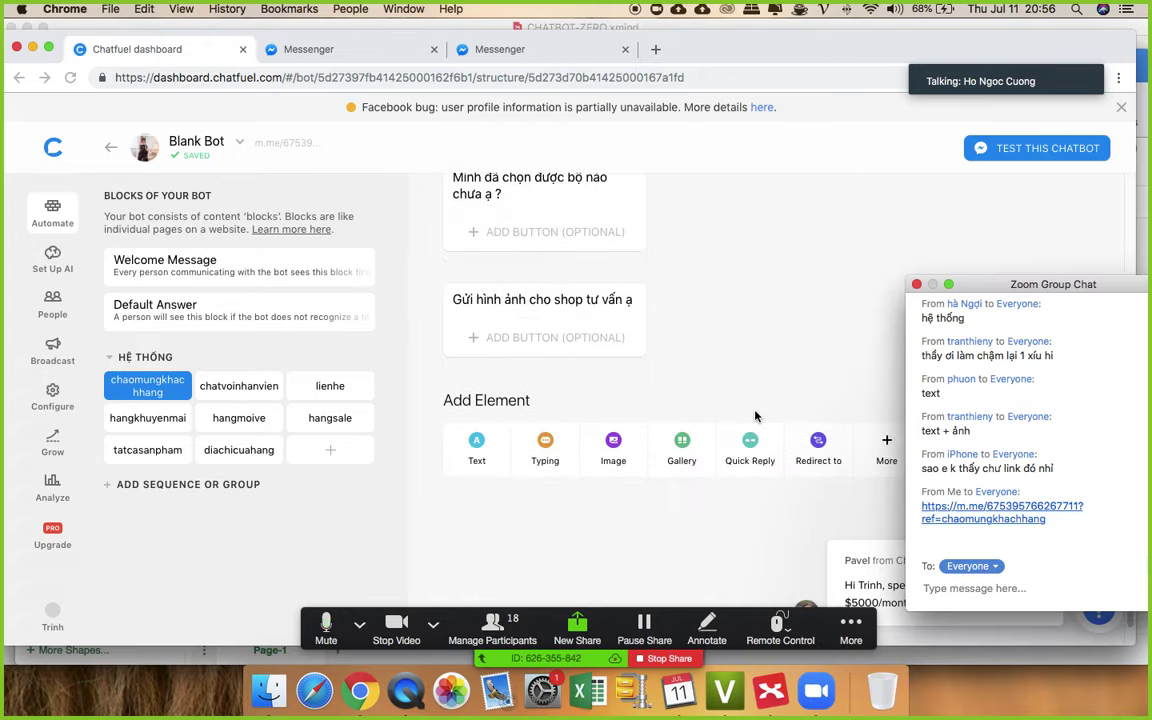
scroll(784, 393, up, 2)
scroll(784, 393, up, 2)
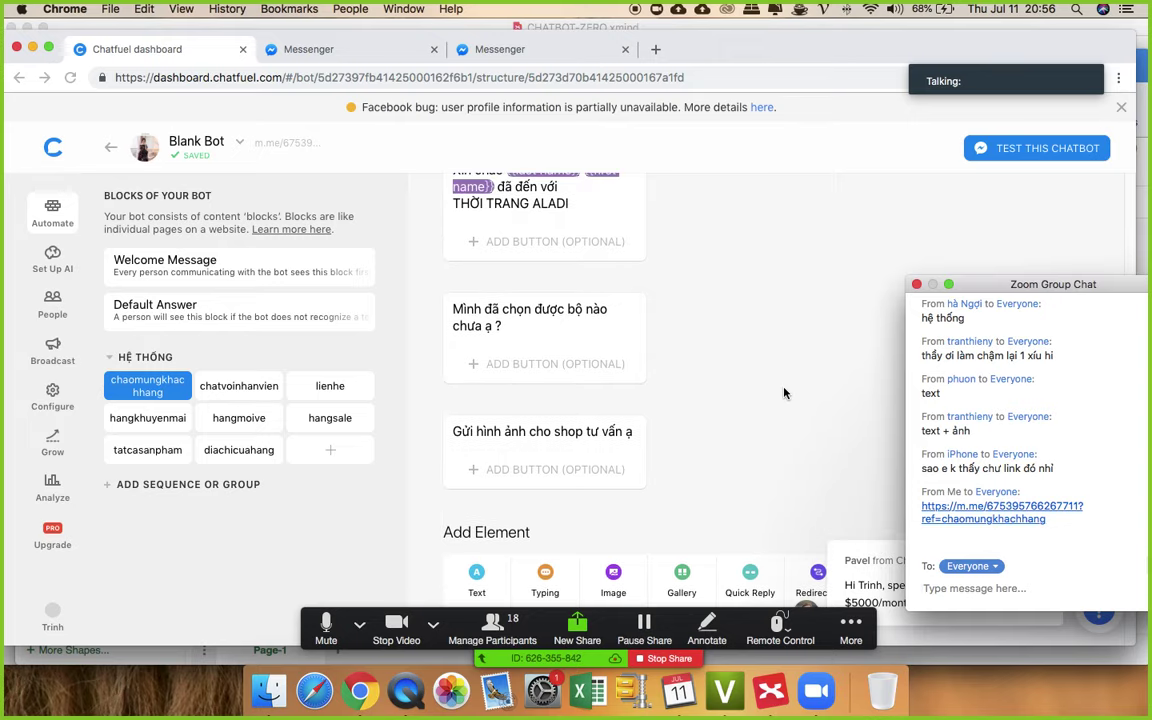
scroll(784, 393, up, 5)
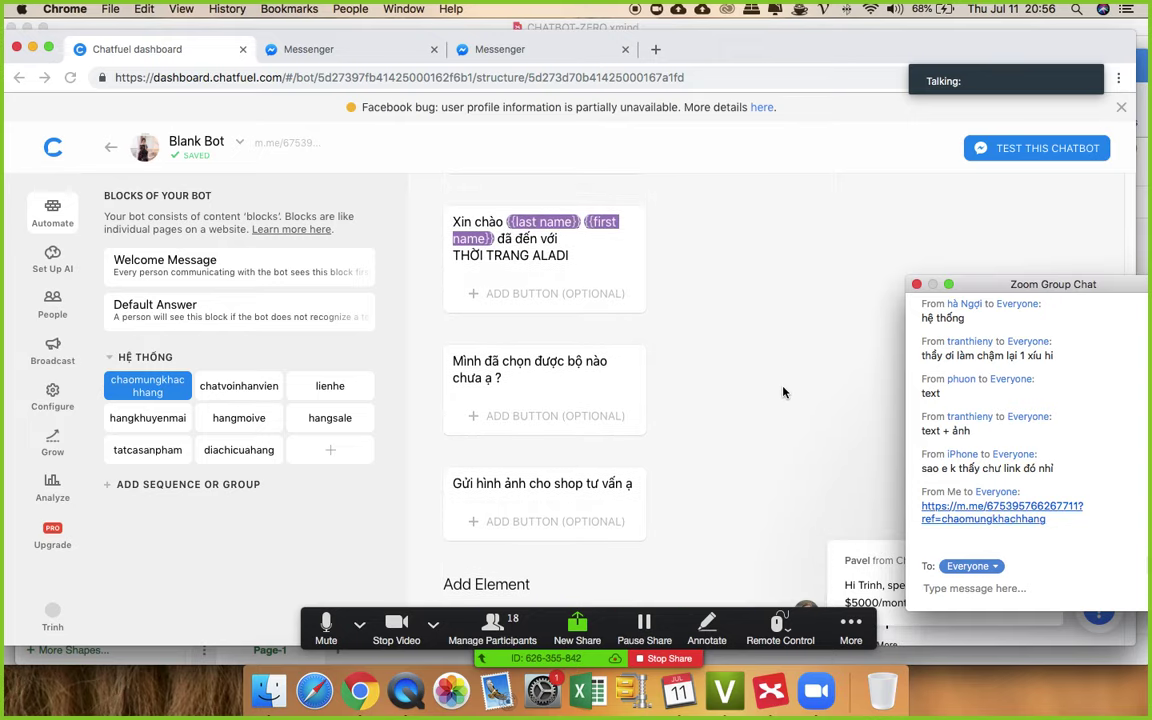
scroll(784, 396, down, 3)
scroll(784, 396, up, 3)
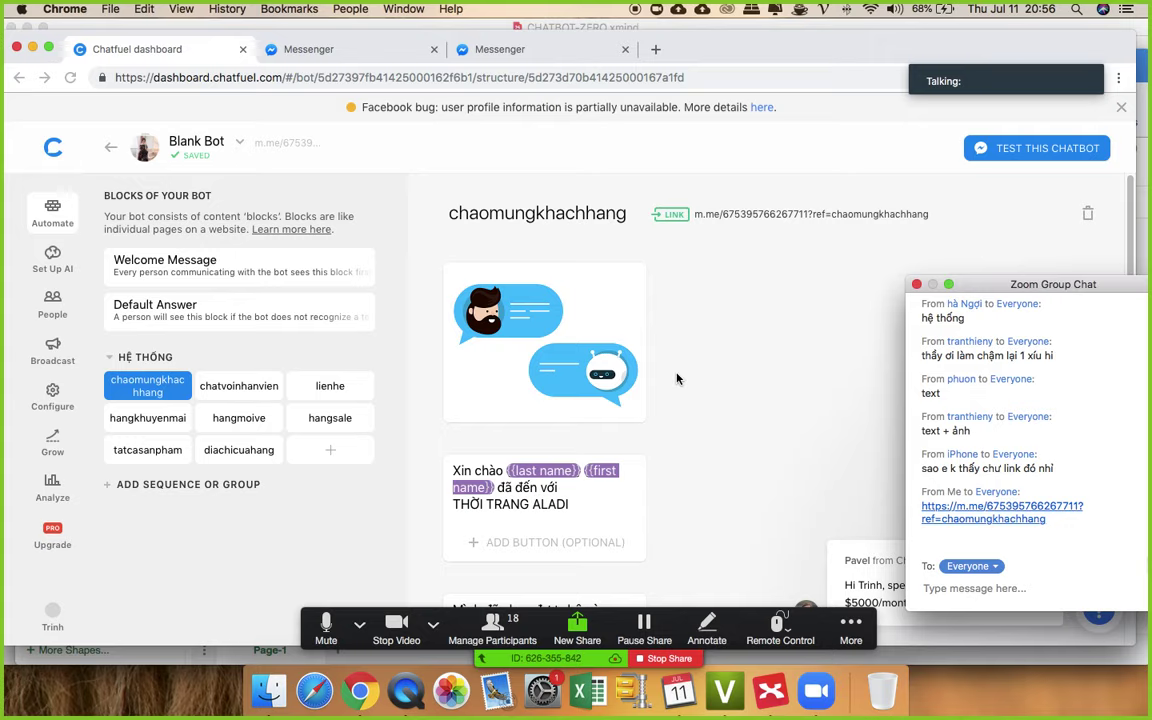
click(944, 54)
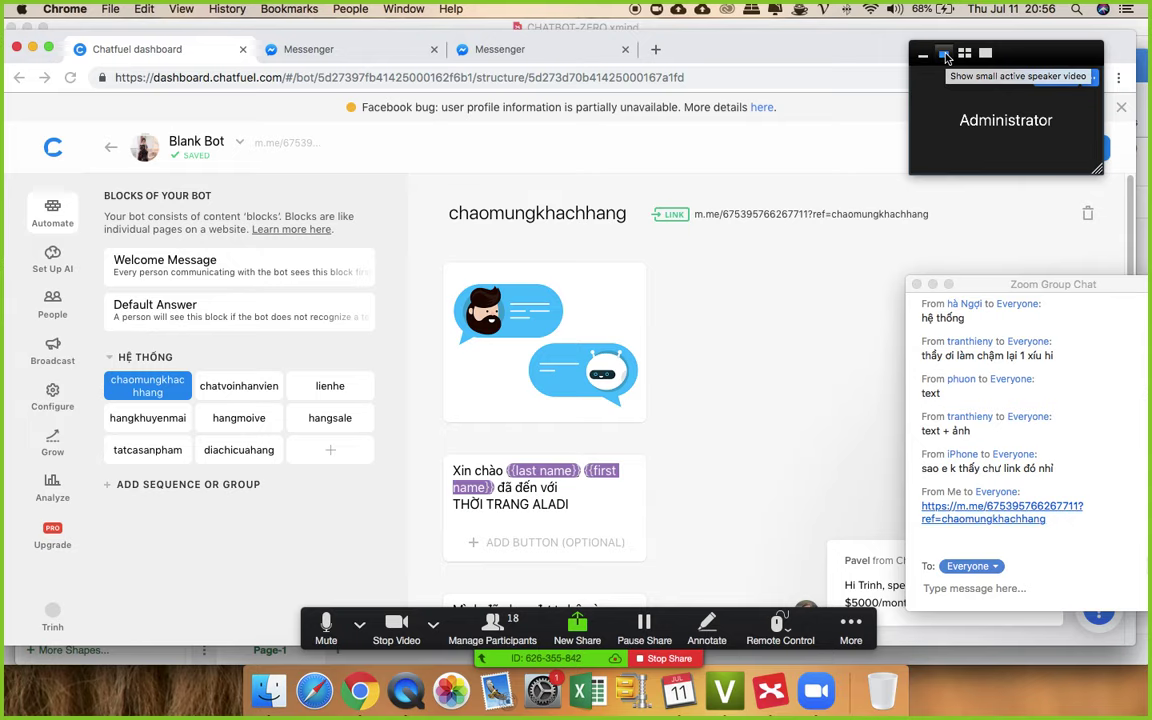
click(964, 54)
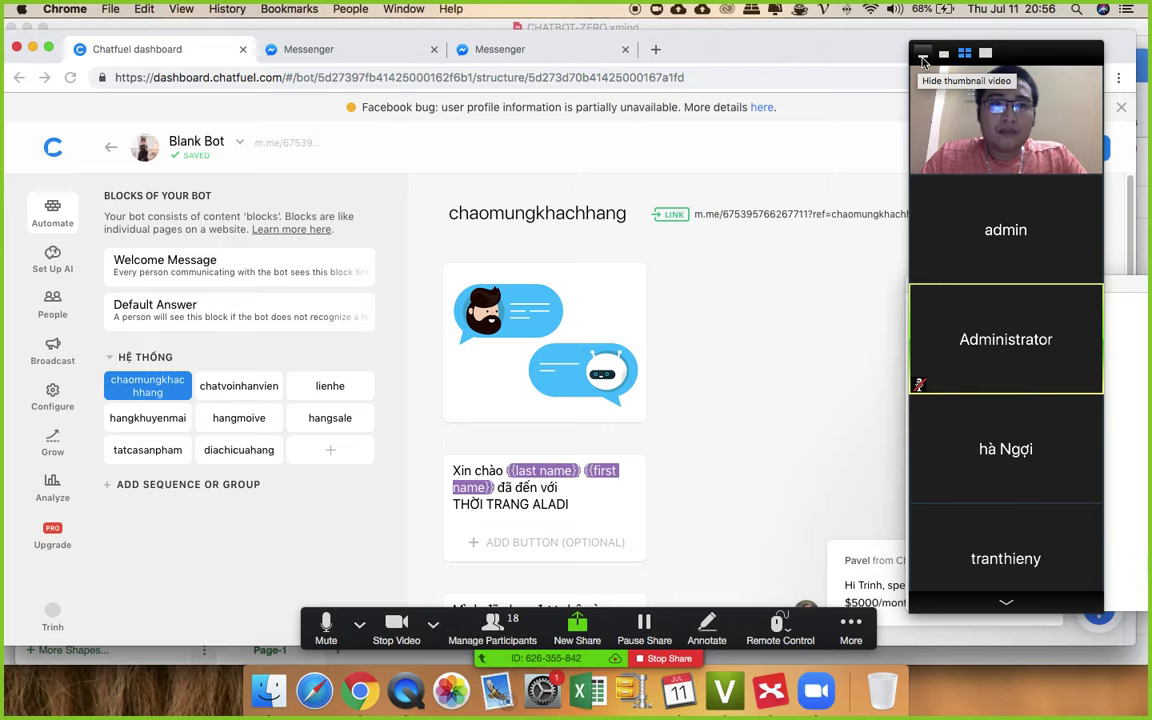
click(924, 62)
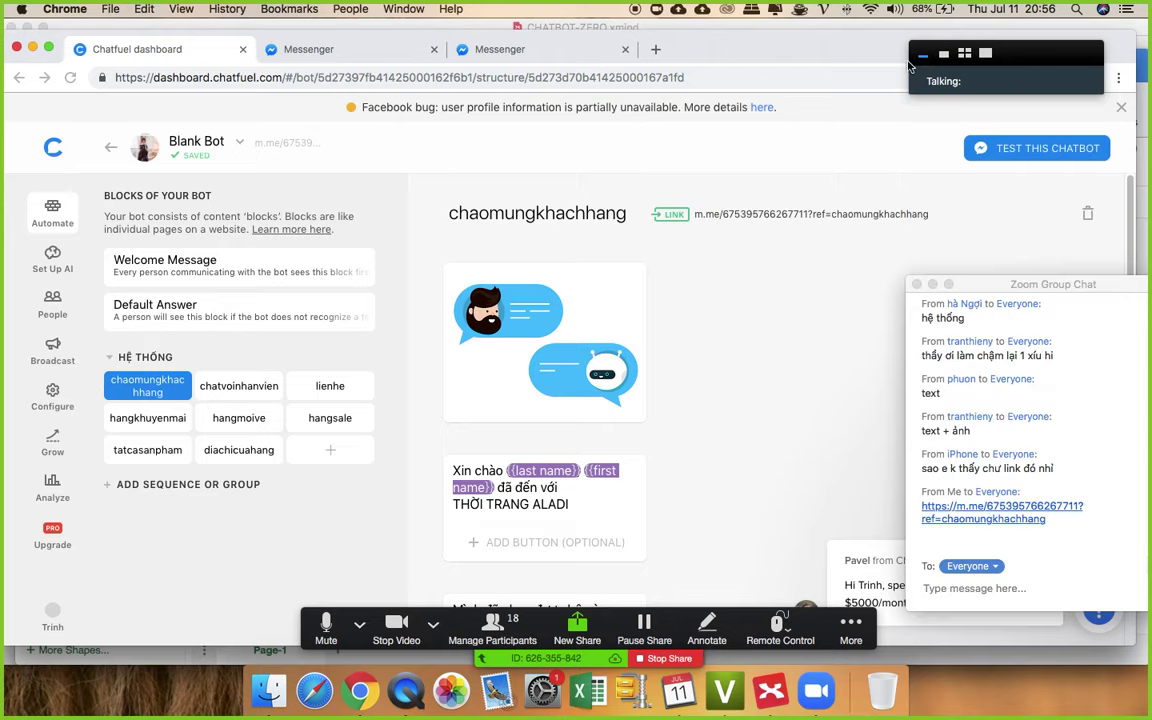
click(398, 628)
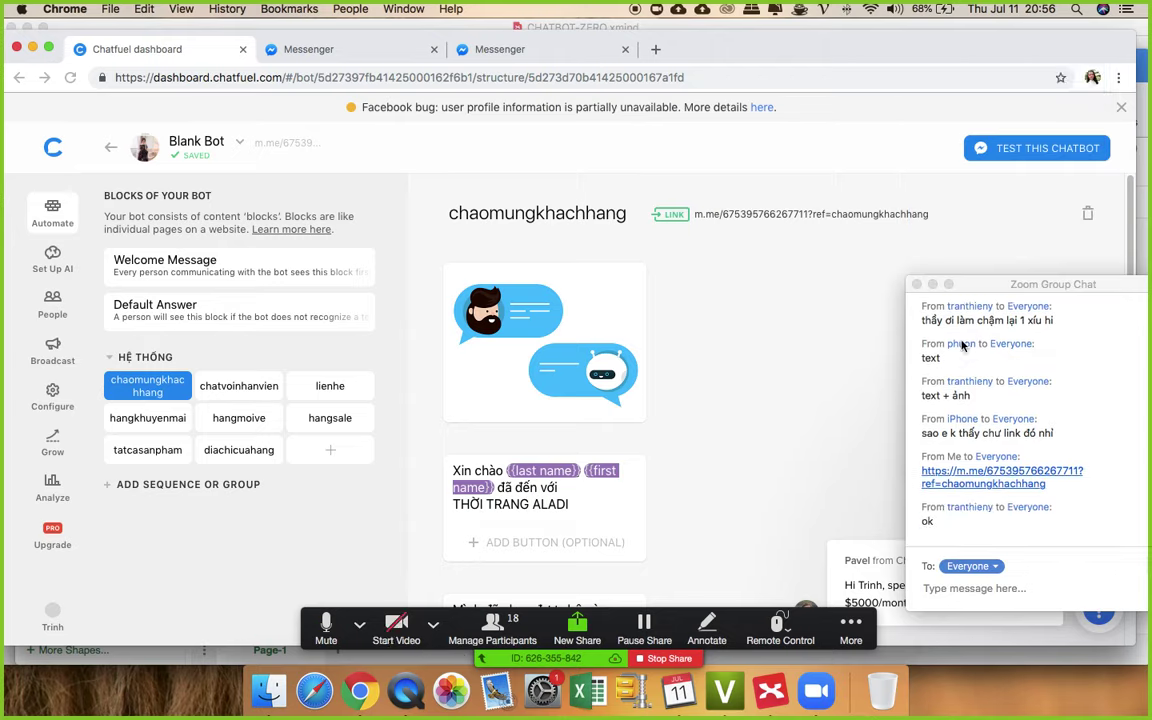
scroll(1015, 443, down, 1)
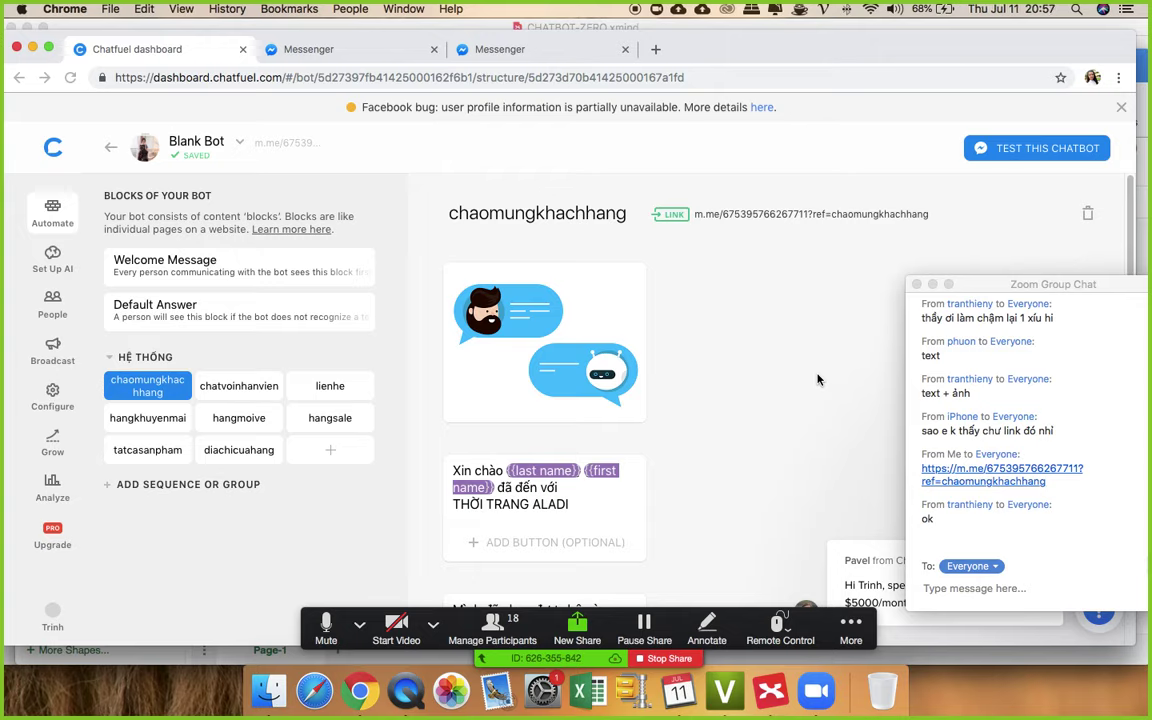
scroll(676, 378, down, 5)
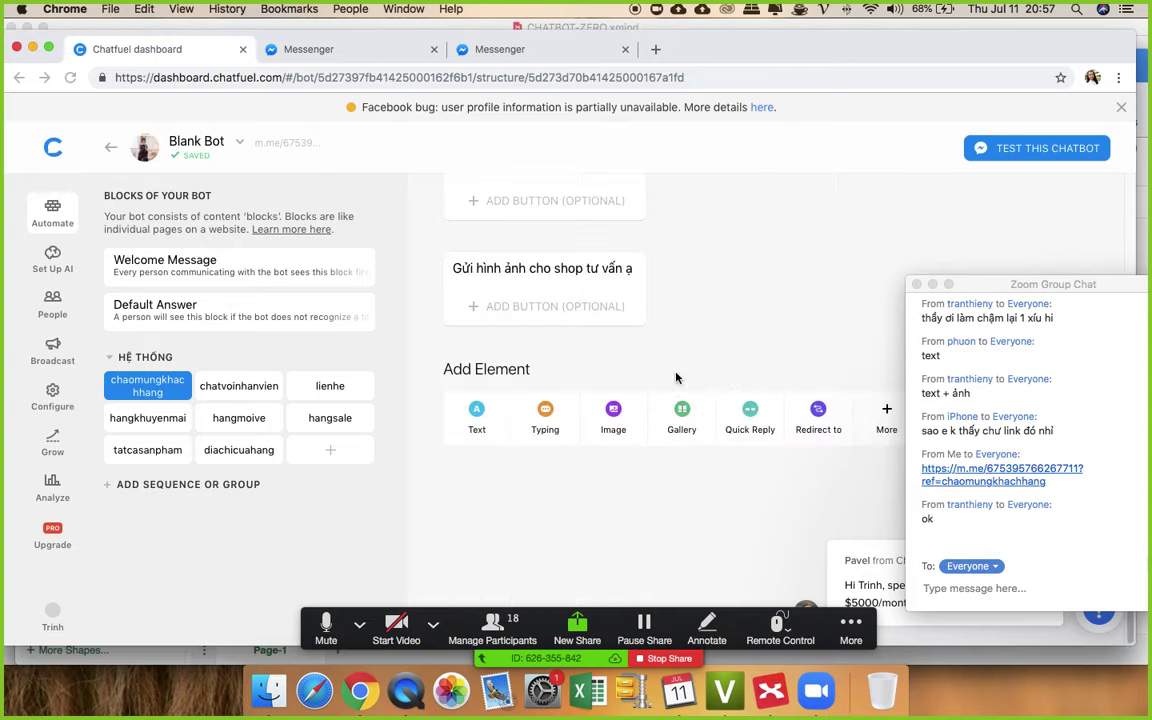
scroll(676, 378, up, 4)
scroll(676, 378, up, 1)
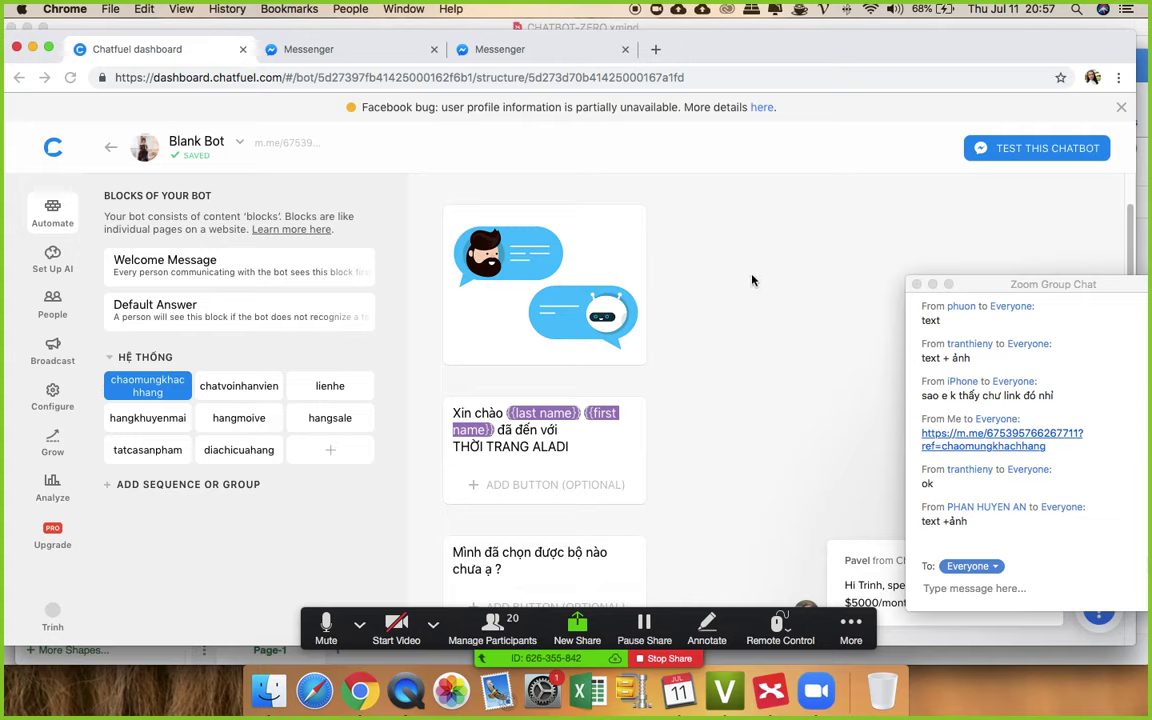
scroll(760, 305, down, 10)
scroll(767, 301, up, 15)
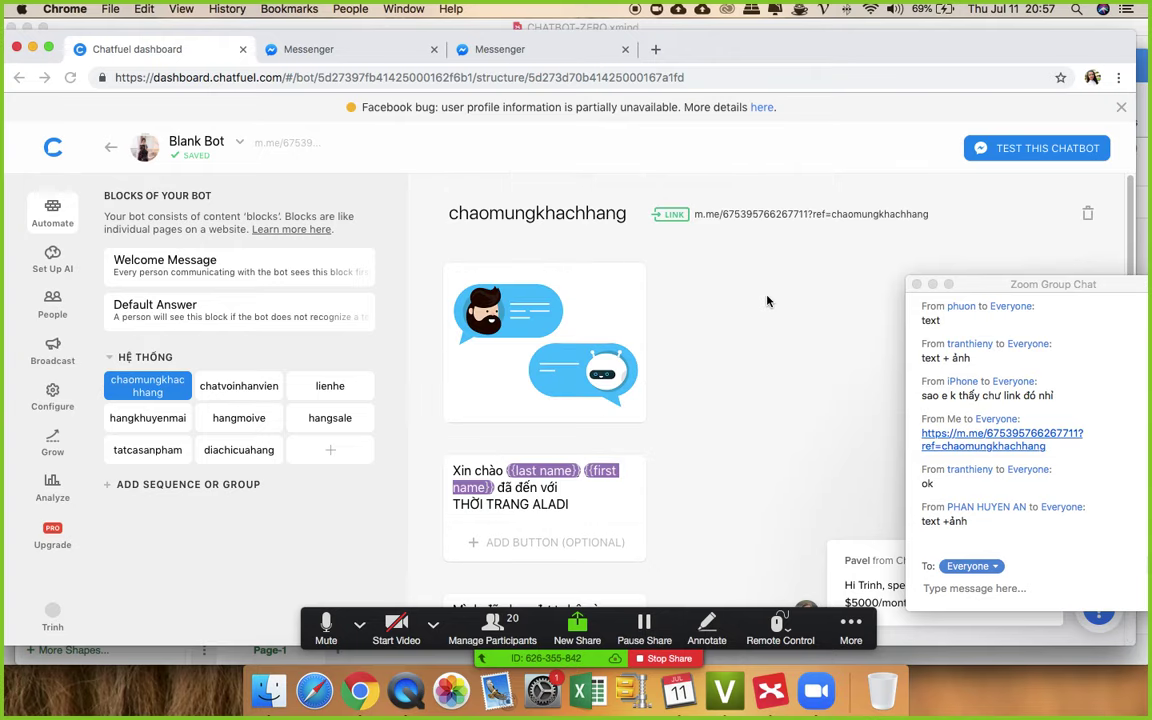
scroll(767, 301, down, 3)
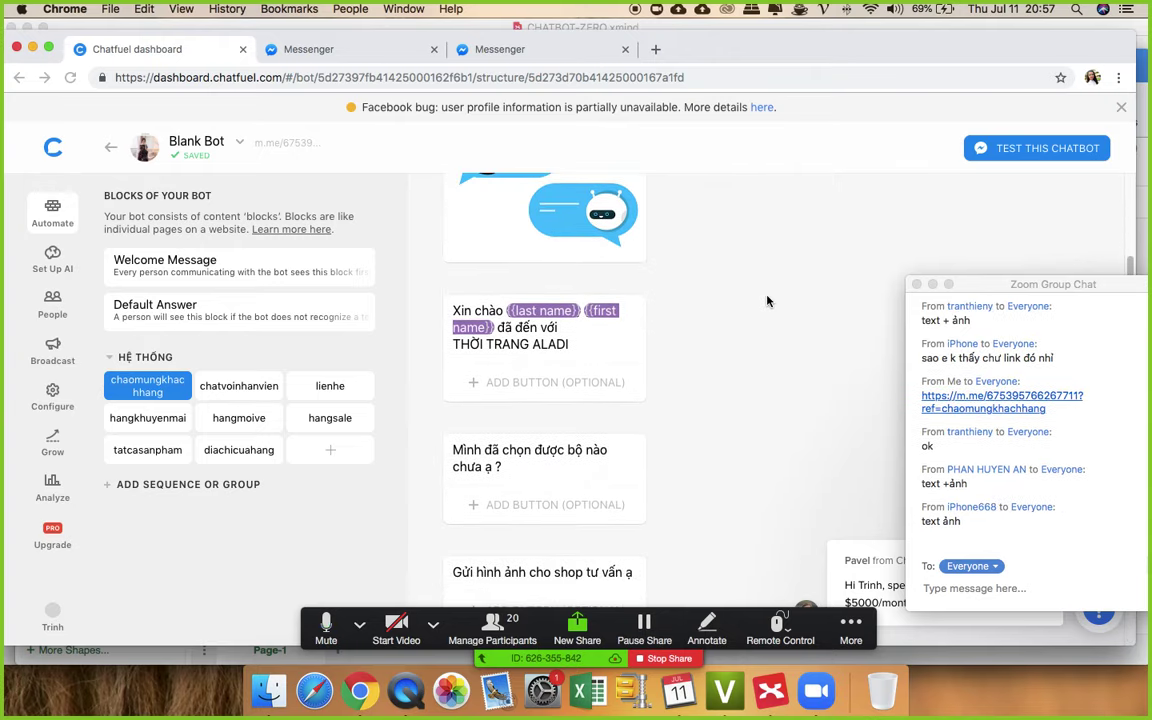
scroll(767, 301, down, 6)
drag(981, 284, 1039, 273)
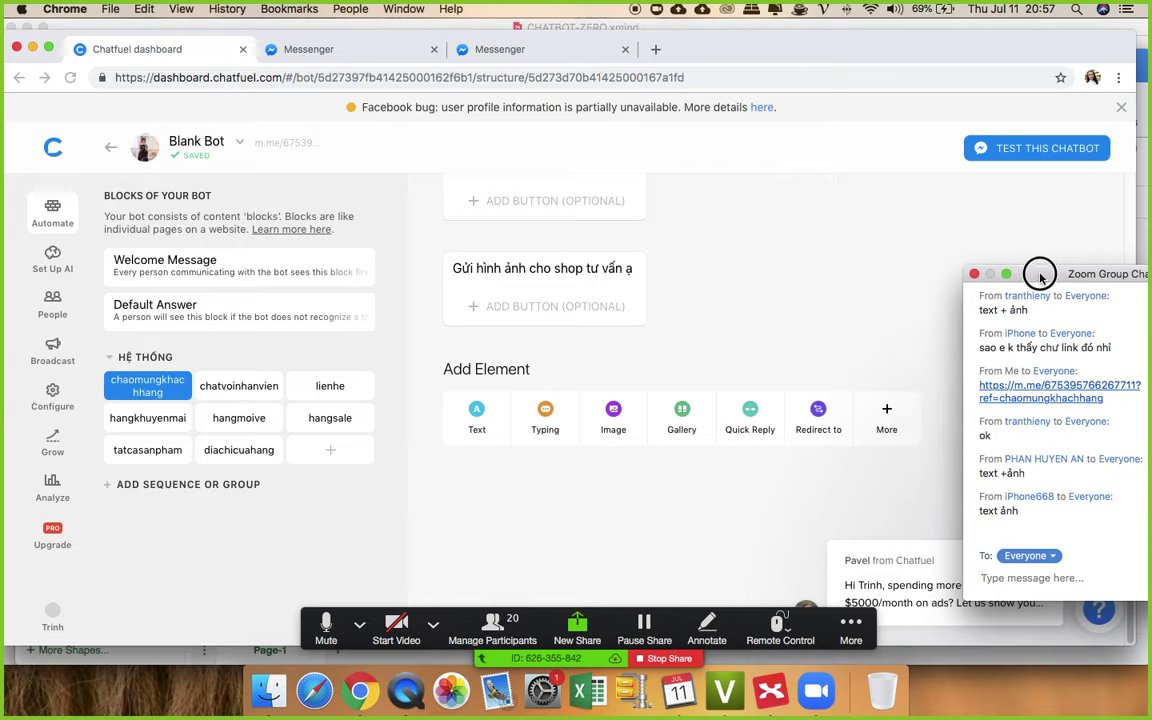
scroll(688, 285, up, 10)
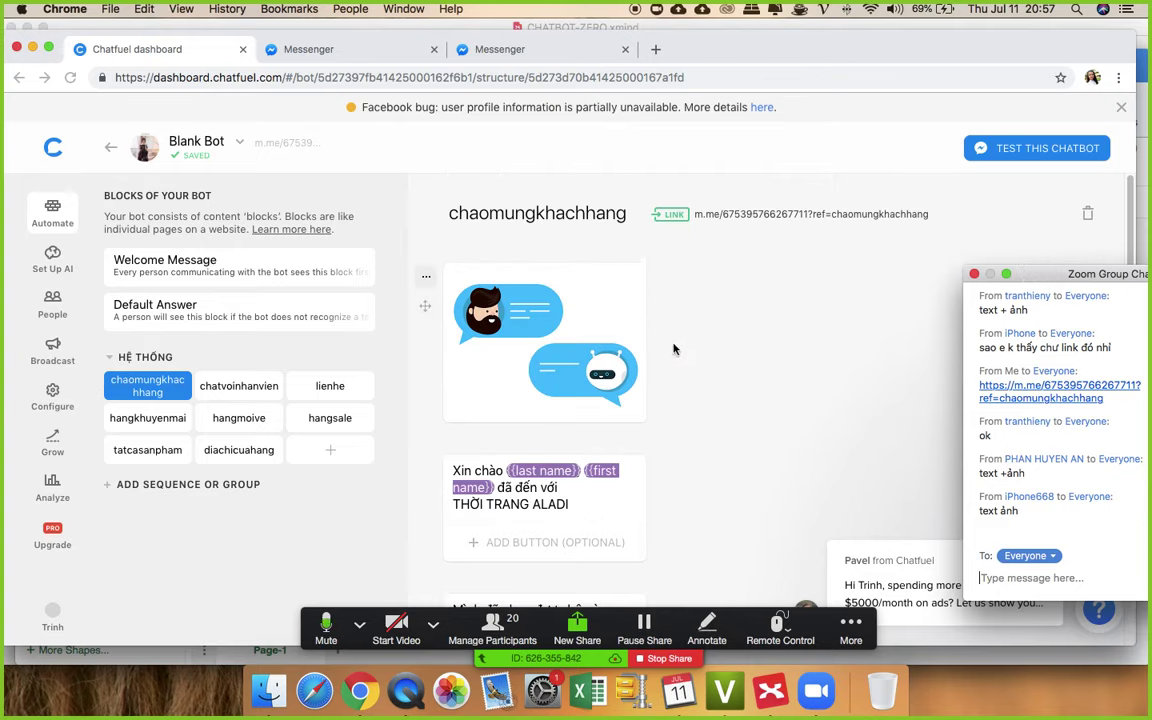
scroll(675, 347, down, 1)
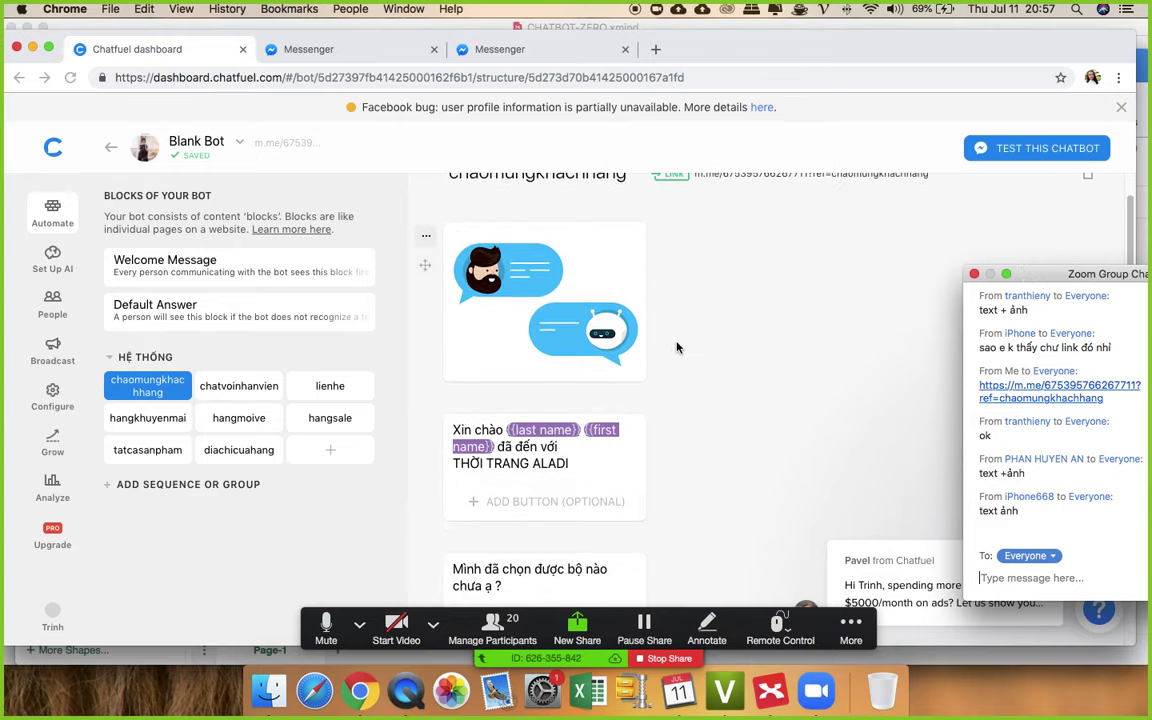
scroll(794, 360, down, 5)
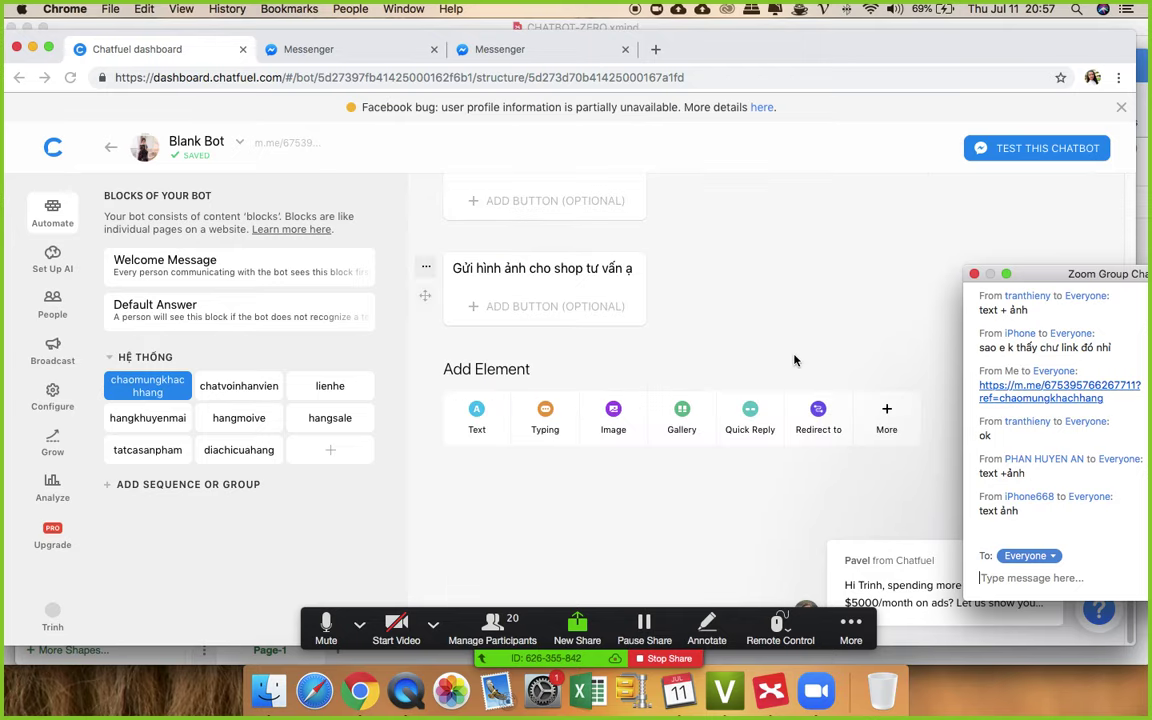
scroll(794, 360, up, 5)
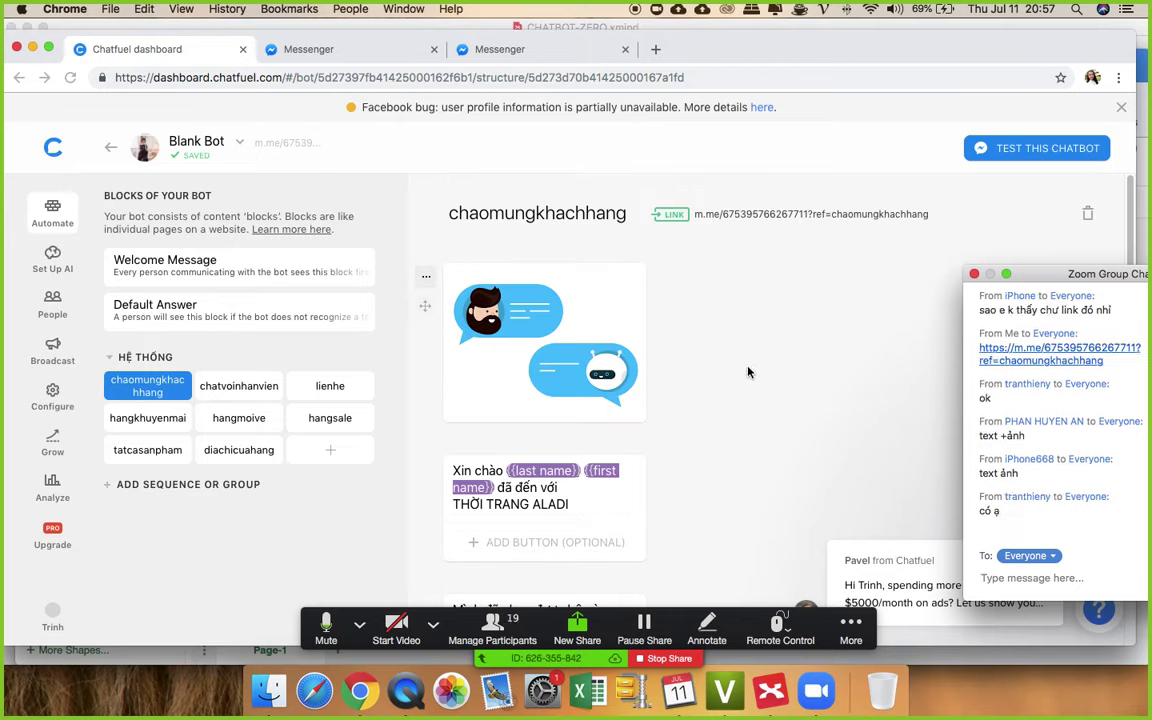
click(426, 280)
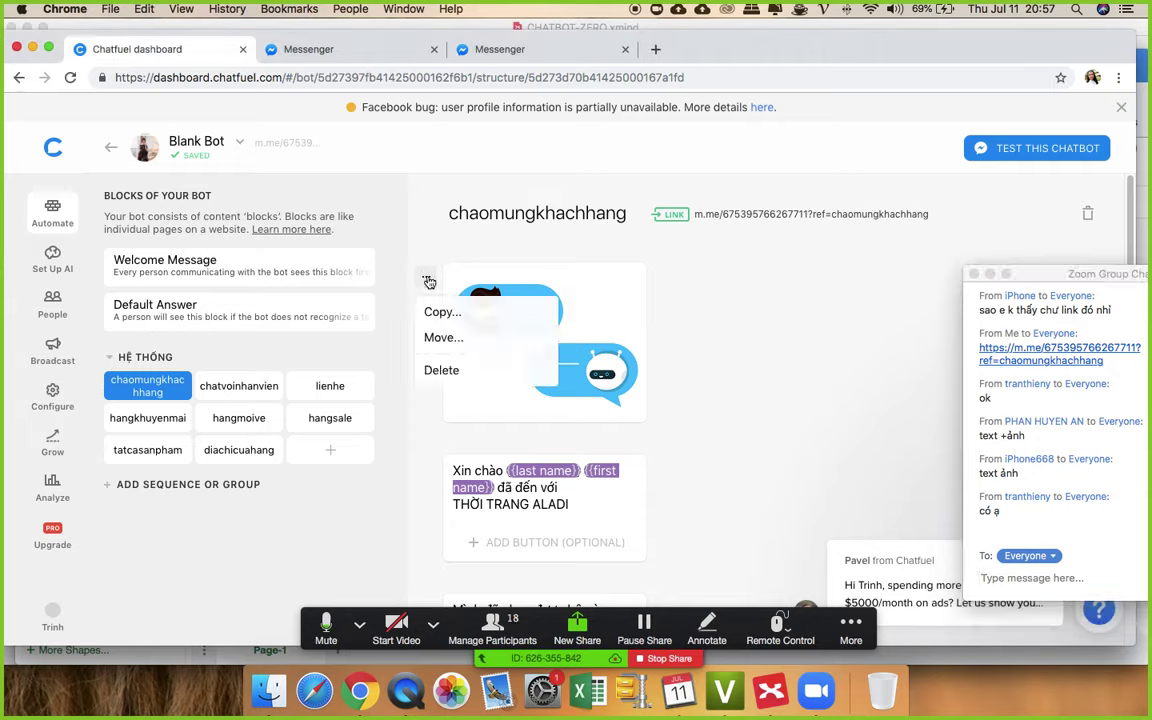
click(452, 371)
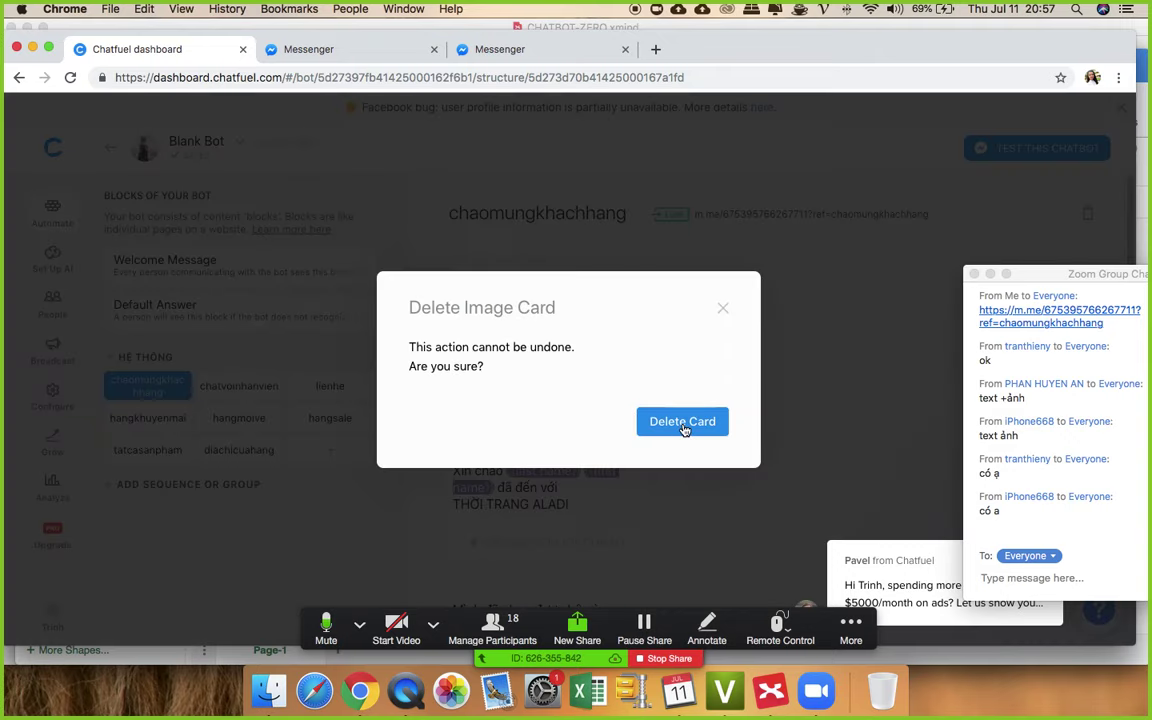
click(723, 308)
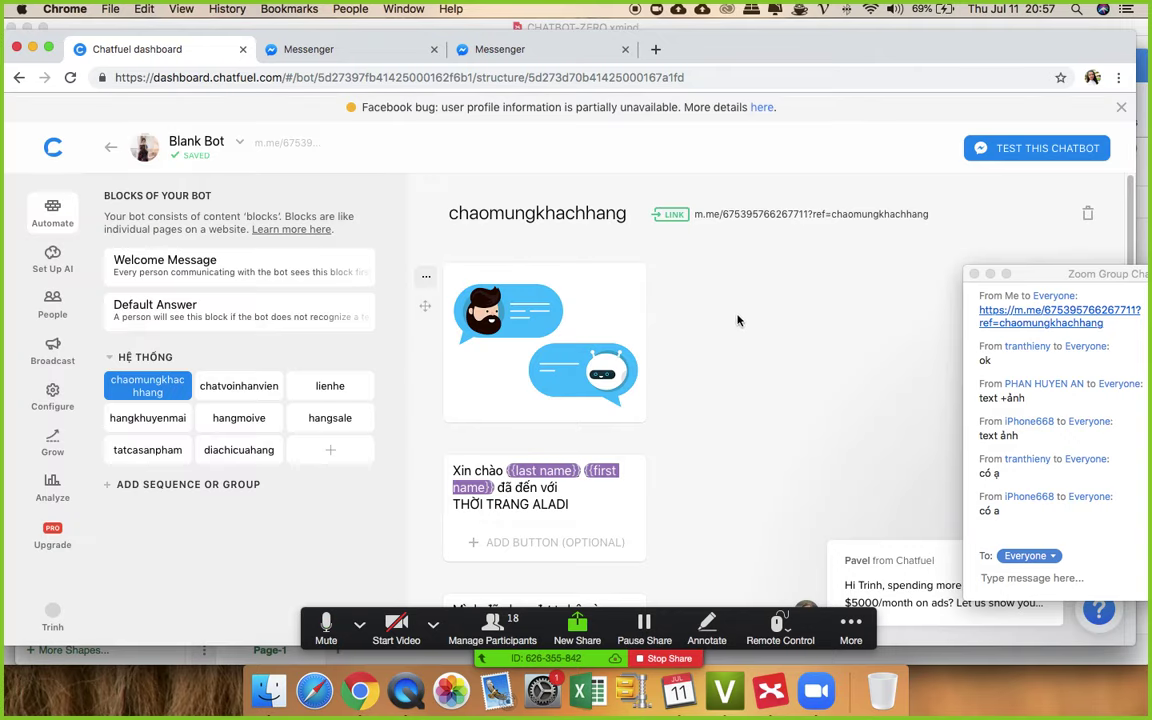
scroll(800, 367, down, 1)
drag(1050, 274, 1028, 186)
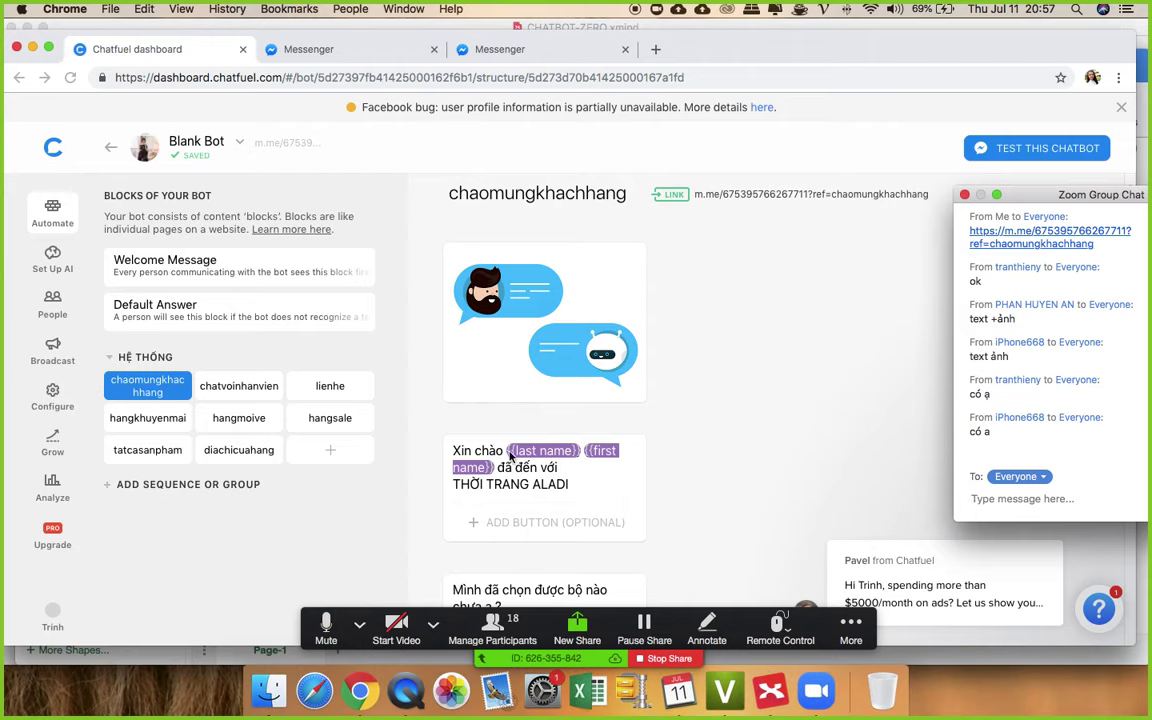
scroll(815, 361, down, 2)
scroll(813, 357, down, 5)
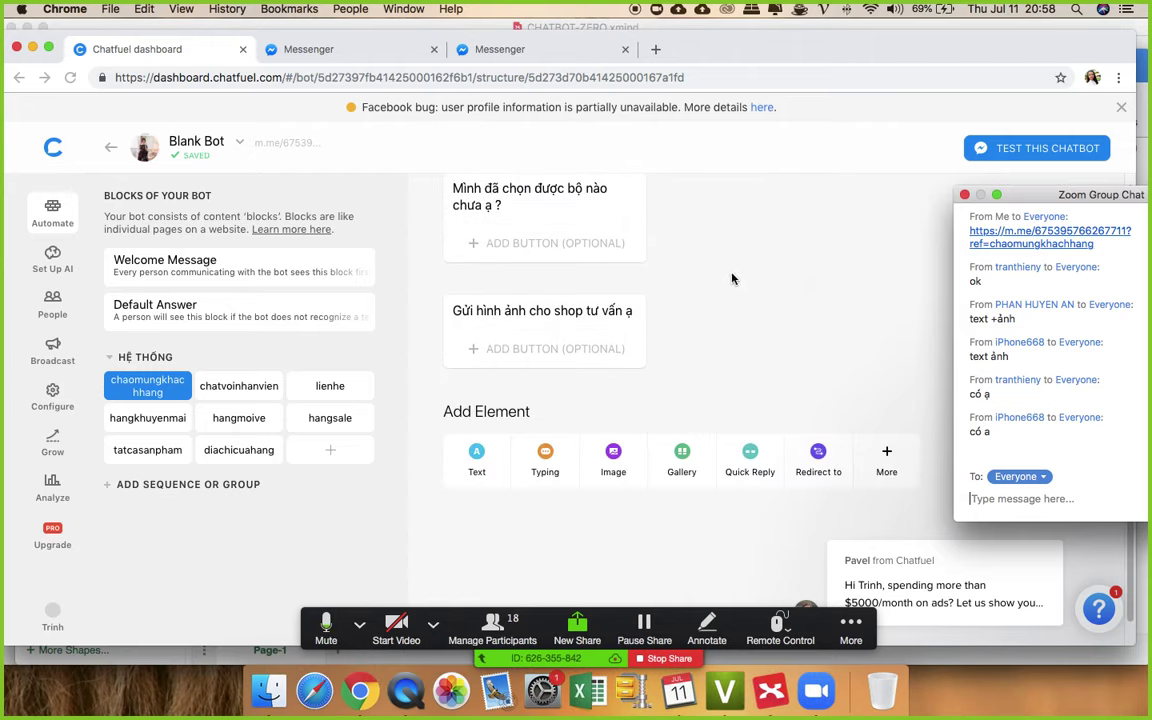
scroll(815, 398, up, 6)
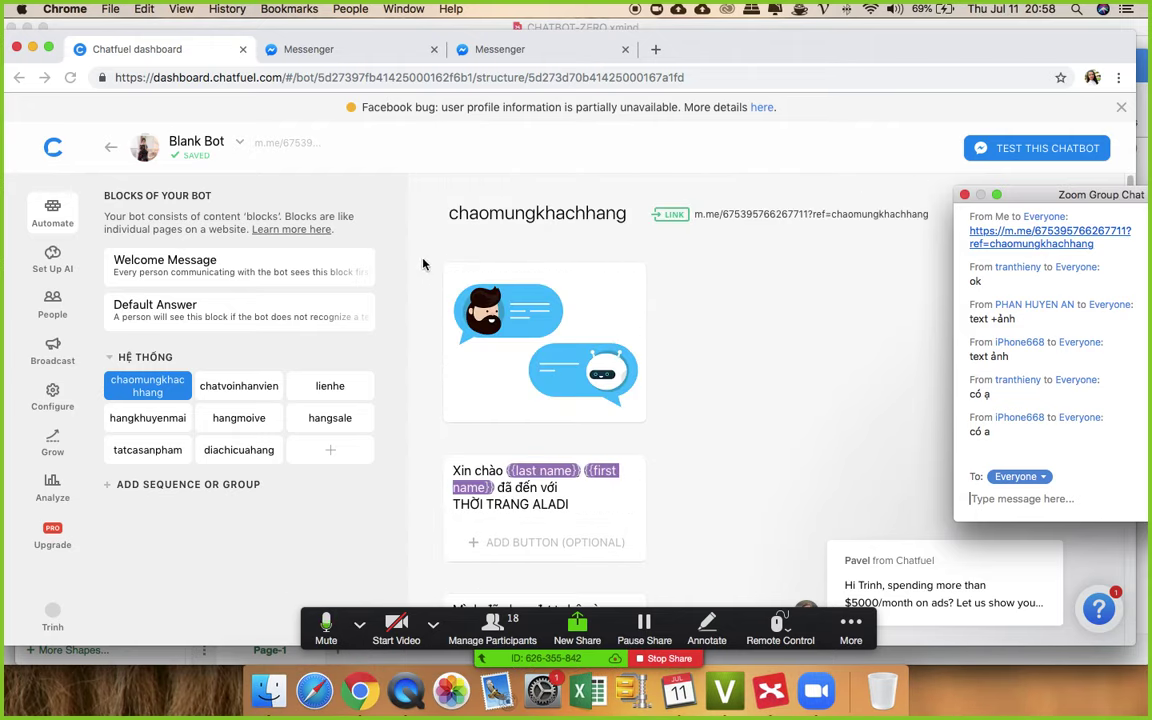
- Insert a Video card from More at the top of the block, above the chatbot image
click(708, 337)
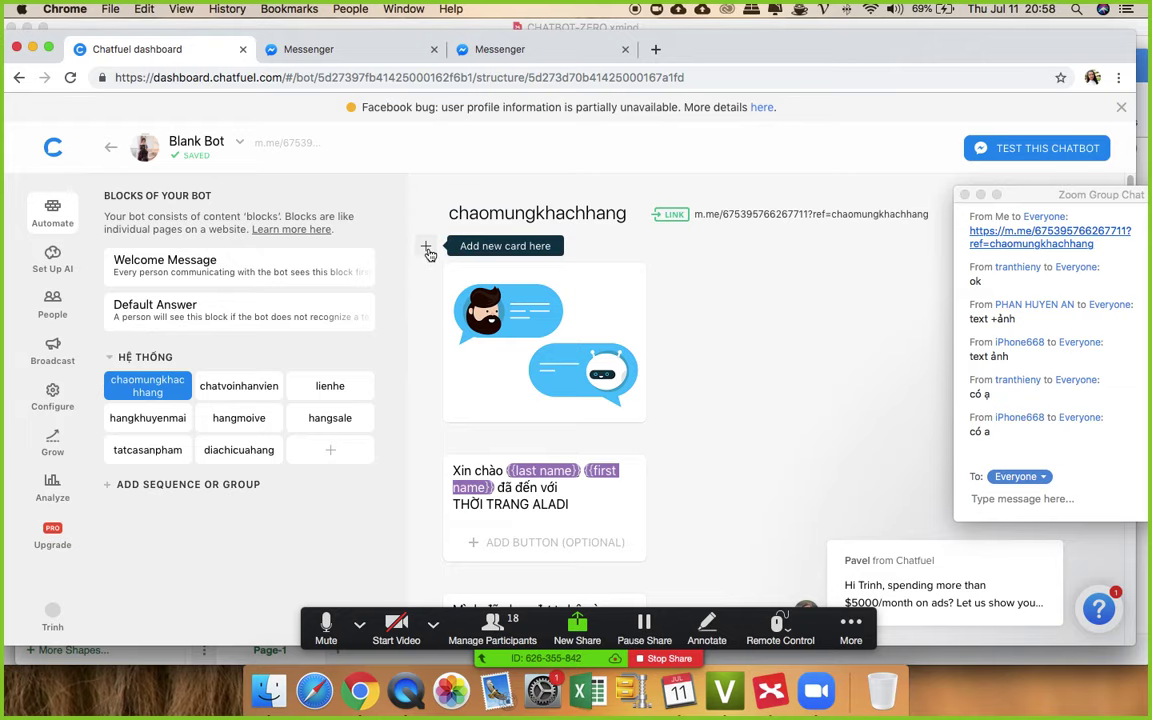
click(427, 249)
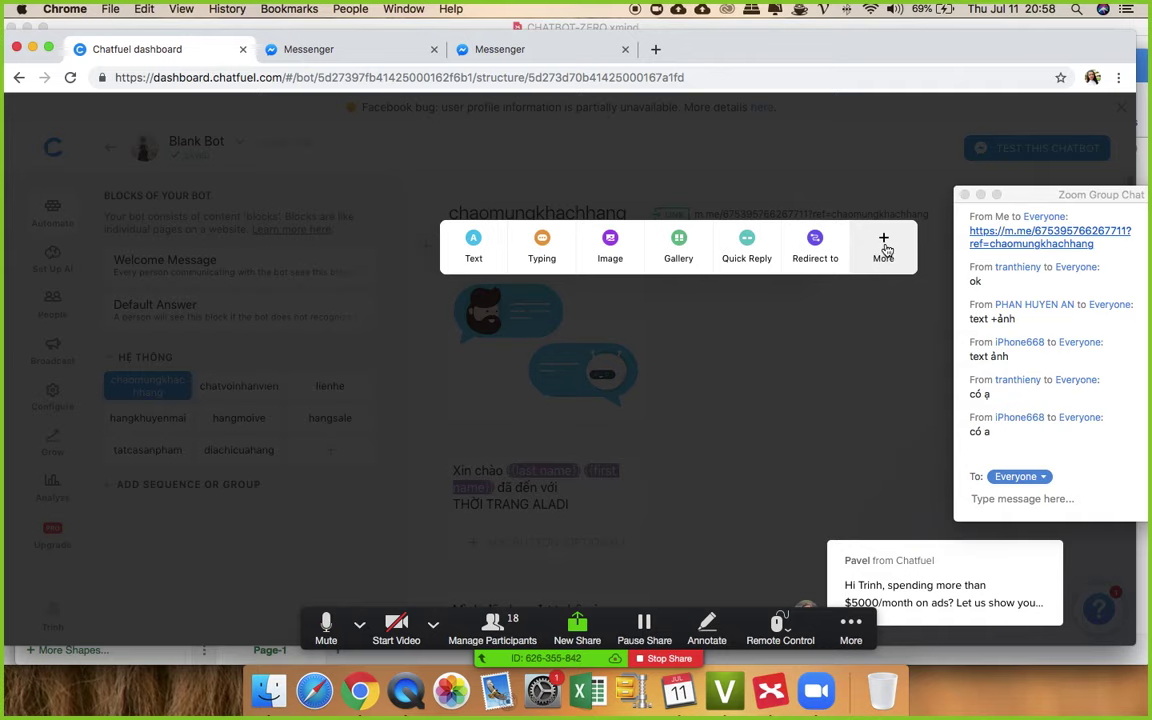
click(884, 247)
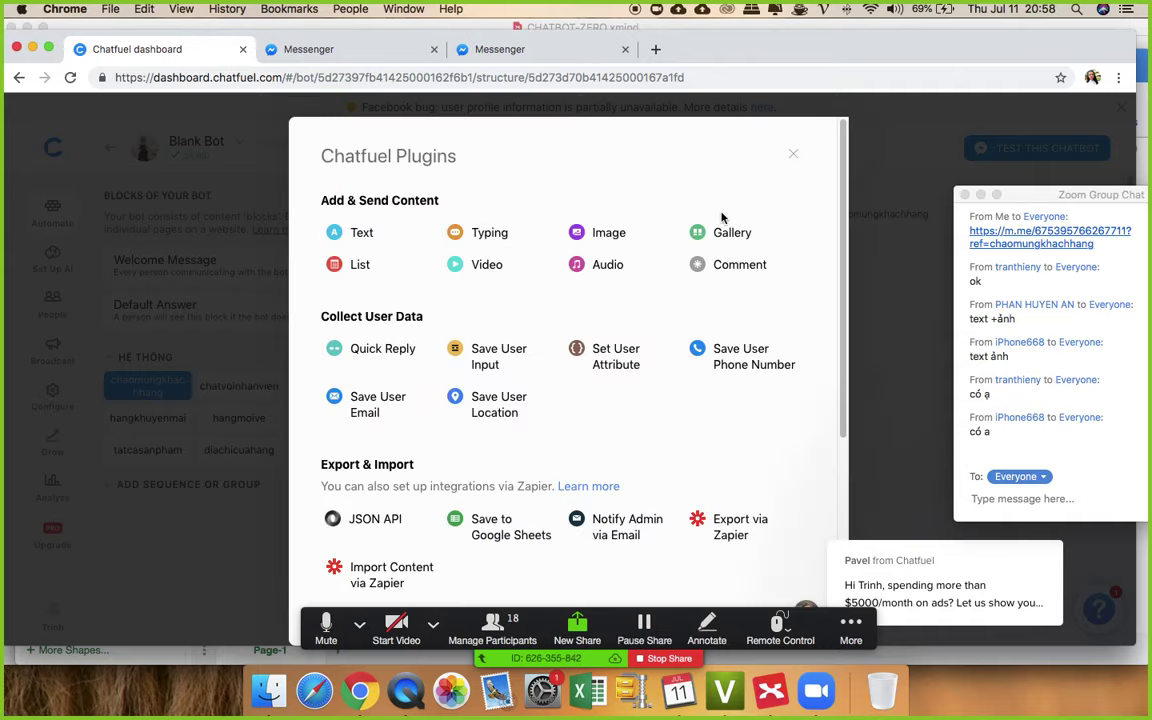
click(490, 268)
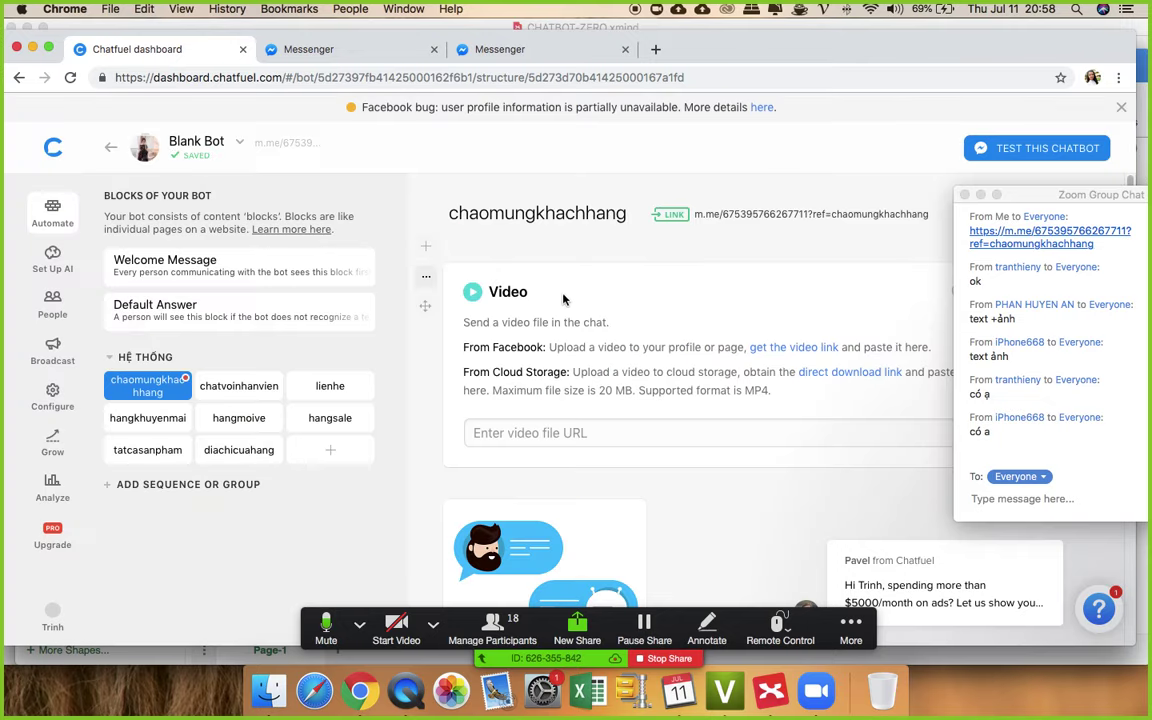
scroll(643, 291, down, 2)
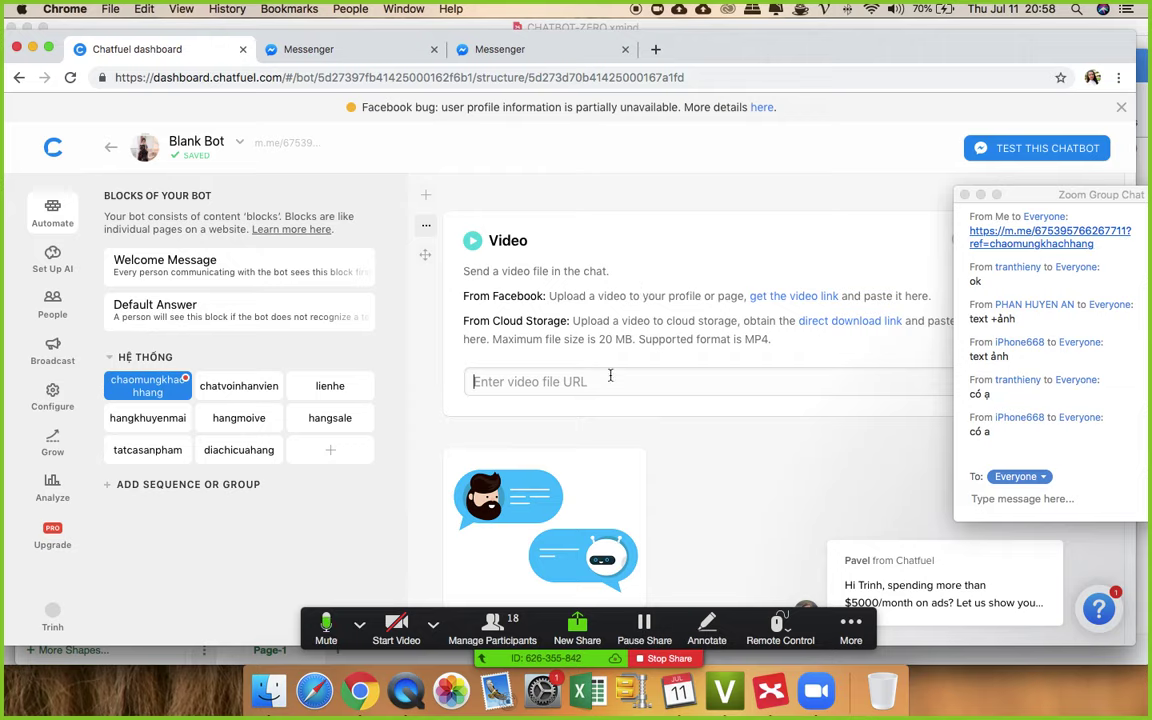
scroll(697, 390, down, 1)
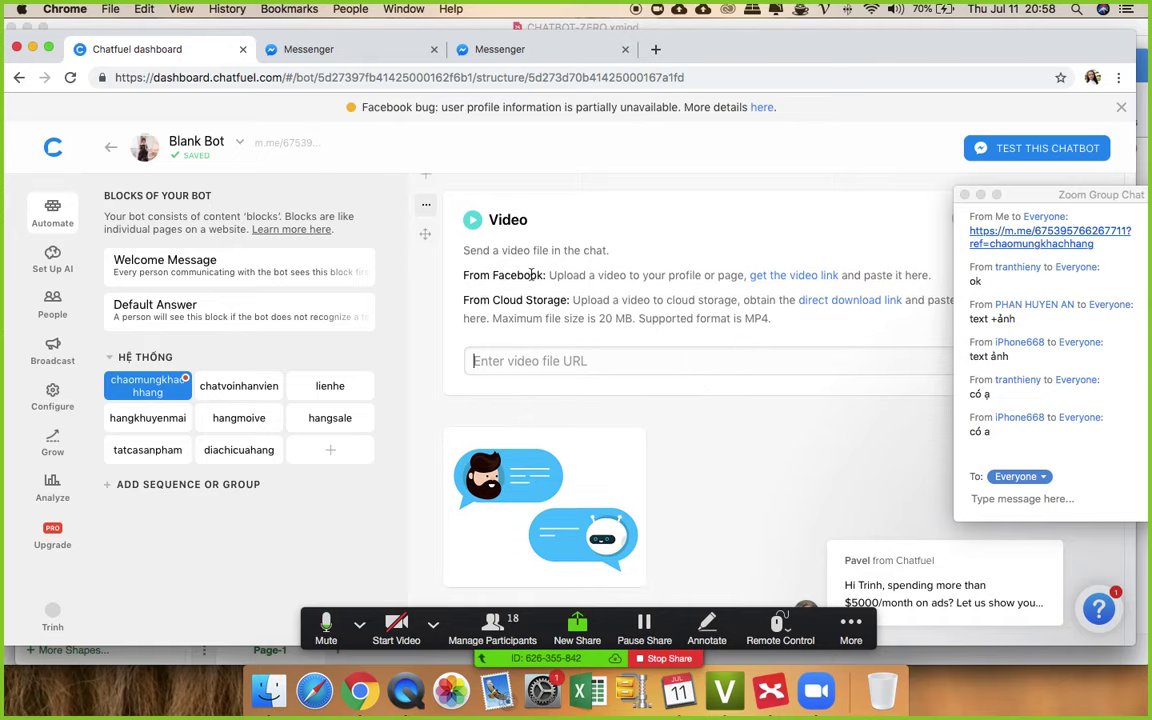
drag(545, 275, 463, 275)
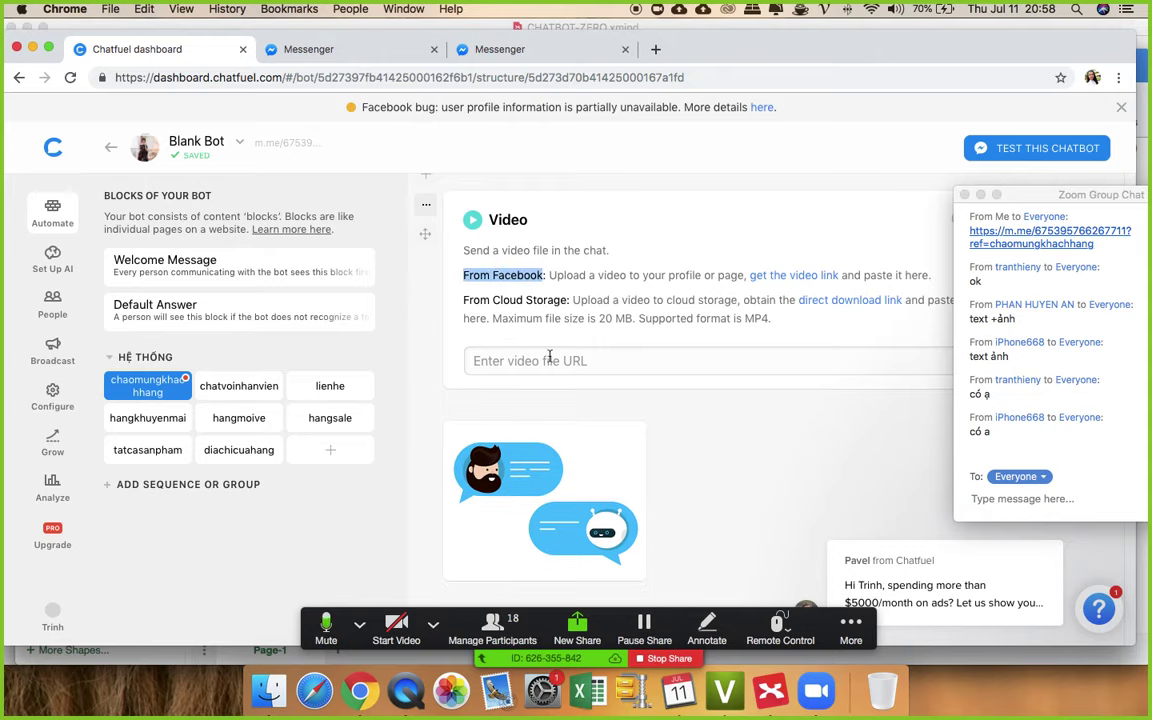
click(666, 360)
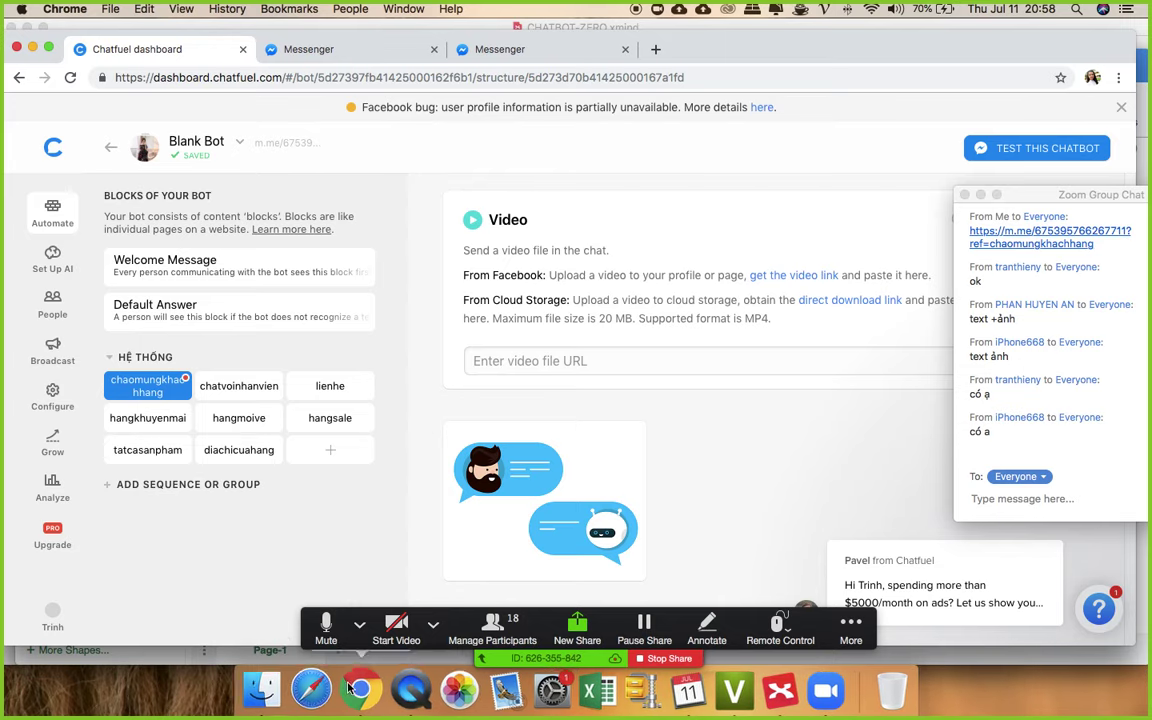
- In a new Chrome tab, go to Facebook and open the Supper Bot page from recent searches
key(ctrl+Up)
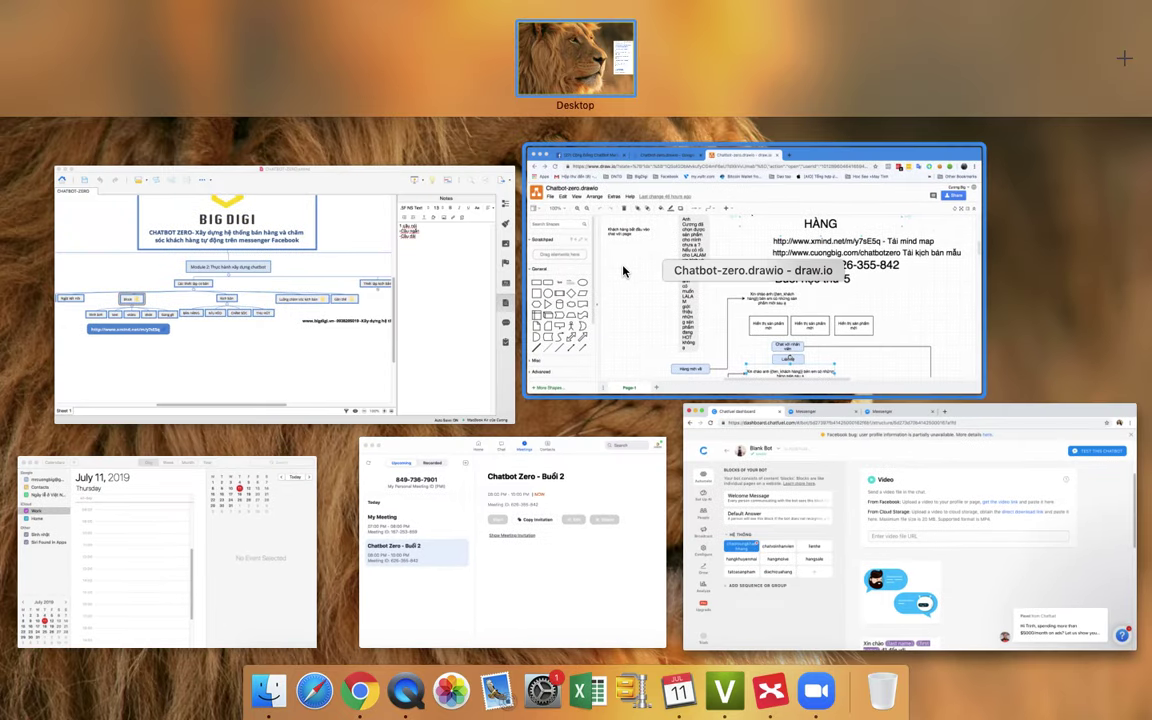
click(560, 238)
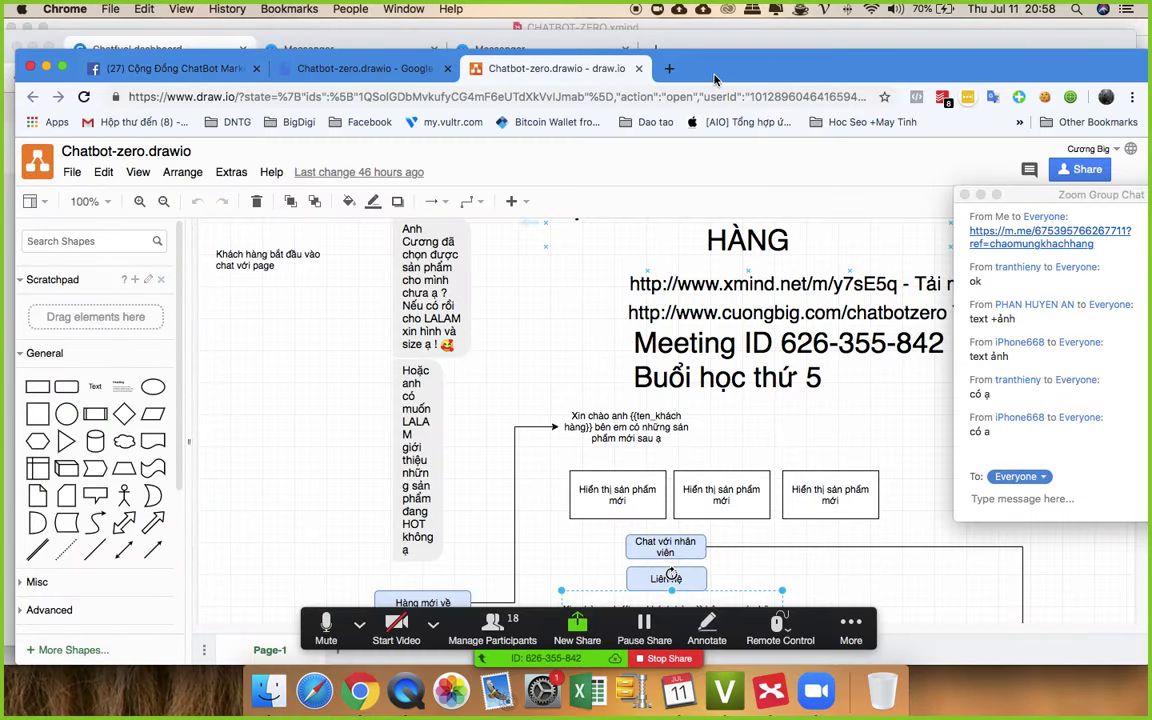
key(super+t)
text(f)
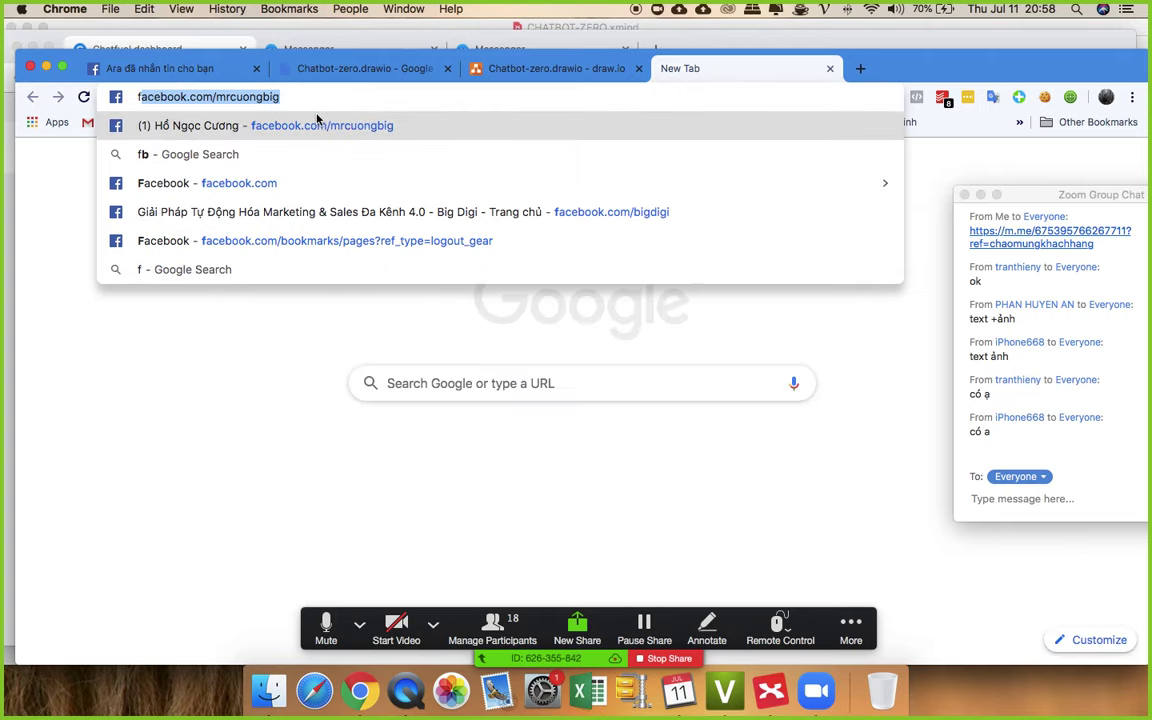
click(303, 131)
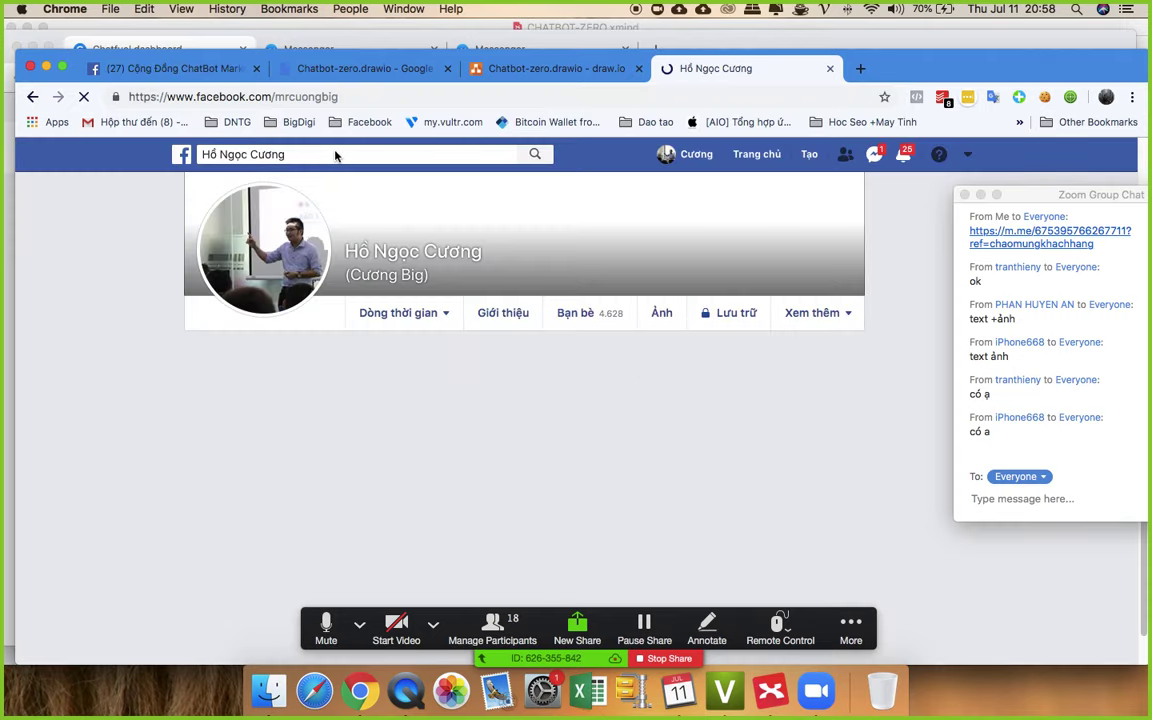
click(318, 154)
key(BackSpace)
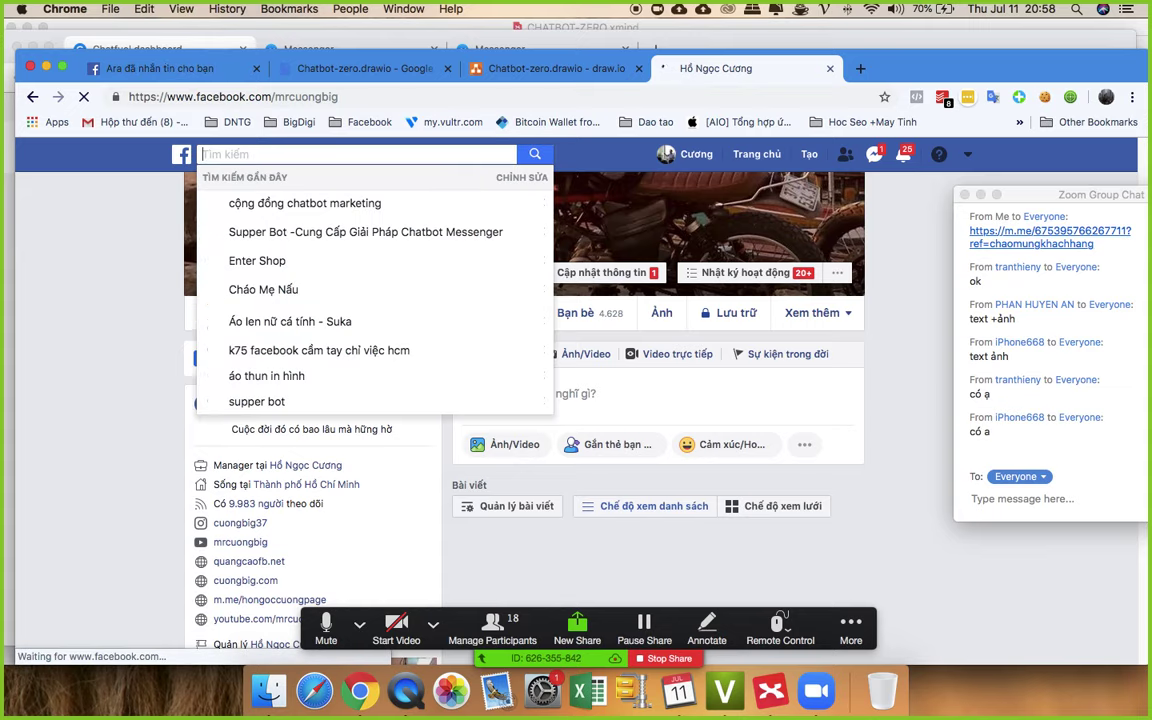
click(354, 232)
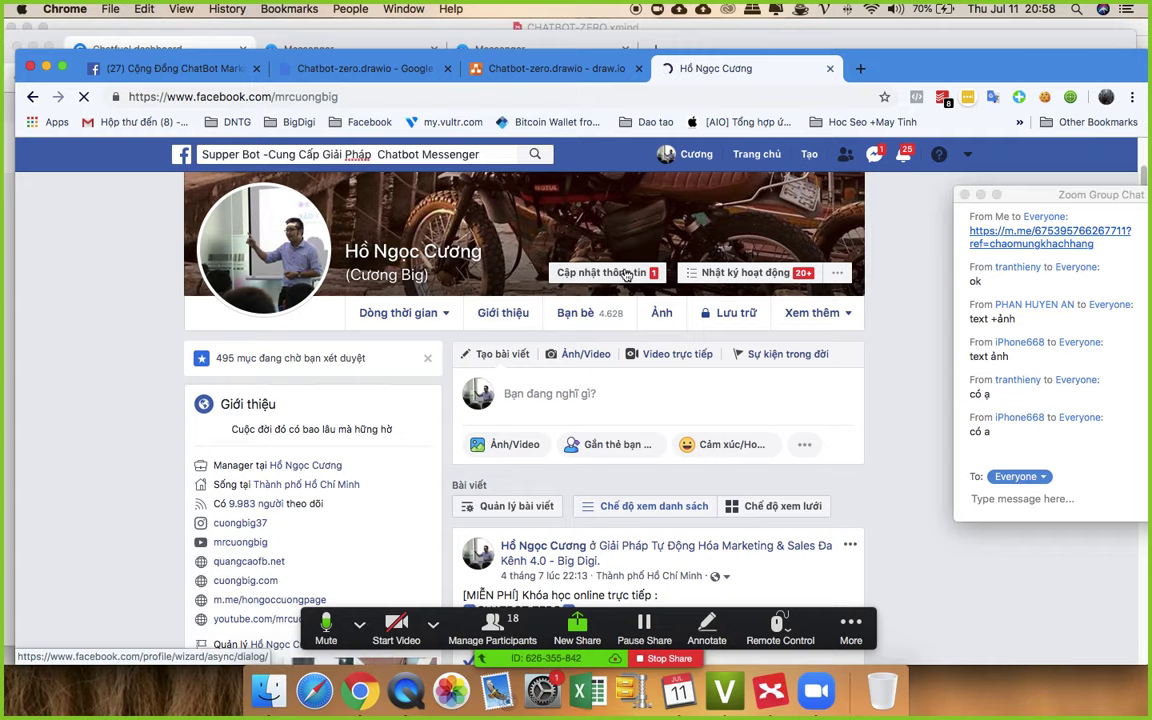
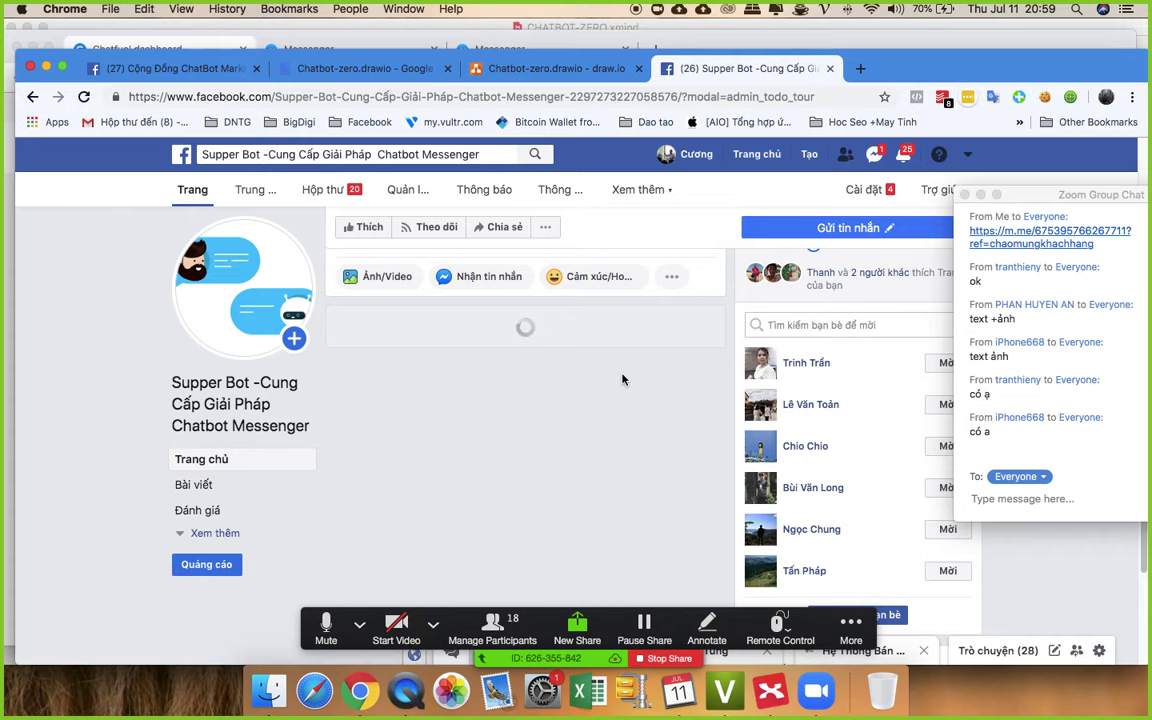
- Open the Supper Bot page's demo video post on its own page
scroll(622, 379, down, 5)
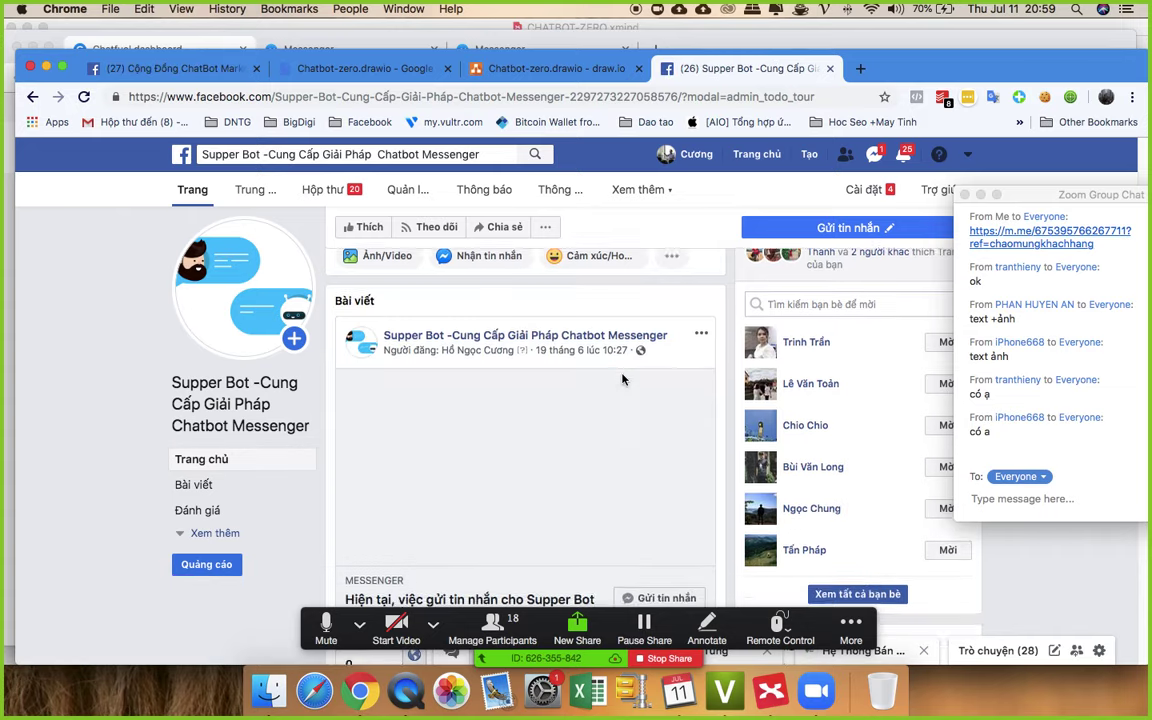
scroll(622, 379, up, 5)
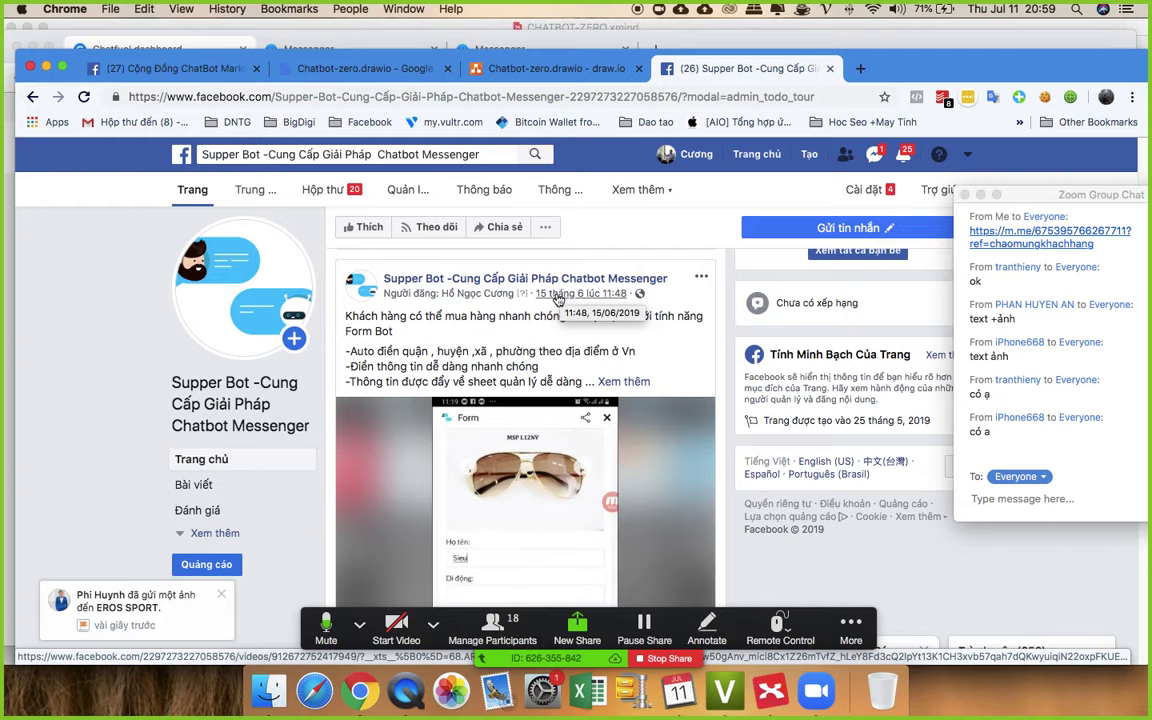
click(558, 298)
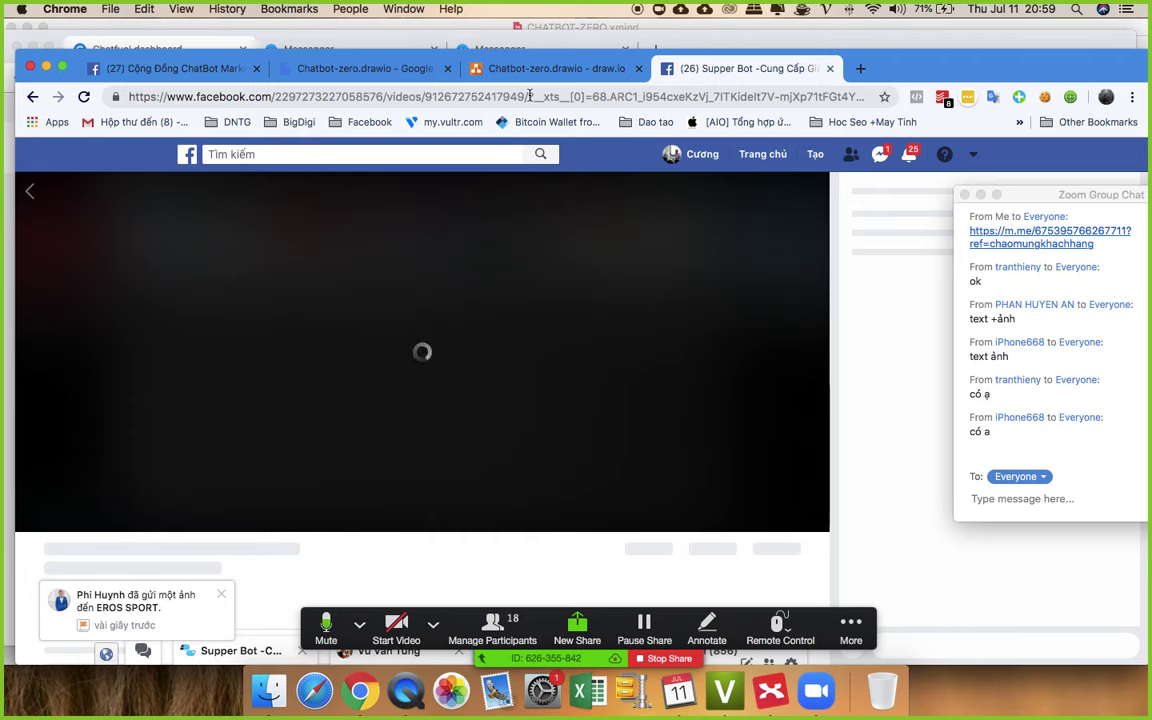
- Copy the video page's URL from the address bar and pause the video
drag(529, 97, 118, 97)
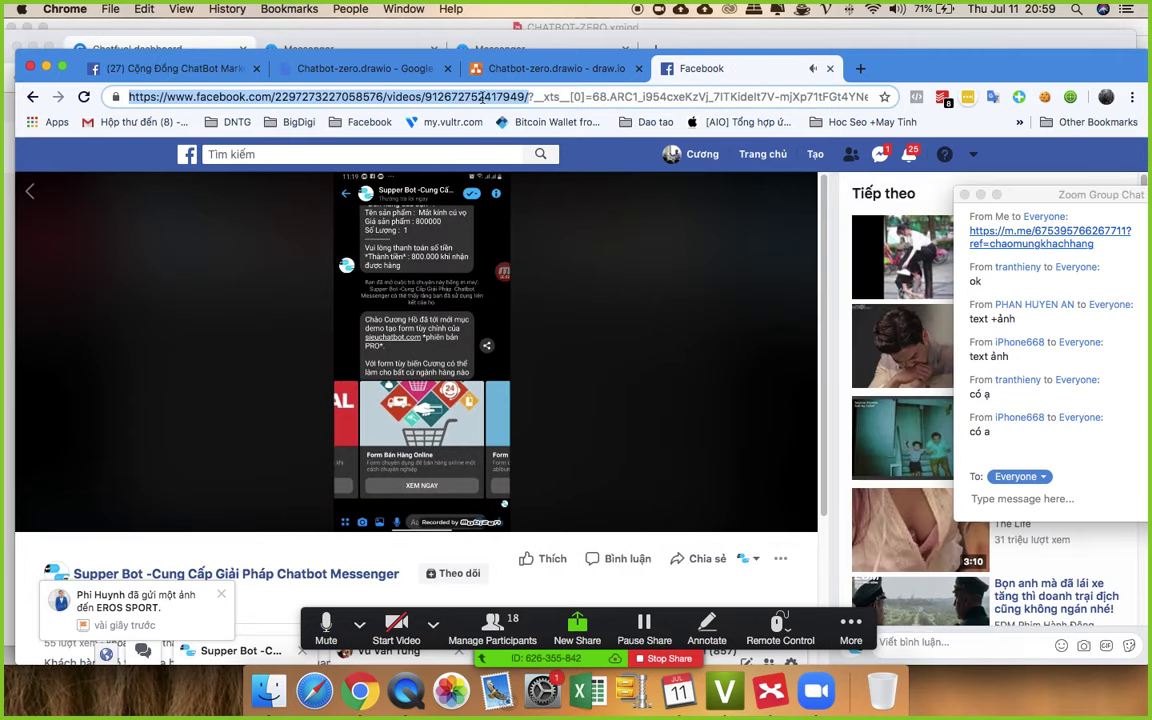
right_click(517, 101)
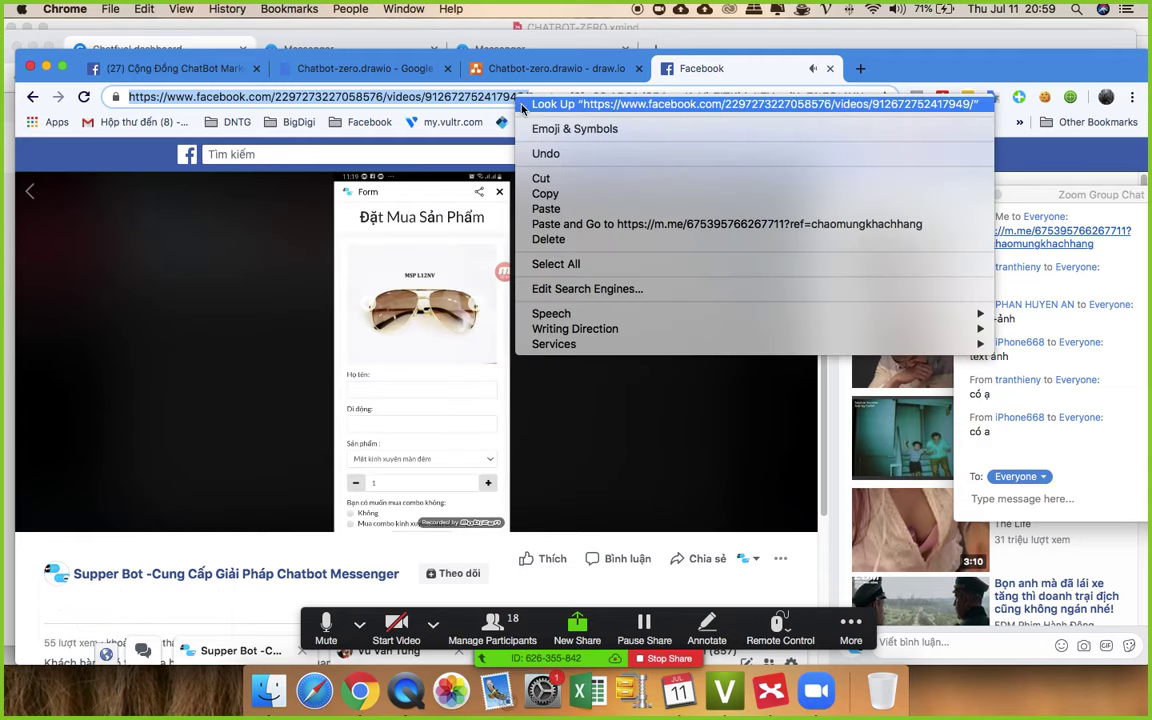
click(556, 192)
click(471, 315)
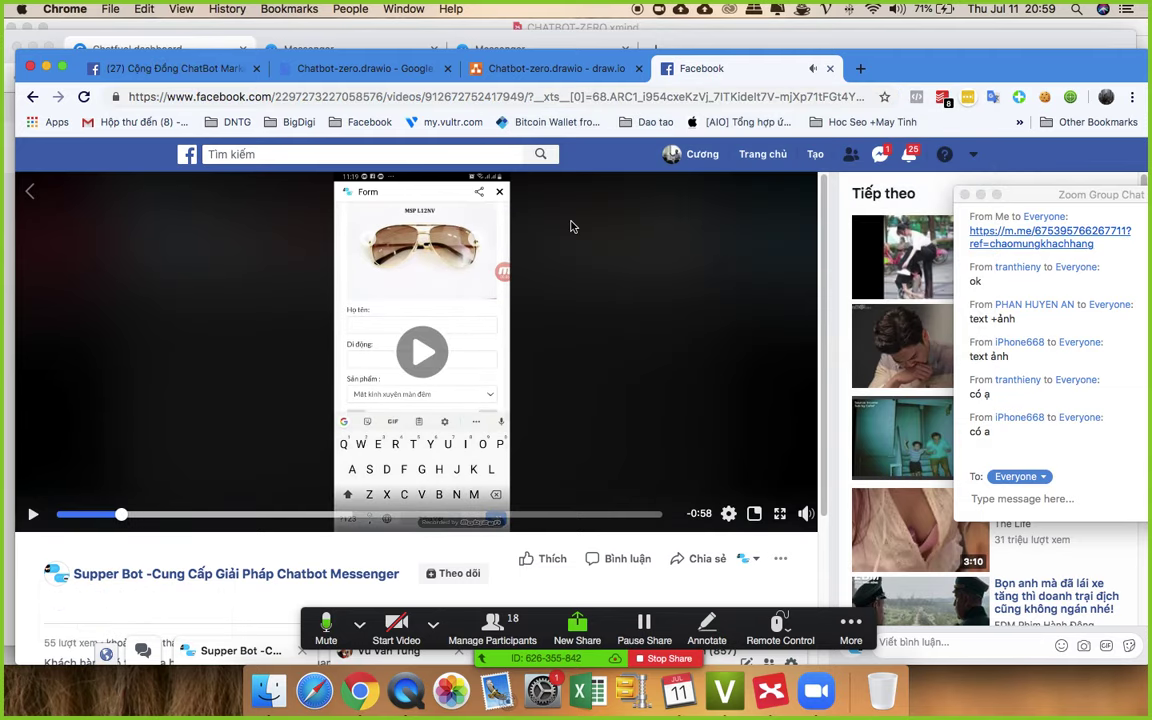
key(ctrl+Up)
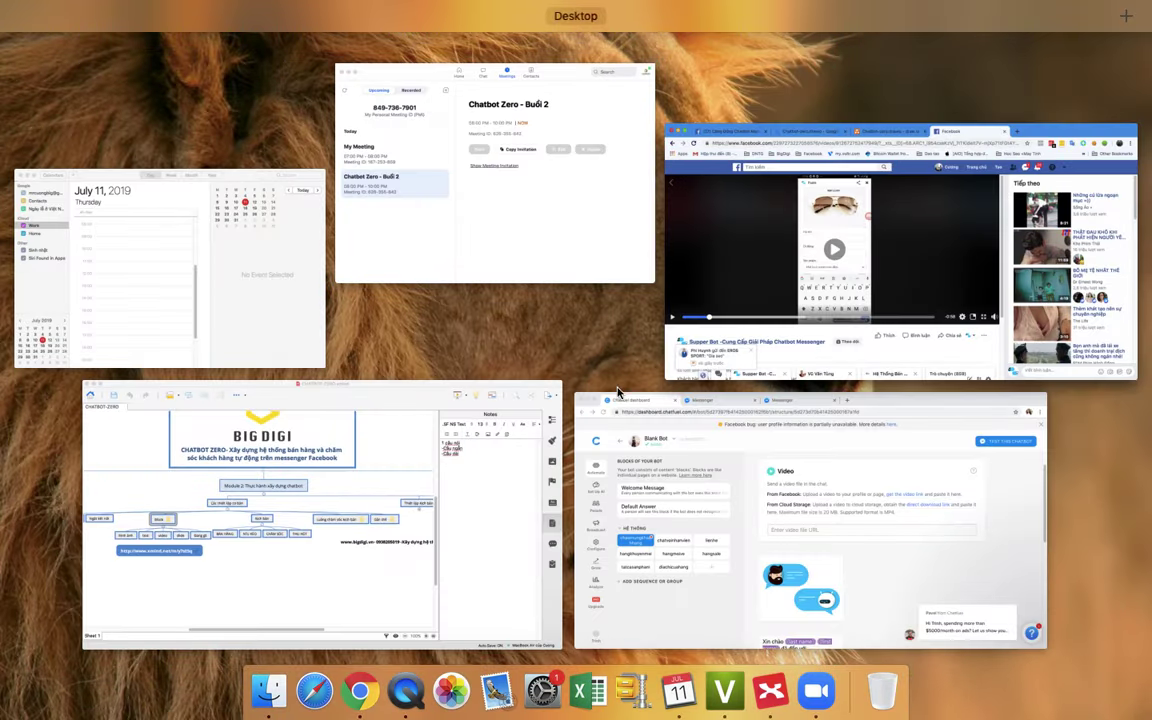
- Paste the Facebook video link into the chaomungkhachhang block's video card URL field
click(738, 471)
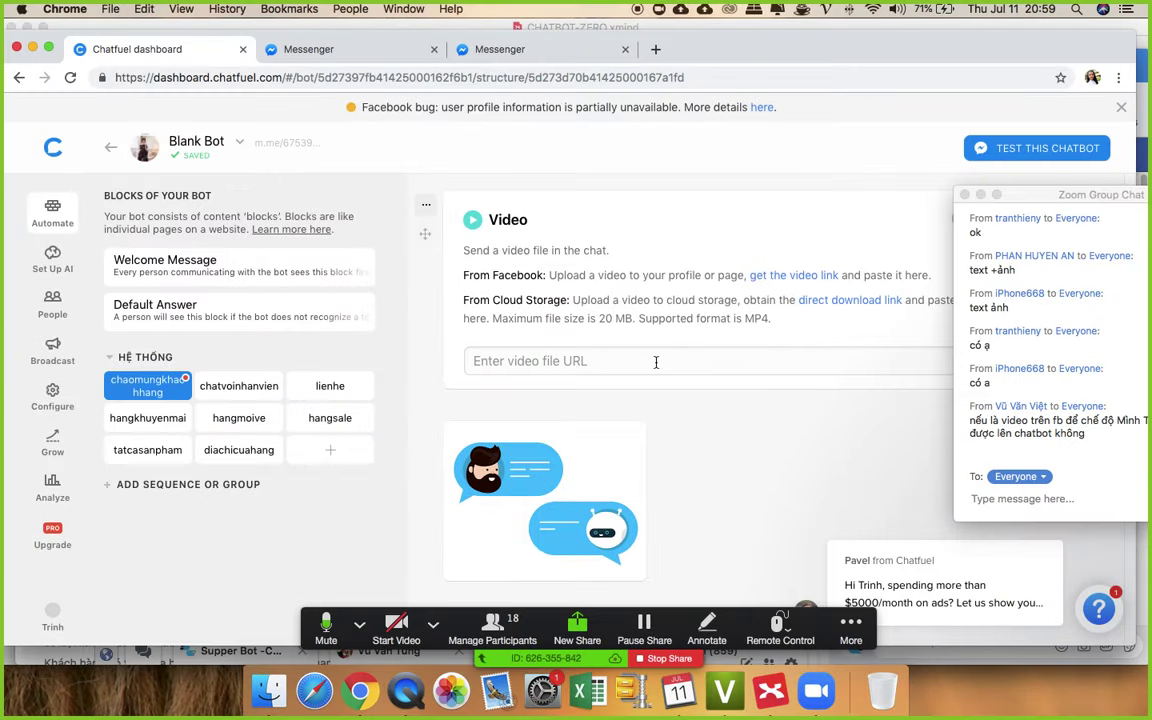
click(661, 366)
key(super+v)
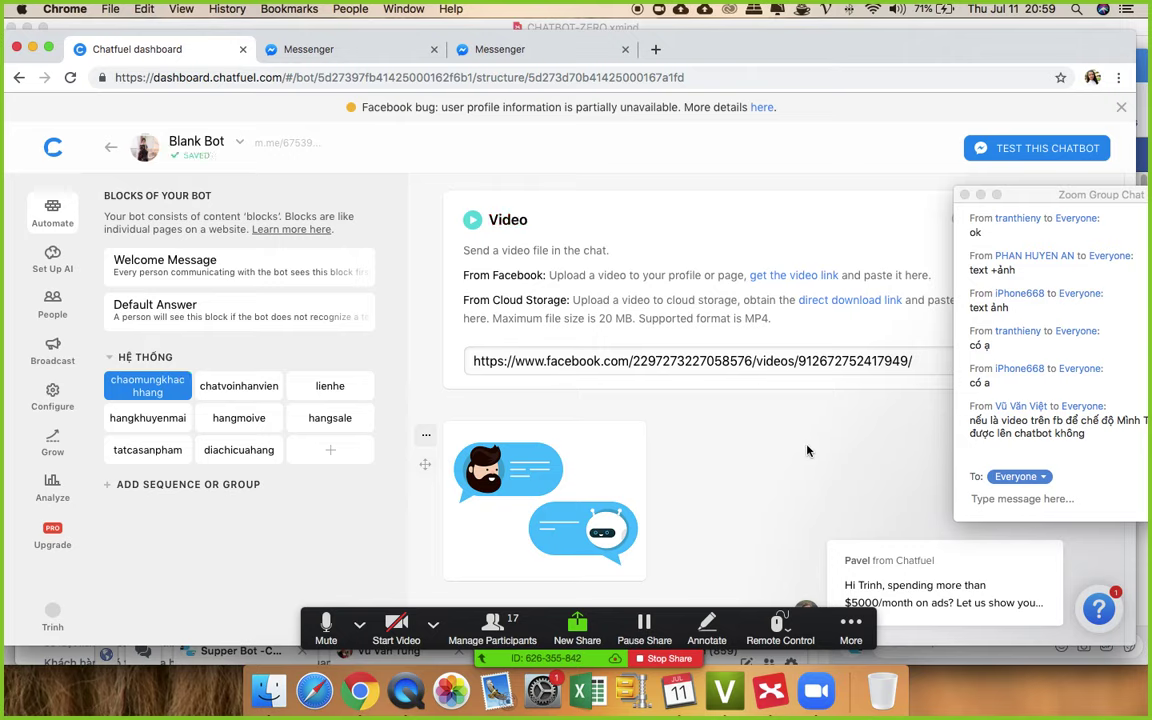
click(1040, 203)
- Open the block's m.me link to test the bot in Messenger
drag(1040, 203, 957, 188)
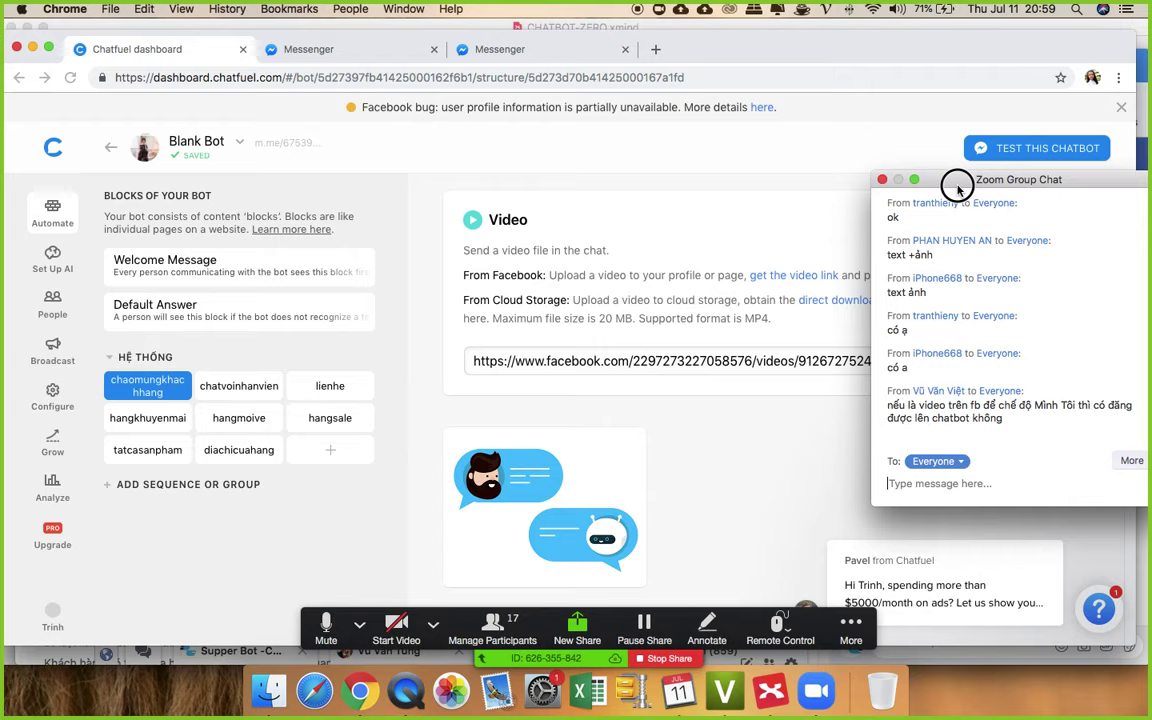
drag(957, 188, 1036, 207)
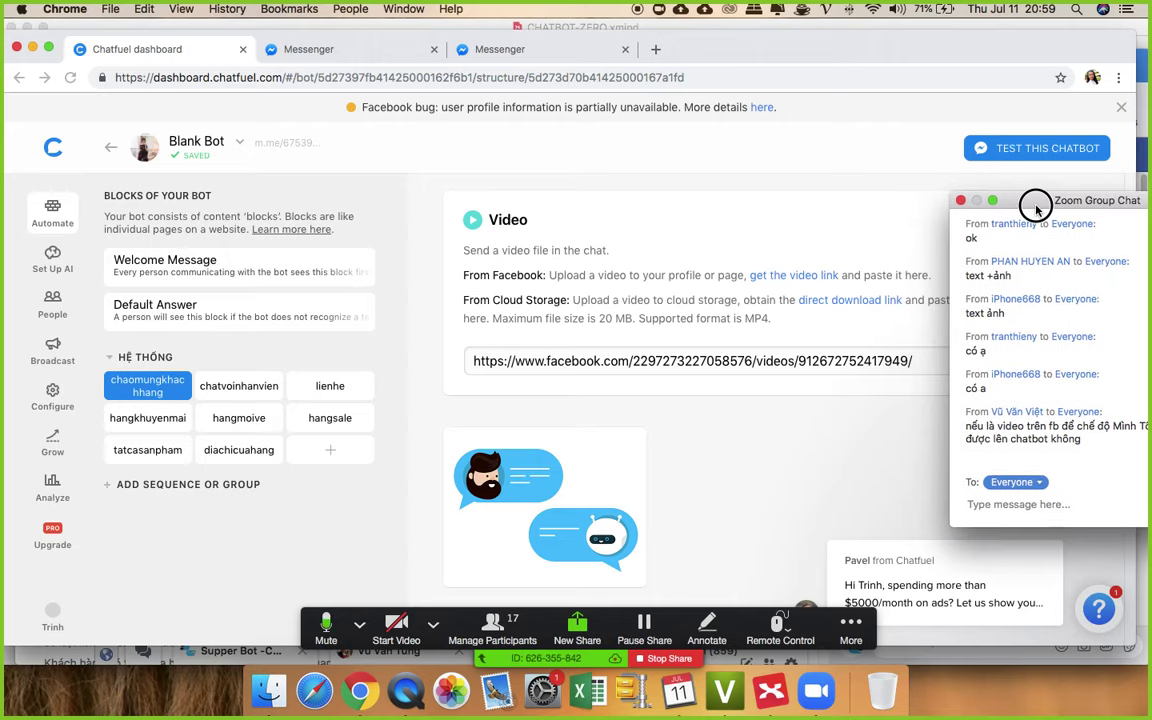
drag(1036, 207, 1062, 217)
scroll(814, 299, up, 2)
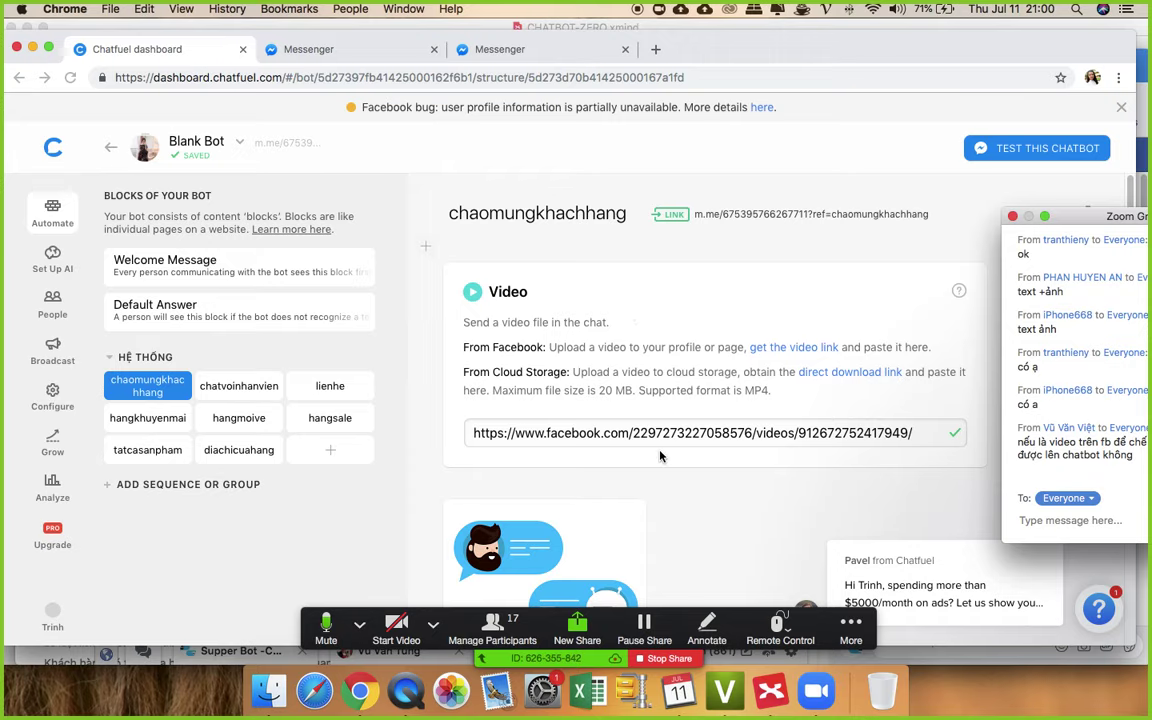
scroll(674, 452, down, 3)
scroll(787, 217, up, 3)
click(787, 217)
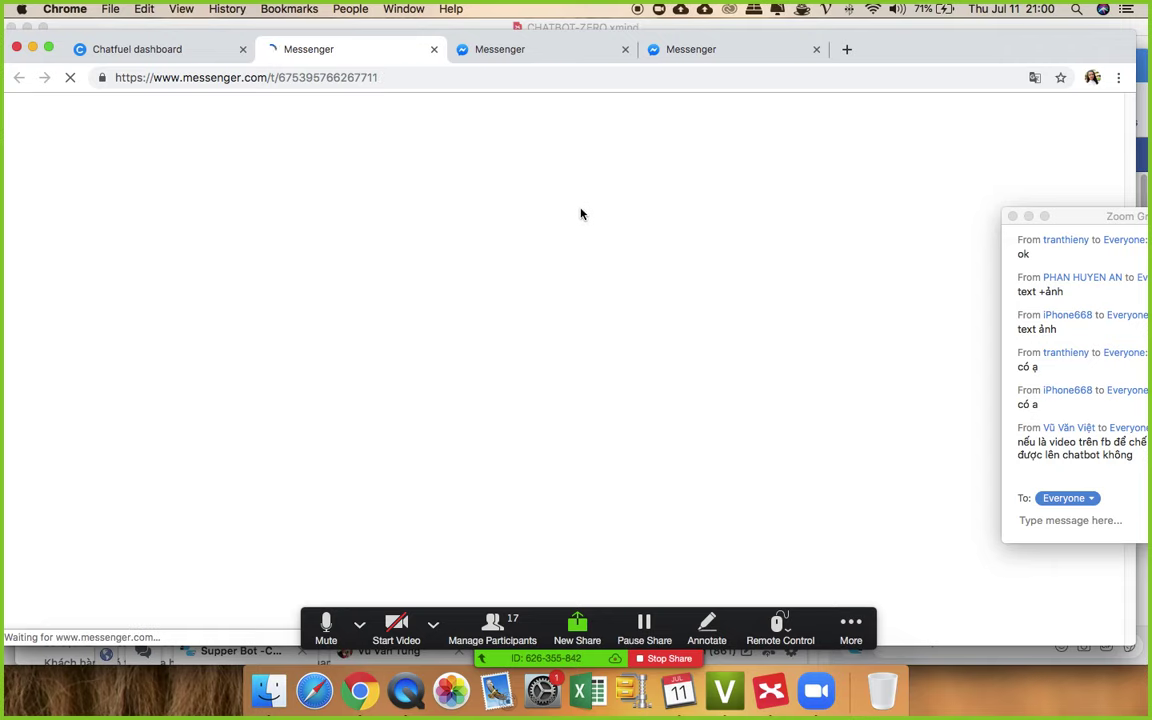
- Close the duplicate Messenger tabs, then play and pause the bot's welcome video
click(626, 49)
click(626, 49)
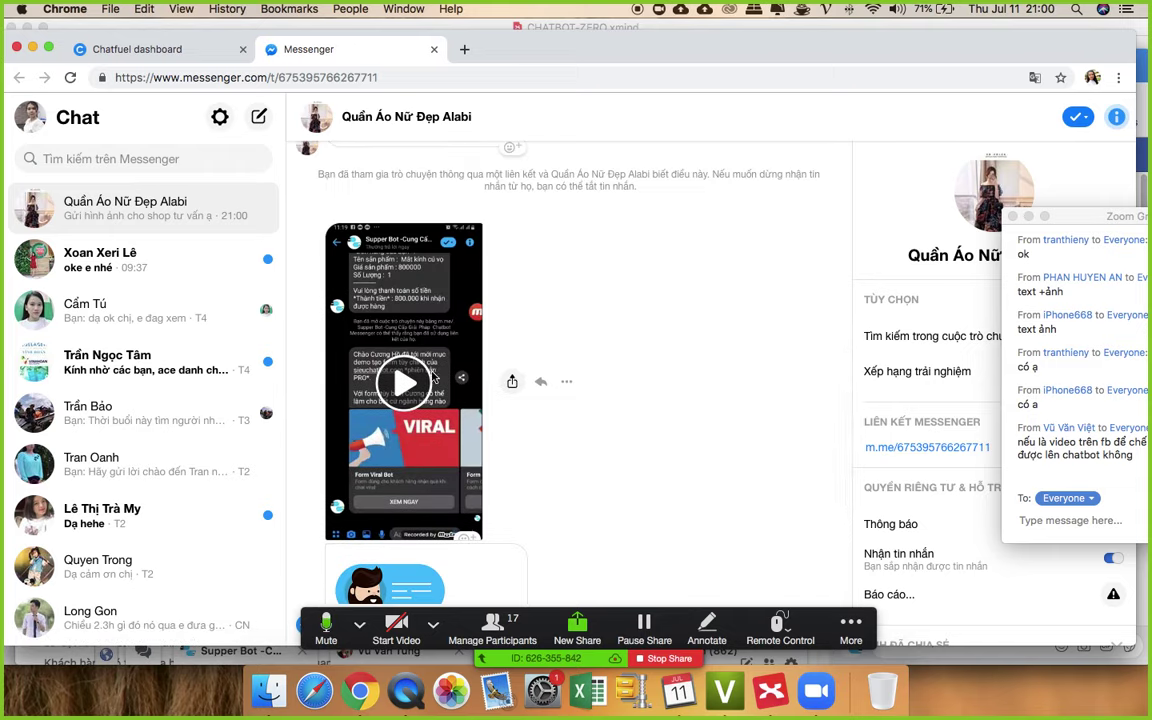
click(403, 393)
scroll(681, 366, down, 4)
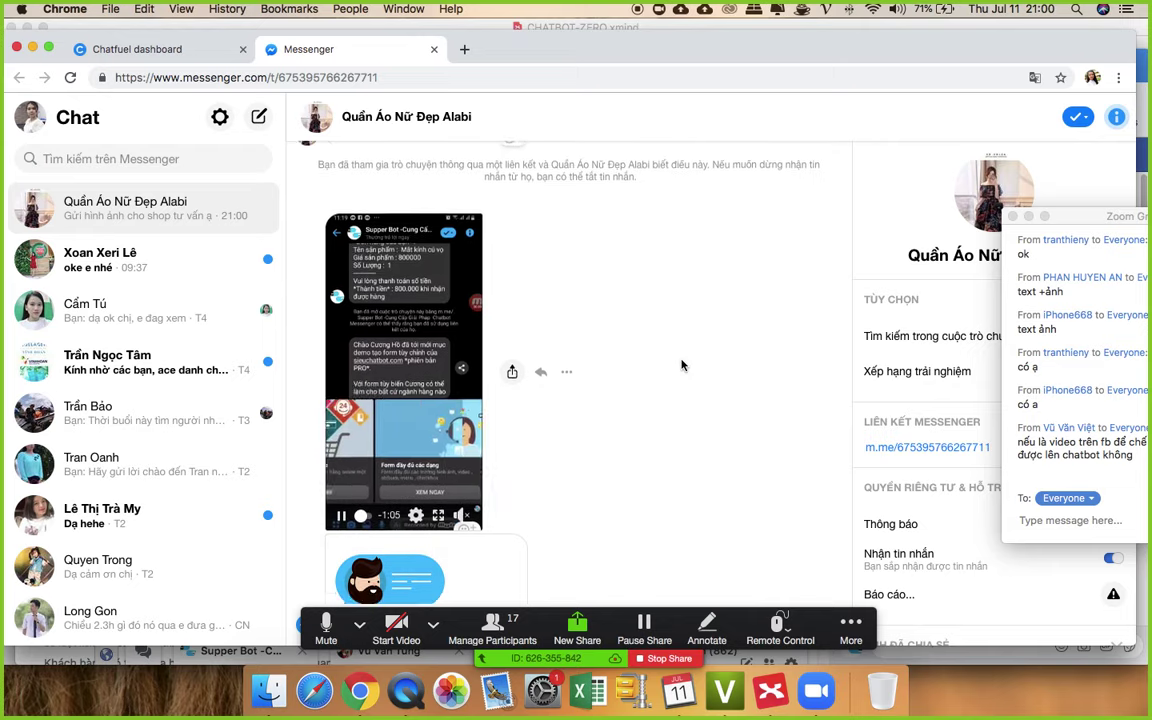
scroll(681, 366, up, 3)
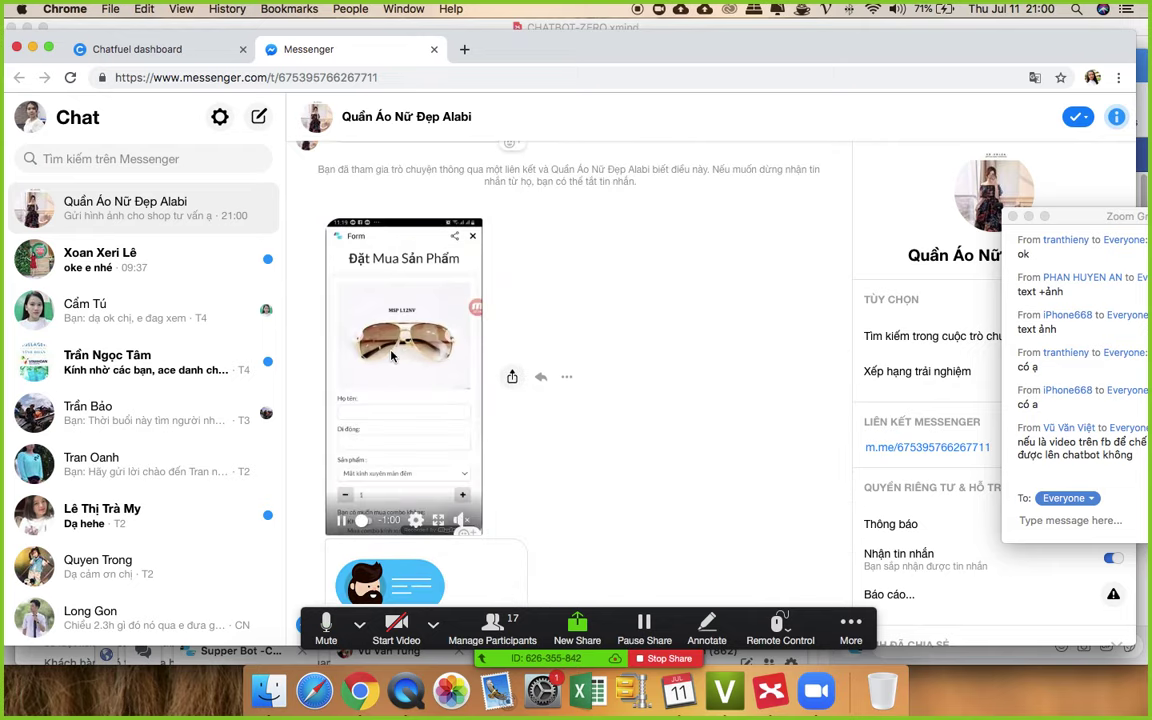
click(353, 494)
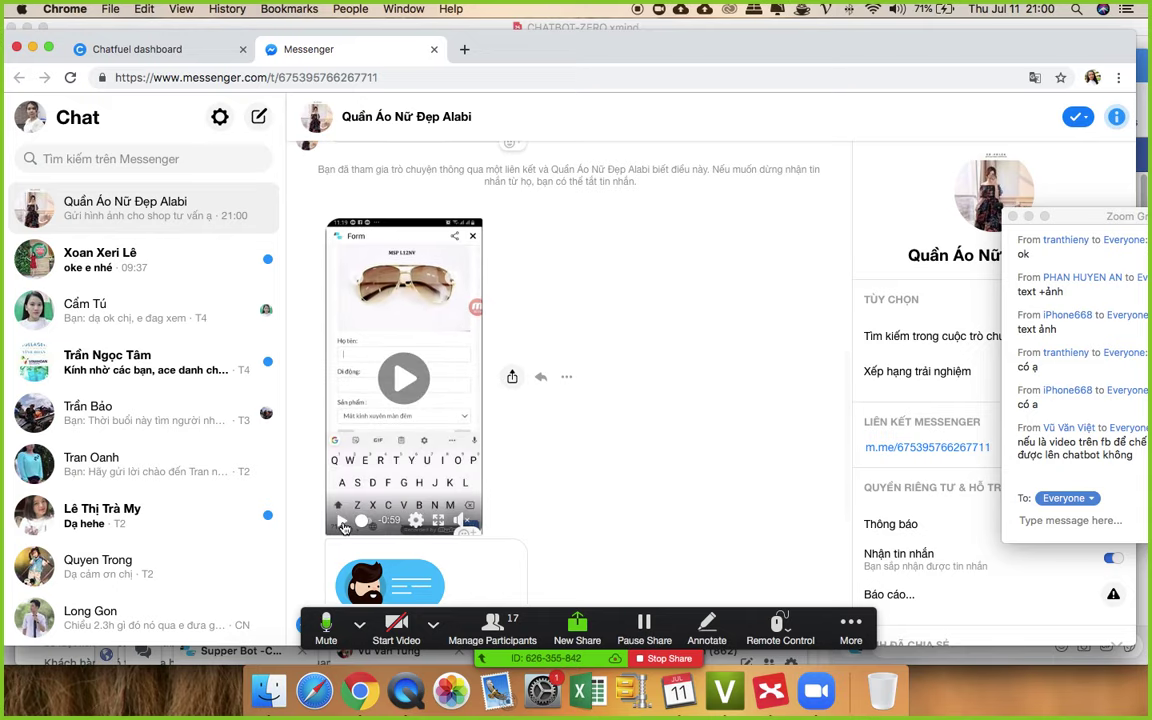
scroll(425, 377, down, 2)
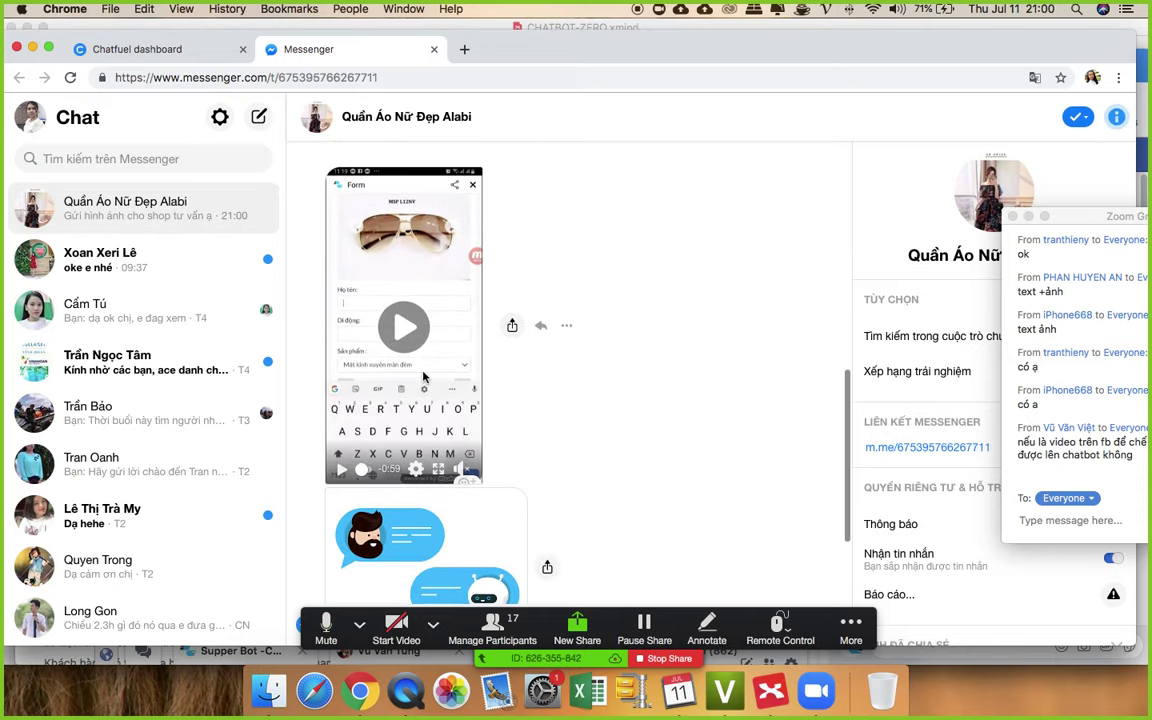
scroll(440, 265, down, 4)
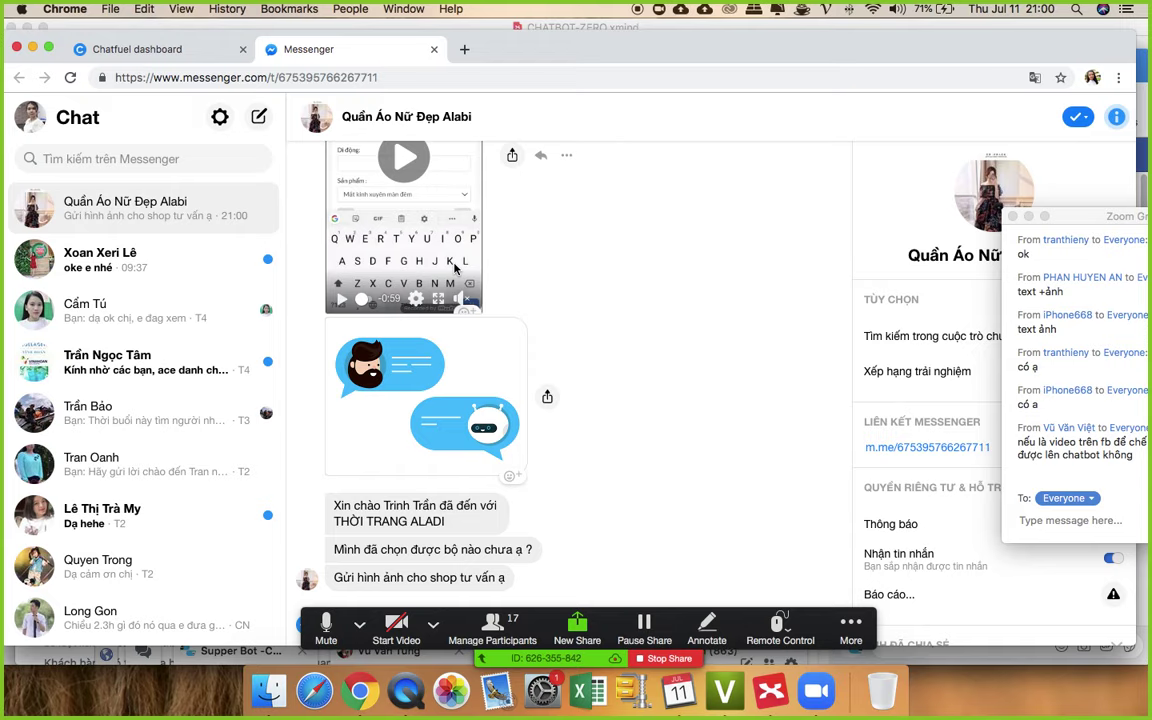
scroll(480, 290, up, 5)
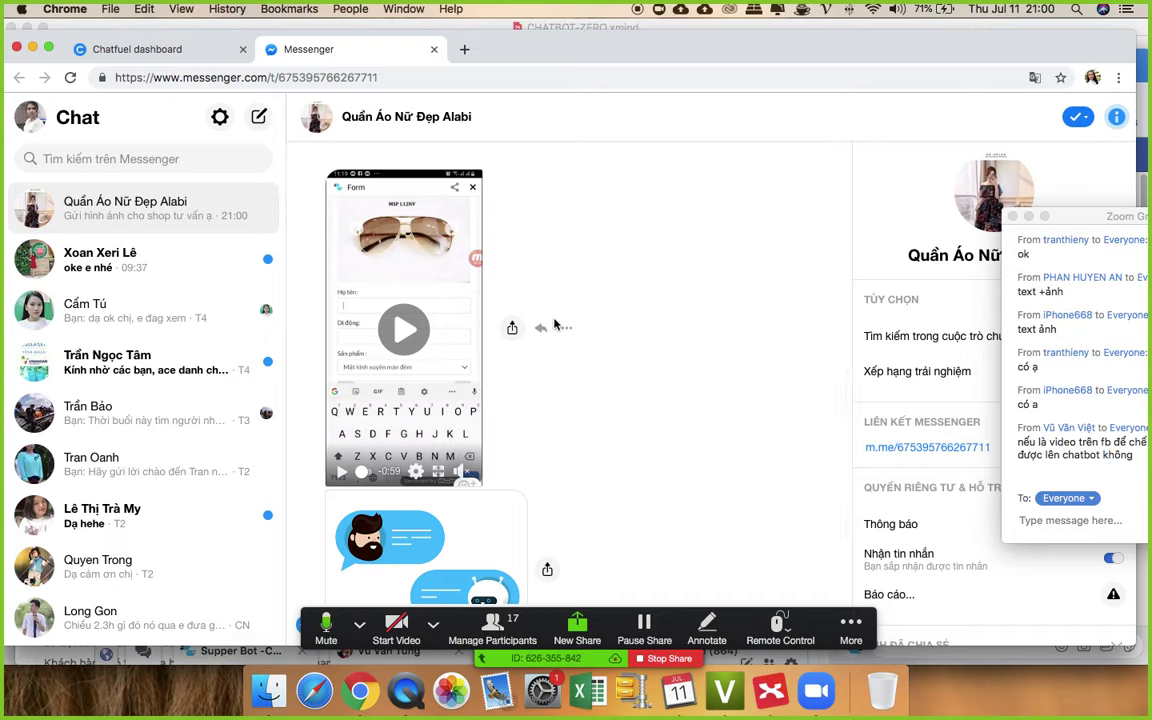
- Review the chat's video, image and greeting messages, then return to the Facebook video window
drag(1085, 218, 894, 146)
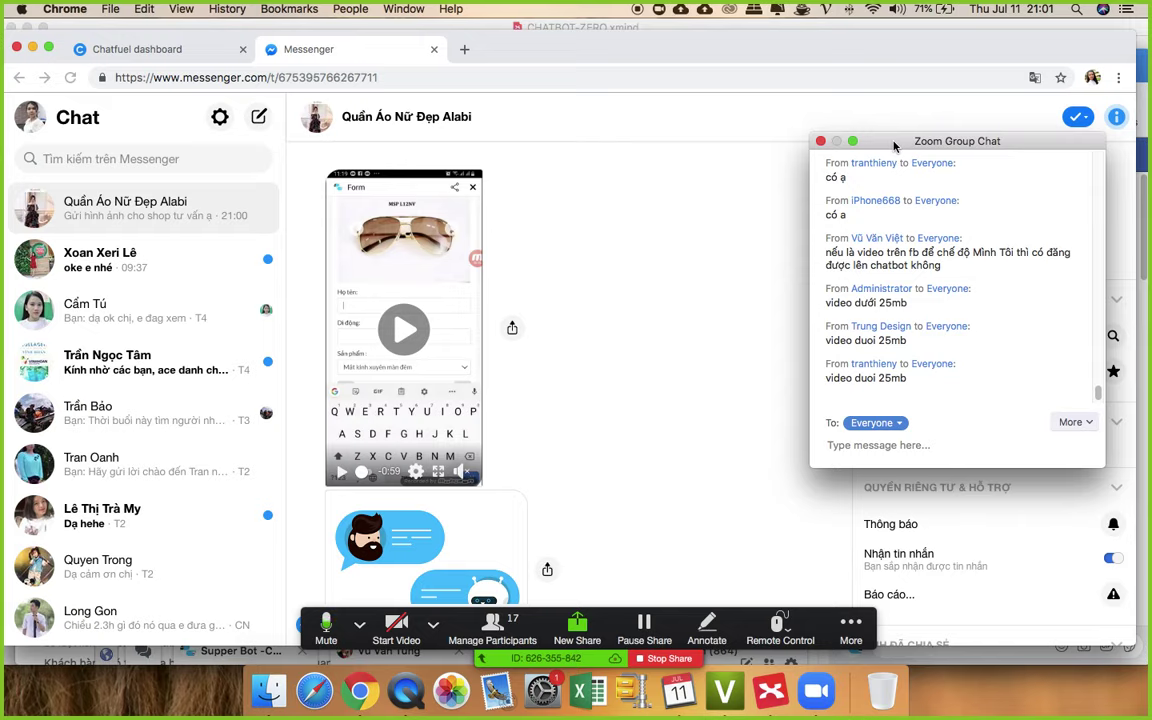
drag(894, 147, 974, 234)
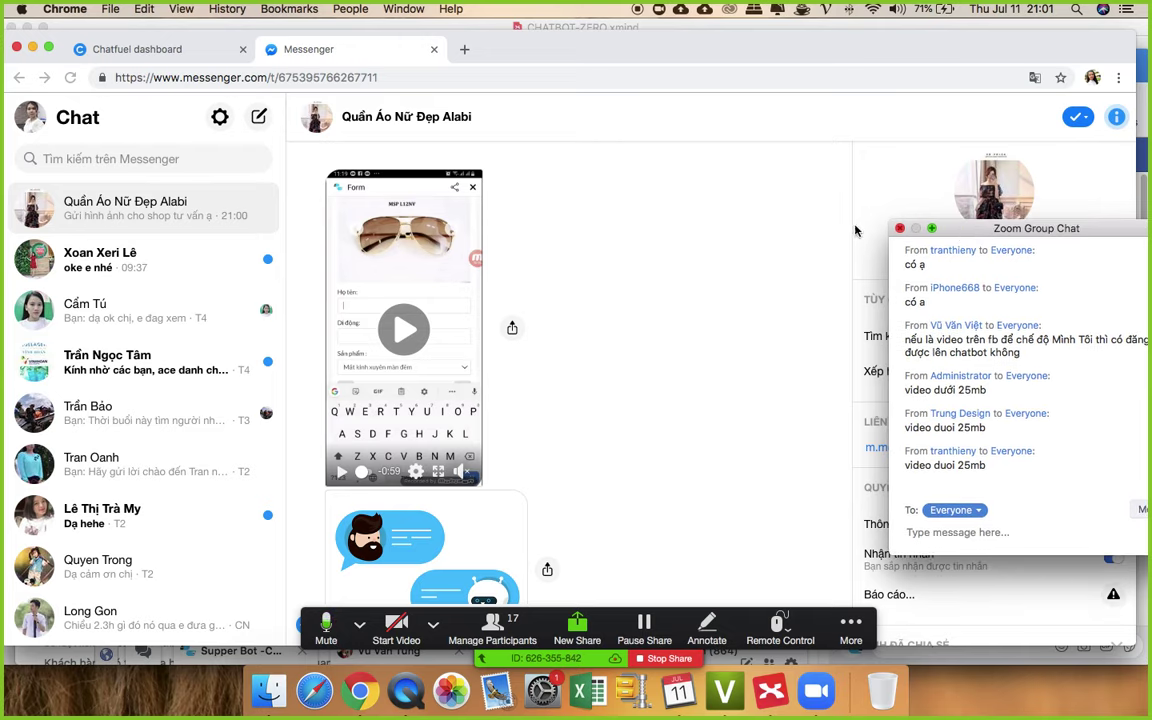
scroll(558, 296, down, 3)
scroll(545, 316, up, 5)
scroll(546, 316, down, 3)
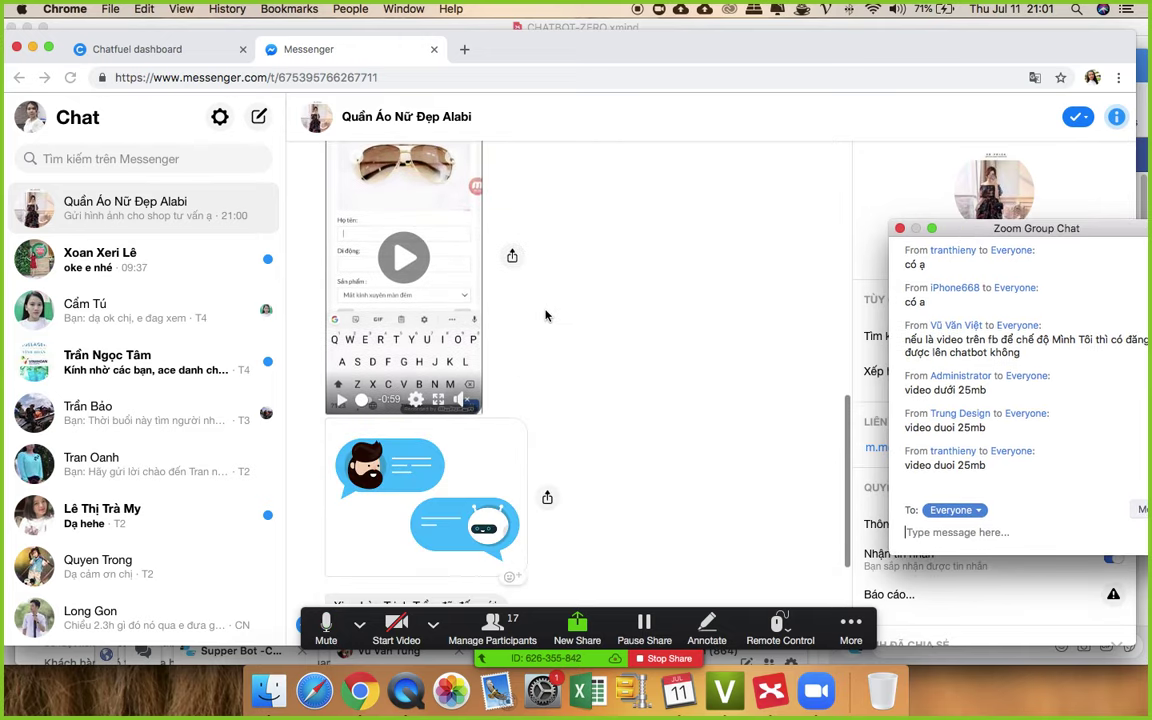
scroll(545, 316, down, 5)
scroll(549, 357, up, 5)
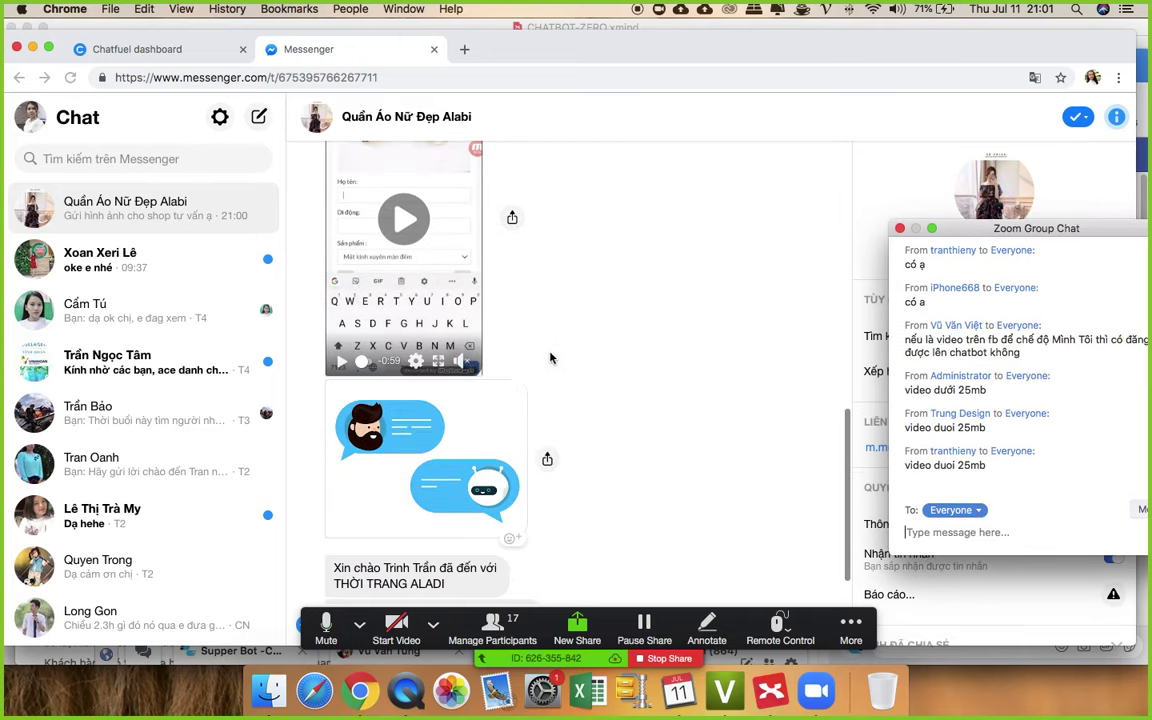
scroll(555, 357, down, 6)
scroll(558, 382, up, 4)
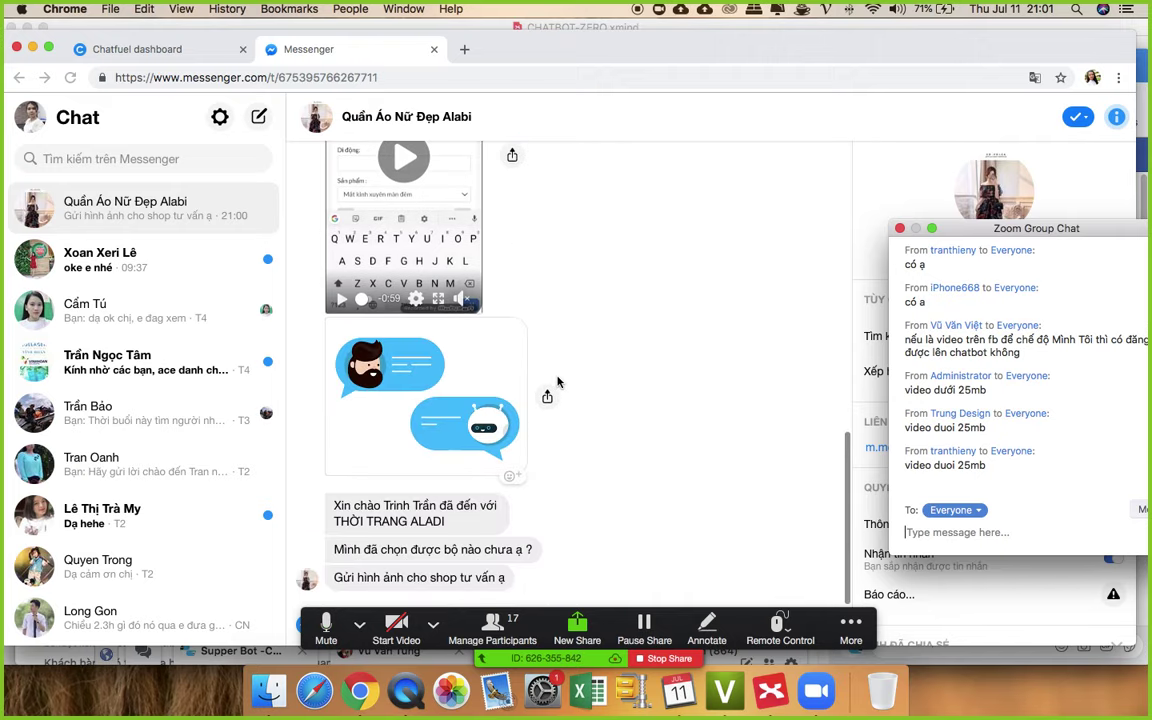
key(ctrl+Up)
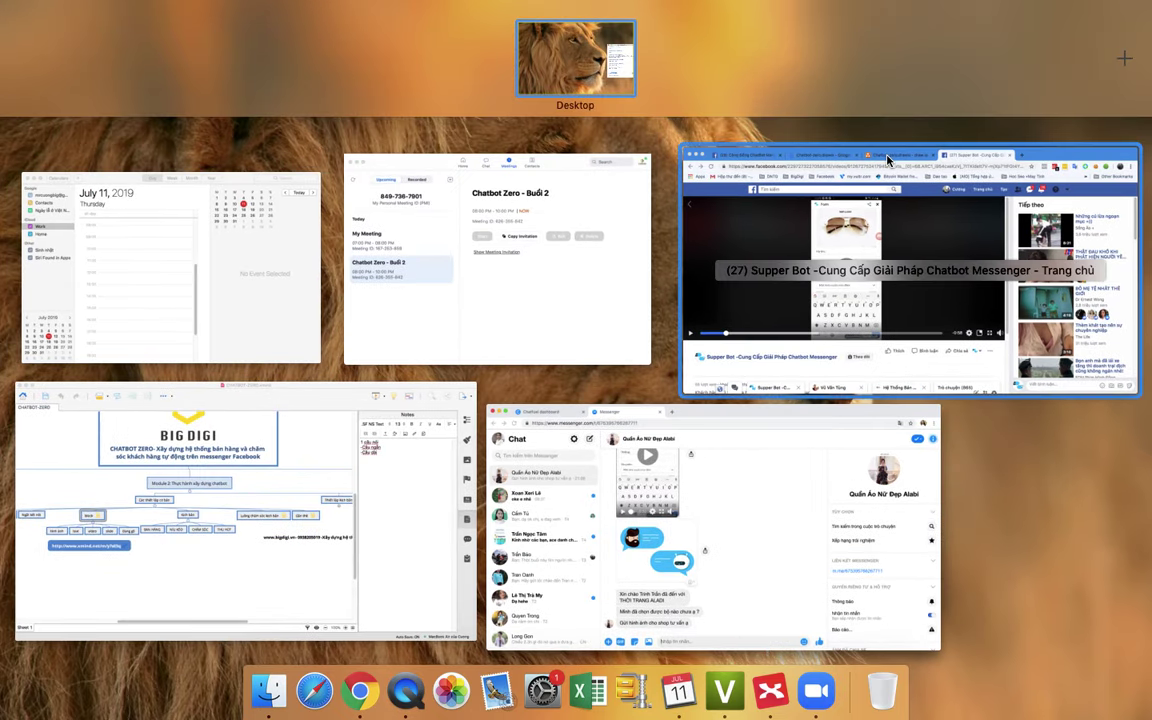
click(800, 146)
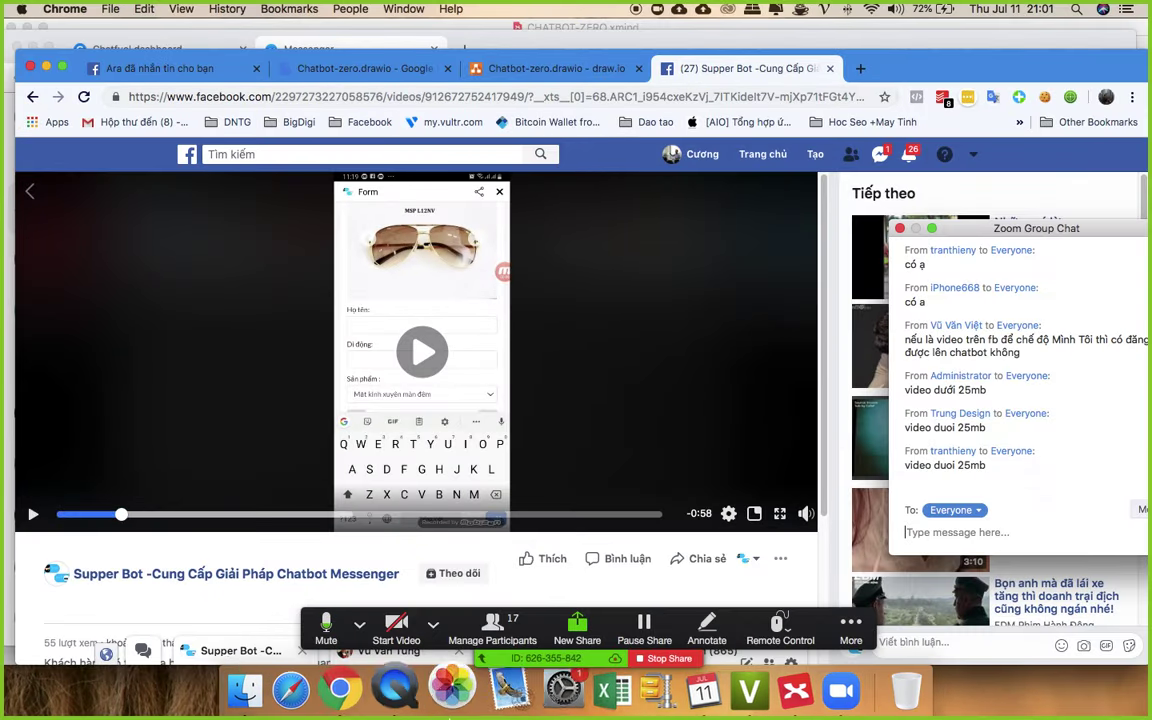
- Switch from Facebook back to the Chatfuel dashboard in the Messenger browser window
key(F4)
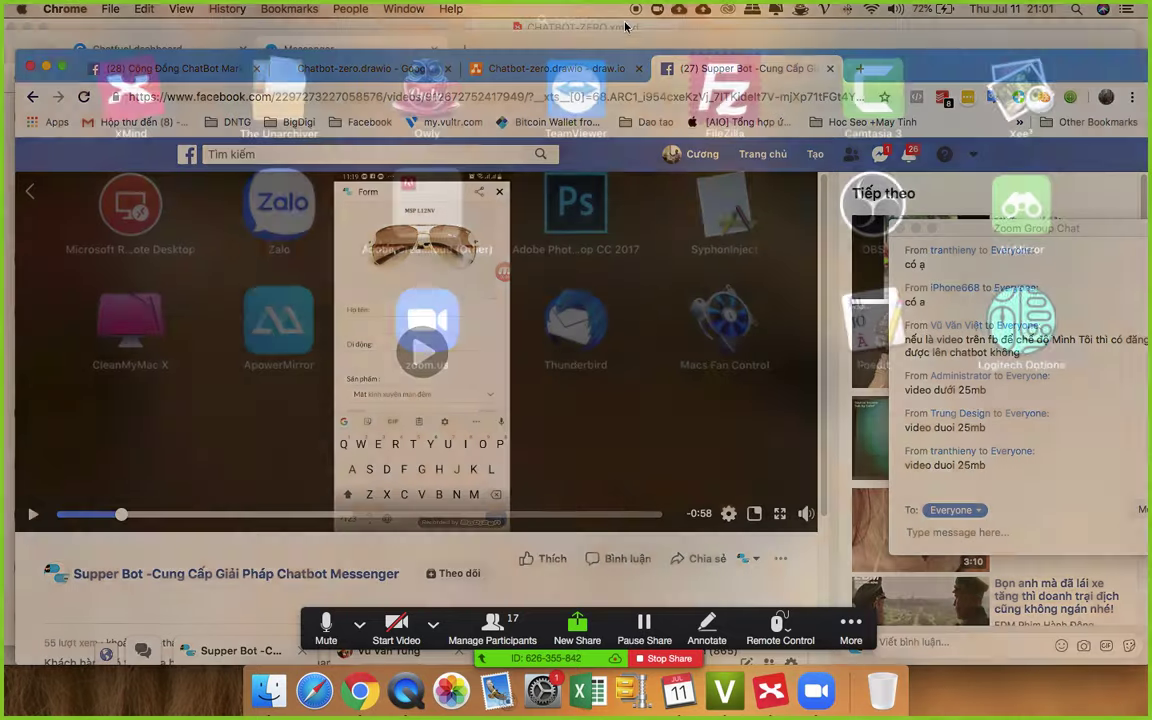
key(ctrl+Up)
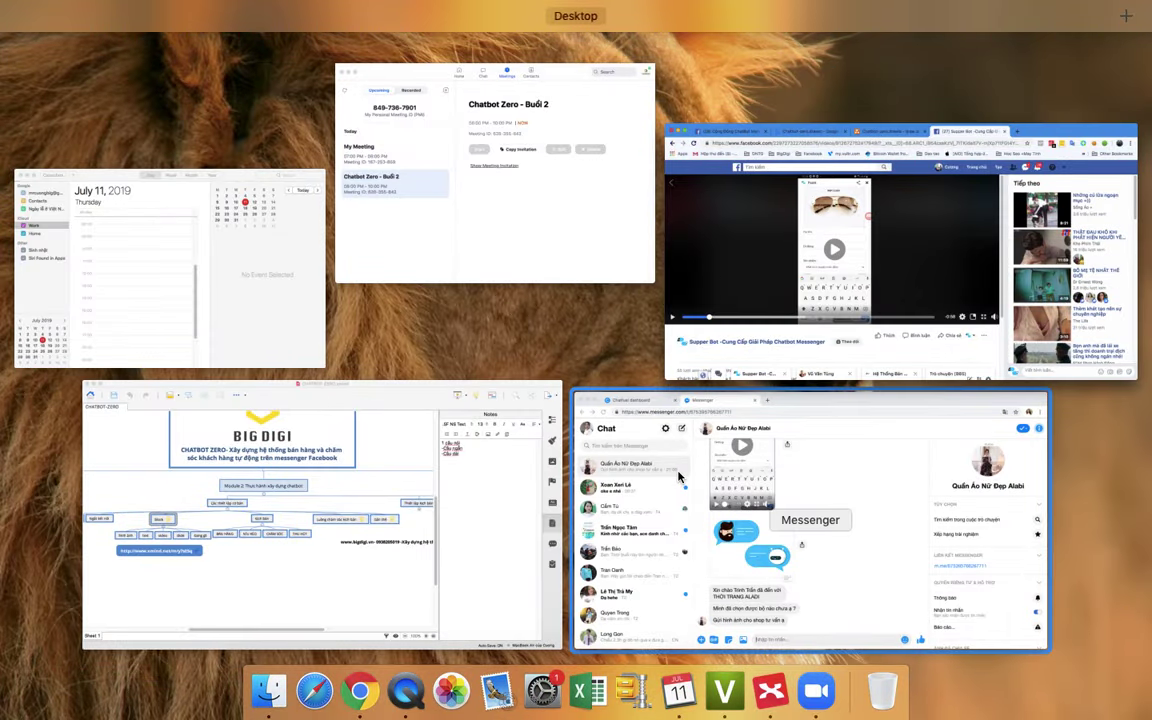
click(678, 478)
click(130, 49)
scroll(825, 322, down, 1)
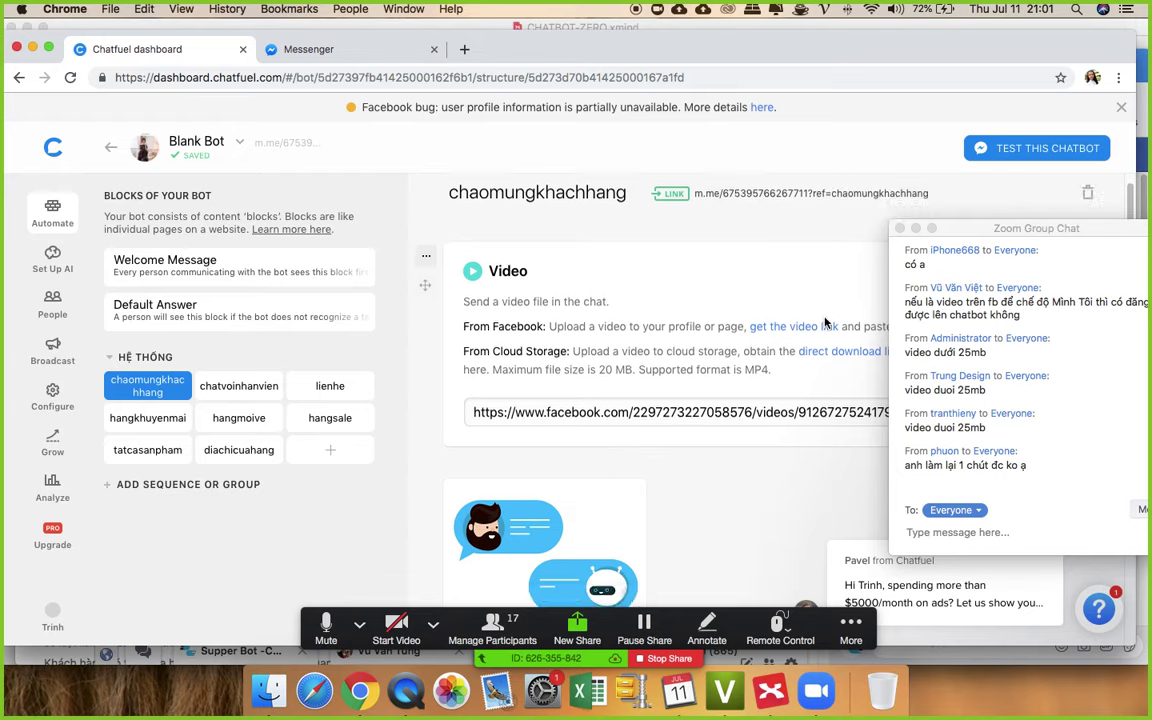
scroll(825, 322, down, 3)
drag(962, 232, 1133, 316)
scroll(490, 287, up, 3)
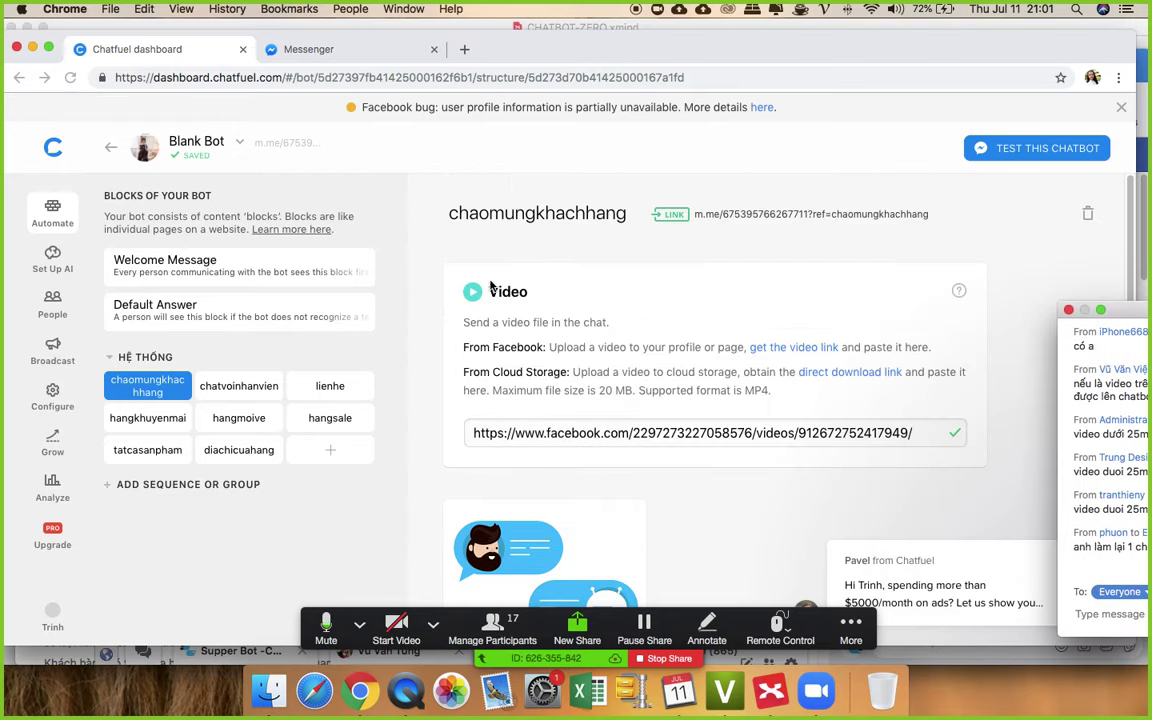
- Delete the video card from the chaomungkhachhang block
click(426, 276)
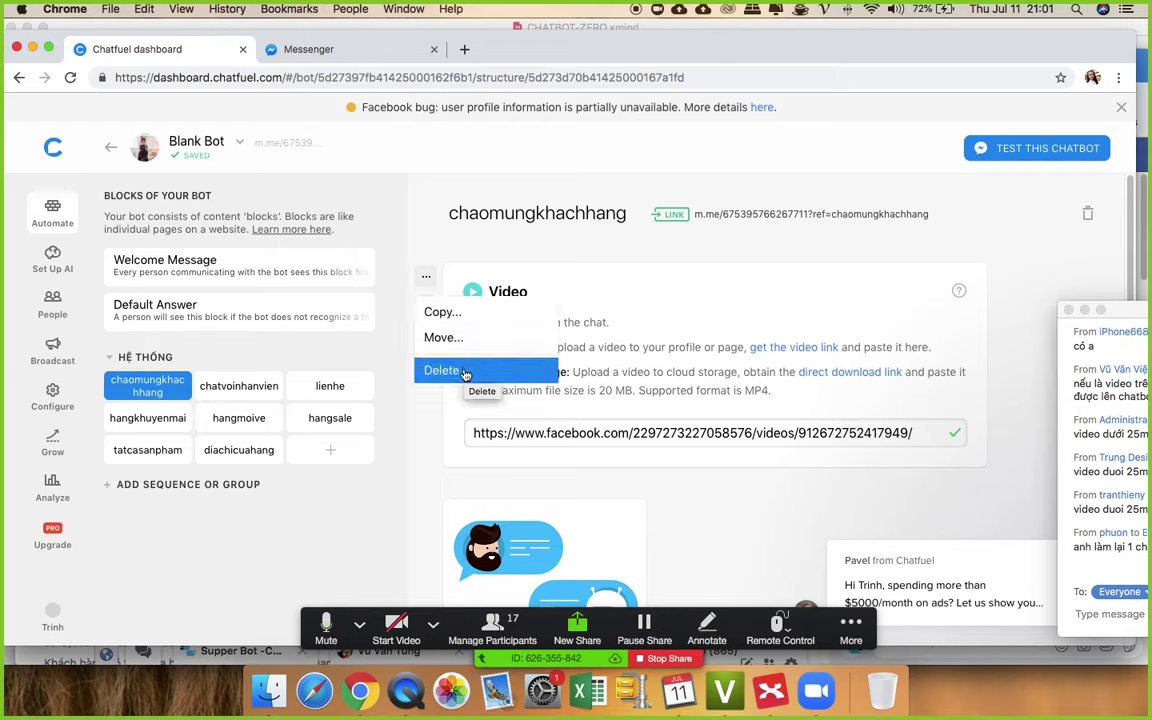
click(465, 373)
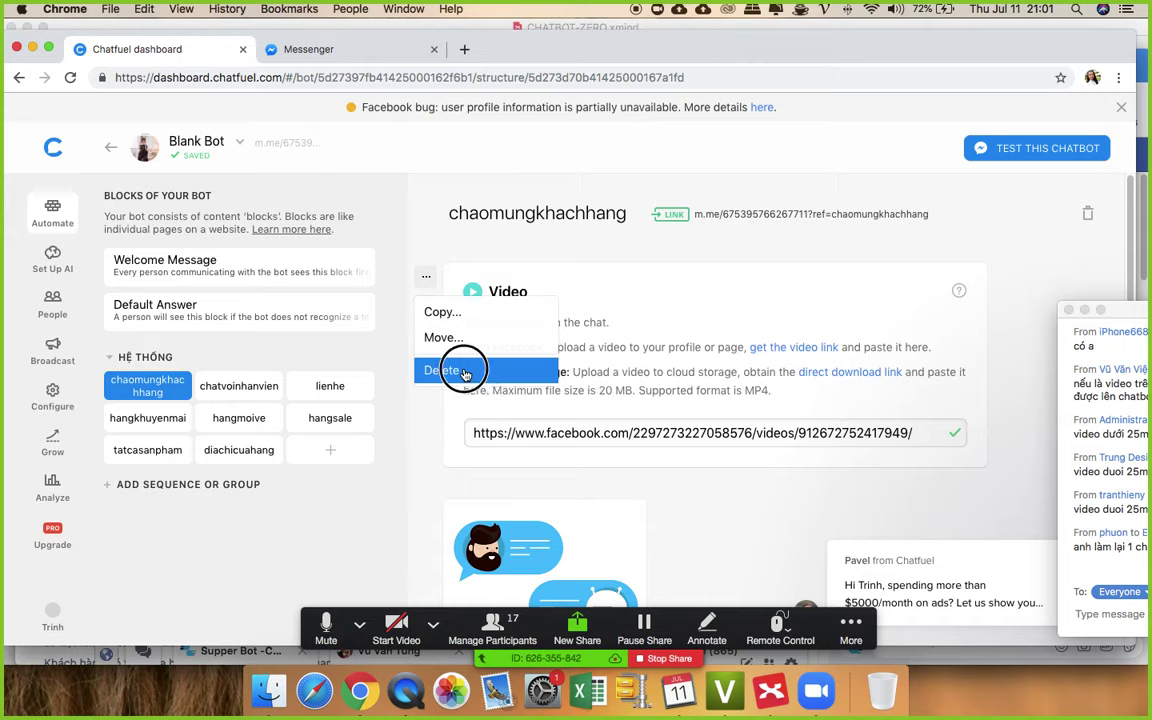
click(681, 425)
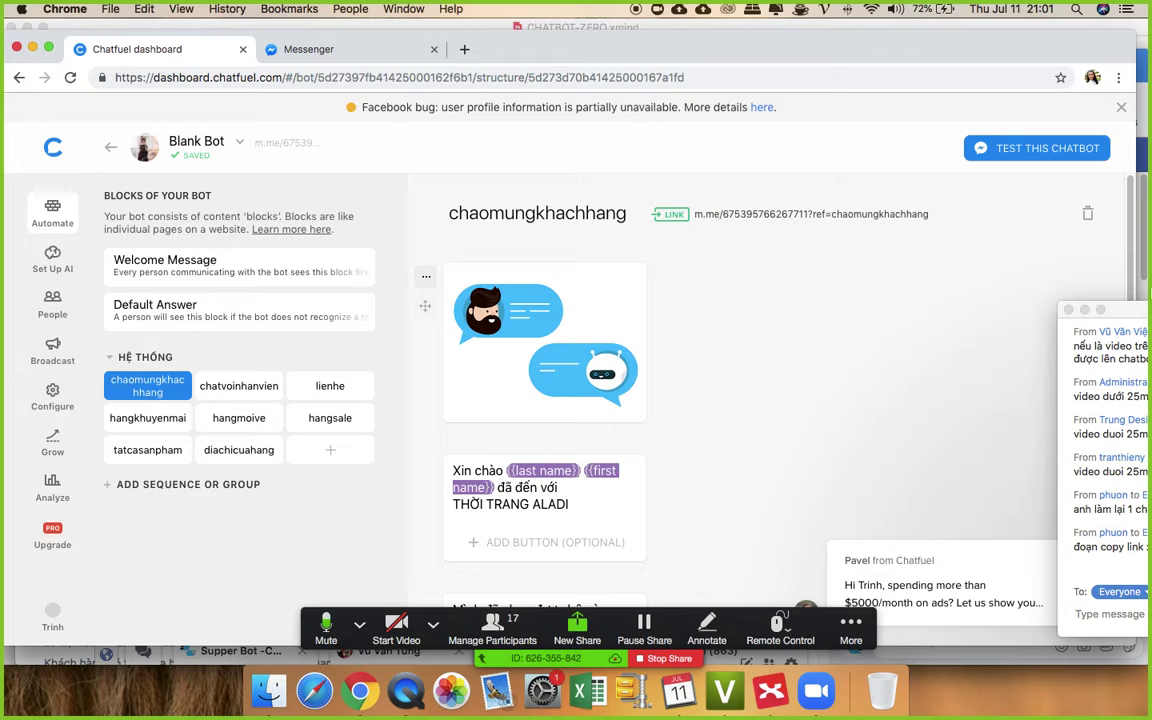
drag(1130, 311, 999, 186)
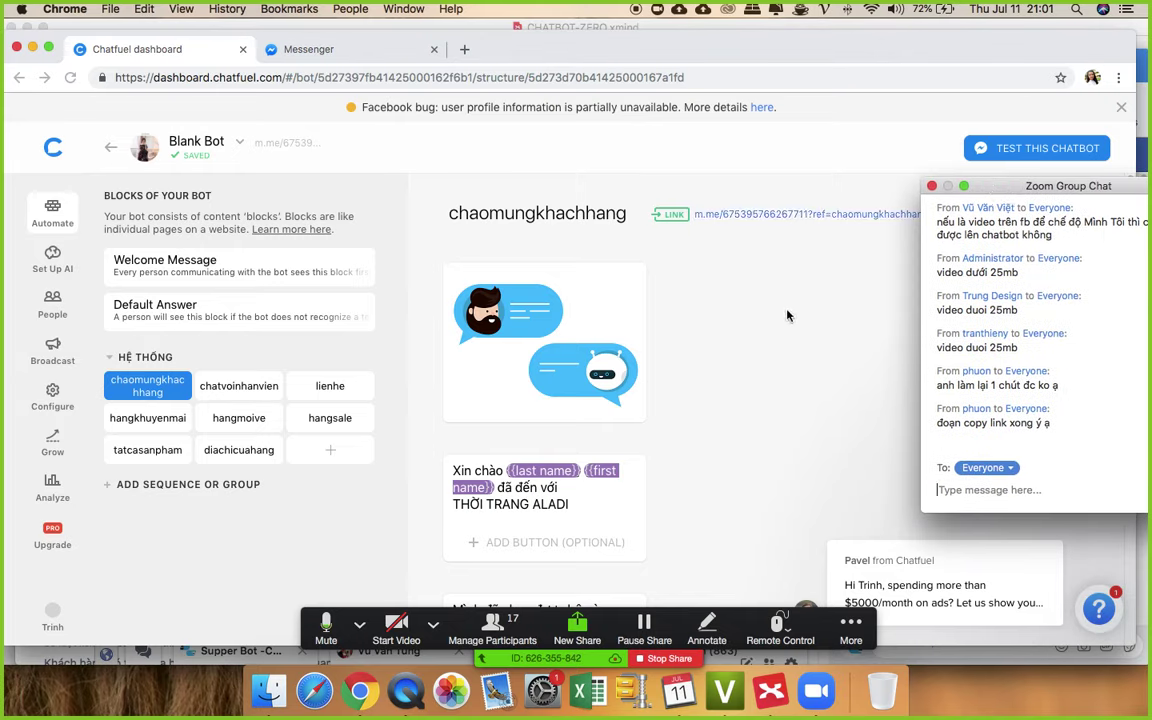
scroll(791, 311, down, 2)
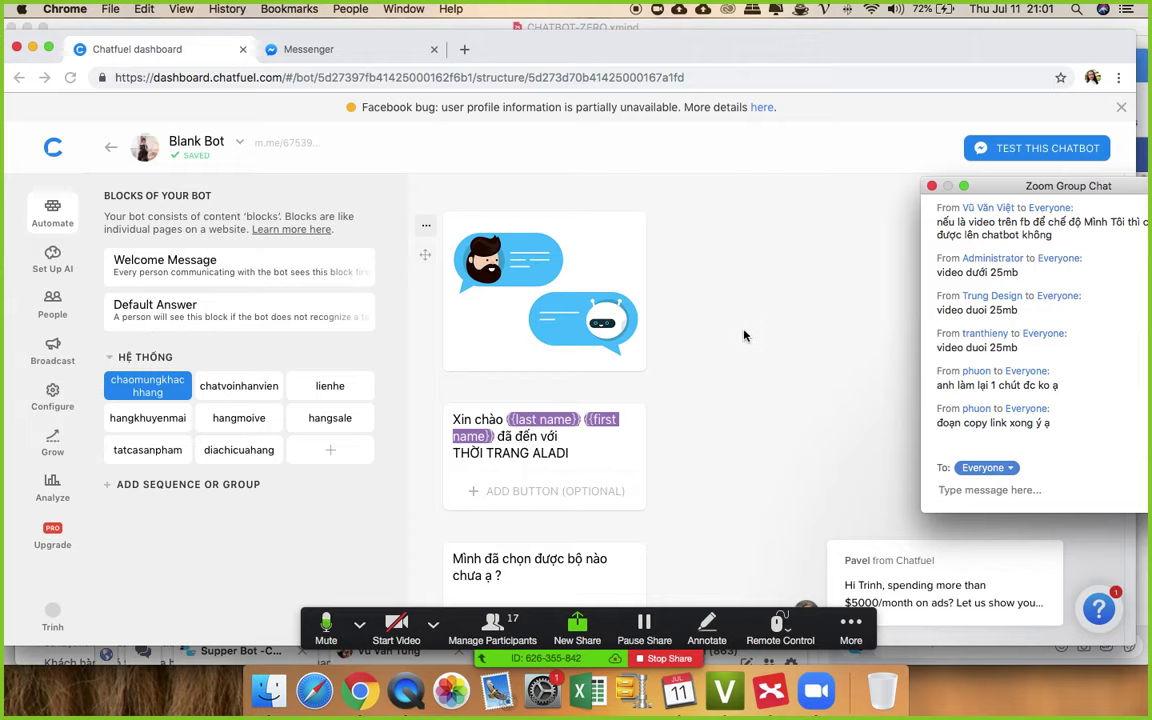
- Add a chatvoinhanvien text card greeting {{first name}}, introducing the support staff and asking 'Em có thể giúp được gì cho chị ạ?'
click(231, 389)
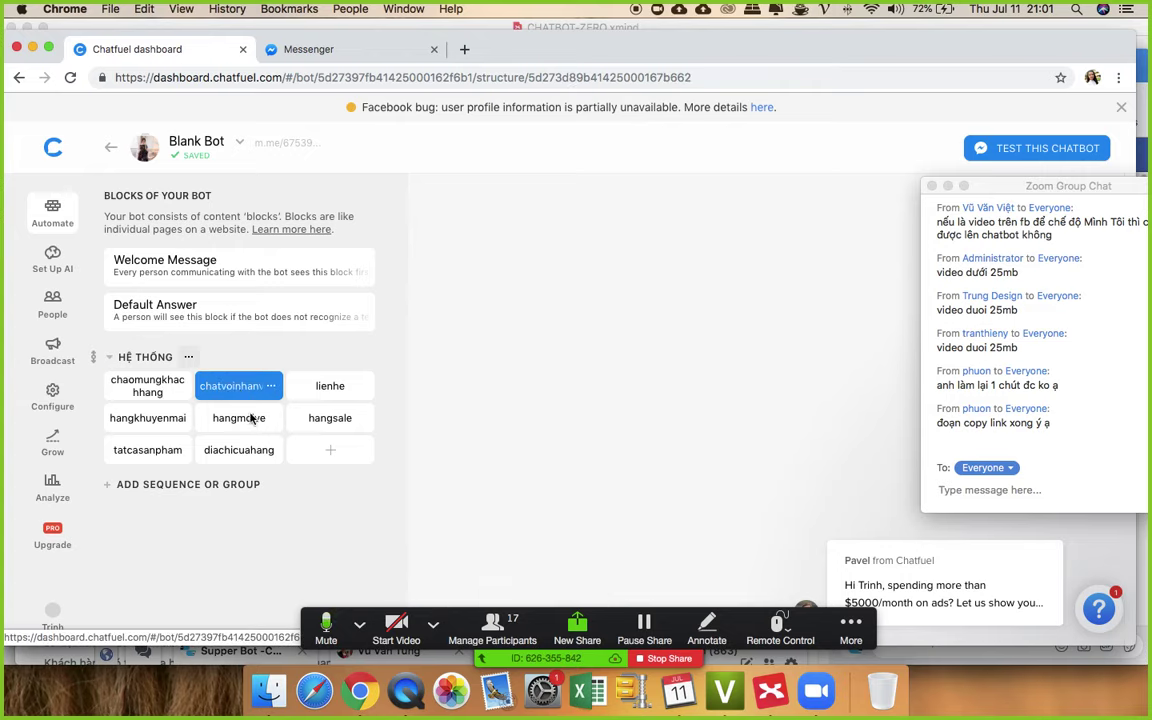
click(474, 315)
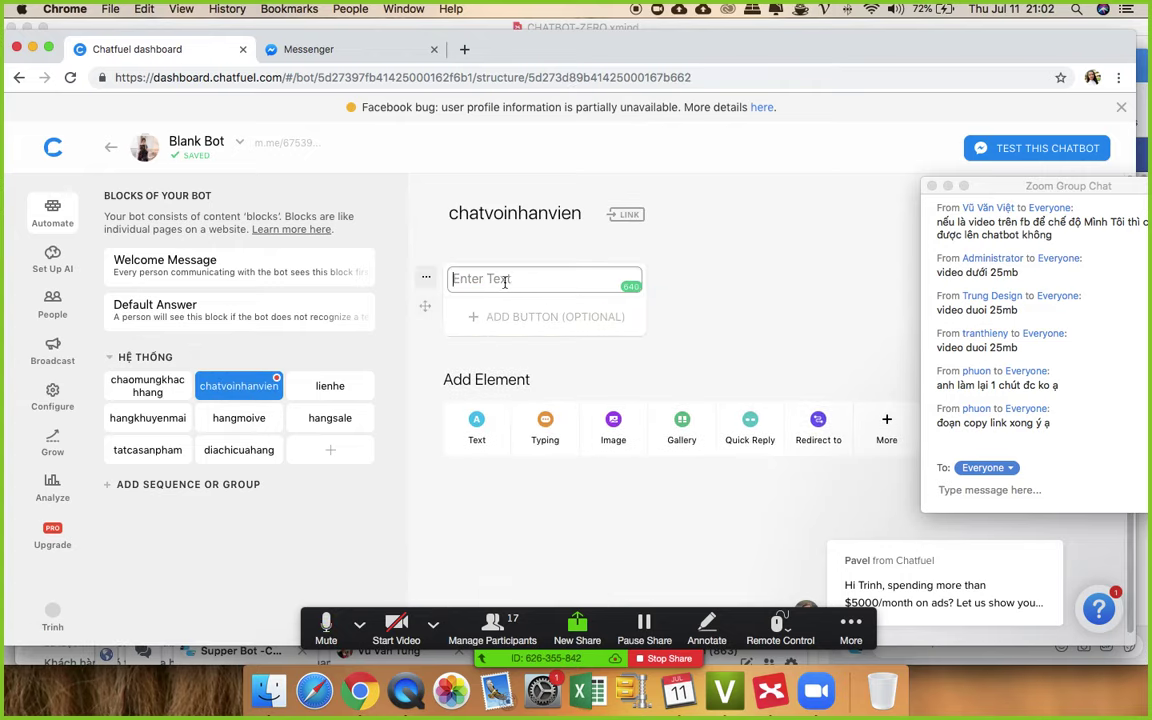
text(Ch)
text(ào chij )
text({{fi)
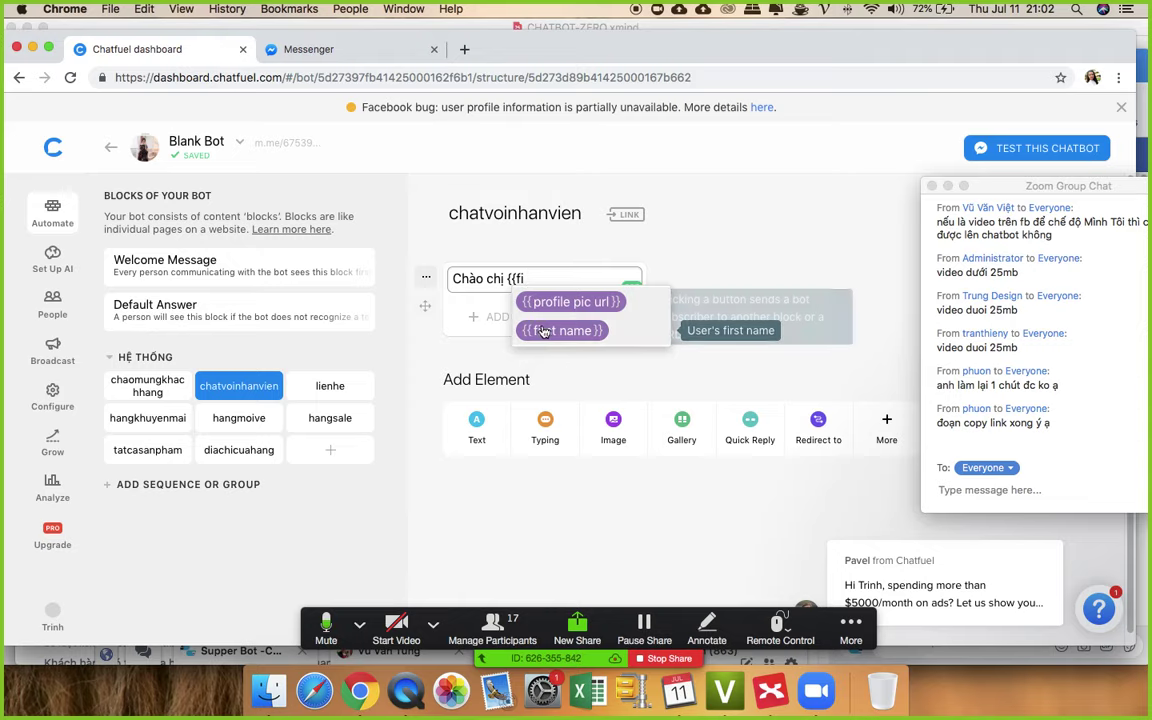
click(562, 330)
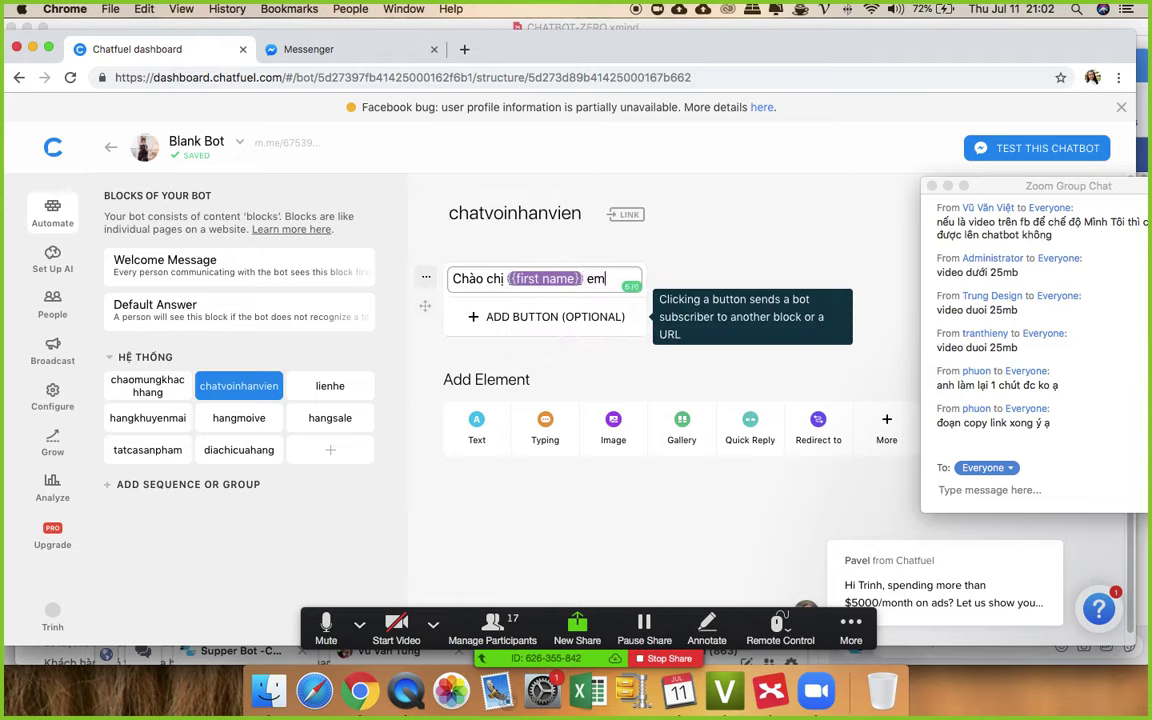
text(em là Cươn)
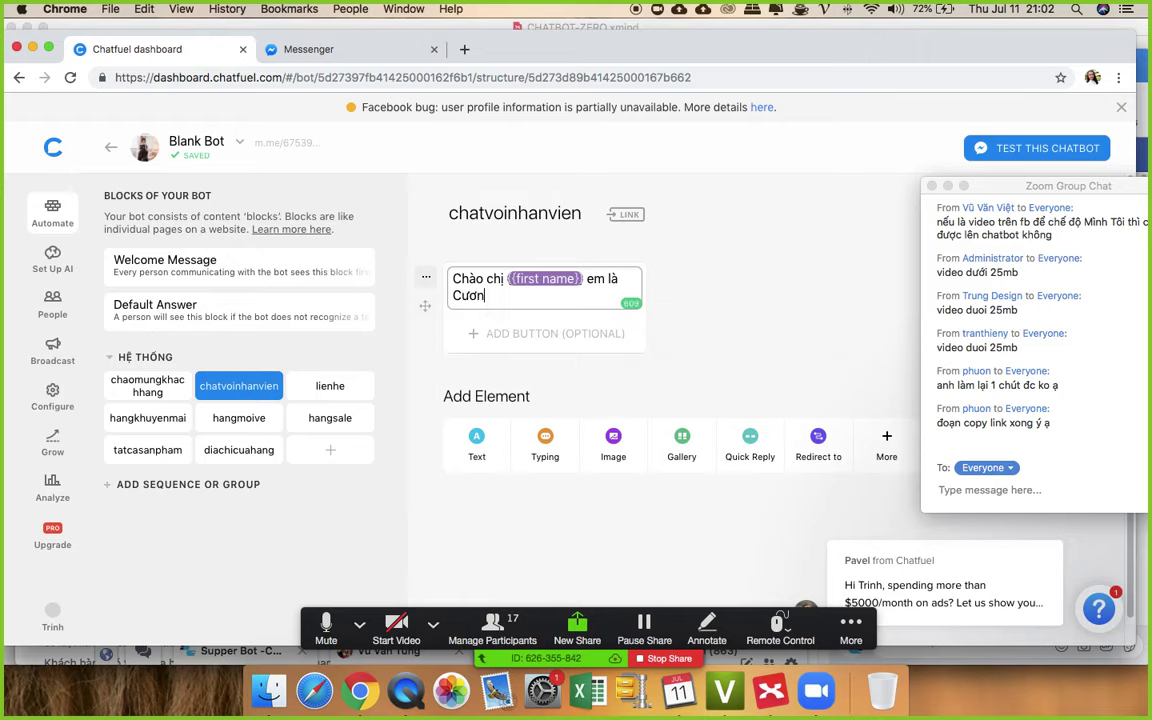
text(g nhân vie)
text(n )
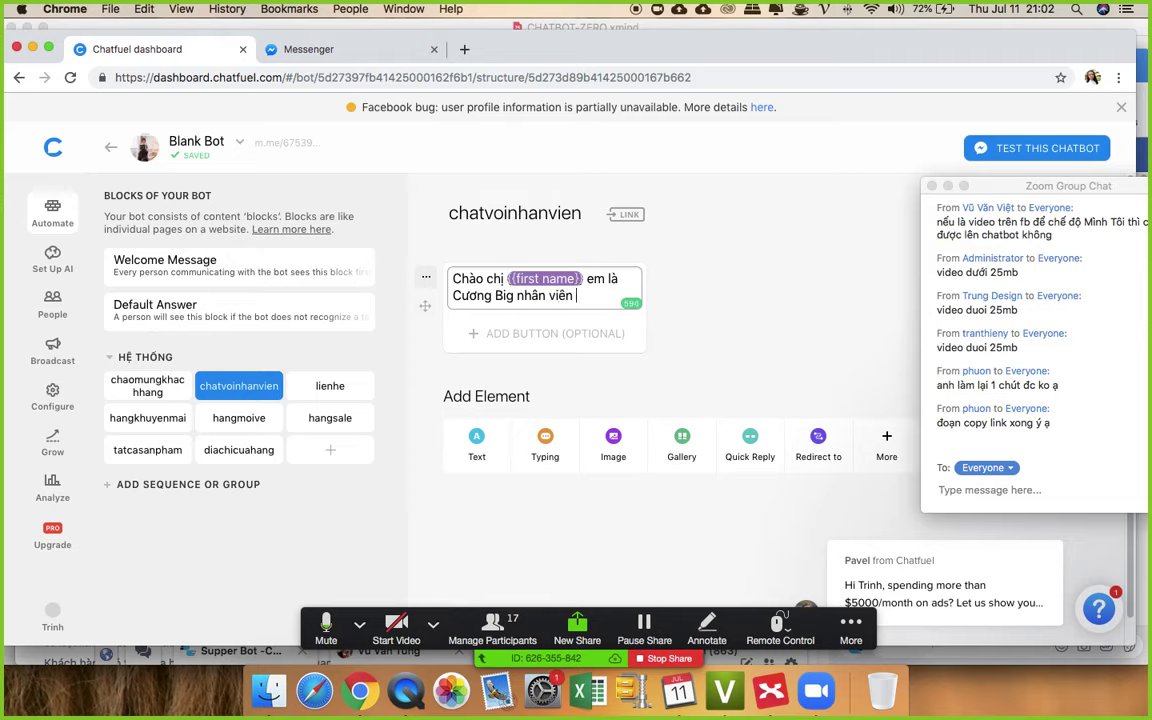
text(hỗ trợ khách hàng cua)
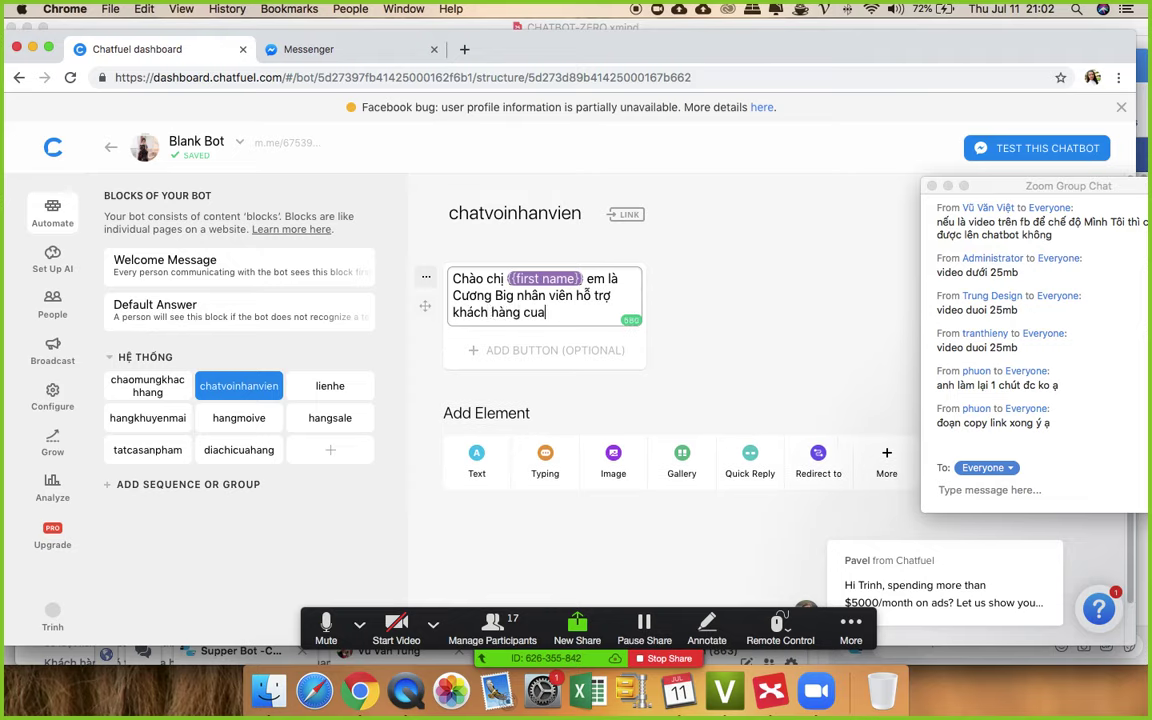
text( shop a)
key(Return)
key(Return)
text(E)
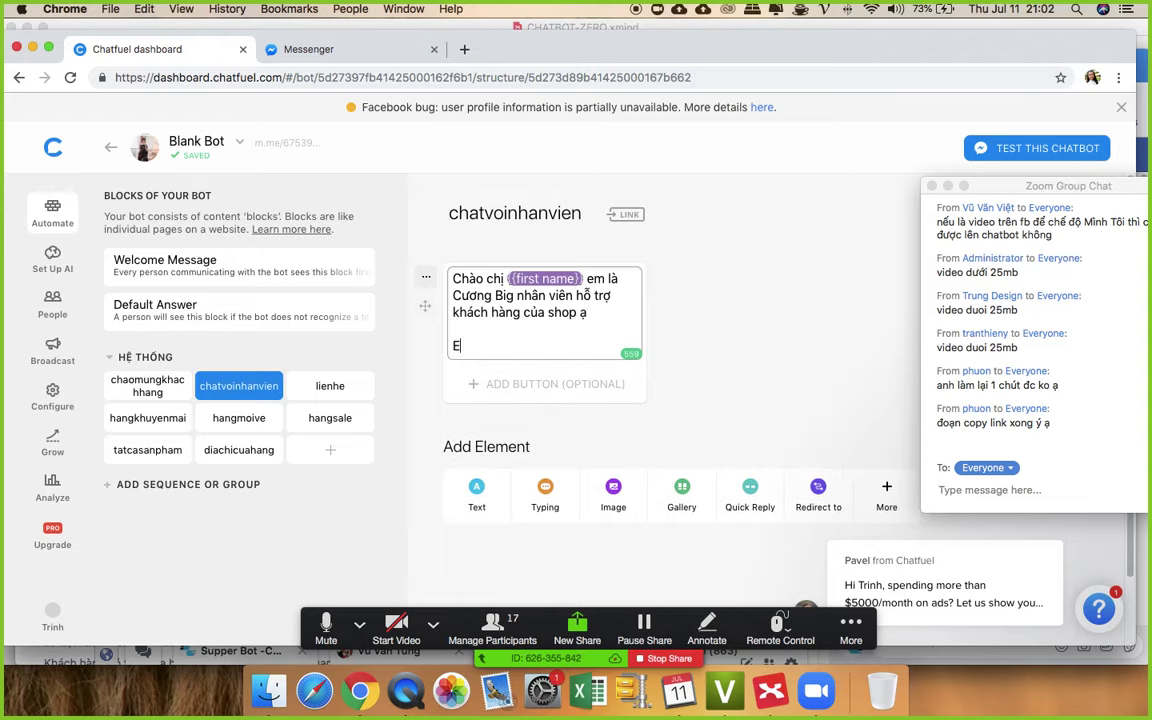
text(m có thể gì)
text(úp được gòi)
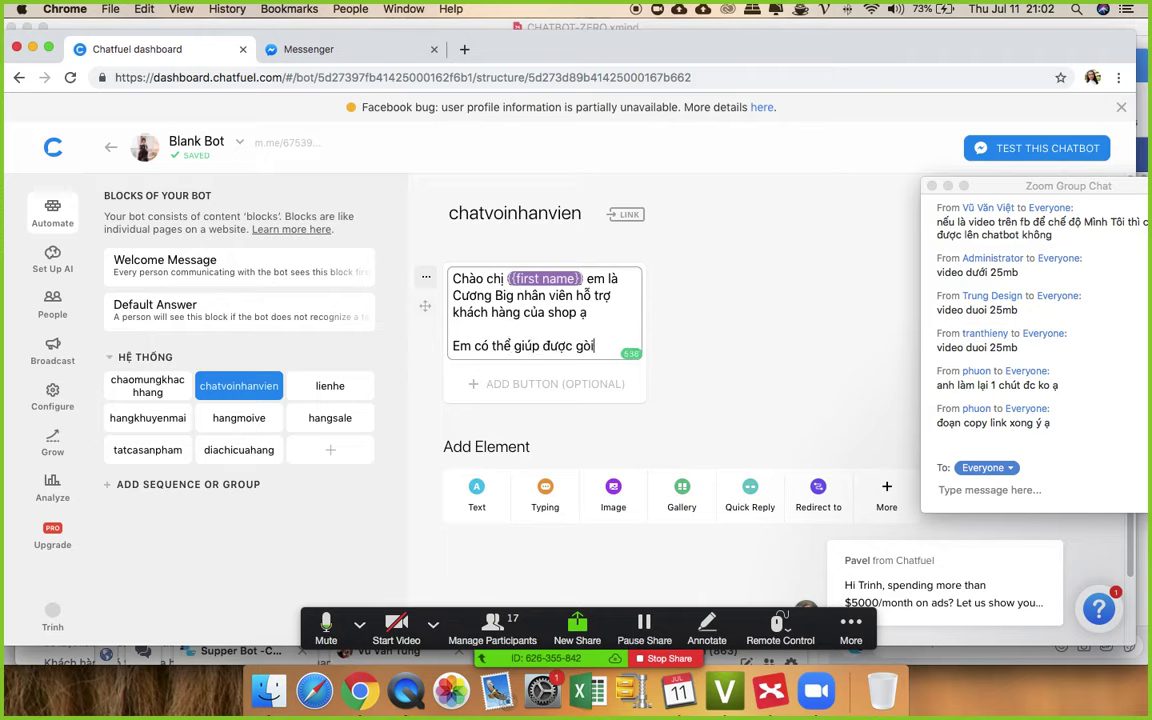
text( cho chị ạ ?)
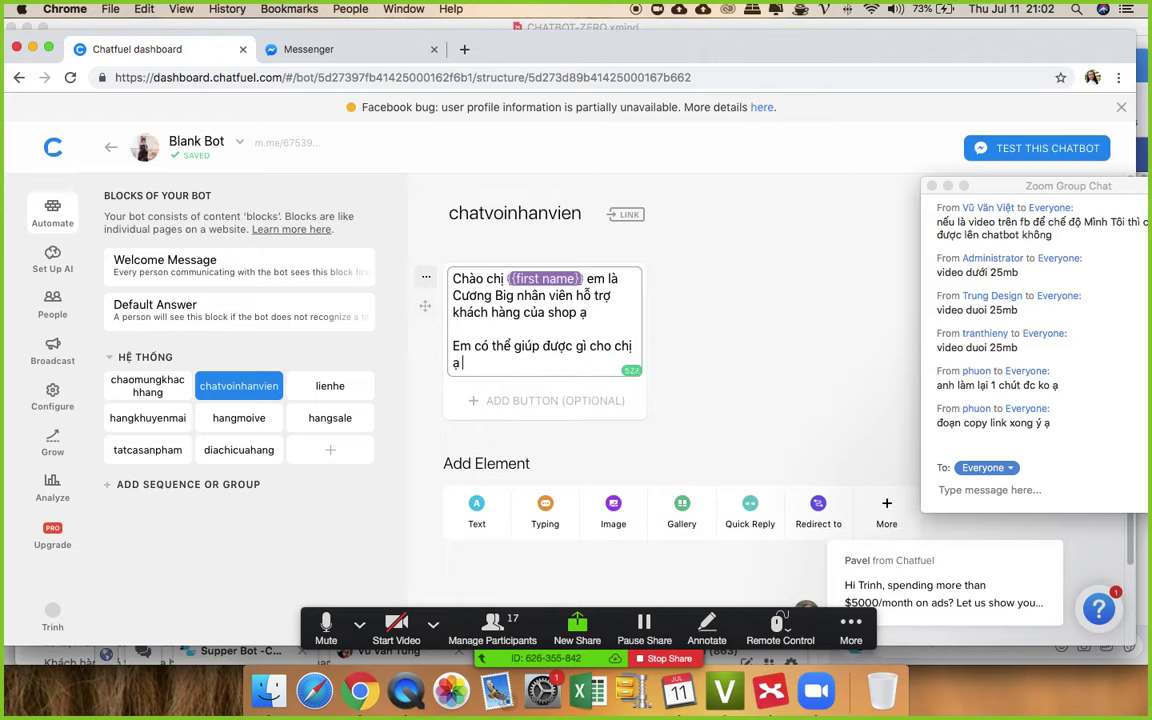
click(790, 322)
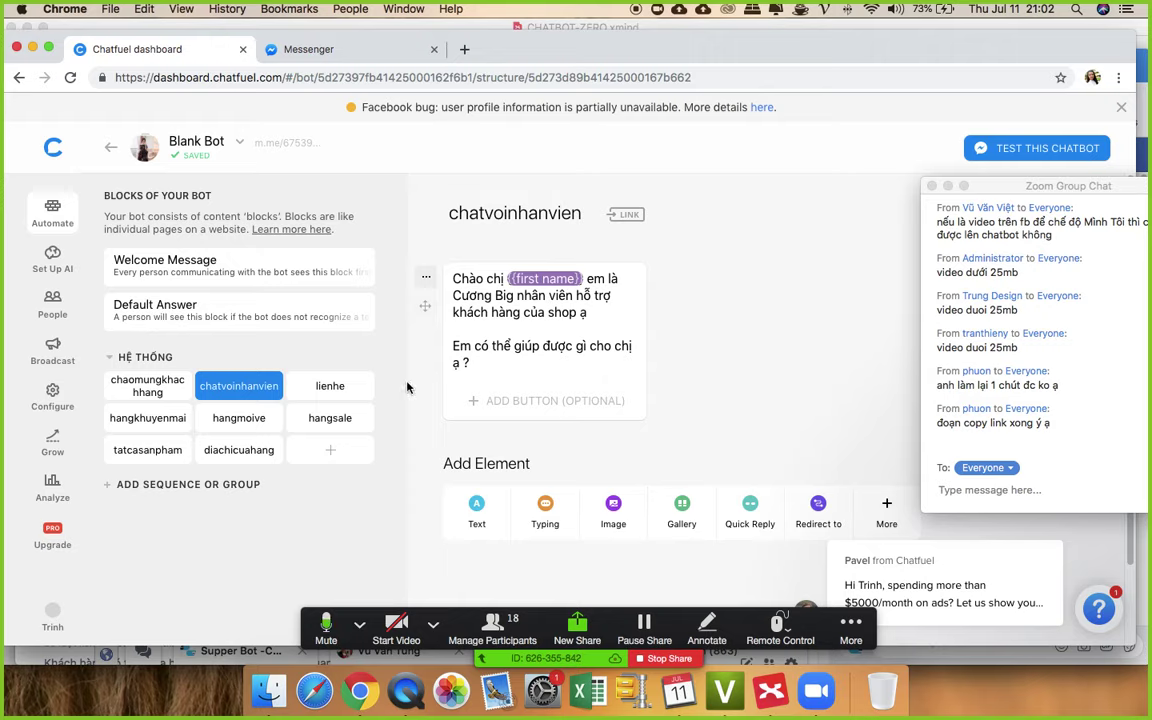
click(322, 389)
- Add a lienhe text card starting '{{first name}} có thể liên hệ với chúng tôi qua'
click(476, 322)
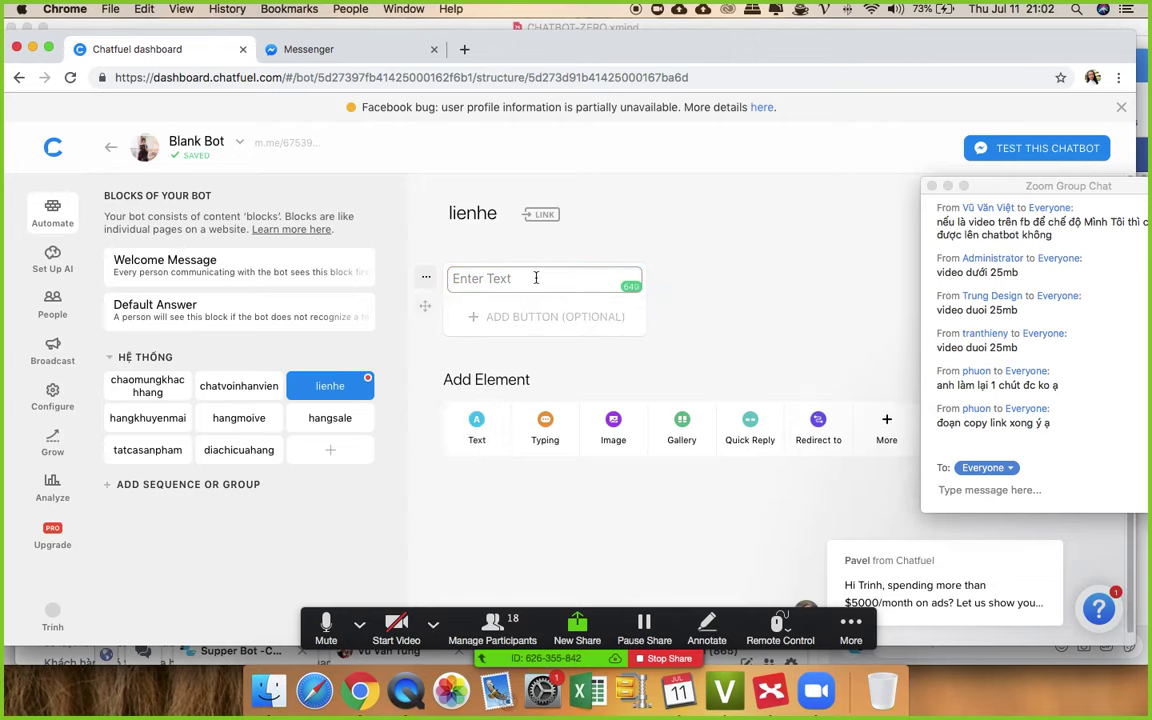
text({{fi)
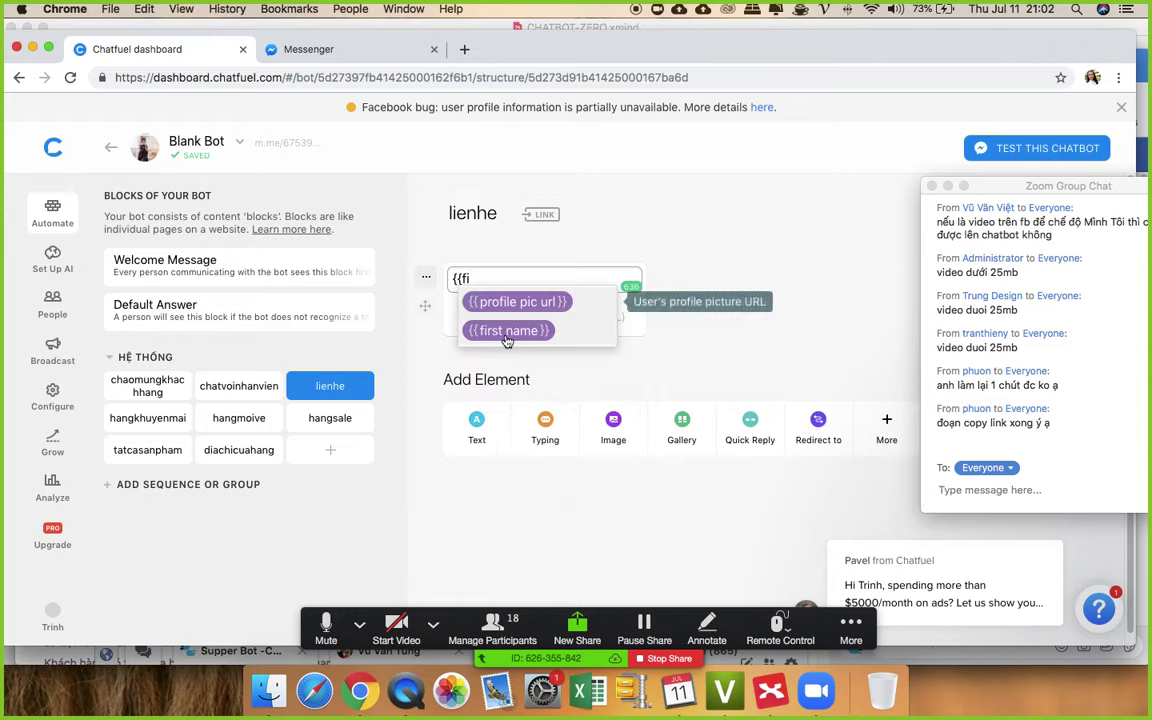
key(Down)
key(Return)
text(c)
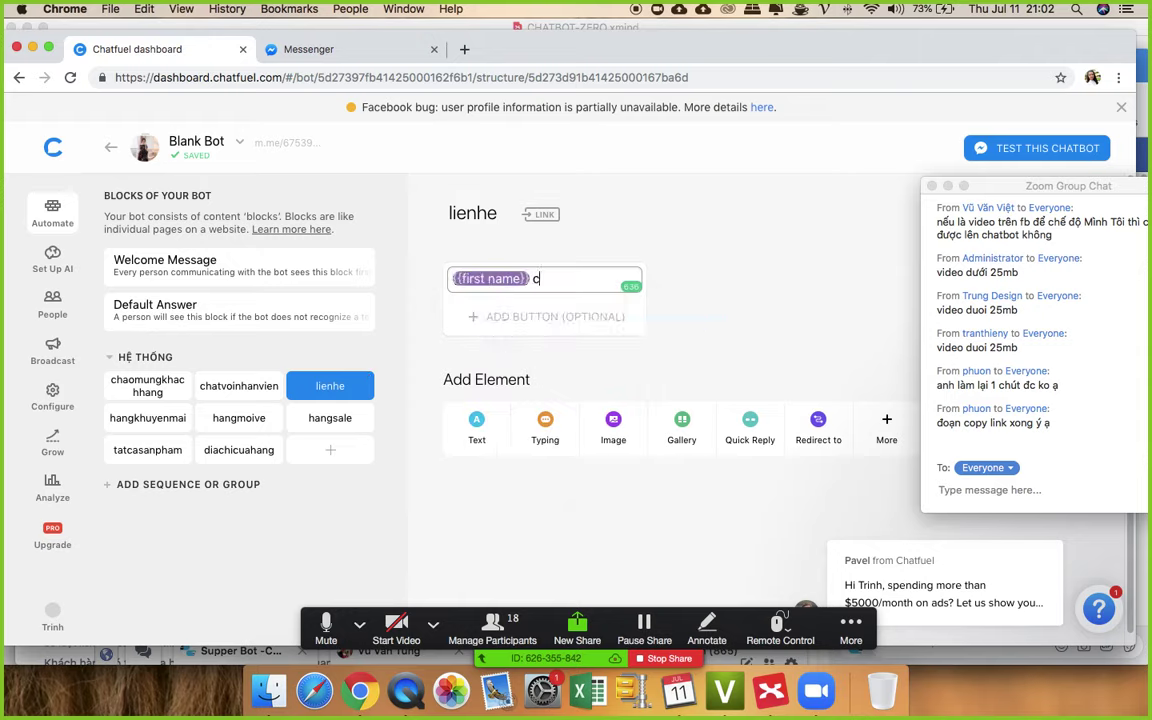
text(ó thể liên hệ với chun)
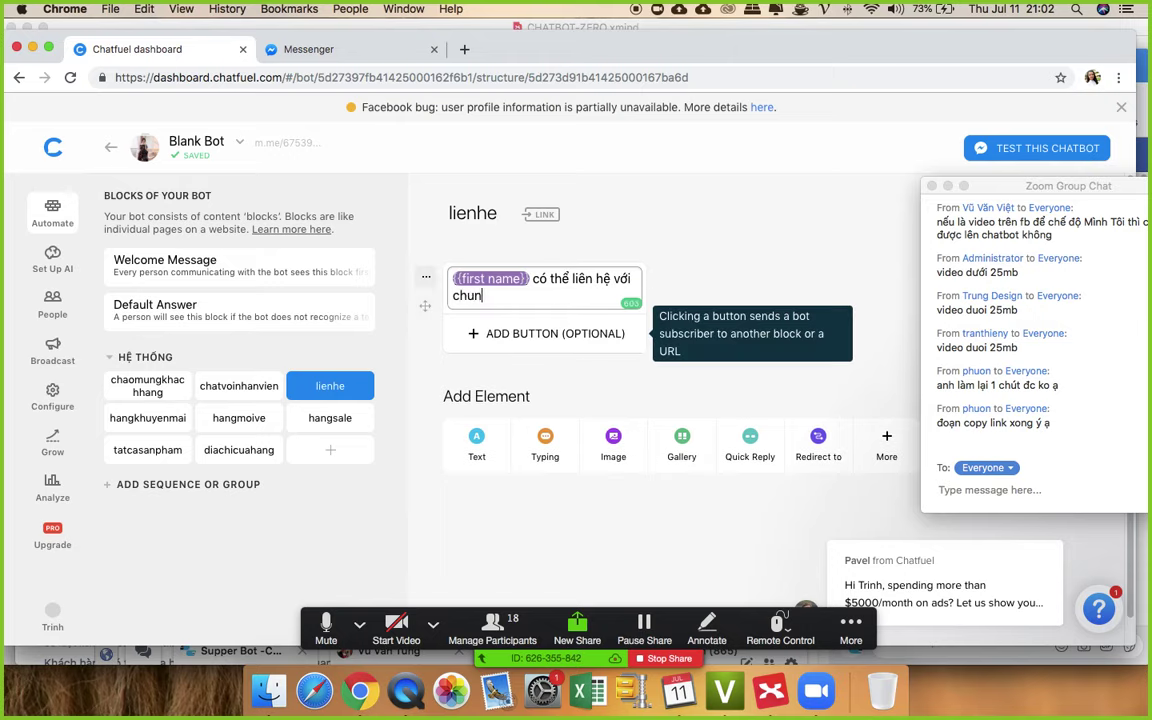
key(BackSpace)
key(BackSpace)
text(úng tôi qua)
key(Return)
text(Hot)
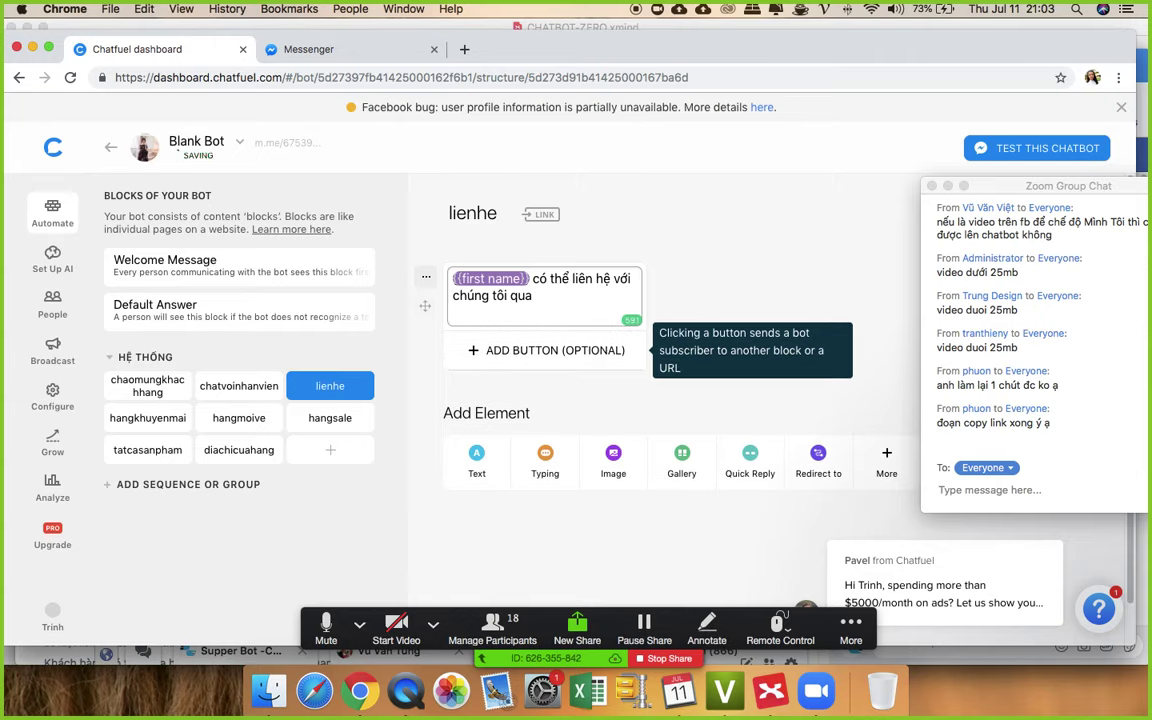
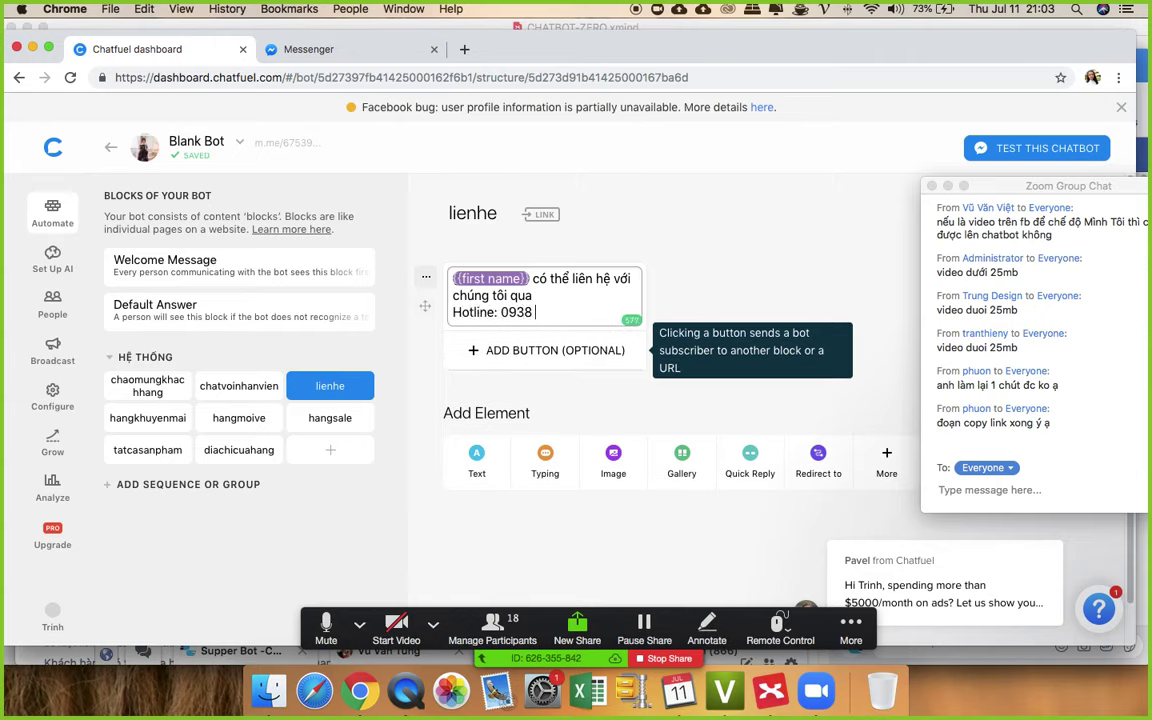
key(Return)
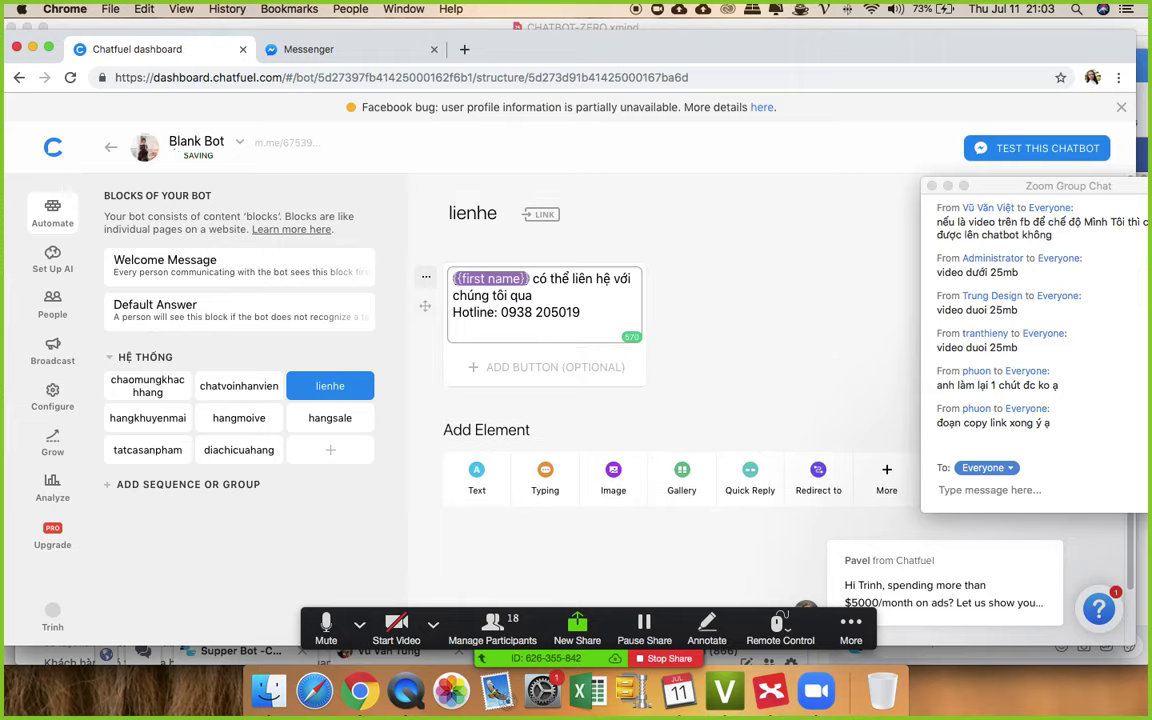
text(Web: https://)
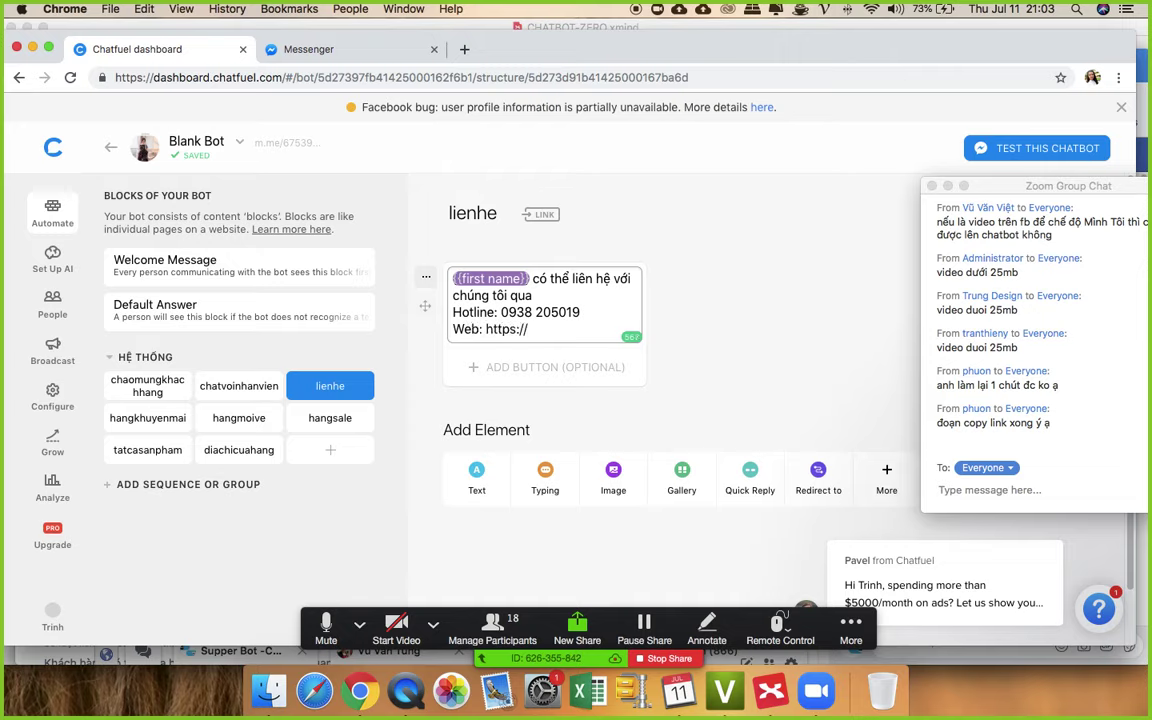
text(bigdigi.com)
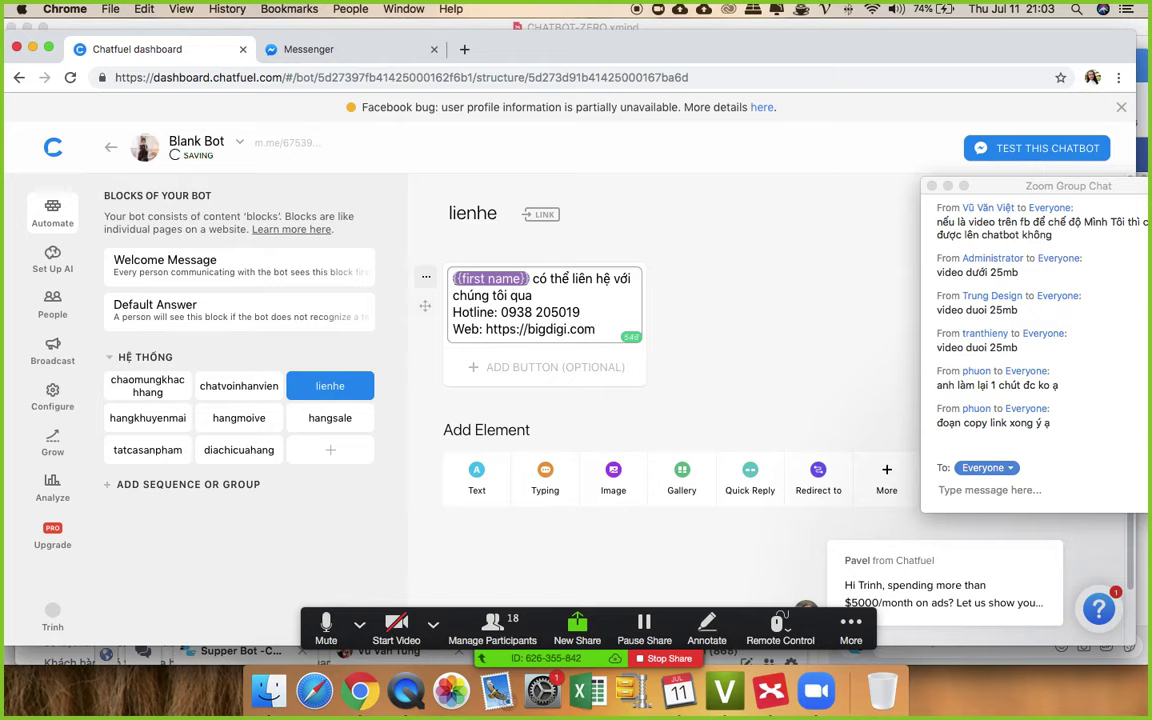
key(Return)
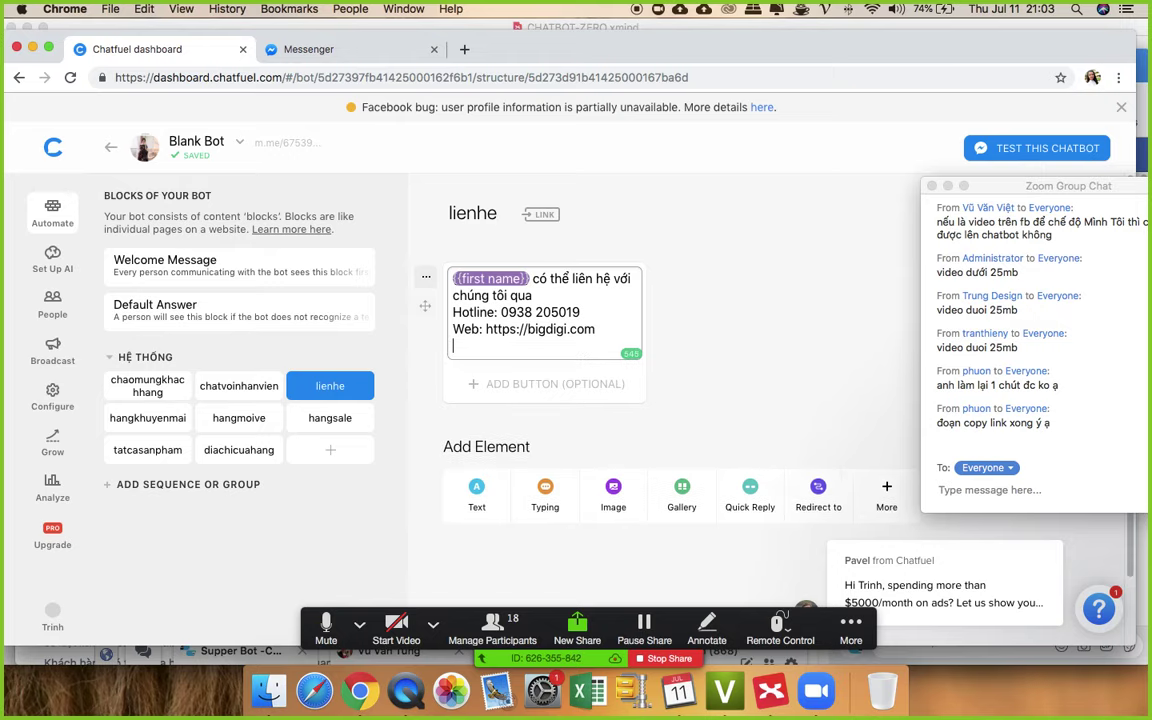
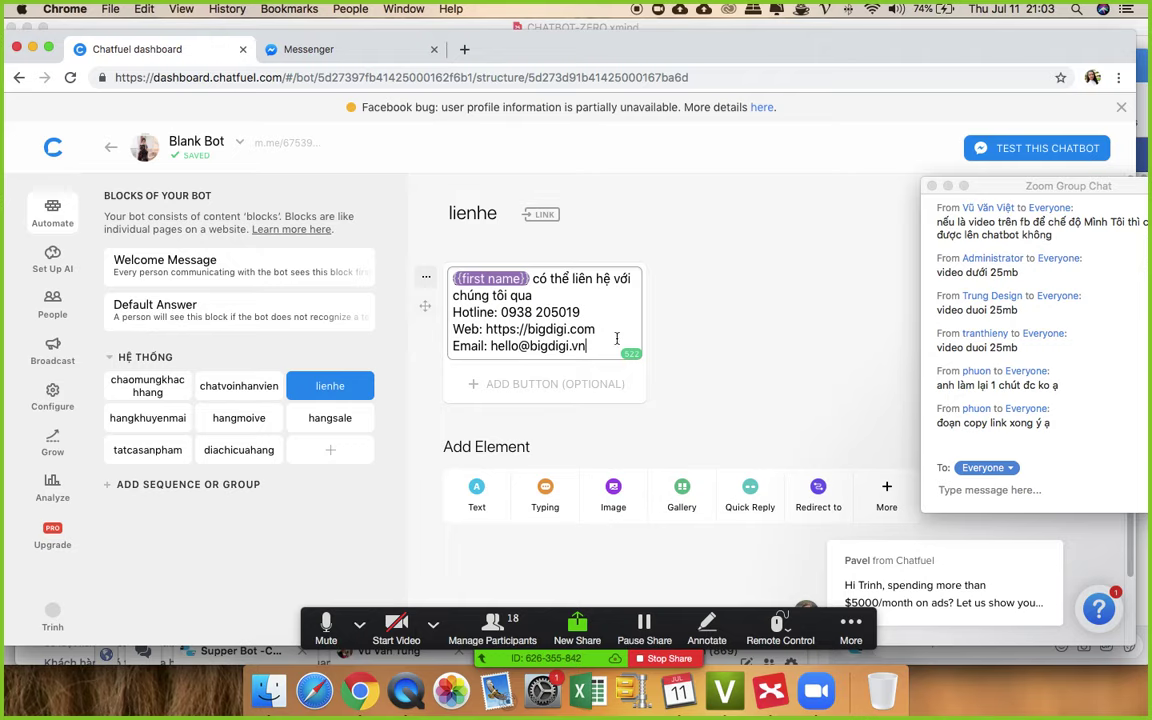
click(752, 310)
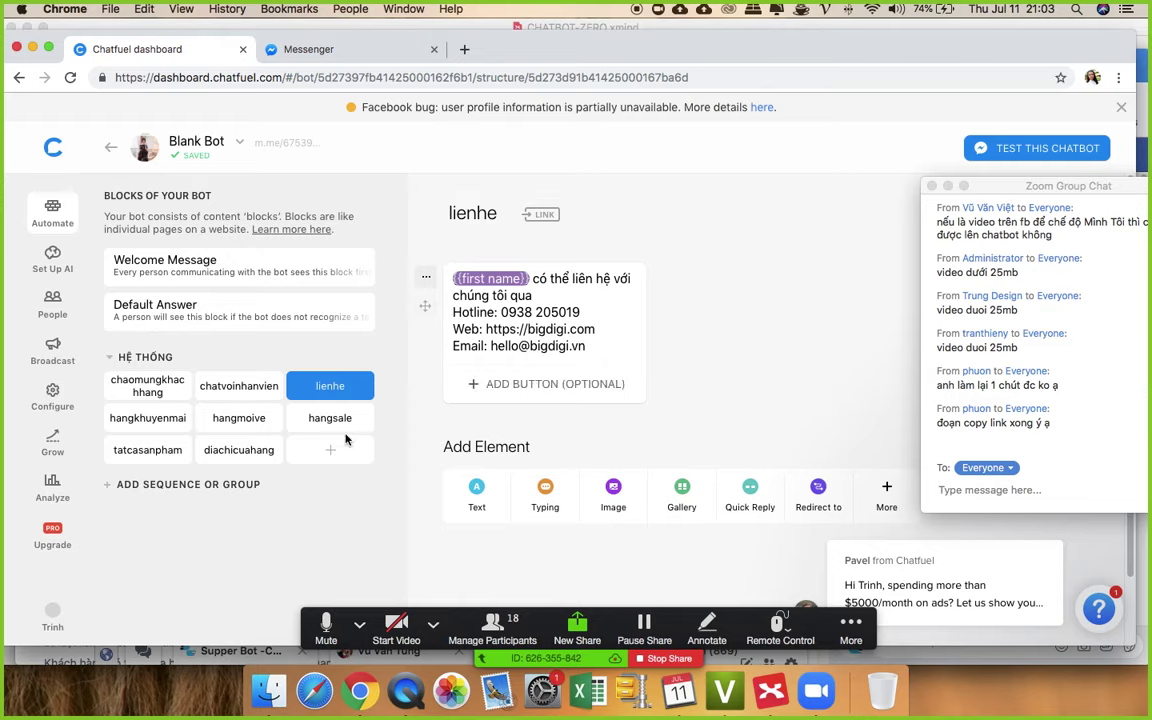
click(141, 420)
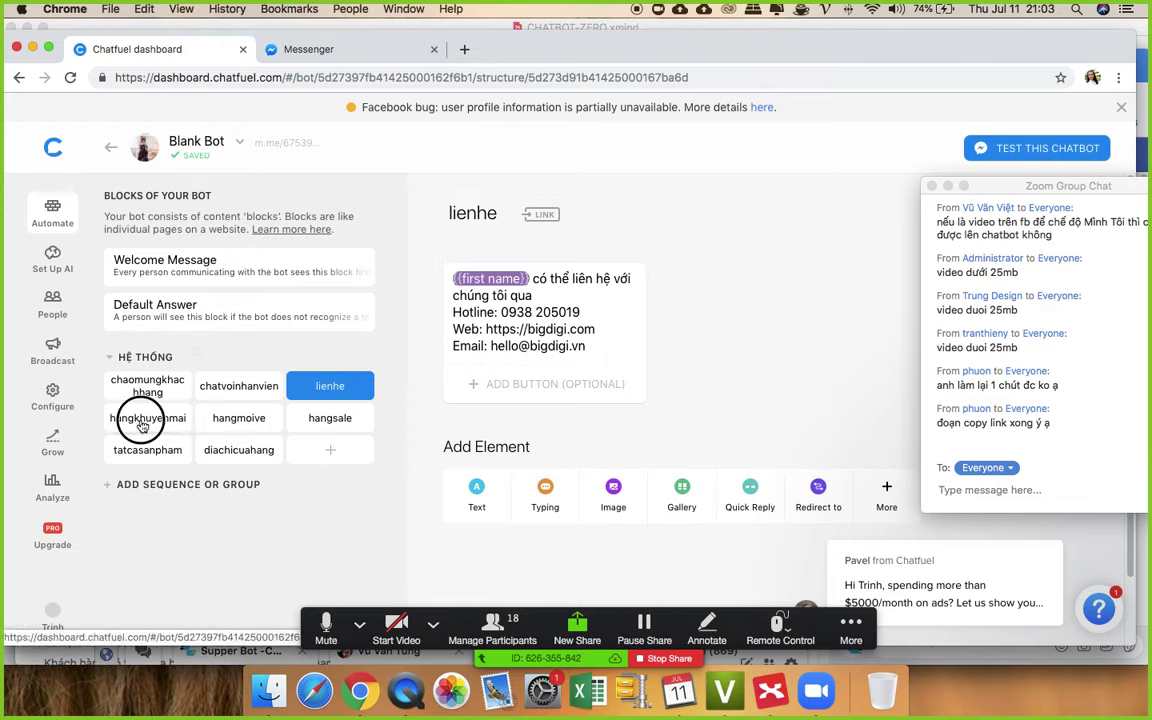
- Add a hangkhuyenmai text card announcing a promotion with the line 'MUA 1 TẶNG 1 TRẢ TIỀN 2'
click(476, 318)
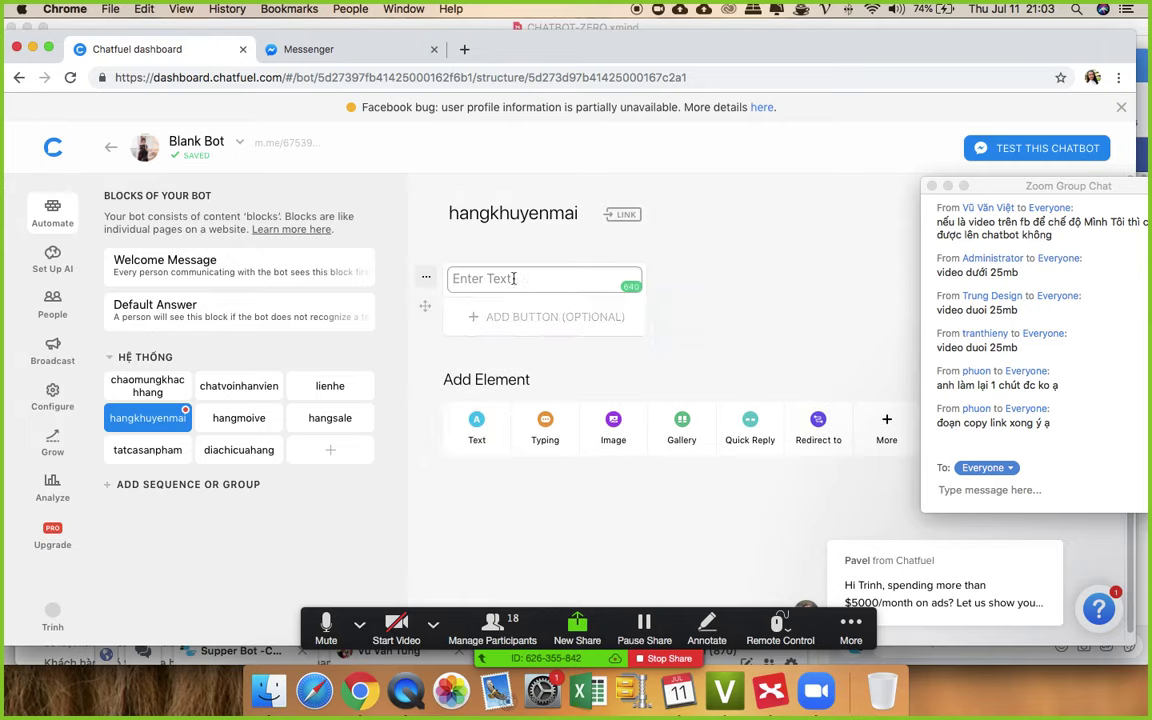
text(Bên em đang có )
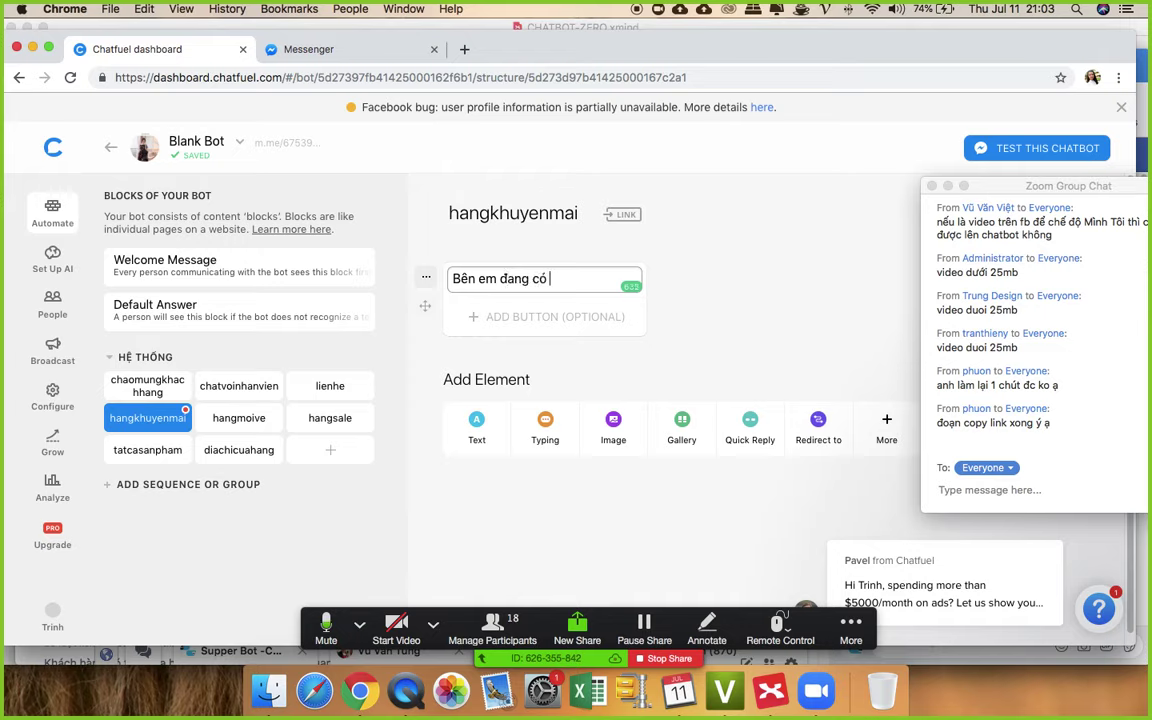
text(chưa tr)
text(ương trình khuyế)
text(n mãi)
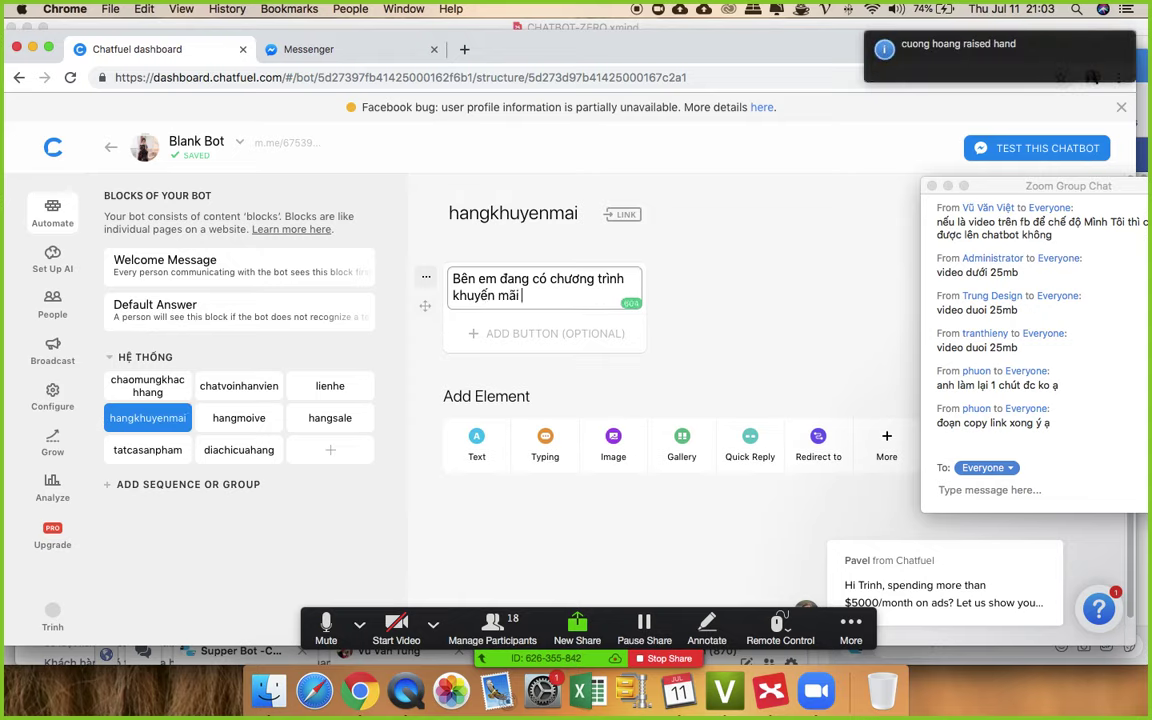
key(Return)
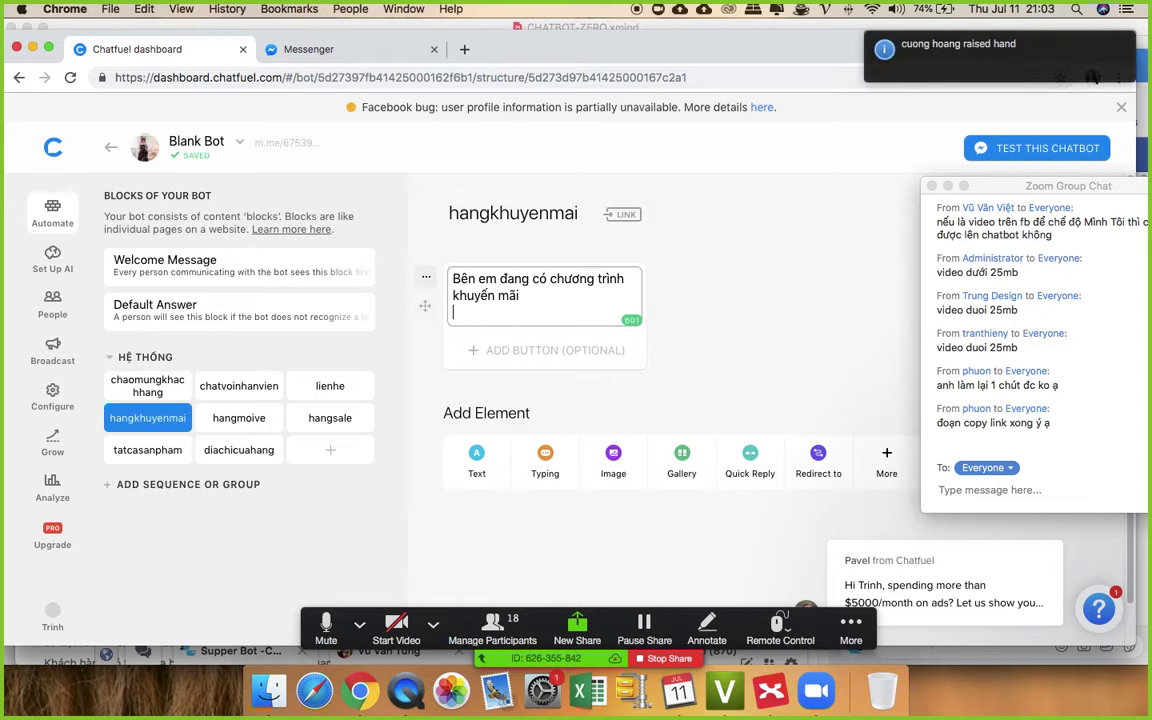
text(MUA 1)
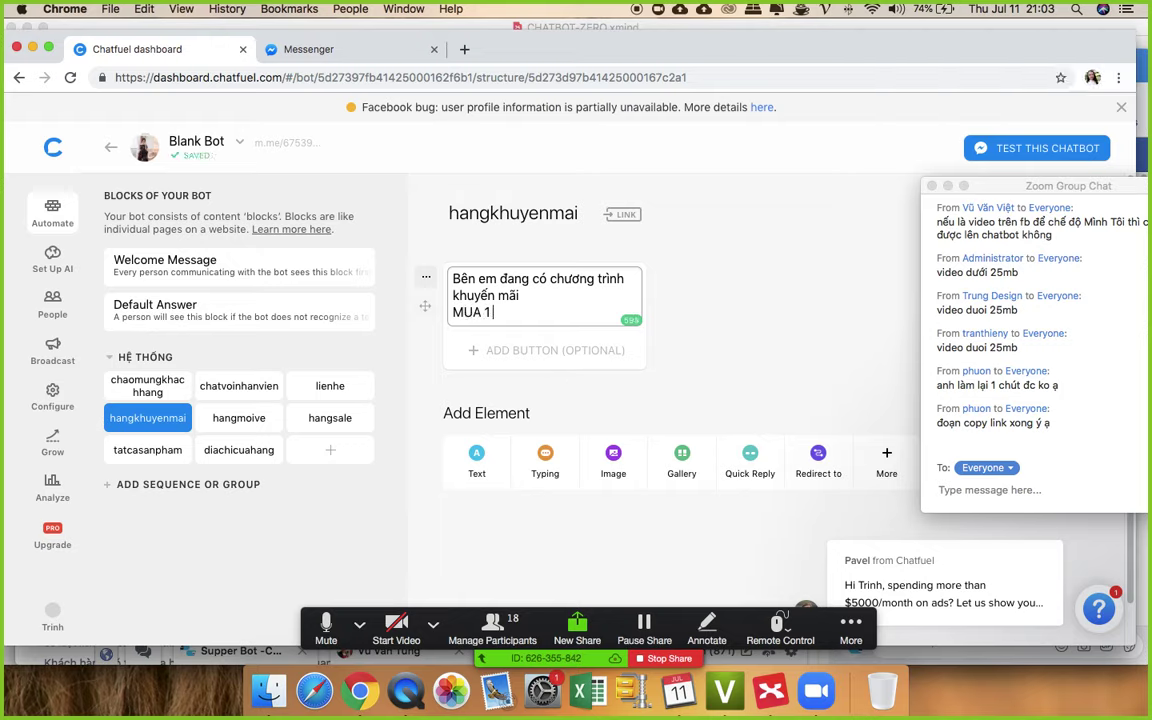
text( TẶNGK)
key(BackSpace)
text(1 TRẢ TIỀN 3)
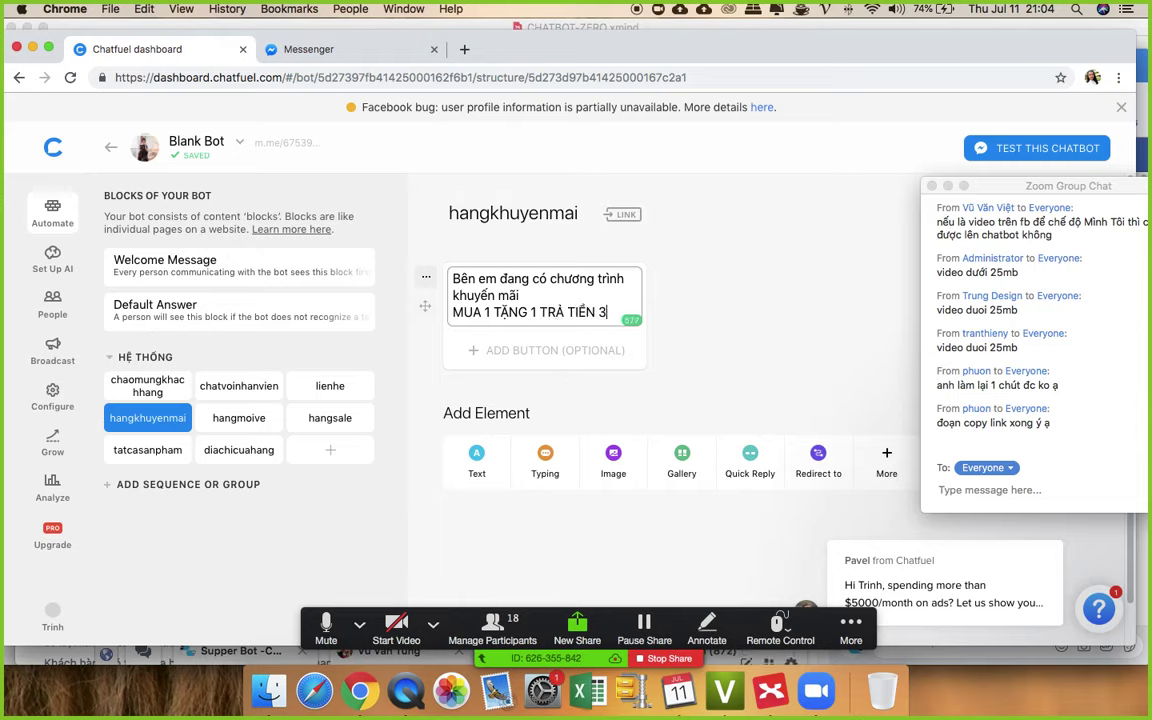
key(BackSpace)
text(2)
- Add the closing line 'Các mẫu sau ạ' to the promotion text
key(Return)
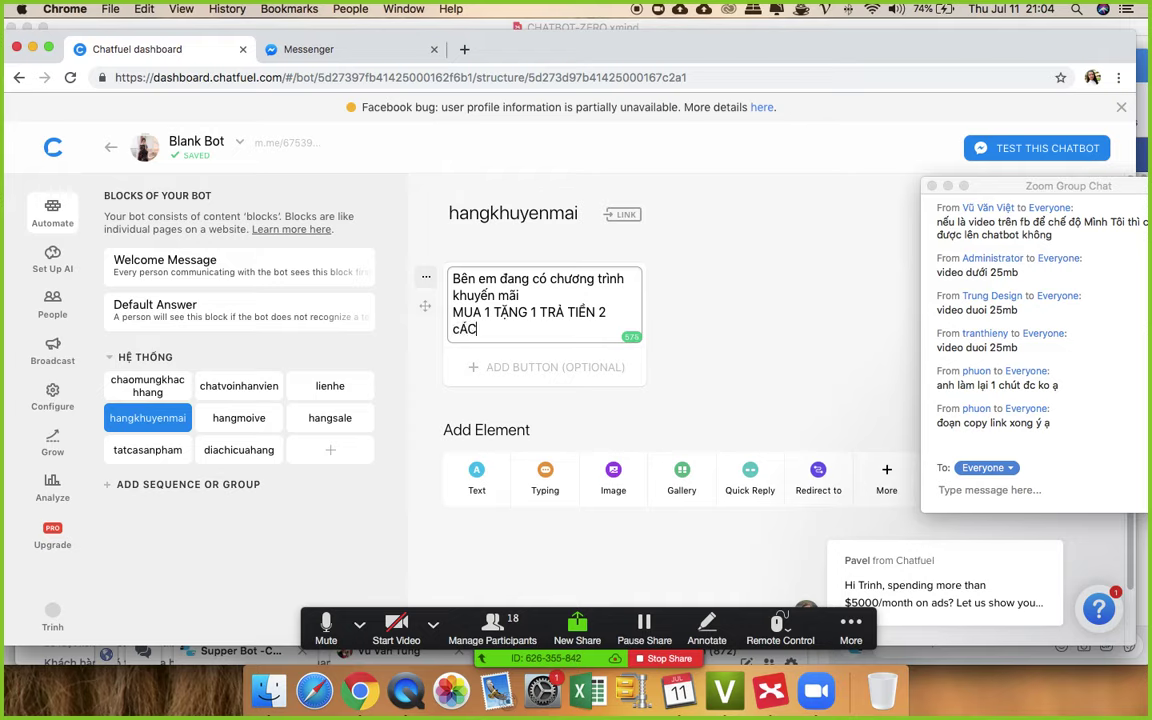
text(cÁC)
key(BackSpace)
key(BackSpace)
text(ác mẫu sa)
text(u a)
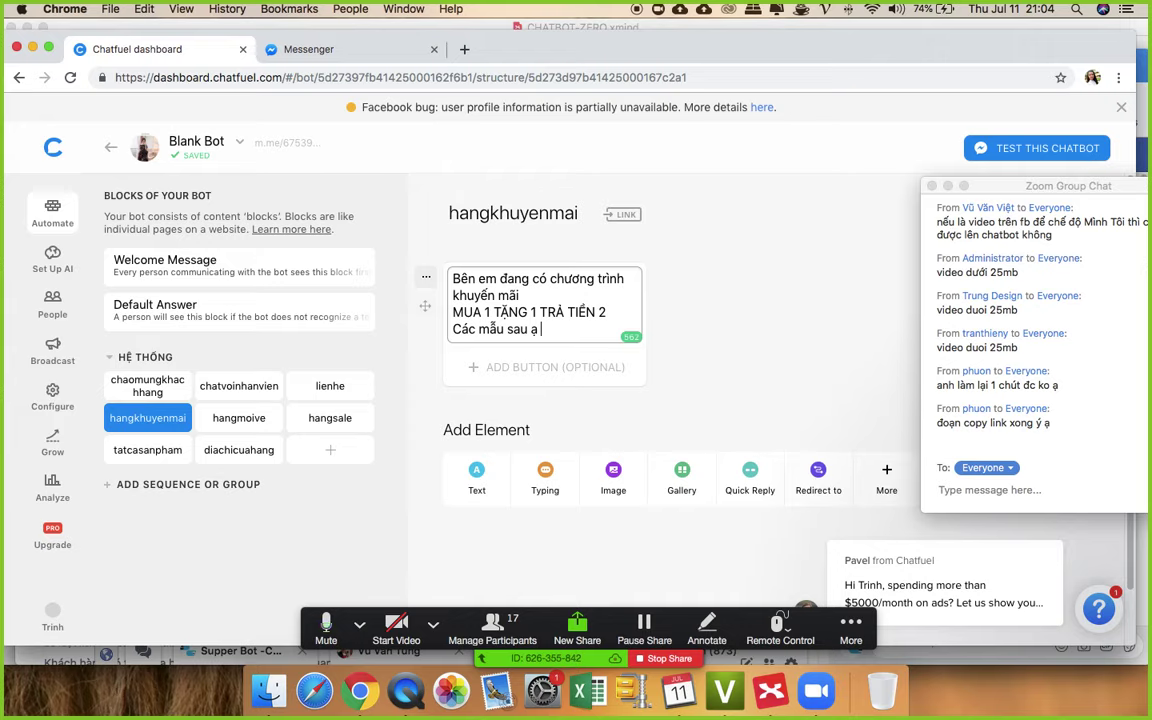
click(668, 312)
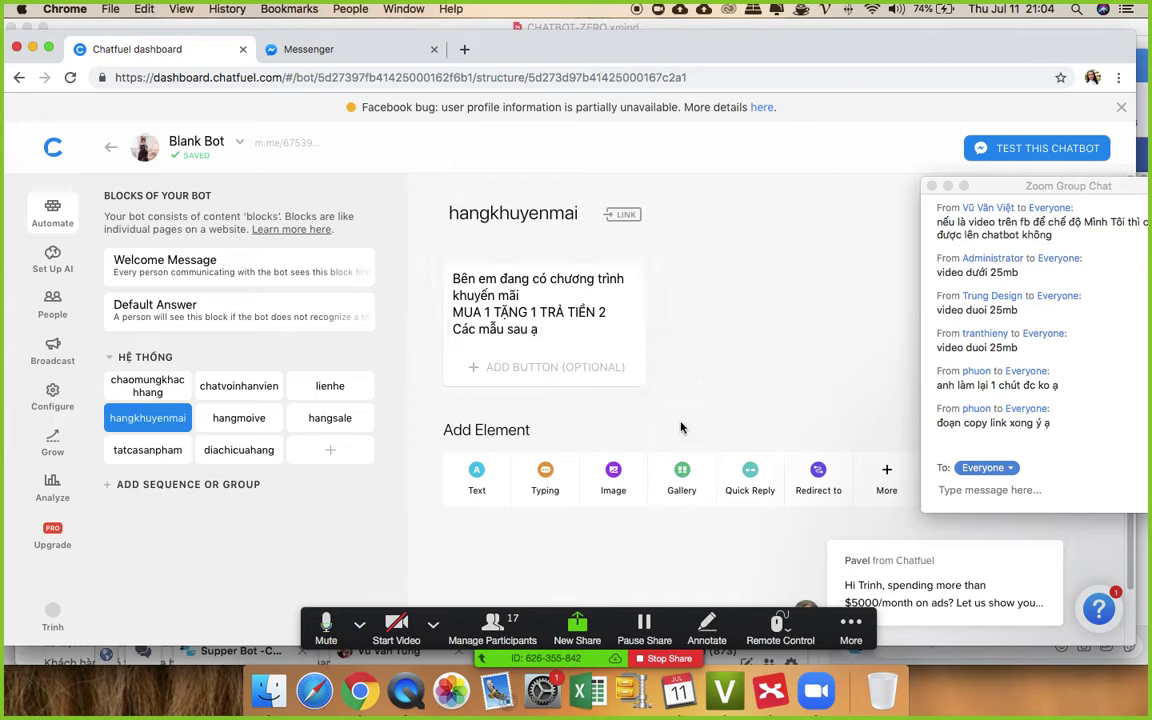
- Add a gallery whose first card uses the banner image cropped to the robot side
click(683, 473)
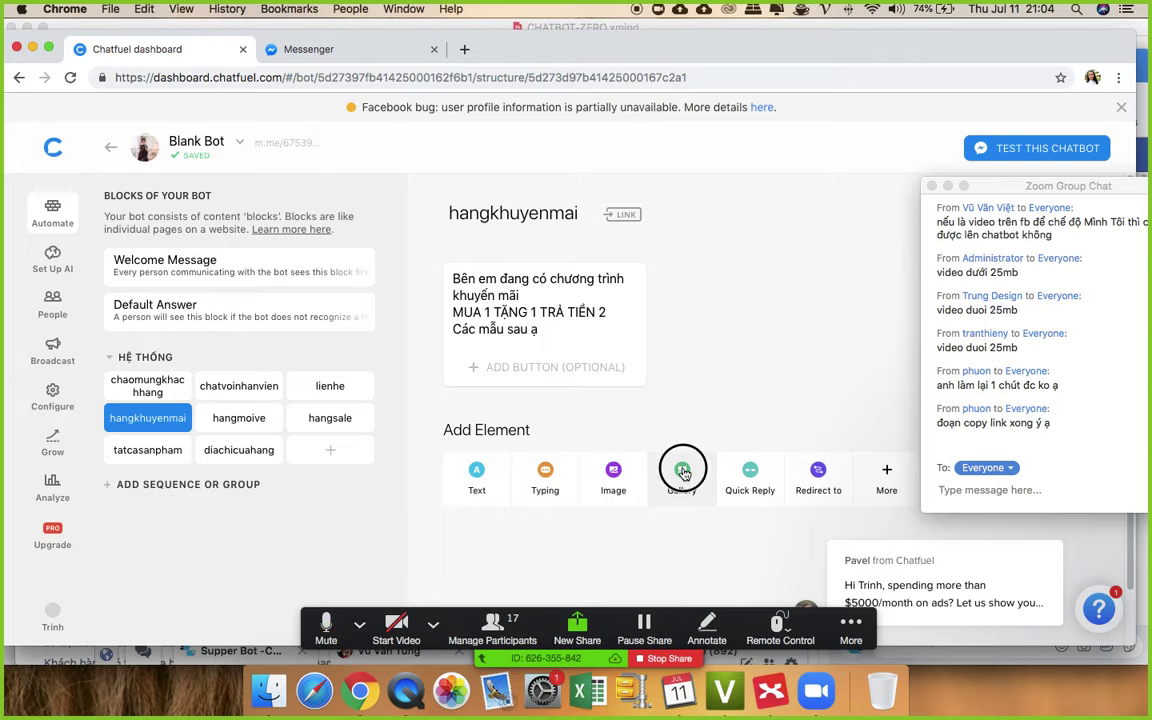
click(566, 372)
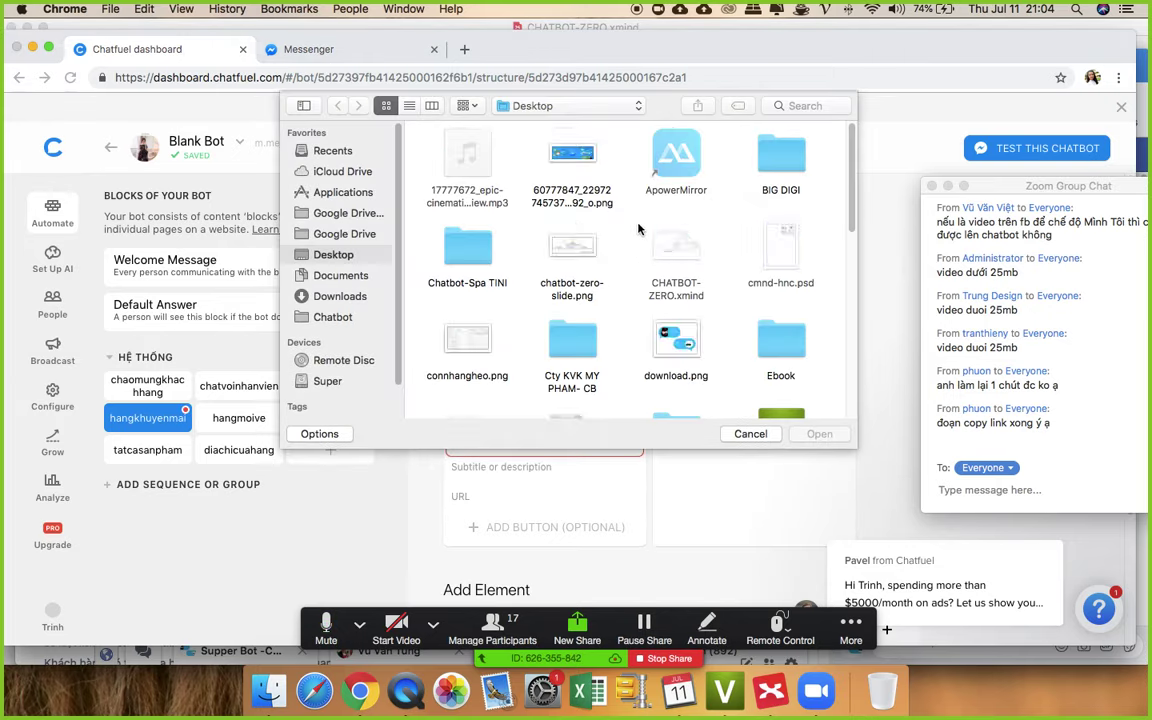
double_click(572, 160)
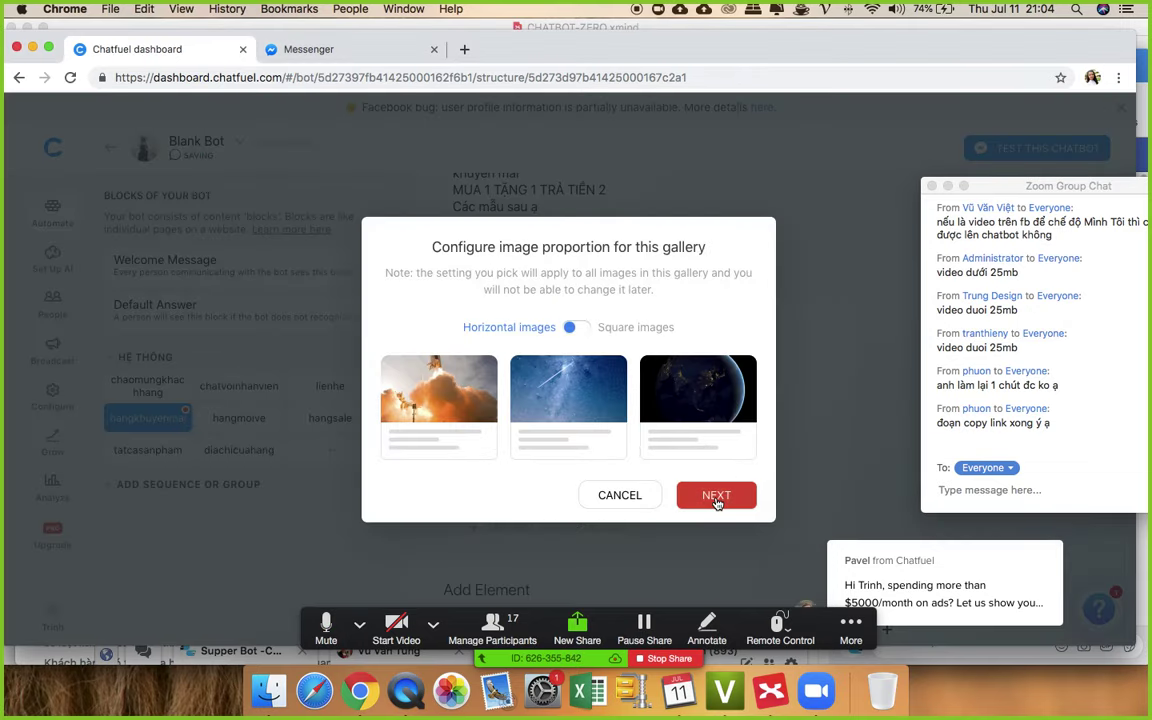
click(716, 500)
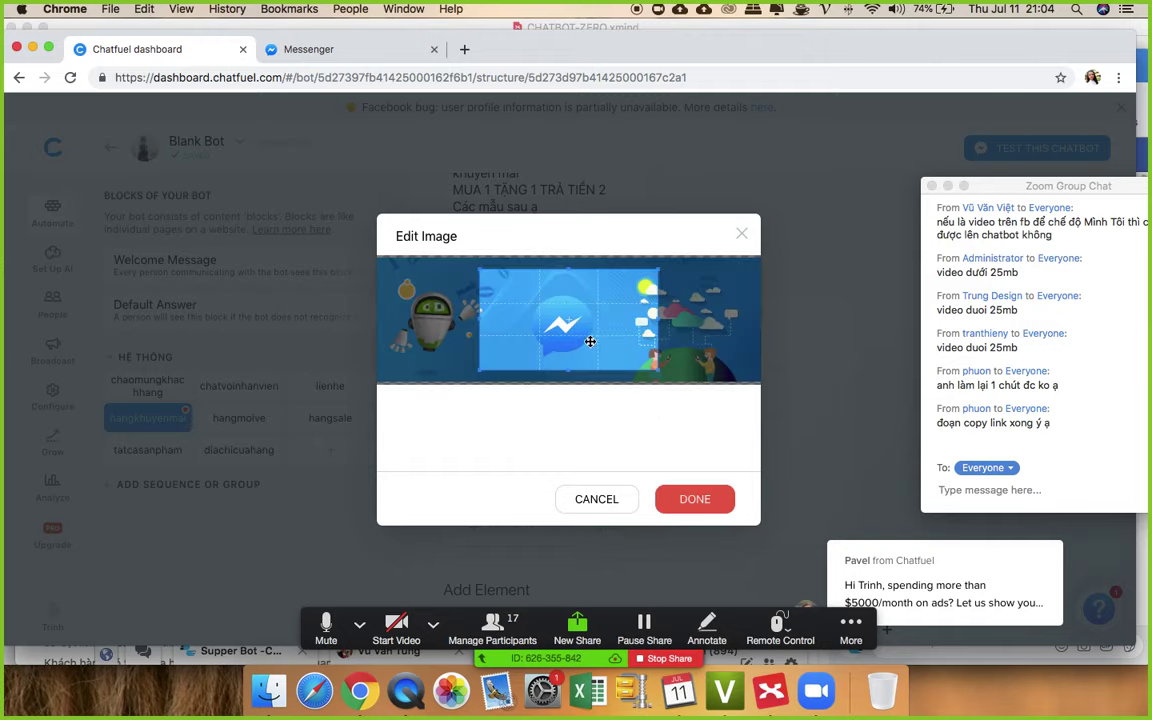
drag(590, 341, 452, 326)
click(703, 499)
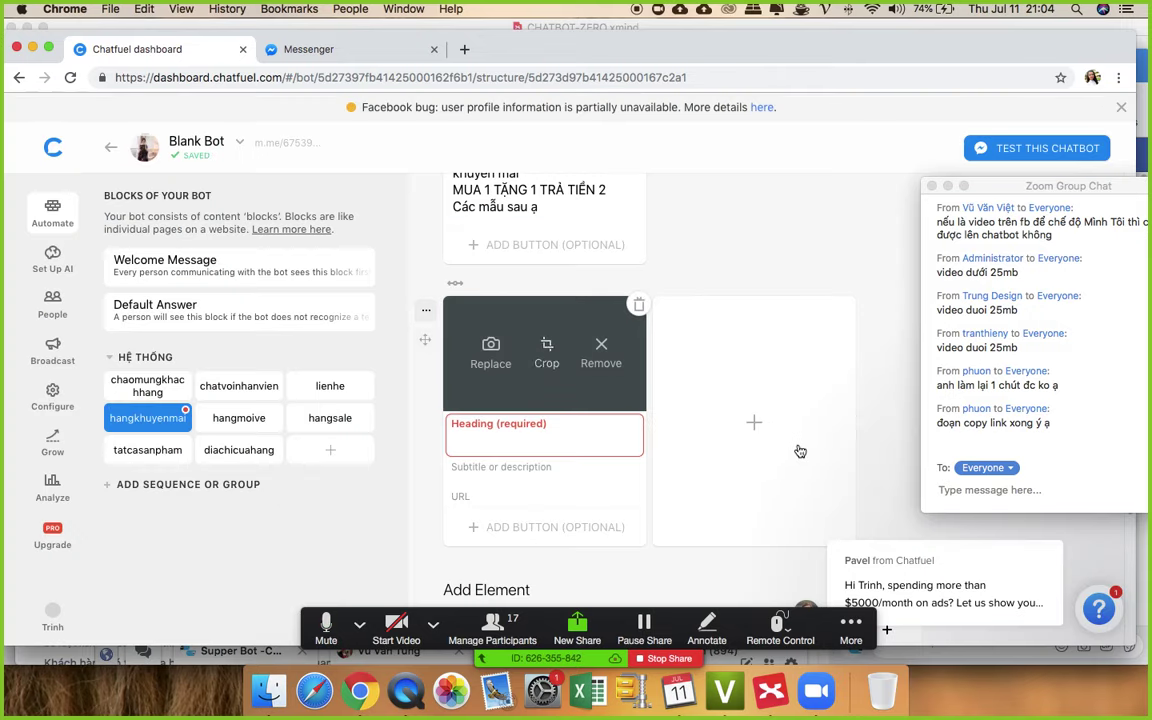
- Give the first gallery card the heading 'Áo công sở'
click(530, 425)
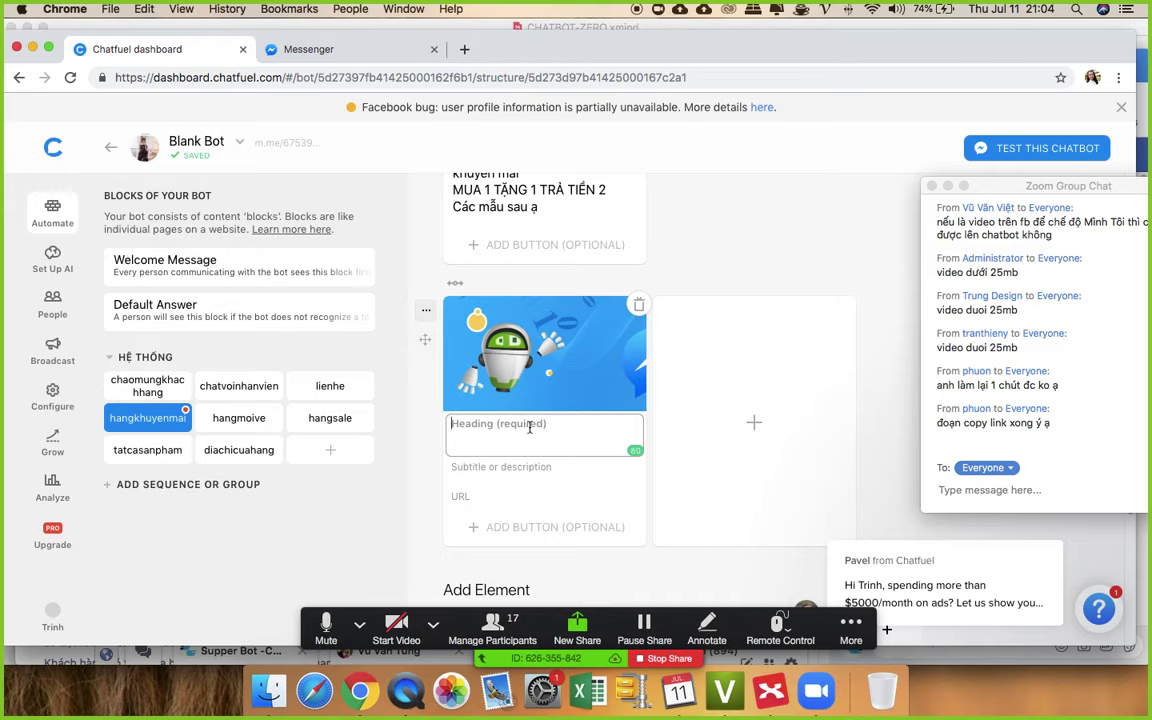
text(Ao d)
text(ông s)
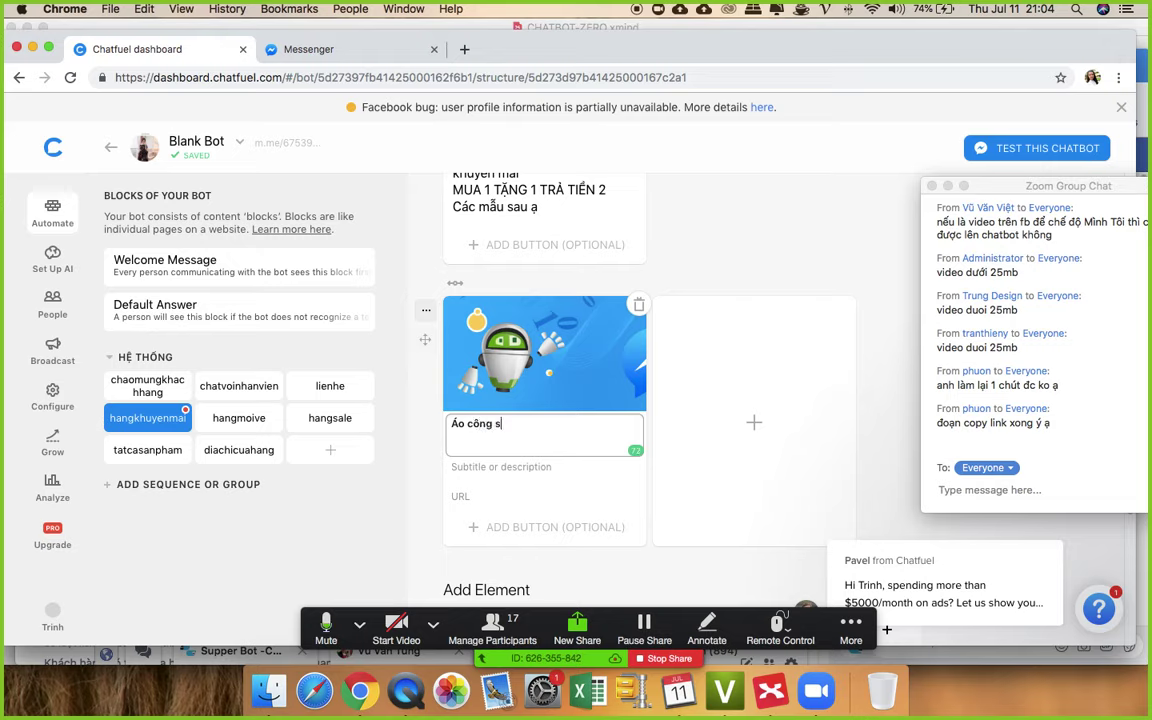
text(ơ)
click(785, 376)
- Give the second gallery card the download.png image and heading 'Đầm Dạo Phố'
click(780, 374)
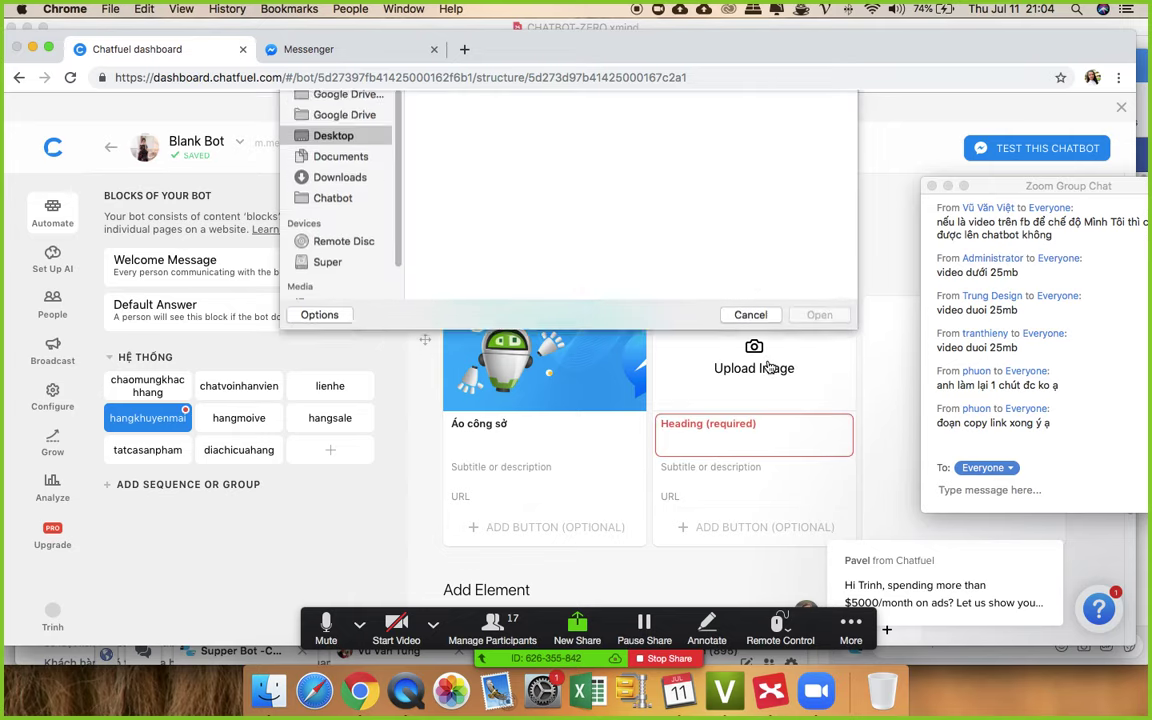
double_click(752, 392)
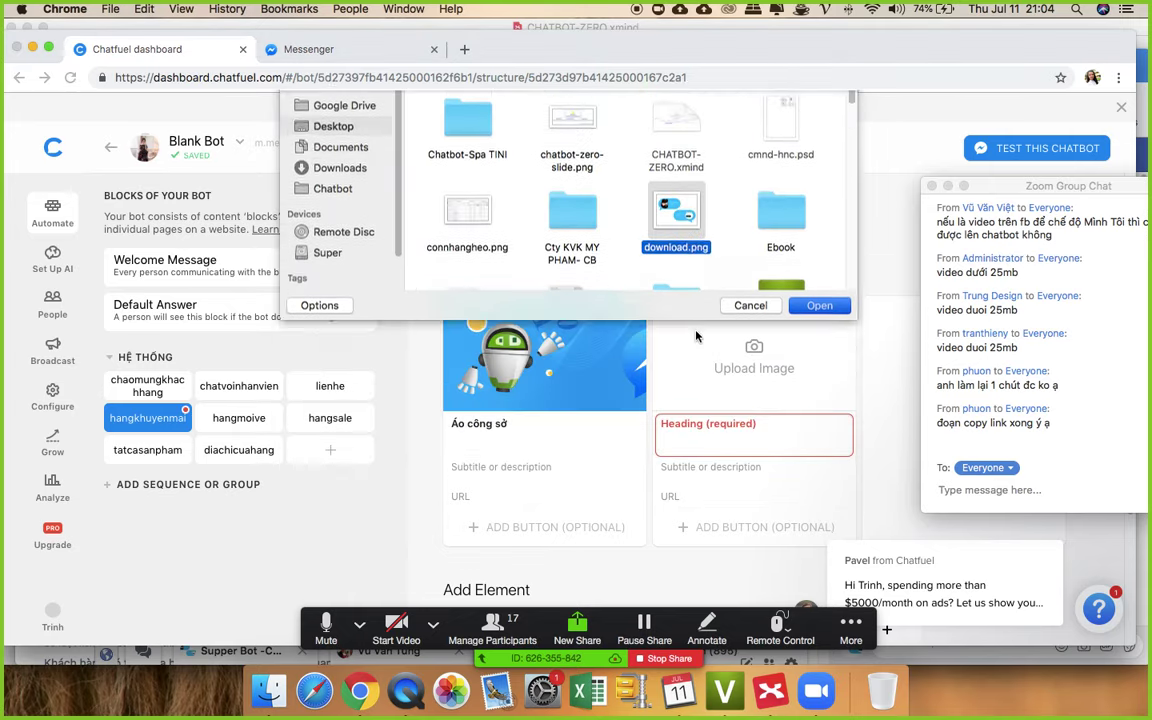
click(731, 429)
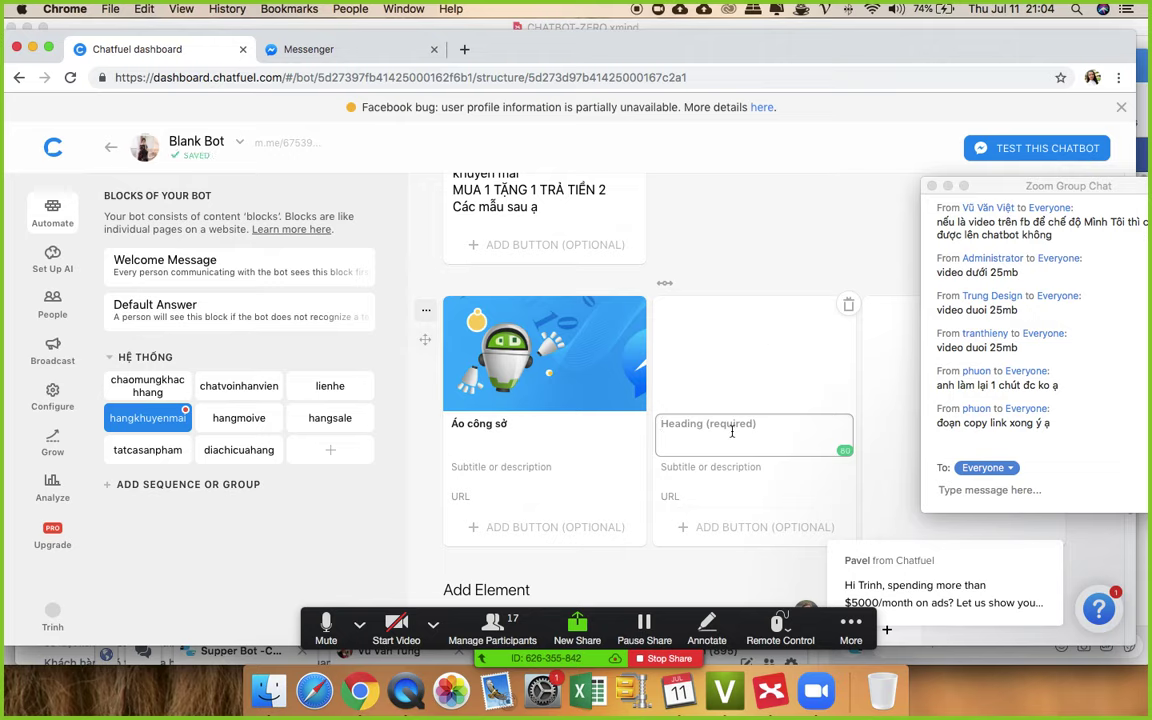
text(Đ)
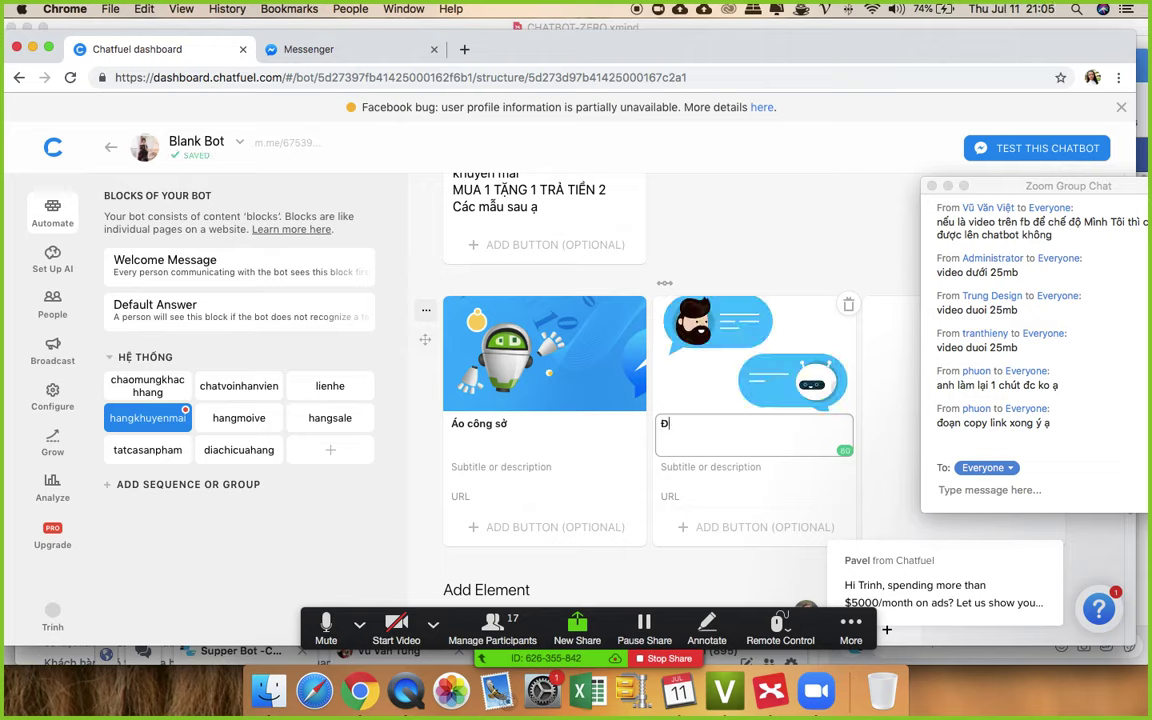
text(ầm Dao)
text( Pho)
key(Return)
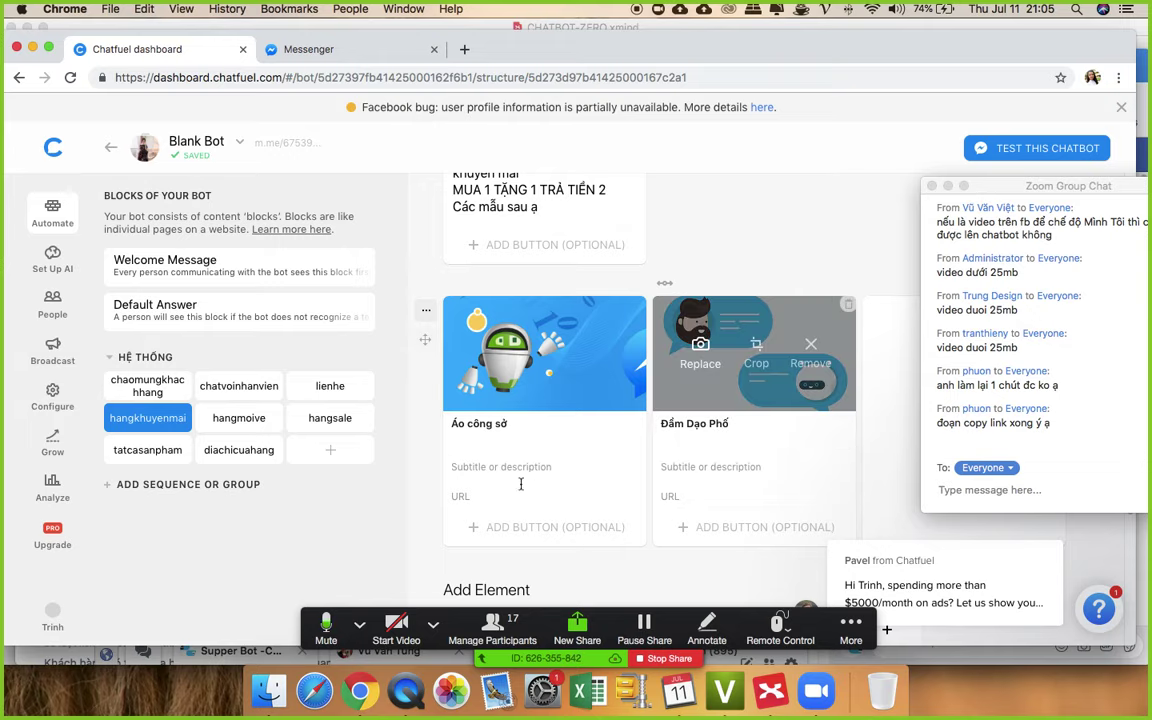
- Add subtitles 'Chỉ 199k có ngay 2 áo' and 'Đầm chỉ 155k - bao chất' to the two cards
click(479, 467)
text(C)
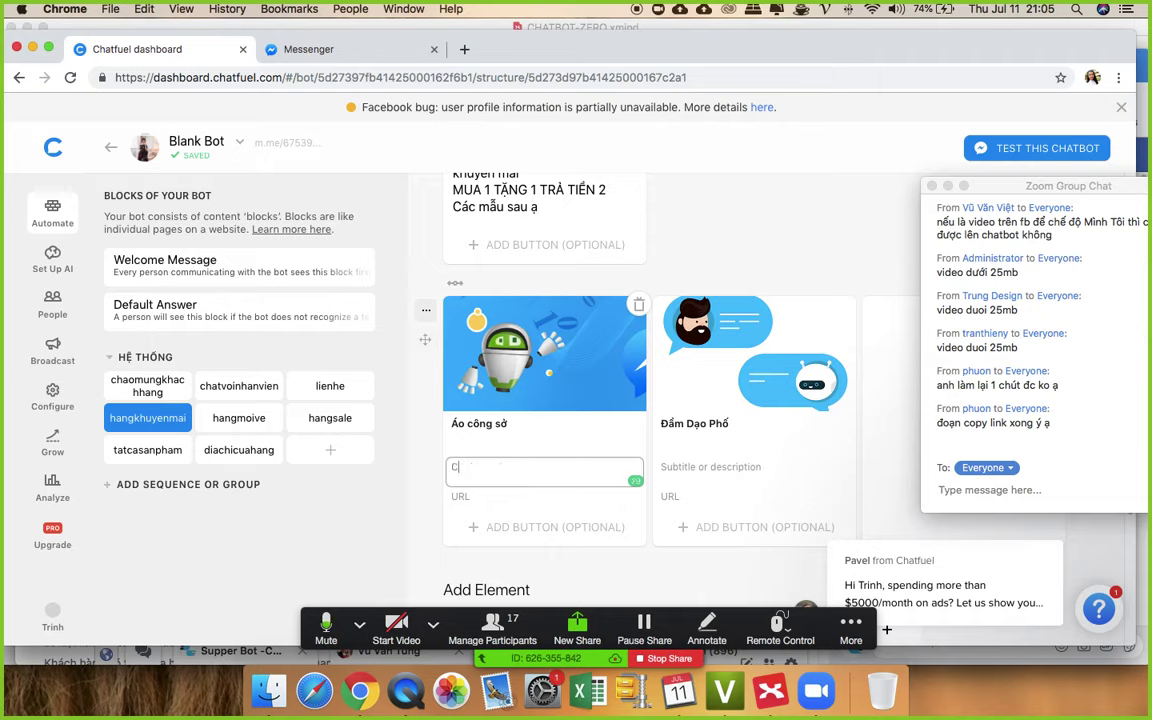
text(hi 199)
text(k có ngay)
text( 2 ao)
click(744, 467)
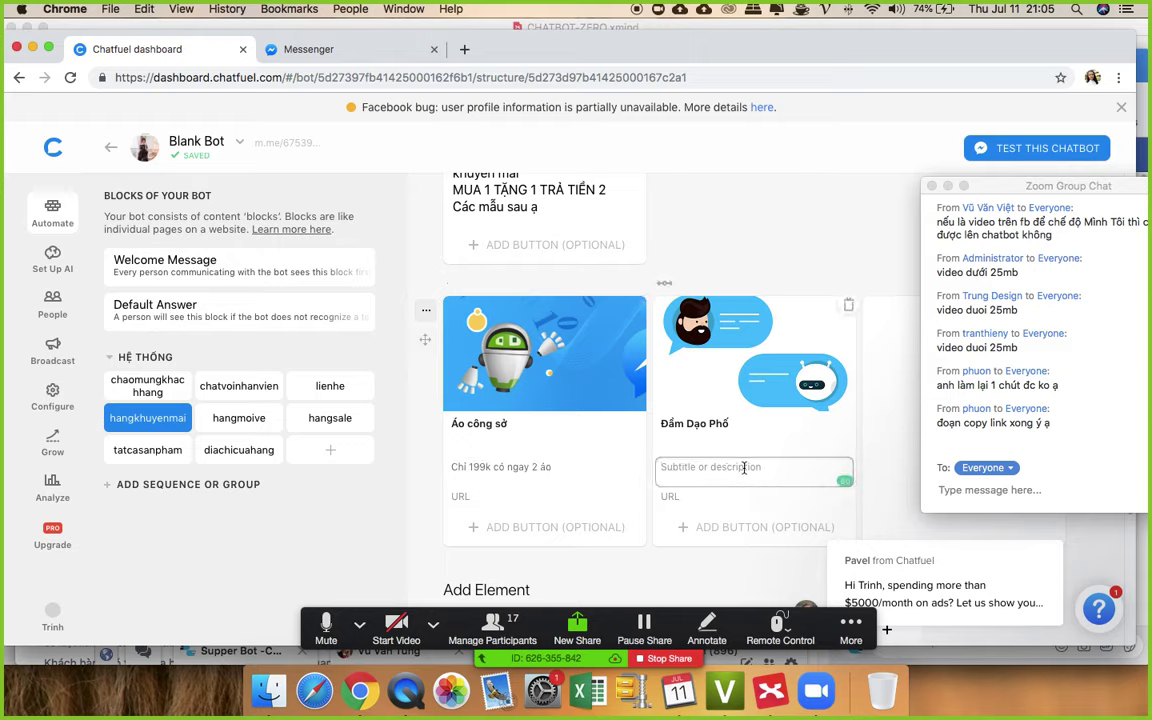
text(Đầm)
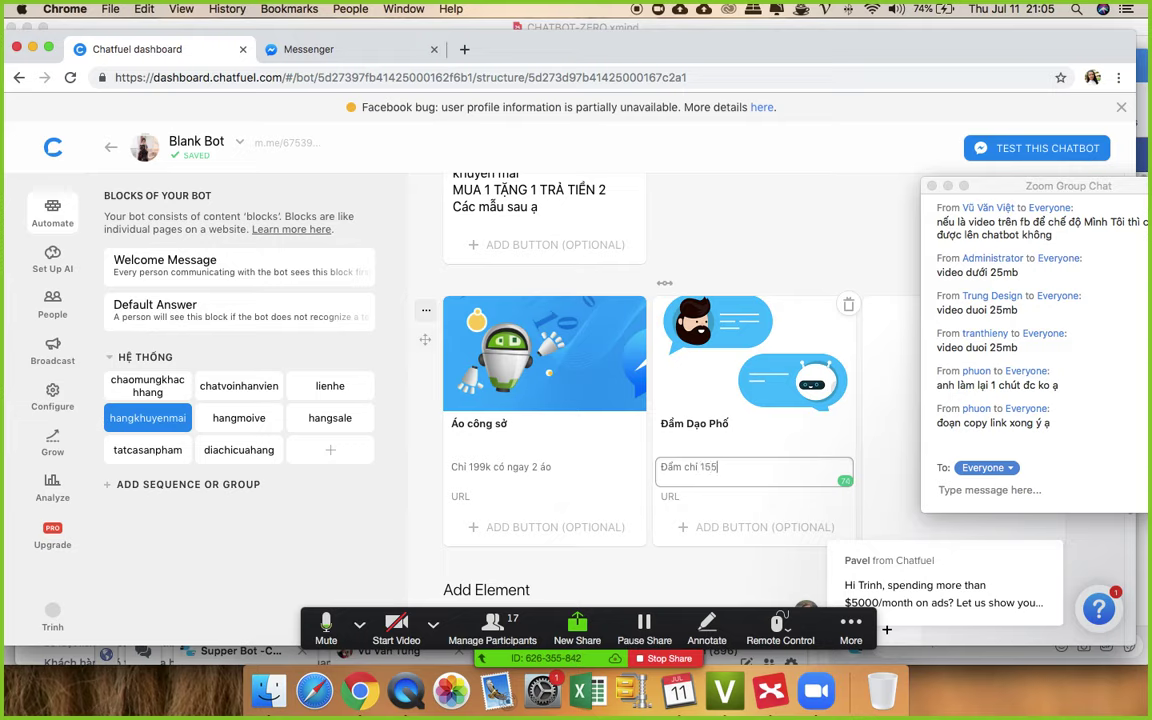
text( chỉ 155)
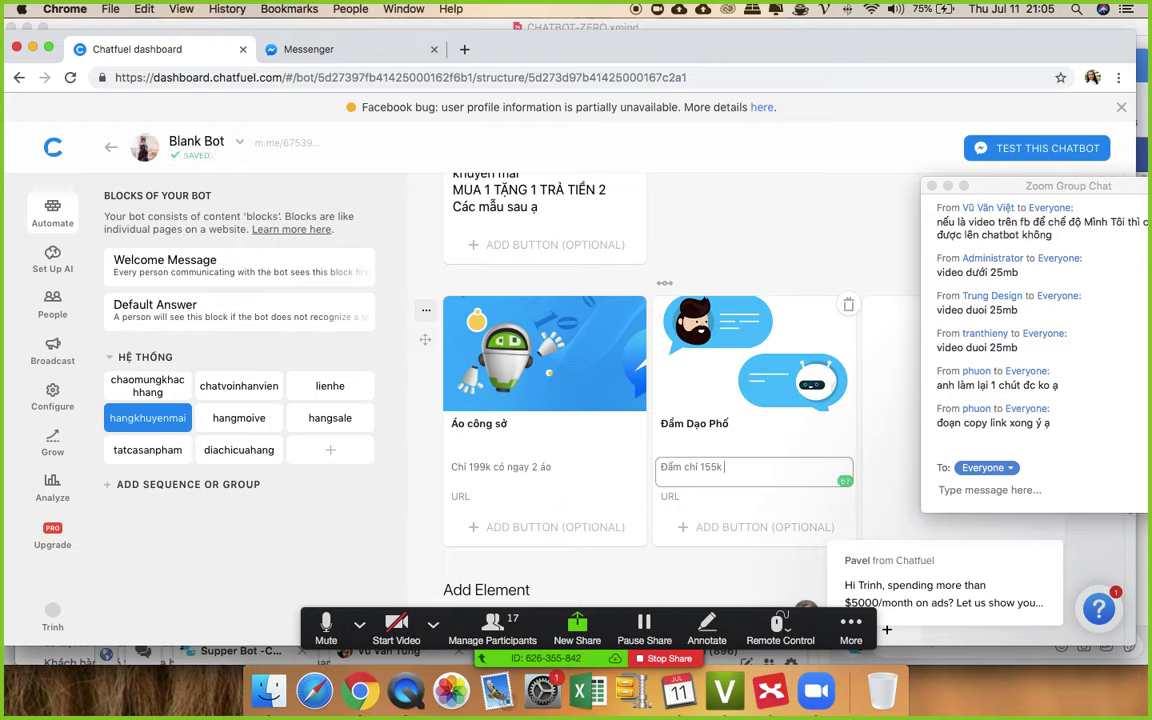
text( - bảo)
text( cha)
text(t)
click(812, 231)
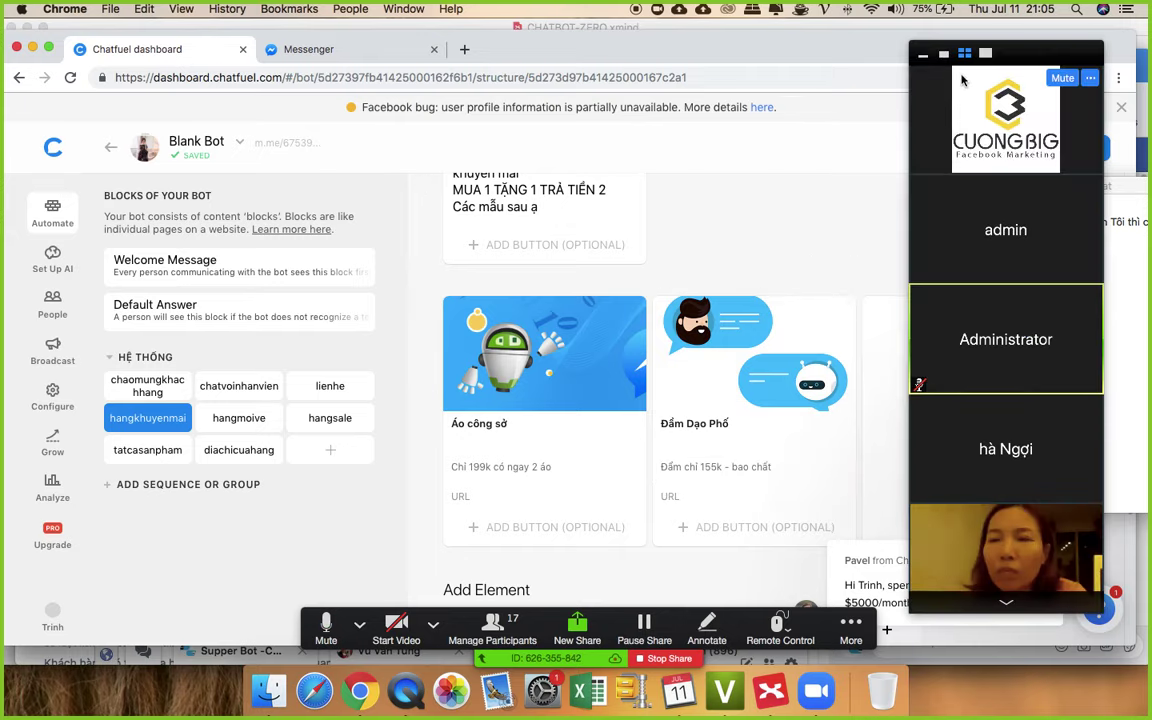
mouse_move(1010, 350)
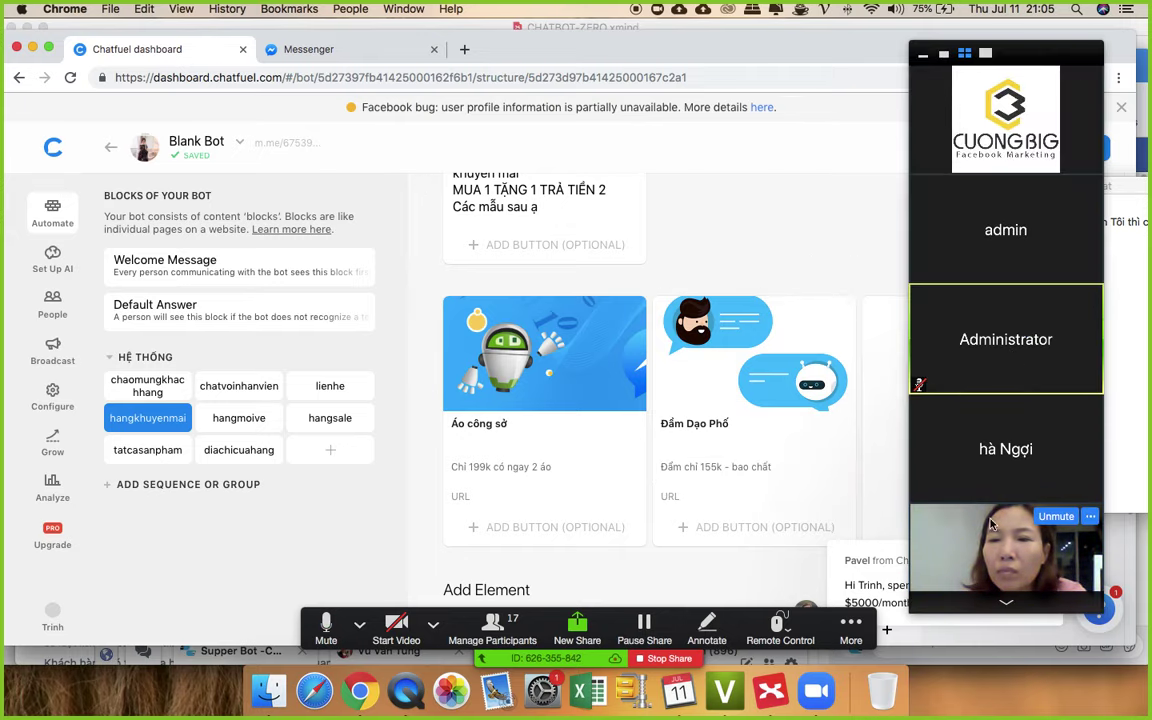
mouse_move(1000, 103)
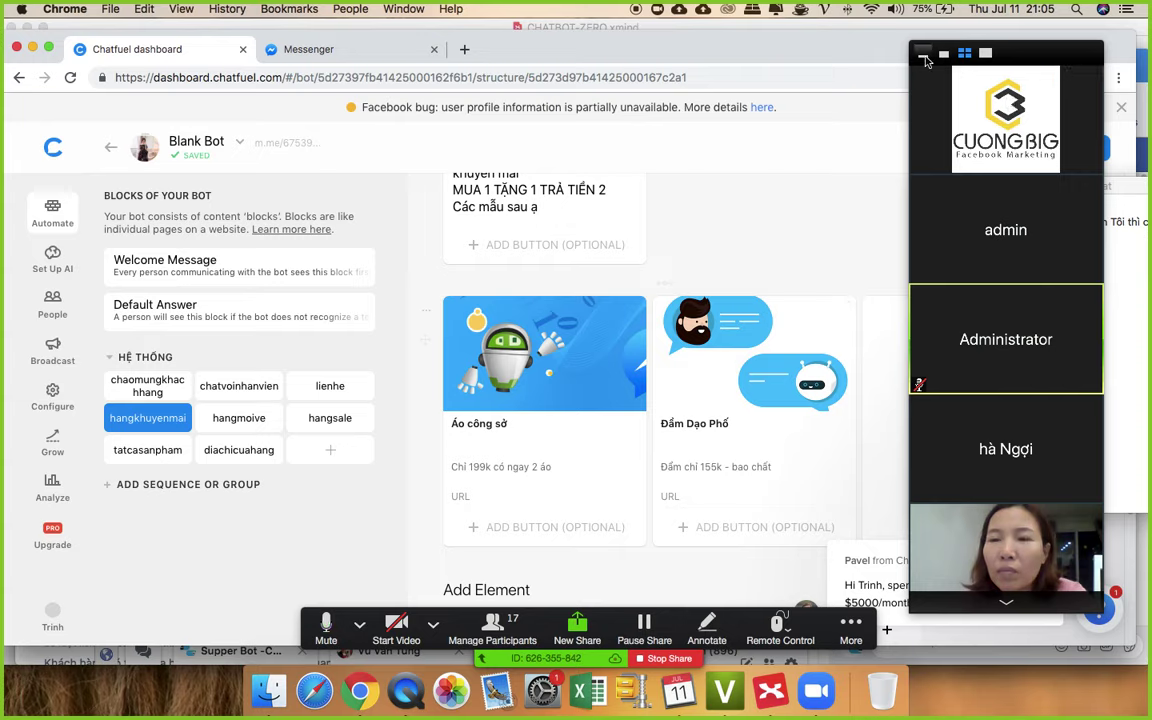
click(924, 56)
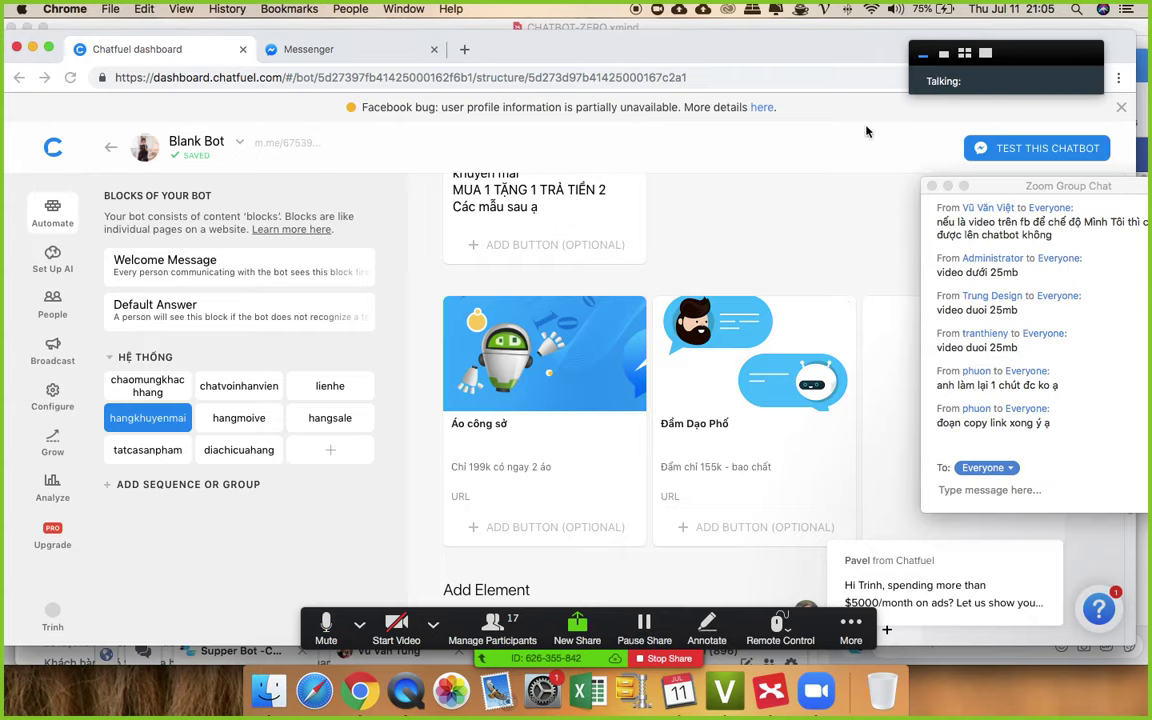
scroll(658, 428, down, 4)
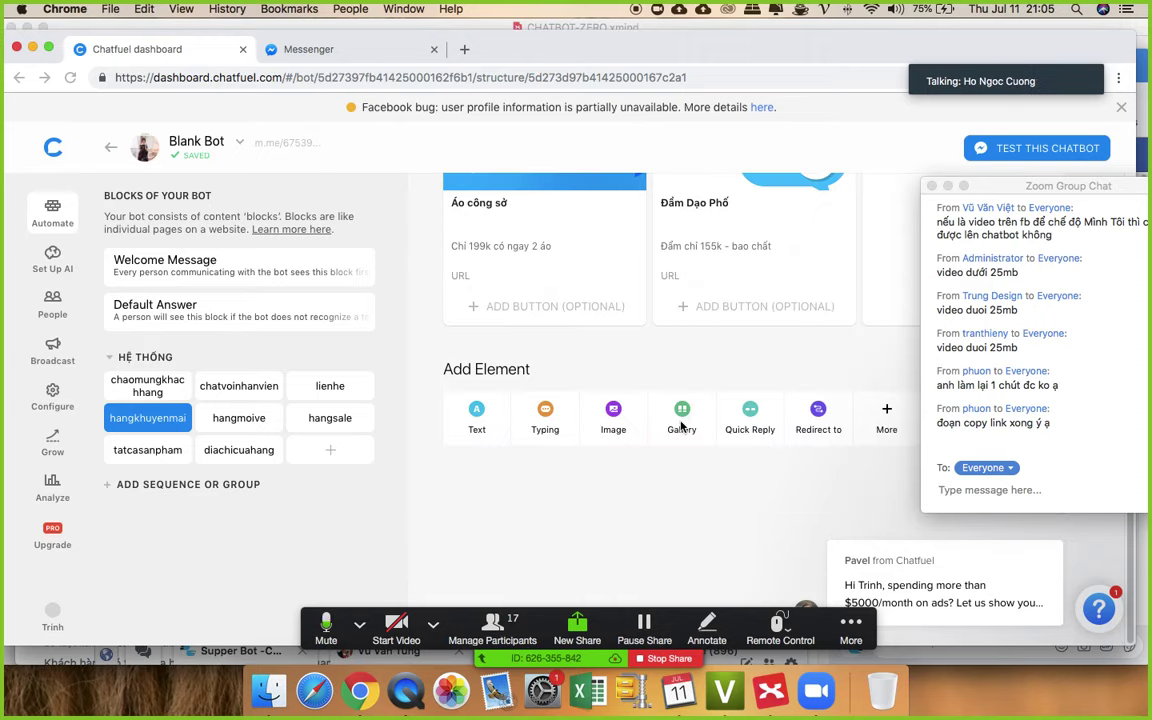
- Add an extra gallery element, then delete its unwanted card
click(682, 418)
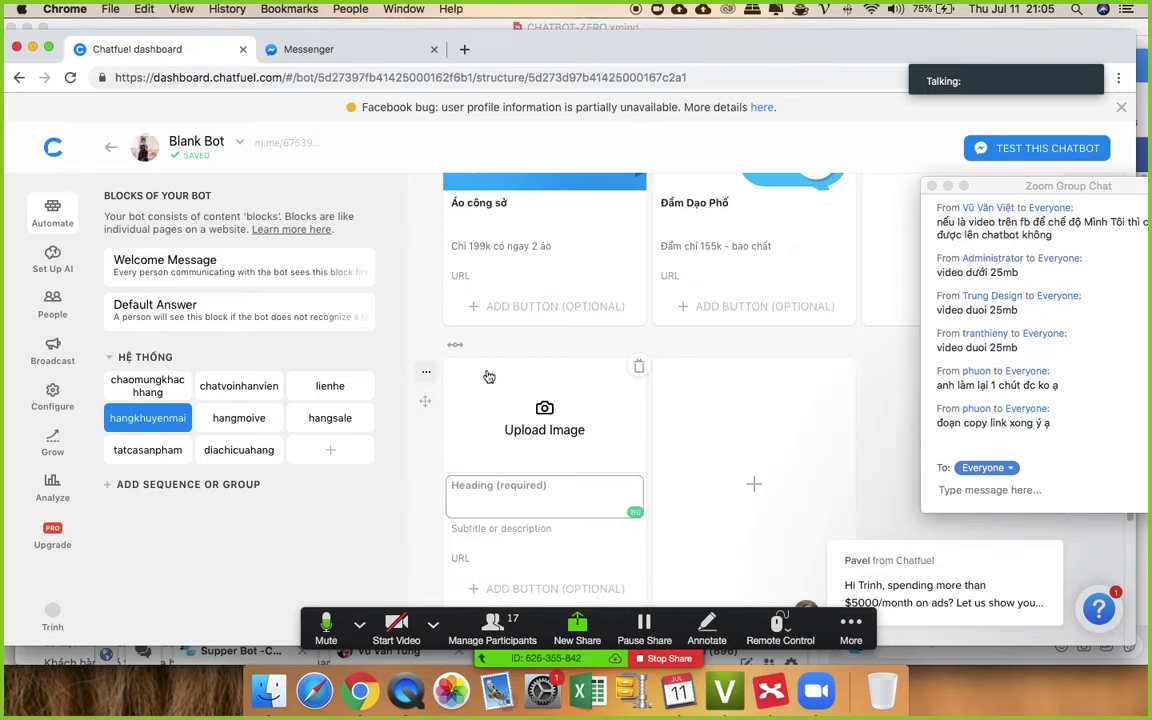
click(429, 373)
click(476, 463)
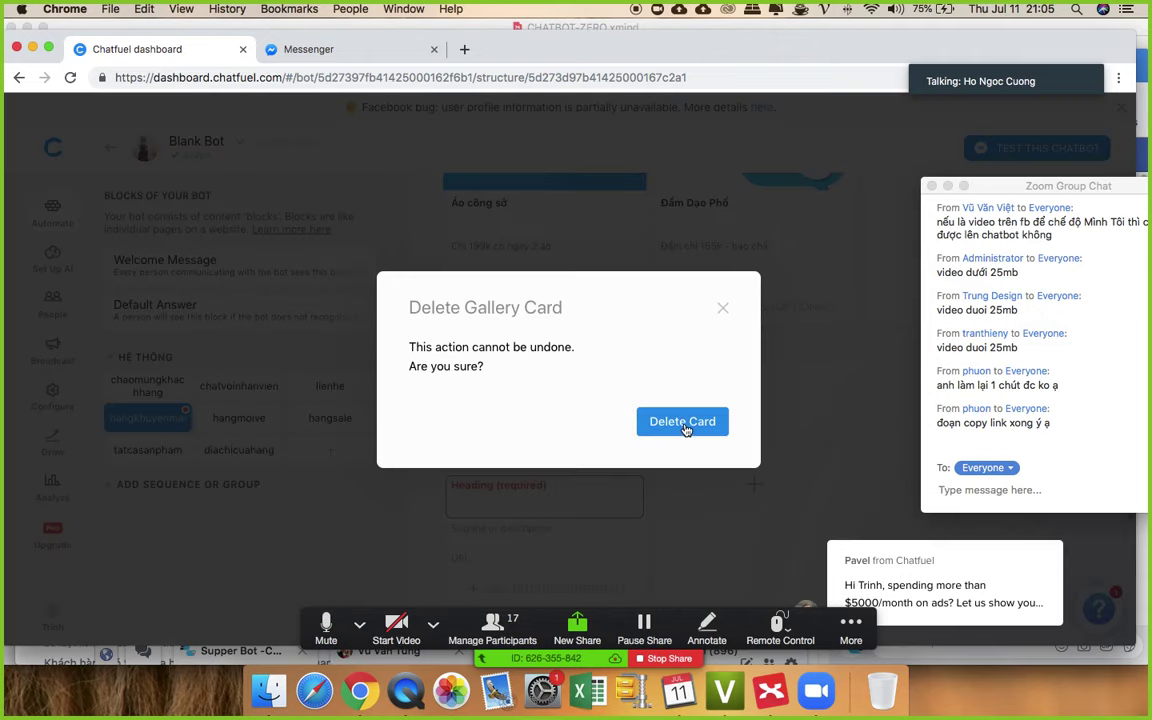
click(684, 423)
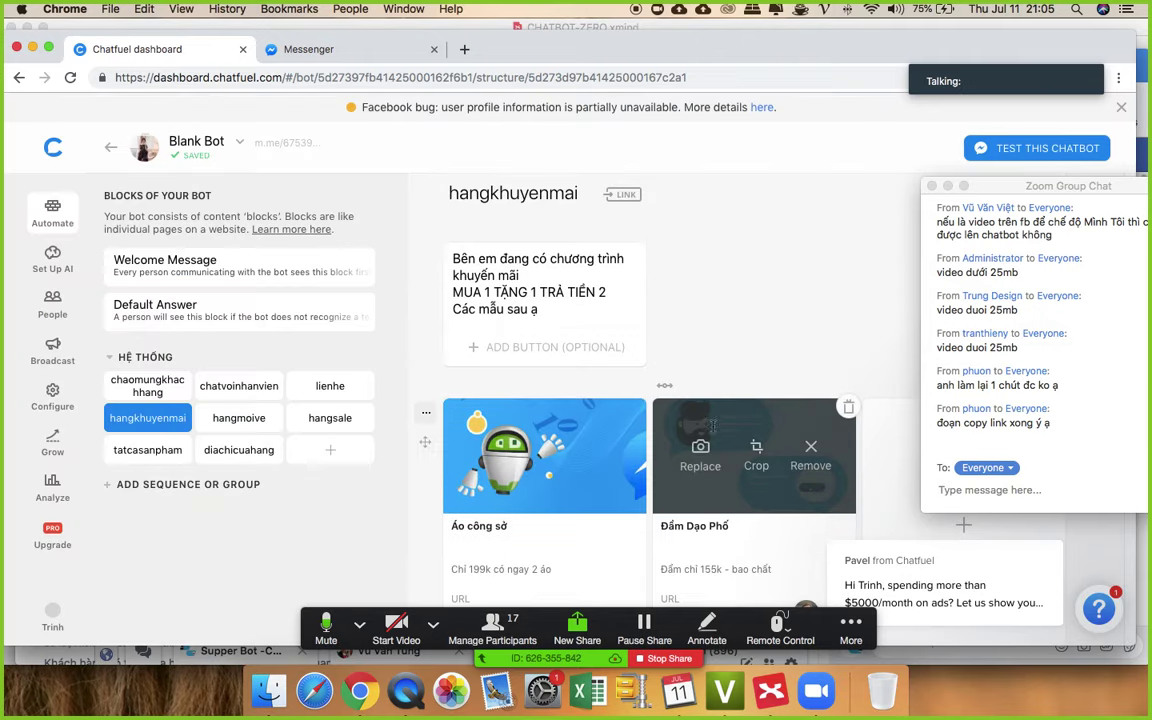
- Move the Đầm Dạo Phố card before Áo công sở and add a third gallery card
scroll(658, 245, up, 3)
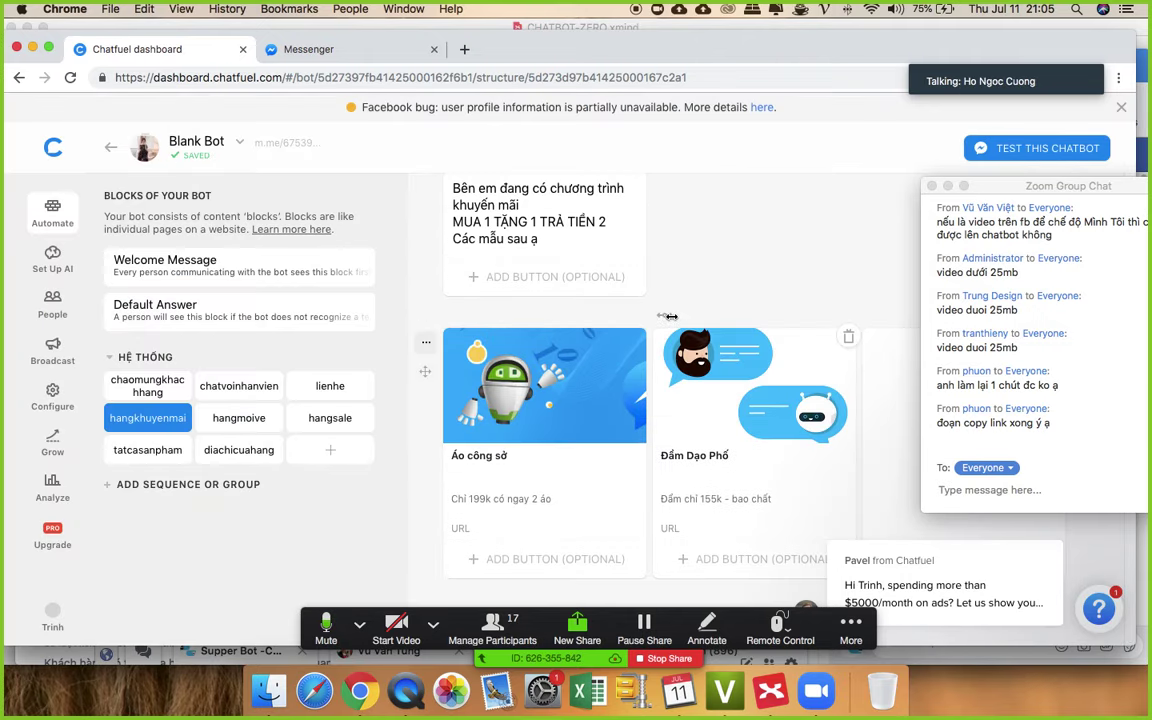
drag(670, 316, 436, 316)
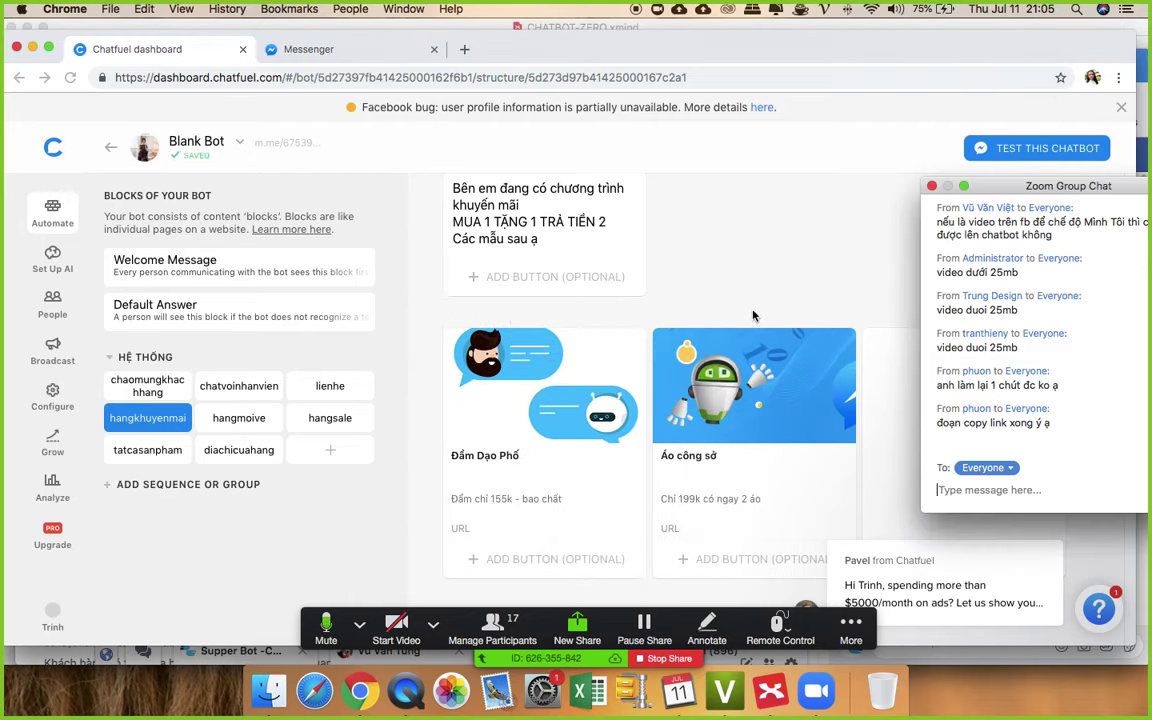
scroll(753, 316, down, 2)
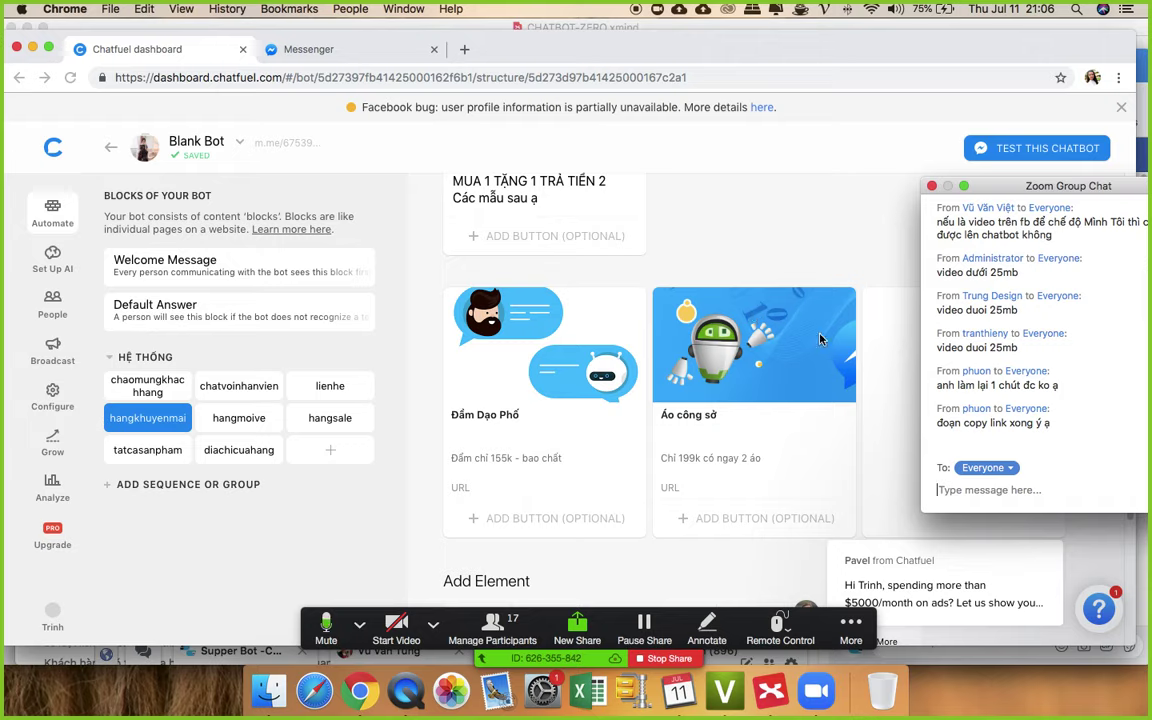
drag(987, 187, 1124, 291)
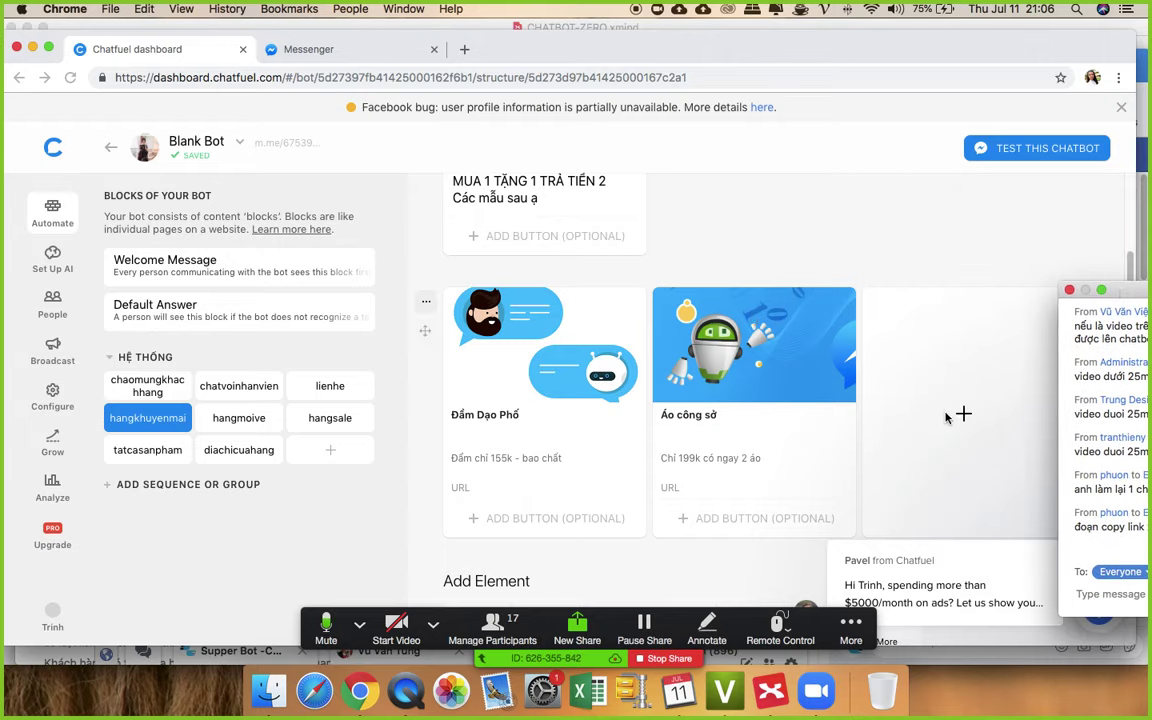
click(953, 388)
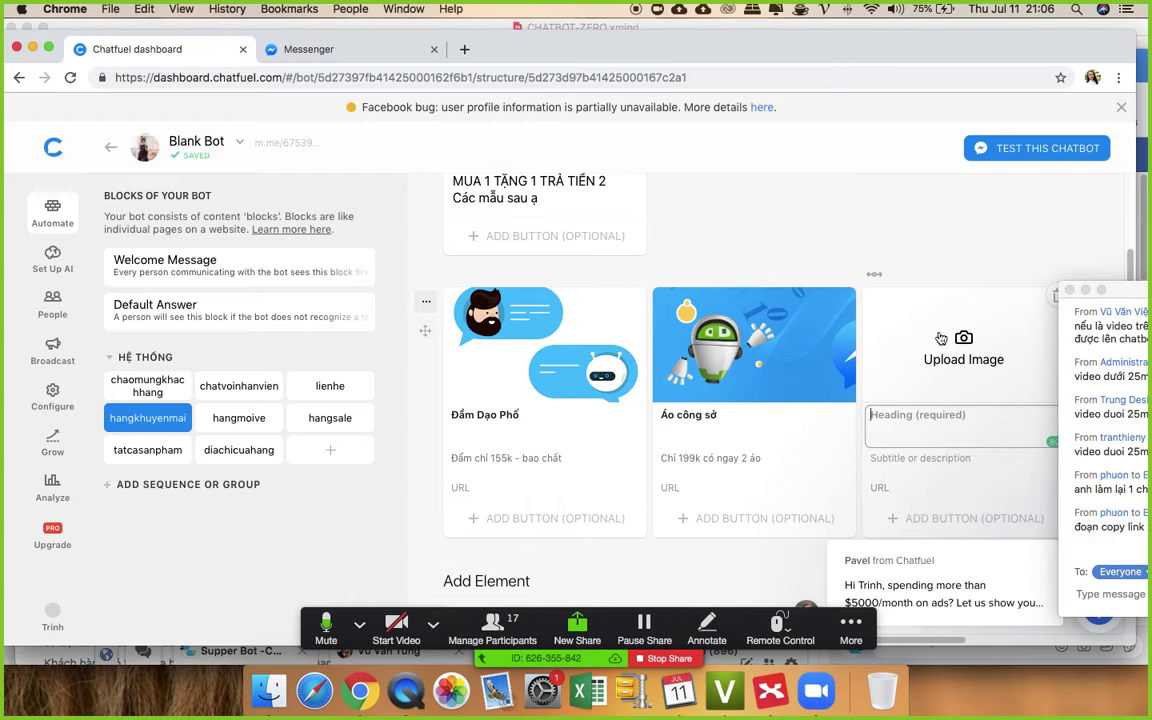
- Upload the vòng quay may mắn minigame jpg from the Desktop as the new card's image
click(962, 345)
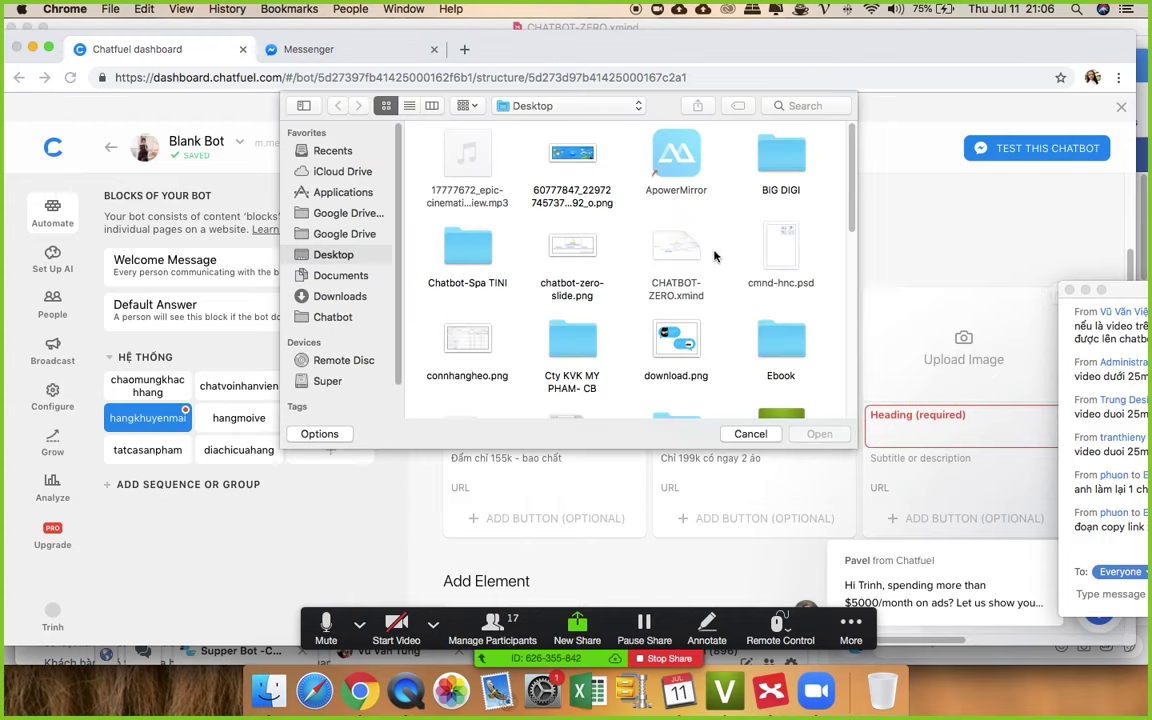
scroll(712, 248, down, 10)
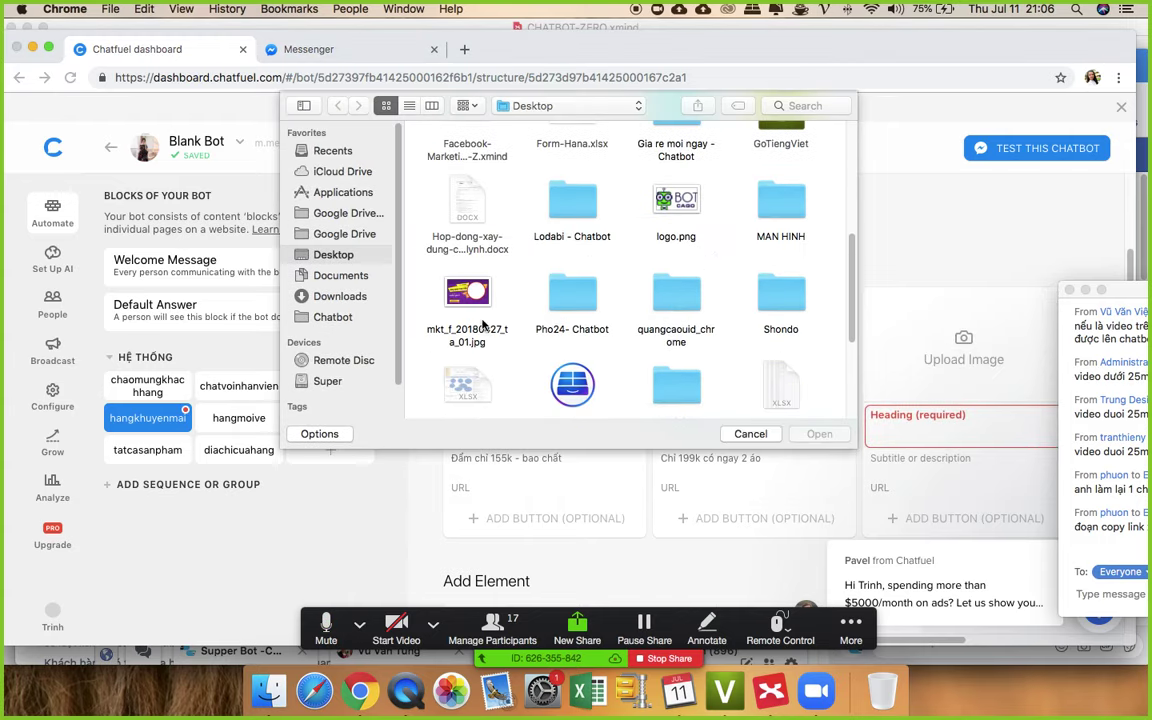
double_click(467, 292)
- Give the third card the heading 'Cương Big' and the subtitle 'Mô tả'
click(910, 423)
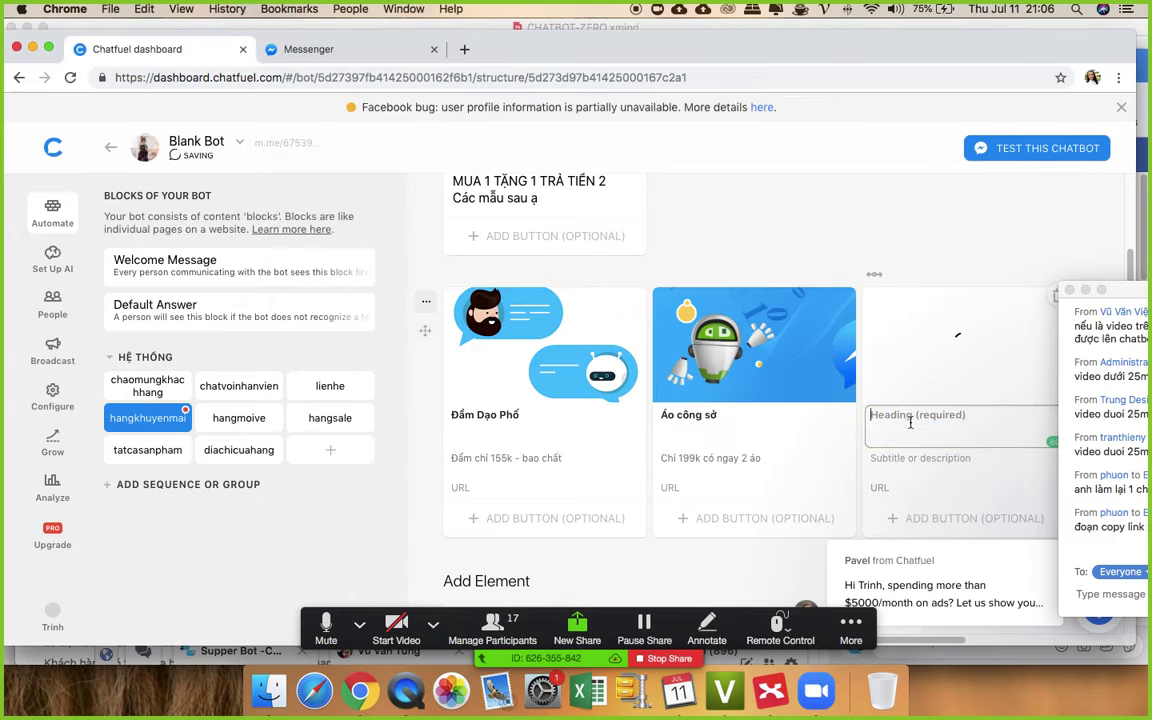
text(Cương Big)
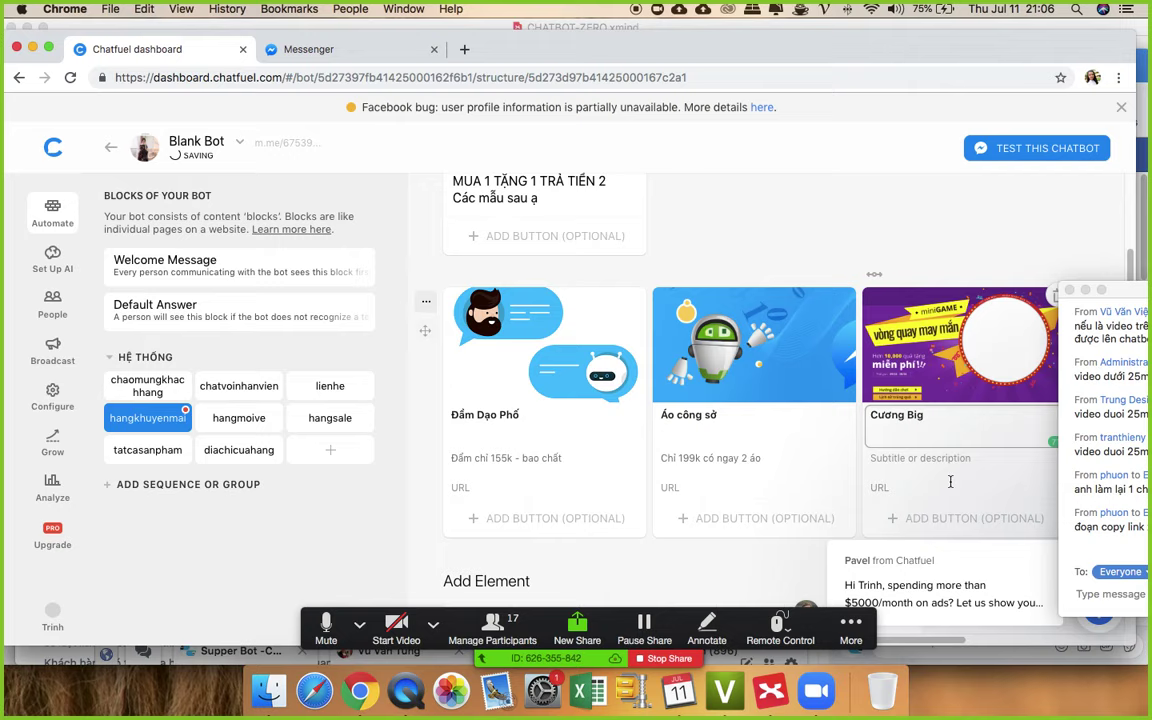
click(913, 457)
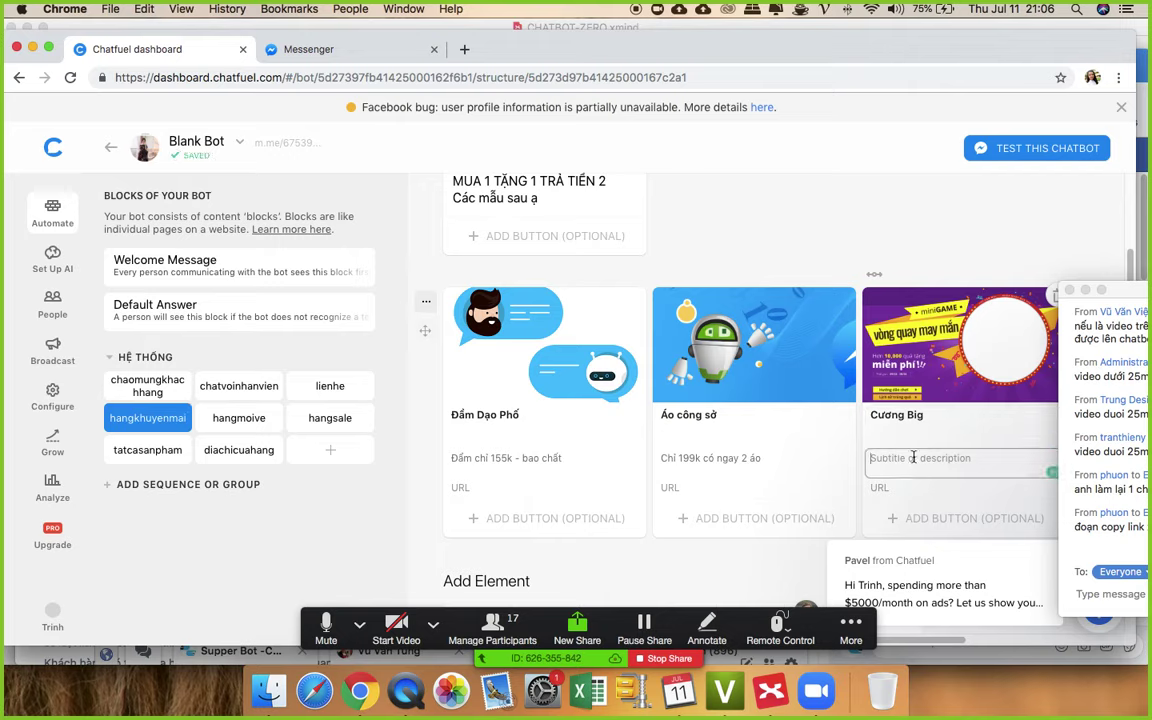
text(Mô tả)
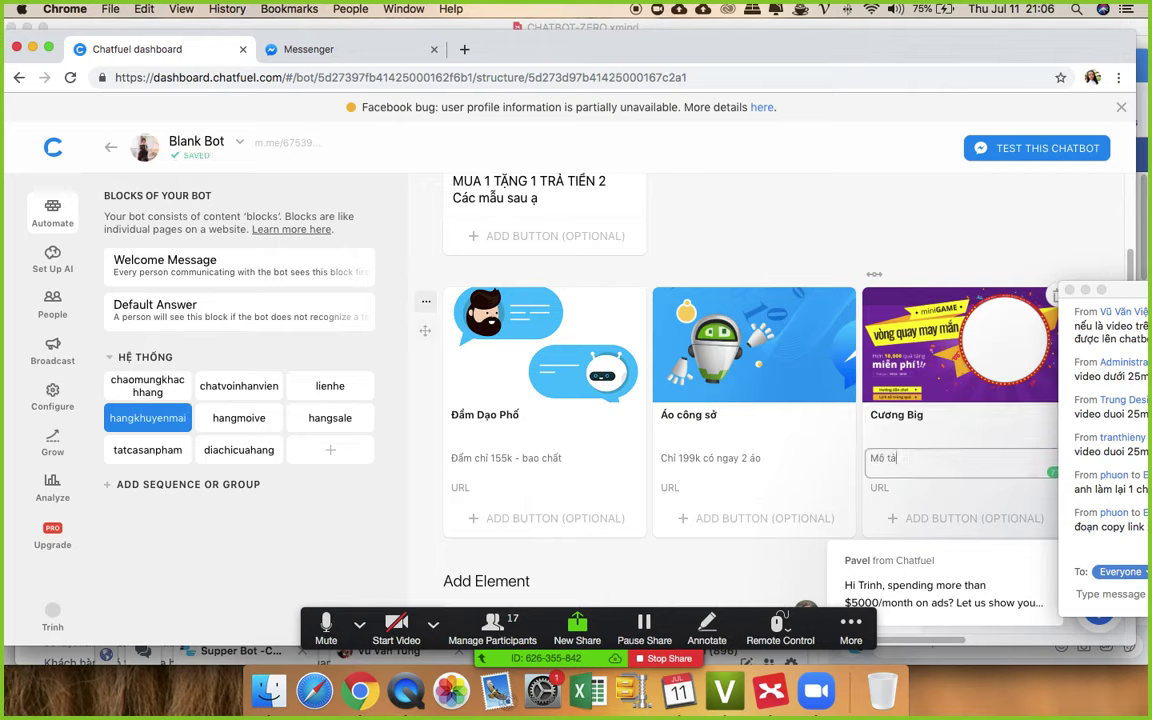
click(805, 219)
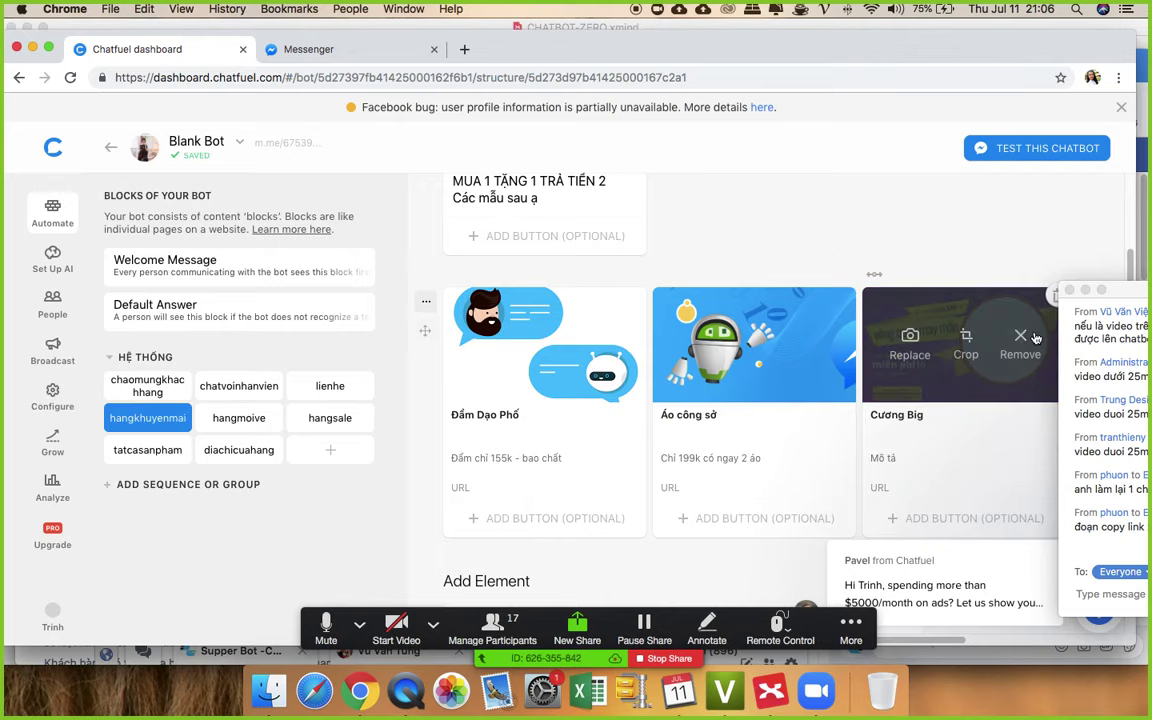
drag(1128, 293, 1124, 250)
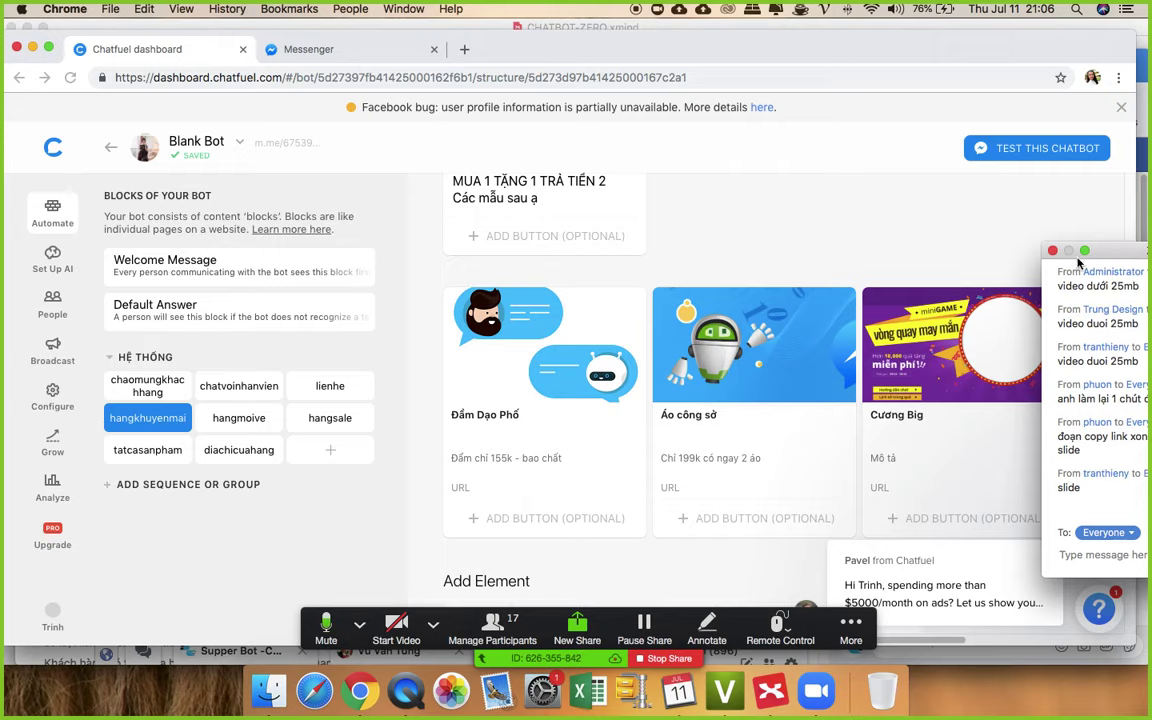
scroll(752, 334, up, 3)
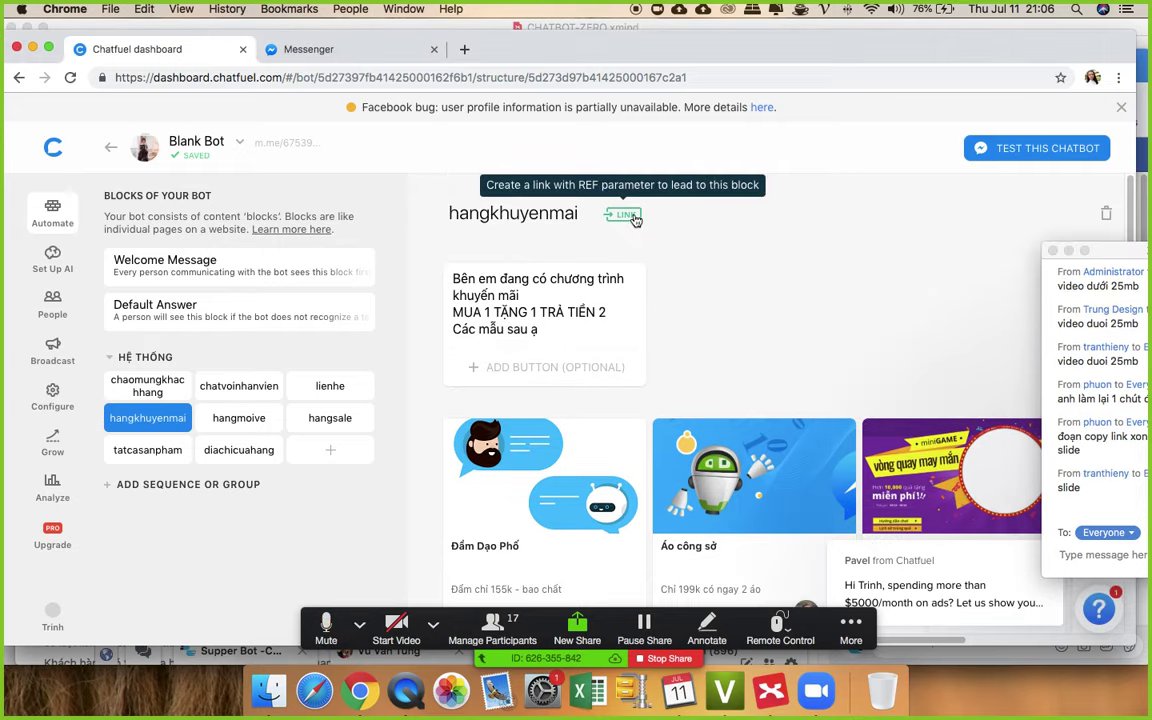
- Switch on the Block link for hangkhuyenmai and open its generated m.me link
click(627, 216)
click(471, 334)
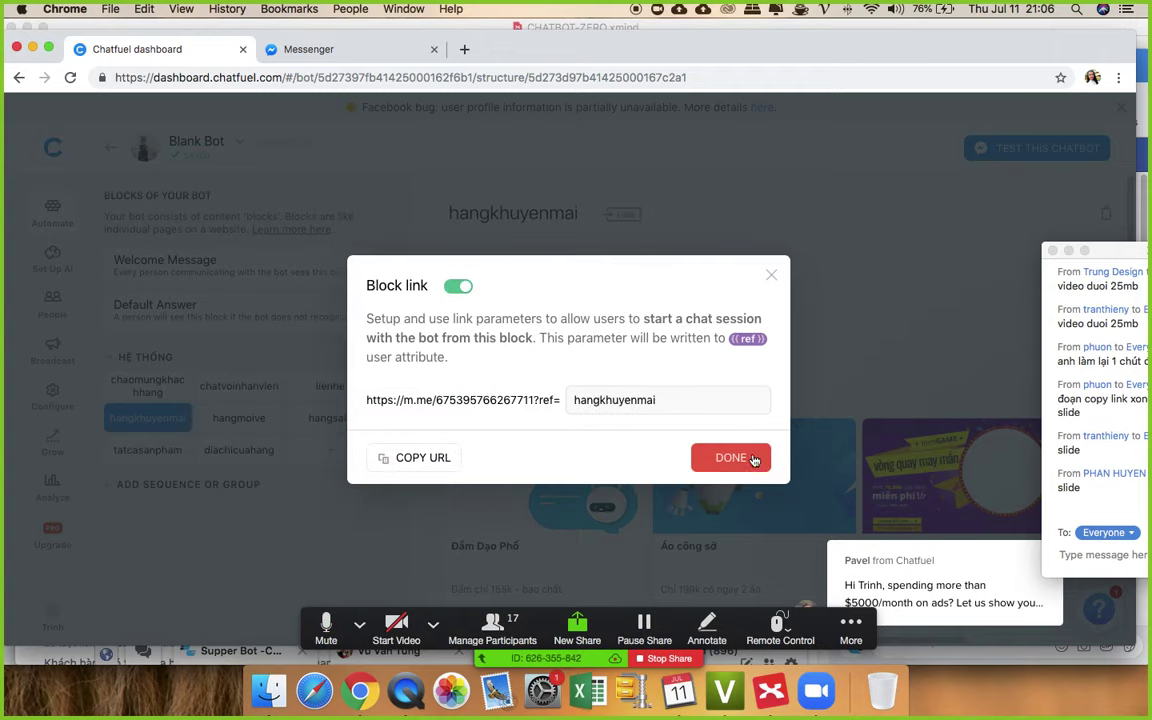
click(655, 196)
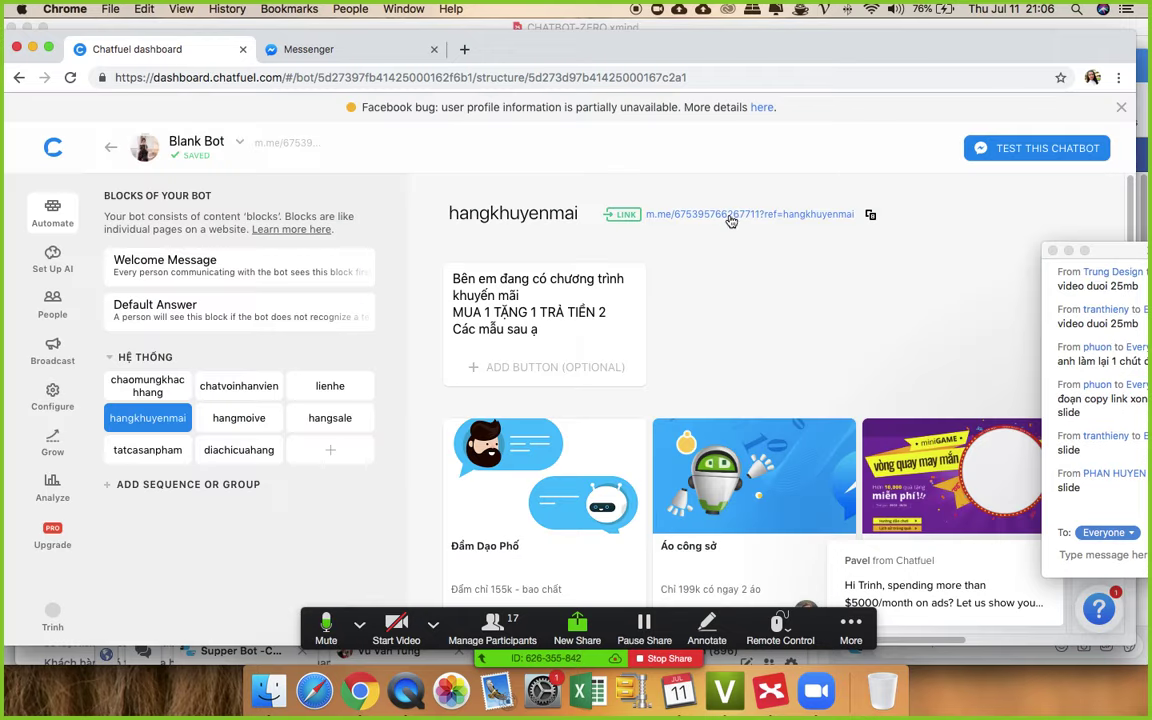
click(660, 210)
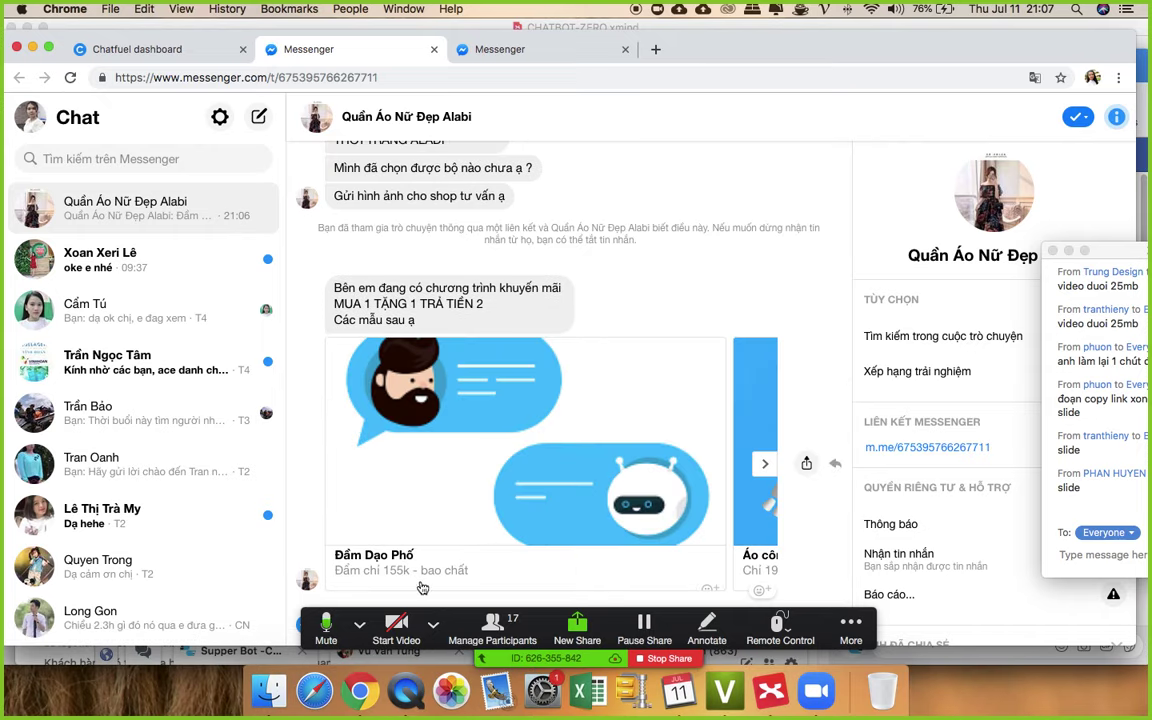
click(765, 463)
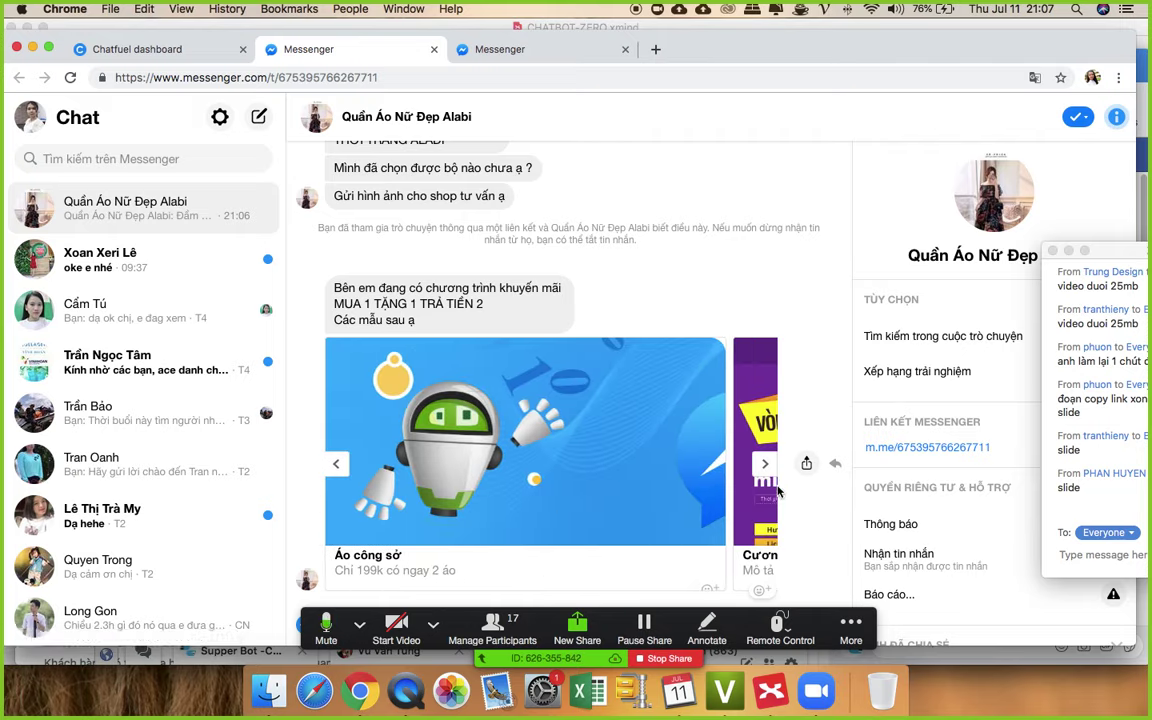
click(767, 463)
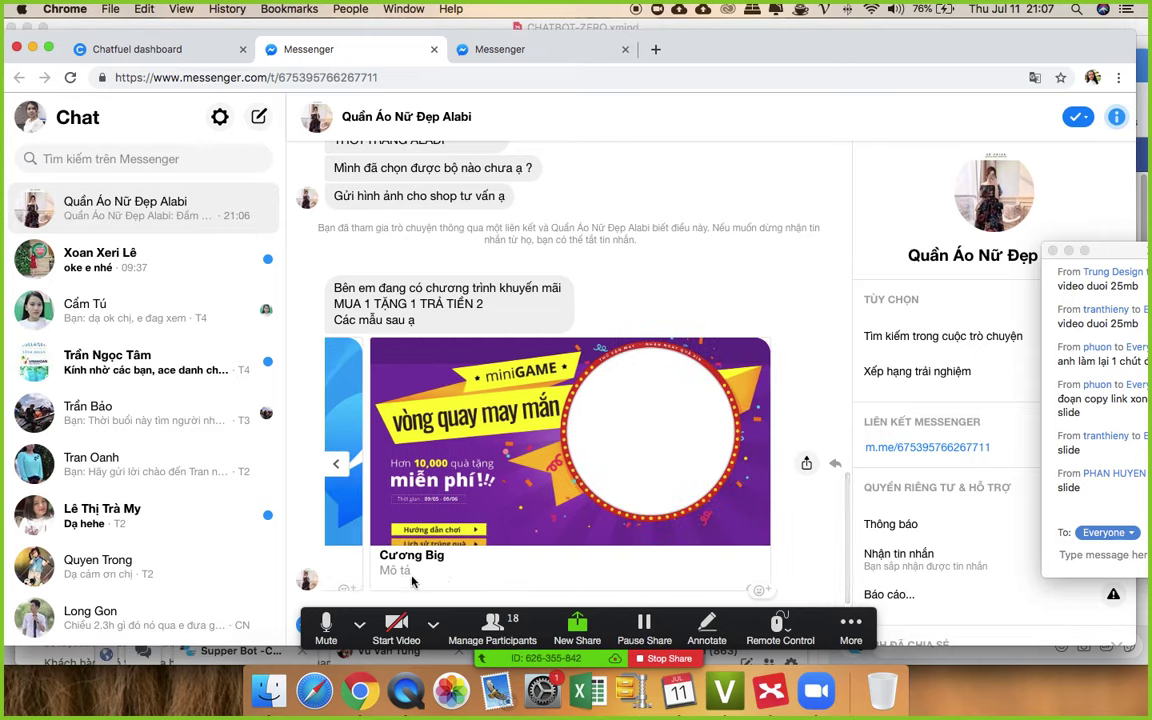
click(338, 468)
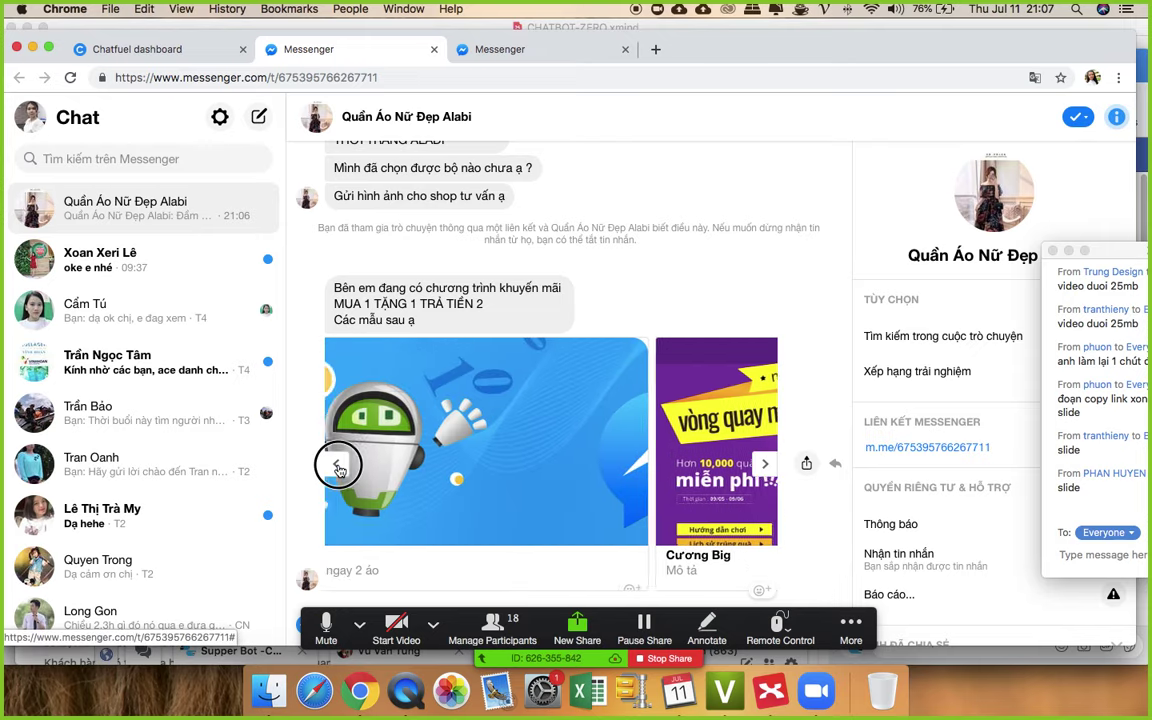
click(338, 468)
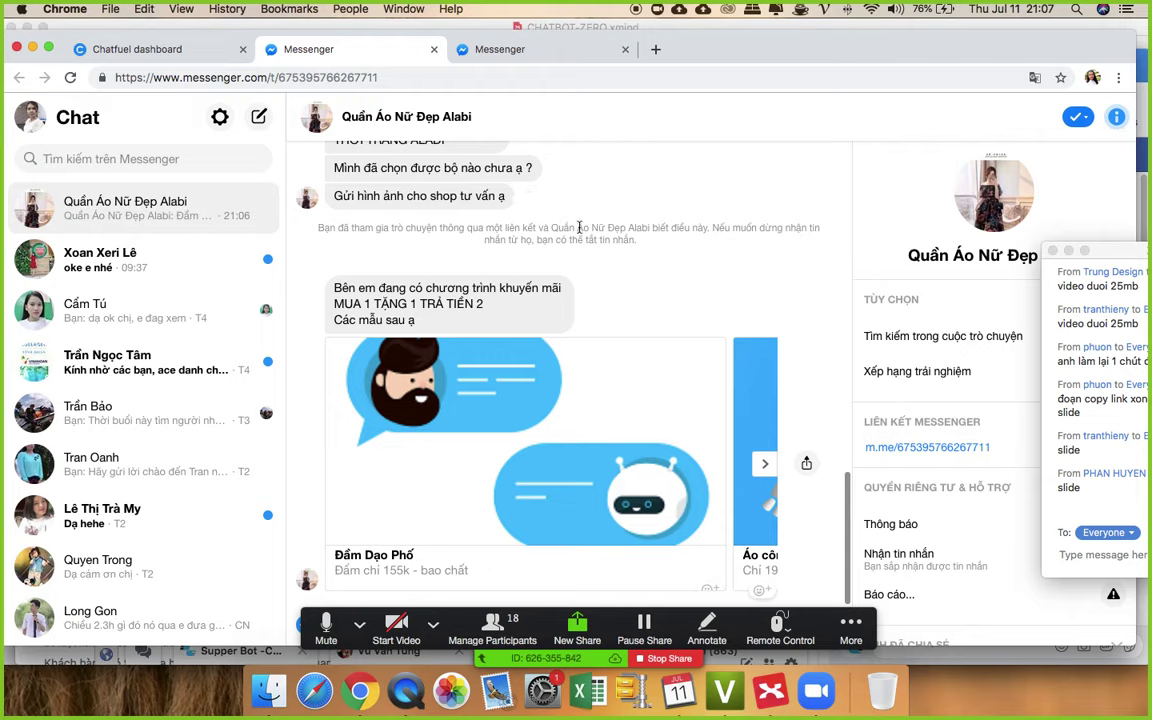
- Return to Chatfuel and scroll to the Đầm Dạo Phố, Áo công sở and Cương Big gallery
click(175, 49)
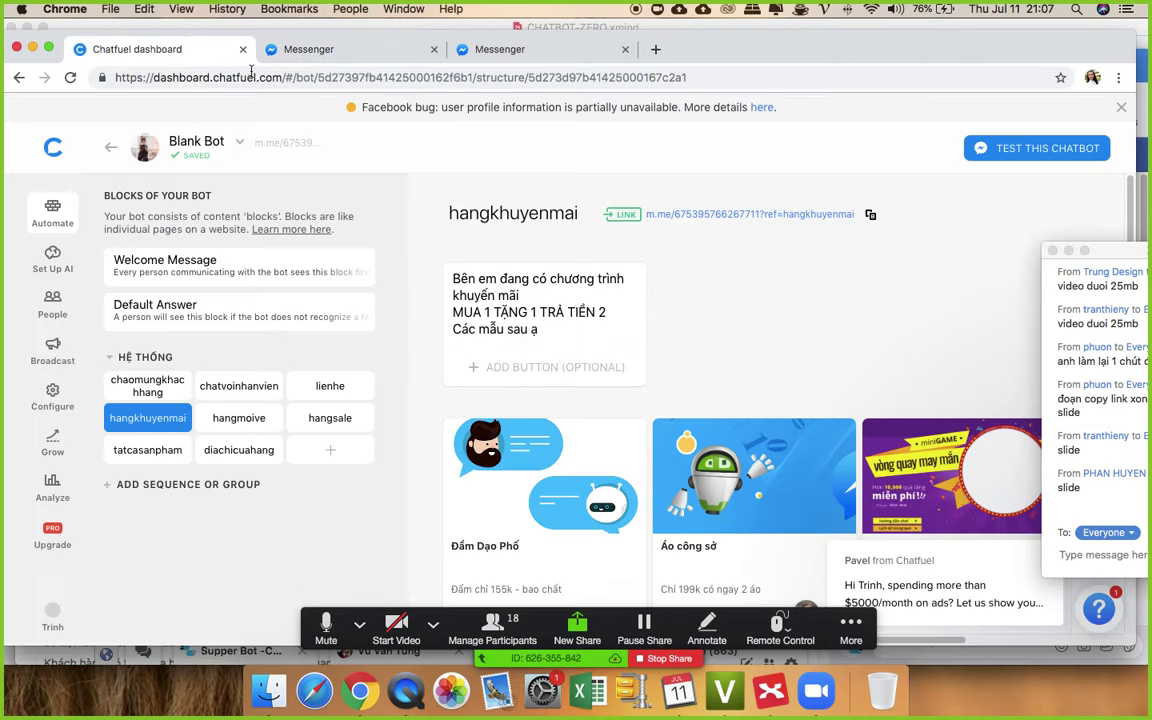
scroll(790, 342, down, 3)
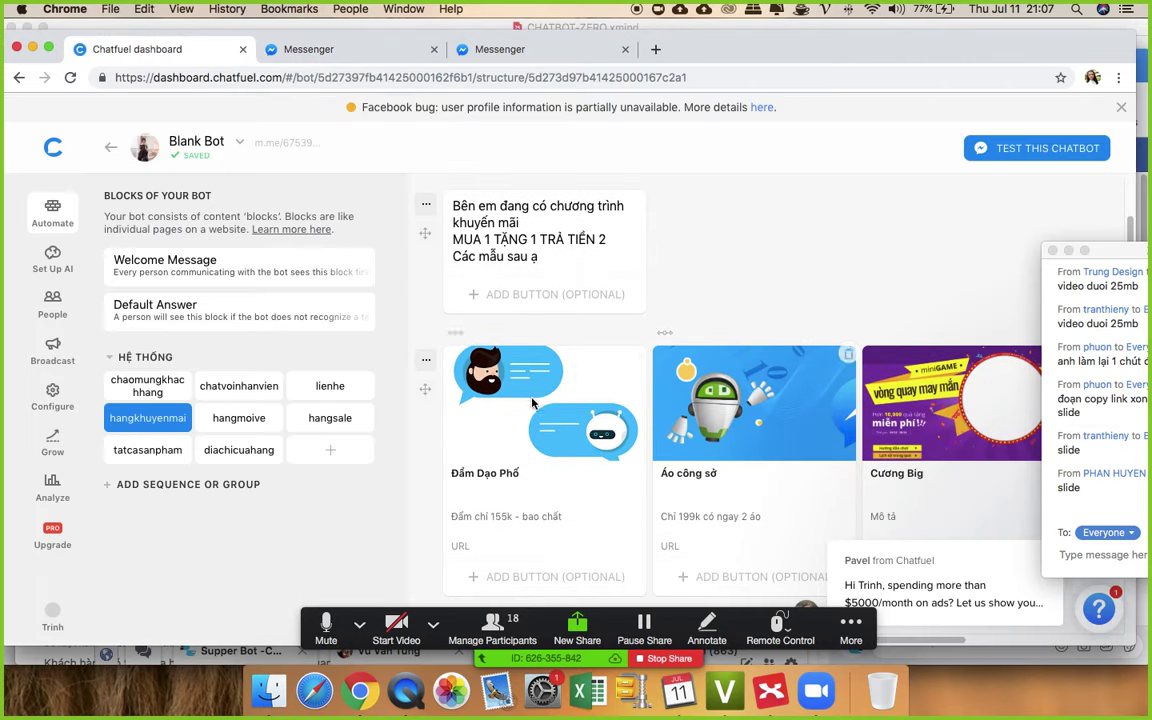
mouse_move(612, 407)
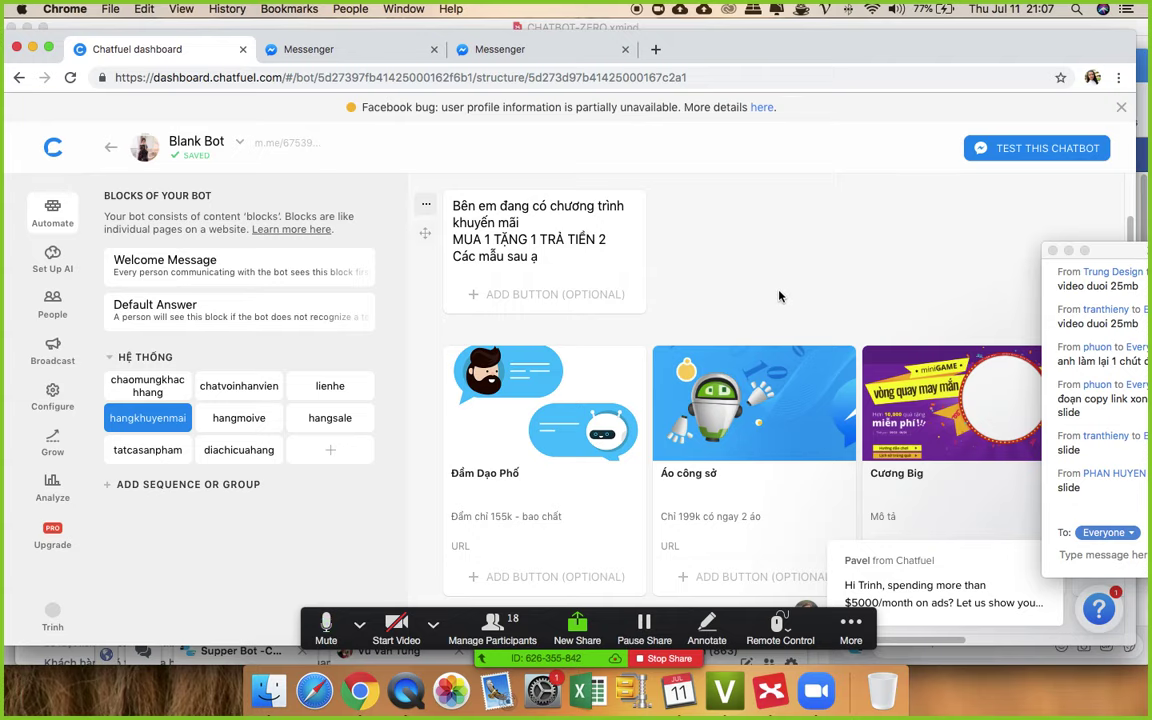
scroll(780, 296, down, 2)
scroll(760, 290, up, 1)
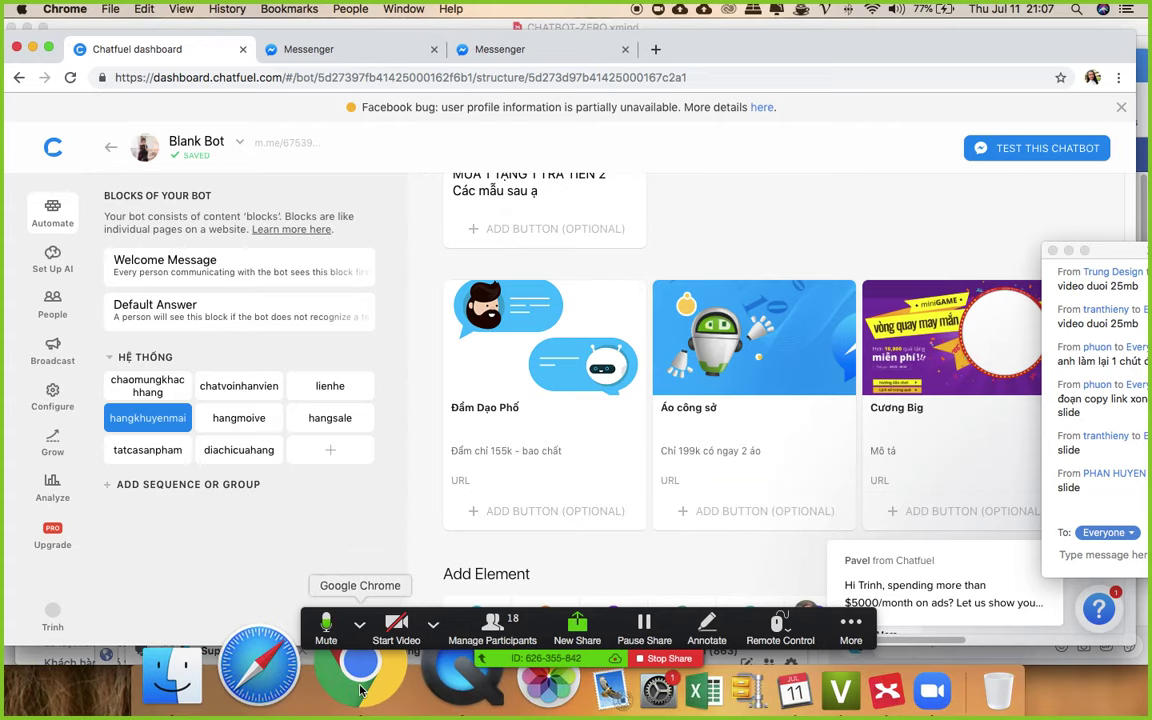
- Open facebook.com in a new browser tab
key(super+t)
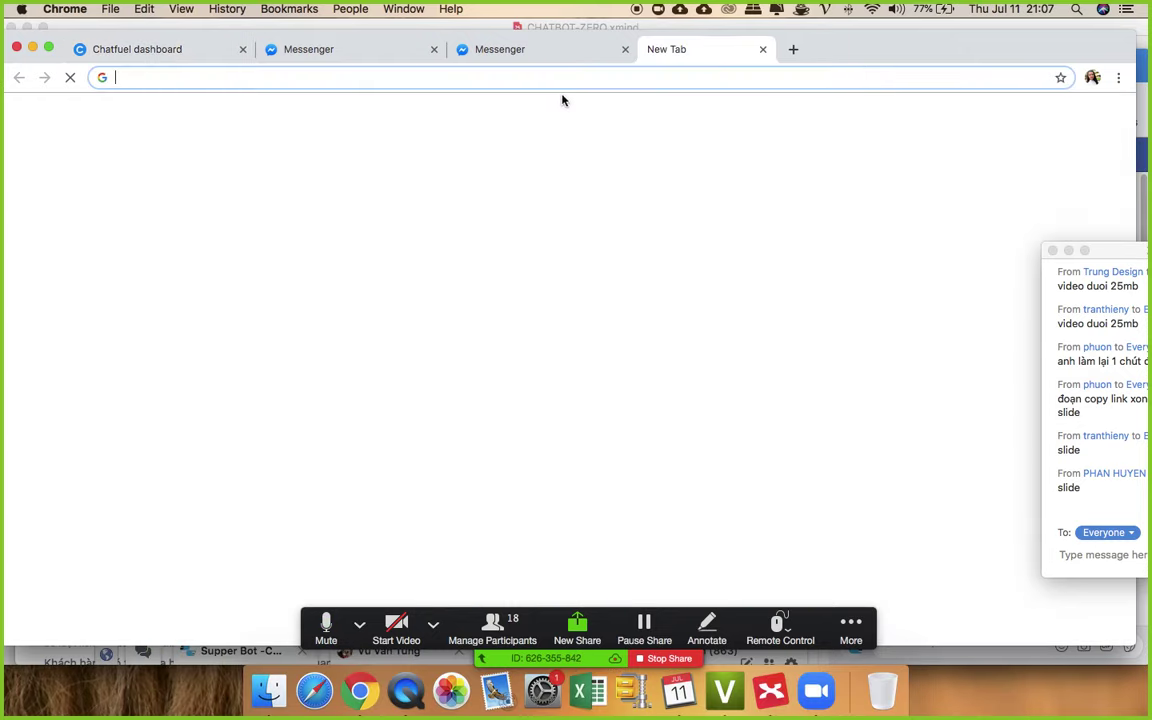
text(facebook.com)
key(Return)
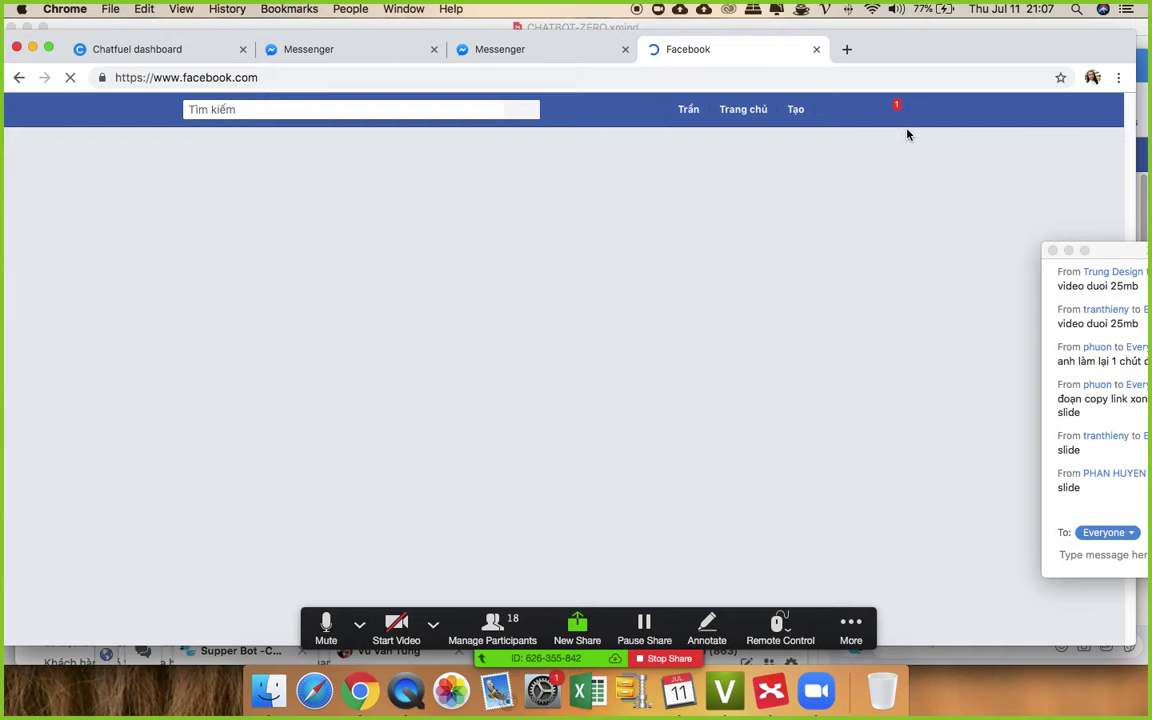
- Search Facebook for 'thời trang nữ thiết kế cao cấp suka1' using the suggestion list
click(373, 108)
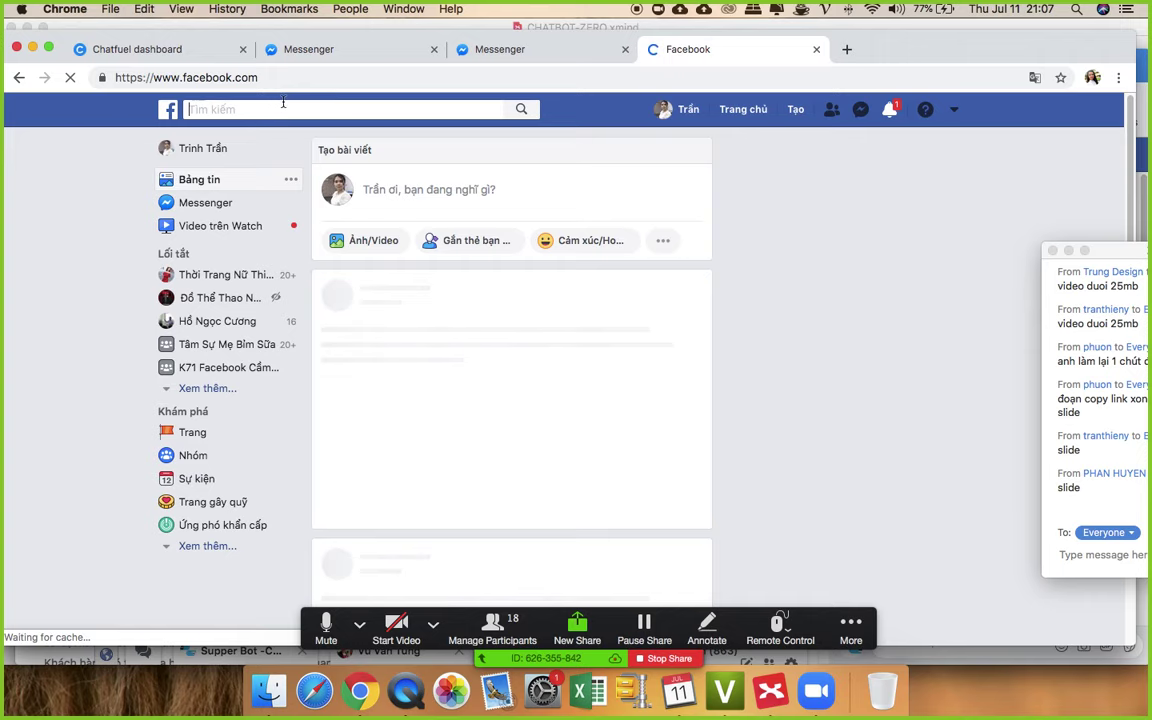
text(Thời)
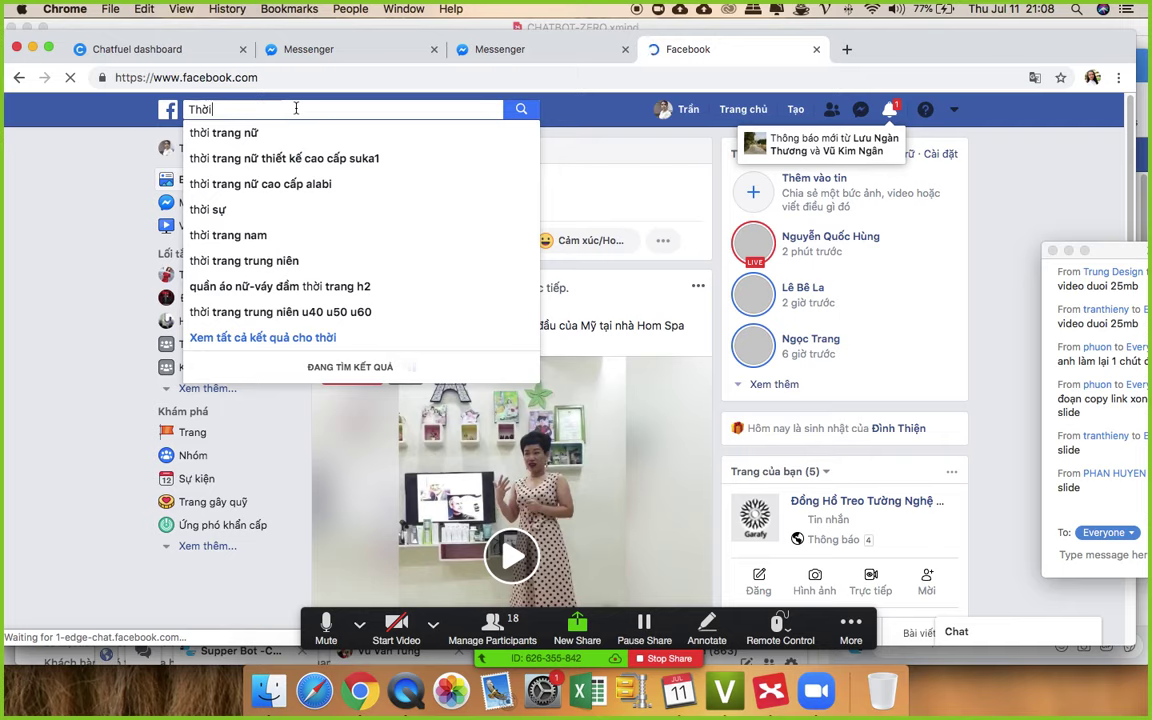
click(347, 160)
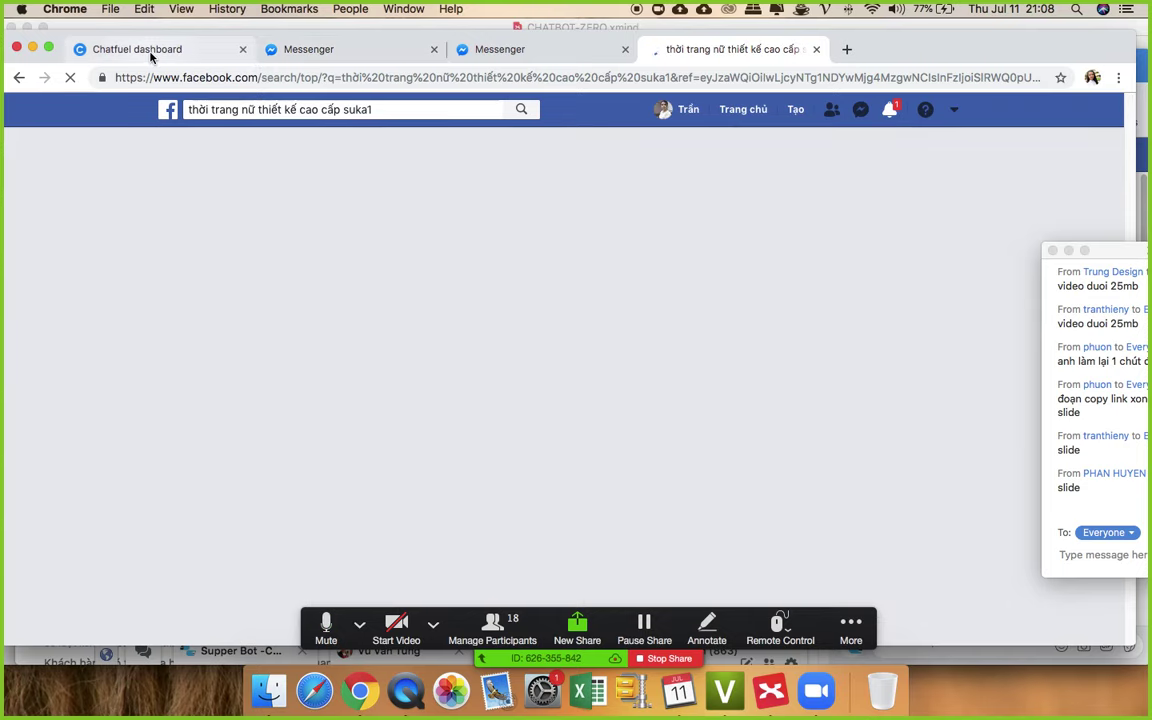
click(150, 49)
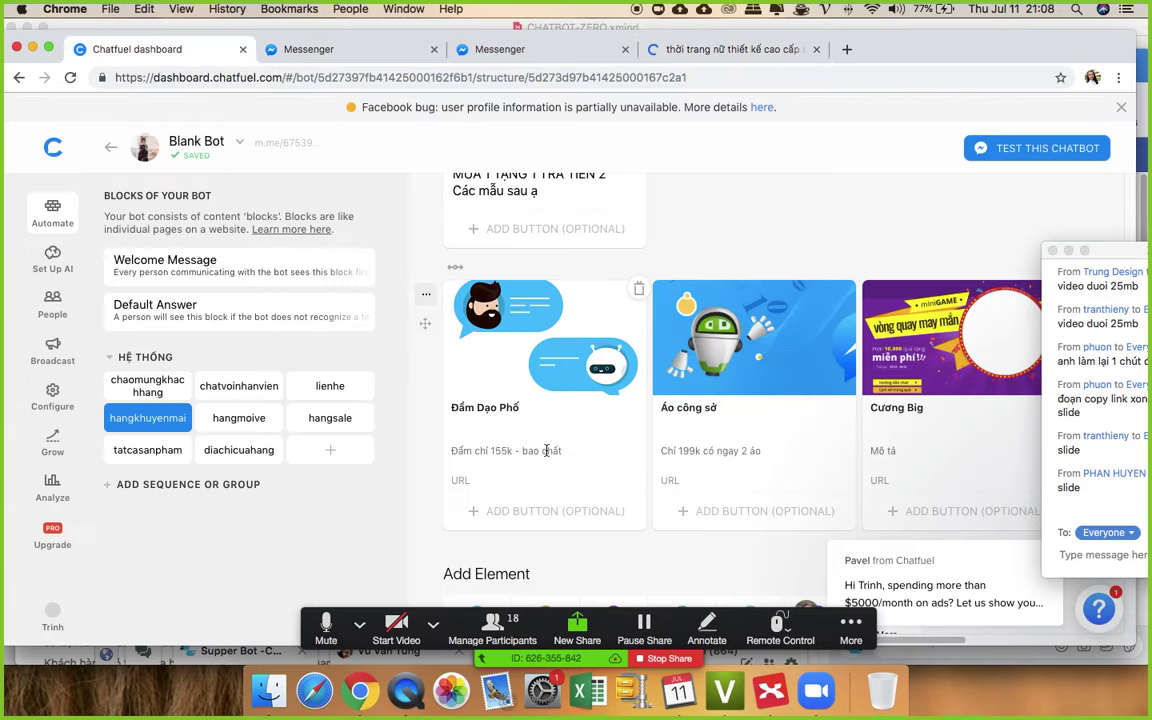
- Open the Suka1 shop's Hàng Mới Về photo album from the search results
click(738, 52)
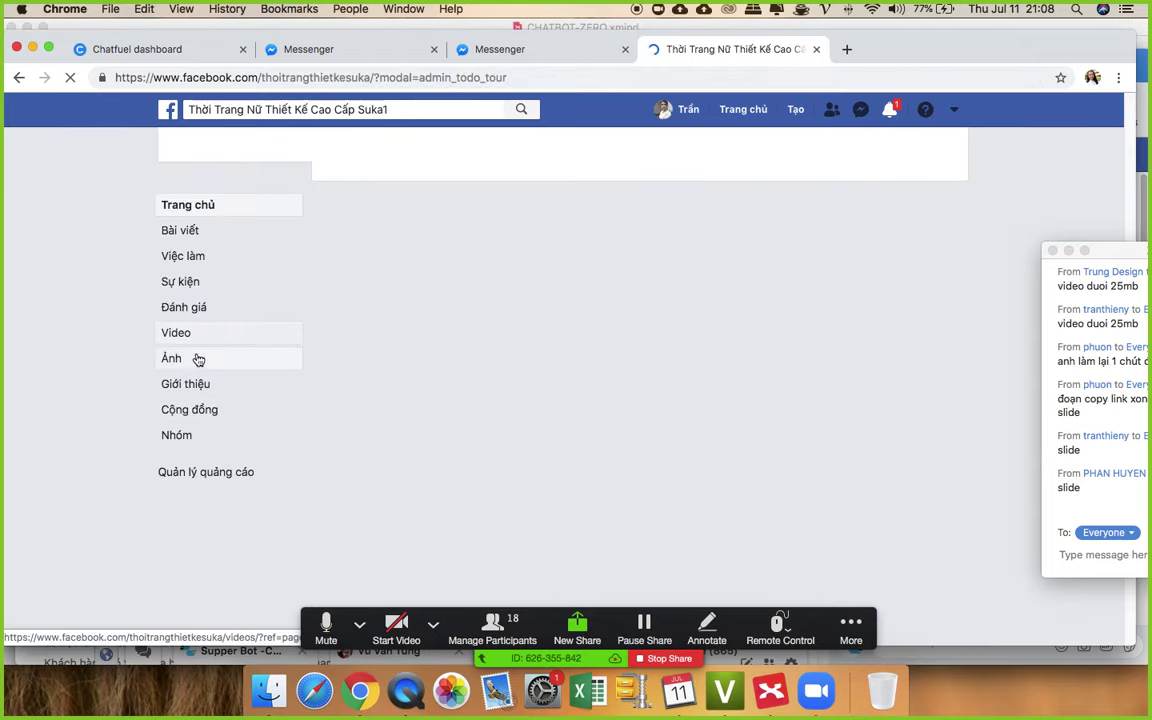
click(200, 361)
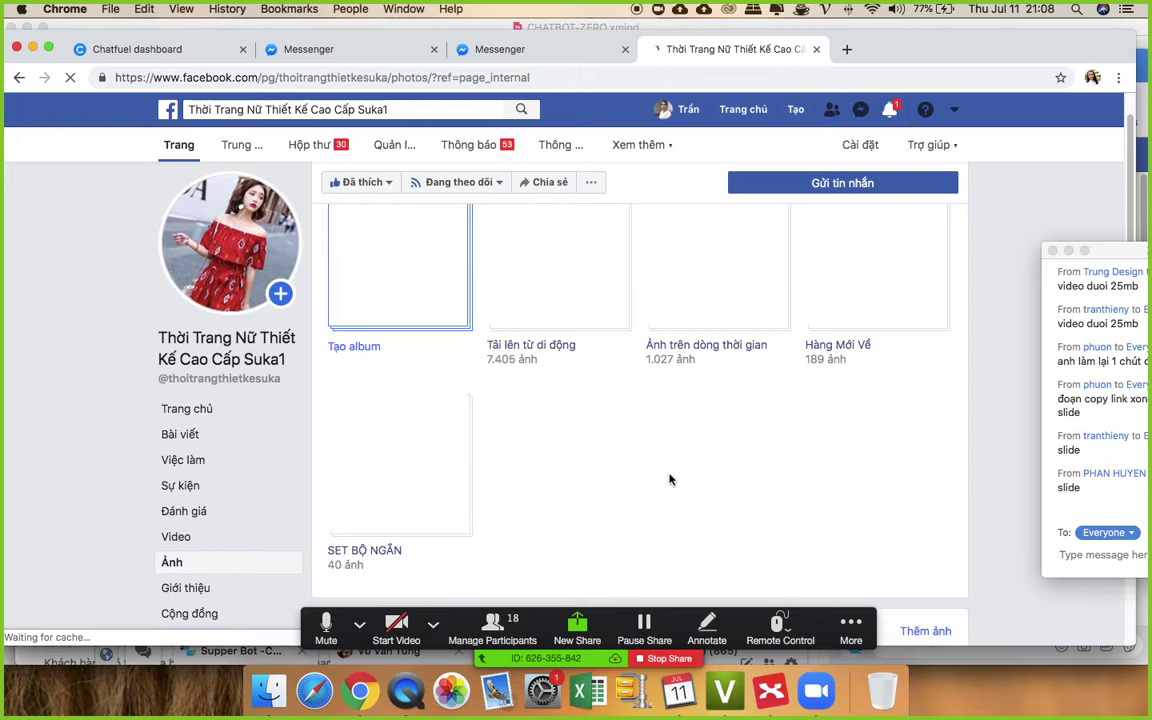
scroll(760, 420, down, 6)
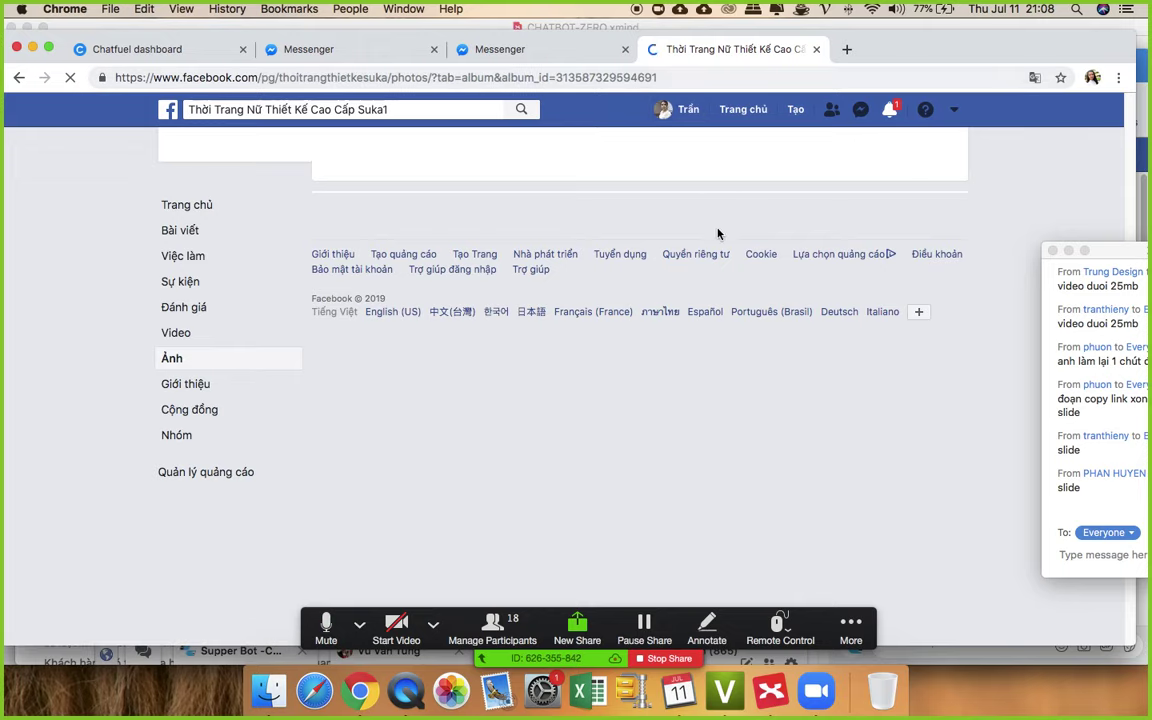
- Copy the album page's URL from the address bar and return to Chatfuel
click(664, 77)
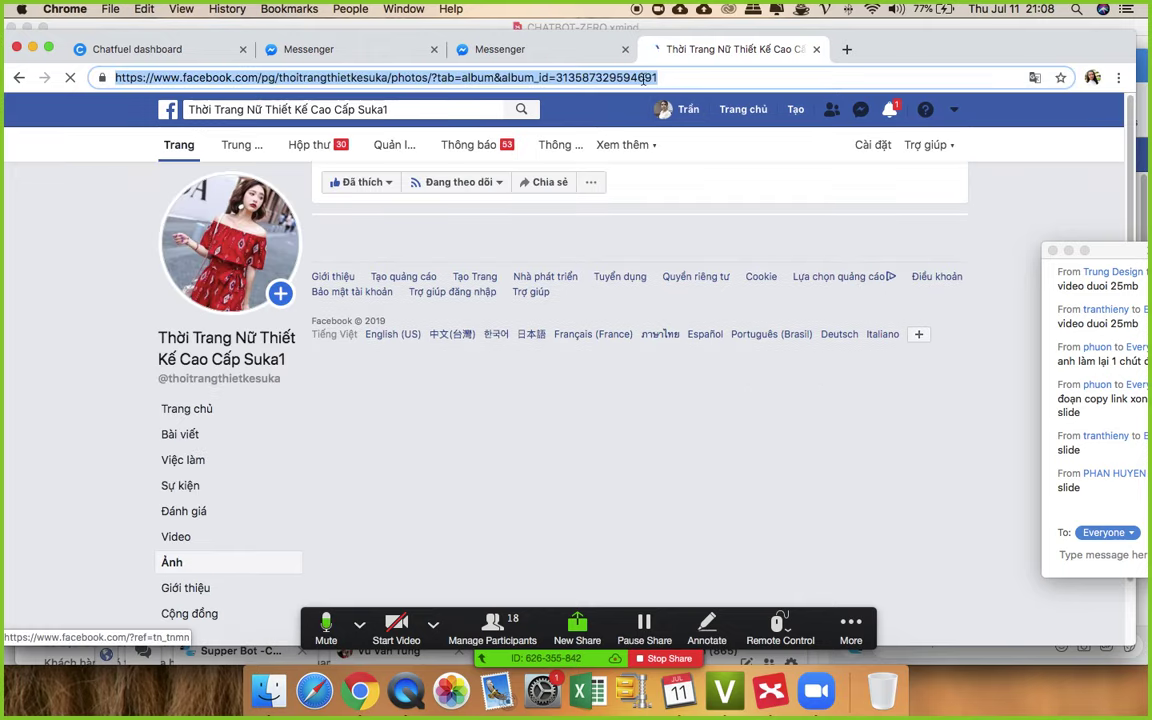
right_click(637, 79)
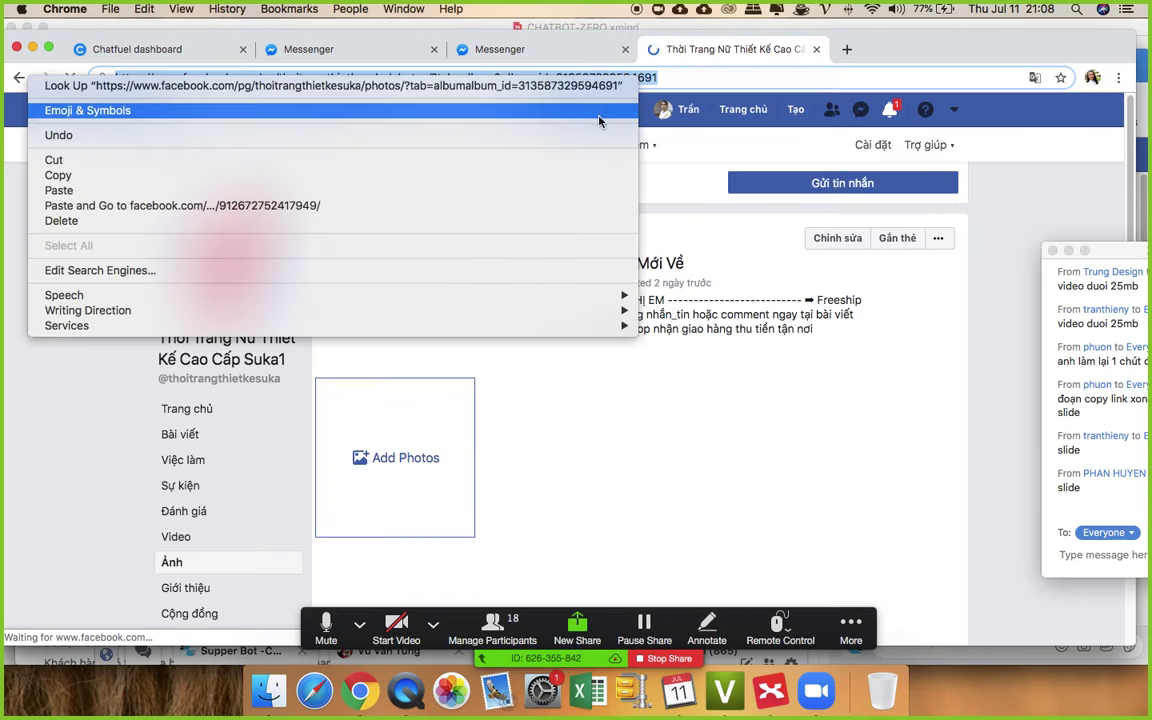
click(568, 176)
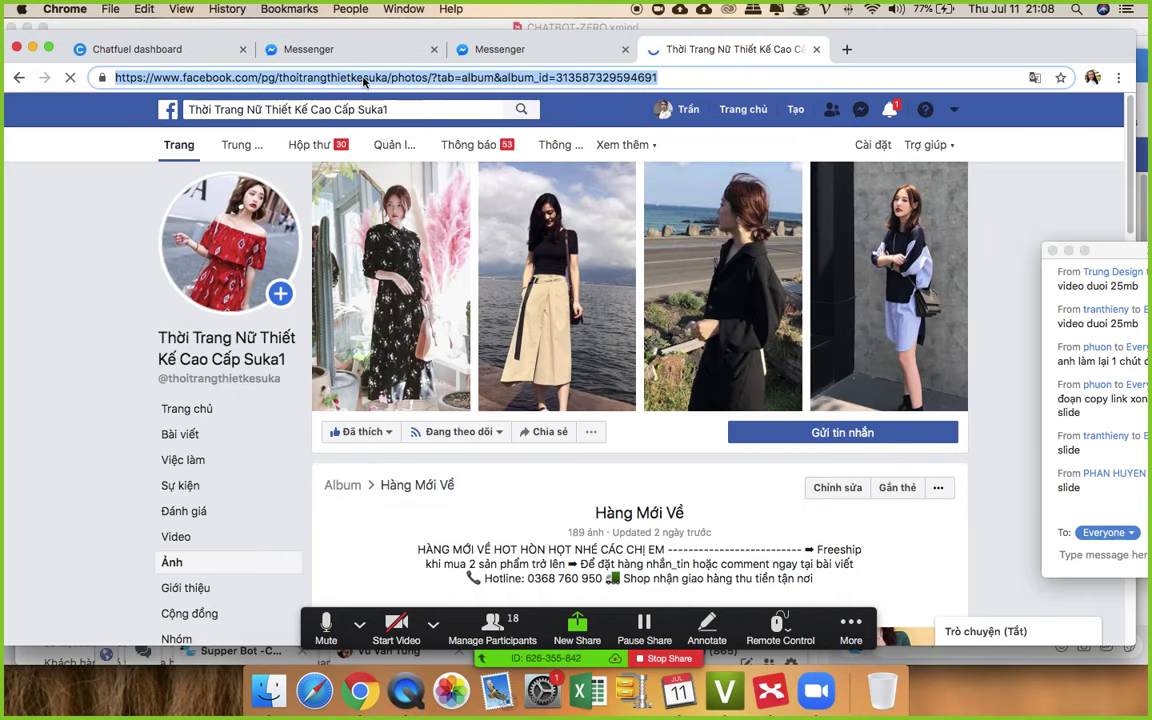
click(137, 49)
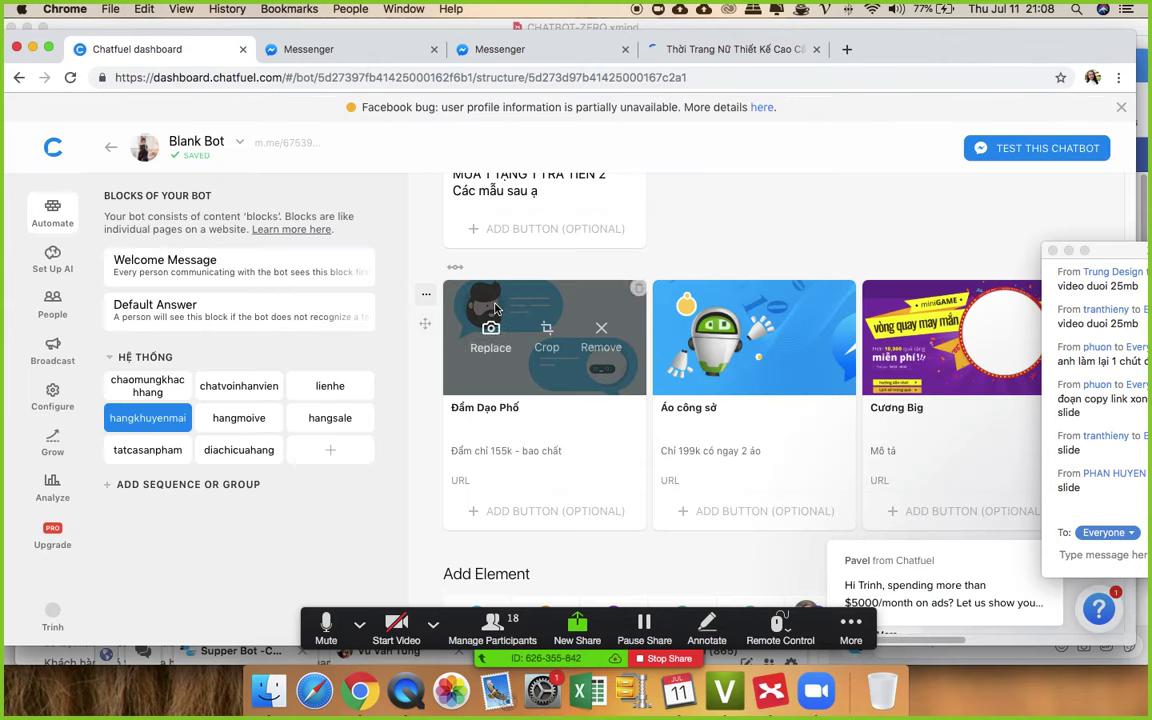
- Add a 'Xem chi tiết' URL button with the pasted album link to the Đầm Dạo Phố card
click(540, 481)
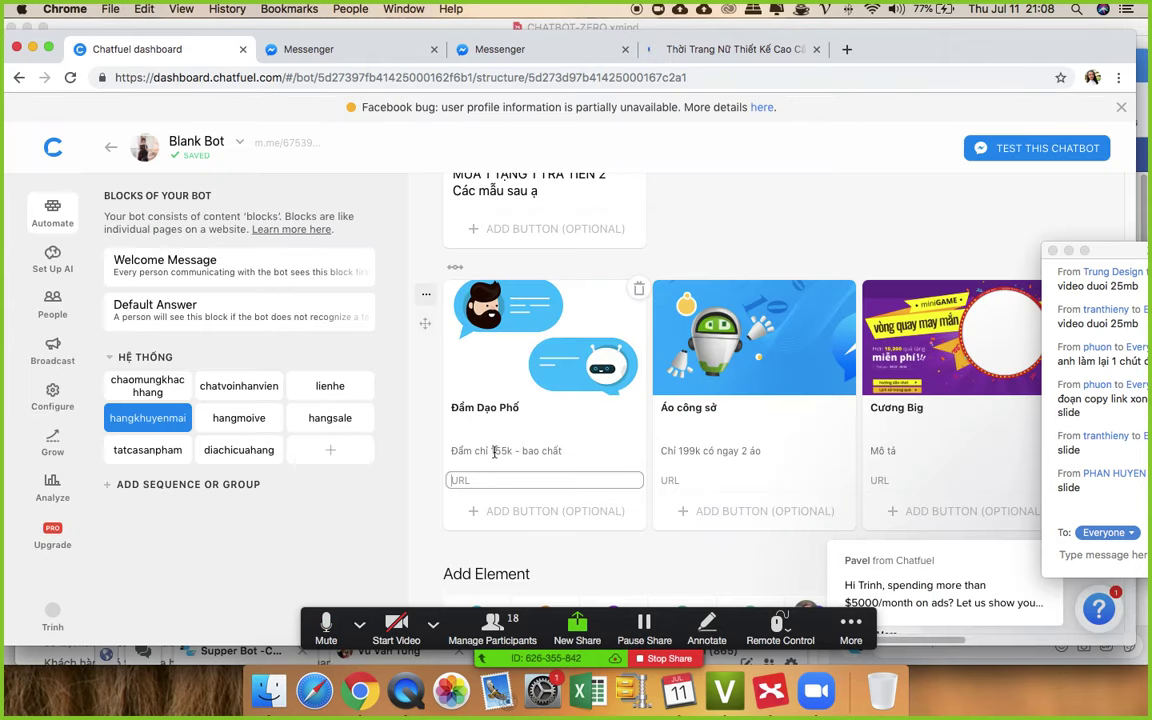
scroll(560, 320, down, 1)
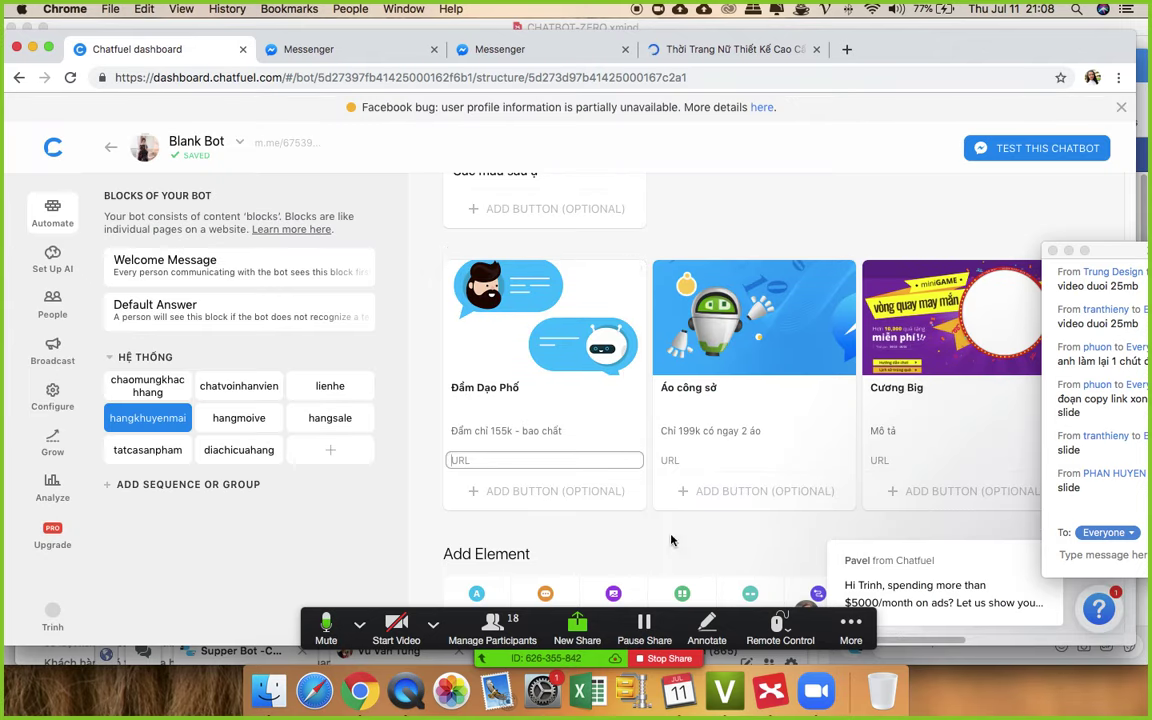
click(524, 496)
scroll(555, 488, down, 2)
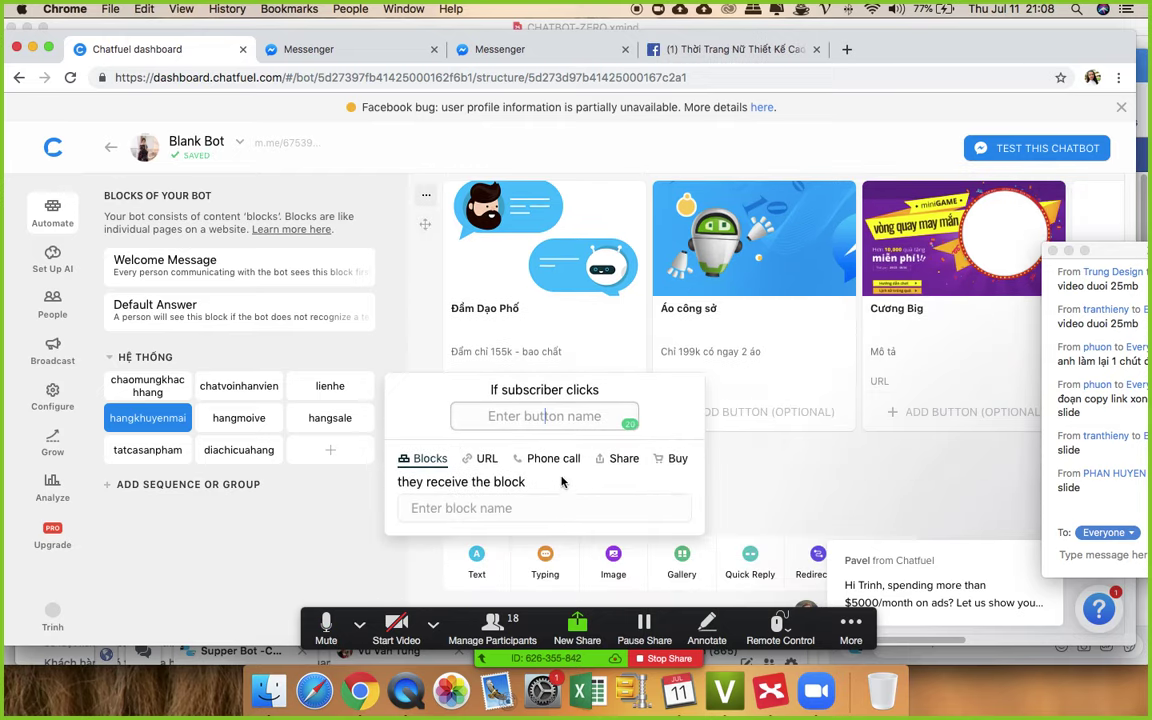
text(Xem)
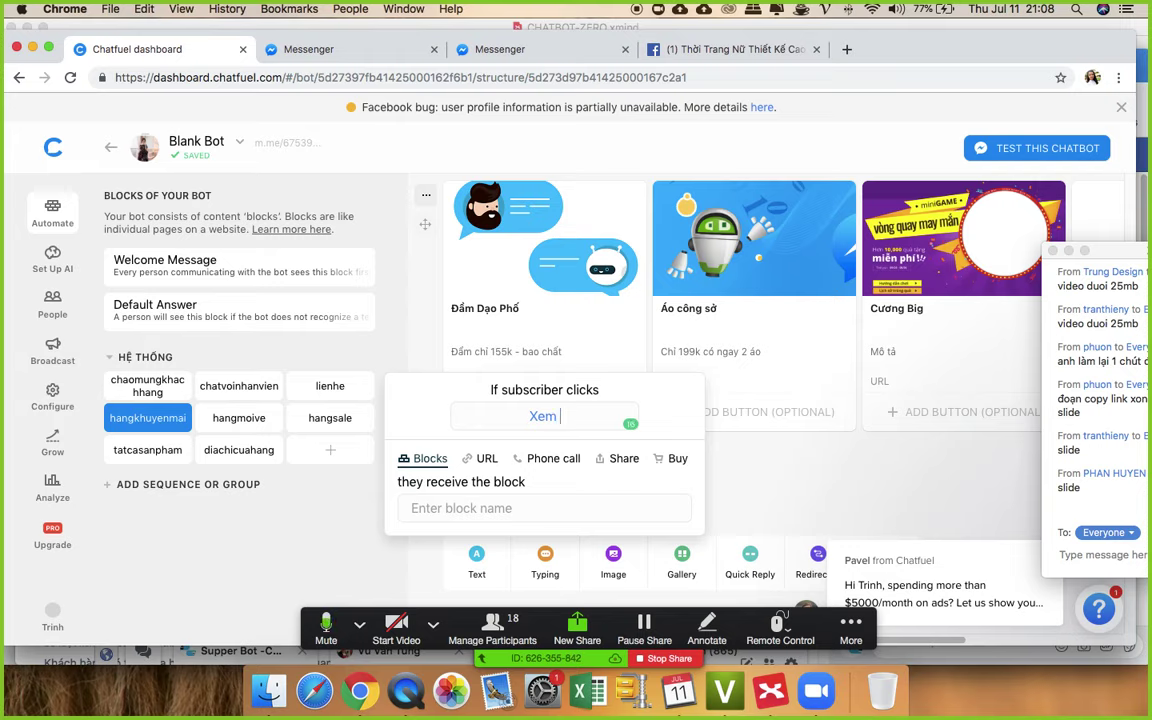
text( chi tiết)
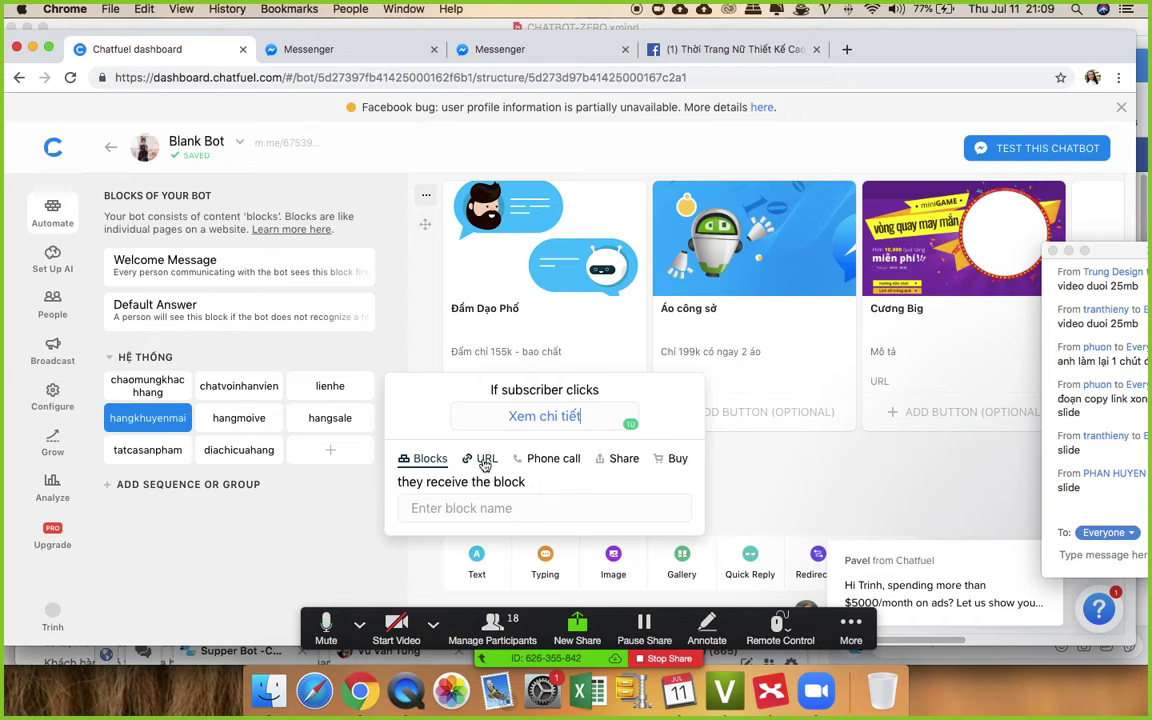
click(485, 461)
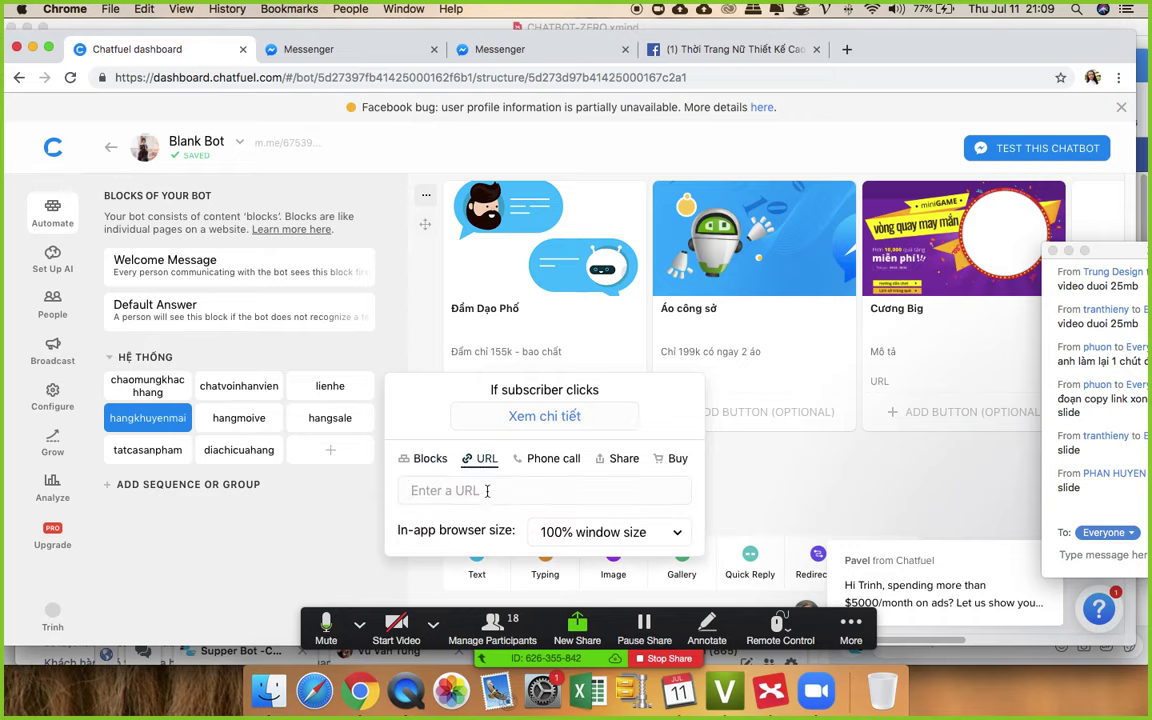
key(super+v)
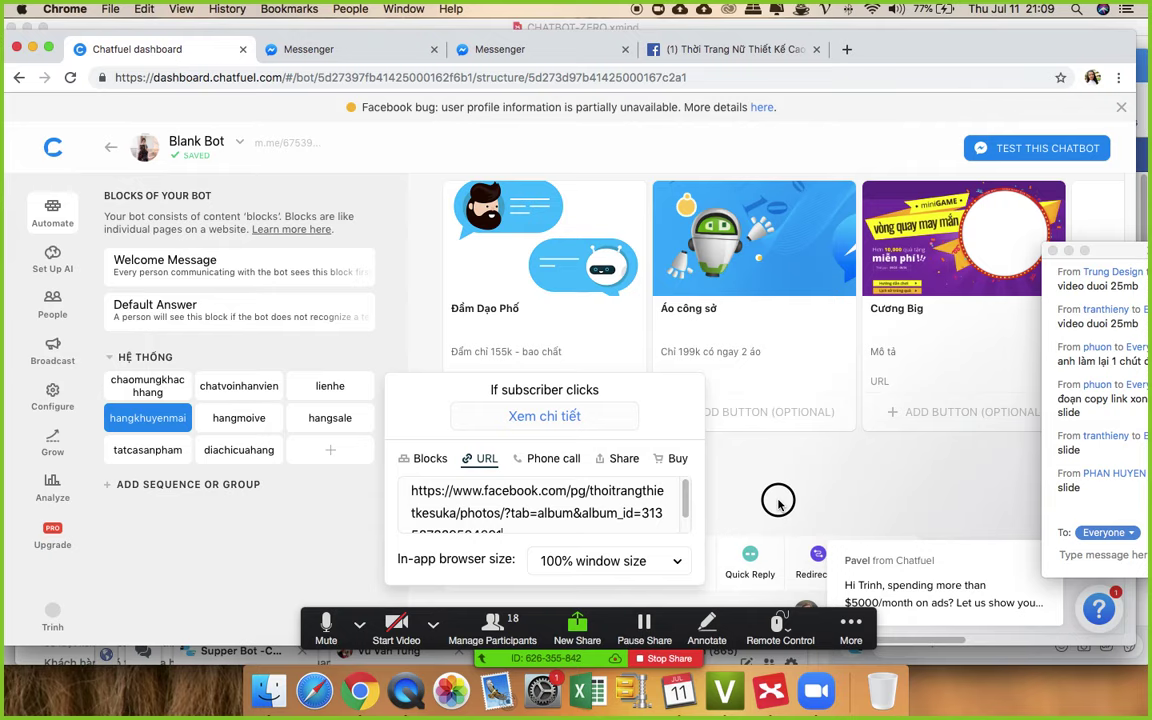
click(778, 502)
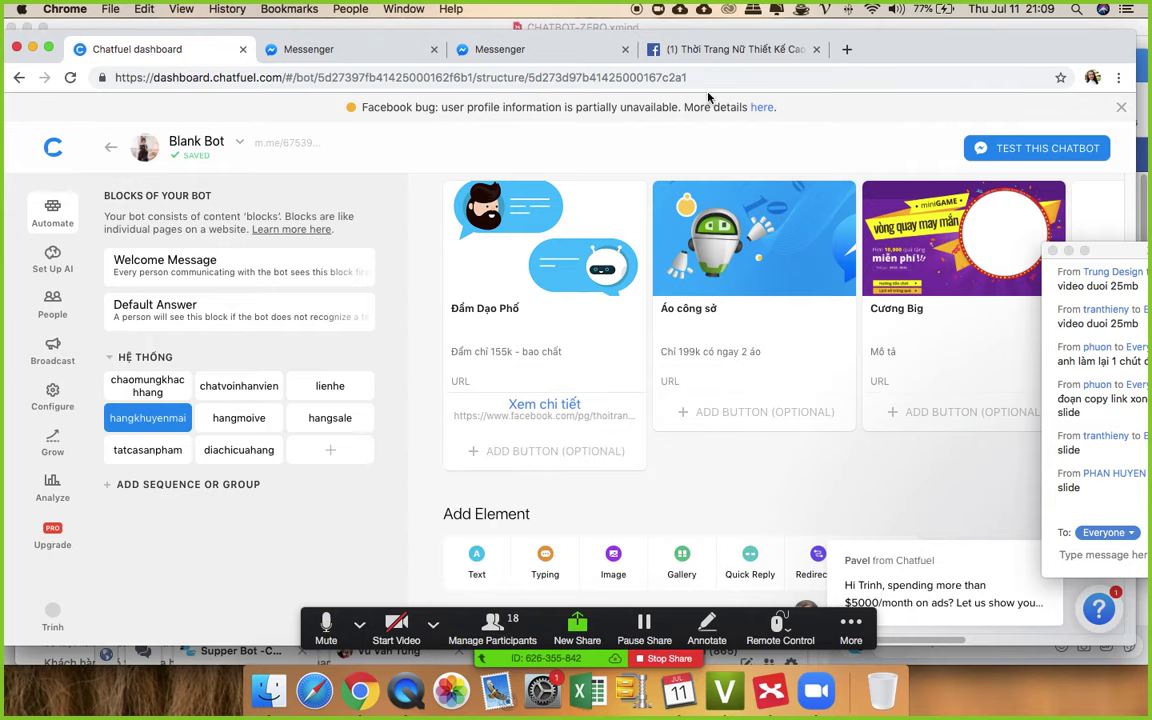
- Revisit the previous Facebook album page, then open the empty gallery card's options in Chatfuel
click(707, 50)
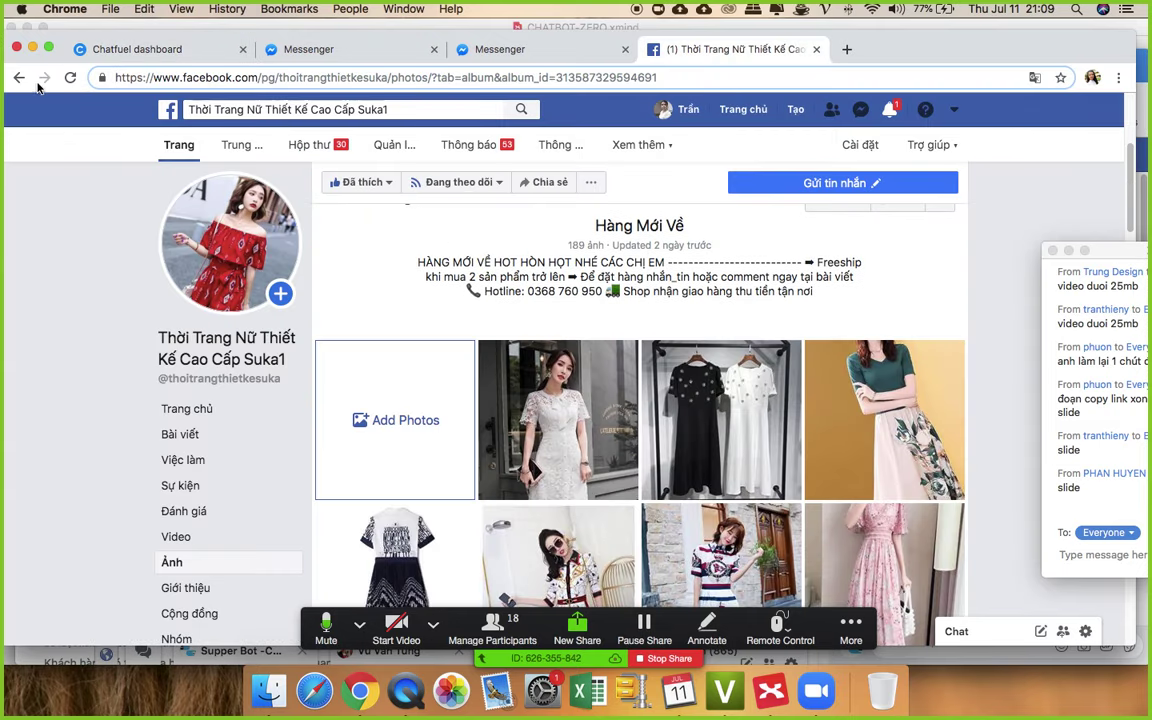
click(19, 77)
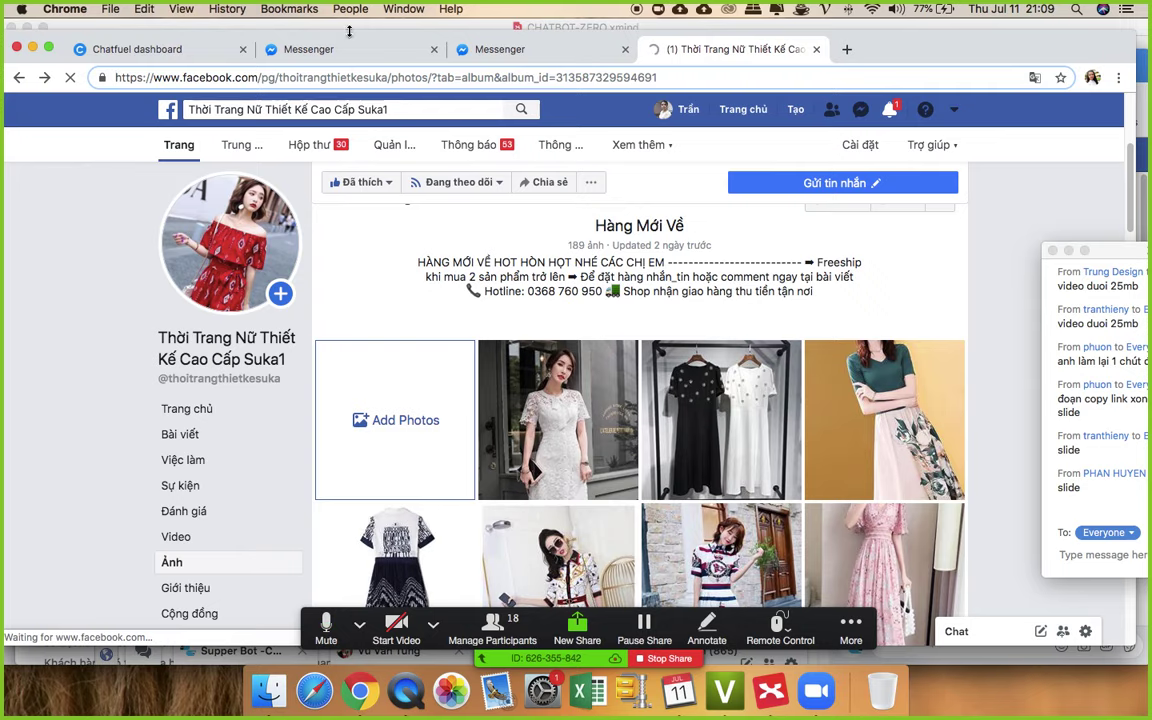
click(140, 49)
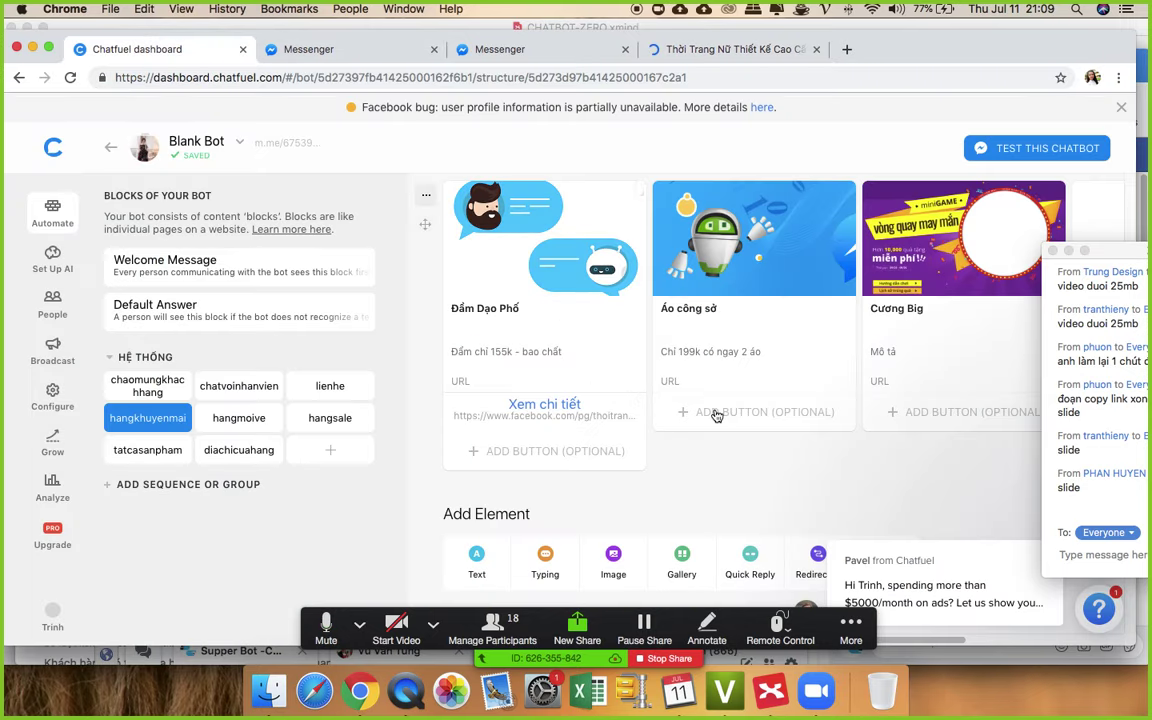
scroll(735, 360, down, 3)
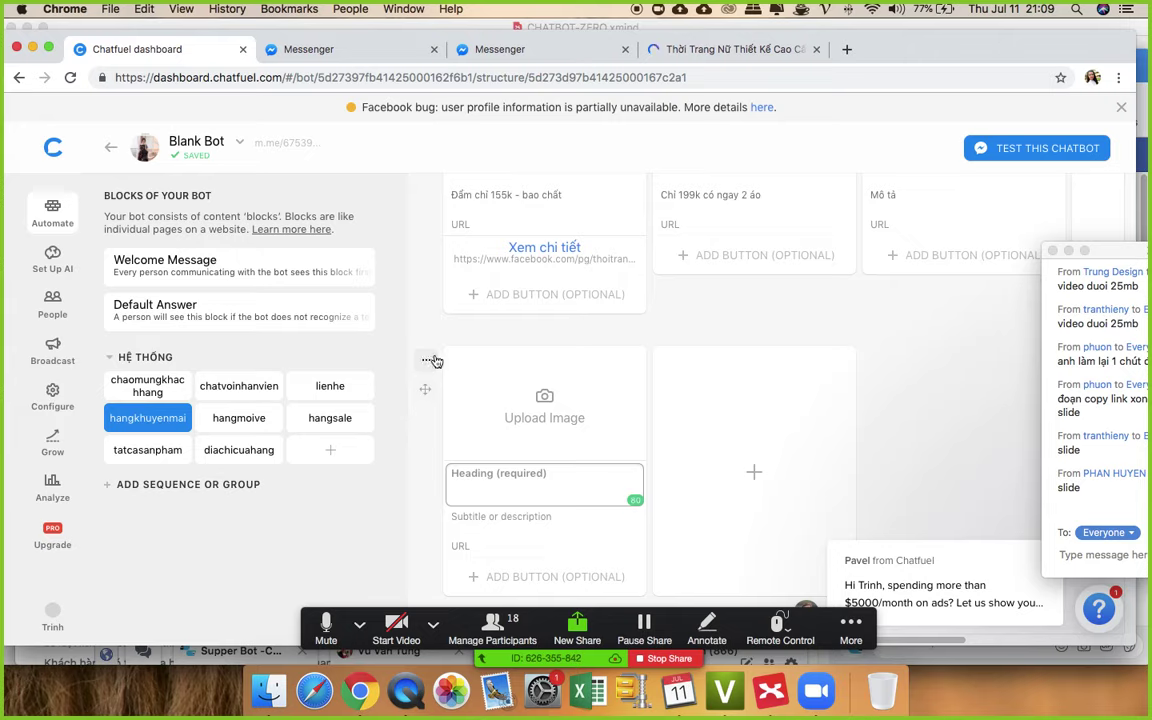
click(429, 360)
- Delete the empty gallery card and give Áo công sở a 'Xem chi tiết' album-link button
click(520, 454)
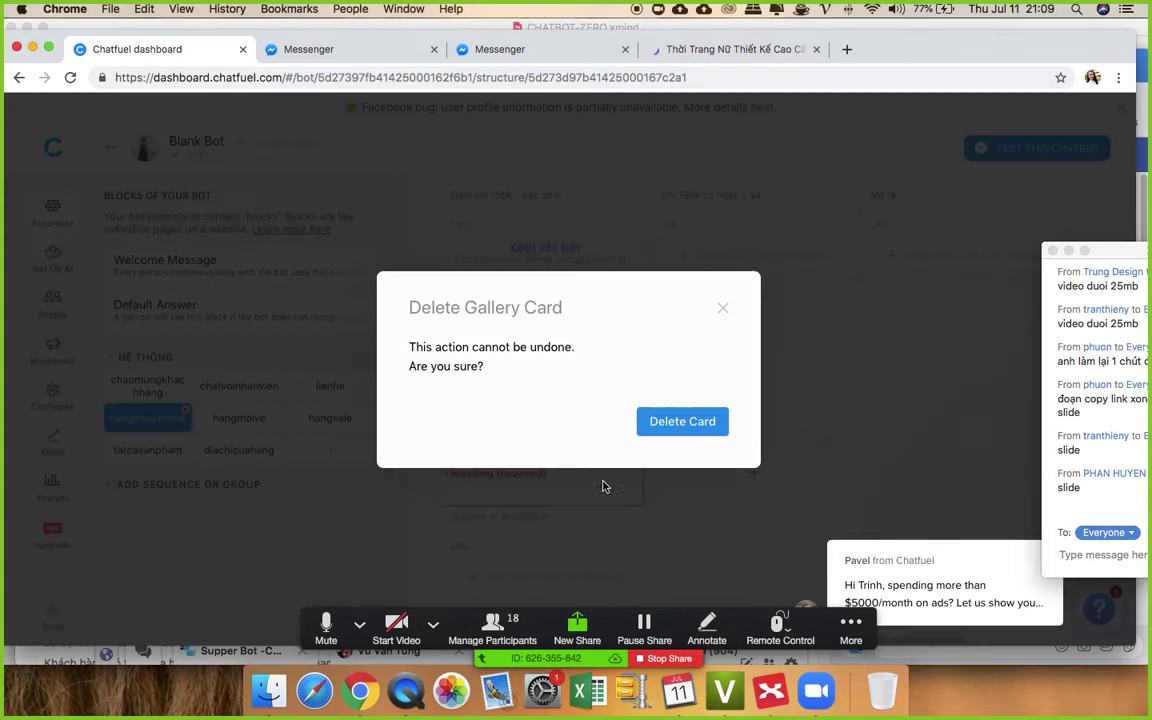
click(722, 421)
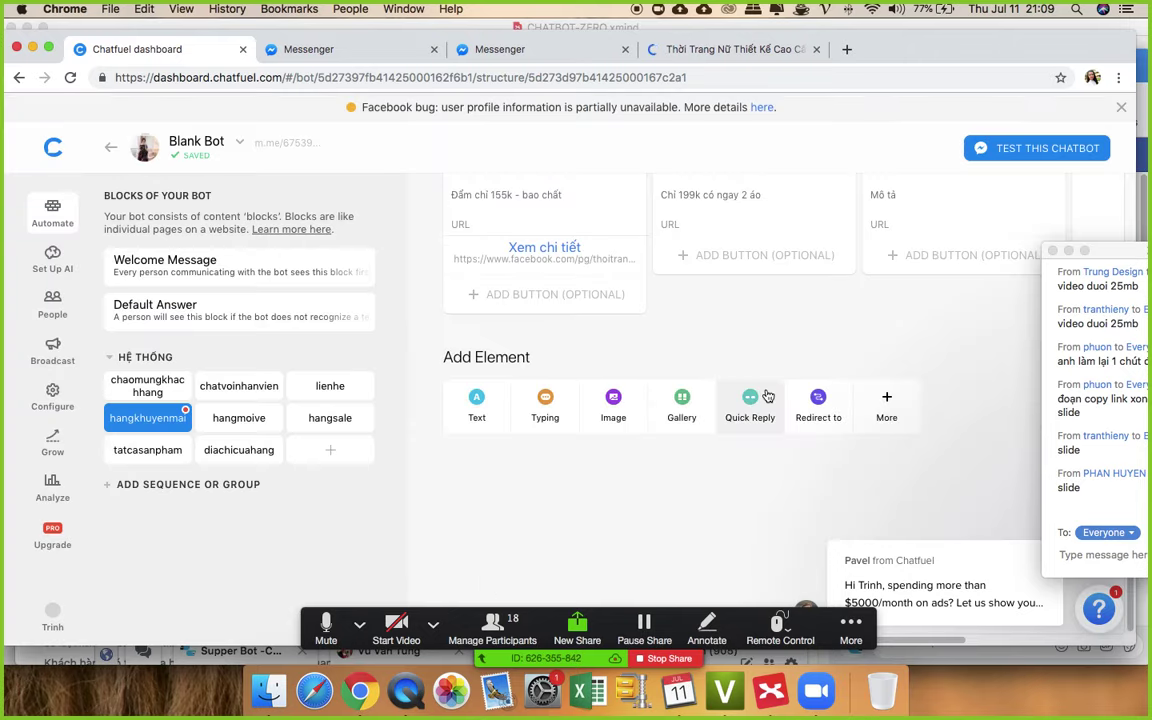
click(735, 465)
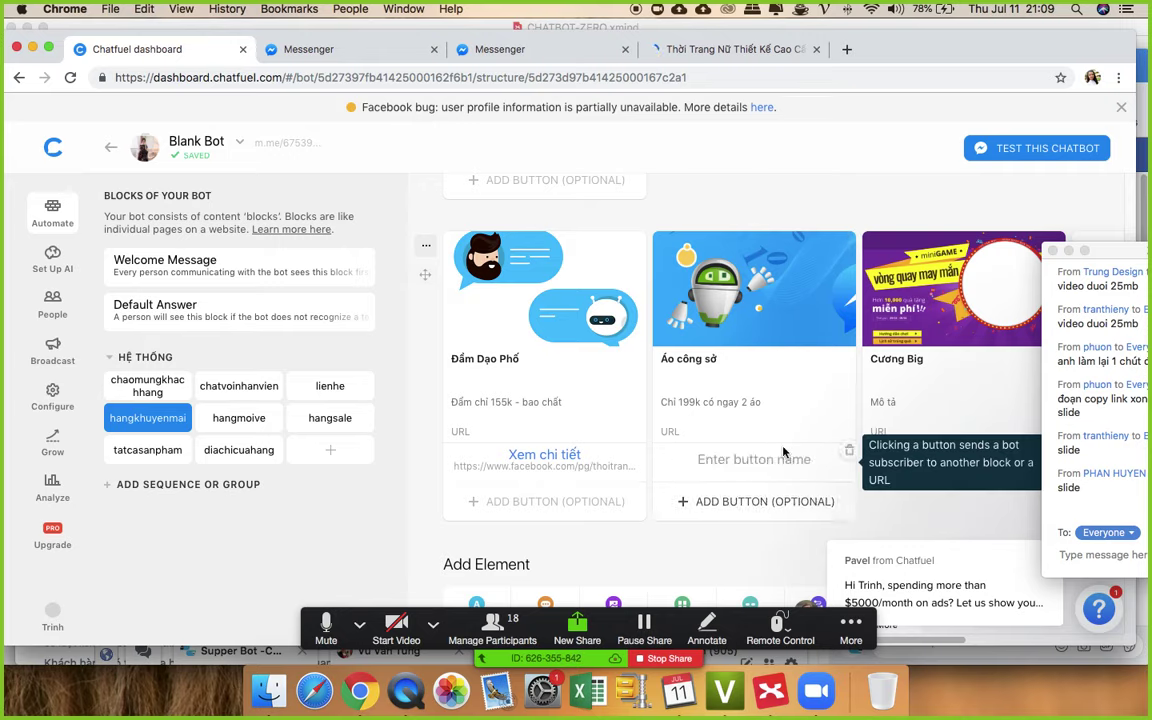
text(Xem c)
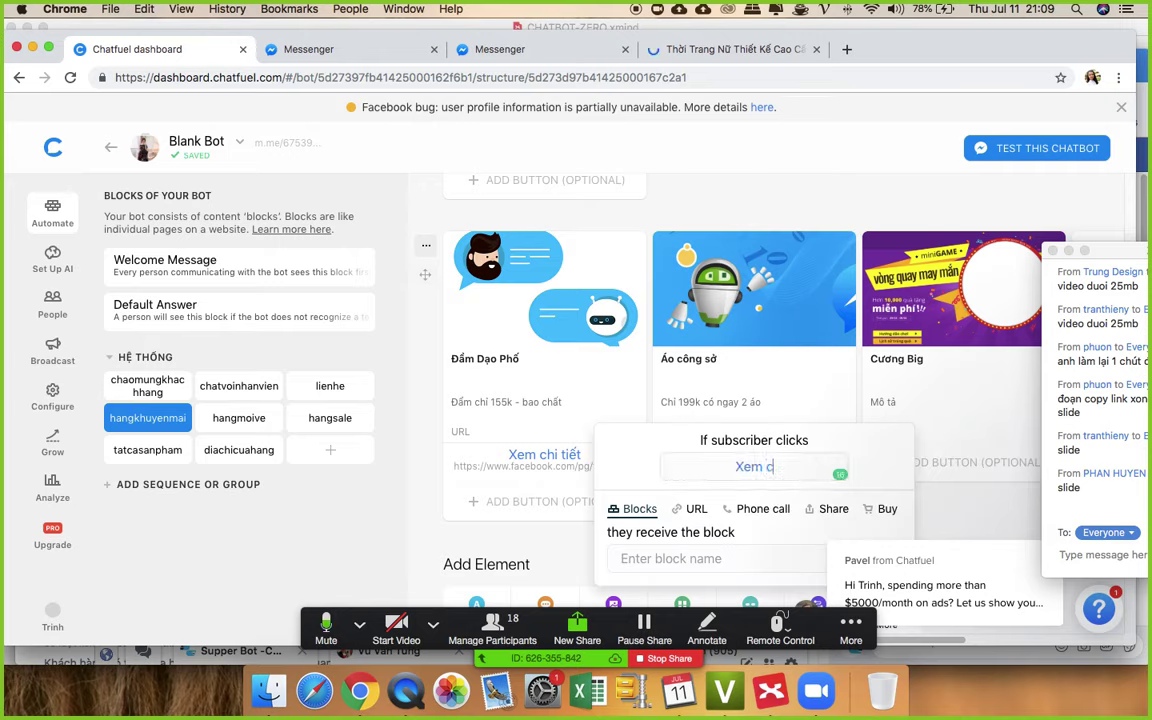
text(hi tiết)
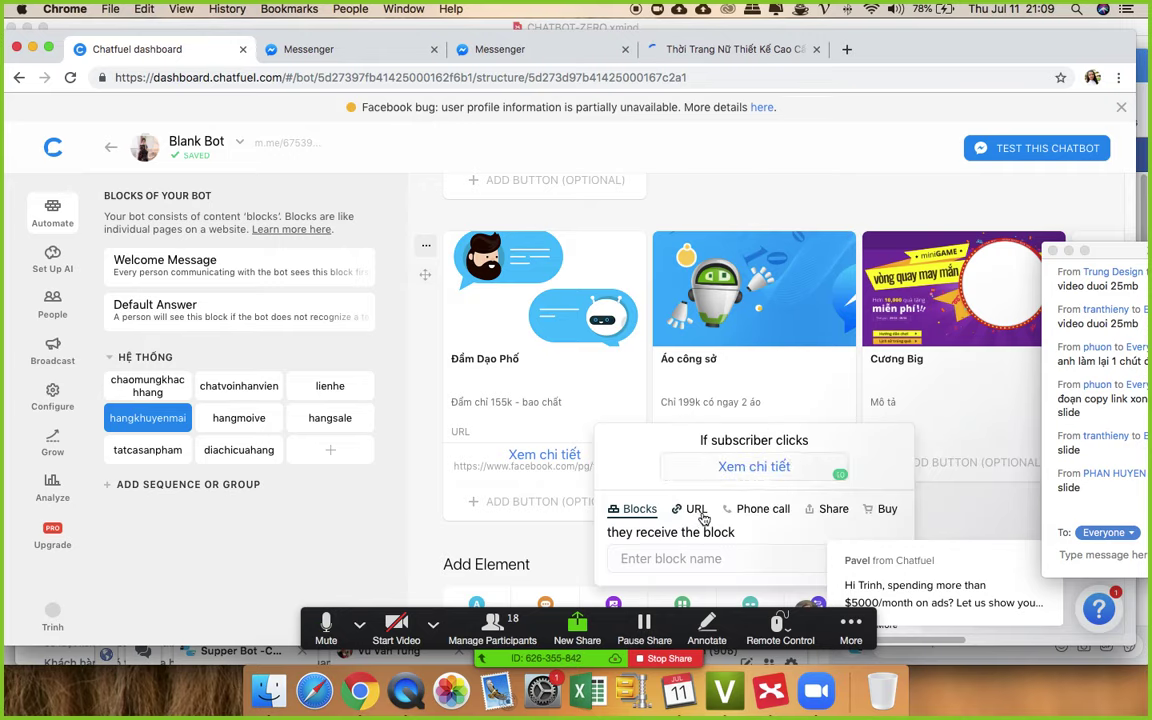
click(697, 509)
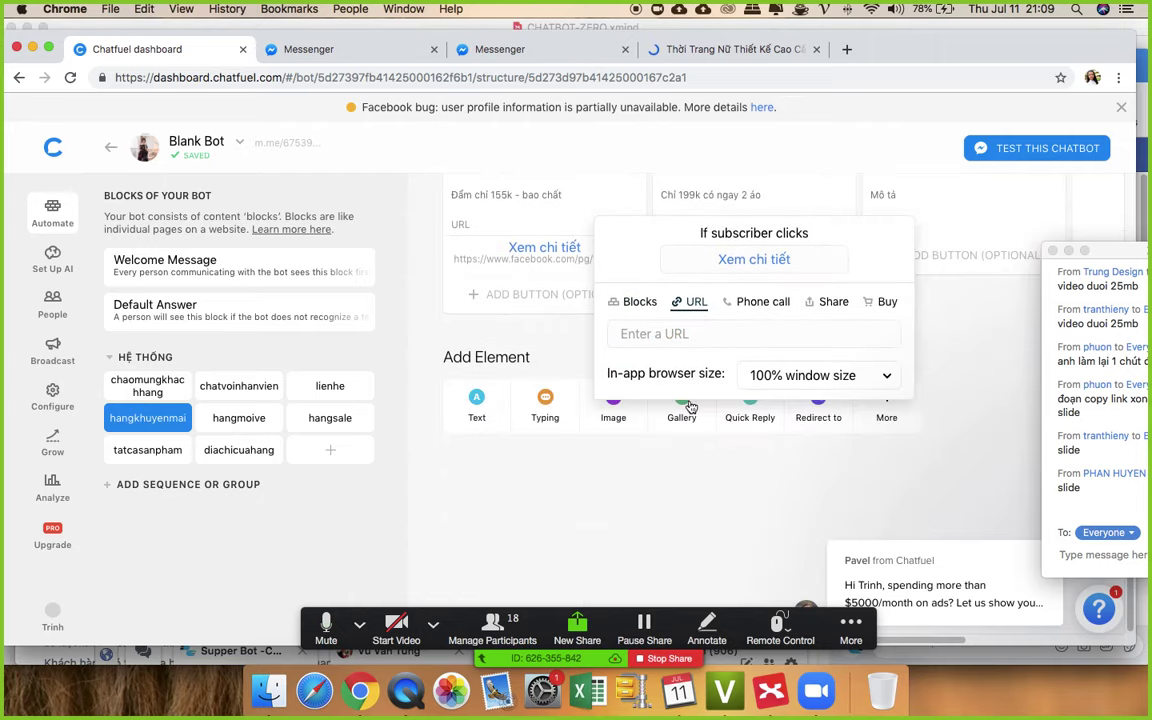
key(super+v)
click(985, 342)
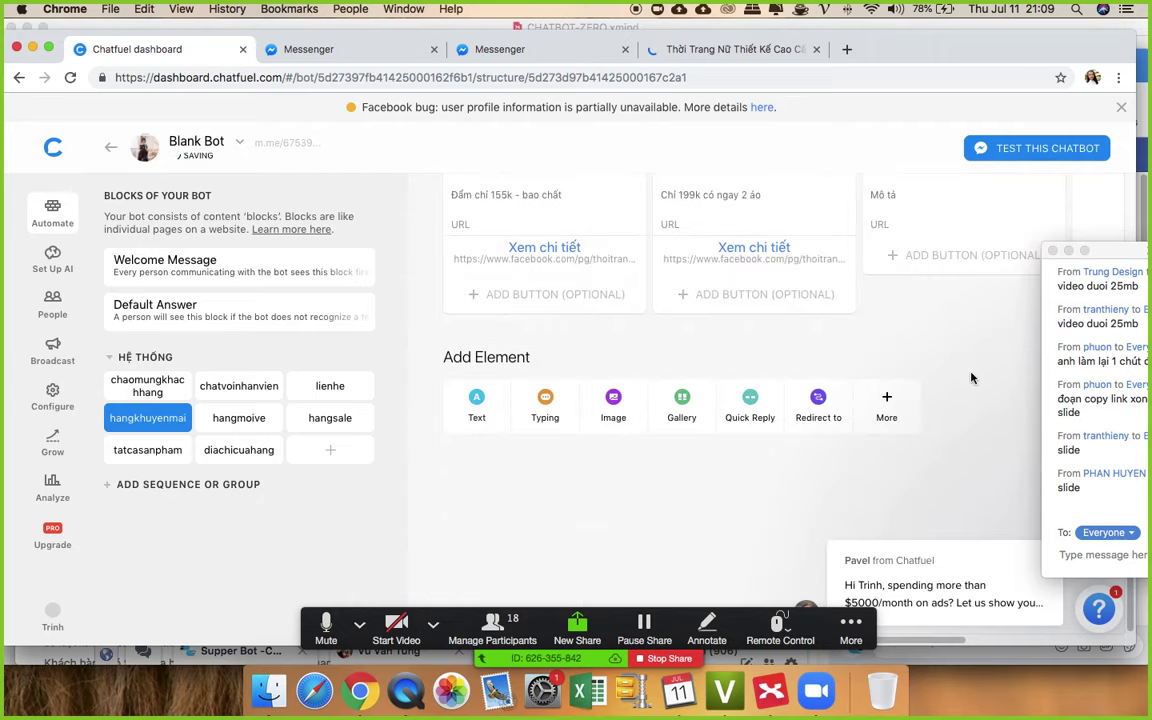
- Add a 'Xem chi tiết' URL button with the pasted album link to the Cương Big card
click(948, 305)
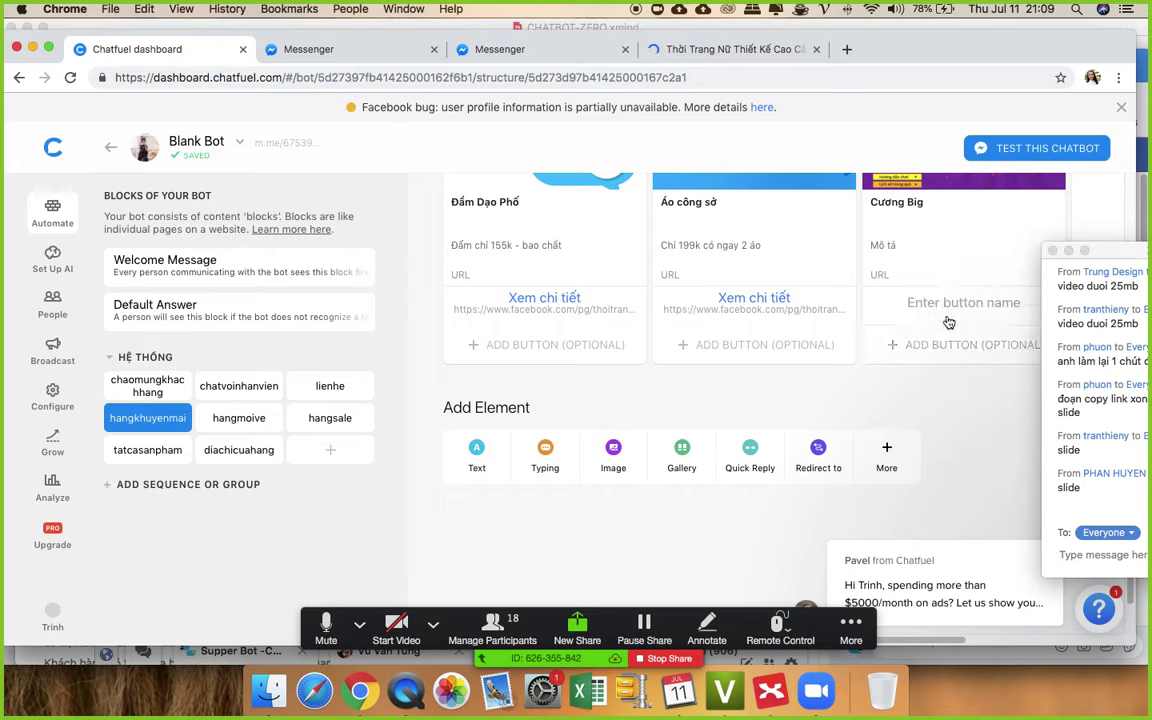
text(Xem ch)
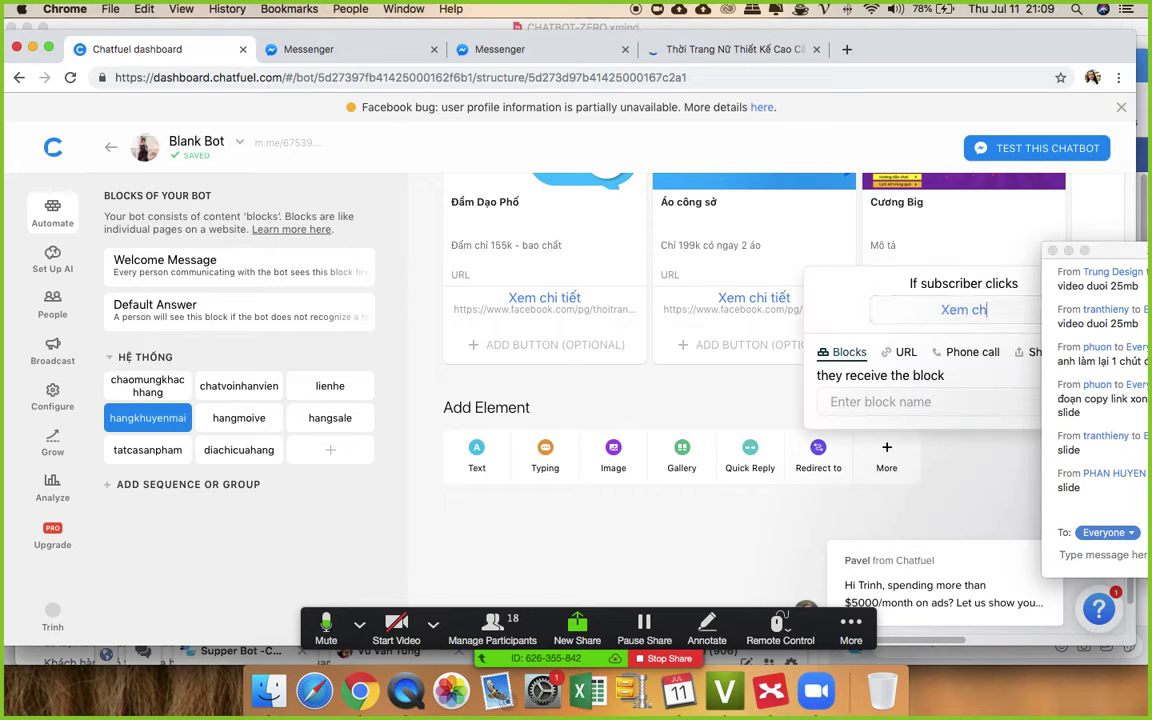
text(i tiết)
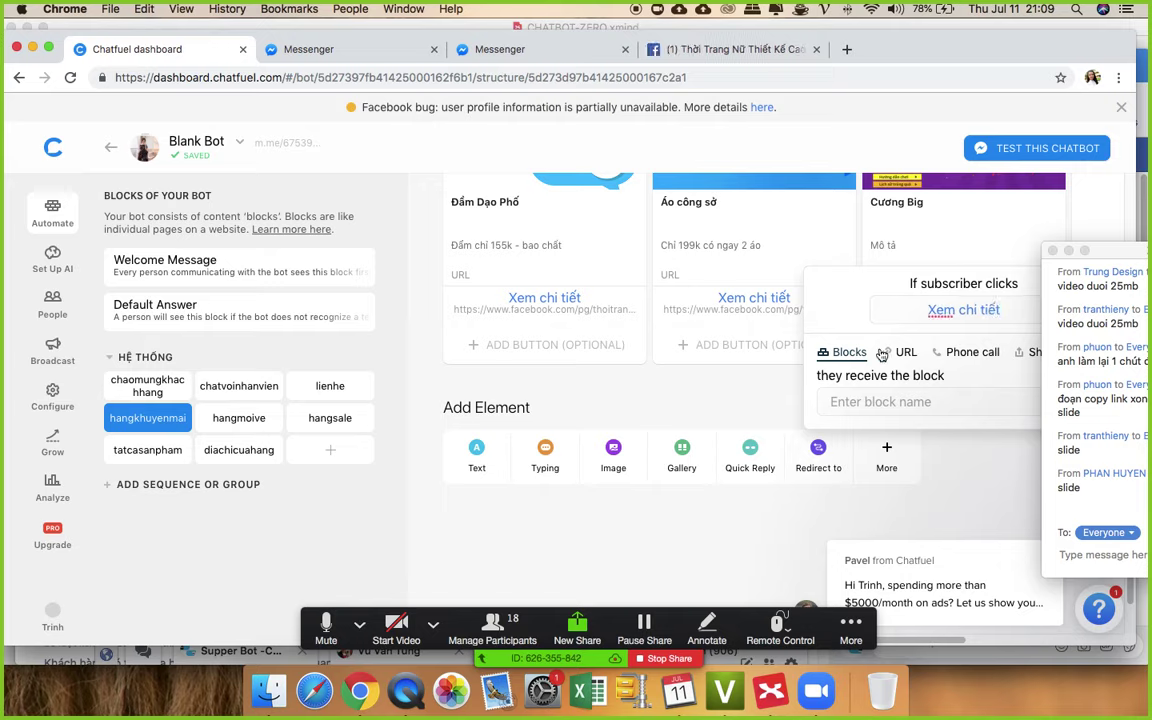
click(903, 352)
key(super+v)
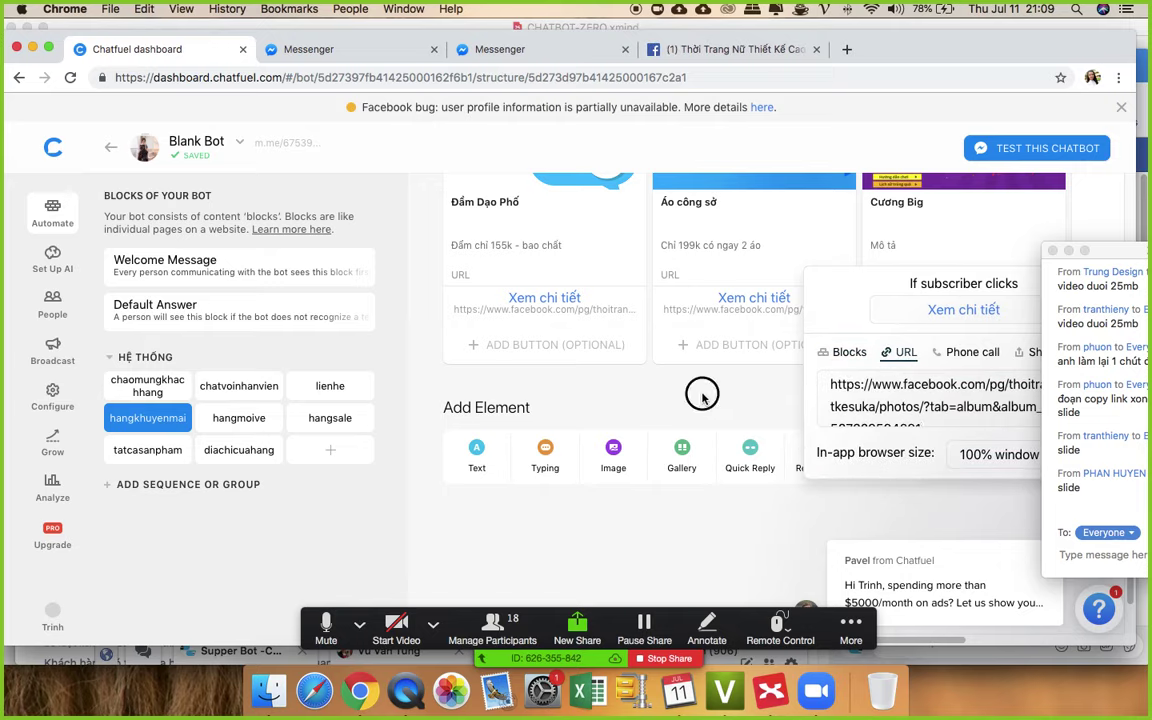
click(702, 397)
scroll(705, 355, up, 5)
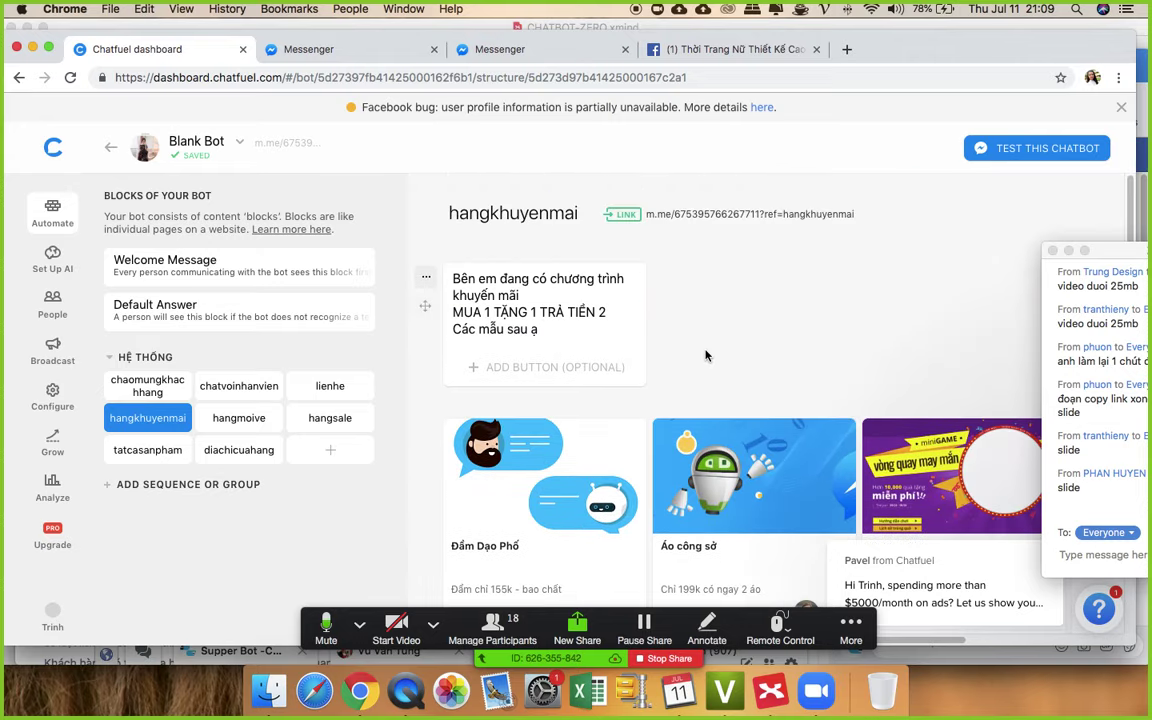
- Open the hangkhuyenmai m.me link in Messenger and close the older conversations in the way
click(750, 215)
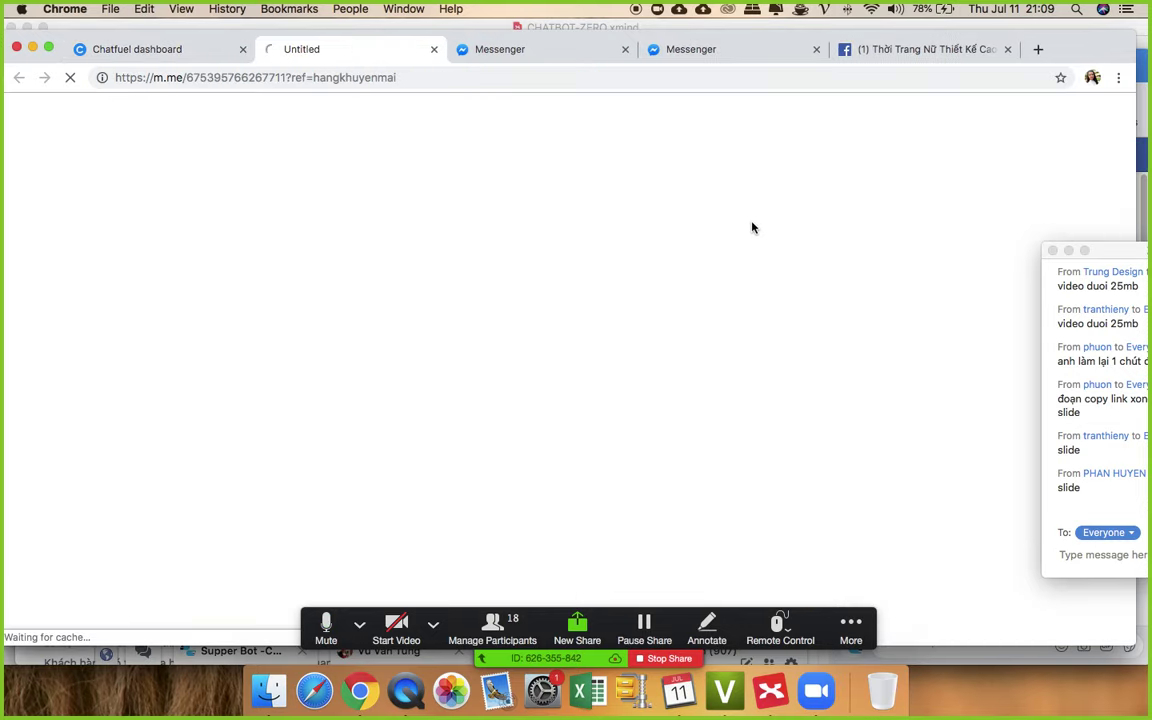
click(626, 49)
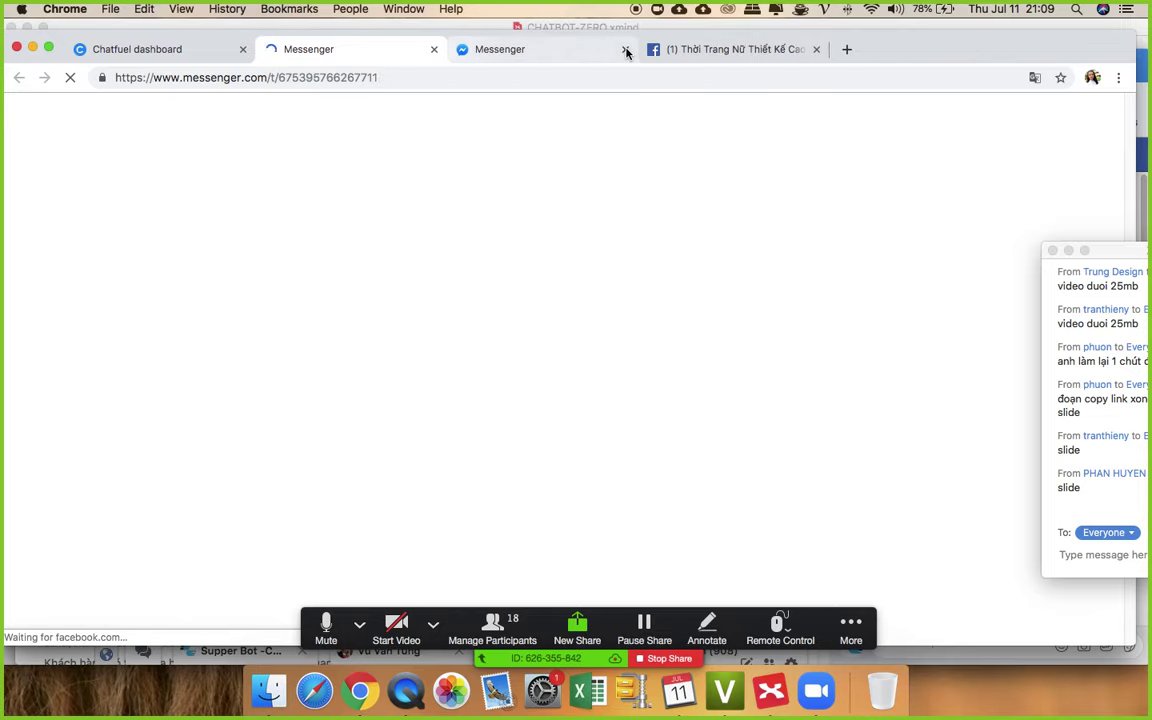
click(626, 49)
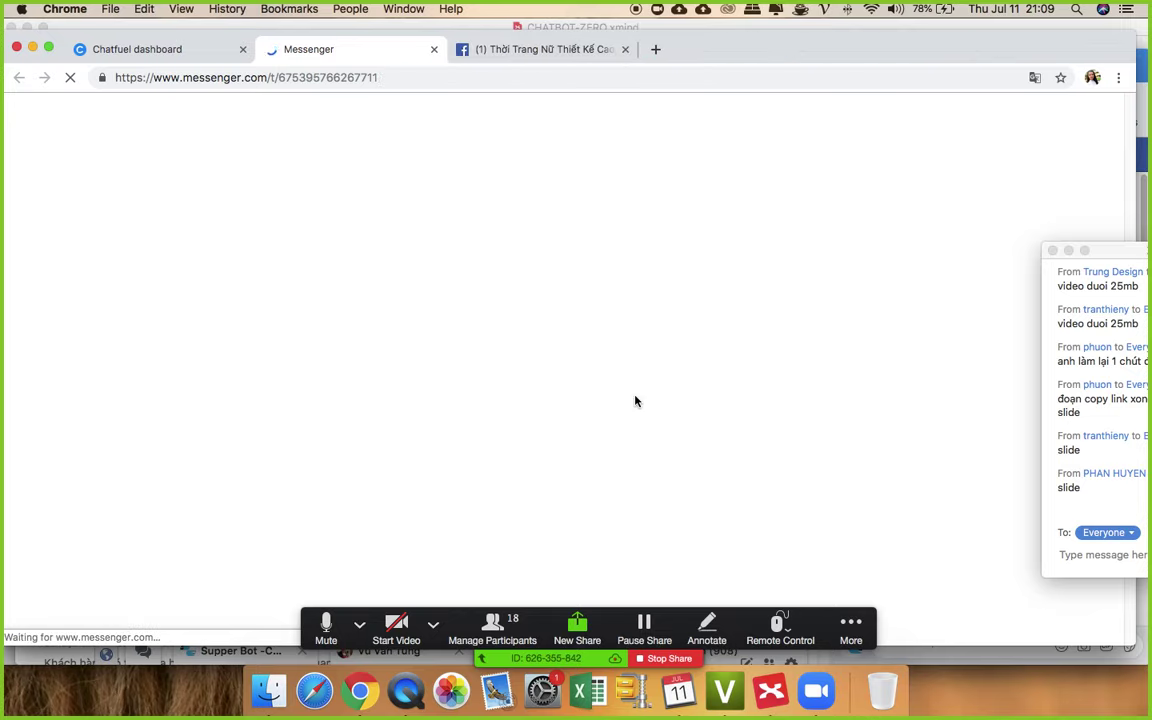
drag(1115, 249, 962, 165)
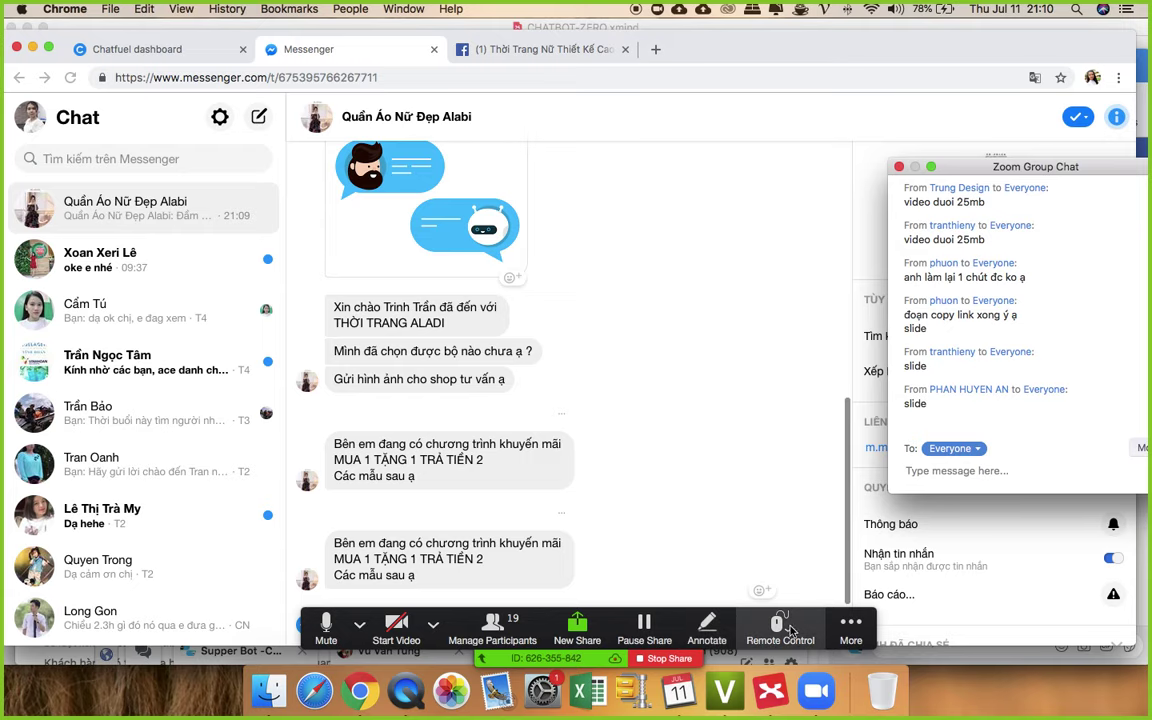
click(825, 594)
drag(825, 594, 990, 62)
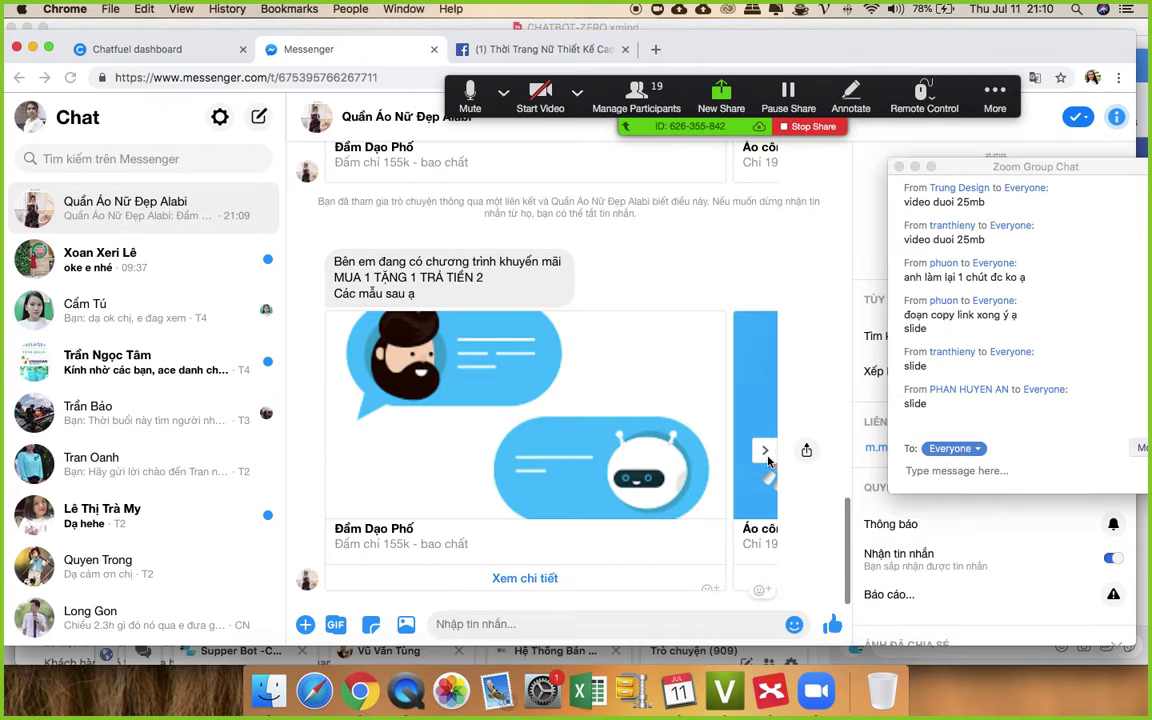
- Page the carousel to Áo công sở and back, then open the first card's Xem chi tiết link
click(765, 452)
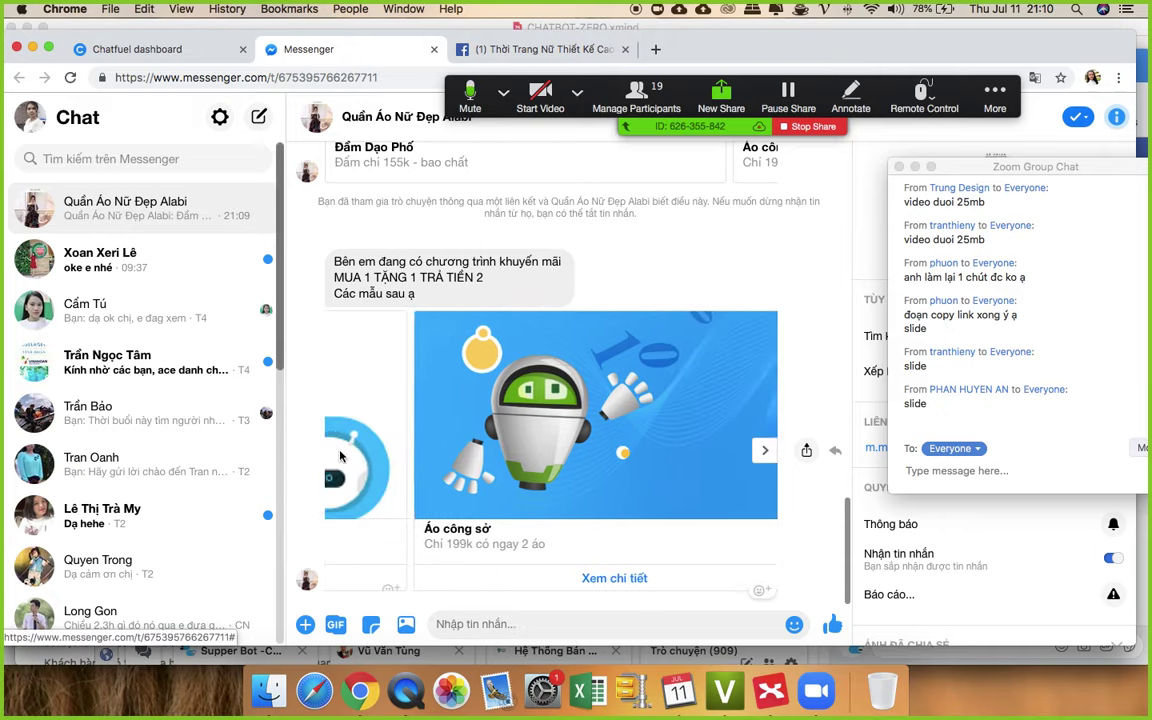
click(340, 456)
click(529, 578)
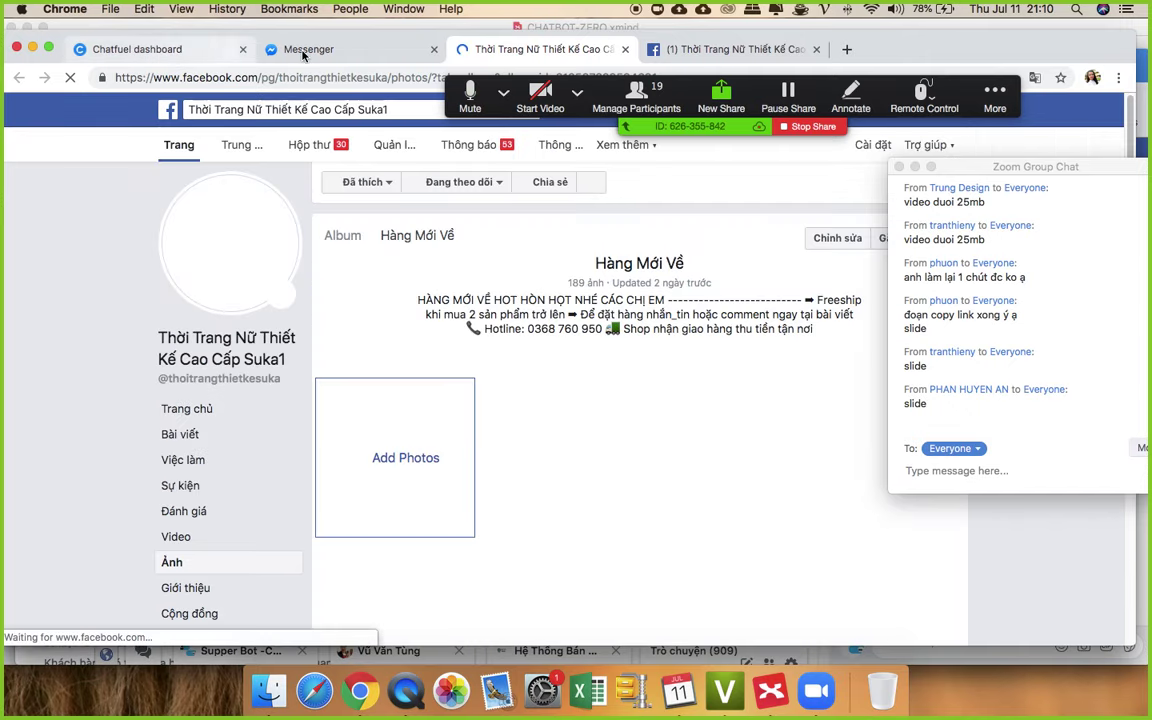
- Page the shop conversation's carousel through Áo công sở and Cương Big and back
click(338, 49)
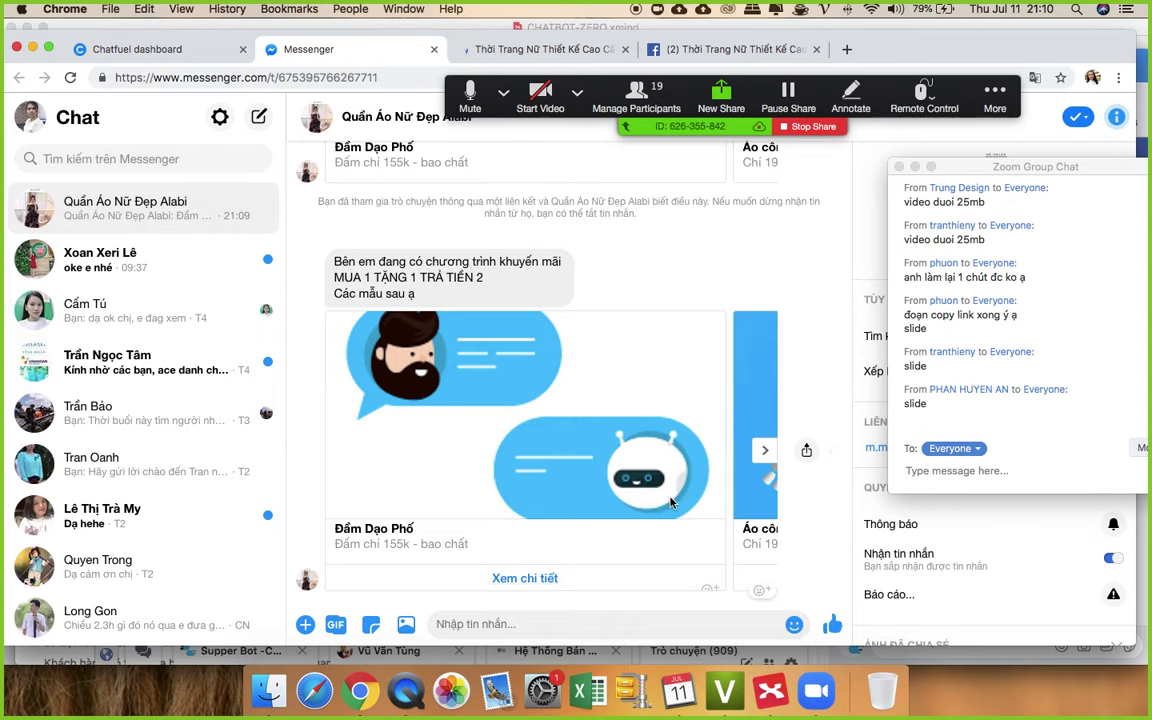
click(767, 452)
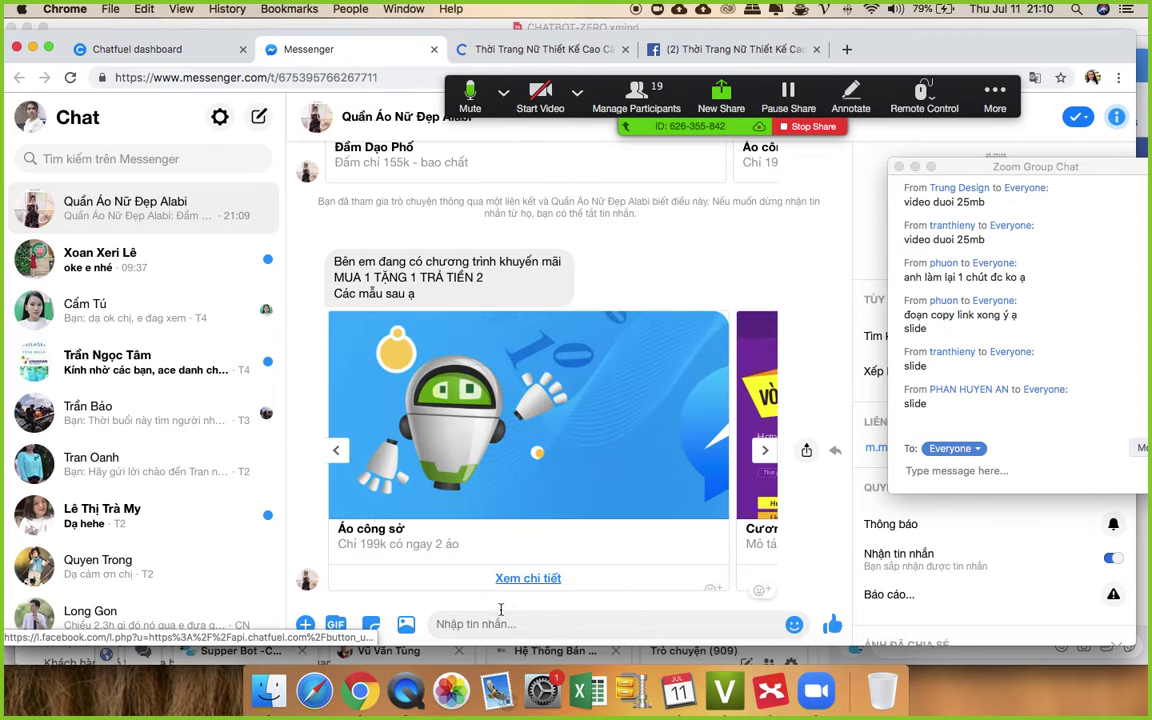
click(765, 450)
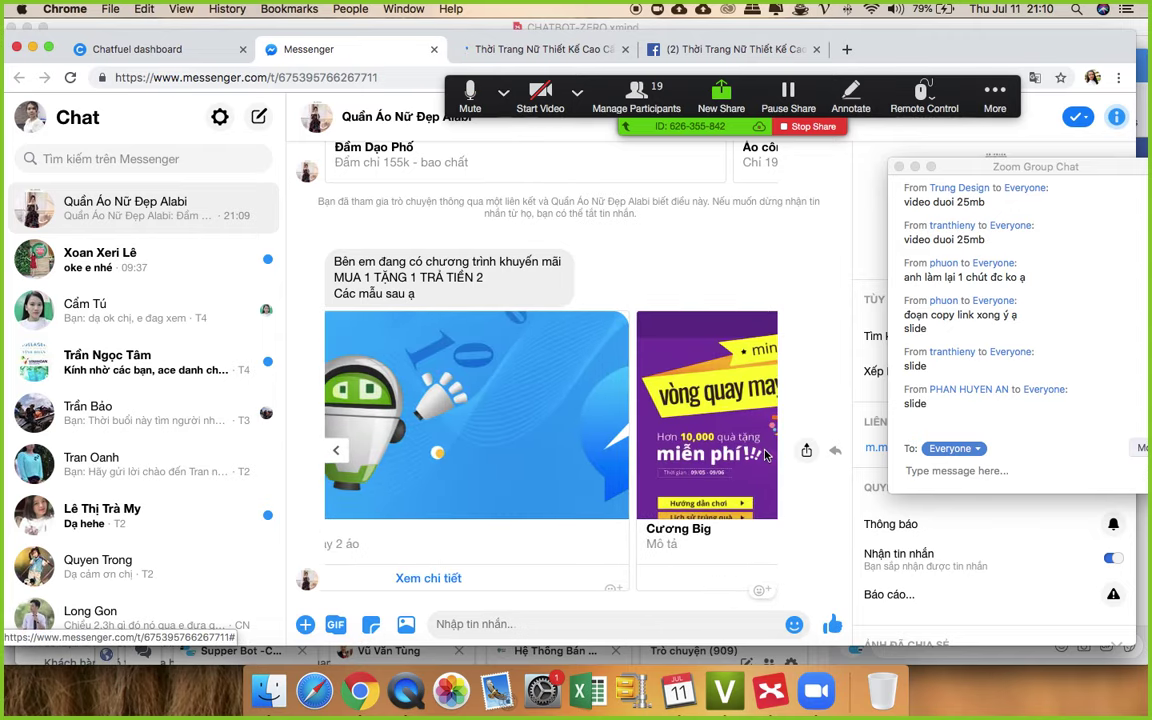
click(334, 451)
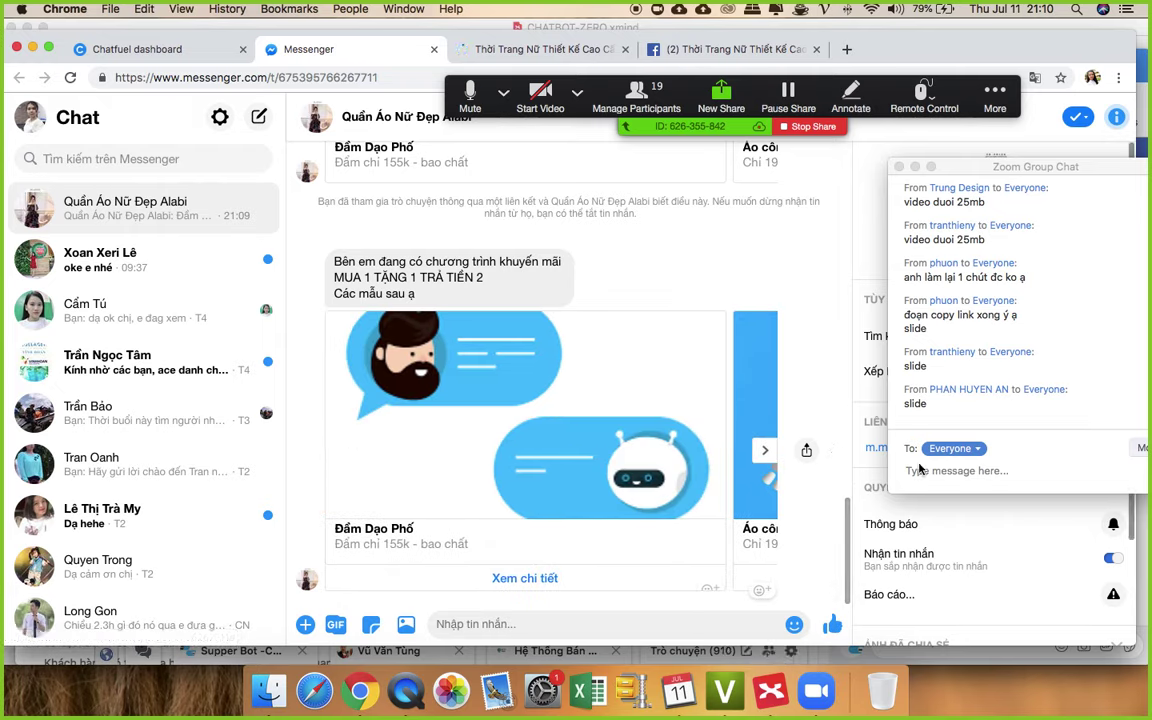
- Send the reply 'Url' in the meeting chat
click(926, 478)
text(U)
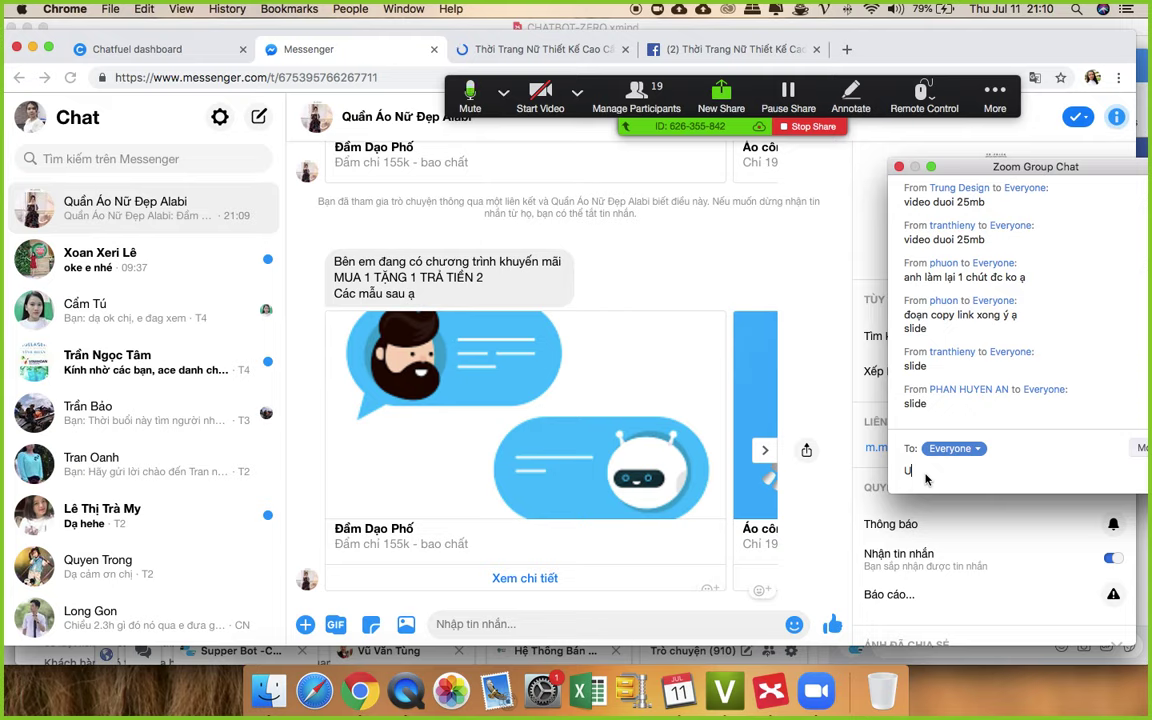
text(rl)
key(Return)
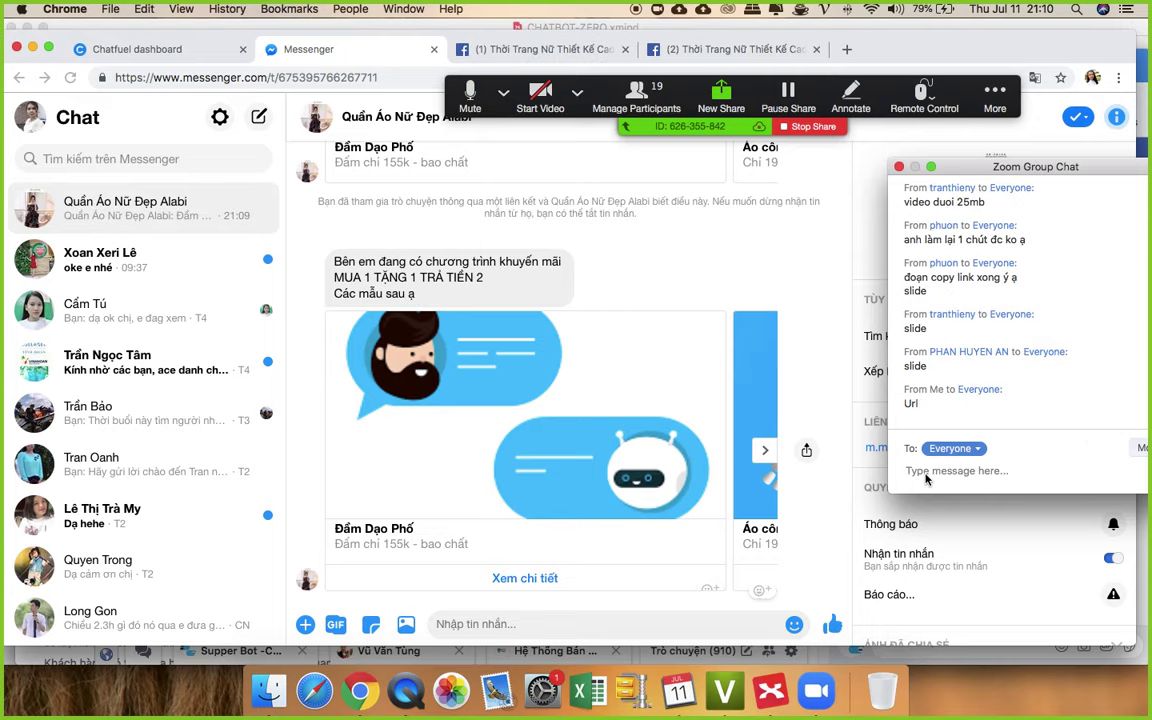
click(175, 49)
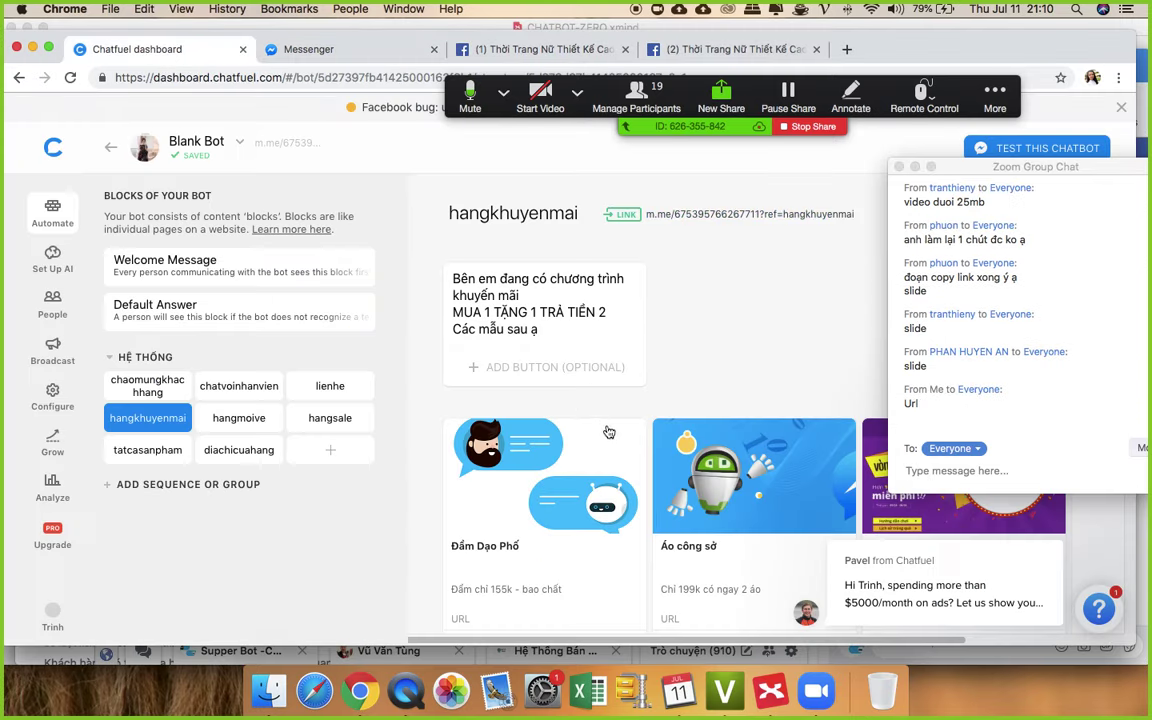
- Replace the first card's button with a new 'Xem chi tiết' URL button to the album link
scroll(600, 425, down, 6)
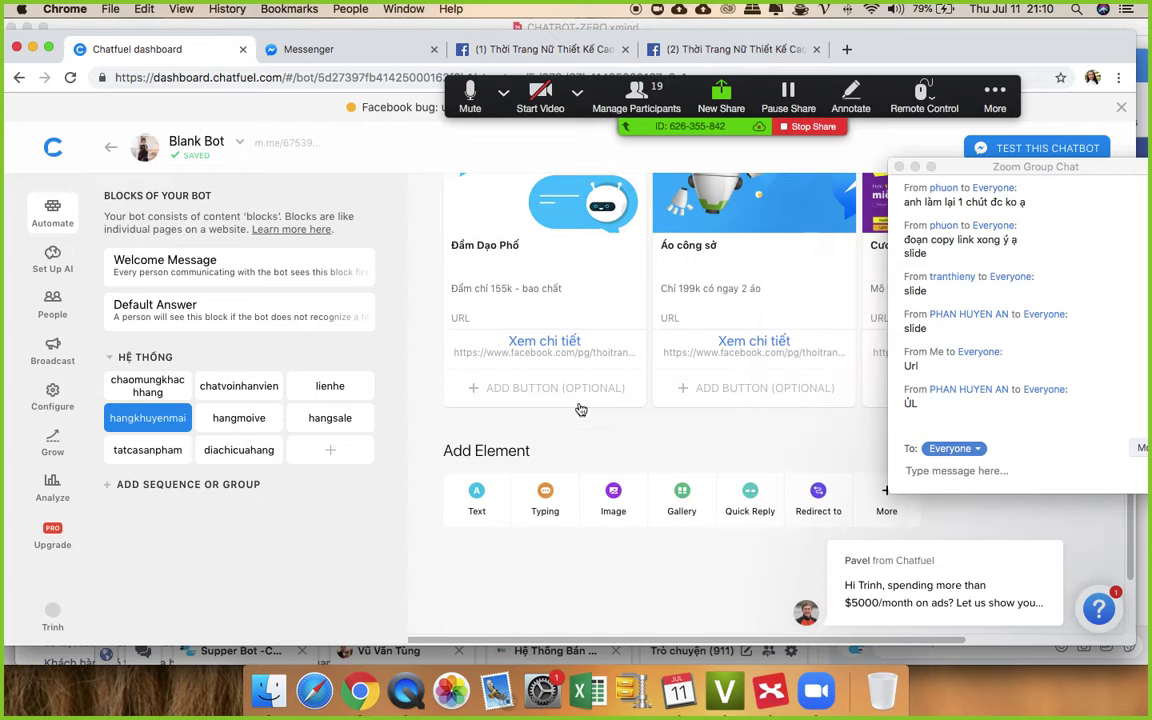
click(640, 341)
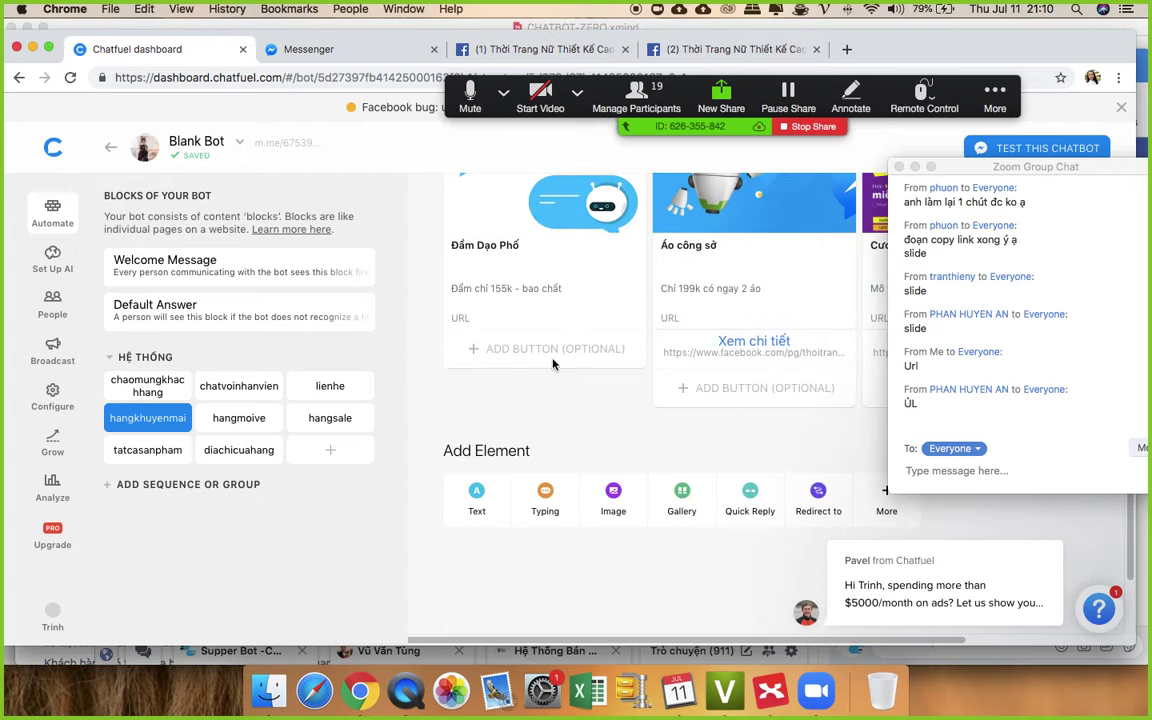
click(545, 350)
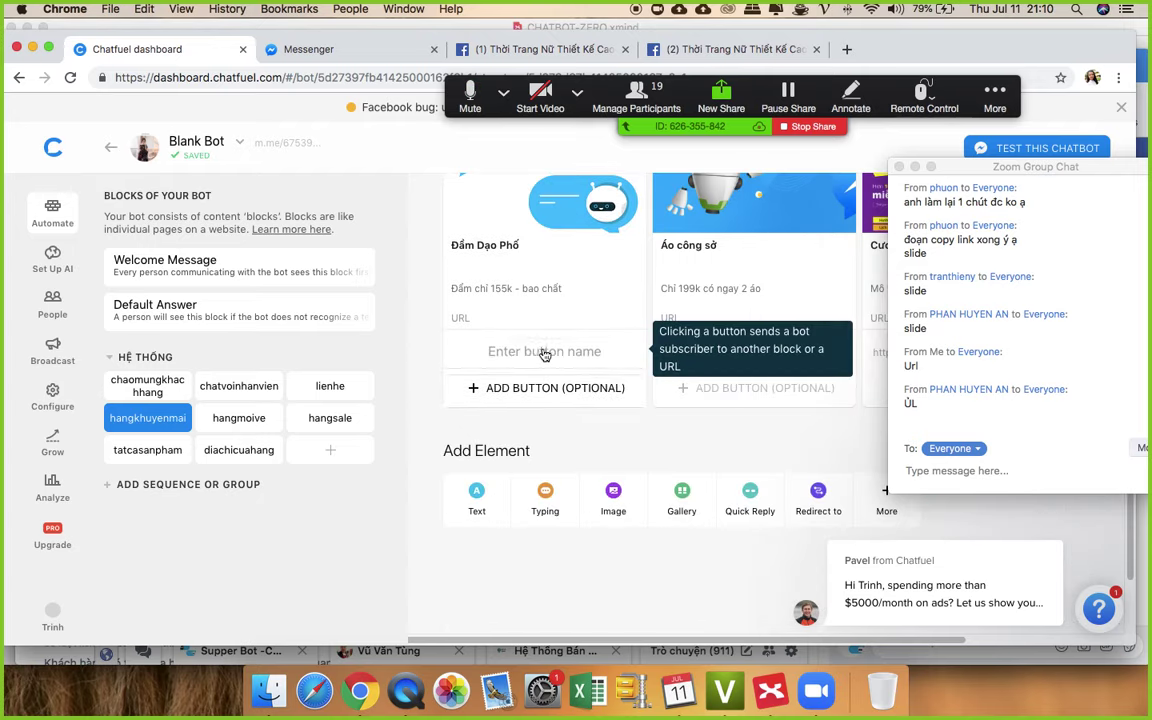
text(Xem)
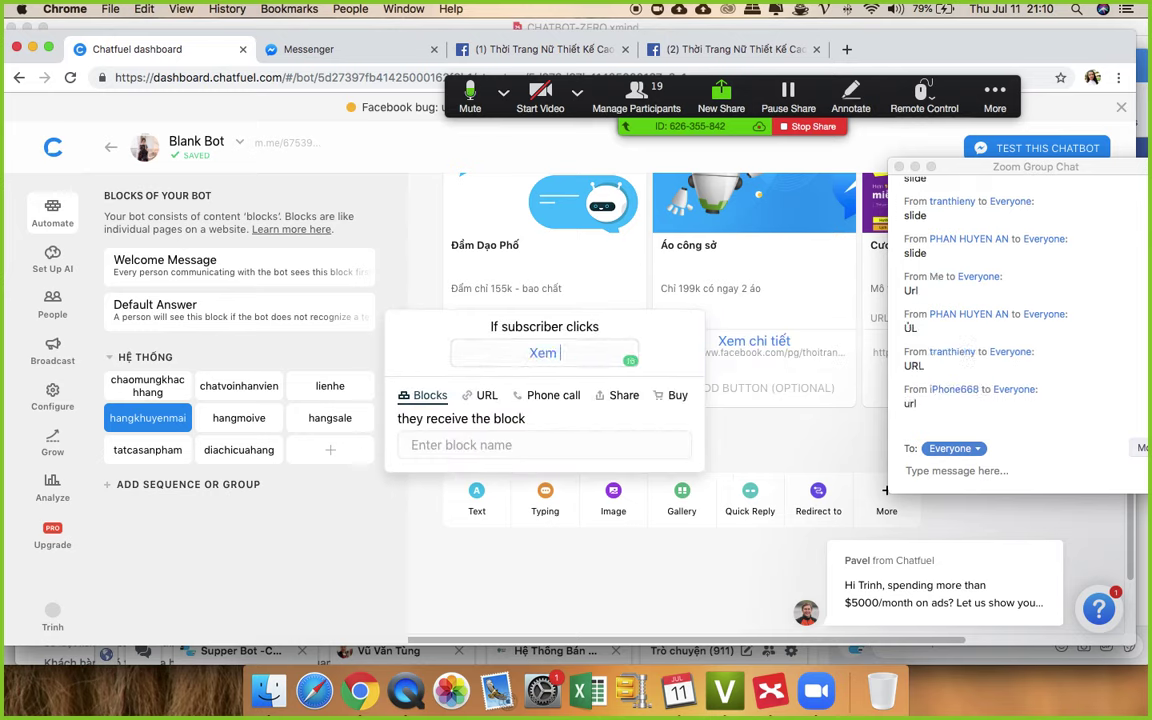
text( chi tiết)
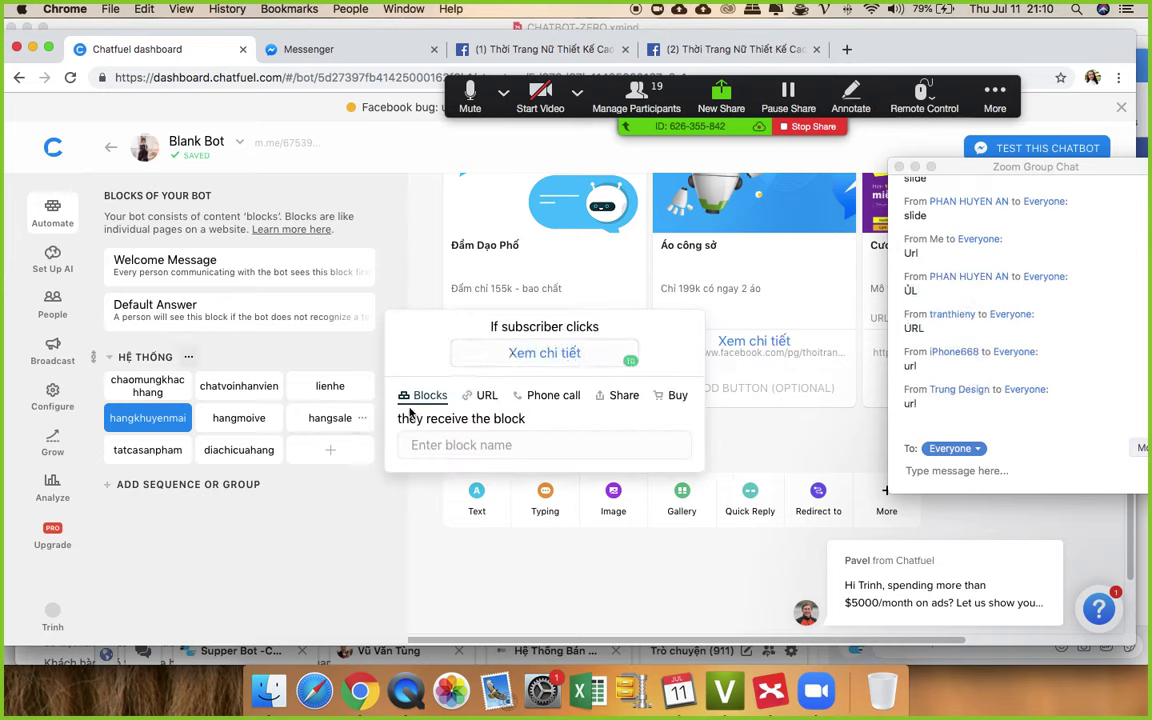
click(485, 397)
key(super+v)
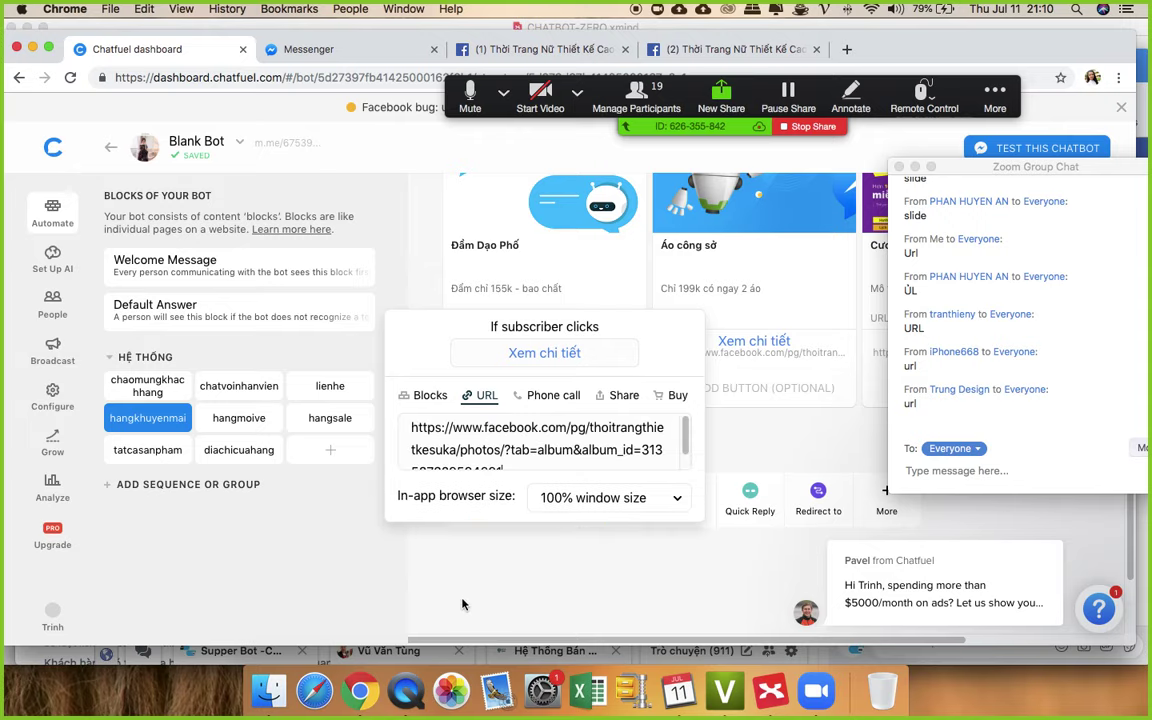
click(462, 607)
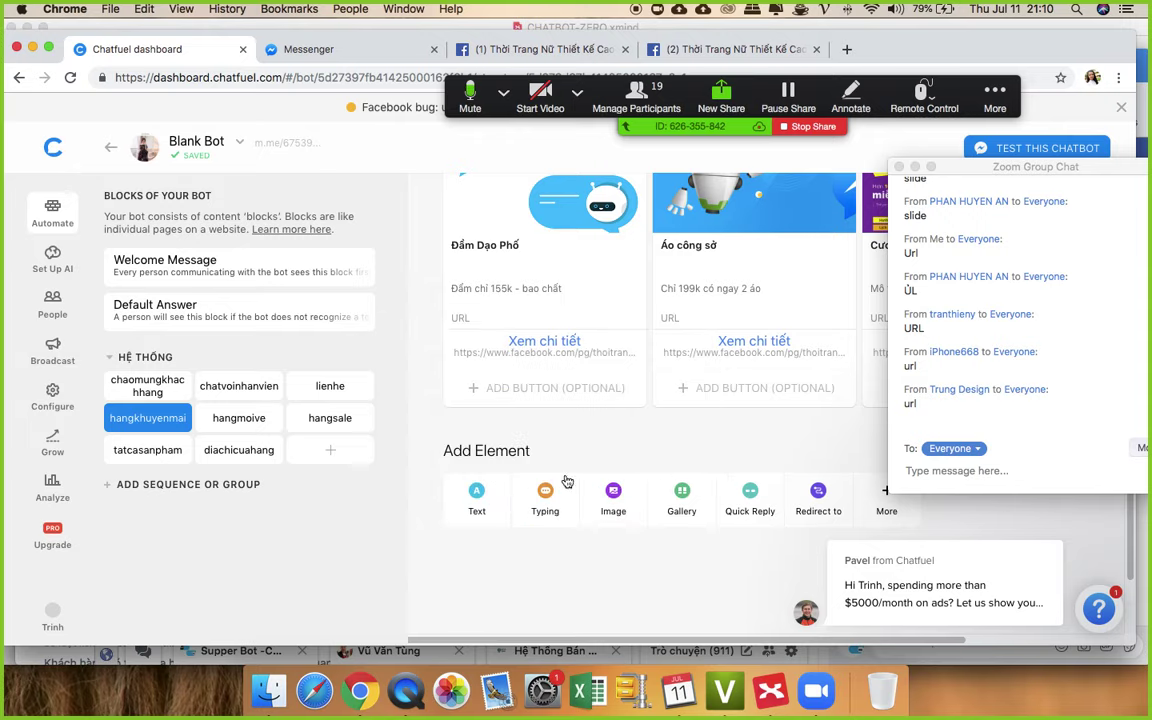
- Scroll through the gallery to check the three cards' Xem chi tiết buttons
scroll(670, 425, up, 5)
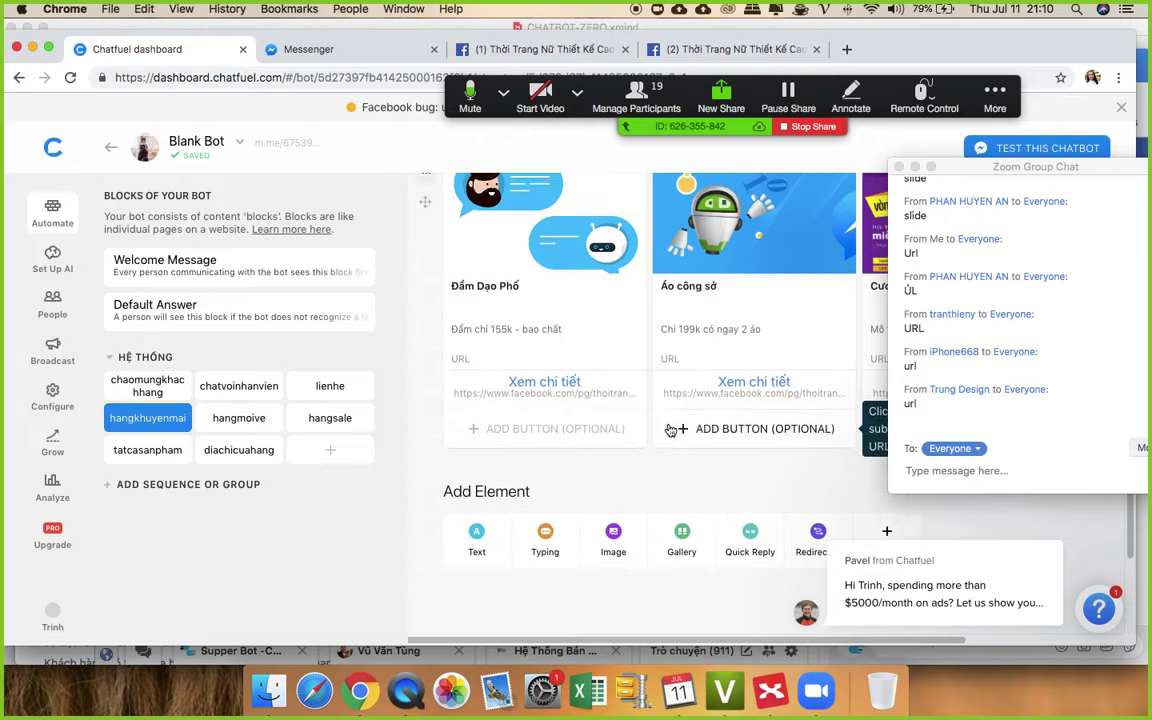
scroll(670, 425, down, 2)
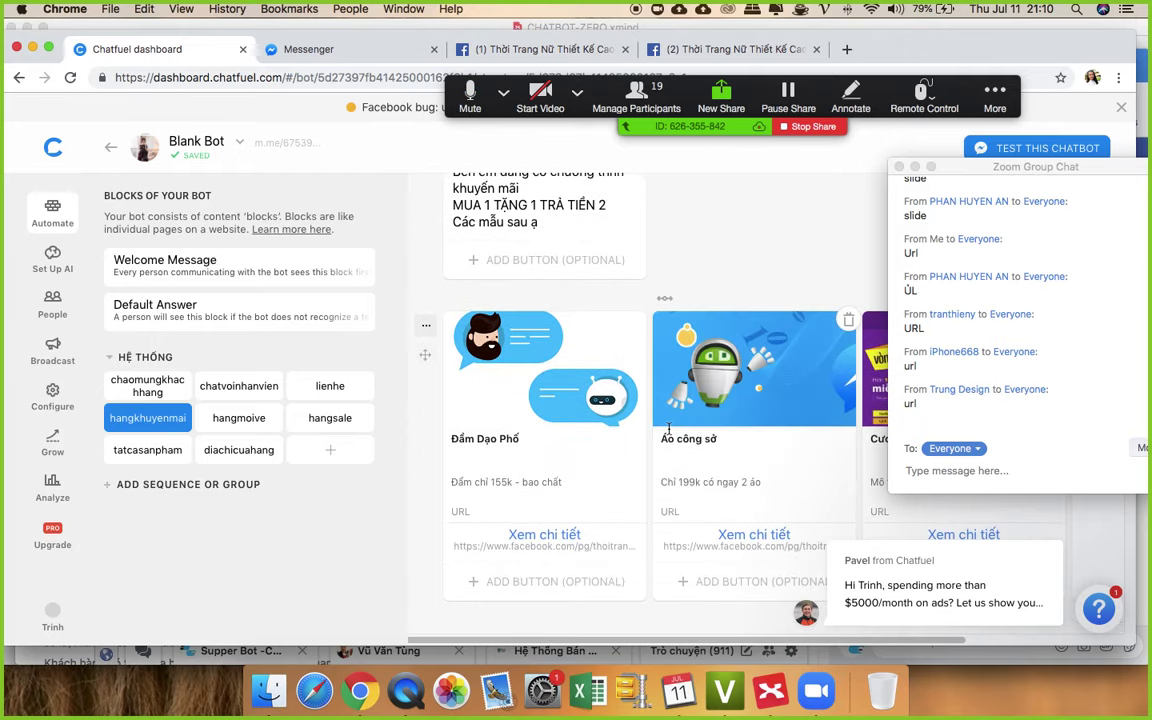
scroll(670, 432, down, 1)
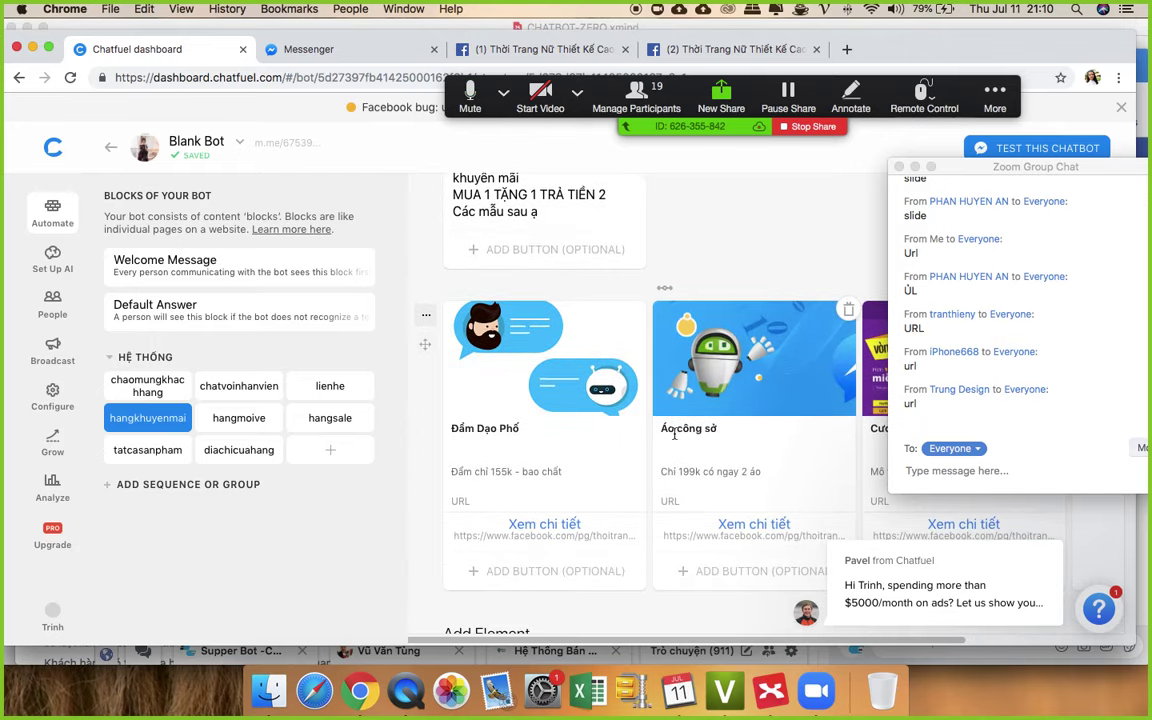
scroll(670, 432, up, 1)
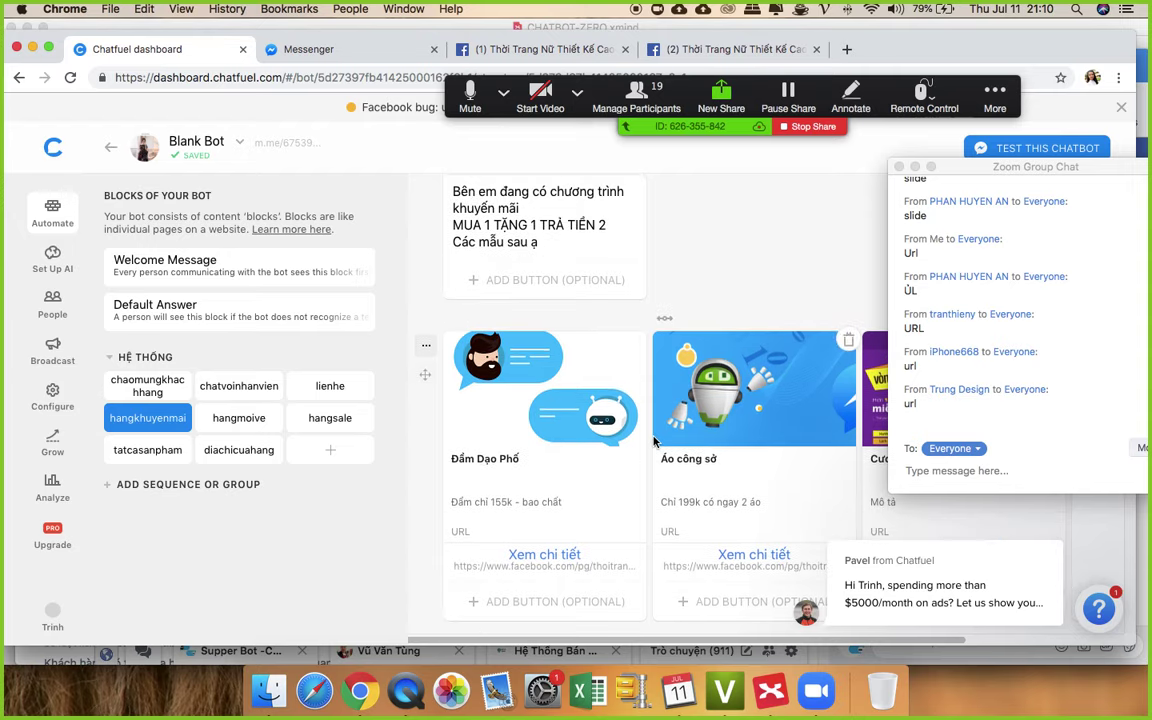
scroll(655, 441, up, 1)
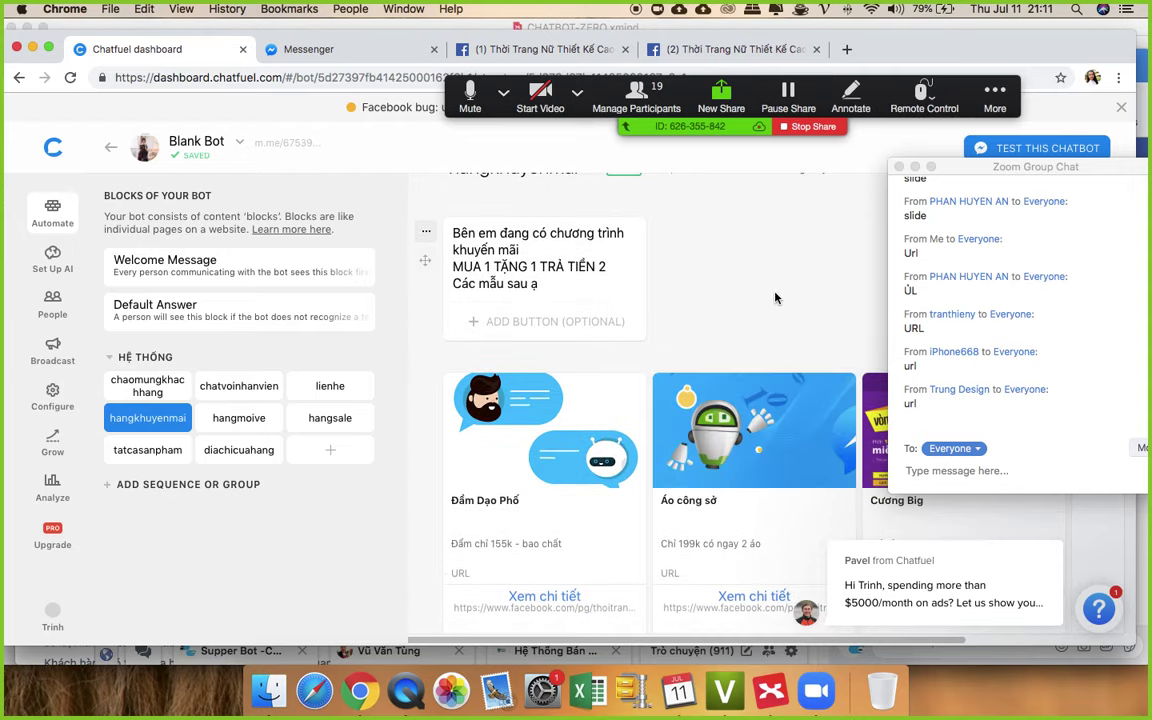
scroll(773, 299, down, 2)
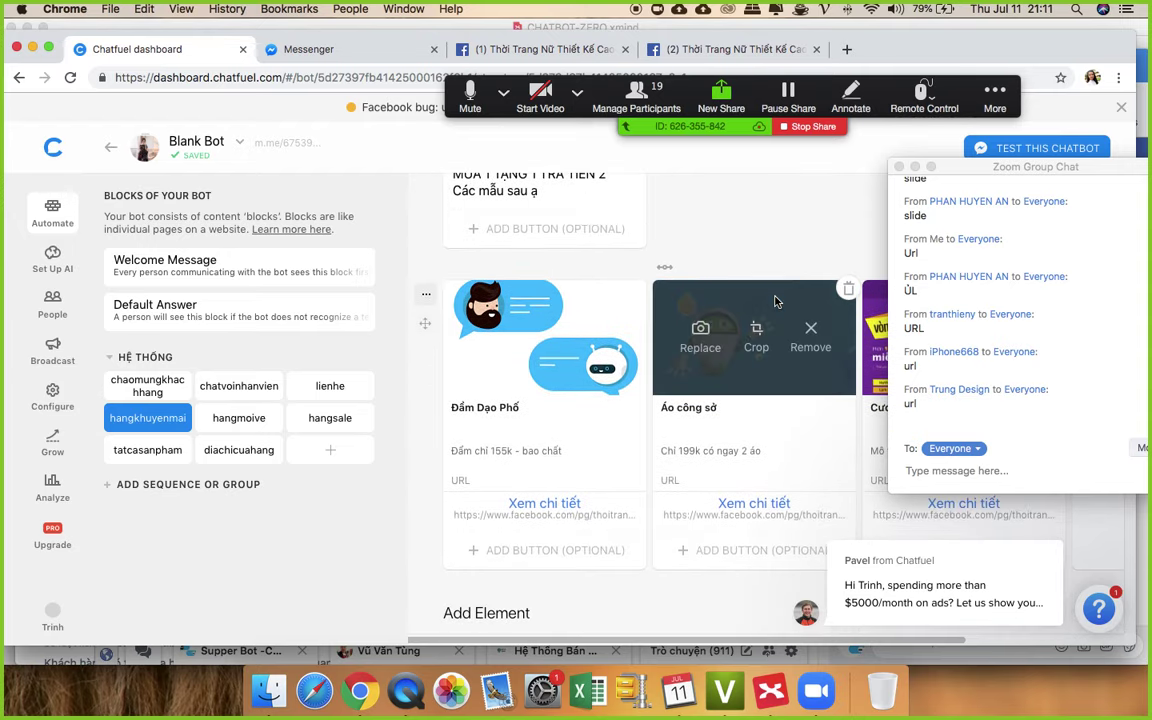
- Add a text card to the hangmoive block and begin its message
click(240, 417)
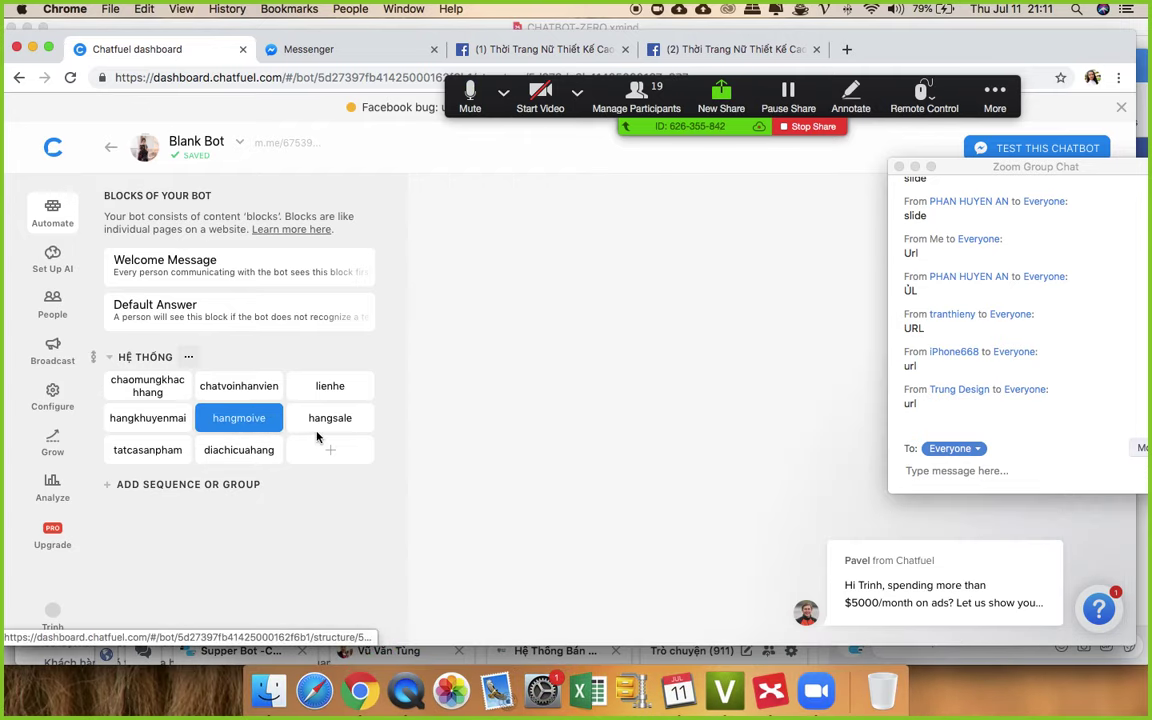
click(477, 318)
click(514, 291)
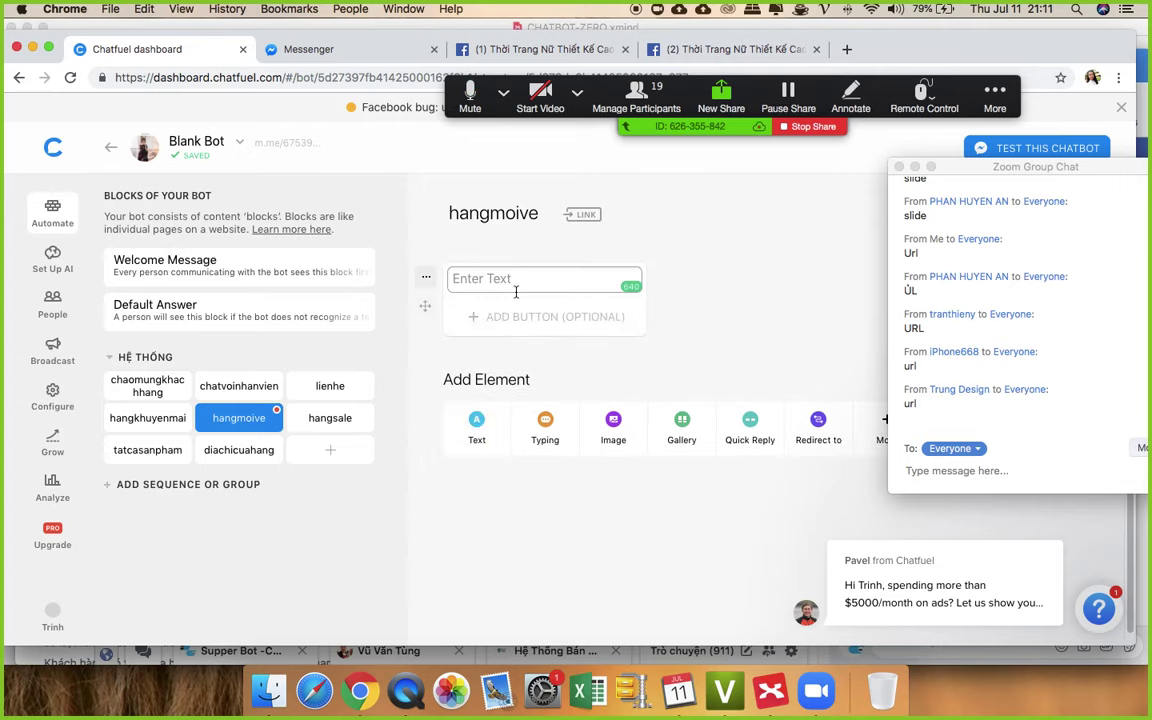
text(Hàng mới về nhé chị yêu)
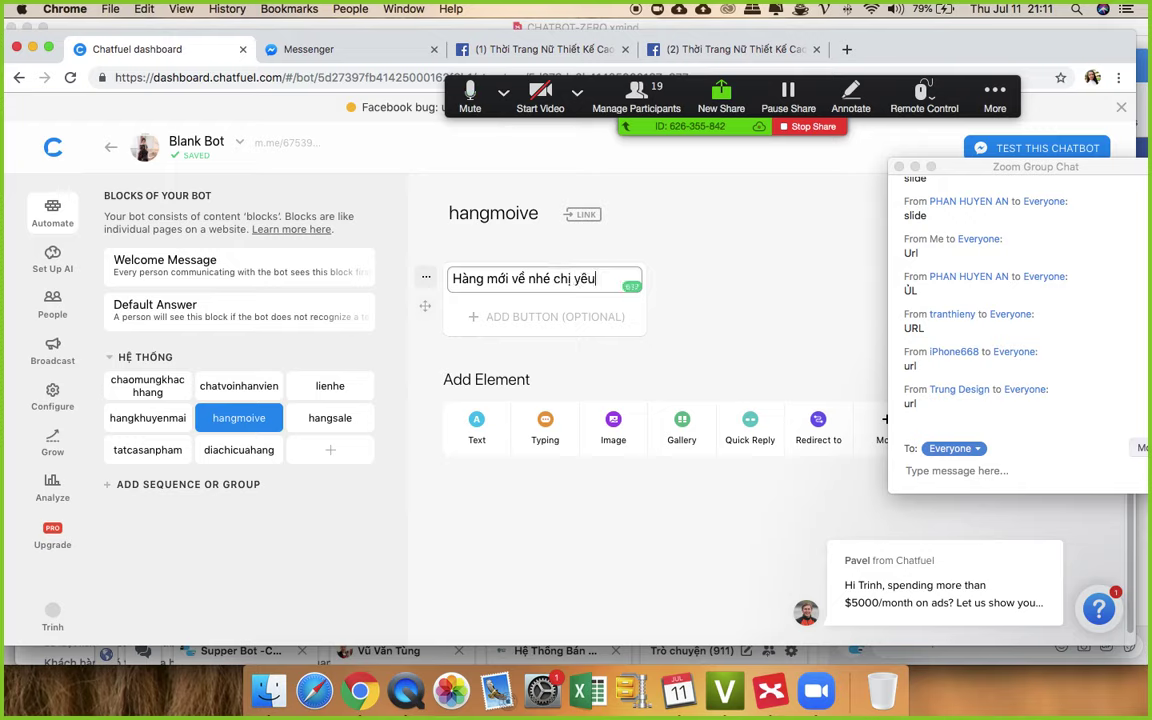
- Add an image card to hangmoive and upload download.png from the Desktop
click(613, 422)
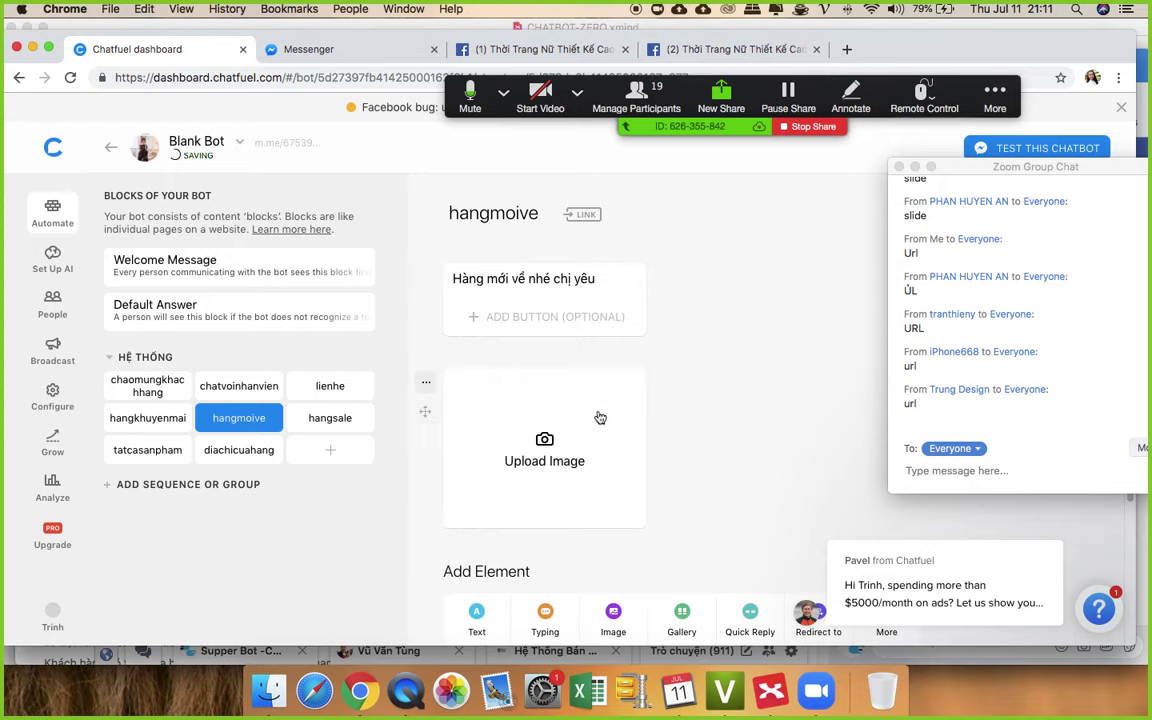
click(542, 400)
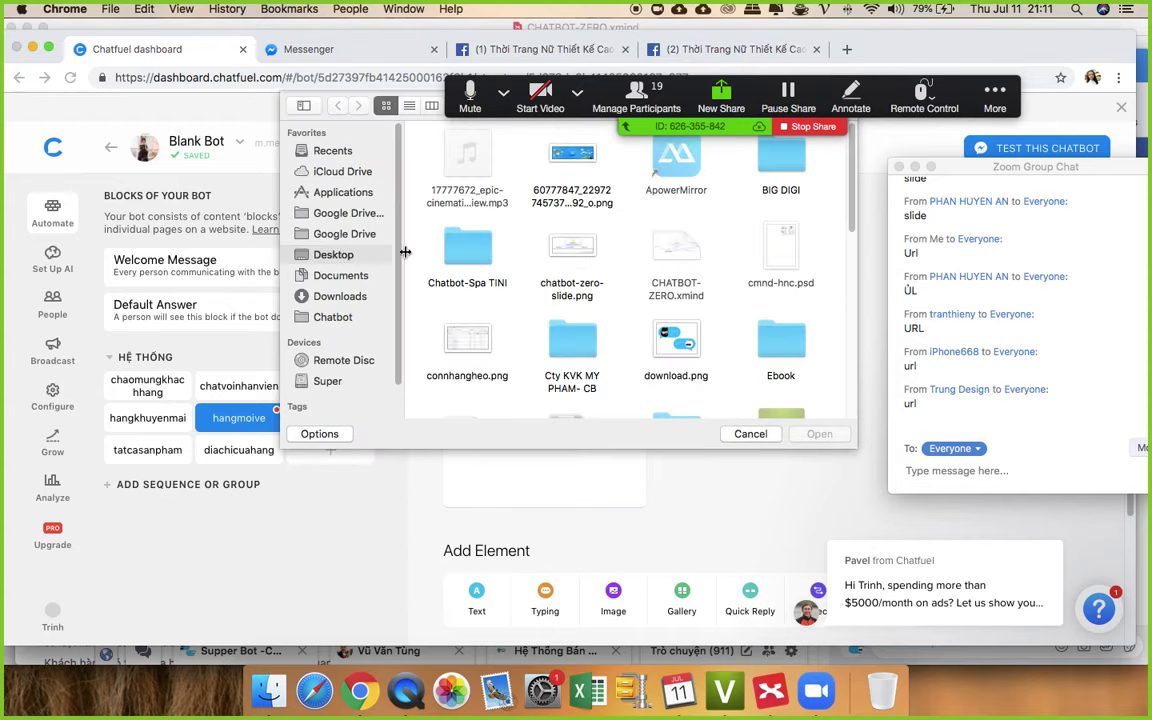
scroll(640, 300, down, 1)
click(668, 330)
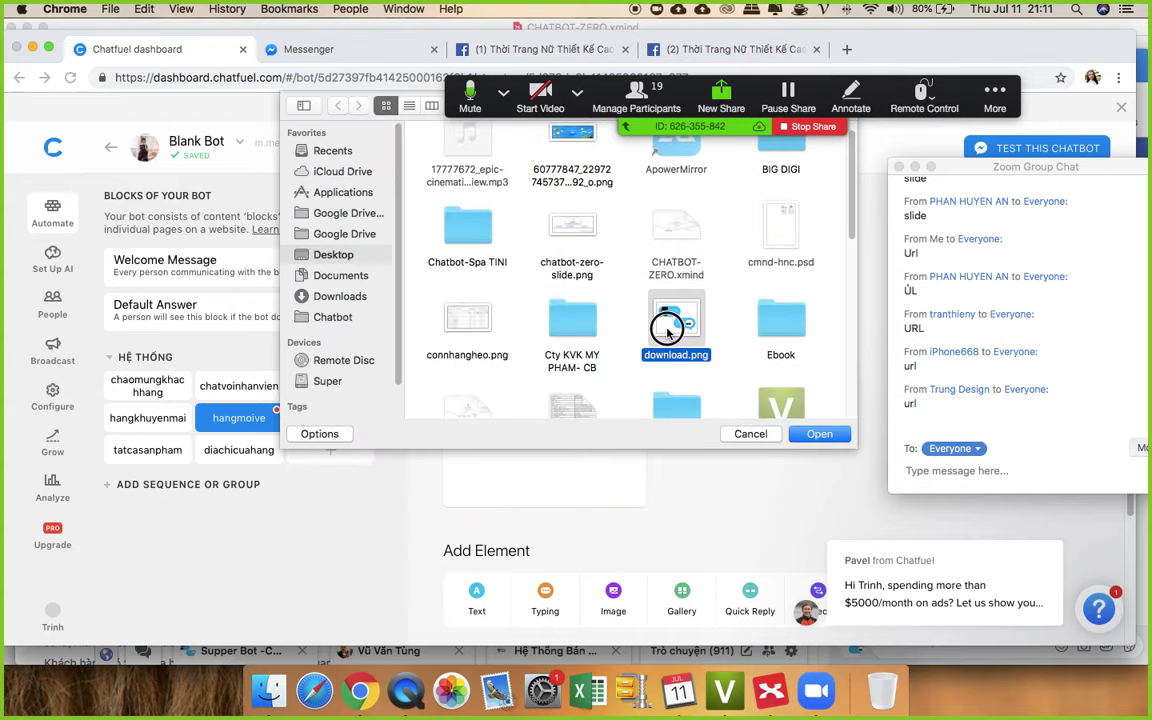
double_click(668, 330)
scroll(670, 390, down, 4)
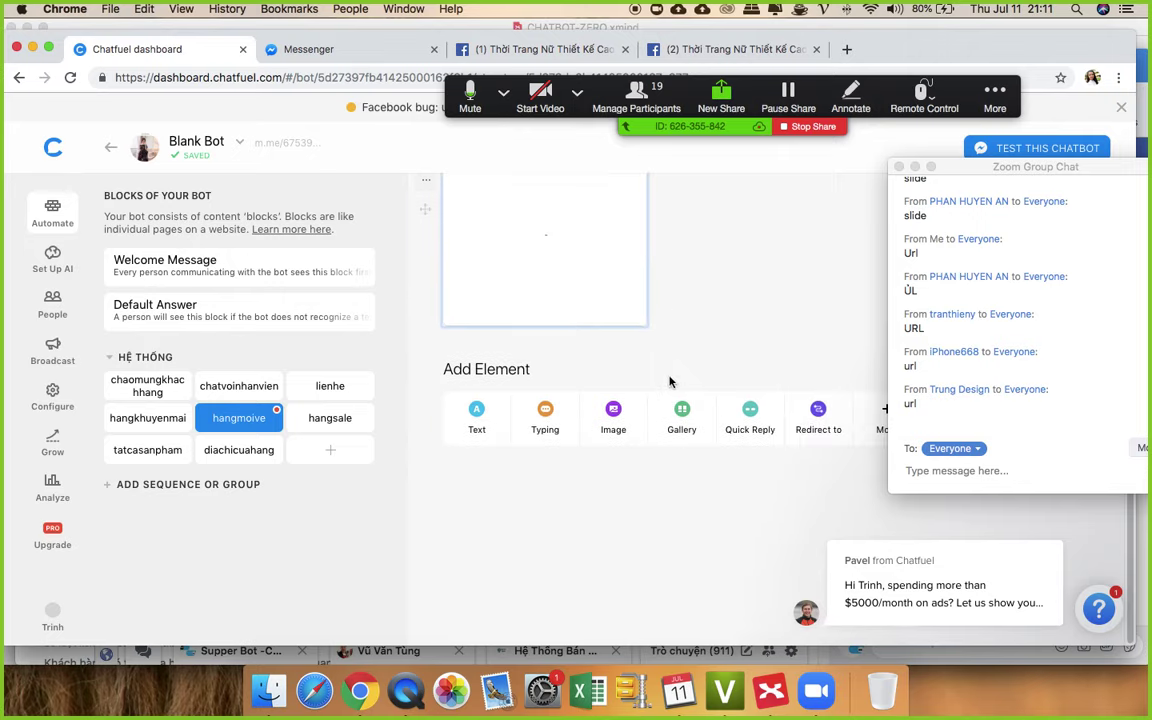
- Add a second image card and upload another picture into it
click(619, 416)
click(620, 366)
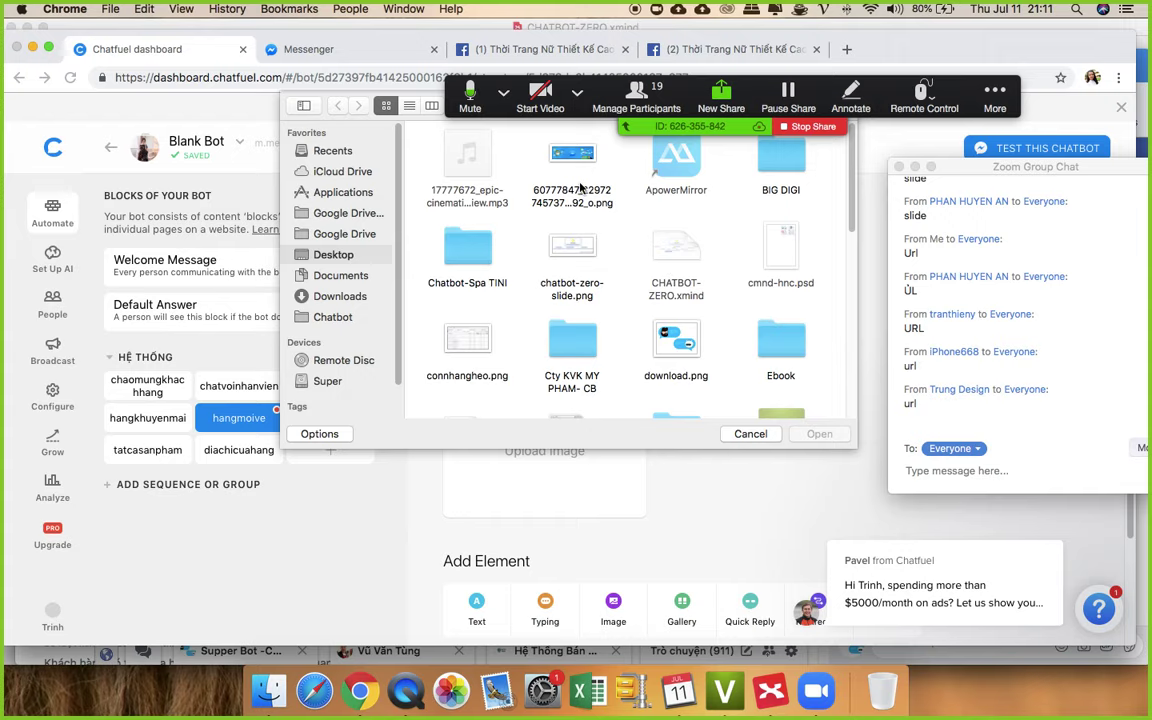
double_click(574, 180)
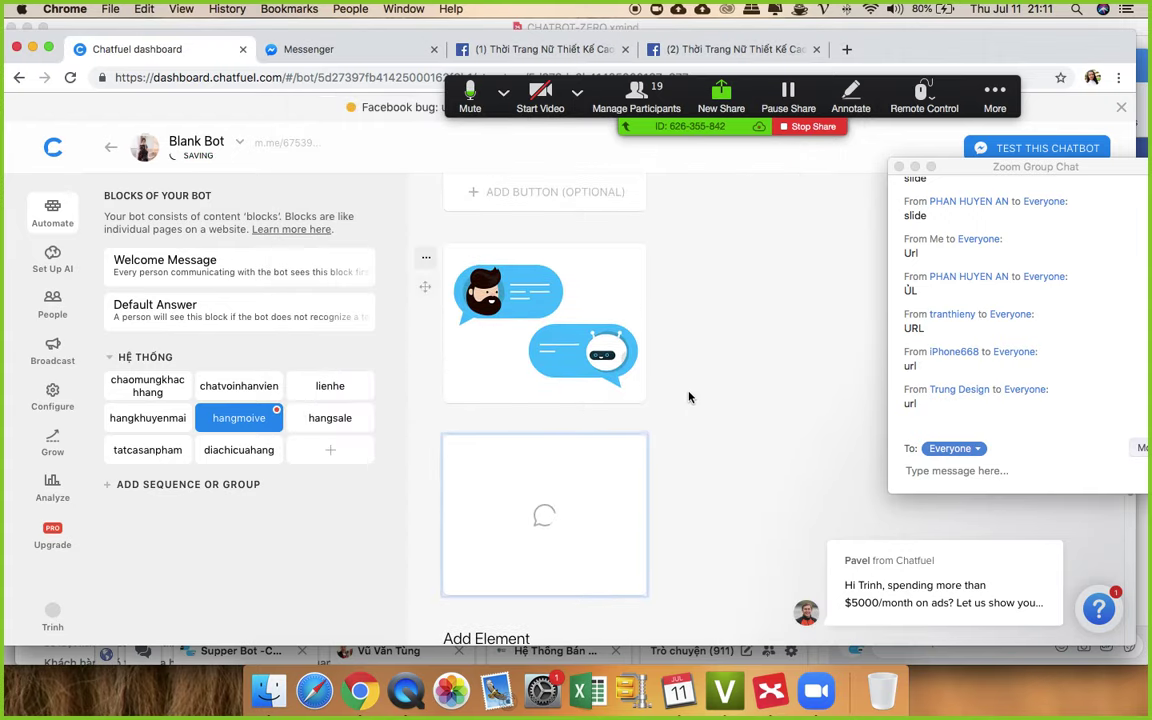
scroll(685, 395, down, 5)
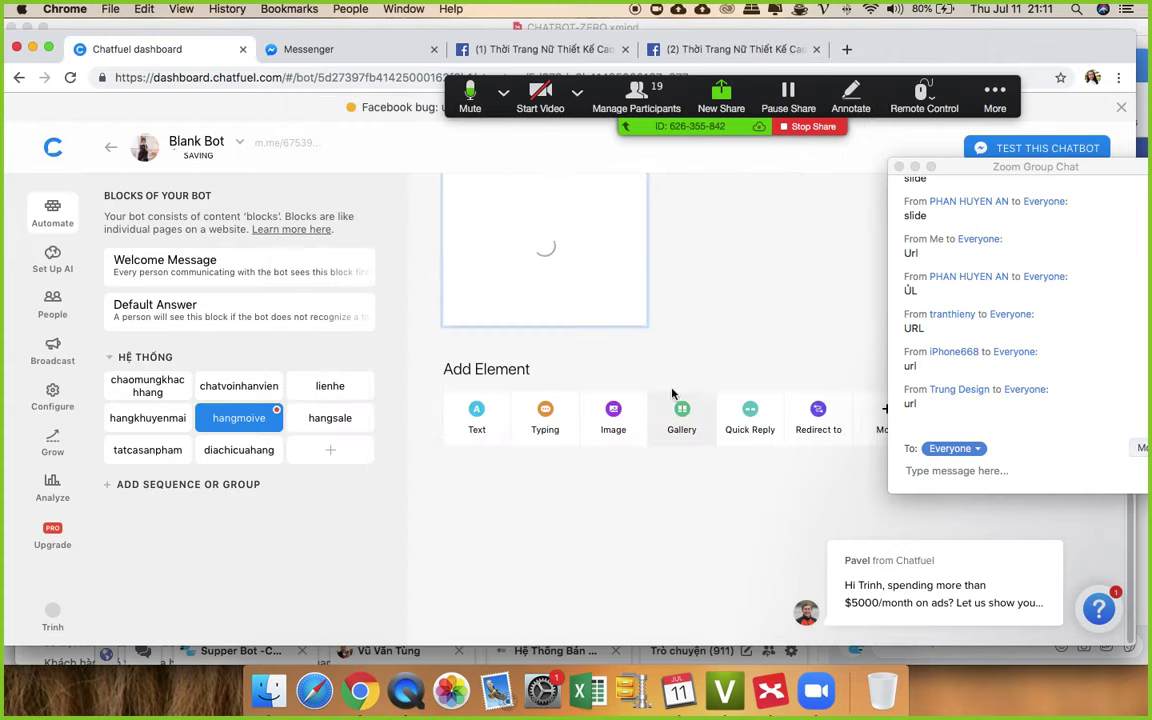
- Add one more image card with download.png, then move to the hangsale block
click(620, 413)
click(548, 430)
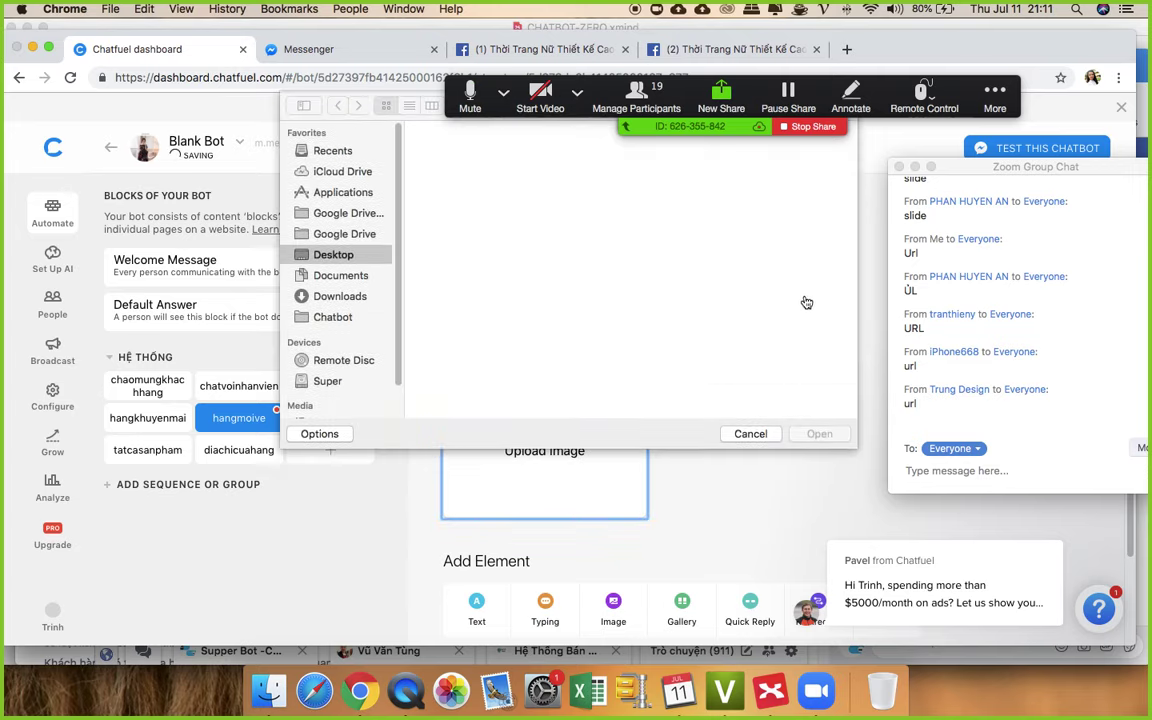
click(652, 231)
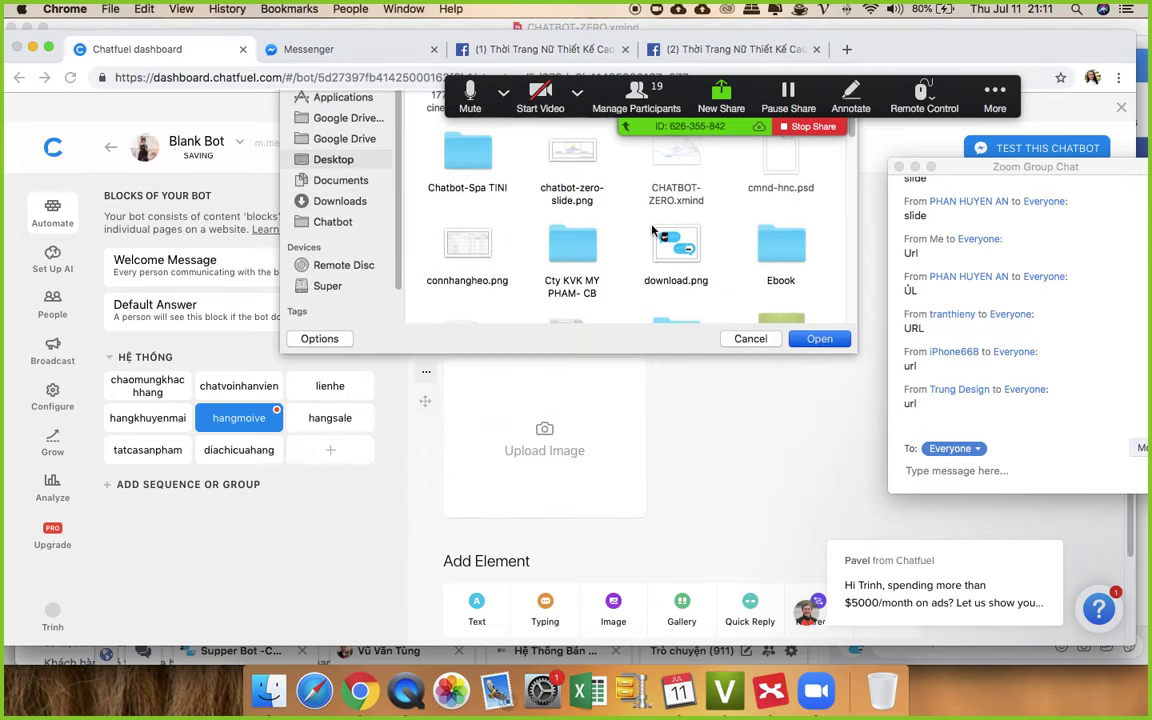
double_click(652, 231)
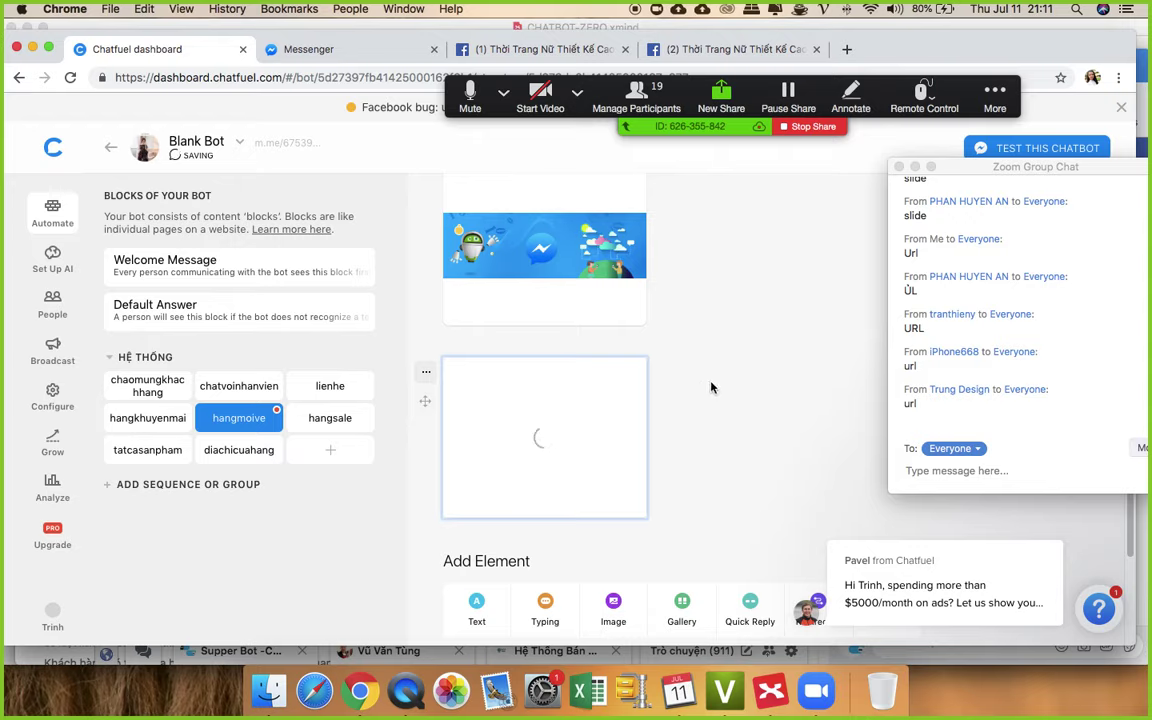
scroll(712, 398, up, 5)
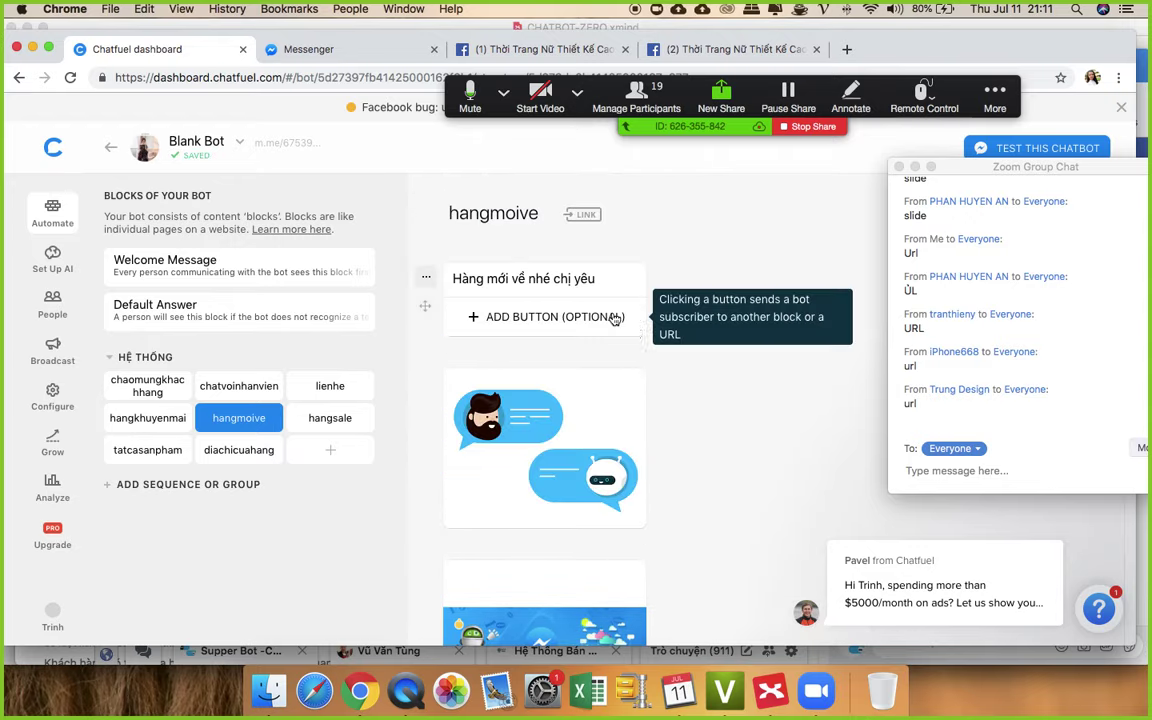
scroll(738, 411, down, 5)
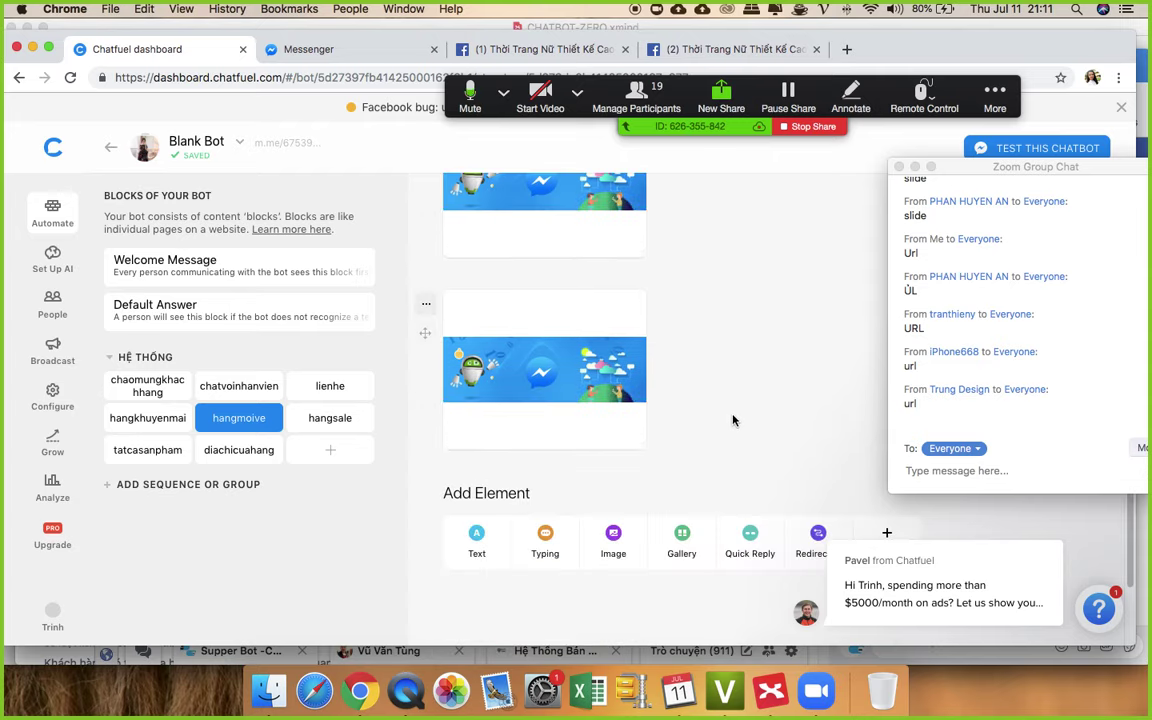
click(314, 428)
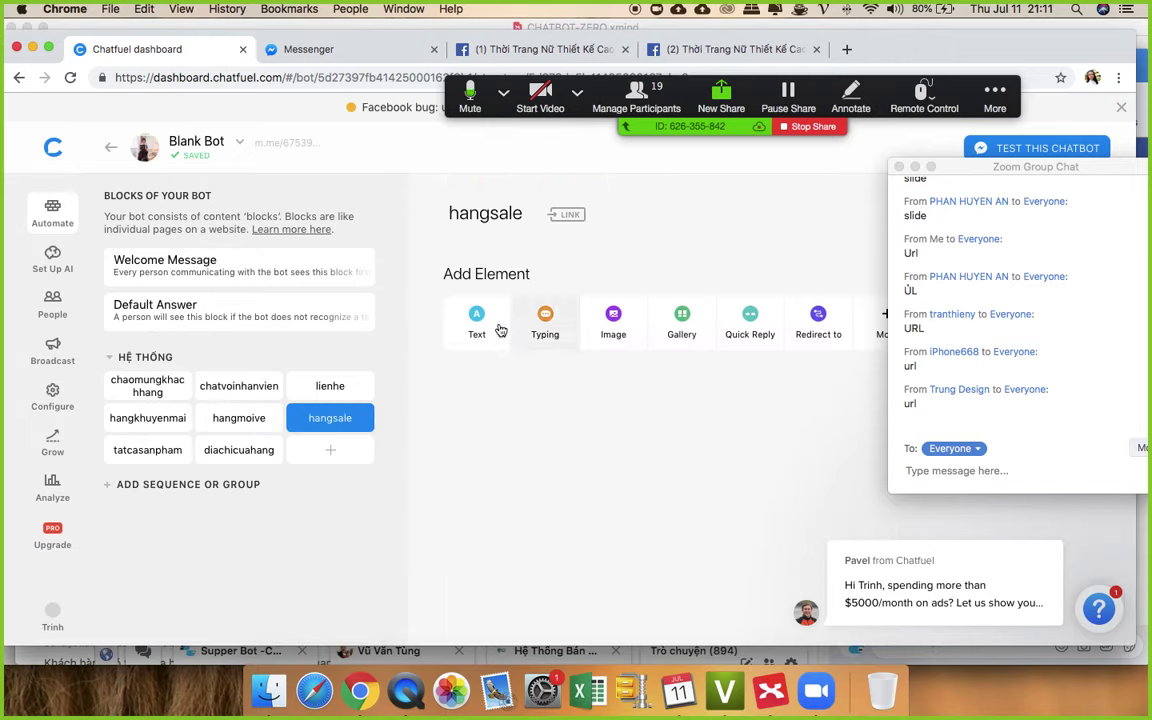
- Add the text 'Hàng đang sale nhé {{first name}}' to the hangsale block
click(490, 325)
click(520, 281)
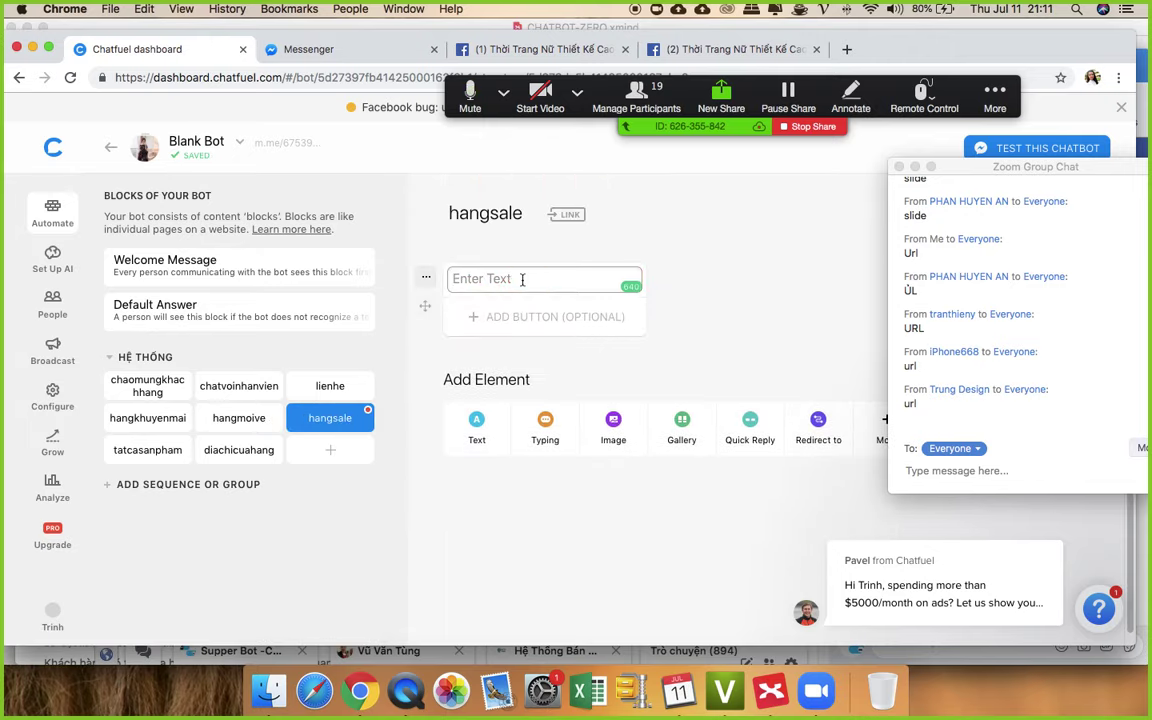
text(Han)
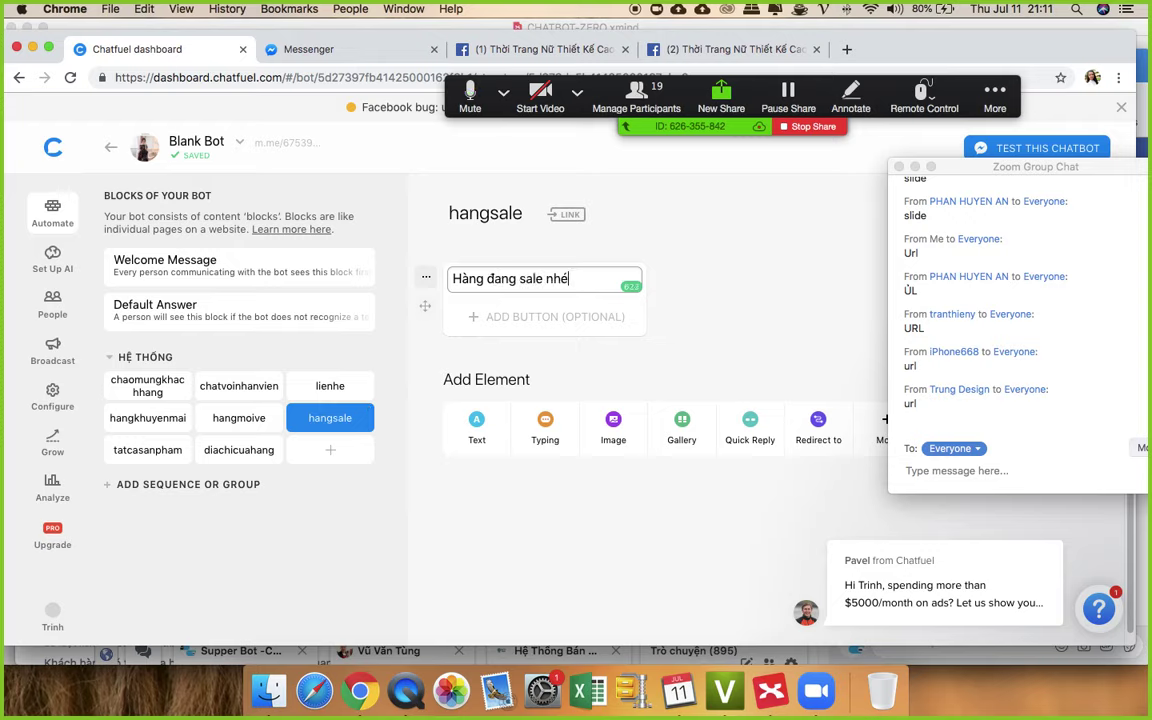
text(g đang sale nhé {{)
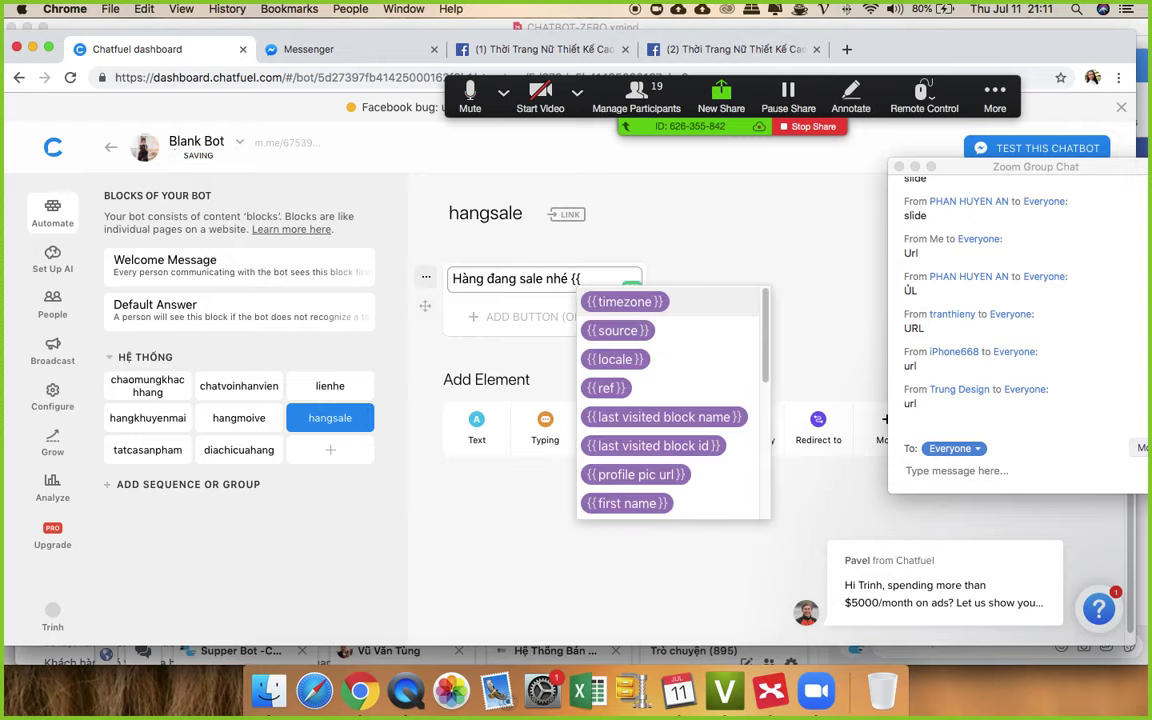
text(fi)
click(600, 327)
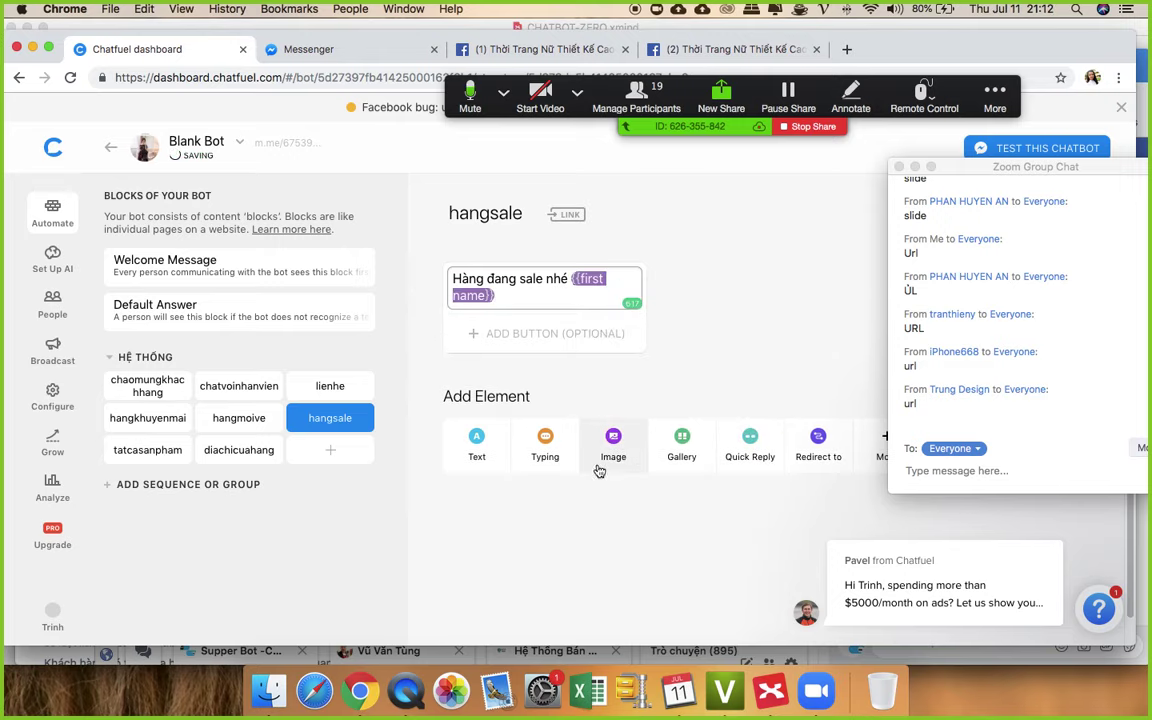
- Upload download.png into two new image cards below the sale text
click(625, 444)
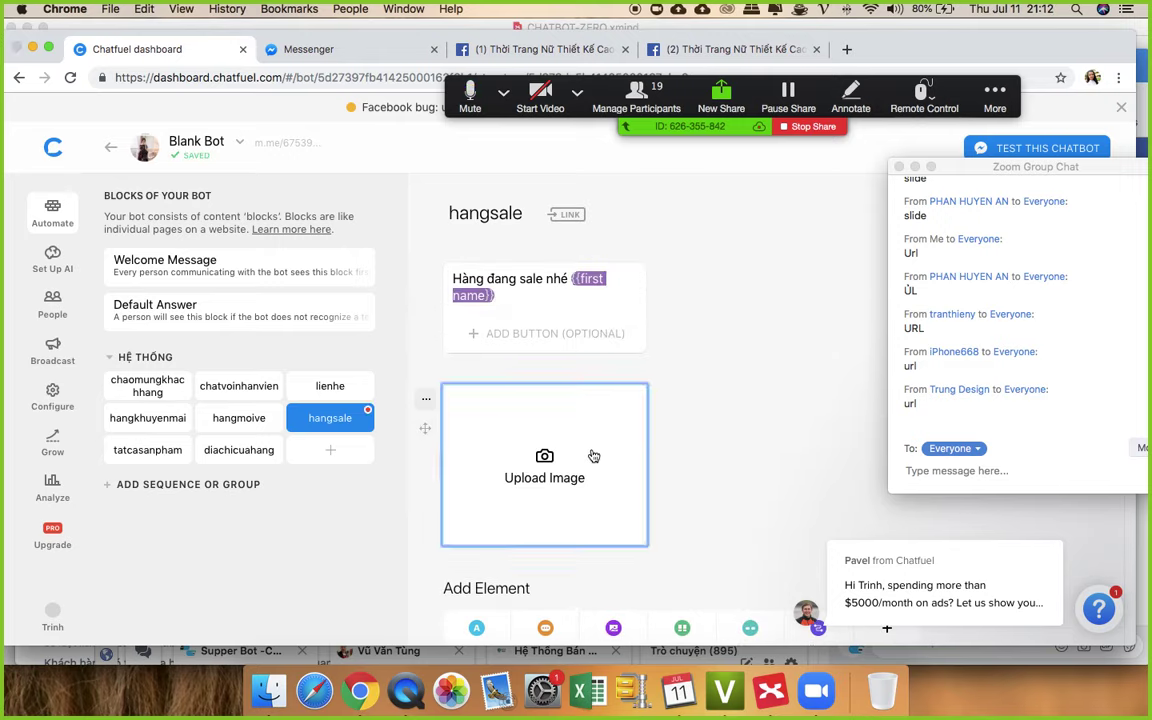
click(593, 456)
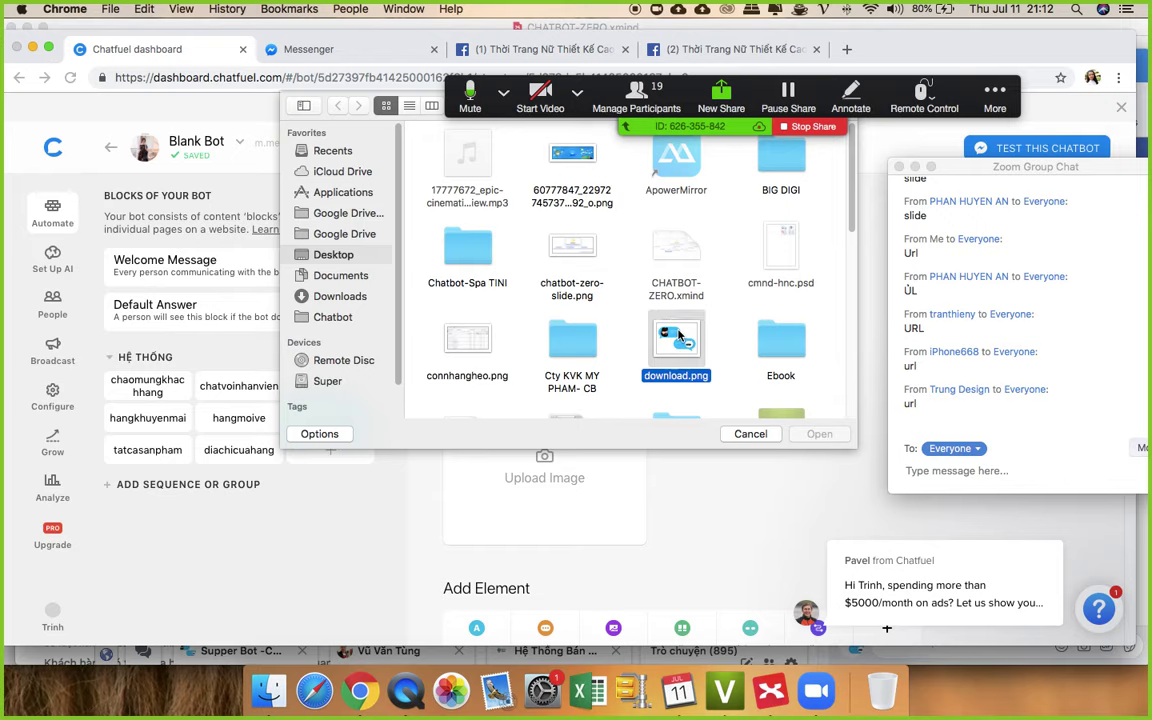
double_click(676, 340)
scroll(689, 463, down, 3)
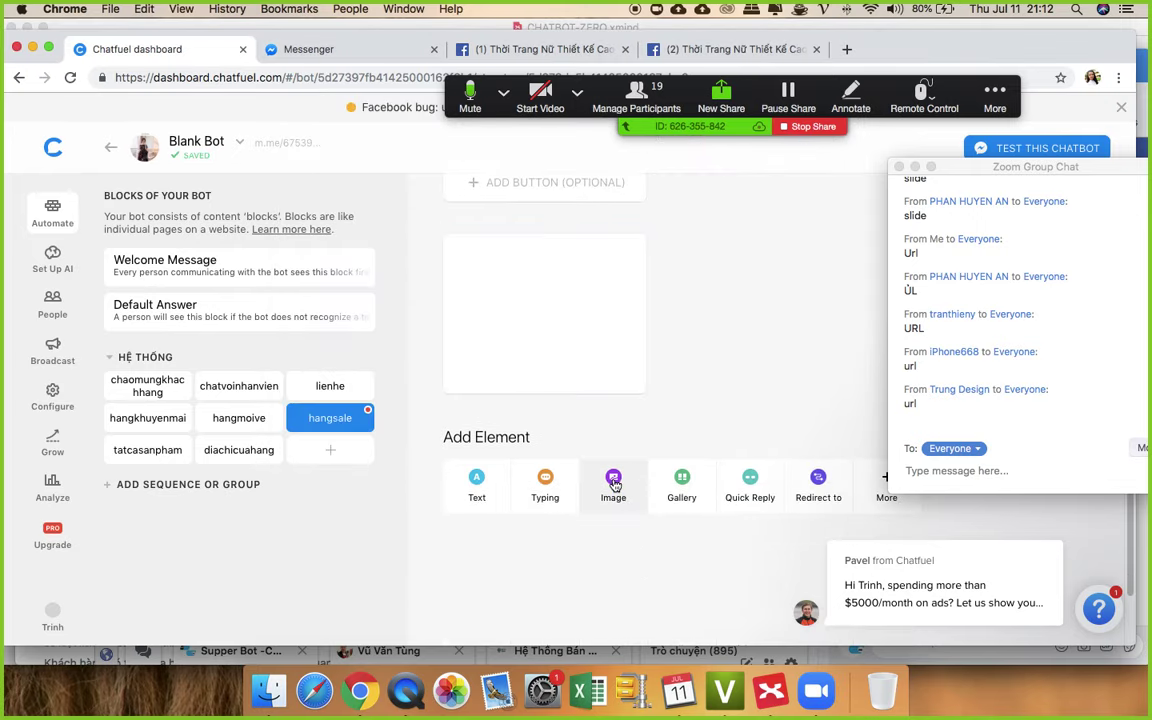
click(630, 481)
click(563, 492)
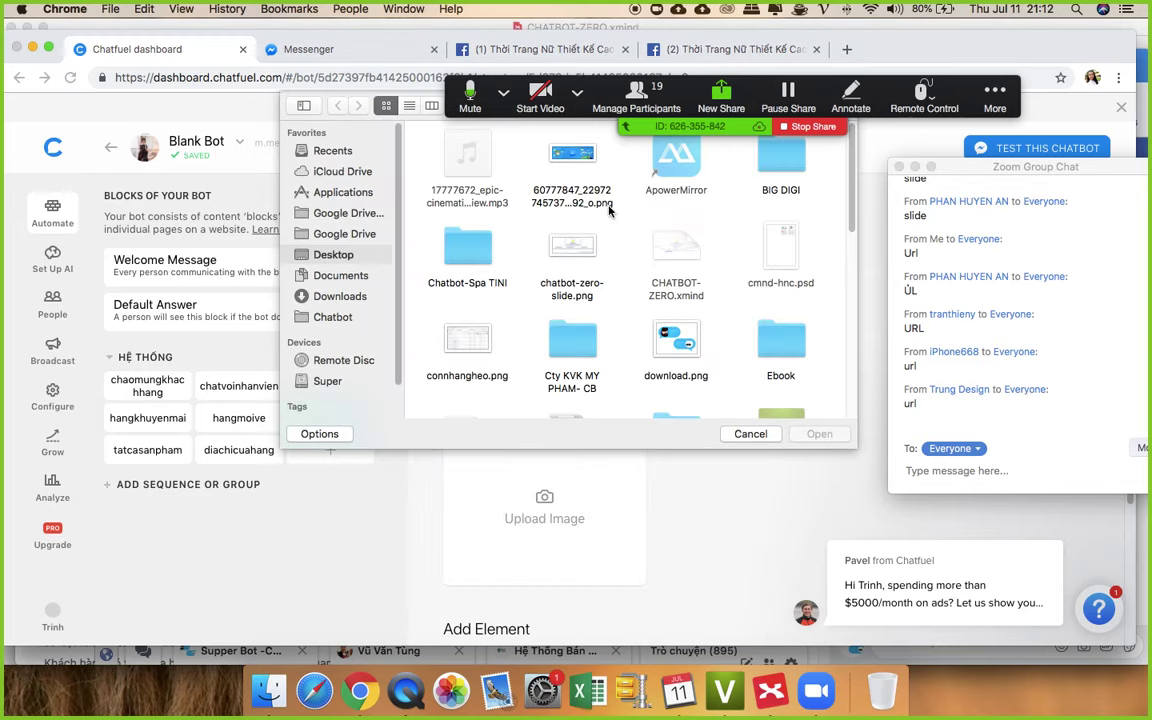
double_click(668, 340)
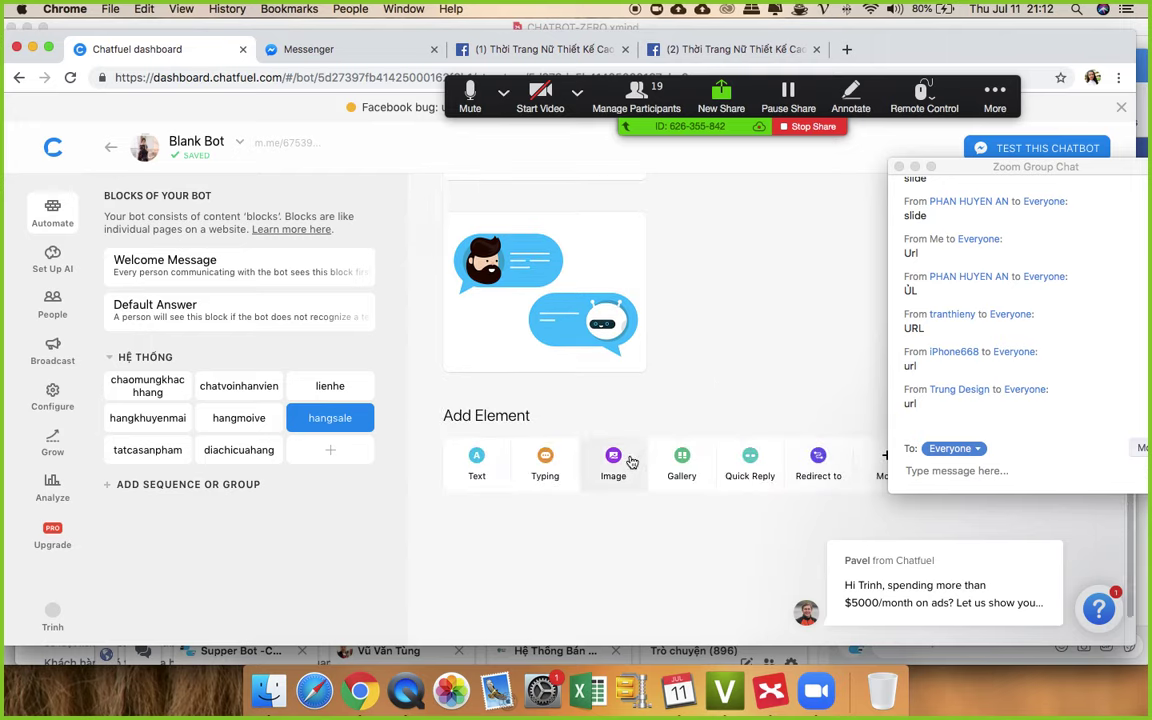
- Add a third image card with the long-named png picture, then open tatcasanpham
click(612, 464)
click(549, 458)
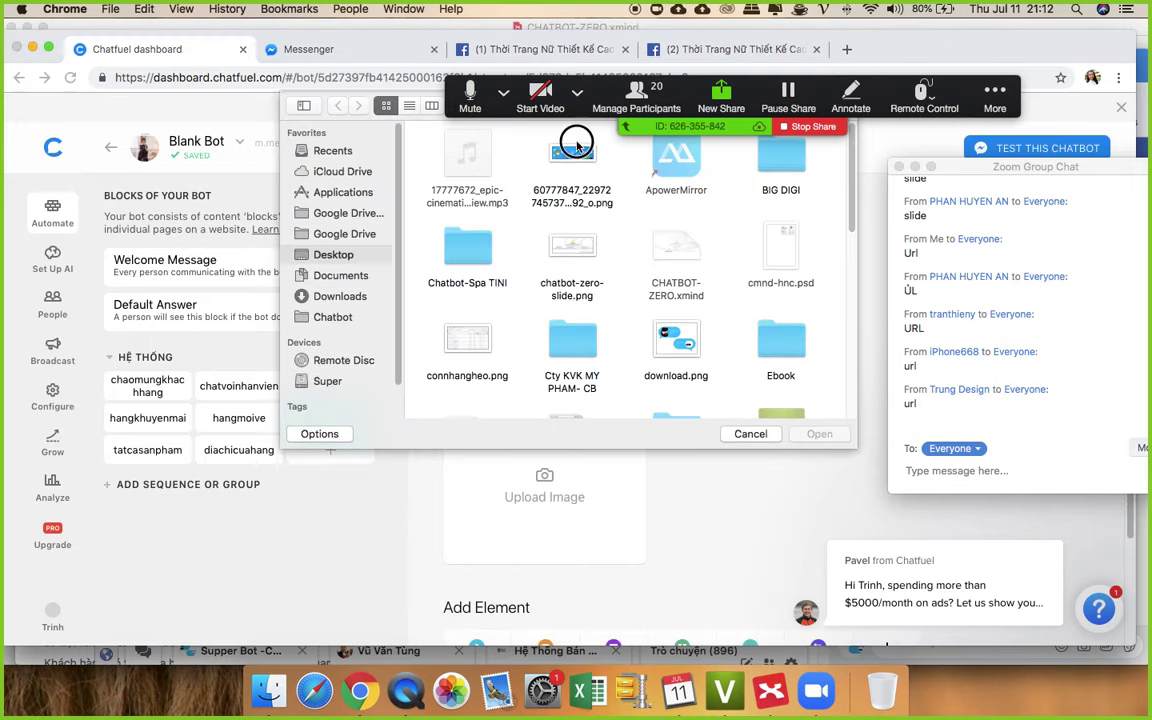
double_click(572, 155)
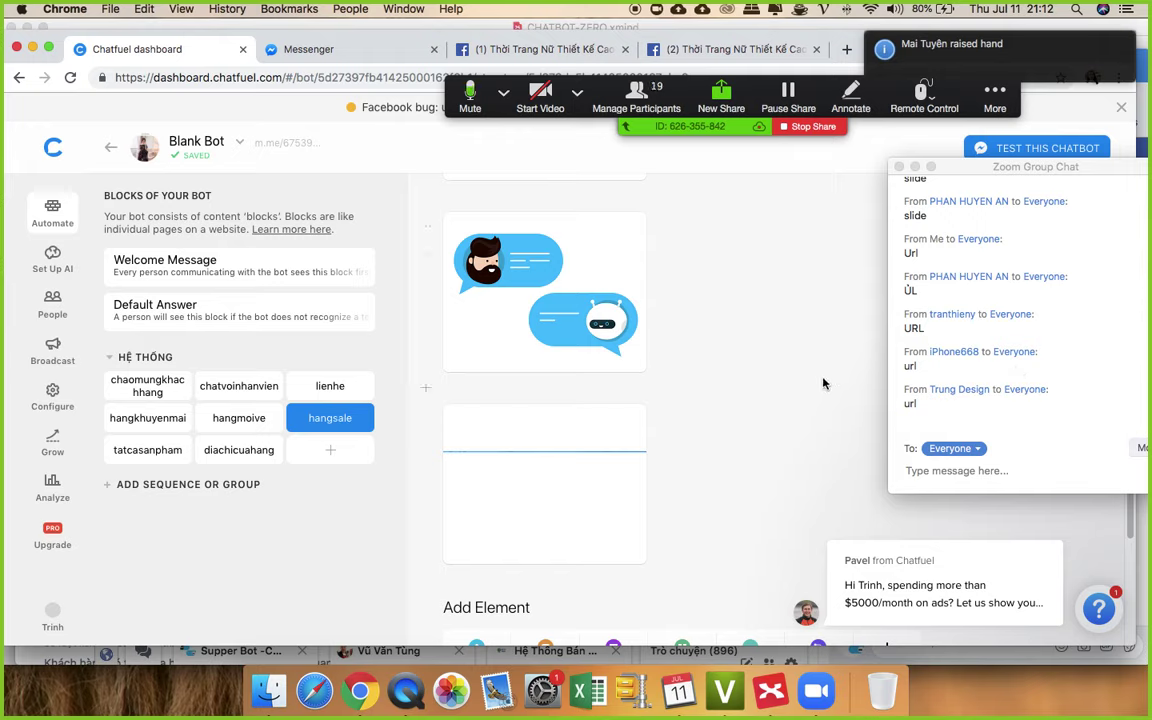
scroll(793, 421, up, 5)
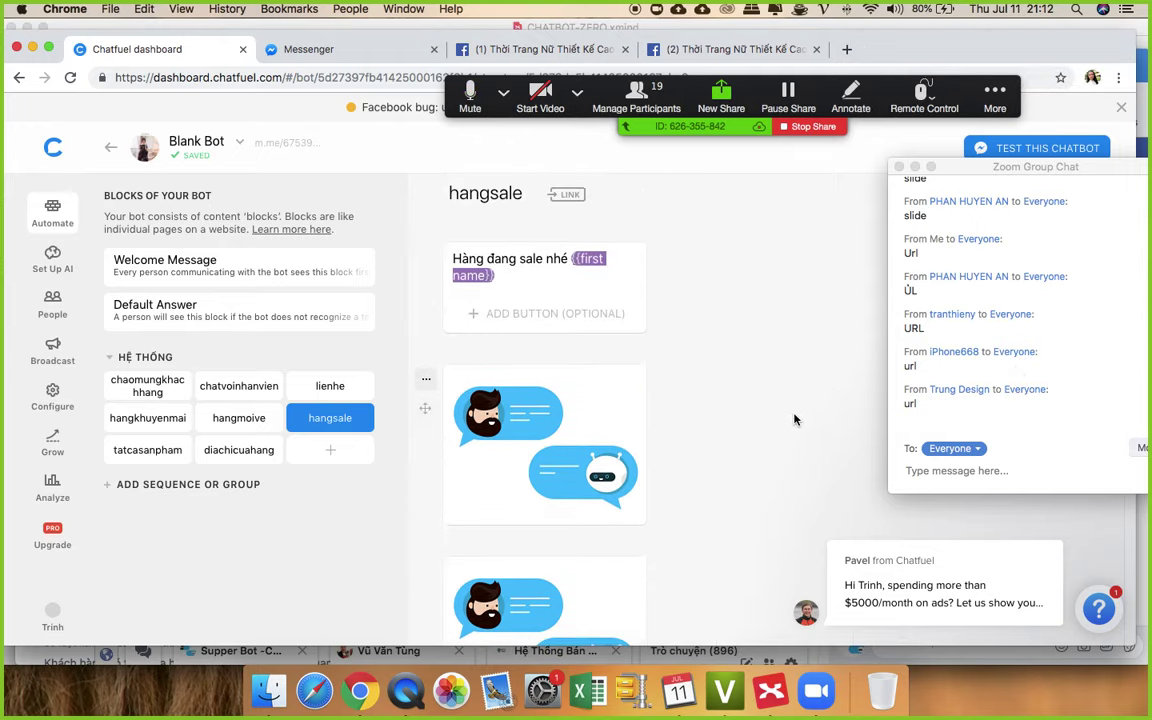
click(147, 452)
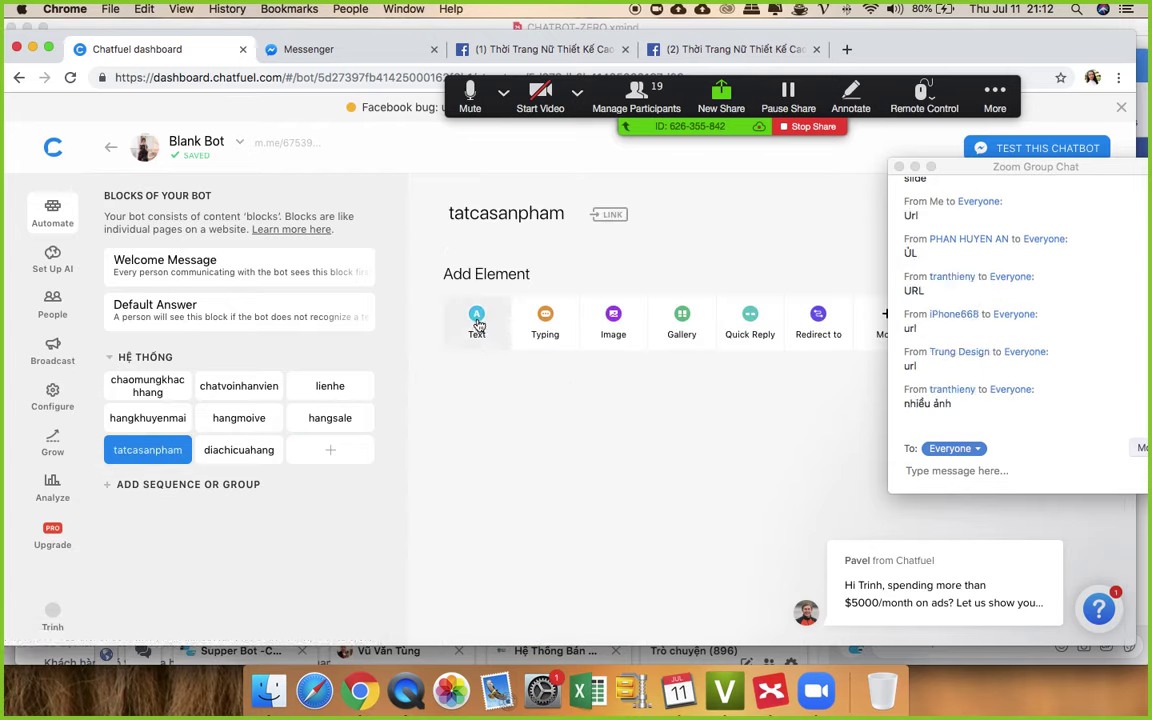
- Type 'Đây là tất cả sản phẩm bên shop' into a new tatcasanpham text card
click(477, 322)
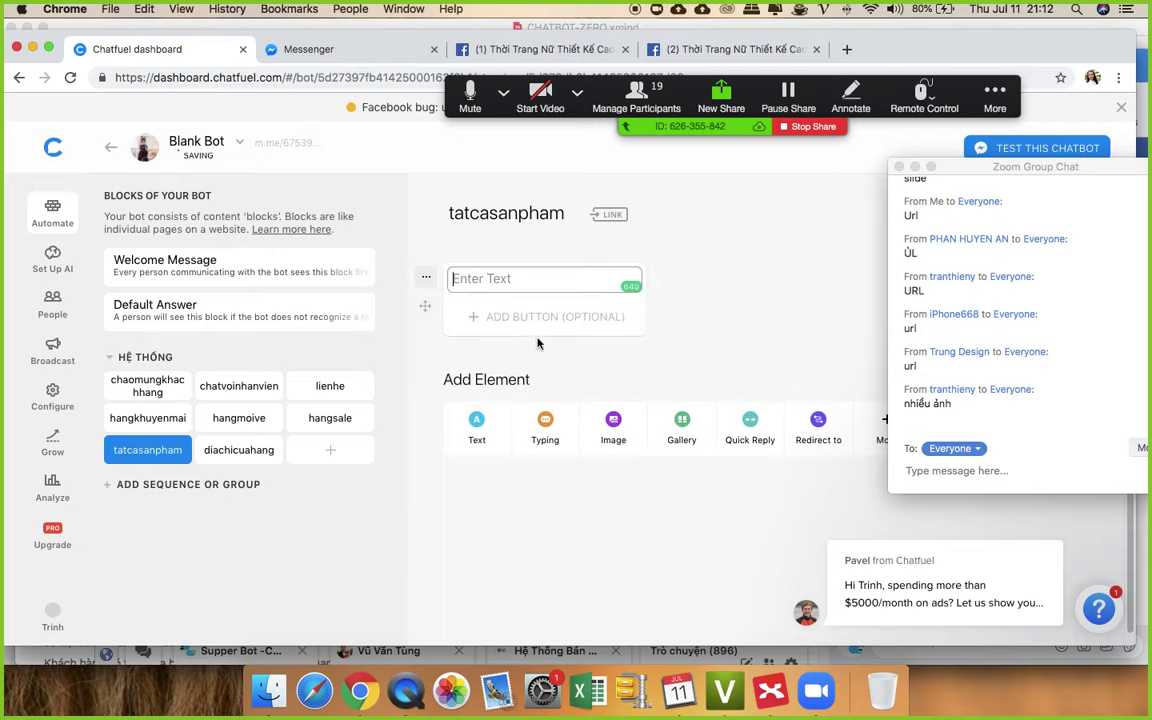
text(Đ)
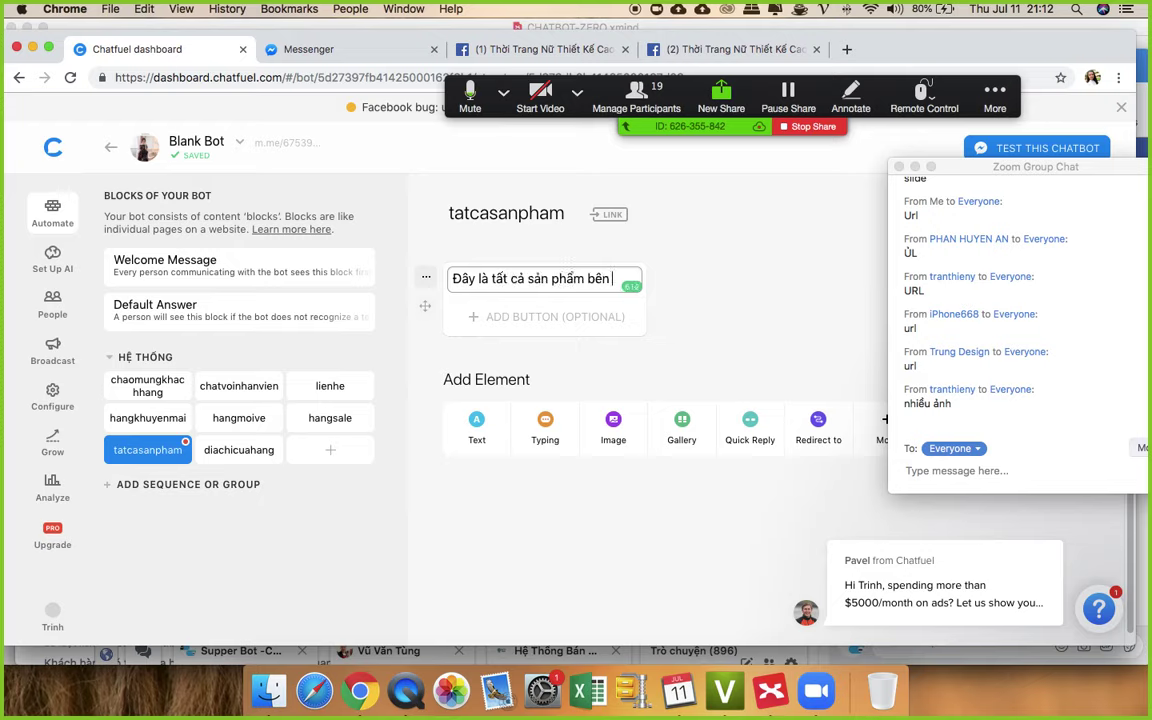
text(ây là tất cả sản phẩm bên shop đang có ạ)
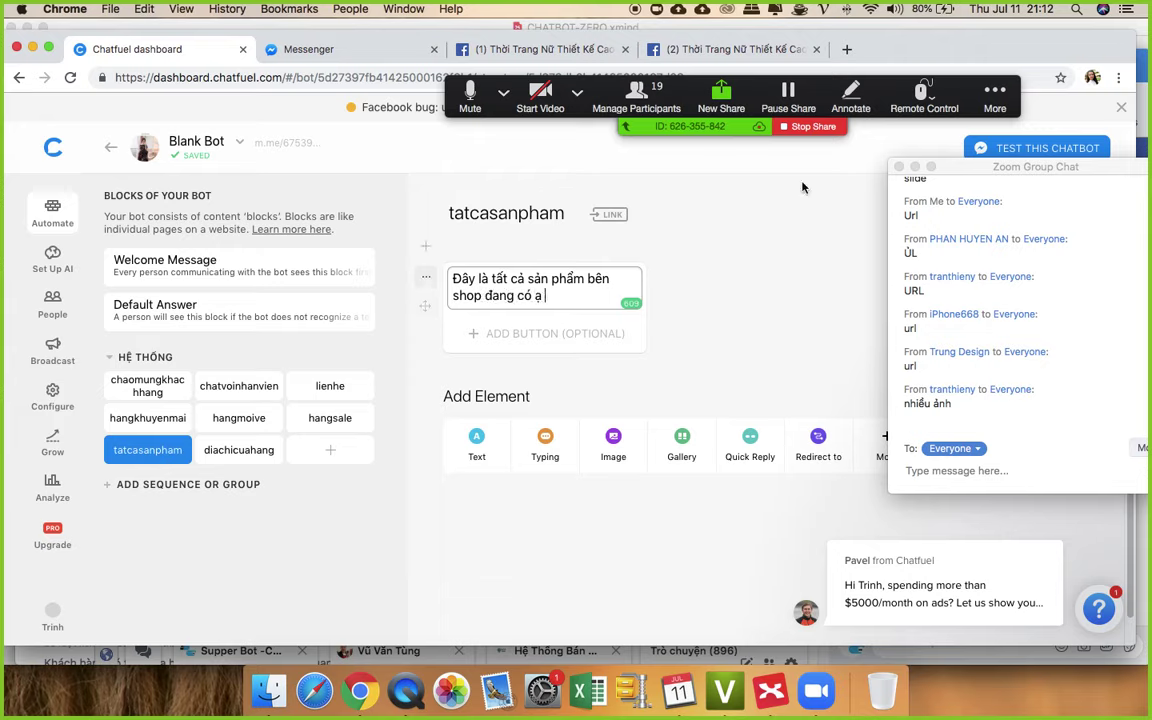
- Finish the tatcasanpham text and start copying hangkhuyenmai's Đầm Dạo Phố gallery card
click(726, 300)
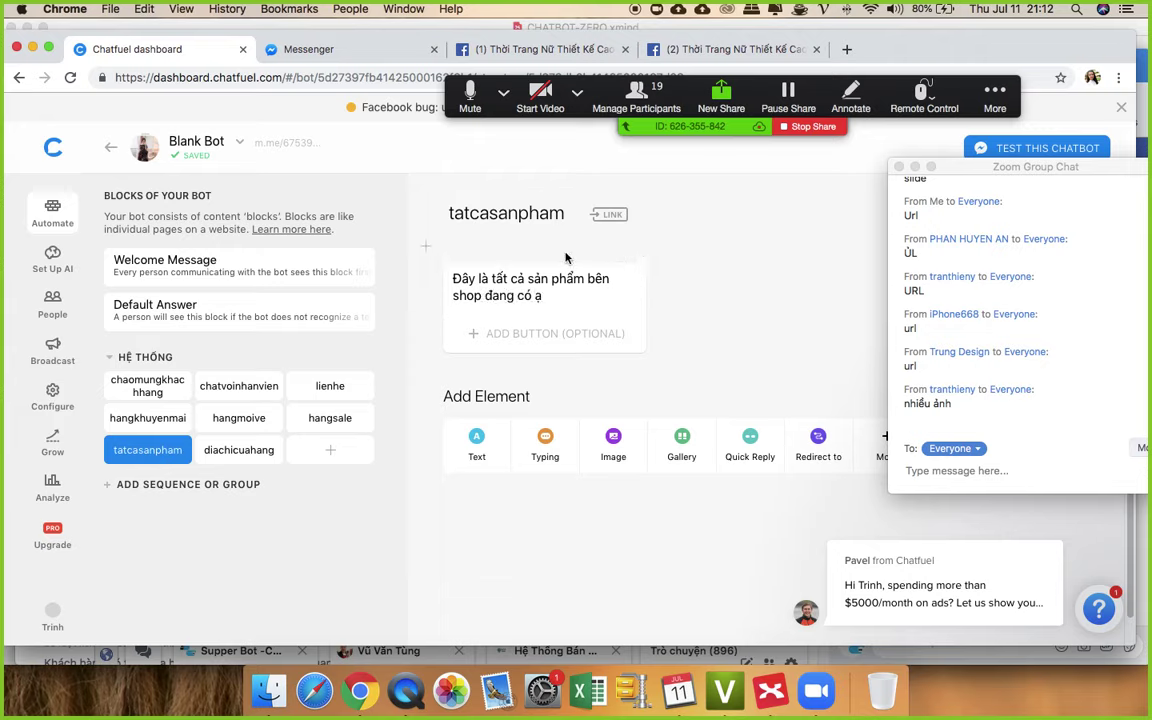
click(140, 420)
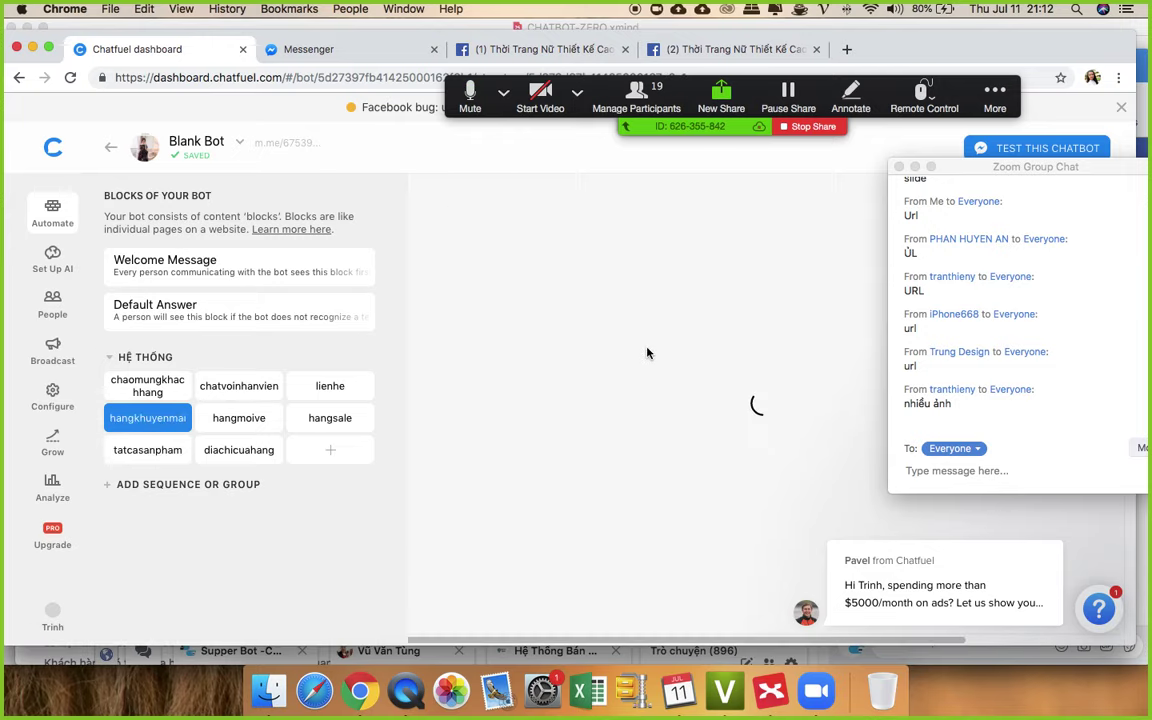
scroll(647, 353, down, 3)
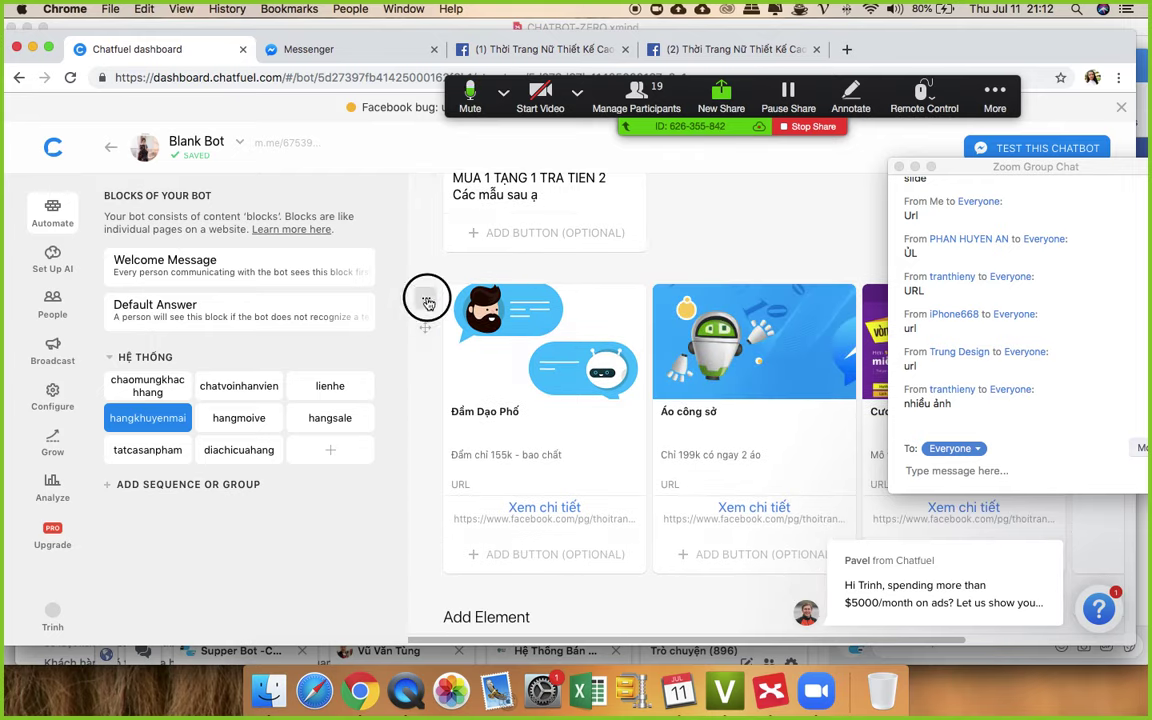
click(426, 298)
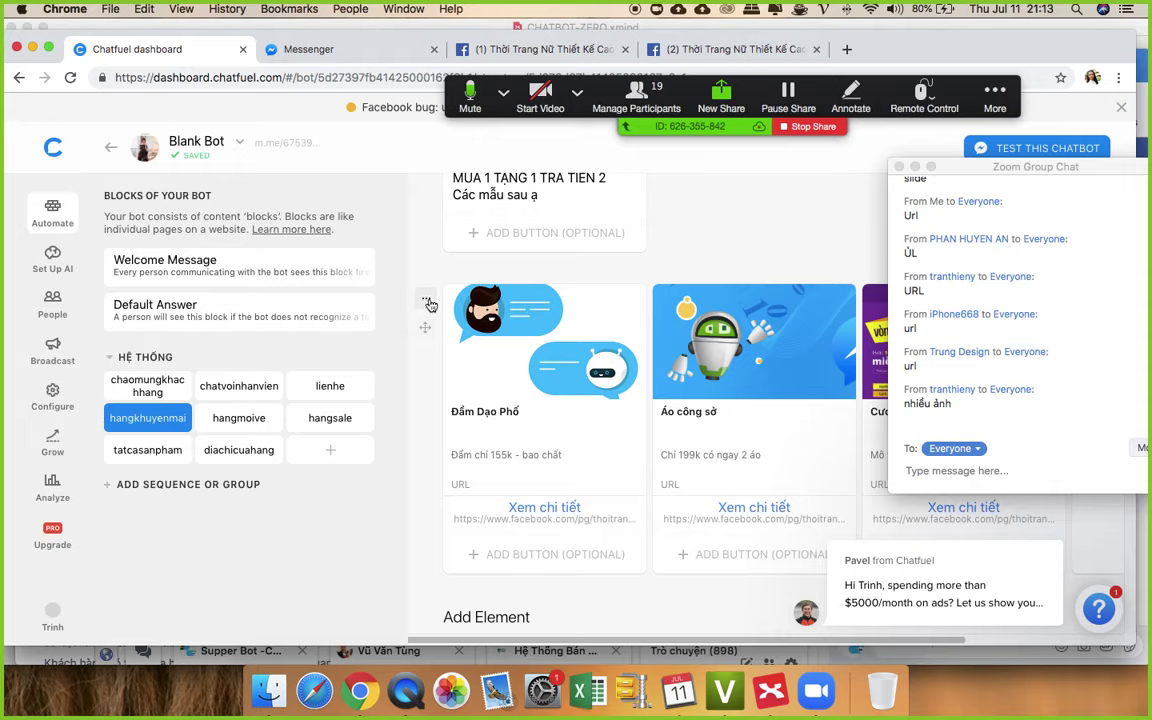
click(428, 302)
click(463, 336)
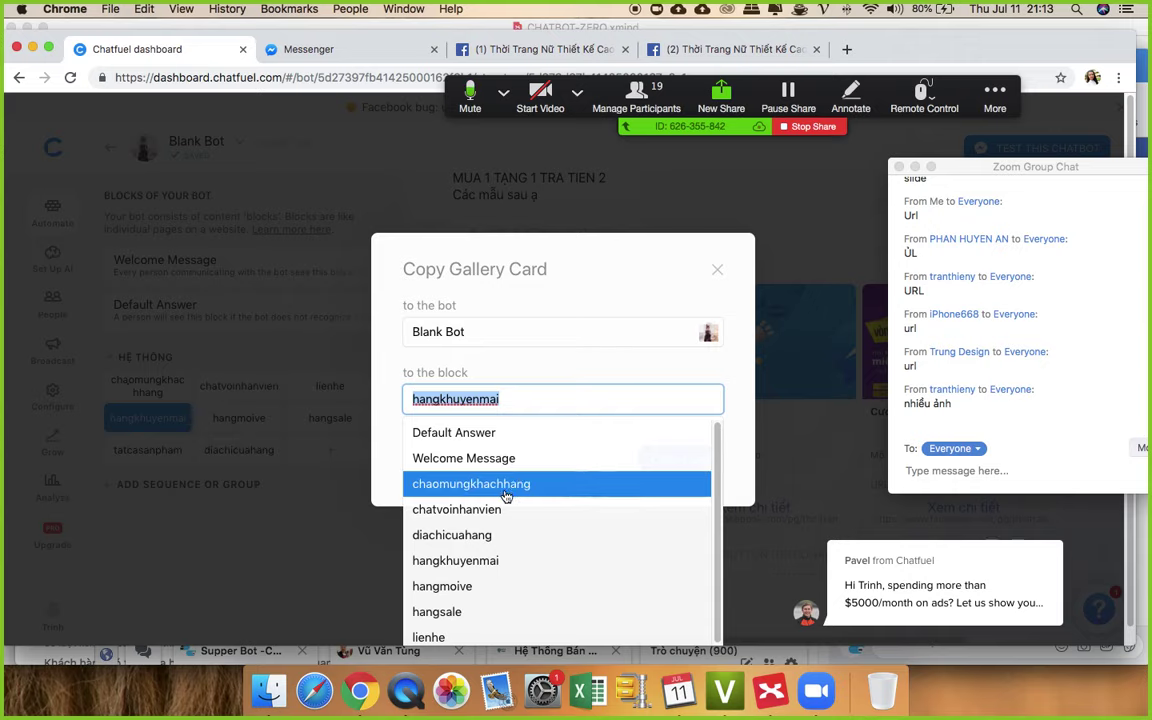
- Copy the gallery card into the tatcasanpham block
scroll(509, 517, down, 1)
click(468, 625)
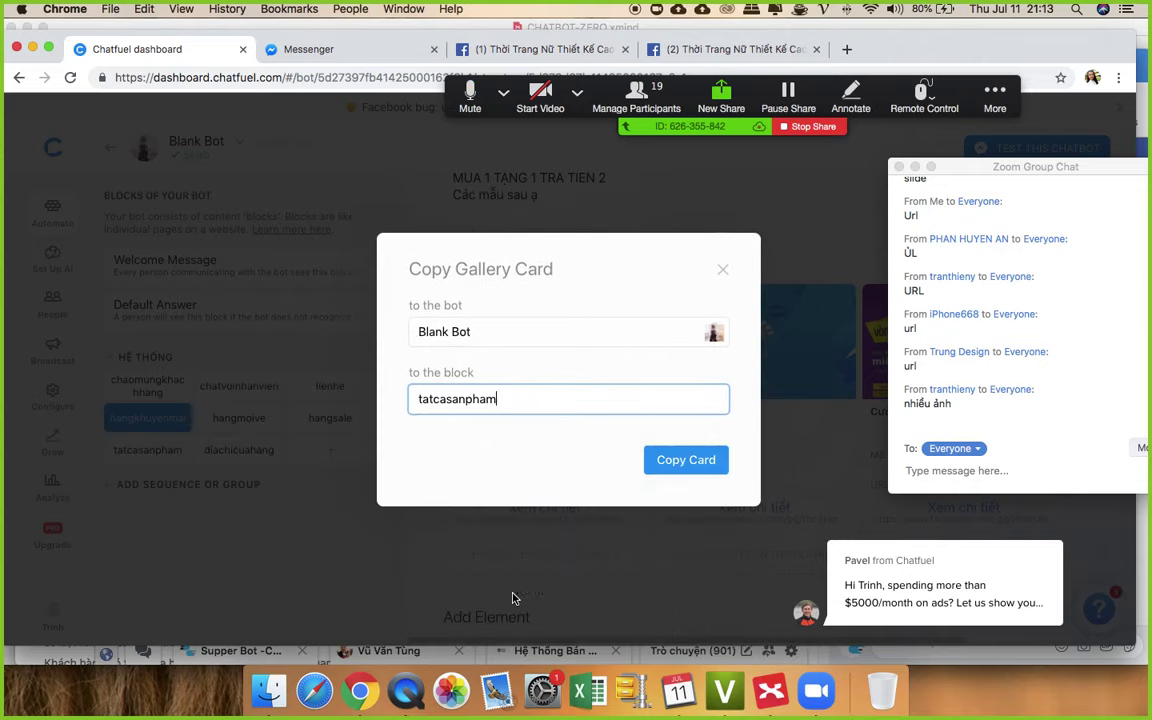
click(700, 460)
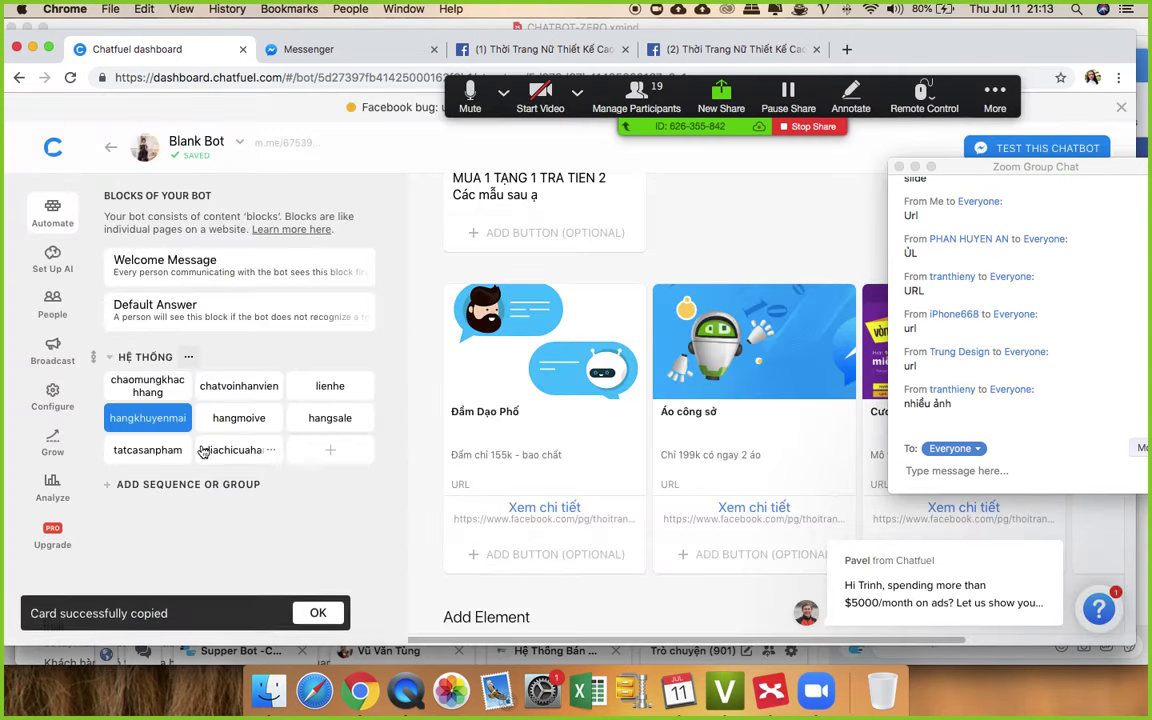
- Review the copied gallery in tatcasanpham and add an empty text card below it
click(130, 455)
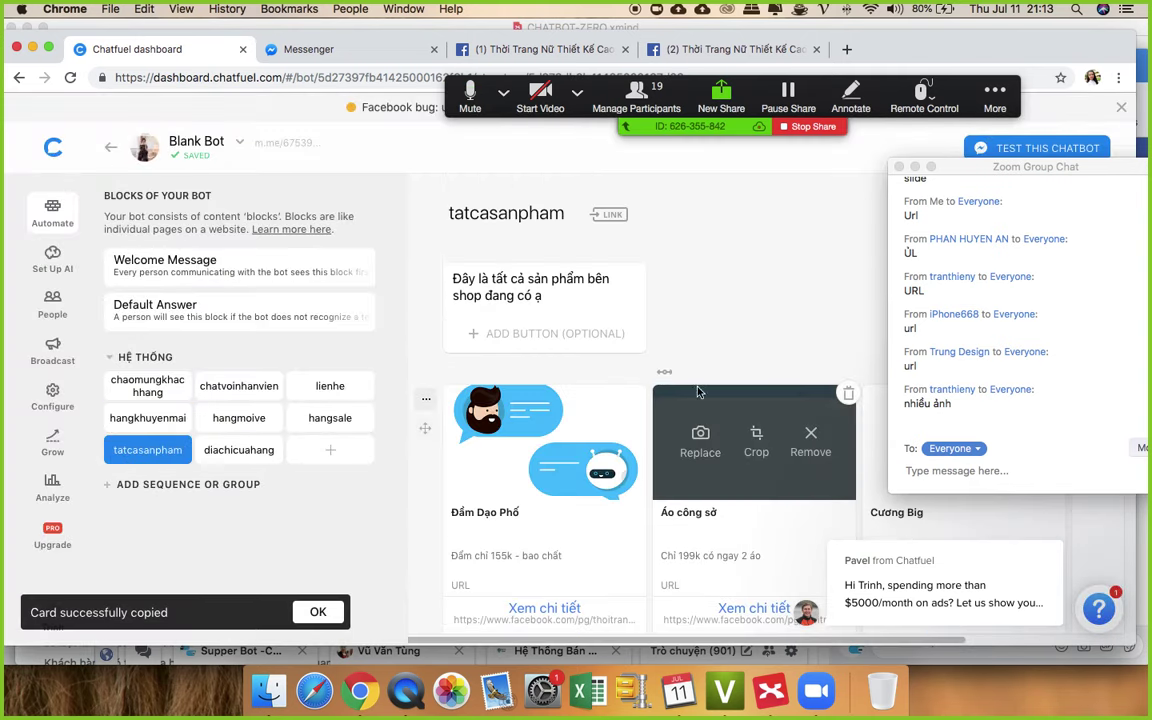
scroll(574, 489, down, 1)
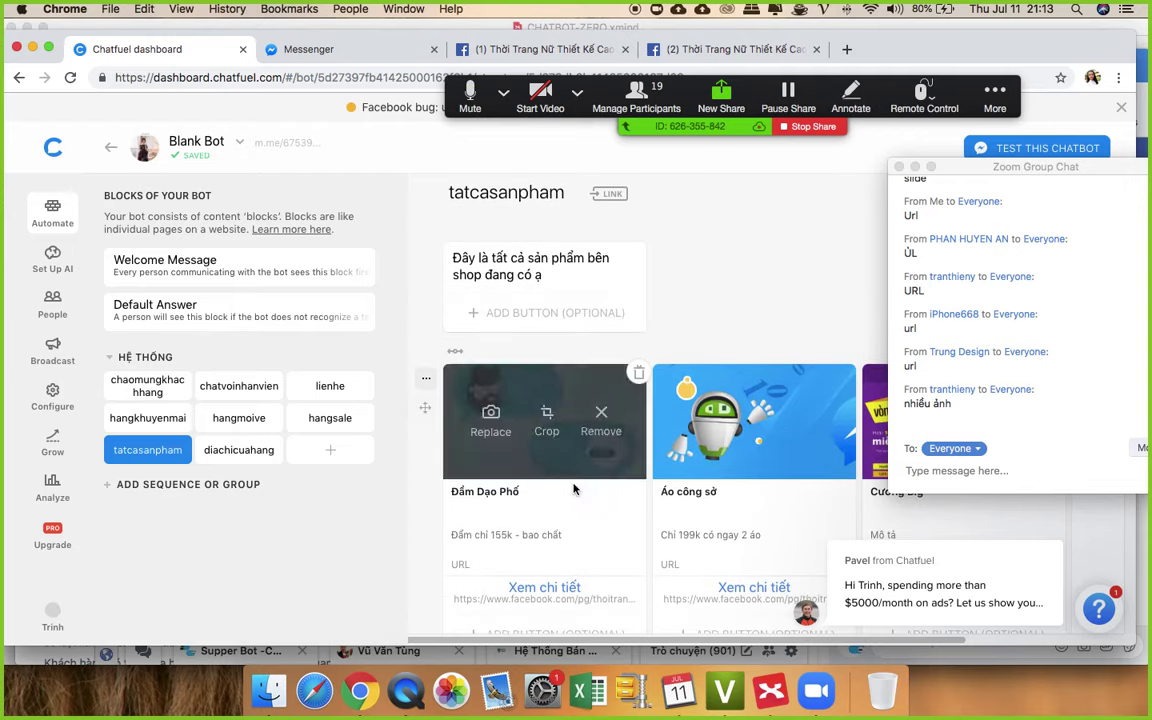
scroll(574, 489, down, 5)
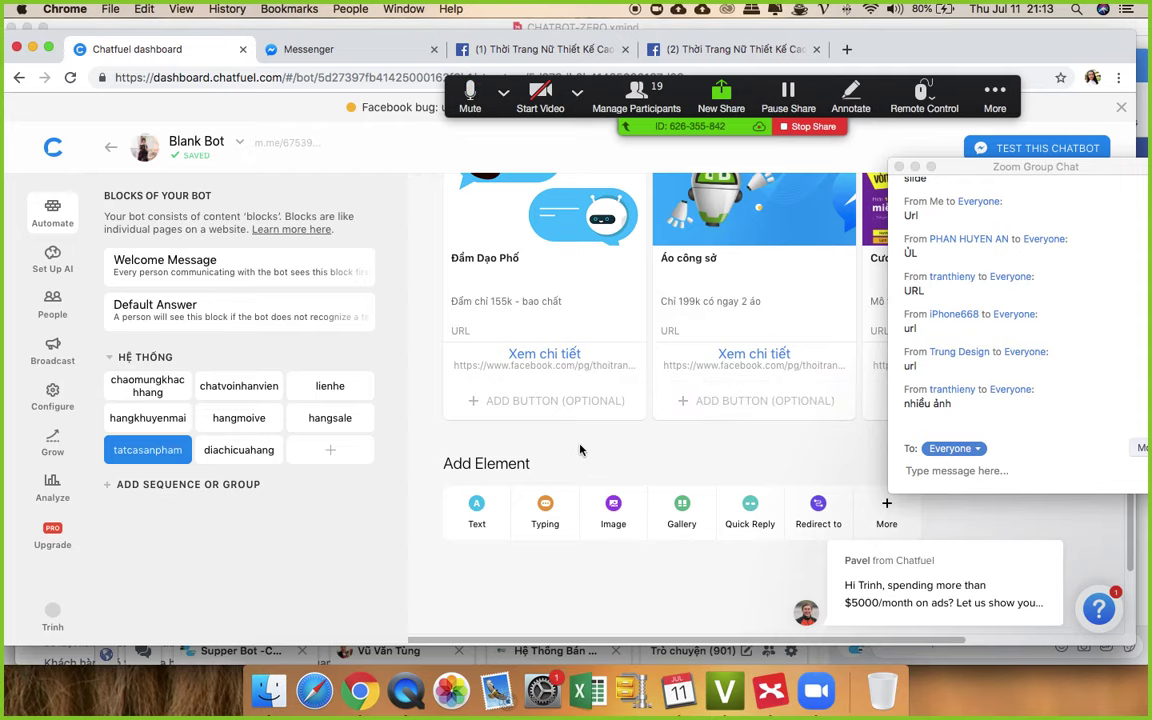
scroll(580, 450, up, 3)
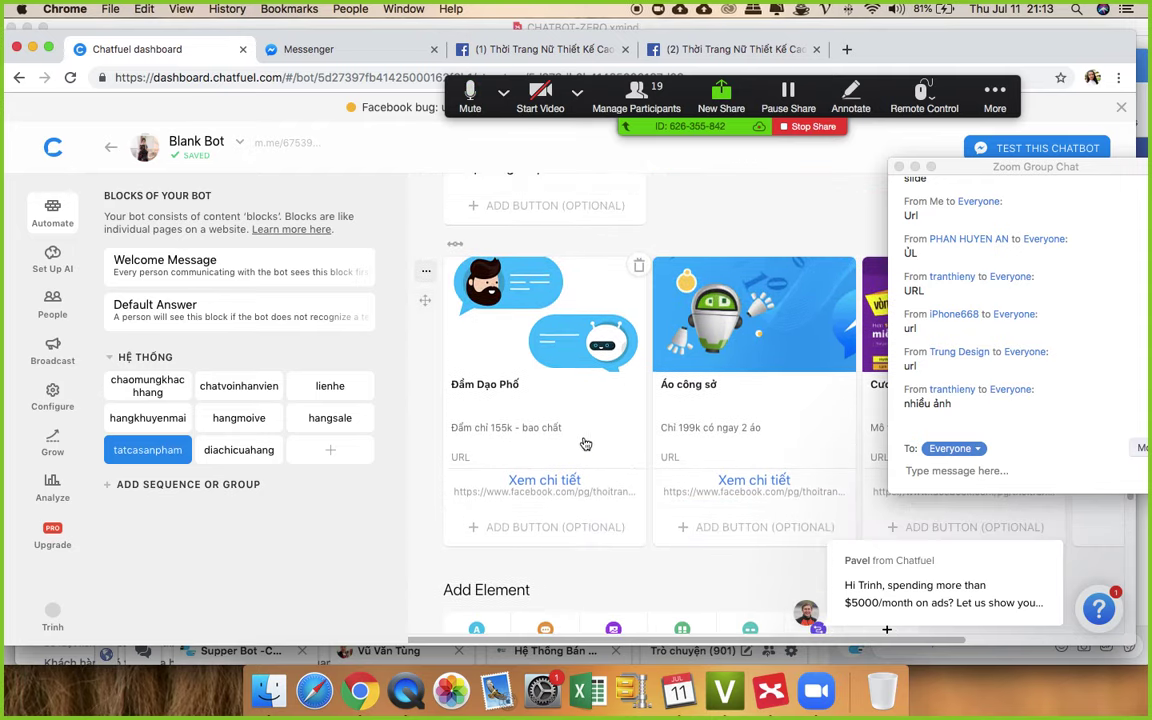
scroll(586, 443, down, 5)
click(474, 400)
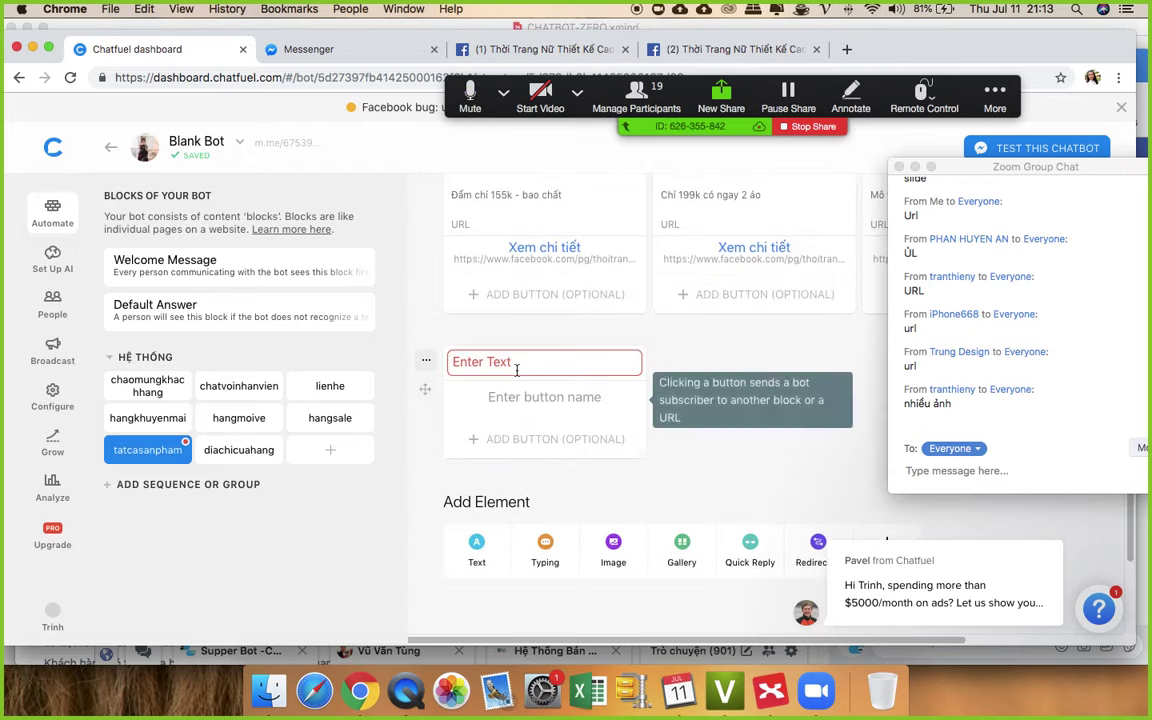
- Write 'Chị yêu thích mẫu nào thì gửi hình hoặc mã sản phẩm qua ạ' as the closing message
text(C)
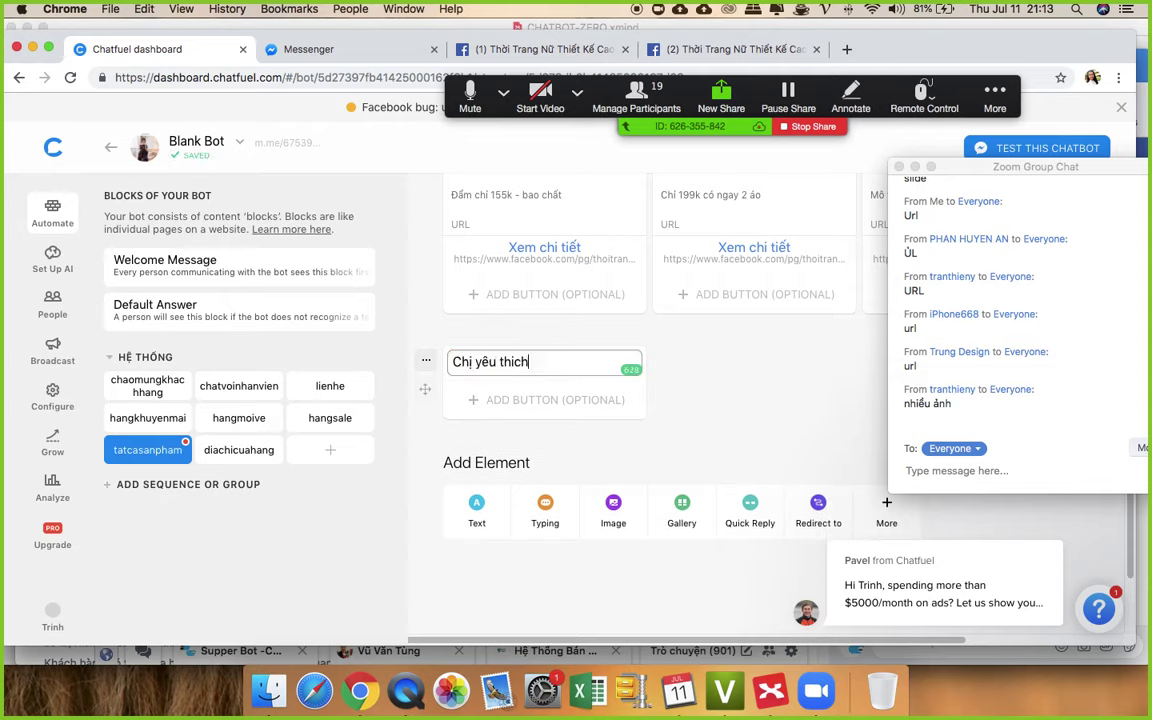
text(hị yêu thích mẫu nào thì )
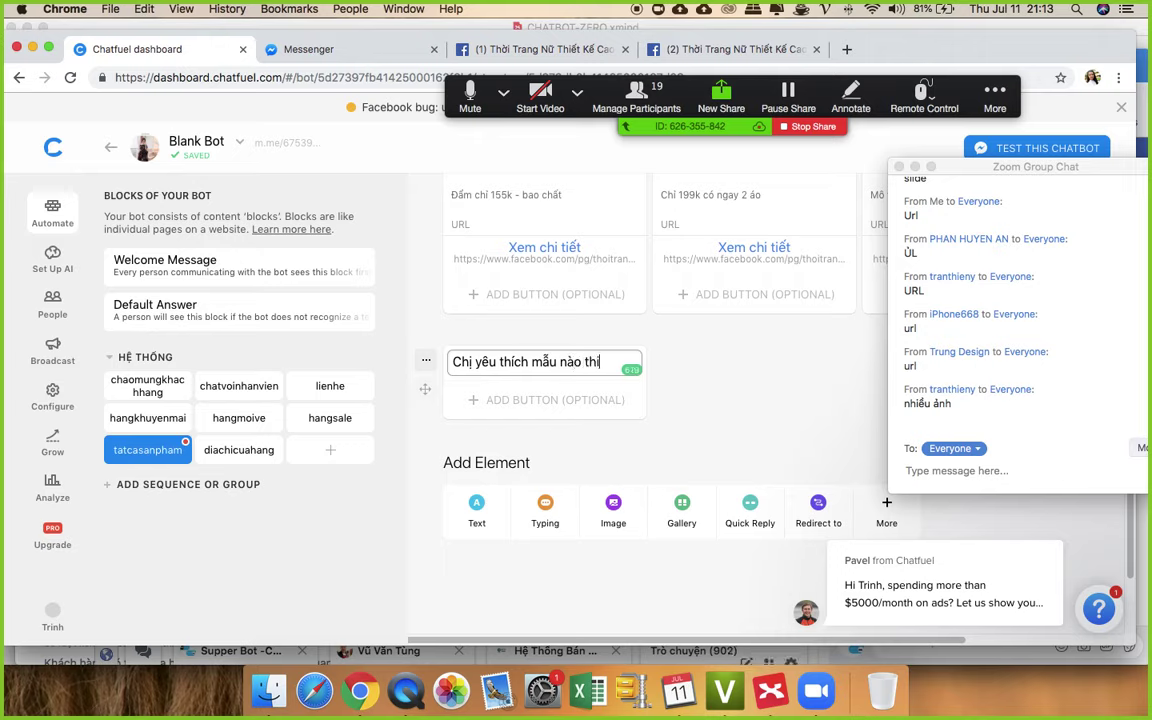
text(gửi hinh)
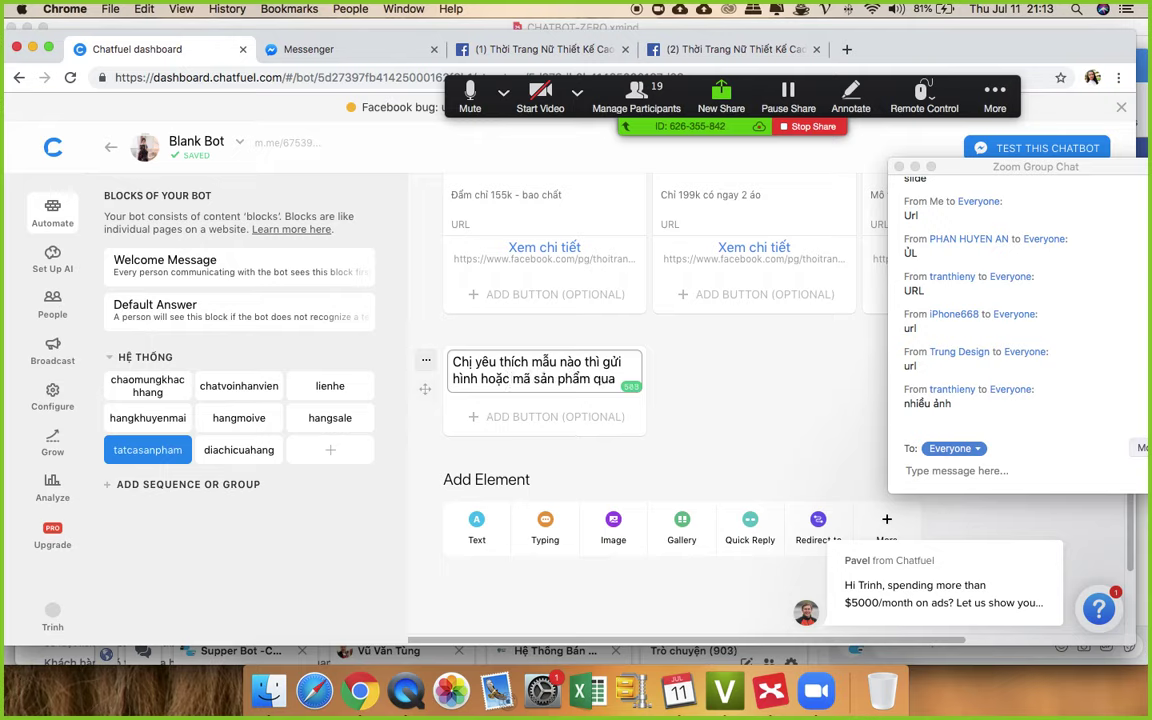
key(BackSpace)
key(j)
click(775, 367)
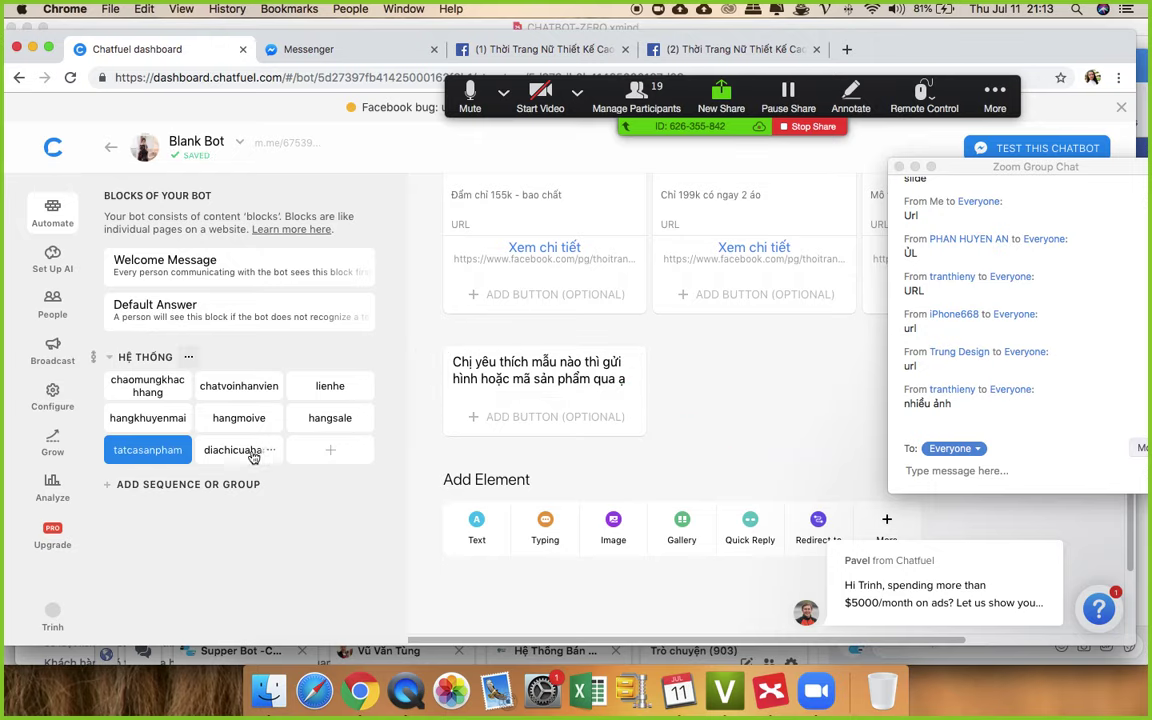
scroll(694, 404, up, 5)
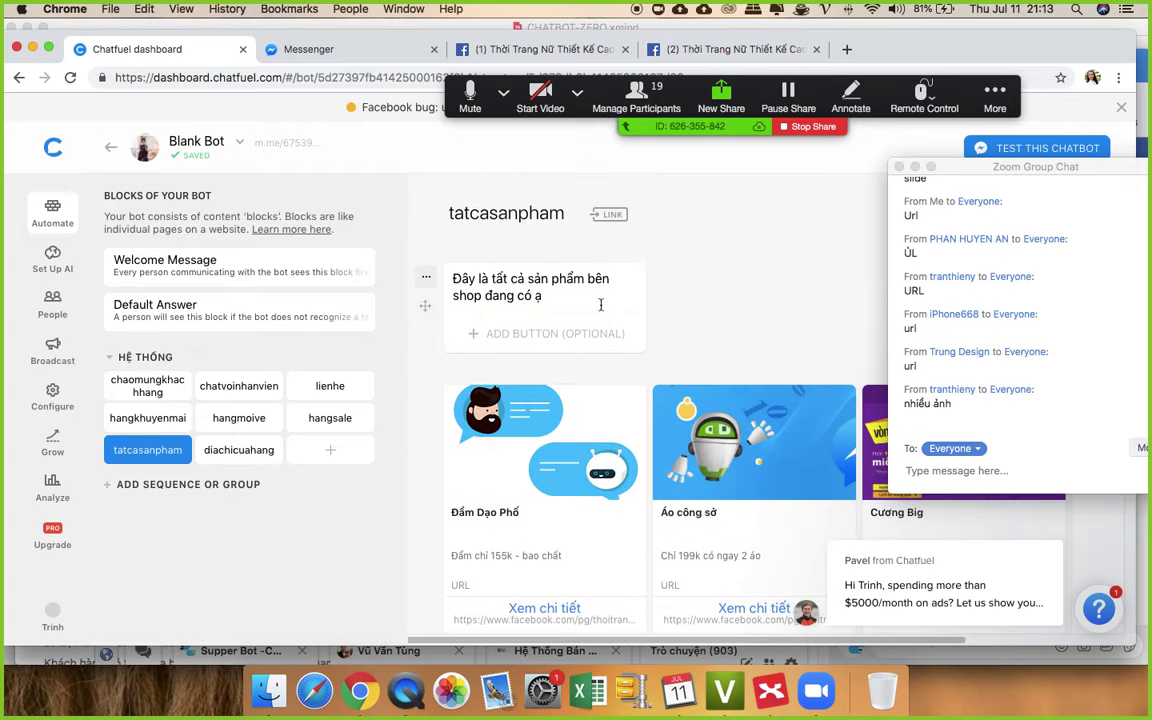
- Upload the vong-quay-may-man lucky-wheel picture into diachicuahang, then start a text card below it
click(213, 448)
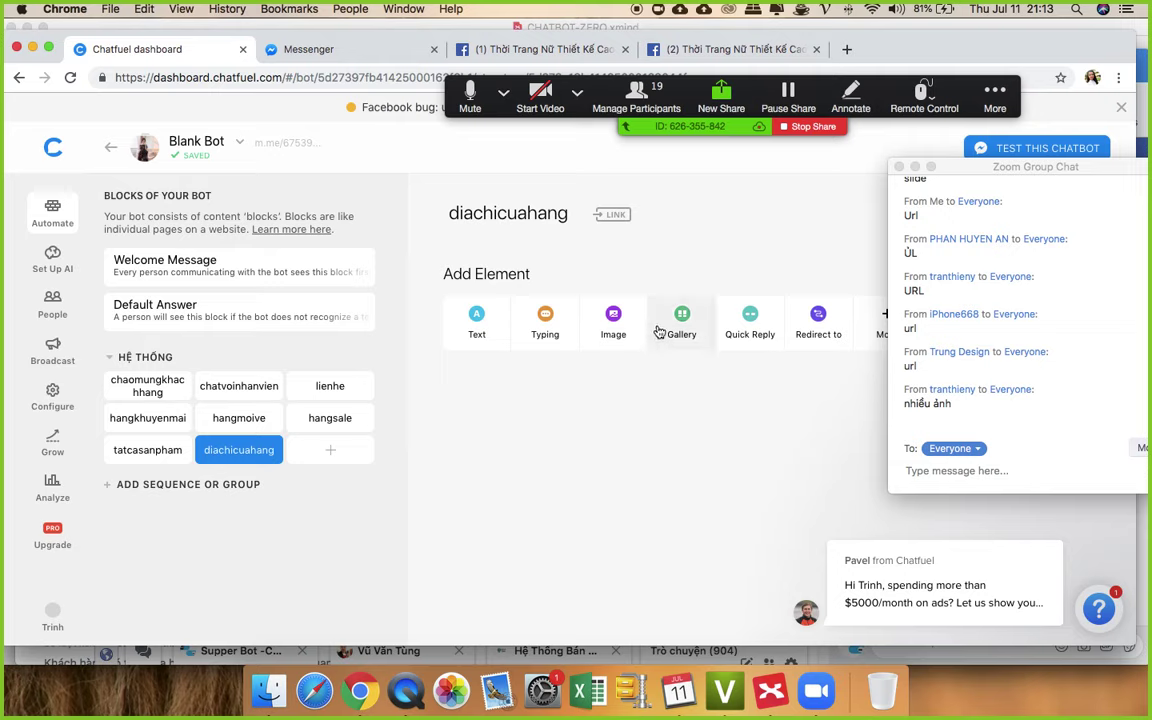
click(613, 325)
click(620, 399)
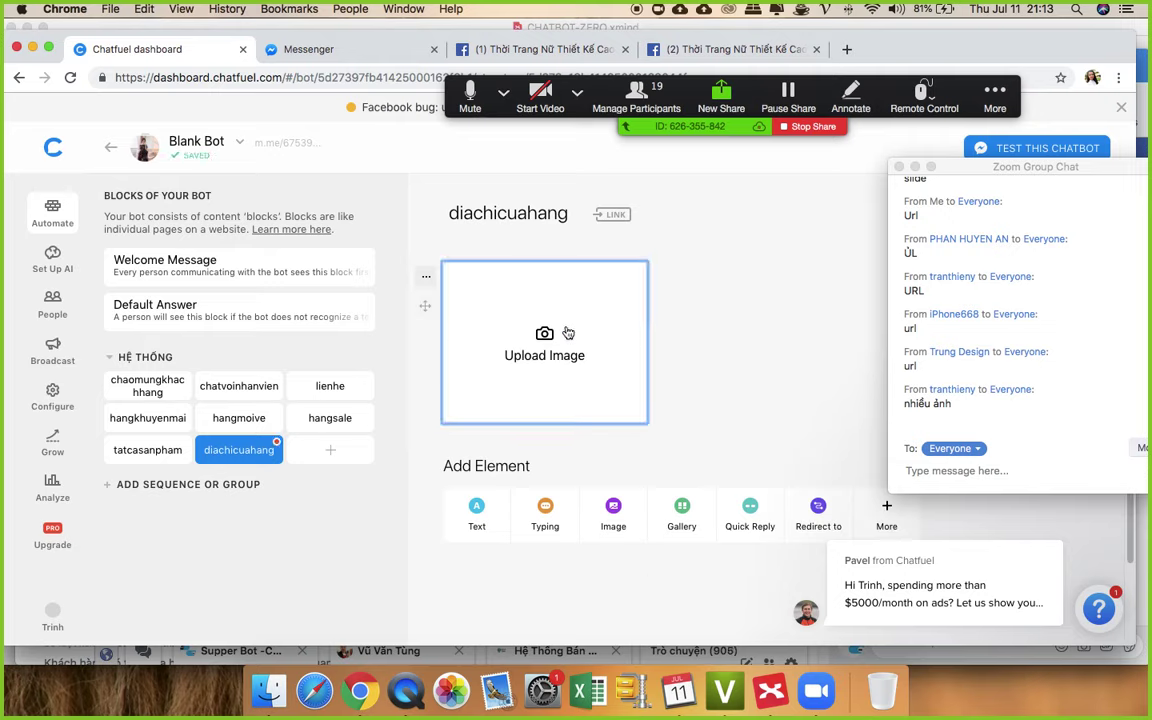
scroll(767, 298, down, 10)
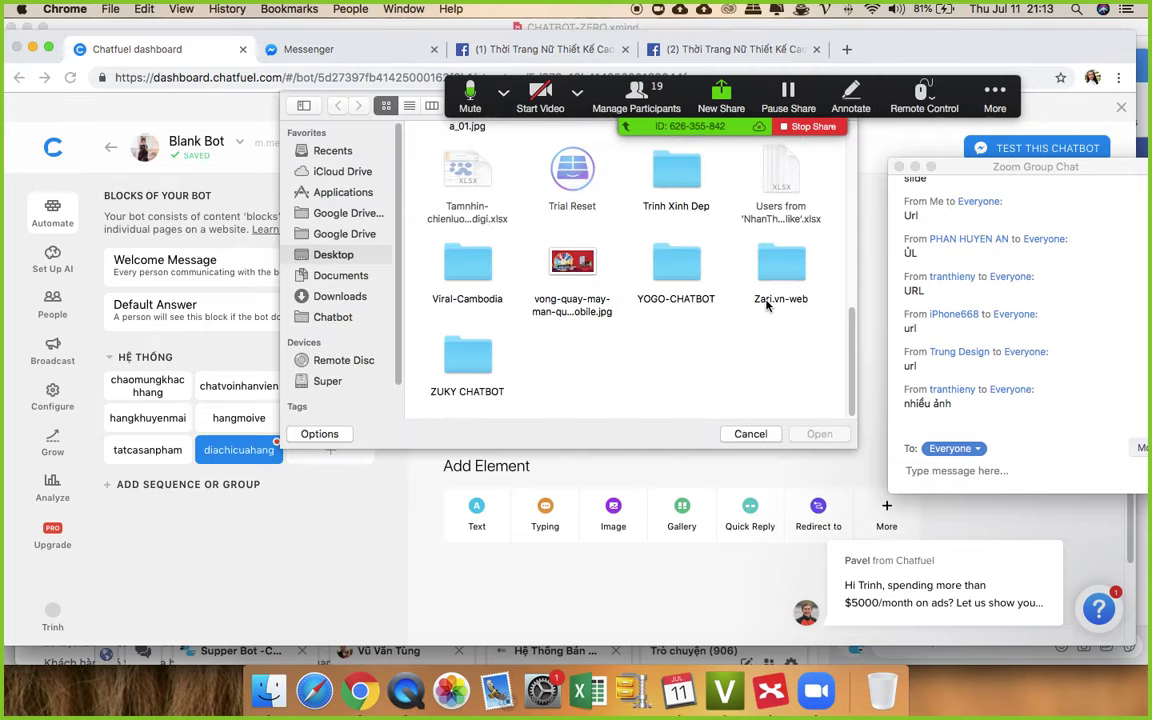
double_click(572, 268)
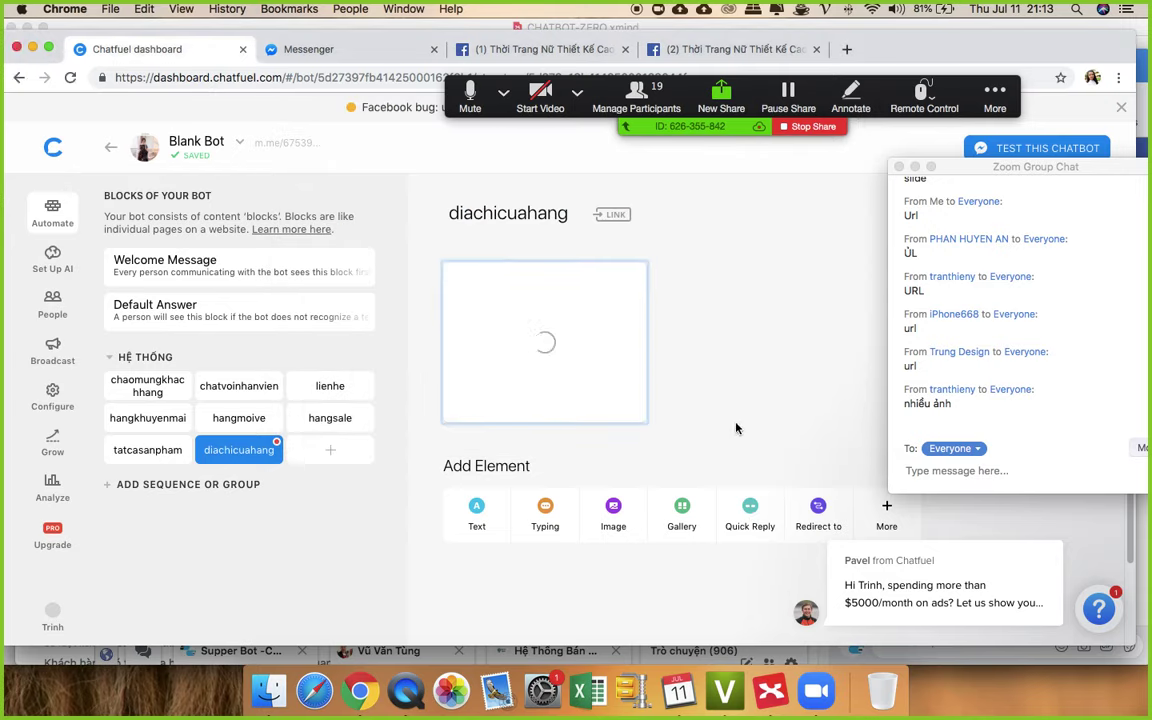
click(476, 512)
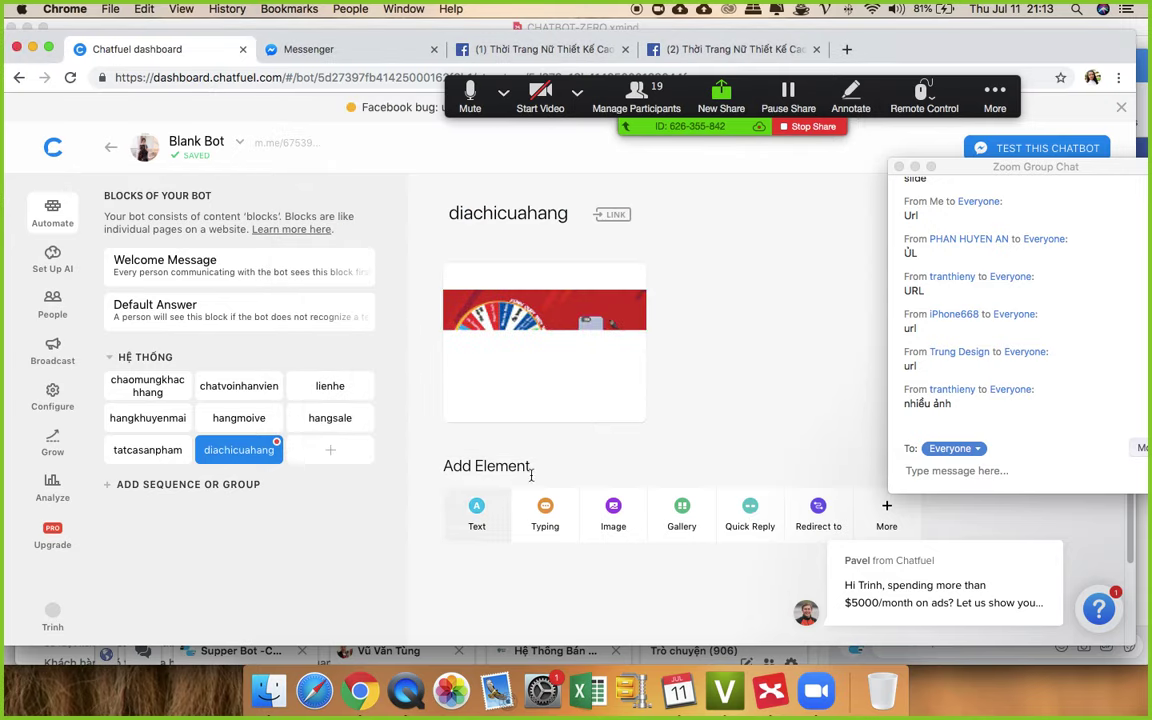
text(Đại)
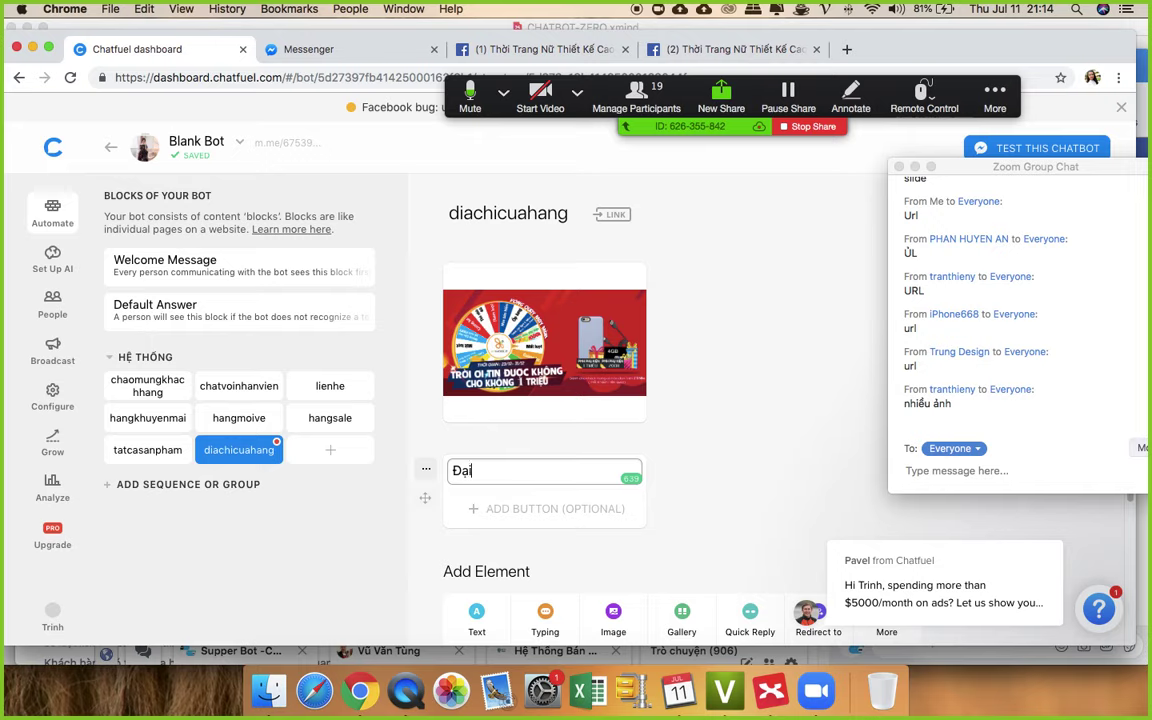
text(ia)
text( chỉ shop)
text(:)
key(Return)
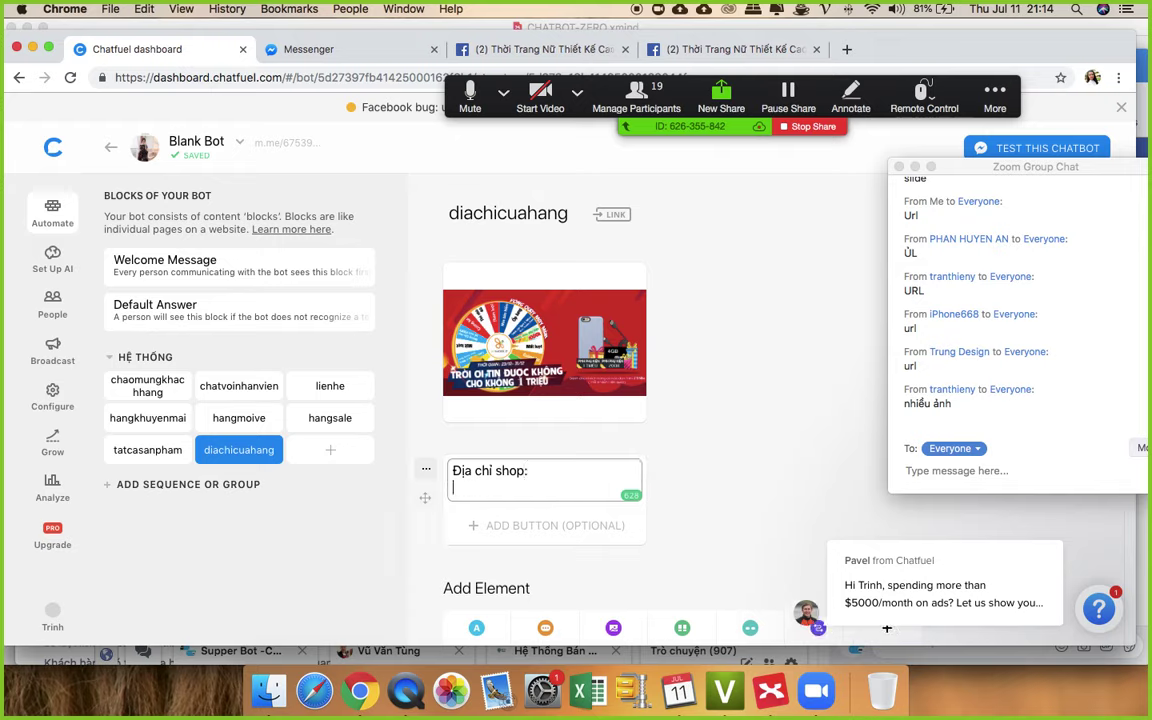
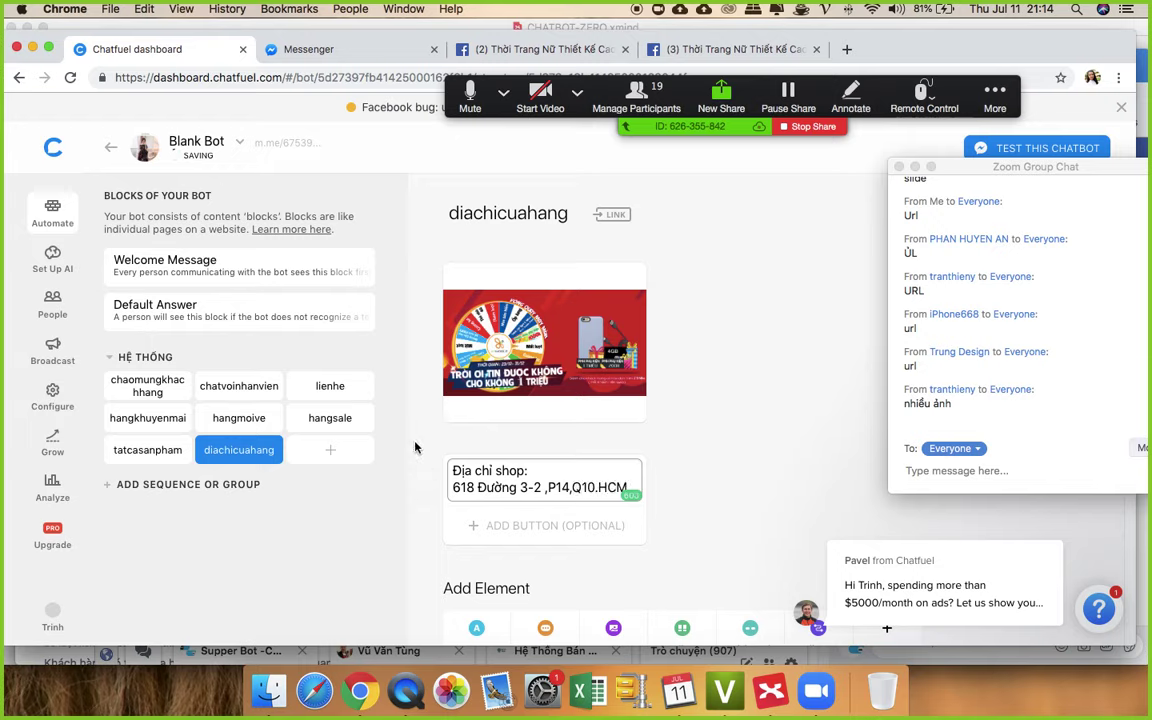
click(694, 410)
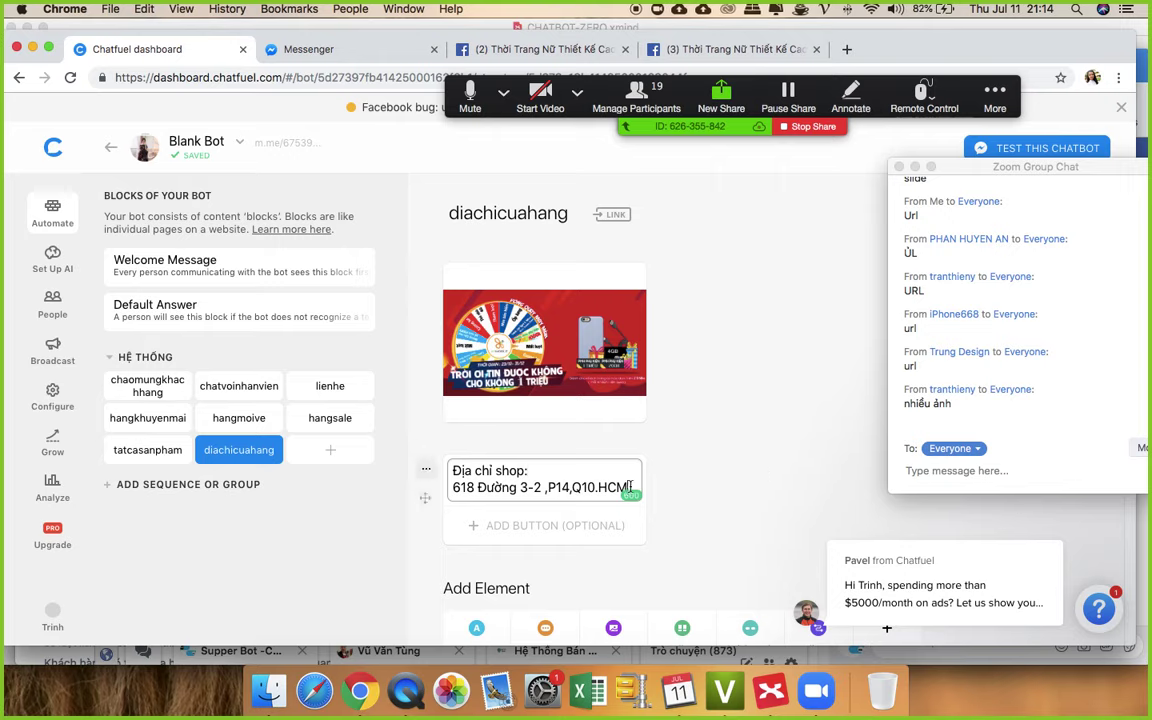
click(640, 485)
key(Return)
text(x)
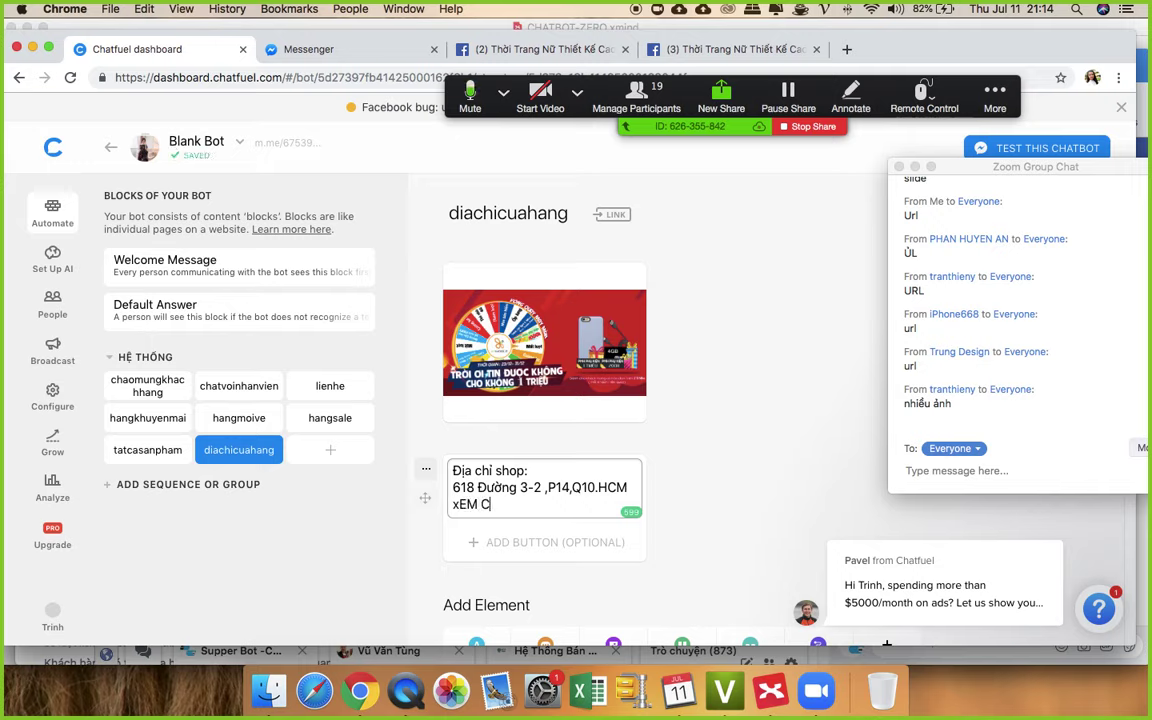
text(em chỉ đường)
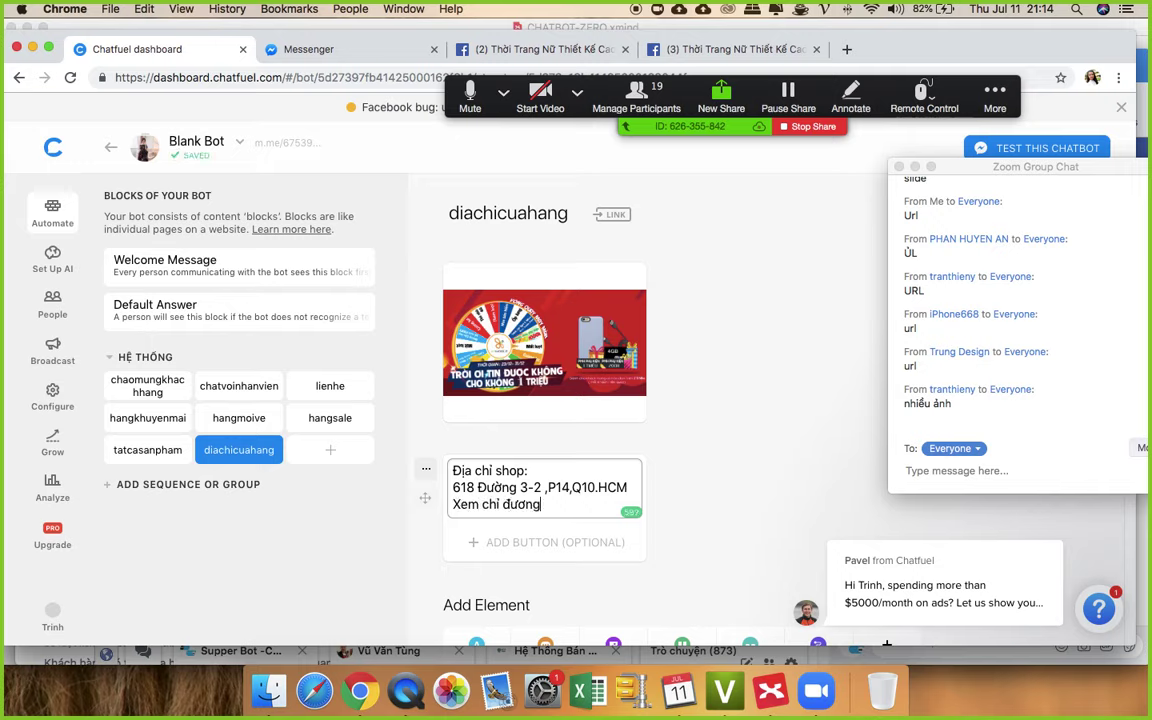
click(779, 455)
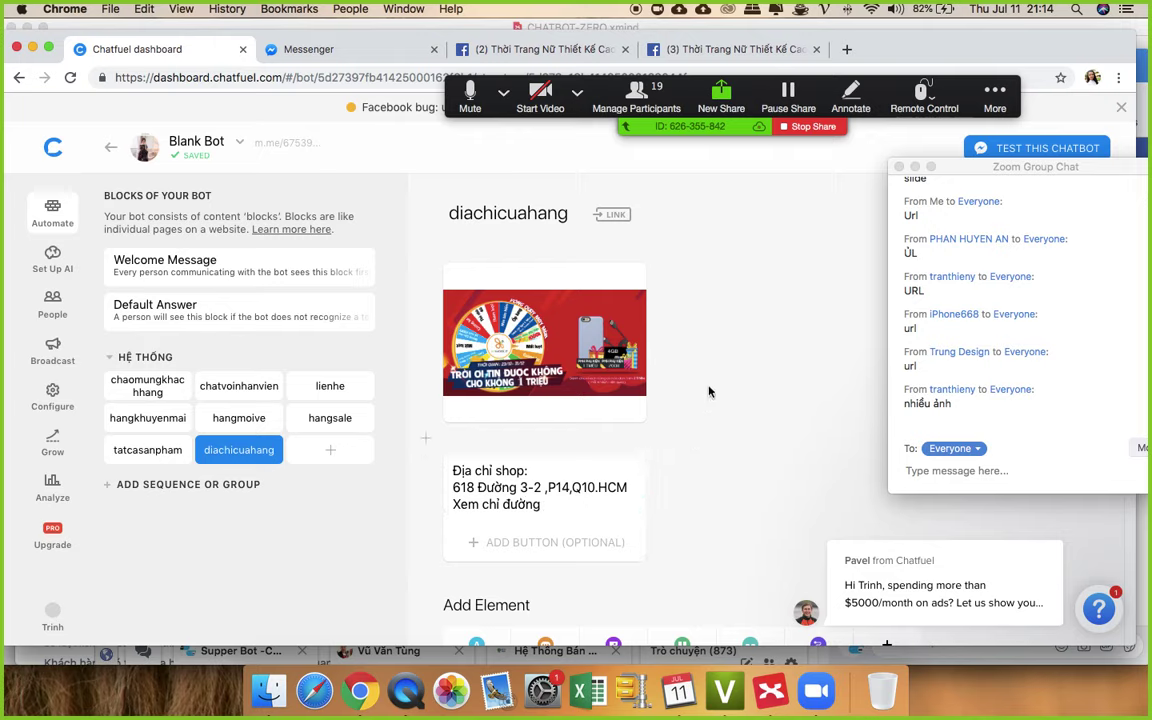
- Add a 'Chỉ Đường' URL button to the address card, then open a new Chrome tab
click(548, 542)
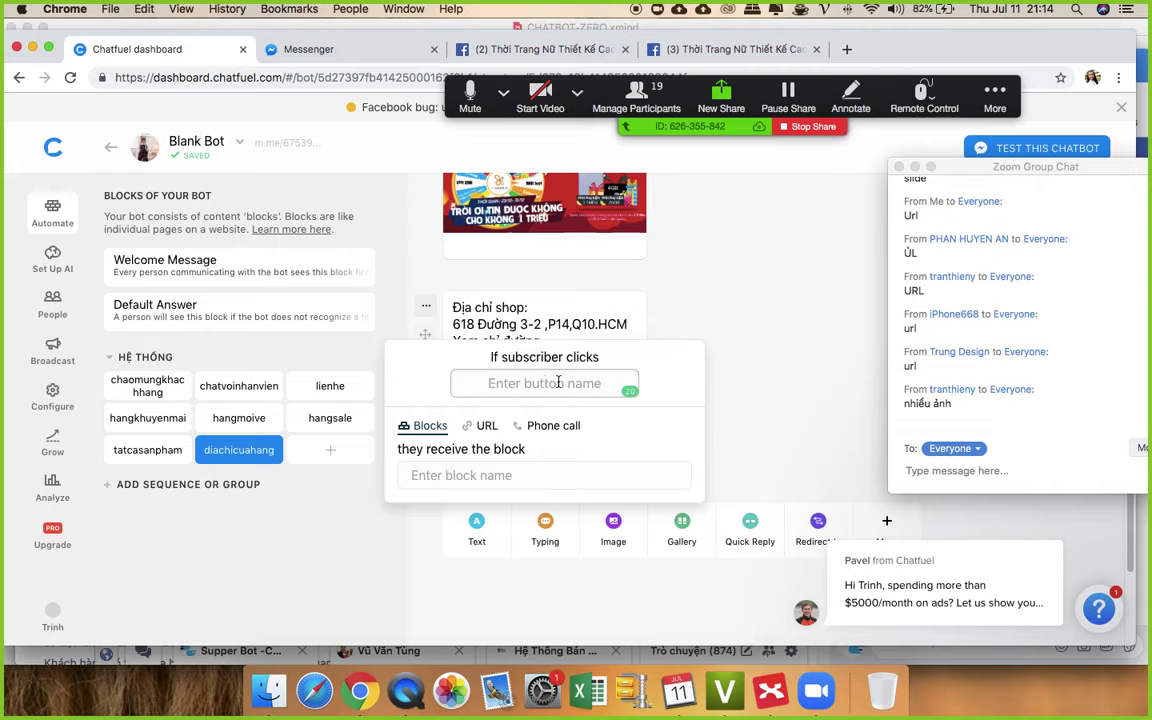
key(Tab)
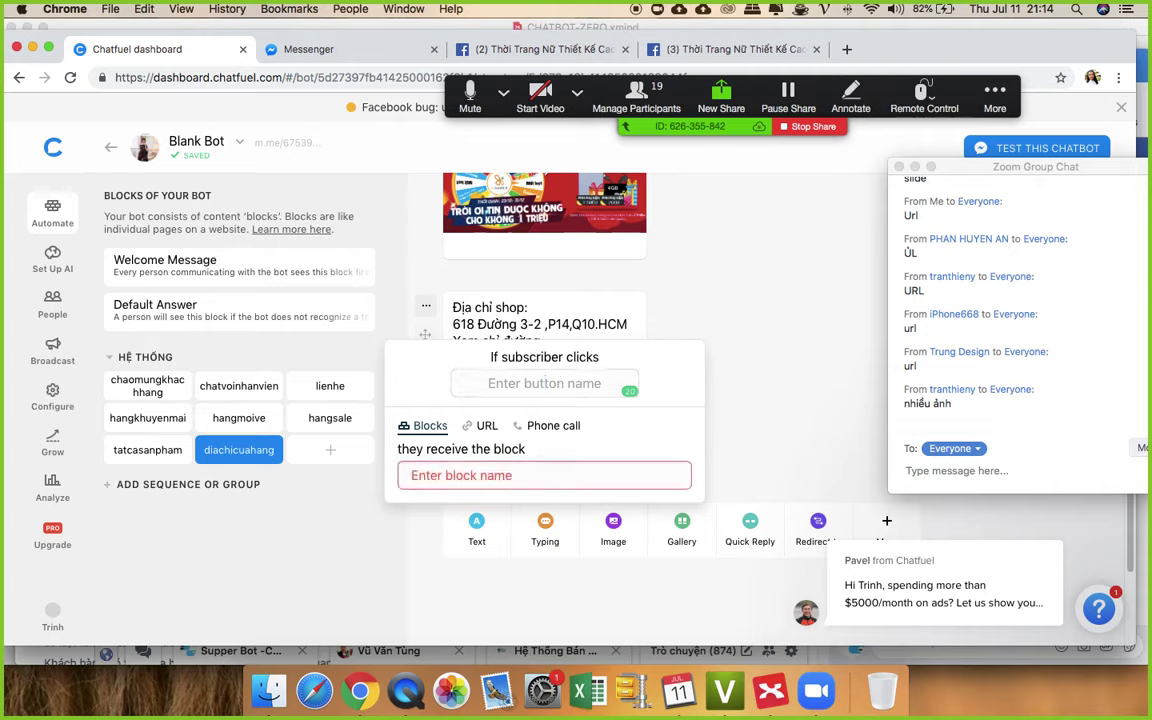
click(548, 383)
text(Chỉ)
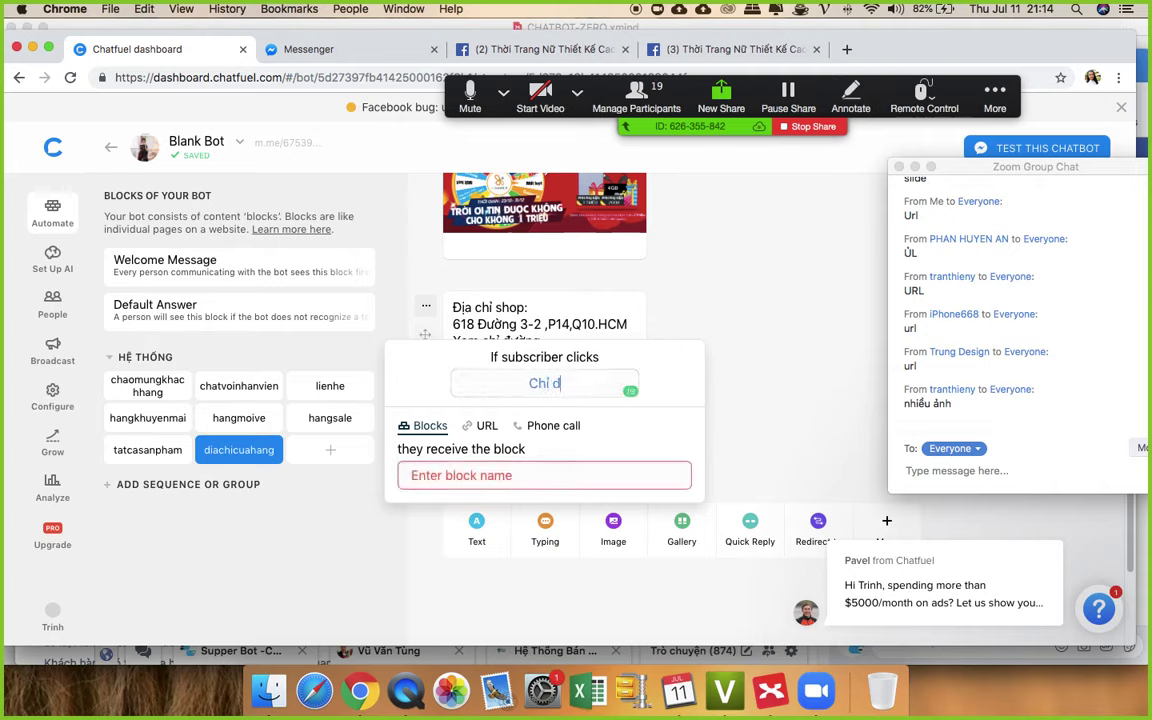
text( Đường)
click(486, 427)
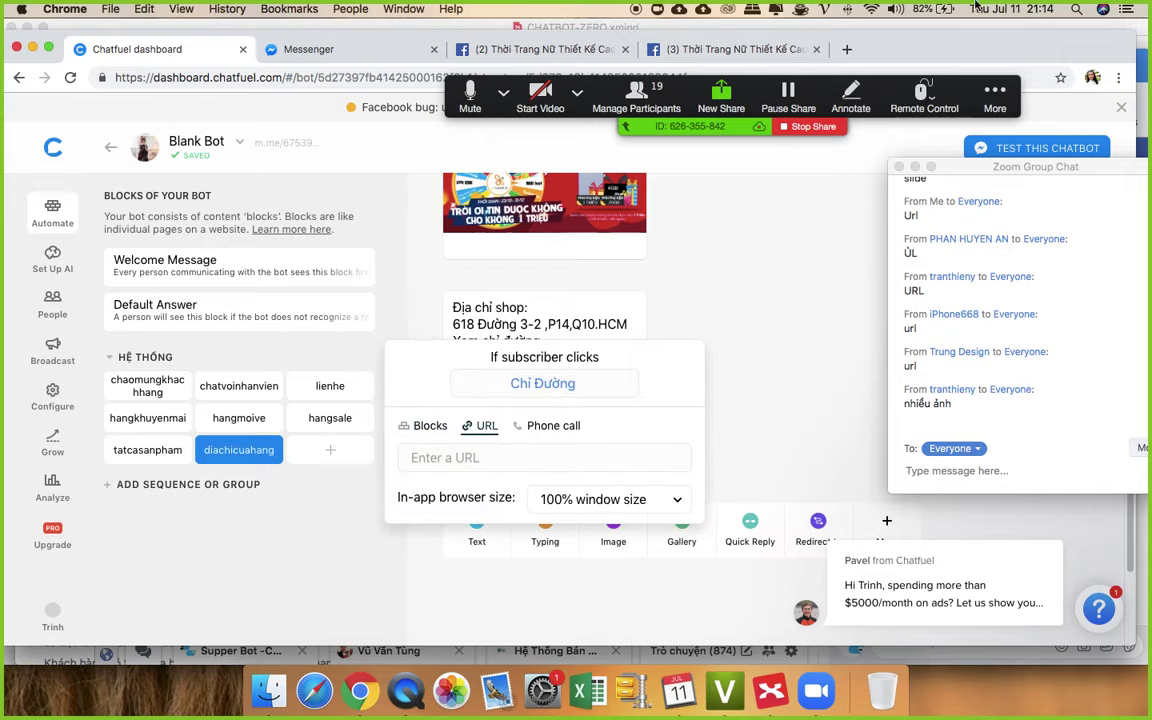
click(847, 50)
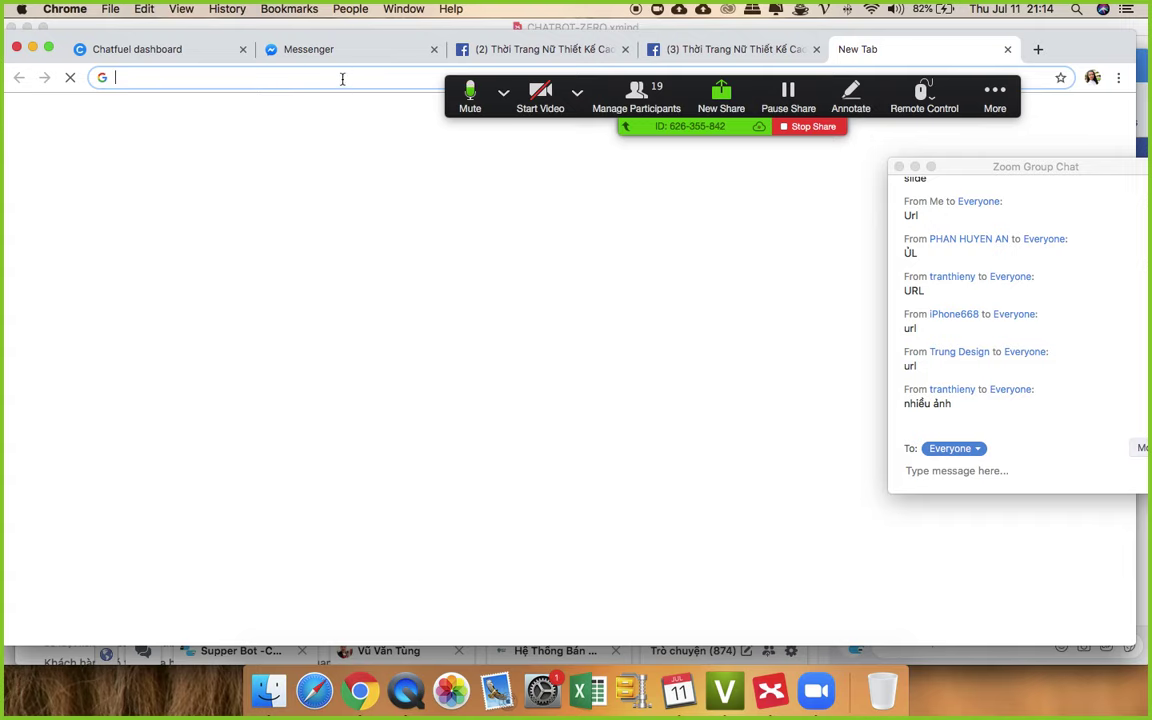
text(618)
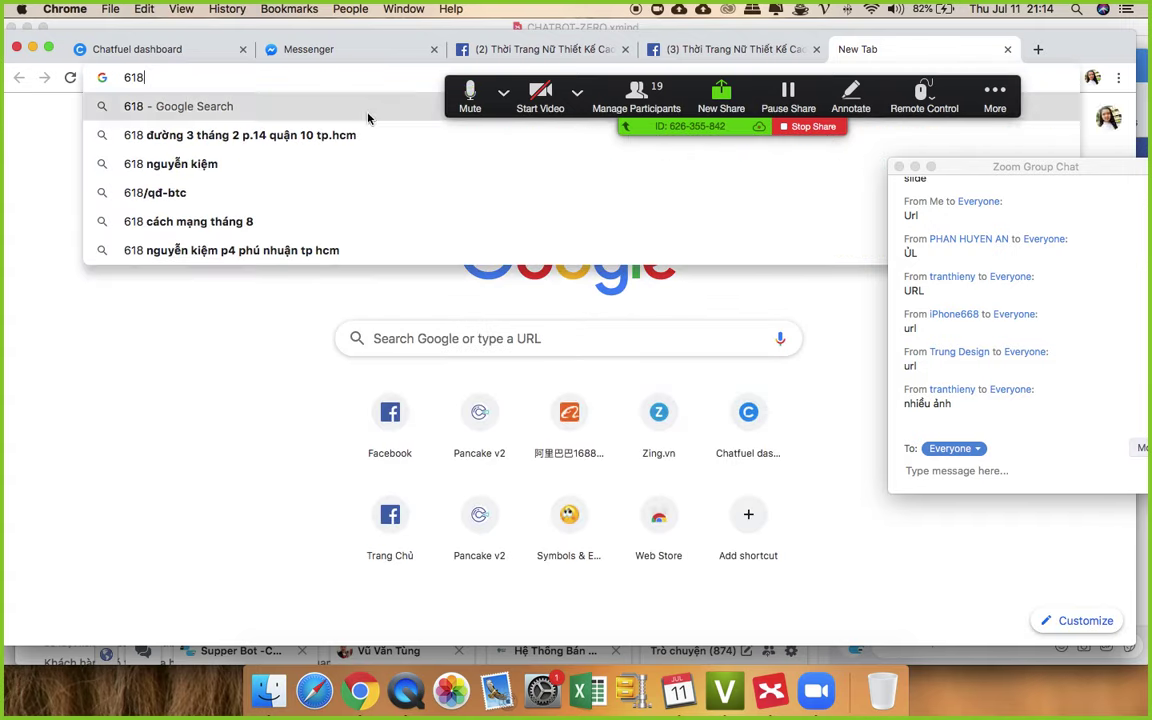
key(Down)
click(355, 135)
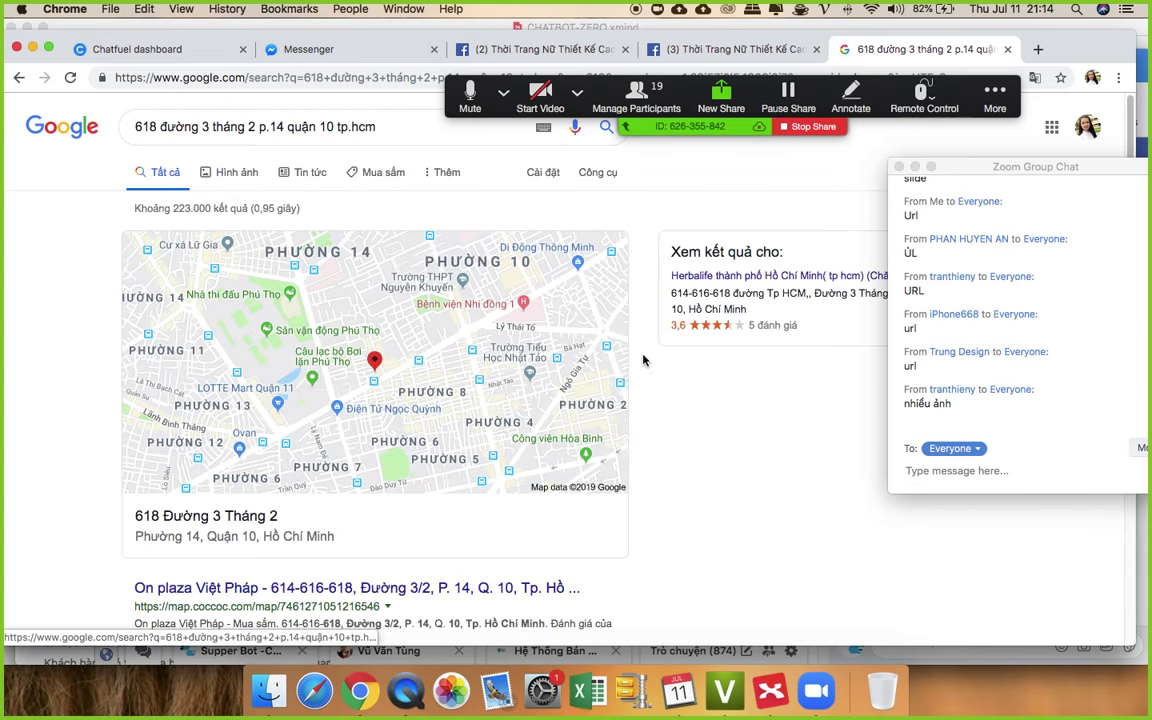
click(250, 400)
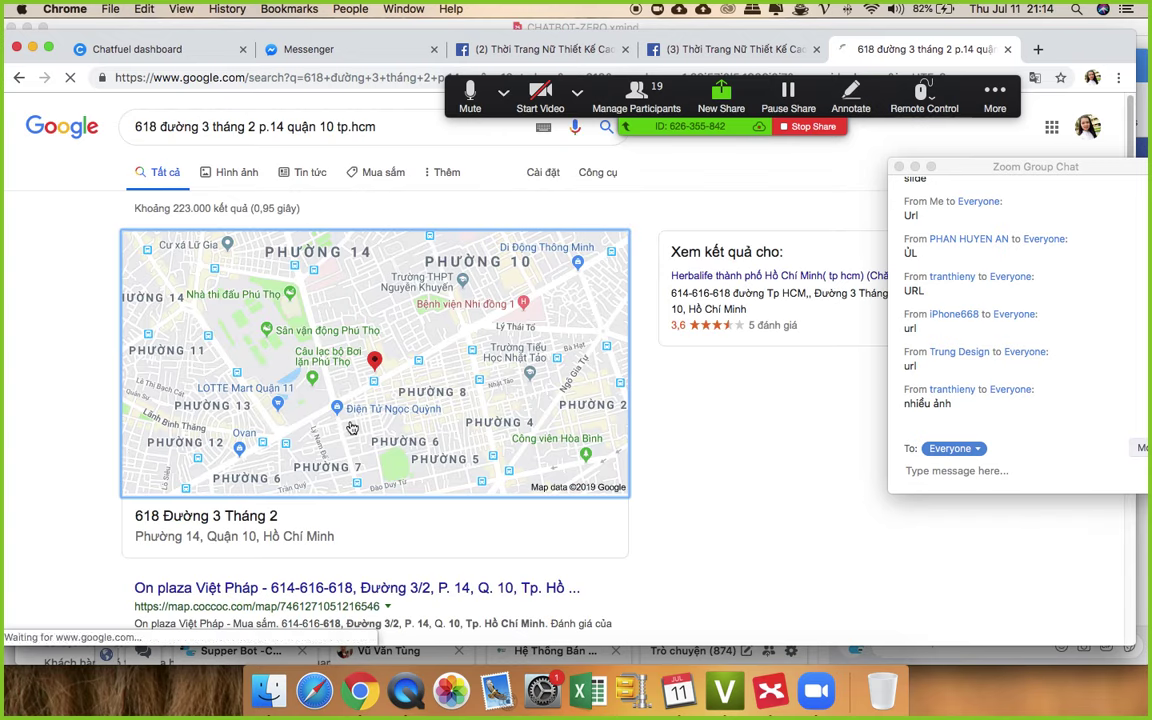
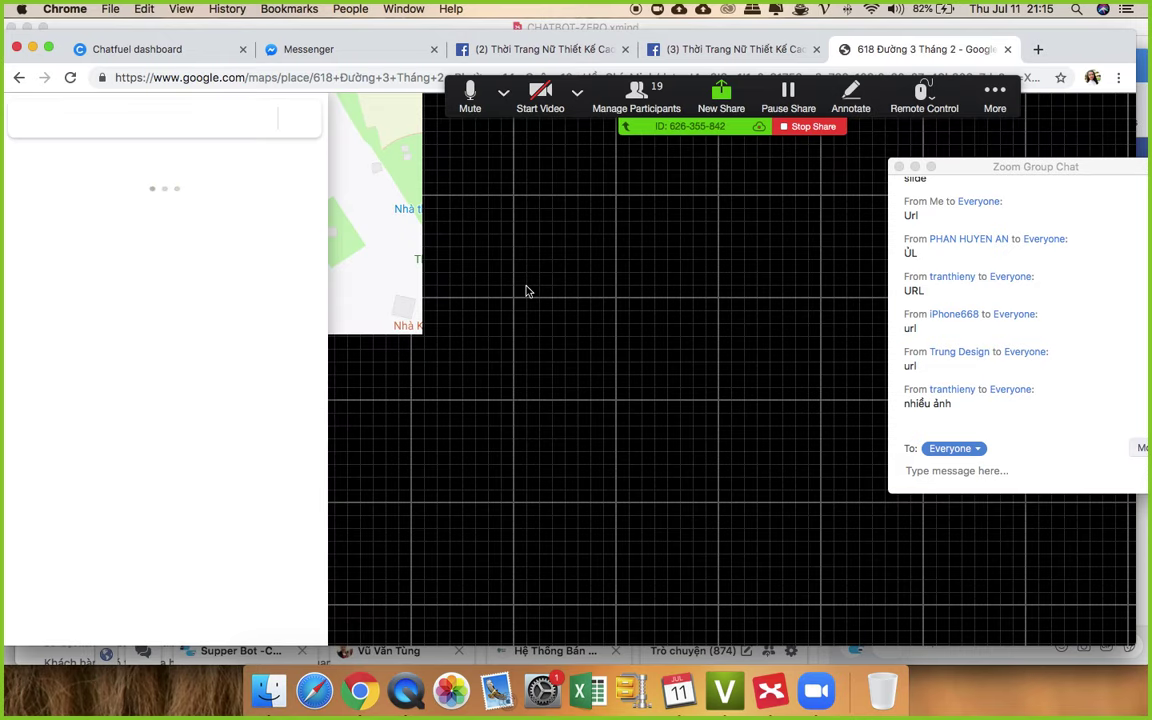
- Pan the map around the shop's address pin and glance at its share options
scroll(740, 368, up, 2)
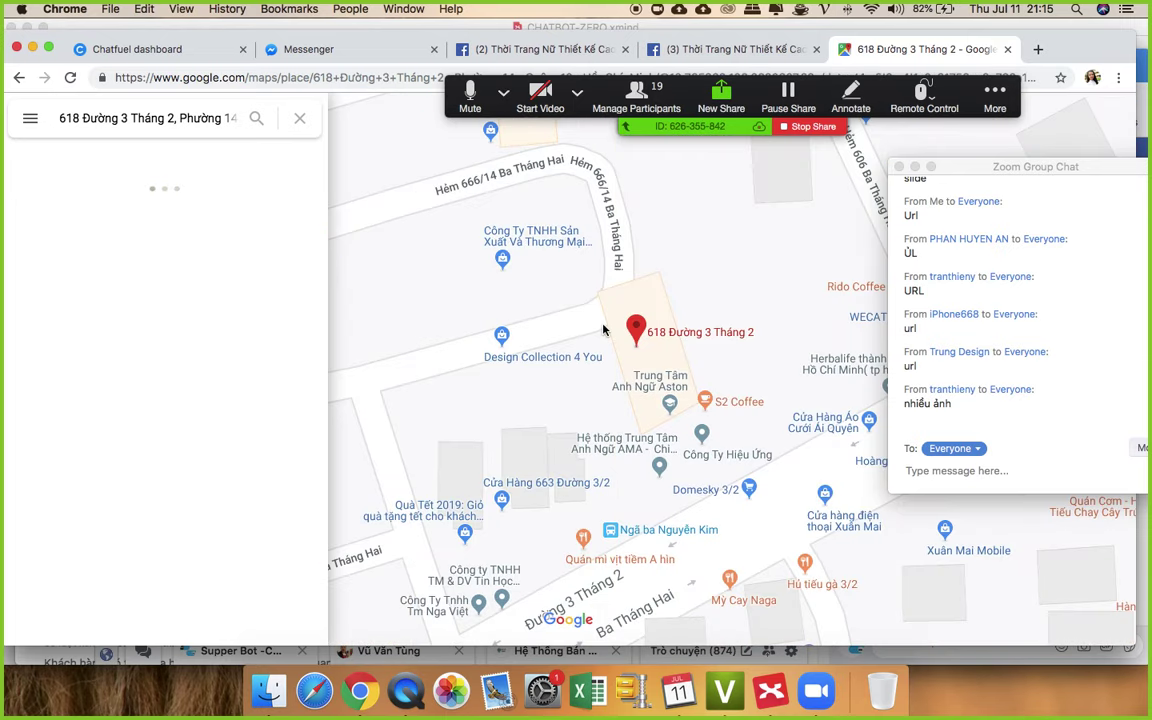
scroll(670, 308, left, 3)
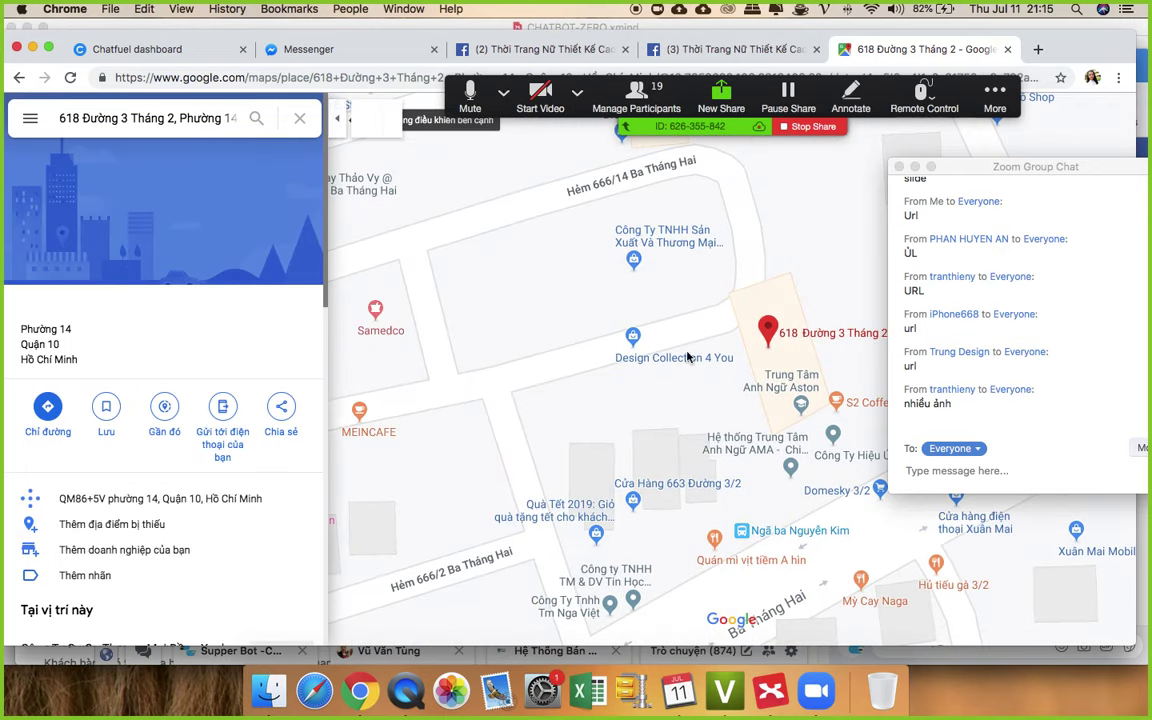
scroll(686, 319, down, 5)
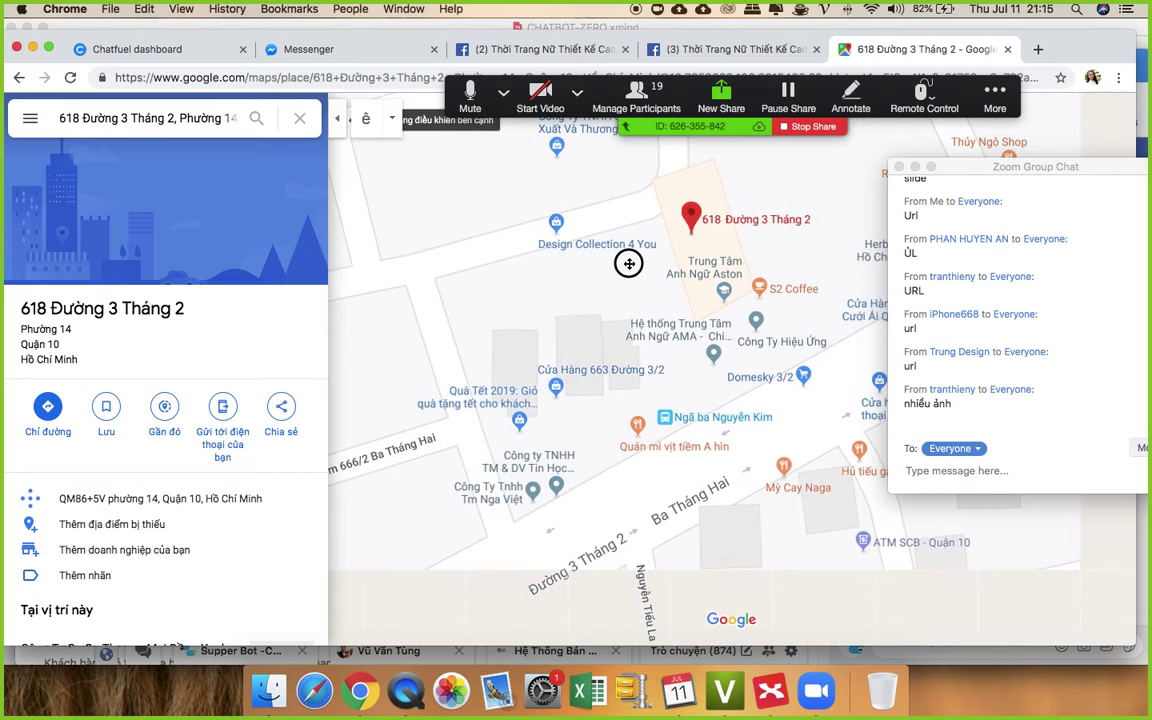
drag(617, 262, 548, 287)
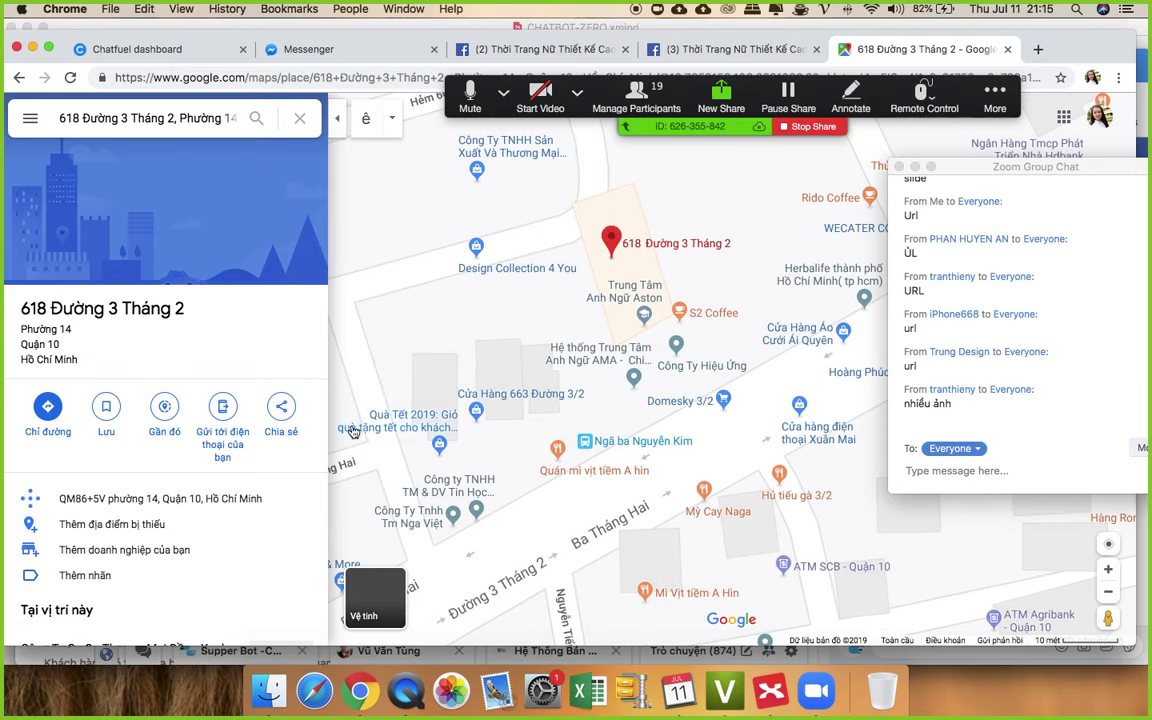
click(283, 406)
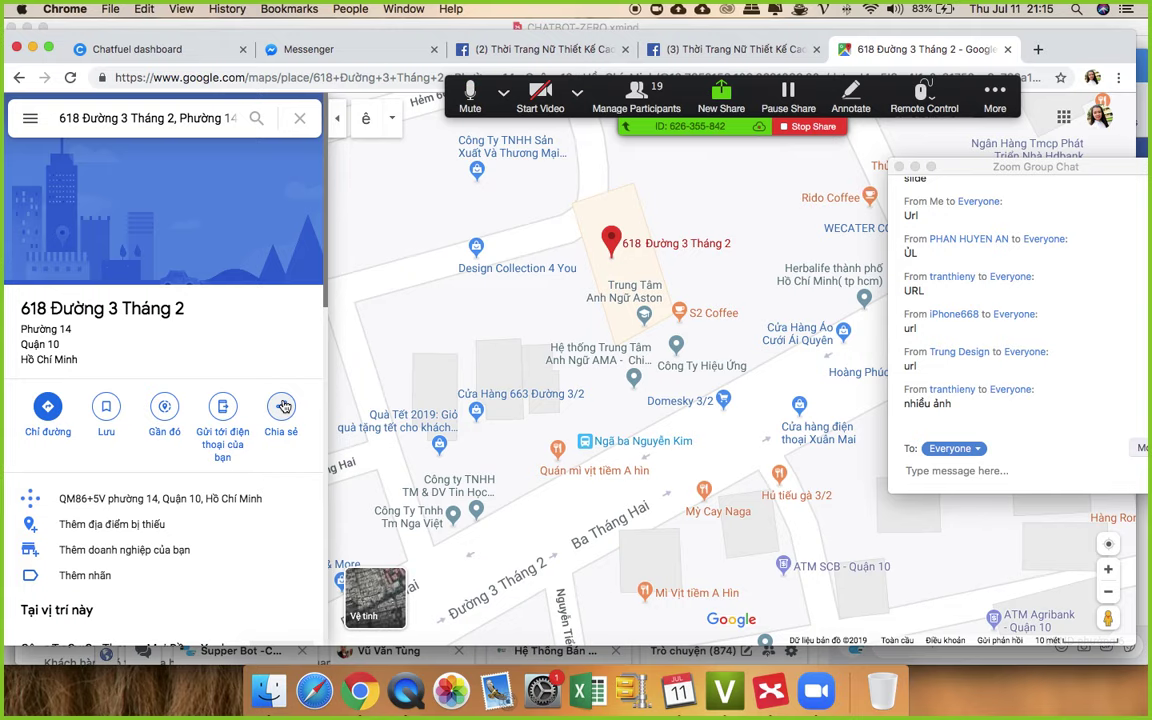
click(709, 247)
- Search 'cương big' and copy the training centre's Google Maps share link
click(195, 115)
text(cương big)
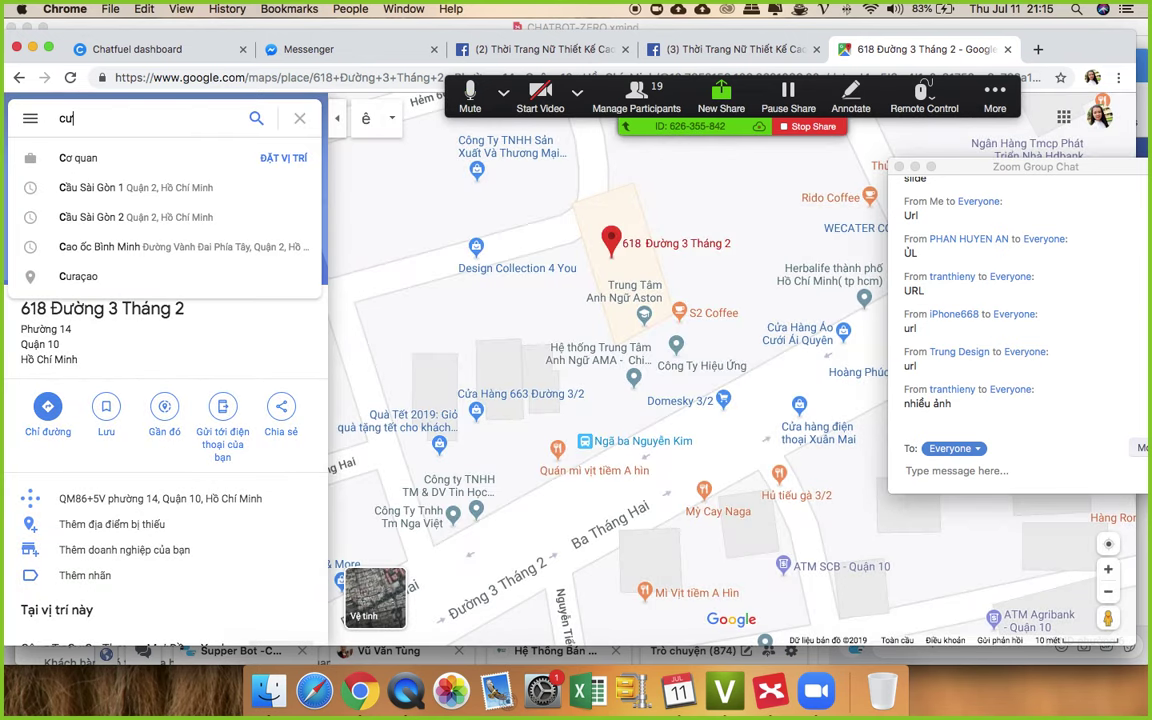
key(Return)
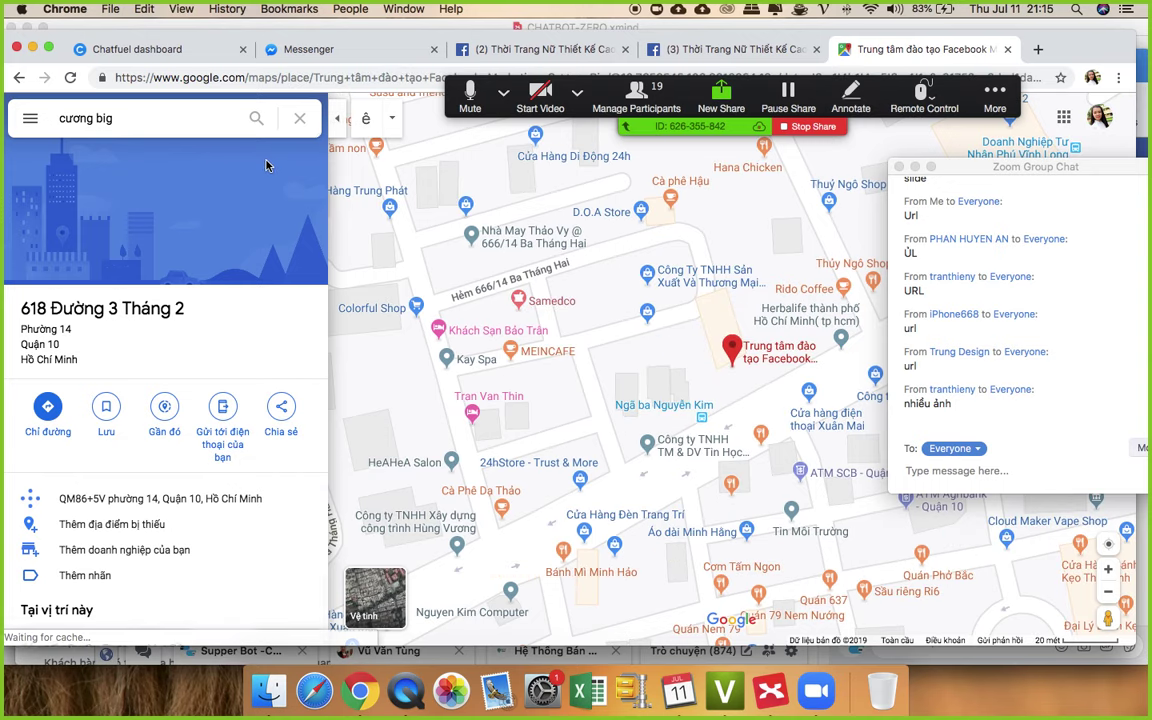
click(281, 424)
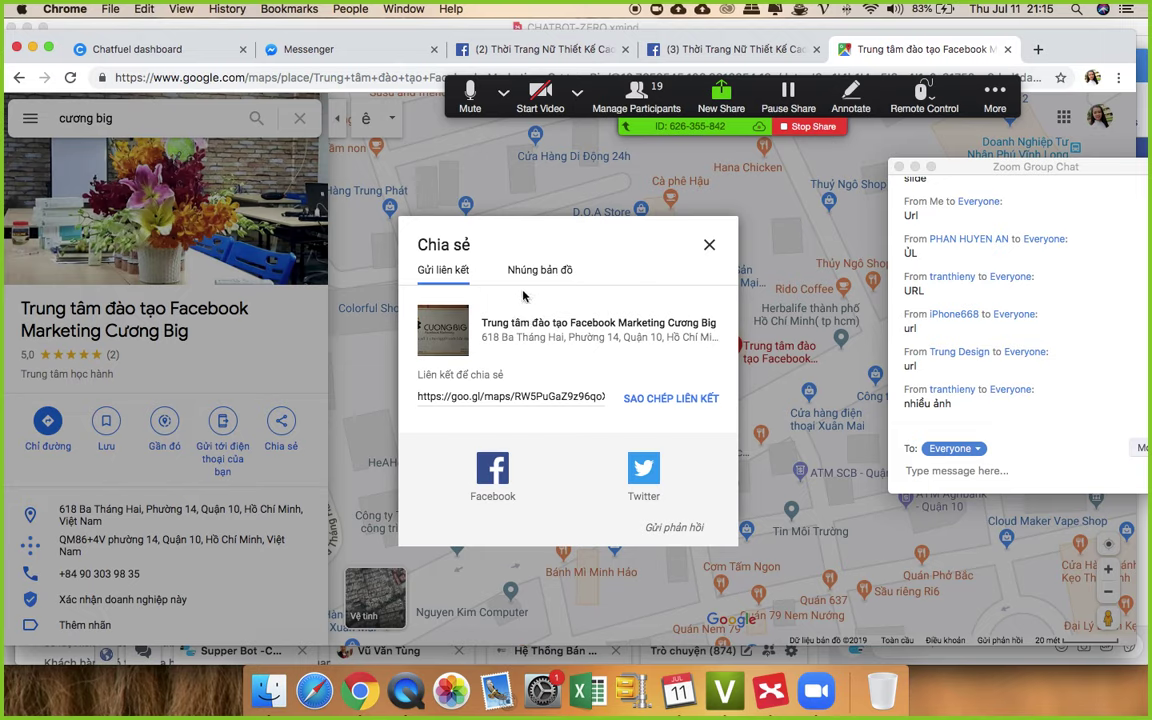
click(660, 399)
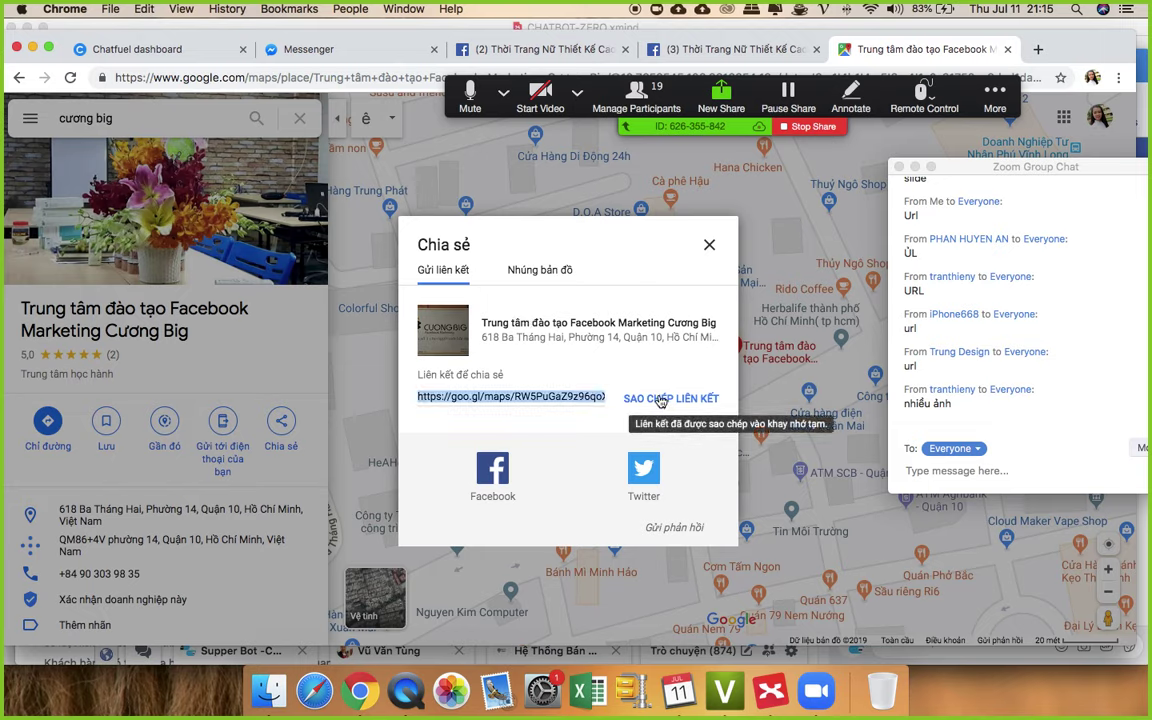
click(733, 48)
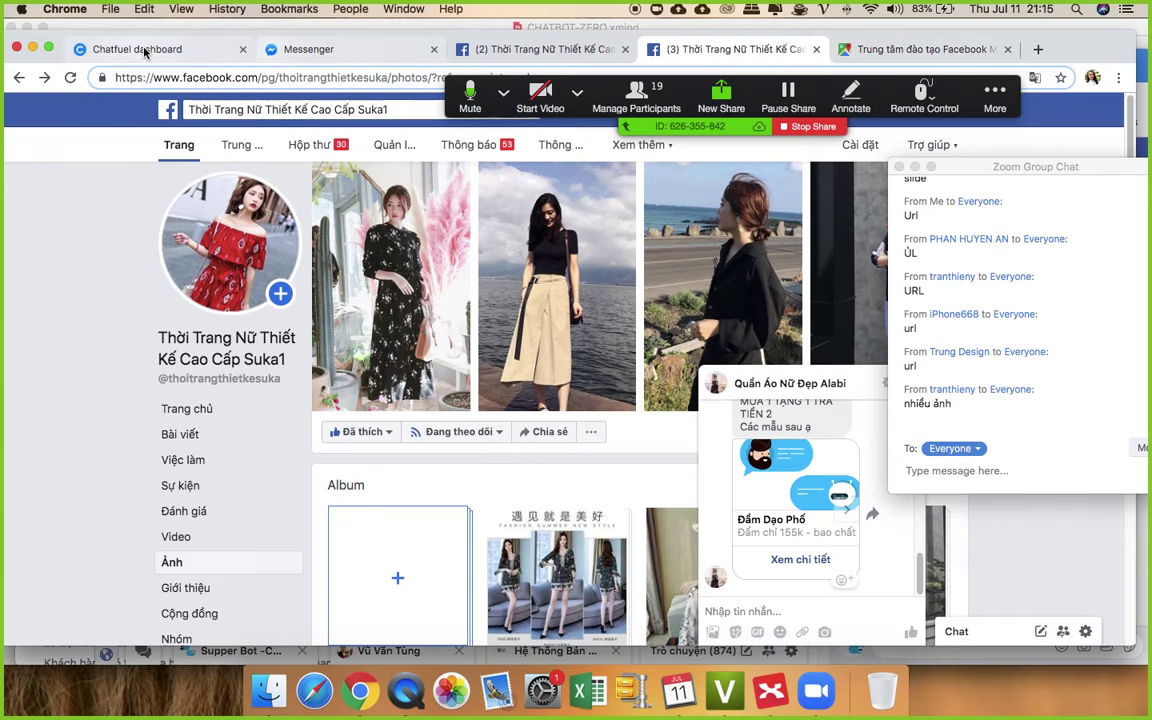
click(176, 49)
- Paste the copied map link as the Chỉ Đường button's URL
click(466, 457)
key(super+v)
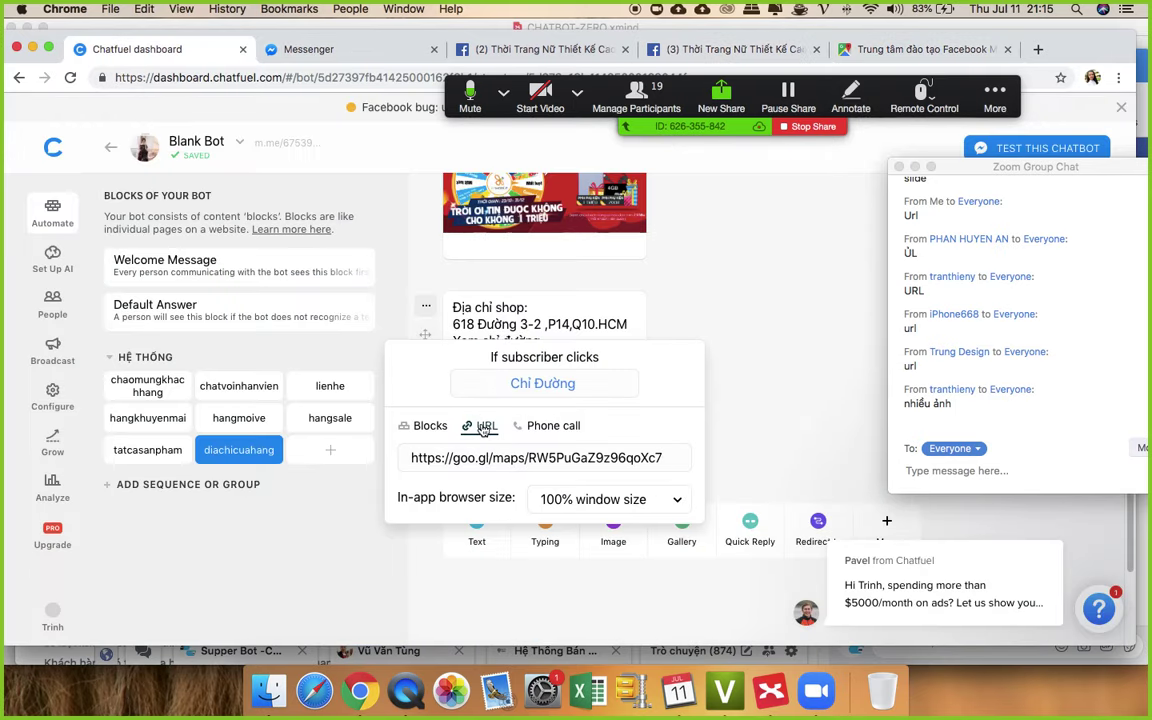
click(771, 365)
- Add a second button to the address card named 'Gọi Điện'
click(544, 420)
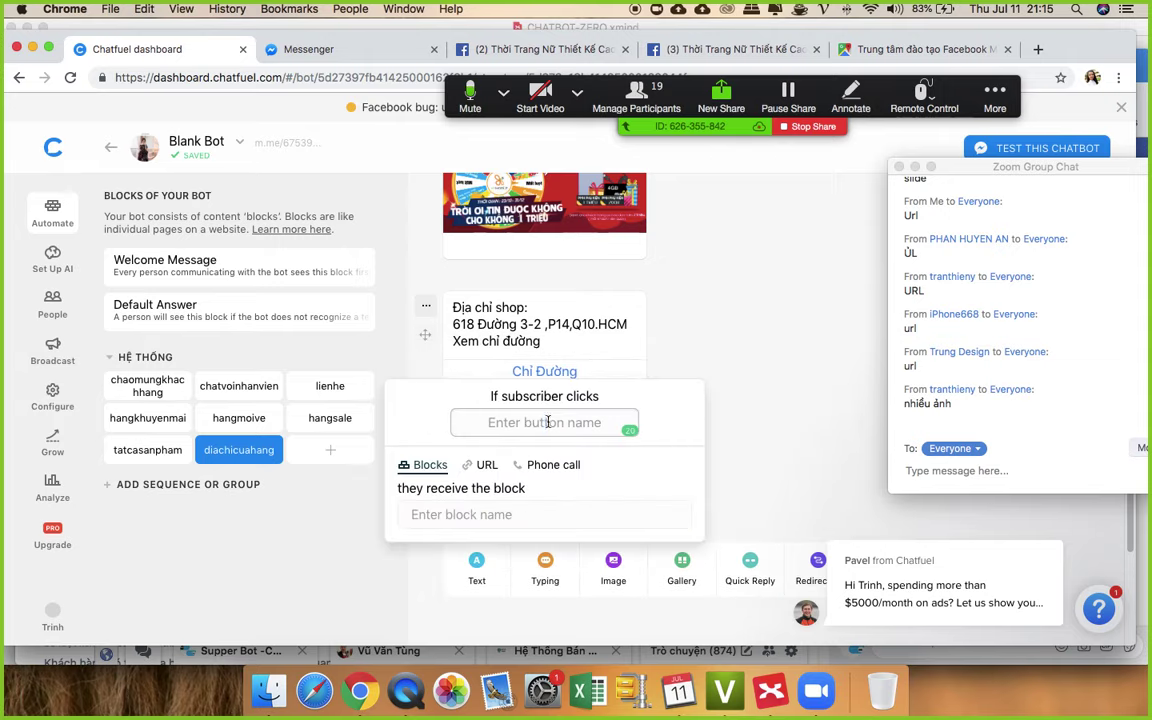
text(Ho)
key(BackSpace)
key(BackSpace)
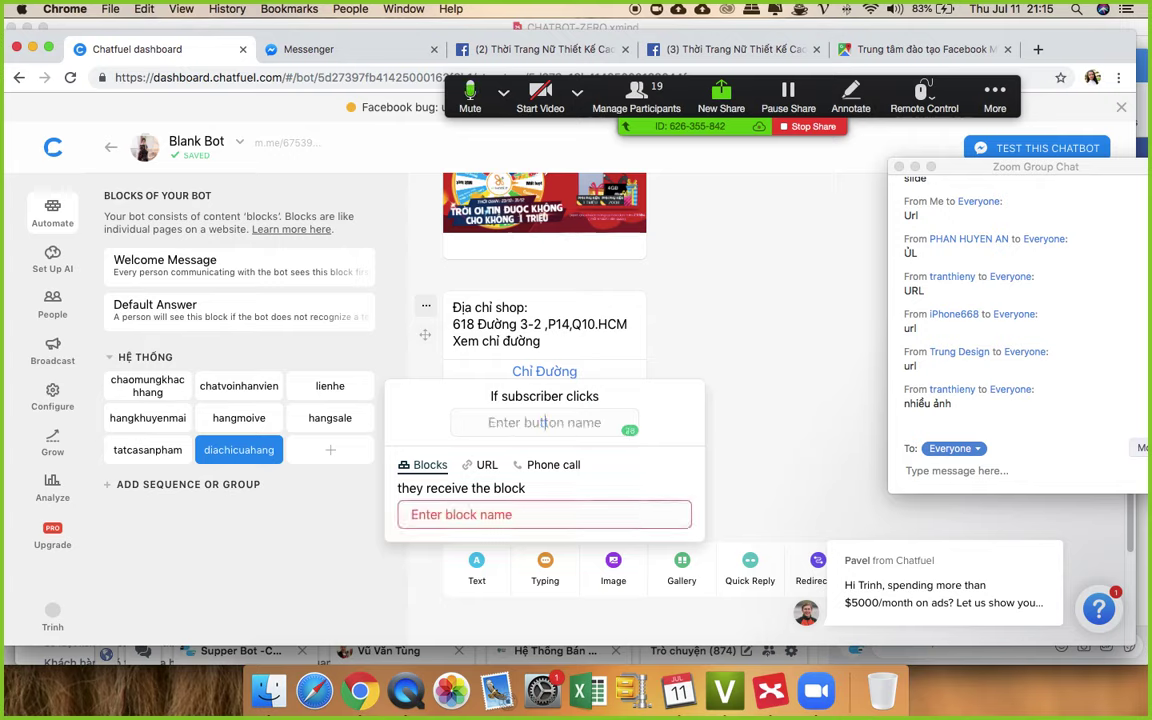
text(Hot)
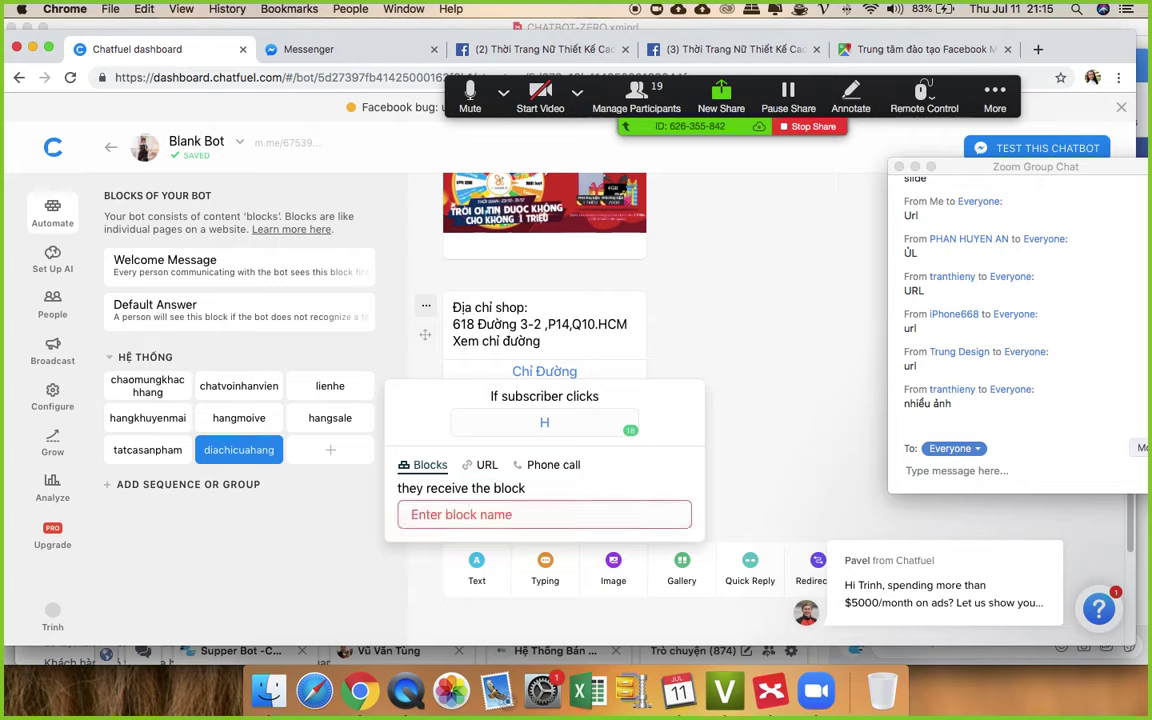
key(BackSpace)
text(Gọi Điện)
- Make Gọi Điện a phone call to the shop's number with Vietnam as country
click(553, 466)
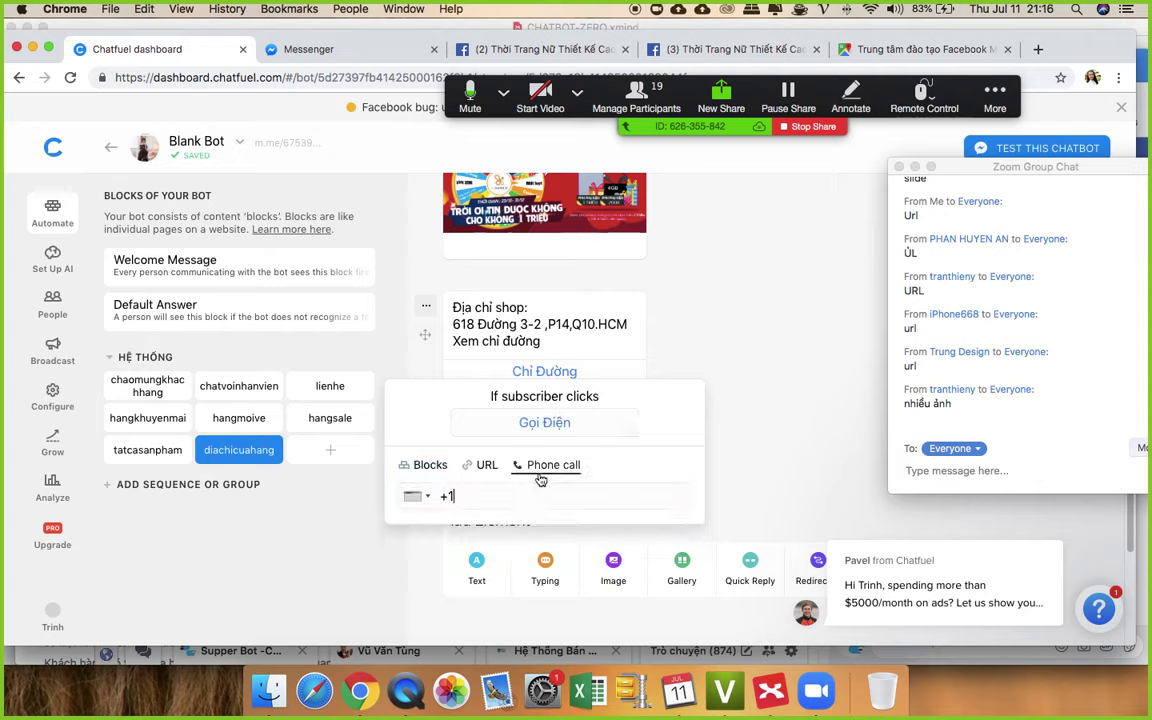
click(406, 498)
scroll(560, 412, down, 10)
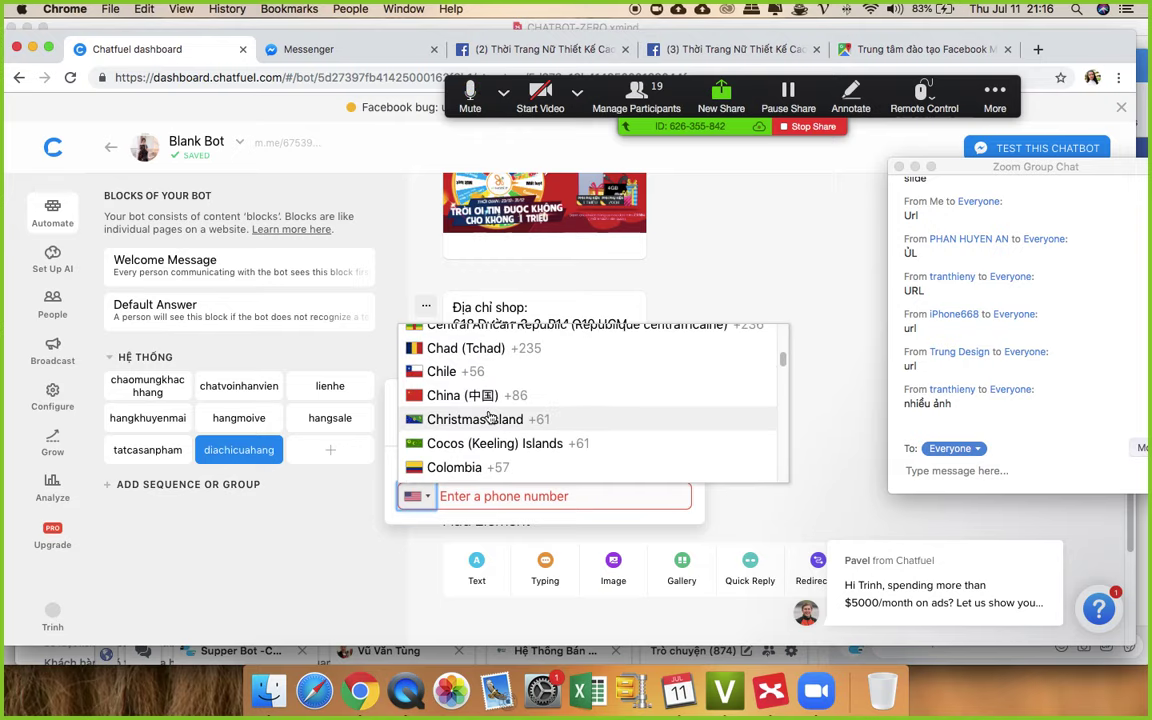
scroll(490, 416, down, 20)
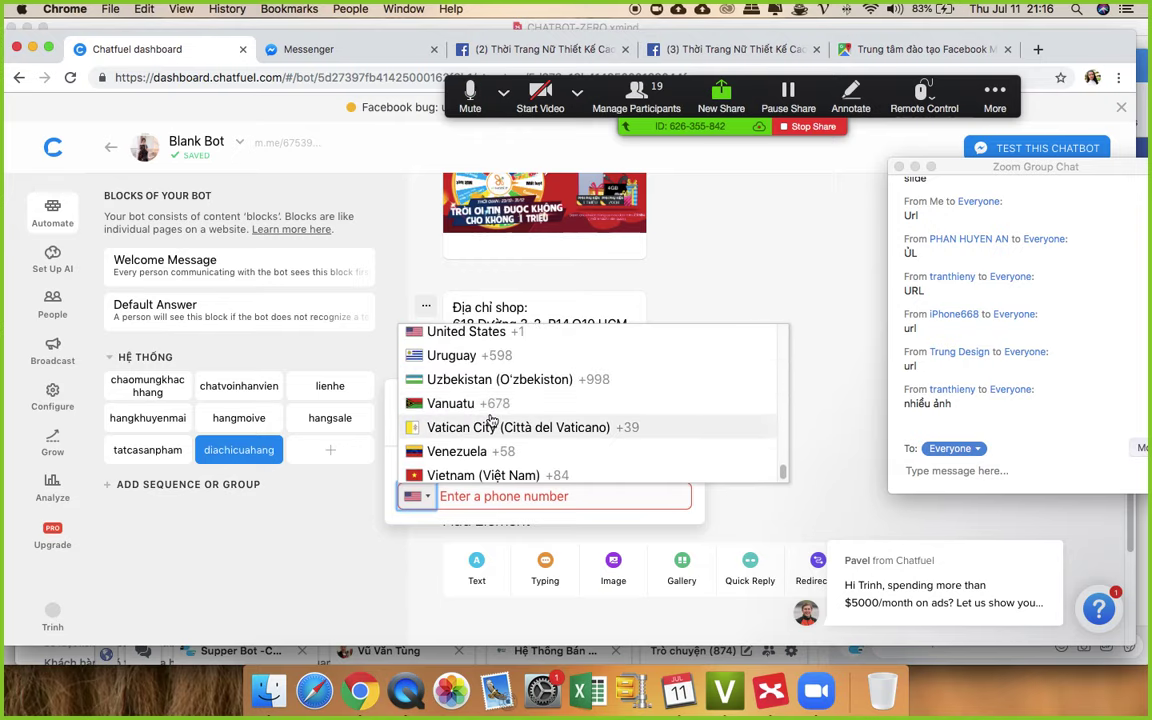
click(466, 475)
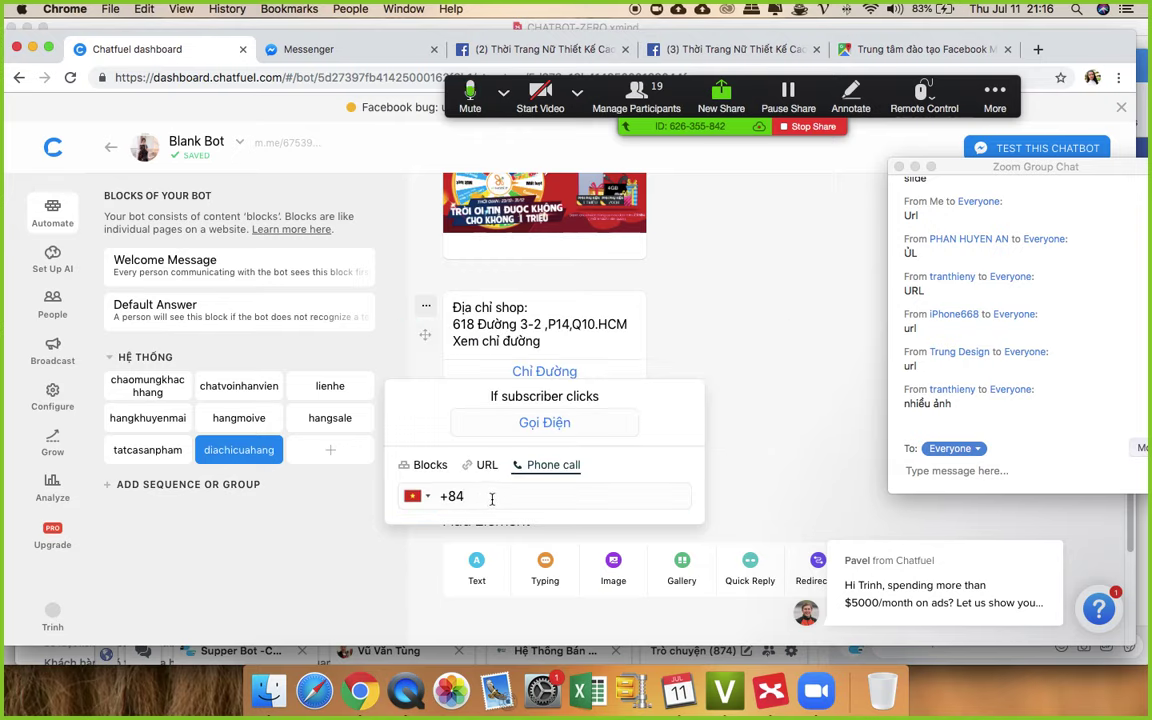
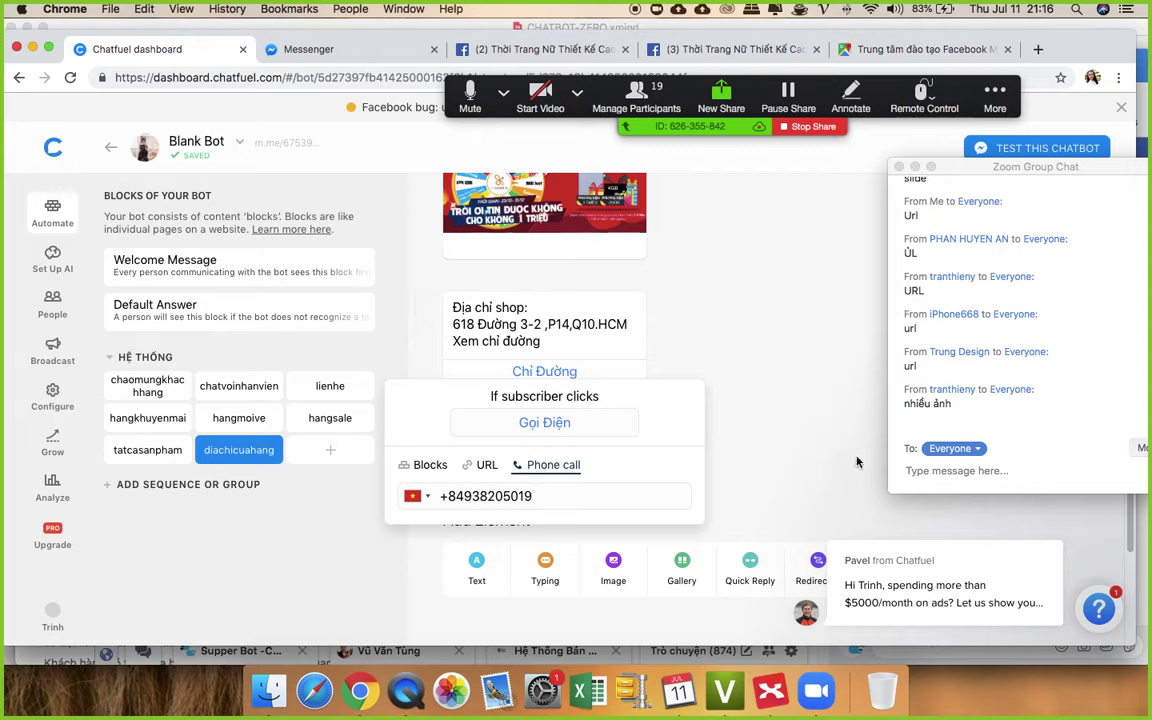
click(700, 362)
scroll(712, 383, up, 3)
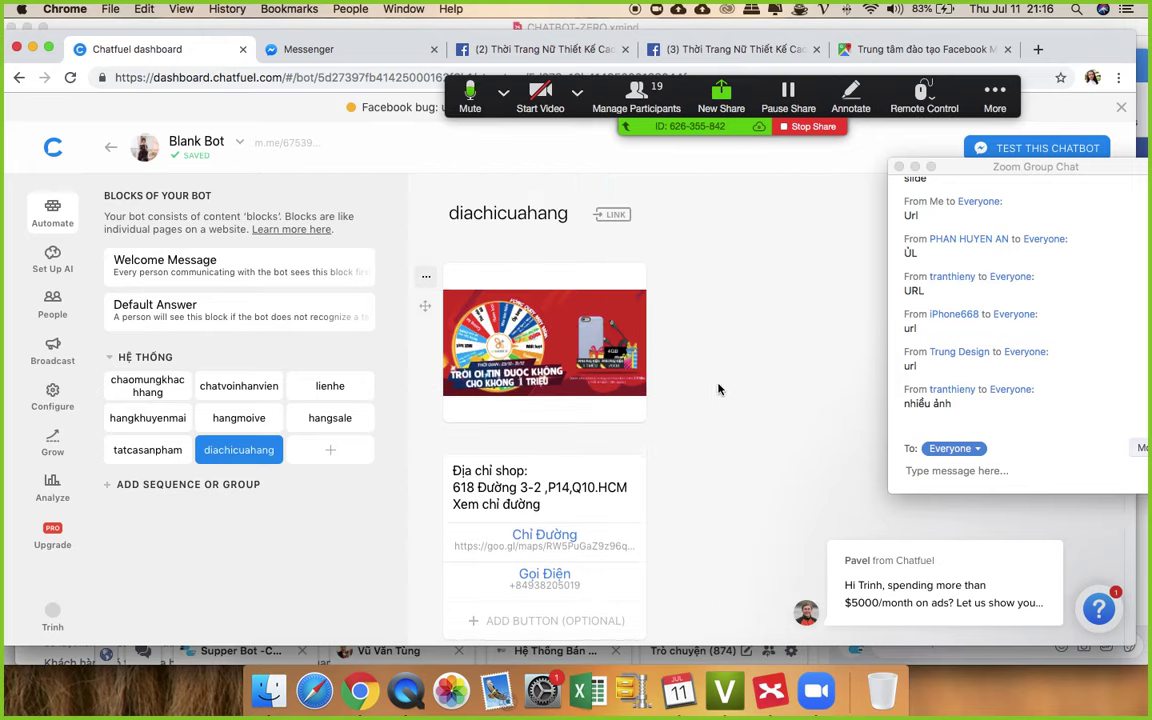
- Turn on the diachicuahang block link and open its m.me link in Messenger
scroll(727, 393, up, 1)
scroll(727, 393, down, 1)
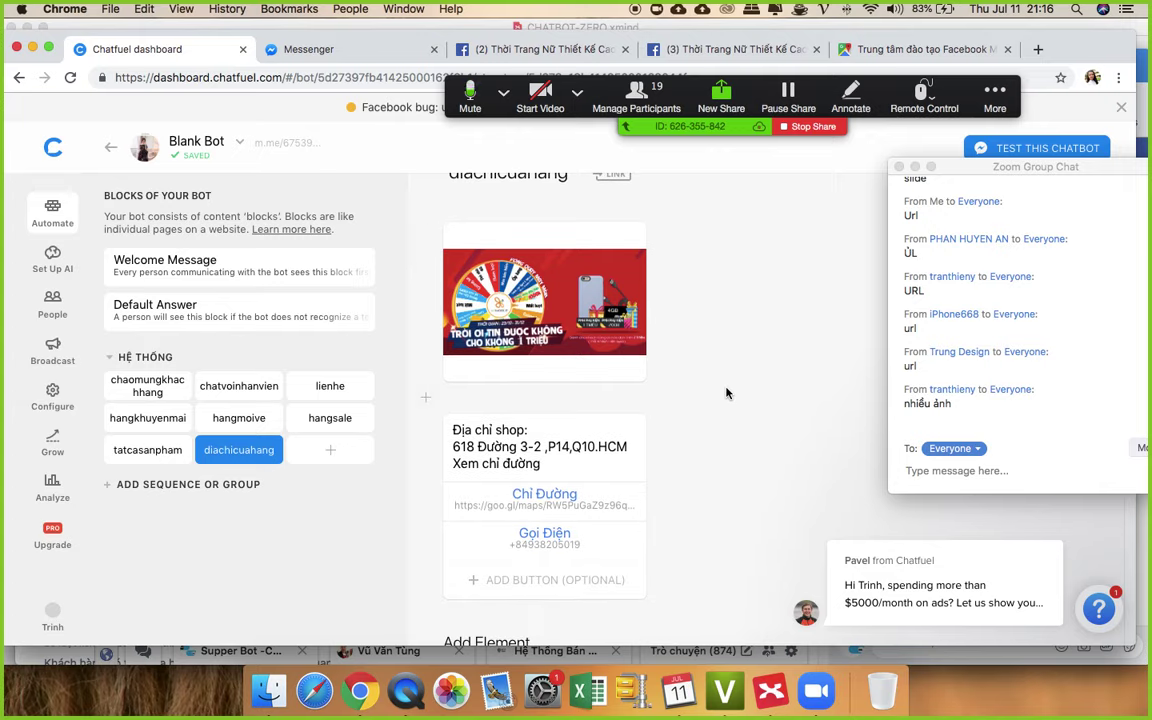
scroll(644, 373, up, 1)
click(621, 216)
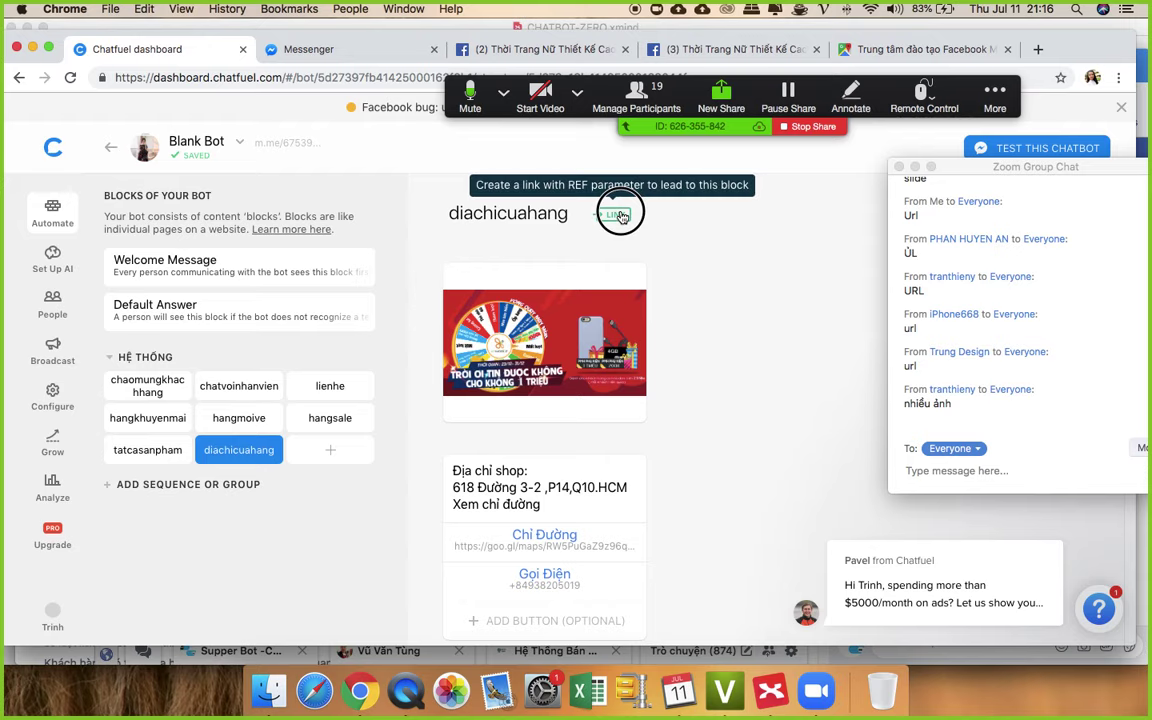
click(470, 332)
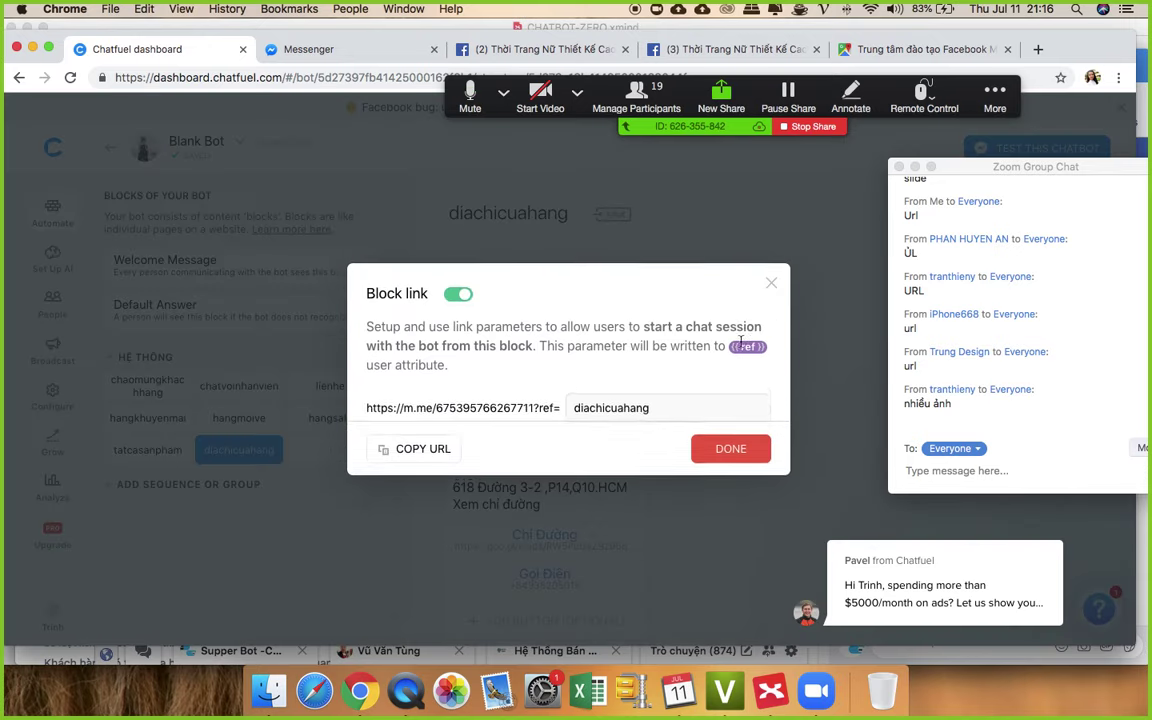
click(724, 456)
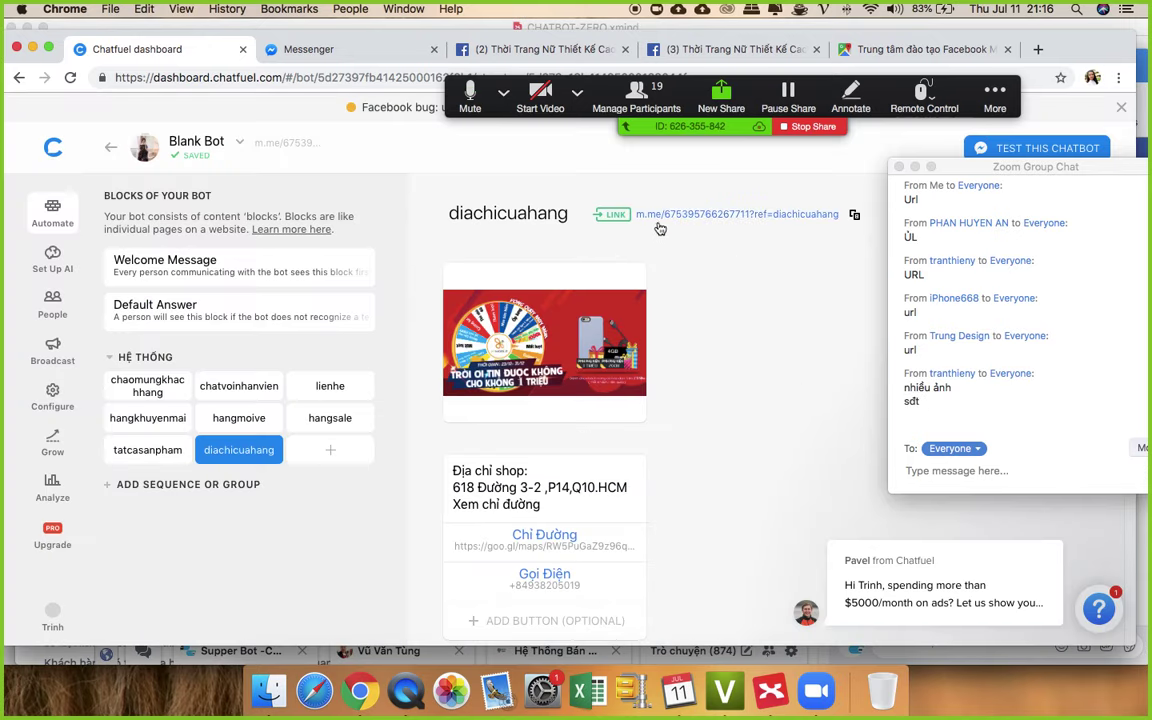
click(674, 214)
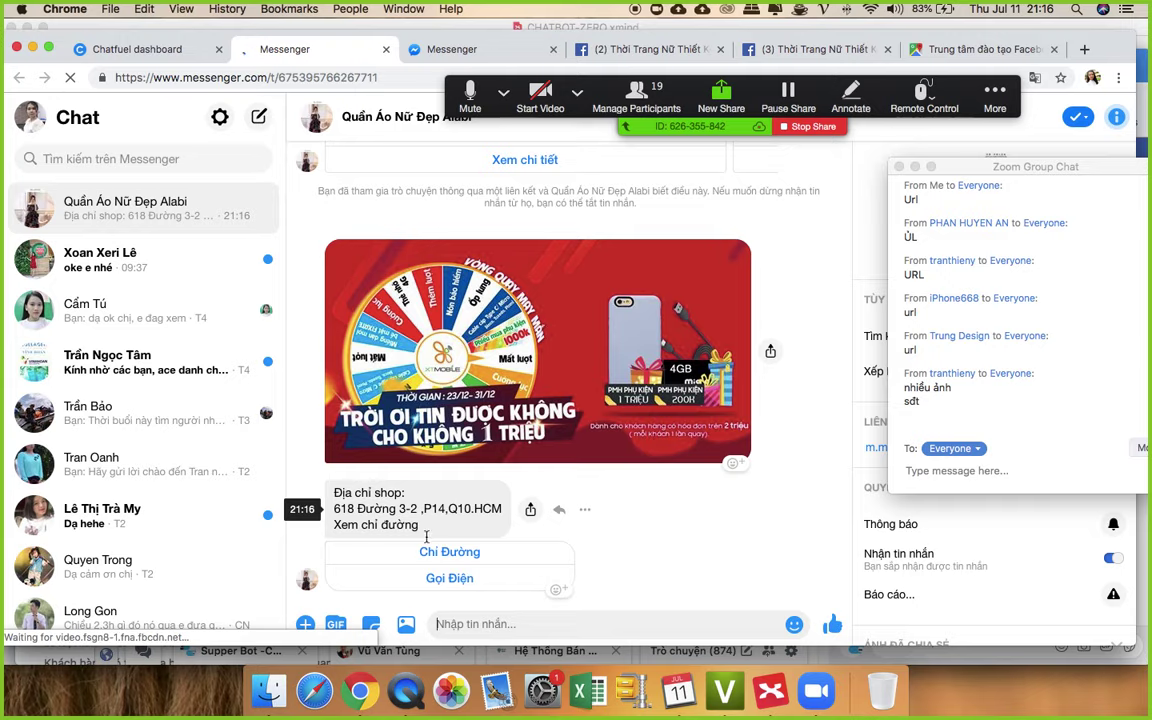
- Test Chỉ Đường (opens Google Maps), close leftover tabs, then test the Gọi Điện button
click(462, 551)
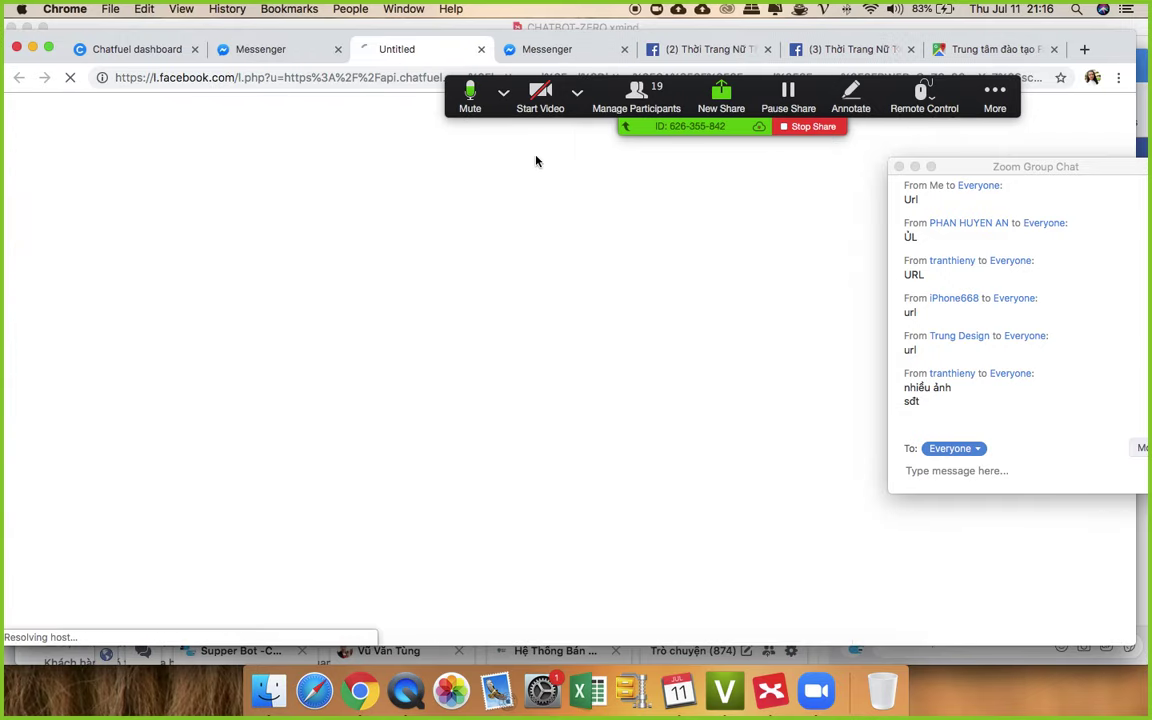
click(625, 49)
click(624, 49)
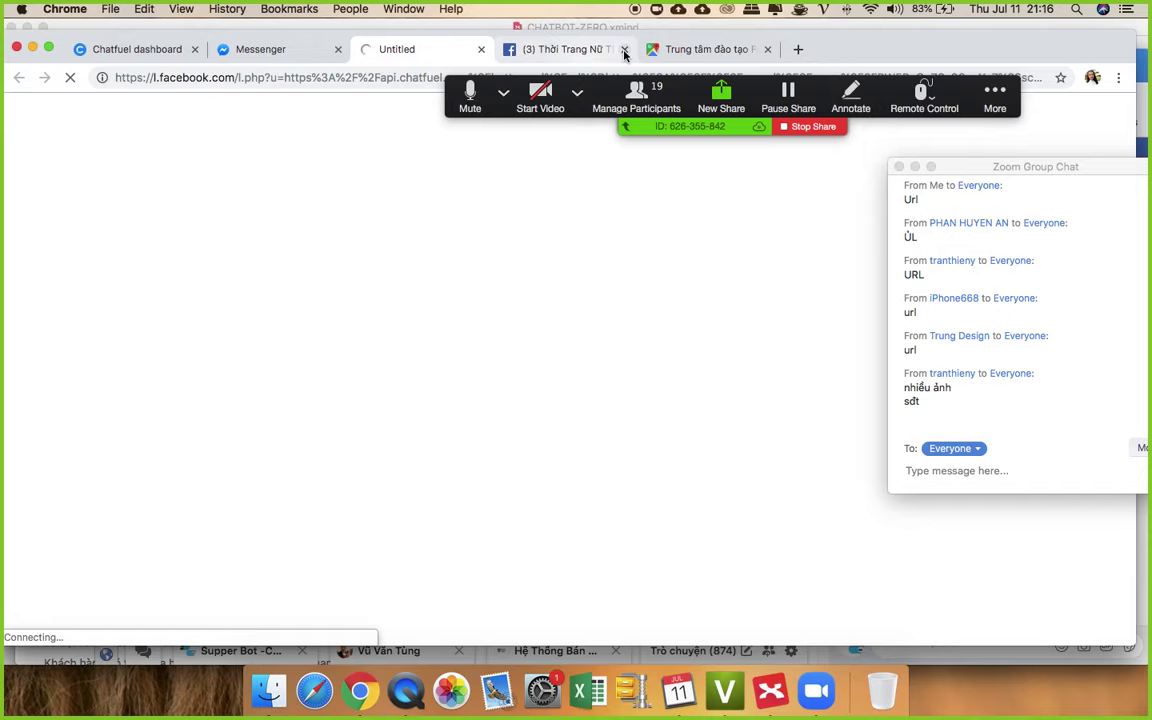
click(624, 49)
click(625, 49)
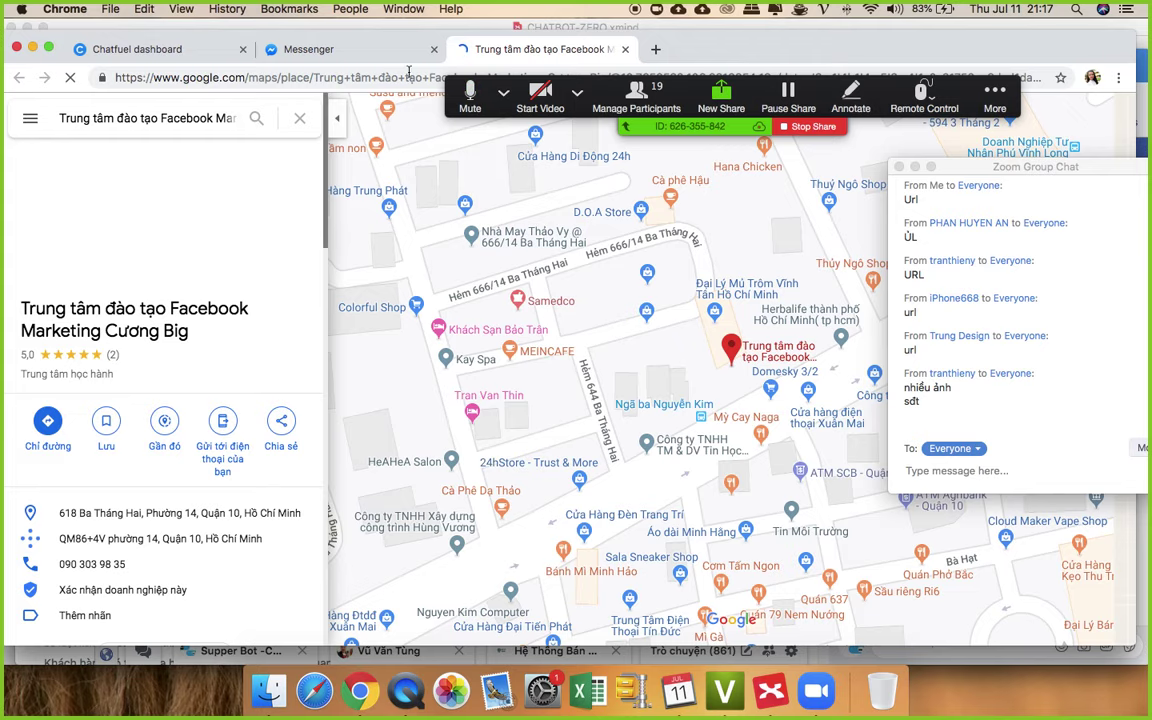
click(337, 51)
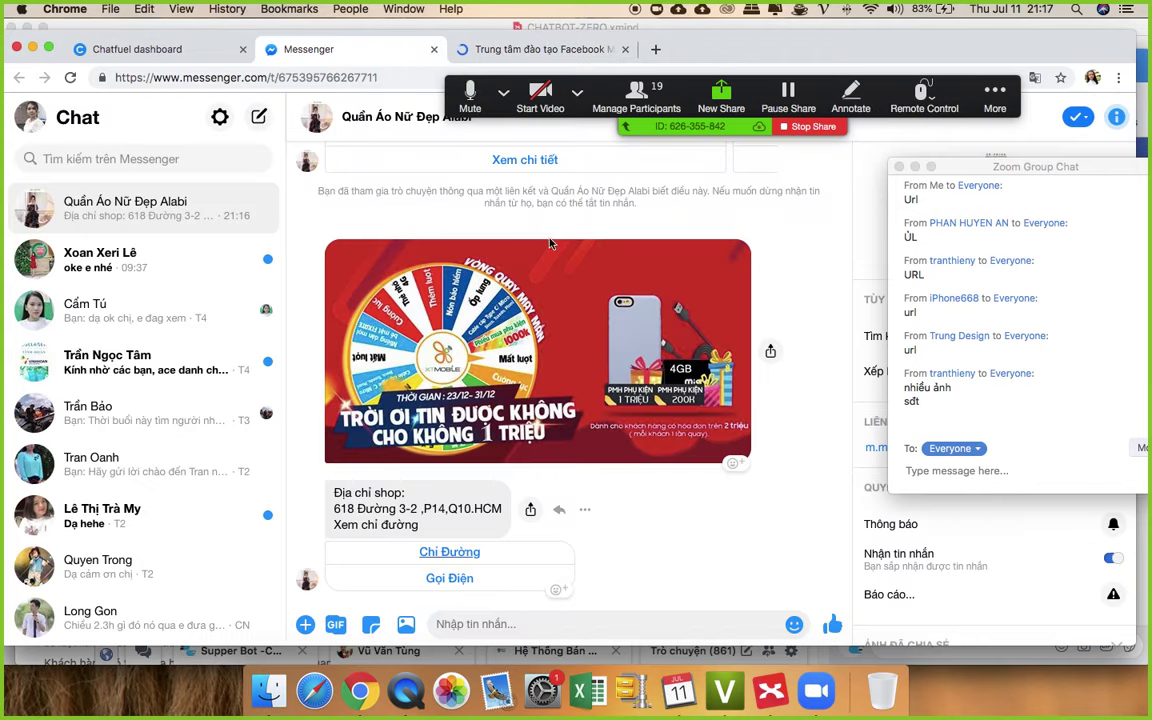
click(449, 579)
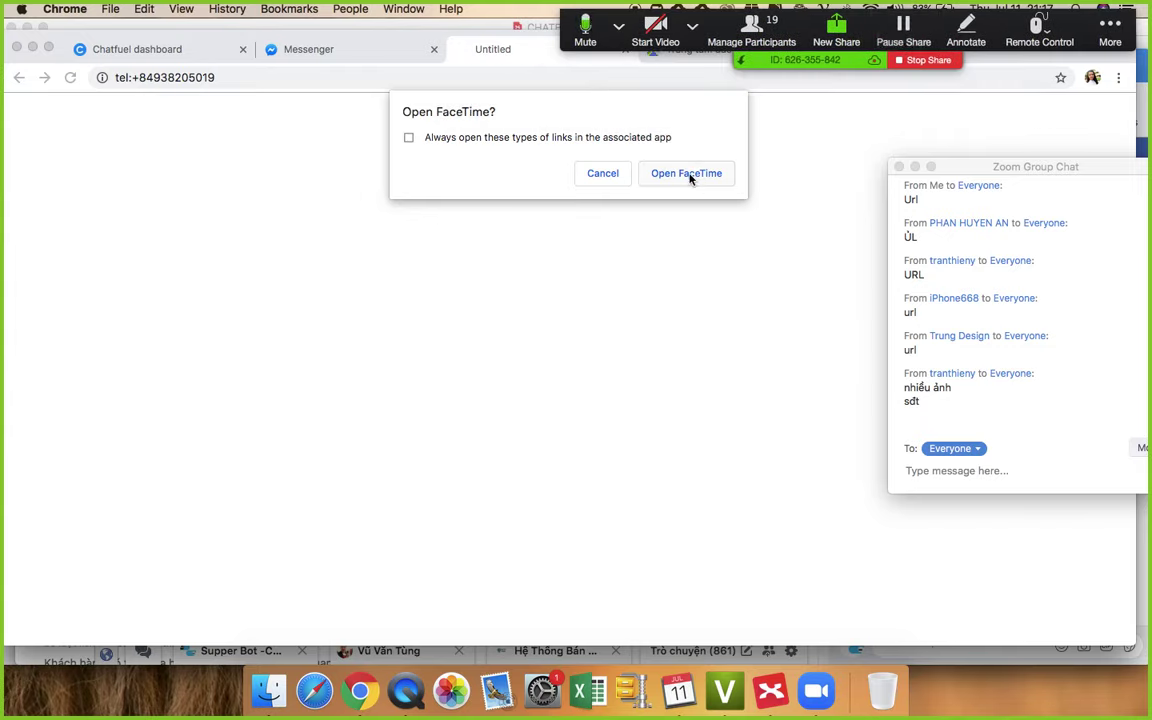
- Let FaceTime open, quit it, and close the leftover tel: phone-link tab
click(688, 174)
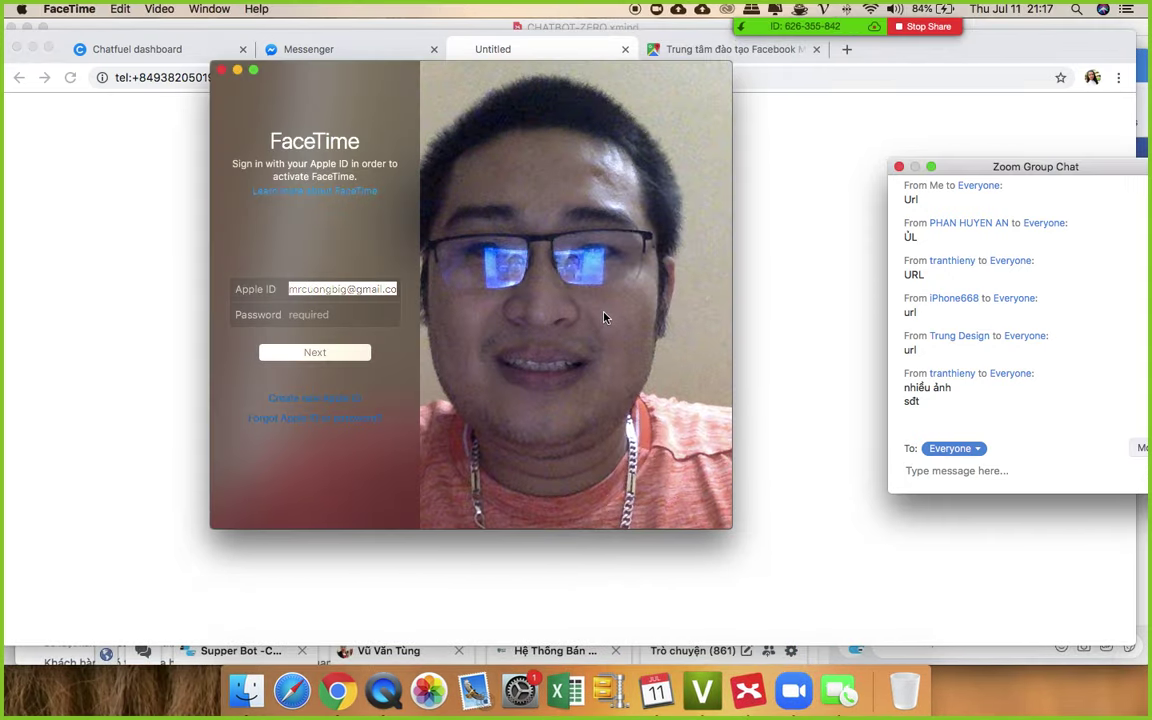
click(221, 70)
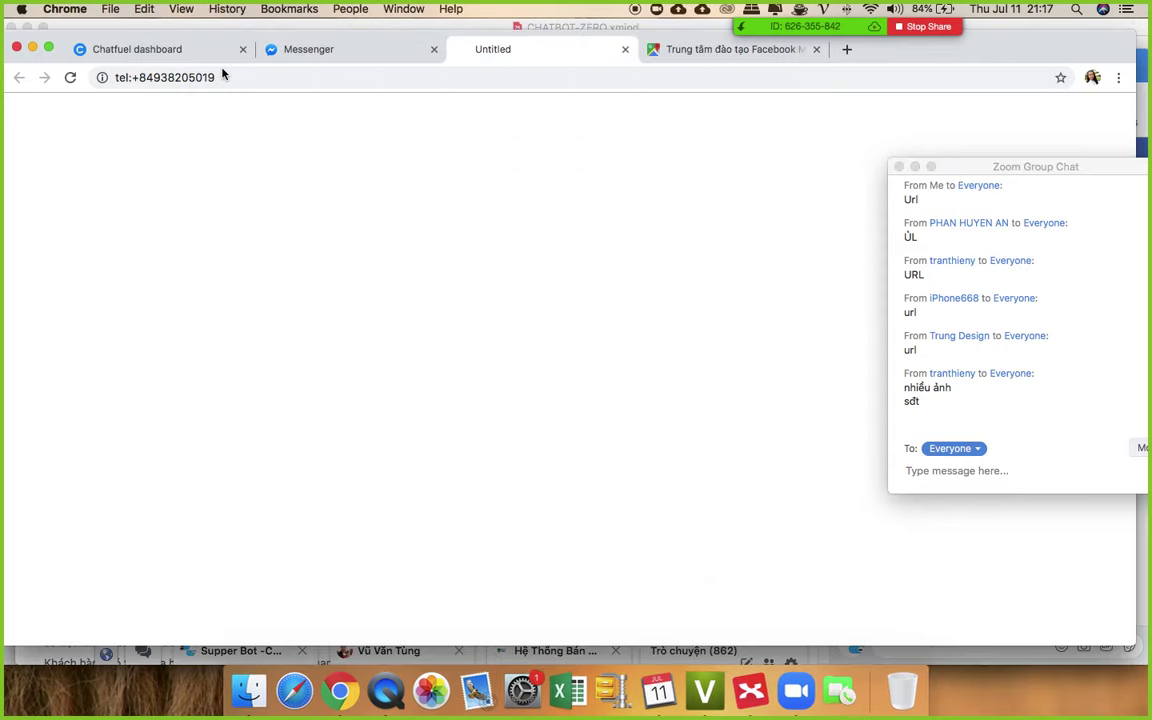
click(180, 77)
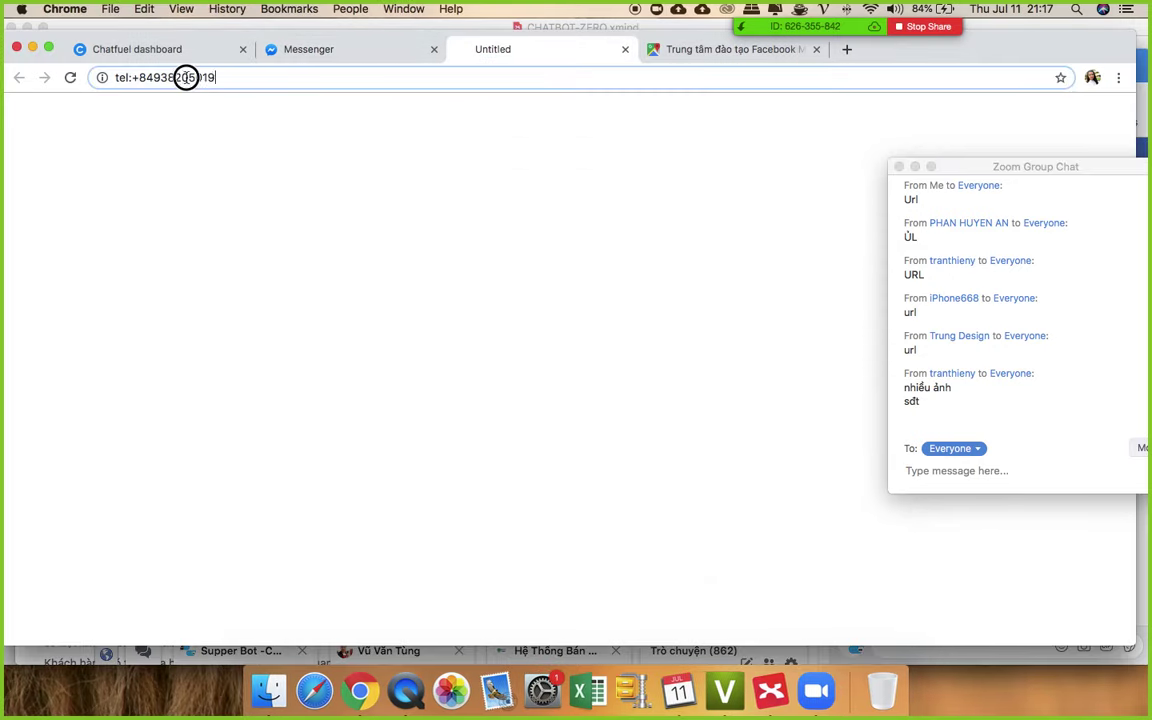
click(625, 50)
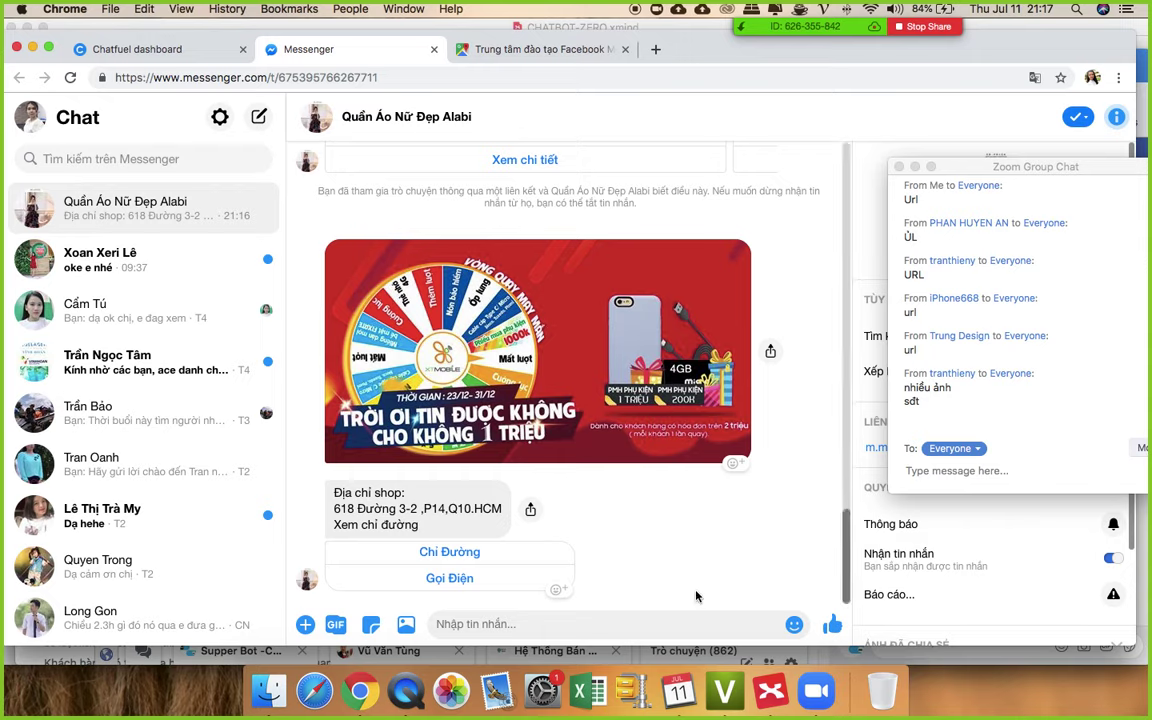
- Close the Google Maps directions tab and bring up the Facebook browser window
mouse_move(783, 36)
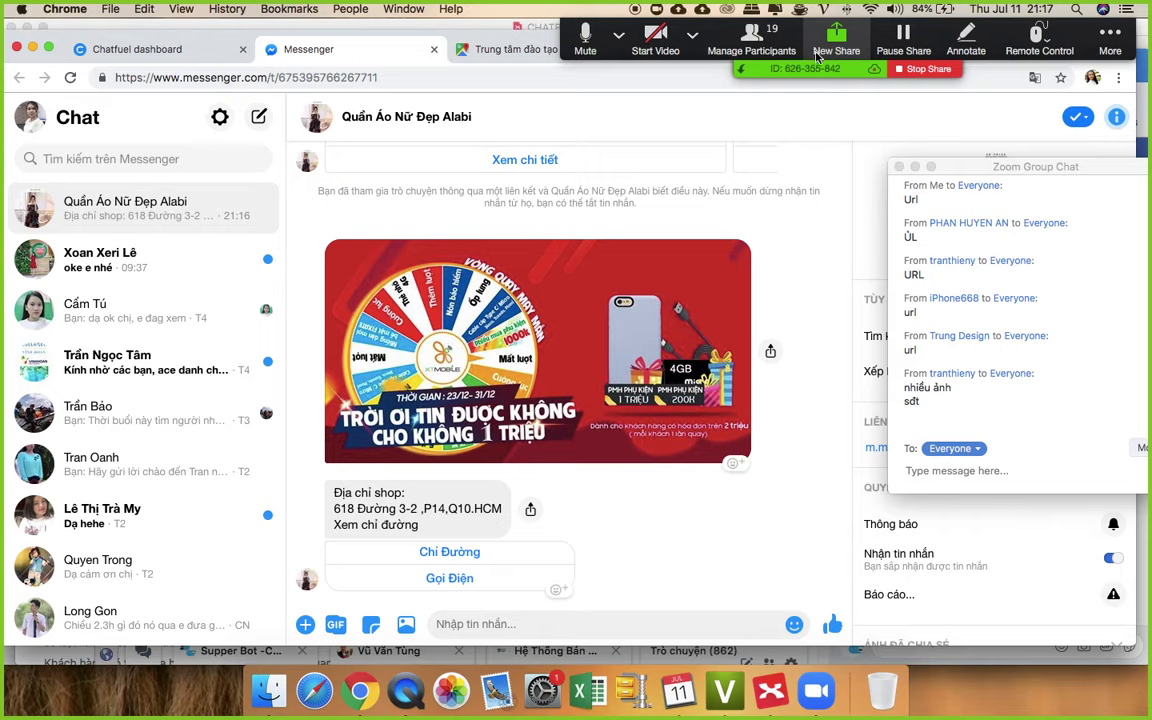
scroll(520, 365, up, 3)
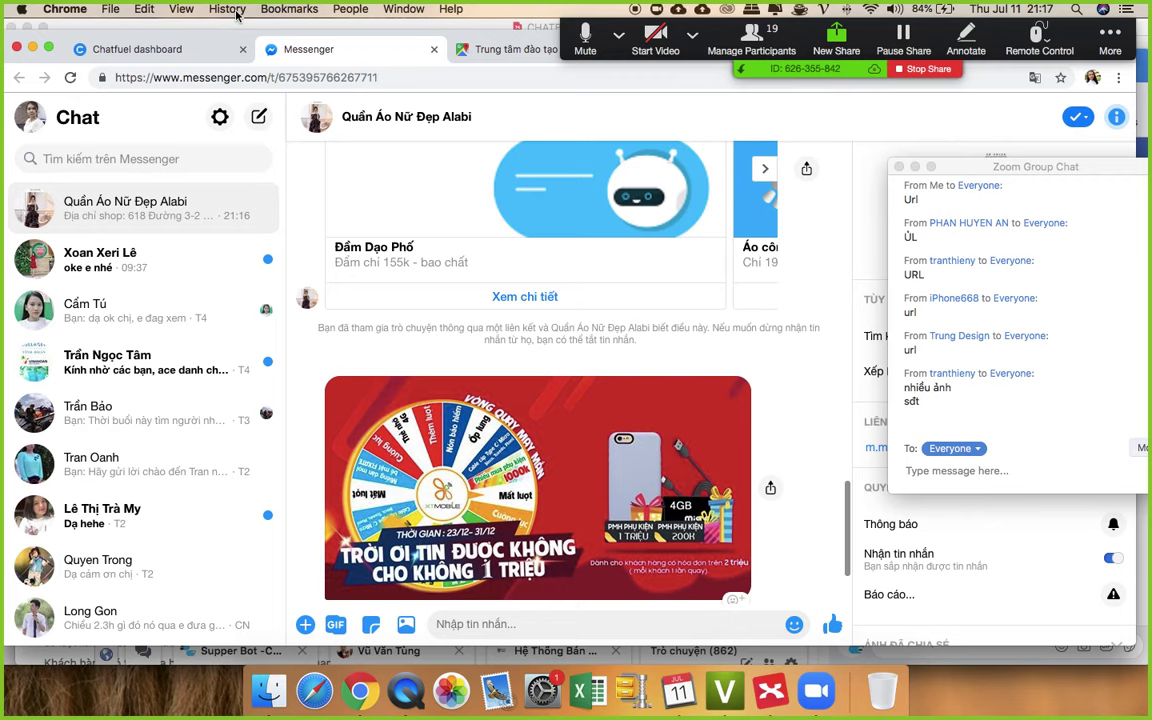
click(476, 50)
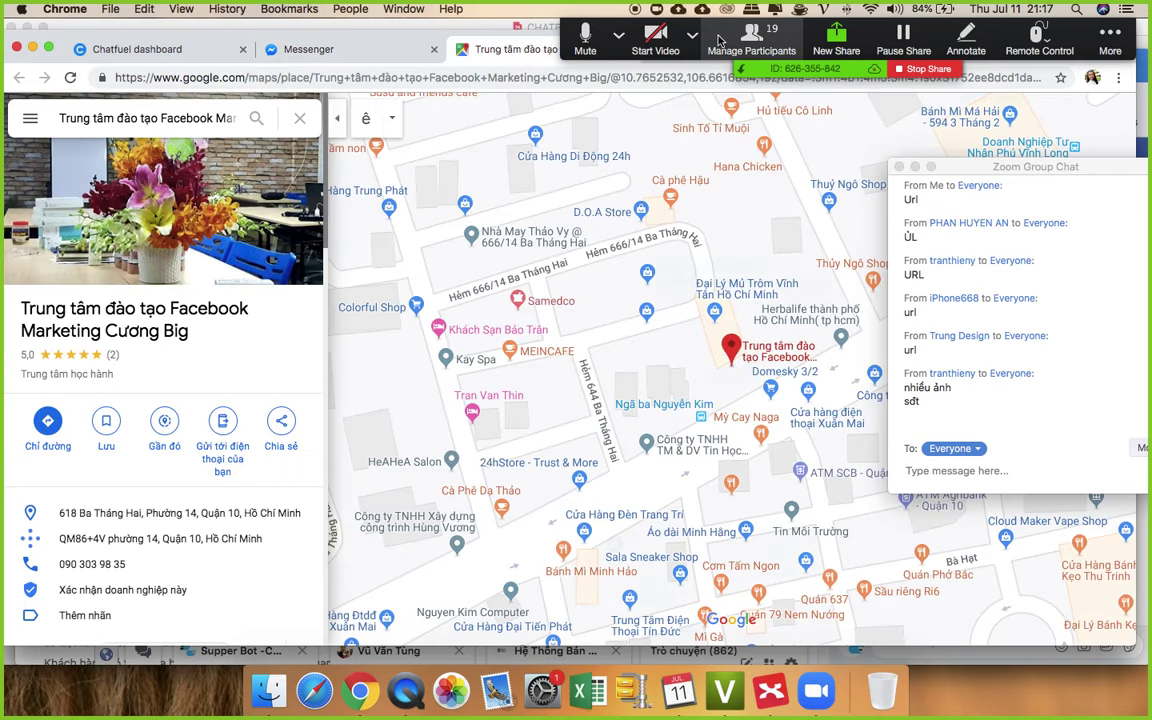
drag(718, 40, 480, 676)
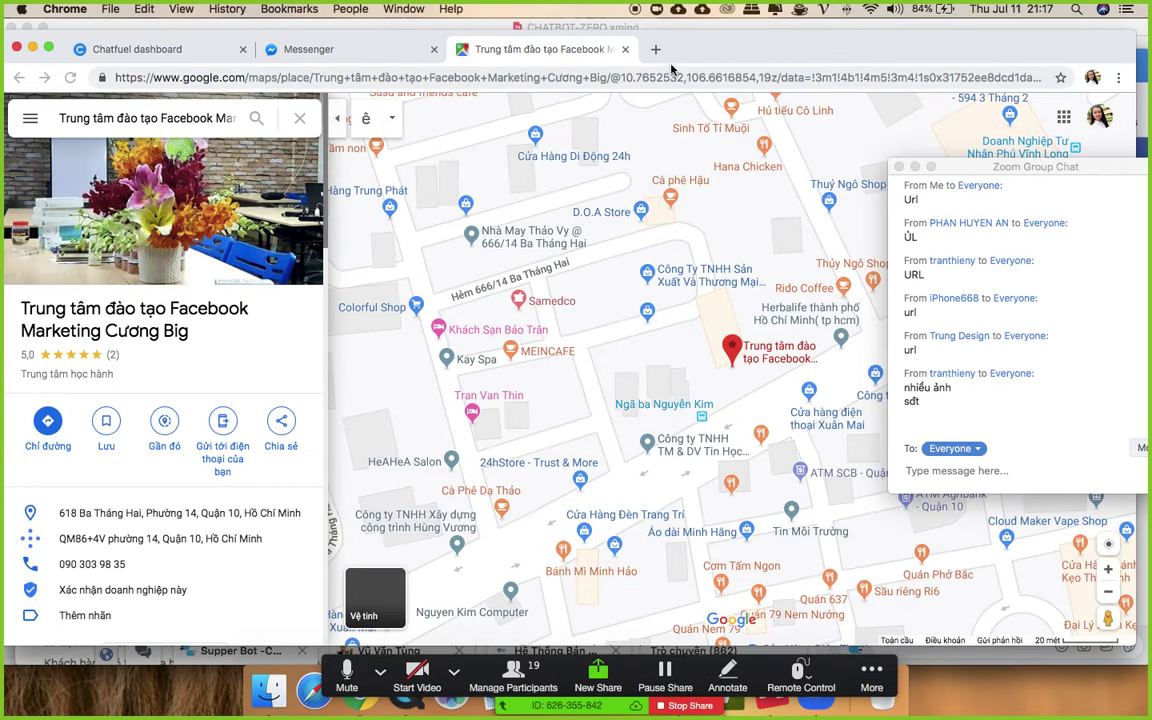
click(625, 49)
scroll(660, 362, down, 3)
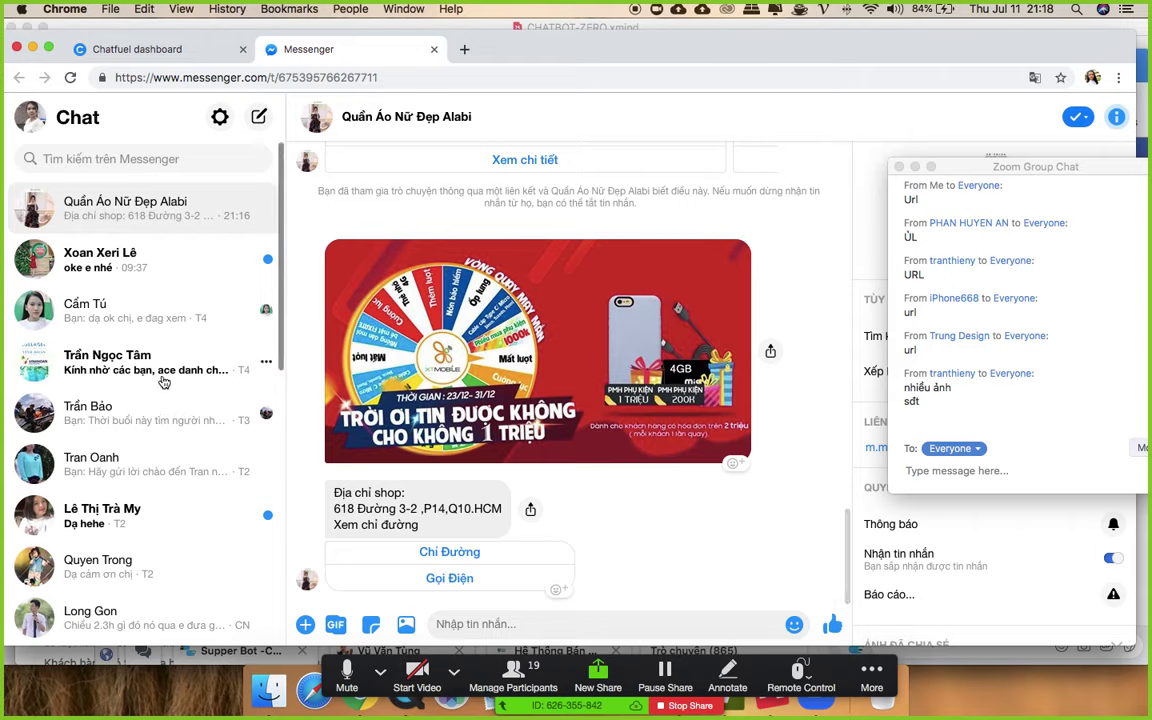
scroll(156, 400, down, 2)
scroll(163, 382, up, 2)
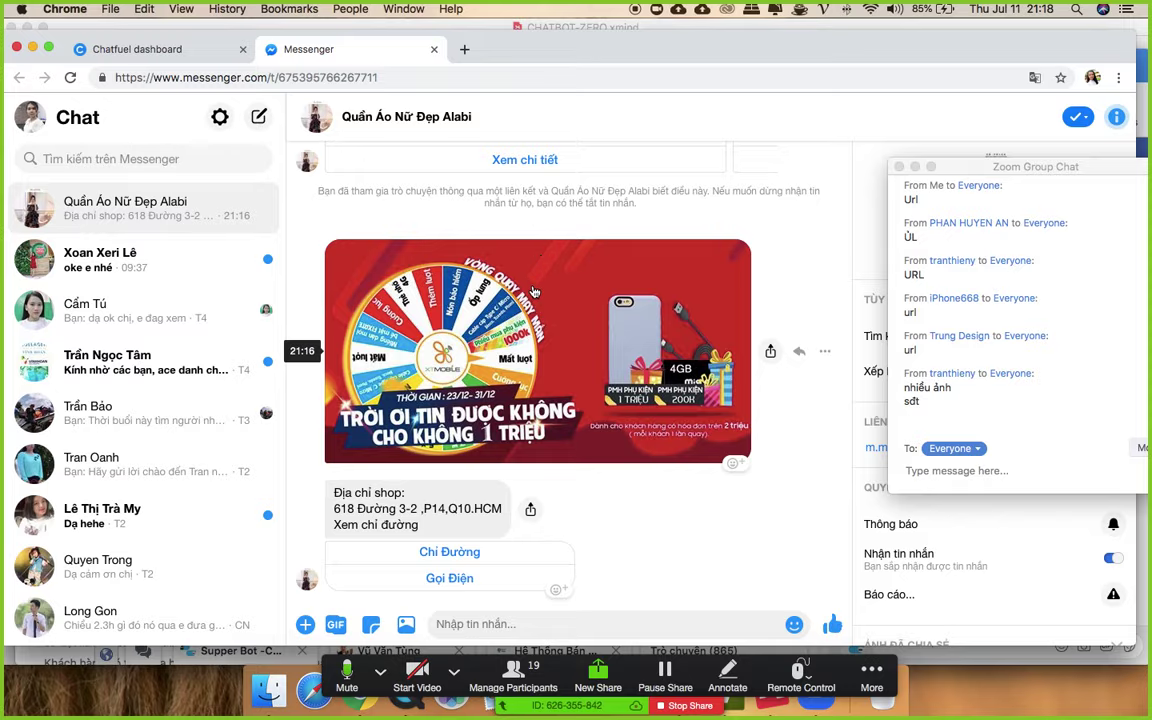
key(ctrl+Up)
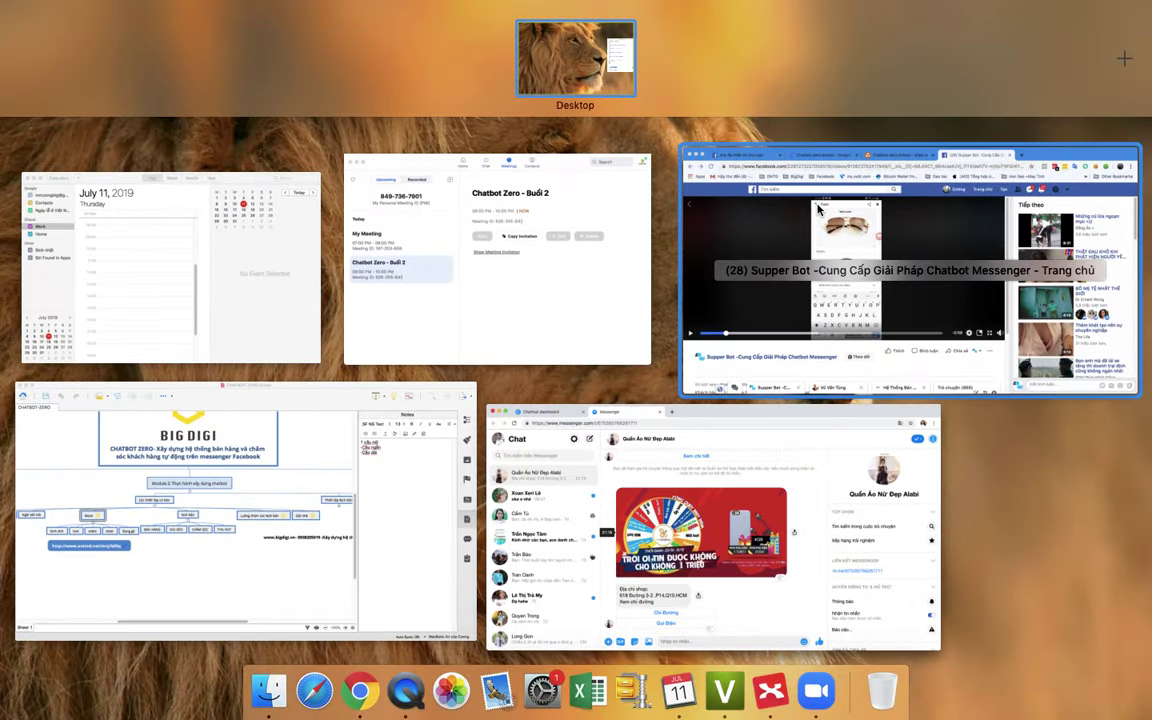
click(998, 145)
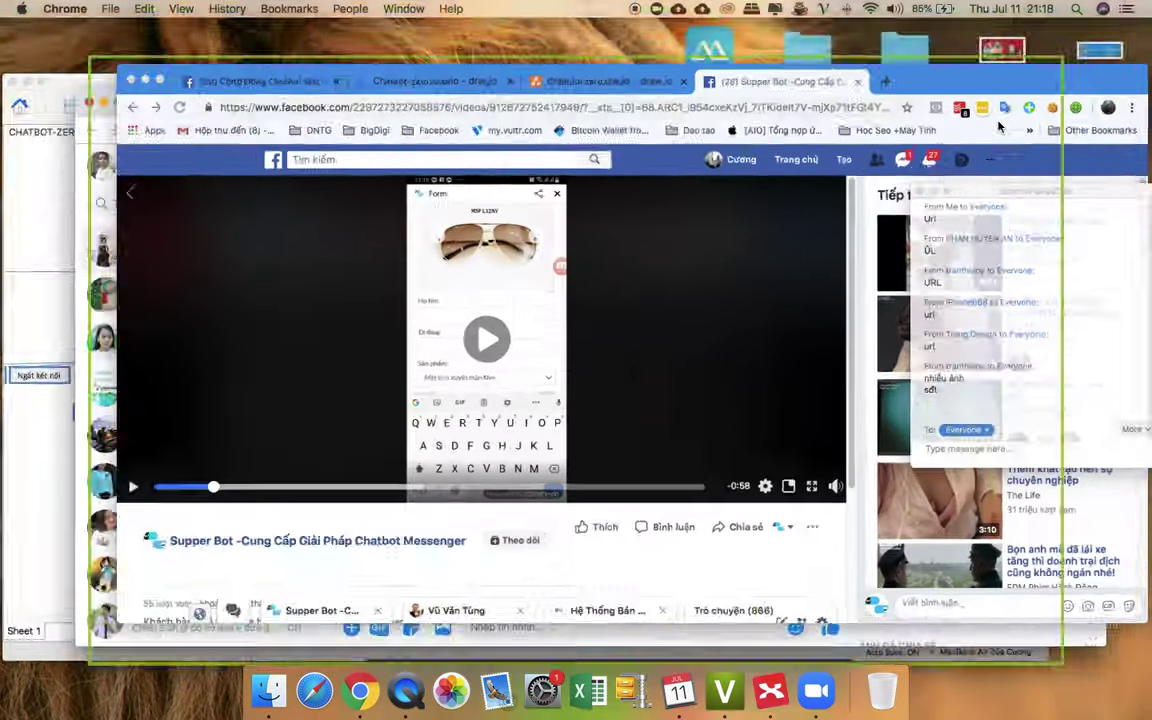
- Close the Supper Bot video, go to messenger.com and tap 'Xem all sản phẩm'
click(750, 64)
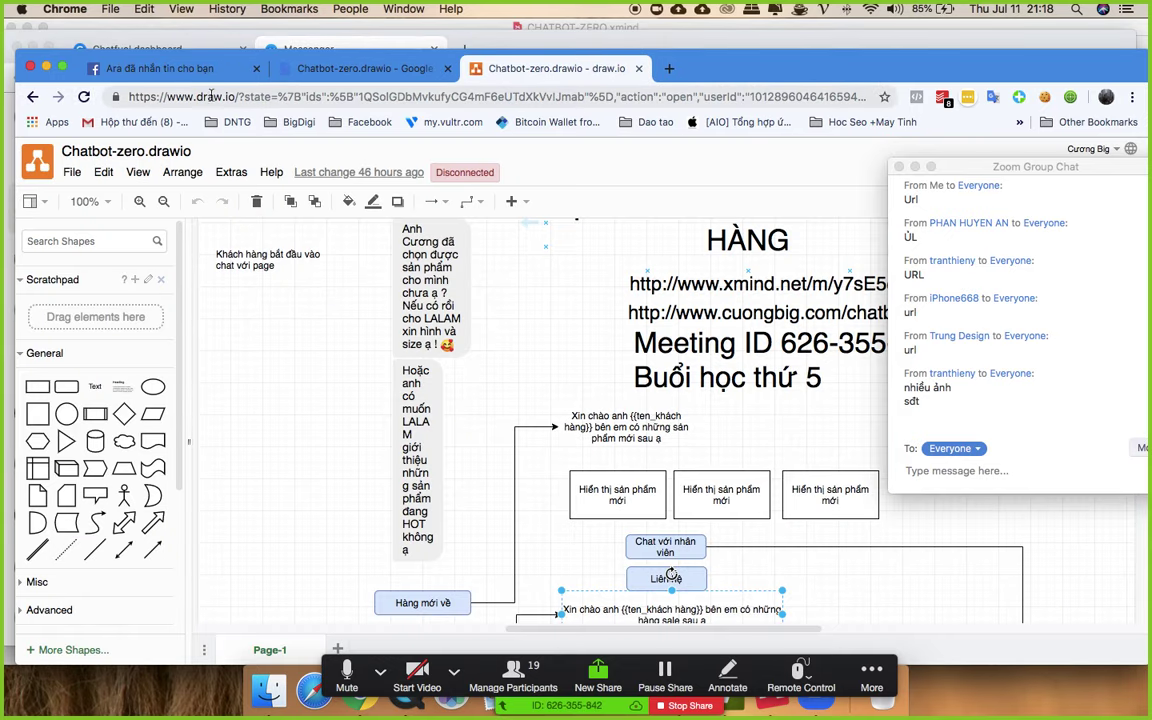
click(170, 68)
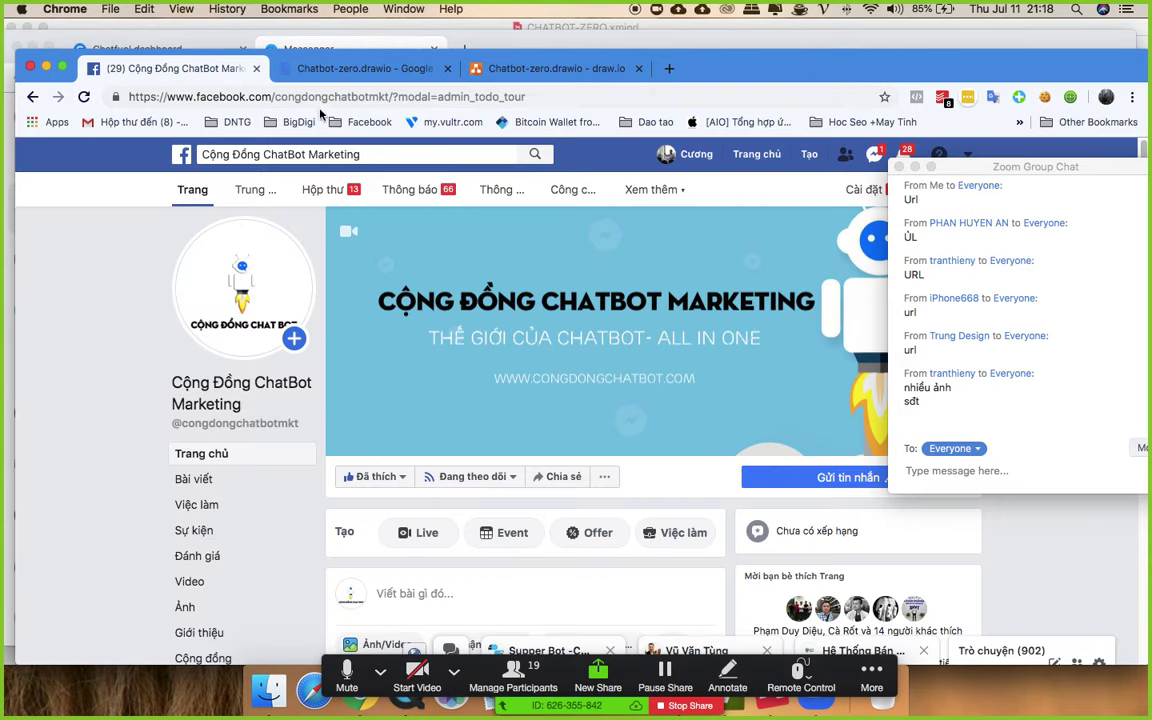
click(319, 97)
text(me)
key(Return)
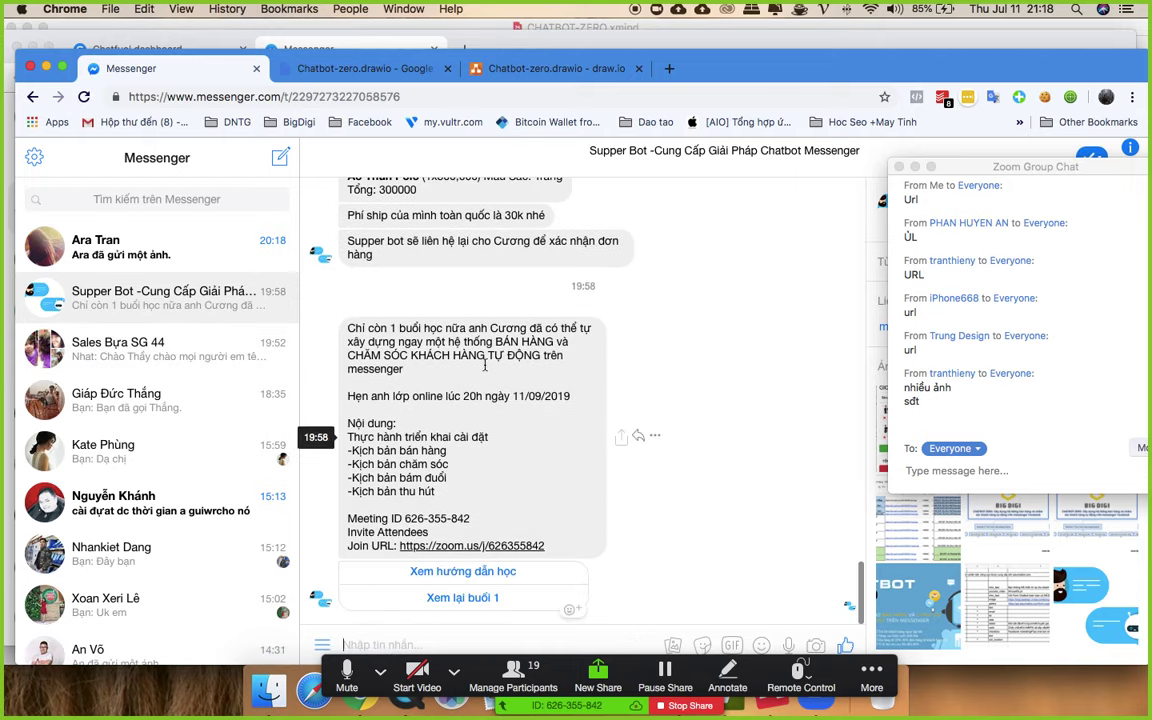
scroll(600, 450, up, 15)
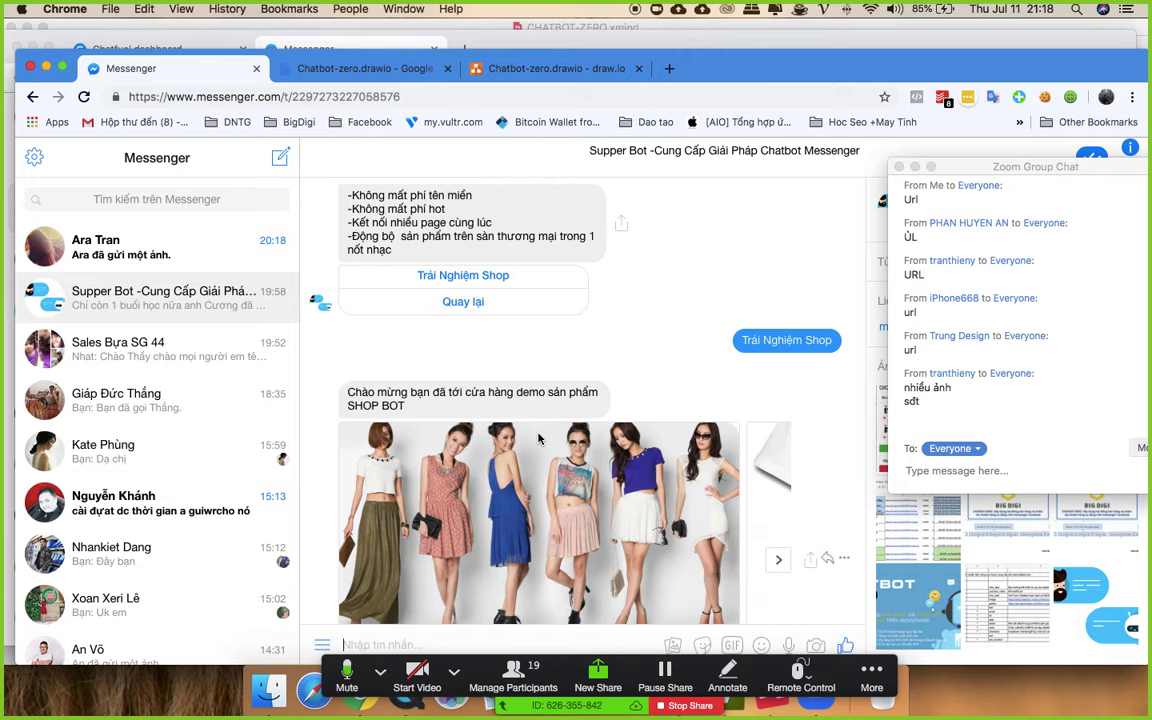
scroll(538, 438, down, 3)
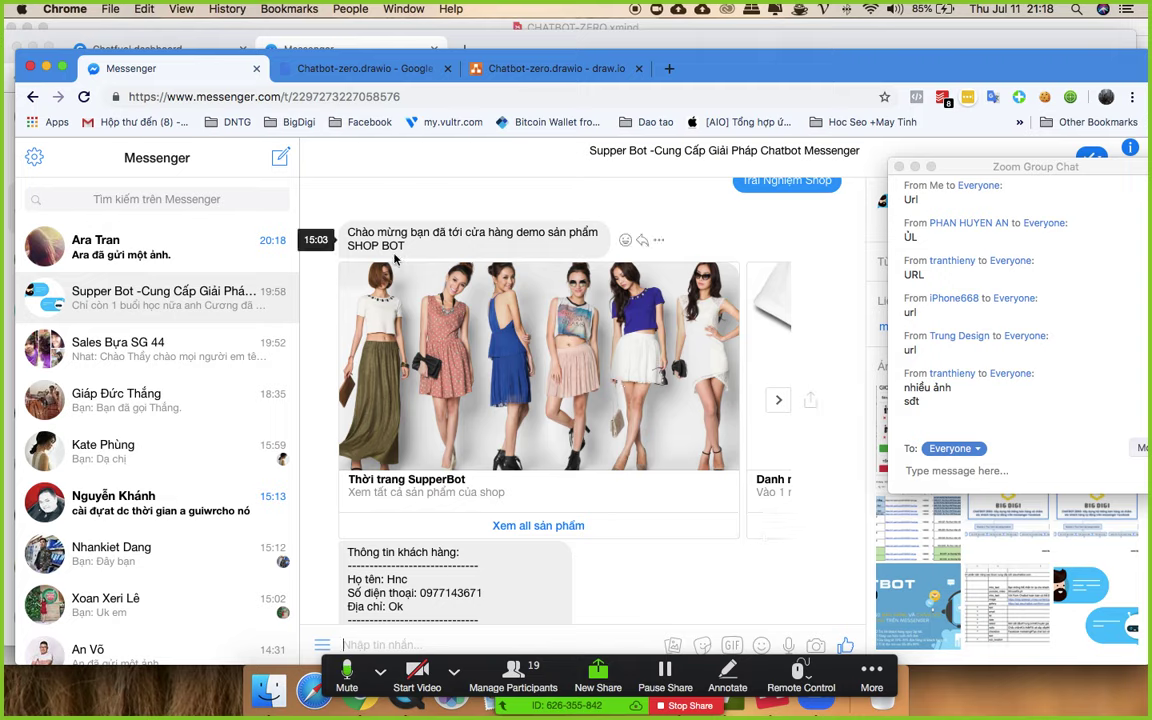
click(538, 525)
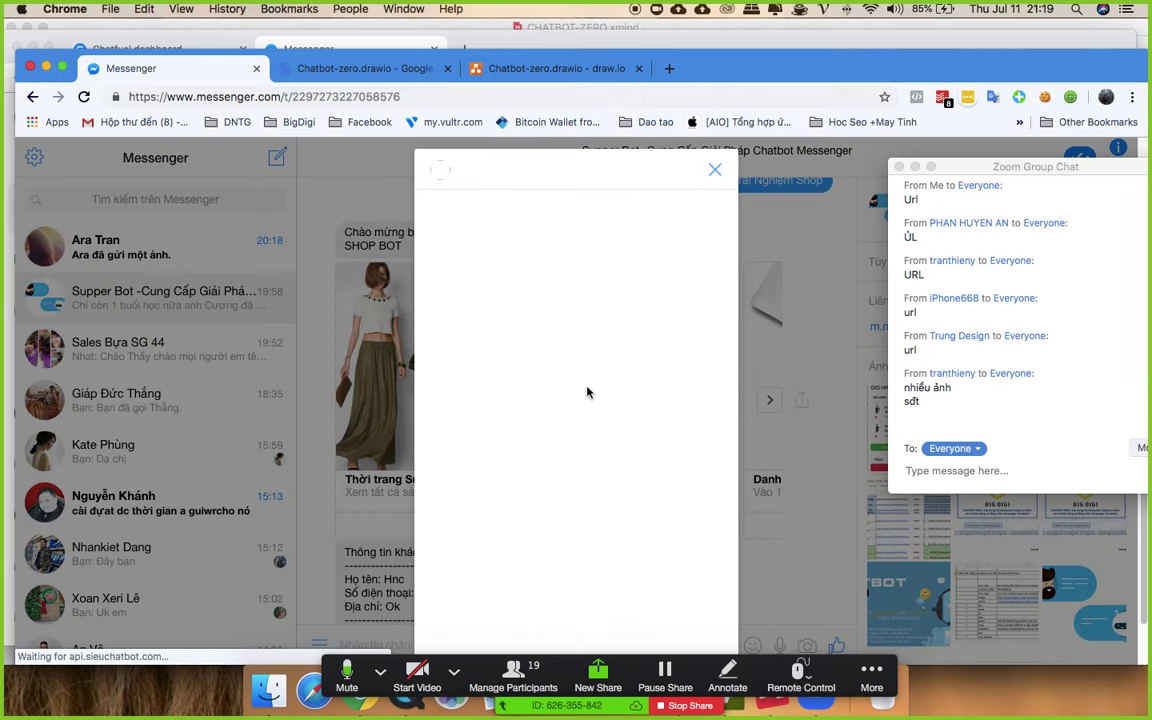
- Open Áo Thun Sb details and start a chat about it with 'Chat ngay'
scroll(630, 400, down, 5)
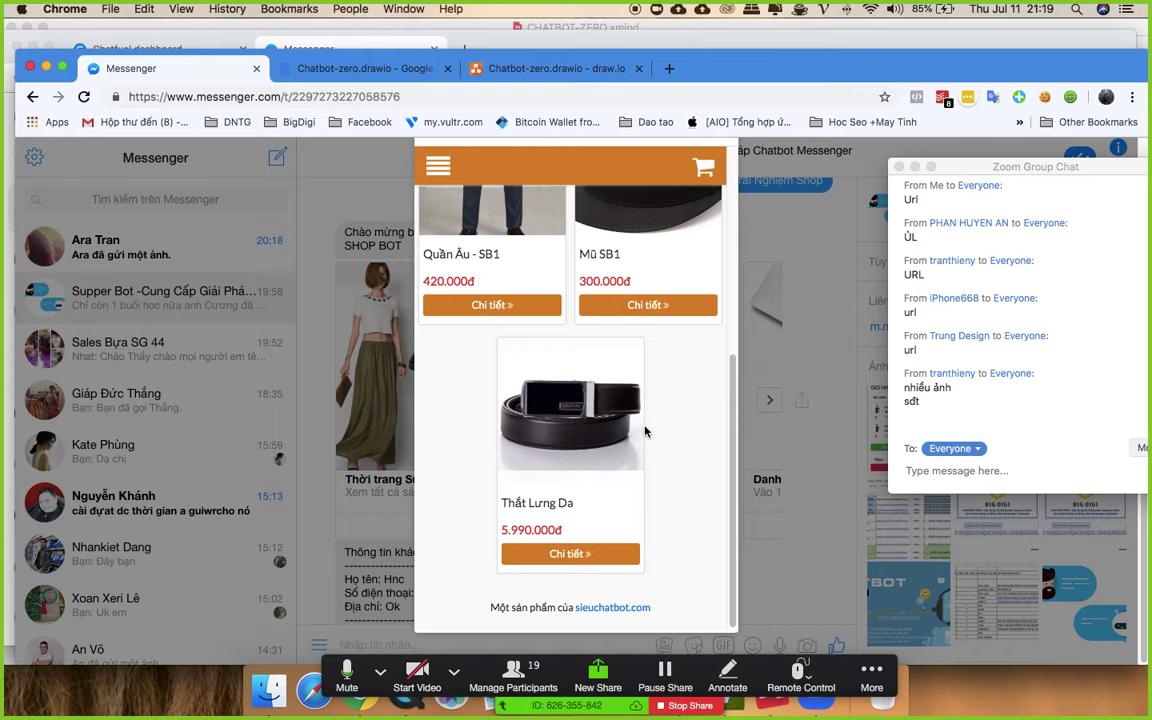
scroll(645, 430, up, 5)
click(492, 280)
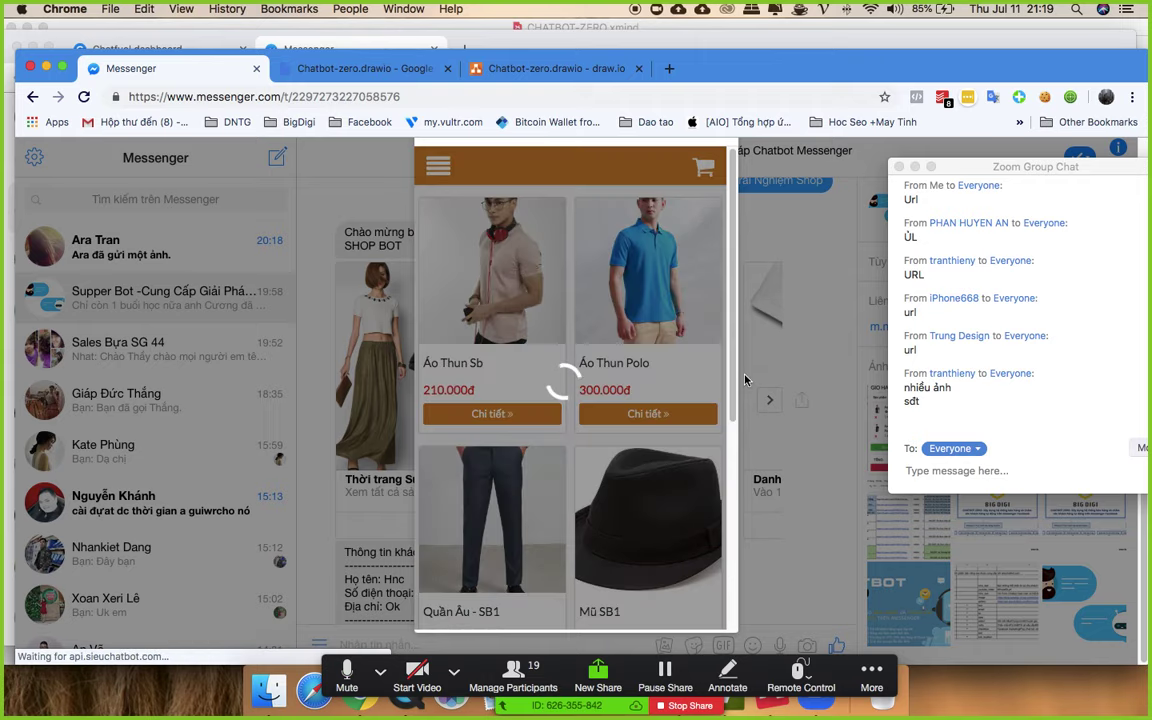
scroll(669, 372, down, 3)
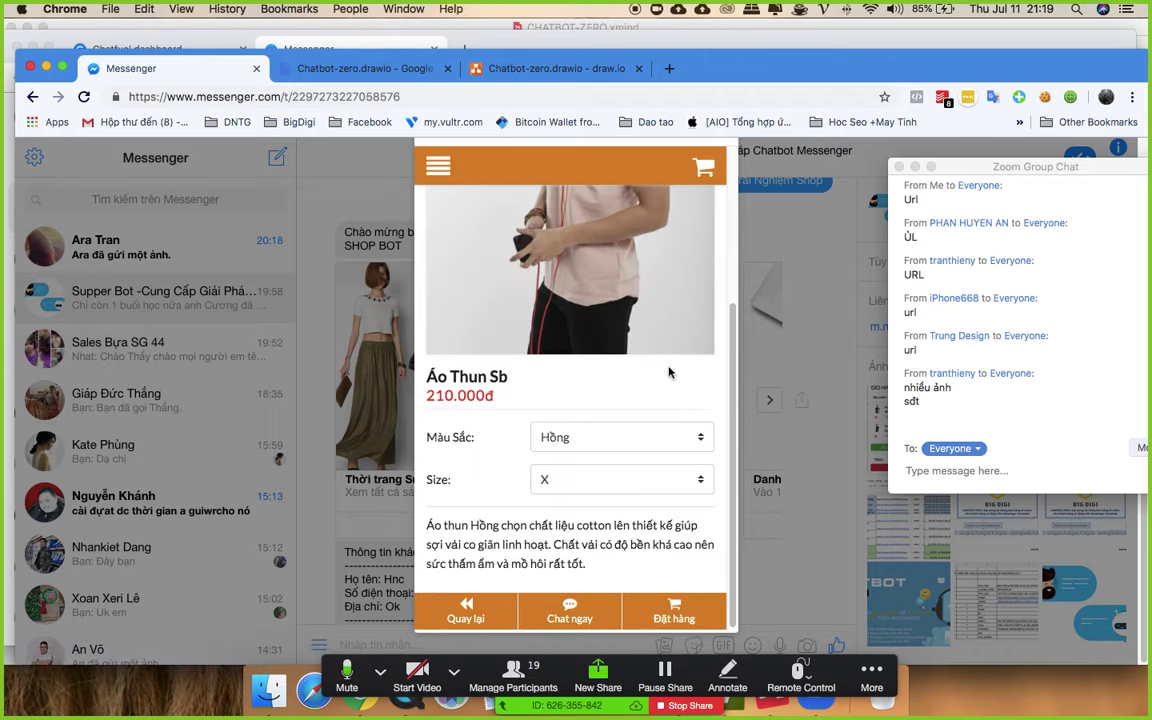
scroll(663, 368, up, 3)
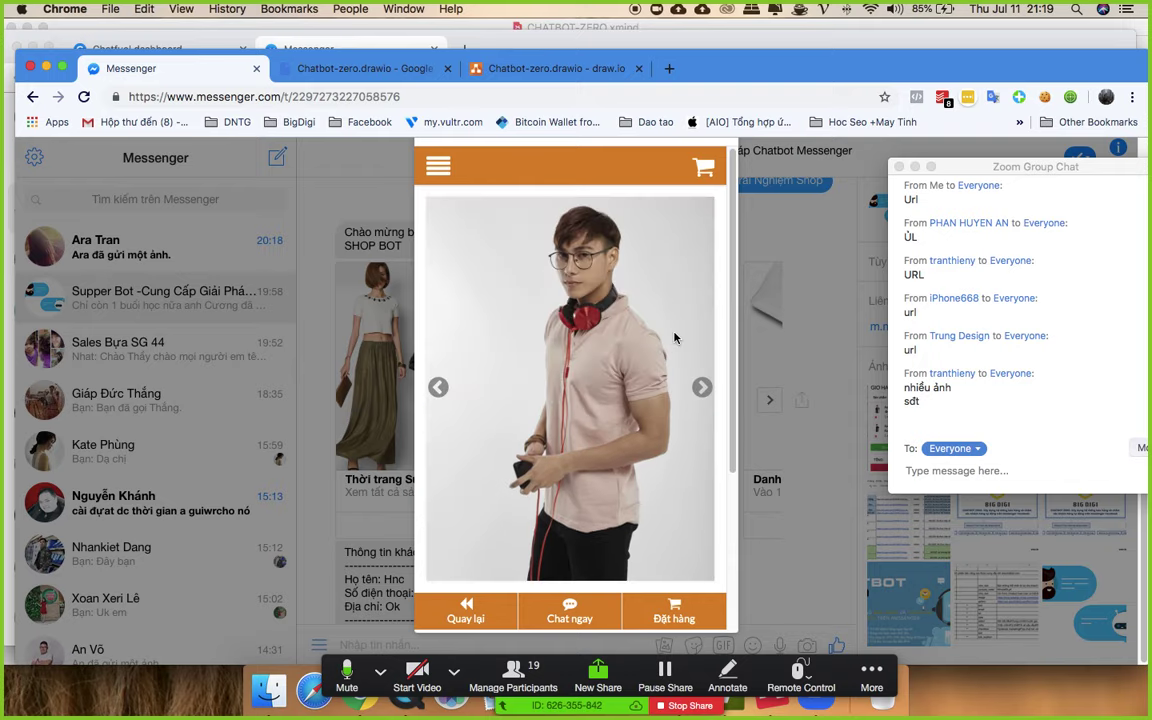
scroll(675, 338, down, 3)
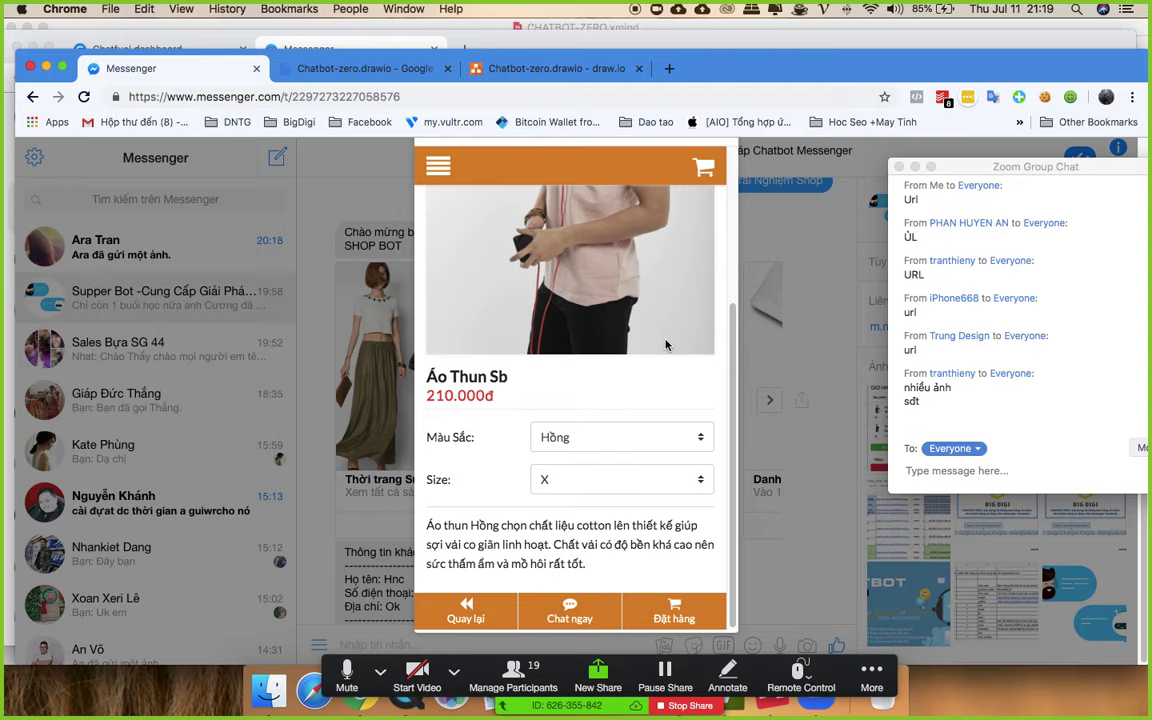
click(589, 617)
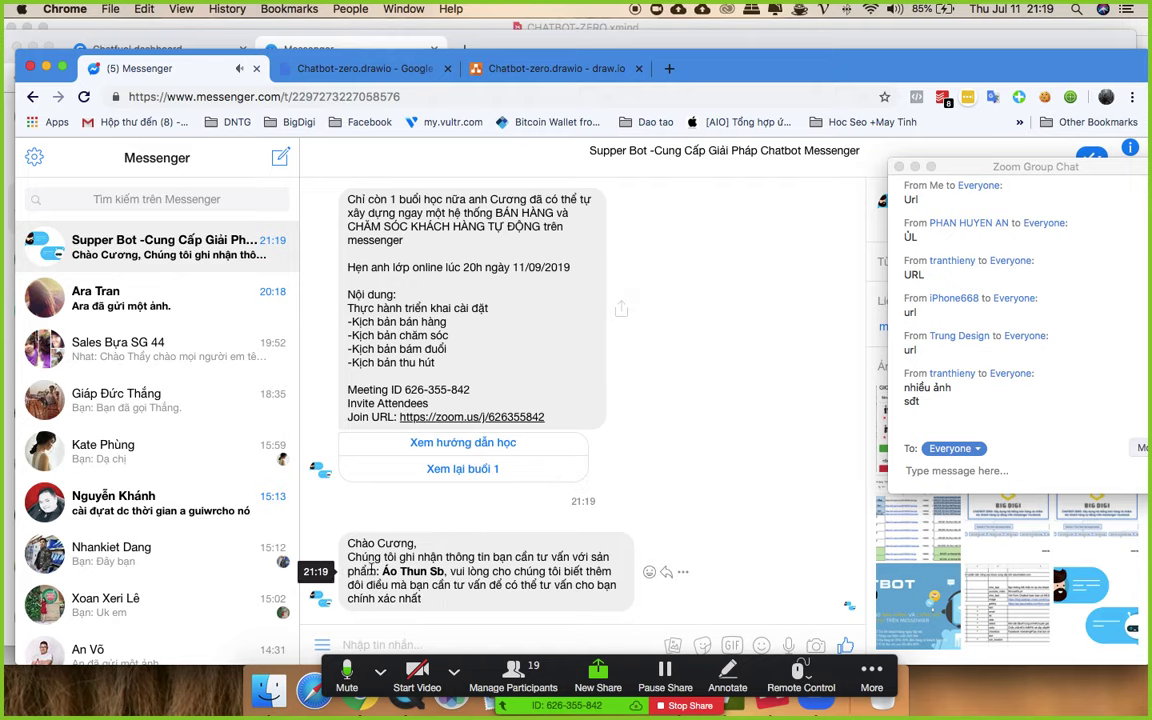
- Reopen the product list and order one white Áo Thun Polo into the cart
scroll(592, 464, up, 15)
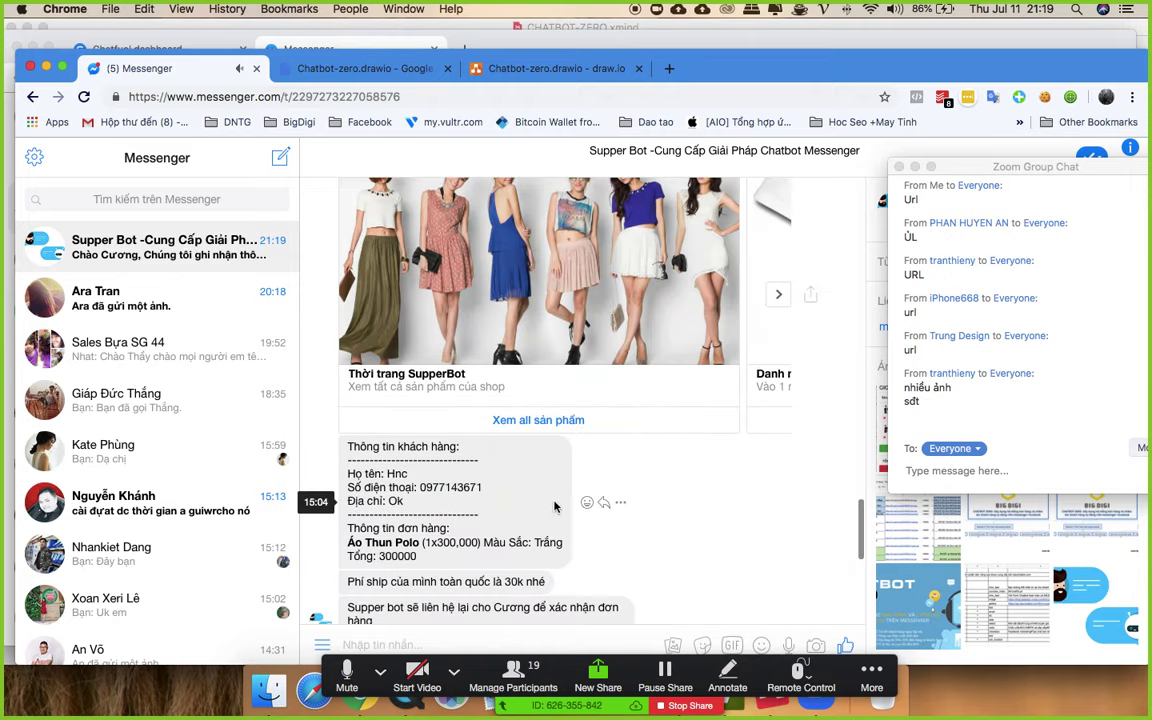
click(570, 429)
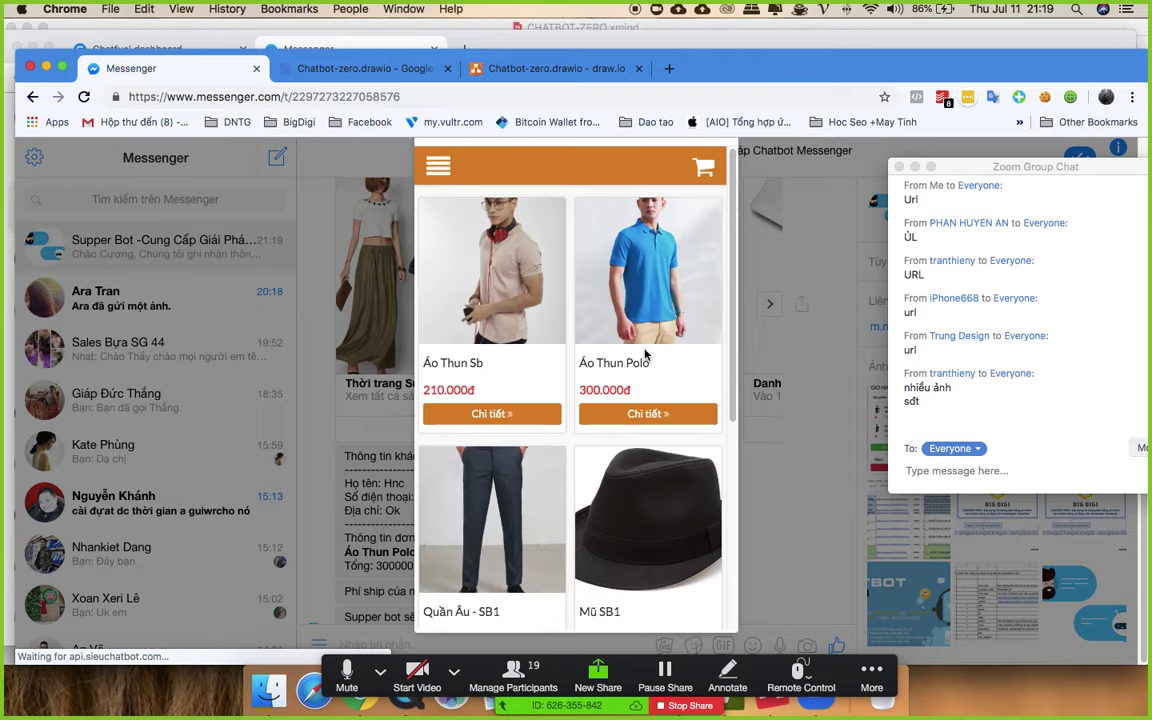
click(658, 290)
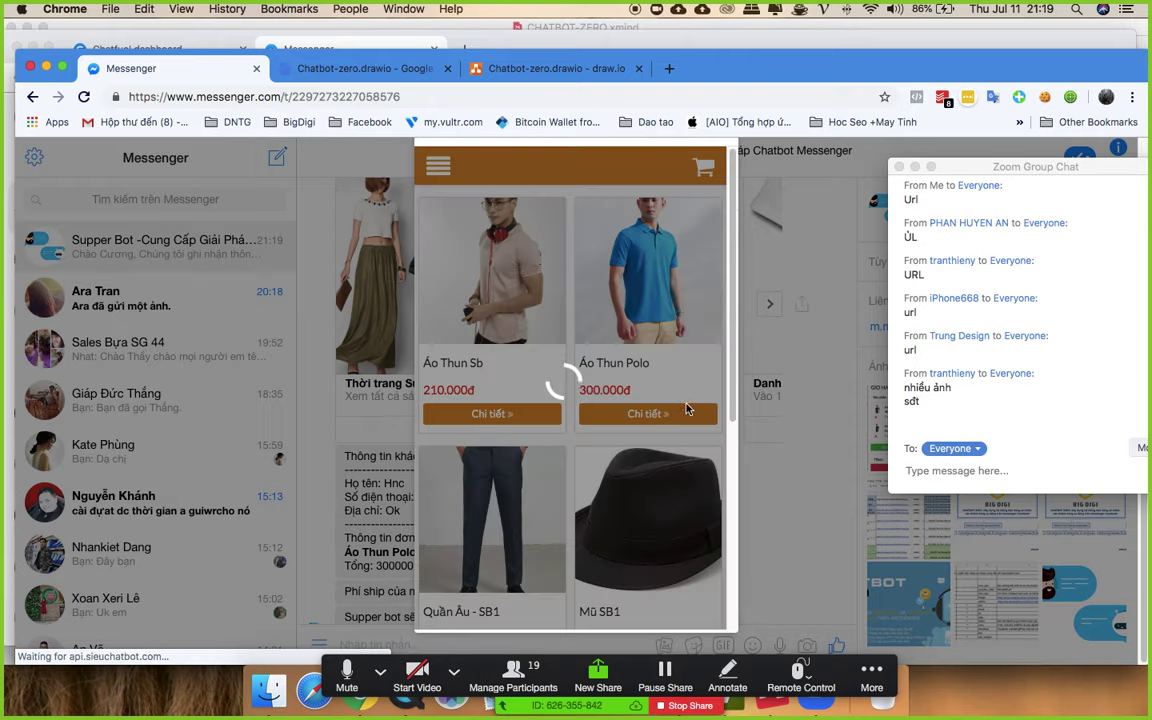
scroll(695, 322, down, 3)
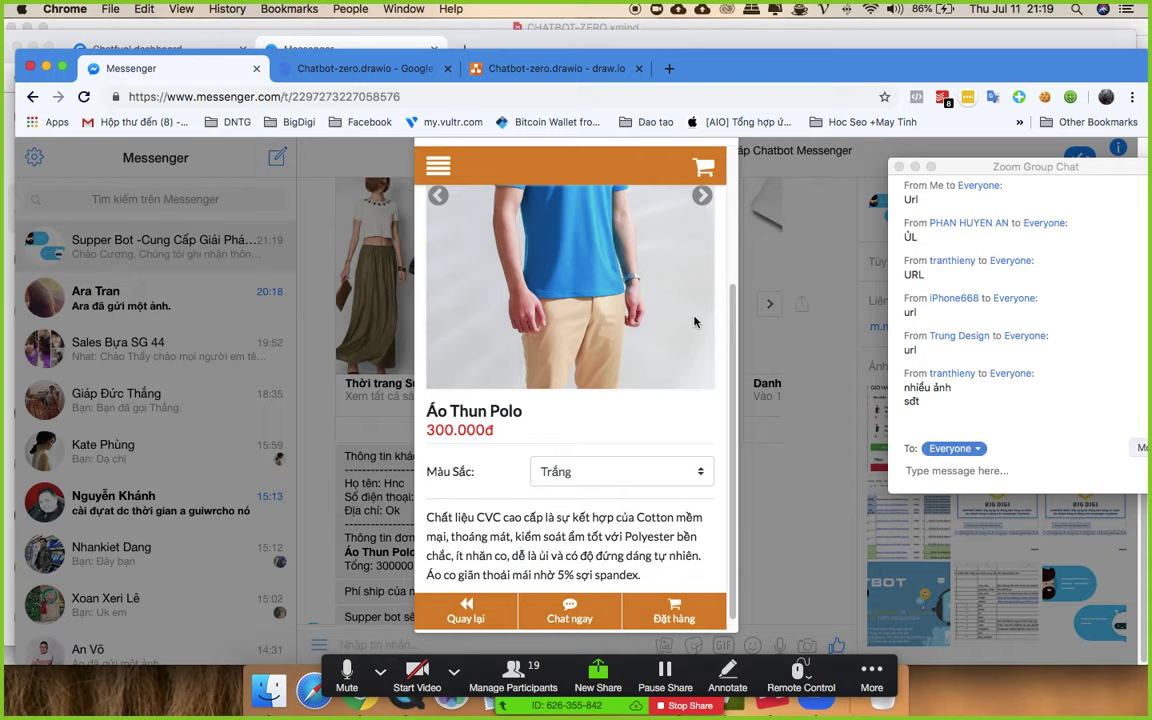
click(672, 608)
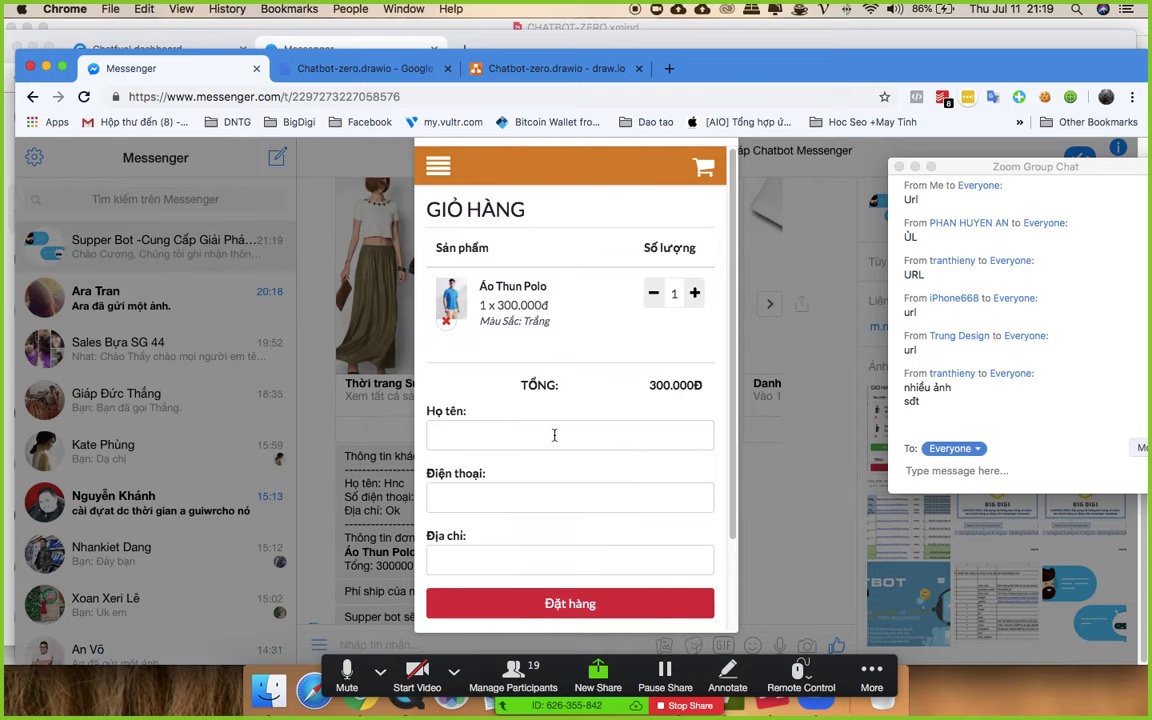
click(532, 435)
- Autofill the customer's details, pick the saved phone number, and submit the 300.000đ order
click(534, 225)
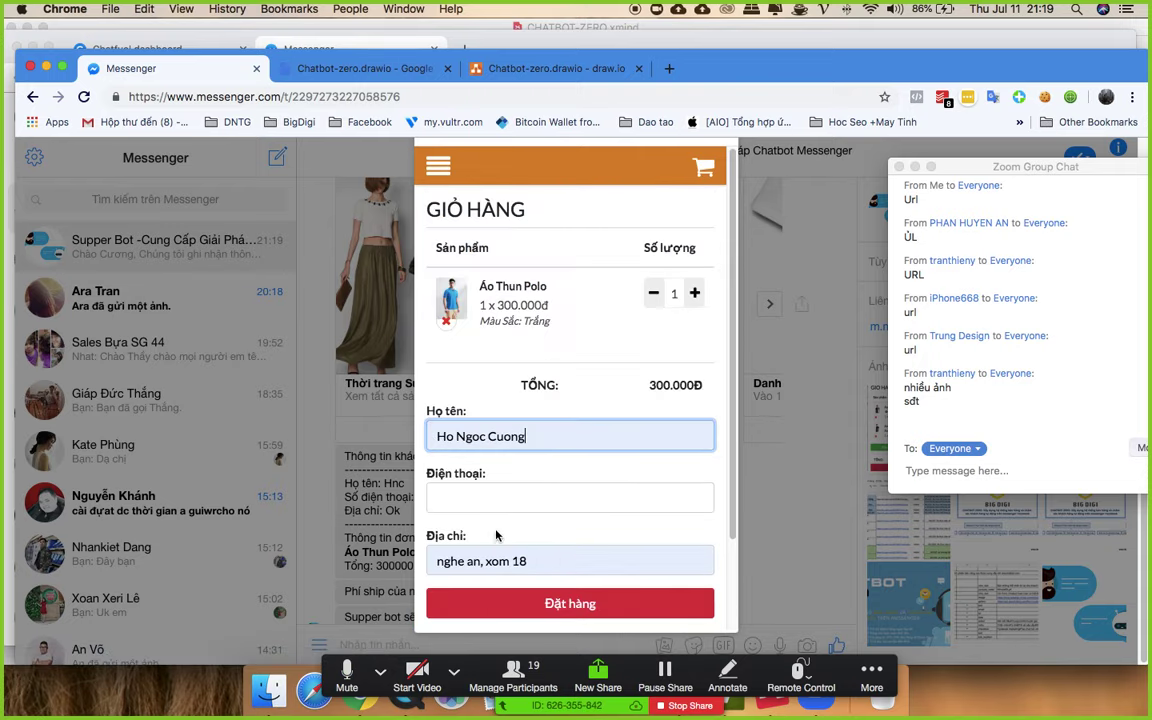
click(506, 498)
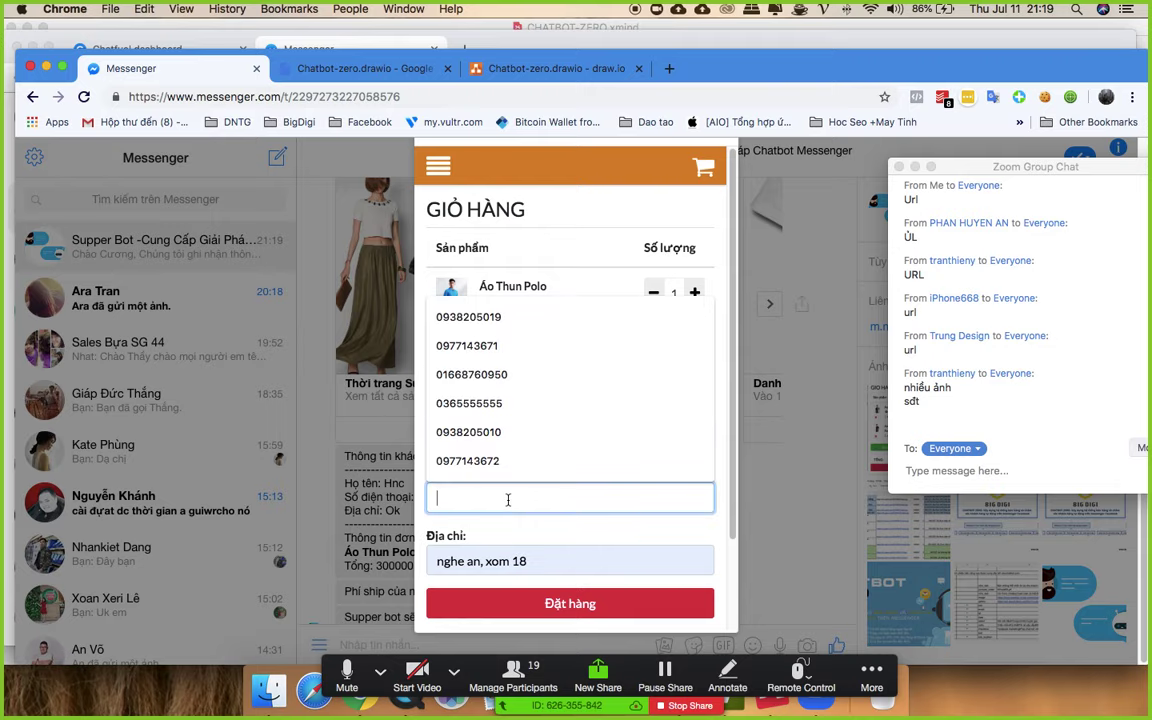
click(500, 317)
click(591, 575)
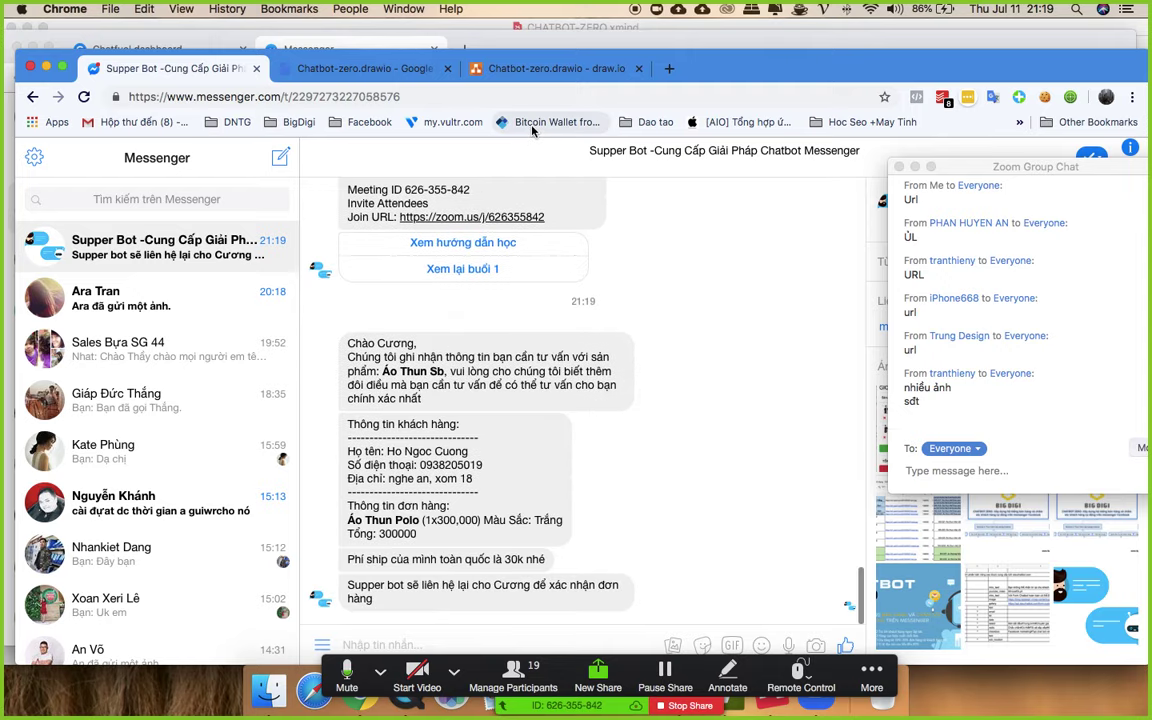
key(ctrl+Up)
click(716, 463)
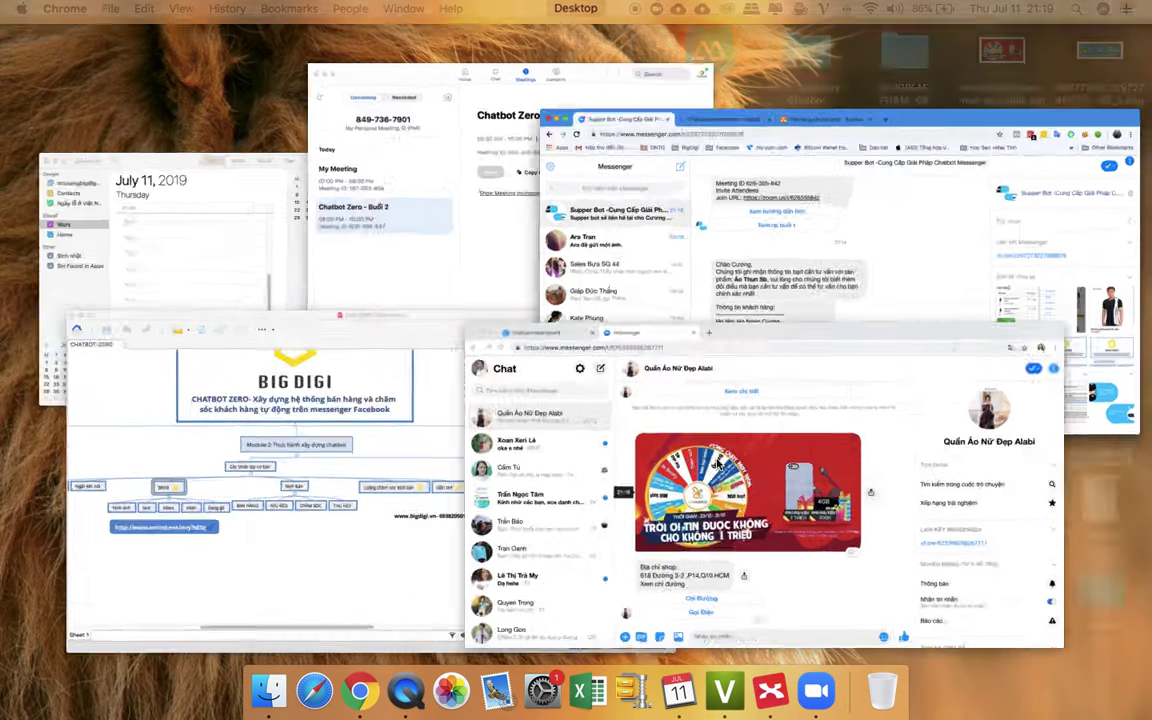
- Click through the HỆ THỐNG blocks, from chaomungkhachhang to diachicuahang
click(125, 48)
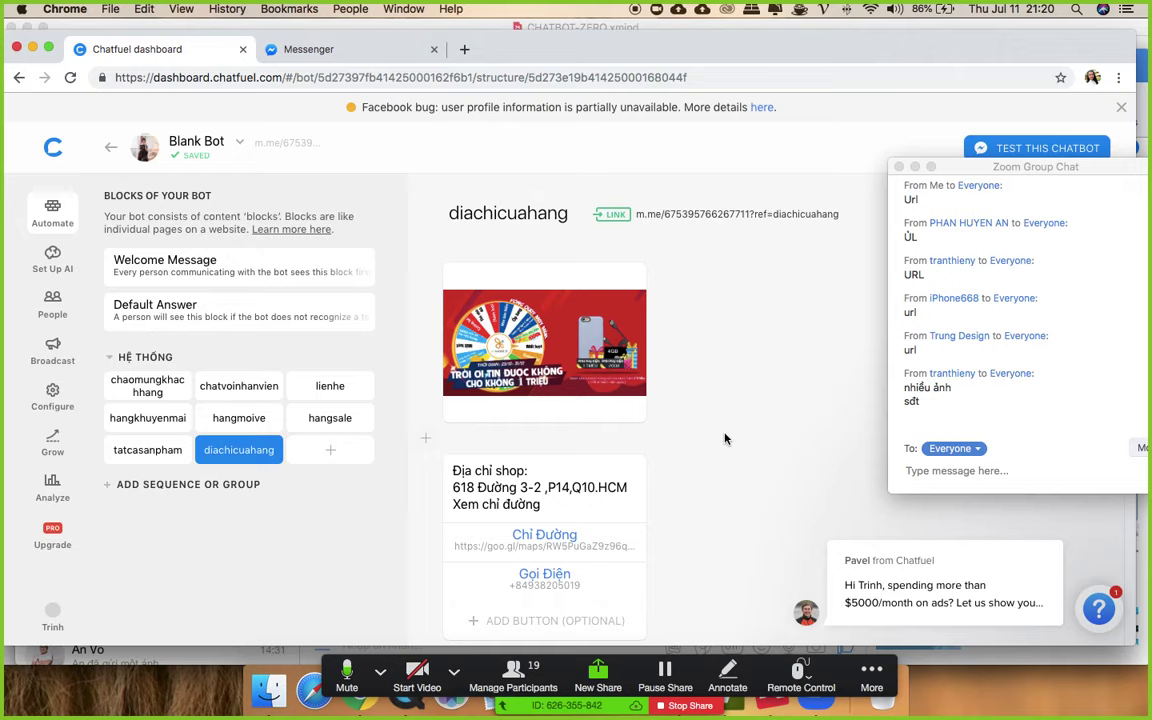
click(147, 386)
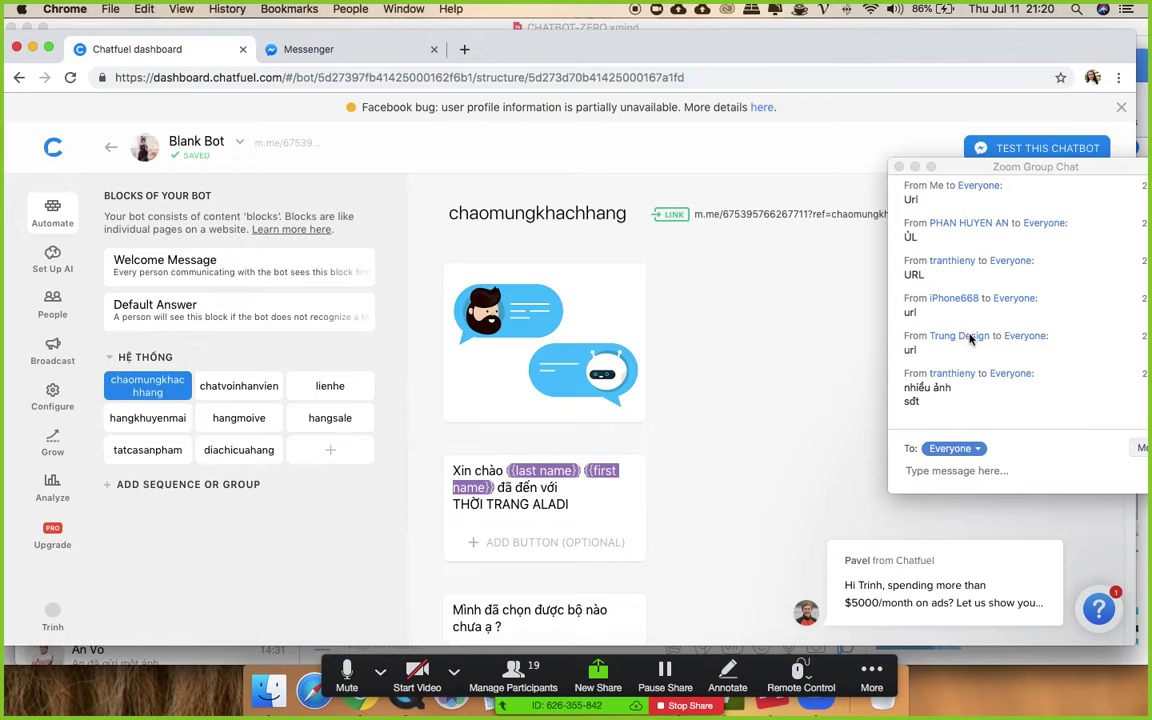
scroll(600, 400, down, 5)
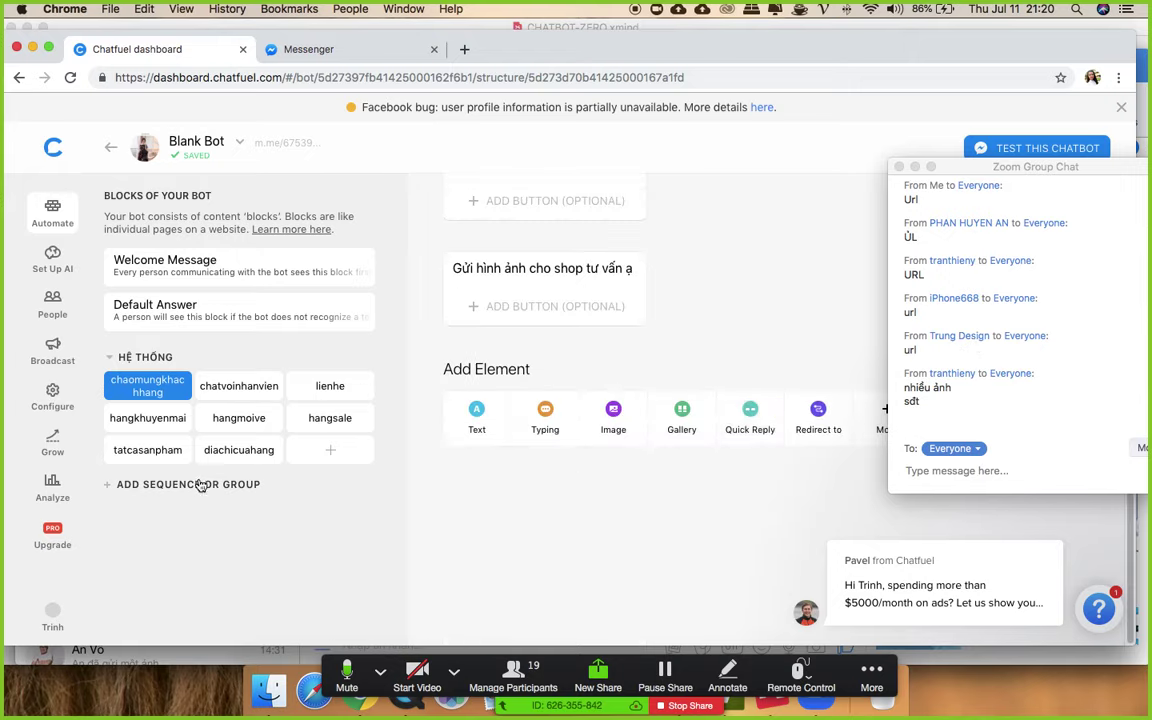
click(238, 384)
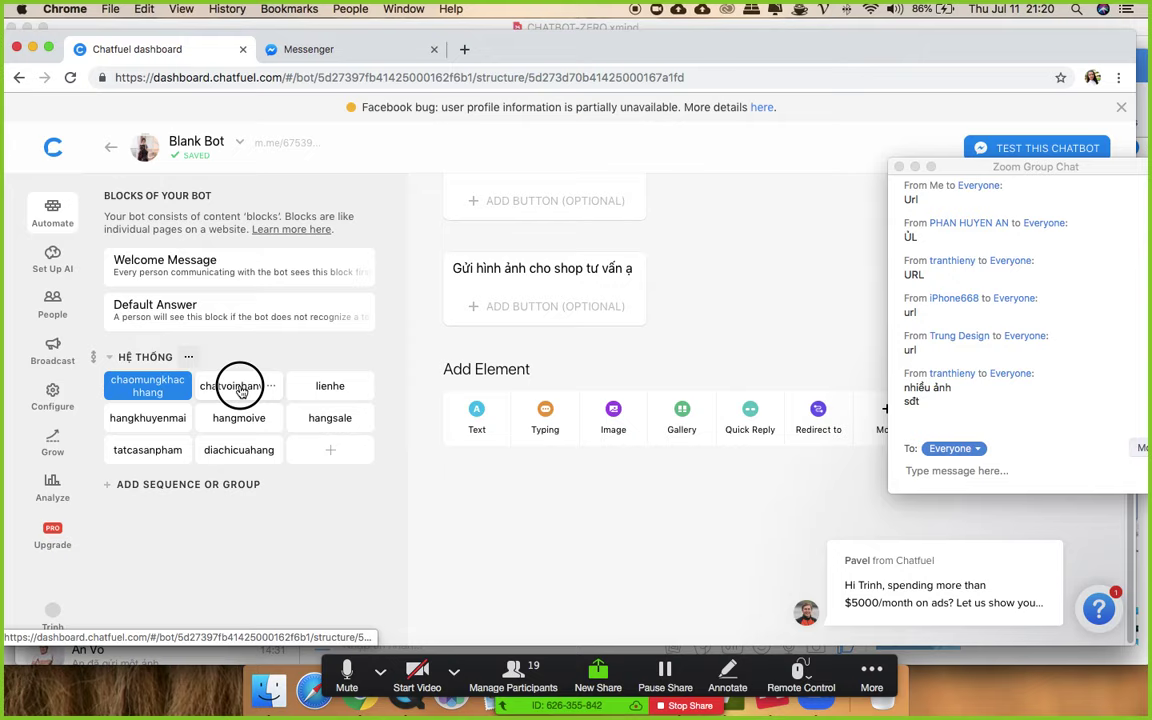
click(333, 388)
click(159, 417)
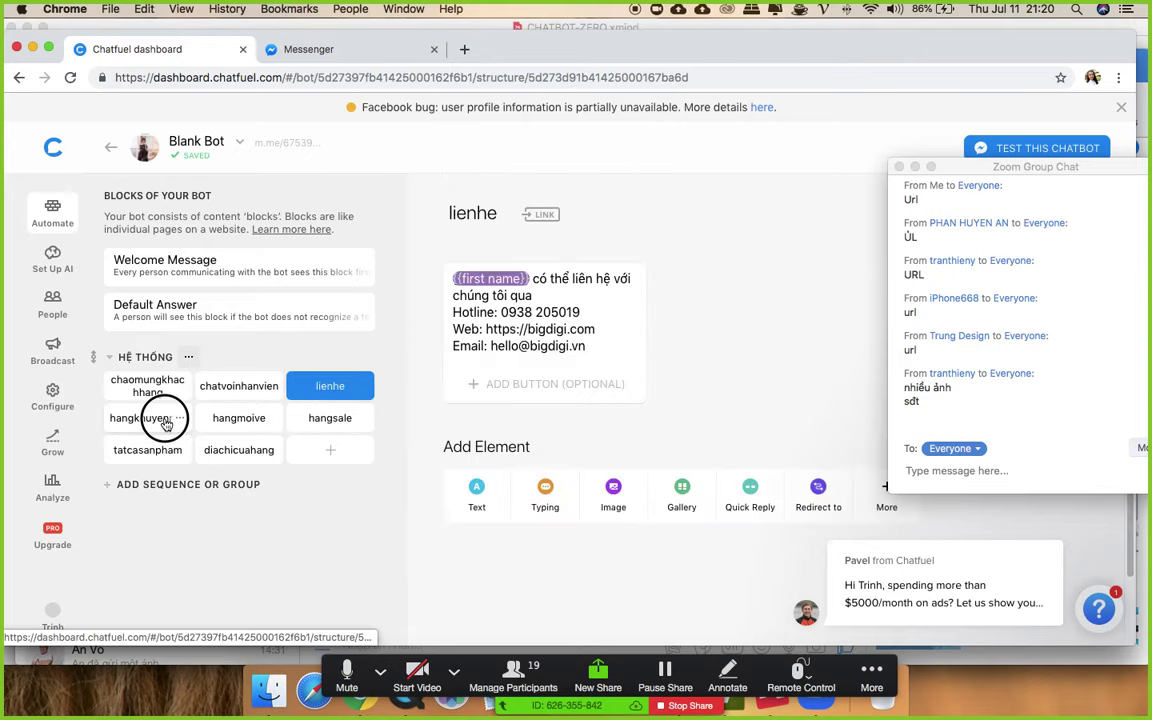
click(238, 418)
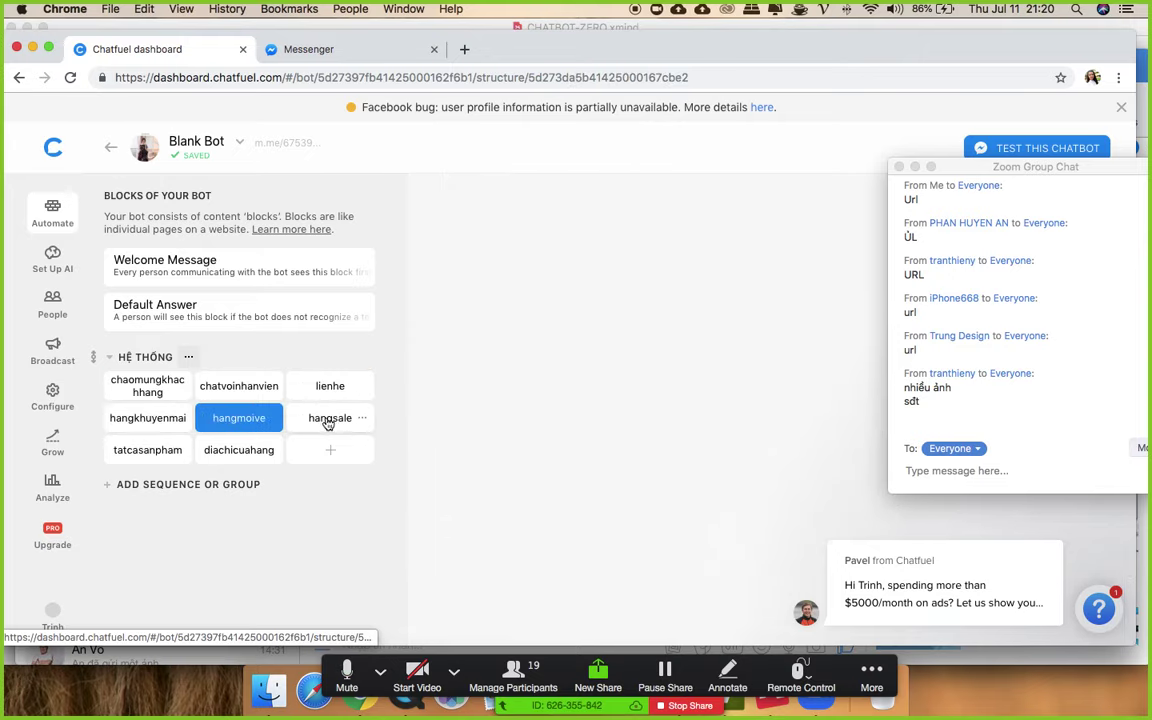
click(330, 418)
click(126, 454)
click(239, 451)
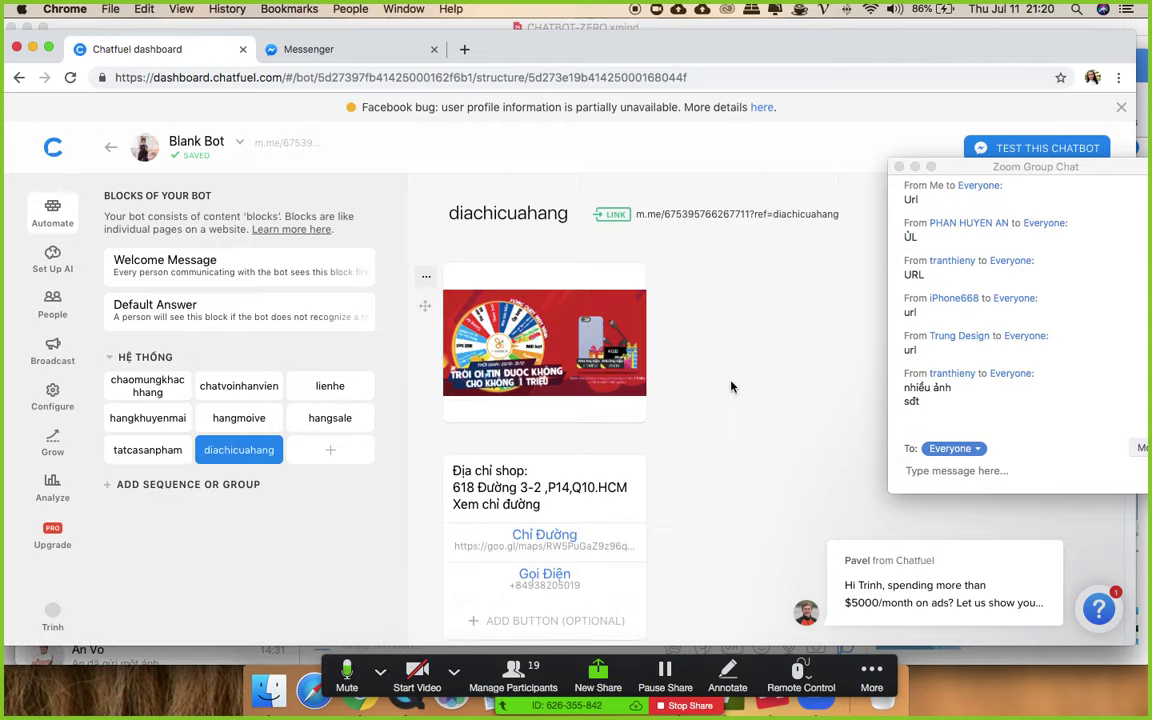
- Reopen chaomungkhachhang and scroll through its image, greeting and question cards
click(139, 386)
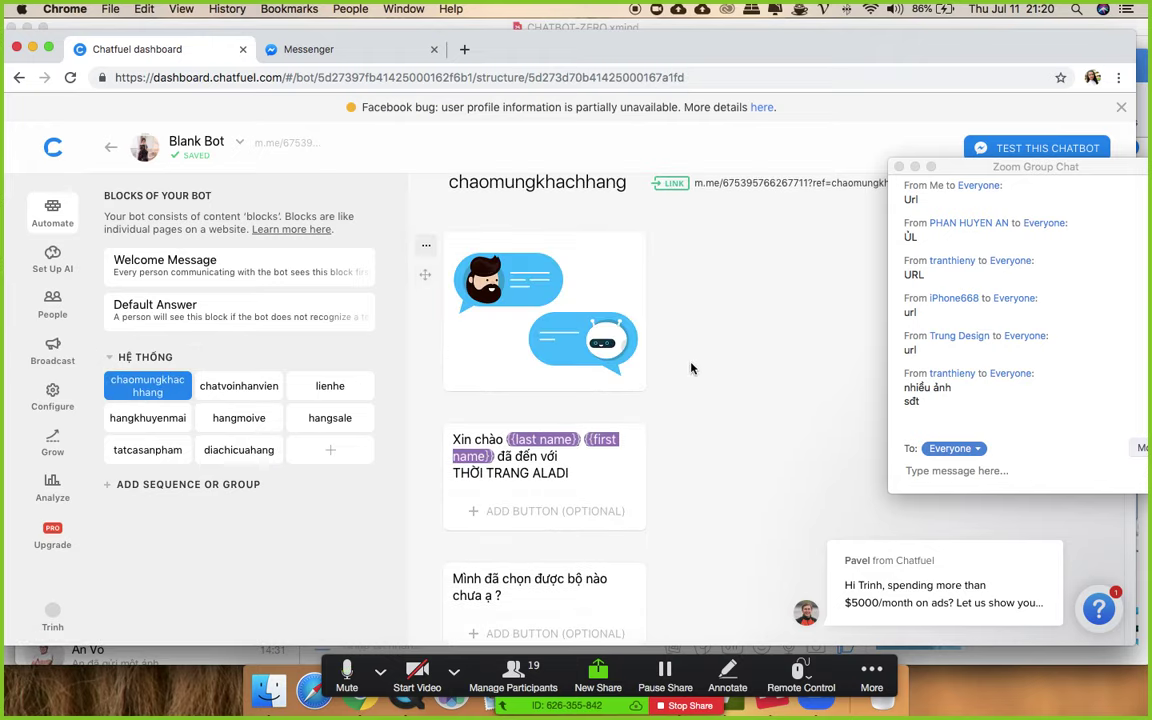
scroll(690, 368, down, 1)
scroll(693, 368, down, 1)
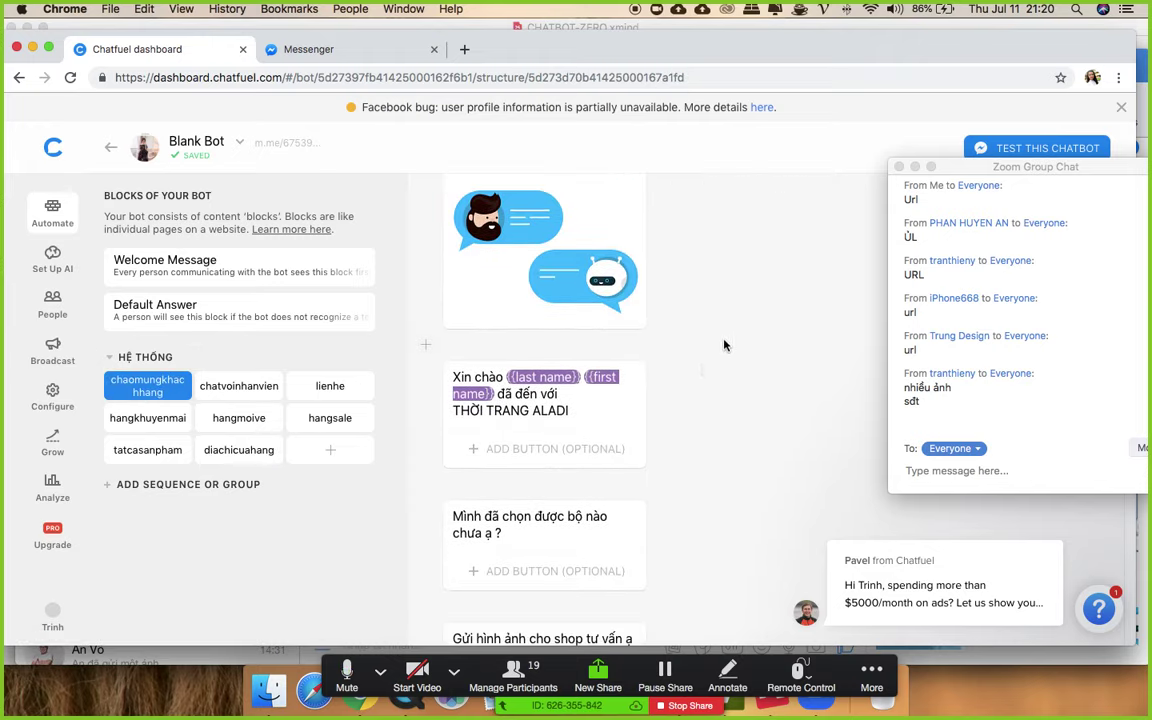
scroll(722, 342, down, 2)
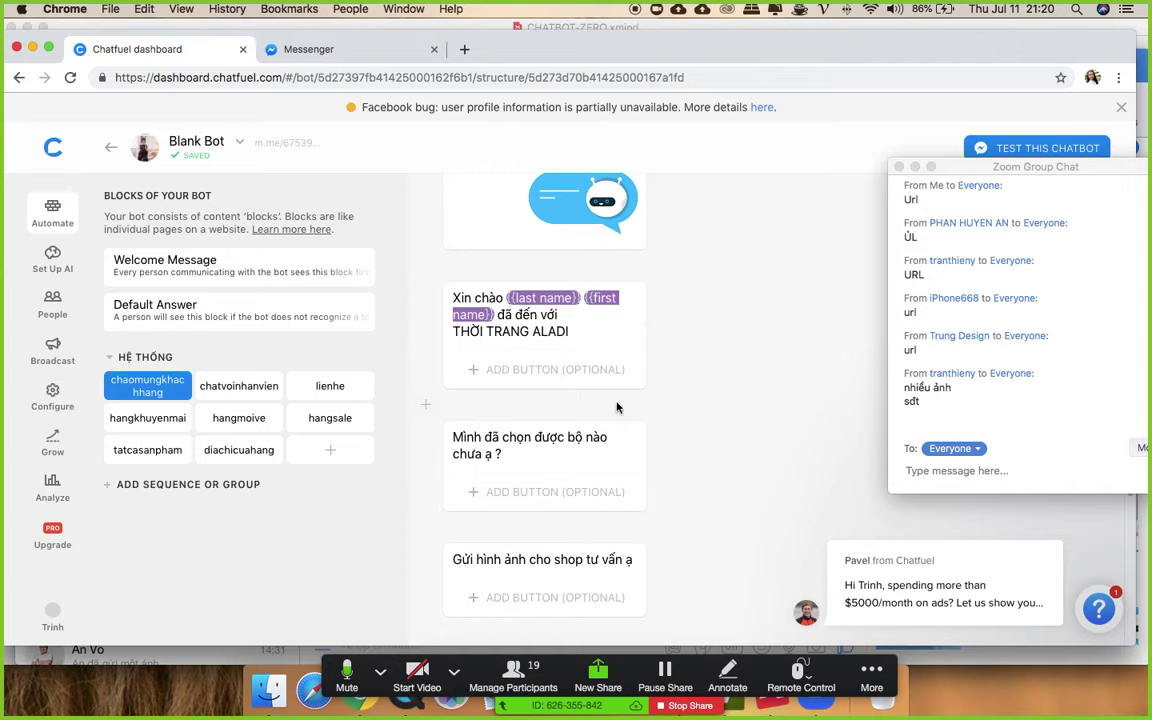
scroll(655, 412, down, 1)
scroll(655, 412, down, 1)
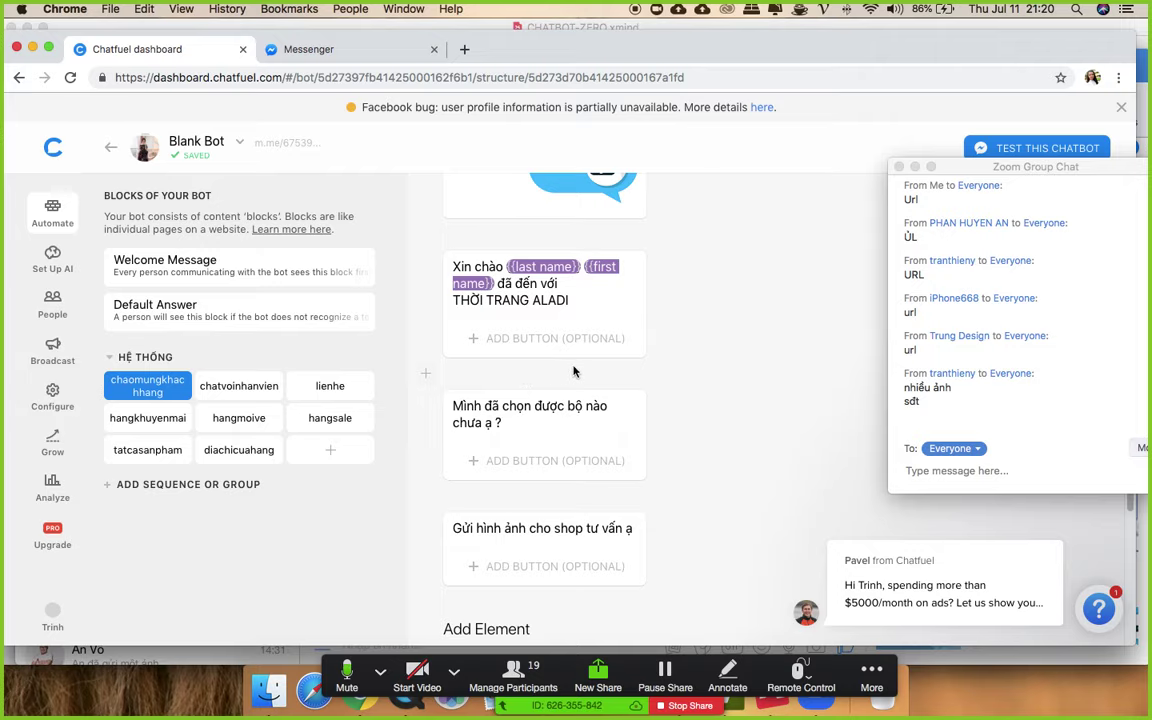
- Insert 1.9-second Typing cards before both follow-up messages of chaomungkhachhang
click(427, 376)
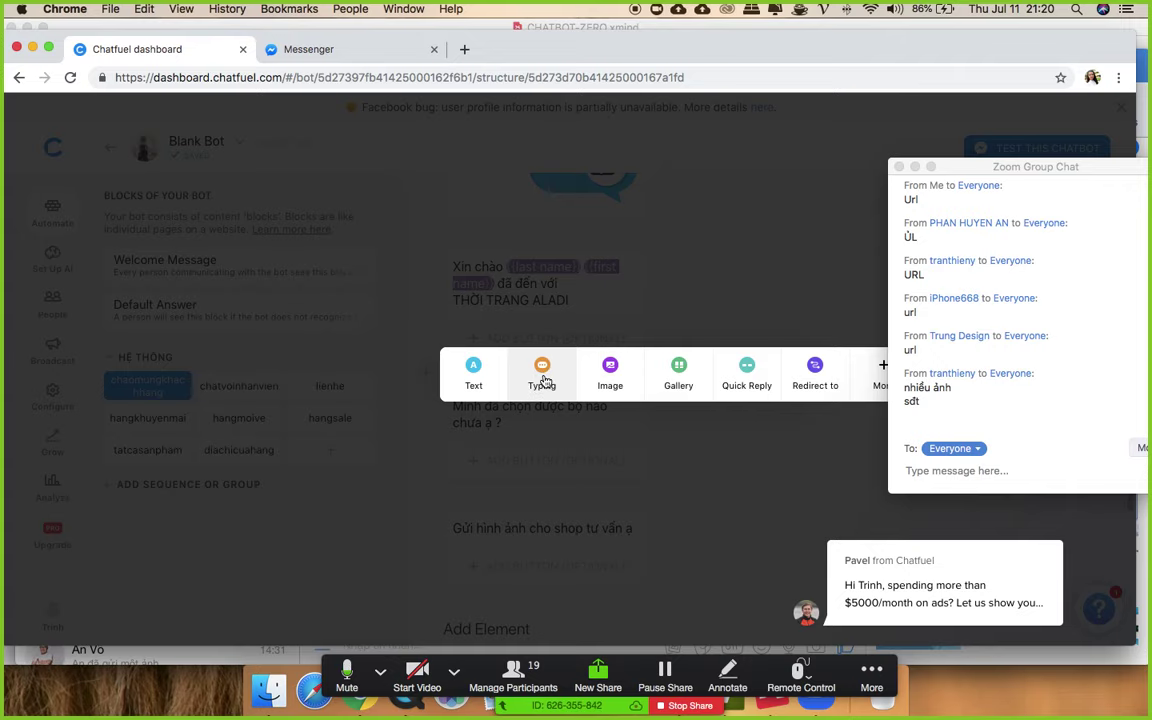
click(544, 380)
drag(535, 458, 510, 457)
scroll(488, 379, down, 5)
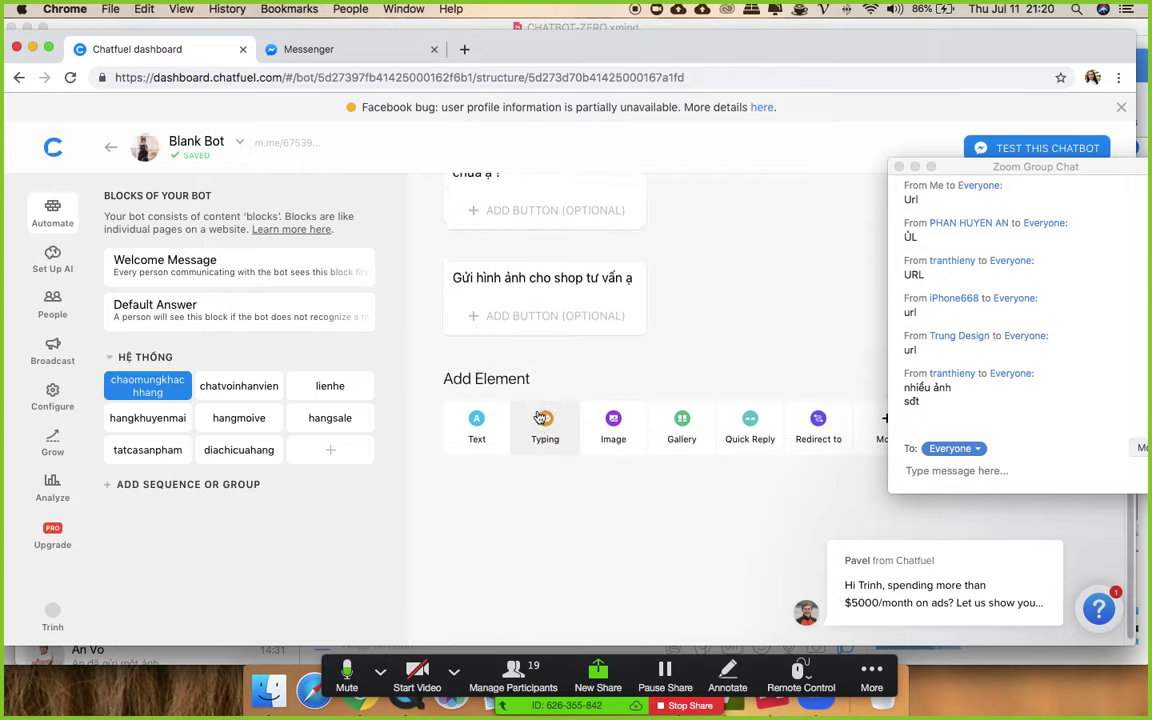
scroll(540, 418, up, 3)
scroll(522, 437, down, 2)
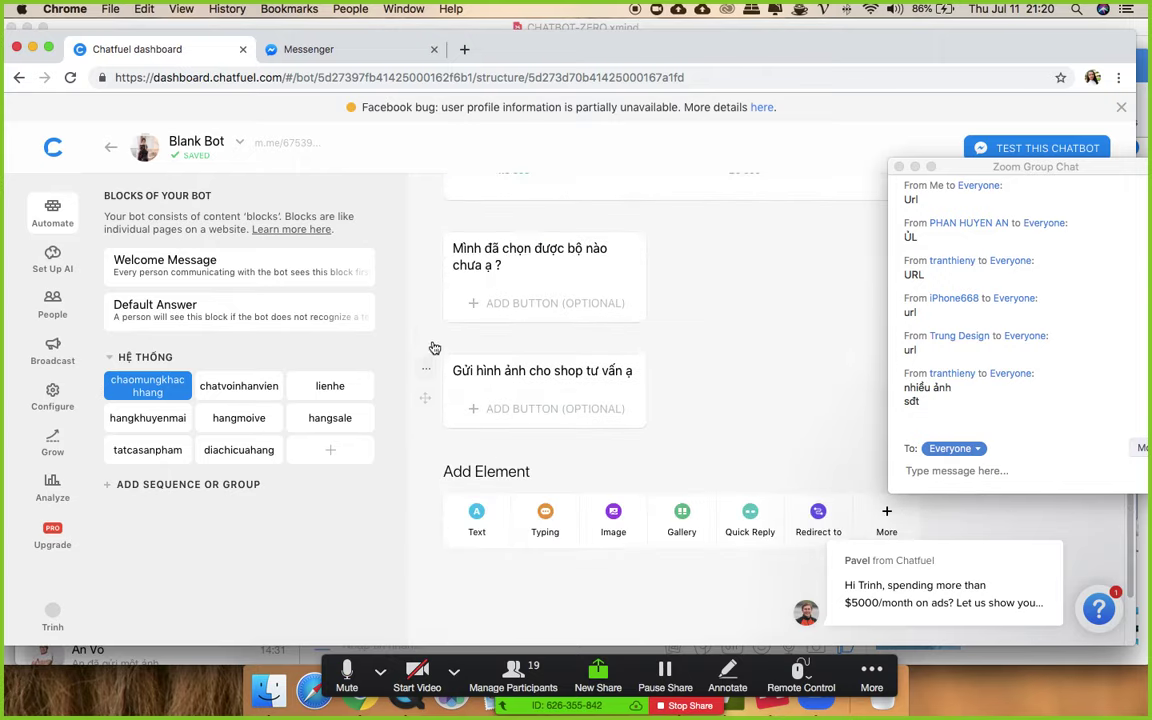
click(428, 337)
click(544, 336)
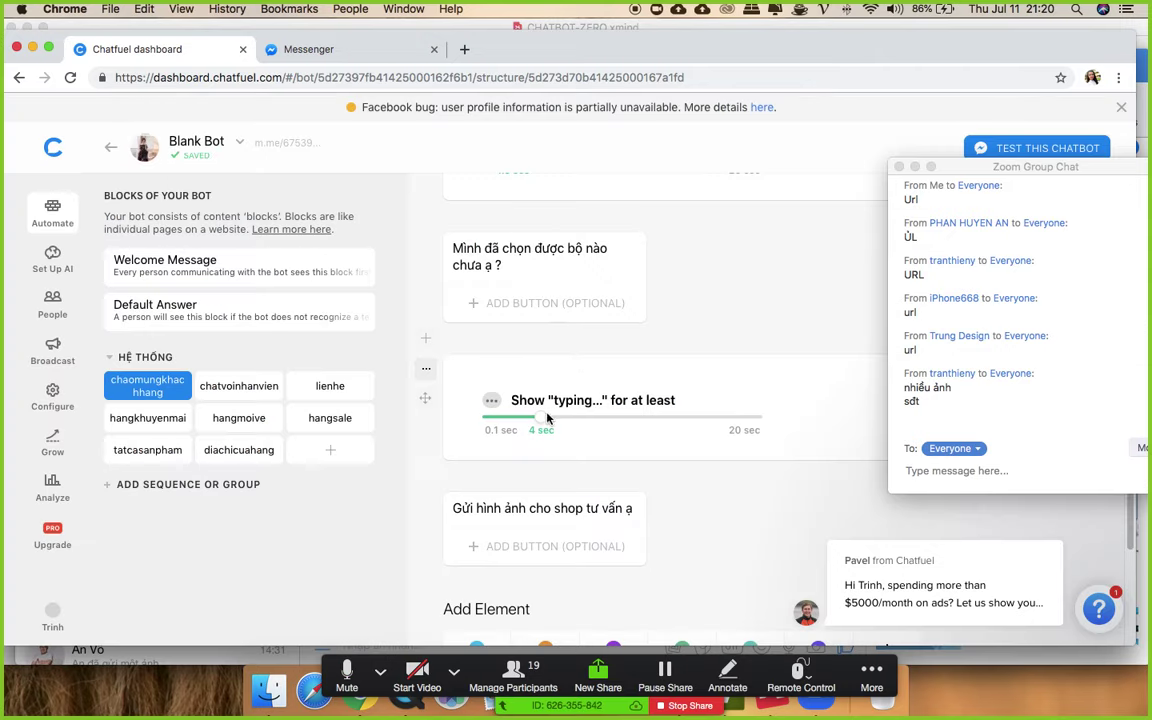
drag(541, 415, 513, 417)
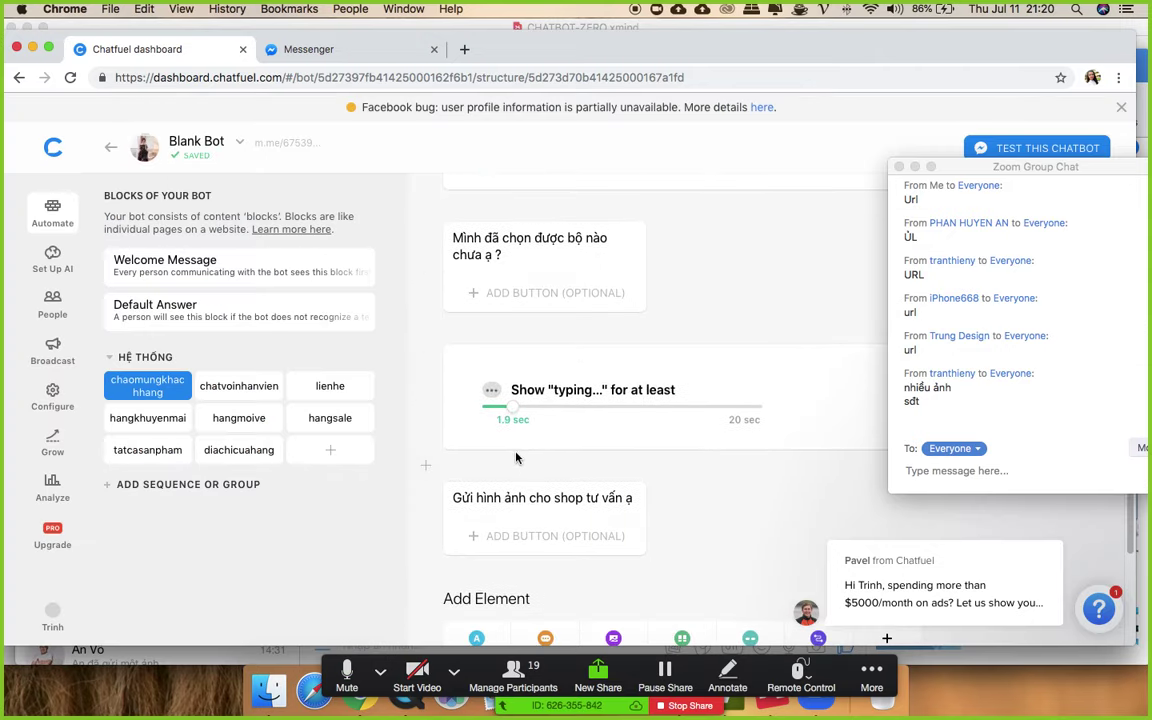
- Open the block's m.me test link and close the old Messenger conversation tab
scroll(654, 358, up, 8)
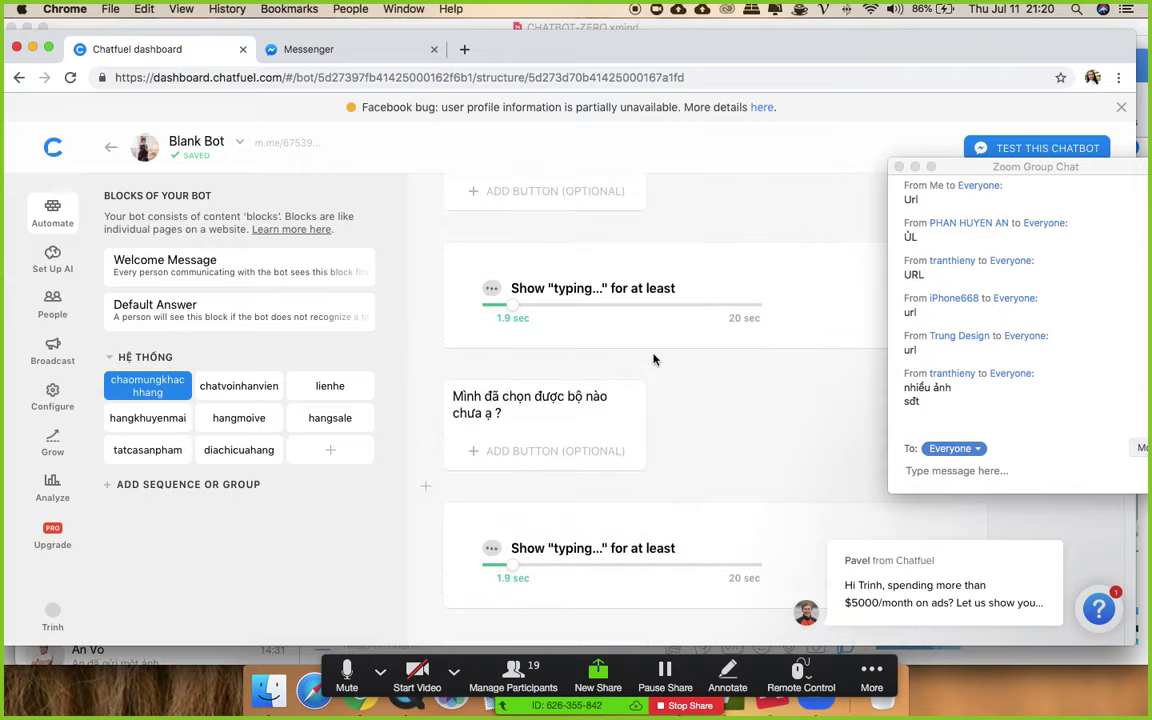
scroll(656, 359, up, 3)
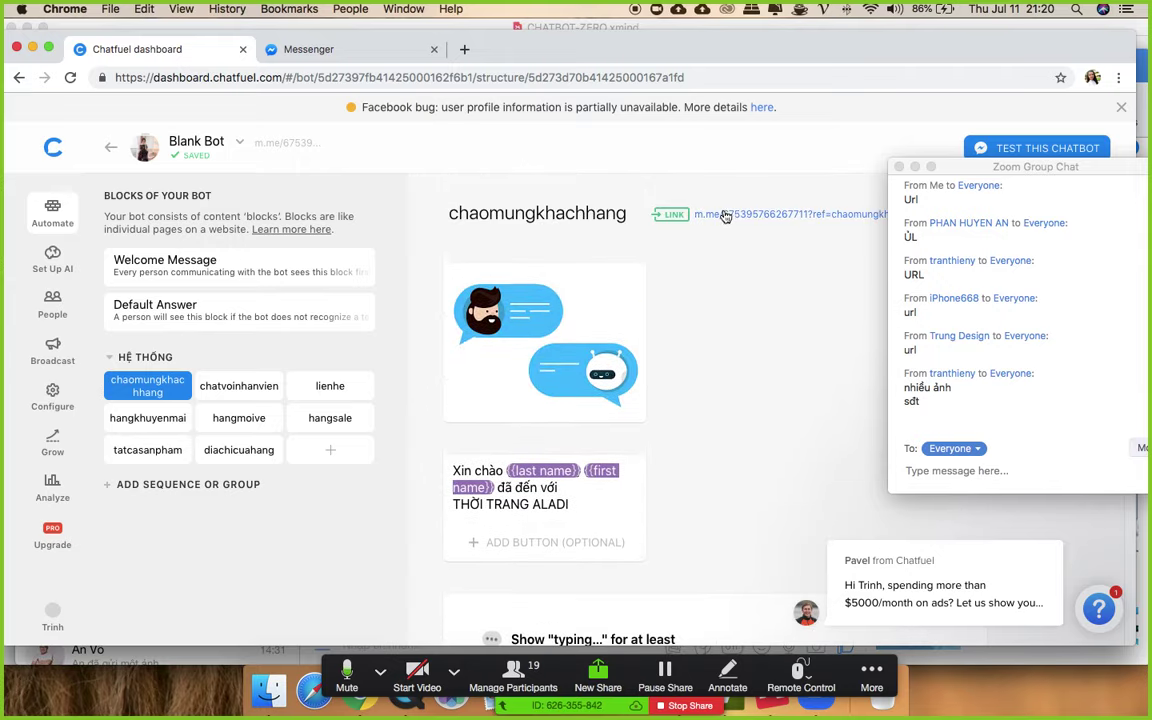
click(680, 278)
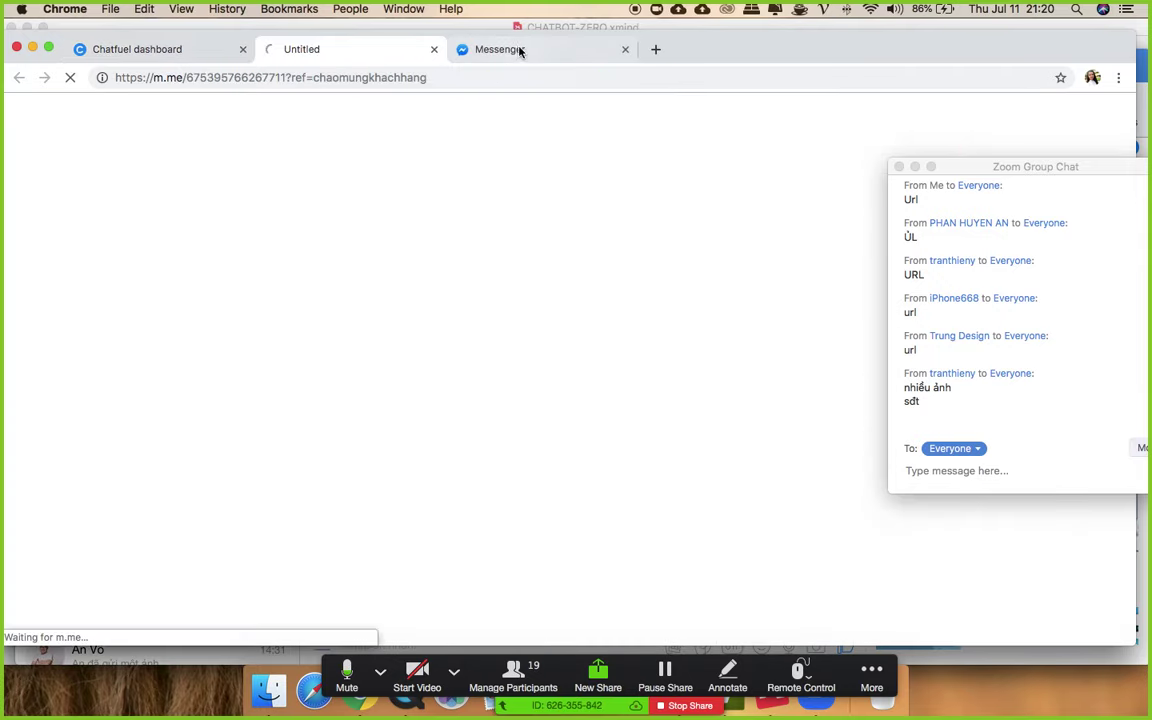
click(625, 50)
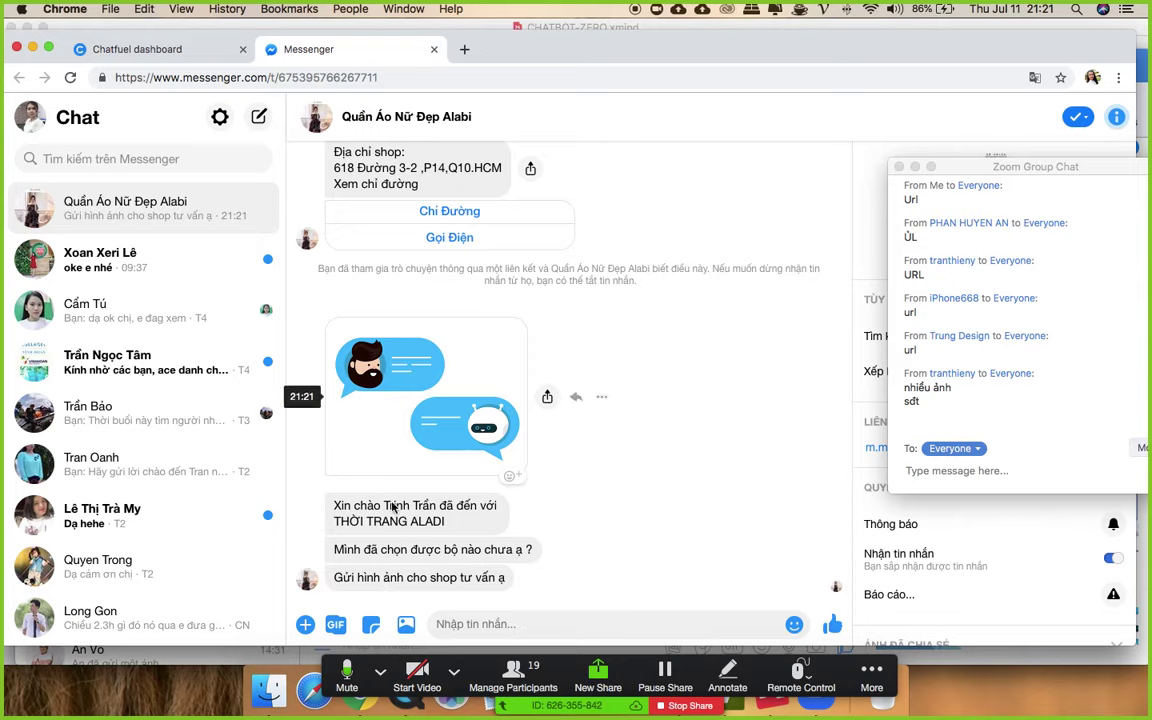
- Back in Chatfuel, lengthen the typing pause before the photo request to 4.2 seconds
click(137, 49)
scroll(440, 335, down, 5)
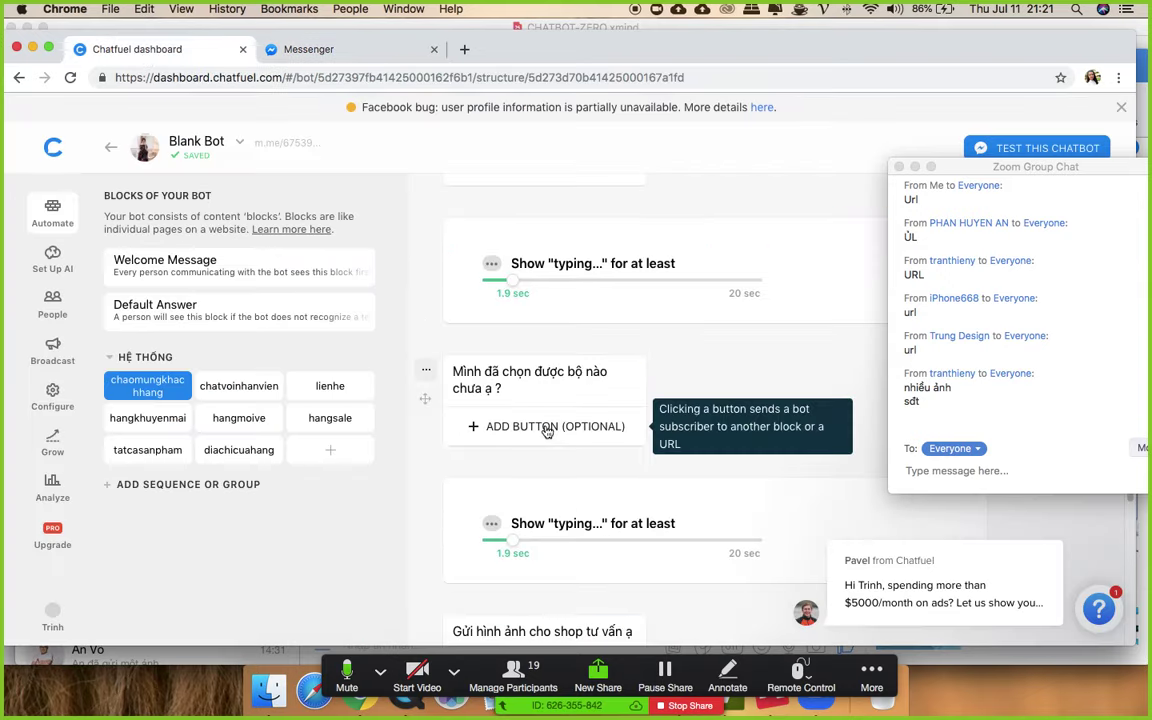
scroll(539, 465, down, 2)
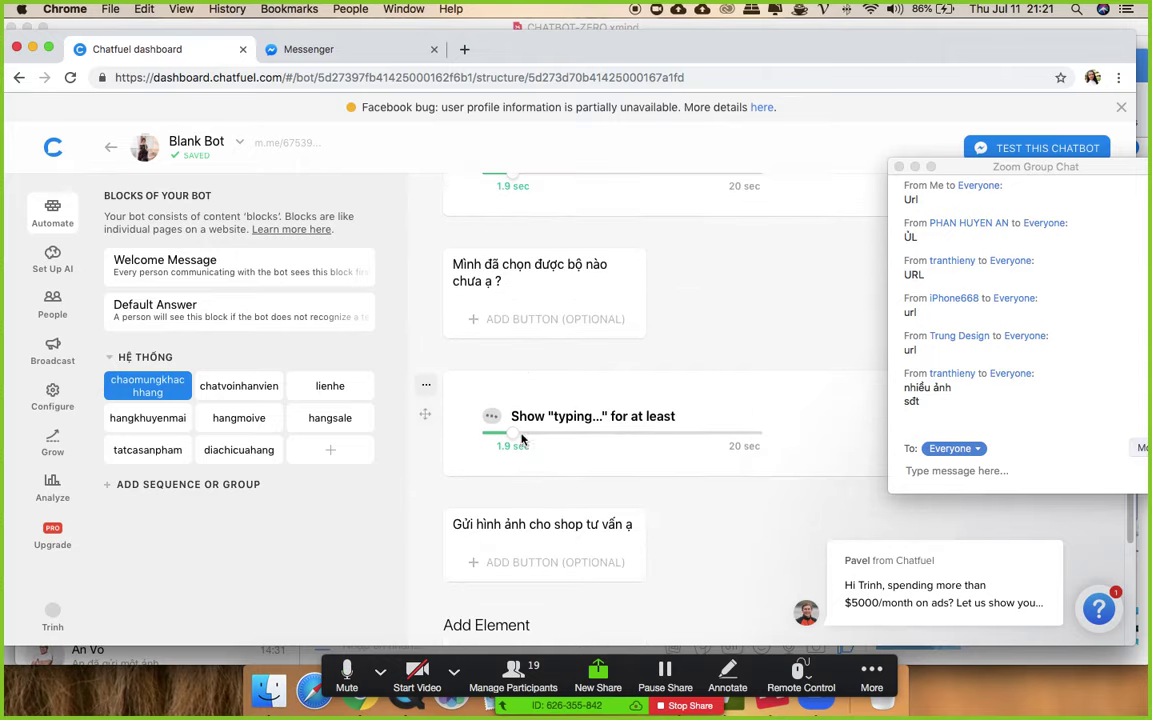
drag(514, 436, 544, 440)
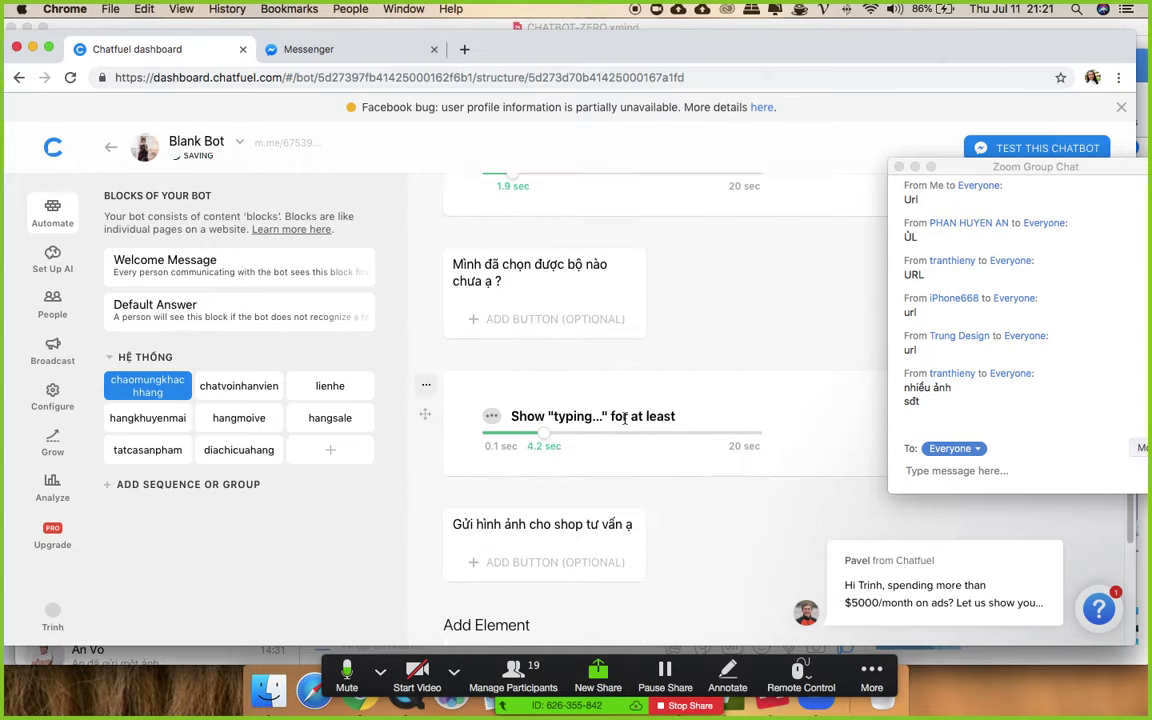
- Reopen the welcome block's m.me test link and close the old Messenger tab
scroll(600, 350, up, 7)
click(728, 212)
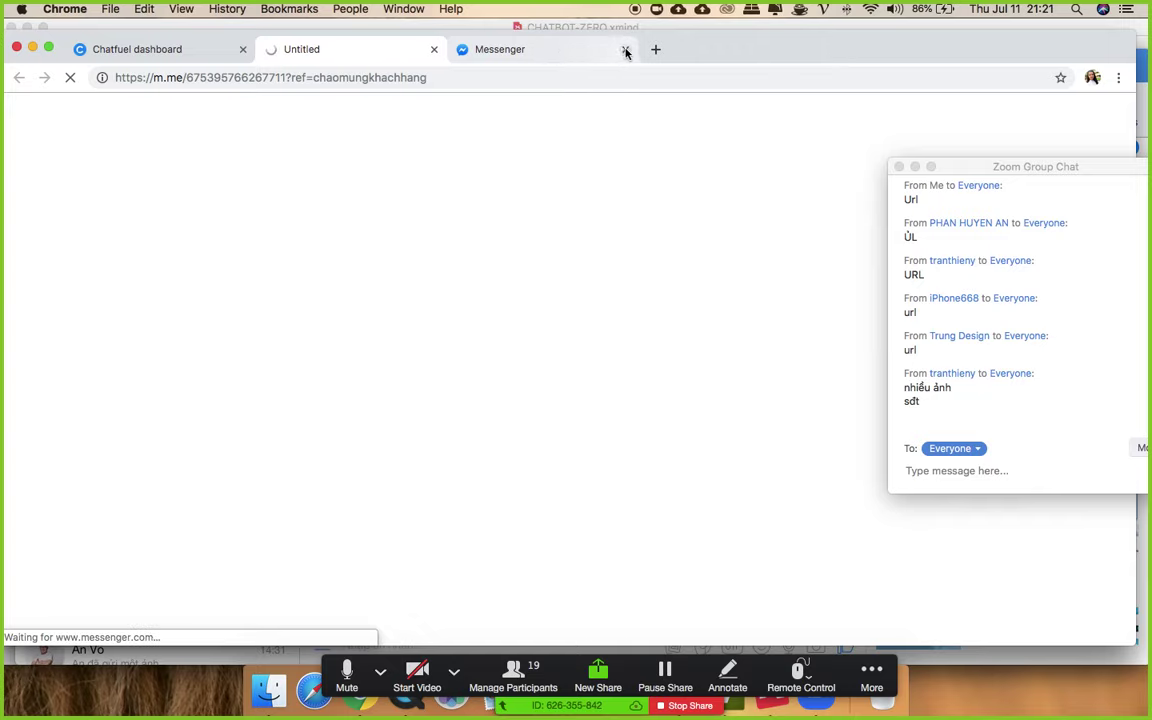
click(625, 49)
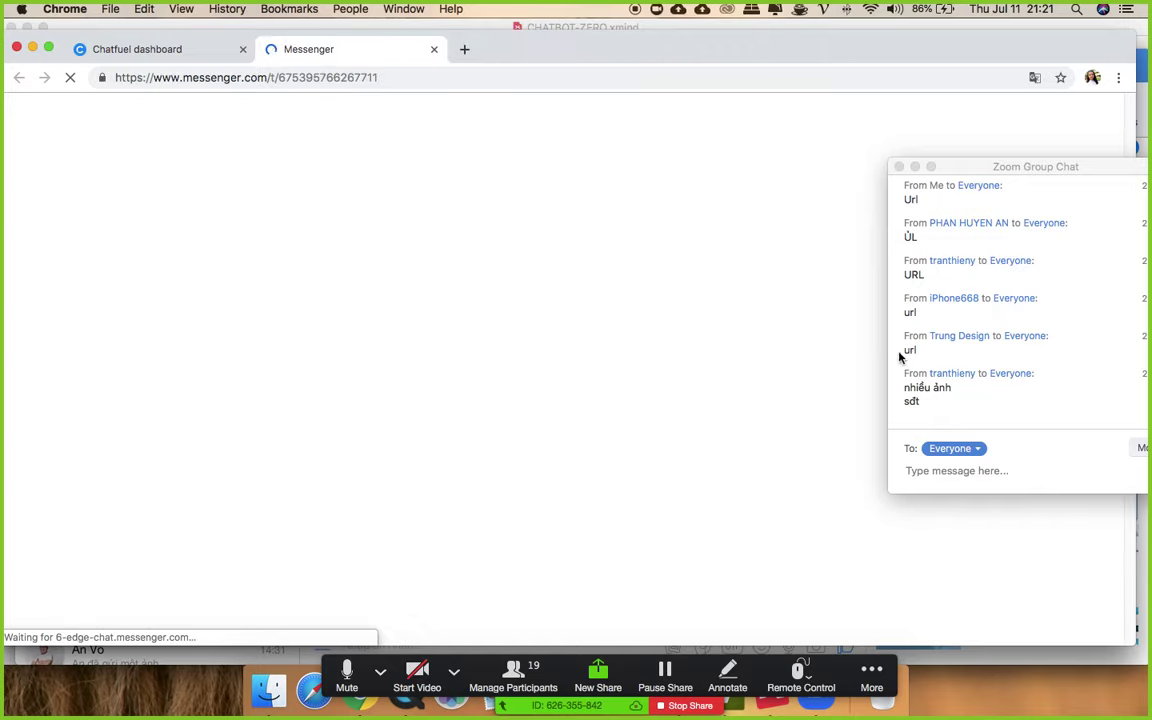
- Scroll through the second welcome-flow replies in Messenger, then return to the Chatfuel dashboard
click(900, 168)
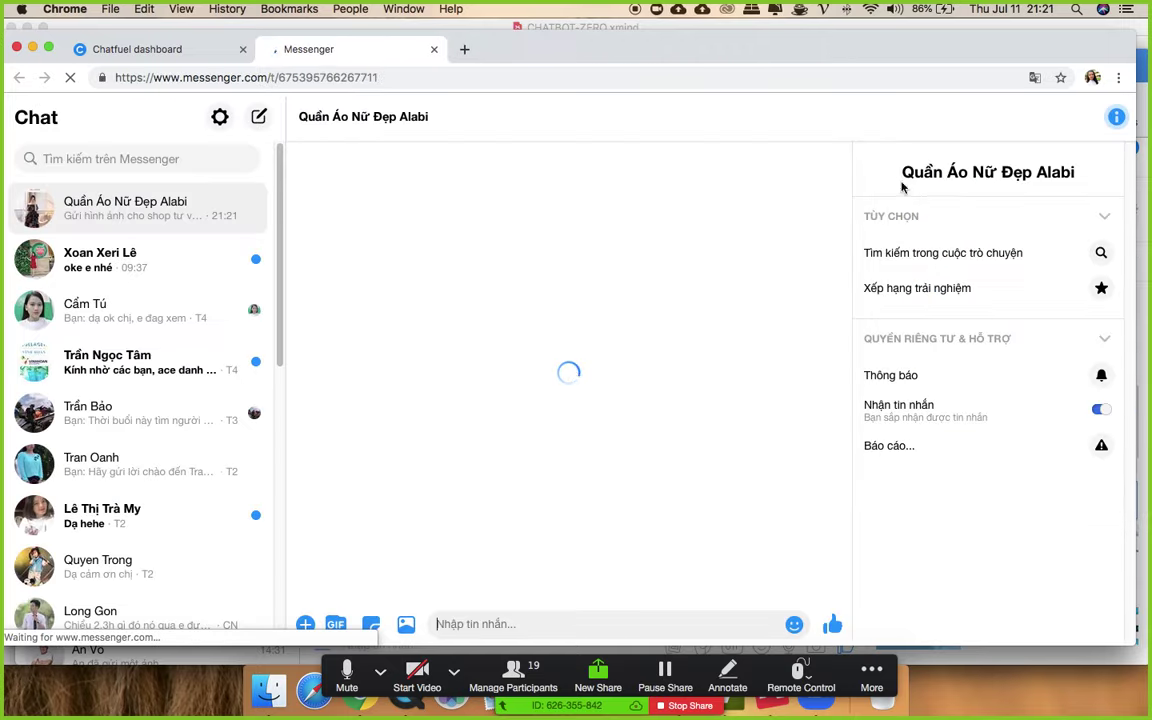
click(872, 674)
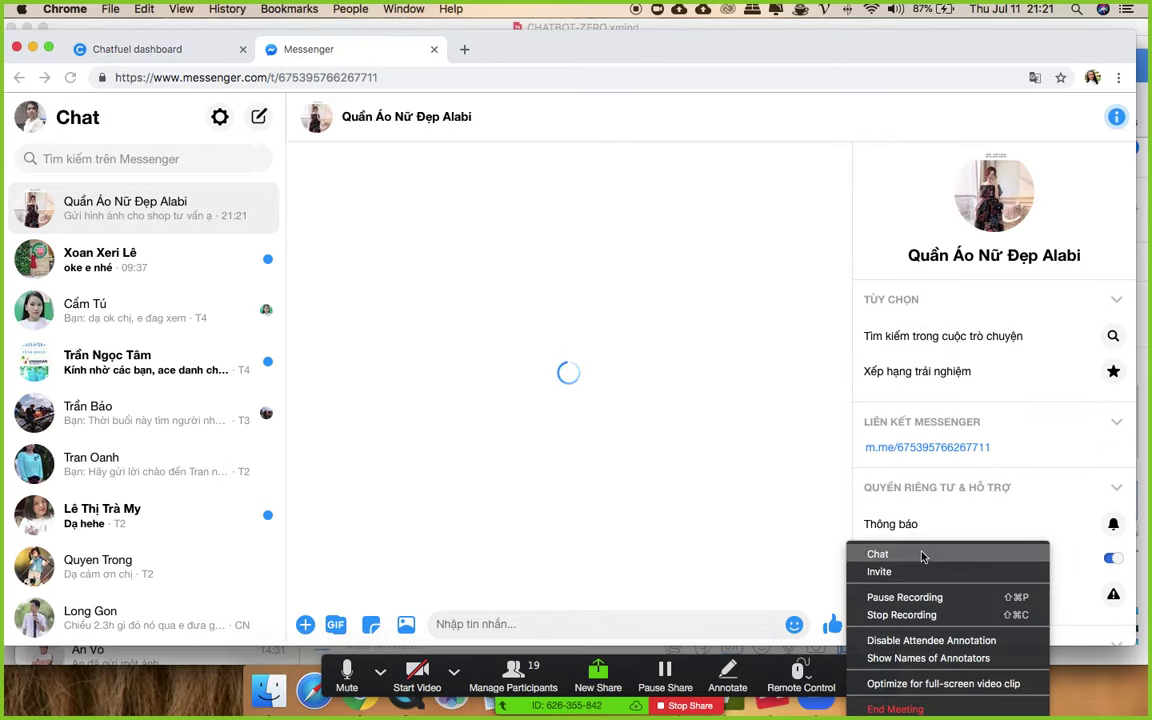
click(922, 552)
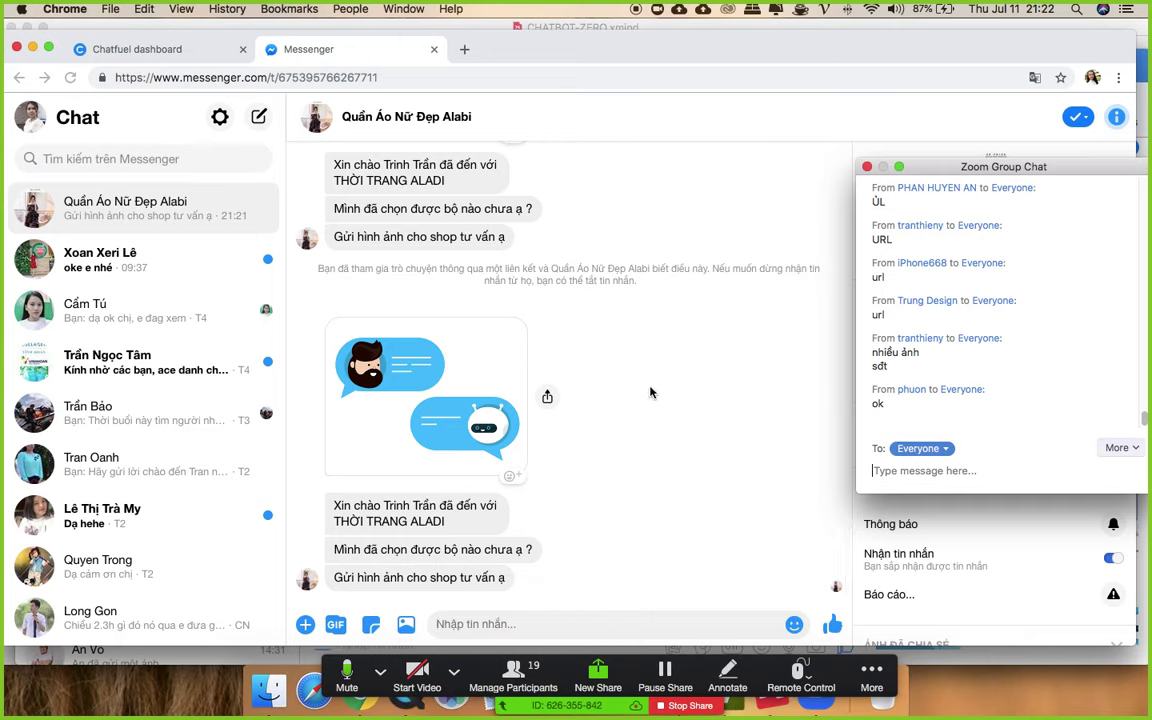
scroll(643, 396, up, 3)
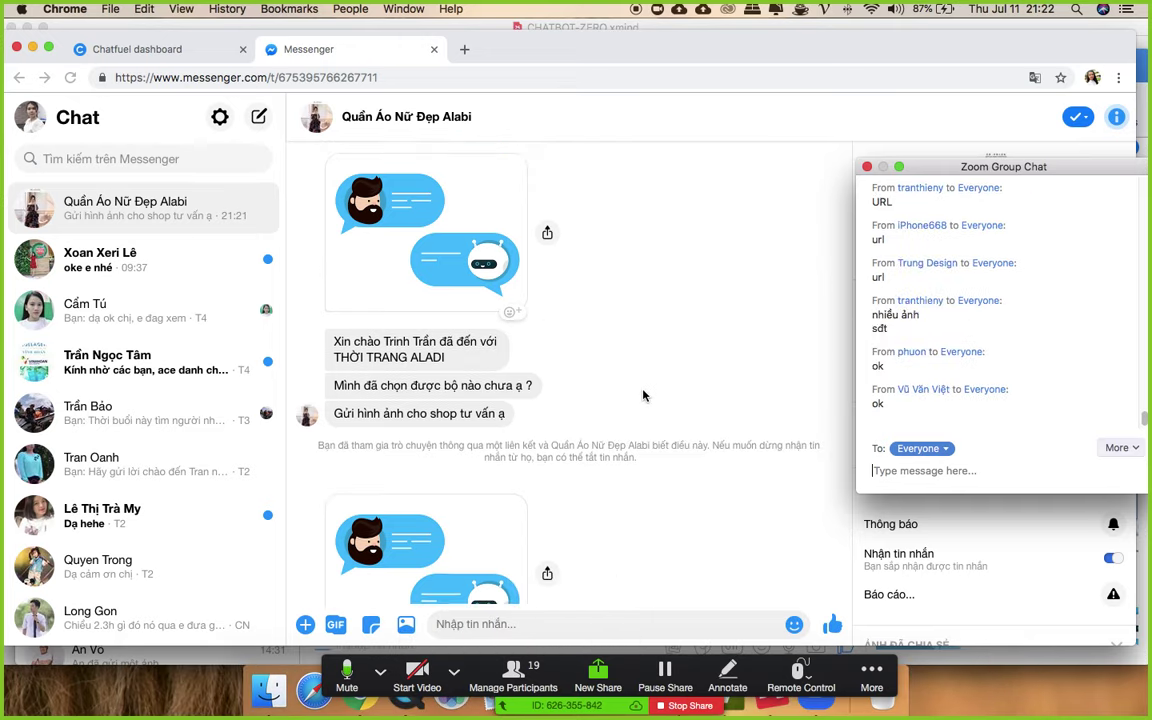
scroll(643, 396, down, 3)
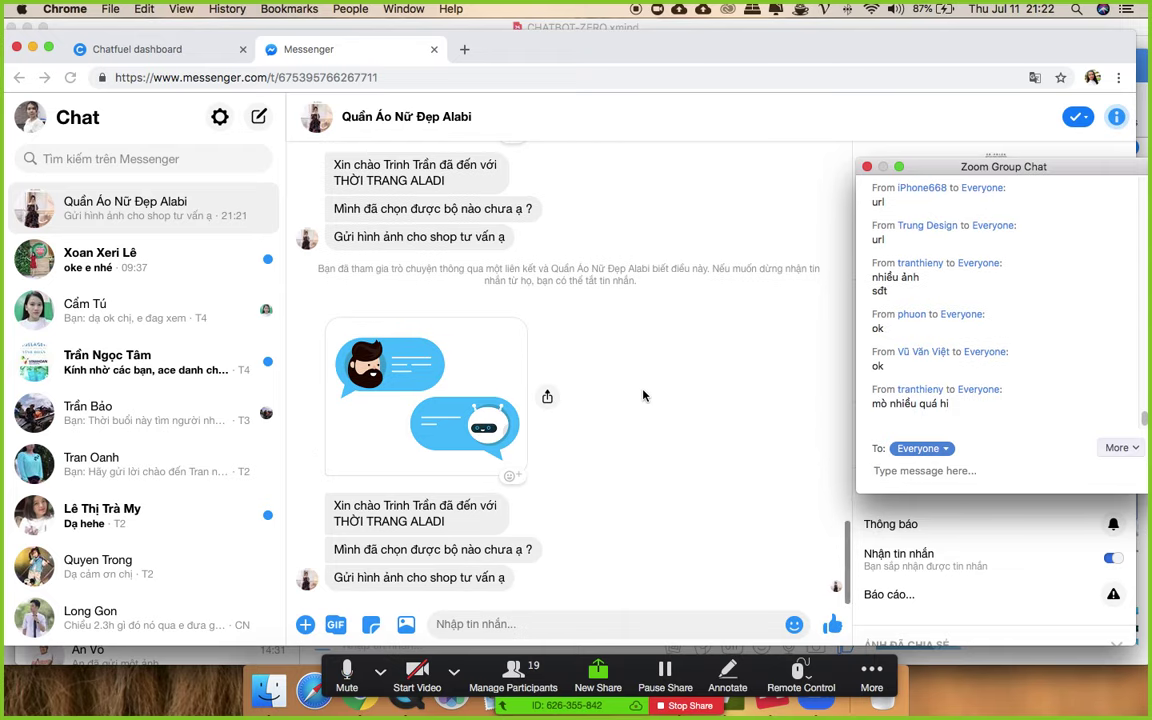
scroll(643, 396, up, 3)
scroll(635, 396, down, 3)
click(150, 52)
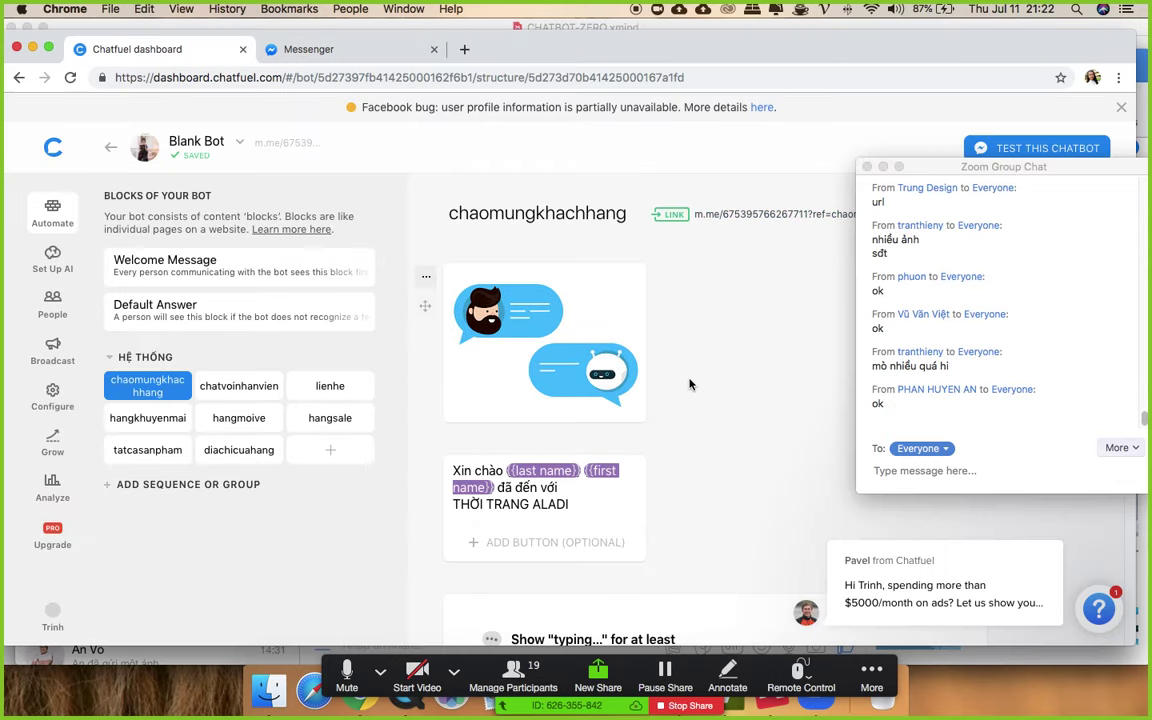
- Open the chatvoinhanvien block, then bring up Mission Control with Ctrl+Up
click(228, 384)
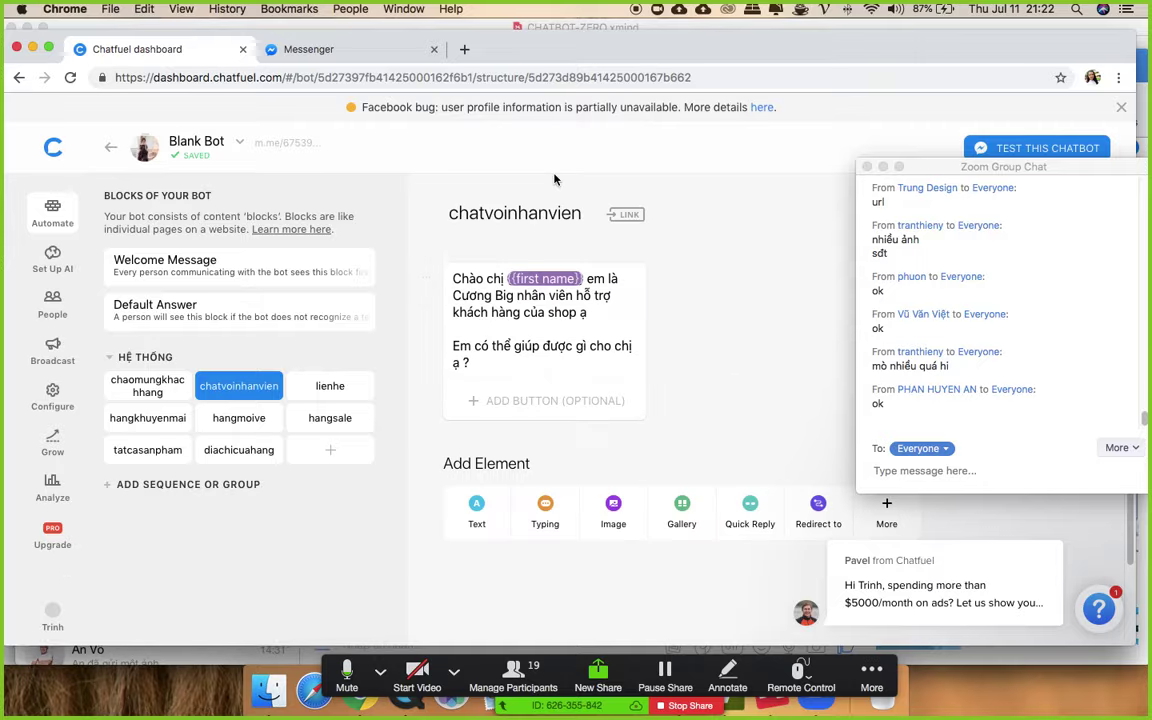
key(ctrl+Up)
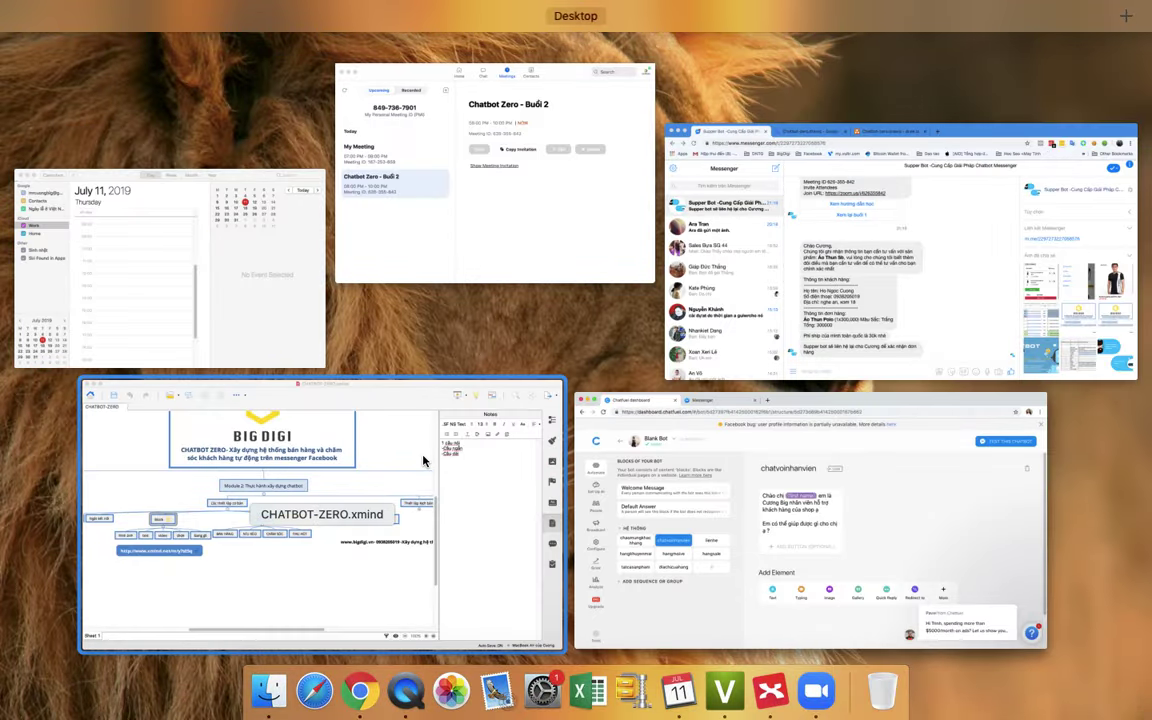
- Switch to the Chatbot-zero.drawio diagram in the Chrome window
click(424, 463)
key(ctrl+Up)
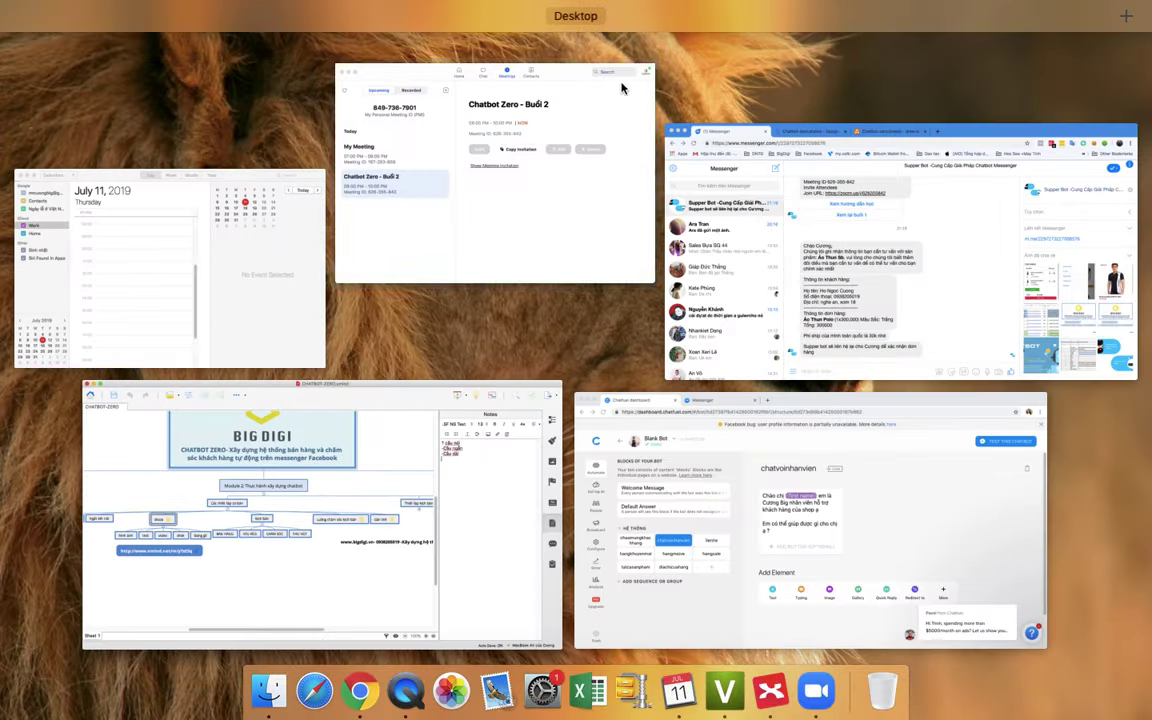
click(822, 205)
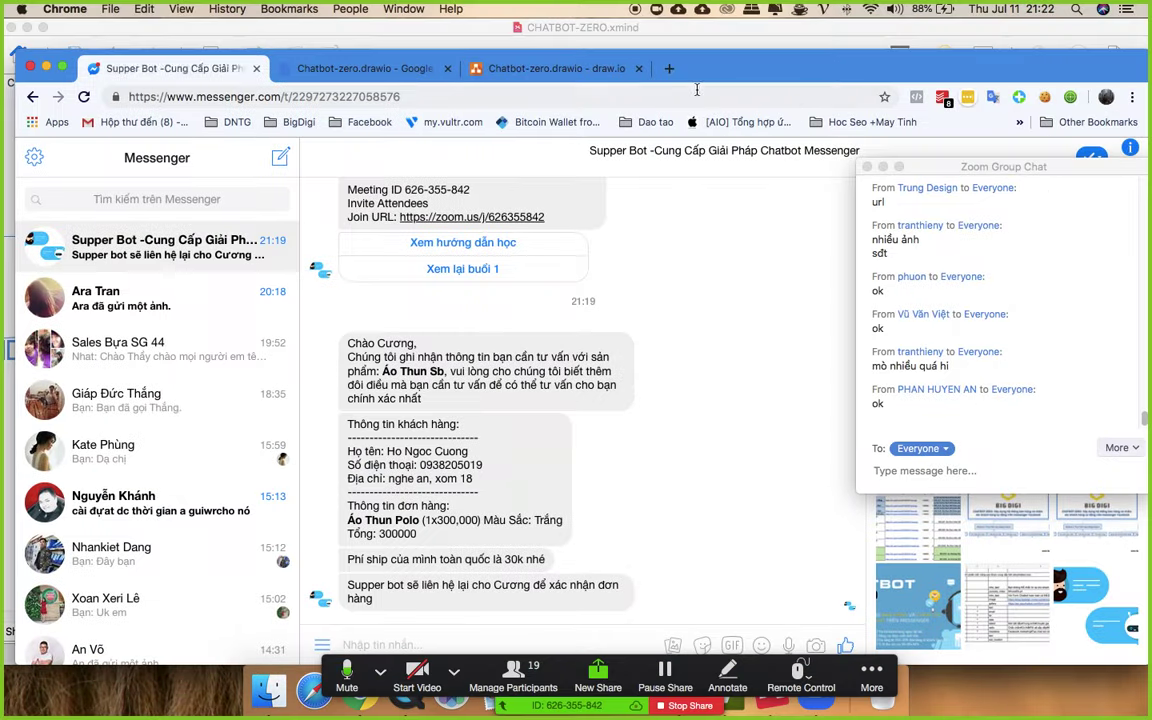
click(558, 69)
scroll(652, 438, down, 4)
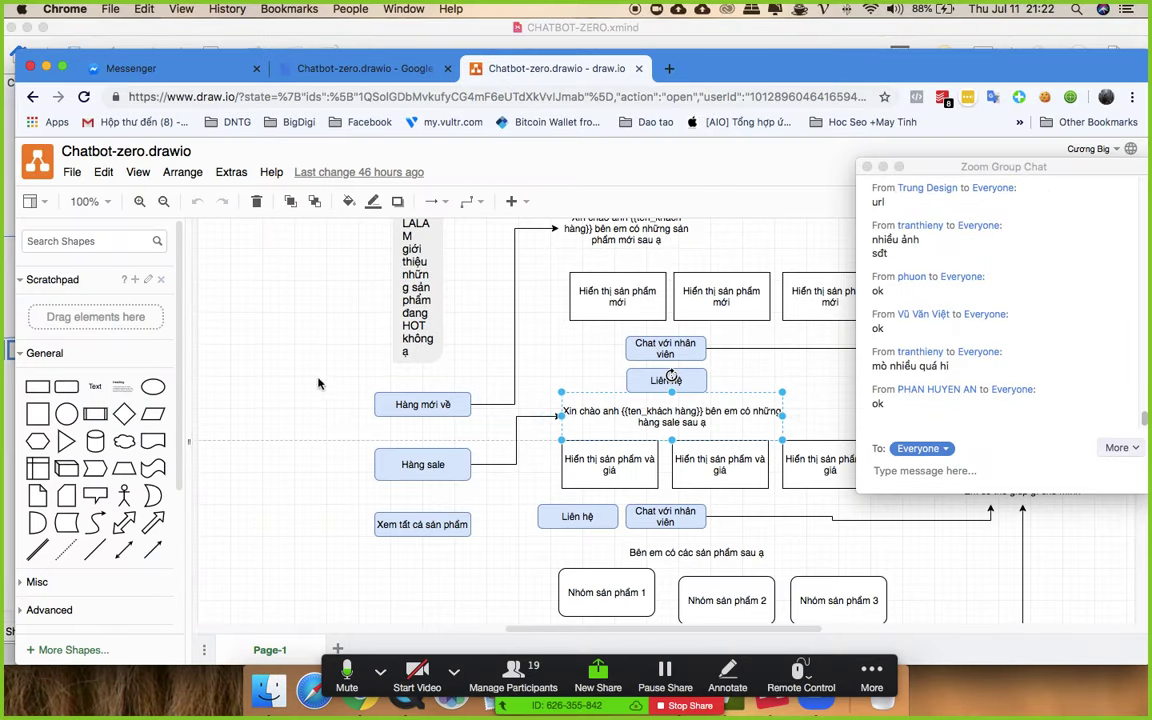
scroll(645, 330, up, 2)
- Review the flowchart around the Hiển thị sản phẩm mới boxes
click(593, 352)
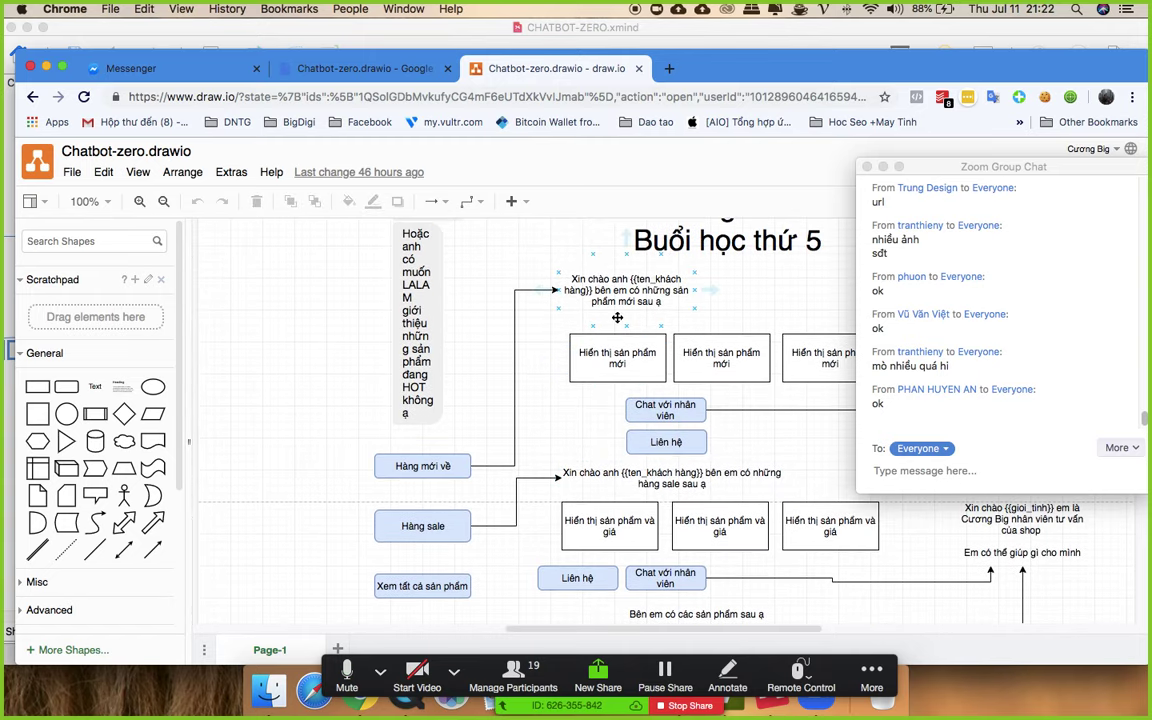
scroll(594, 350, up, 5)
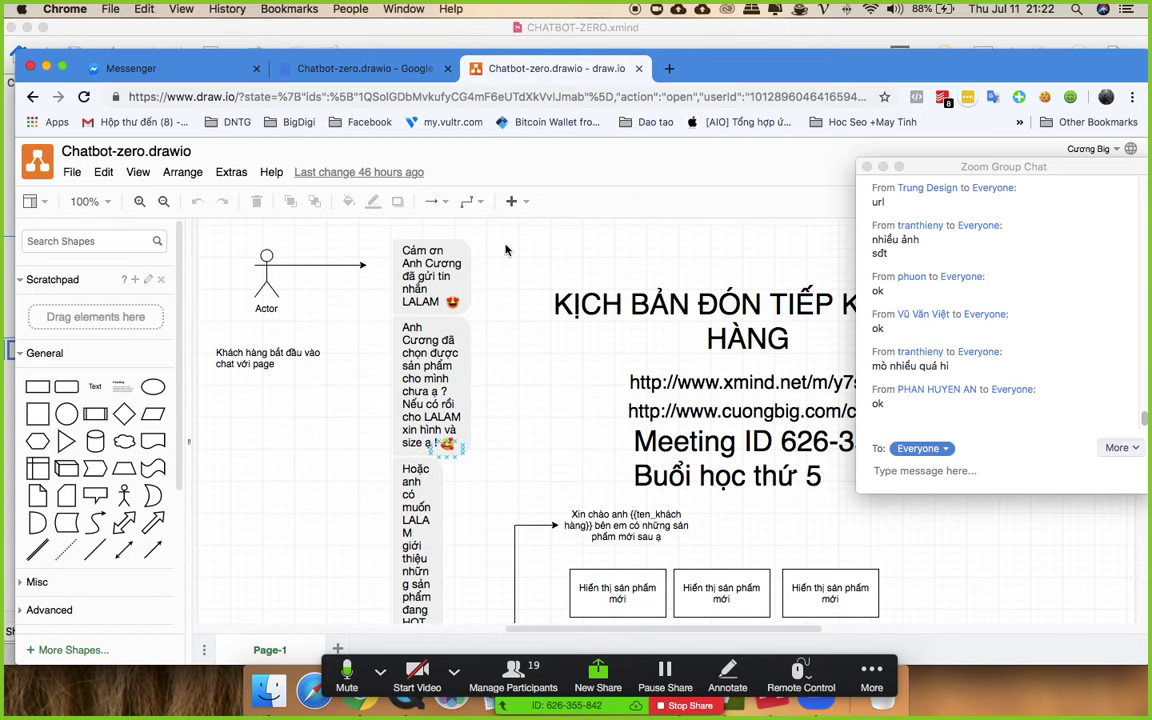
scroll(665, 415, down, 3)
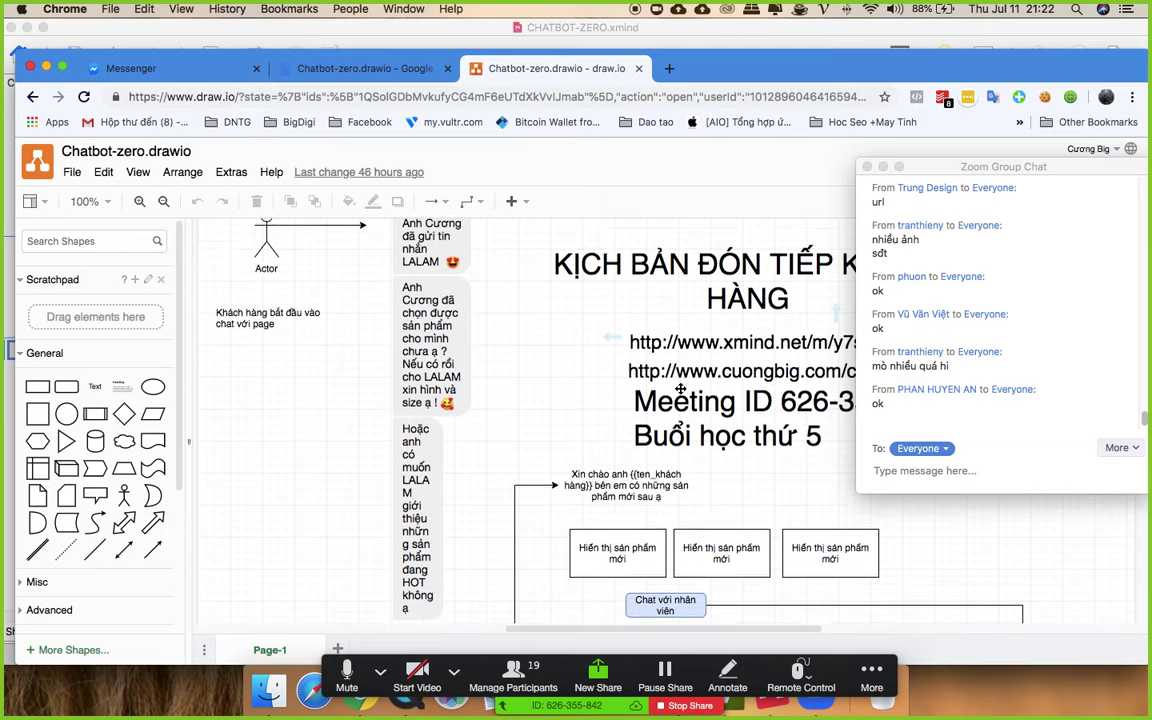
scroll(660, 420, up, 1)
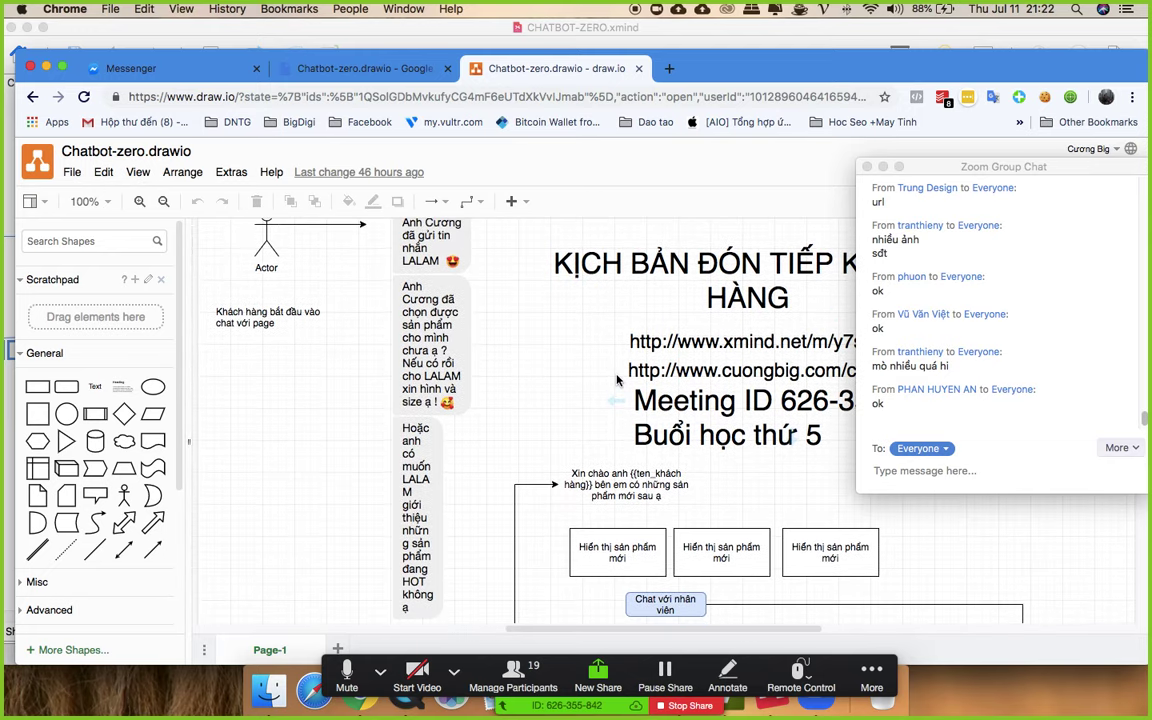
scroll(590, 506, down, 5)
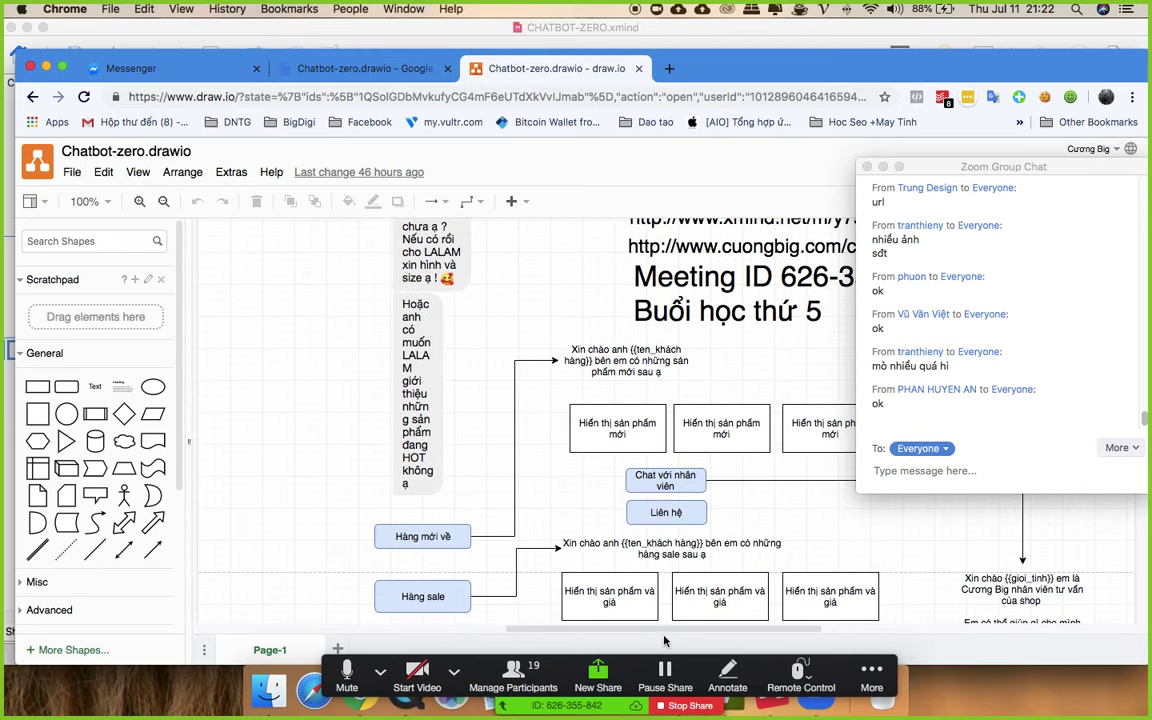
scroll(620, 500, right, 3)
scroll(660, 490, up, 2)
scroll(680, 480, down, 1)
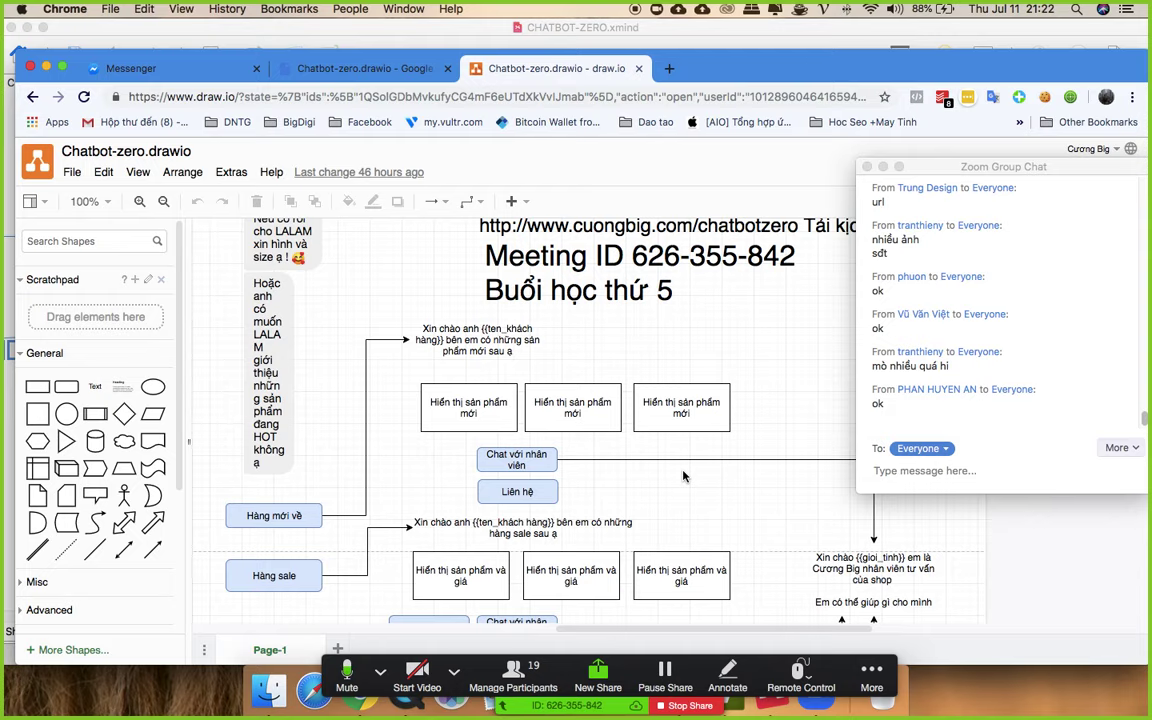
scroll(683, 476, down, 1)
scroll(307, 380, up, 3)
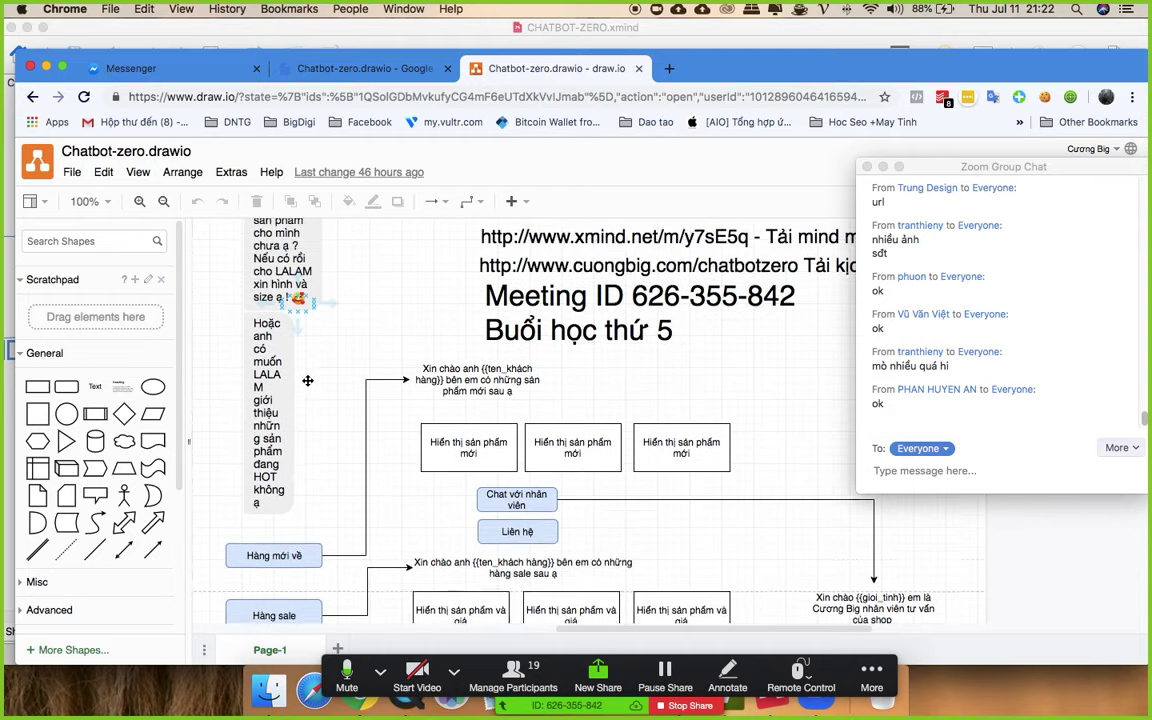
scroll(307, 380, up, 5)
scroll(307, 380, down, 4)
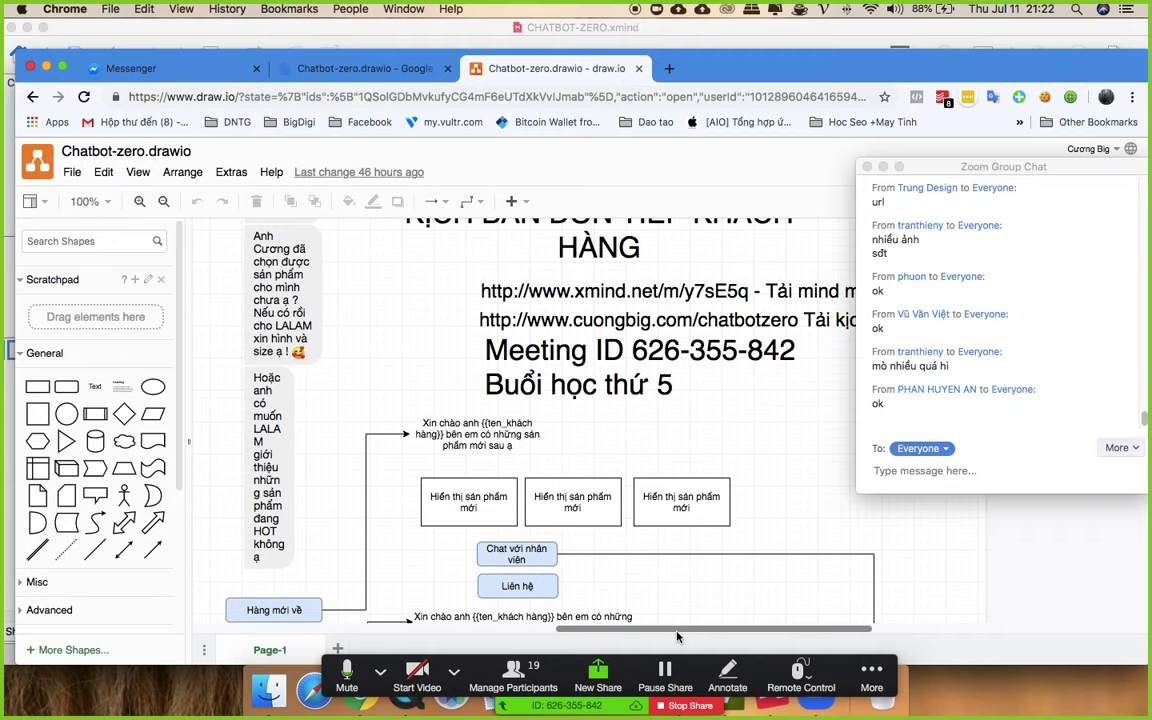
scroll(677, 637, left, 3)
scroll(565, 370, down, 5)
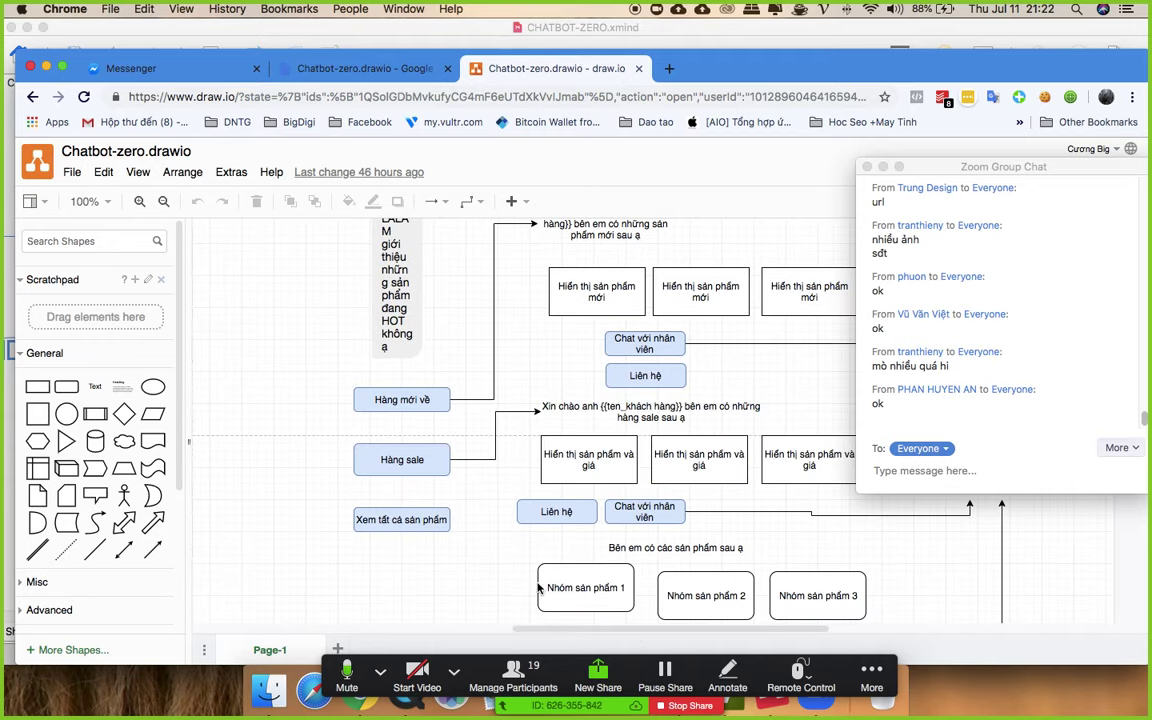
scroll(643, 625, right, 2)
scroll(391, 517, up, 2)
- Inspect the Hàng sale shape, then bring the Chatfuel dashboard back to the front
click(391, 511)
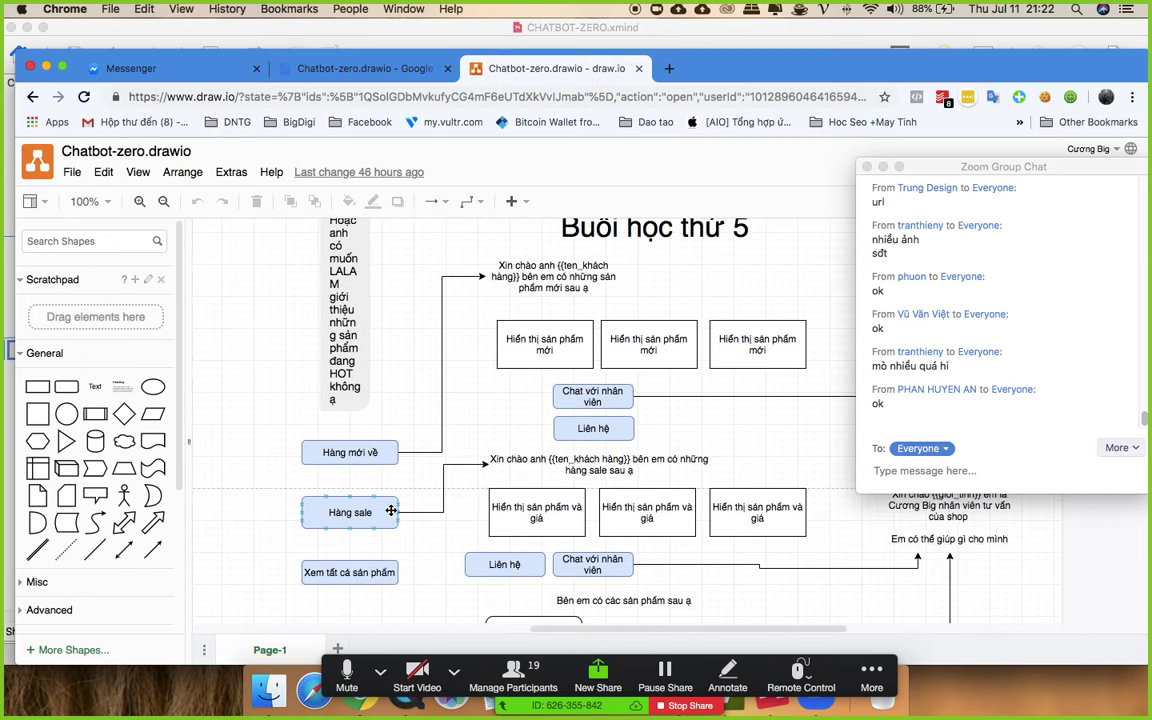
scroll(395, 490, up, 3)
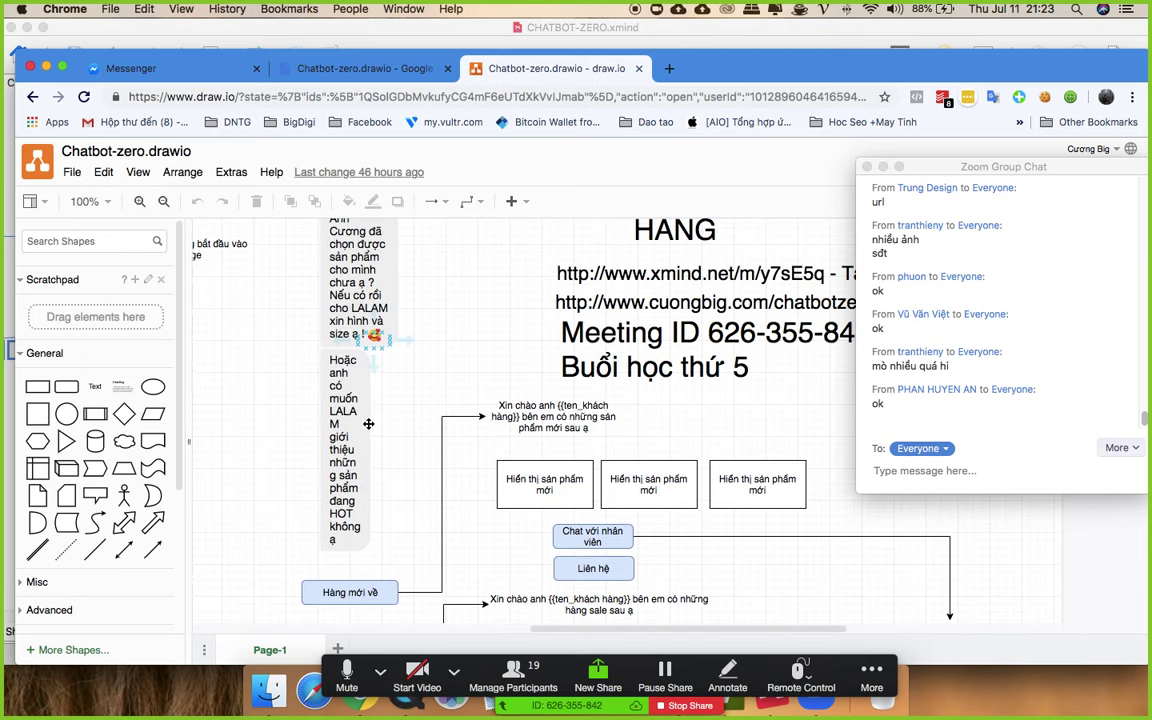
scroll(368, 424, down, 6)
scroll(352, 450, up, 3)
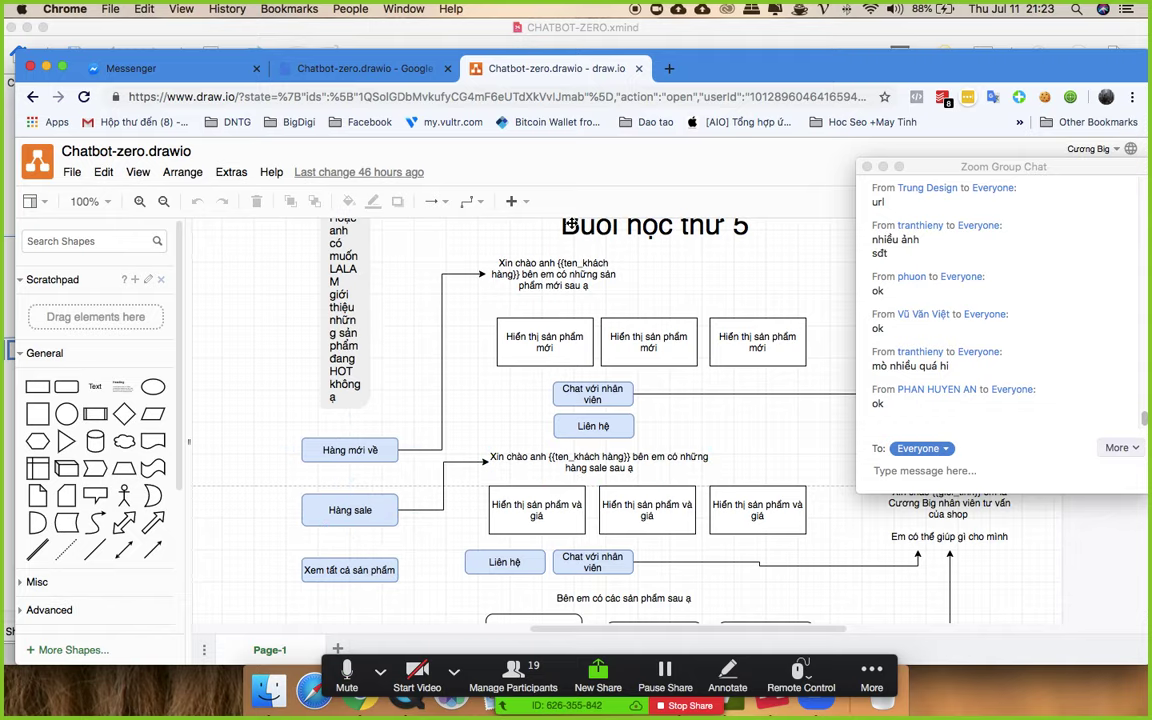
key(ctrl+Up)
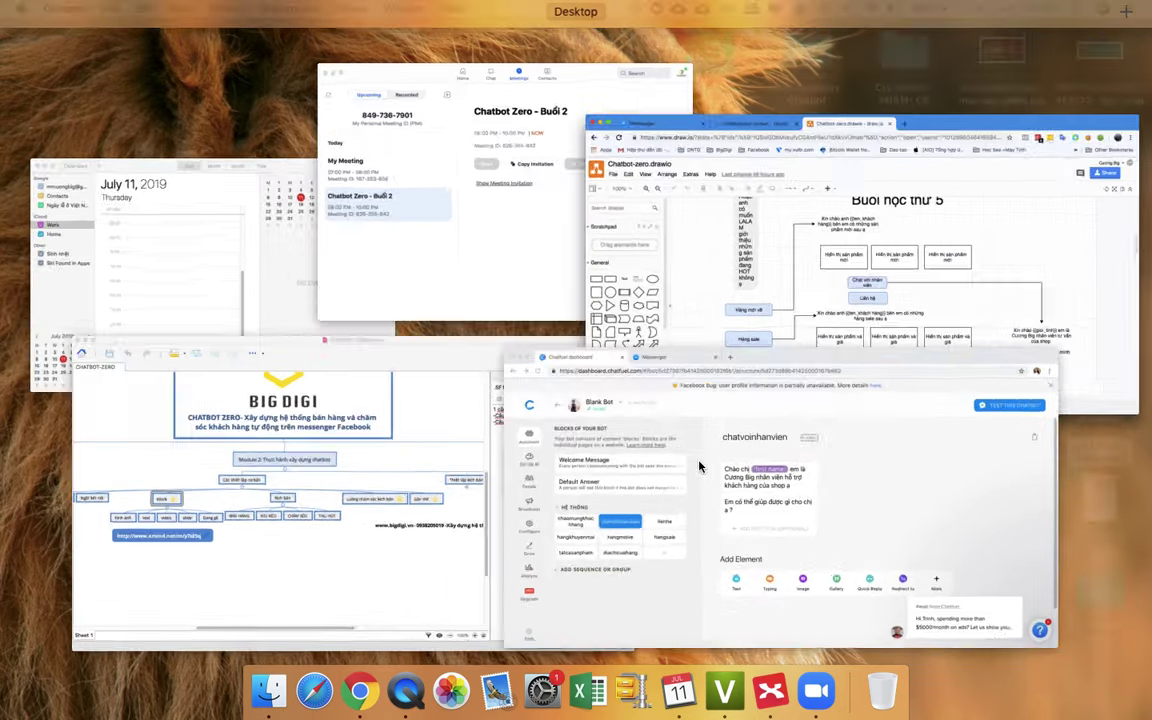
click(699, 467)
- In chaomungkhachhang's photo-request card, add a 'Hang mới về' button linked to the hangmoive block
click(118, 384)
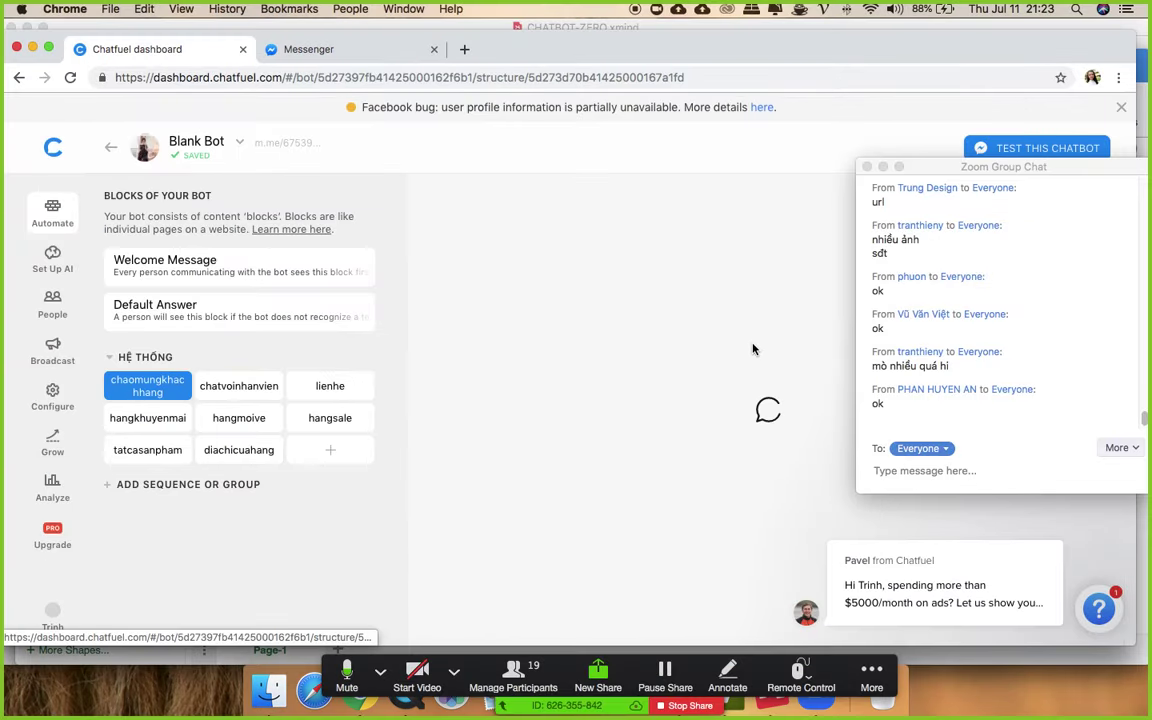
scroll(754, 349, down, 5)
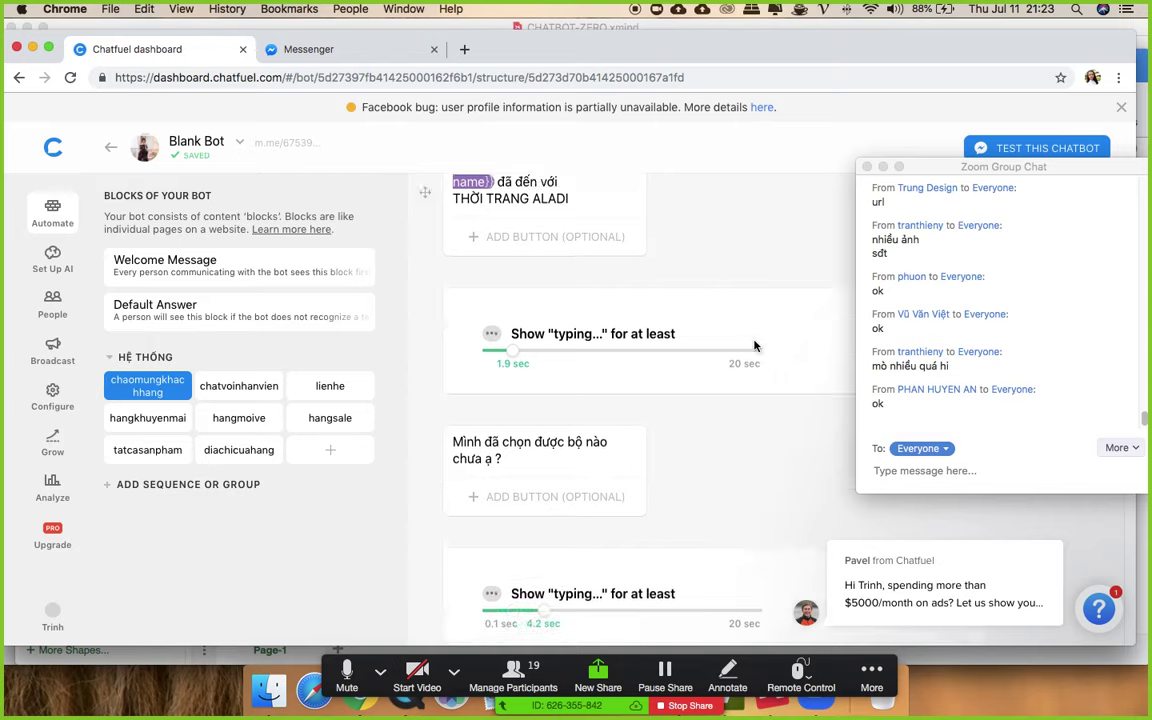
scroll(754, 345, down, 4)
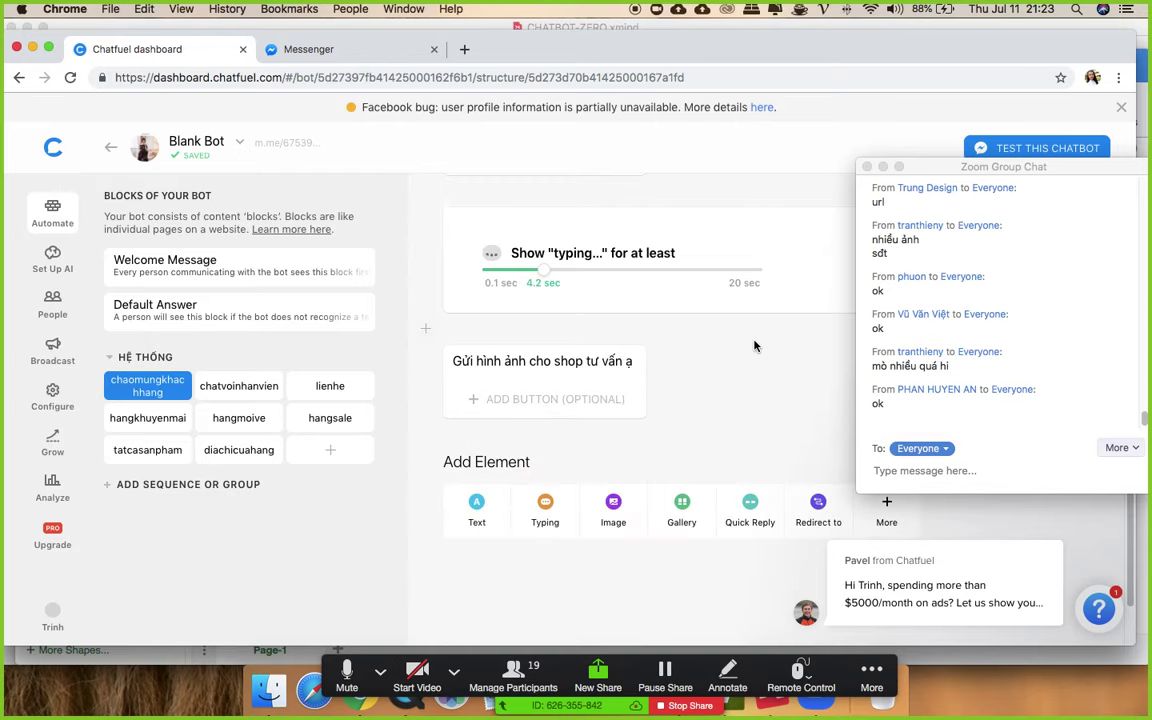
click(516, 392)
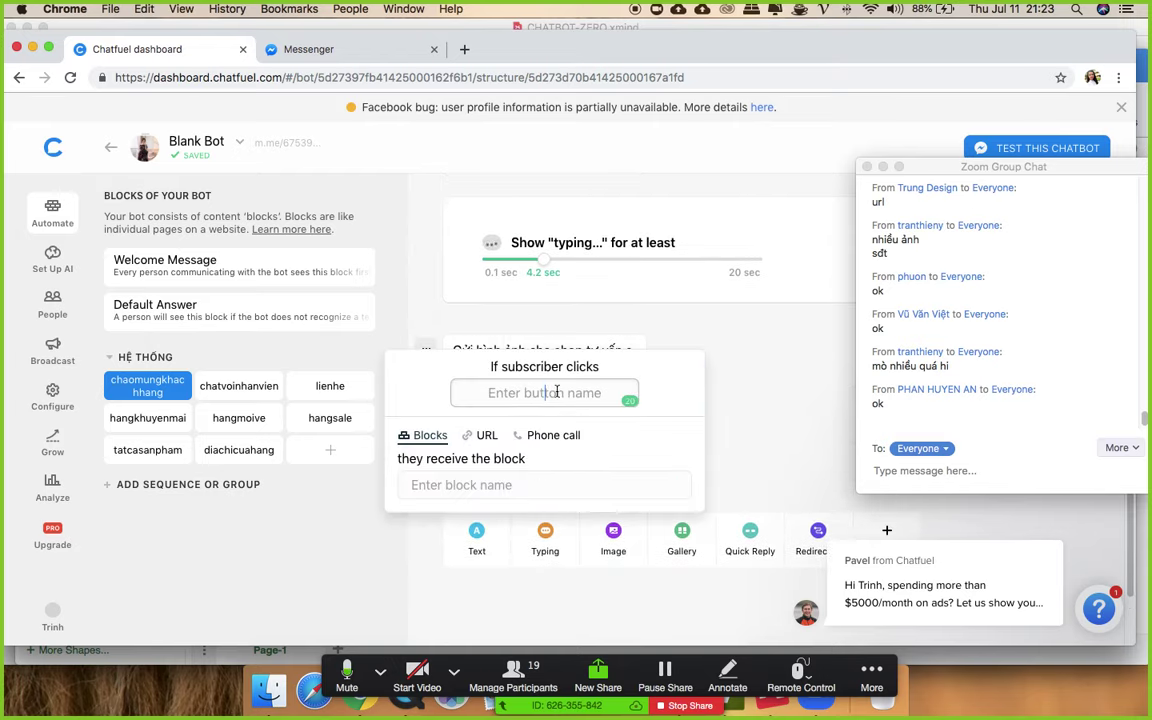
text(Ha)
text(ng mới về)
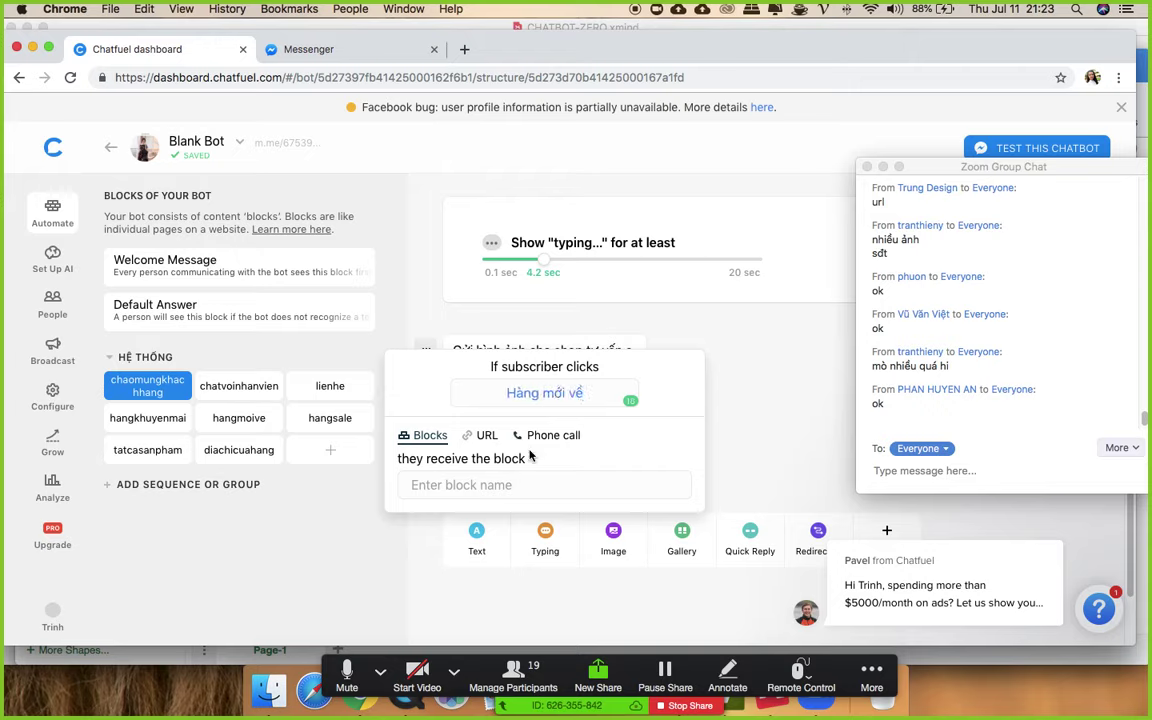
click(437, 484)
text(hang)
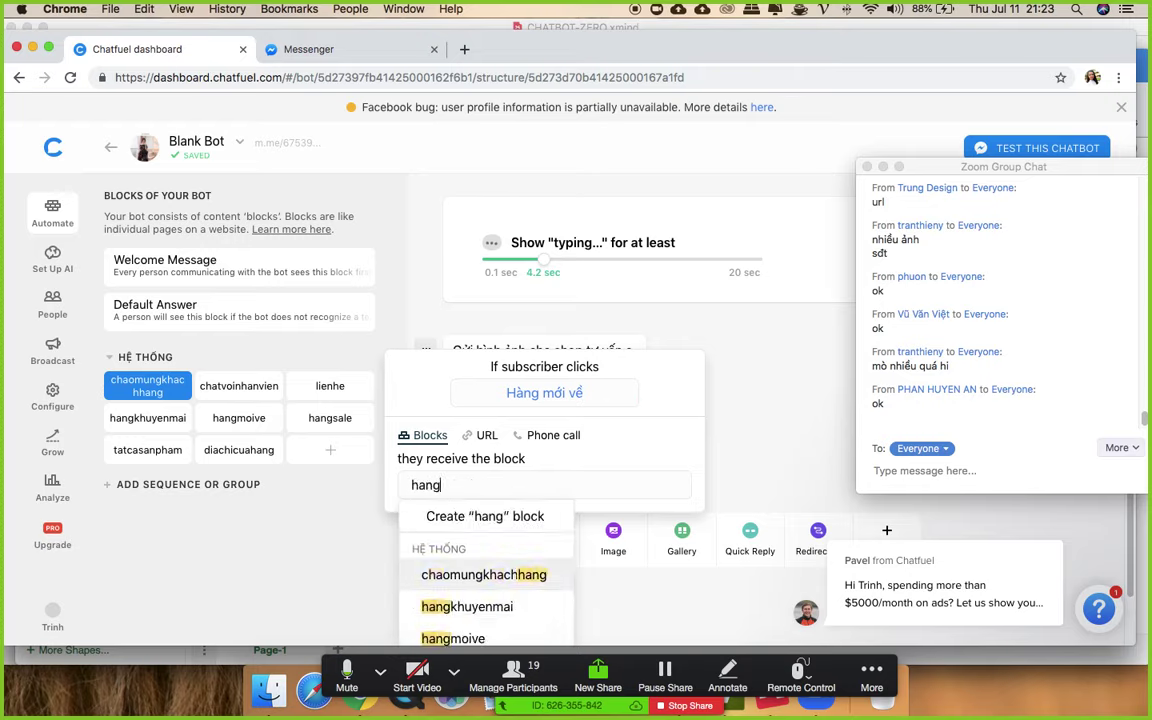
click(460, 638)
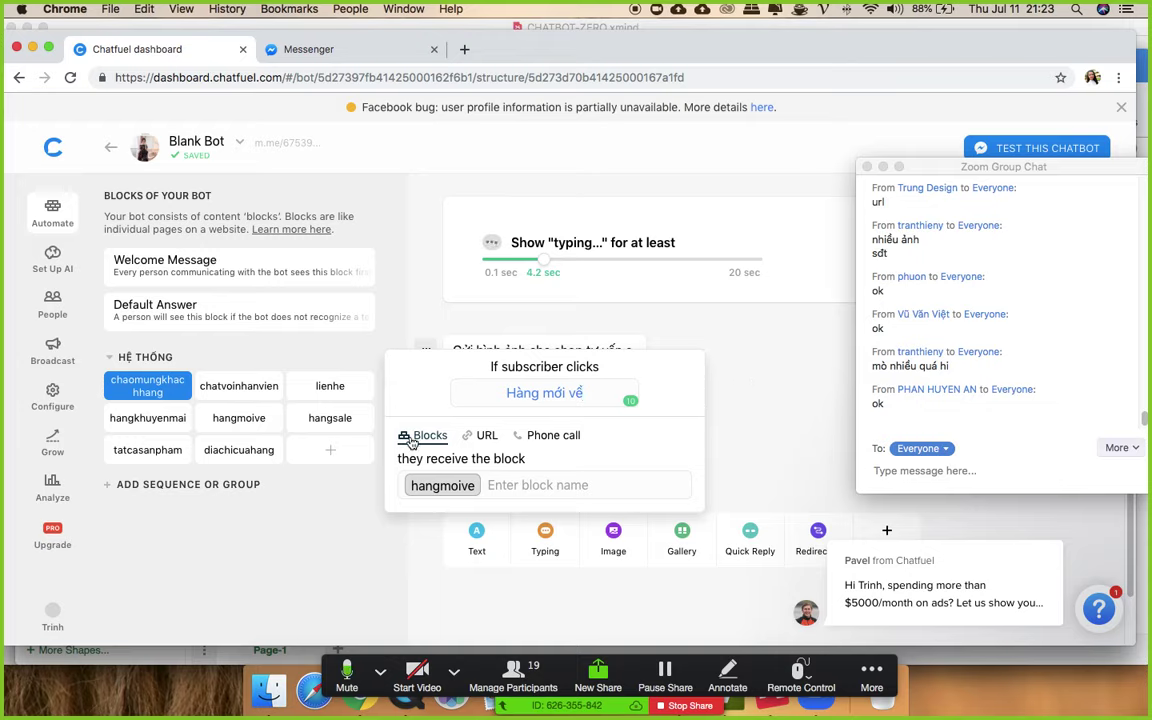
click(758, 404)
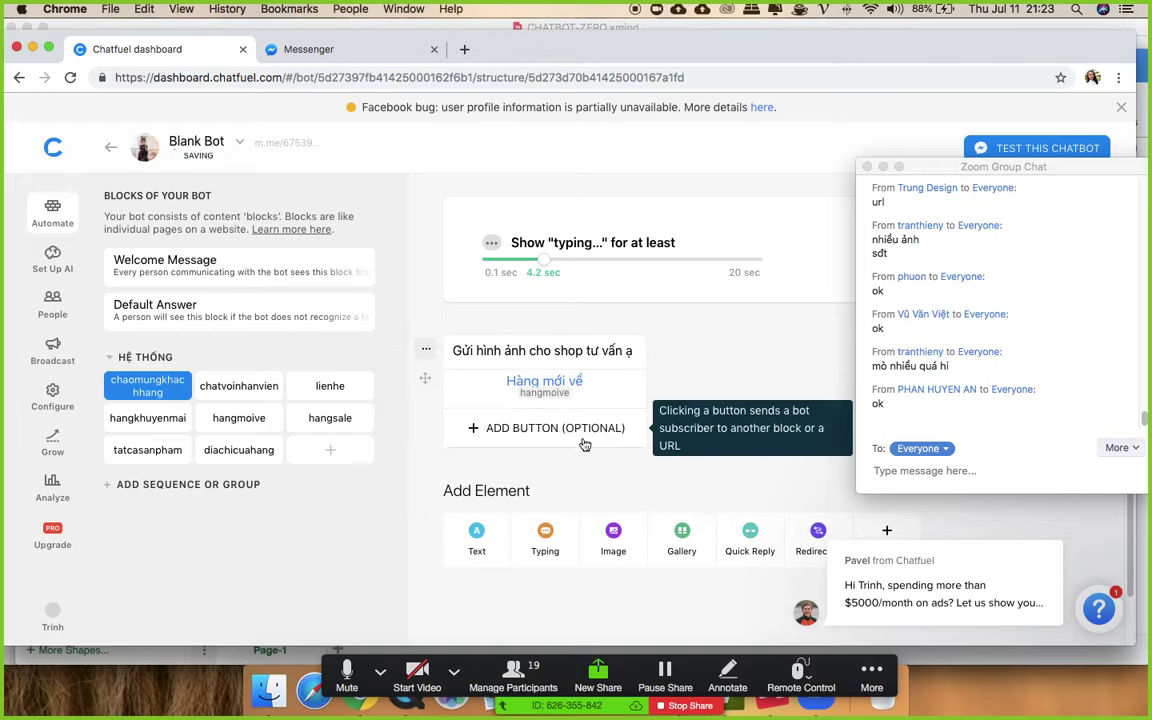
click(530, 432)
- Name the new button 'Hàng Sale' and link it to the hangsale block
text(Hàng)
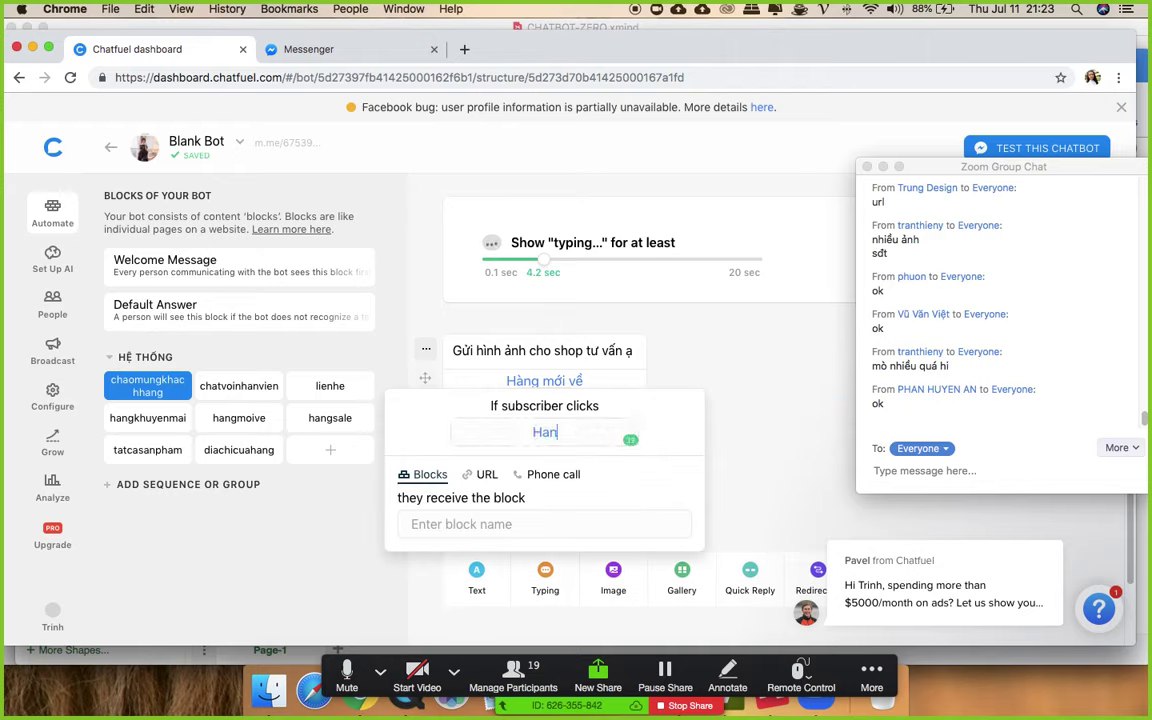
text( Sale)
click(478, 522)
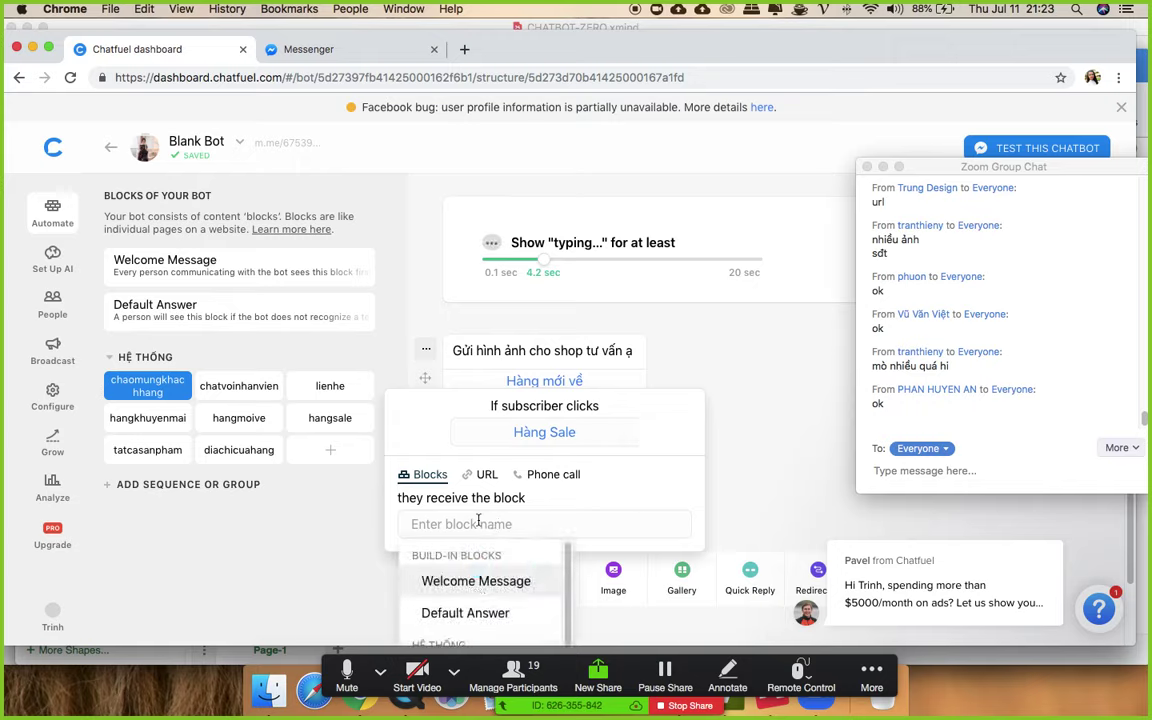
text(hang)
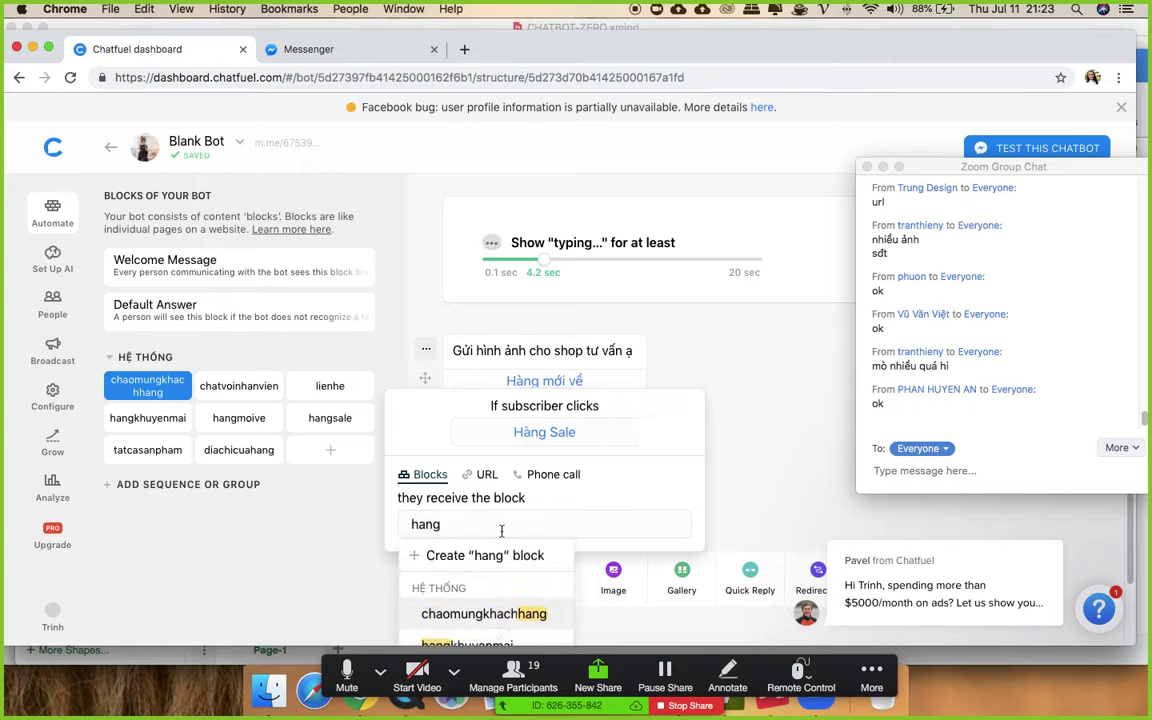
click(488, 602)
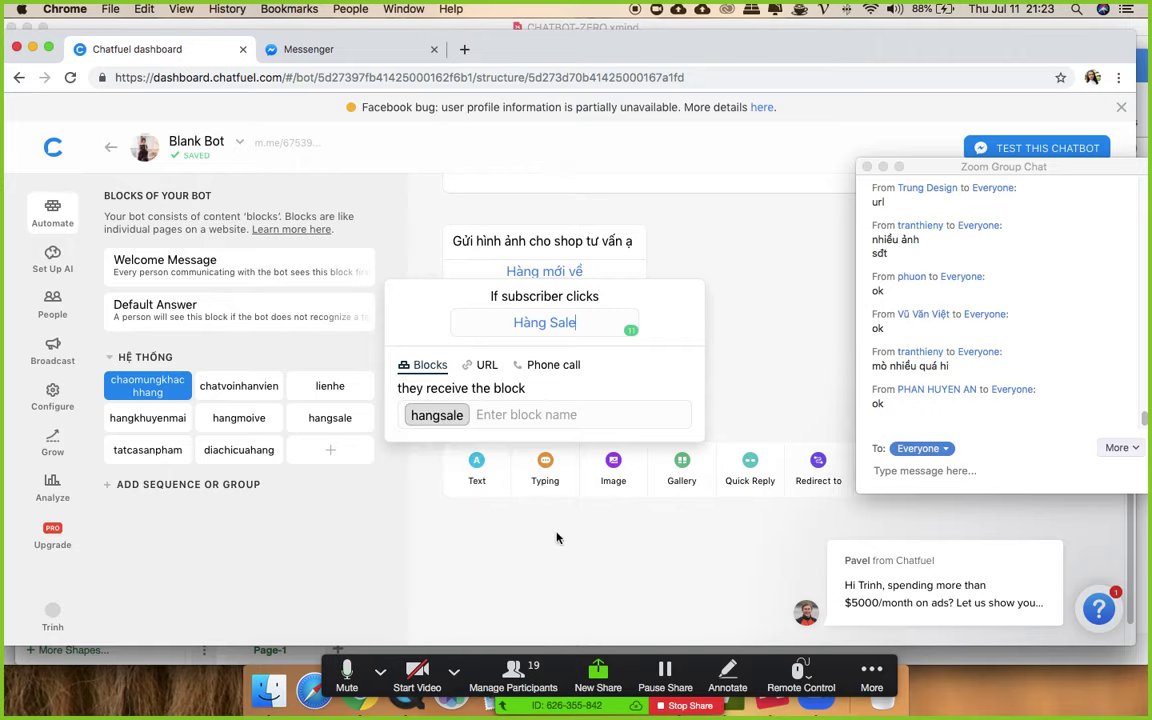
click(730, 420)
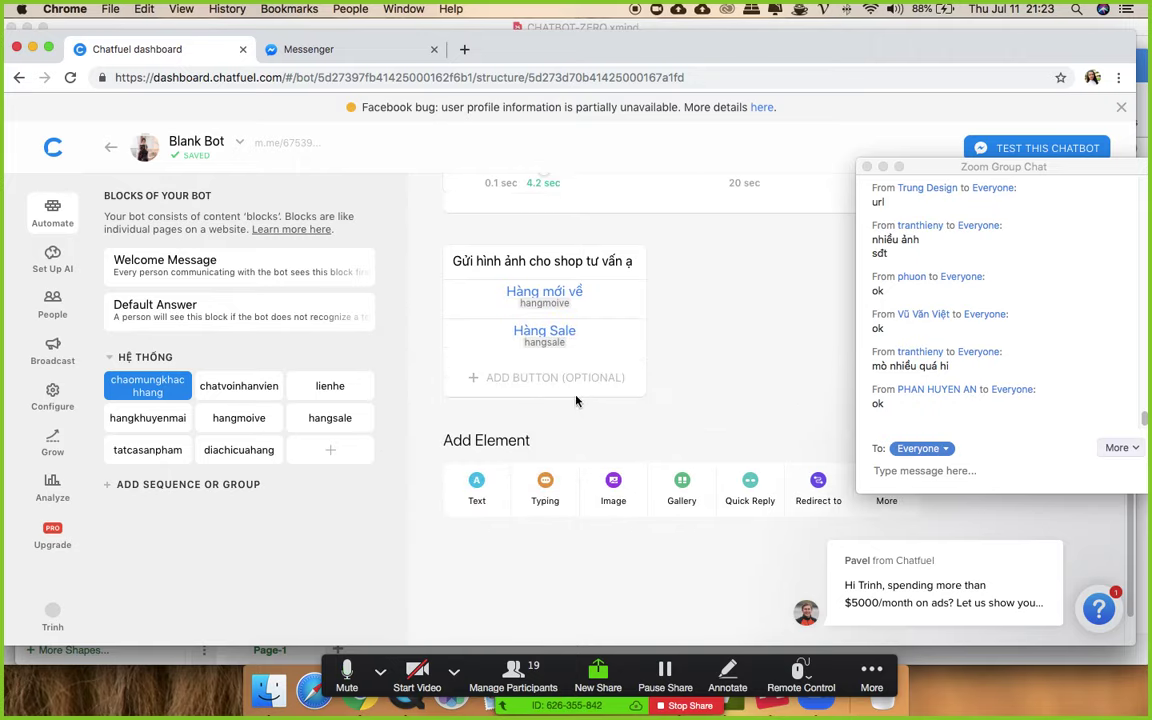
- Add a third button 'Tất cả sản phẩm' linked to the tatcasanpham block
click(566, 378)
text(T)
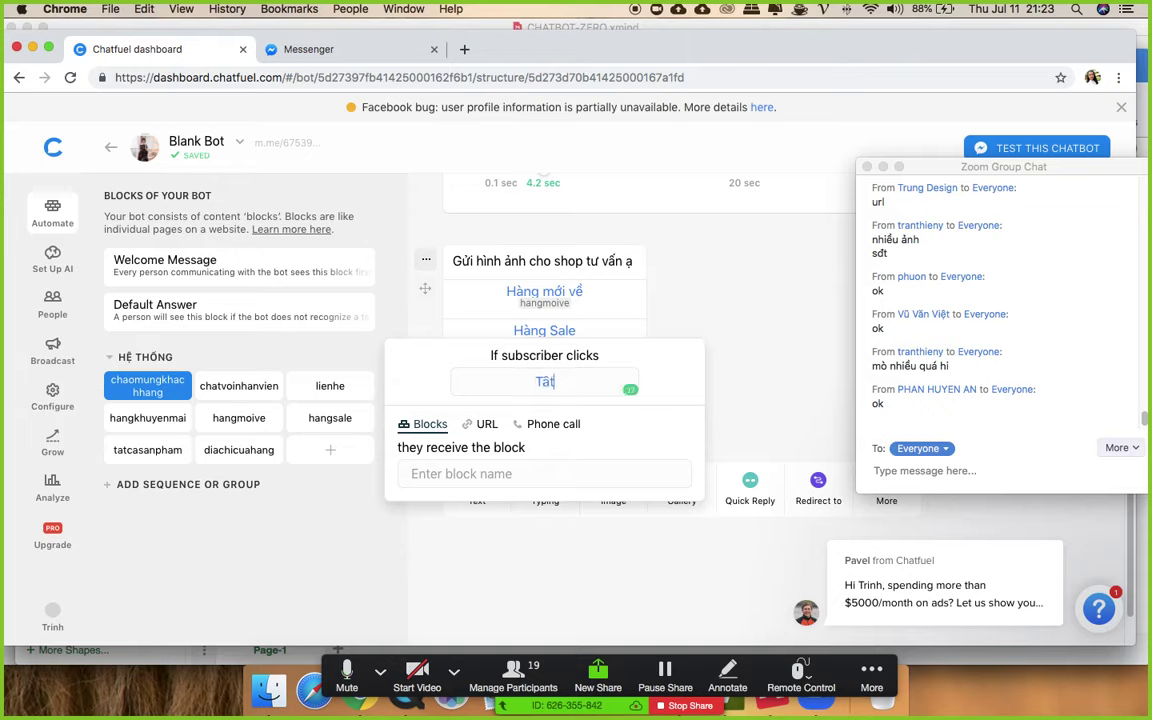
text(ất cả sản pha)
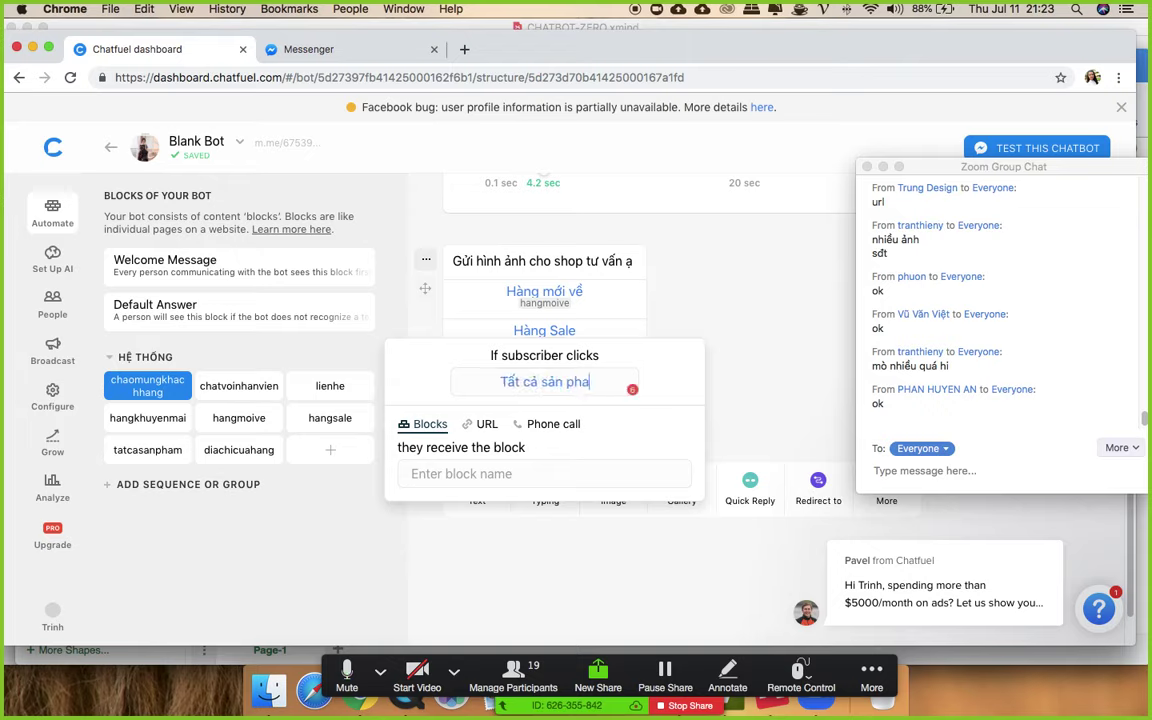
key(BackSpace)
text(ẩm)
click(477, 476)
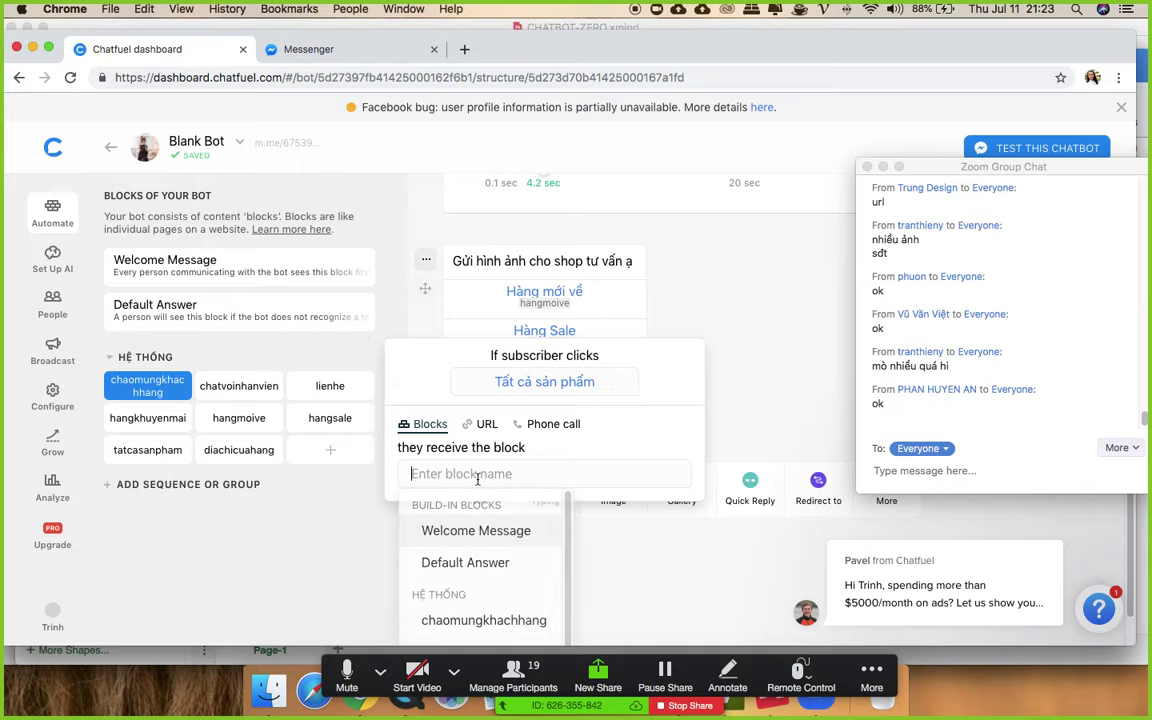
text(ta)
click(526, 578)
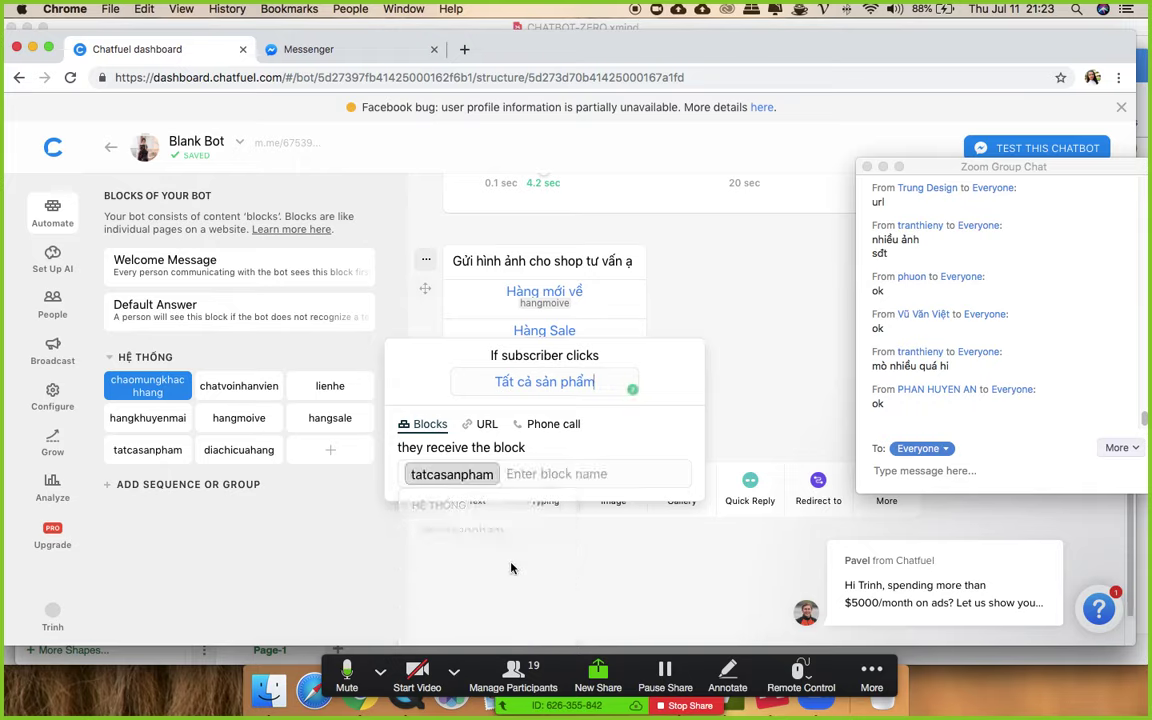
click(746, 362)
scroll(732, 414, up, 1)
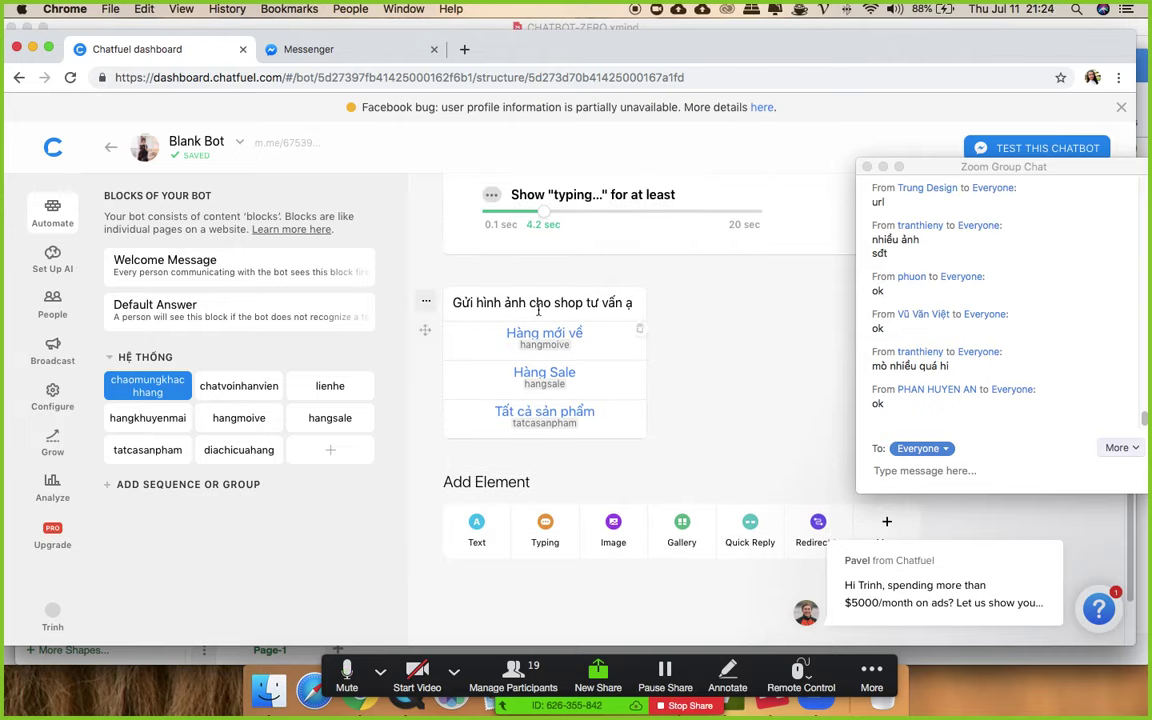
click(178, 388)
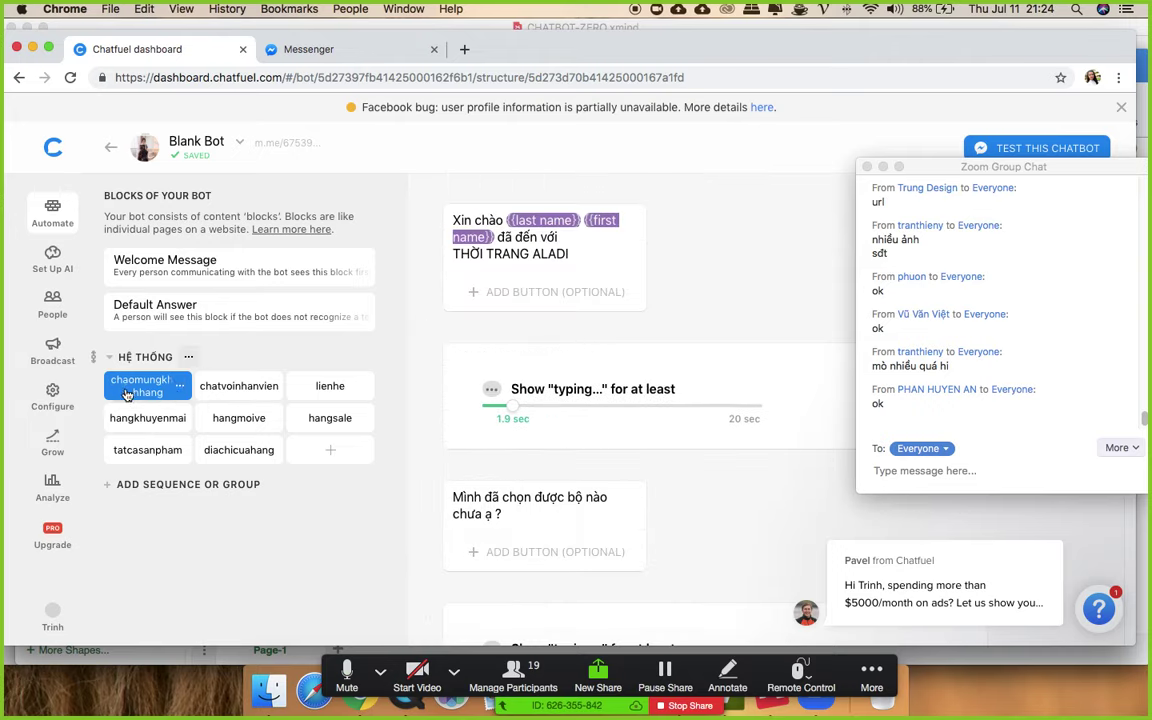
- Scroll back down to the card and open a new Chrome tab
scroll(525, 320, down, 5)
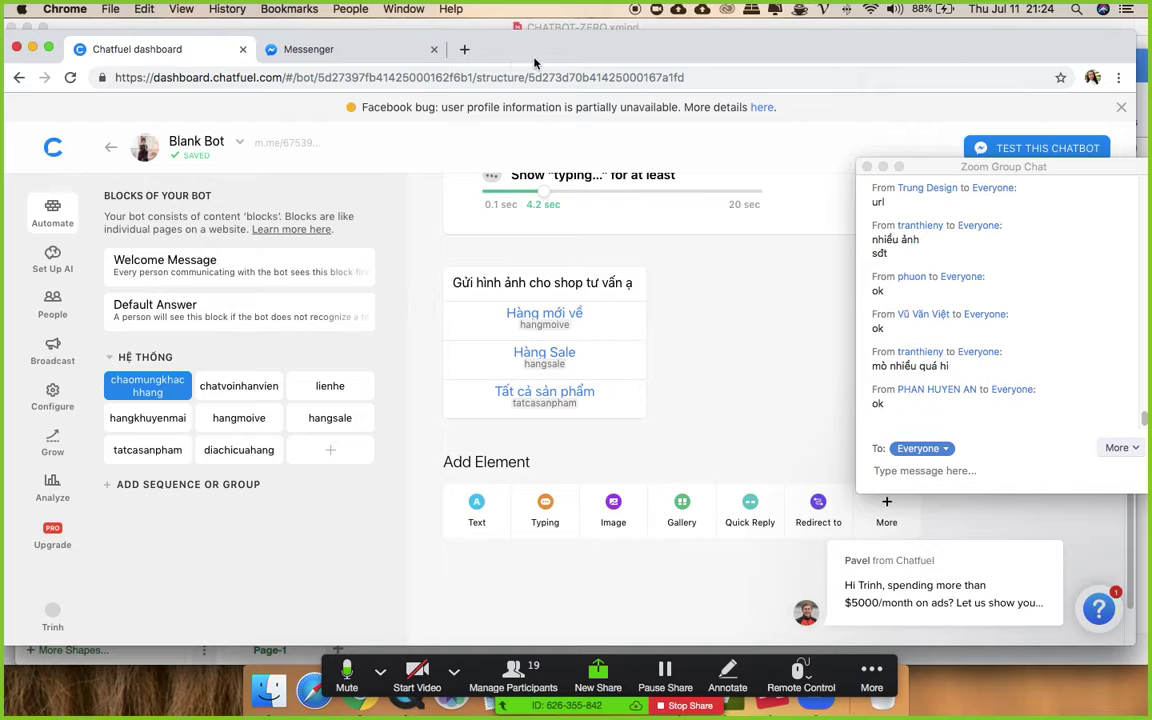
click(464, 49)
- Open the Symbols & Emoticons Facebook emoticons list page
text(sym)
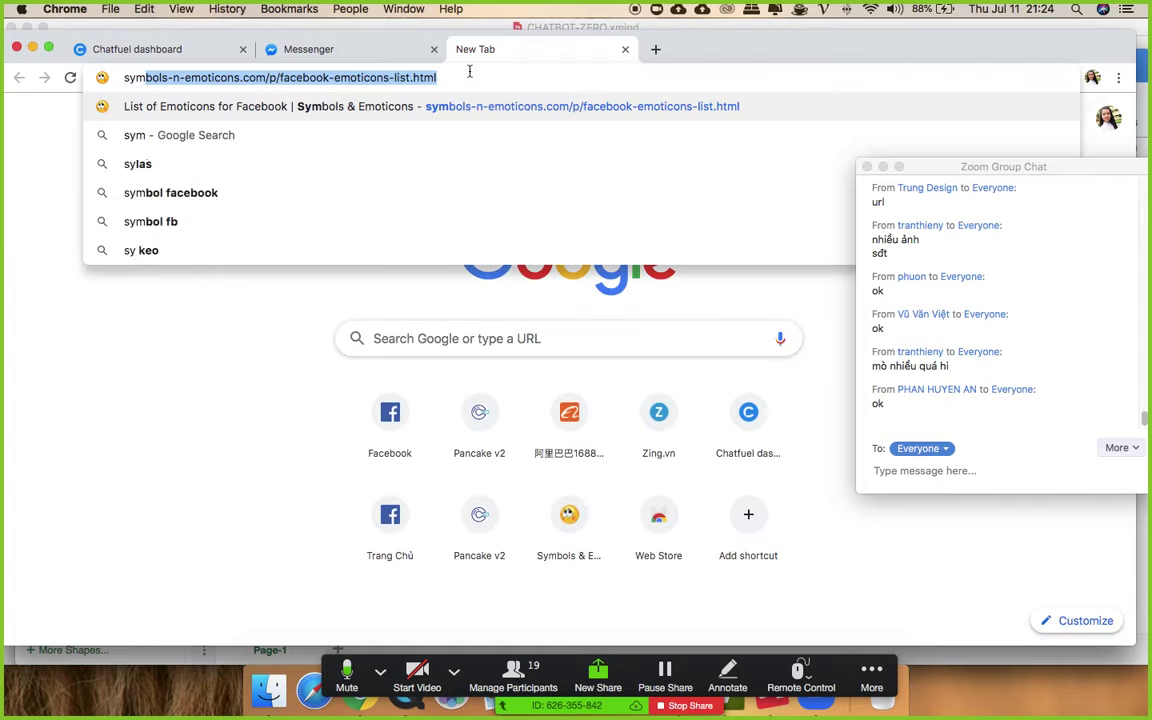
click(476, 103)
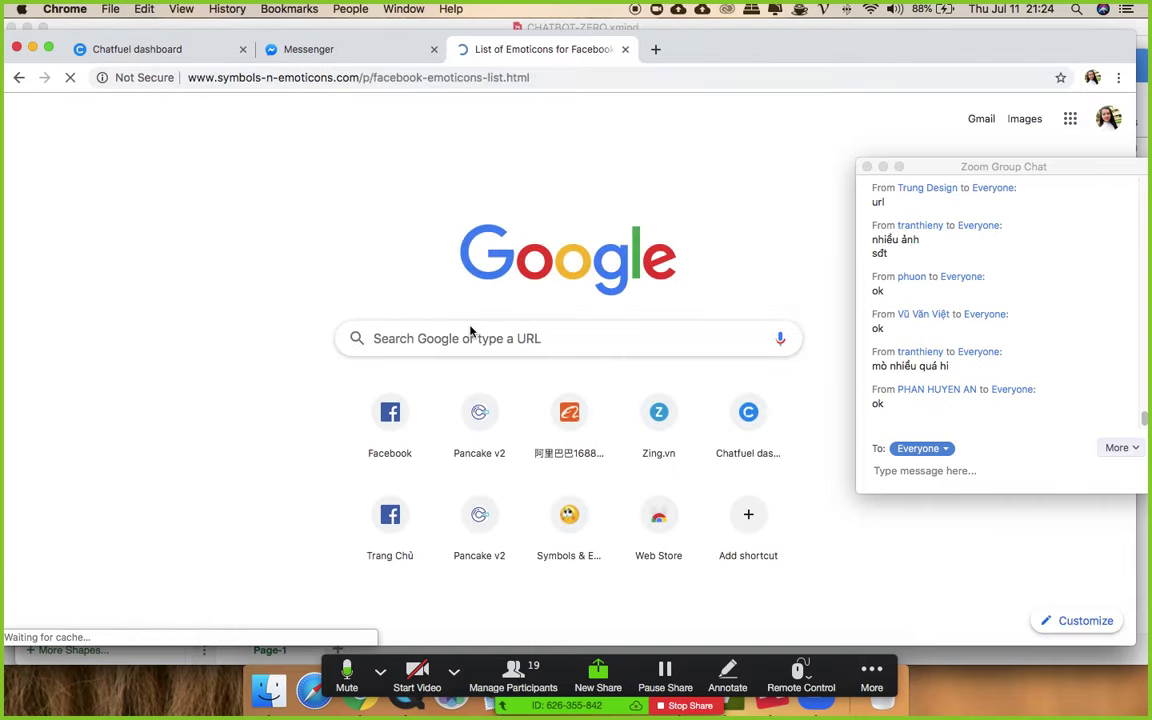
click(551, 77)
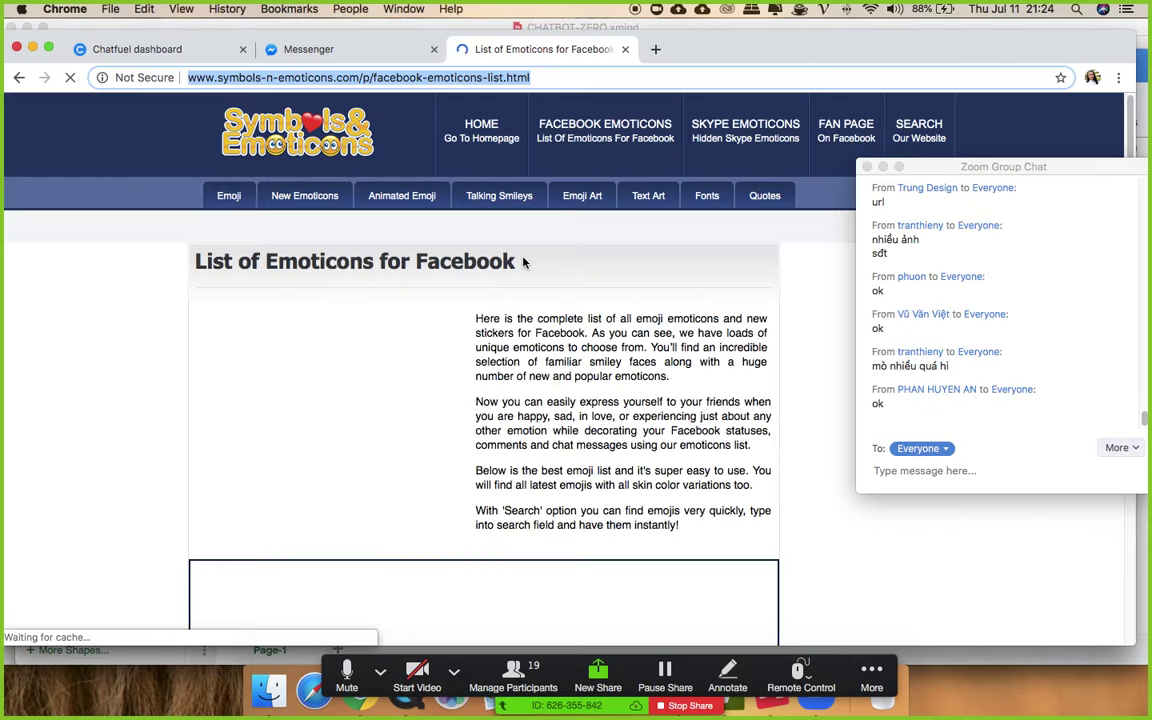
scroll(566, 278, down, 4)
scroll(566, 278, down, 2)
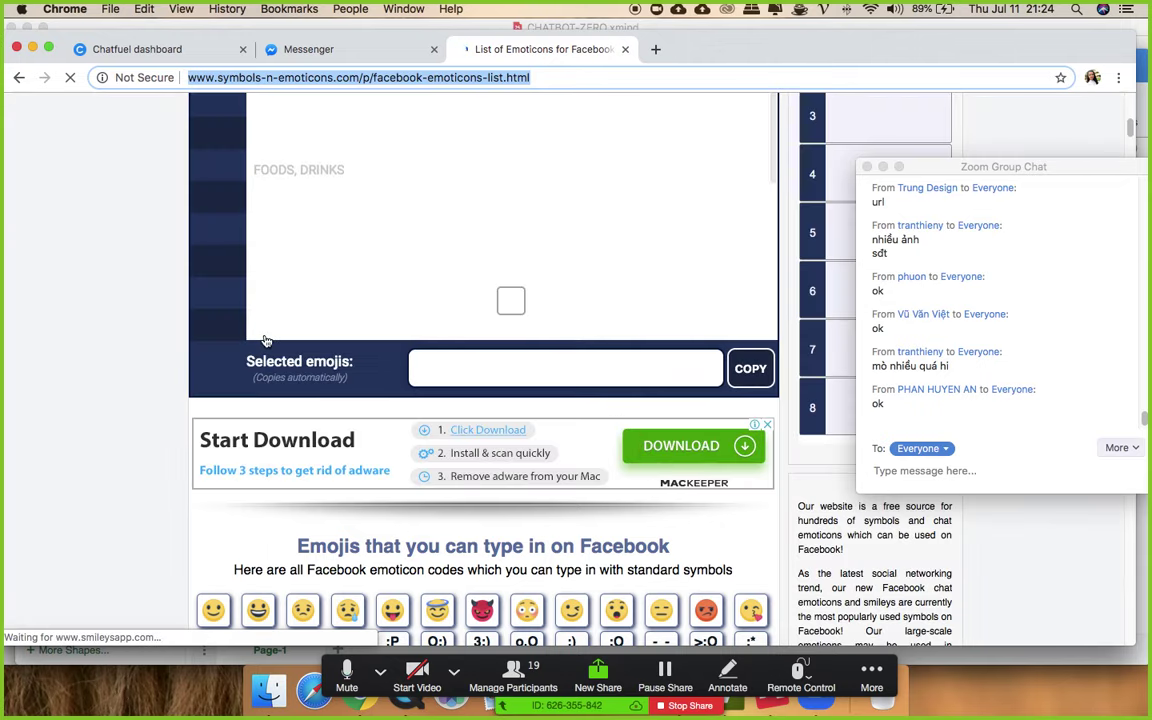
- Copy the emoticons page address and send it in the meeting chat
right_click(518, 84)
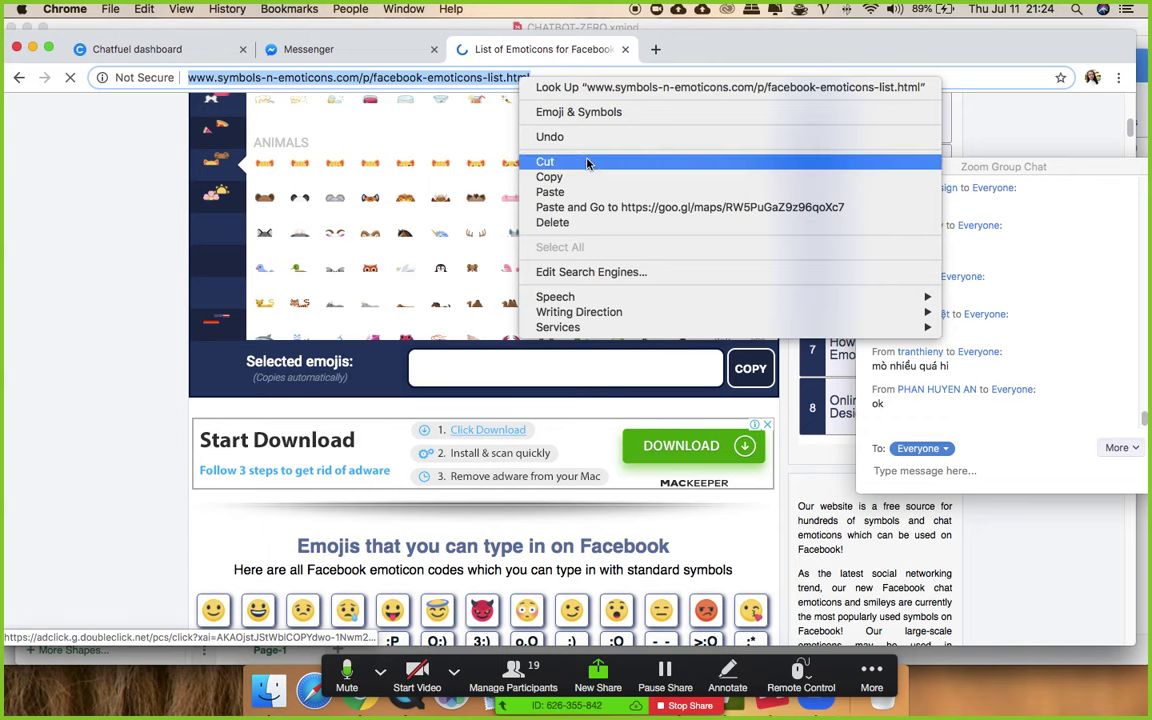
click(545, 177)
click(962, 478)
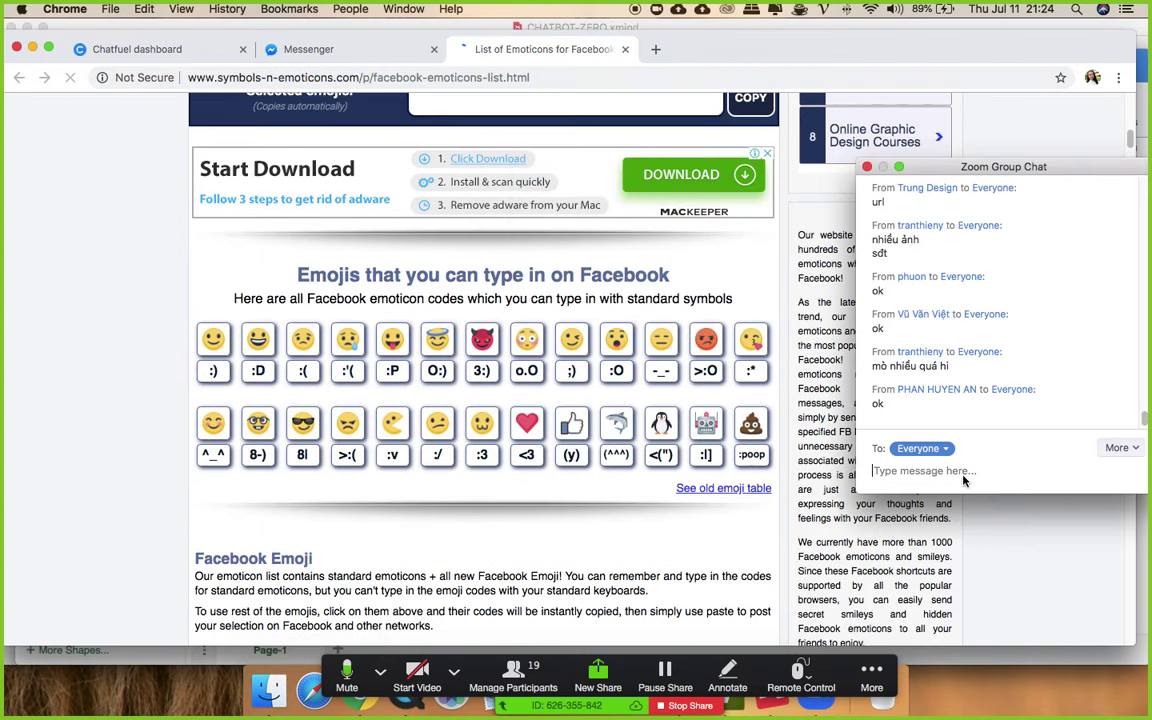
key(super+v)
key(Return)
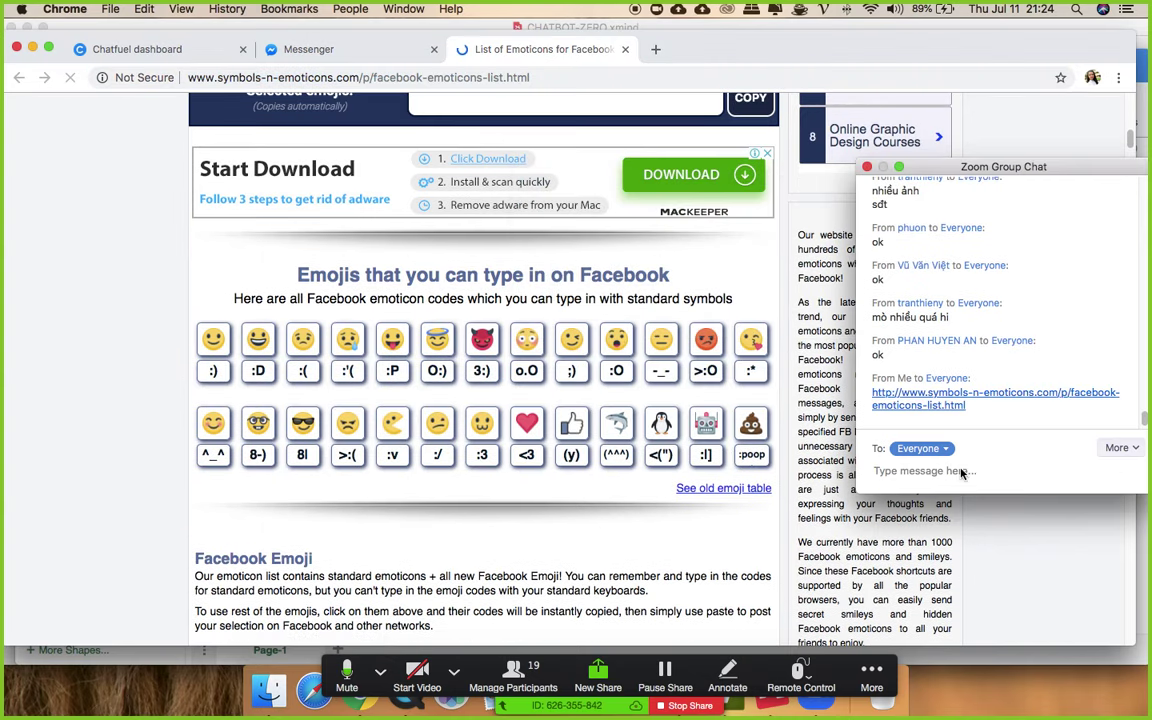
- Copy the pizza emoji and paste it before the Hàng mới về button title
click(710, 428)
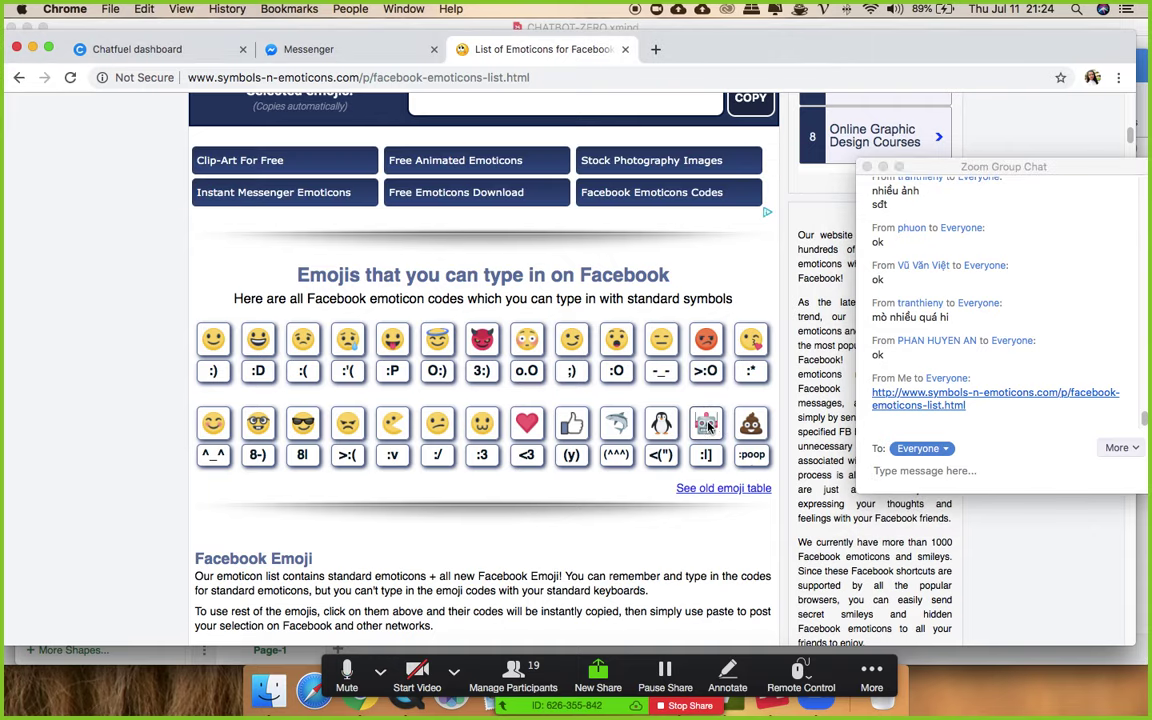
scroll(706, 425, up, 6)
scroll(704, 416, up, 10)
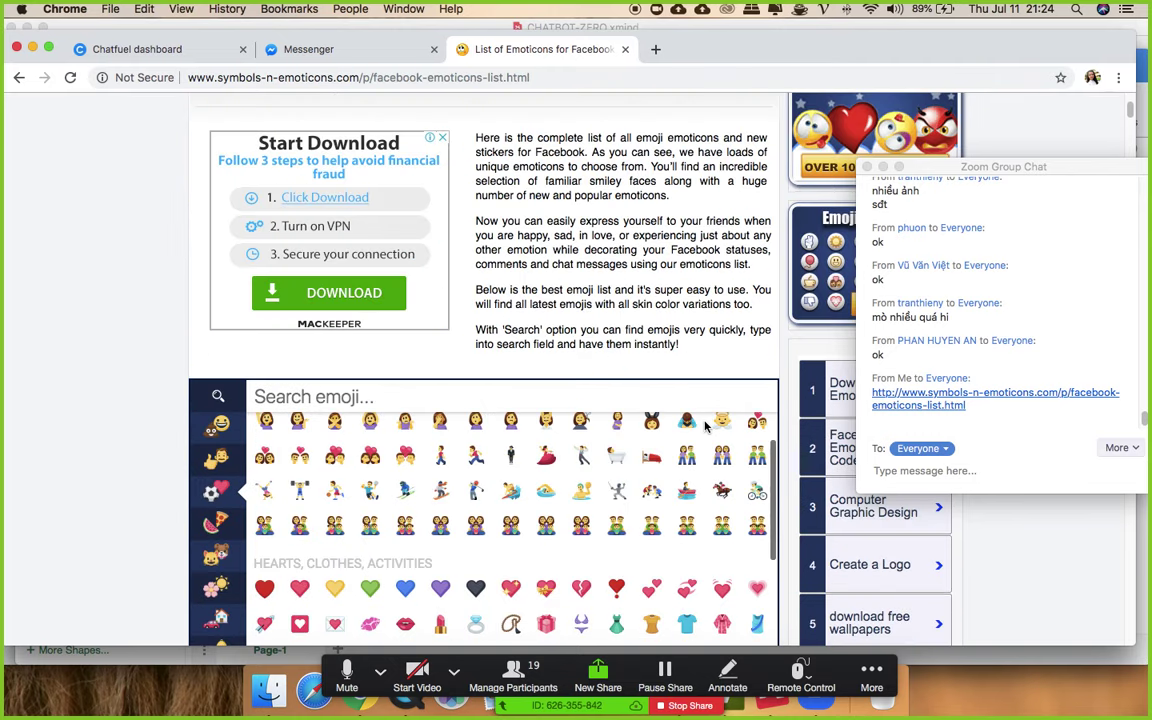
scroll(450, 400, down, 10)
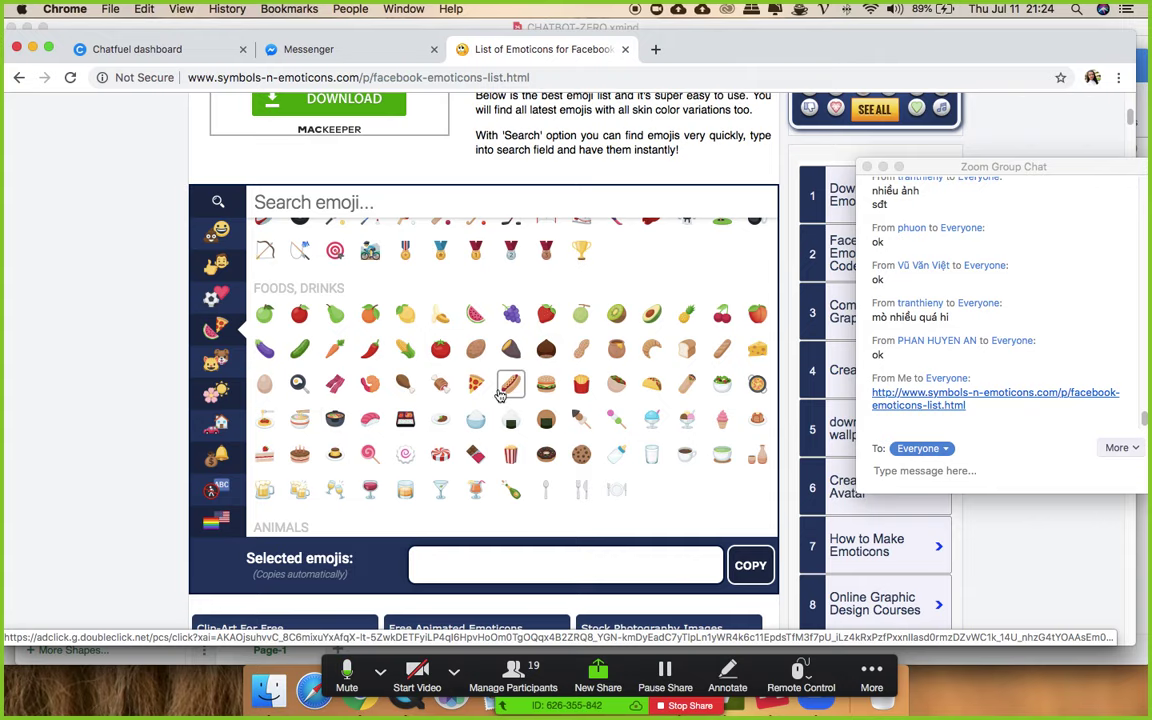
click(475, 383)
click(140, 48)
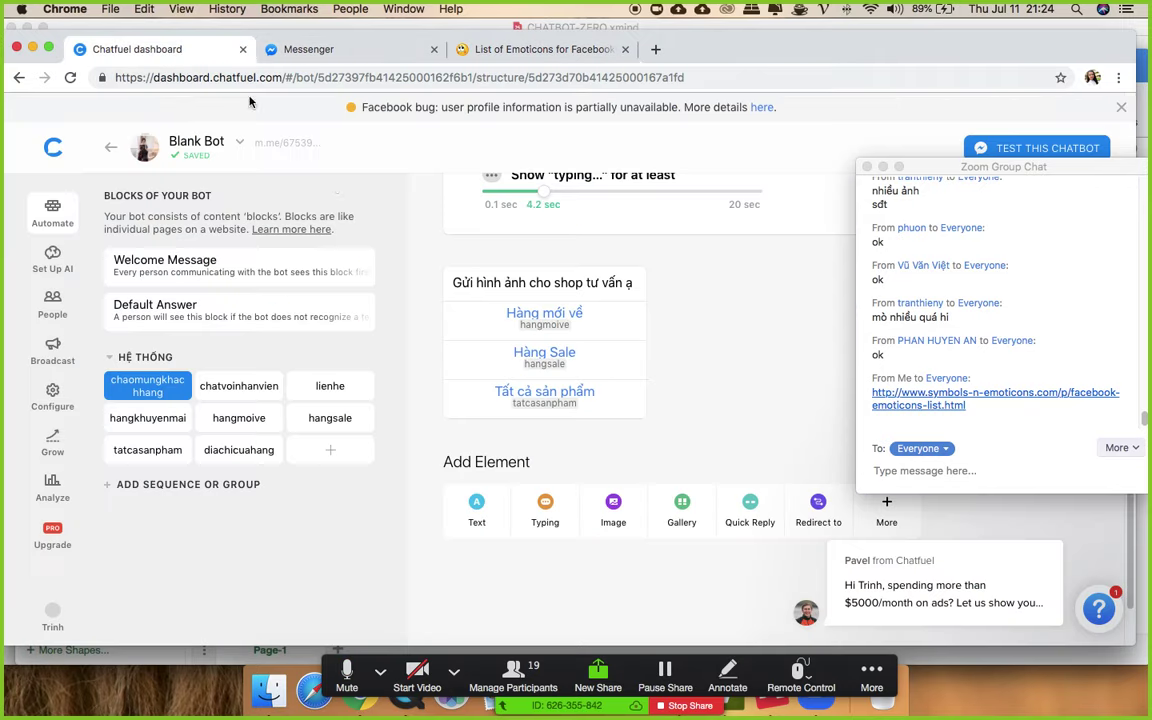
click(536, 318)
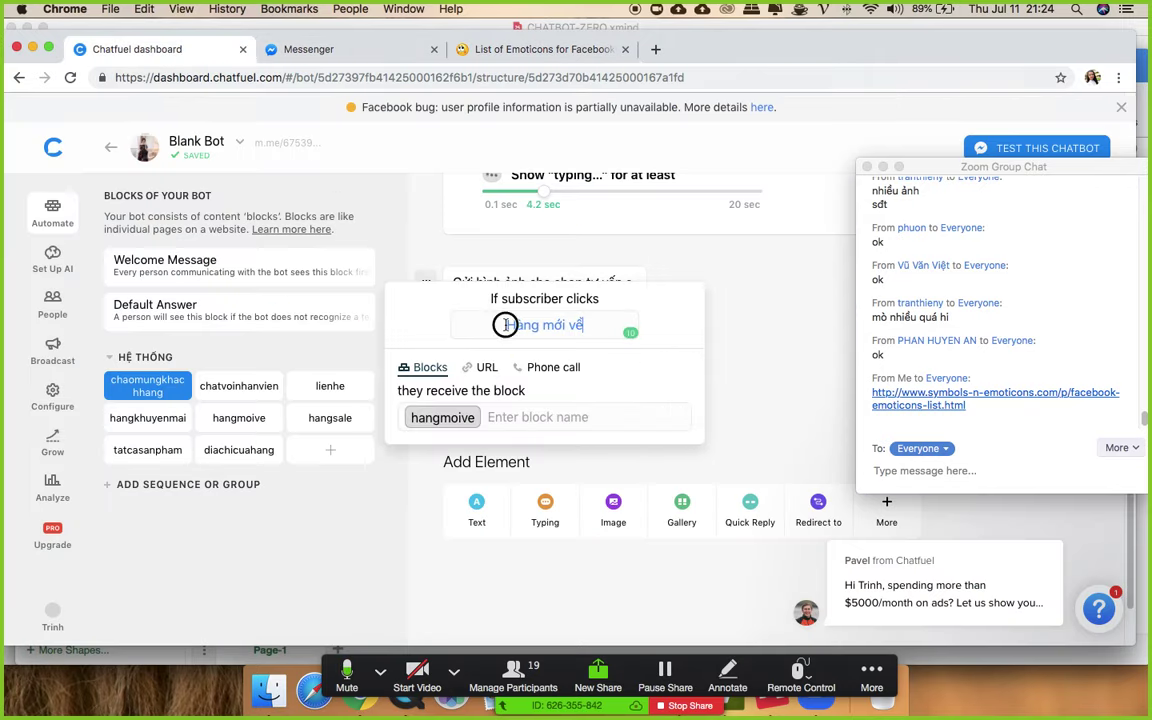
click(508, 324)
key(super+v)
- Put the hamburger emoji before the Hàng Sale button title
click(507, 47)
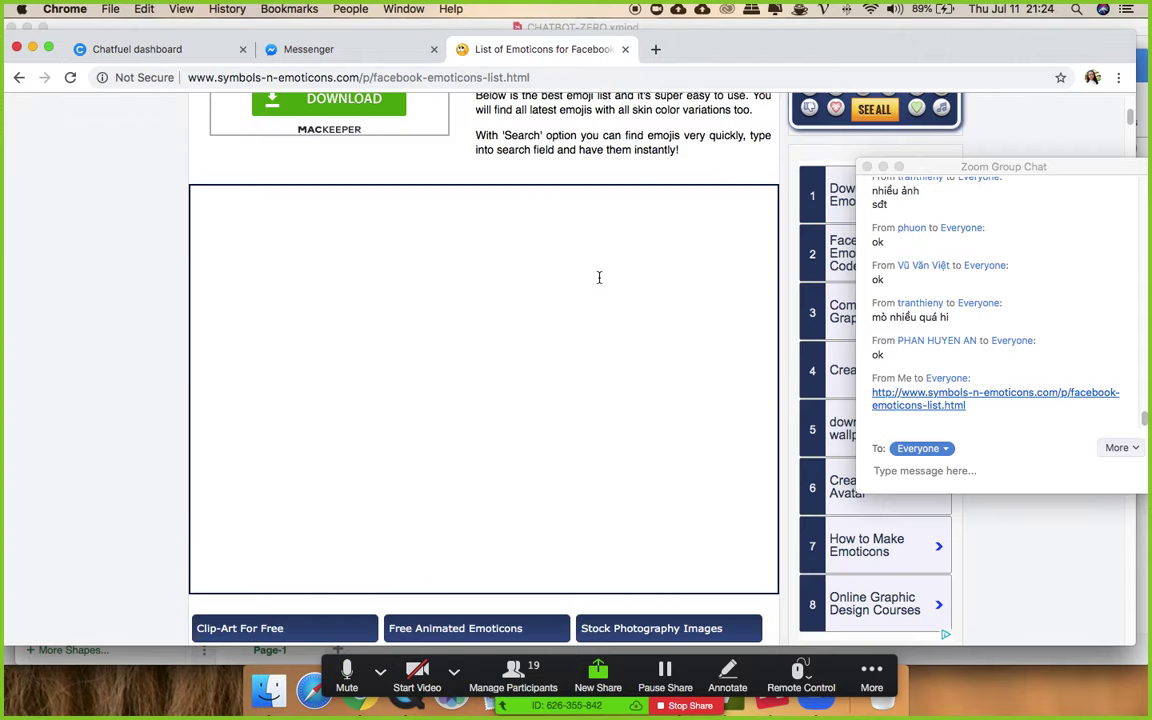
click(546, 383)
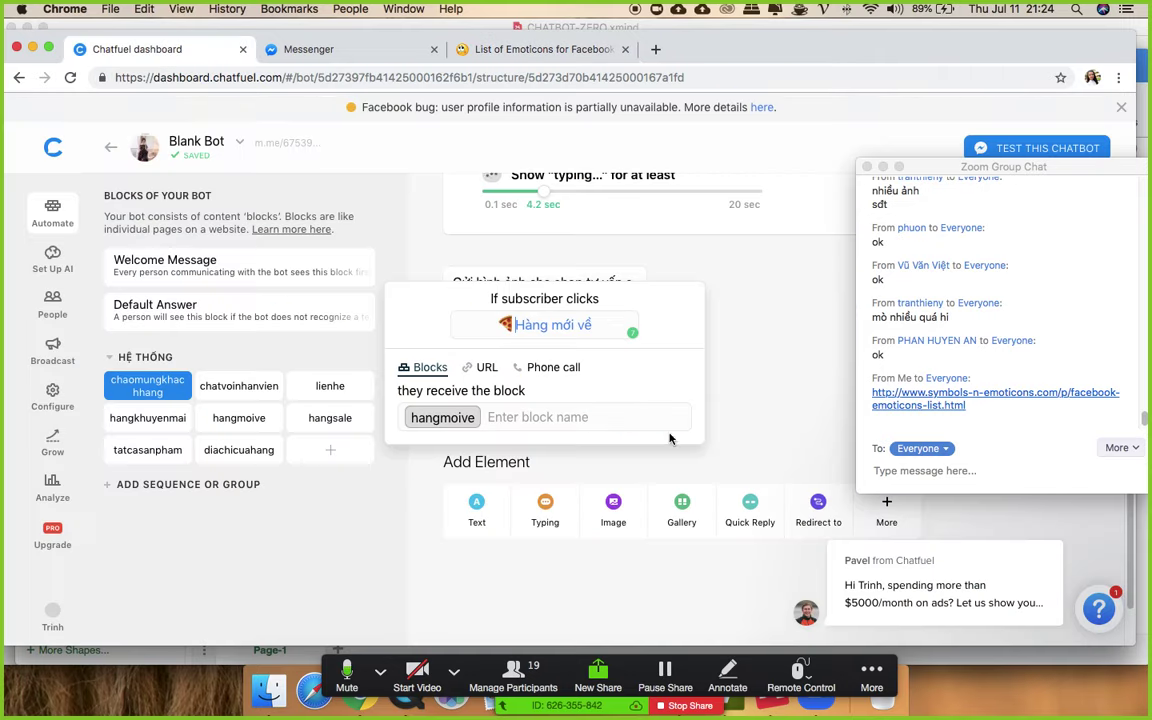
click(207, 52)
click(679, 279)
click(531, 360)
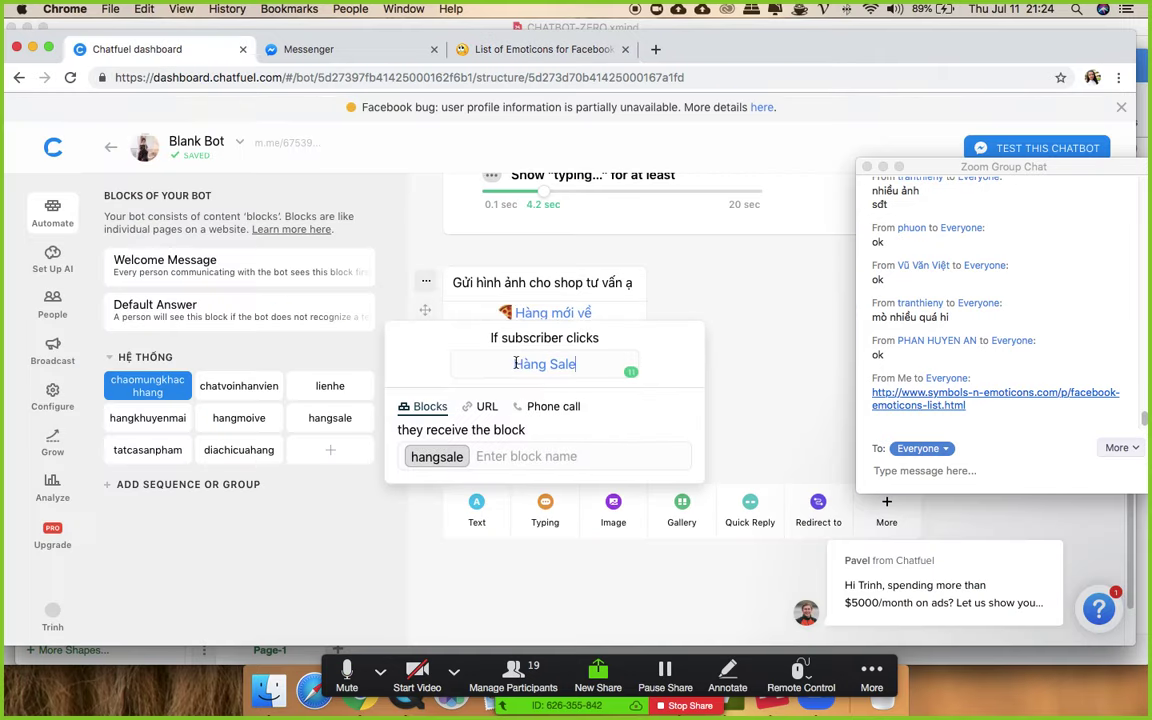
key(super+v)
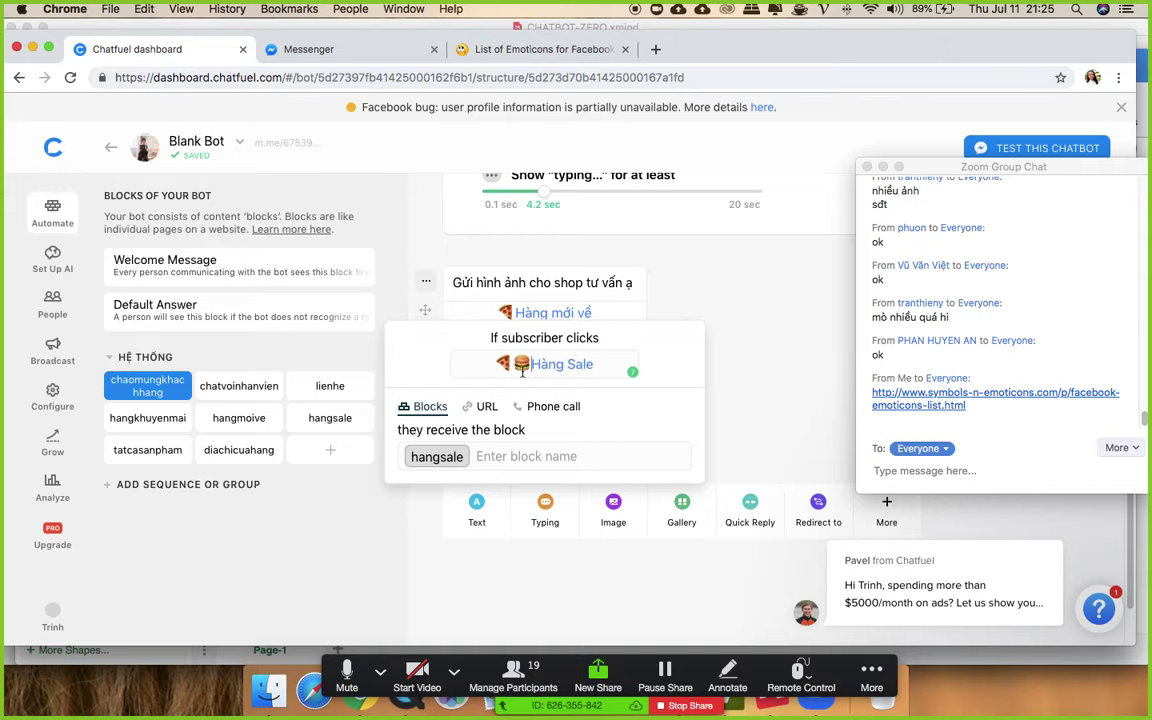
click(515, 366)
key(BackSpace)
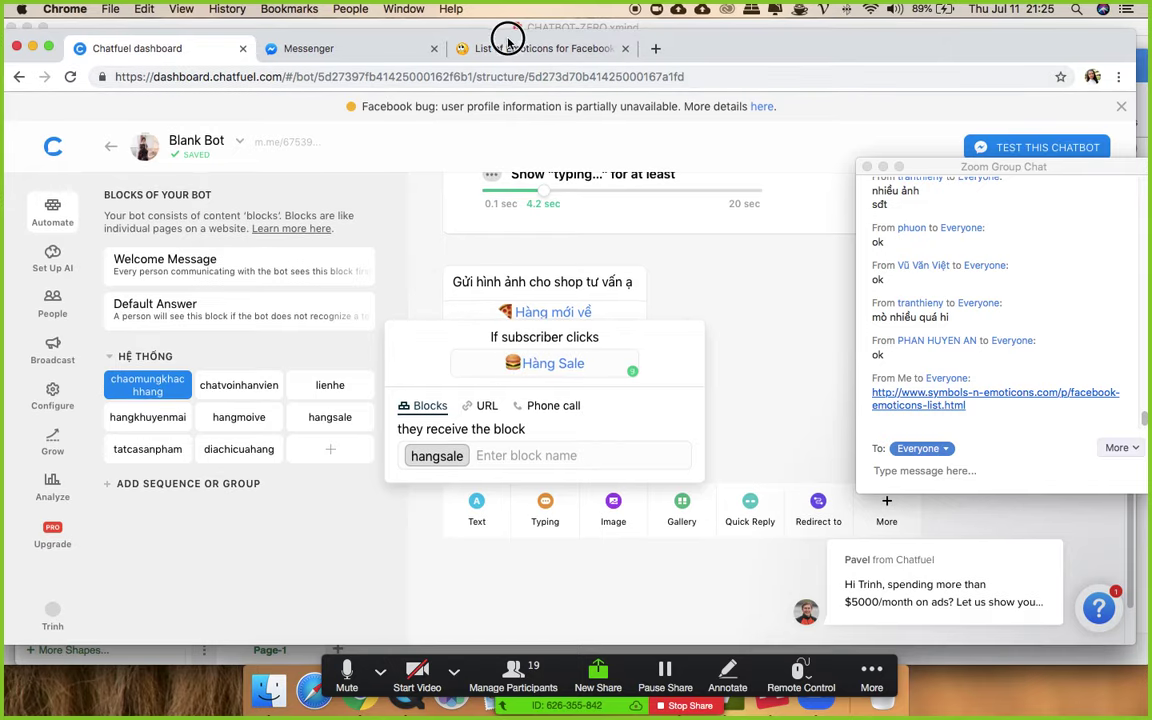
- Paste a drink emoji before Tất cả sản phẩm, then open the bot's m.me link
click(508, 48)
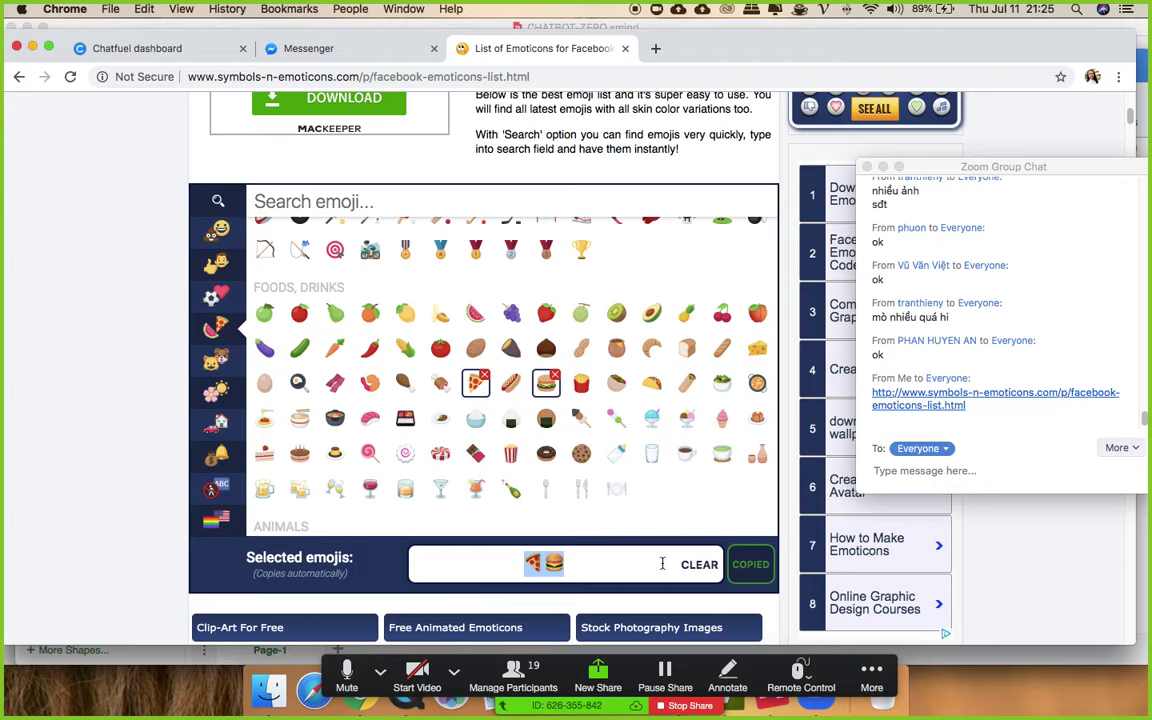
click(697, 564)
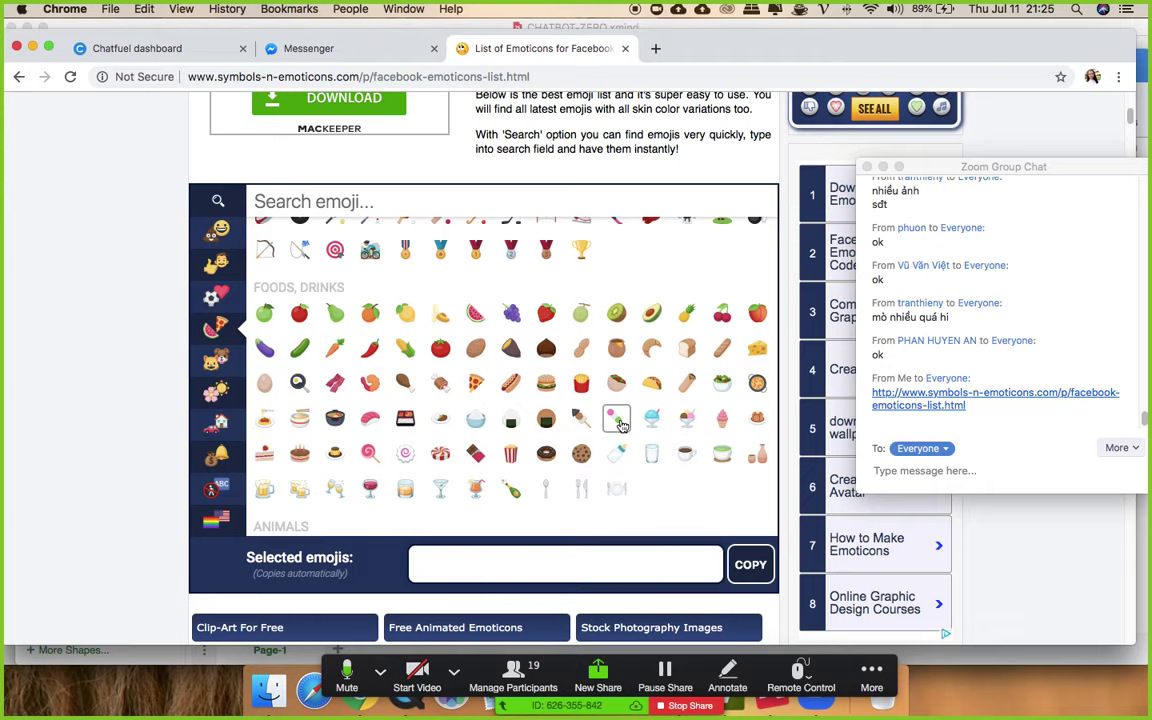
click(757, 453)
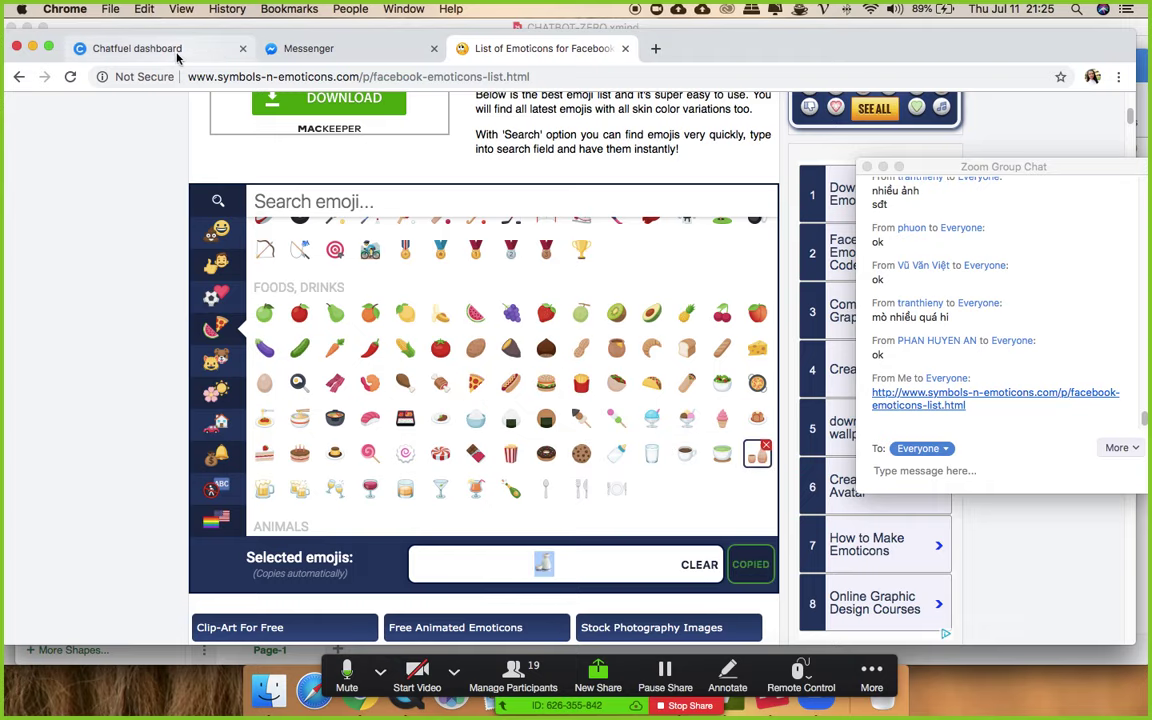
click(176, 55)
click(548, 397)
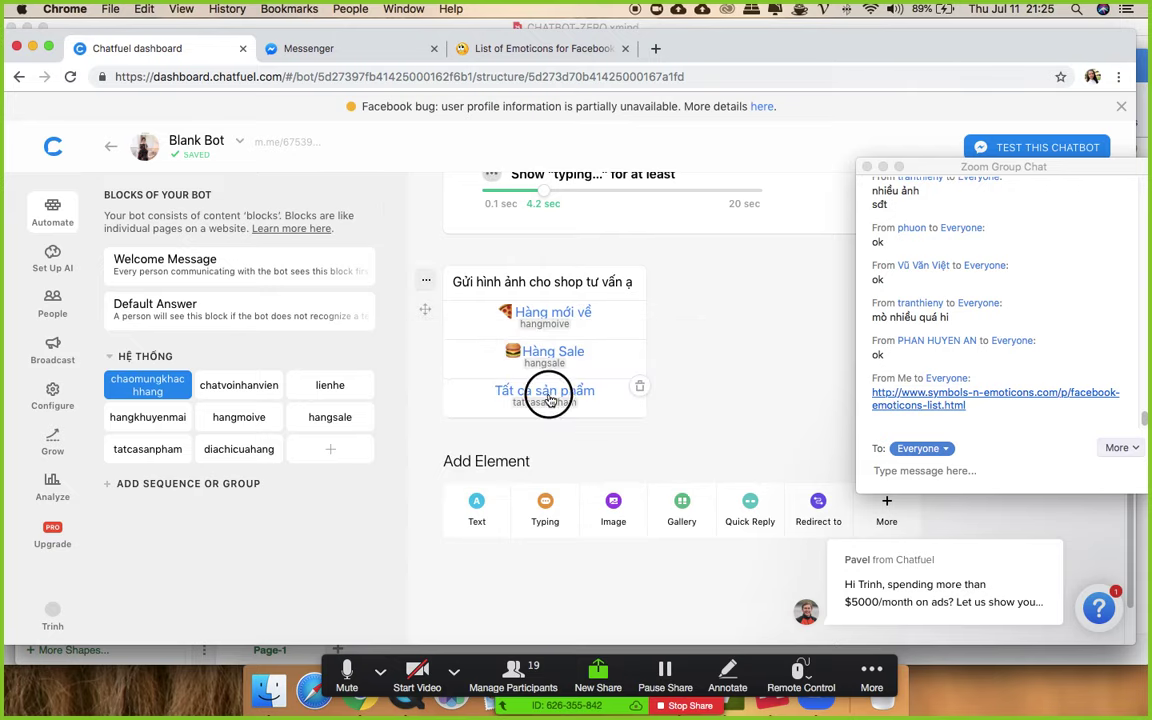
click(548, 397)
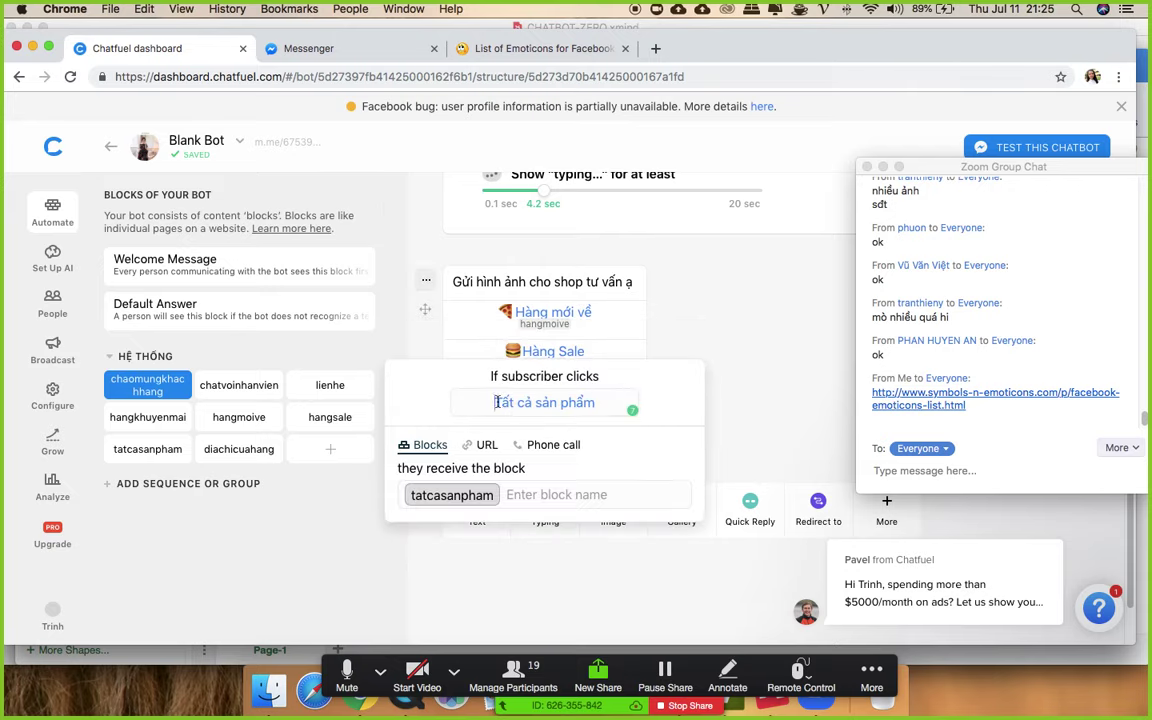
text(🍶)
click(657, 303)
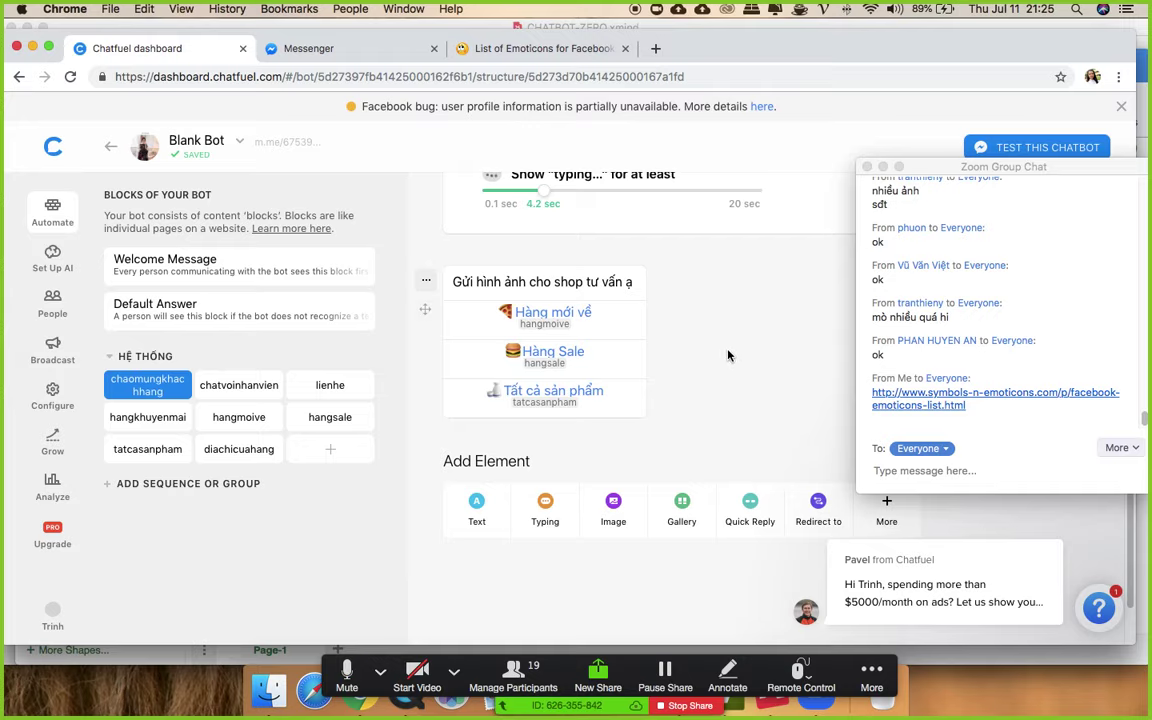
scroll(739, 379, up, 10)
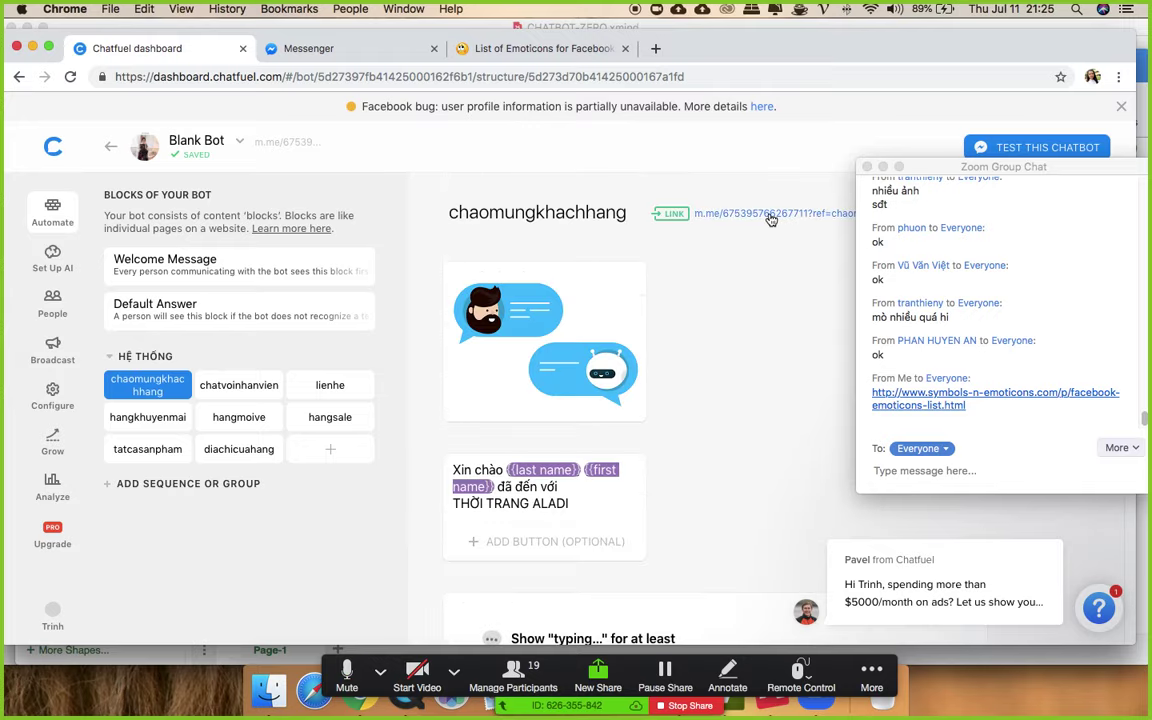
click(769, 218)
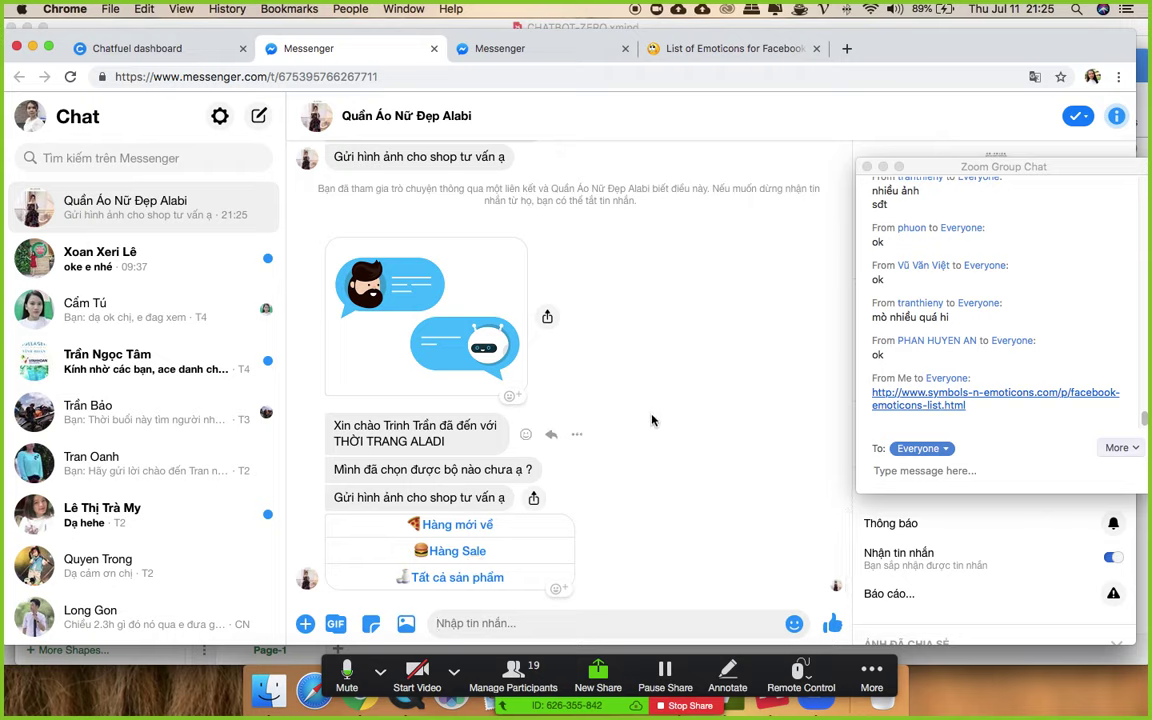
- Tap Hàng mới về, Hàng Sale and Tất cả sản phẩm replies, checking each bot answer
click(474, 527)
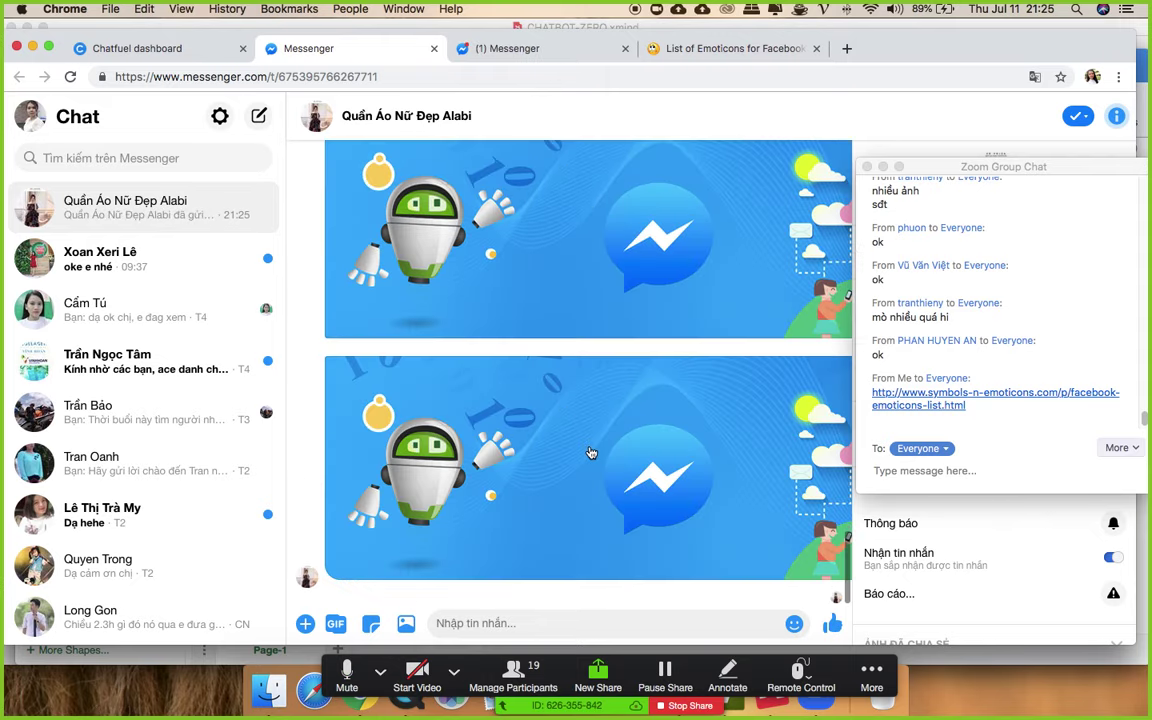
scroll(596, 468, up, 5)
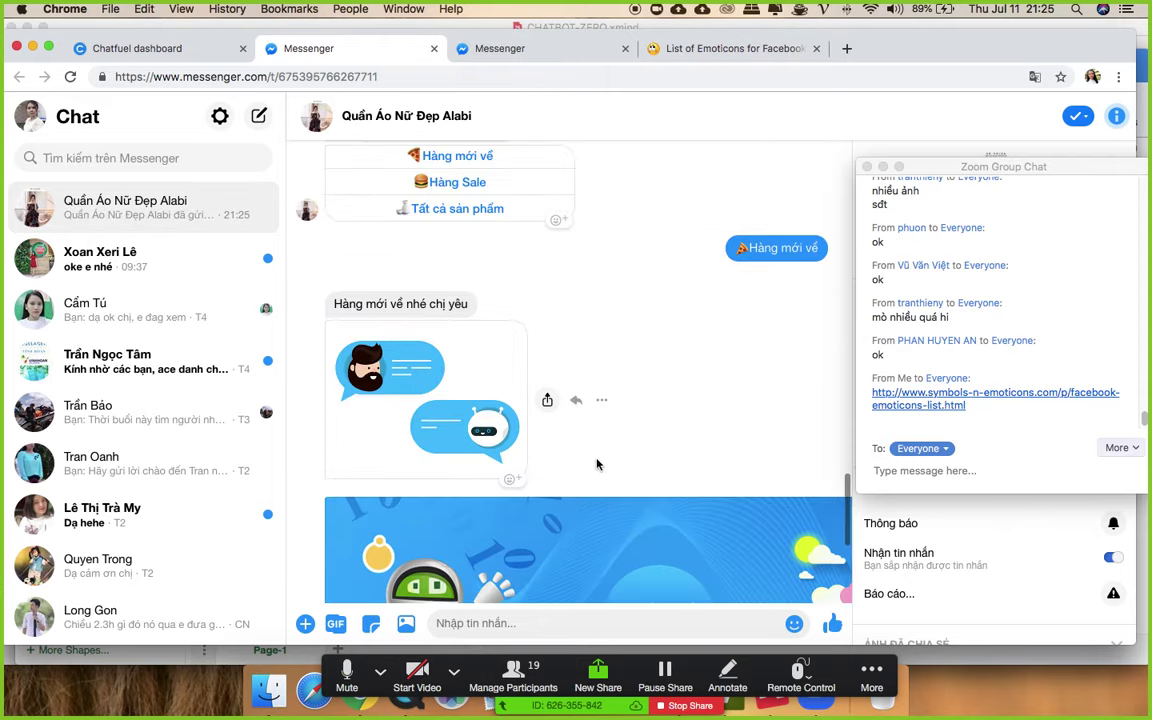
click(452, 199)
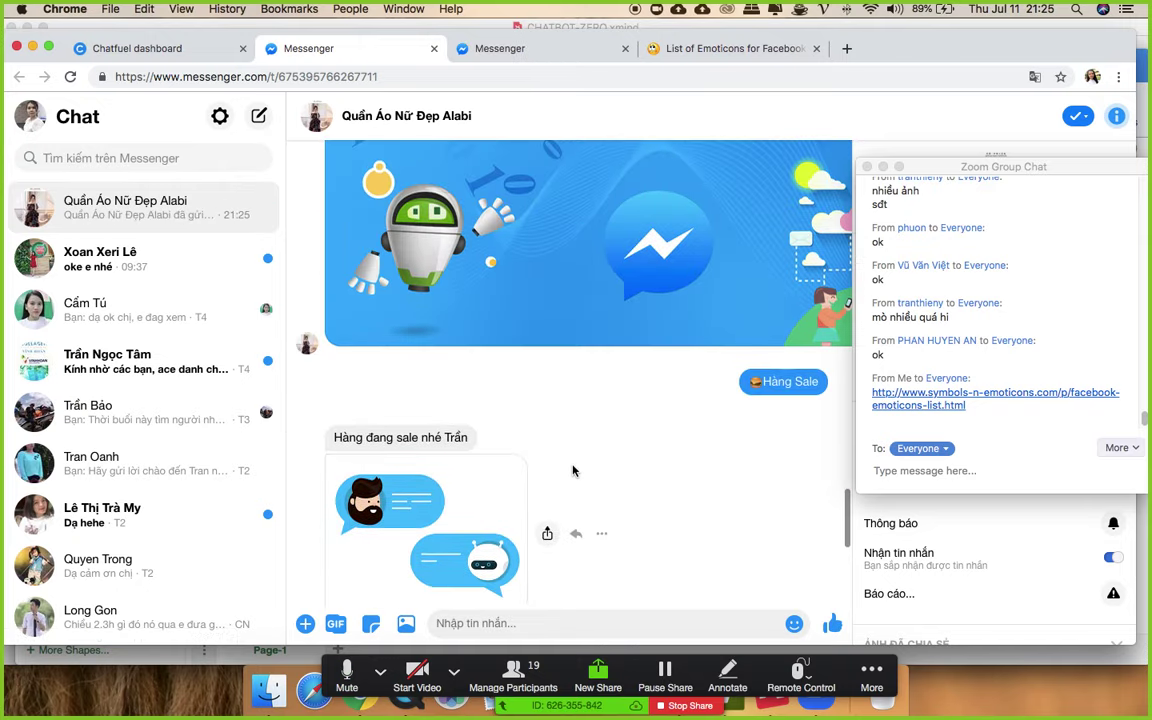
scroll(552, 427, up, 5)
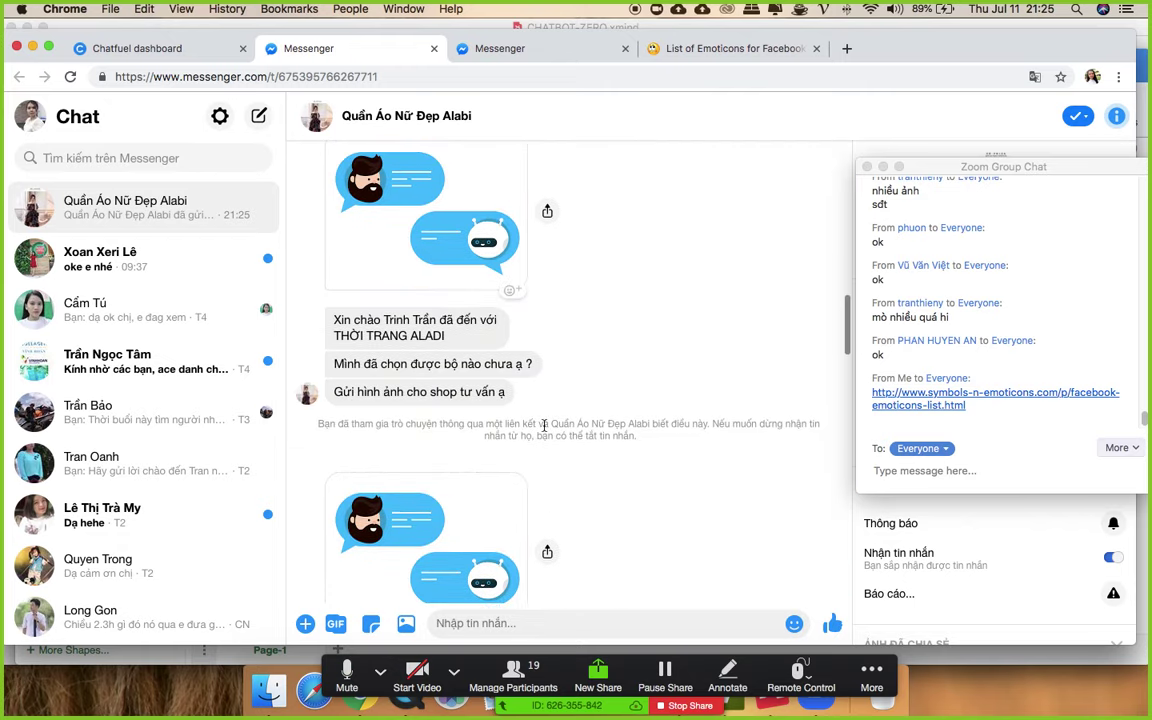
scroll(544, 430, down, 5)
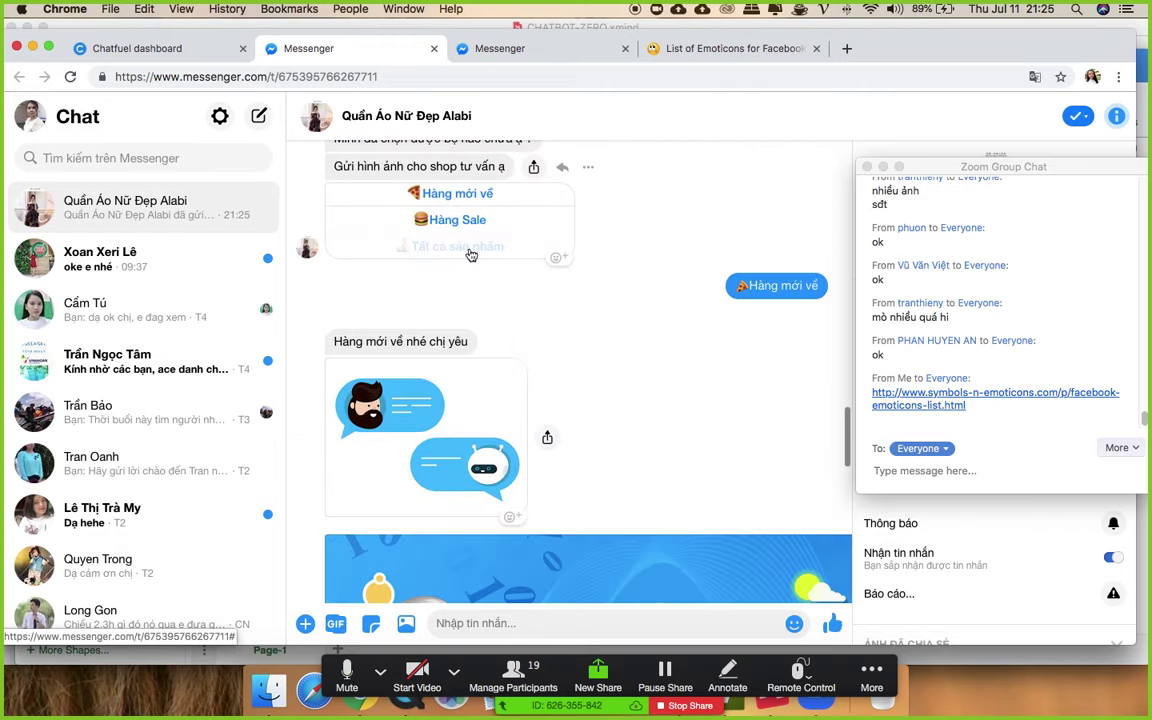
click(411, 172)
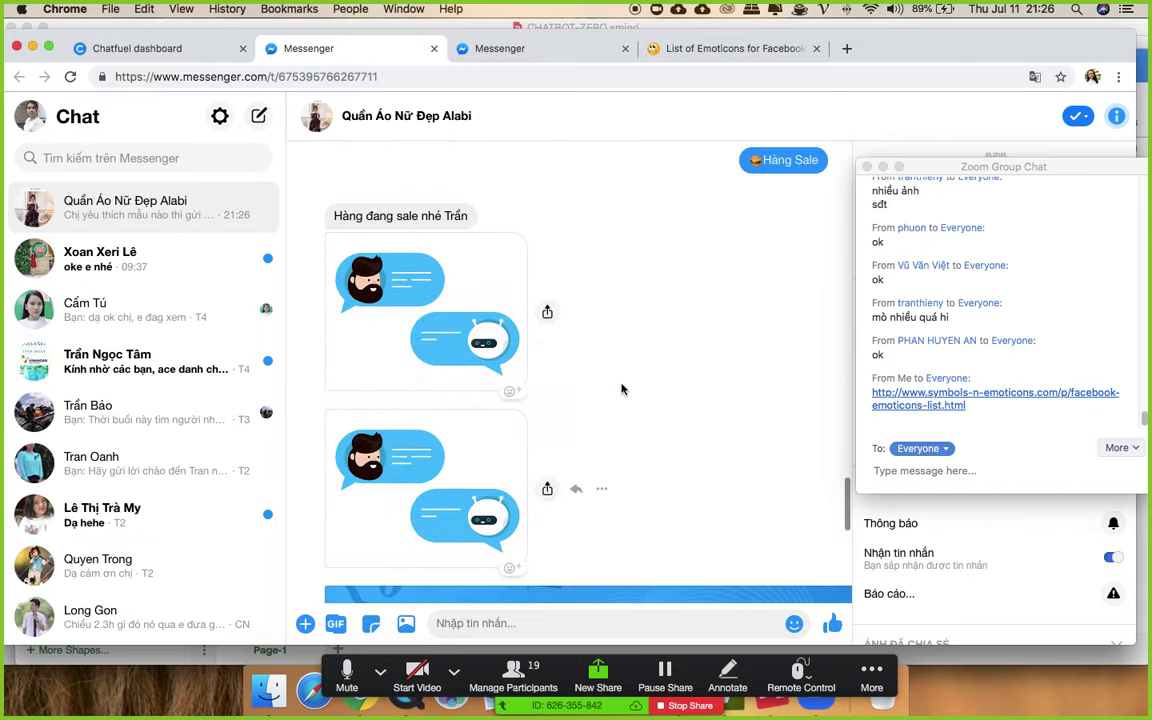
scroll(600, 370, up, 10)
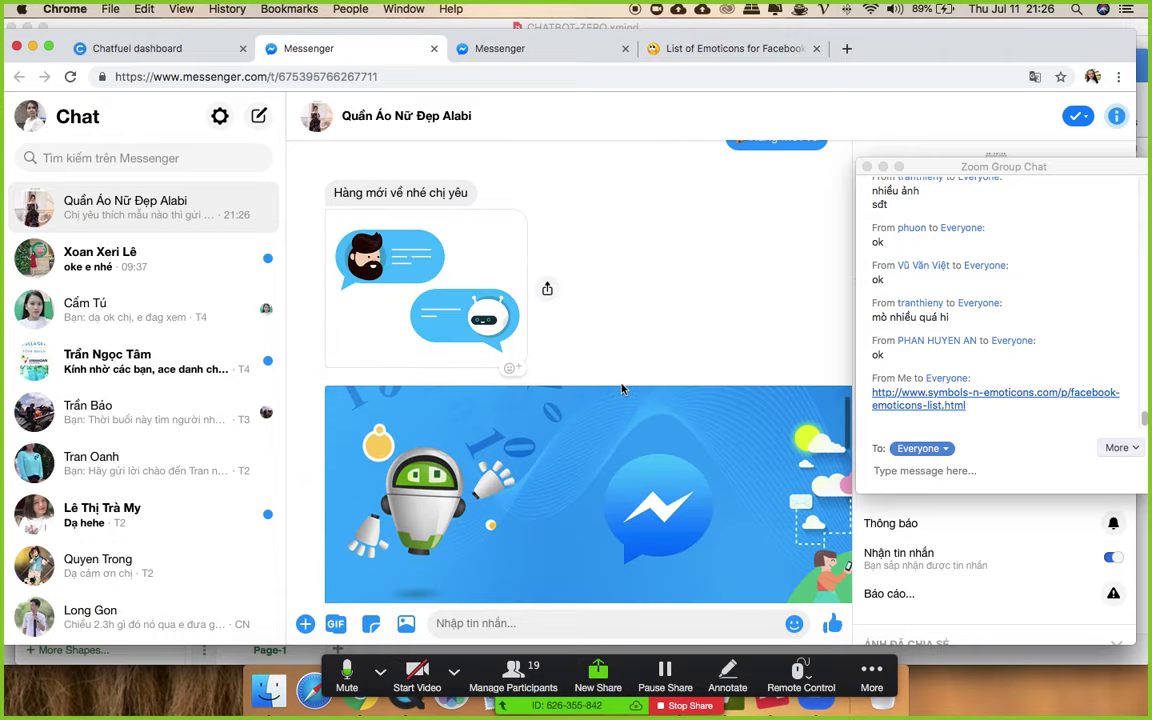
click(170, 45)
scroll(620, 460, down, 5)
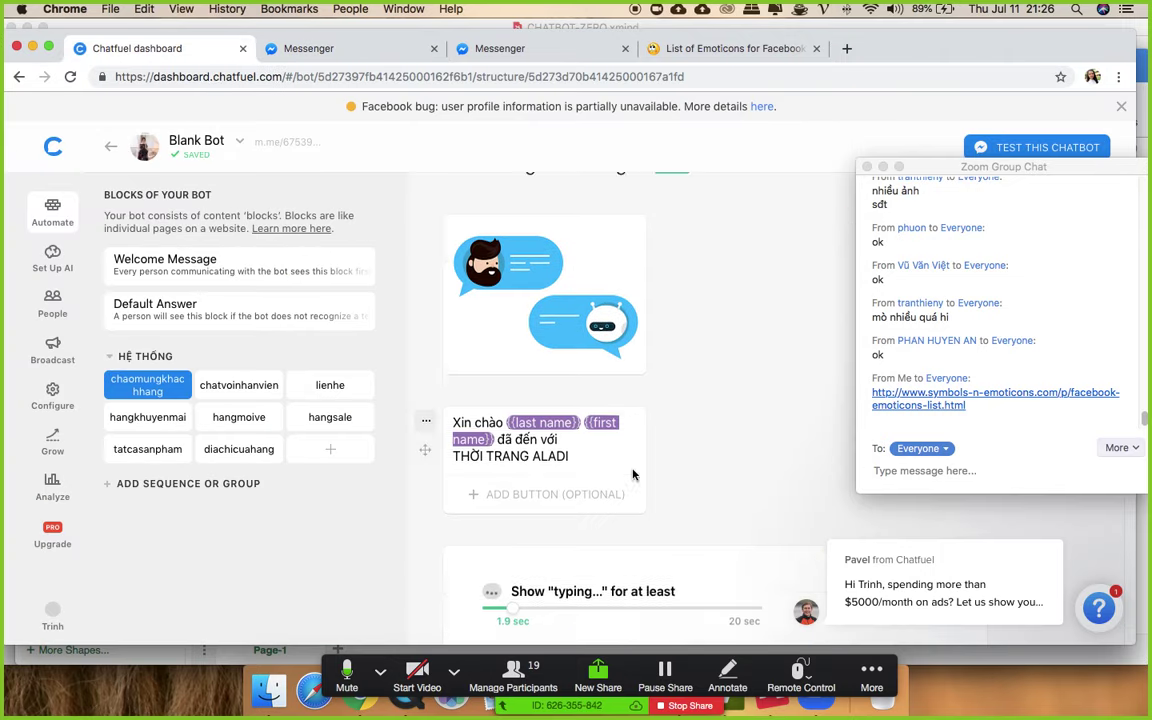
scroll(633, 472, down, 3)
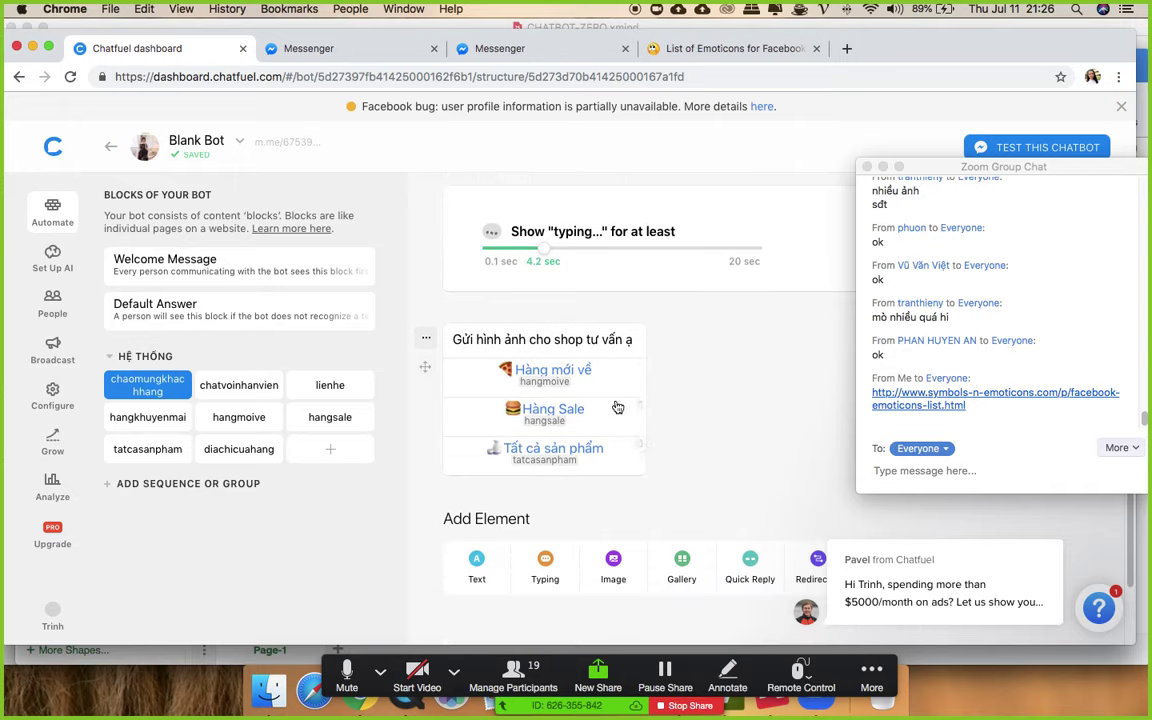
click(555, 368)
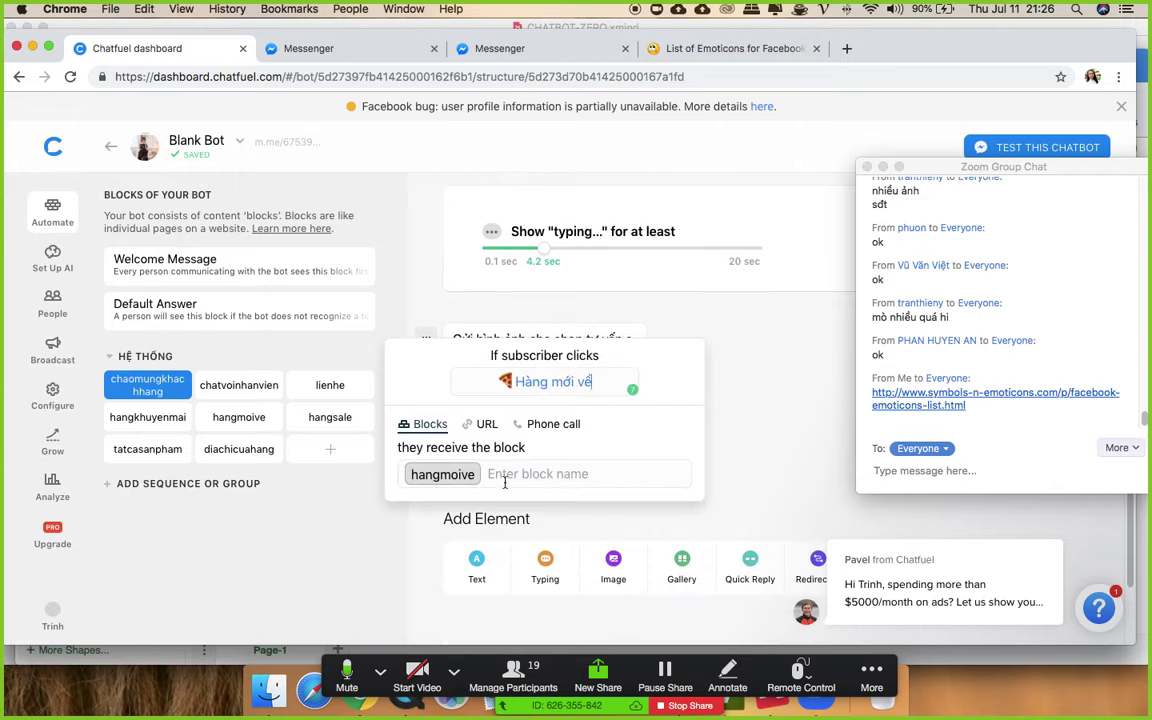
mouse_move(441, 486)
click(769, 385)
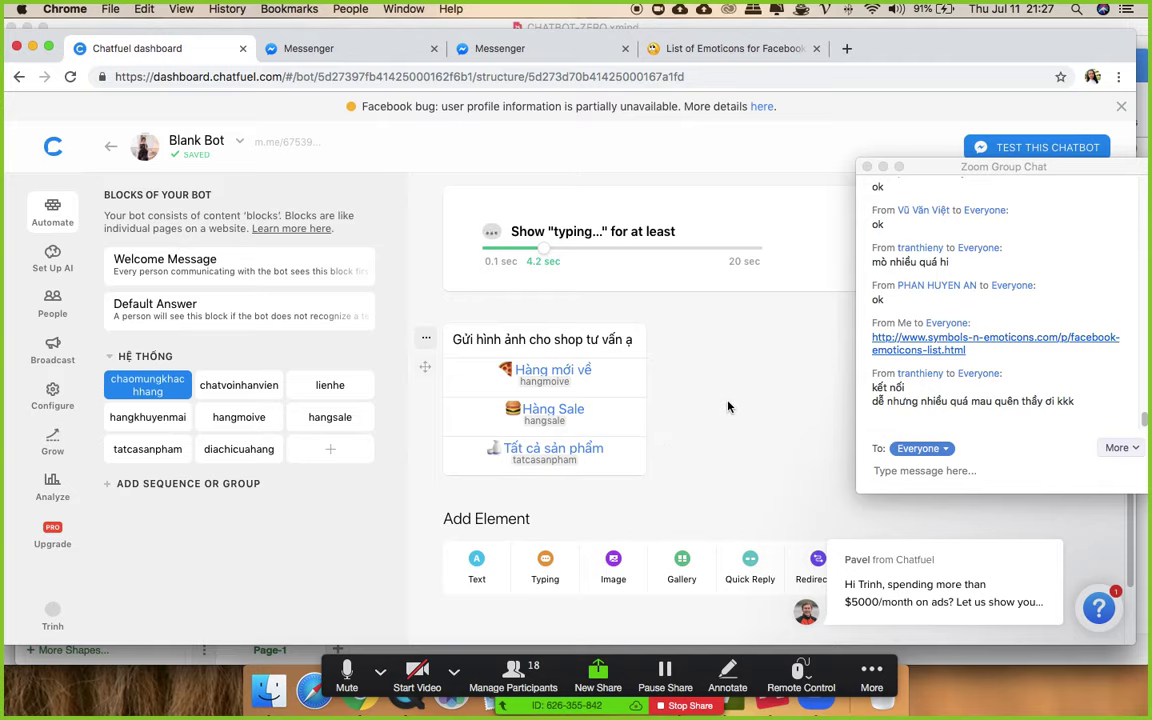
scroll(728, 407, up, 10)
scroll(728, 407, up, 5)
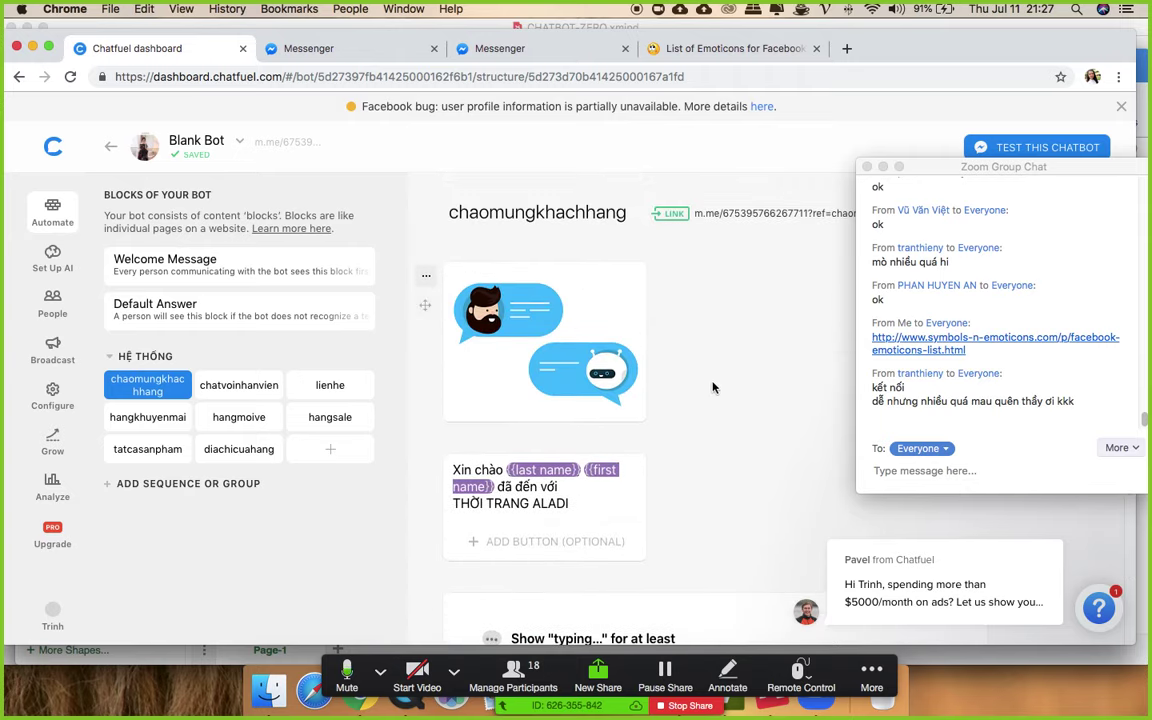
click(228, 390)
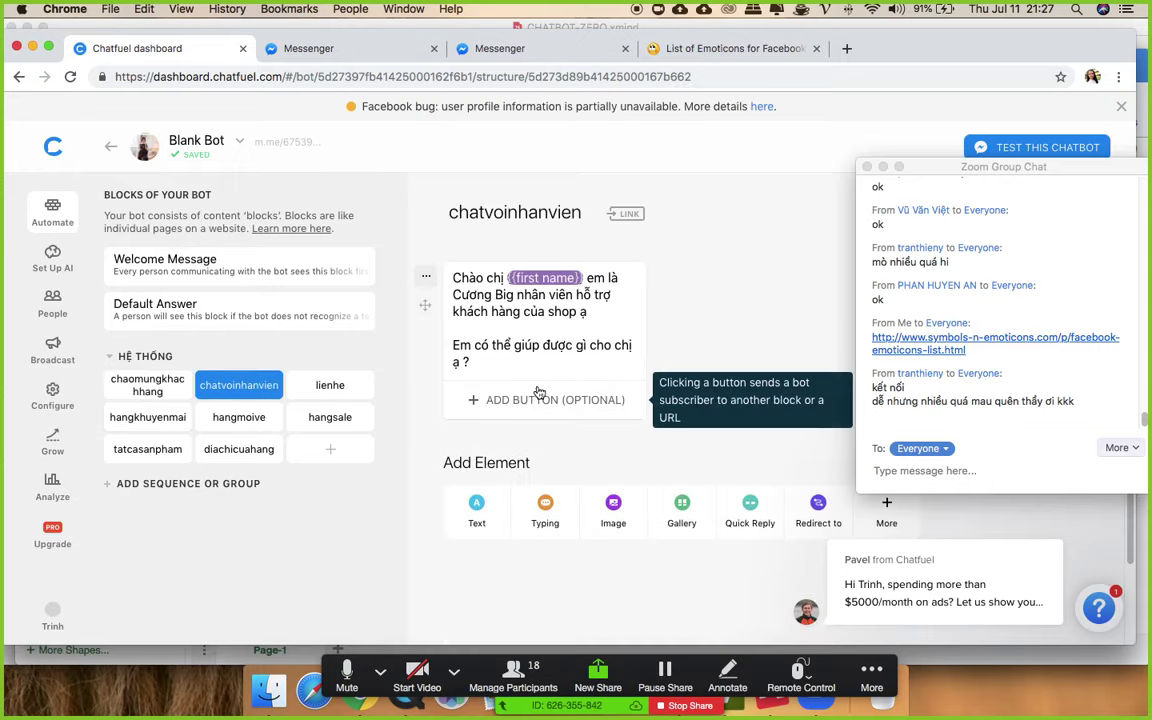
click(147, 386)
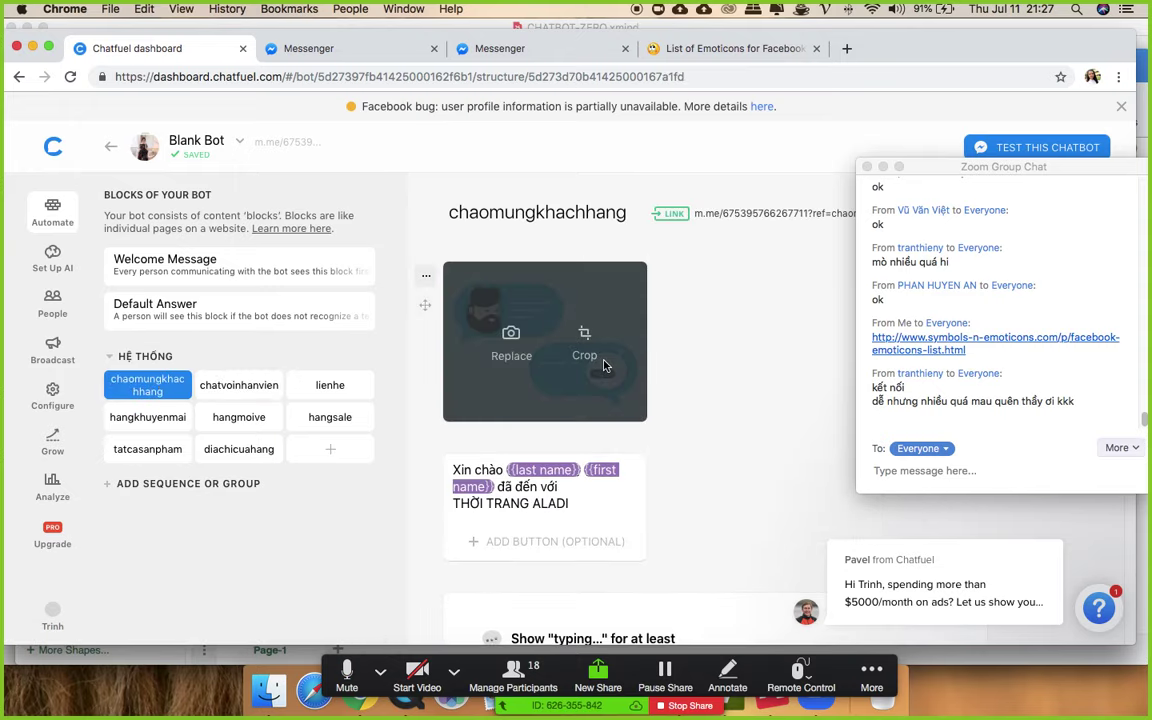
scroll(605, 365, down, 10)
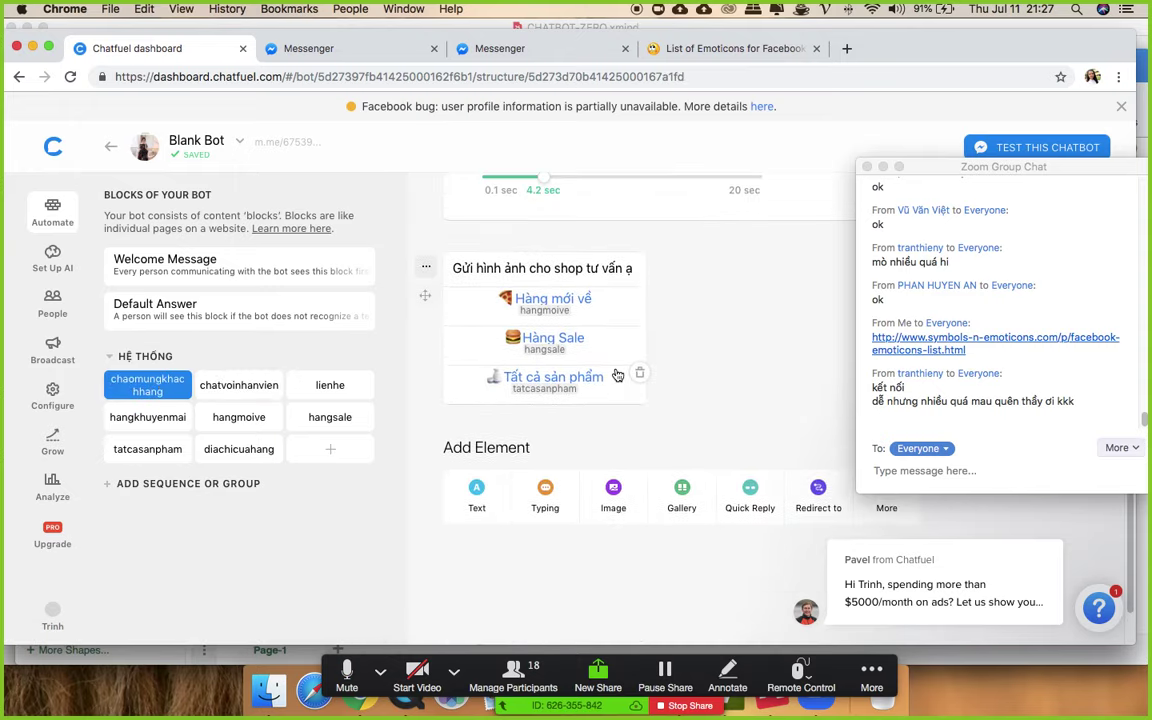
scroll(630, 375, up, 5)
scroll(632, 375, down, 6)
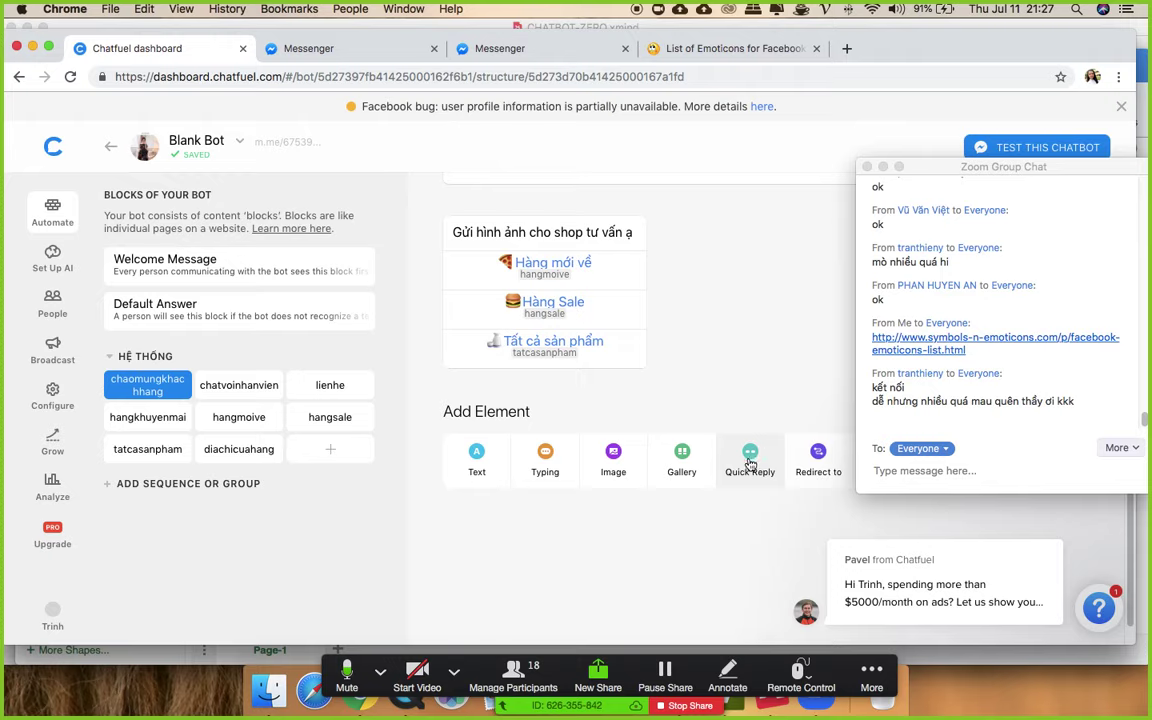
click(750, 463)
- Link the welcome block's Chat với nhân viên quick reply to the chatvoinhanvien block
text(Cha)
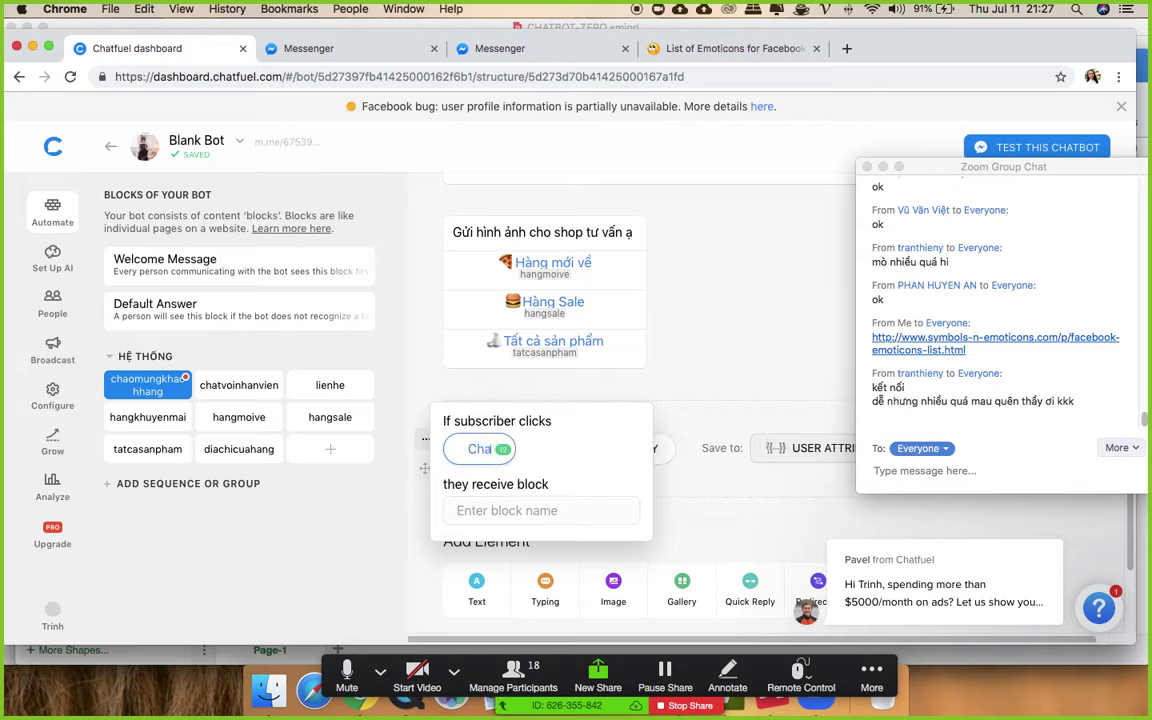
text(t với nhận viên)
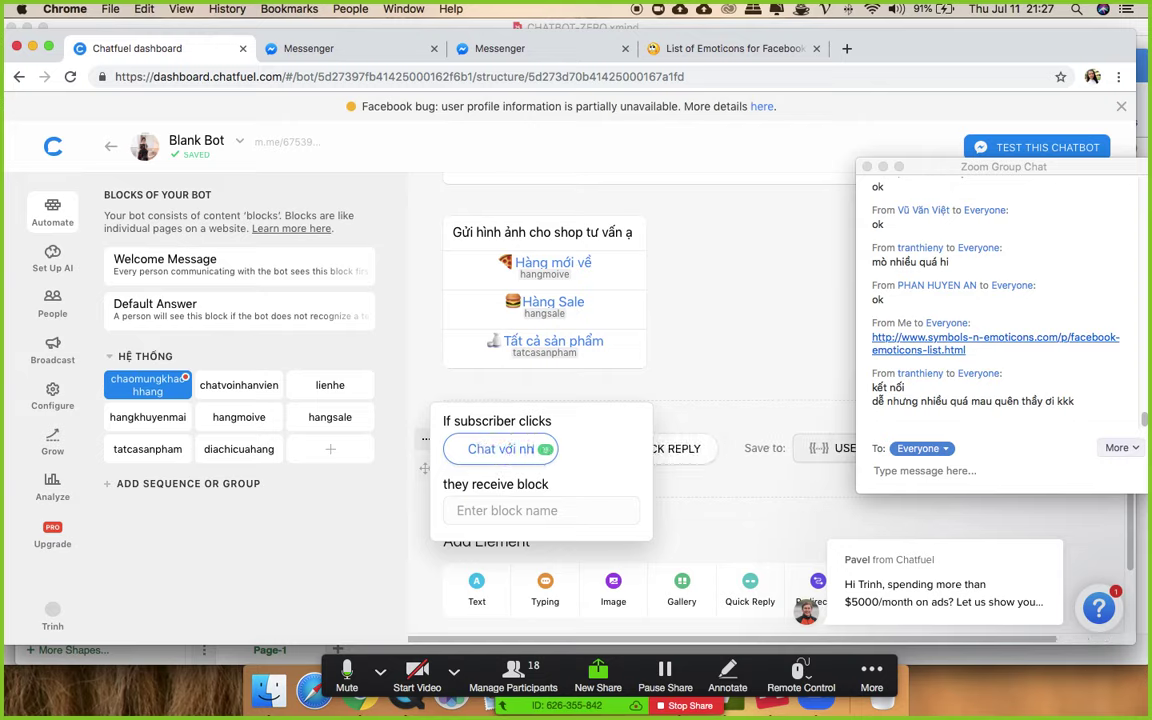
click(540, 510)
text(chat)
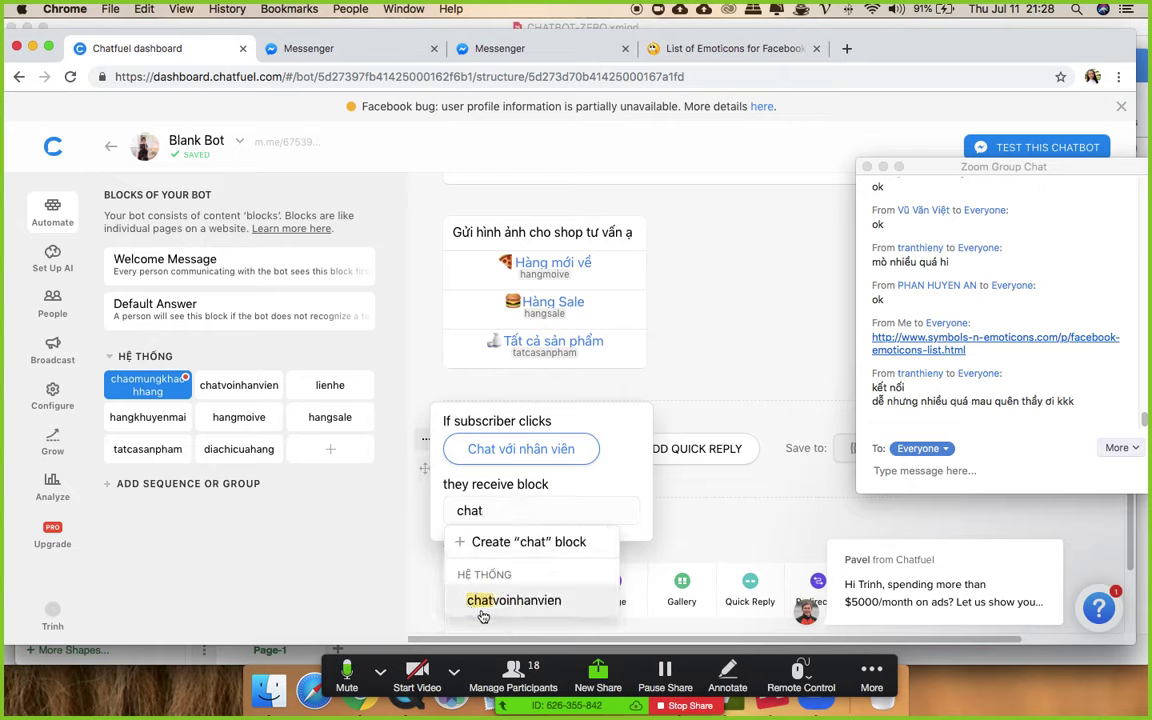
click(514, 600)
- Add a second quick reply, Liên hệ, leading to the lienhe block
click(690, 448)
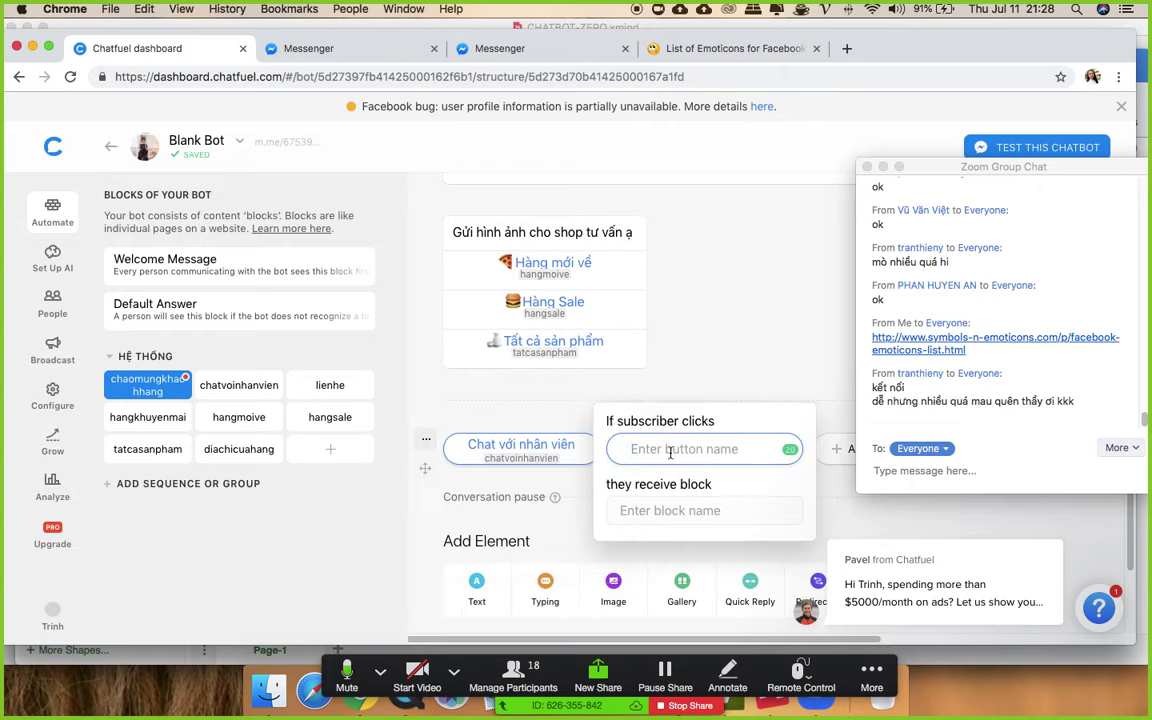
text(Liên hệ)
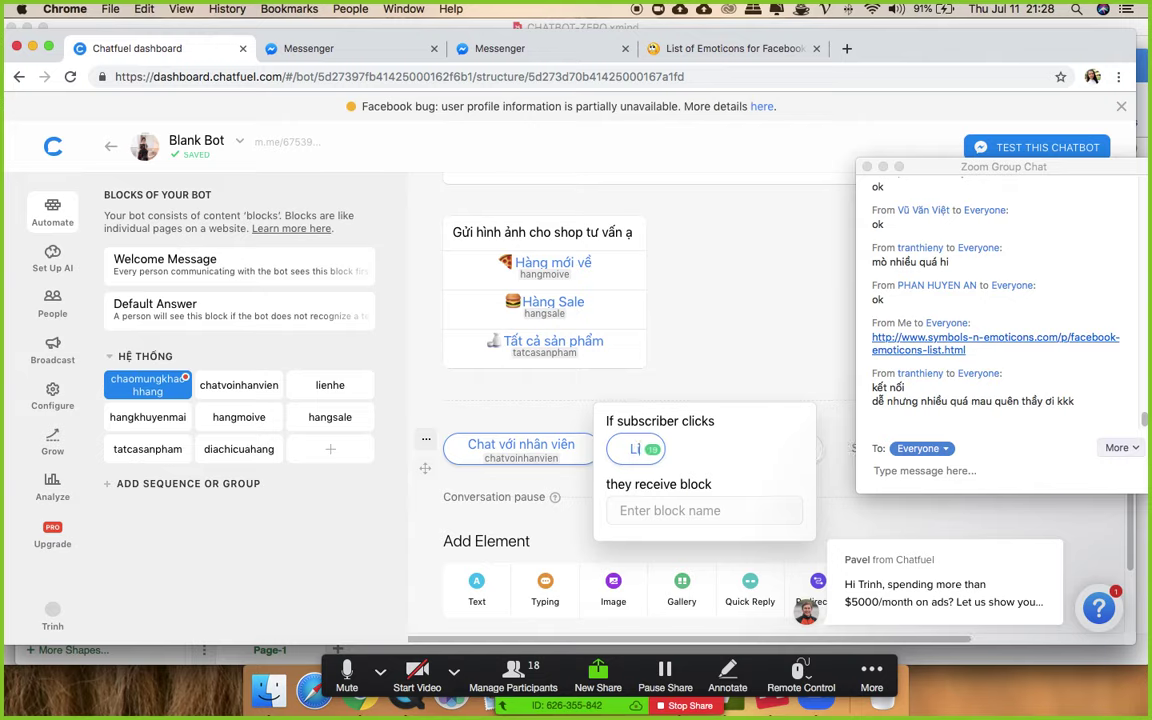
click(660, 514)
text(lien)
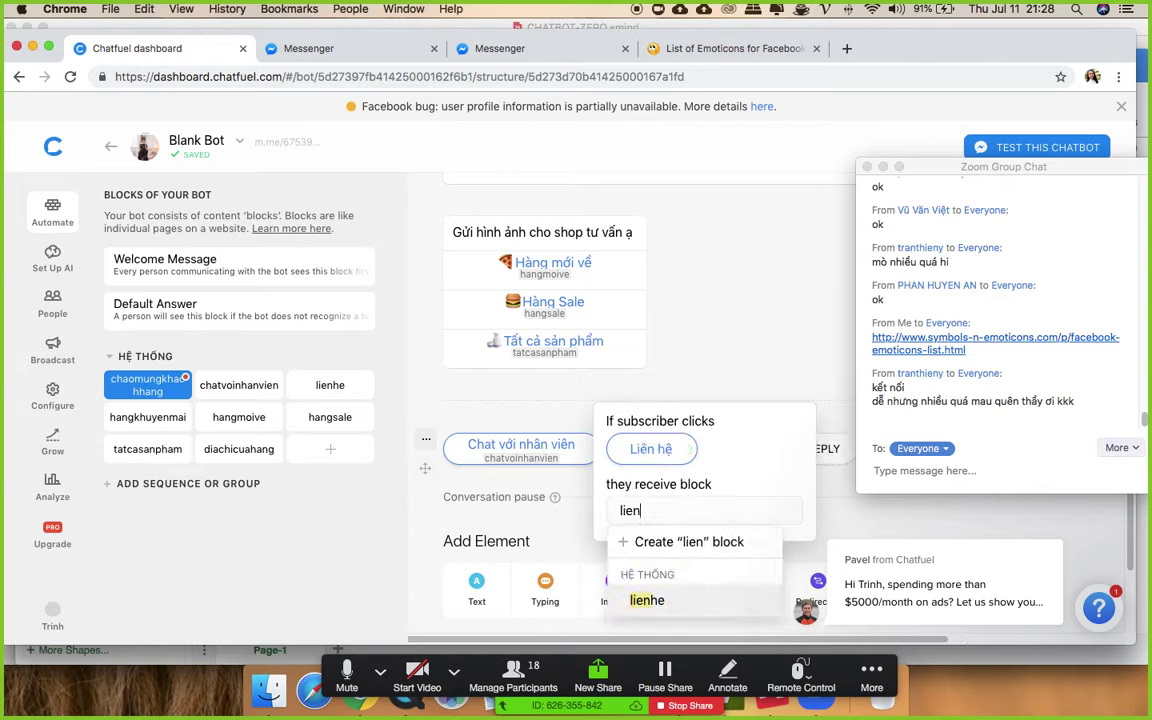
click(658, 601)
click(748, 338)
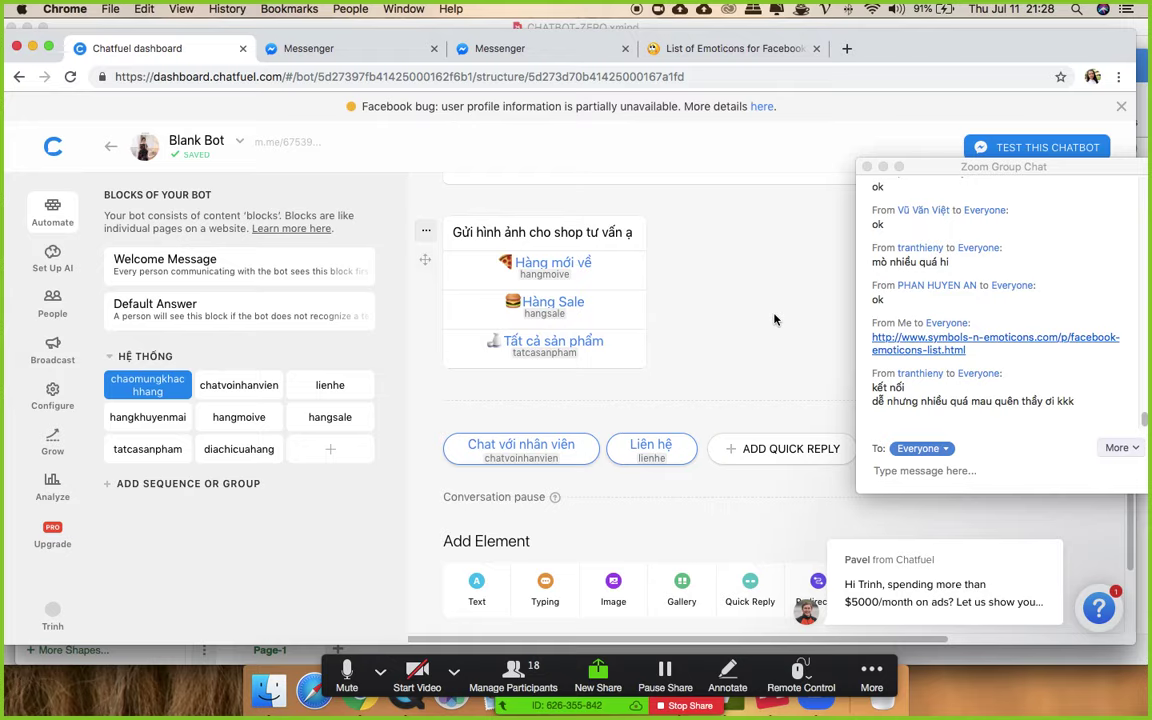
scroll(774, 319, up, 5)
- Open the welcome block's test link in Messenger, close old tabs, and answer with Chat với nhân viên
click(704, 198)
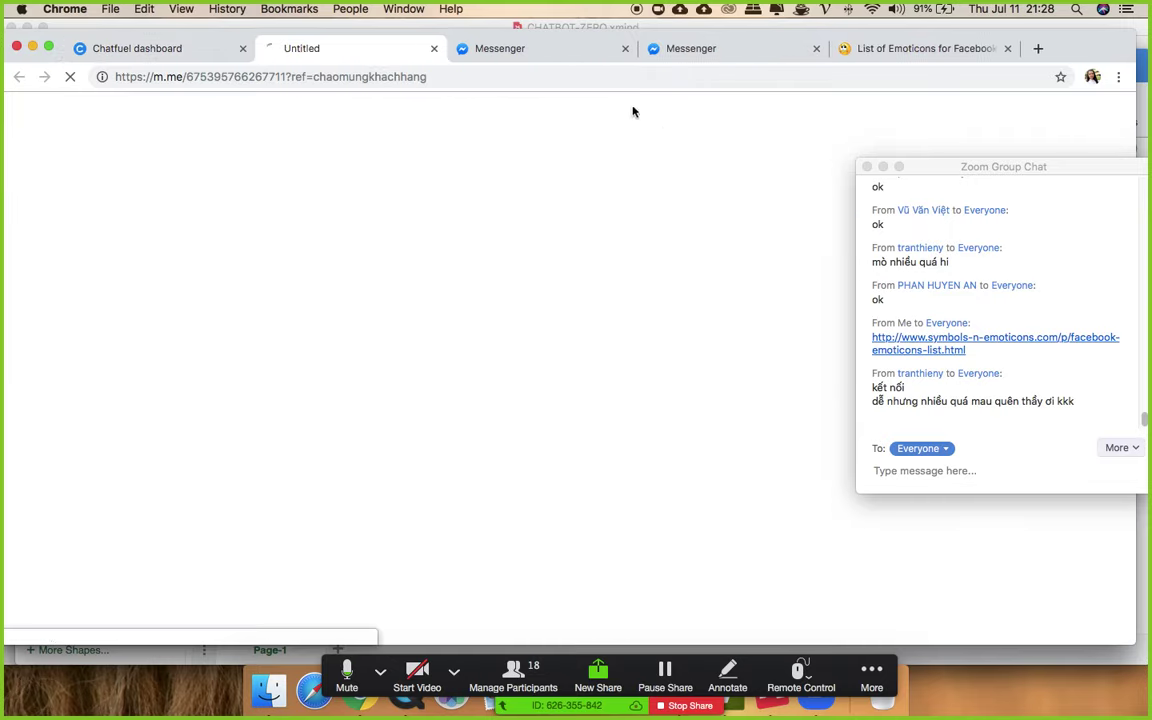
click(625, 49)
click(625, 49)
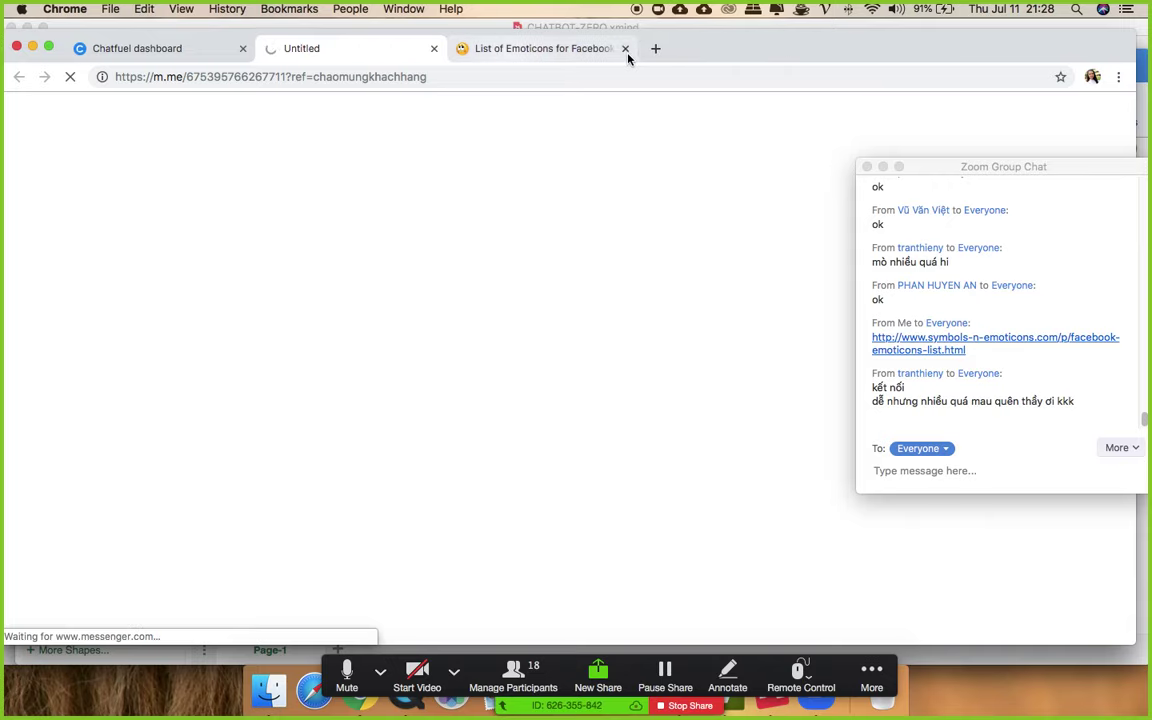
click(625, 48)
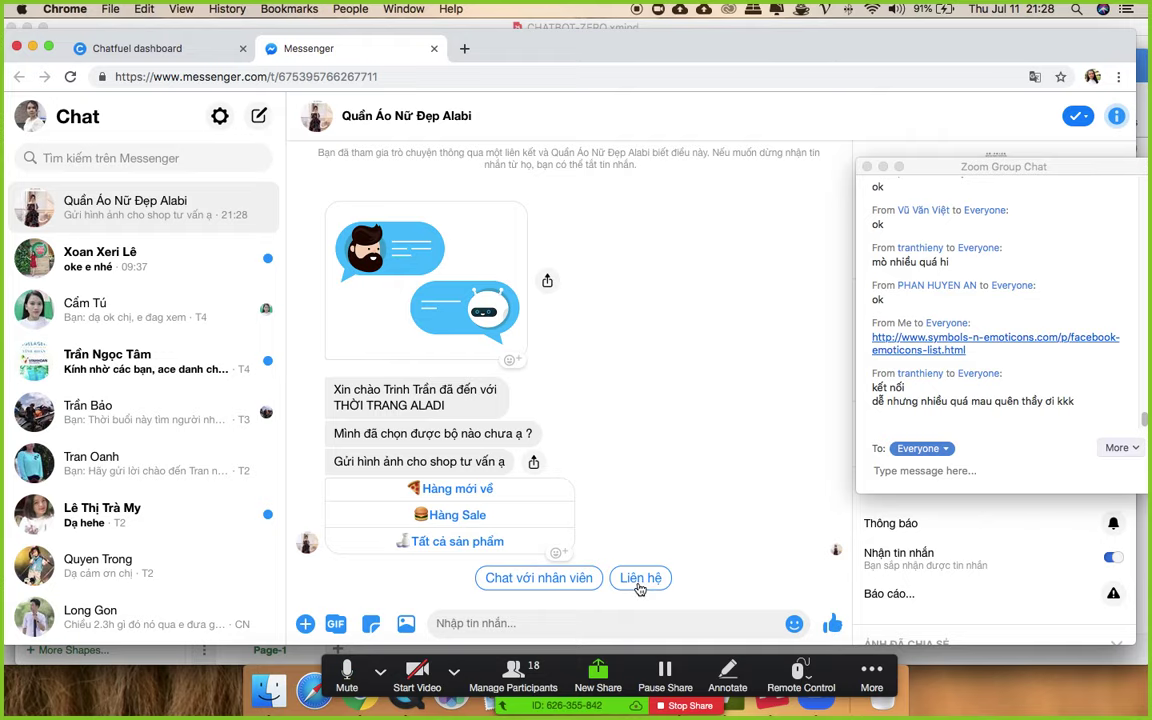
click(589, 580)
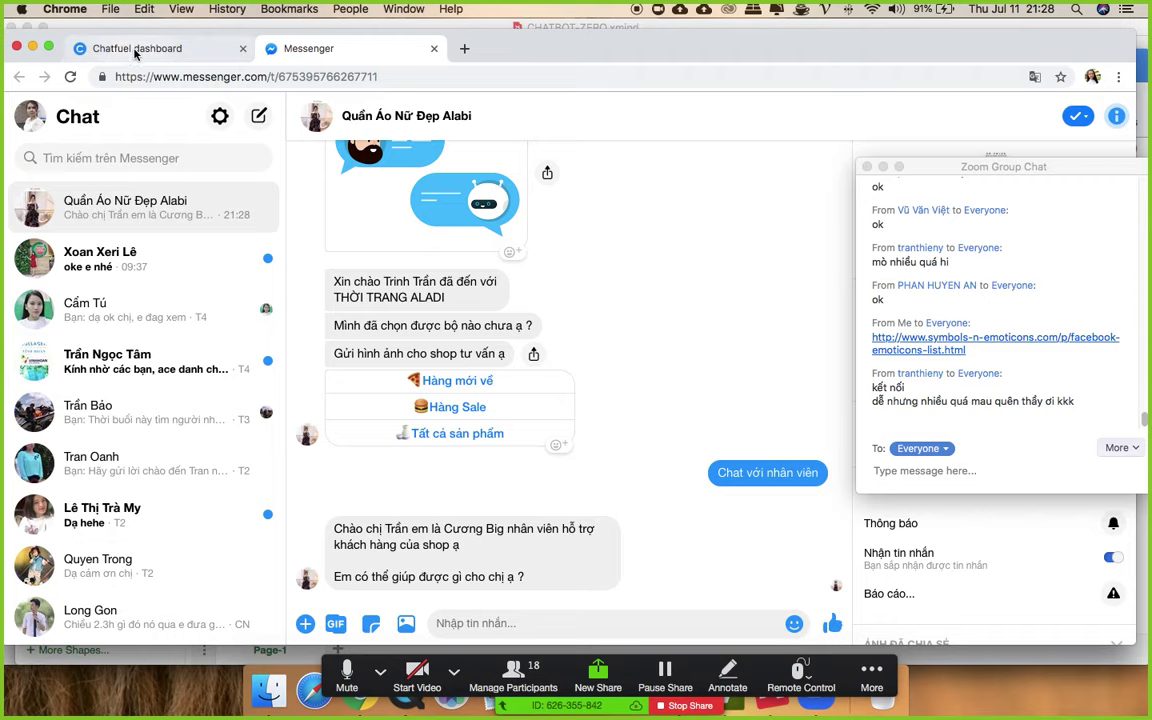
click(136, 50)
- Insert a 5.3-second typing indicator before the greeting in the chatvoinhanvien block
click(235, 388)
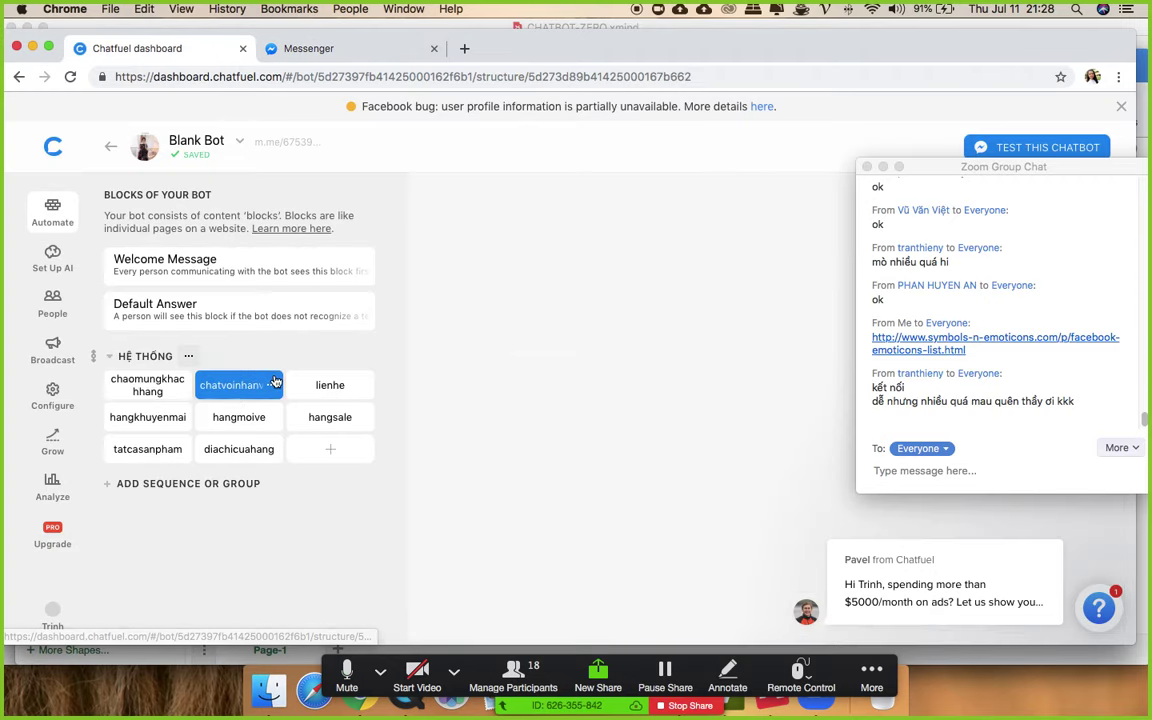
click(427, 249)
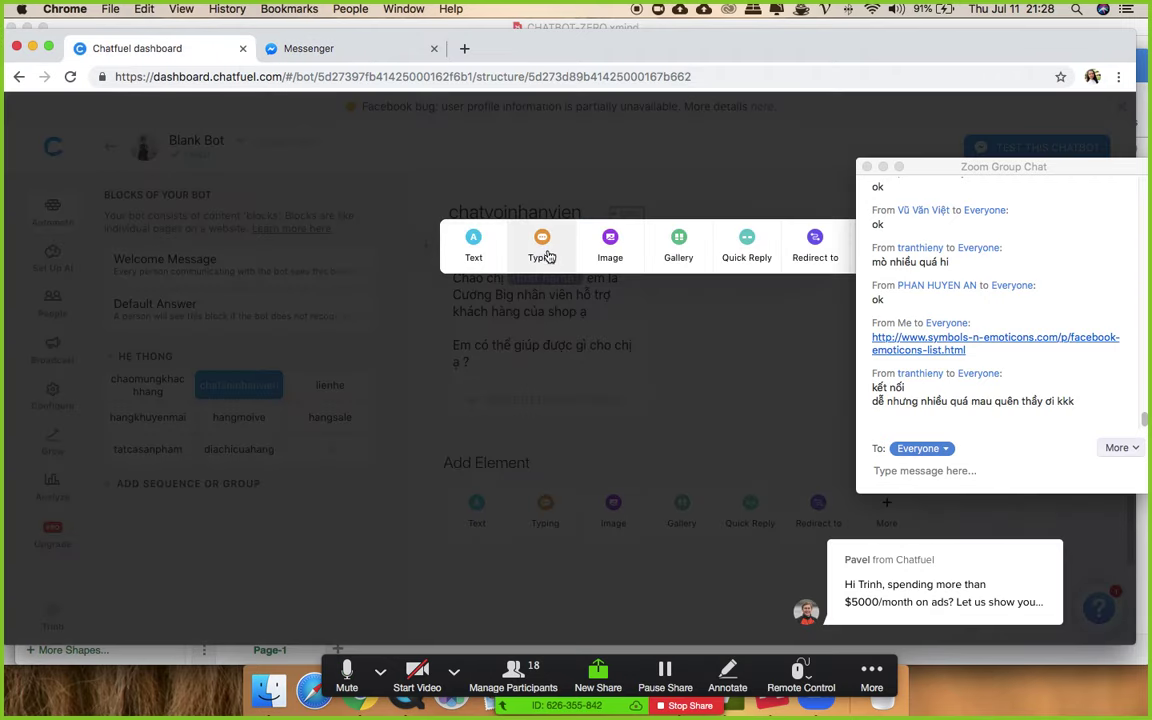
click(546, 252)
drag(543, 327, 560, 328)
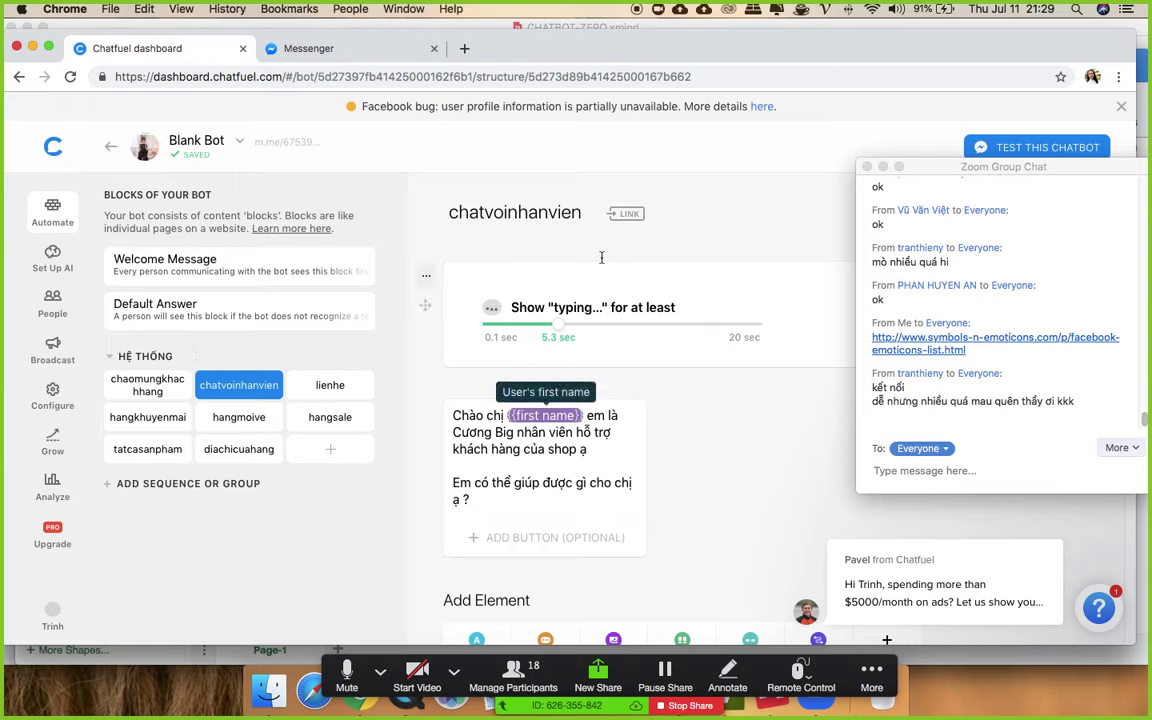
click(147, 385)
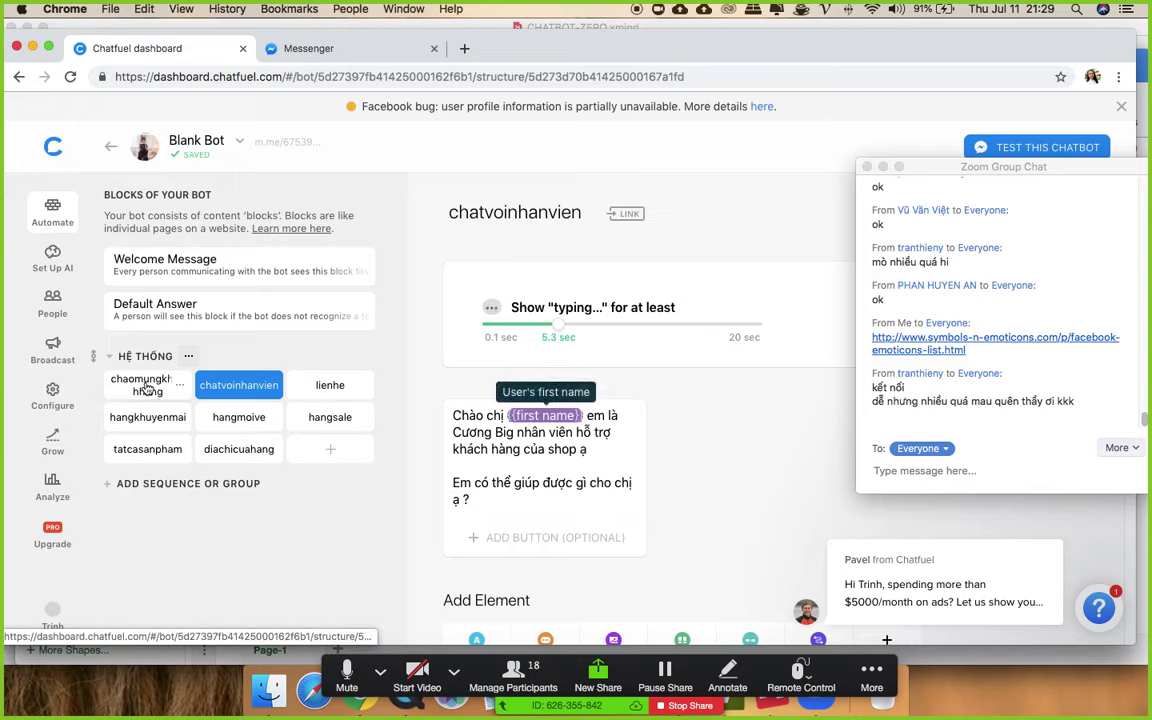
- In the lienhe block, add a Chat với nhân viên quick reply linked to chatvoinhanvien
click(318, 387)
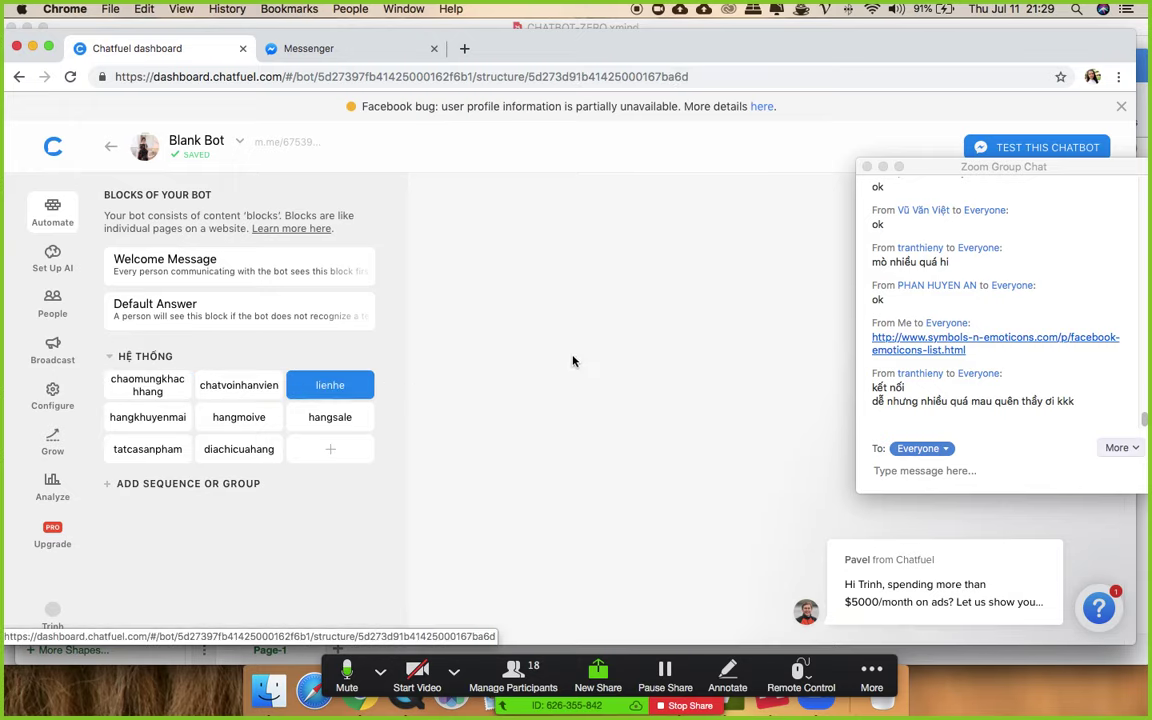
scroll(608, 400, down, 2)
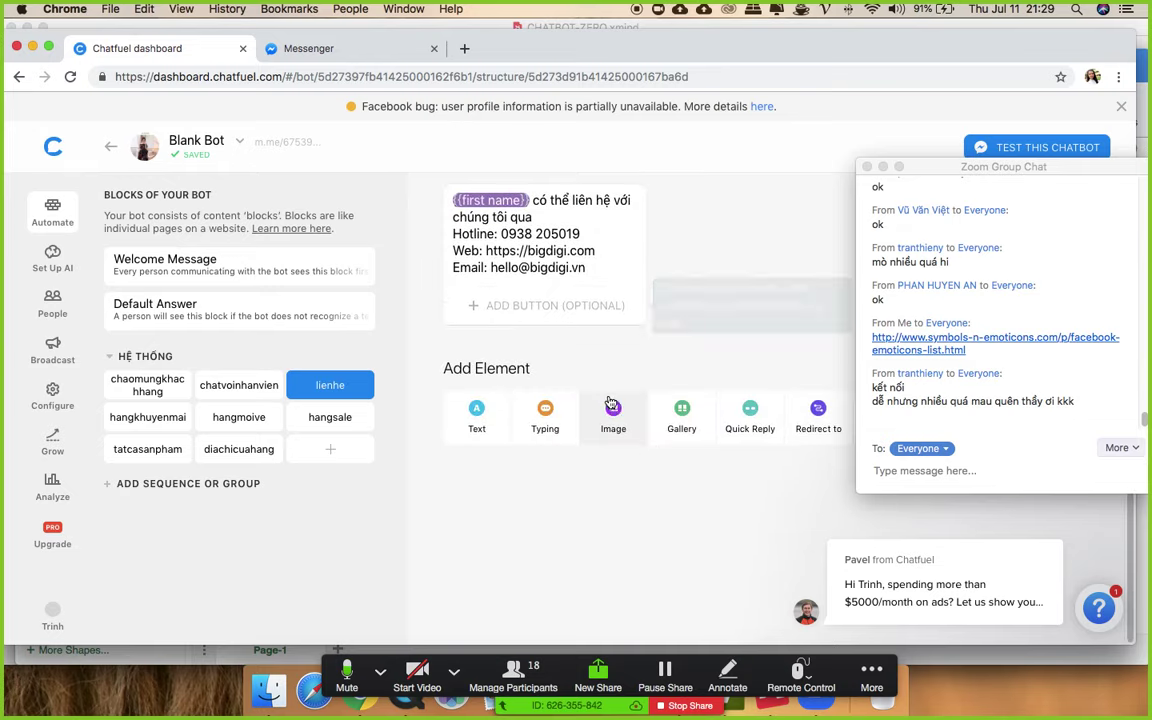
click(540, 306)
click(737, 268)
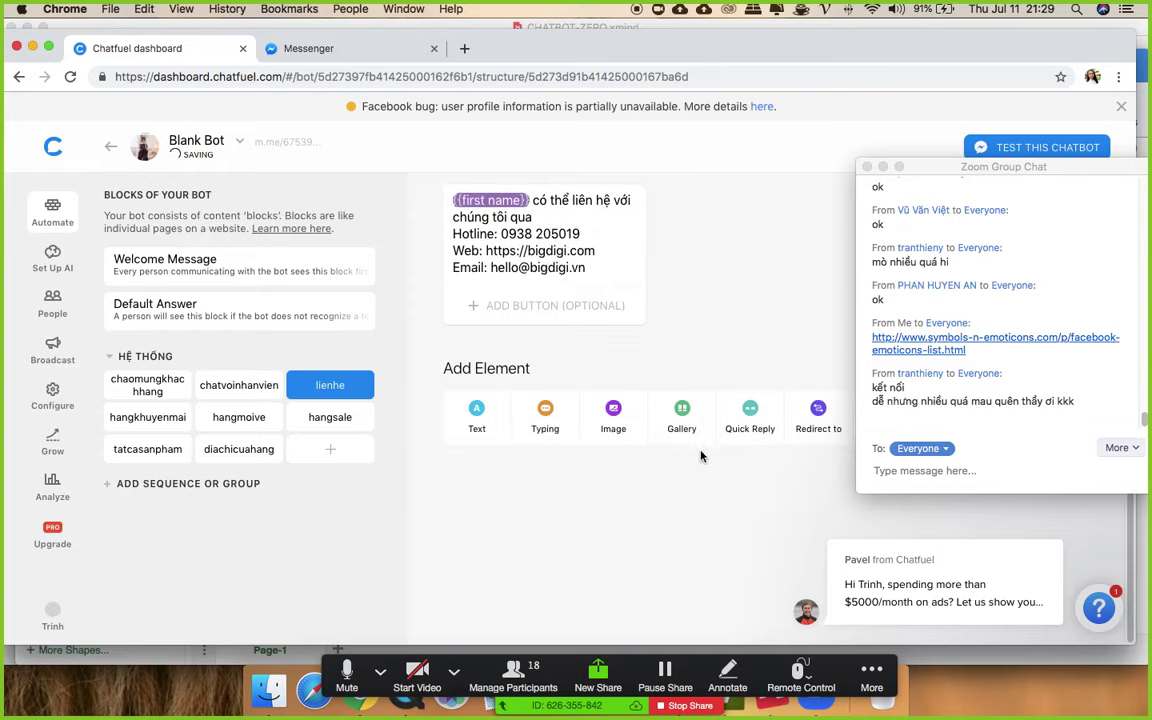
click(674, 408)
click(559, 401)
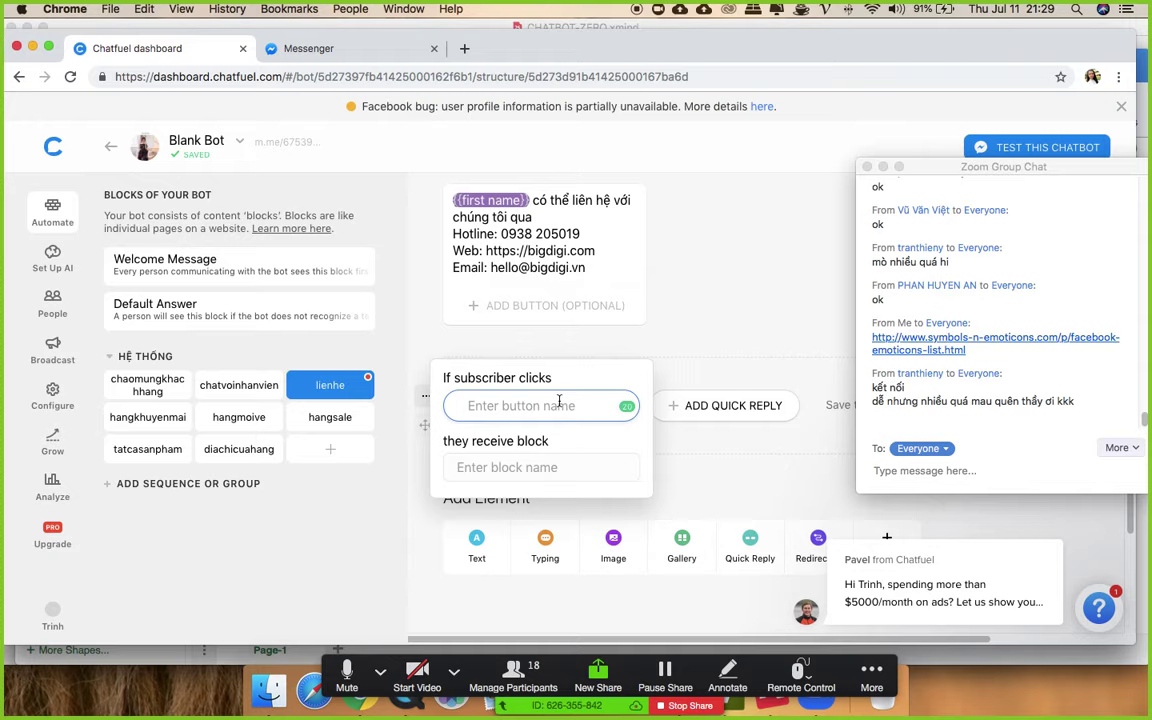
text(Chat)
text( với nhân viê)
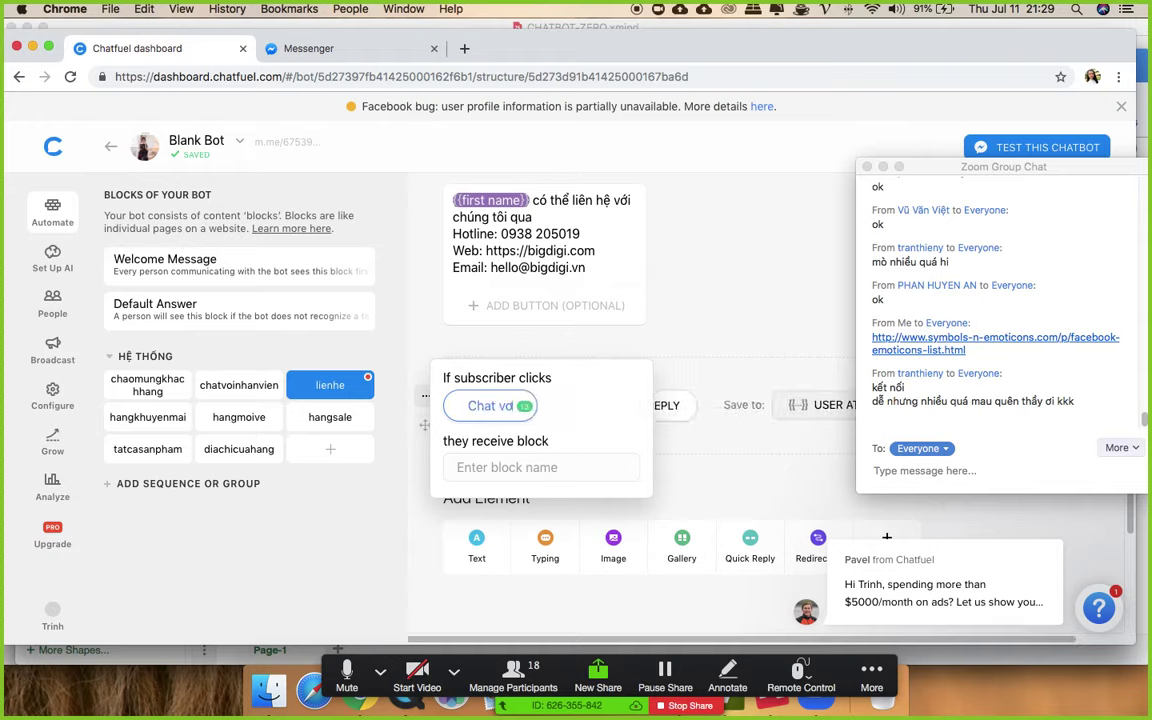
text(n)
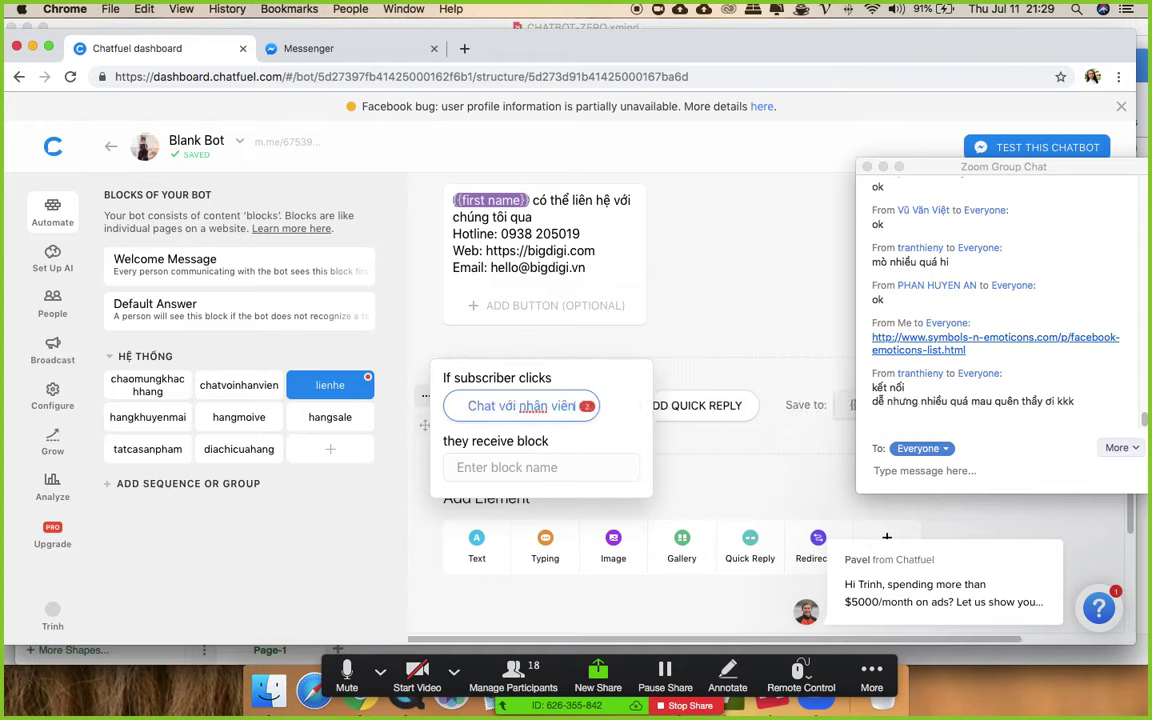
click(551, 467)
text(chat)
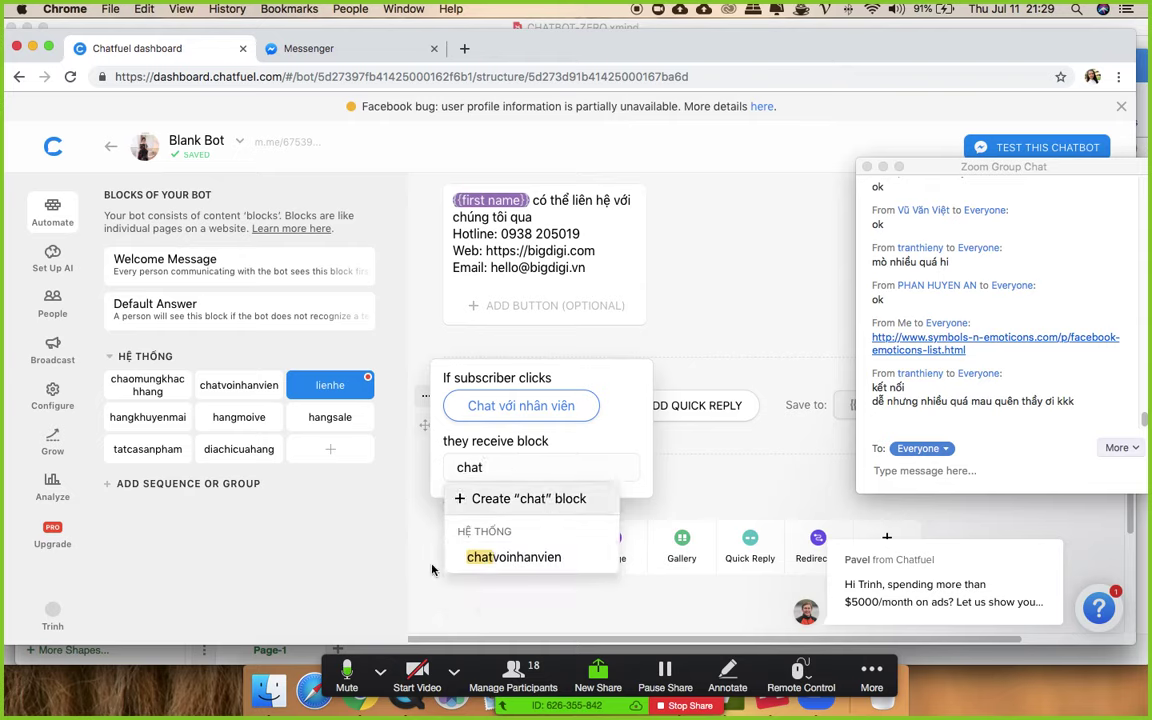
click(527, 562)
- Add an Địa chỉ button to the contact message, linked to the diachicuahang block
click(530, 305)
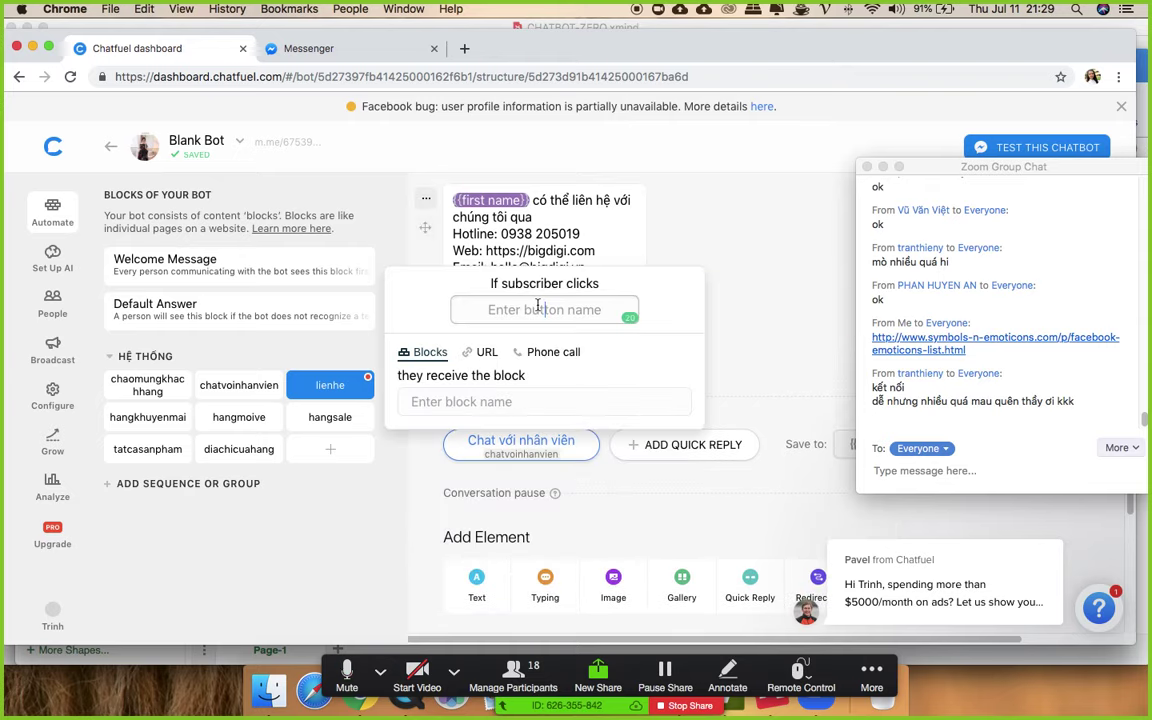
text(Địa chỉ)
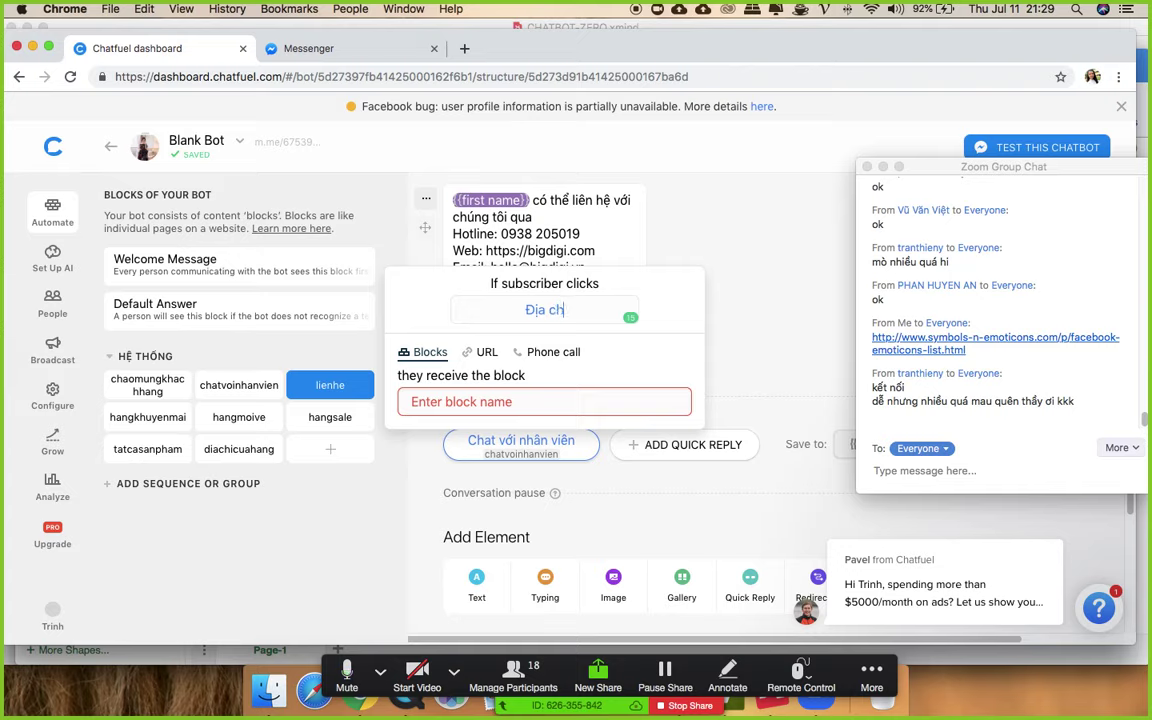
click(507, 400)
text(dia)
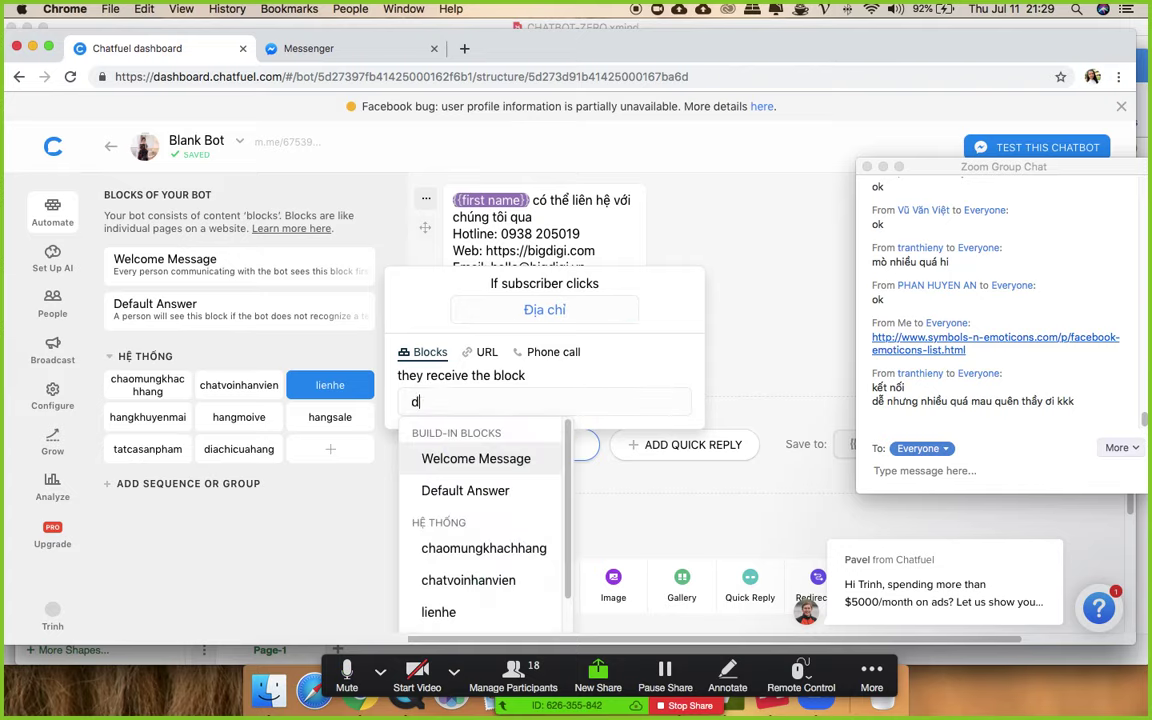
click(472, 492)
click(661, 293)
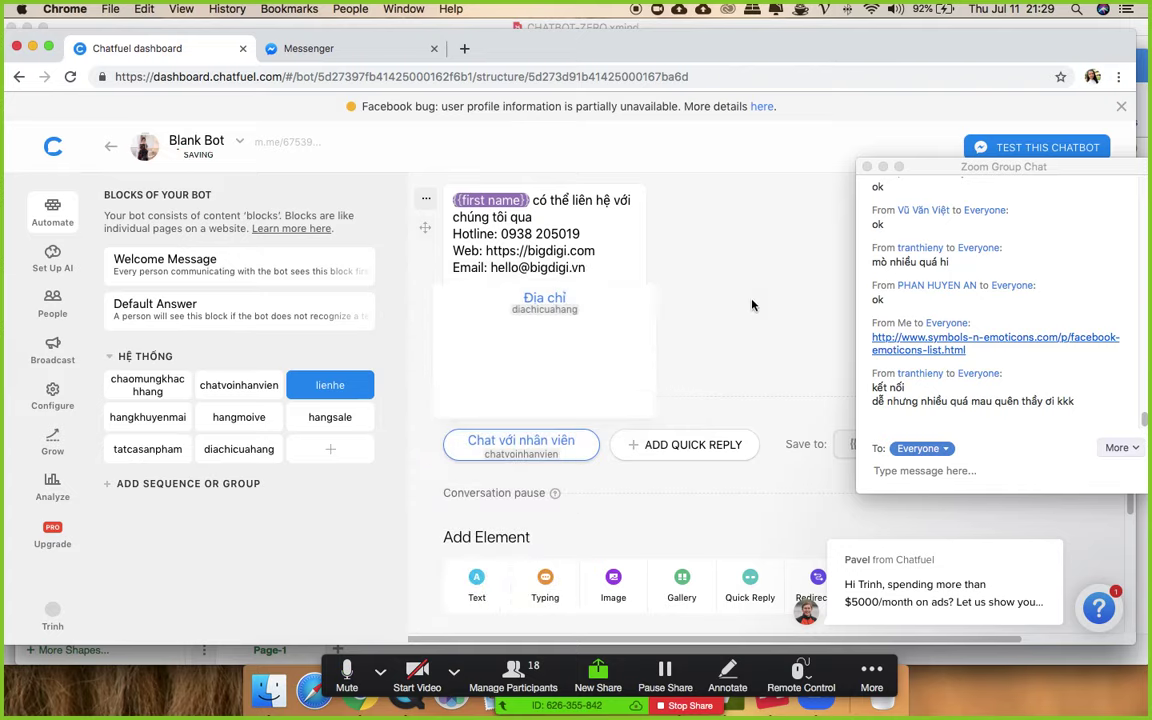
- Turn on the lienhe block's shareable link and open it to test
scroll(678, 287, up, 2)
click(548, 213)
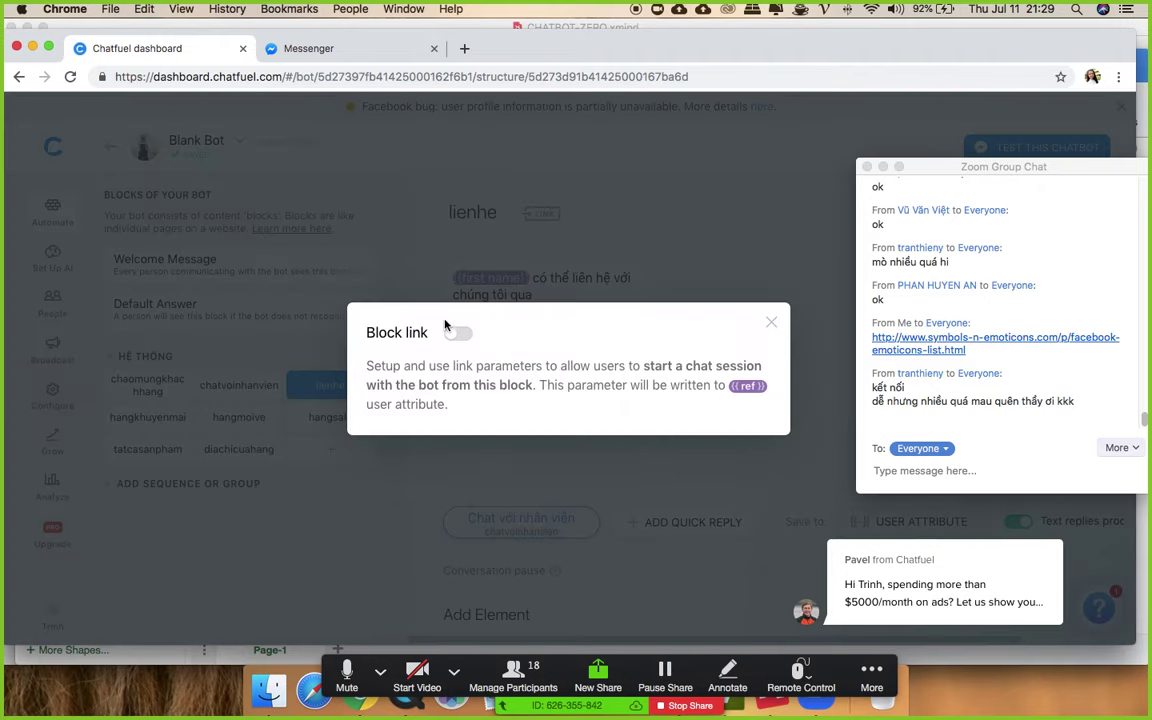
click(458, 332)
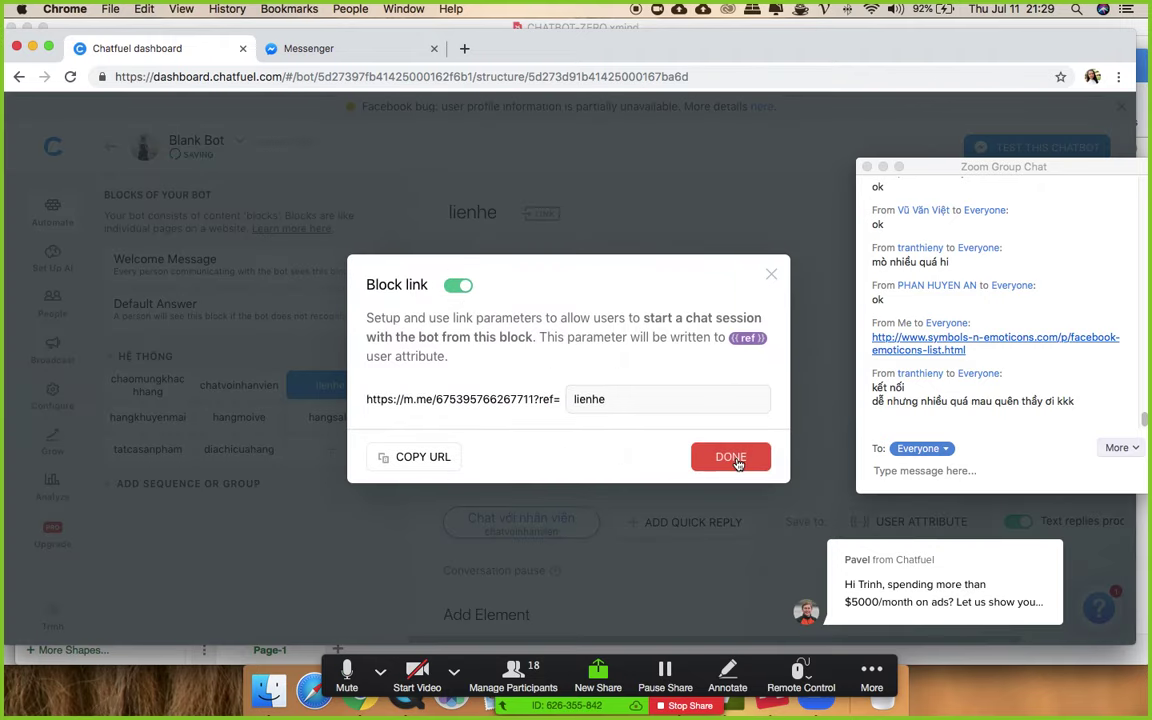
click(731, 457)
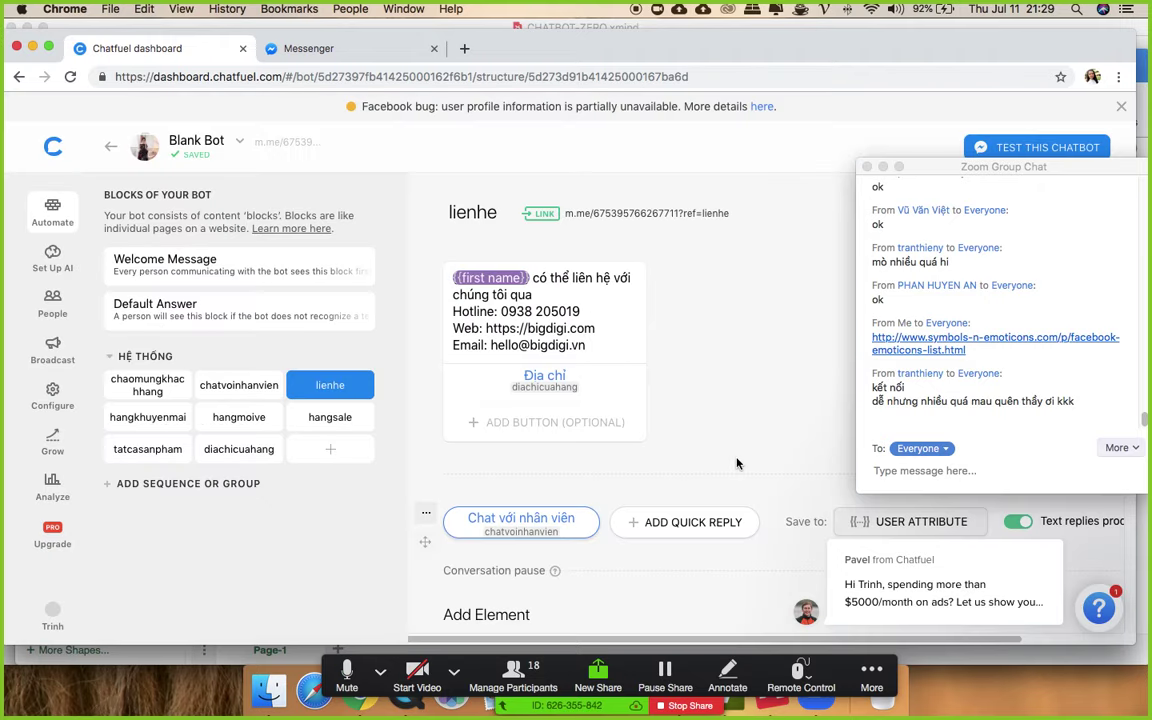
click(679, 215)
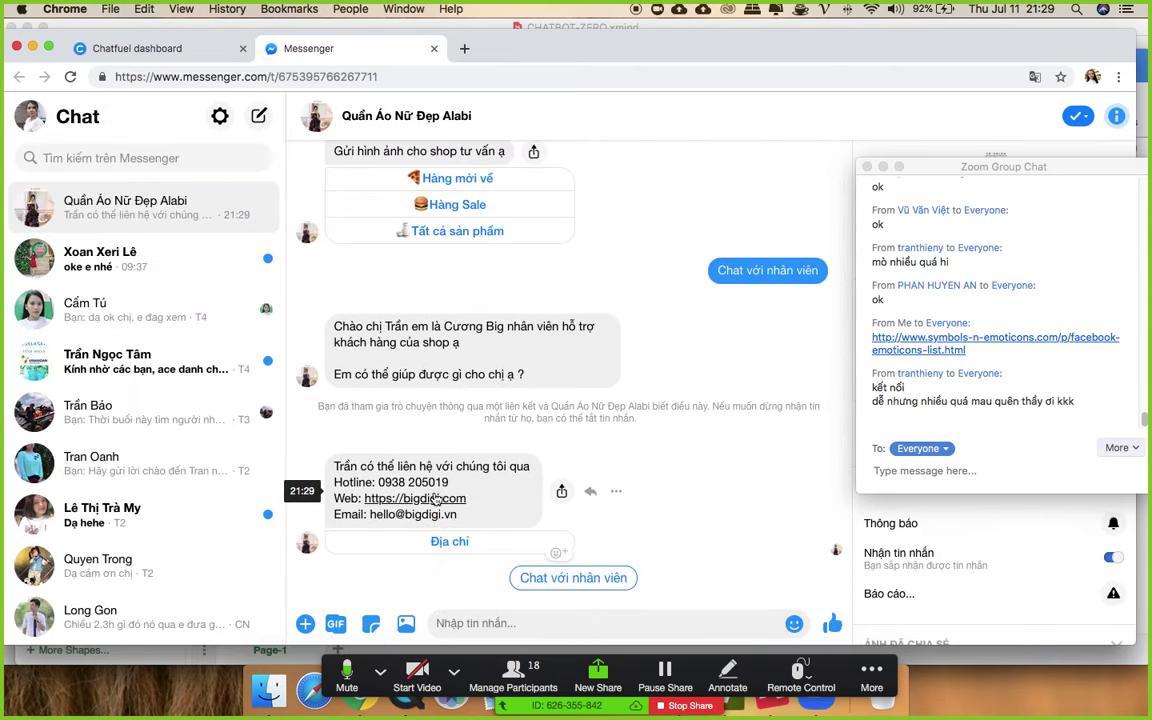
- Answer the Messenger bot with Chat với nhân viên, check its staff greeting, then return to Chatfuel
click(615, 580)
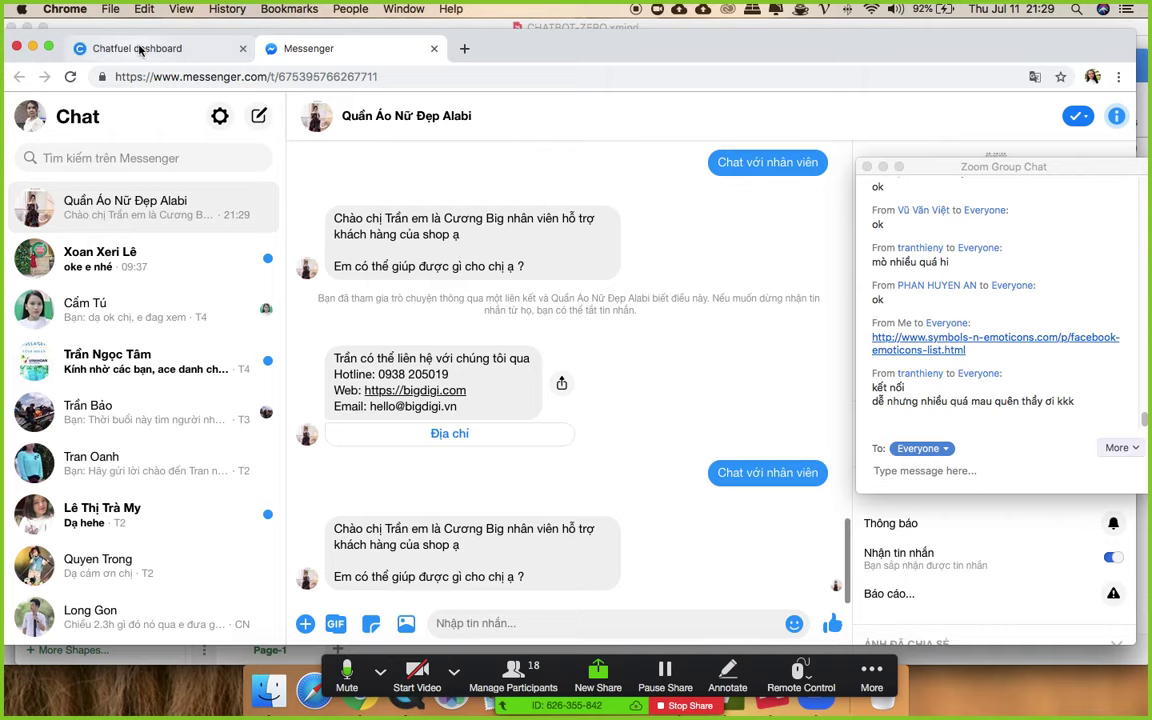
click(130, 47)
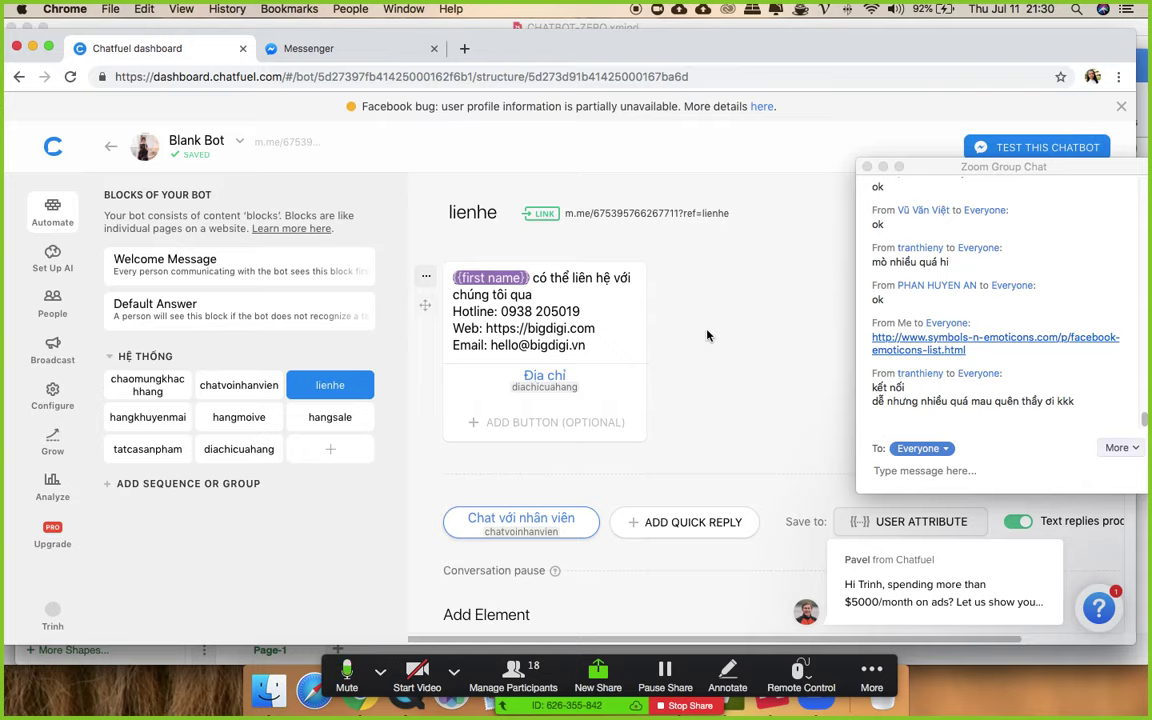
- Browse the hangkhuyenmai and tatcasanpham blocks, then open the diachicuahang block
click(133, 423)
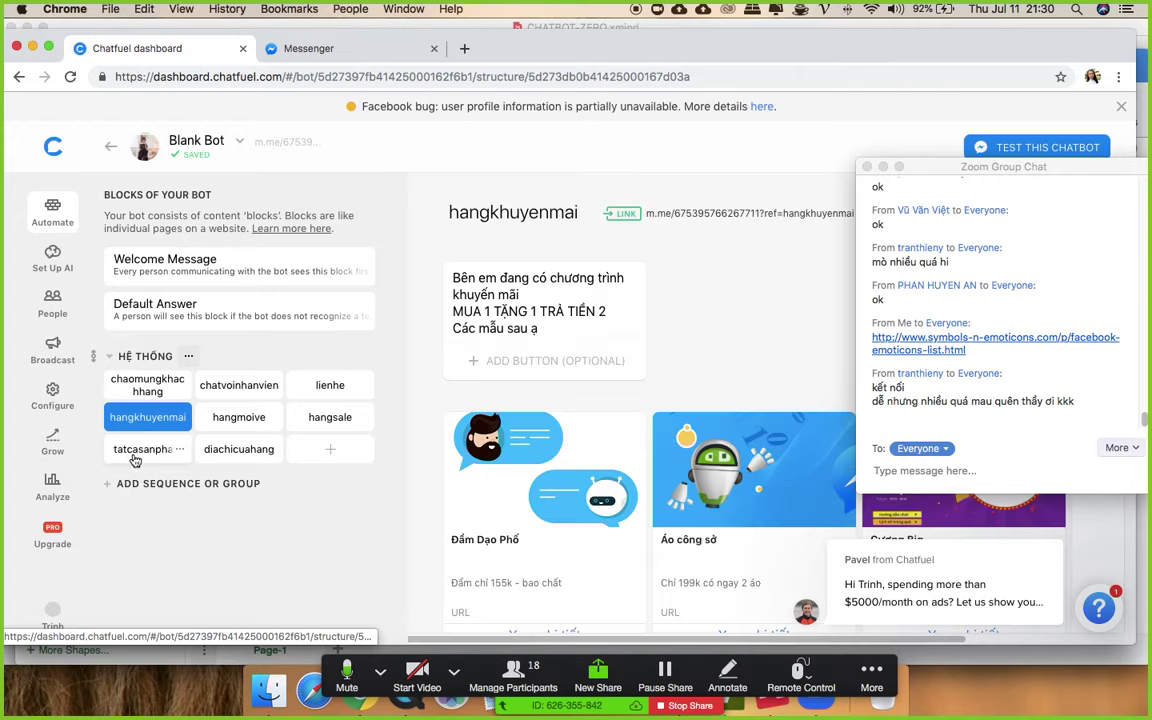
click(135, 453)
scroll(560, 420, down, 8)
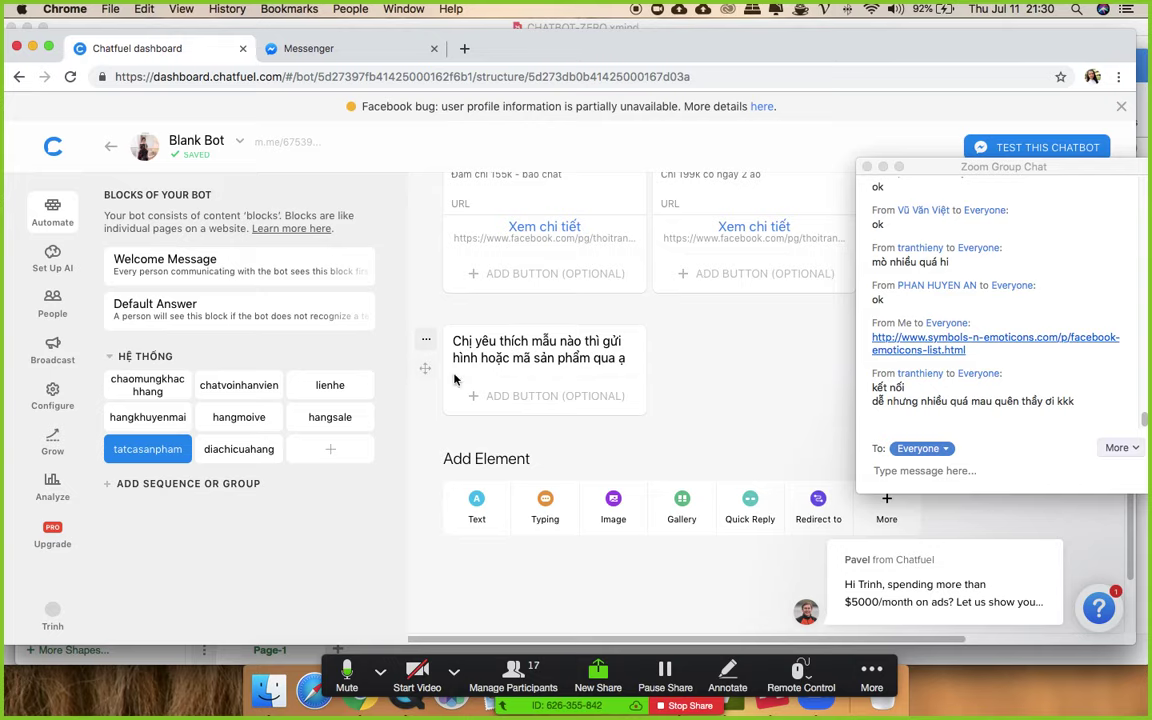
click(236, 453)
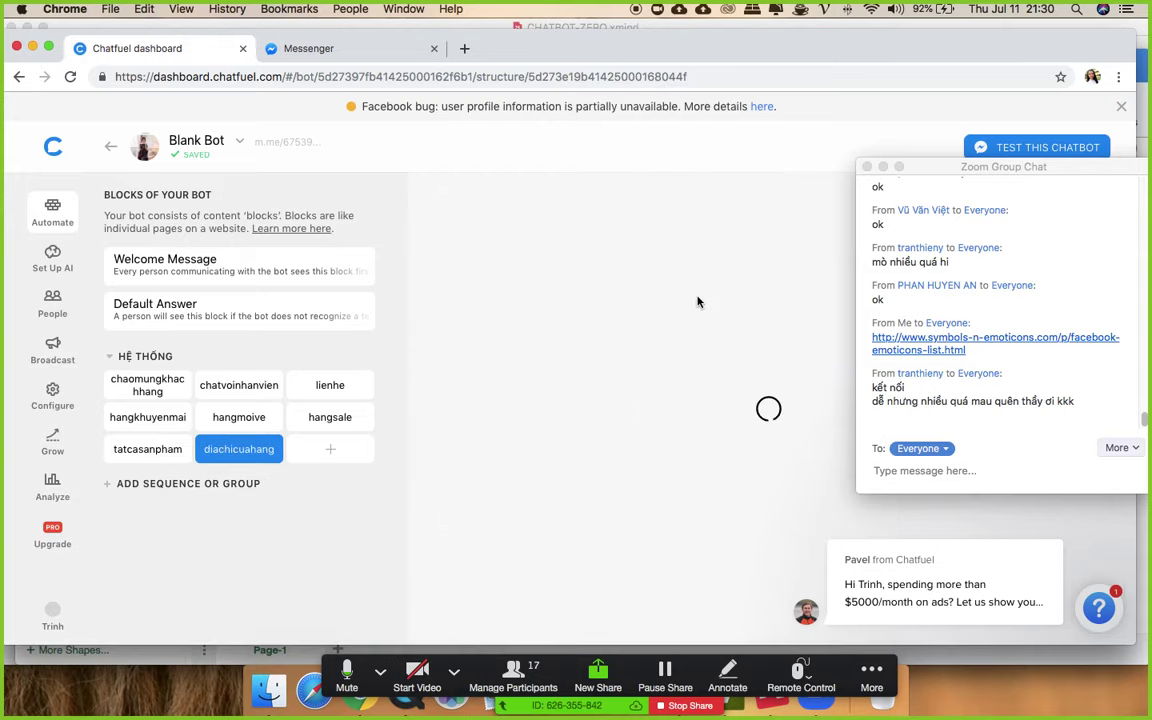
scroll(697, 320, down, 1)
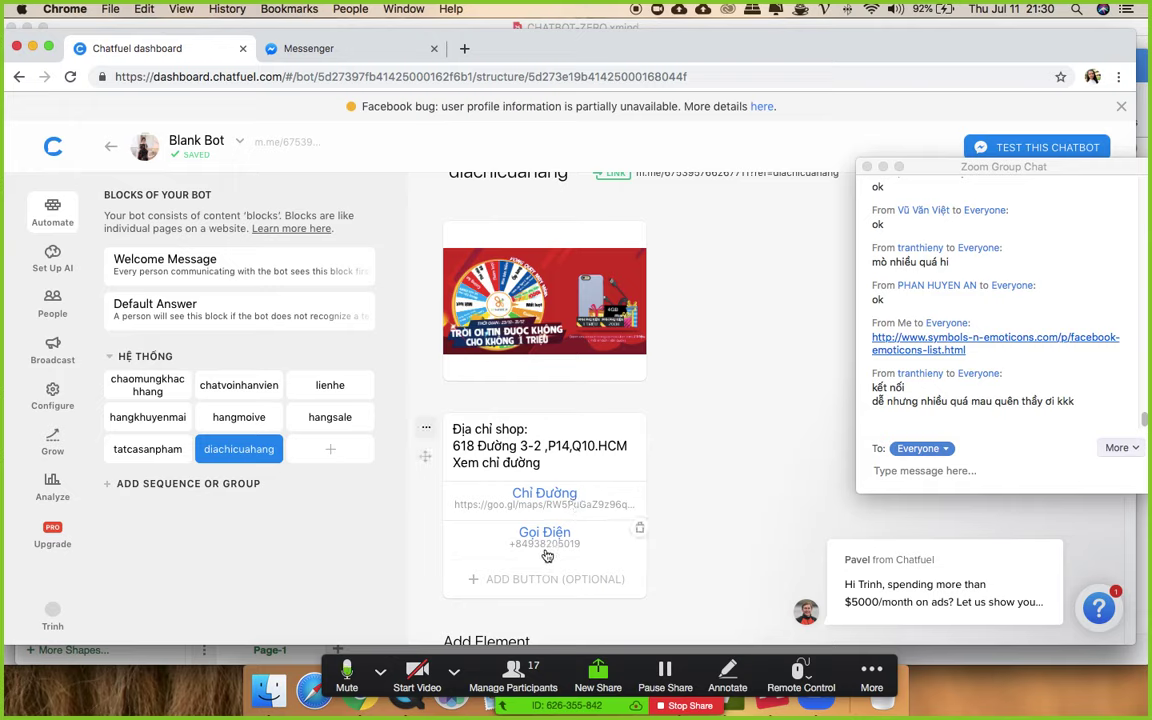
scroll(600, 475, down, 3)
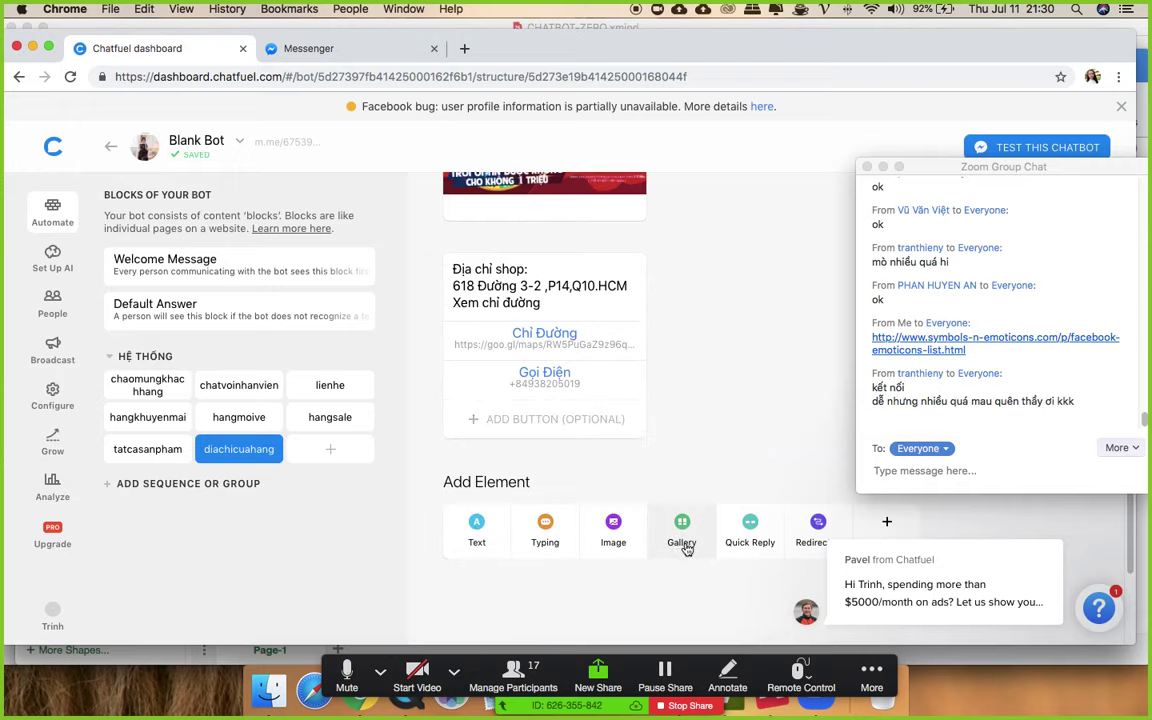
- Add a Quay lại quick reply to diachicuahang that leads back to chaomungkhachhang
click(753, 530)
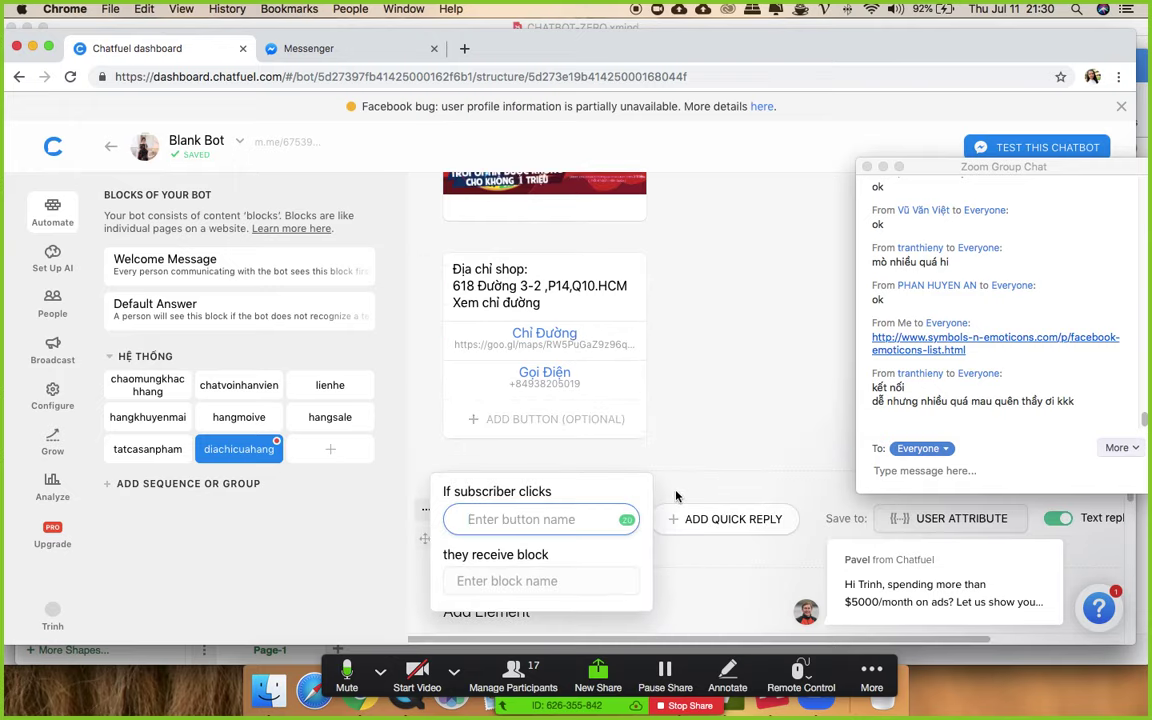
text(Quay lại)
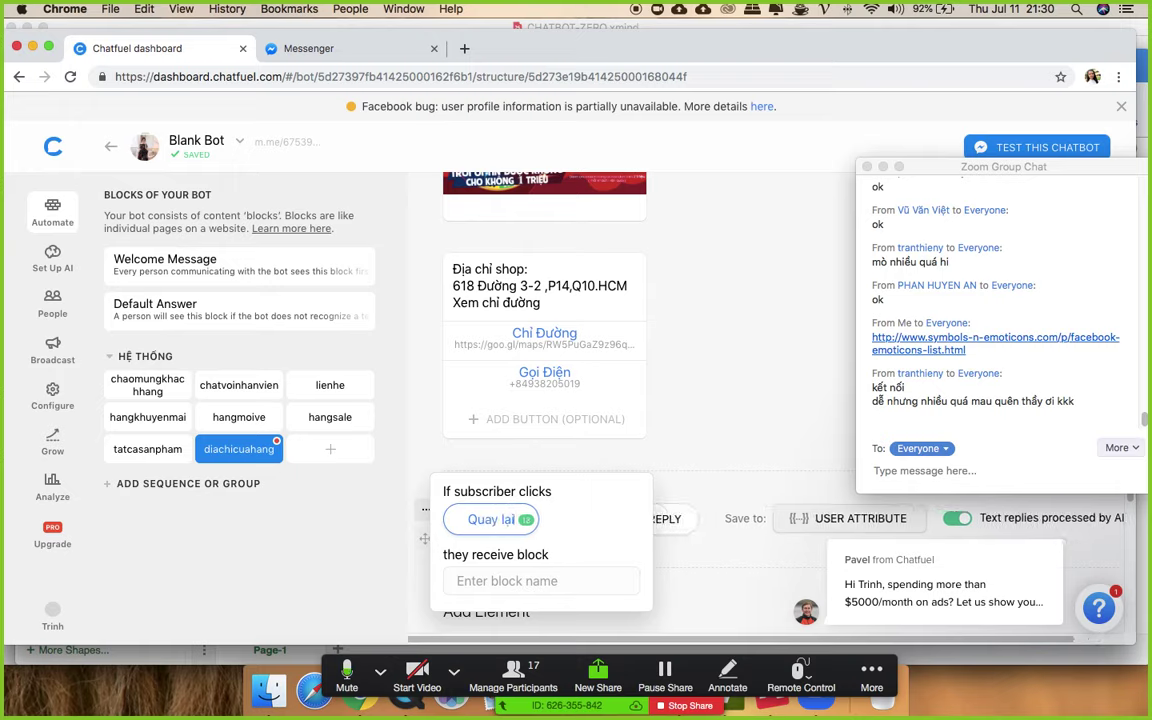
click(540, 579)
text(chao)
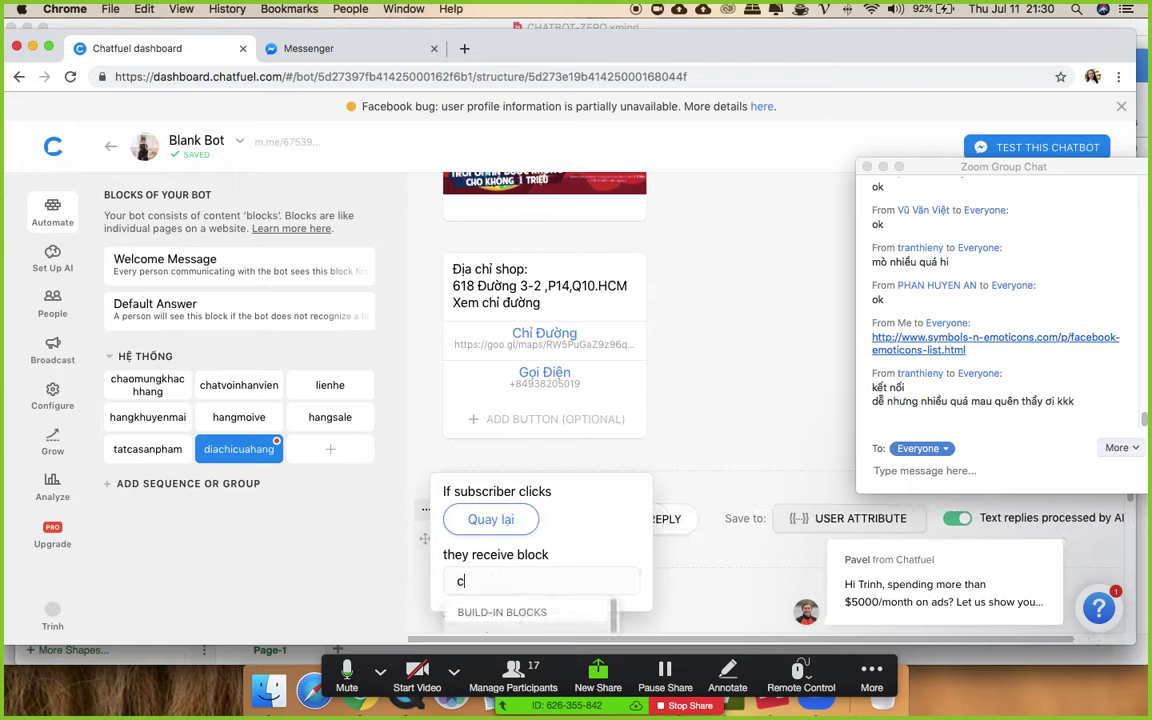
click(527, 573)
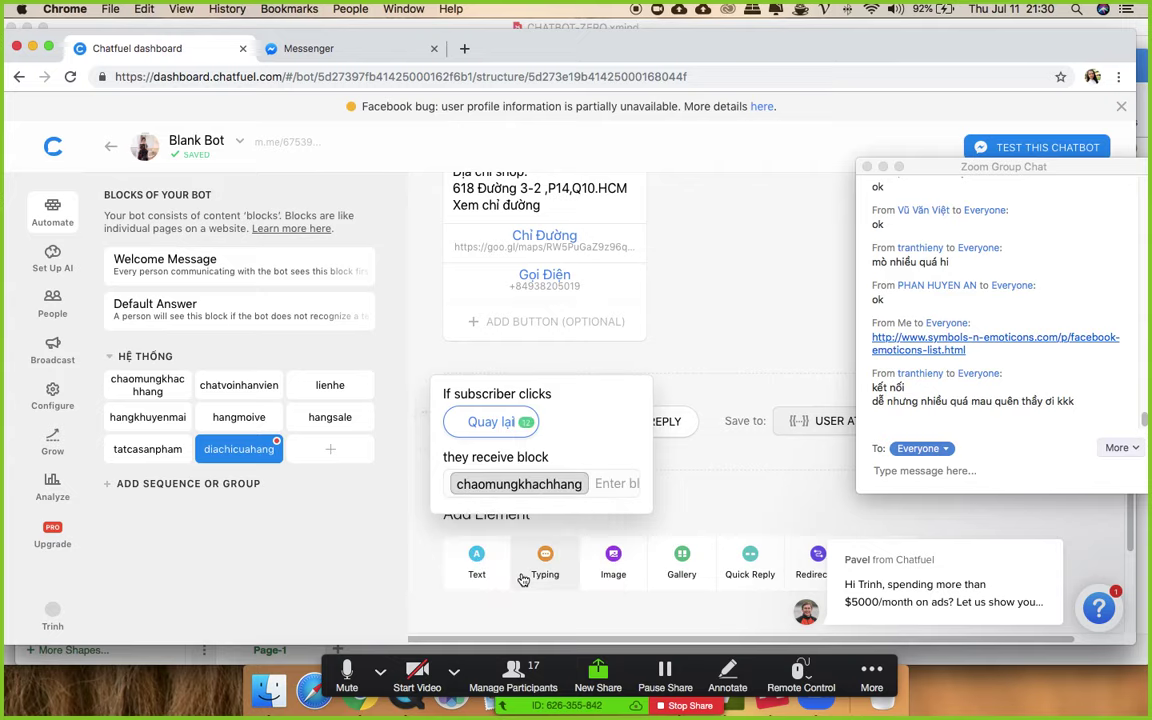
click(720, 327)
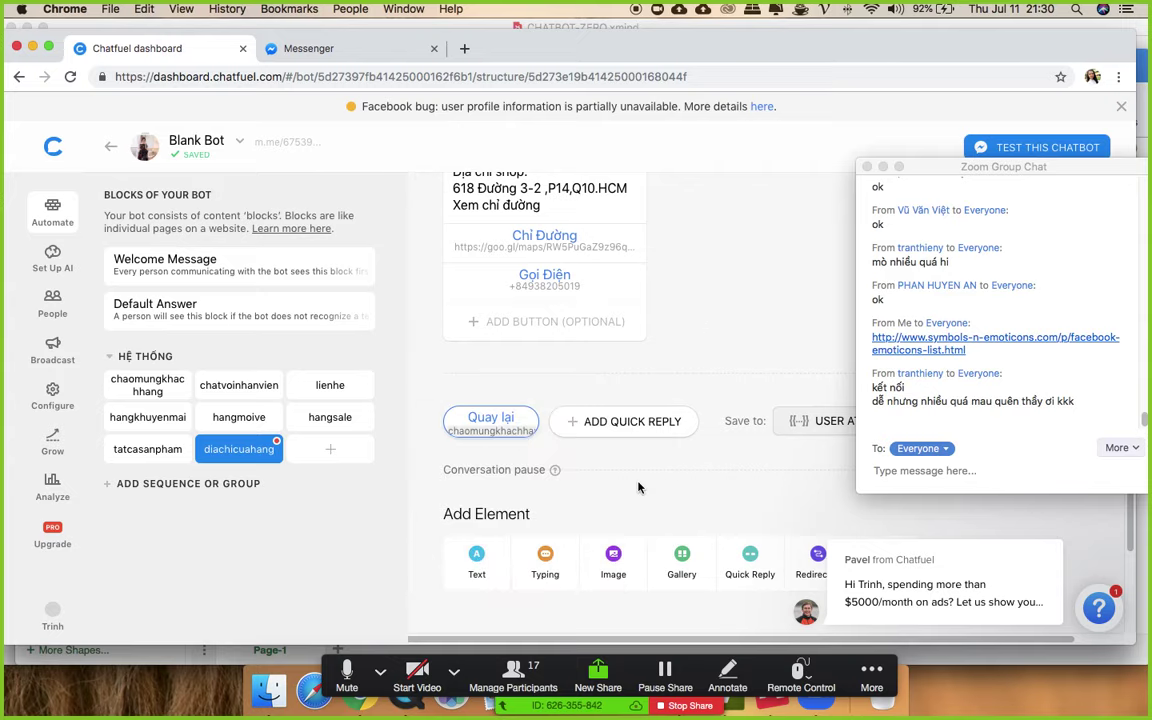
click(340, 422)
scroll(700, 413, down, 10)
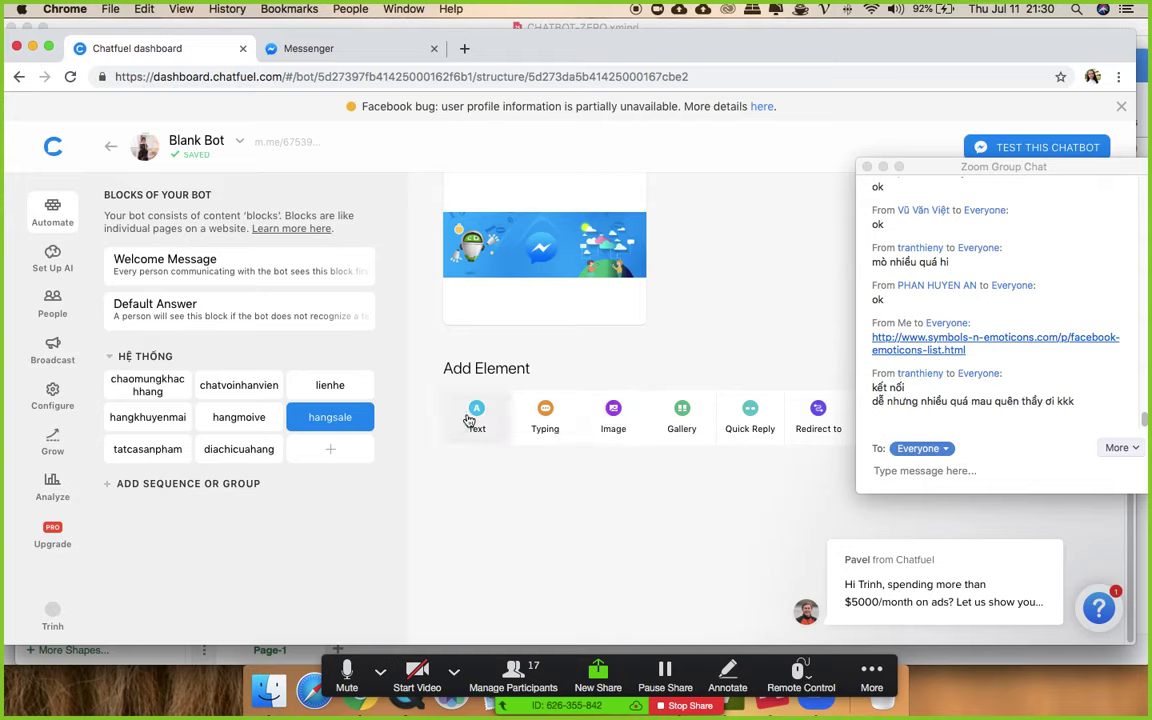
- Add a text message 'Minh chon được mẫu nào gửi hình cho shop nhé' to hangsale
click(475, 424)
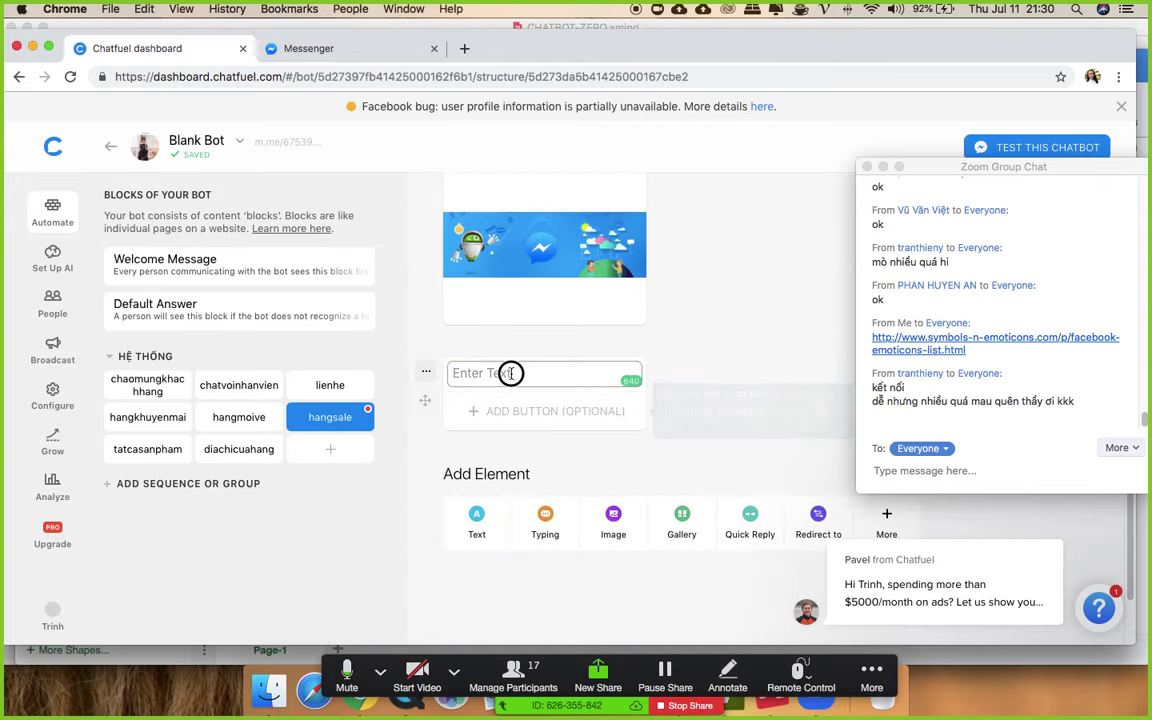
text(Minh chon)
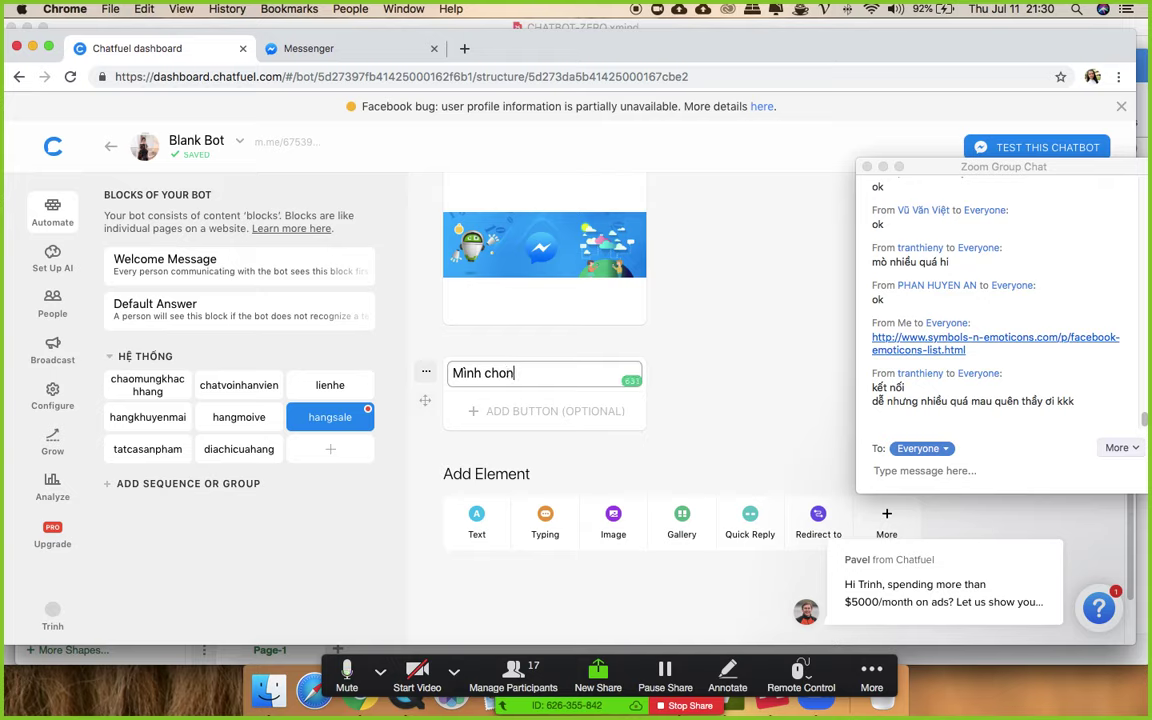
text( được mẫu nào)
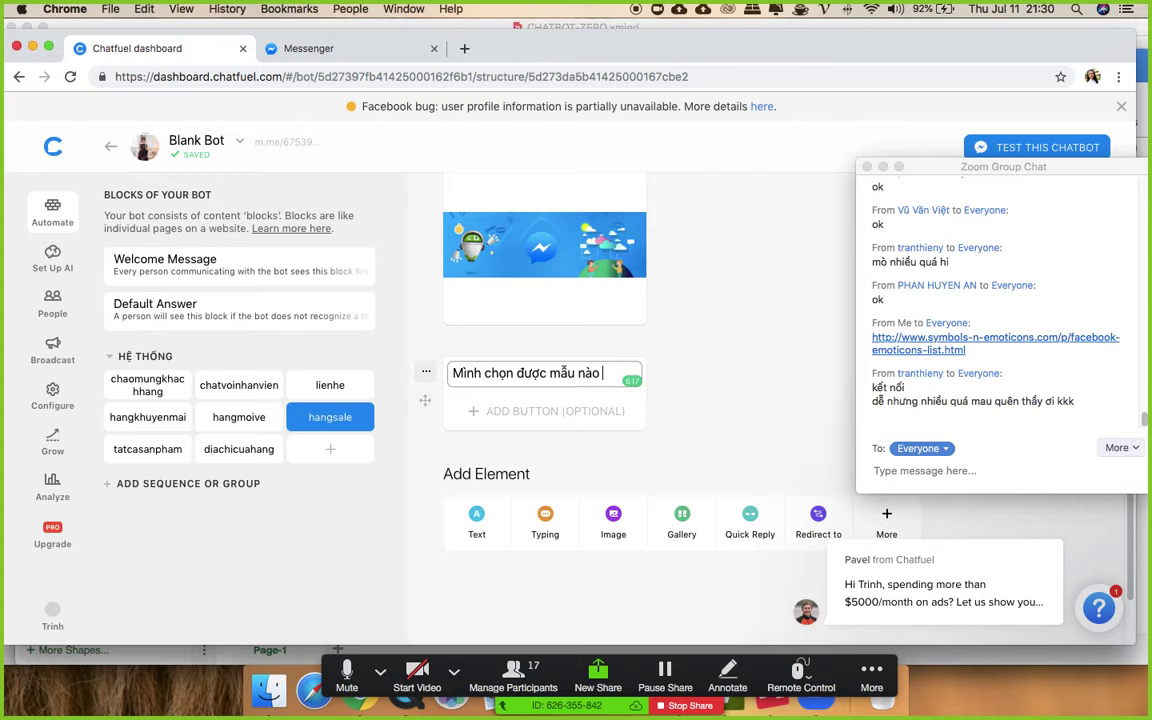
text( gửi hình cho shop)
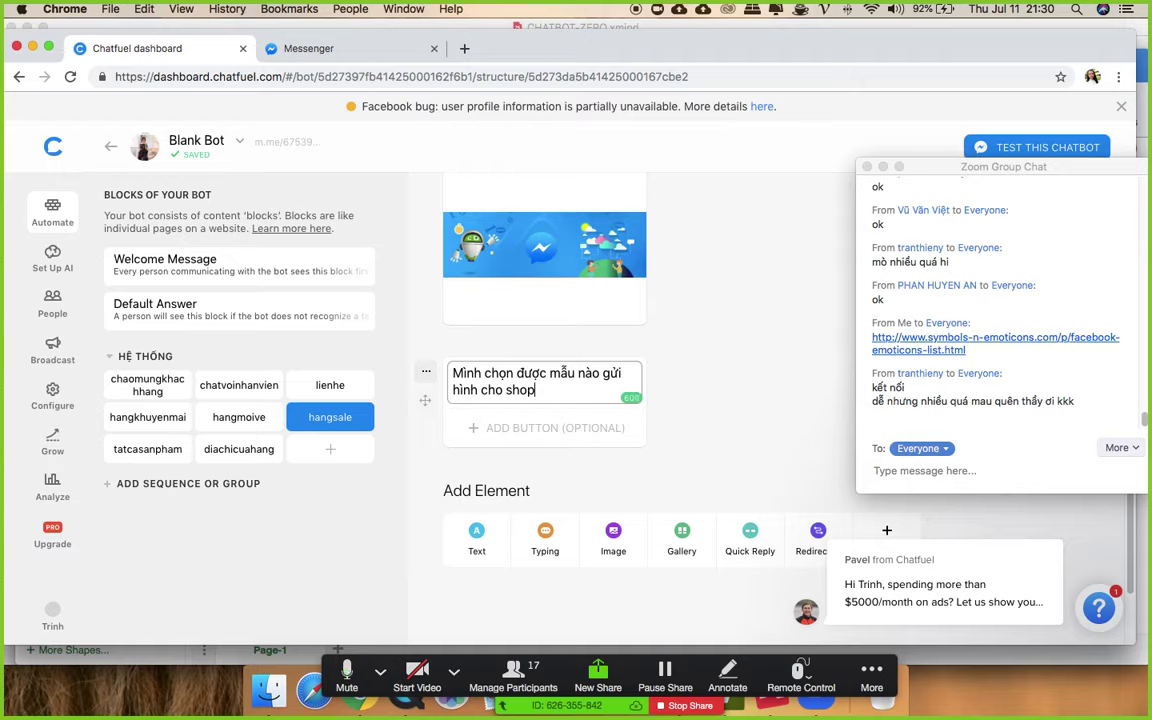
text( nhé)
click(725, 378)
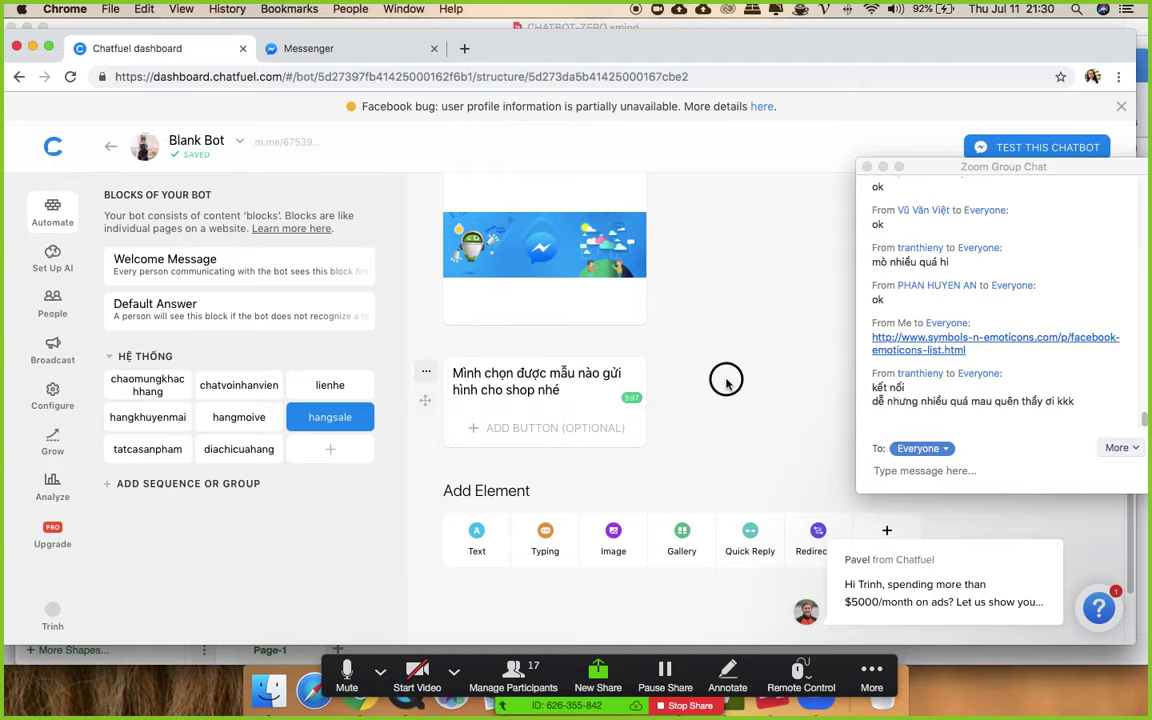
- Insert a 5-second typing pause above the new hangsale message
click(426, 340)
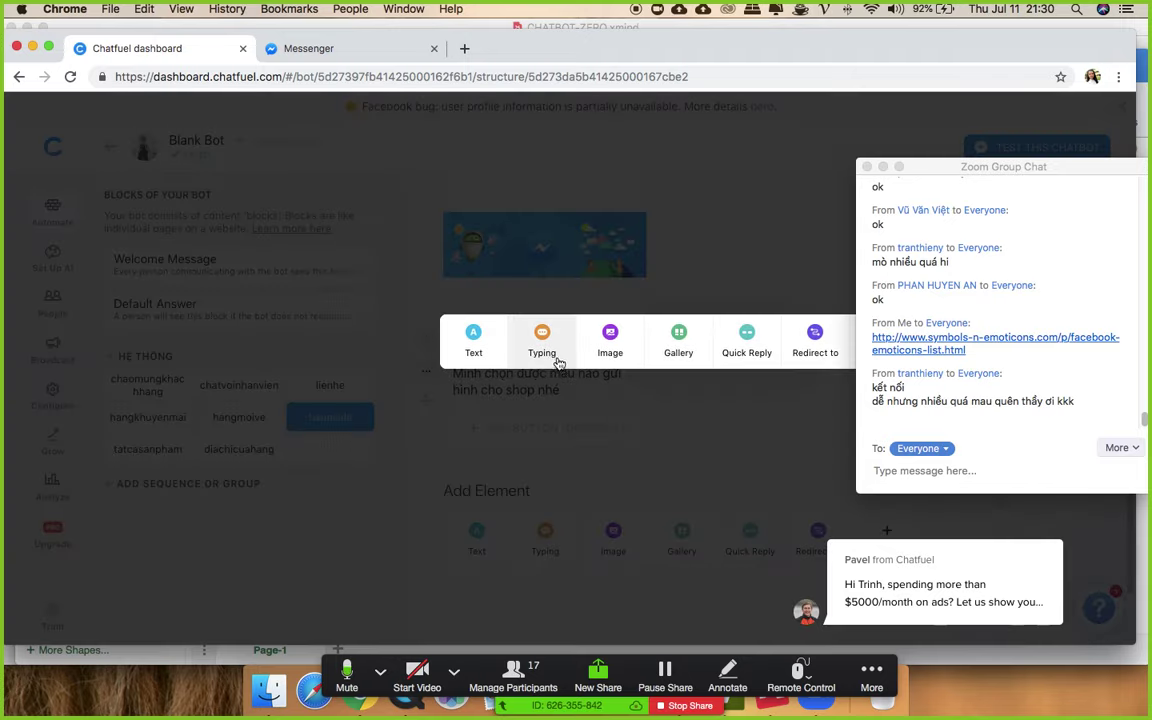
click(566, 393)
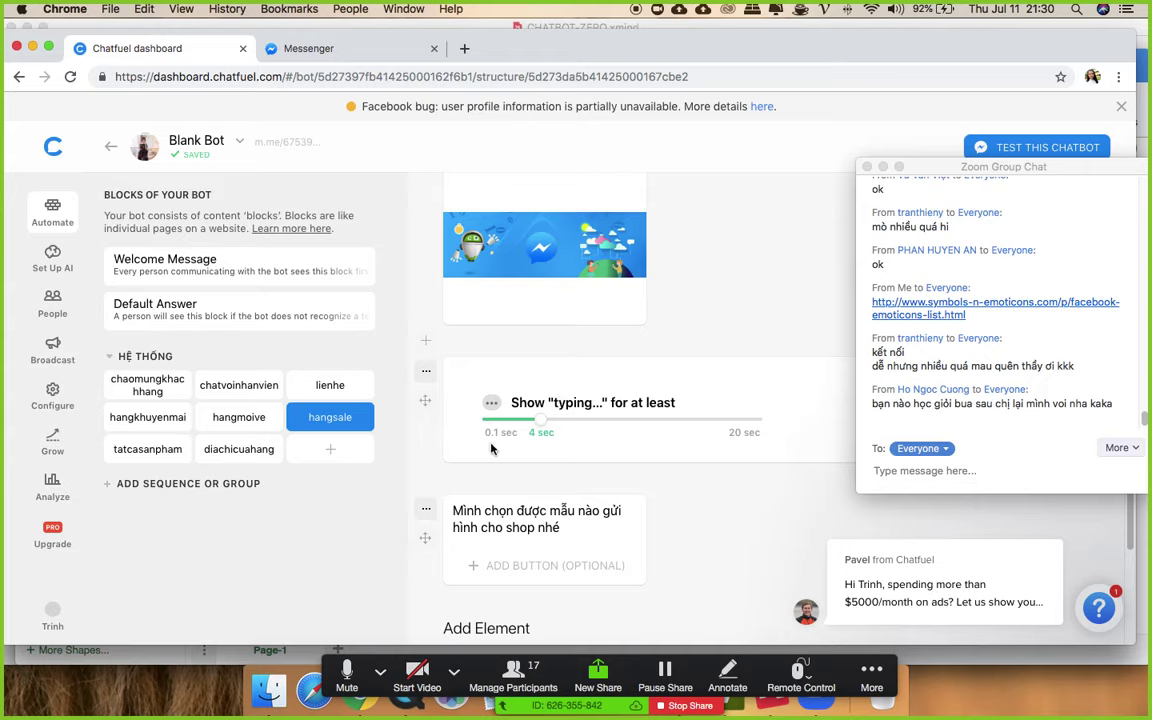
mouse_move(544, 428)
mouse_down()
mouse_move(571, 430)
mouse_move(553, 430)
mouse_up()
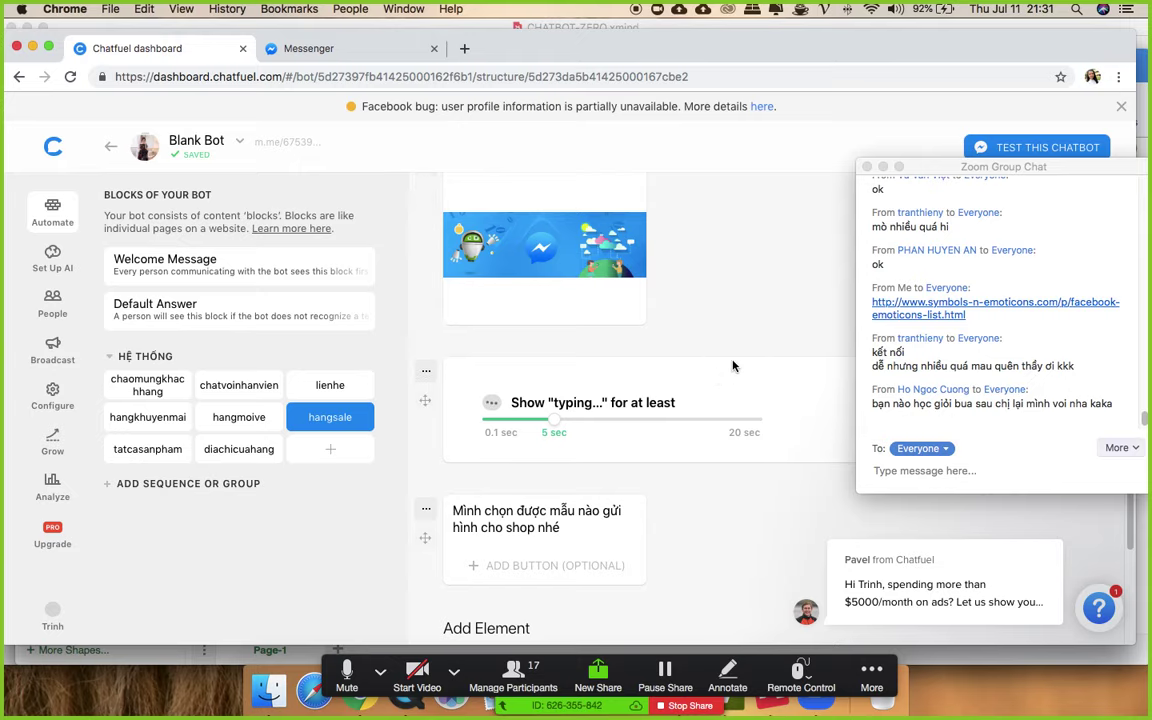
scroll(735, 460, up, 8)
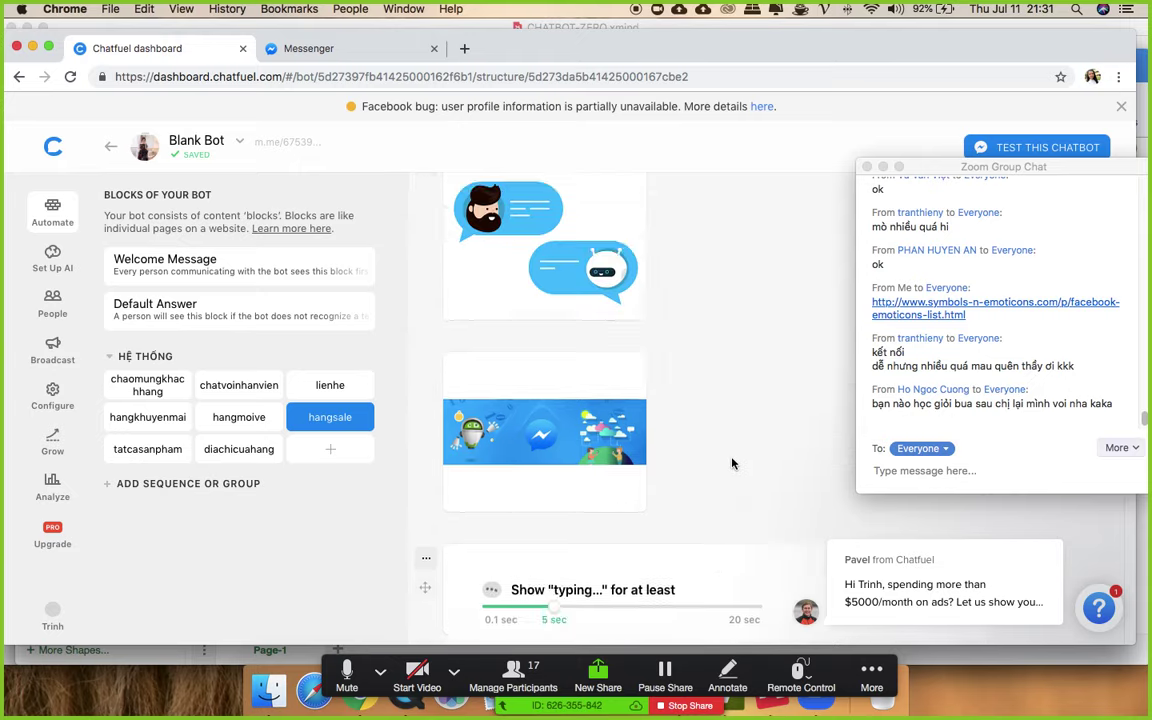
click(147, 385)
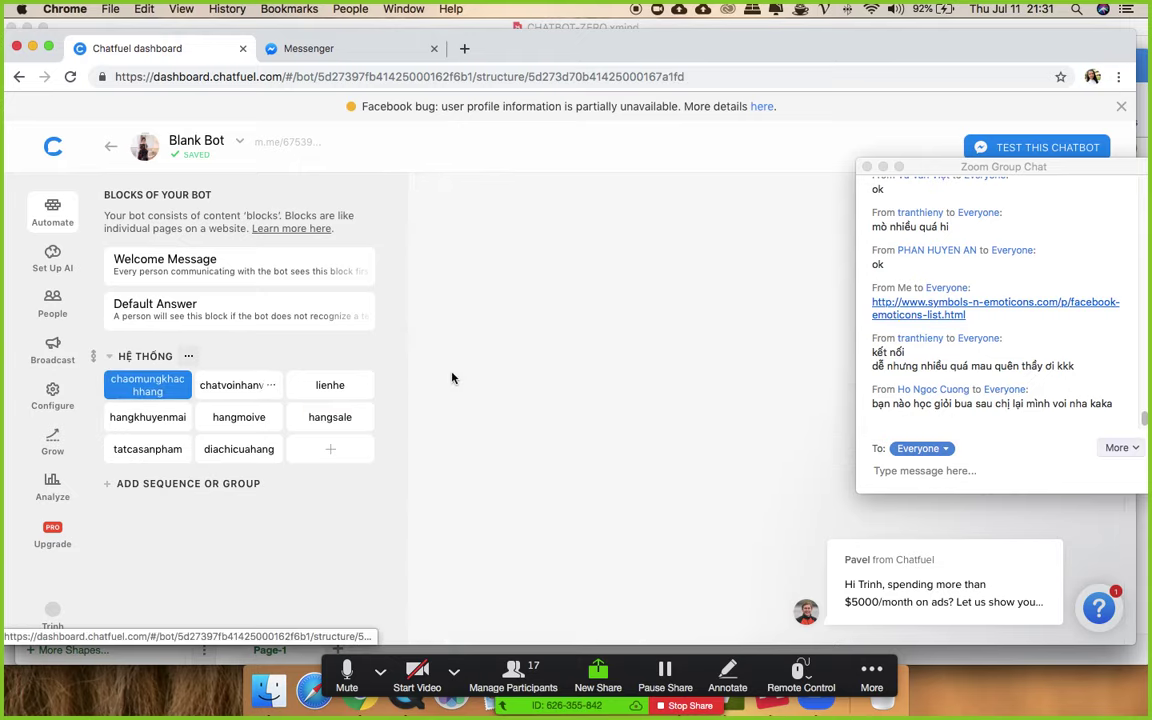
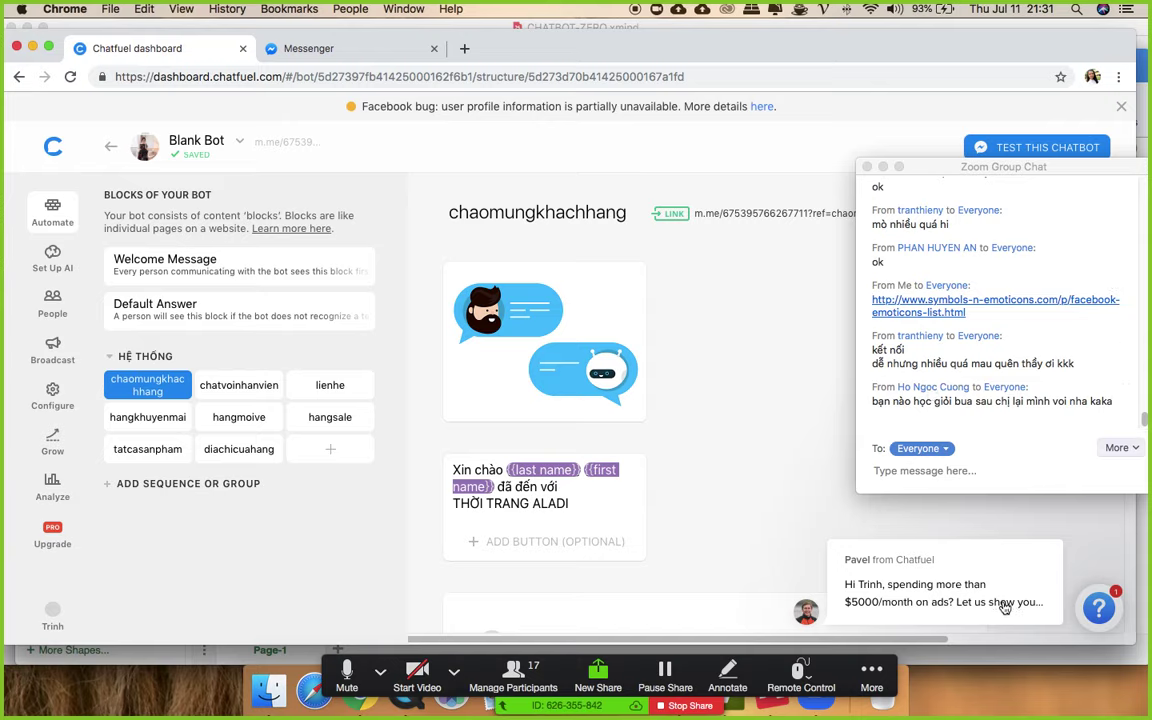
- Create a new block named vechungtoi in the HỆ THỐNG group
click(871, 677)
click(810, 480)
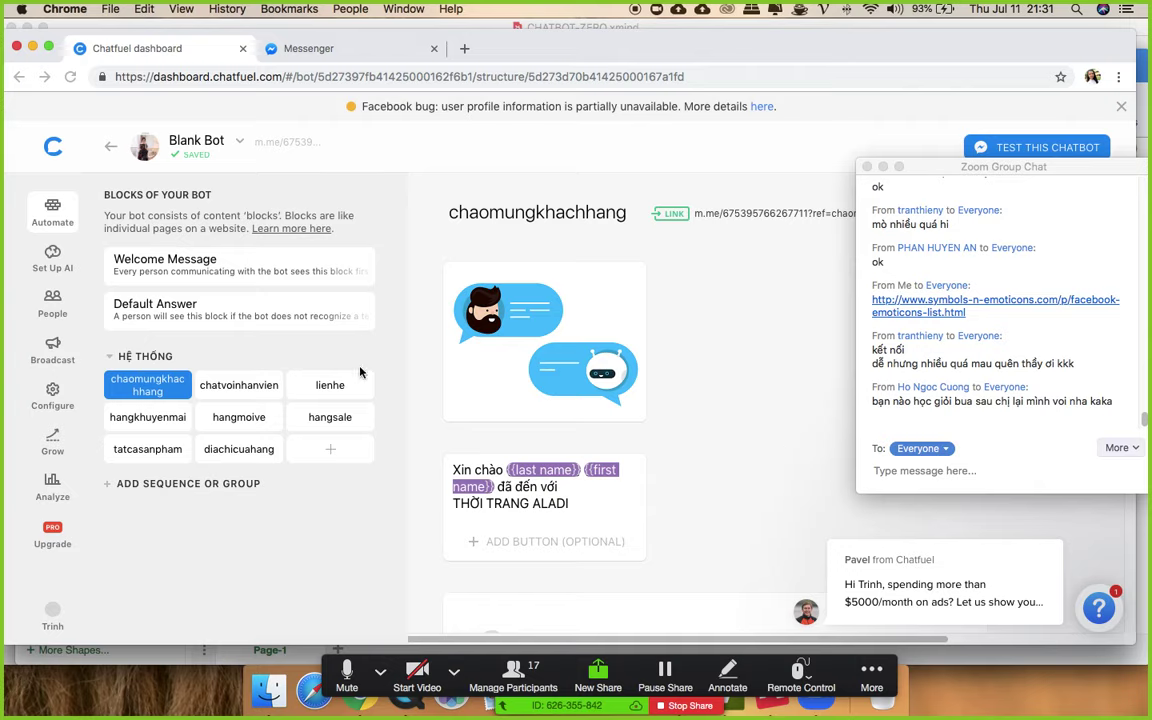
click(322, 447)
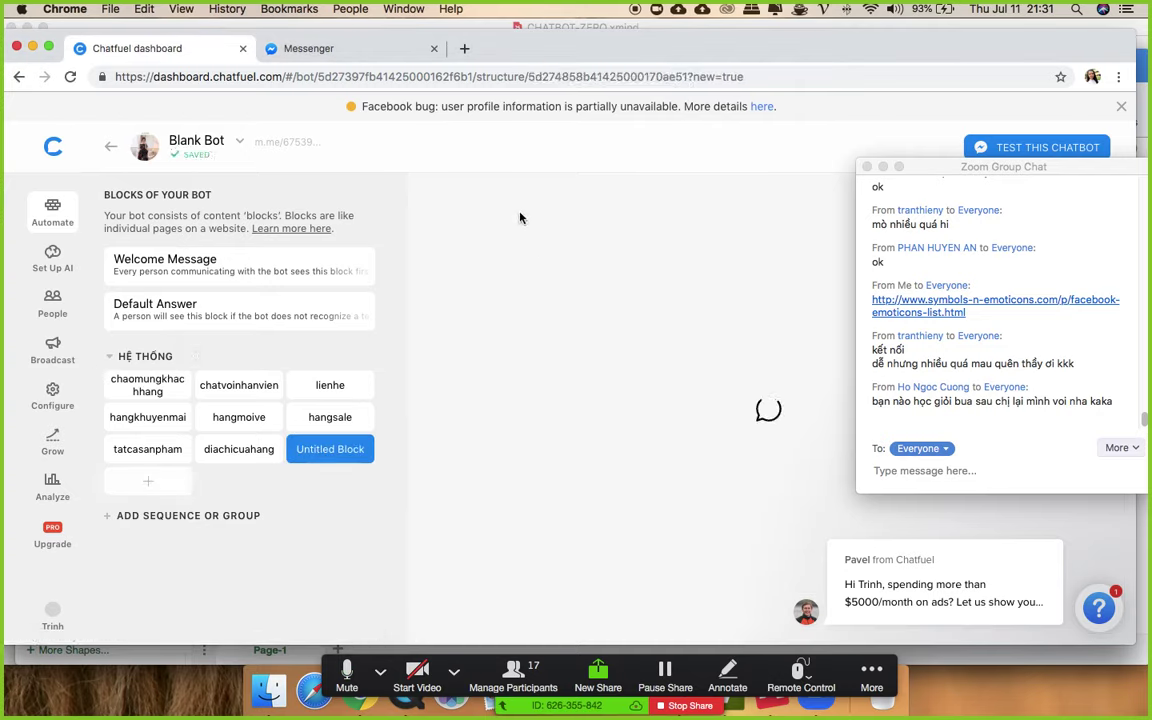
text(vechun)
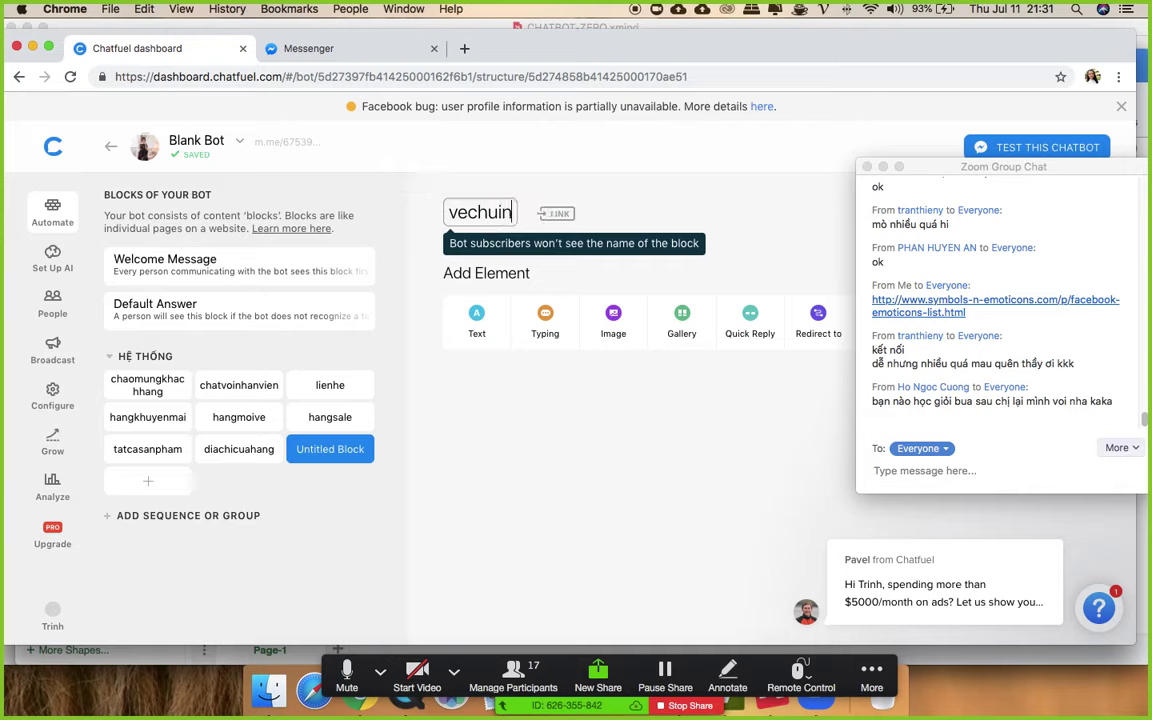
text(gt)
key(BackSpace)
key(BackSpace)
key(BackSpace)
text(ngtoi)
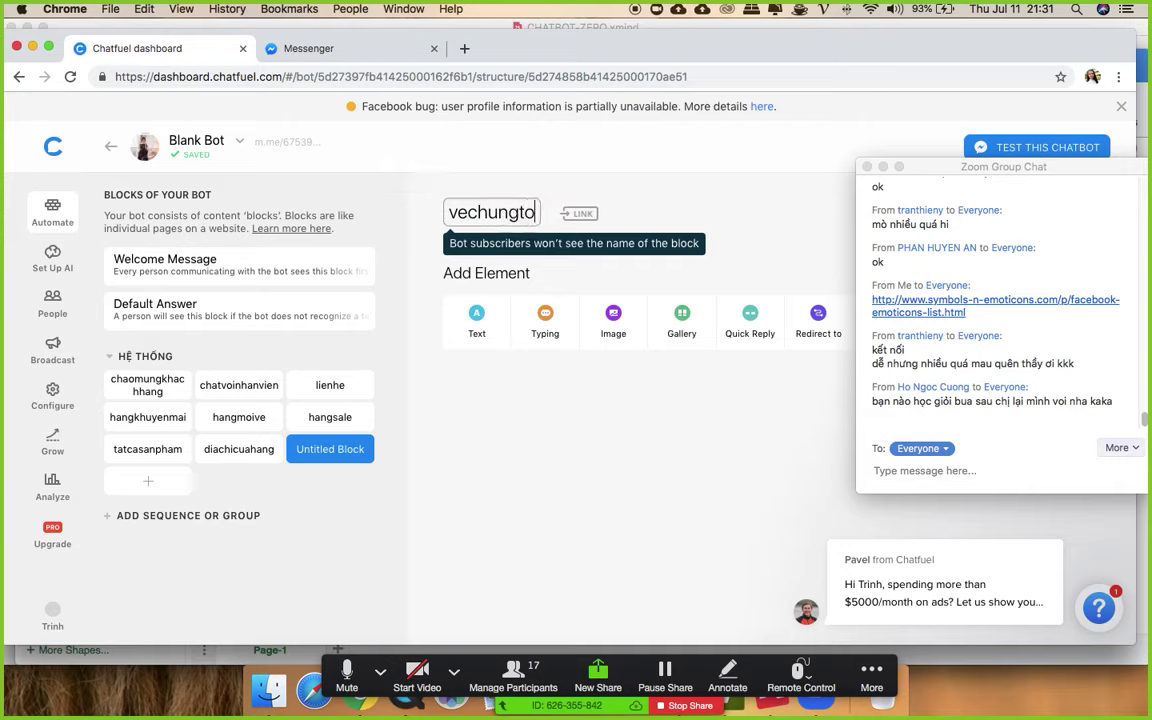
- Add a text card reading 'Cung cấp dịch vụ chatbot từ A-Z' to vechungtoi
click(482, 326)
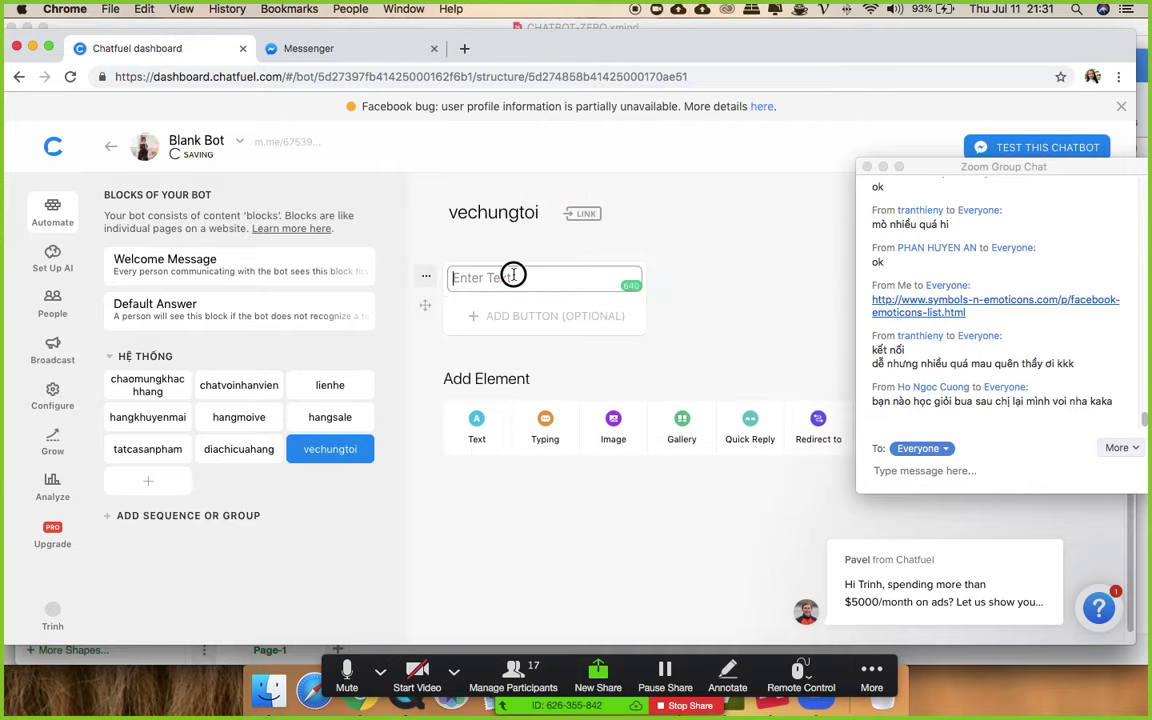
text(Cung)
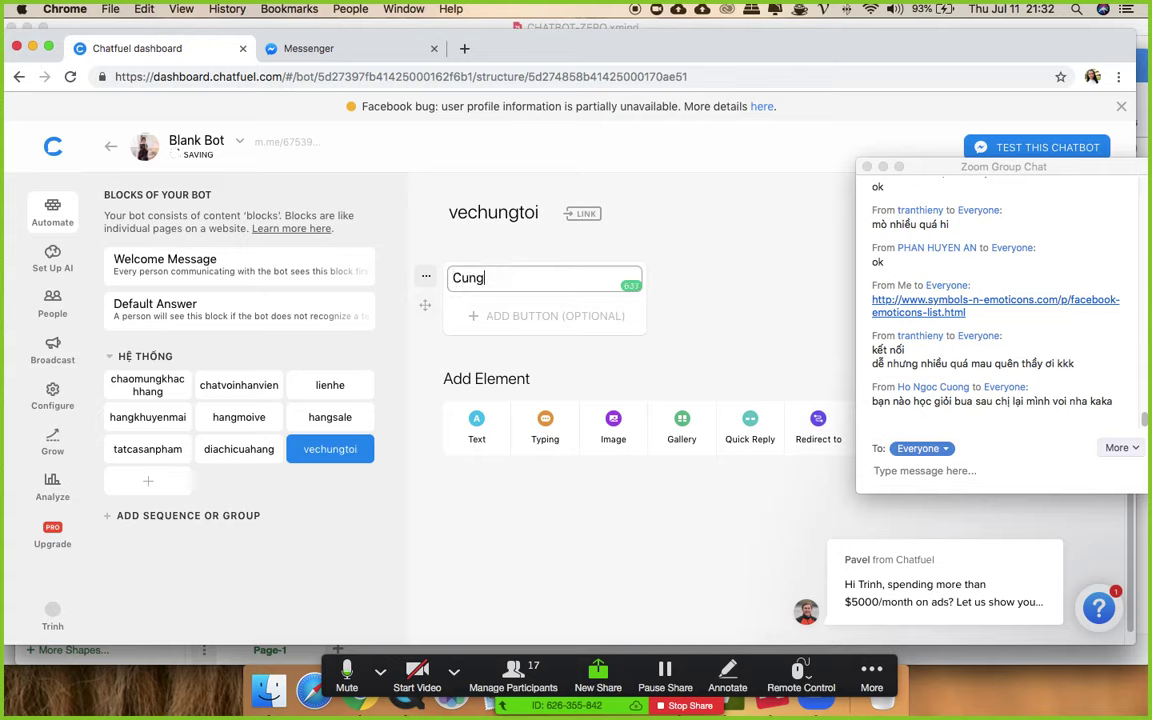
text( ca)
text(p dich)
text( vụ chatbot t)
text(ừ )
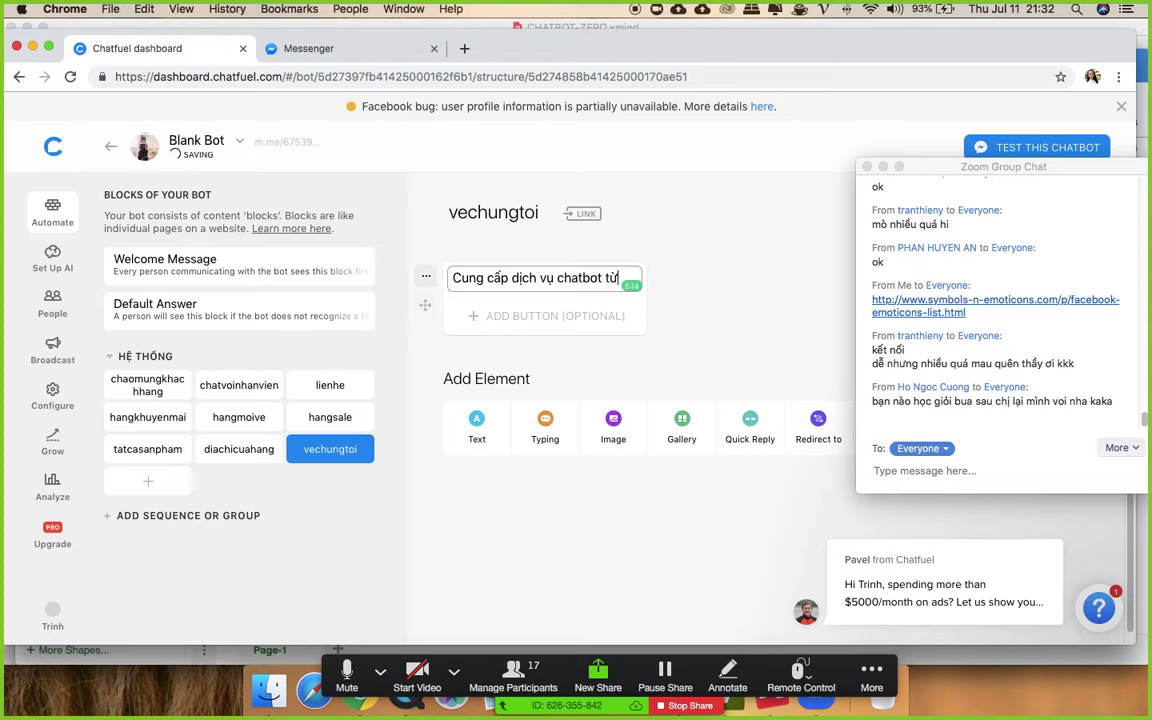
text(A-Z)
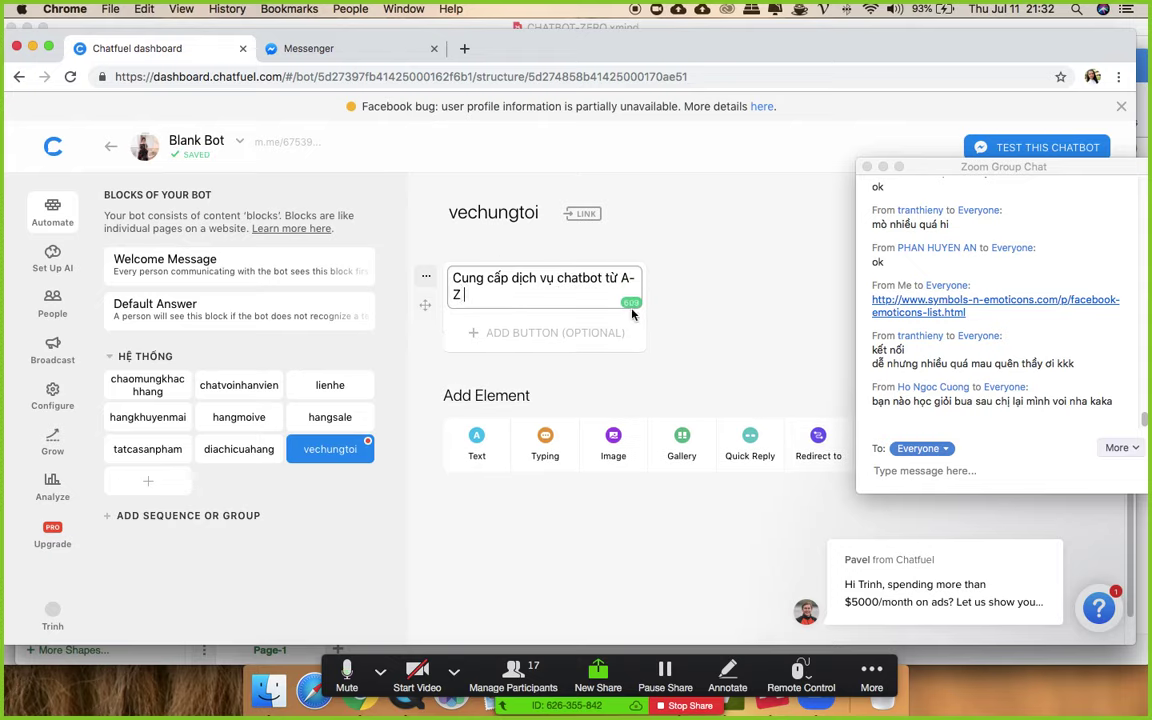
click(661, 340)
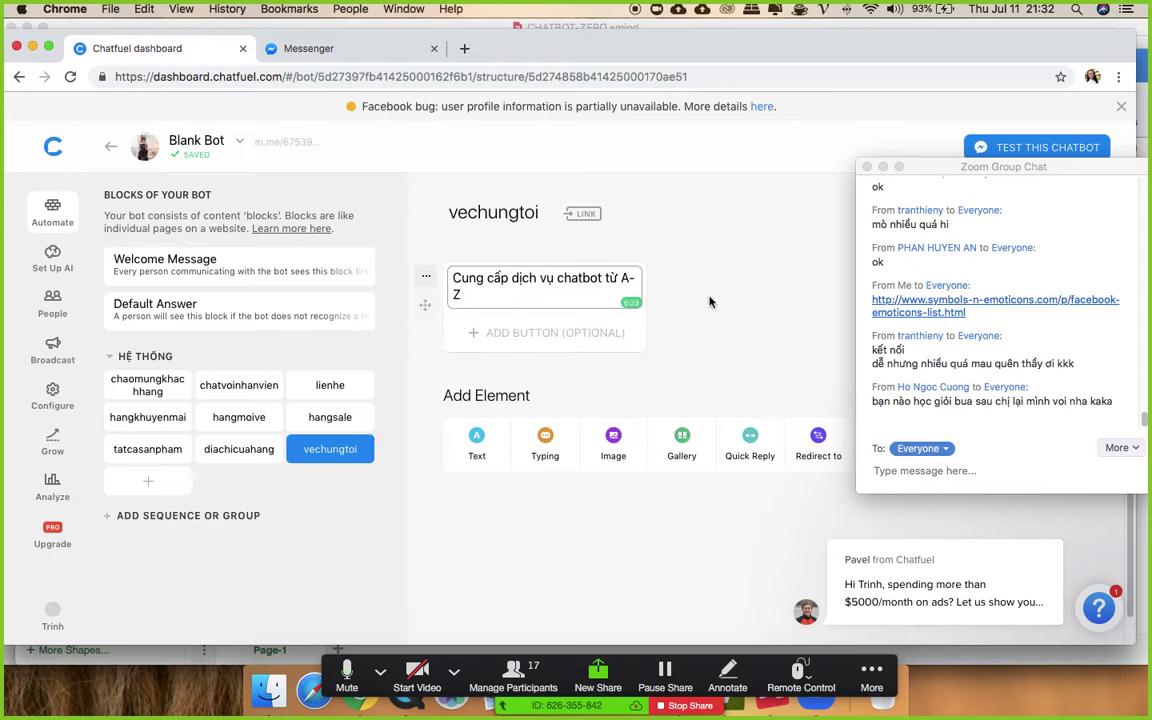
- Add an image card with chatbot-zero-slide.png below the text
click(608, 460)
click(556, 476)
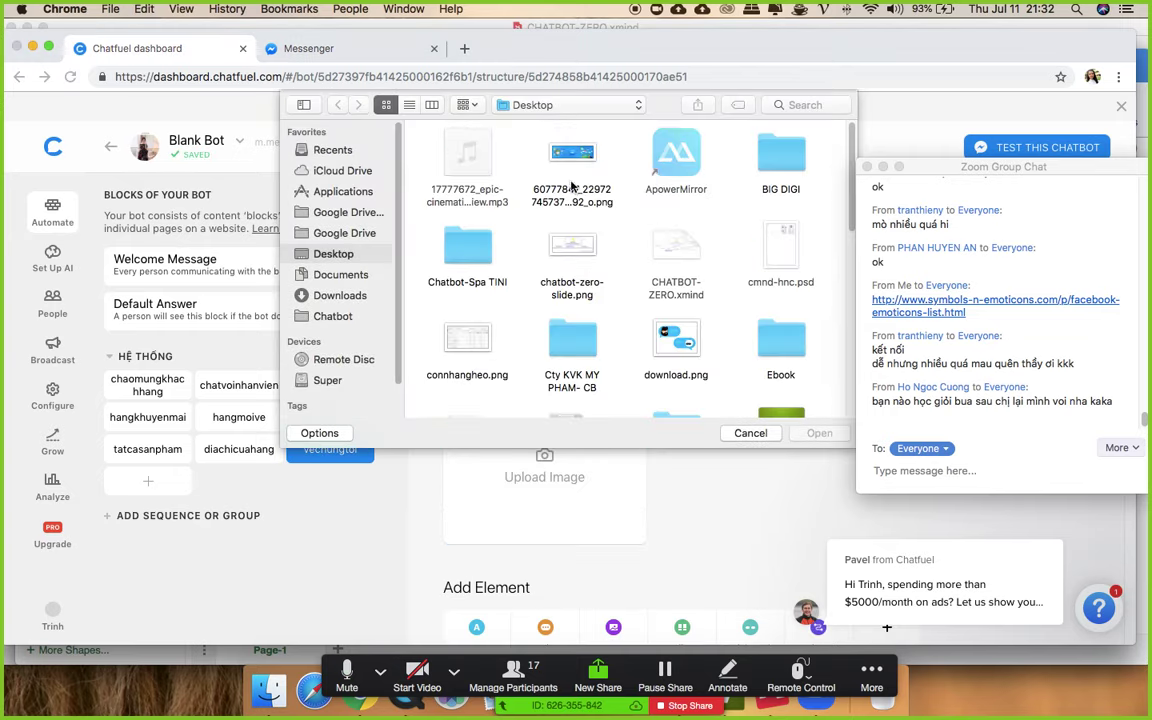
double_click(571, 245)
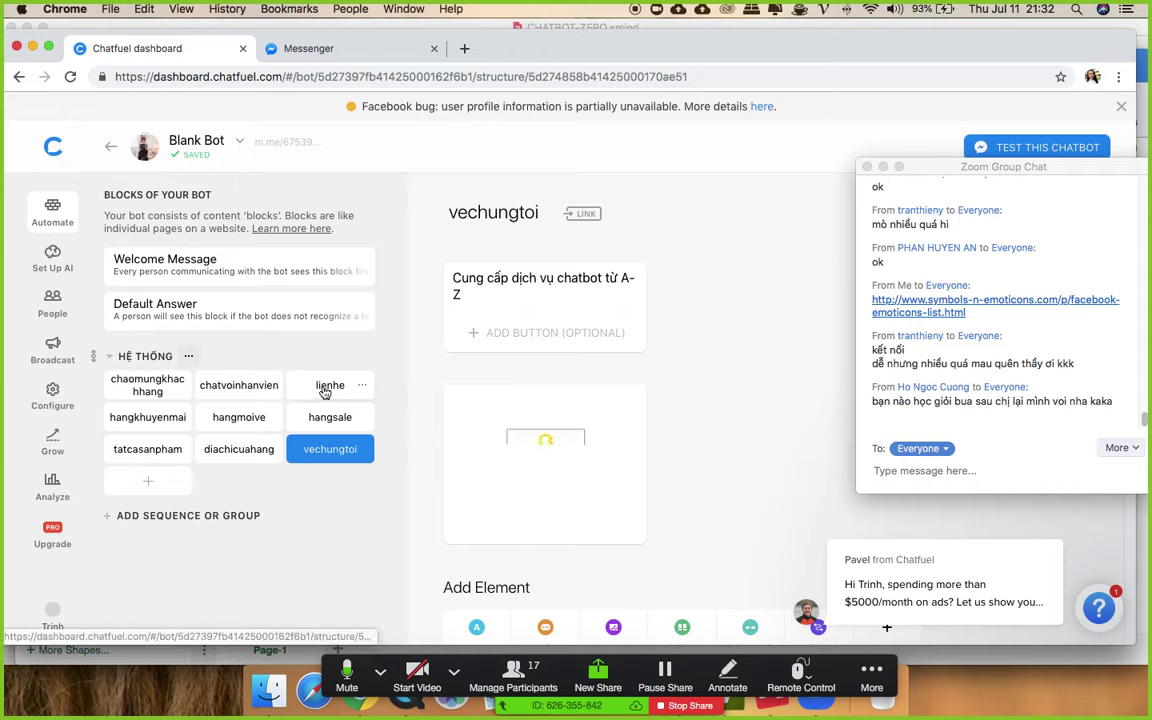
- Add a 'Về chúng tôi' button linking to vechungtoi in lienhe, then open chaomungkhachhang
click(324, 388)
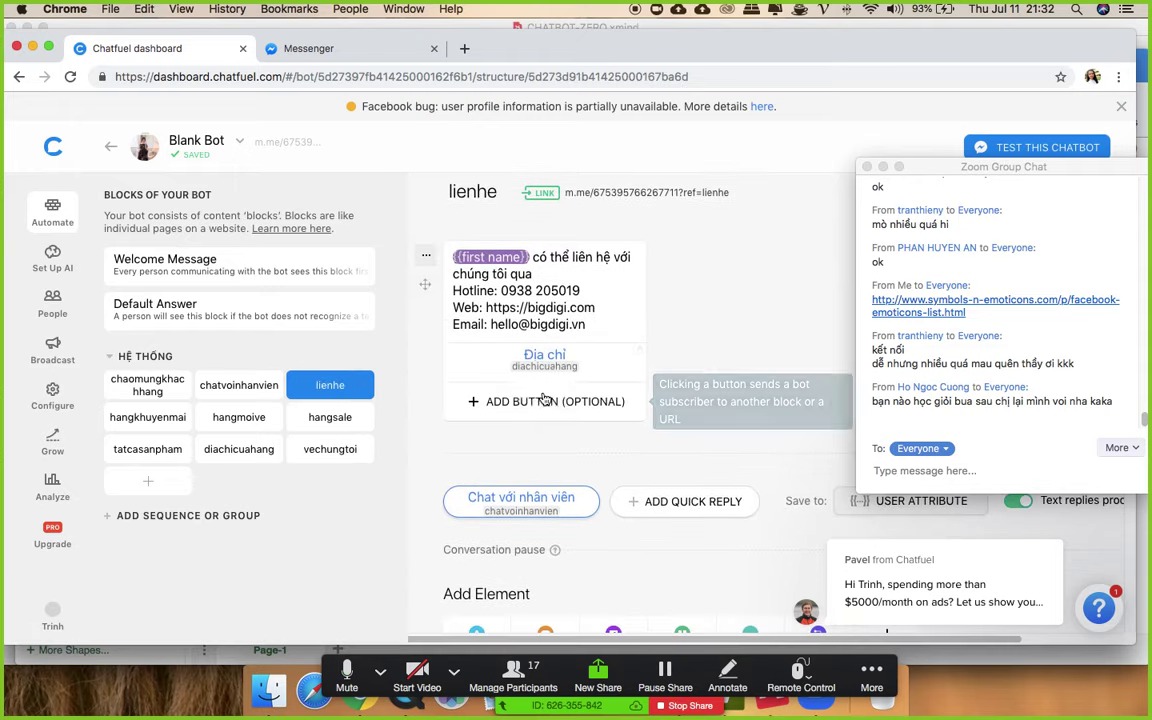
click(585, 404)
text(vE)
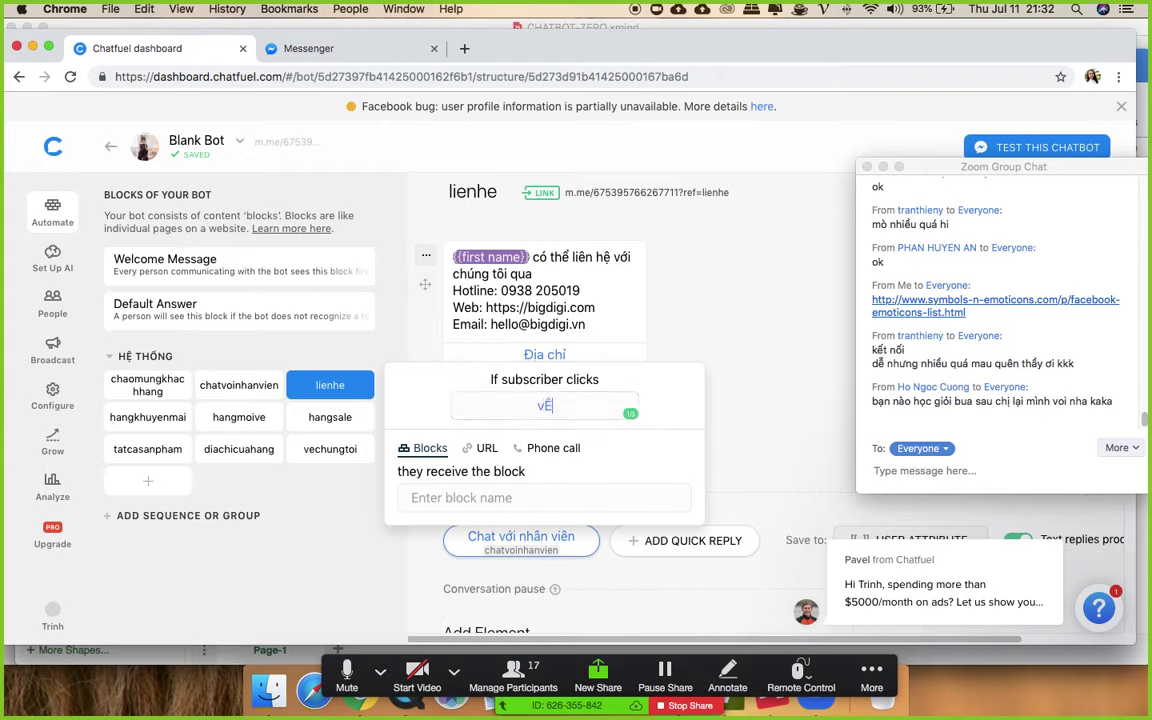
key(BackSpace)
key(BackSpace)
text(Về chi)
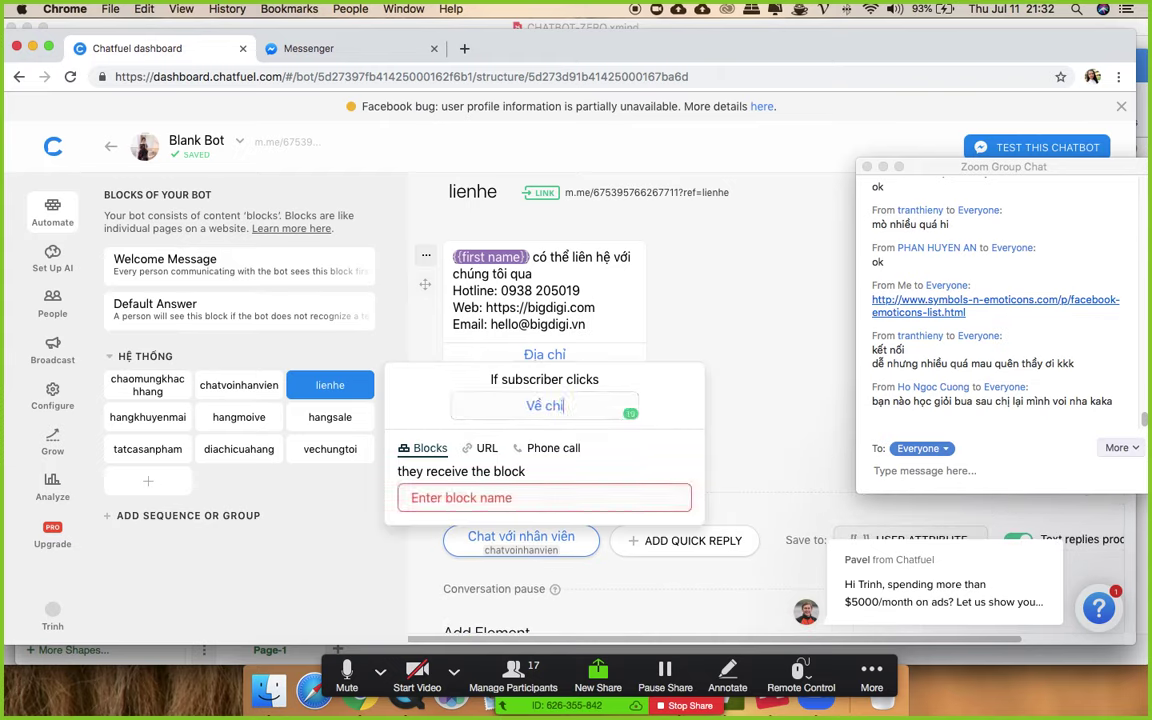
key(BackSpace)
text(úng tôi)
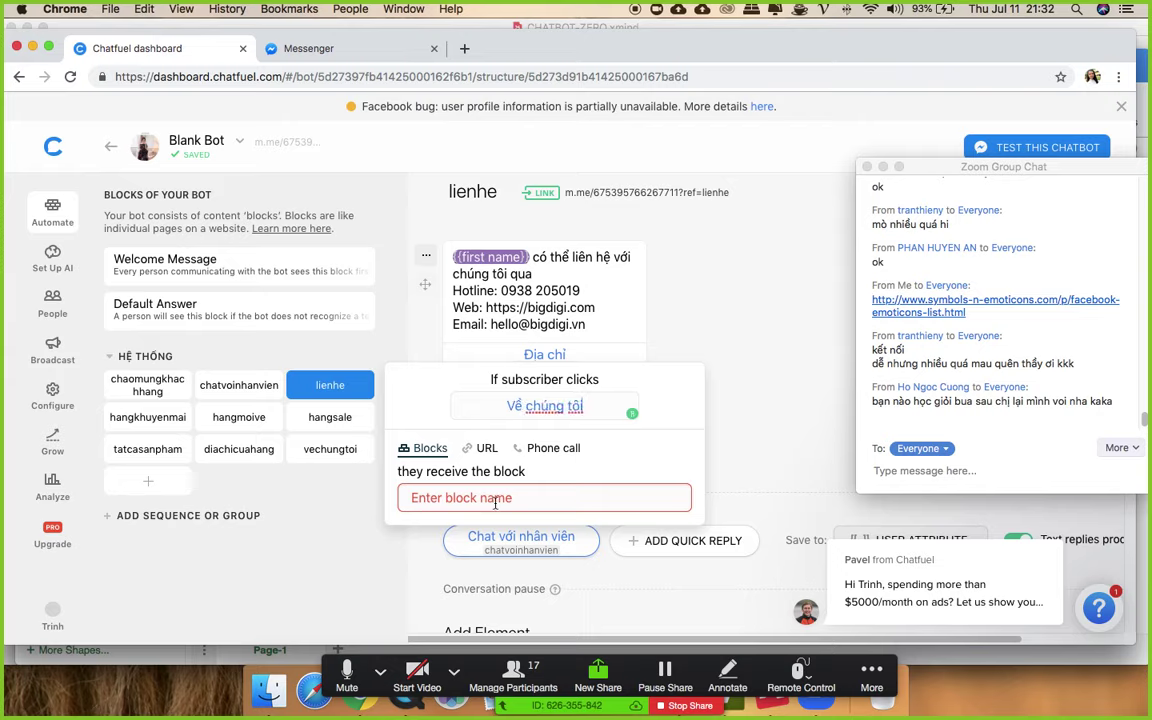
key(Tab)
text(ve)
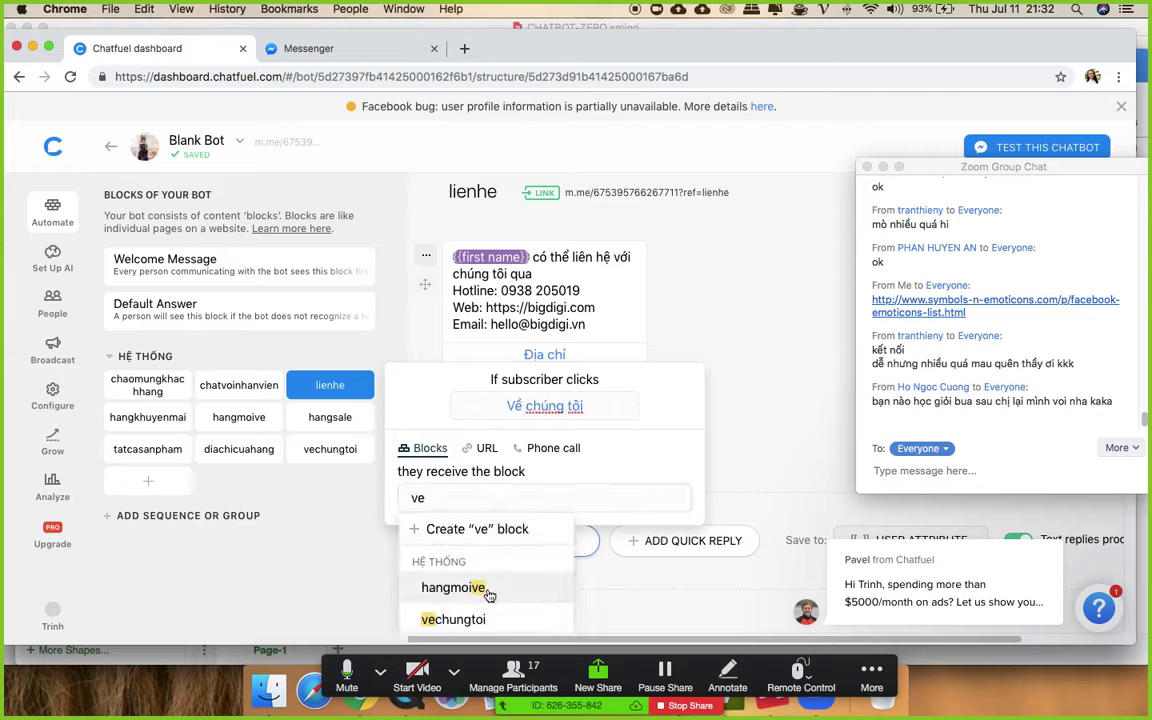
click(527, 614)
click(757, 355)
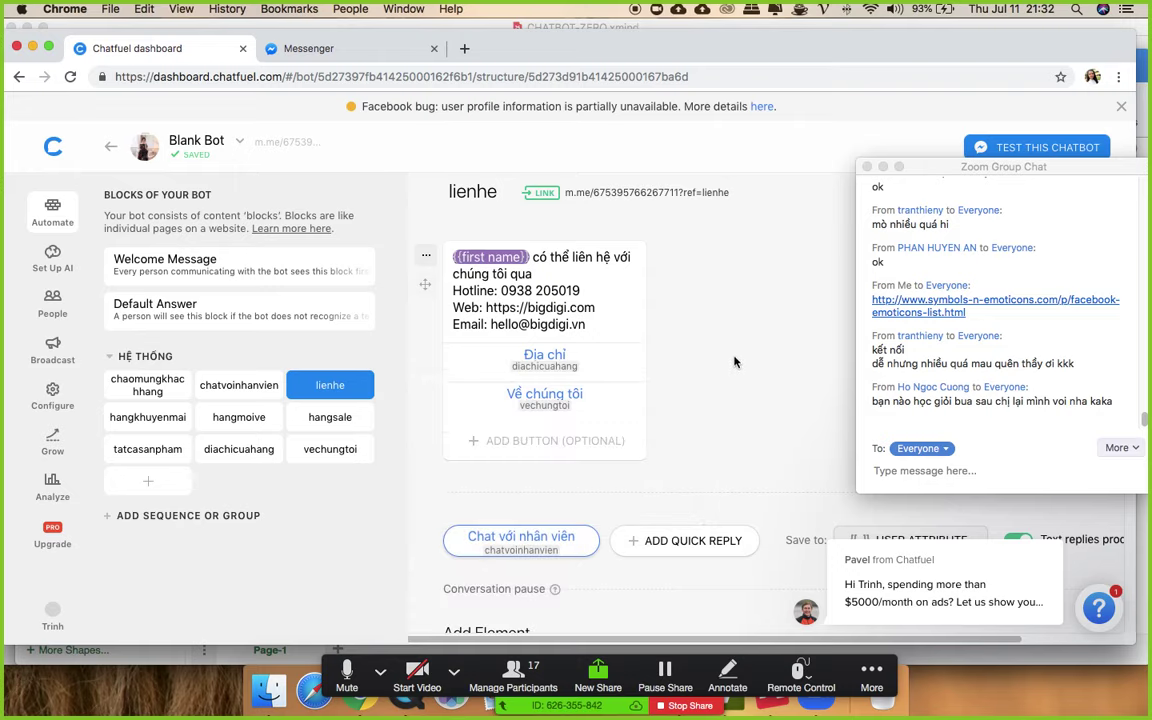
click(148, 384)
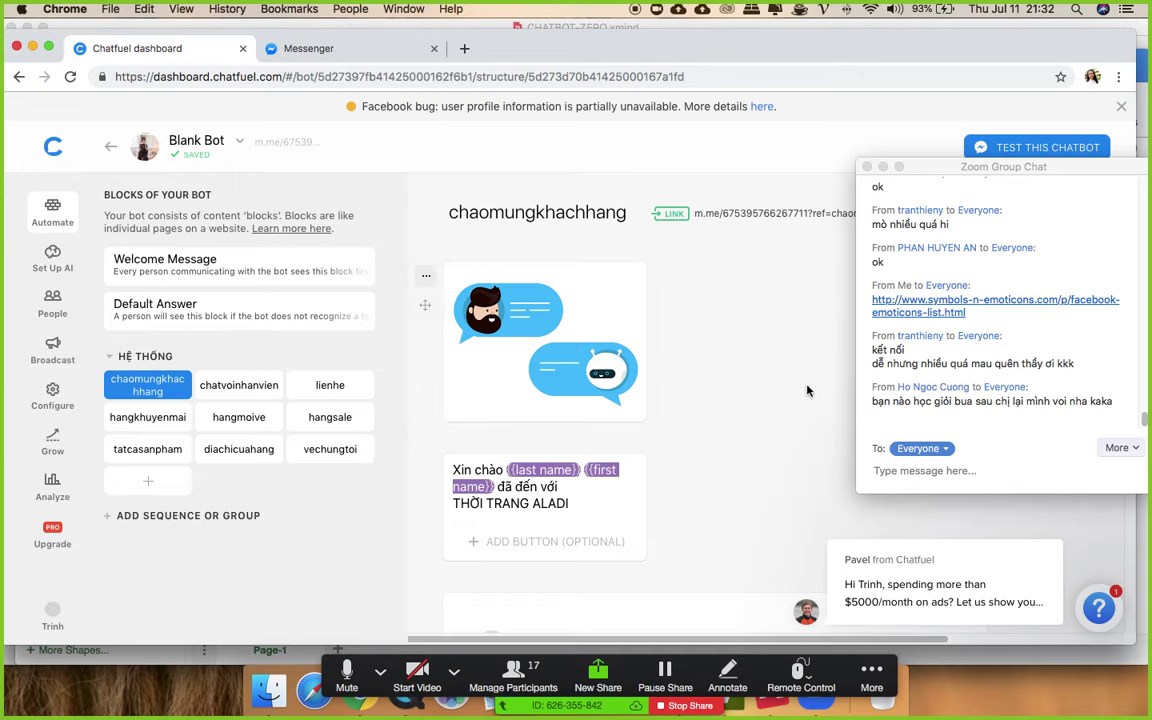
scroll(810, 391, down, 4)
scroll(781, 378, up, 4)
click(433, 674)
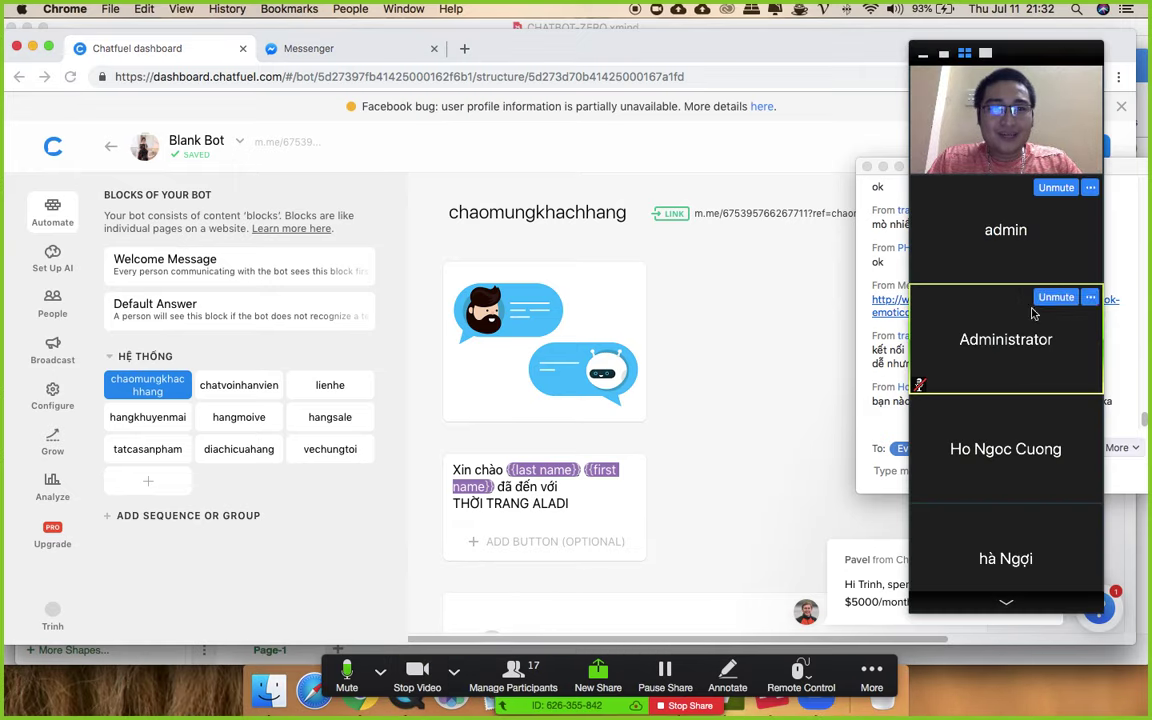
click(1007, 603)
click(1008, 605)
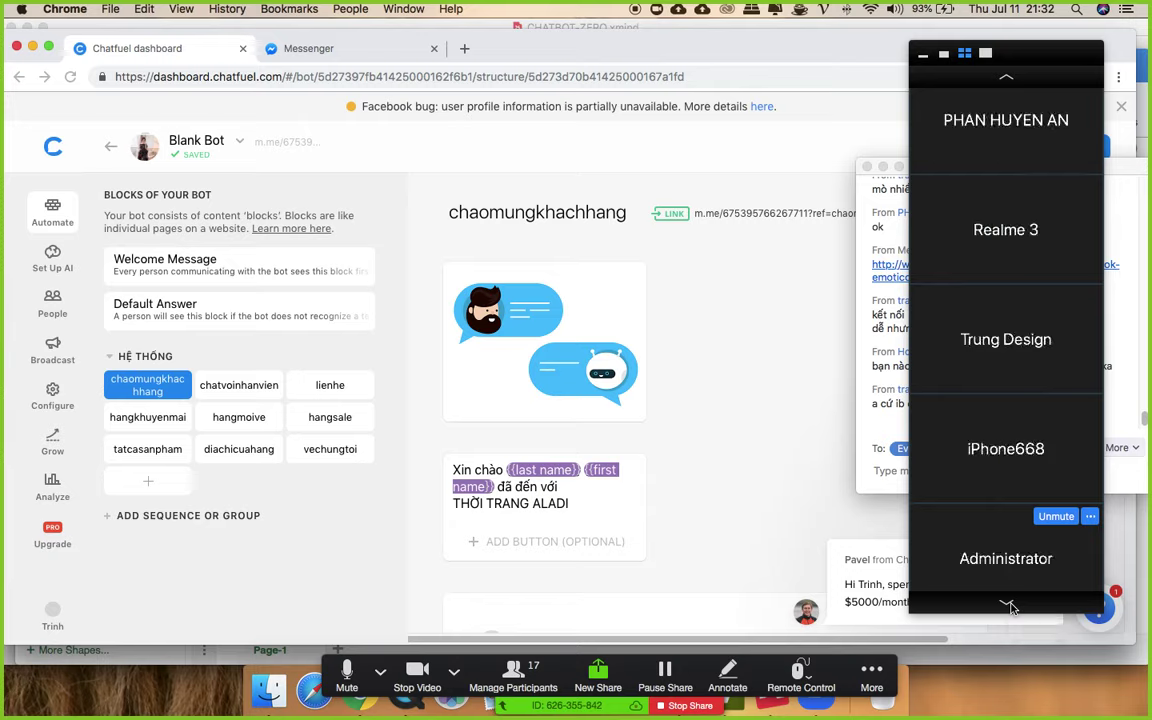
click(1008, 605)
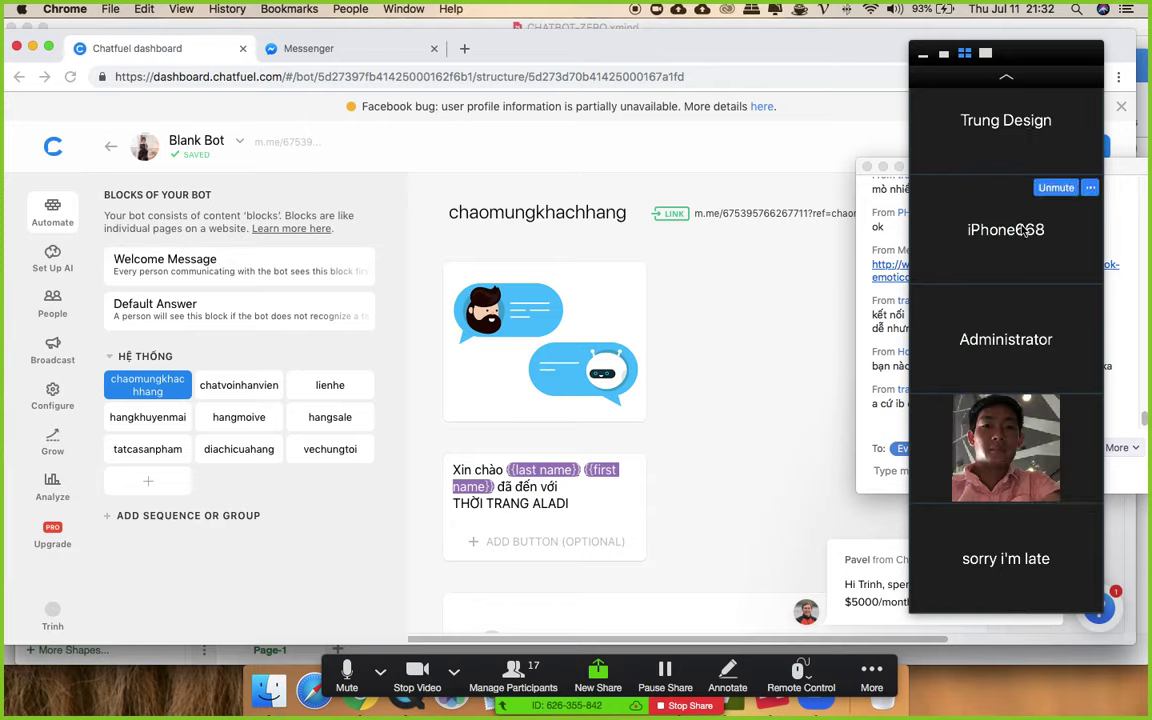
click(1009, 77)
click(1012, 79)
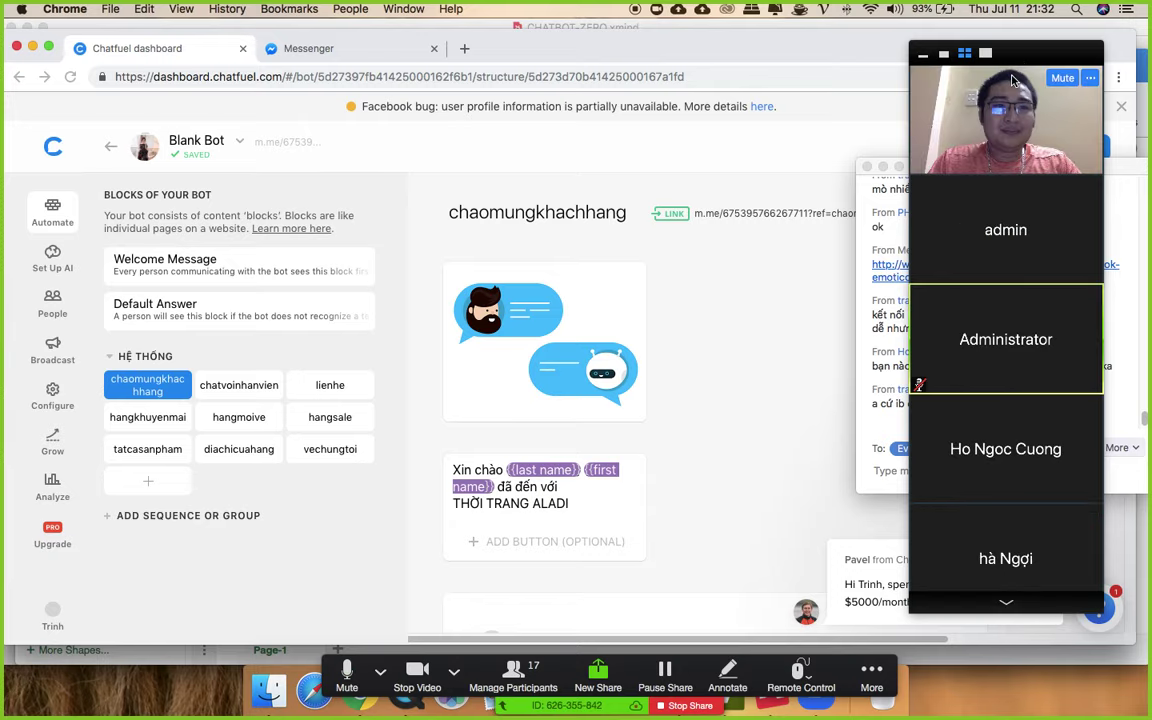
click(417, 668)
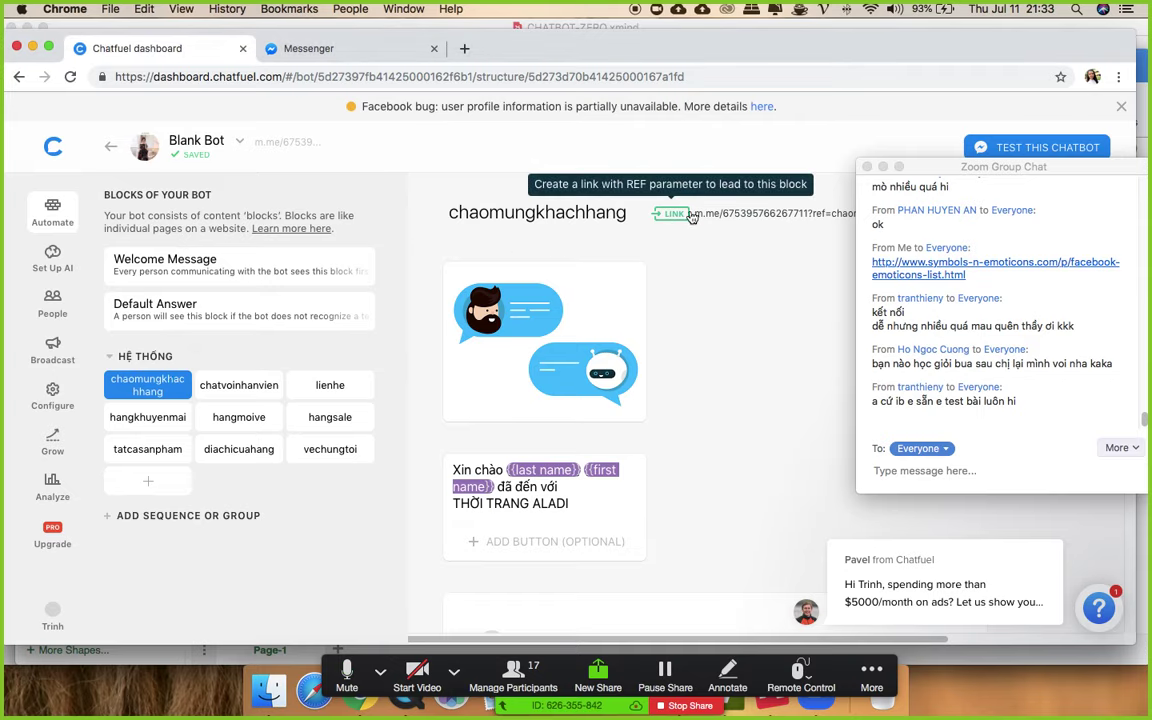
drag(945, 171, 967, 245)
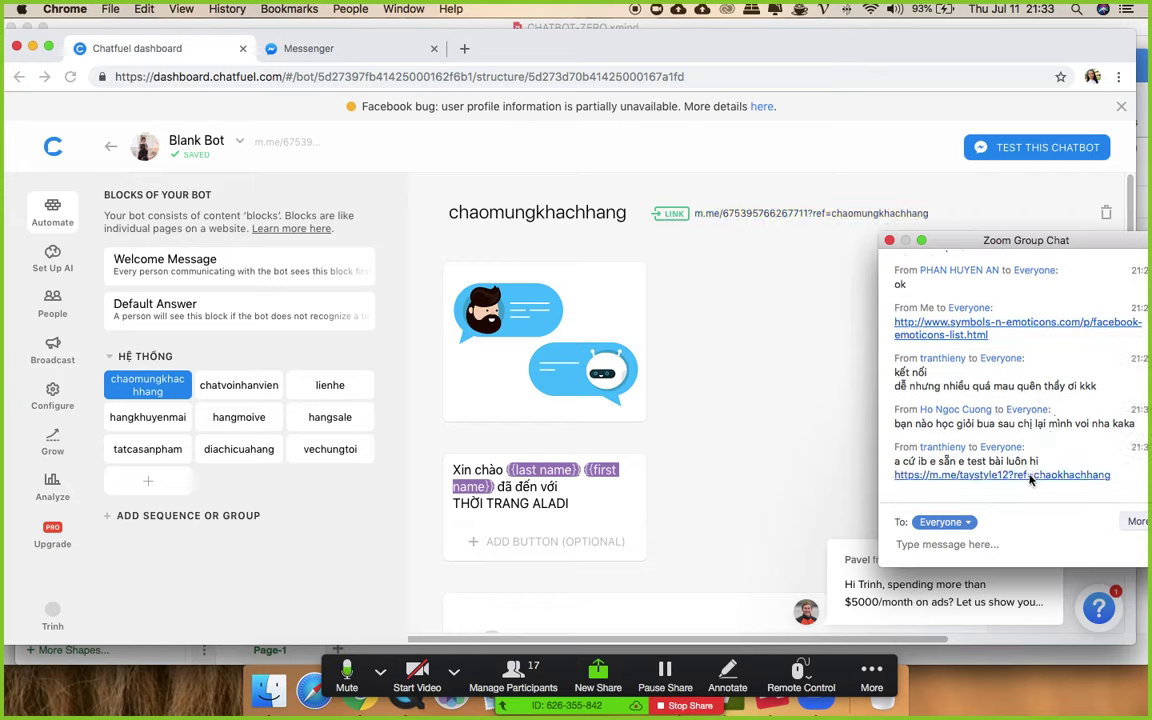
click(999, 476)
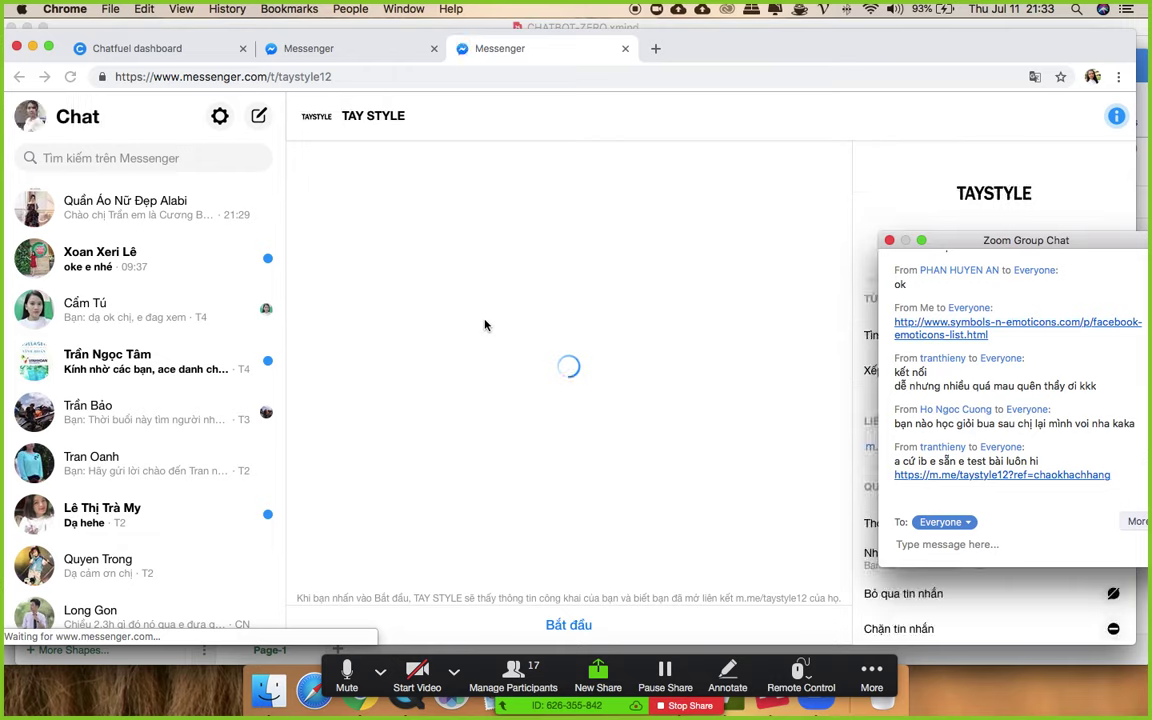
- Start the TAY STYLE chat, choose 'Click me', and reopen the chaokhachhang ref link
click(566, 622)
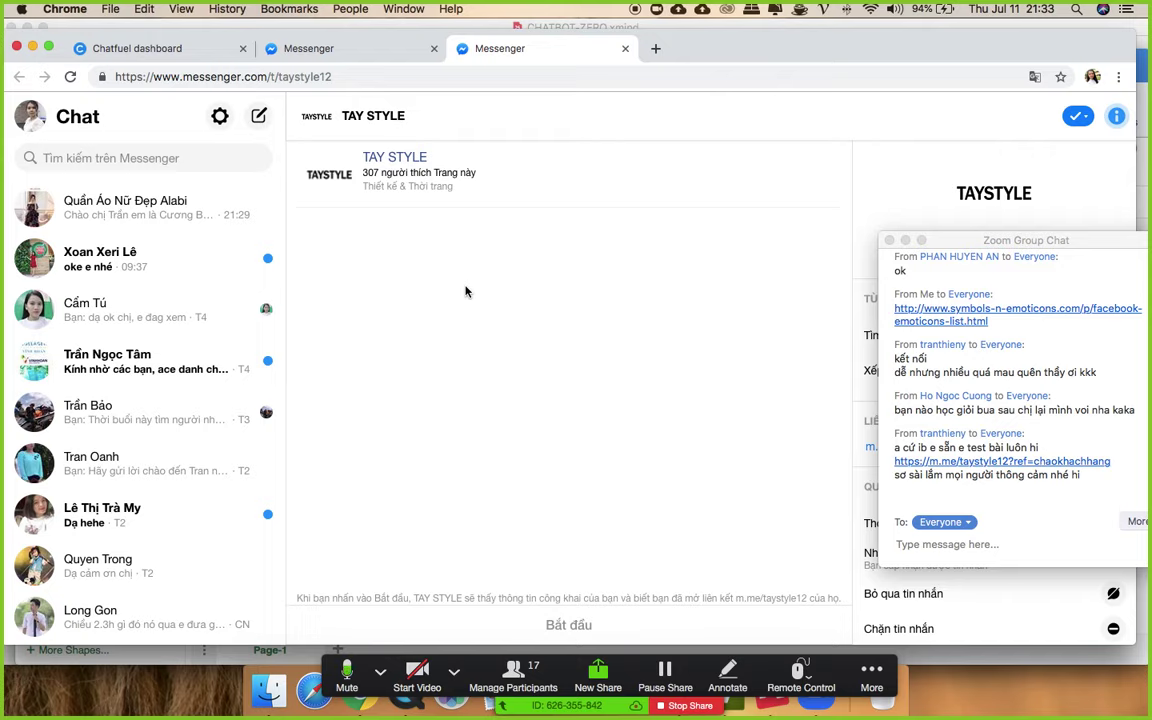
click(71, 77)
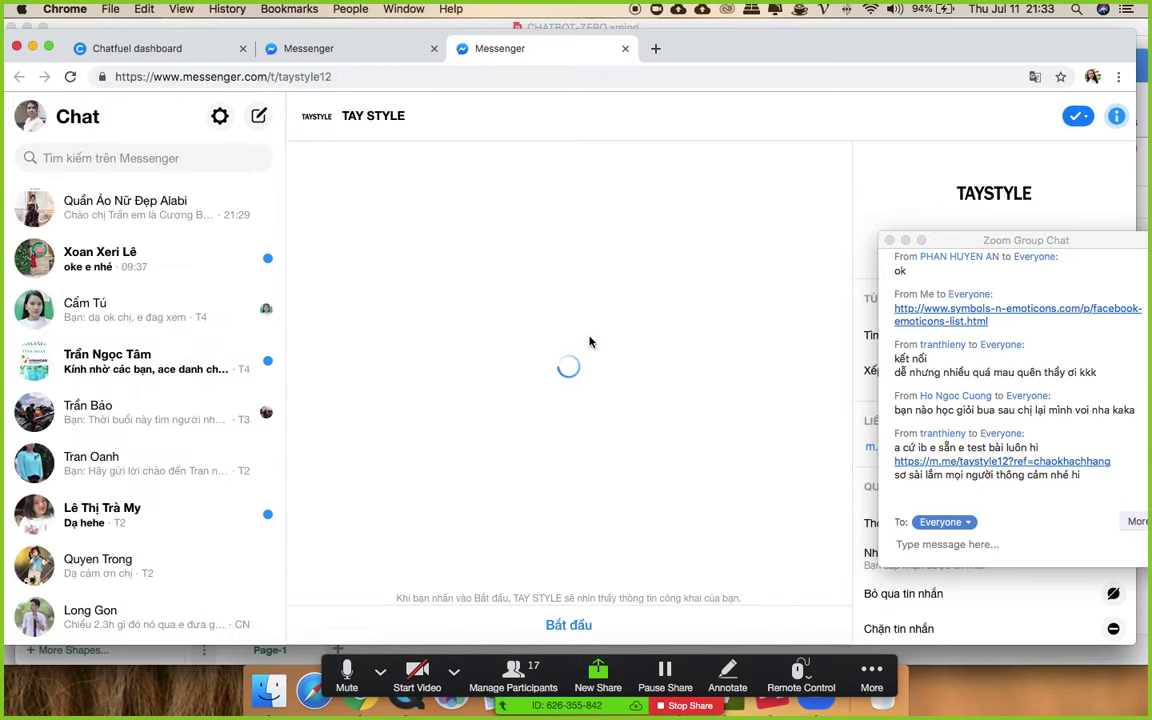
click(568, 623)
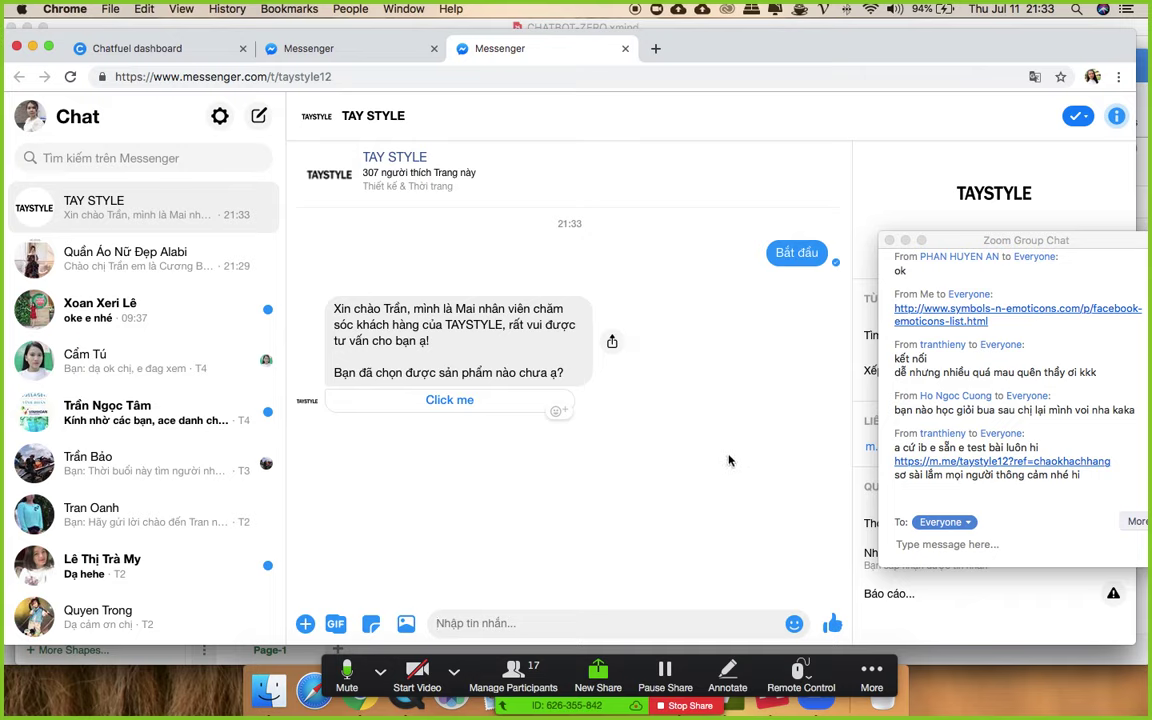
click(446, 401)
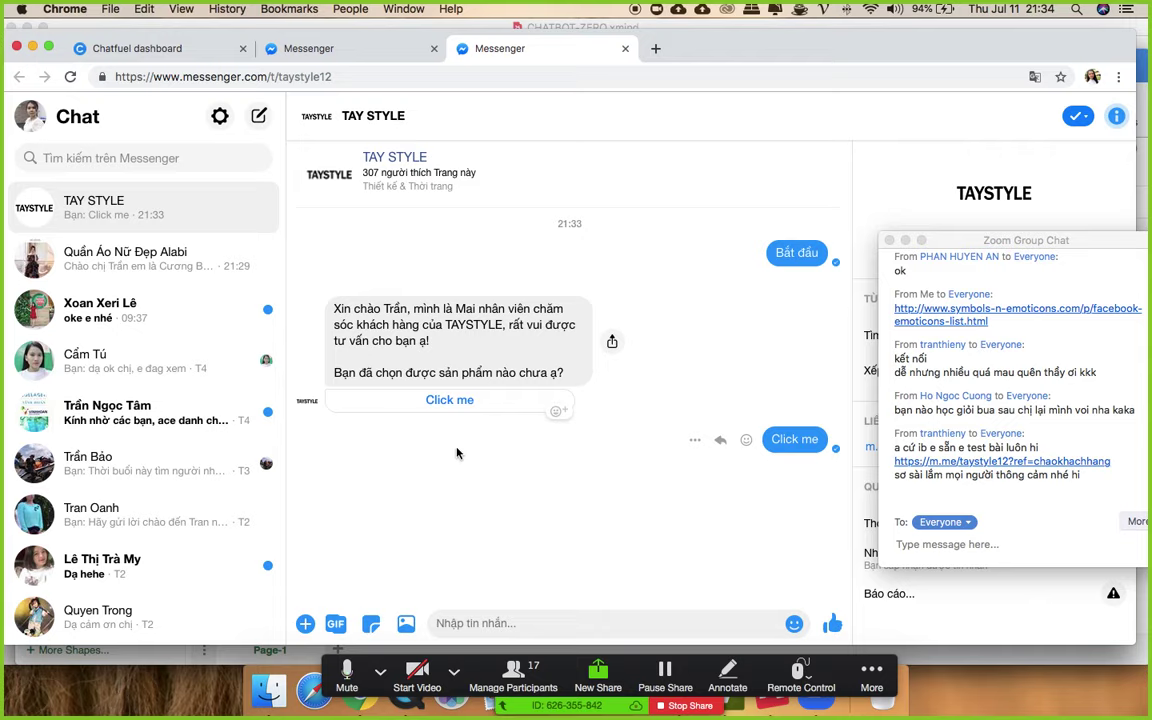
click(1040, 462)
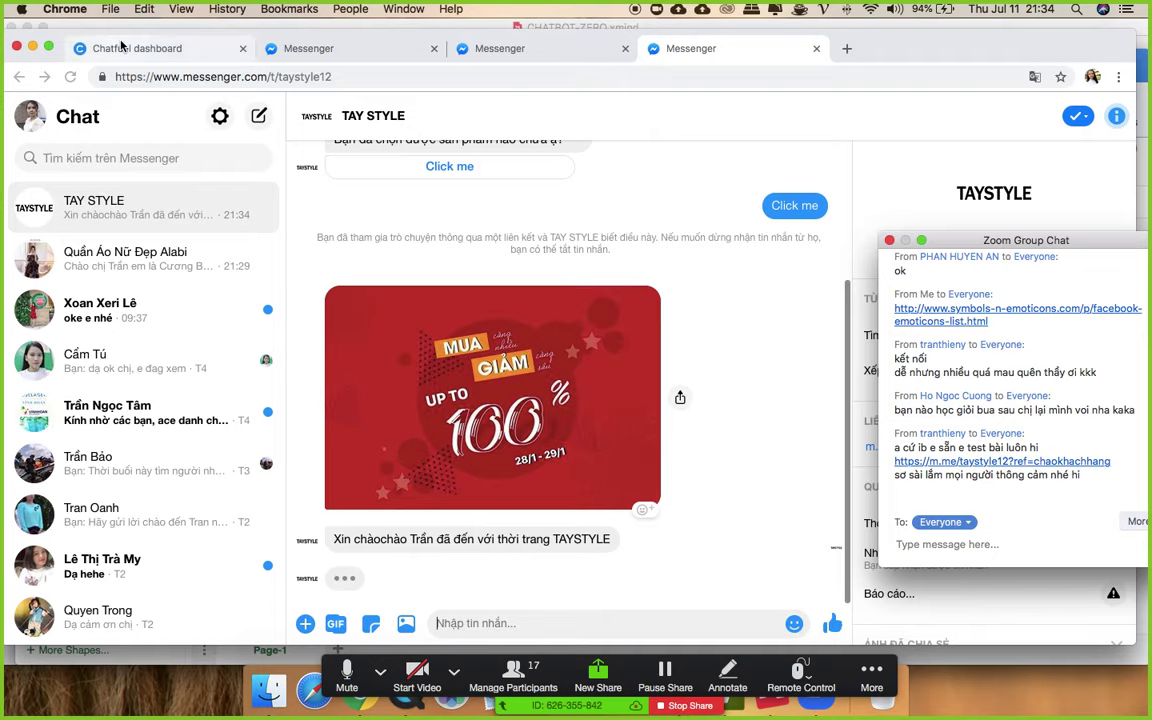
click(121, 47)
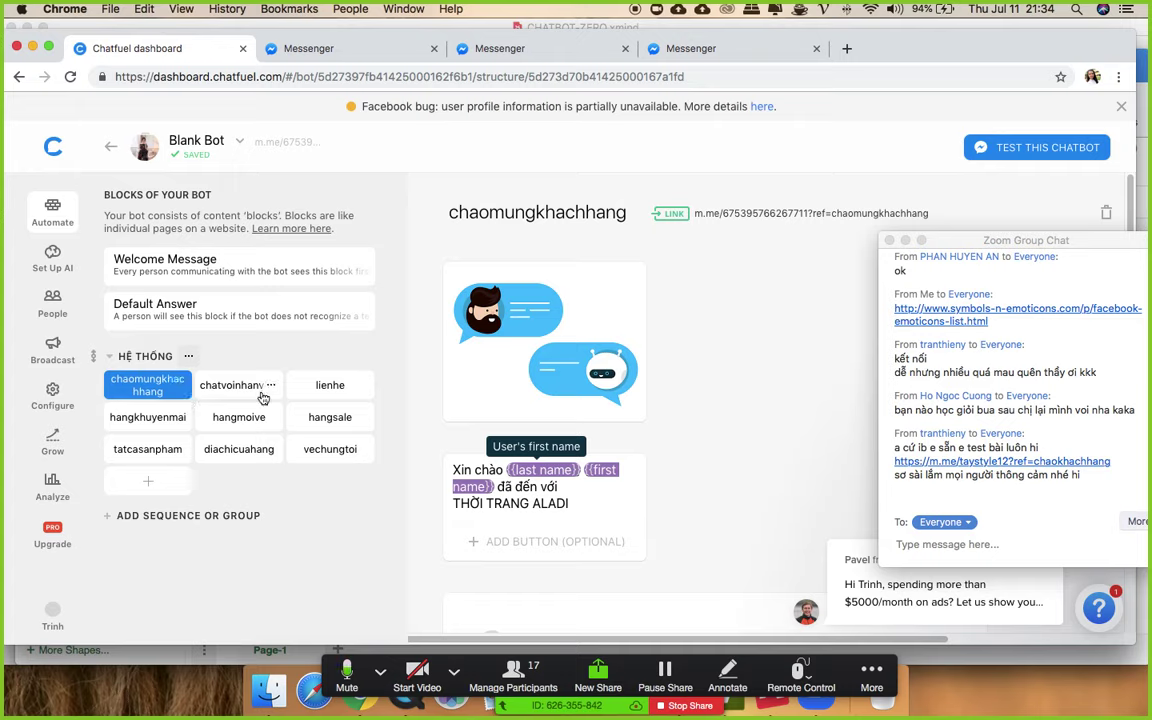
- Browse the lienhe, chatvoinhanvien, hangkhuyenmai, hangmoive and hangsale blocks, then switch to the TAY STYLE chat
click(327, 389)
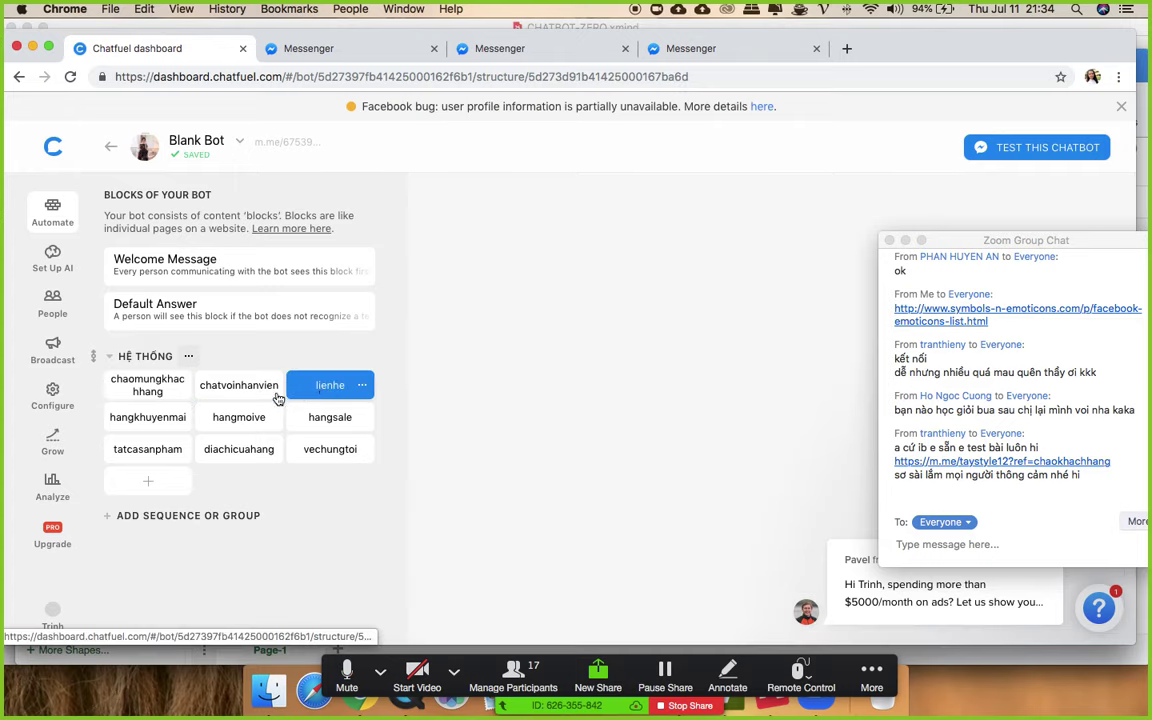
click(245, 388)
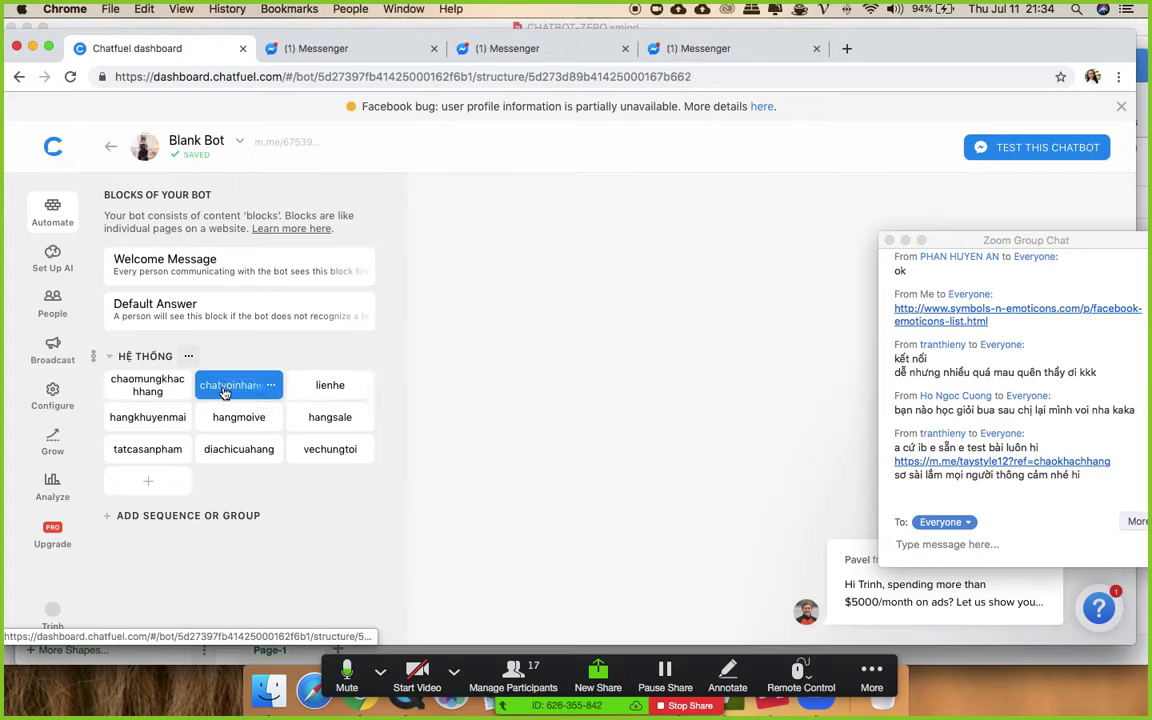
click(332, 386)
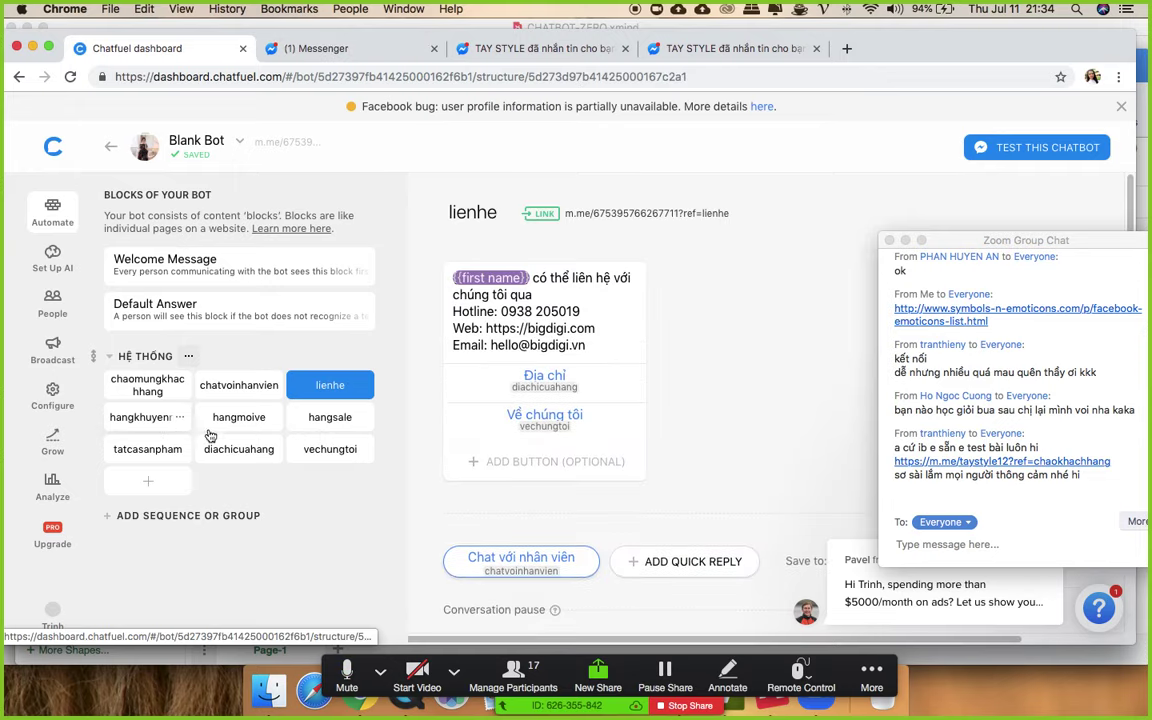
click(141, 428)
click(232, 418)
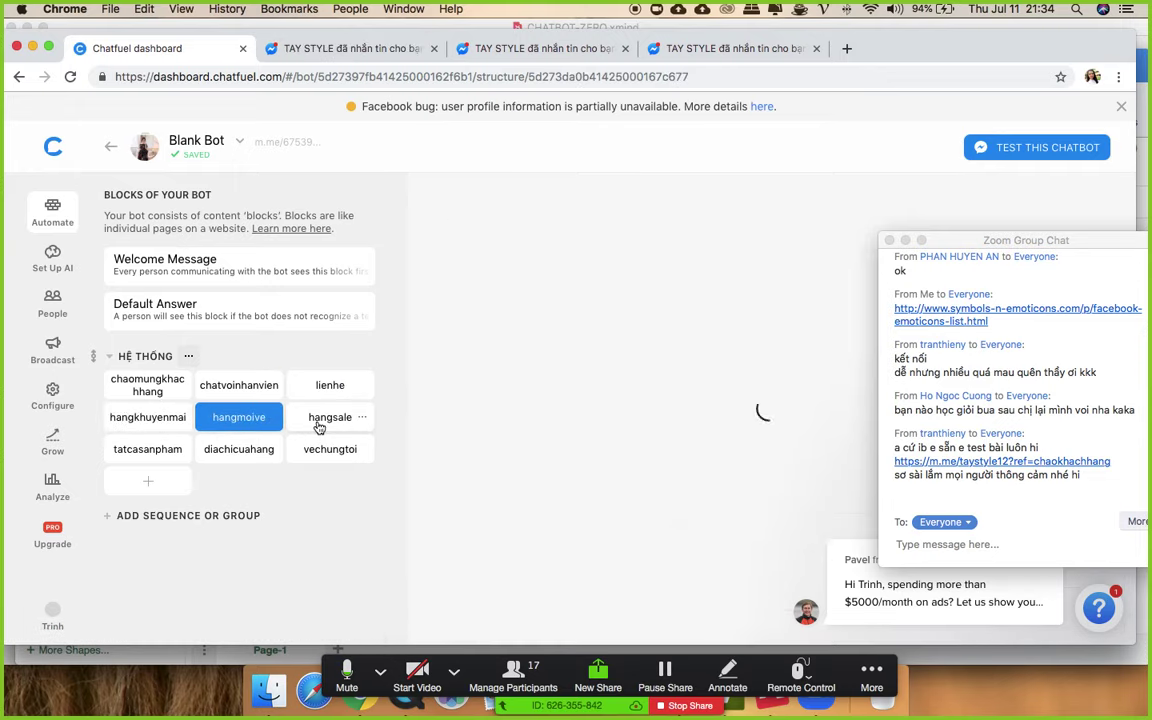
click(320, 418)
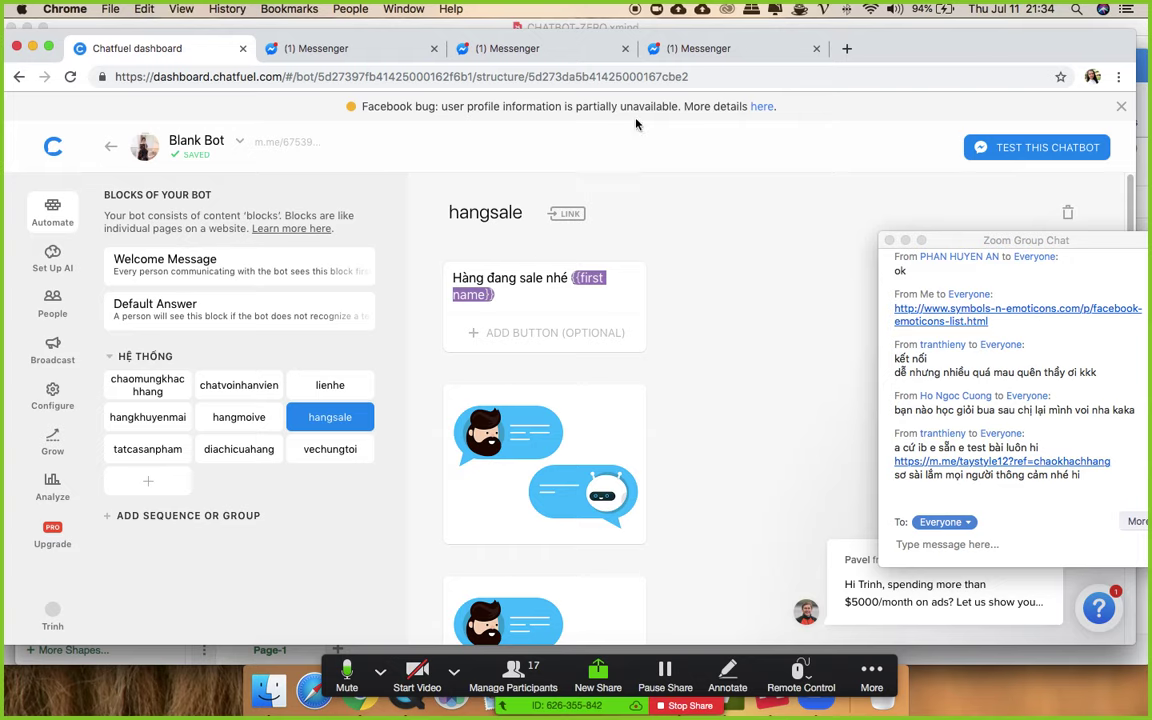
click(715, 49)
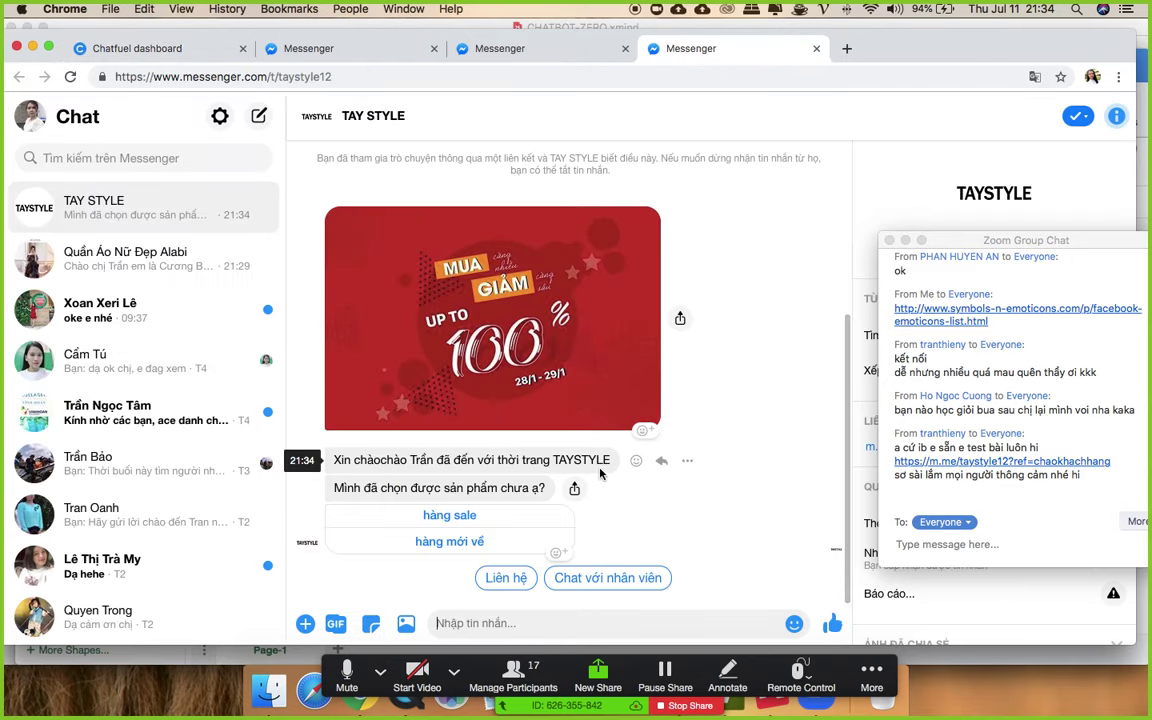
- Answer hàng sale and page between the Sale 30% and Voucher 50% carousel cards
click(440, 513)
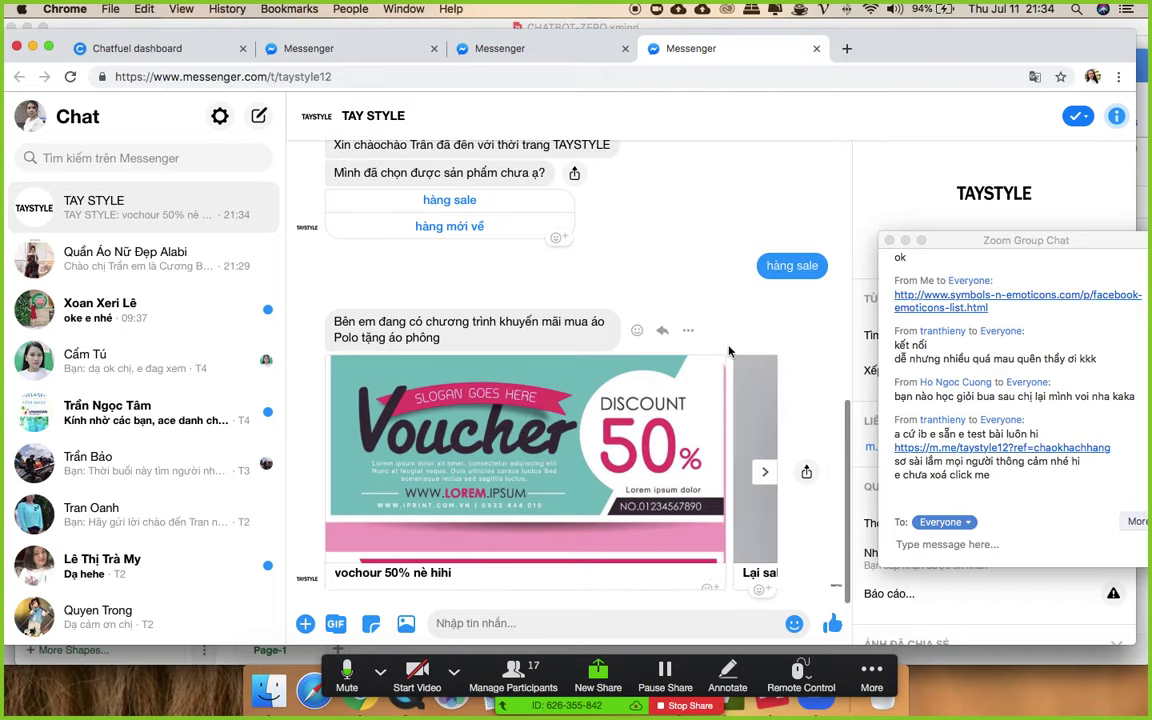
click(765, 472)
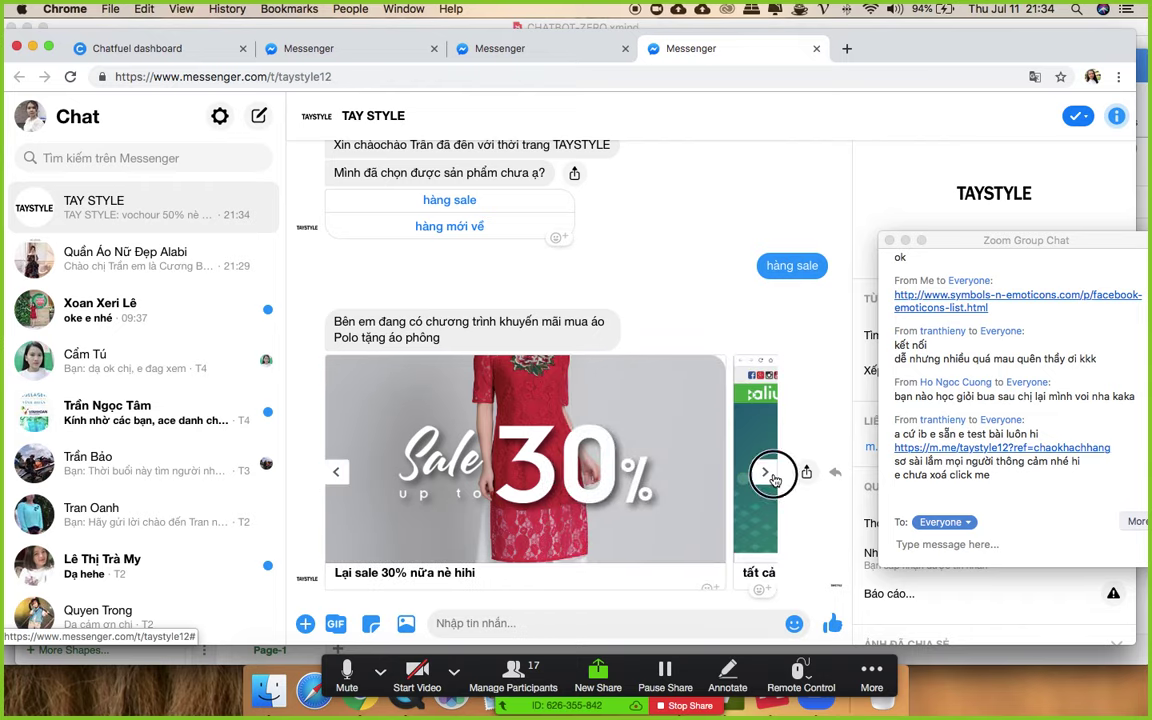
click(768, 474)
click(337, 476)
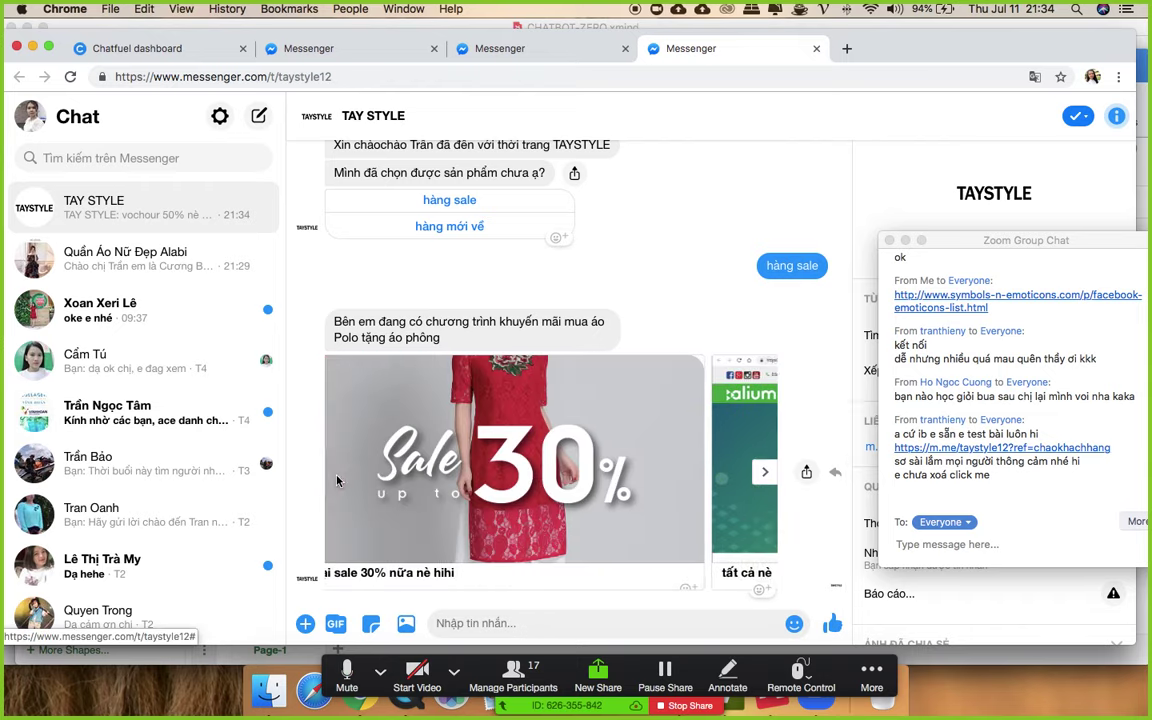
click(337, 478)
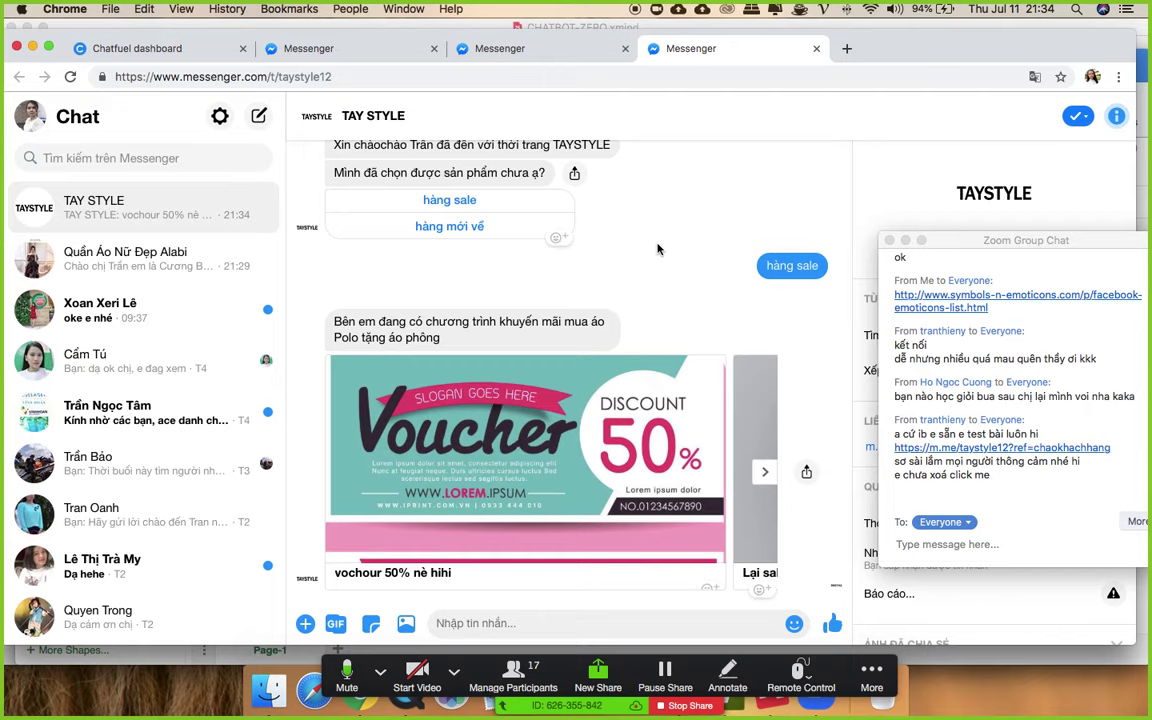
- Review the chat, then reopen the chaomungkhachhang block in Chatfuel
scroll(679, 329, up, 3)
scroll(612, 436, down, 3)
scroll(612, 436, up, 5)
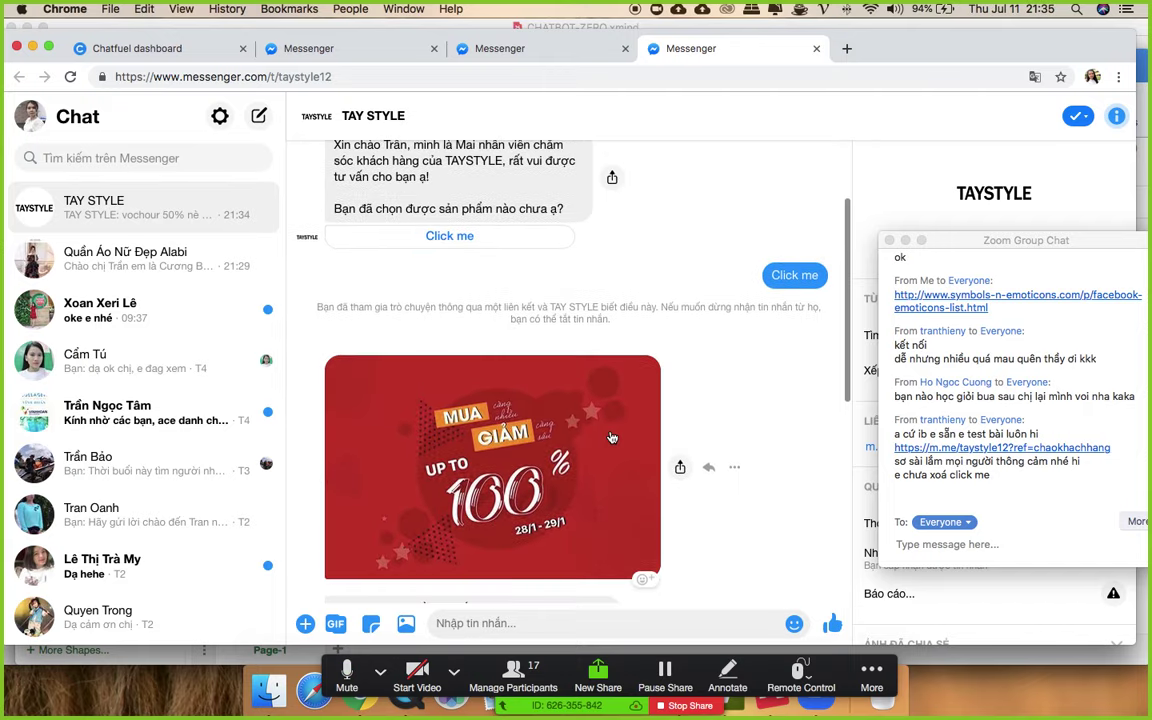
scroll(612, 436, down, 2)
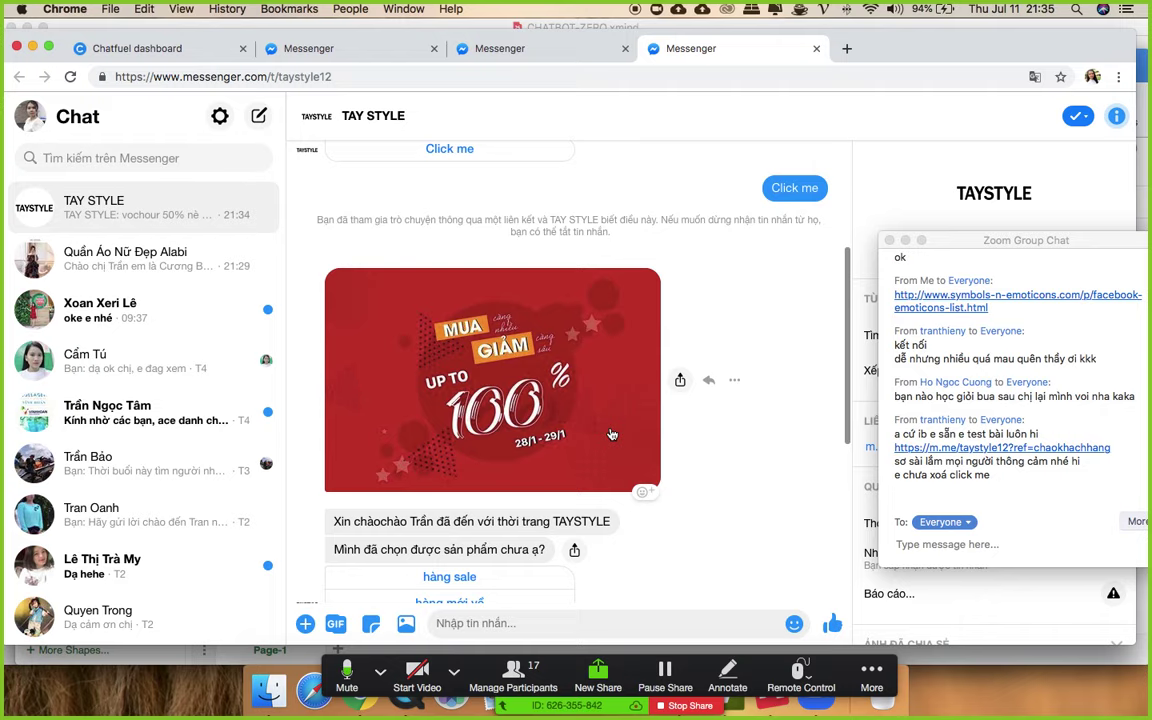
scroll(612, 436, down, 1)
click(168, 46)
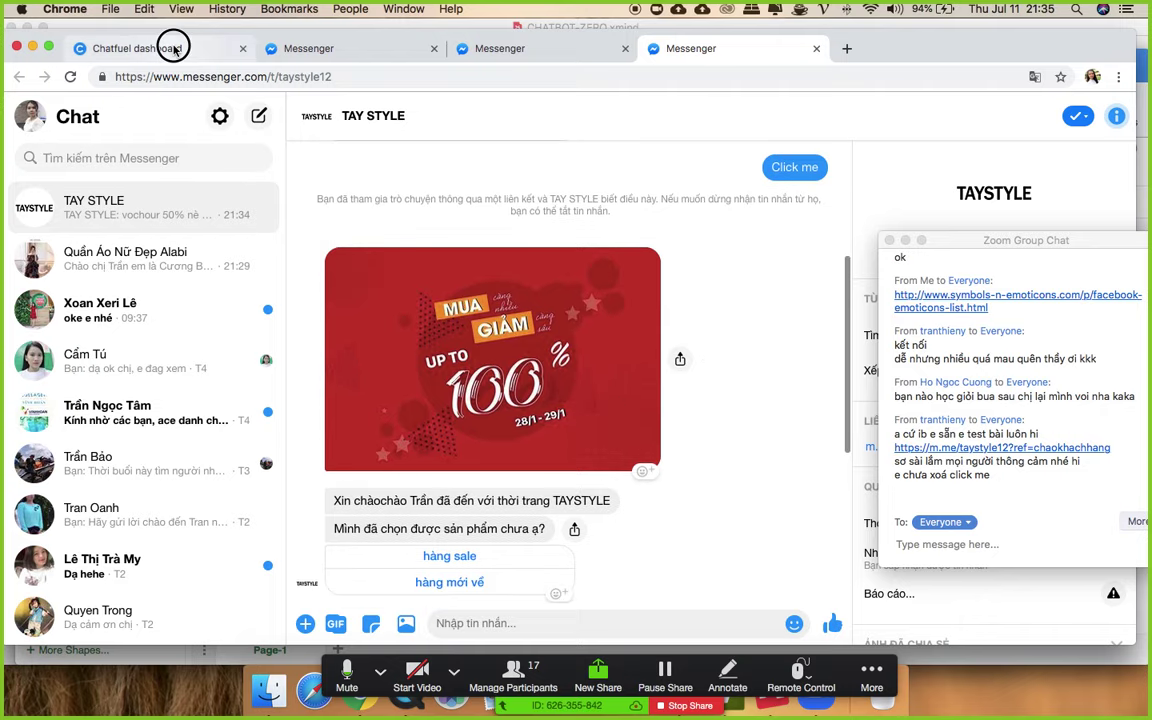
click(150, 386)
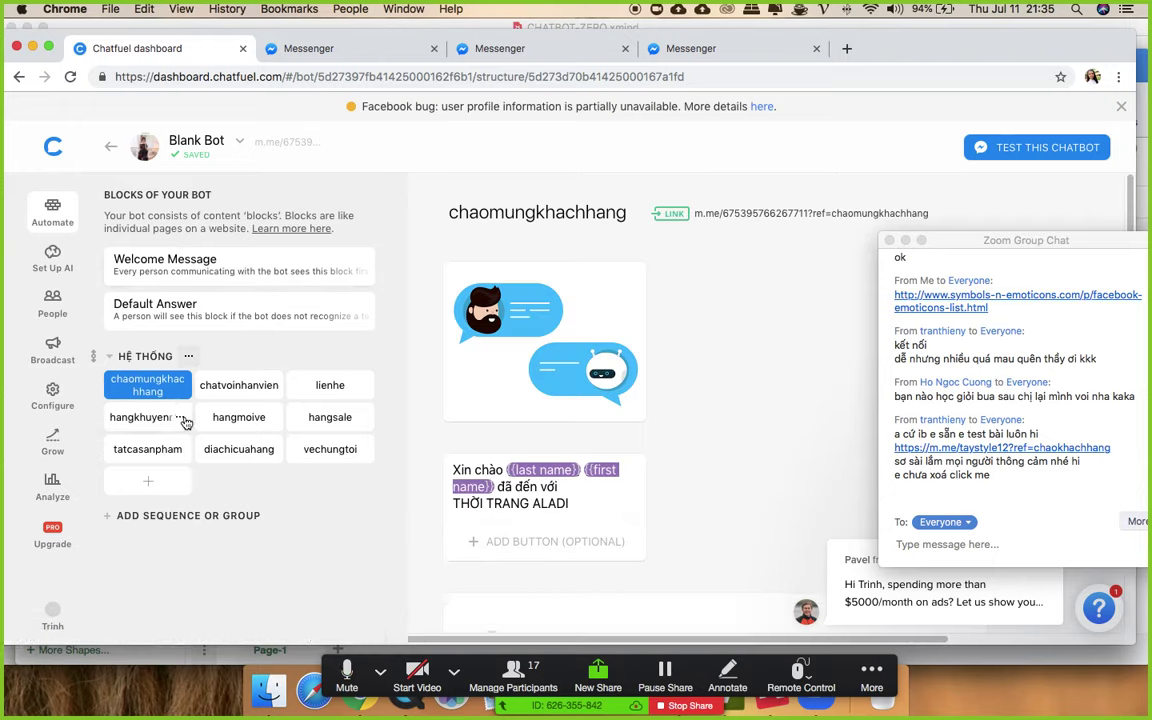
- Open the Welcome Message block and its greeting text
click(155, 265)
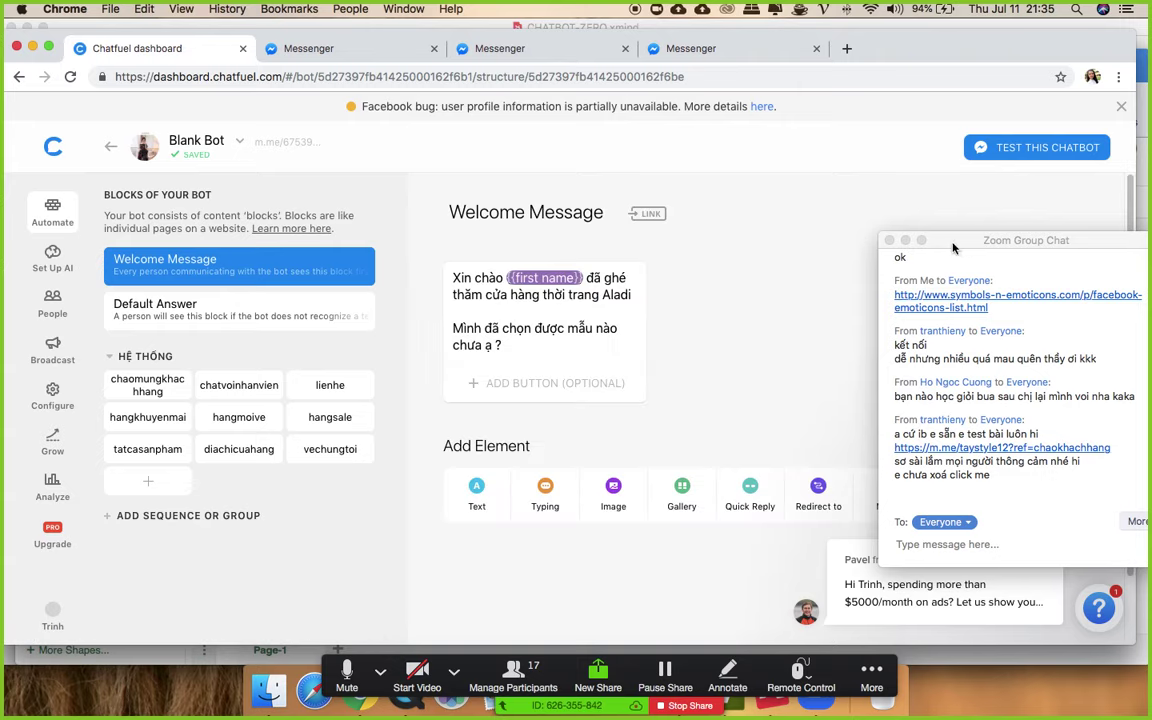
drag(890, 241, 1076, 248)
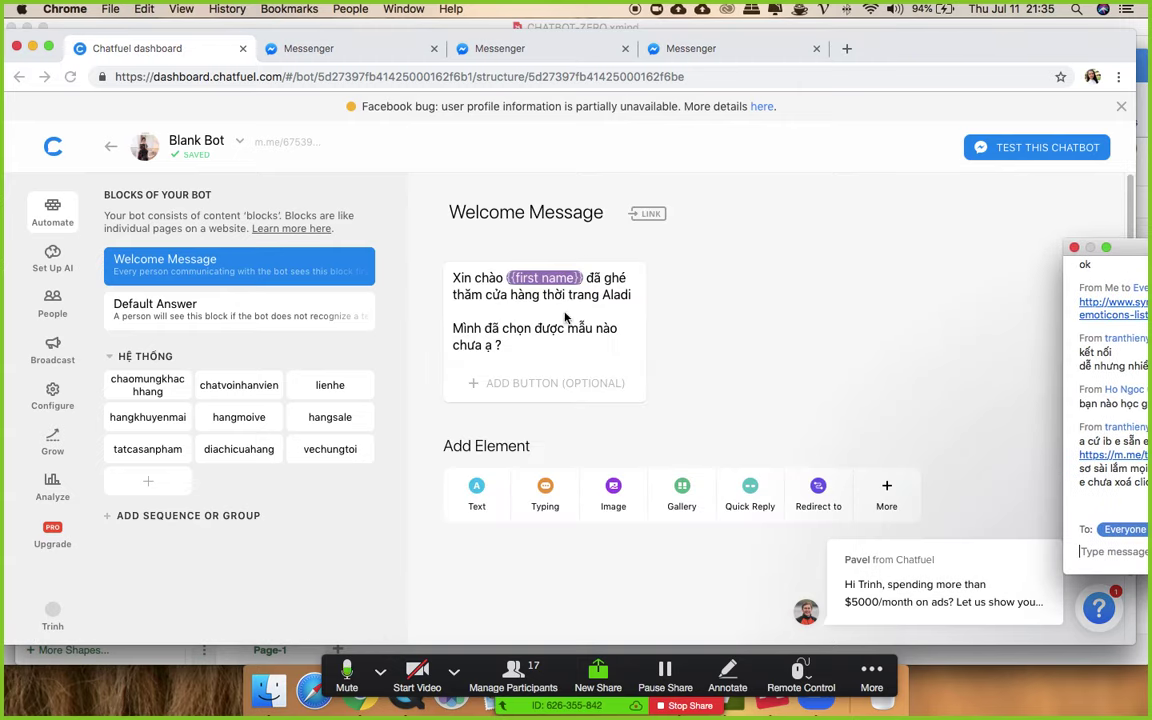
click(454, 293)
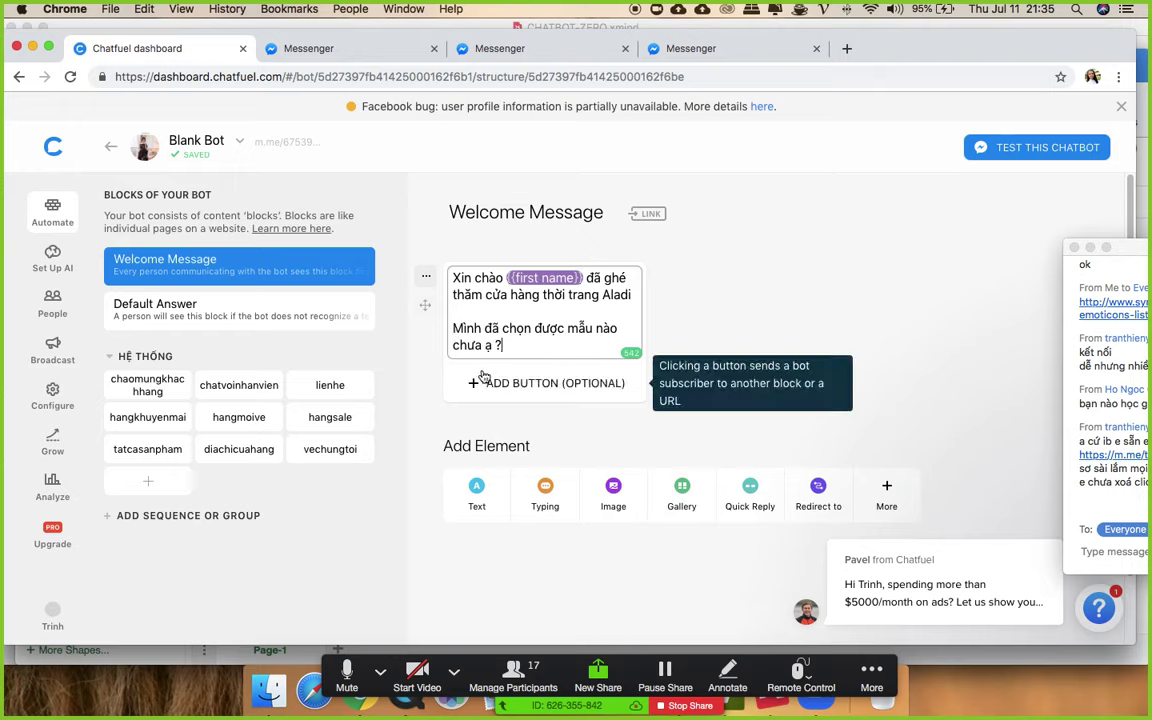
- Delete the THỜI TRANG ALADI greeting card from chaomungkhachhang, then reopen Welcome Message
click(125, 388)
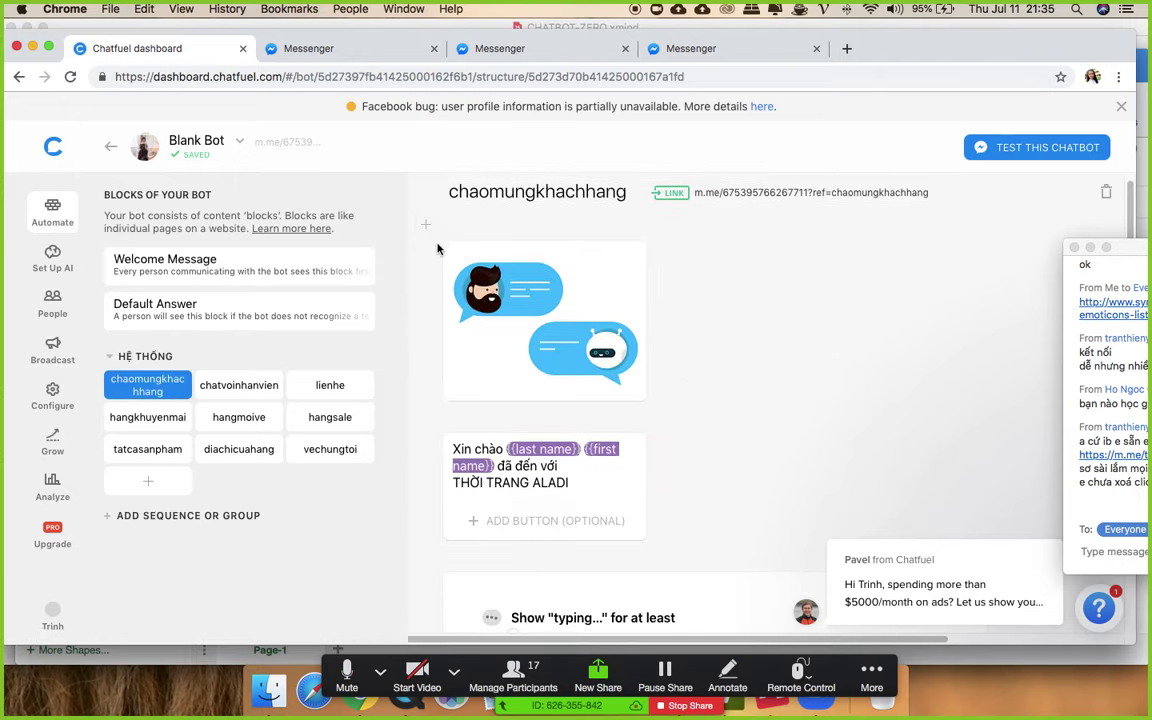
click(426, 447)
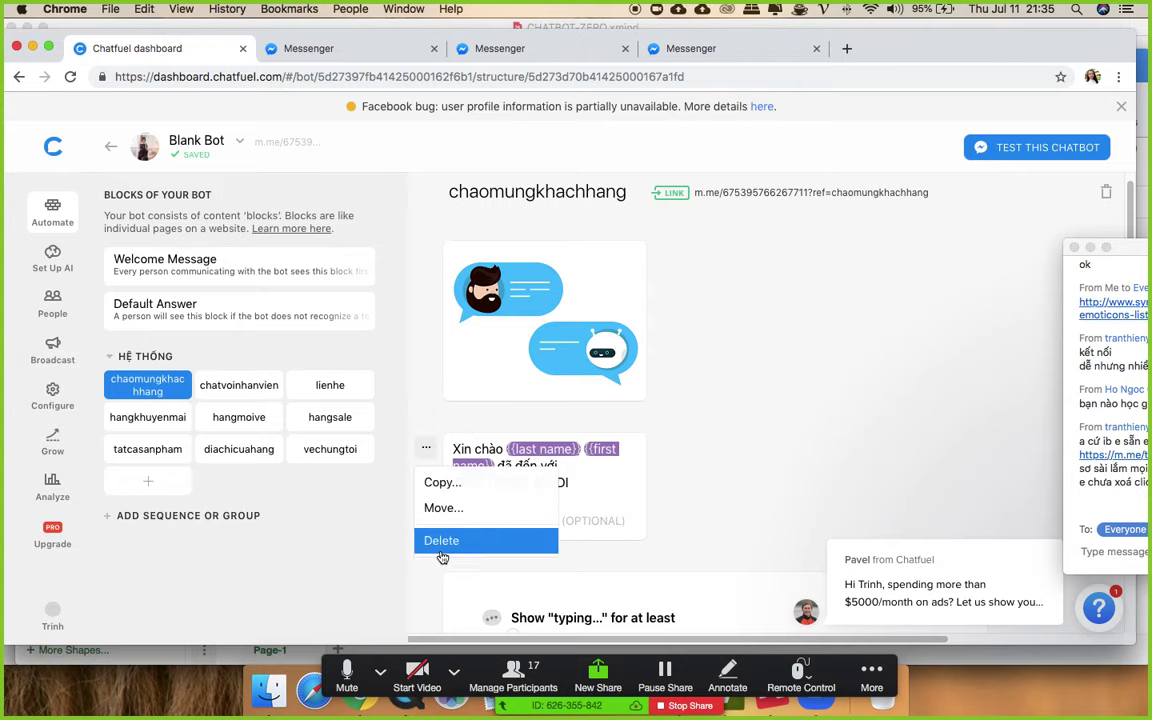
click(441, 541)
click(679, 419)
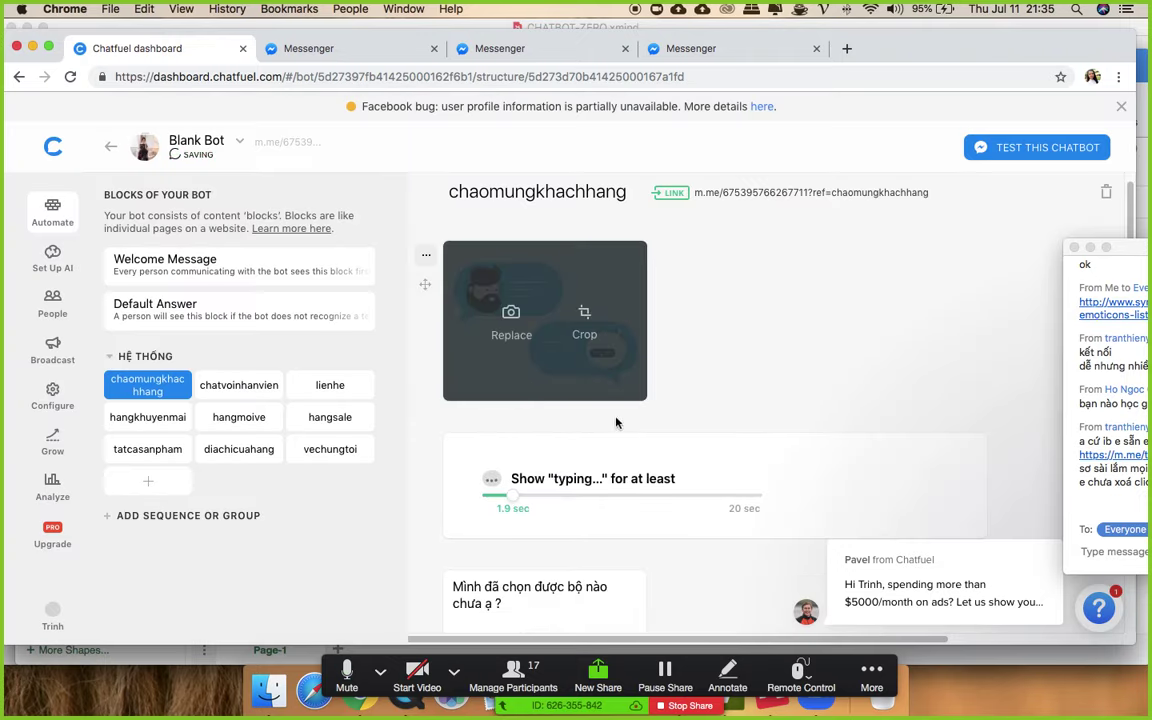
click(192, 262)
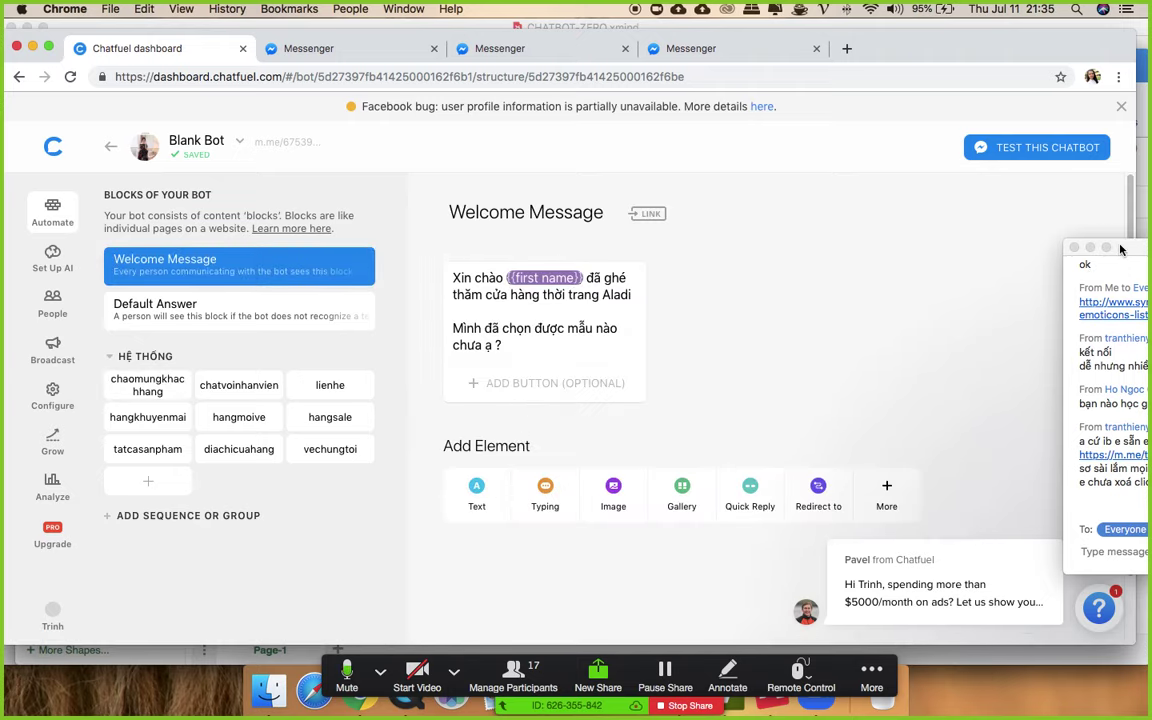
drag(1120, 249, 969, 207)
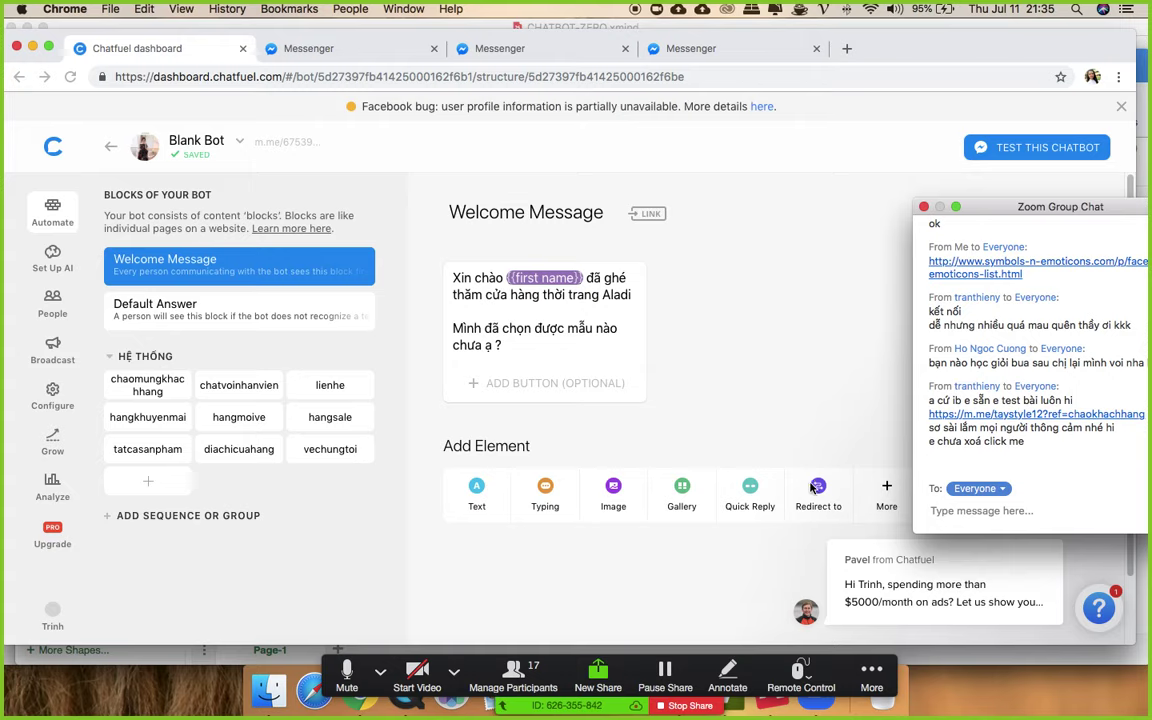
- Add a Redirect to chaomungkhachhang in Welcome Message and open the bot's m.me link
click(806, 387)
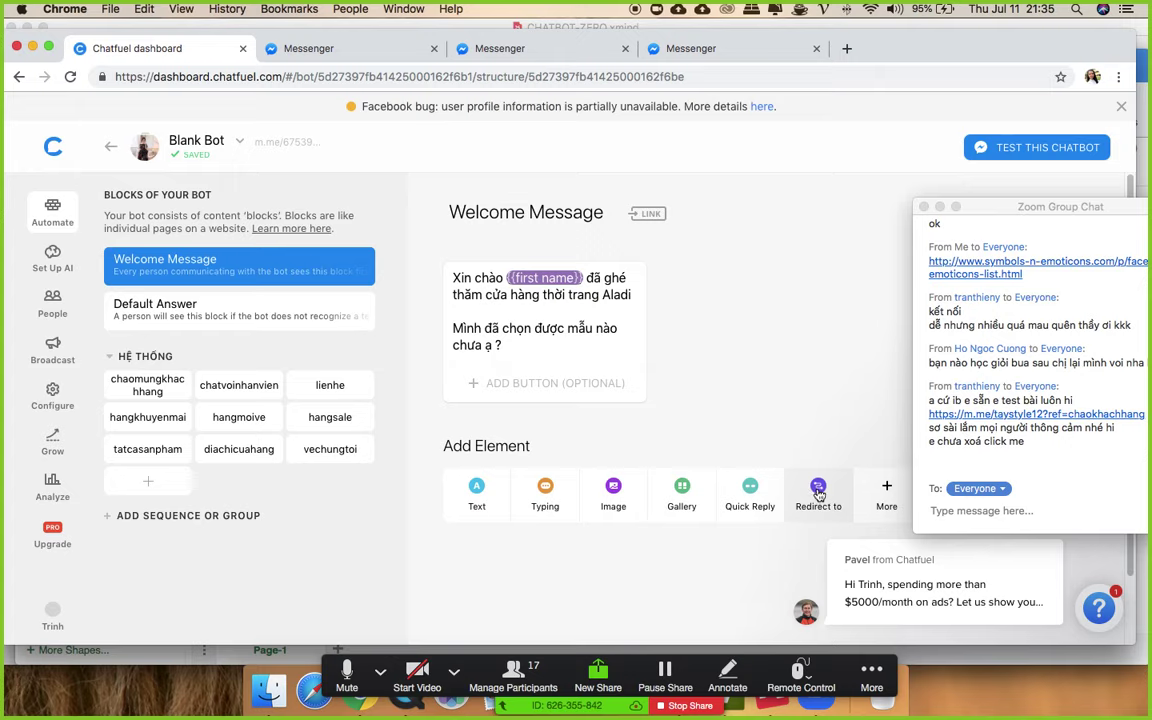
click(818, 490)
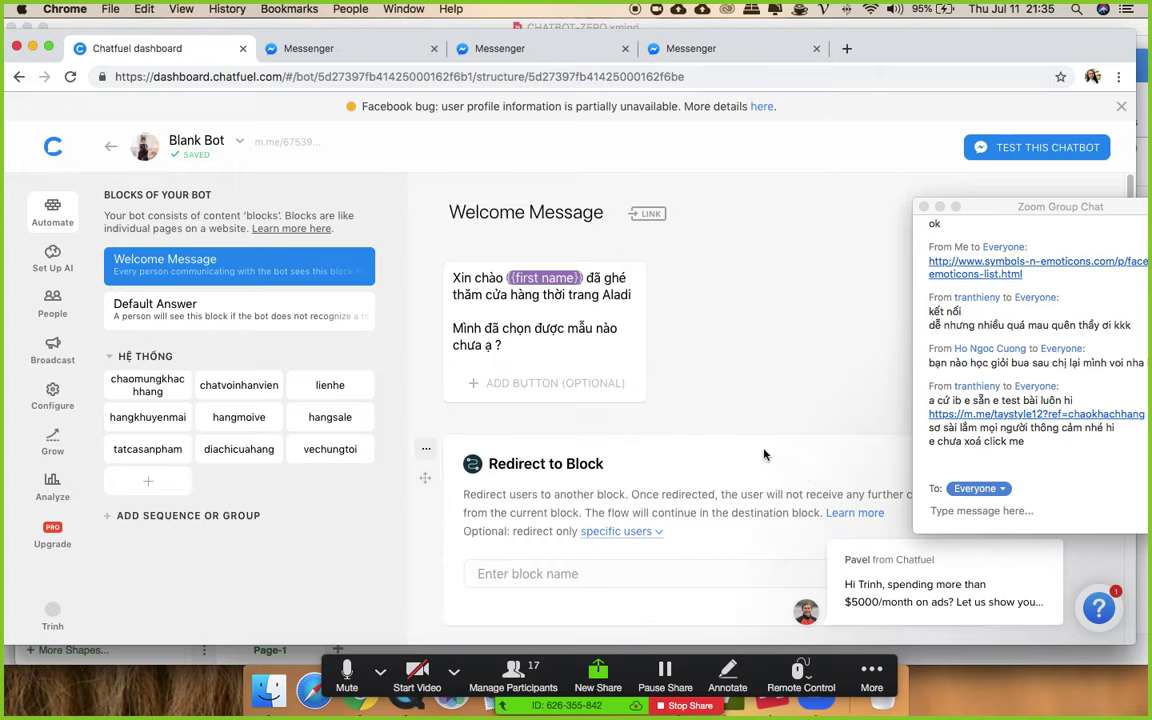
click(566, 427)
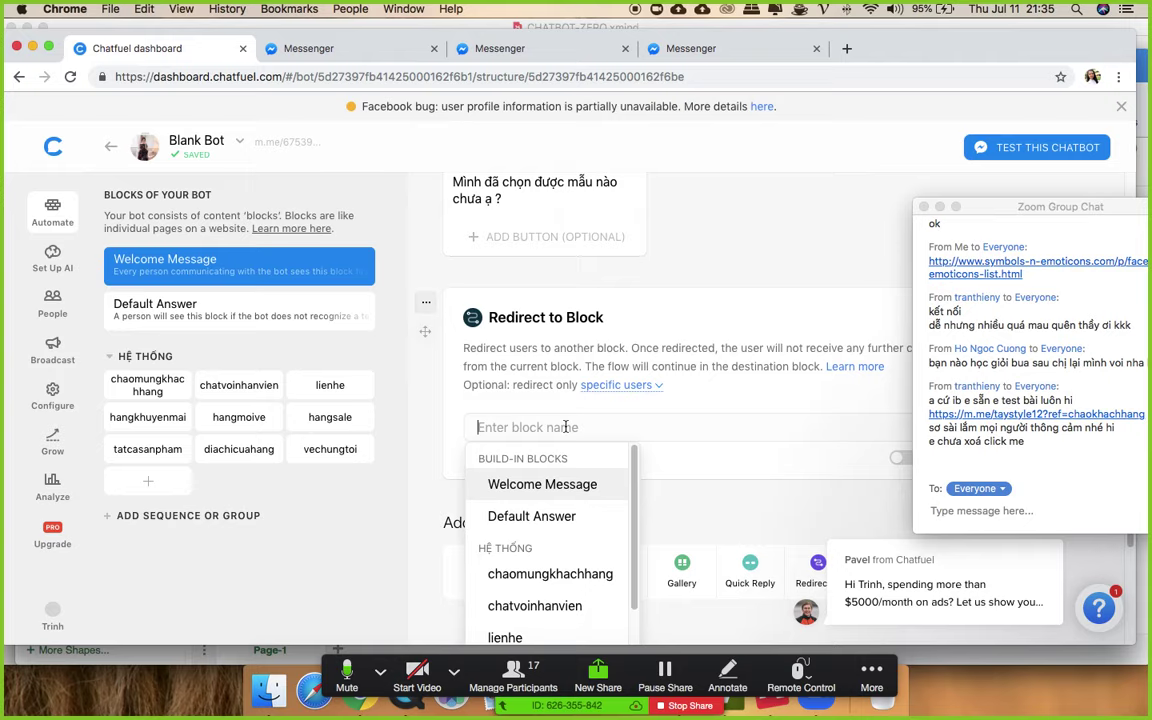
text(chao)
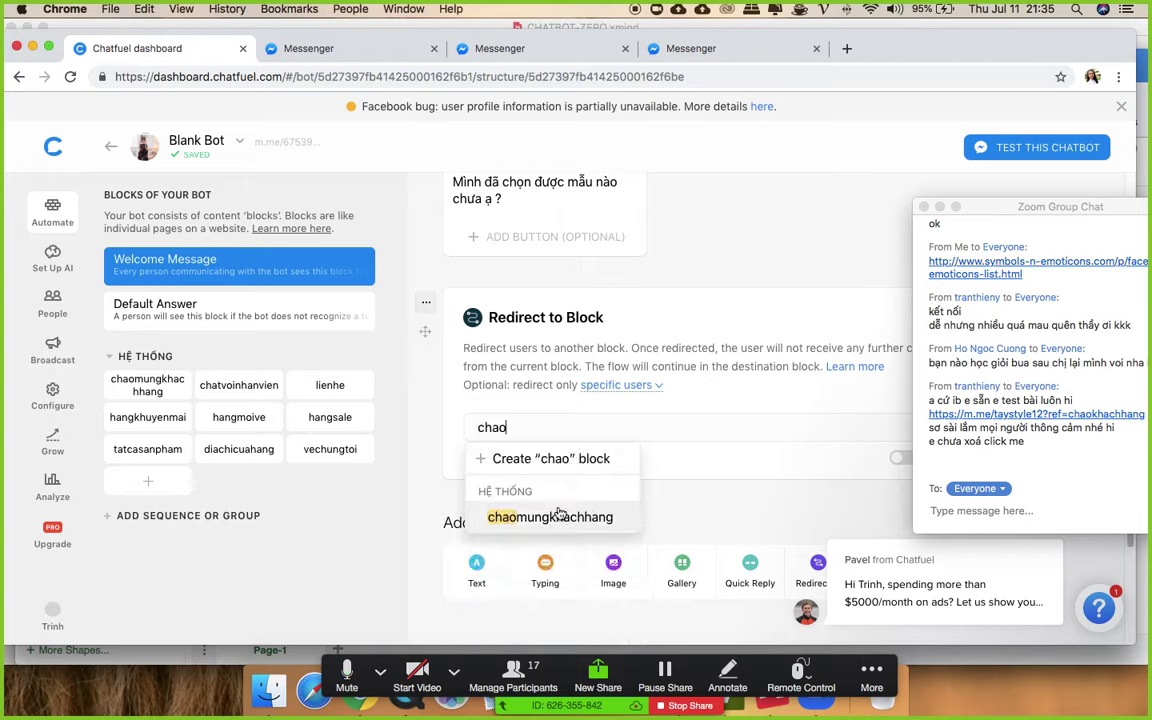
click(541, 517)
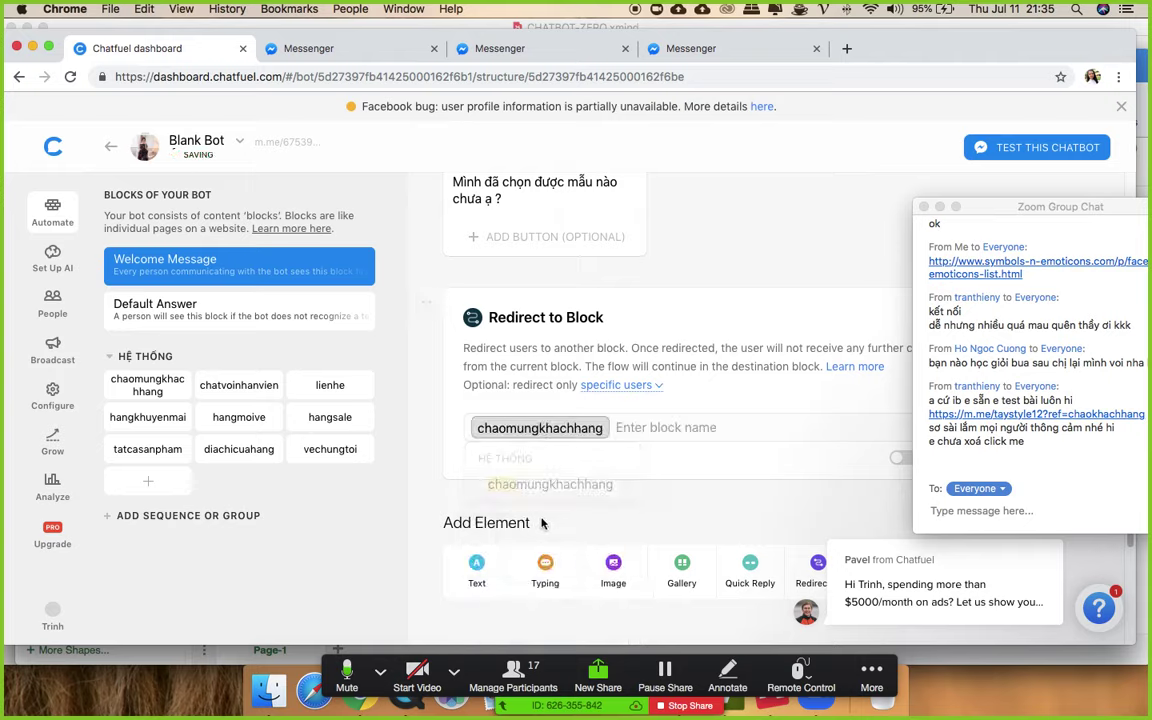
scroll(725, 290, up, 3)
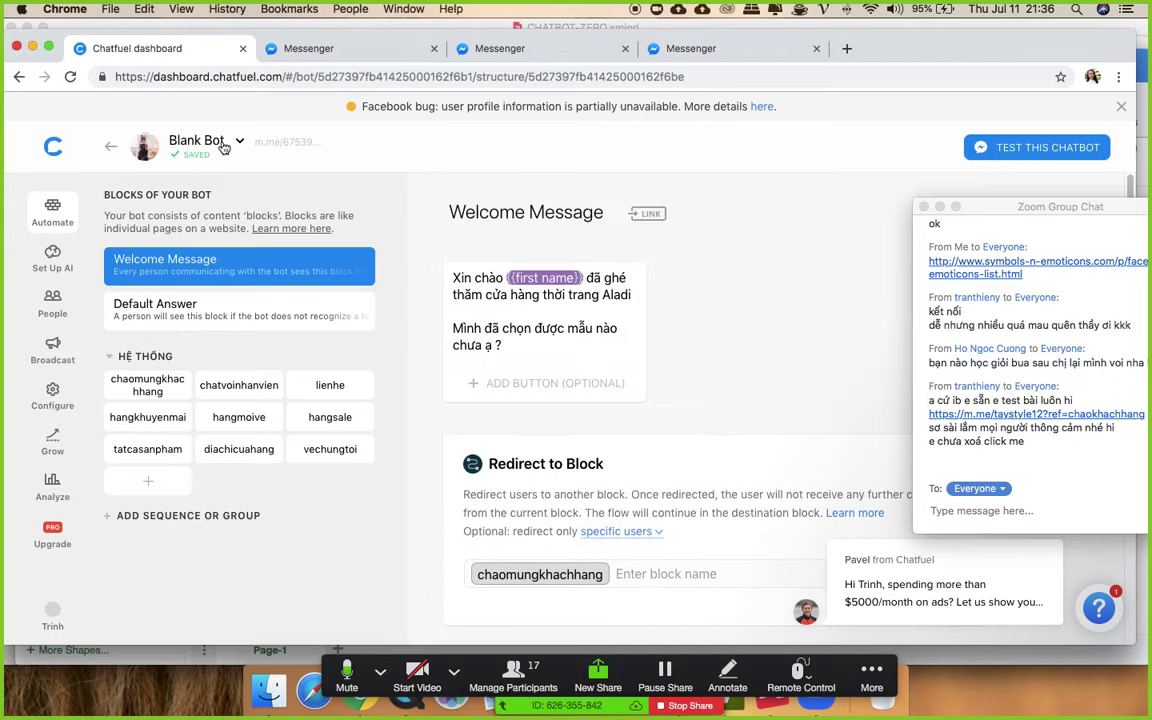
click(295, 141)
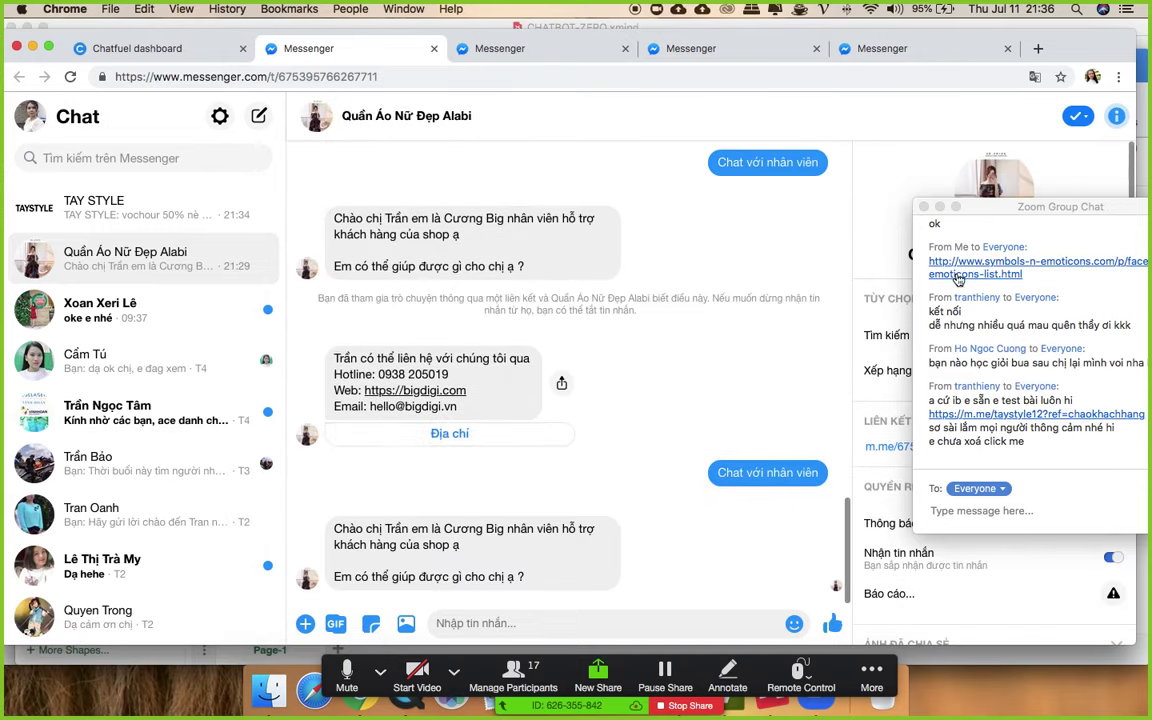
- Open the Alabi shop conversation and its Facebook page
drag(984, 207, 1022, 390)
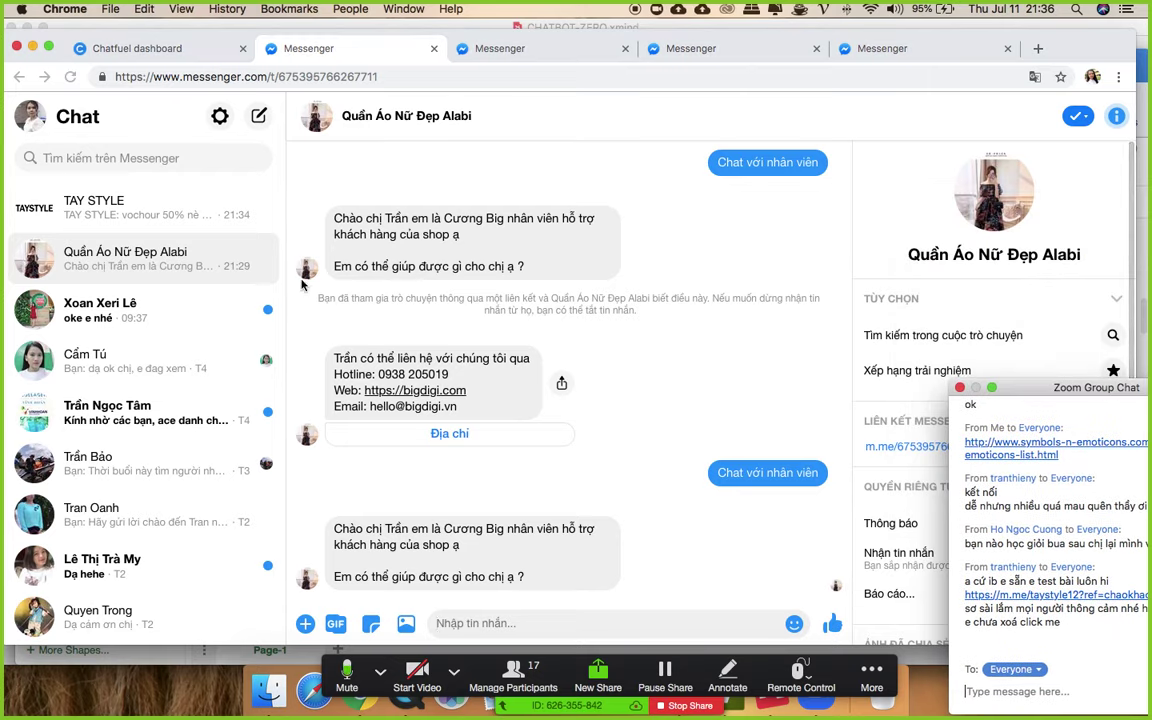
click(908, 435)
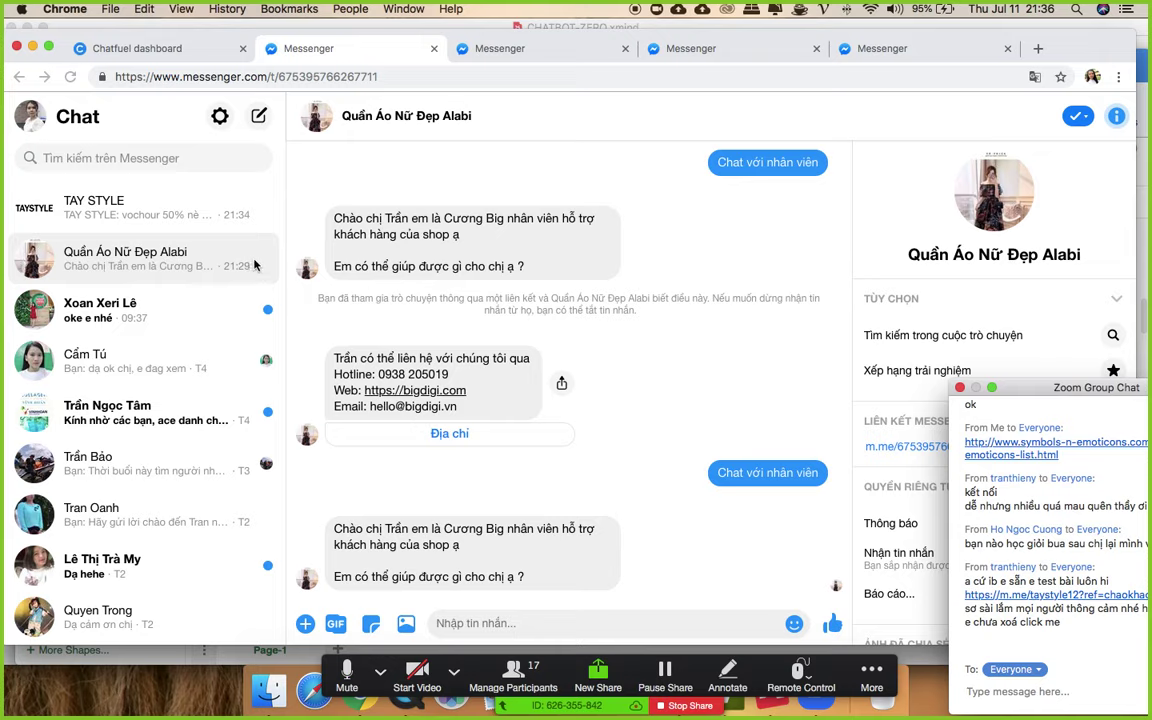
click(206, 308)
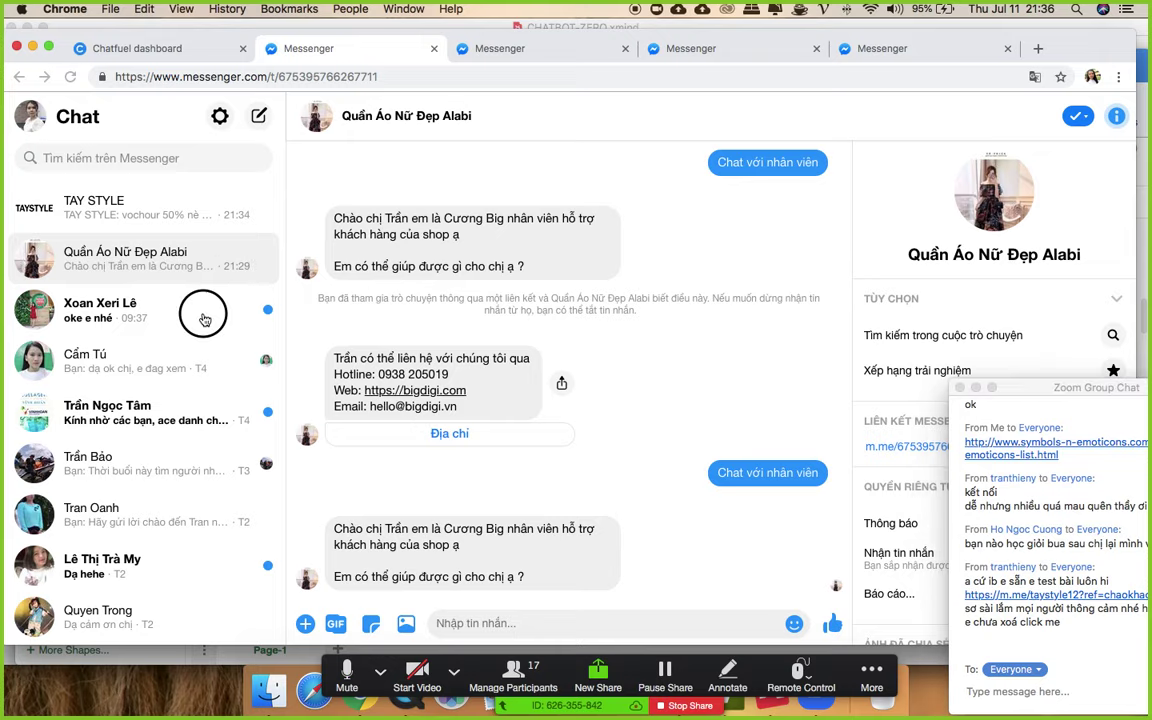
click(246, 268)
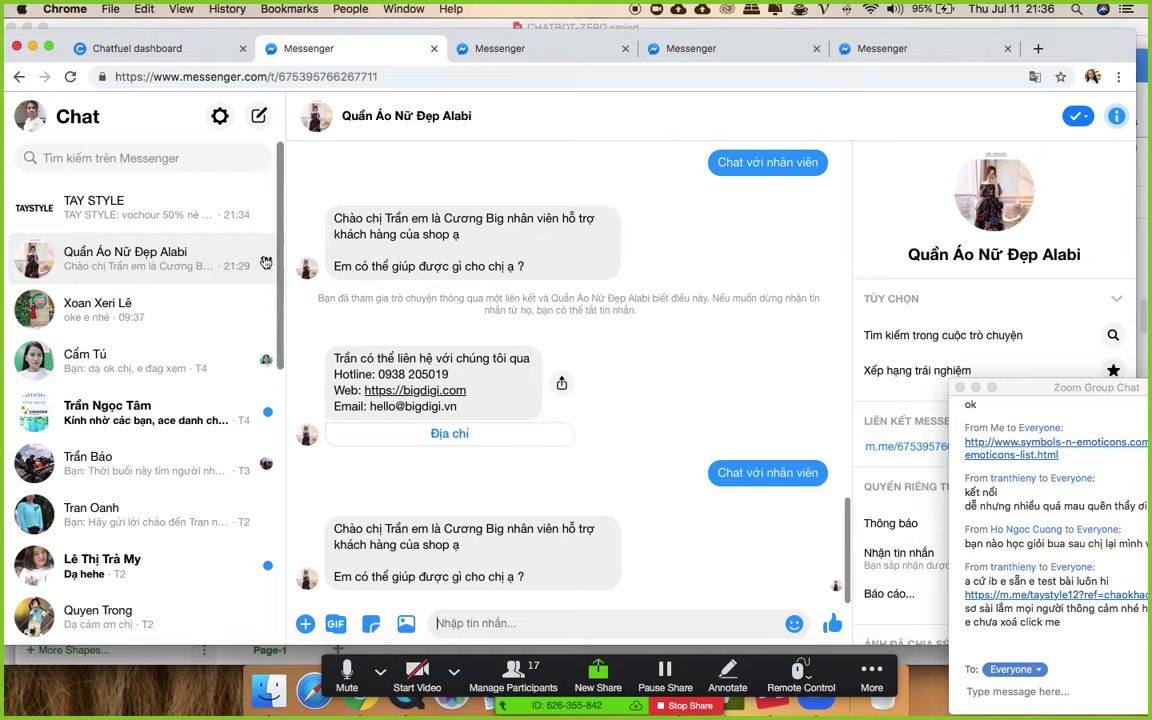
click(982, 256)
click(314, 49)
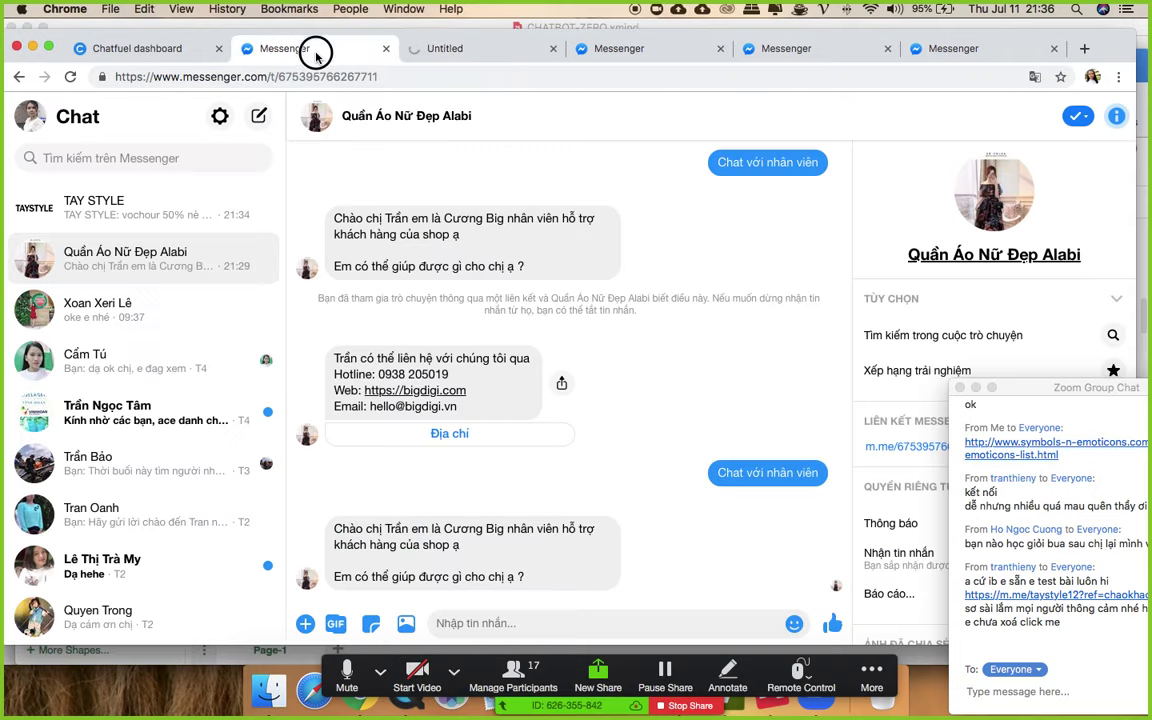
- Delete the Alabi shop conversation with Xóa and switch to the shop's page
click(266, 258)
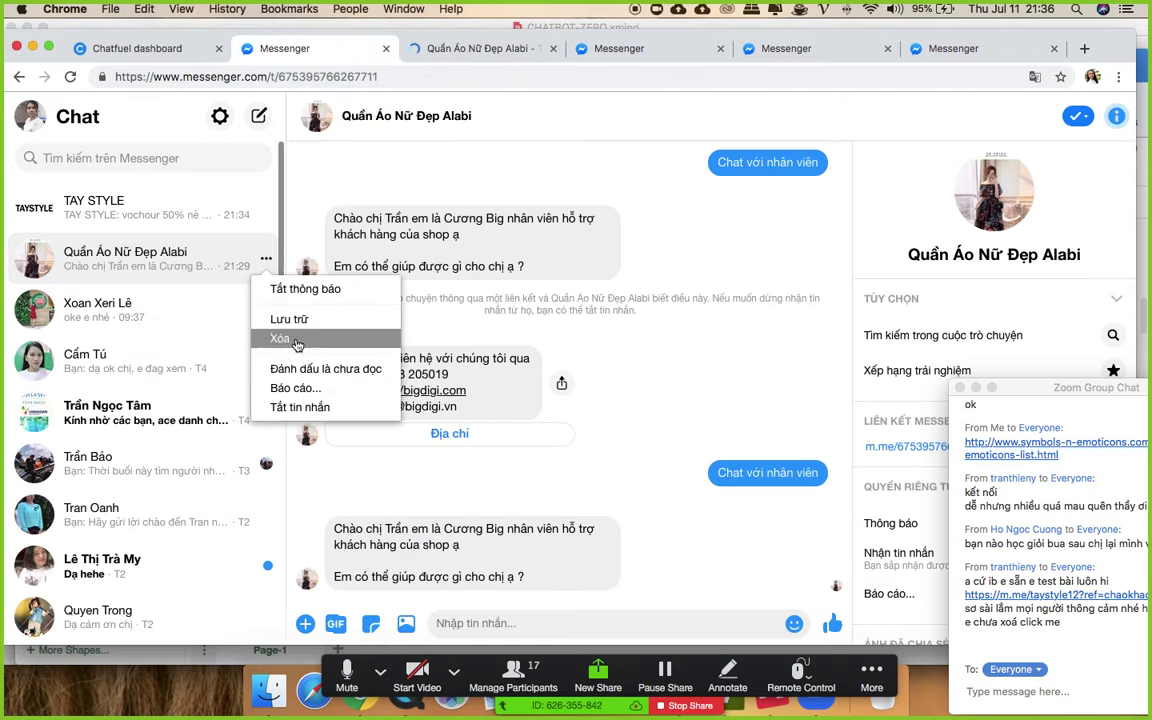
click(278, 338)
click(614, 329)
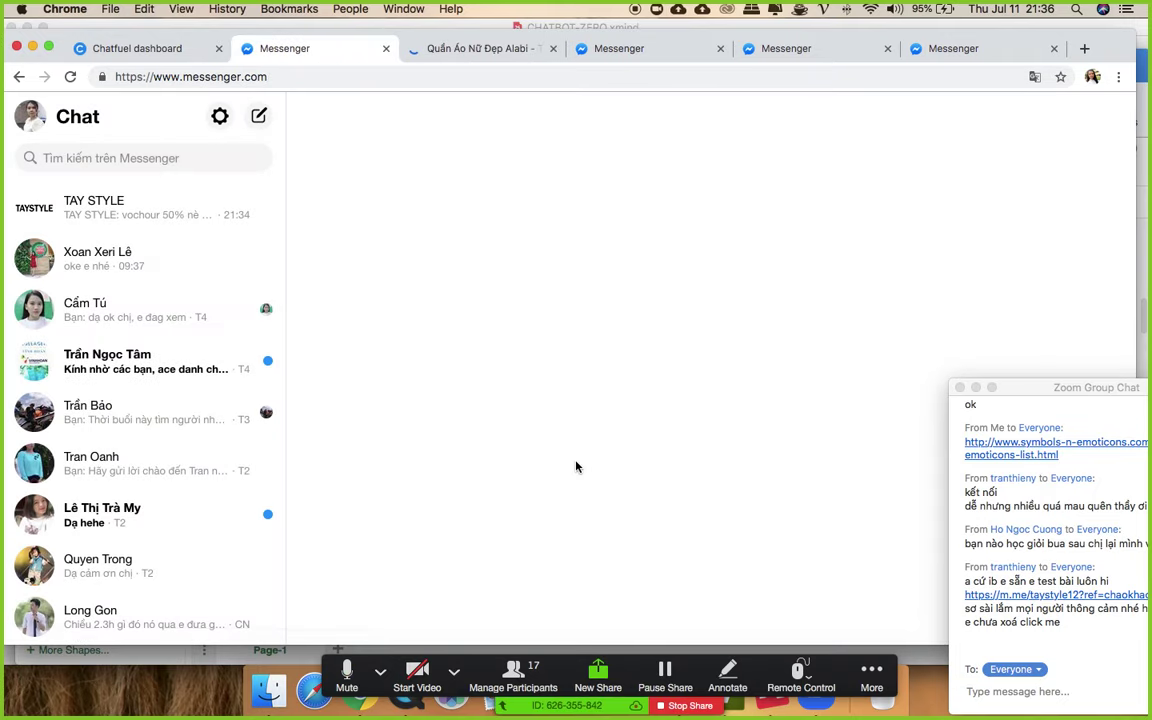
click(488, 48)
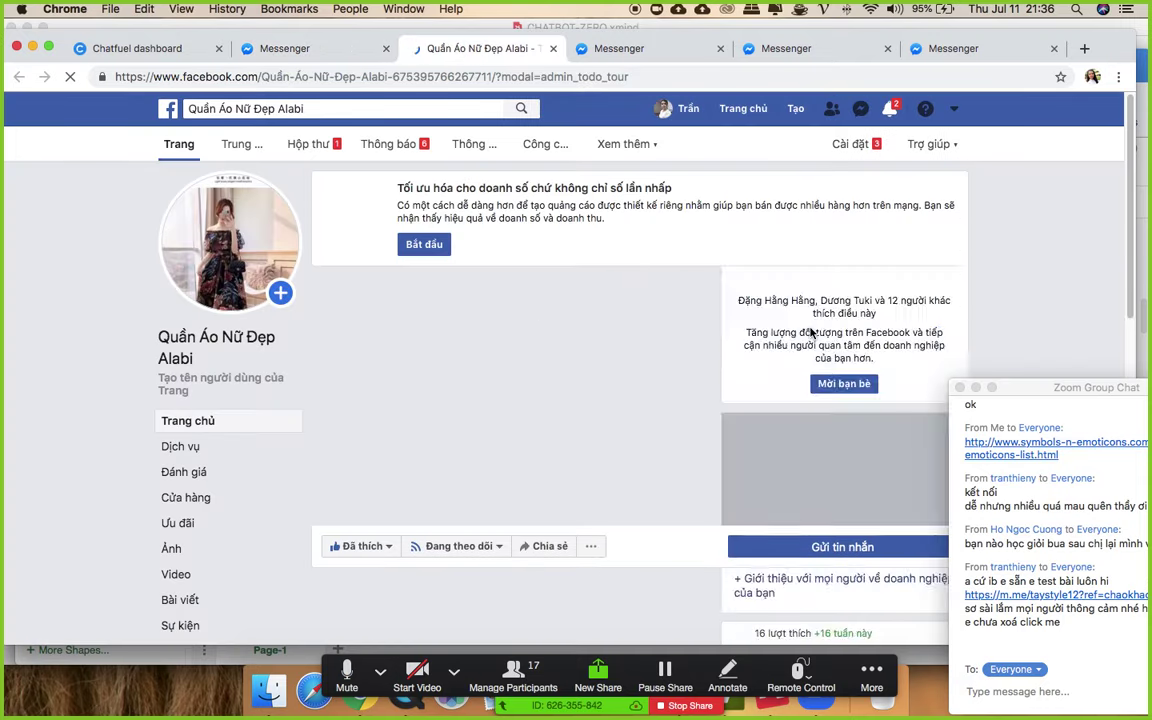
- Open and try the page's existing message button options
scroll(811, 333, down, 2)
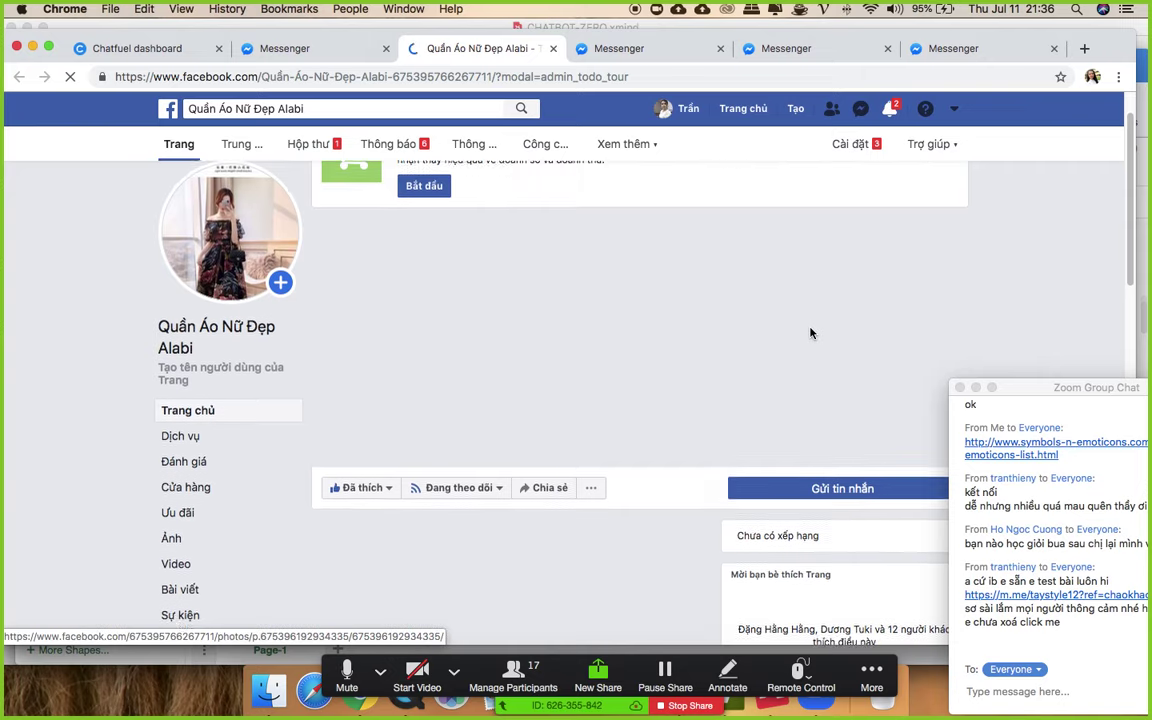
scroll(813, 334, down, 1)
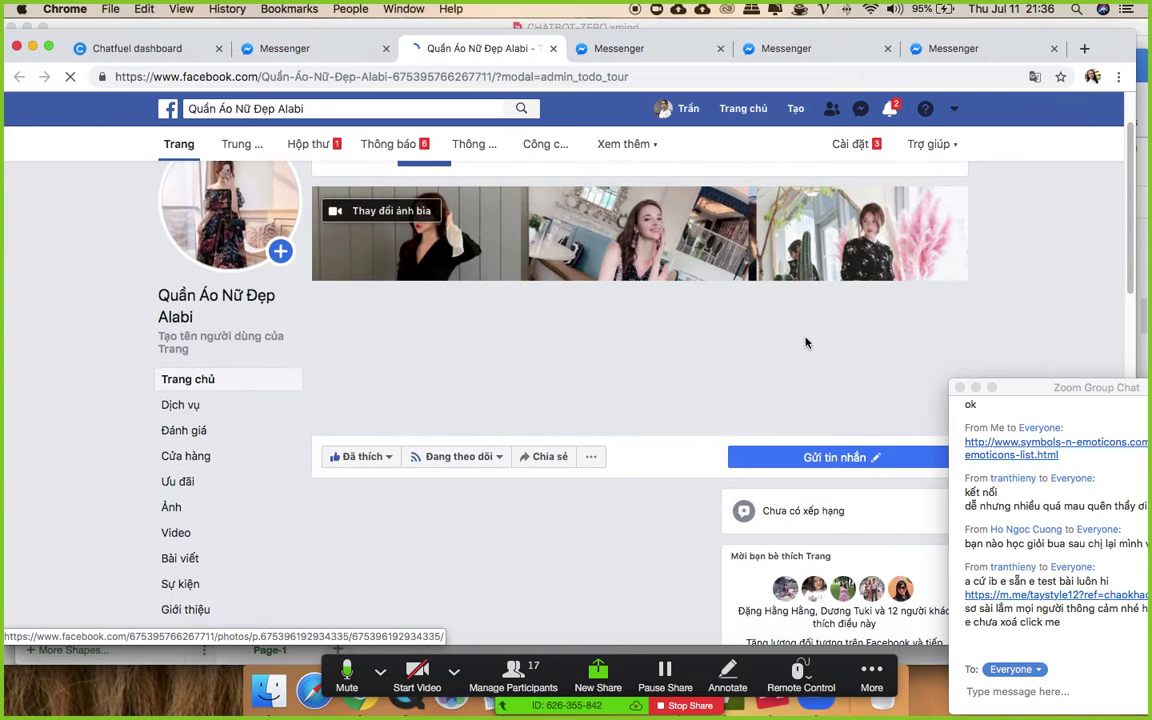
click(808, 437)
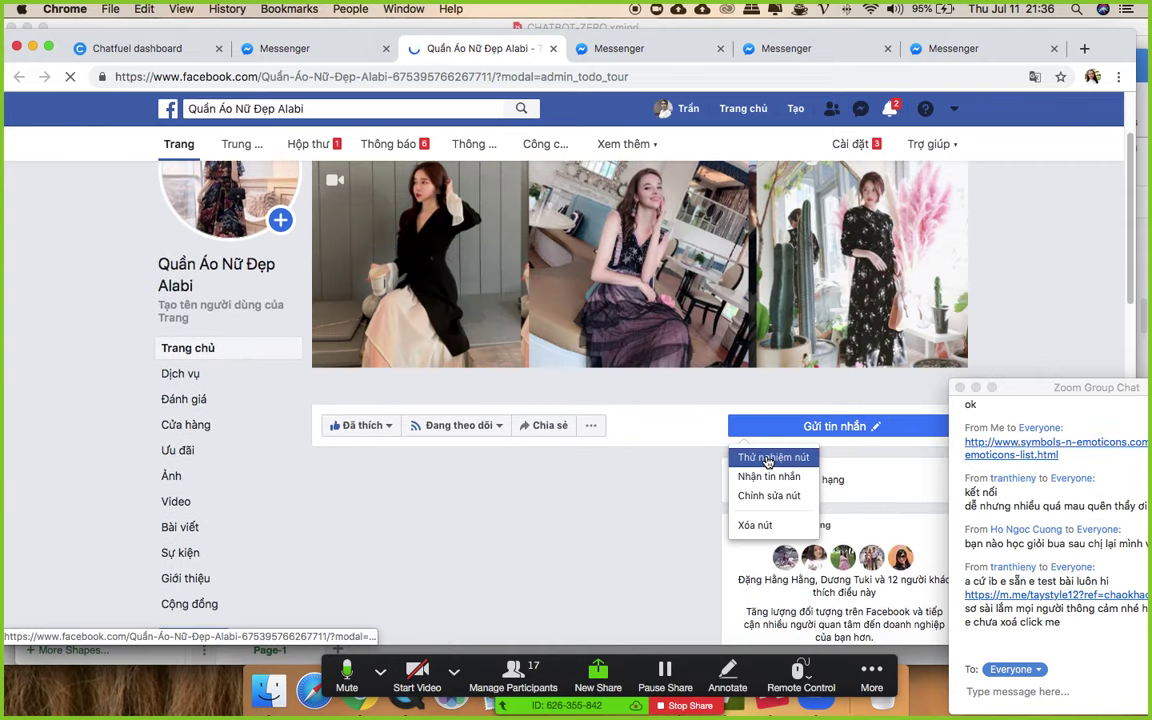
click(646, 429)
click(745, 429)
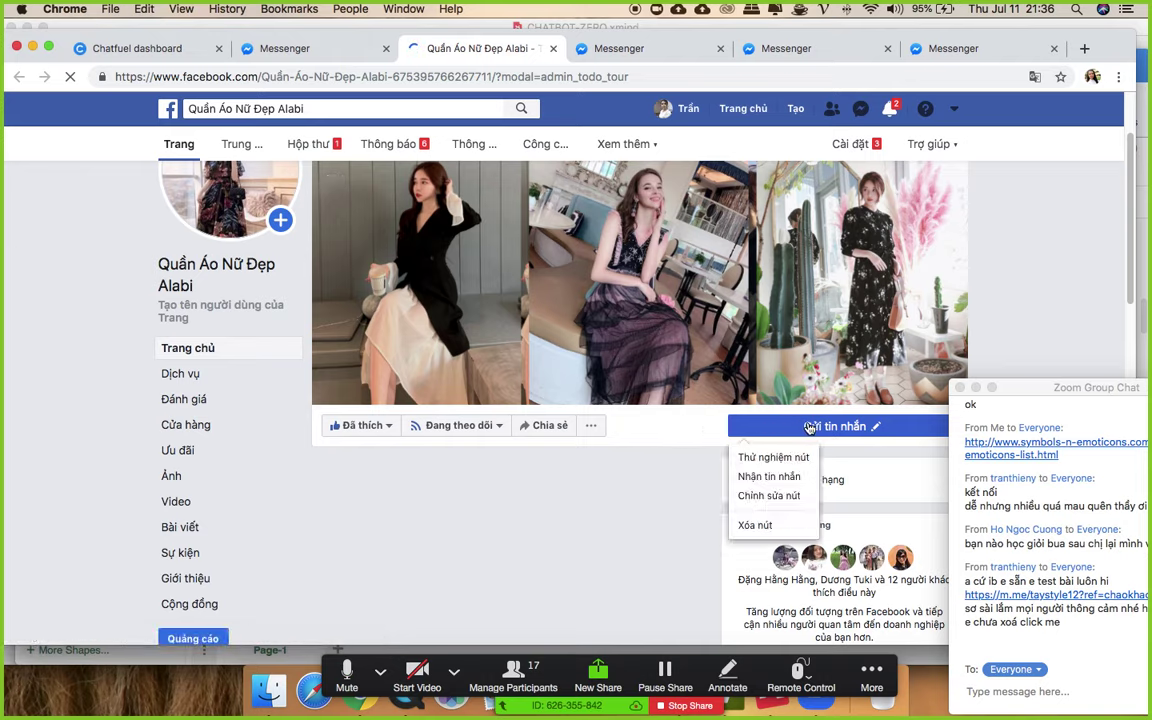
click(759, 460)
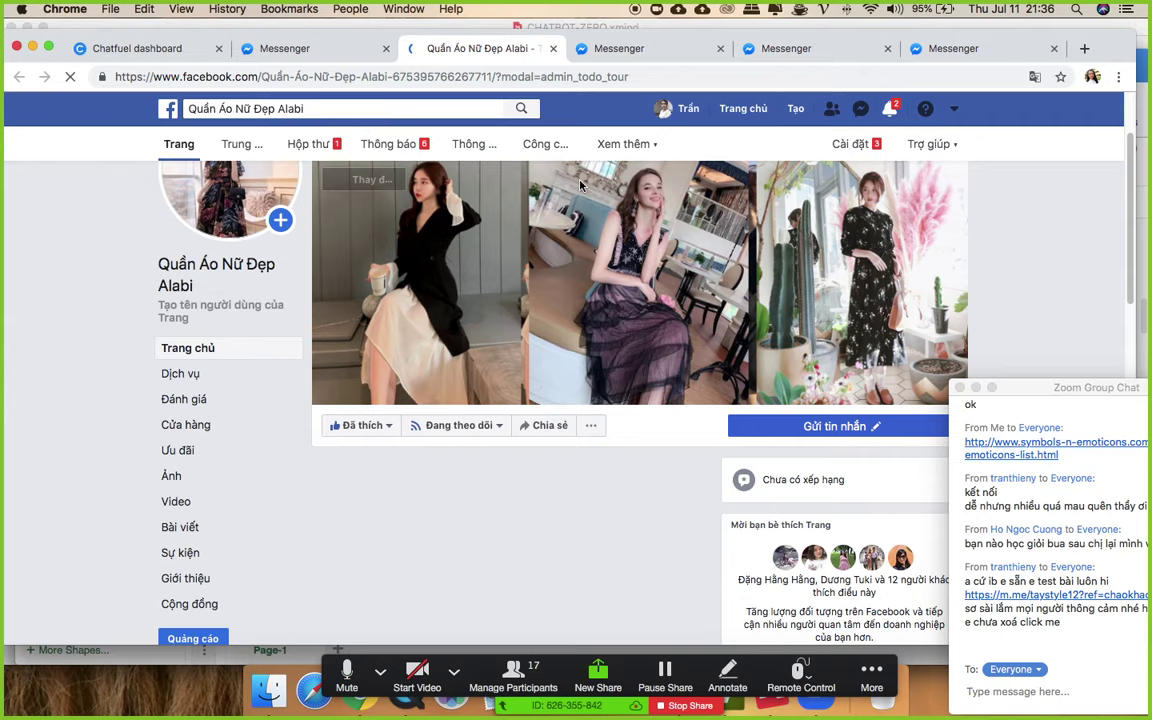
- Add a Gửi tin nhắn page button linked to Messenger and start a chat with Bắt đầu
scroll(676, 272, down, 1)
click(851, 396)
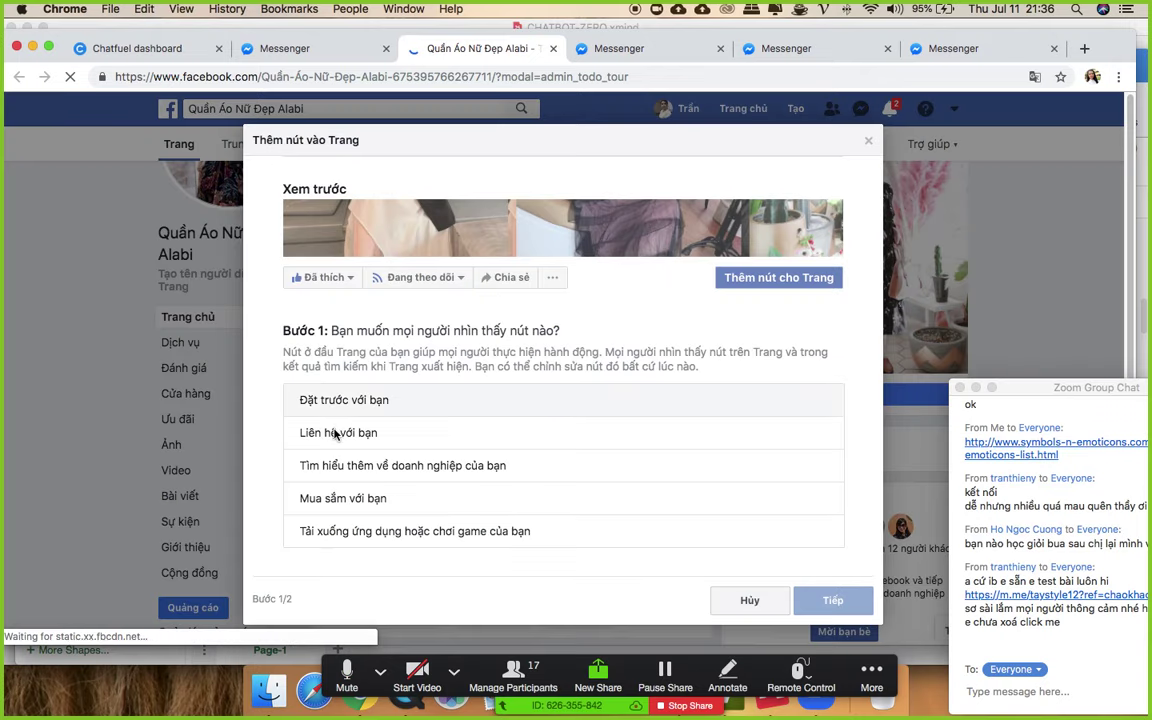
click(340, 432)
click(330, 394)
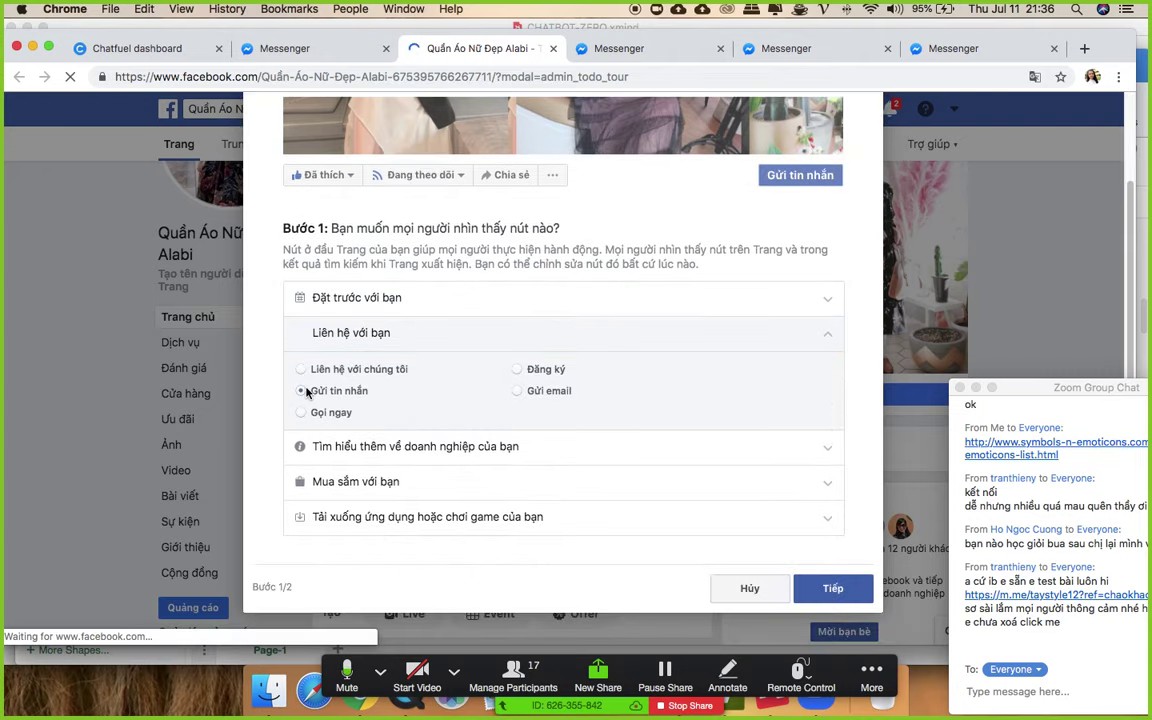
click(822, 588)
click(463, 483)
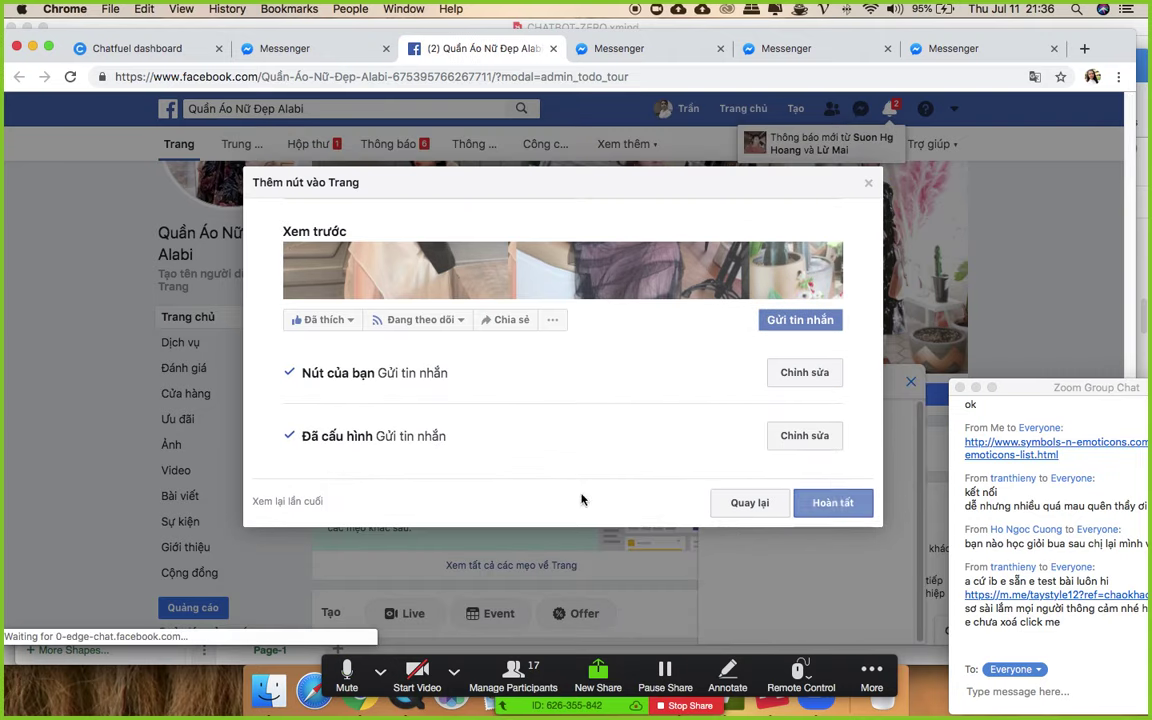
click(833, 502)
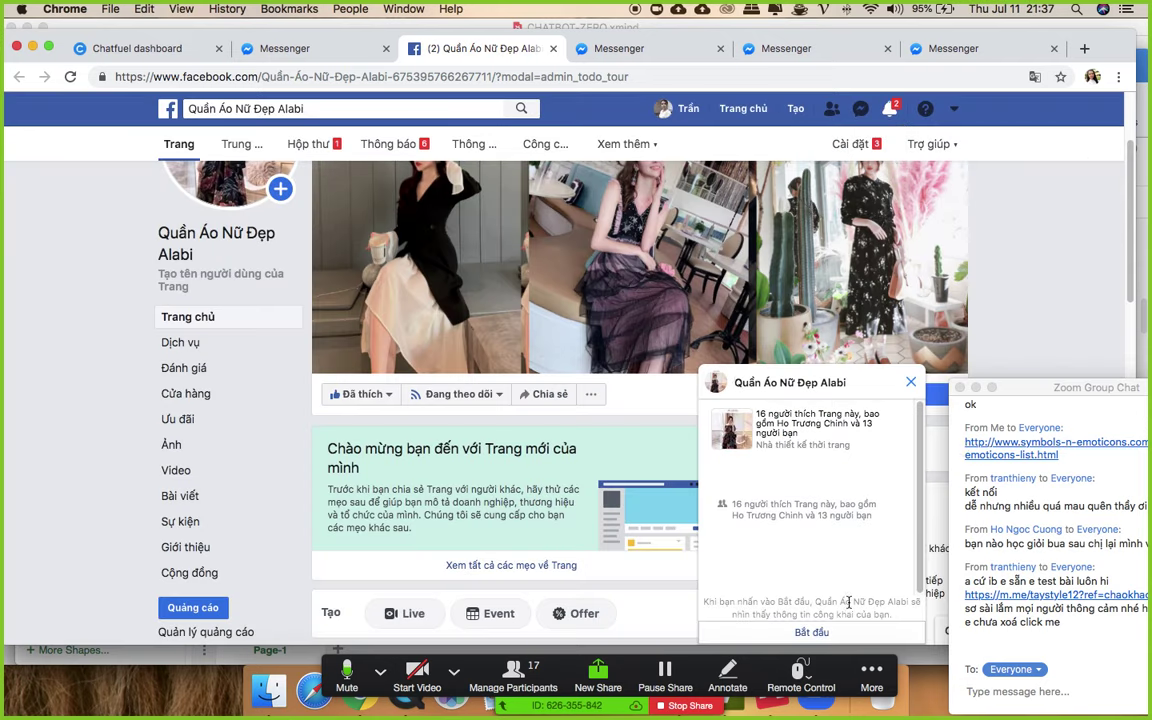
click(812, 633)
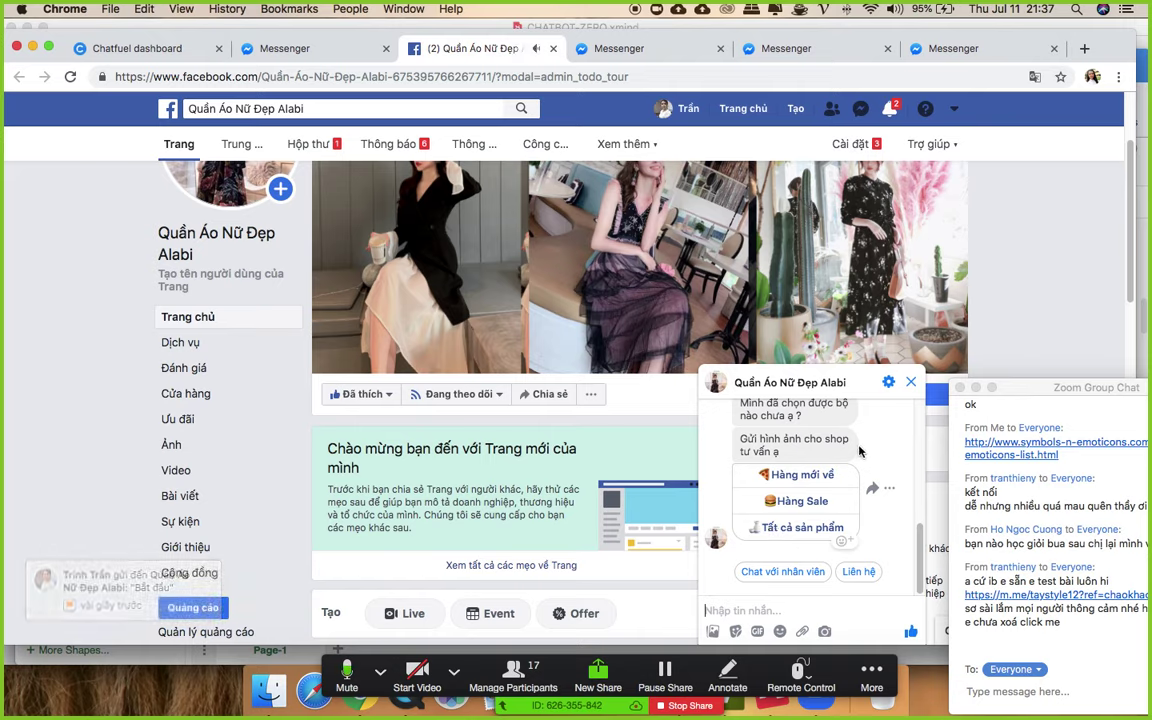
click(286, 44)
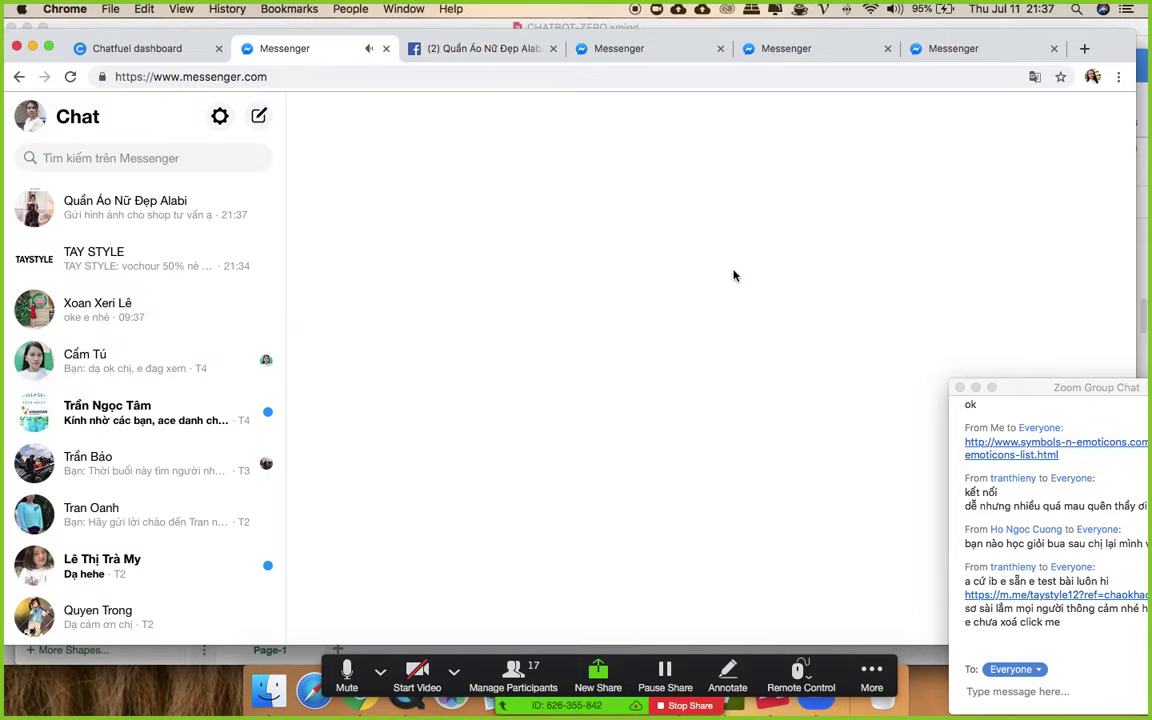
- Close three duplicate Messenger tabs, open the Alabi chat and pick Hàng Sale
click(720, 48)
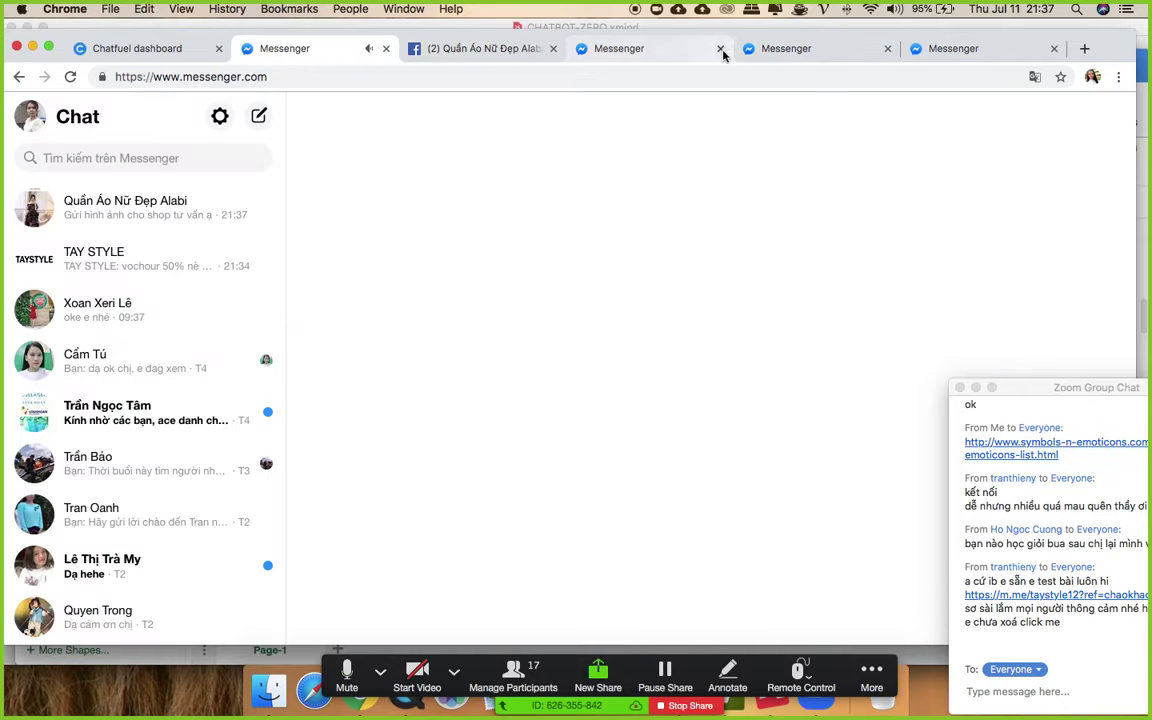
click(721, 49)
click(722, 48)
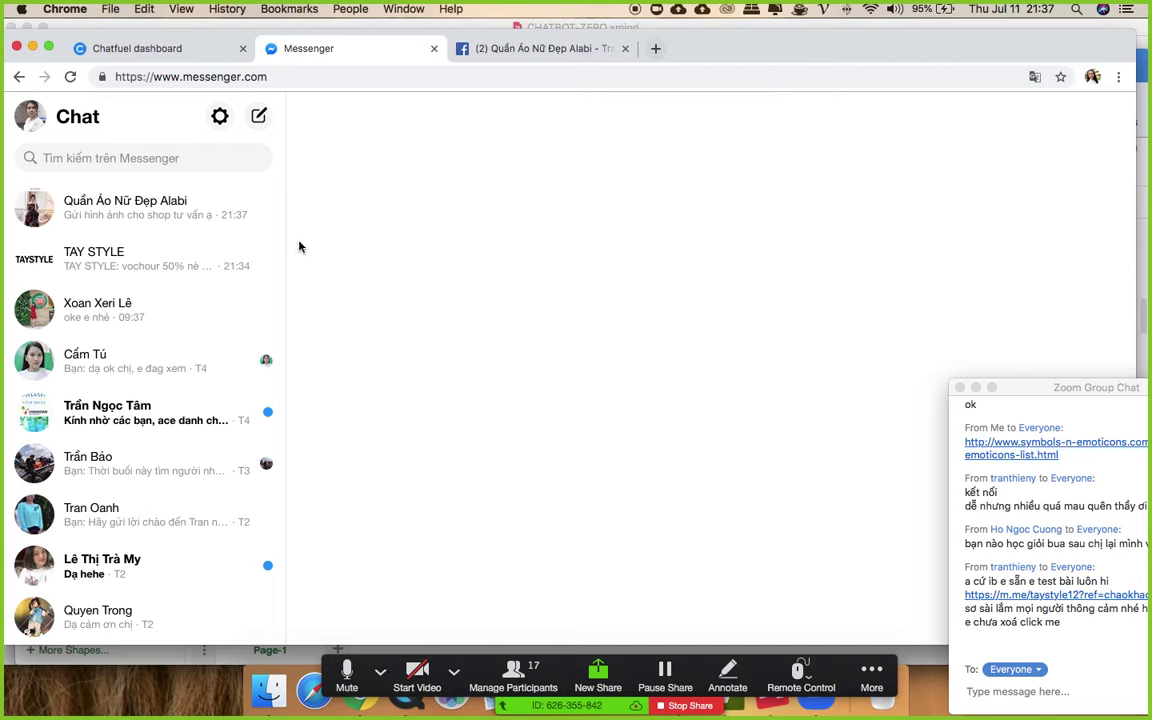
click(159, 206)
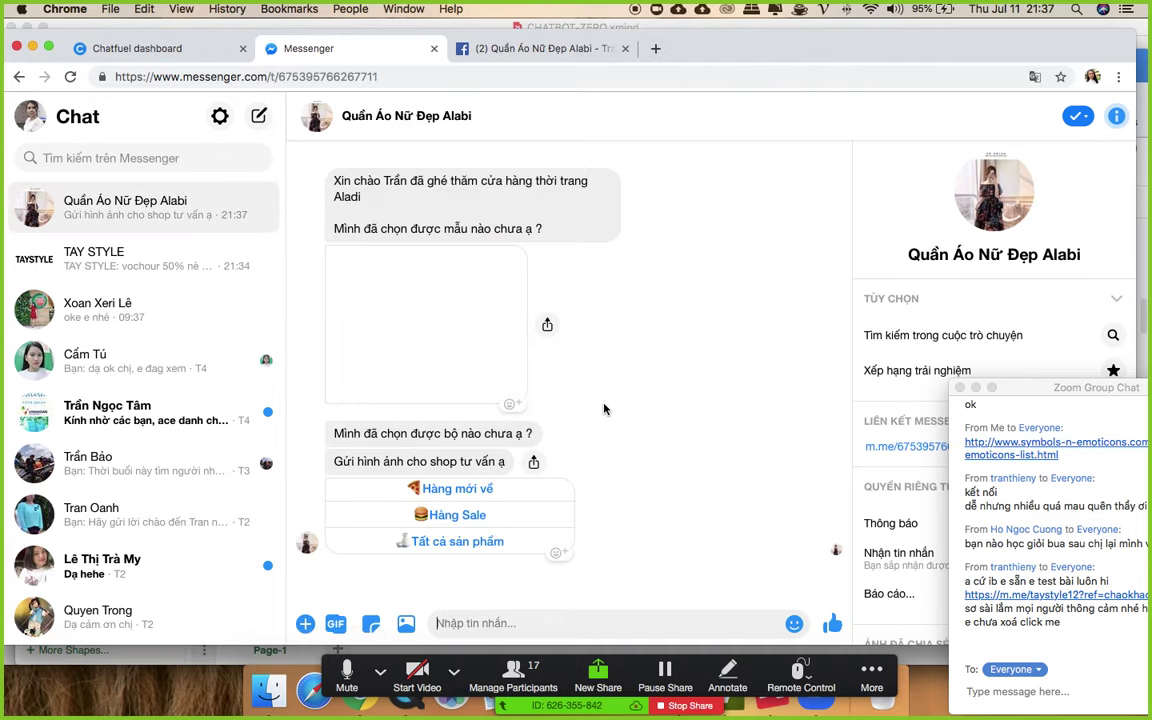
click(478, 514)
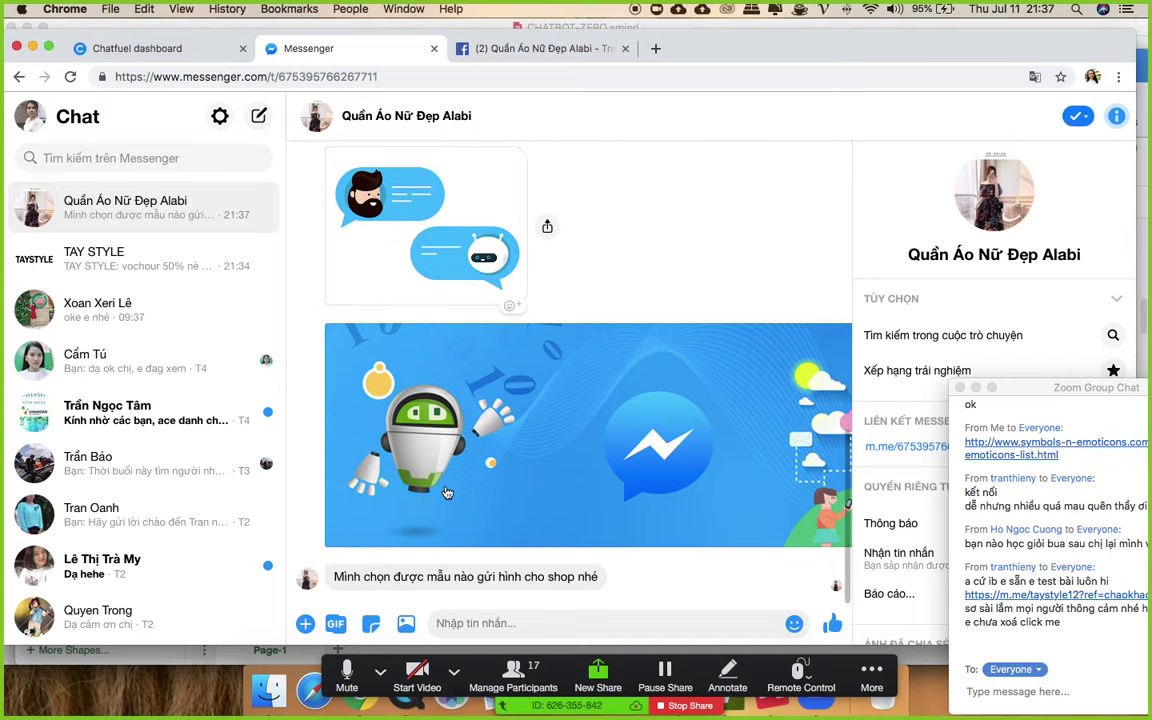
scroll(620, 357, up, 2)
scroll(620, 357, up, 4)
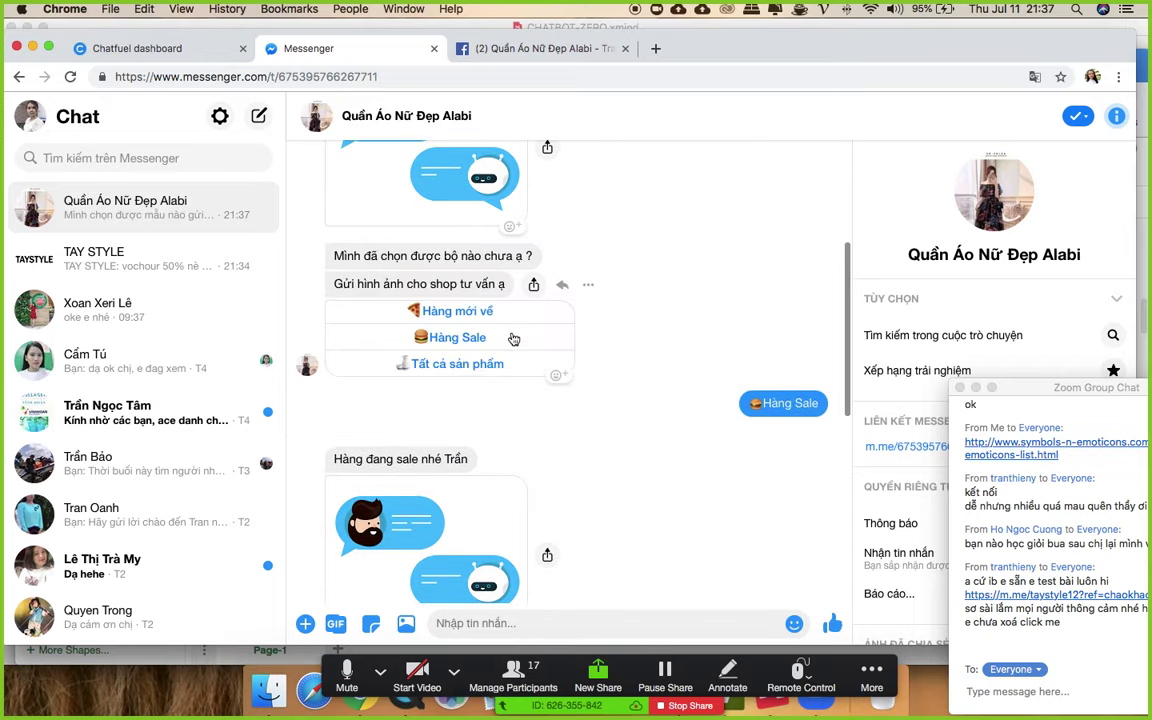
- Pick Tất cả sản phẩm and review the product carousel led by Đầm Dạo Phố 155k
click(448, 366)
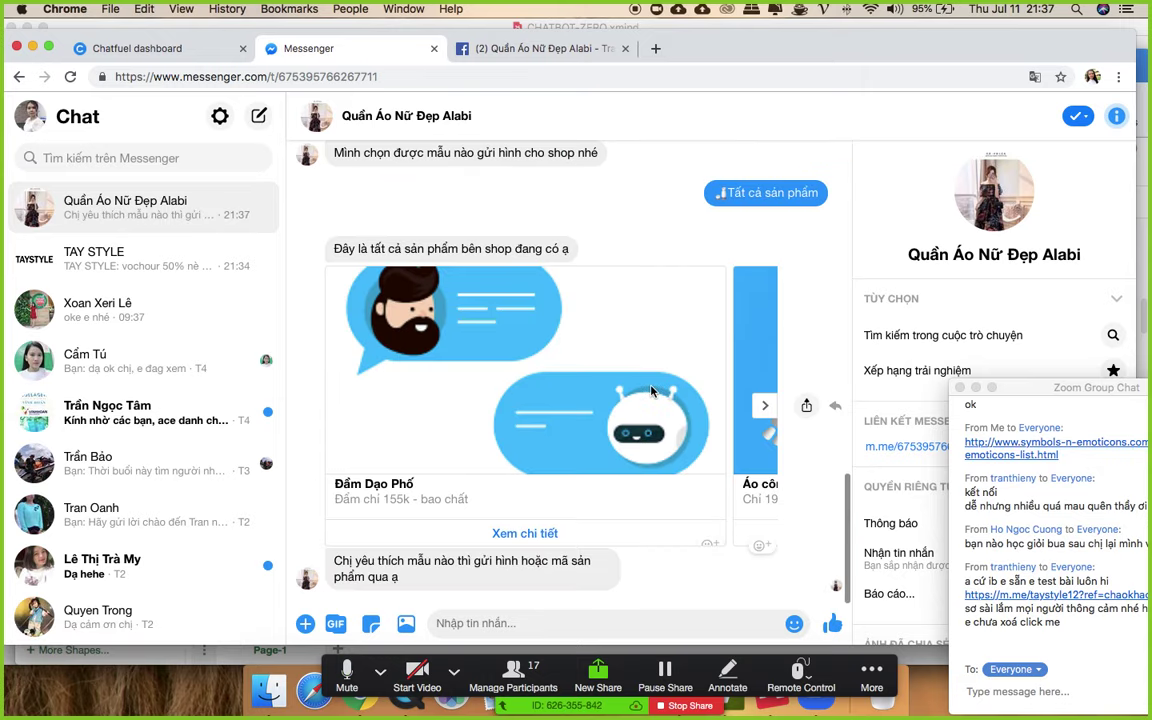
scroll(640, 390, up, 1)
scroll(634, 390, down, 1)
scroll(521, 403, up, 8)
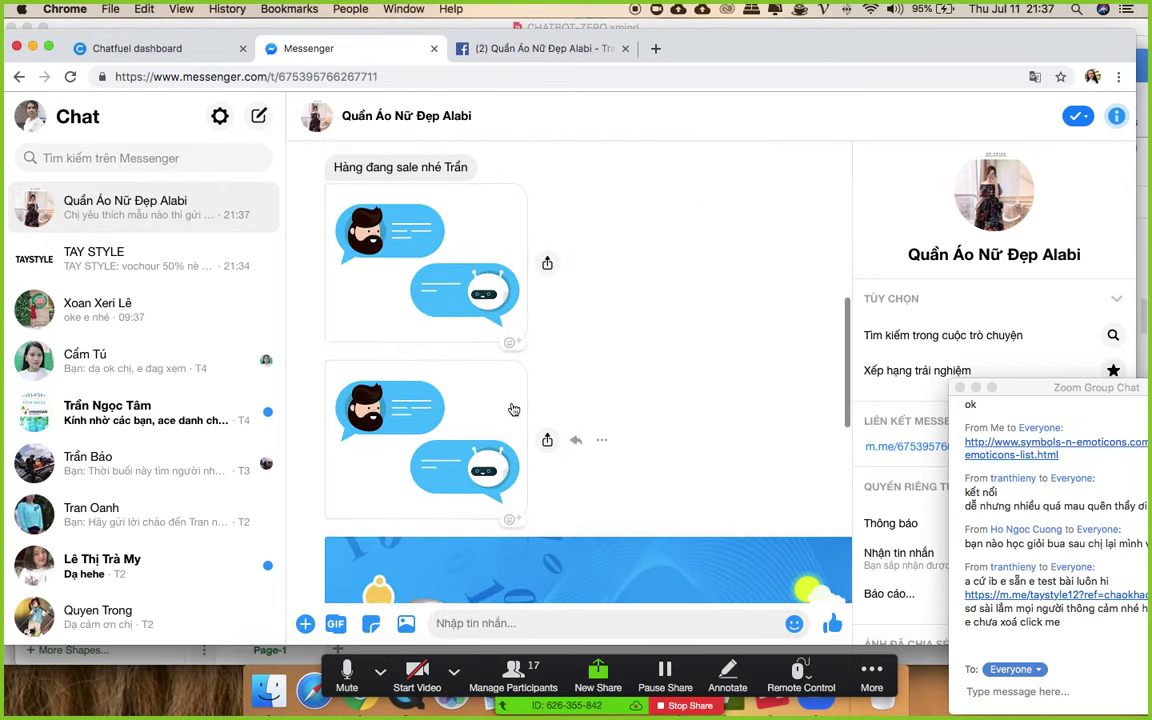
scroll(460, 300, up, 5)
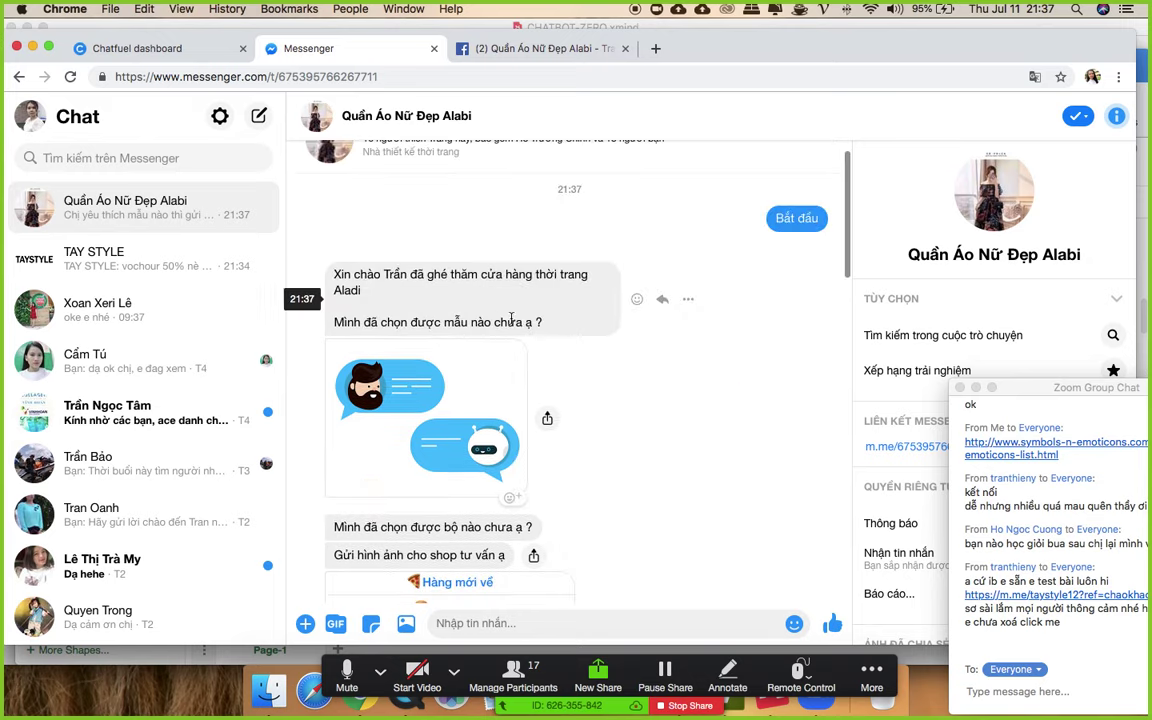
scroll(582, 345, down, 15)
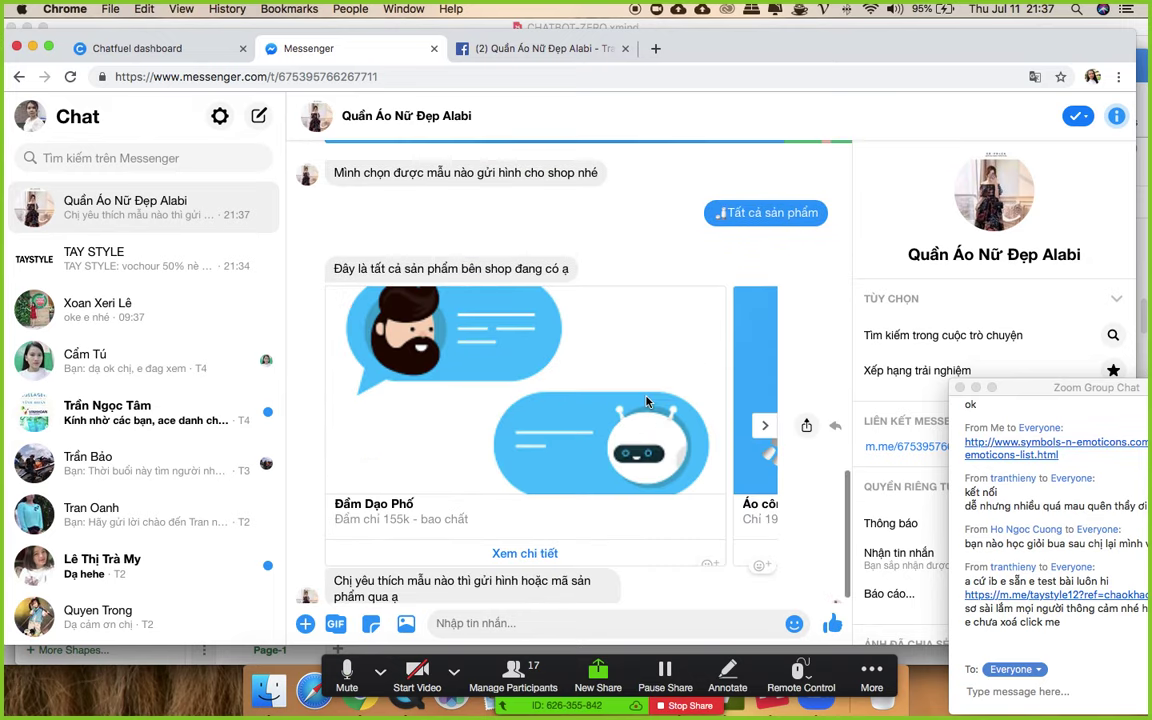
scroll(646, 403, down, 2)
drag(1035, 388, 980, 189)
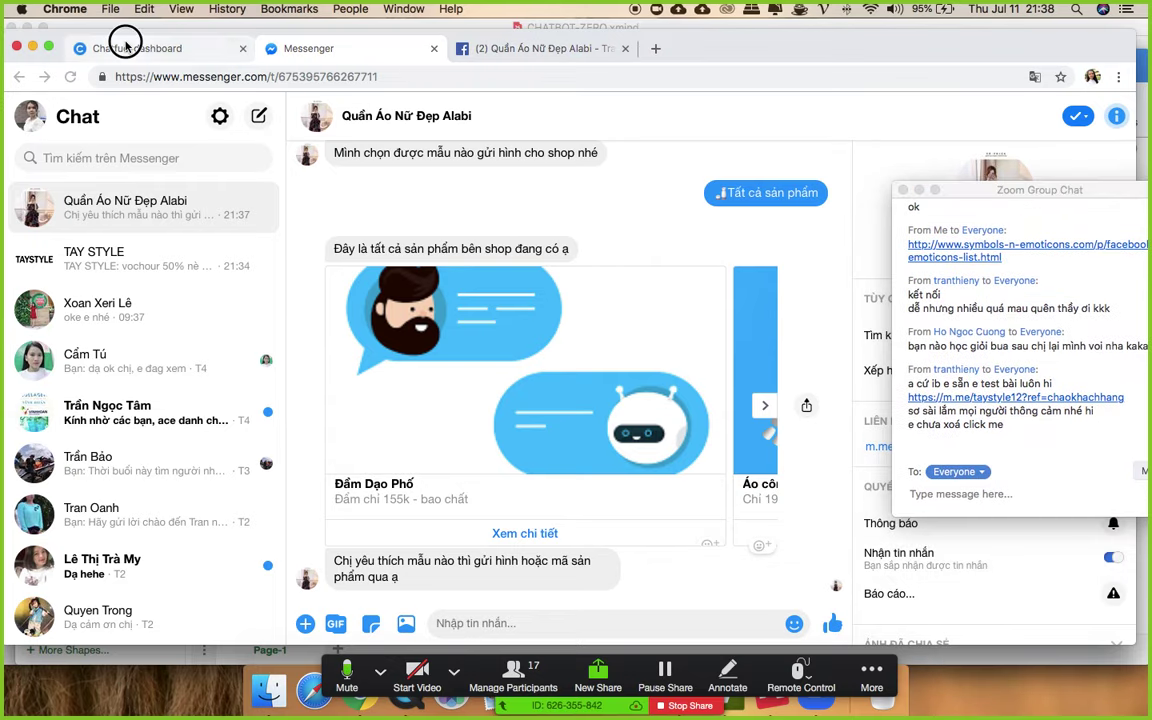
click(125, 46)
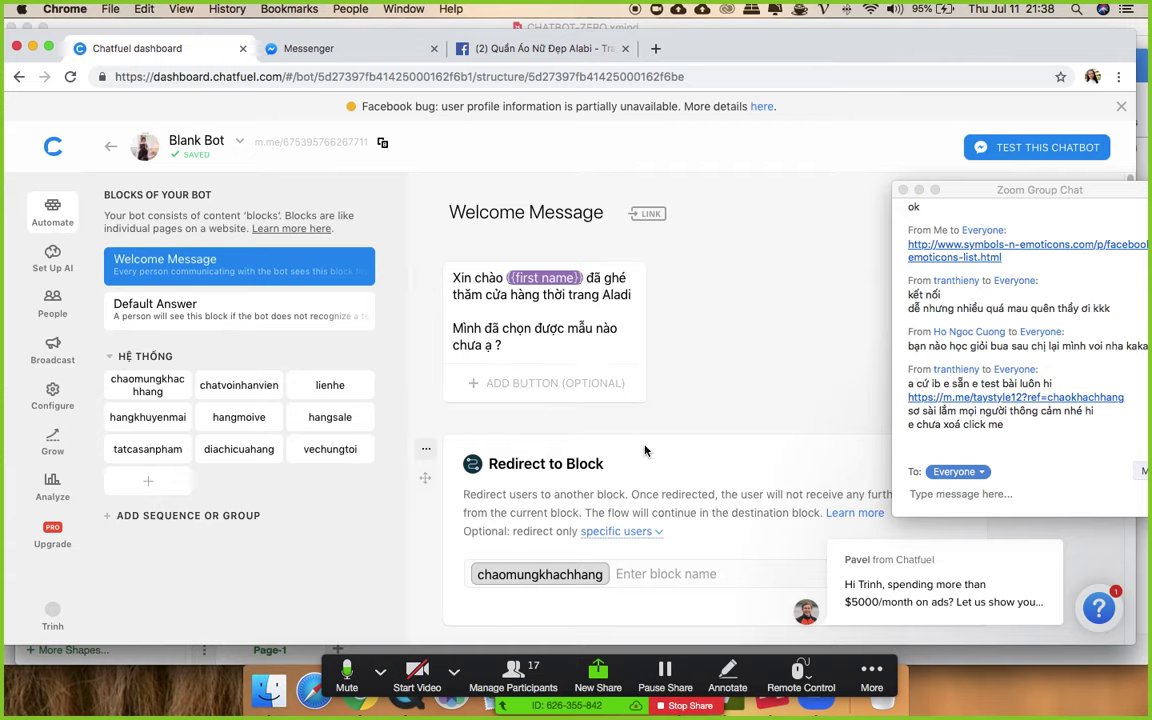
- Delete the redirect card from the Welcome Message block
scroll(500, 445, down, 2)
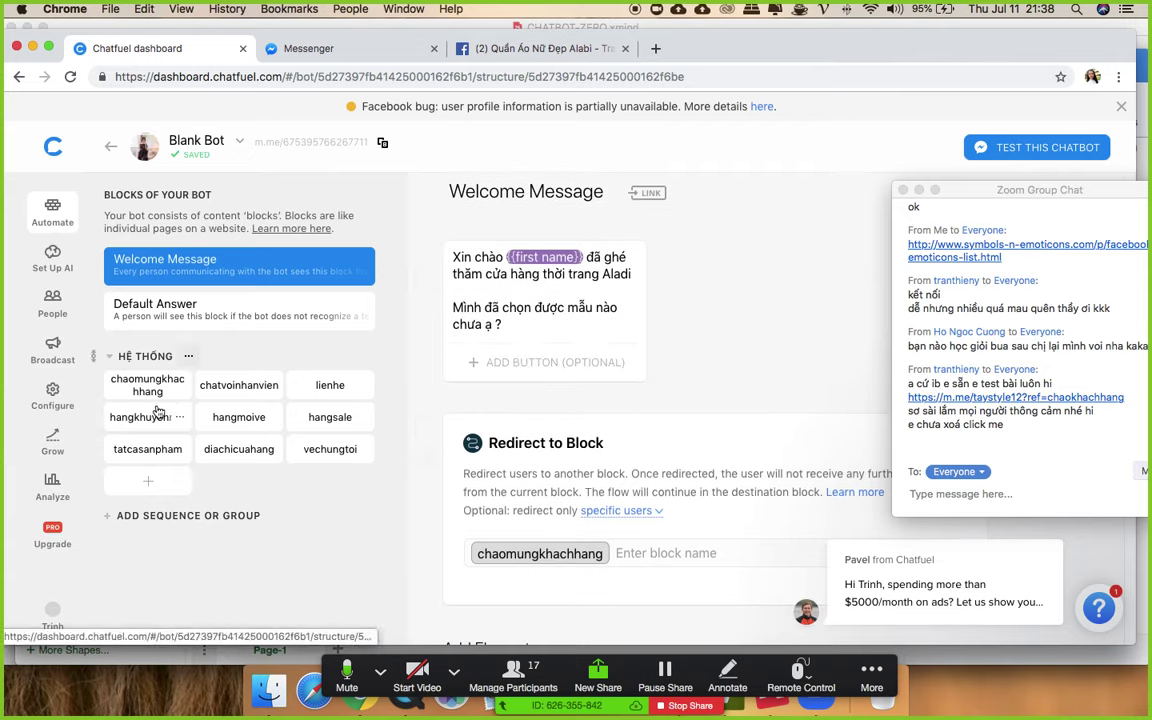
scroll(700, 370, down, 4)
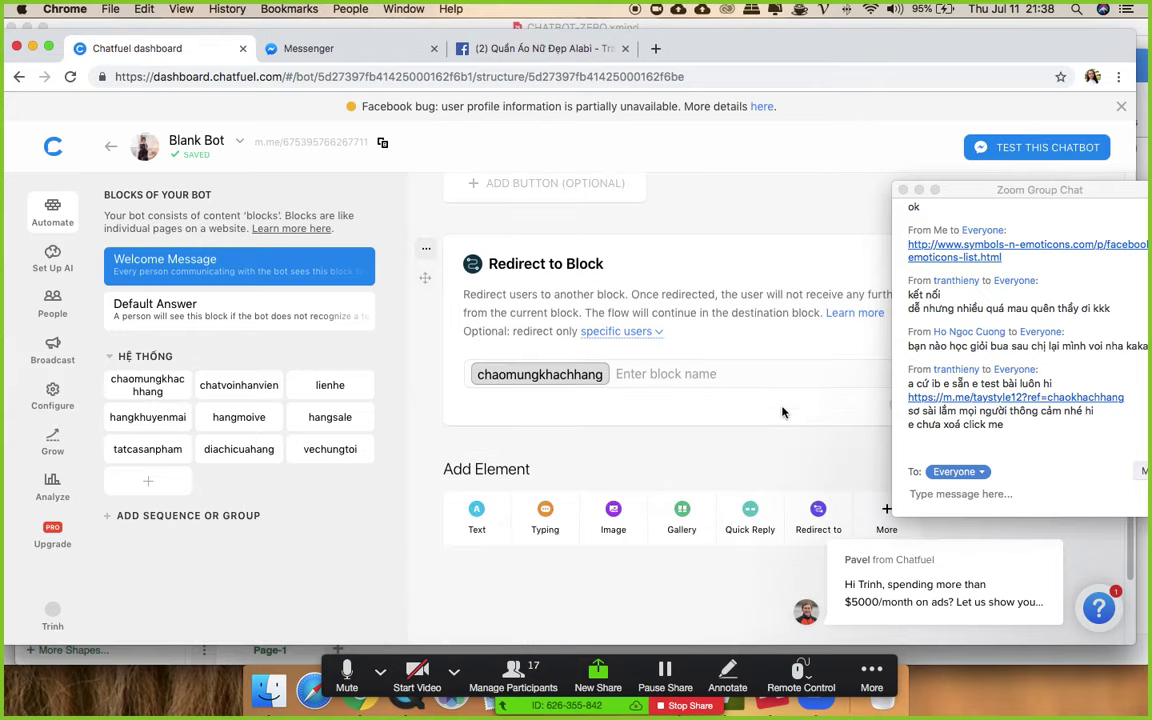
click(427, 252)
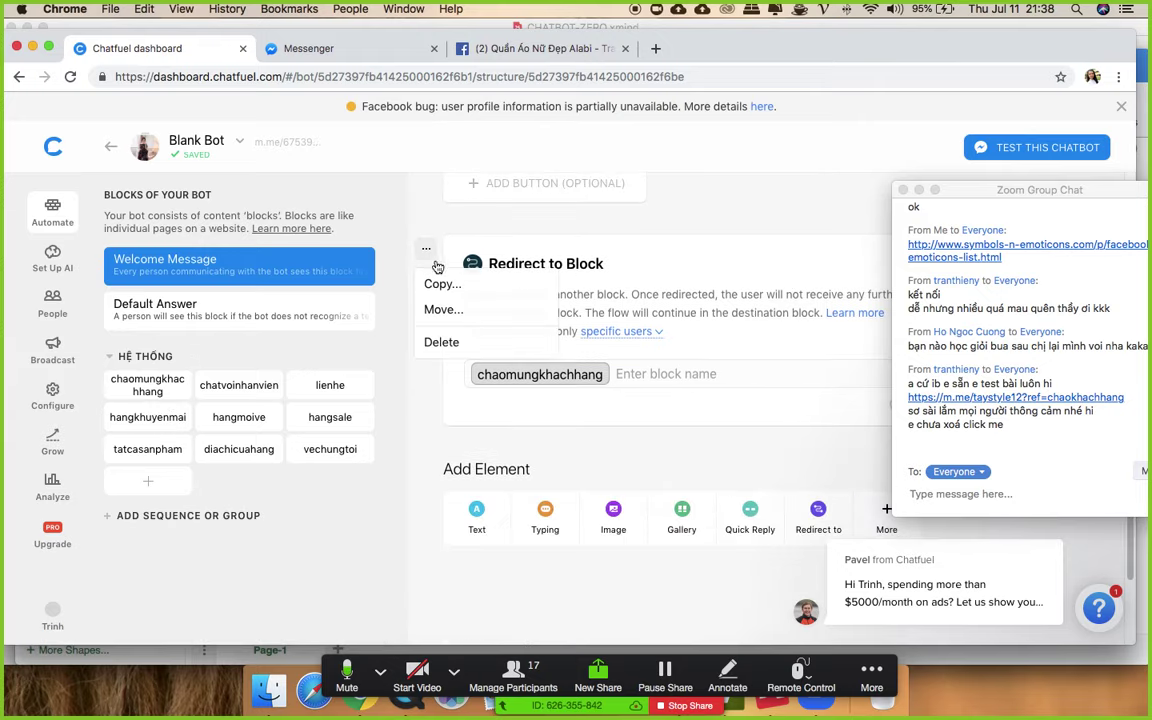
click(449, 347)
click(664, 428)
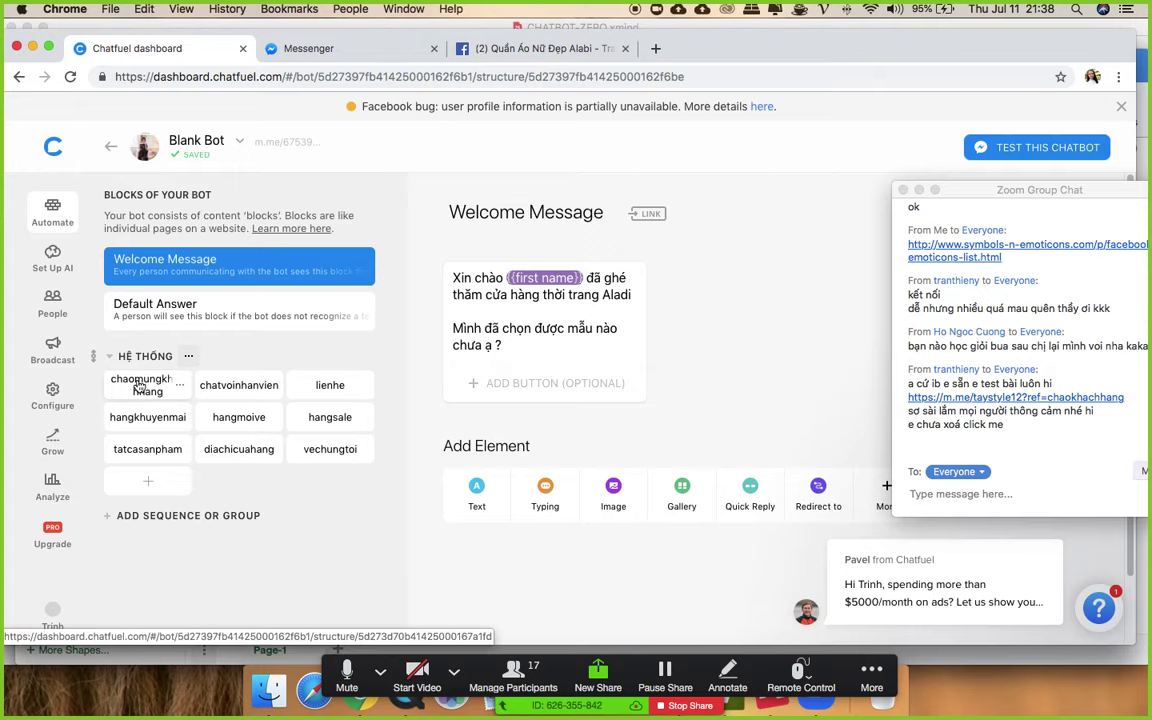
- Review the chaomungkhachhang block, then add a new Redirect to Block card to Welcome Message
click(134, 392)
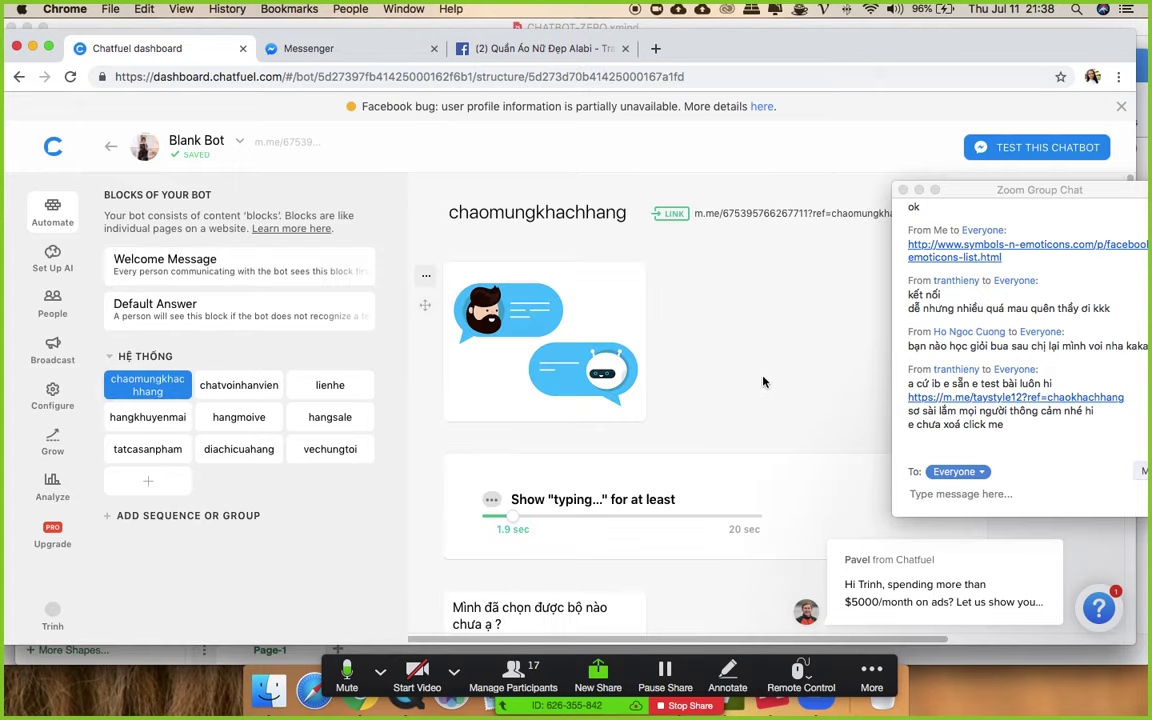
scroll(654, 337, down, 10)
scroll(599, 338, up, 7)
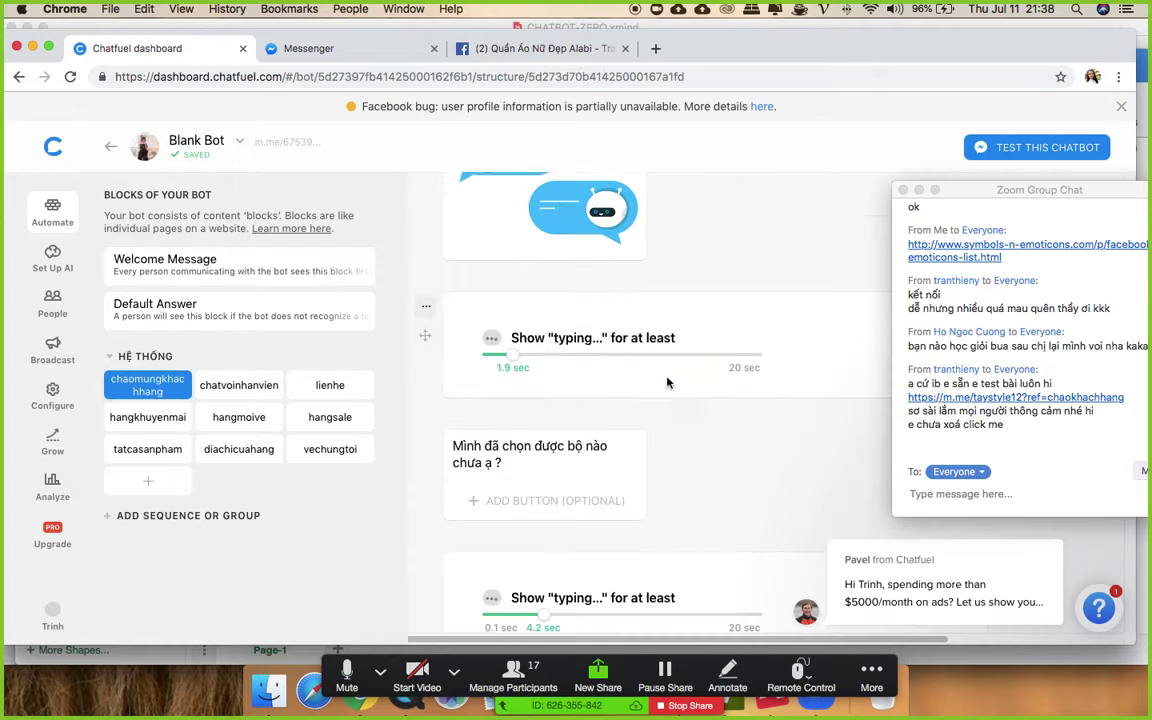
click(201, 280)
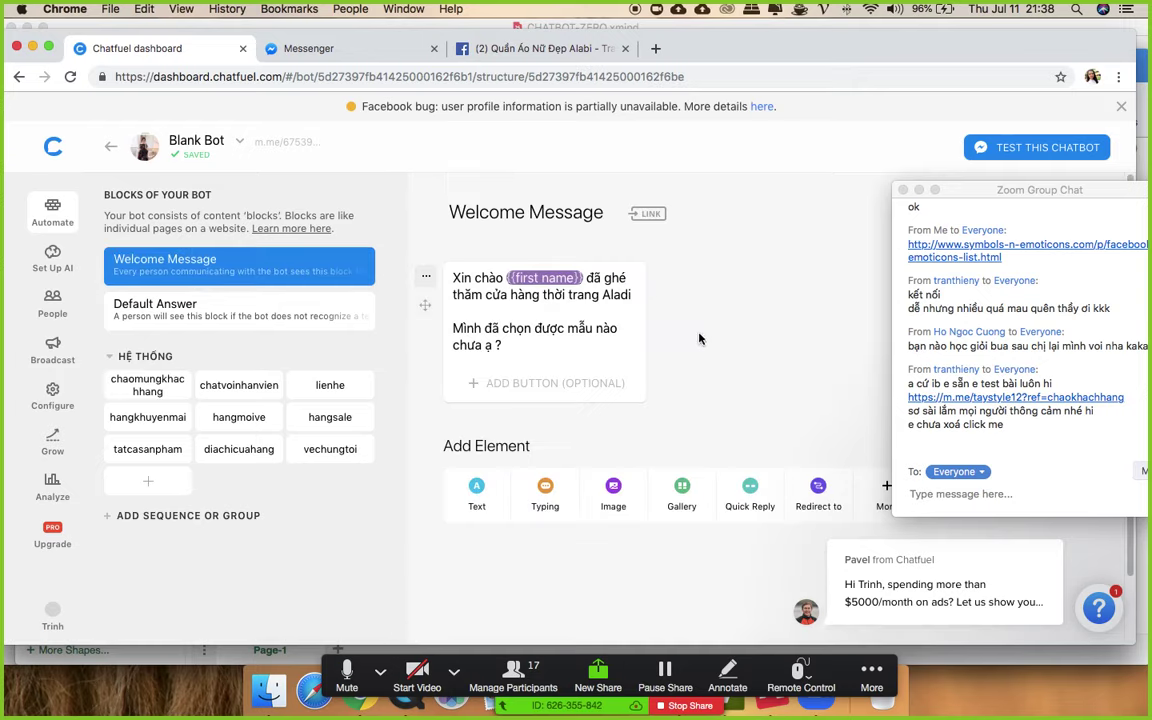
click(816, 484)
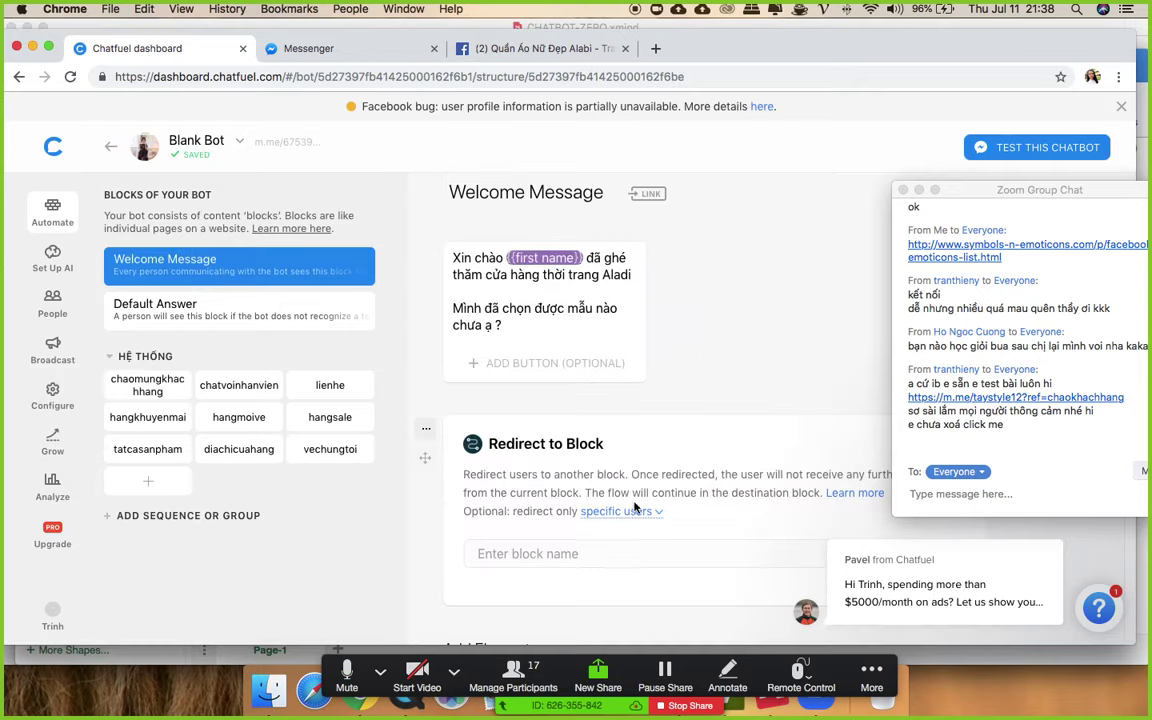
- Set the Welcome Message redirect target to the chaomungkhachhang block
click(550, 555)
text(cha)
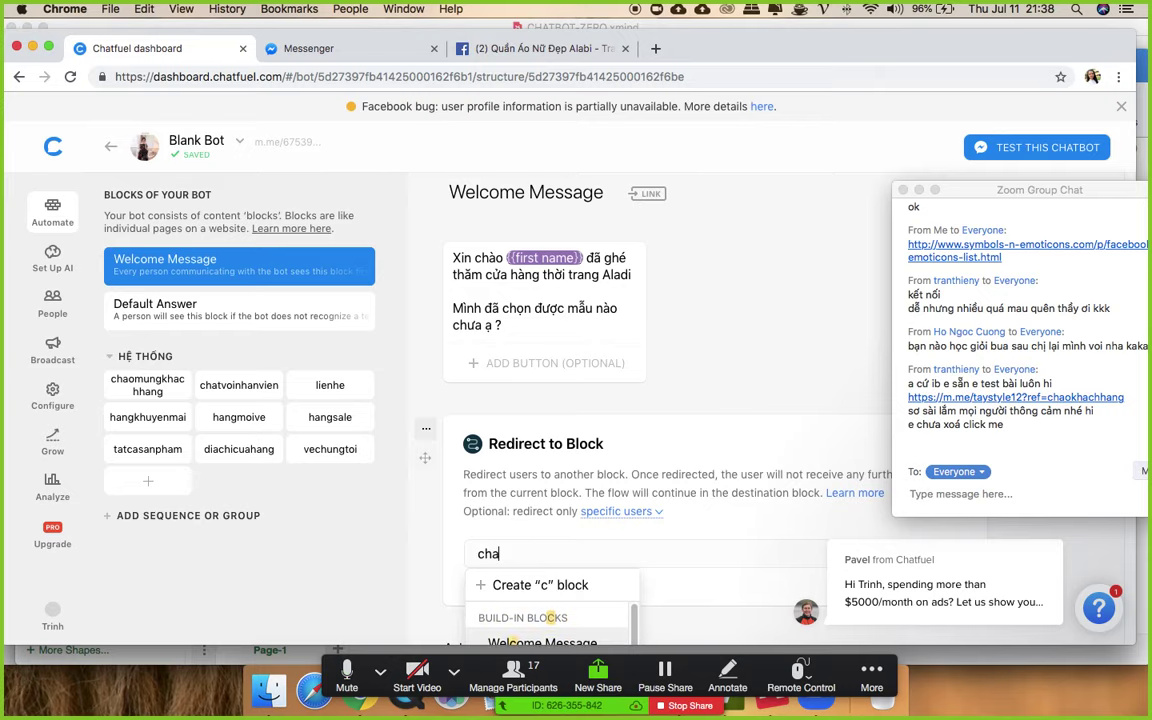
scroll(553, 570, down, 1)
click(556, 579)
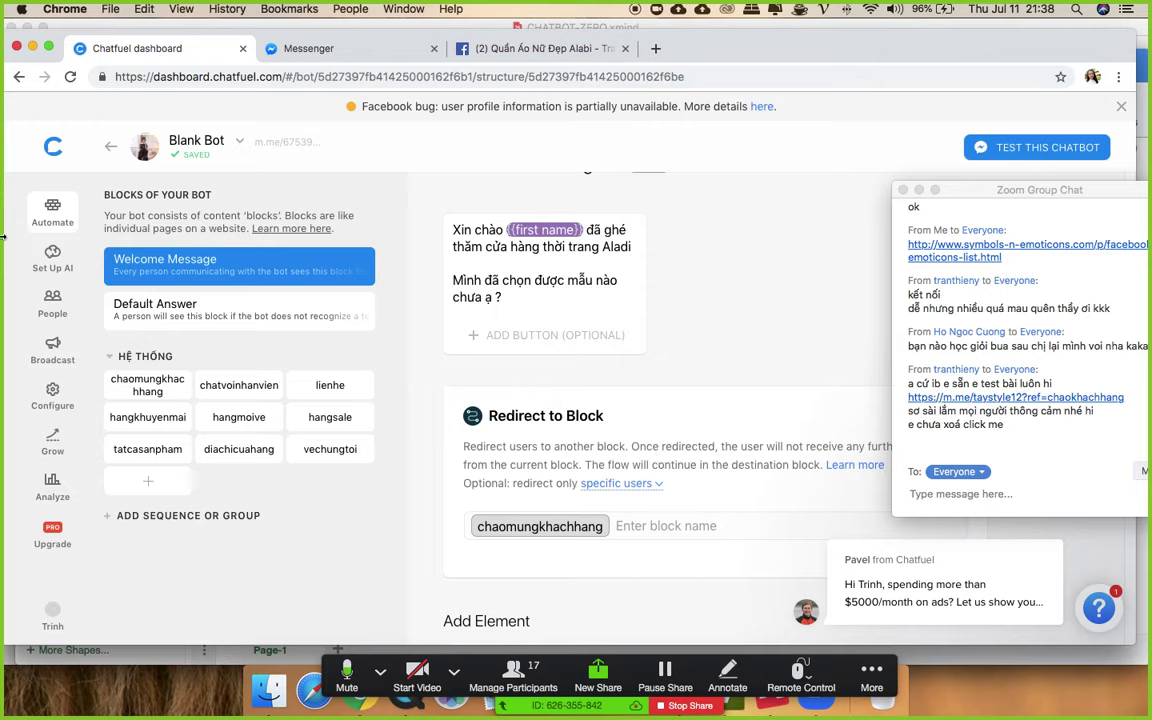
- Move the chat window aside and open the chaomungkhachhang block
drag(970, 192, 977, 92)
drag(959, 120, 958, 124)
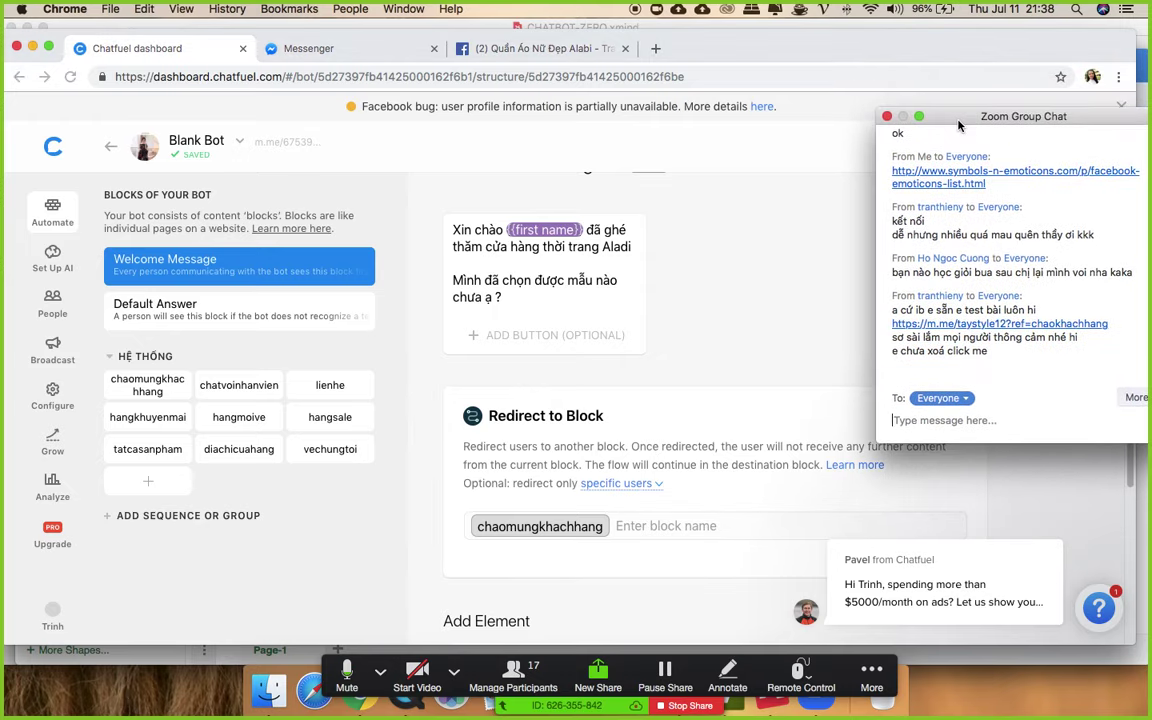
click(140, 388)
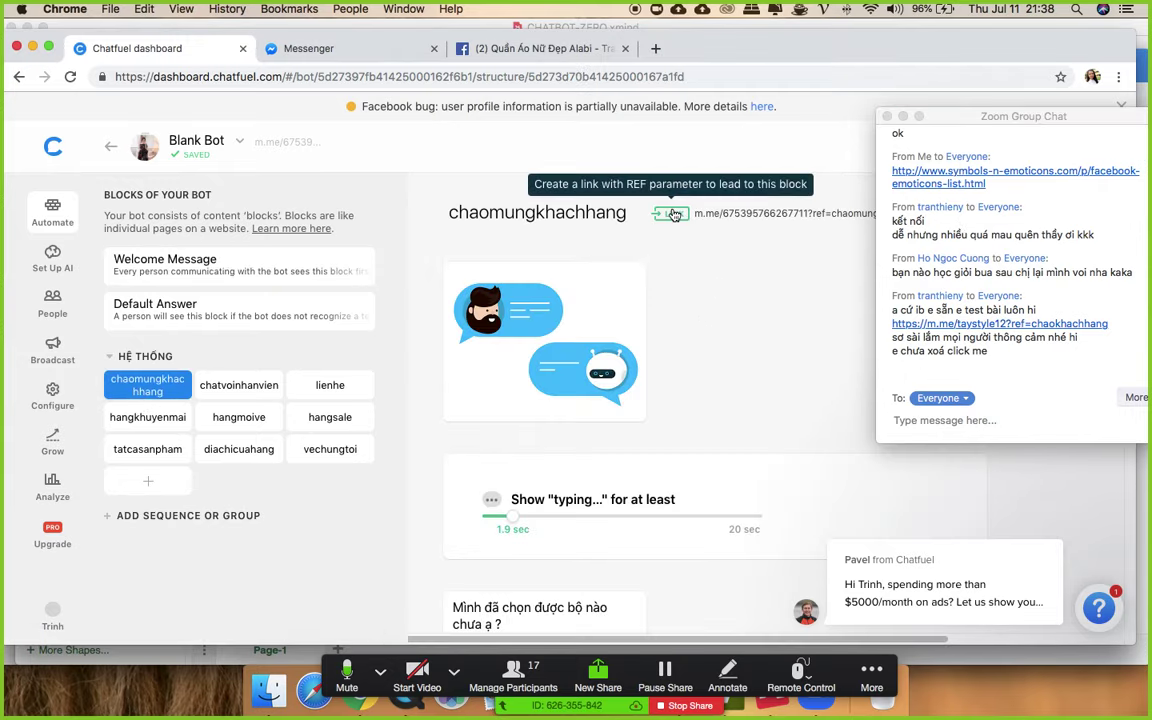
- Copy the chaomungkhachhang block's m.me link with Block link kept on, then open the test link
click(722, 214)
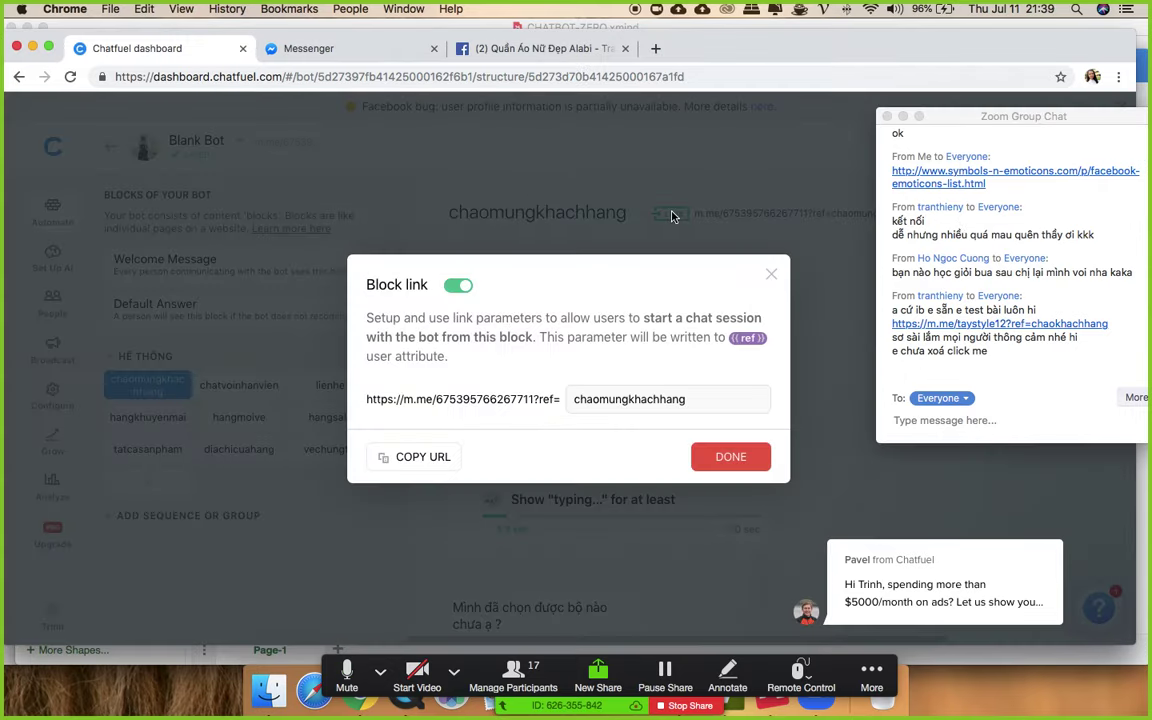
click(432, 458)
click(456, 290)
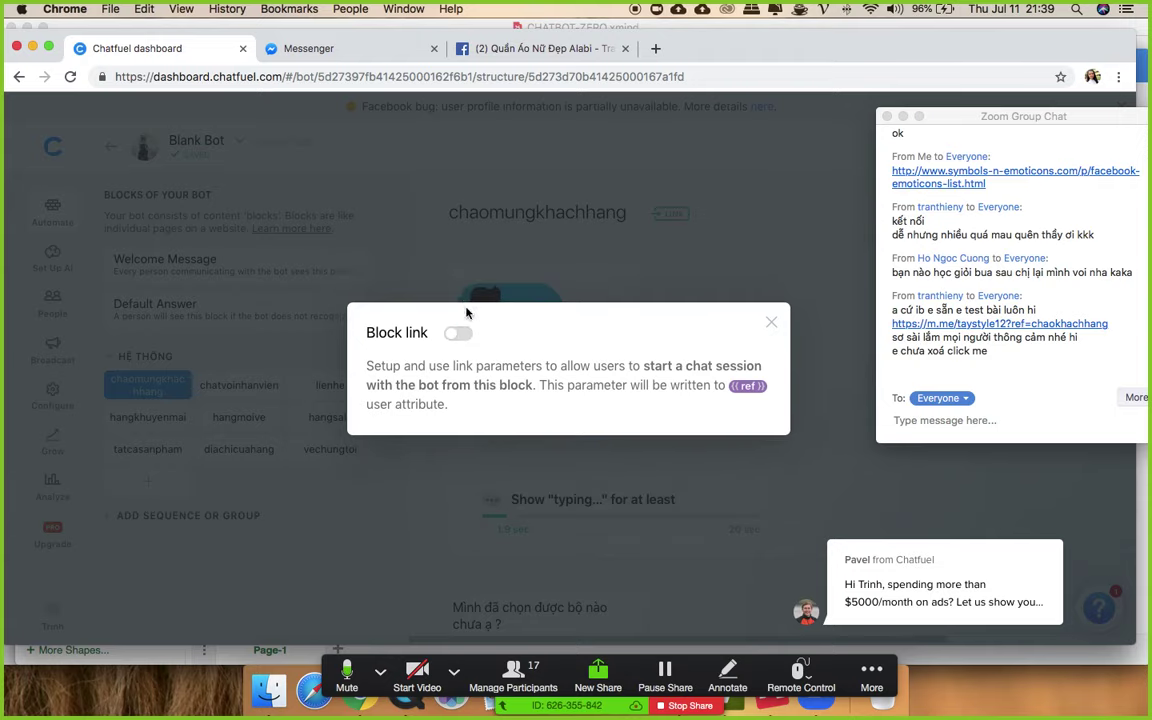
click(459, 332)
click(752, 461)
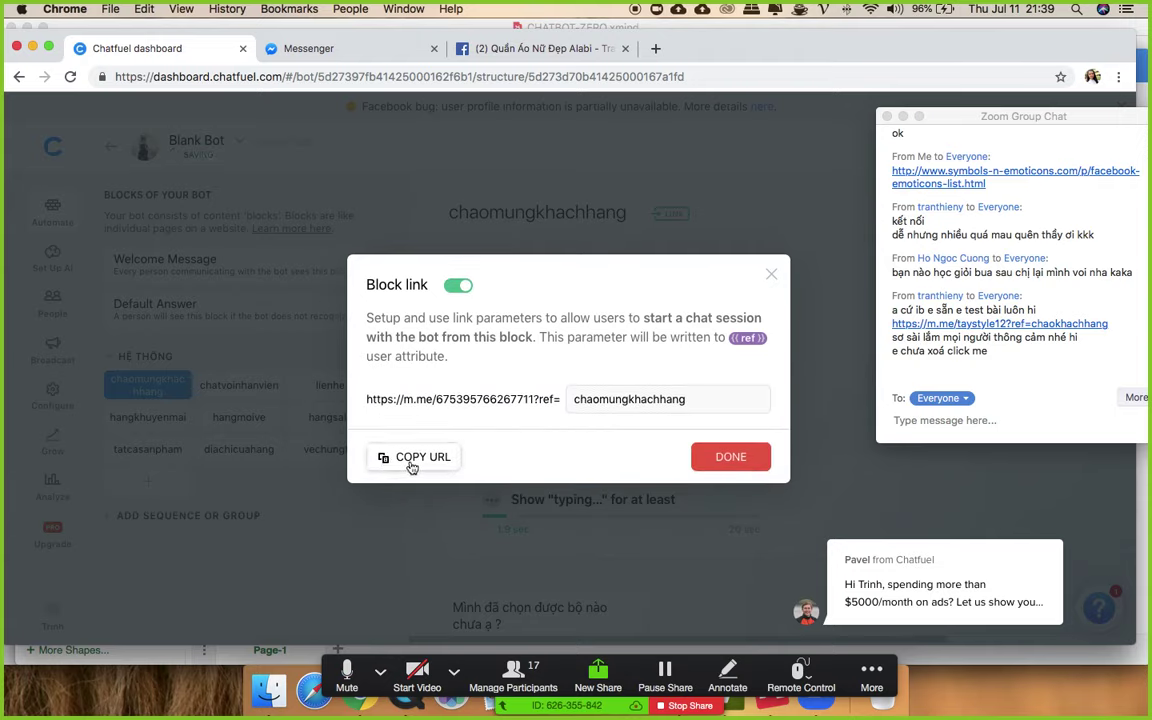
click(771, 274)
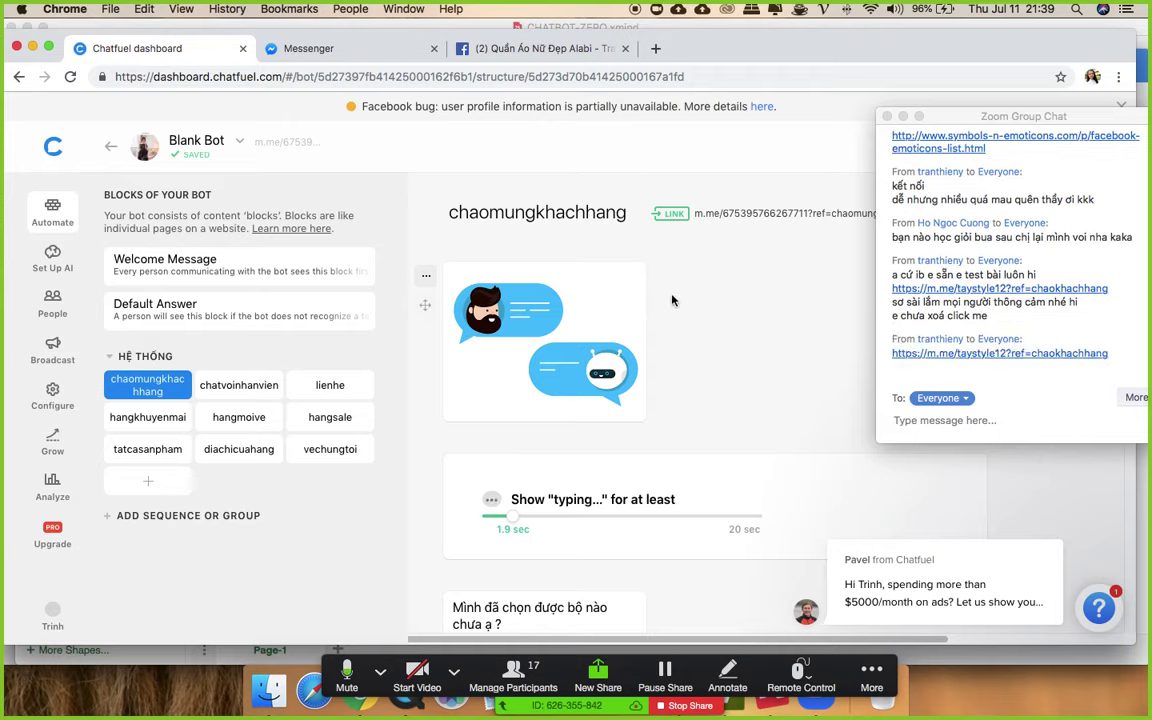
click(1004, 357)
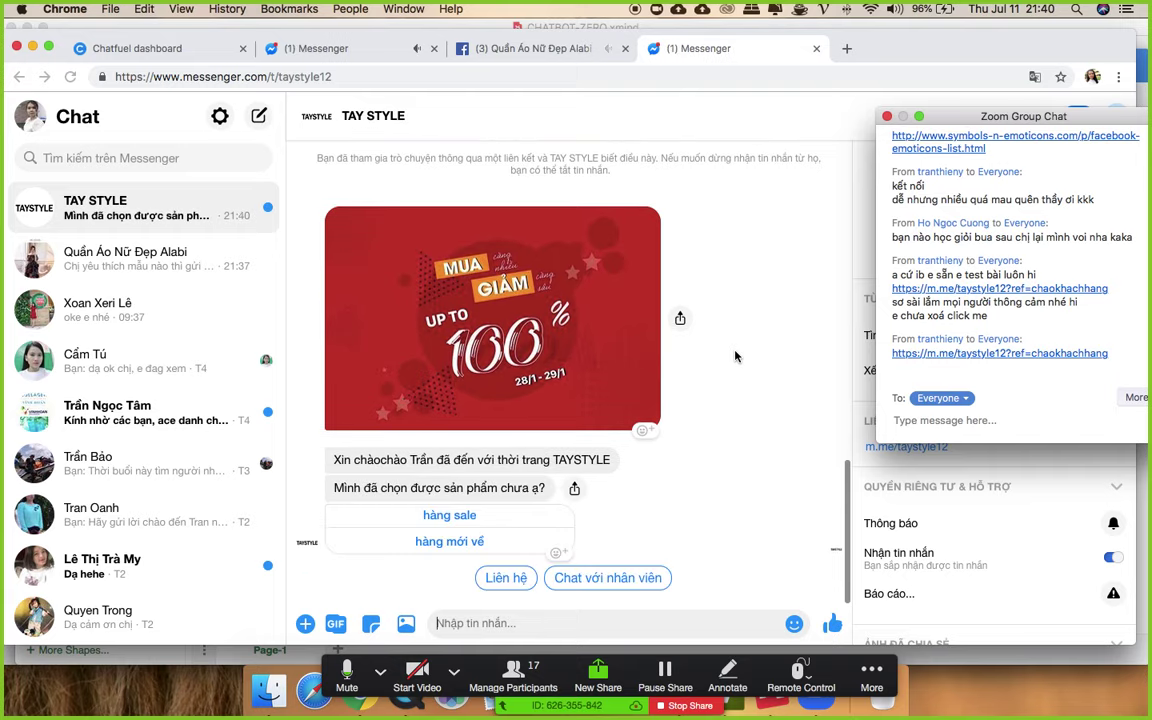
- Try the 'Chat với nhân viên' and 'hàng mới về' quick replies in the TAY STYLE chat
click(652, 580)
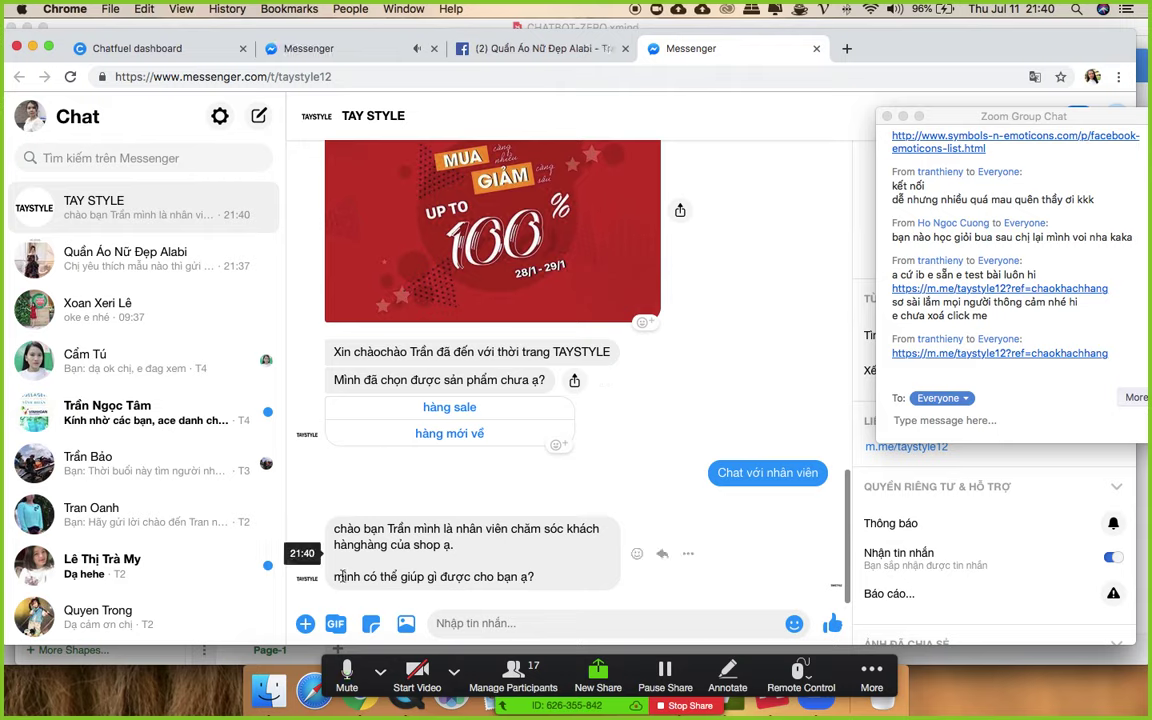
click(435, 433)
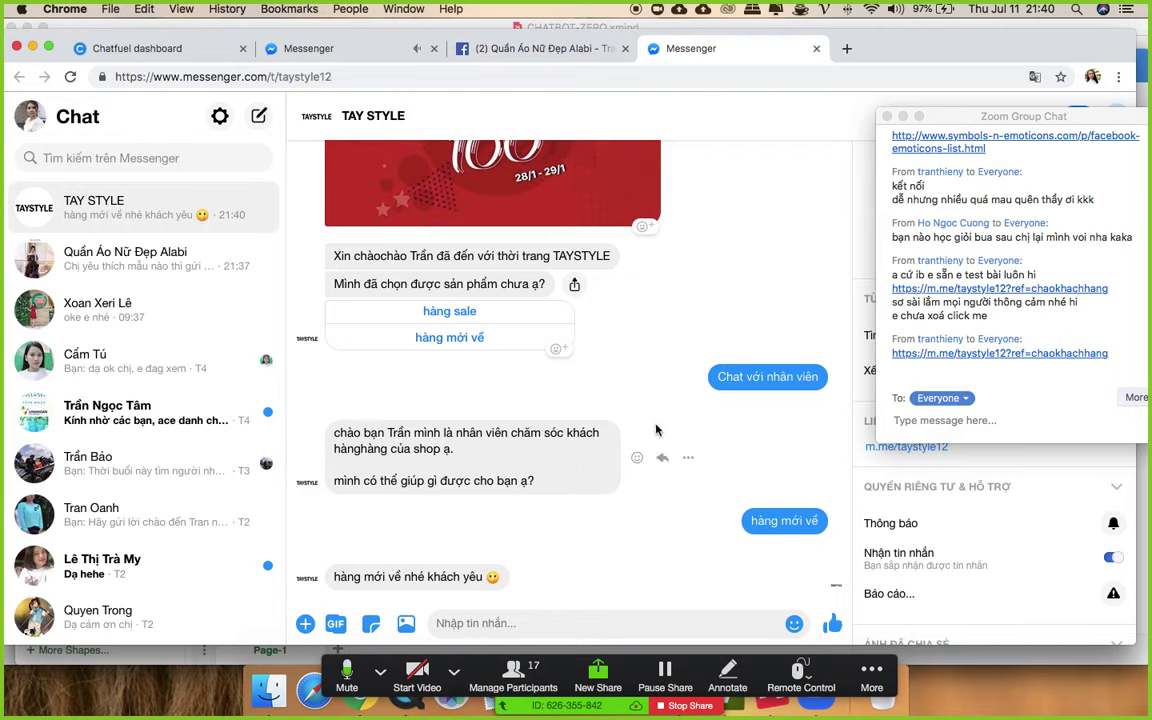
scroll(660, 438, up, 1)
scroll(620, 465, down, 1)
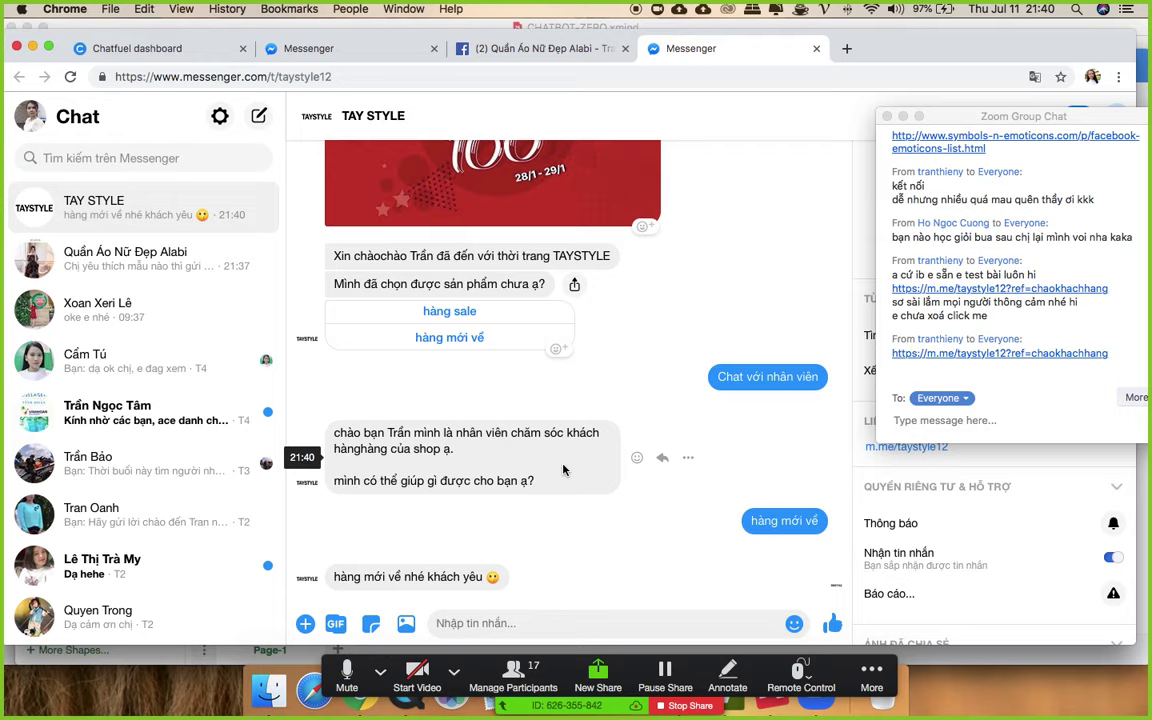
scroll(563, 470, up, 10)
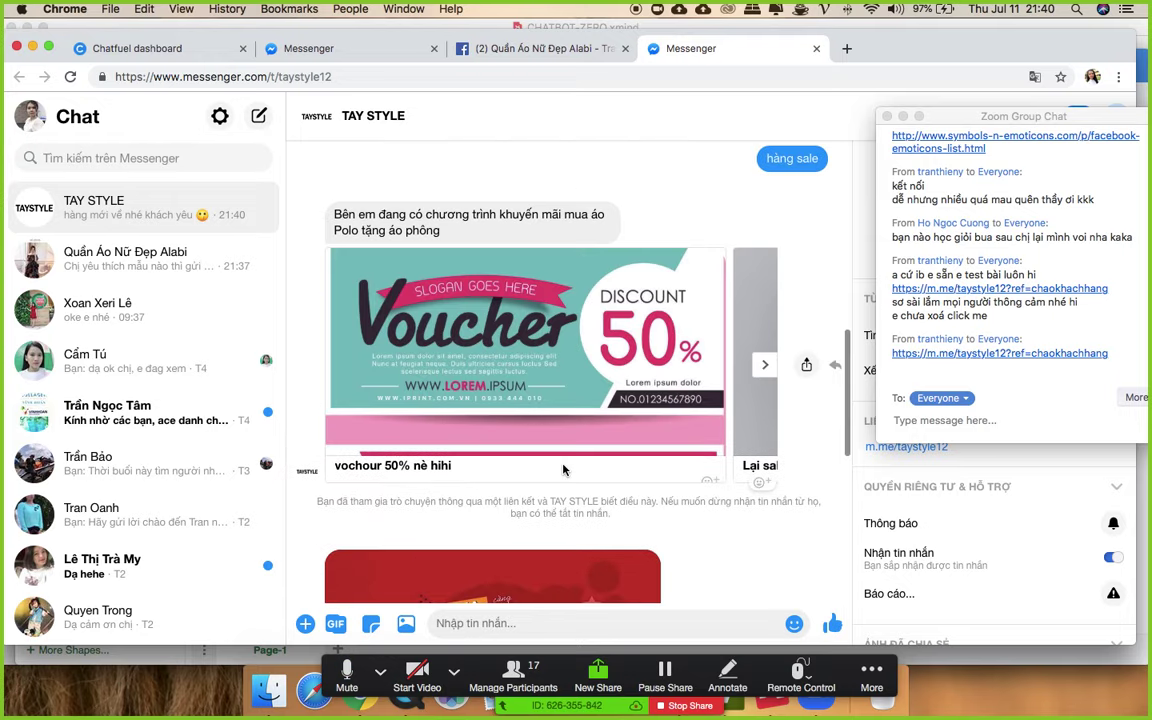
scroll(563, 470, down, 10)
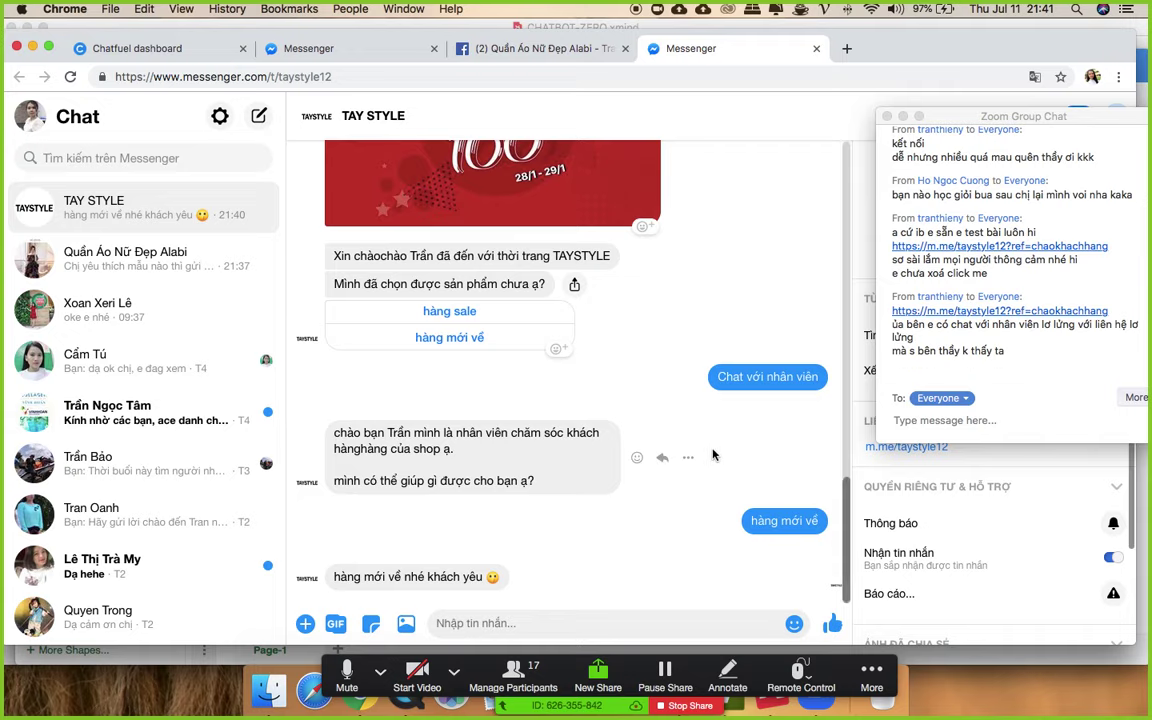
scroll(689, 463, down, 2)
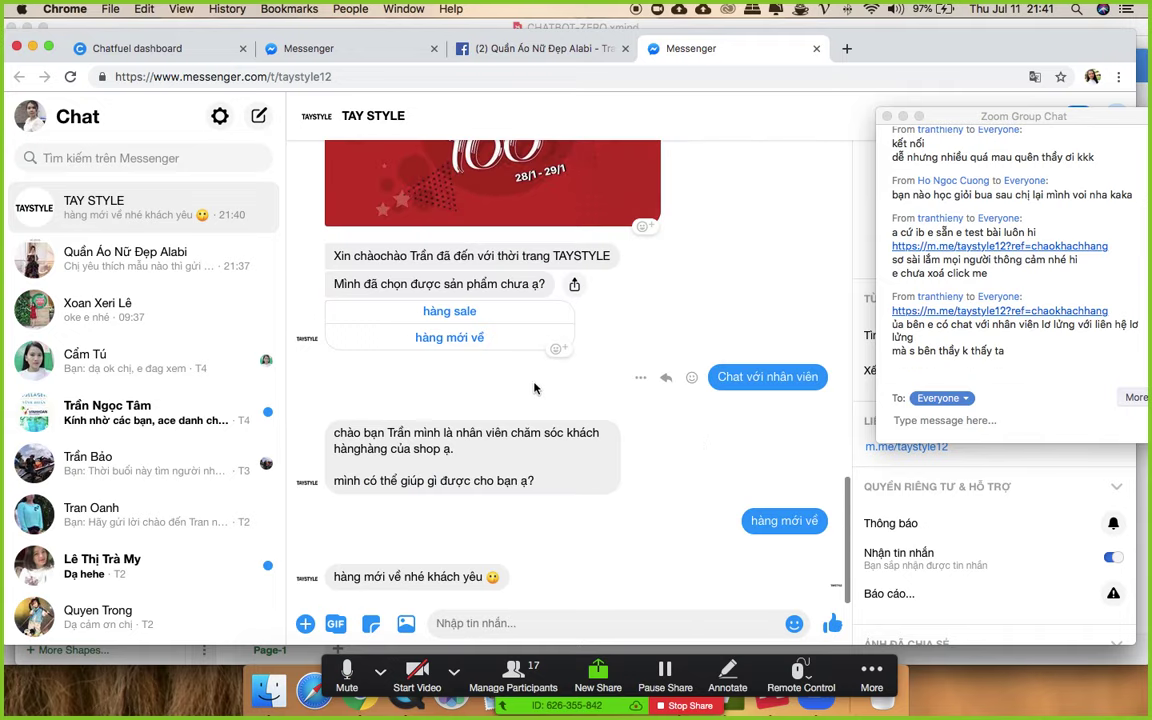
scroll(640, 400, up, 1)
scroll(540, 393, up, 1)
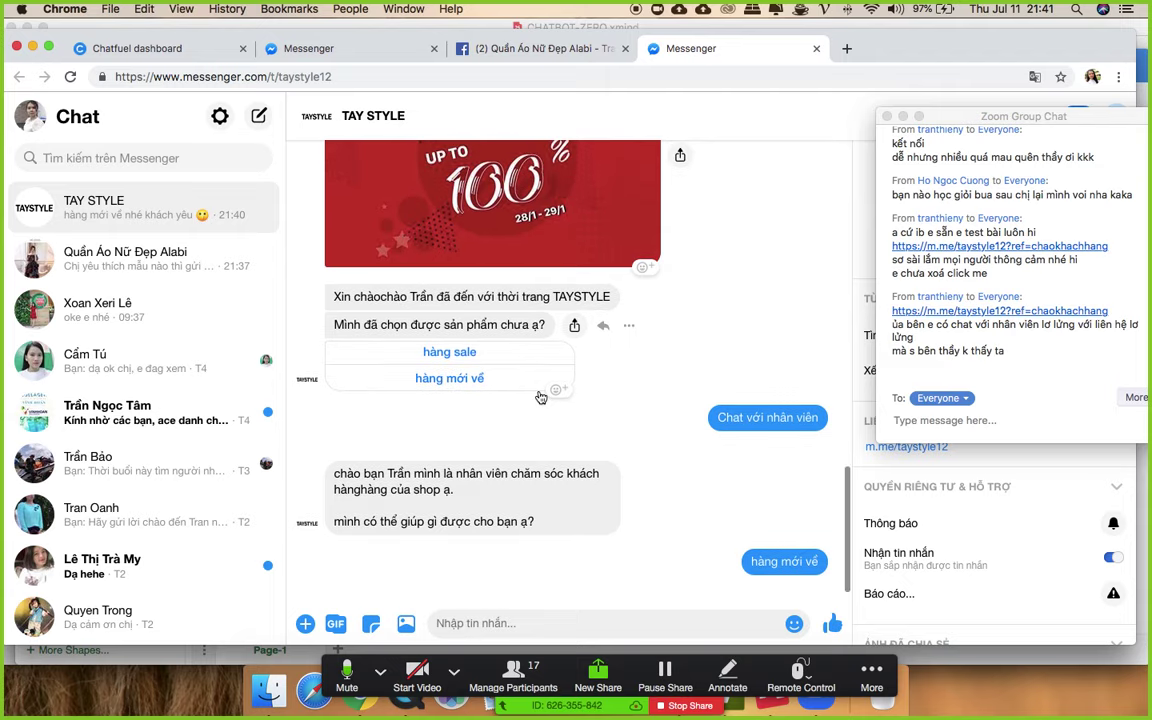
scroll(540, 393, down, 2)
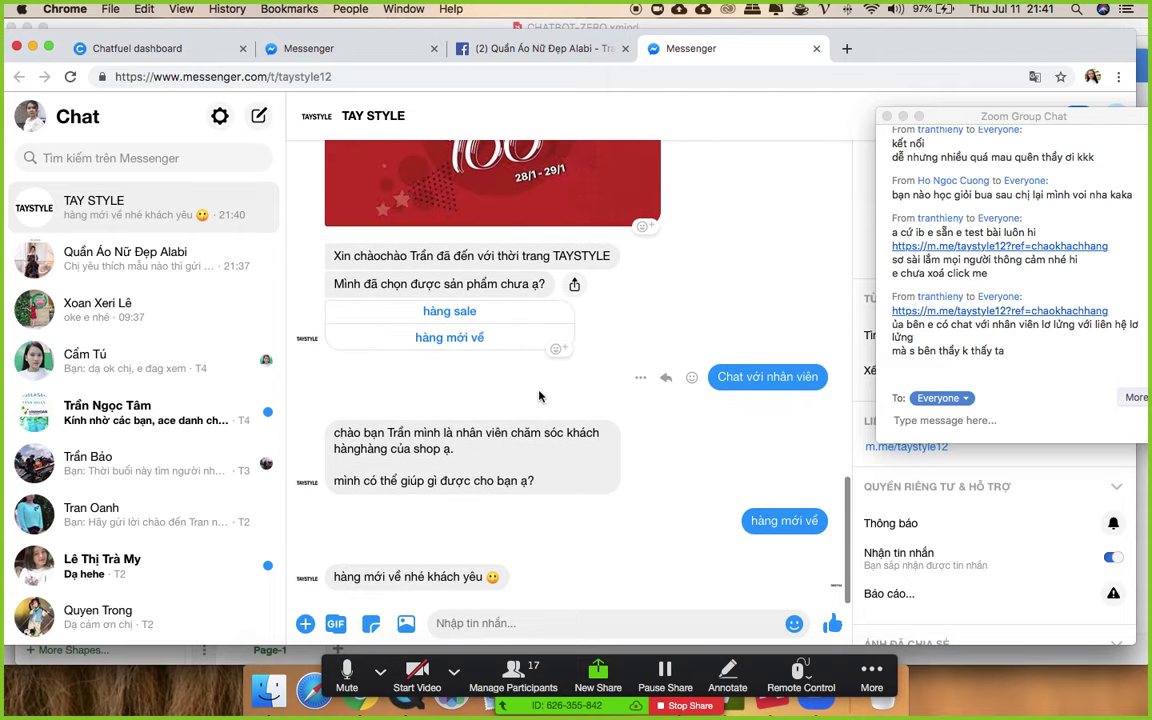
scroll(540, 395, up, 10)
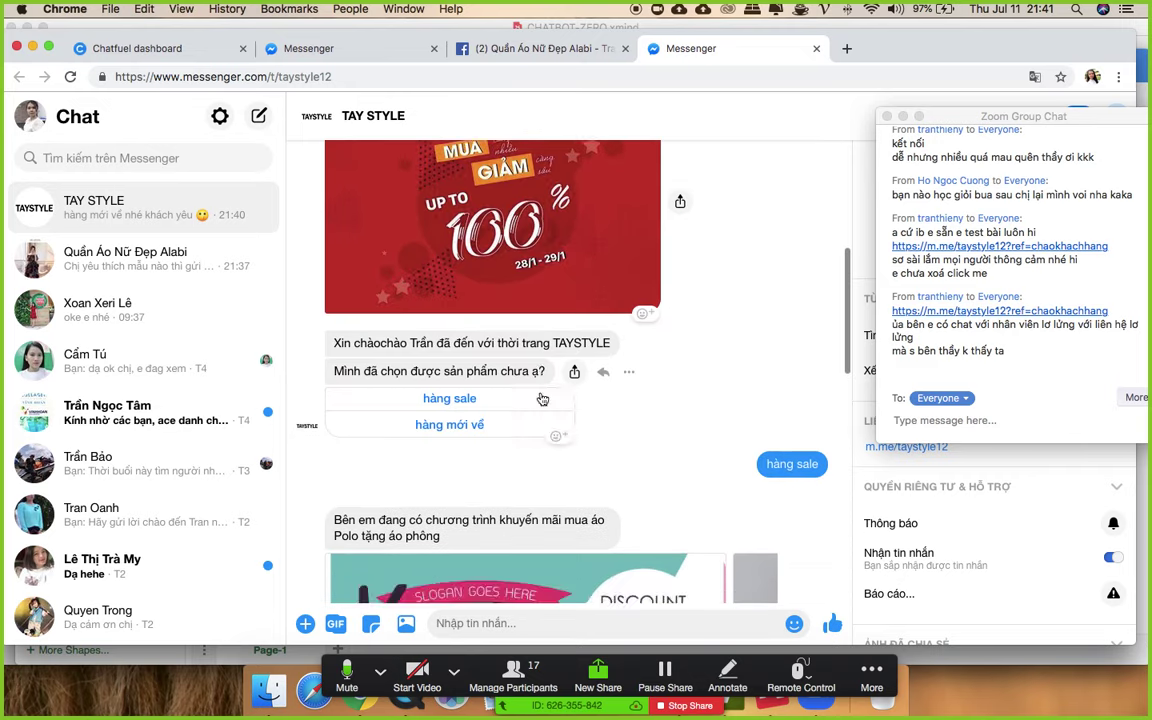
scroll(542, 399, up, 5)
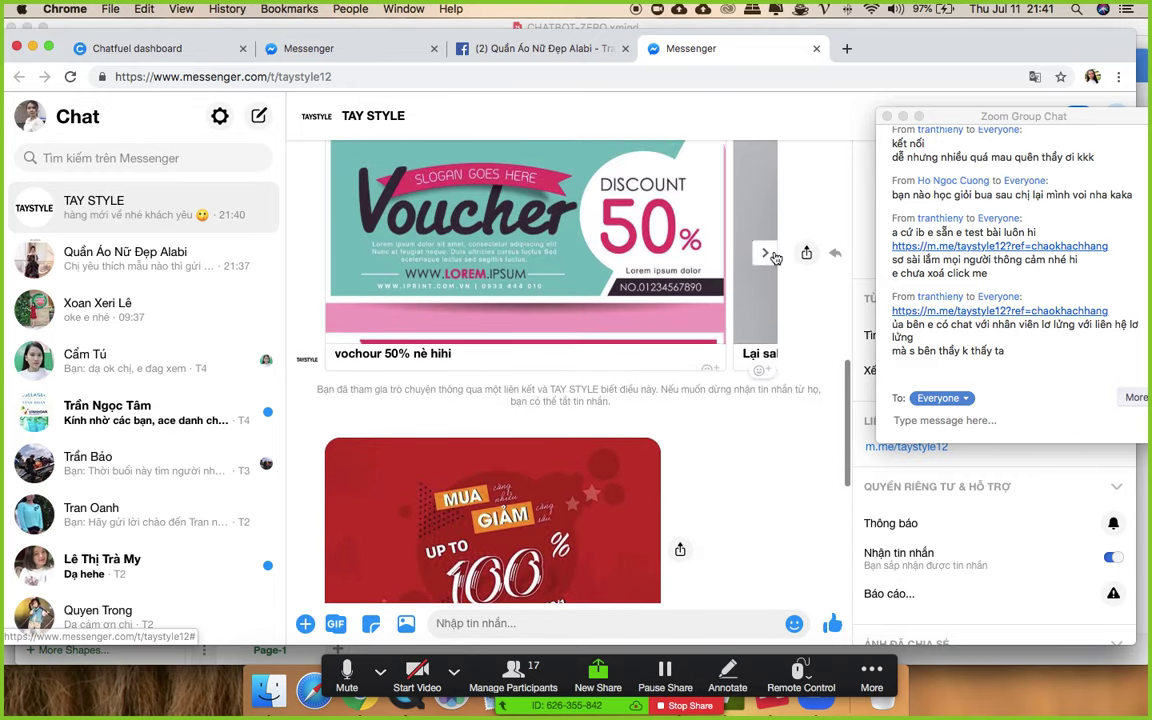
click(768, 254)
click(768, 254)
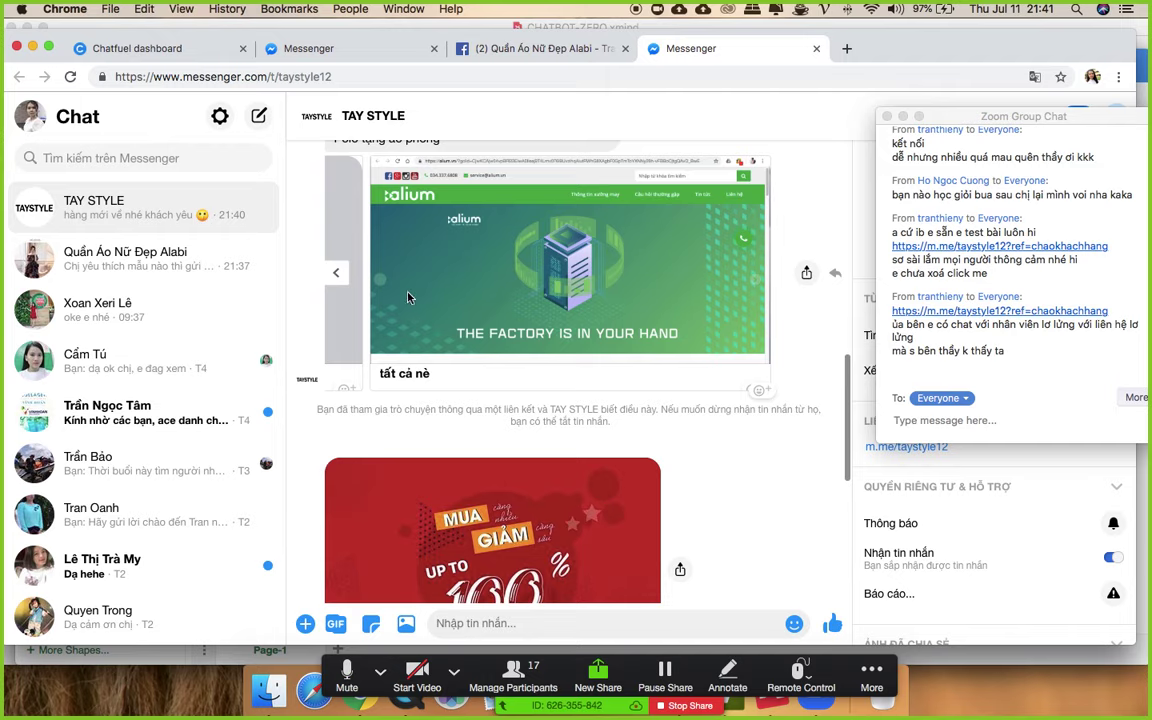
click(336, 303)
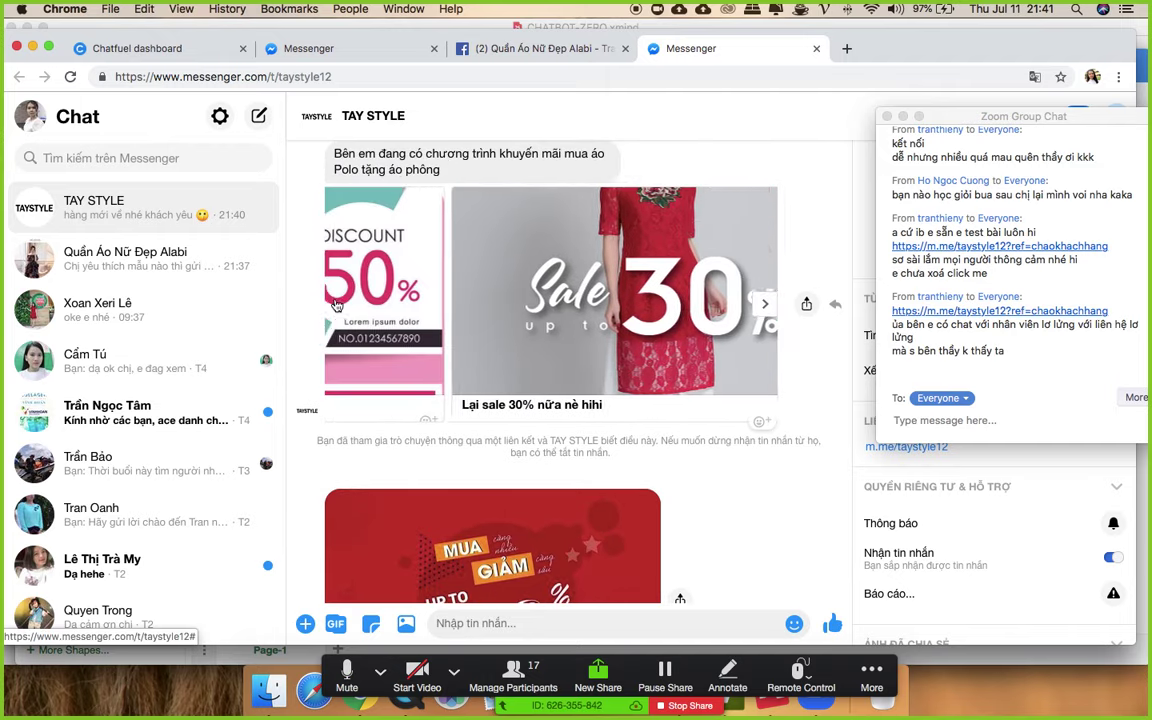
click(336, 303)
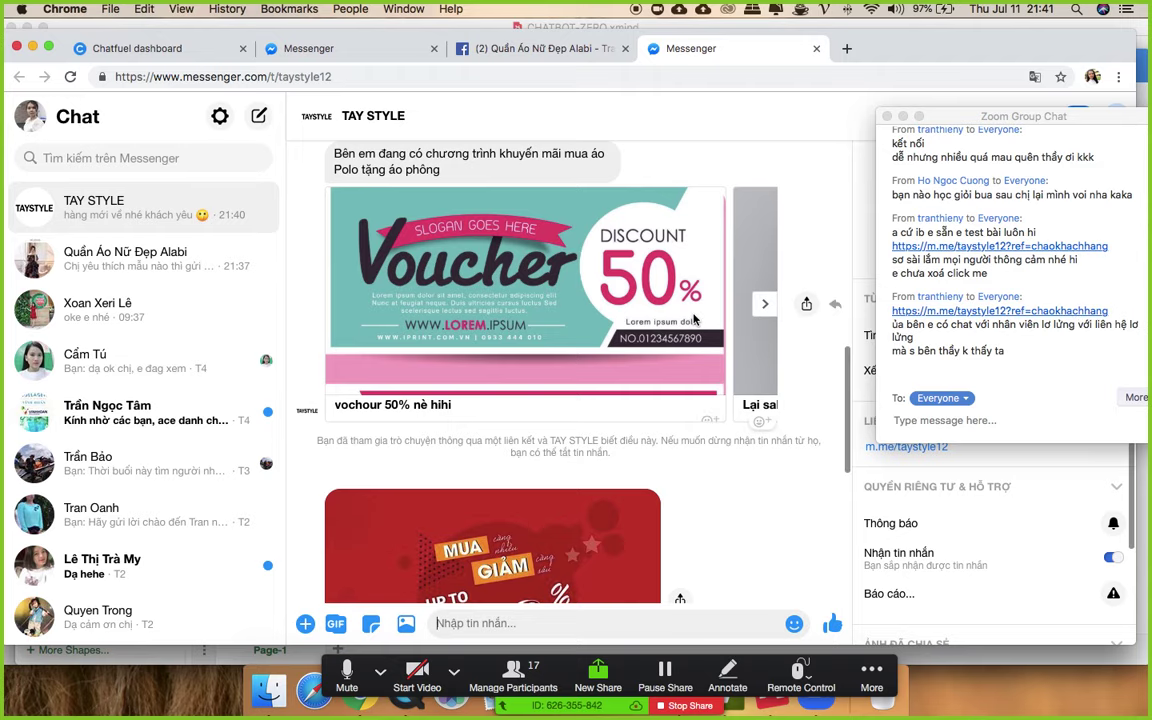
scroll(694, 318, up, 10)
scroll(694, 318, down, 12)
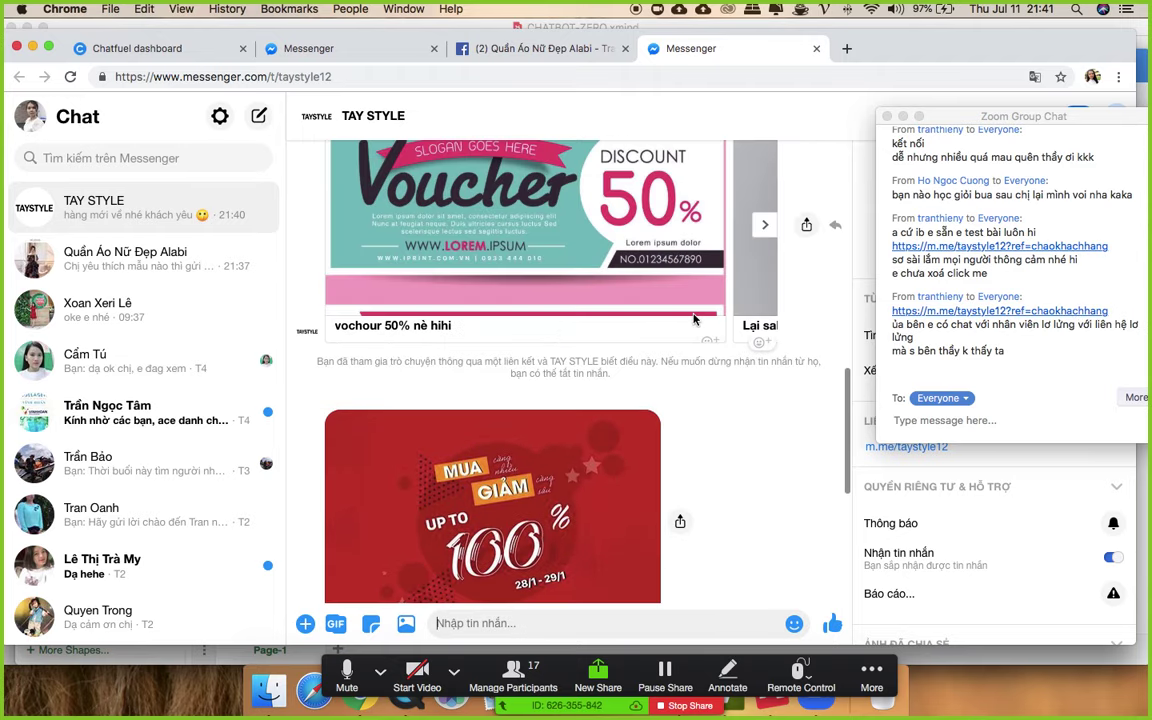
scroll(694, 318, down, 5)
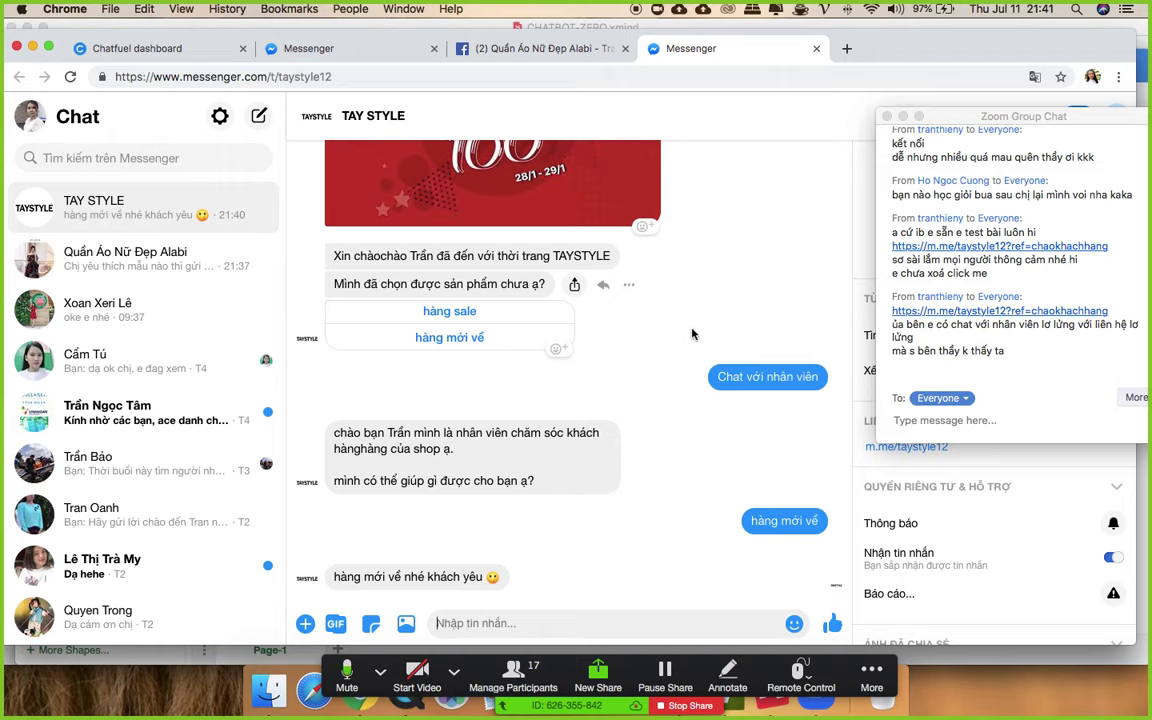
scroll(692, 334, up, 5)
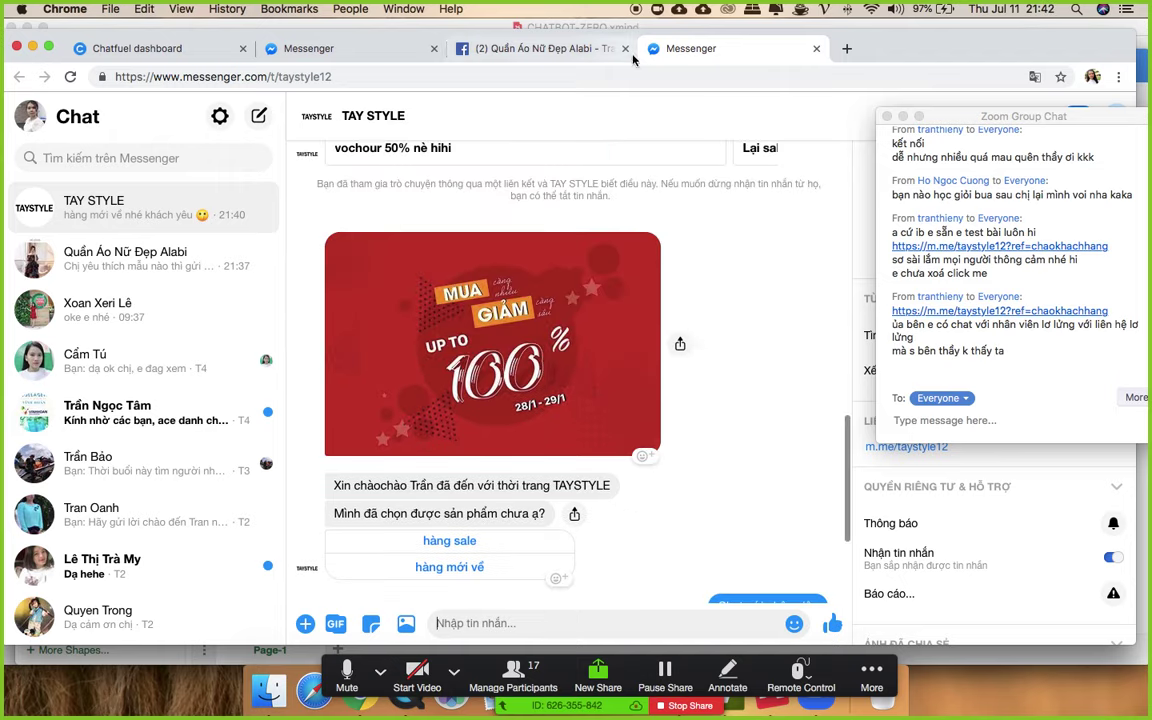
click(625, 48)
- Close the duplicate Messenger tab, review the TAY STYLE conversation, and close the participants list
click(625, 48)
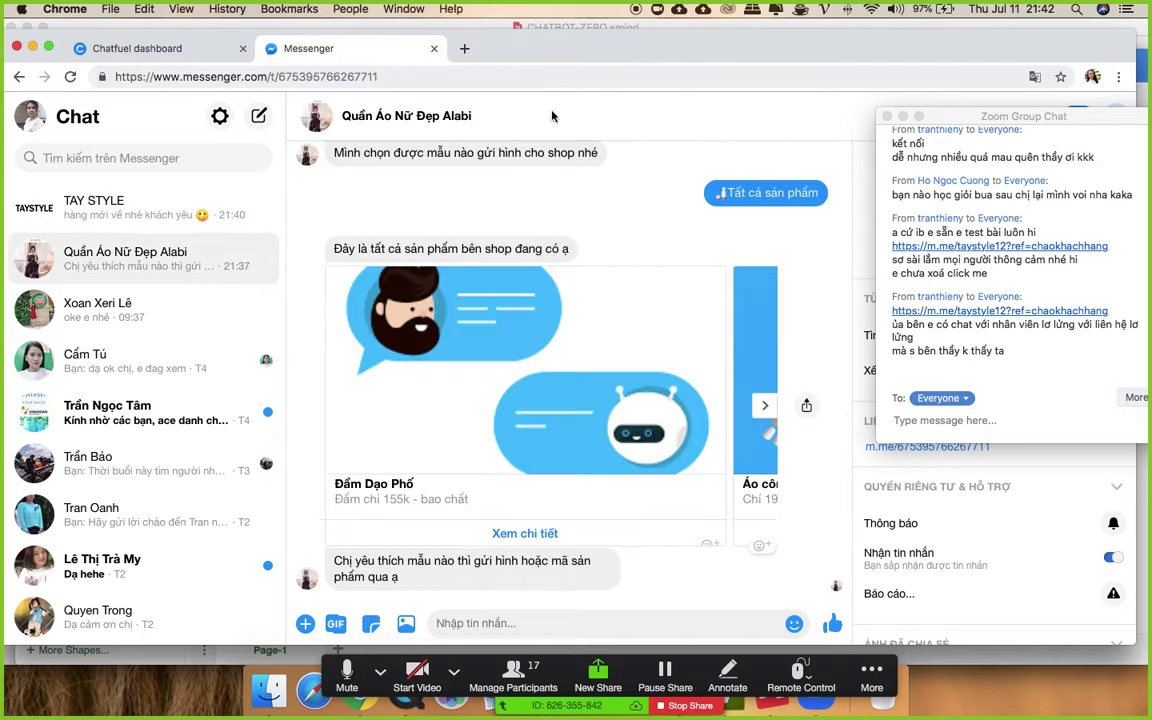
click(97, 207)
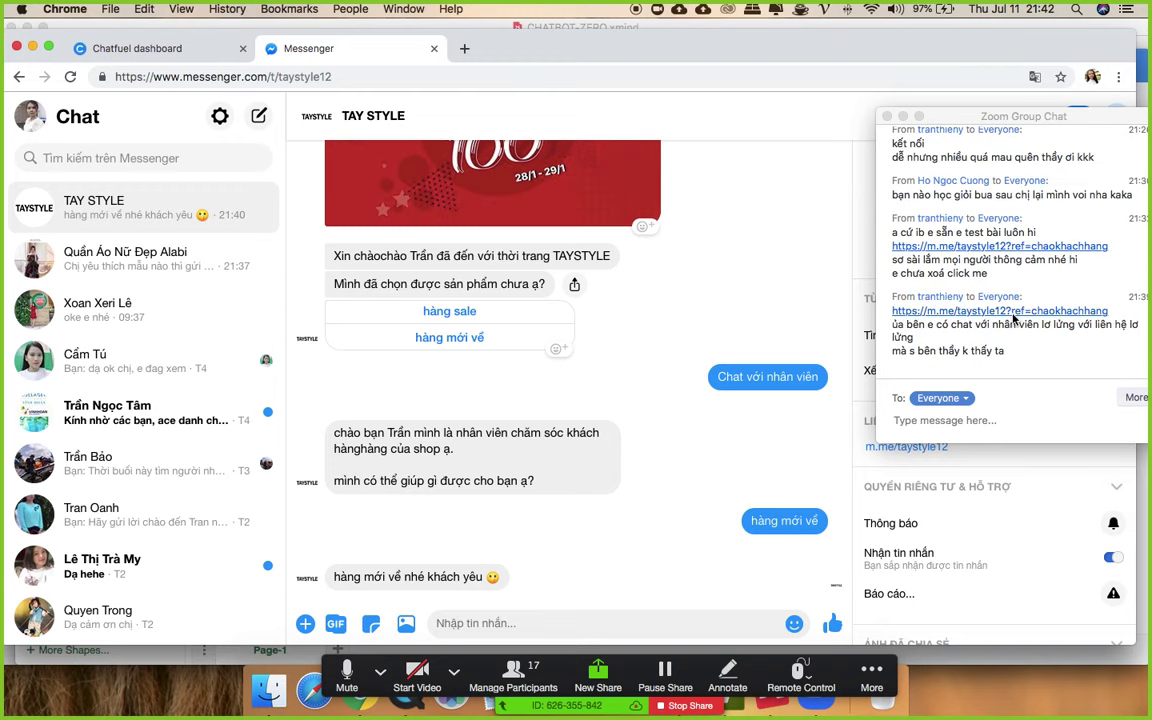
click(523, 672)
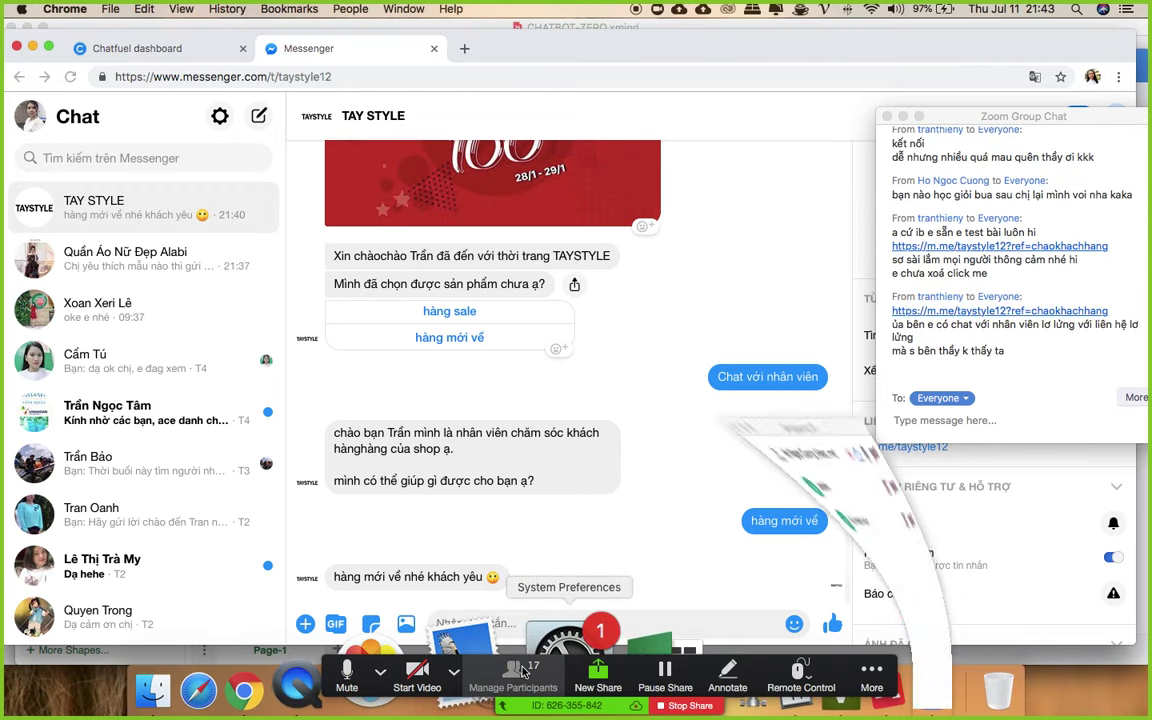
scroll(578, 290, down, 1)
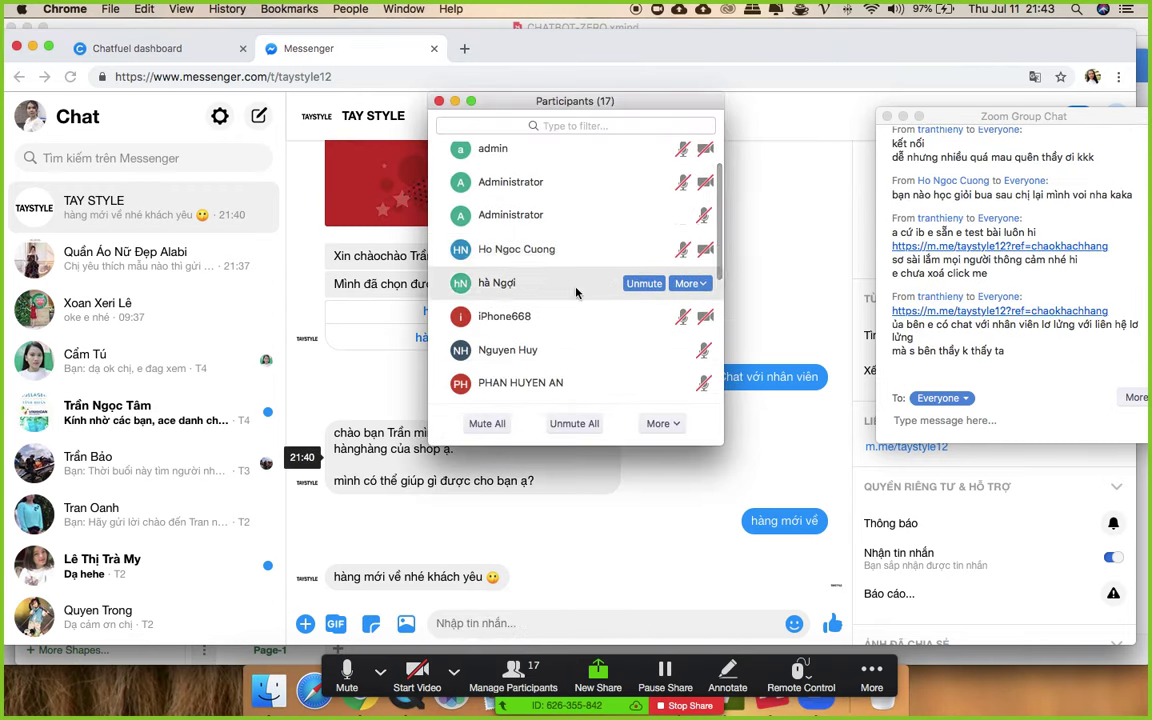
scroll(576, 292, down, 5)
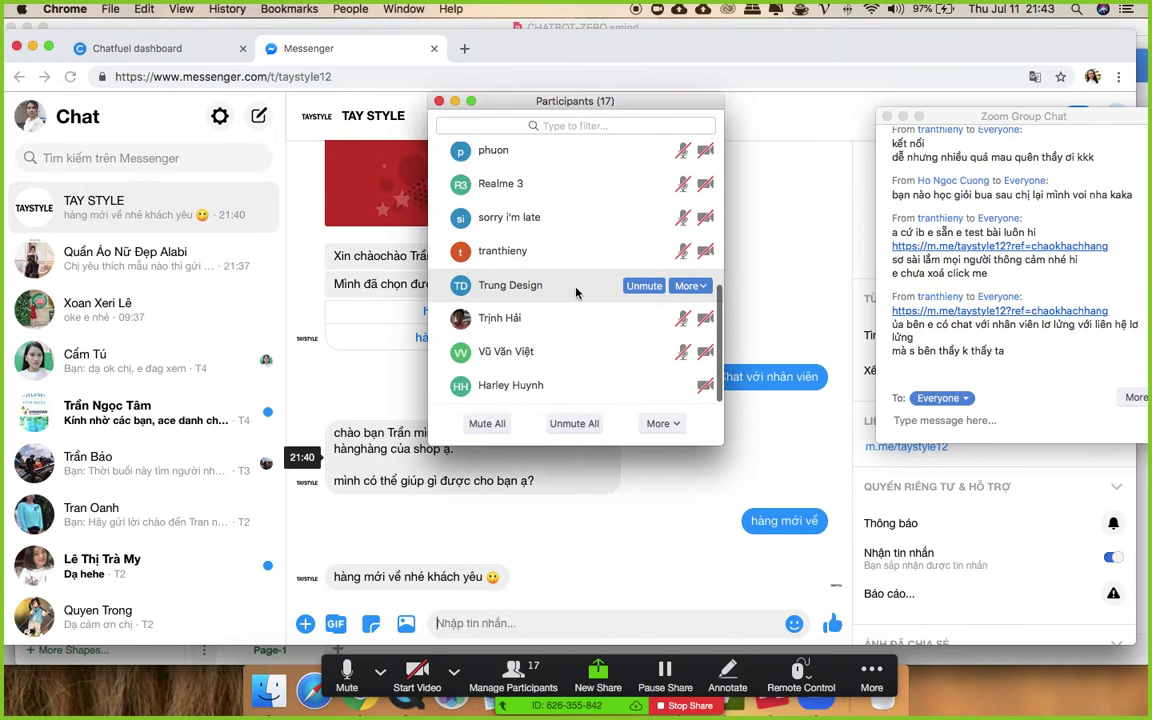
click(439, 101)
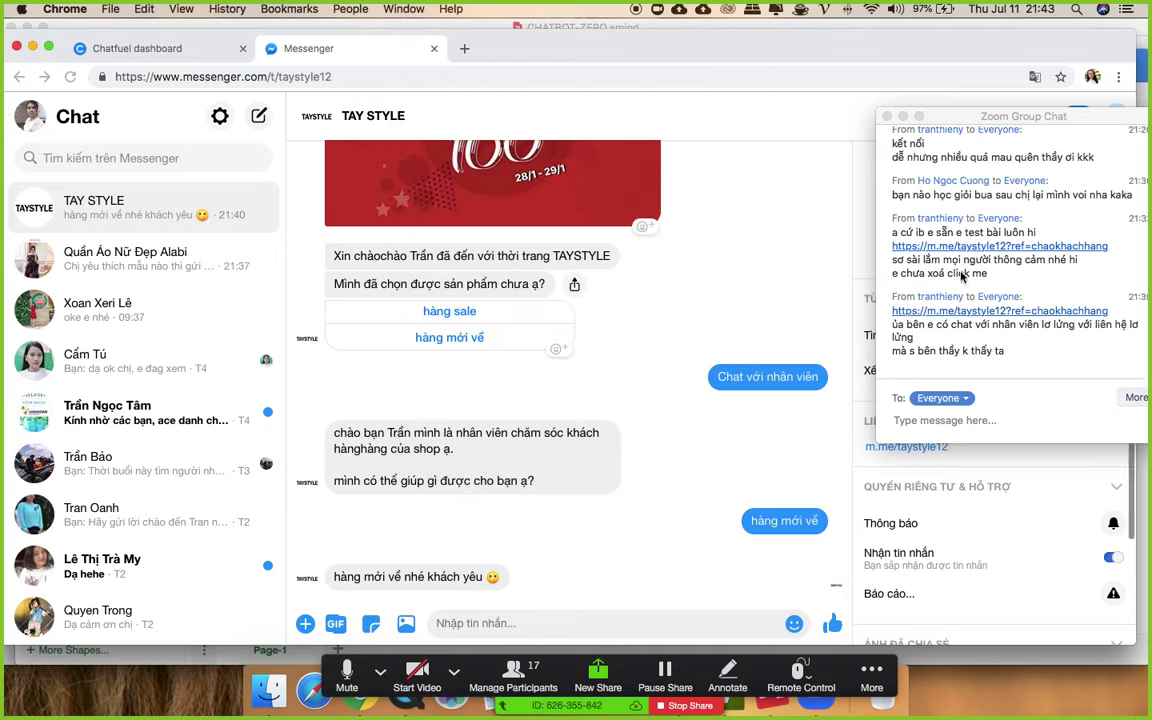
scroll(683, 437, up, 1)
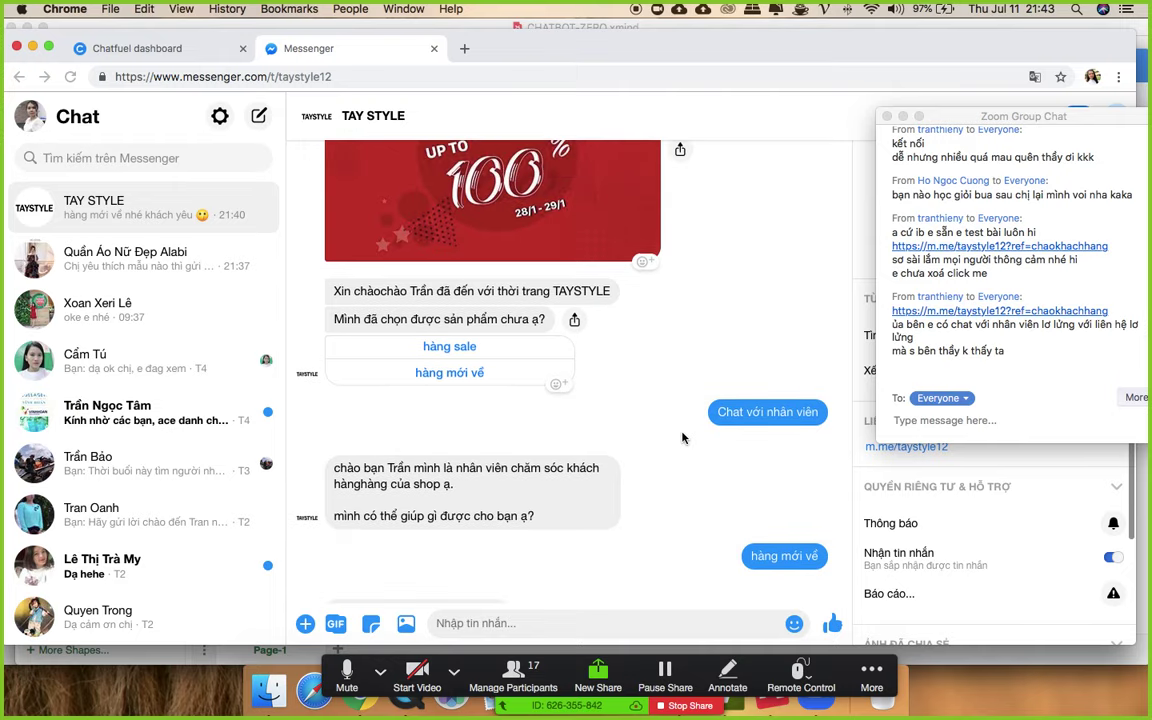
scroll(683, 437, up, 15)
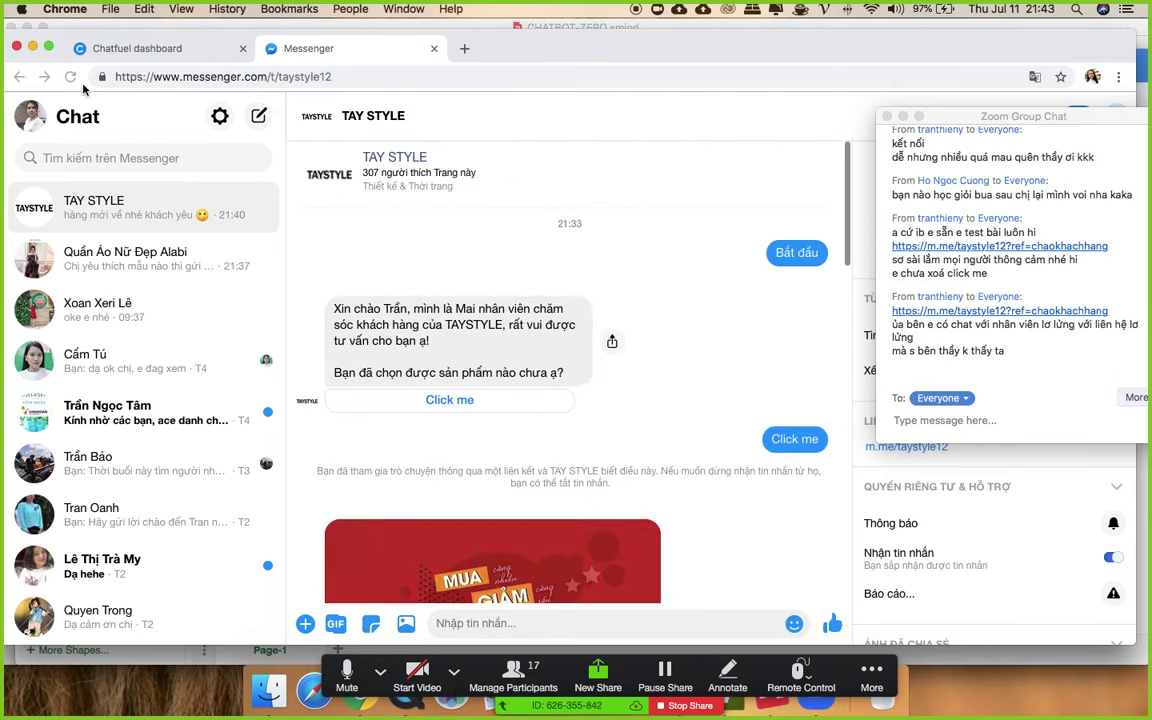
- Return to the Chatfuel dashboard
click(137, 48)
scroll(650, 390, down, 5)
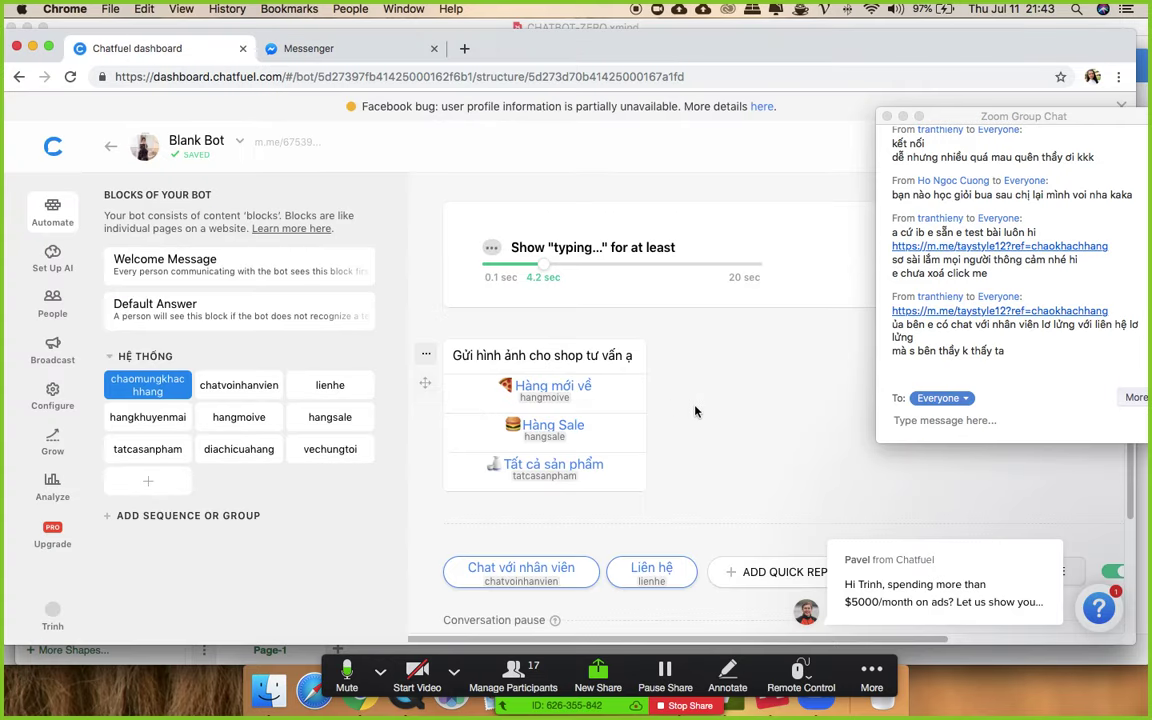
scroll(696, 411, down, 5)
- Open the chatvoinhanvien, lienhe, then hangmoive blocks in the HỆ THỐNG group to review them
scroll(635, 355, up, 4)
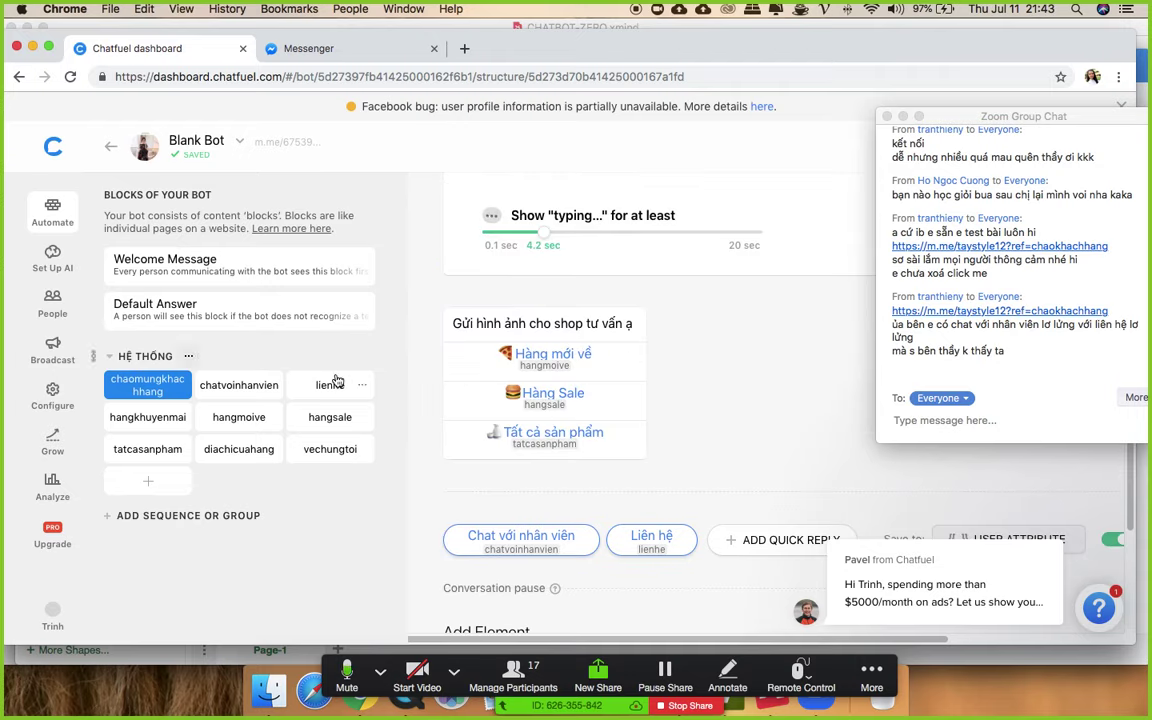
click(243, 387)
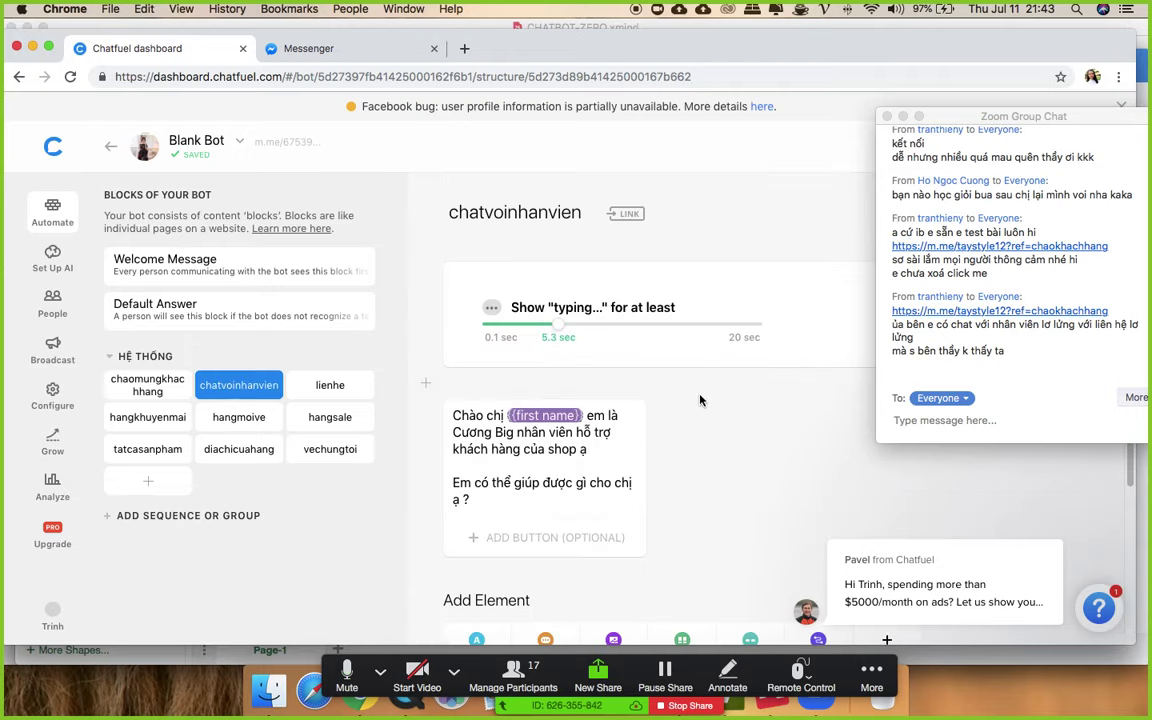
click(300, 385)
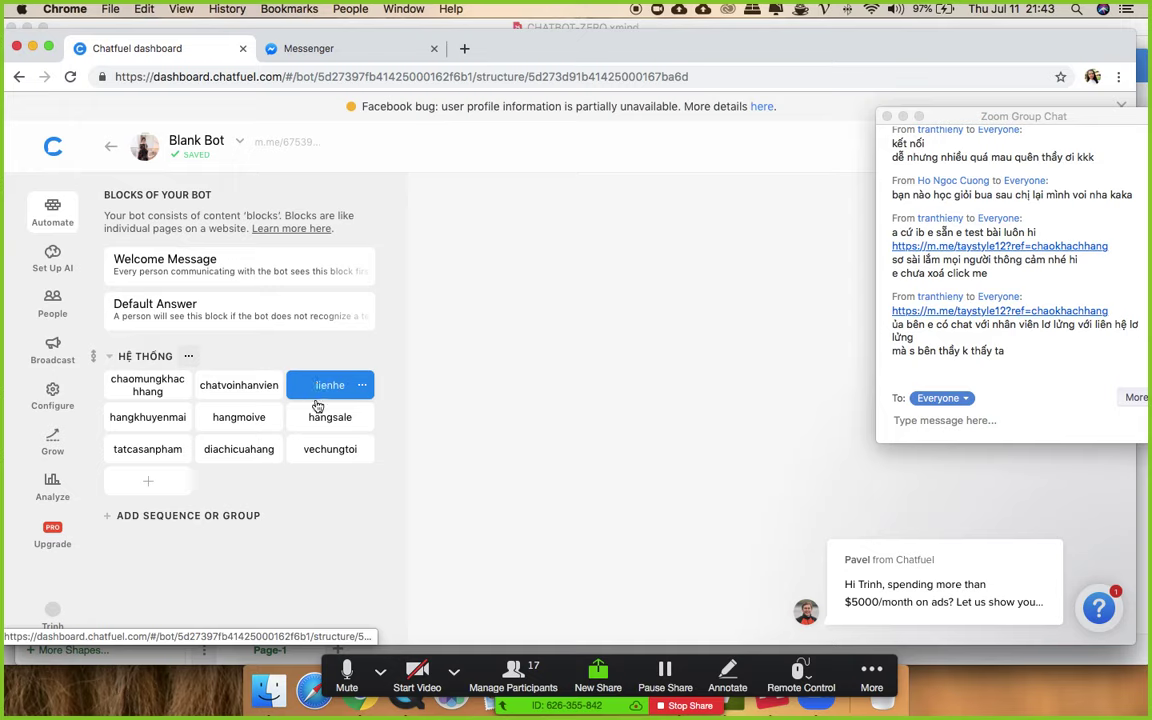
click(237, 418)
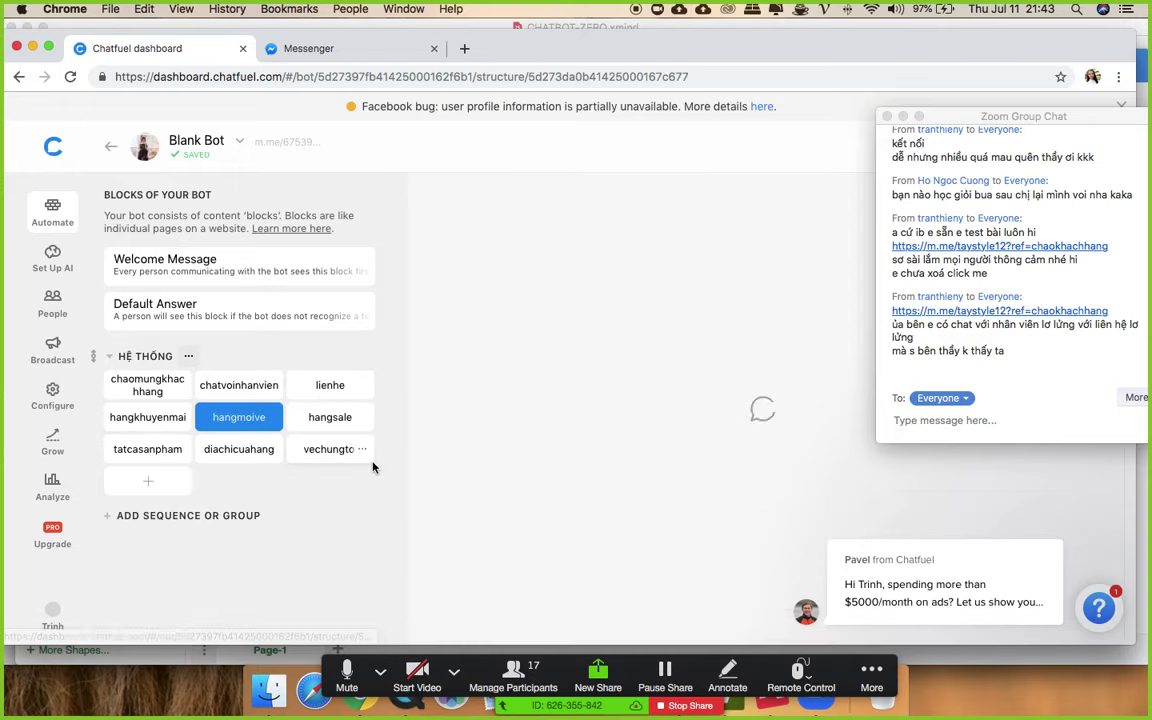
scroll(673, 448, down, 3)
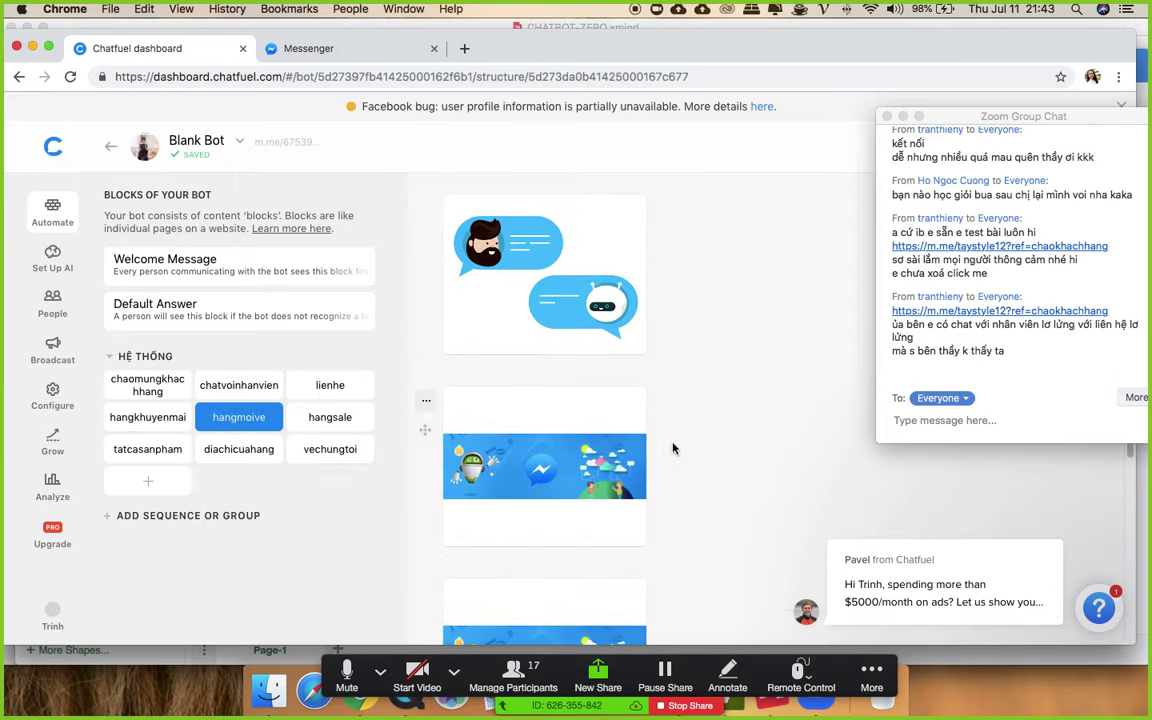
scroll(678, 449, down, 3)
scroll(682, 446, up, 8)
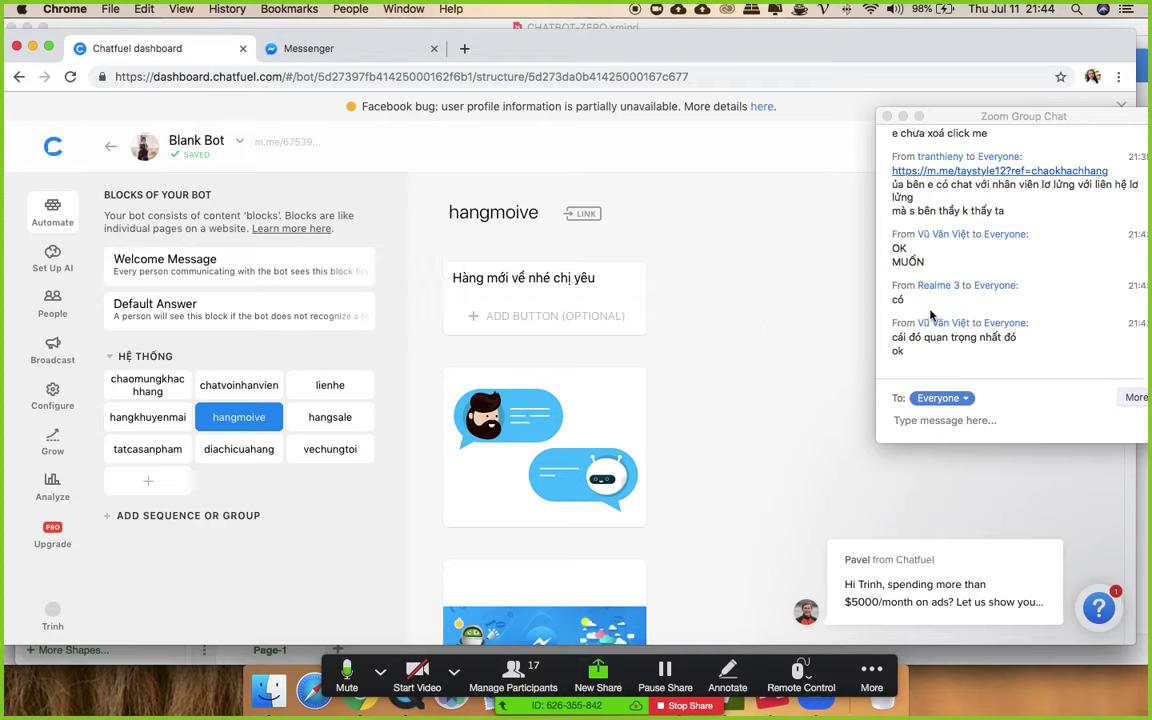
scroll(949, 314, up, 1)
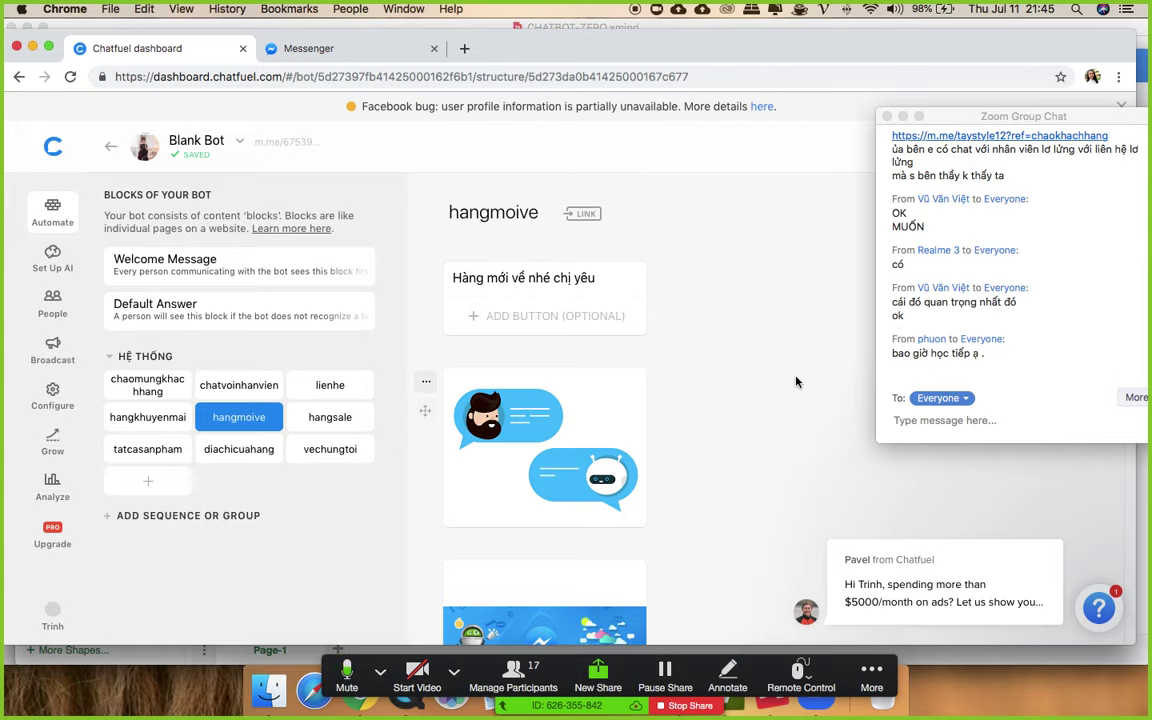
- Show all open windows and switch to the draw.io Chatbot-zero flowchart
scroll(990, 257, up, 5)
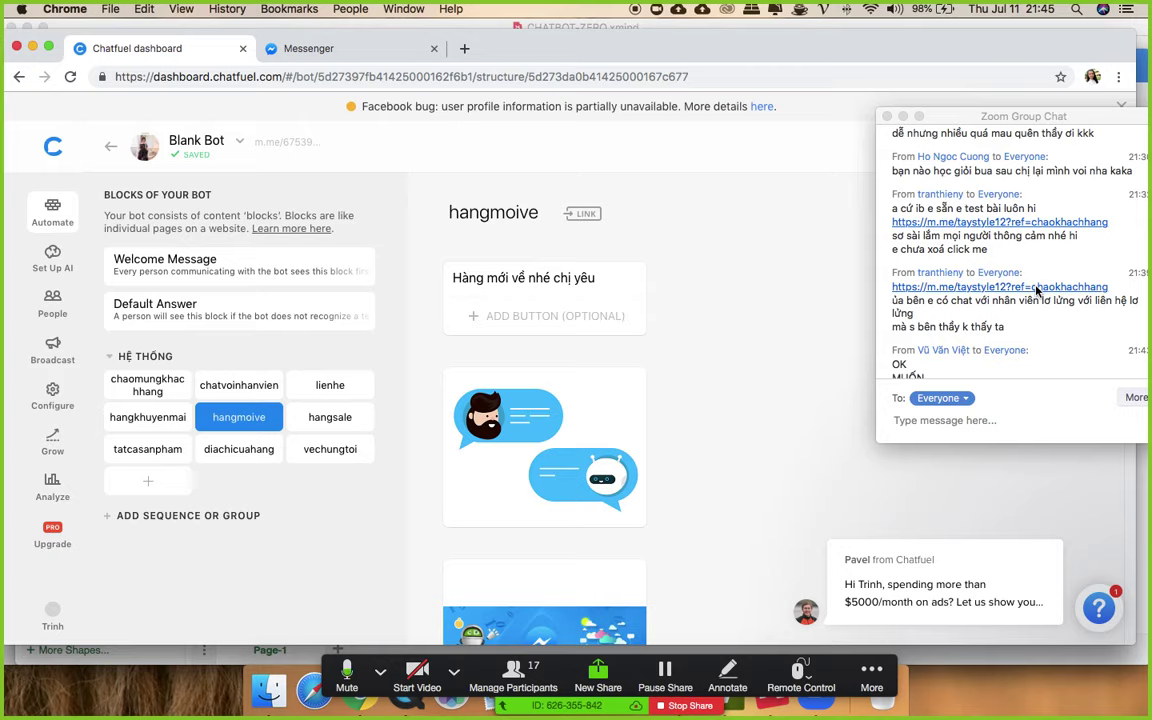
scroll(1022, 316, down, 3)
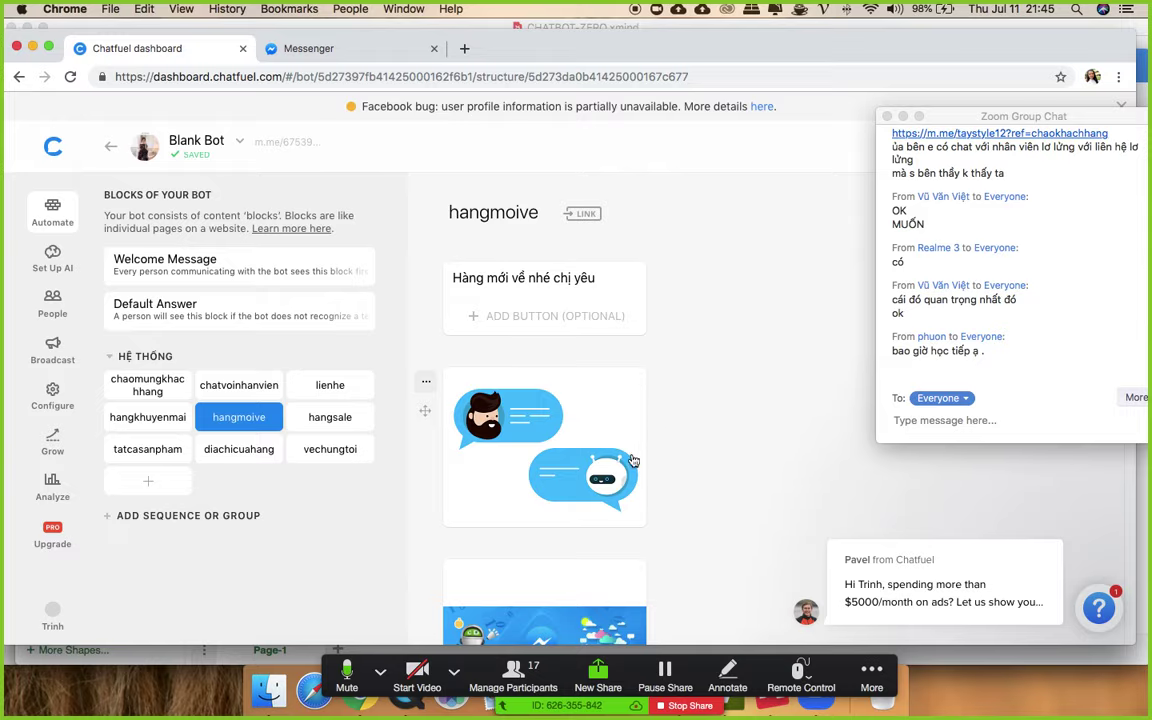
key(ctrl+Up)
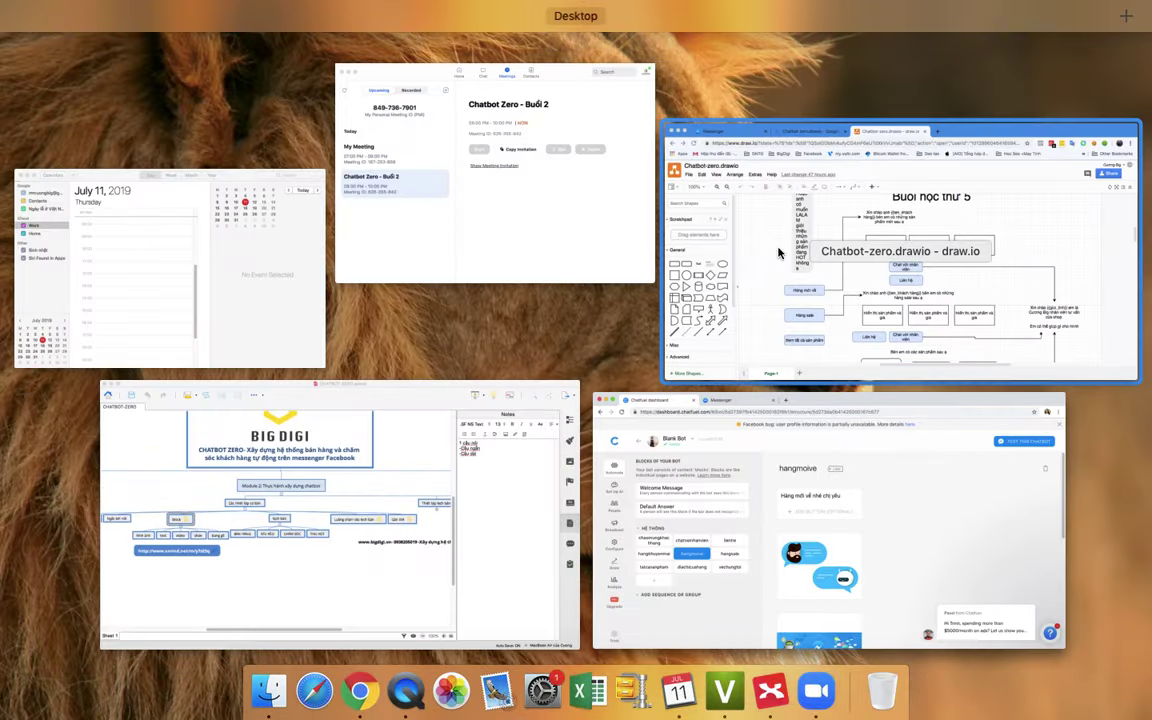
click(779, 252)
scroll(710, 376, down, 10)
scroll(712, 368, up, 8)
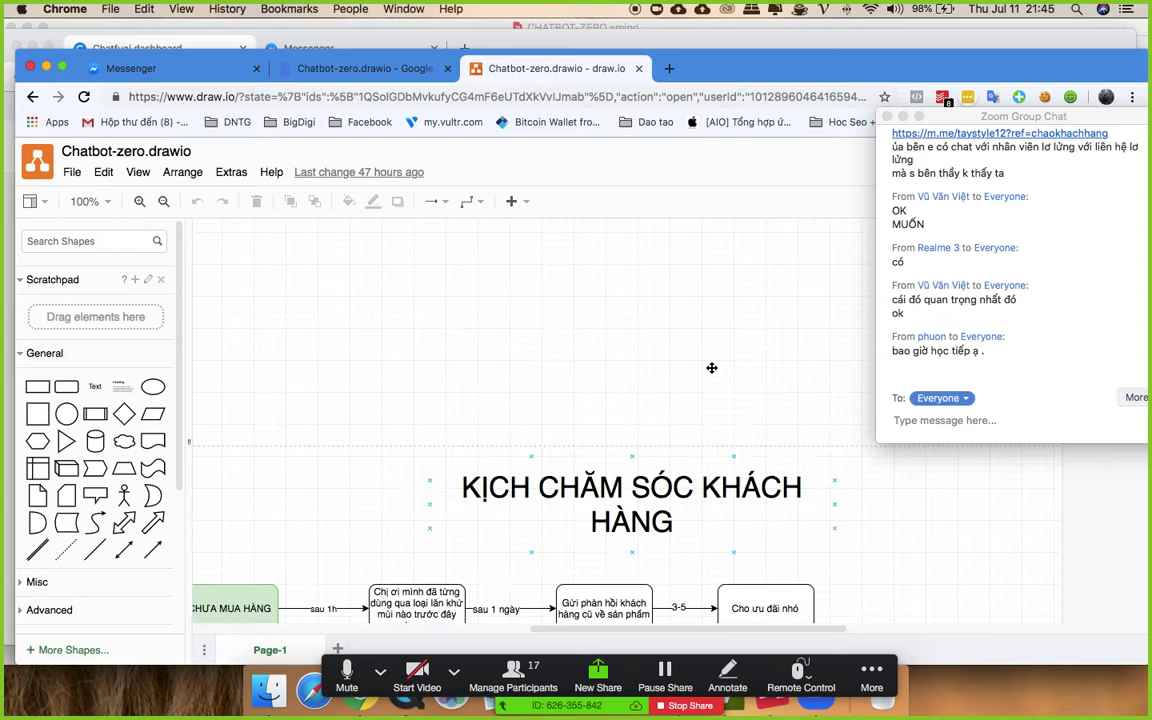
scroll(712, 368, down, 5)
drag(734, 634, 676, 633)
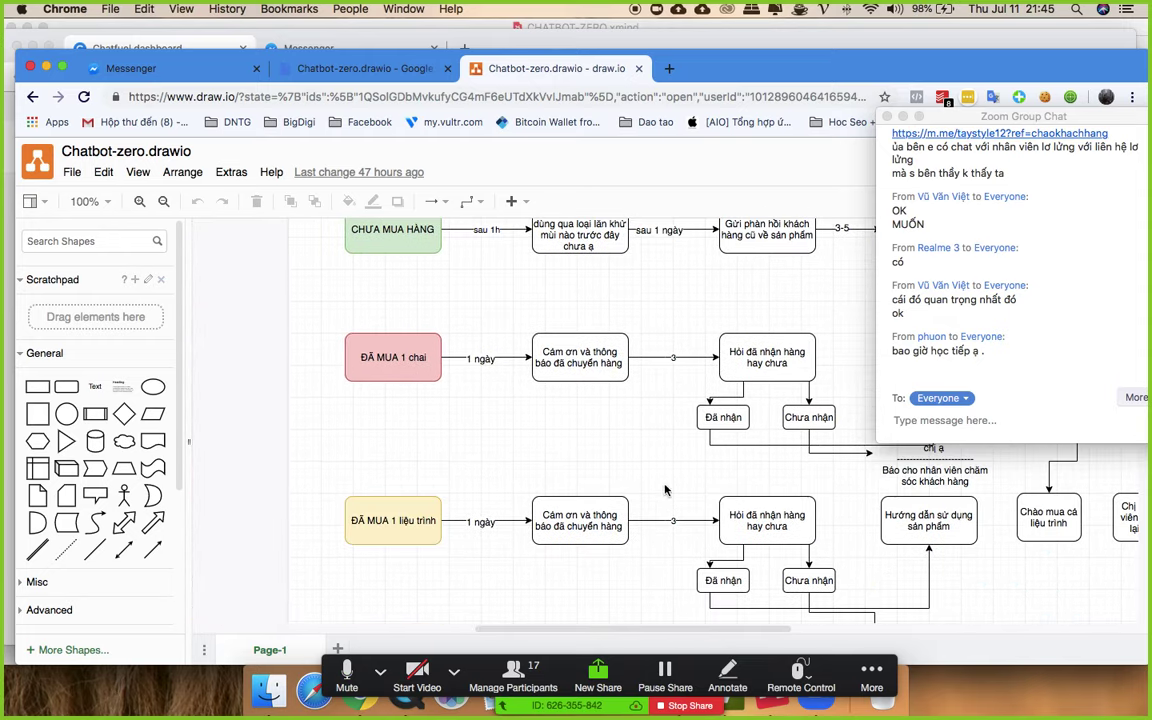
drag(706, 630, 733, 628)
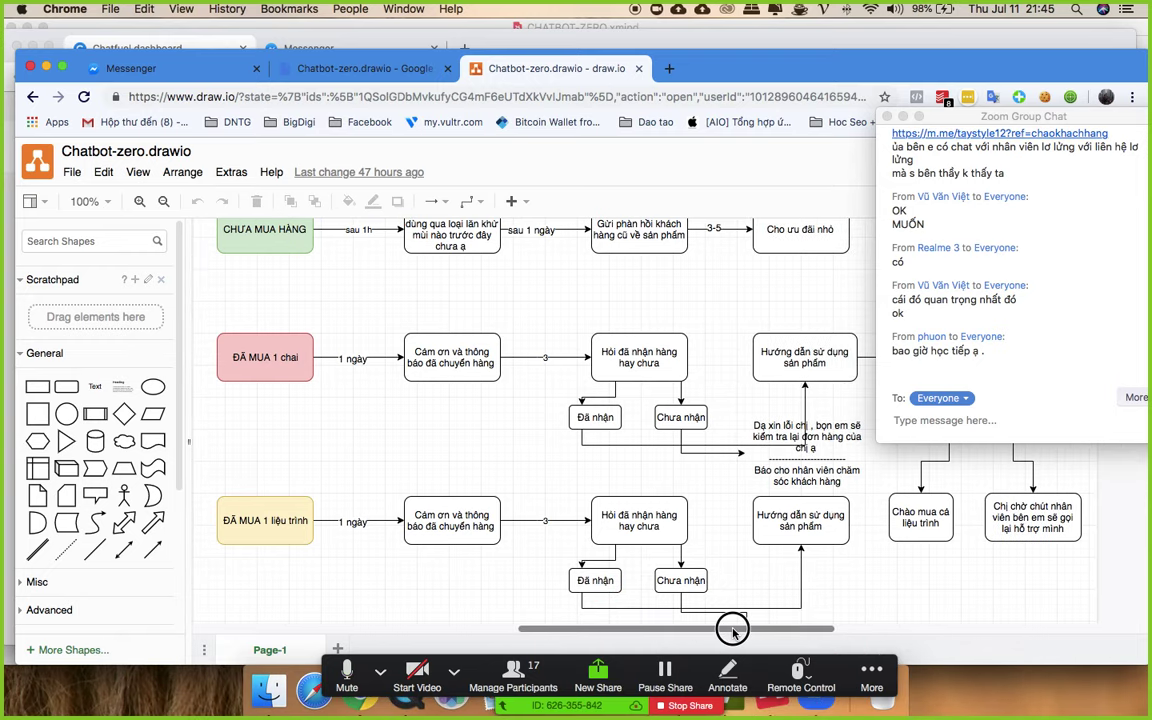
scroll(615, 527, up, 5)
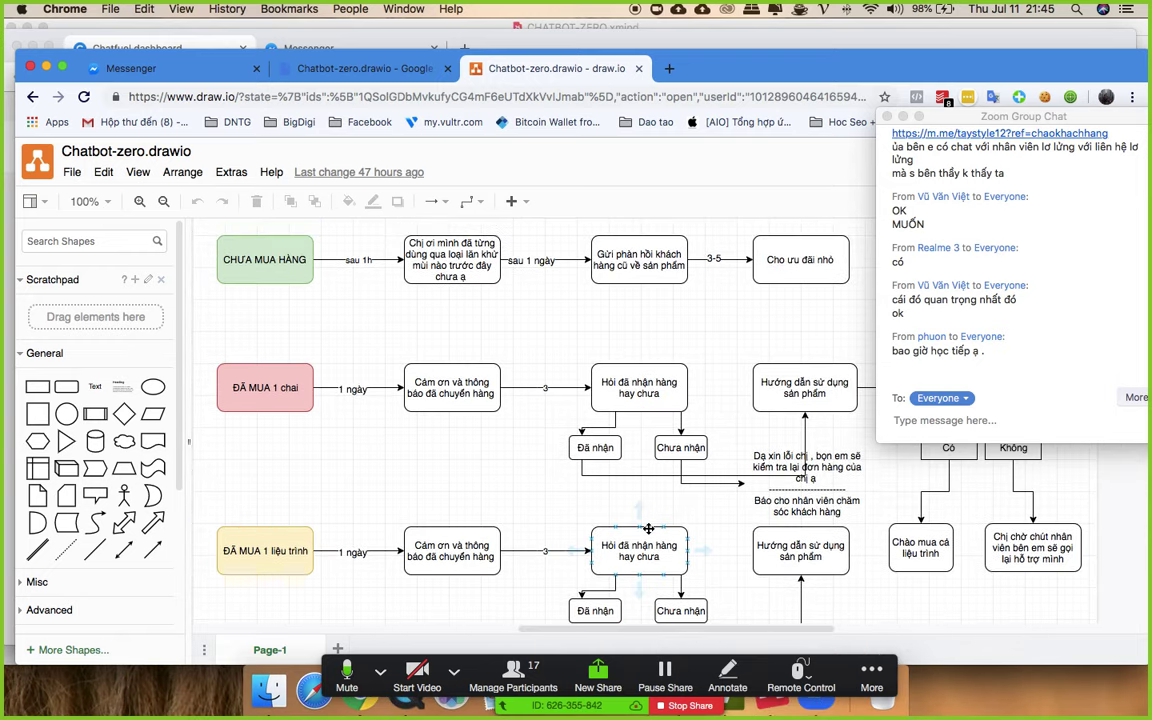
scroll(676, 526, up, 1)
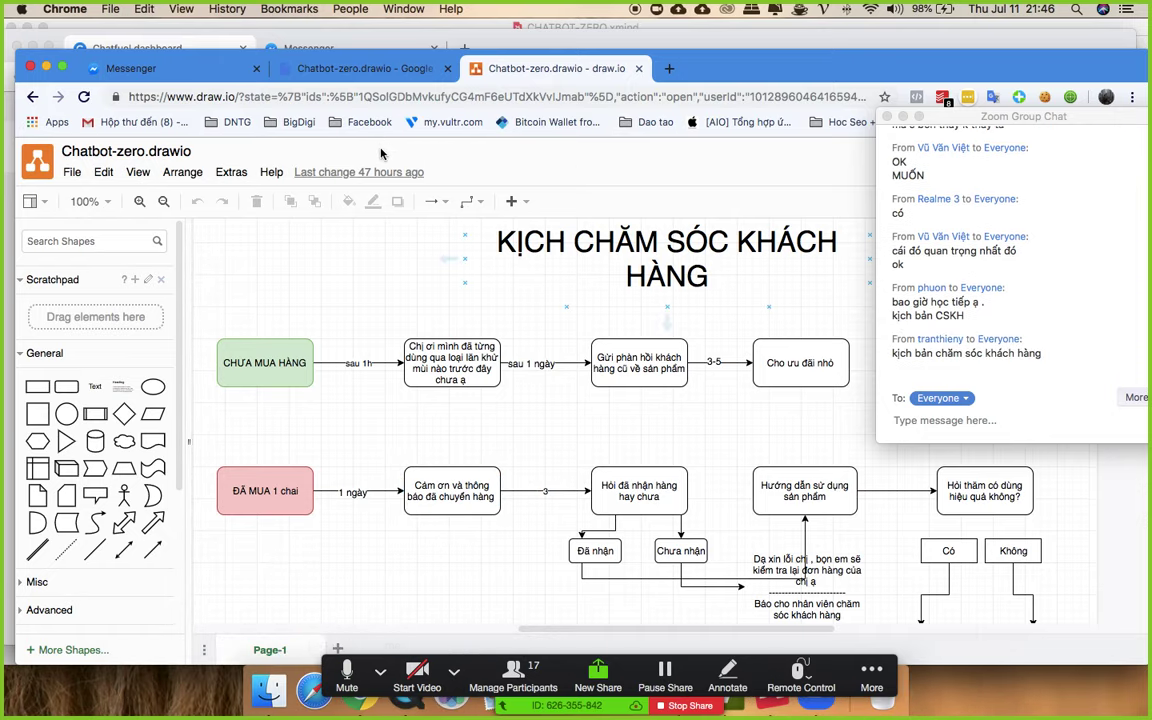
key(ctrl+Up)
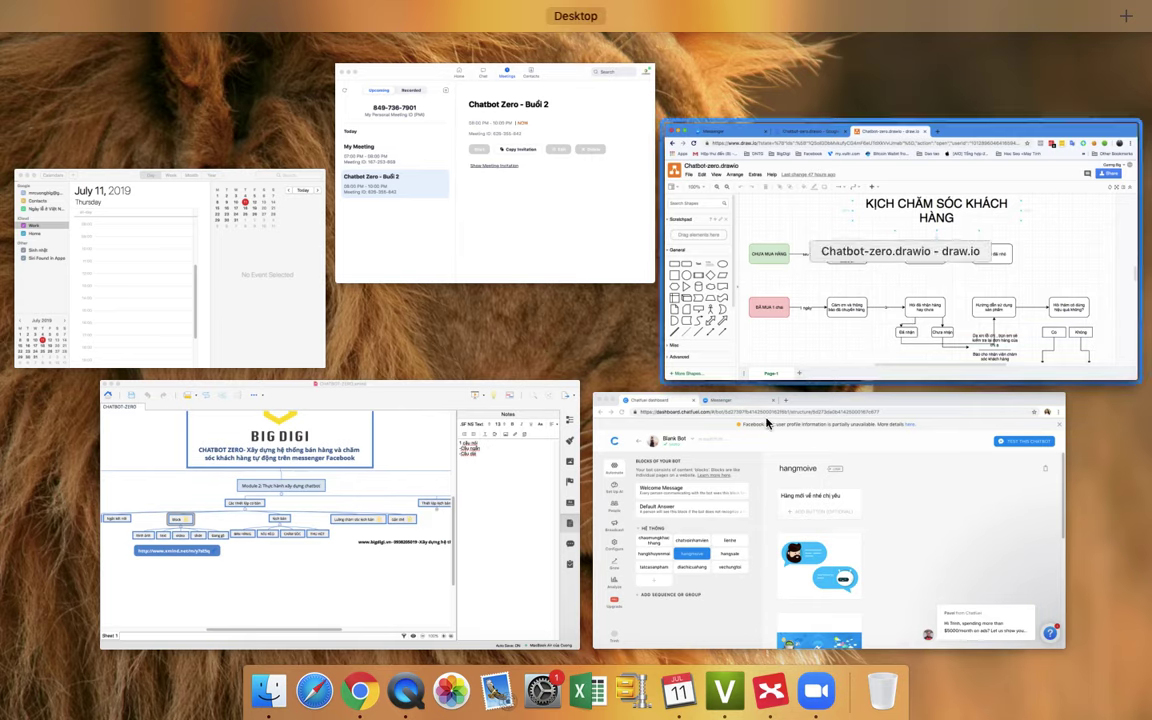
- Back in Chatfuel, add a new sequence through ADD SEQUENCE OR GROUP
click(743, 474)
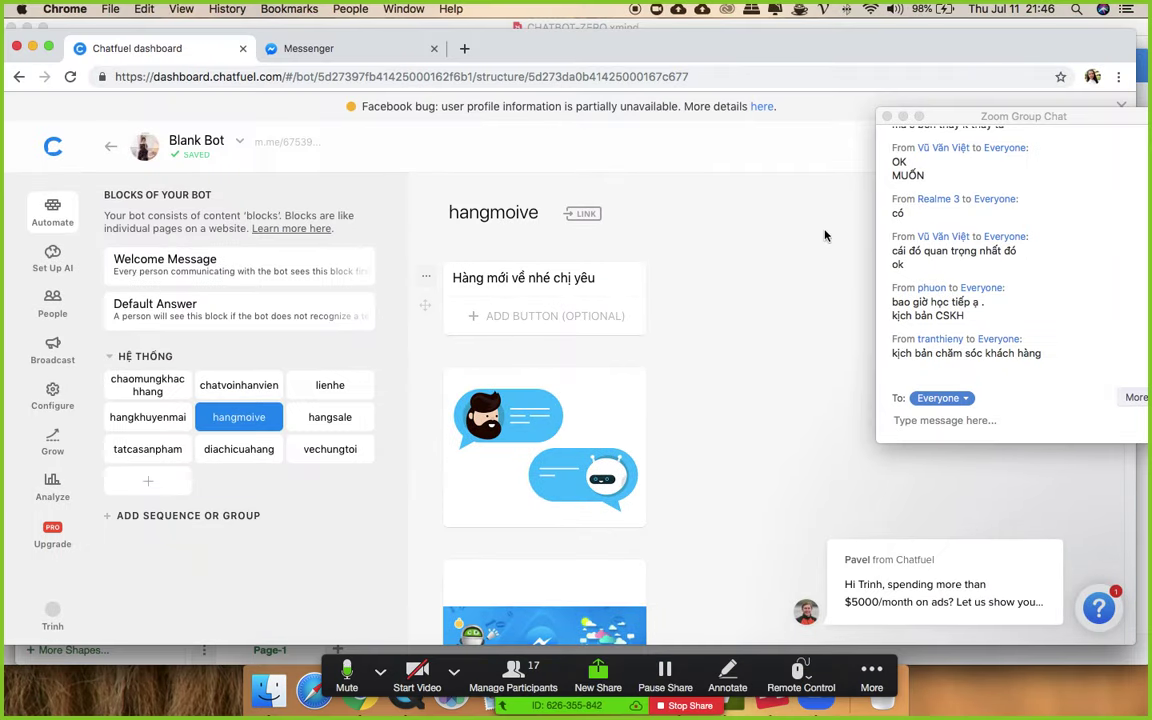
scroll(779, 265, down, 2)
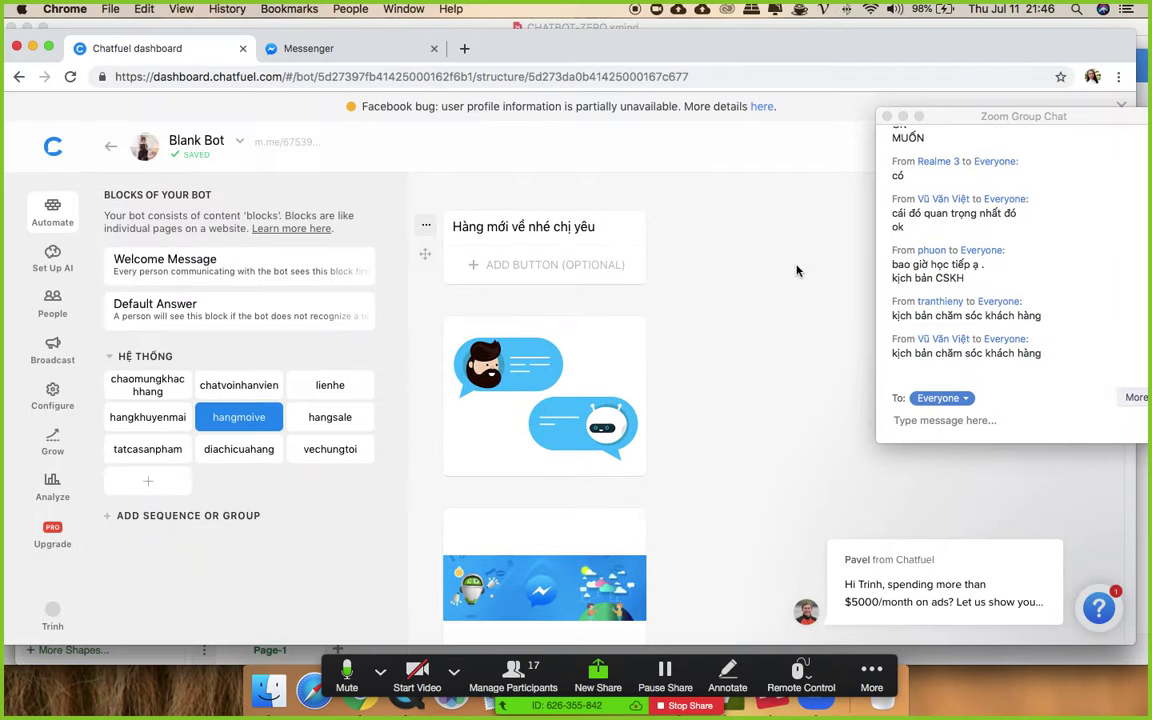
mouse_move(291, 360)
click(160, 517)
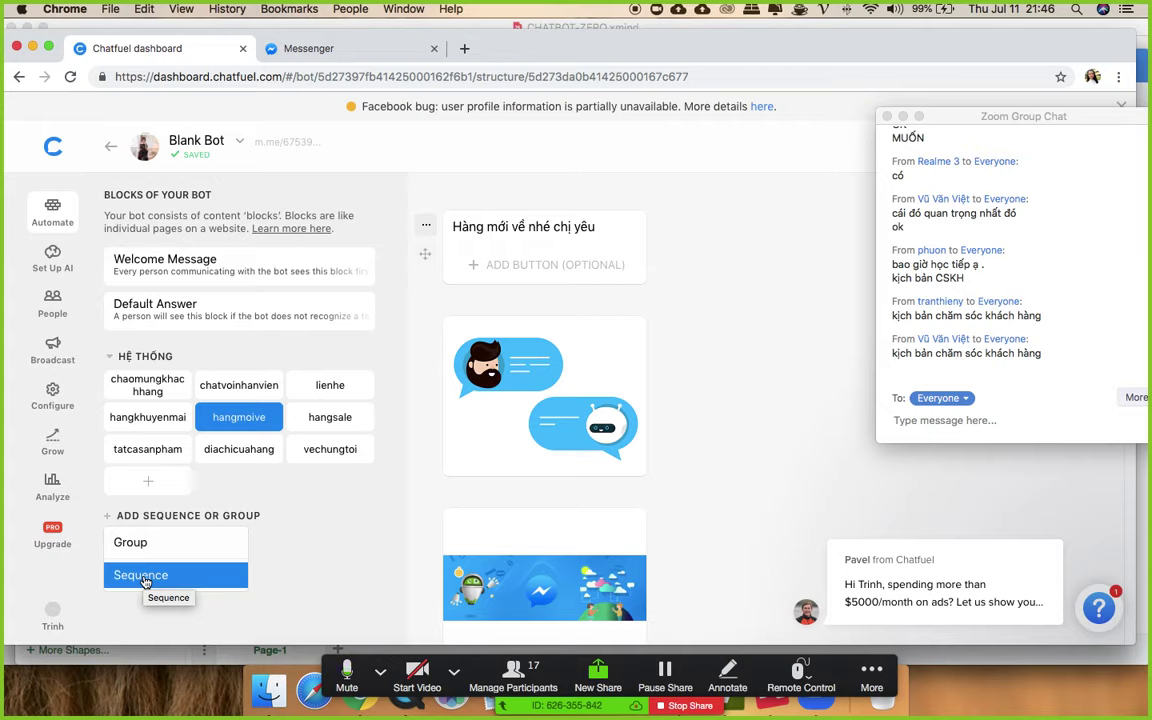
click(145, 576)
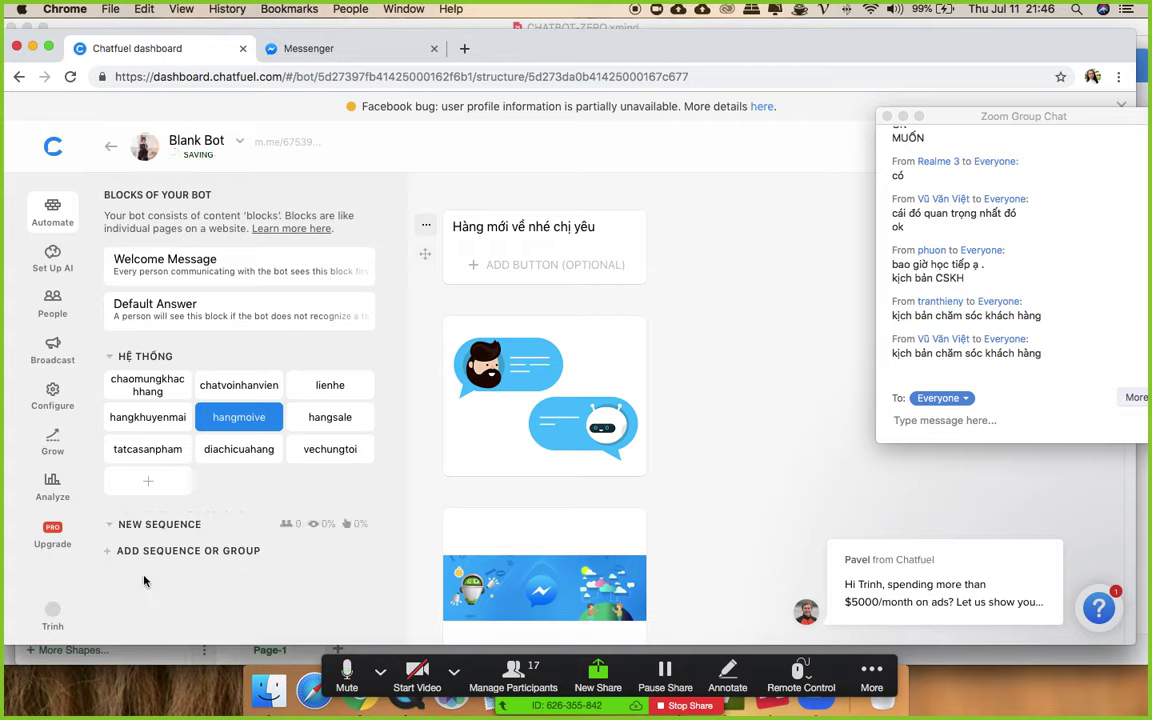
- Name the new sequence 'KH DA MUA SAN PHAM'
click(190, 523)
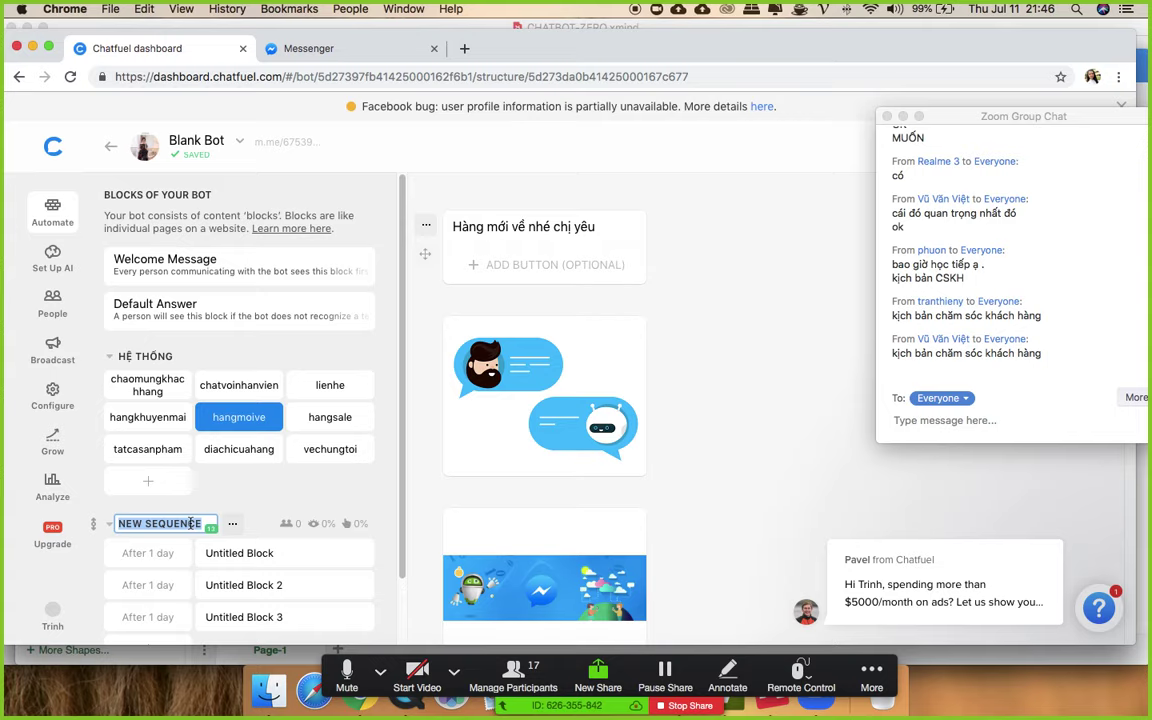
text(KH )
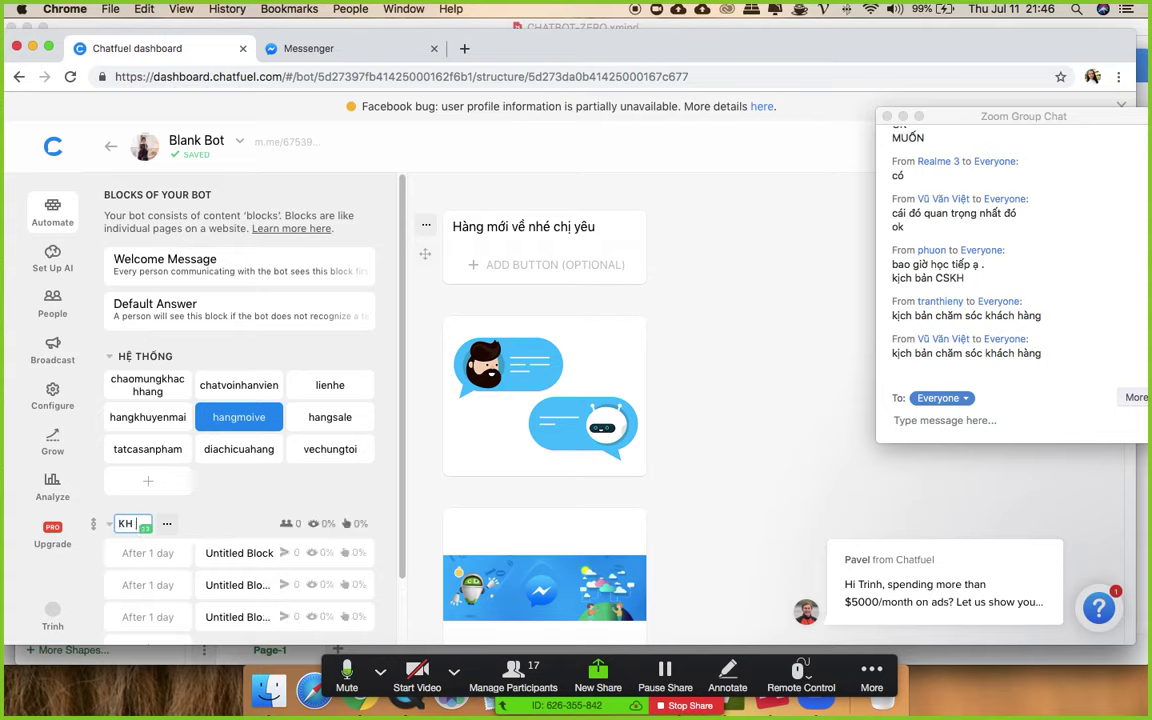
text(MUA 1)
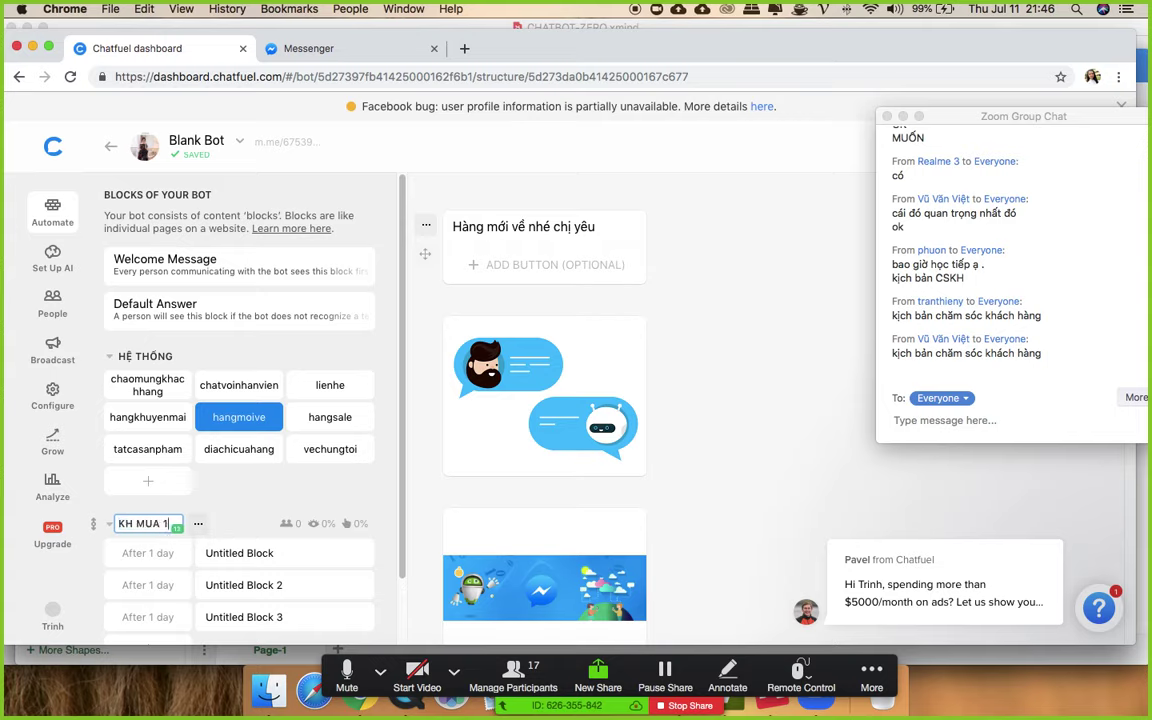
text( SAN PHAM)
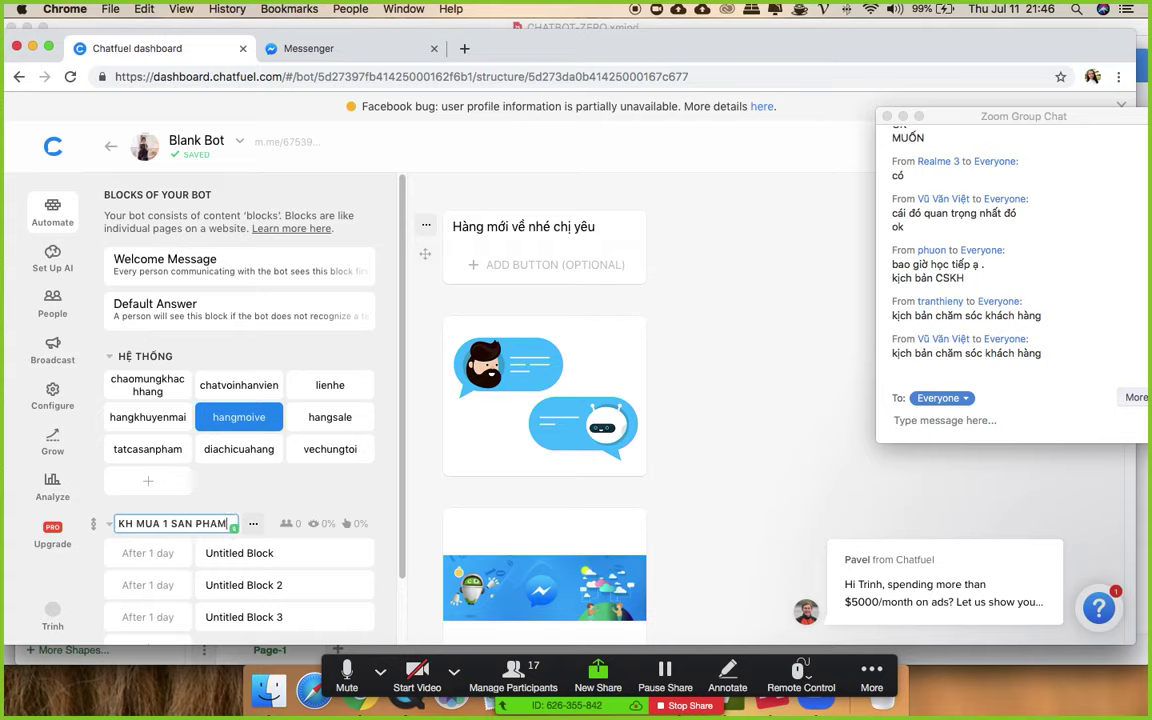
key(BackSpace)
key(BackSpace)
key(BackSpace)
key(BackSpace)
key(BackSpace)
key(BackSpace)
key(BackSpace)
key(BackSpace)
key(BackSpace)
key(BackSpace)
key(BackSpace)
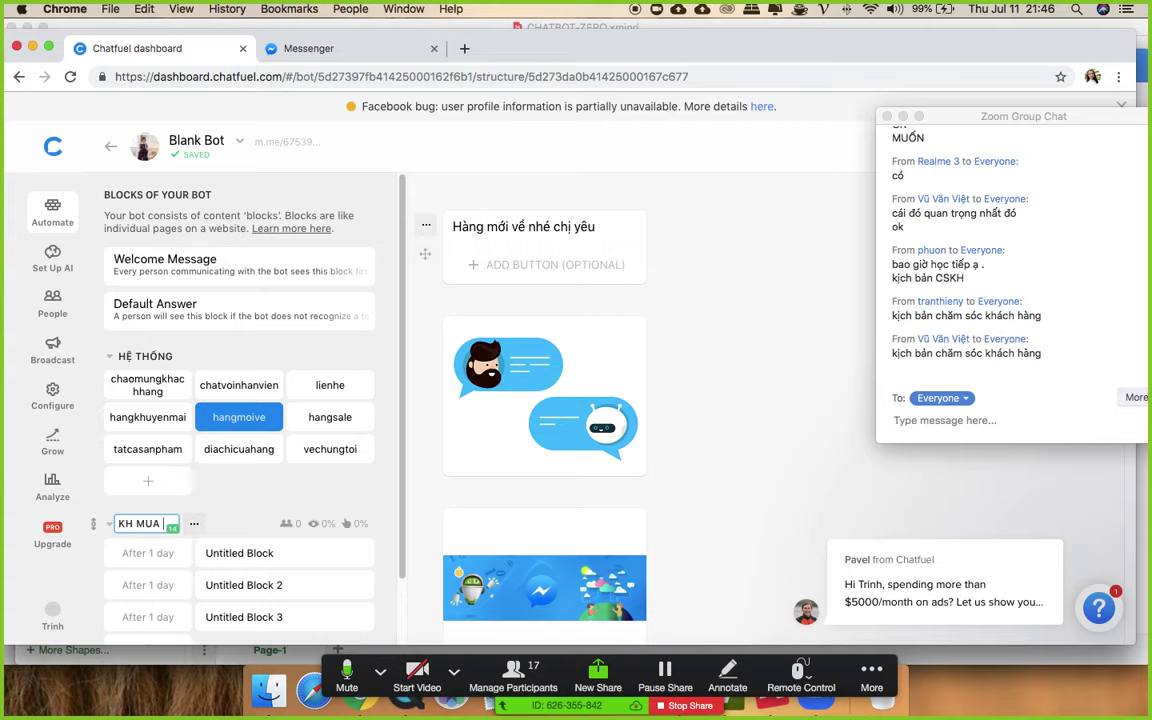
key(BackSpace)
key(BackSpace)
key(BackSpace)
text(D)
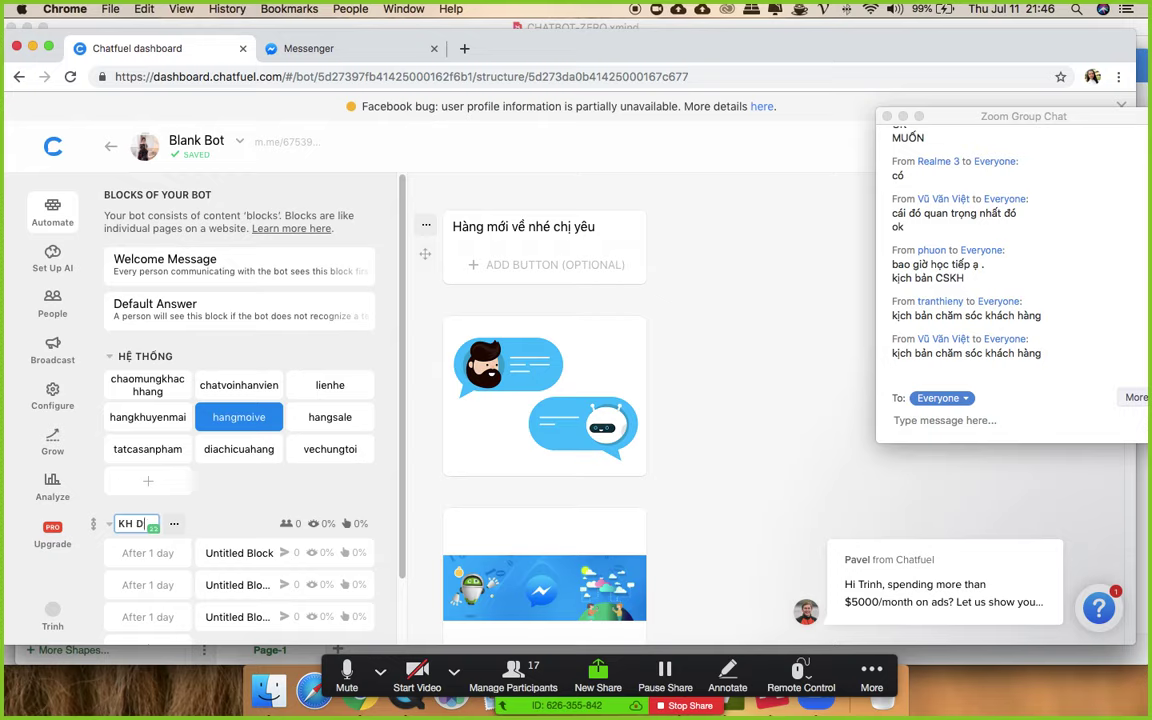
text(A MUA SAN)
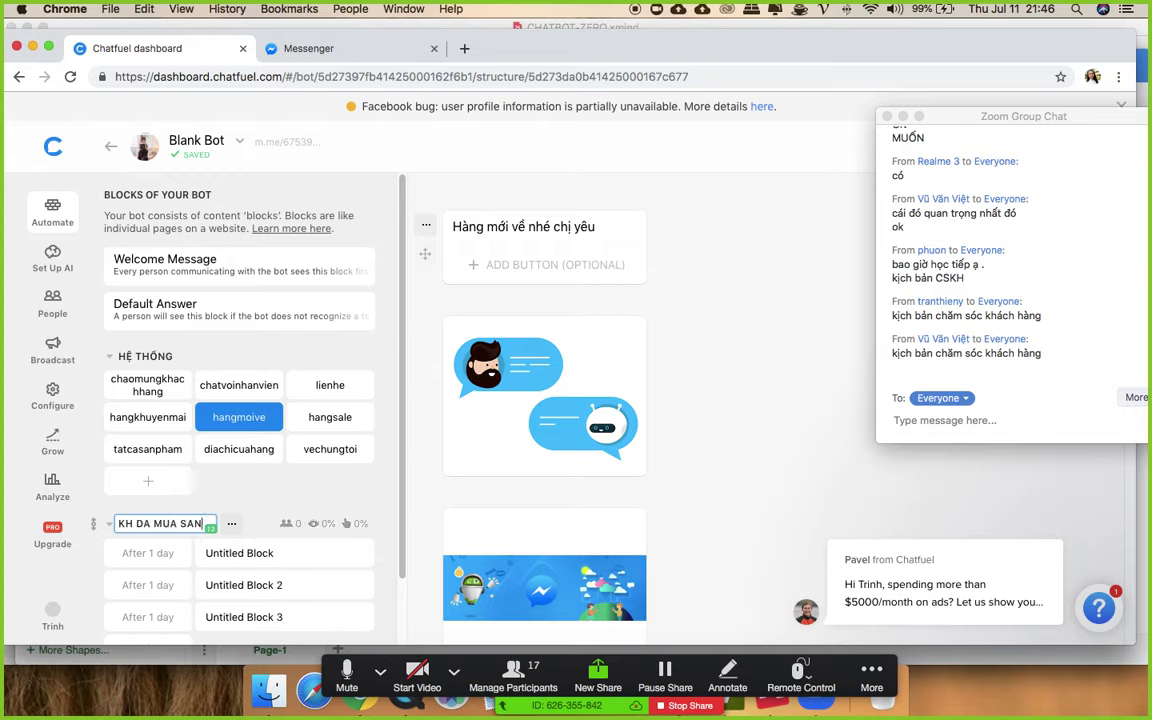
text( PHAM)
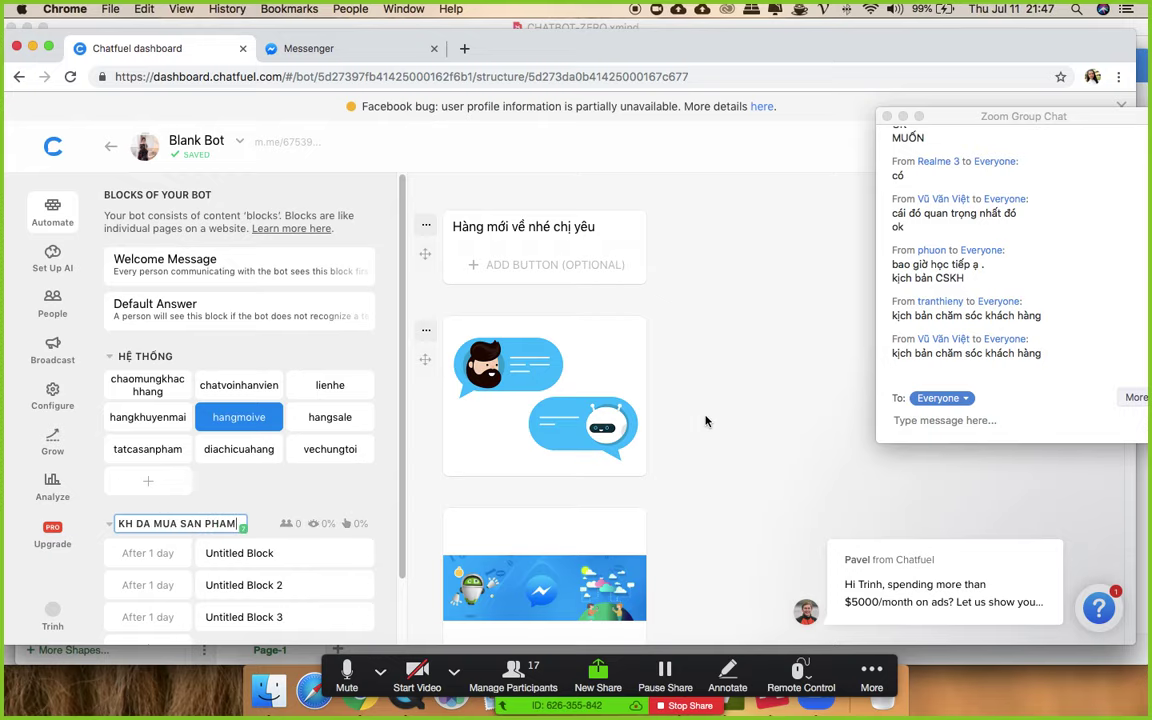
click(710, 414)
scroll(669, 402, down, 2)
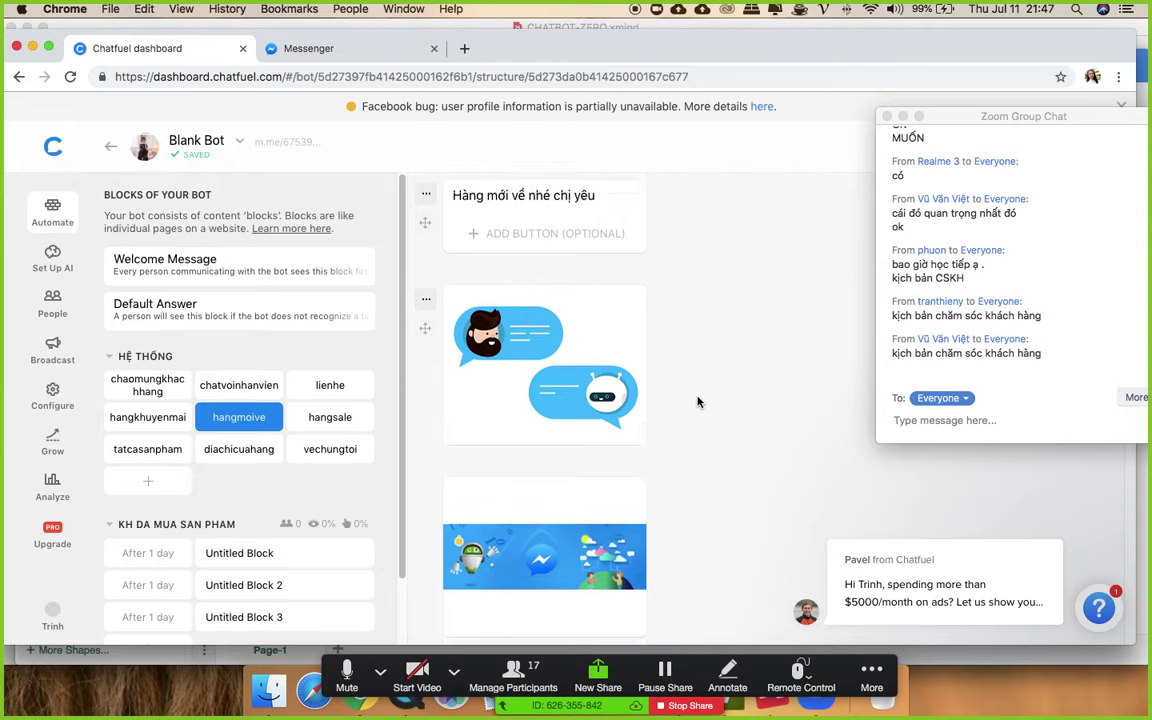
scroll(312, 437, down, 3)
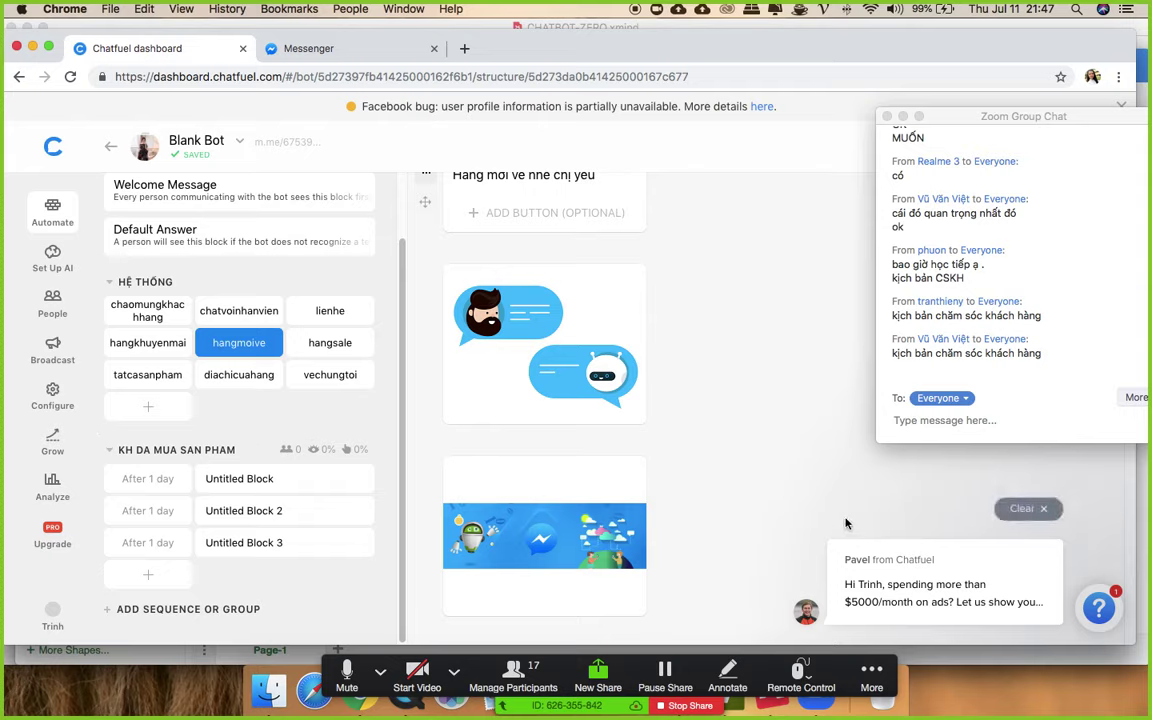
- Rename the sequence's first Untitled Block to camon
click(222, 482)
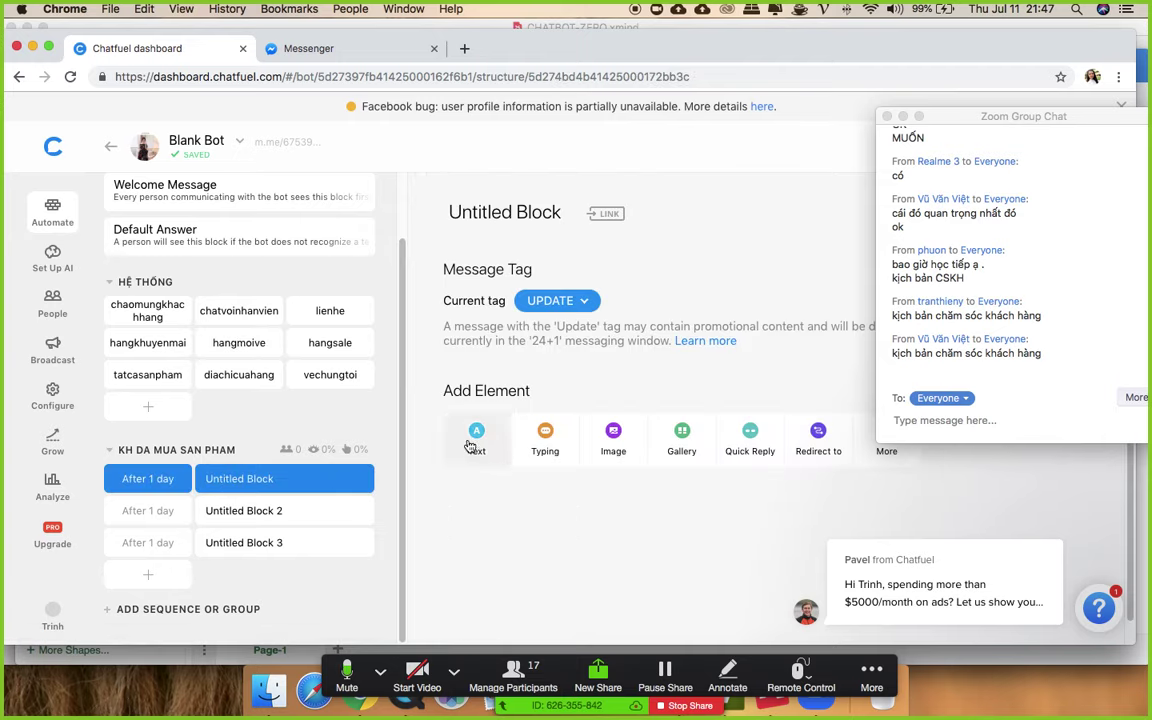
click(520, 212)
drag(570, 213, 360, 200)
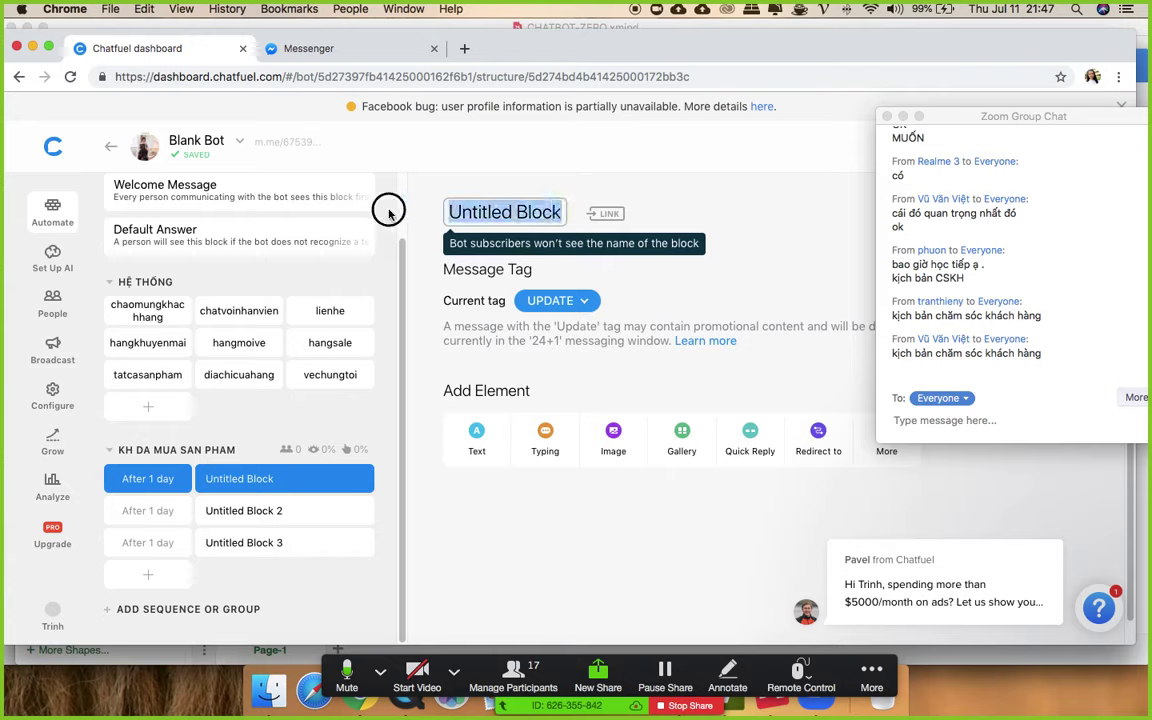
text(camon)
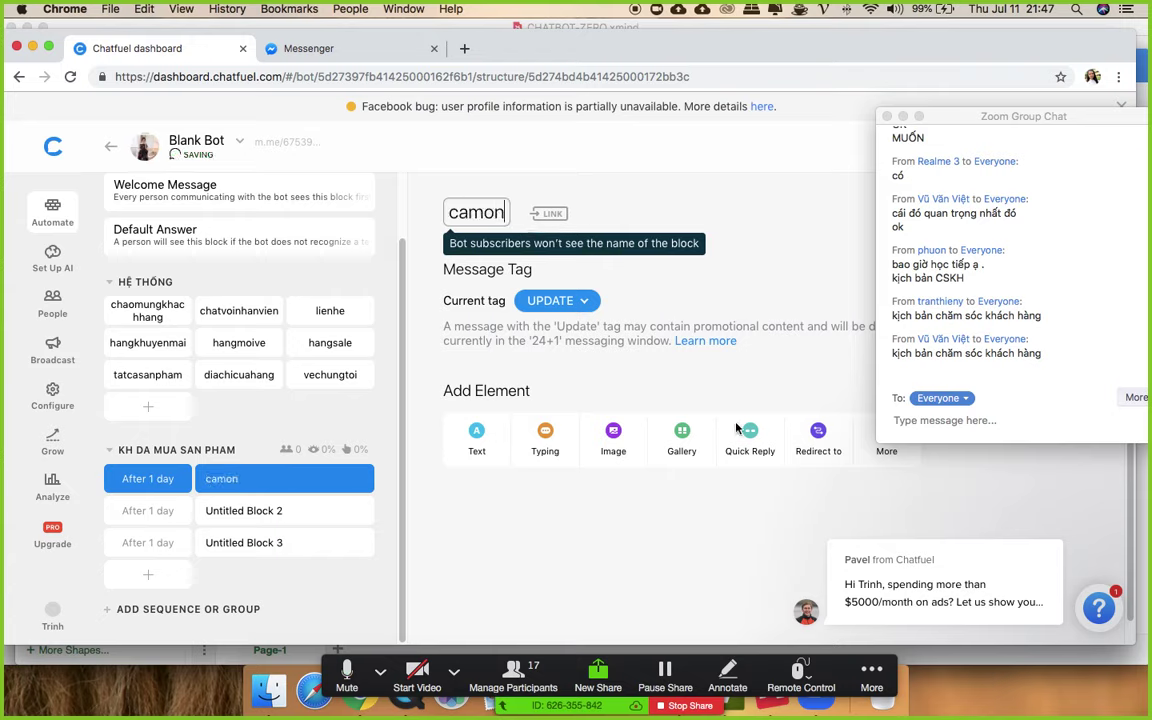
- Add text 'Cảm ơn {{first name}} đã mua hàng của shop' promising home delivery in 3-5 ngày
click(474, 445)
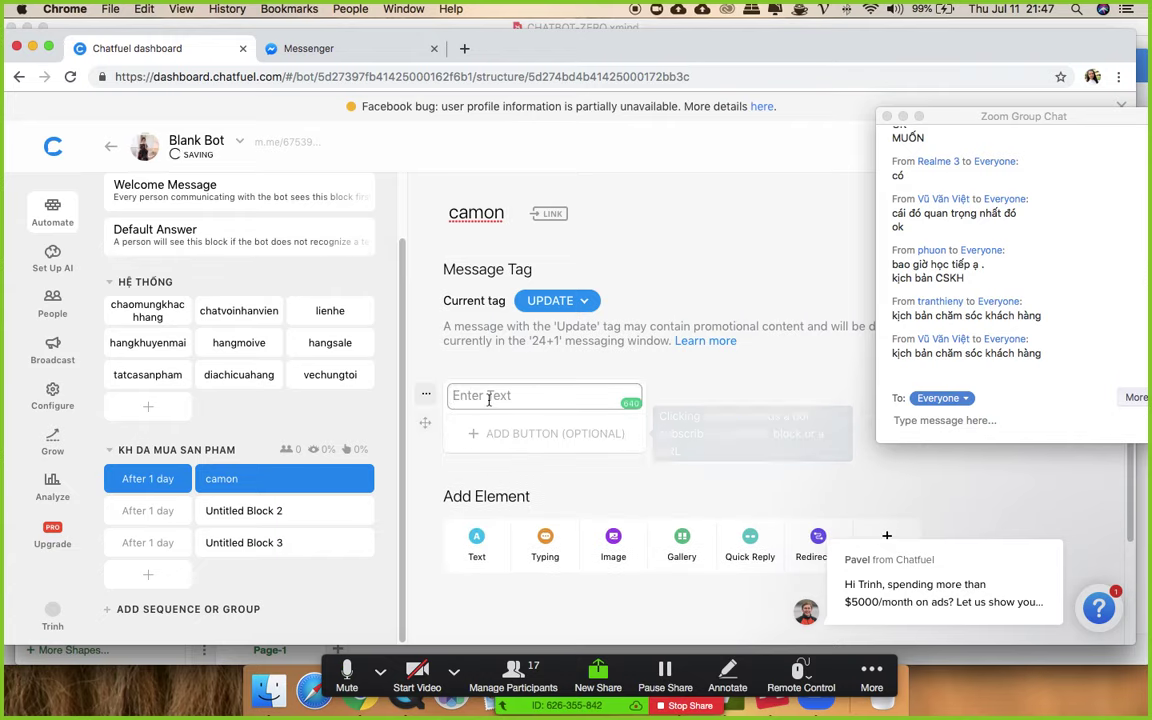
text(Cam)
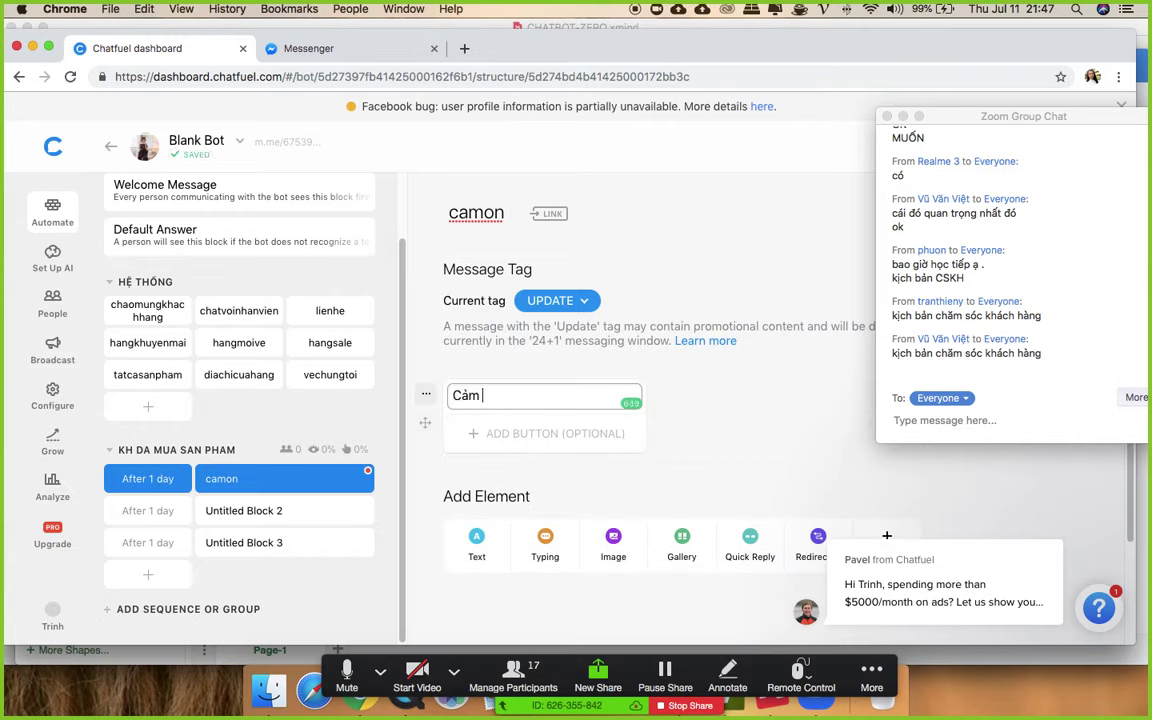
text( ơn {{gi)
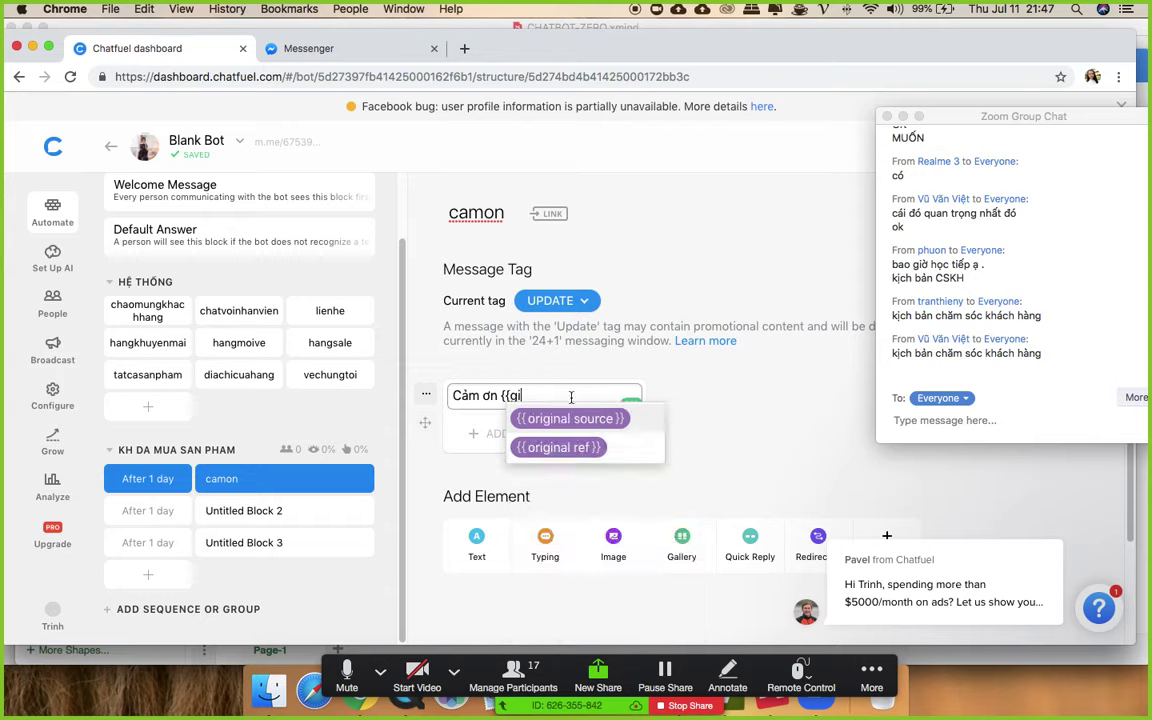
key(BackSpace)
key(BackSpace)
text(f)
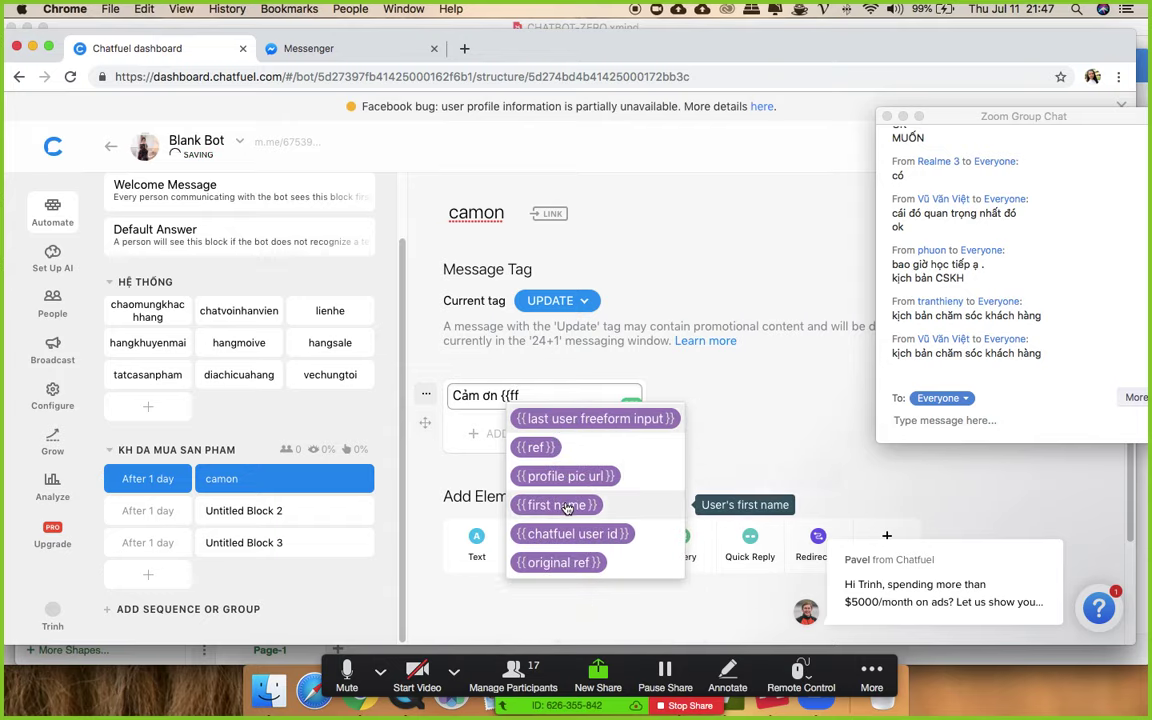
click(560, 505)
text(đã mua)
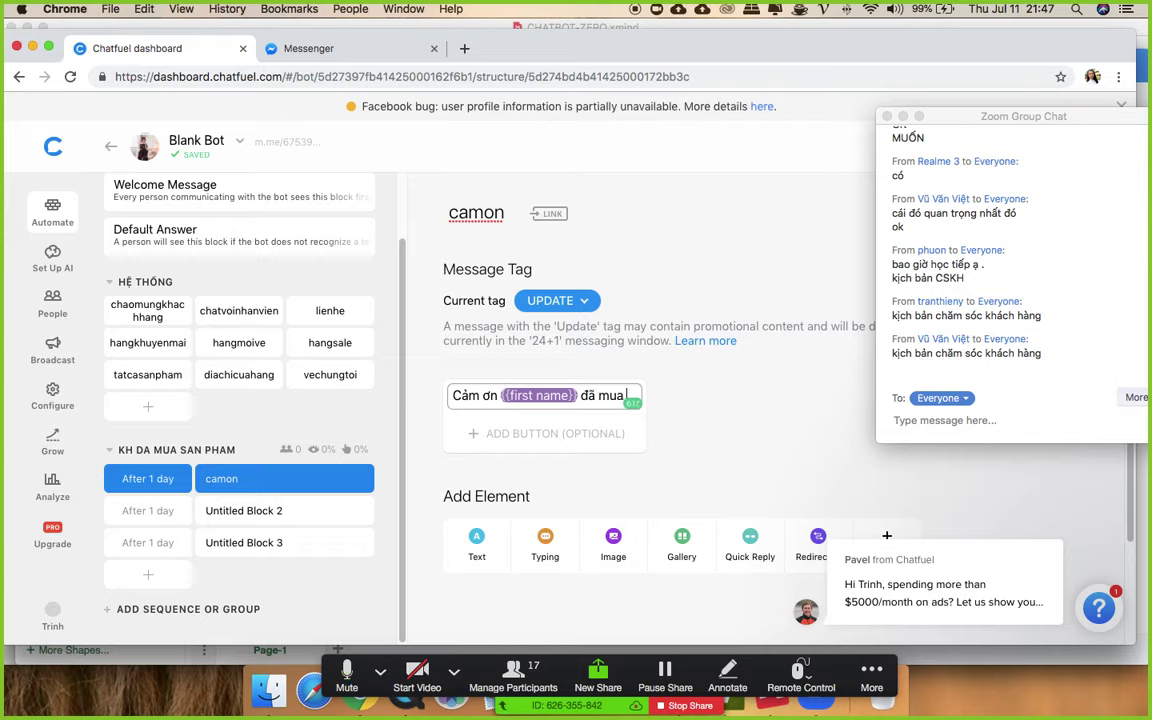
text( hàng beên em)
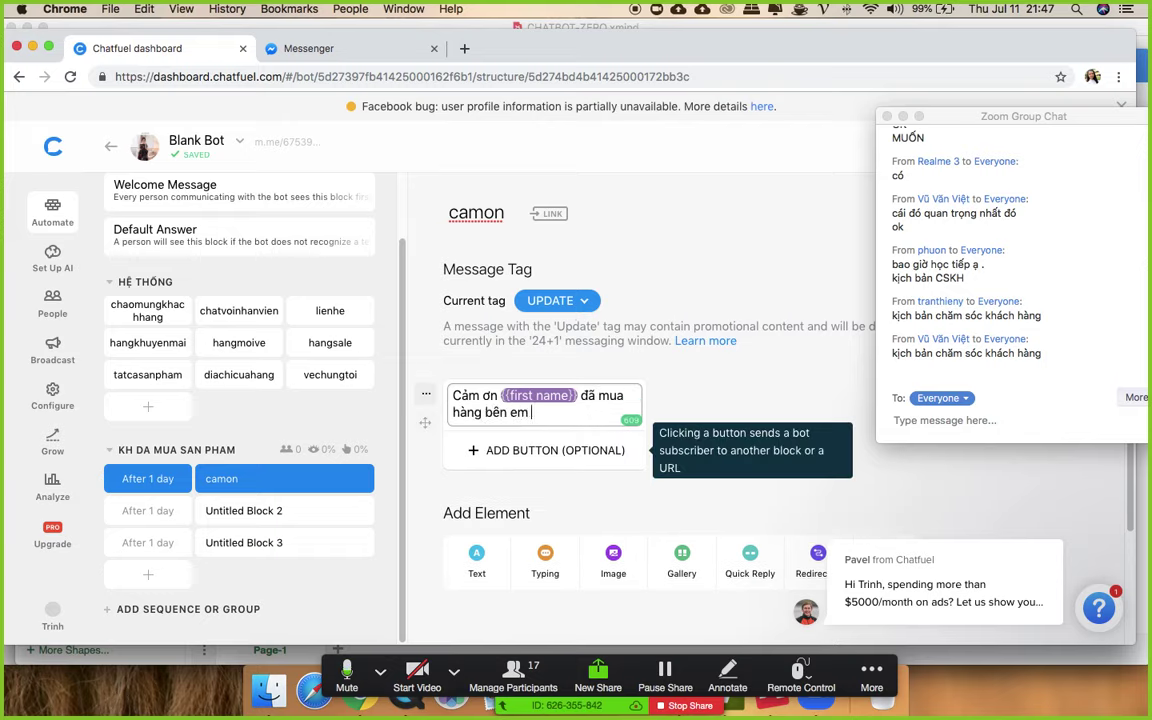
key(BackSpace)
key(BackSpace)
key(BackSpace)
text(của shop)
key(Return)
key(Return)
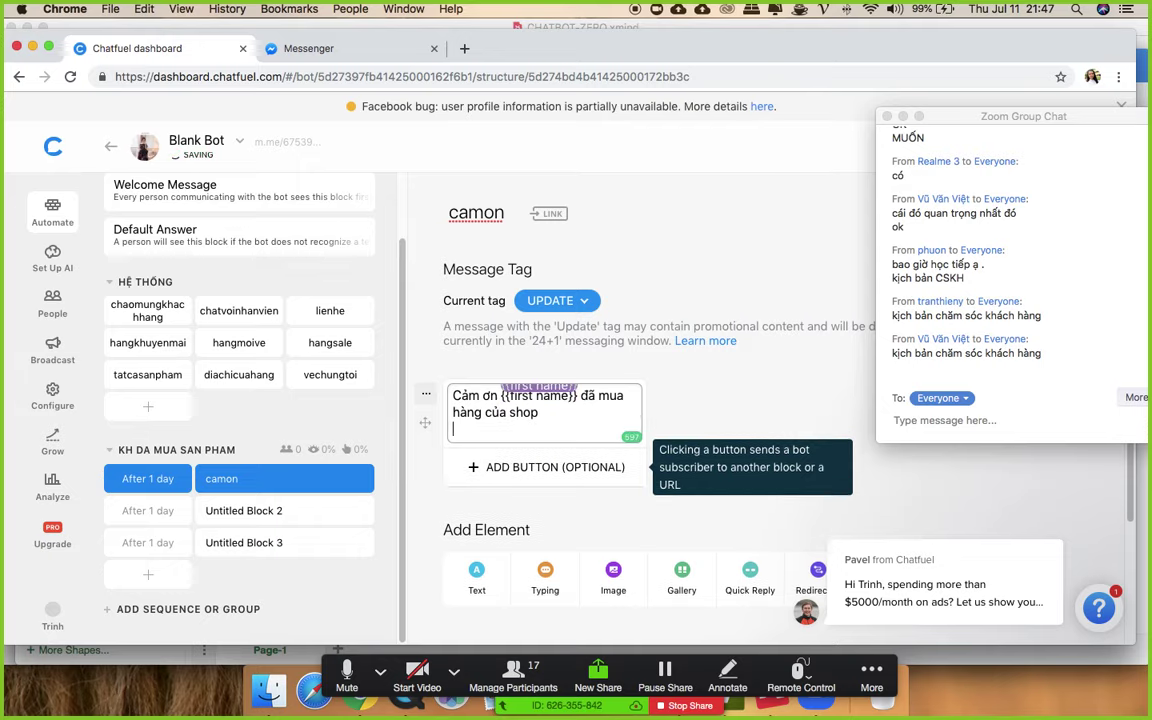
text(Hàng cua)
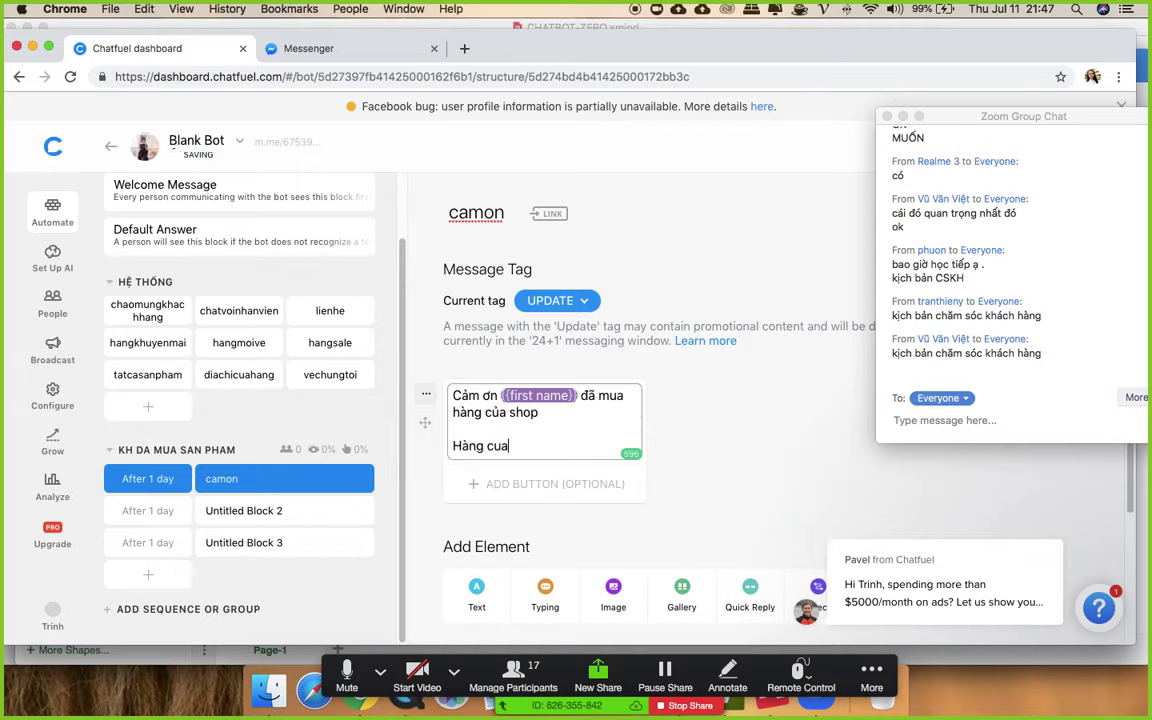
text( min)
text(h sẽ được)
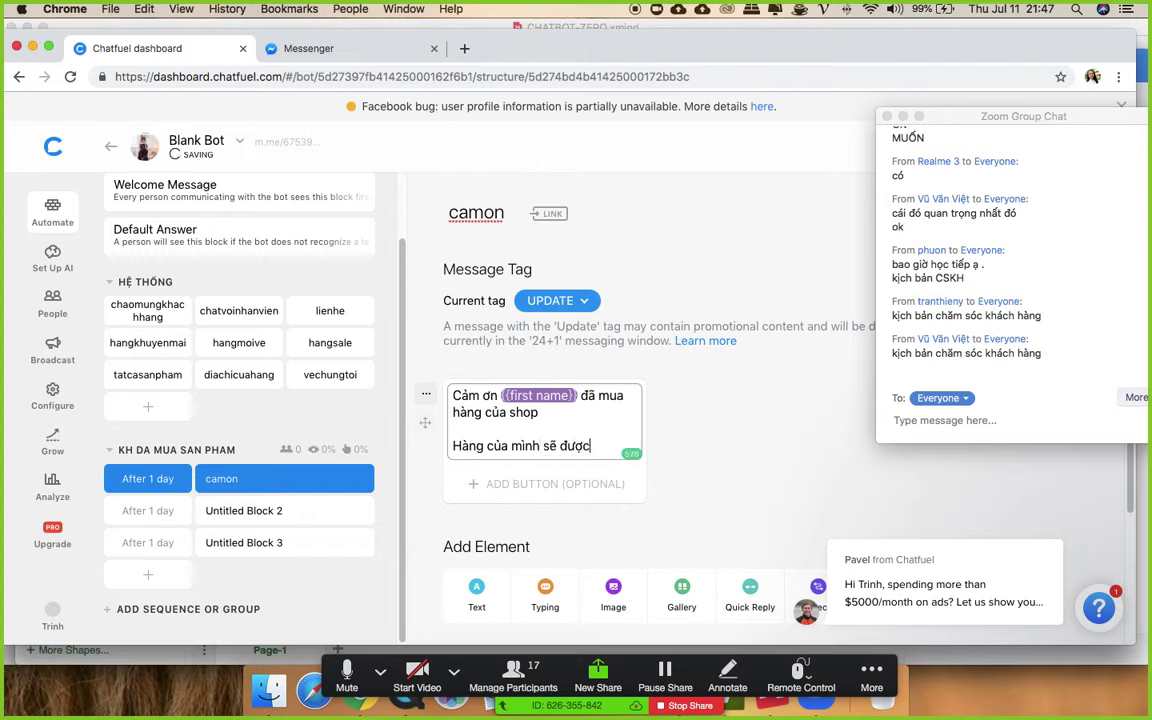
text( ship đên)
text( tận nh)
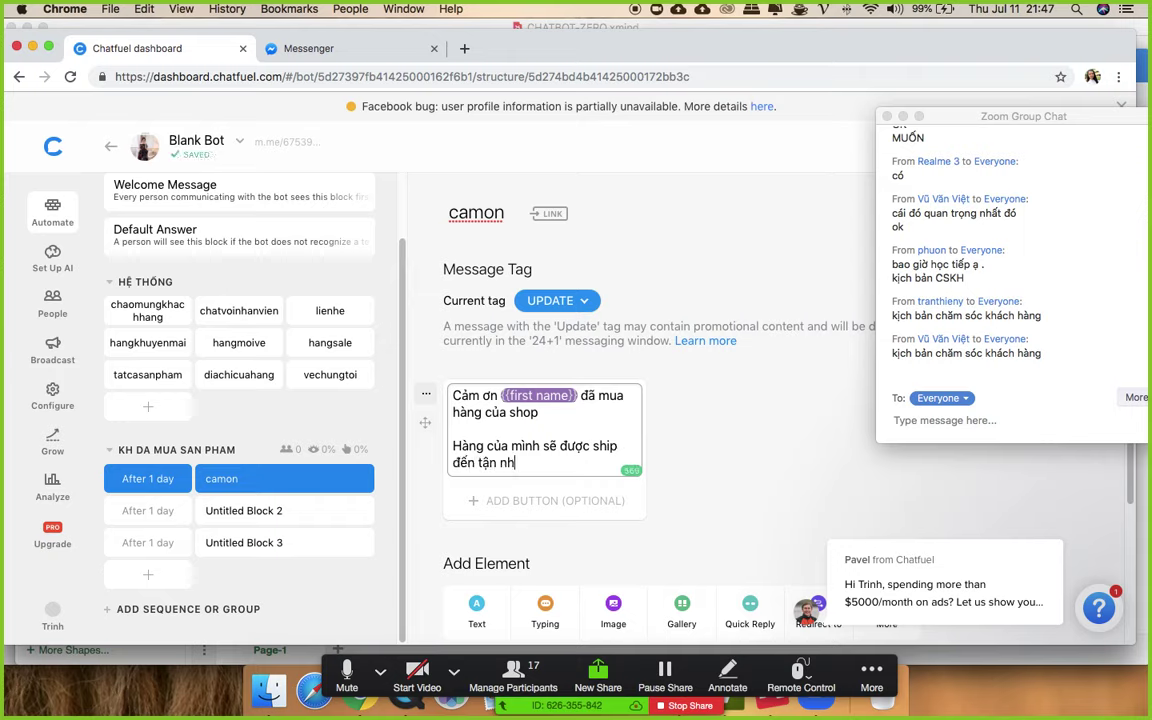
text(à torong )
text(3)
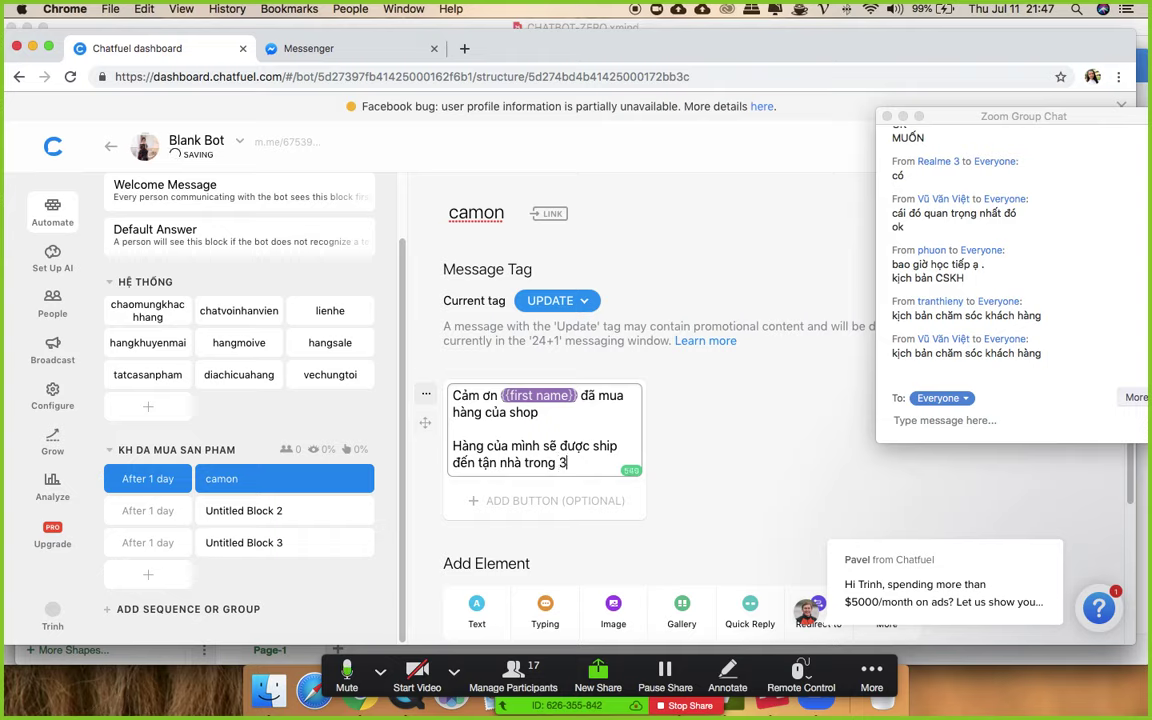
text(-5 nga)
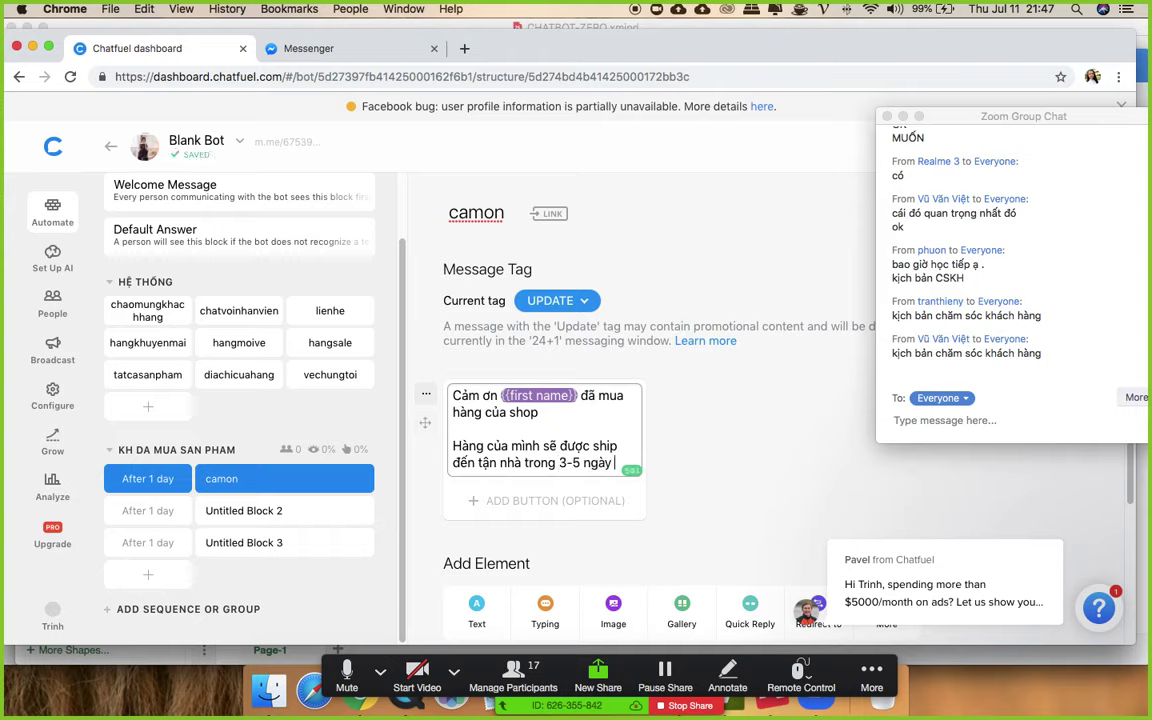
click(713, 451)
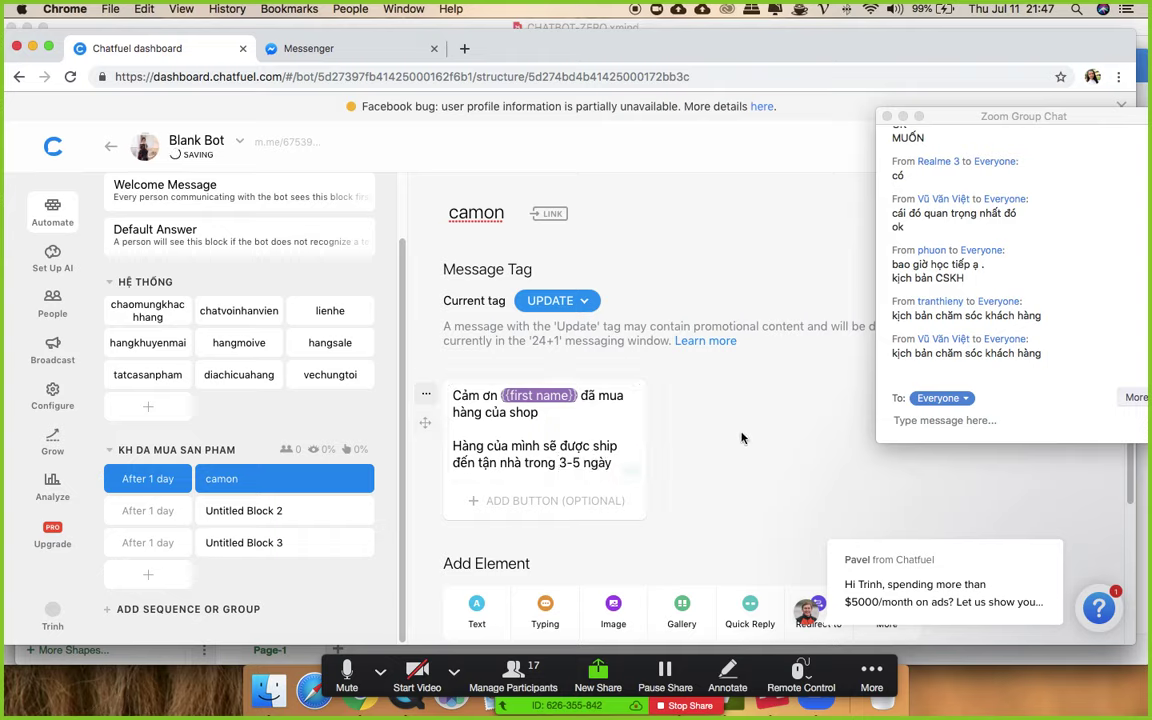
scroll(743, 455, down, 1)
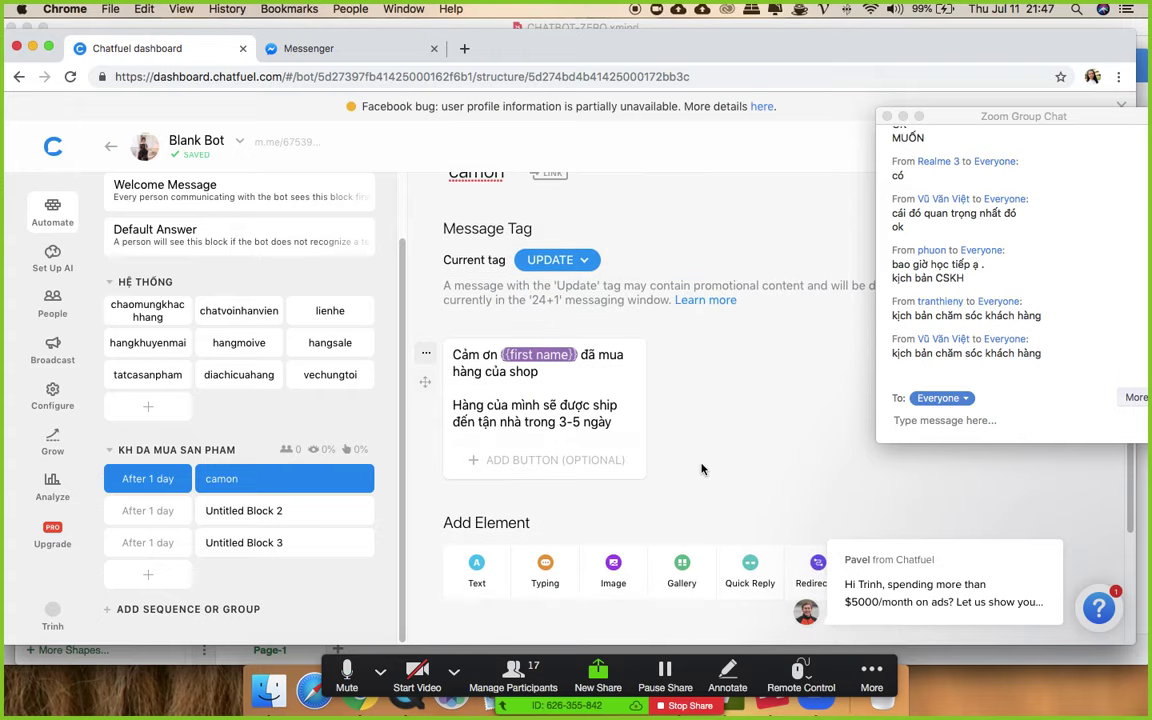
click(228, 511)
- Rename the second sequence block to nhanhangchua
click(533, 211)
text(xlock 2)
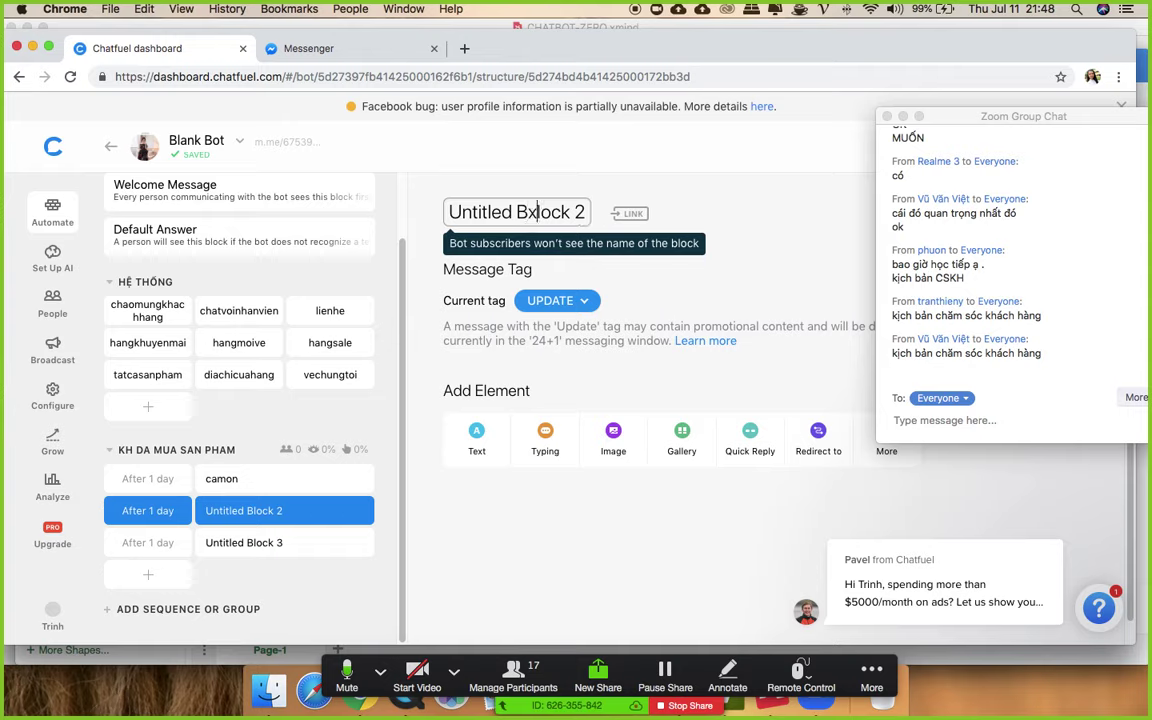
key(super+a)
text(nha)
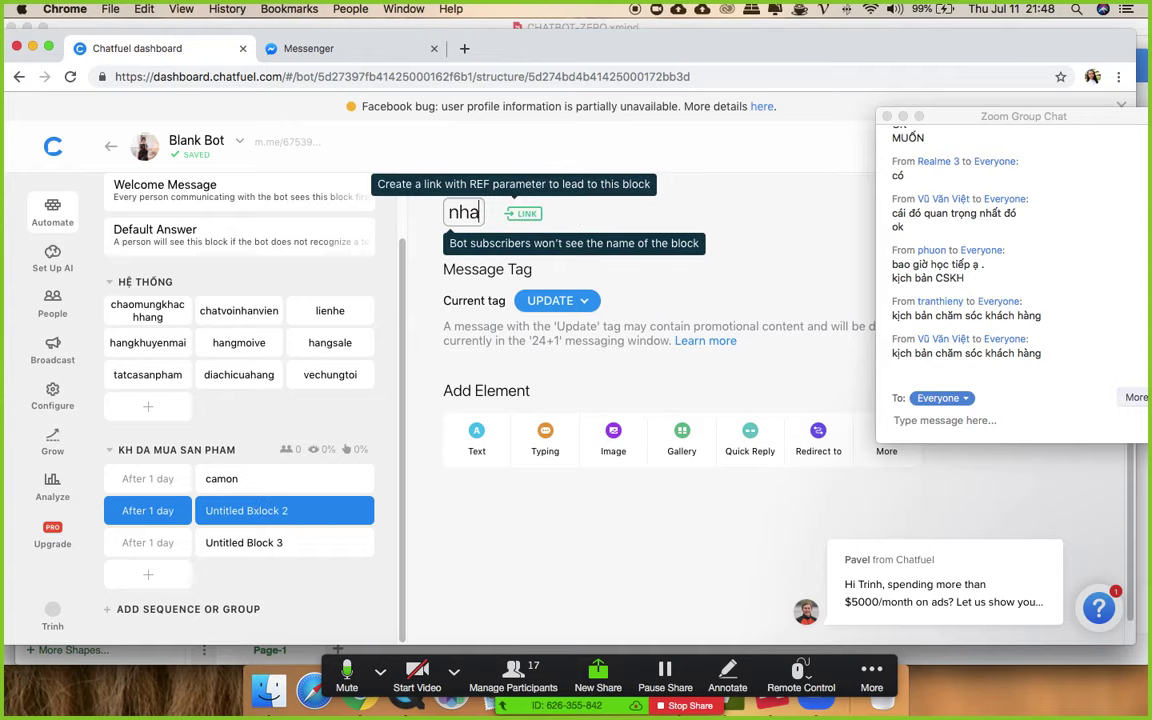
text(nhangchua)
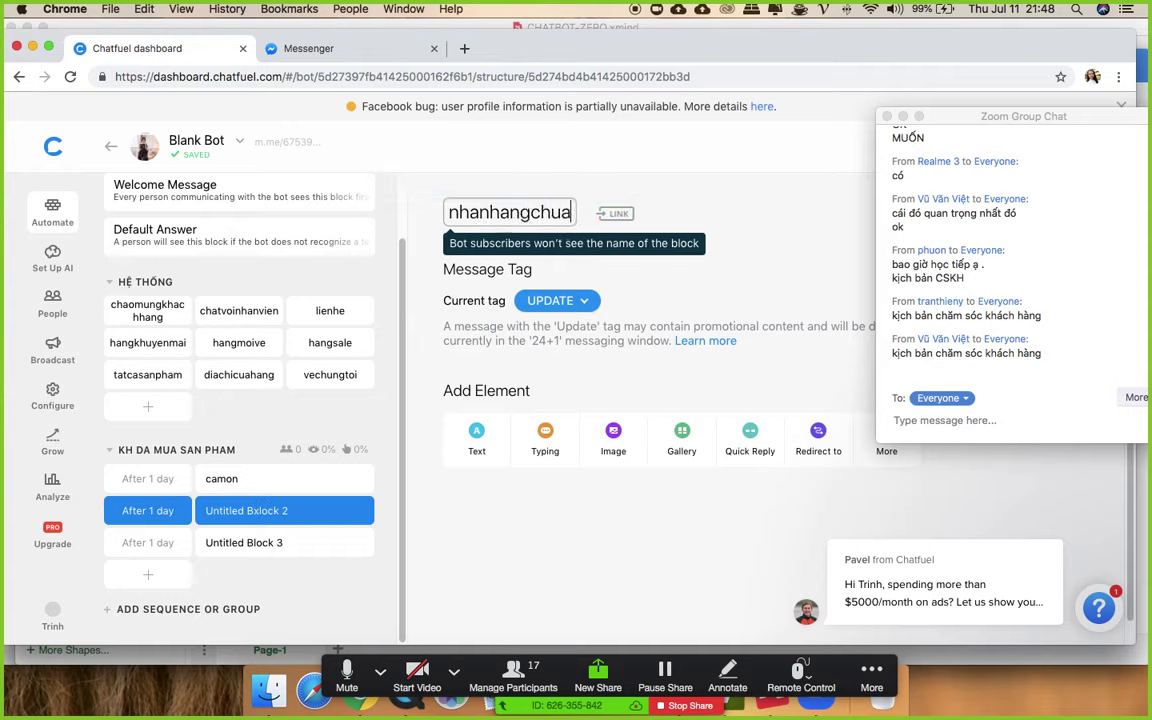
click(532, 532)
- Add a text message to nhanhangchua asking 'Mình đã nhận được hàng chưa ạ?'
click(495, 453)
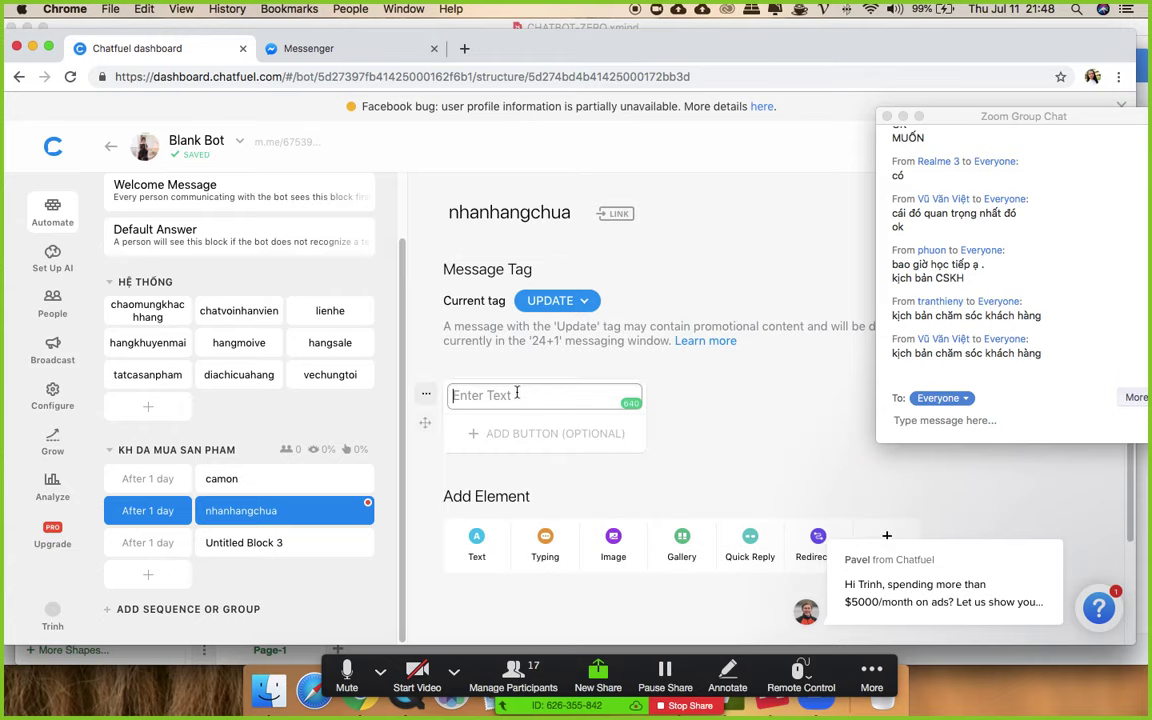
text(Mình đã nha)
text(n được)
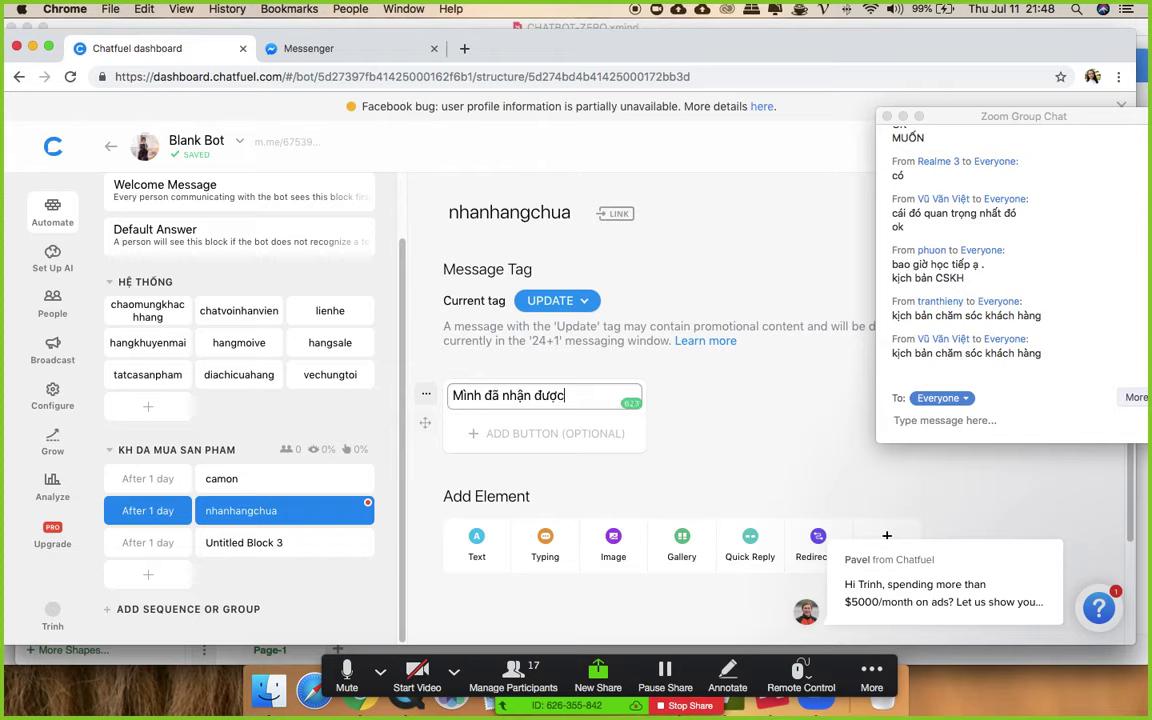
text( hang chưa ạ?)
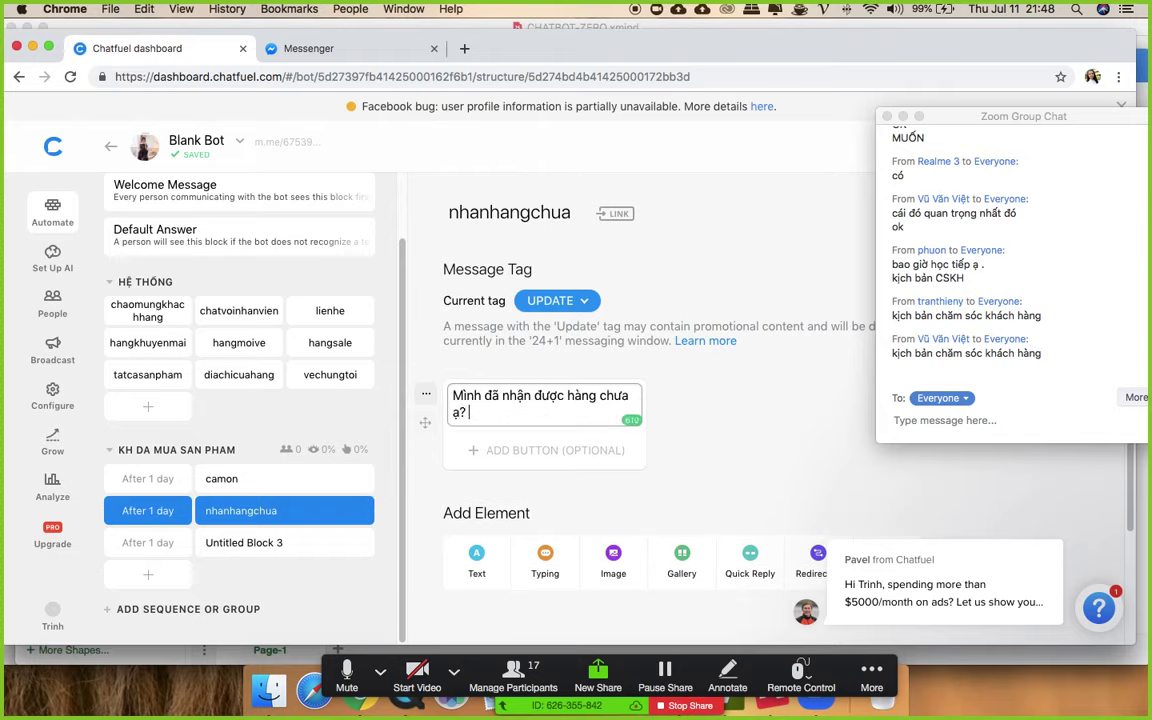
click(632, 433)
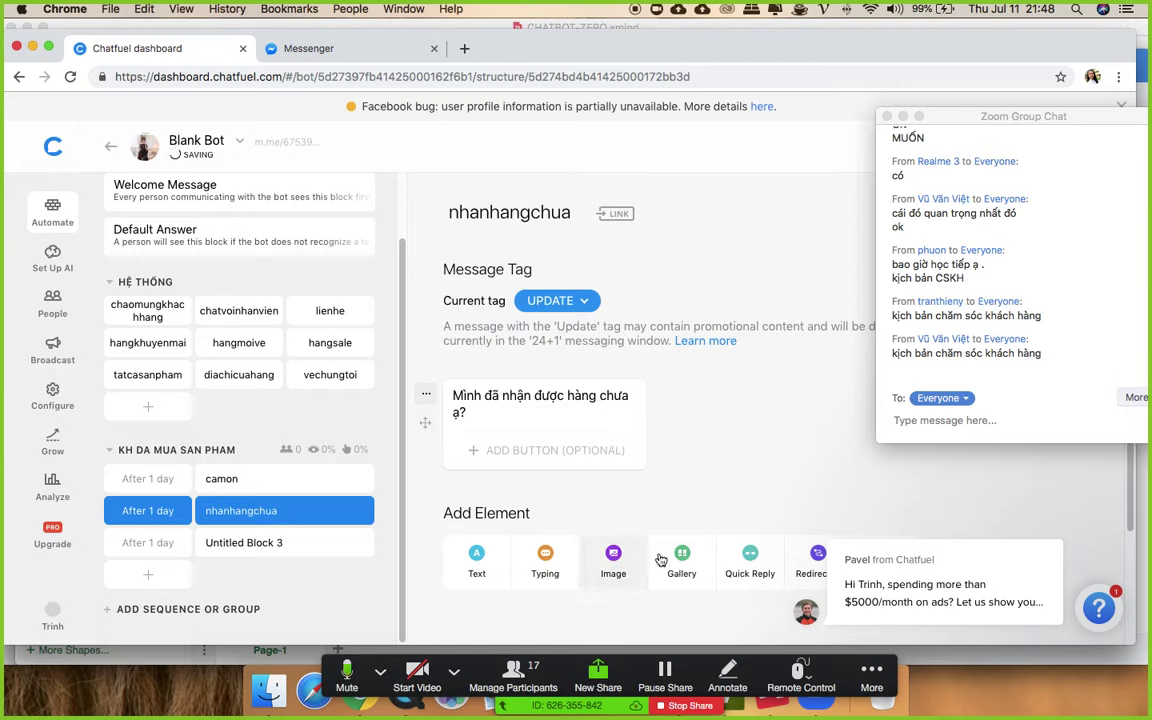
- Add two quick replies, 'Đã nhận' and 'Chưa nhận', below the message
click(748, 565)
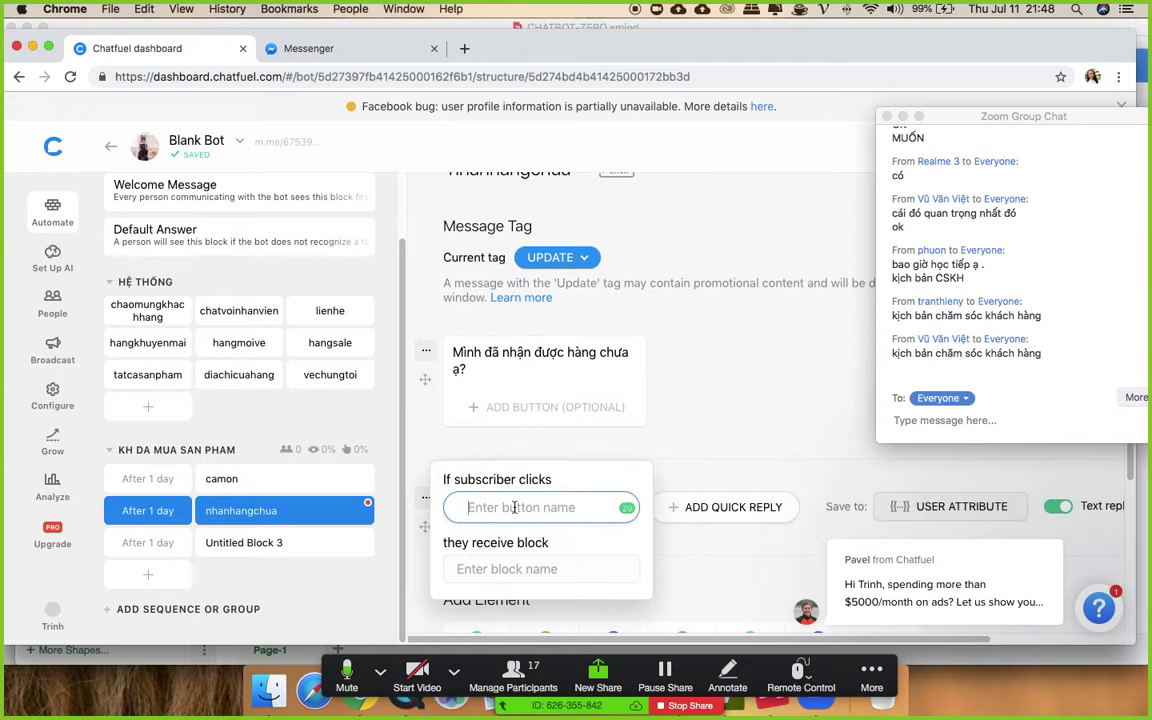
text(Cói)
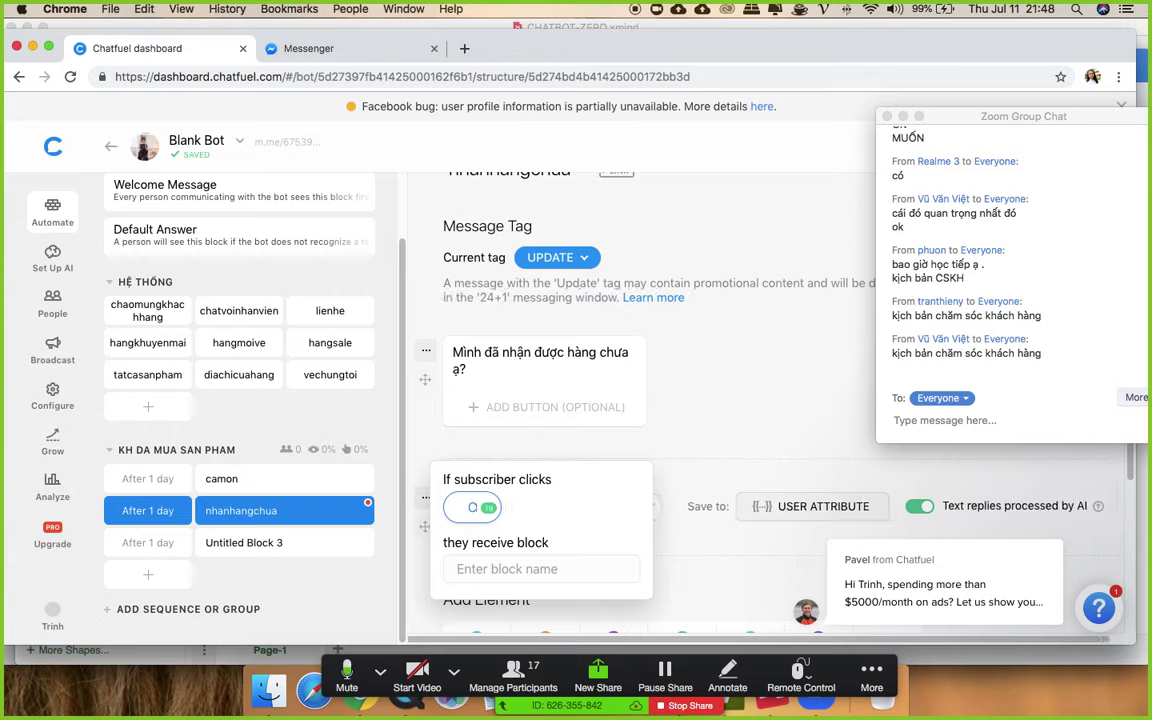
key(BackSpace)
key(BackSpace)
text(Đã nhận)
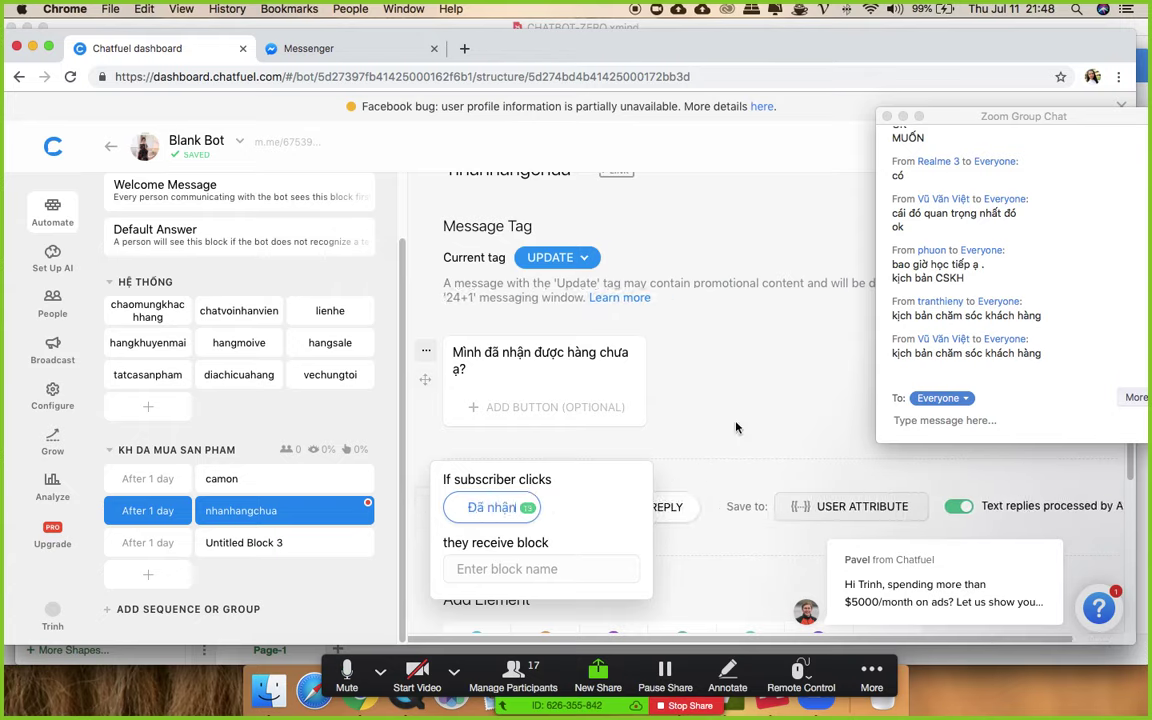
click(662, 378)
click(625, 506)
text(Chưa nhận)
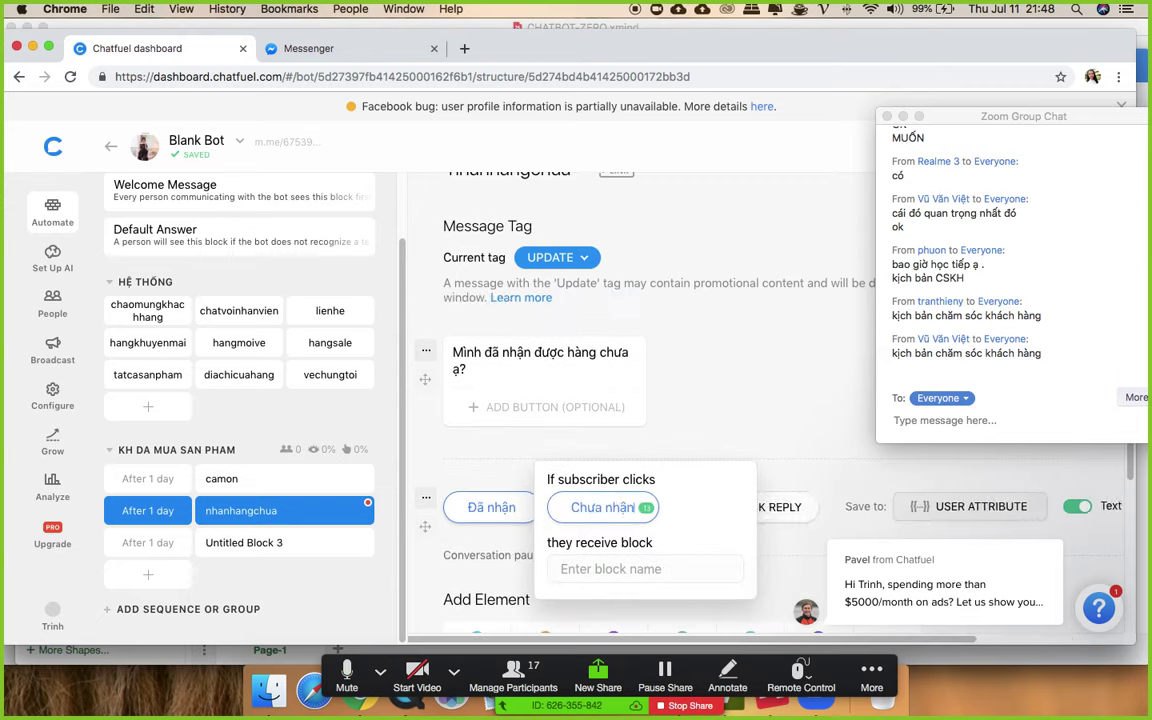
click(776, 393)
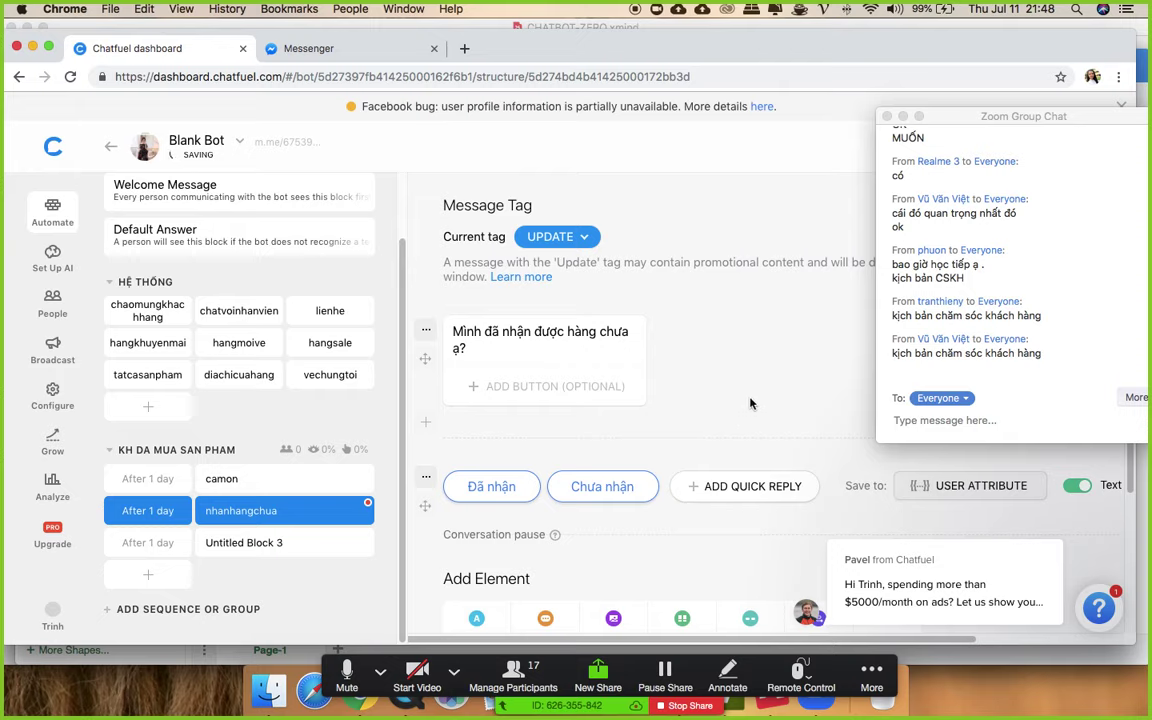
- Add a follow-up text reading 'Mình nhớ lưu ý cách dùng ......' after the replies
click(476, 614)
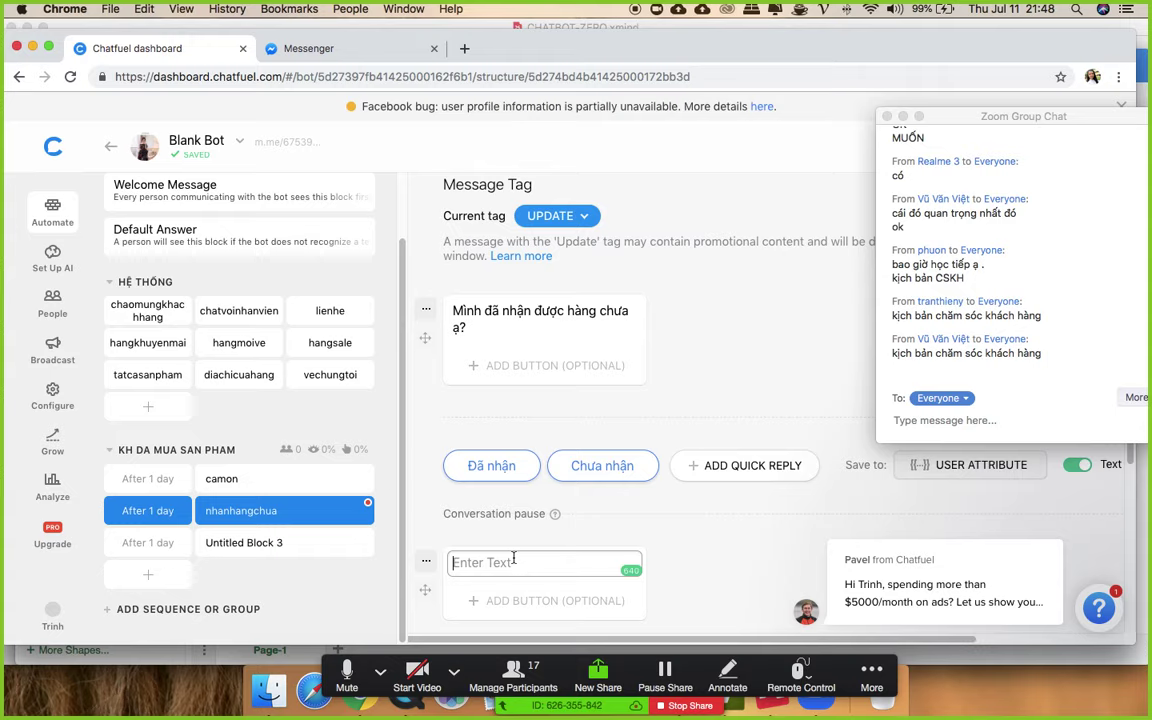
text(Mình nhớ lu)
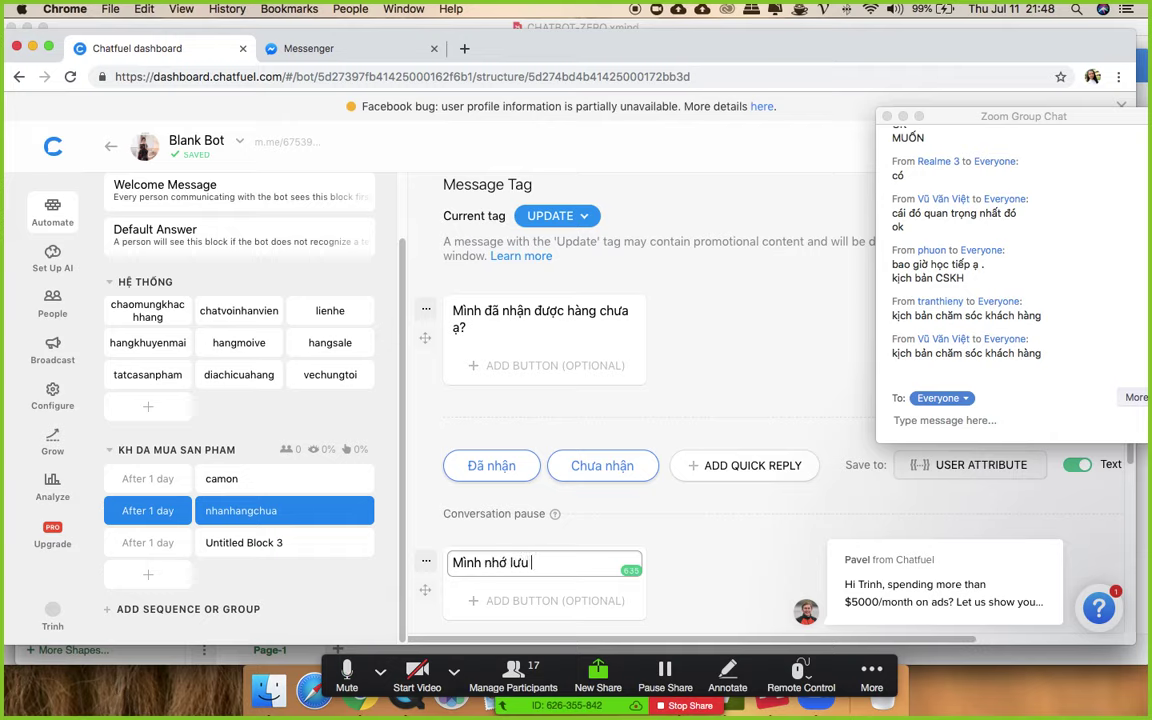
text(u ý )
text(cachs dùng)
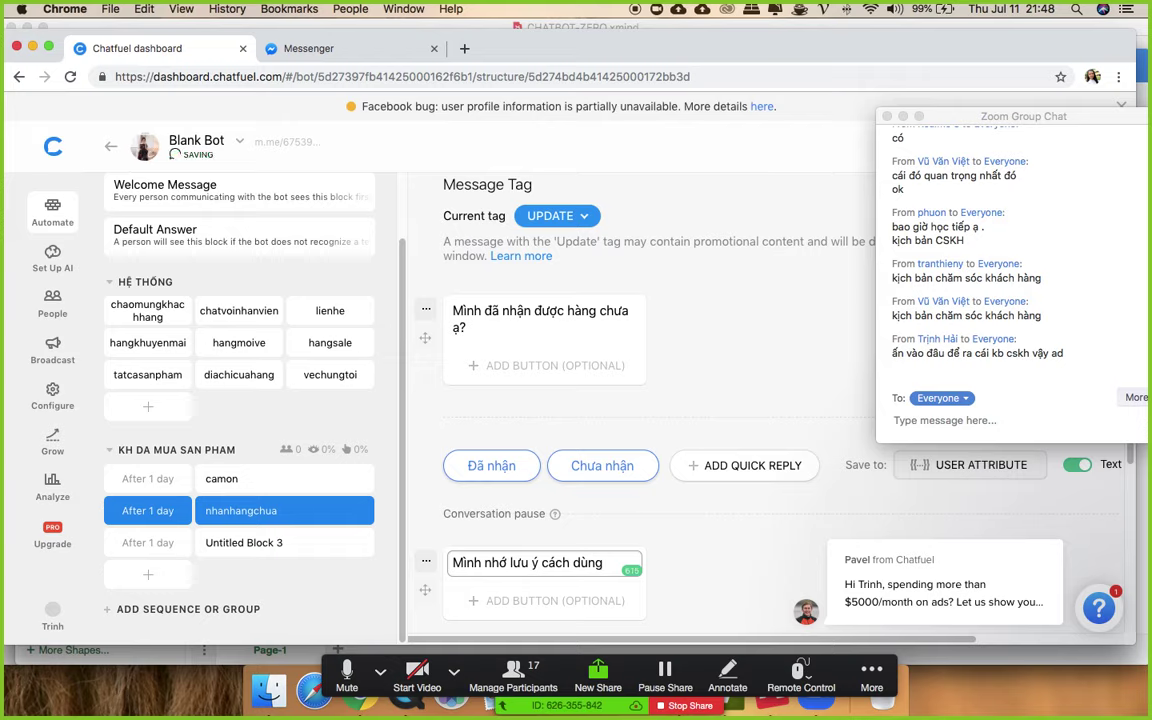
text( ......)
click(327, 507)
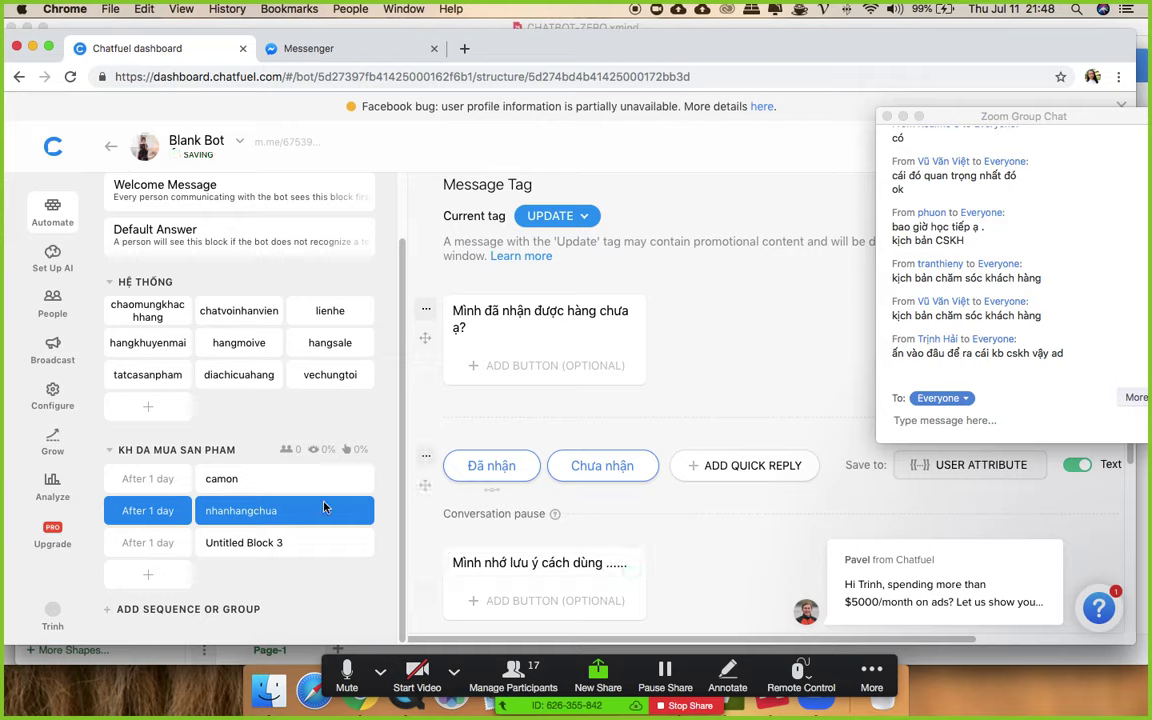
- Open the ADD SEQUENCE OR GROUP choices in the sidebar, checking the sequence list
click(240, 610)
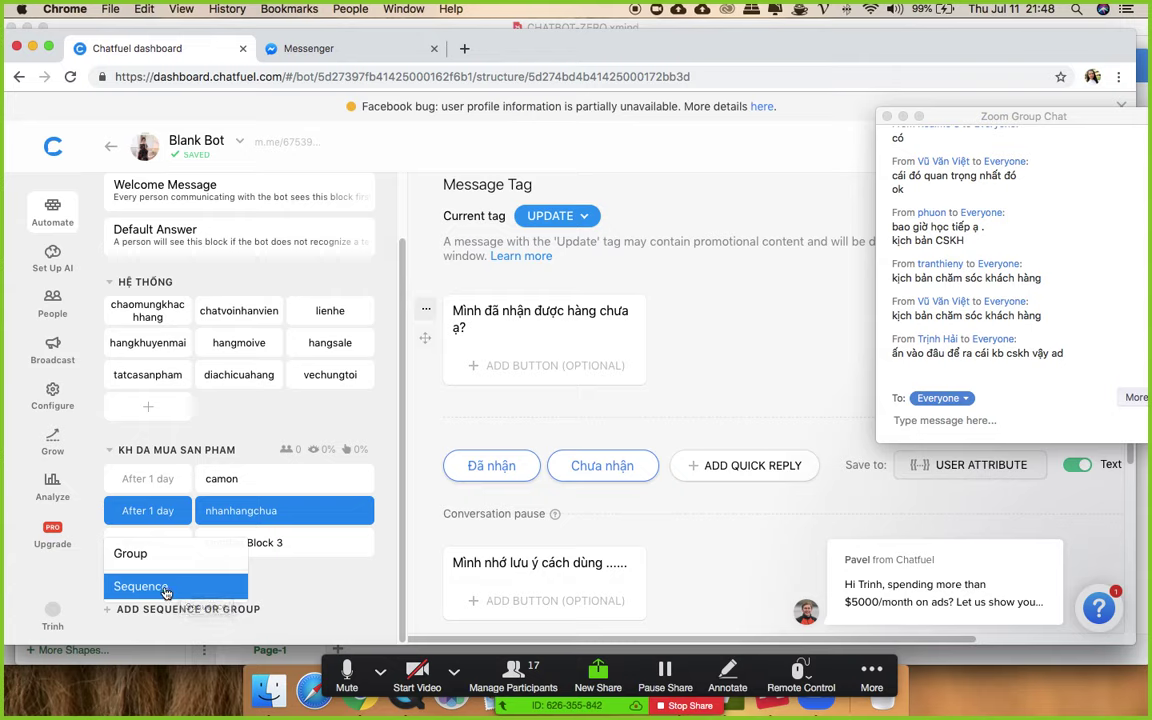
click(307, 594)
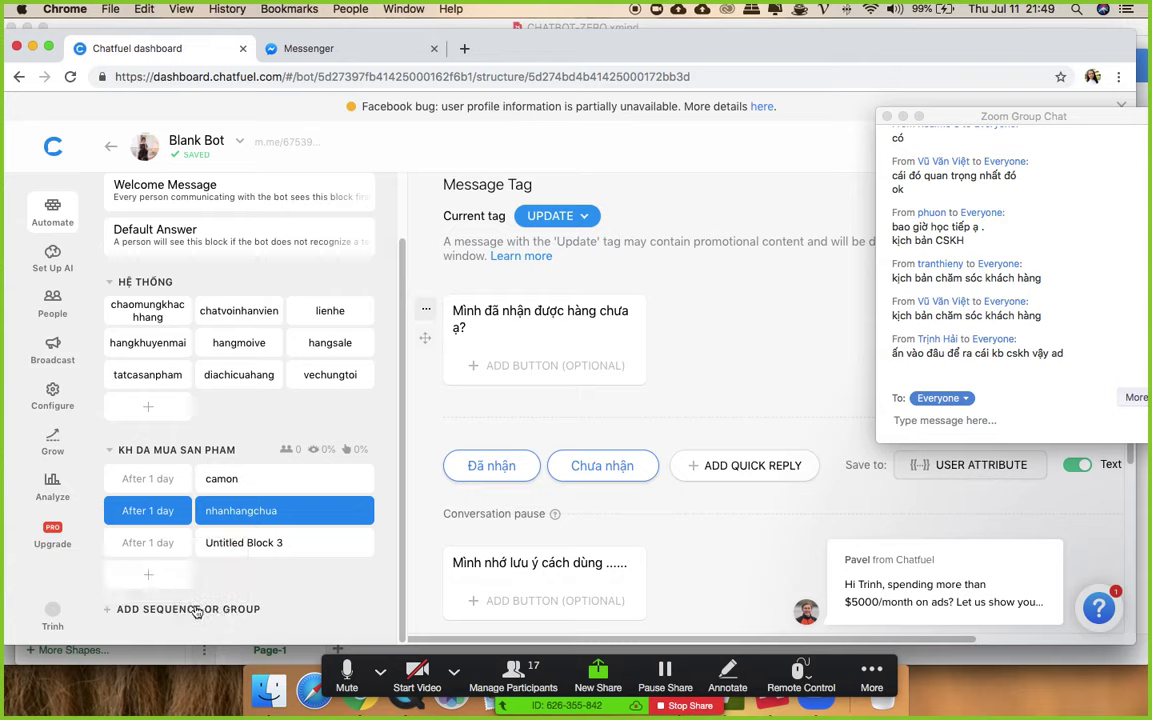
click(165, 610)
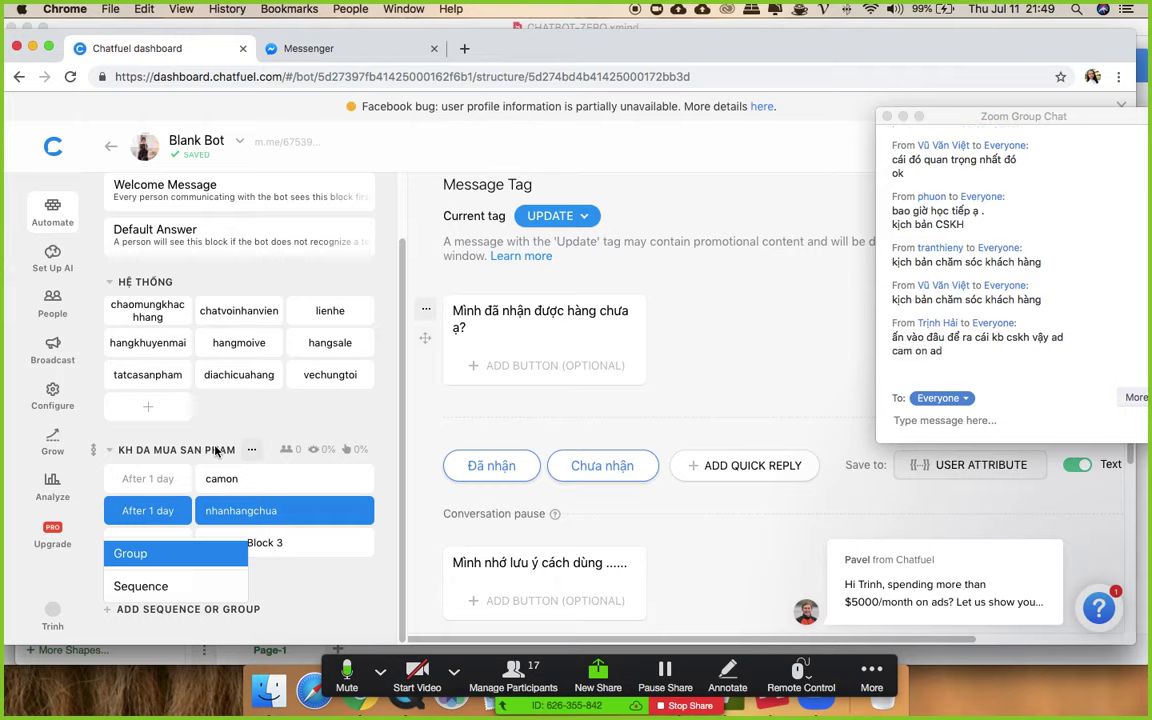
scroll(766, 398, down, 5)
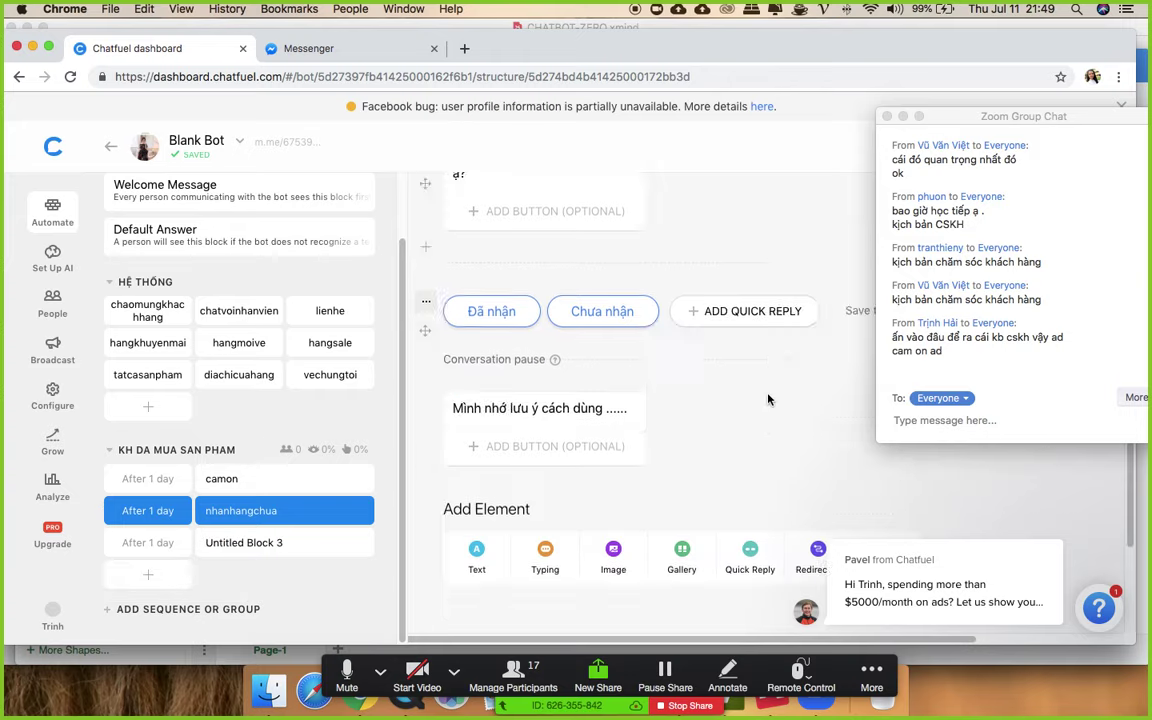
scroll(611, 424, up, 1)
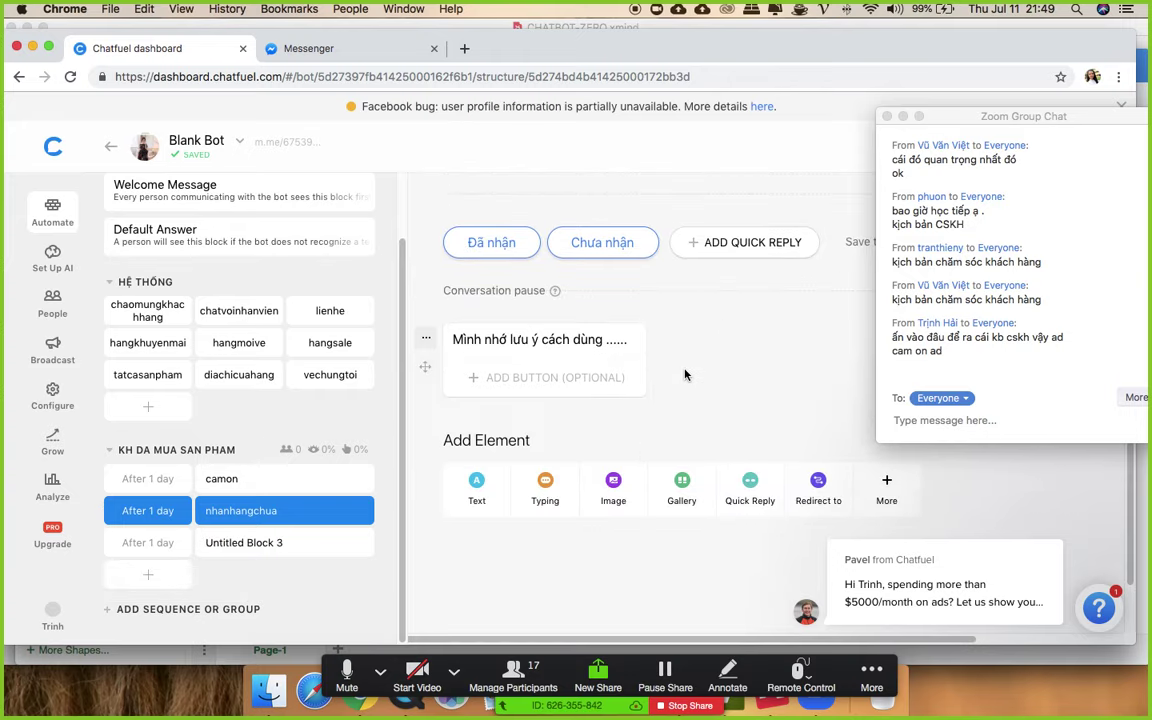
scroll(680, 425, up, 4)
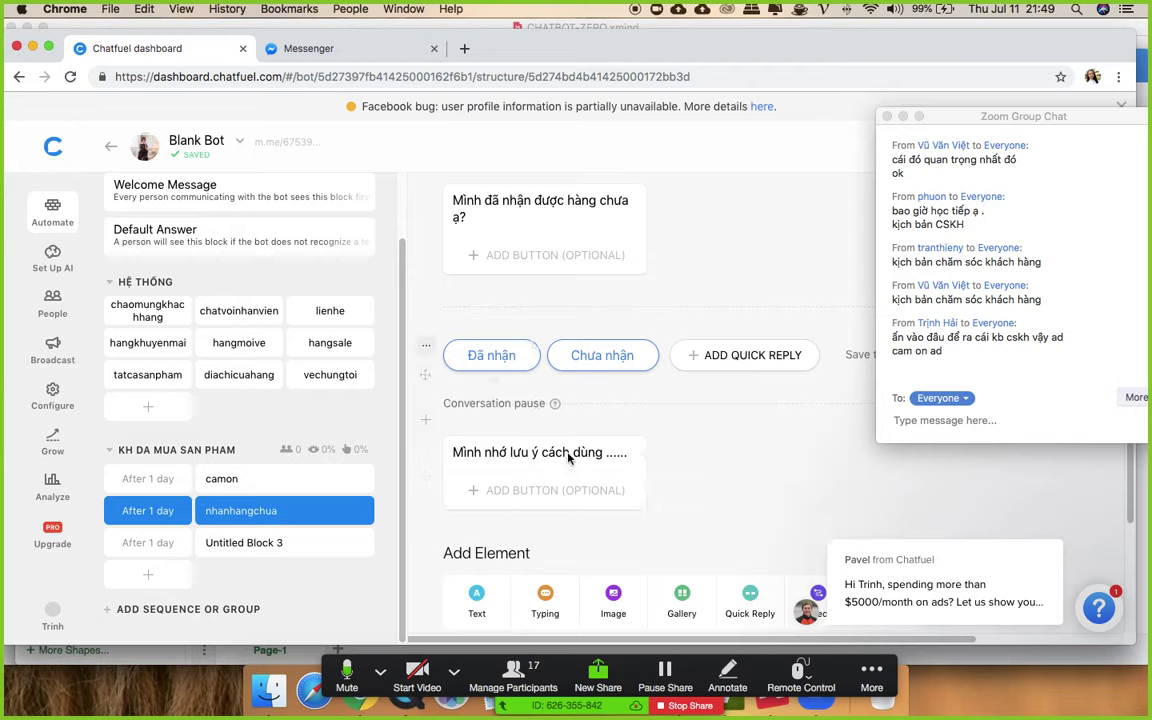
scroll(620, 505, down, 1)
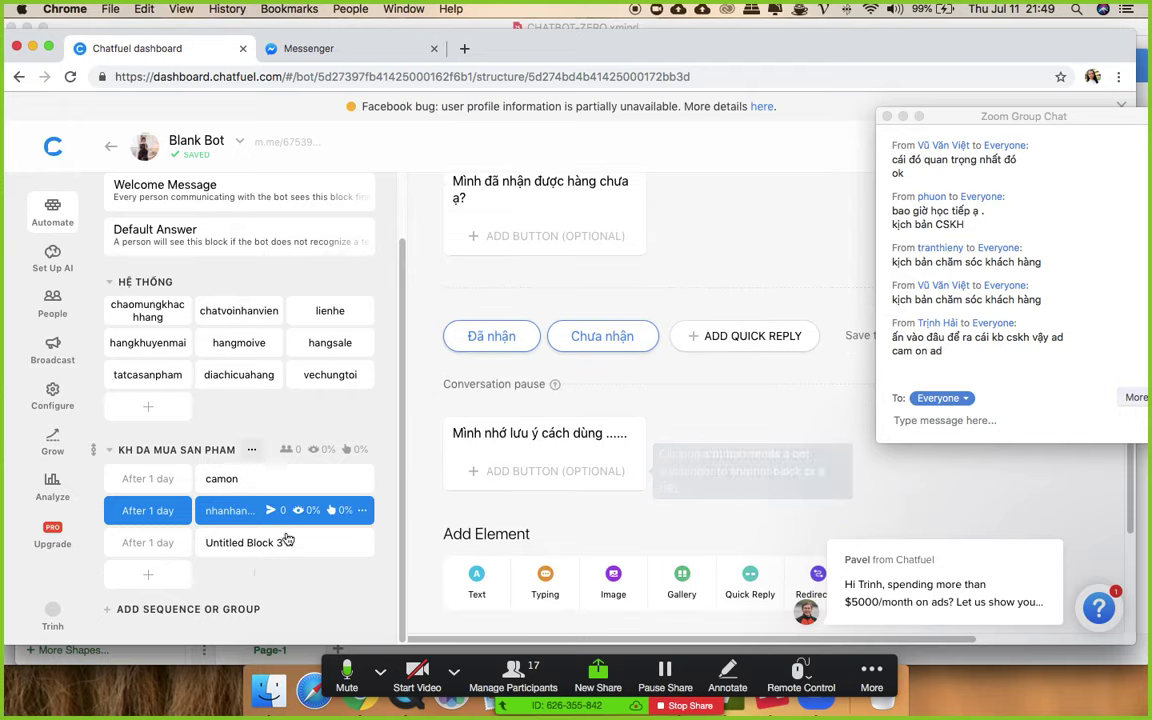
click(188, 609)
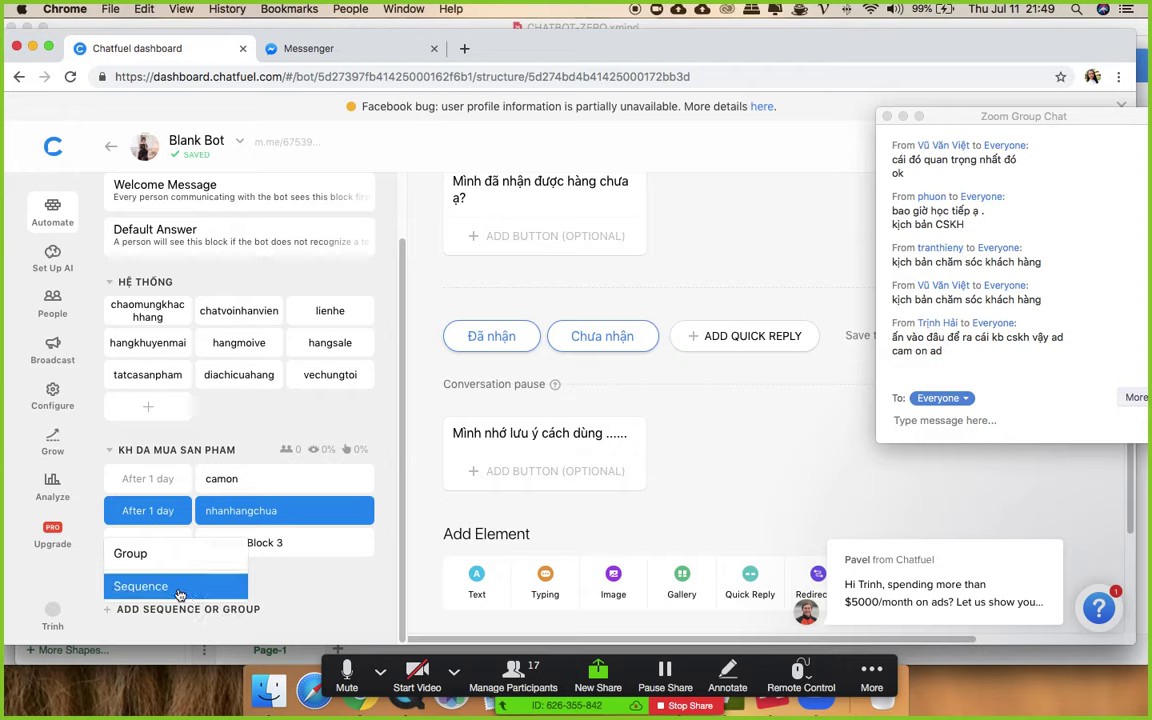
- Create a new group and name it BÁN HÀNG
click(135, 553)
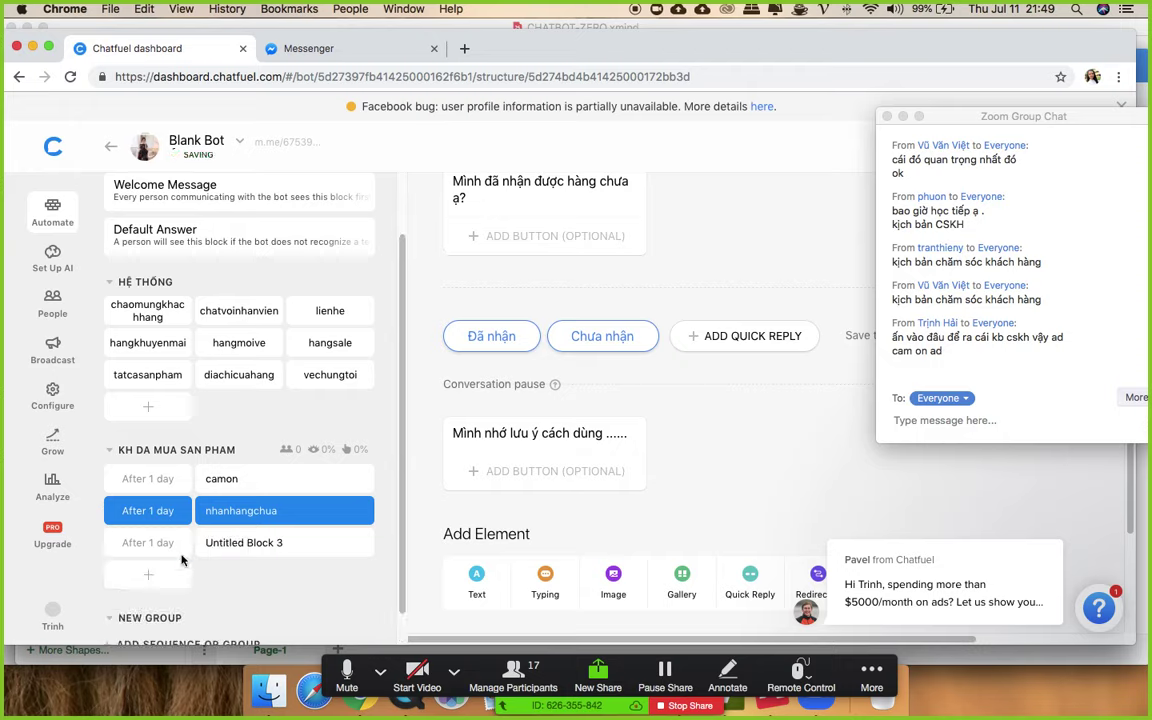
click(165, 546)
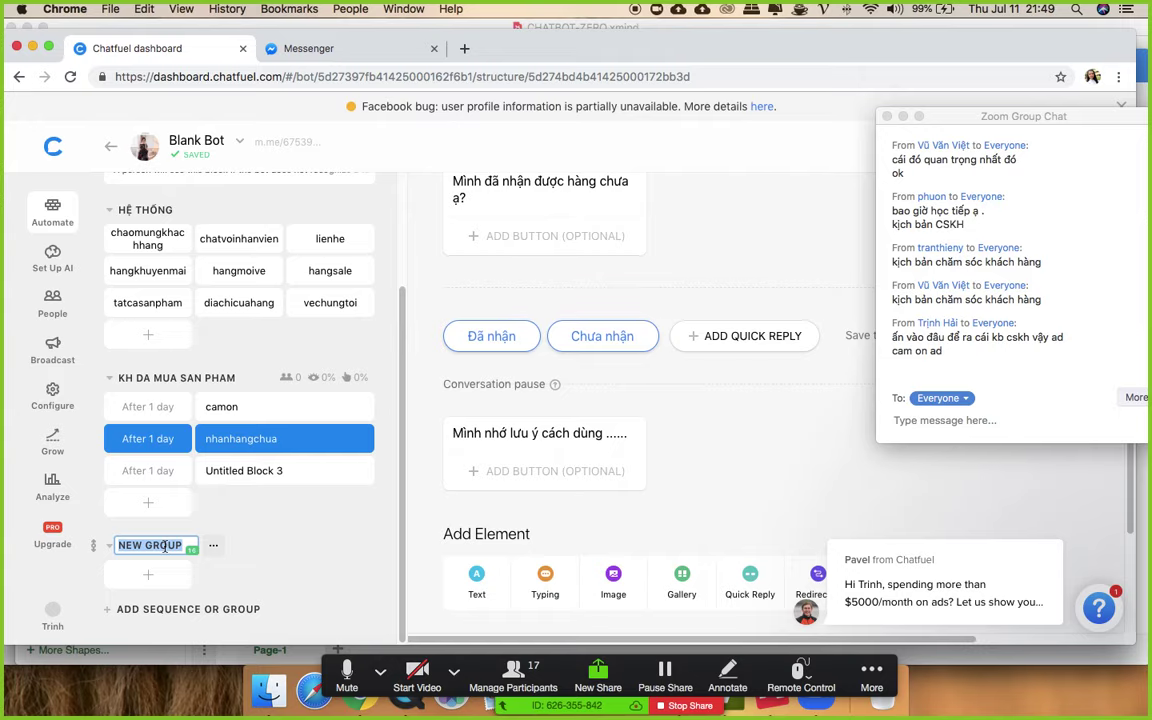
text(BÁN HÀNG)
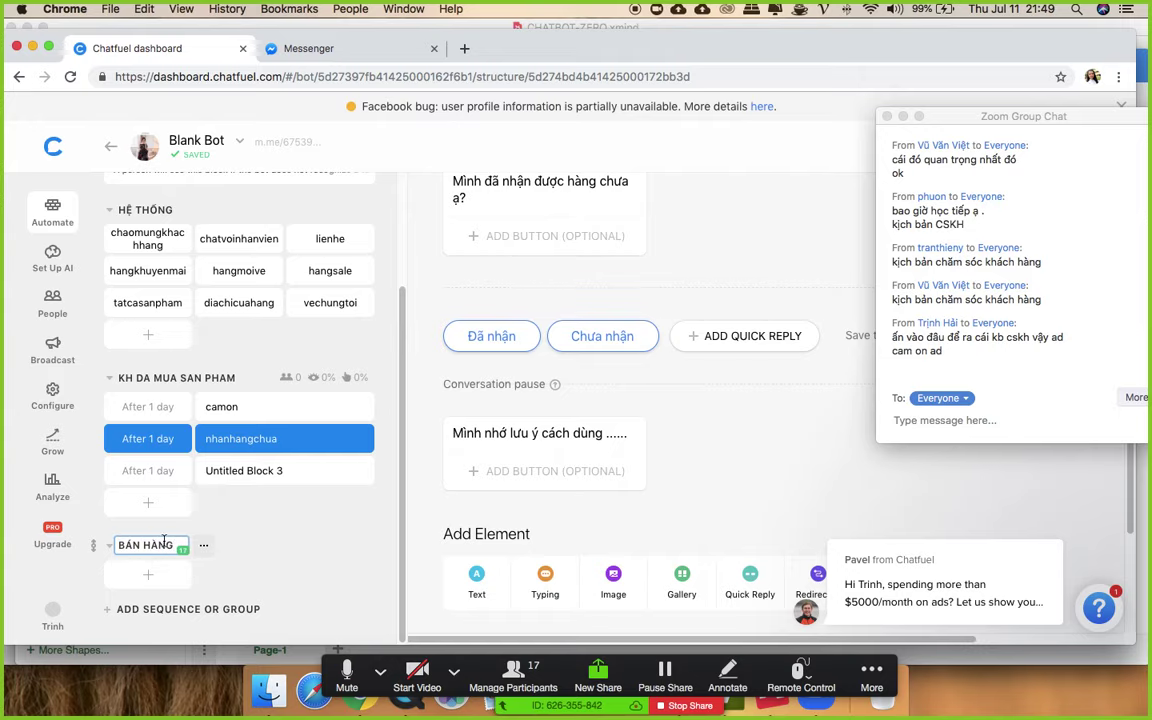
click(288, 535)
- Add a block named chuannhanduochang to BÁN HÀNG with a text message card
click(168, 576)
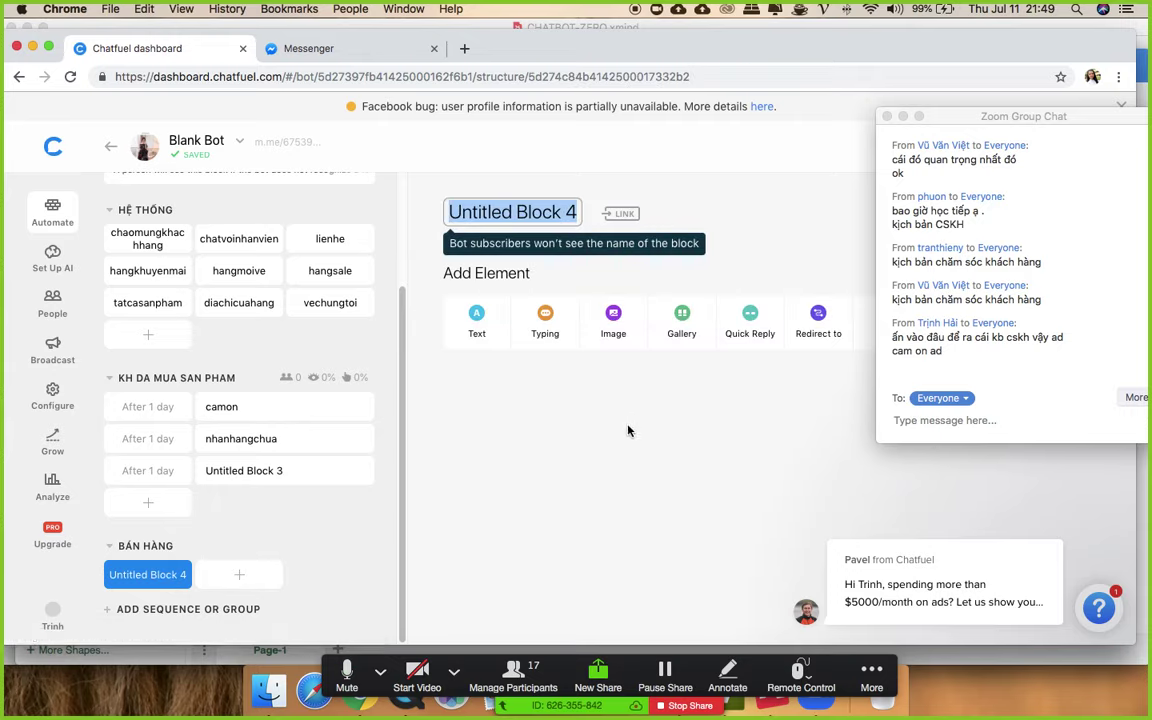
text(chuannha)
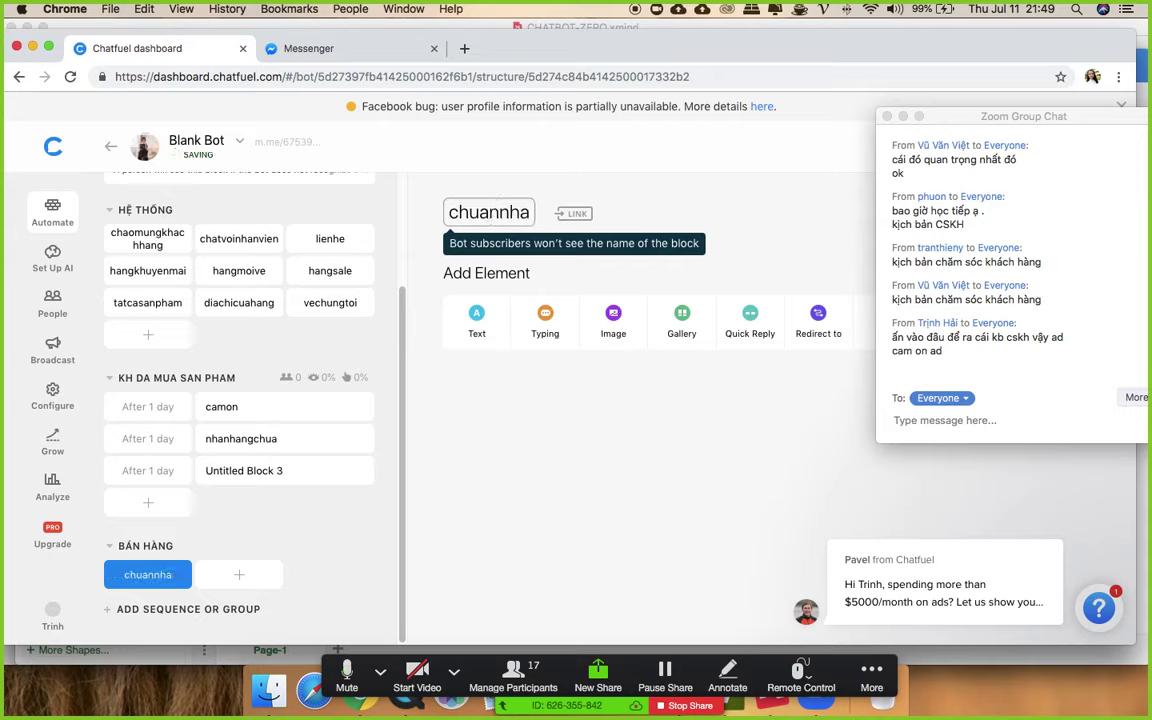
text(nduochang)
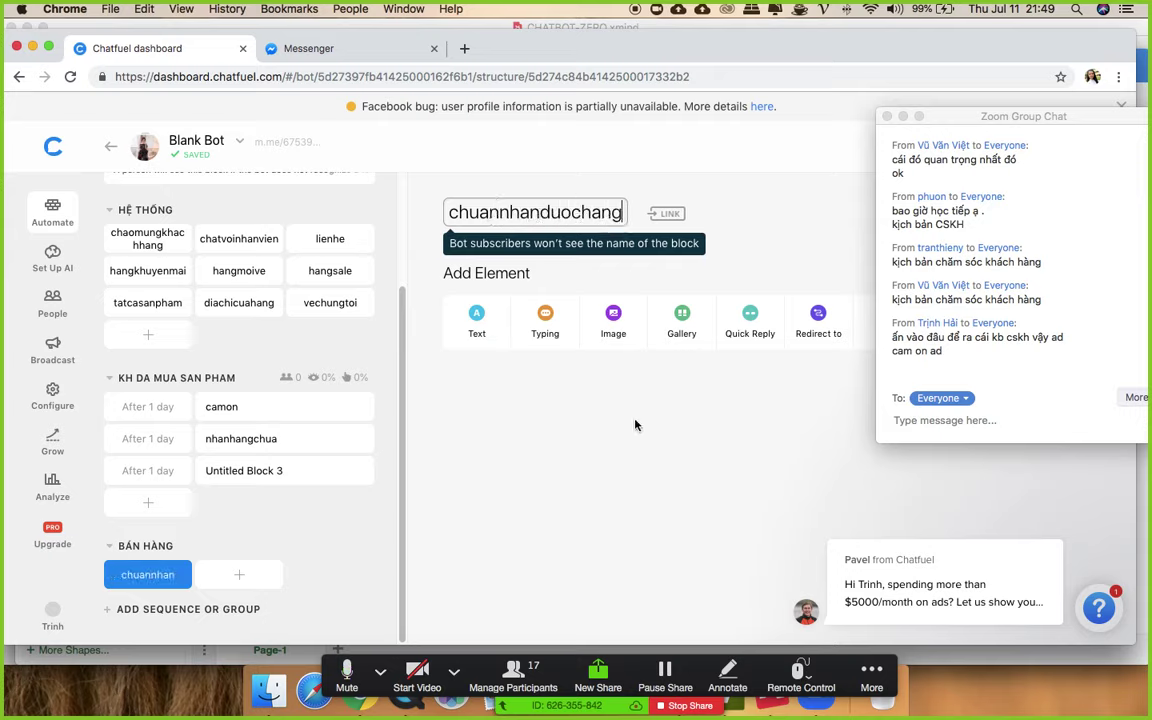
click(477, 318)
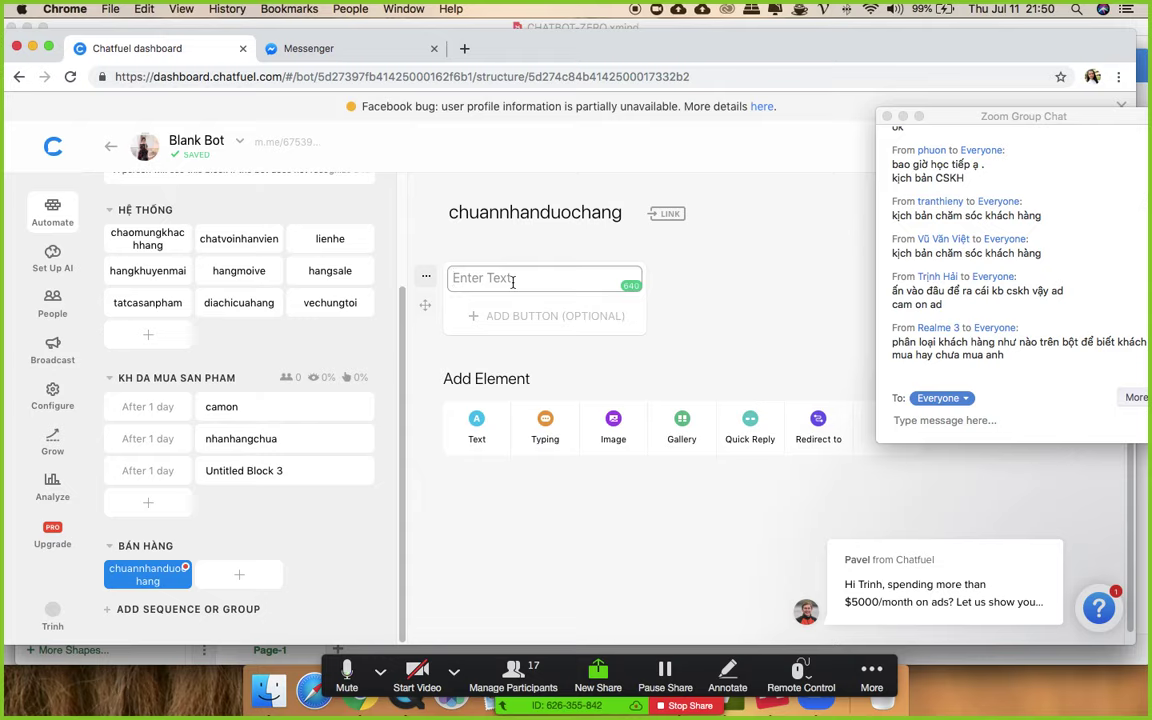
- Replace the chuannhanduochang text with 'Chị vui lòng chờ bên em kiểm tra lại ạ / Thành thật xin lỗi', then open Untitled Block 3
text(Minh cho)
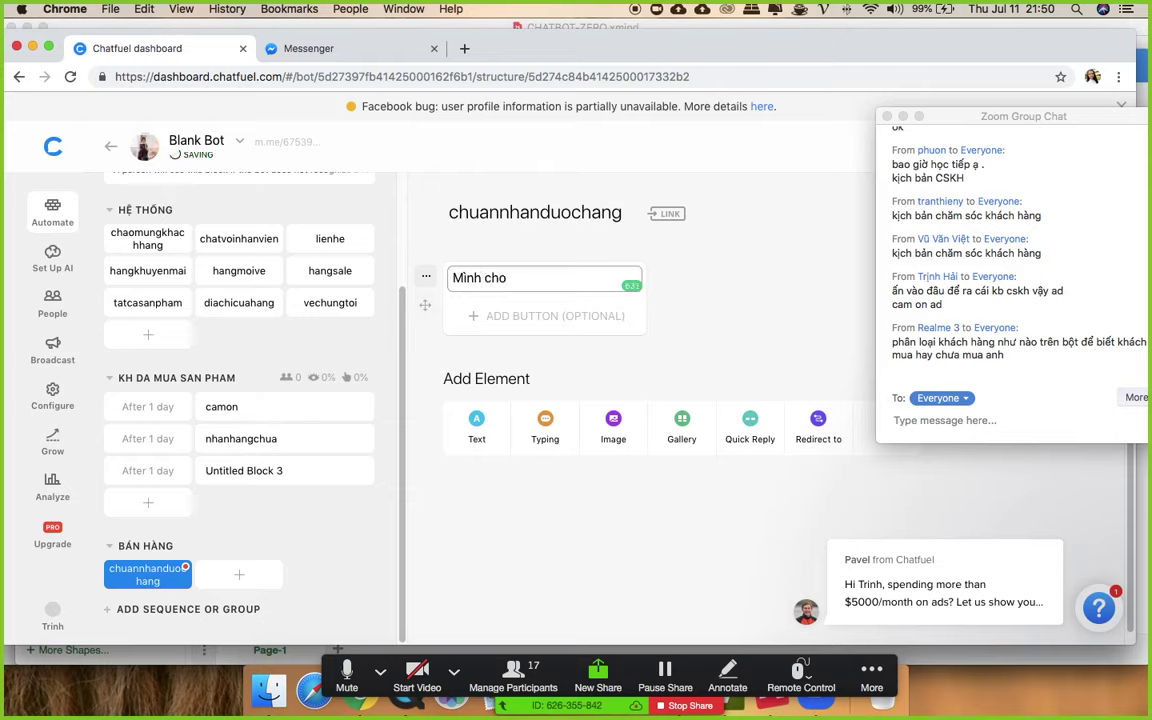
text( em xin lại )
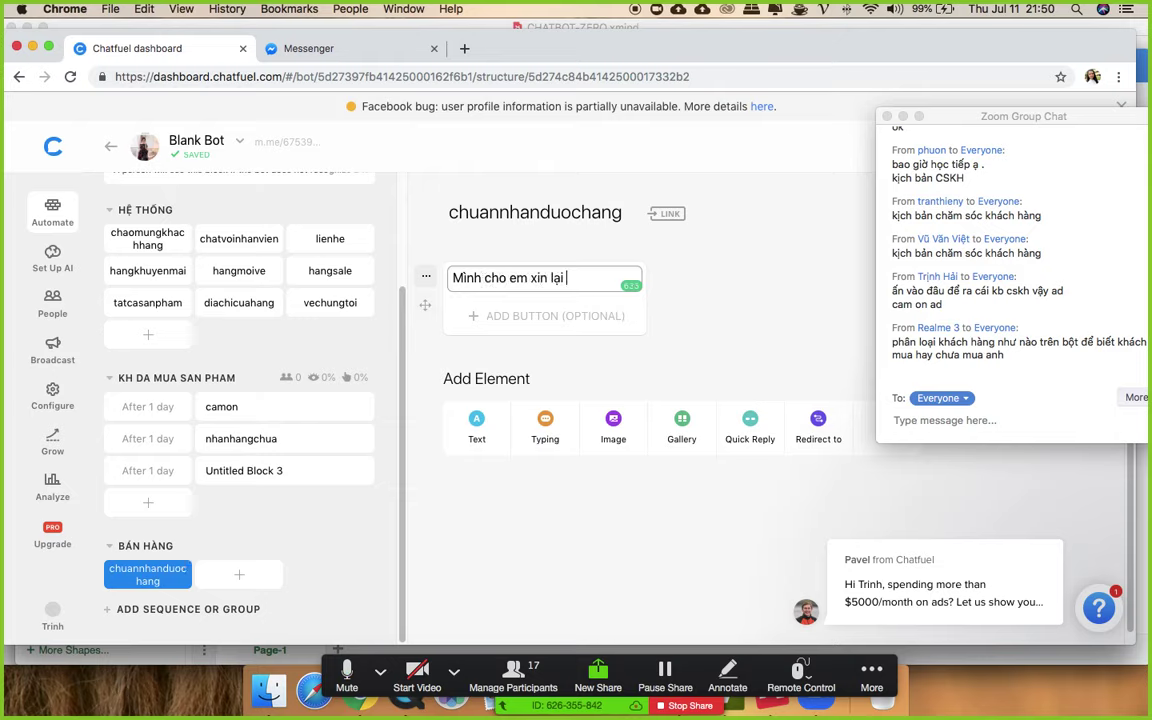
text(mã đơn hang )
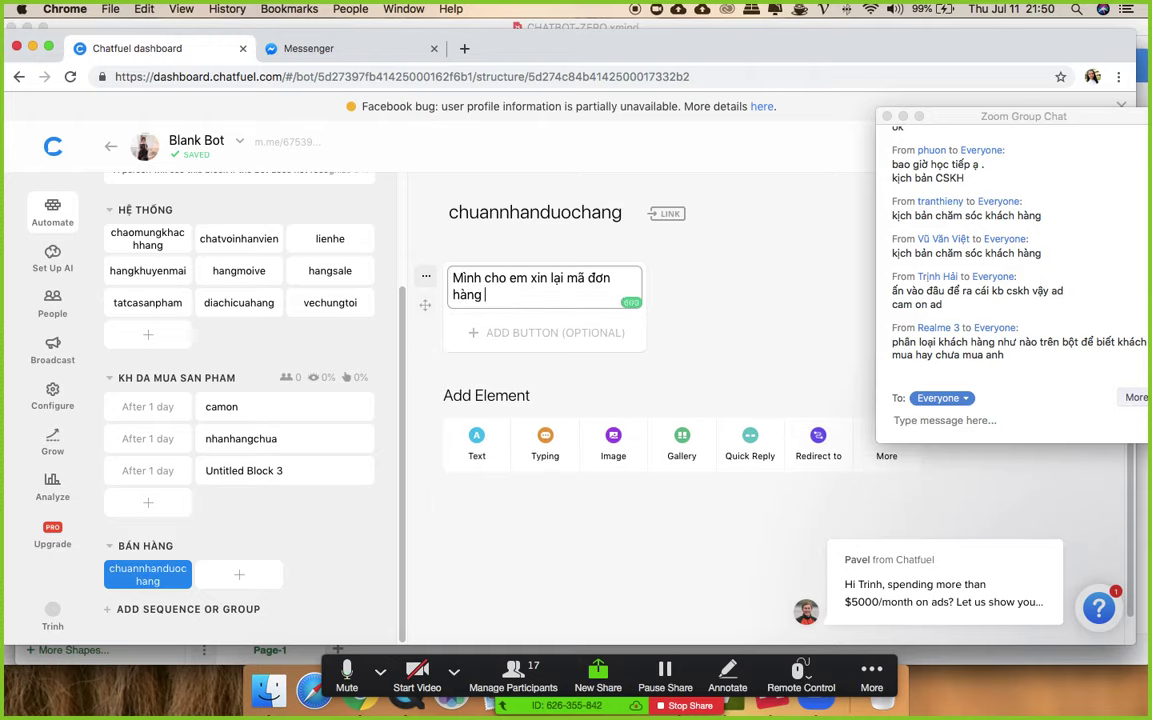
text(hoăc số điện thoại a)
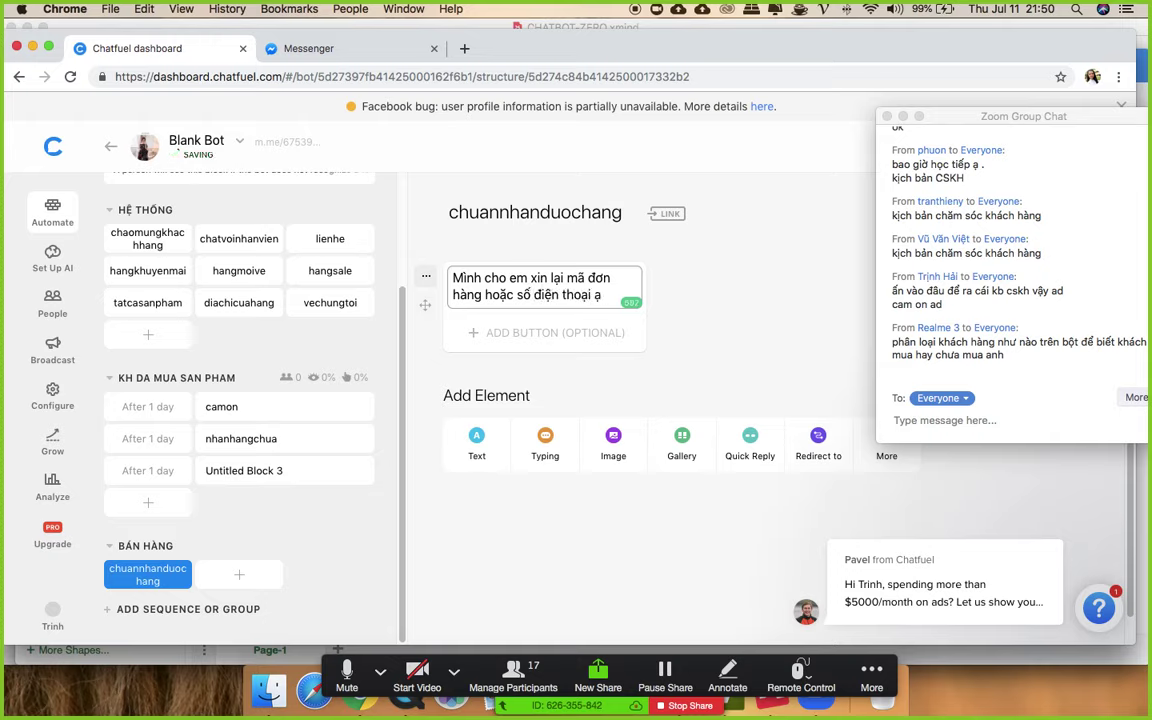
key(super+a)
text(C)
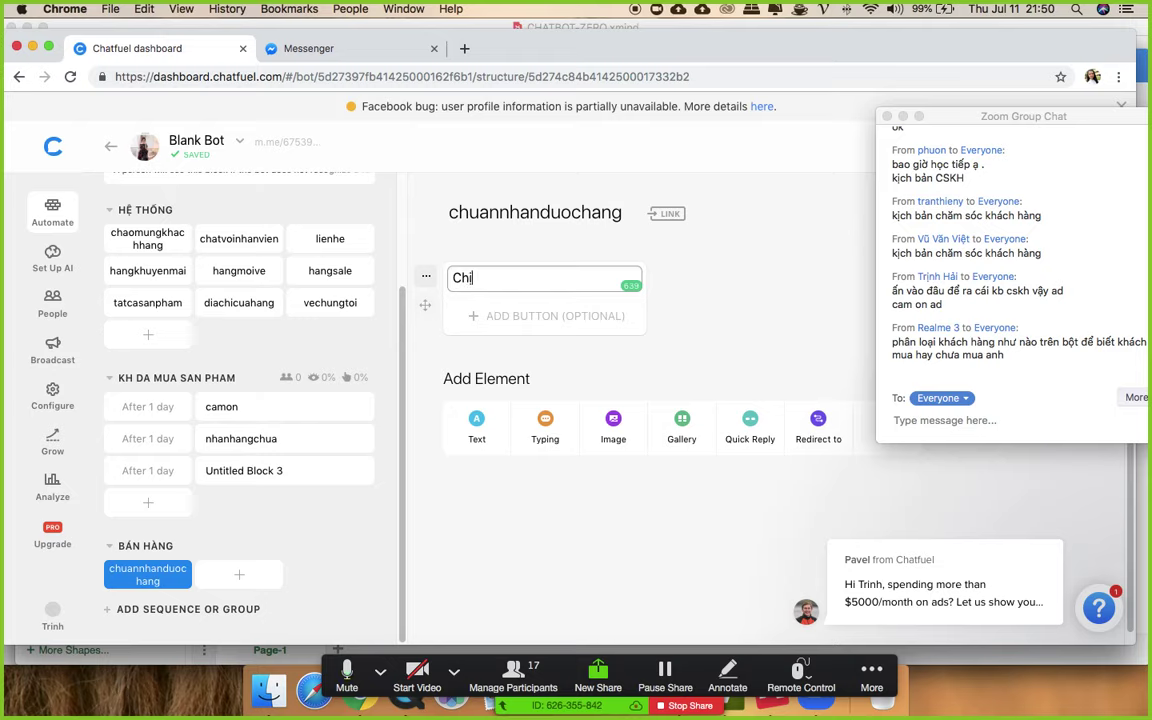
text(hị vui lòng chờ bên)
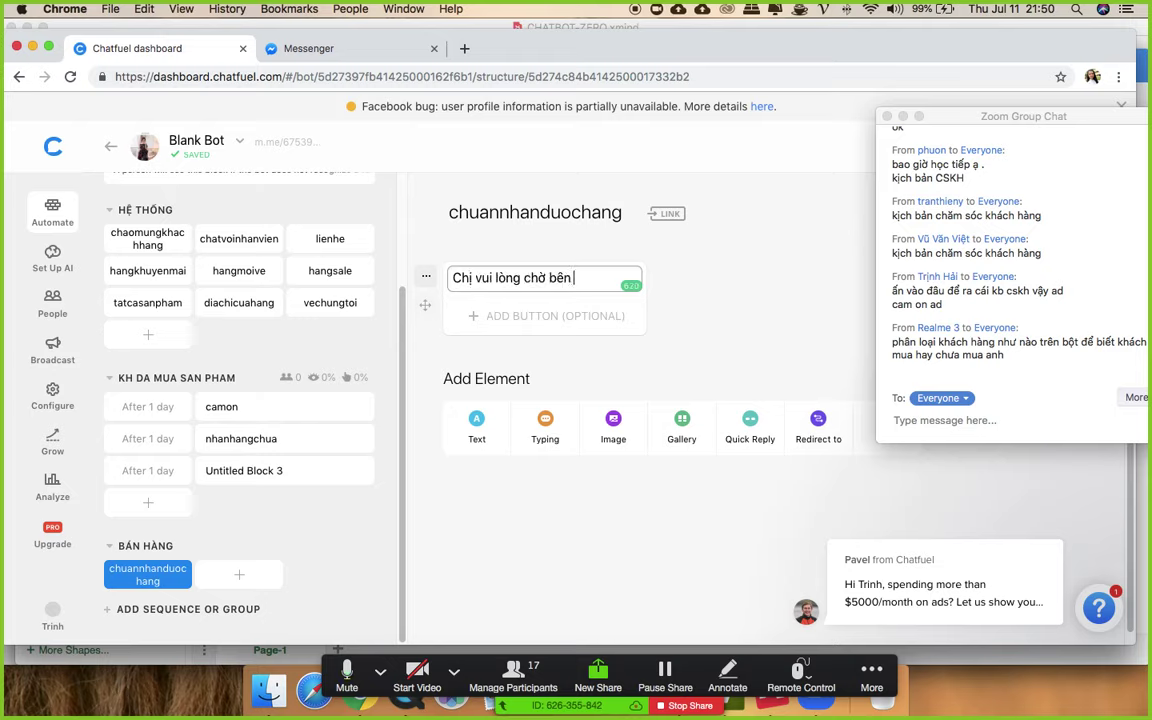
text( em kiểm tra)
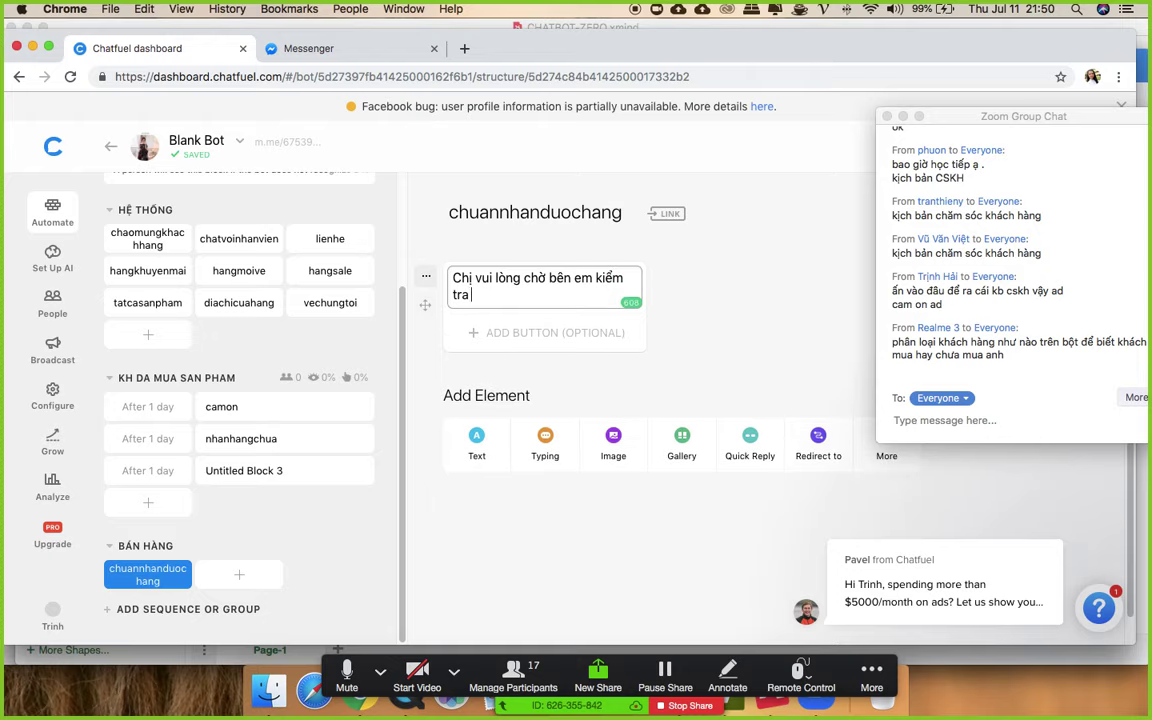
text( lai ạ)
key(Return)
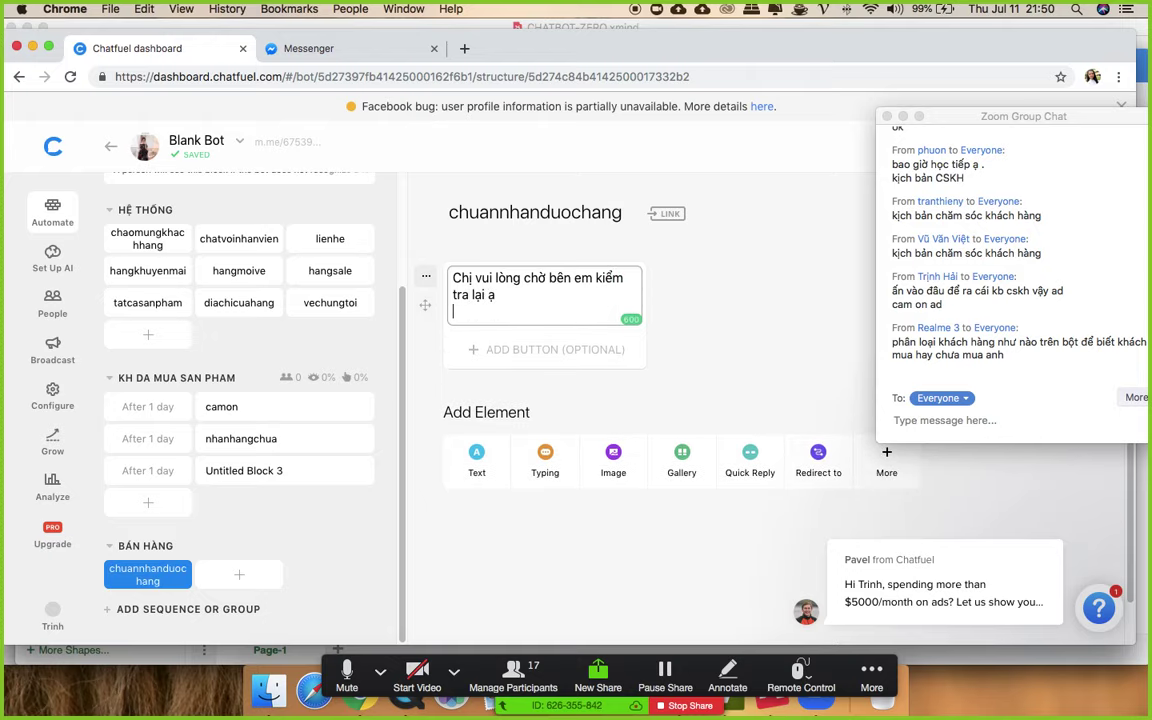
text(Thành thật xin lỗi)
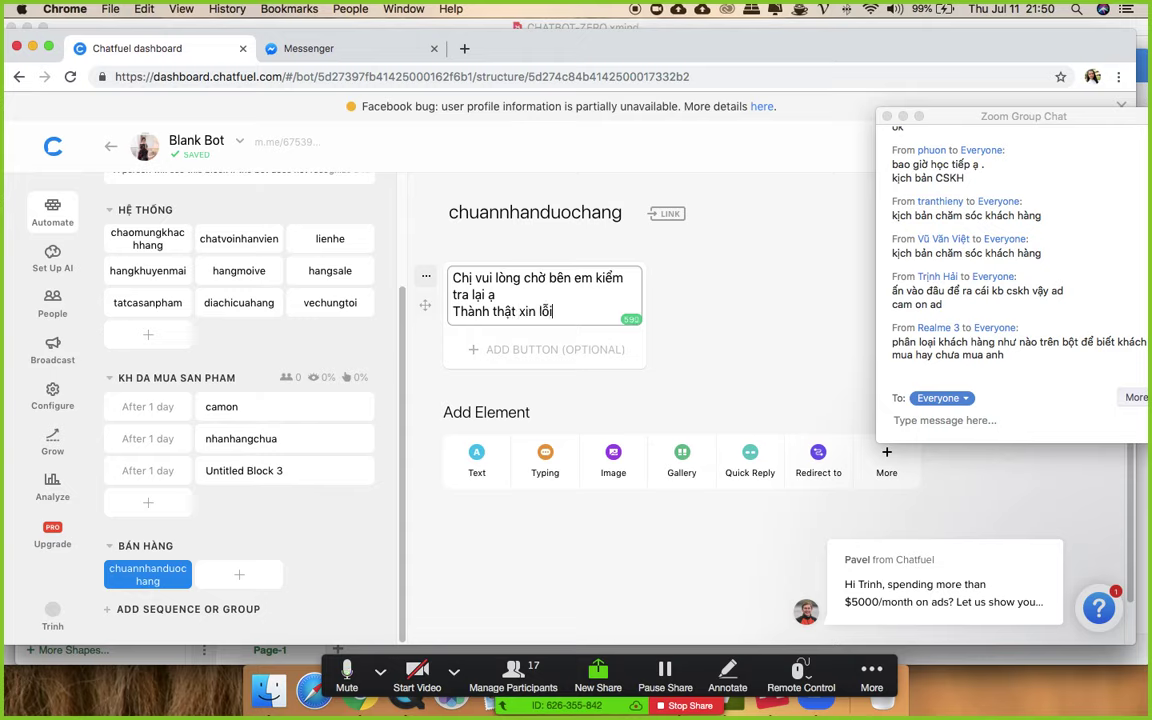
click(699, 302)
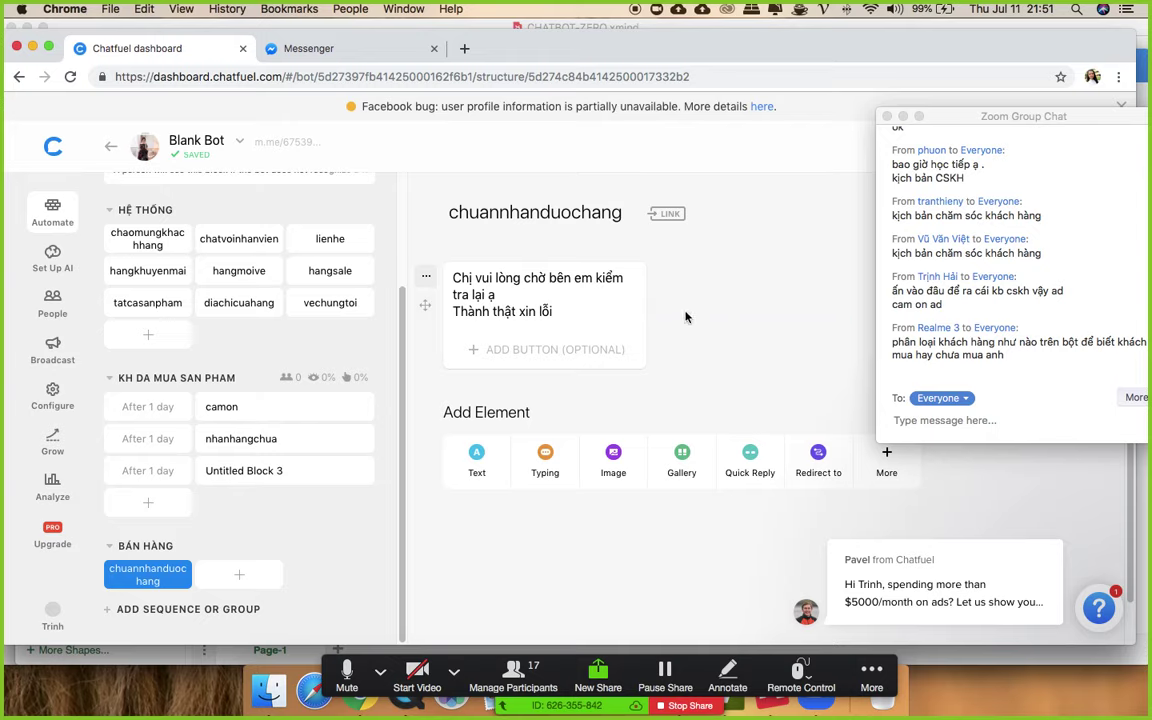
click(219, 473)
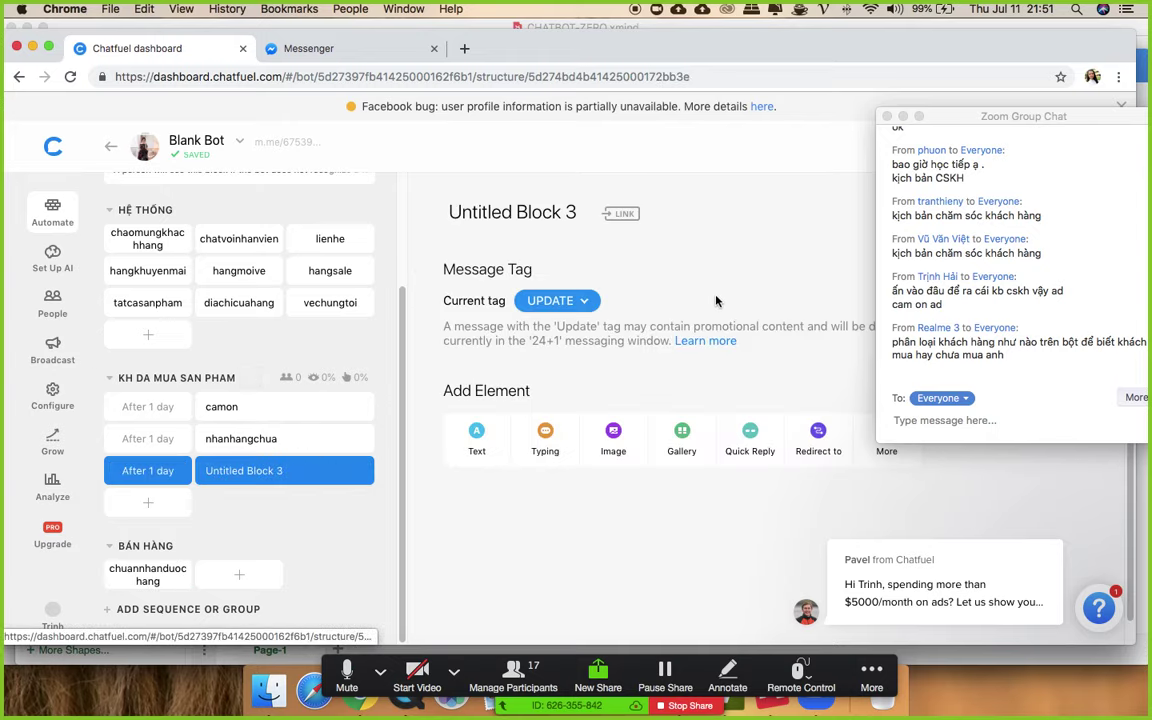
- Rename Untitled Block 3 to hoithamkh
click(486, 214)
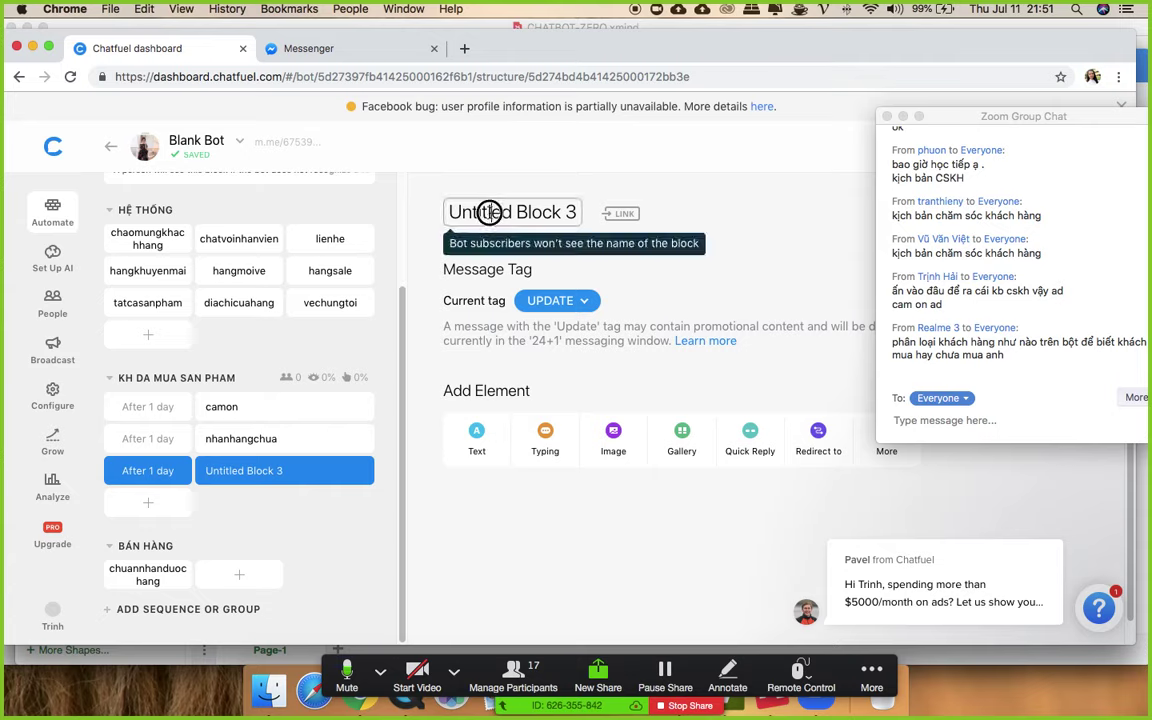
triple_click(488, 214)
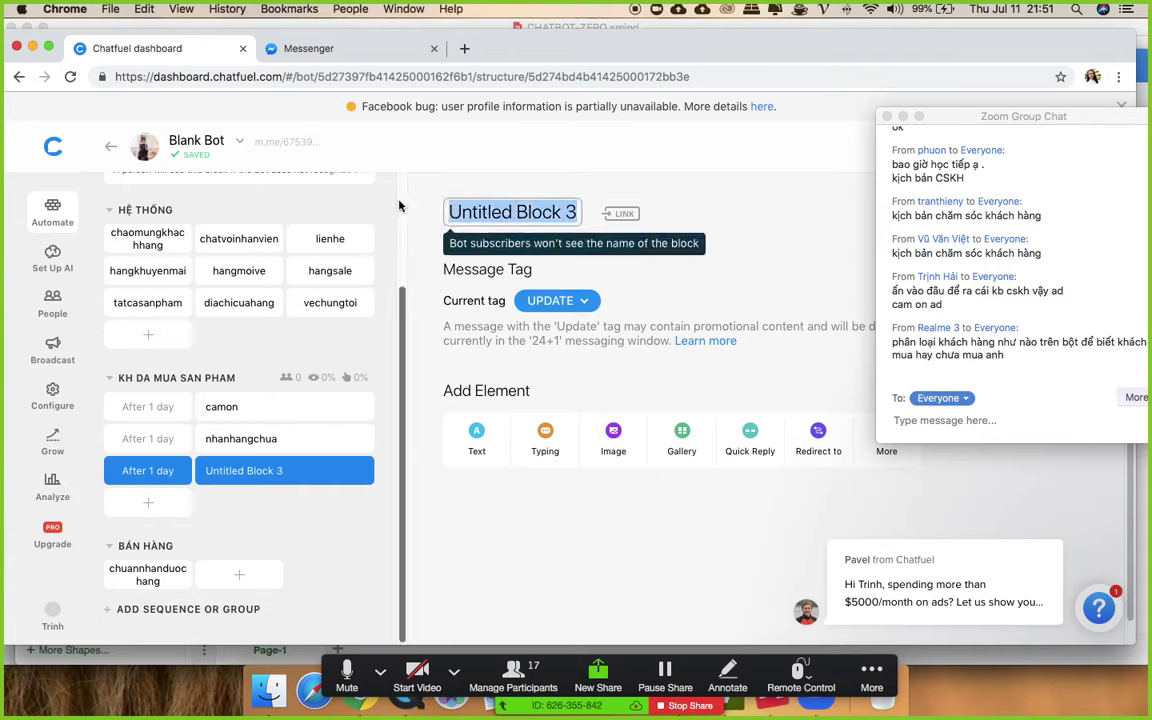
text(hoitham)
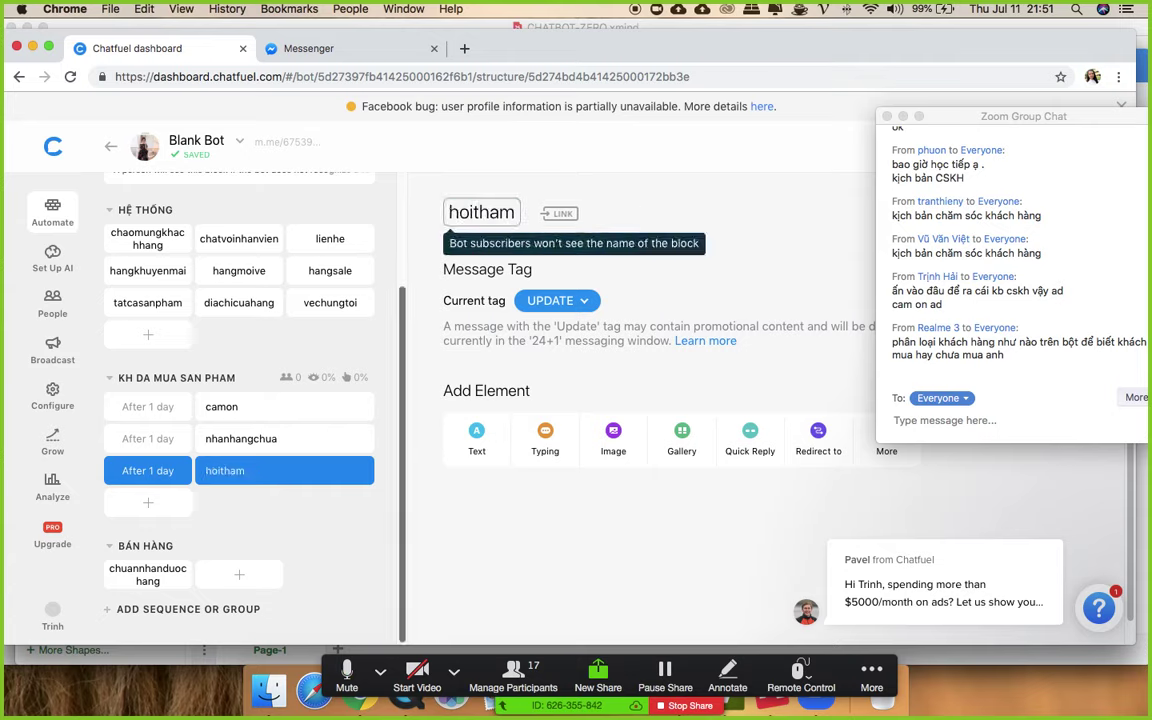
text(kh)
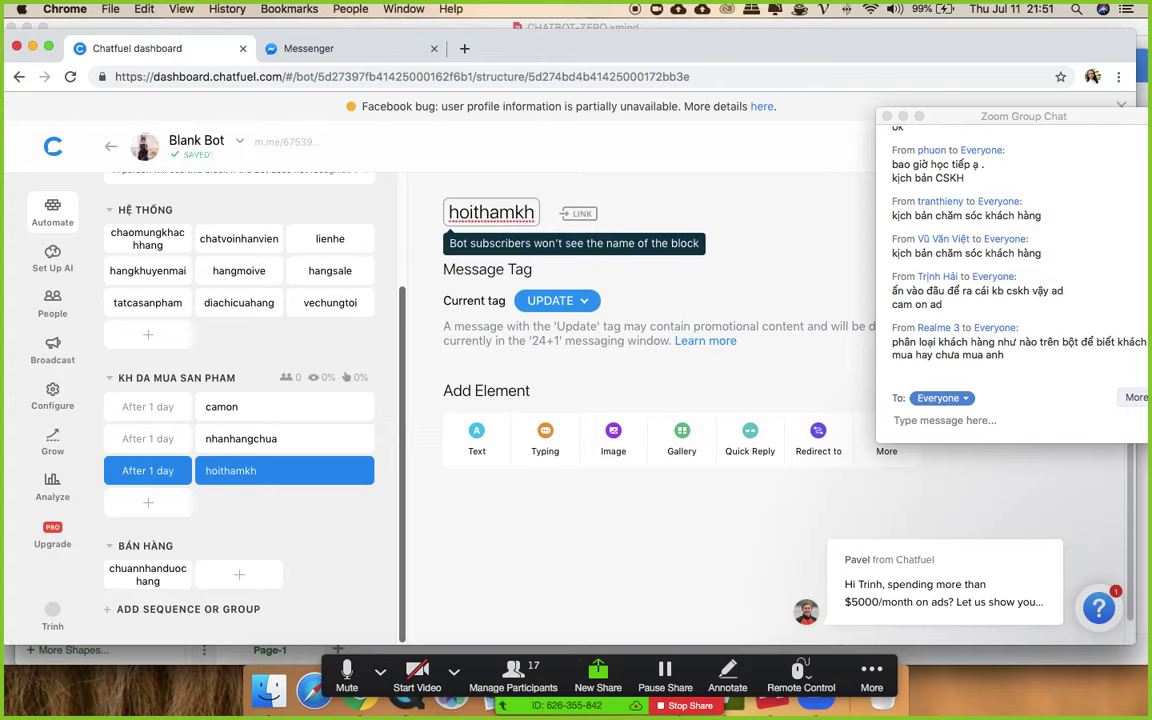
- Add the text 'Mình dùng sản phẩm thấy ntn ạ' and append another sequence block
click(476, 436)
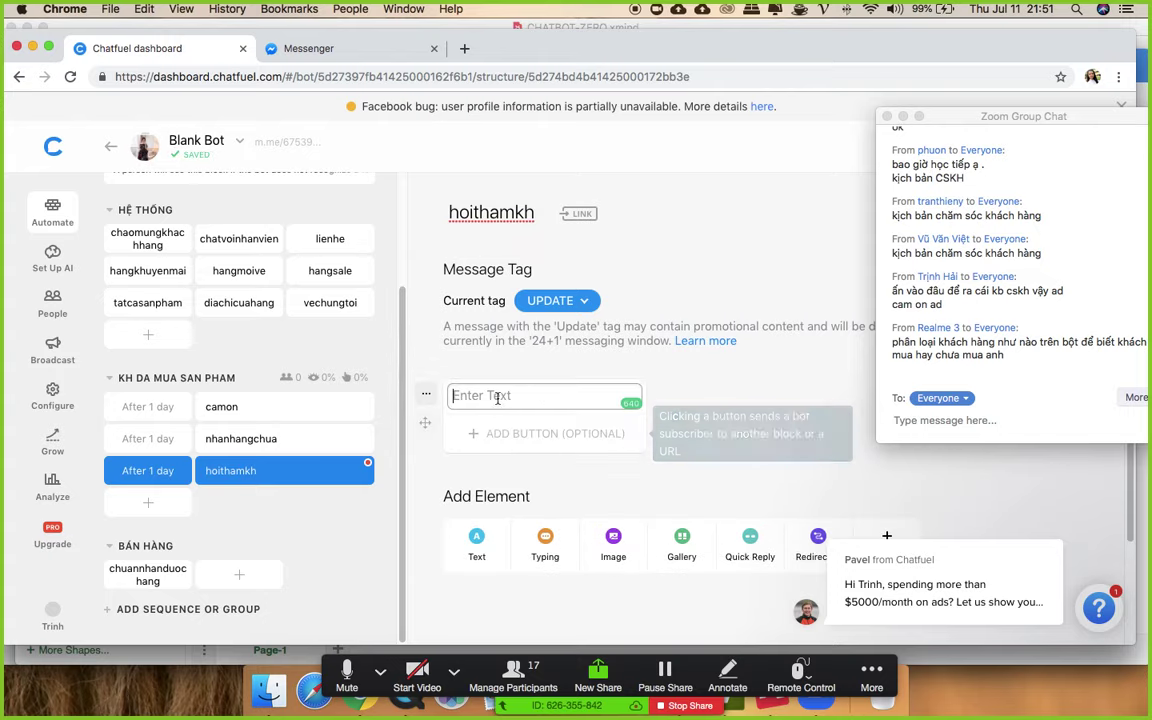
text(Mình dùng s)
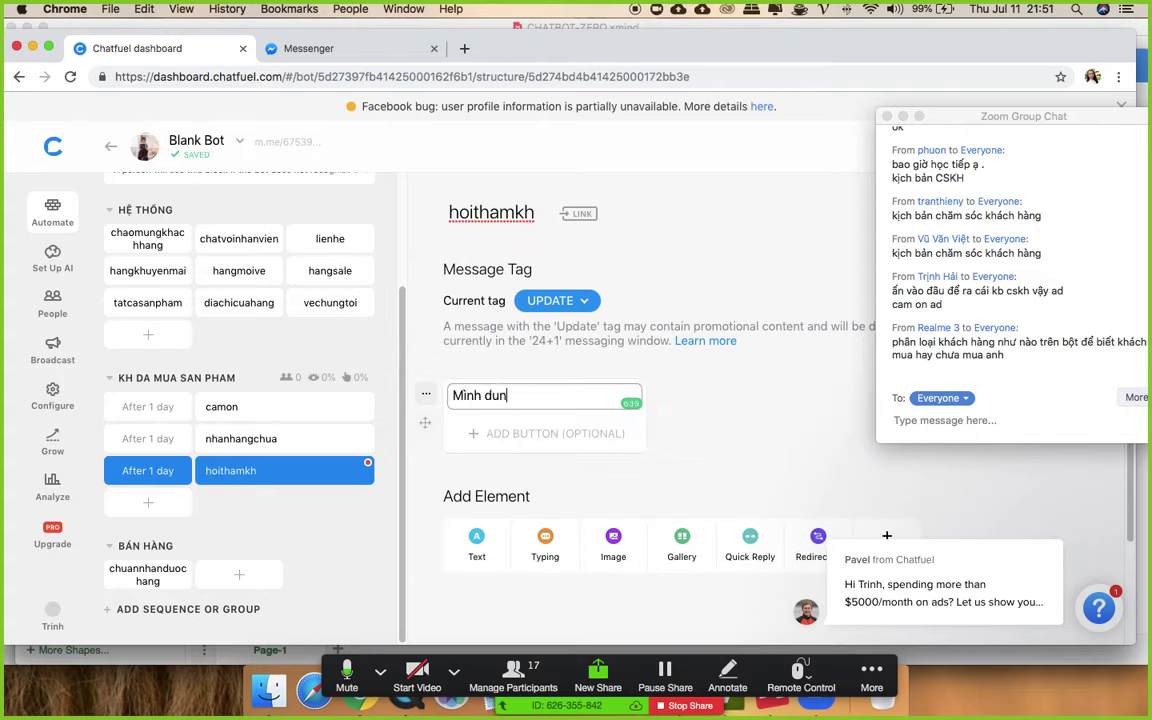
text(ản phẩm tha)
text(y ntn ạ)
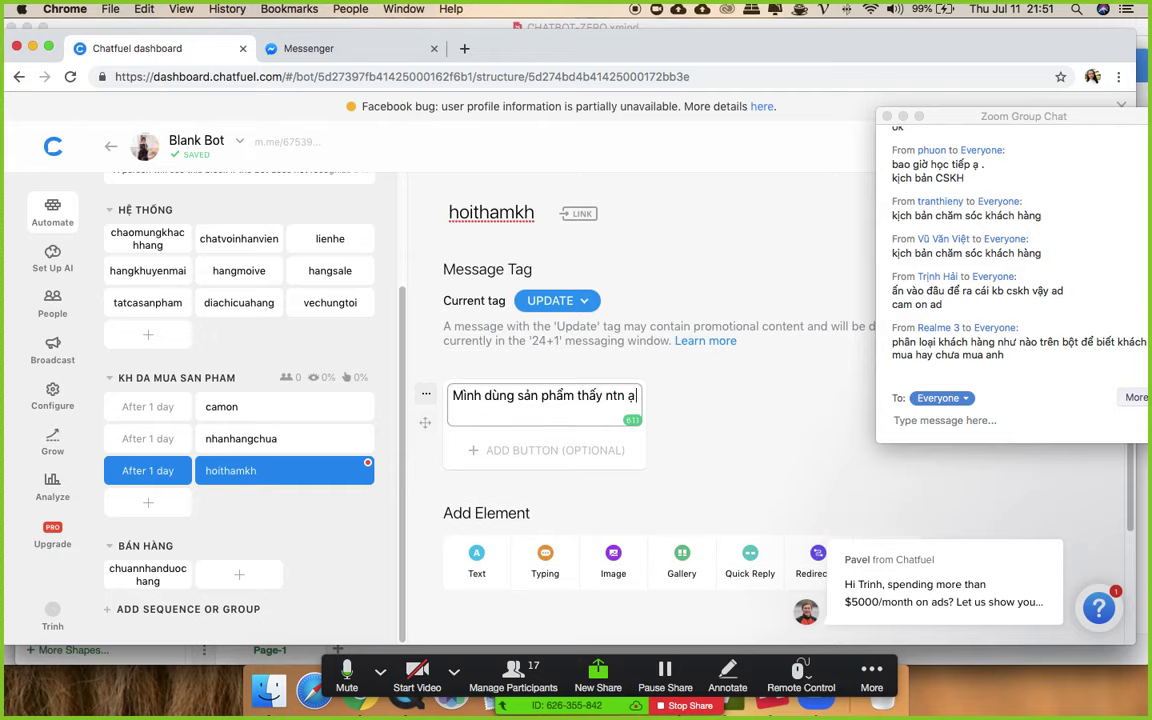
click(743, 396)
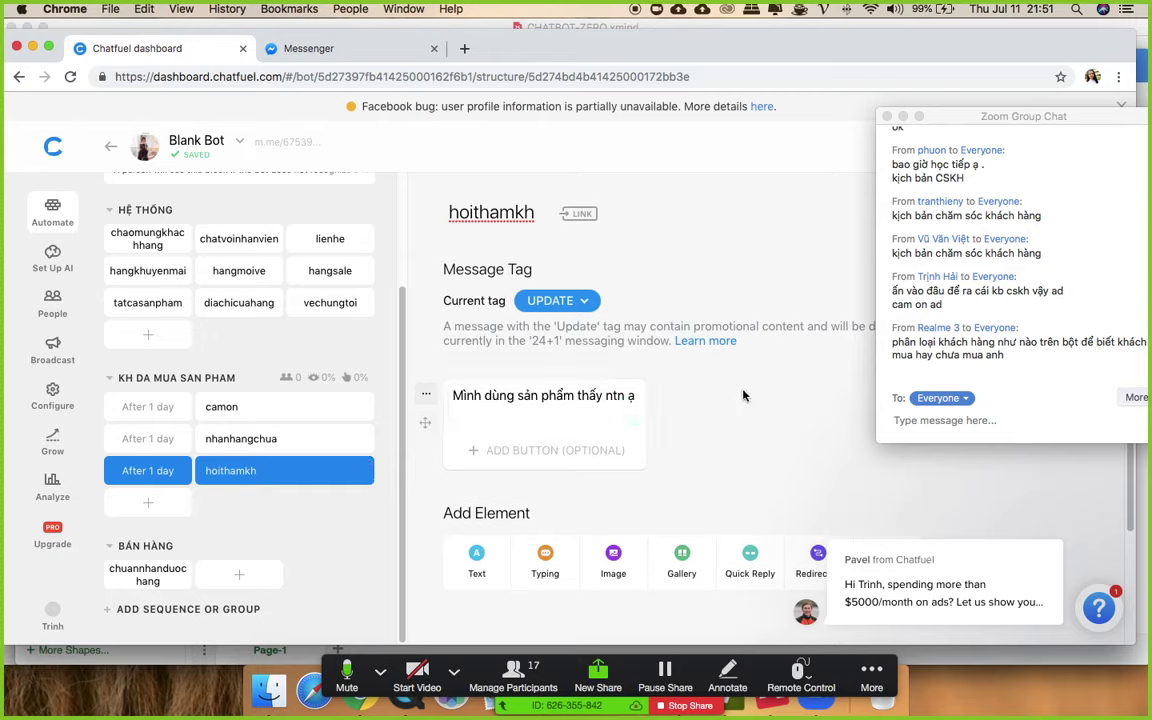
click(148, 502)
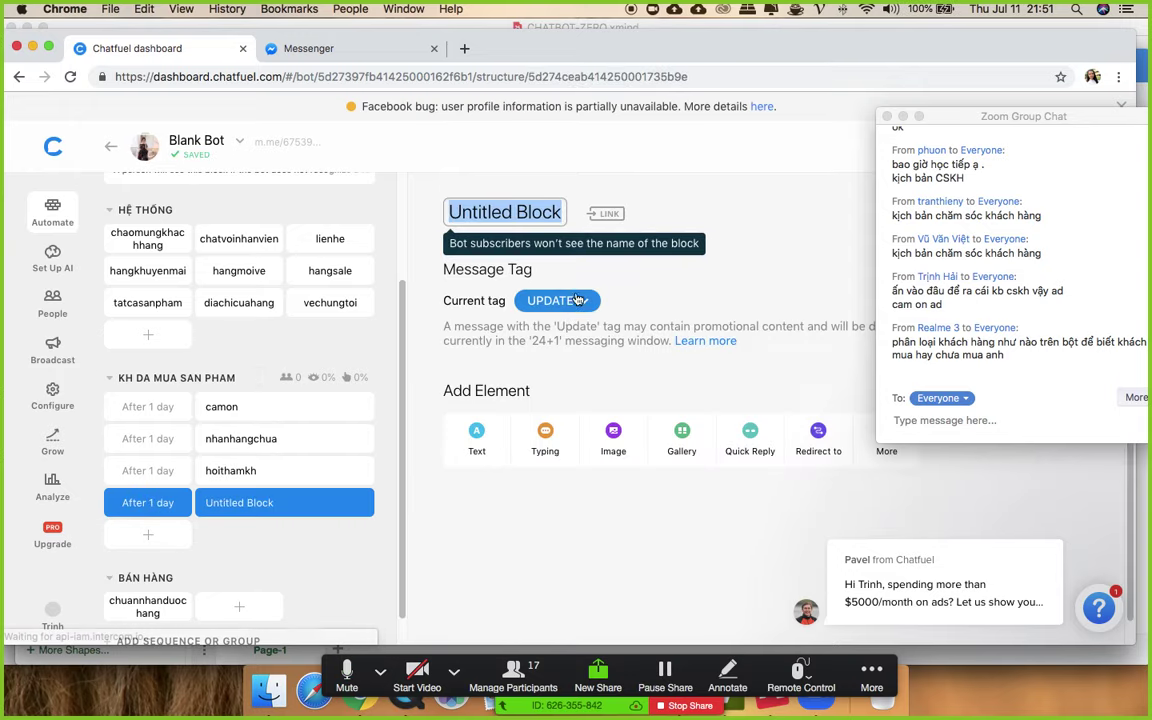
- Name the new block chaobanlan1 with the greeting 'Chị yêu ơi / Bên em mới về sản phẩm mới'
text(chao)
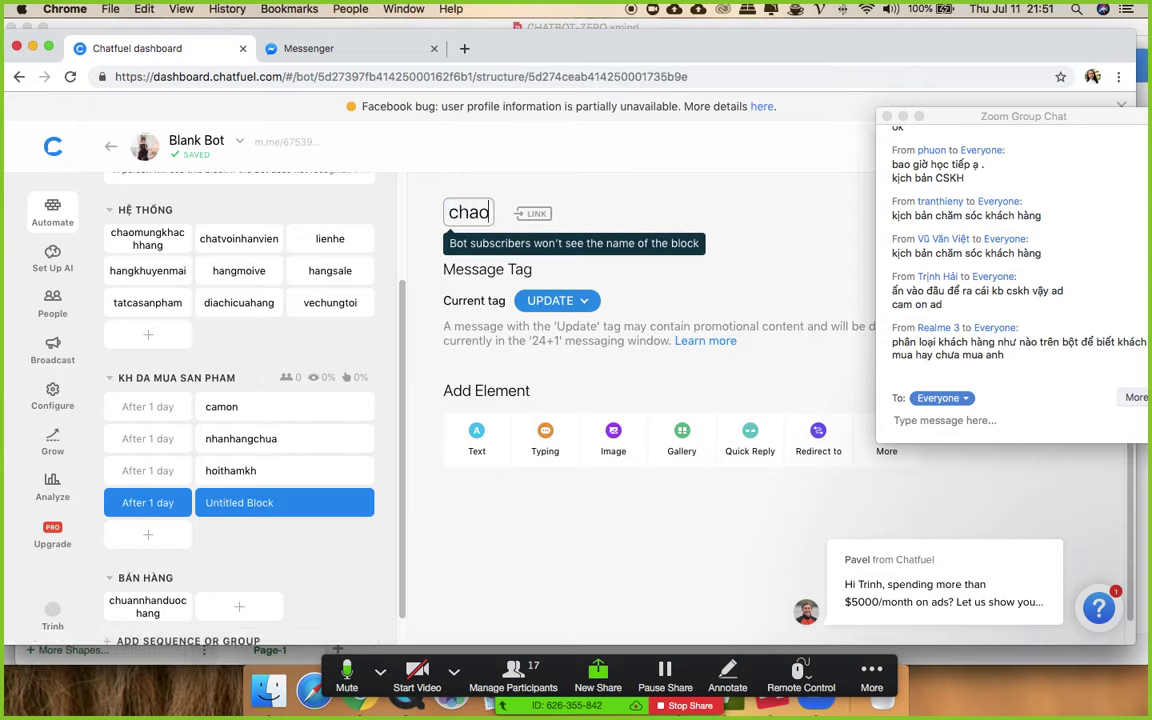
text(banlan1)
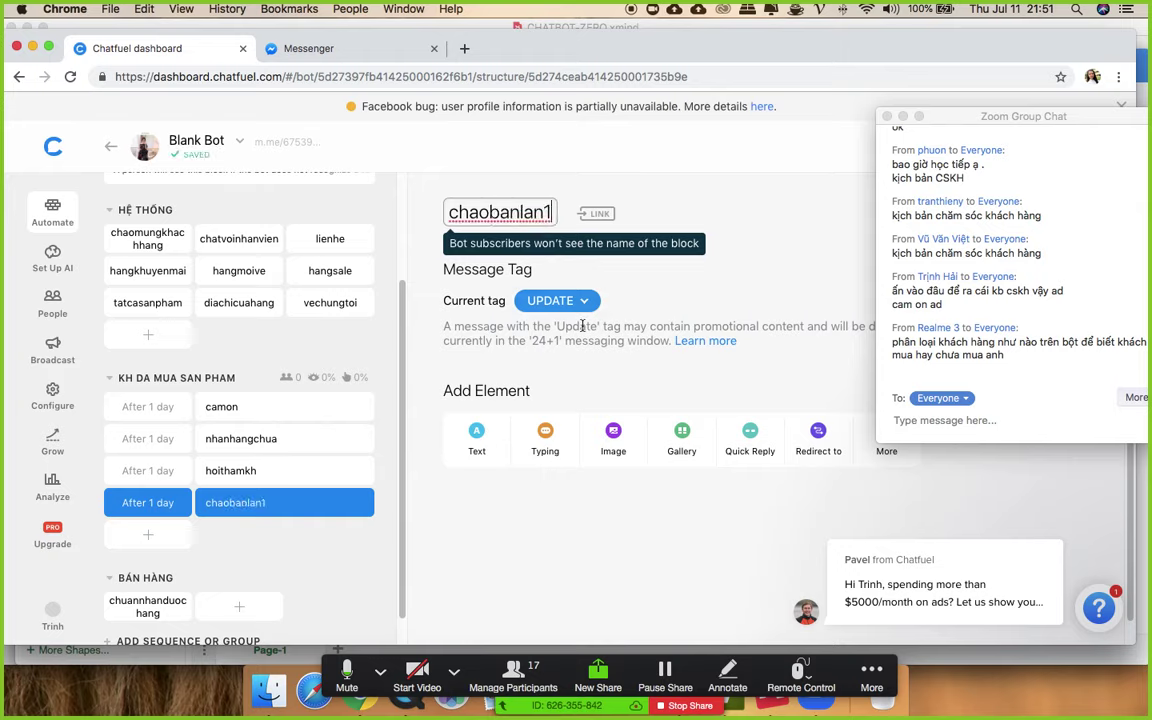
click(477, 437)
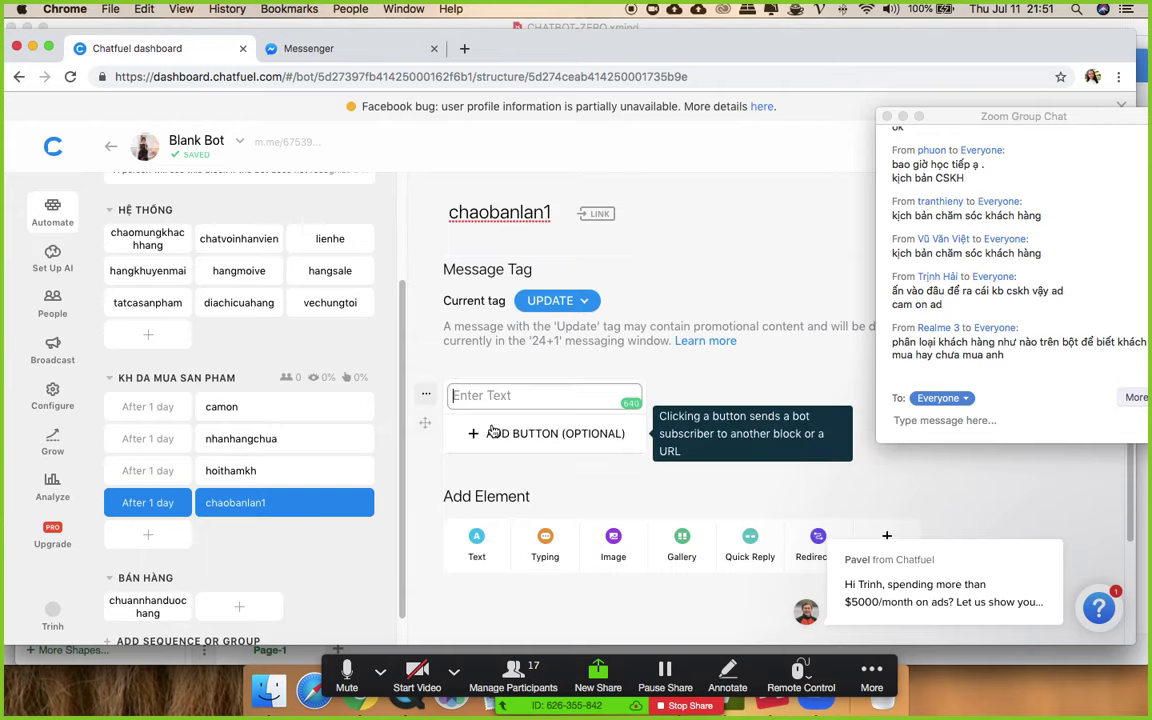
text(Chị yêu ơi)
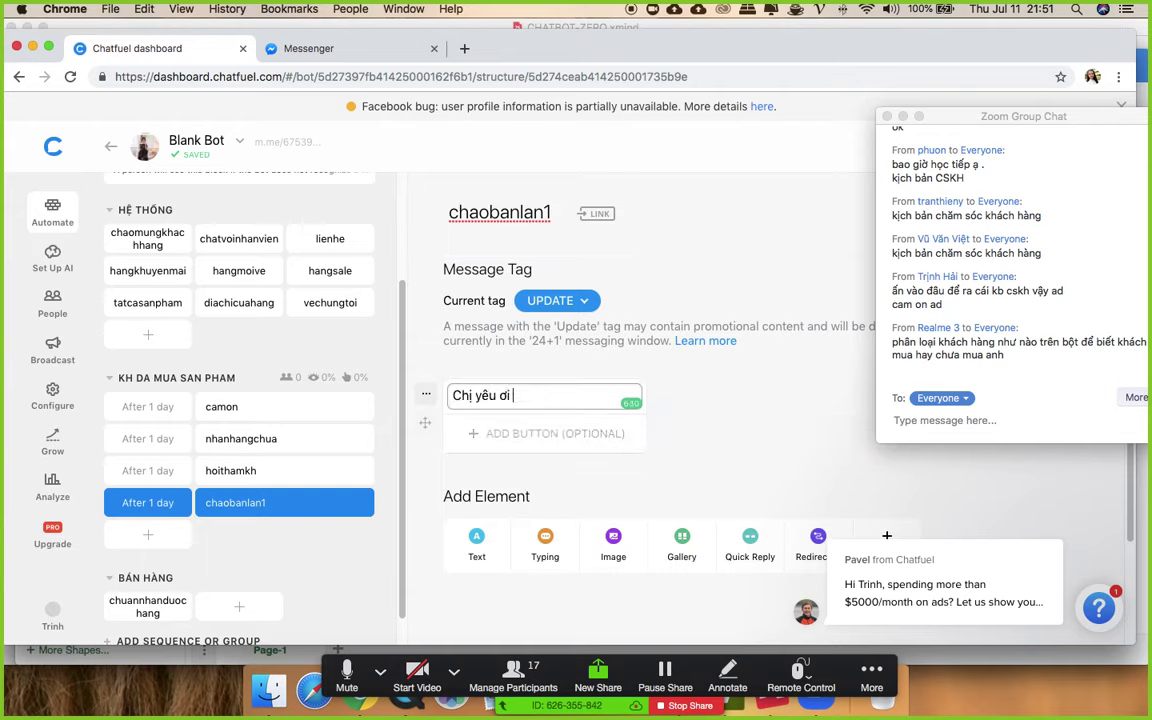
key(Return)
text(Bên em )
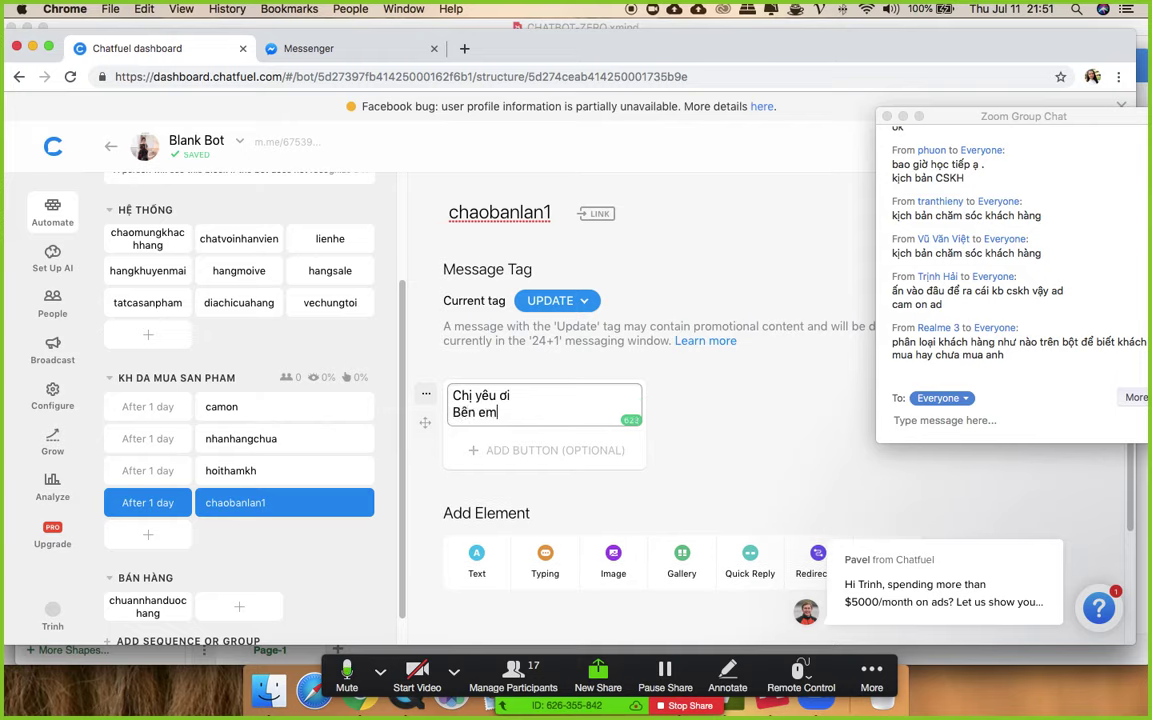
text(mới ve)
text( sản phẩm mơ)
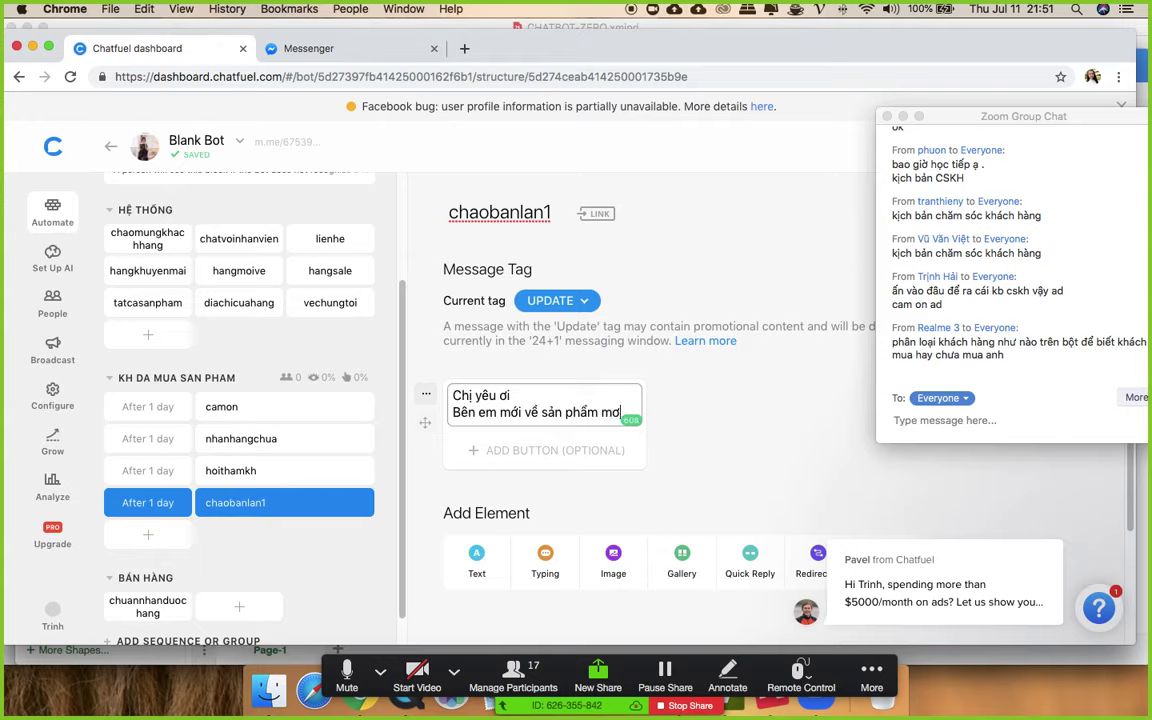
click(753, 488)
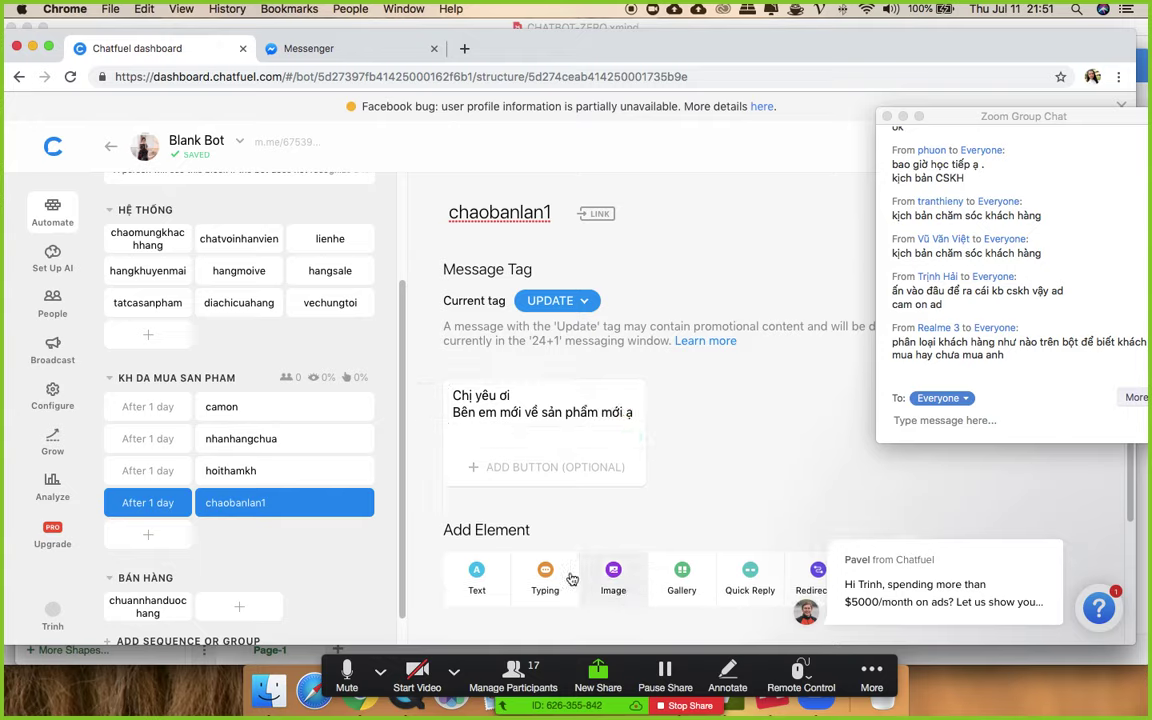
- Upload download.png as an image below the greeting
click(609, 567)
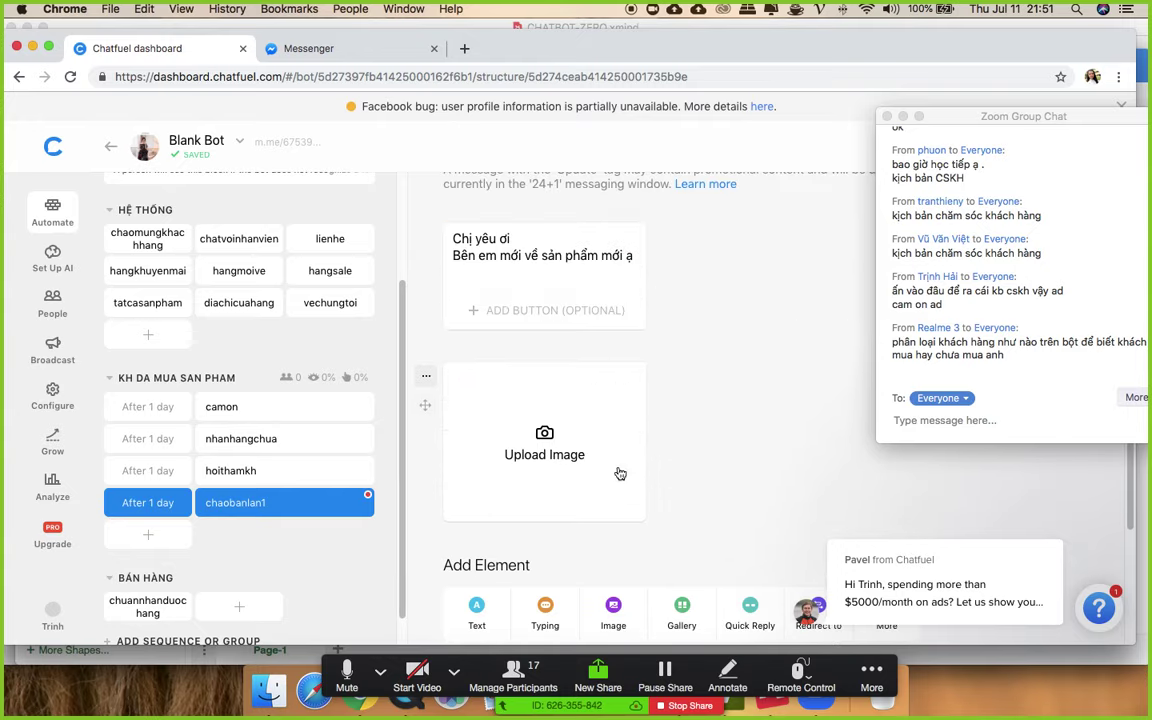
click(550, 432)
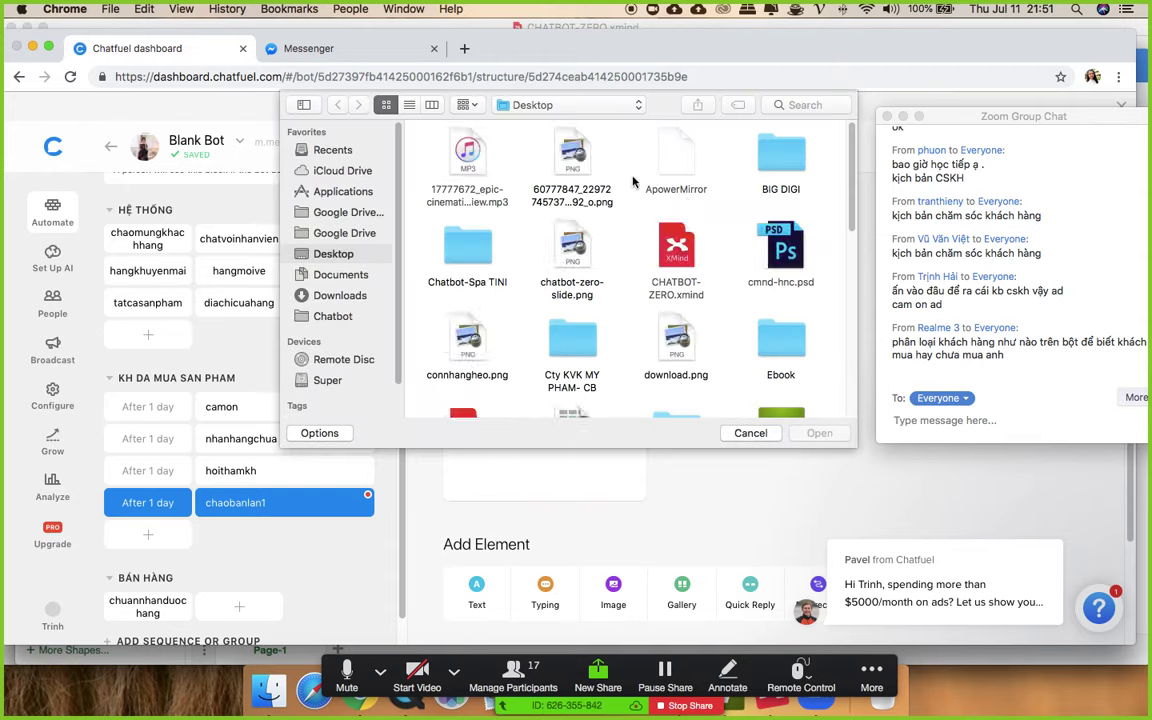
double_click(678, 328)
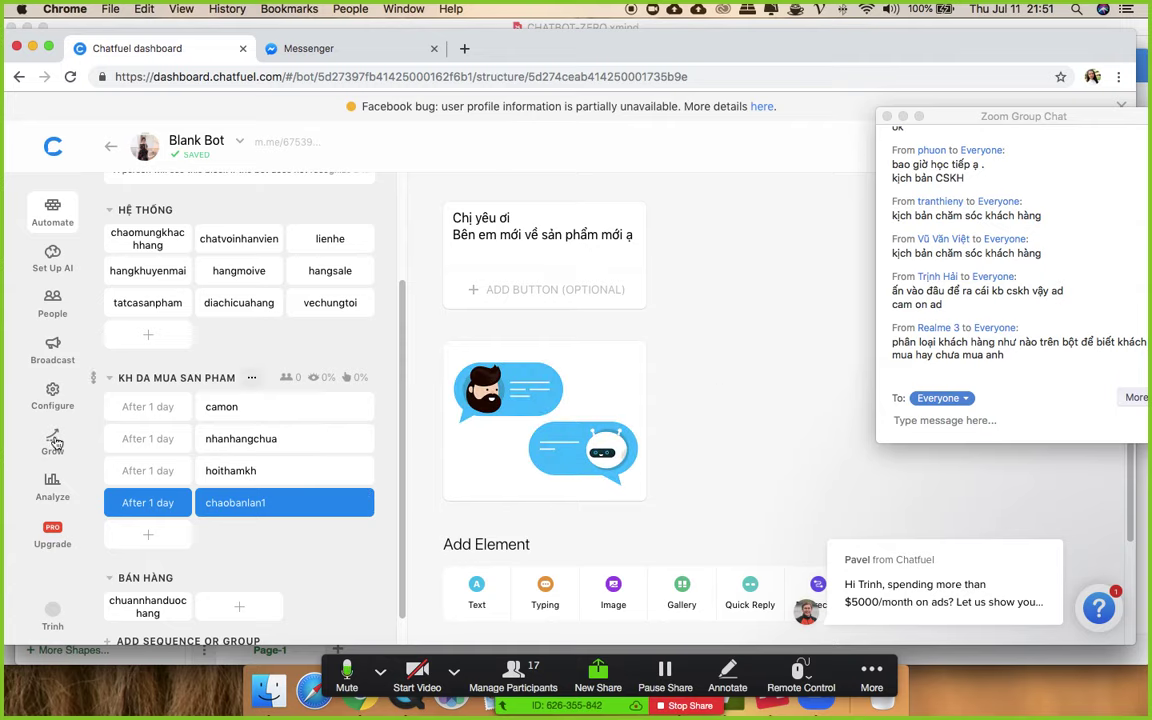
- Set the camon step to send immediately
click(138, 408)
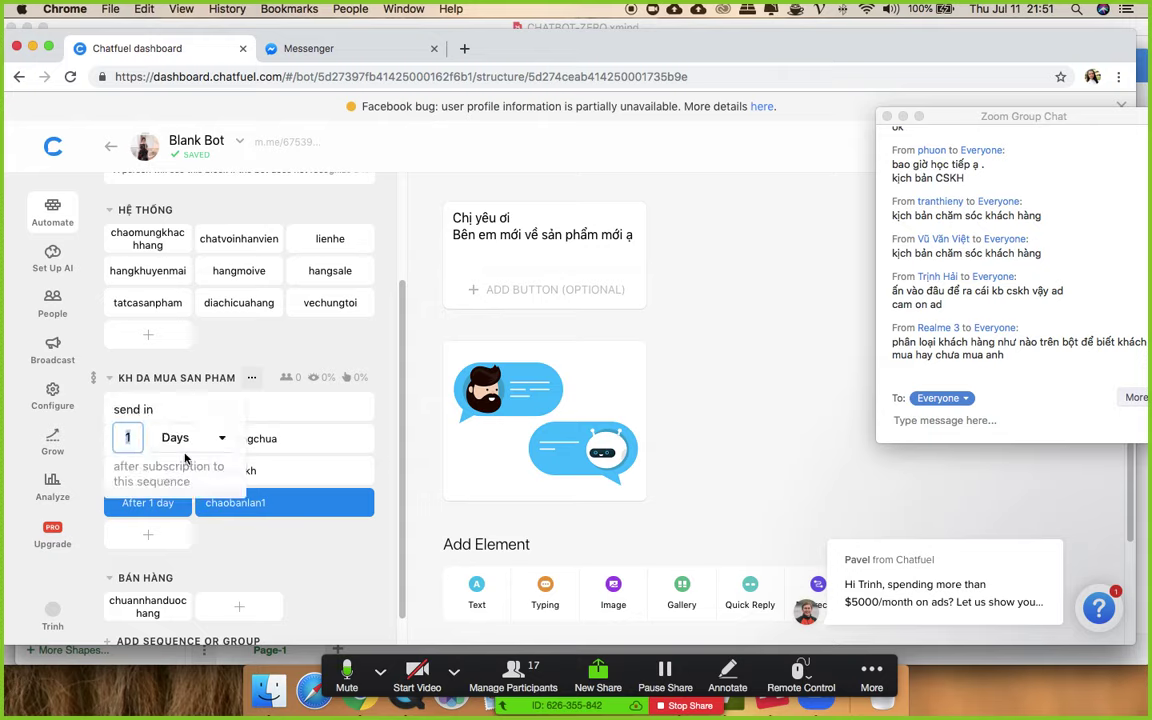
click(690, 350)
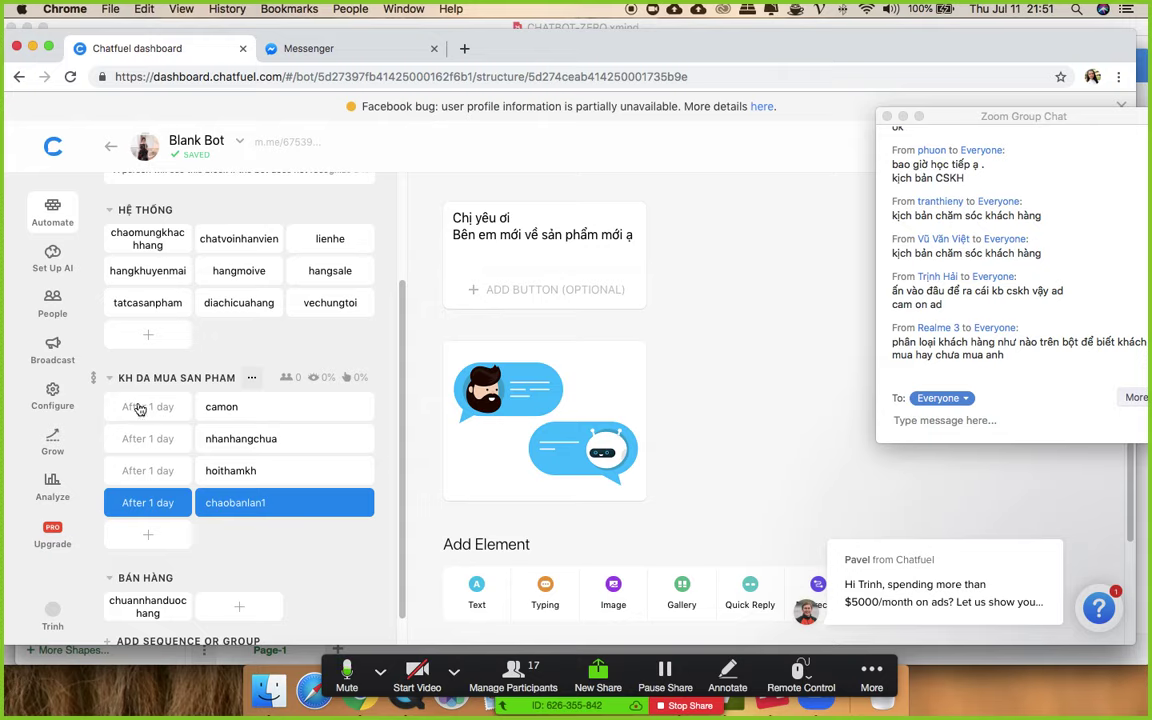
click(140, 408)
click(178, 440)
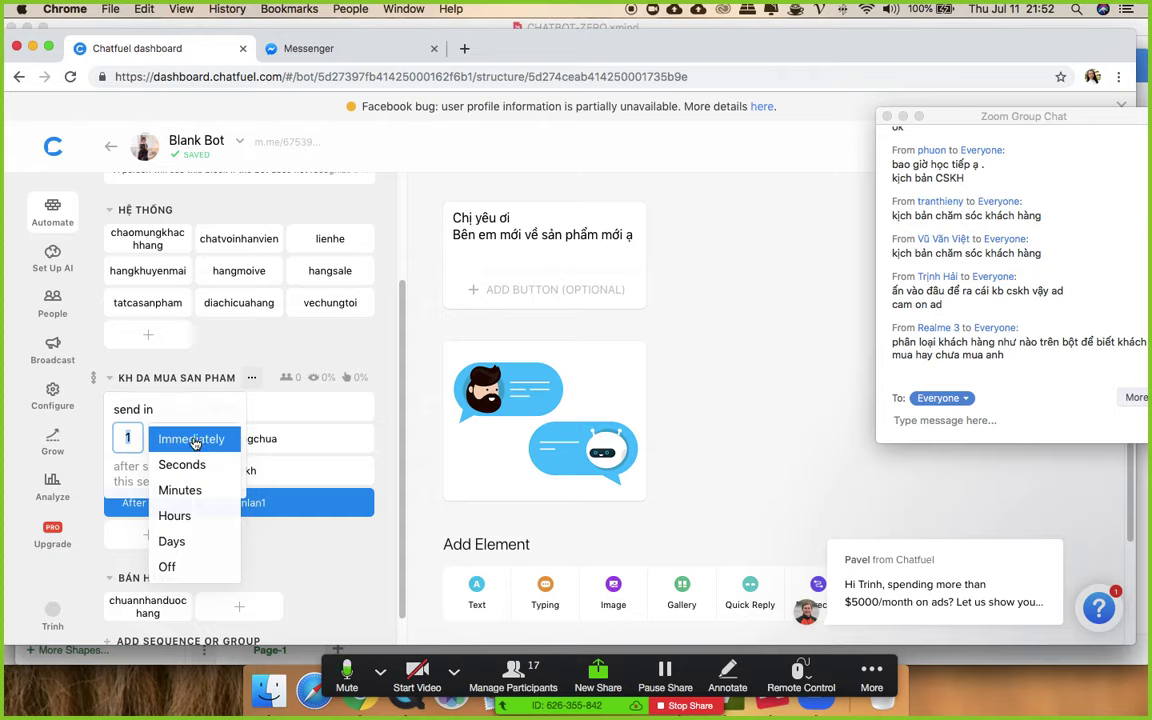
click(193, 440)
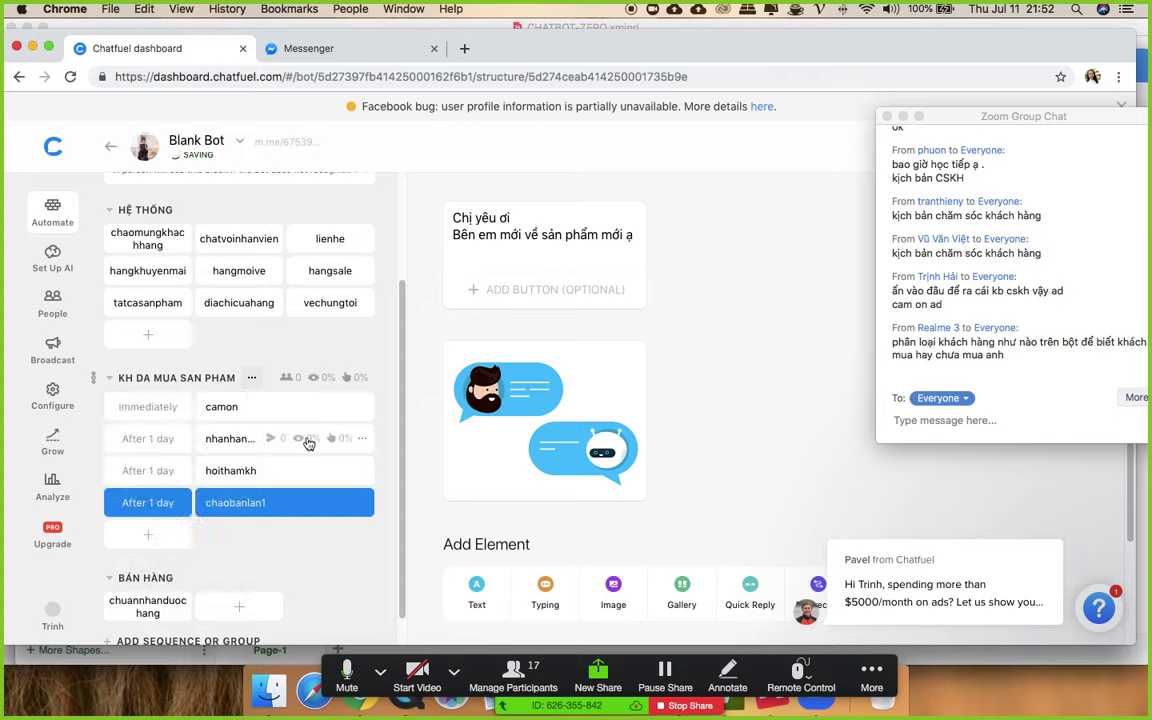
- Set the nhanhangchua step to send after 5 days
click(141, 438)
click(172, 468)
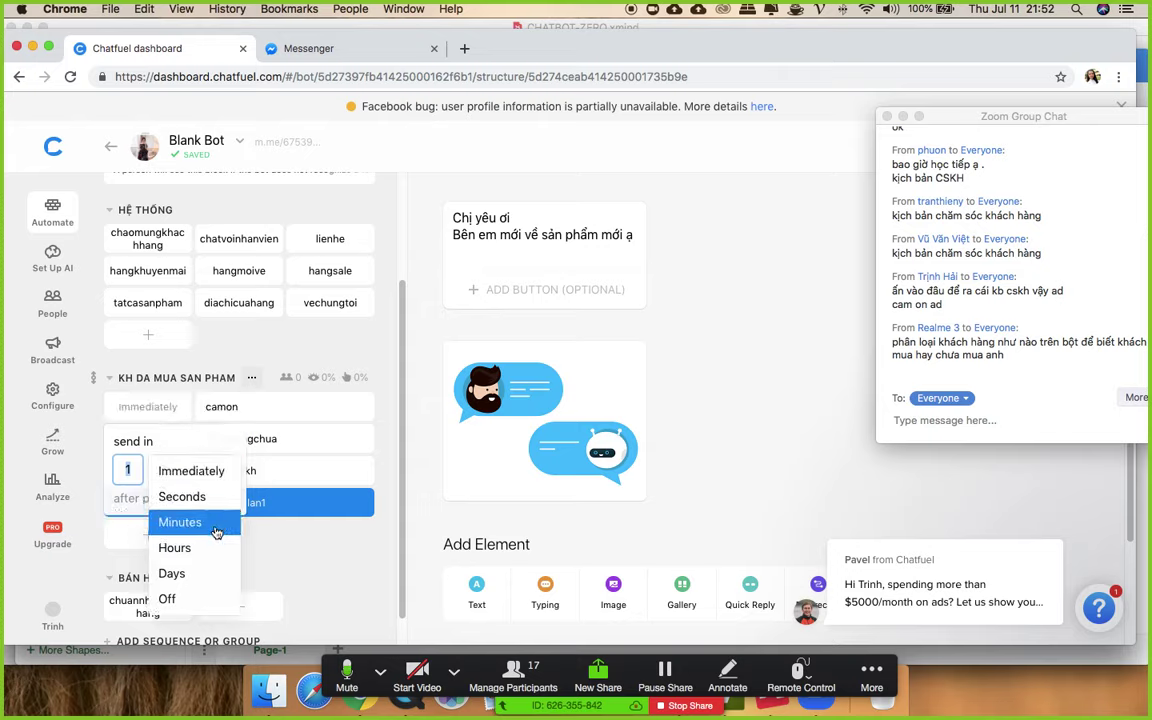
click(188, 577)
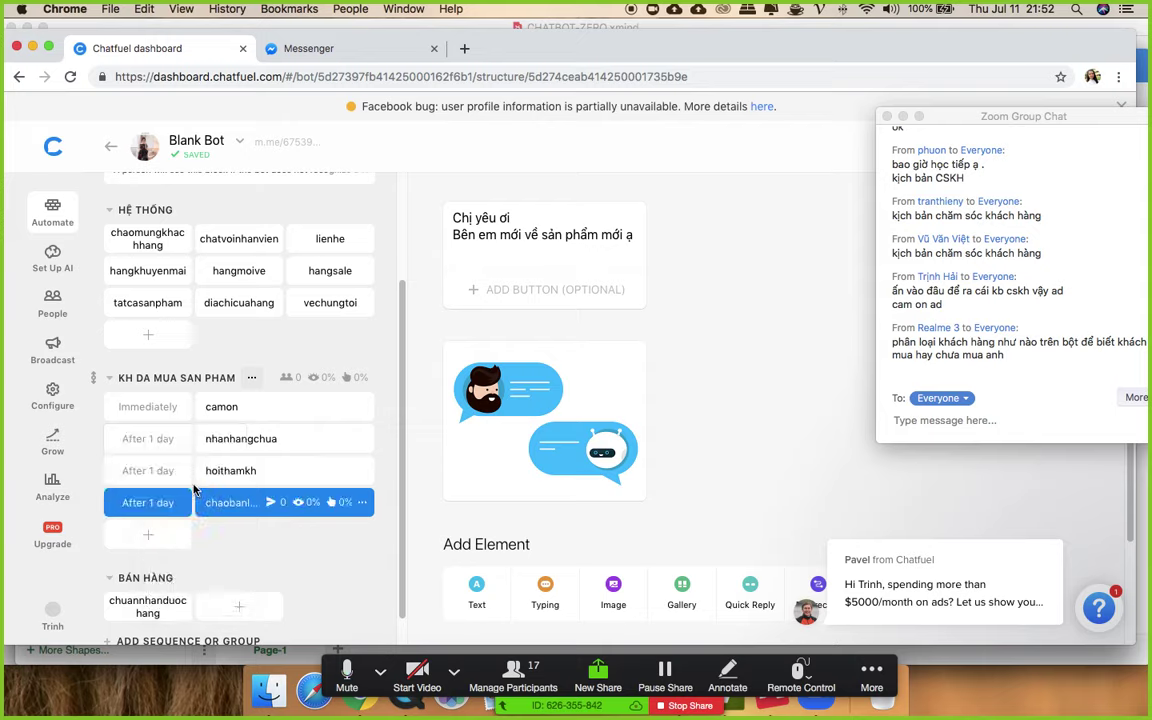
click(141, 440)
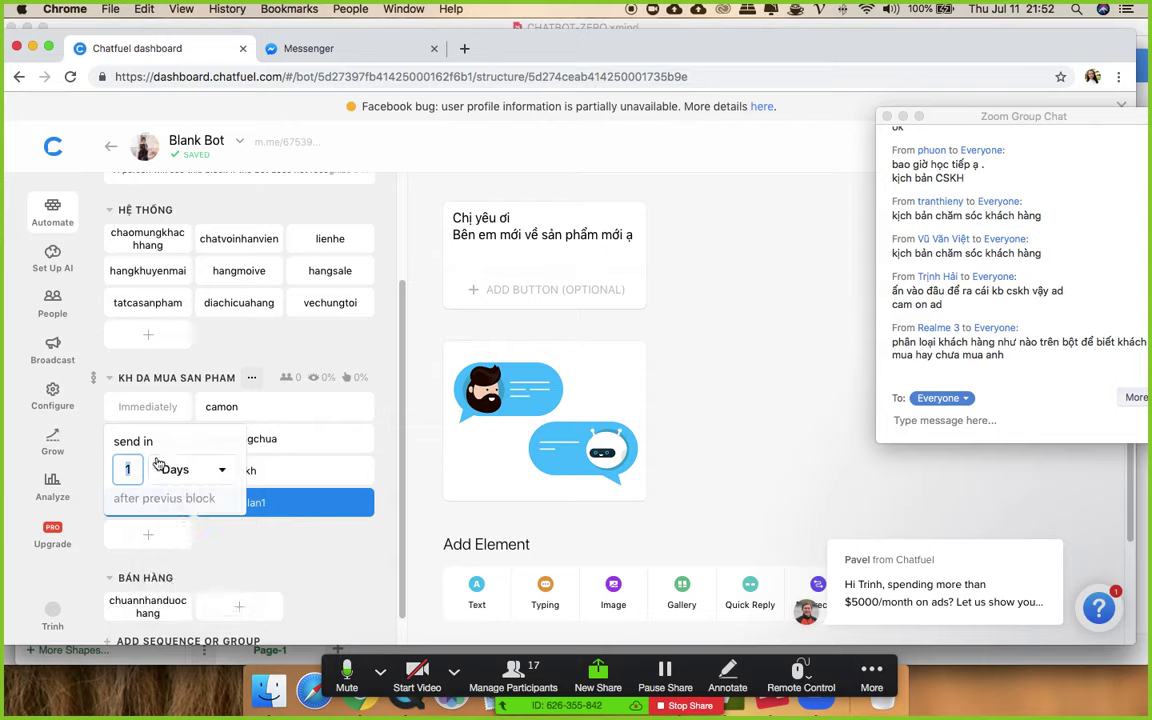
key(BackSpace)
text(5)
click(756, 350)
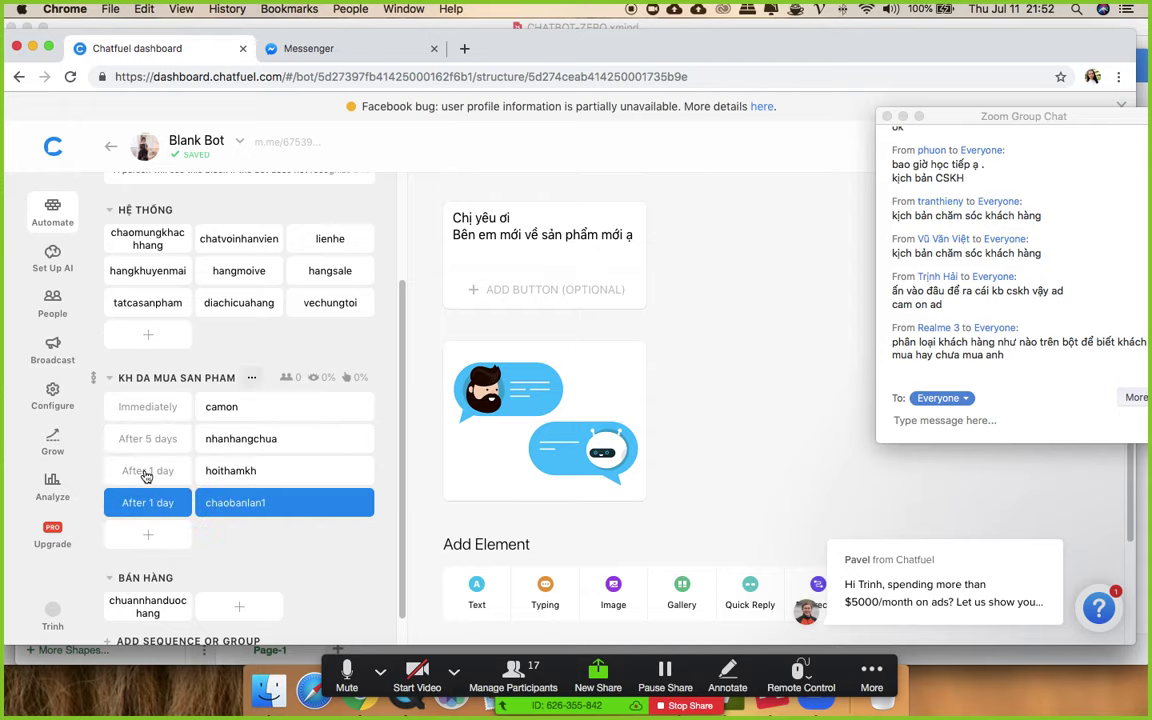
- Set hoithamkh to send after 7 days and chaobanlan1 after 15 days
click(228, 473)
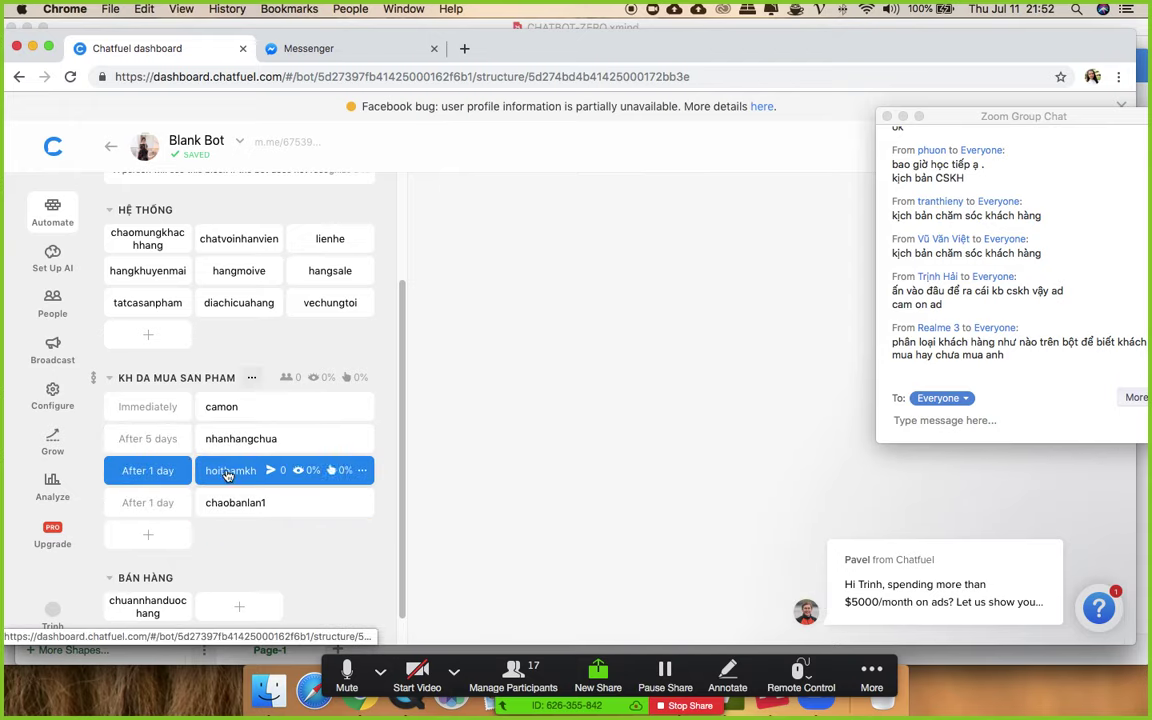
click(152, 470)
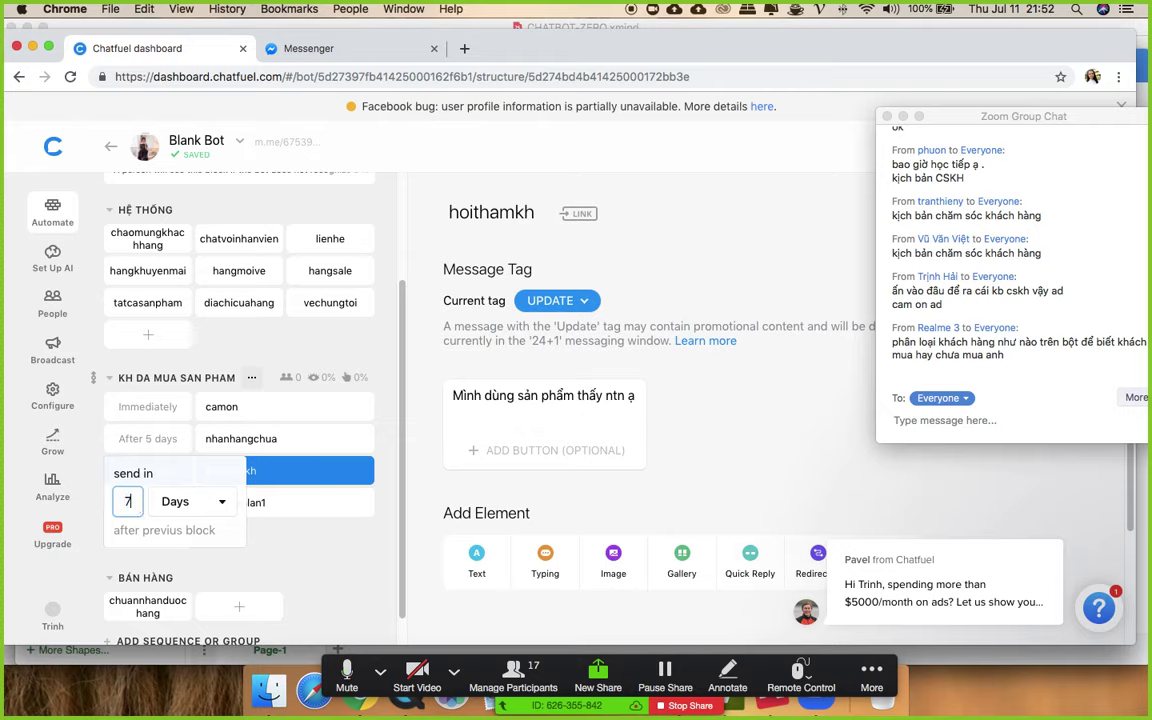
click(740, 406)
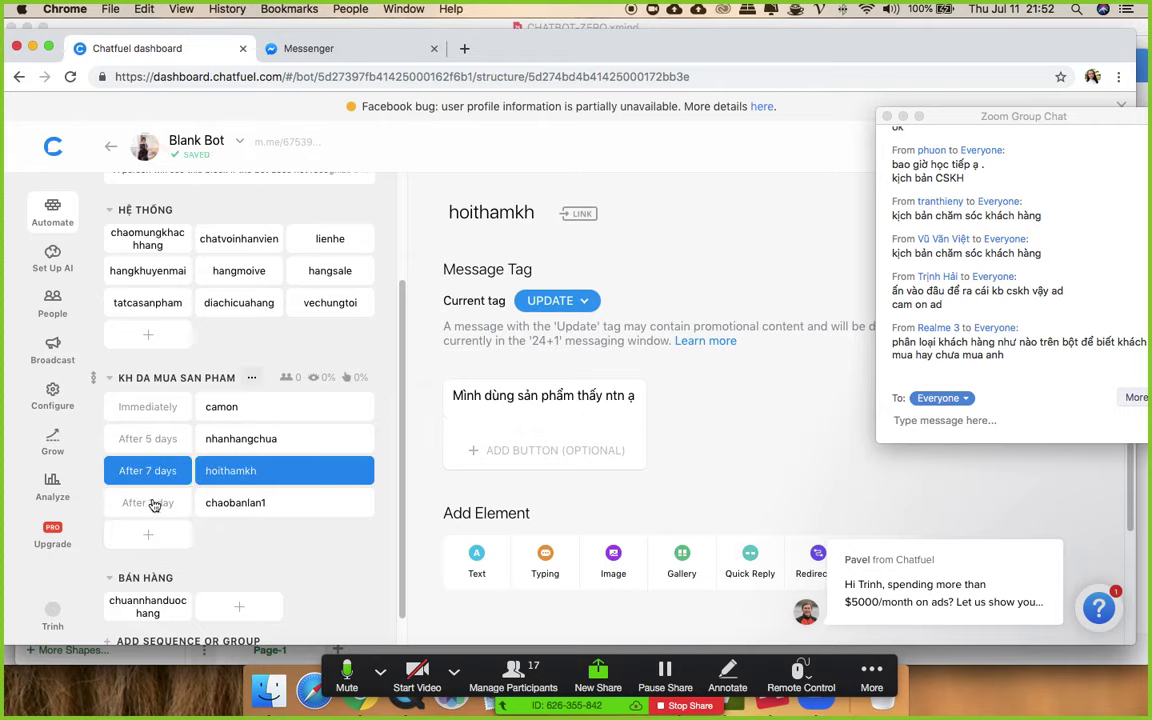
click(142, 505)
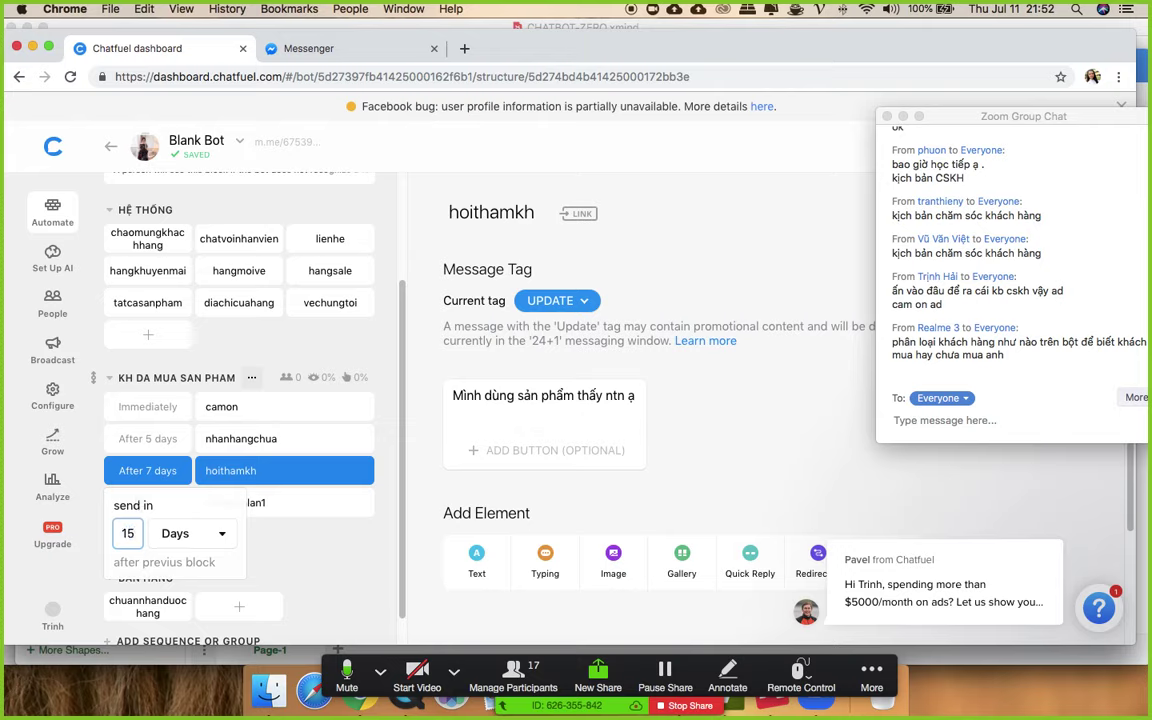
click(745, 455)
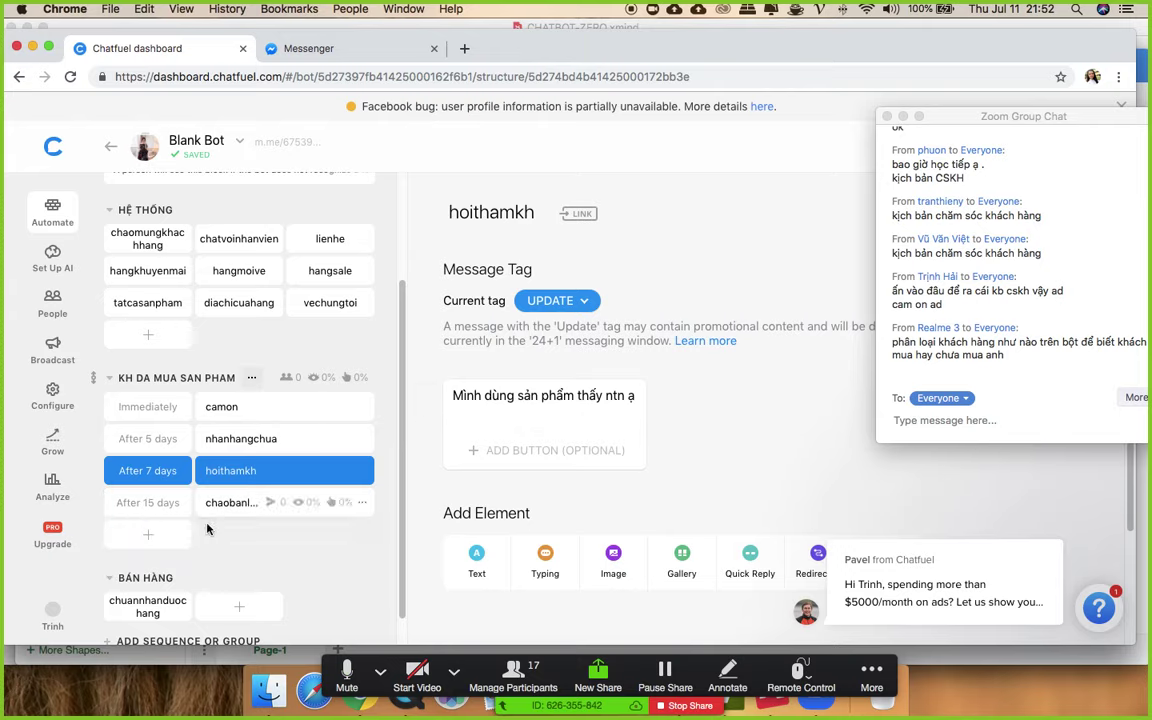
- Review the camon, nhanhangchua, hoithamkh and chaobanlan1 blocks and their delays
click(235, 406)
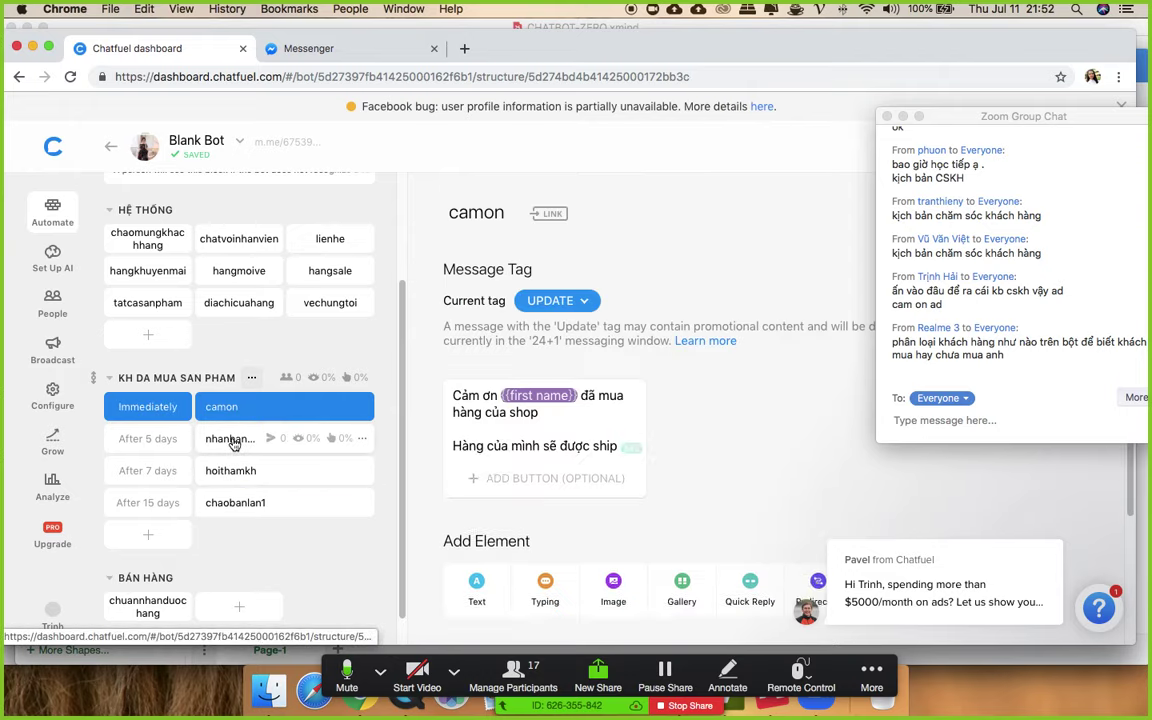
click(233, 444)
click(232, 470)
click(235, 500)
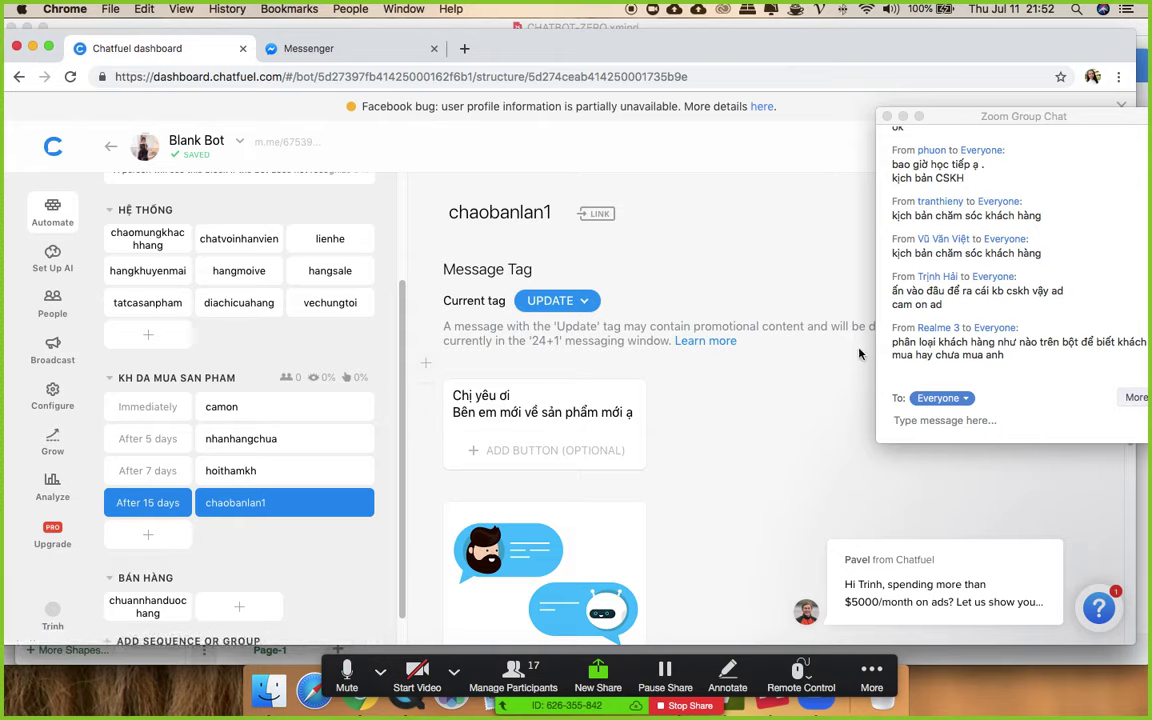
click(223, 409)
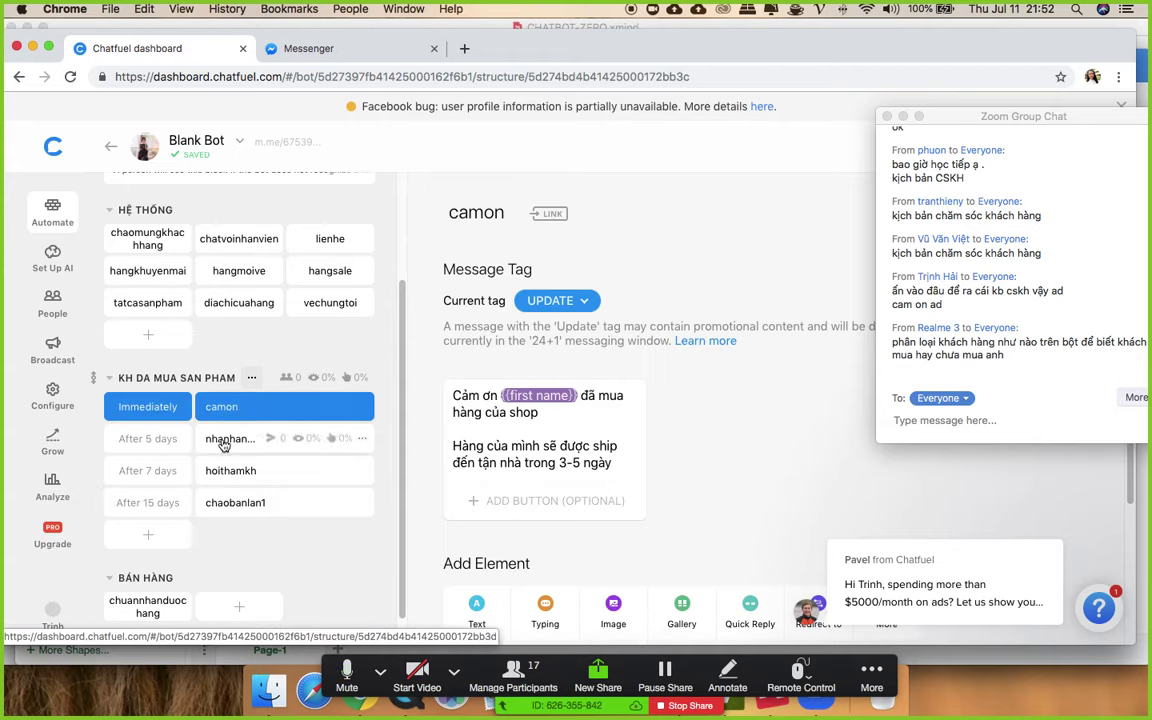
click(220, 440)
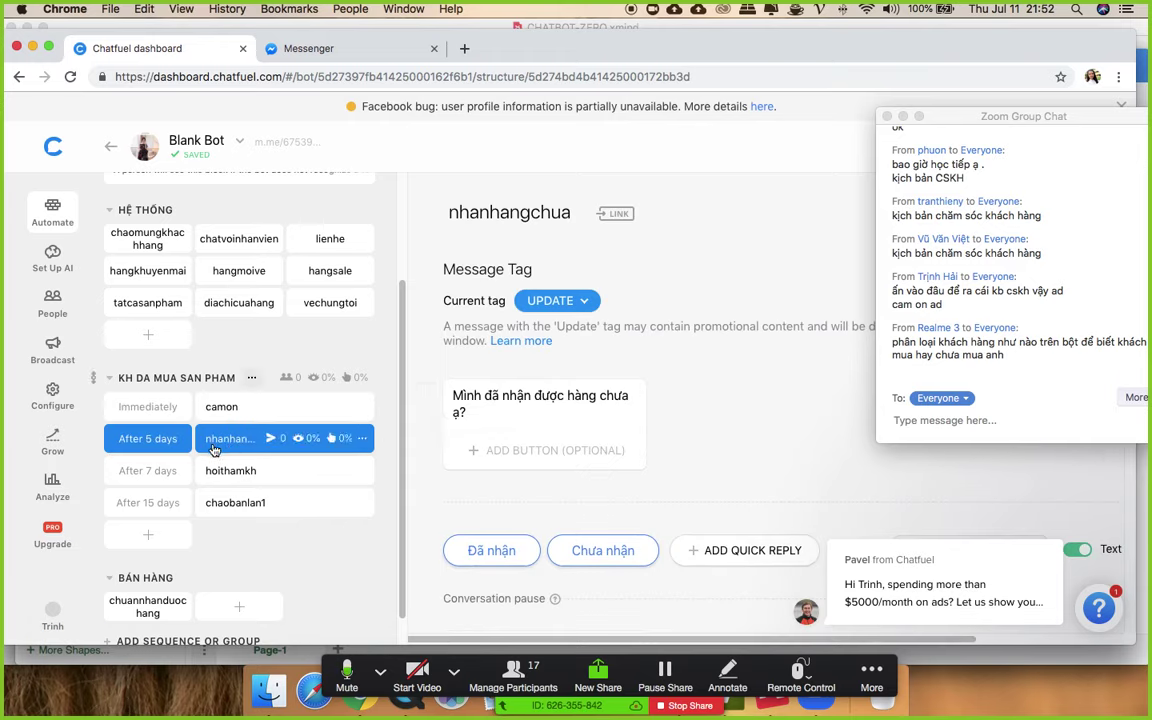
click(137, 436)
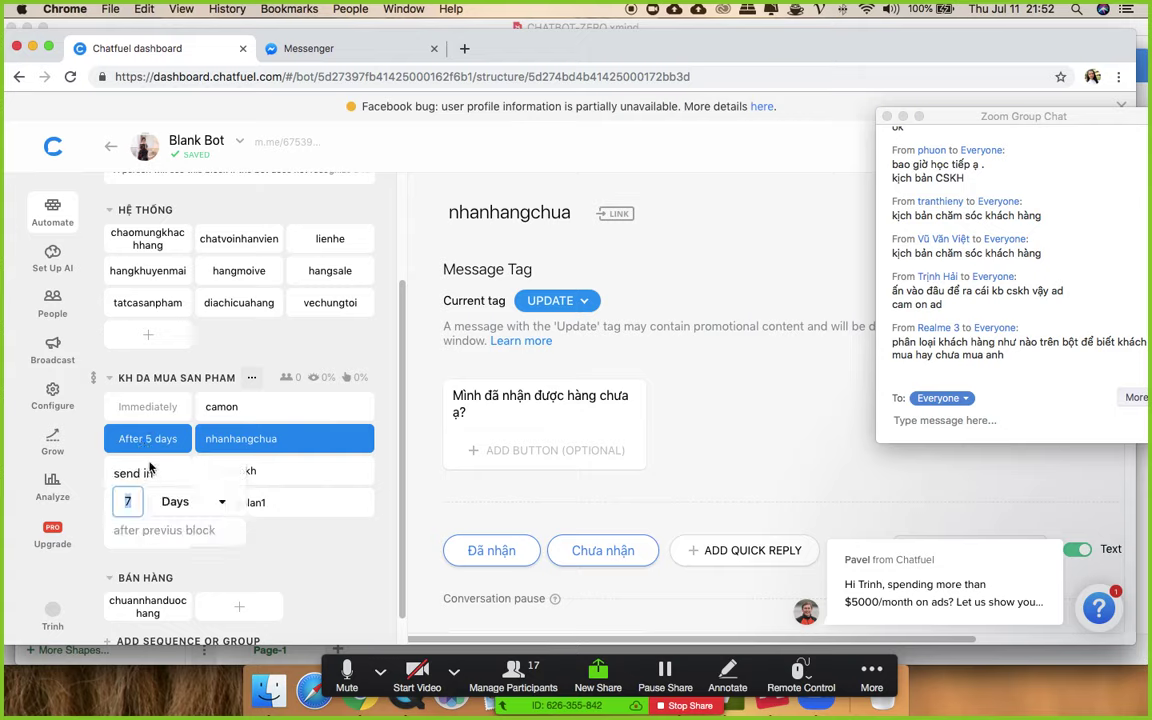
- Check the hoithamkh message text, then reopen chaobanlan1
click(713, 412)
click(314, 470)
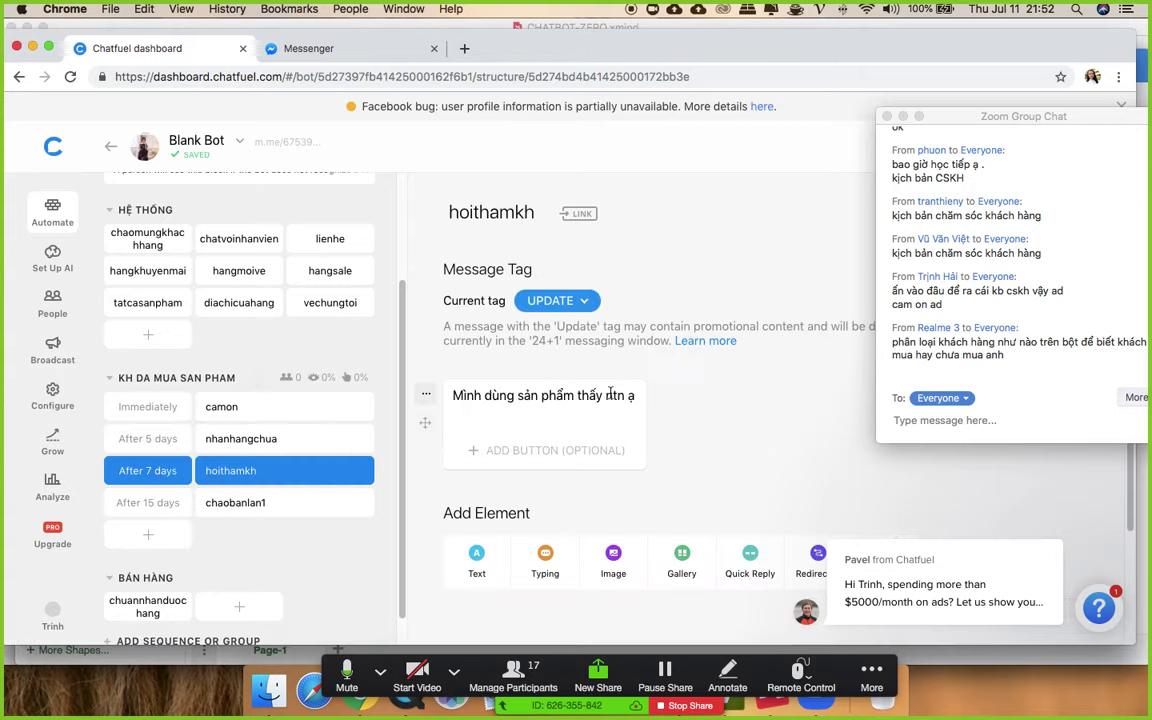
click(638, 396)
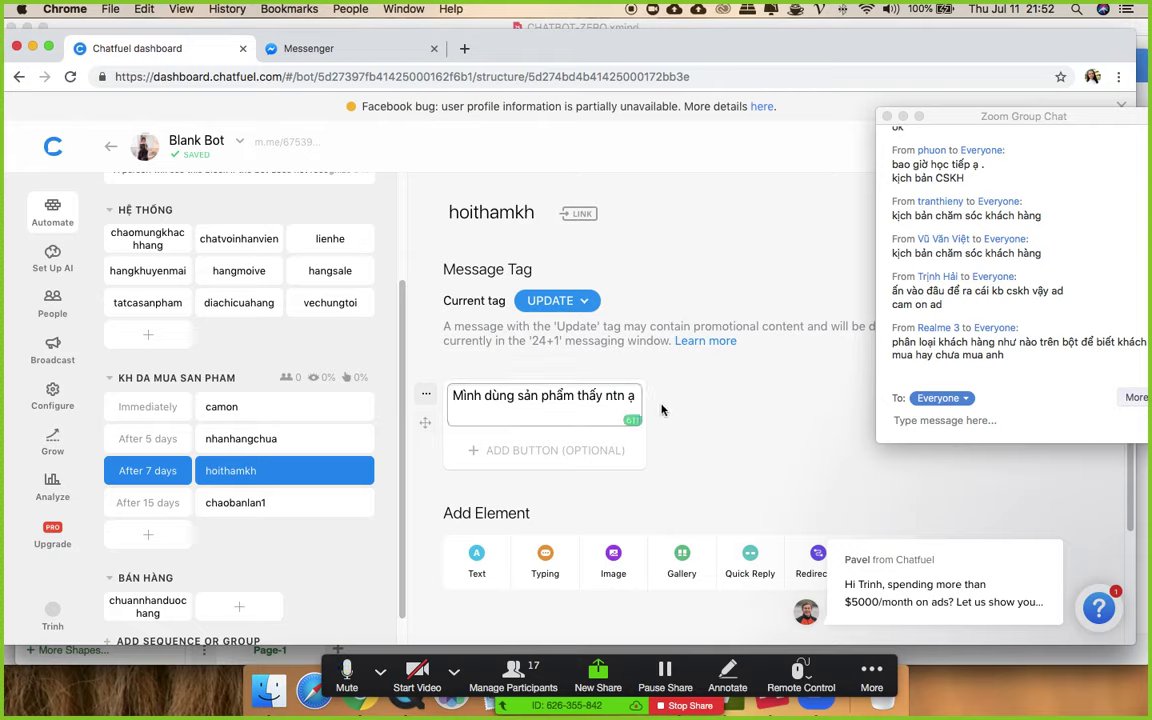
click(742, 401)
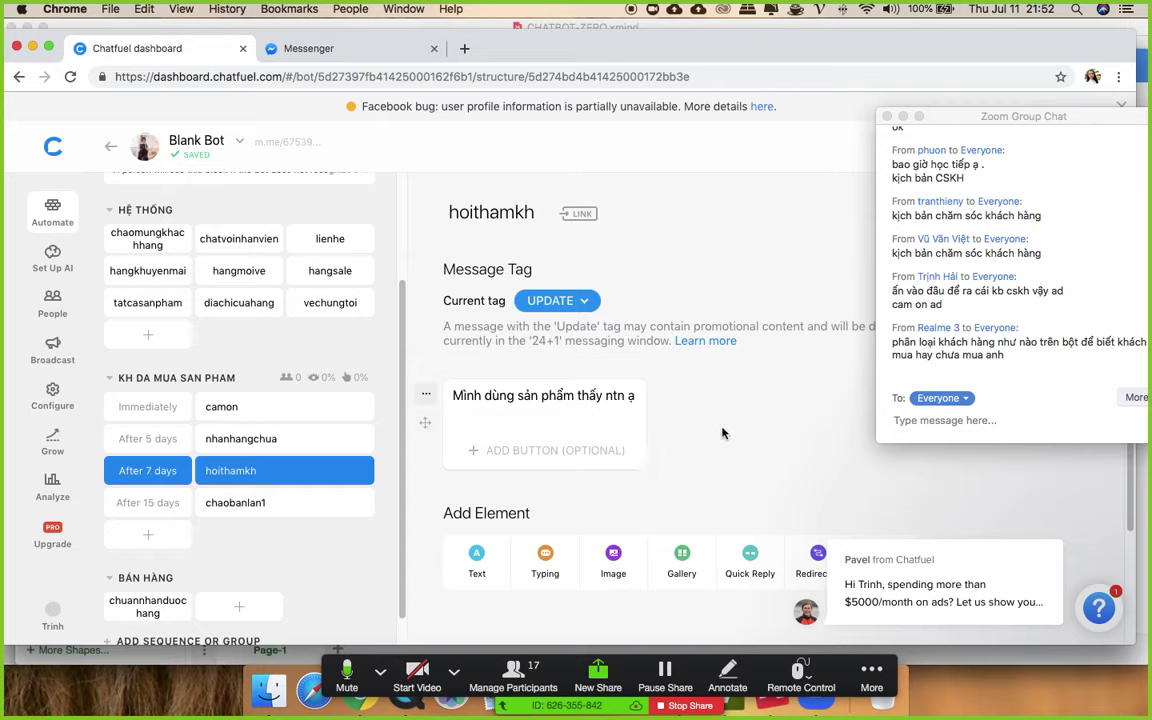
click(226, 503)
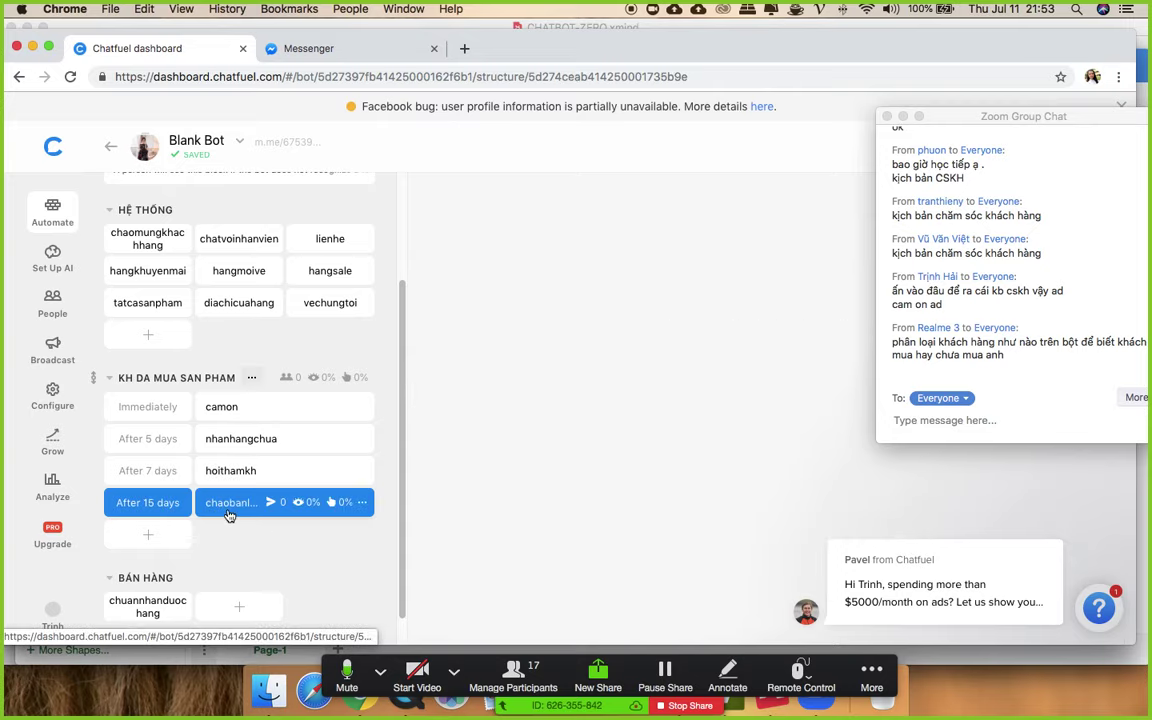
scroll(660, 370, down, 5)
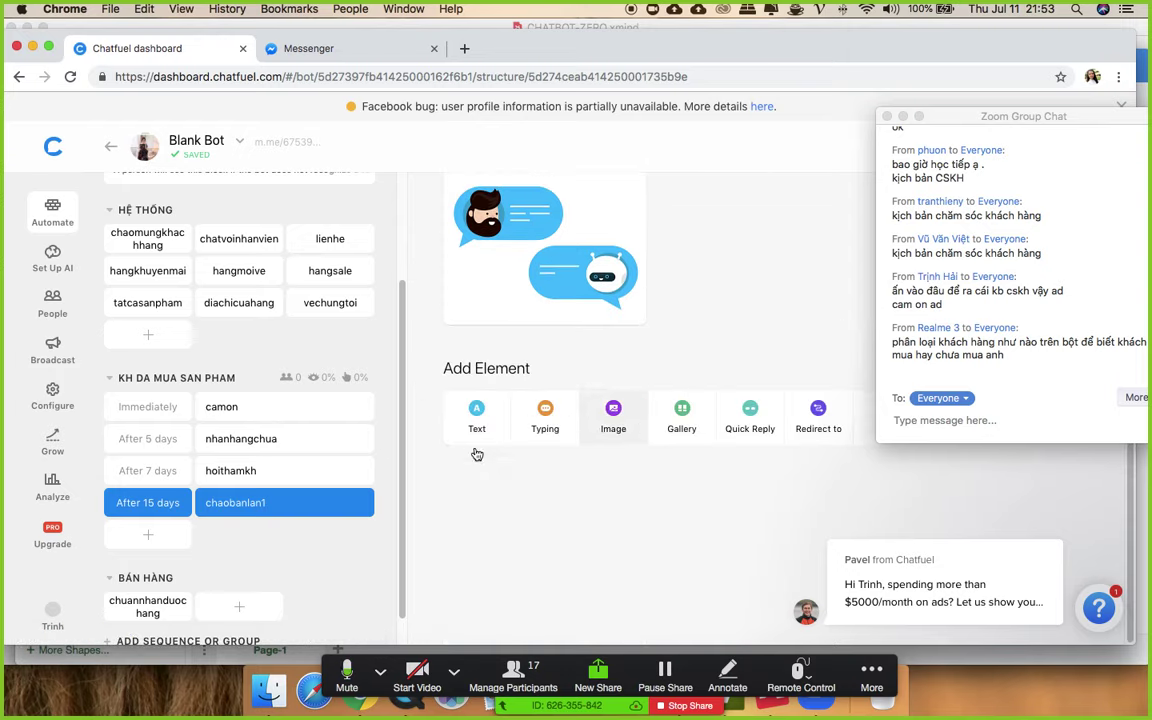
- Add a new block named chaol2 at the end of the sequence
click(148, 536)
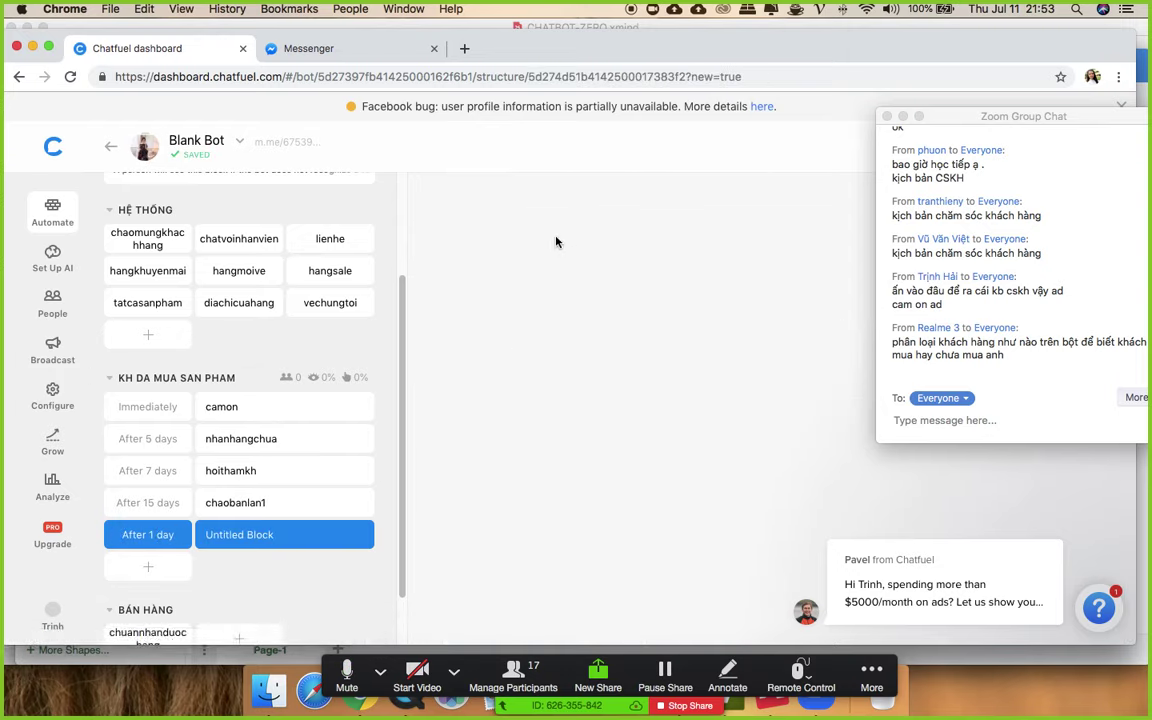
text(chao)
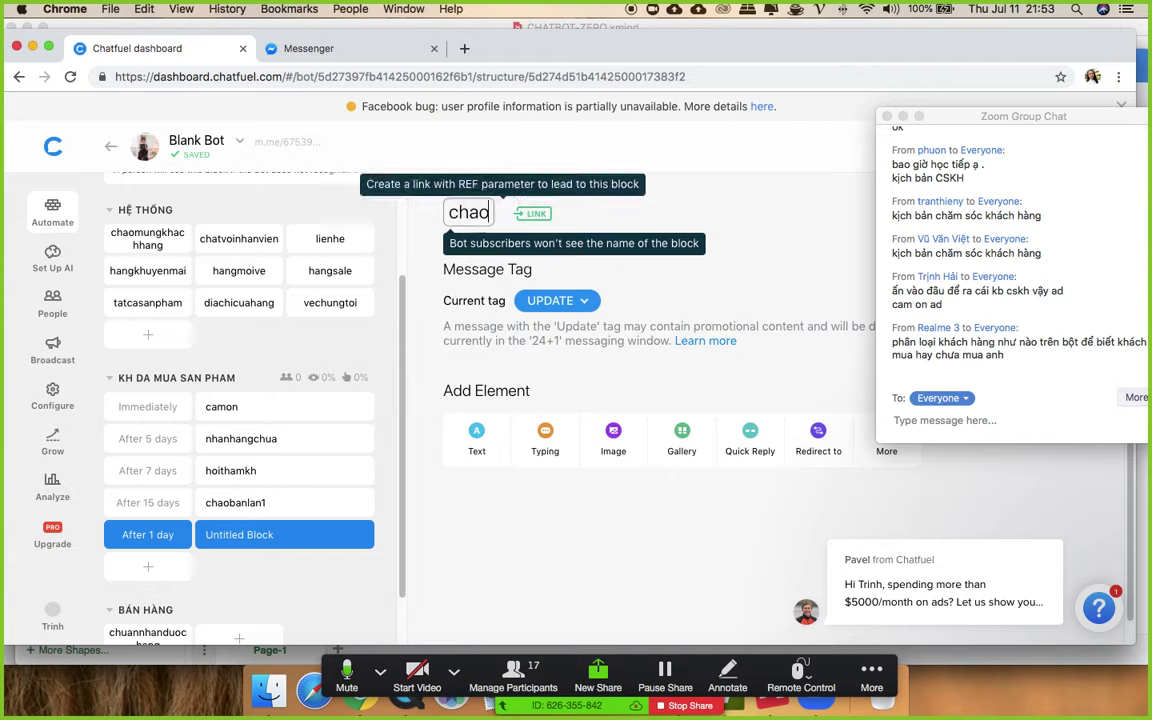
text(l2)
key(Return)
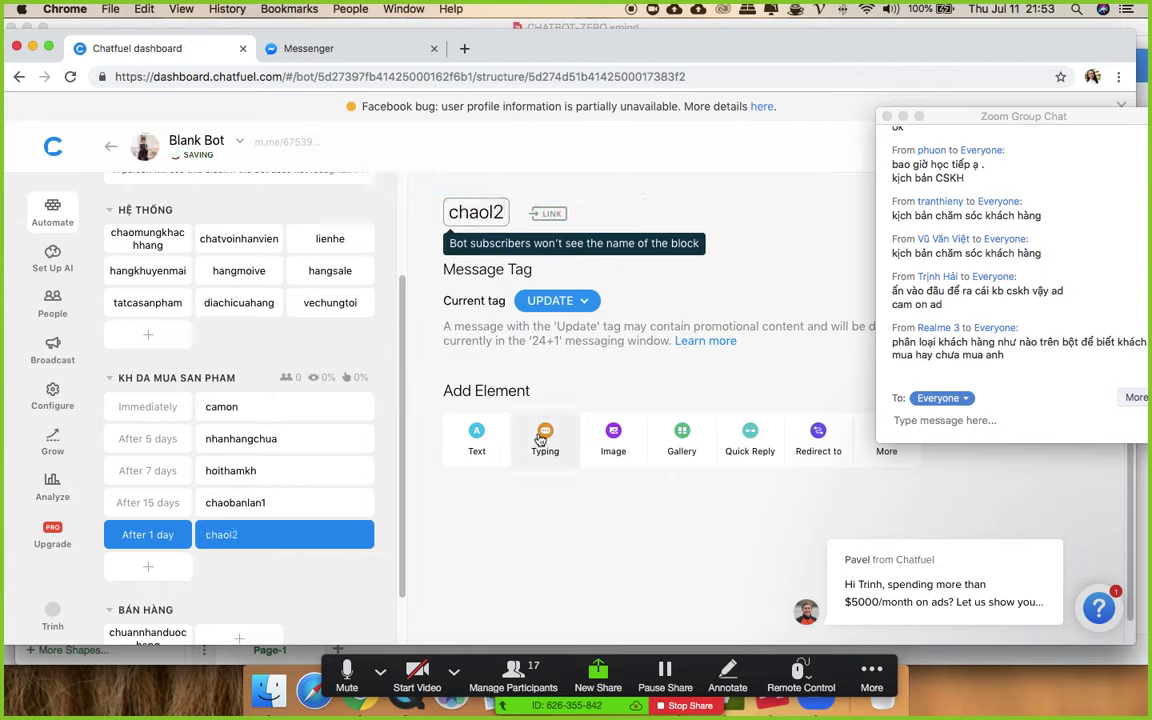
- Write the thank-you gift message beginning 'Tri ân khách hàng' in a Text card
click(505, 437)
click(514, 396)
text(Tri)
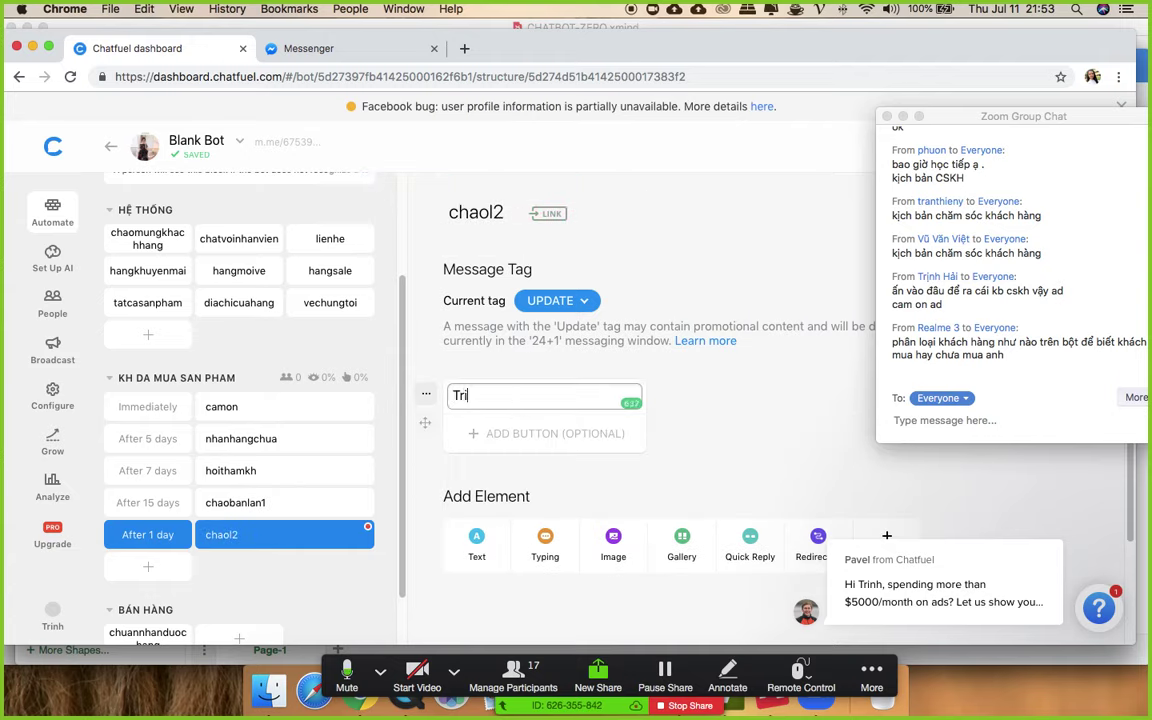
text( ân khach ha)
text(ng)
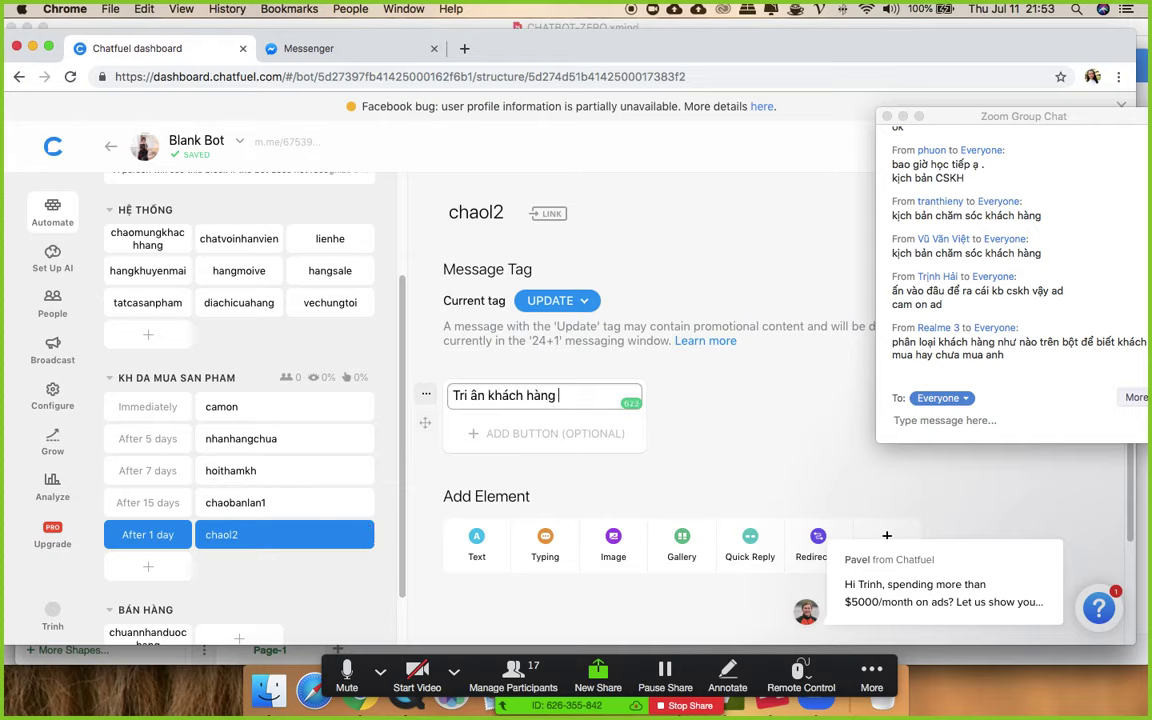
key(Return)
text(Bon)
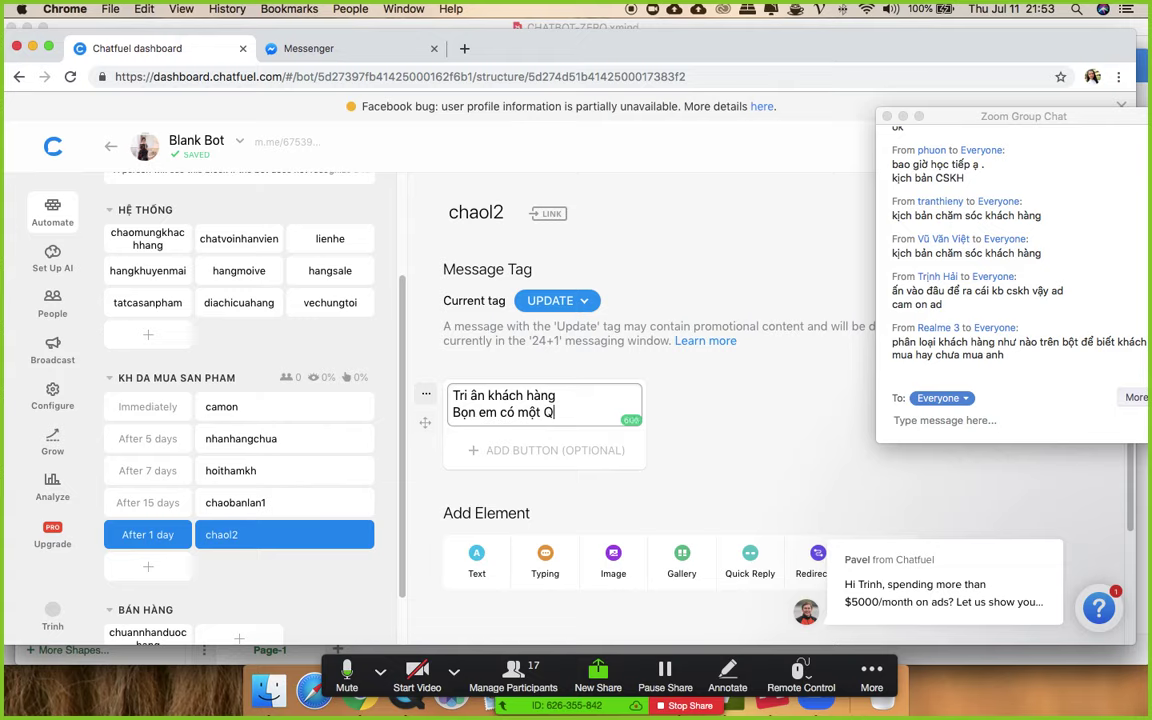
text(. U)
key(BackSpace)
key(BackSpace)
text(f)
text(HIJị ạ)
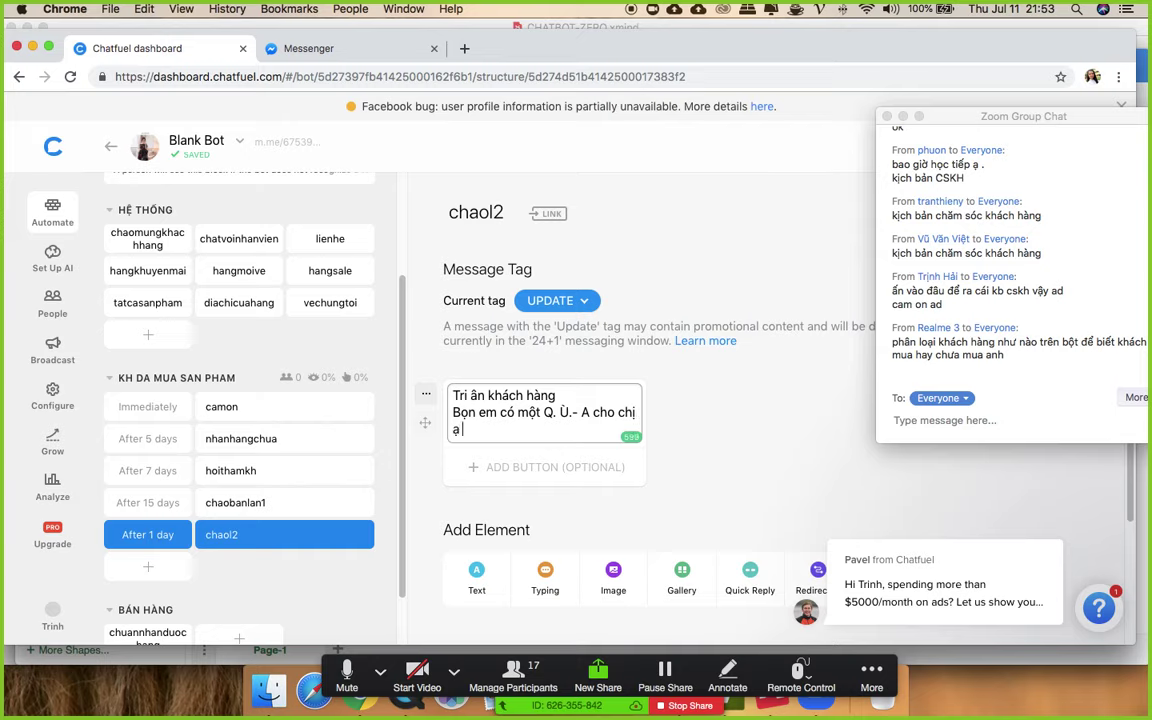
key(Return)
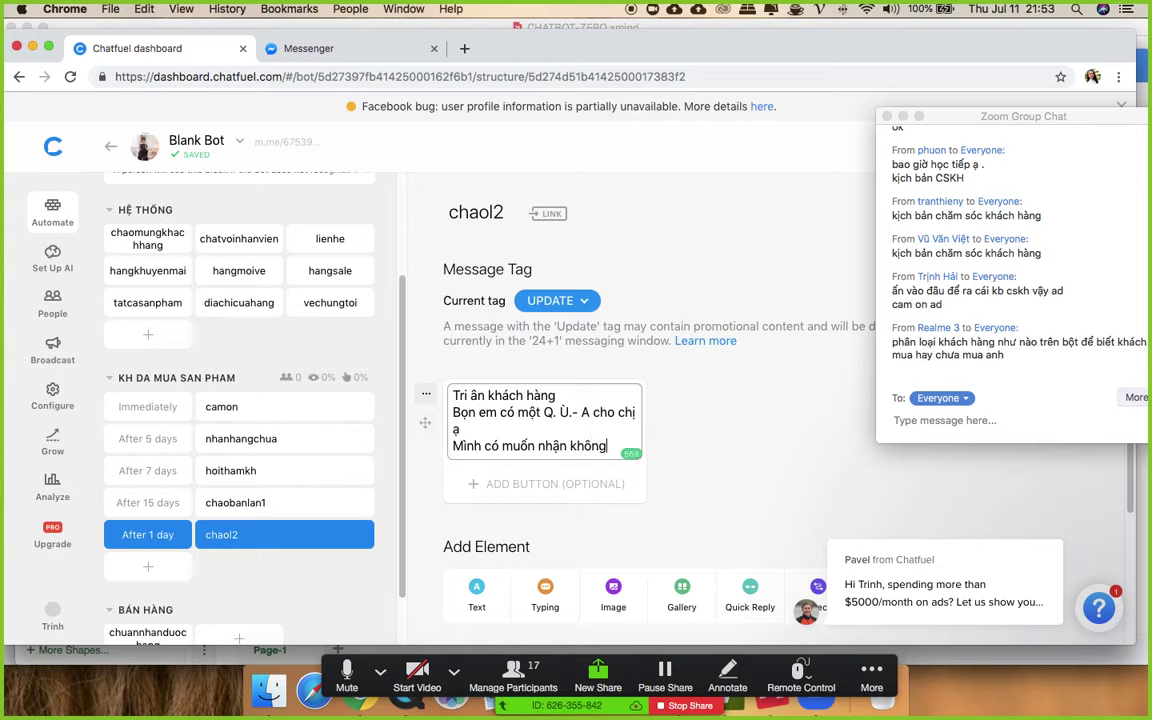
- Add a 'Có chữ' quick reply to the message
click(737, 597)
text(Có chu)
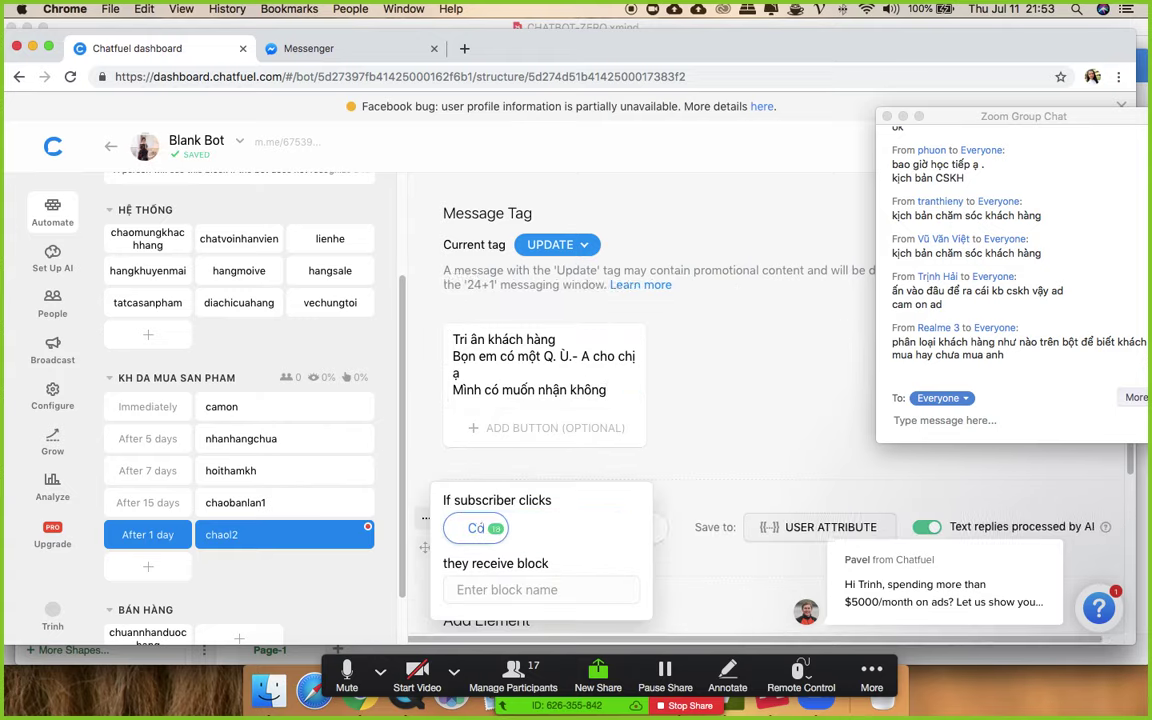
click(664, 356)
scroll(664, 356, down, 3)
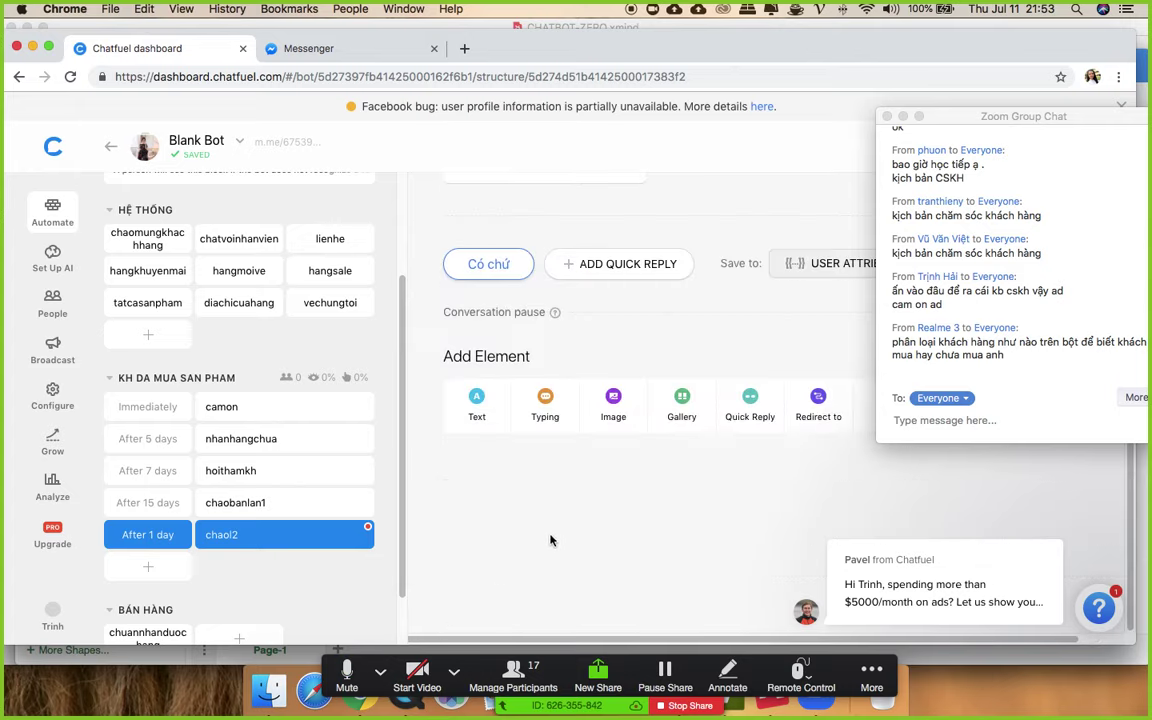
- Add a Text card 'Phần quà là mã giảm giá 20%' followed by an image card
click(476, 410)
text(Pha)
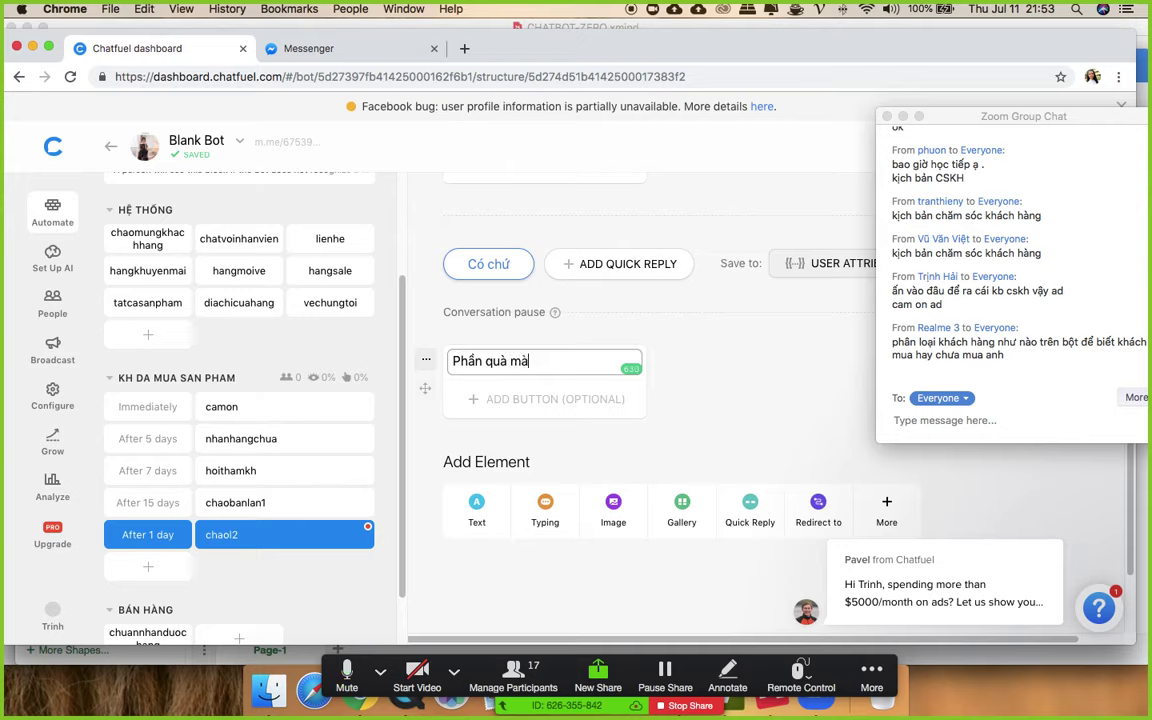
key(BackSpace)
key(BackSpace)
text(là mã giảm giá)
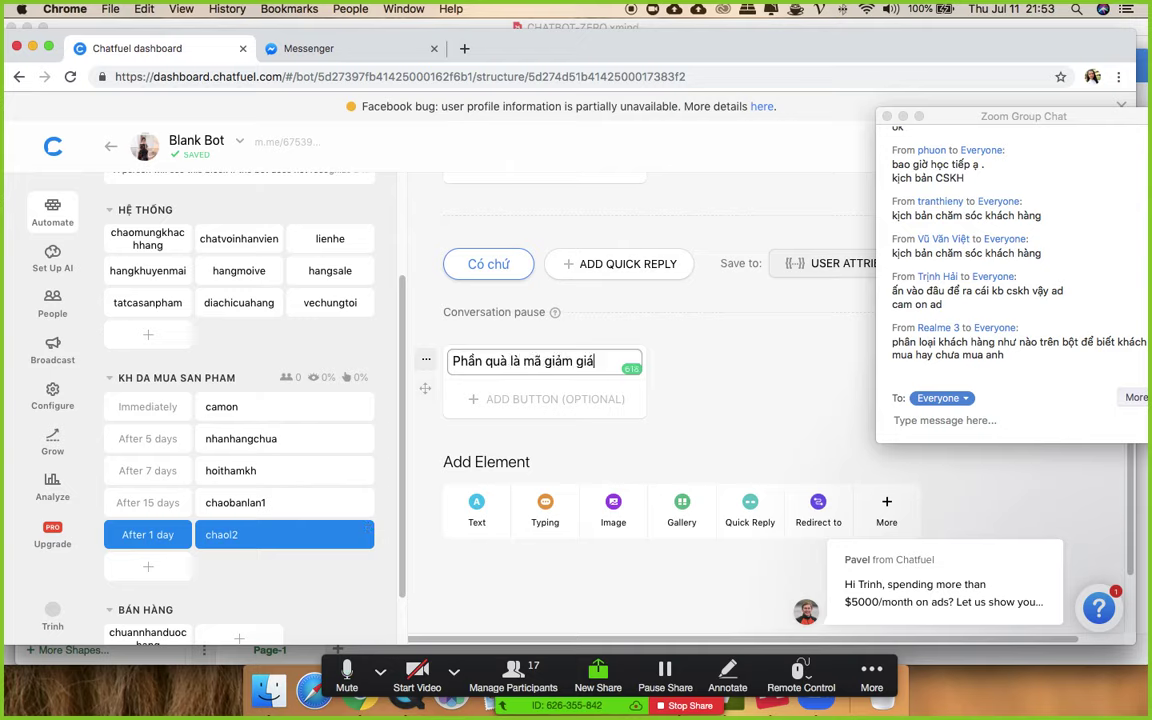
text( 20)
click(613, 506)
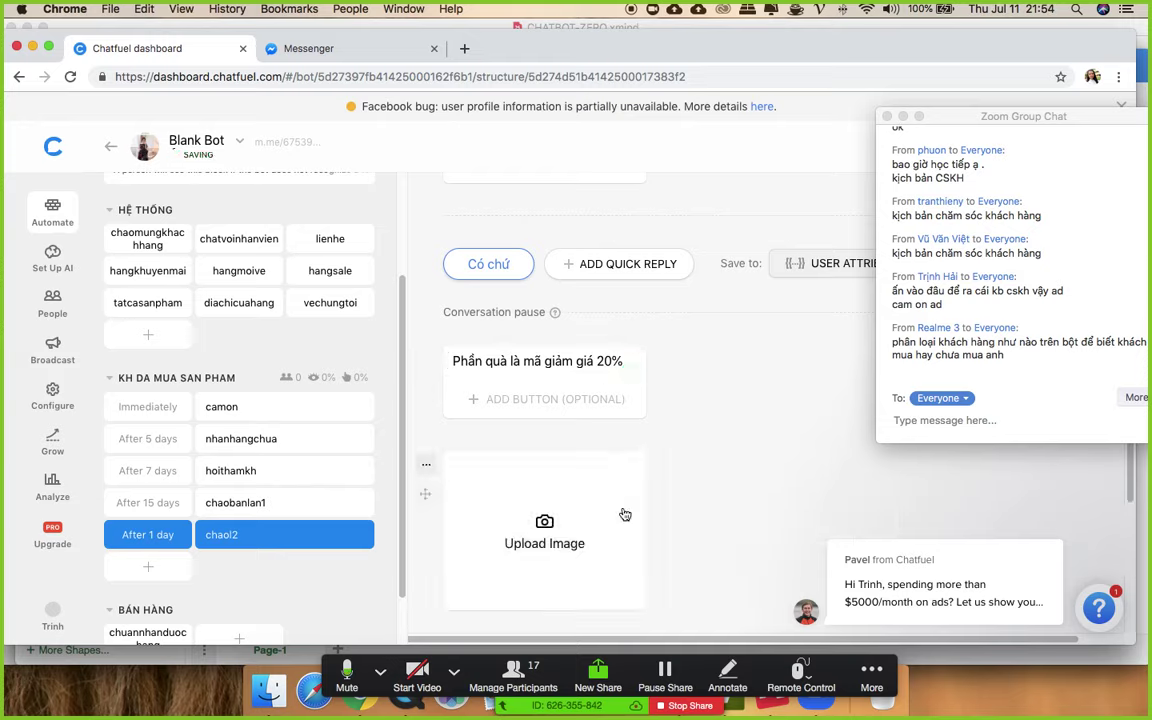
- Upload the spin-wheel promotion image into chaol2's image card
click(541, 549)
scroll(703, 279, down, 5)
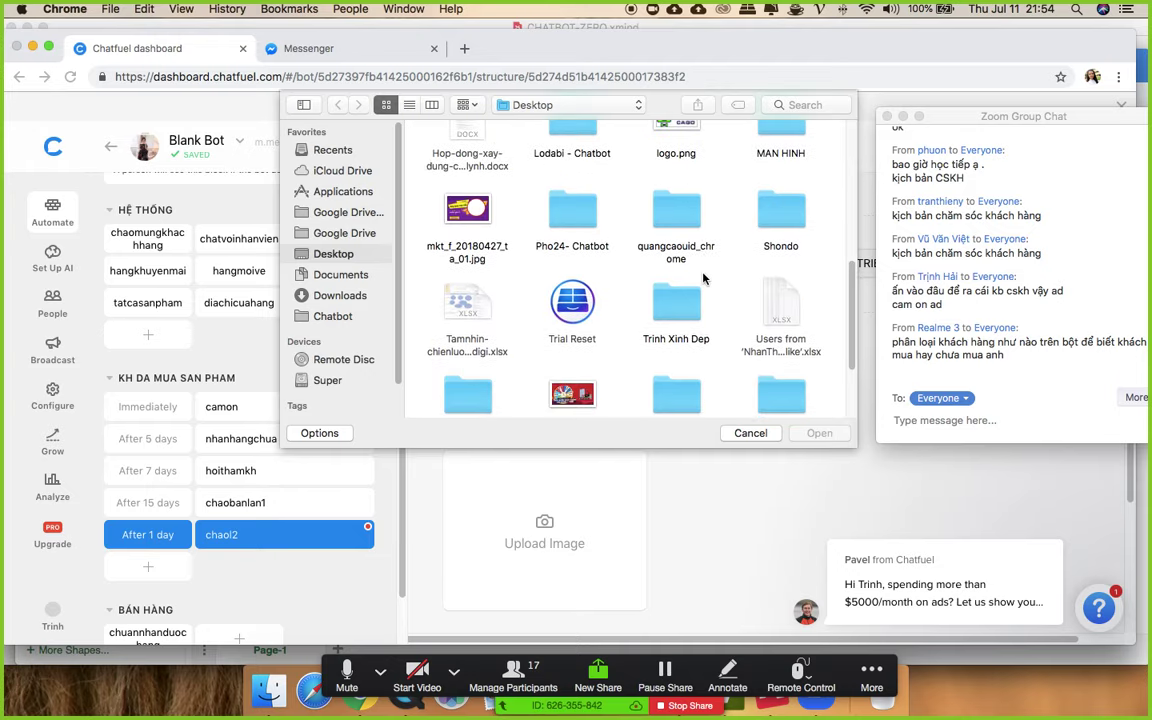
scroll(703, 279, down, 2)
double_click(565, 250)
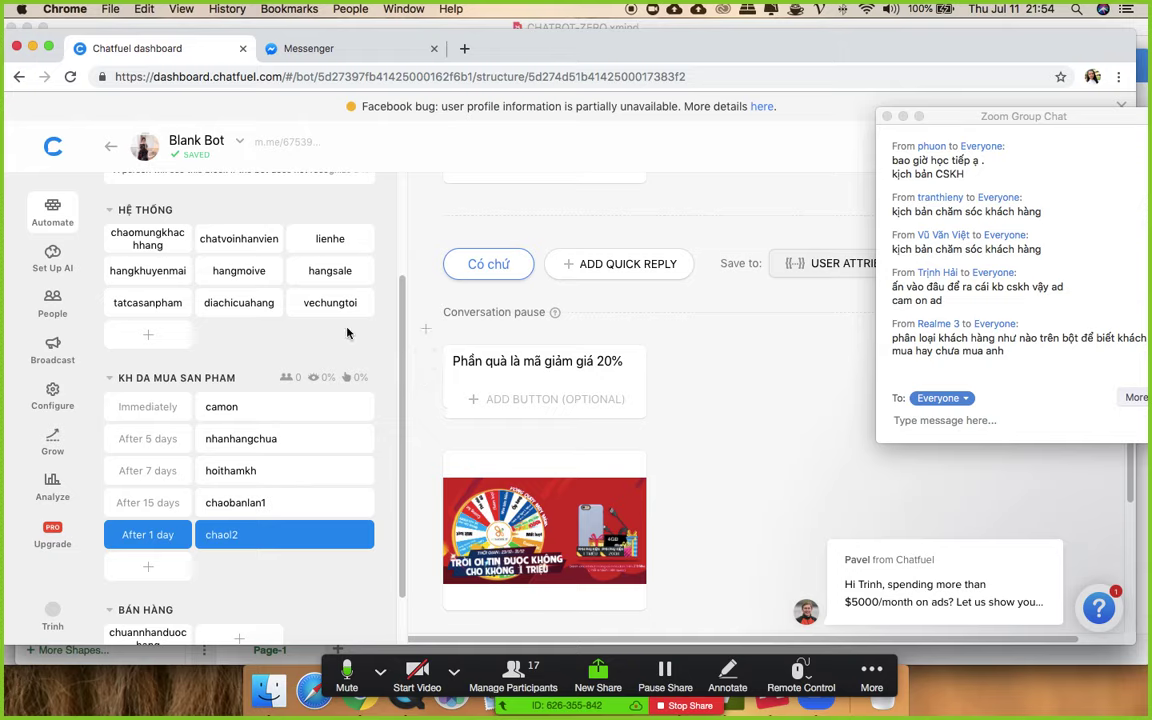
scroll(300, 421, down, 1)
scroll(300, 421, down, 1)
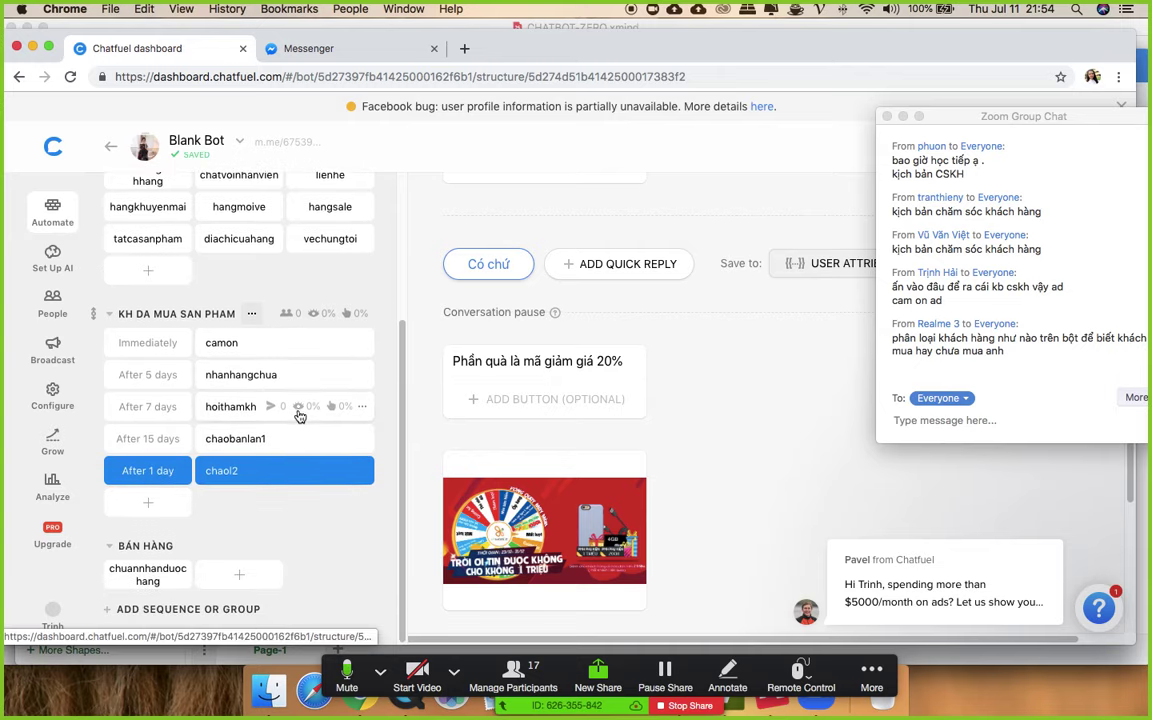
click(165, 609)
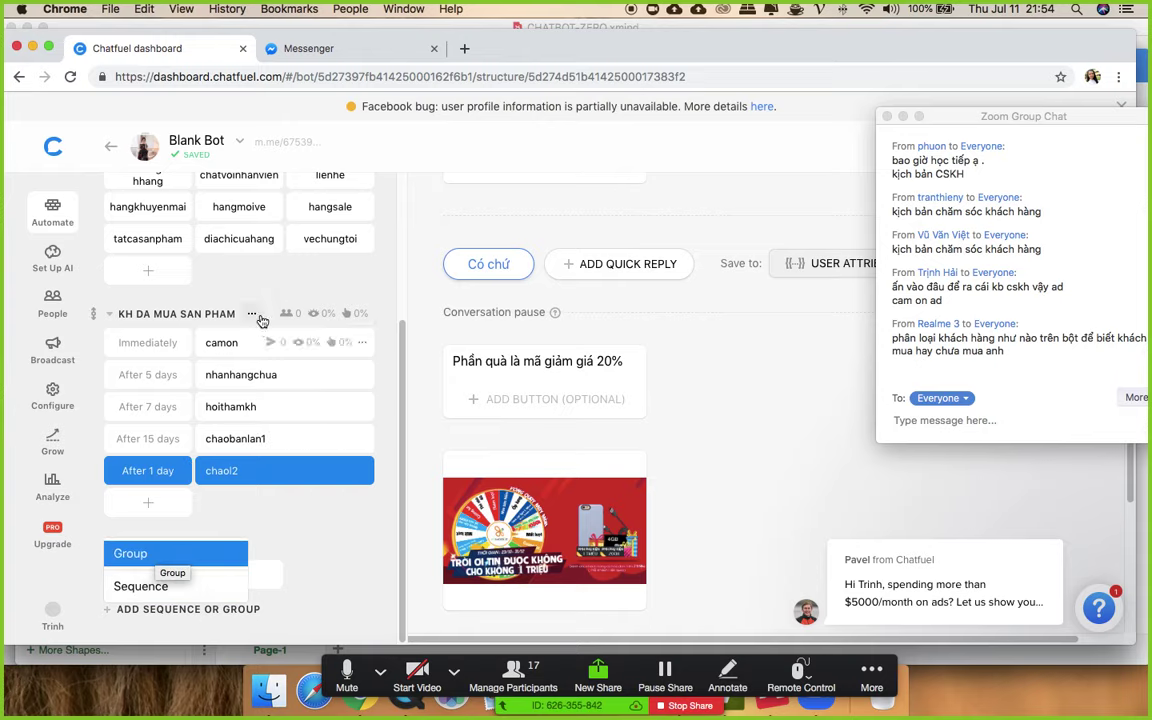
- Clone the KH DA MUA SAN PHAM group into Blank Bot
click(251, 313)
click(253, 363)
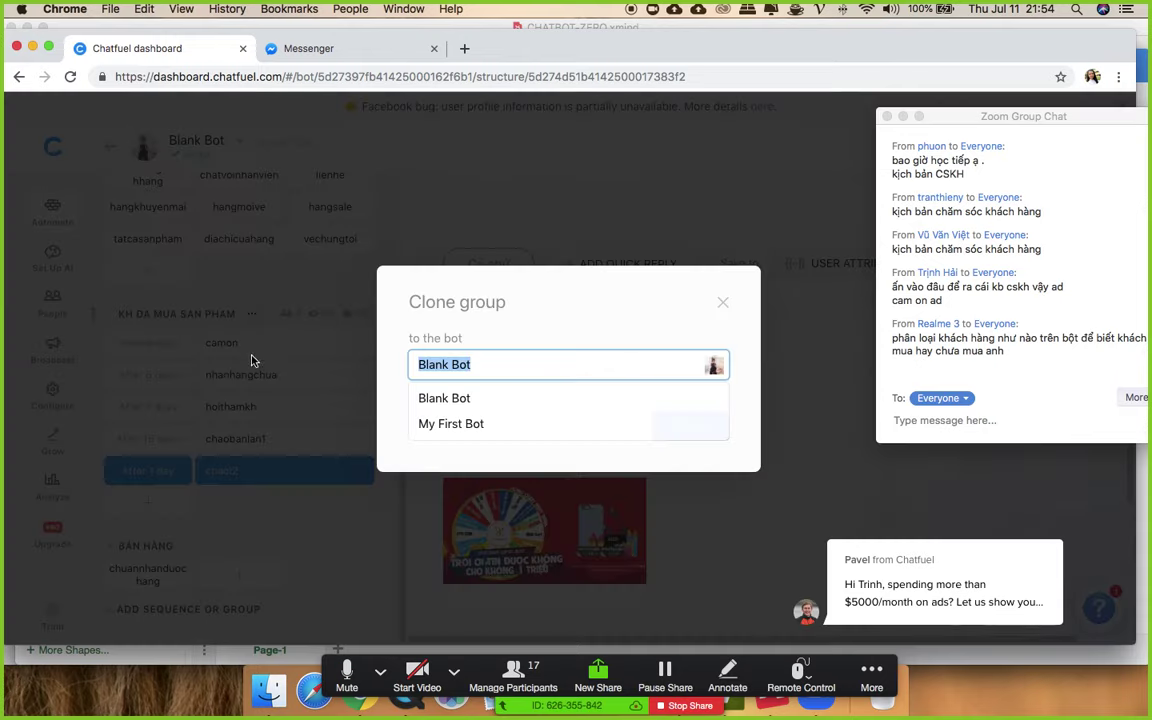
click(561, 333)
click(695, 427)
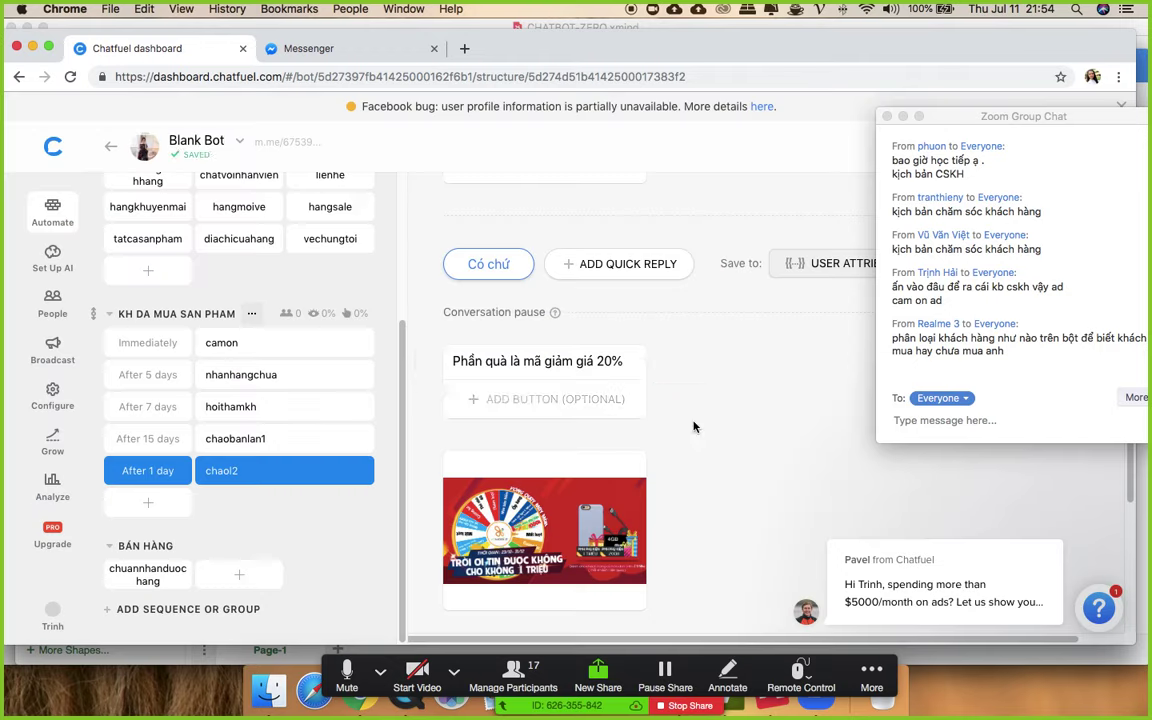
scroll(313, 480, down, 1)
scroll(313, 480, down, 5)
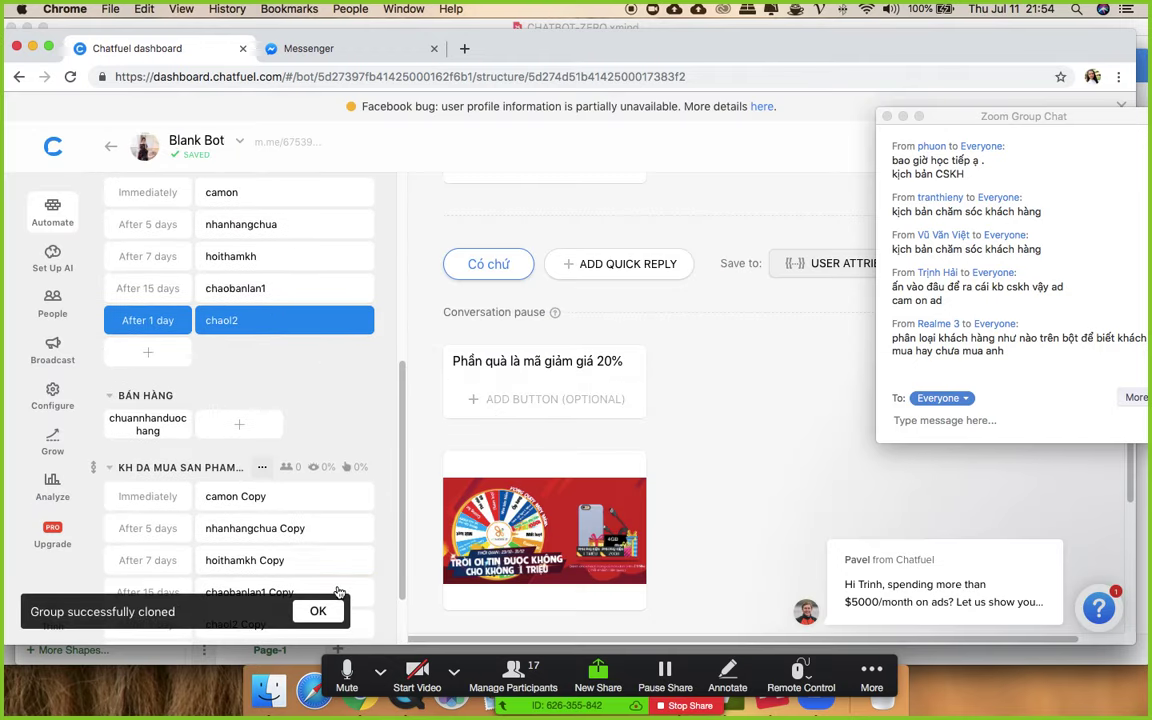
click(317, 611)
- Rename the copied group to KH DA MUA SAN PHAM B
click(231, 467)
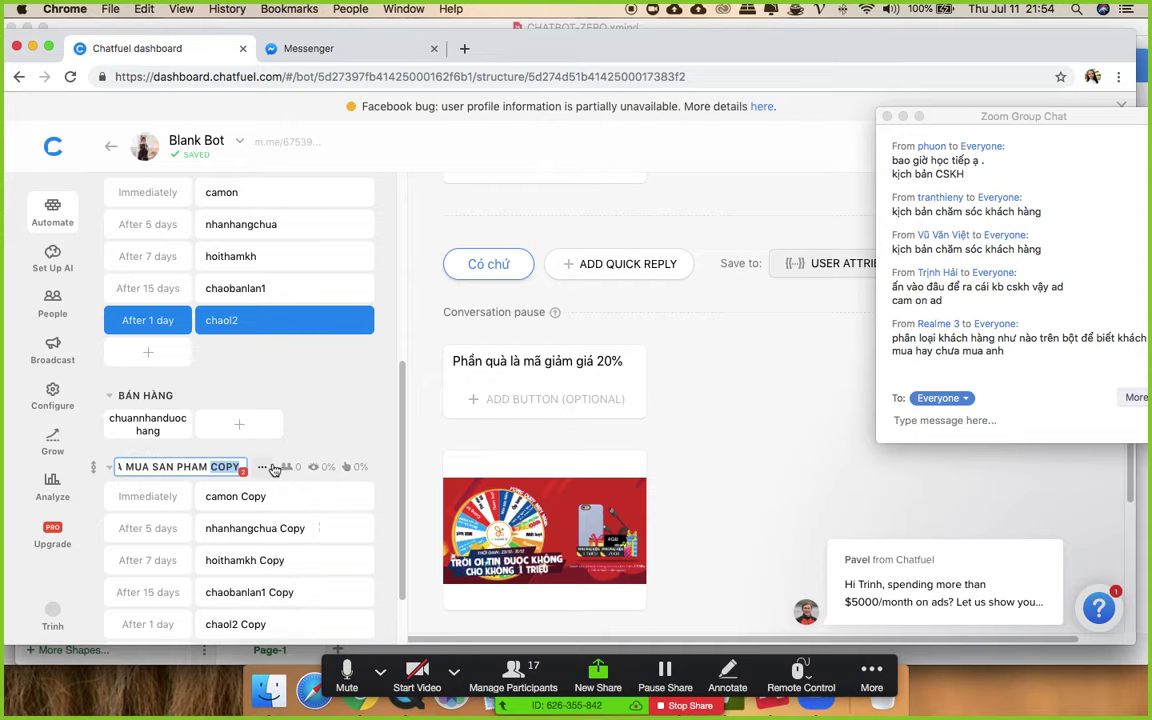
key(BackSpace)
key(BackSpace)
key(BackSpace)
key(BackSpace)
text(B)
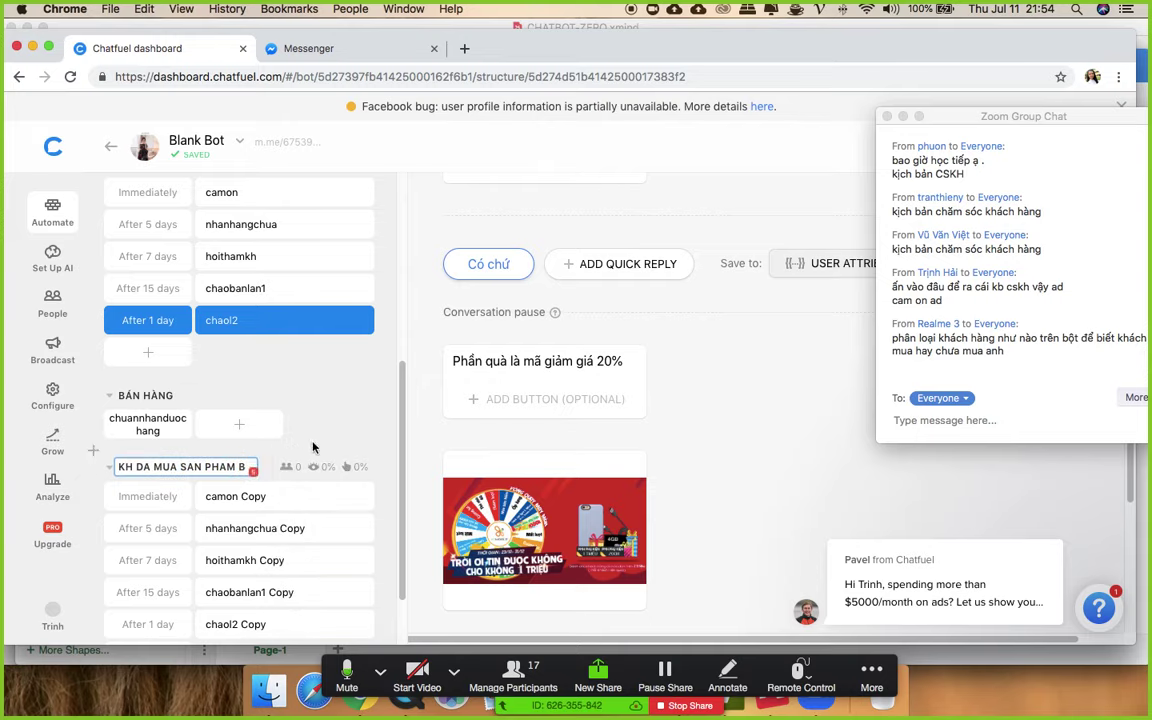
click(347, 397)
scroll(225, 300, down, 2)
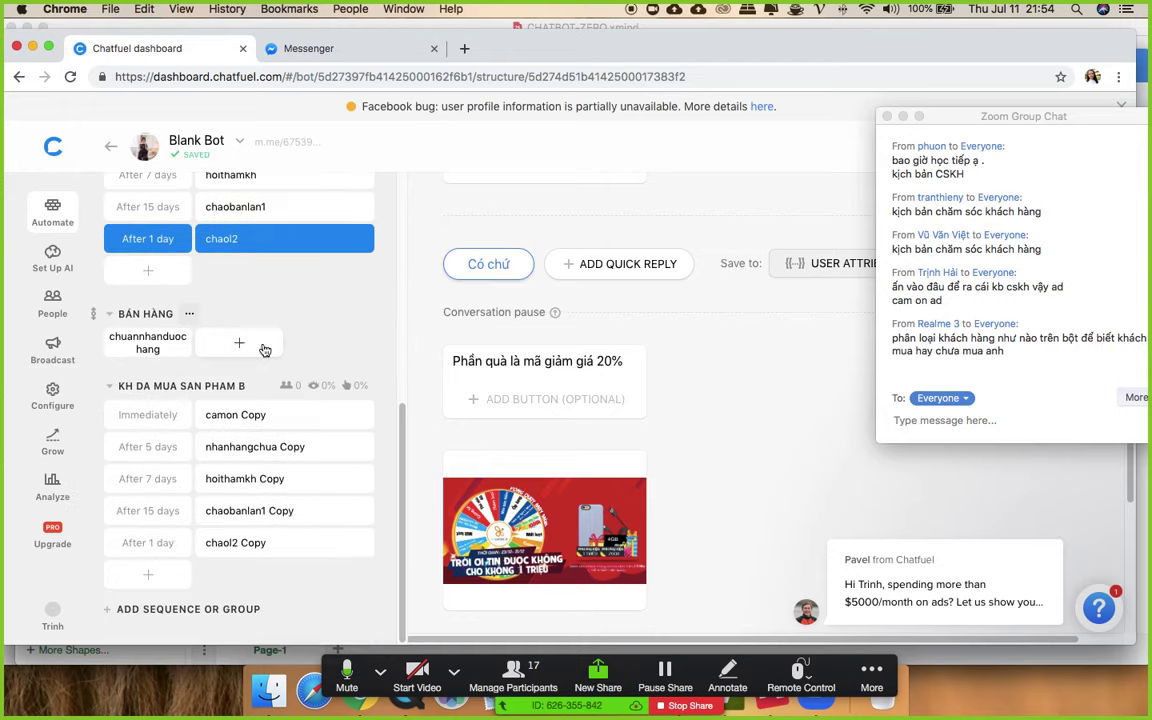
- Add a 'Sản phẩm B' line to the hoithamkh Copy message
click(226, 417)
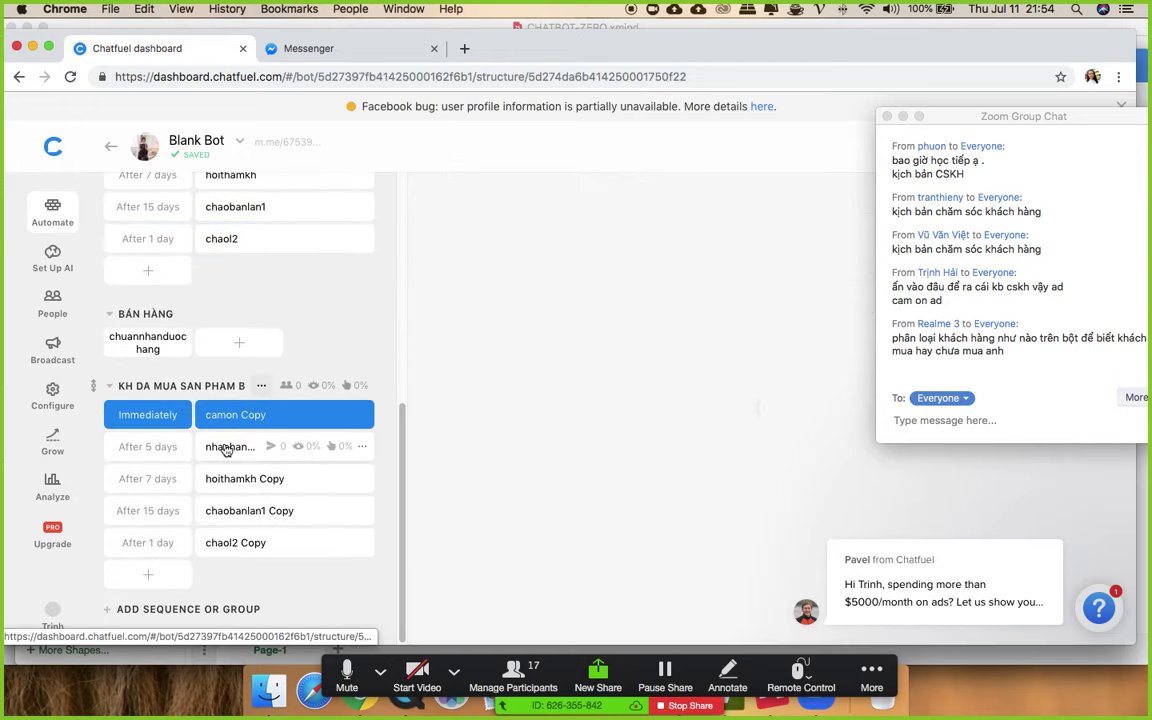
click(227, 449)
click(228, 481)
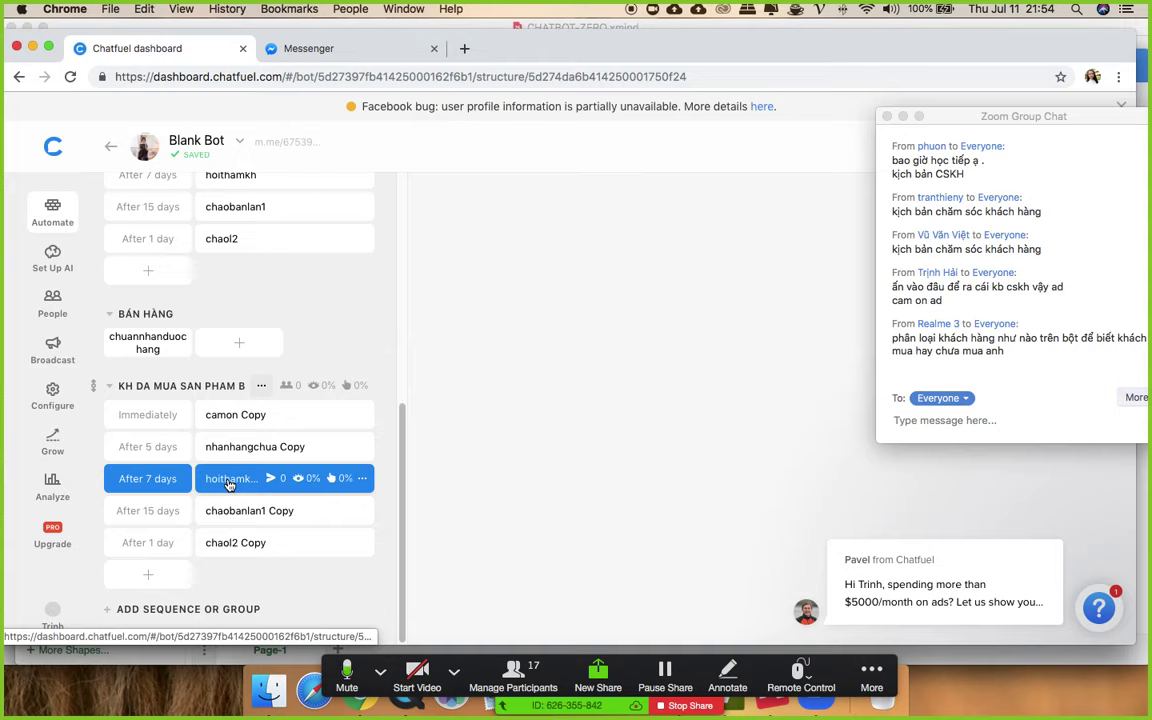
click(634, 397)
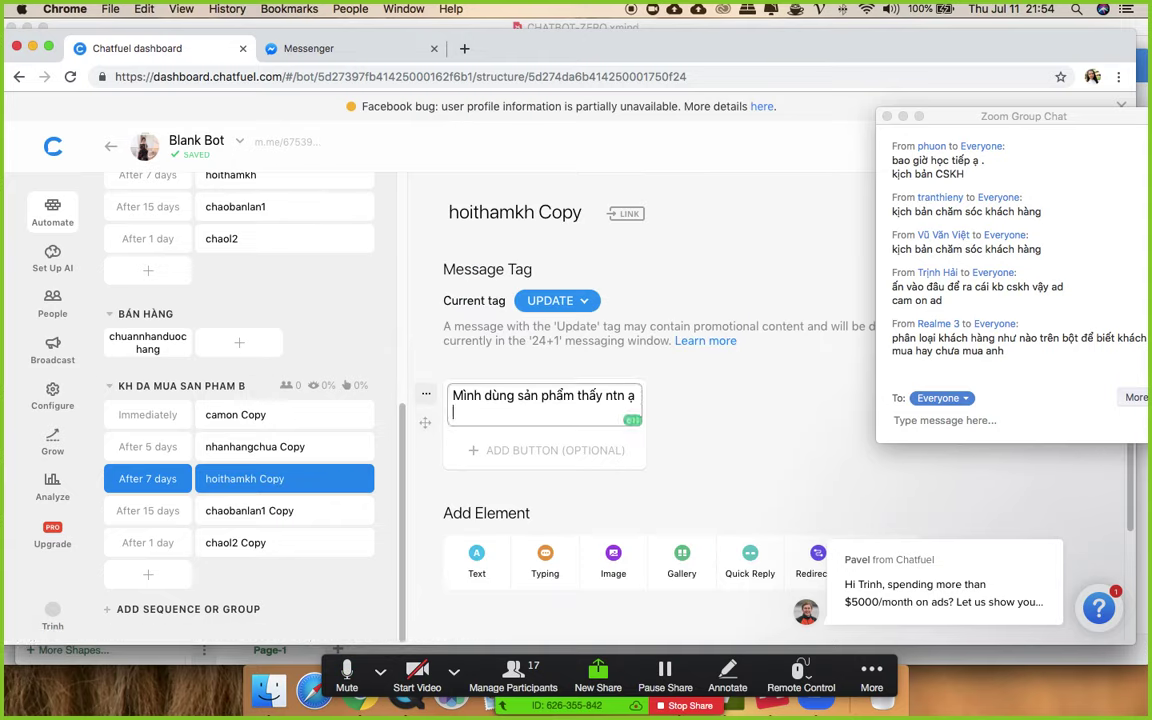
key(Return)
text(San)
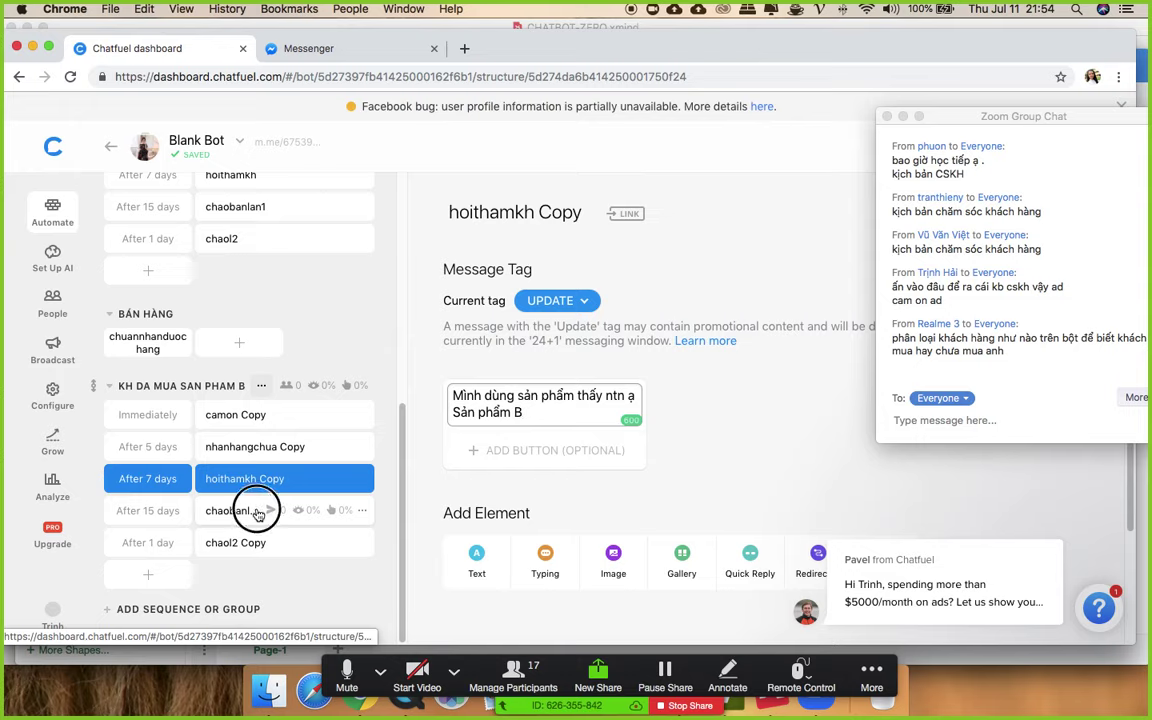
- Review the chaobanlan1 and chaol2 copies and move BÁN HÀNG above KH DA MUA SAN PHAM
click(222, 511)
scroll(597, 461, down, 5)
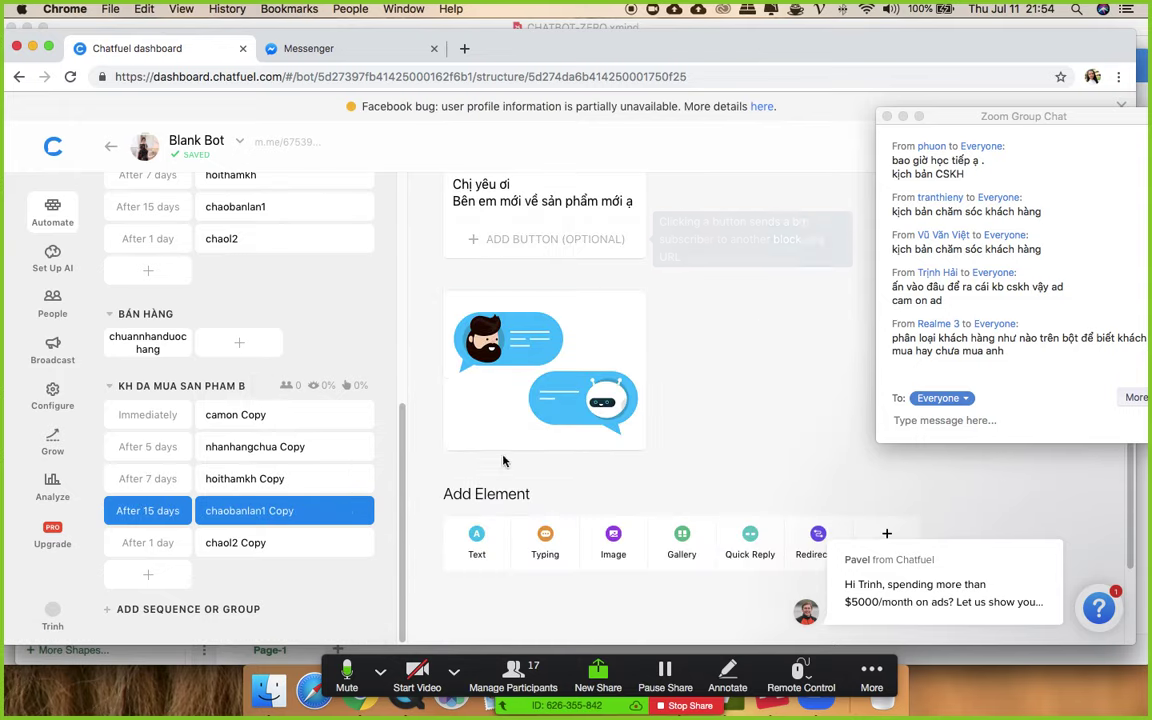
click(229, 547)
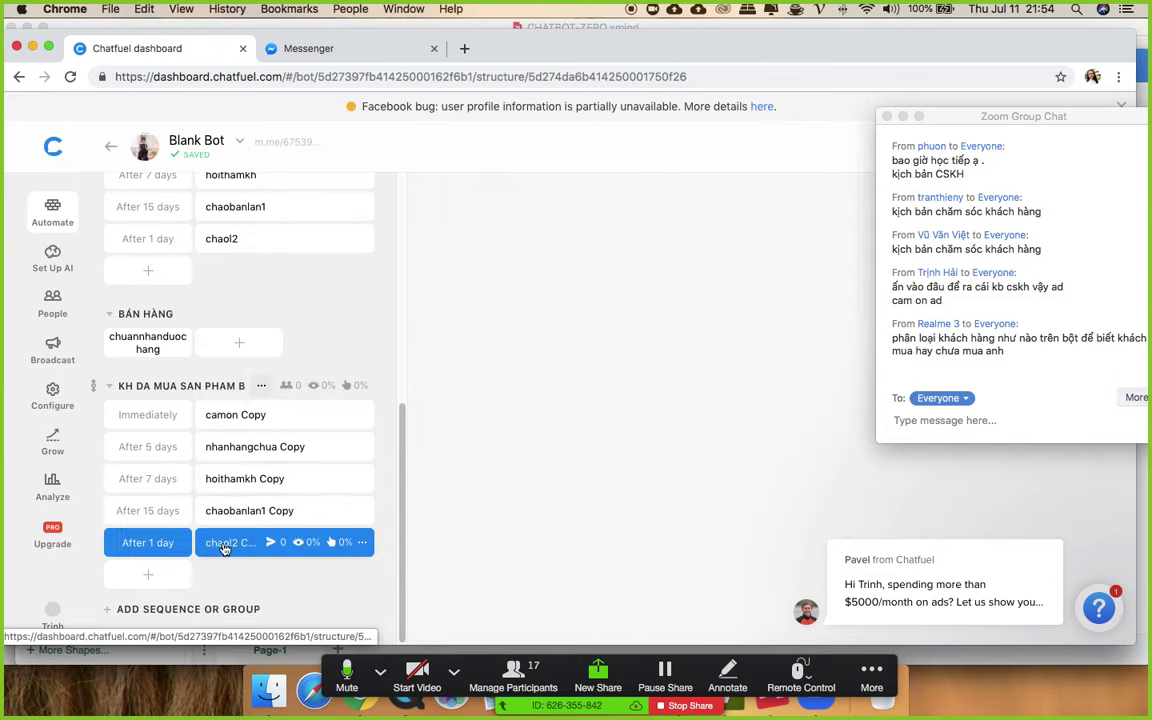
scroll(244, 381, up, 5)
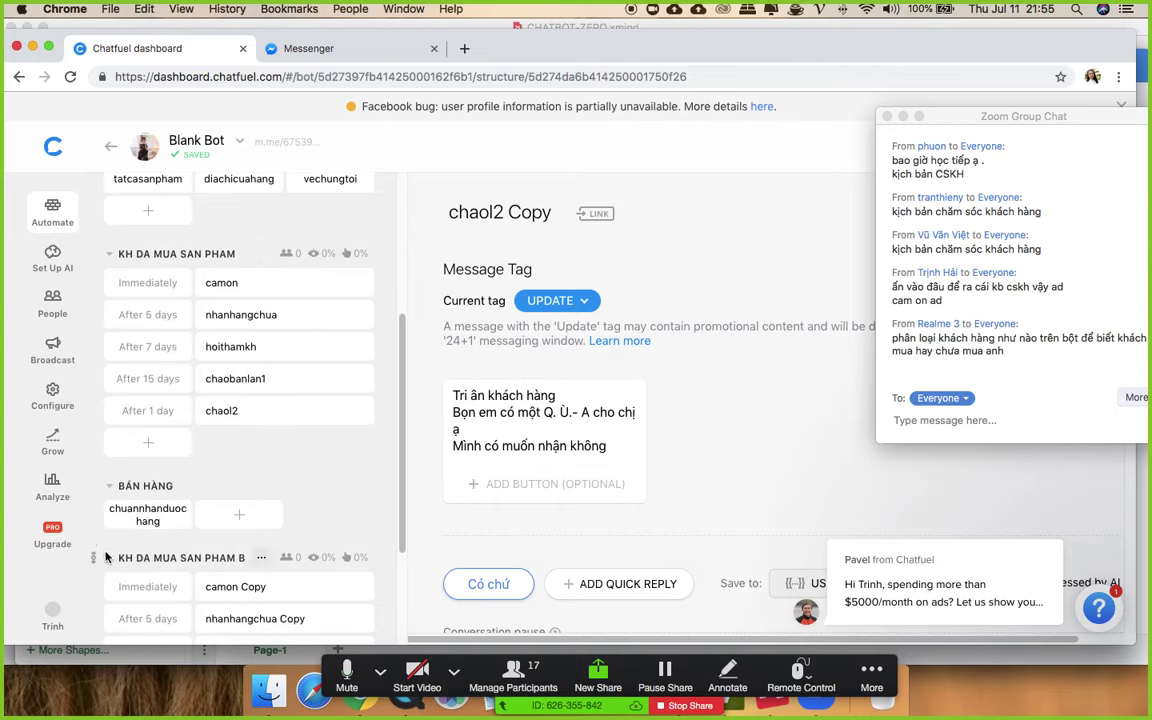
drag(95, 486, 234, 275)
scroll(245, 290, up, 8)
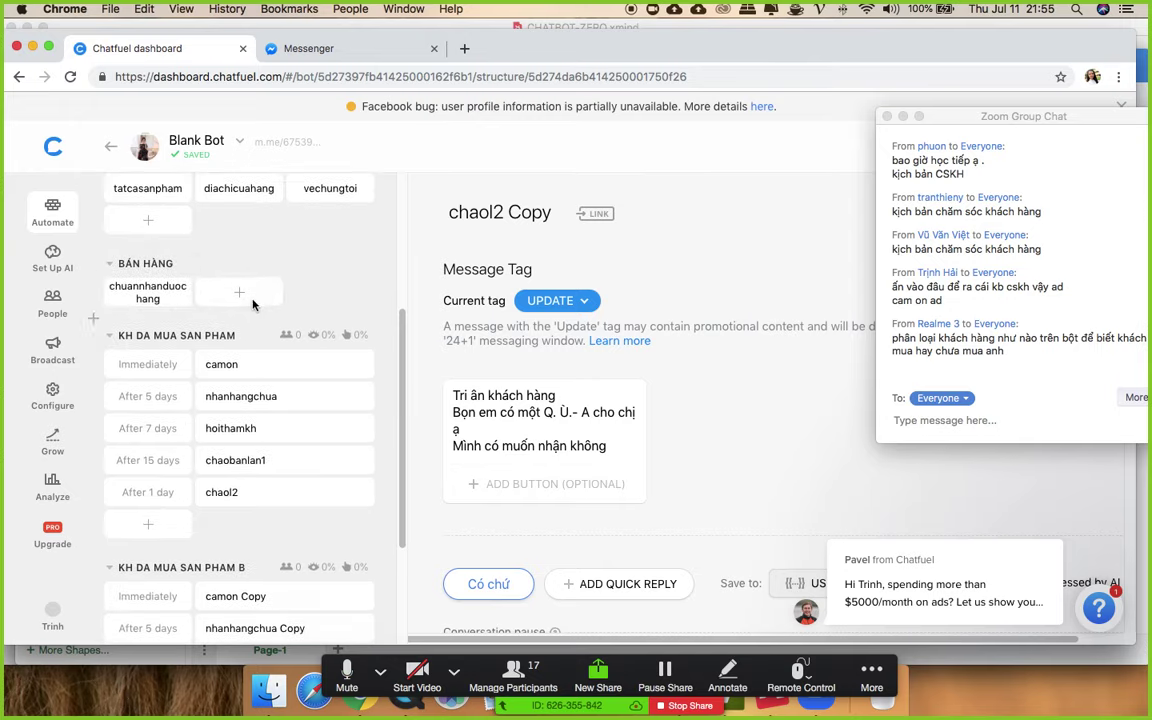
scroll(255, 306, down, 3)
- Add a new BÁN HÀNG block named phanhoite
click(239, 405)
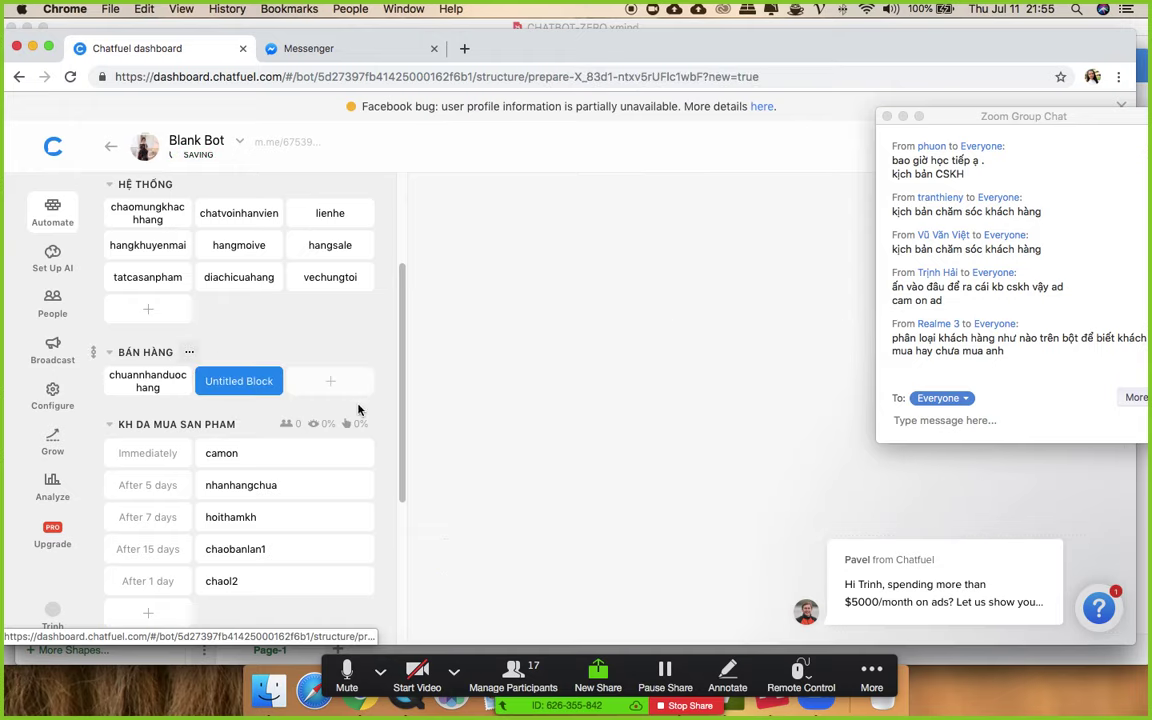
key(BackSpace)
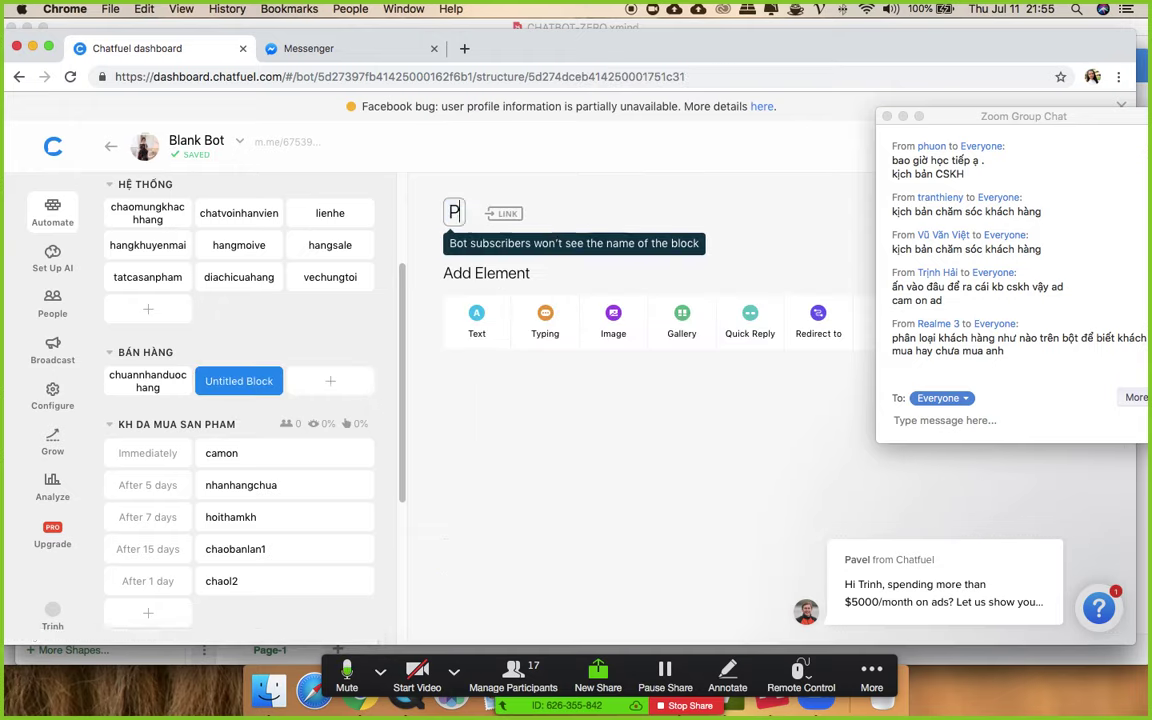
text(PHAN)
key(BackSpace)
key(BackSpace)
key(BackSpace)
key(BackSpace)
text(p)
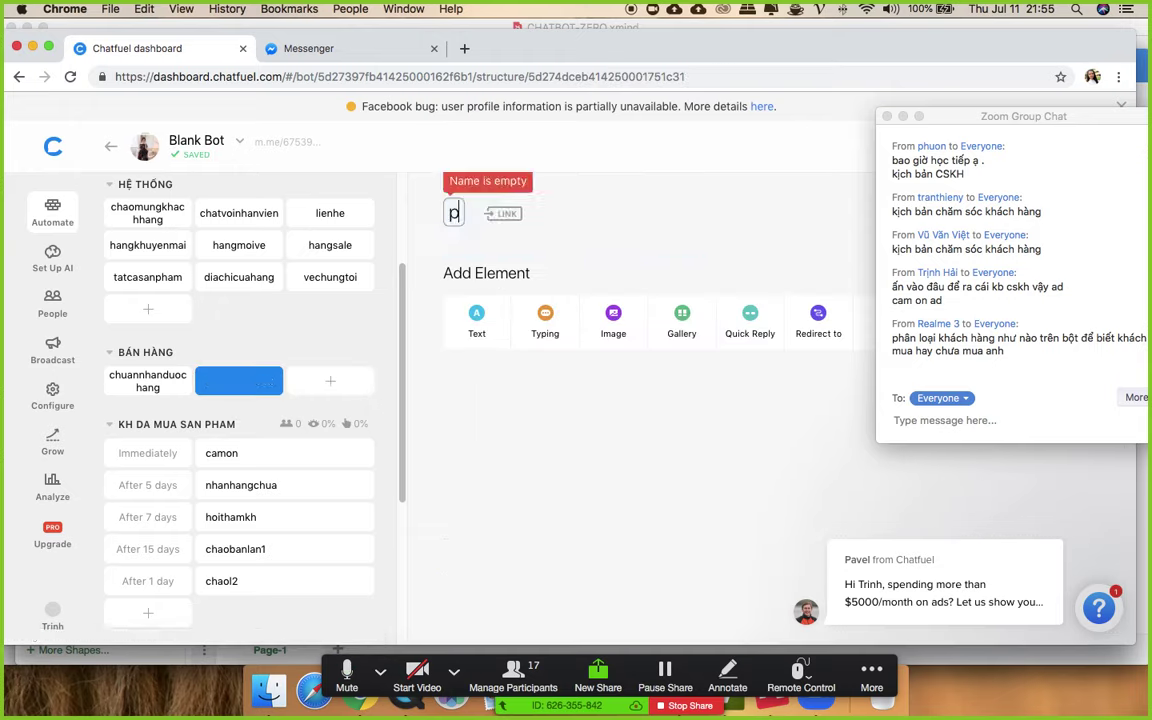
text(hanhoit)
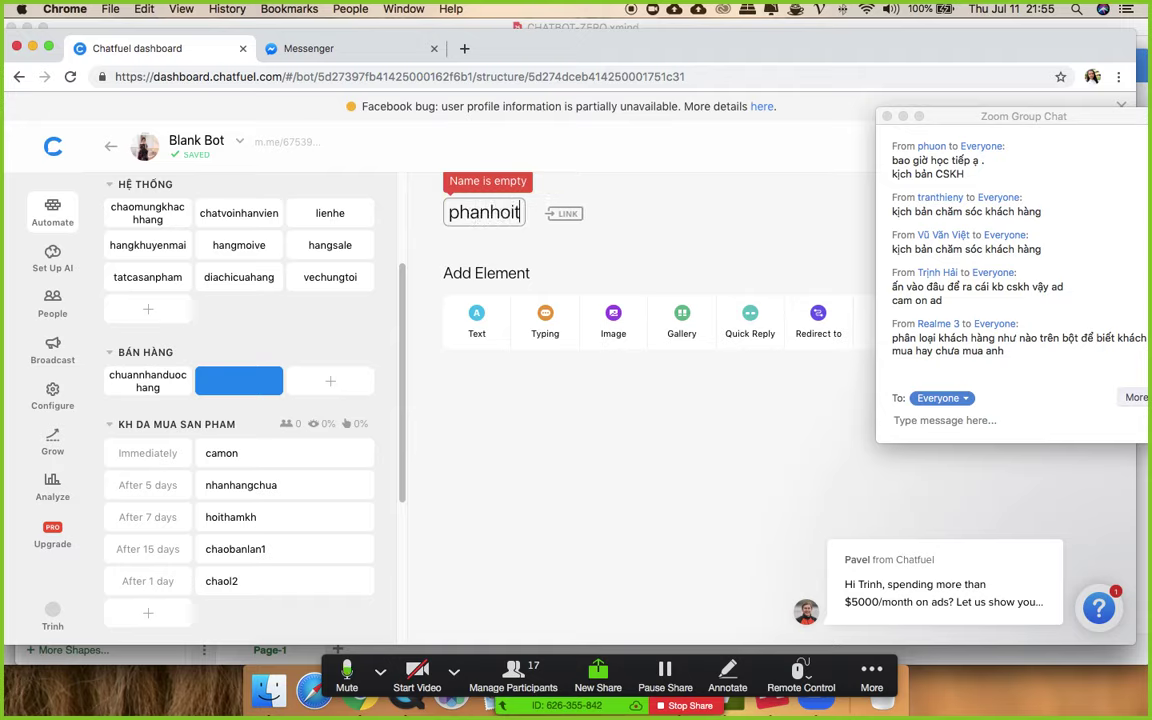
text(e)
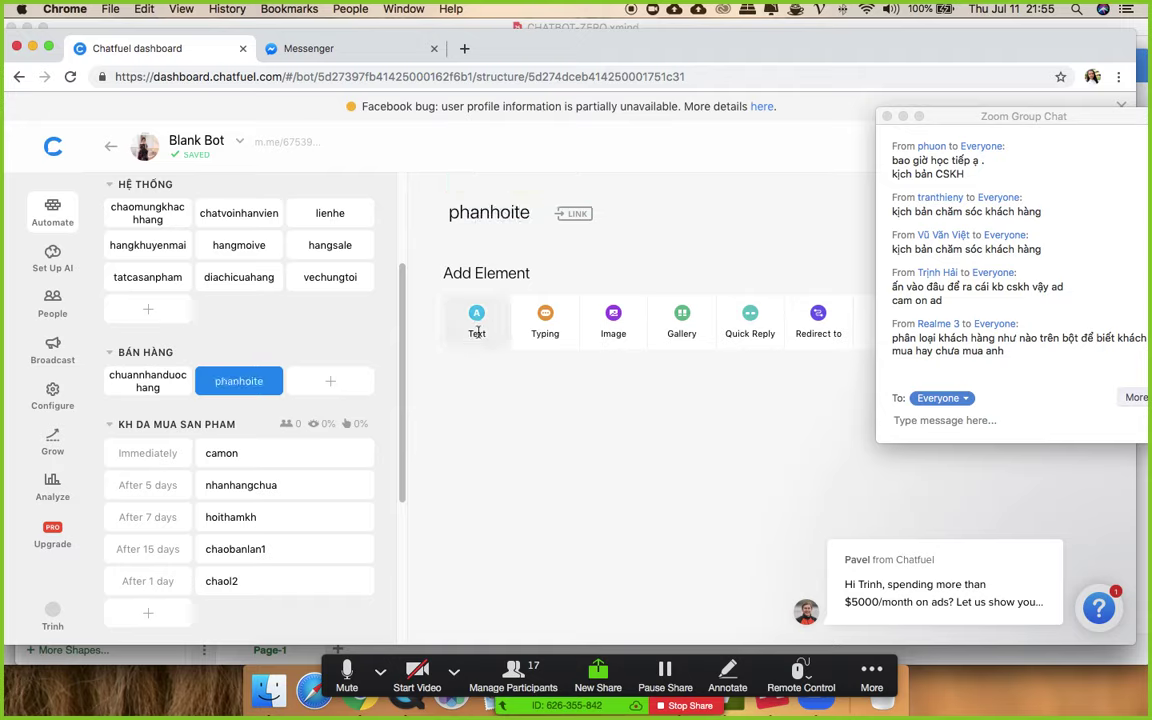
- Give phanhoite the reply text 'Dạ bên em xin lỗi'
click(477, 322)
text(Dạ bên em xin lỗi)
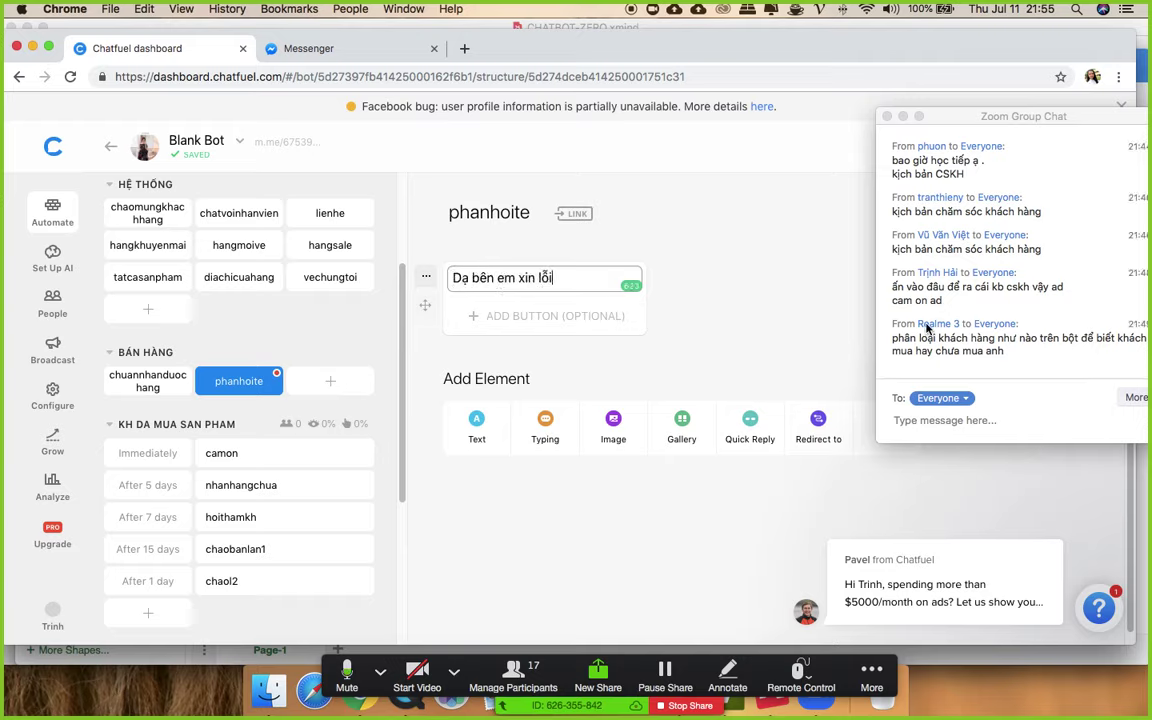
click(692, 281)
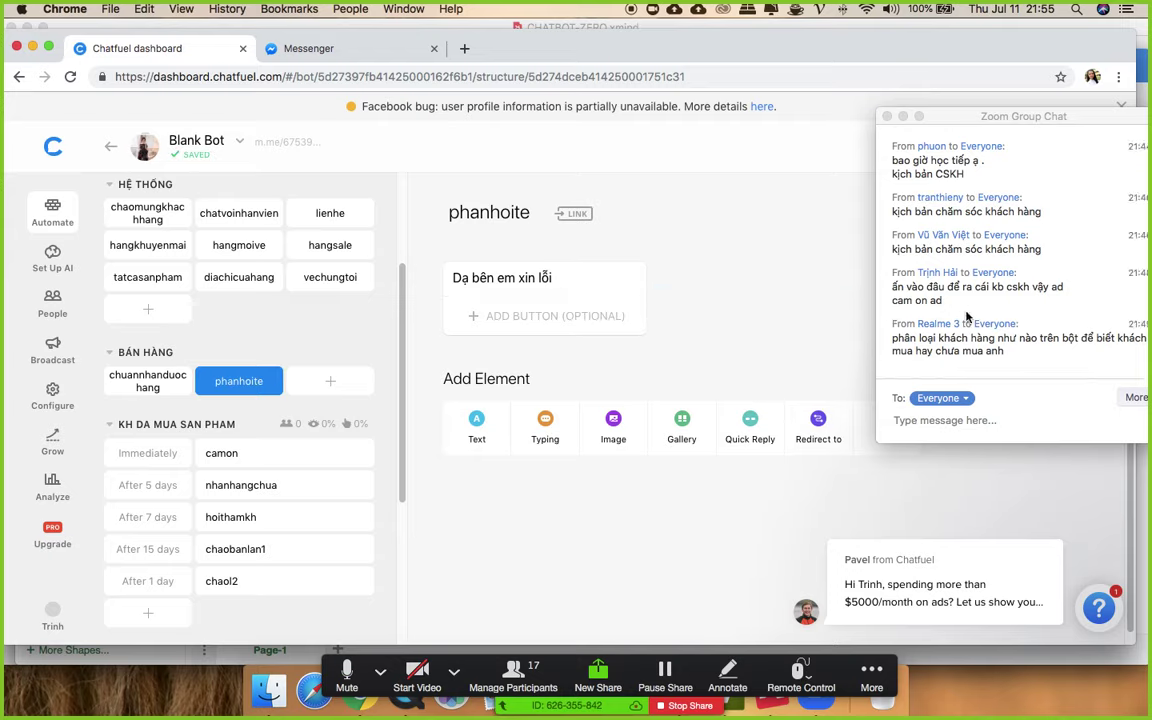
scroll(304, 433, down, 1)
scroll(304, 433, down, 2)
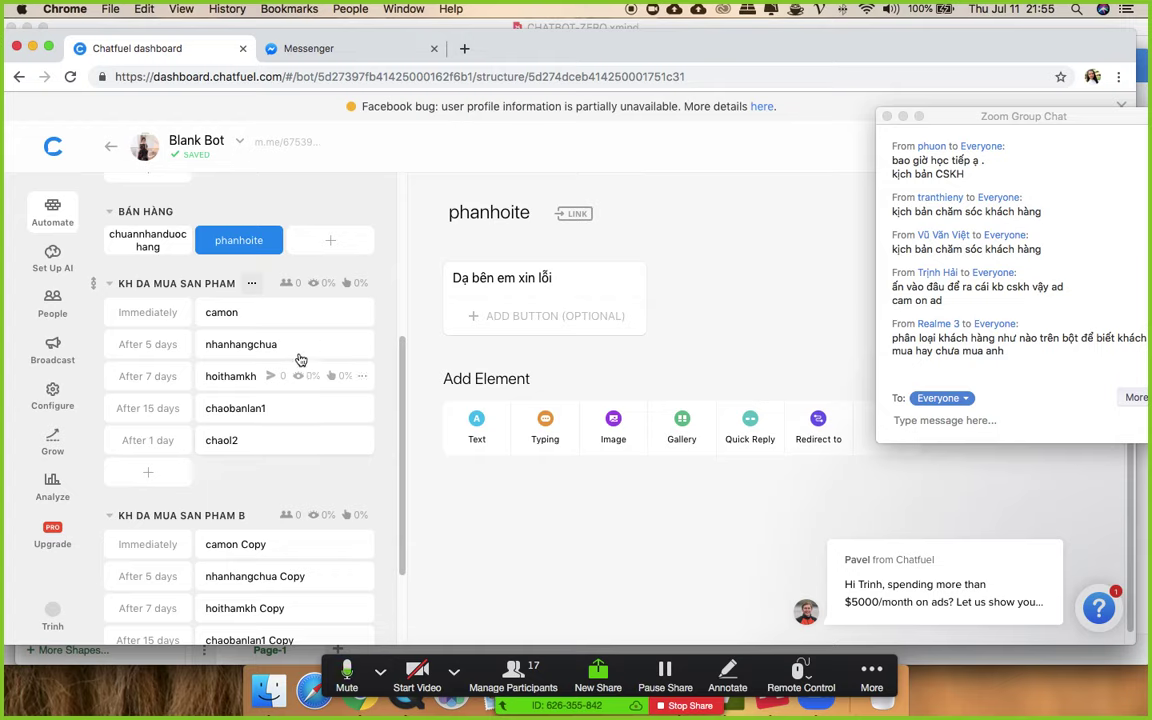
click(224, 313)
- Review the sequence blocks from camon through chaobanlan1 and open chaol2
click(226, 343)
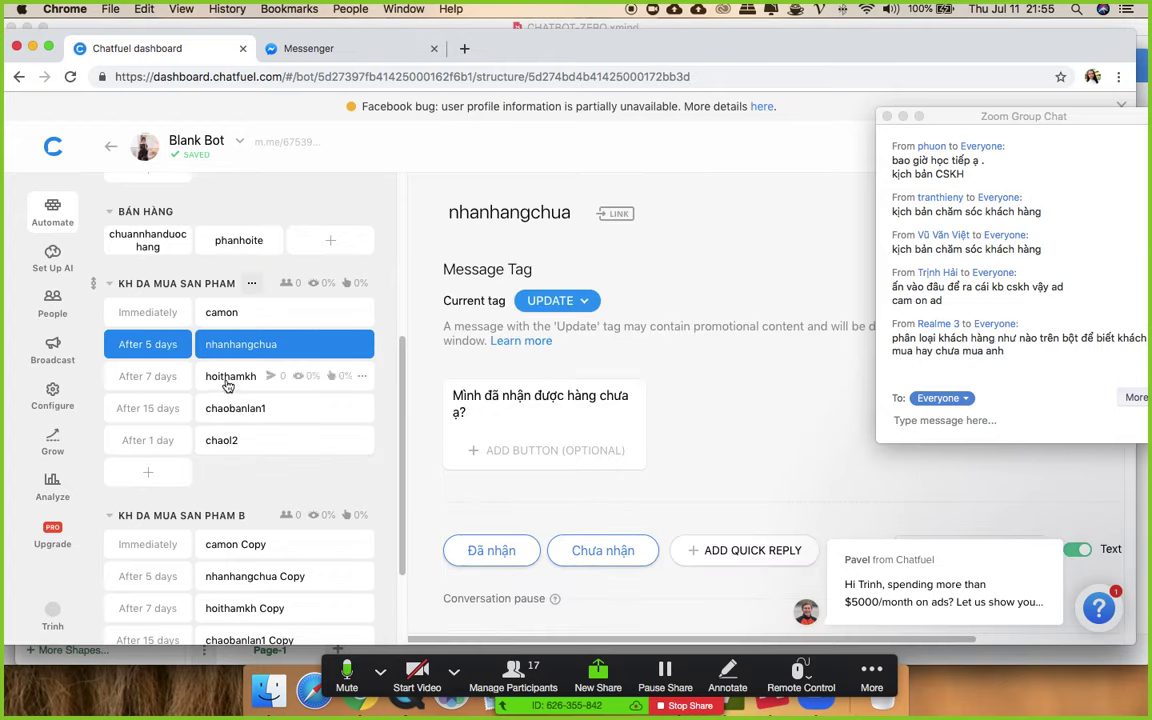
click(230, 382)
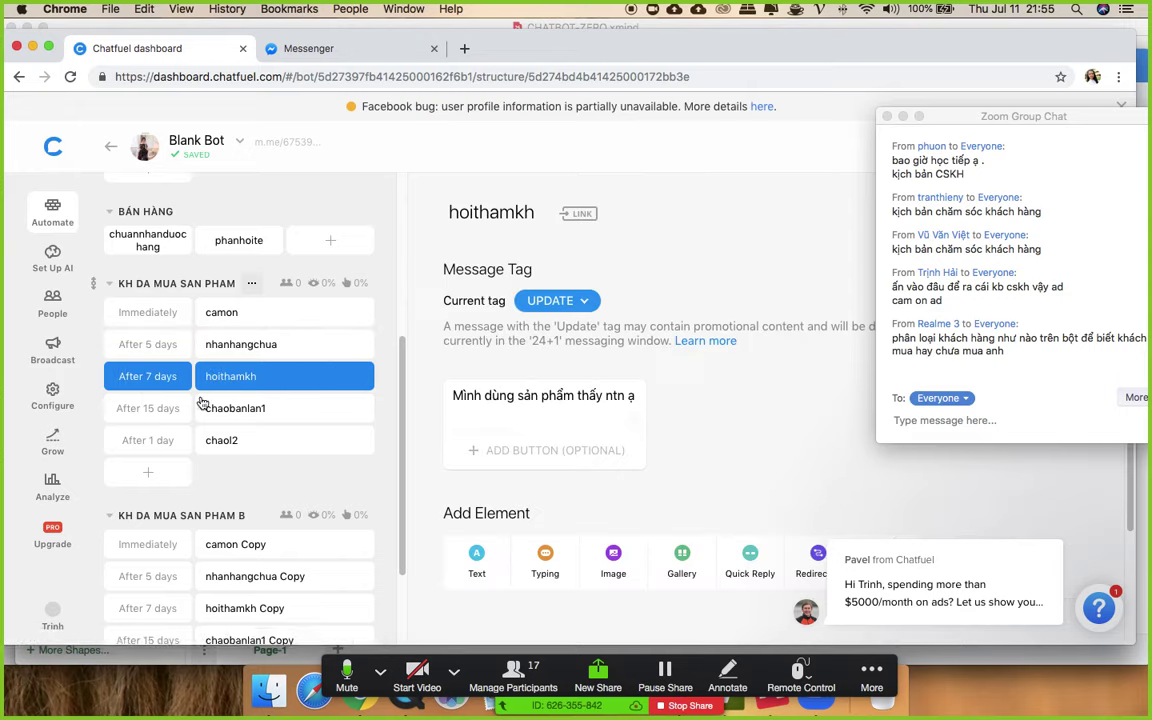
click(156, 418)
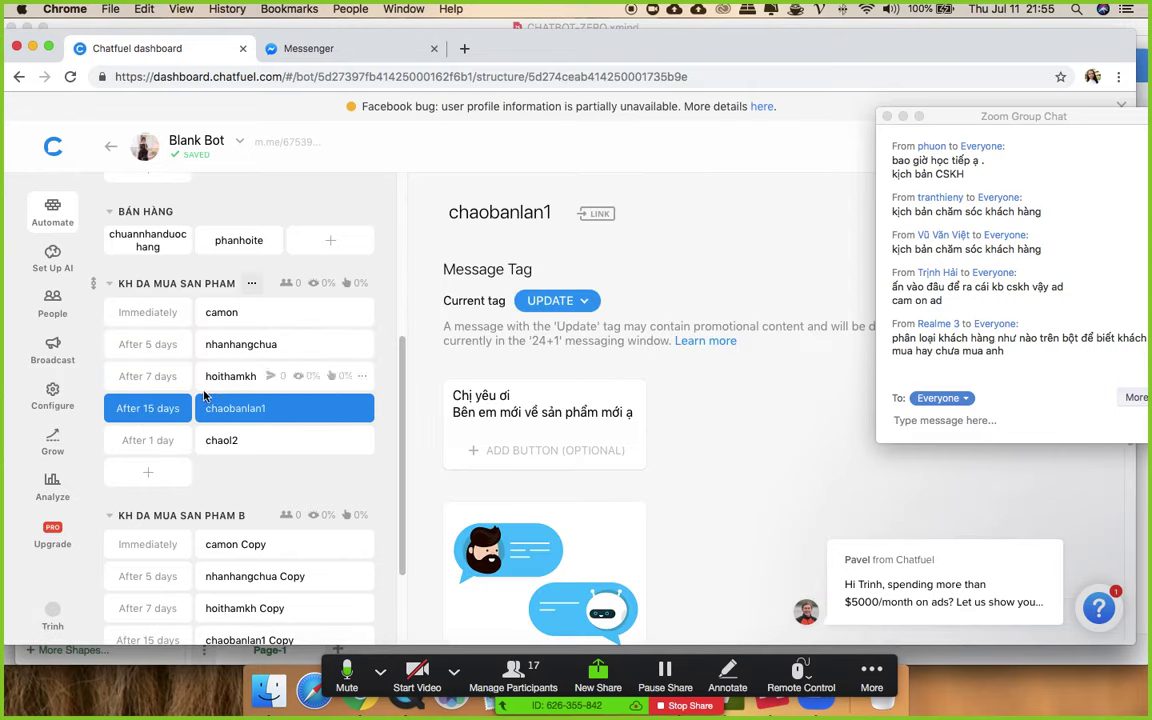
click(232, 314)
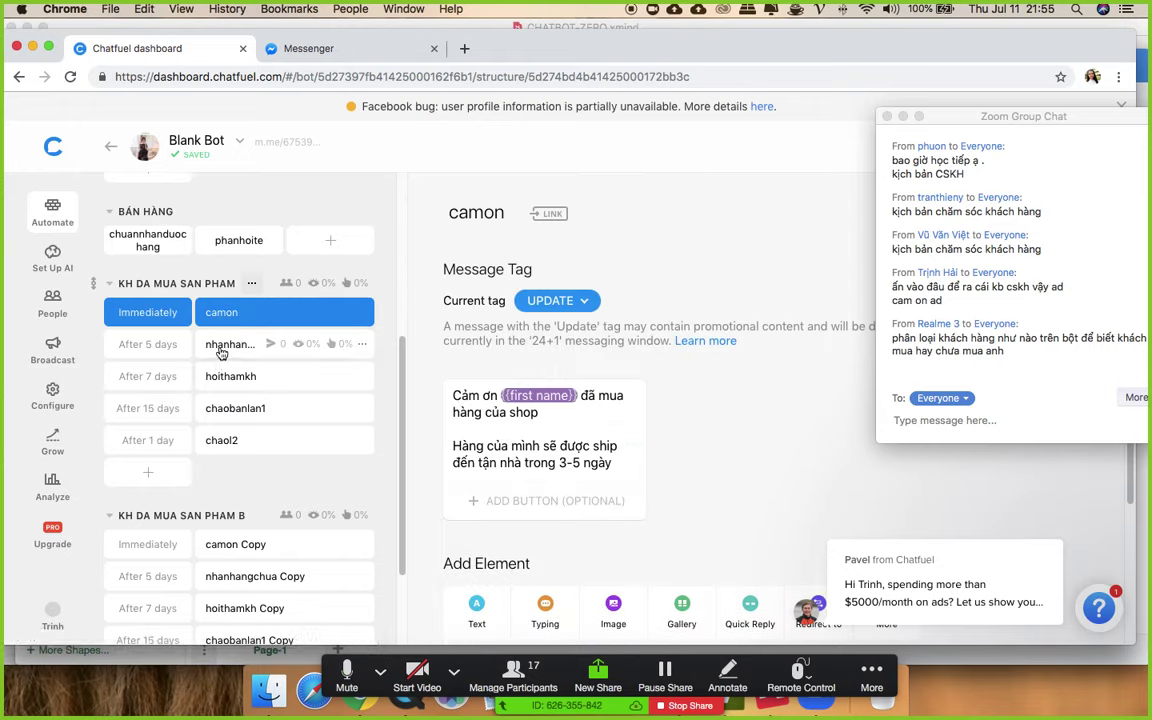
click(218, 343)
click(227, 388)
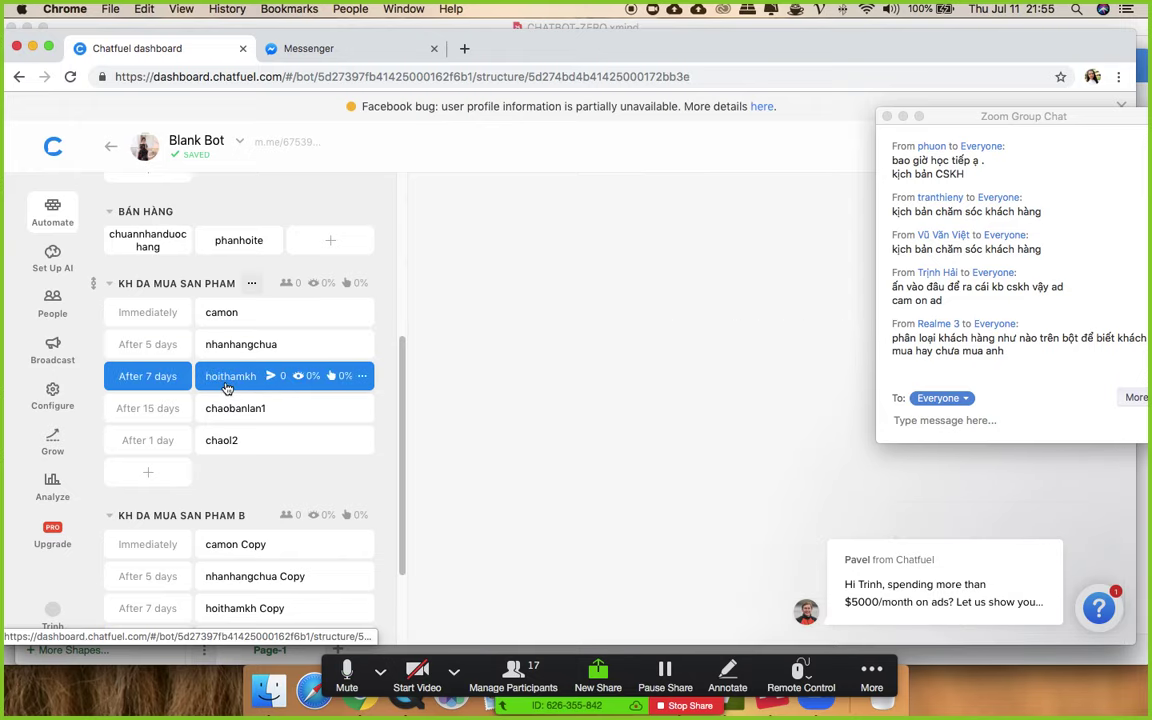
click(228, 416)
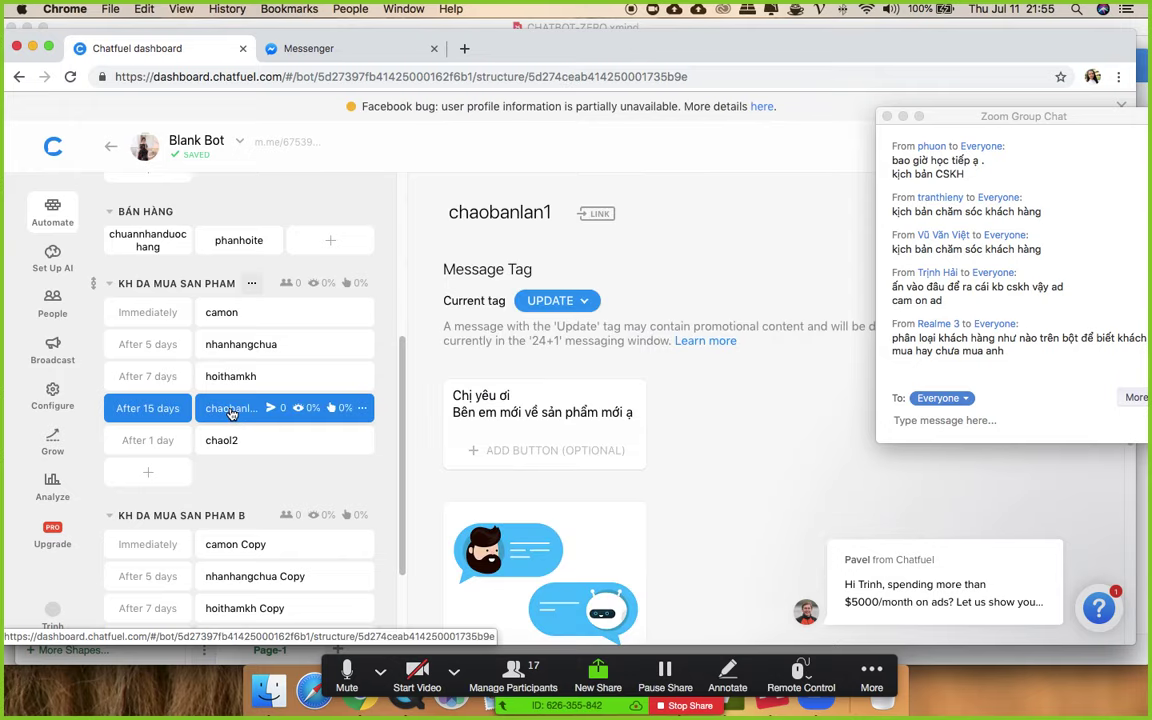
click(229, 442)
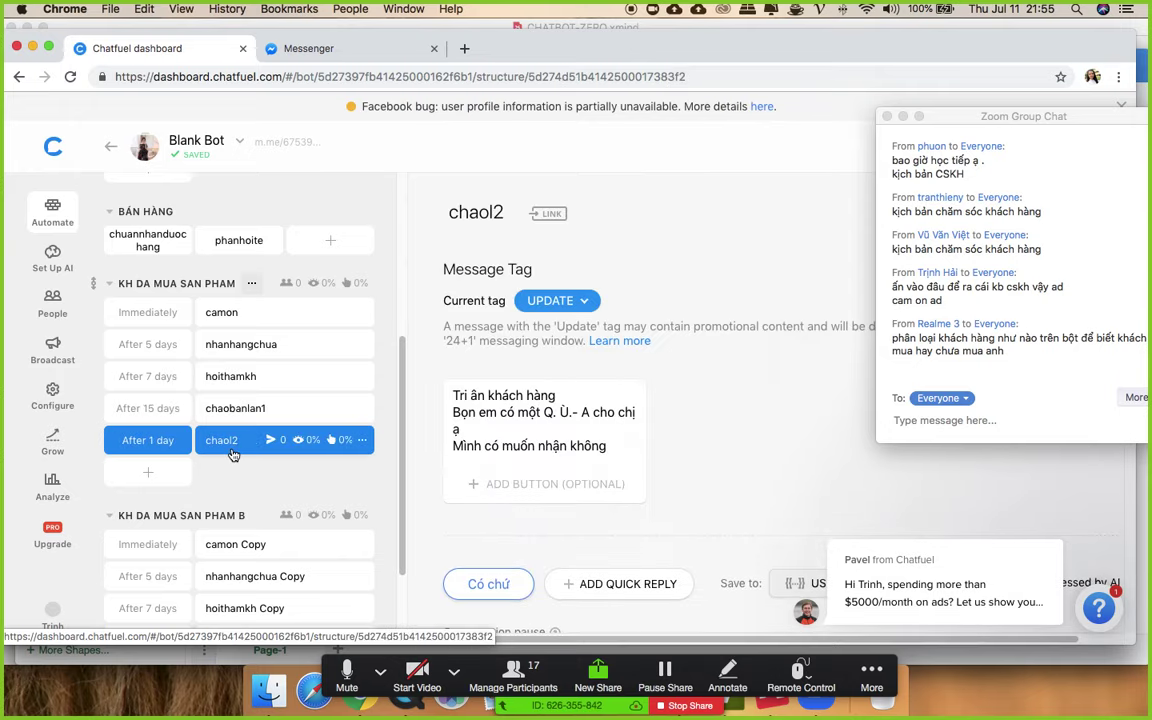
- Set chaol2's delay to 15 days, then change it to 30 days
click(147, 441)
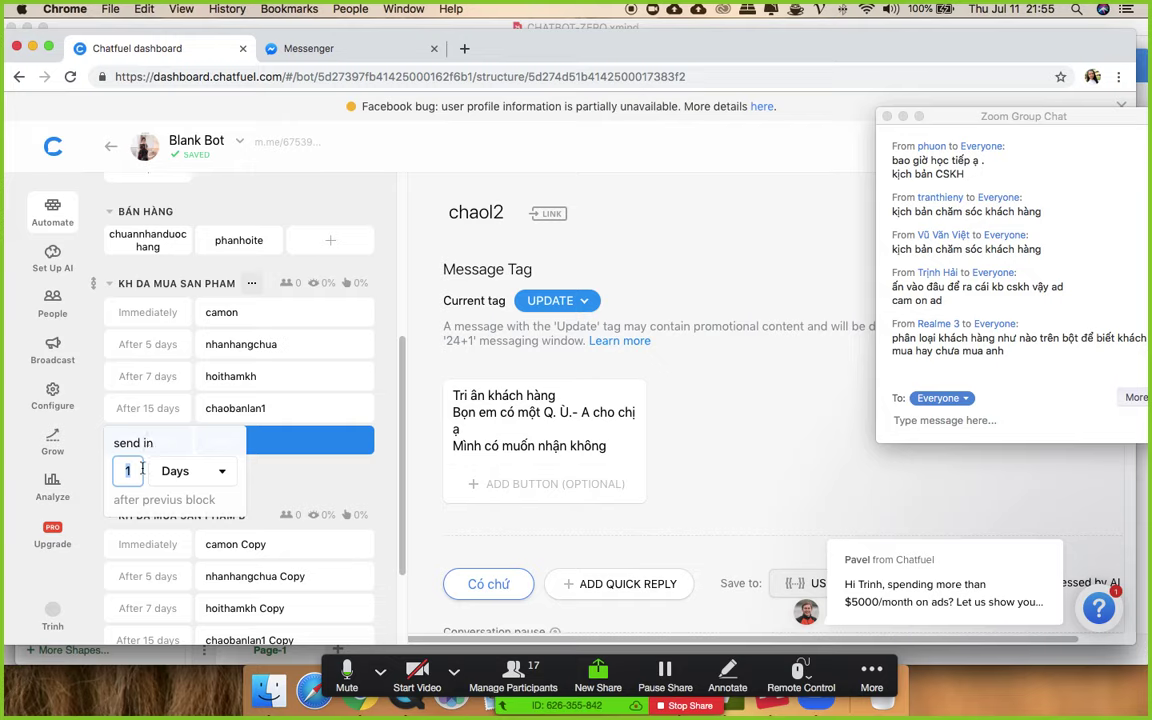
text(15)
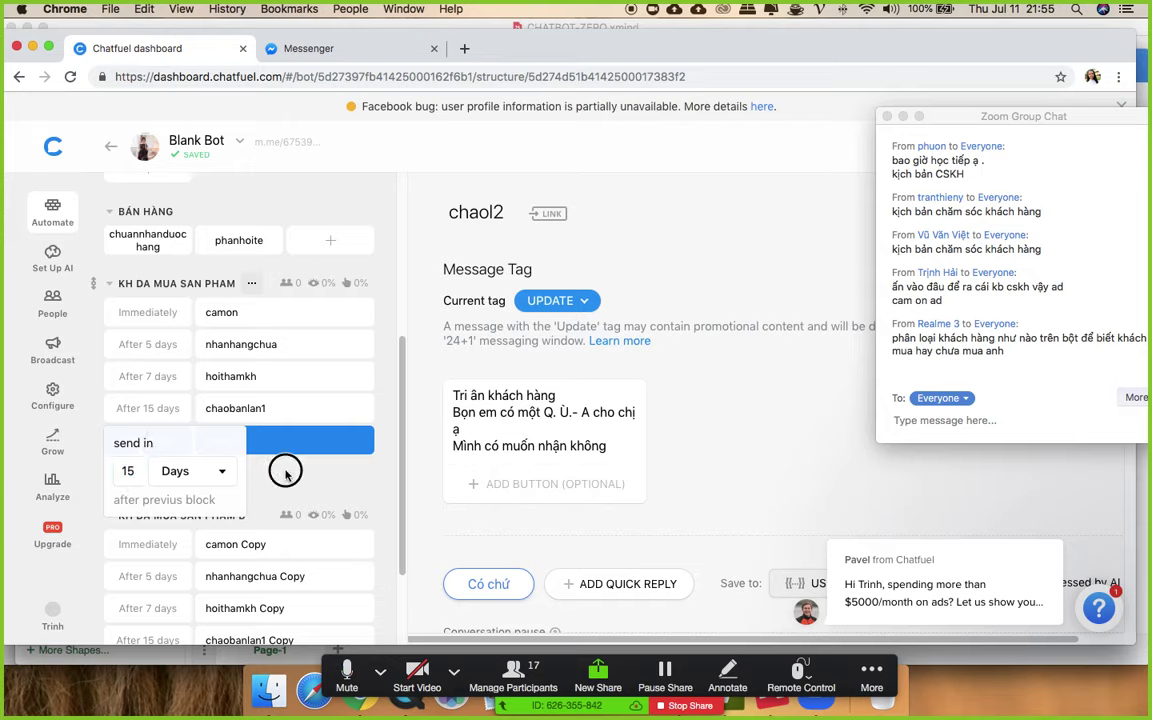
click(284, 470)
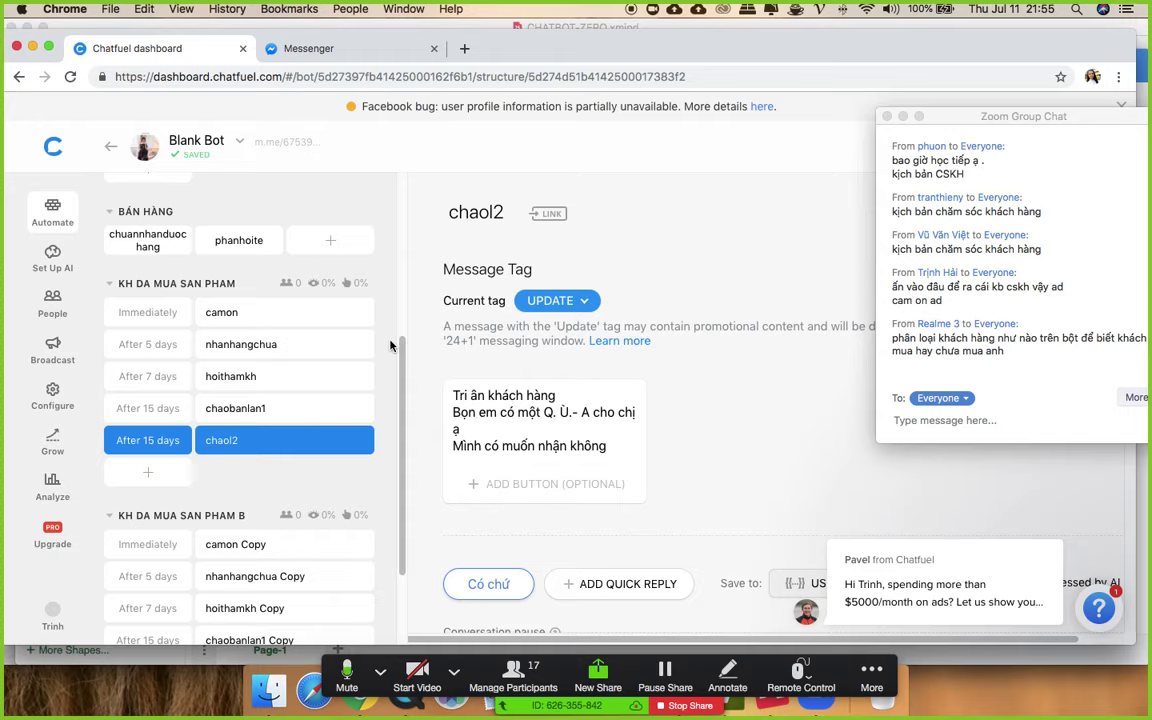
click(148, 440)
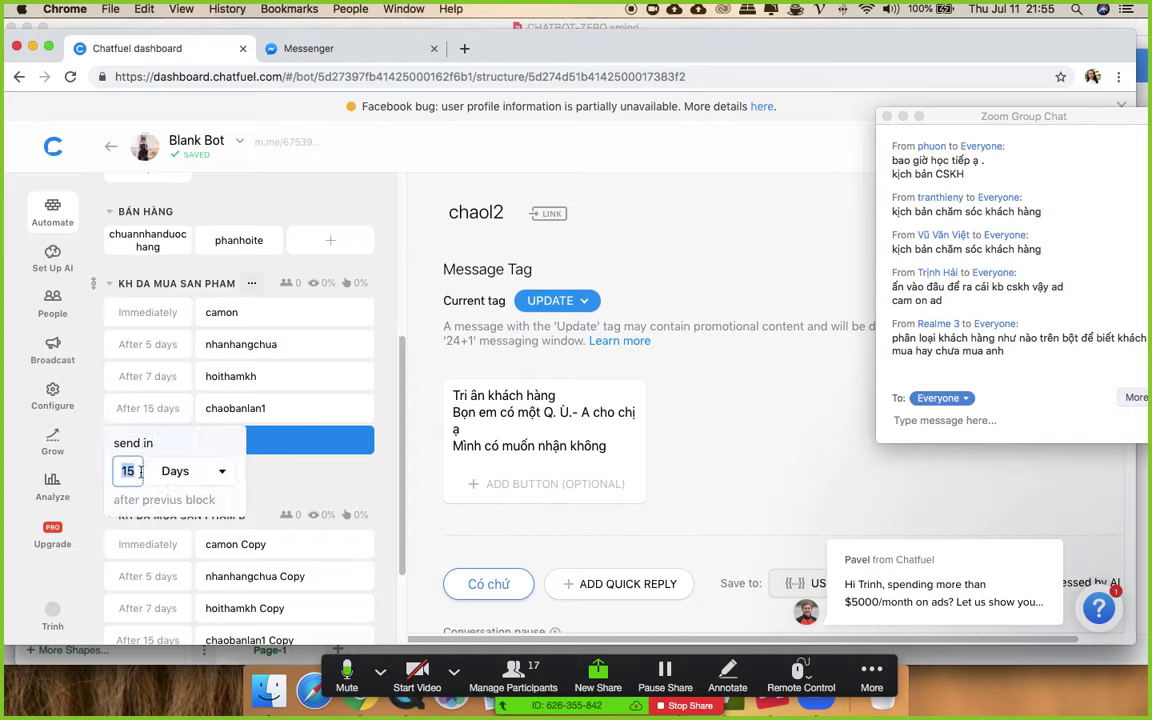
text(30)
click(290, 483)
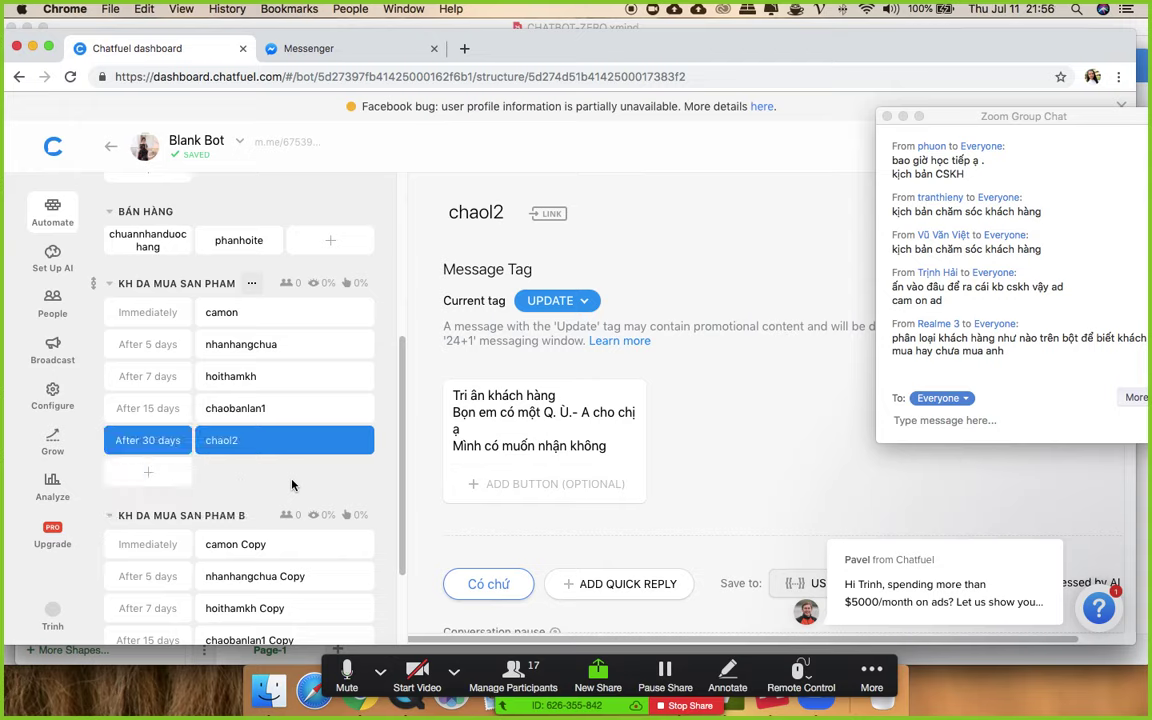
scroll(629, 310, down, 3)
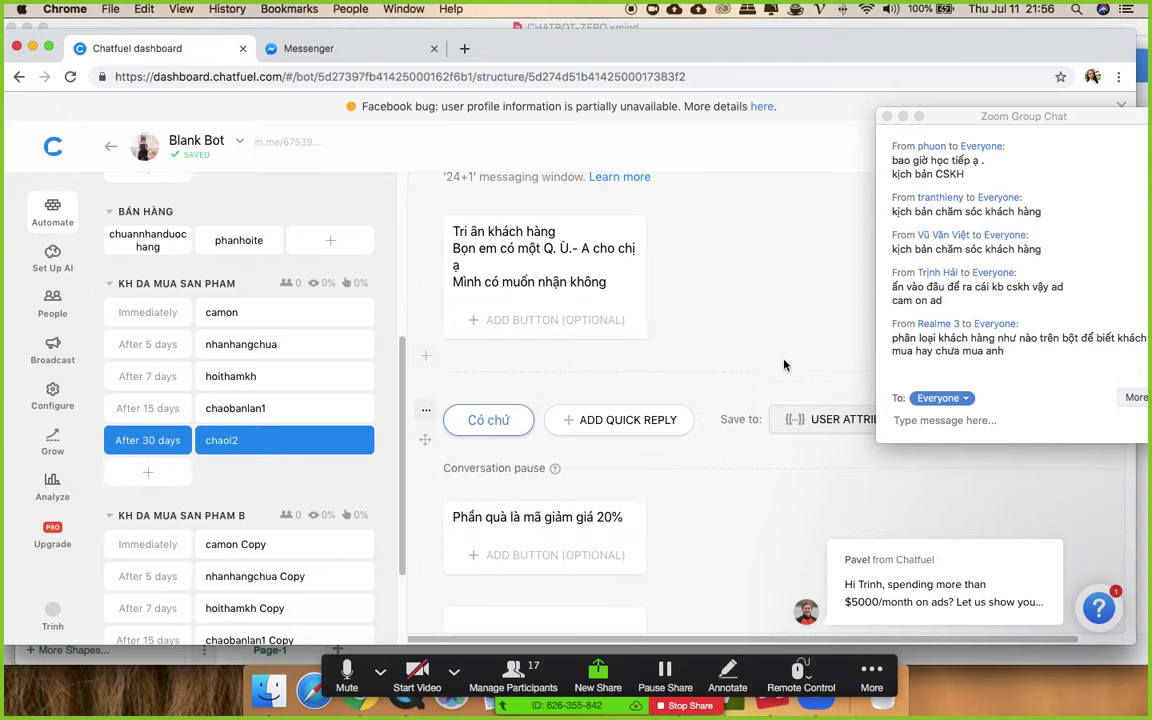
scroll(785, 366, up, 1)
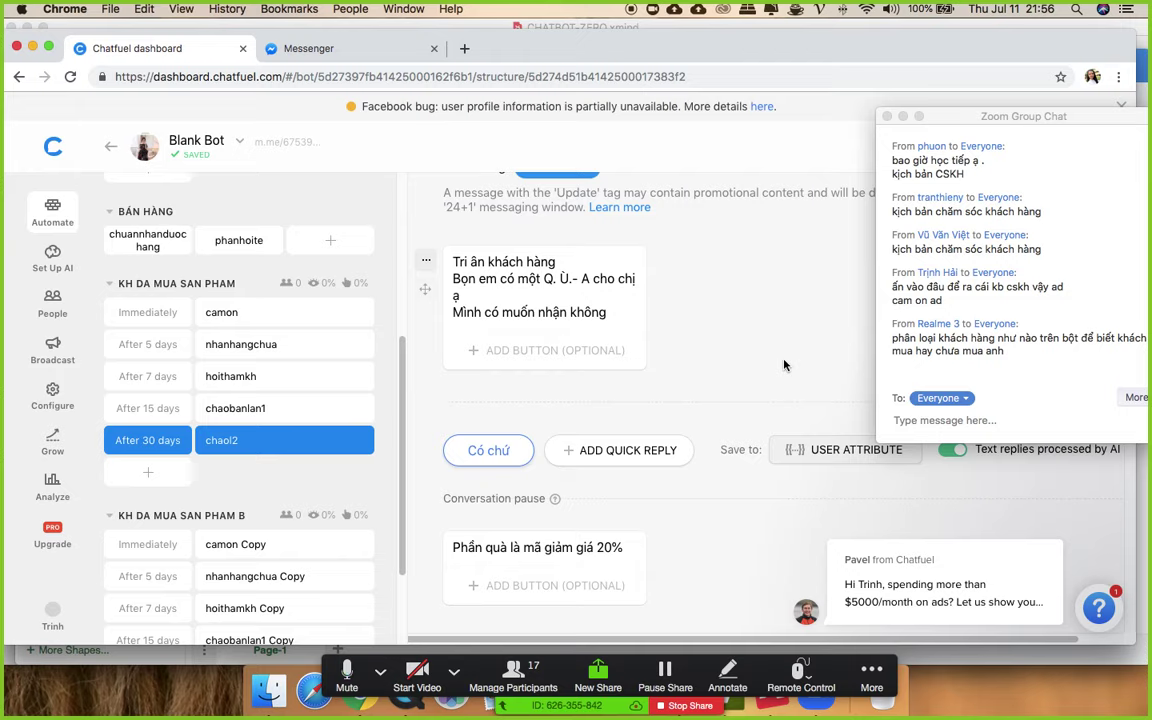
scroll(785, 366, up, 1)
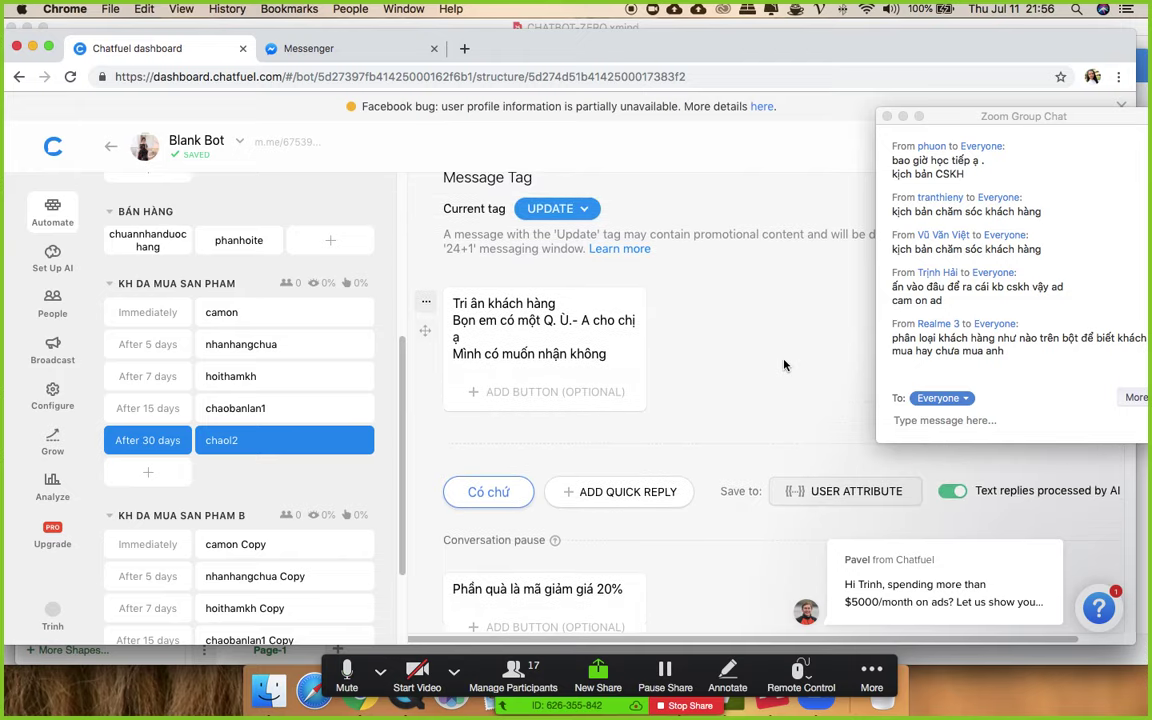
- Add a second quick reply 'Không nhé' to the chaol2 block
click(590, 498)
text(Không nhé)
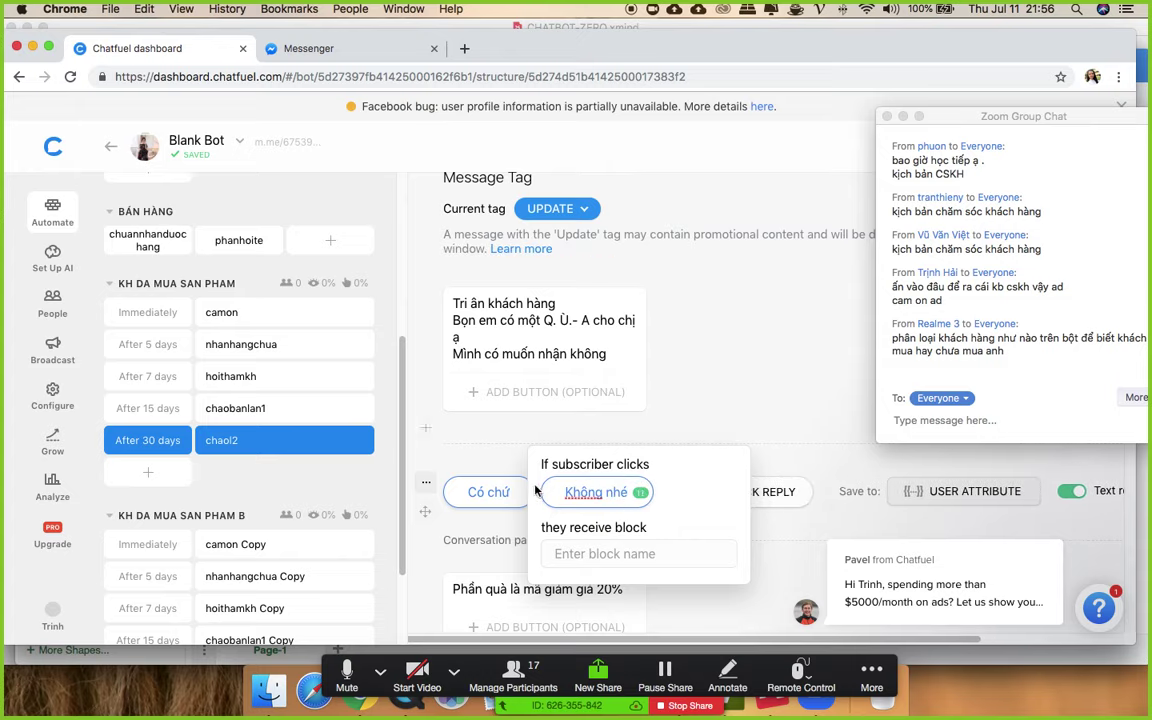
click(590, 557)
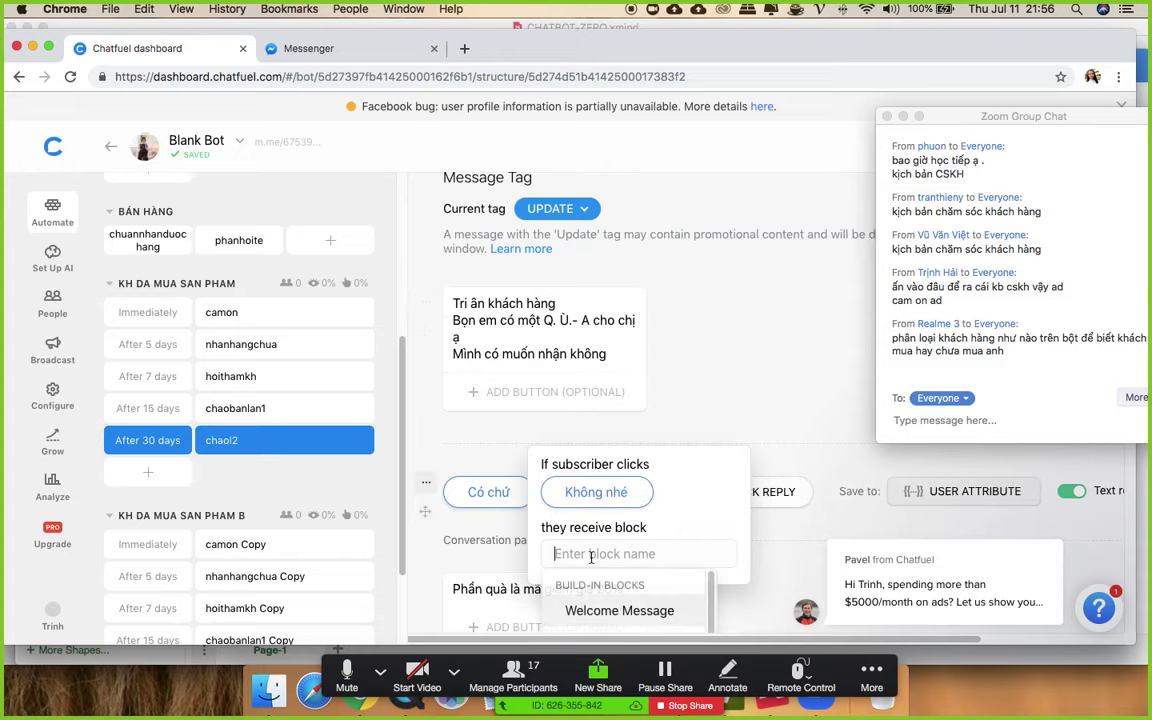
- Create a khongnhan block in BÁN HÀNG with text 'Lần sau ủng hộ shop nhé chị {{first name}}'
scroll(592, 555, down, 1)
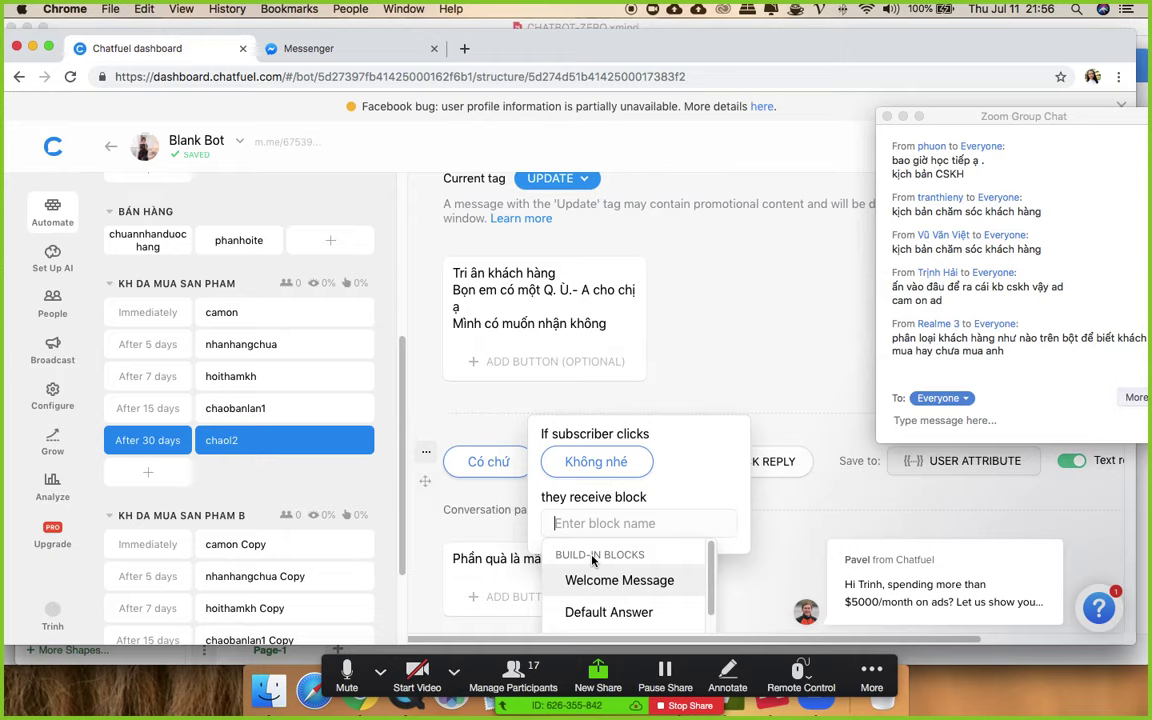
click(330, 240)
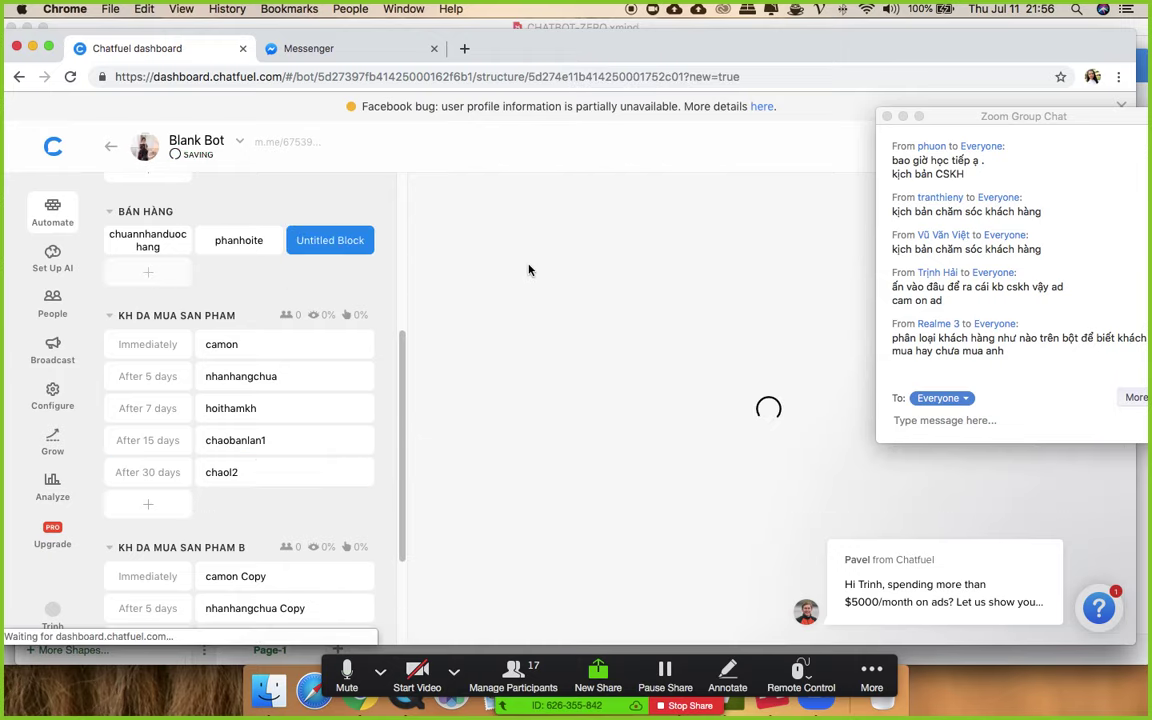
text(ong)
key(BackSpace)
key(BackSpace)
key(BackSpace)
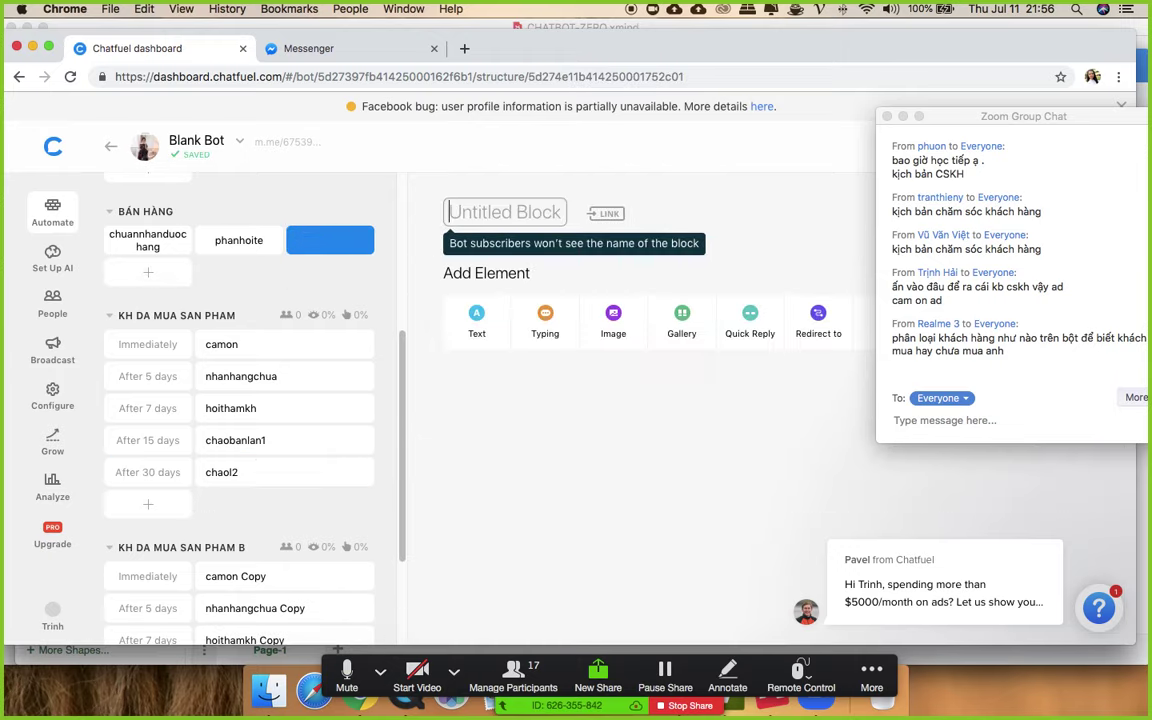
text(khongnhan)
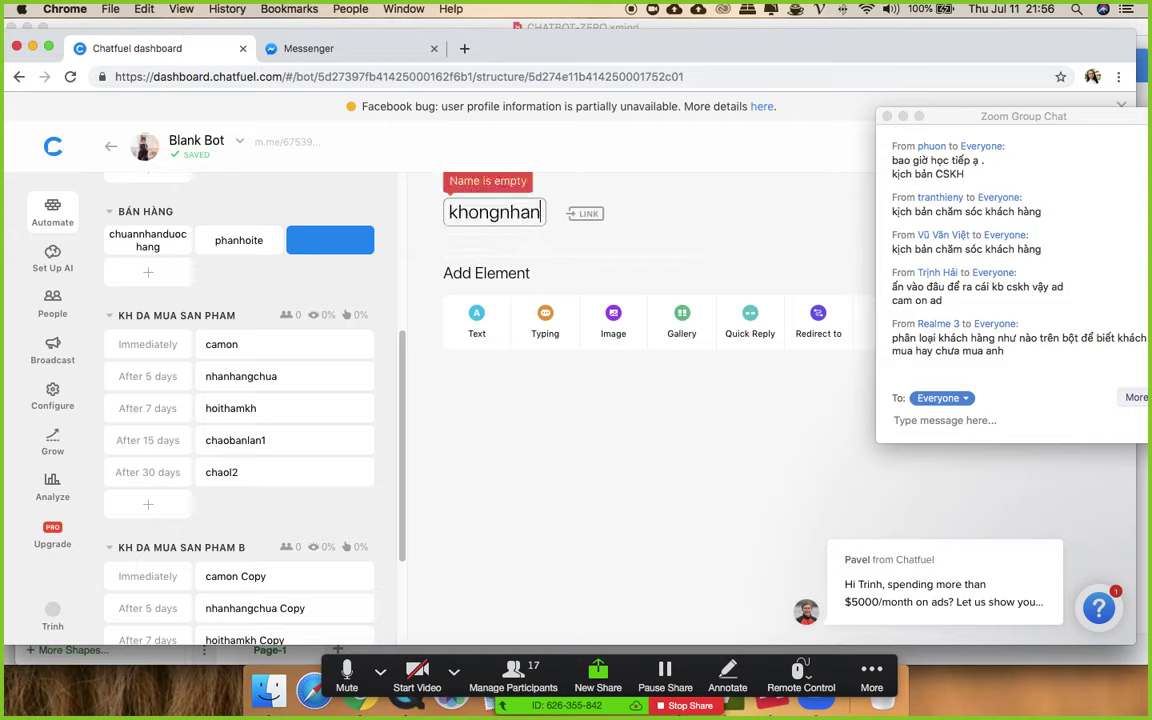
click(476, 320)
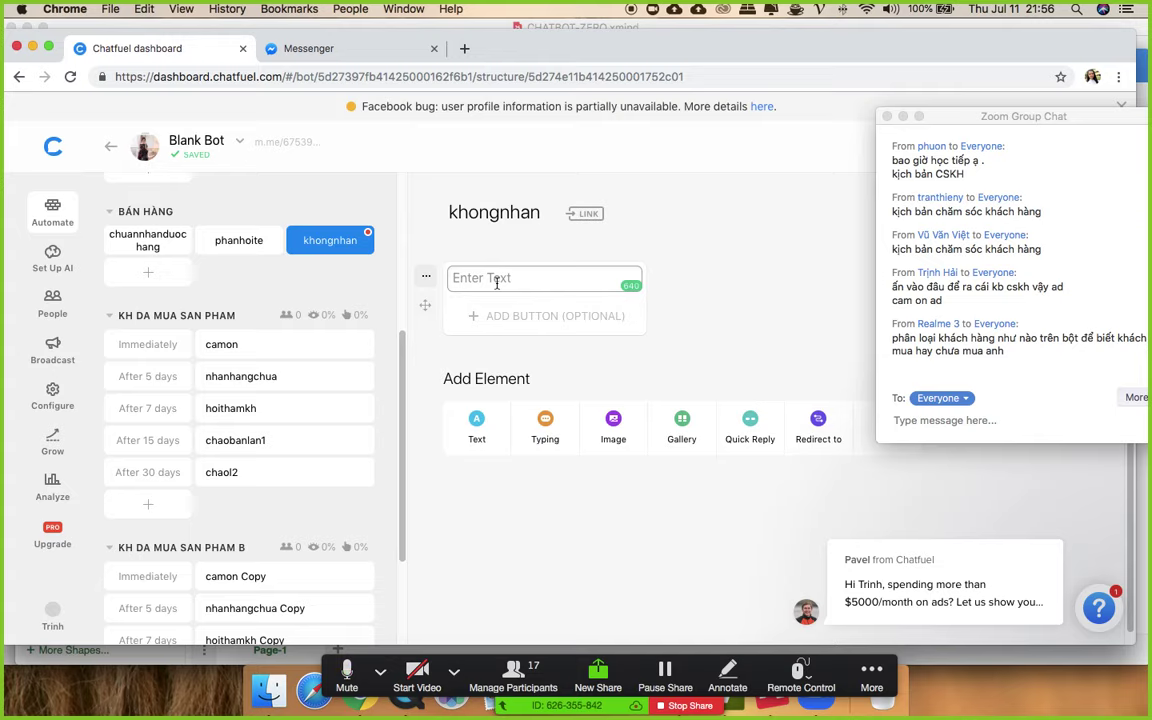
text(Lần sau ủng hộ)
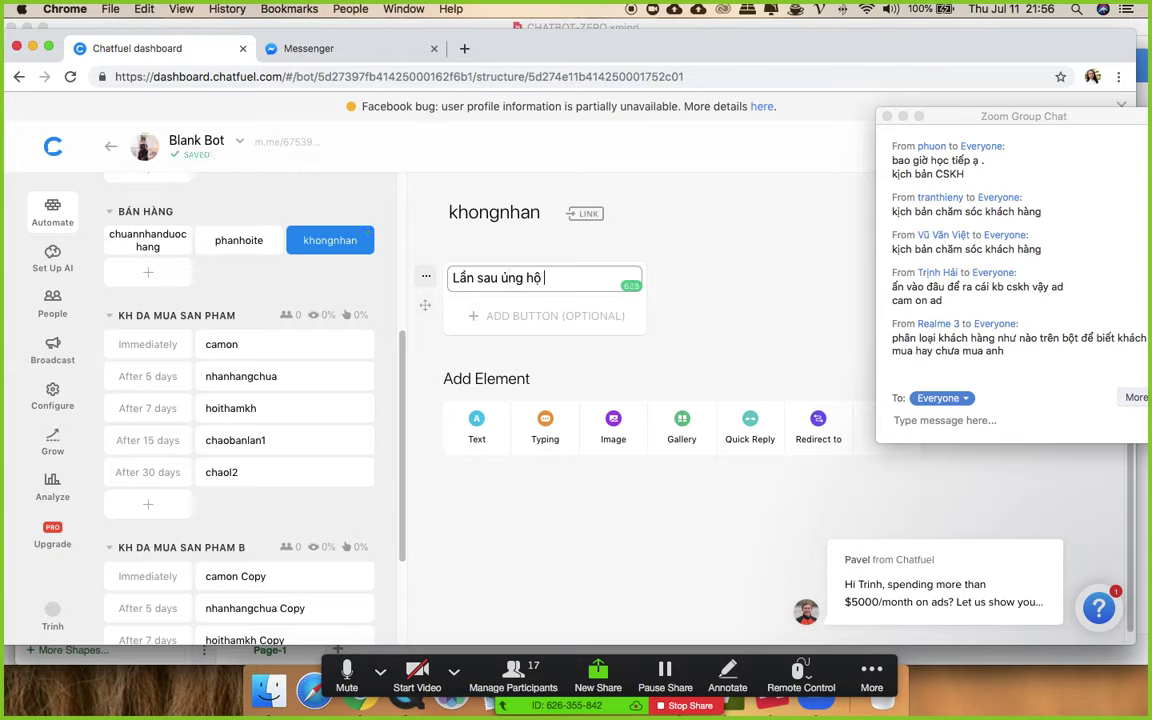
text( shop nhé chị {{fi)
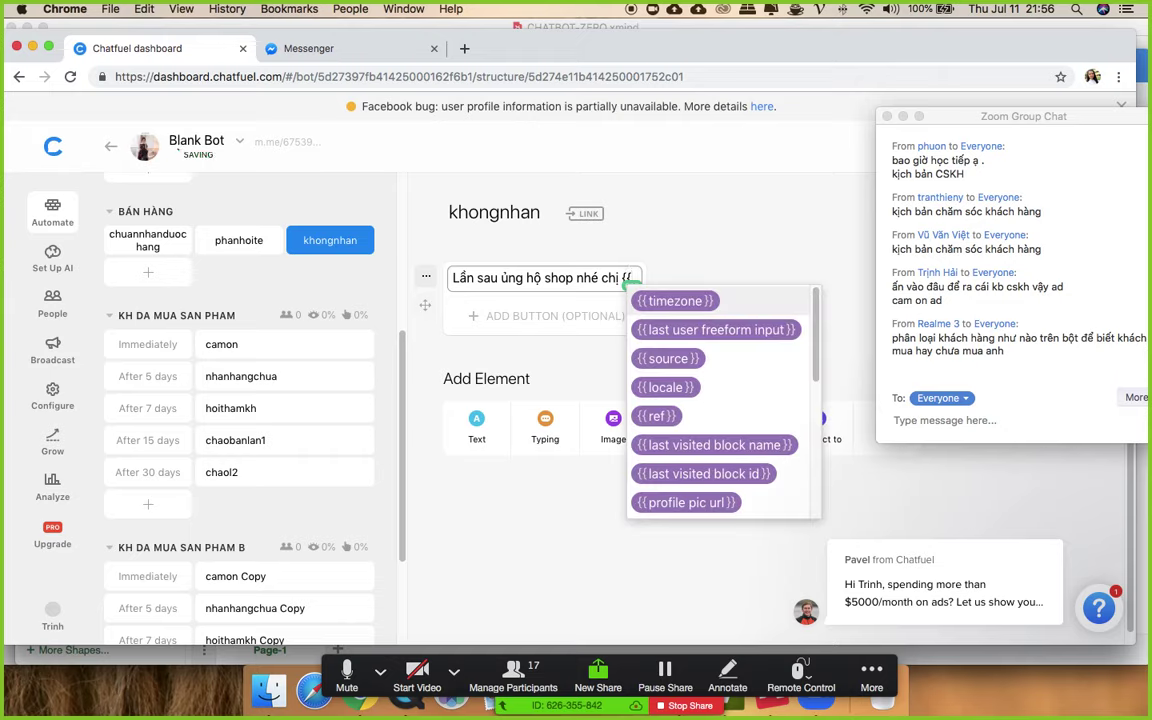
click(580, 341)
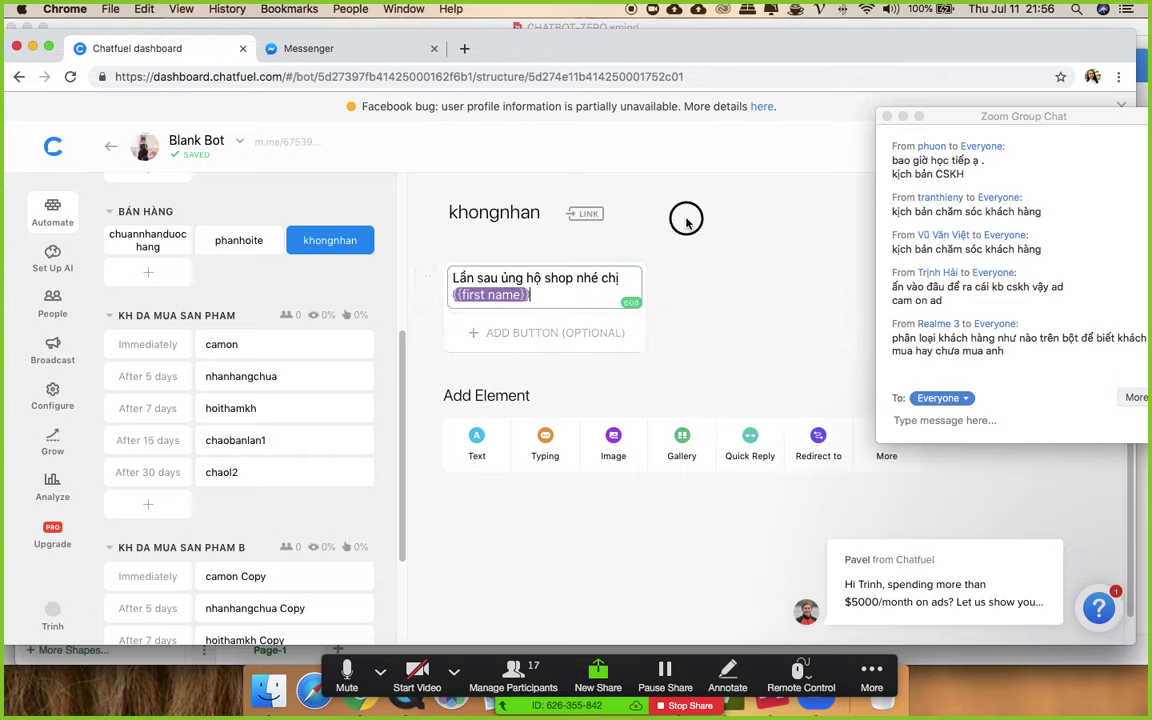
- In chaol2, point the 'Không nhé' quick reply to the khongnhan block
click(235, 440)
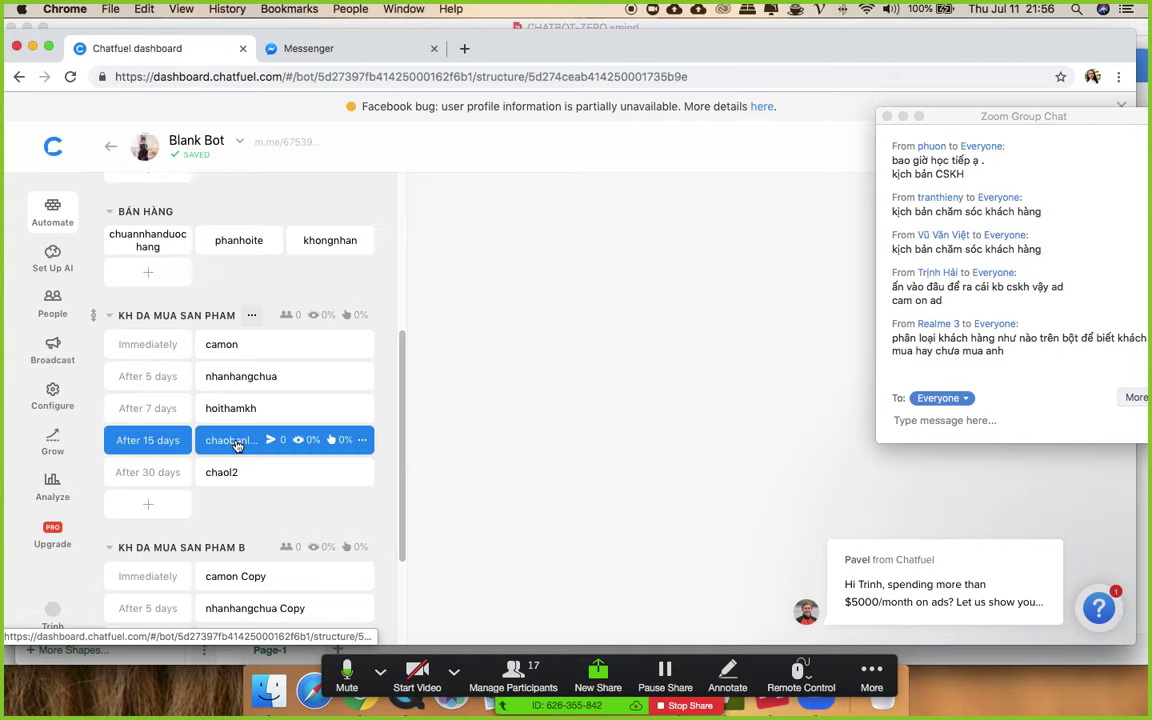
scroll(567, 456, down, 5)
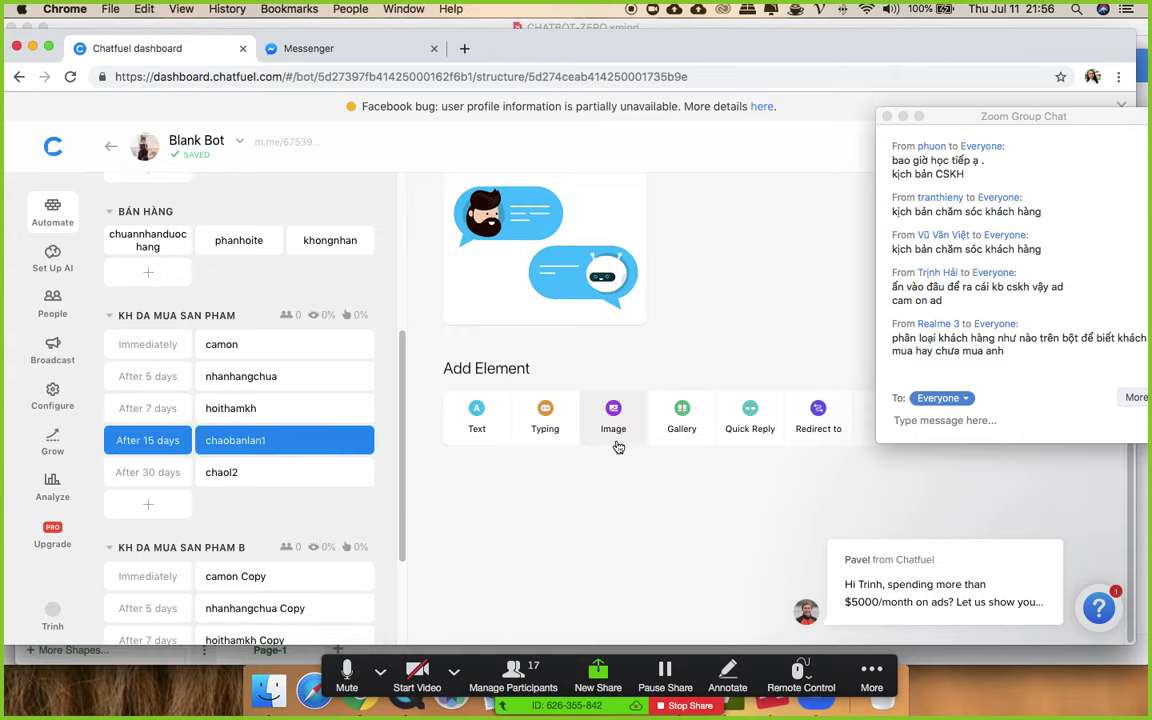
click(231, 473)
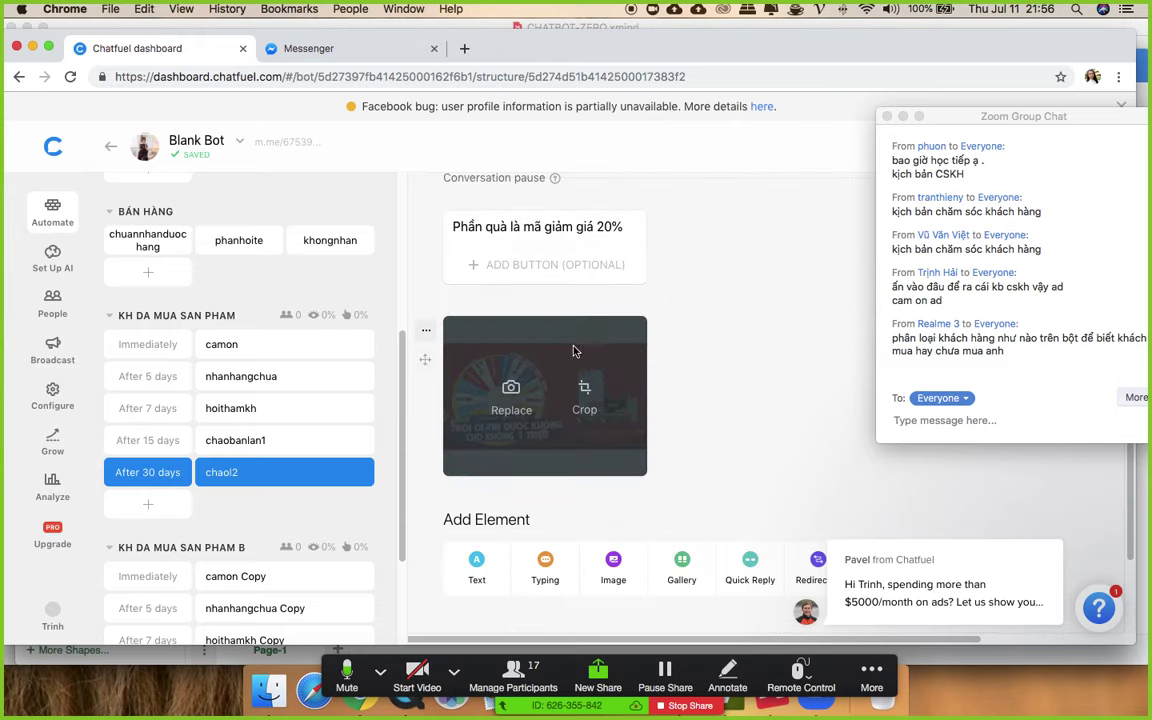
click(600, 584)
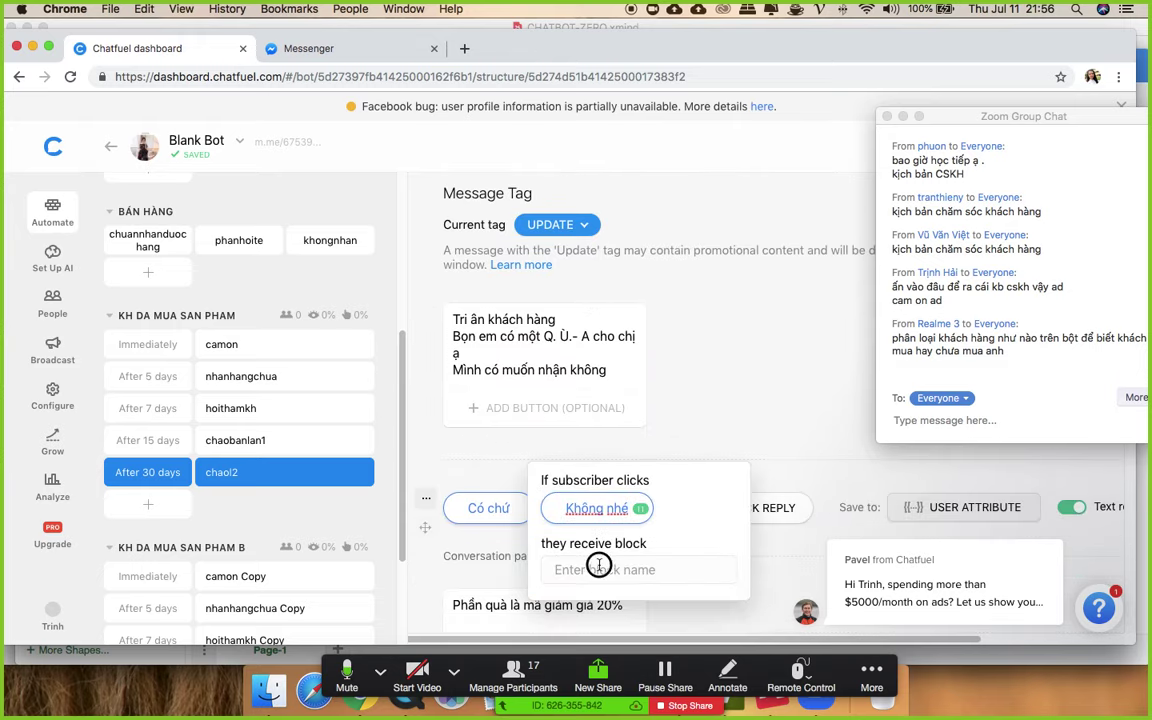
click(599, 566)
text(khon)
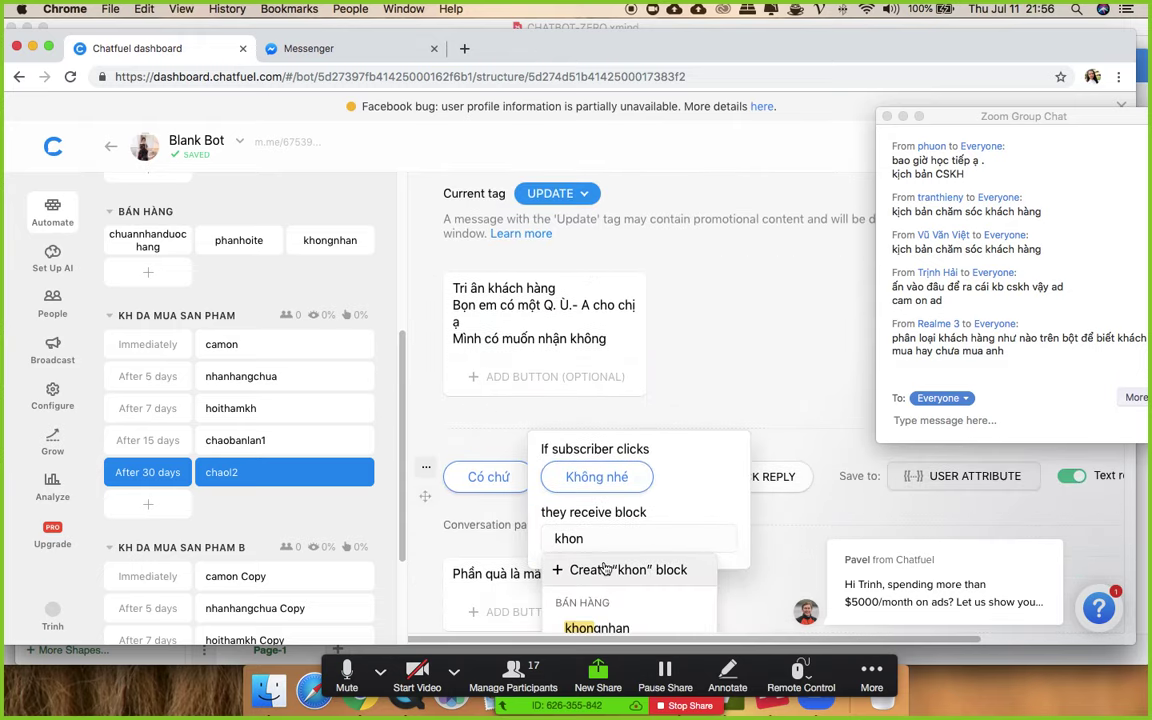
click(609, 605)
click(662, 308)
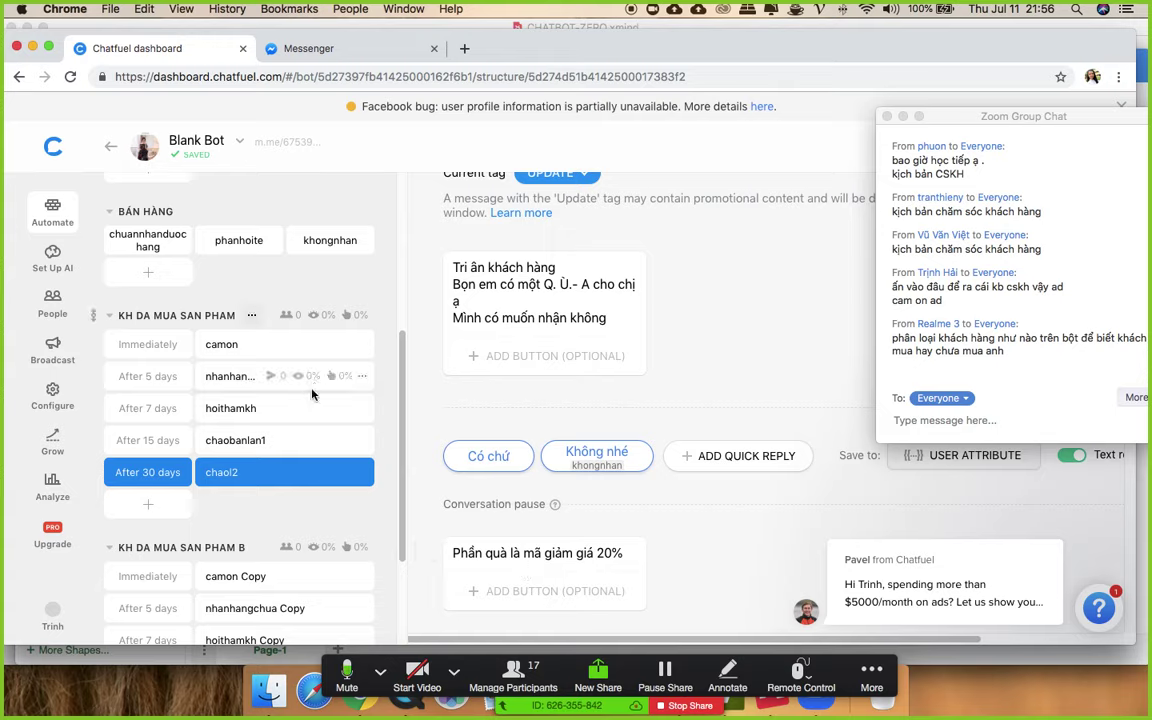
scroll(314, 405, up, 1)
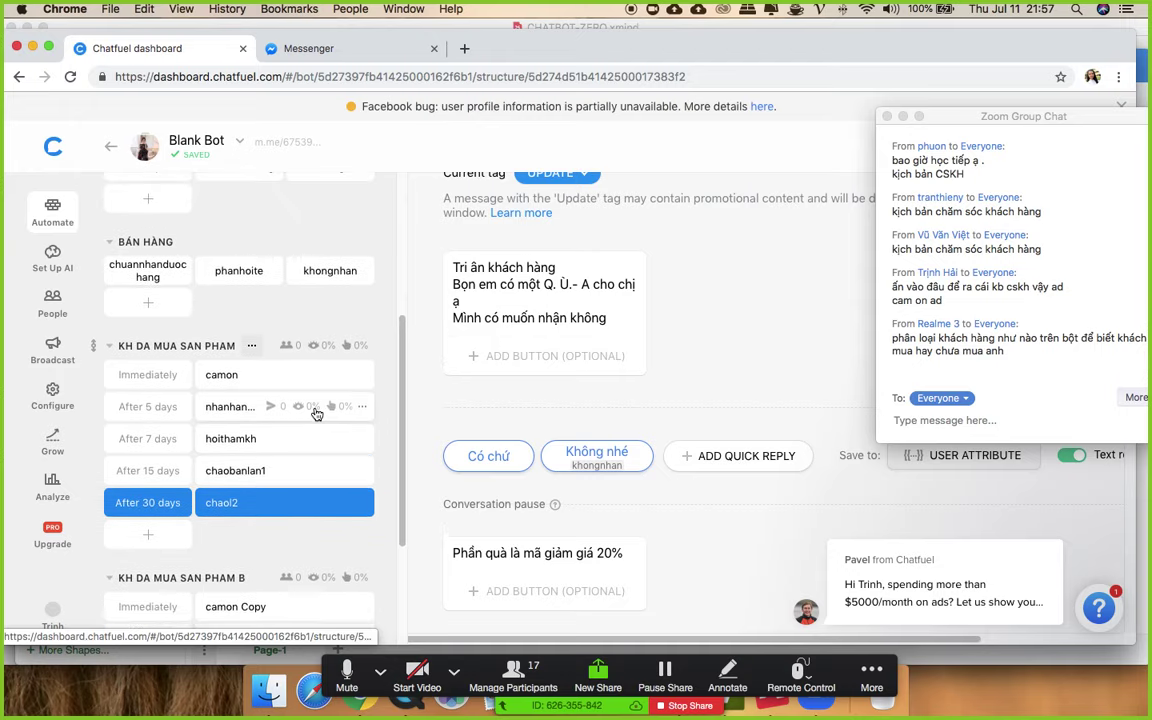
scroll(316, 413, up, 1)
- Step through the sequence messages camon, nhanhangchua, hoithamkh, chaobanlan1 and chaol2 in order
scroll(316, 413, down, 3)
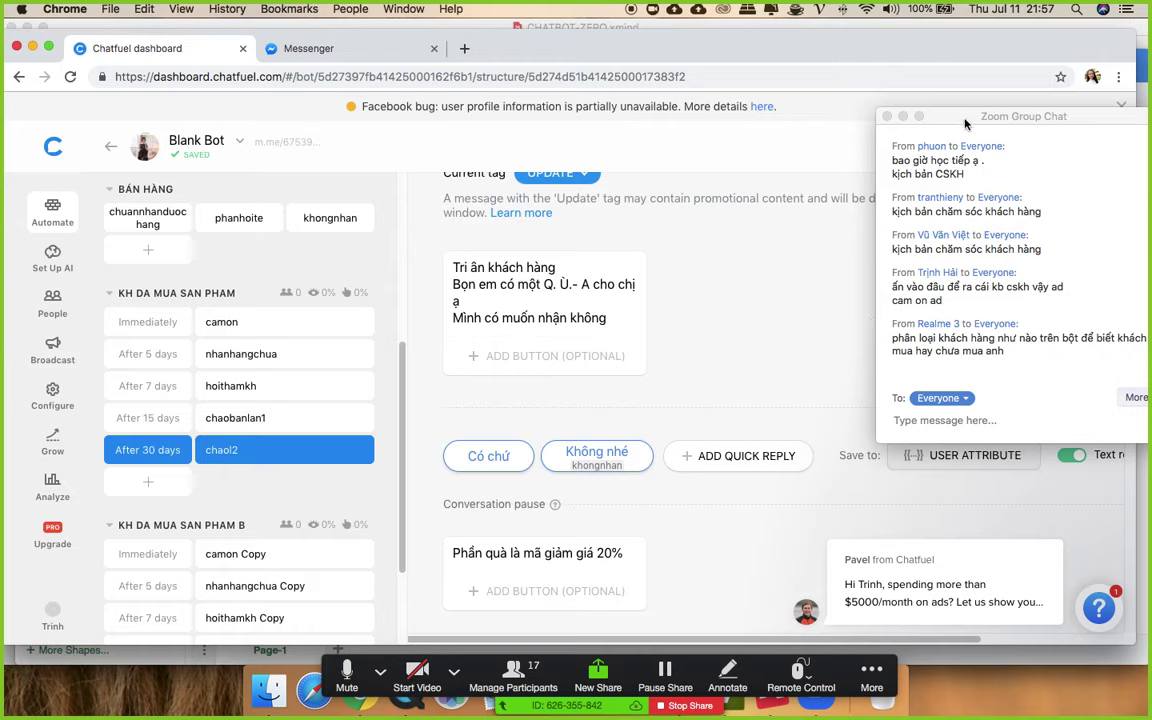
drag(966, 124, 960, 90)
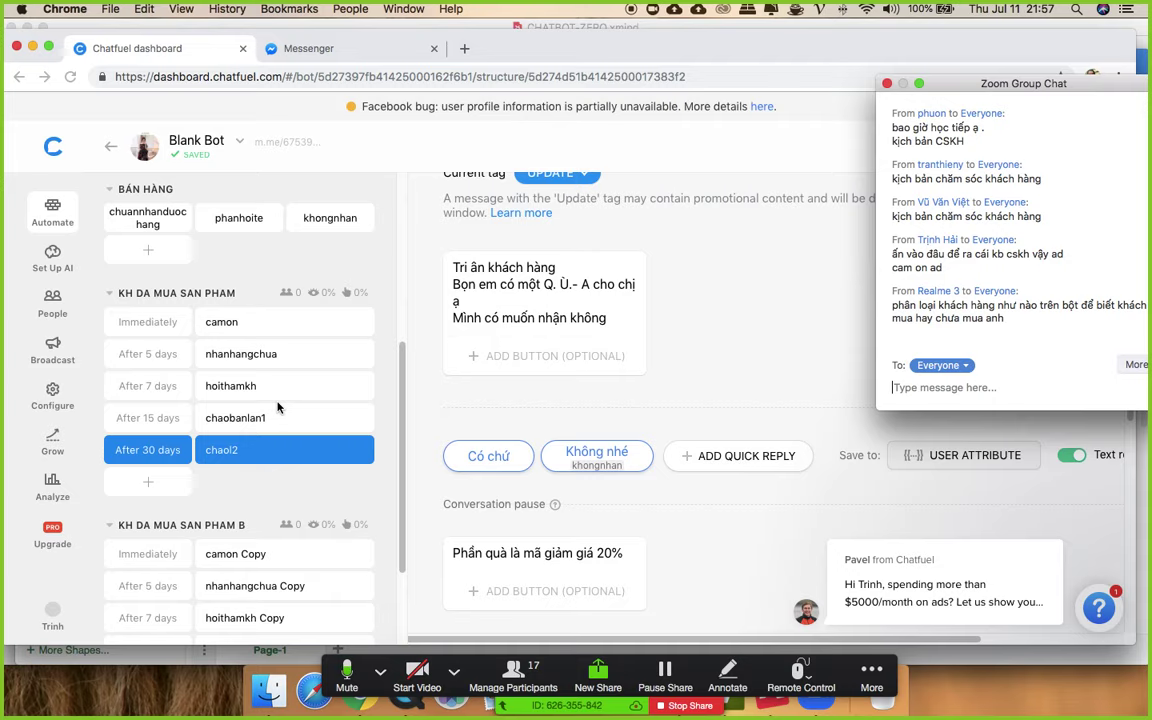
click(220, 318)
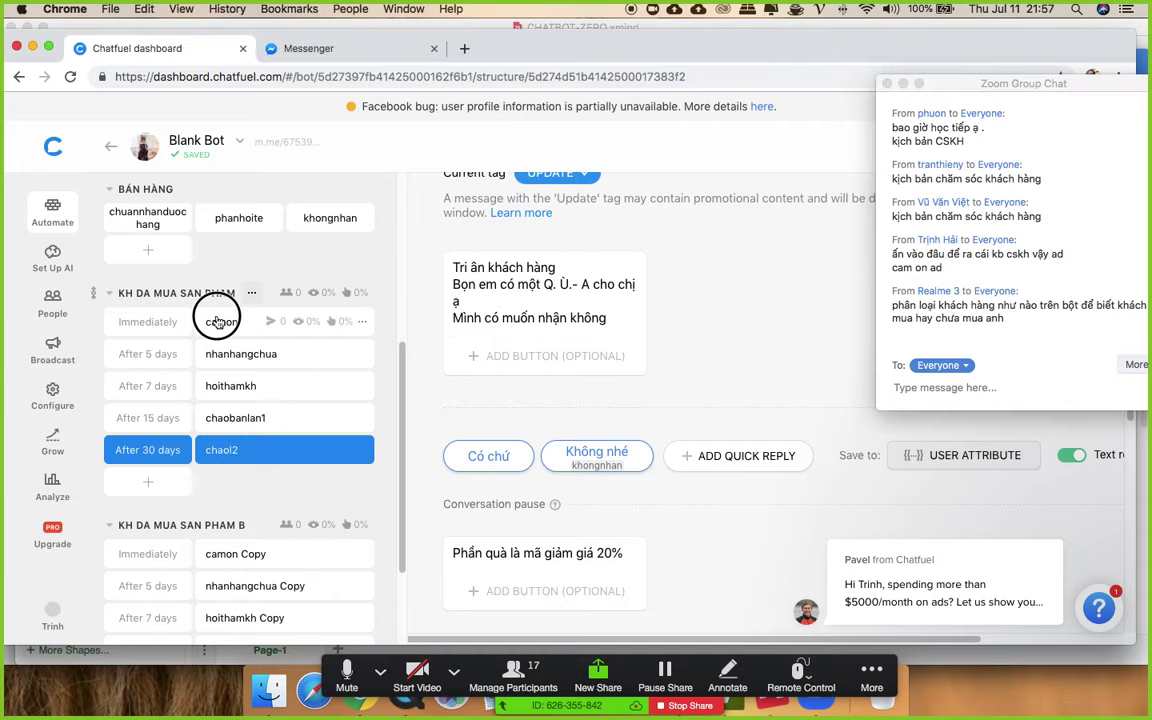
click(227, 356)
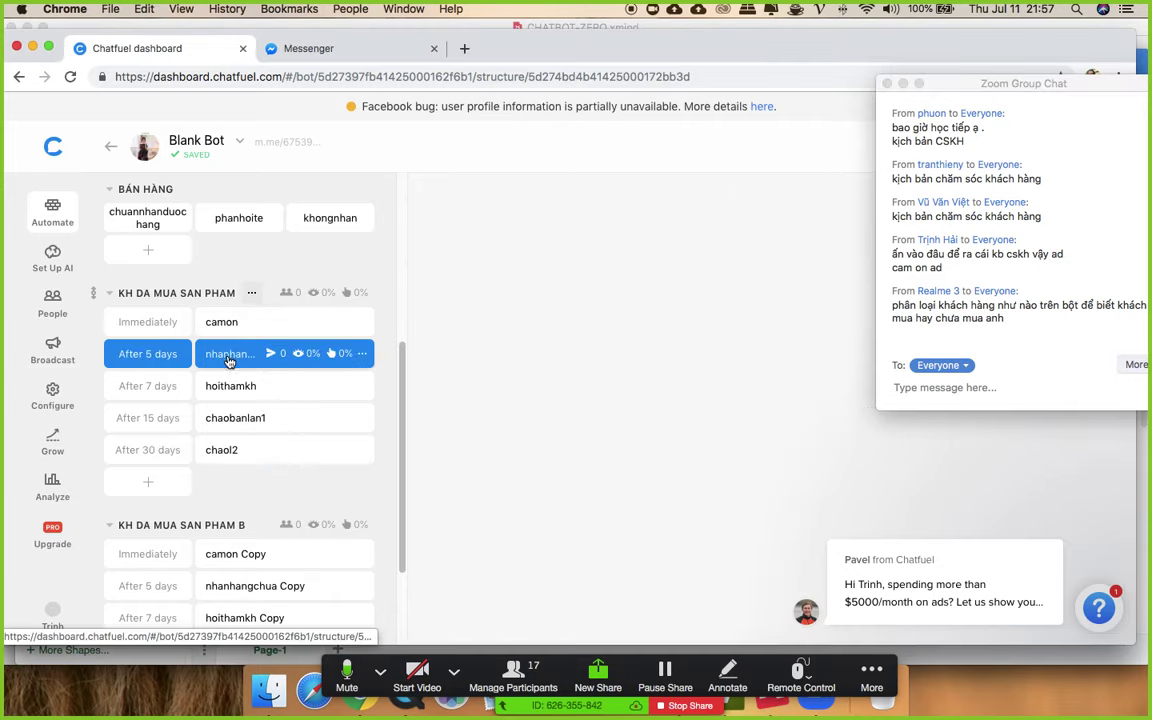
click(226, 388)
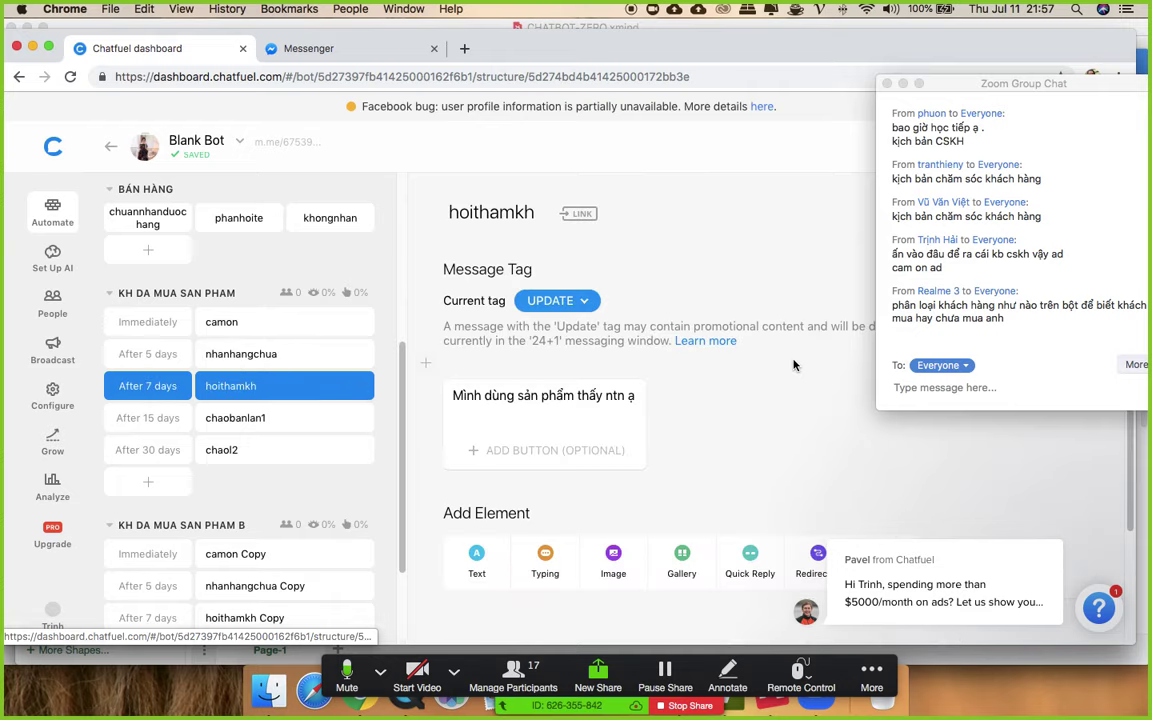
click(235, 421)
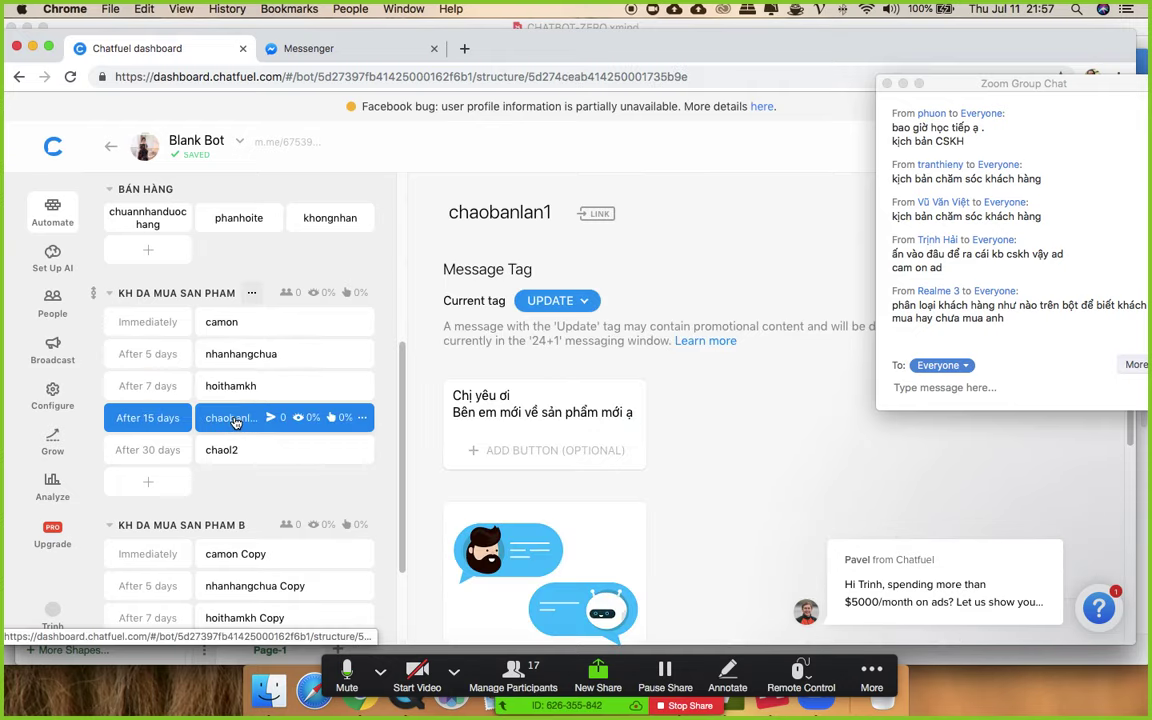
click(240, 453)
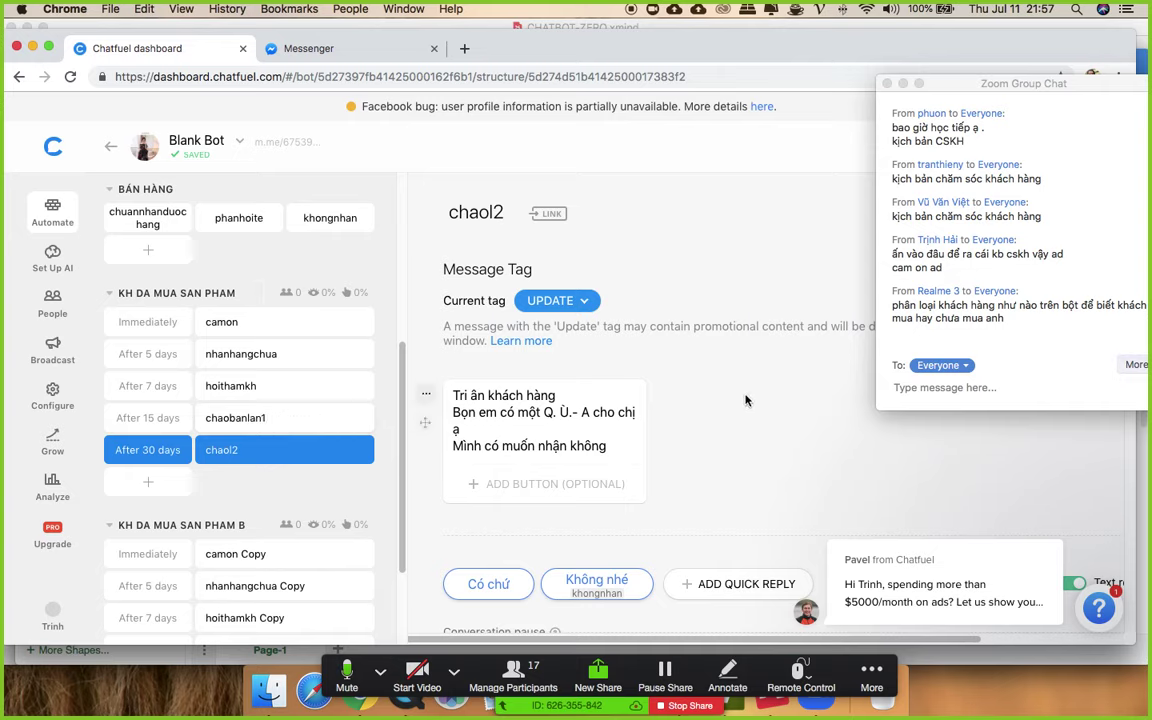
- Go back through chaobanlan1, hoithamkh and nhanhangchua to the immediate camon thank-you message
click(240, 410)
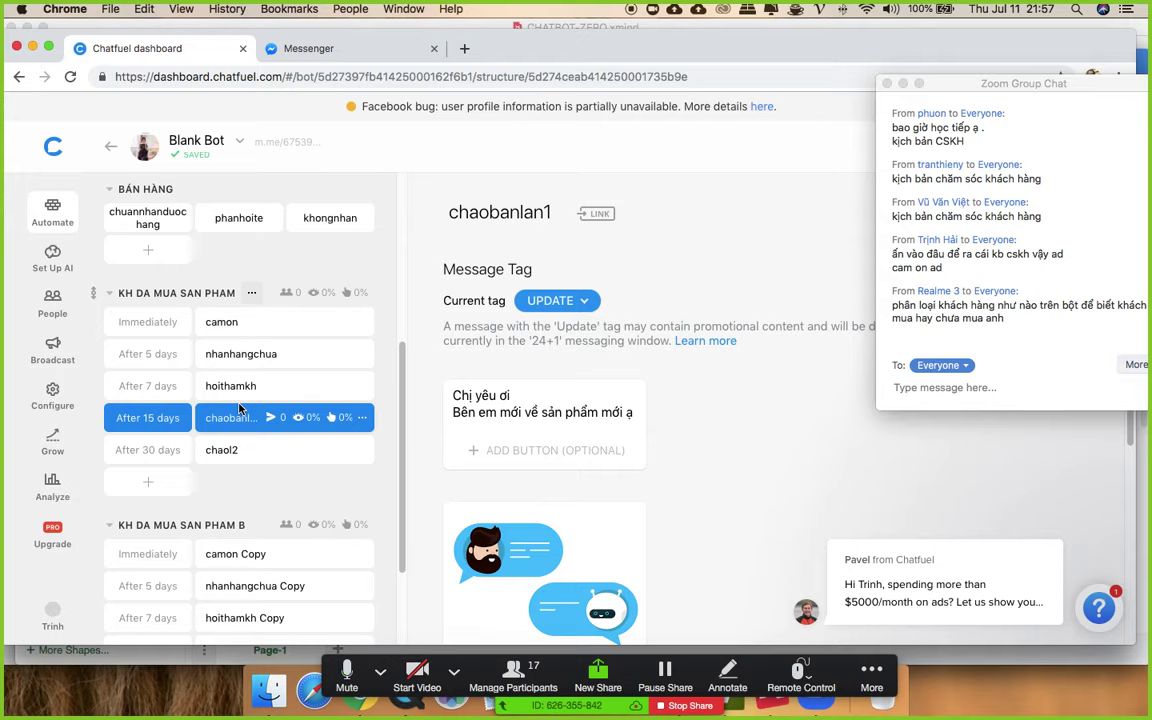
click(238, 386)
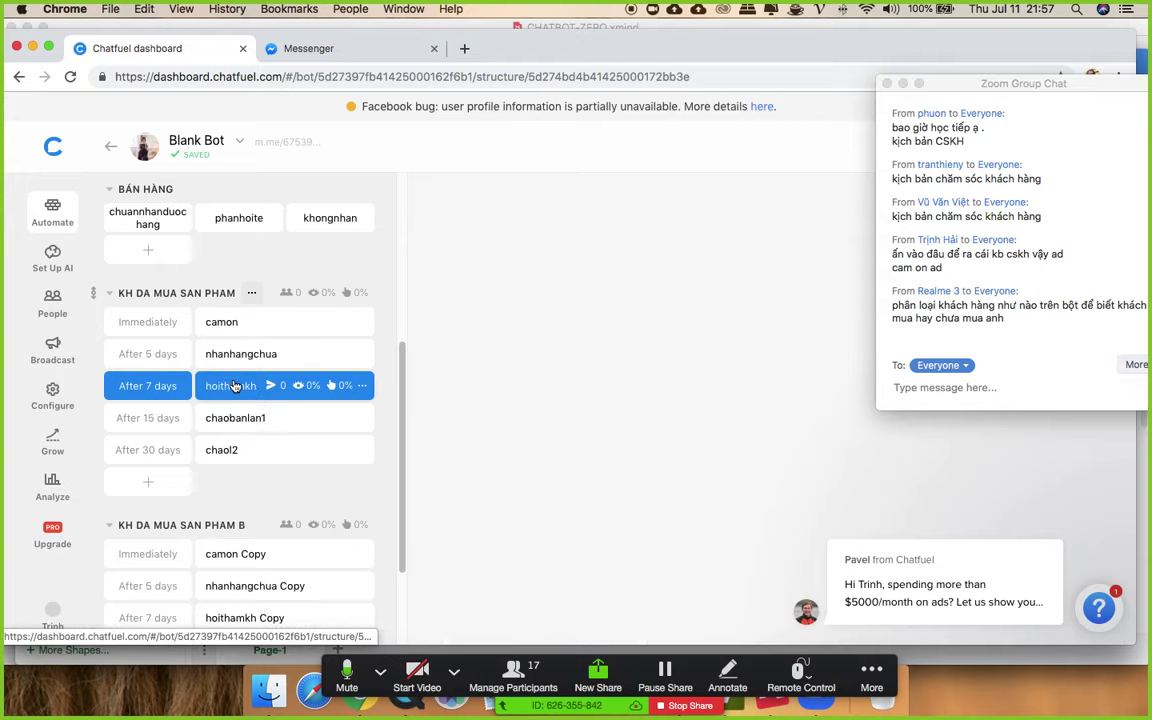
click(240, 365)
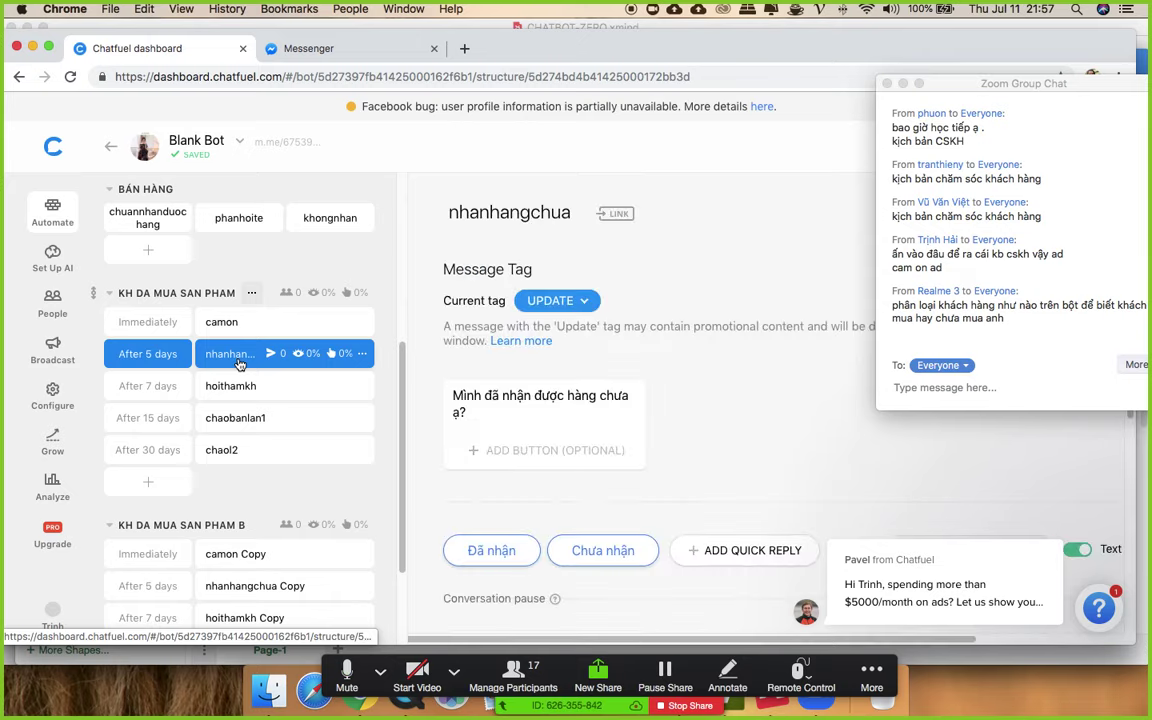
click(232, 323)
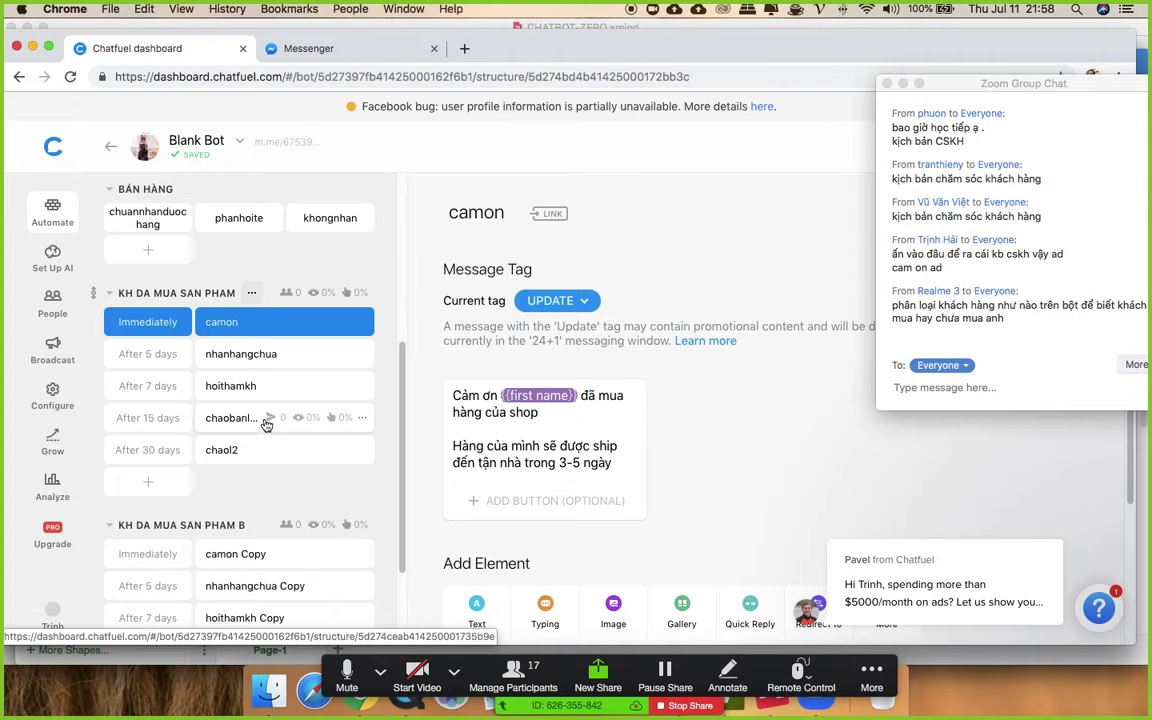
scroll(266, 426, up, 3)
scroll(266, 426, up, 1)
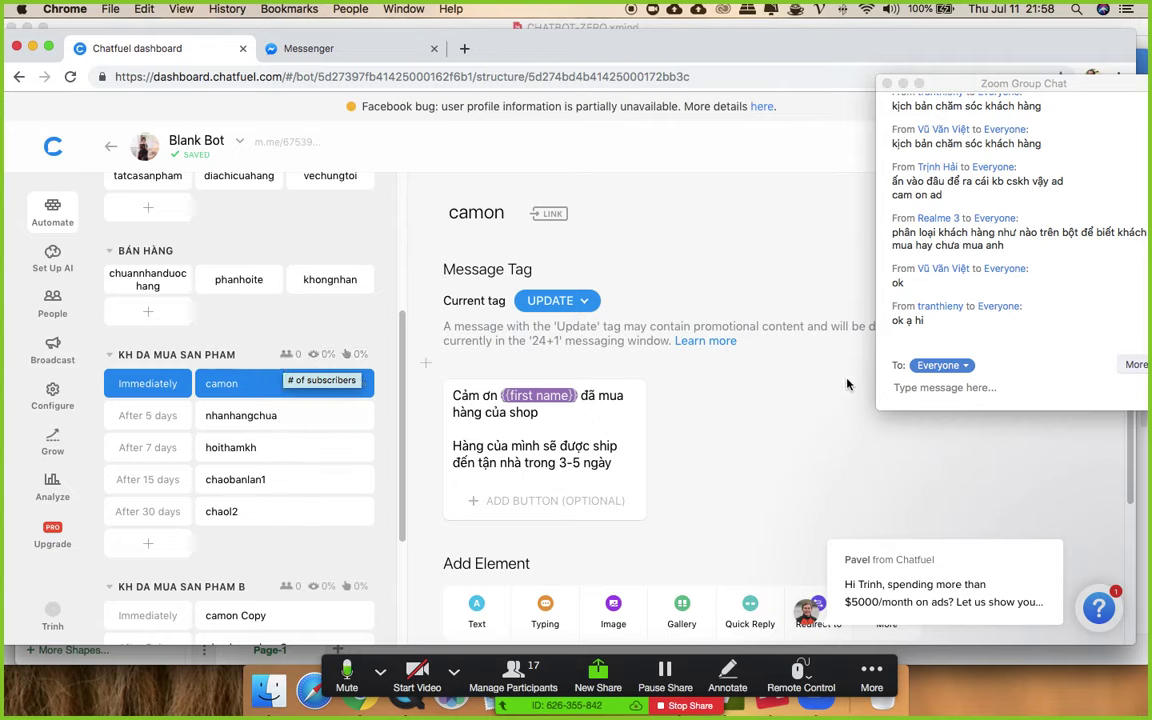
scroll(880, 250, up, 1)
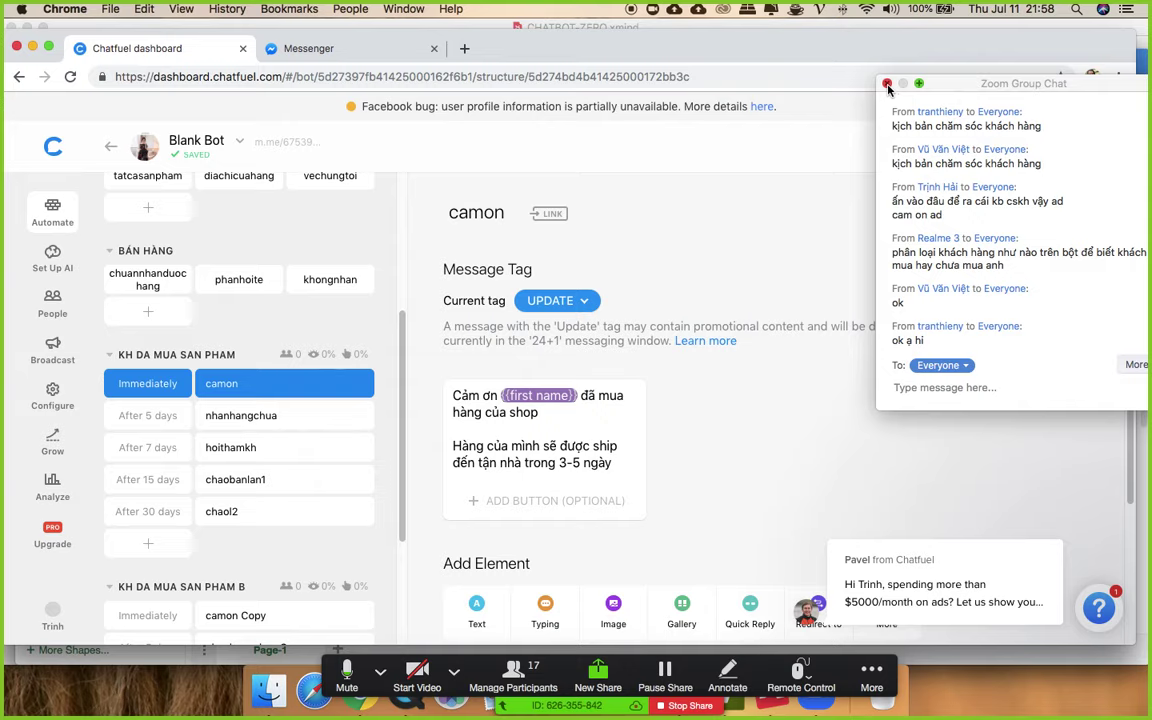
drag(958, 91, 1064, 208)
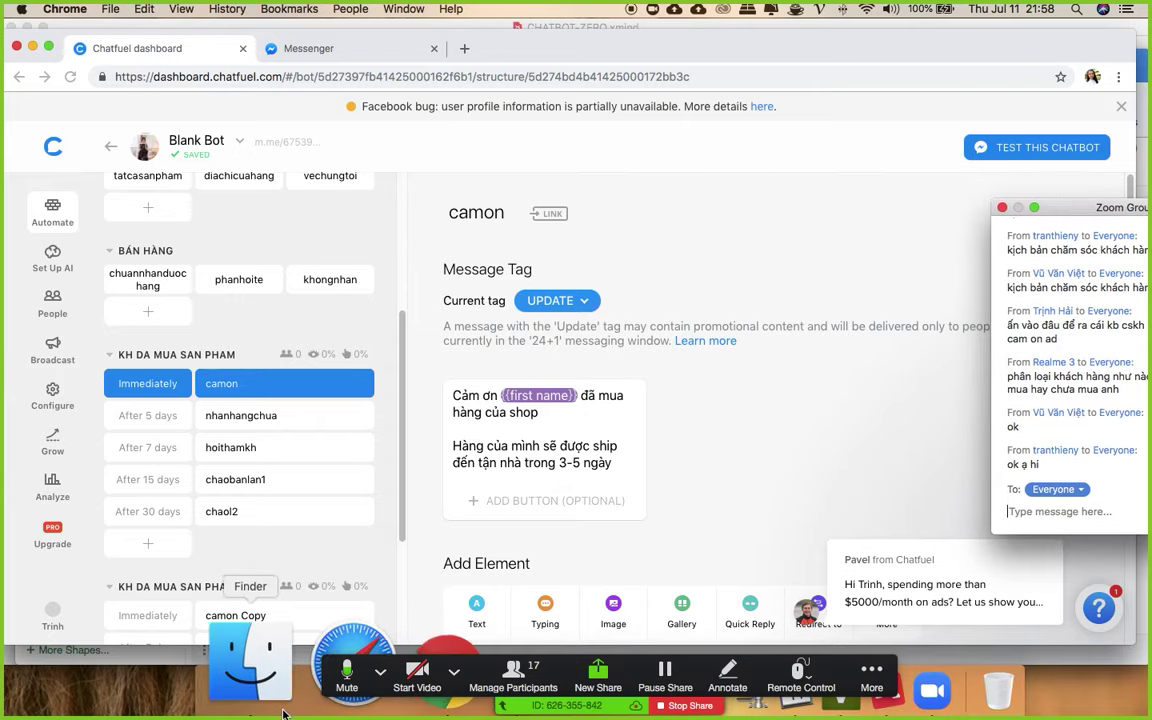
- Open chatfuel.com in a new Chrome tab and open the personal page bot's structure
key(ctrl+Up)
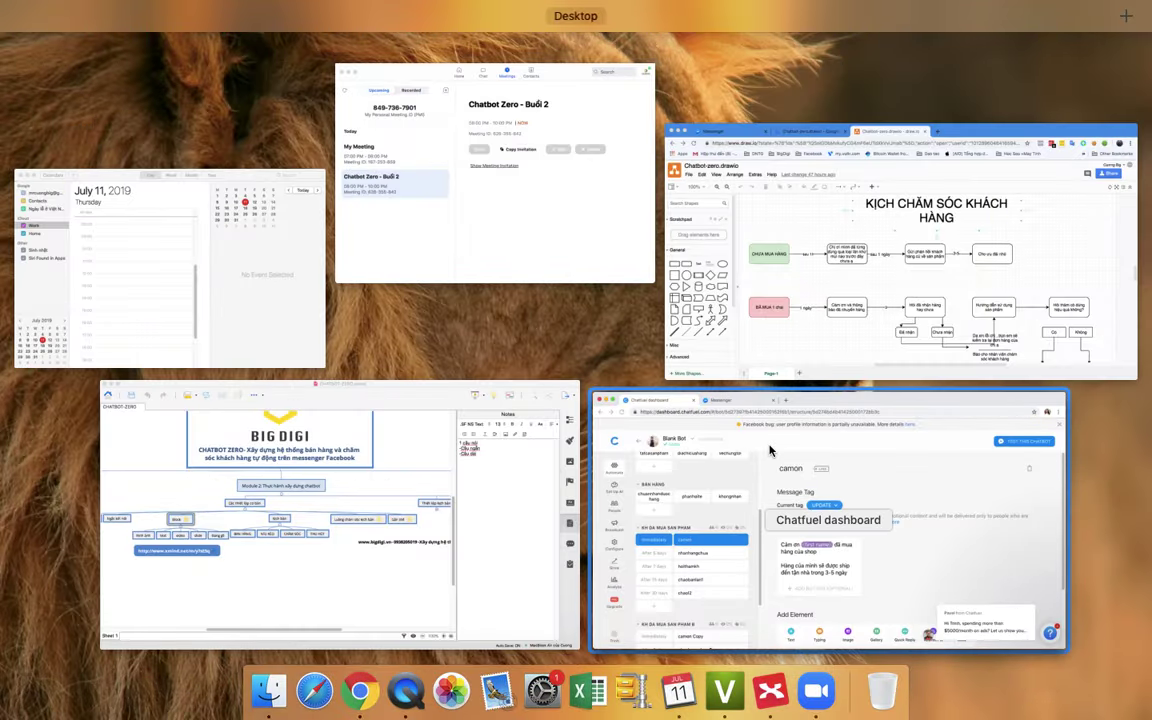
click(748, 180)
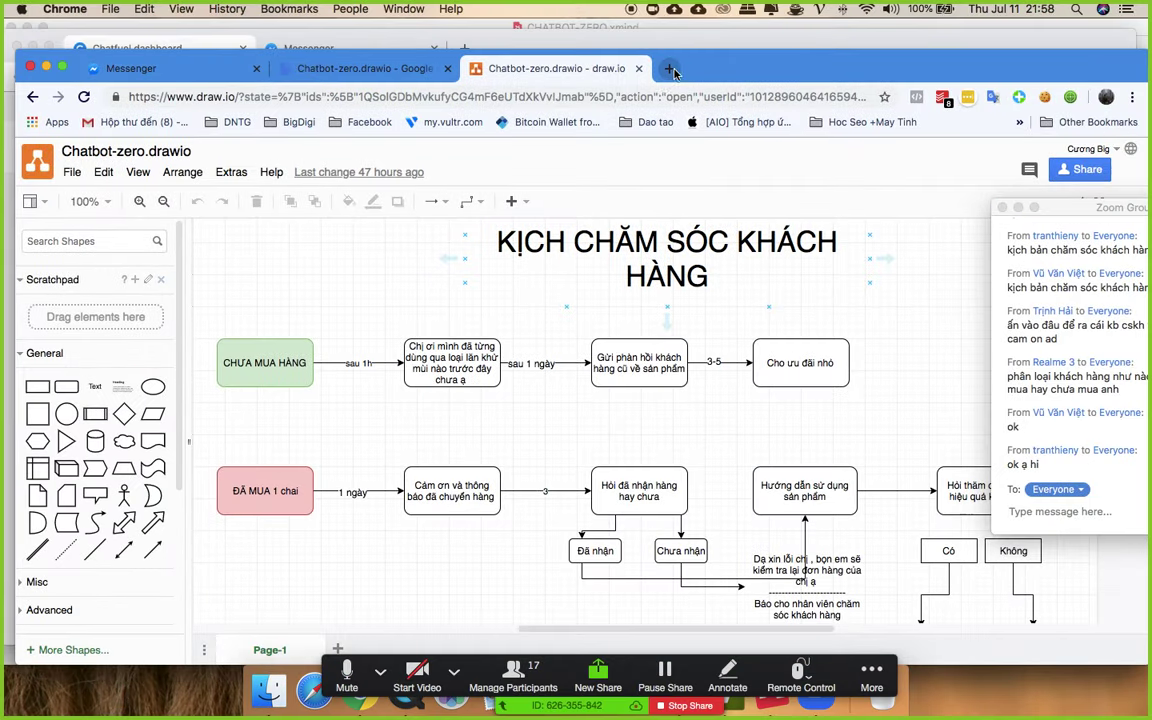
click(668, 68)
text(chat)
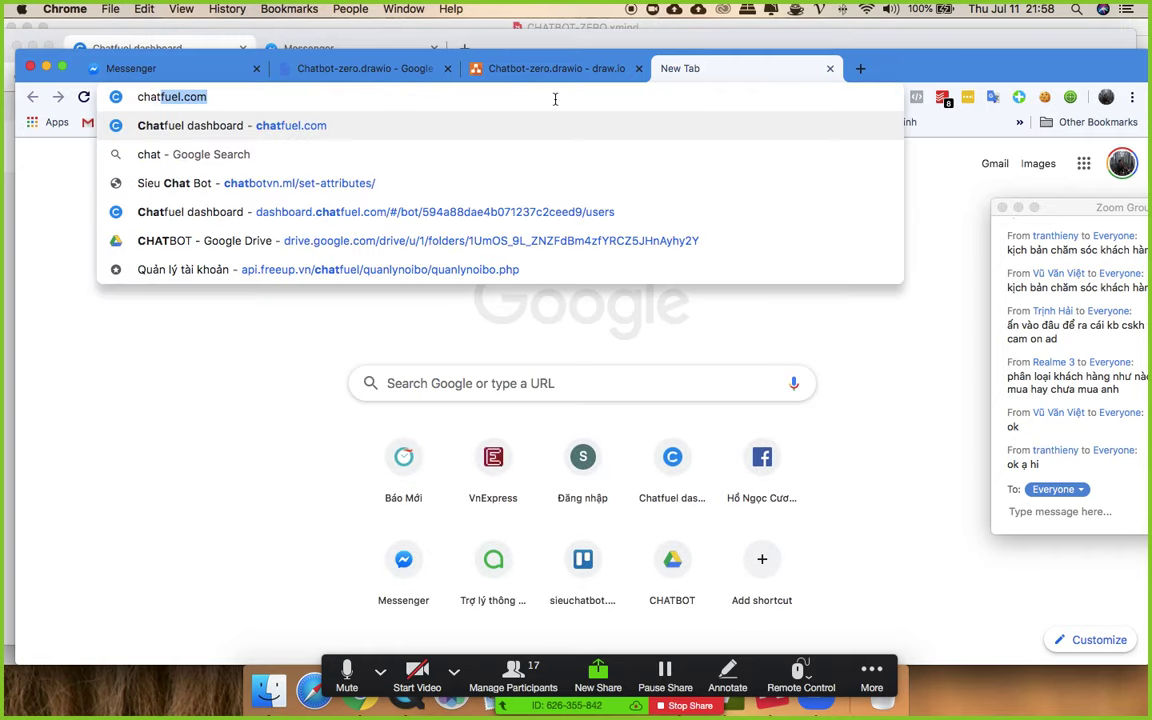
key(Return)
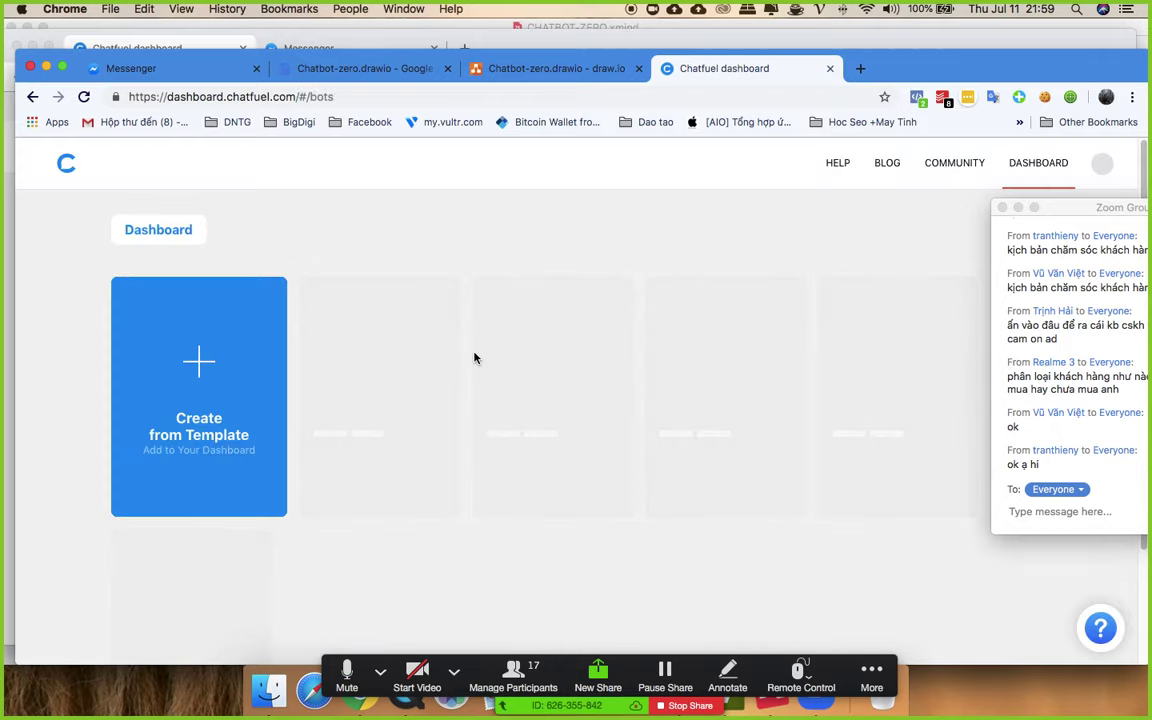
scroll(475, 357, down, 2)
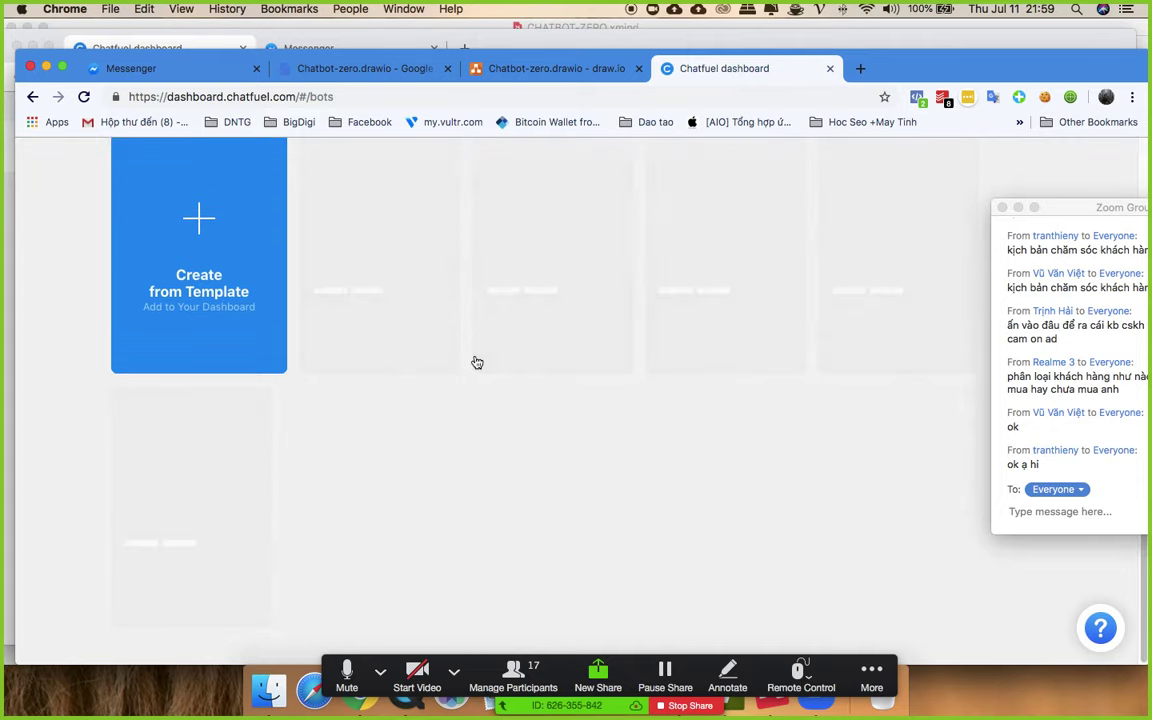
scroll(477, 362, down, 10)
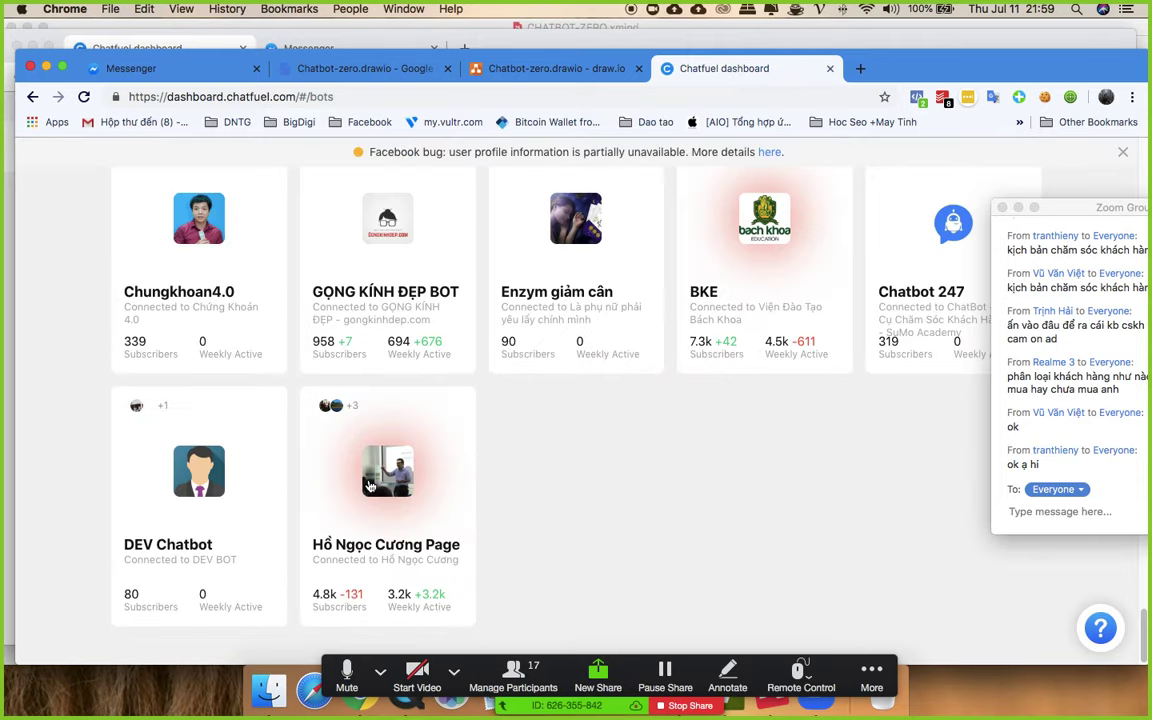
click(374, 469)
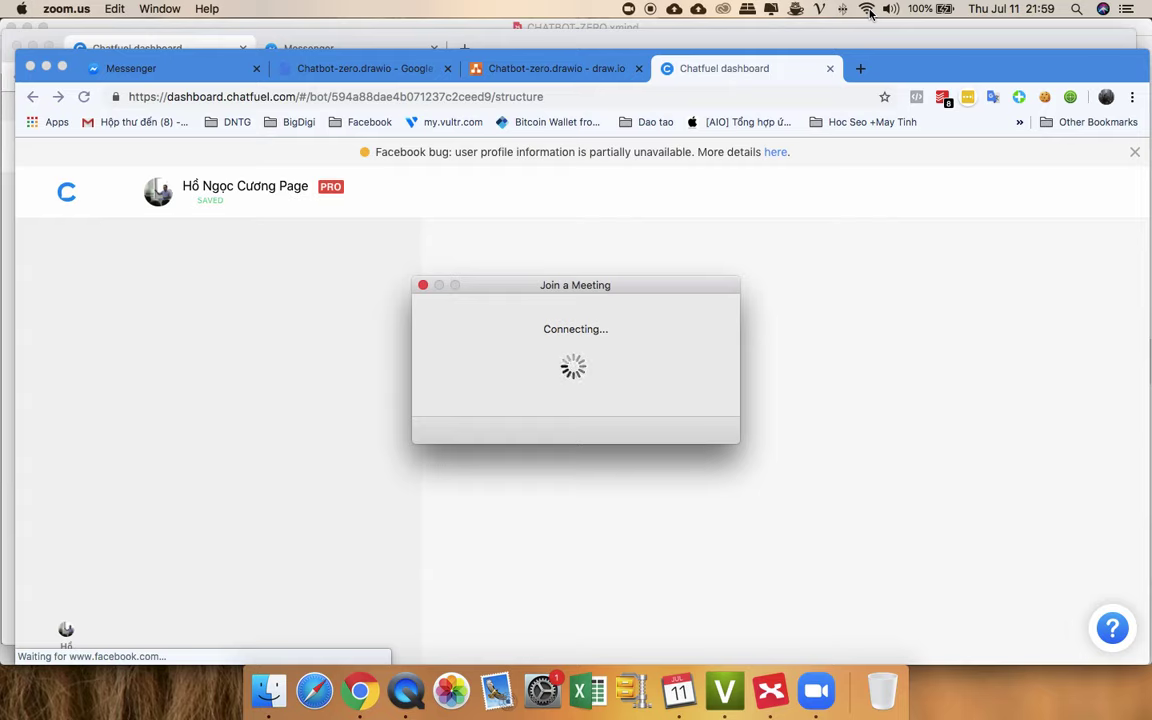
click(868, 10)
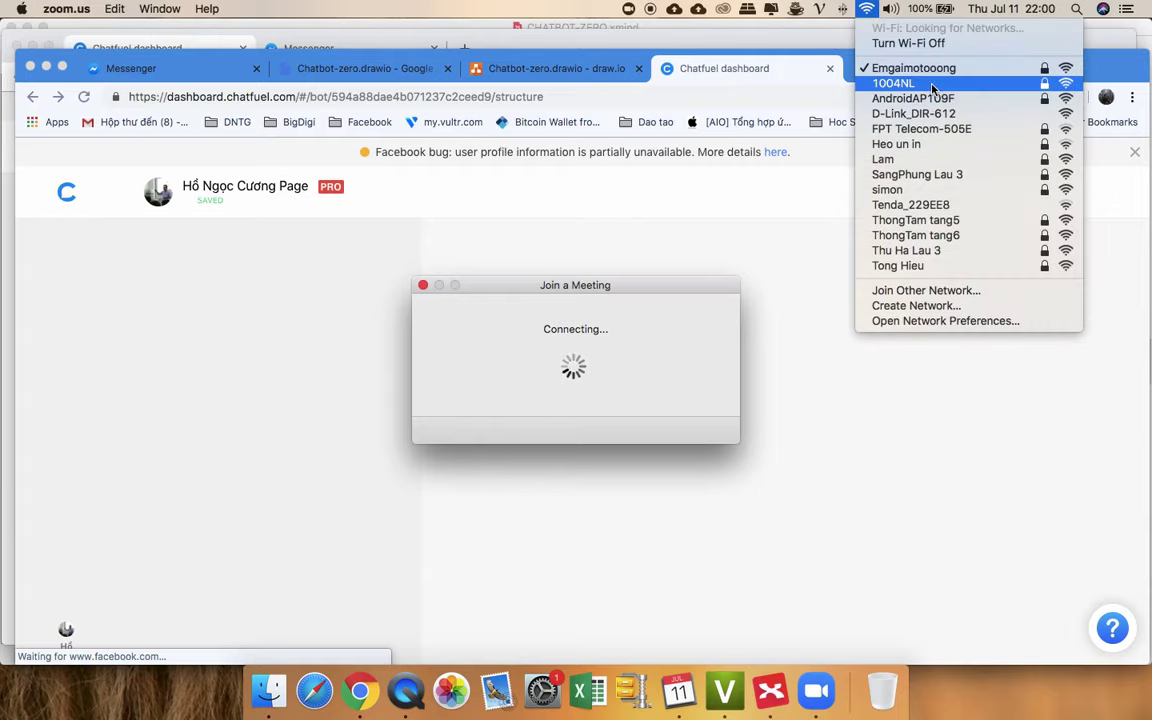
- Reconnect to the AndroidAP109F Wi-Fi network and share the whole desktop in Zoom
click(938, 100)
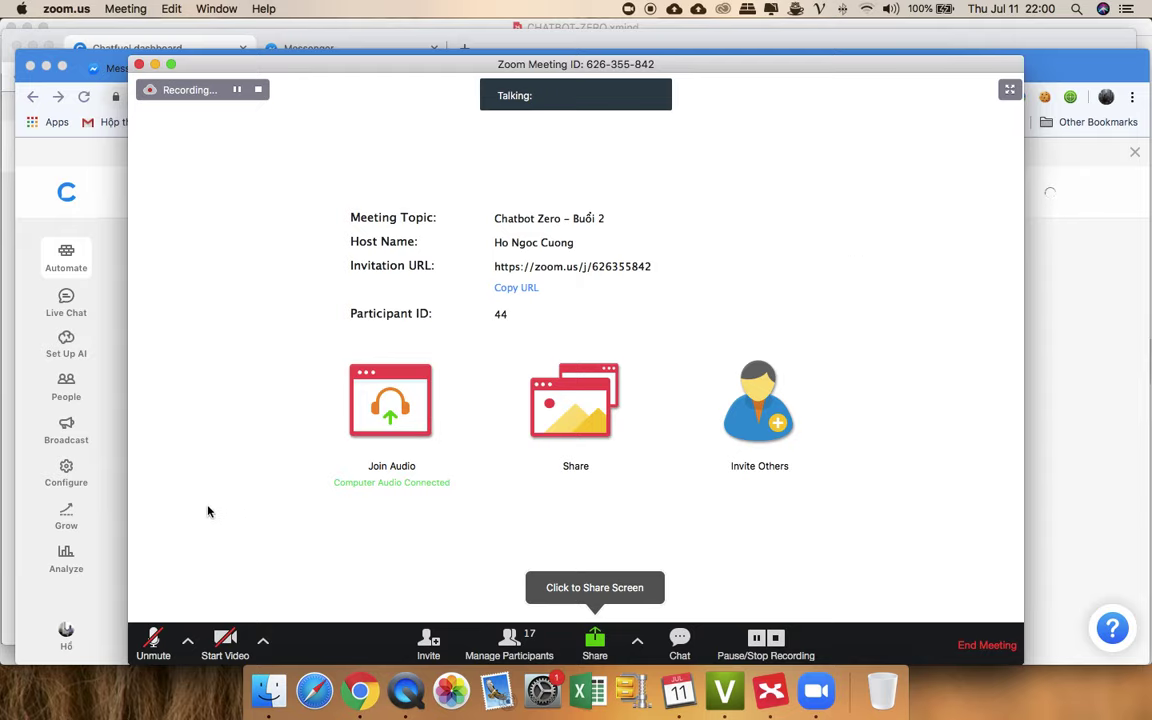
click(598, 638)
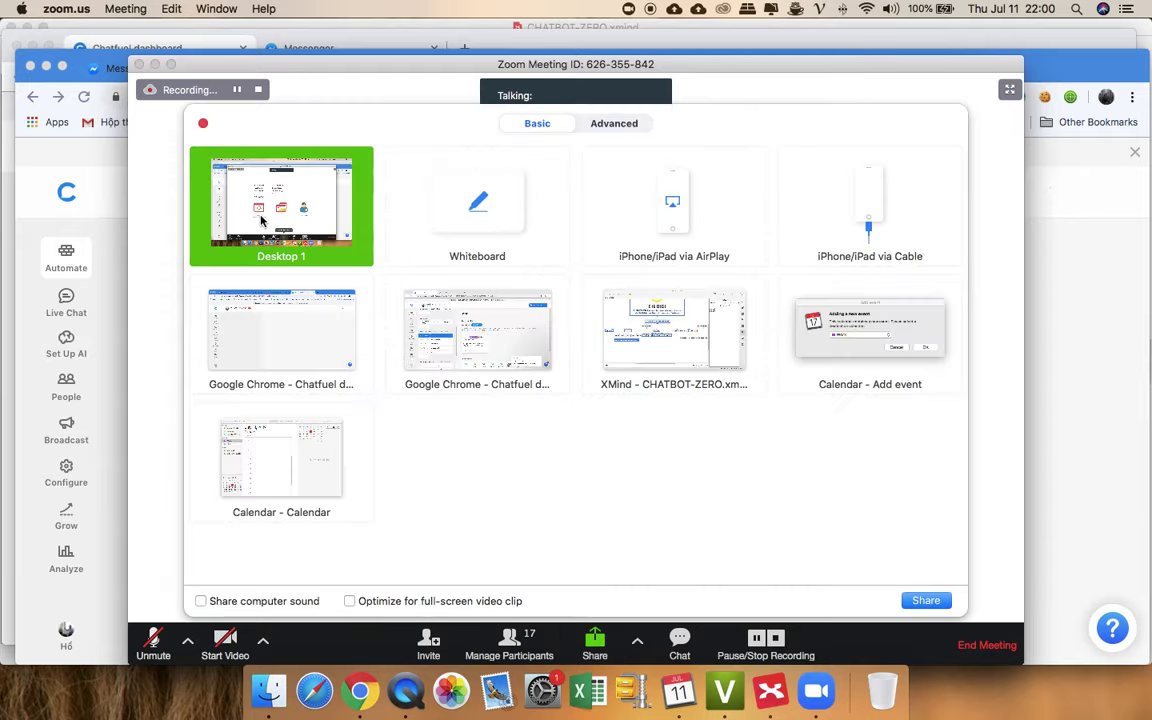
click(920, 599)
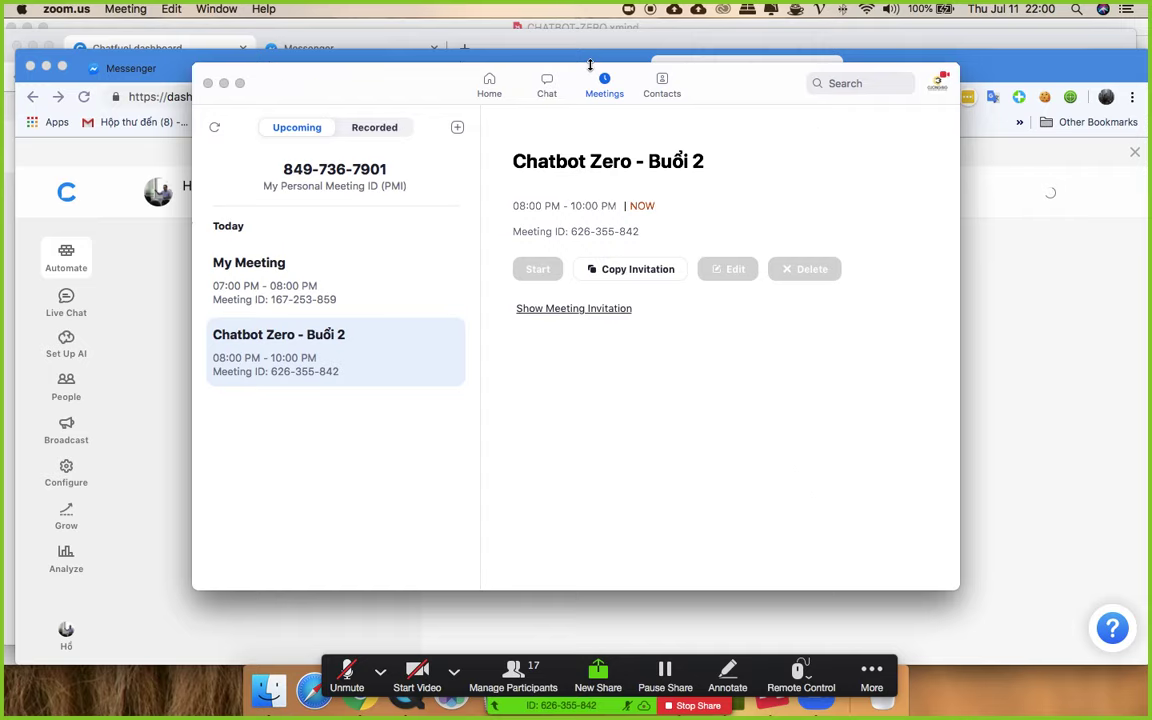
- Reload the Chatfuel dashboard and bring up Zoom's More meeting options
click(224, 83)
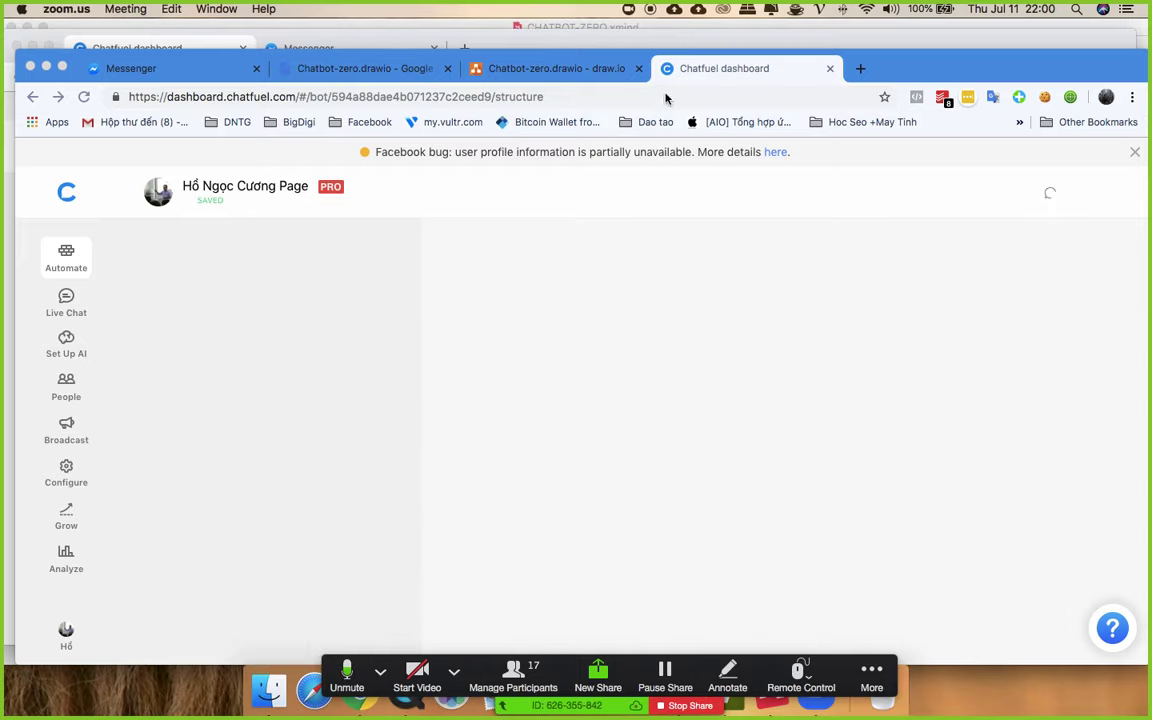
click(84, 96)
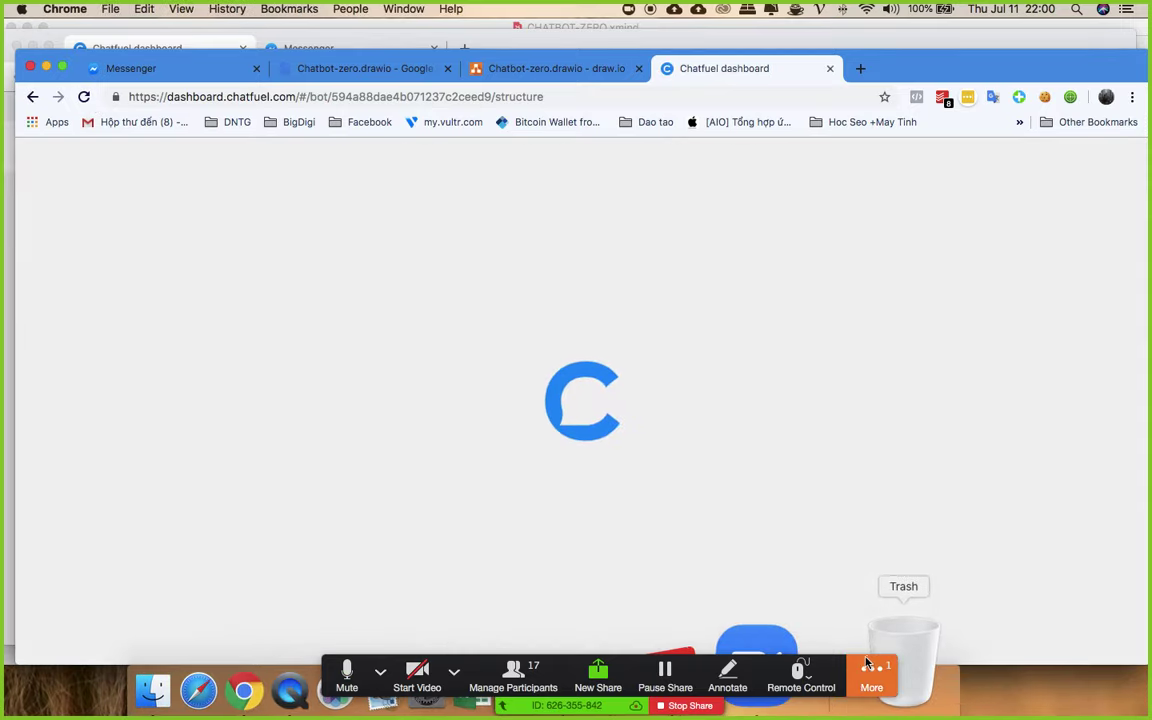
click(871, 672)
- Open the Zoom group chat and move its window aside
click(895, 554)
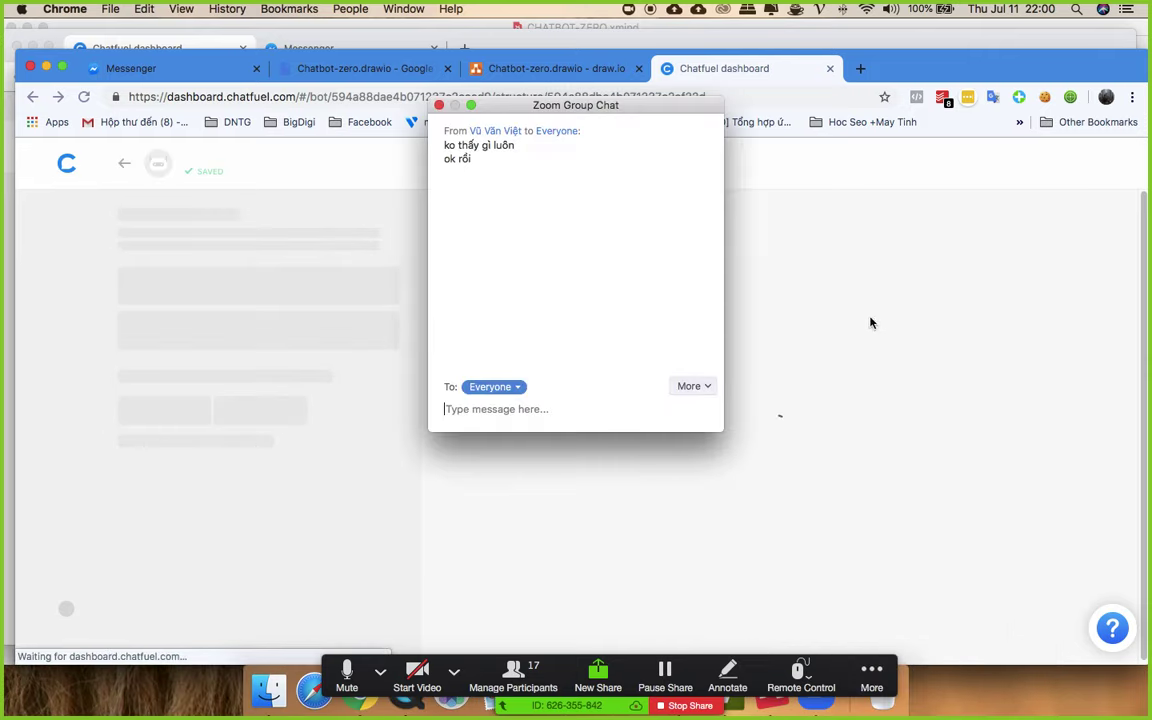
drag(571, 110, 990, 232)
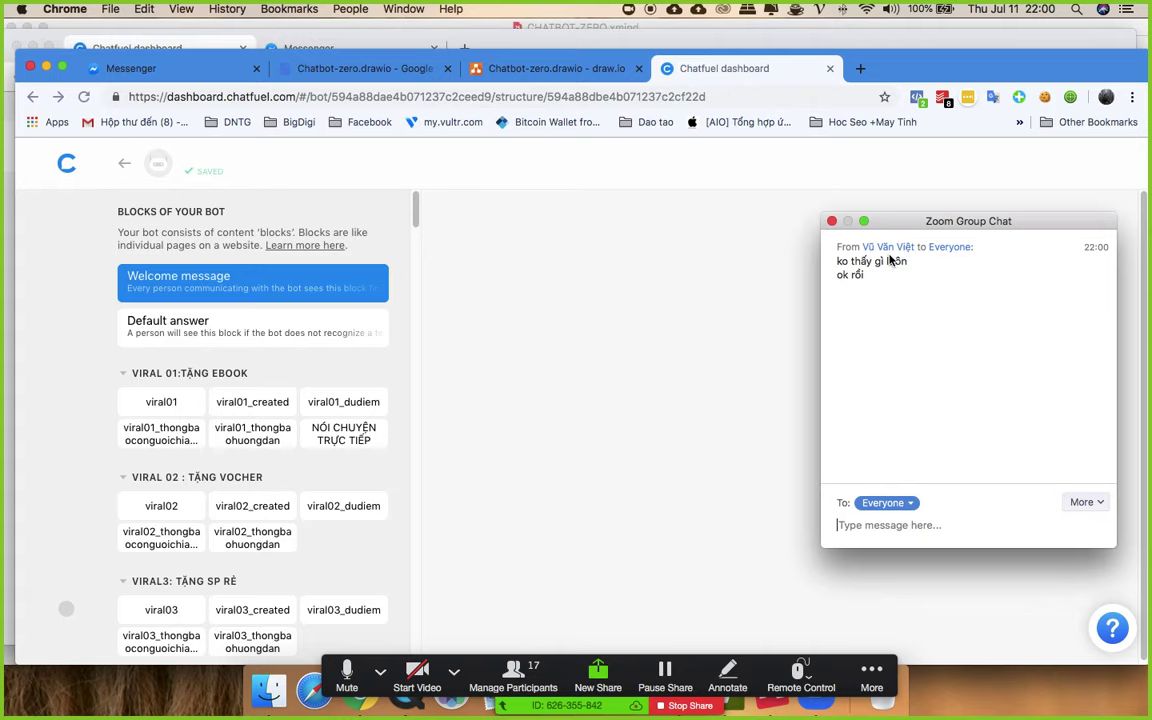
scroll(244, 390, down, 10)
scroll(244, 390, up, 10)
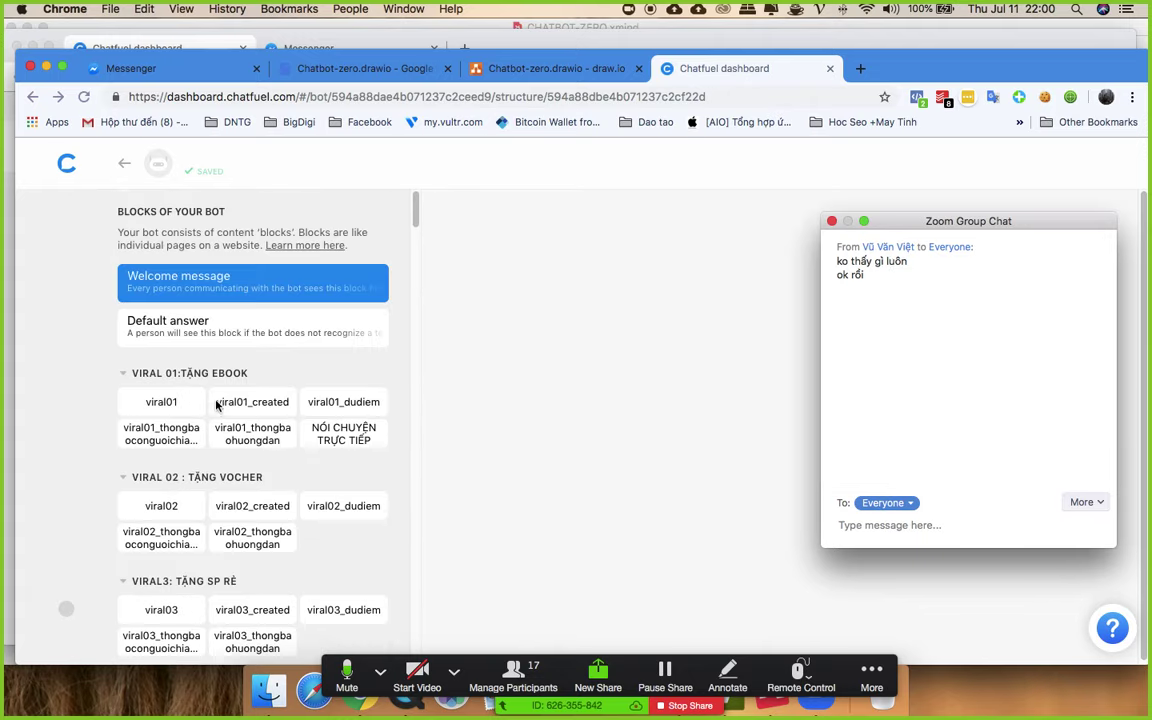
drag(886, 221, 910, 215)
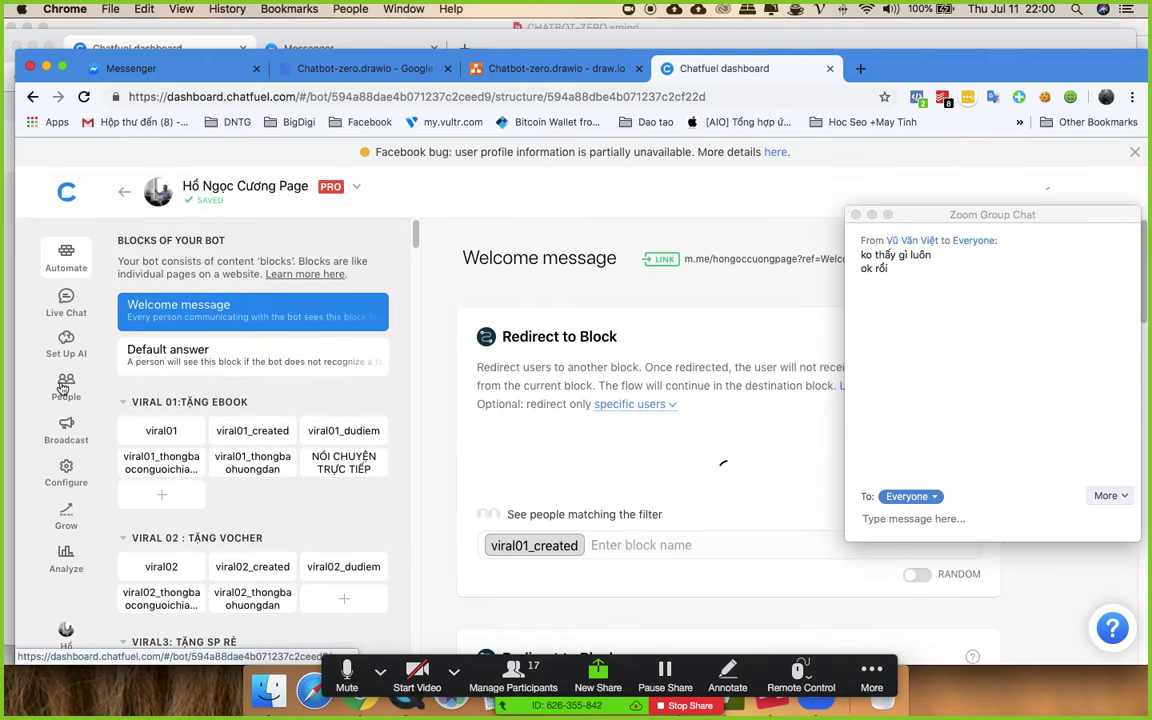
- In the People list, select the most recently seen user and choose Subscribe to Sequence
click(63, 388)
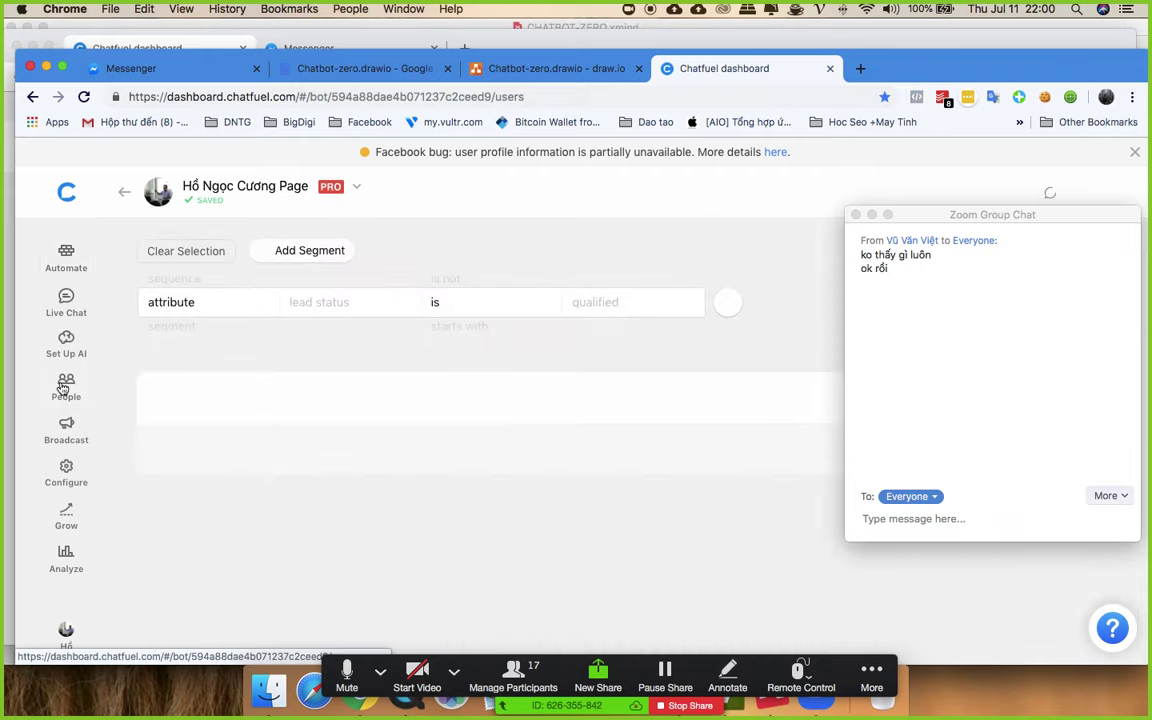
drag(922, 221, 960, 471)
scroll(824, 290, down, 1)
scroll(824, 290, down, 3)
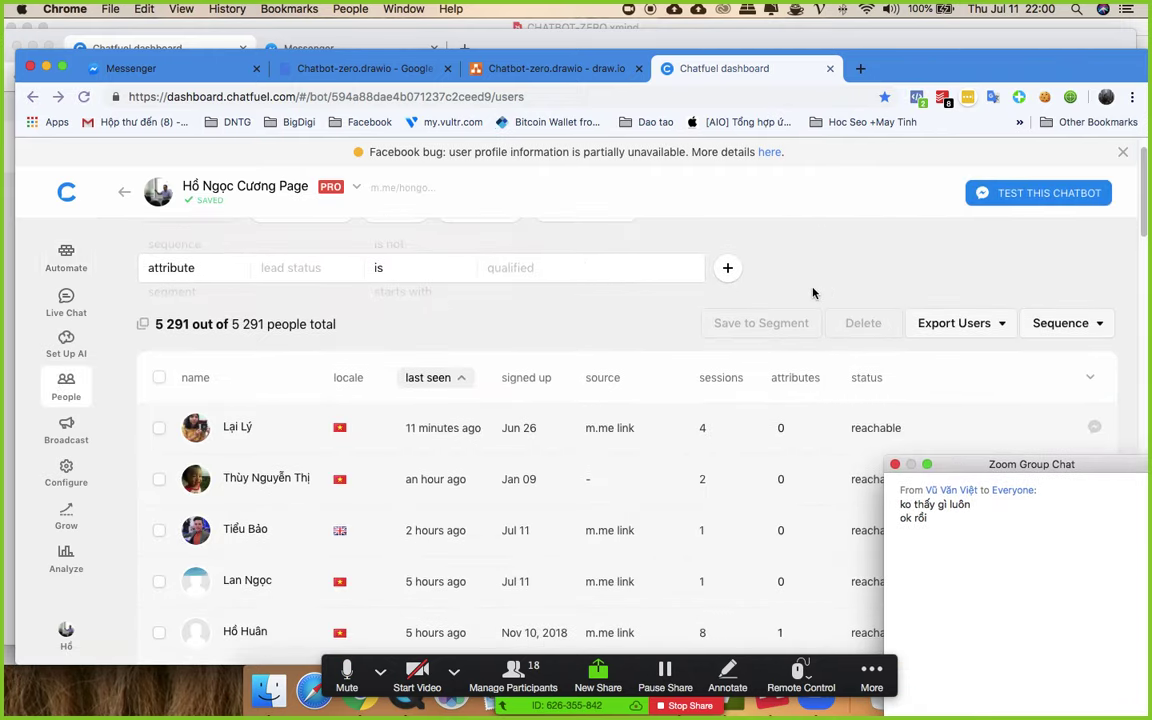
scroll(790, 314, down, 1)
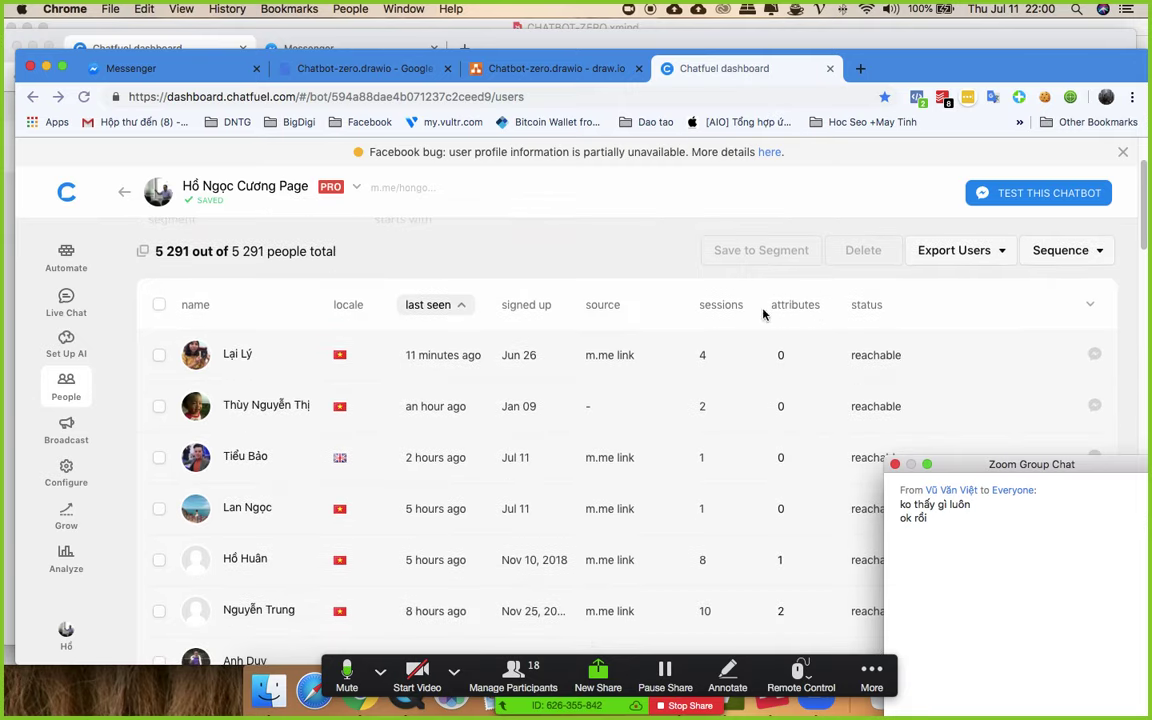
click(159, 357)
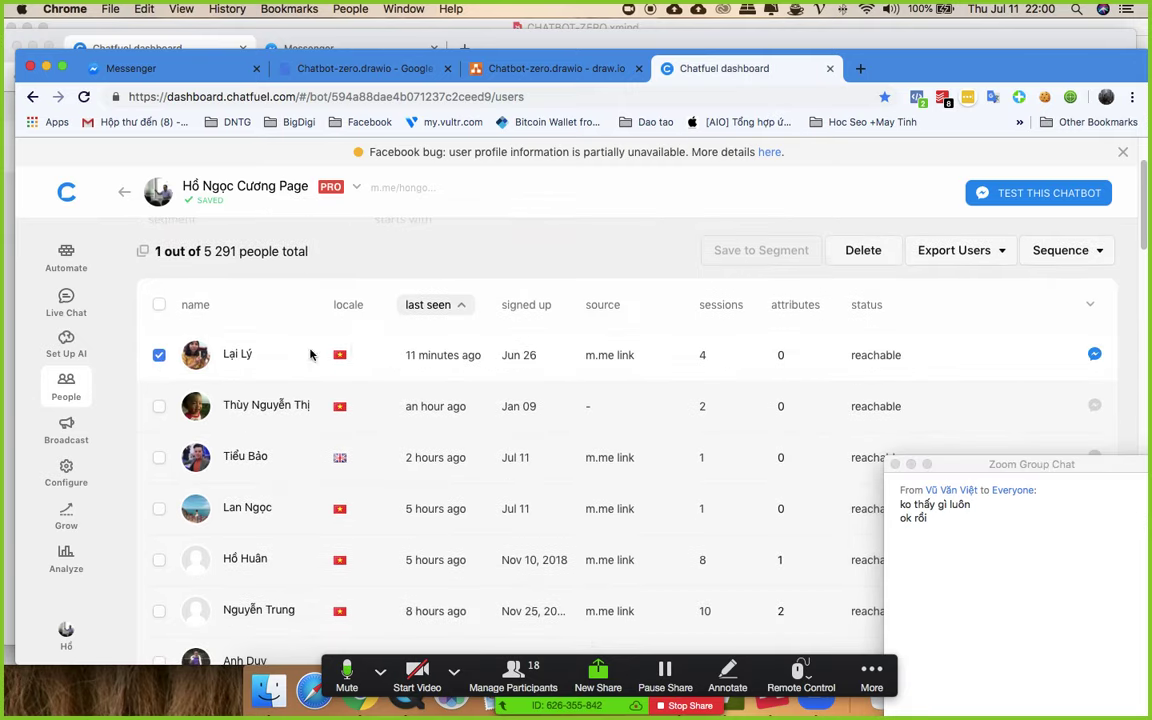
click(1050, 253)
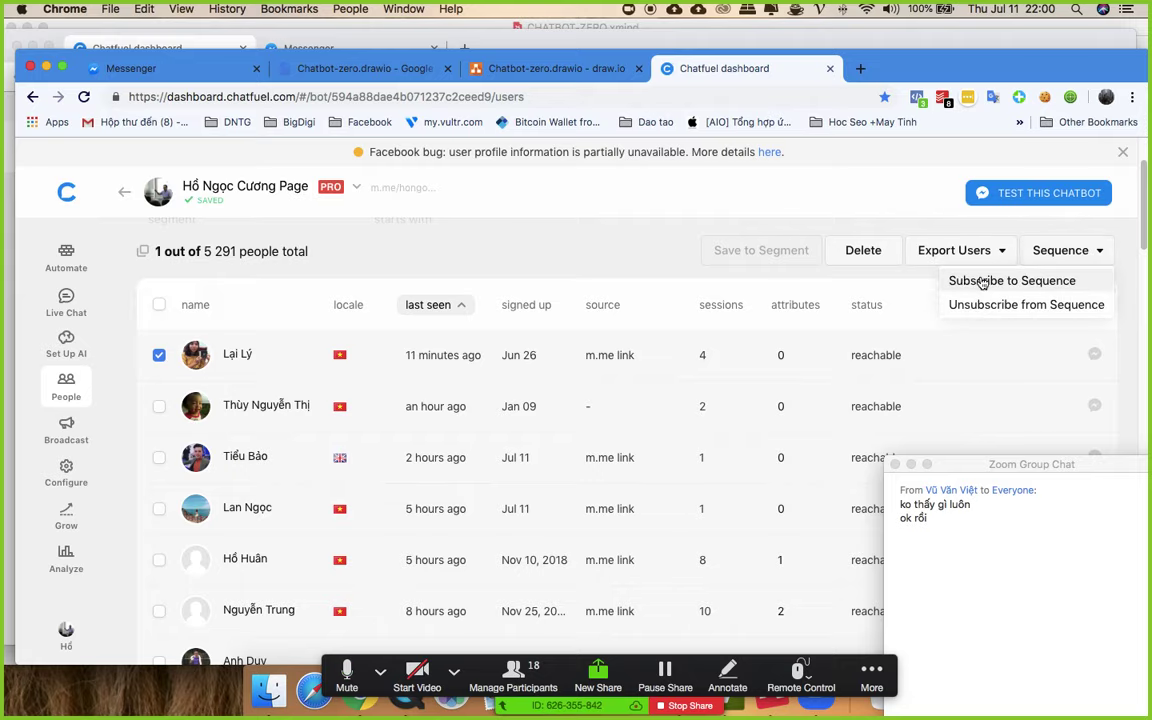
click(977, 282)
- Pick BFB ONLINE NONG 1 as the sequence and confirm Subscribe
click(483, 379)
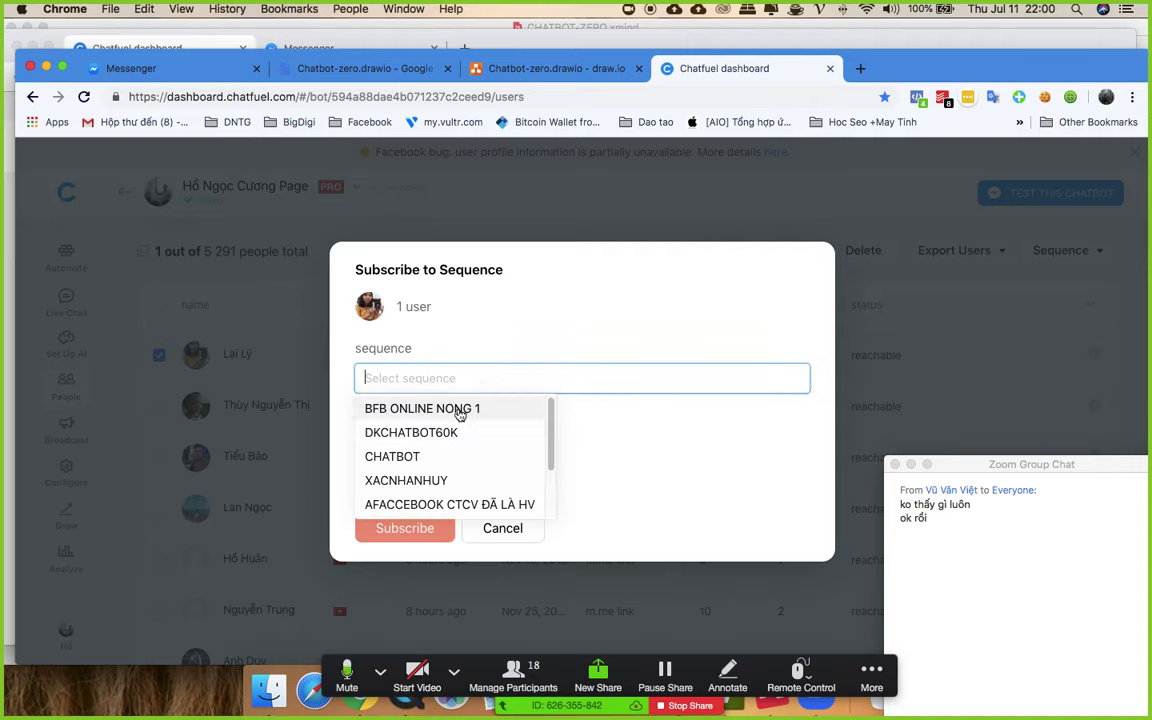
scroll(455, 505, down, 3)
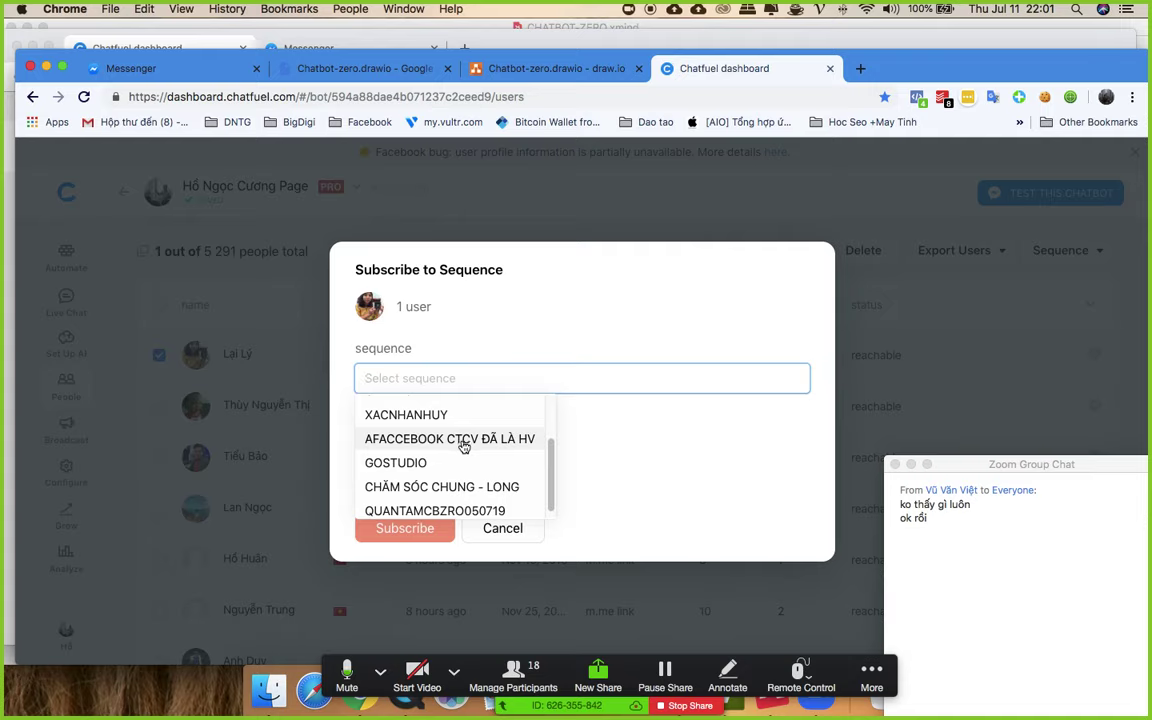
scroll(469, 483, down, 1)
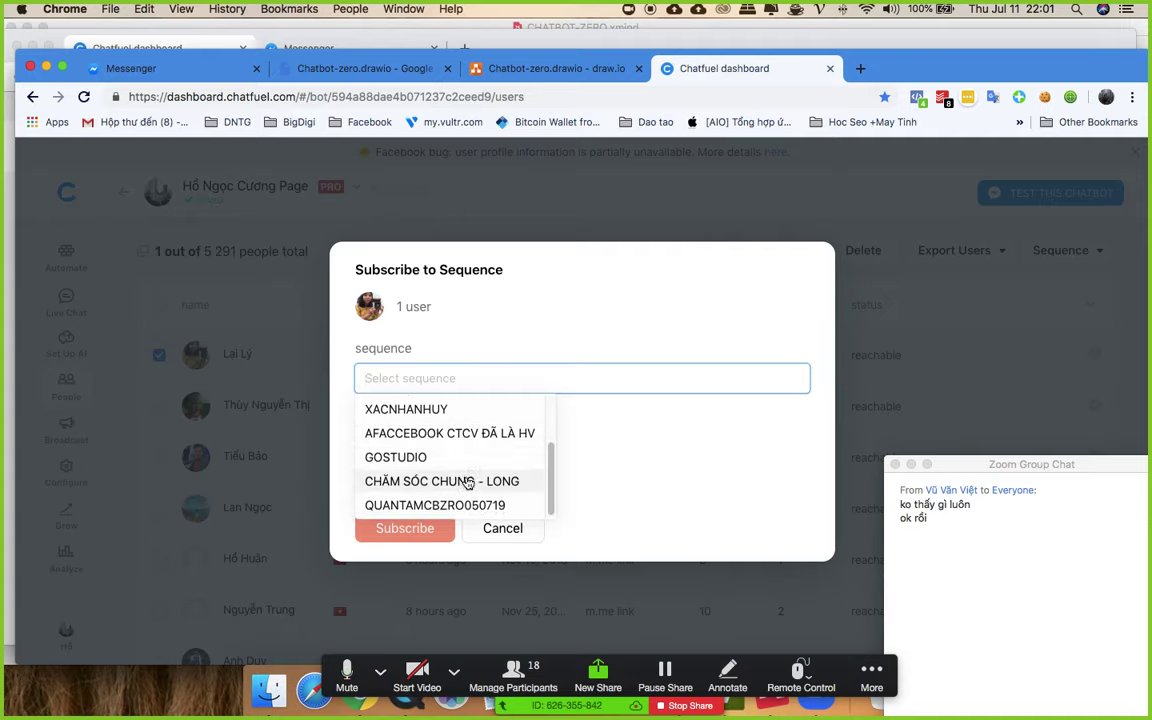
scroll(465, 470, up, 3)
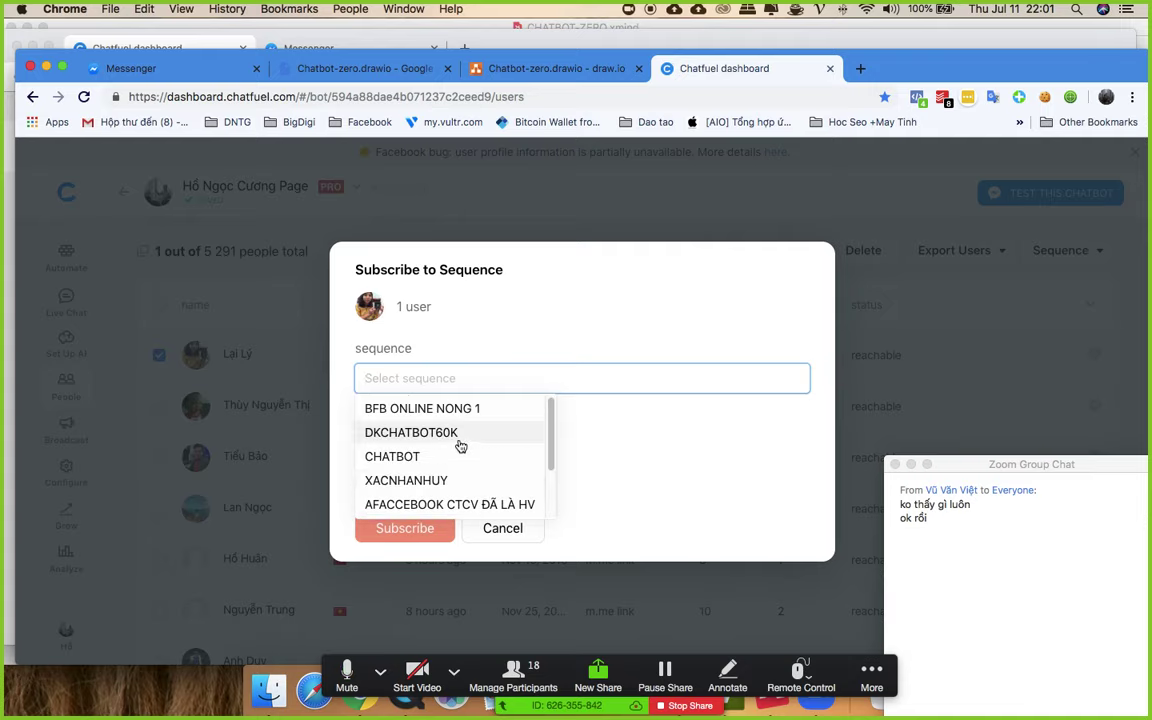
click(464, 409)
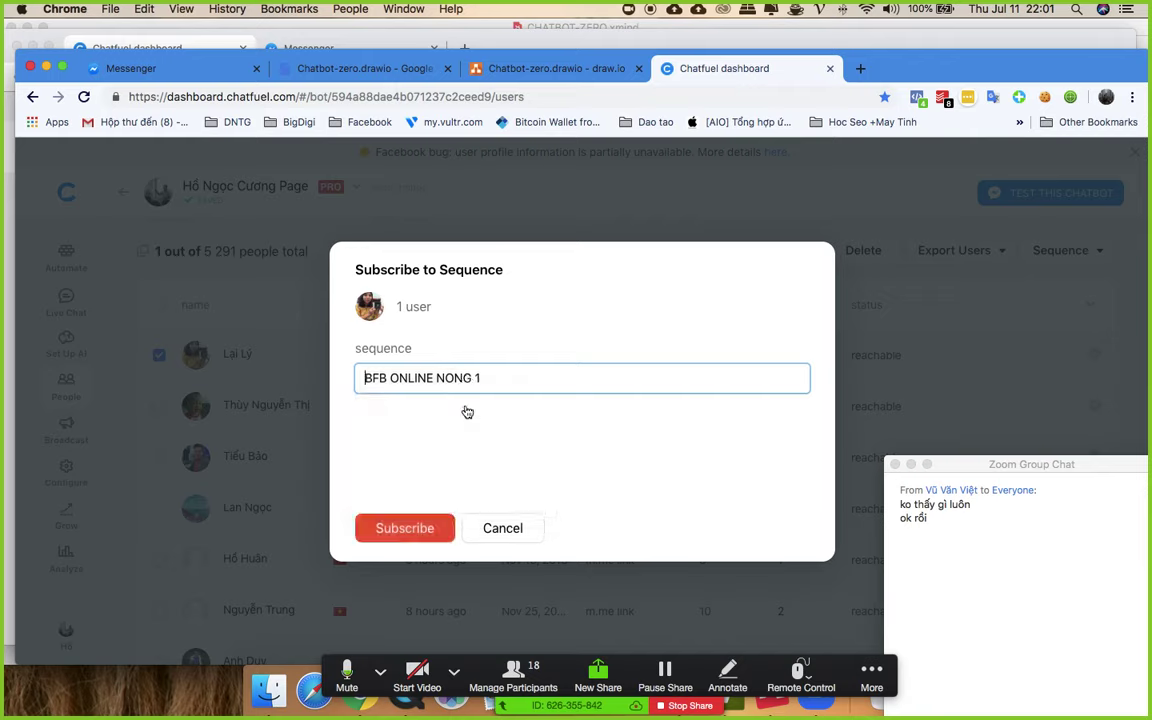
click(394, 530)
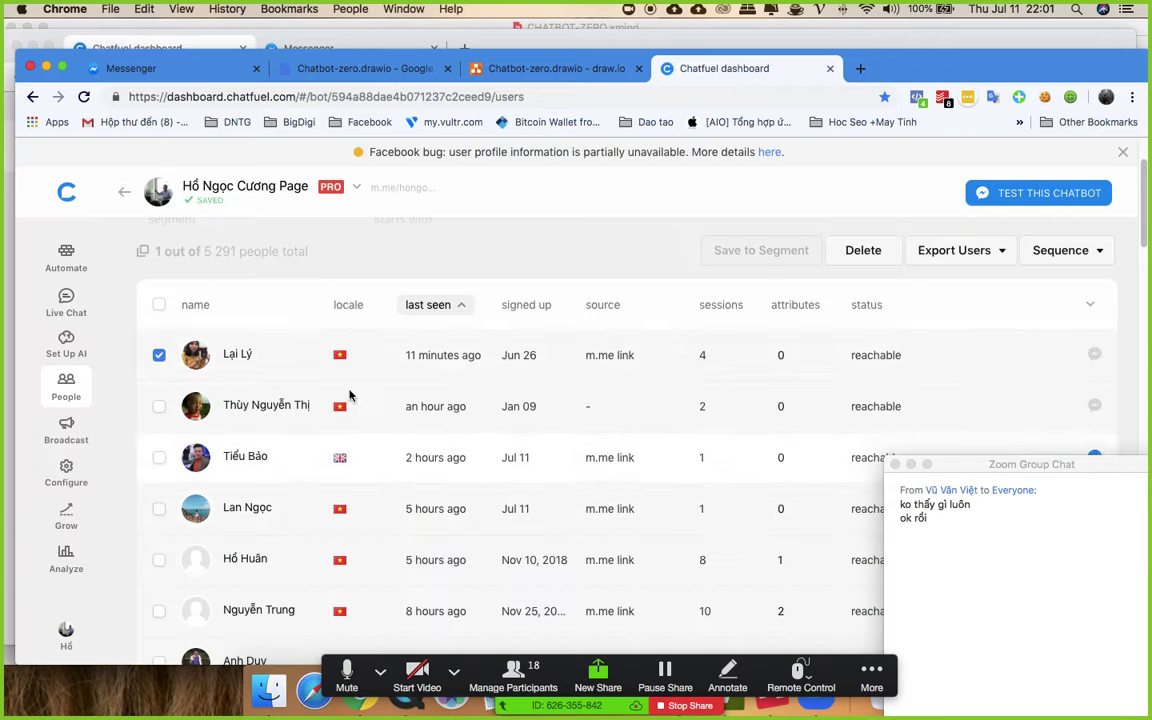
- Deselect the user row and move the Zoom chat window higher up
click(161, 355)
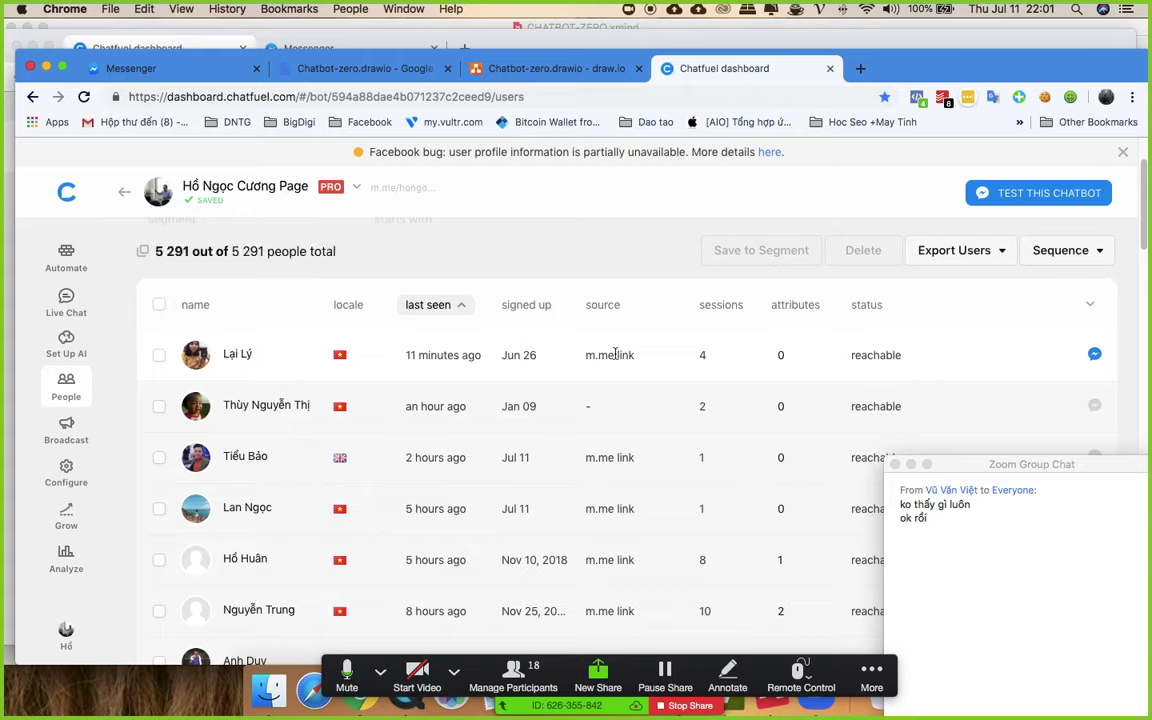
click(218, 367)
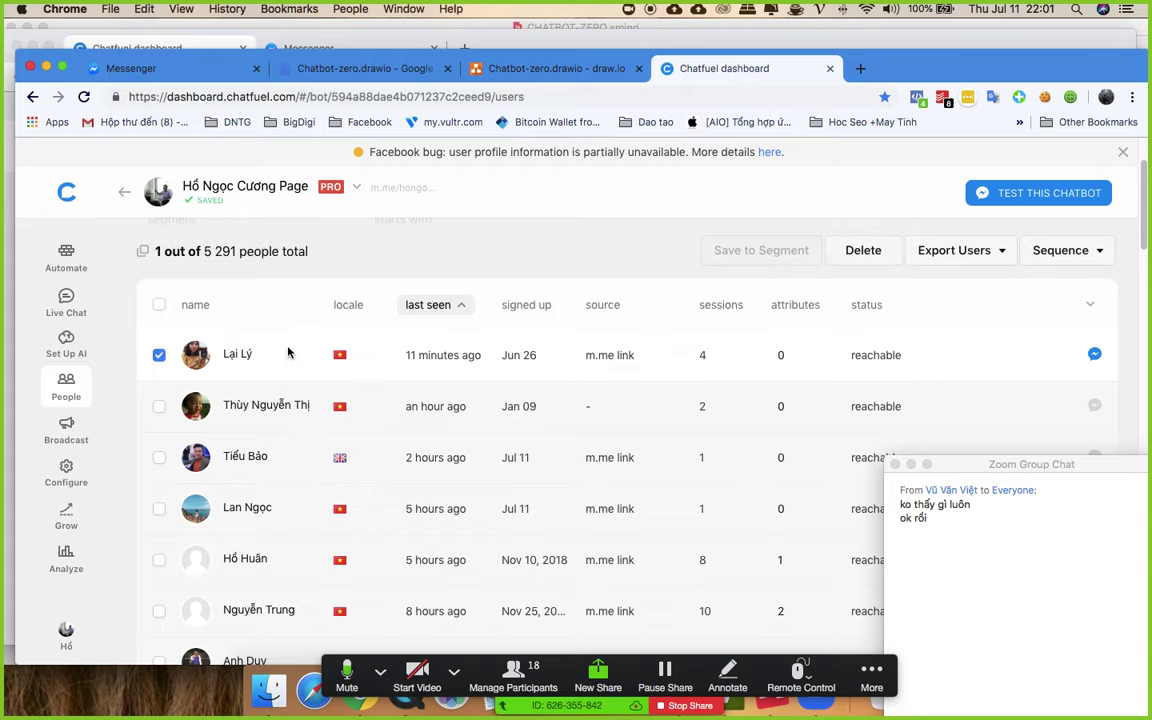
click(158, 358)
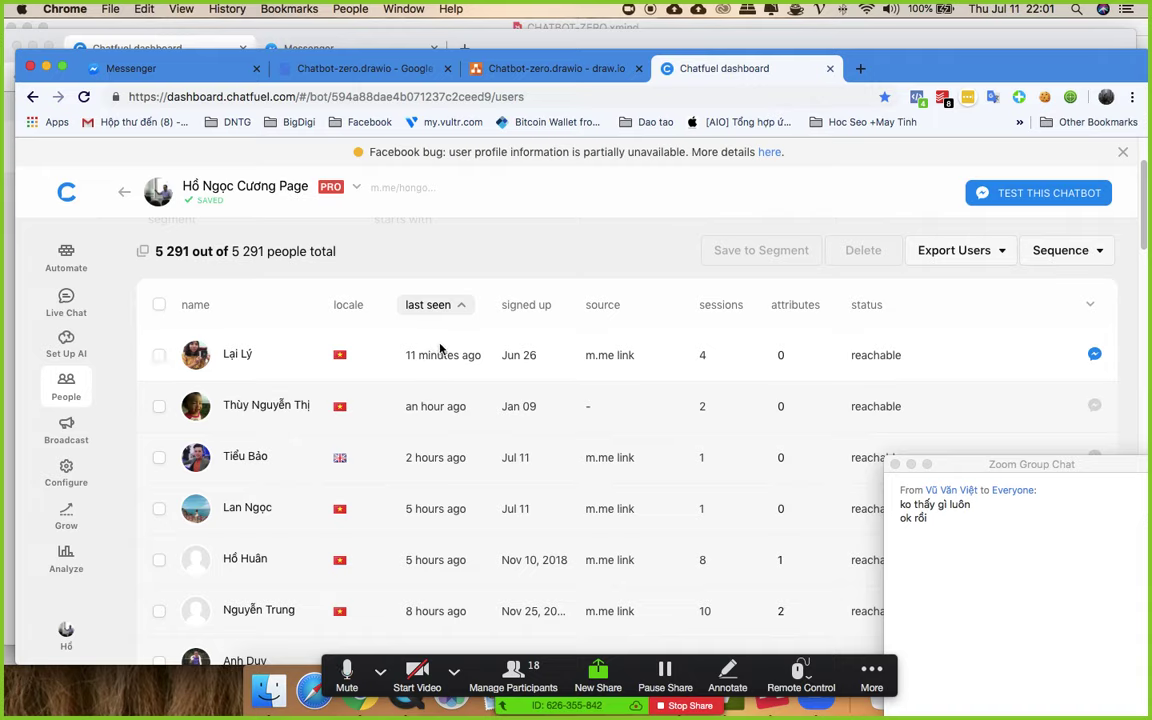
drag(980, 424, 1011, 200)
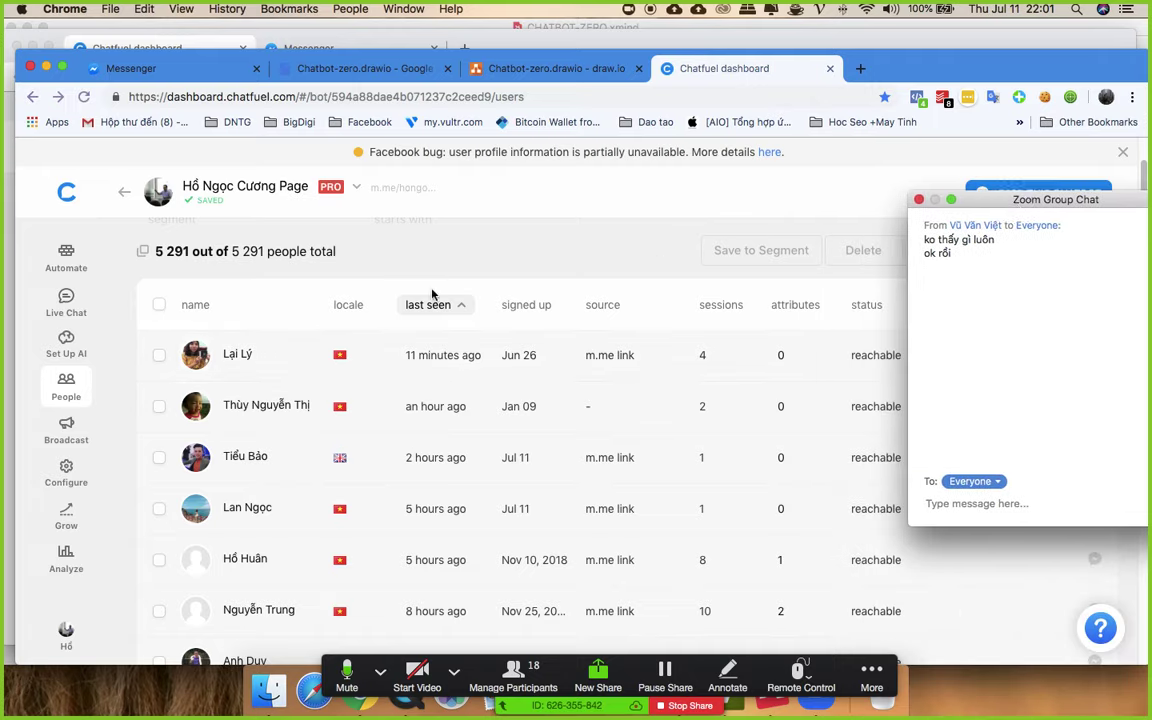
key(ctrl+Up)
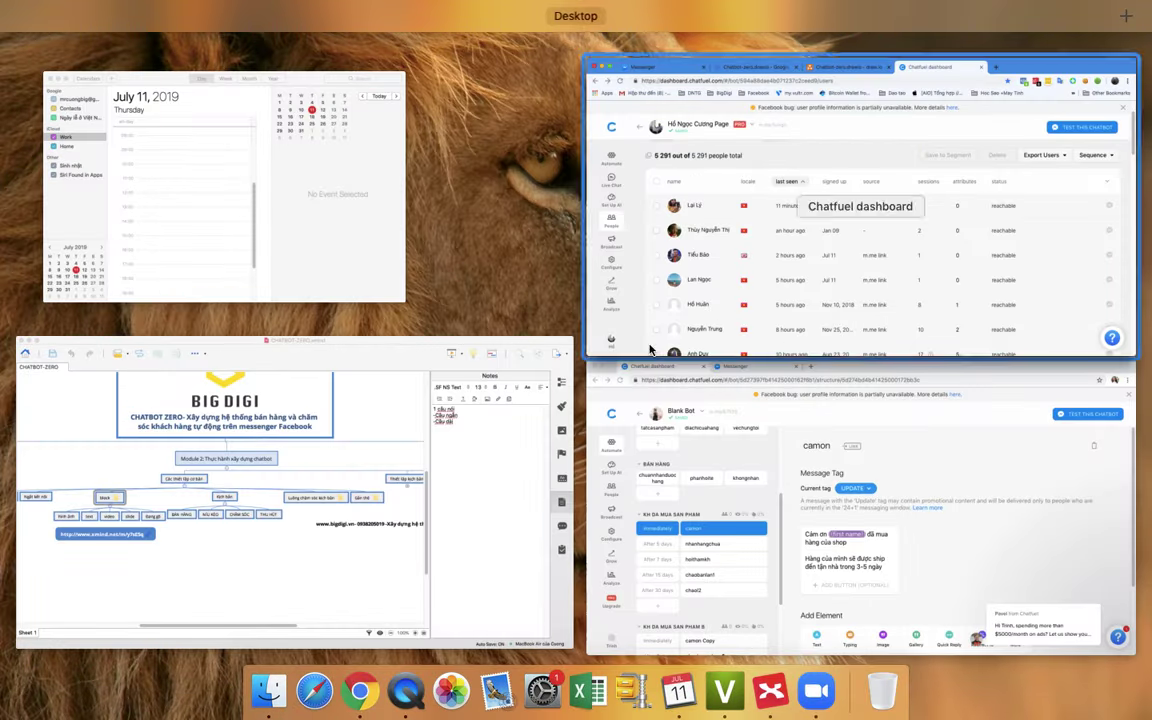
- On the Blank Bot dashboard, add a new sequence group named 'KB THU HUT'
click(906, 461)
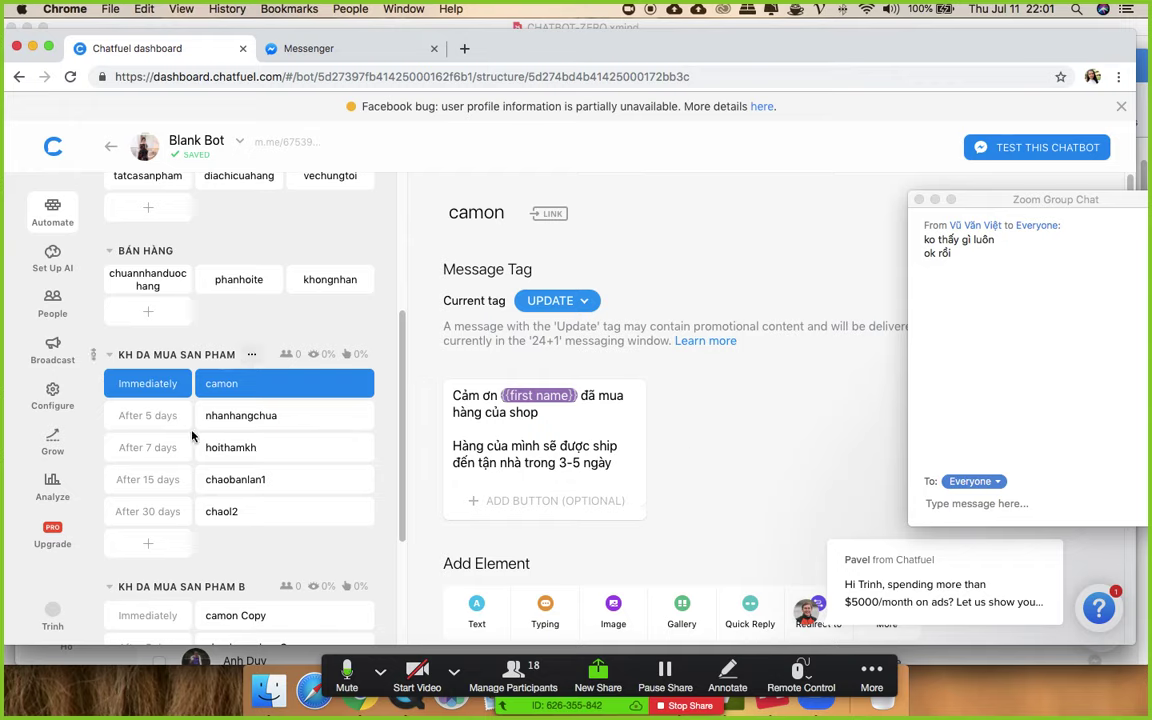
scroll(200, 430, down, 4)
click(222, 609)
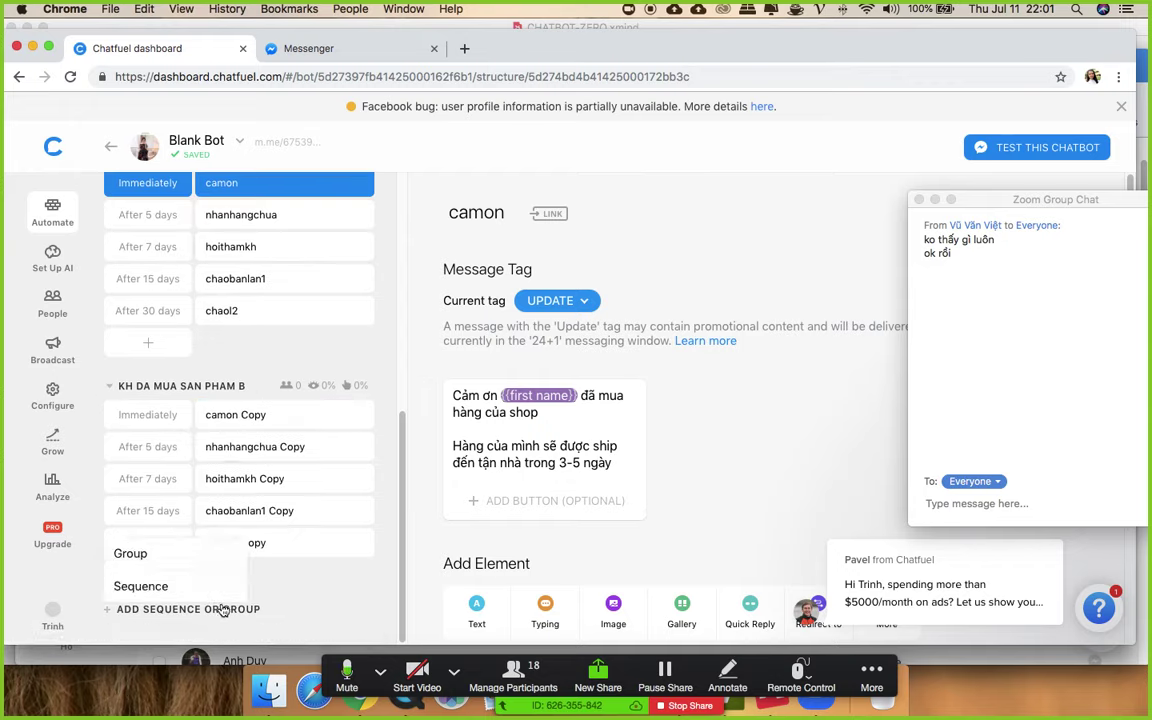
click(167, 555)
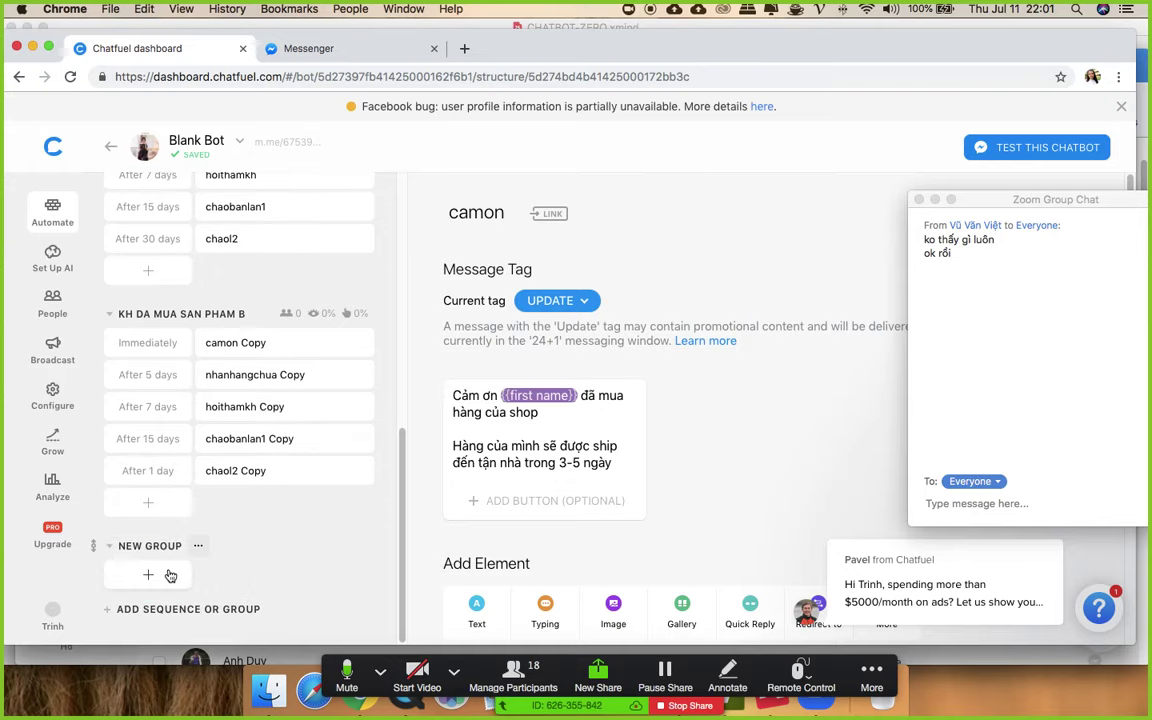
click(176, 546)
text(KB THU HUT)
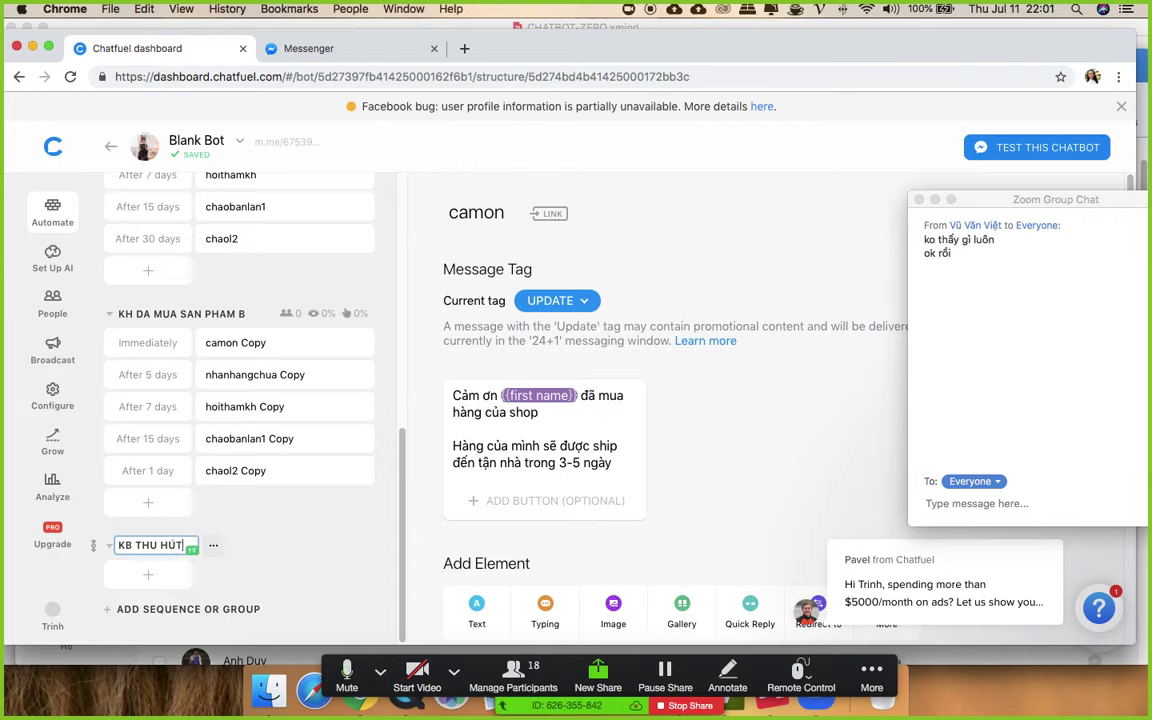
click(288, 528)
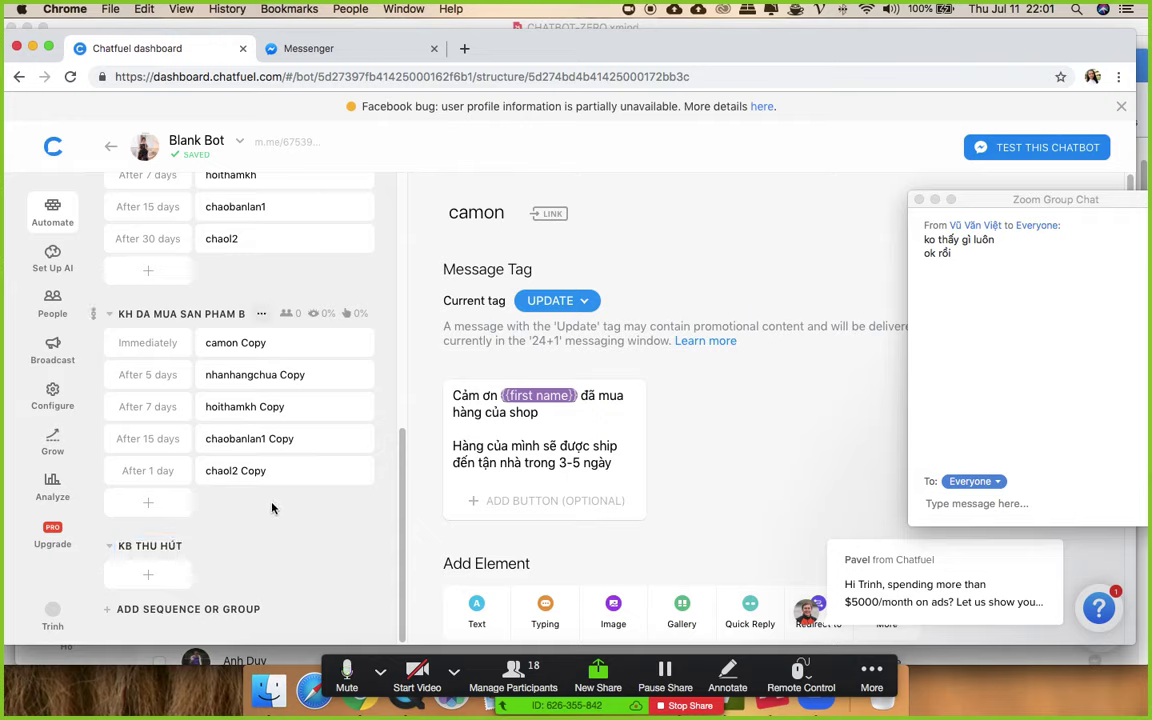
- Add a block named 'tangma5%' to the KB THU HÚT group
click(150, 574)
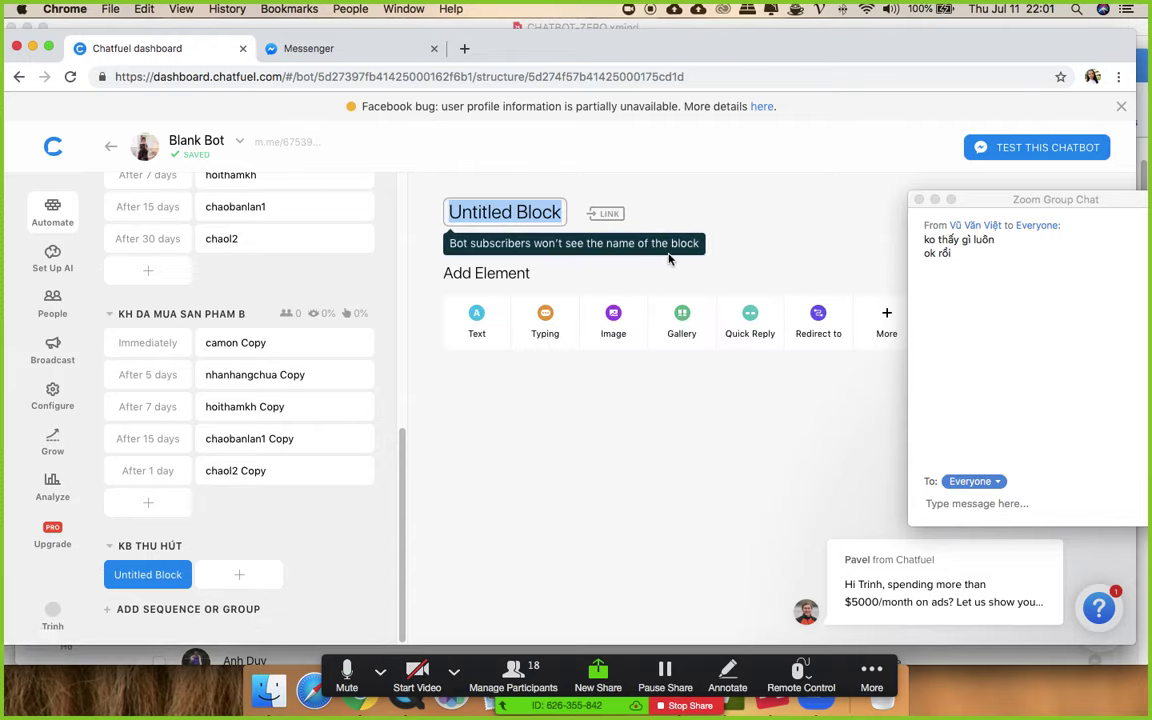
text(tang)
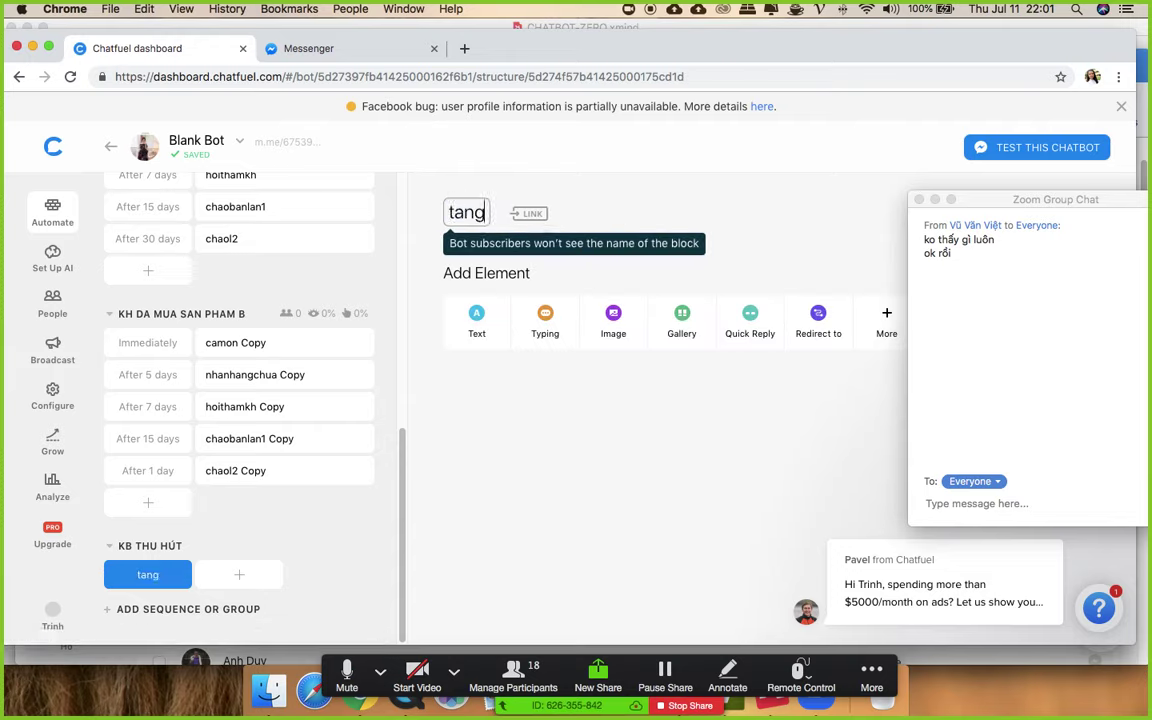
text( ma)
key(BackSpace)
key(BackSpace)
key(BackSpace)
text(ma)
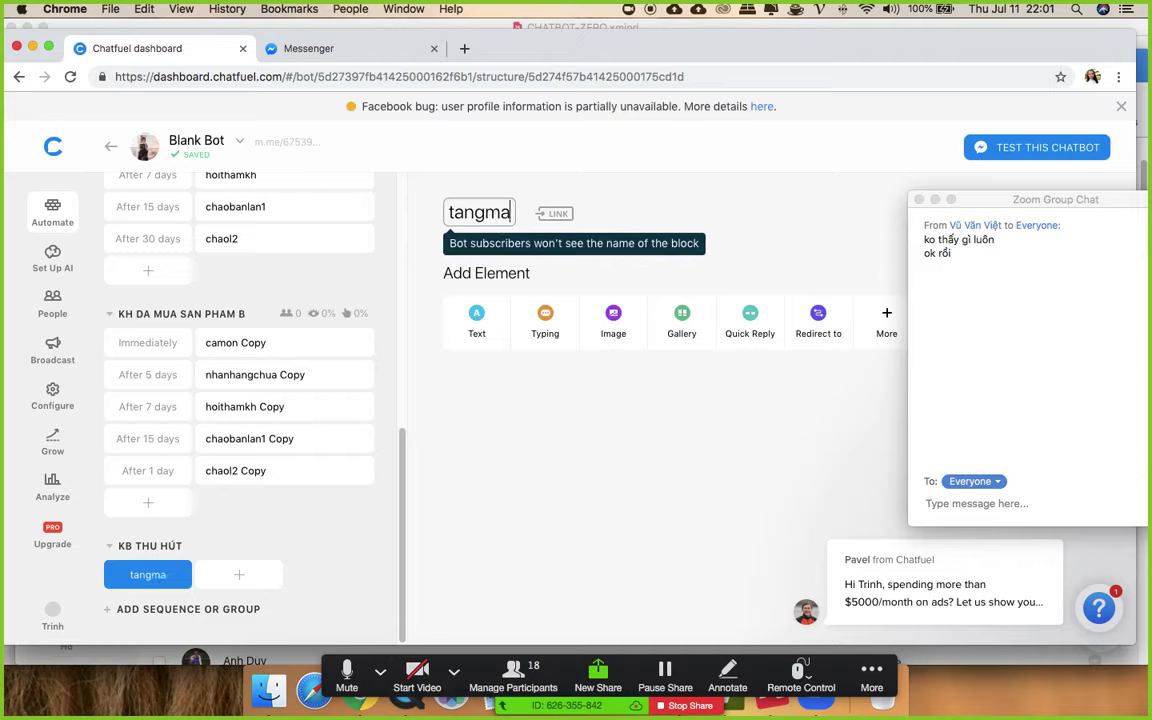
text(5%)
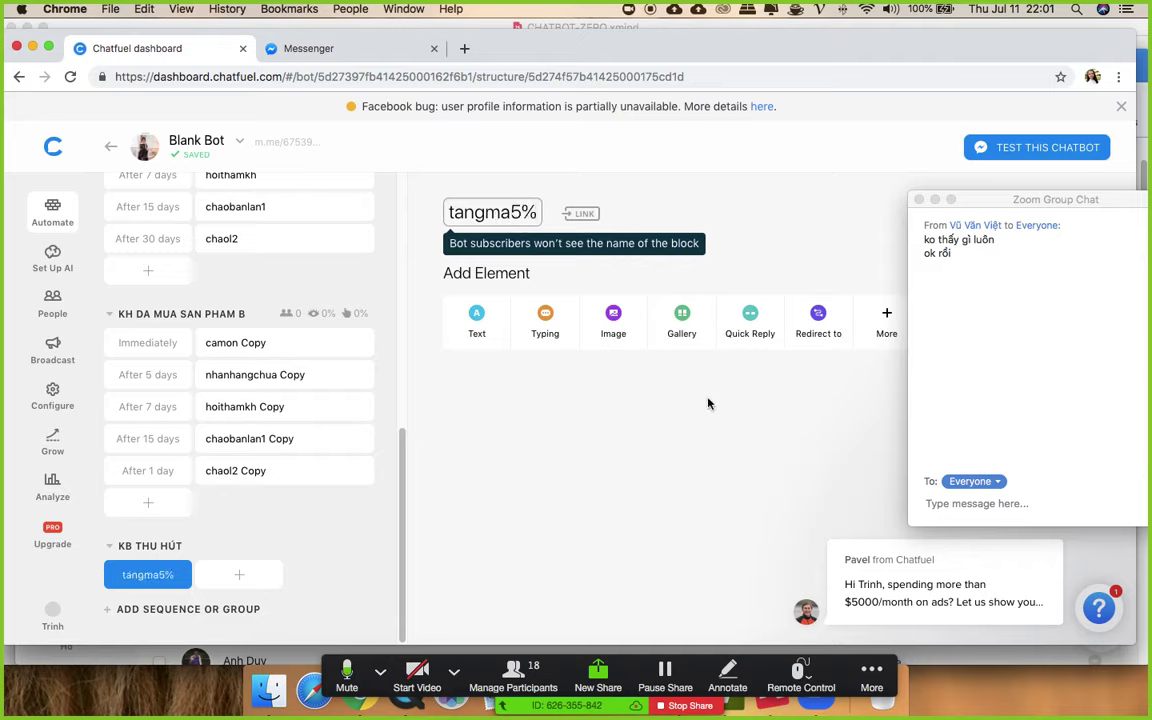
- Write a text card thanking {{first name}} for becoming a customer, with a 5% voucher line
click(477, 322)
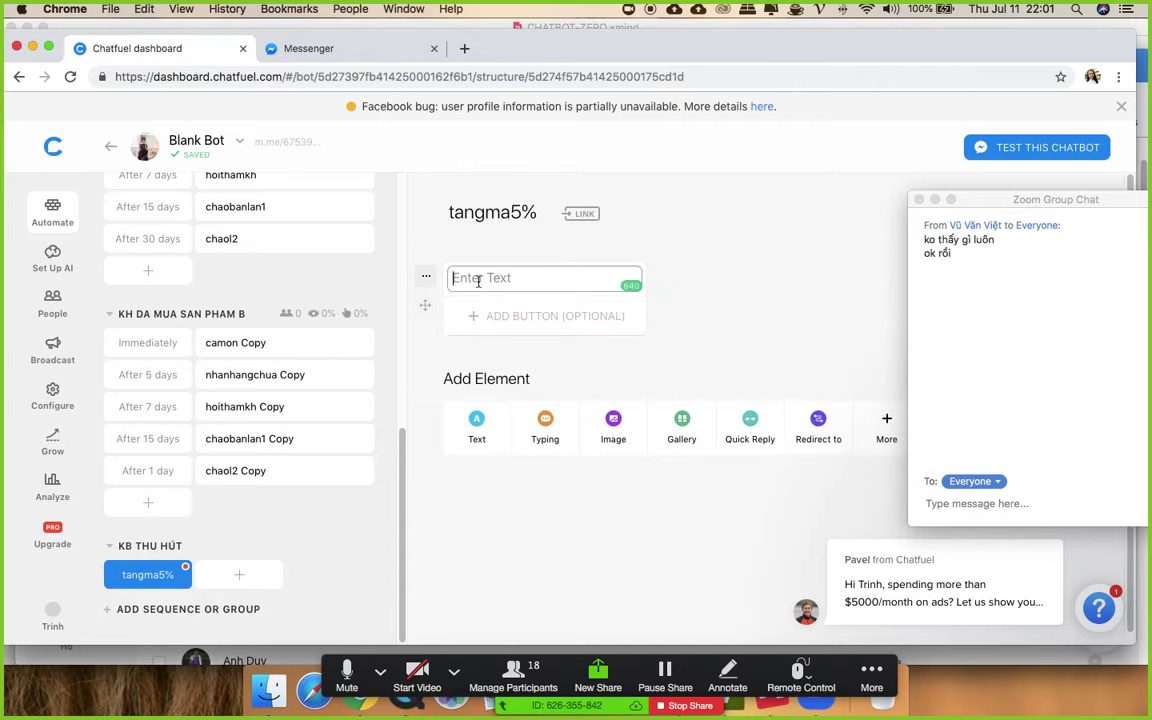
text(Cam ơn)
text( Ư)
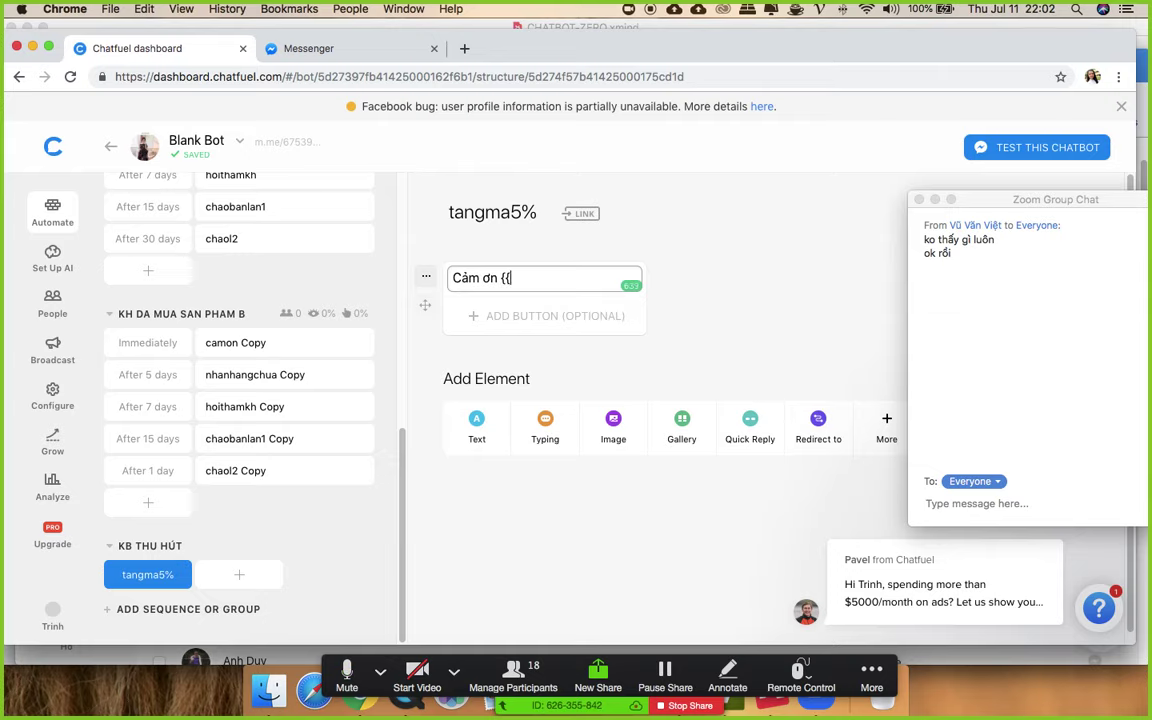
text(fi)
click(536, 335)
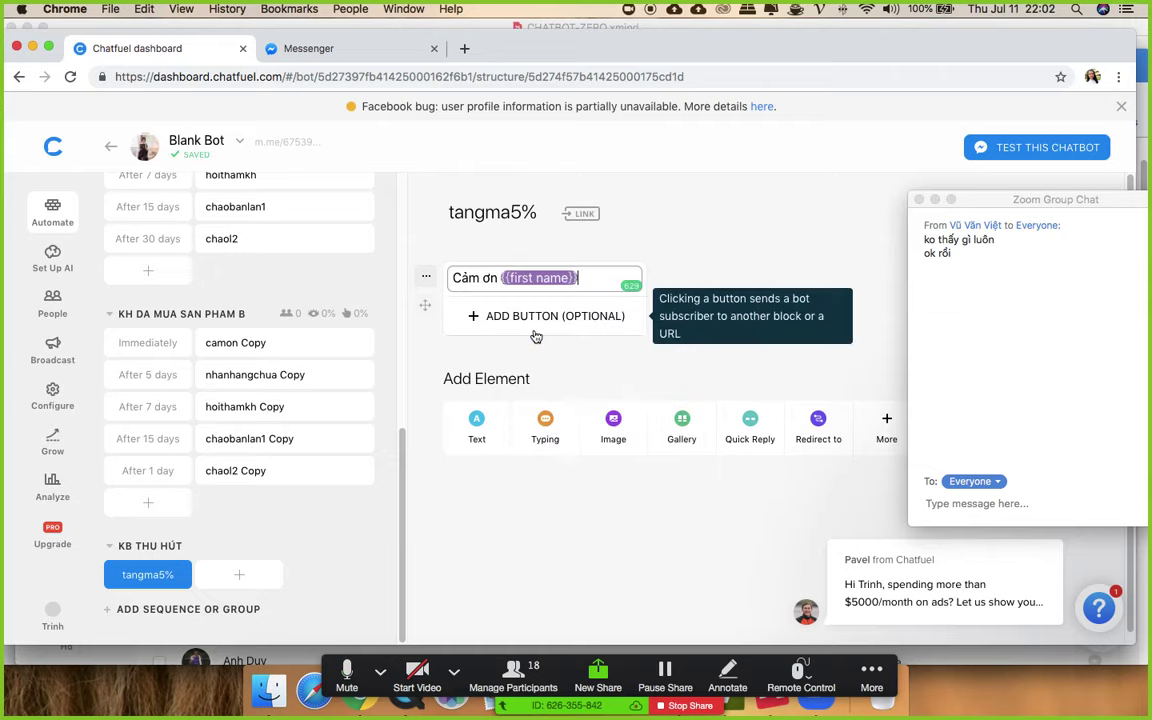
text(đa)
text( trở than)
text( khac)
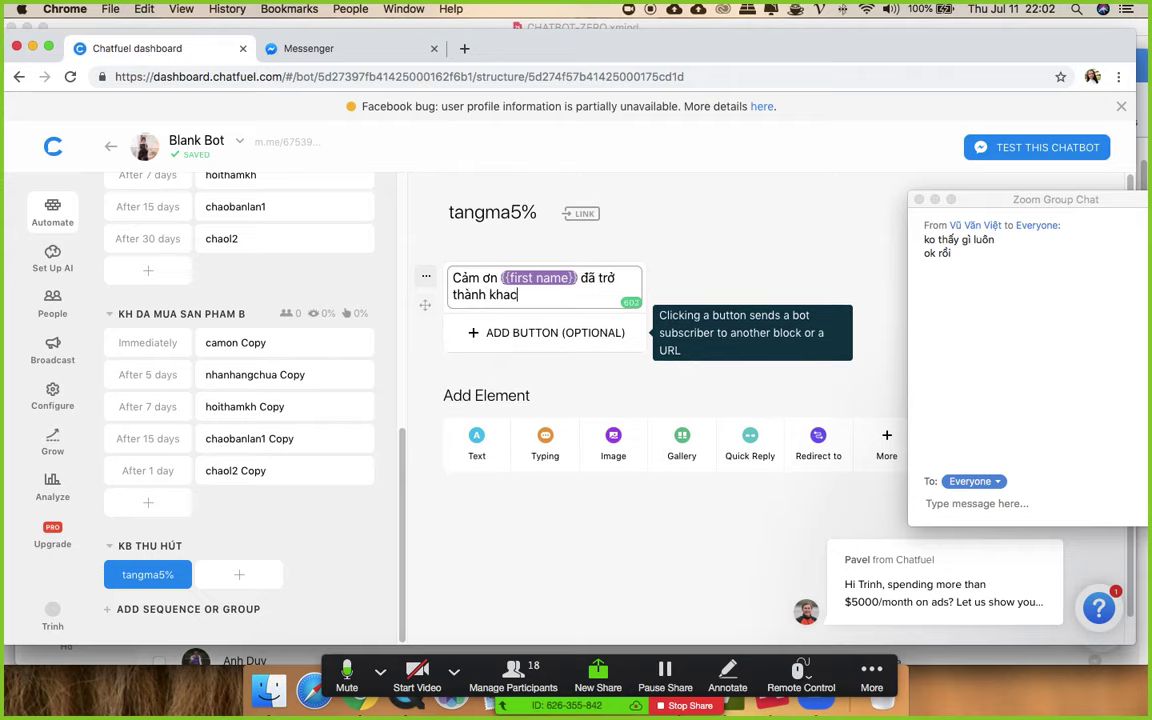
key(BackSpace)
key(BackSpace)
text(ách hàng)
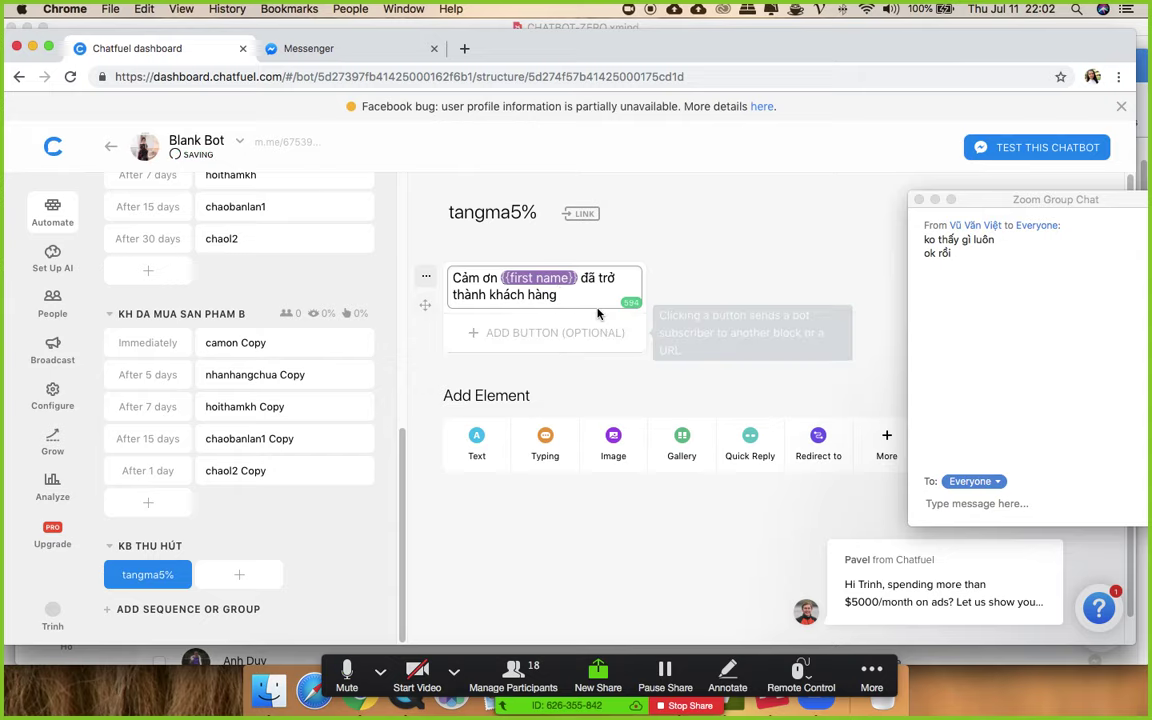
key(Return)
text(Cu)
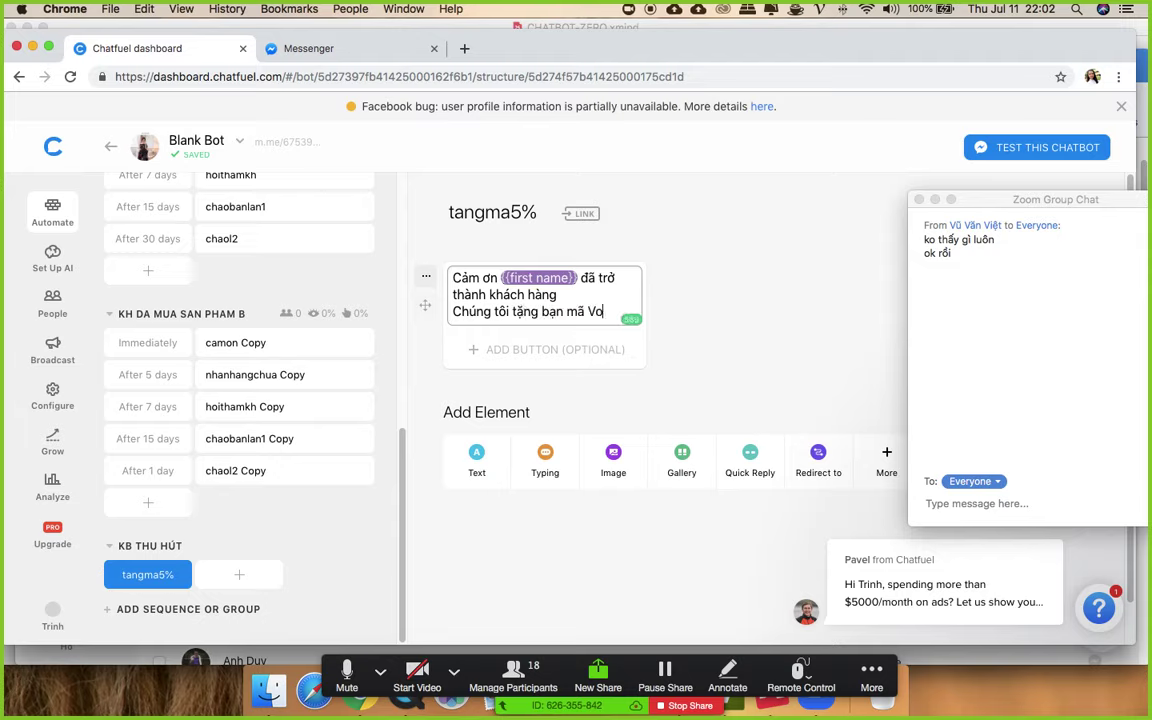
text(cher)
key(Return)
text(giảm 5% đơn hàng tiếp theo)
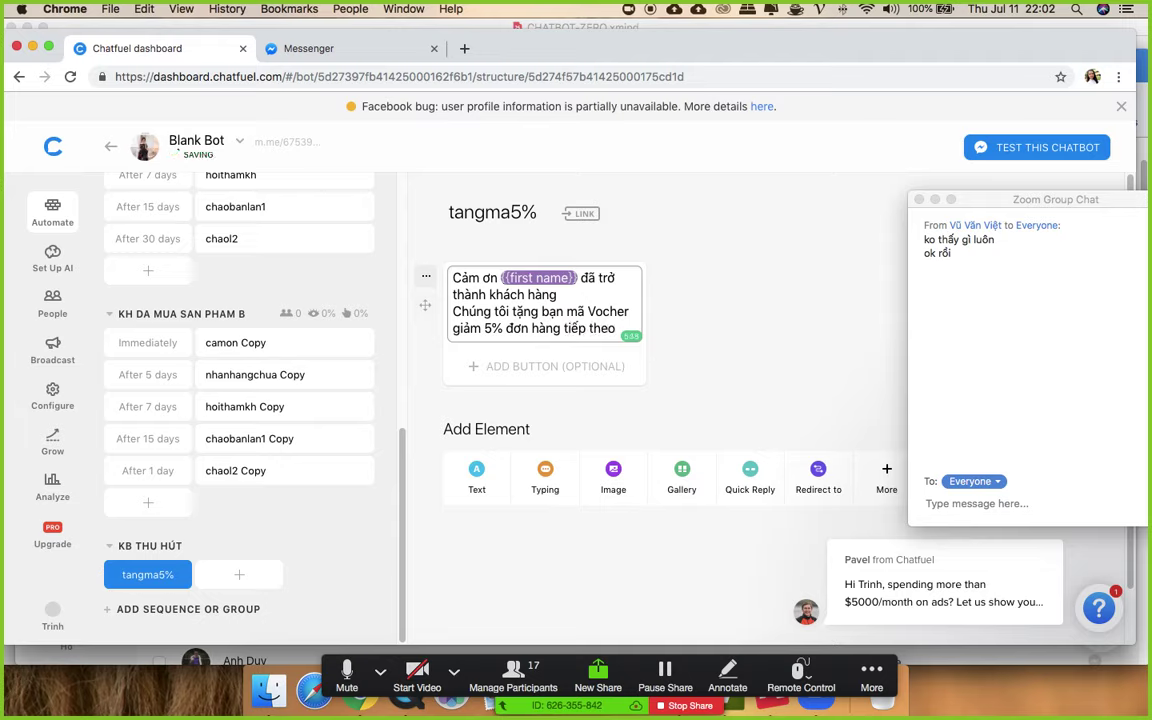
click(746, 311)
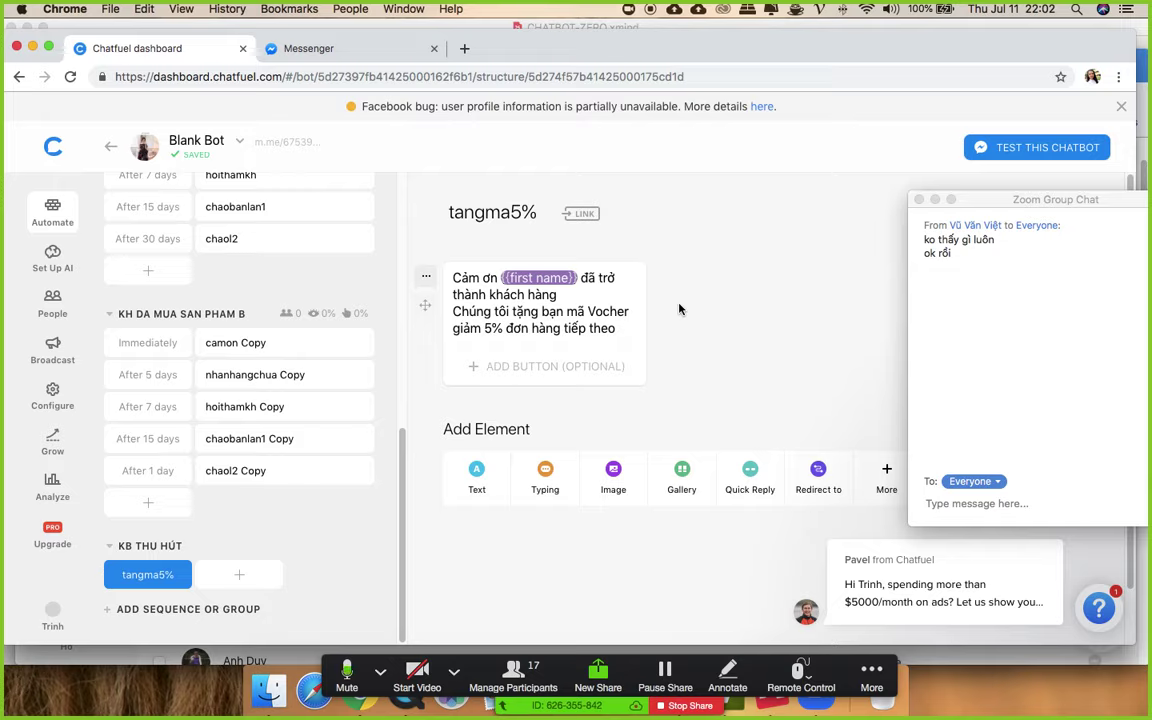
click(463, 48)
- Search Google Images for 'voucher' and save the $50 gift certificate picture to the Desktop
text(vo)
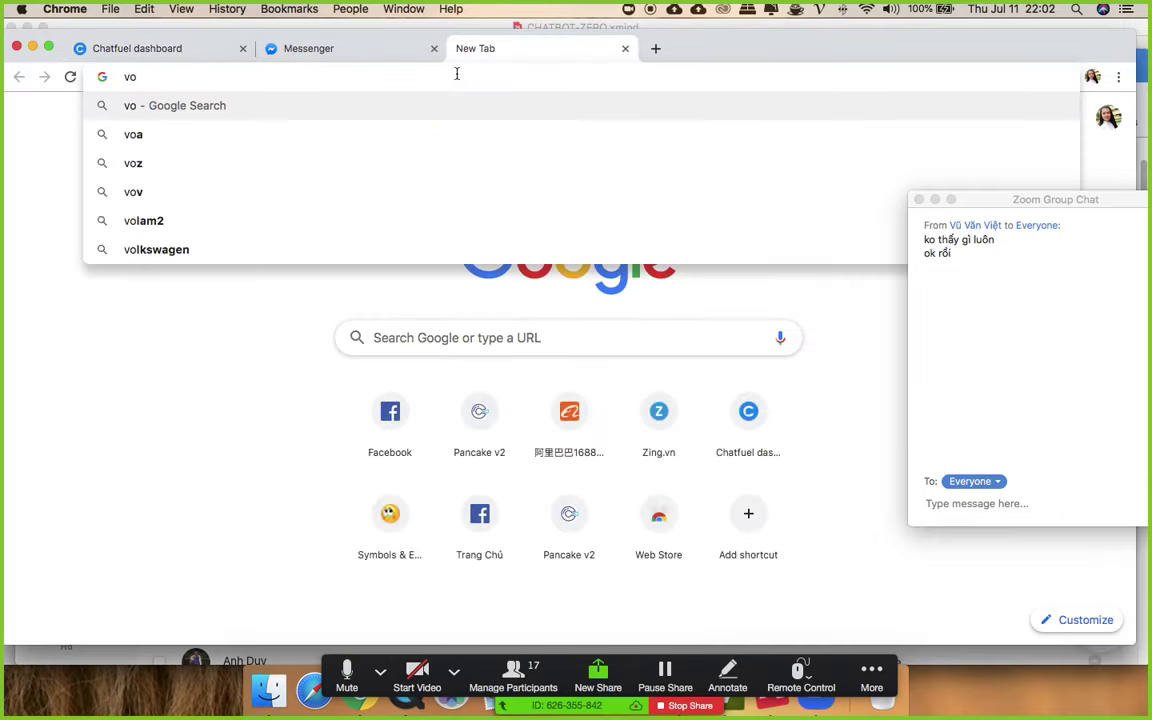
text(urch)
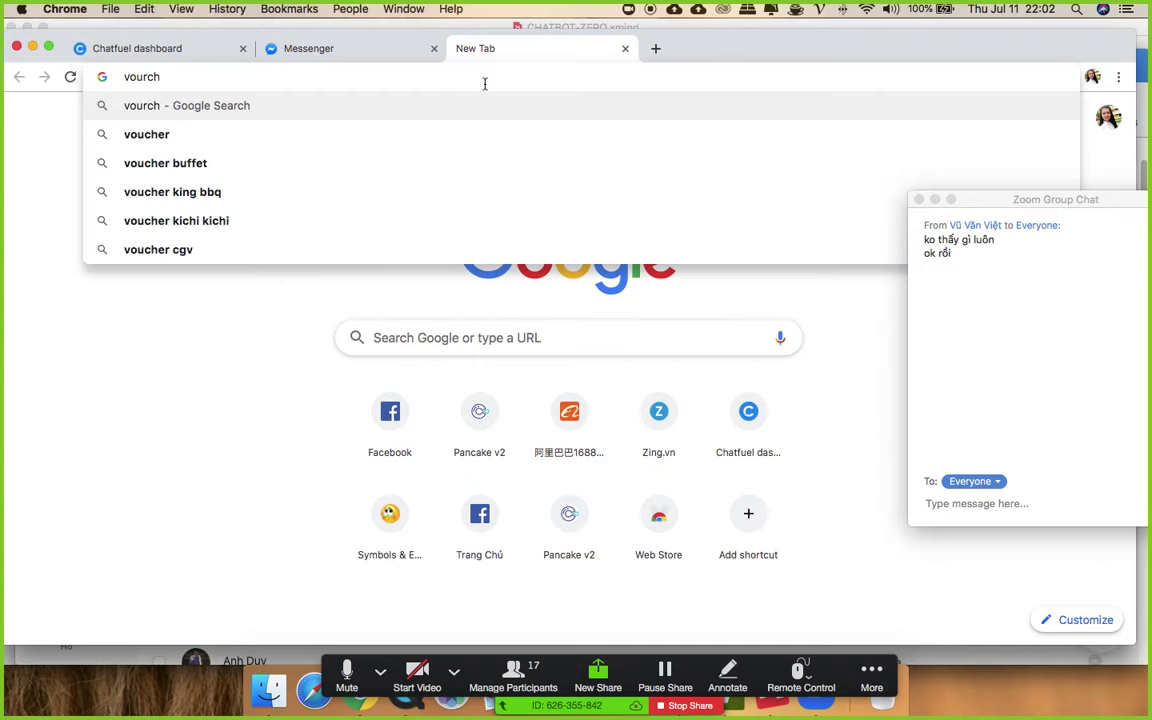
click(445, 131)
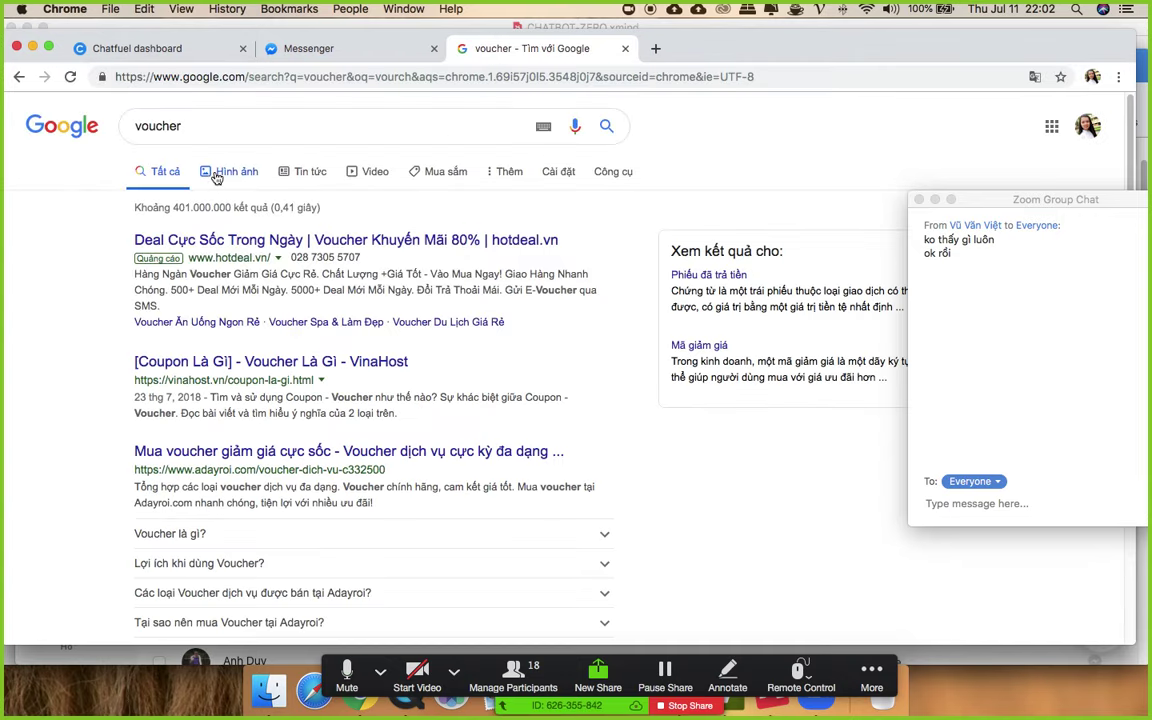
click(216, 174)
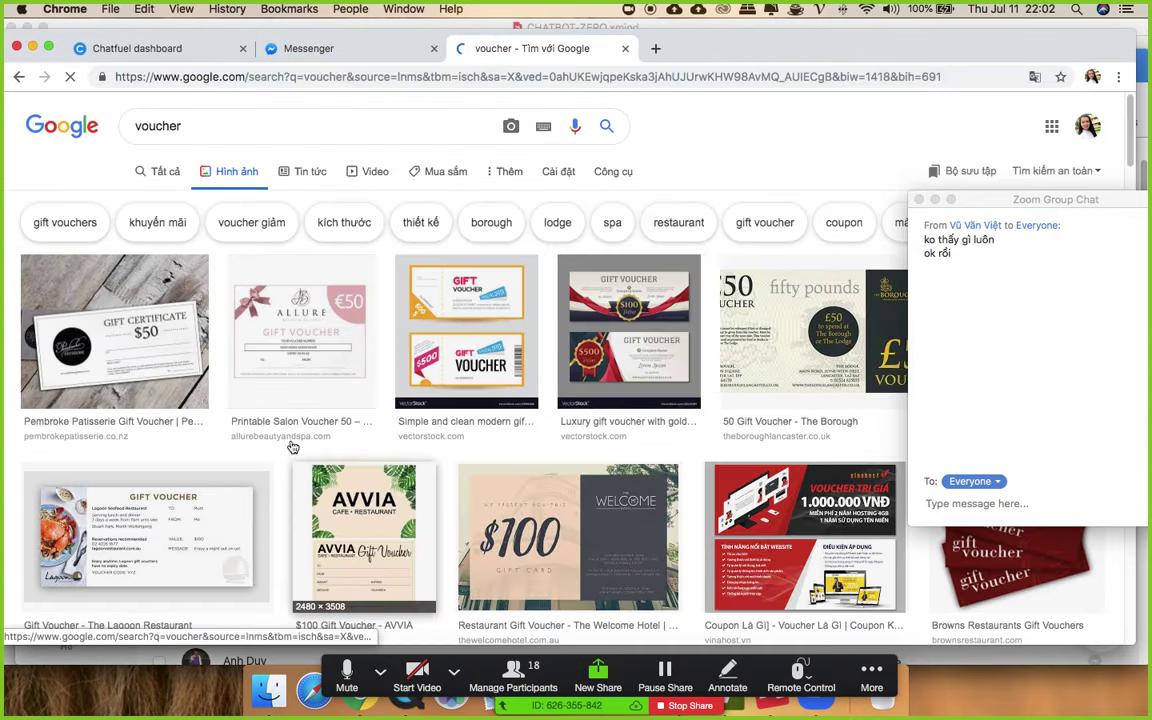
click(143, 300)
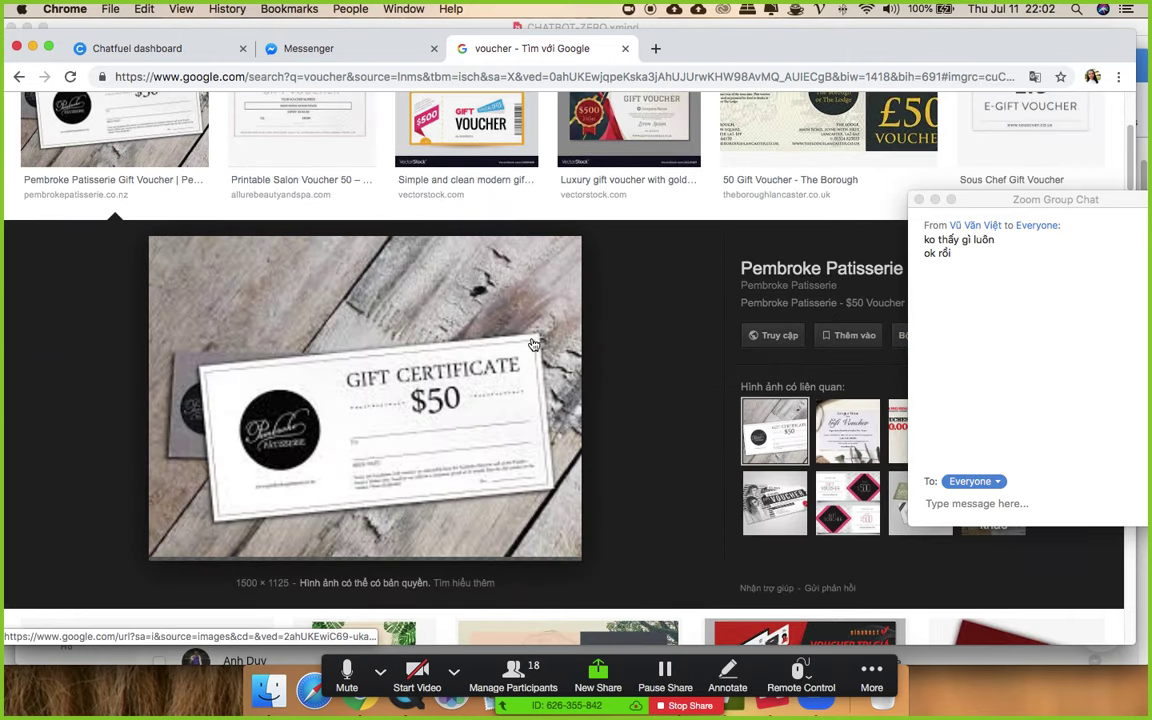
right_click(357, 321)
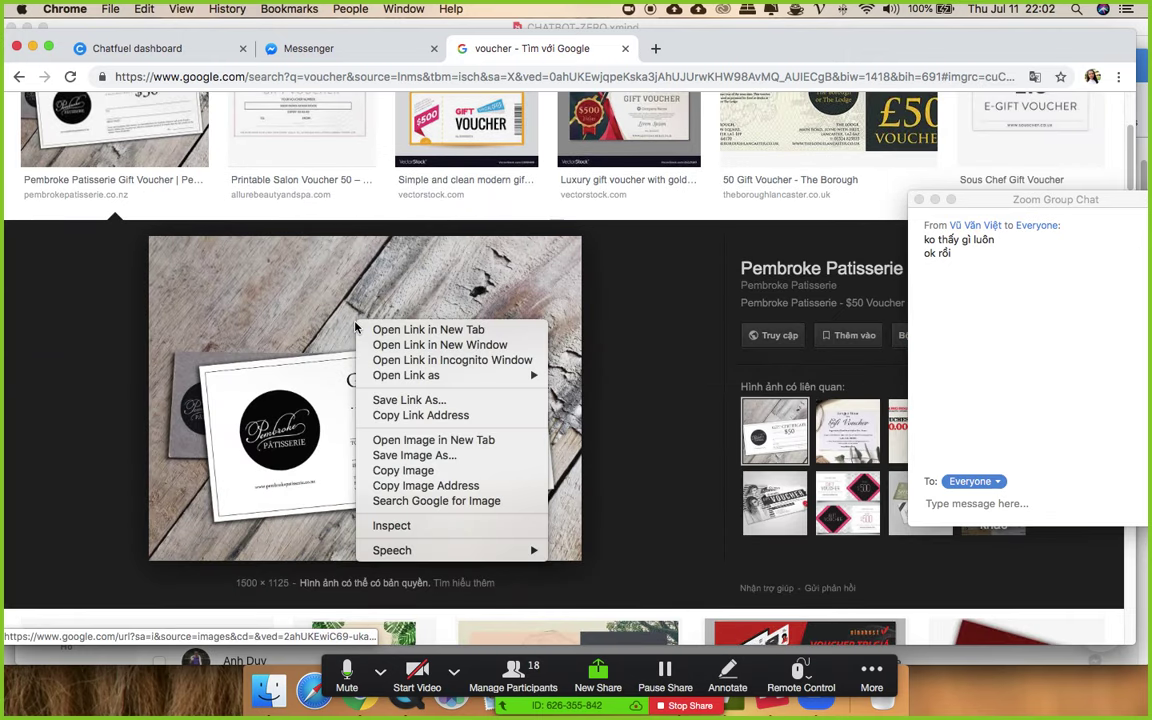
click(419, 455)
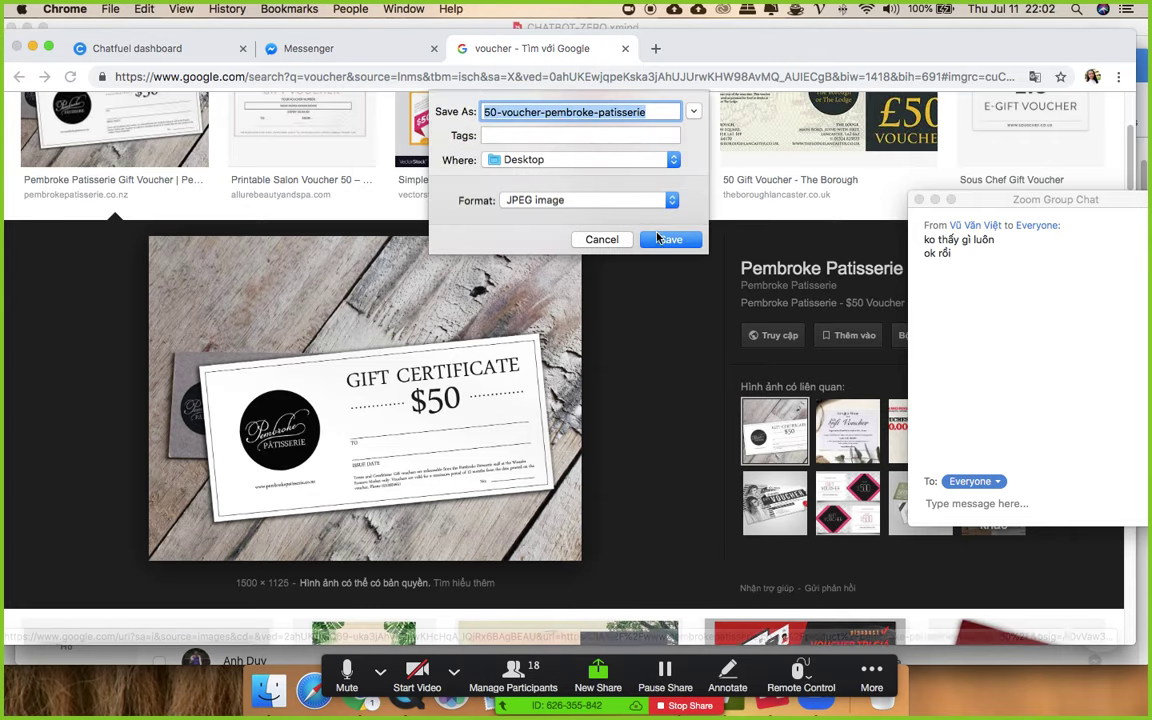
click(668, 239)
click(140, 48)
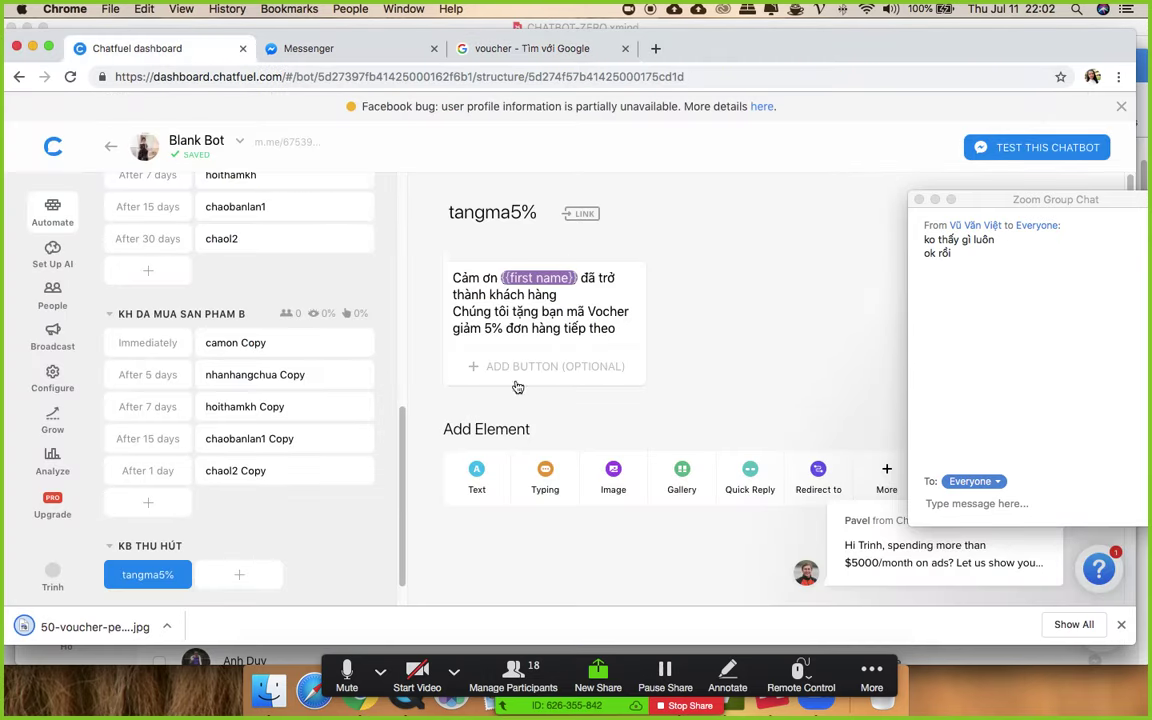
- Add an image card with 50-voucher-pembroke-patisserie.jpg from the Desktop below the voucher text
click(613, 484)
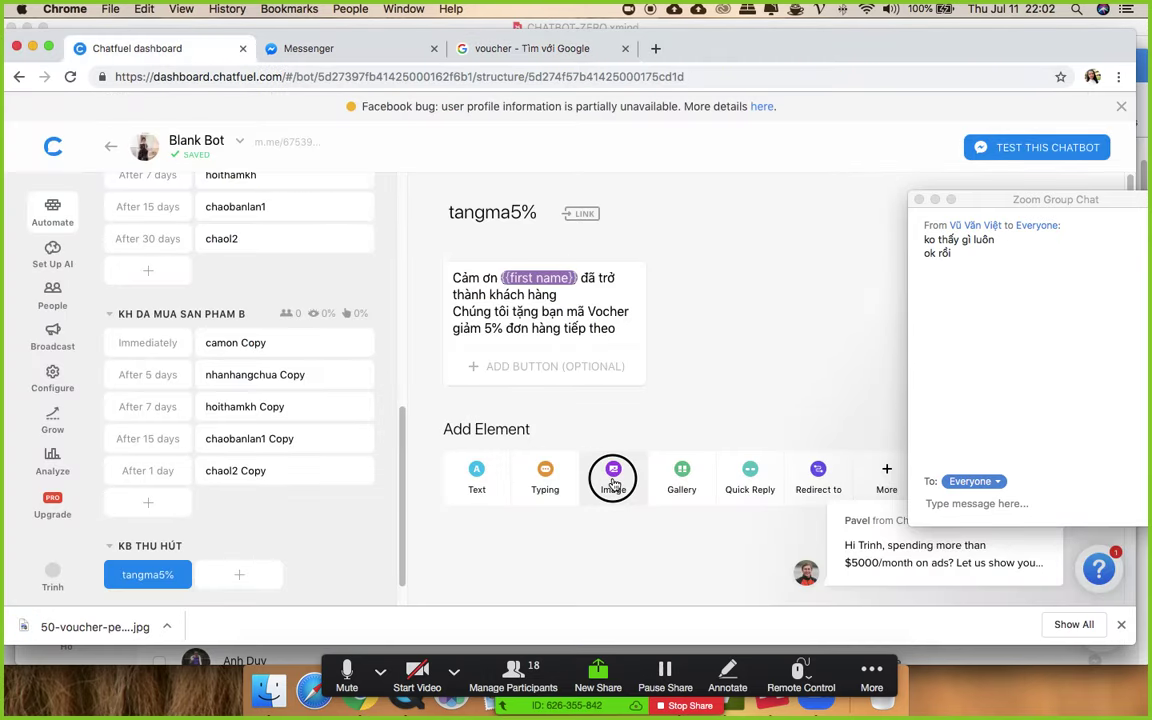
click(489, 489)
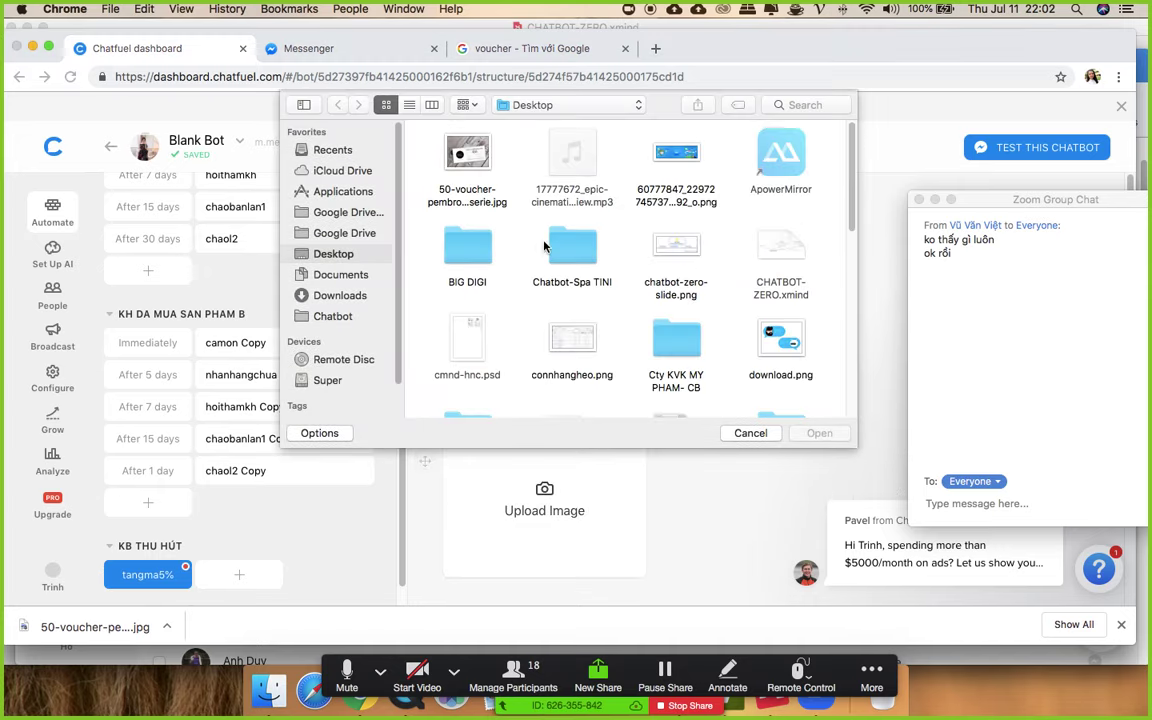
double_click(462, 157)
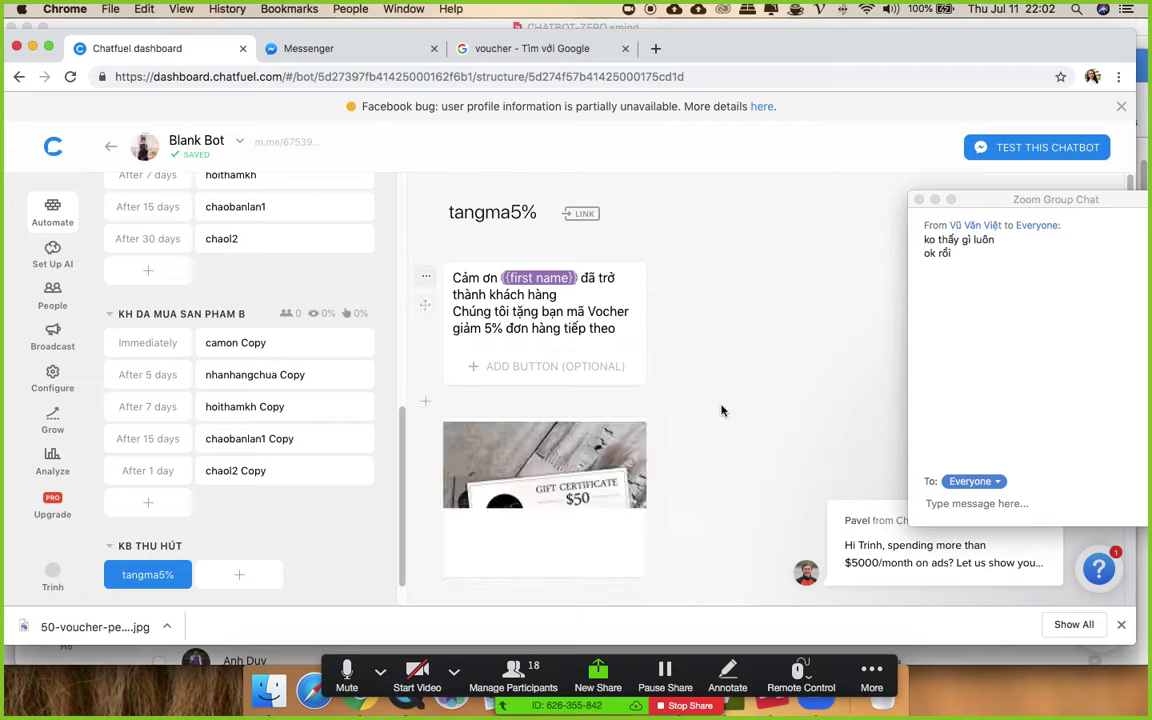
scroll(805, 404, down, 2)
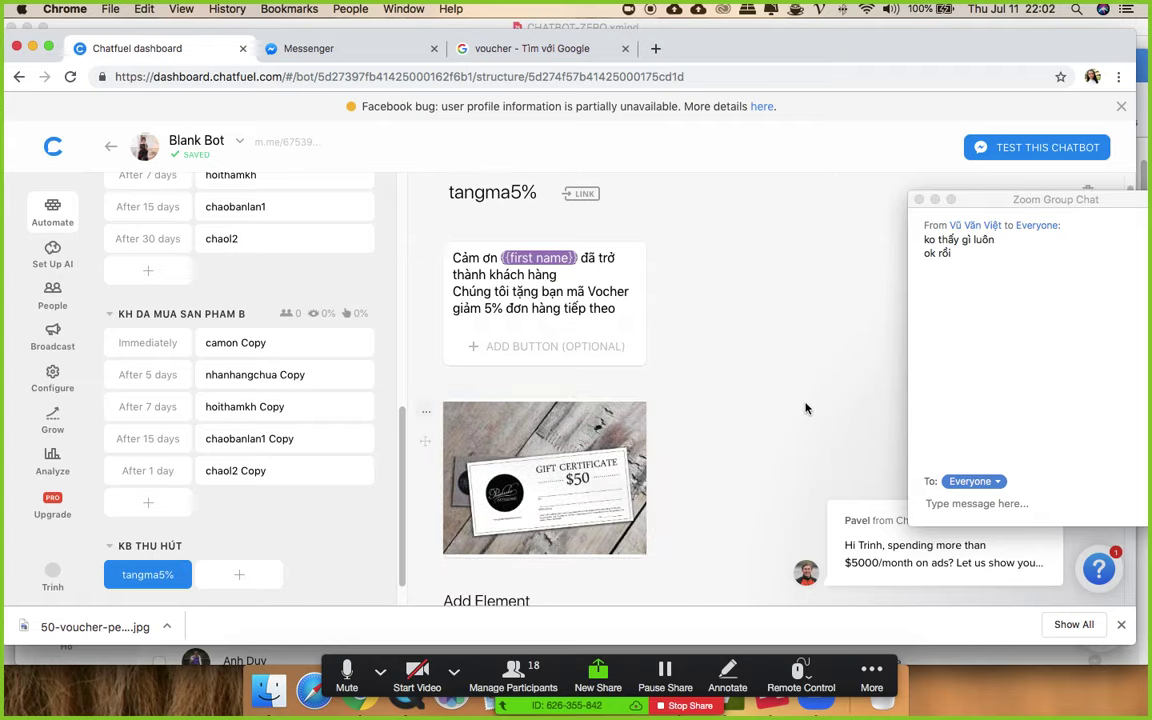
scroll(805, 404, up, 2)
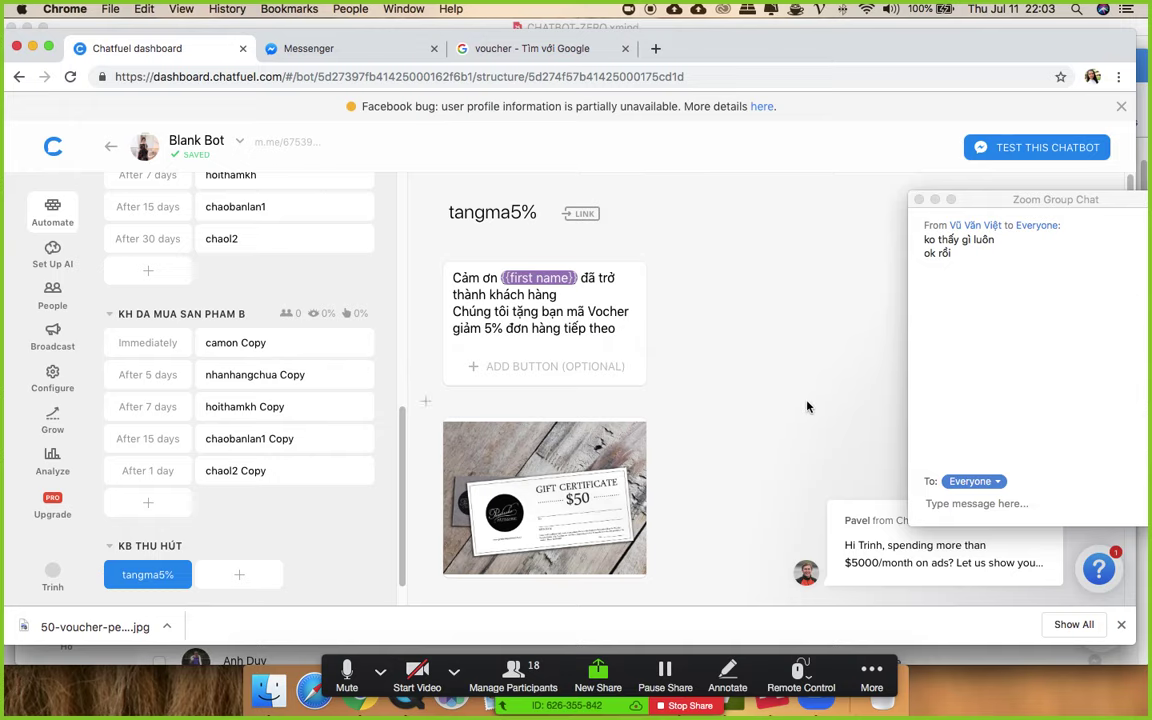
scroll(807, 404, down, 3)
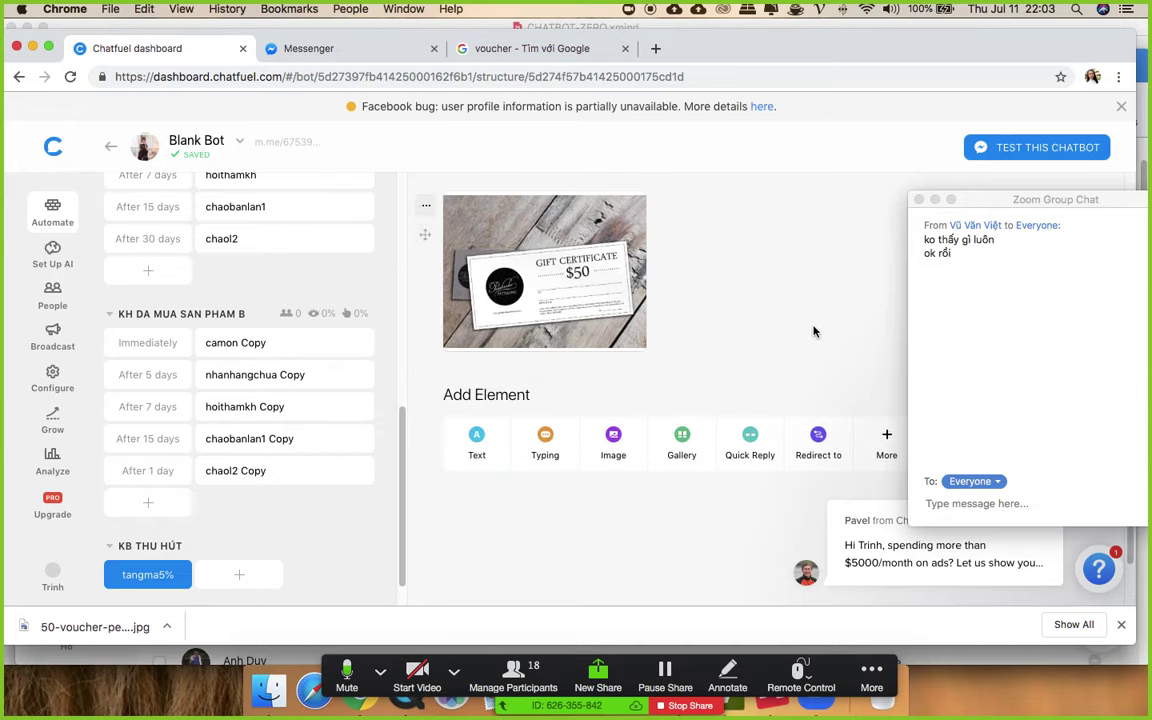
- Move the Zoom chat aside and open the full Chatfuel Plugins list
drag(985, 199, 1045, 200)
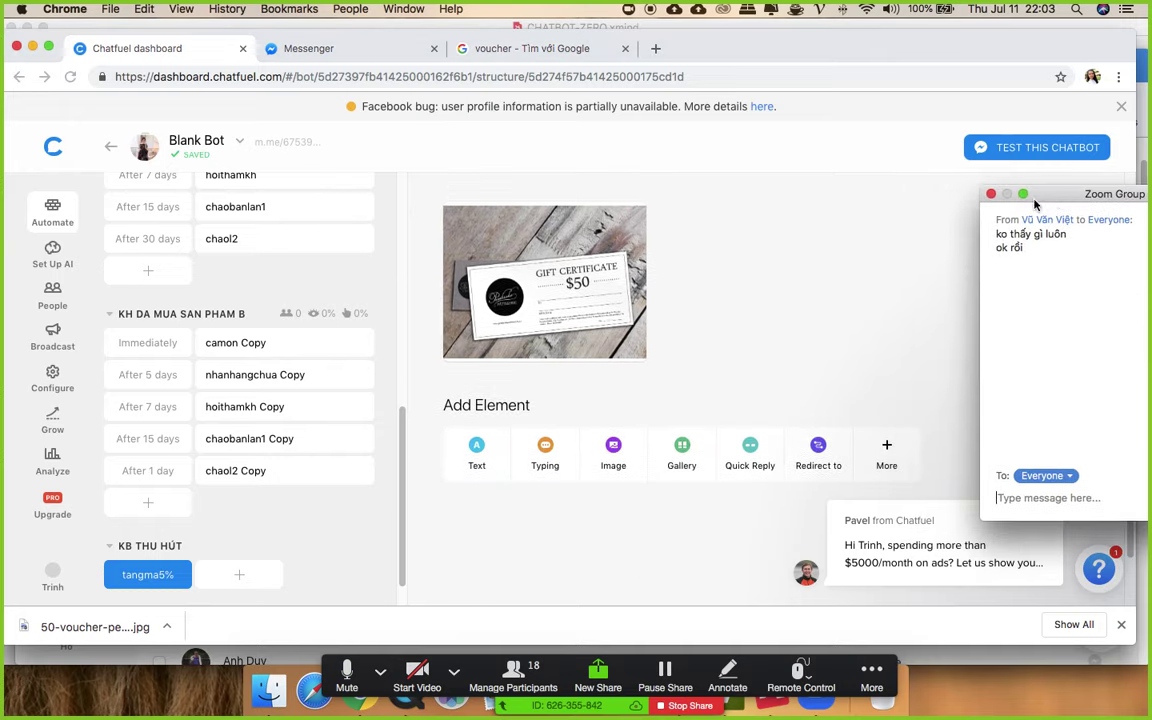
scroll(818, 316, down, 1)
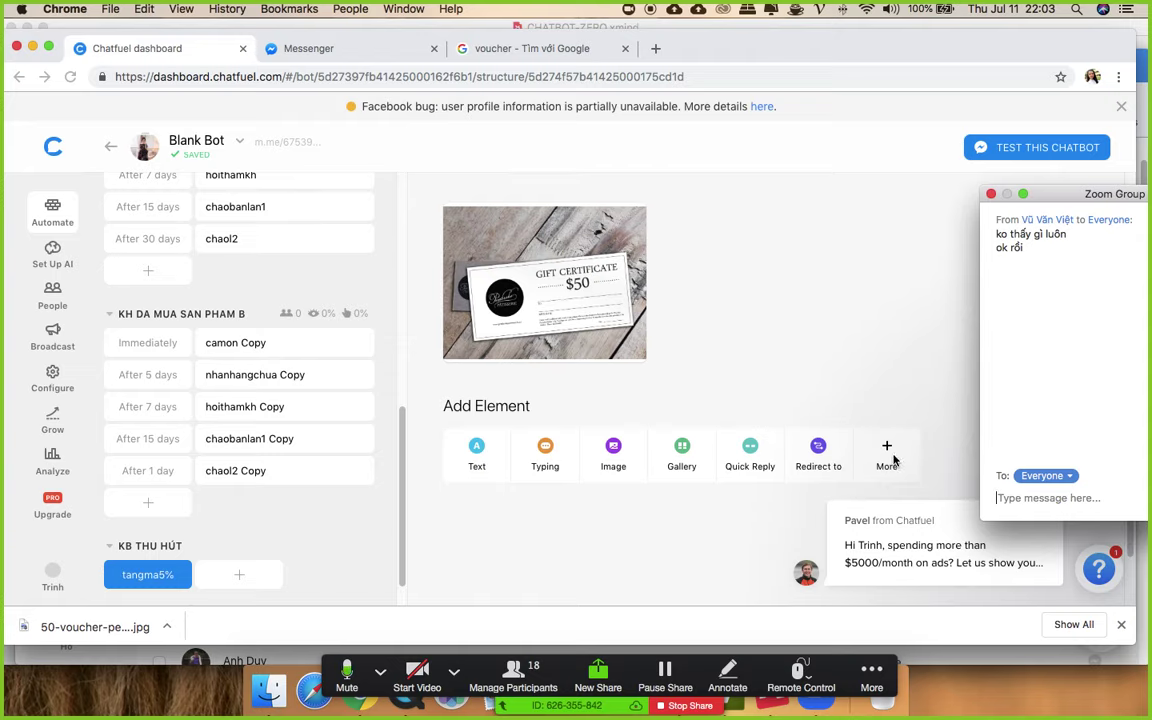
click(871, 678)
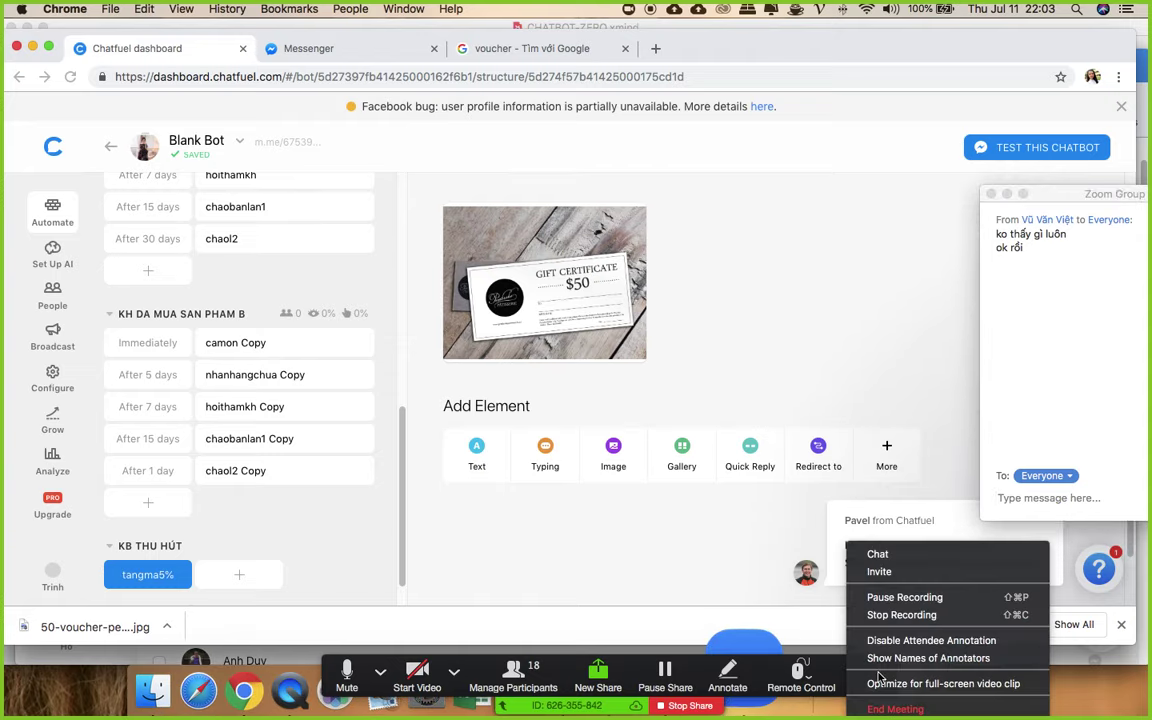
click(886, 444)
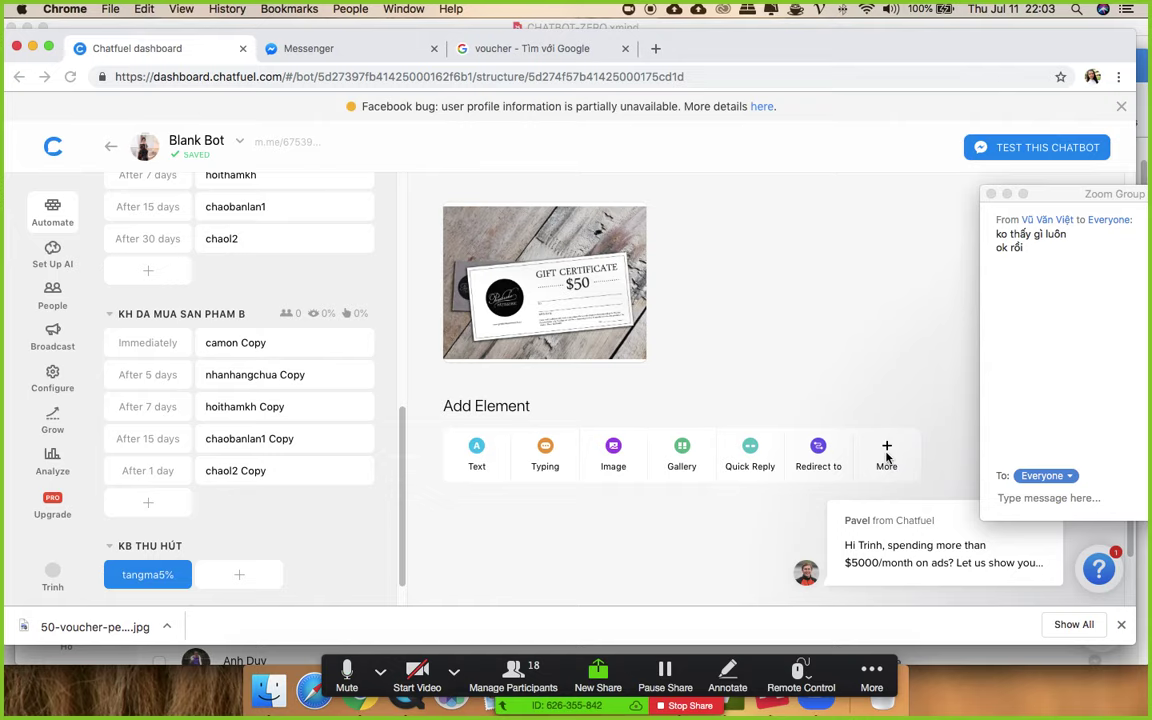
click(887, 452)
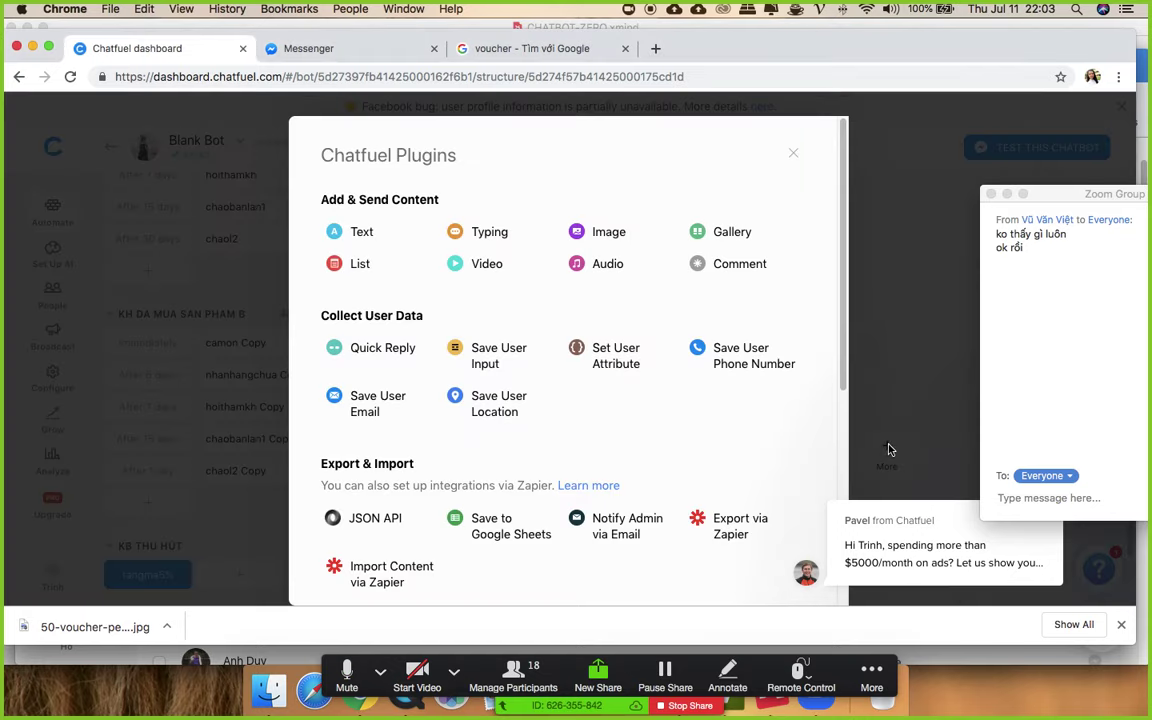
- Add a Subscribe to Sequence card to tangma5% that enrolls users in KH DA MUA SAN PHAM
scroll(702, 431, down, 3)
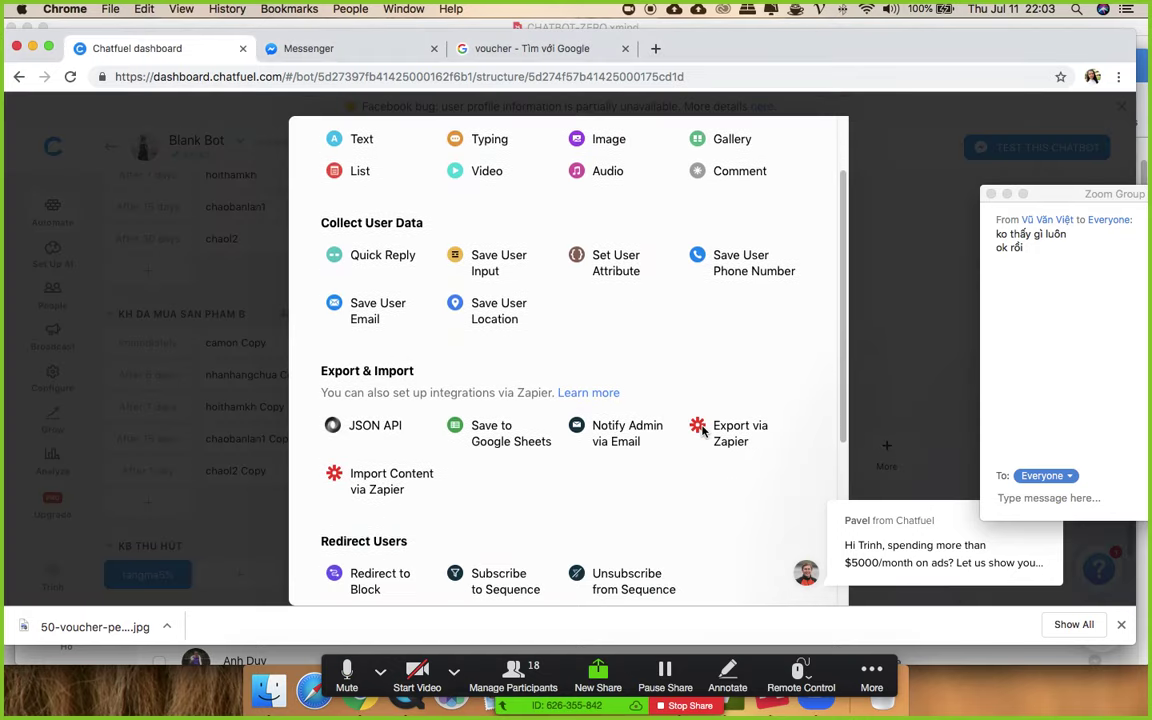
scroll(702, 429, down, 5)
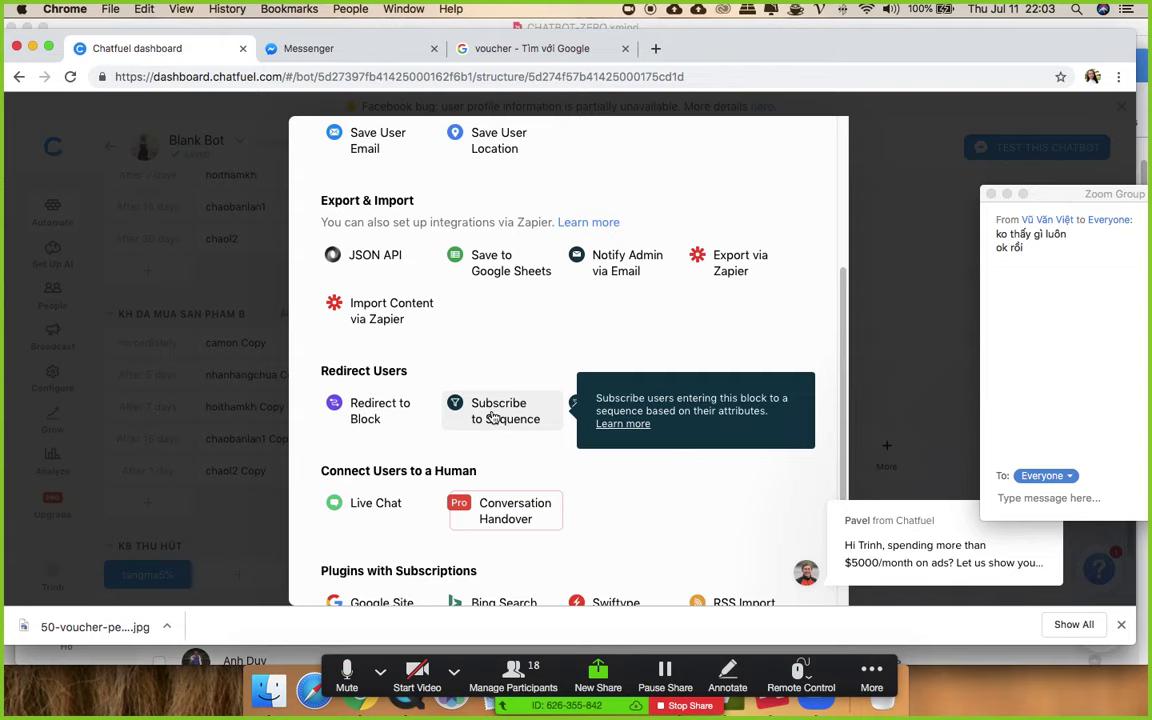
click(492, 418)
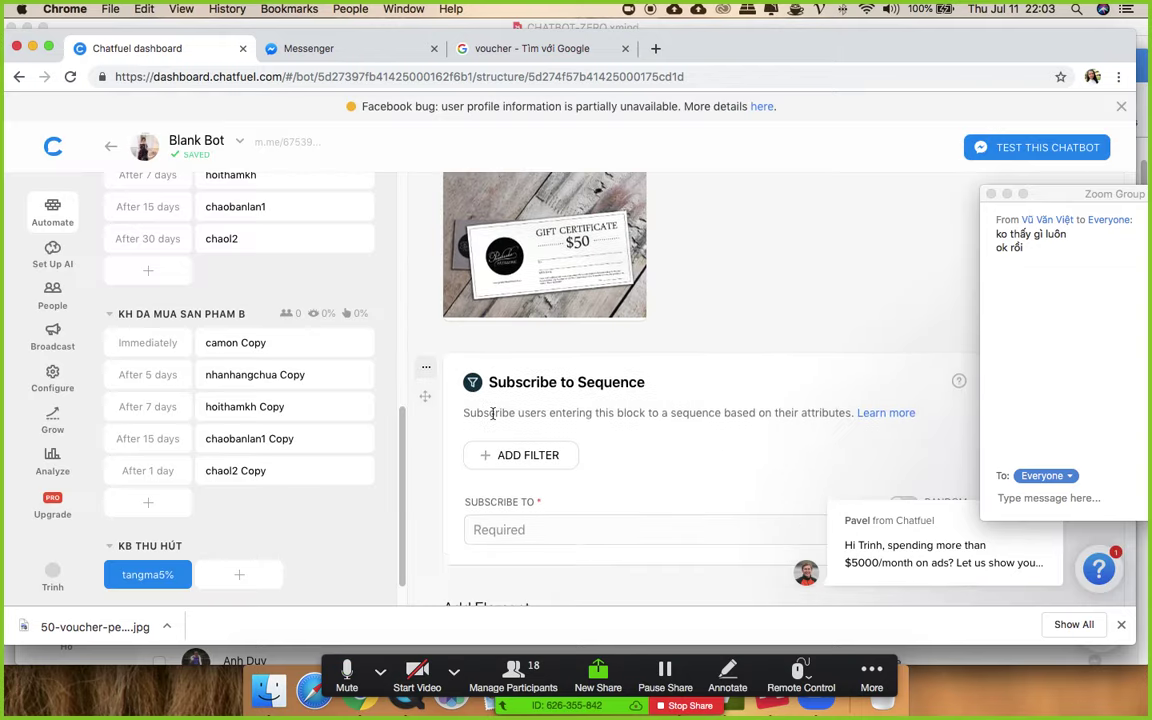
click(510, 475)
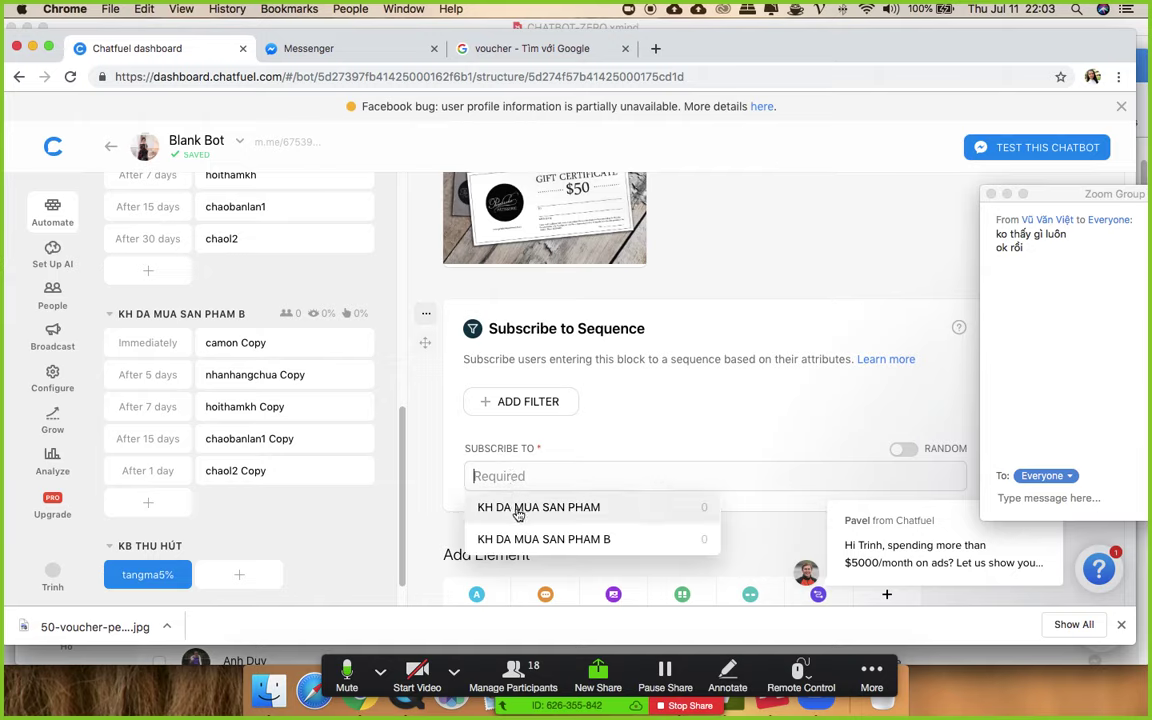
click(517, 507)
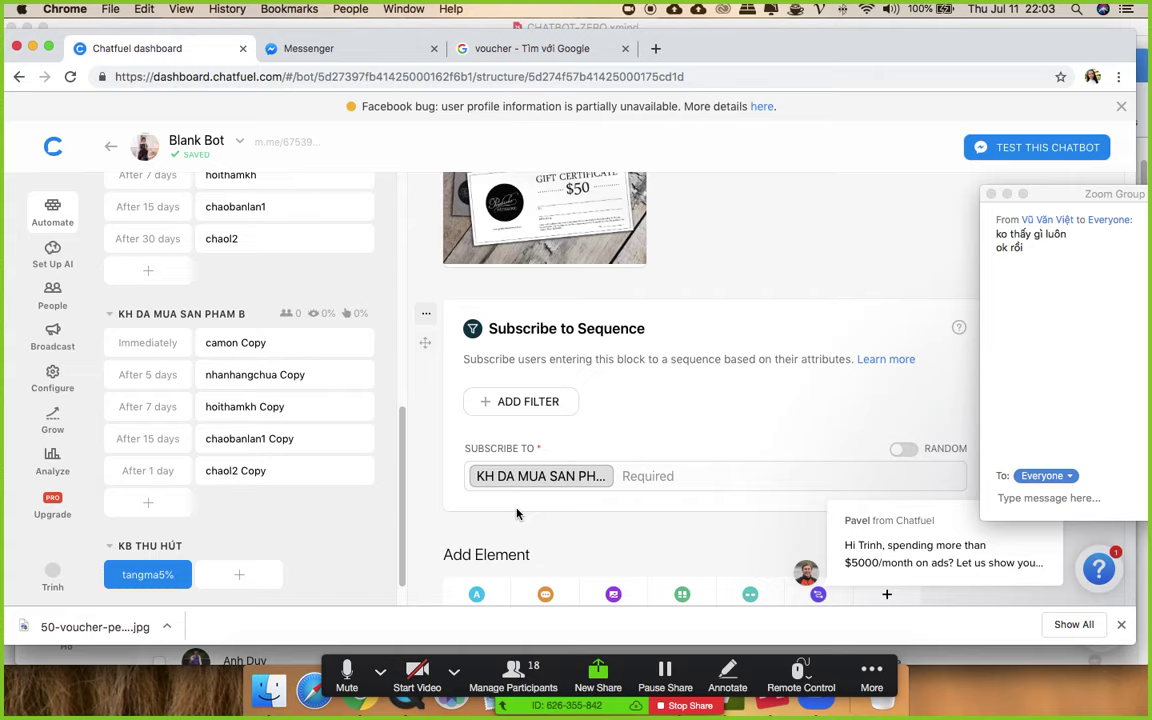
scroll(517, 513, up, 5)
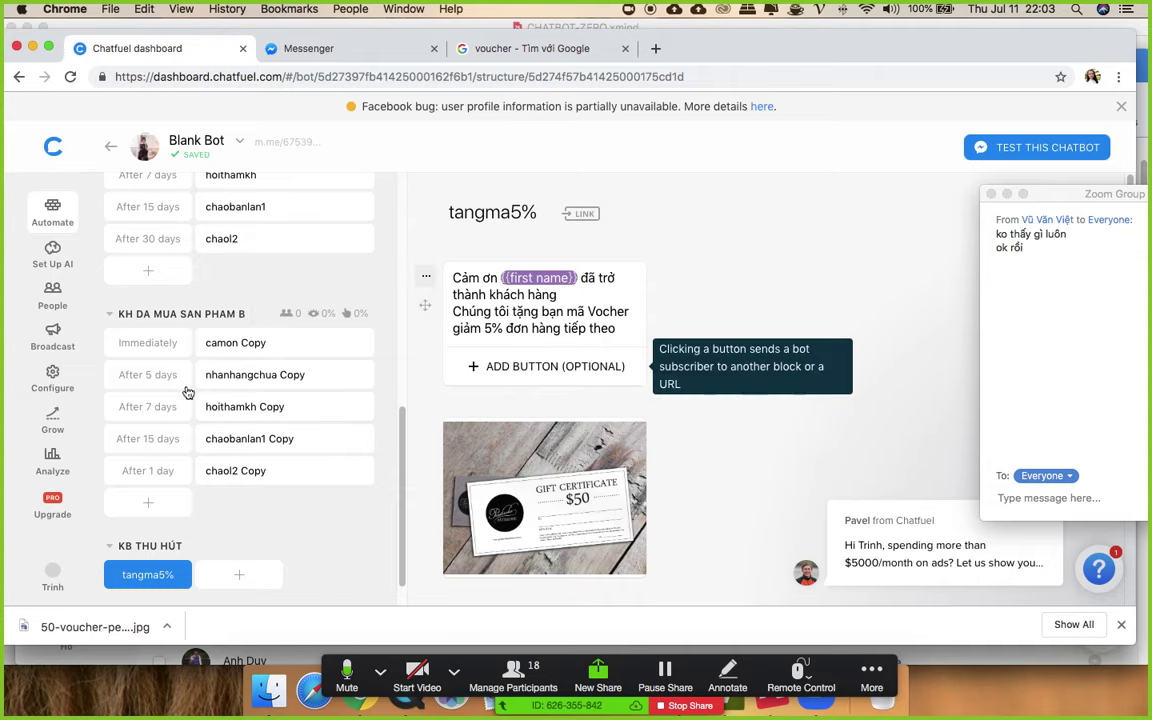
click(217, 345)
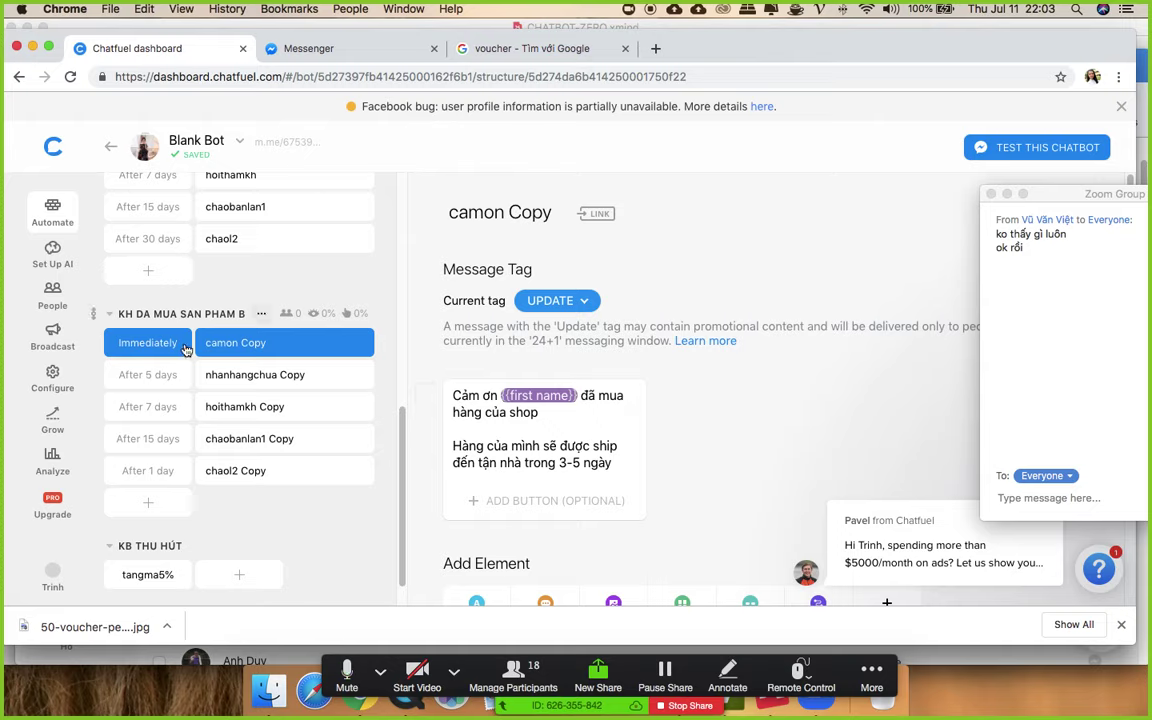
- Set the camon Copy message to send after 1 minute
click(150, 342)
click(212, 374)
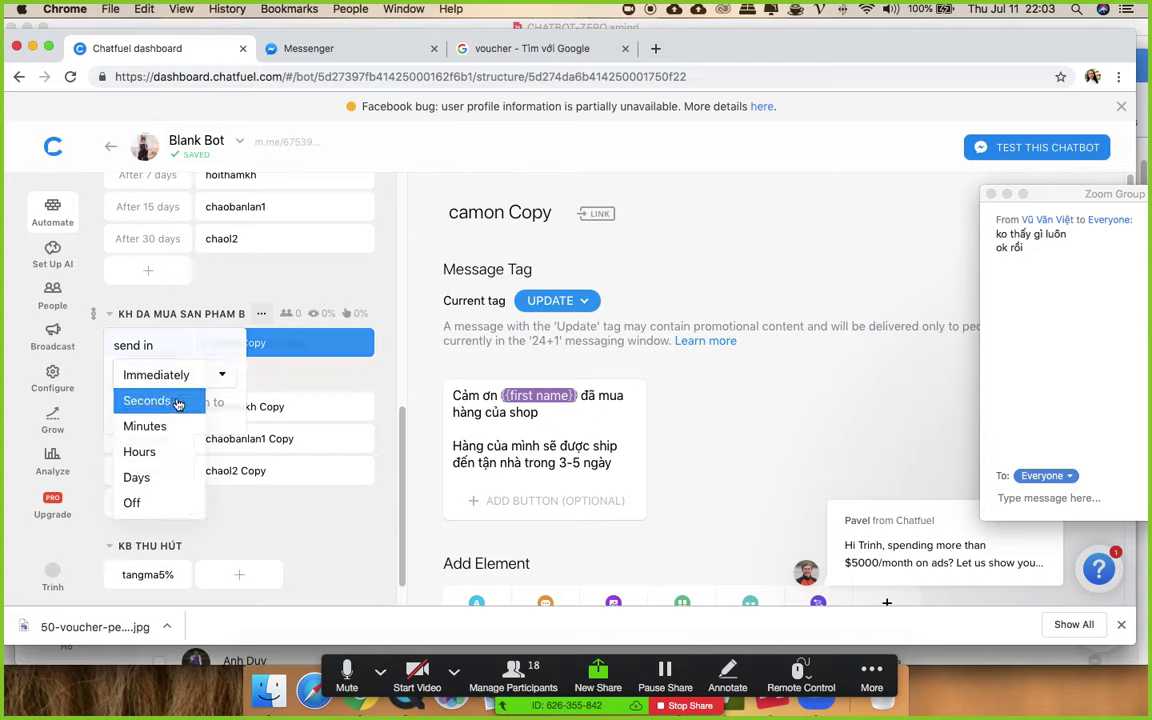
click(160, 374)
click(762, 390)
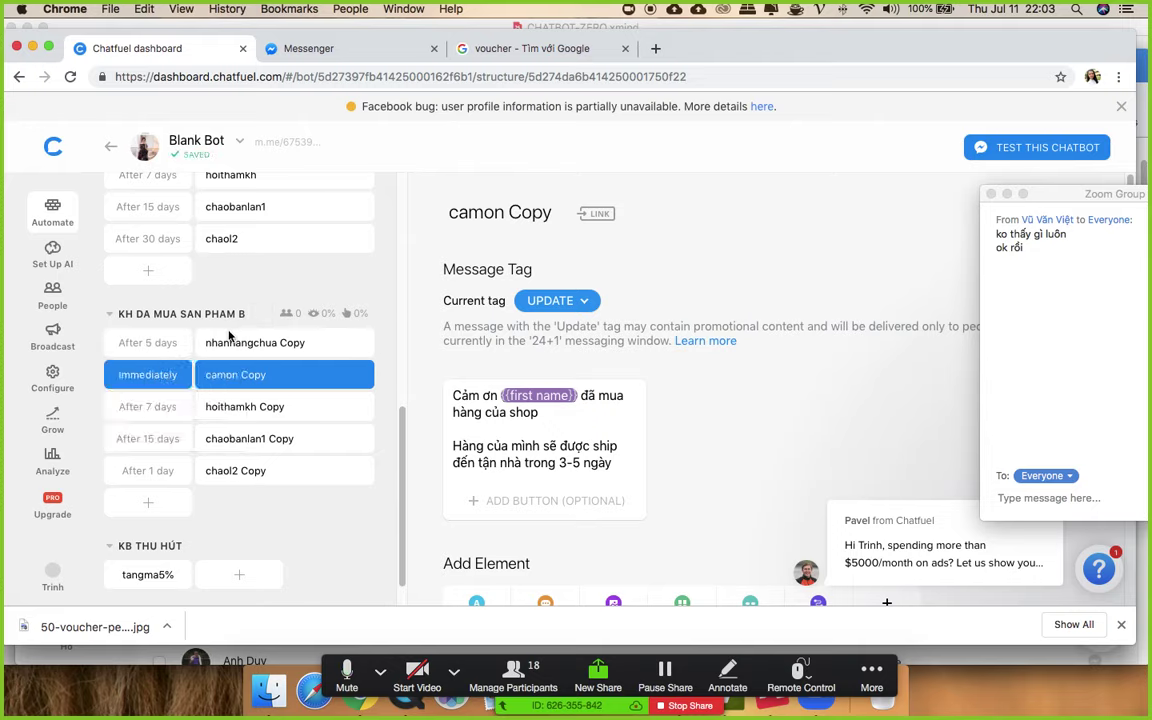
click(150, 376)
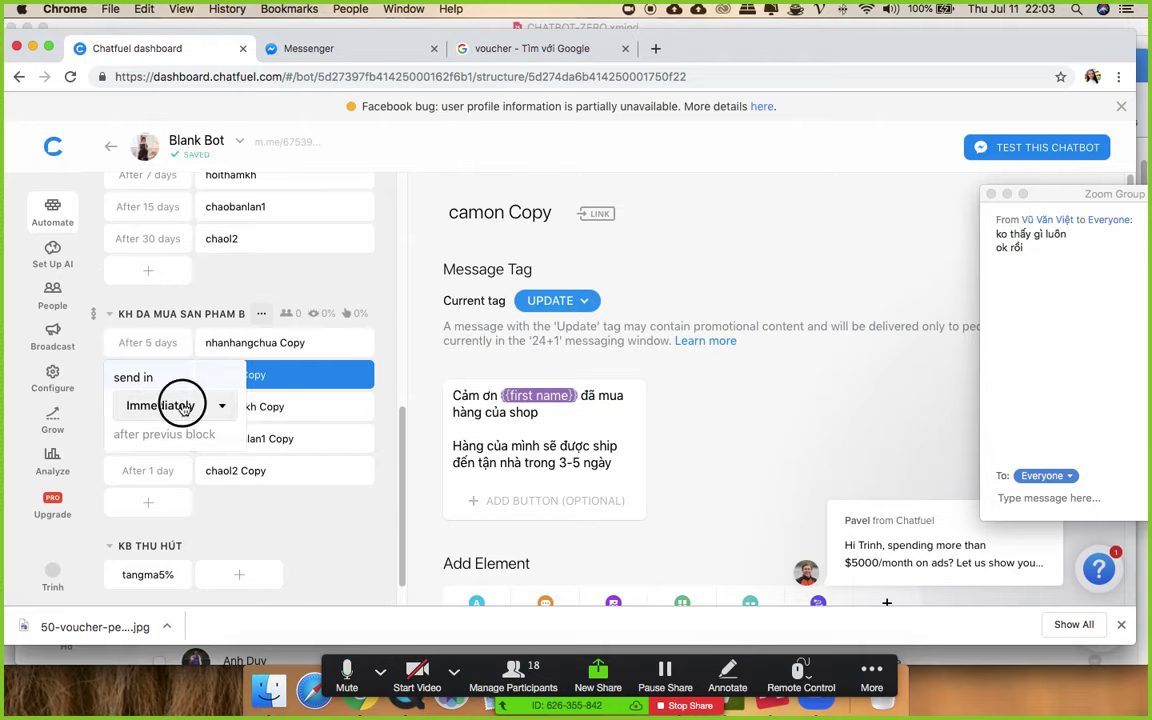
click(147, 402)
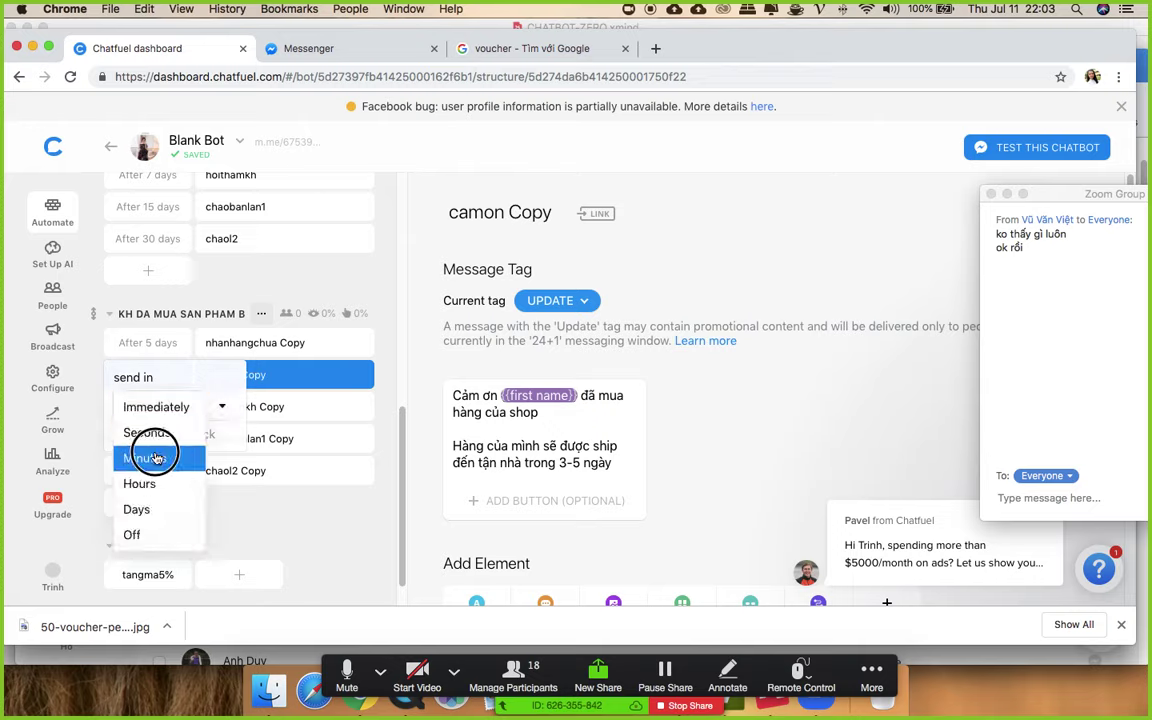
click(154, 458)
- Adjust send timings in the original sequence, keeping hoithamkh at 7 days
scroll(253, 371, up, 5)
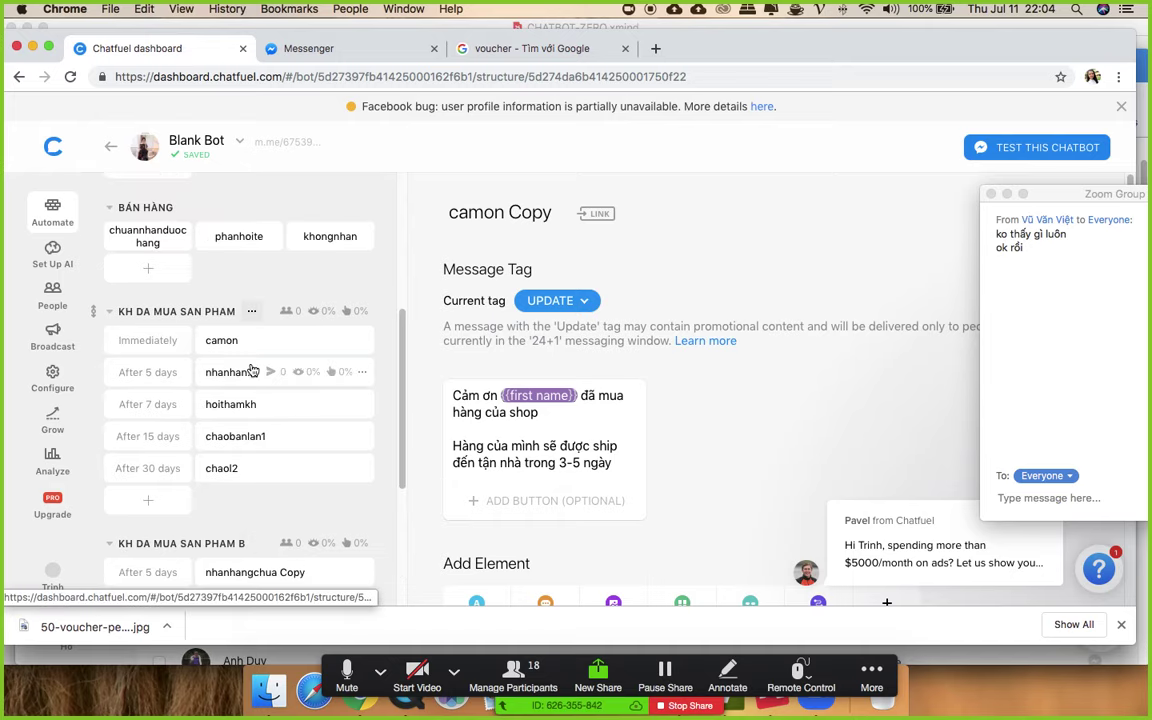
click(152, 345)
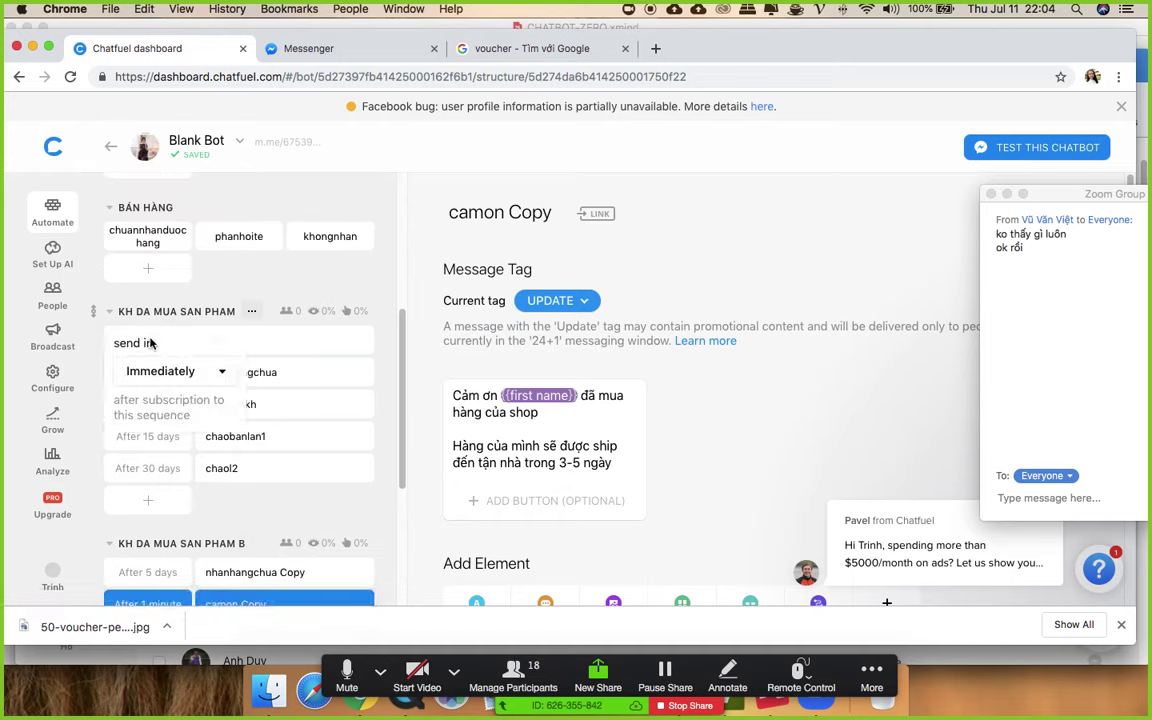
click(157, 404)
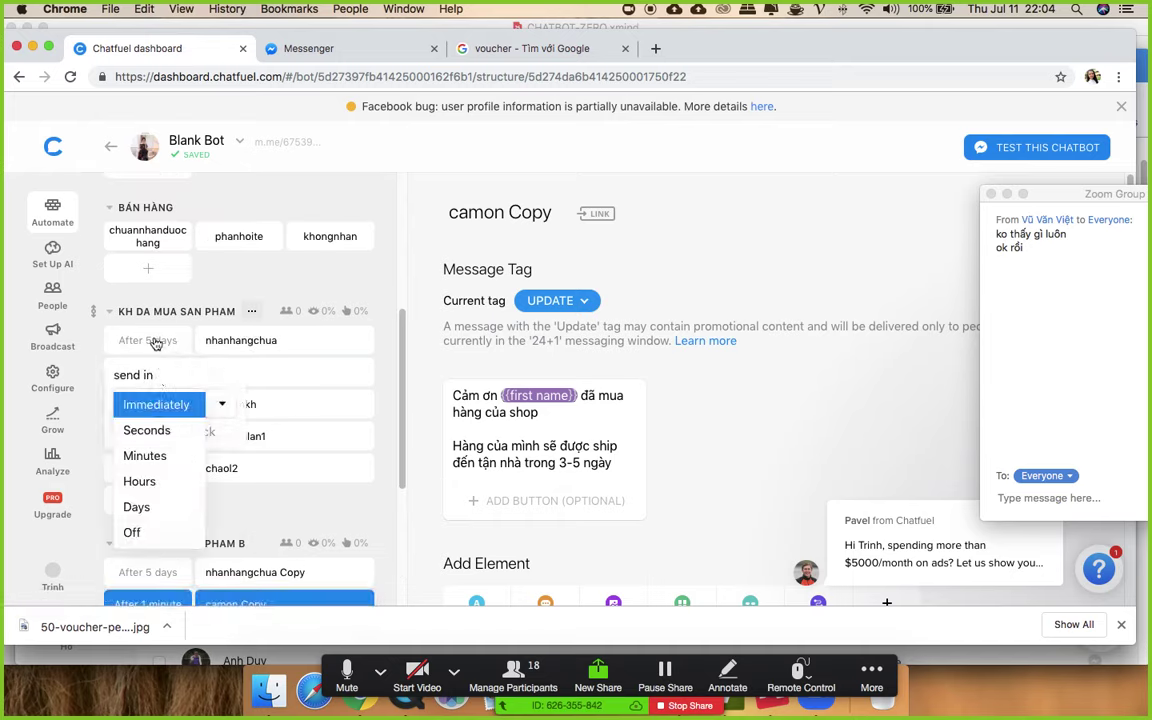
click(136, 507)
click(175, 371)
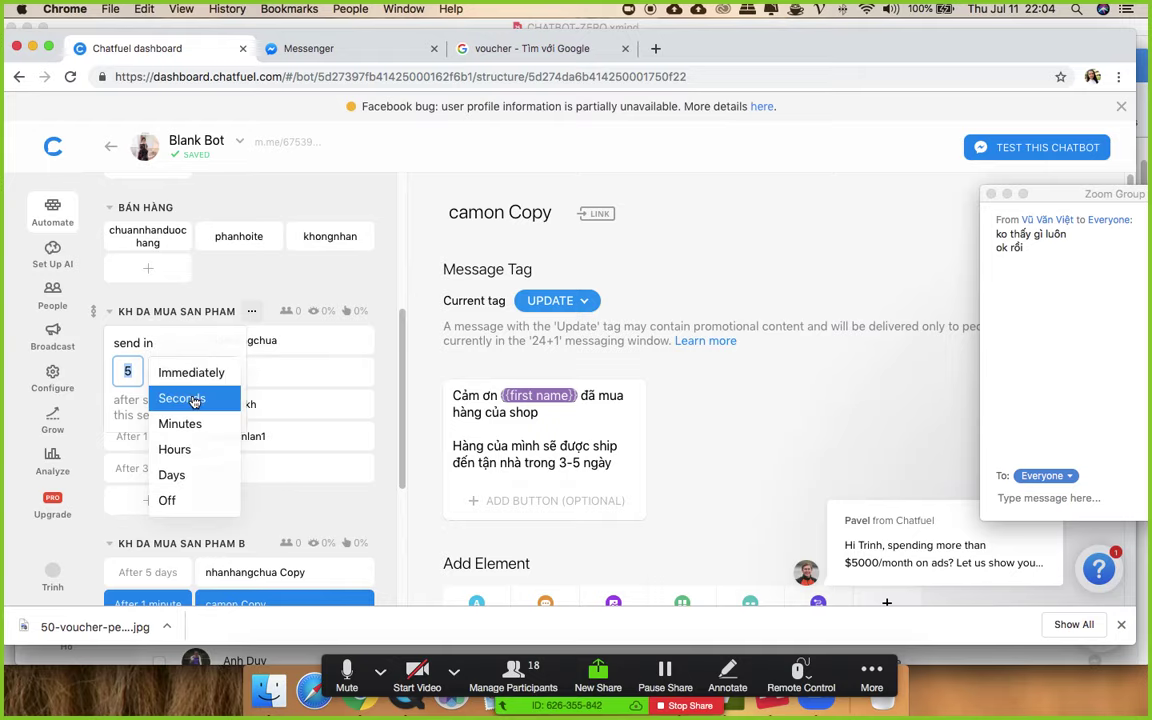
click(194, 399)
click(162, 375)
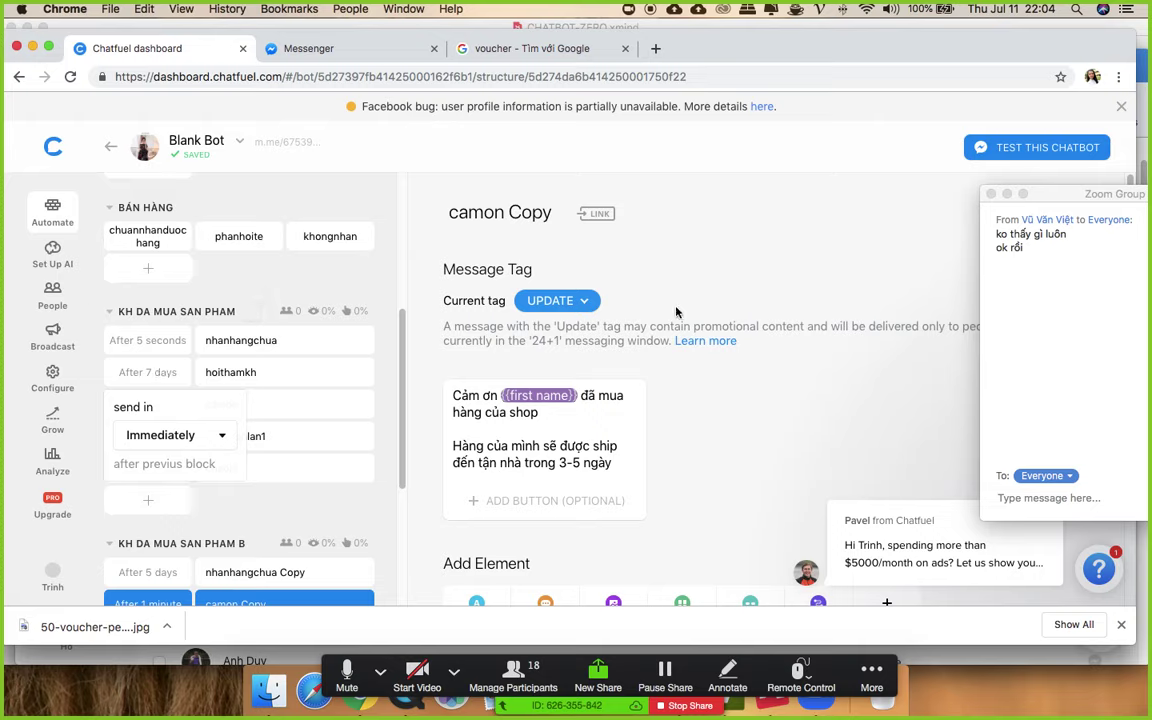
click(154, 370)
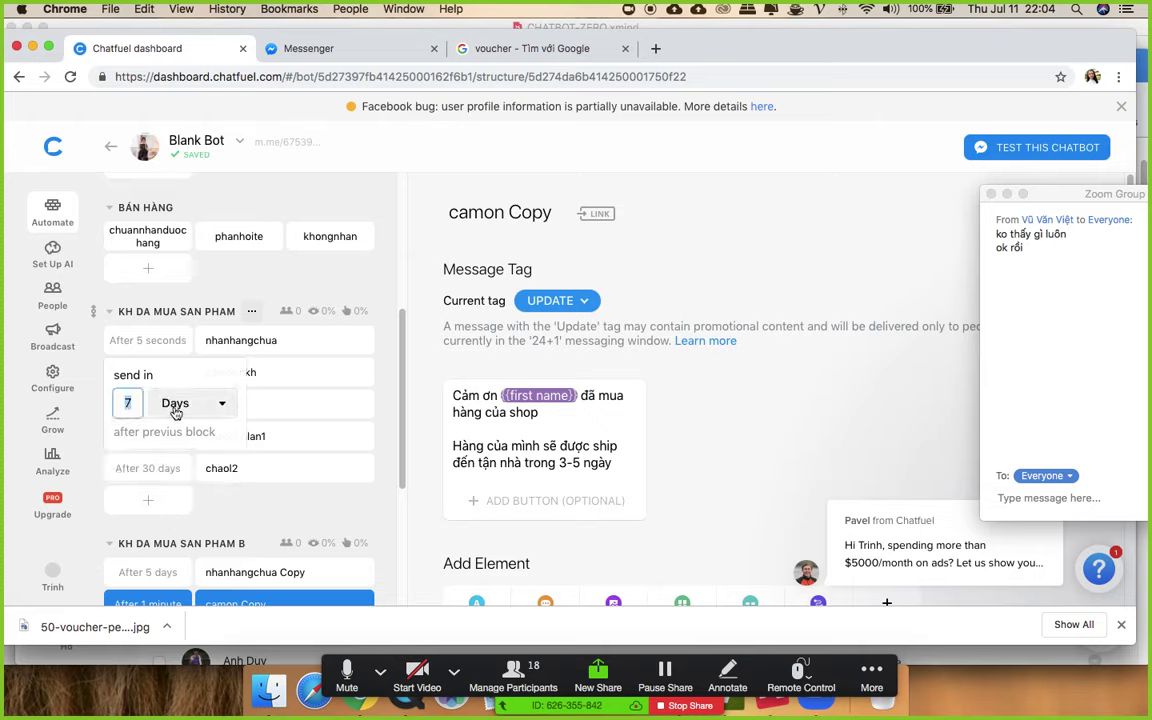
click(704, 259)
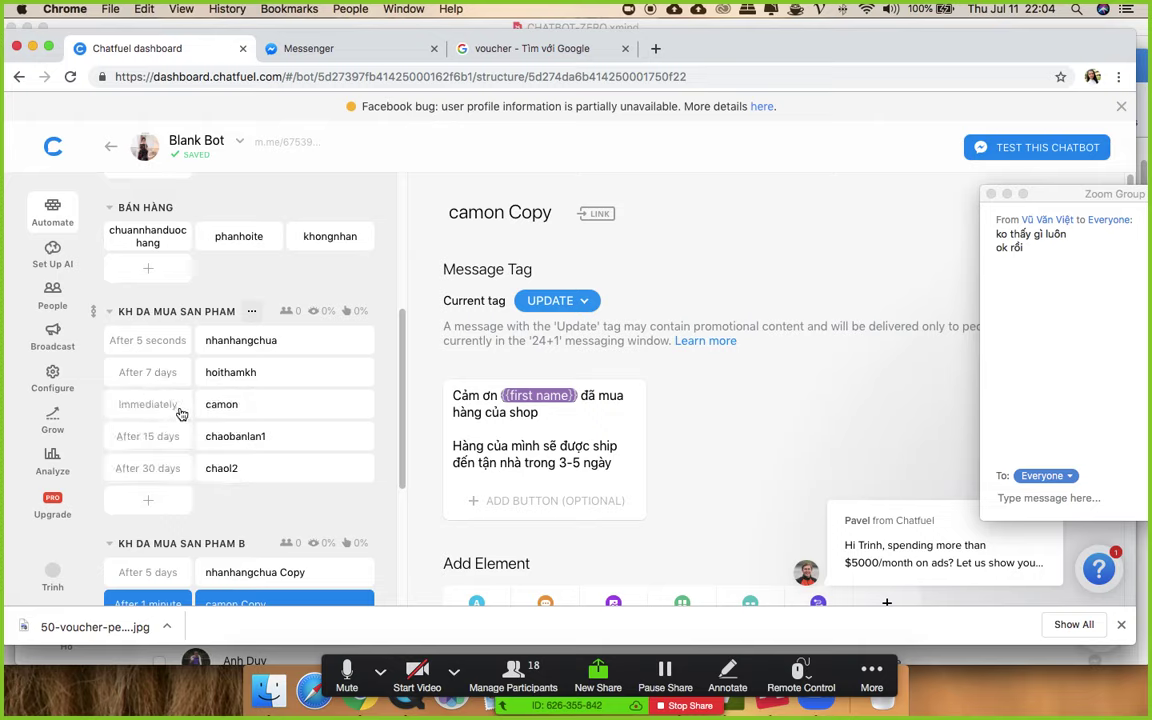
- Delay the camon message by 1 day, then return to the tangma5% block
click(181, 412)
click(167, 437)
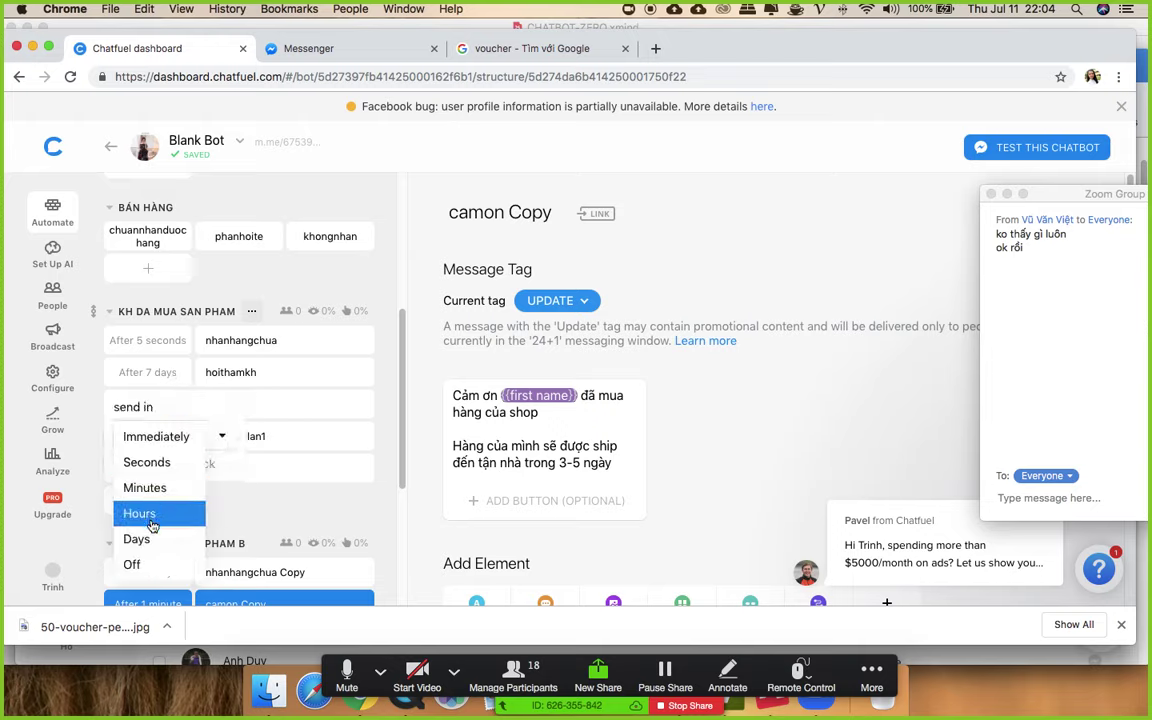
click(185, 437)
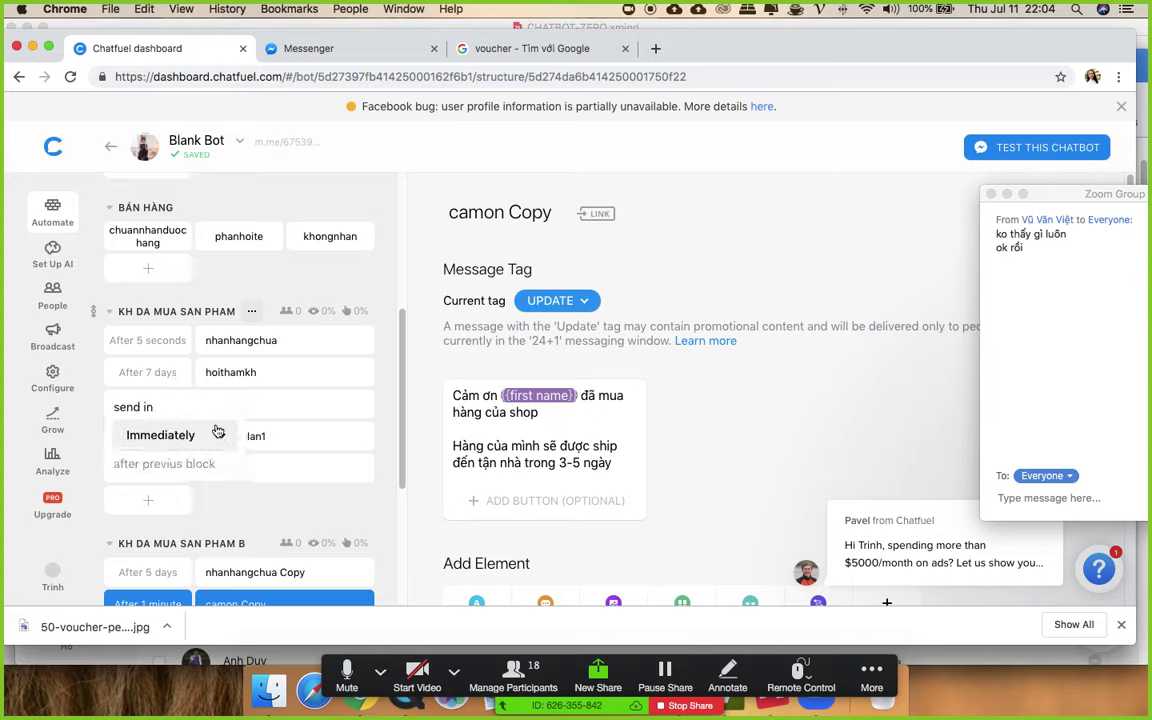
click(715, 249)
click(172, 403)
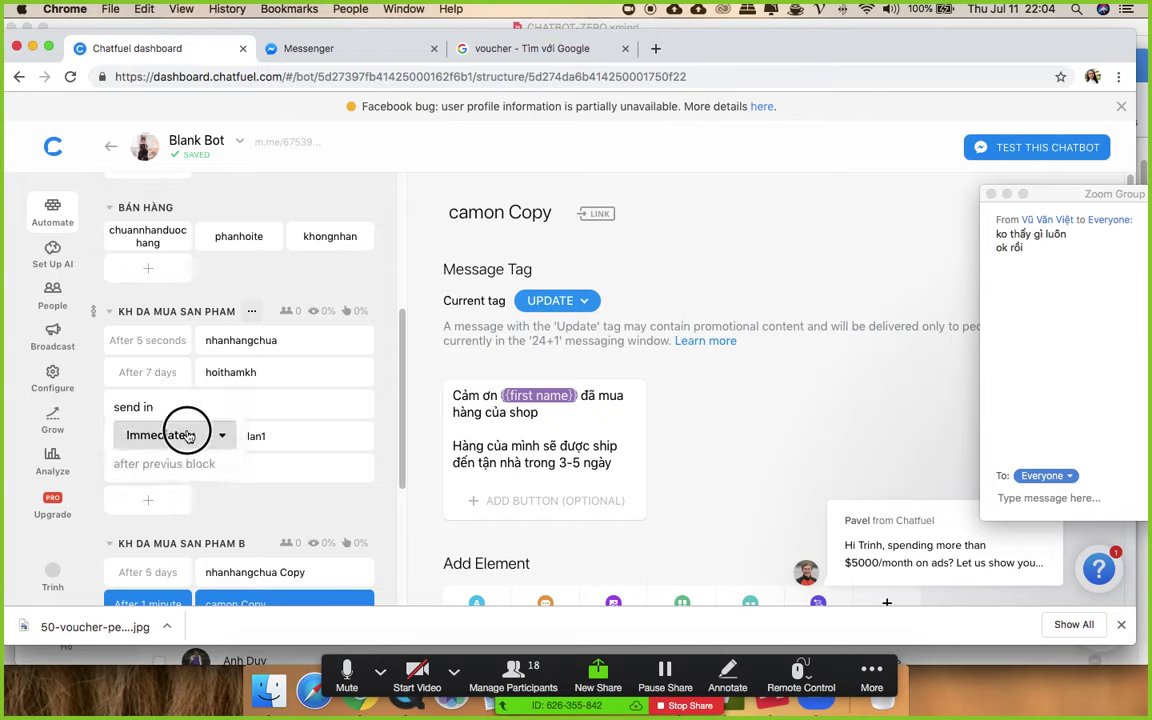
click(185, 437)
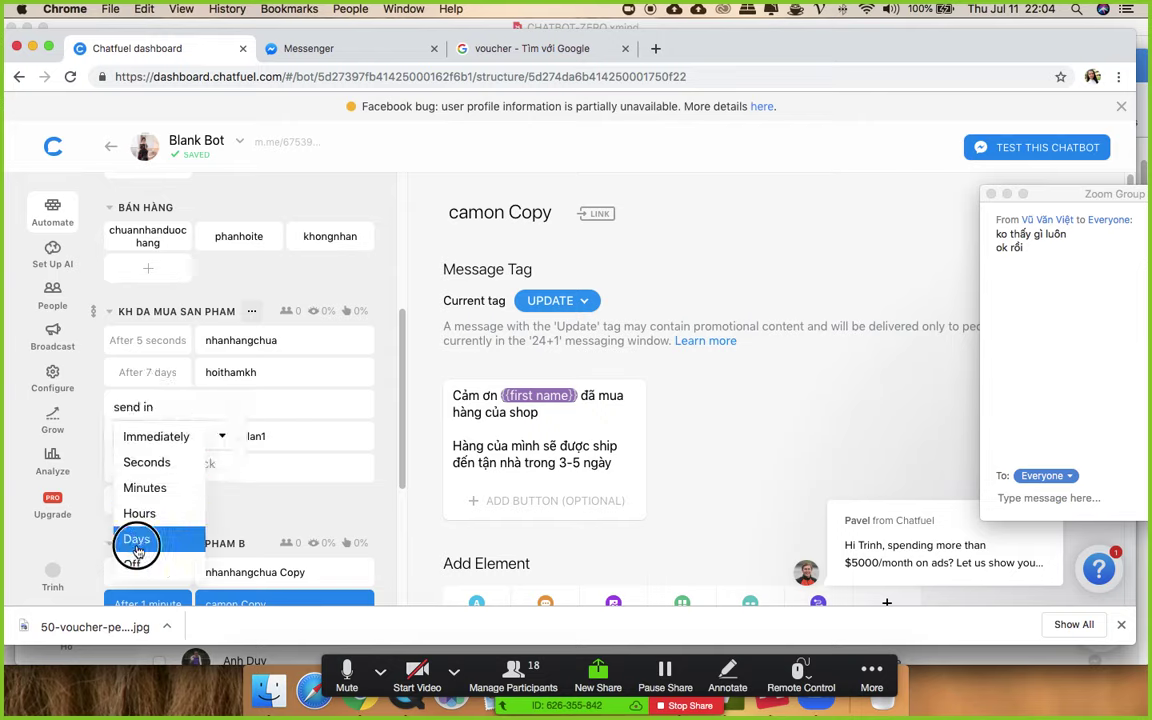
click(137, 548)
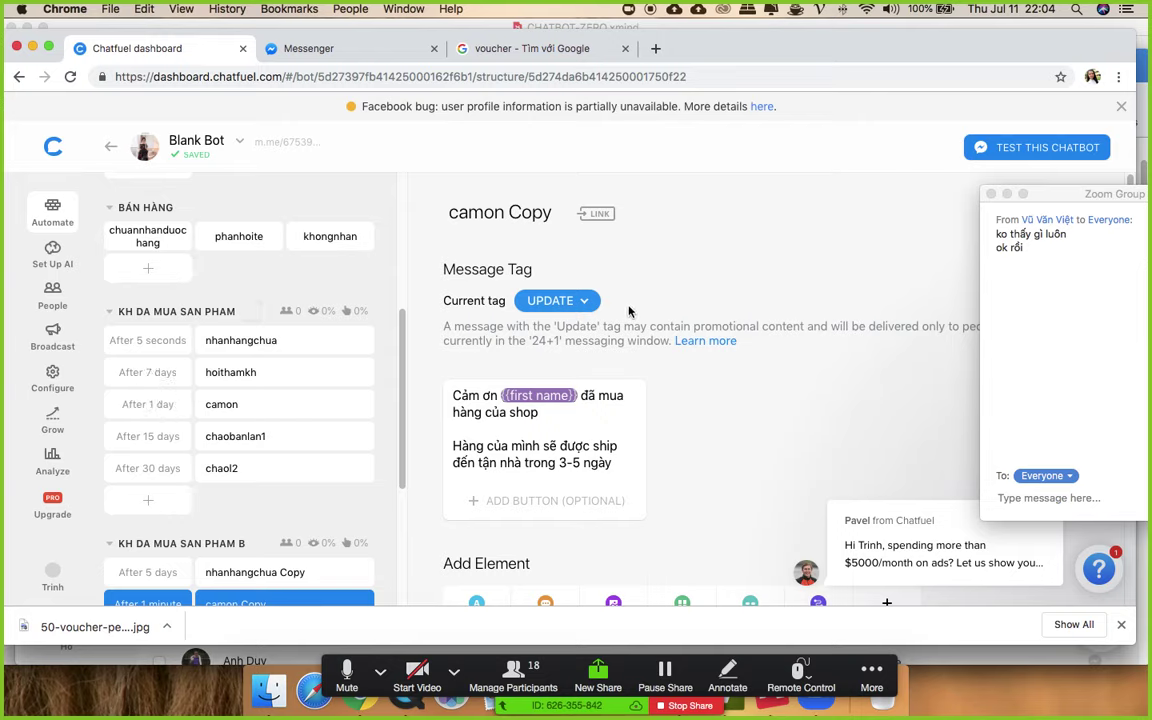
scroll(640, 435, down, 3)
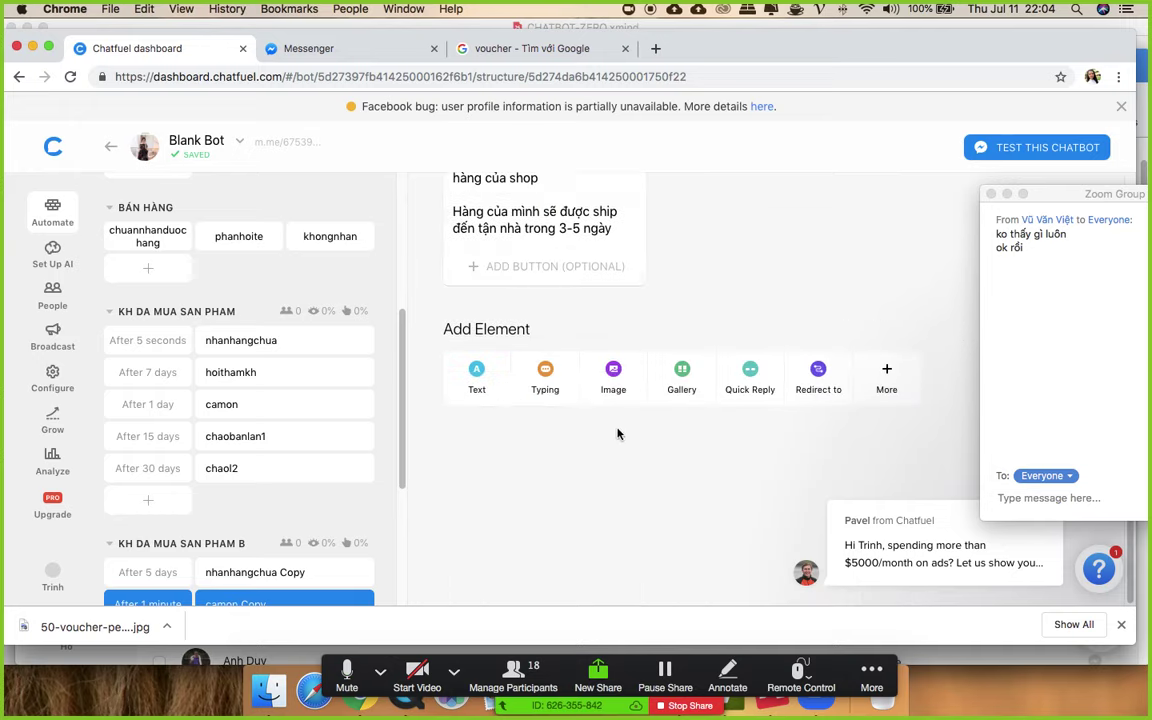
scroll(630, 430, up, 3)
scroll(190, 440, down, 5)
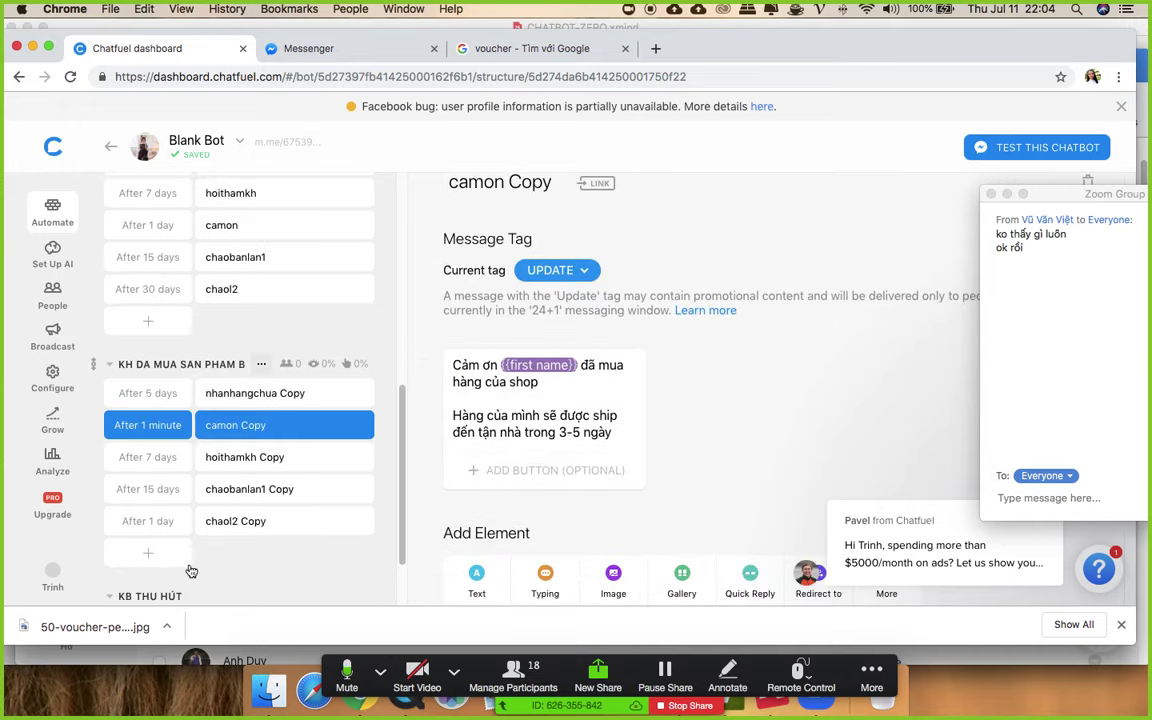
click(153, 540)
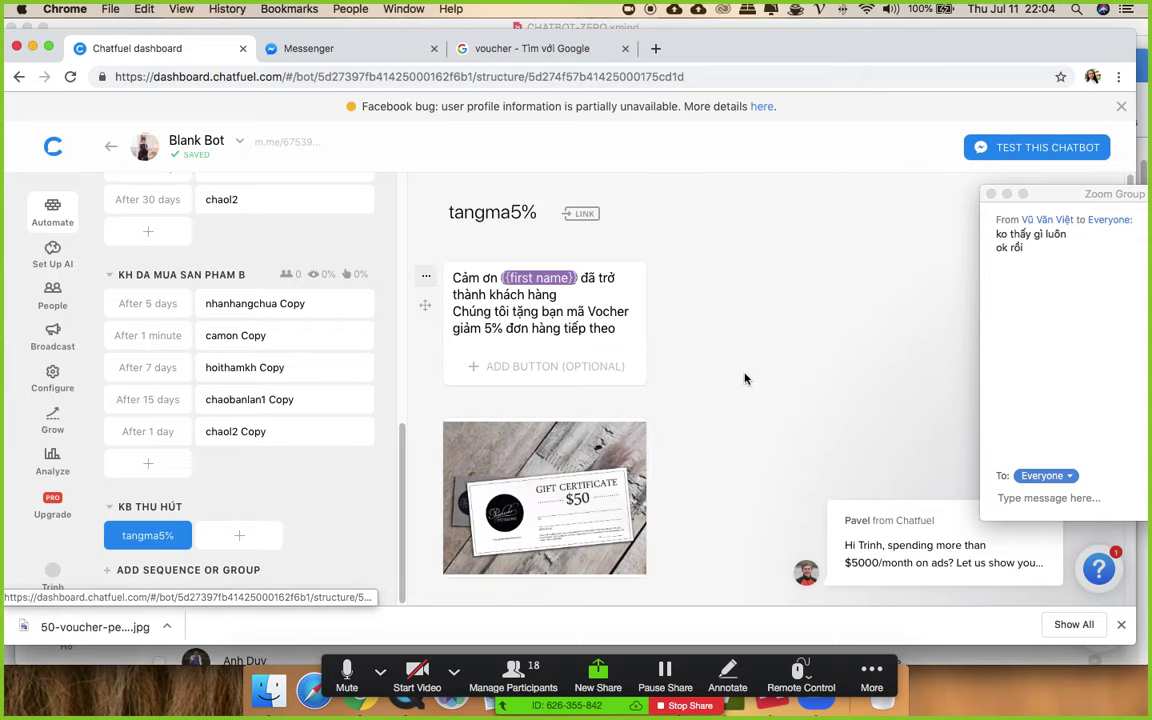
- Delete the existing Subscribe to Sequence card from tangma5%
scroll(748, 377, down, 5)
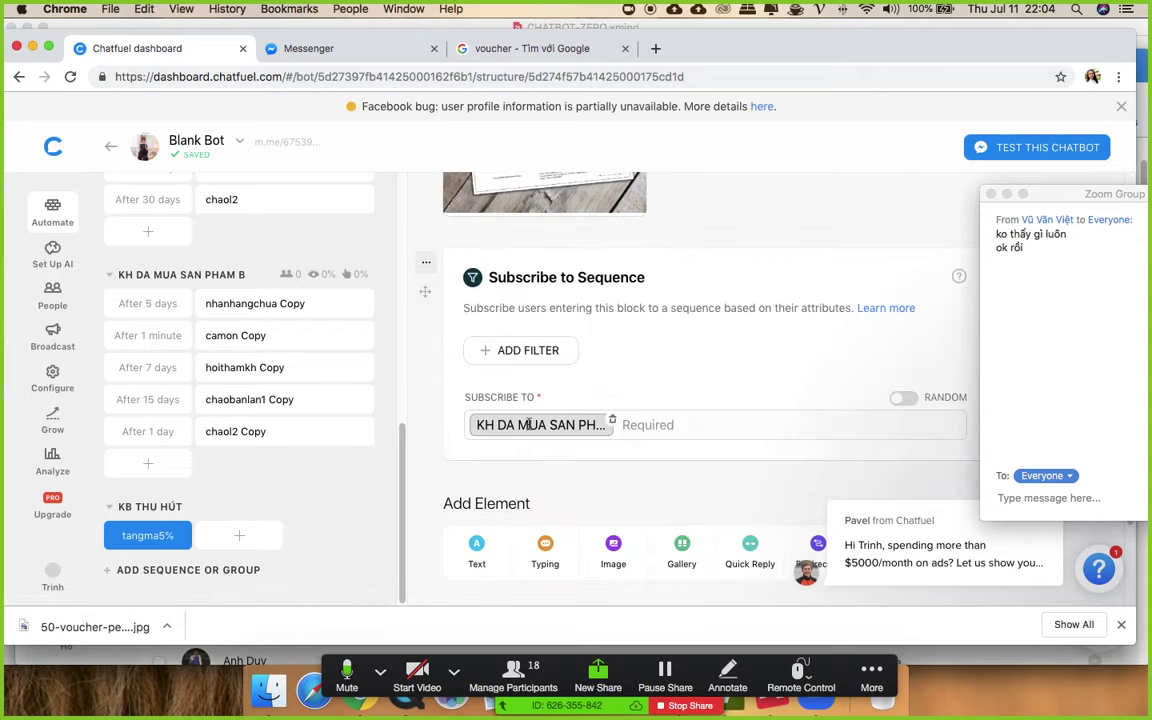
click(612, 423)
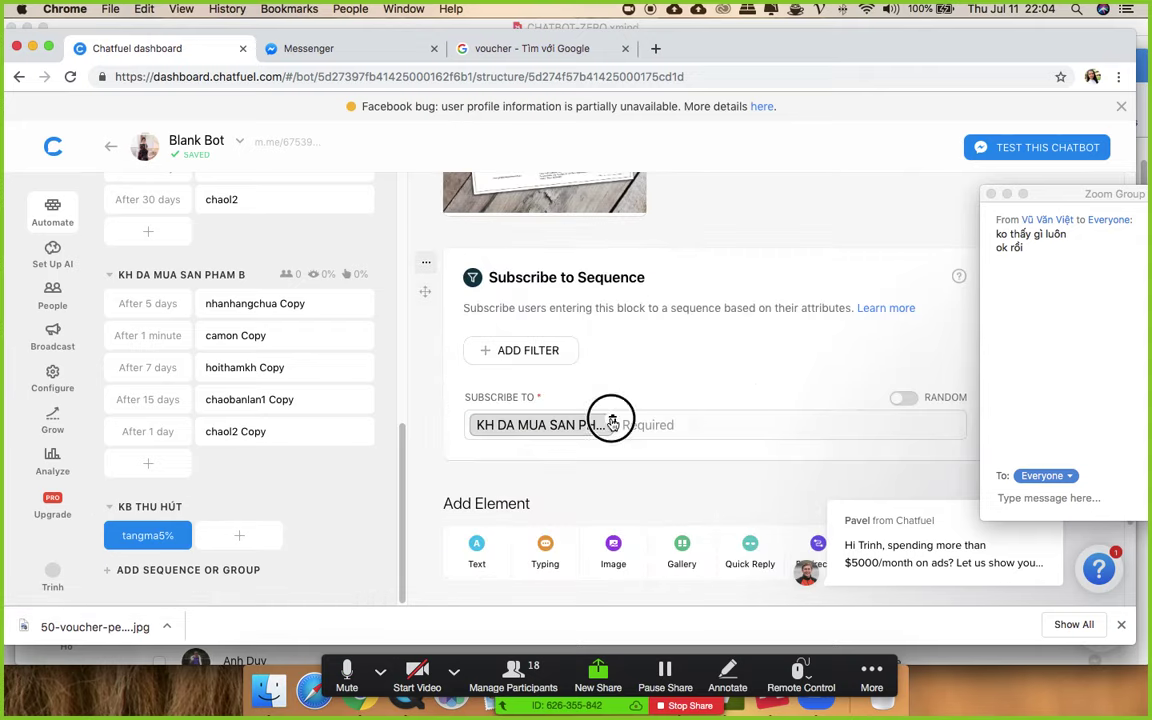
click(425, 262)
click(447, 356)
click(675, 403)
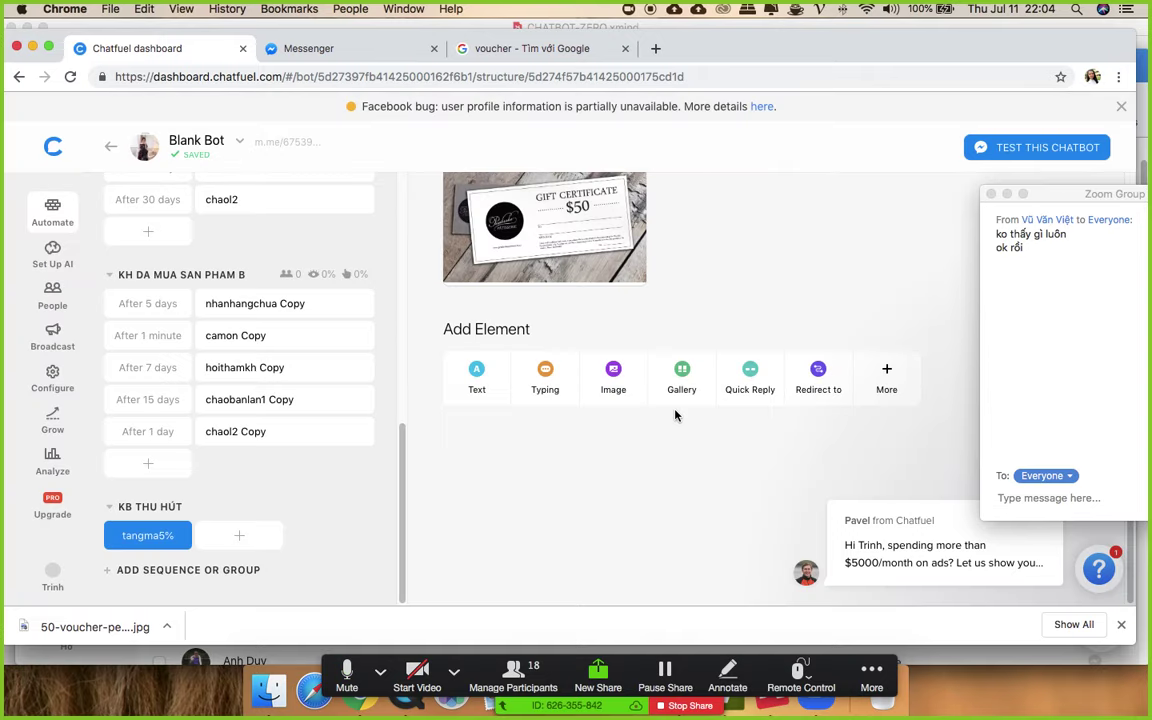
- Add a new Subscribe to Sequence card enrolling users in KH DA MUA SAN PHAM
click(887, 380)
scroll(630, 399, down, 5)
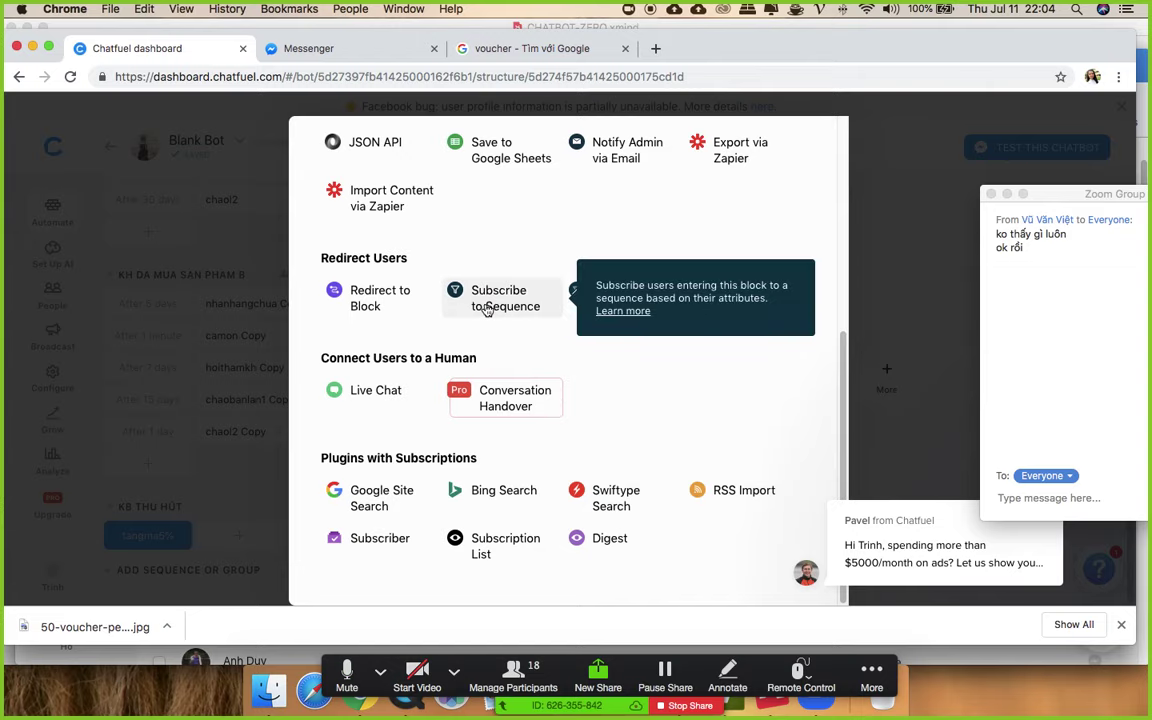
click(487, 310)
click(520, 428)
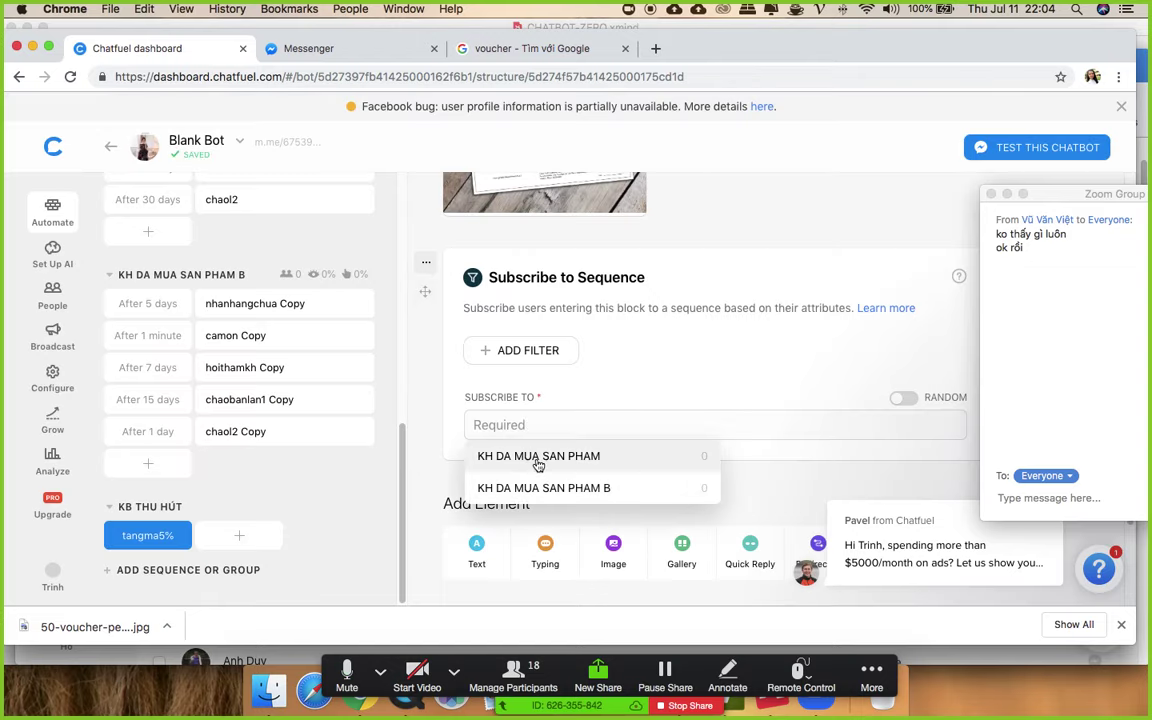
click(536, 461)
scroll(695, 465, down, 1)
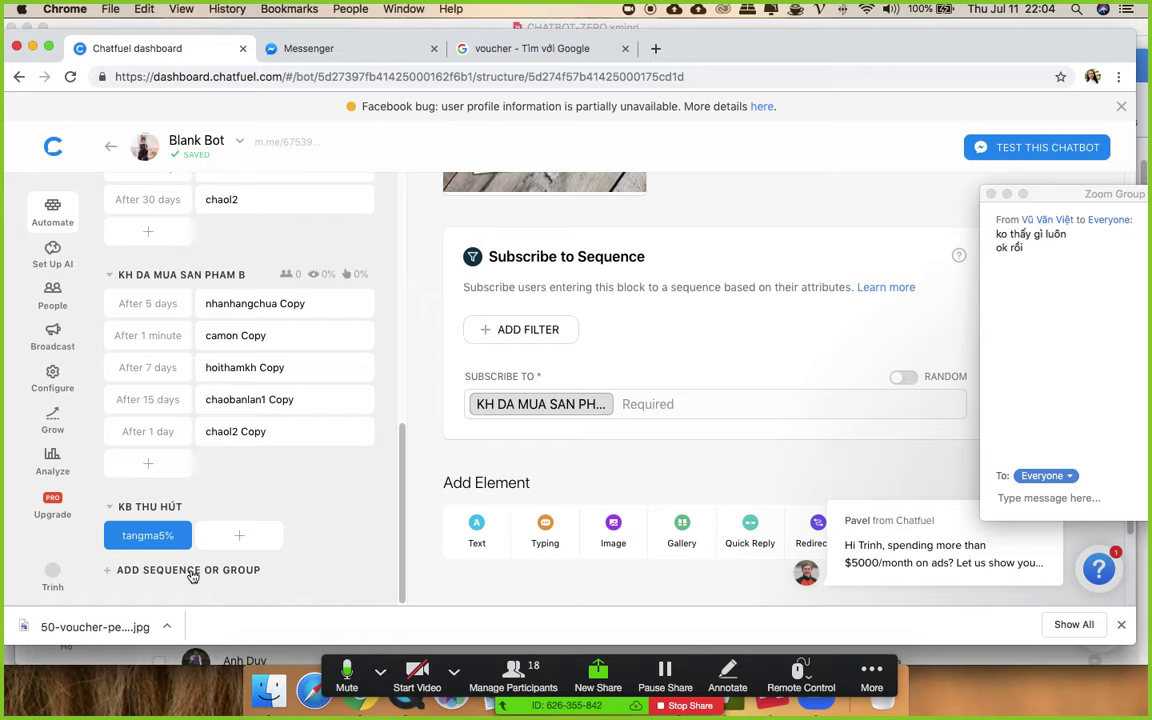
click(192, 572)
- Create a sequence named NIU KEO and set its first block's delay to 1 hour
click(175, 546)
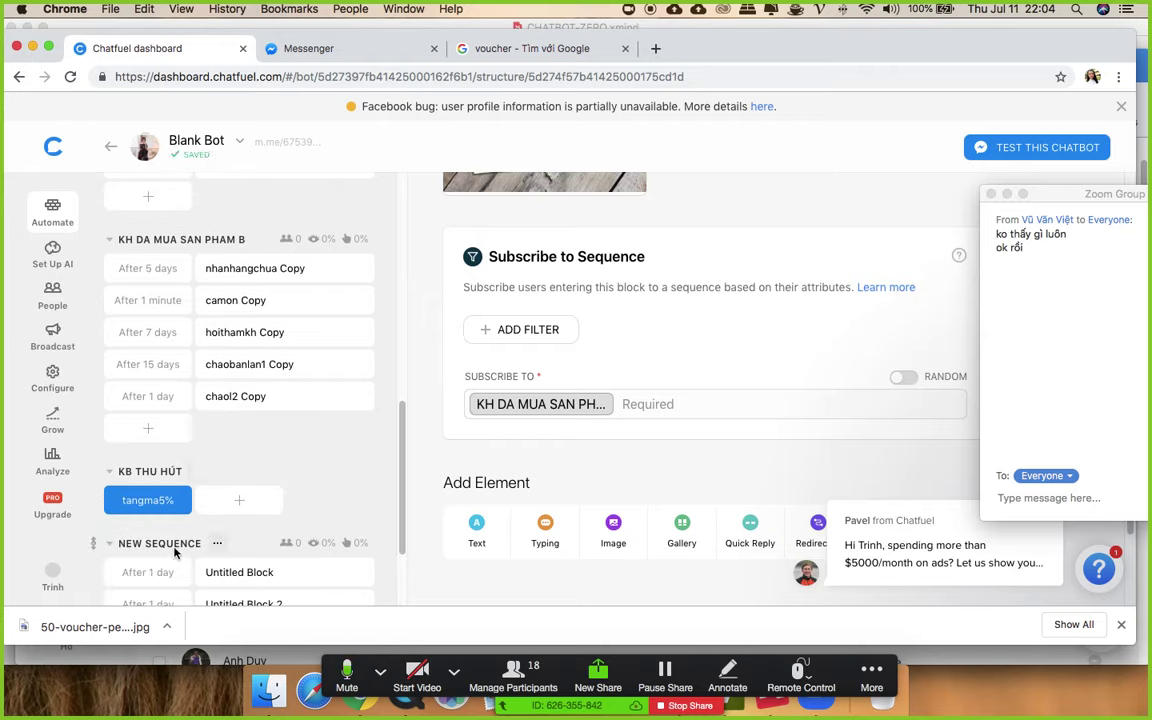
text(NIU KEO)
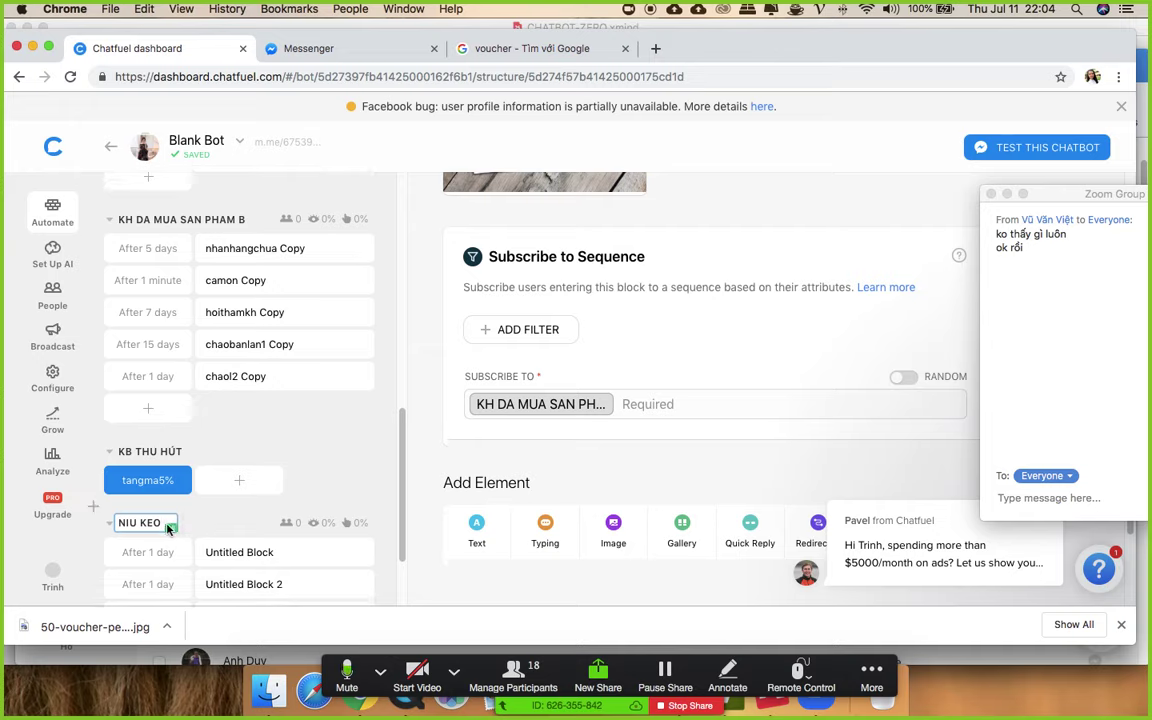
scroll(200, 480, down, 2)
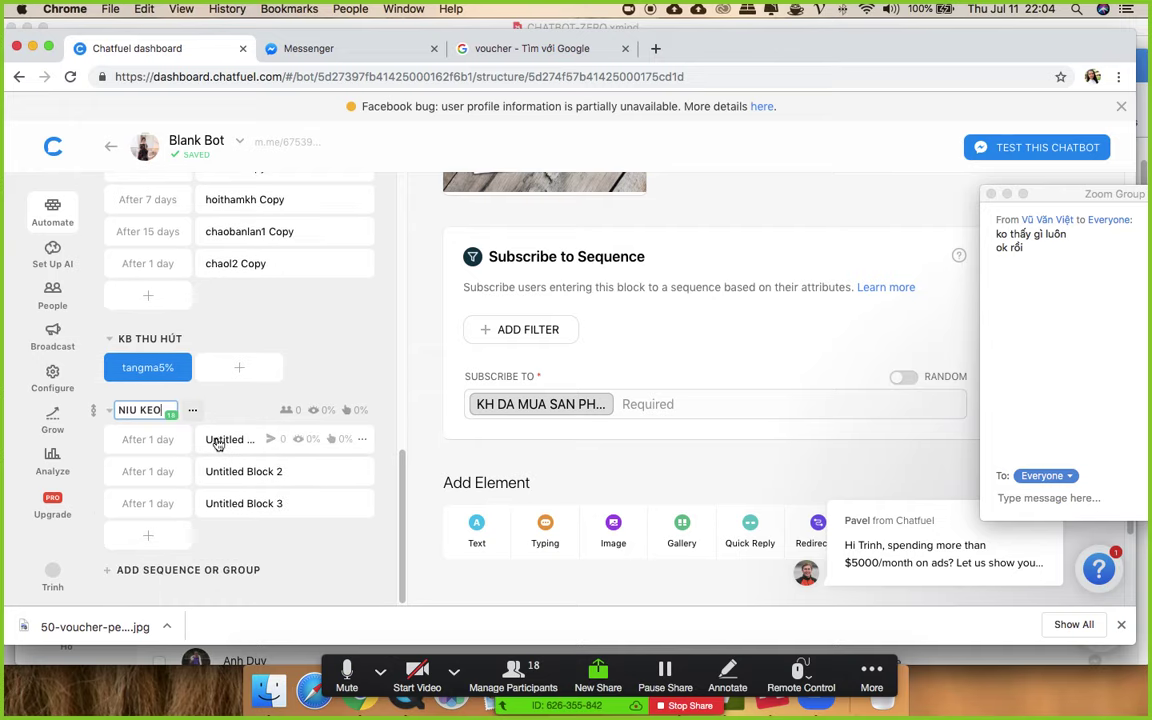
click(140, 440)
click(171, 481)
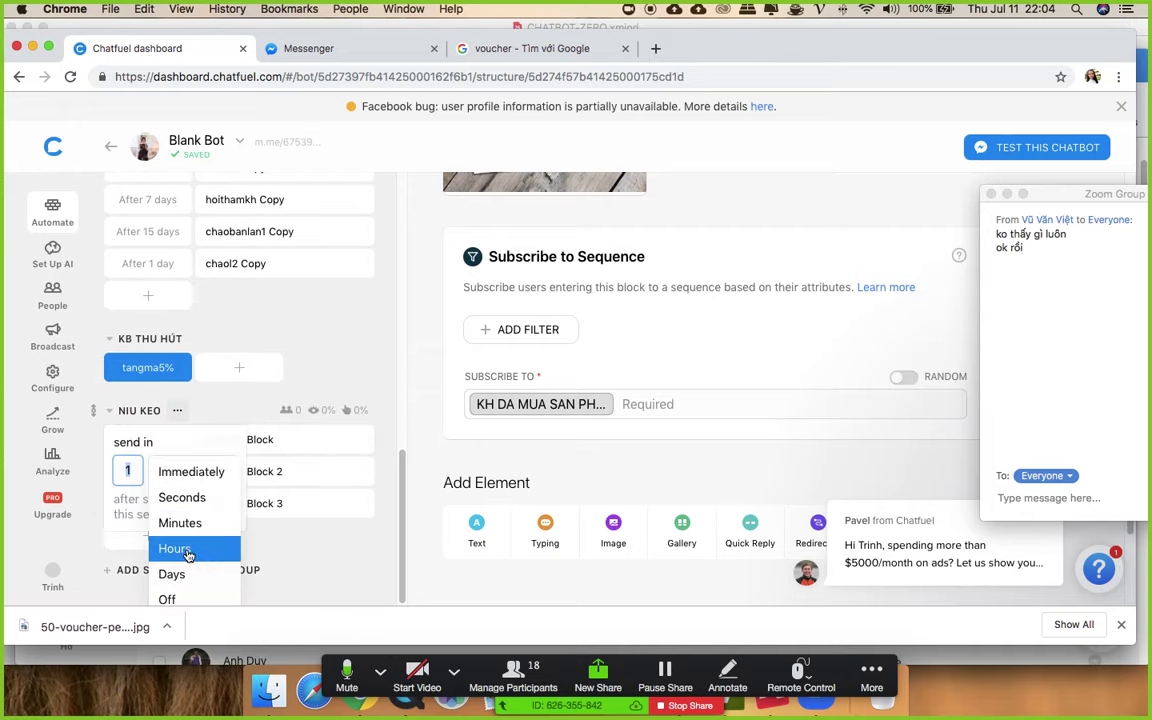
click(175, 548)
- Give Untitled Block the text message 'Chi đã chọn được sản phẩm nào'
click(219, 443)
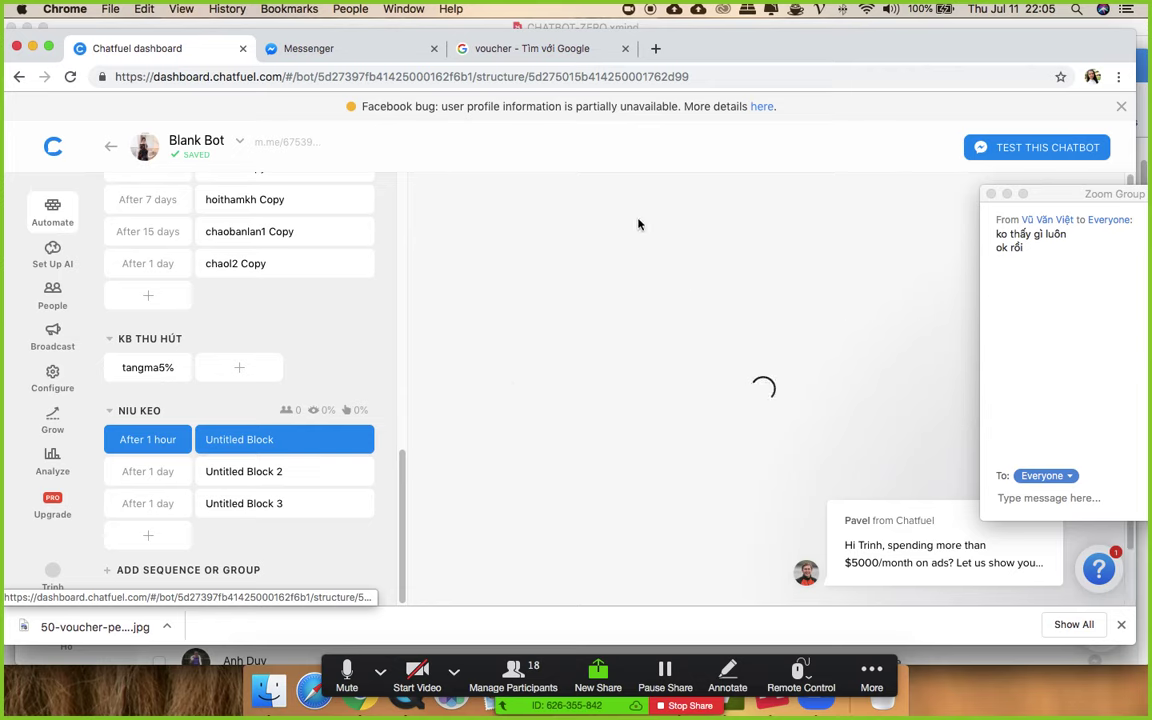
click(485, 440)
click(500, 446)
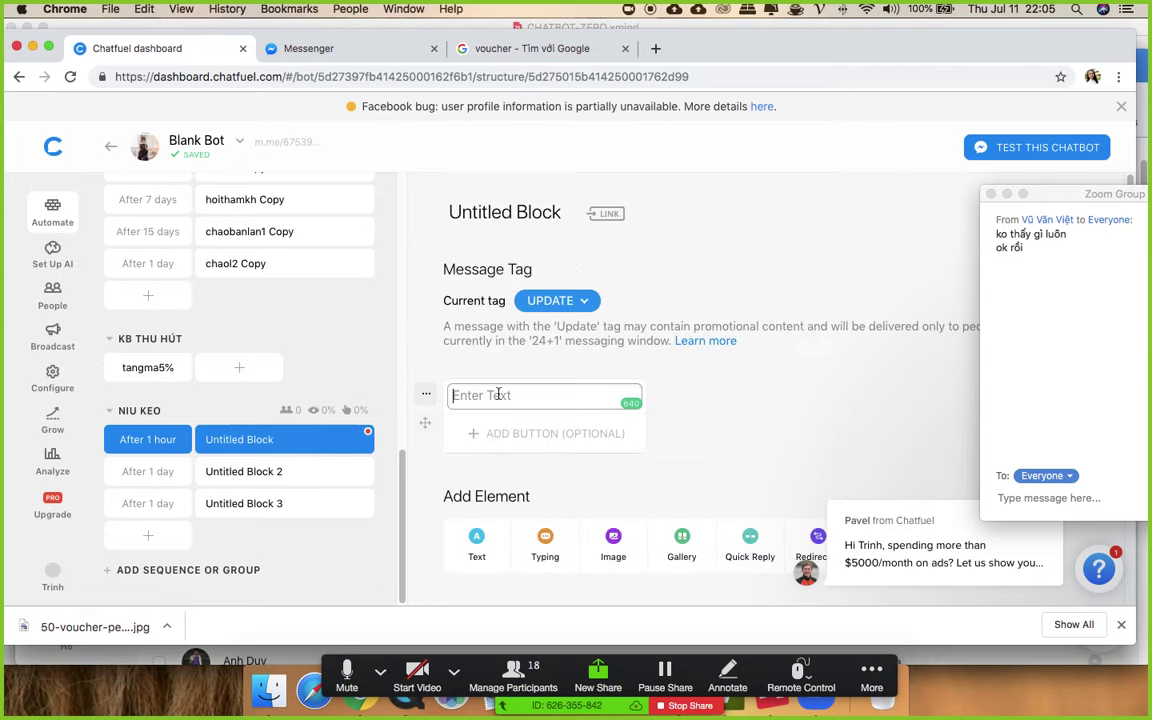
text(Chi)
text( đã chọn được sản)
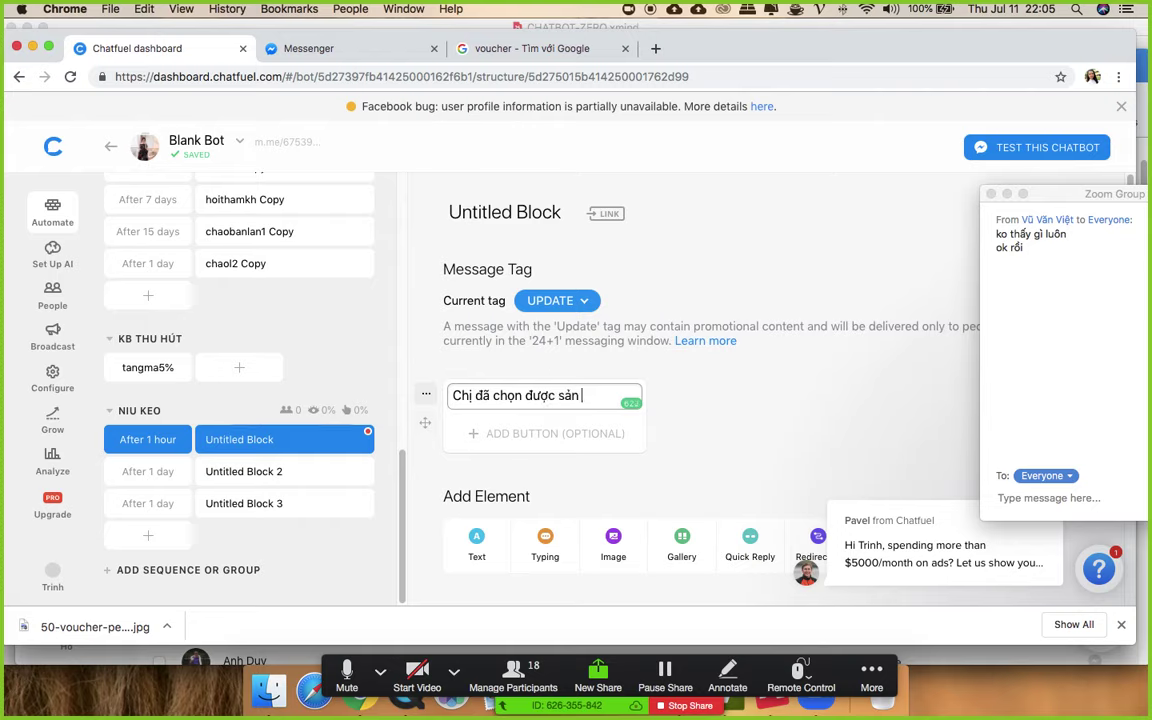
text( phẩm nào chưa ạ)
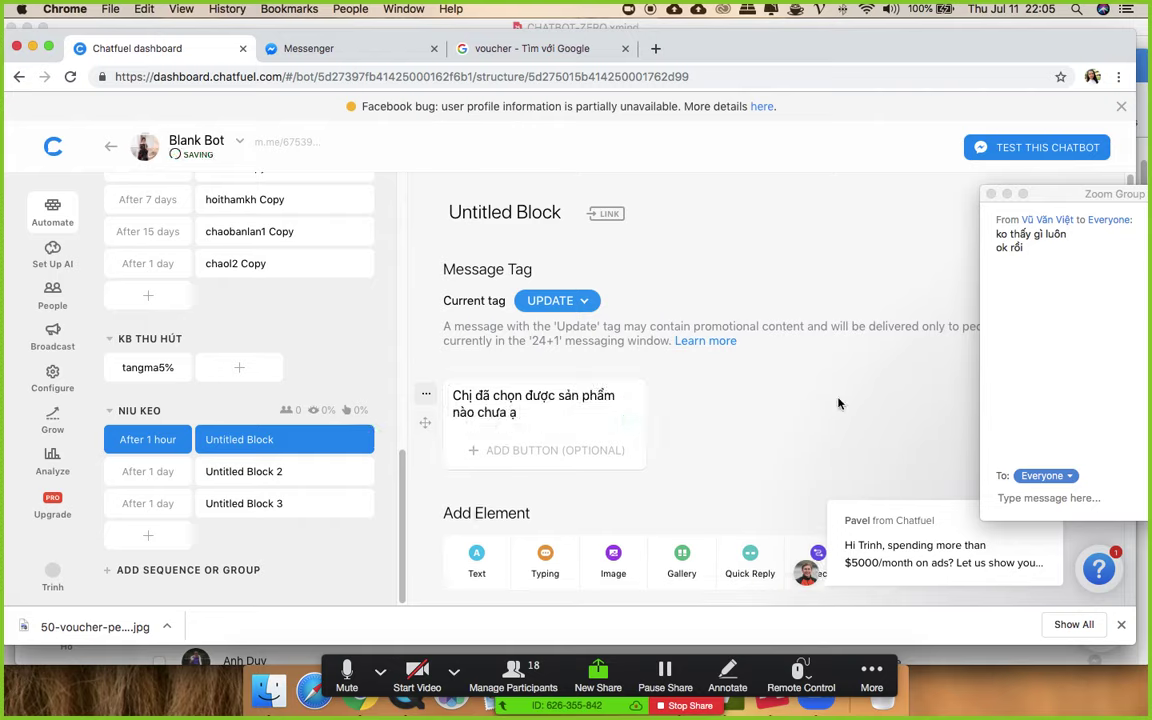
click(215, 490)
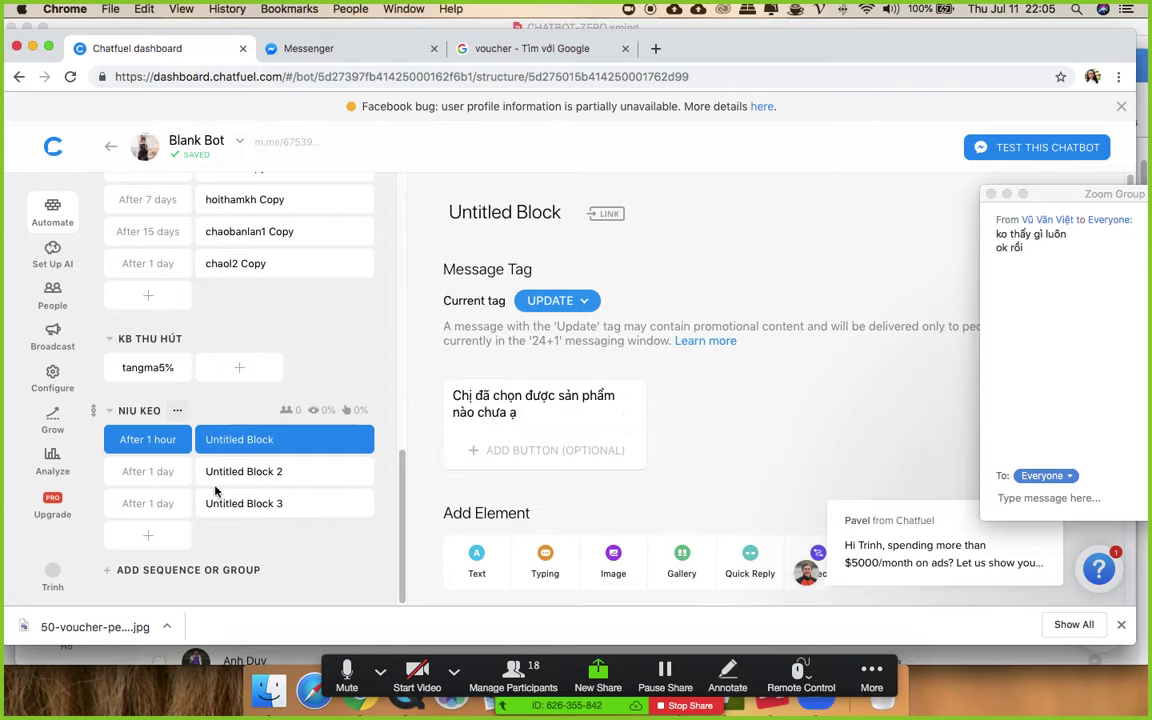
- Delay the second block by 3 days and start a text message in Untitled Block 2
click(145, 480)
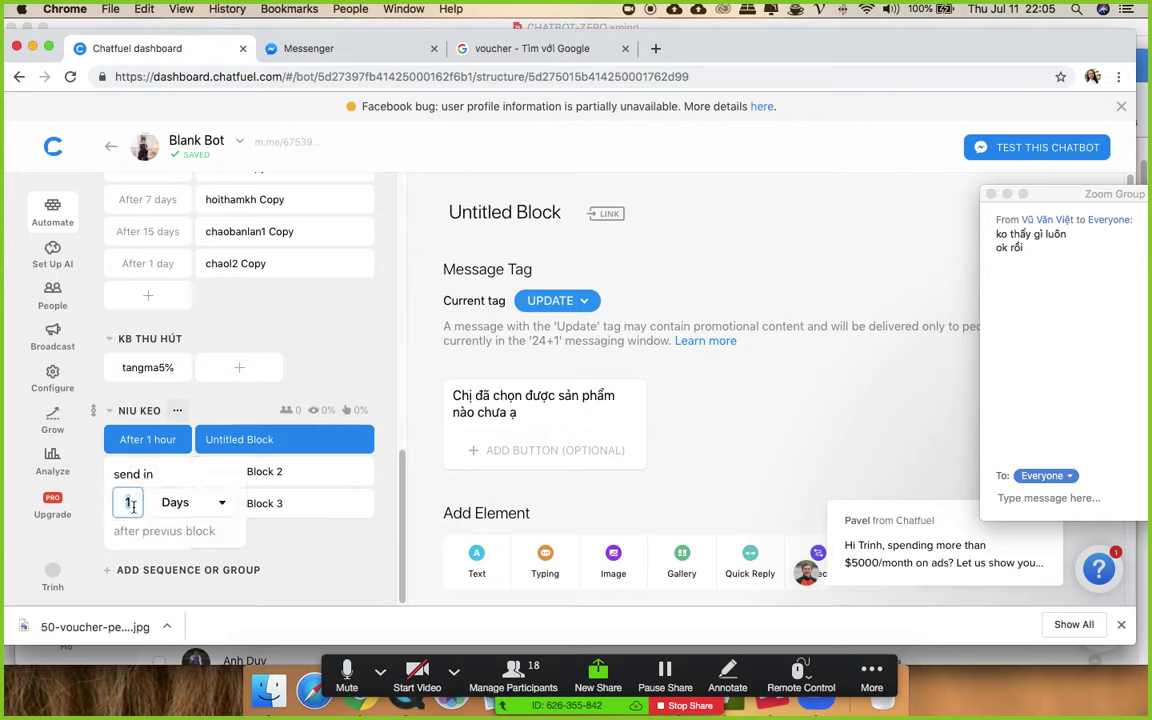
text(3)
click(763, 406)
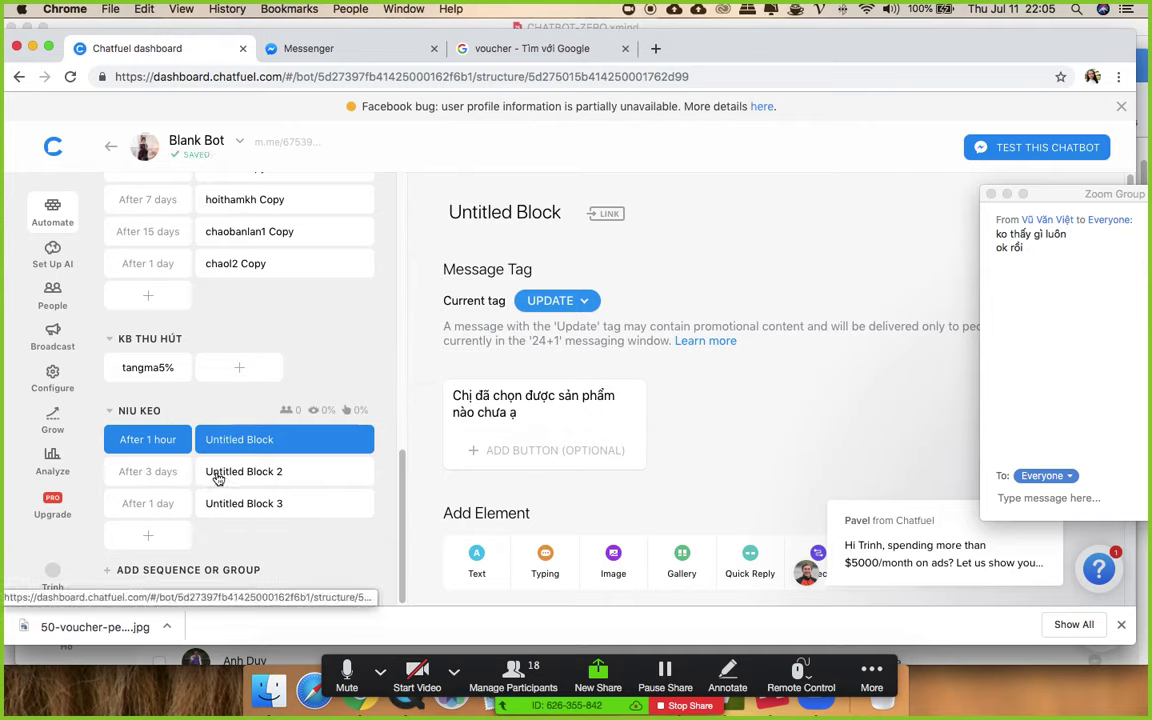
click(218, 479)
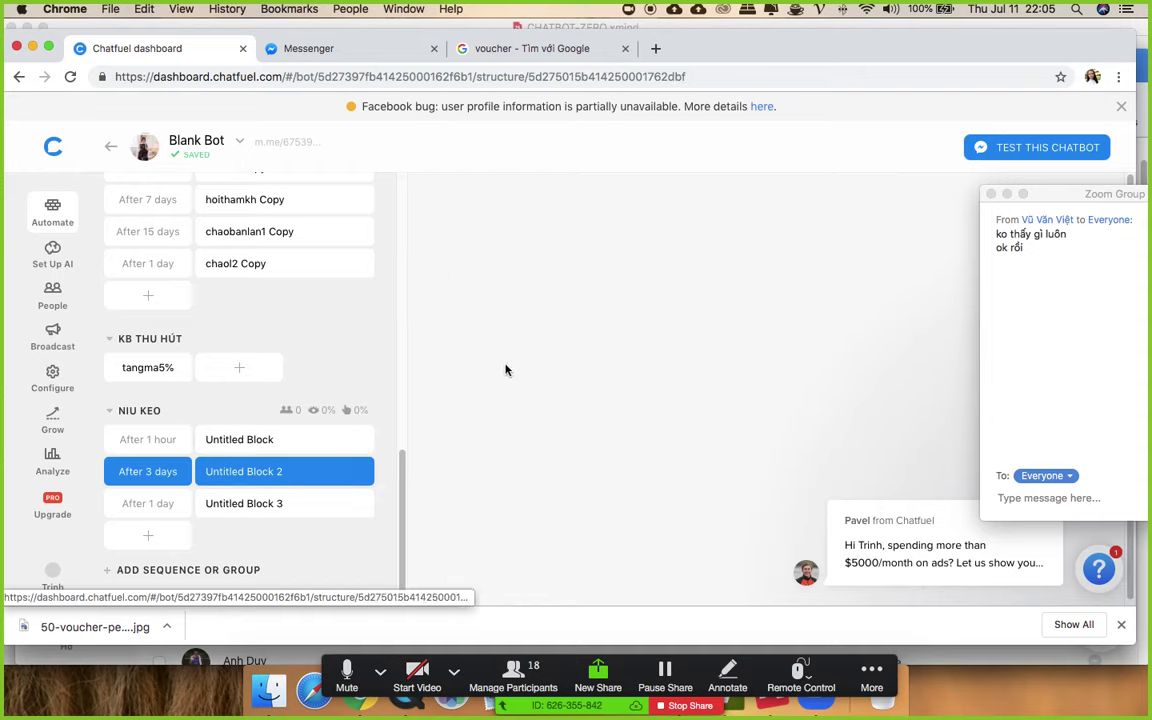
click(468, 437)
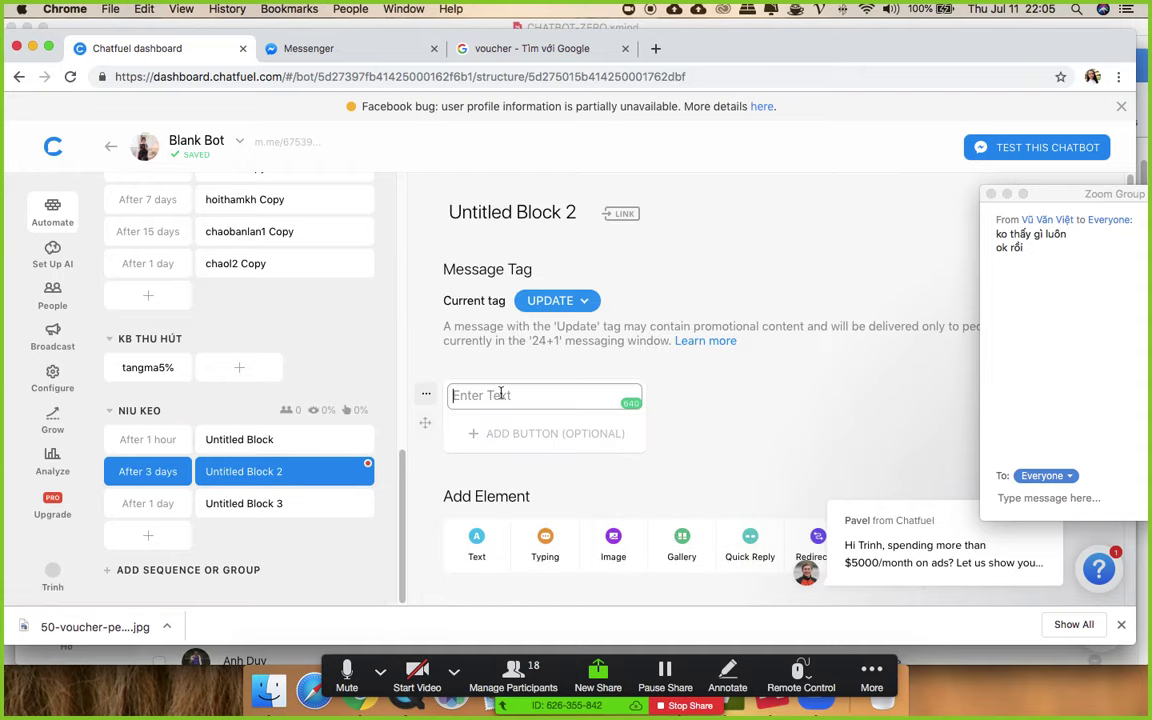
text(Cho ưu đãi)
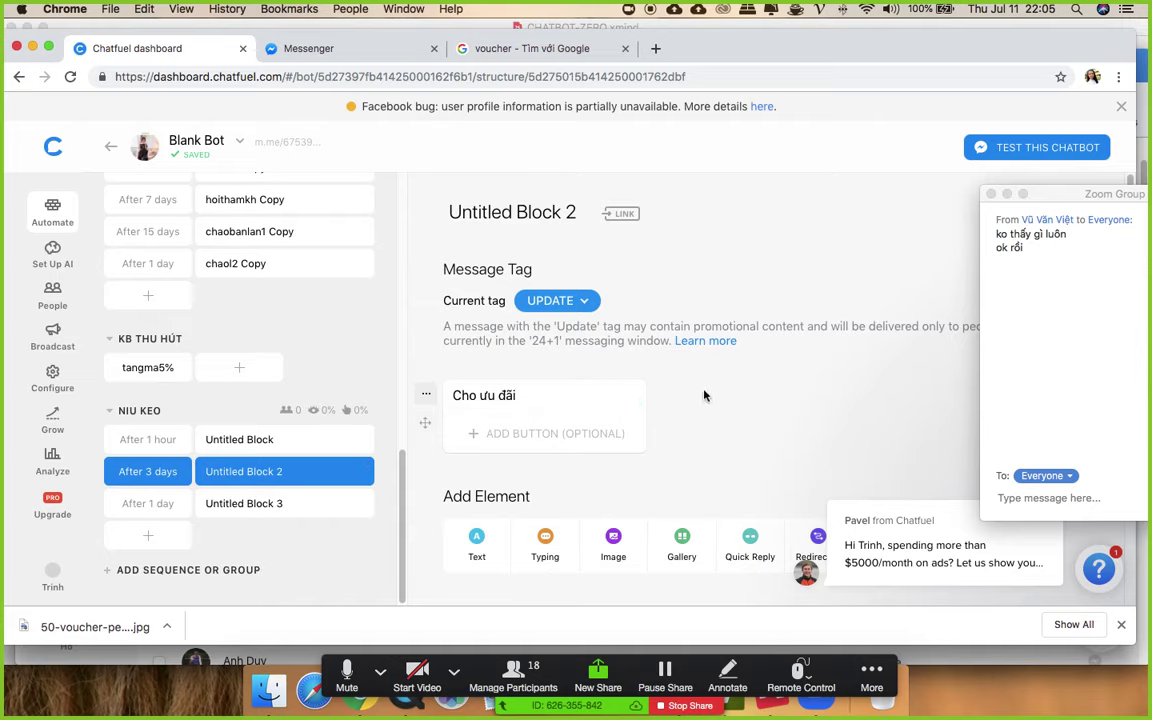
click(148, 367)
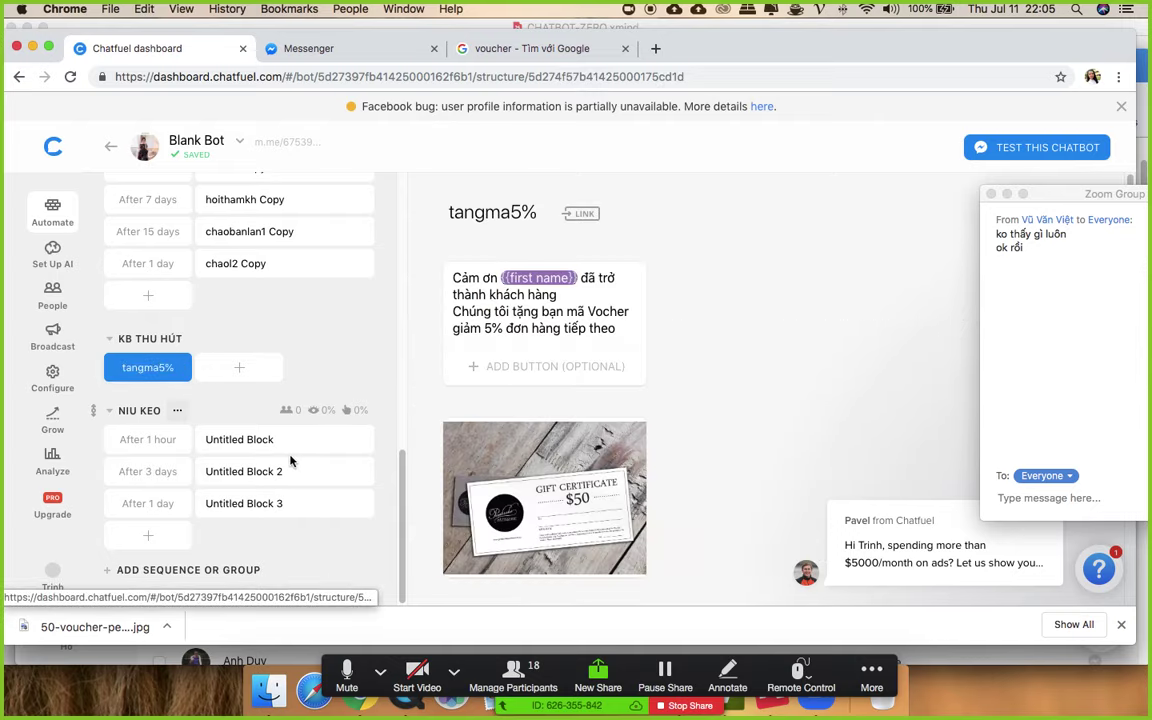
- Add an Unsubscribe from Sequence card to tangma5% that removes users from NIU KEO
scroll(256, 330, up, 1)
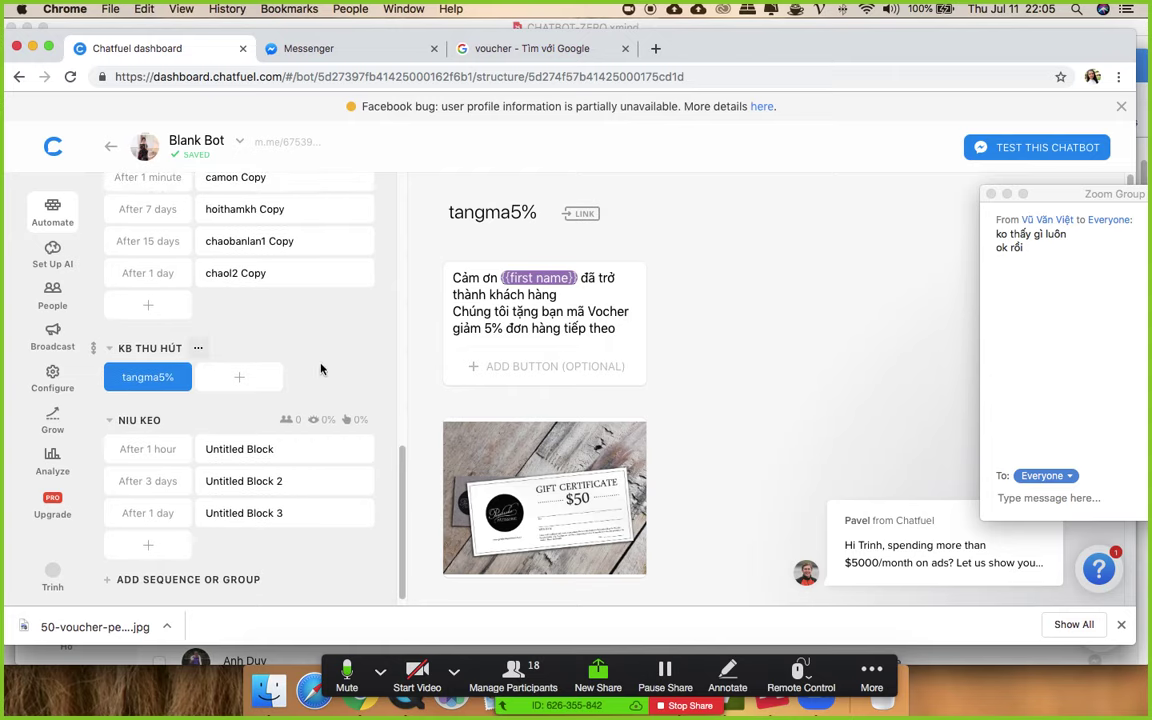
scroll(425, 370, down, 5)
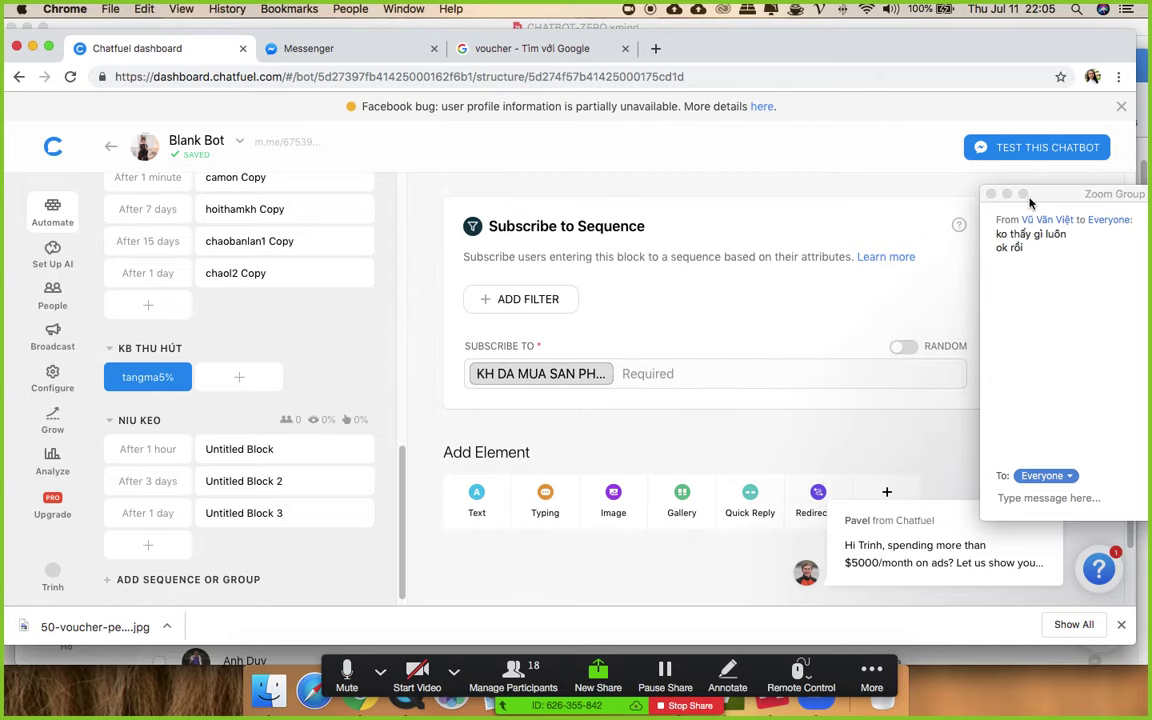
drag(1026, 193, 1114, 286)
scroll(978, 397, down, 3)
click(885, 378)
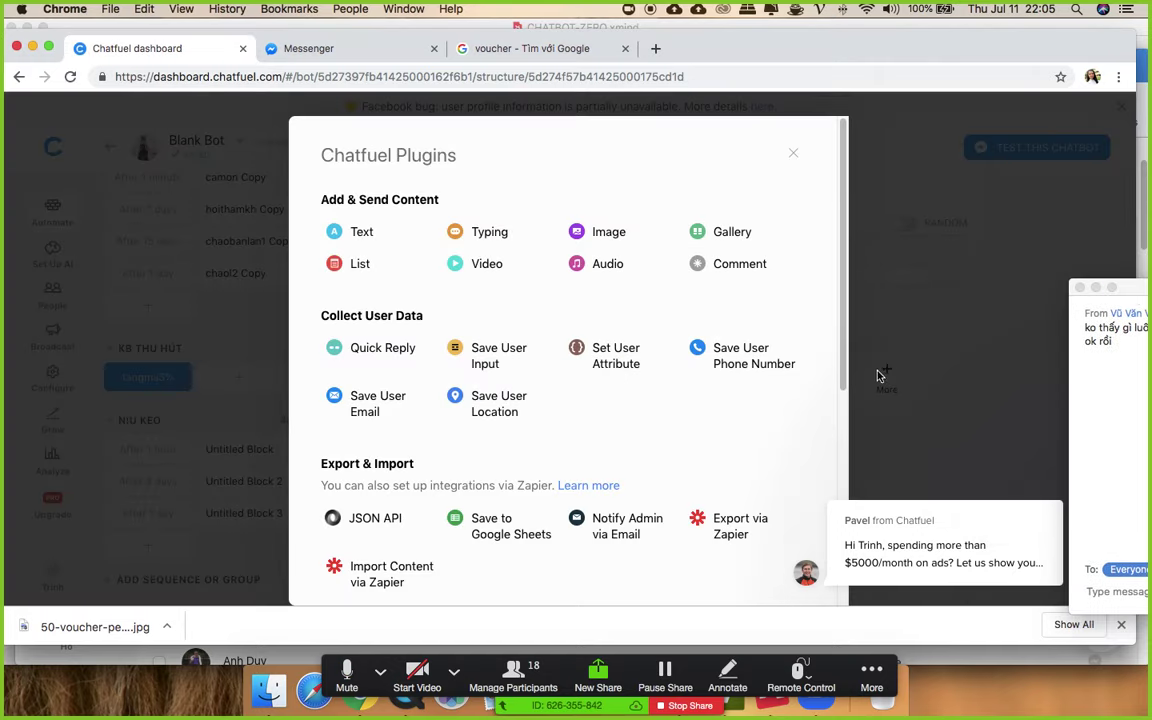
scroll(771, 394, down, 1)
scroll(760, 400, down, 4)
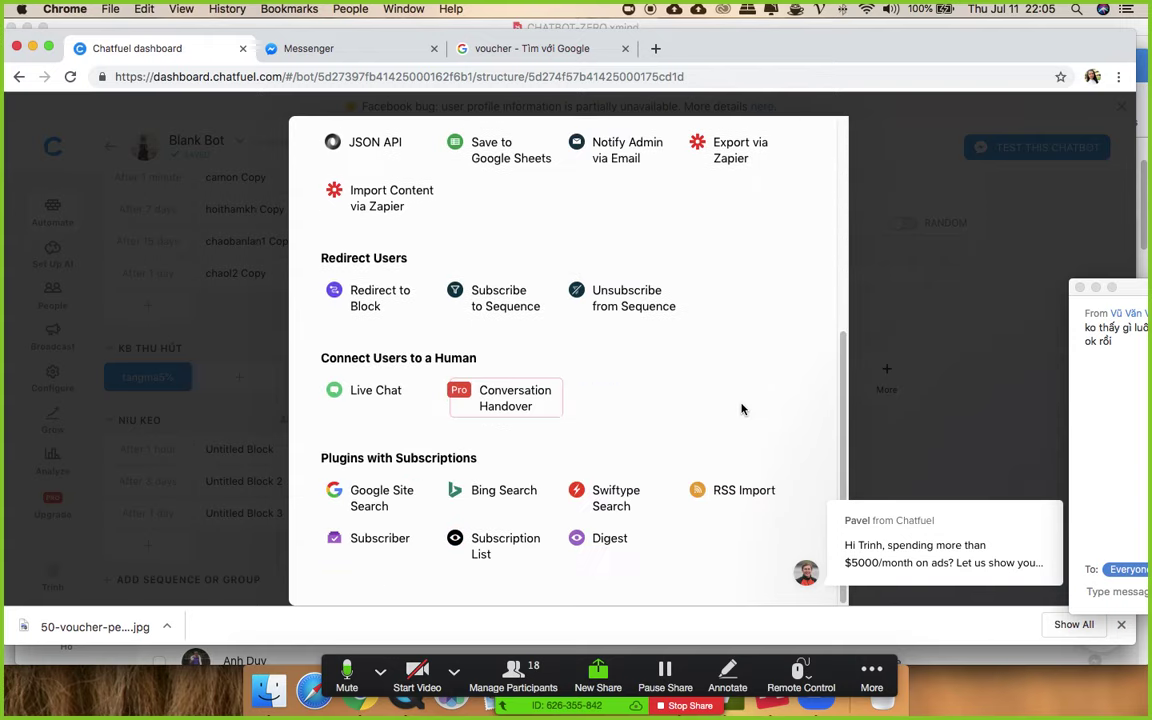
click(622, 302)
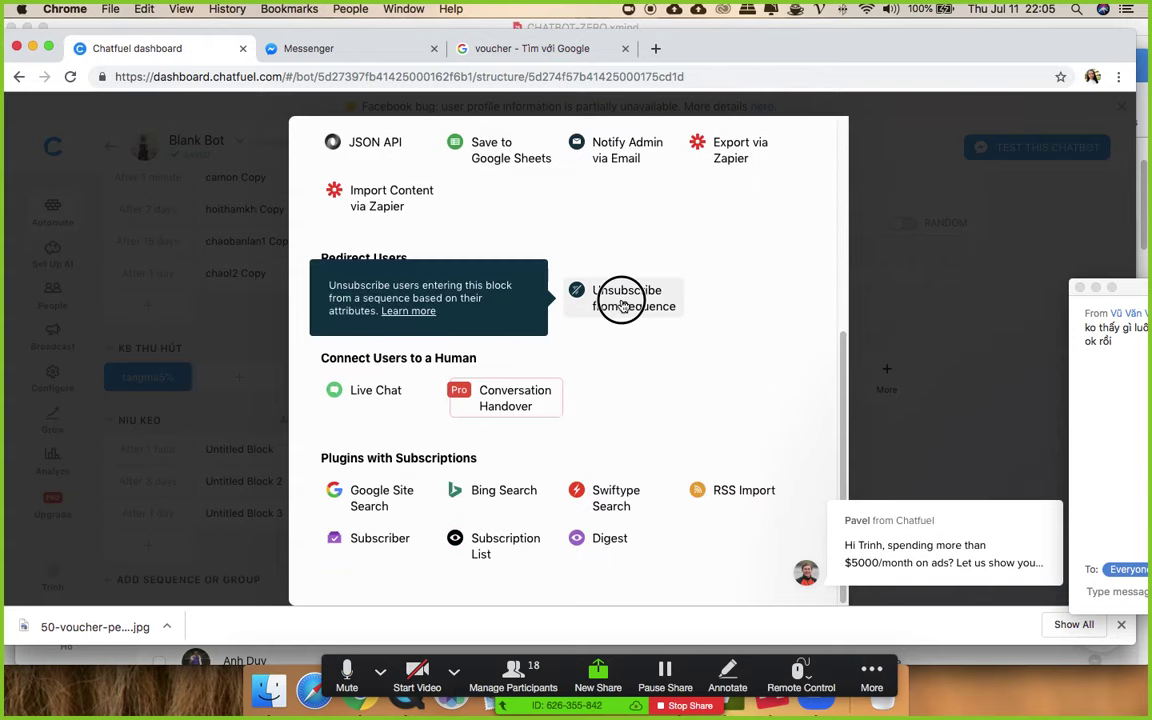
click(528, 494)
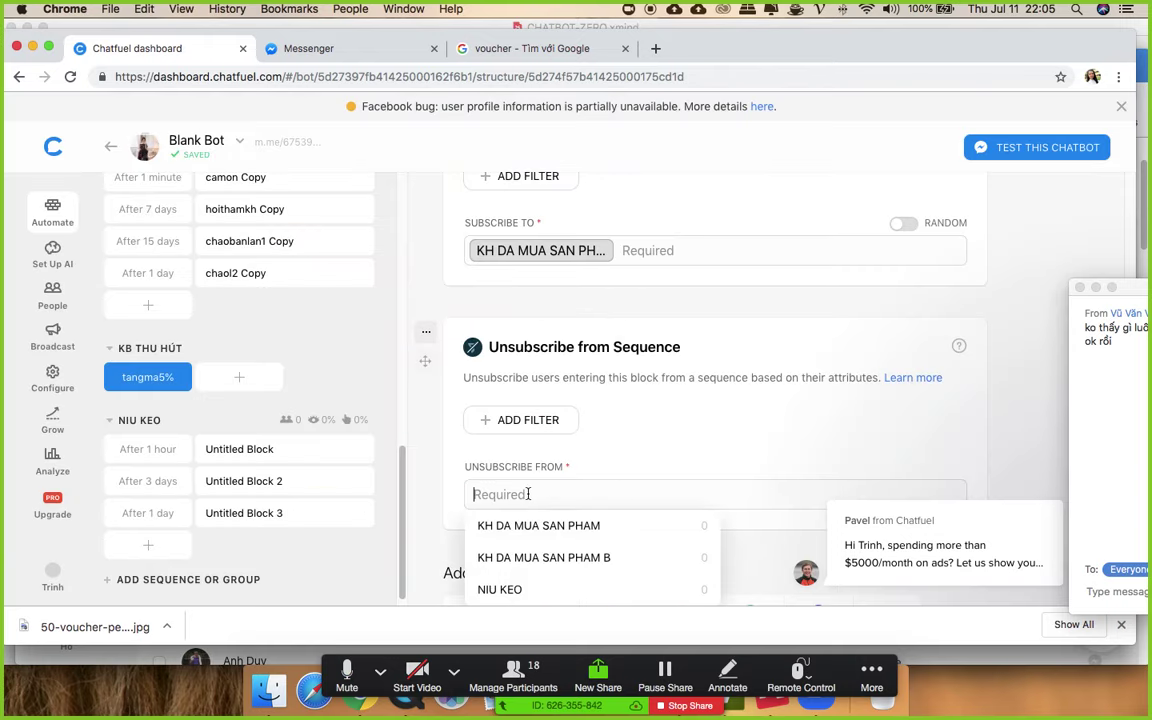
click(532, 588)
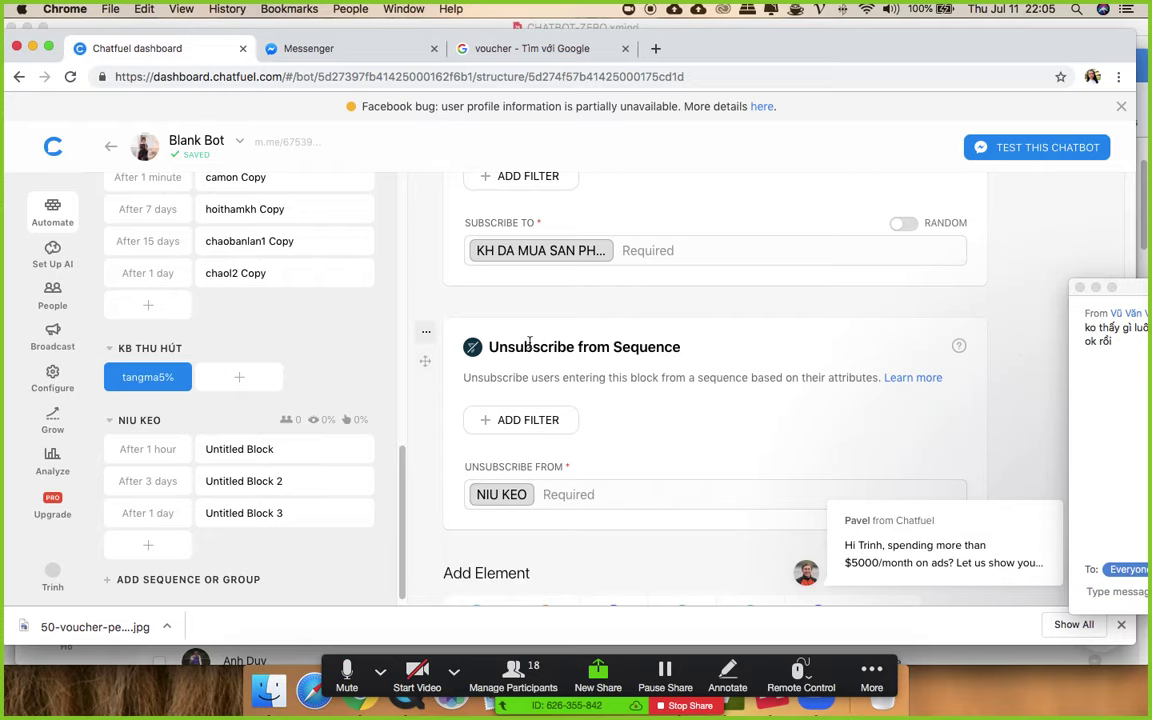
scroll(530, 343, up, 8)
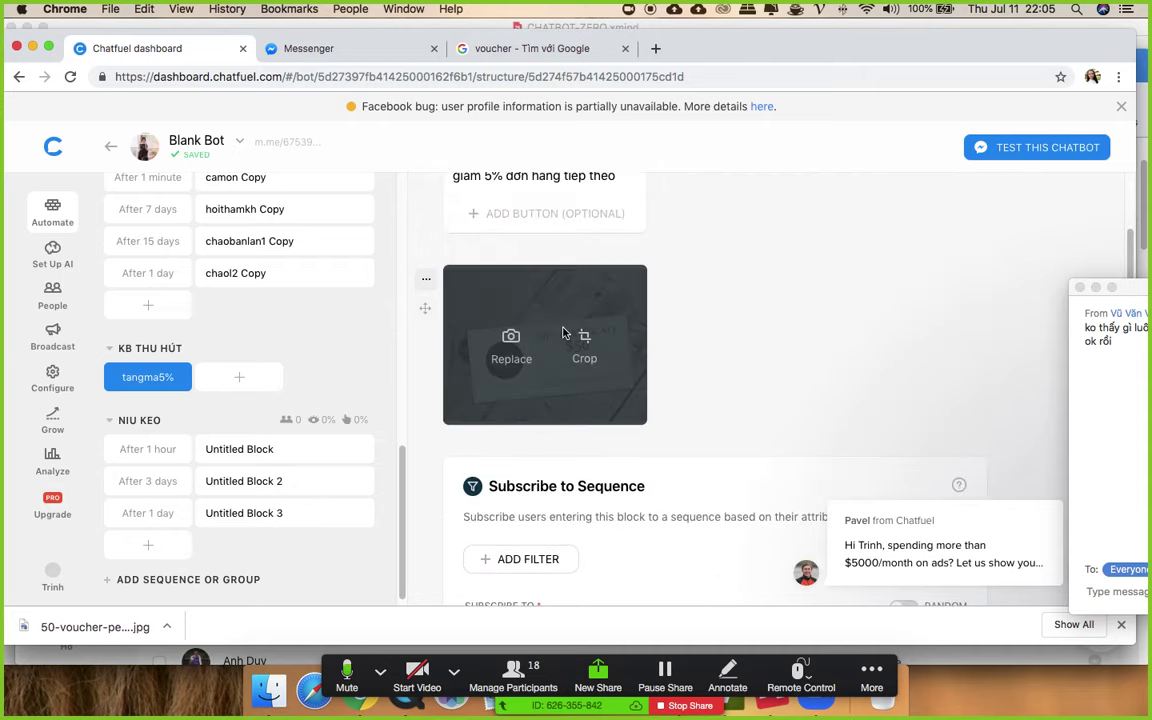
scroll(563, 333, up, 3)
- Turn on the tangma5% block link and copy its m.me URL
click(582, 214)
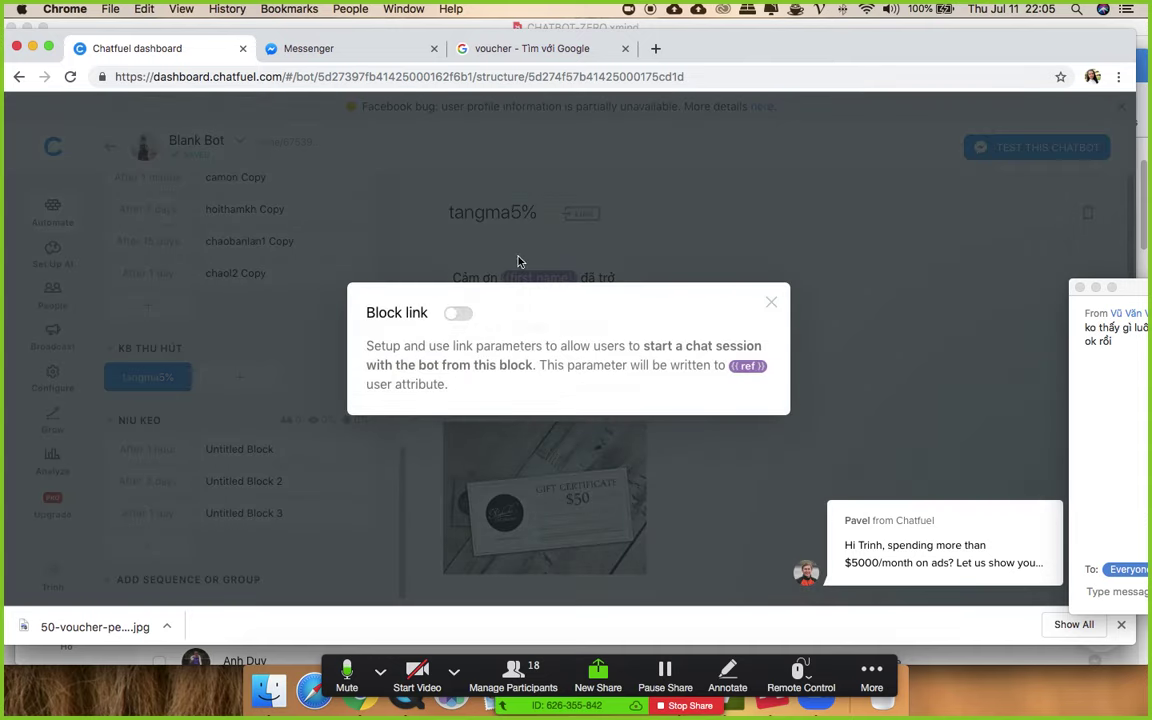
click(454, 314)
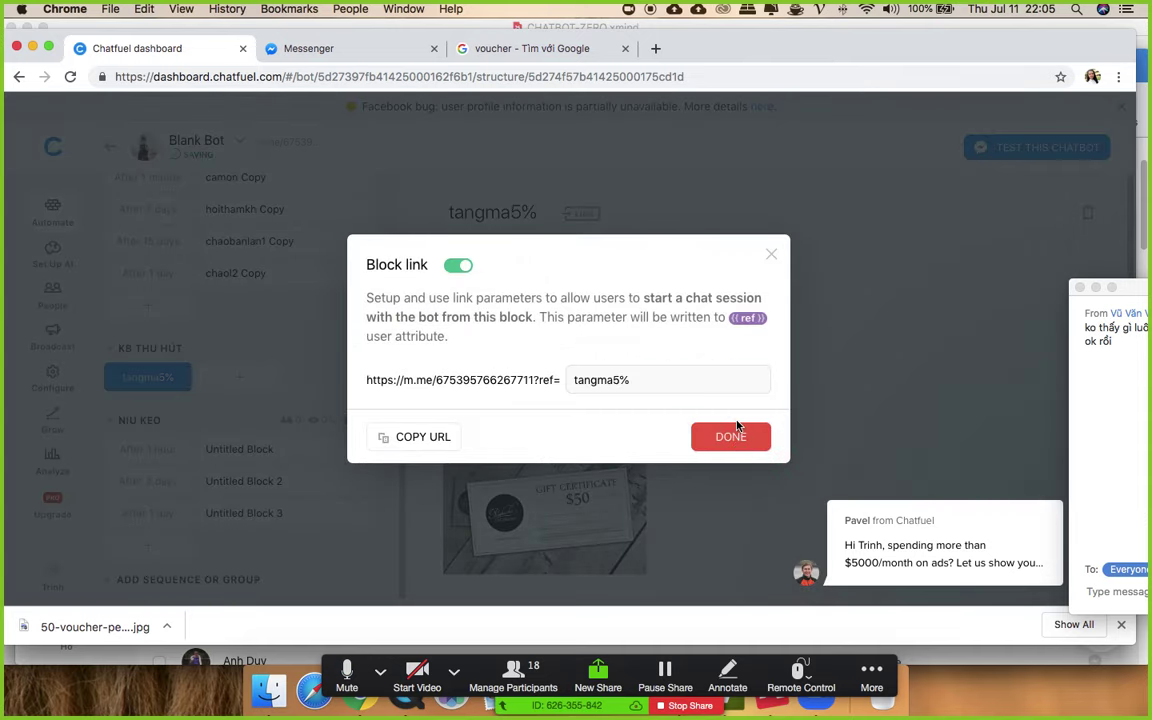
click(737, 430)
click(582, 213)
click(410, 436)
click(770, 255)
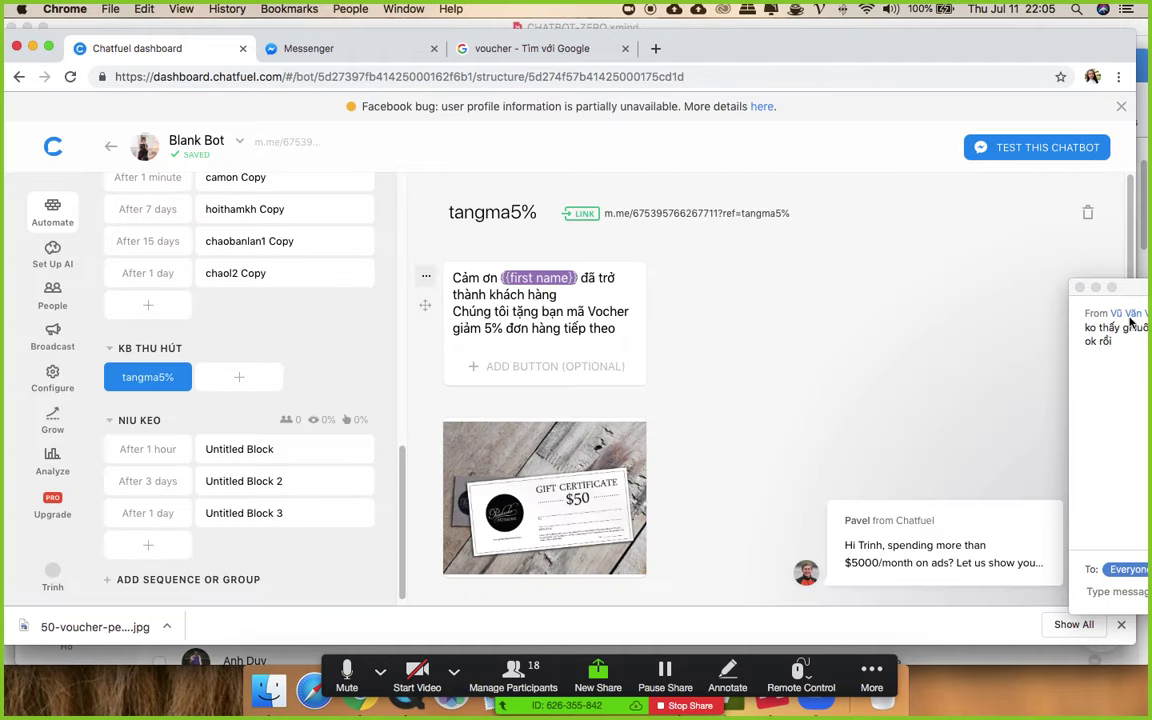
- Paste the m.me link into the Zoom group chat and send it to everyone
drag(1115, 287, 767, 172)
click(784, 479)
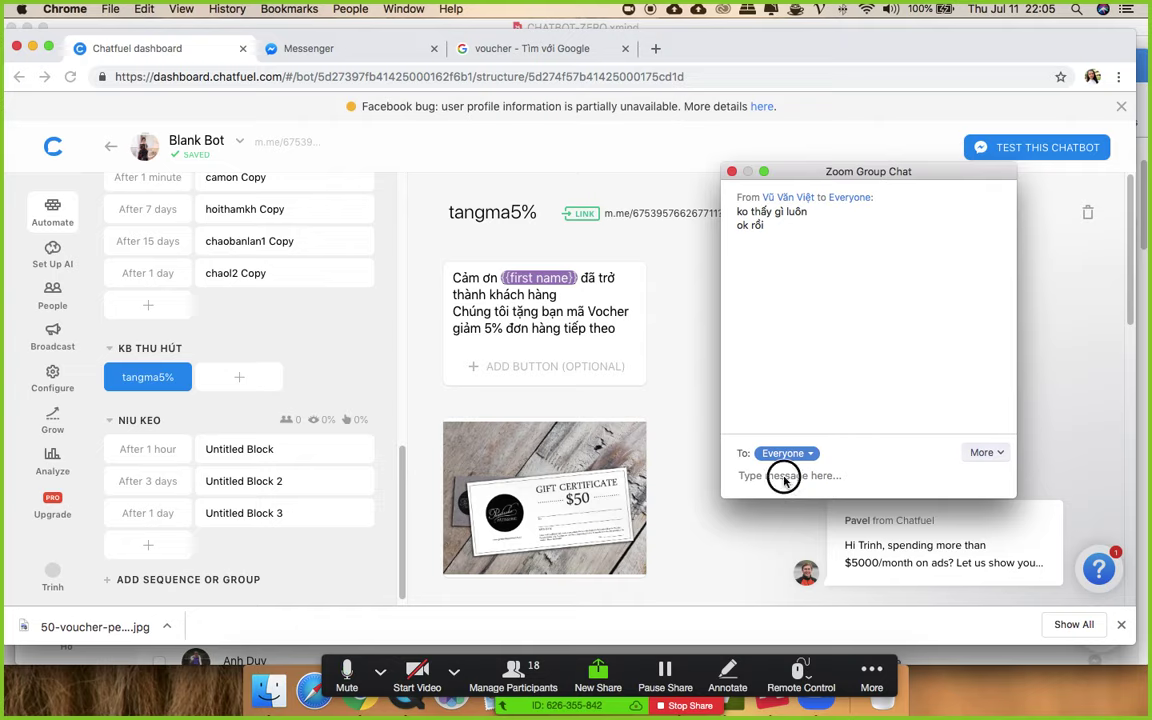
key(super+v)
key(Return)
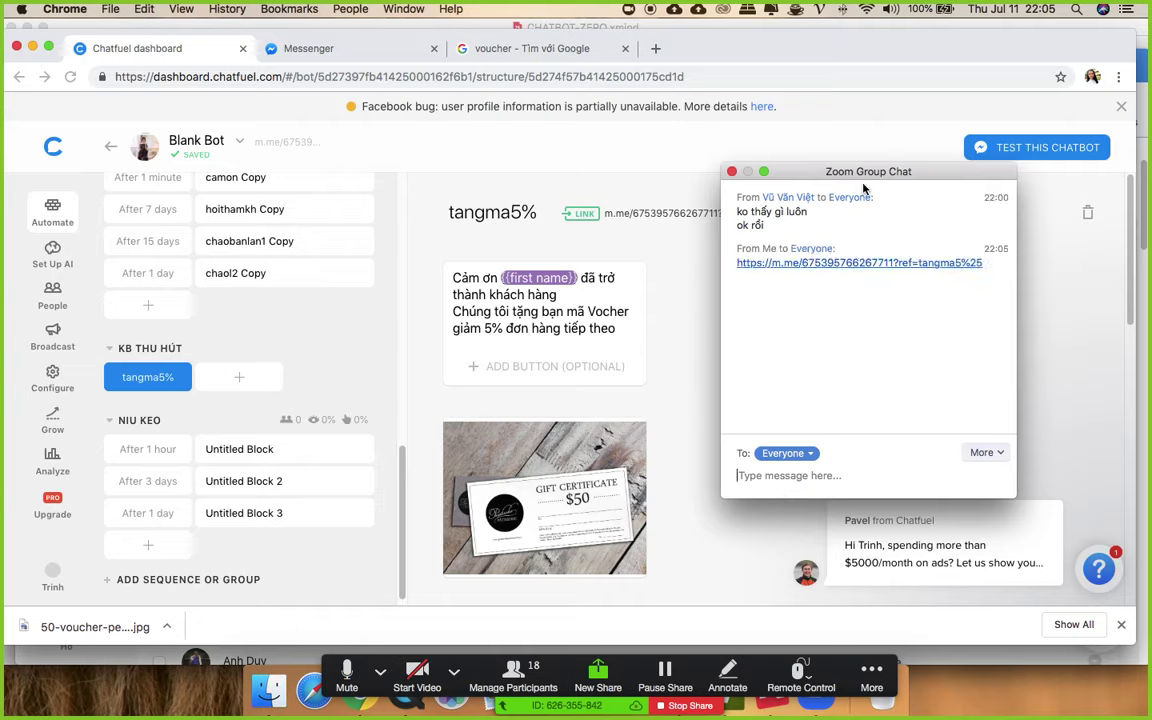
drag(864, 188, 950, 272)
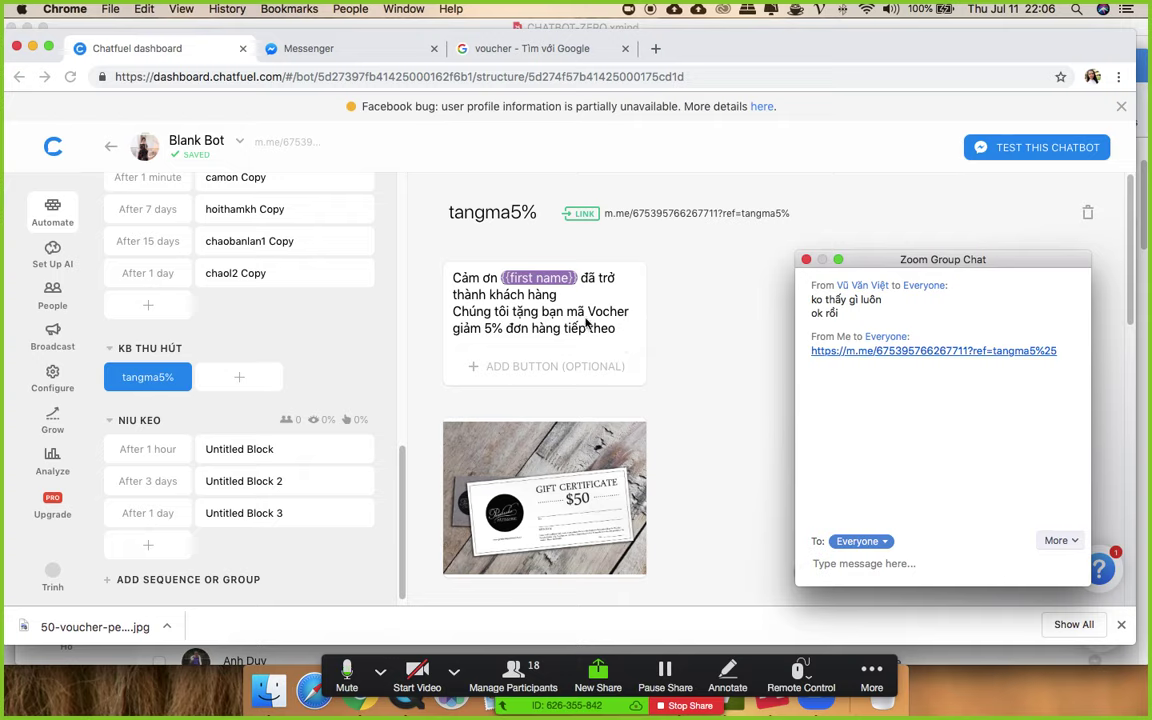
- Open the chaomungkhachhang block in the editor and review its cards
scroll(588, 323, down, 5)
scroll(536, 397, down, 4)
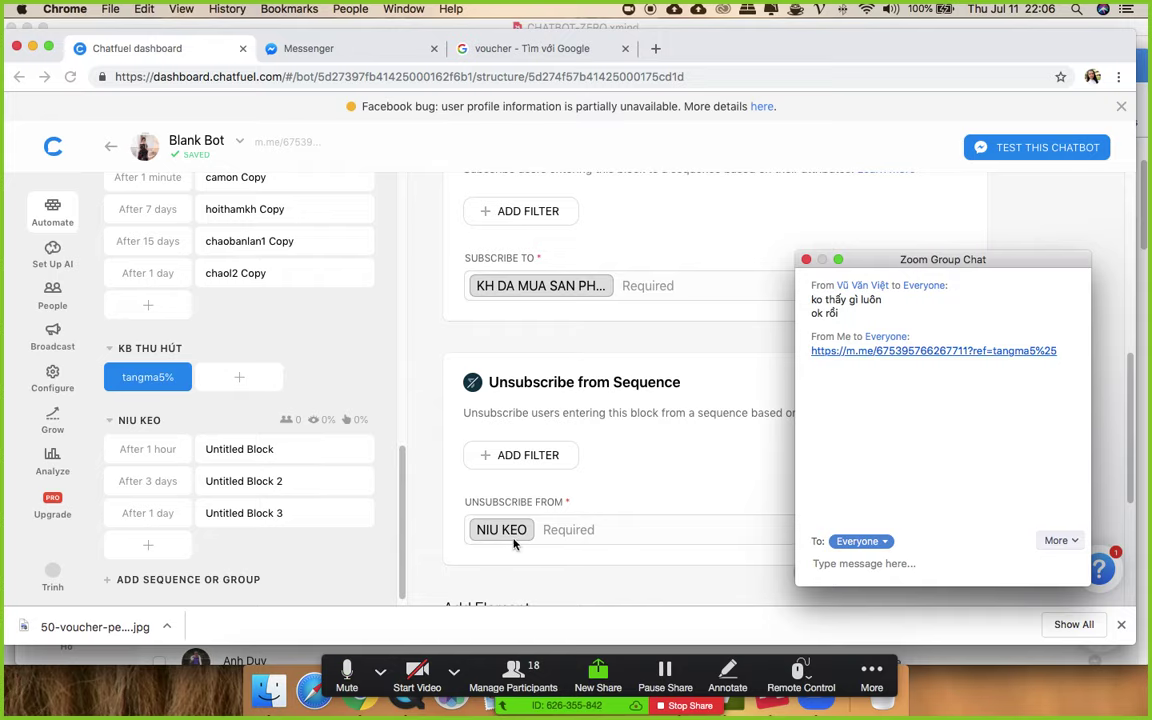
scroll(220, 340, up, 15)
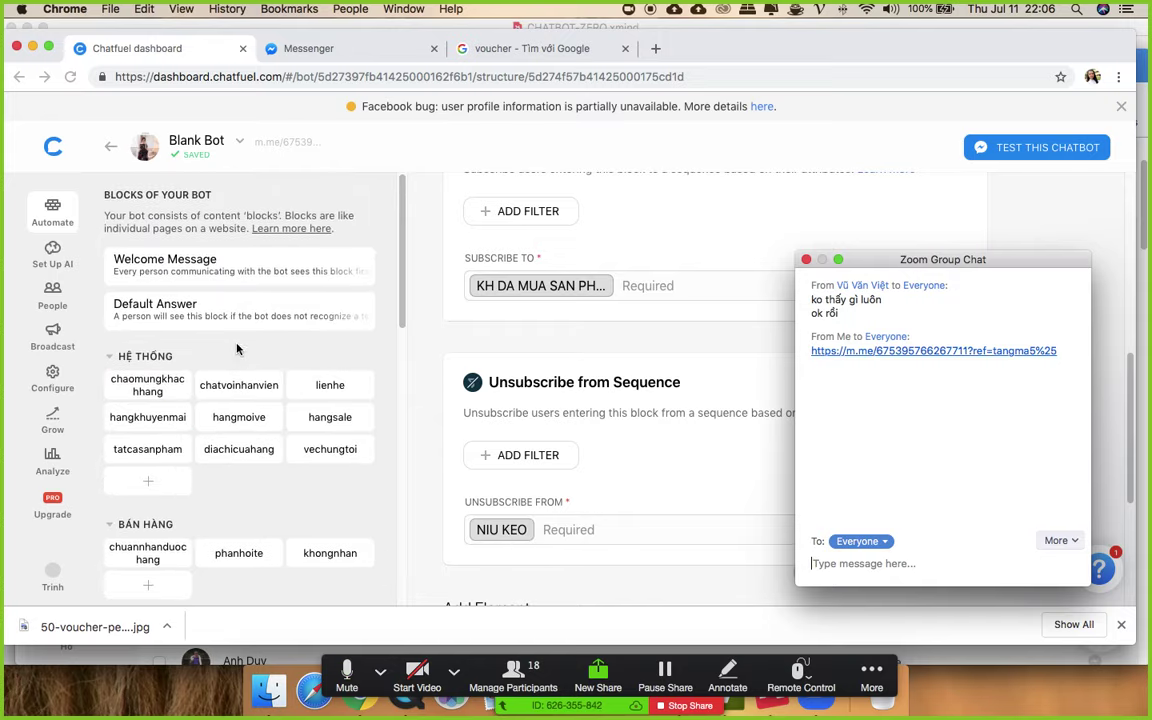
scroll(150, 330, down, 4)
scroll(130, 322, up, 1)
scroll(150, 335, up, 2)
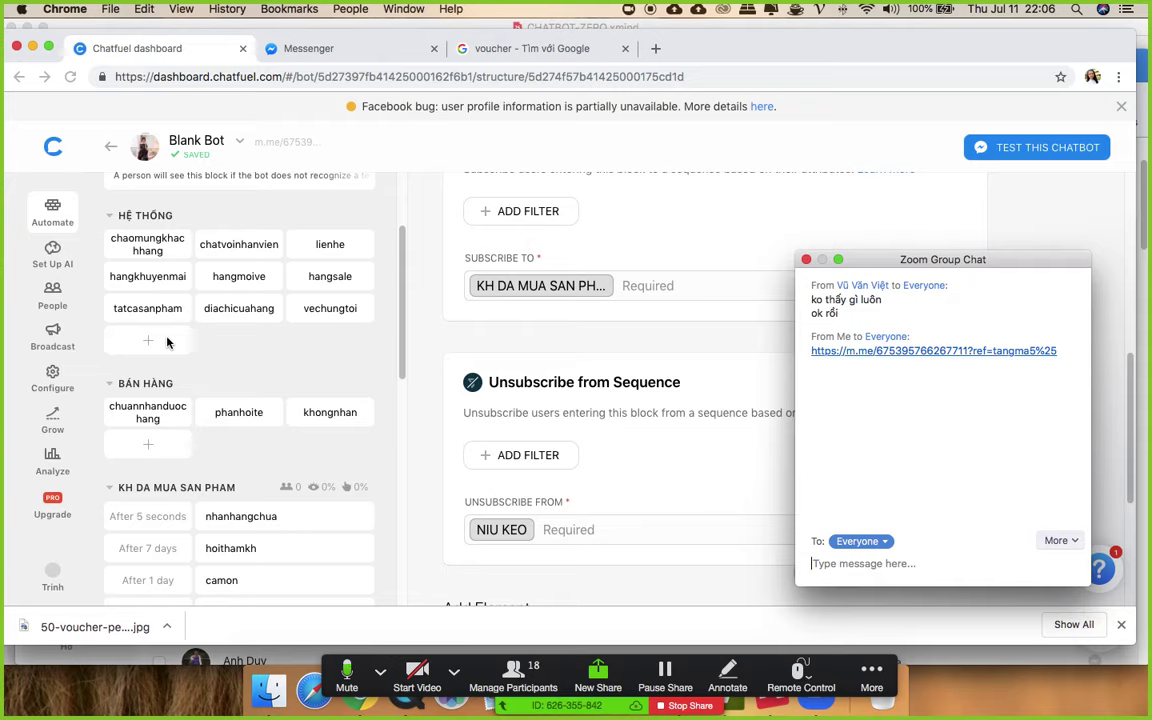
click(141, 233)
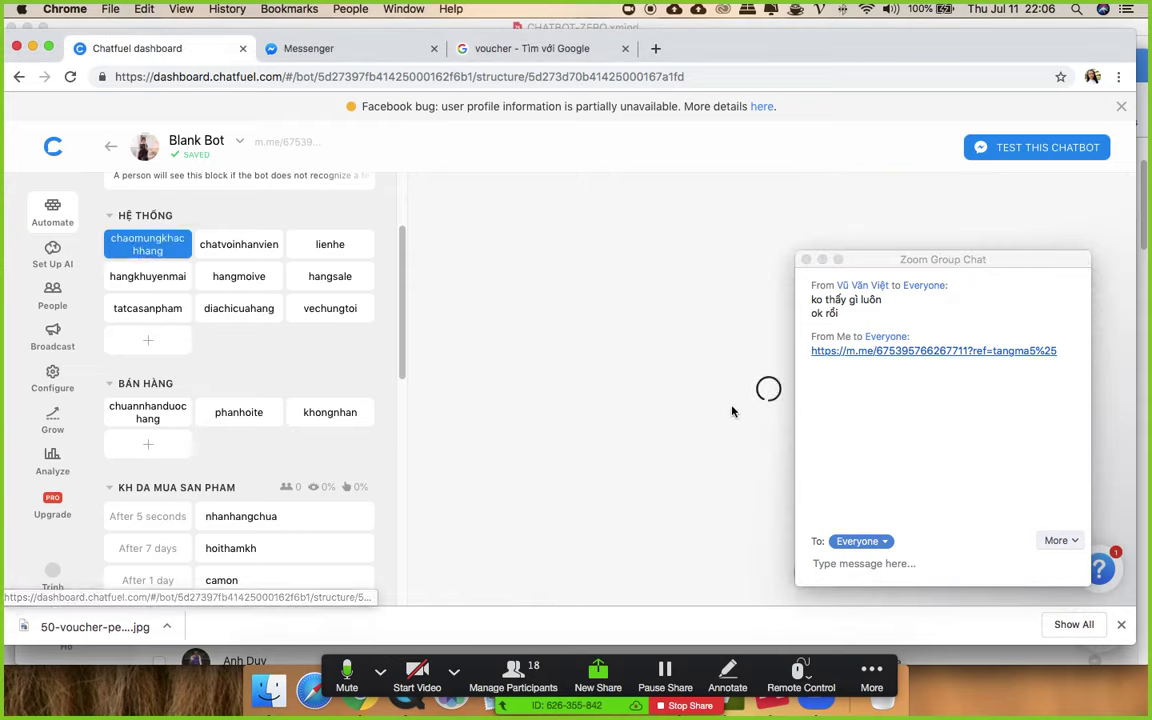
scroll(731, 411, down, 15)
scroll(650, 420, up, 8)
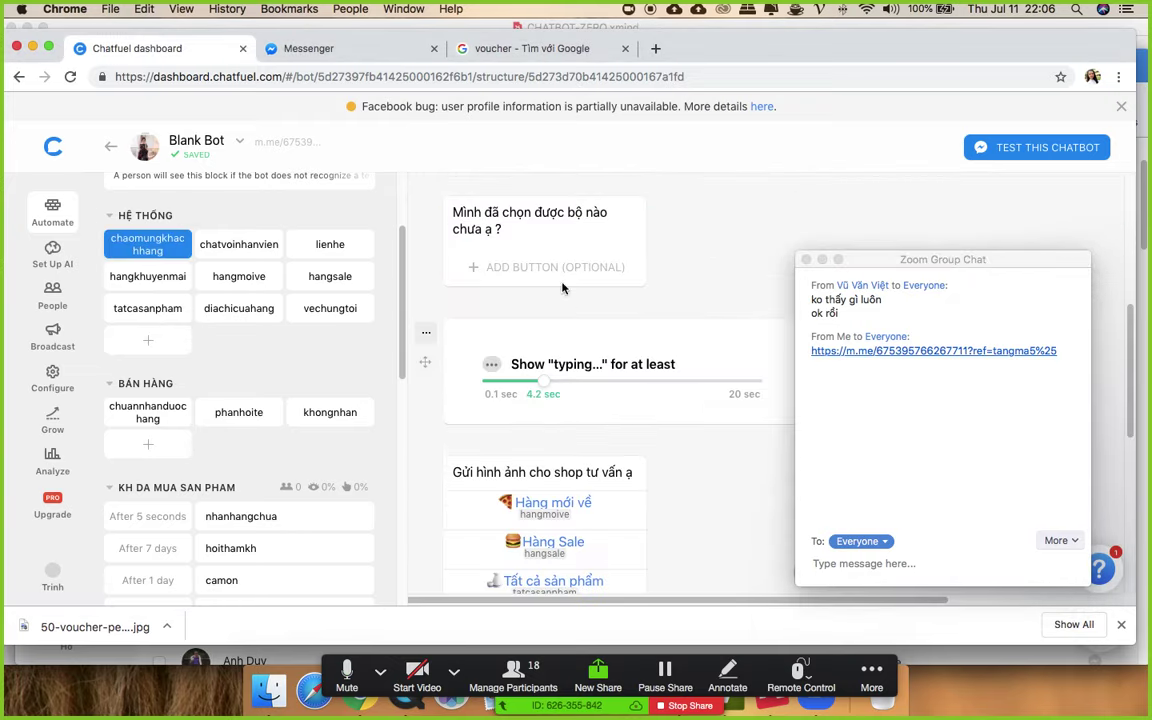
scroll(591, 438, down, 2)
scroll(520, 420, down, 3)
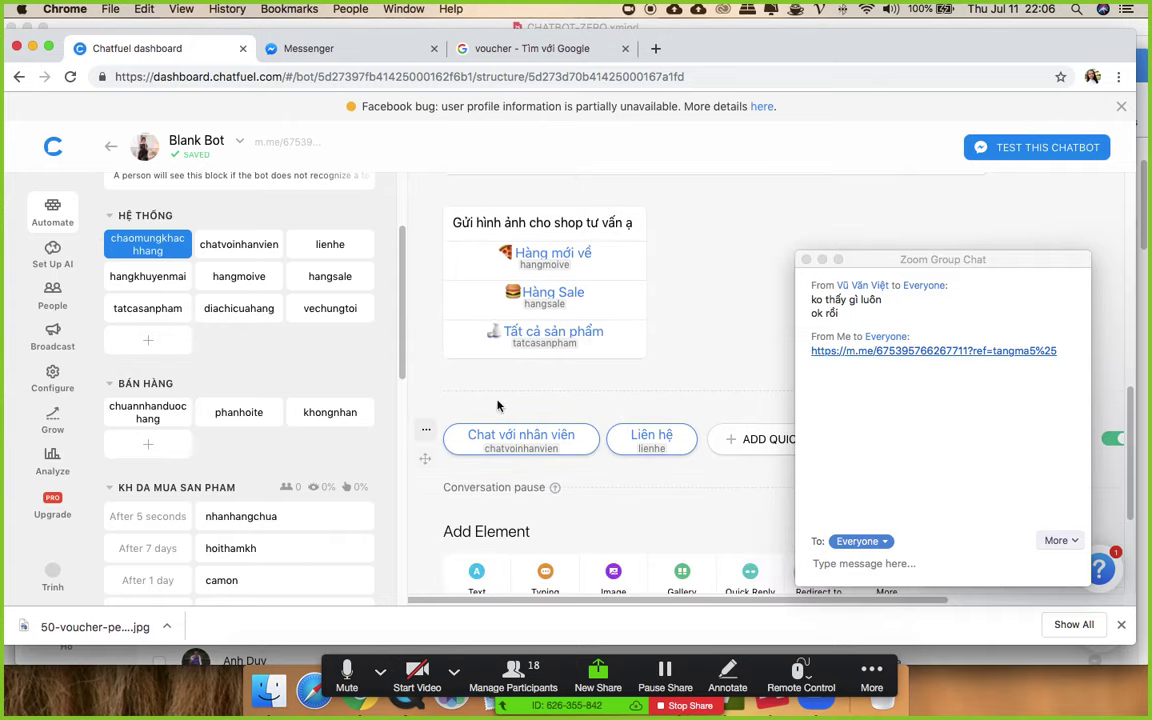
- Add a trial Subscribe to Sequence card below the gallery card and view its sequence list
click(425, 377)
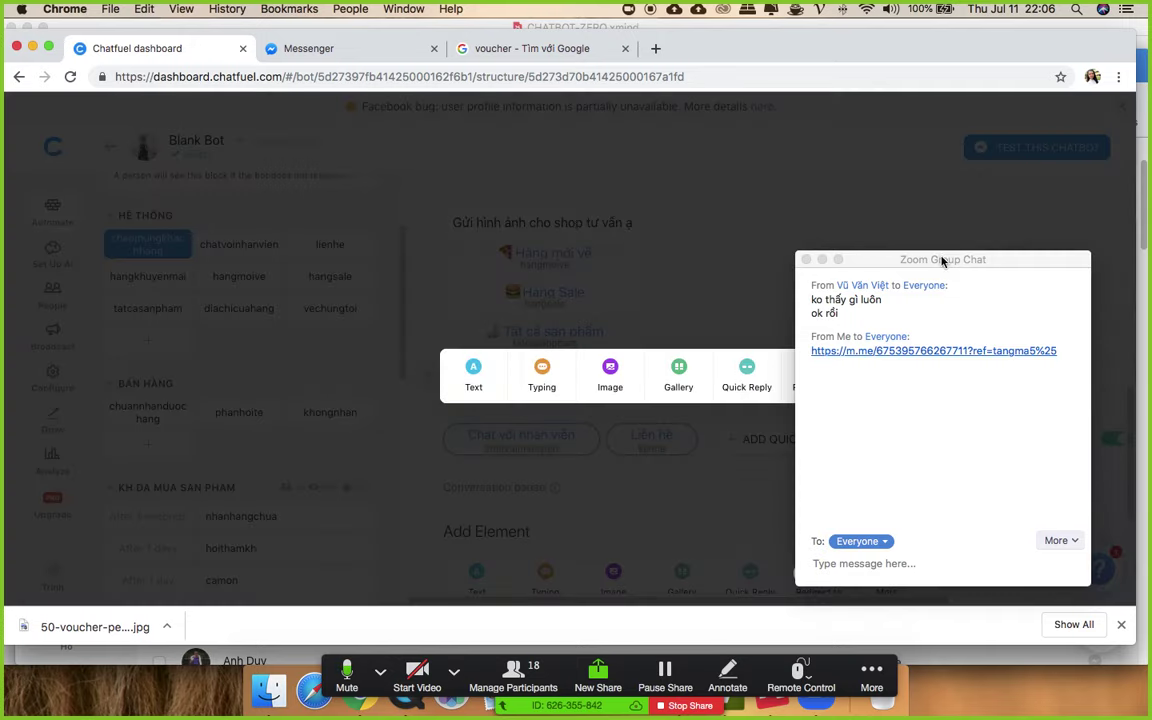
drag(945, 262, 1022, 503)
click(884, 370)
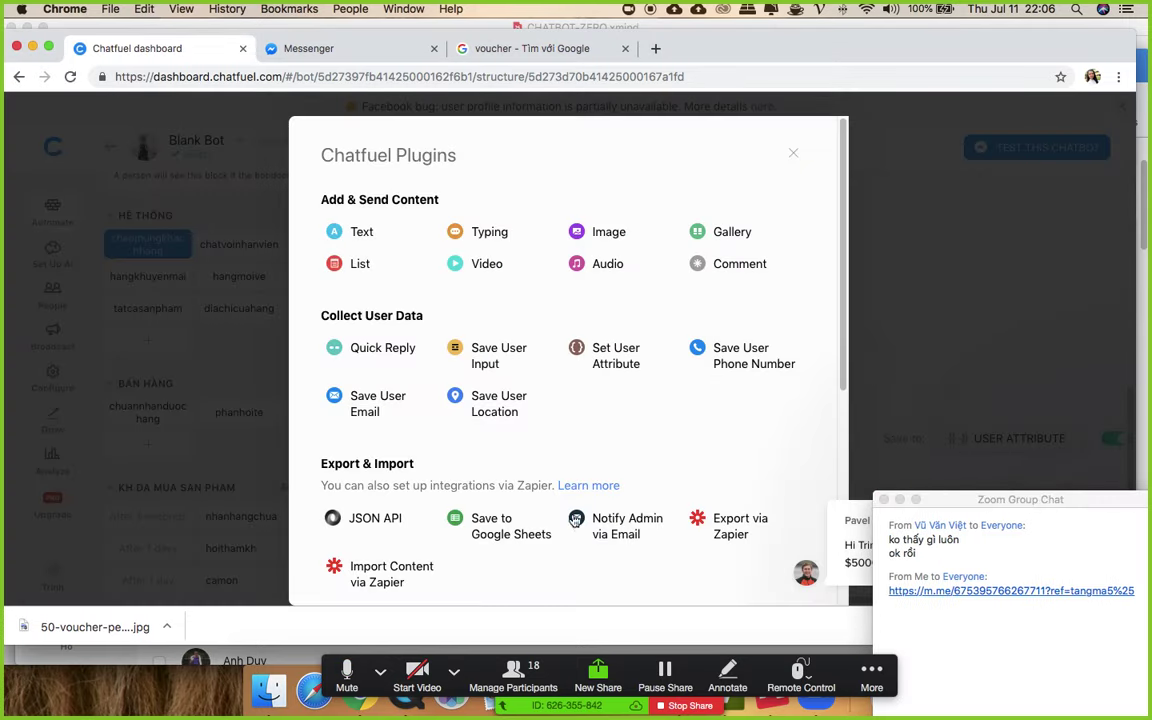
scroll(645, 427, down, 5)
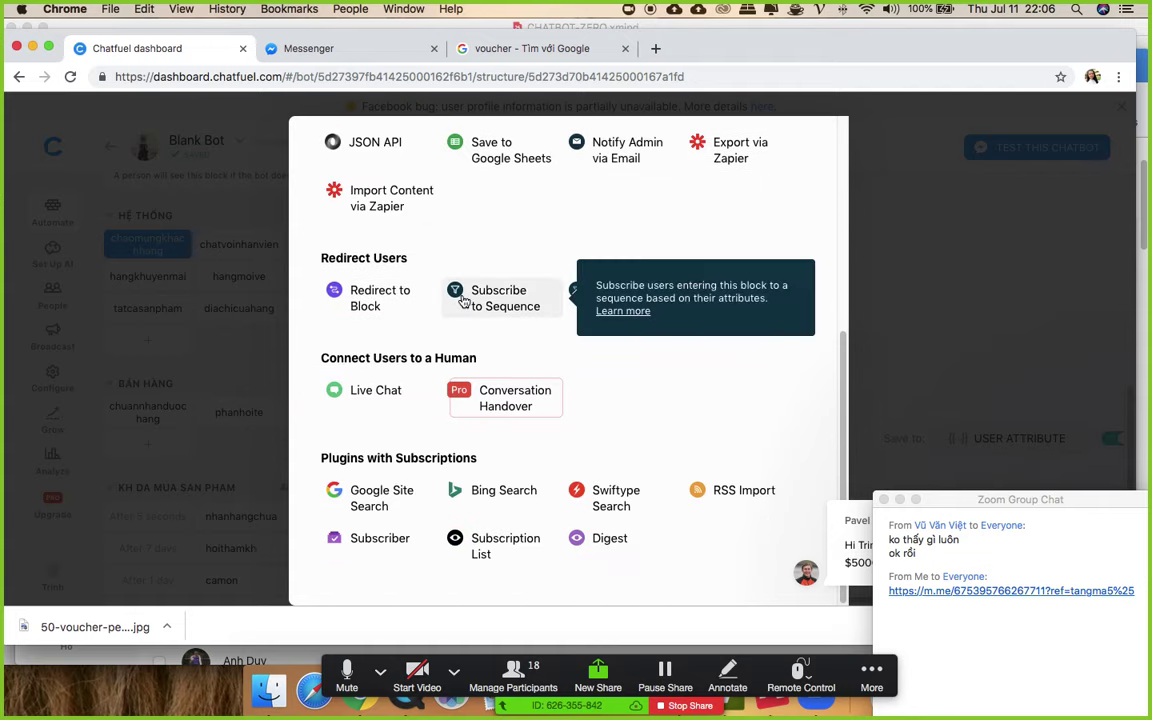
click(463, 302)
click(560, 412)
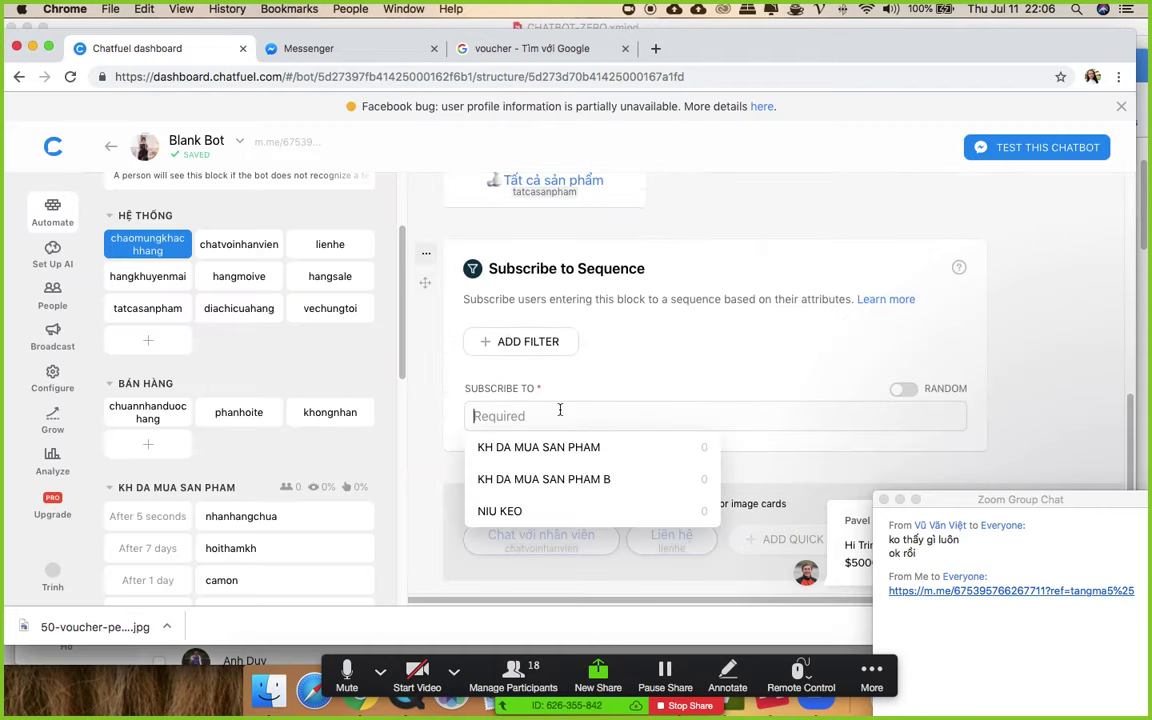
- Delete the trial Subscribe to Sequence card, keeping the image and 1.9-second typing pause
click(426, 252)
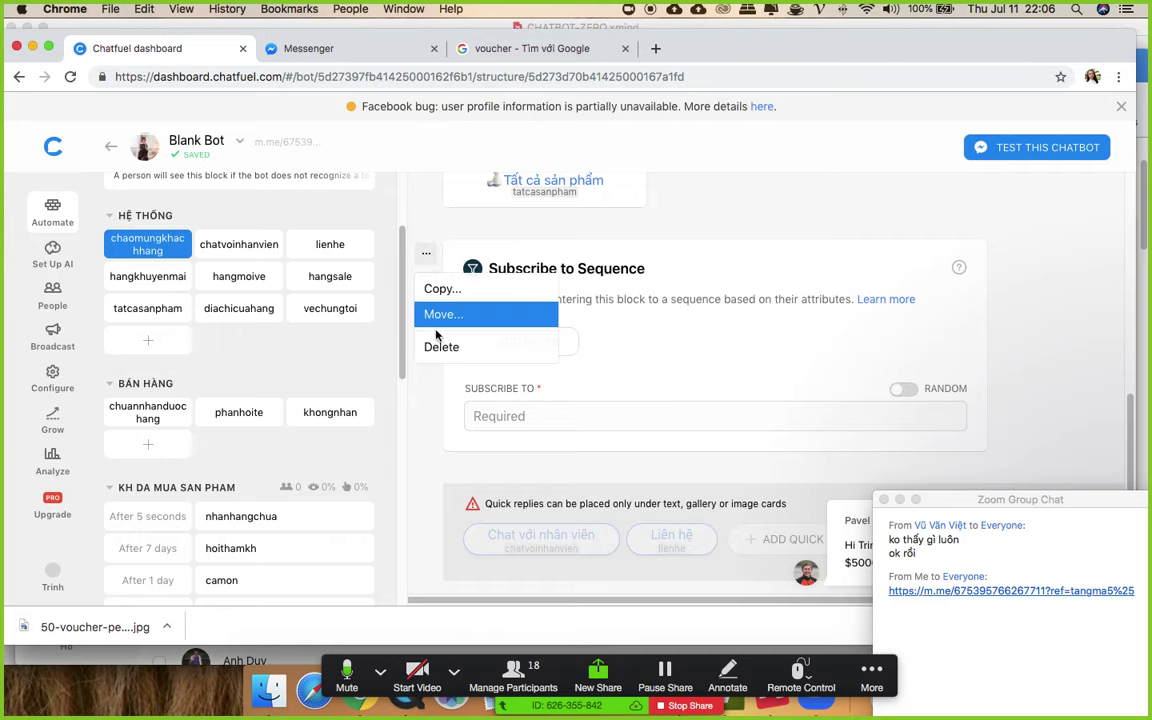
click(465, 347)
click(692, 401)
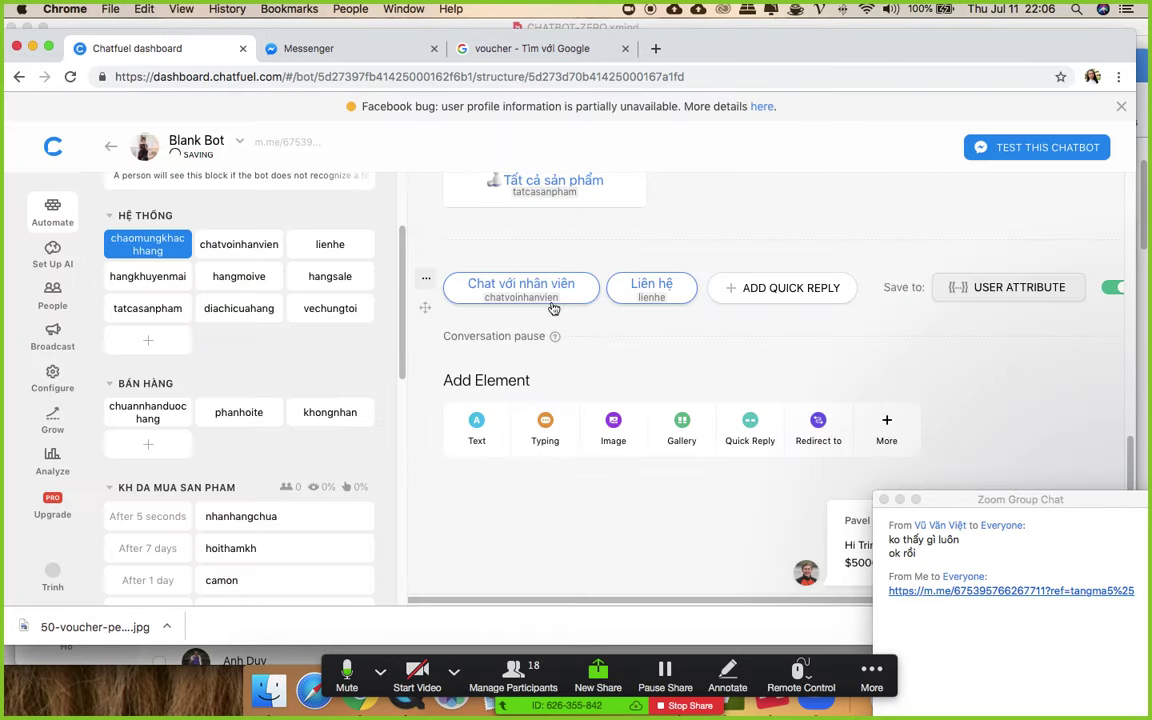
scroll(537, 330, up, 5)
scroll(537, 330, up, 3)
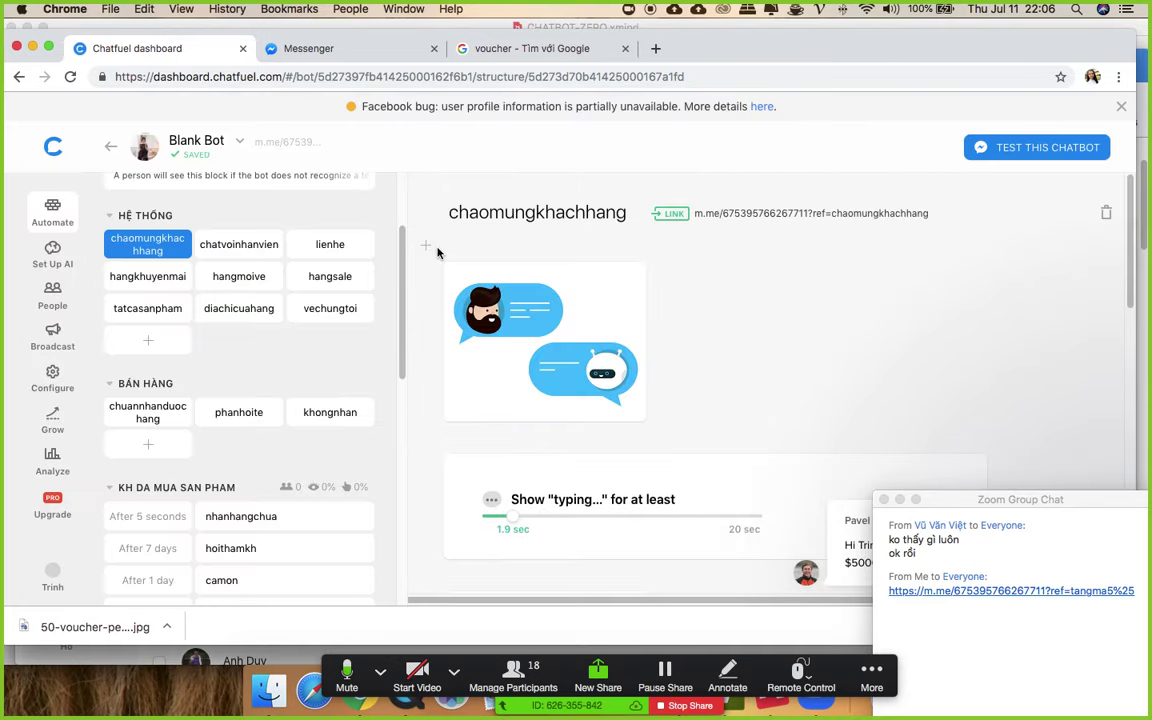
- Add a Subscribe to Sequence card at the top of the block, set to NIU KEO
click(427, 248)
click(892, 247)
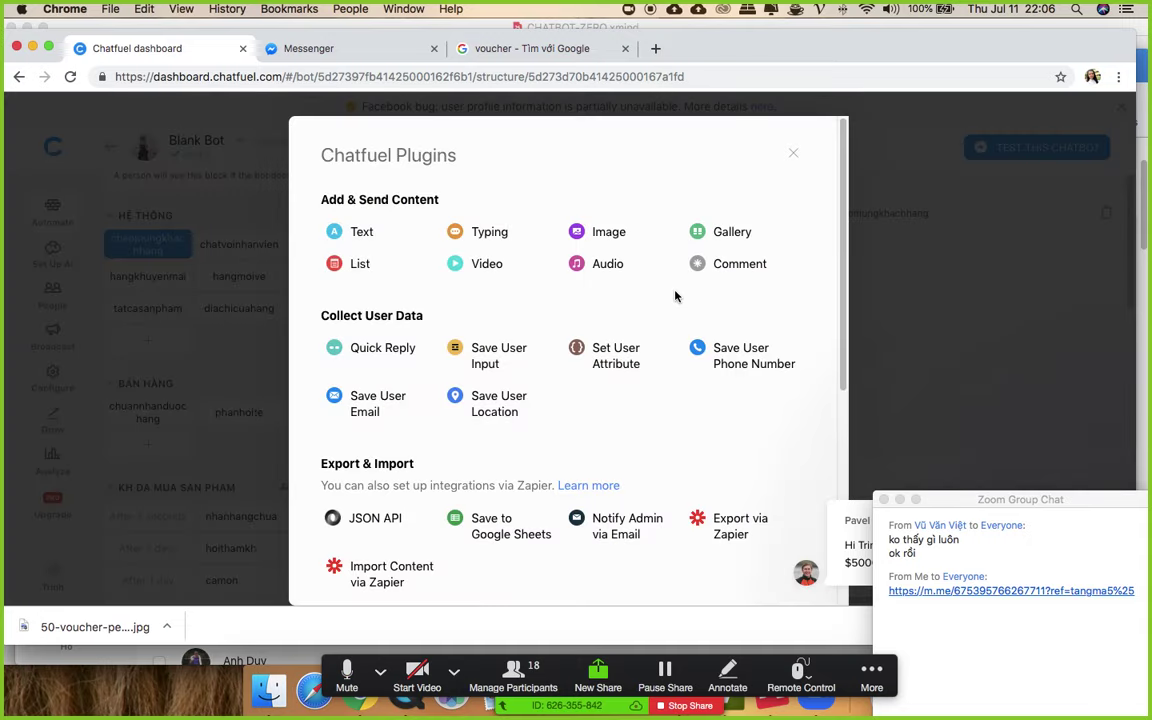
scroll(534, 447, down, 5)
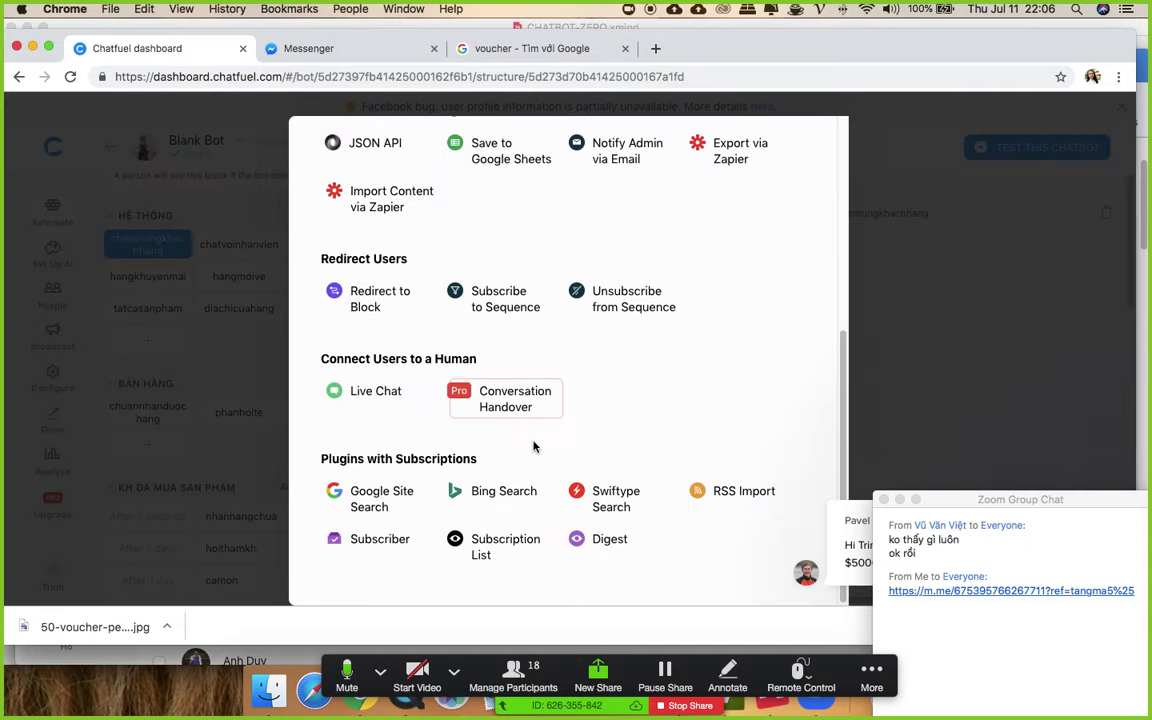
click(489, 312)
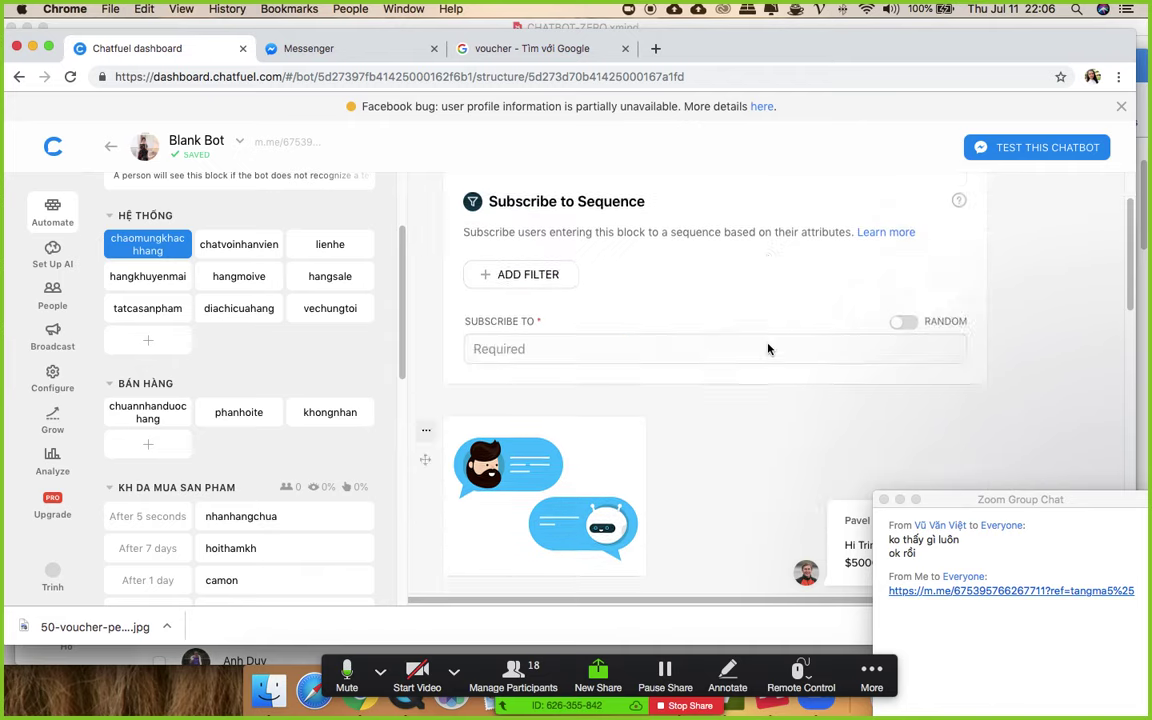
click(592, 451)
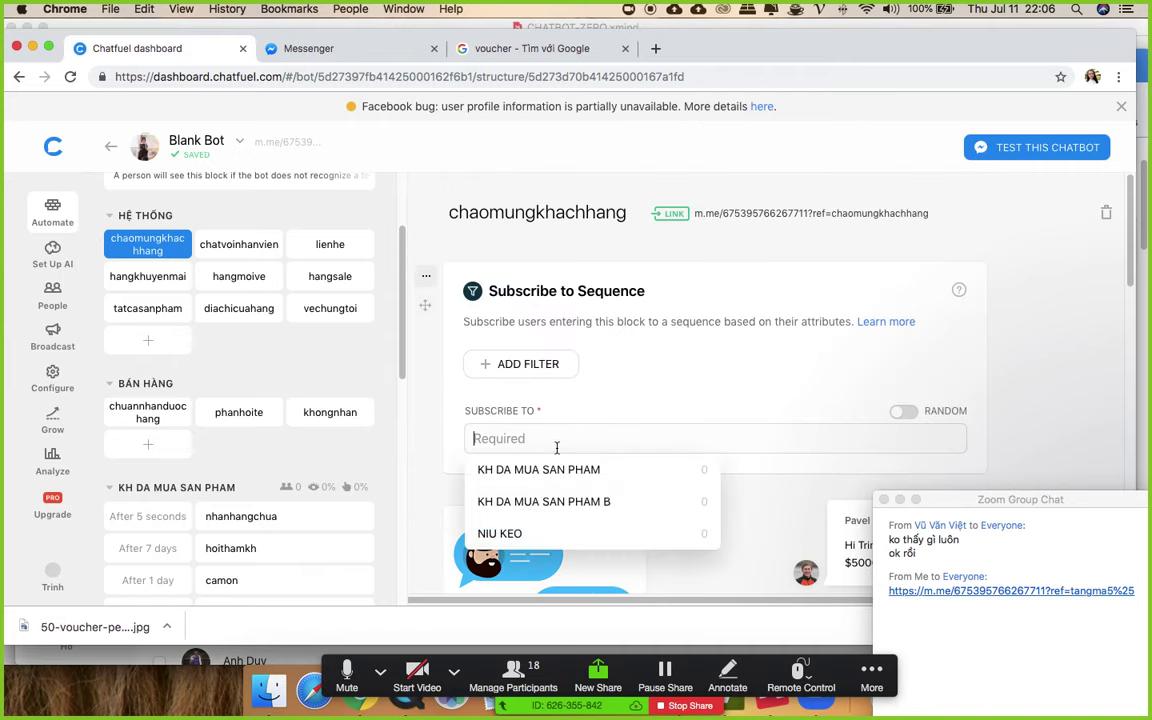
click(527, 532)
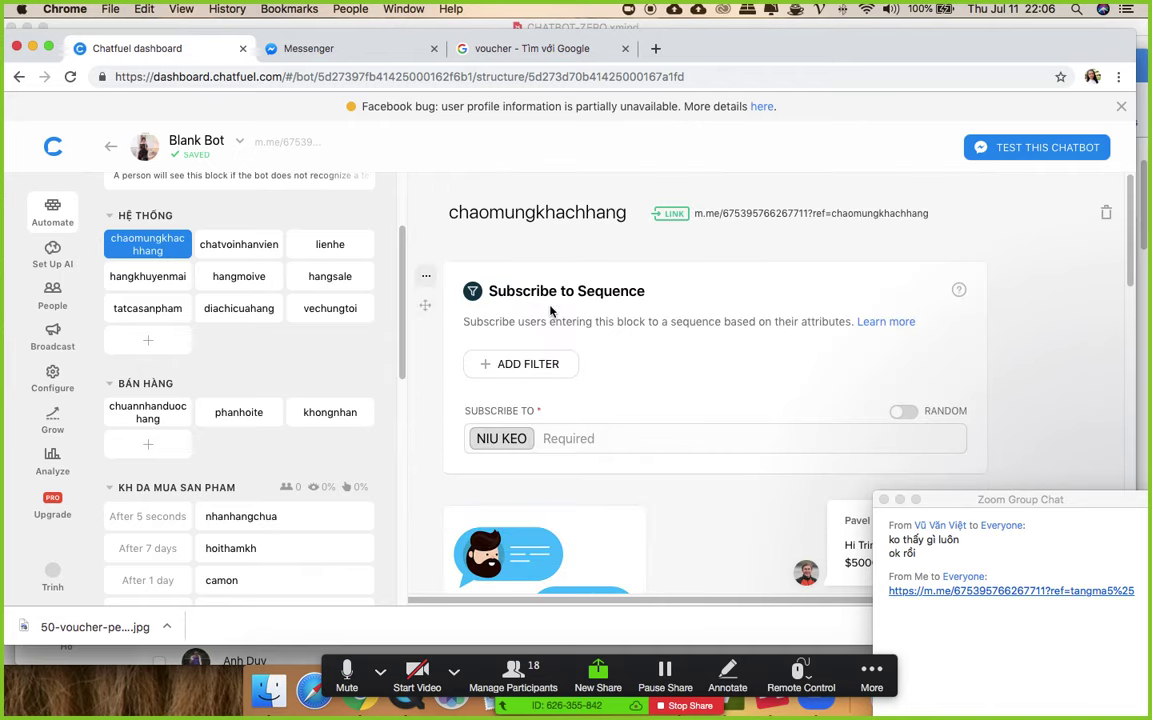
- Scroll through the block list and open the tangma5% block
scroll(193, 393, down, 5)
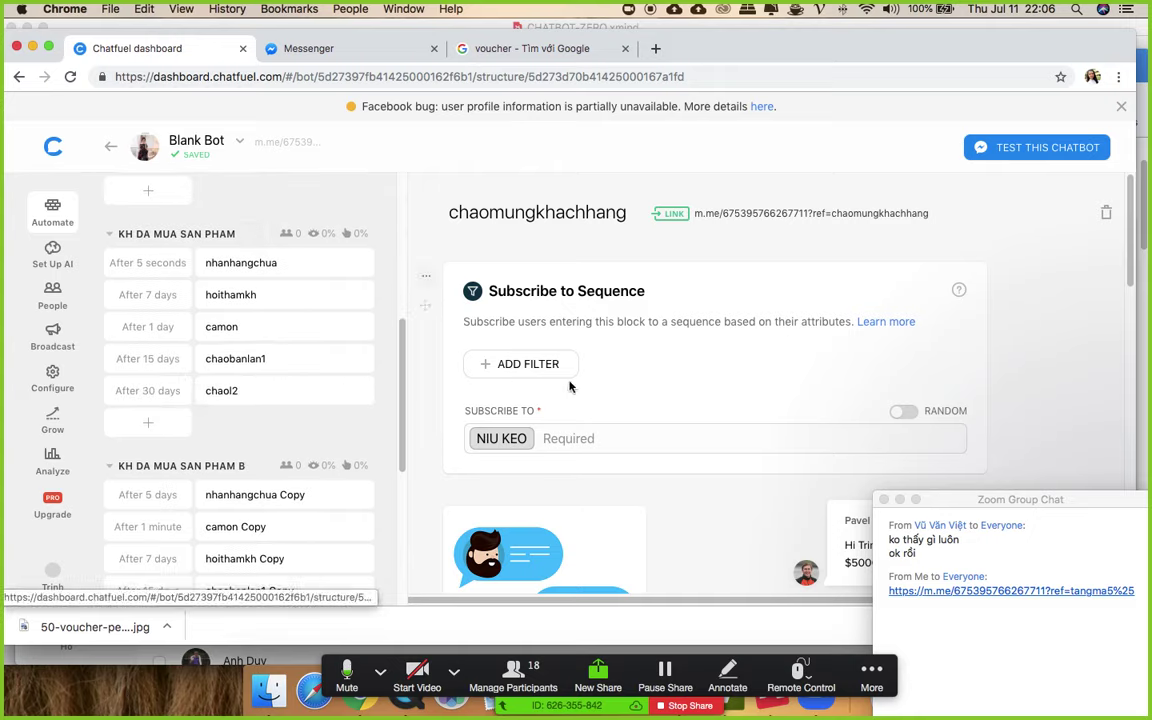
scroll(226, 391, down, 5)
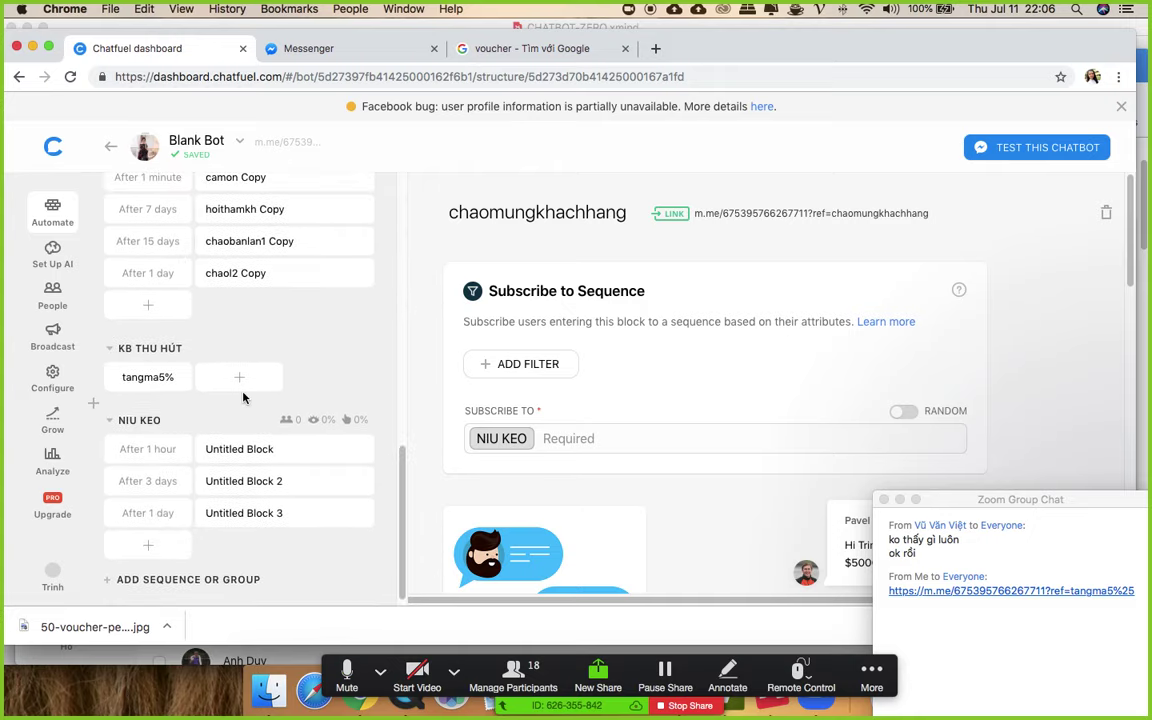
scroll(244, 395, up, 20)
scroll(244, 400, down, 1)
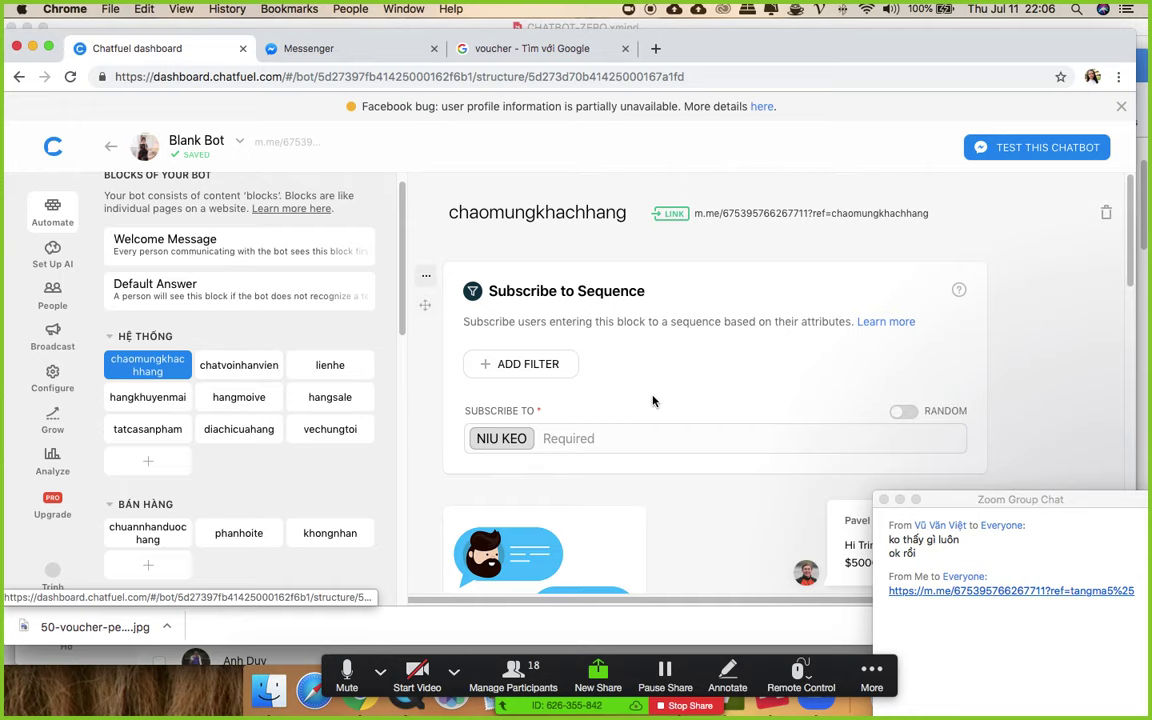
scroll(653, 399, down, 5)
scroll(253, 440, down, 2)
scroll(253, 440, down, 6)
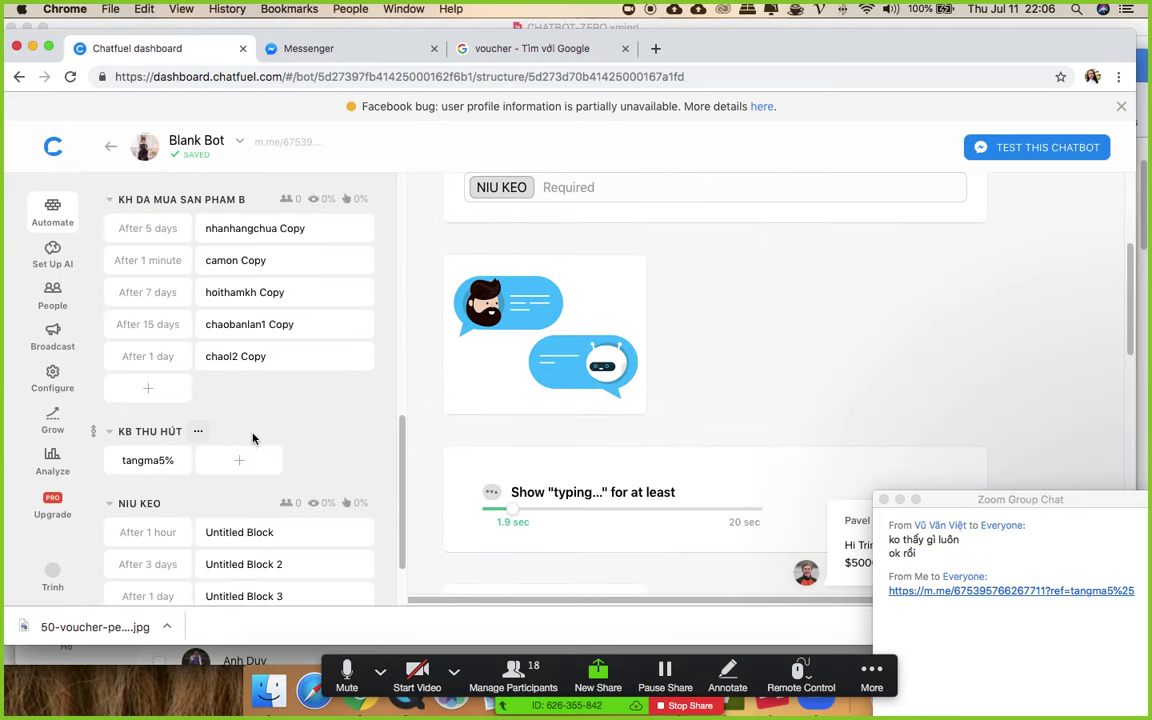
click(148, 461)
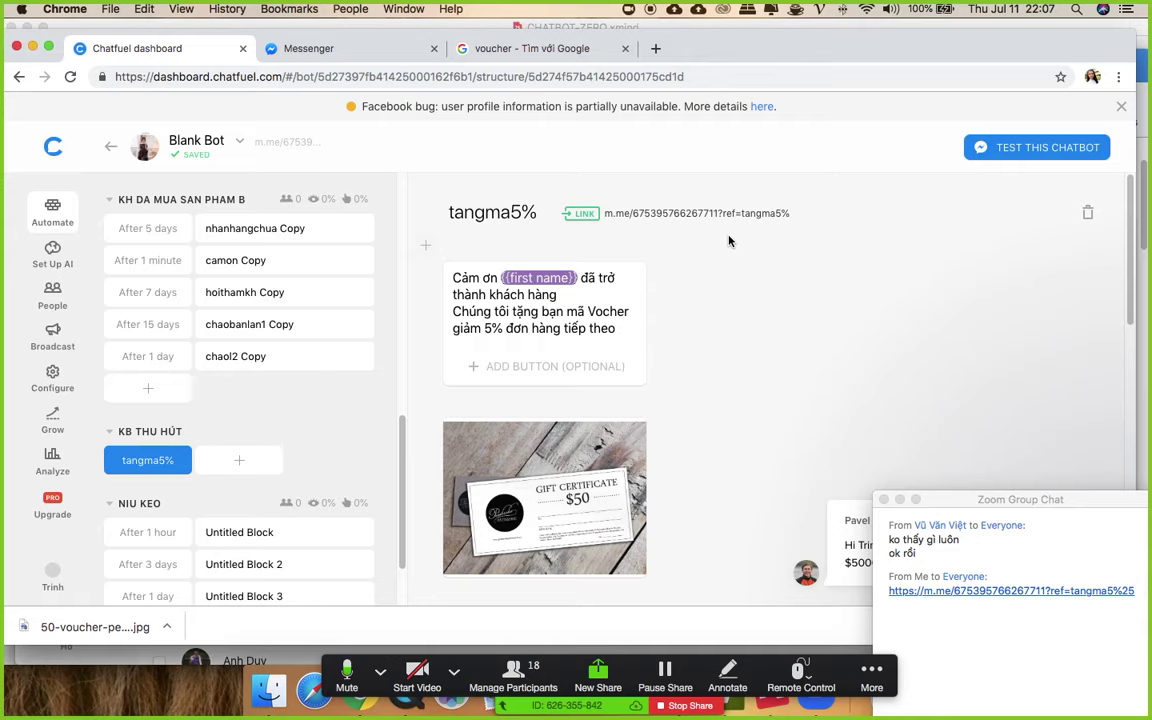
- View the bot's users list, then return to the block structure
click(52, 298)
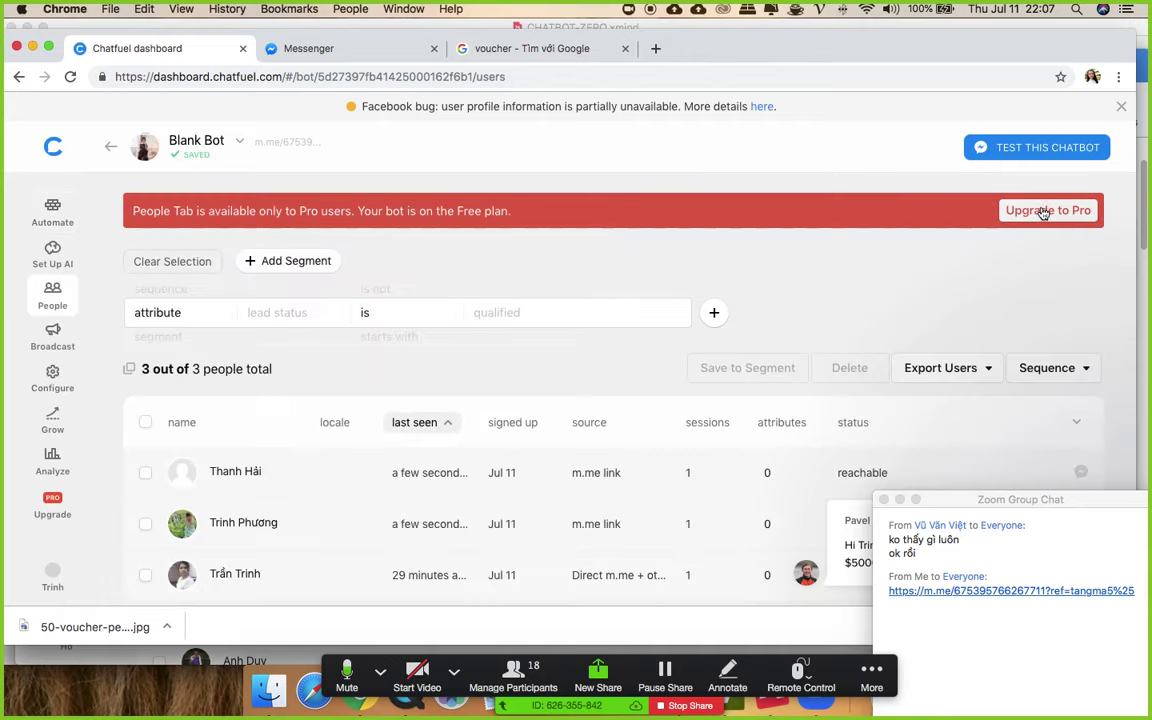
click(55, 210)
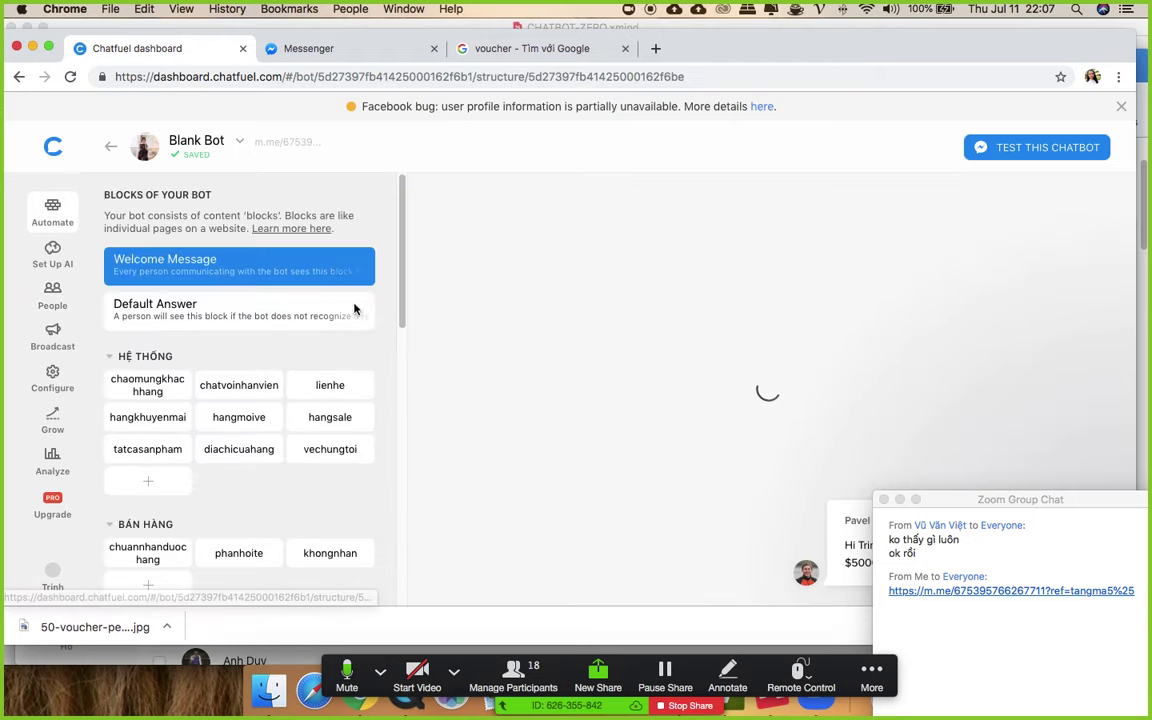
scroll(725, 318, down, 2)
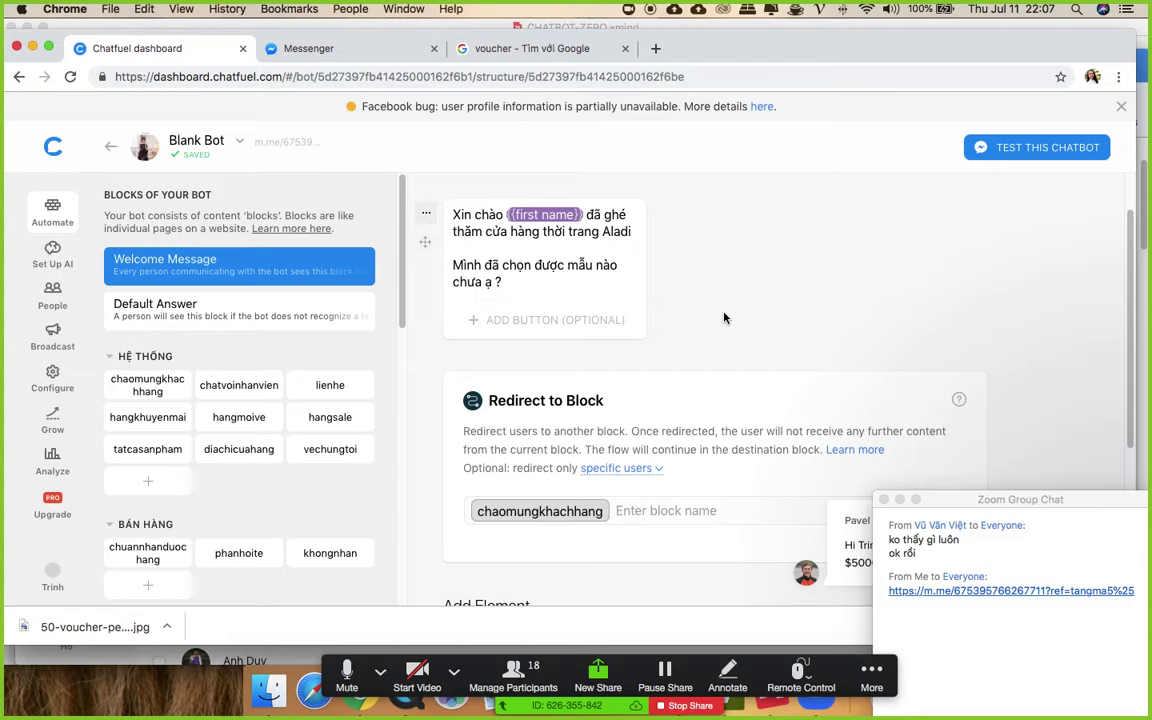
scroll(714, 332, down, 5)
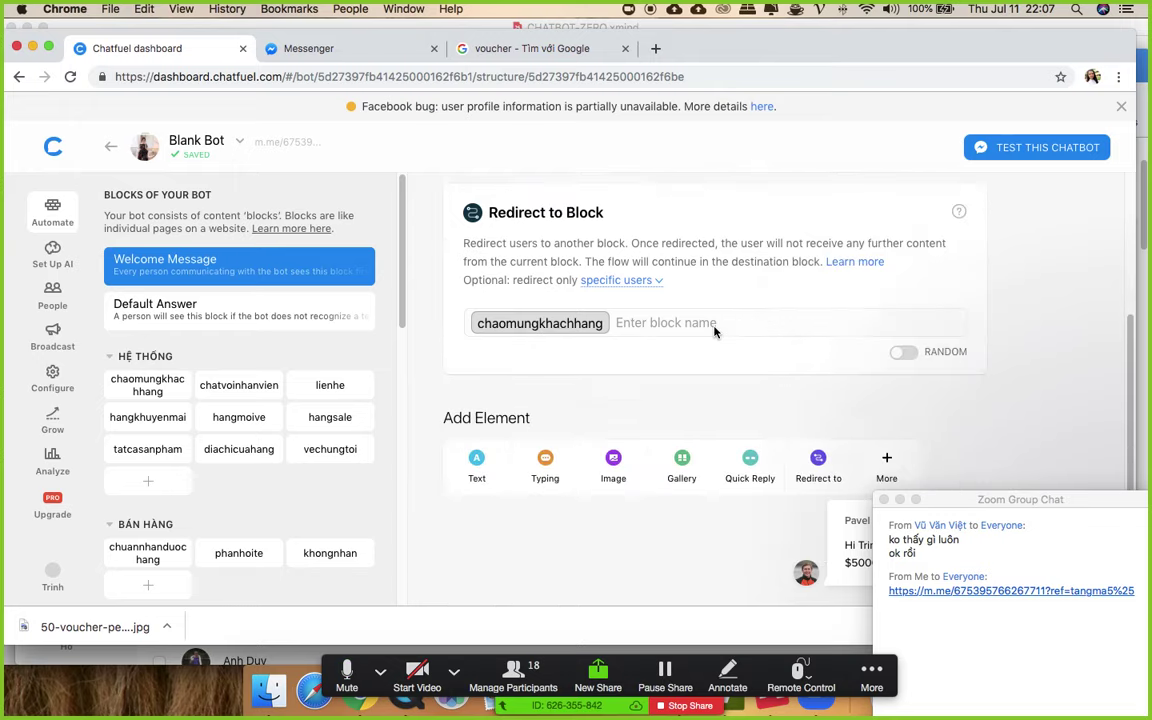
scroll(714, 332, up, 6)
drag(975, 505, 960, 230)
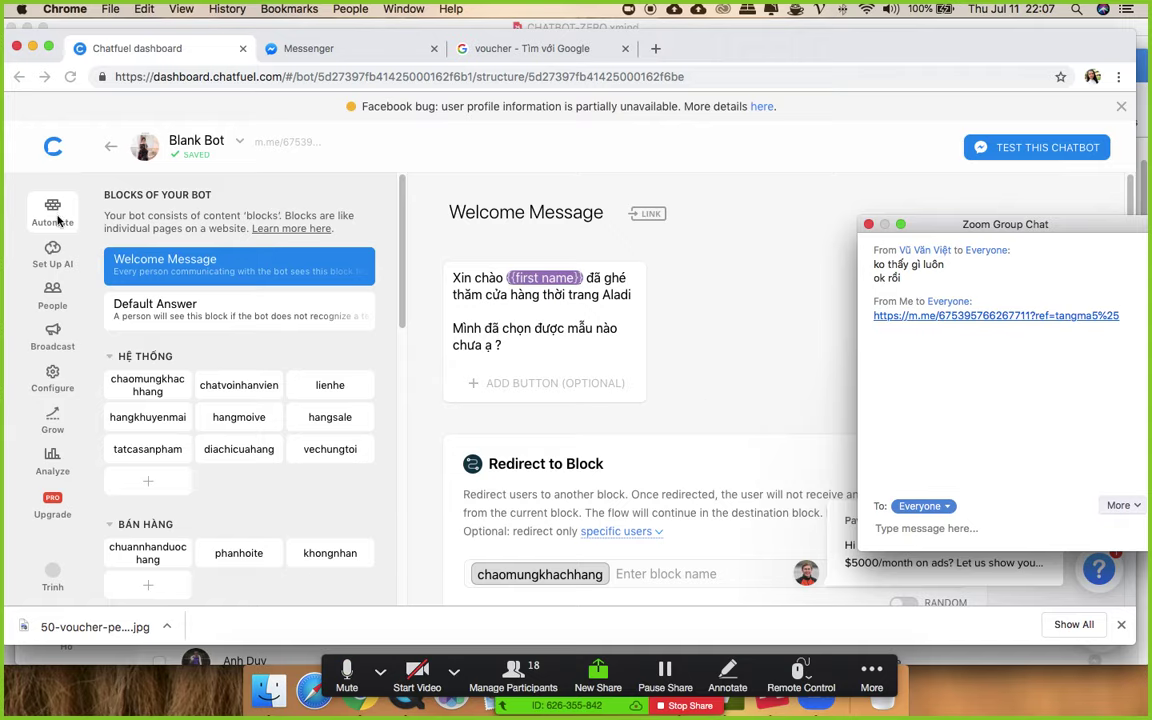
- Check the users list and AI reply rules, then return to the blocks and sequences list
click(60, 310)
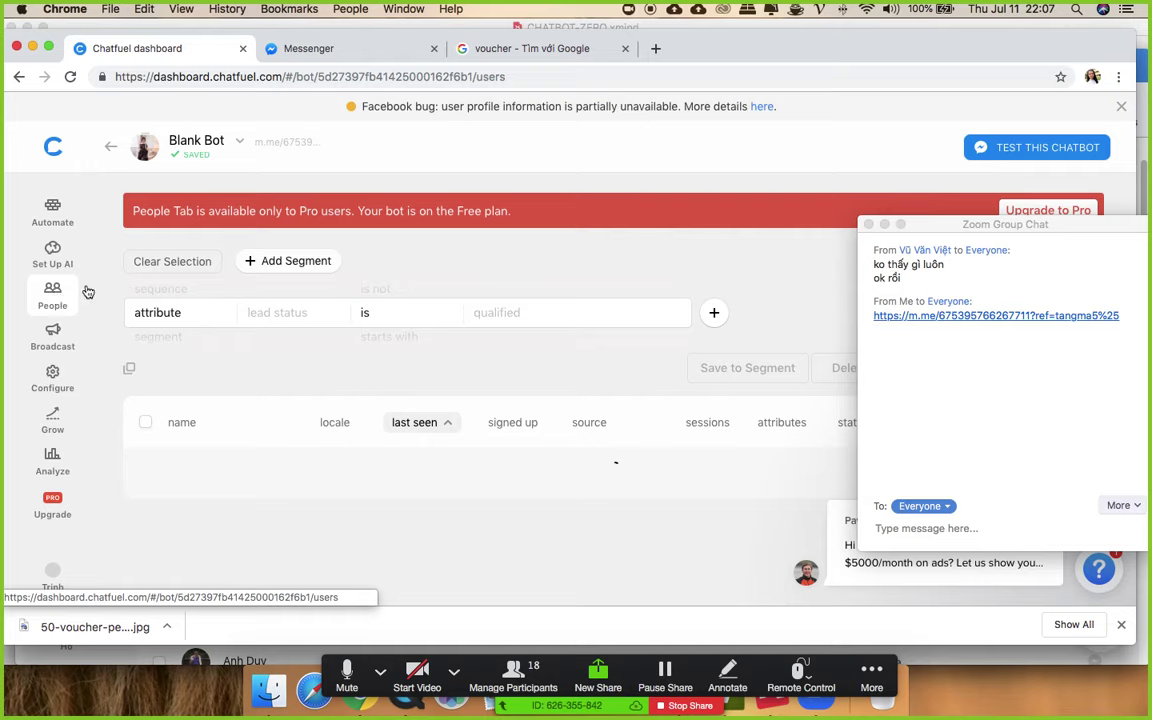
click(55, 250)
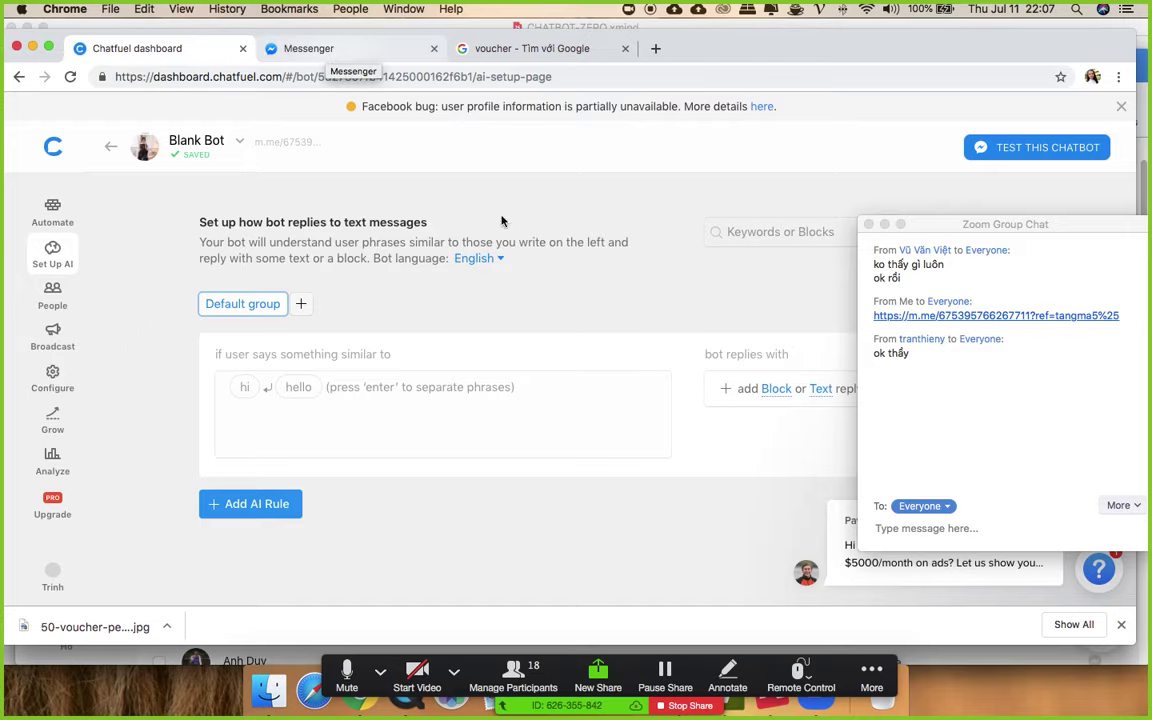
click(58, 210)
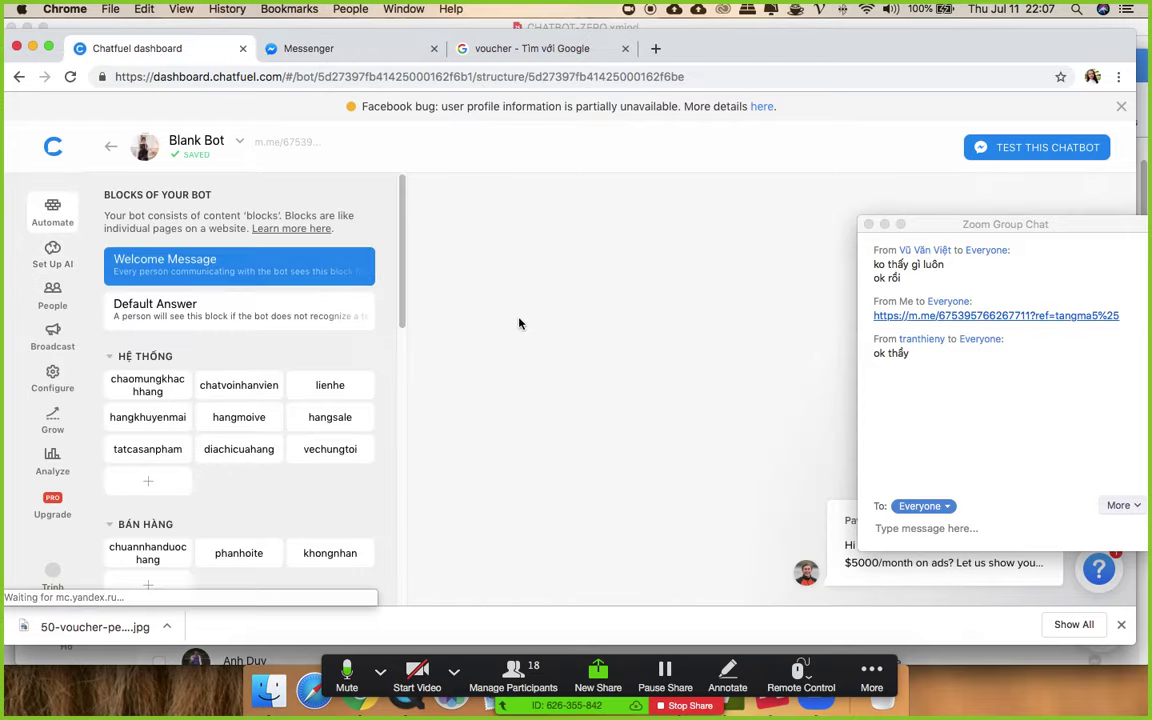
scroll(322, 384, down, 5)
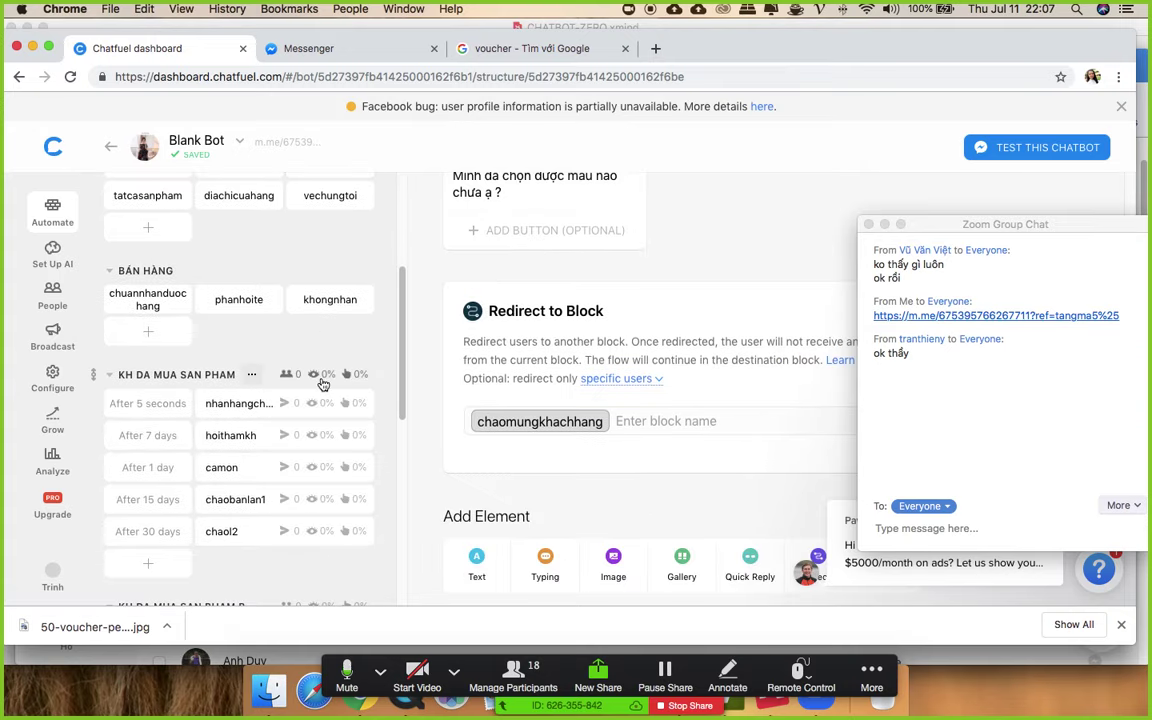
scroll(322, 384, up, 5)
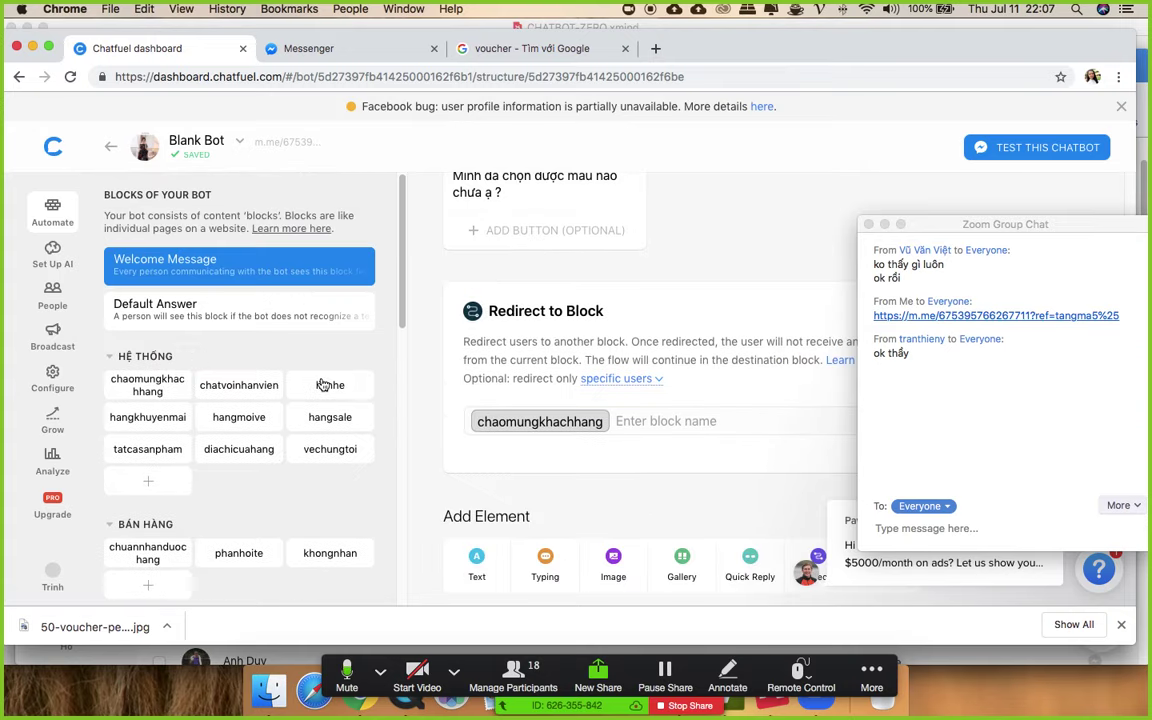
click(358, 55)
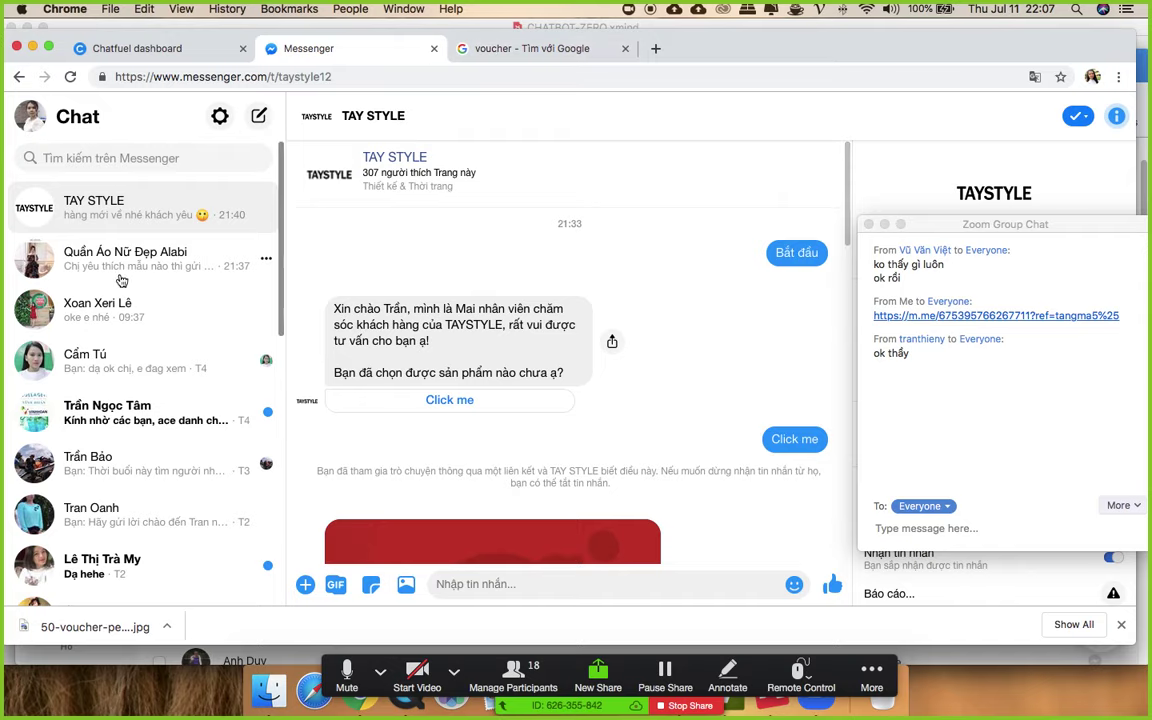
- Open the Quần Áo Nữ Đẹp Alabi chat and its Facebook page in a new tab
click(230, 262)
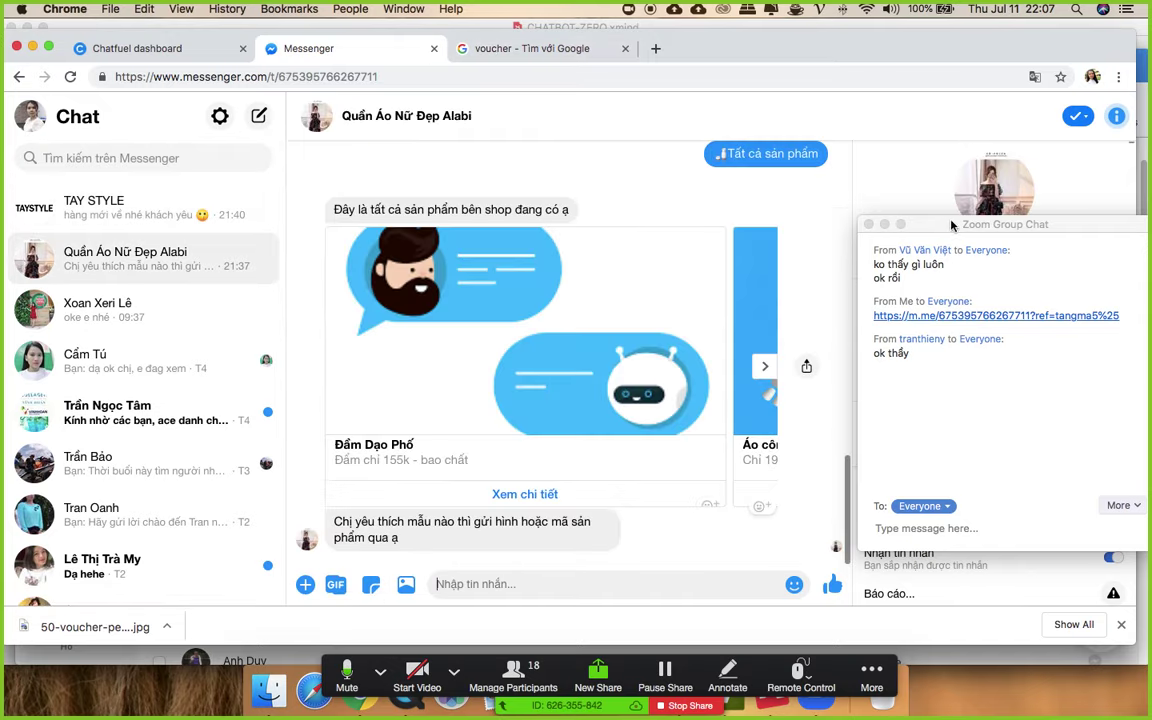
drag(940, 226, 963, 332)
click(955, 259)
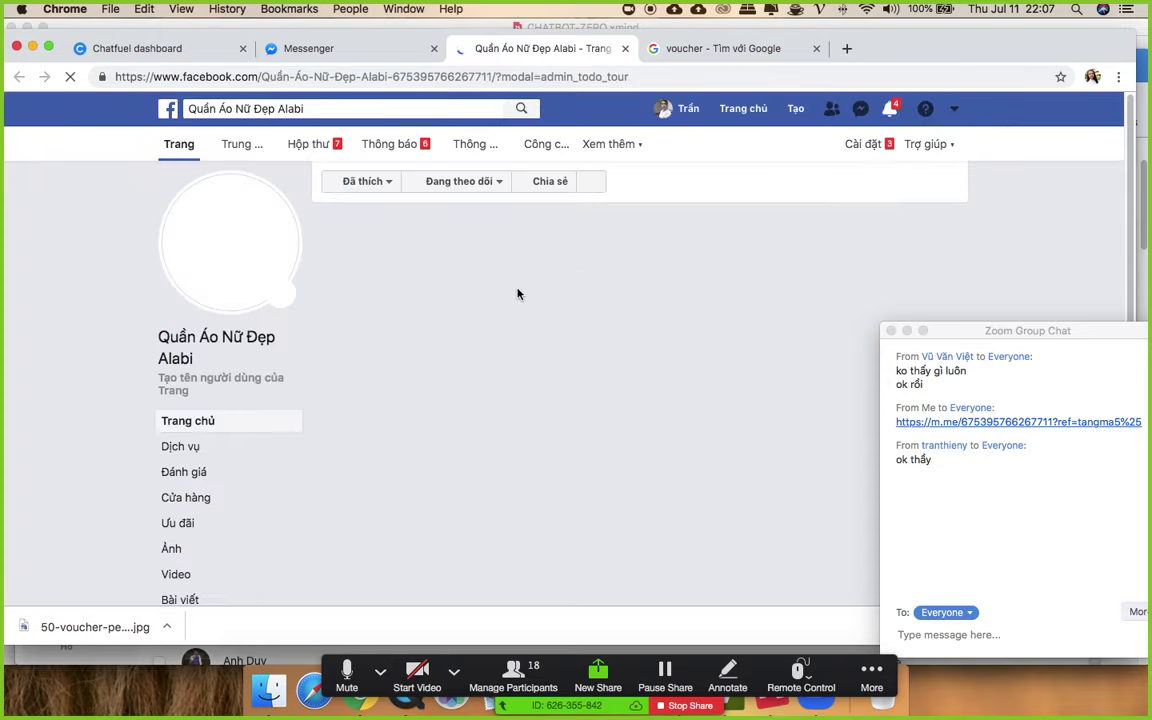
- Read subscribers' replies to the voucher broadcast in the page inbox
click(312, 144)
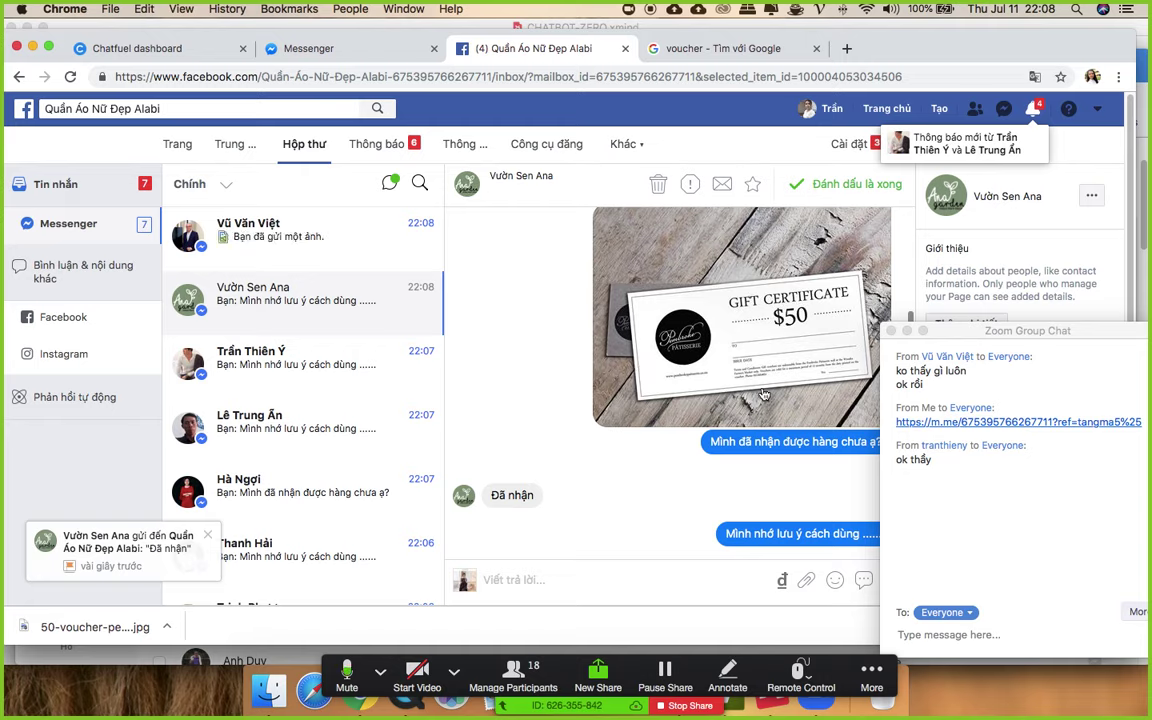
scroll(760, 392, up, 3)
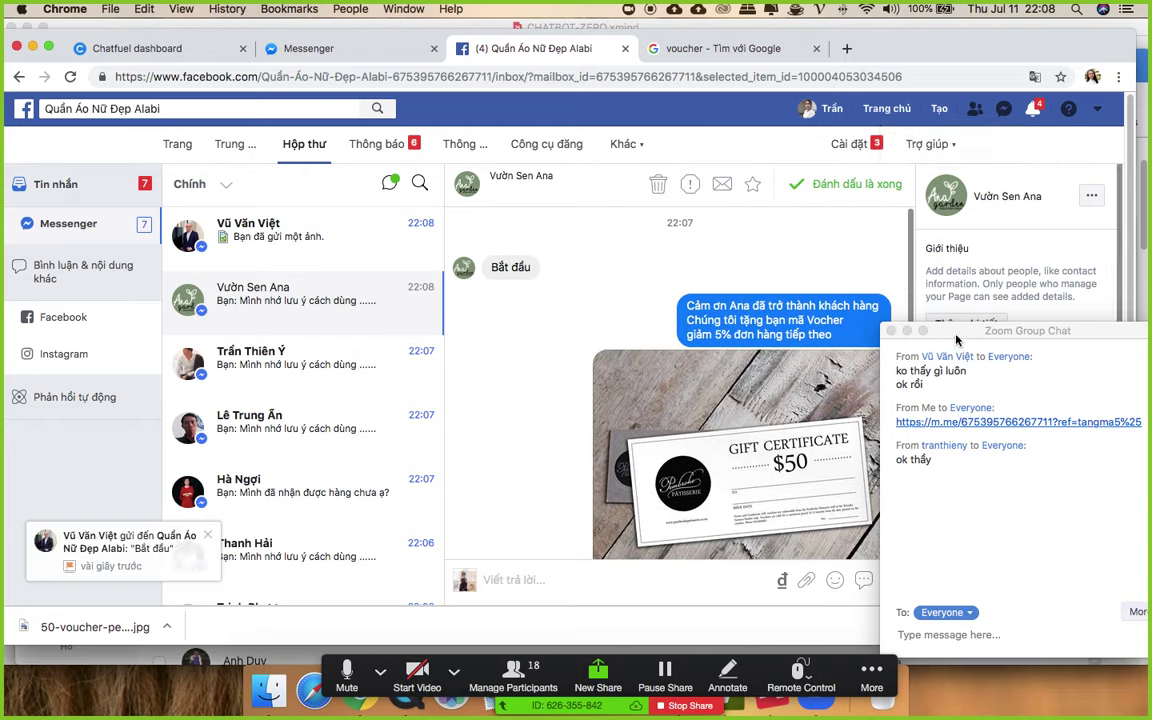
drag(957, 335, 1123, 320)
scroll(601, 458, down, 3)
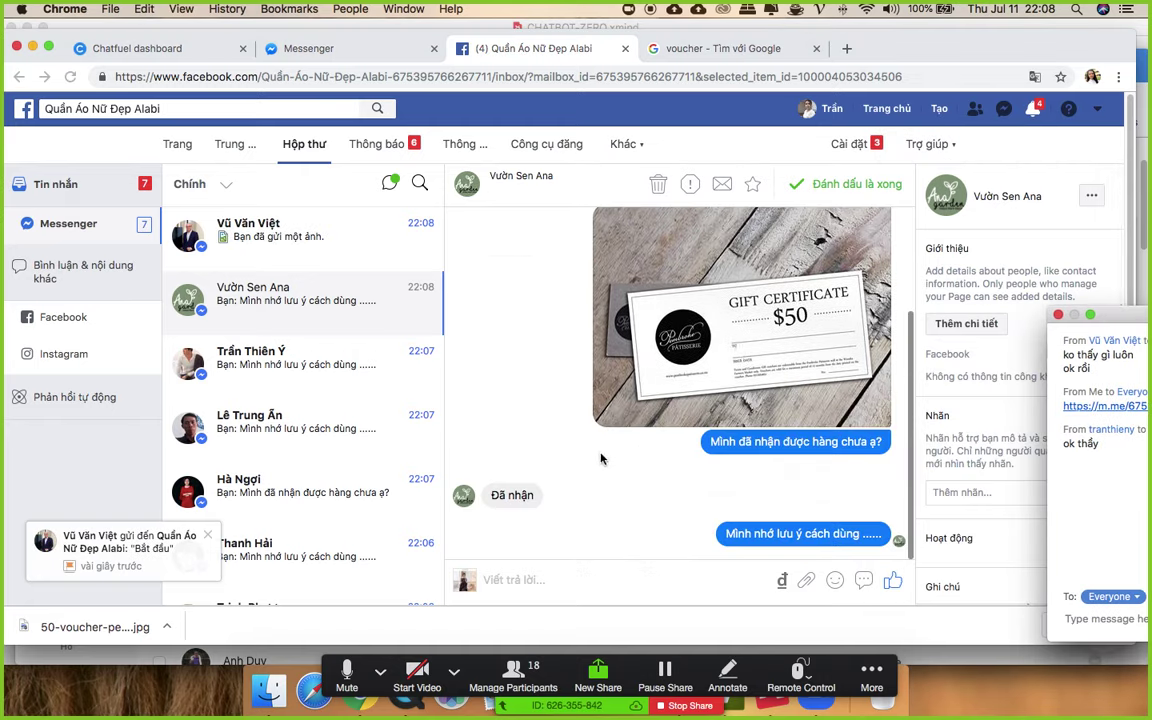
click(288, 226)
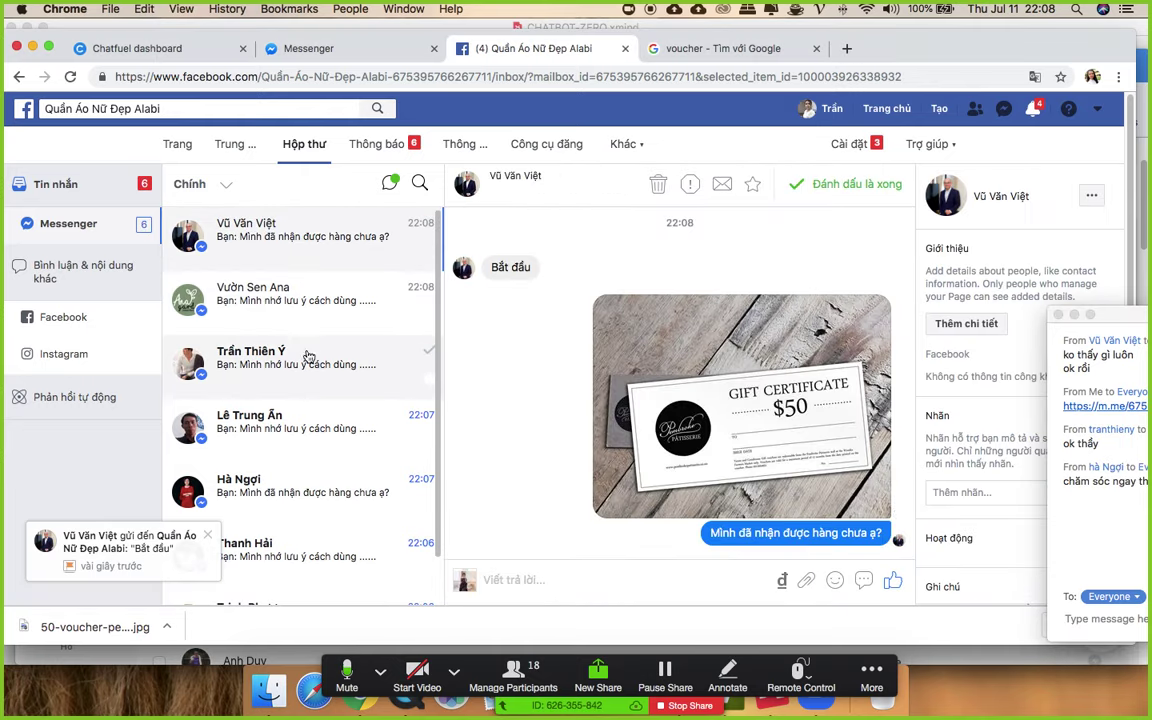
scroll(308, 357, down, 3)
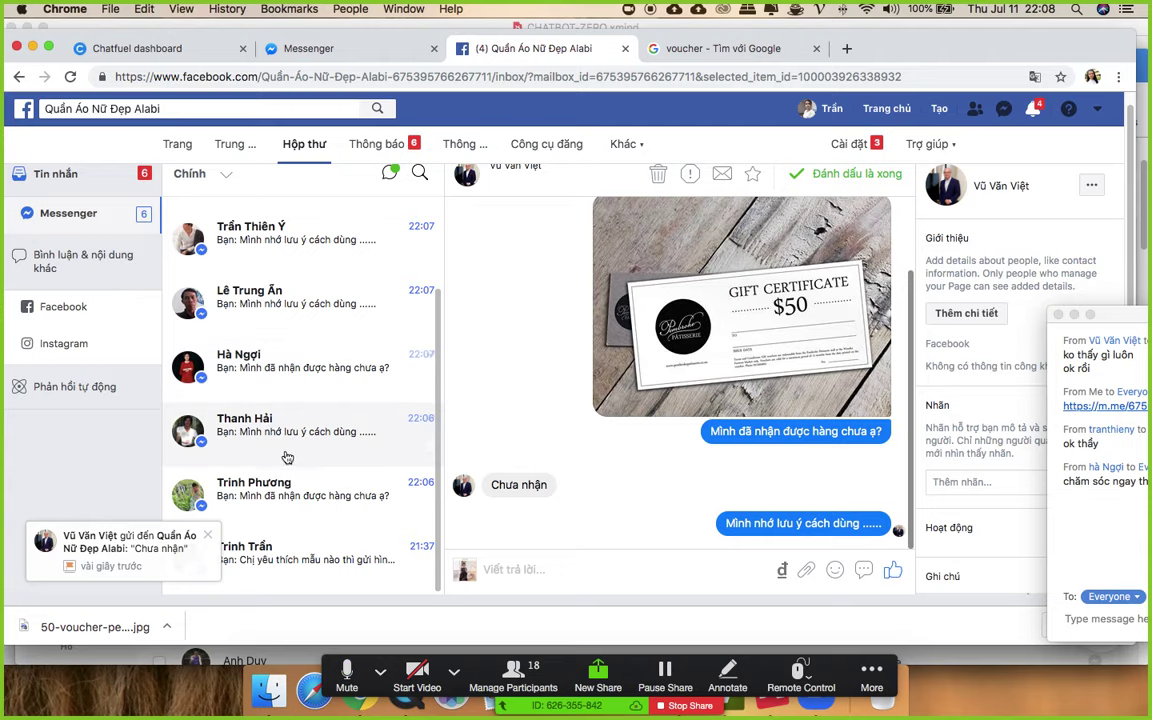
- Return to the Chatfuel dashboard showing the KH DA MUA SAN PHAM B sequence
click(161, 50)
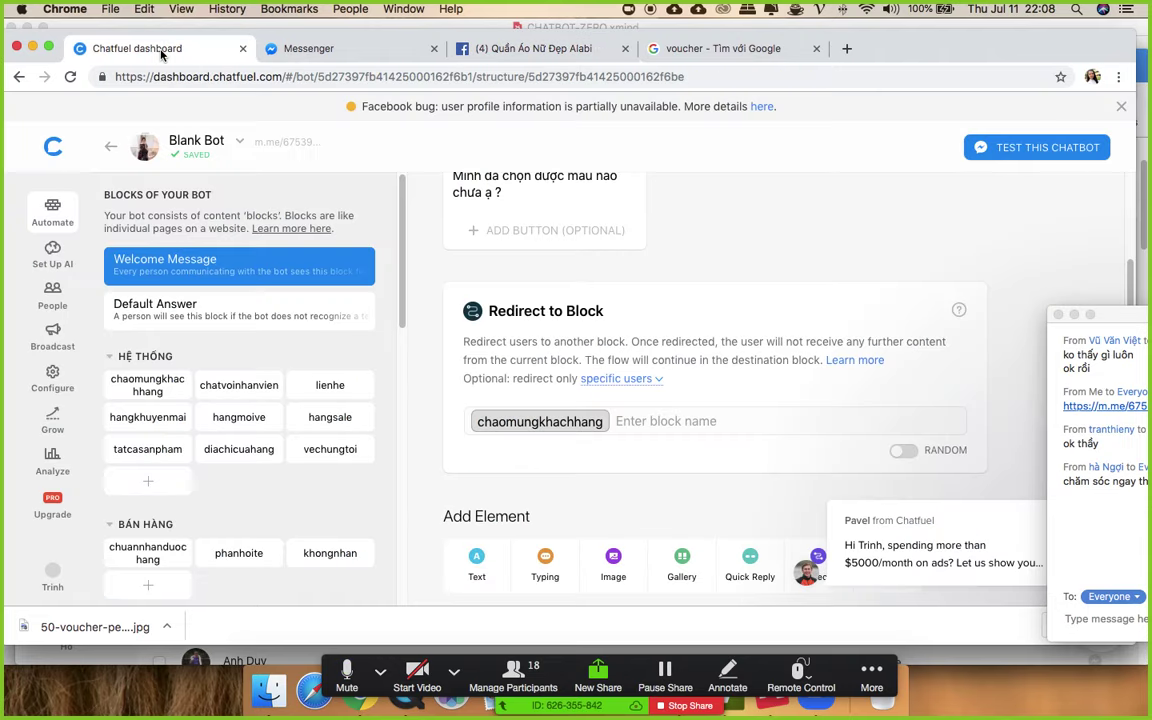
scroll(200, 400, down, 10)
scroll(215, 362, up, 1)
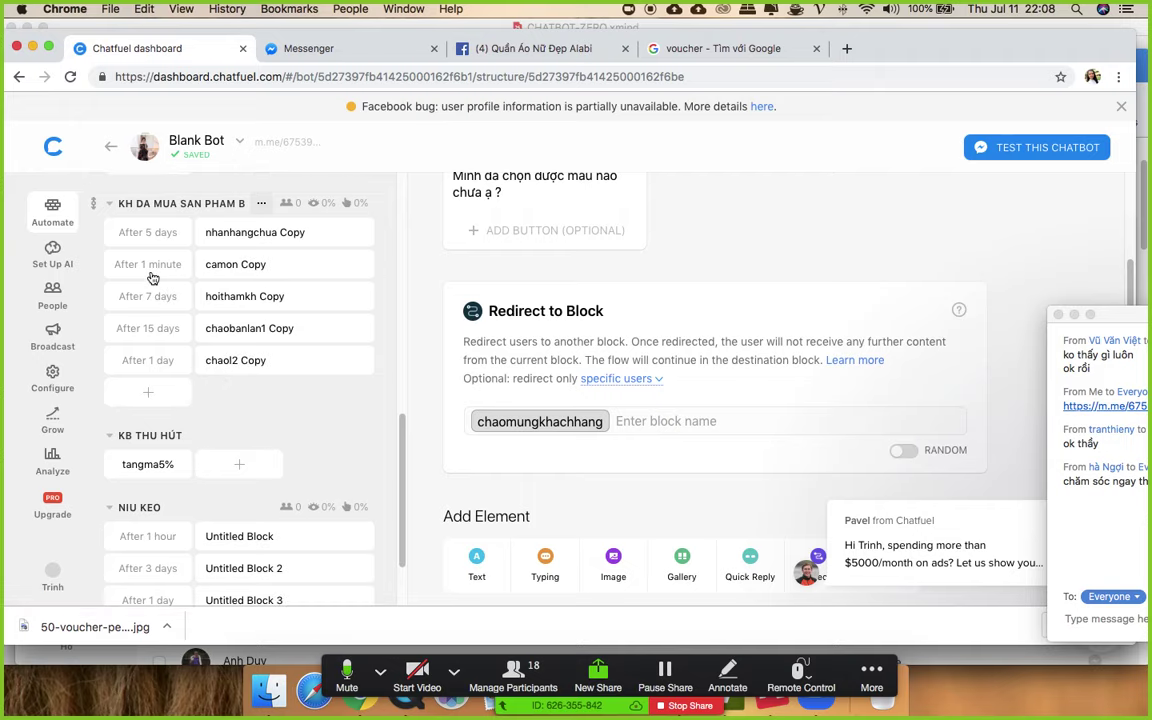
- Reload the dashboard to show 7 KH DA MUA SAN PHAM subscribers, then open hoithamkh and nhanhangchua
click(225, 264)
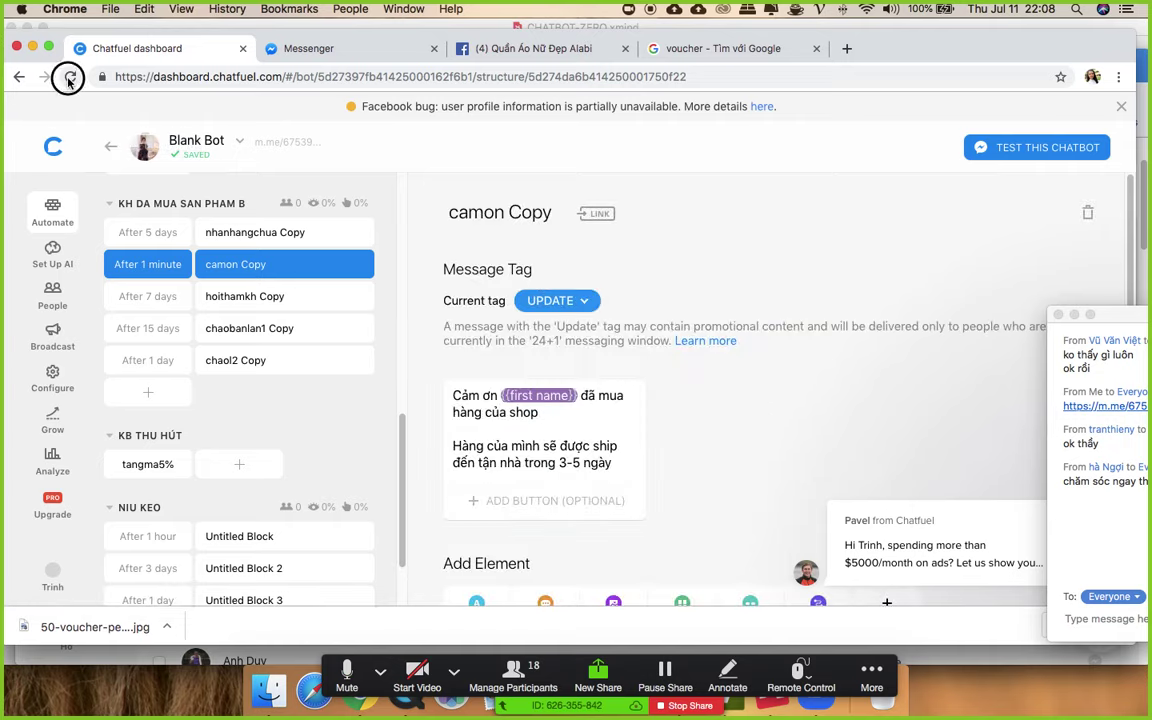
click(69, 76)
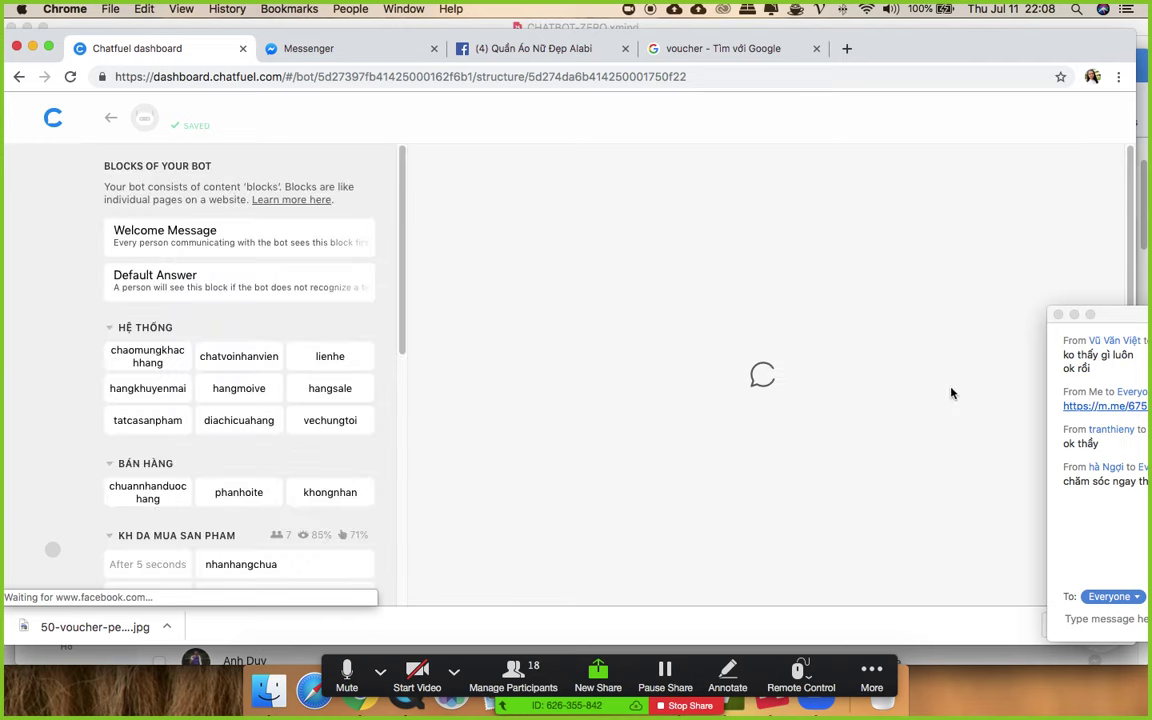
drag(1065, 311, 908, 215)
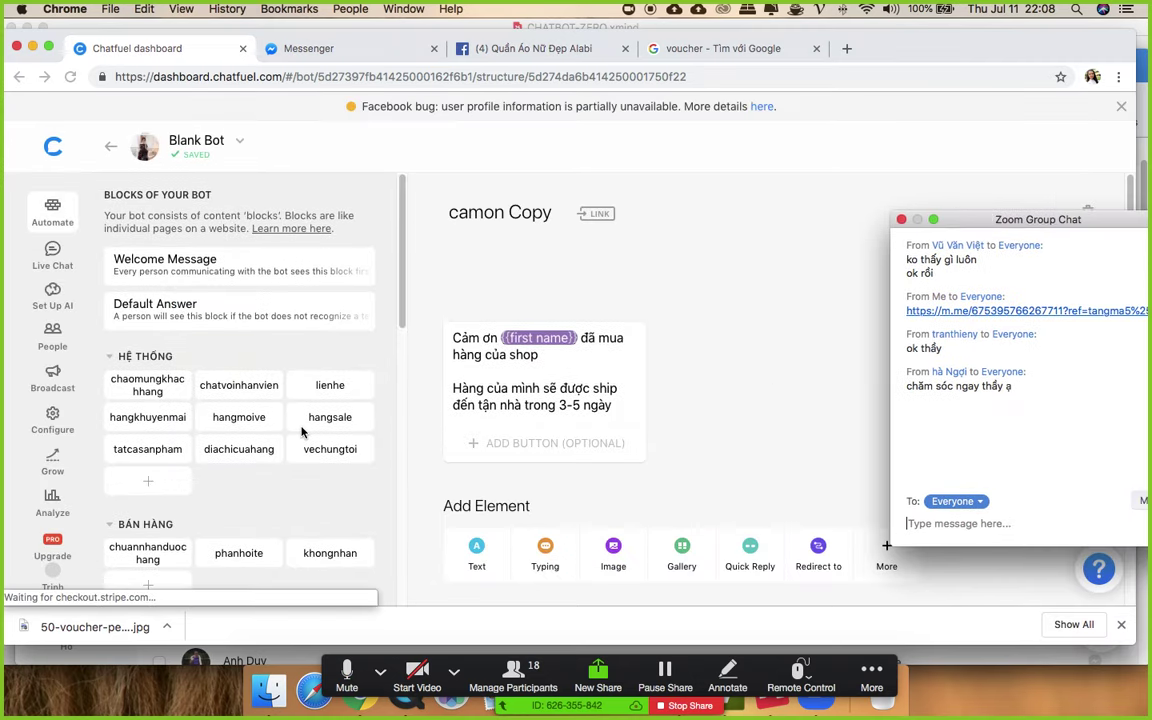
scroll(263, 355, up, 5)
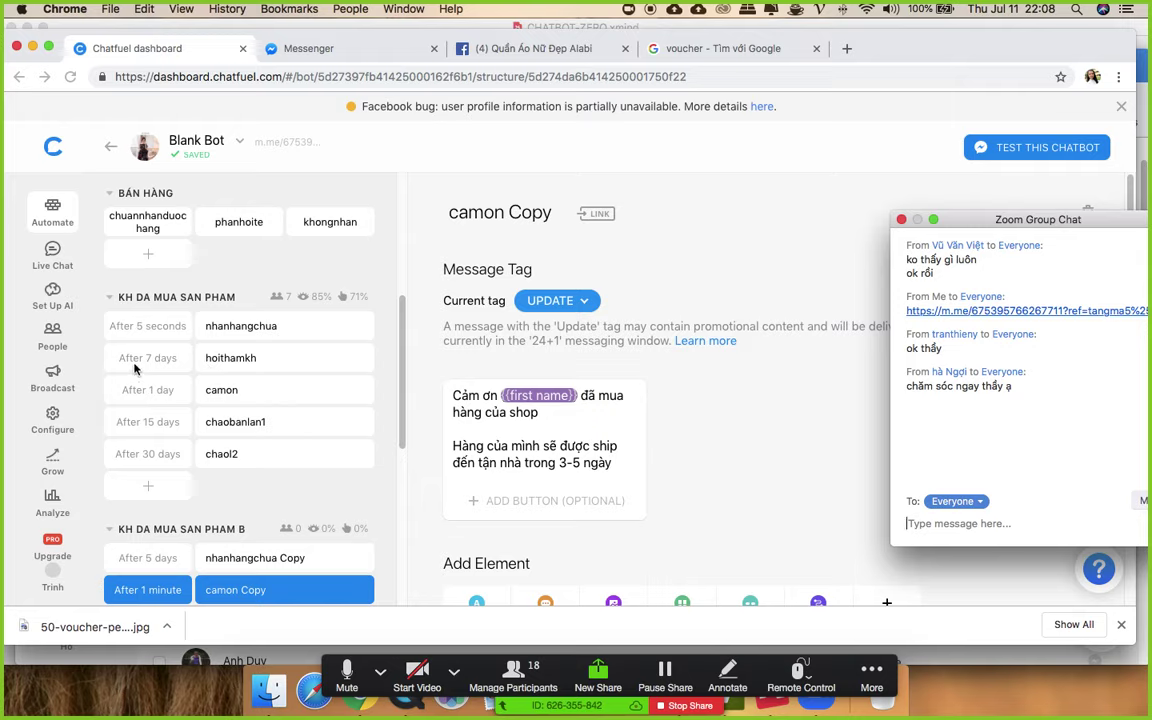
click(221, 361)
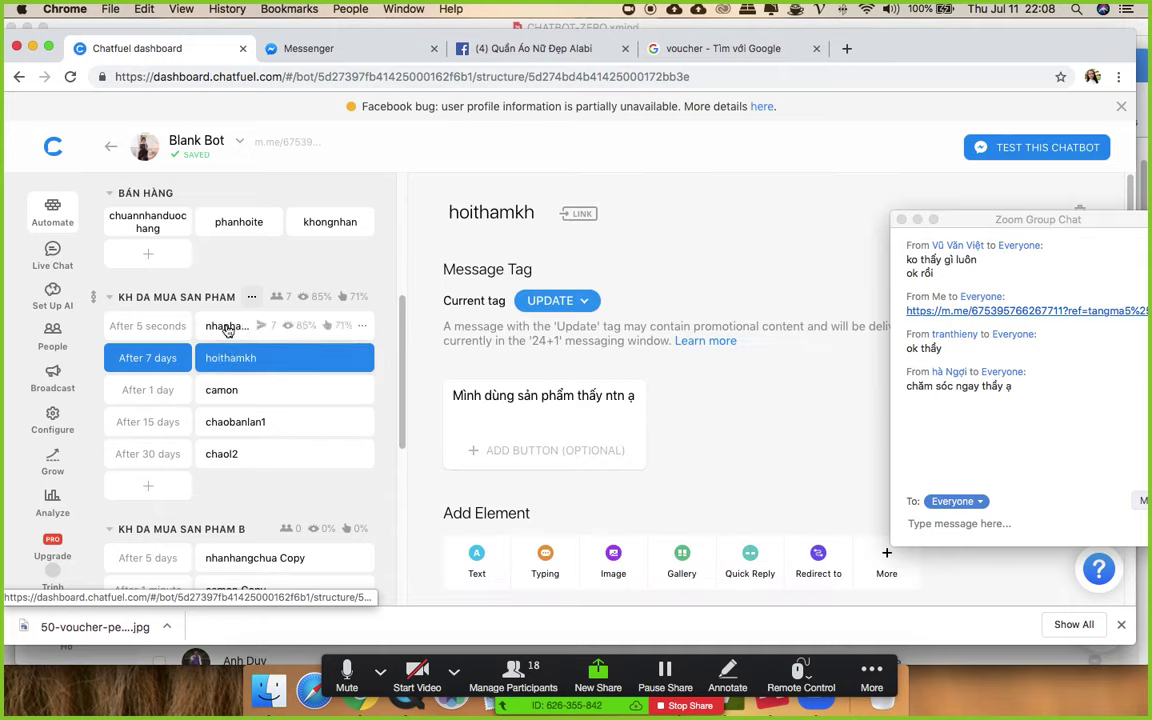
click(227, 331)
- Link the nhanhangchua block's Chưa nhận quick reply to the chuannhanduochang block
scroll(700, 393, down, 3)
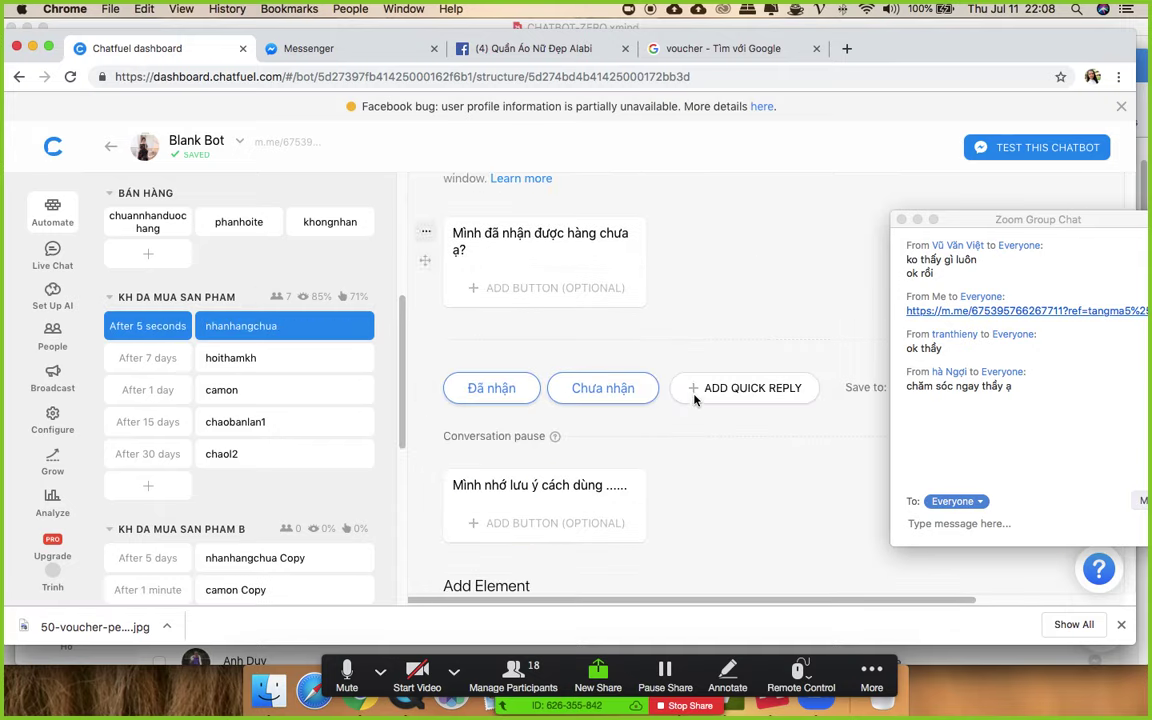
scroll(695, 400, down, 1)
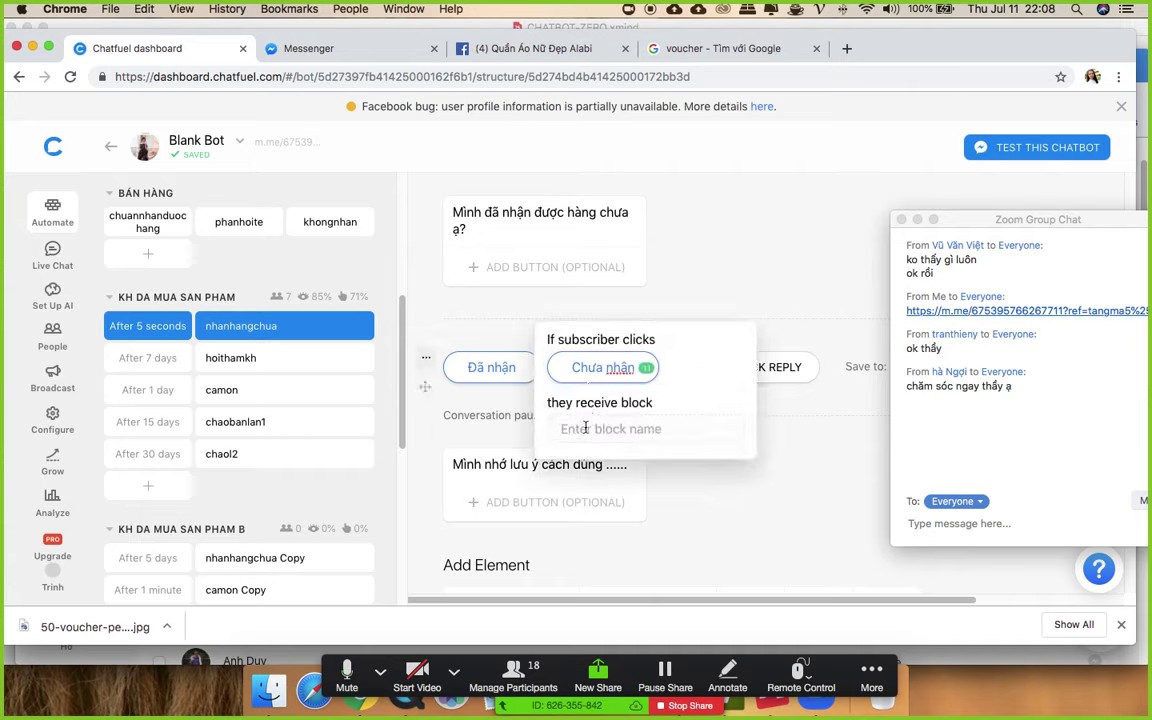
click(587, 427)
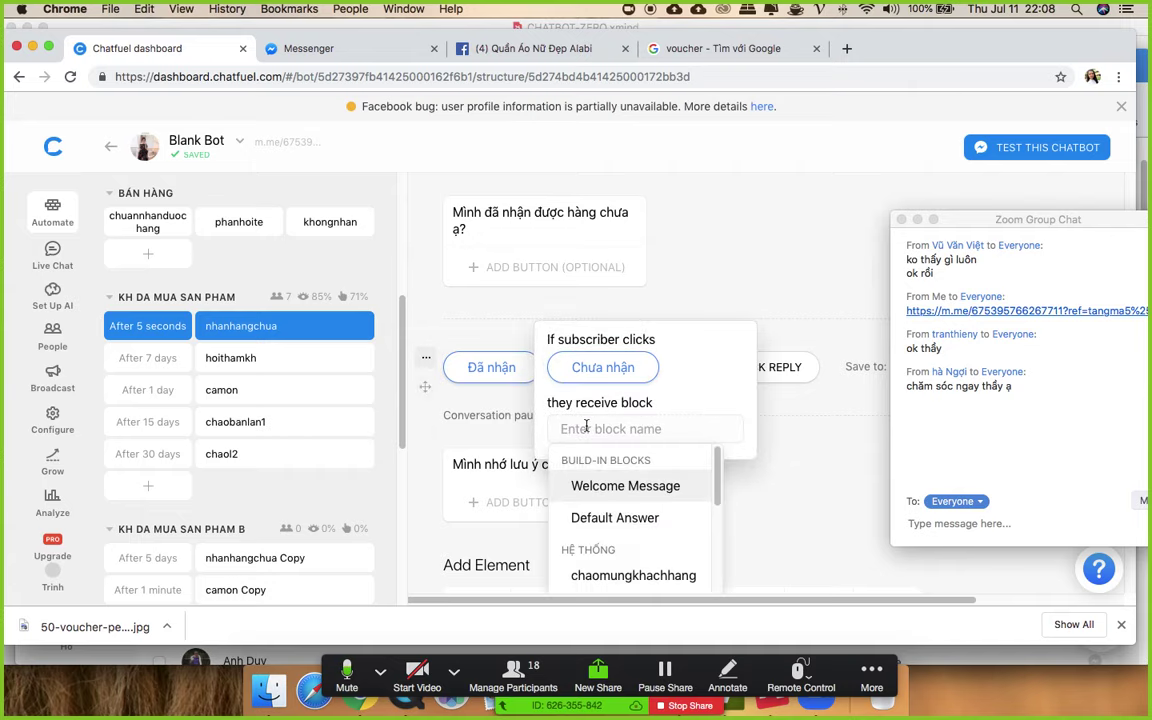
text(chu)
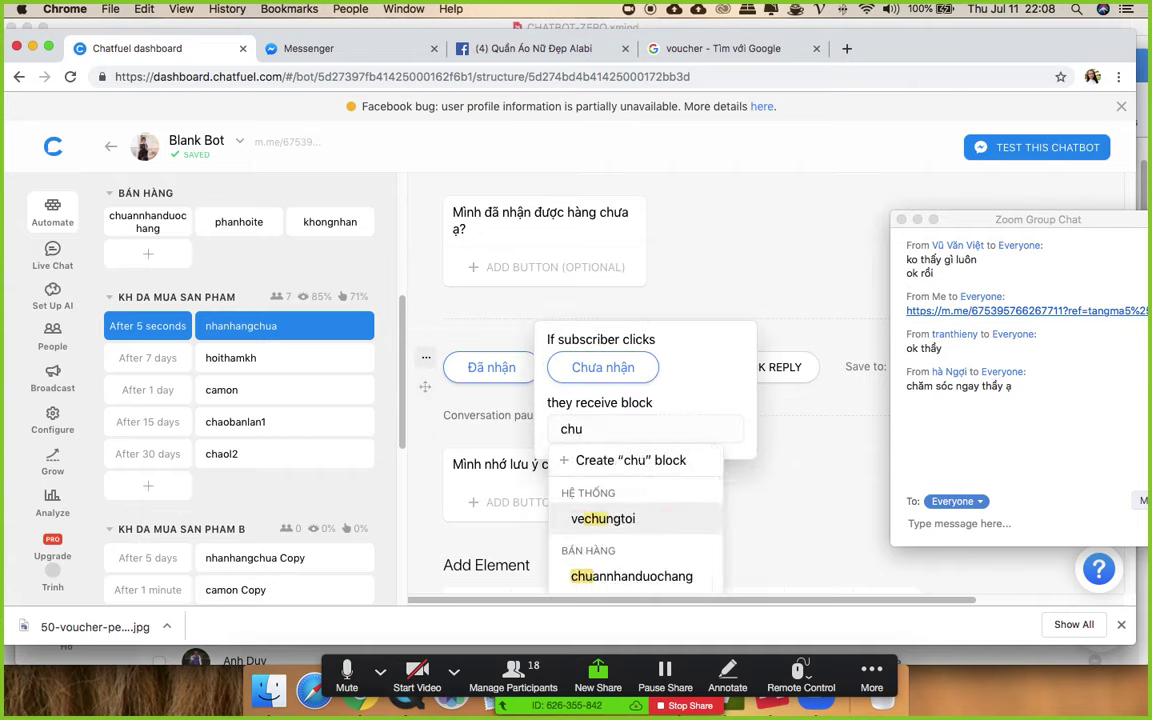
text(a)
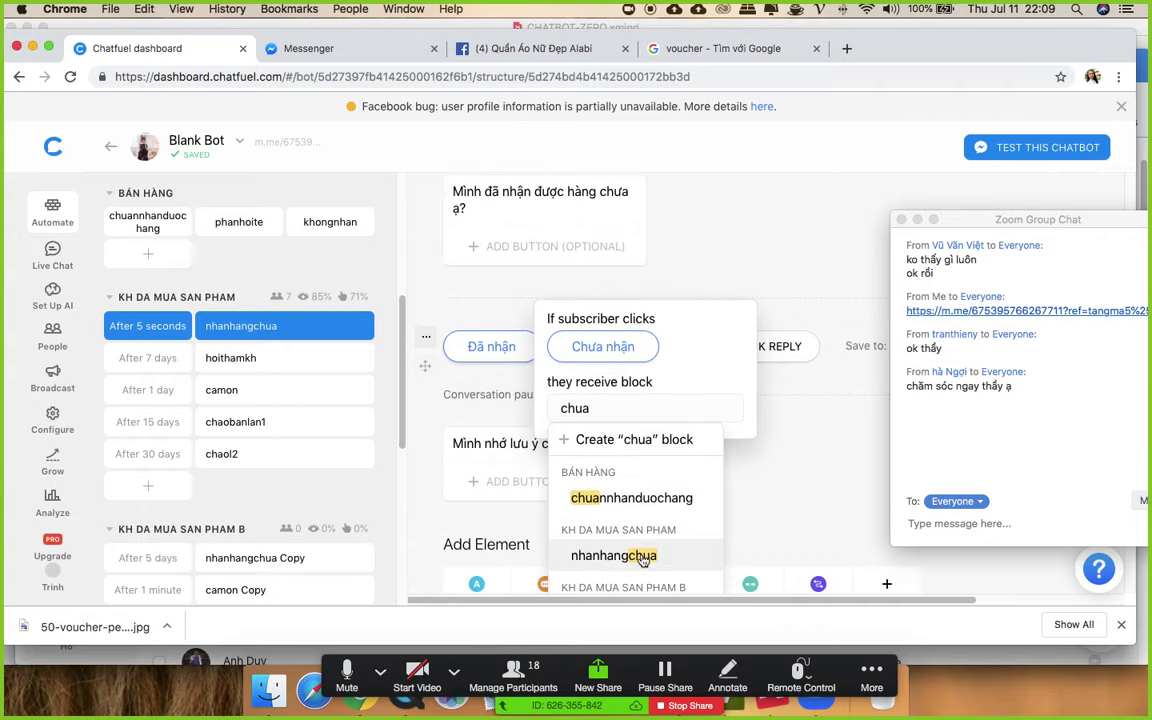
click(722, 497)
click(777, 467)
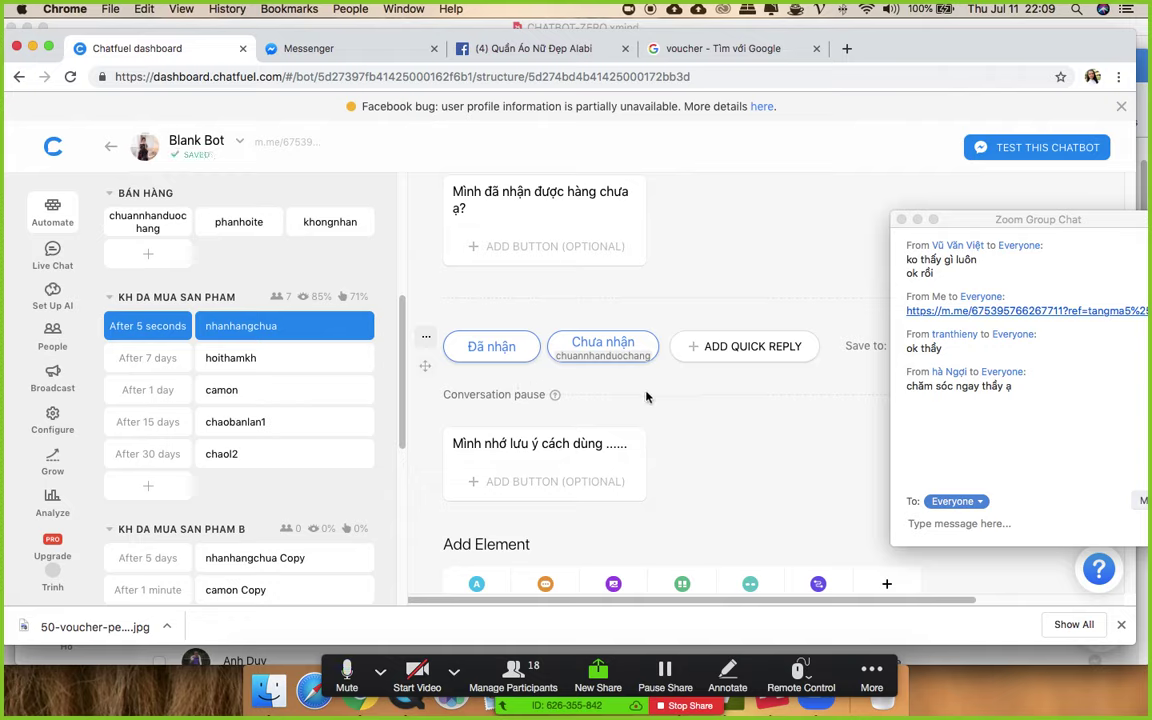
click(148, 362)
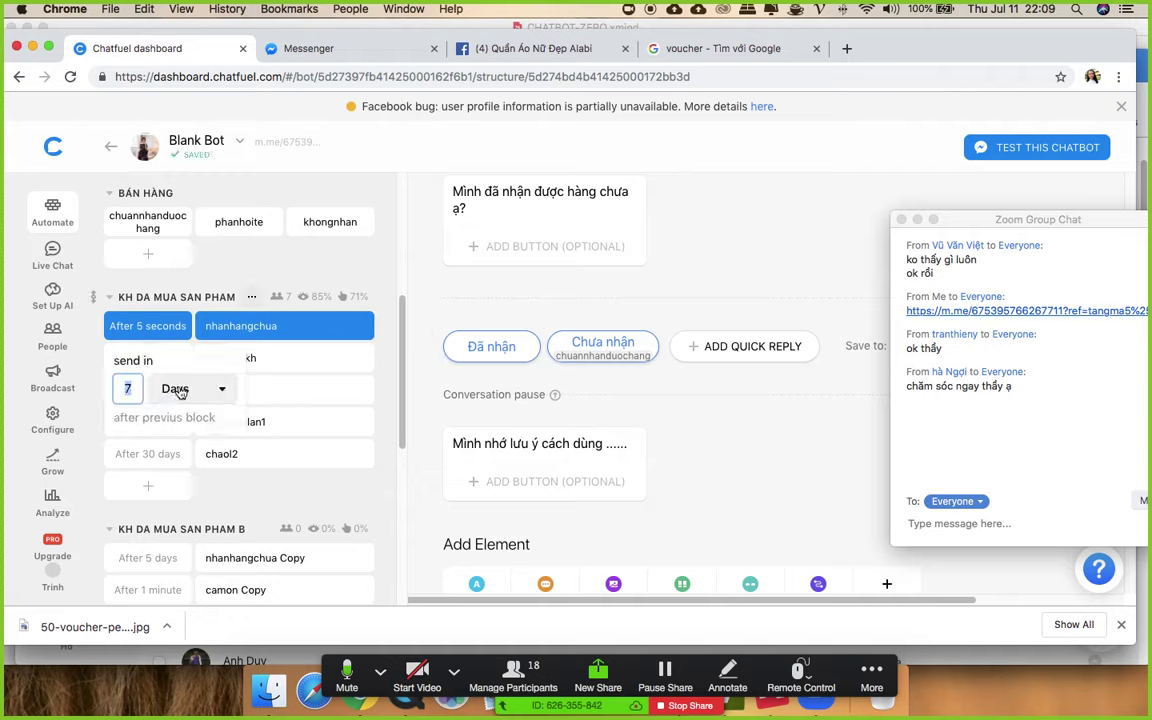
- Set the hoithamkh message's send delay to 3 minutes
click(170, 392)
click(192, 442)
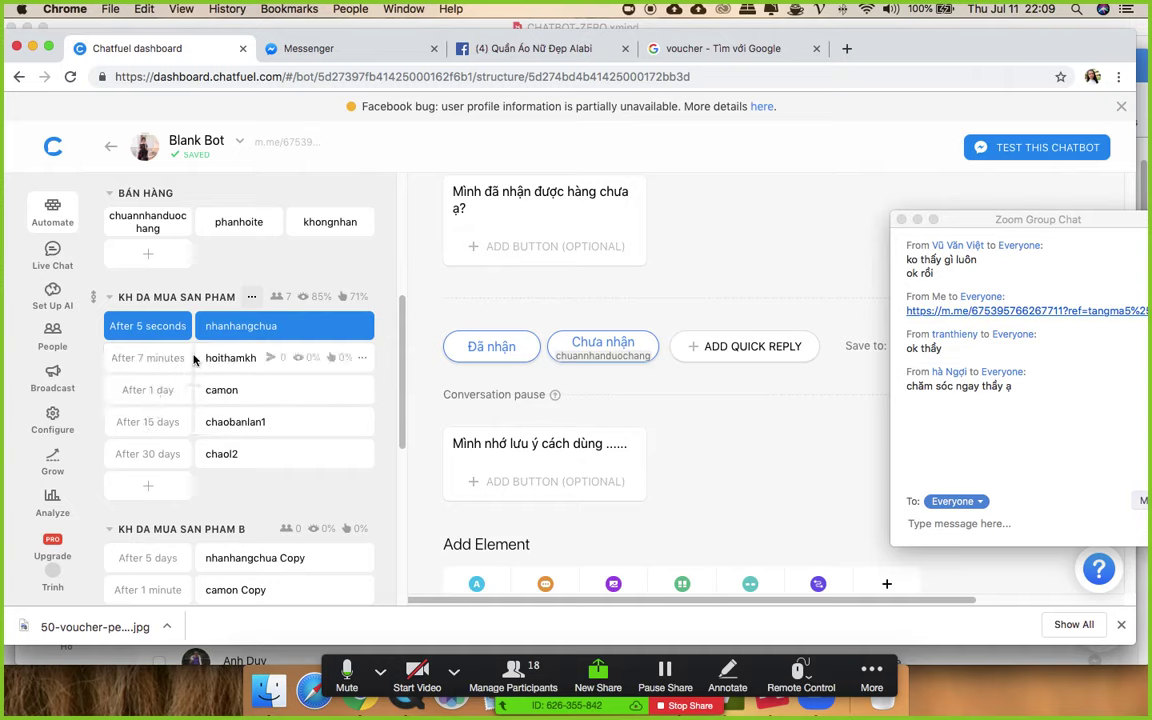
click(147, 357)
text(3)
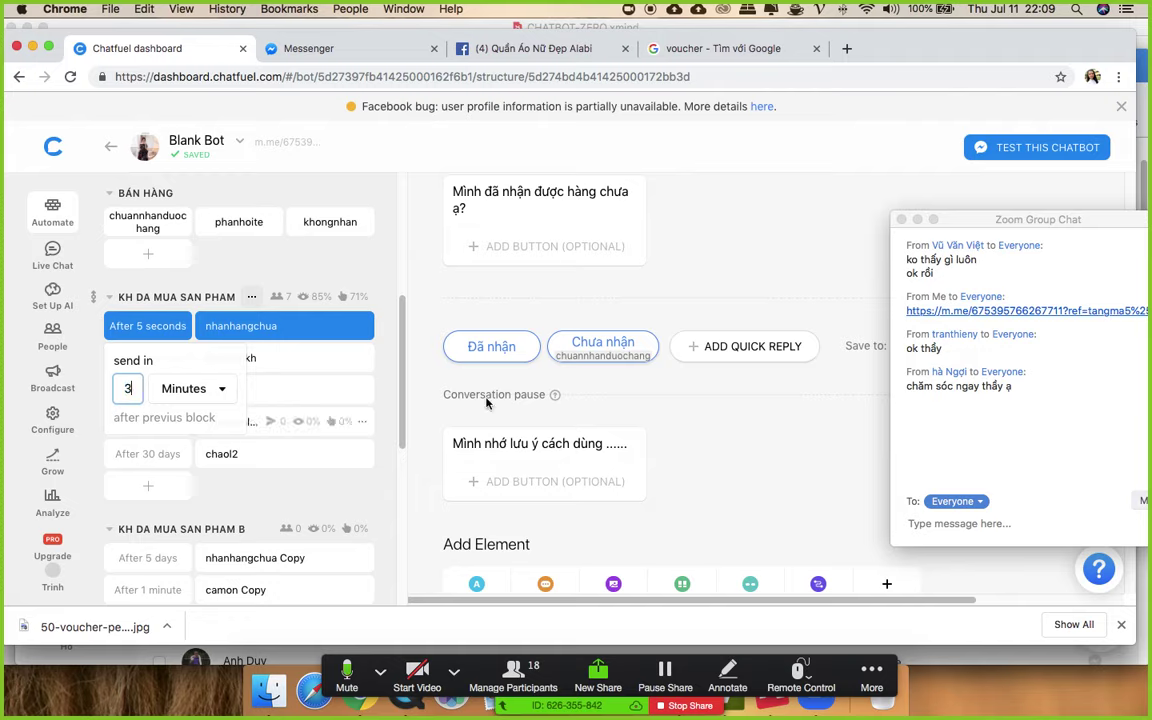
key(Return)
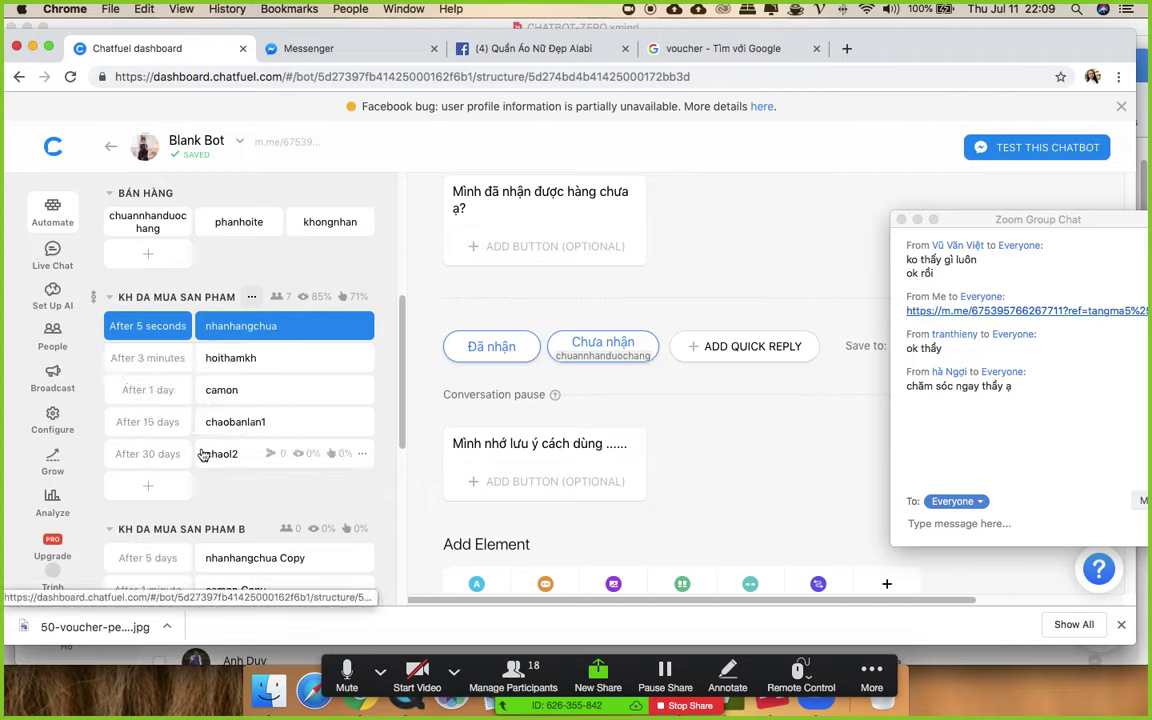
- Switch the chaol2 message off in the sequence
click(150, 463)
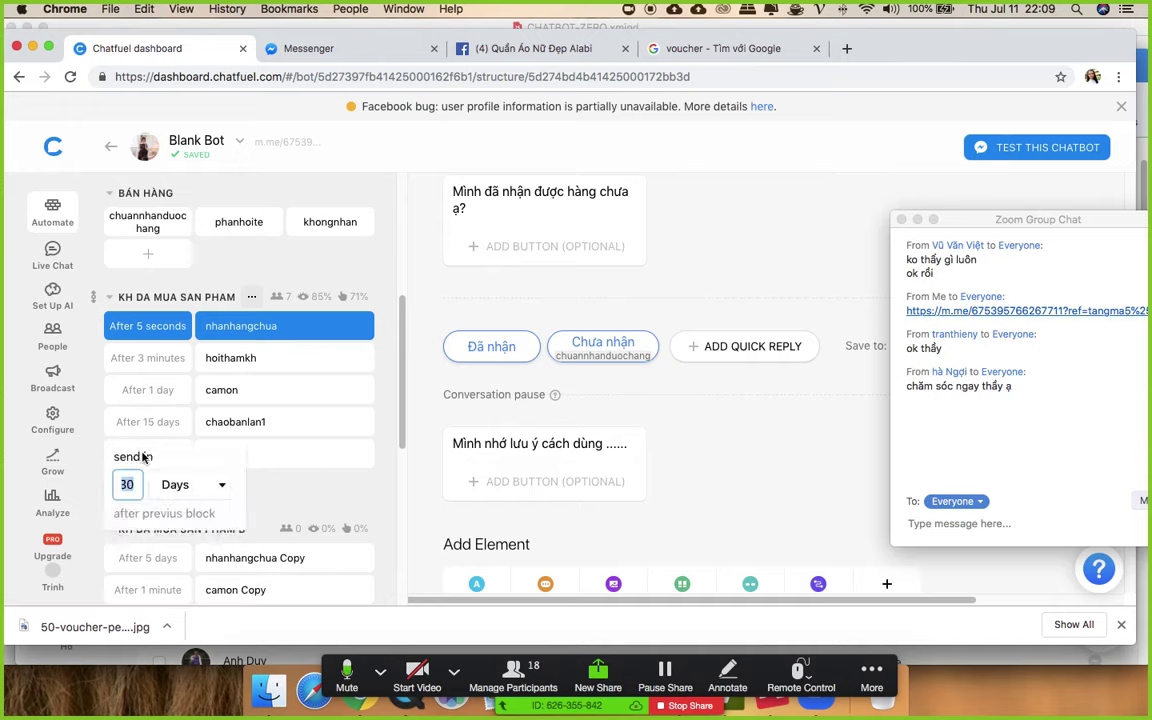
click(178, 484)
scroll(203, 566, down, 5)
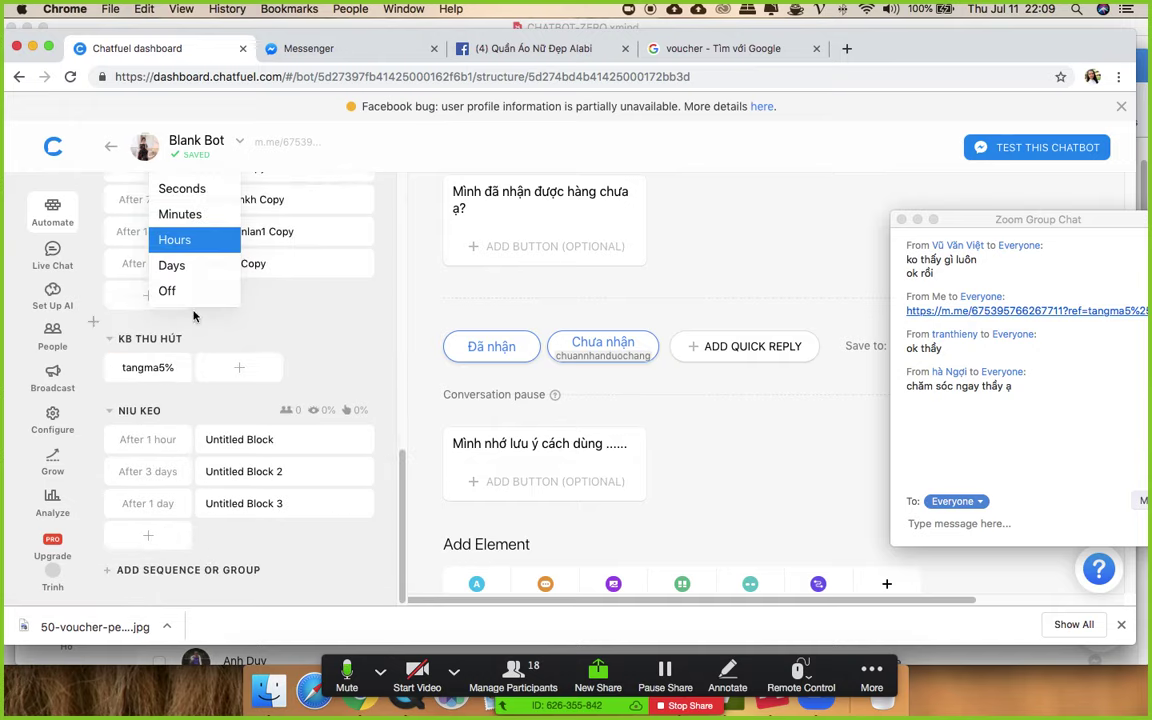
click(167, 290)
scroll(300, 360, up, 5)
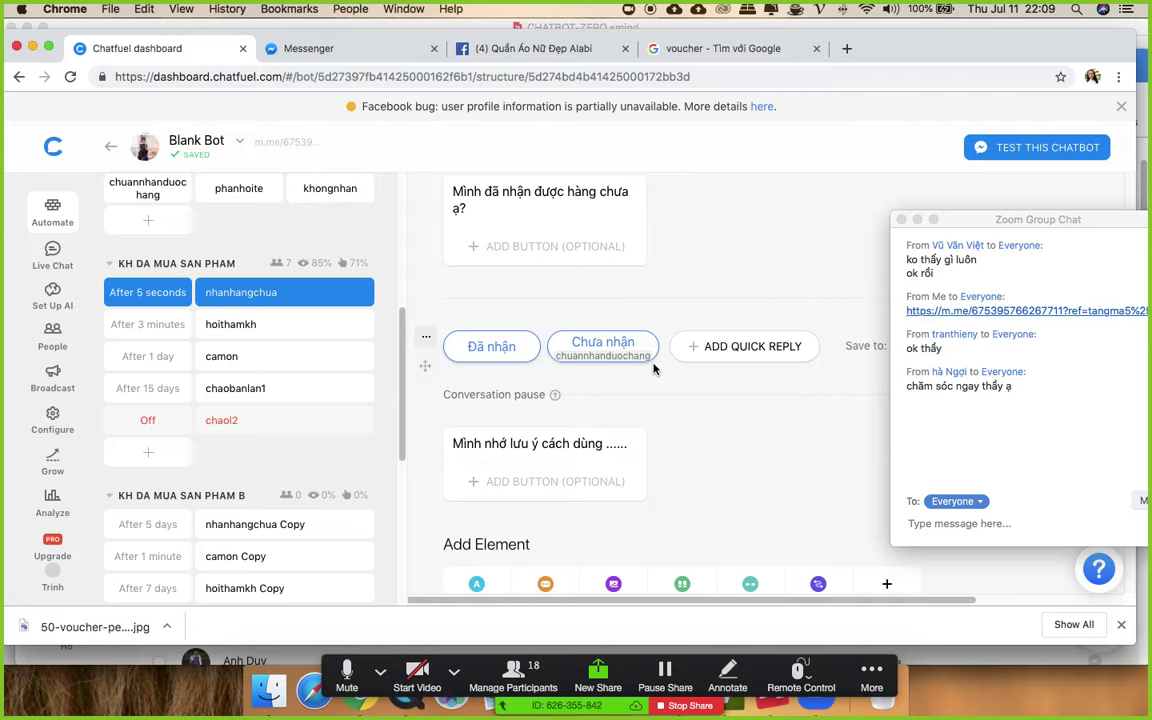
scroll(287, 319, down, 5)
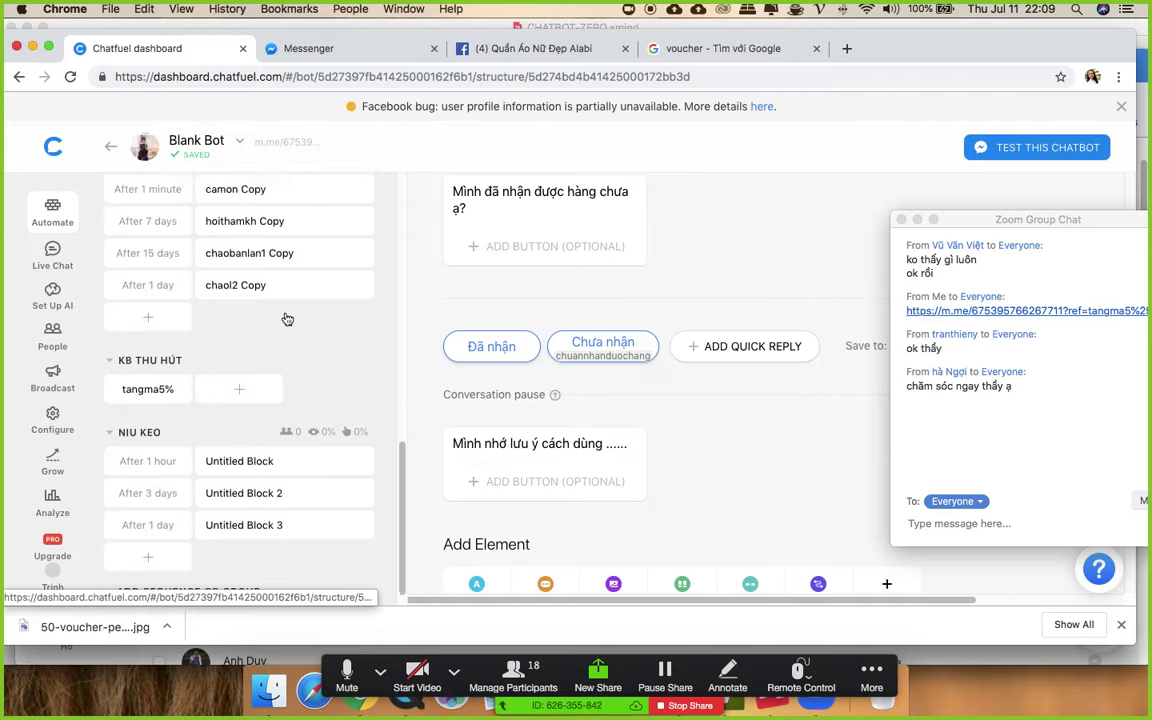
- Rename the first two NIU KEO blocks to hoihan and uudai1
click(232, 449)
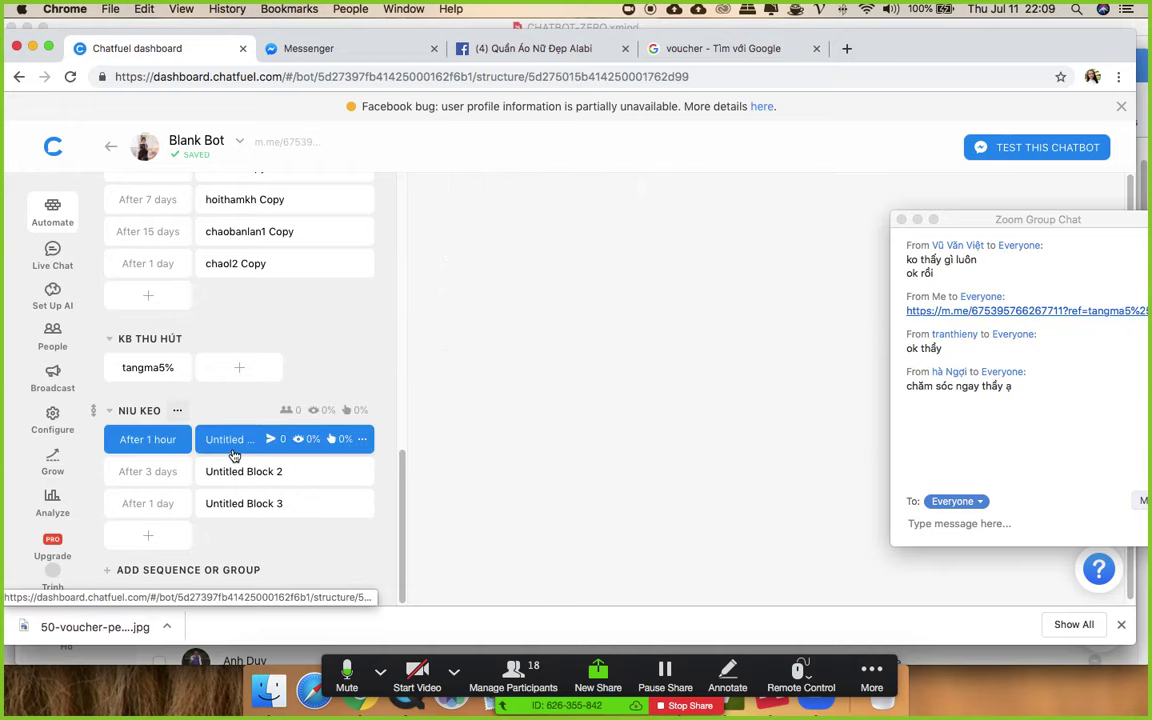
click(560, 213)
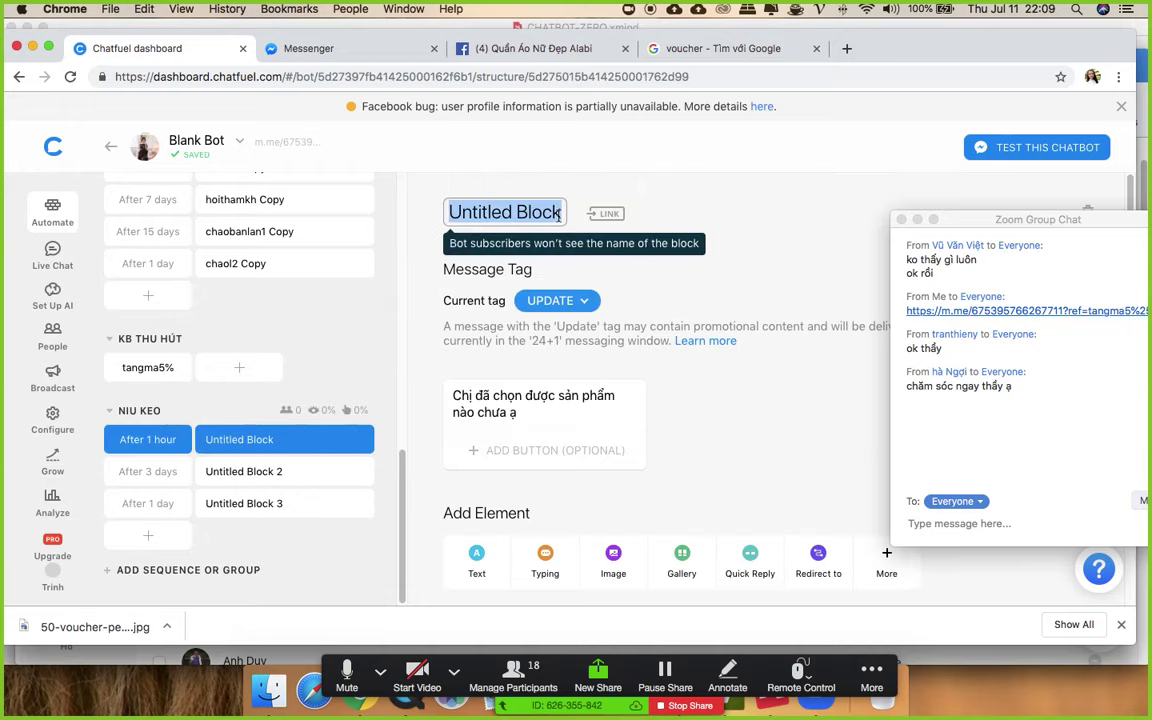
text(hoihna)
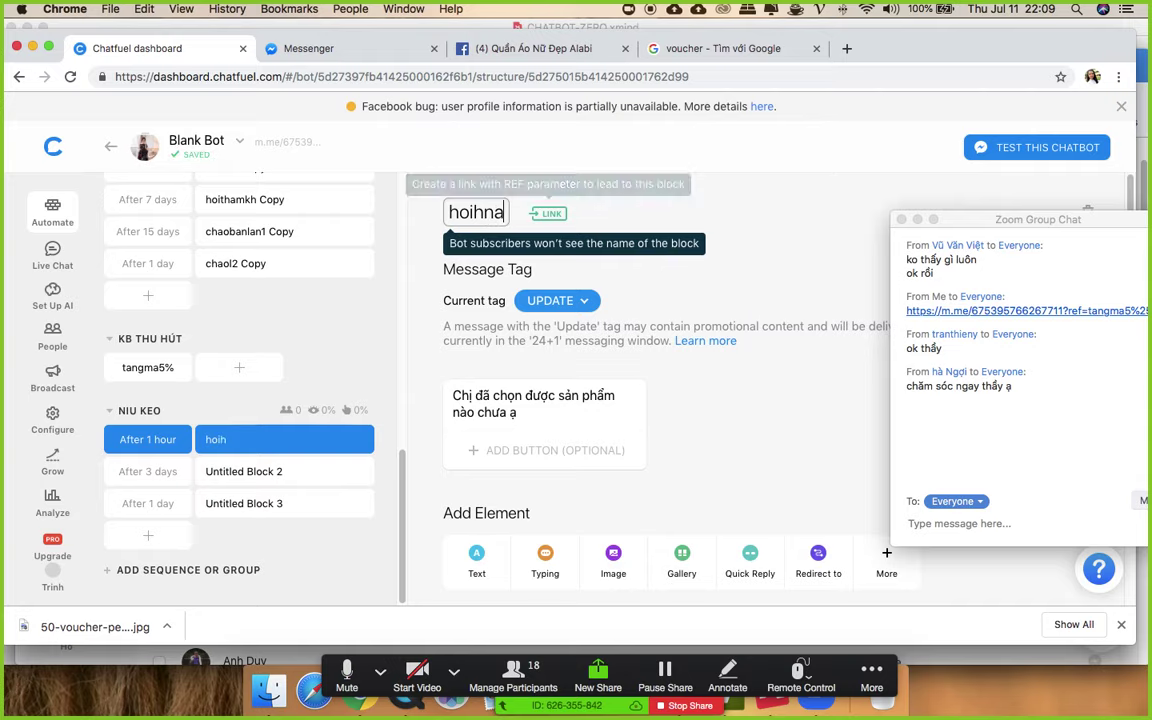
key(BackSpace)
key(BackSpace)
text(an)
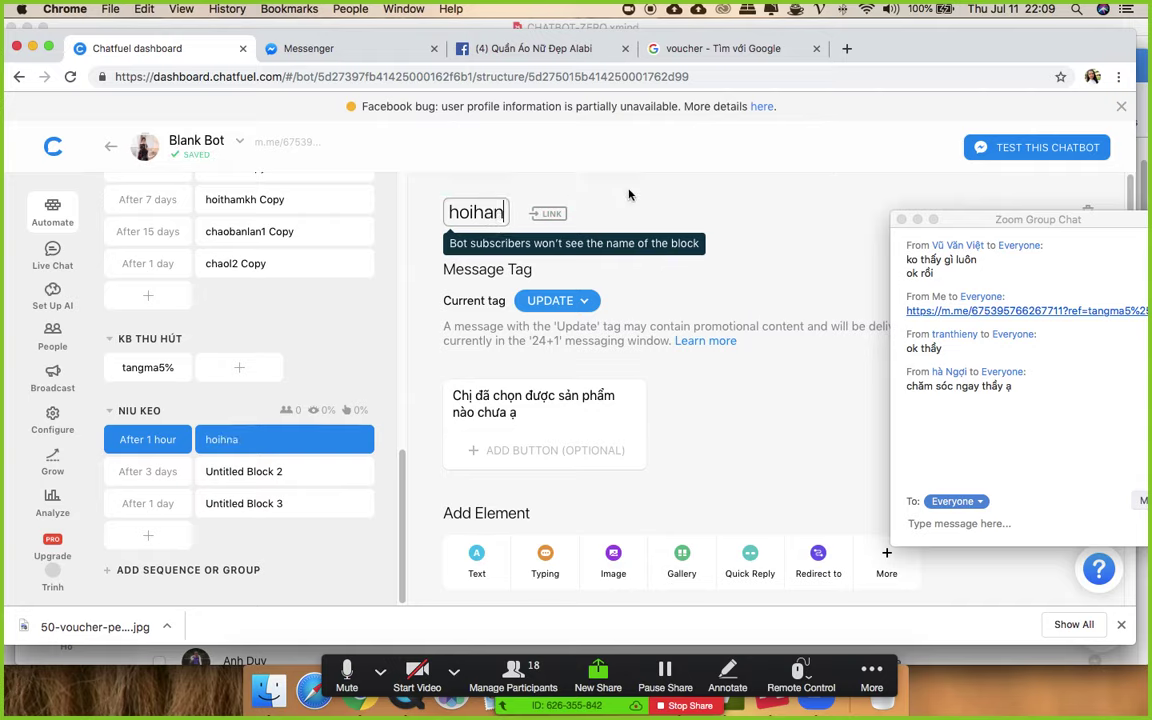
key(Return)
click(210, 477)
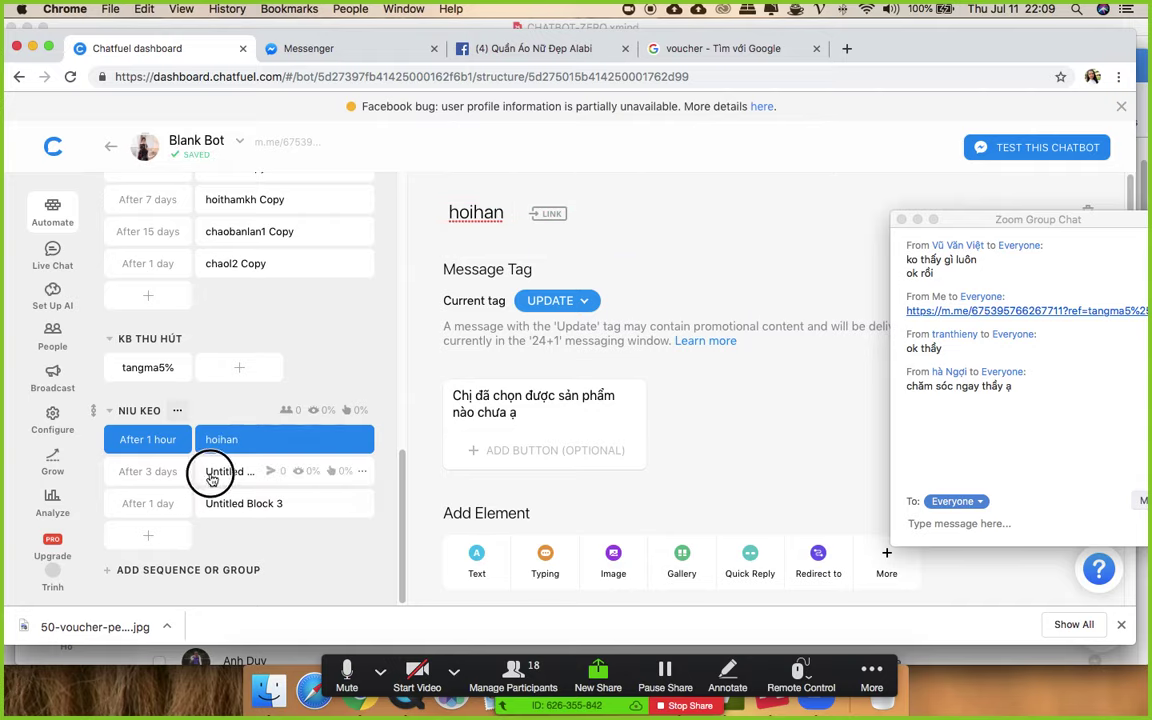
click(500, 213)
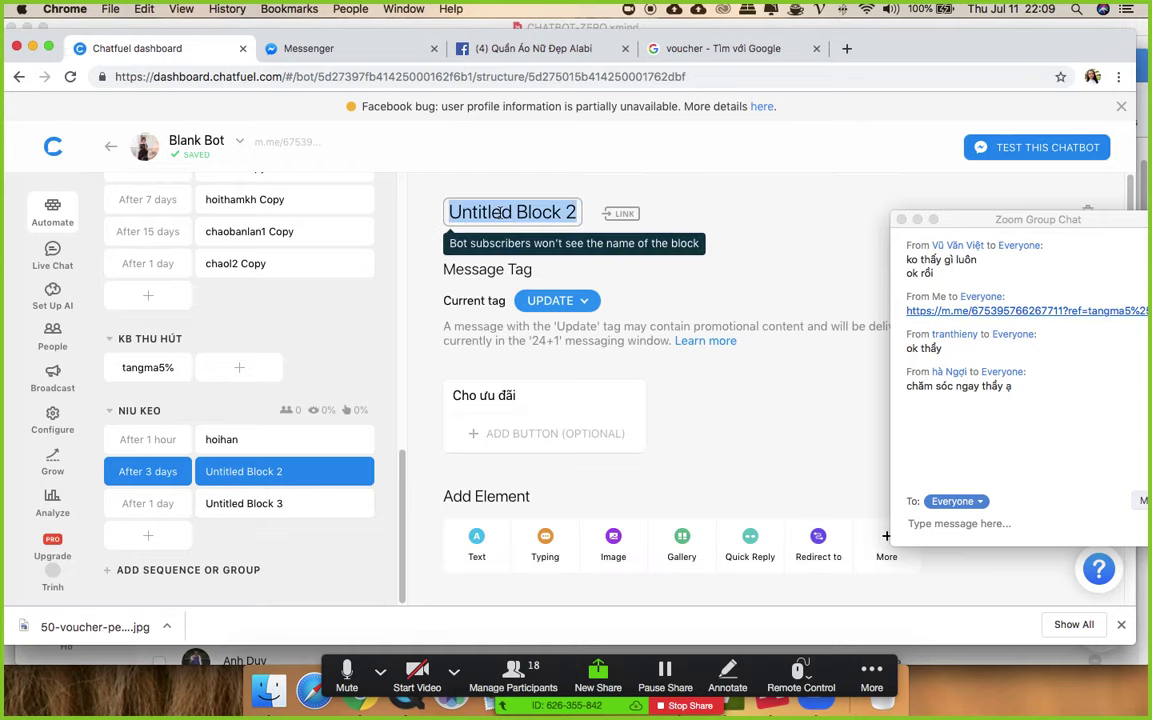
text(uudai)
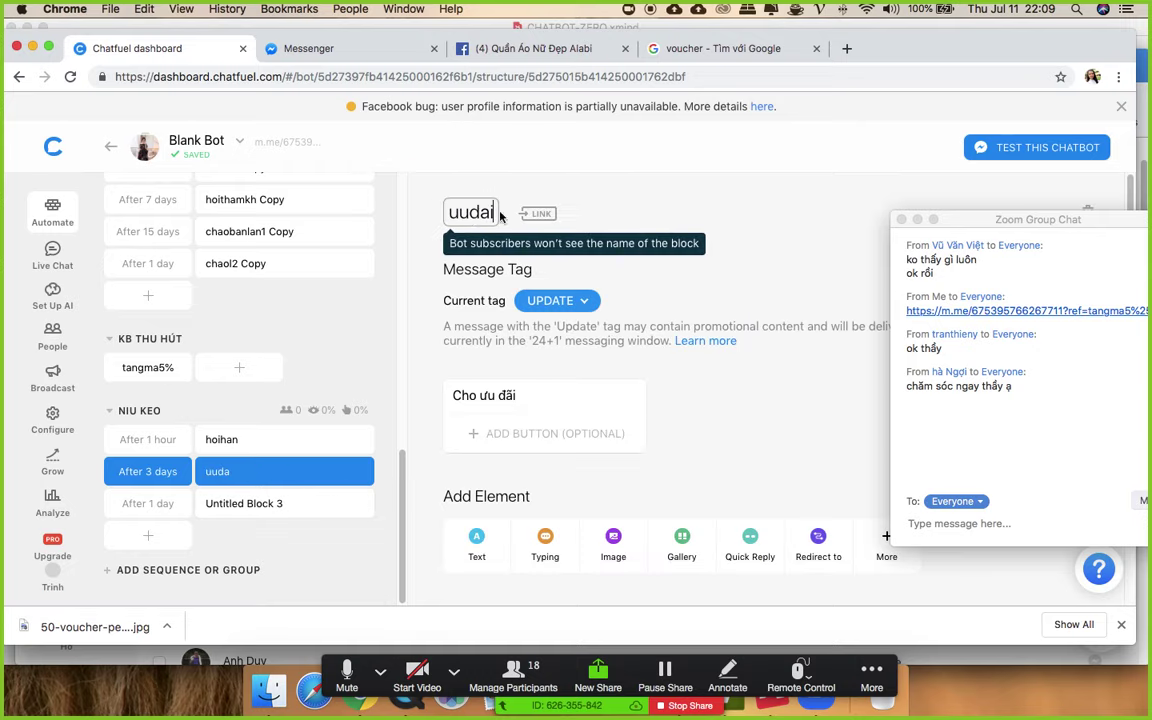
text(1)
- Rename Untitled Block 3 to niukeophatnua
click(260, 503)
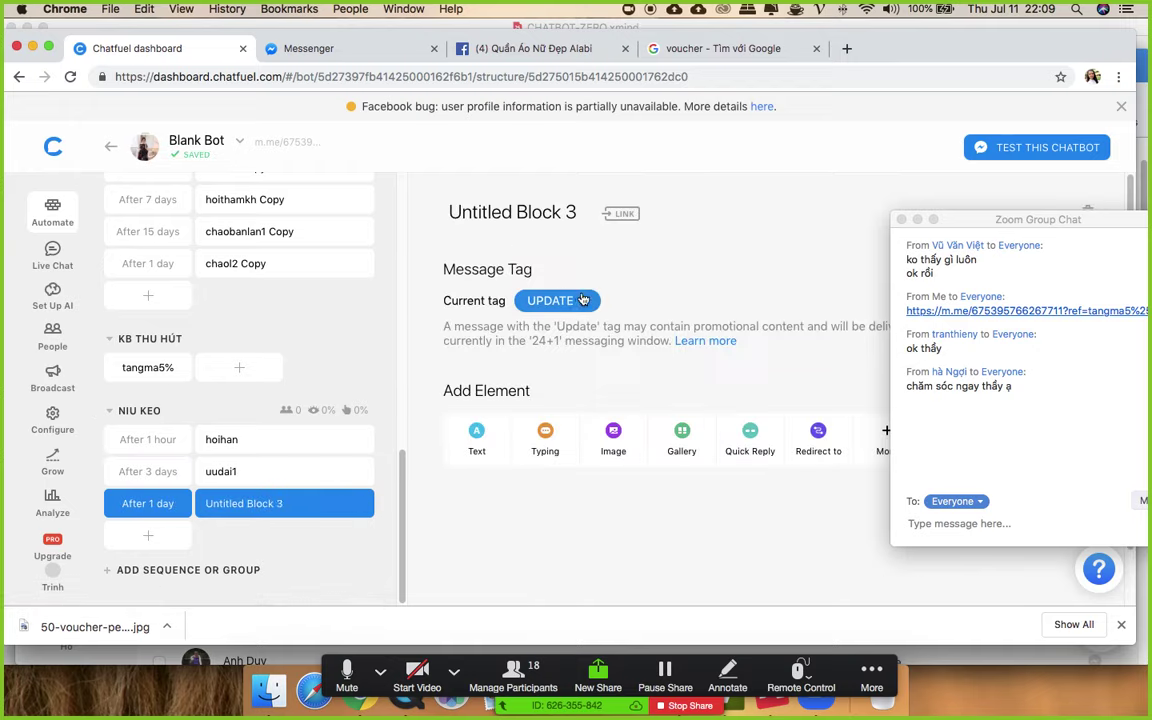
click(506, 210)
text(niuk)
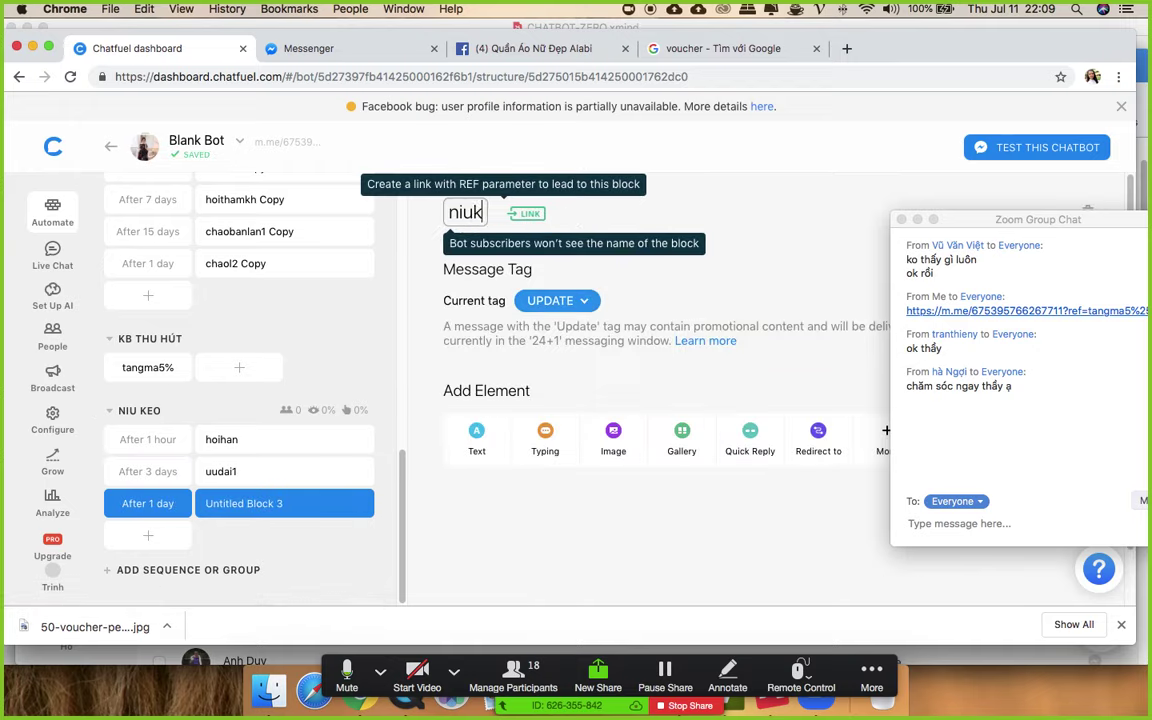
text(eophatnua)
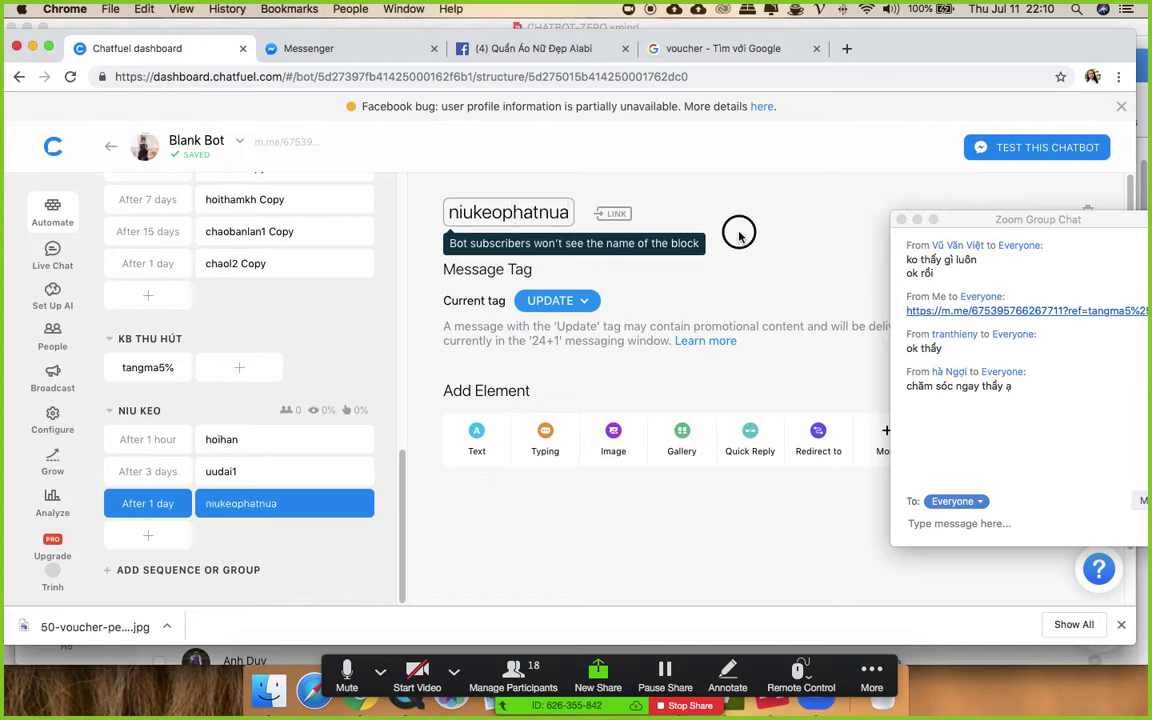
key(Return)
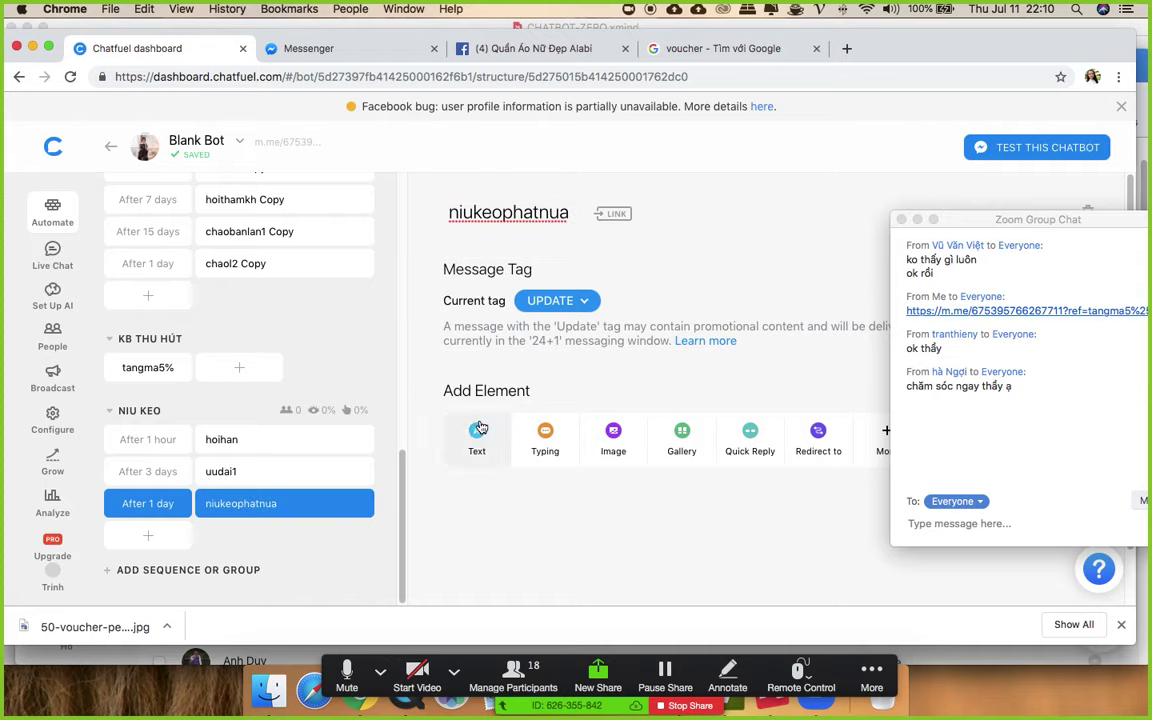
- Add a text message 'níu lần 2' to the niukeophatnua block
click(476, 437)
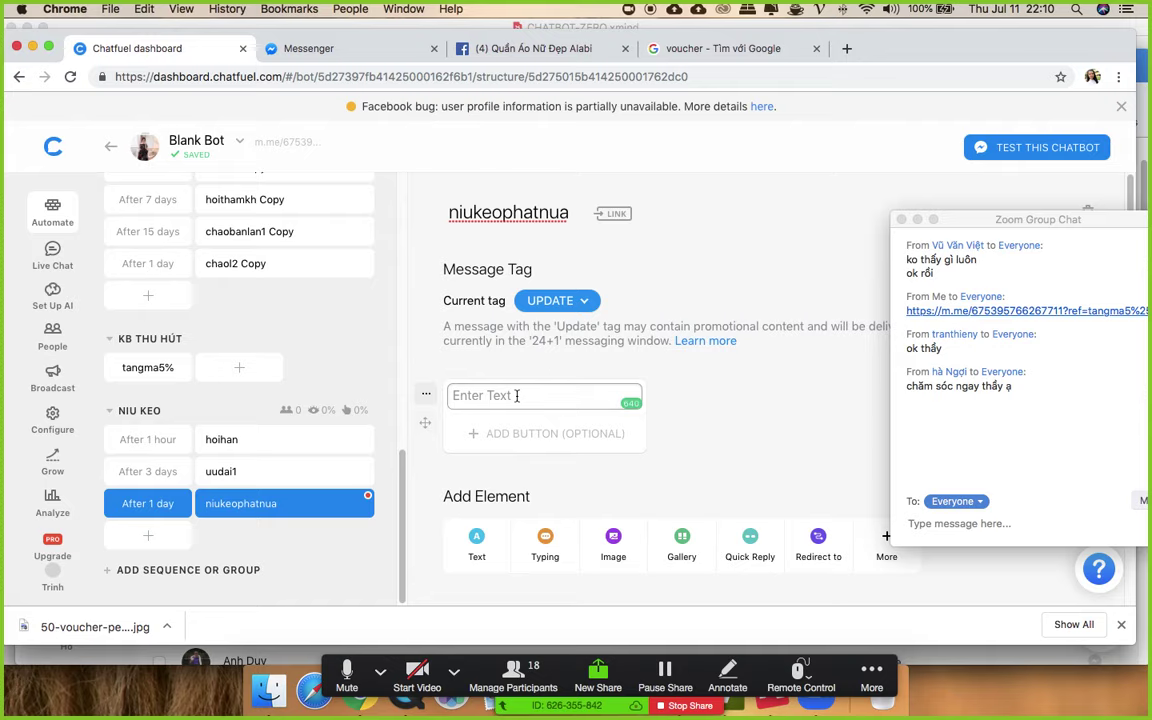
click(516, 396)
text(níu lần 2)
click(746, 417)
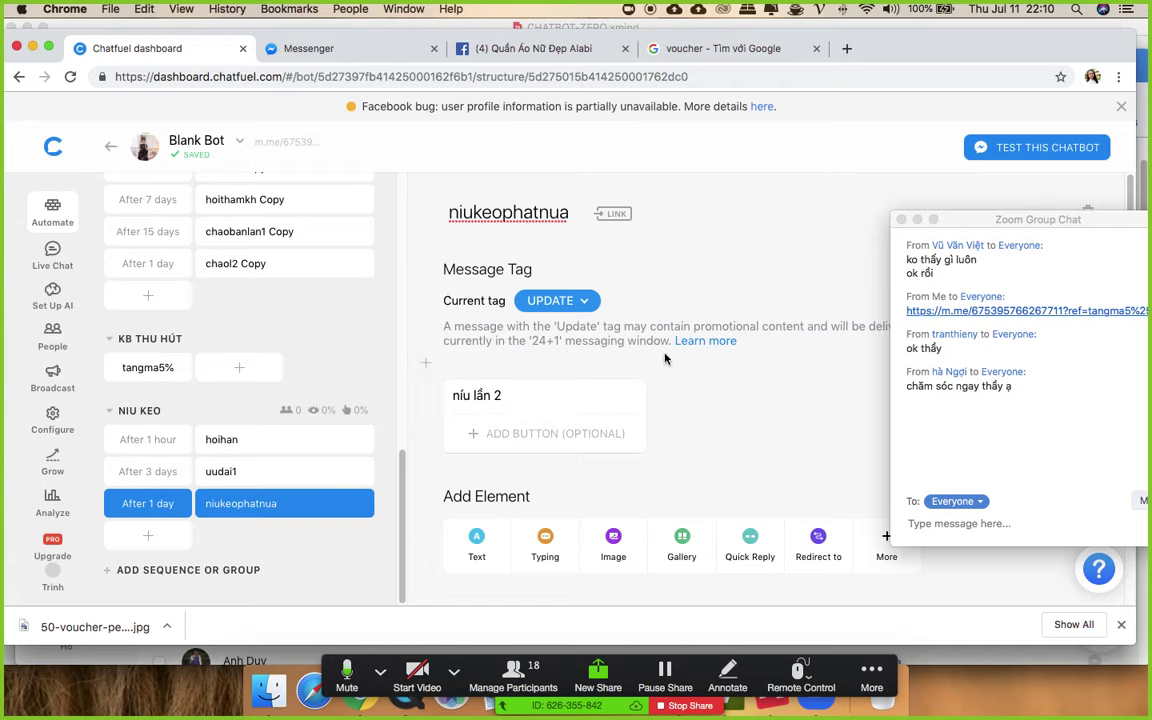
scroll(296, 452, up, 3)
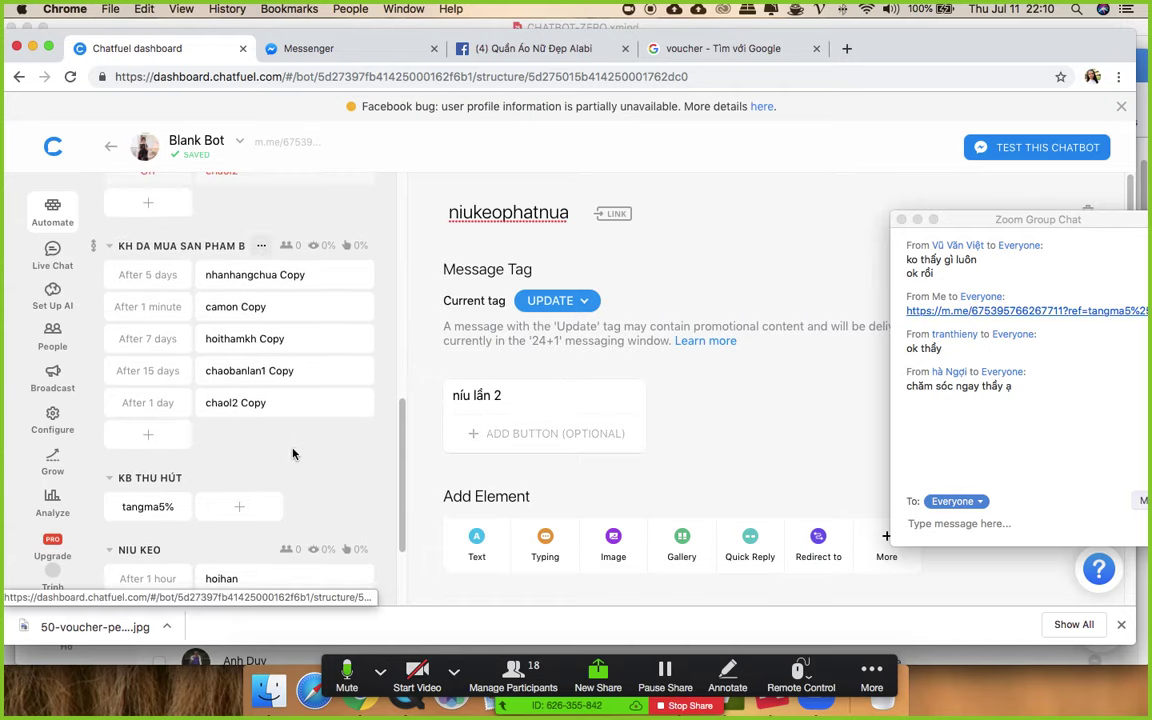
click(509, 46)
- Read five customer conversations in the page inbox, then check the Messenger chat
click(303, 228)
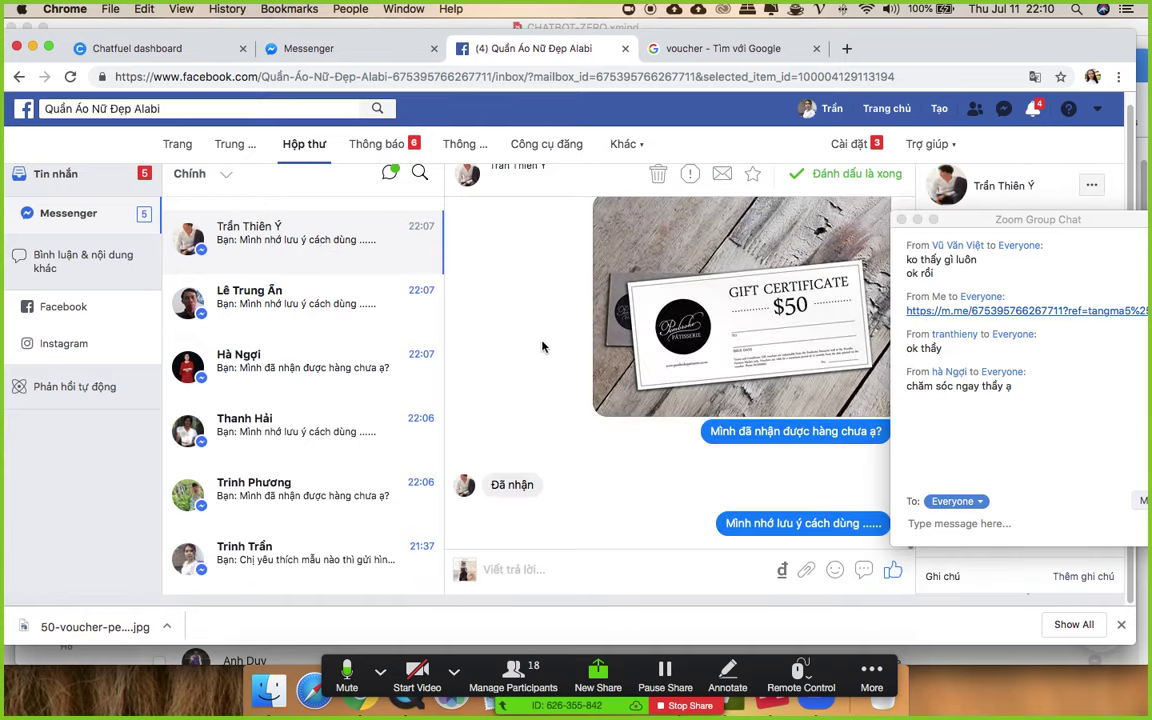
click(249, 417)
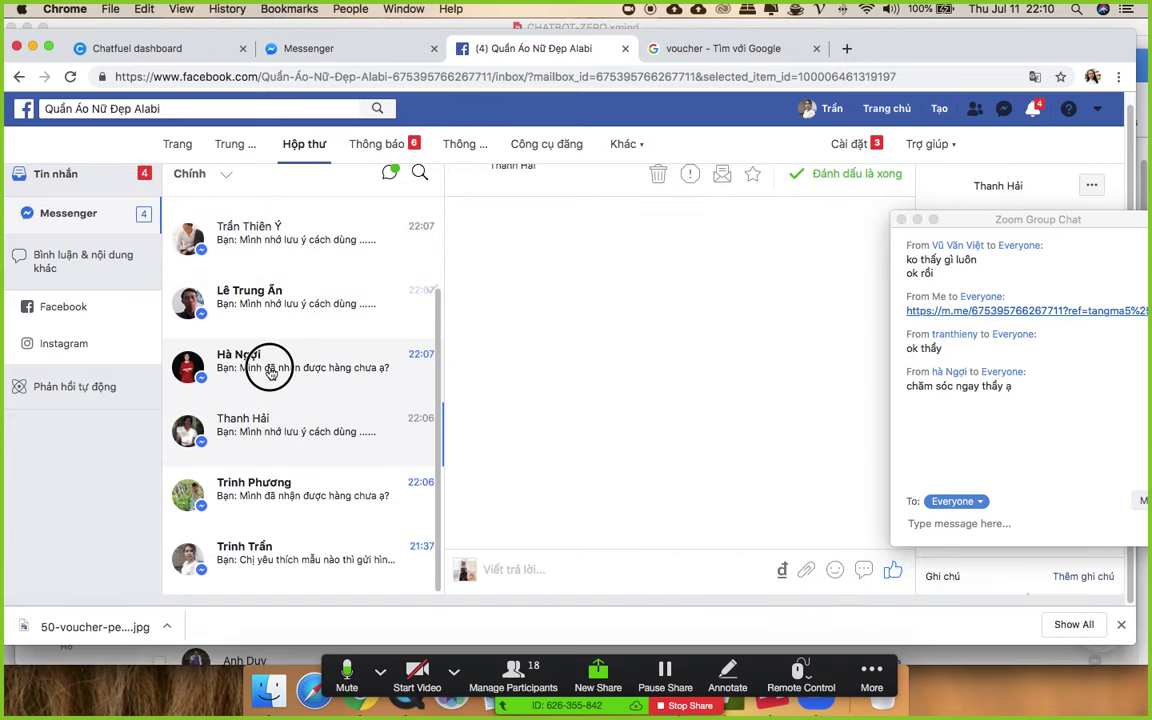
click(276, 370)
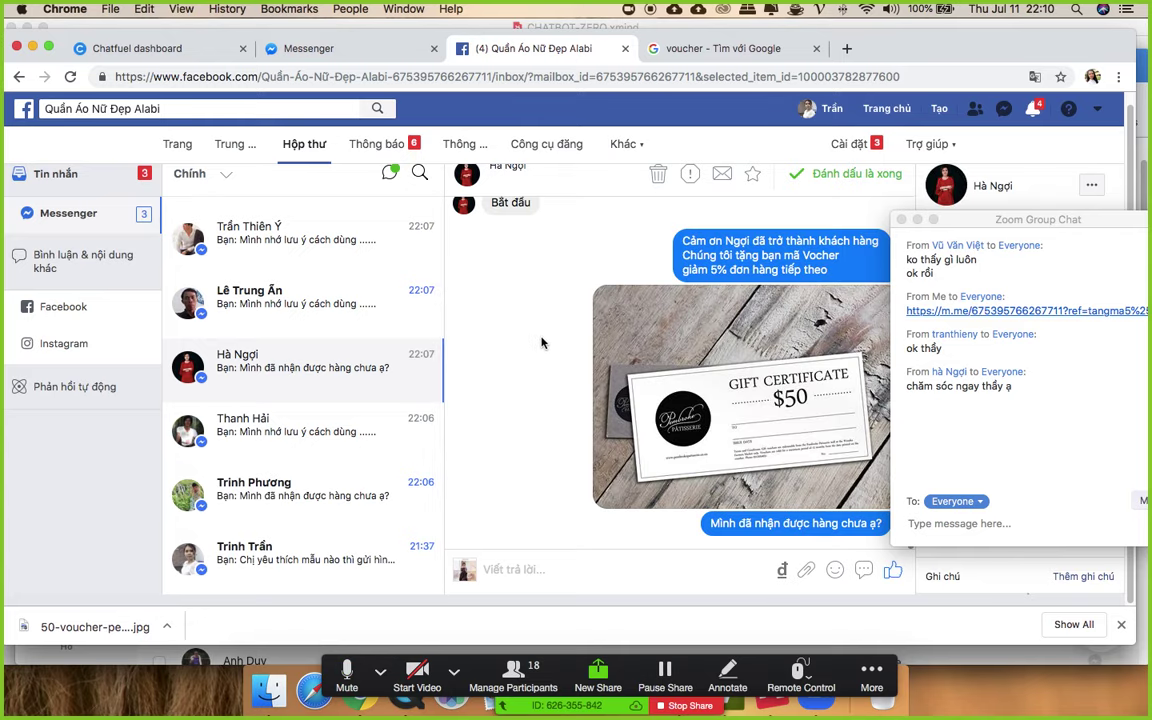
click(300, 488)
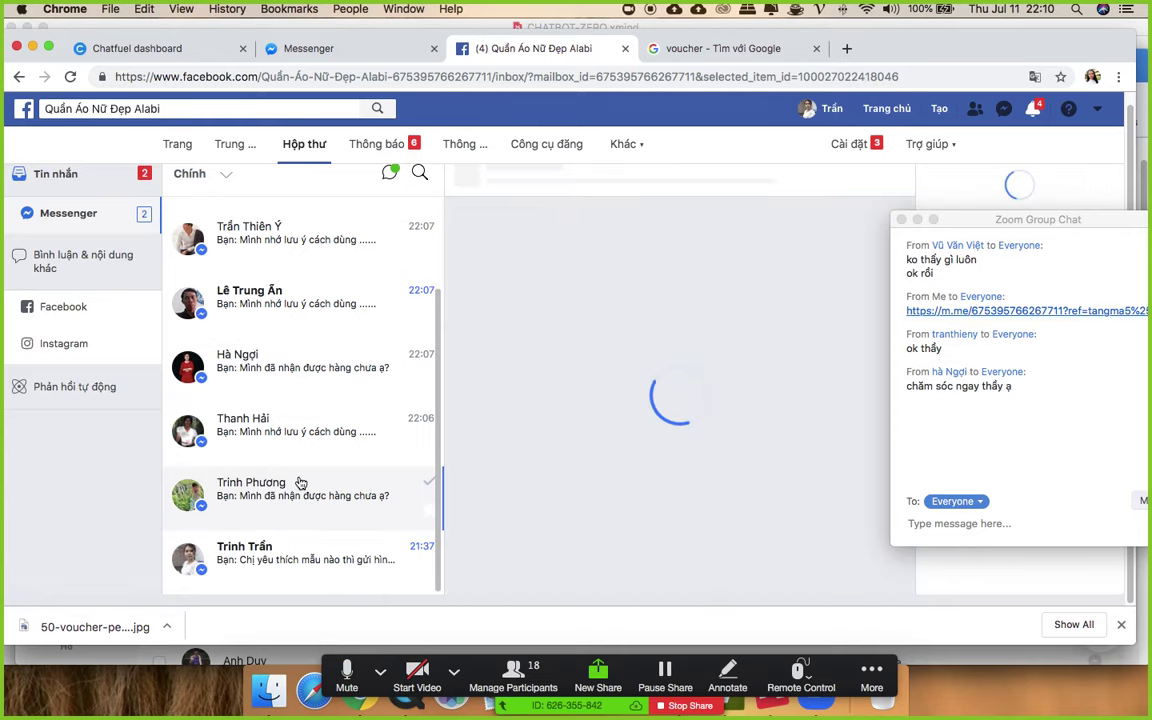
click(287, 442)
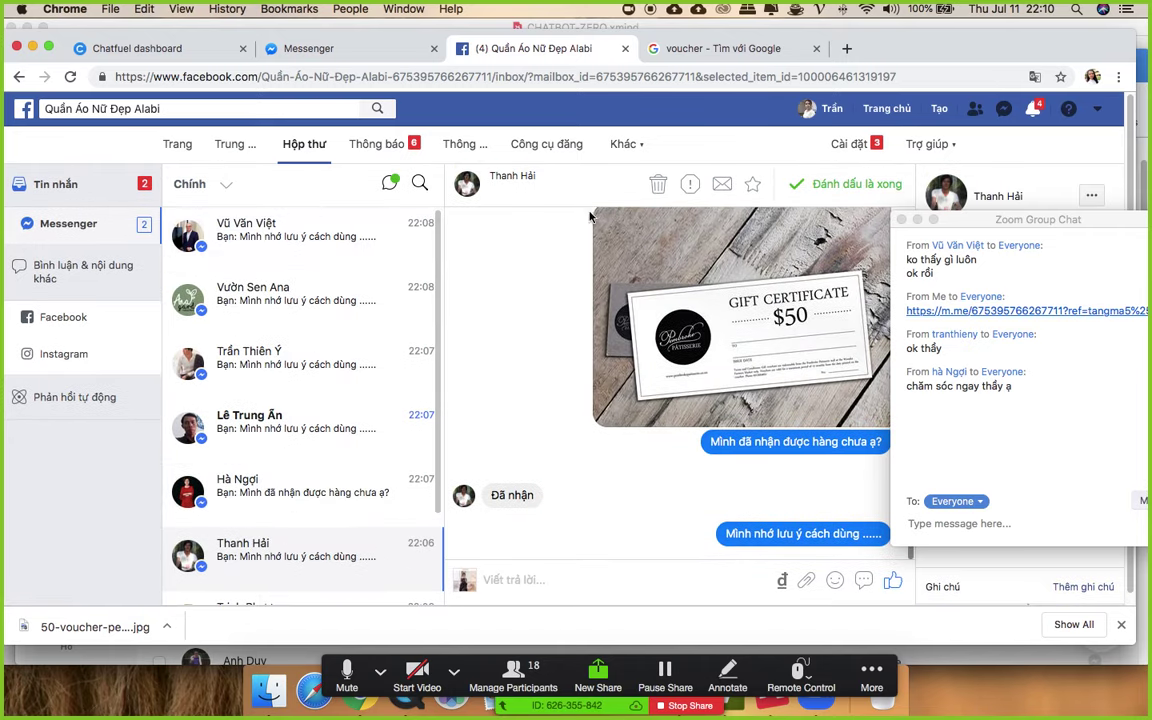
click(305, 48)
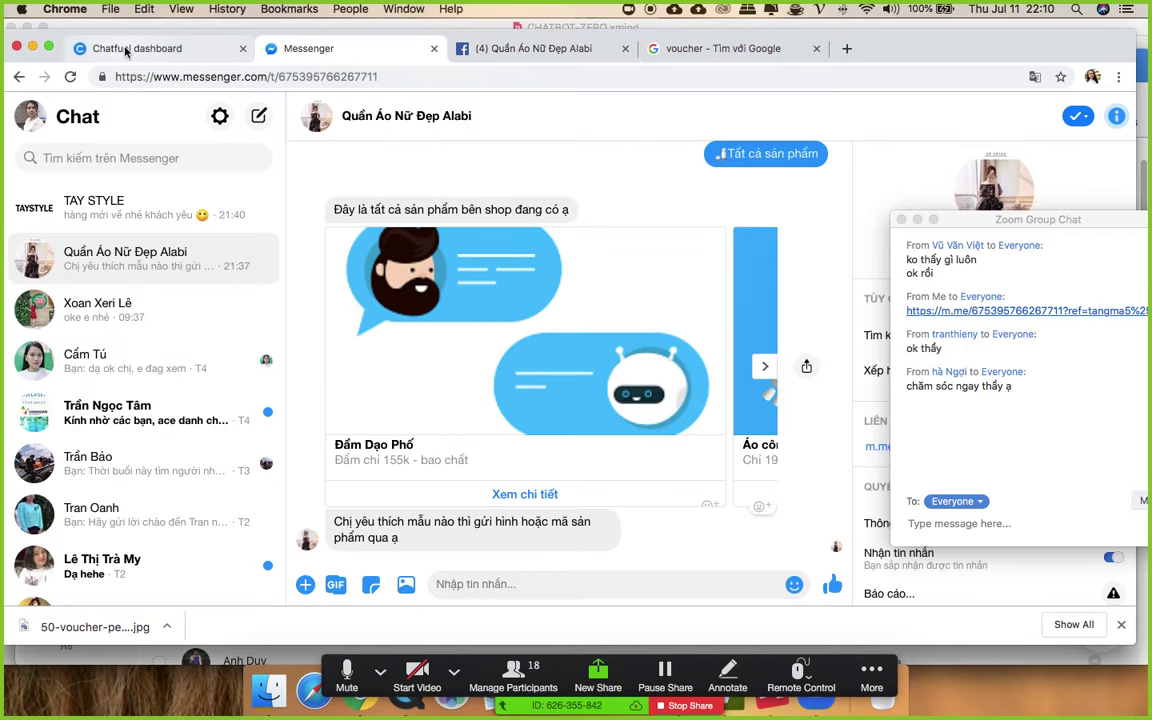
click(126, 51)
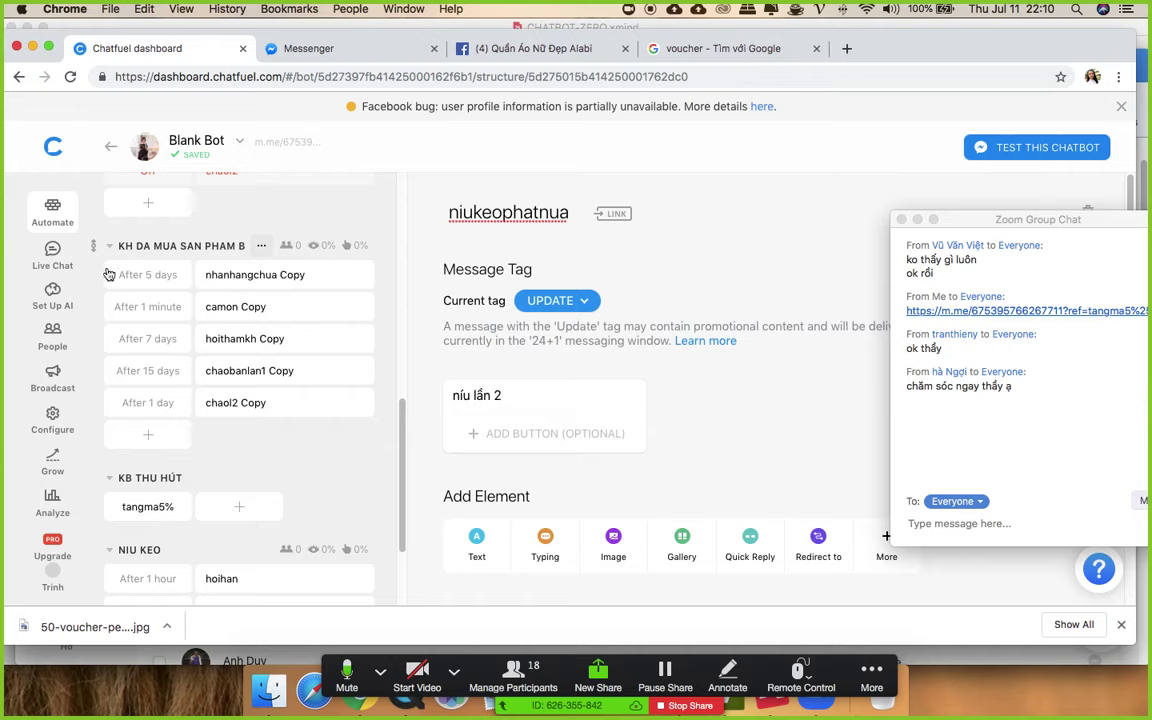
- Review the tangma5% block's Subscribe to Sequence card, then switch to the other bot's People list window
scroll(150, 330, up, 7)
scroll(180, 331, down, 4)
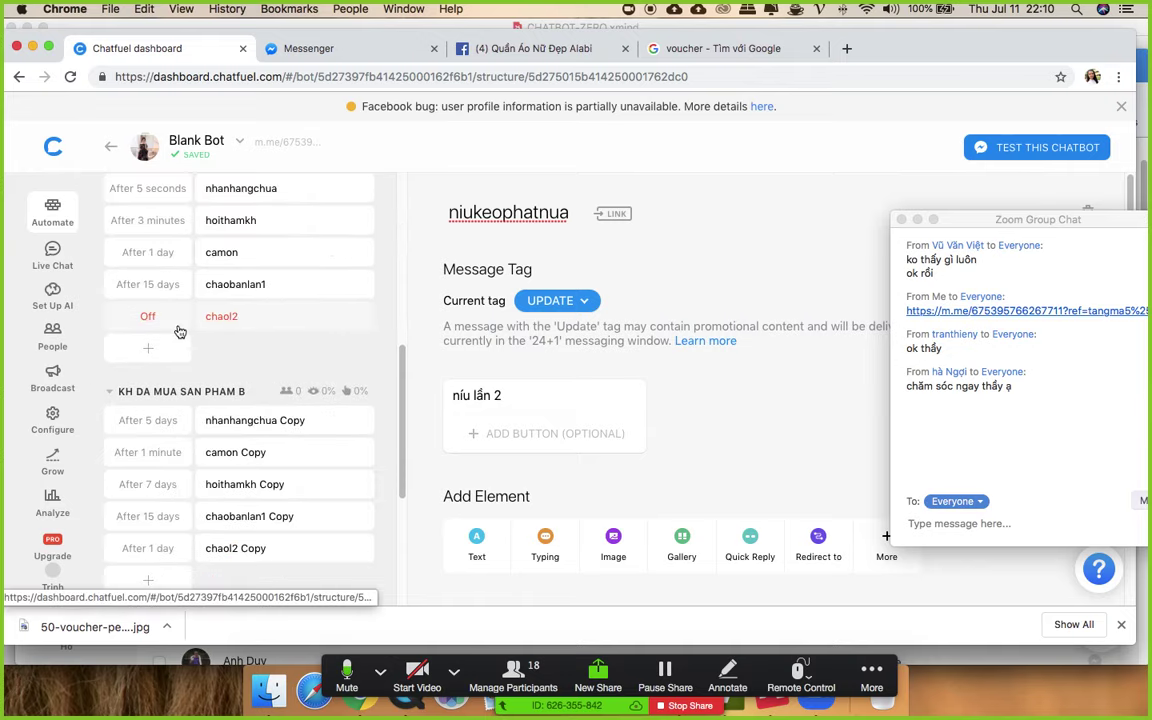
scroll(182, 340, up, 2)
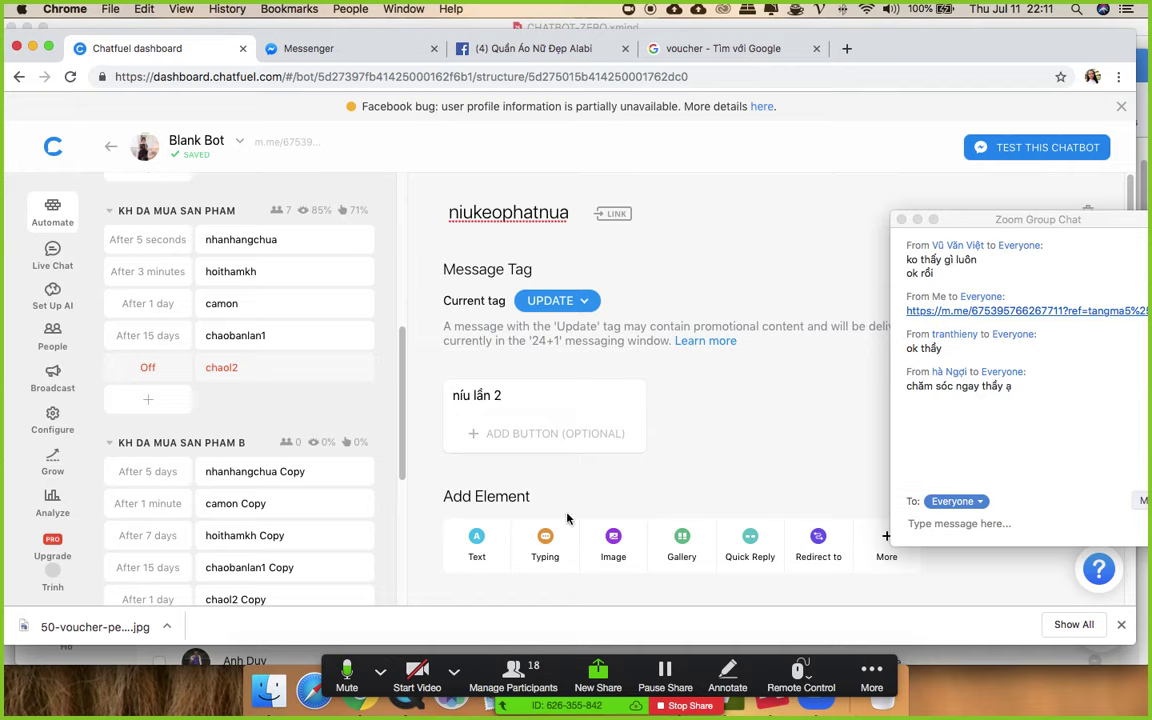
scroll(275, 465, down, 10)
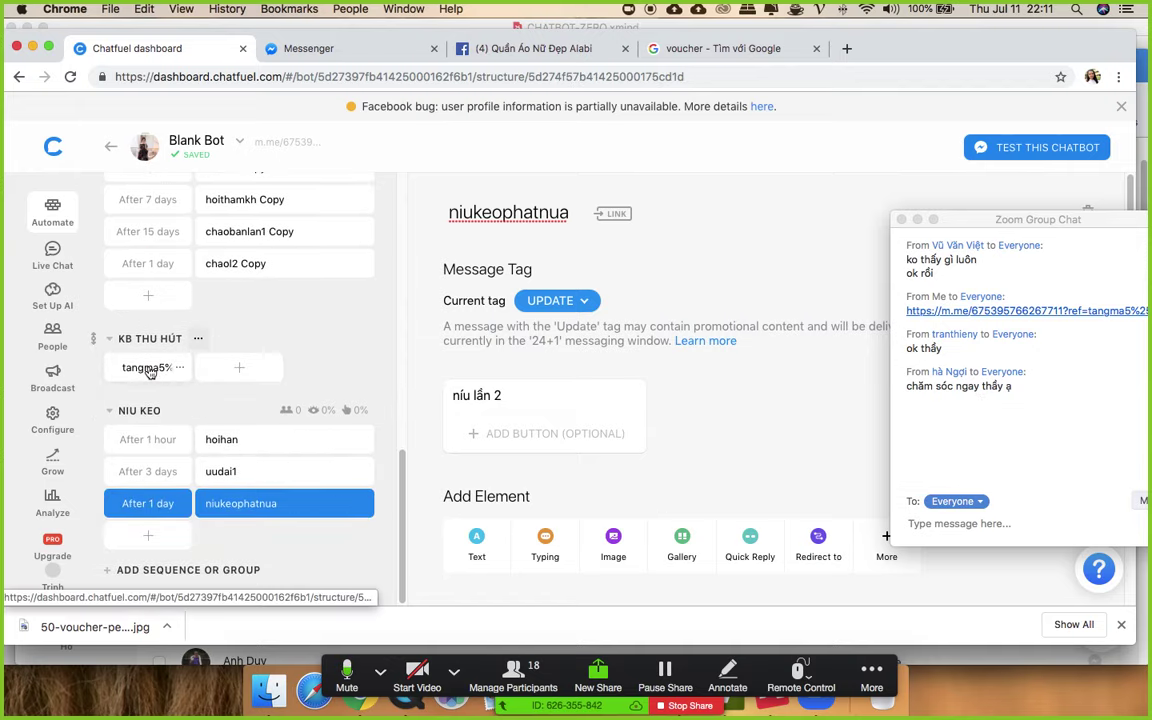
click(152, 367)
scroll(640, 396, down, 10)
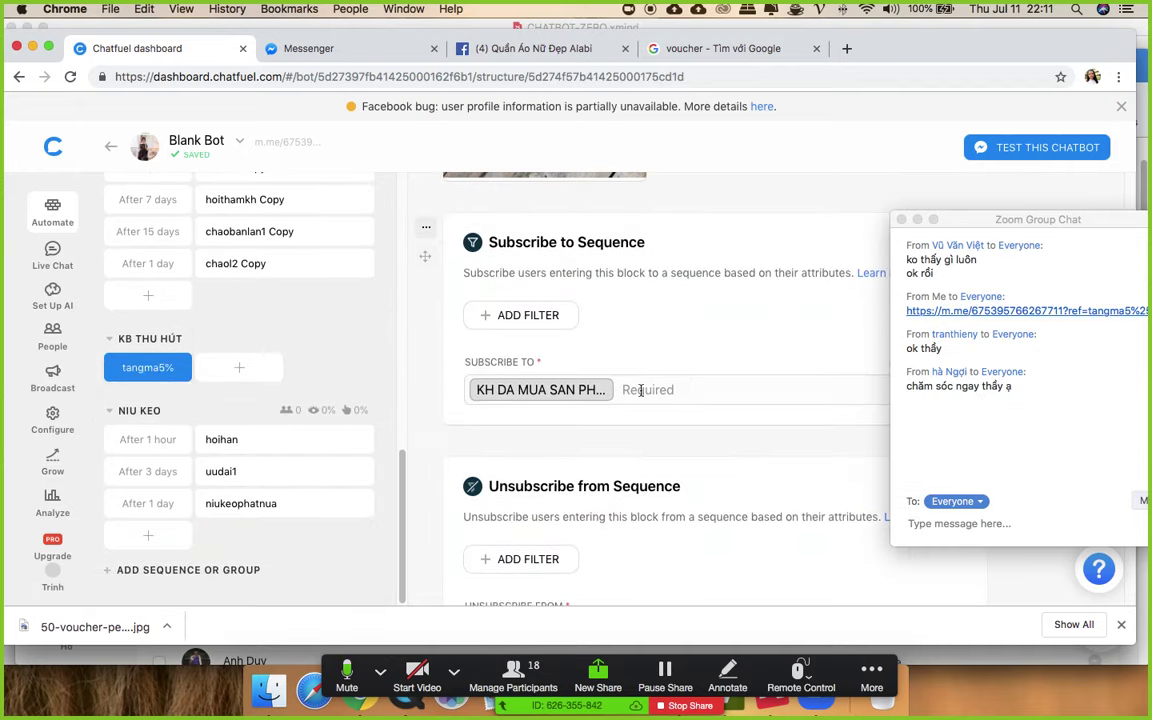
scroll(658, 411, up, 10)
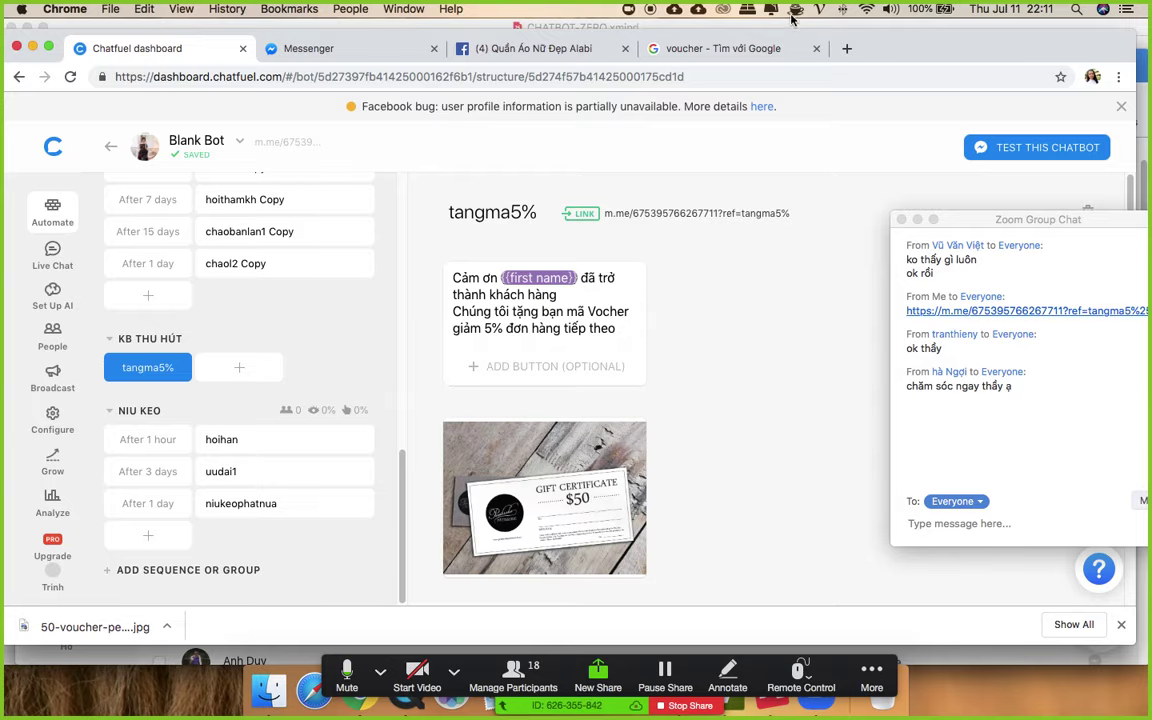
key(ctrl+Up)
click(710, 158)
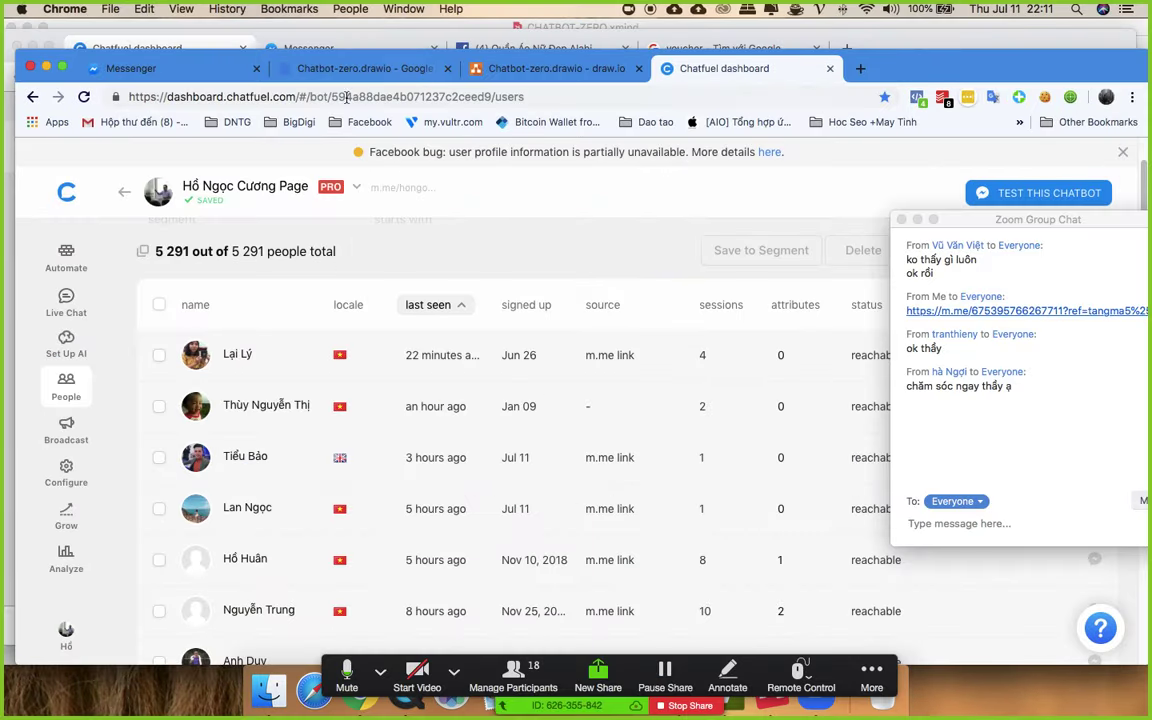
- Open Facebook in a new browser tab
click(154, 67)
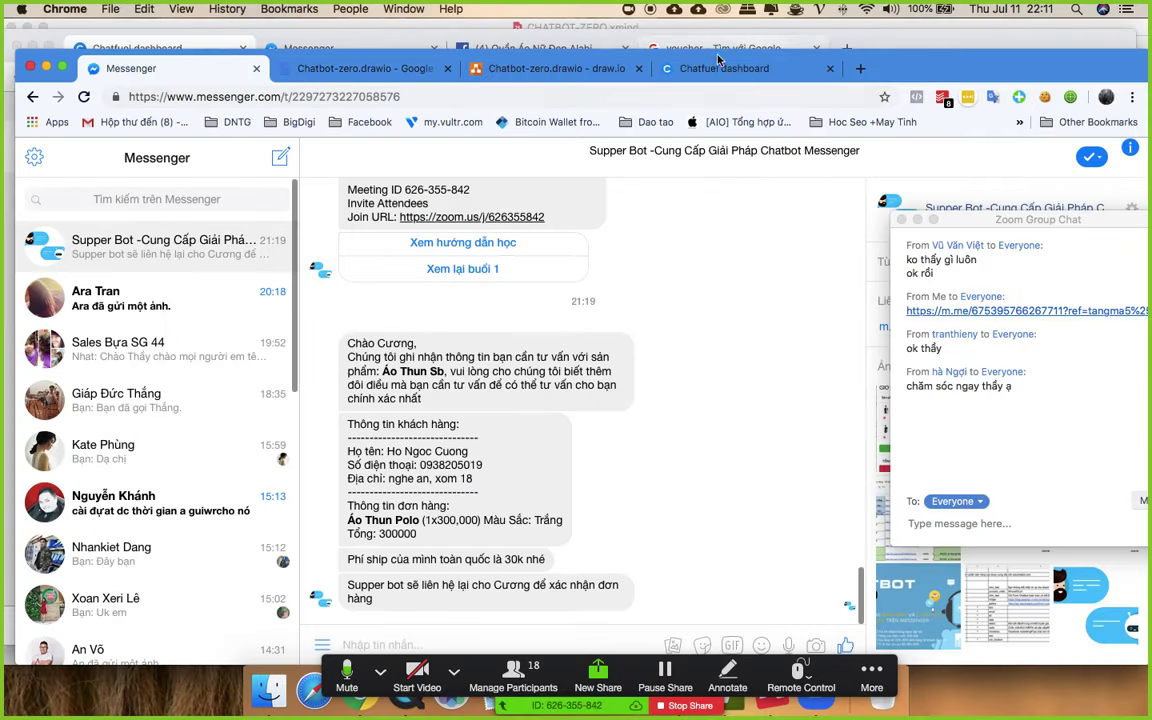
key(super+t)
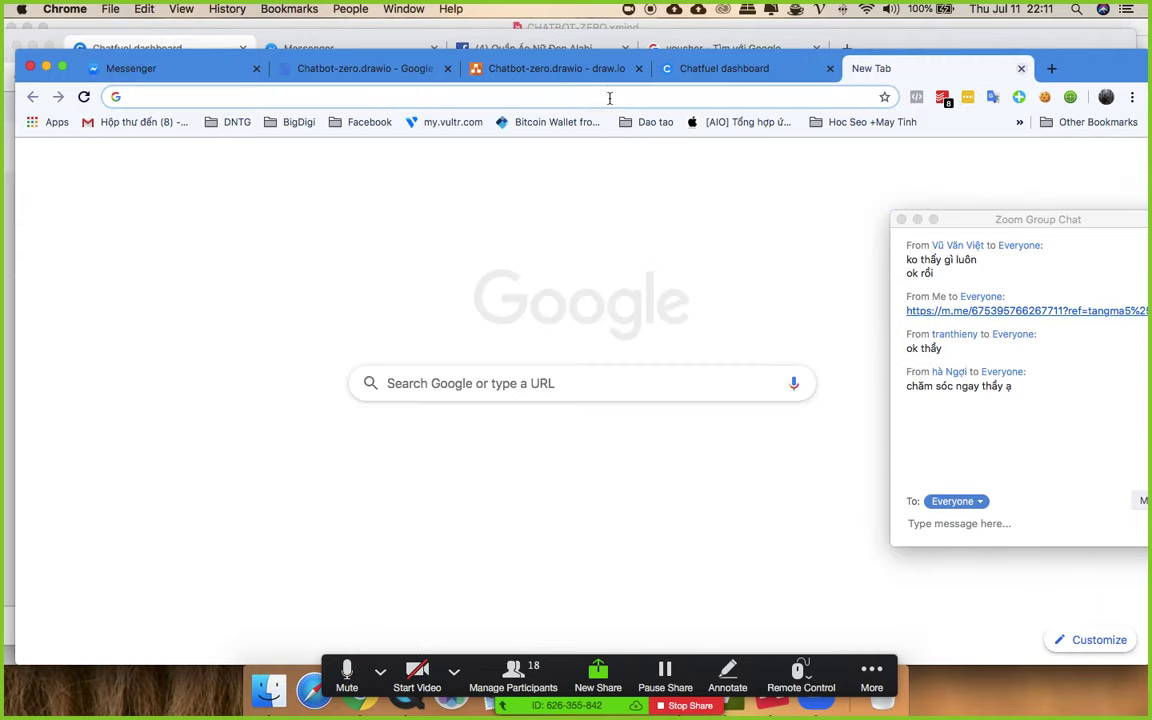
text(fa)
key(Return)
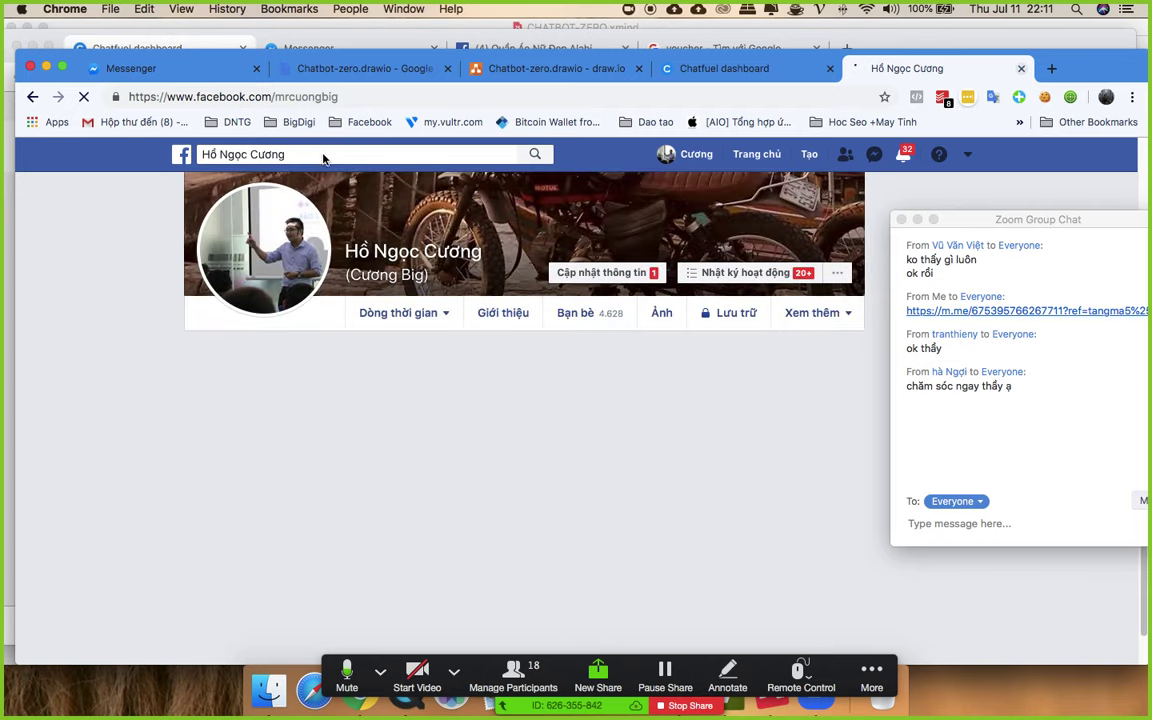
- Search for 'cộng đồng chatbot marketing' and open the Cộng Đồng Chatbot Marketing group page
click(321, 154)
text(công)
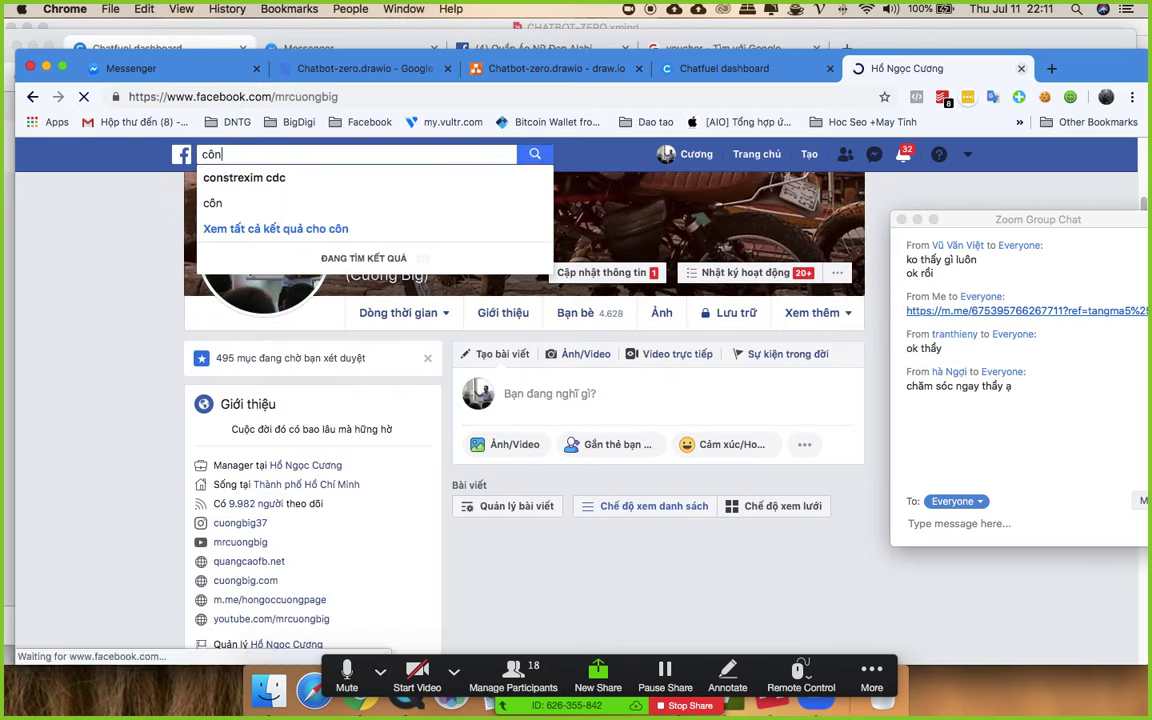
click(336, 172)
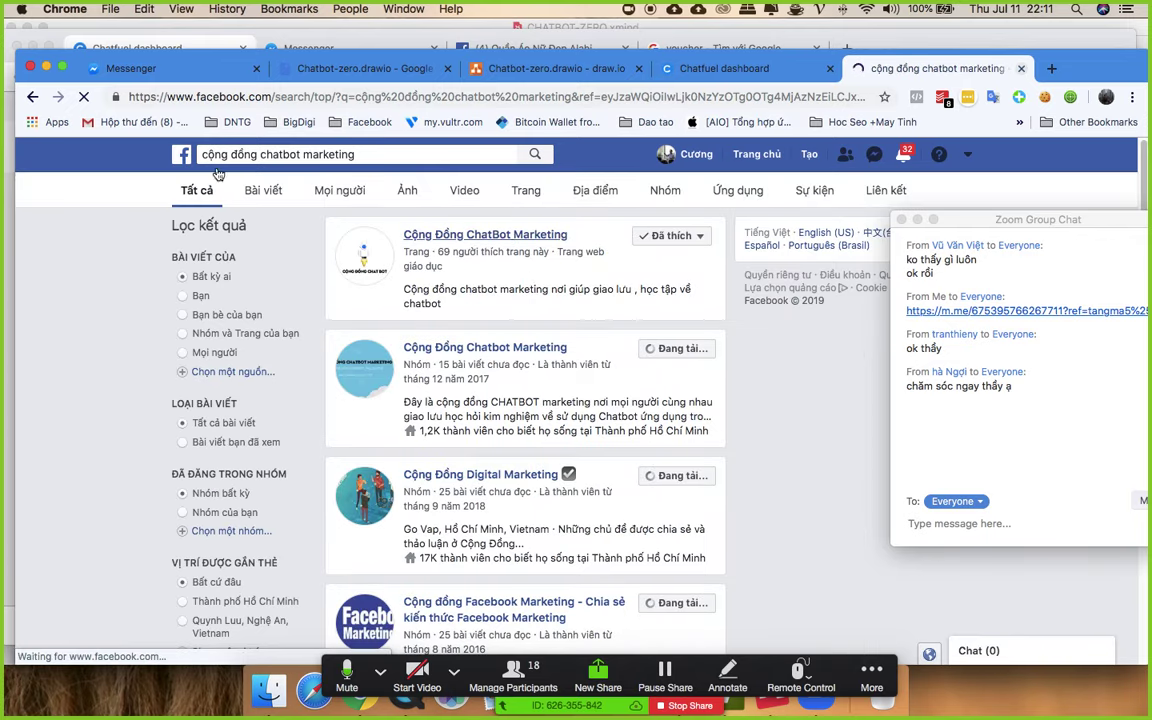
click(34, 97)
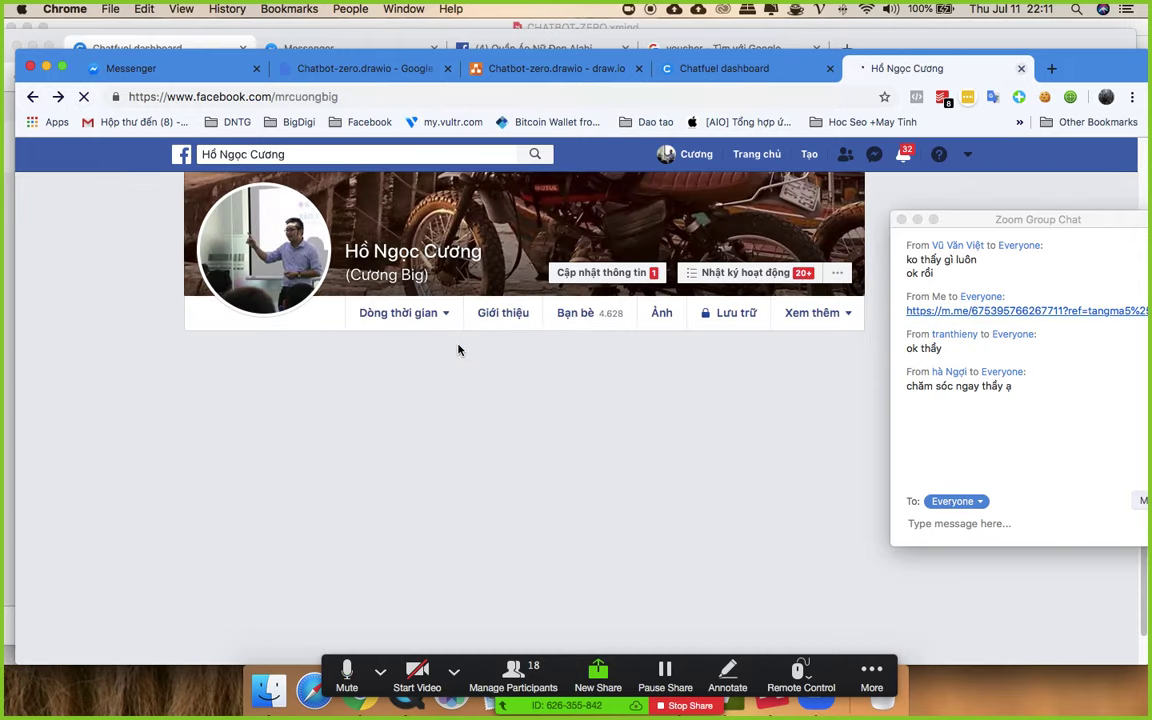
click(336, 153)
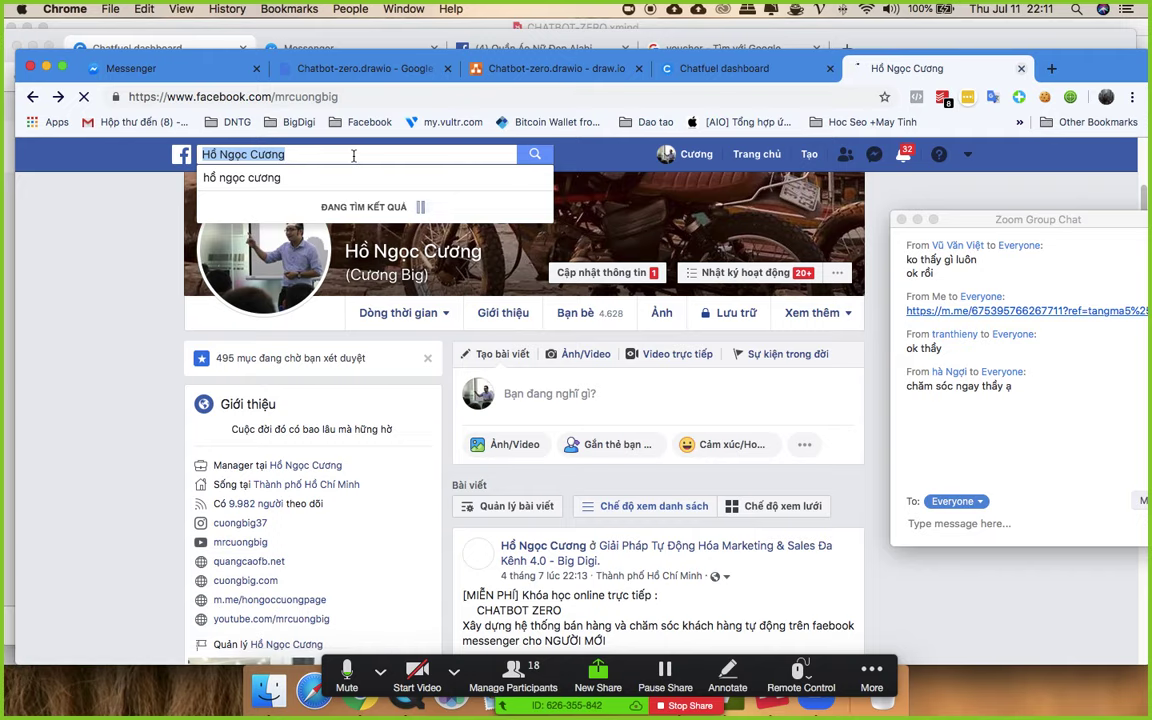
text(cộng)
click(368, 180)
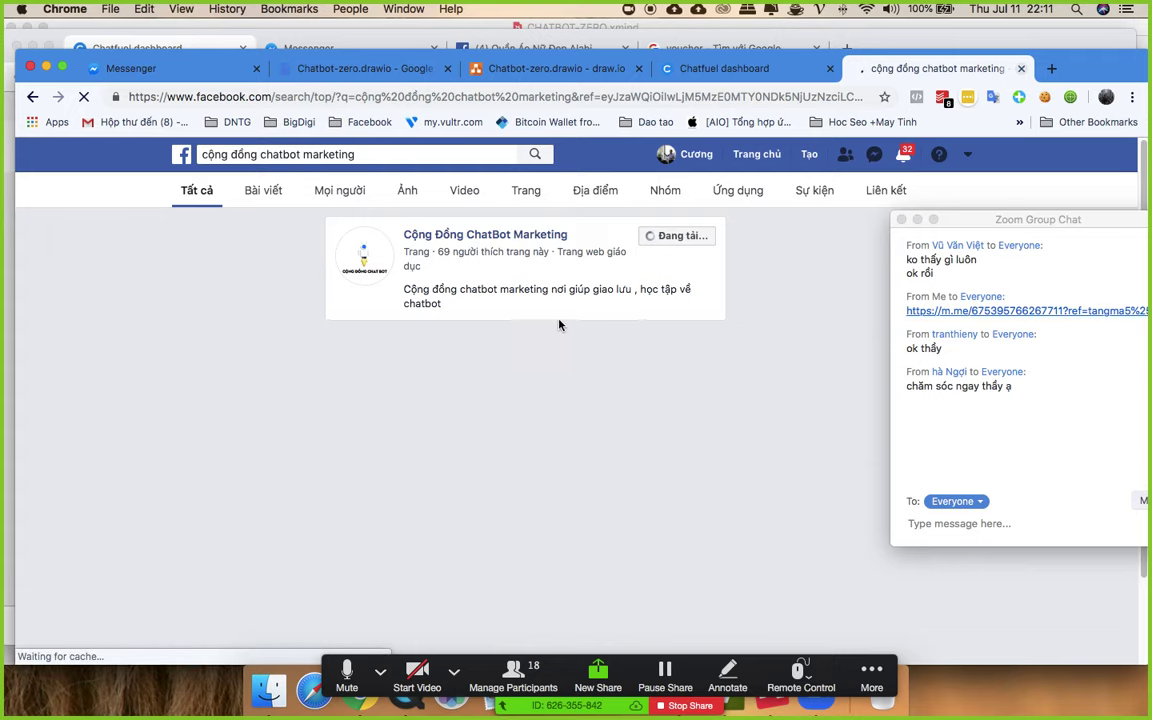
click(460, 234)
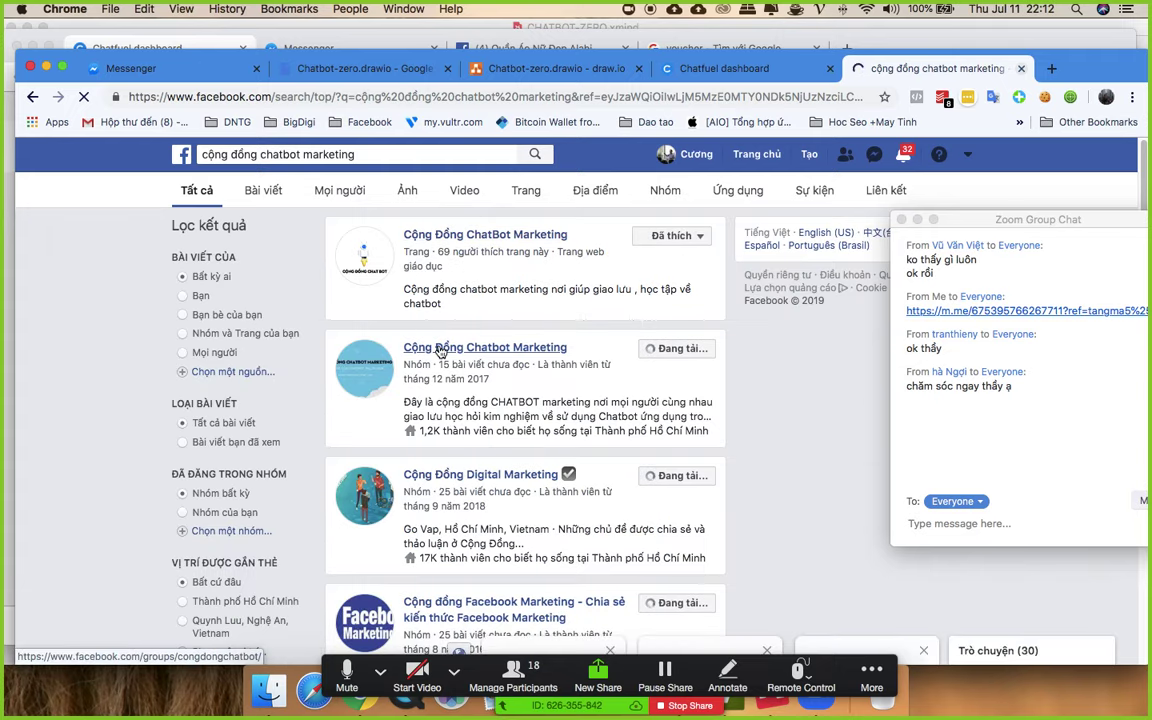
click(440, 350)
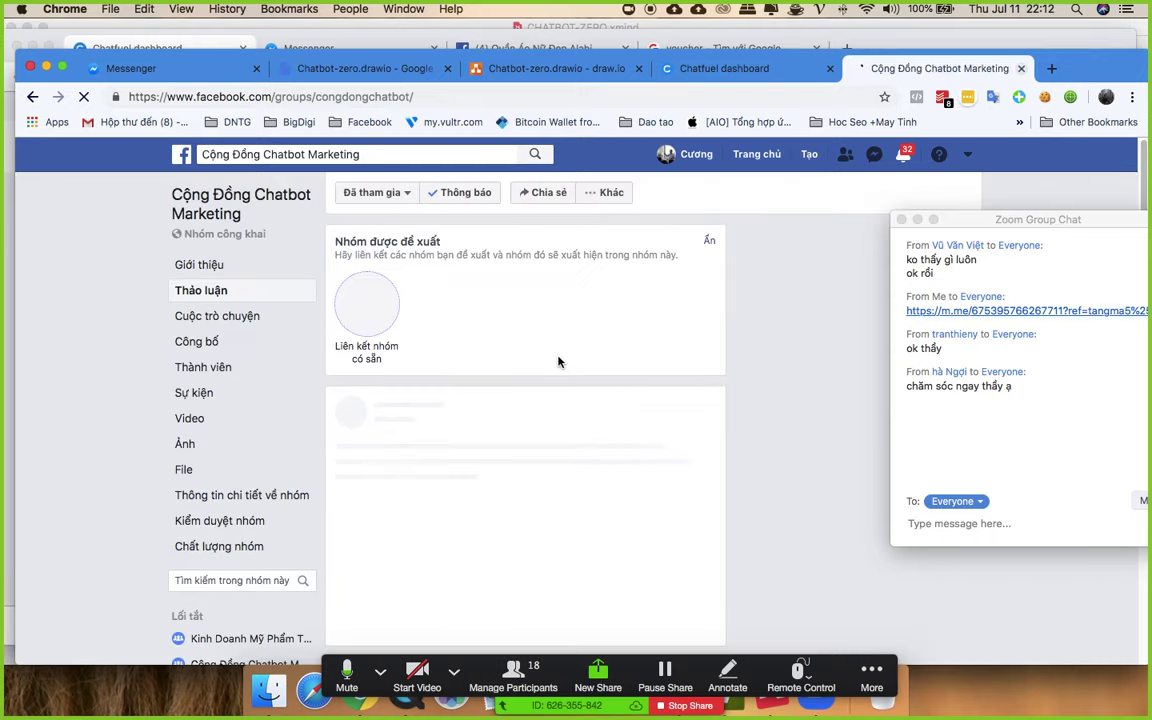
- Copy the group page's URL and send it in the meeting chat
click(392, 96)
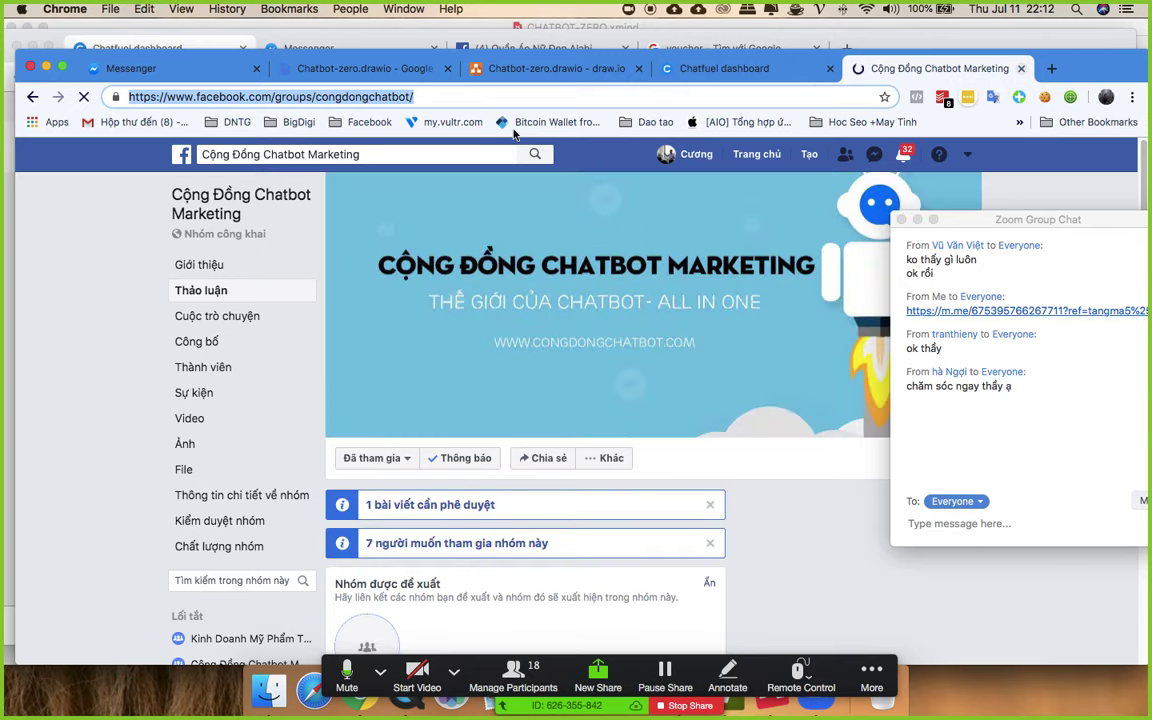
key(super+c)
click(940, 523)
key(super+v)
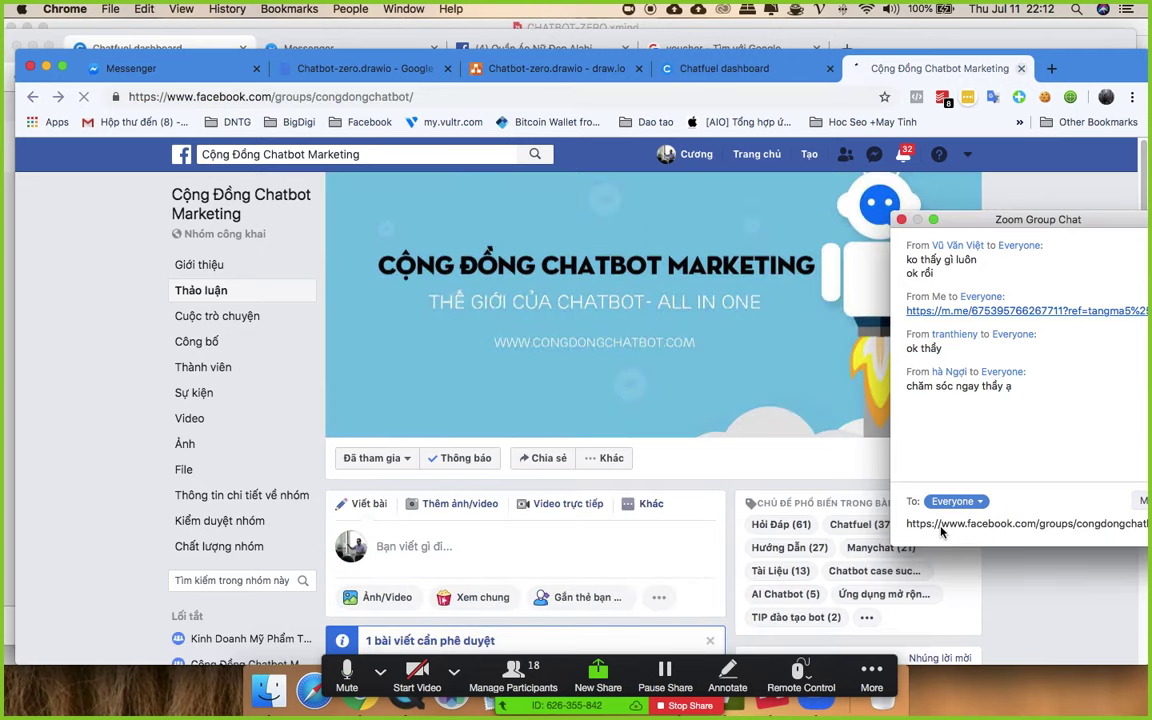
key(Return)
scroll(620, 395, down, 5)
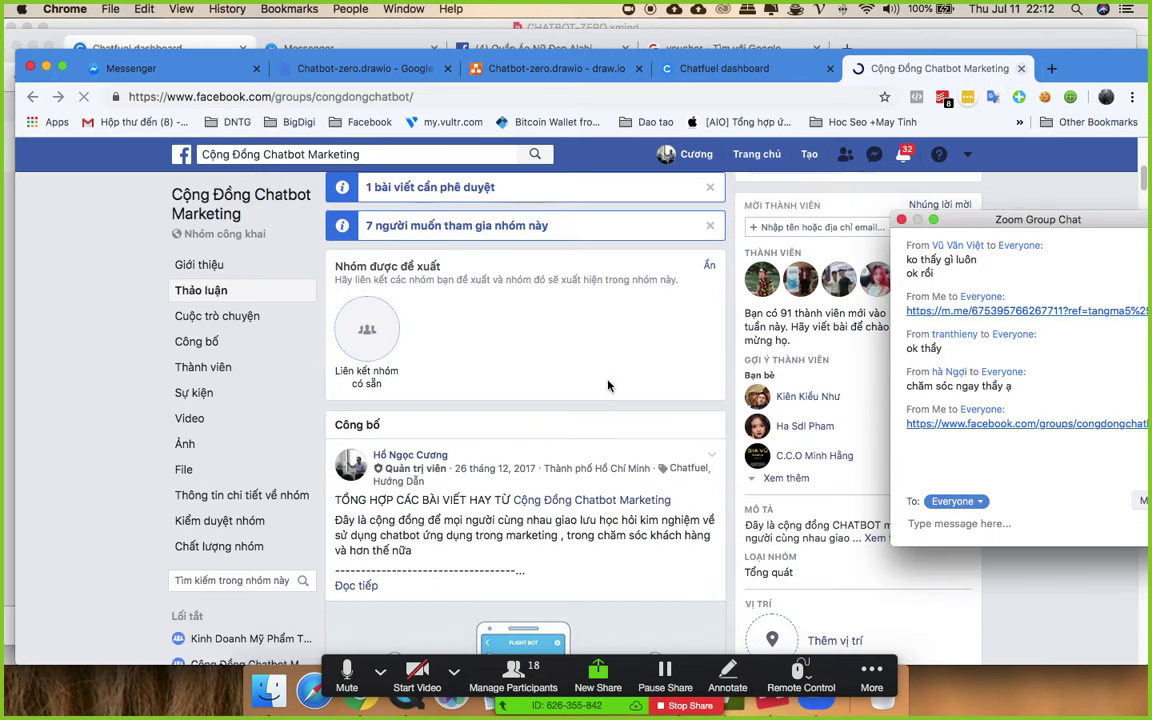
scroll(607, 390, down, 5)
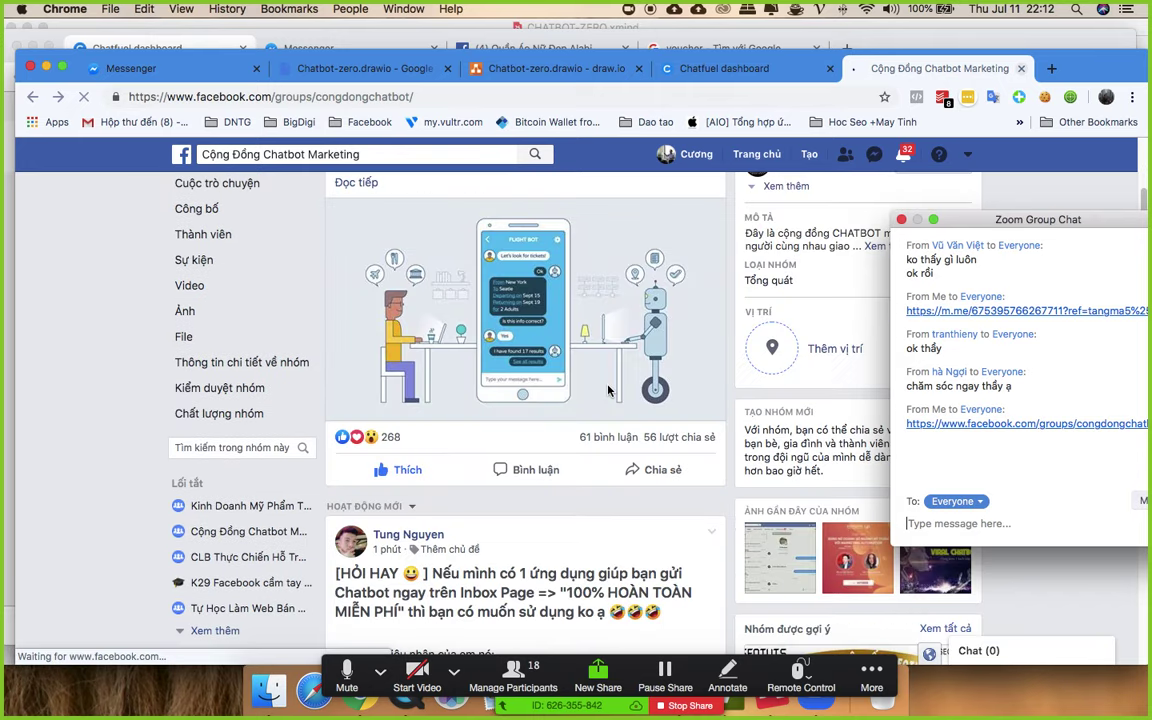
scroll(607, 390, up, 3)
scroll(607, 390, up, 1)
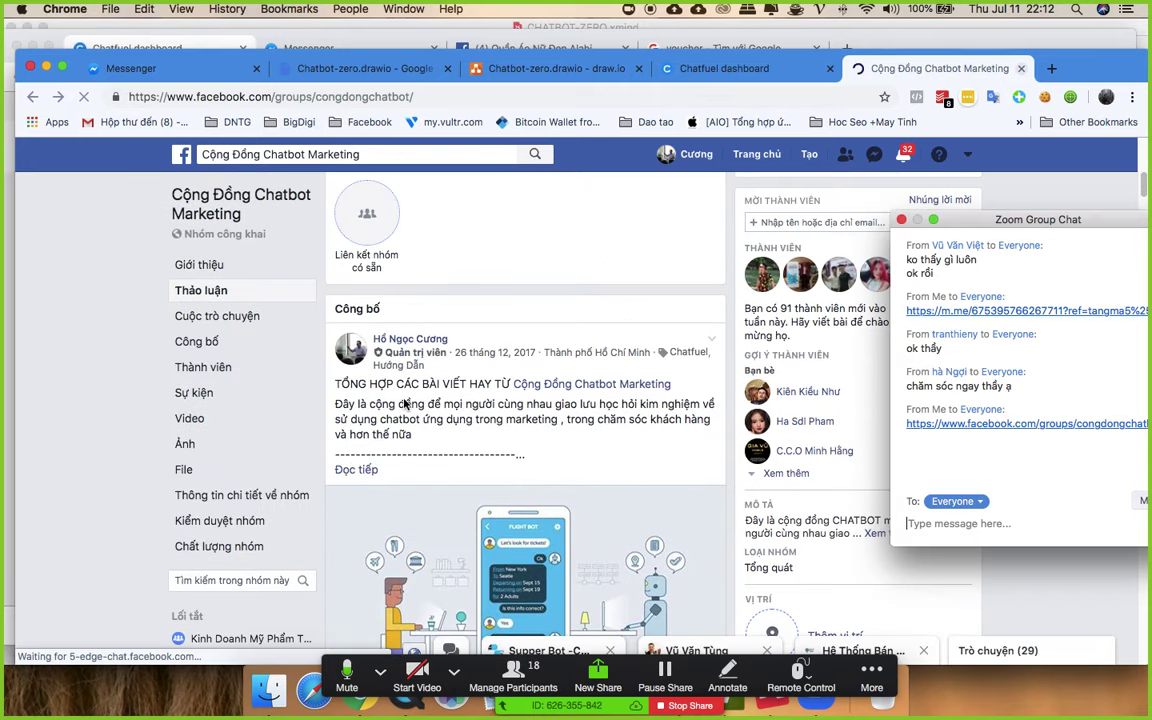
scroll(410, 340, down, 5)
scroll(480, 330, down, 5)
scroll(505, 343, down, 10)
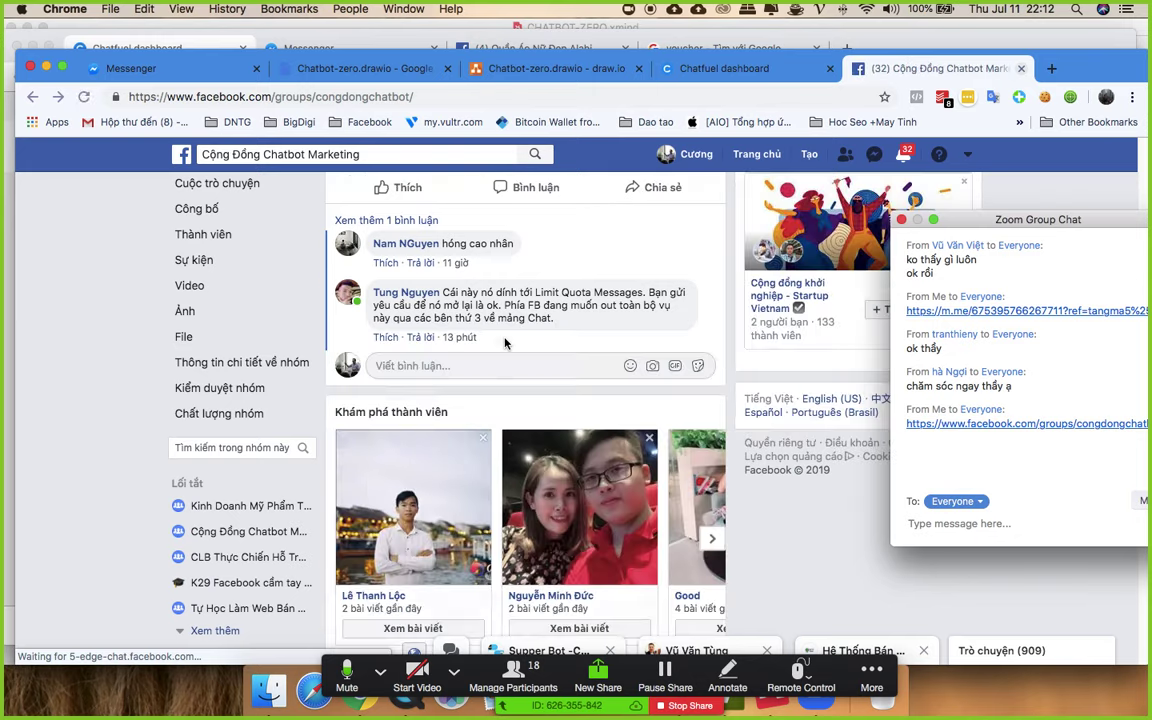
scroll(430, 330, up, 15)
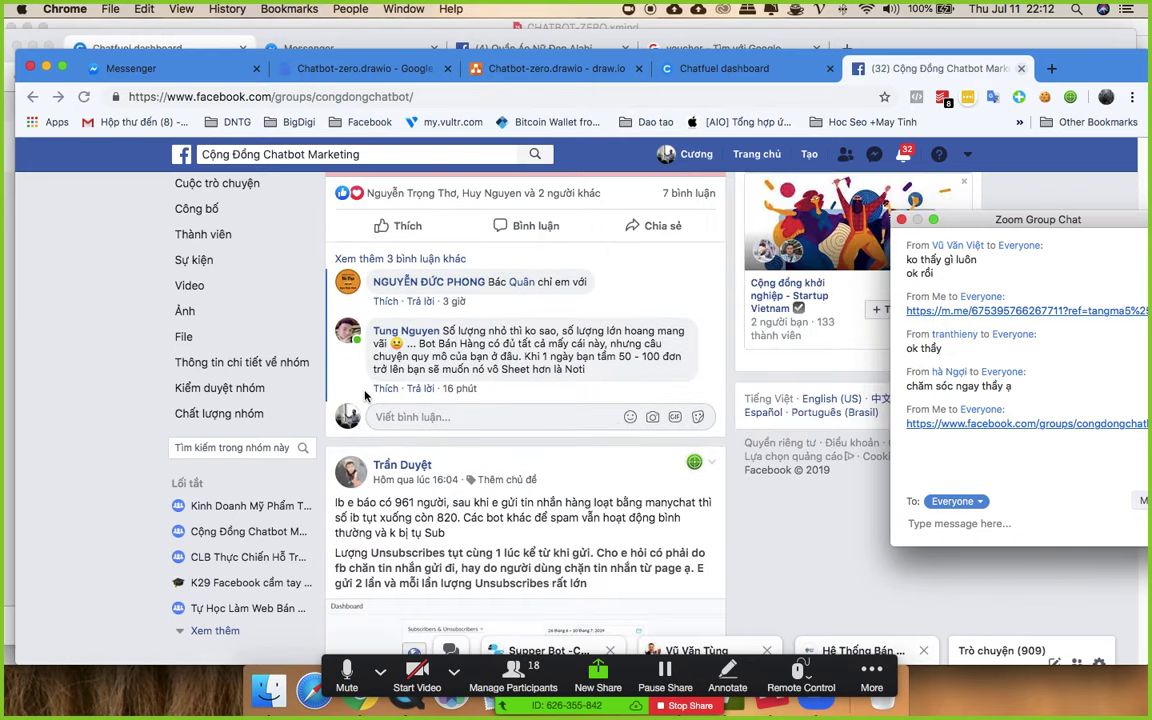
scroll(484, 231, up, 5)
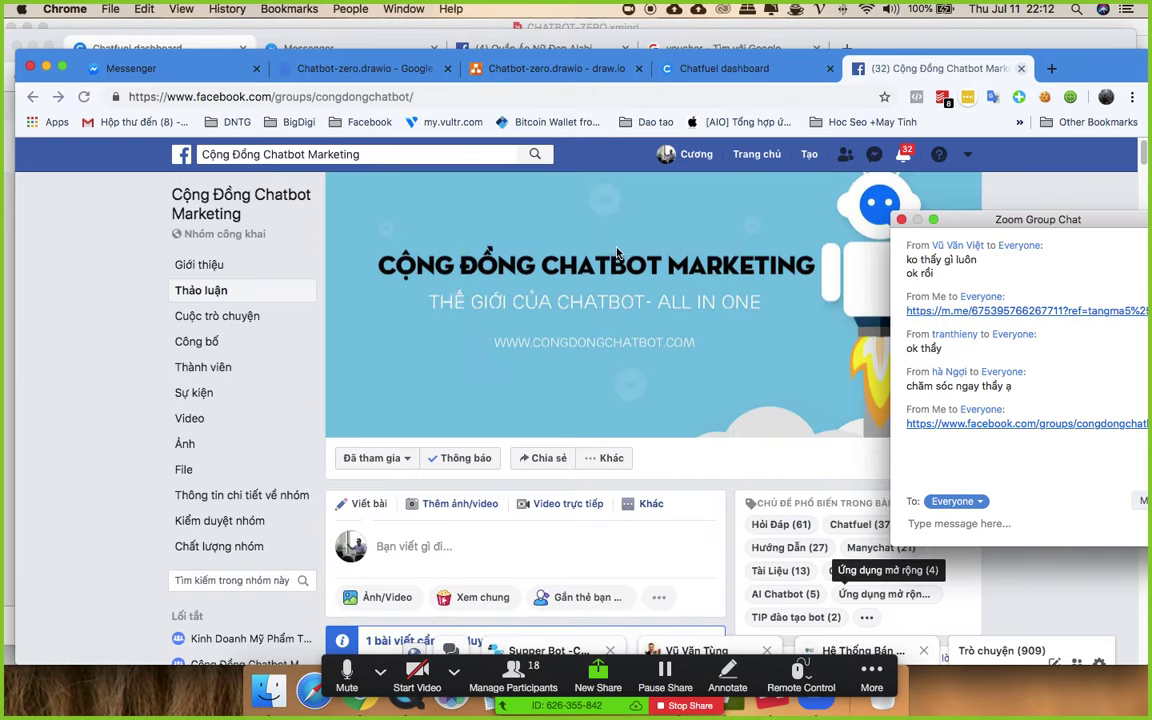
key(ctrl+Up)
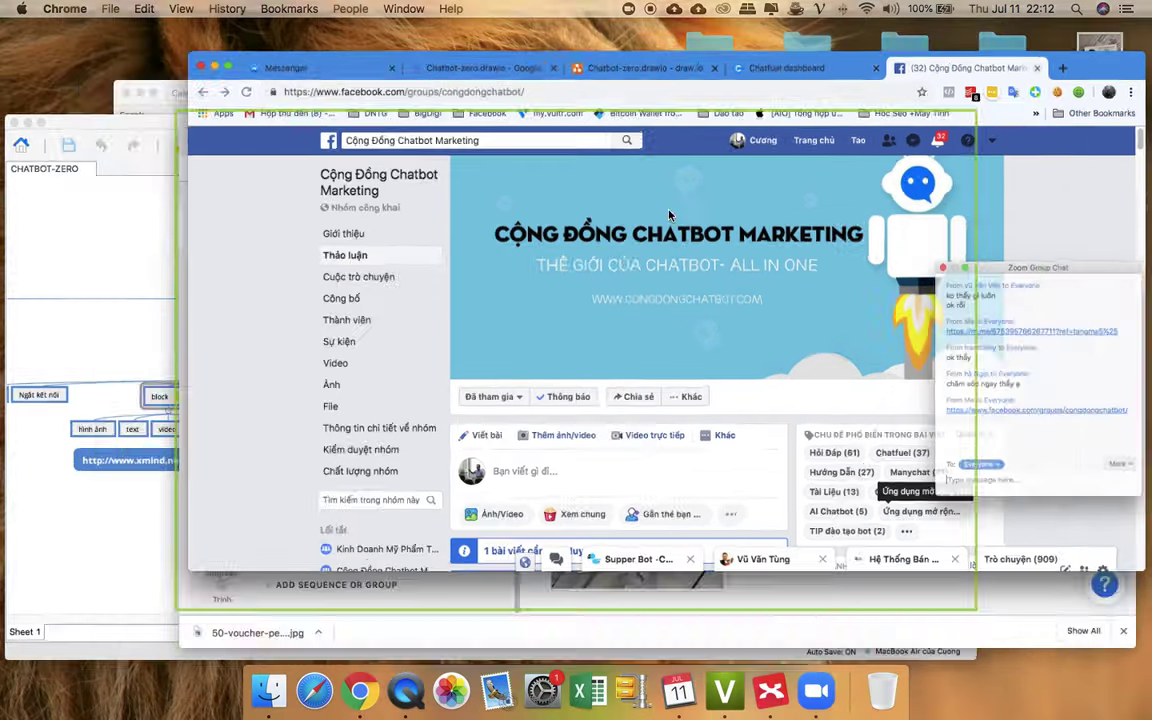
- Bring up the CHATBOT-ZERO map and pan across it, checking the Gắn thẻ topic
click(280, 450)
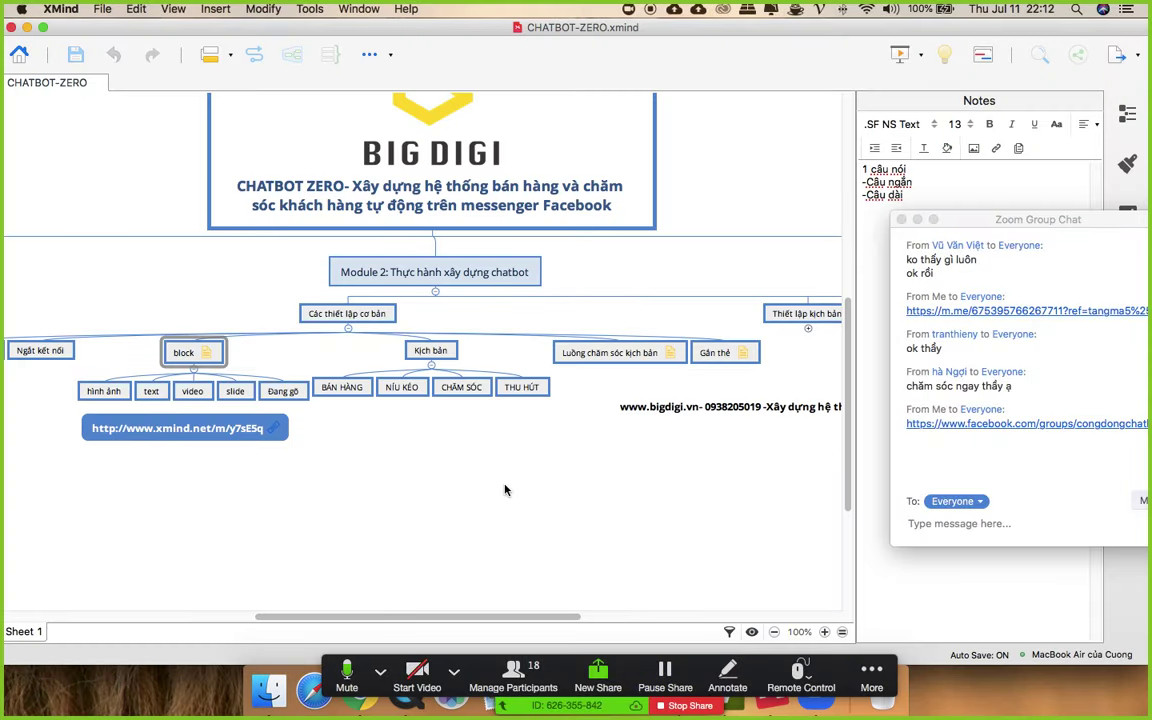
click(464, 618)
drag(464, 618, 439, 618)
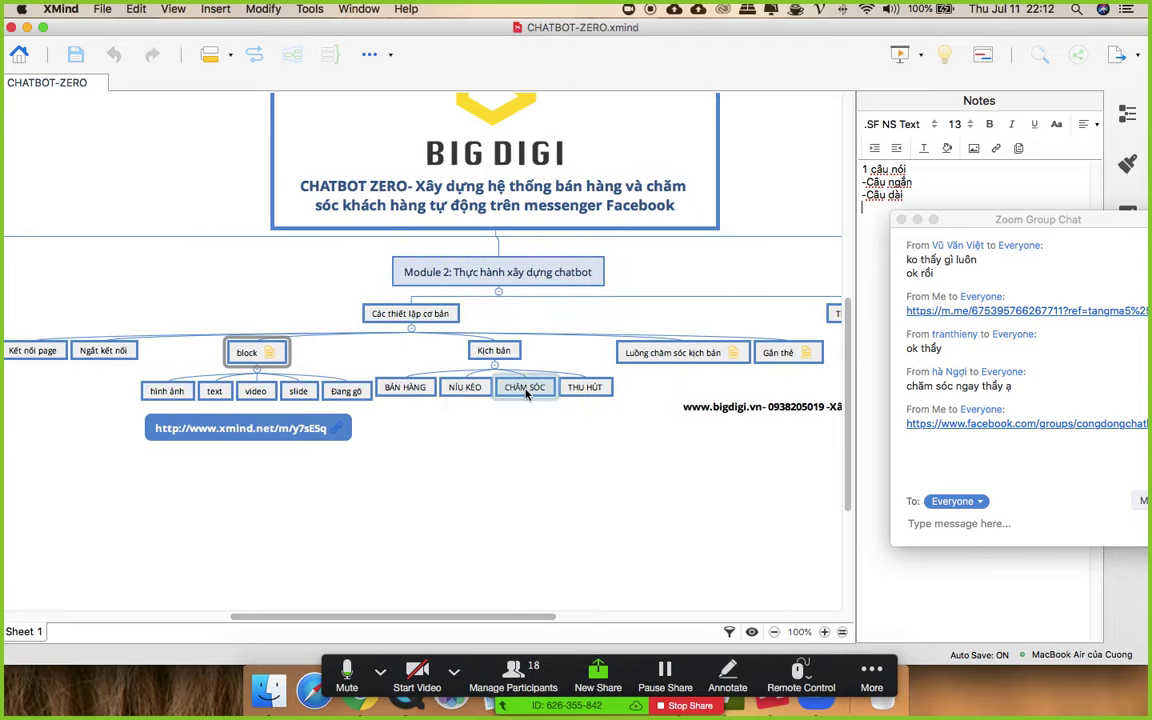
click(494, 619)
drag(494, 619, 564, 618)
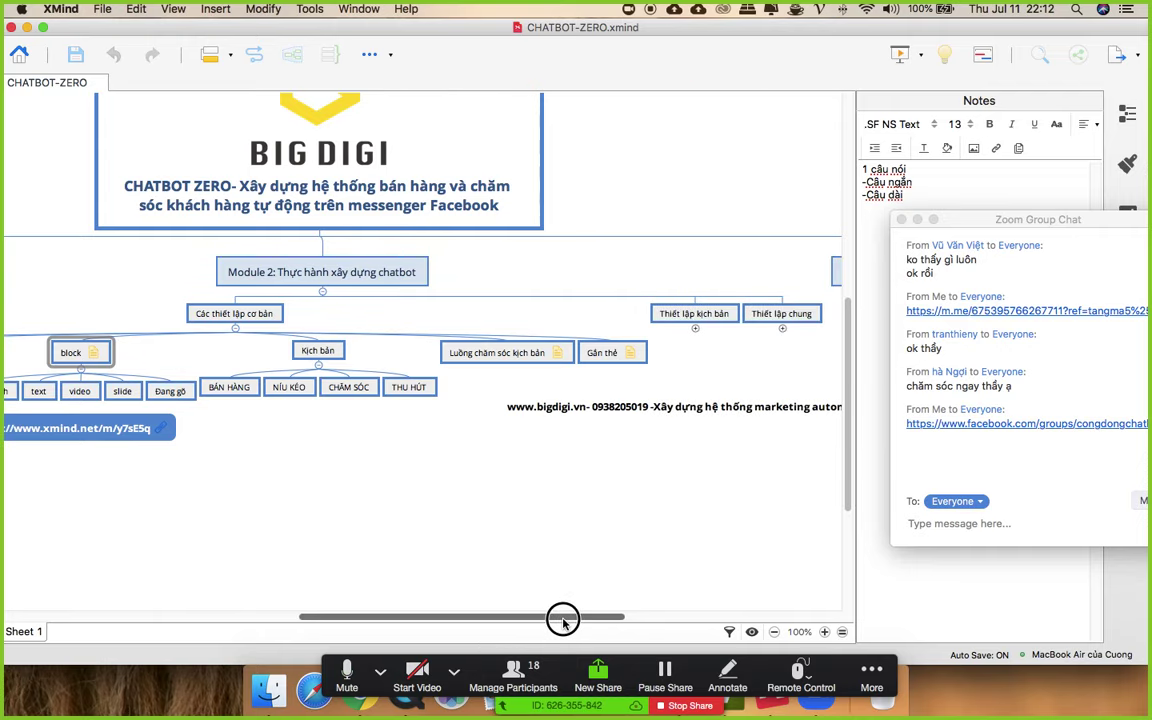
mouse_move(557, 356)
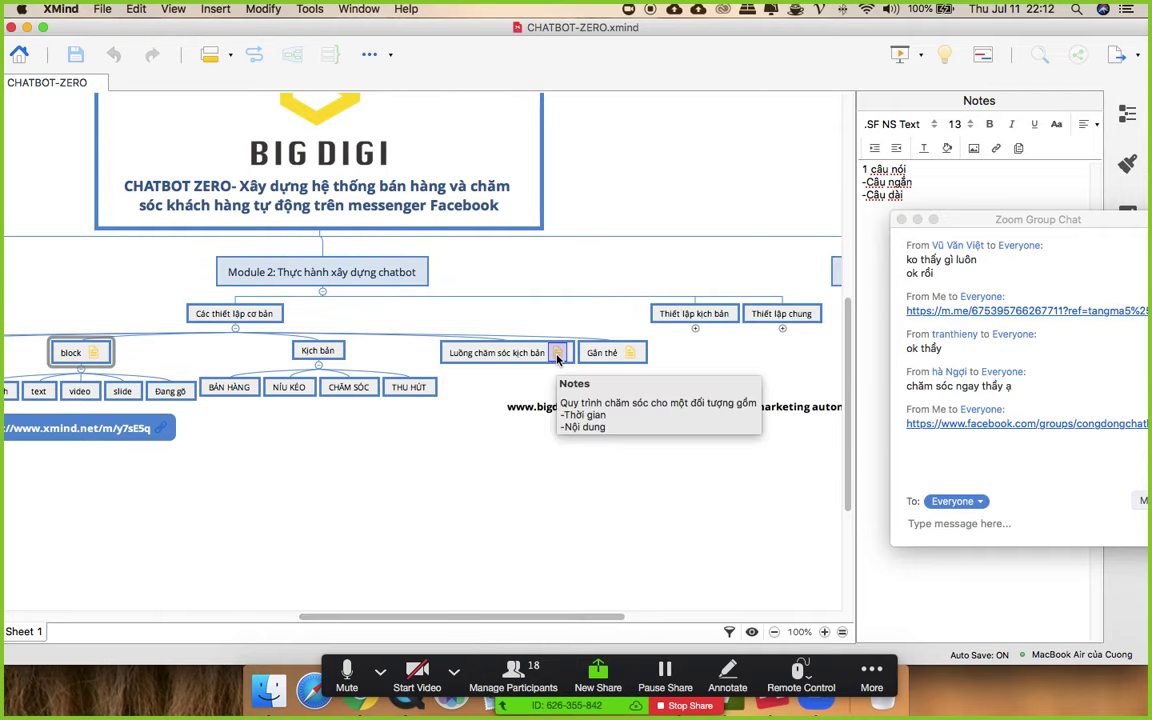
click(629, 356)
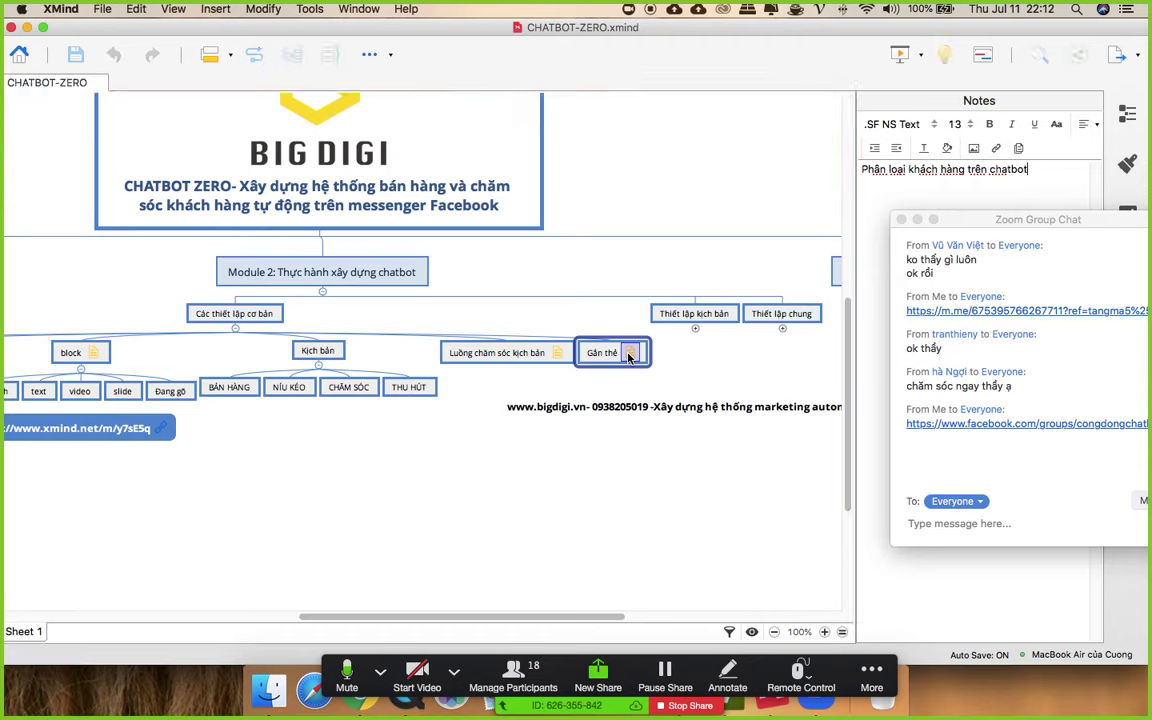
click(522, 579)
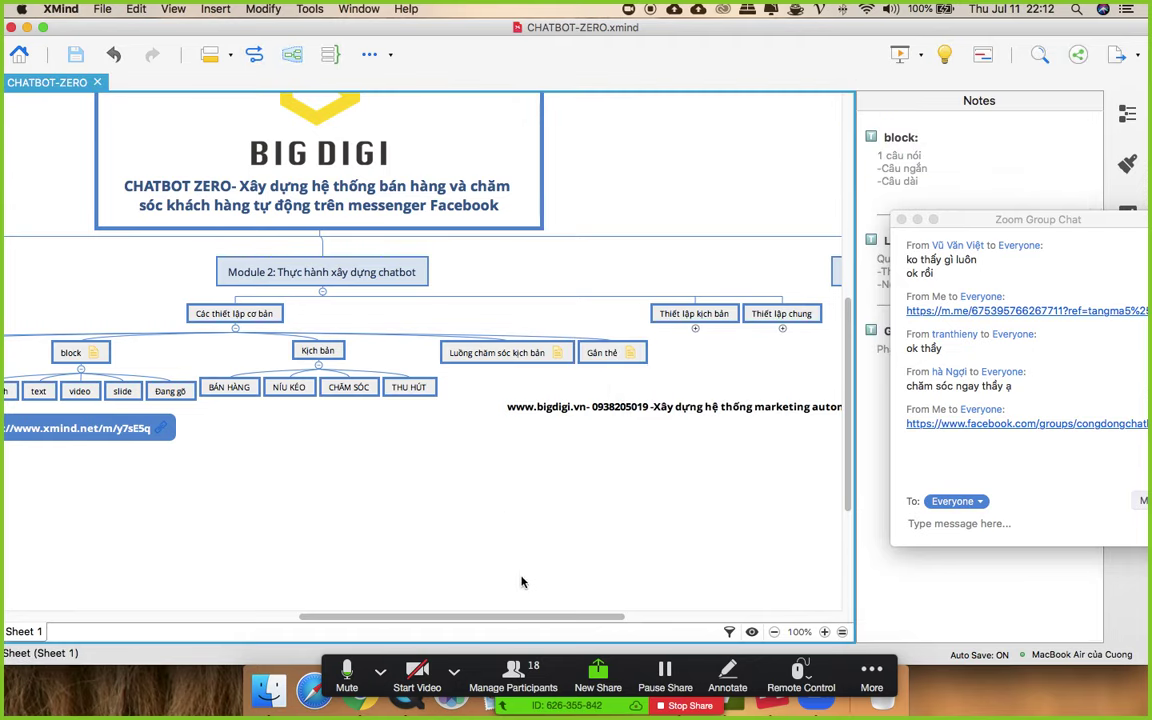
- Expand Module 3: Chatbot nâng cao to reveal its six subtopics
drag(571, 618, 488, 548)
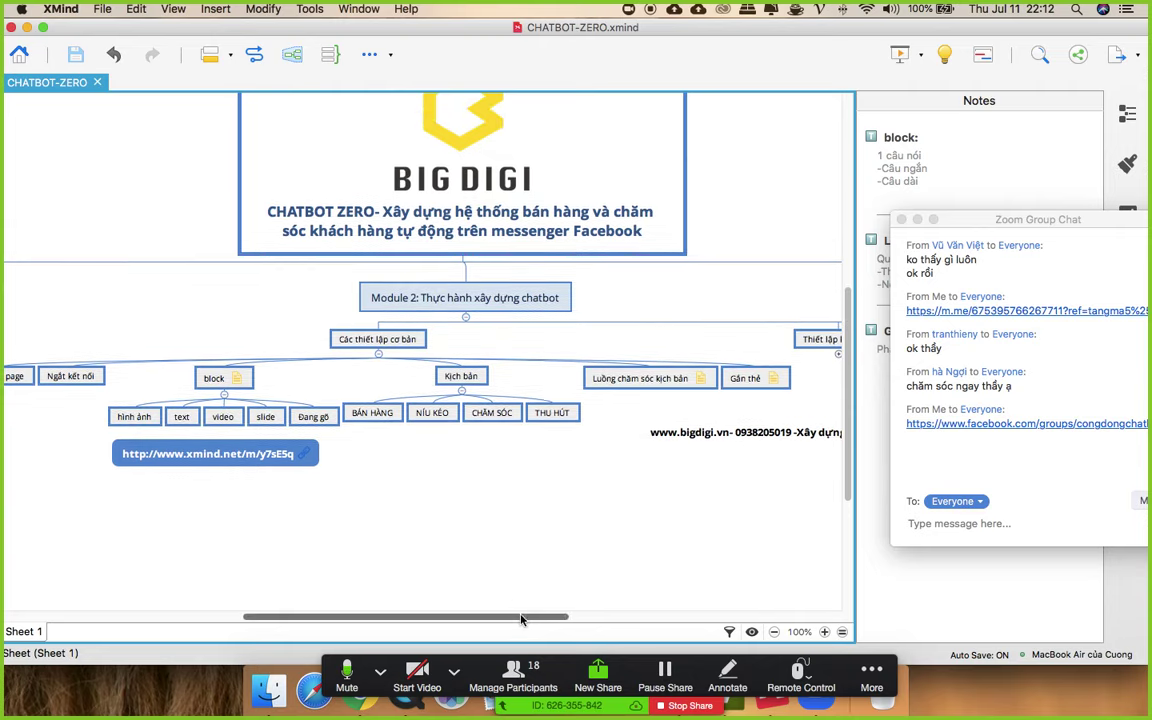
drag(515, 617, 717, 618)
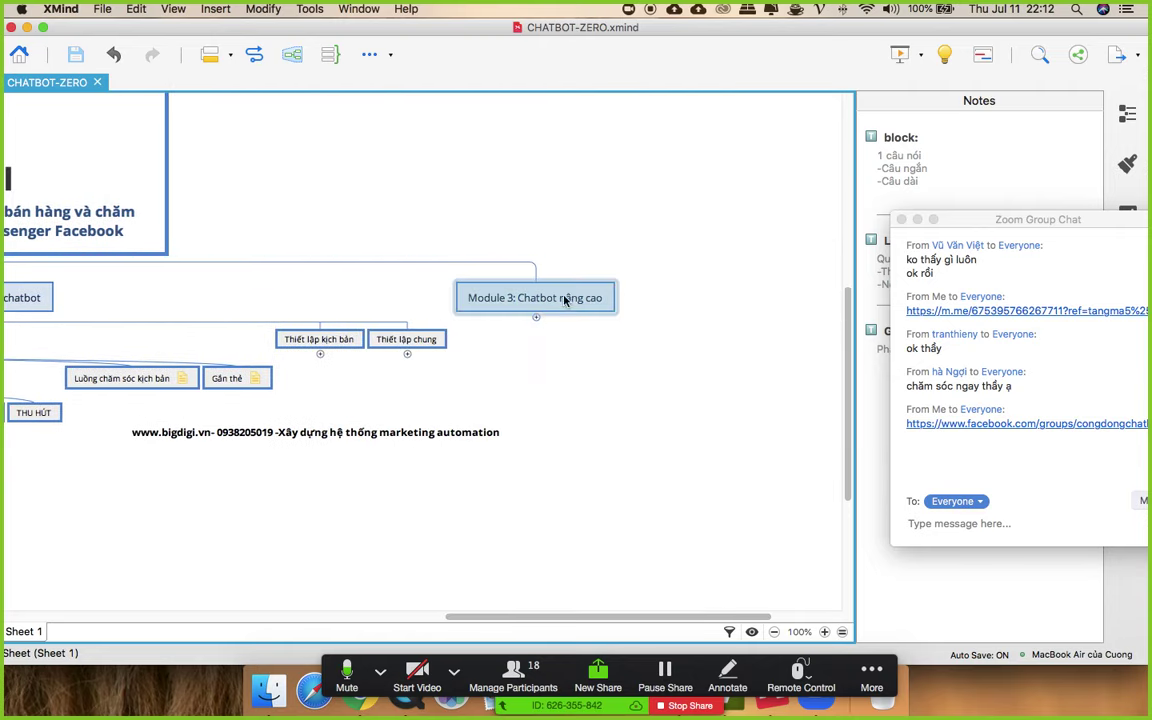
click(536, 317)
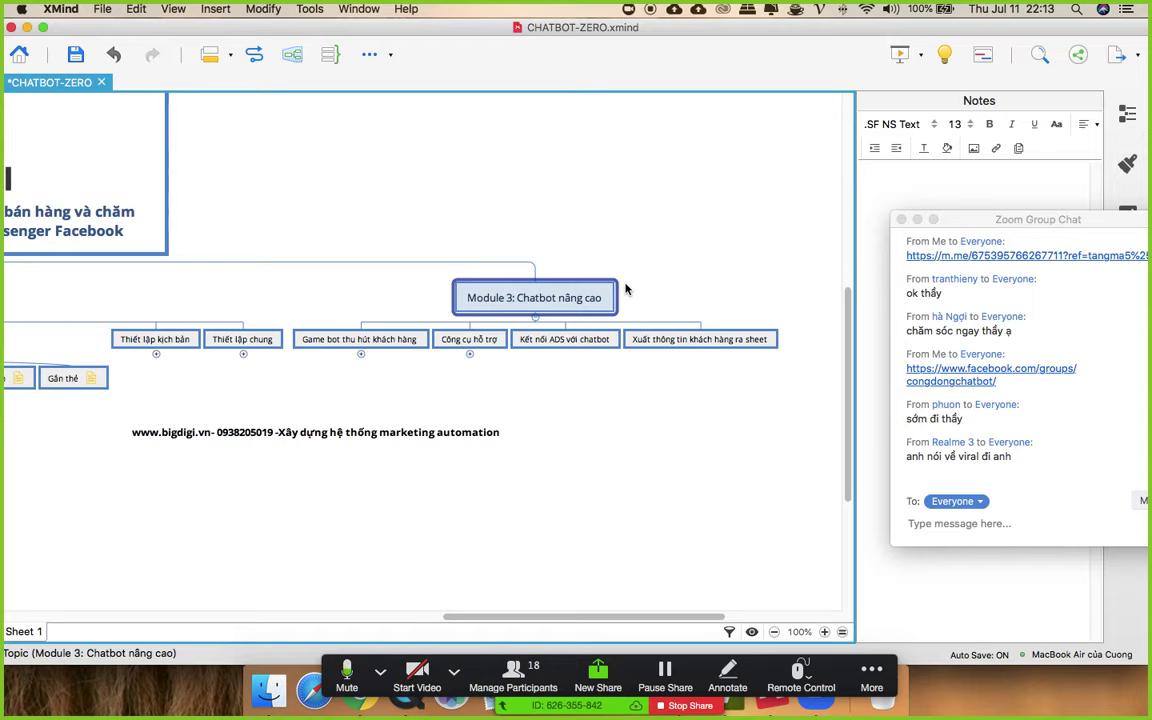
drag(553, 618, 314, 712)
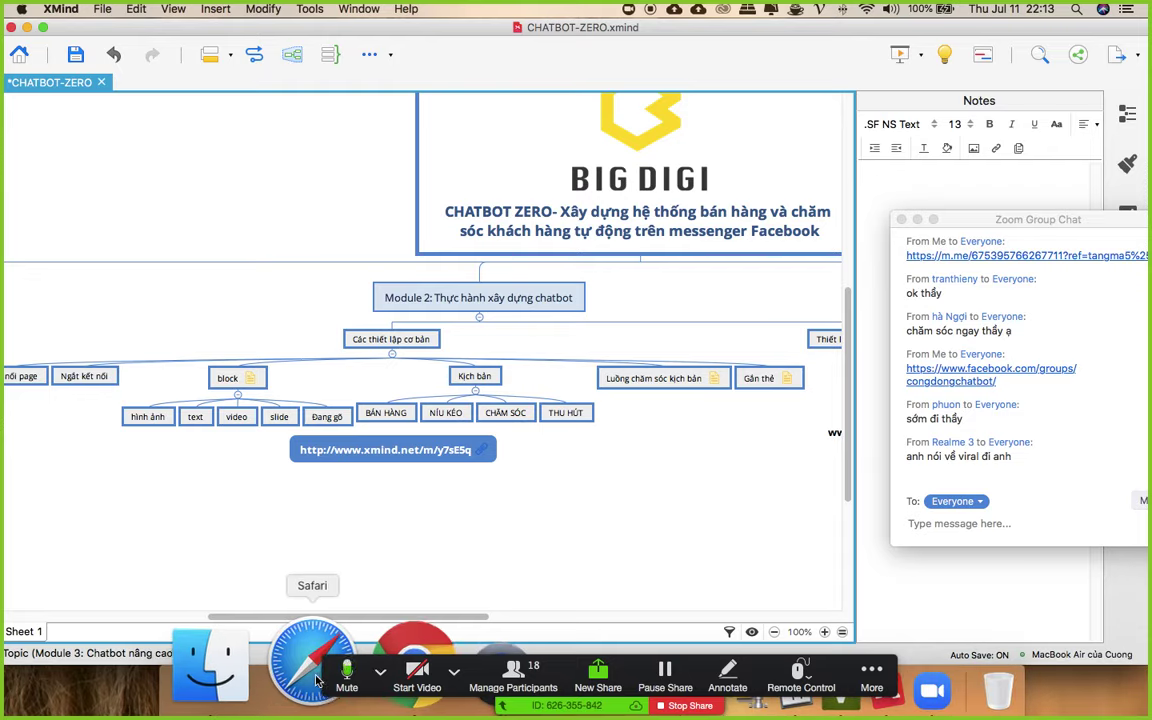
key(ctrl+Up)
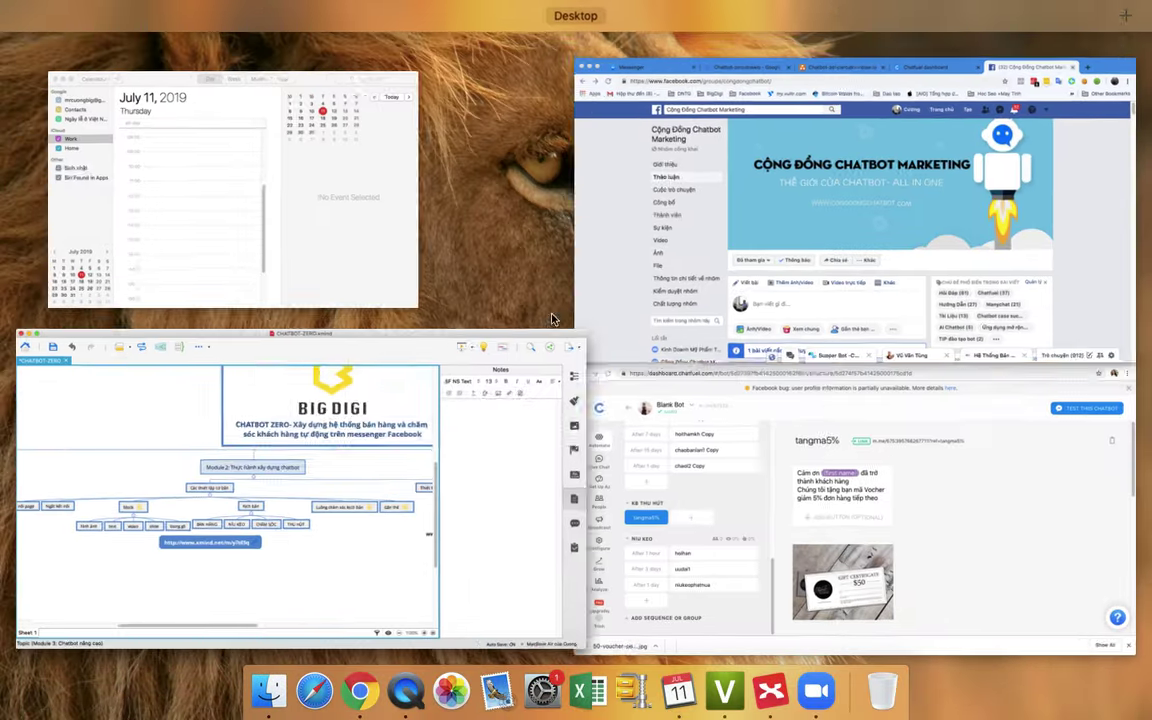
- Open the Supper Bot conversation in Messenger, then bring Chatfuel's Blank Bot editor forward
click(686, 133)
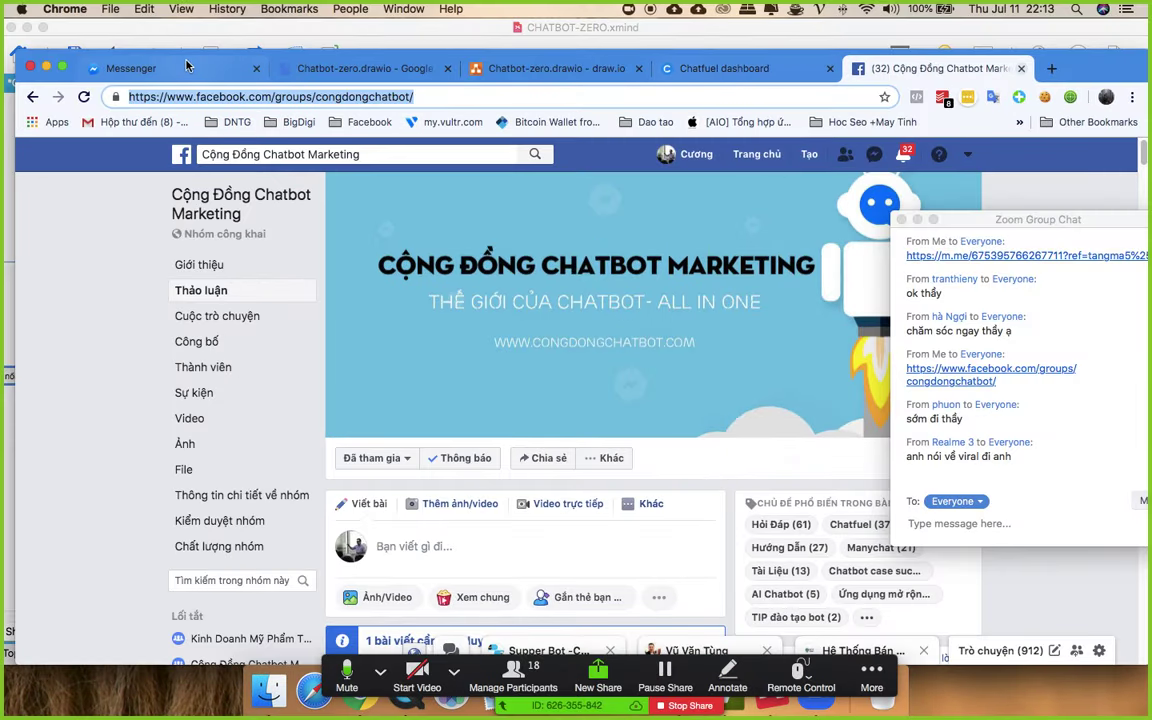
click(135, 68)
click(172, 247)
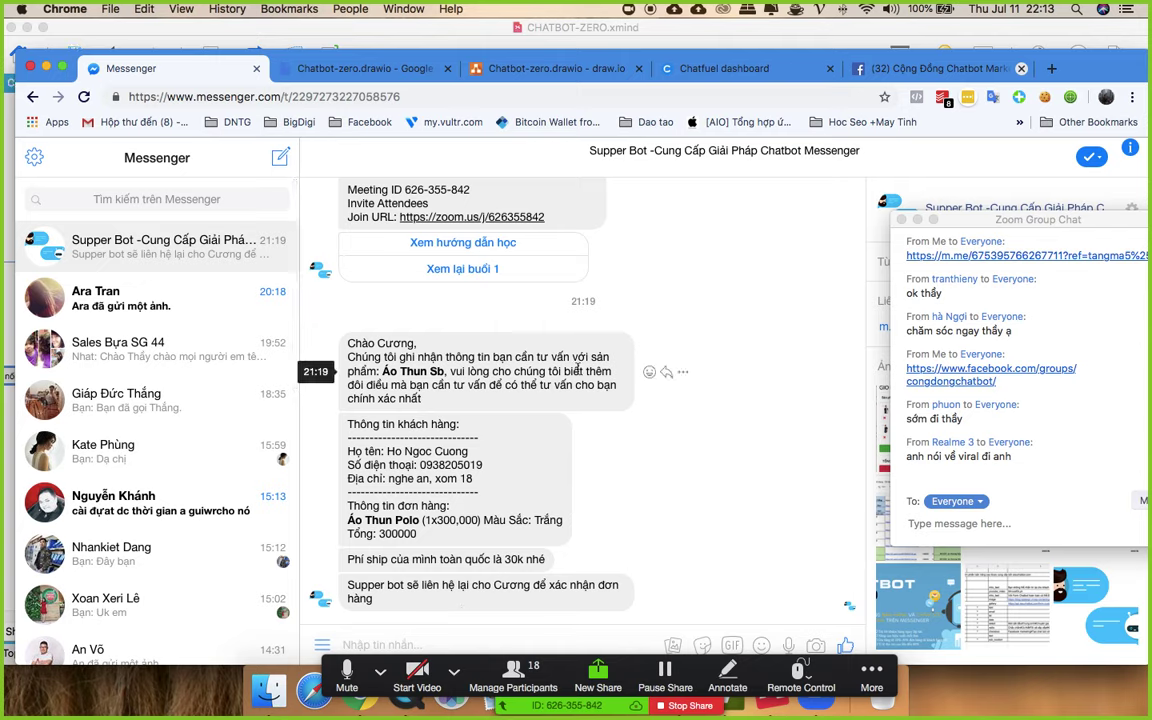
click(760, 68)
key(ctrl+Up)
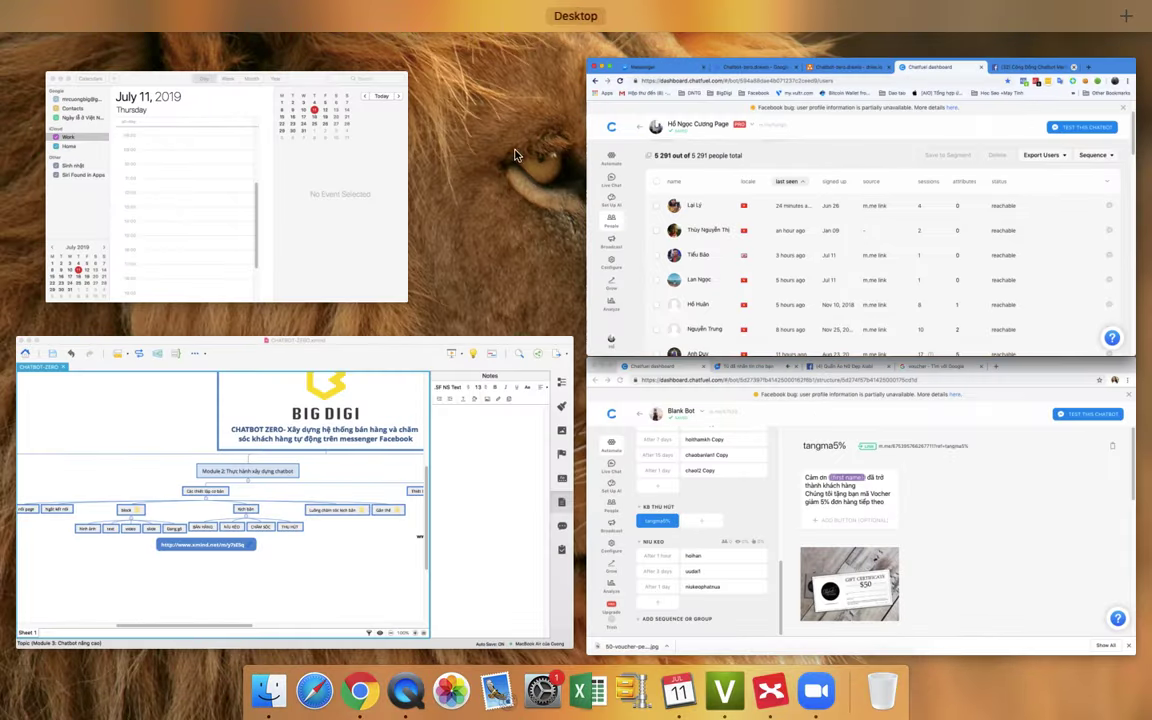
click(699, 458)
scroll(185, 350, up, 10)
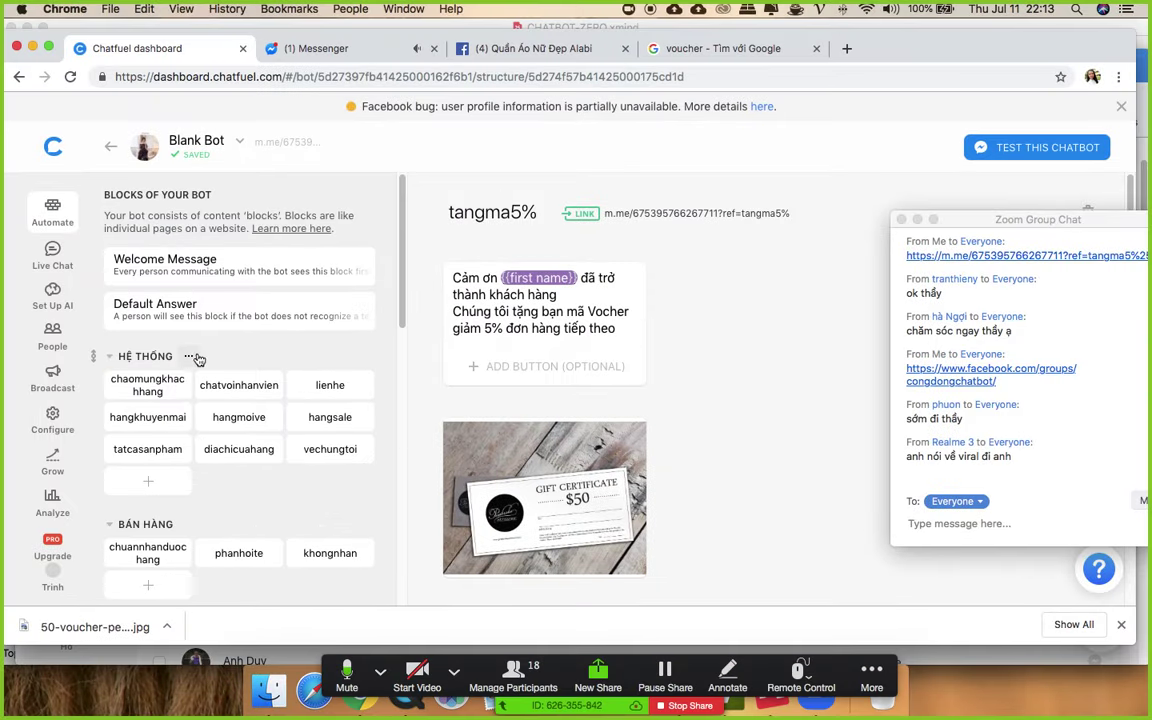
- Copy the chaomungkhachhang block's m.me link, then switch to the Messenger page
click(118, 393)
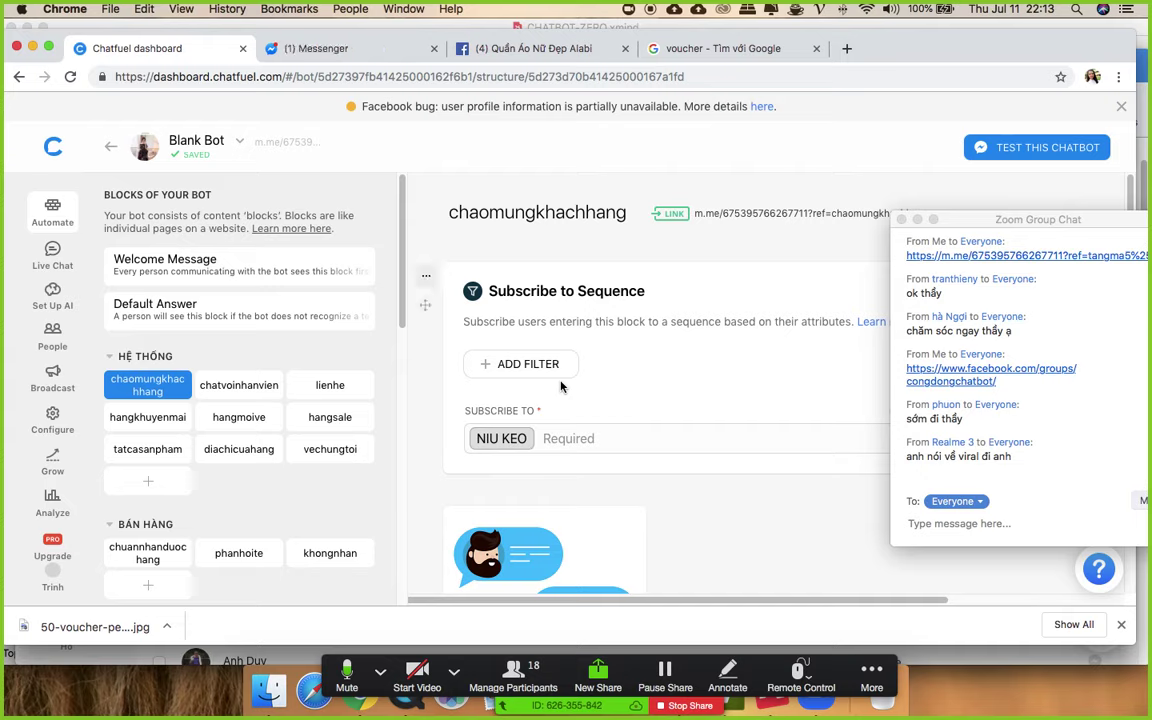
scroll(560, 386, down, 5)
scroll(647, 408, down, 5)
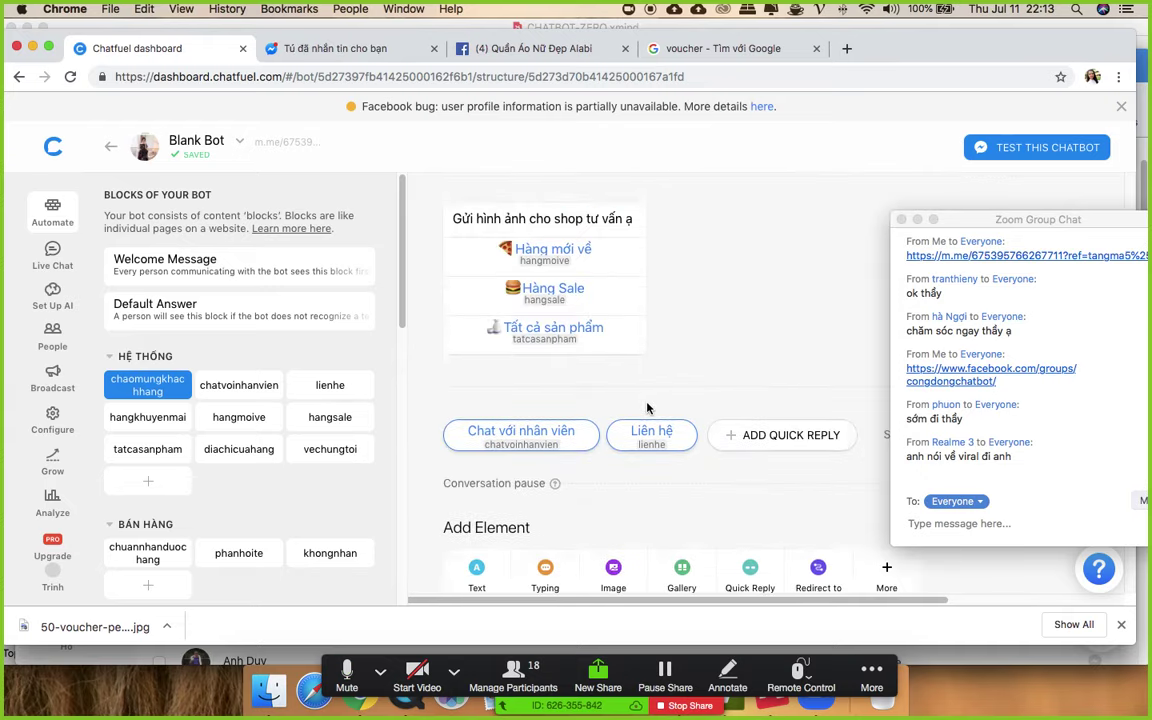
scroll(600, 350, up, 1)
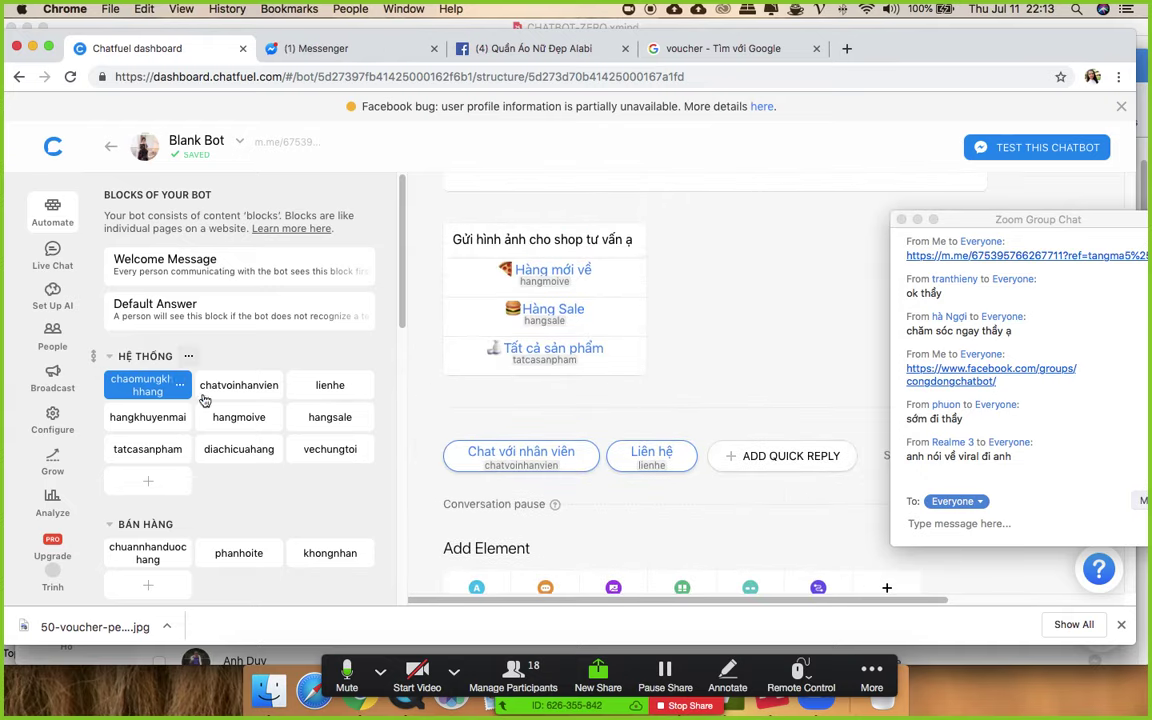
scroll(600, 300, up, 10)
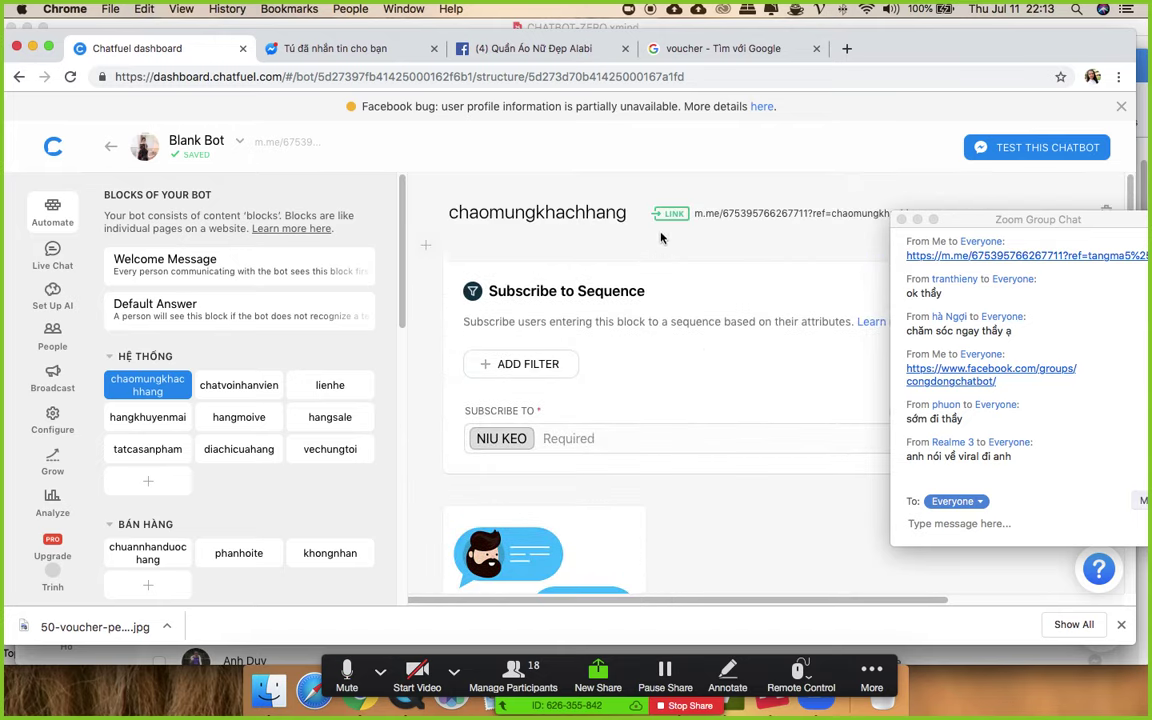
click(673, 213)
click(391, 437)
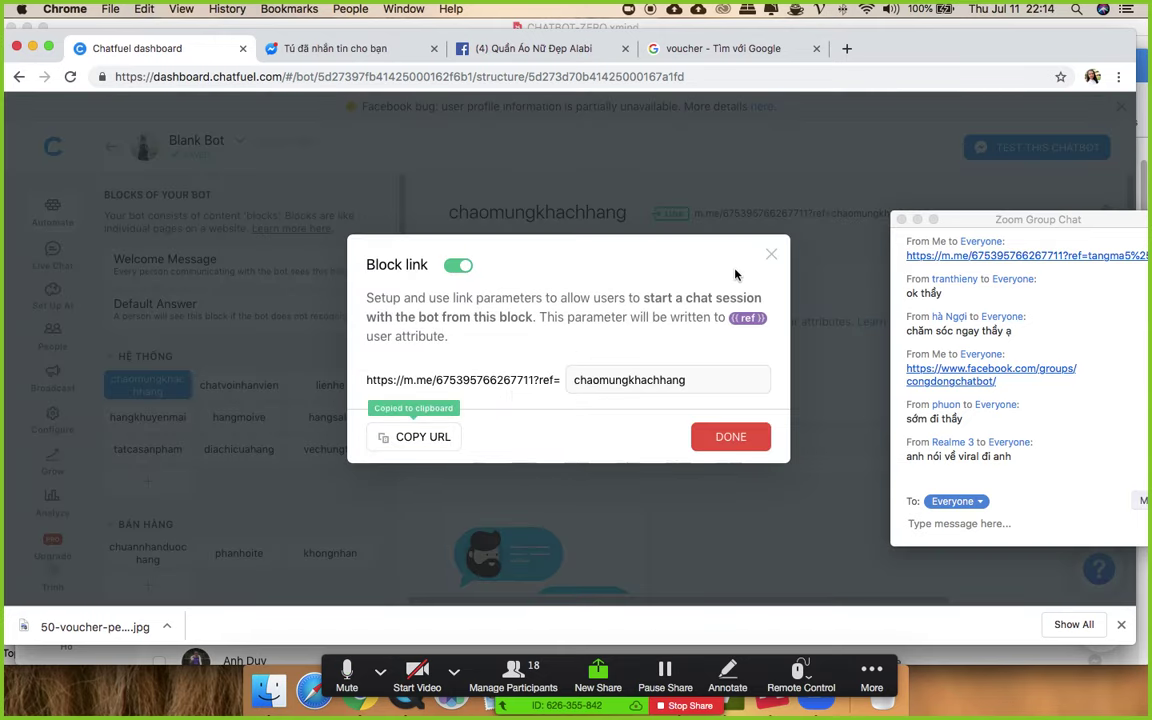
click(771, 254)
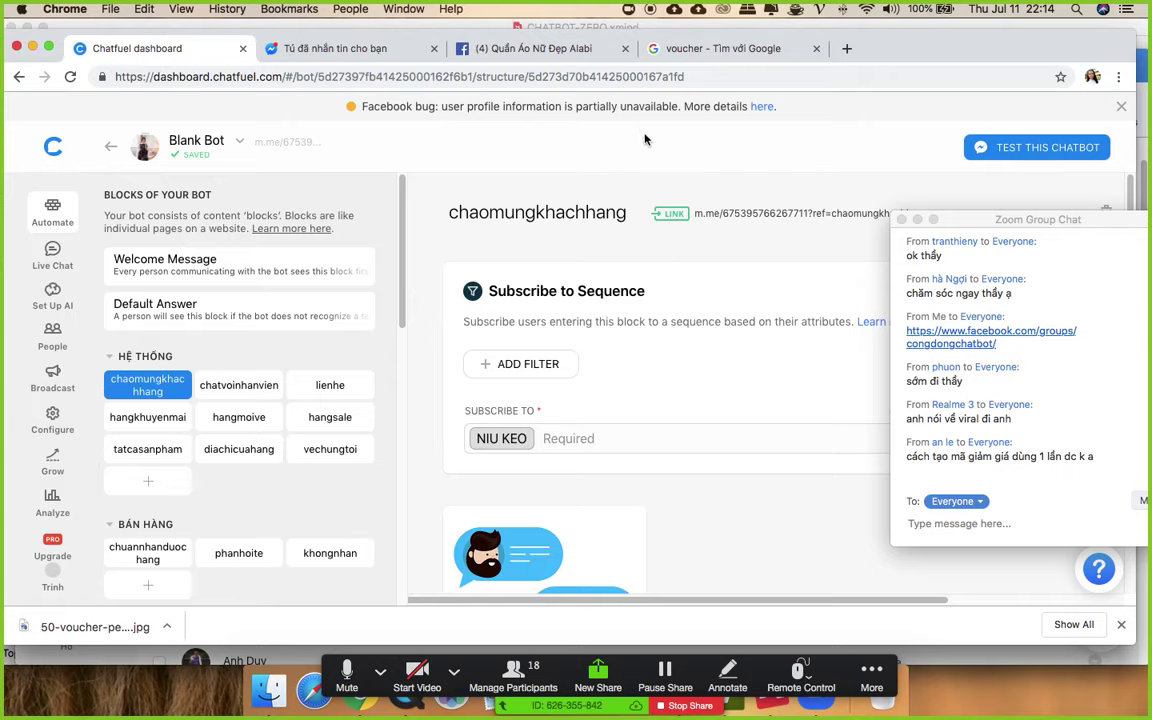
click(388, 50)
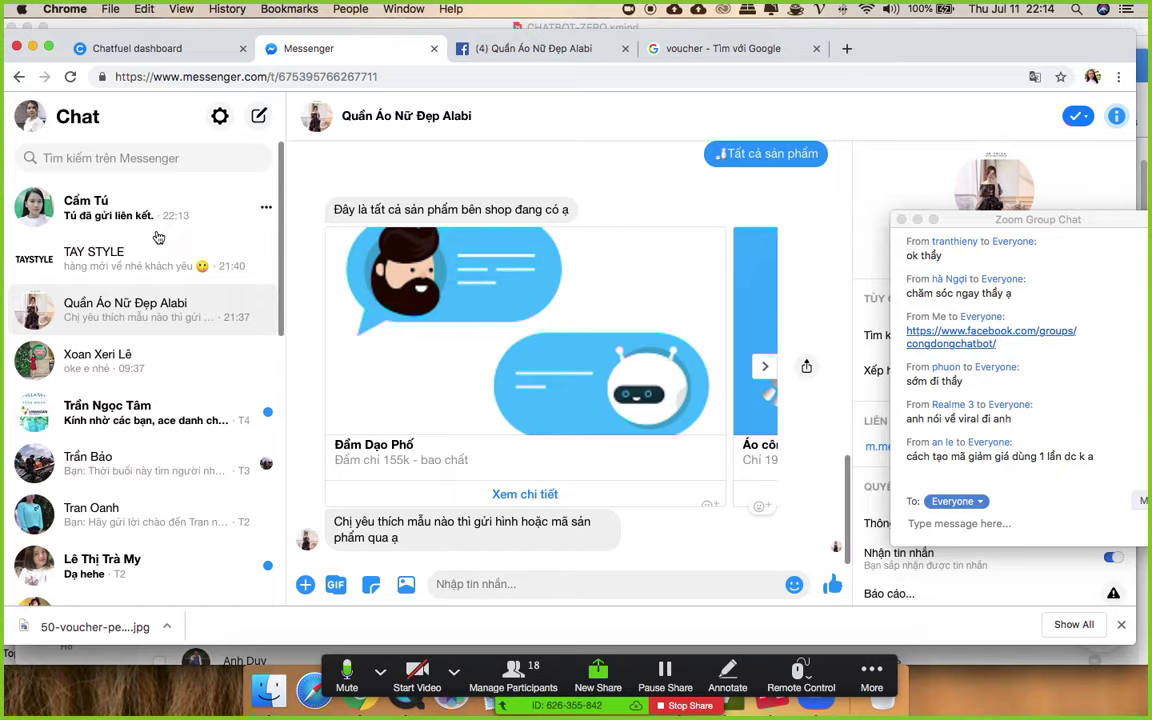
key(ctrl+Up)
- Paste and send the chaomungkhachhang block link in the Supper Bot conversation
click(718, 133)
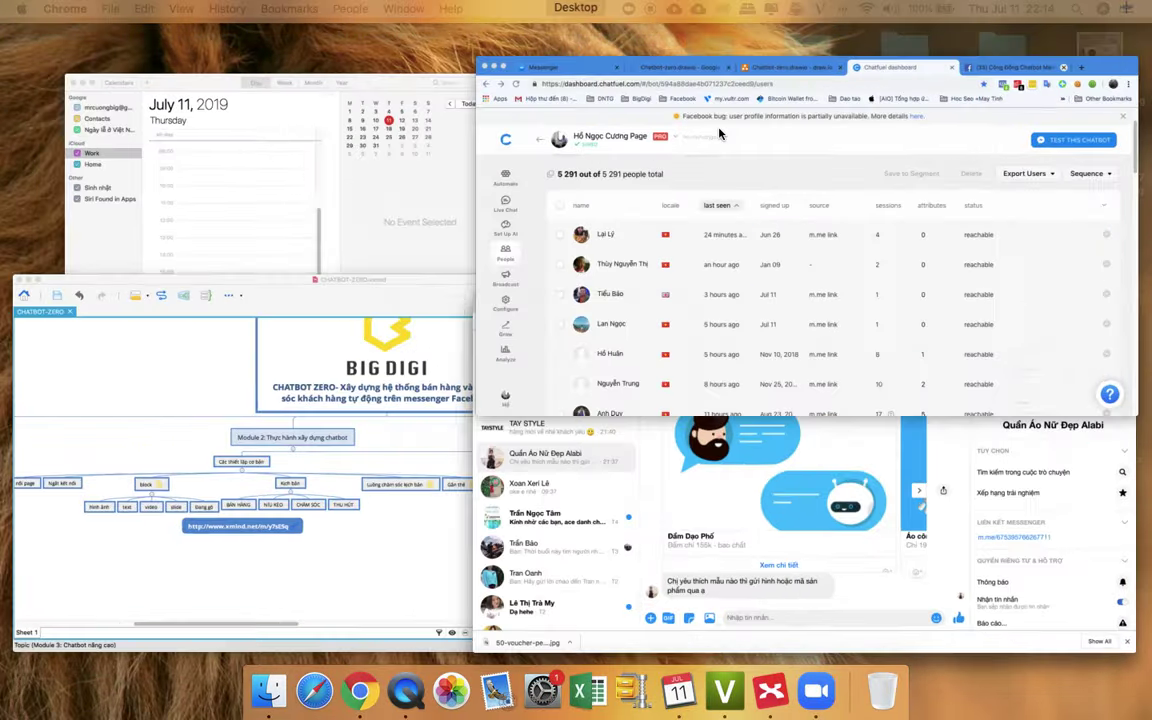
click(150, 74)
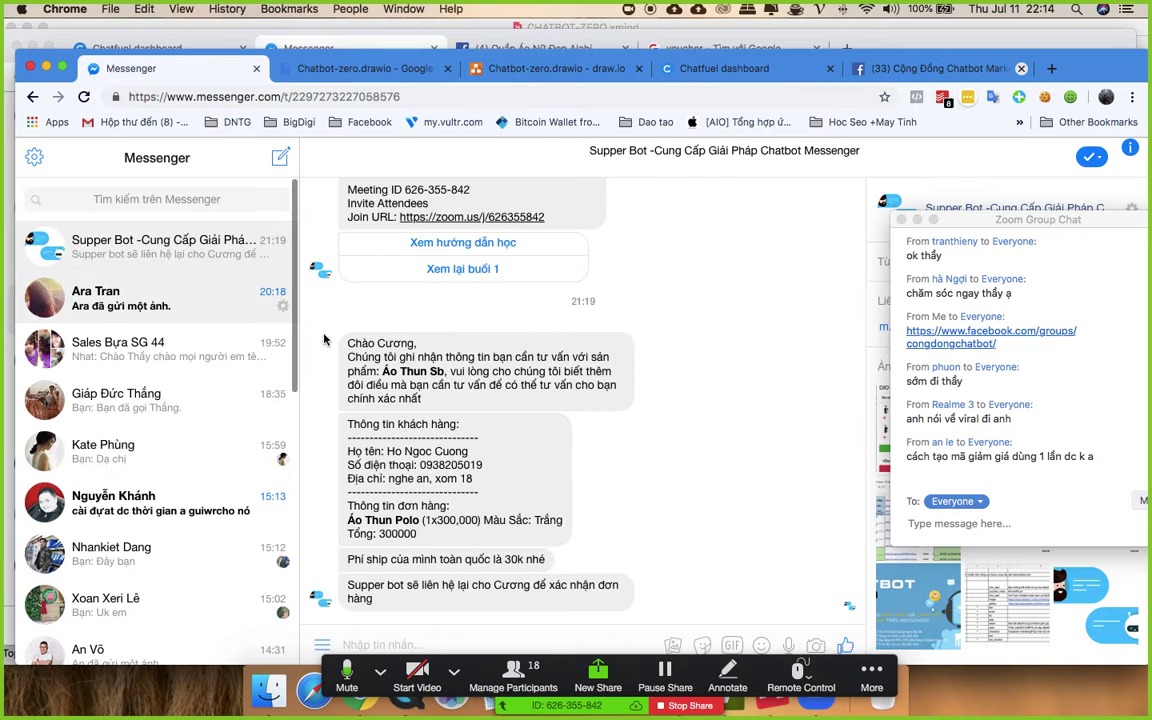
click(460, 641)
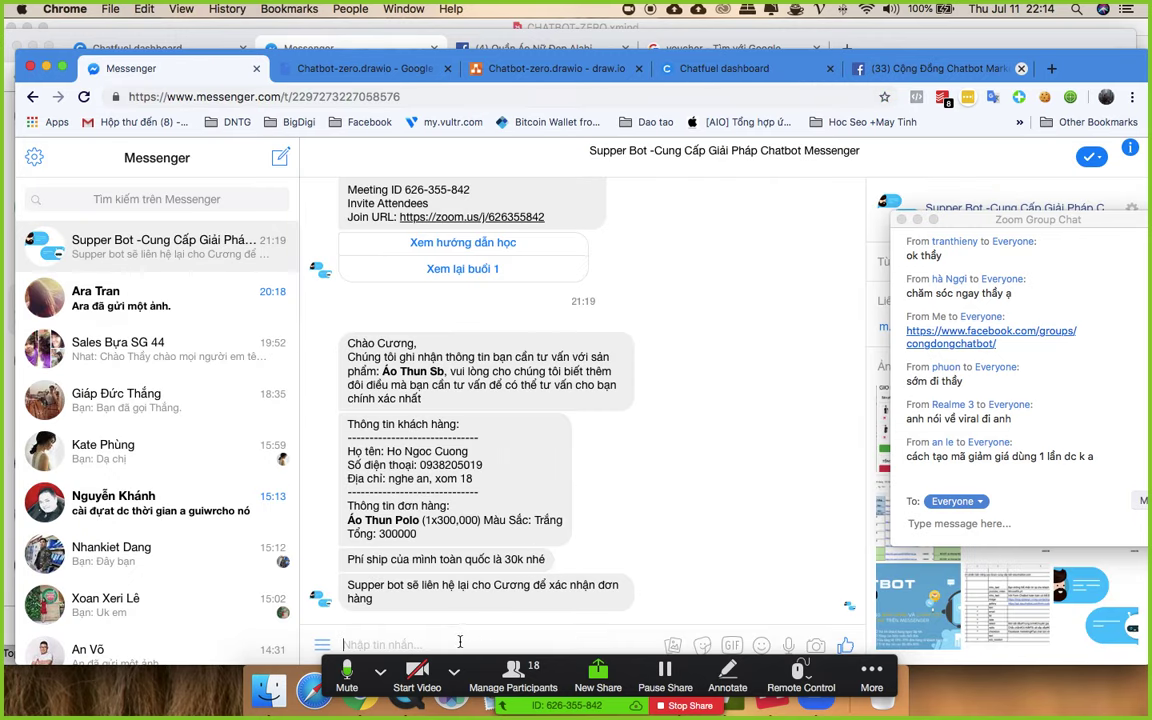
key(super+v)
key(Return)
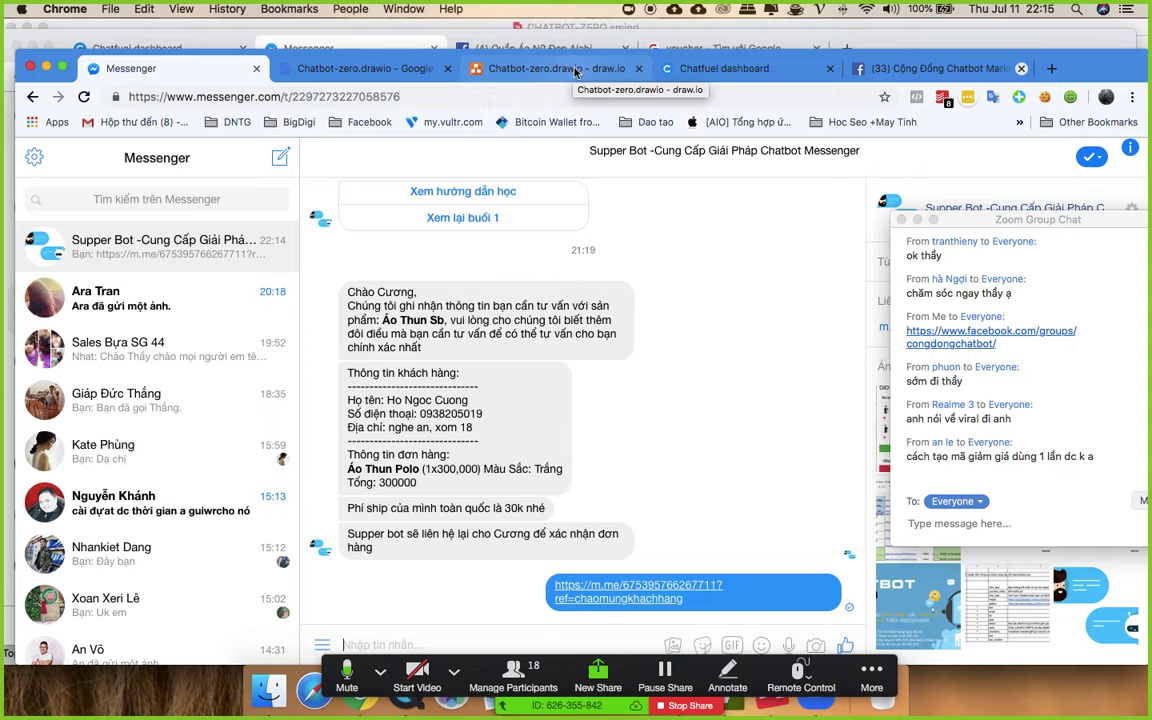
- Return to the Chatfuel people list, then bring the XMind map forward
click(760, 70)
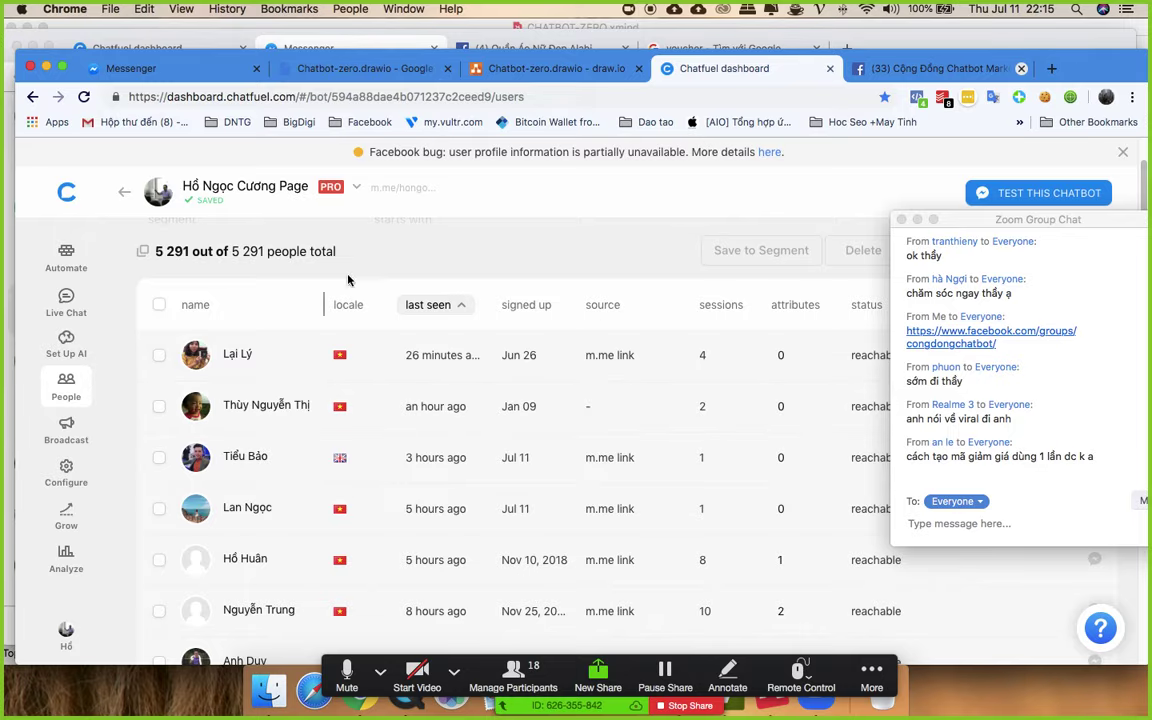
key(ctrl+Up)
click(360, 460)
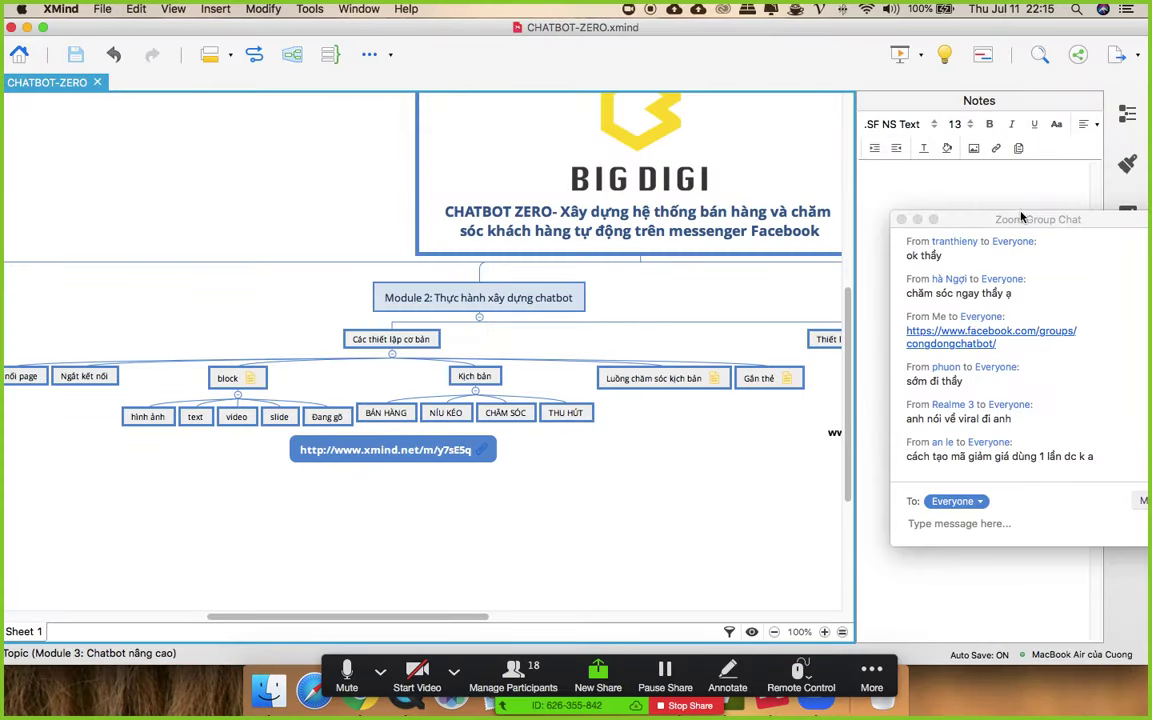
- Close the Outline panel and expand Công cụ hỗ trợ under Module 3
click(1127, 113)
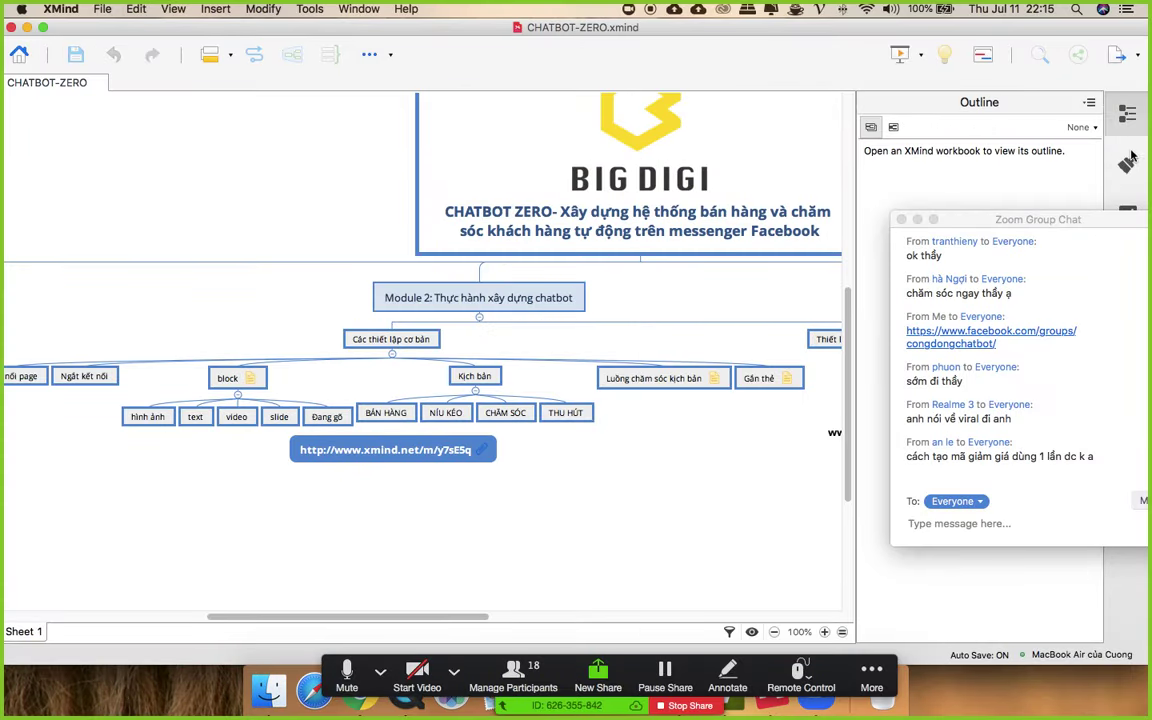
click(1128, 160)
click(1128, 115)
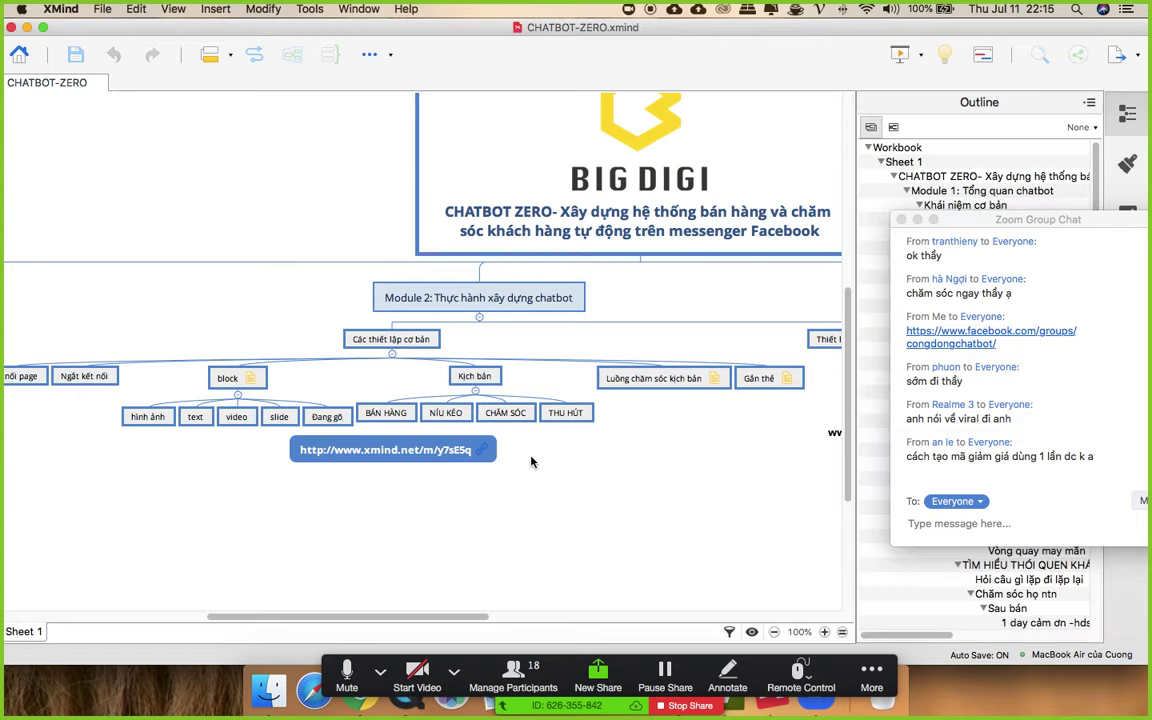
click(548, 430)
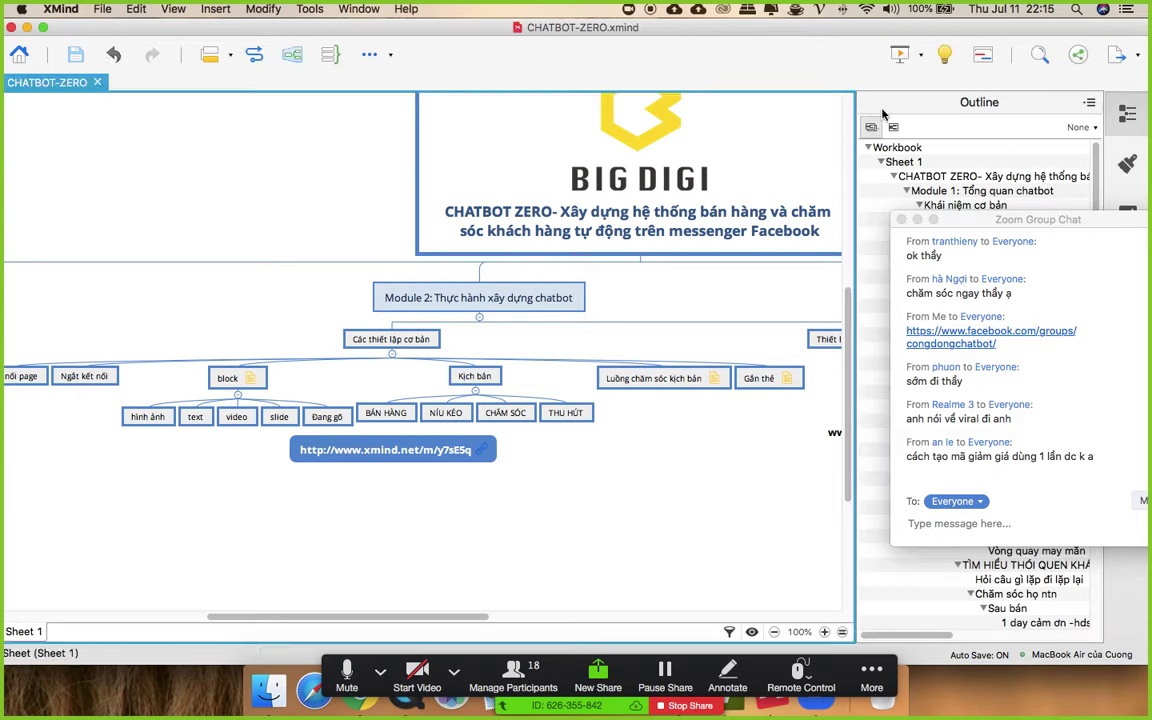
click(1122, 118)
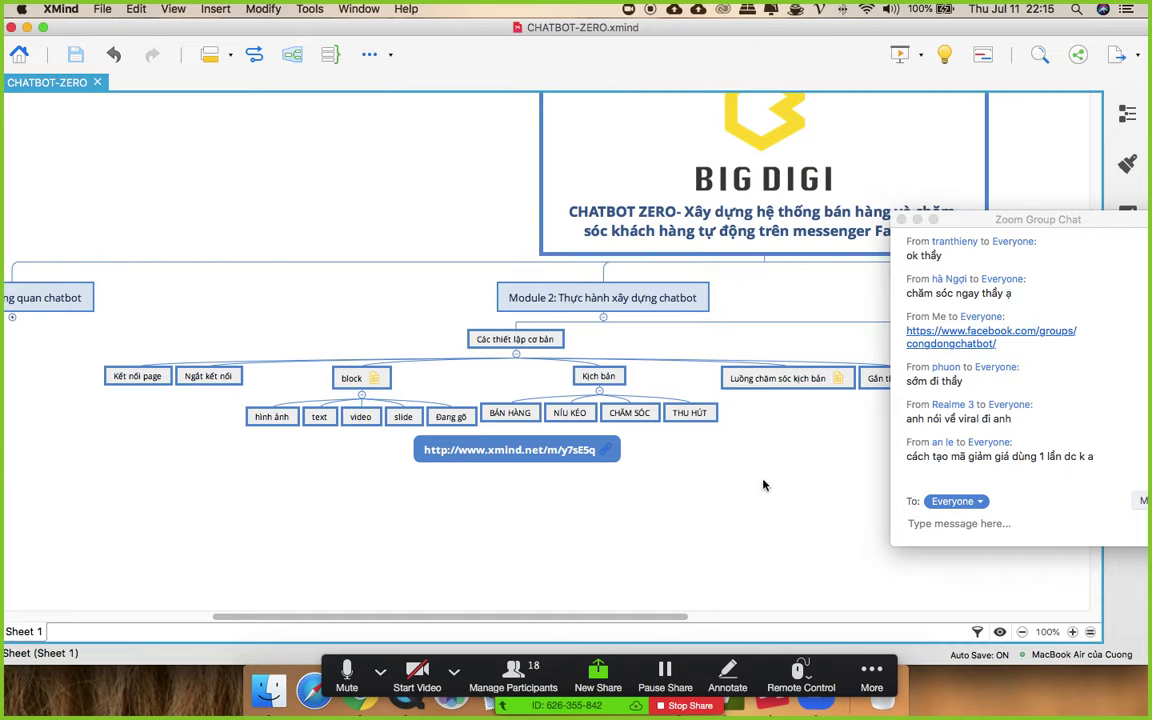
drag(960, 224, 1050, 312)
scroll(800, 345, down, 2)
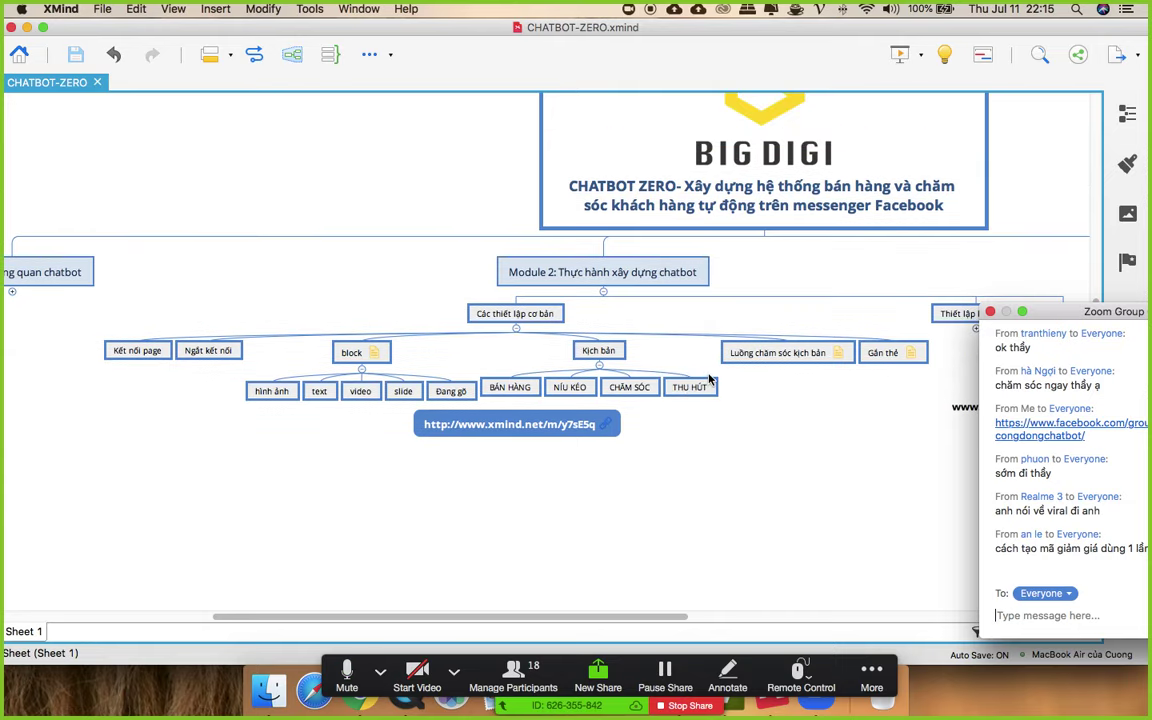
click(605, 620)
drag(605, 620, 884, 596)
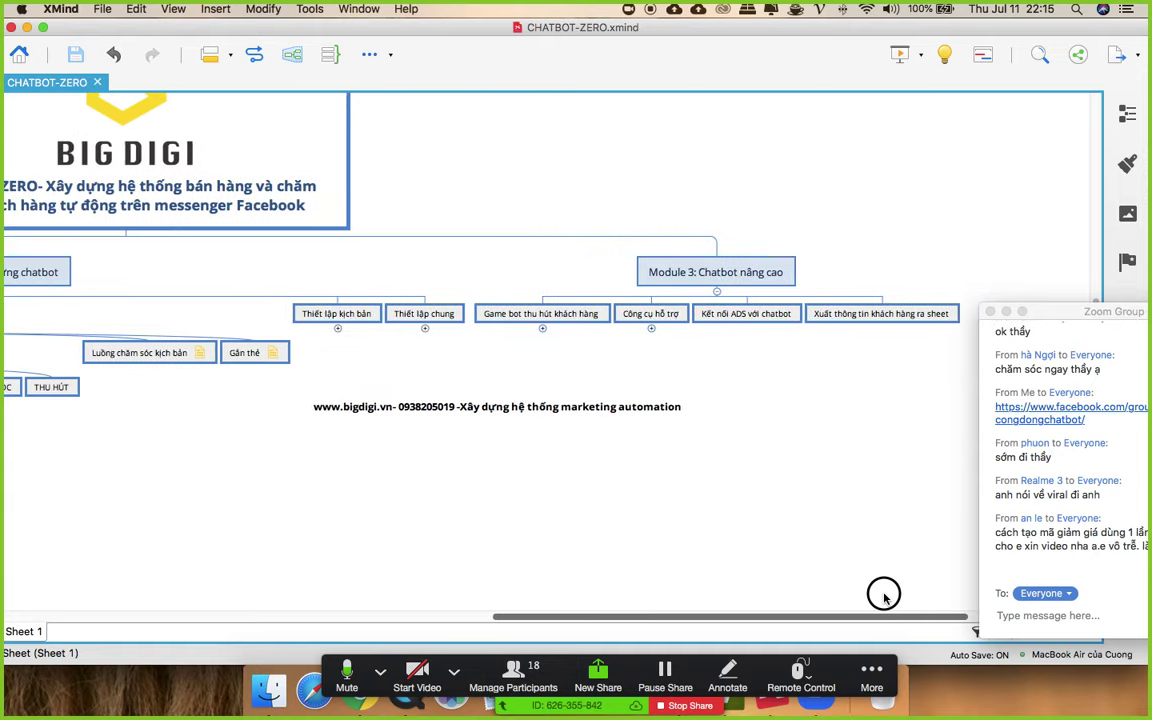
click(651, 327)
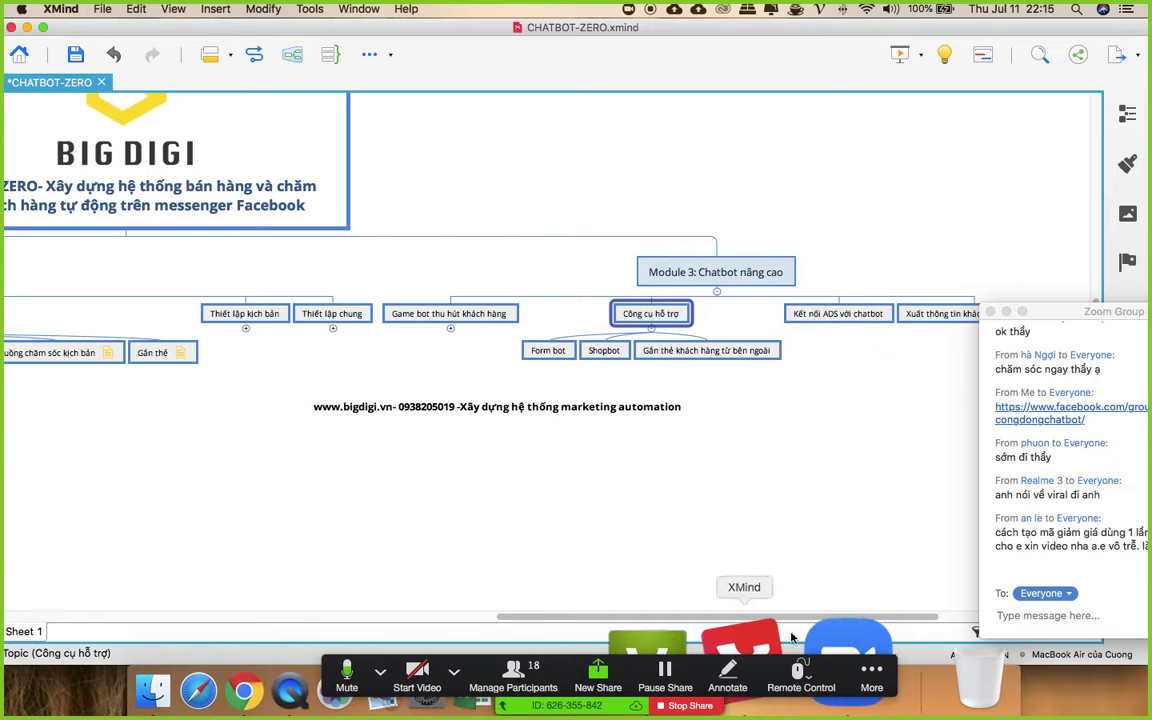
- Pan right across the map and reposition elements near the Kịch bản branch
scroll(866, 610, right, 5)
scroll(866, 610, right, 1)
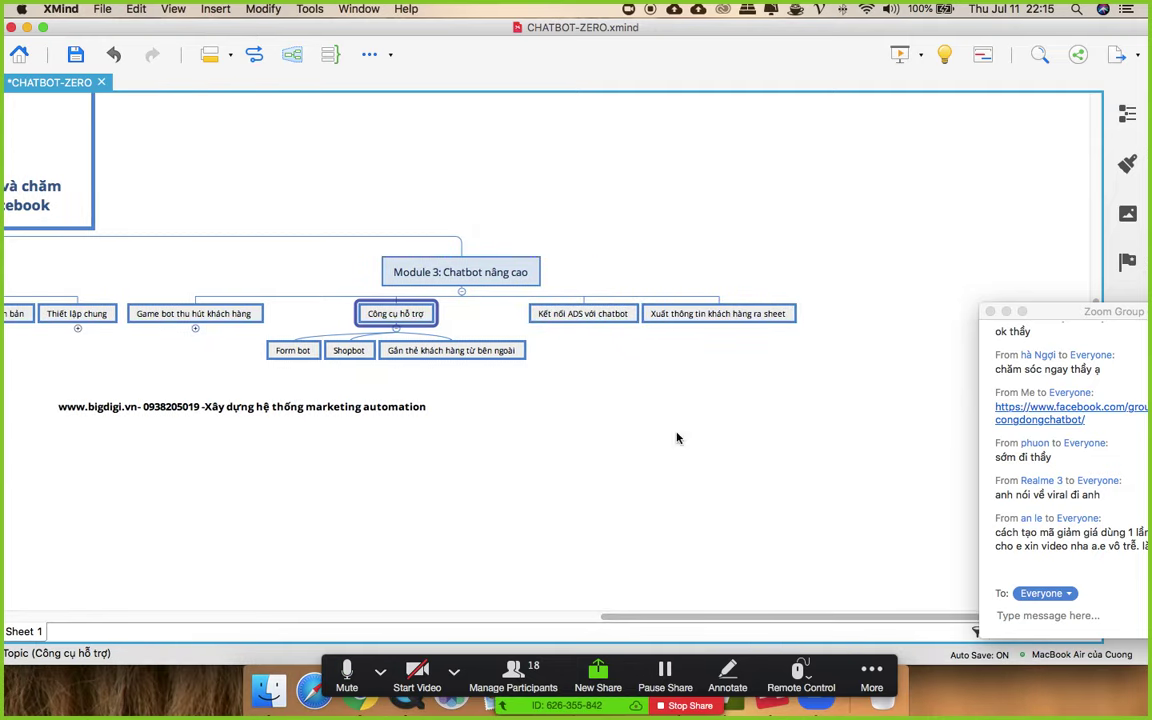
drag(764, 622, 453, 616)
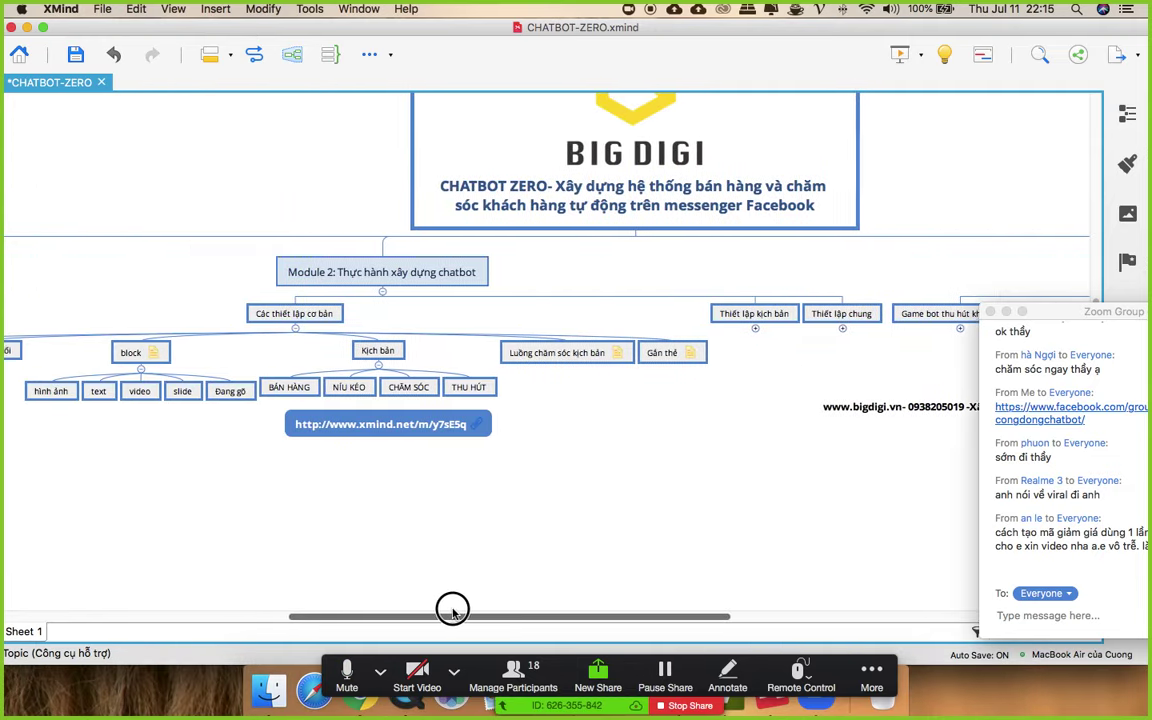
drag(1069, 316, 808, 178)
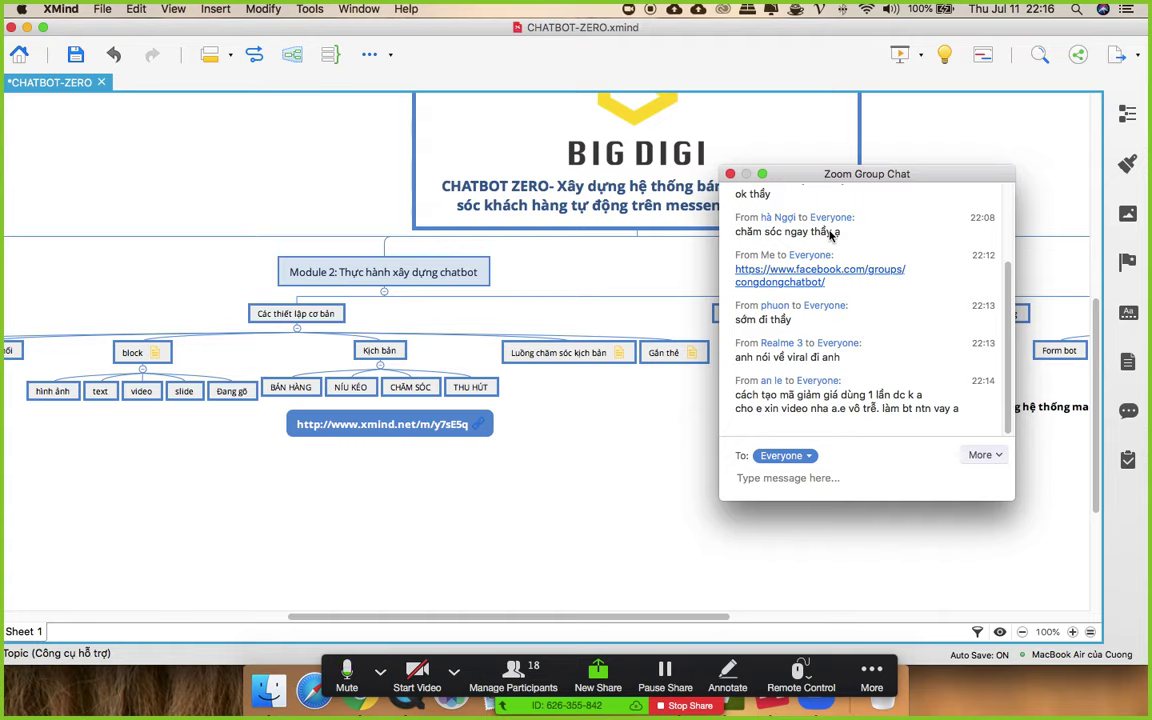
drag(786, 174, 845, 201)
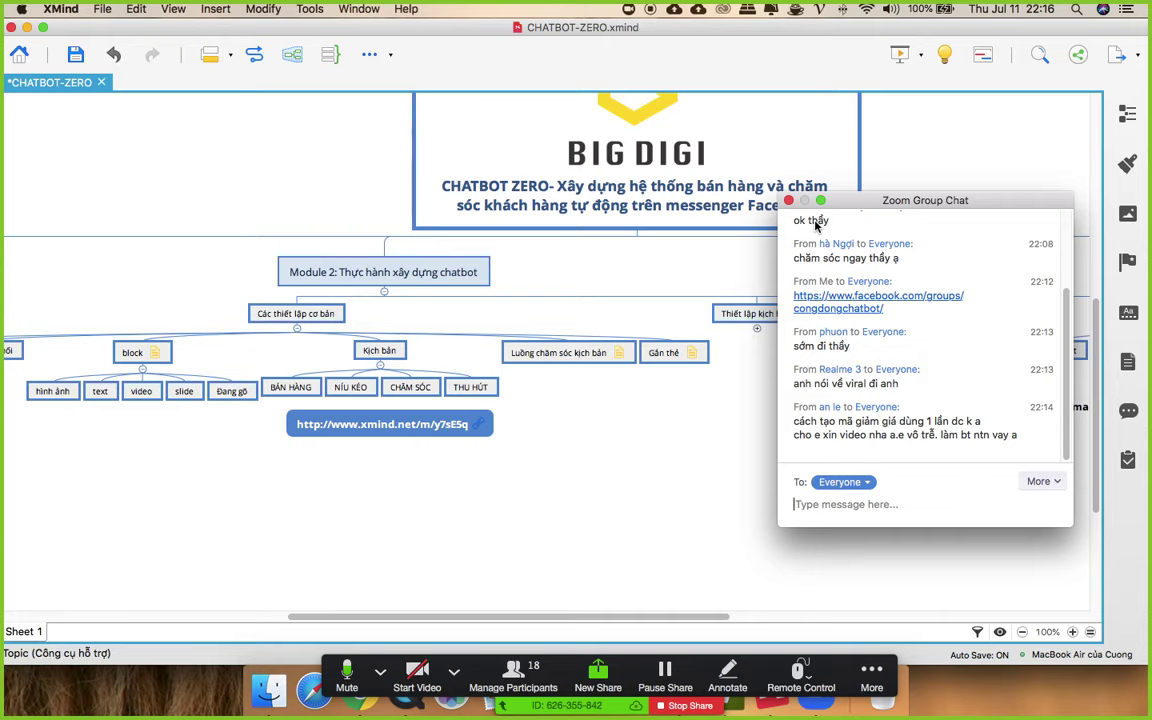
drag(860, 205, 872, 244)
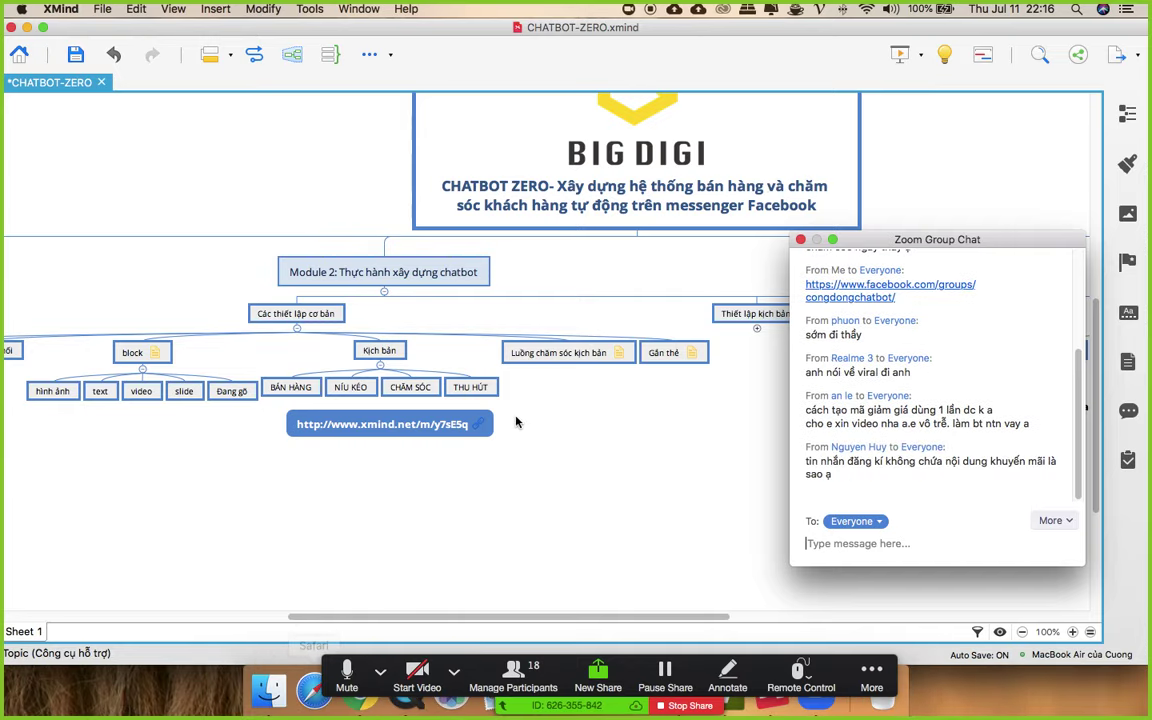
drag(866, 243, 911, 193)
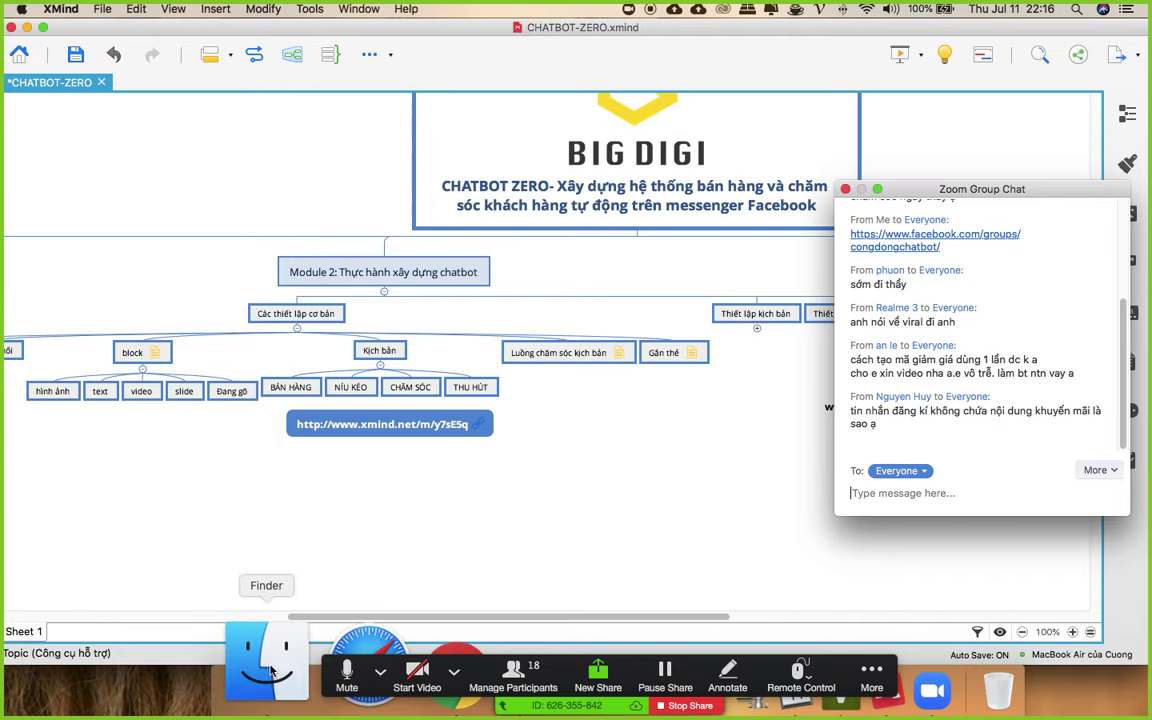
click(436, 525)
- Add a floating topic 'Lịch học thứ 3 tuầng sau 20h…' about sending to page SupperBot, then switch to Chrome
double_click(431, 518)
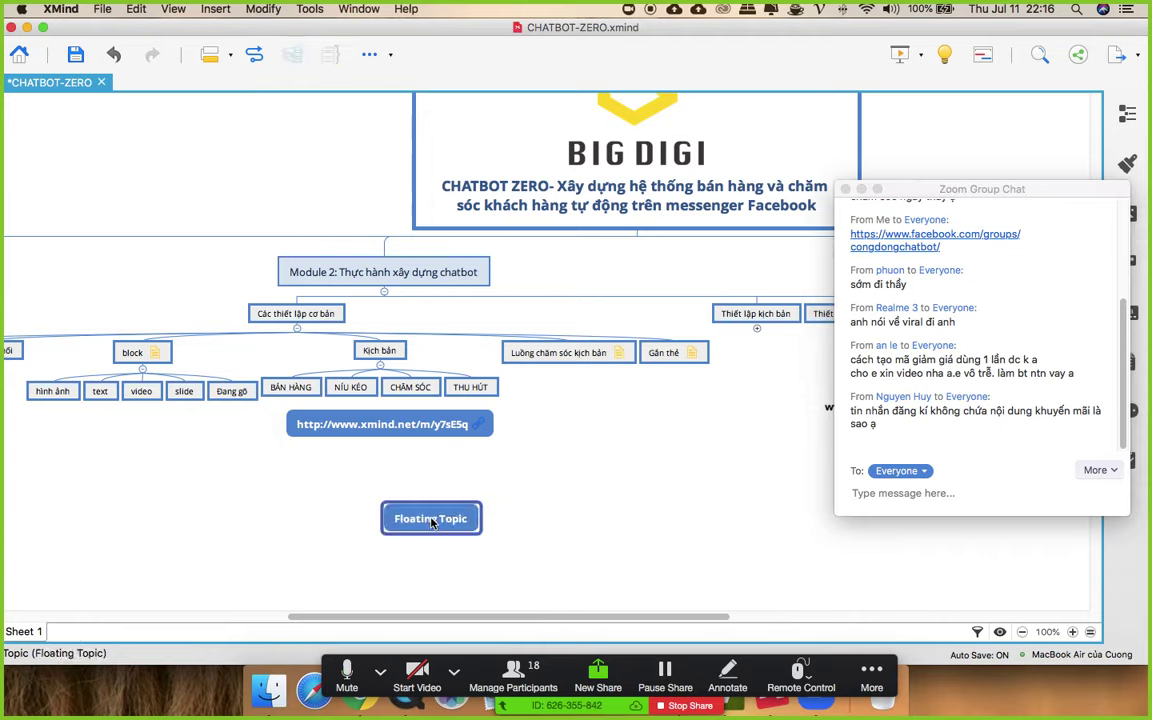
text(Lịch học)
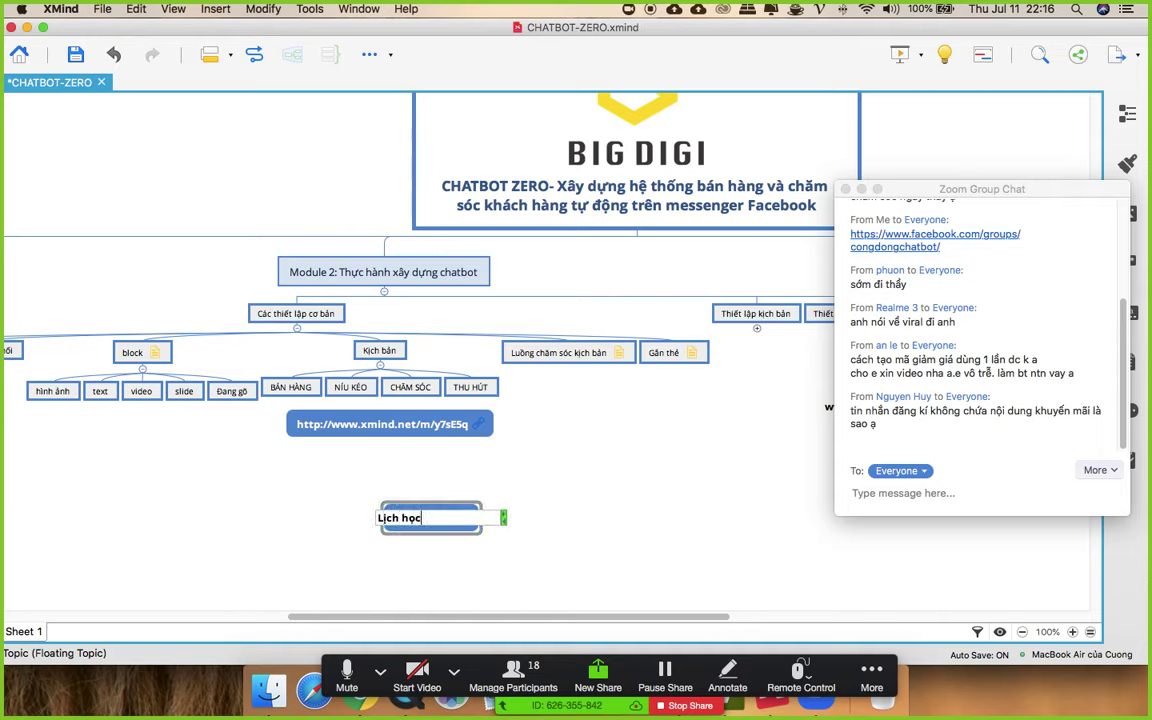
text( thứ 3 tuầng)
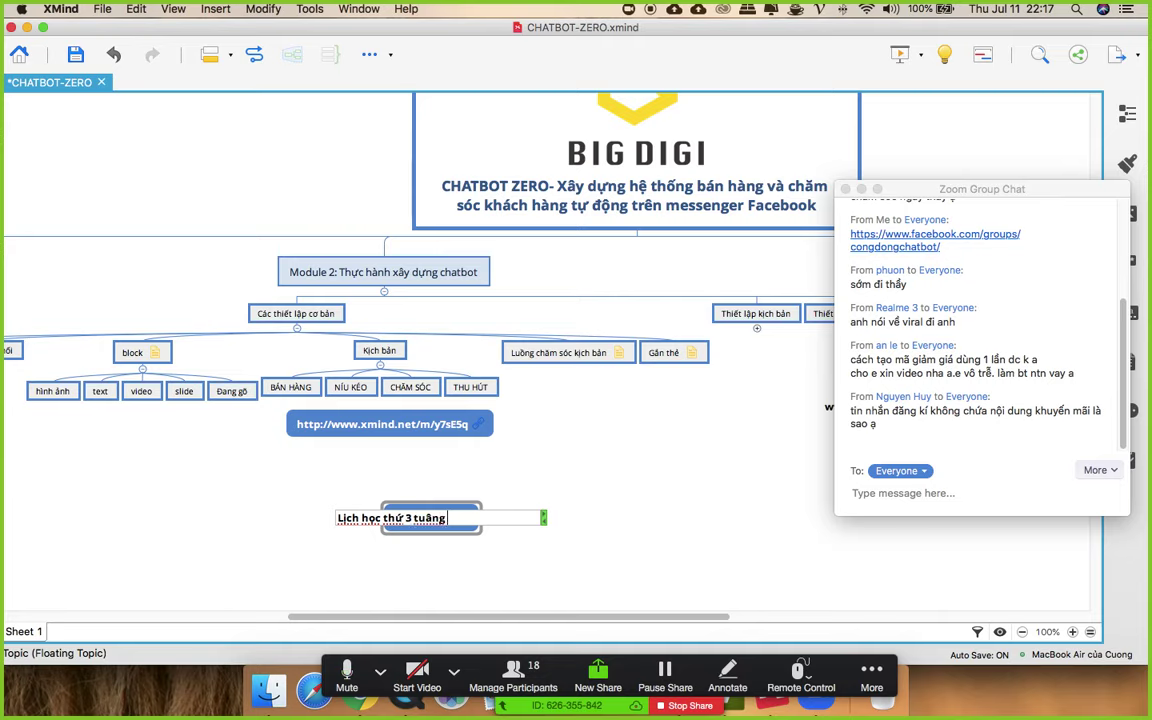
key(BackSpace)
text( sau 20h - dành cho)
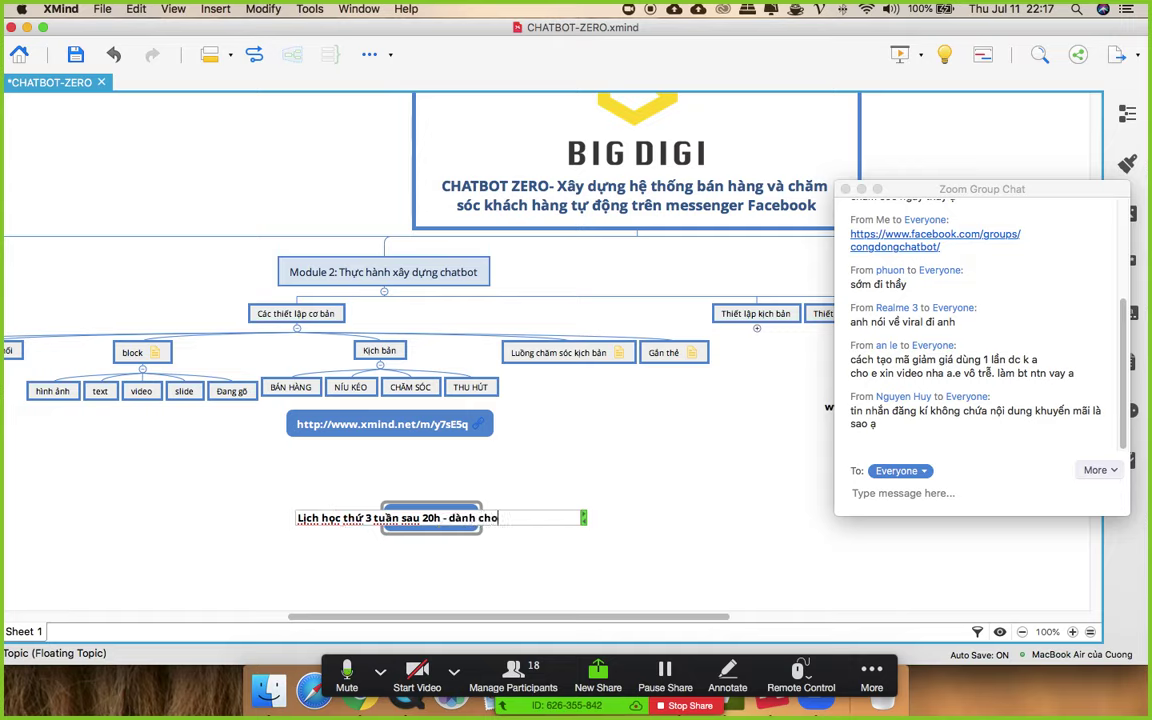
text( ai có ít n)
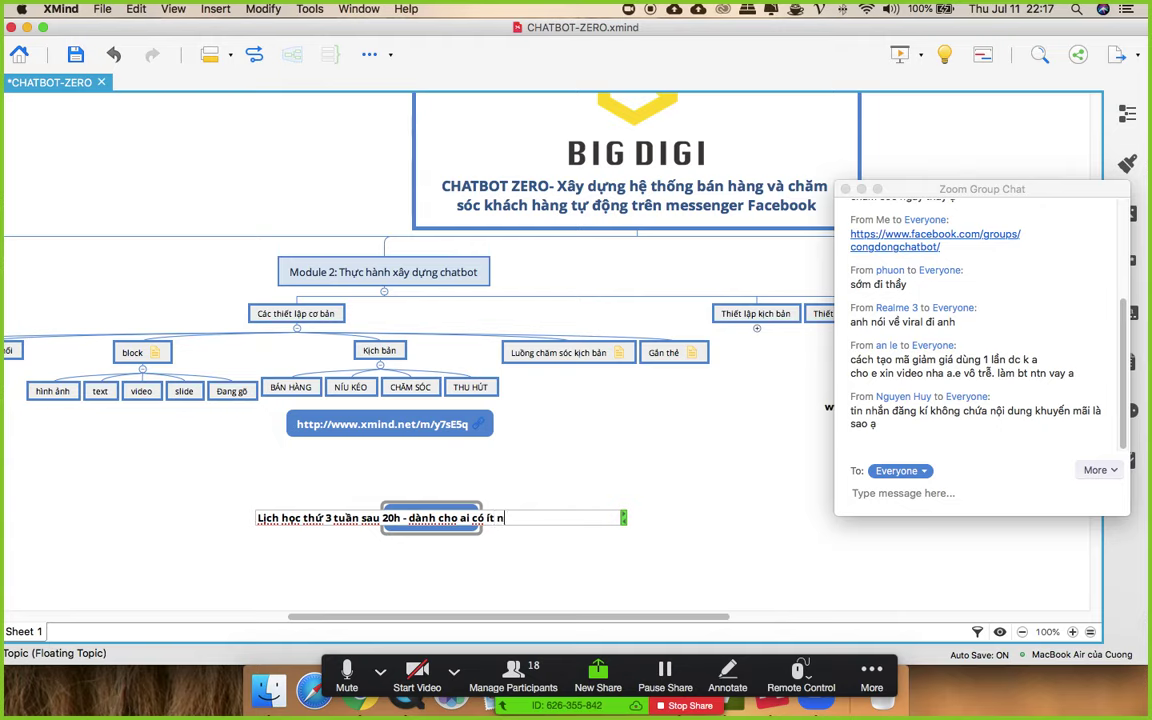
text(hất kích)
text( bạn bán hàng)
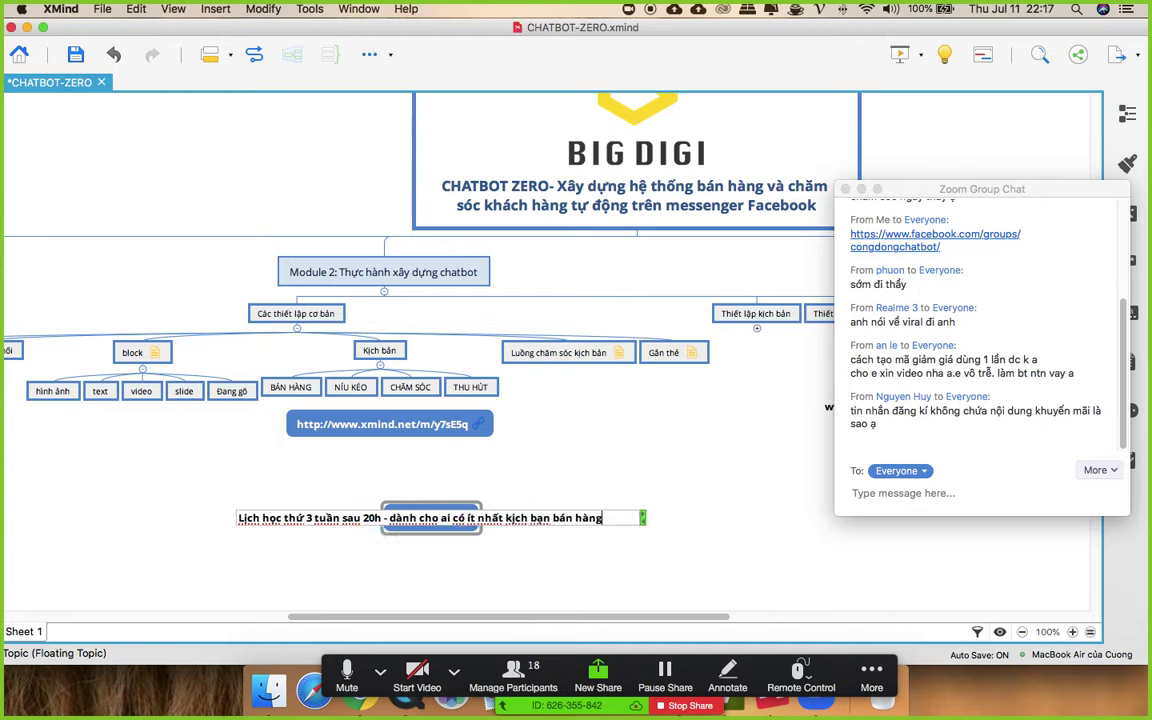
text( gửi về page)
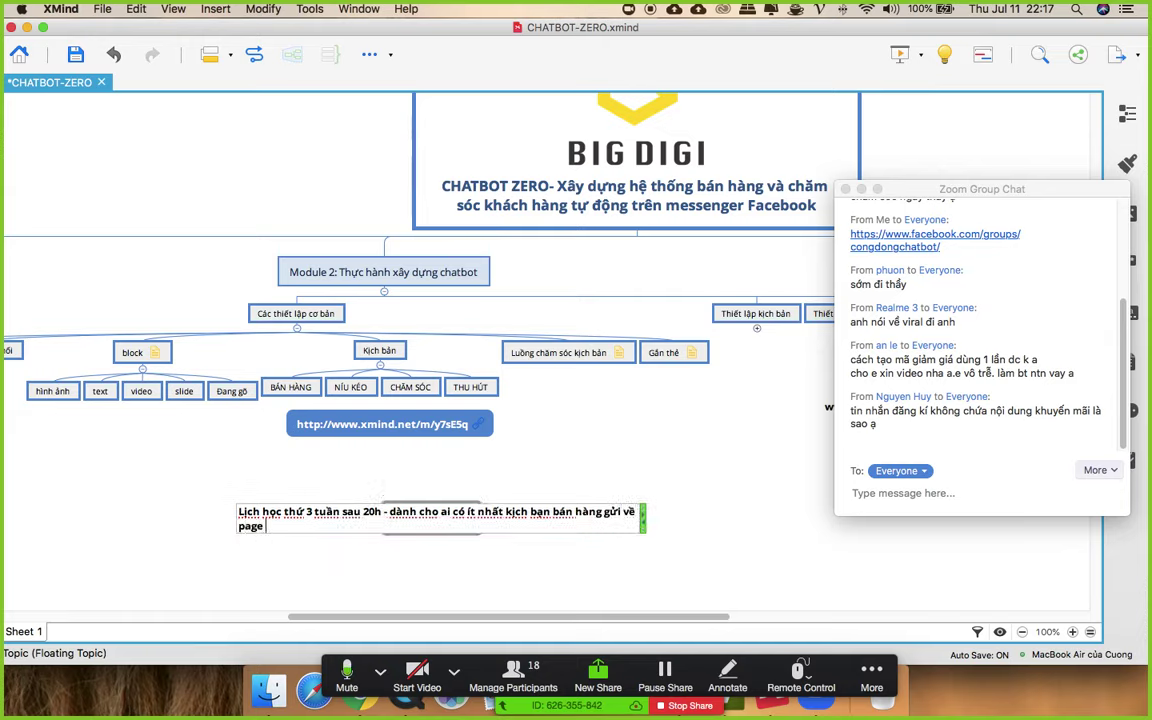
text( SupperBot)
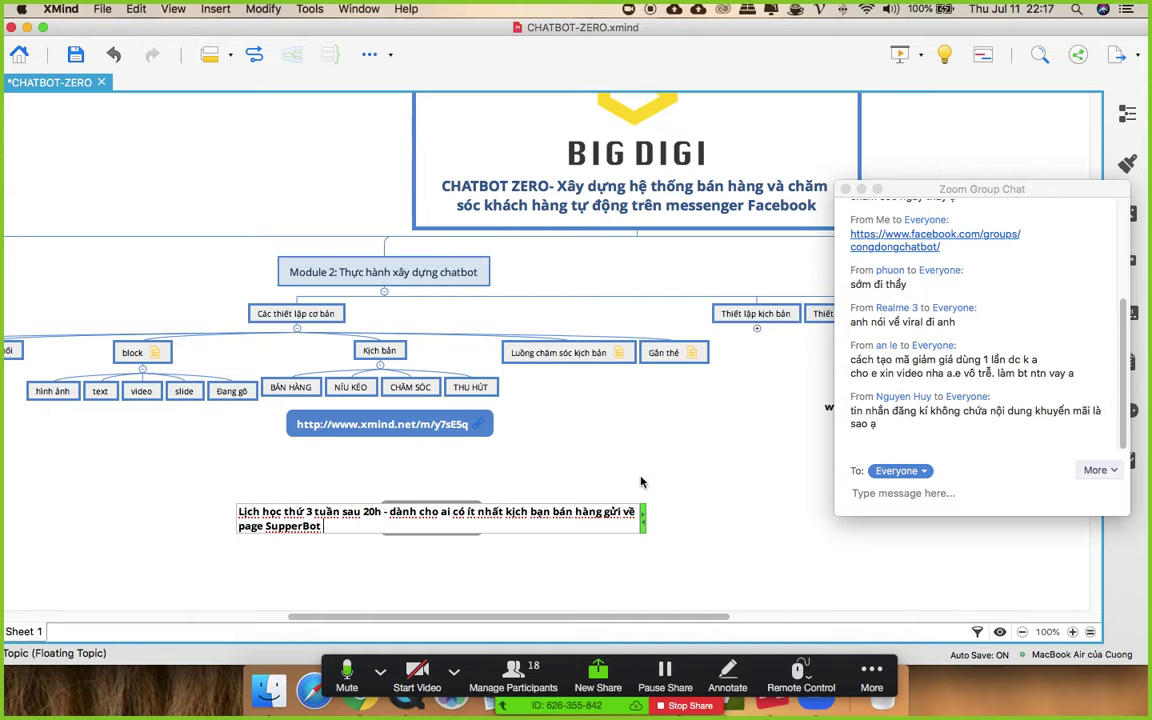
click(687, 494)
click(557, 607)
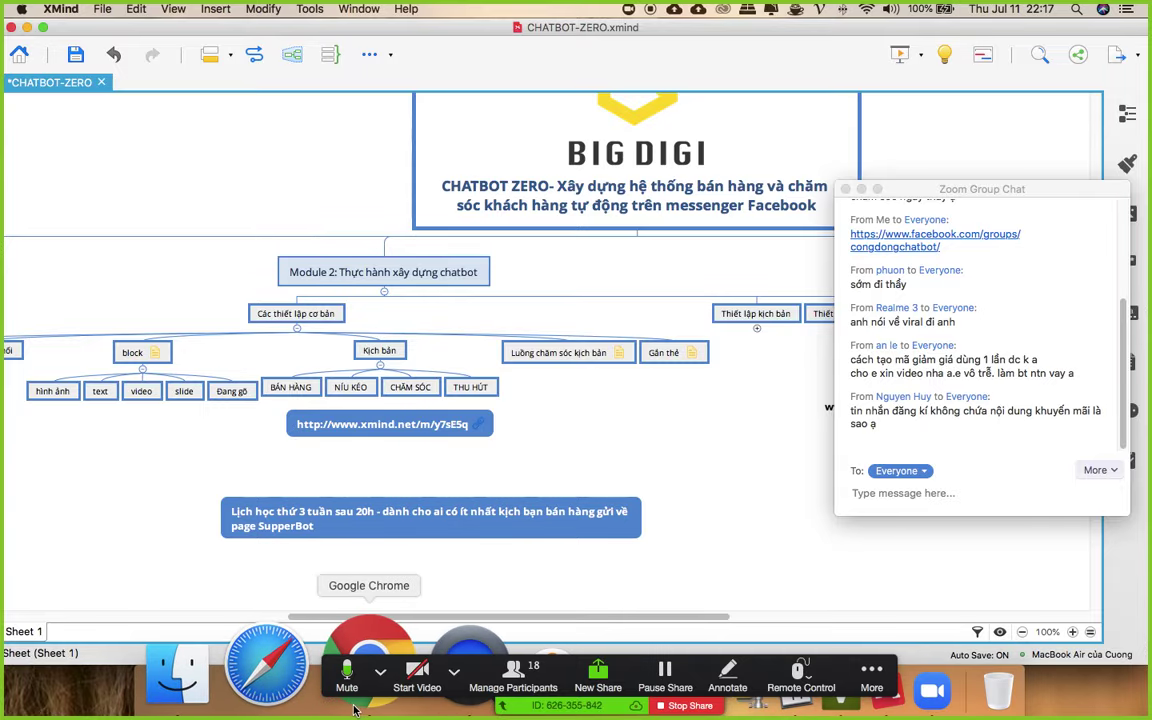
click(362, 672)
- Switch to the Chatfuel dashboard and review the chaobanlan1 sequence block's message
key(ctrl+Up)
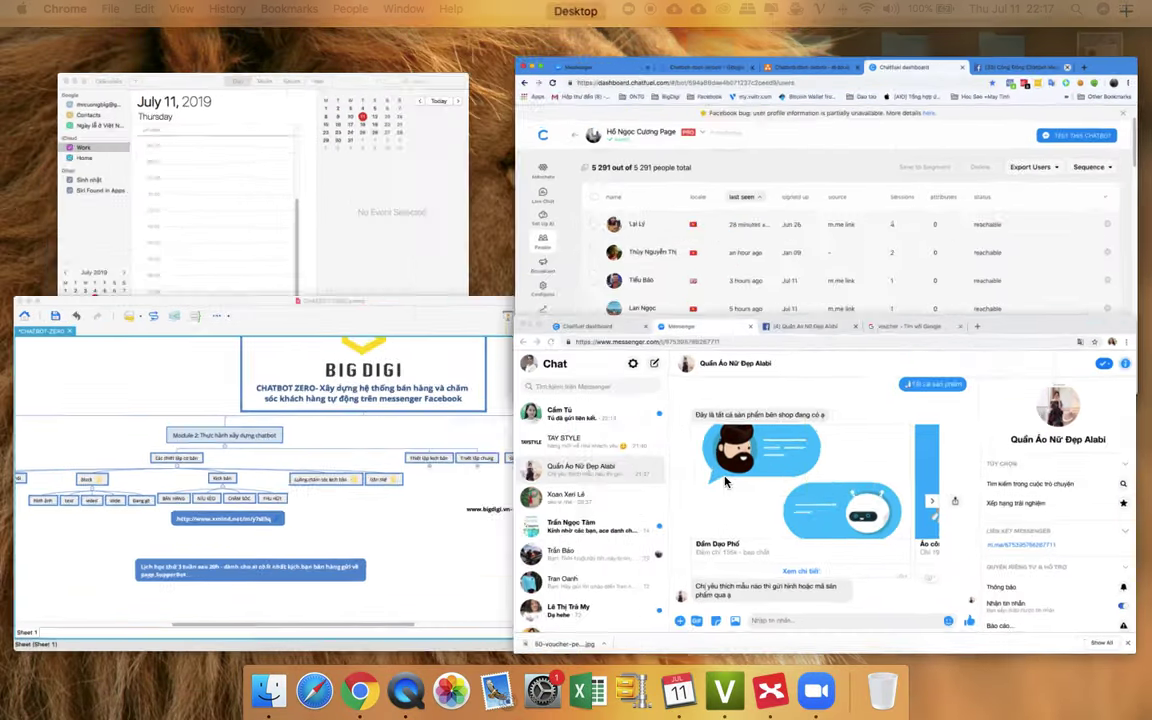
click(726, 482)
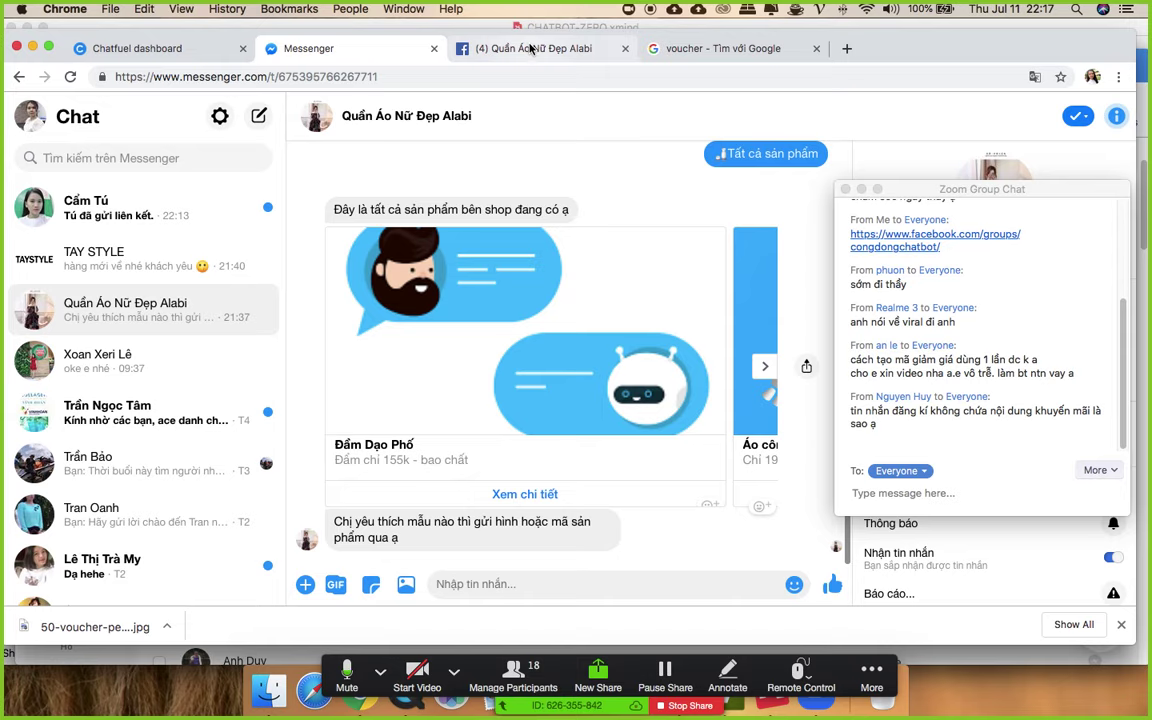
click(480, 47)
click(160, 50)
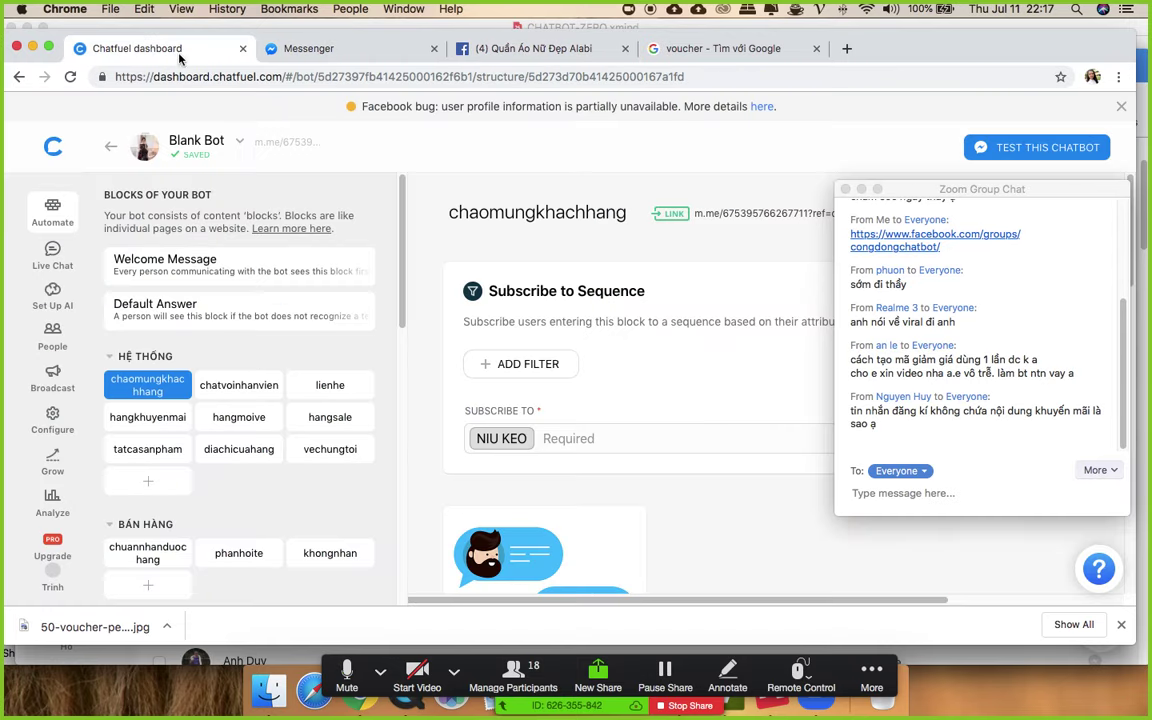
scroll(427, 418, down, 5)
scroll(303, 473, down, 3)
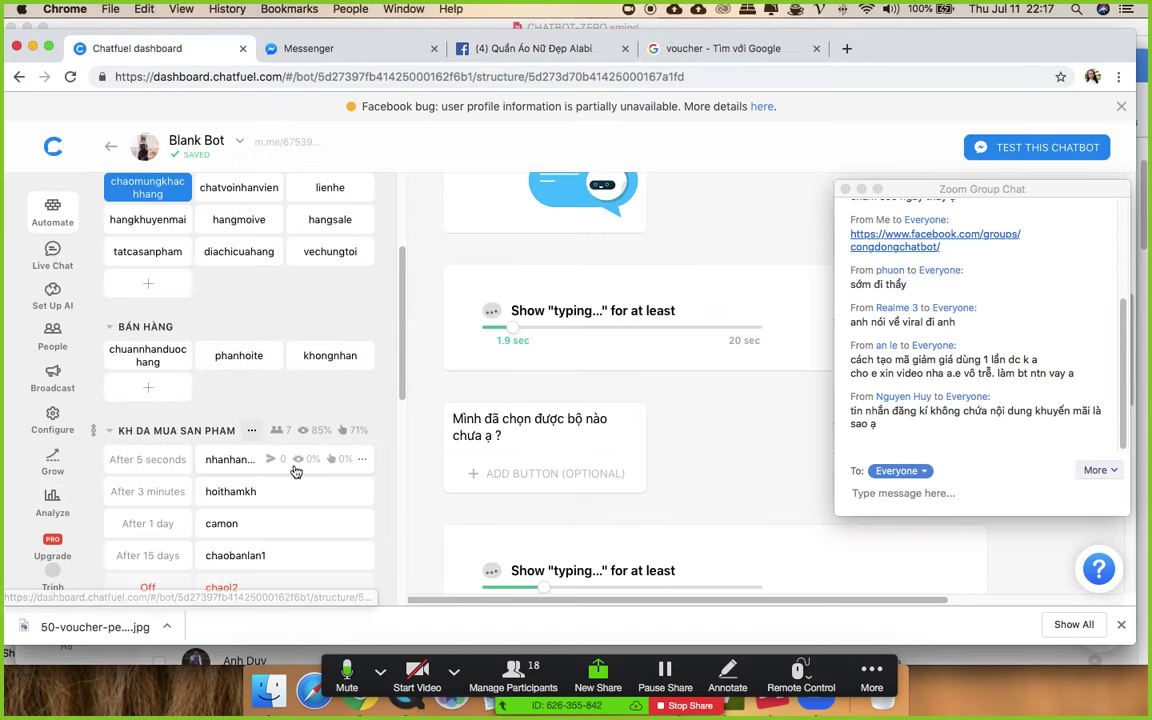
click(219, 563)
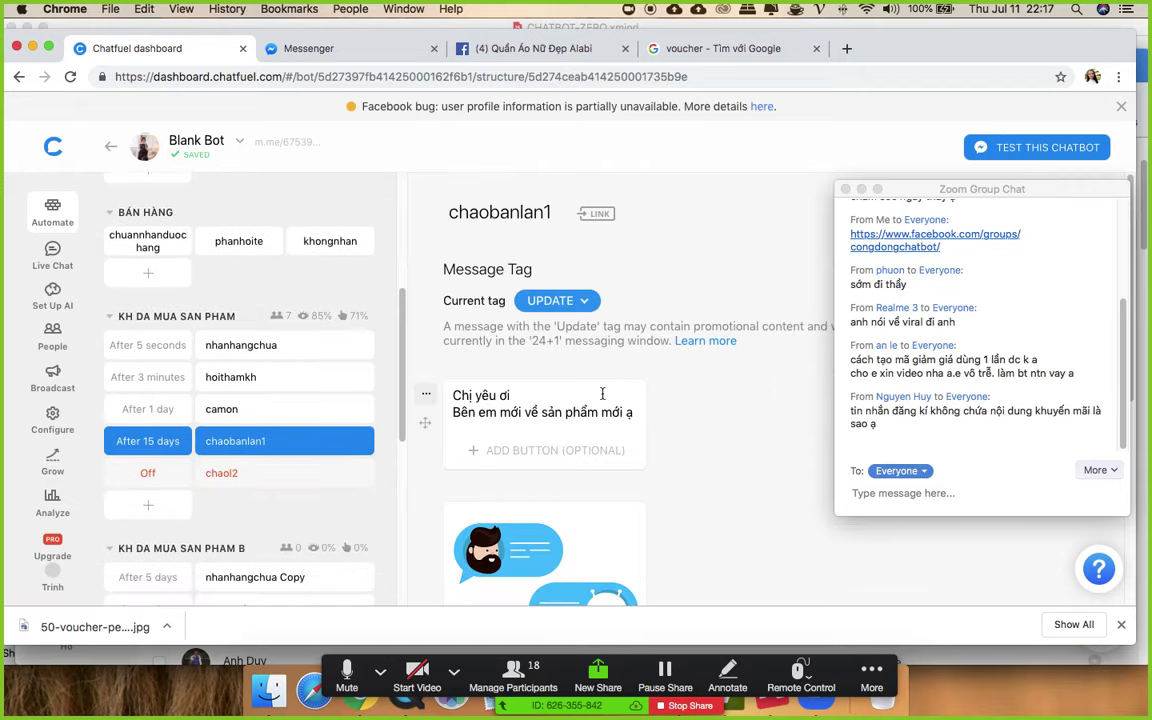
scroll(480, 420, down, 5)
scroll(437, 431, up, 4)
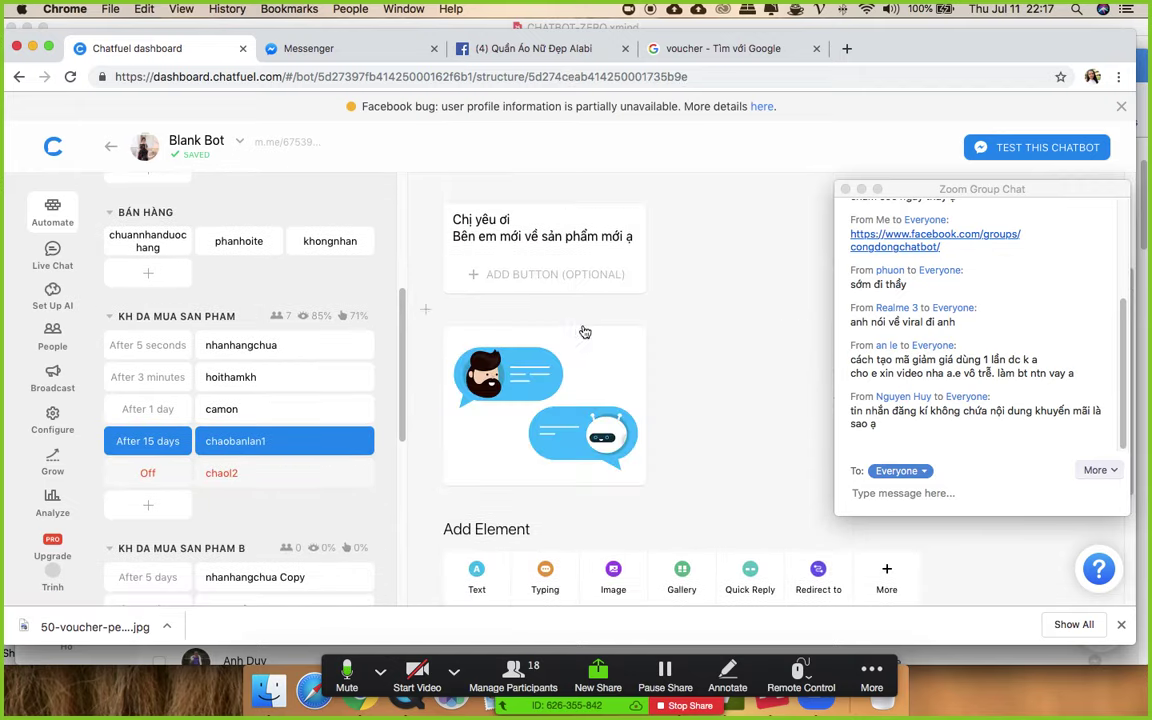
drag(453, 219, 635, 231)
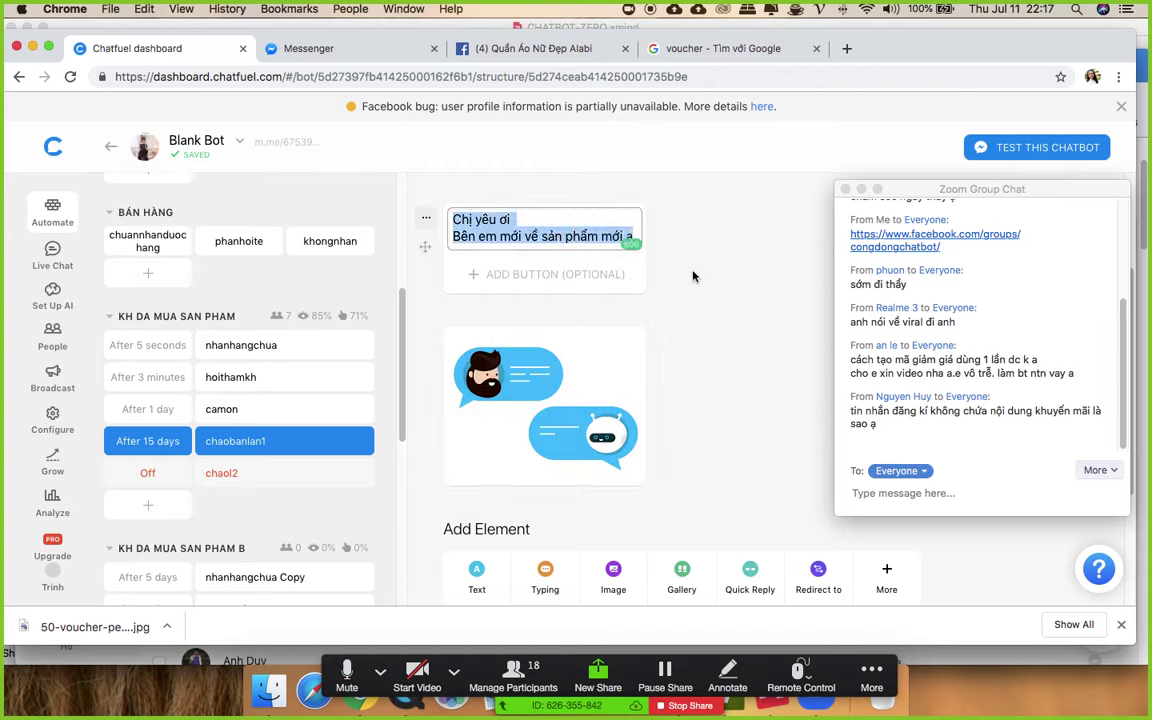
click(679, 326)
scroll(322, 484, down, 1)
scroll(322, 484, down, 10)
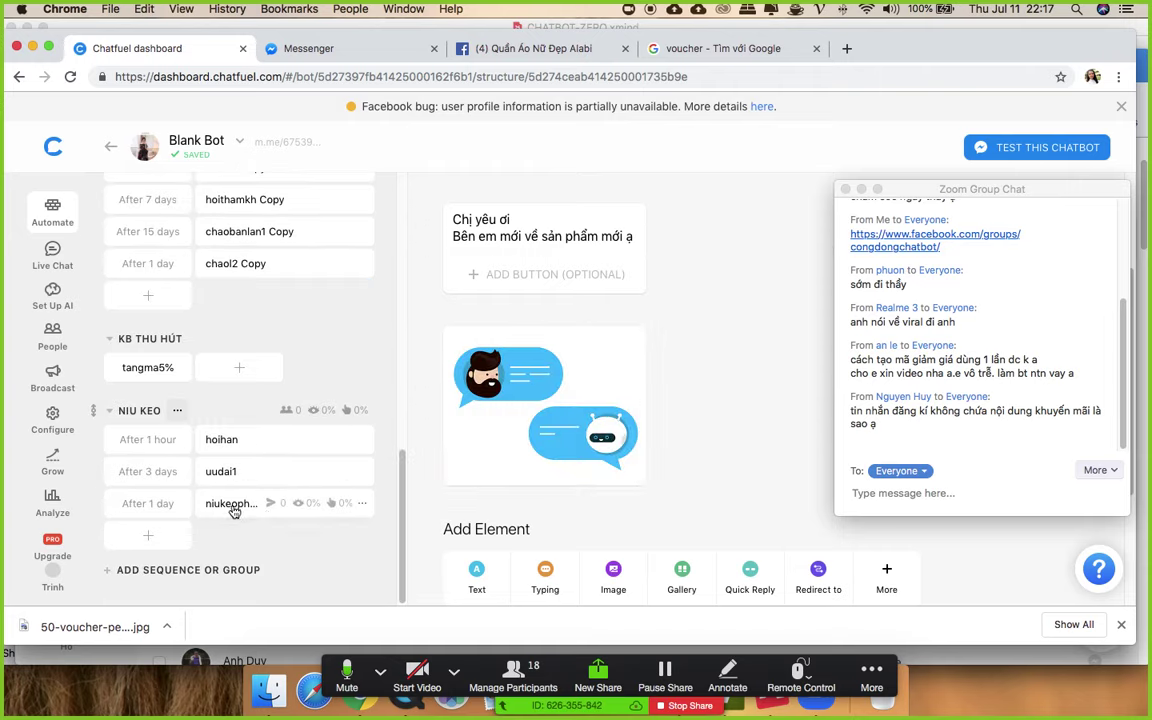
- Open the chaol2 Copy block and review its Tri ân khách hàng message and Update tag note
click(230, 265)
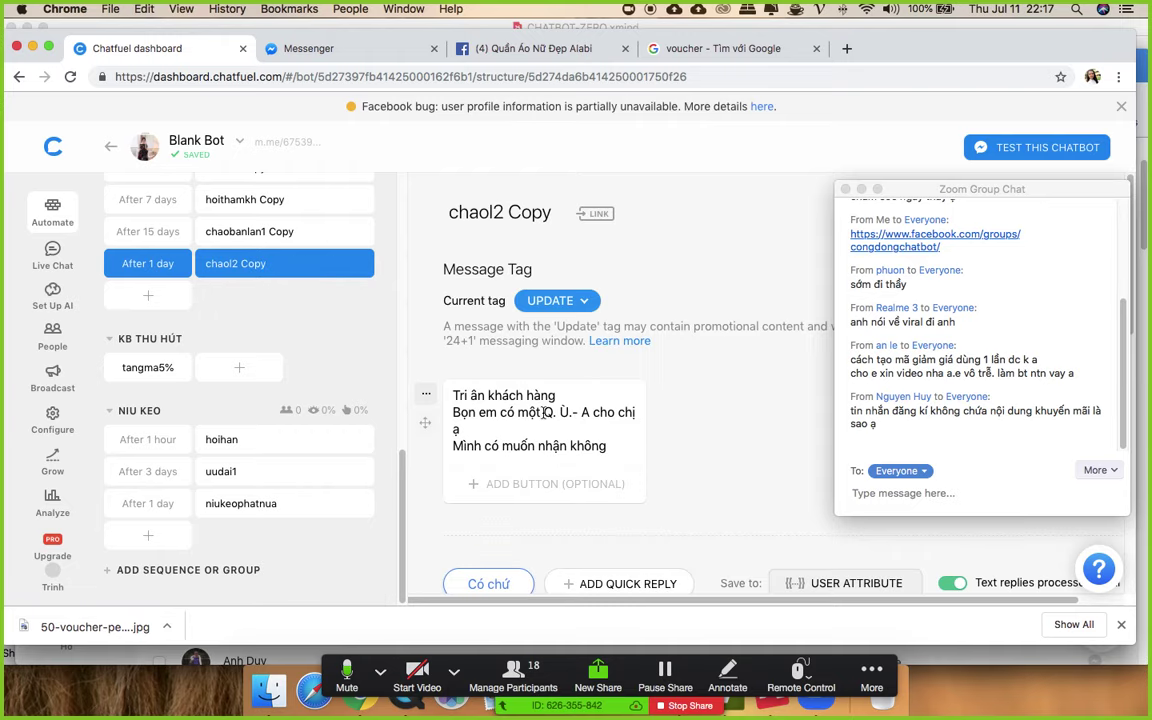
click(522, 411)
drag(543, 412, 557, 412)
click(614, 429)
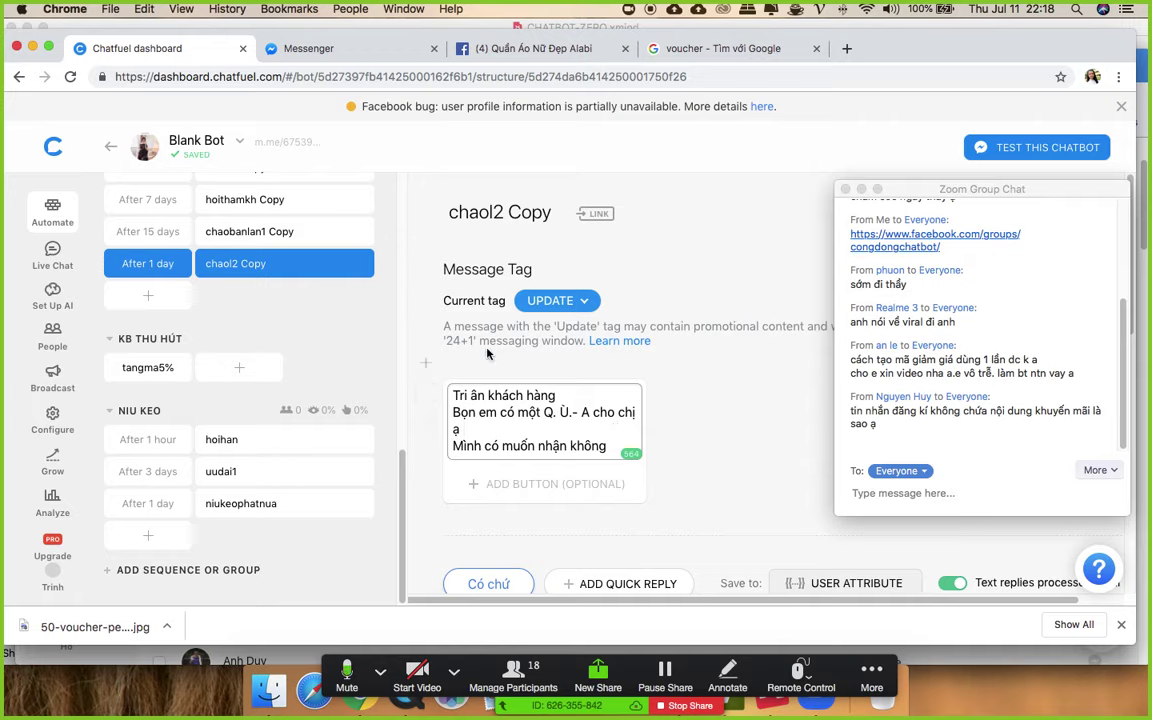
click(451, 340)
double_click(451, 340)
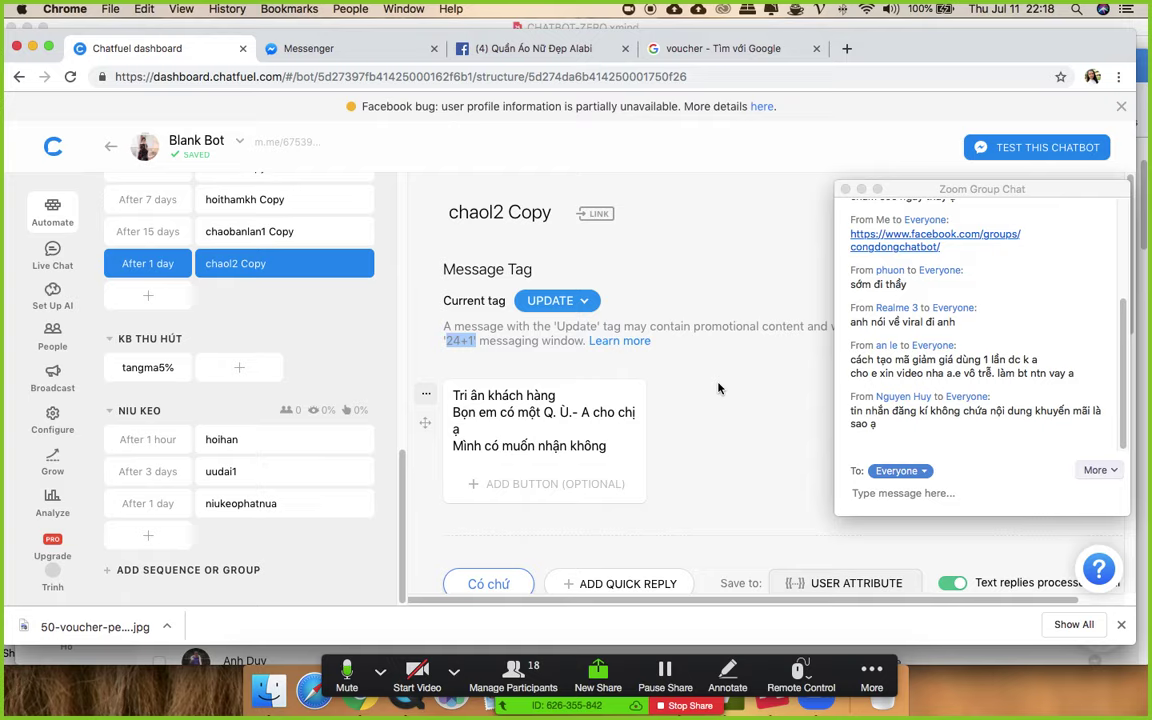
scroll(718, 388, down, 1)
click(531, 374)
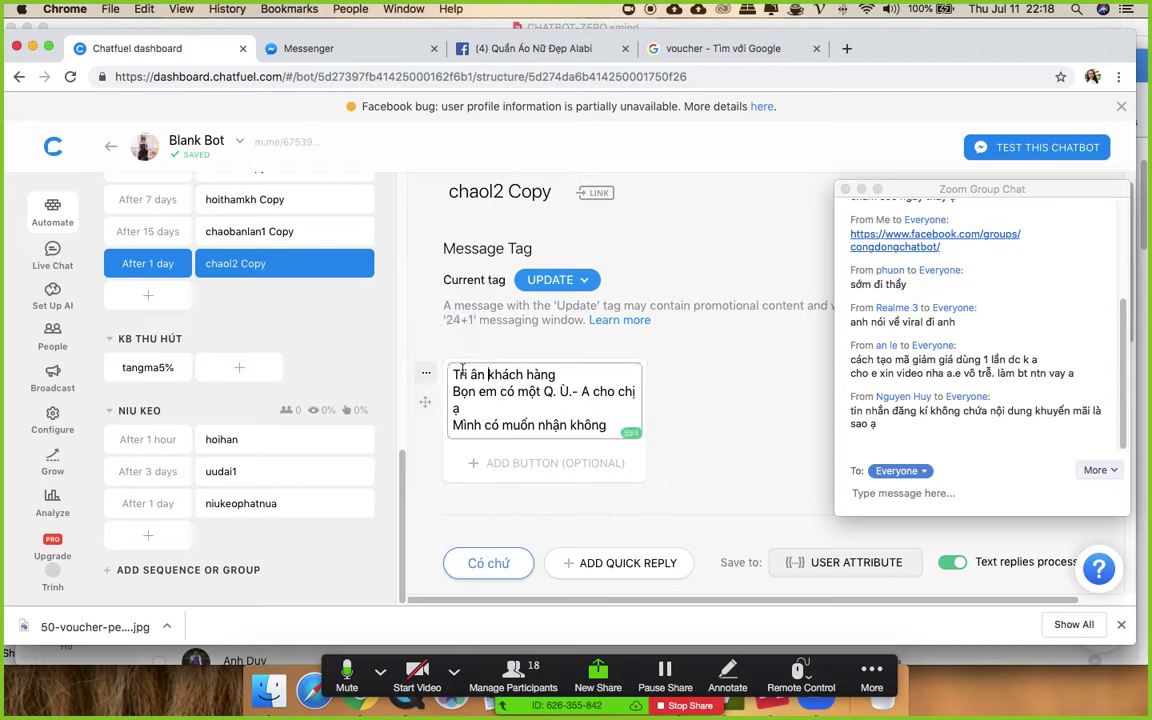
click(549, 391)
drag(463, 425, 621, 424)
click(640, 350)
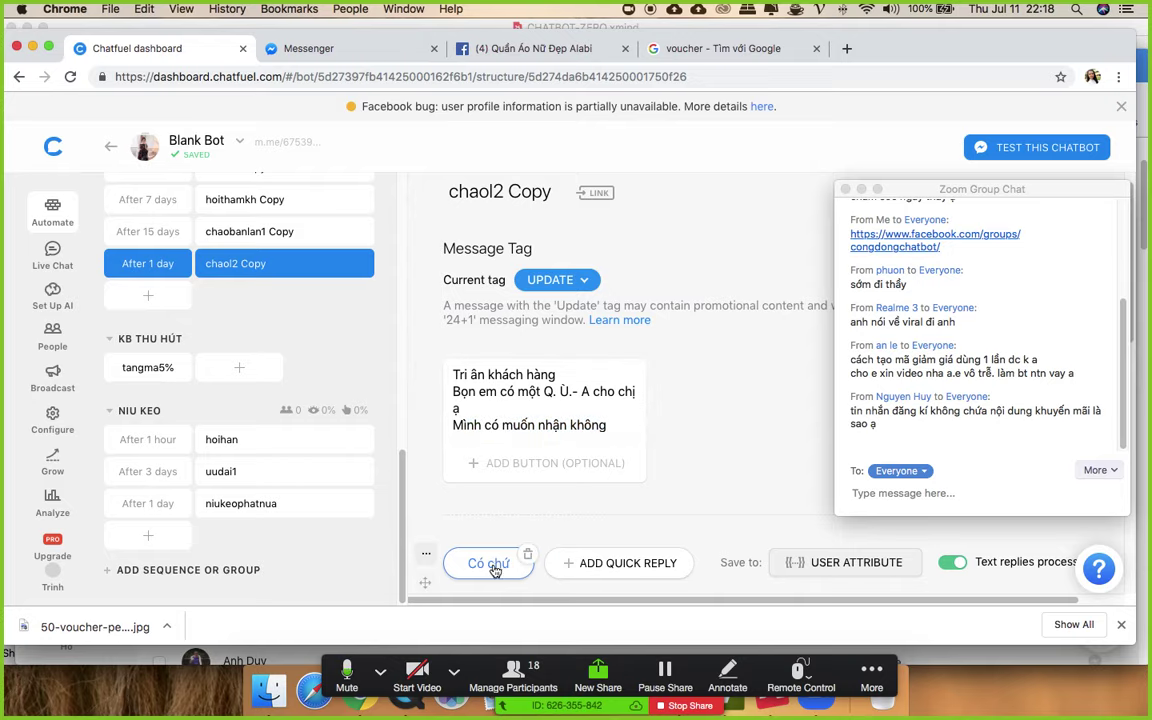
- Review the 20% discount message card, then open the Broadcast section
scroll(532, 478, down, 2)
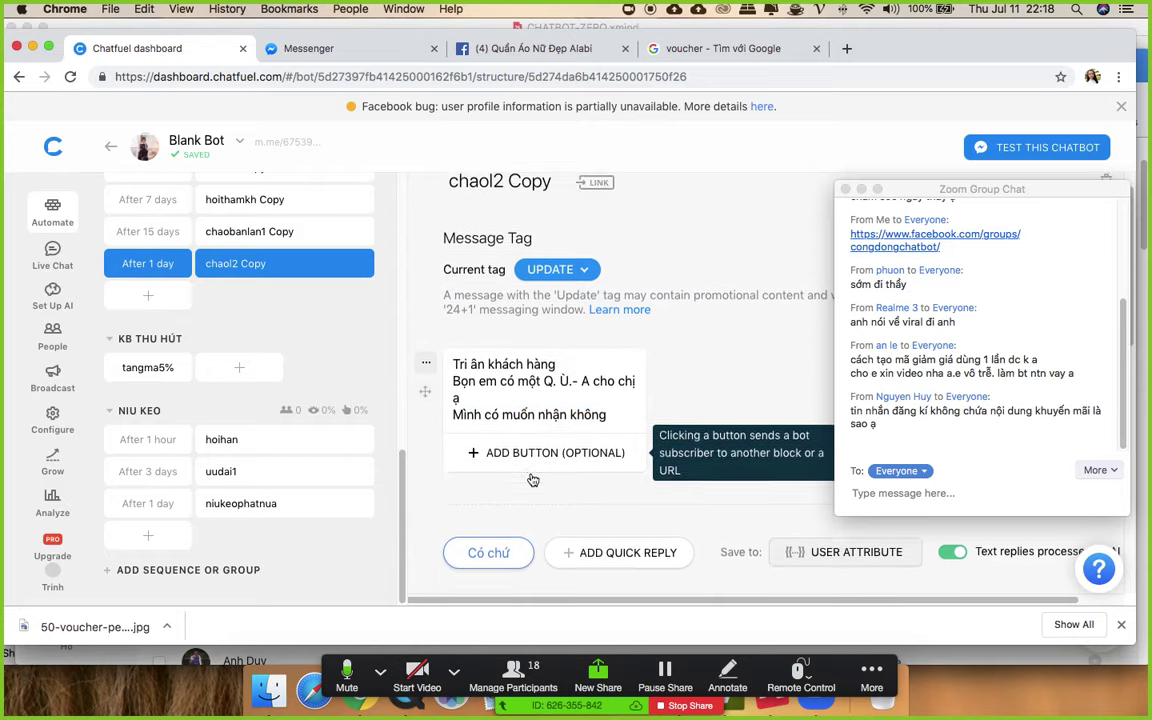
scroll(656, 359, down, 5)
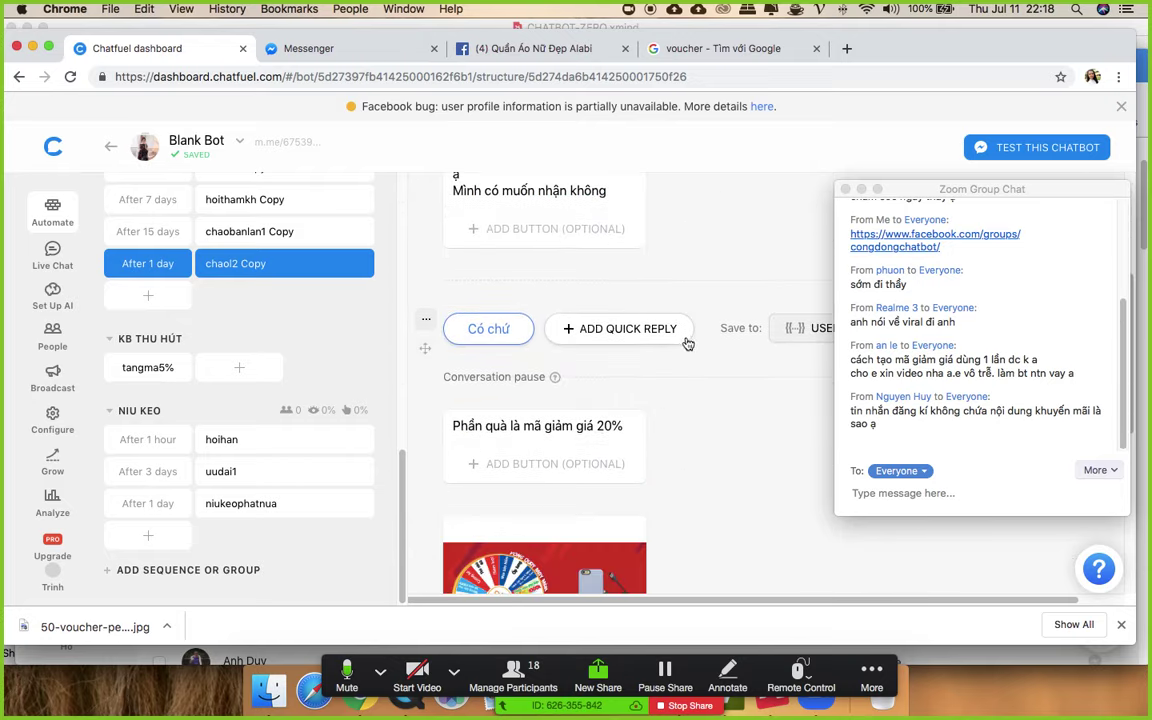
click(483, 427)
drag(483, 427, 618, 426)
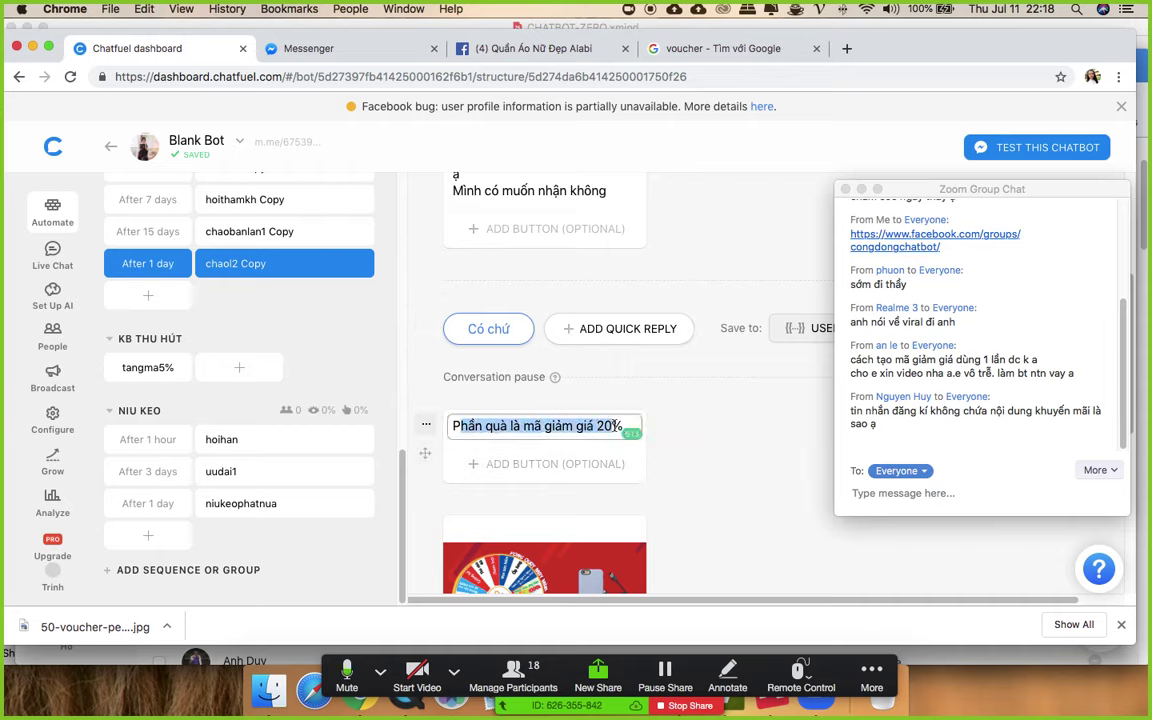
scroll(617, 428, up, 5)
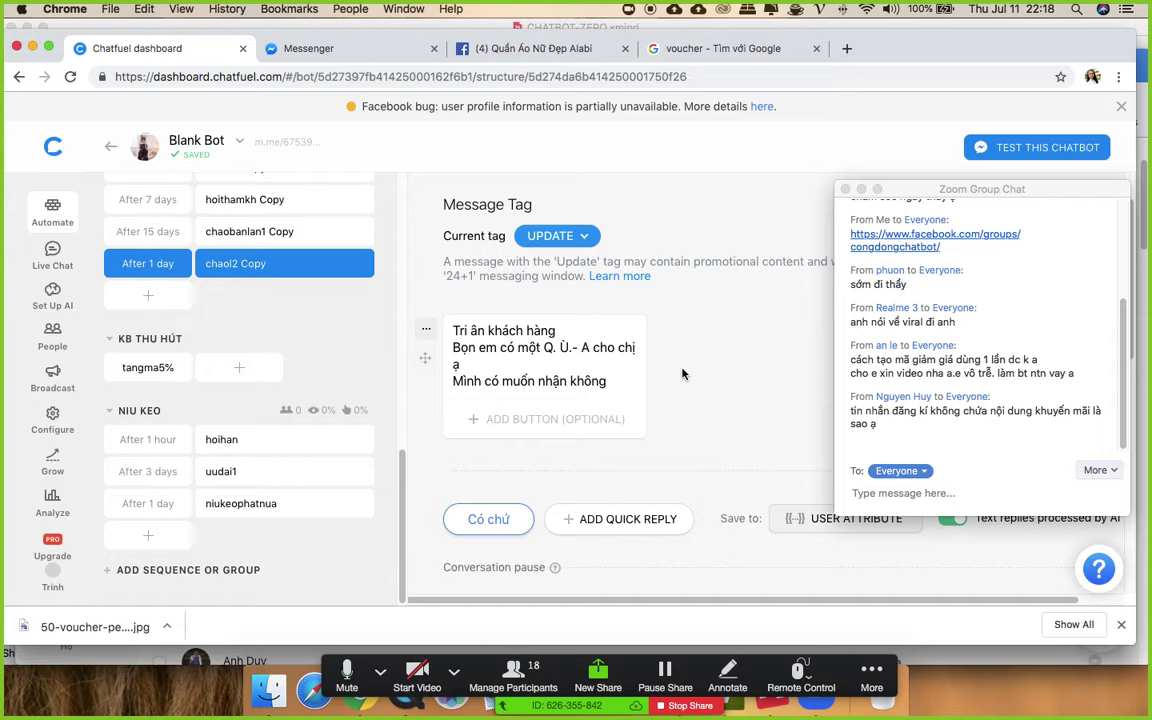
scroll(683, 374, up, 1)
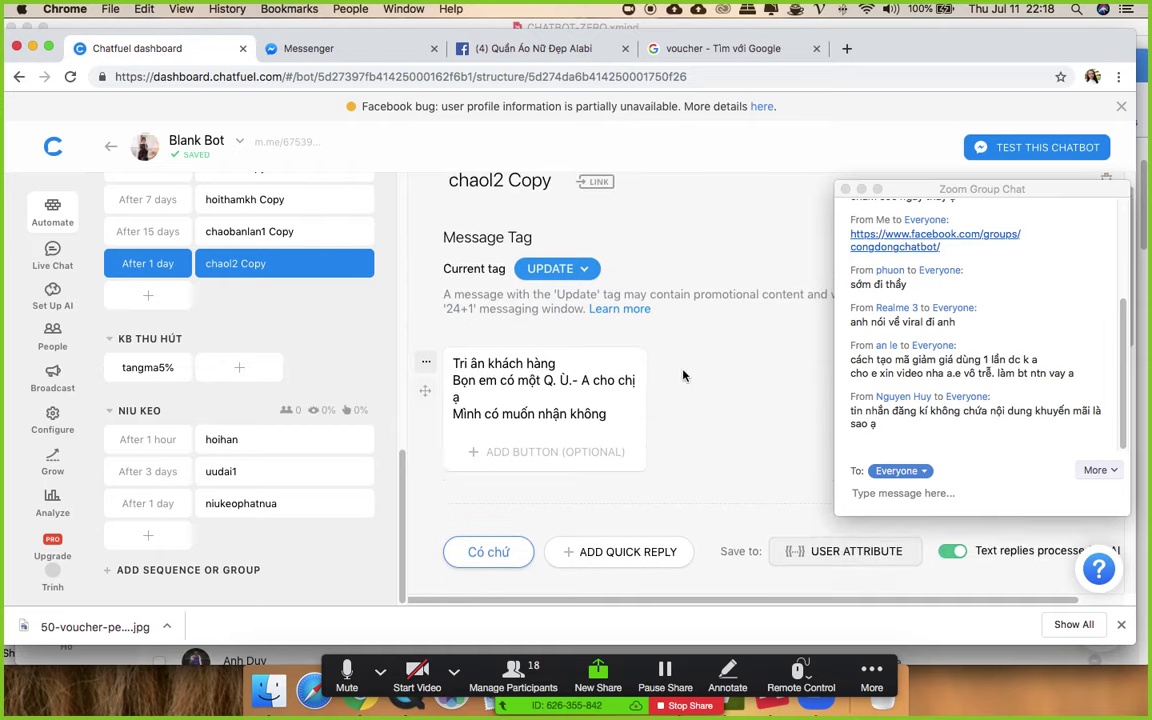
scroll(700, 390, up, 1)
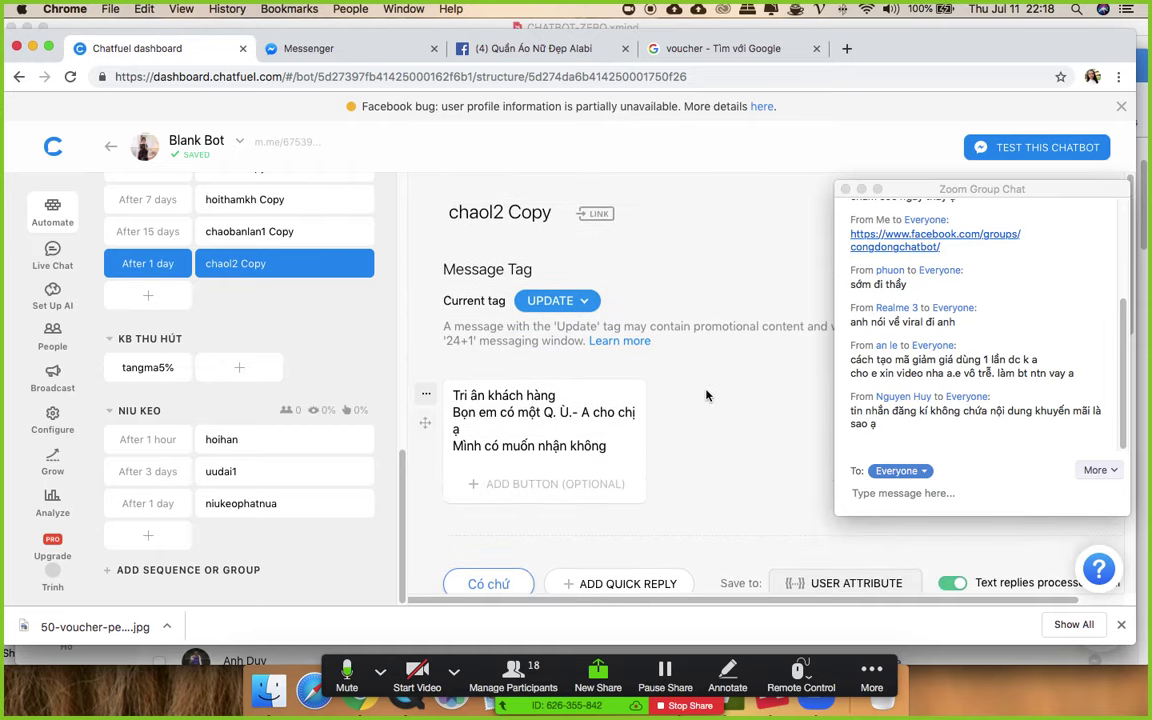
scroll(706, 396, down, 8)
scroll(706, 396, up, 8)
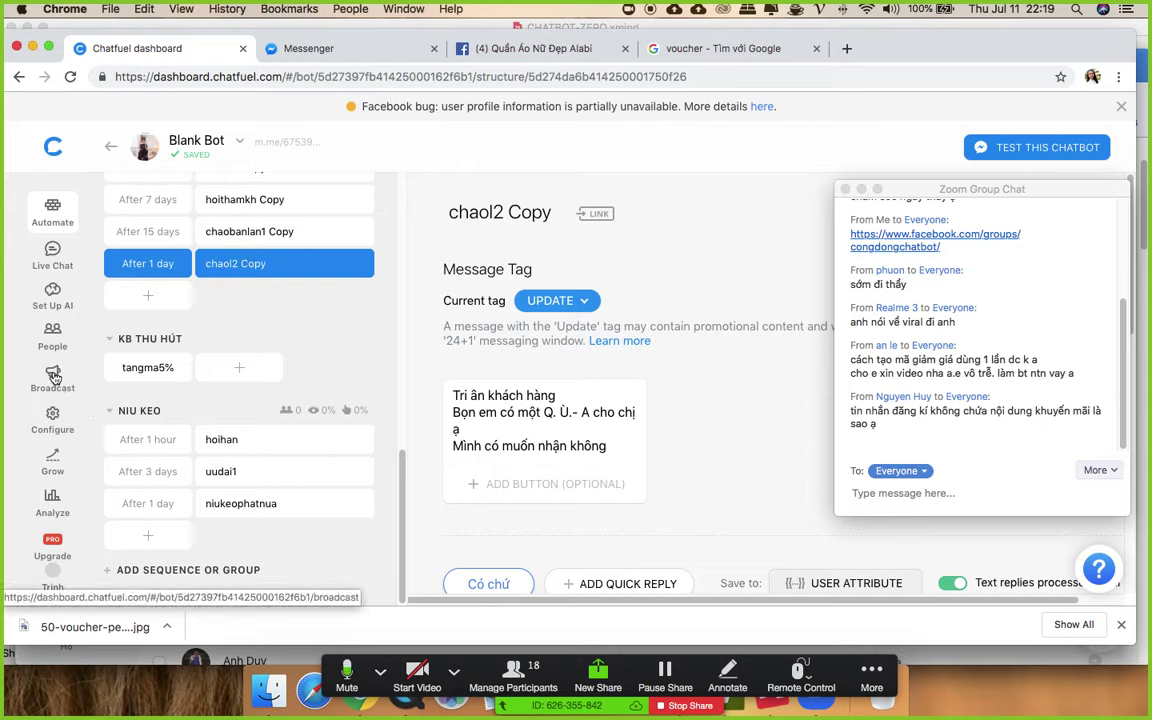
click(54, 377)
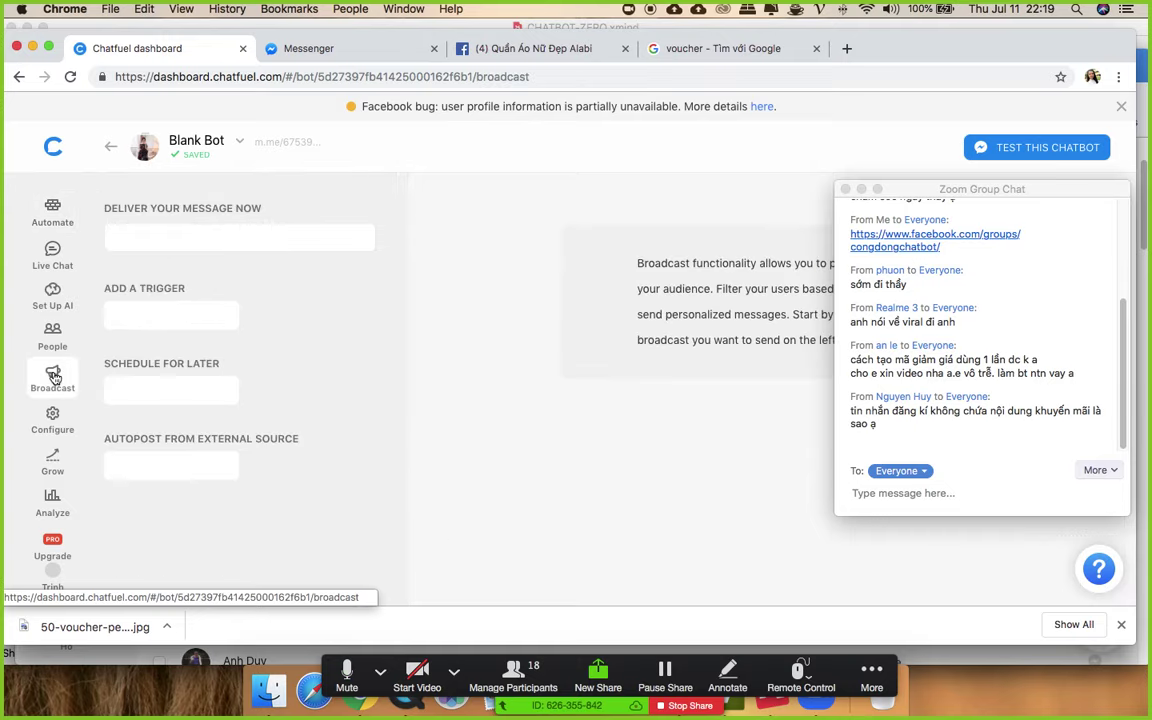
- Start a new broadcast to deliver now
click(216, 237)
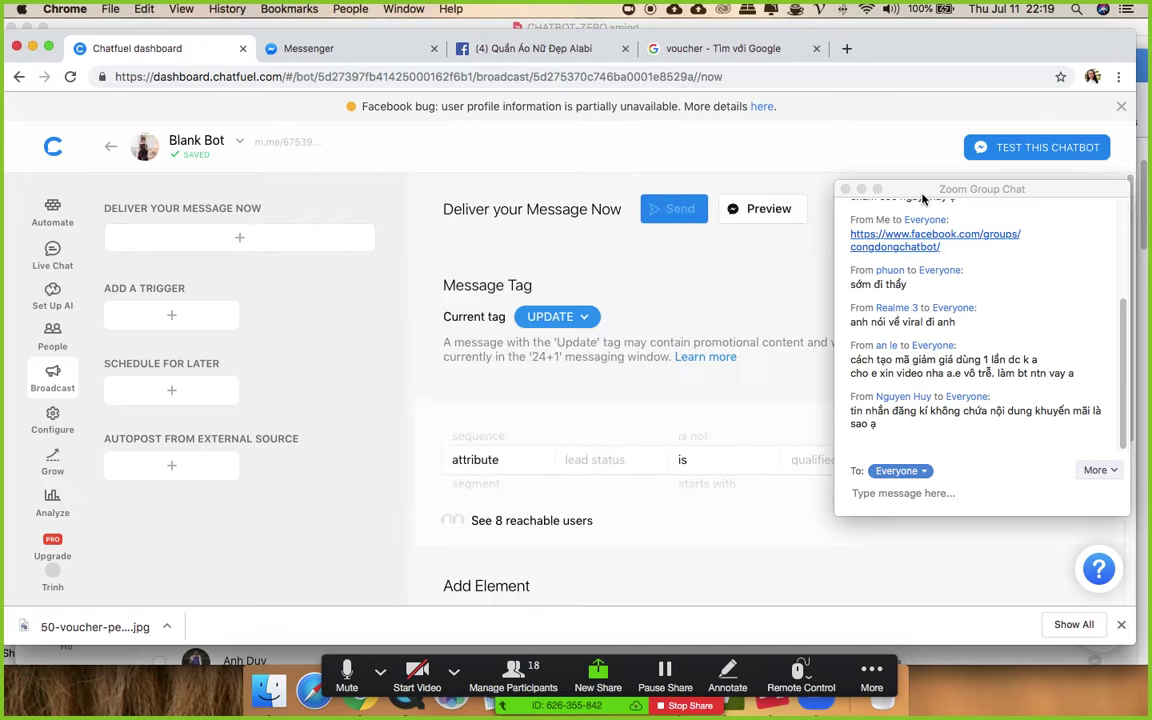
drag(882, 188, 1092, 251)
scroll(742, 306, down, 1)
scroll(742, 306, down, 5)
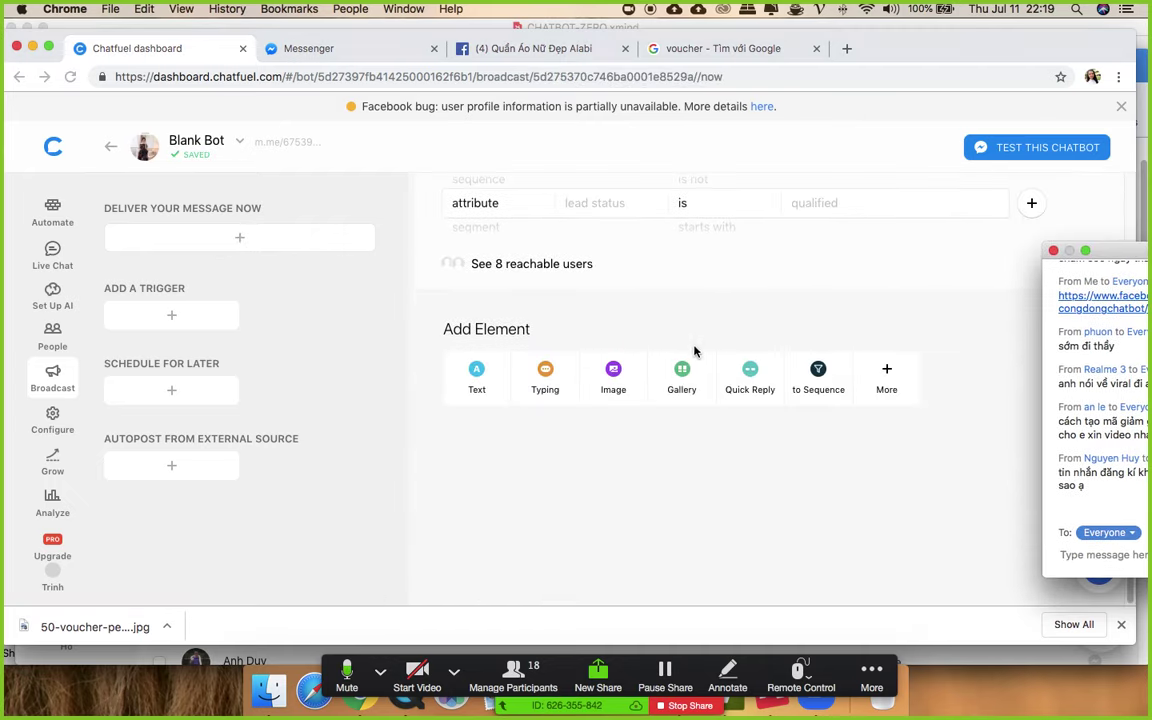
scroll(620, 320, up, 5)
scroll(515, 455, down, 1)
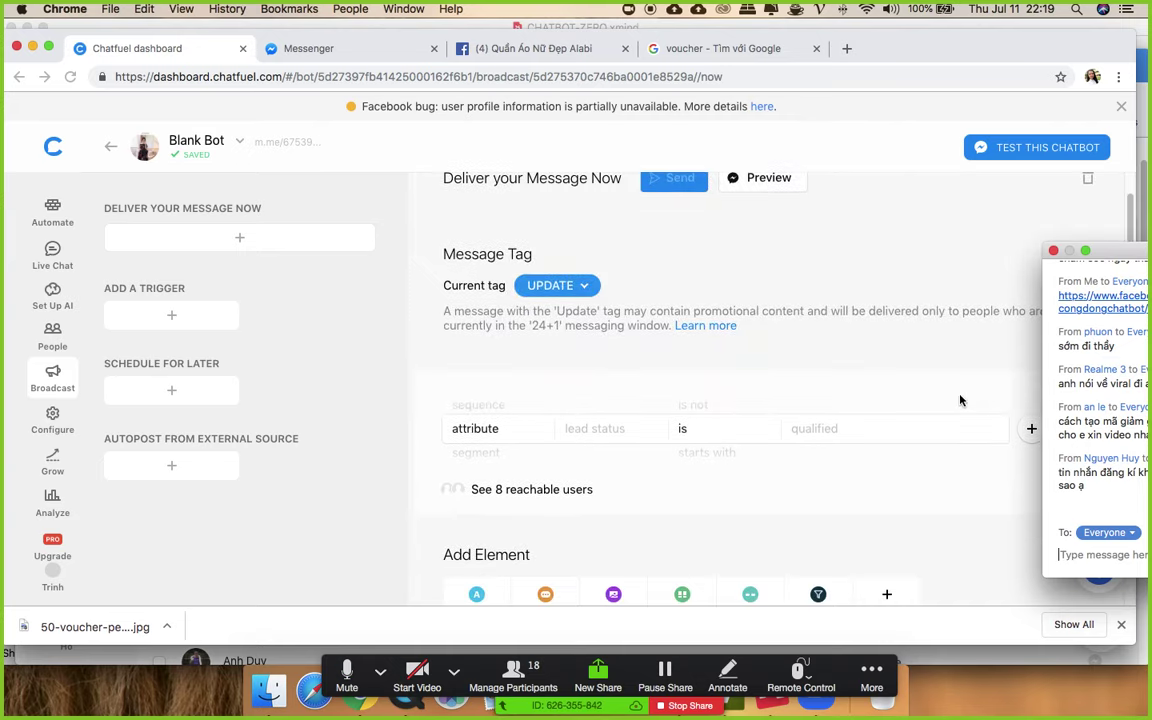
scroll(780, 430, down, 2)
- Add a text card saying 'Hello' with a second line assigning homework
click(479, 510)
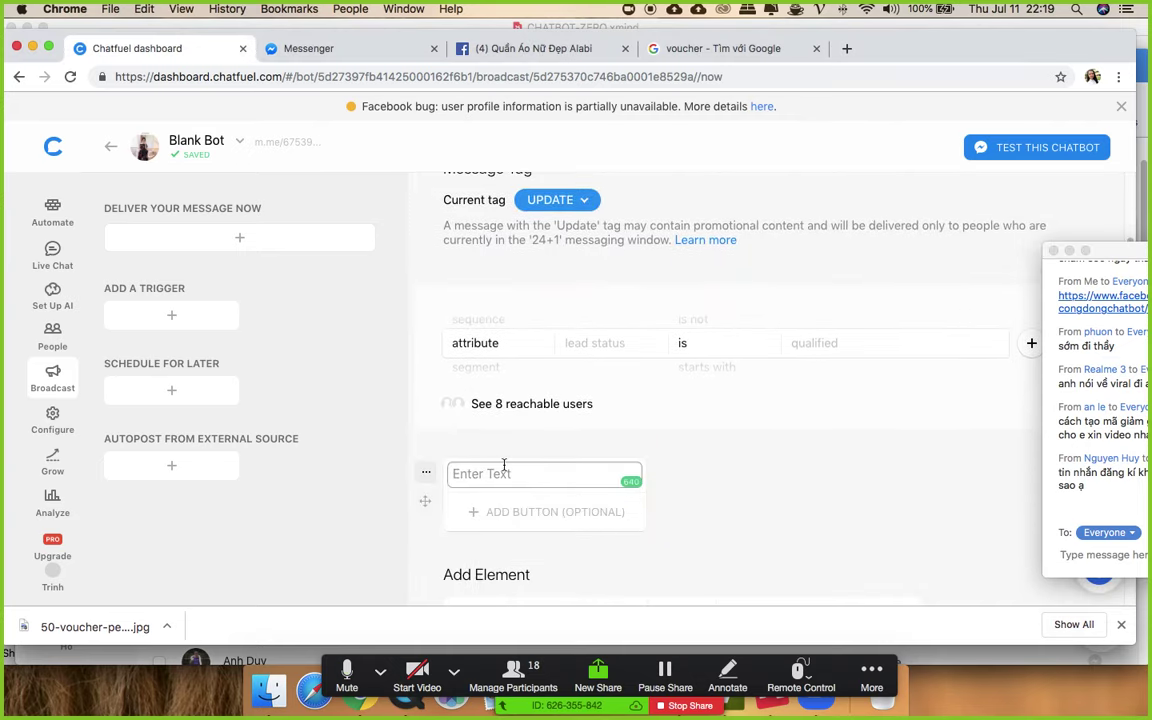
text(H)
text(eloo)
key(BackSpace)
key(BackSpace)
key(BackSpace)
text(lo)
key(Return)
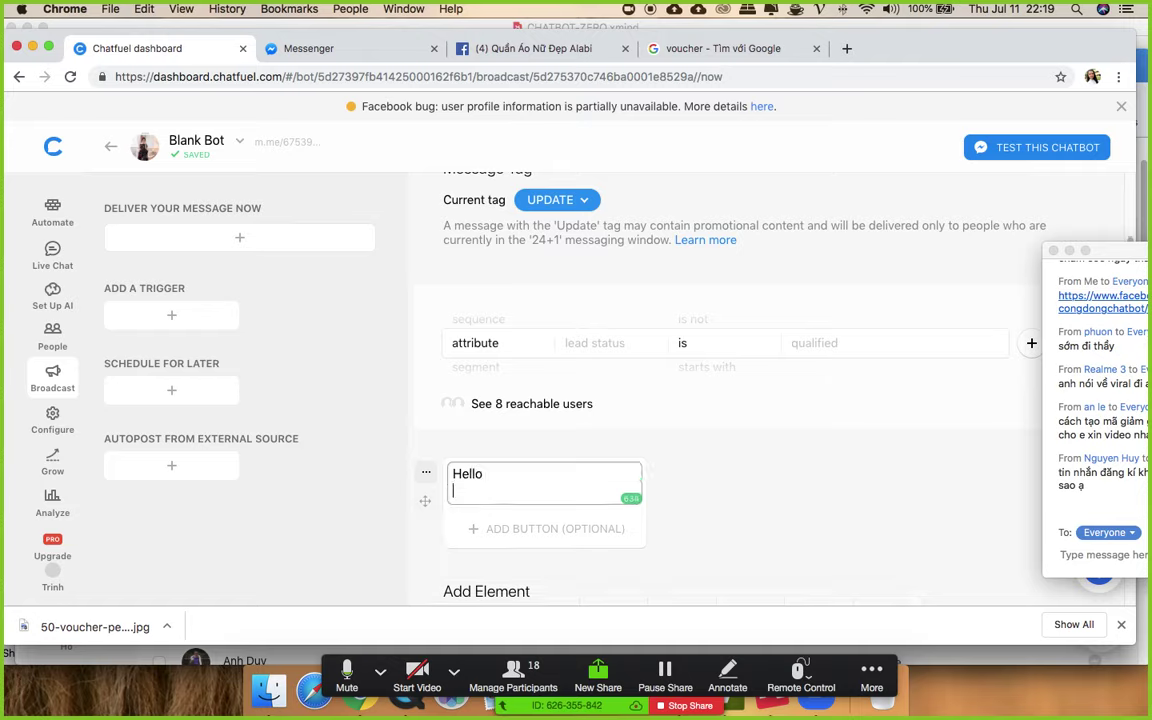
text(Moi ng[][[)
text(về nha)
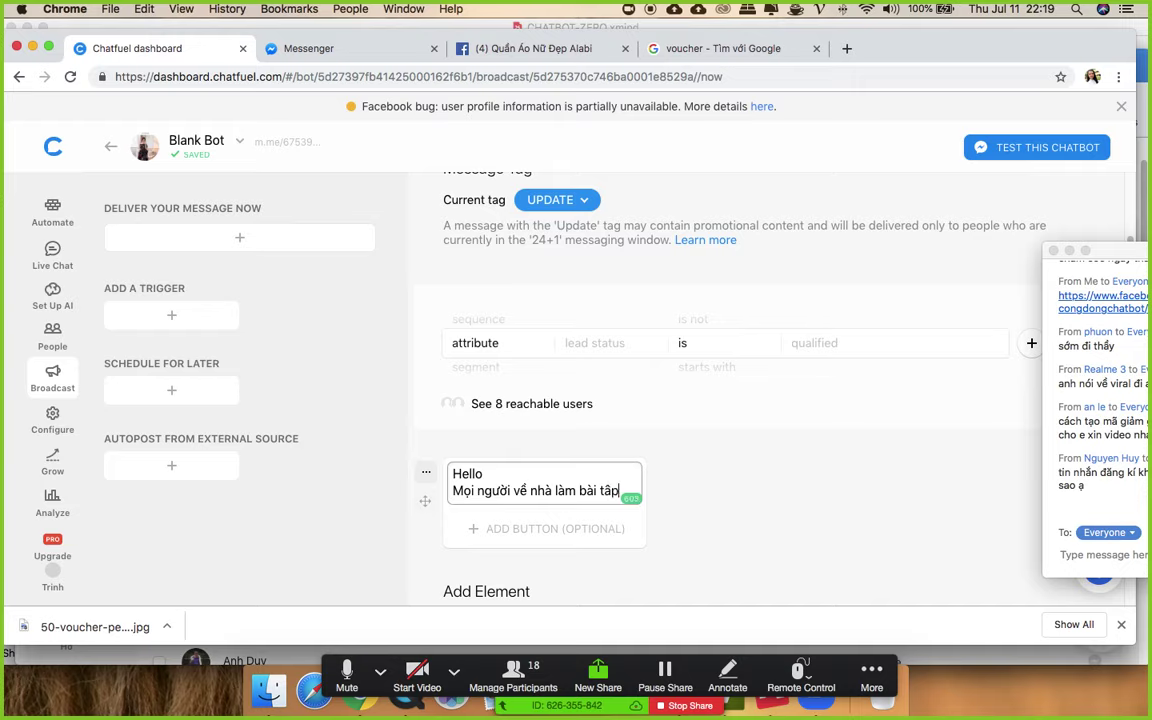
text( làm bài tập)
- Add a third line: 'Buổi học tiếp theo vào thứ 3'
key(Return)
text(Buổi)
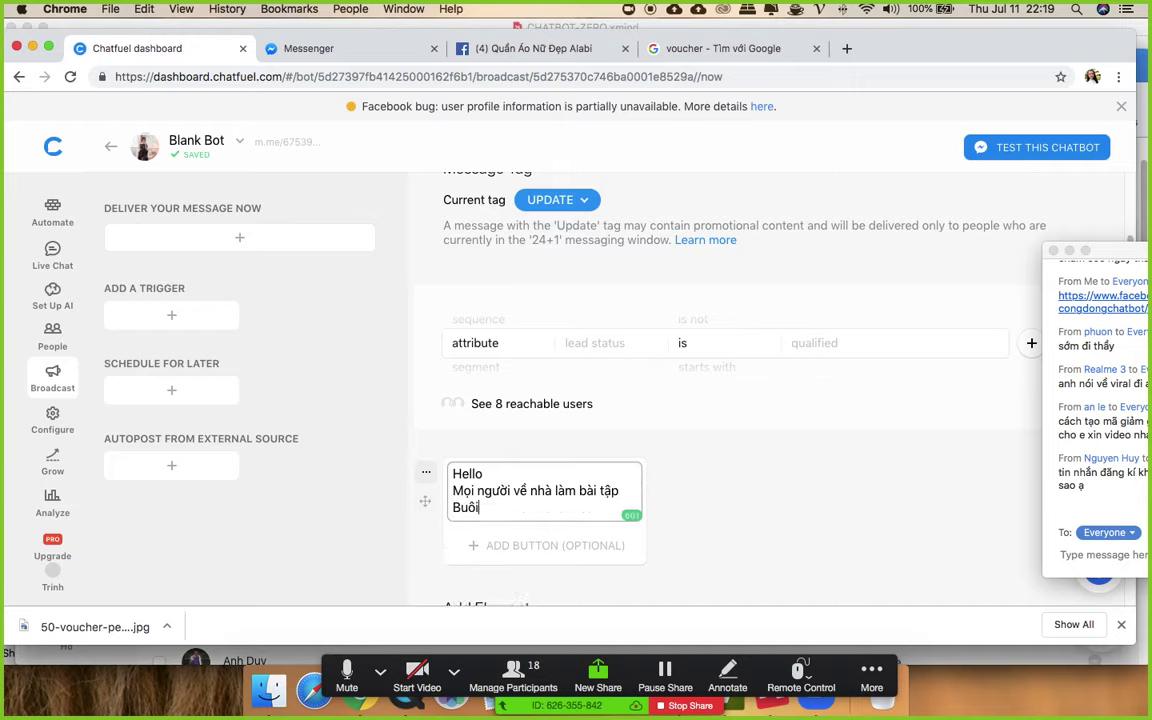
text( học tiếp theo vào thứ 3)
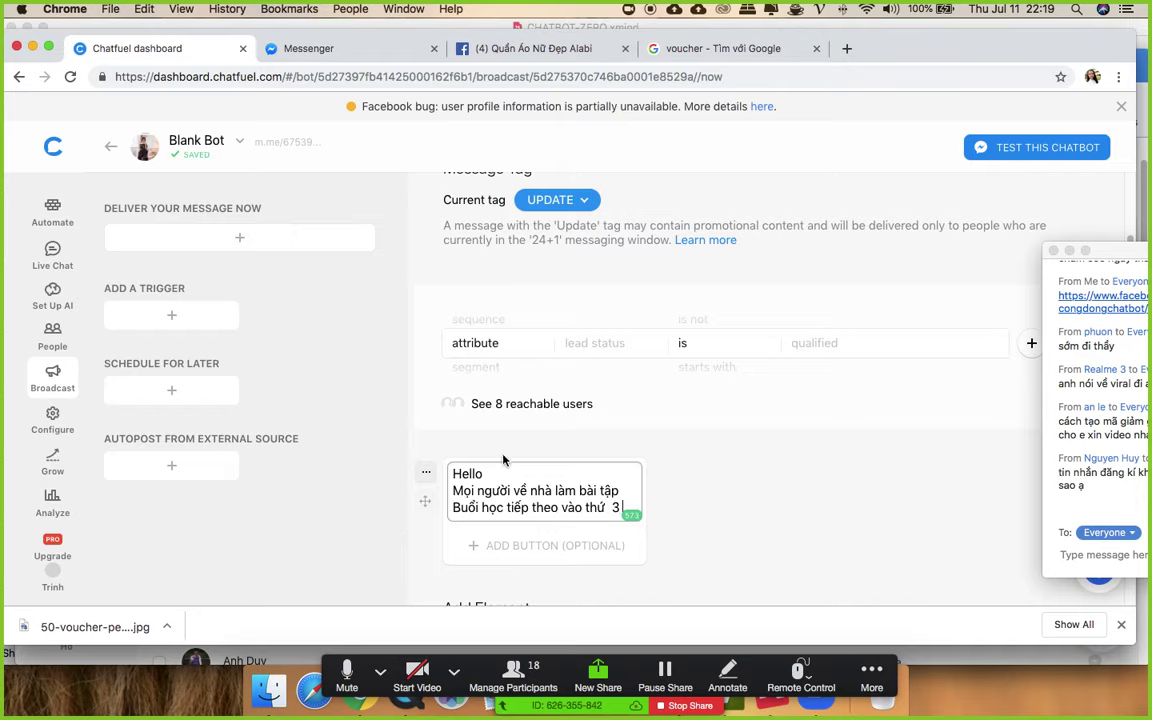
scroll(694, 450, down, 3)
- Filter the broadcast audience by the KH DA MUA SAN PHAM sequence
click(708, 424)
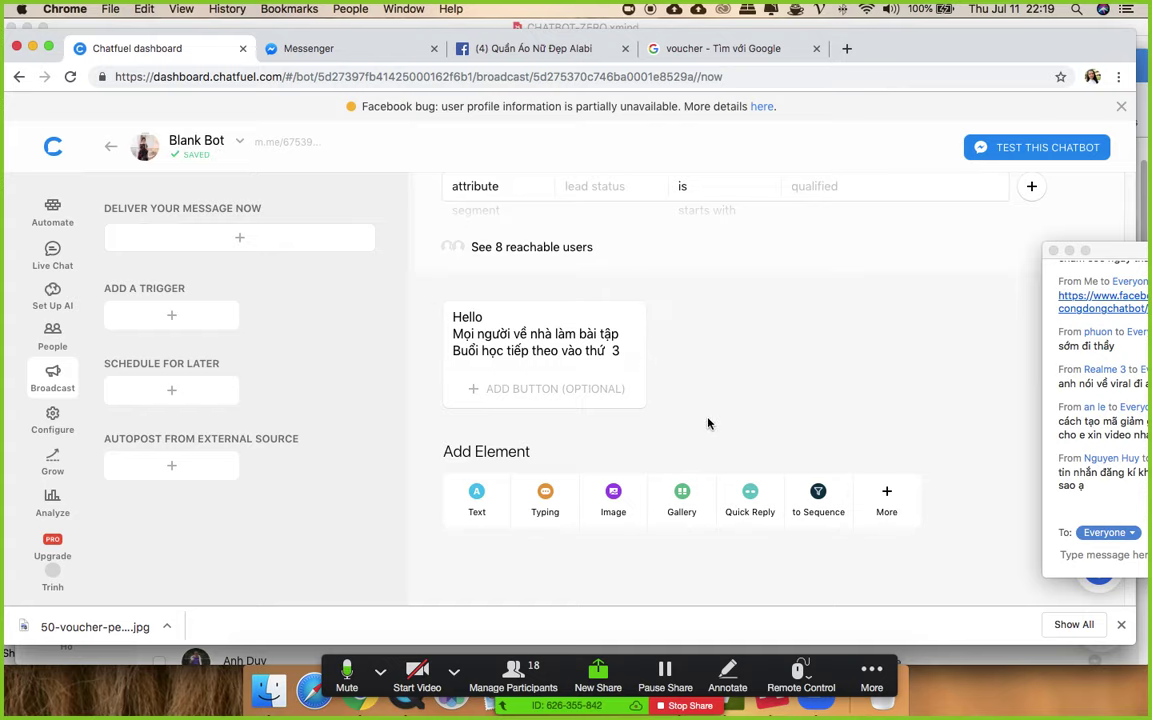
scroll(710, 415, up, 1)
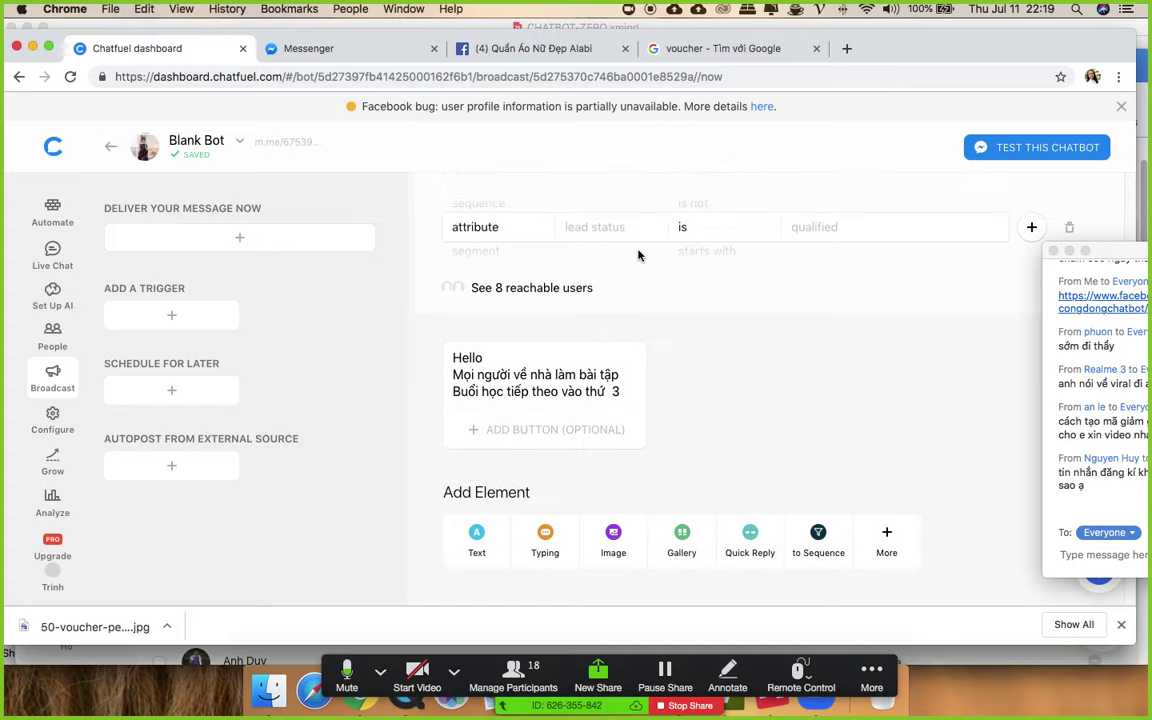
scroll(700, 300, up, 1)
click(586, 259)
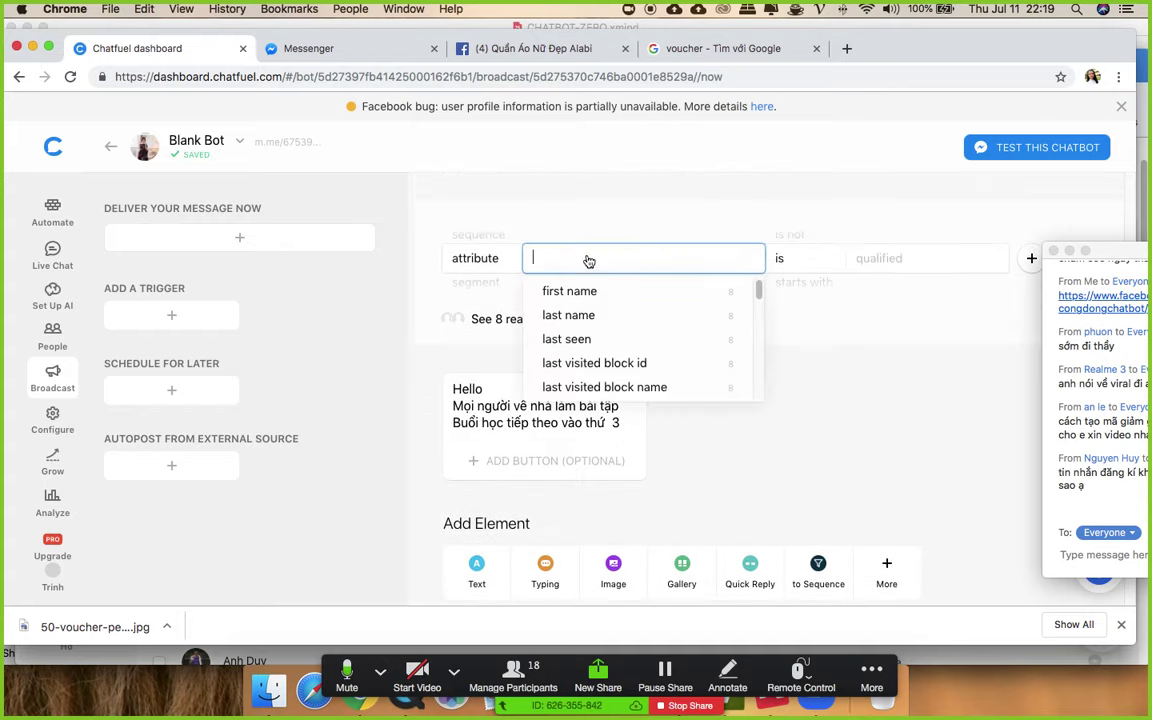
click(923, 411)
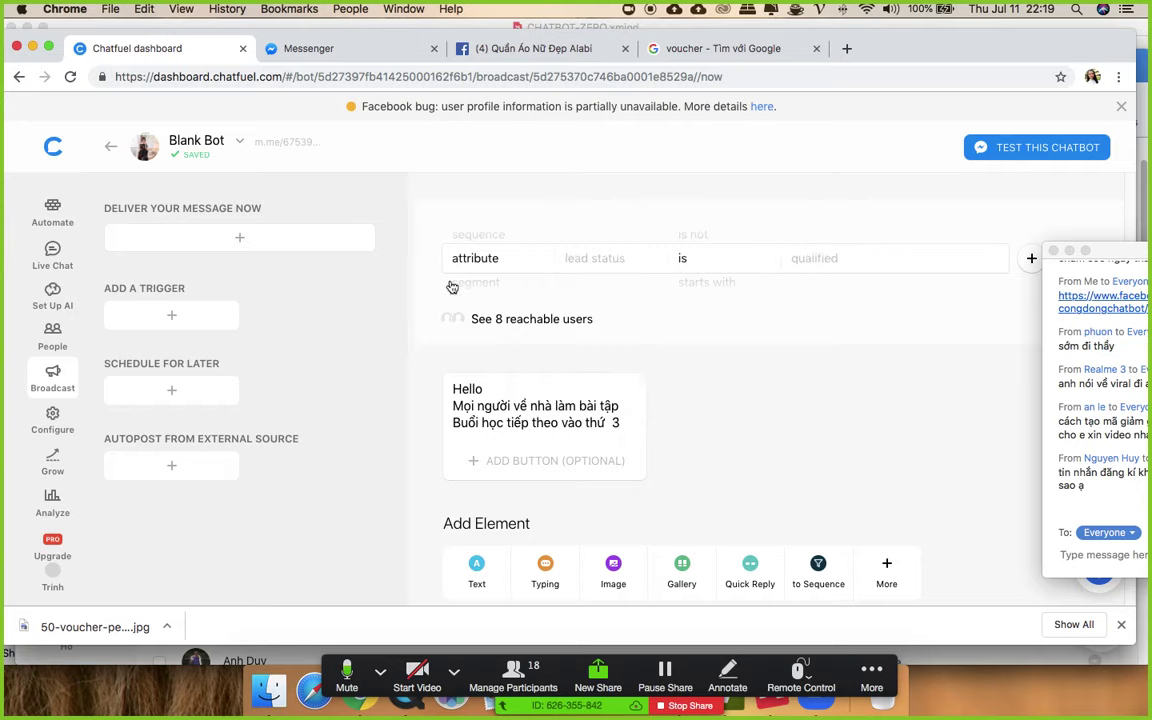
click(488, 258)
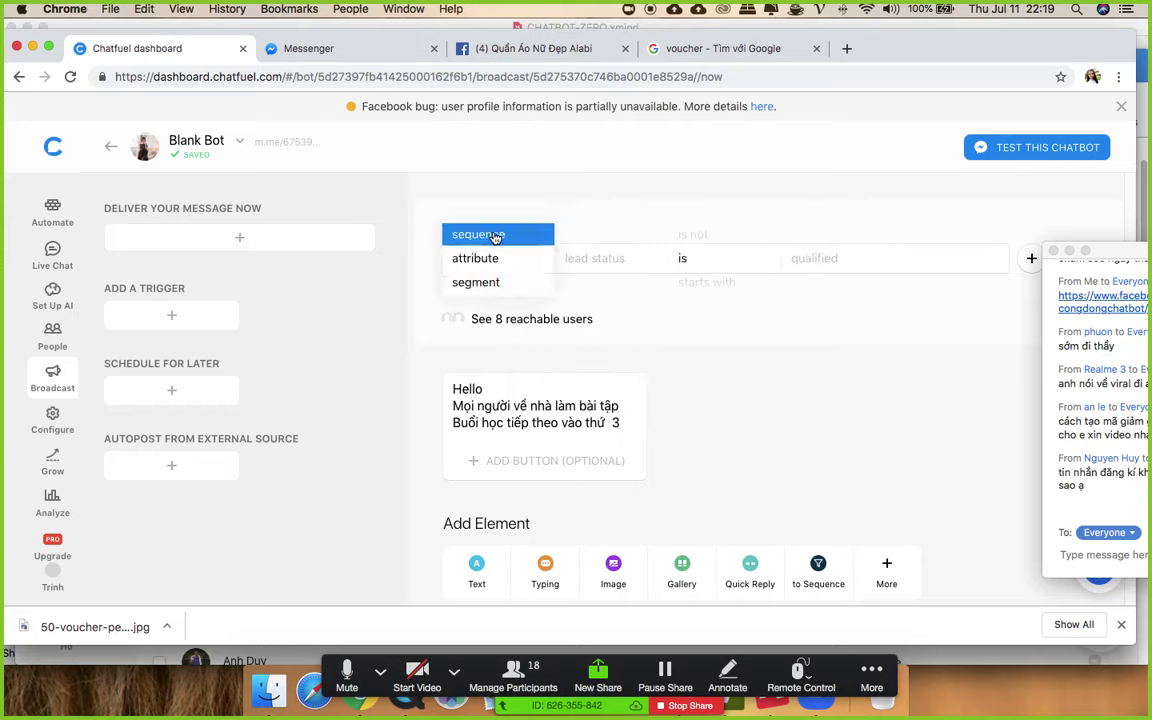
click(494, 237)
click(514, 262)
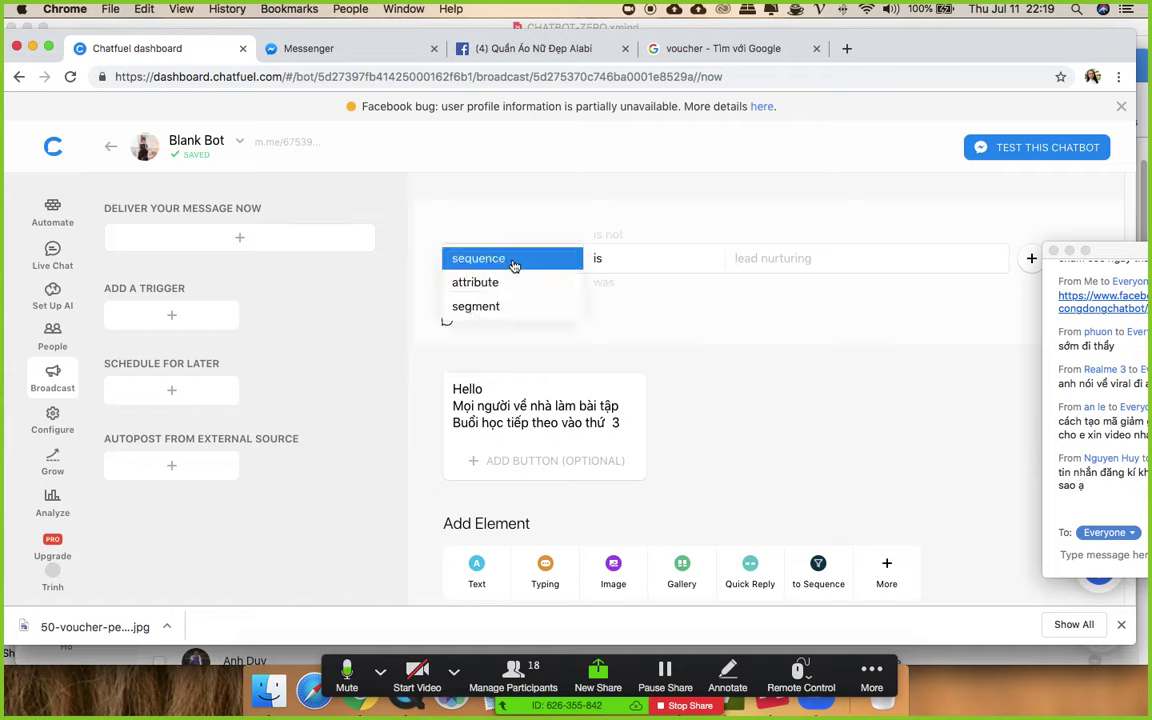
click(512, 259)
click(734, 268)
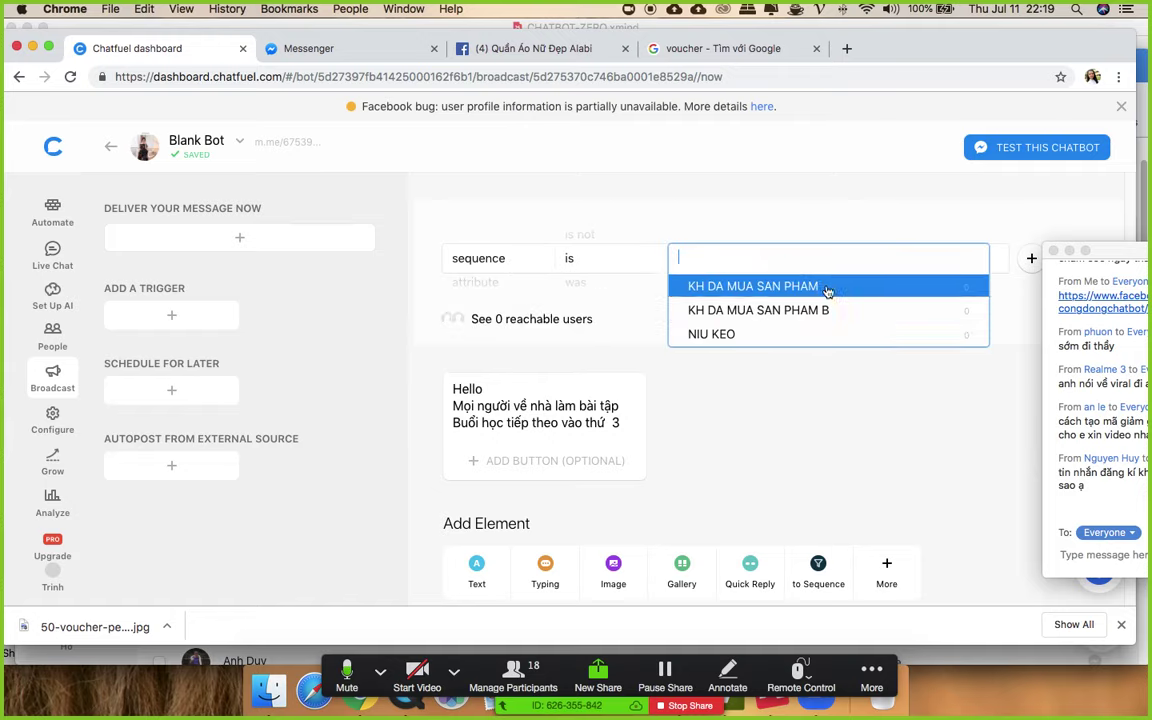
click(742, 287)
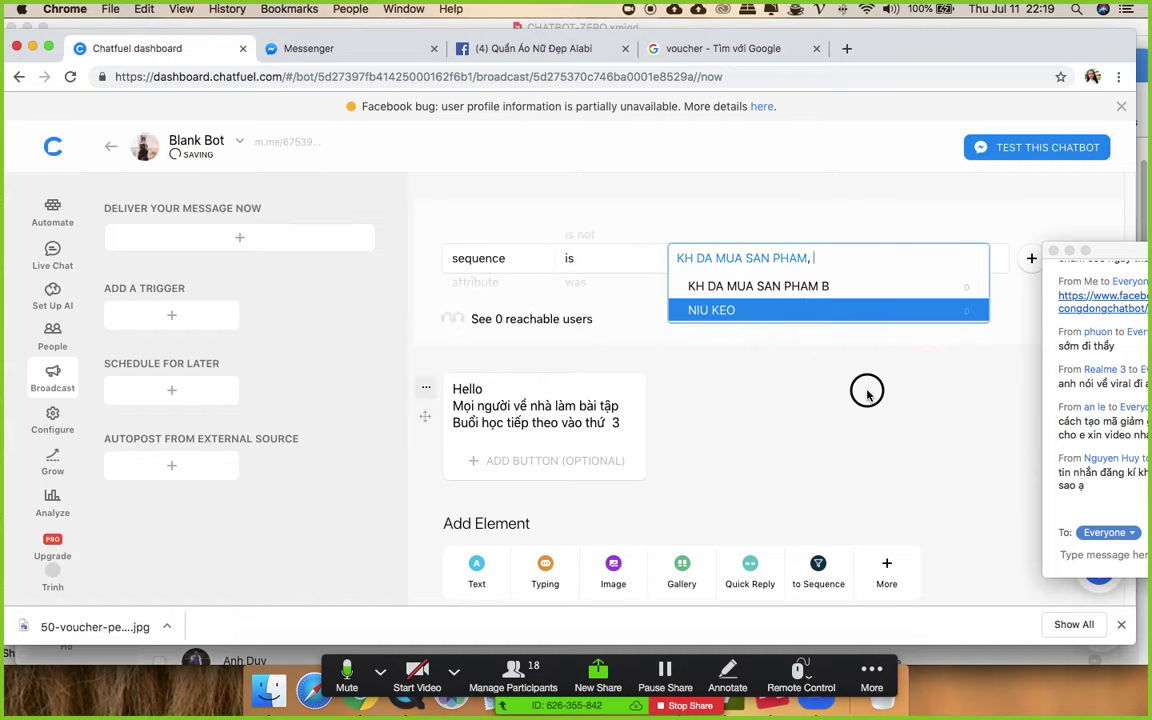
click(587, 390)
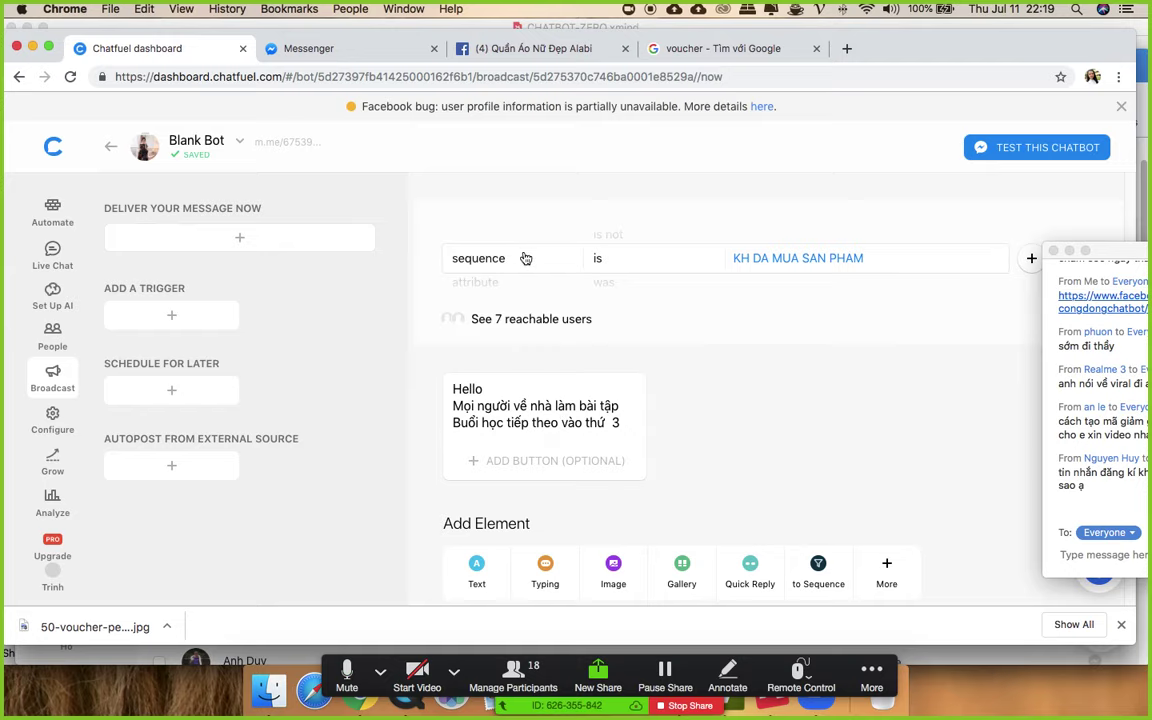
- Send the broadcast to the sequence audience now
scroll(755, 258, up, 3)
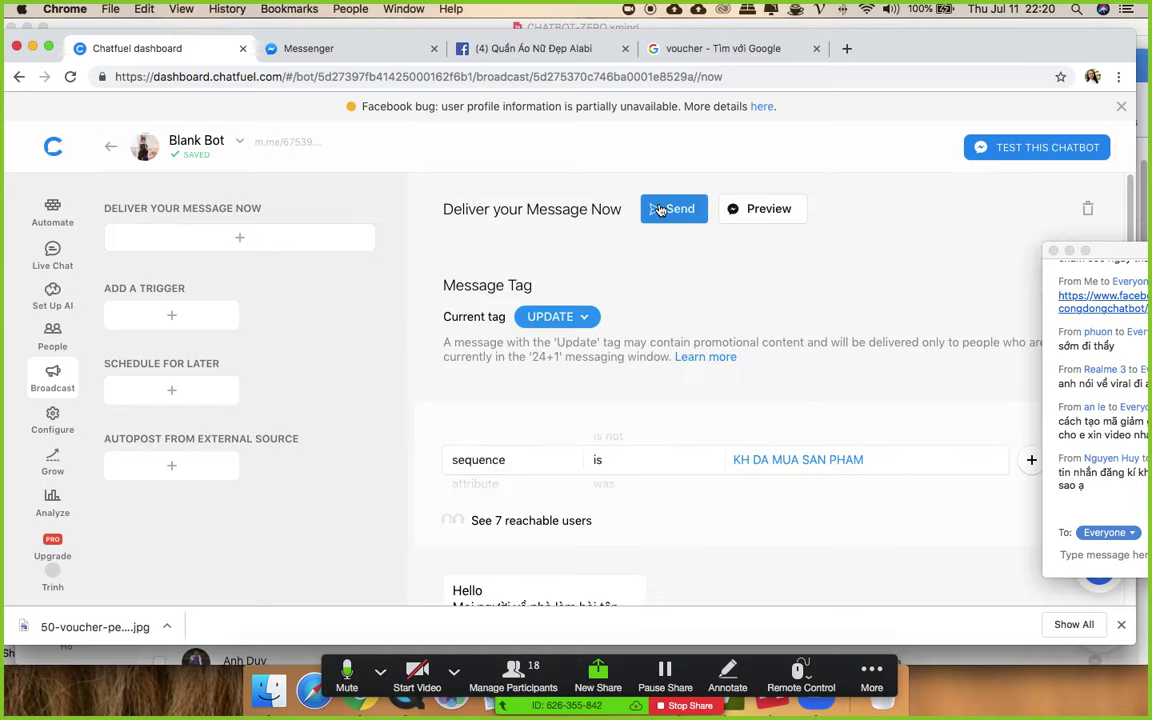
scroll(679, 216, down, 2)
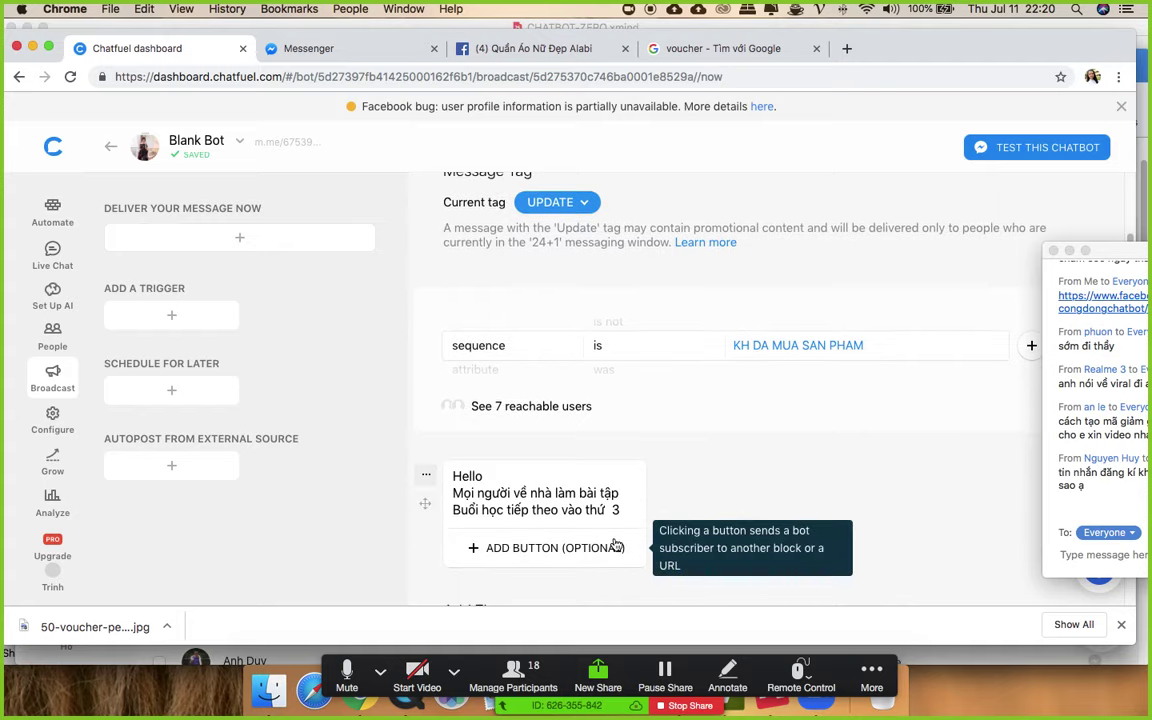
scroll(694, 200, up, 2)
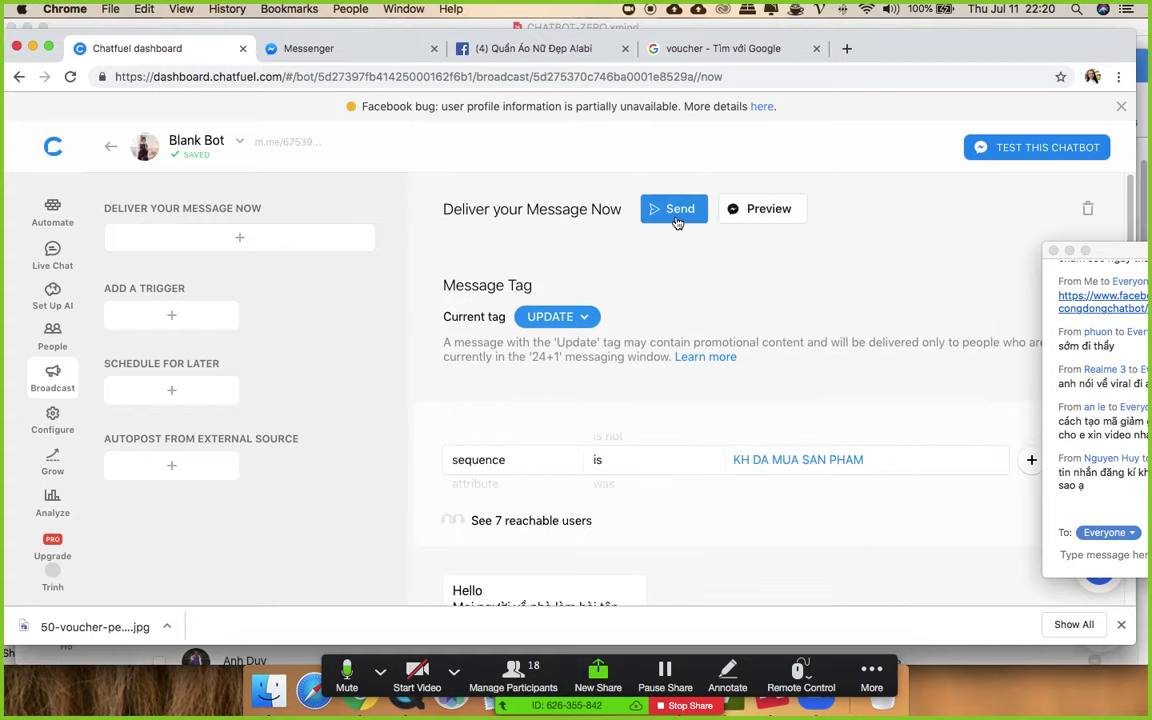
click(666, 210)
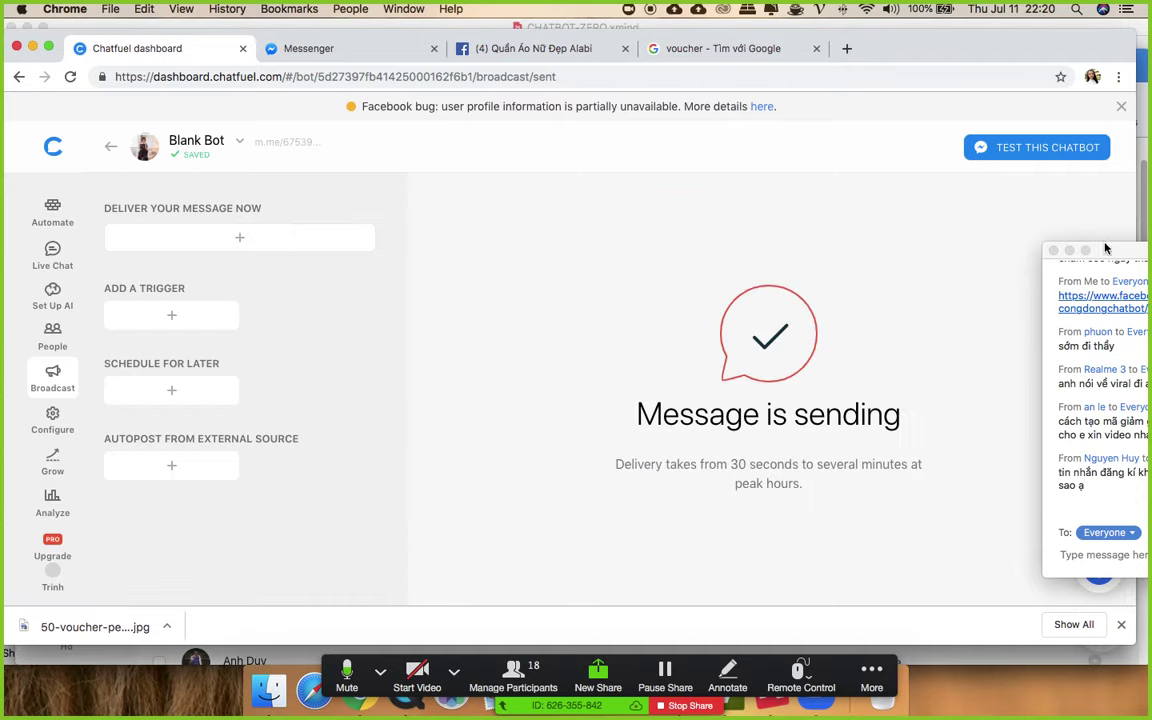
drag(1112, 250, 1011, 215)
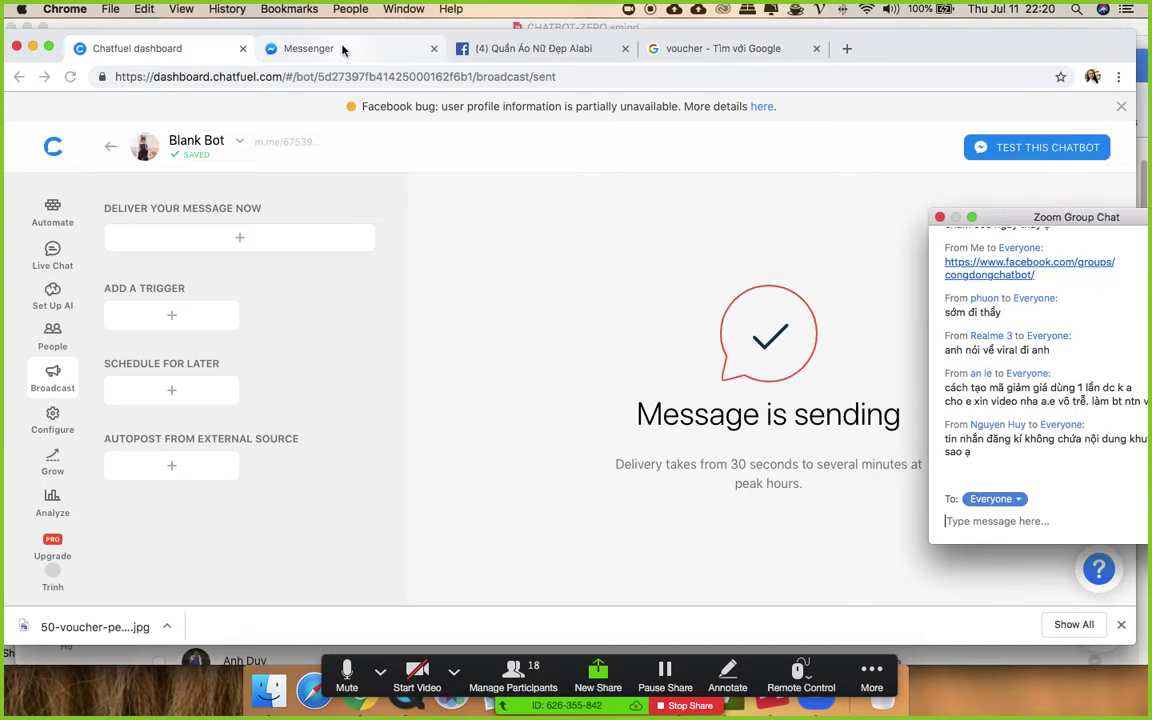
click(522, 48)
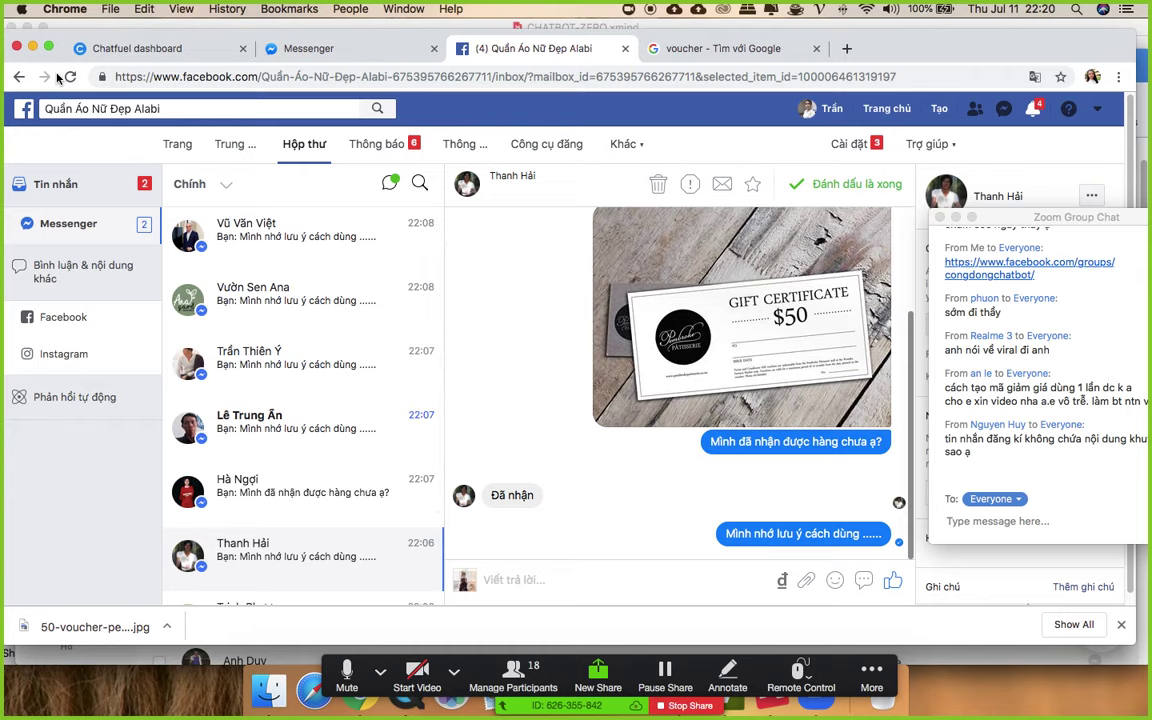
click(323, 230)
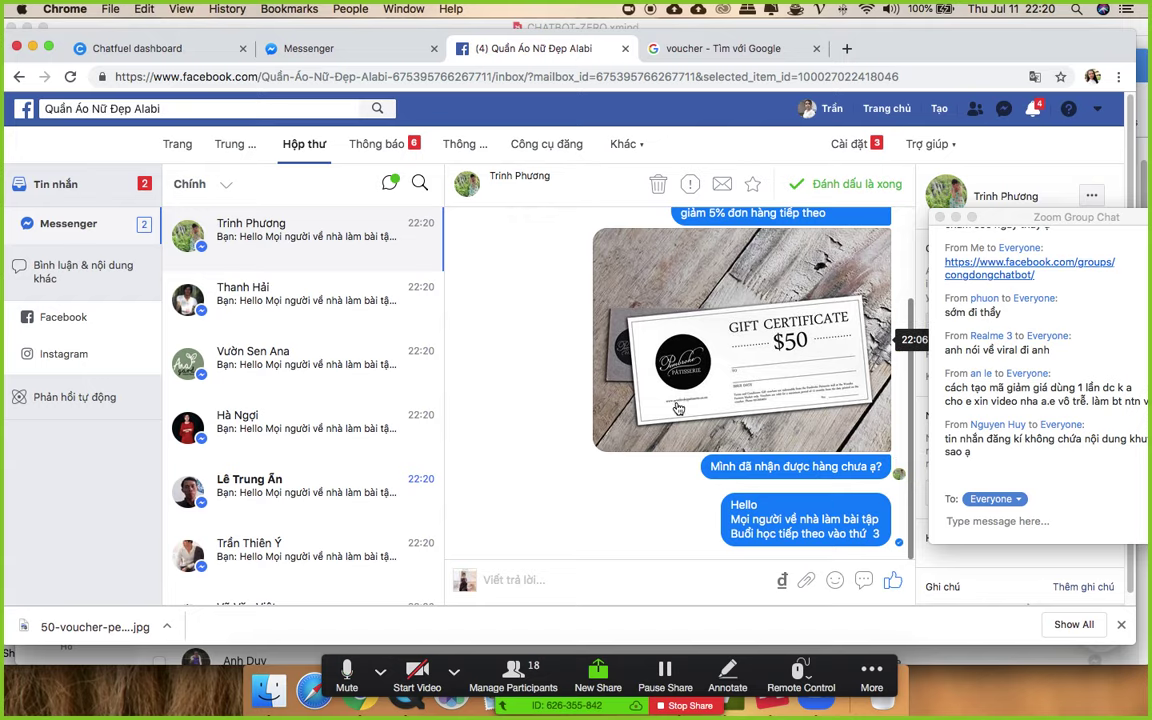
click(113, 48)
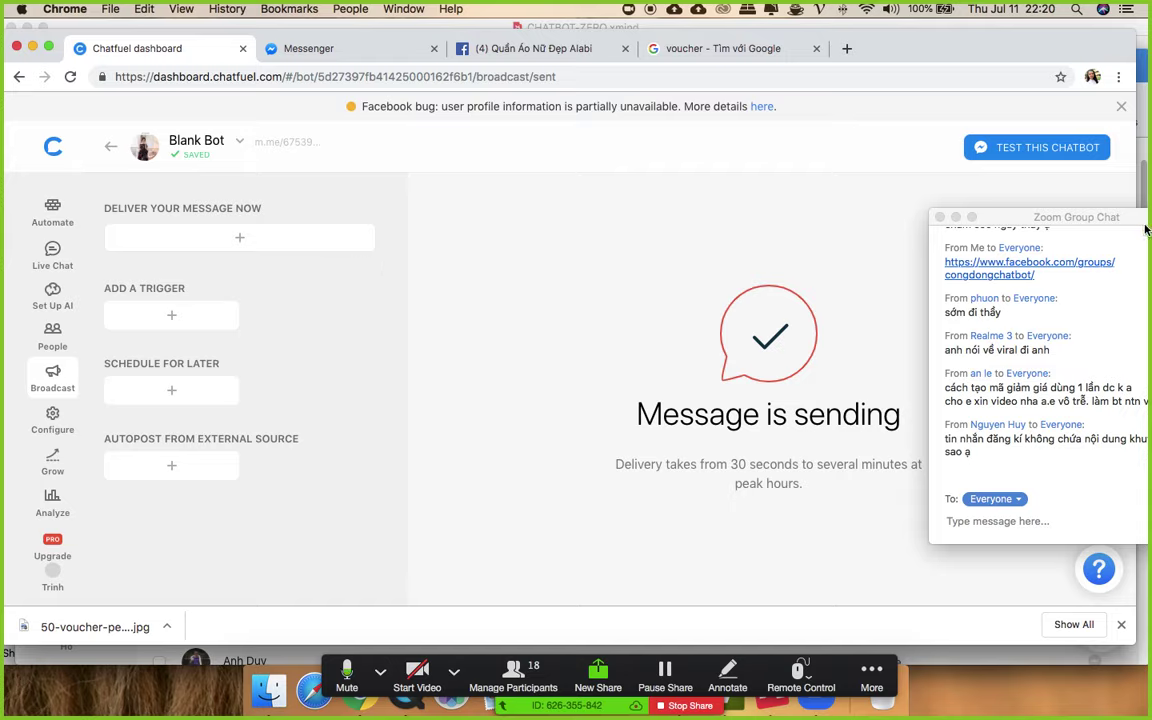
- In the bot's Configure settings, add a new Persistent Menu item
drag(1014, 221, 861, 205)
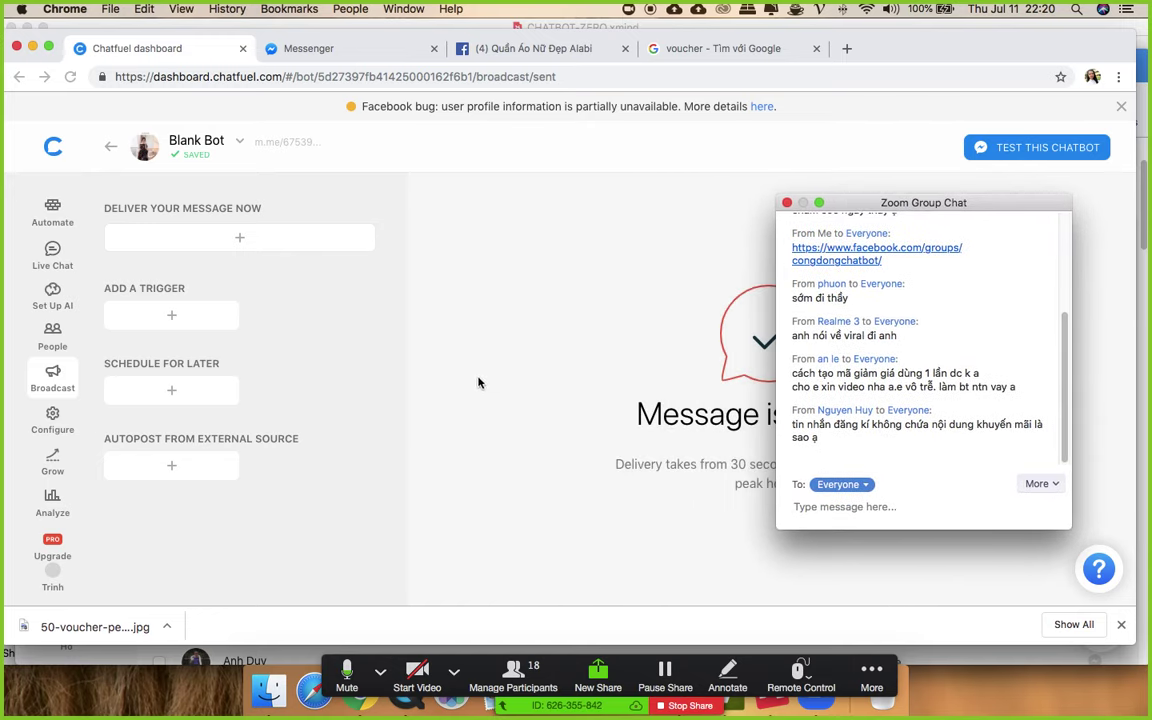
click(50, 420)
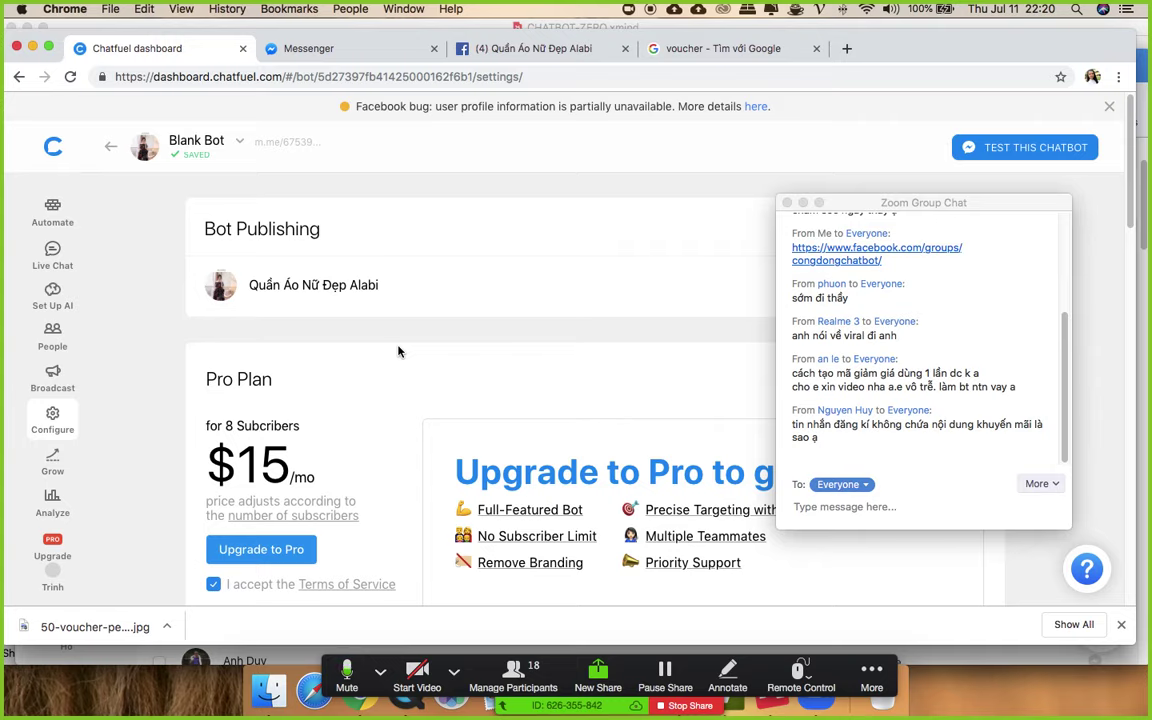
scroll(399, 350, down, 1)
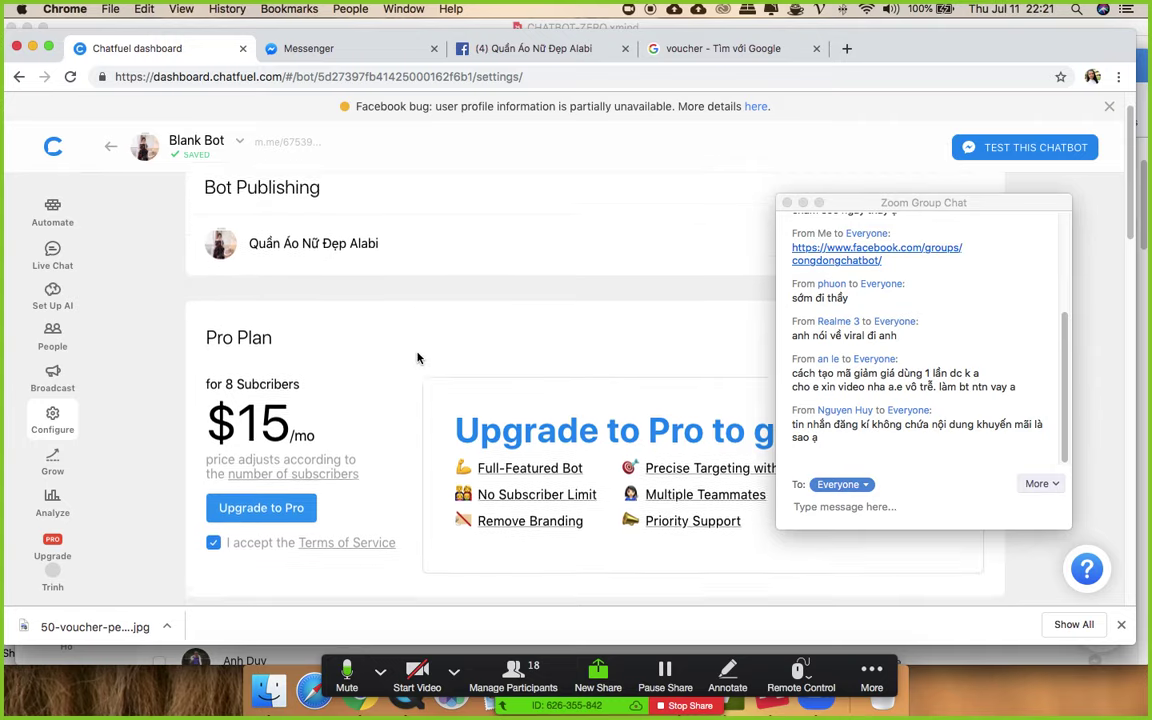
scroll(418, 358, down, 10)
scroll(470, 501, up, 4)
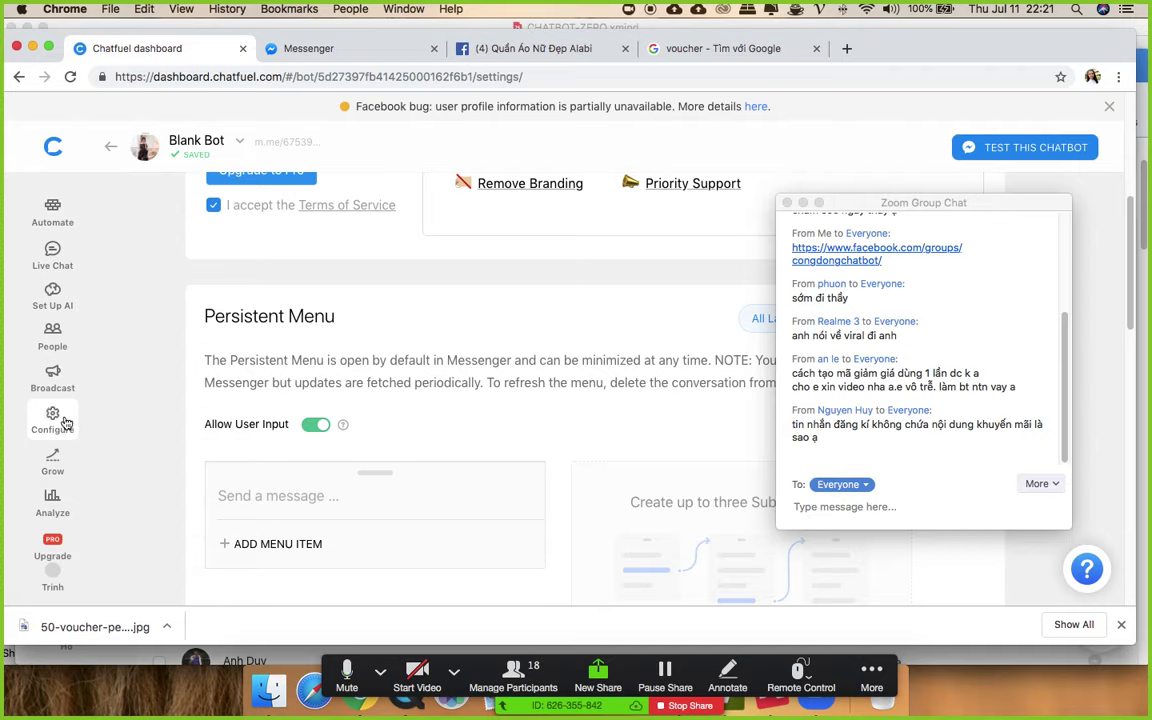
click(290, 543)
- Name the menu item button 'Xem sản phẩm' and move on to its block
scroll(328, 537, down, 4)
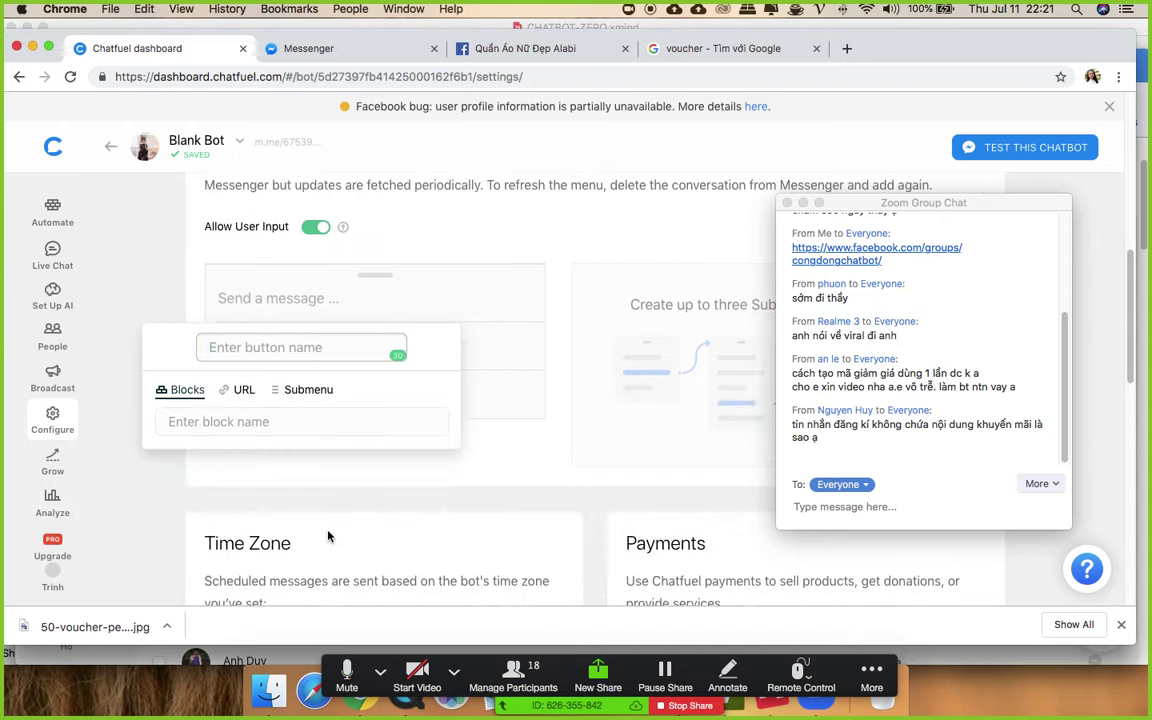
click(256, 349)
text(Xem sản phẩm)
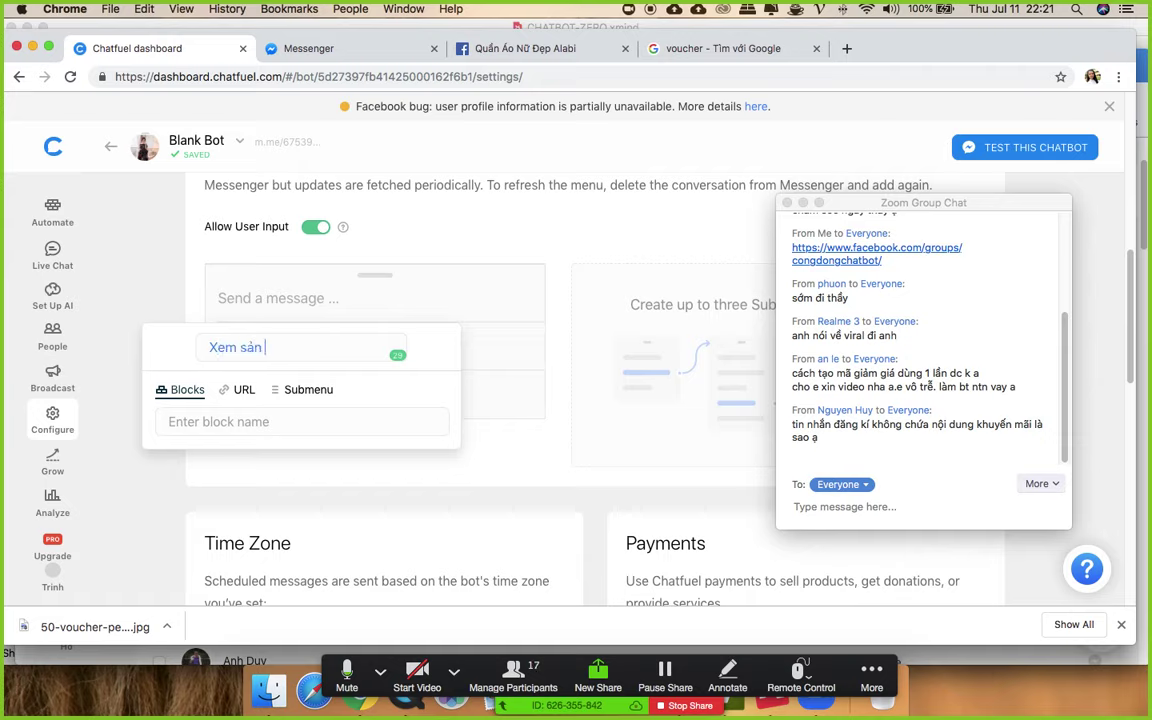
click(172, 421)
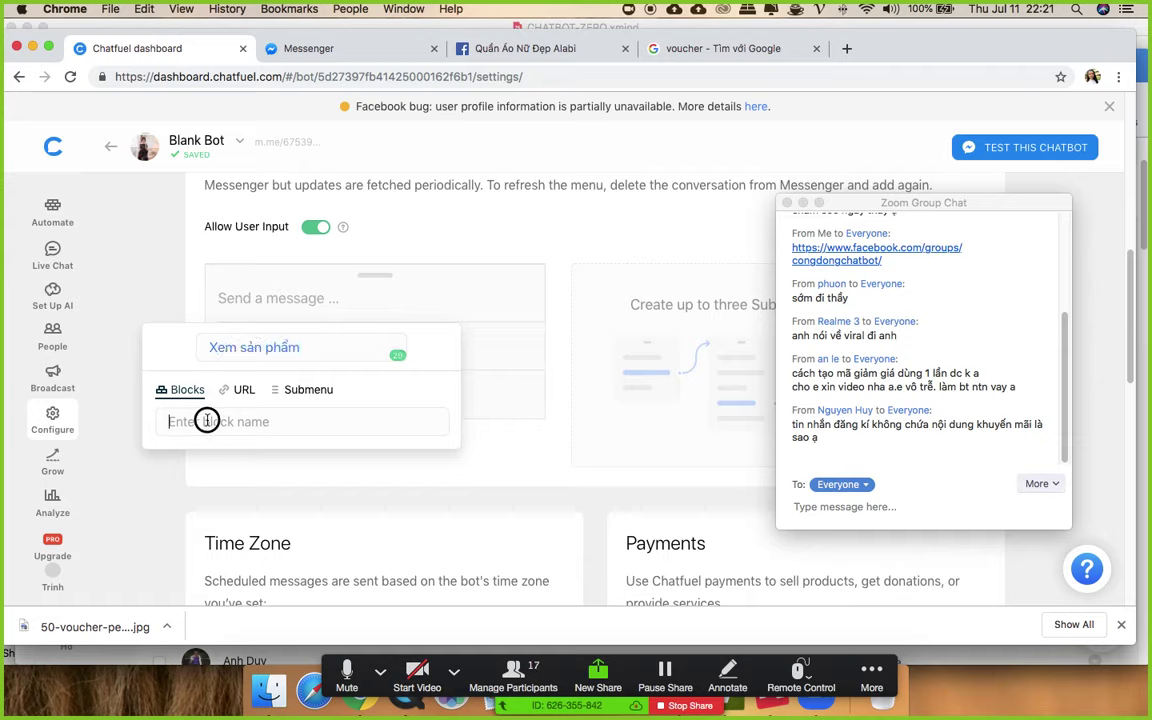